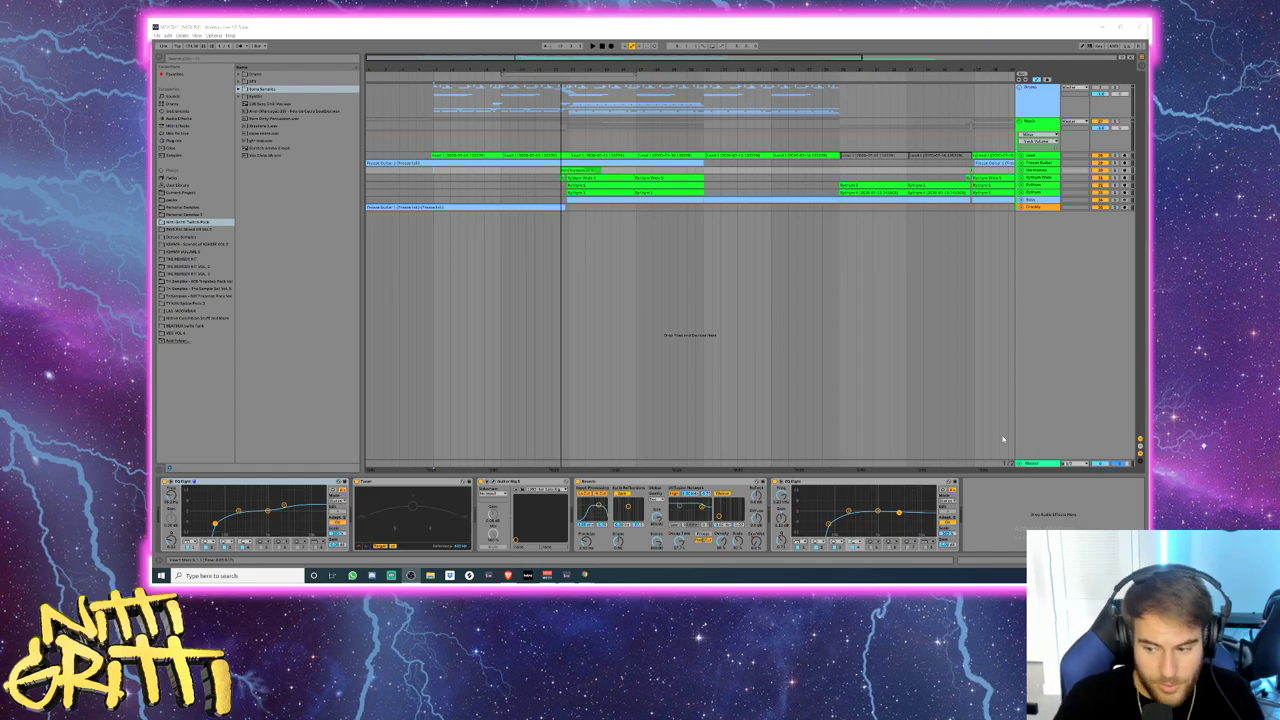
- Unfold the Lead track to show its waveforms and select its first clip
click(433, 172)
click(436, 178)
click(434, 171)
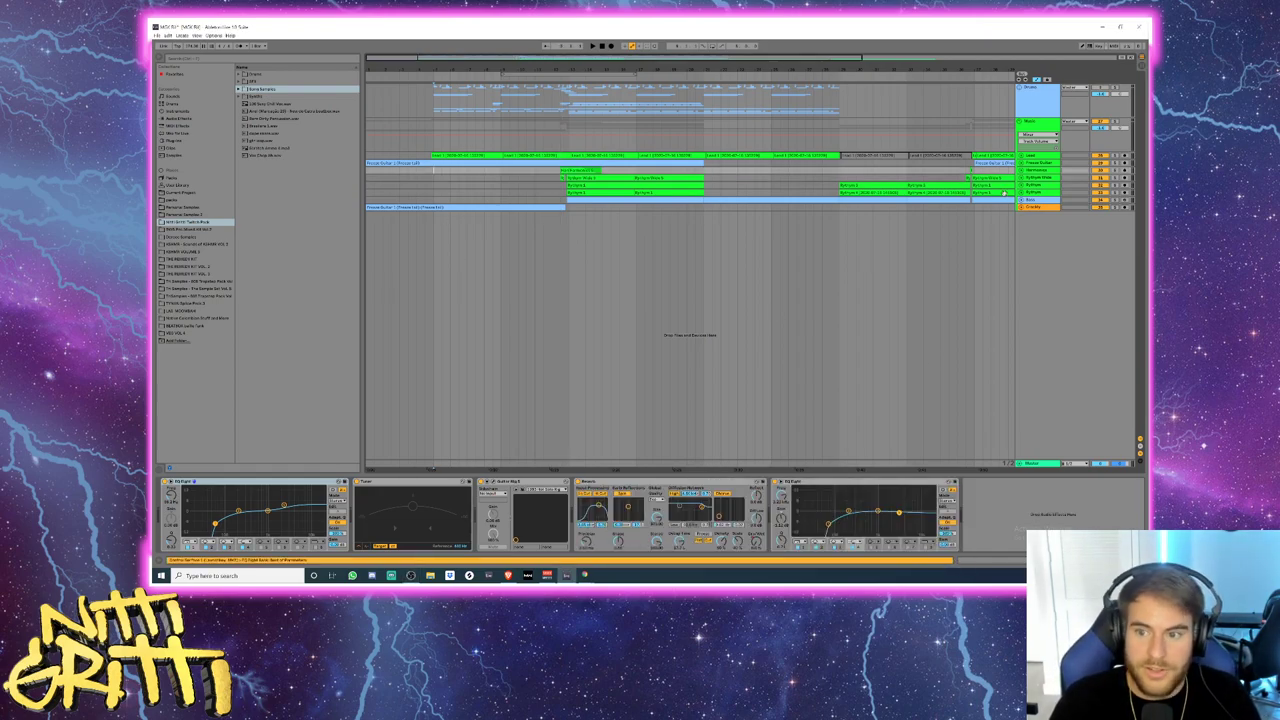
drag(515, 62, 575, 53)
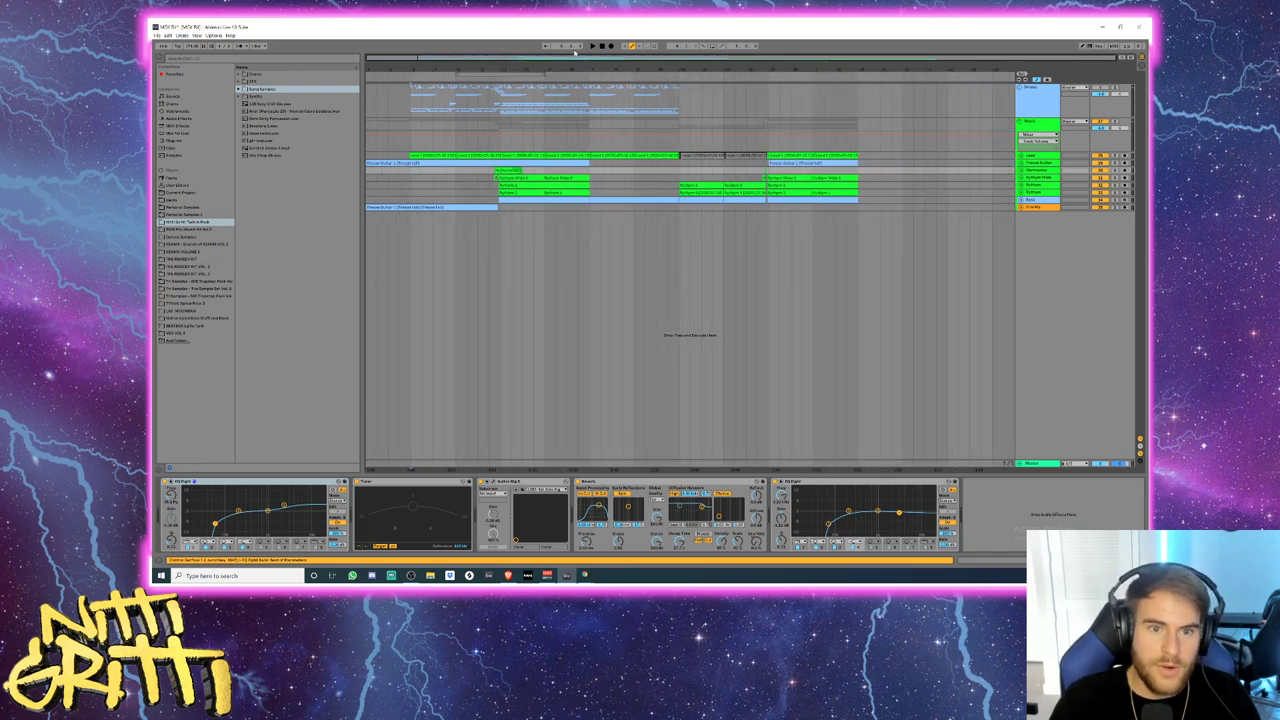
drag(1115, 57, 725, 57)
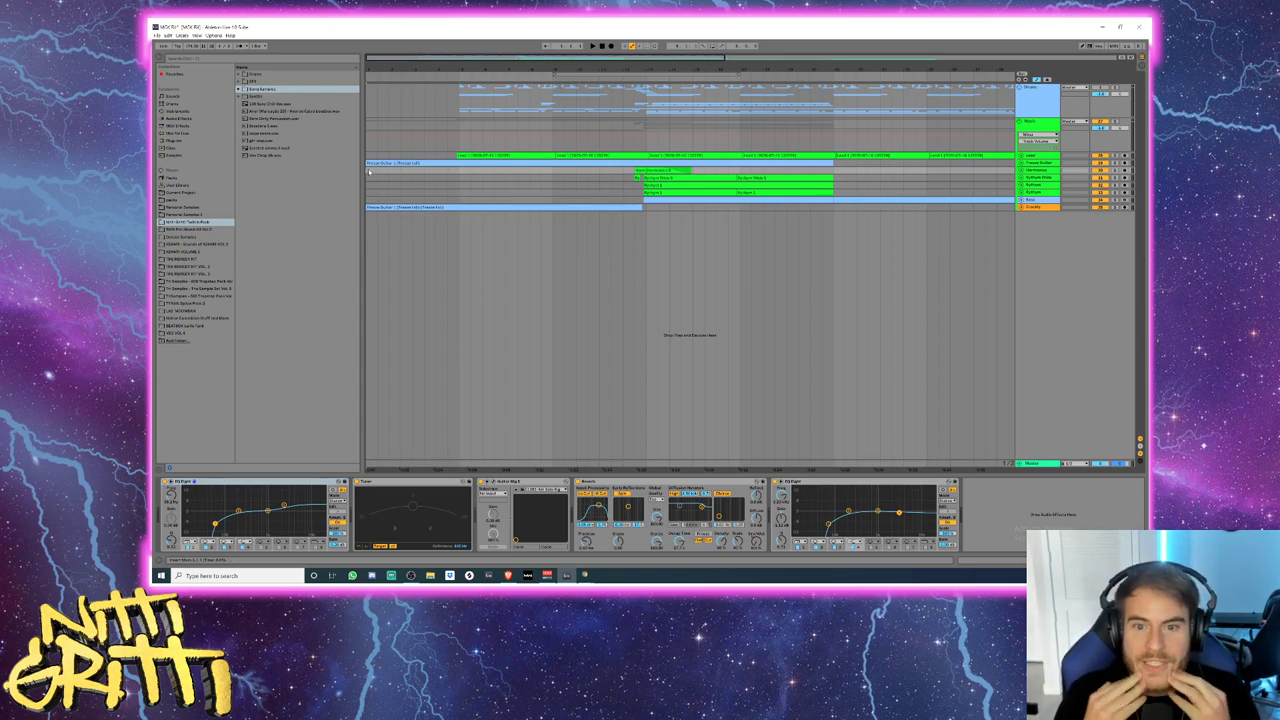
click(1021, 156)
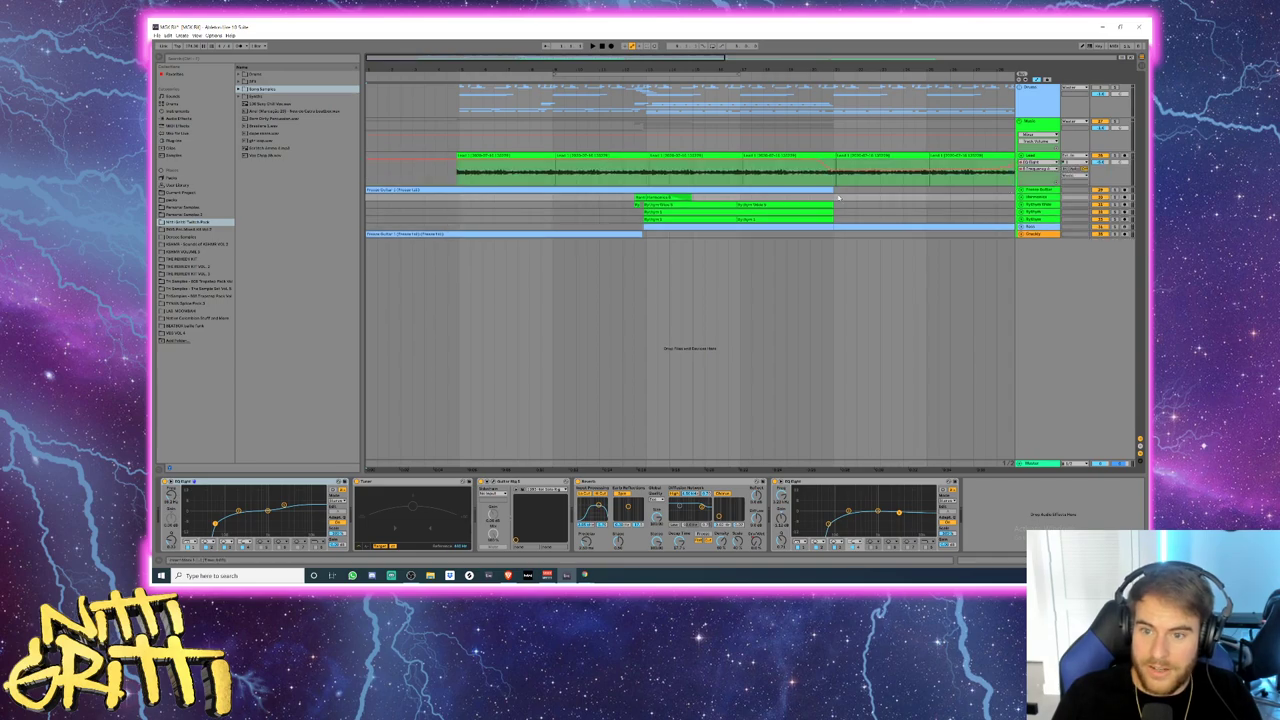
click(452, 175)
click(467, 155)
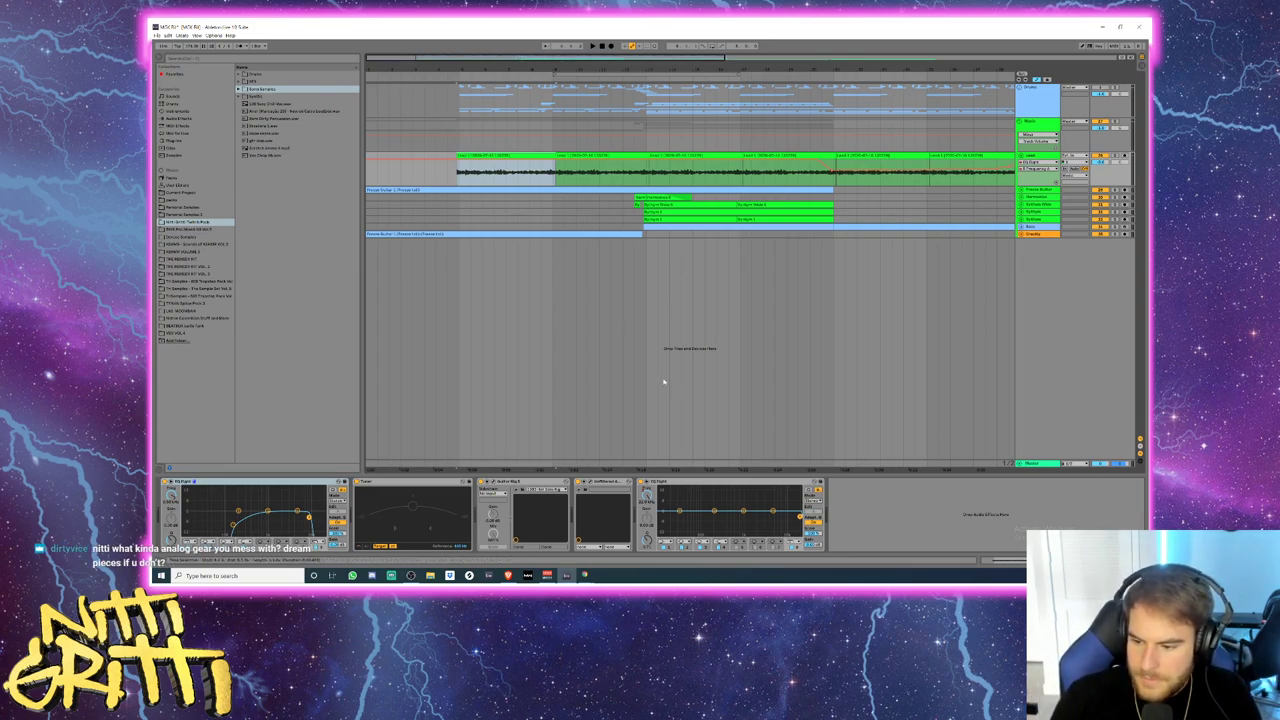
- Unfold the guitar track below Lead, both Rhythm tracks, the Rhythm Wide track and the Harmonies track
click(1022, 189)
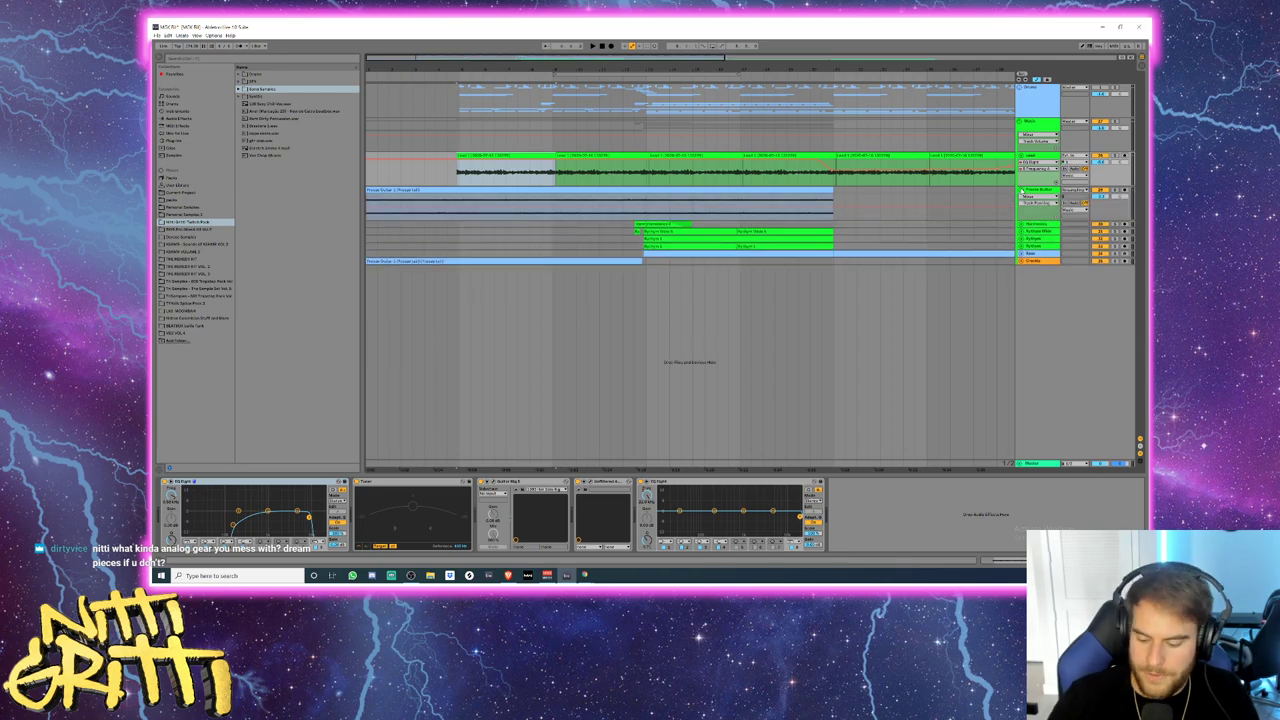
click(1041, 248)
key(u)
key(Up)
key(u)
key(Up)
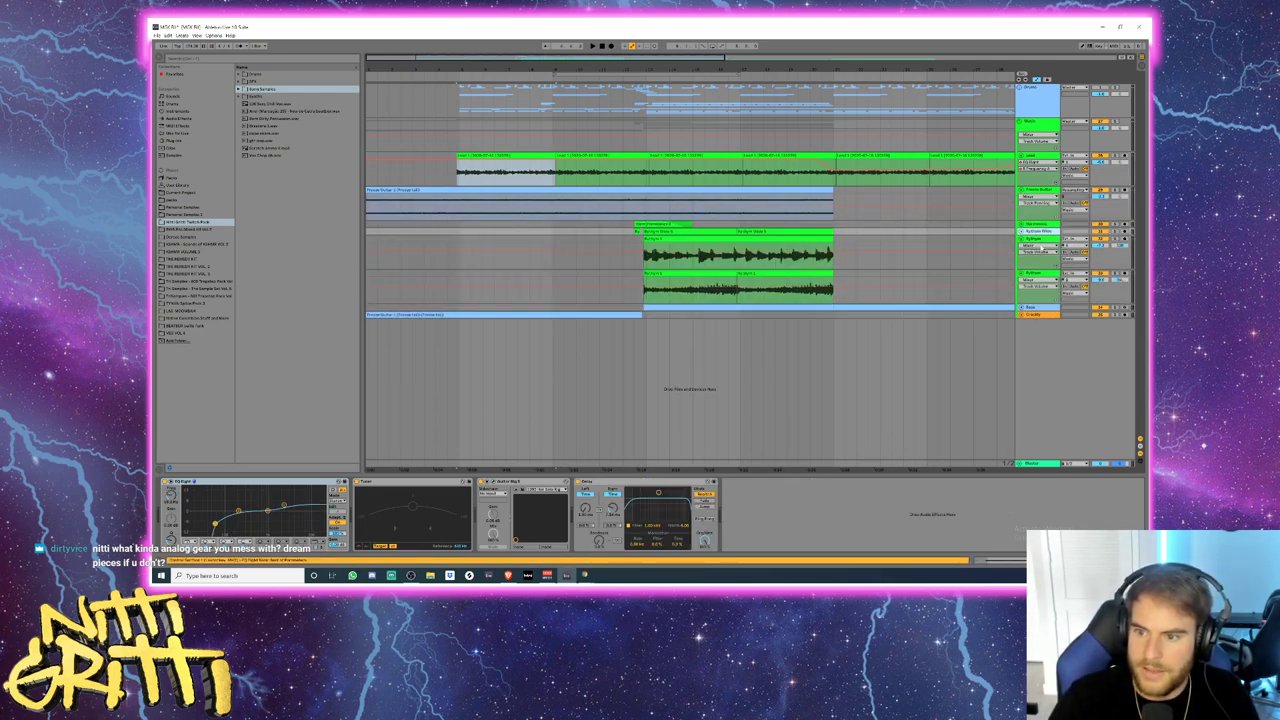
key(u)
key(Up)
key(u)
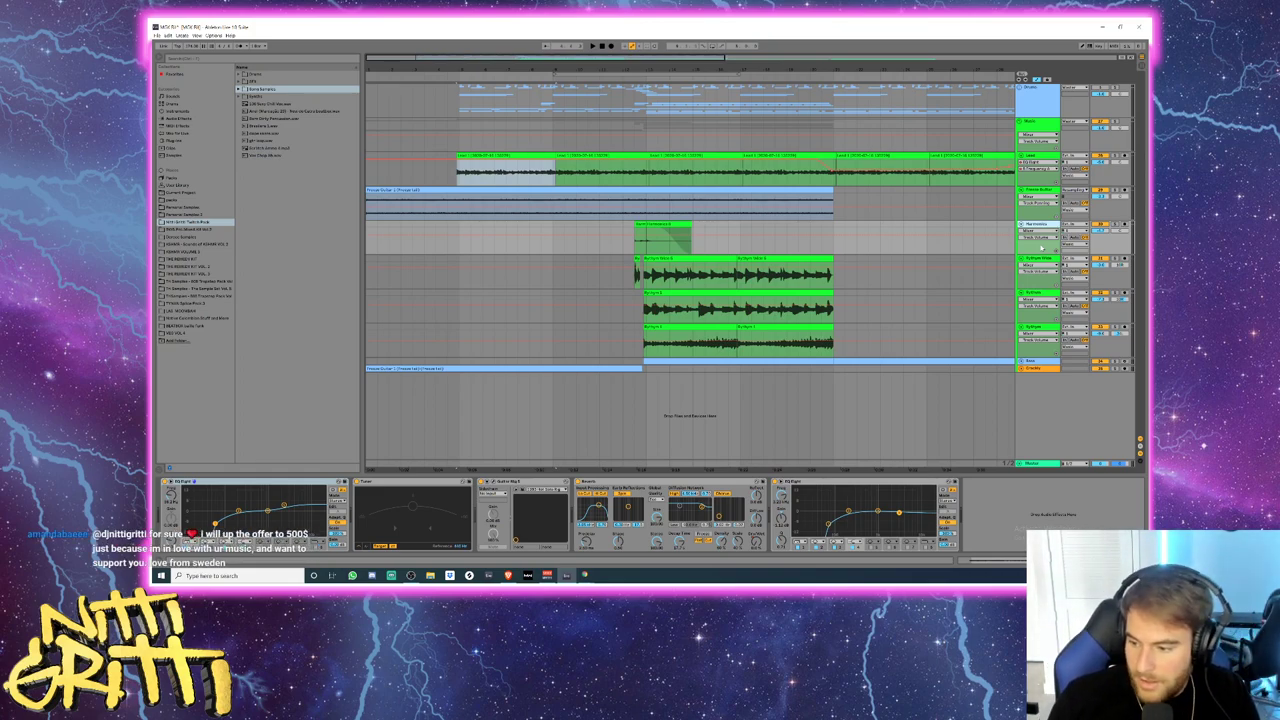
- Unfold the orange track at the end of the arrangement and the Bass track above it
key(alt+Tab)
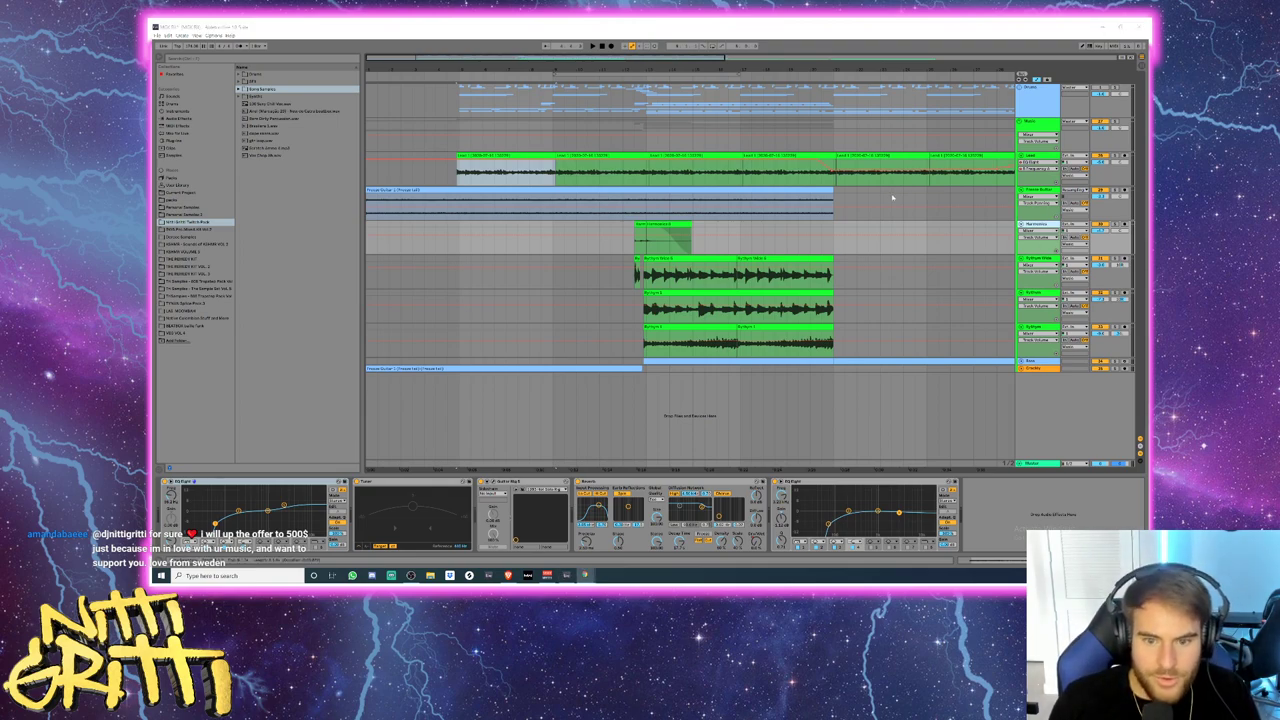
click(1020, 368)
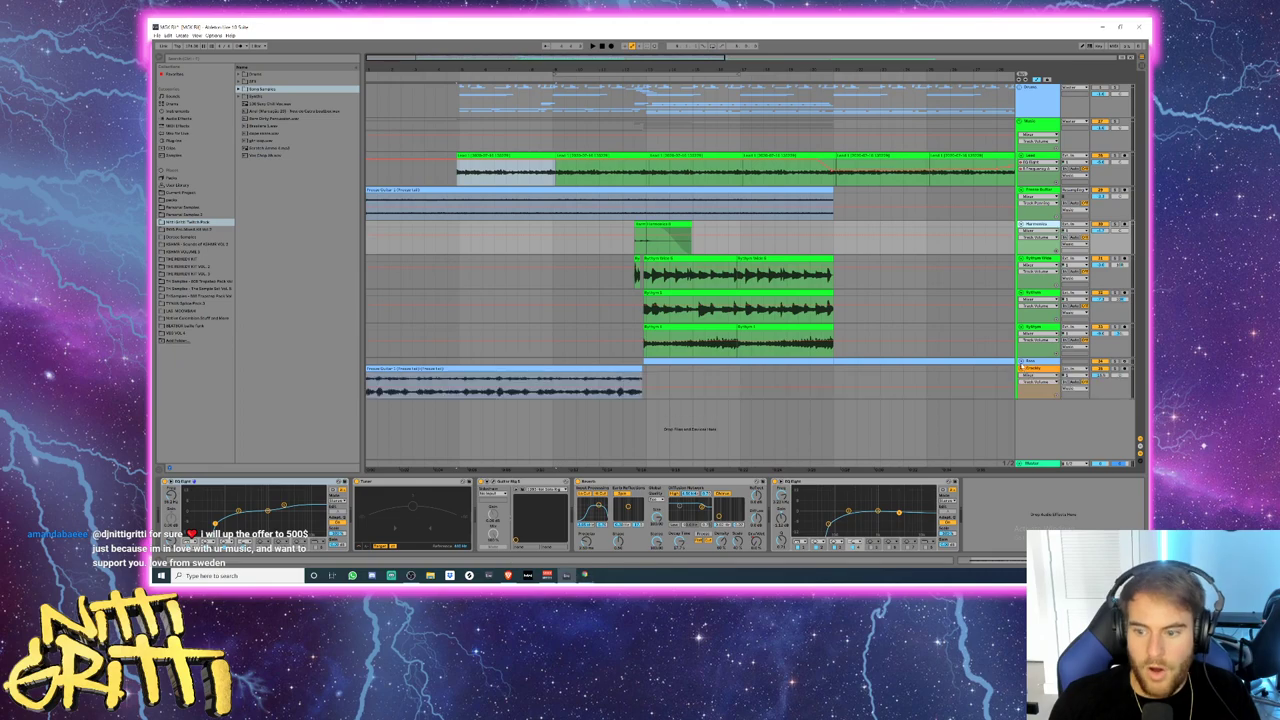
click(1021, 361)
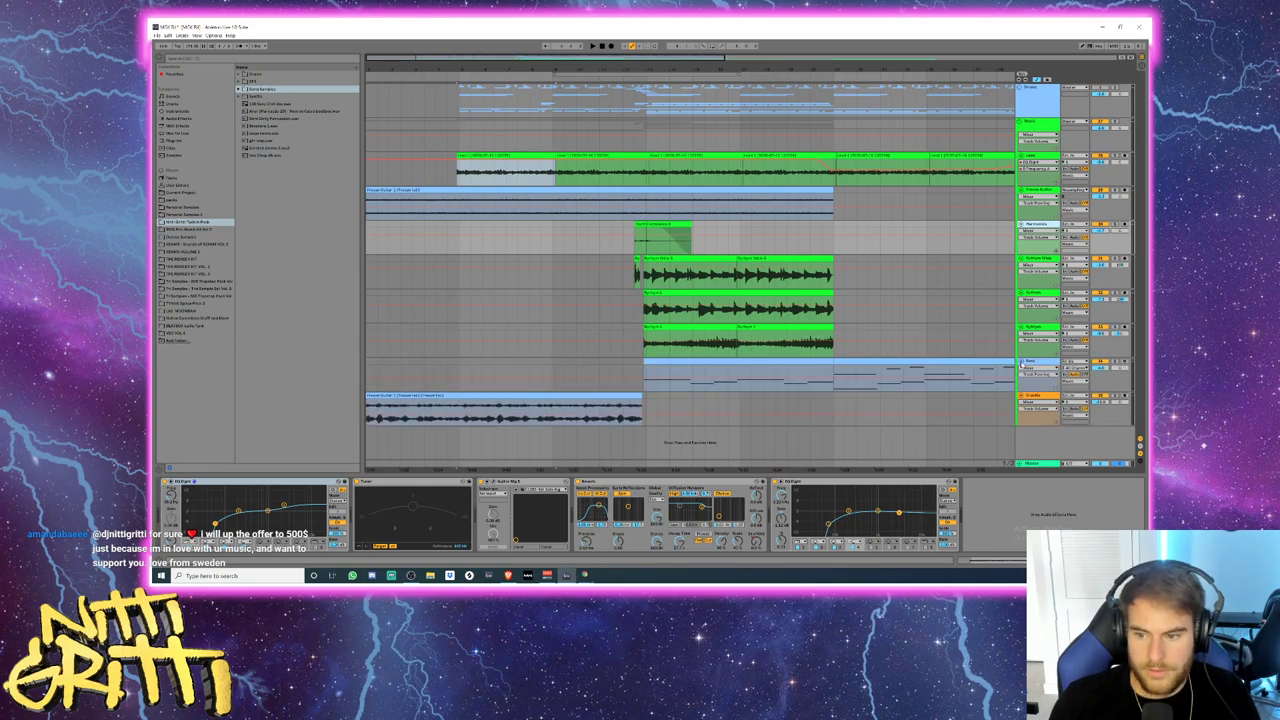
click(422, 397)
key(minus)
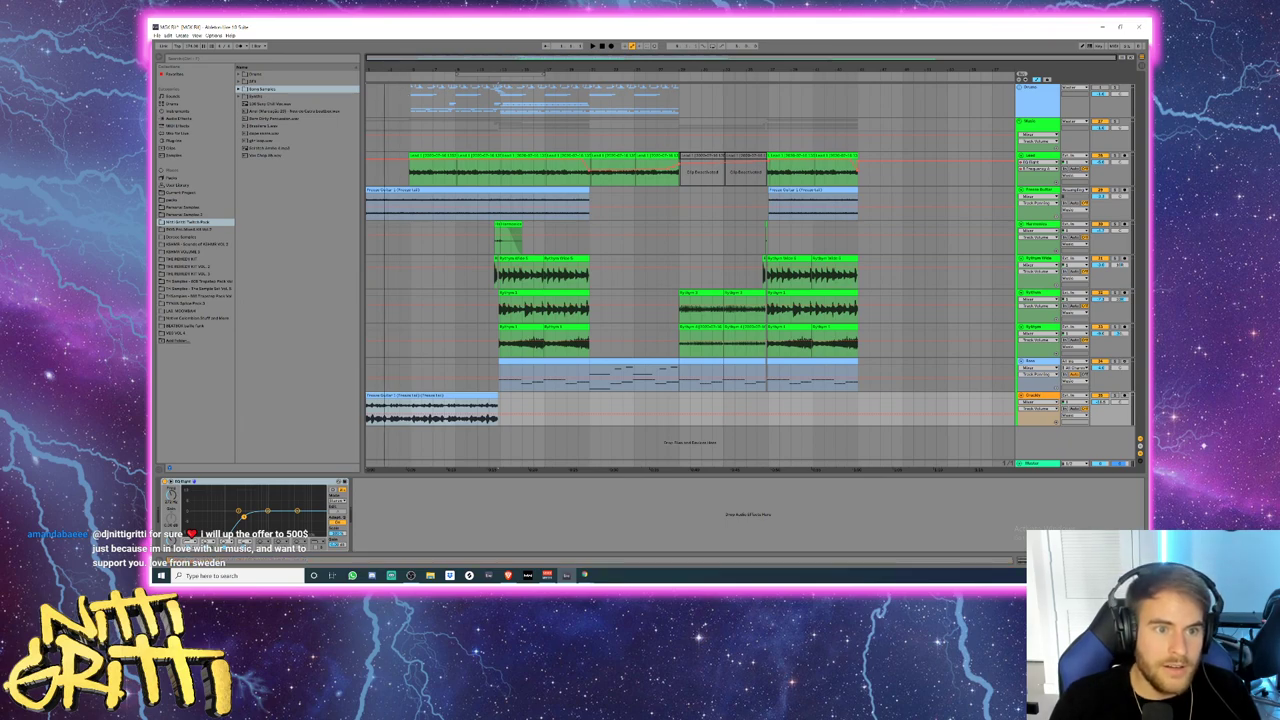
key(plus)
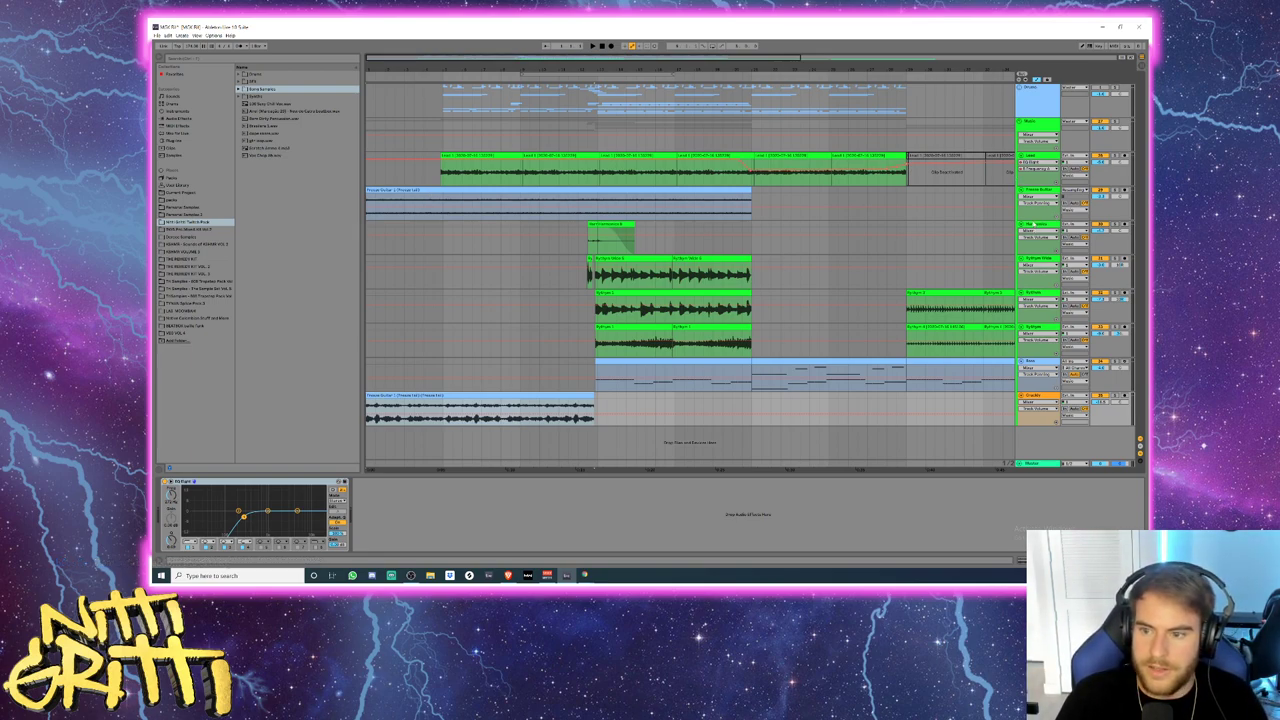
- Listen to the Lead track in solo from its first clip and stop playback
click(1036, 190)
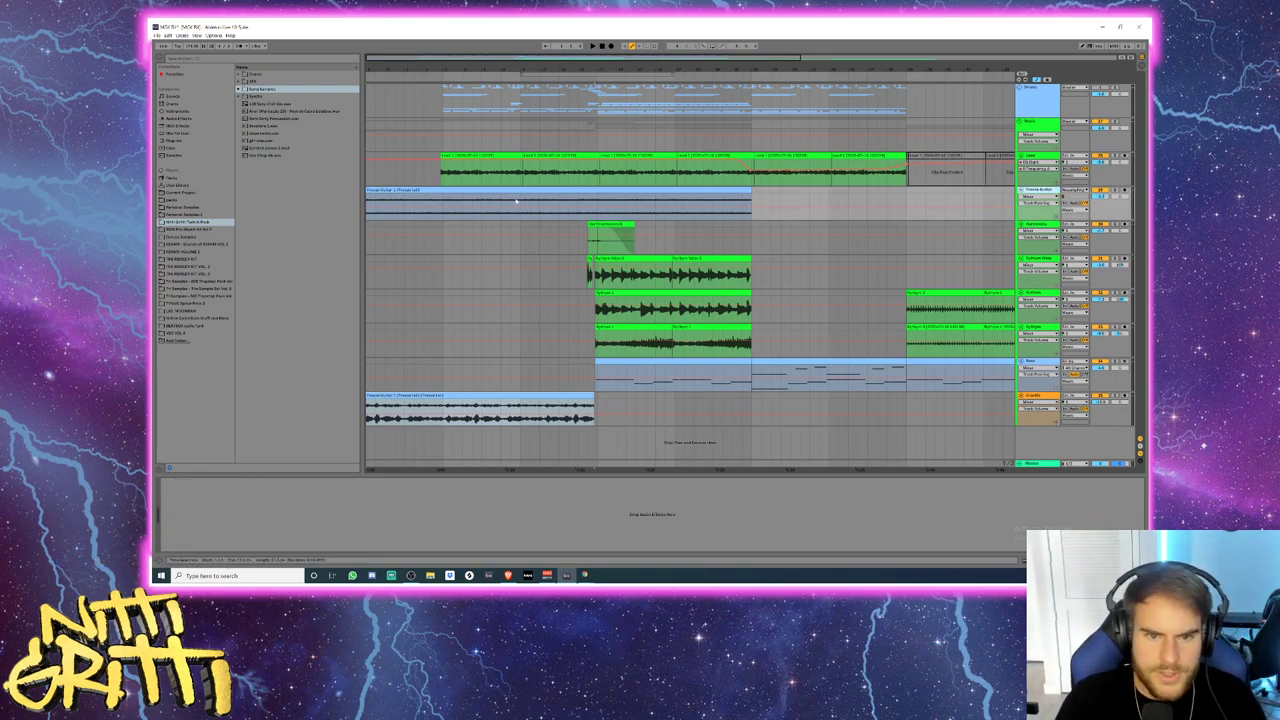
click(890, 174)
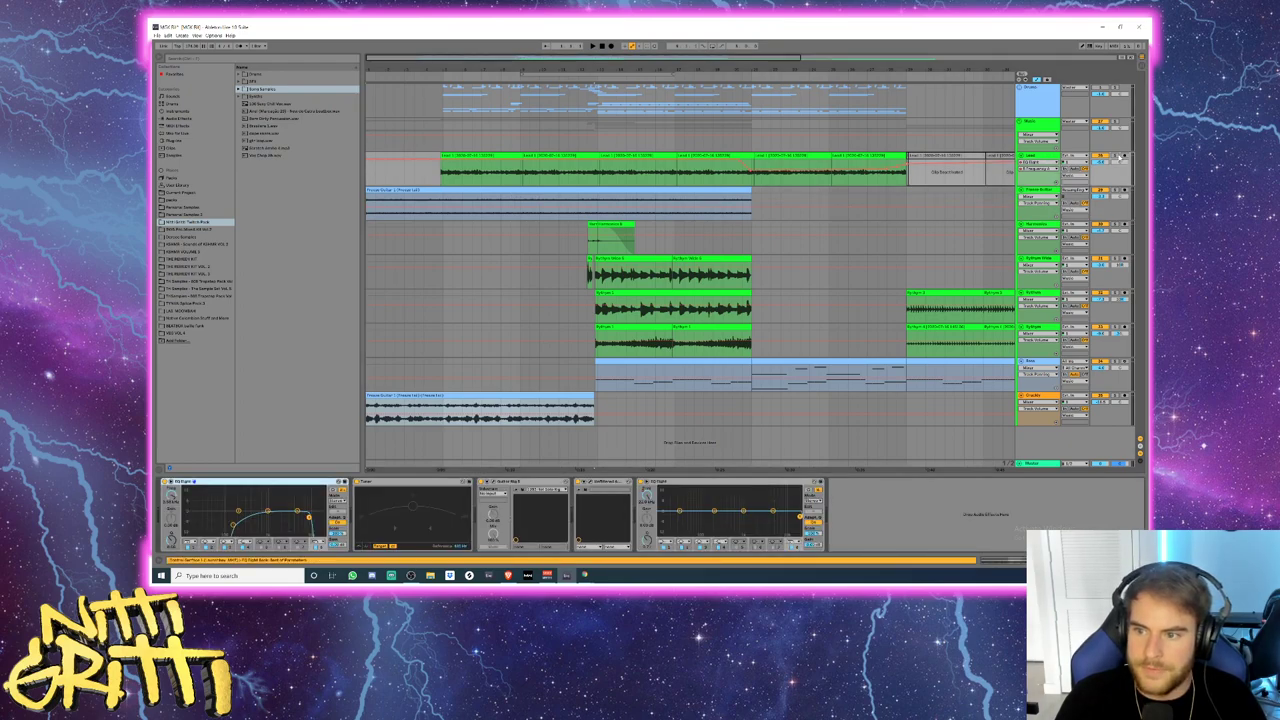
click(475, 142)
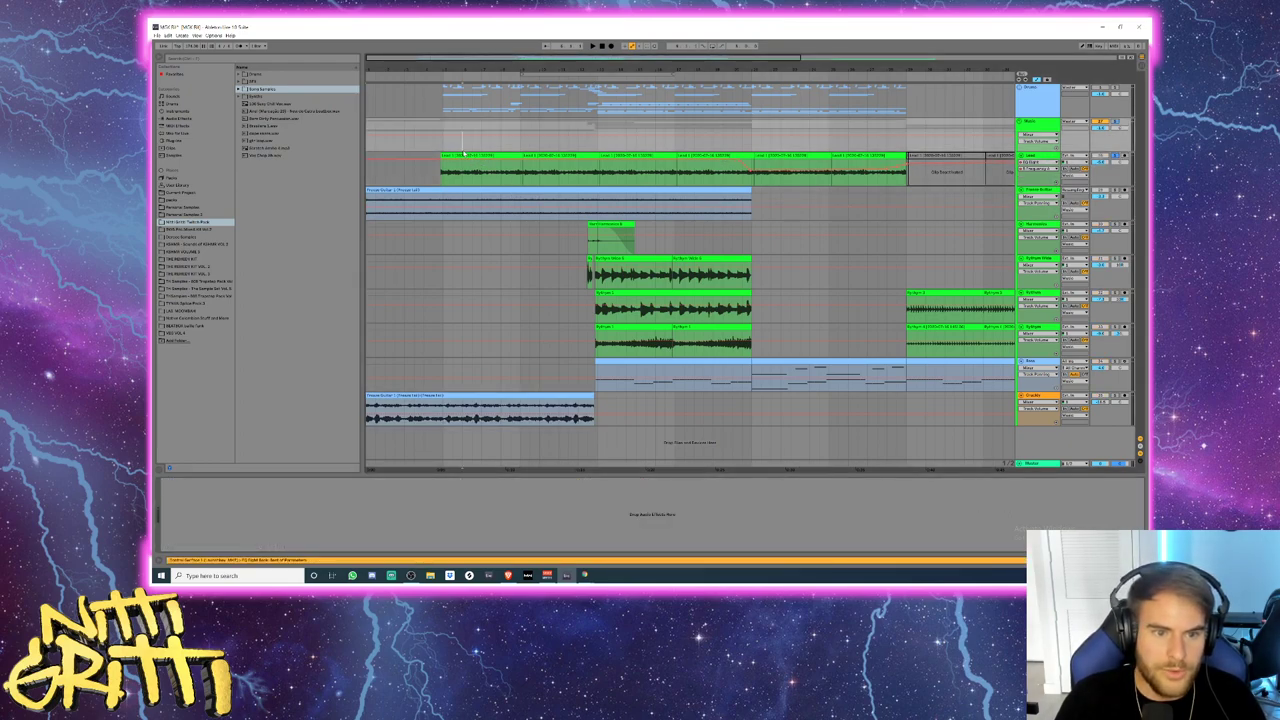
click(475, 156)
key(space)
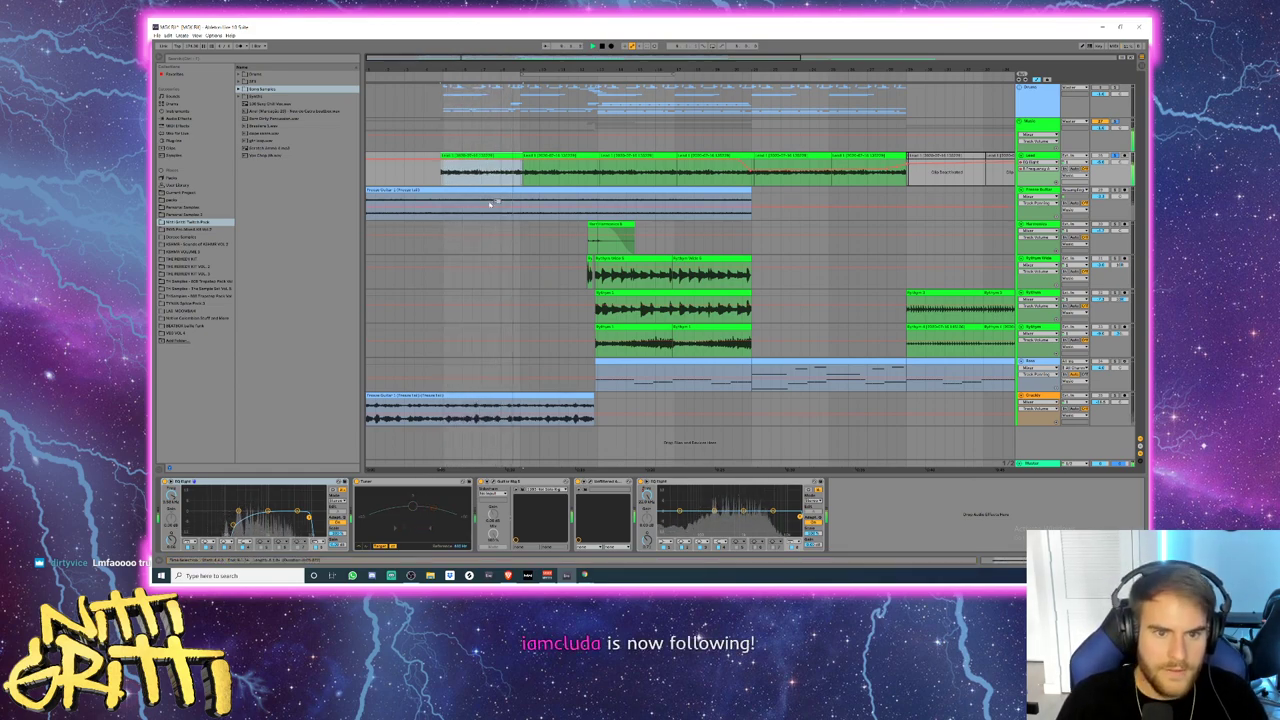
key(space)
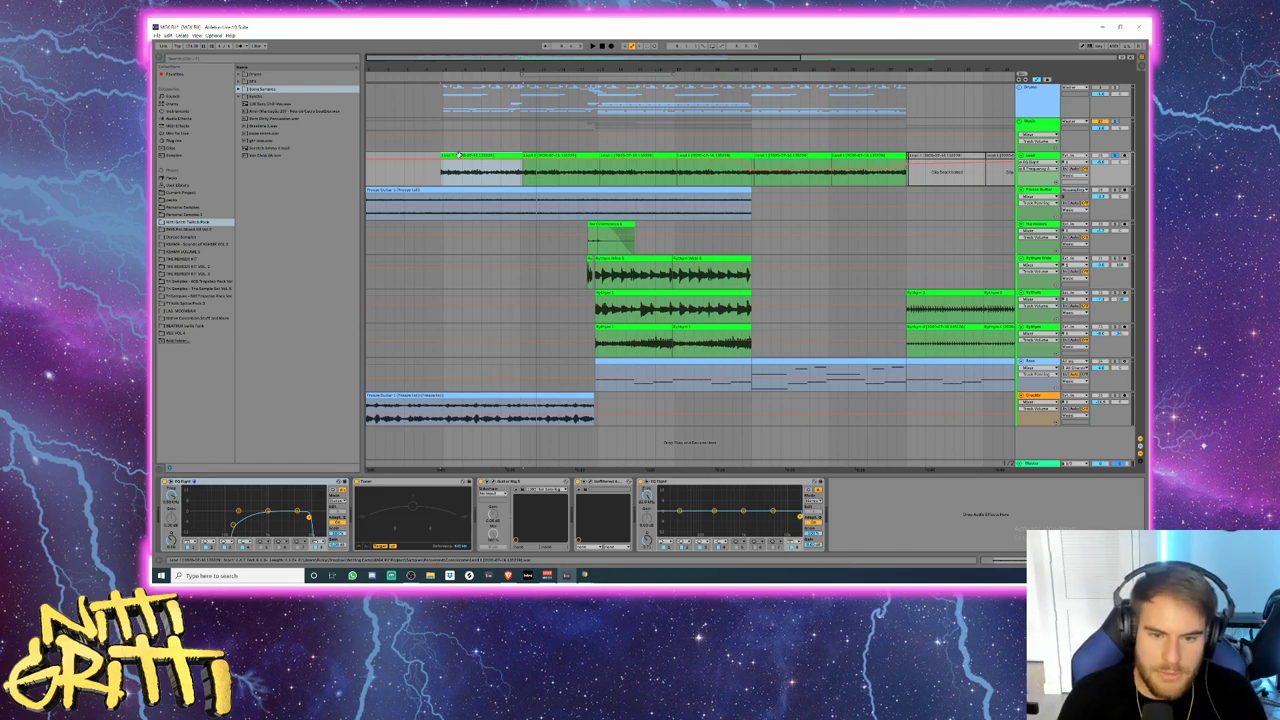
click(442, 175)
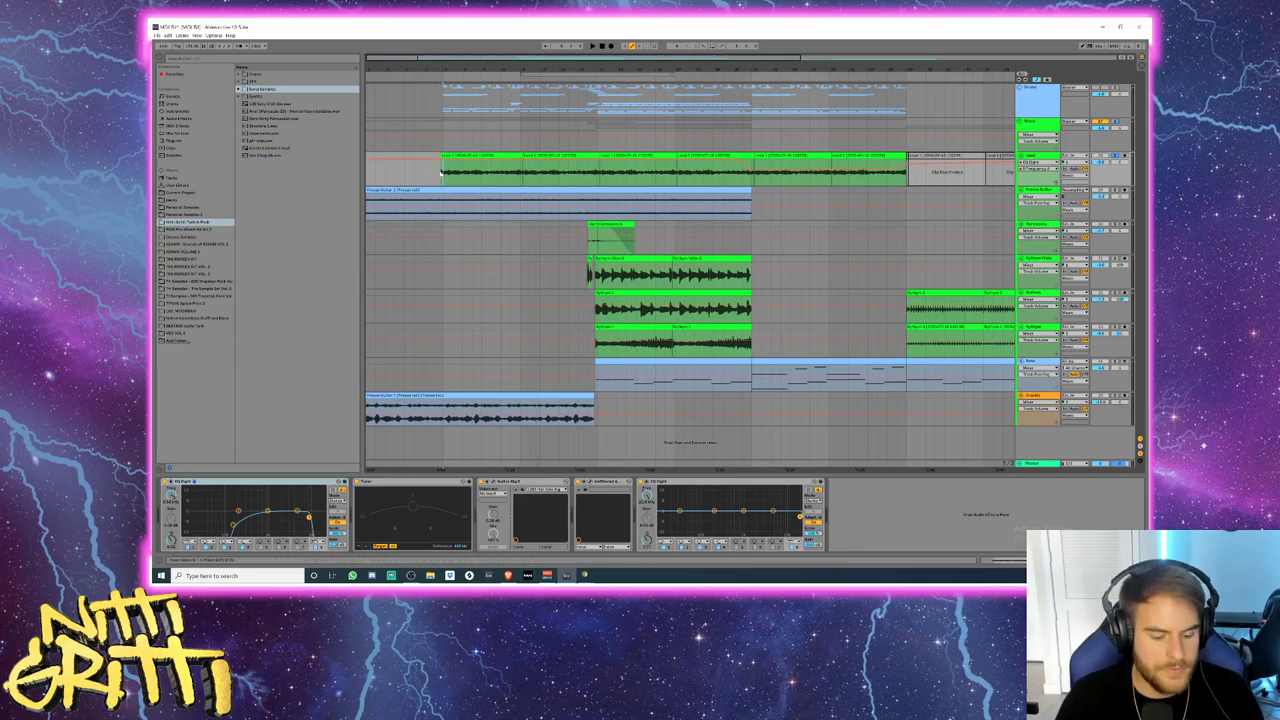
scroll(441, 172, up, 3)
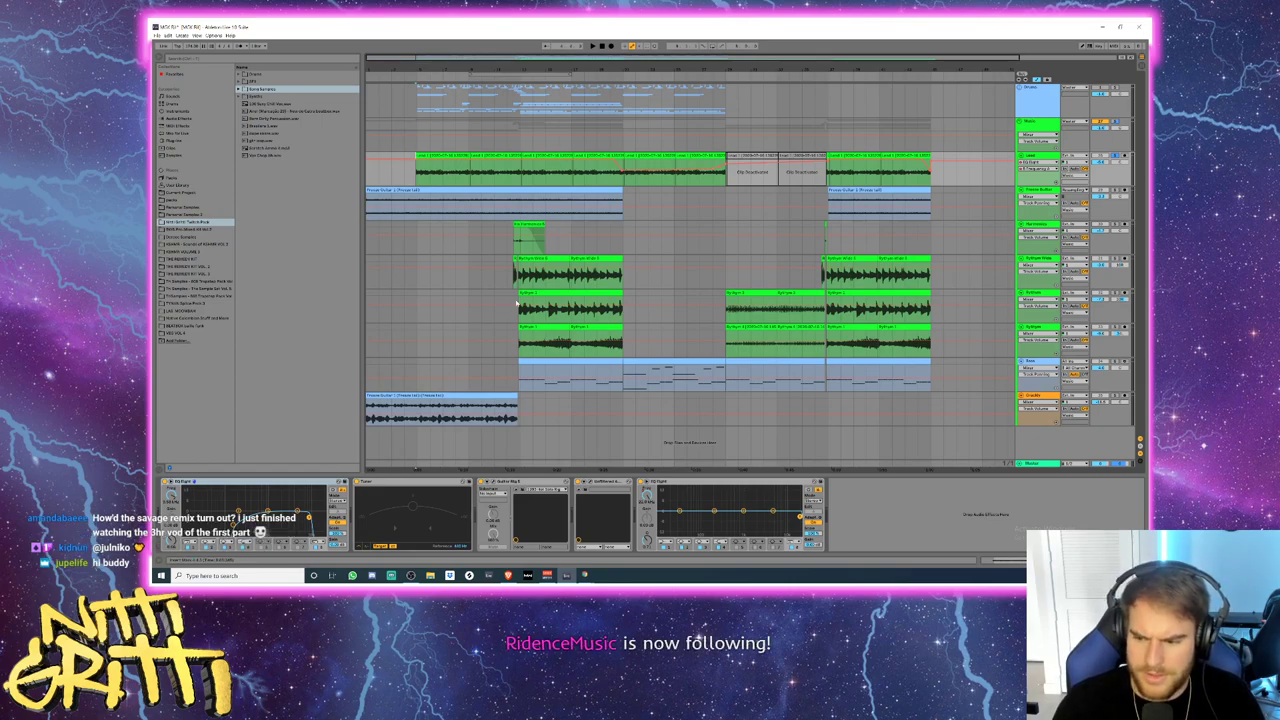
click(514, 261)
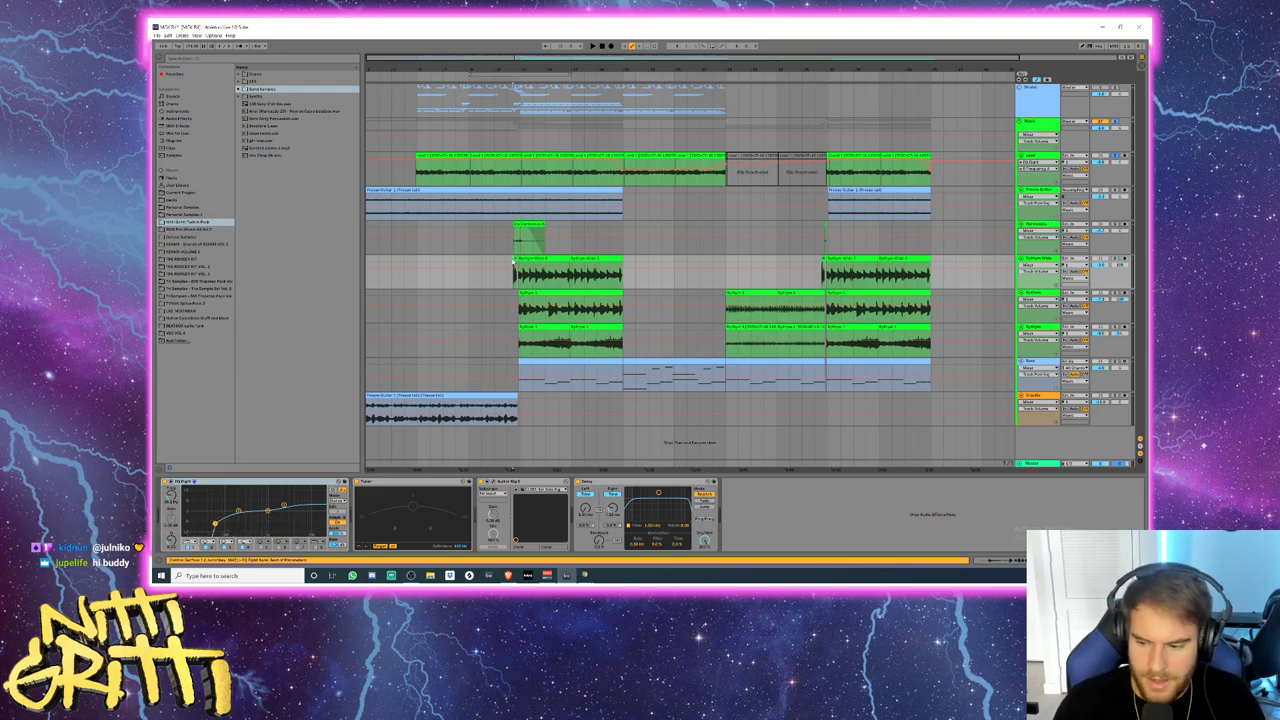
click(420, 157)
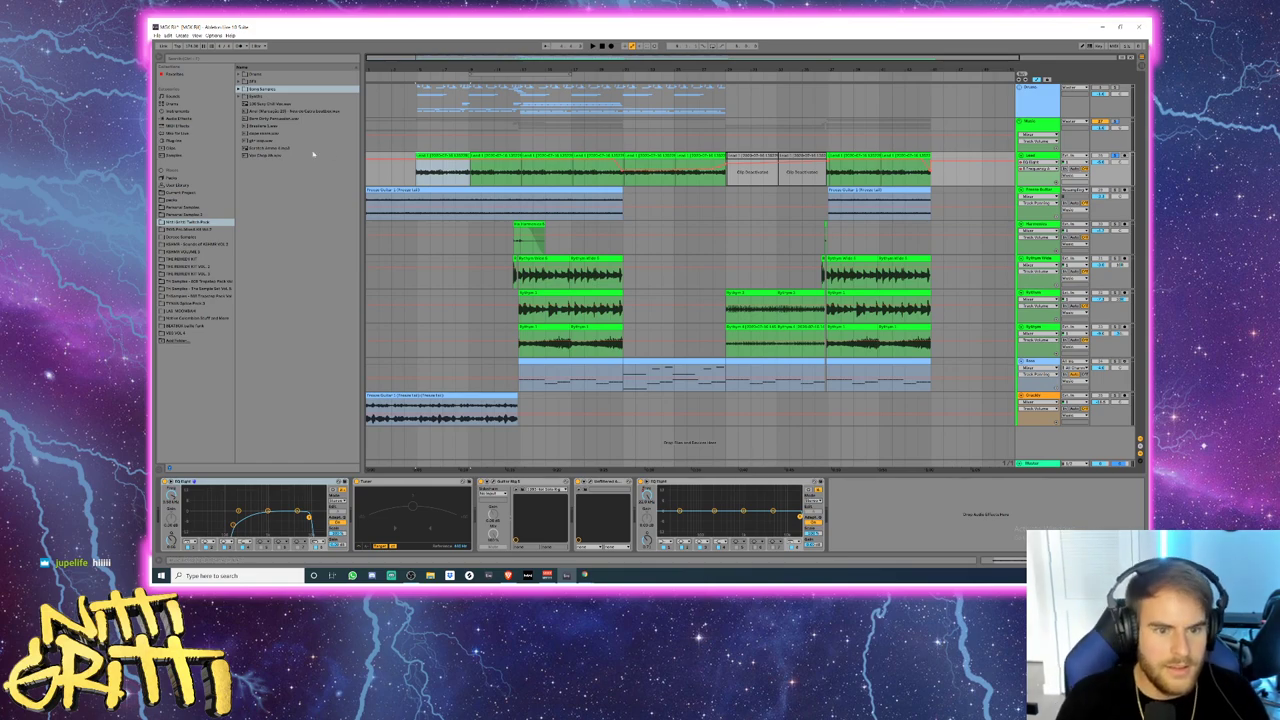
click(948, 117)
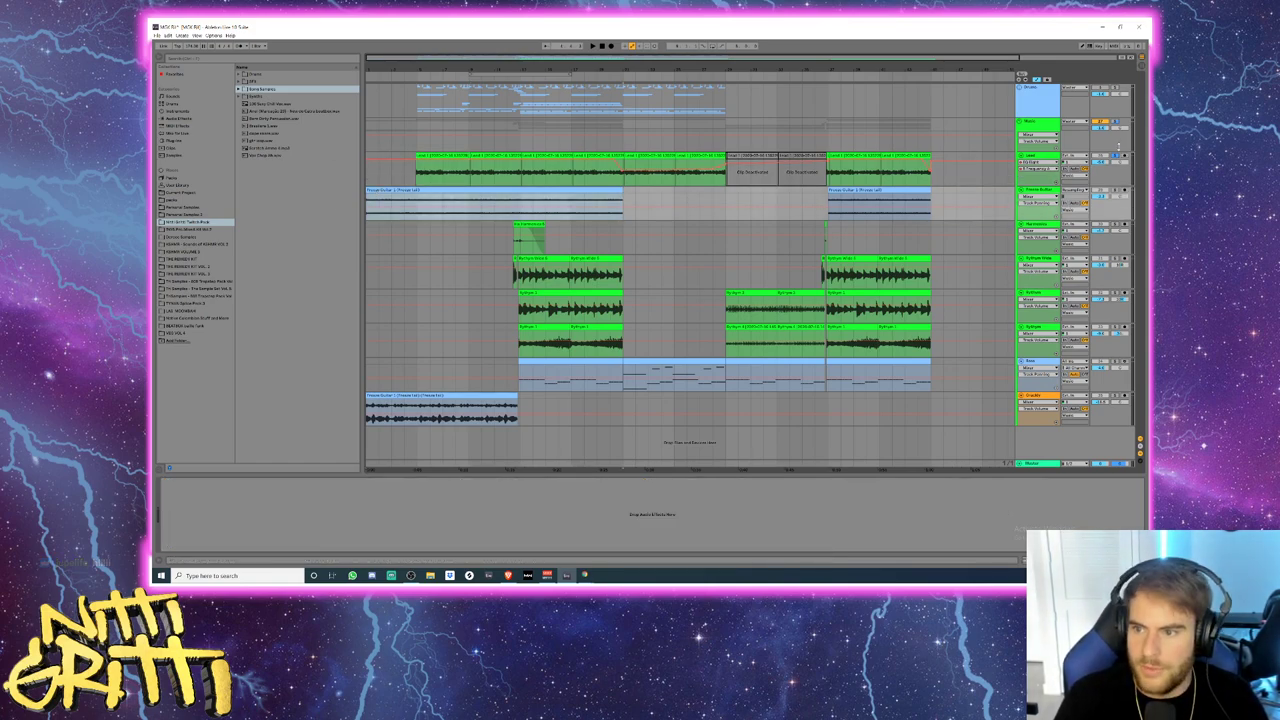
click(950, 170)
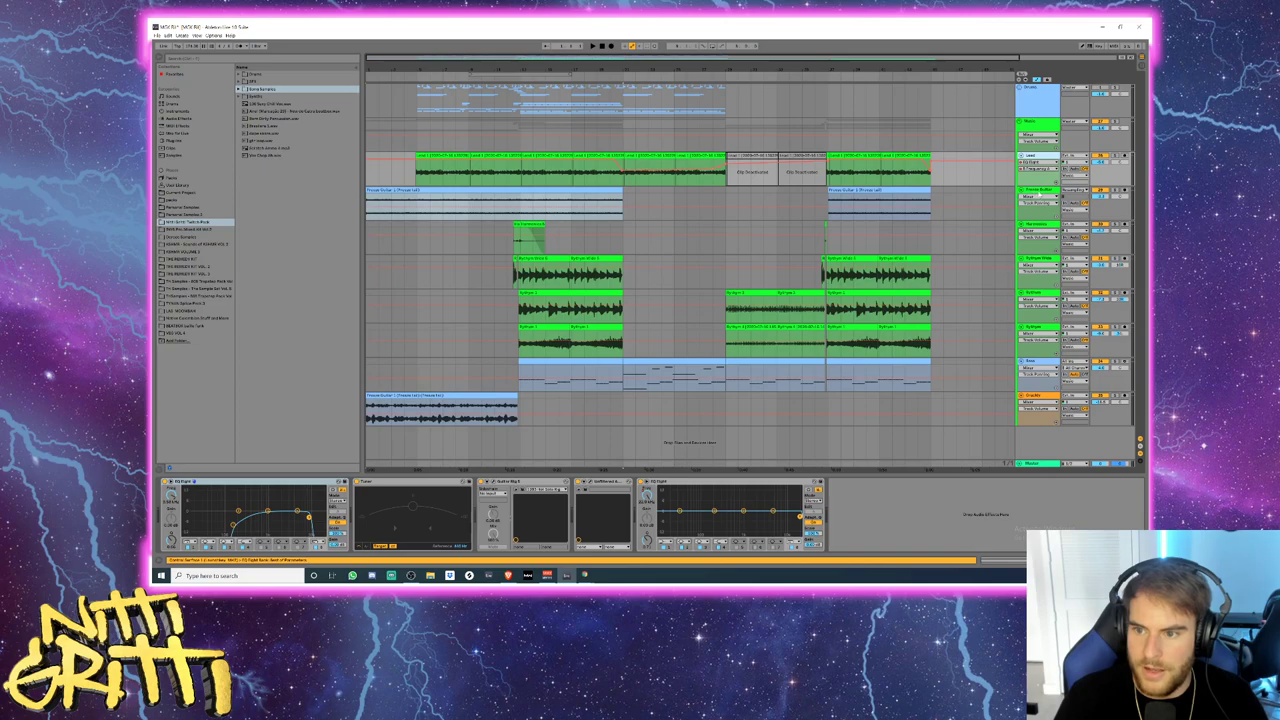
- Fold the guitar track below Lead and the Harmonies track
click(1039, 191)
click(1021, 190)
click(1037, 197)
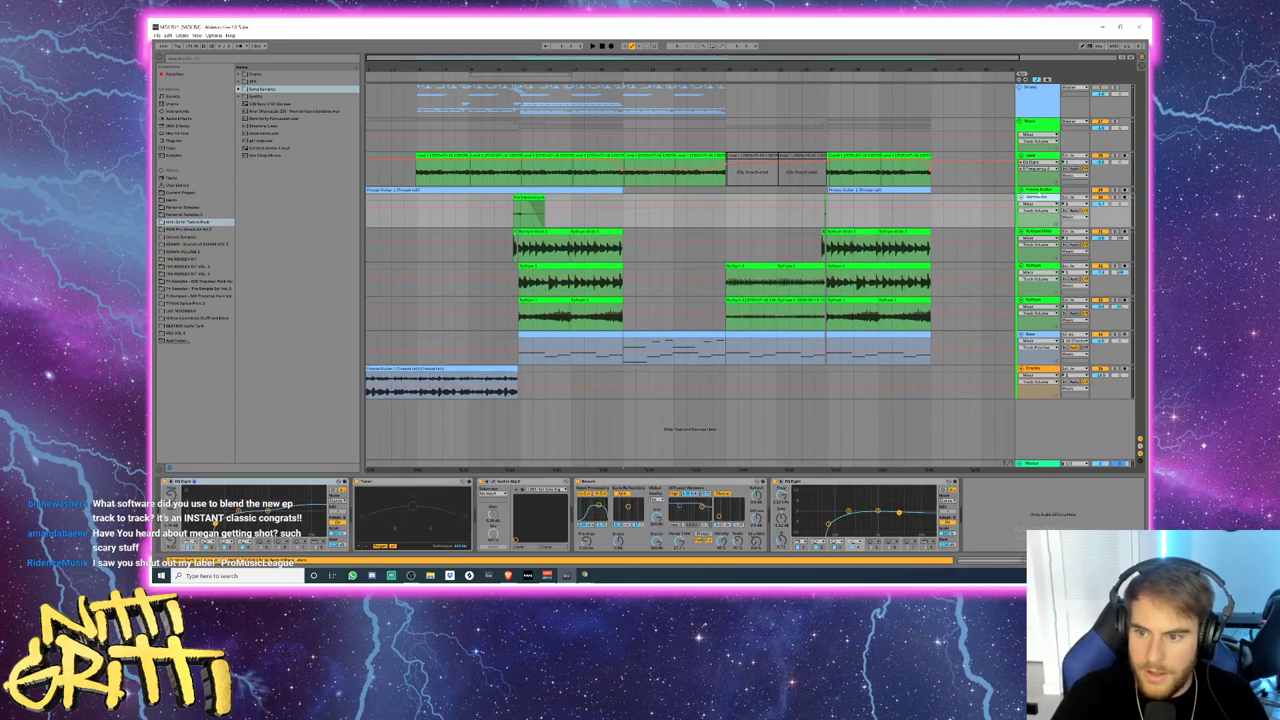
click(1021, 197)
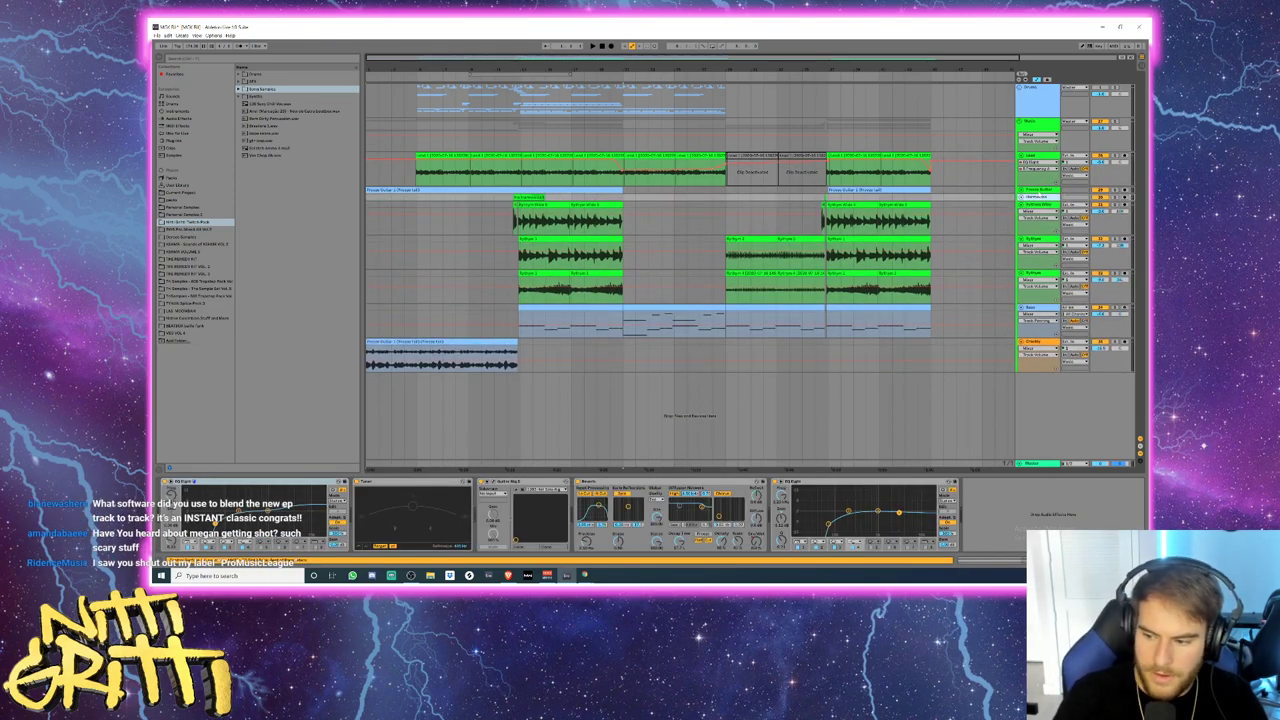
- Audition the Lead track's first clip
click(424, 162)
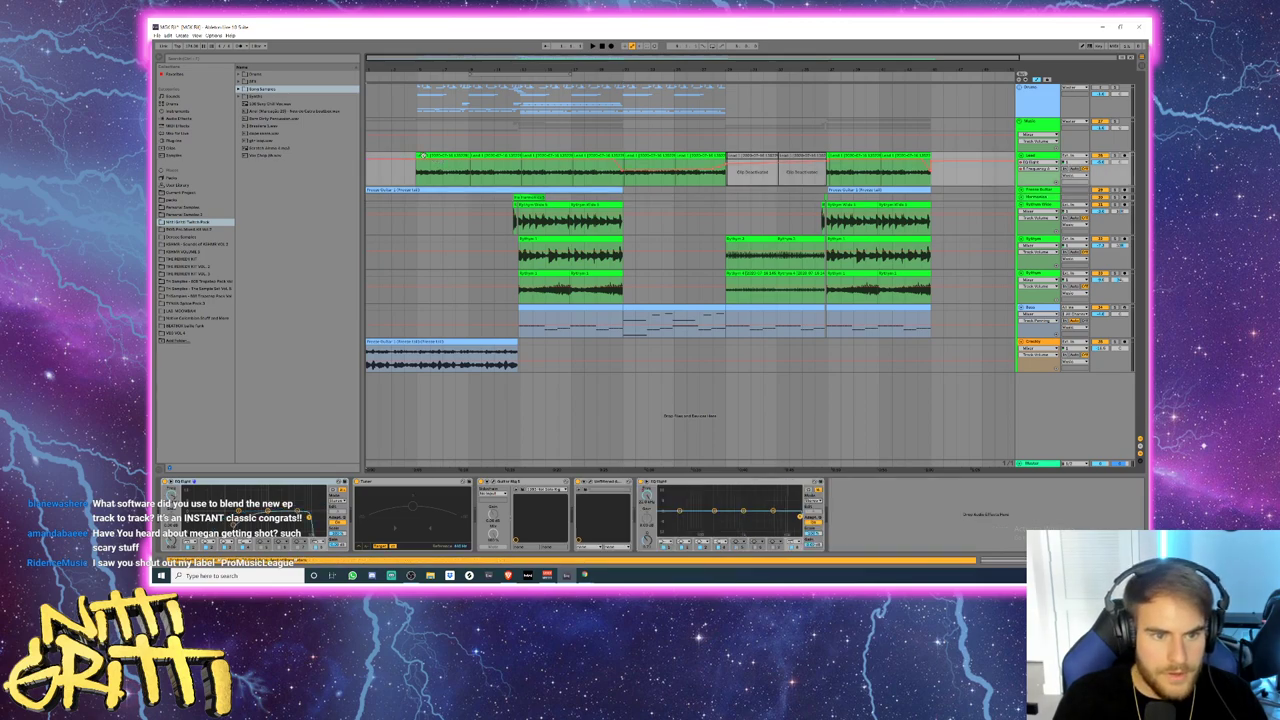
click(432, 156)
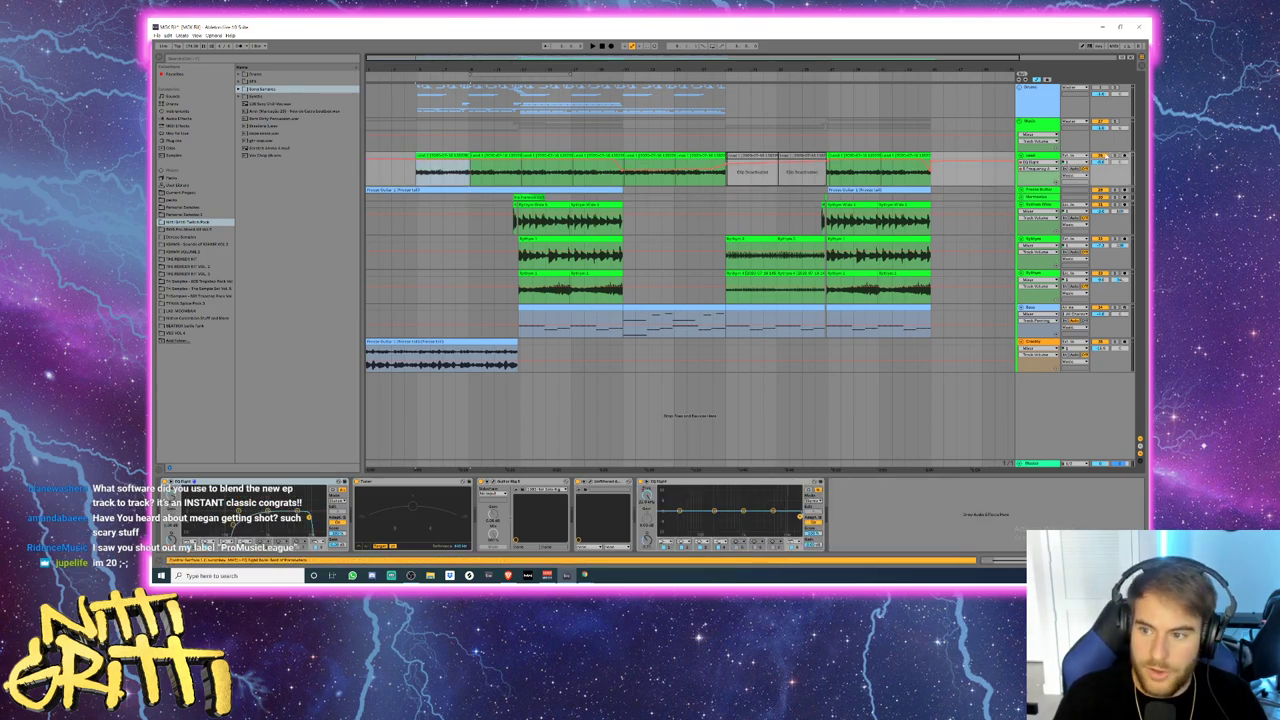
key(space)
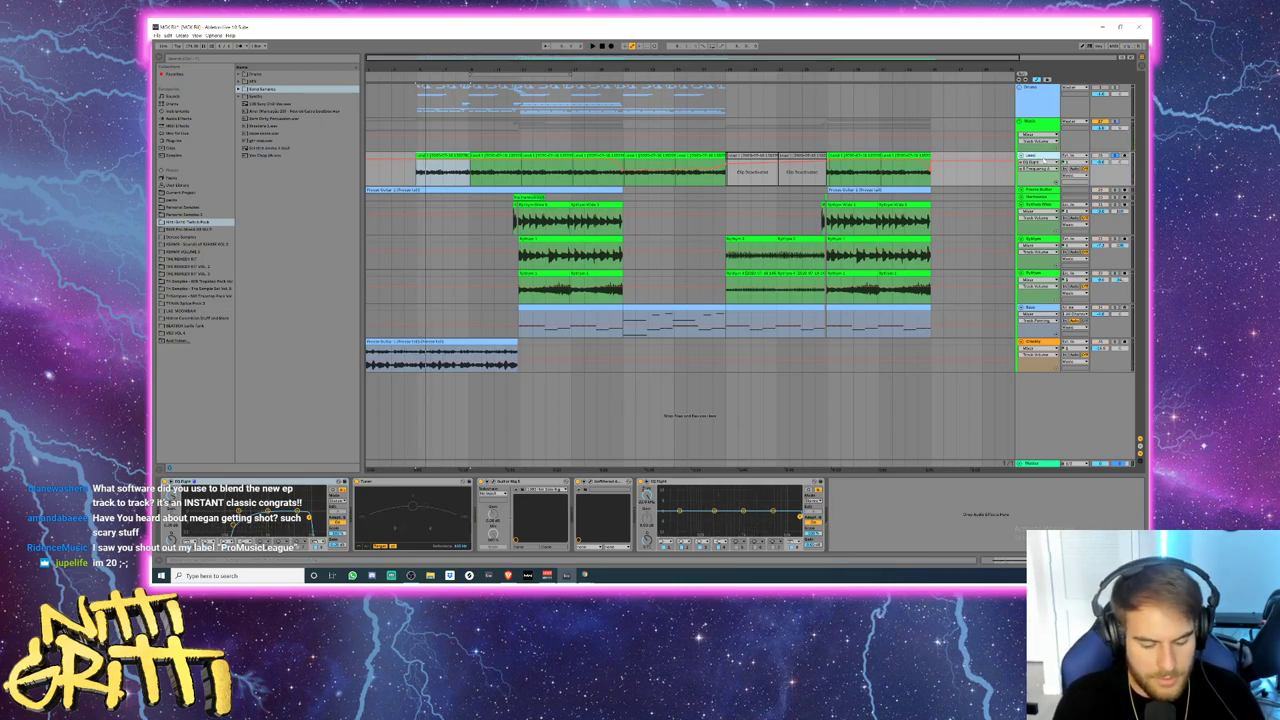
- Insert a new track below Lead and place the first WAV sample from the browser near the start of the first Lead clip
key(ctrl+t)
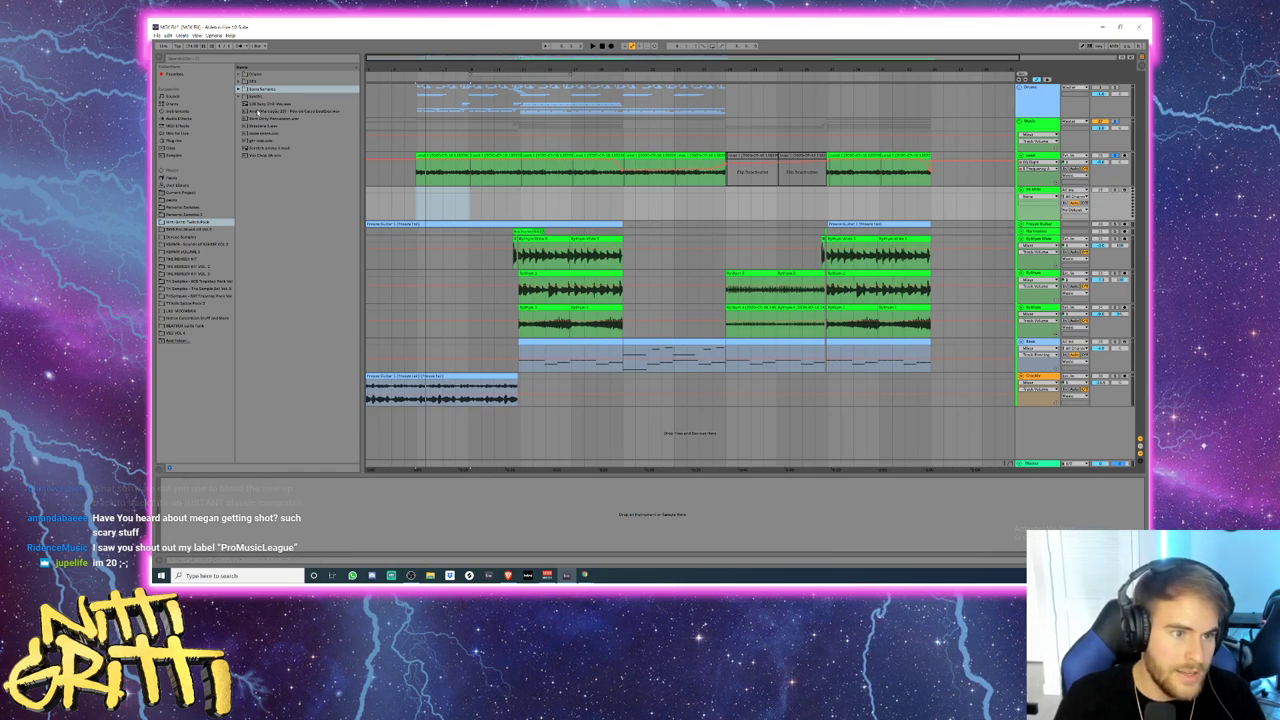
click(262, 104)
drag(270, 104, 420, 203)
scroll(400, 203, up, 3)
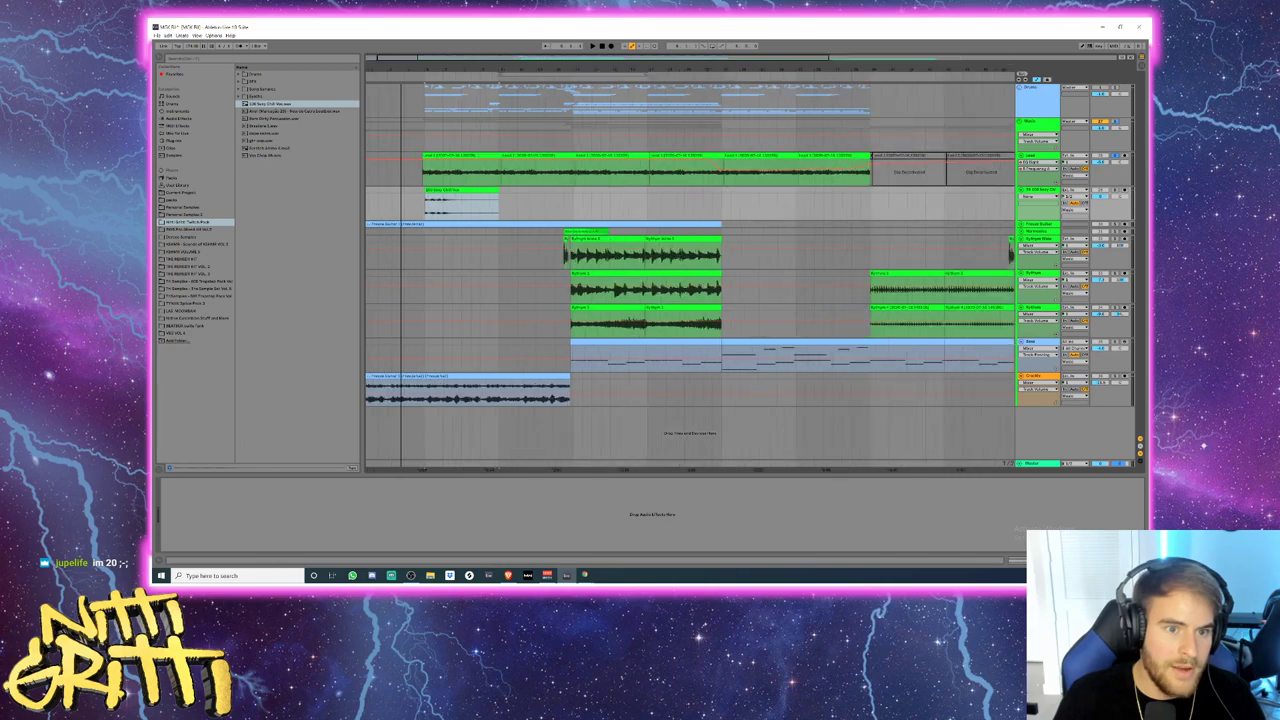
- Solo the new sample track and start playback just before the sample
drag(401, 69, 401, 120)
click(1114, 191)
key(space)
- Turn off Warp for the new sample clip and play it again
double_click(530, 190)
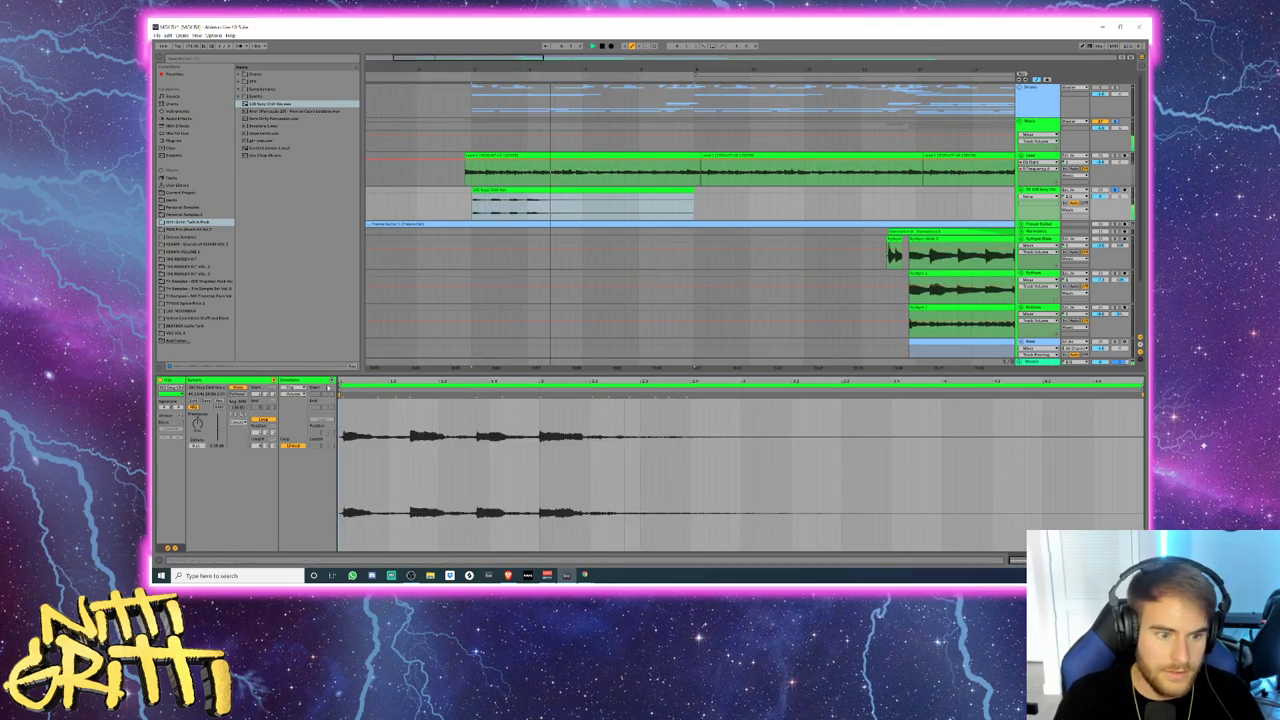
click(238, 387)
key(space)
key(space)
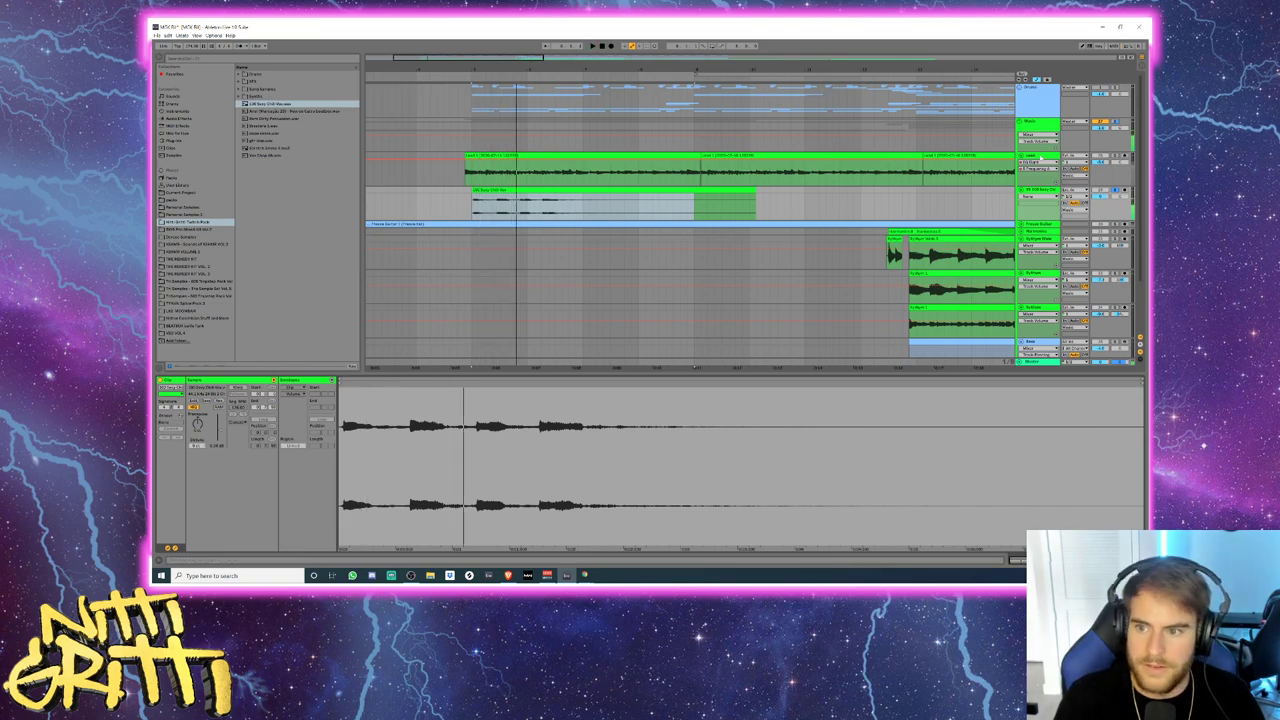
- Copy the Lead track's entire effect chain, from the first EQ Eight through the last, onto the new sample track
double_click(1040, 157)
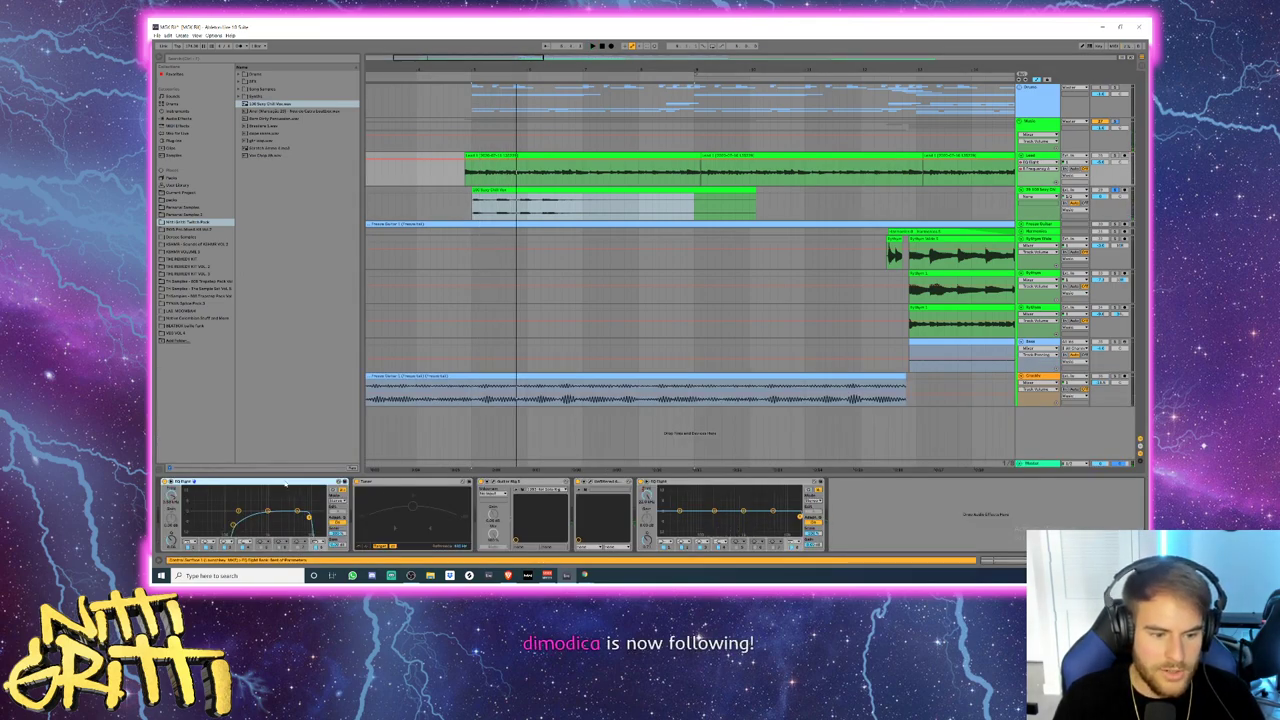
shift+click(693, 482)
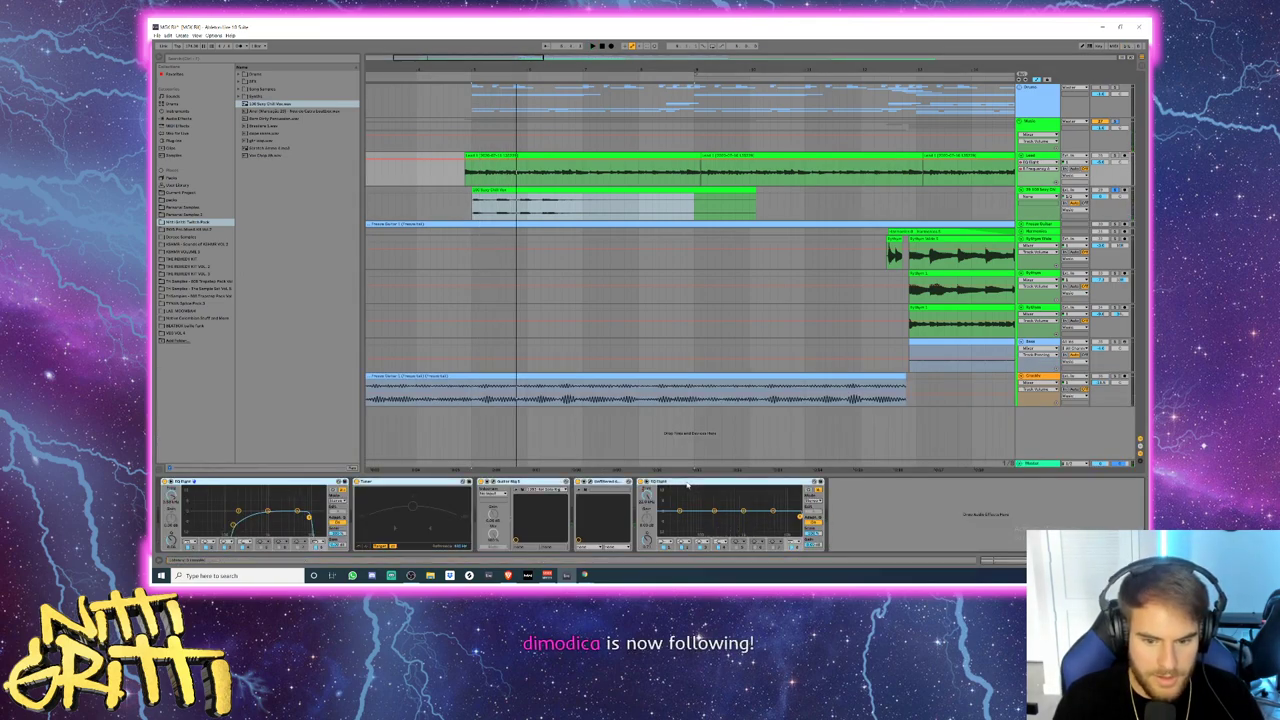
click(1038, 190)
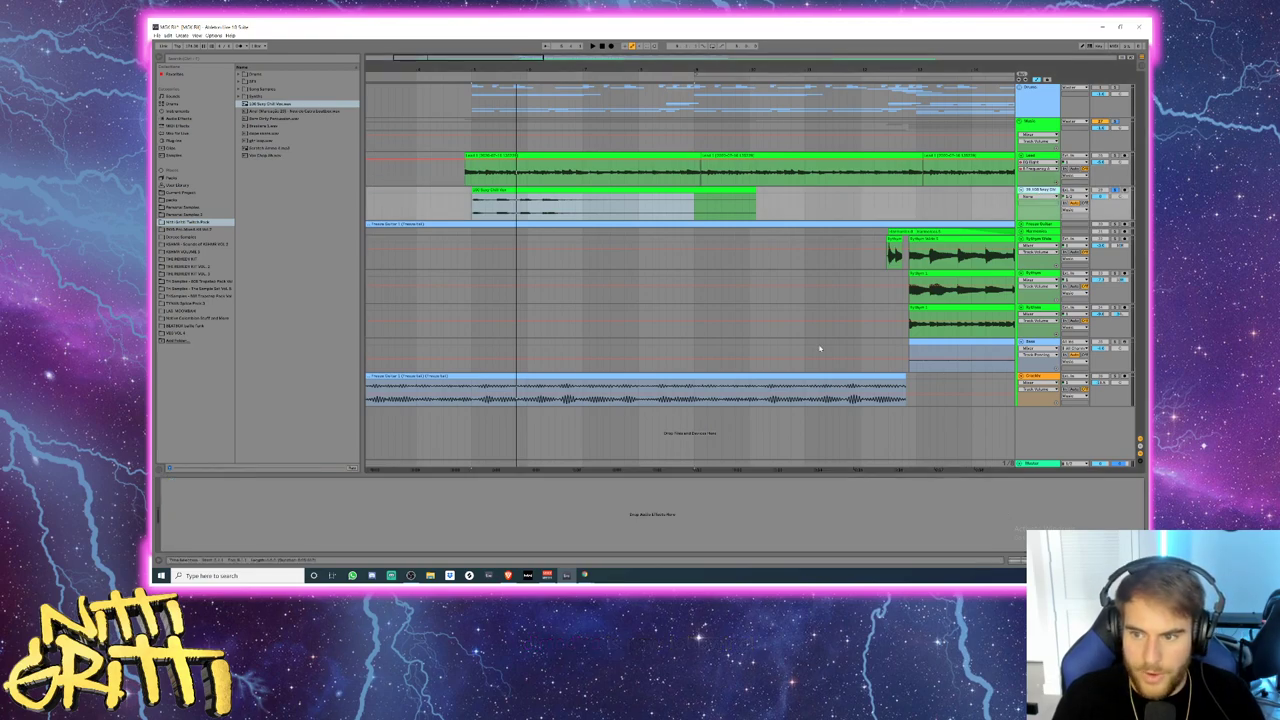
click(440, 501)
key(ctrl+v)
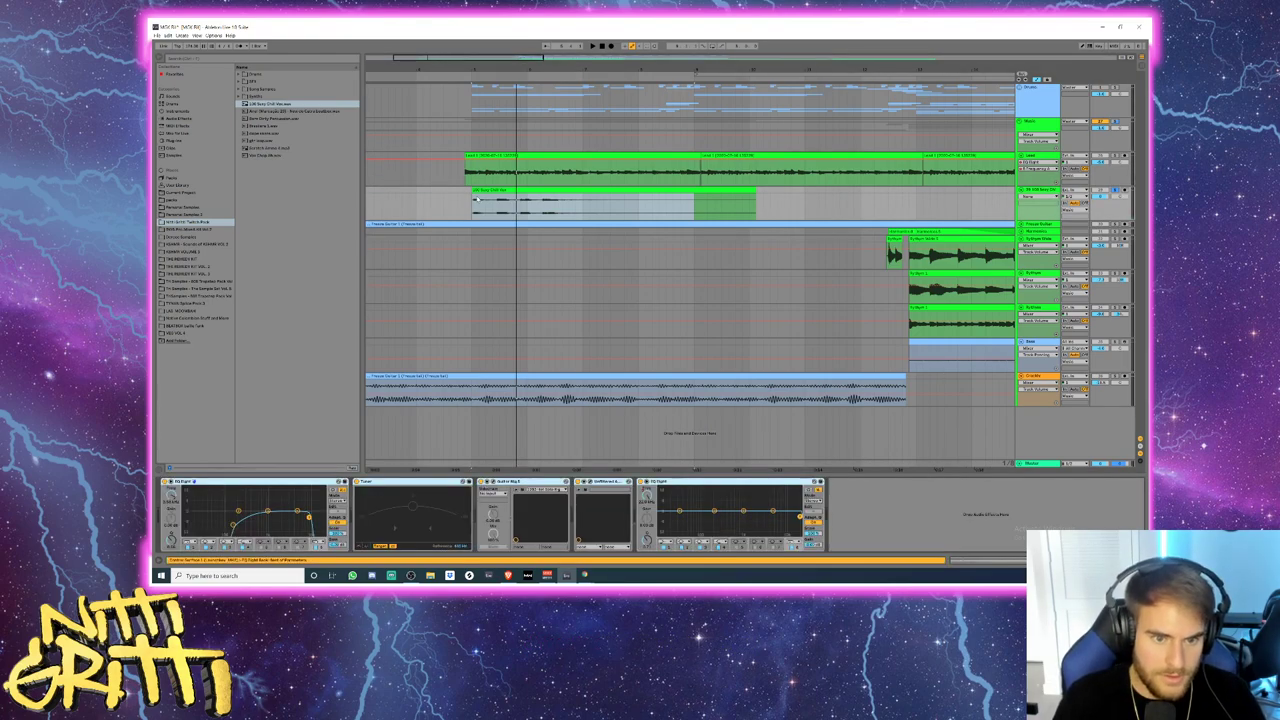
- Play the sample from its start through the copied effect chain, and delete the sample track
click(479, 190)
key(space)
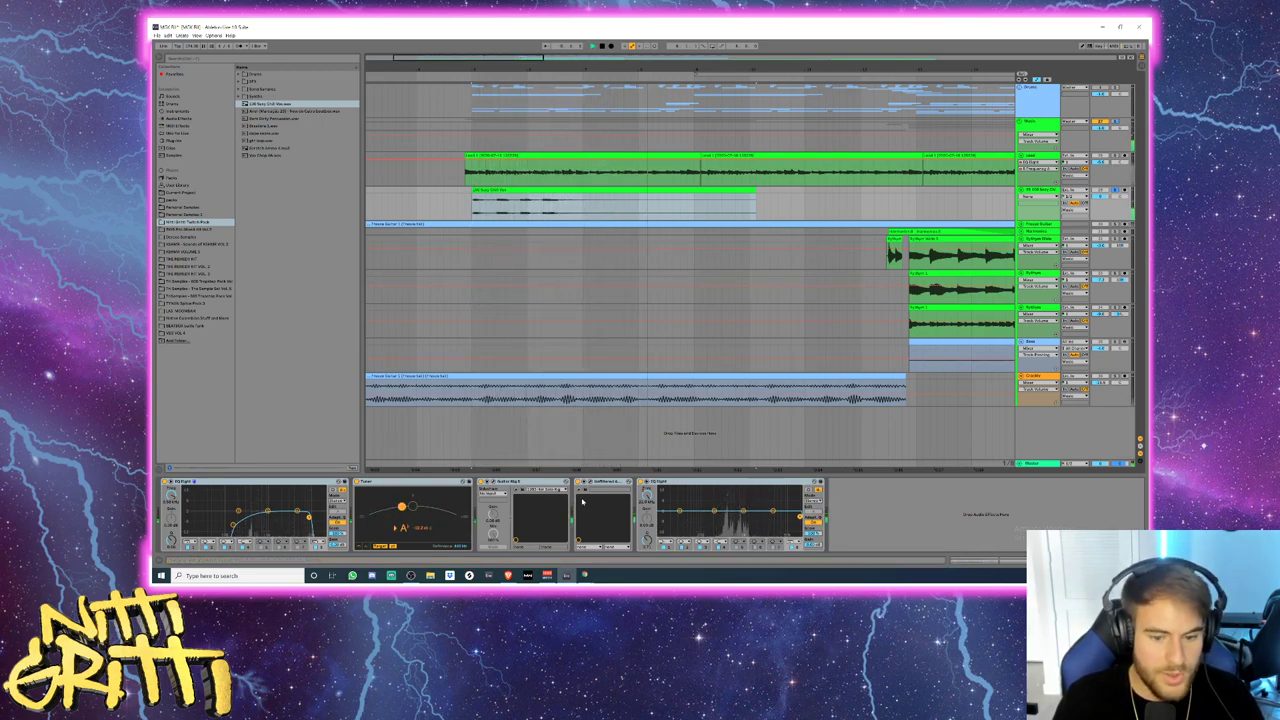
key(space)
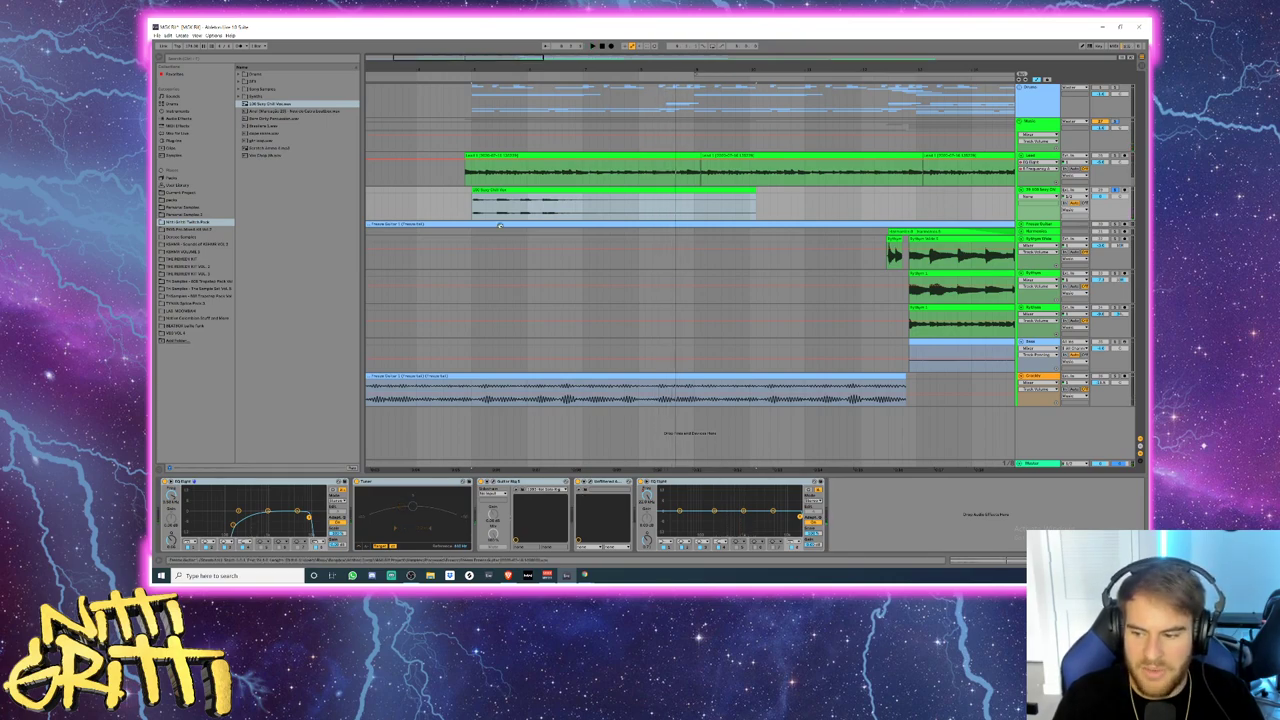
click(1041, 191)
key(Delete)
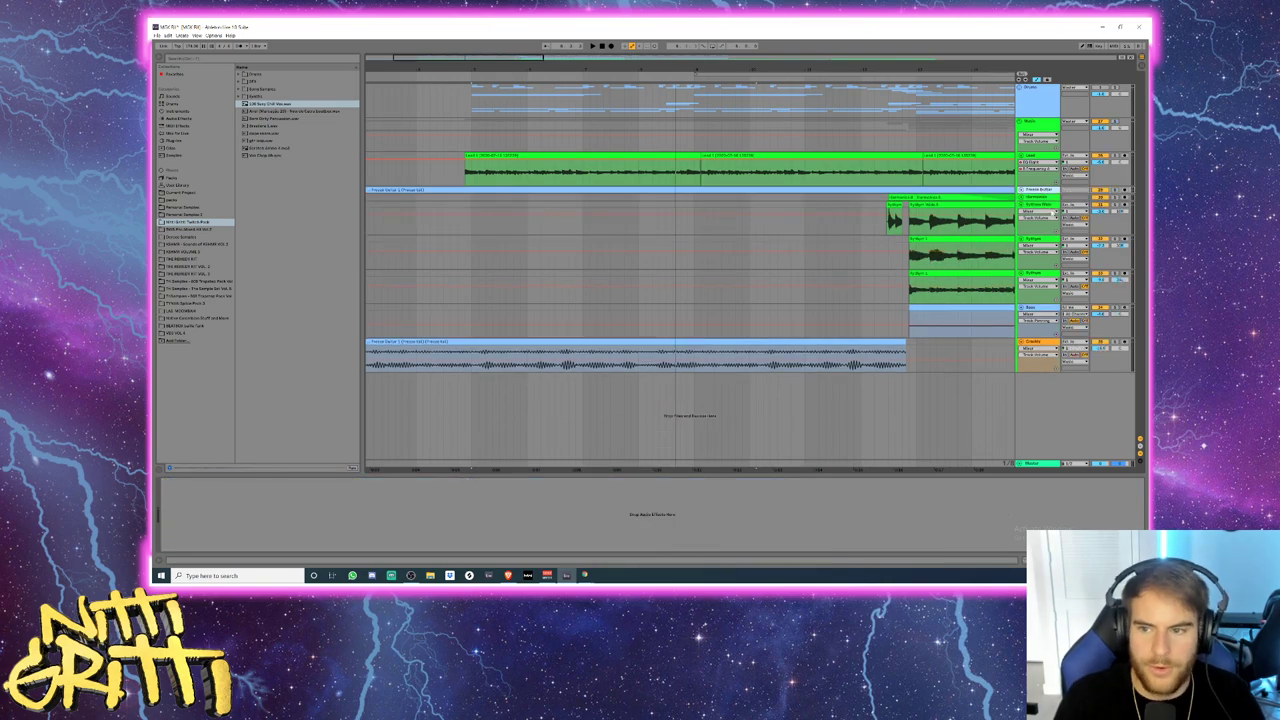
- Open Guitar Rig in the Lead track's effect chain and play the first Lead clip through it
click(678, 176)
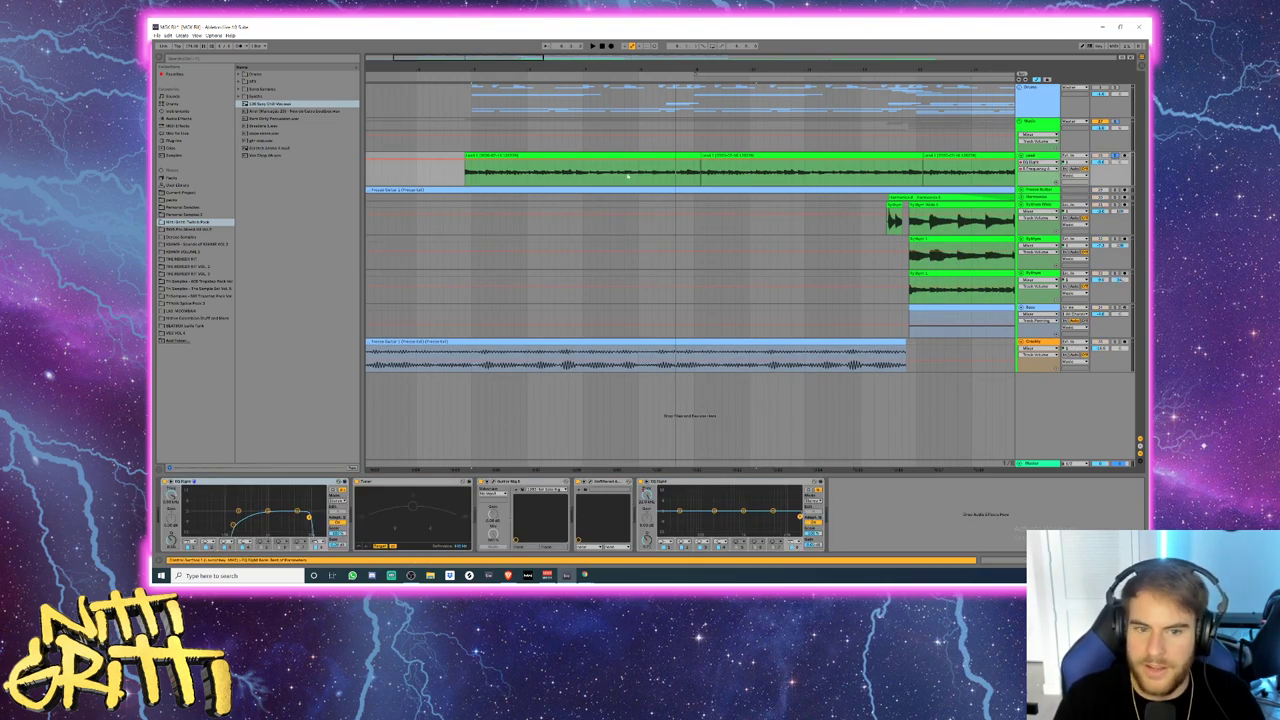
click(493, 157)
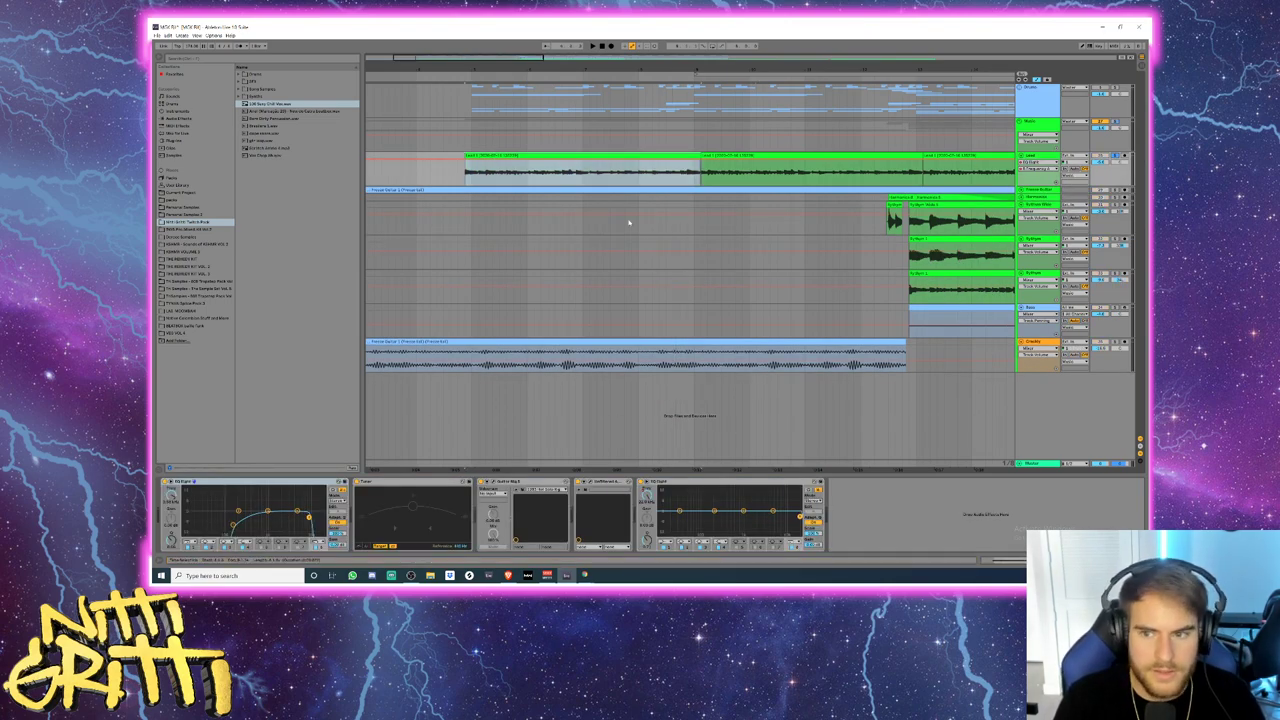
click(1036, 148)
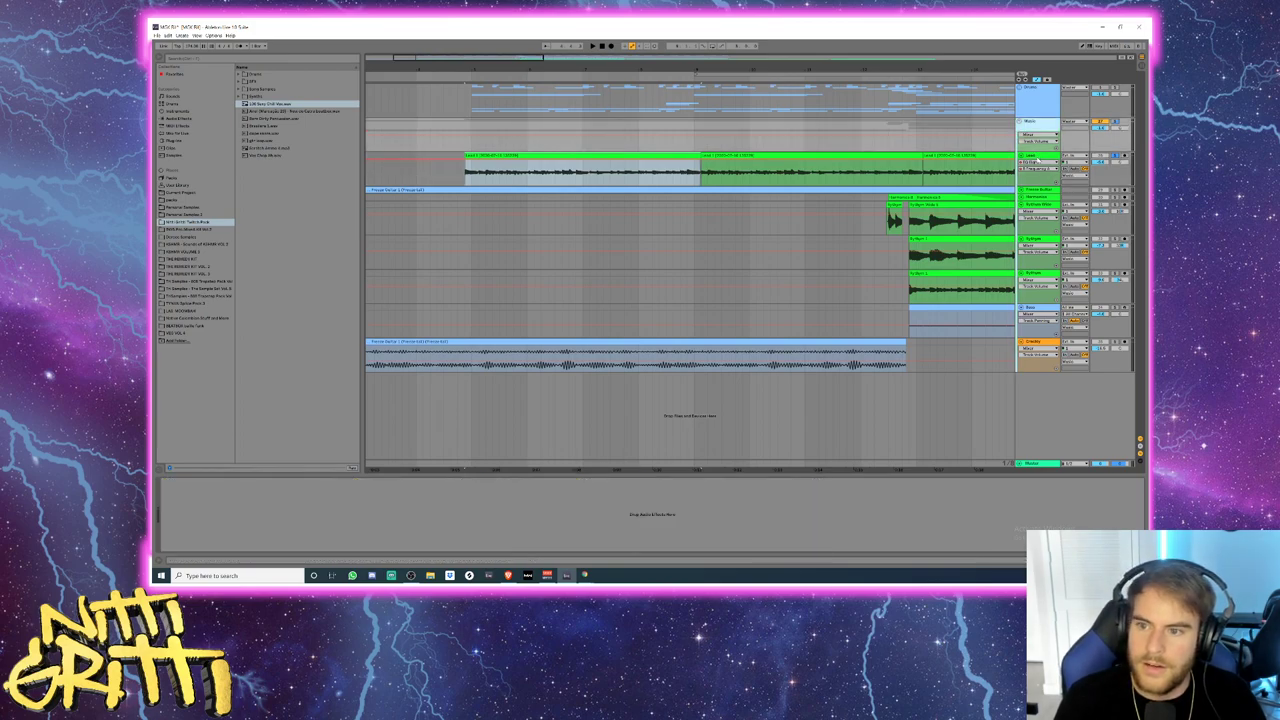
click(1037, 157)
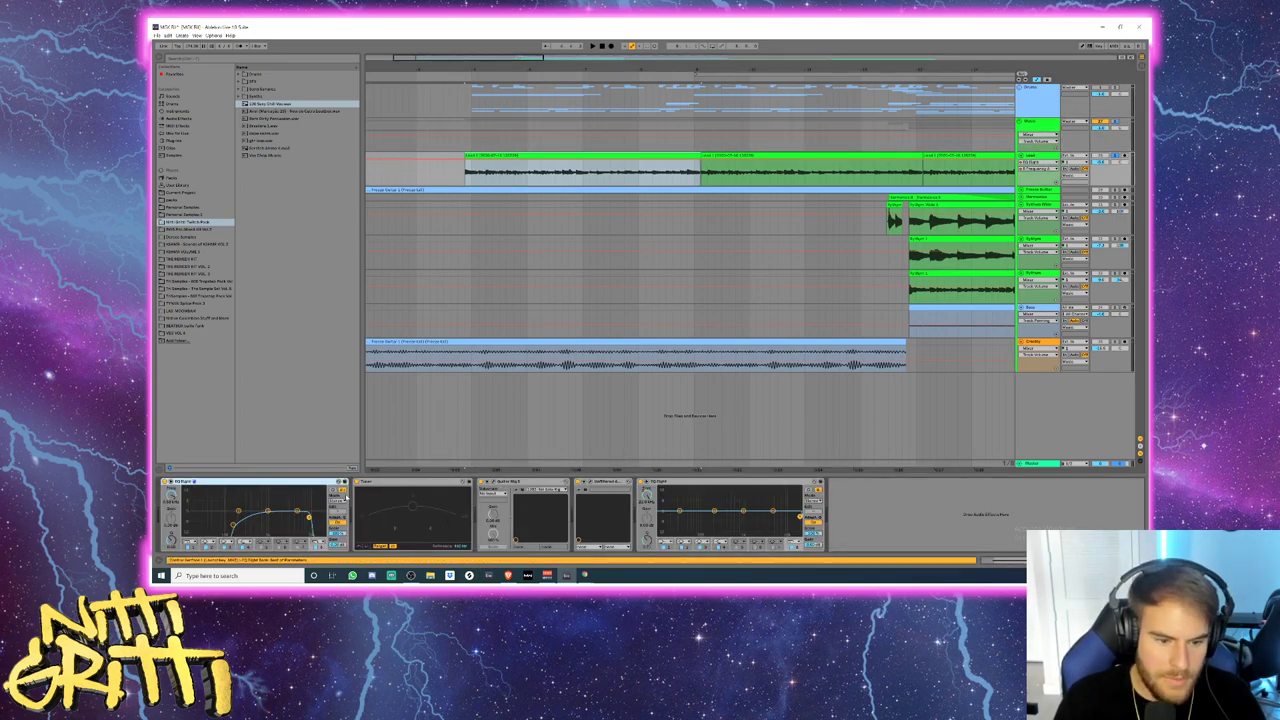
click(494, 487)
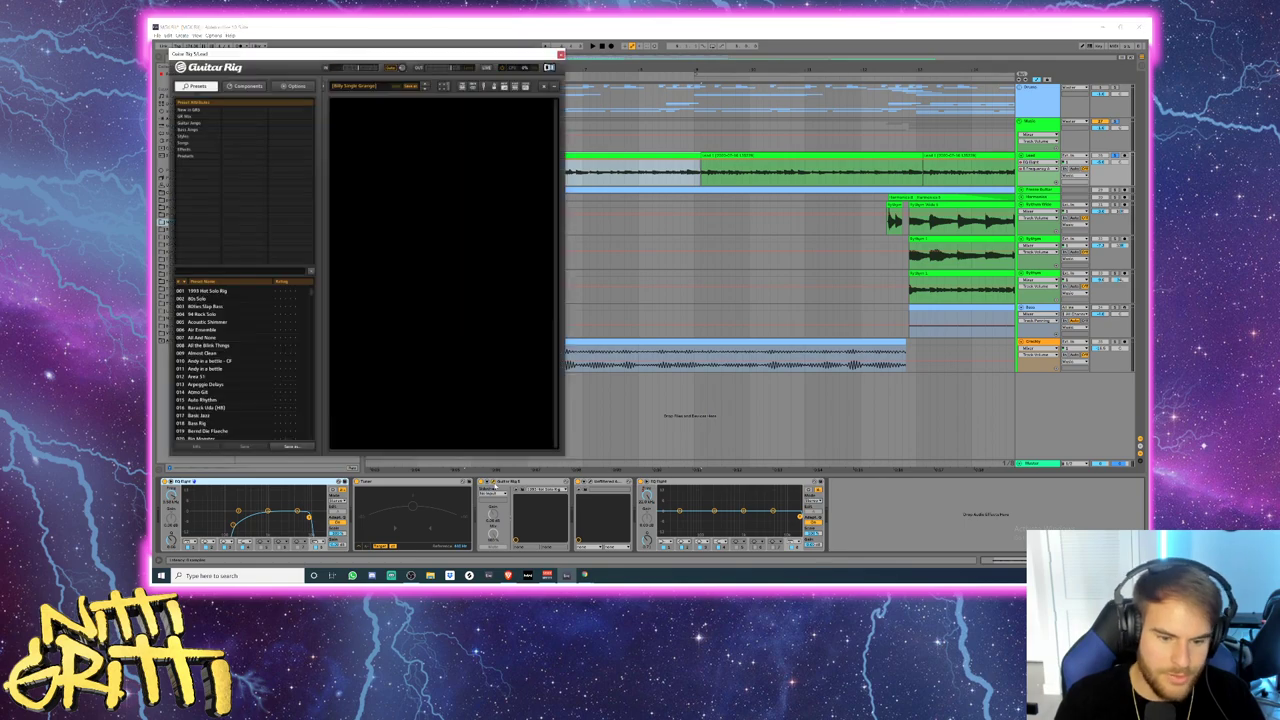
key(space)
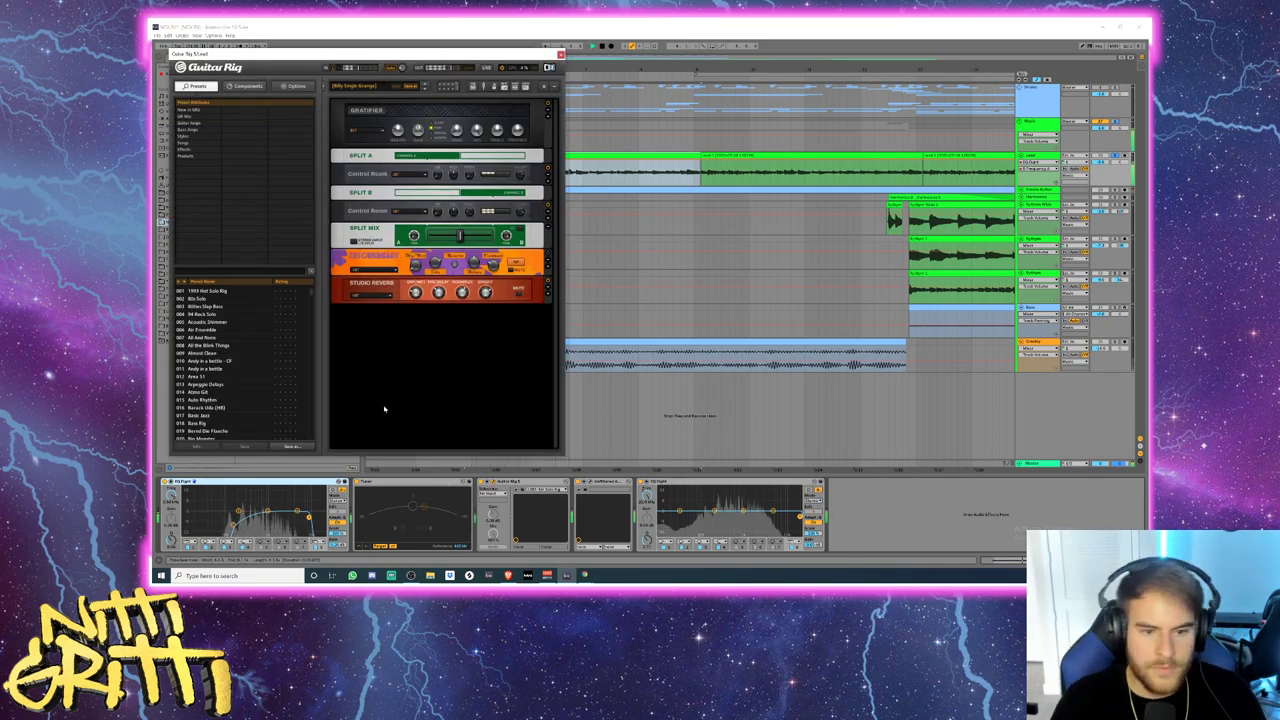
key(space)
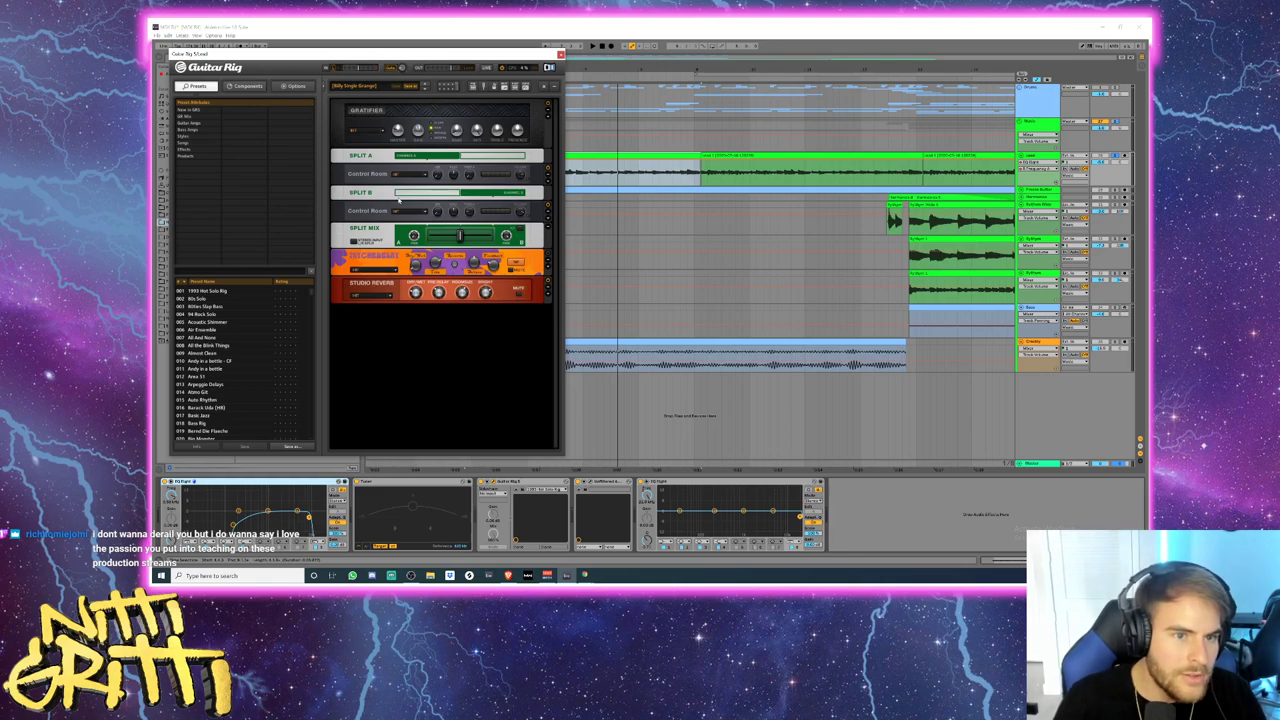
- Look through Guitar Rig's preset list and close the plug-in window
scroll(216, 408, down, 2)
scroll(218, 408, down, 1)
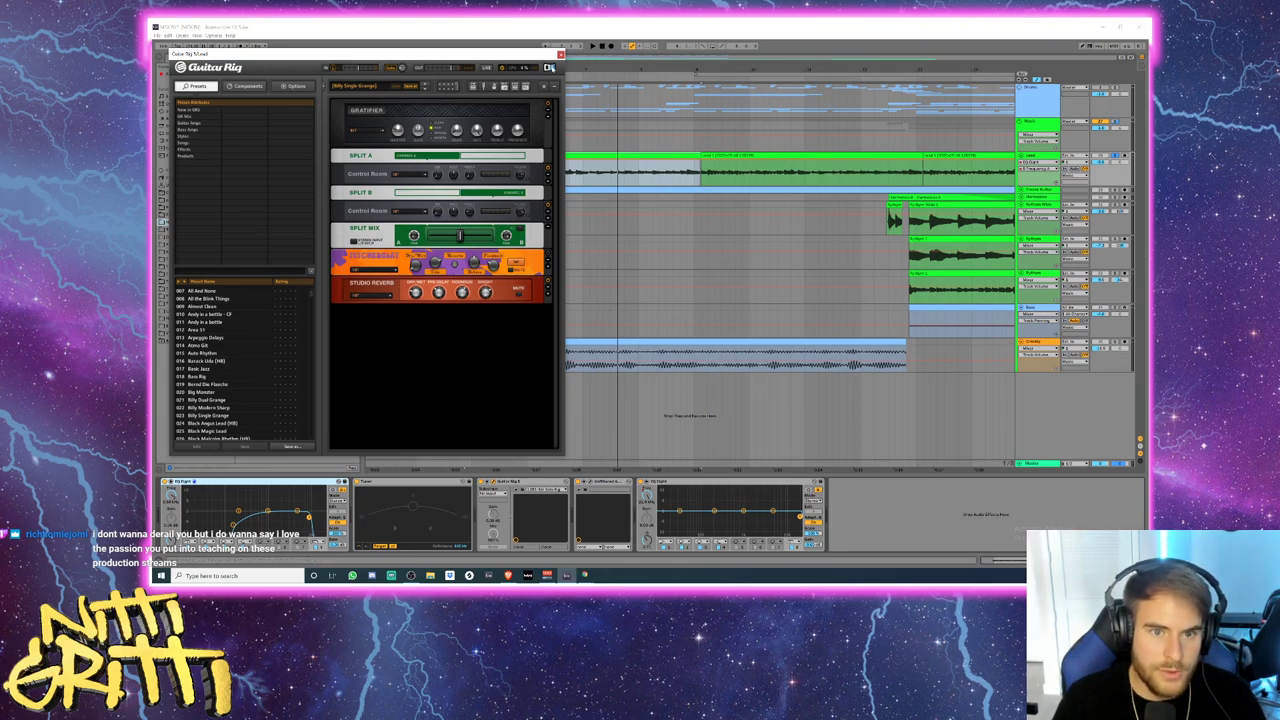
click(561, 54)
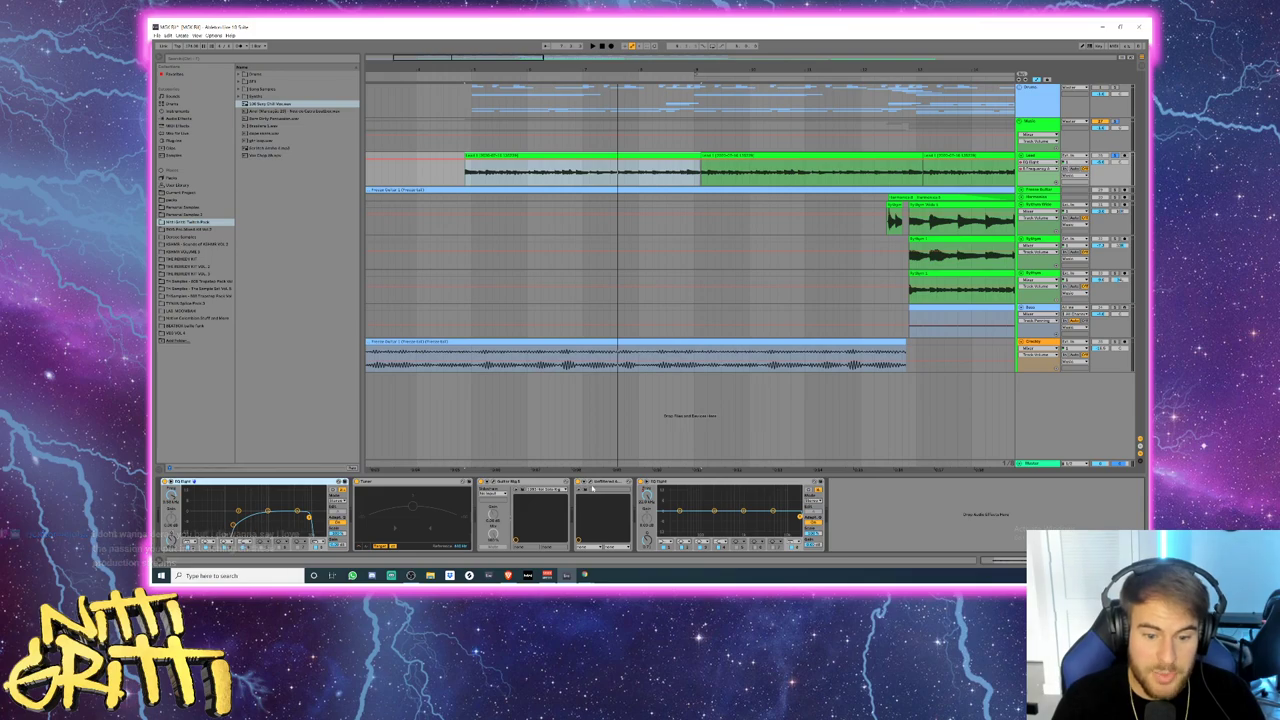
- Open the Lead track's SpecOps plug-in, play the first Lead clip through it, and close the plug-in window
click(590, 483)
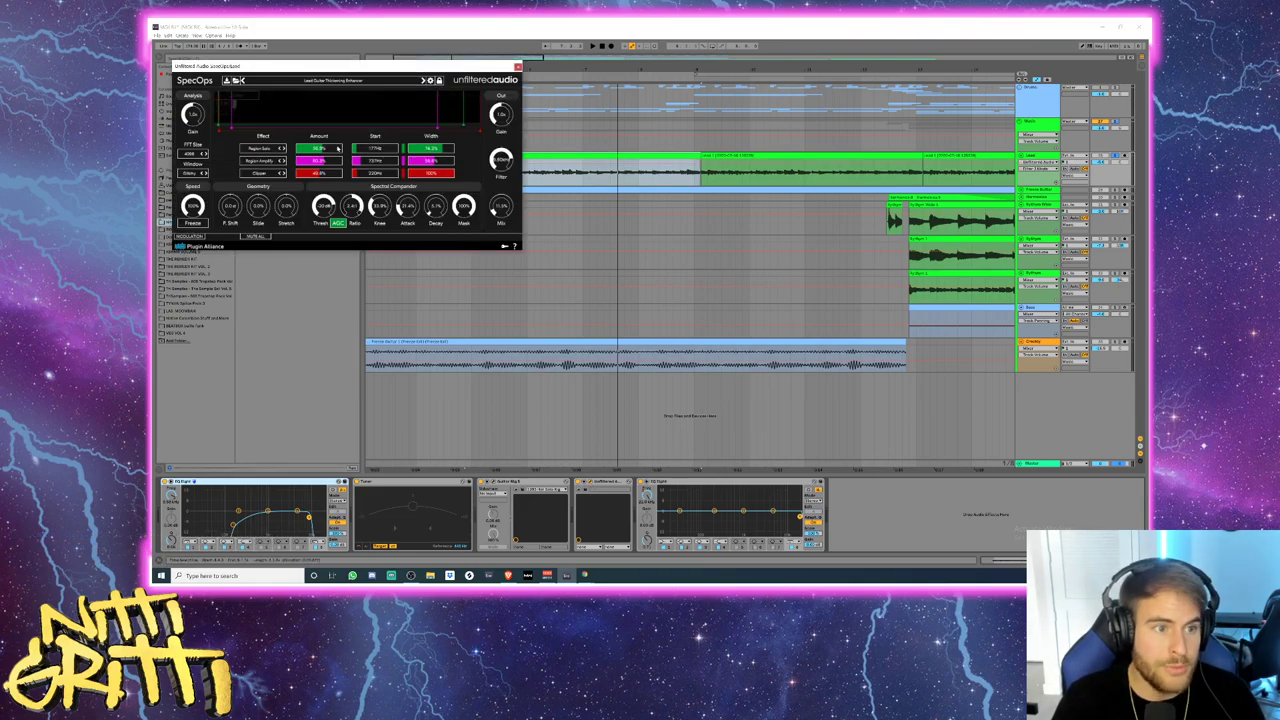
drag(314, 78, 459, 97)
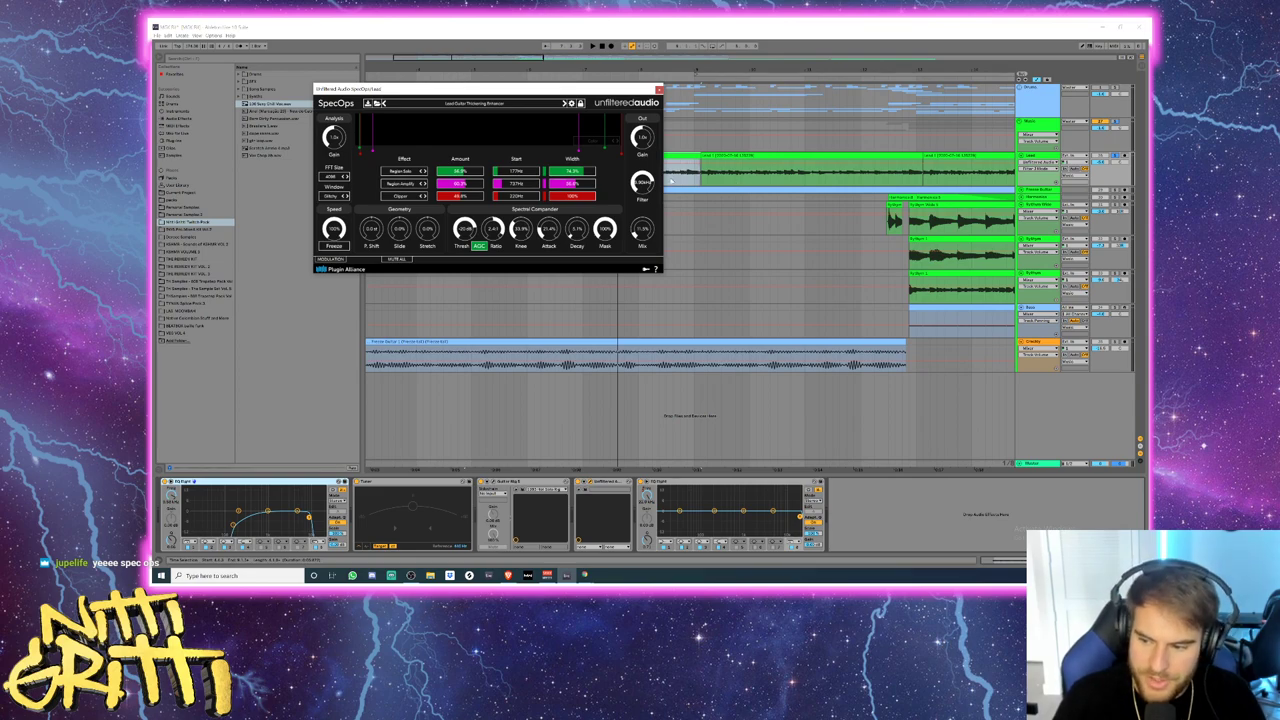
key(space)
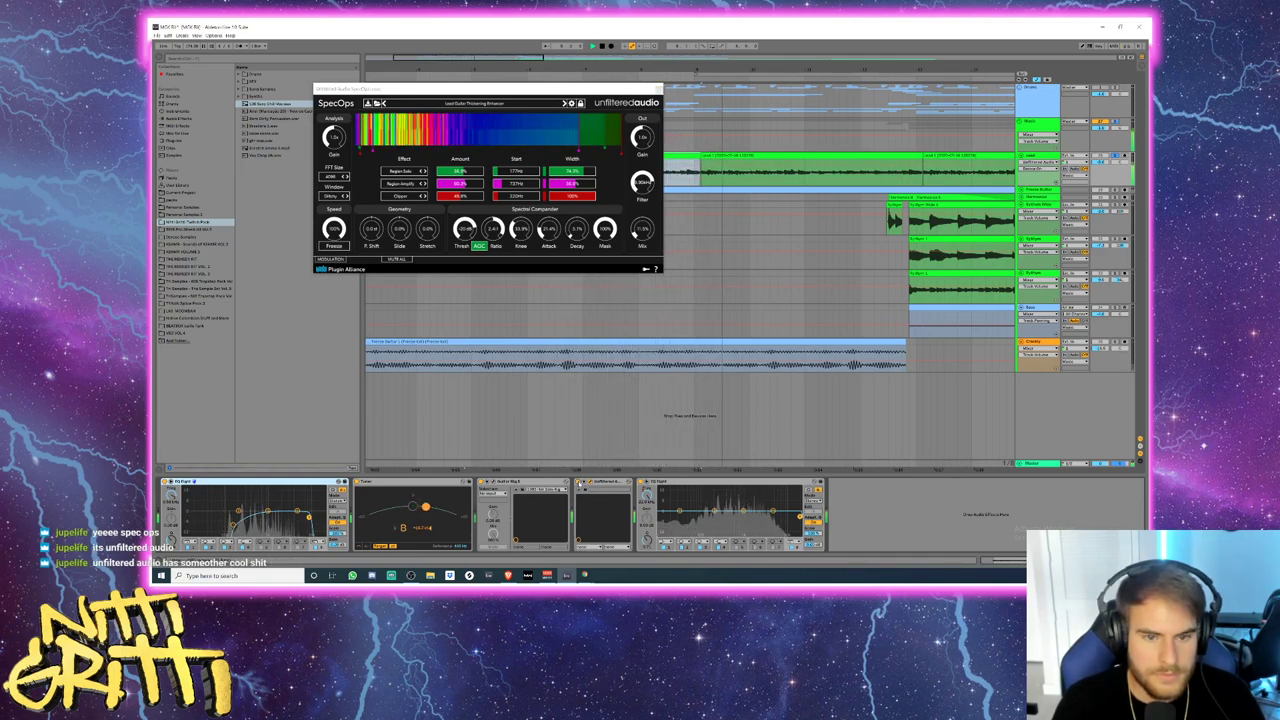
key(space)
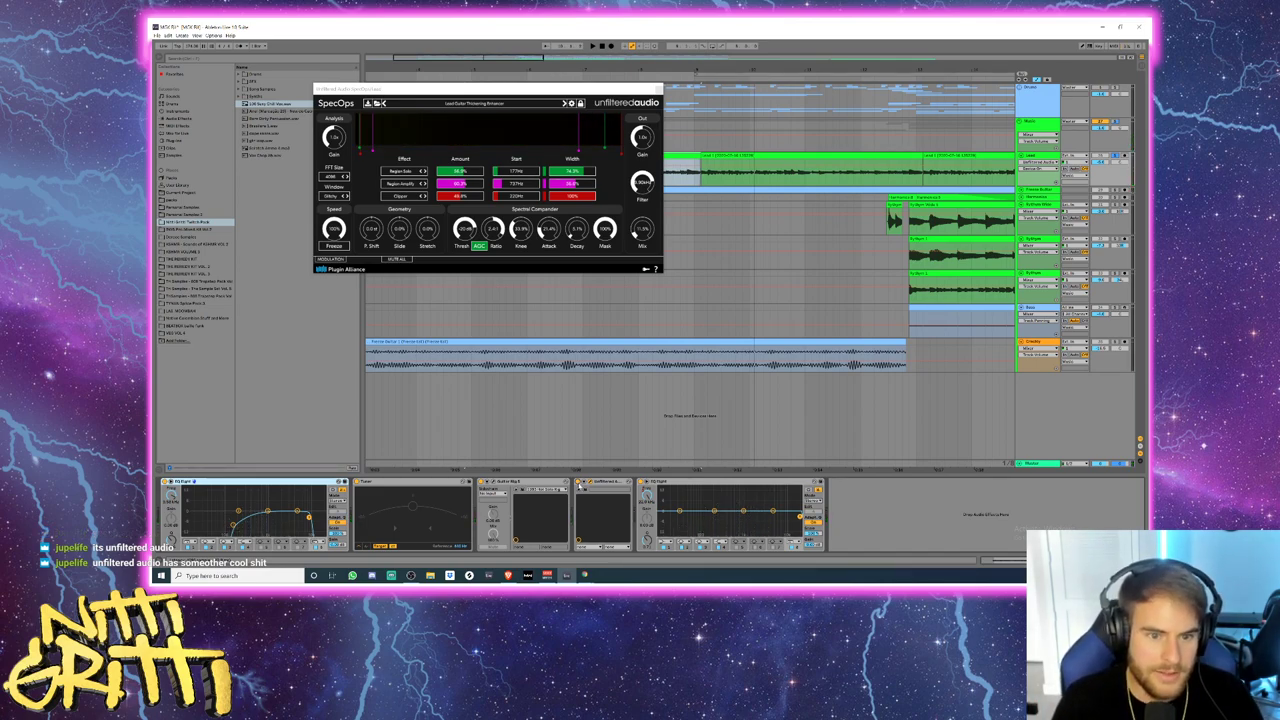
click(660, 90)
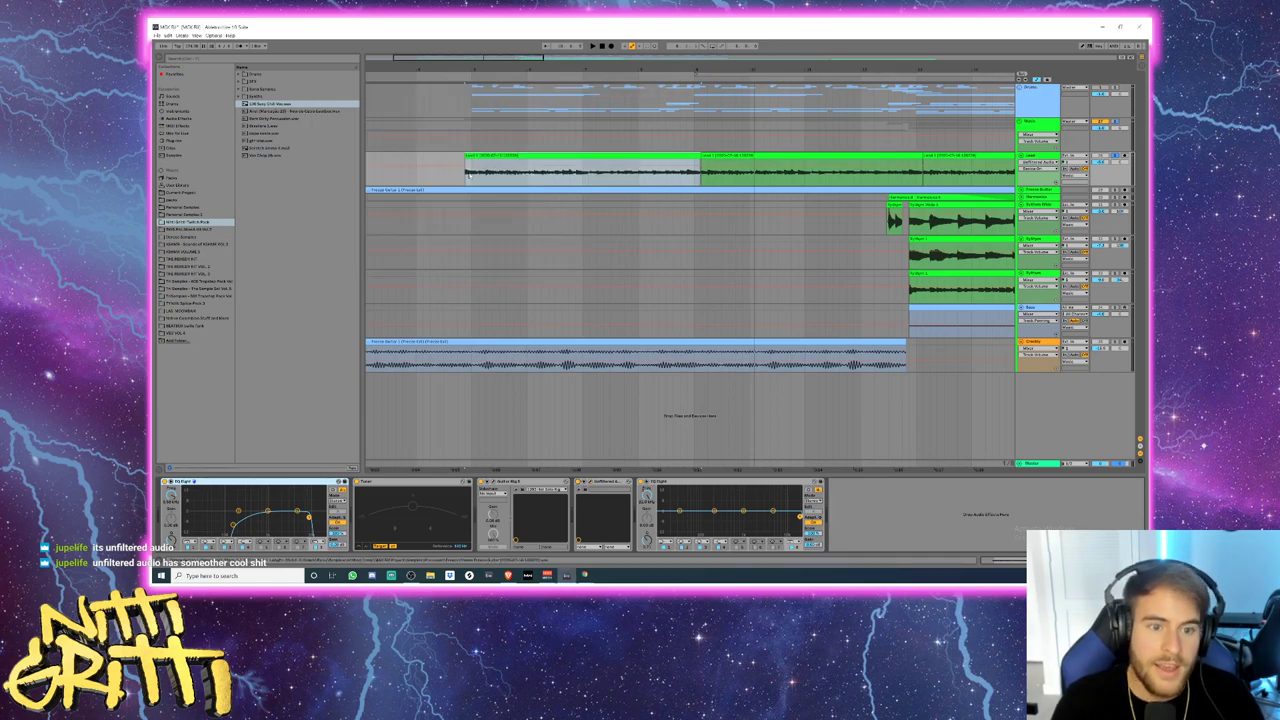
- Unfold the Freeze Guitar track below Lead to show its clip
scroll(691, 270, down, 3)
drag(695, 73, 656, 73)
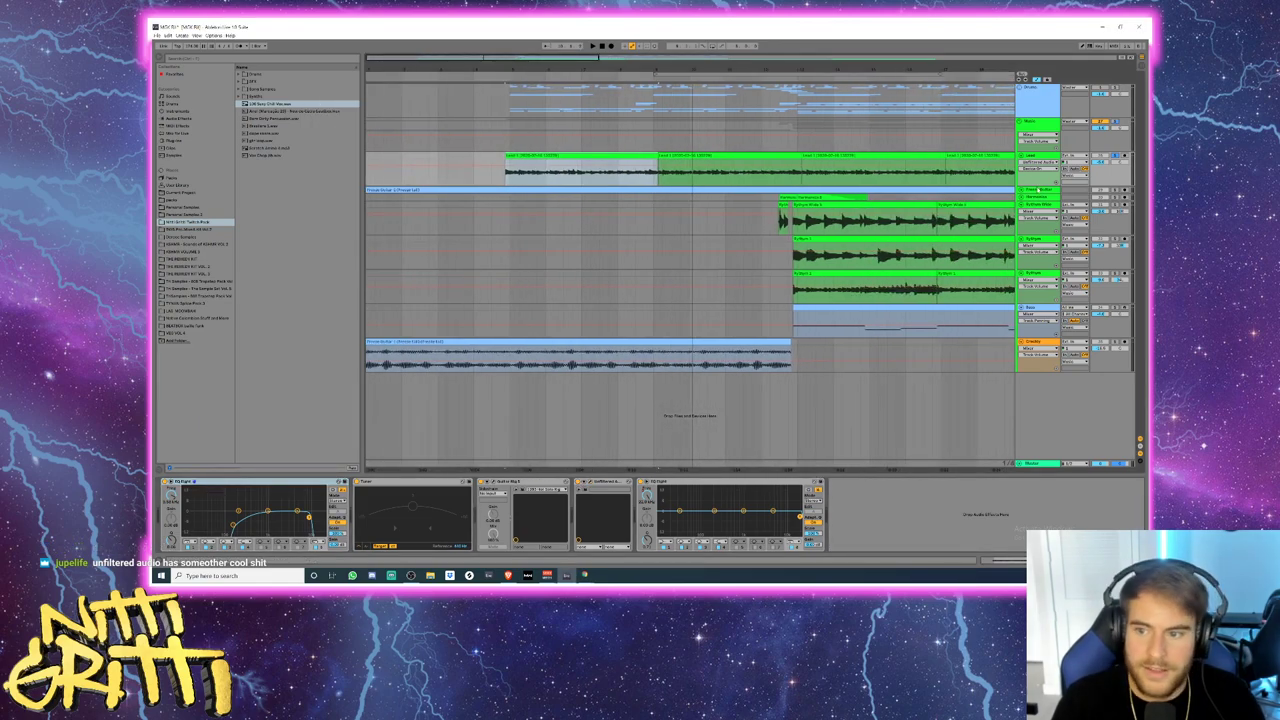
click(1020, 190)
click(1107, 156)
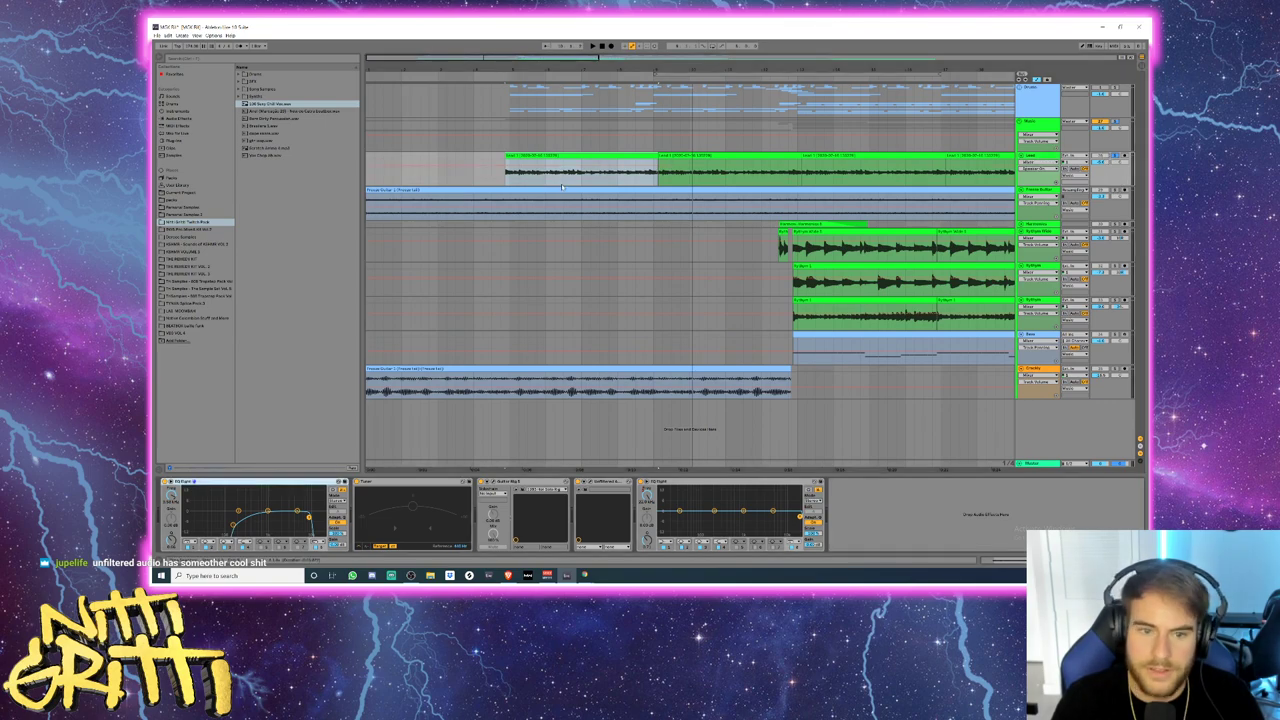
- Try SpecOps' Freeze on the Lead track during playback, switch it off again, and close the plug-in window
key(space)
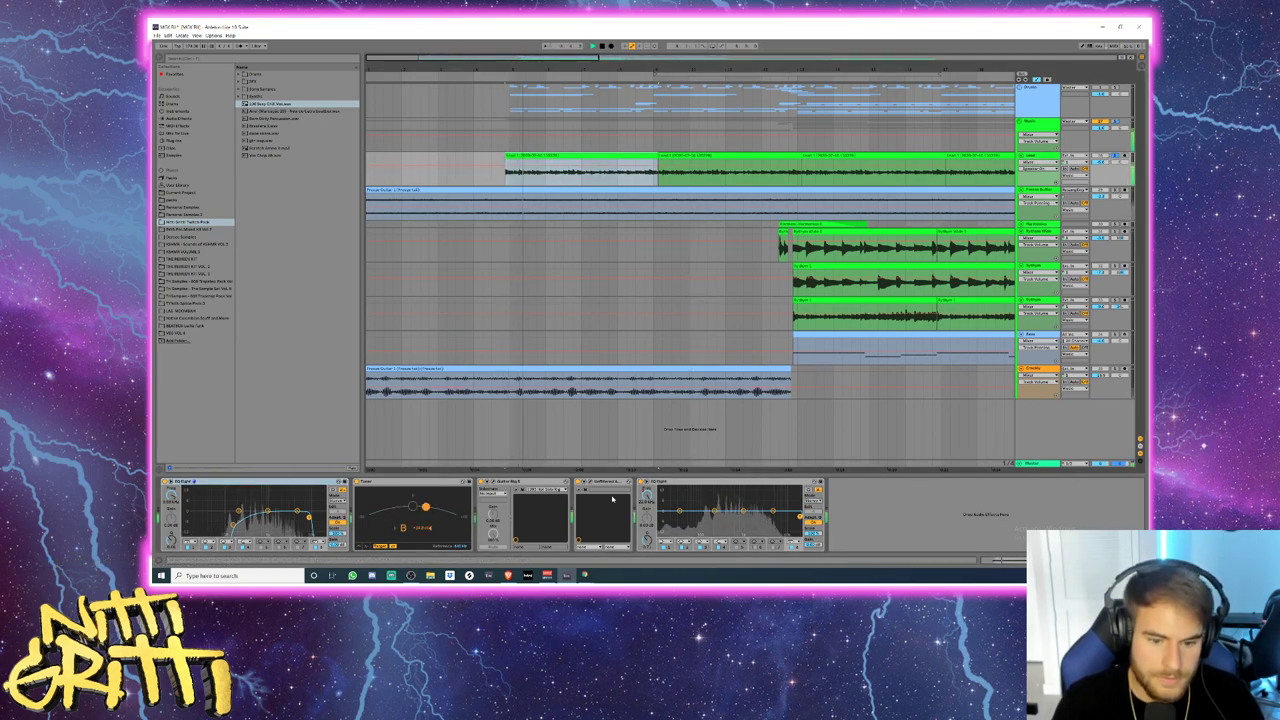
click(591, 482)
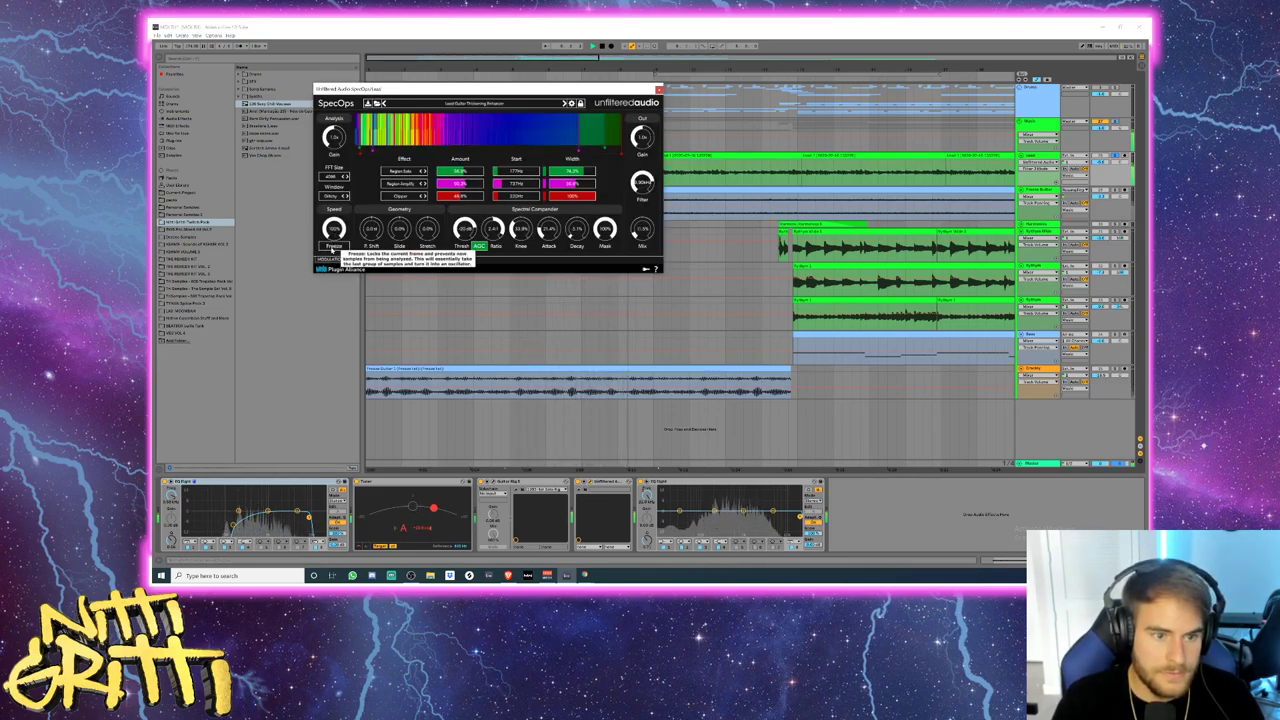
click(333, 246)
key(space)
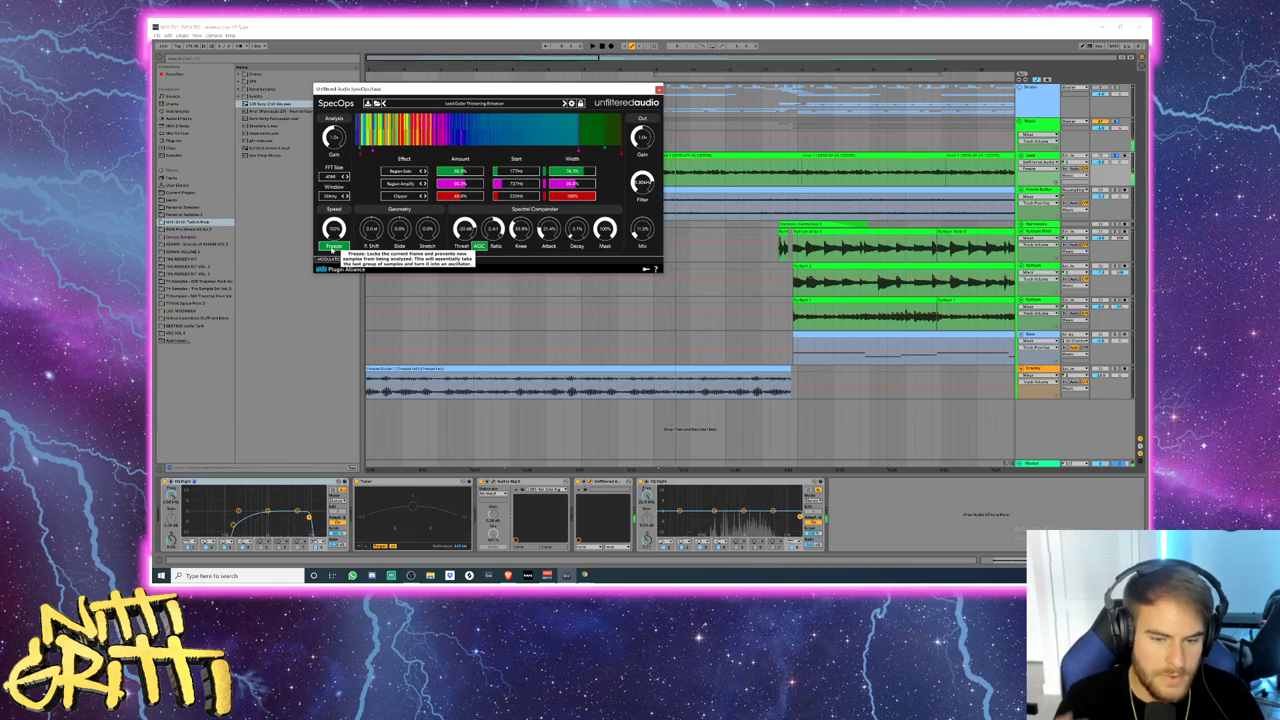
click(333, 246)
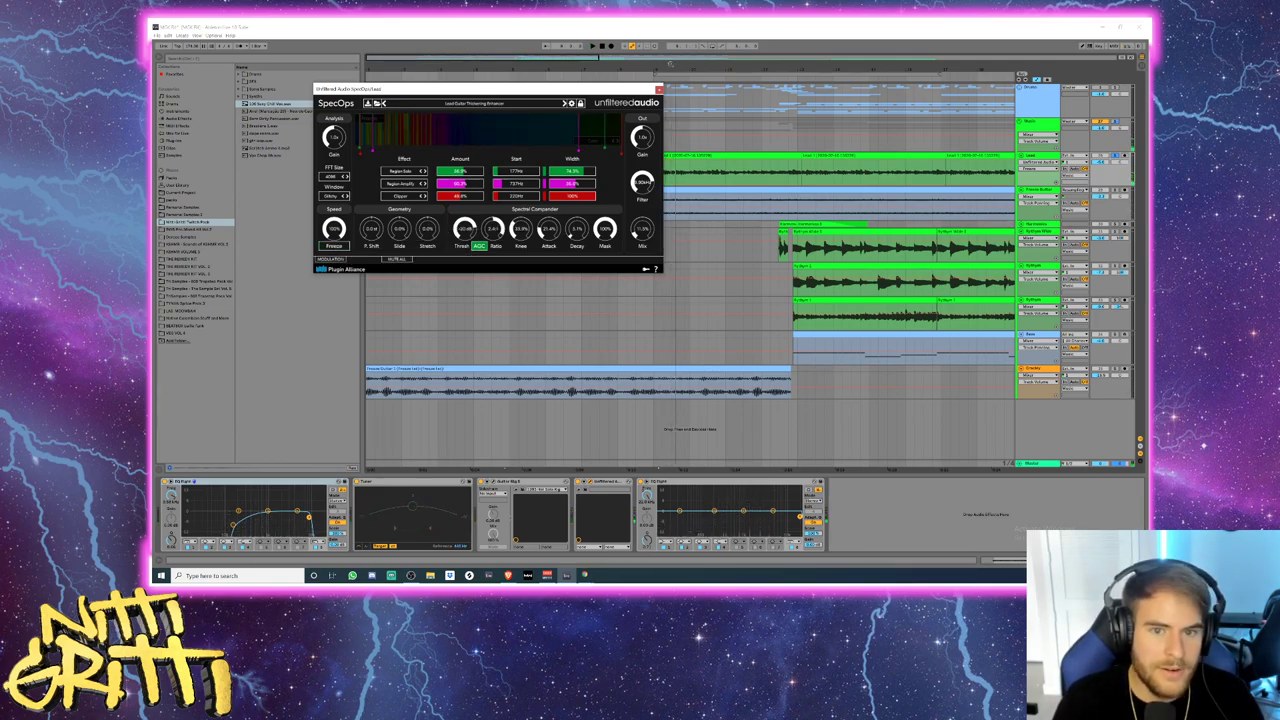
click(658, 89)
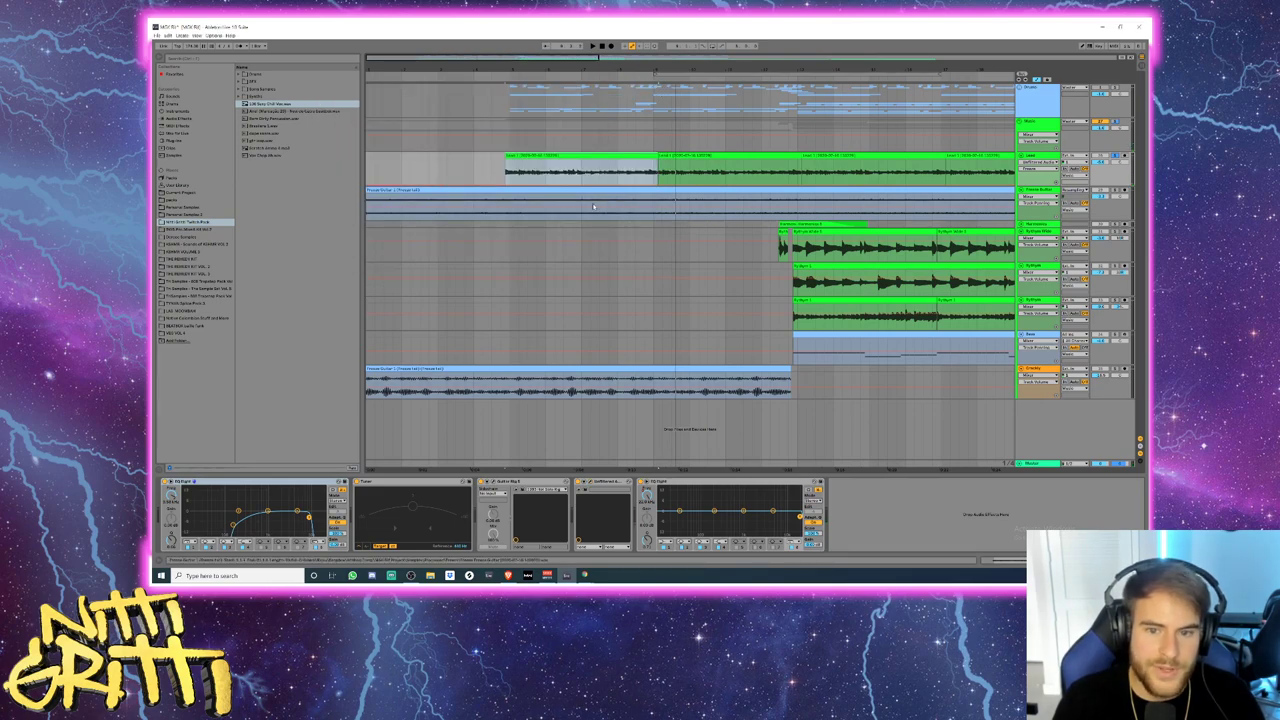
- Audition the Freeze Guitar track and the clip on the last, orange track
key(minus)
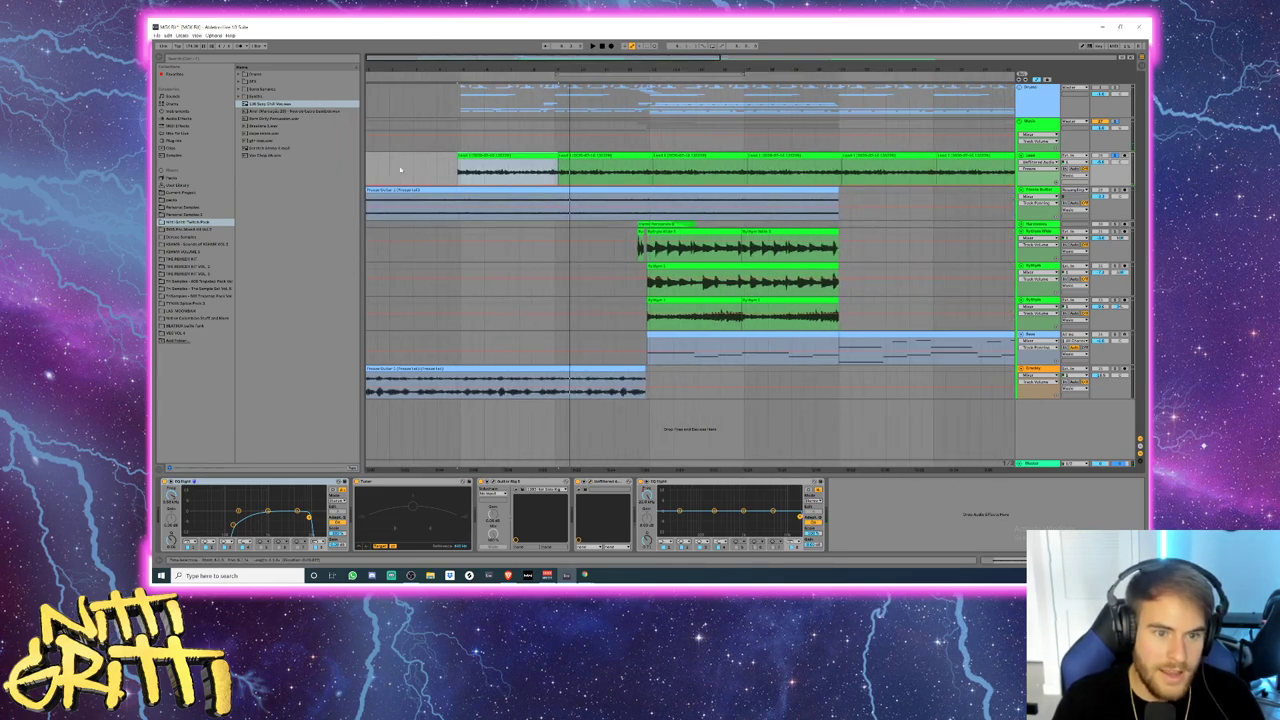
click(1037, 190)
key(space)
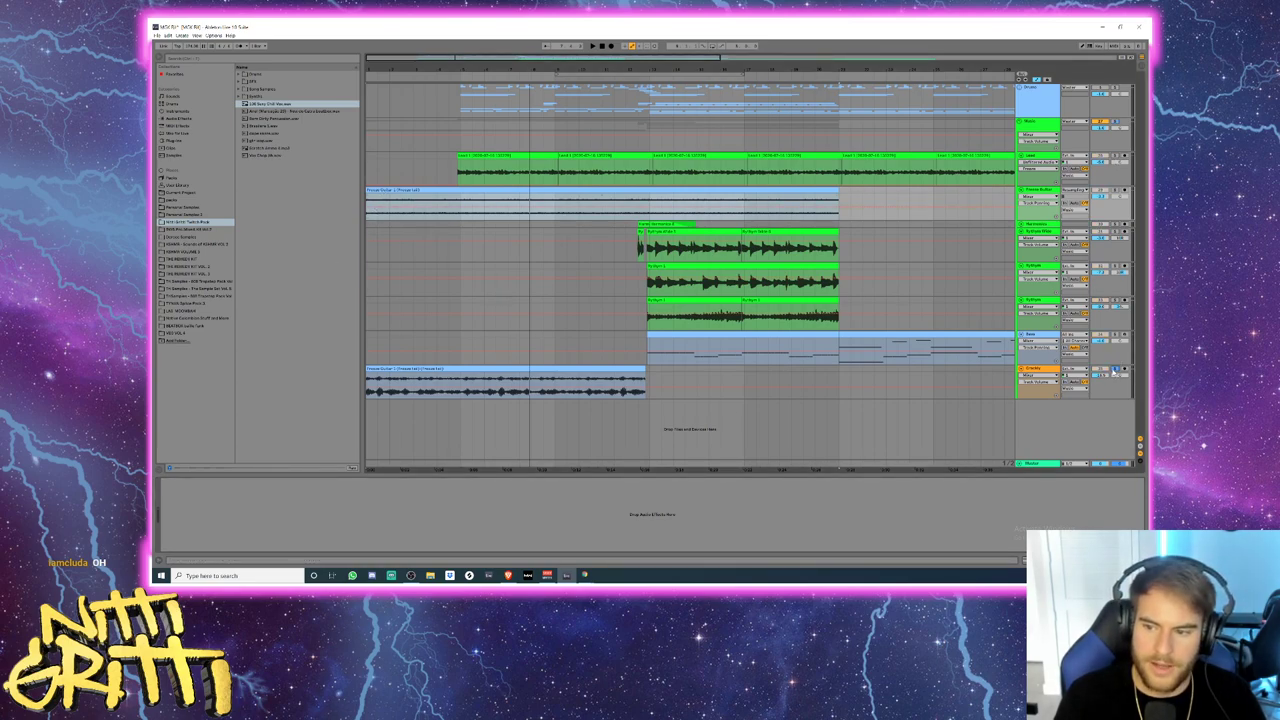
click(600, 369)
key(space)
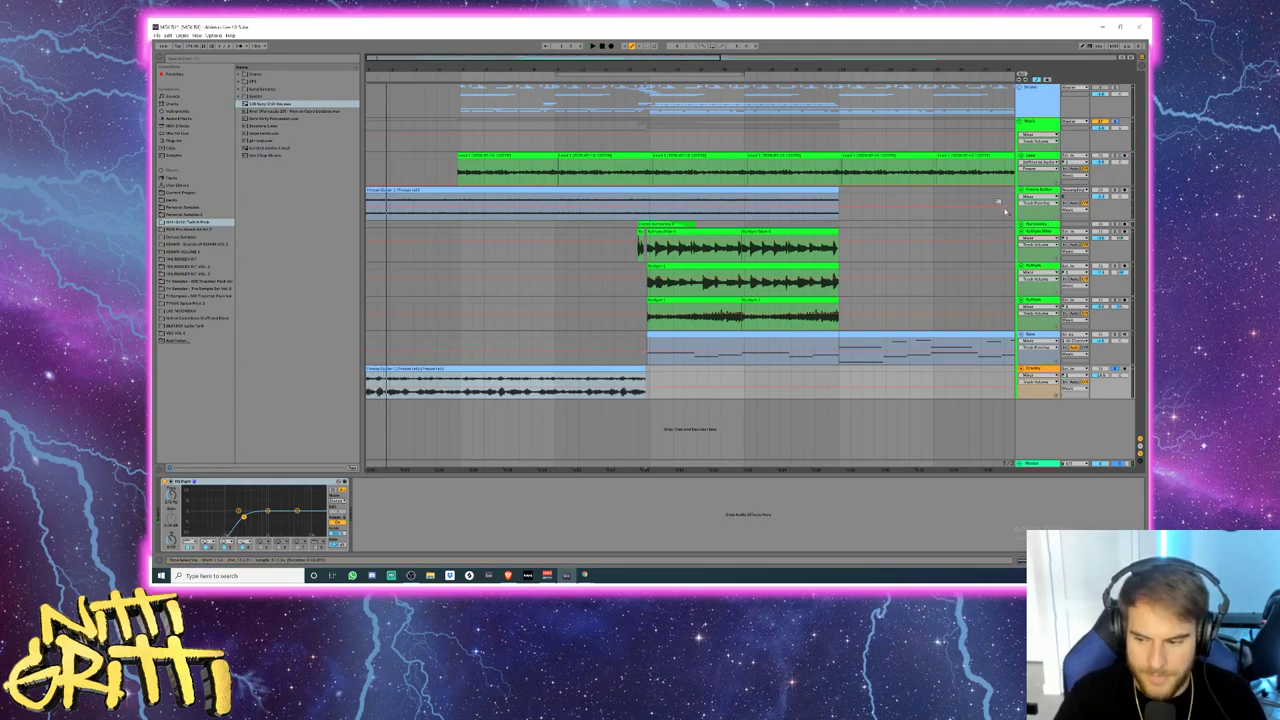
- Find the Abbey Road Vinyl Stereo plug-in in the browser and add it to the Freeze Guitar track
click(1038, 190)
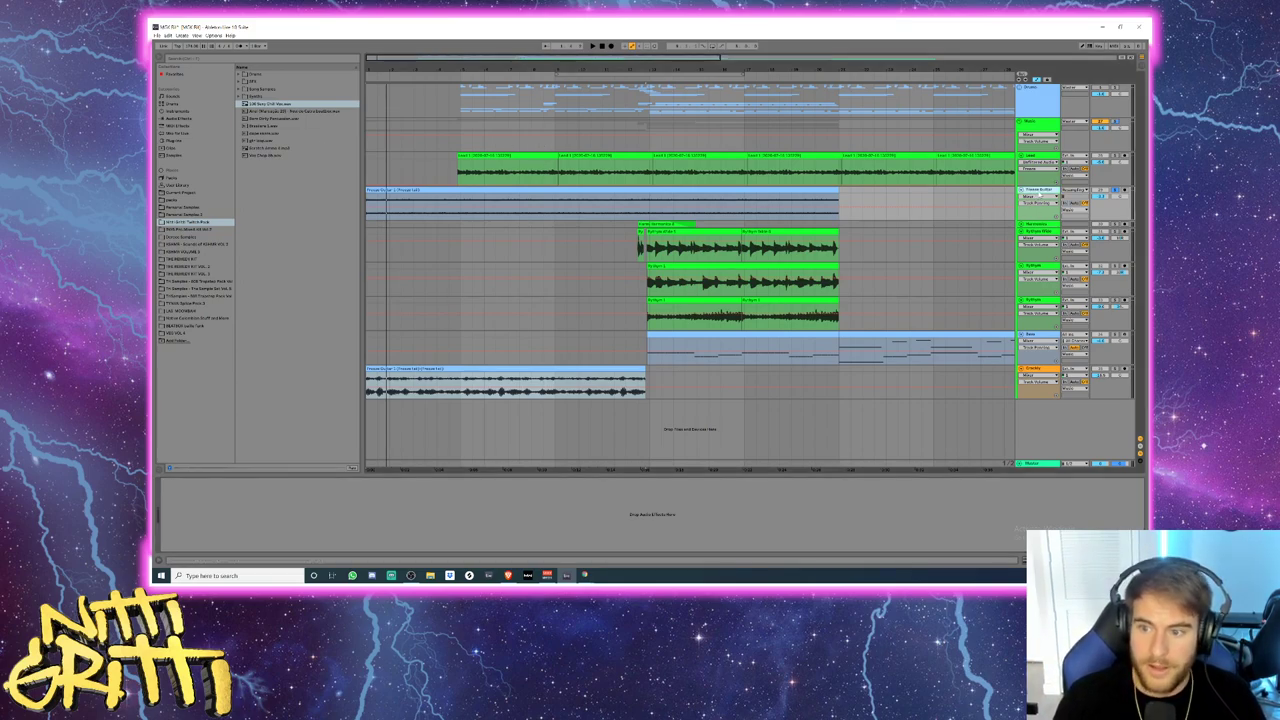
click(172, 141)
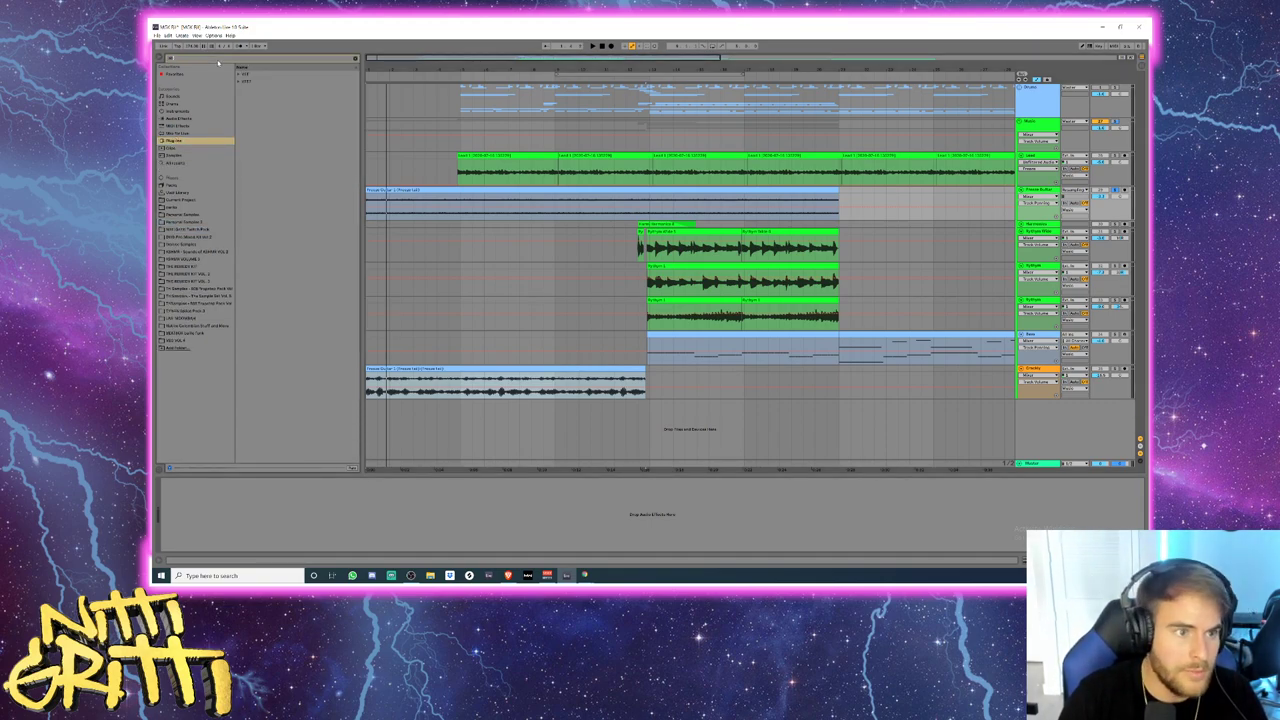
text(ser)
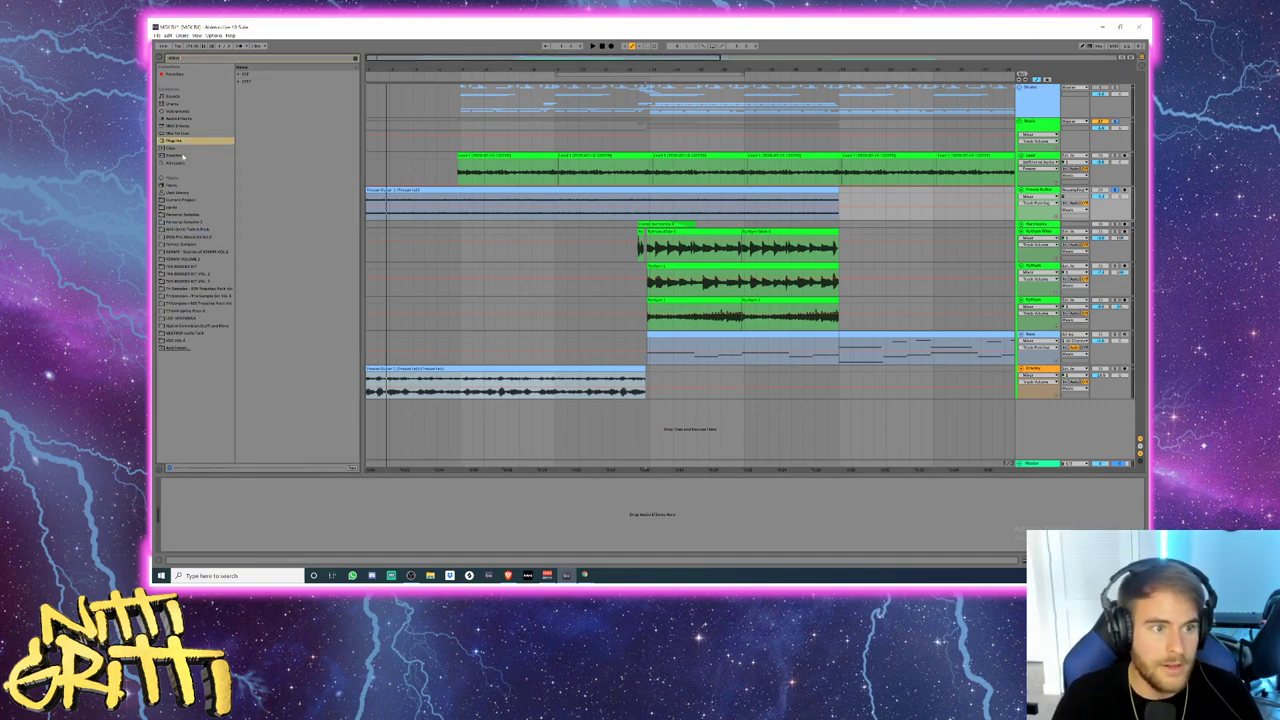
click(178, 143)
click(238, 82)
click(243, 90)
drag(291, 118, 422, 208)
drag(536, 208, 538, 206)
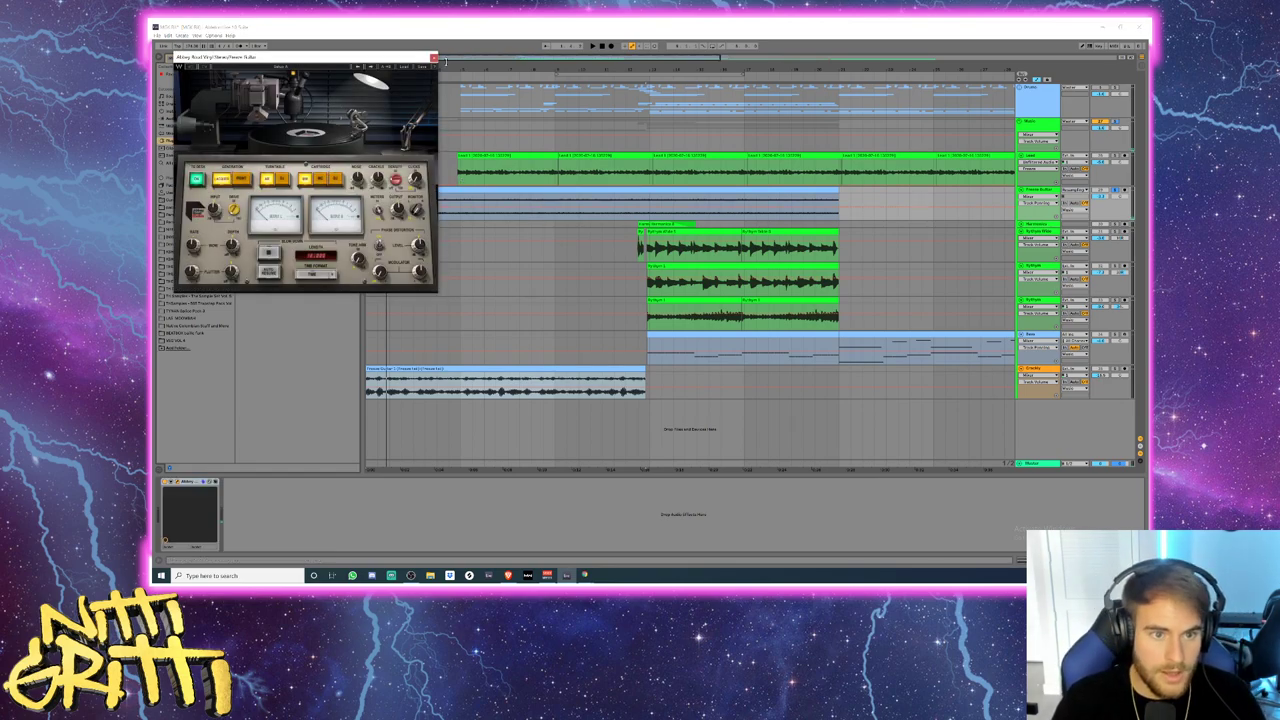
- Return to the Freeze Guitar clip, reopen its Abbey Road Vinyl Stereo plug-in, and start playback to hear the effect
click(433, 57)
click(1040, 190)
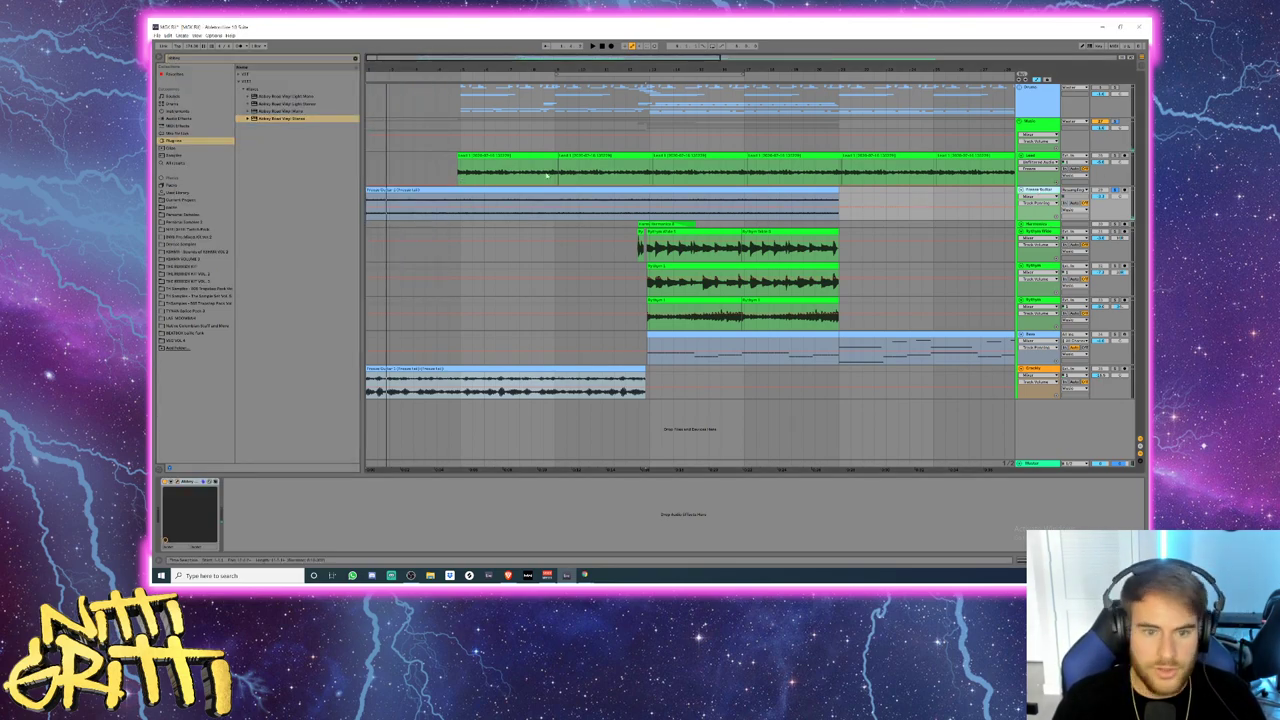
click(494, 197)
click(494, 190)
click(182, 482)
key(space)
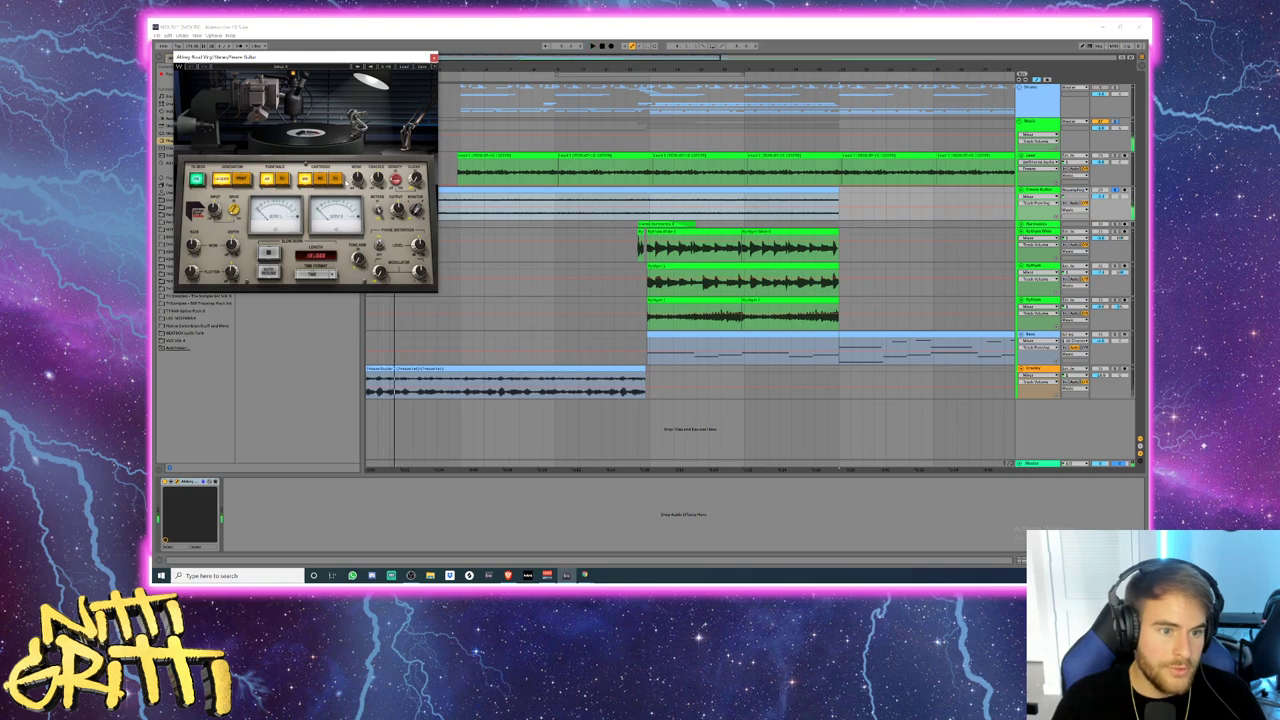
- Try the vinyl plug-in's second turntable type and third cartridge type on Freeze Guitar during playback, then close its window
click(281, 180)
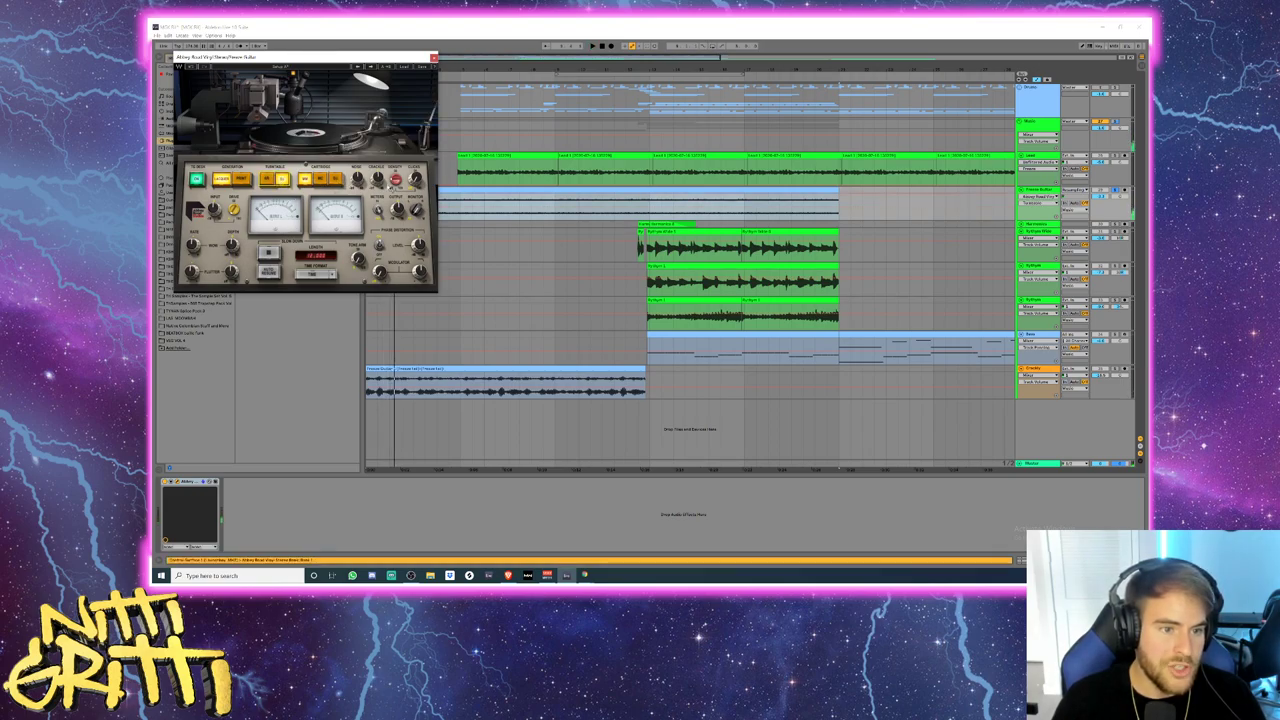
click(335, 180)
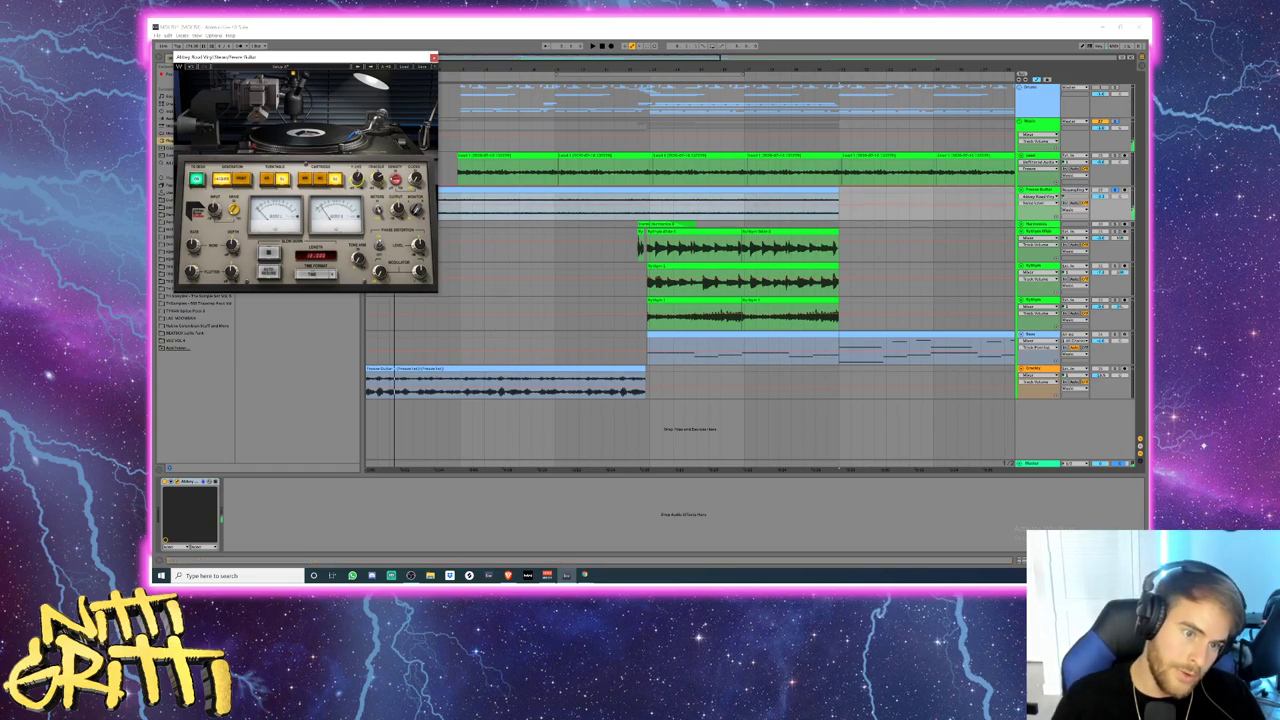
key(space)
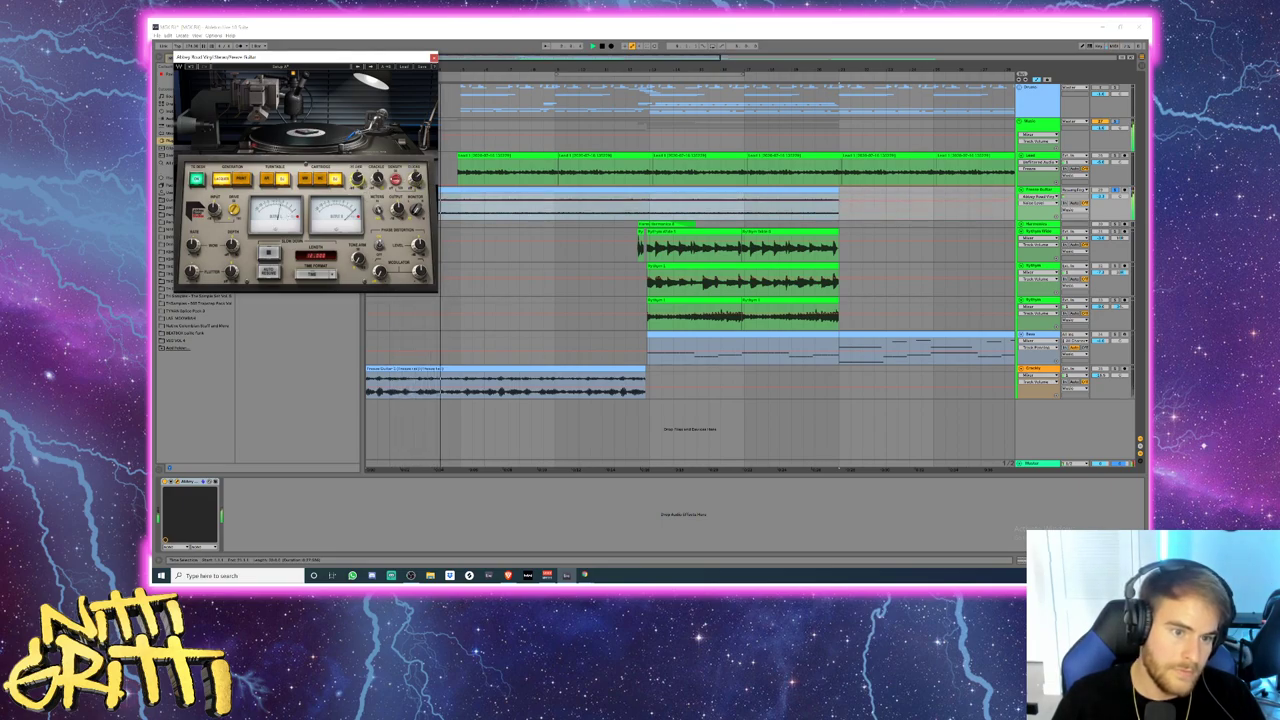
key(space)
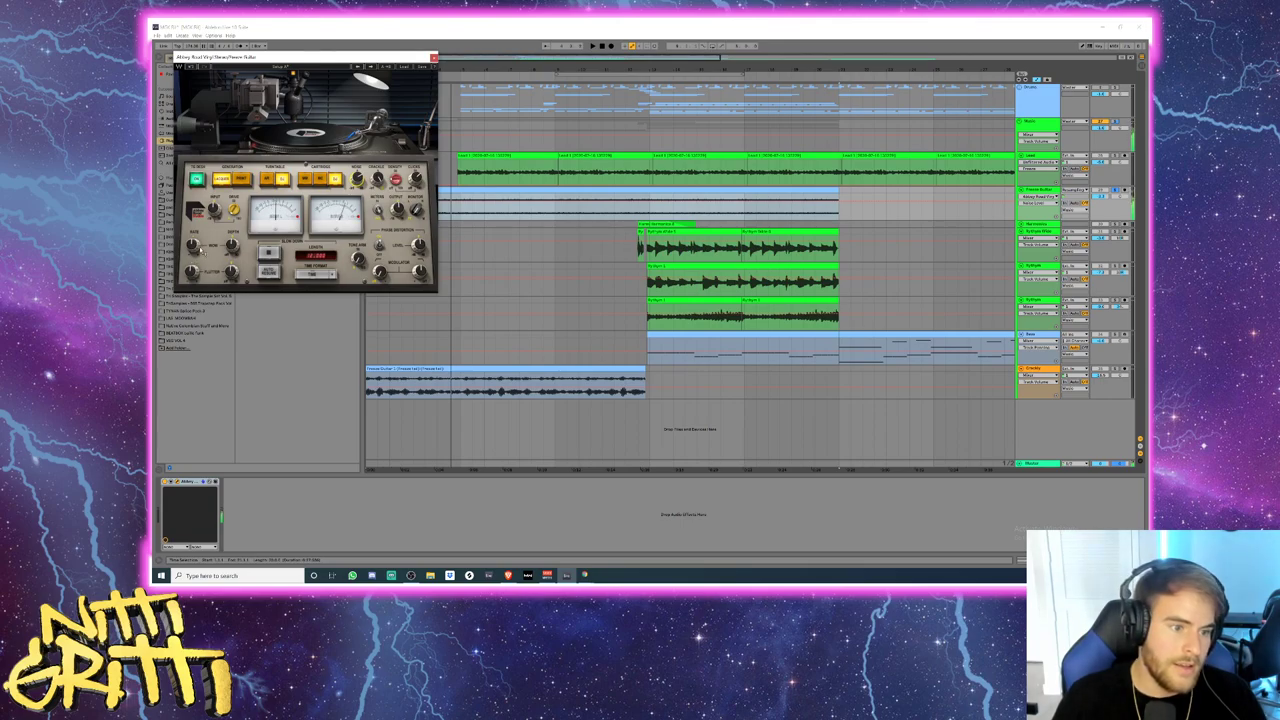
key(space)
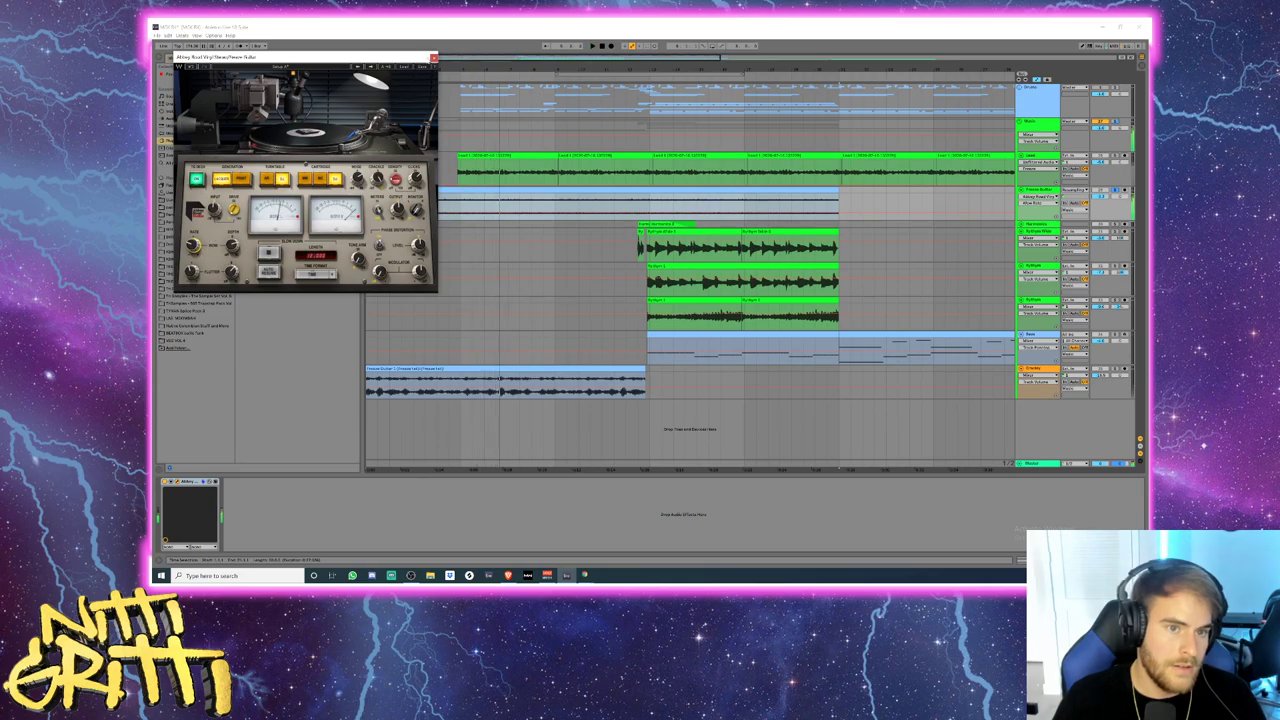
click(433, 57)
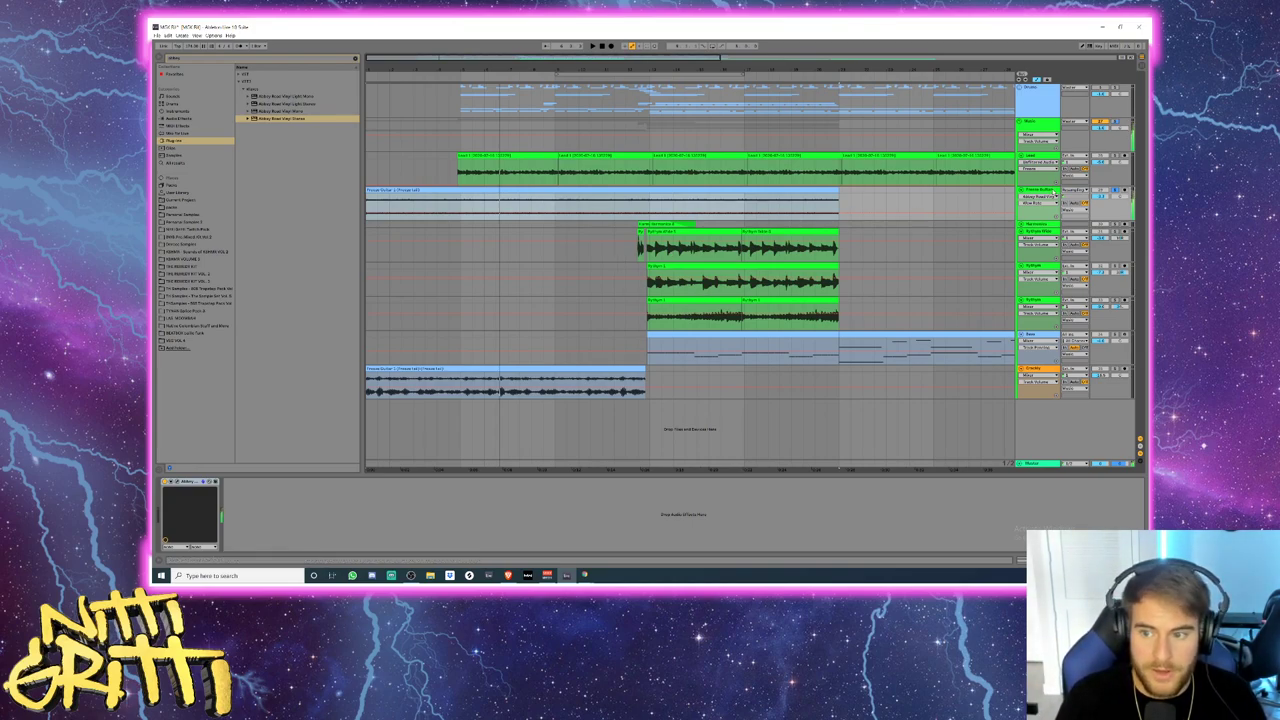
click(179, 485)
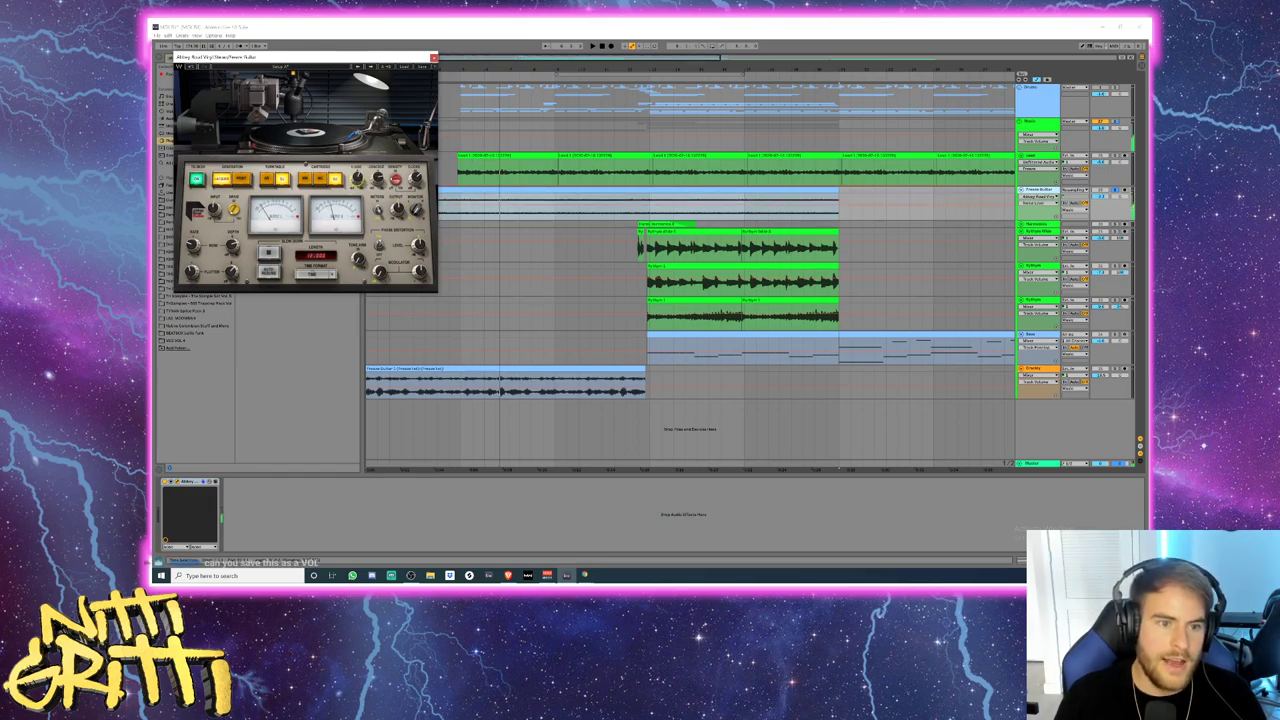
click(433, 57)
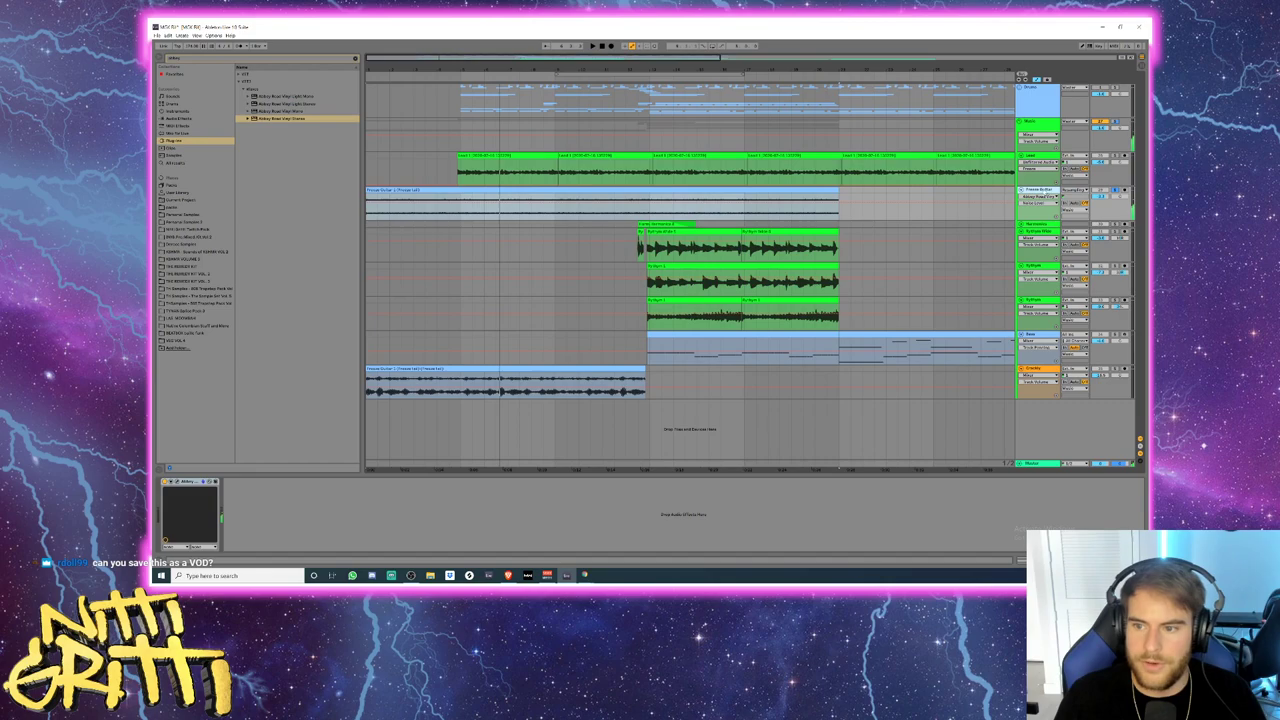
- Freeze the Freeze Guitar track and copy the stretch just after its clip onto the empty part of the last, orange track
right_click(1042, 189)
click(1065, 238)
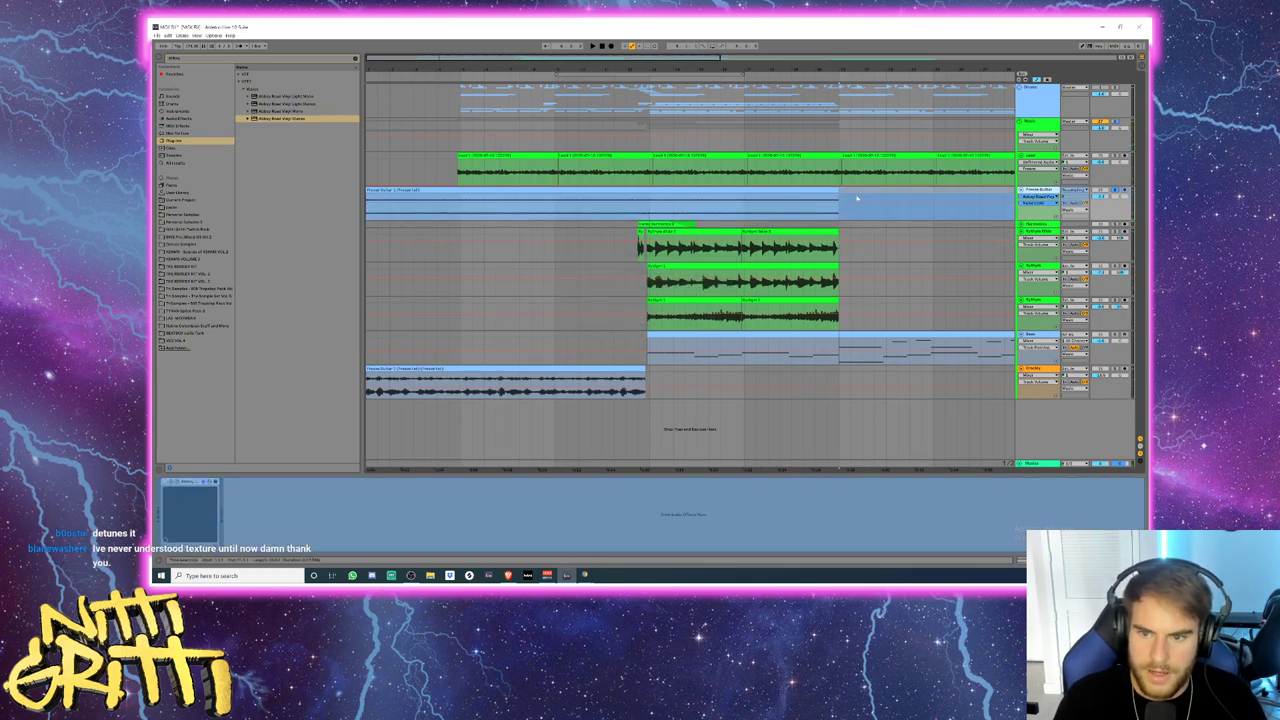
drag(857, 197, 914, 190)
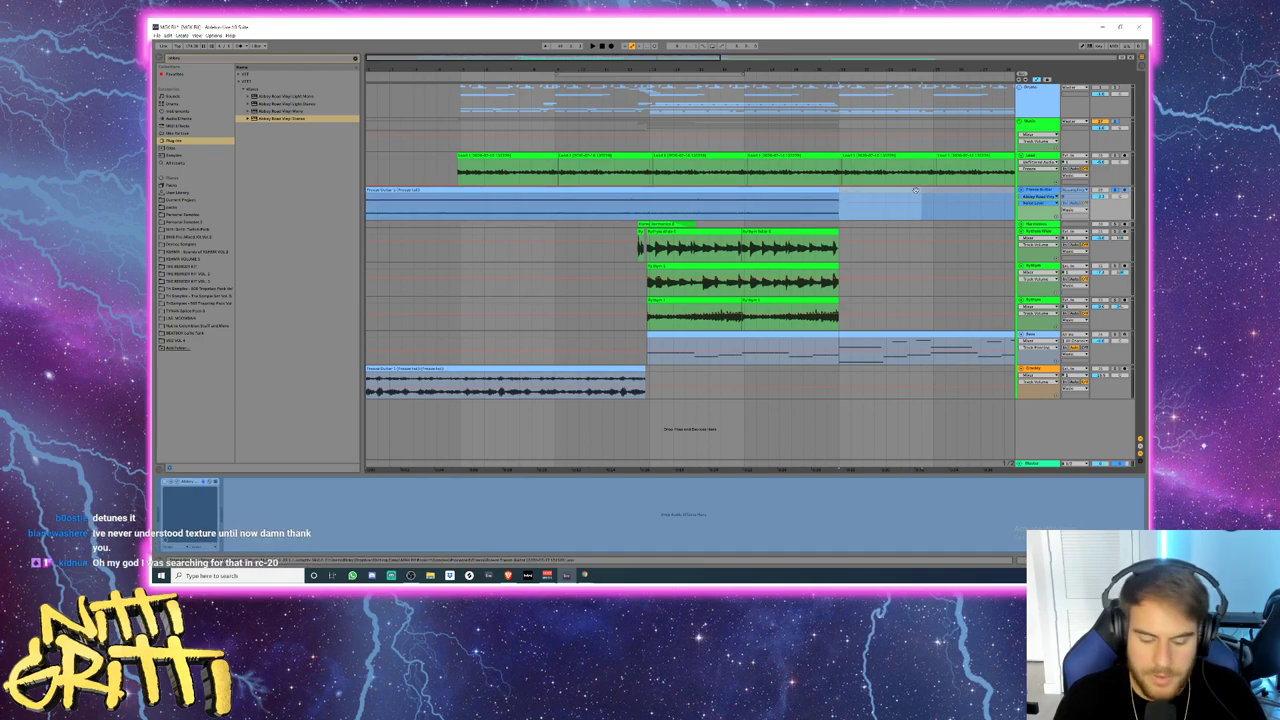
click(685, 376)
key(ctrl+v)
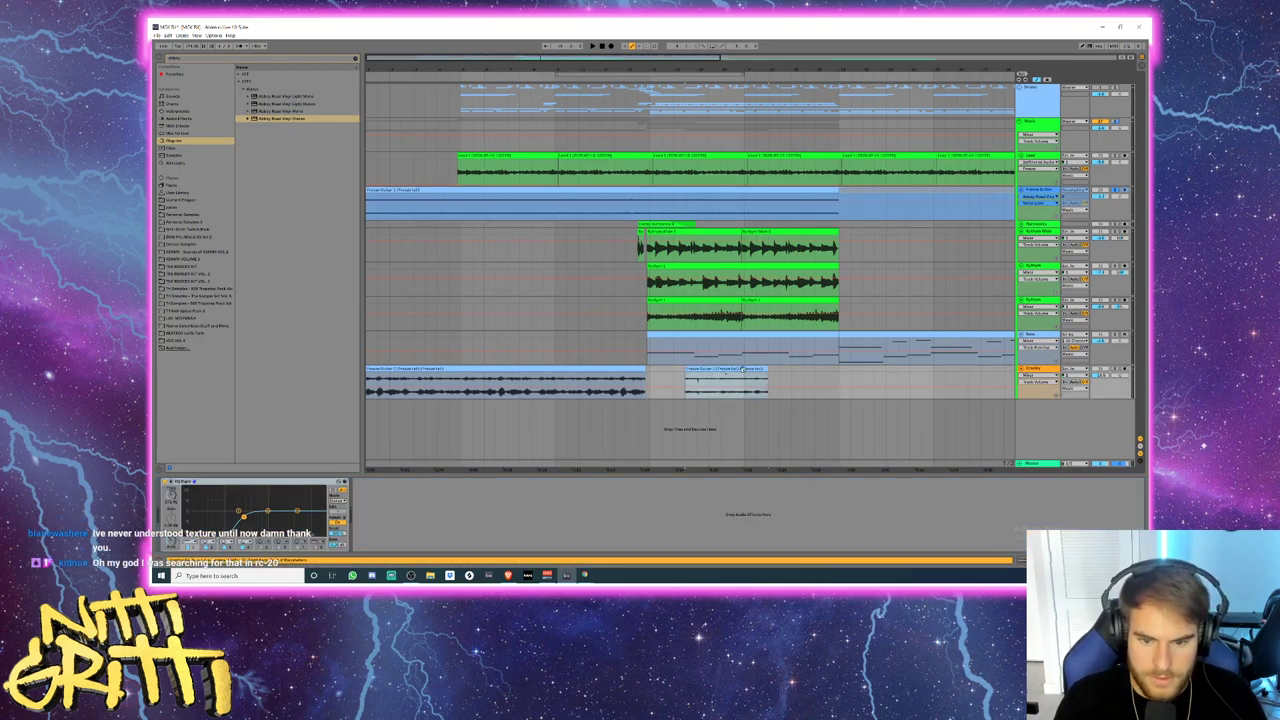
- Lengthen the pasted clip on the orange track to roughly twice its size and raise its gain
drag(768, 370, 863, 370)
double_click(776, 370)
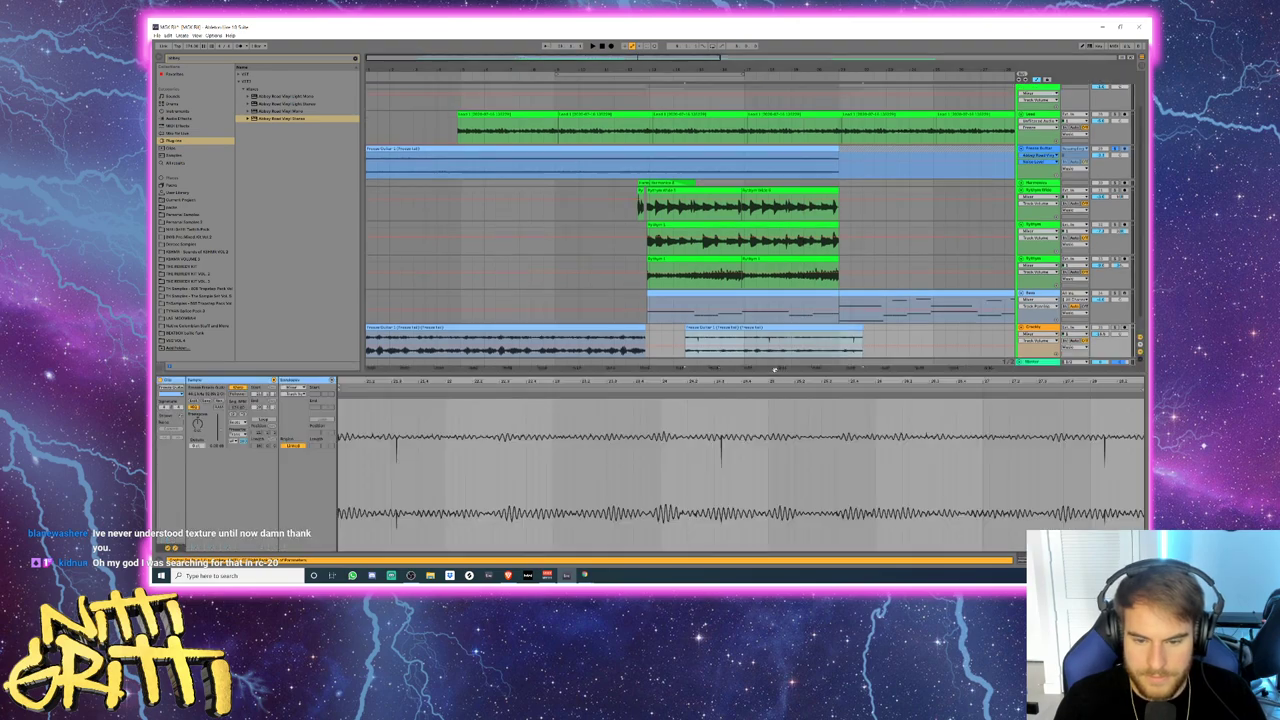
drag(217, 432, 217, 420)
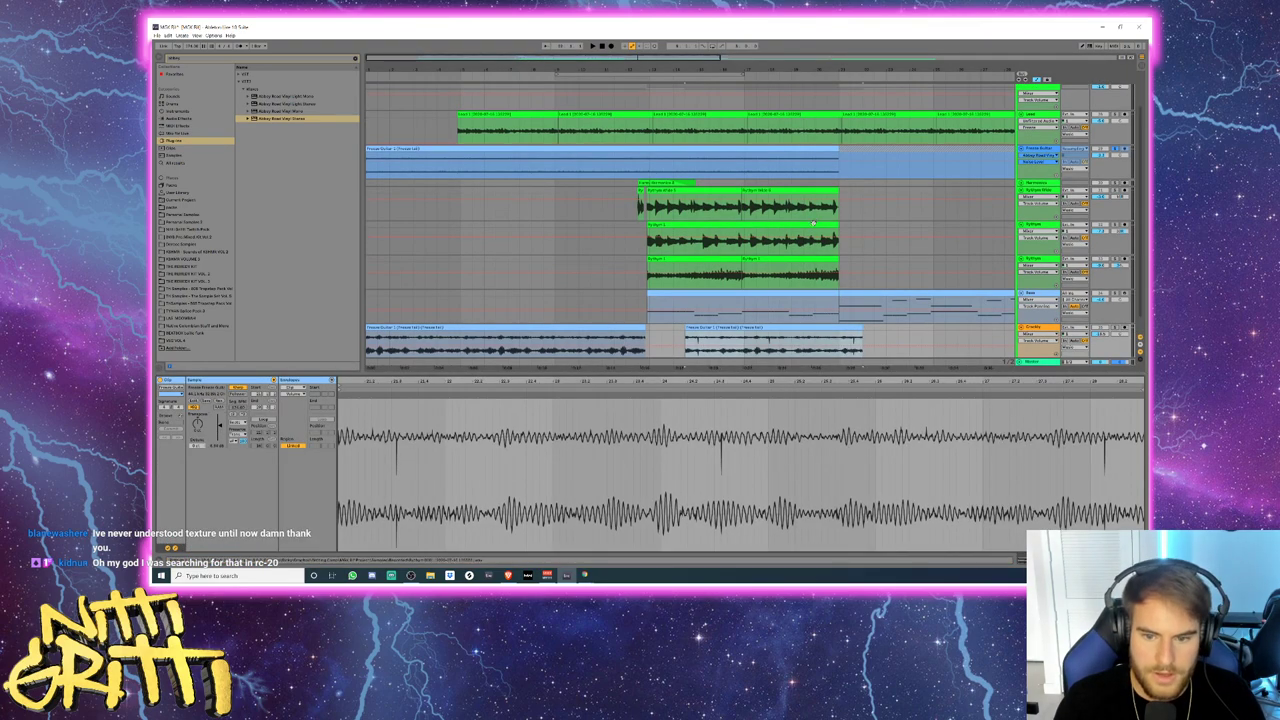
- Audition the pasted clip on the orange track and delete it
scroll(690, 240, down, 1)
key(space)
key(space)
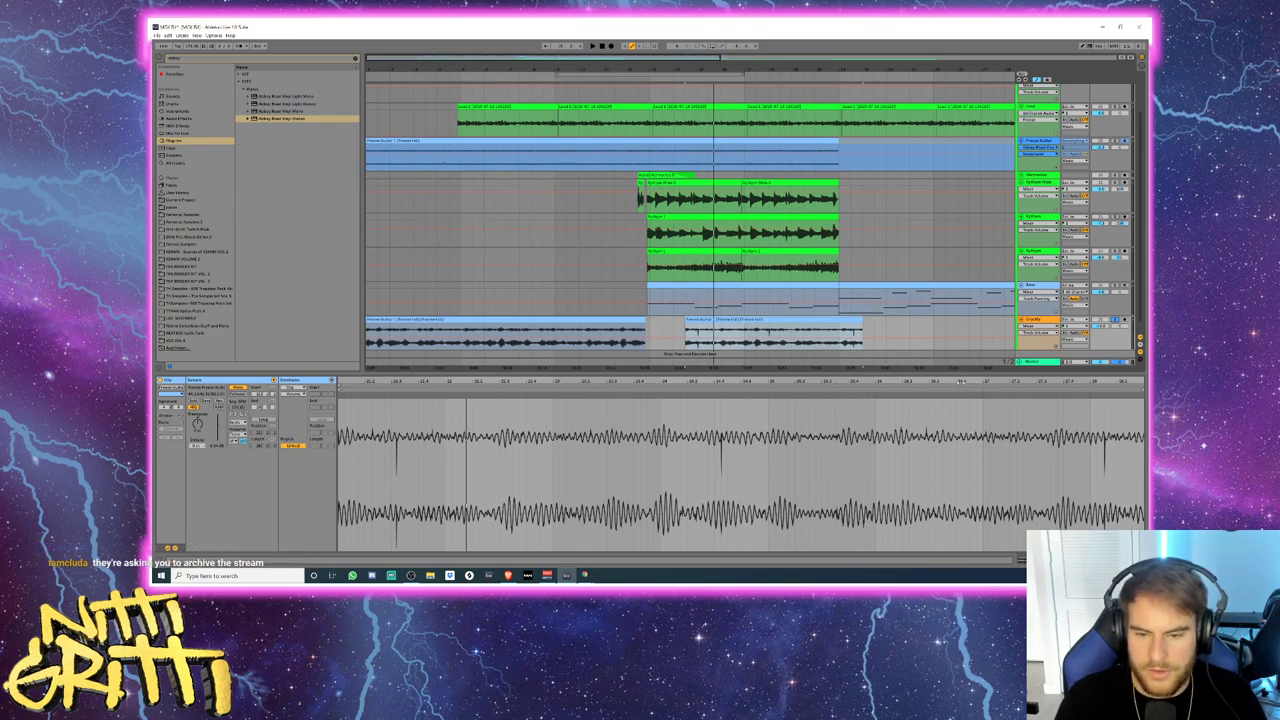
scroll(767, 311, down, 1)
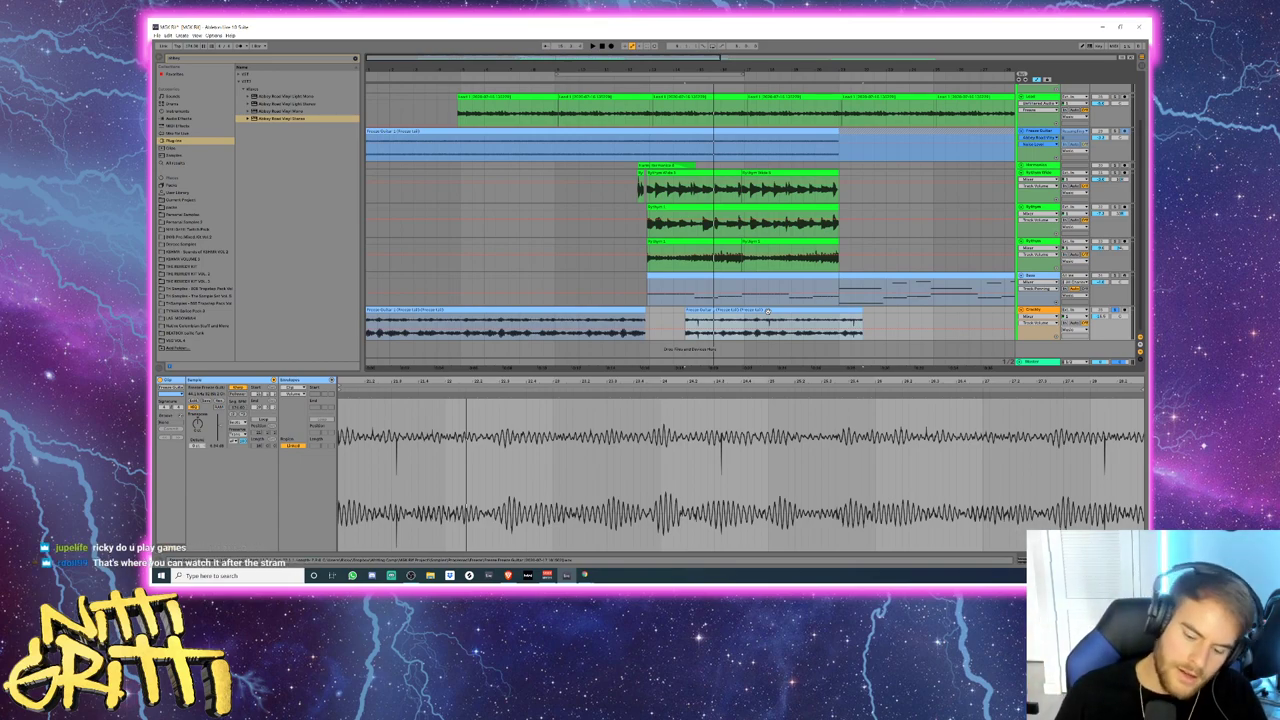
key(Delete)
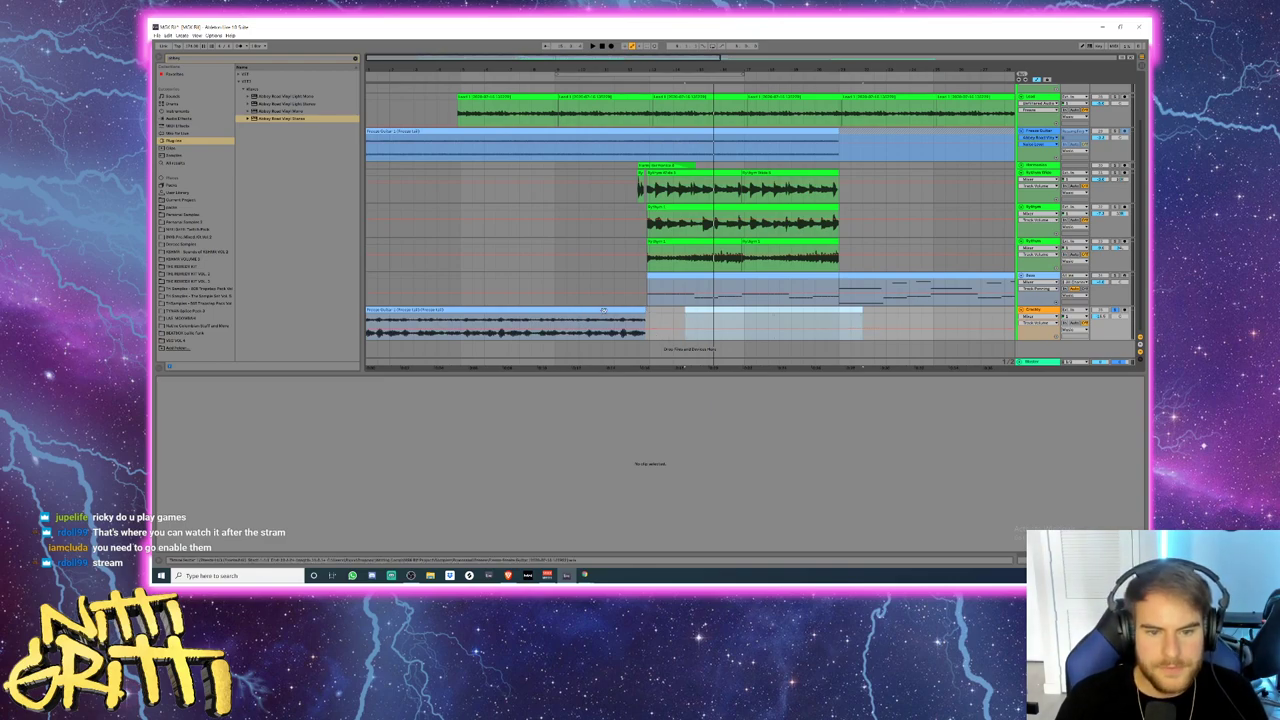
- Unfreeze the Freeze Guitar track and remove the Abbey Road Vinyl Stereo plug-in from it
click(463, 315)
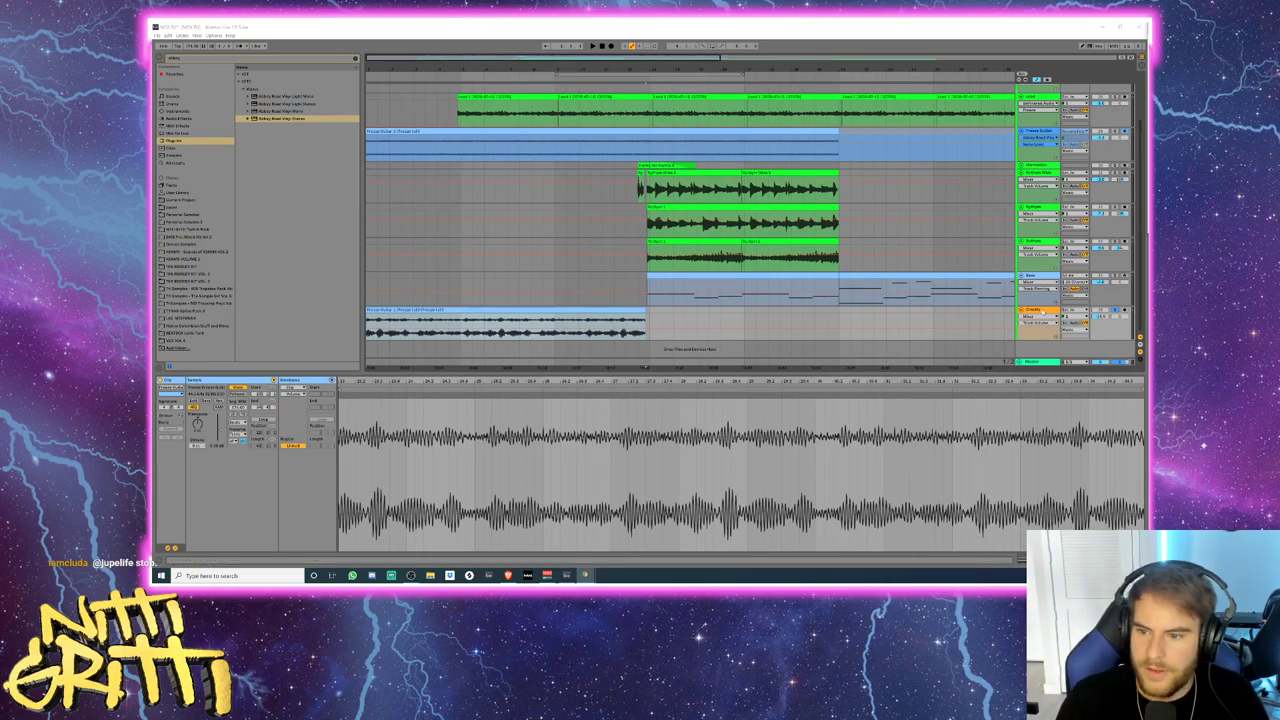
right_click(1030, 132)
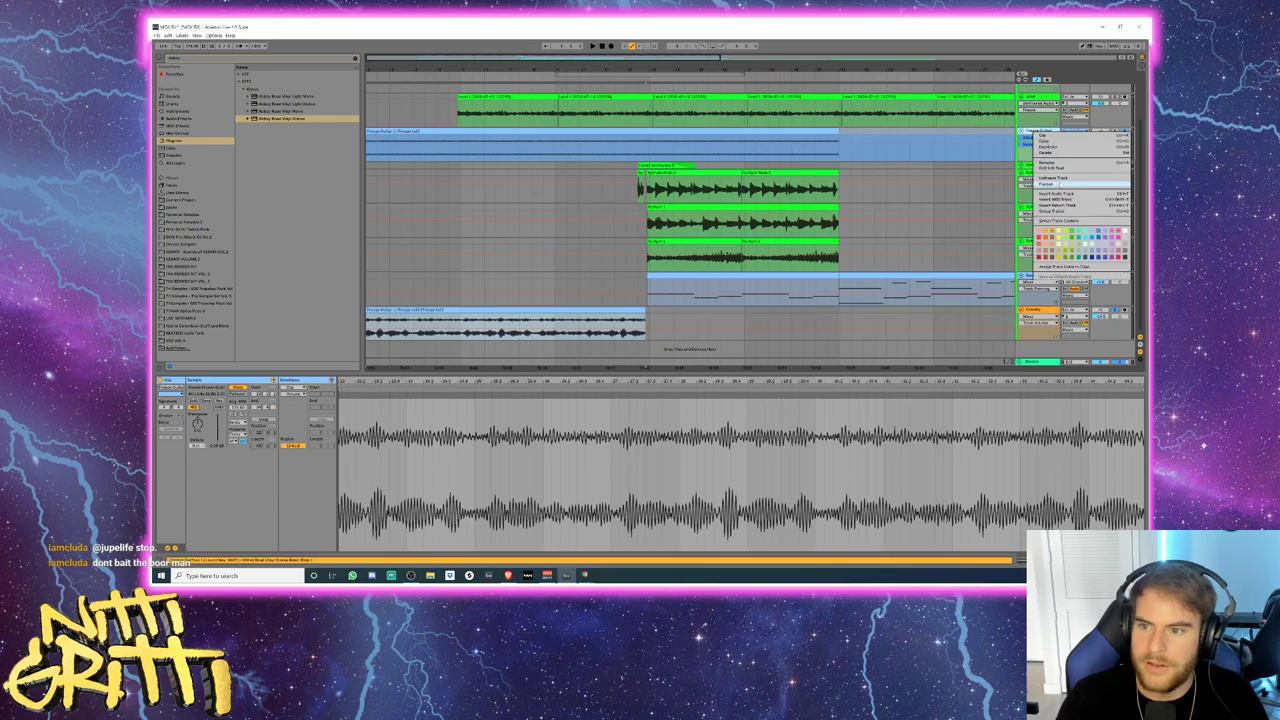
click(1055, 178)
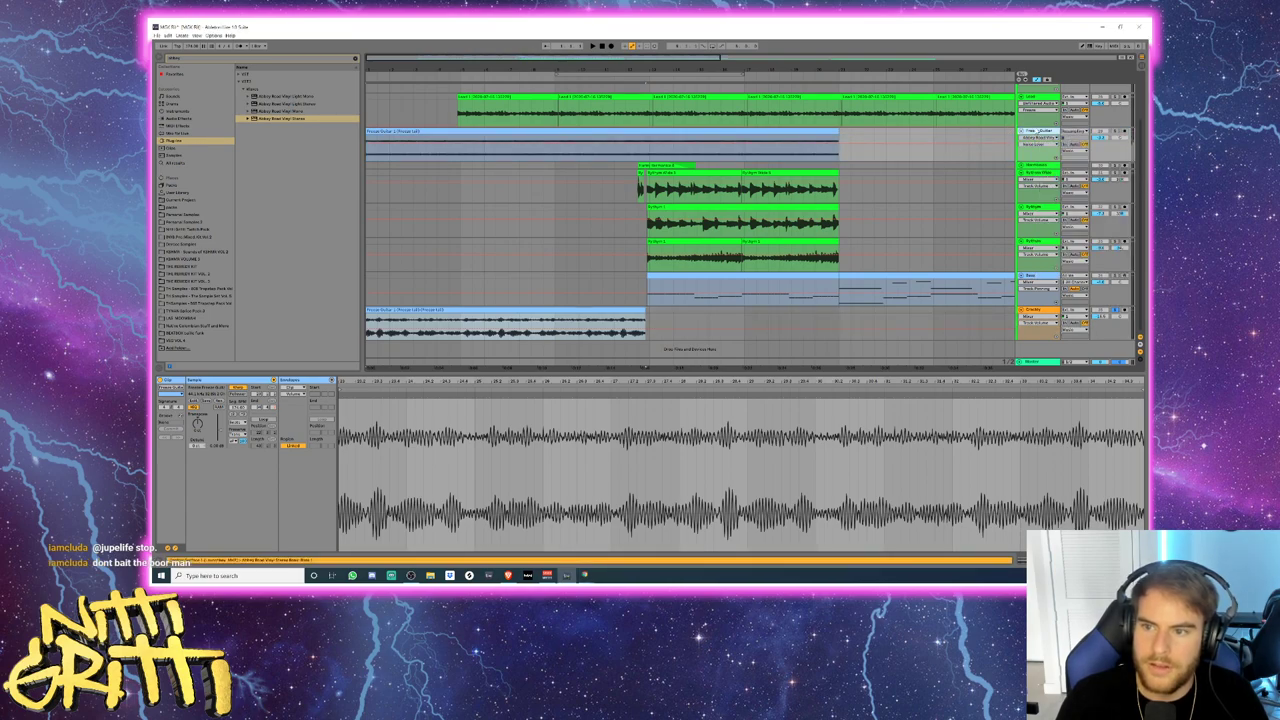
double_click(1040, 132)
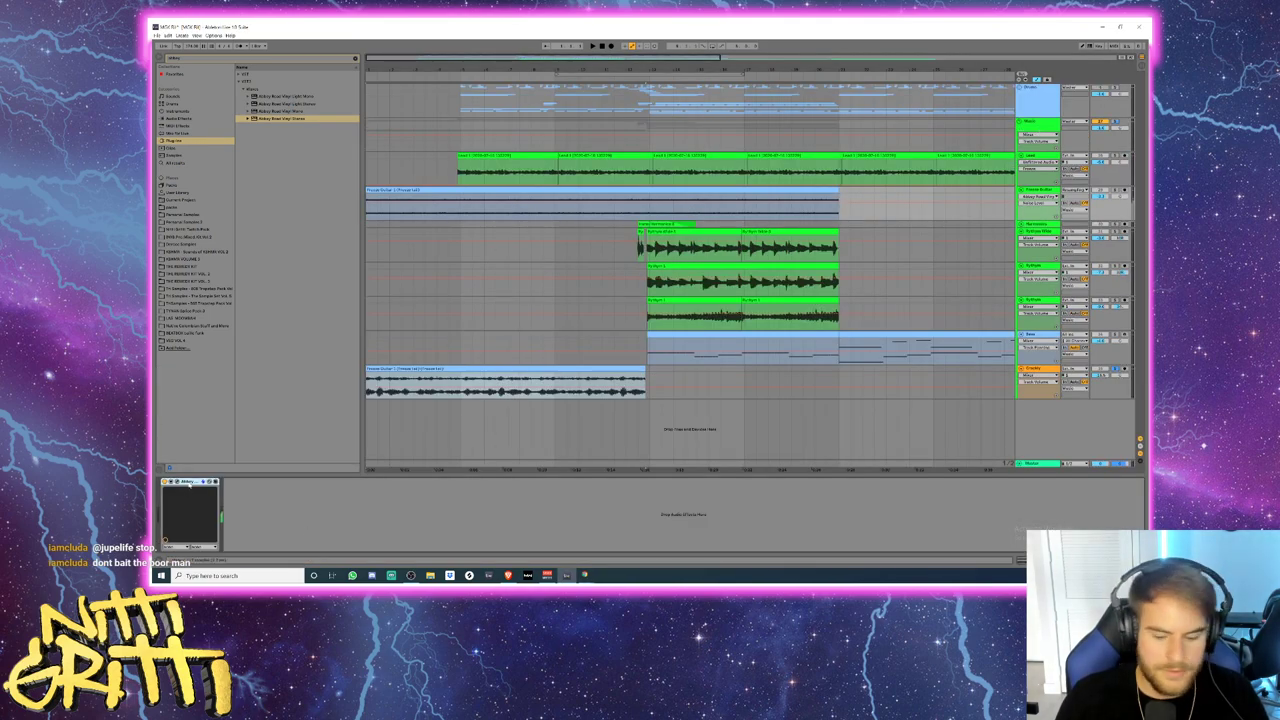
click(574, 357)
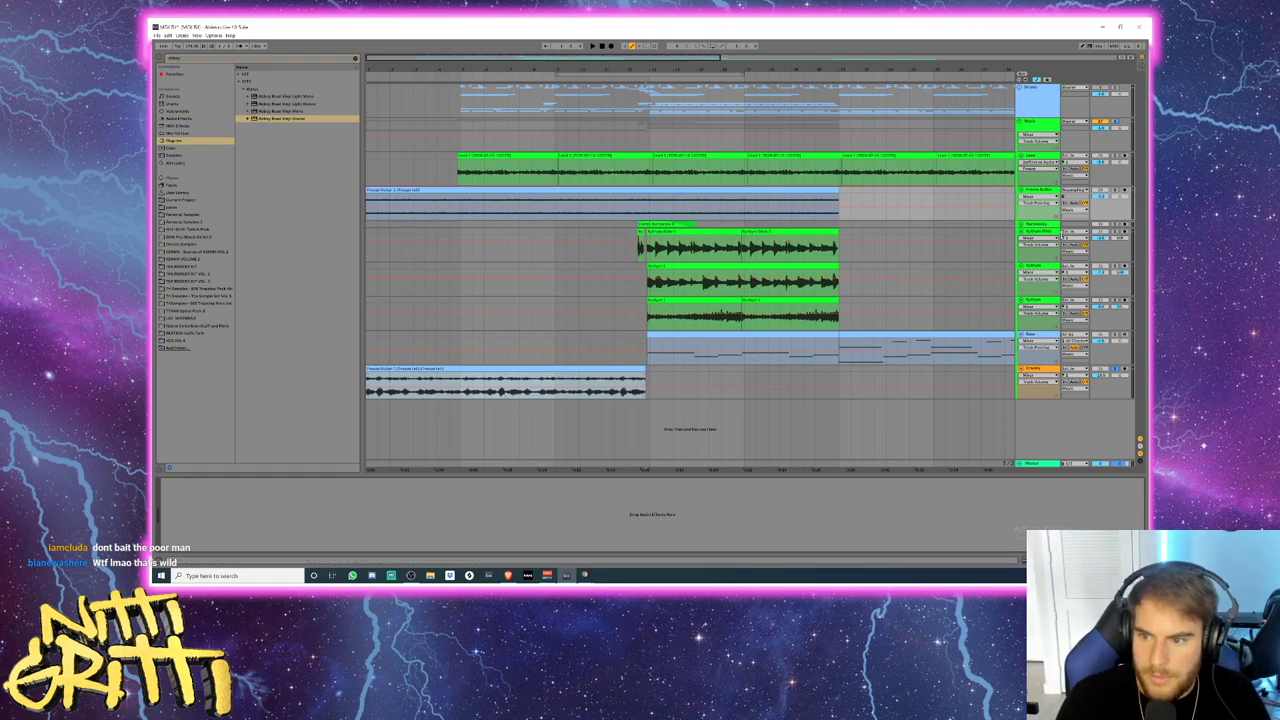
- Fold the three rhythm guitar tracks, the bass track and the orange track, and switch off the orange track's solo
click(1040, 232)
key(u)
key(Down)
key(u)
key(Down)
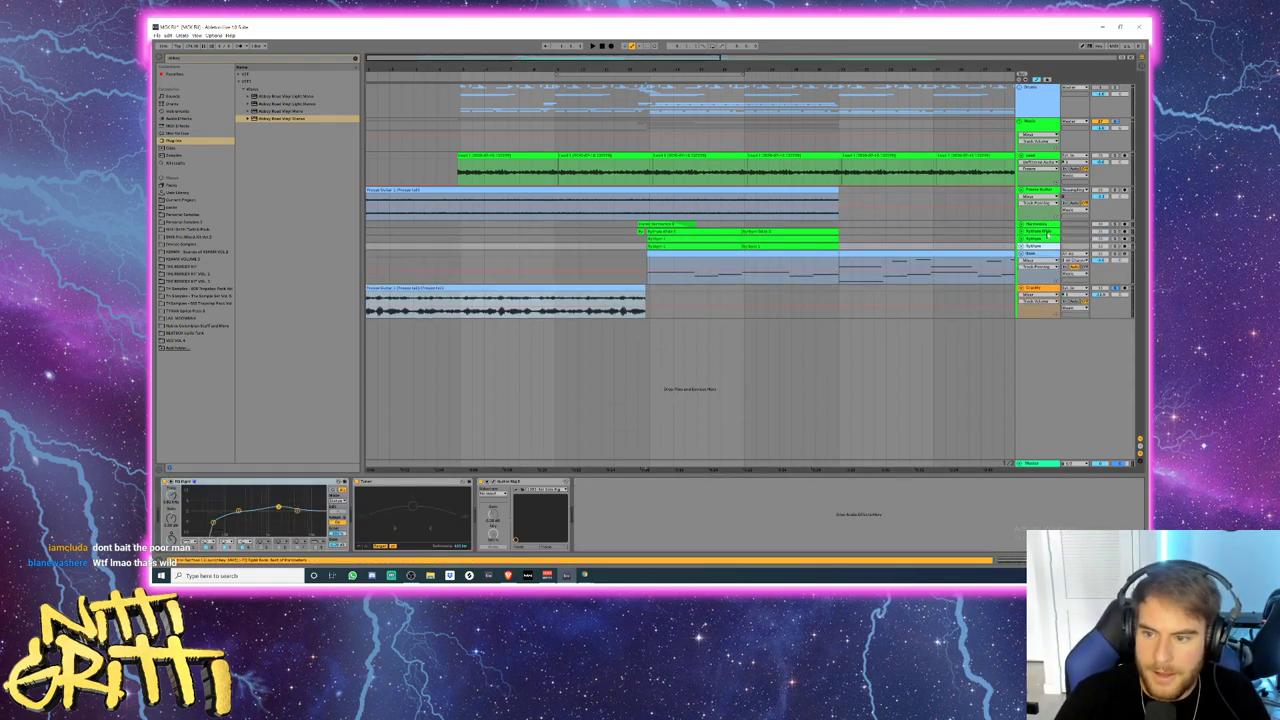
key(u)
key(Down)
key(u)
key(Down)
key(Left)
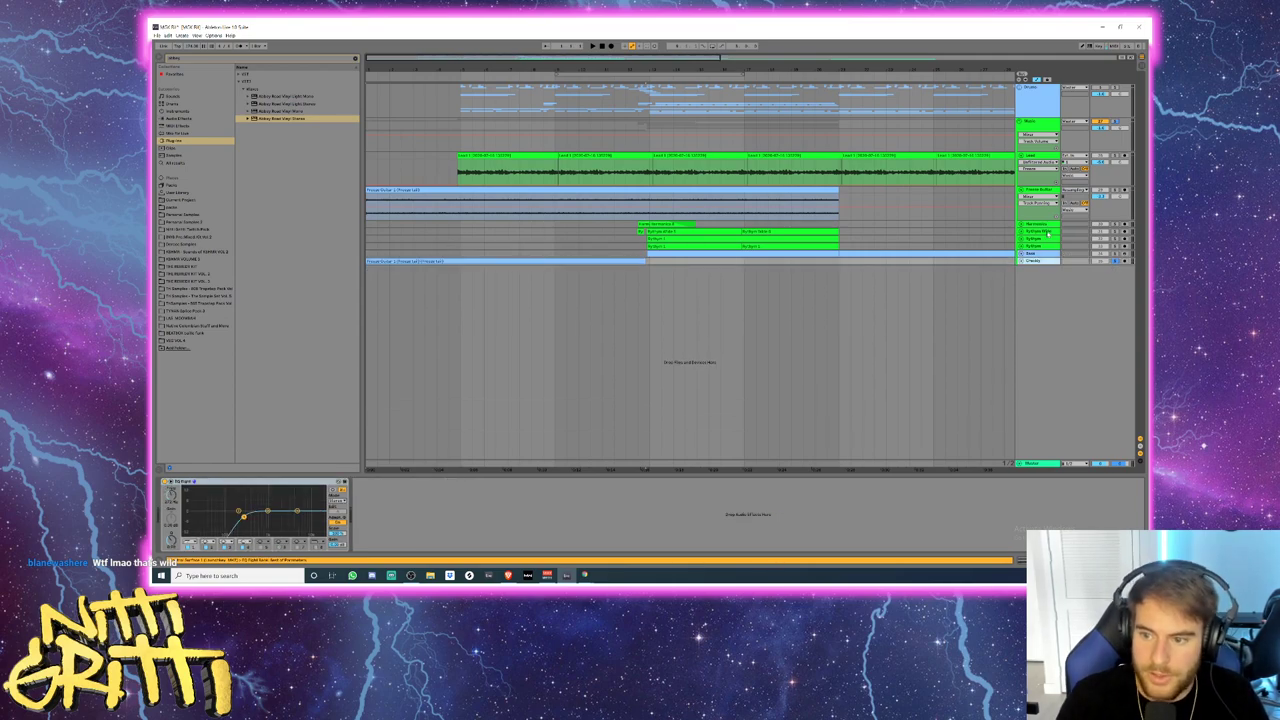
click(1115, 262)
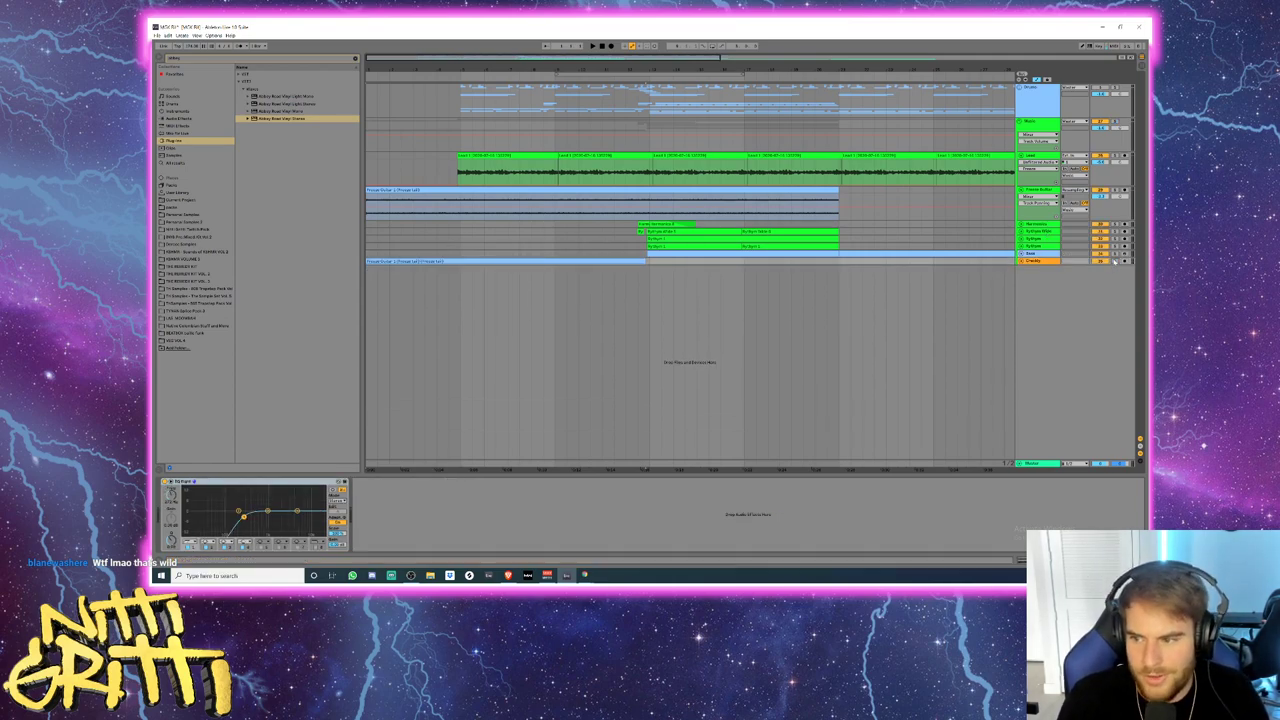
- Show the Lead track's effect chain, clear the browser search, and show more of the arrangement timeline
click(1037, 156)
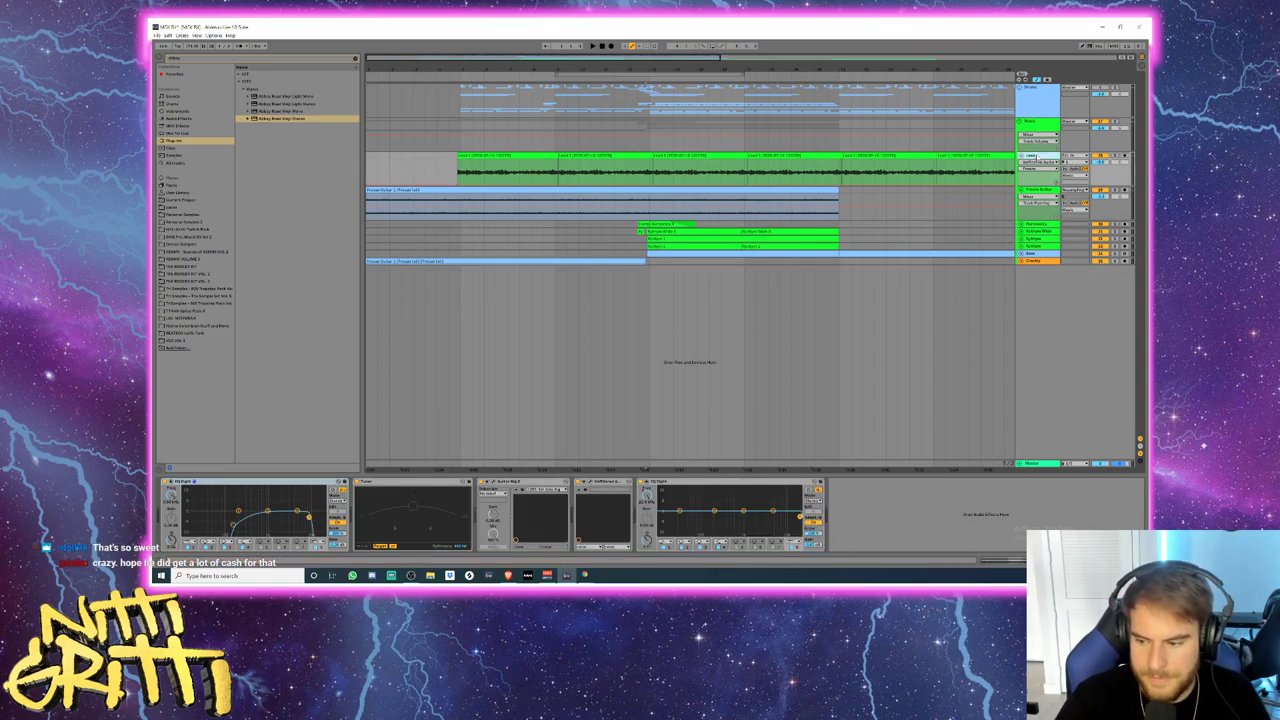
key(Down)
click(1037, 157)
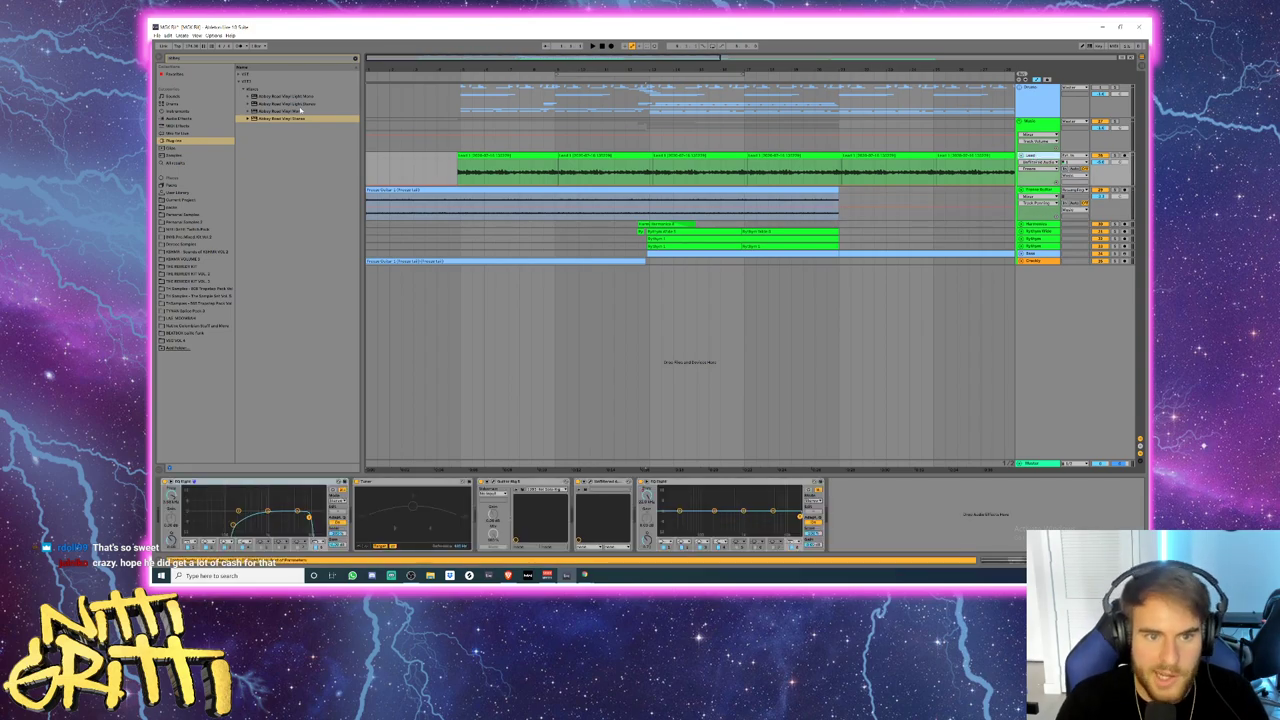
click(355, 58)
drag(387, 60, 389, 58)
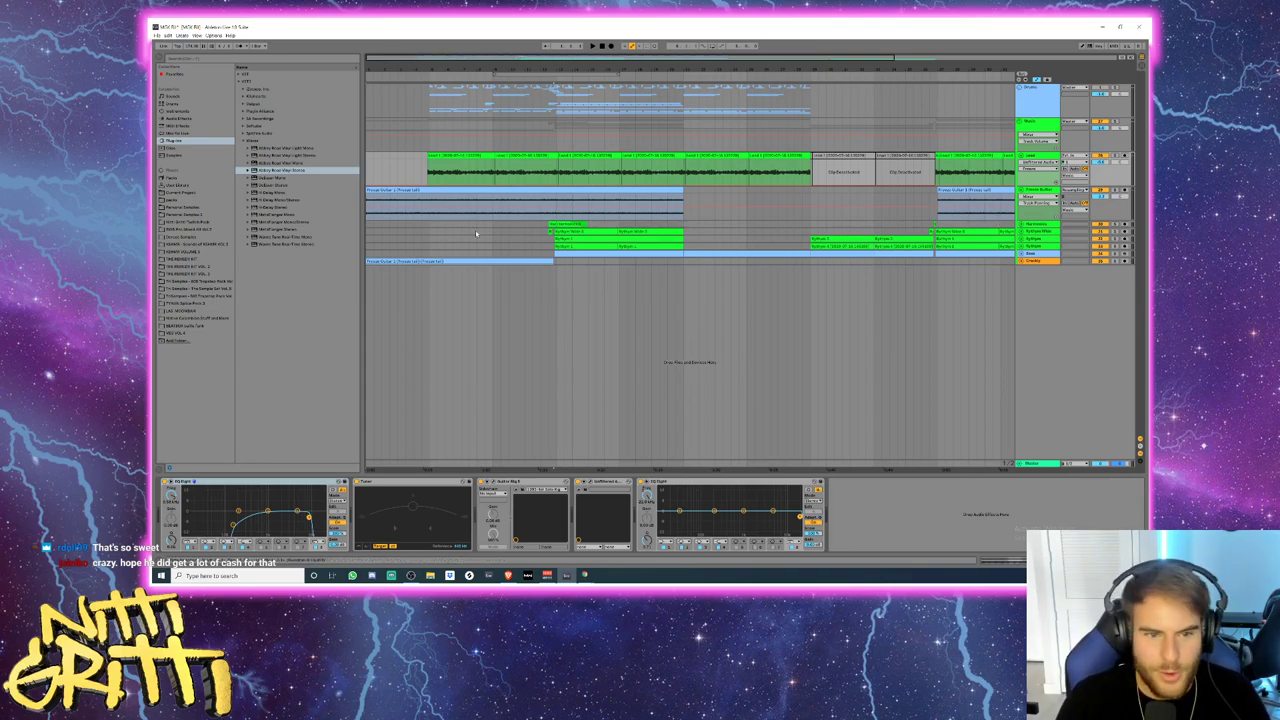
- Unfold the three rhythm guitar tracks and the folded track directly below Freeze Guitar
click(1036, 190)
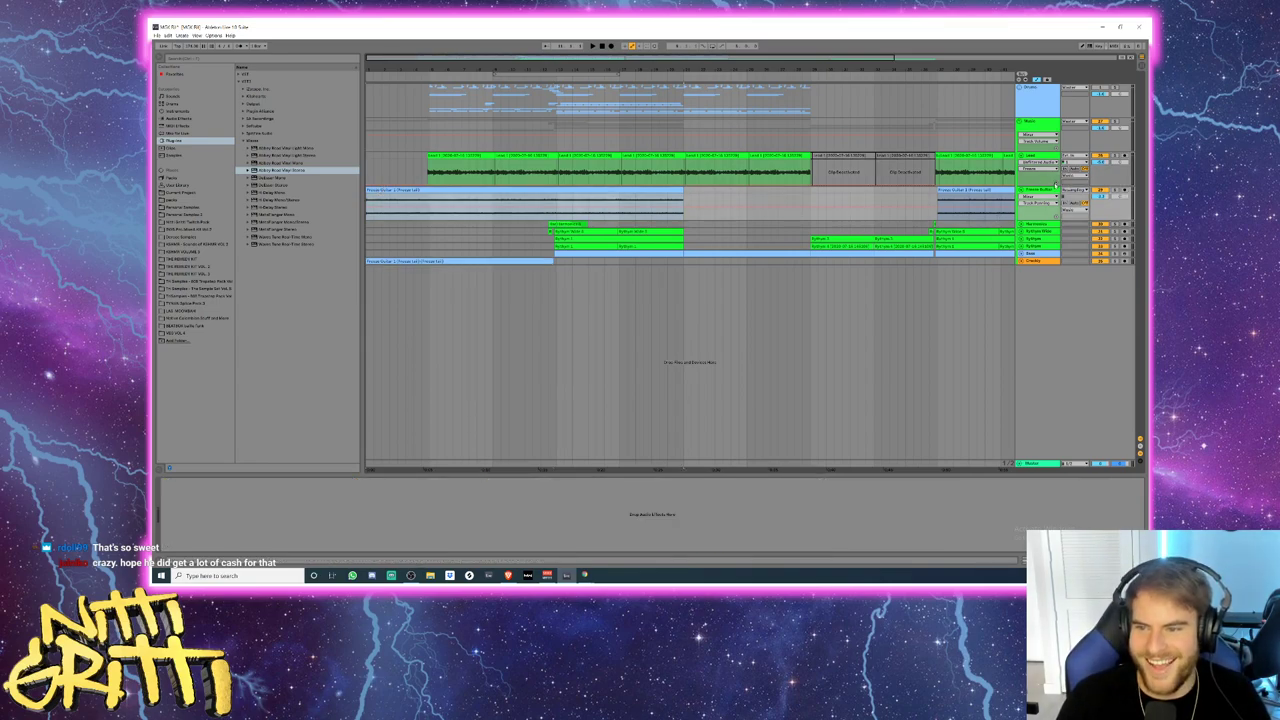
click(1020, 246)
click(1020, 239)
click(1020, 231)
click(1020, 224)
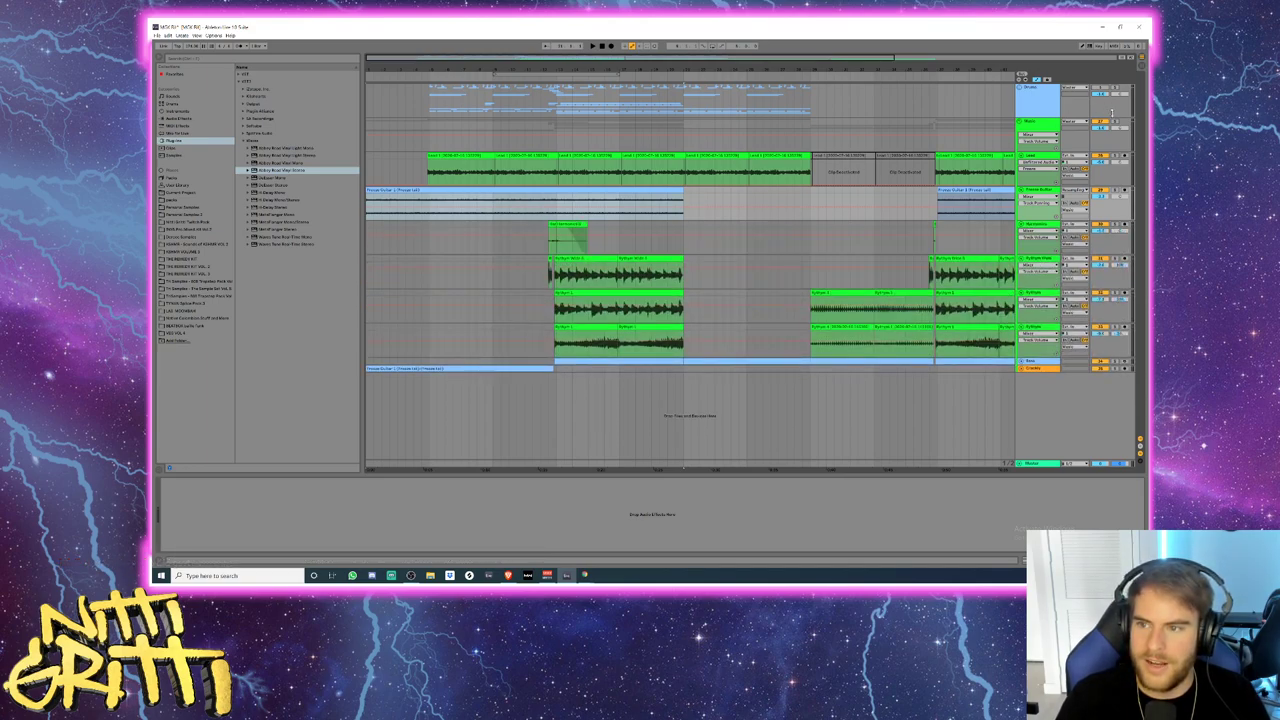
- Audition the short clips on the track directly below Freeze Guitar and show that track's effect chain
click(547, 206)
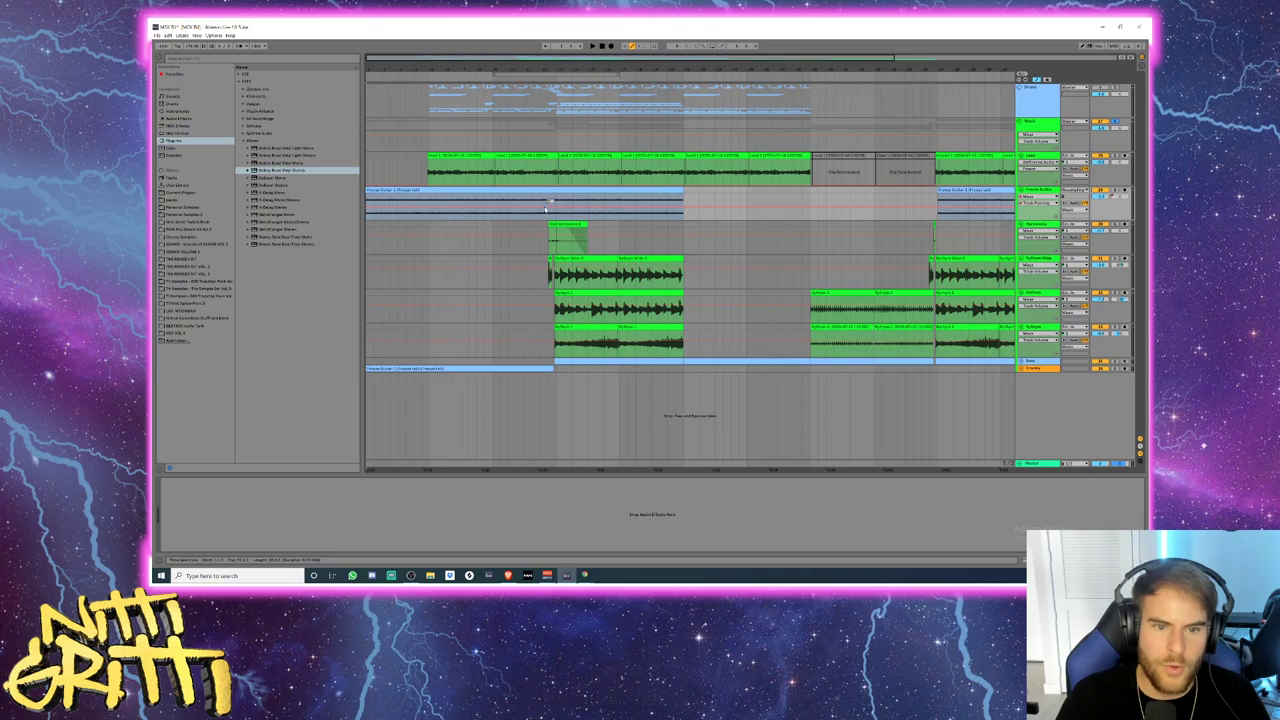
scroll(543, 215, up, 5)
click(606, 224)
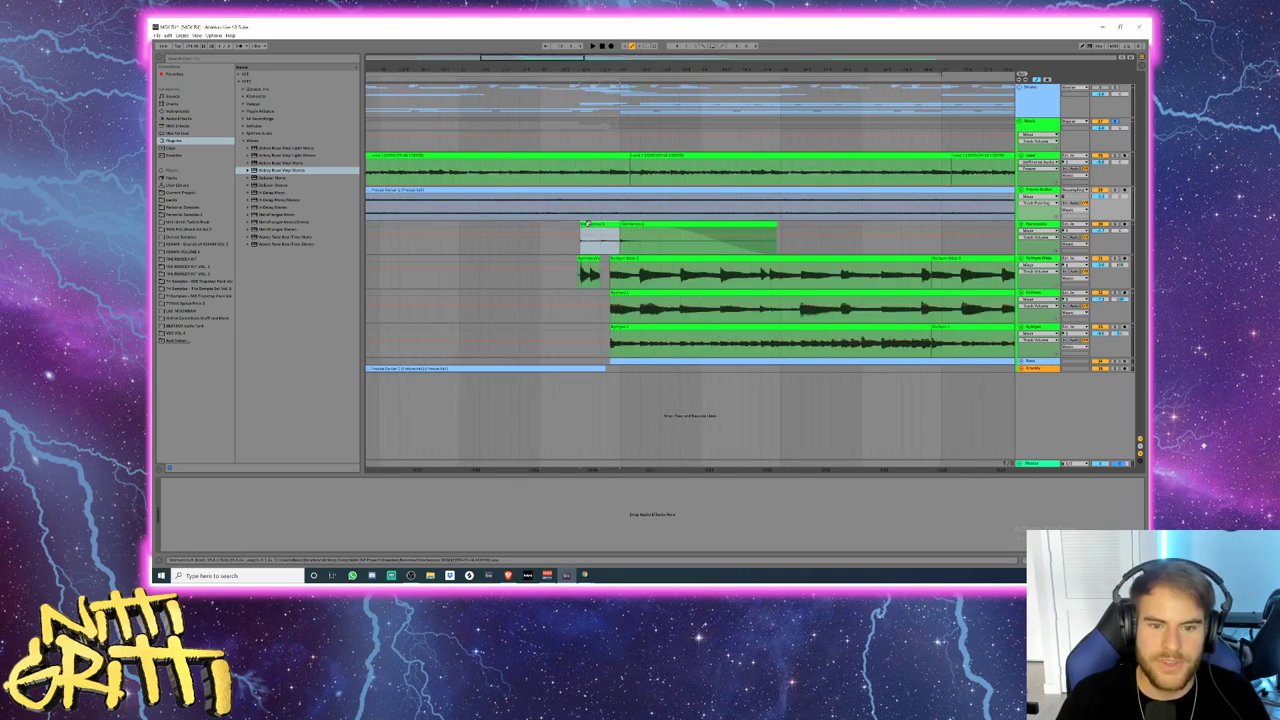
key(space)
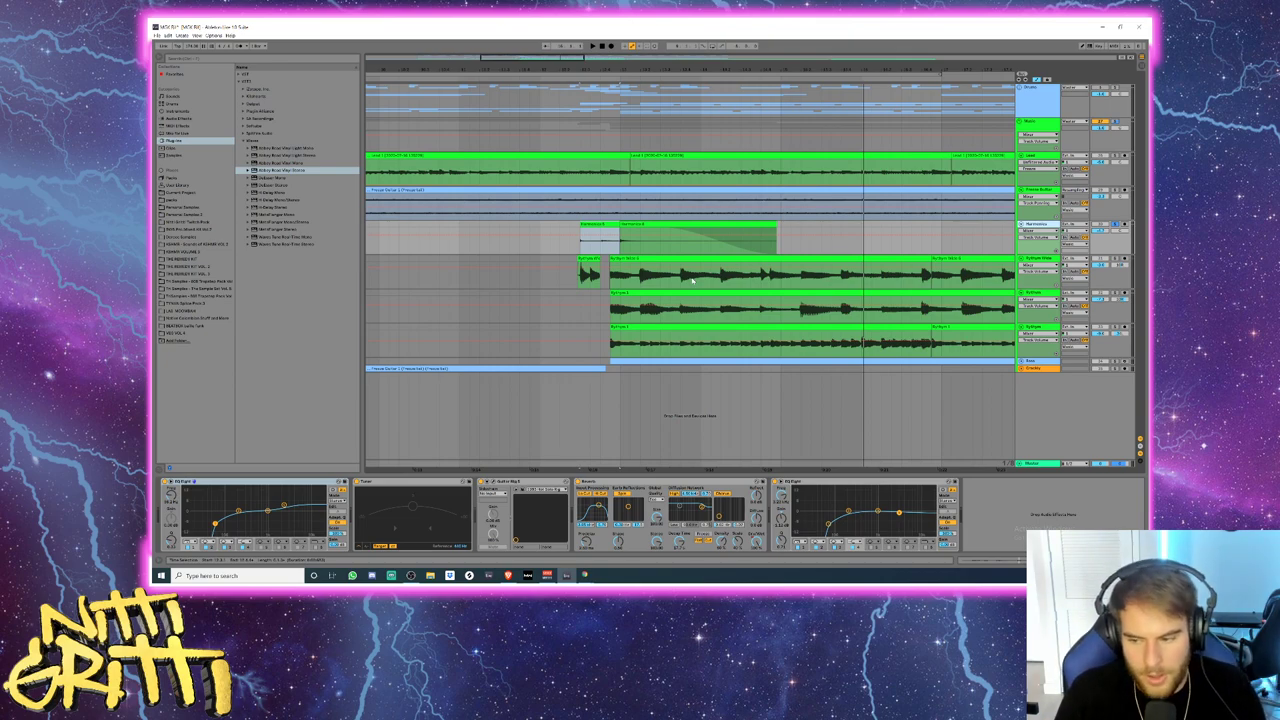
click(589, 224)
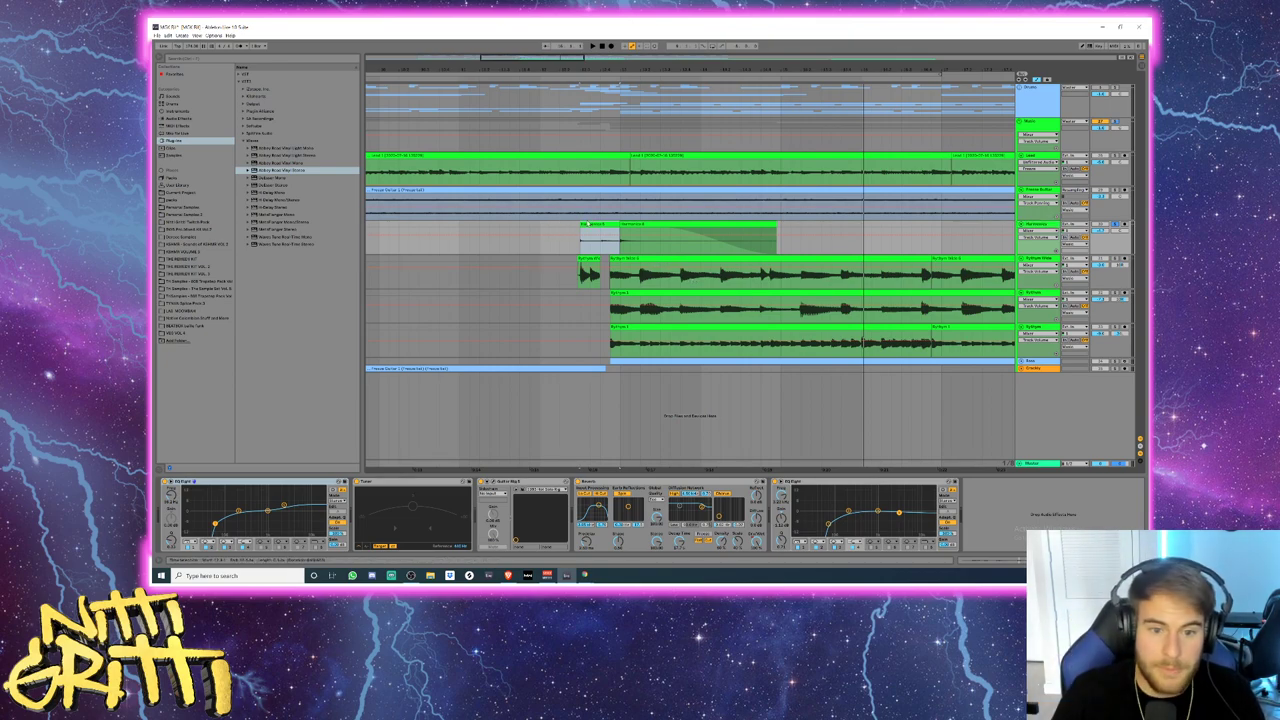
- Examine the waveform of the short first clip on the Harmonics track, and return to the track's effect chain
double_click(588, 224)
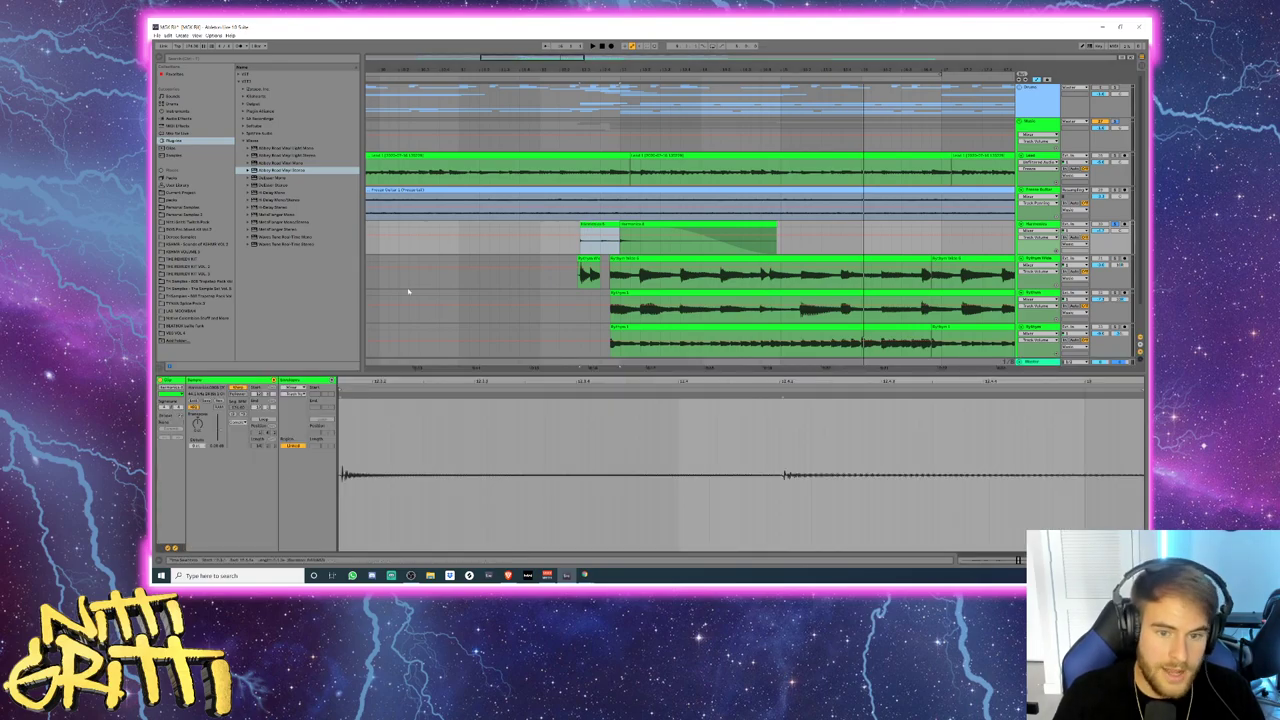
scroll(565, 258, down, 1)
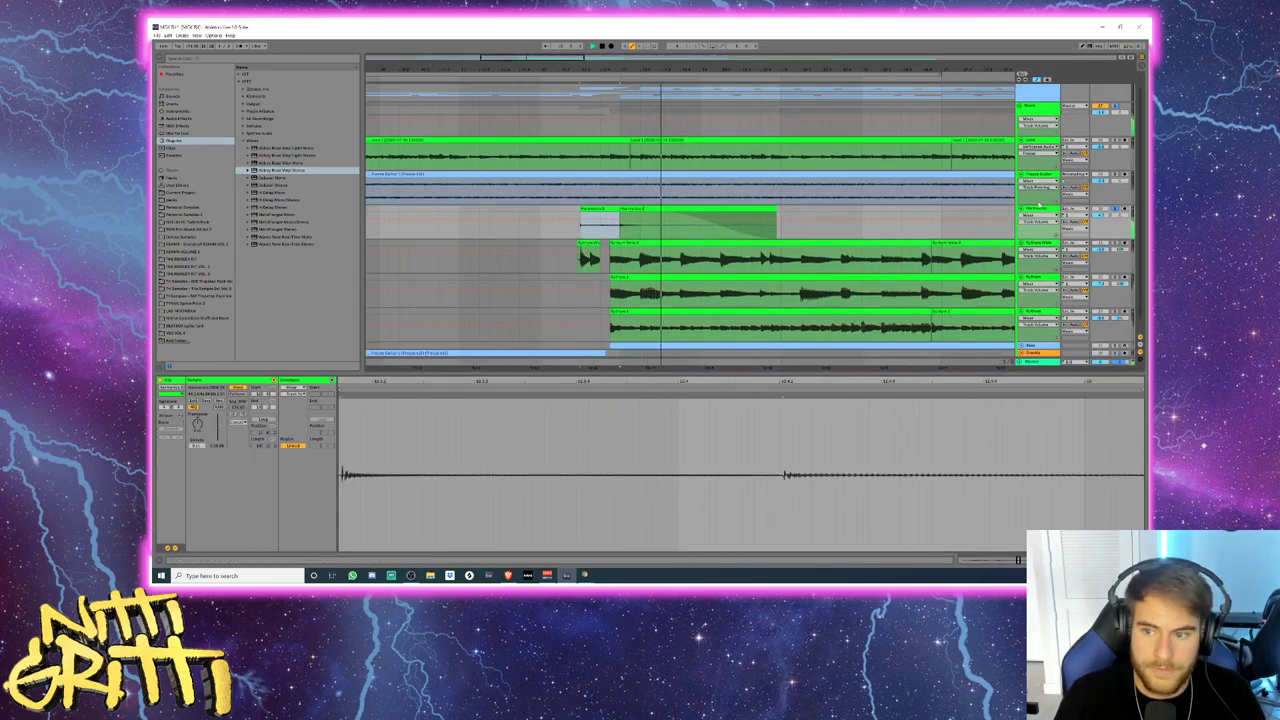
key(shift+Tab)
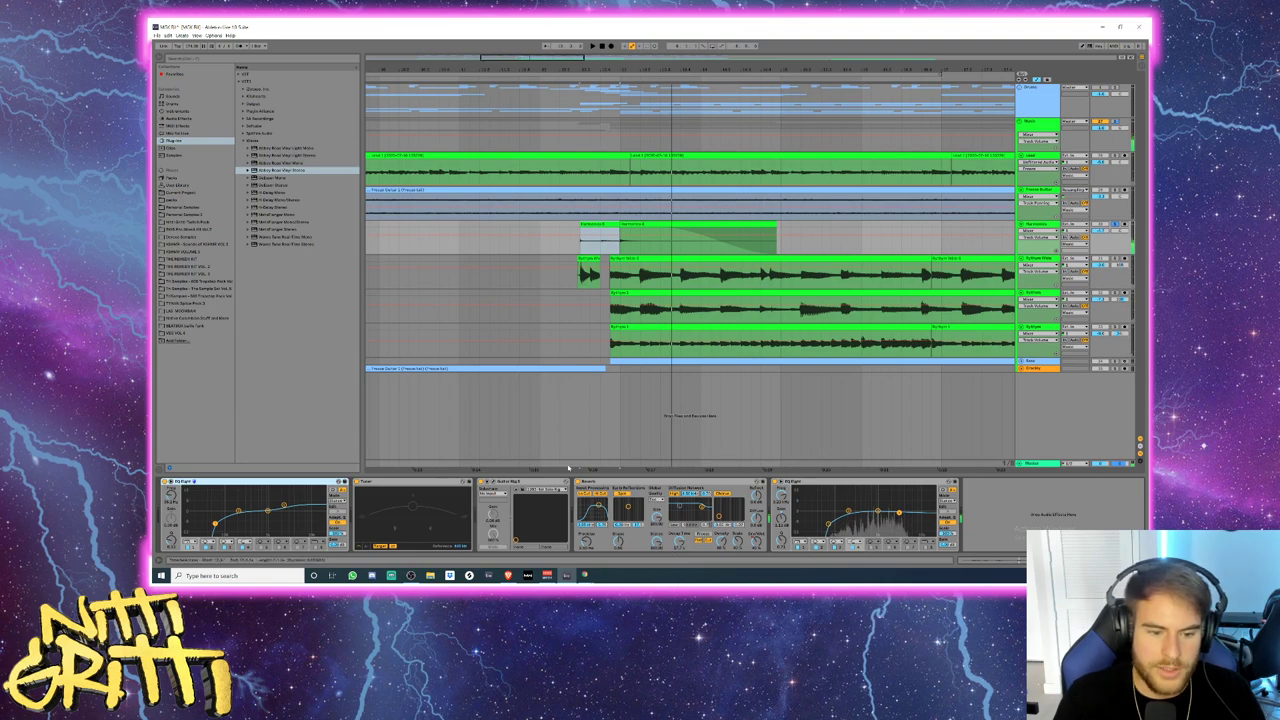
- Solo and audition the uppermost rhythm guitar track, and show its effect chain
ctrl+click(1116, 258)
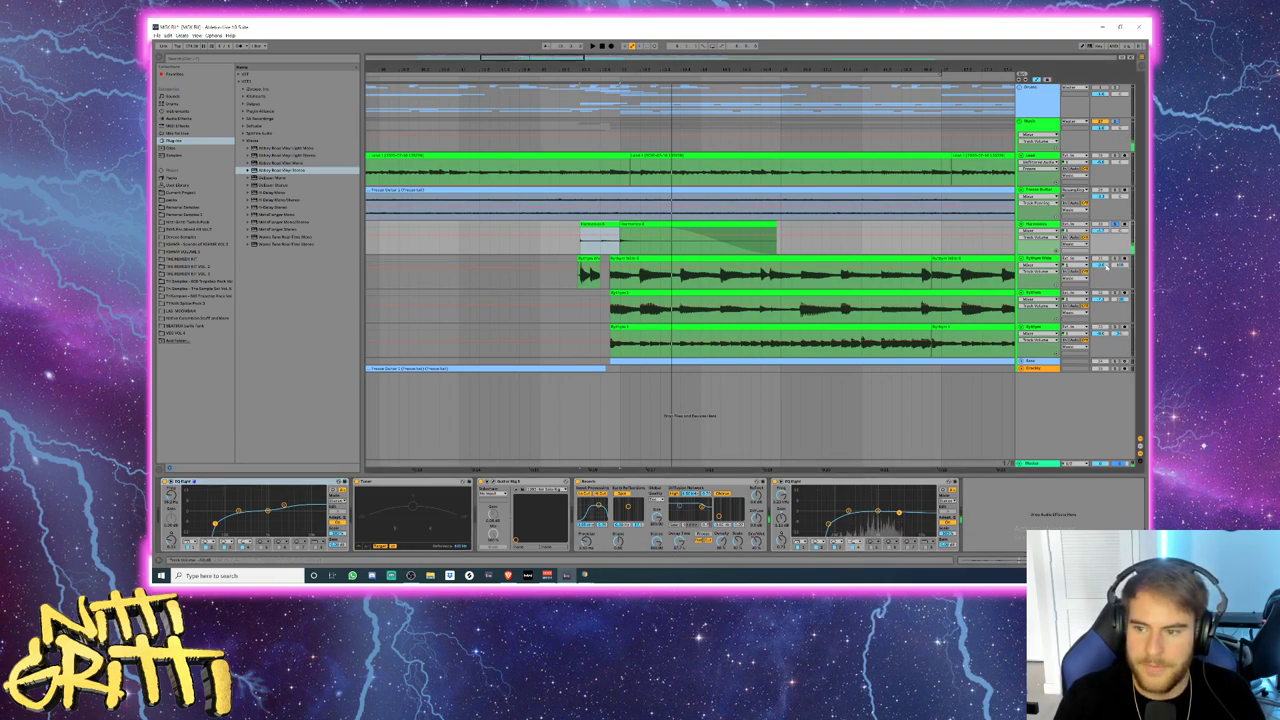
click(572, 318)
drag(563, 60, 576, 57)
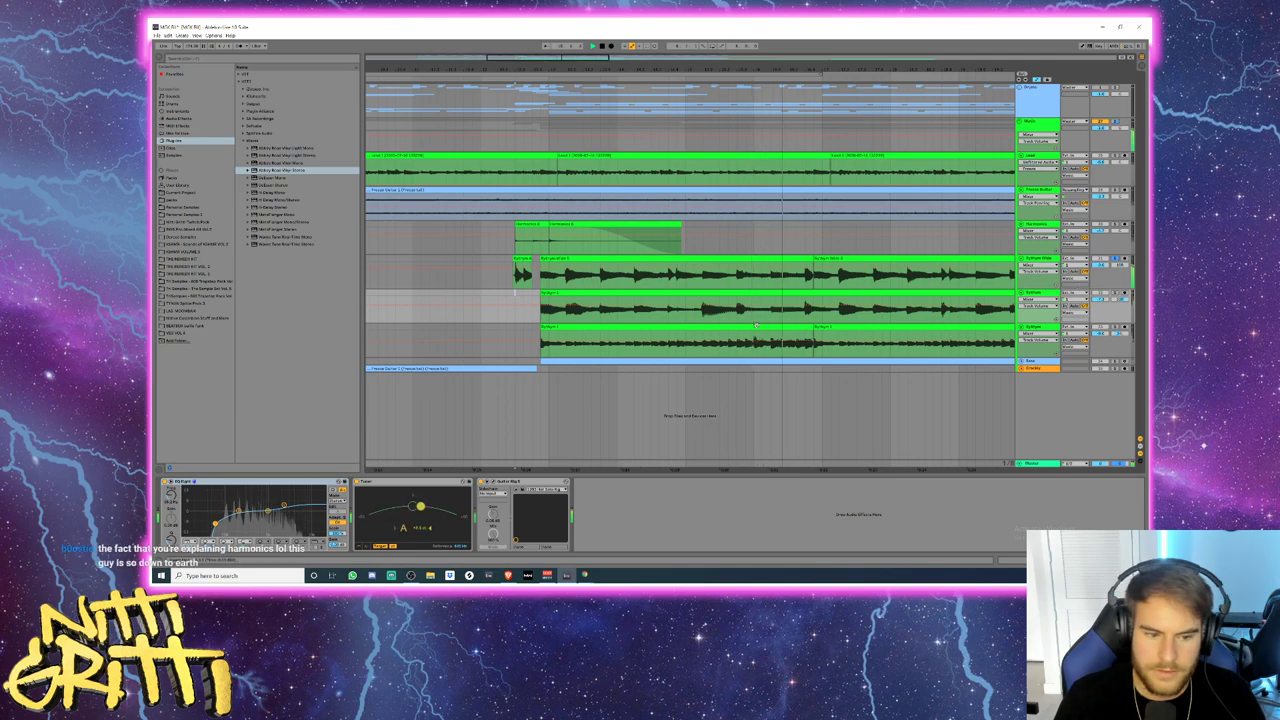
click(1047, 260)
key(space)
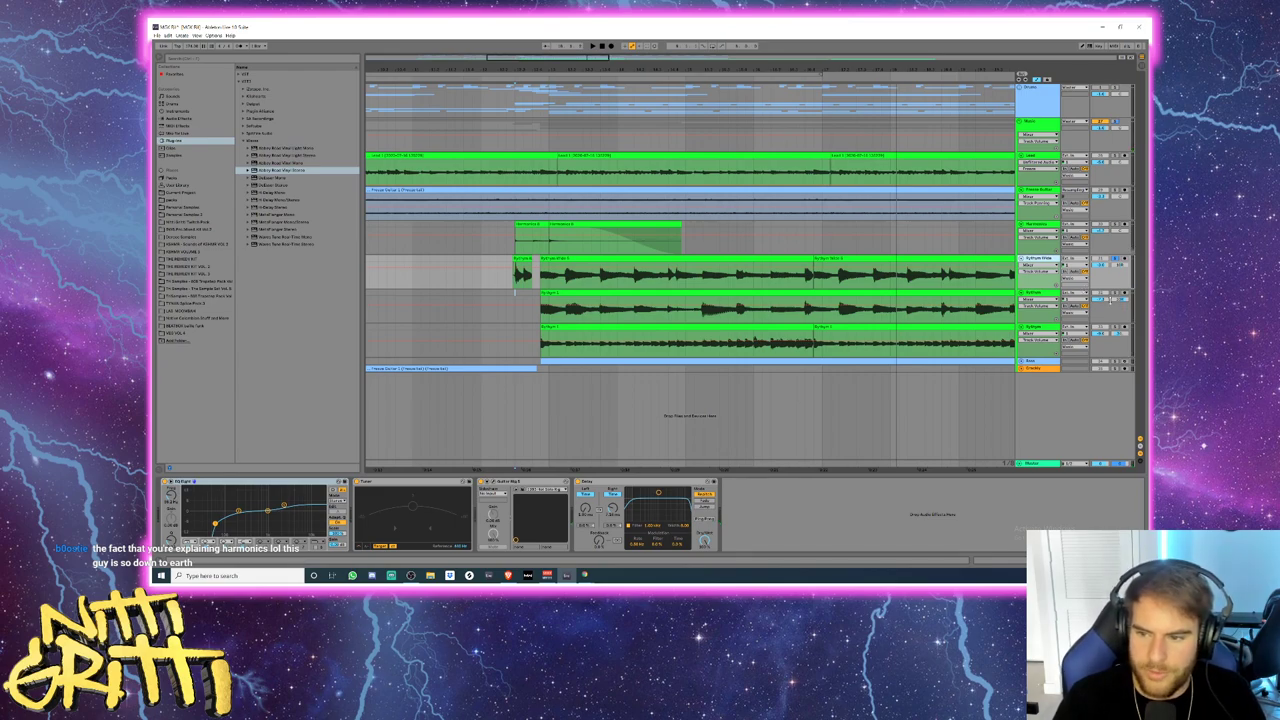
- Audition the middle rhythm guitar track from the start of its clip together with the uppermost one
click(569, 298)
key(space)
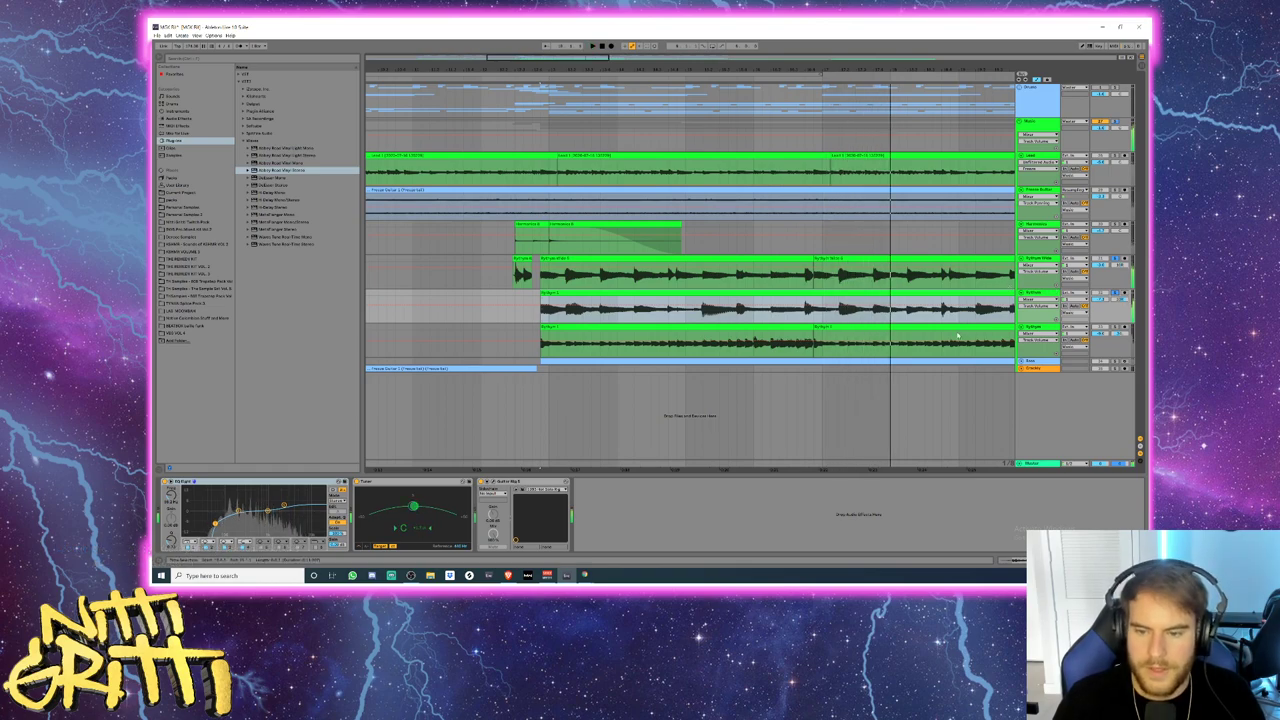
key(space)
- Solo the lowest rhythm guitar track and audition all three rhythm guitar layers from the start of their clips
click(1117, 327)
click(738, 327)
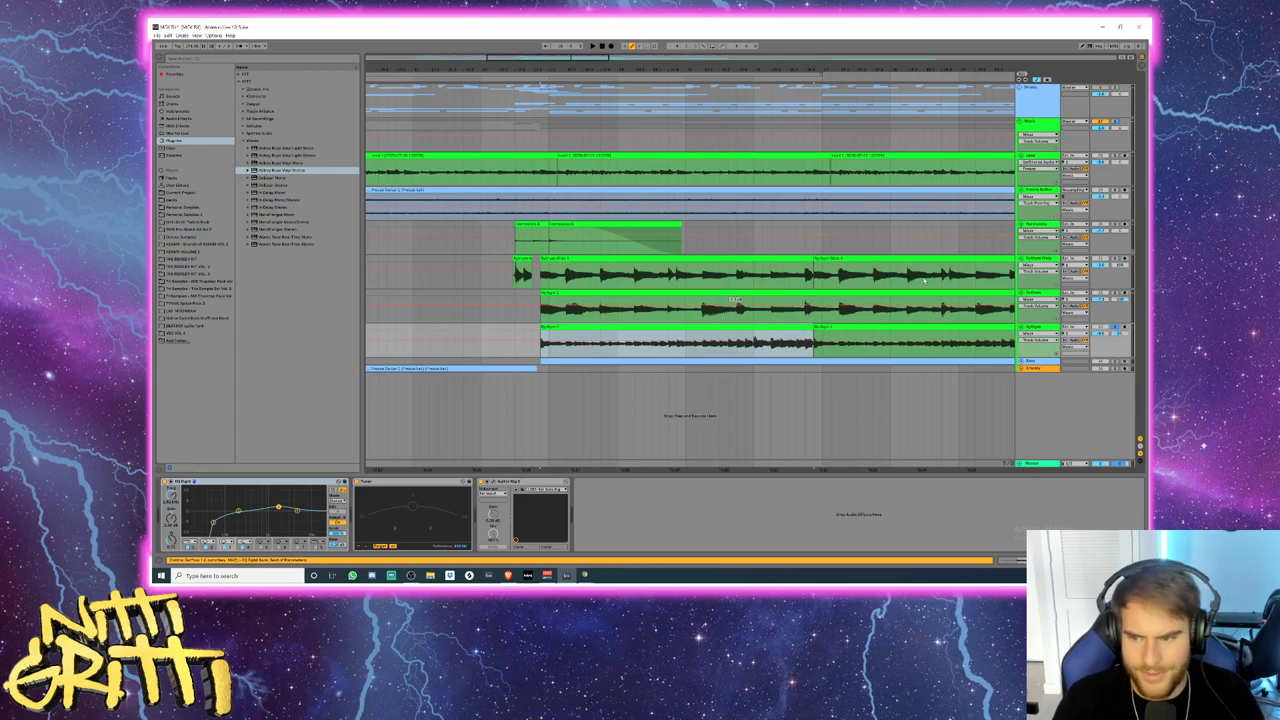
key(space)
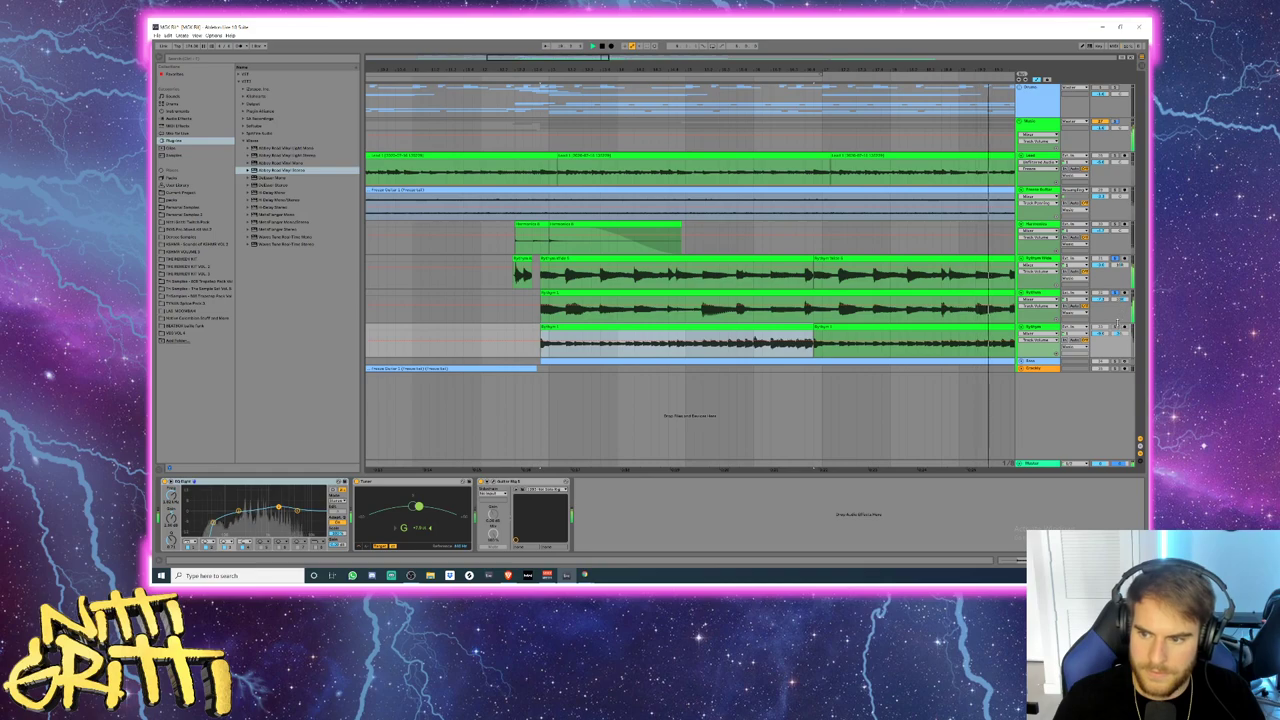
click(536, 326)
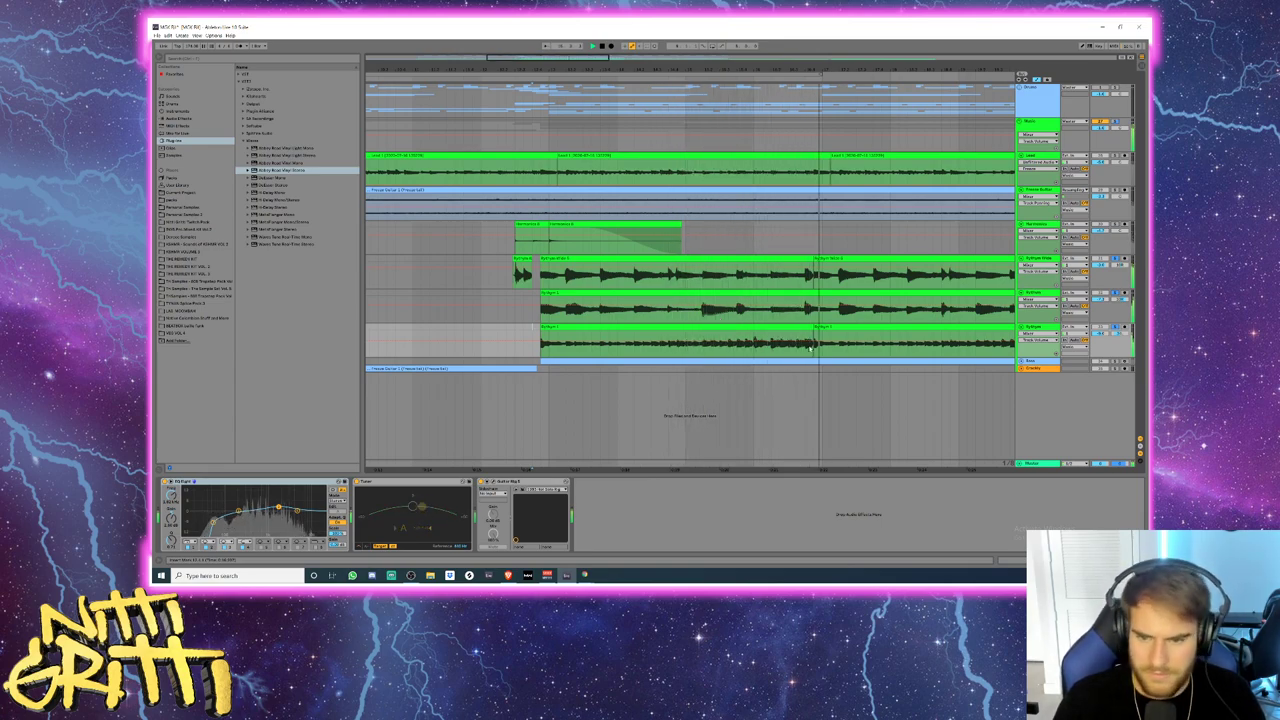
key(space)
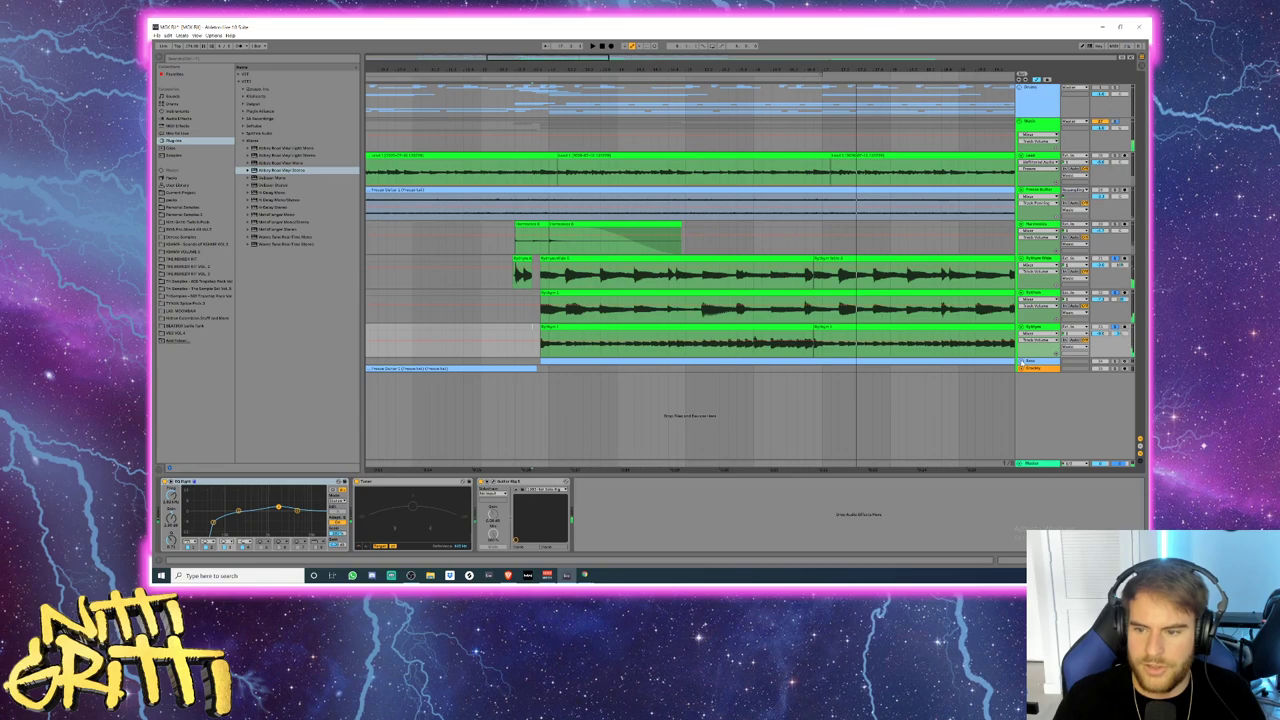
- Unfold the Bass track and audition the guitar layers together from shortly before the rhythm guitars enter
click(1021, 362)
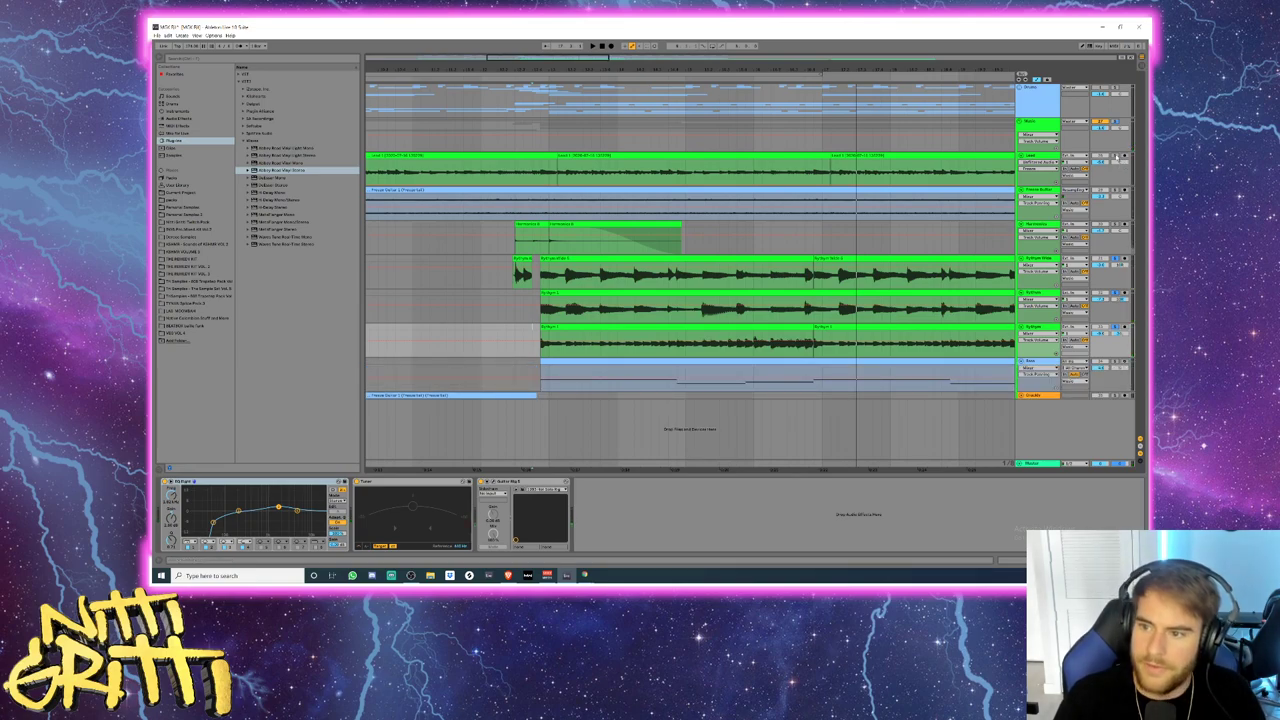
click(473, 219)
key(space)
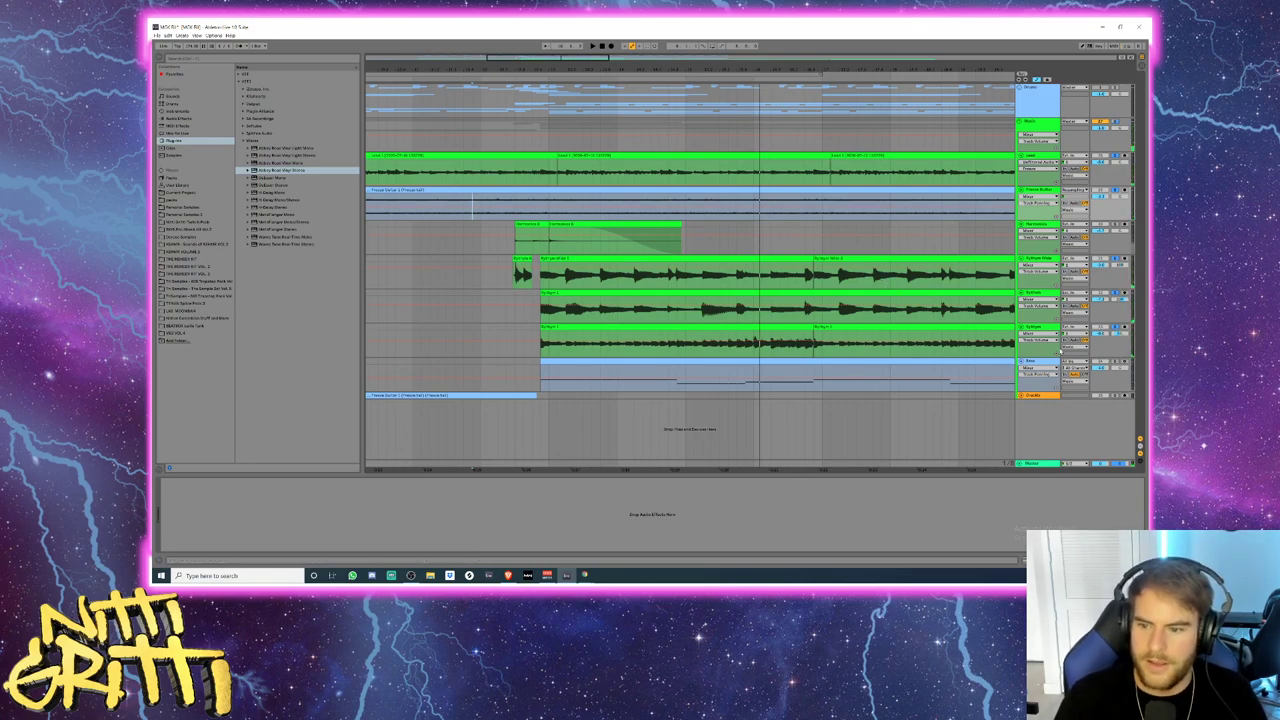
- Show the Bass track's device chain and audition the bass line on its own
click(1038, 362)
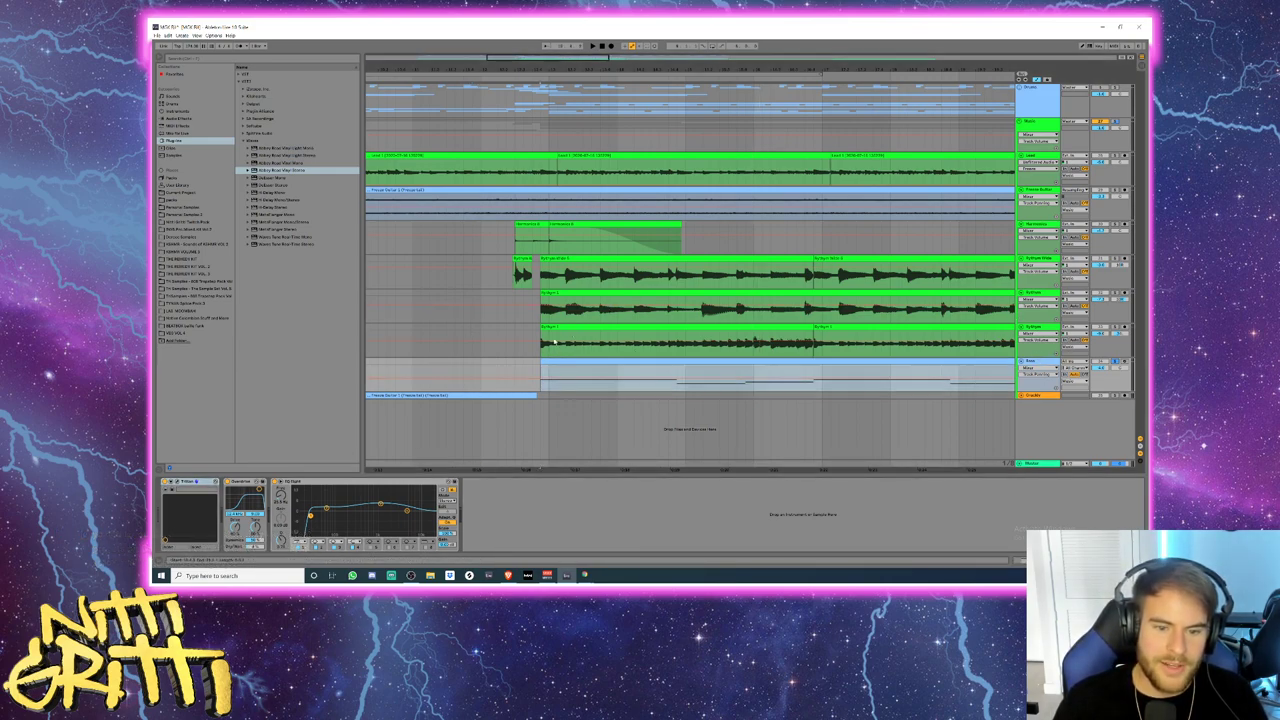
drag(520, 59, 521, 95)
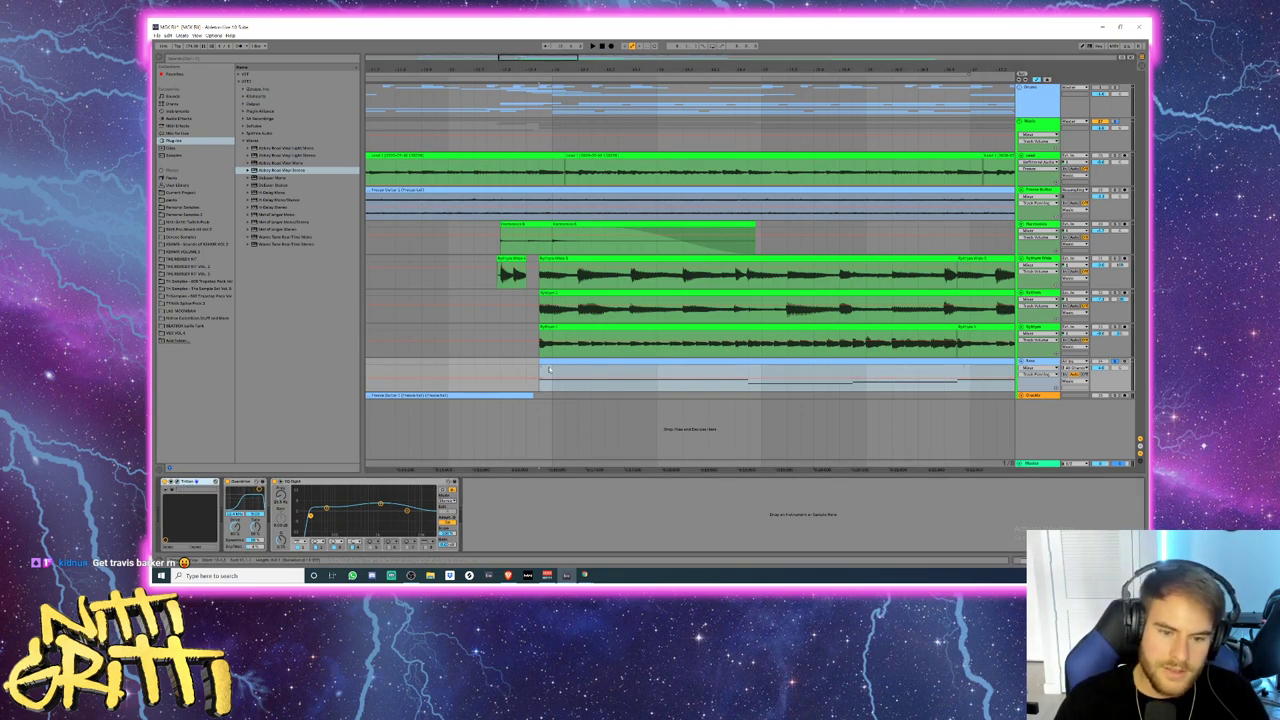
key(space)
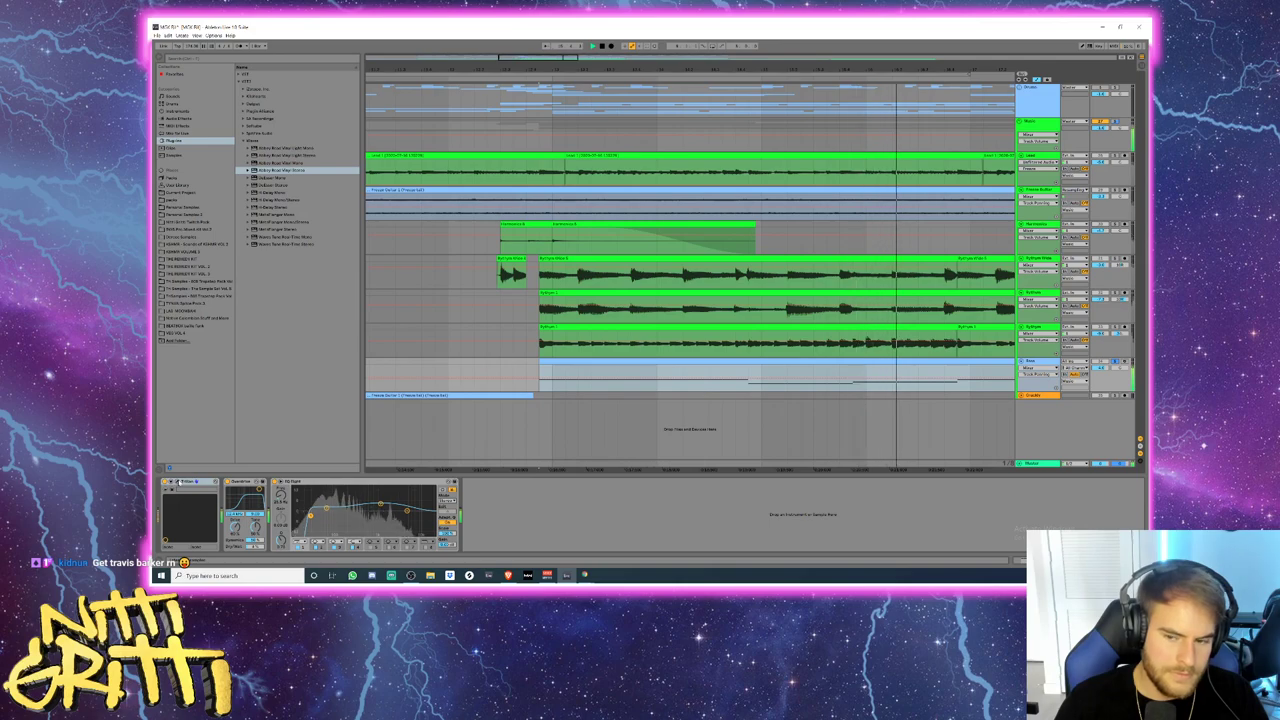
key(space)
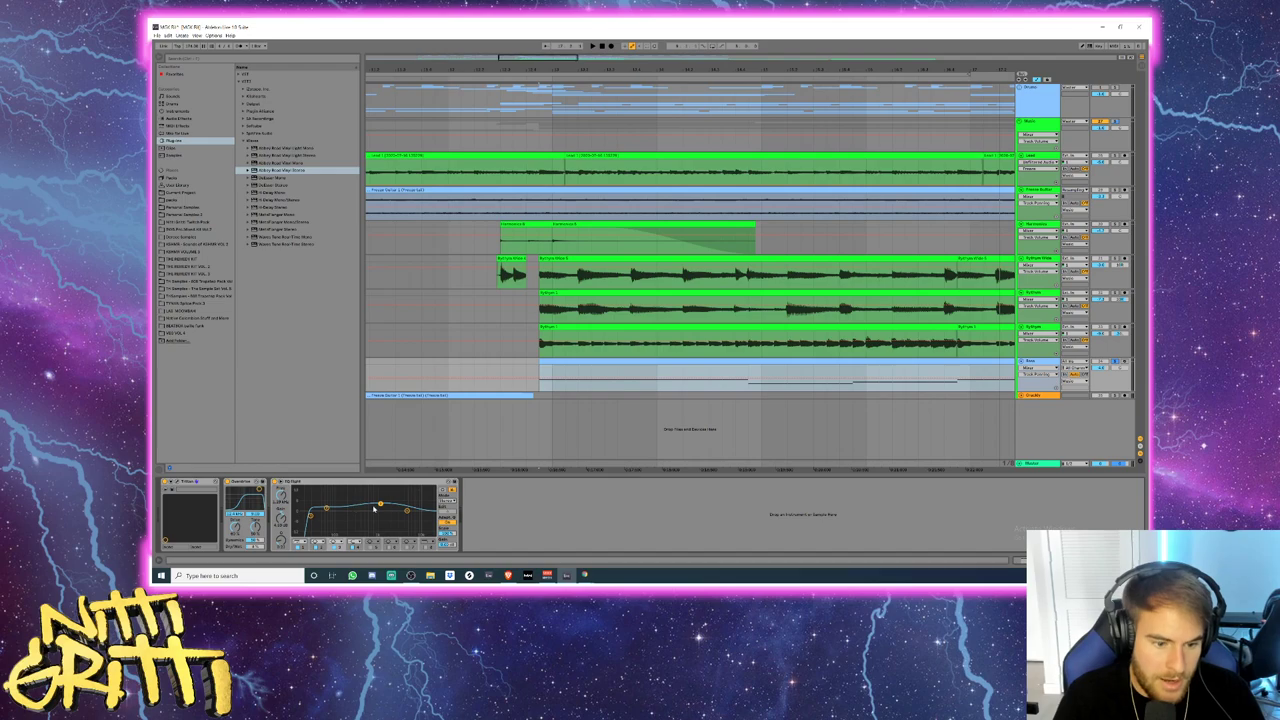
key(space)
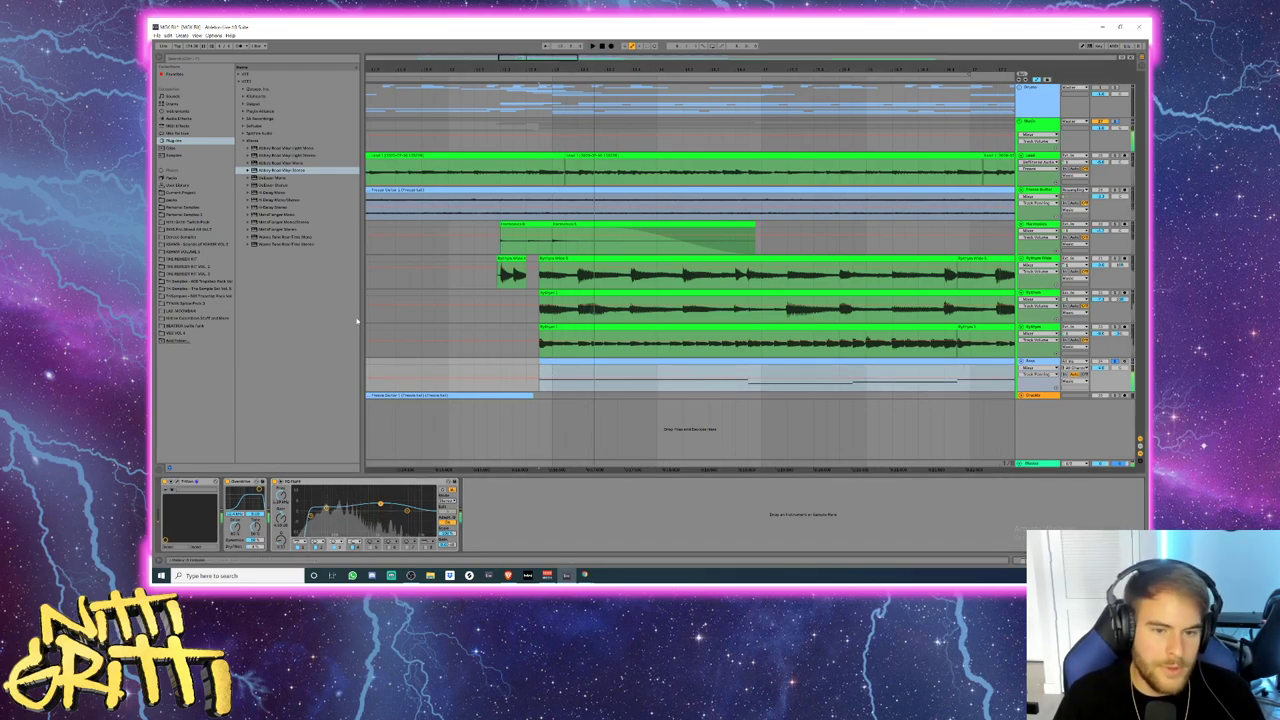
key(space)
- Open the Bass track's Trilian instrument, browse its Multi Browser for electric fingered basses, and close the browser without loading a sound
key(ctrl+alt+p)
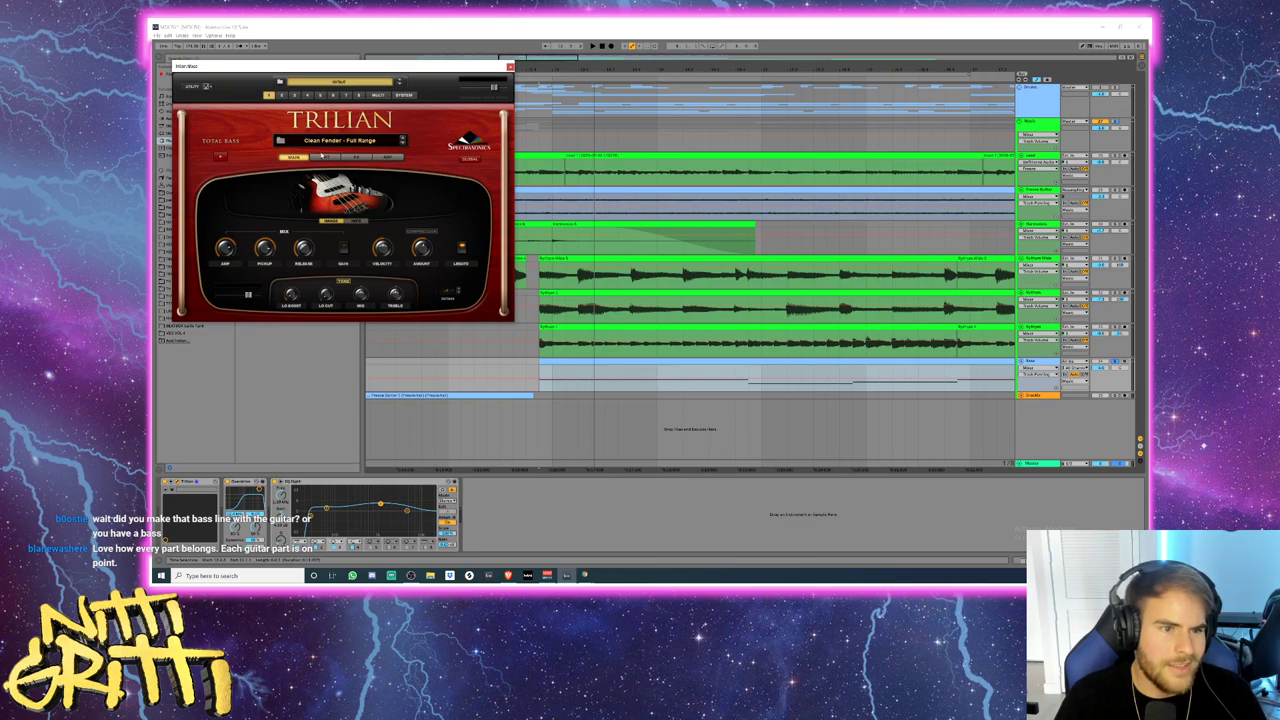
click(313, 86)
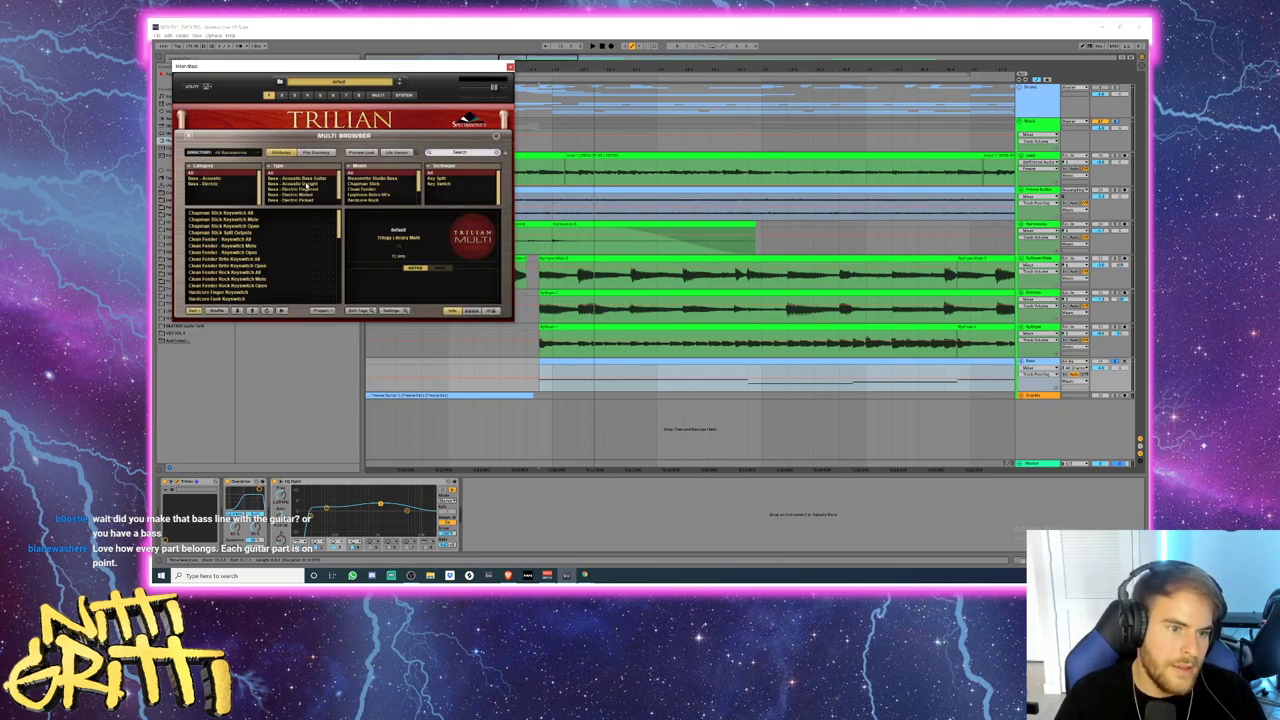
click(305, 189)
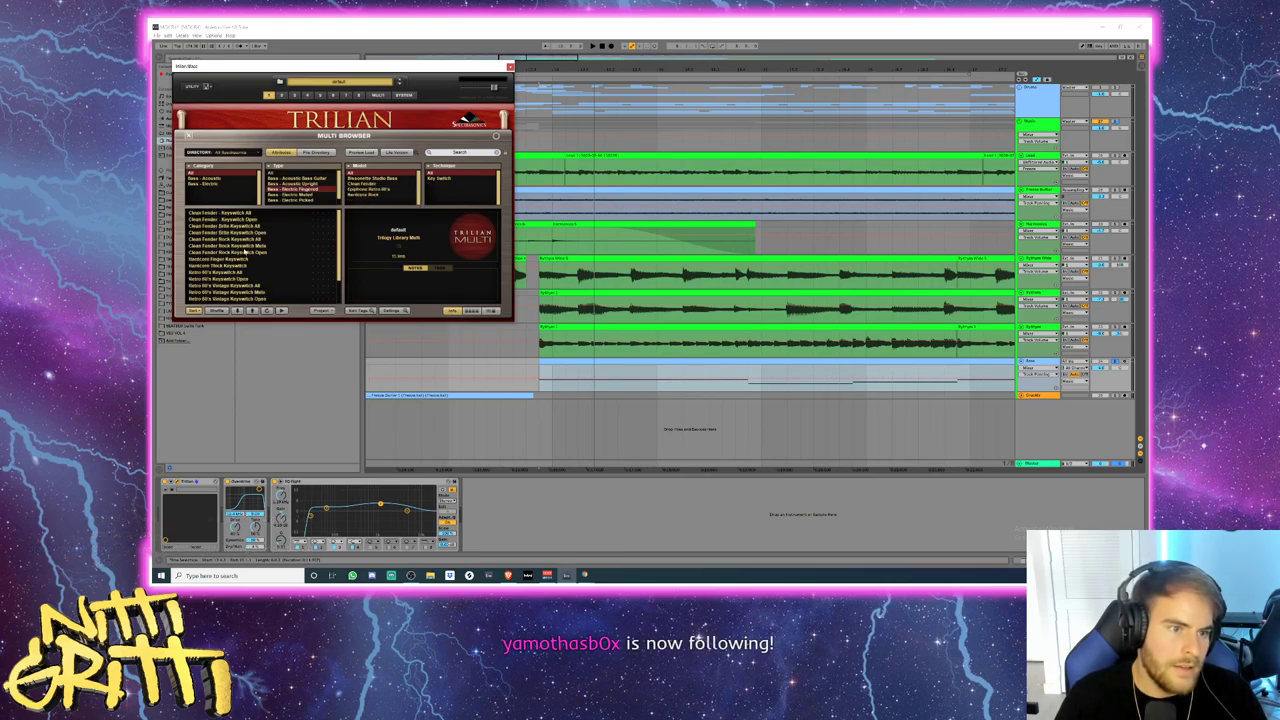
scroll(244, 252, down, 1)
scroll(244, 252, down, 1)
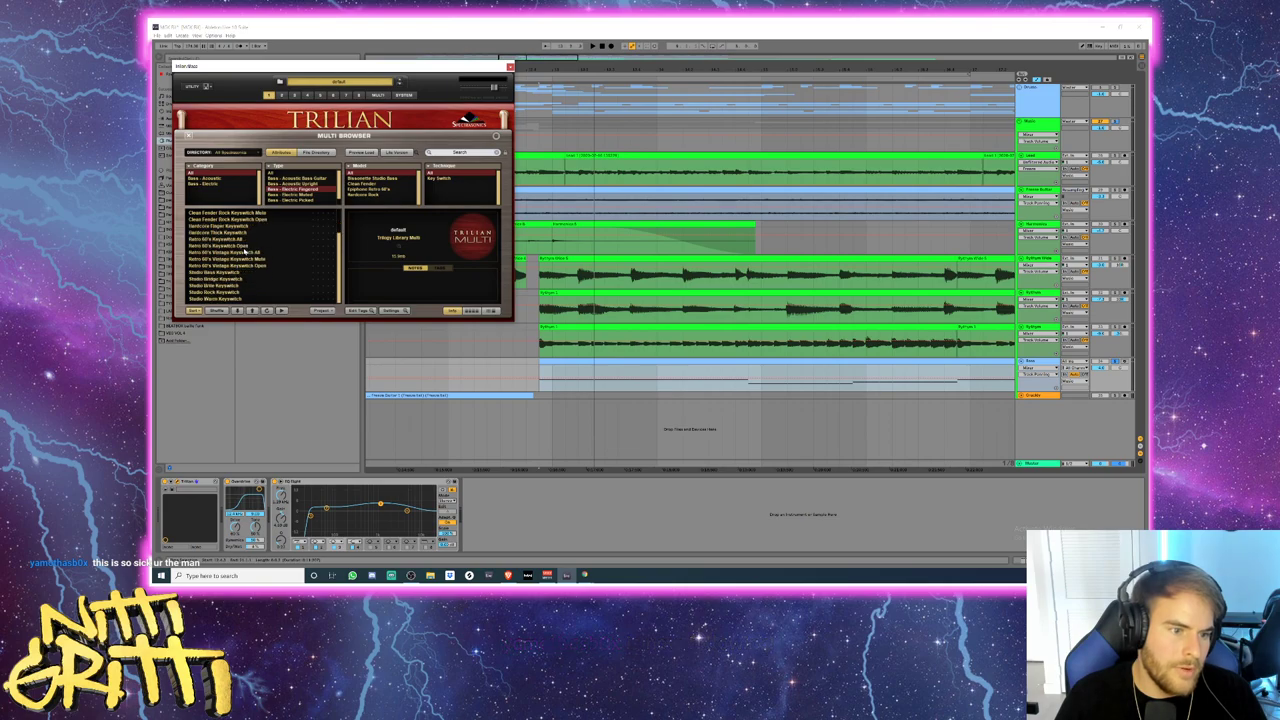
scroll(244, 252, up, 2)
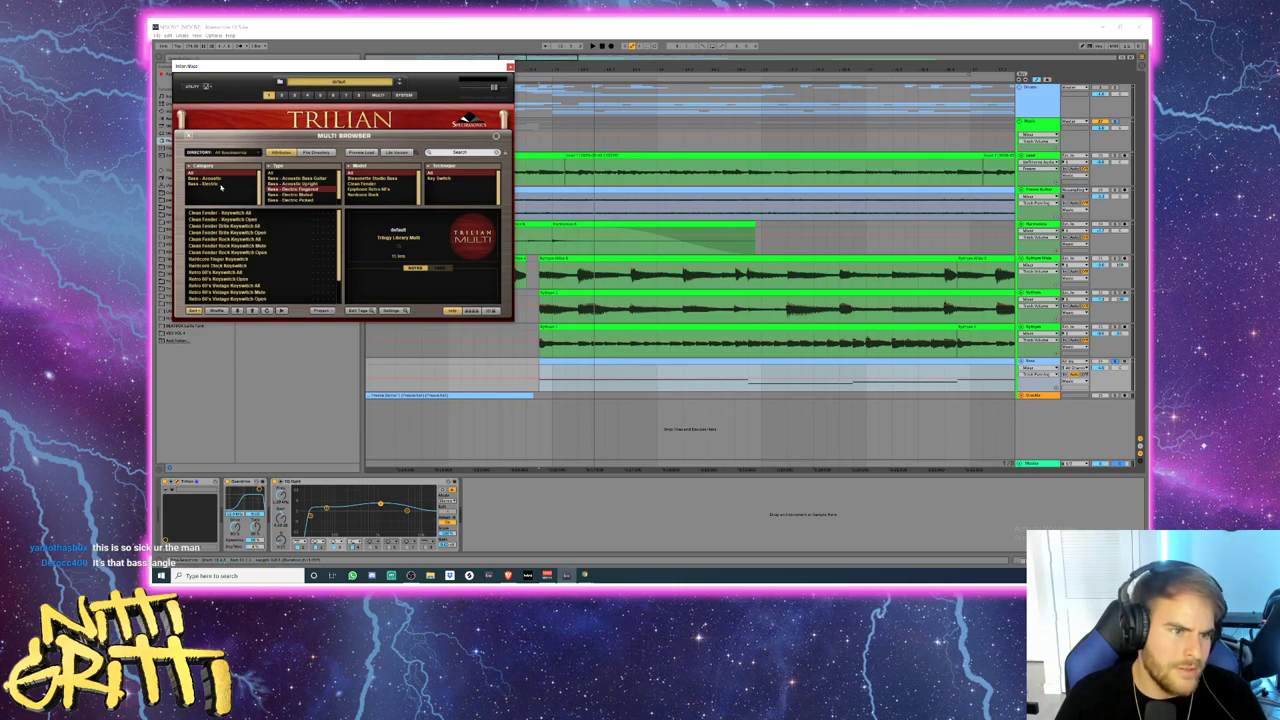
click(216, 184)
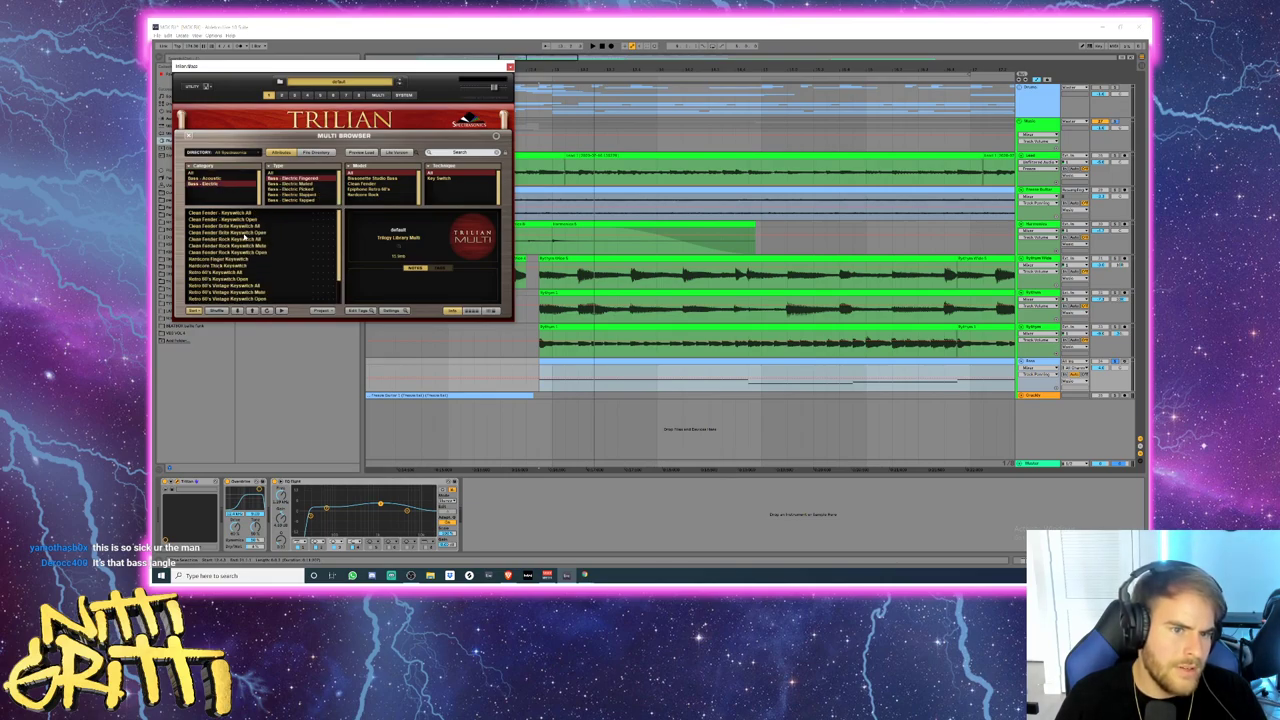
click(286, 154)
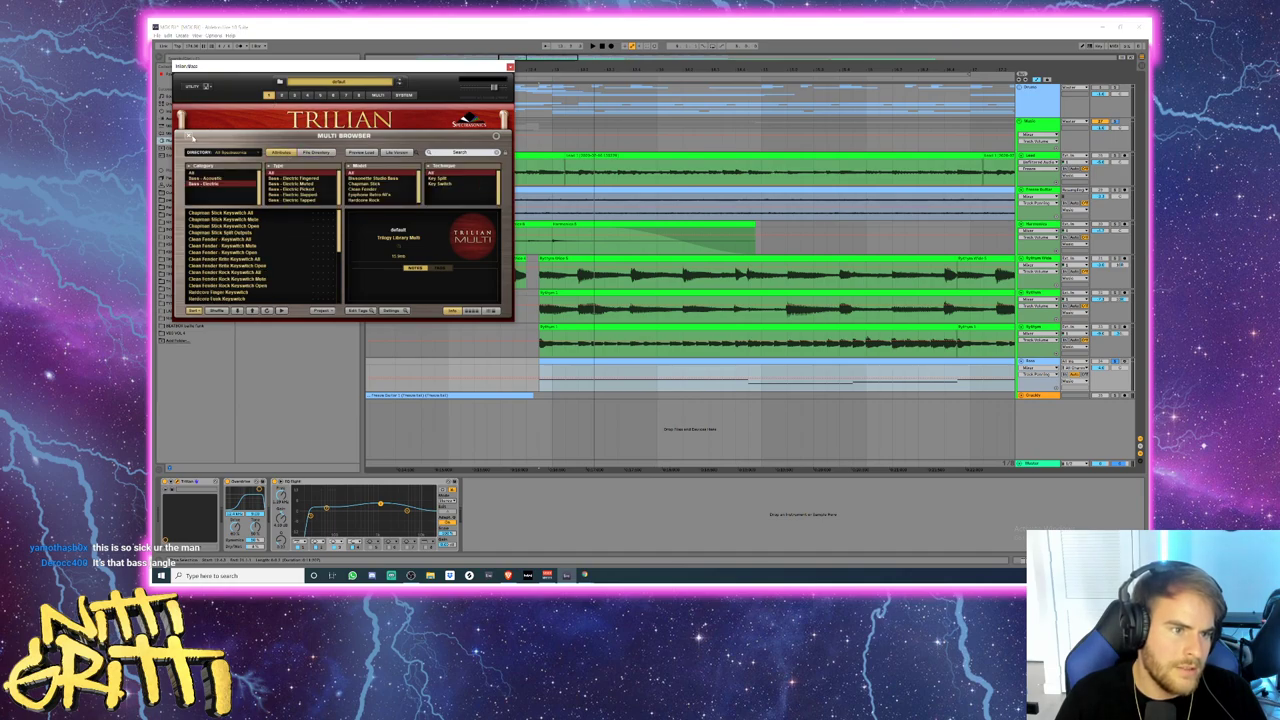
click(190, 136)
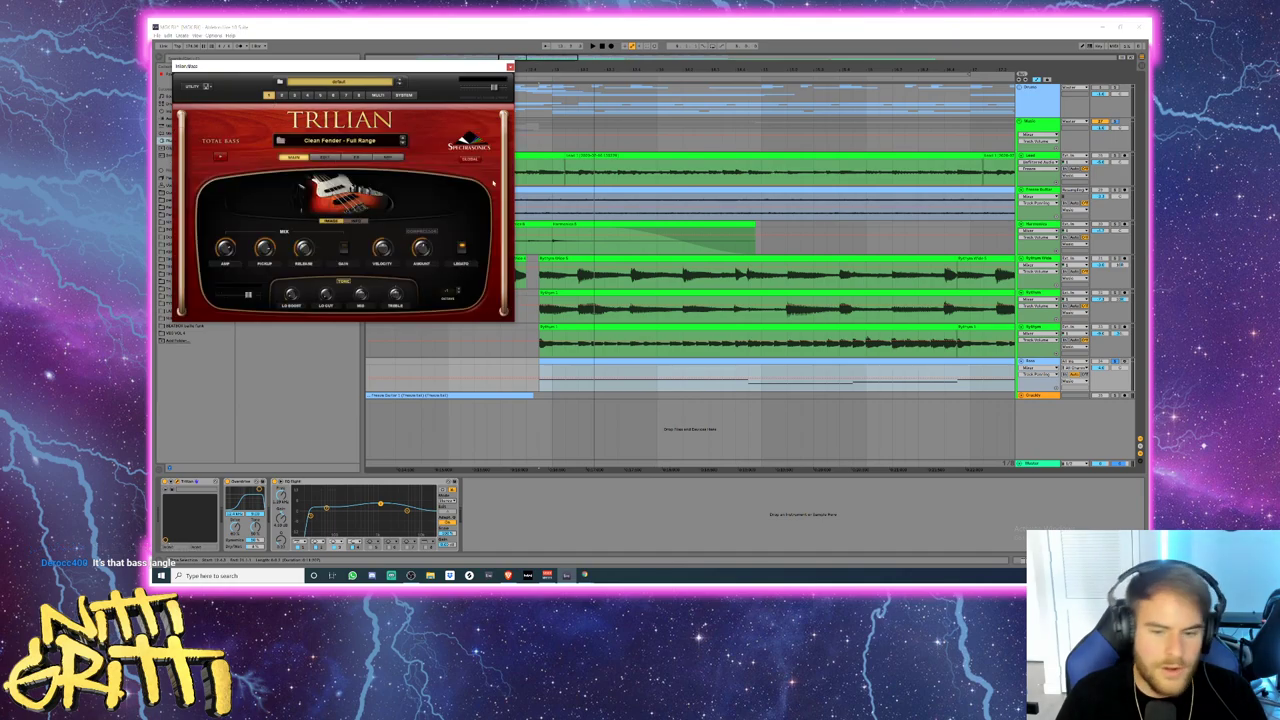
- Audition the first Bass clip again and show more of the arrangement timeline
click(547, 360)
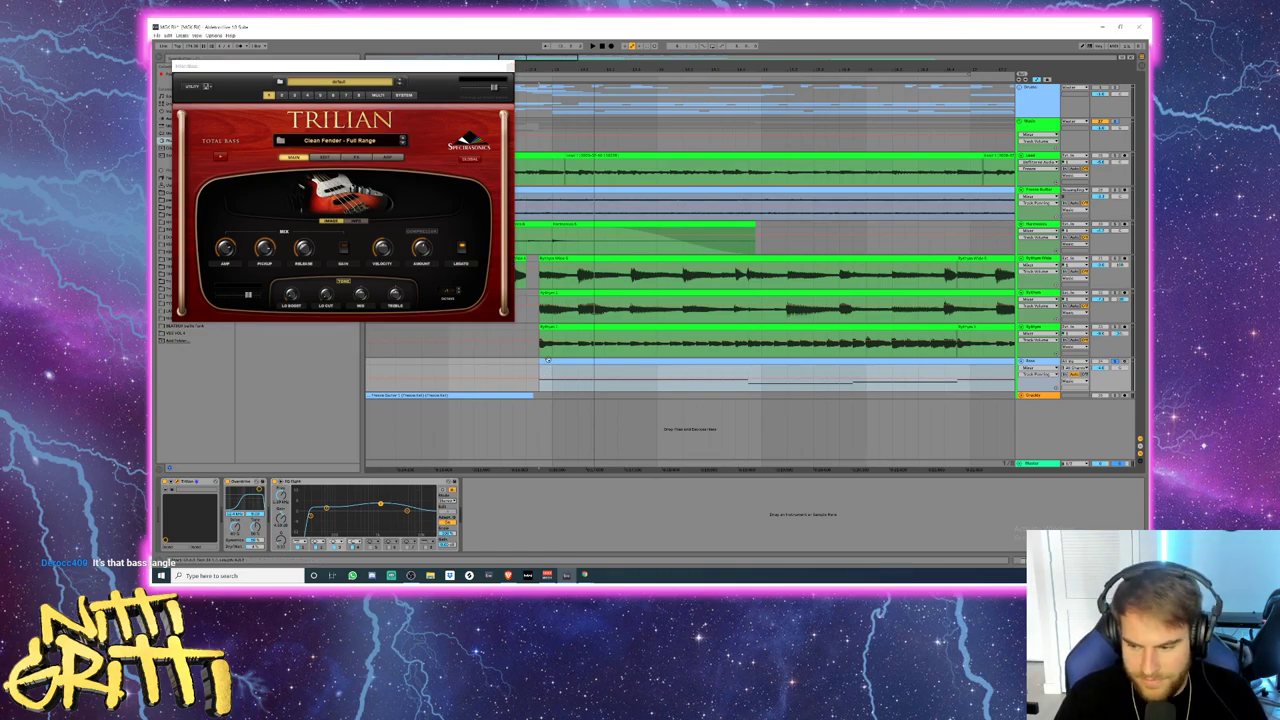
key(space)
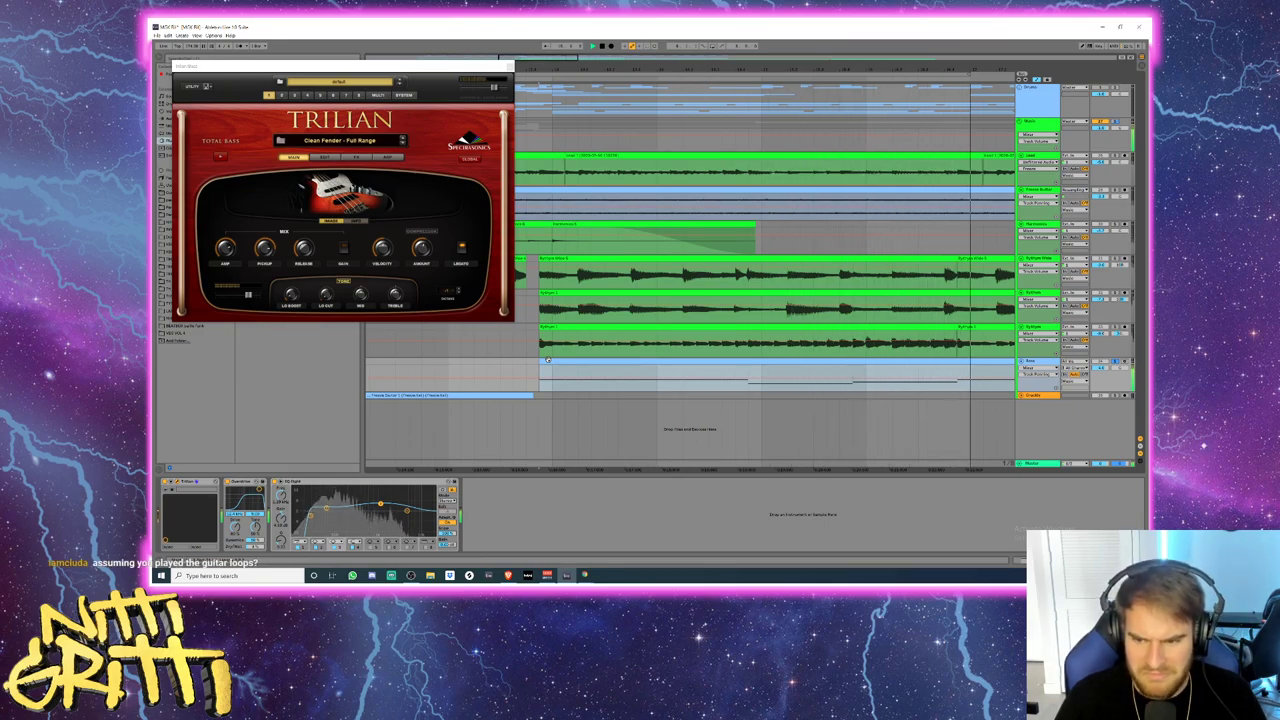
drag(546, 61, 562, 58)
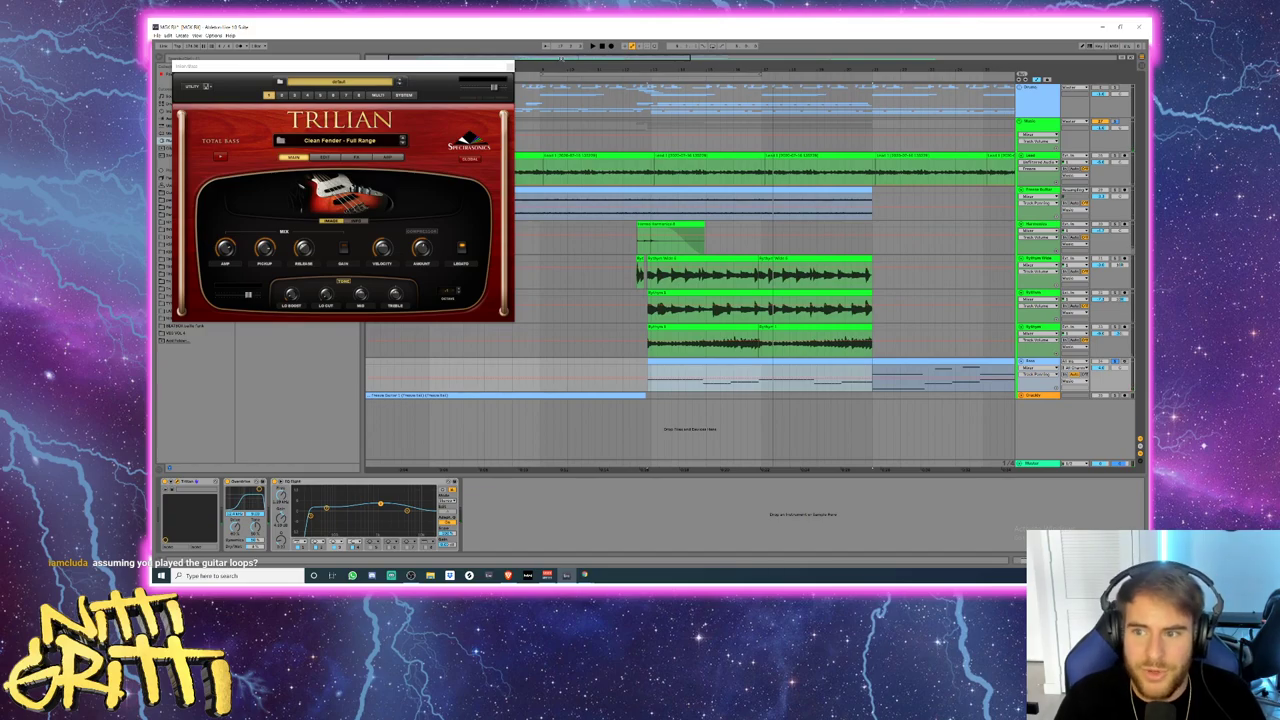
- Audition the Music group's layers together from just before the Harmonics clips
click(631, 246)
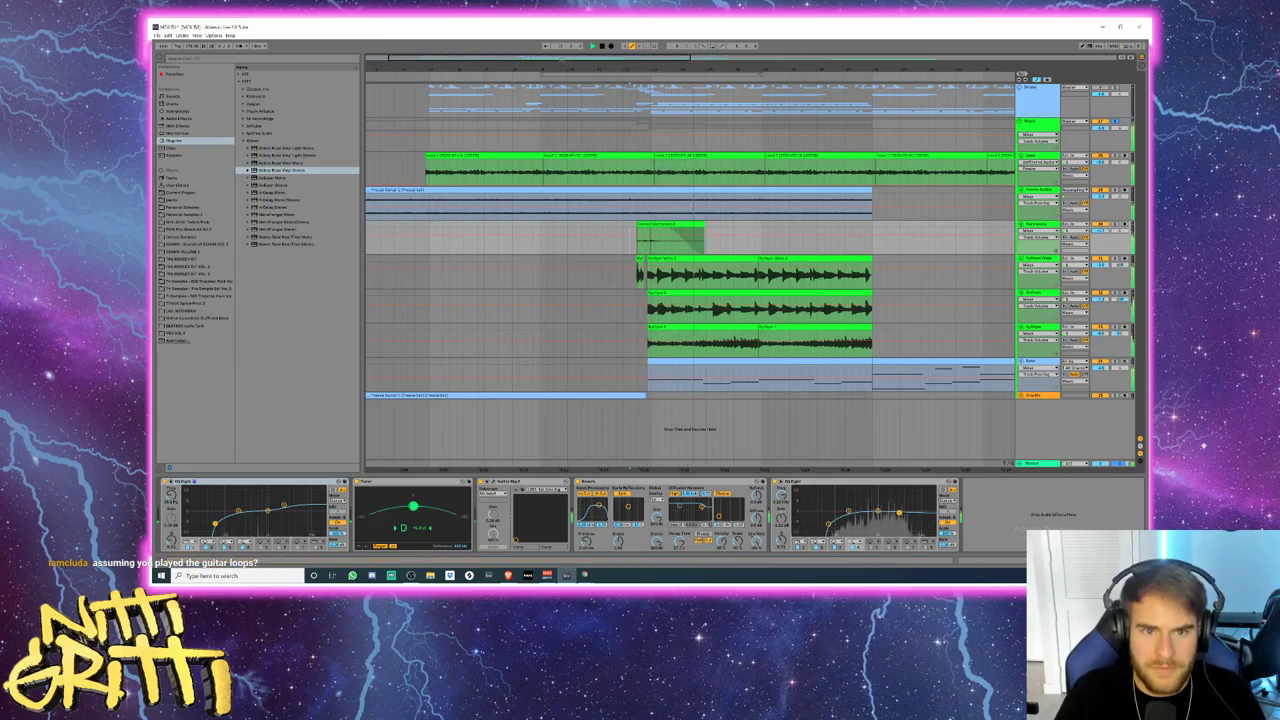
drag(575, 70, 574, 66)
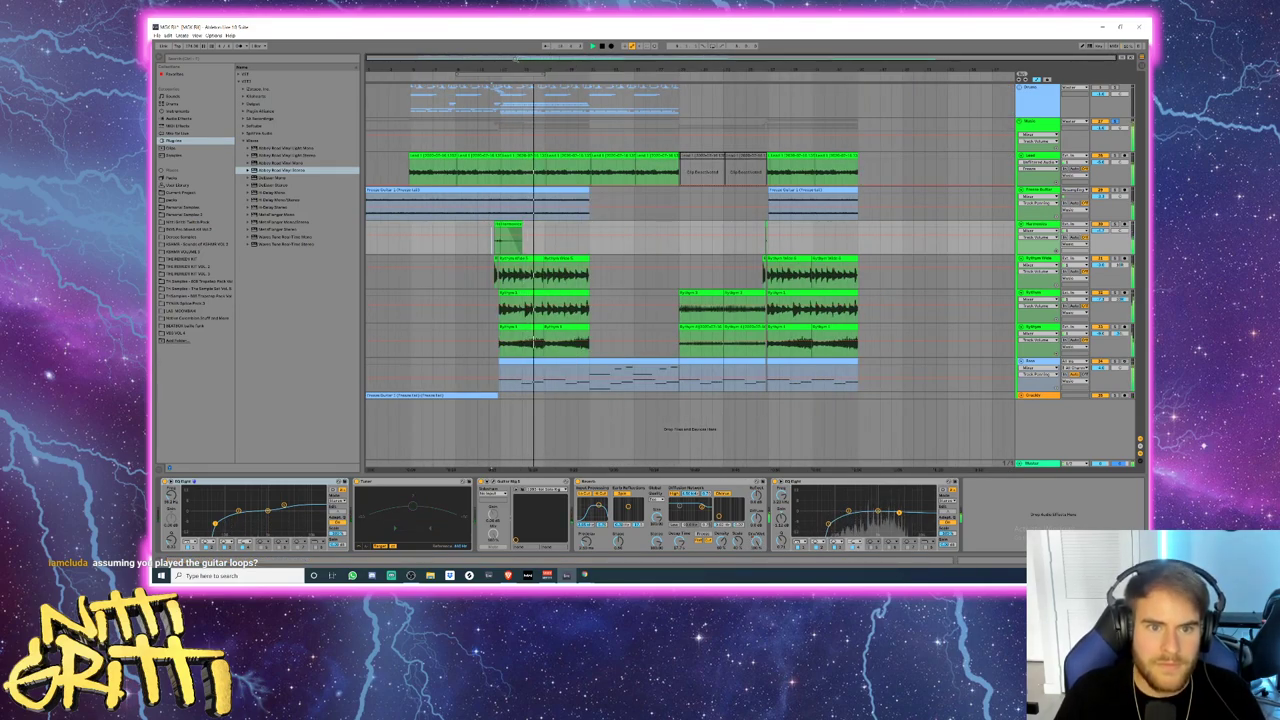
drag(496, 68, 496, 110)
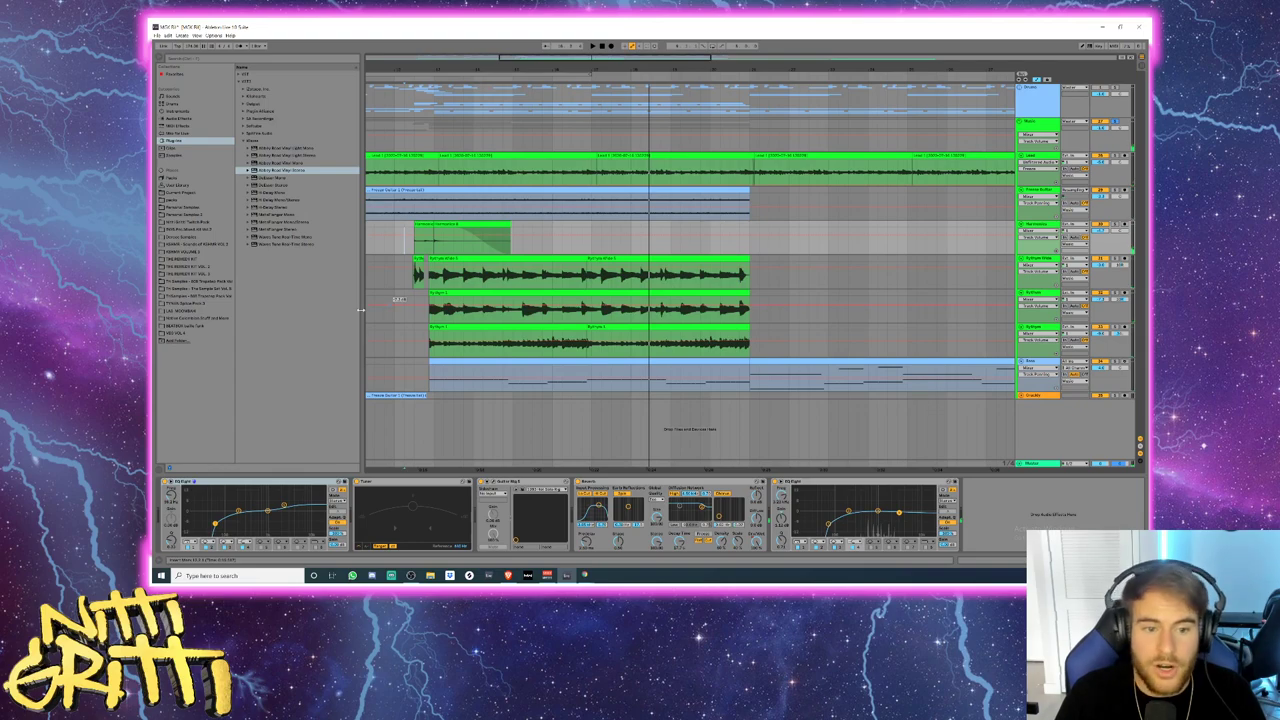
key(space)
- Show the Trilian instrument again and open the first Bass clip's MIDI notes
click(432, 335)
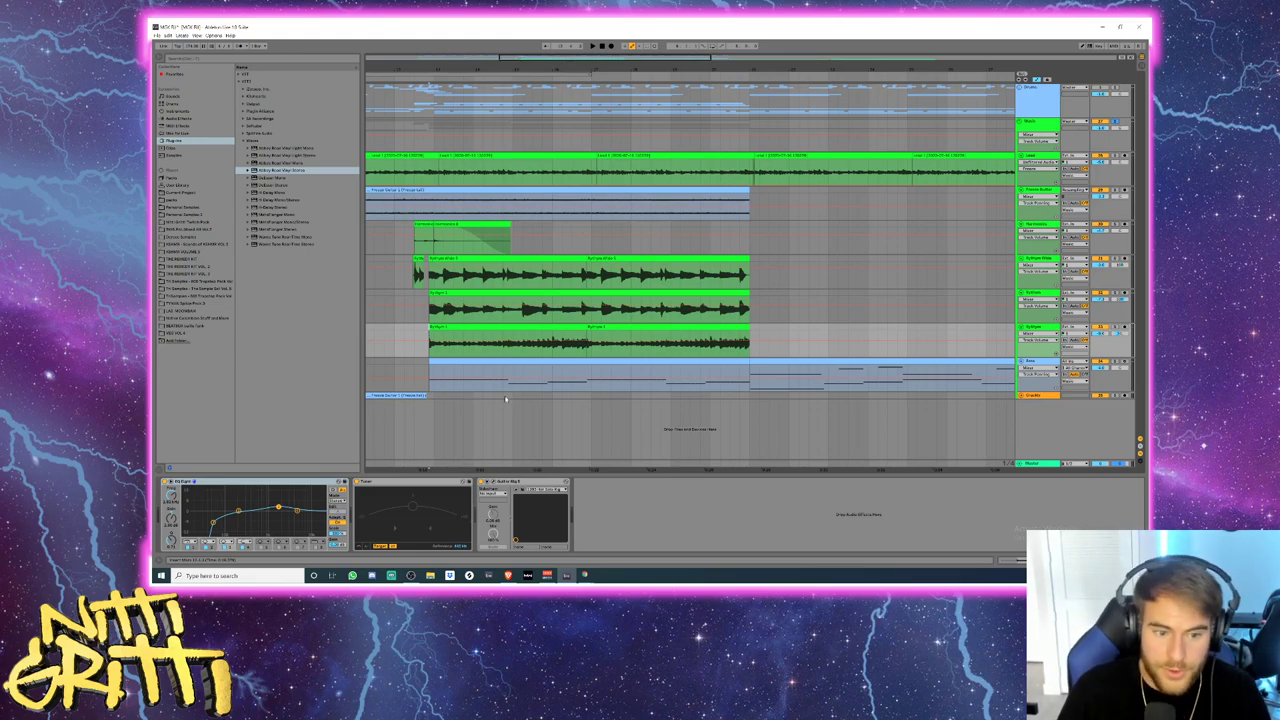
click(476, 362)
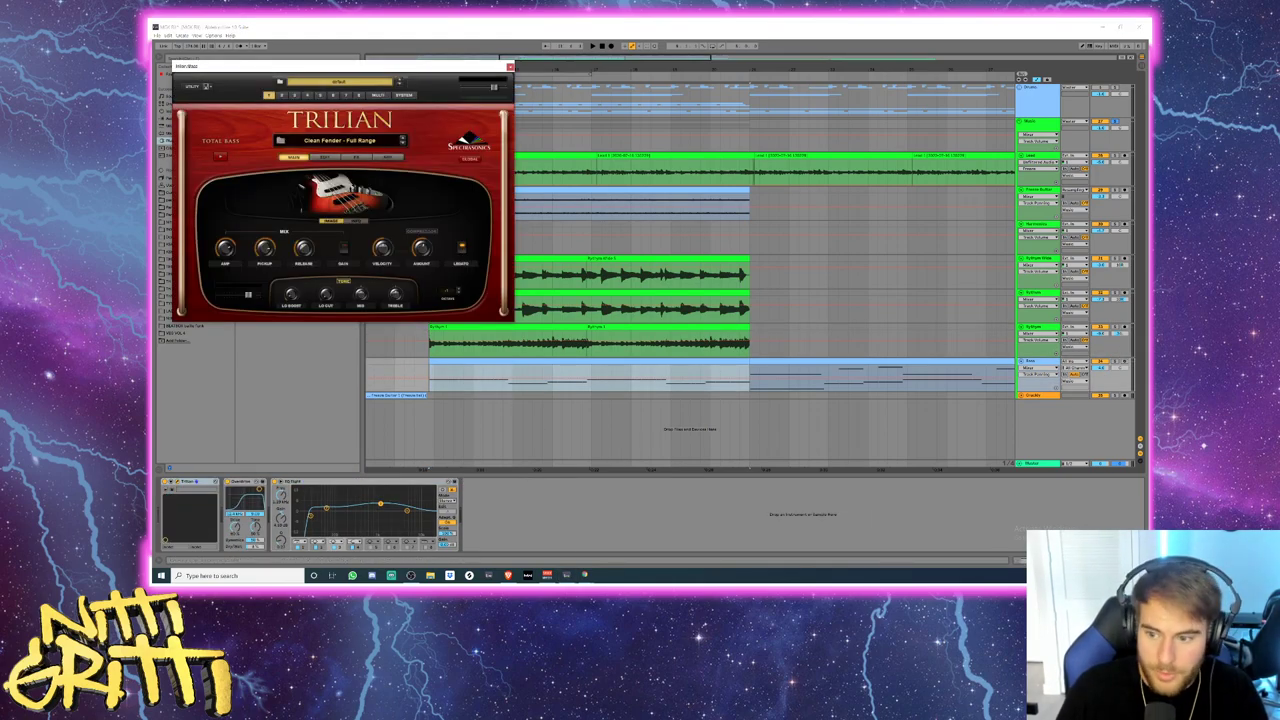
double_click(556, 376)
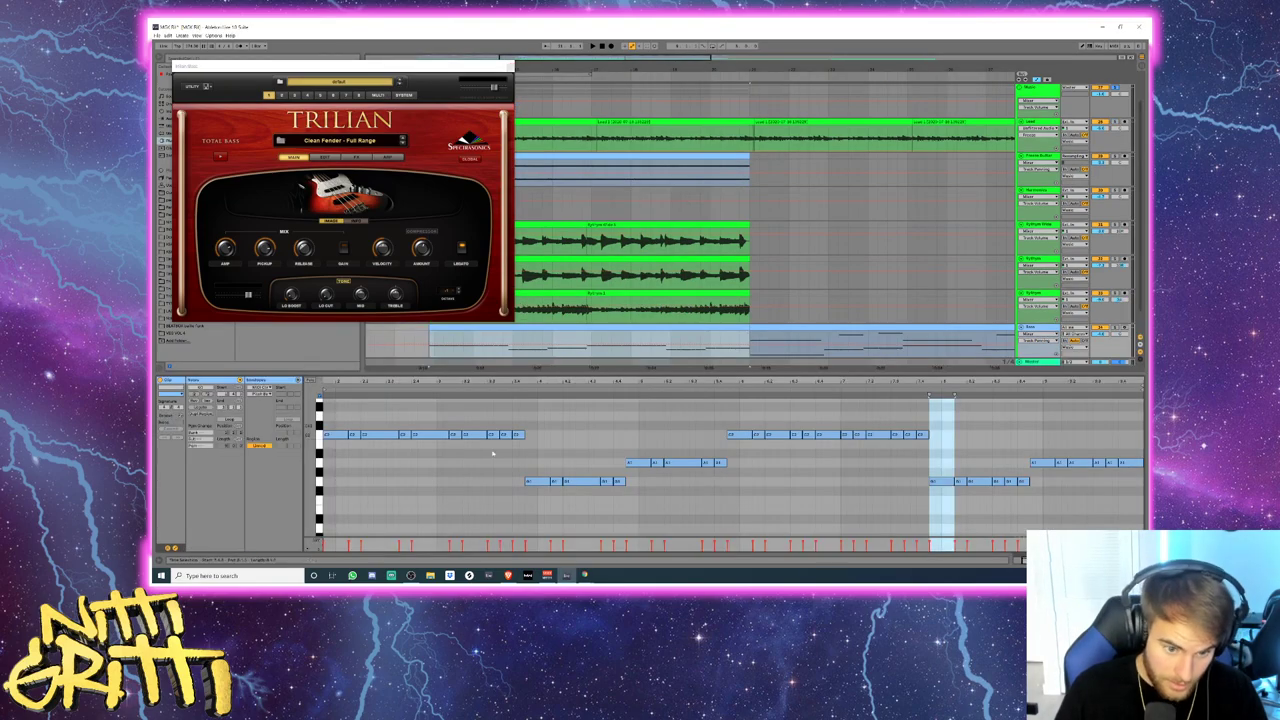
- Audition the Bass clip in solo from one of its early notes, and close the note editor and the Trilian window
click(422, 436)
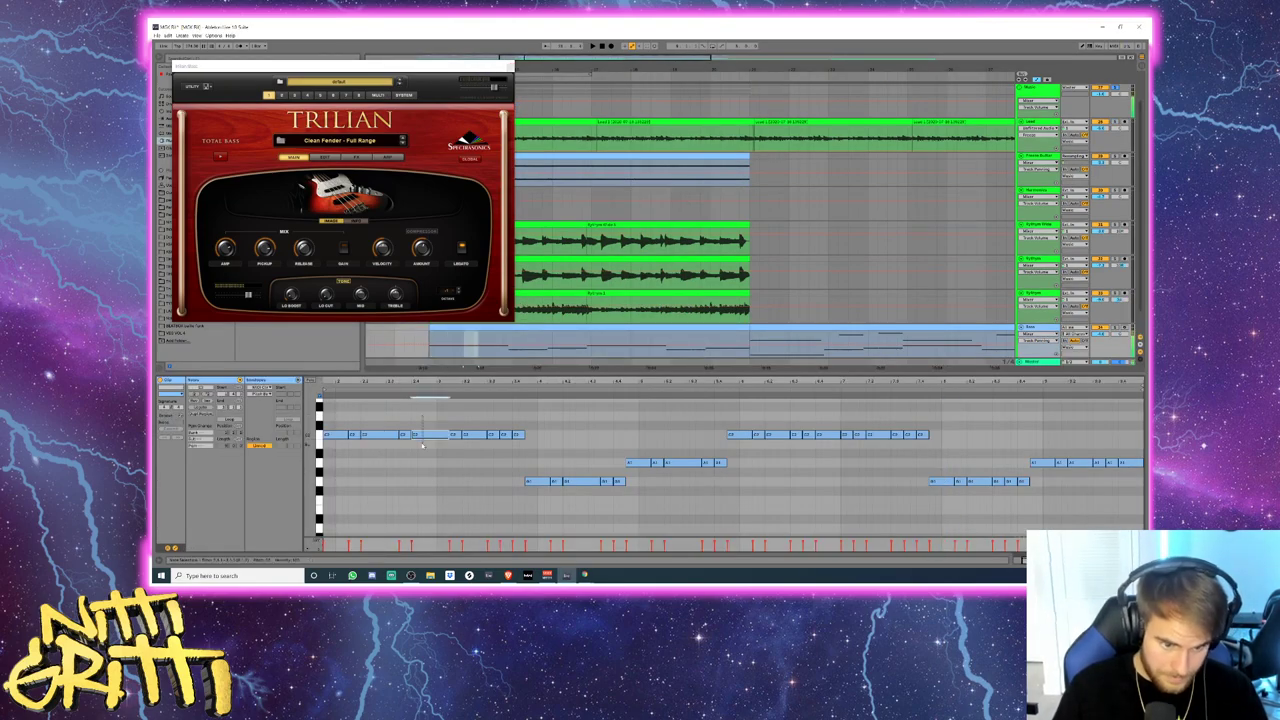
click(492, 434)
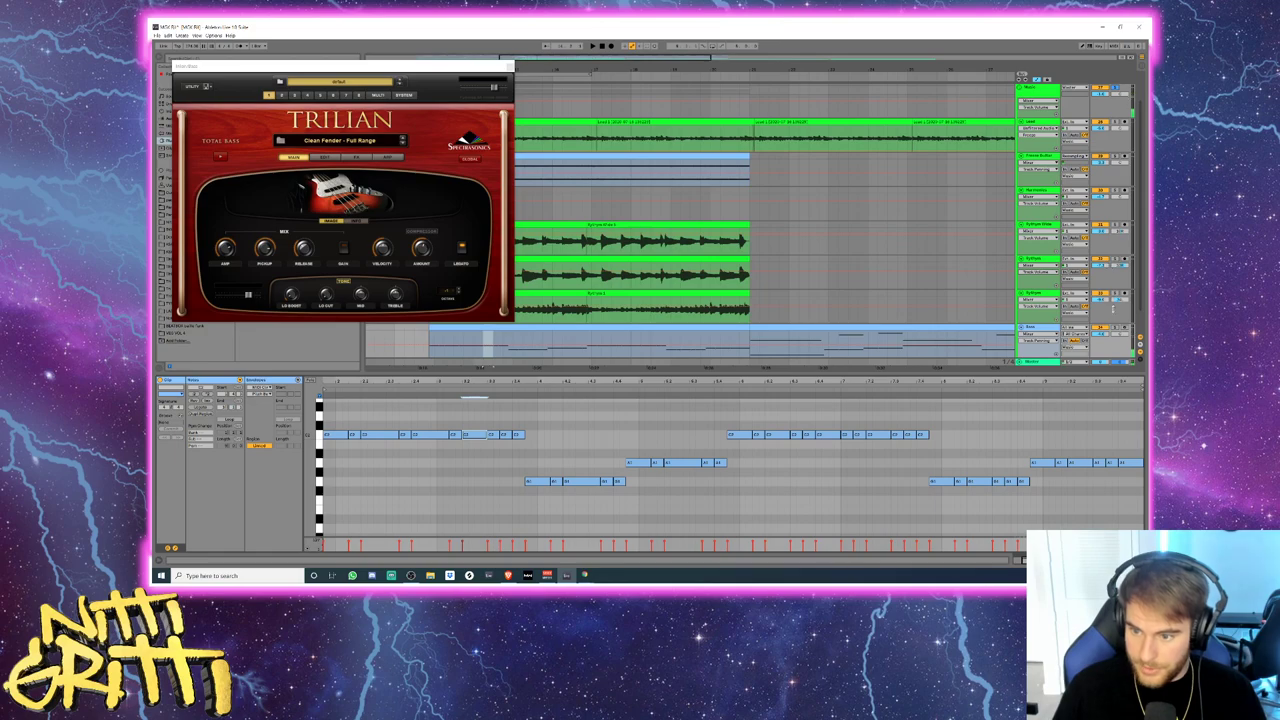
key(space)
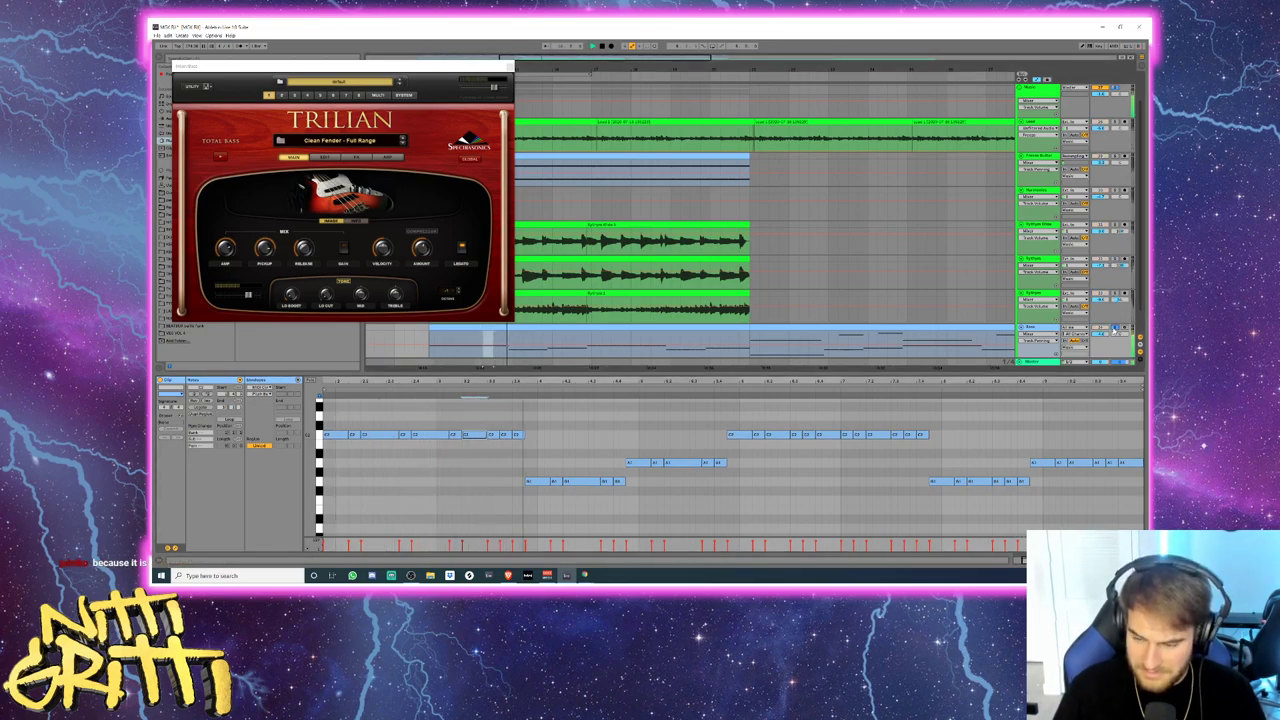
key(space)
click(1140, 560)
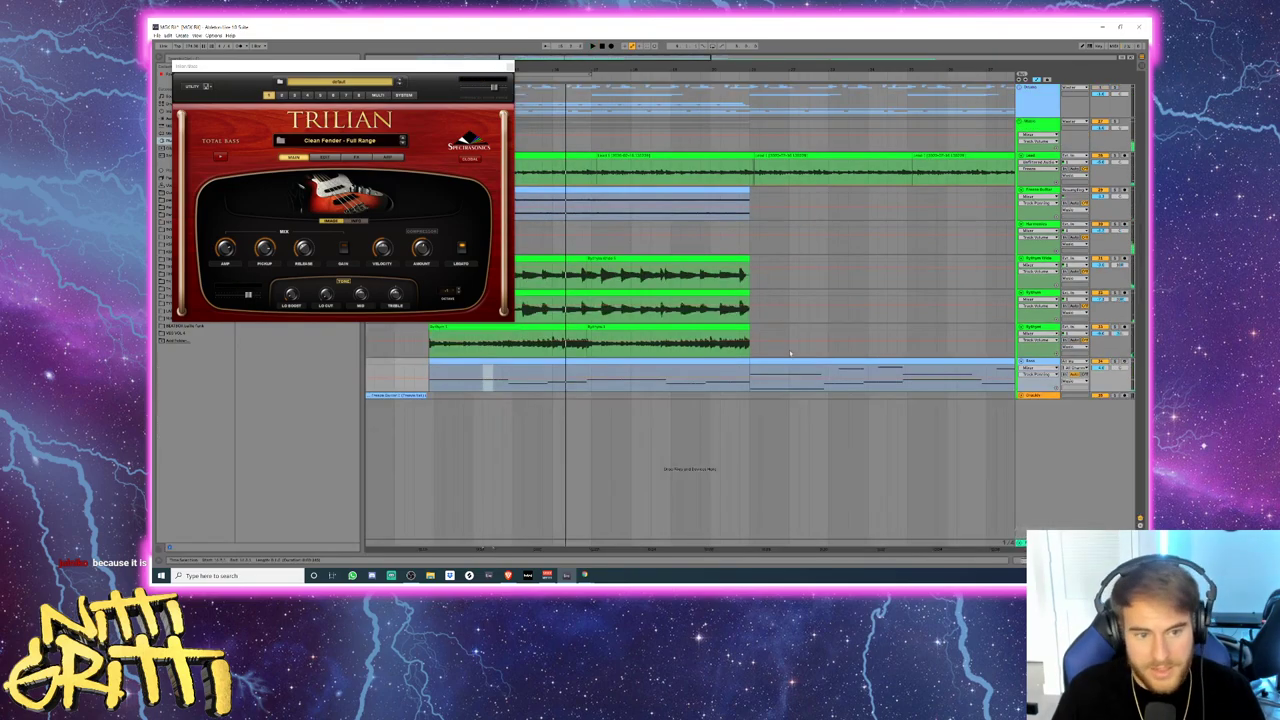
click(512, 66)
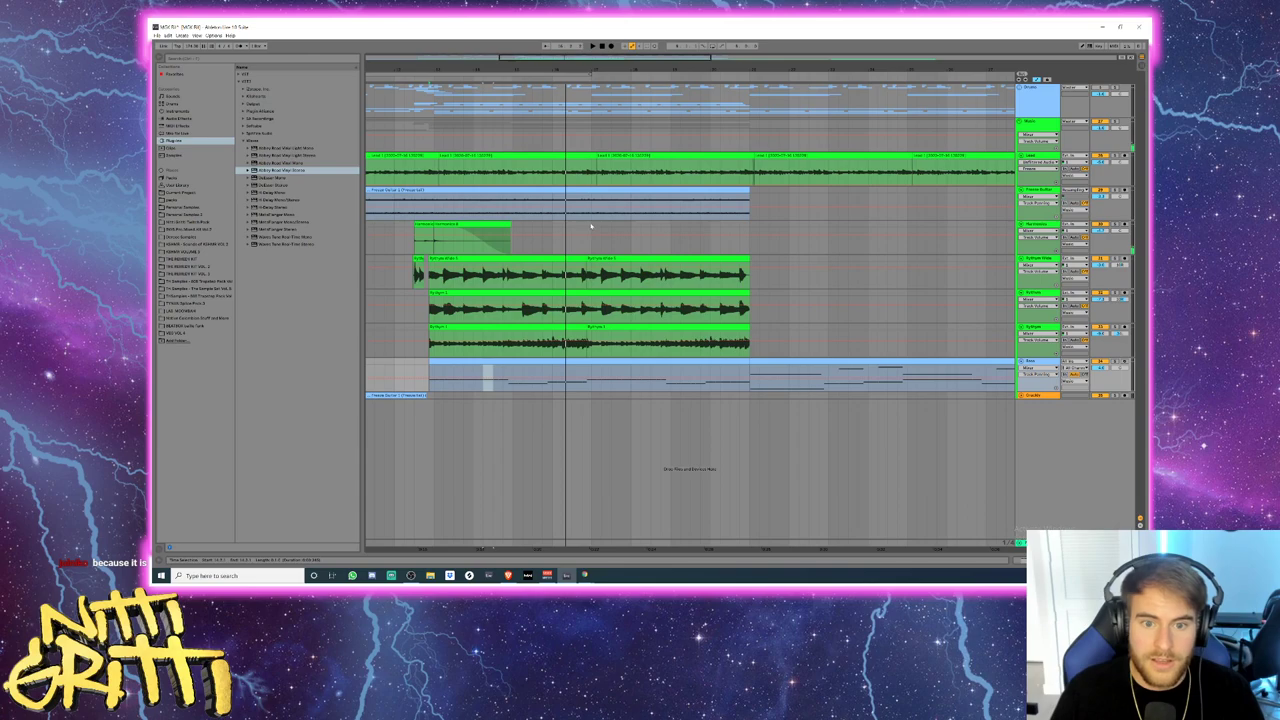
- Audition the later section of the arrangement from just before the second set of Rhythm clips
drag(661, 59, 663, 38)
drag(993, 67, 590, 92)
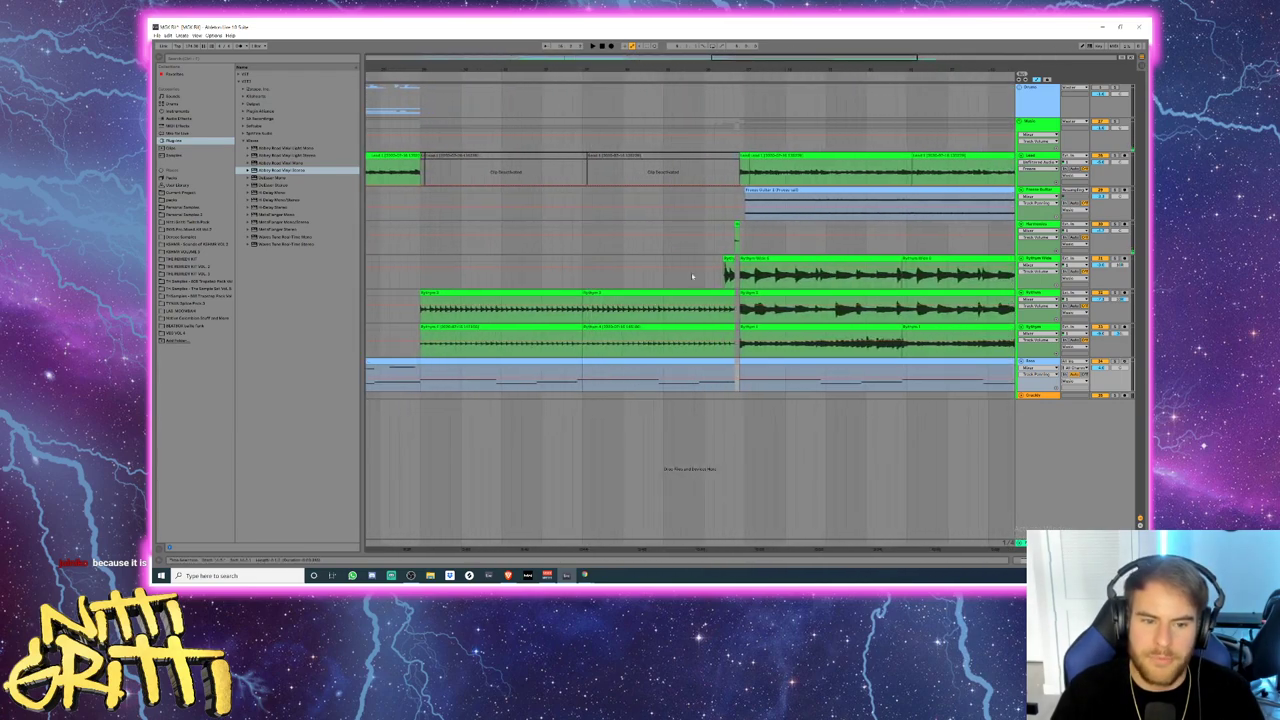
click(380, 294)
key(space)
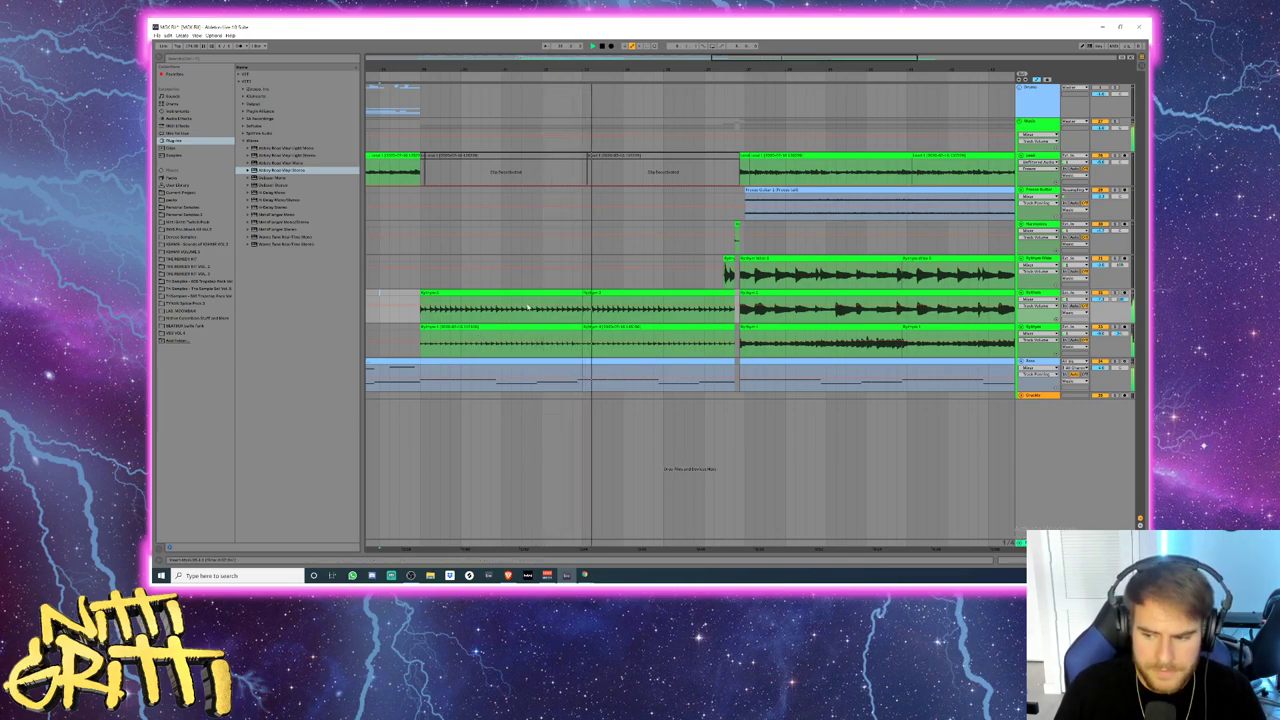
drag(784, 57, 822, 60)
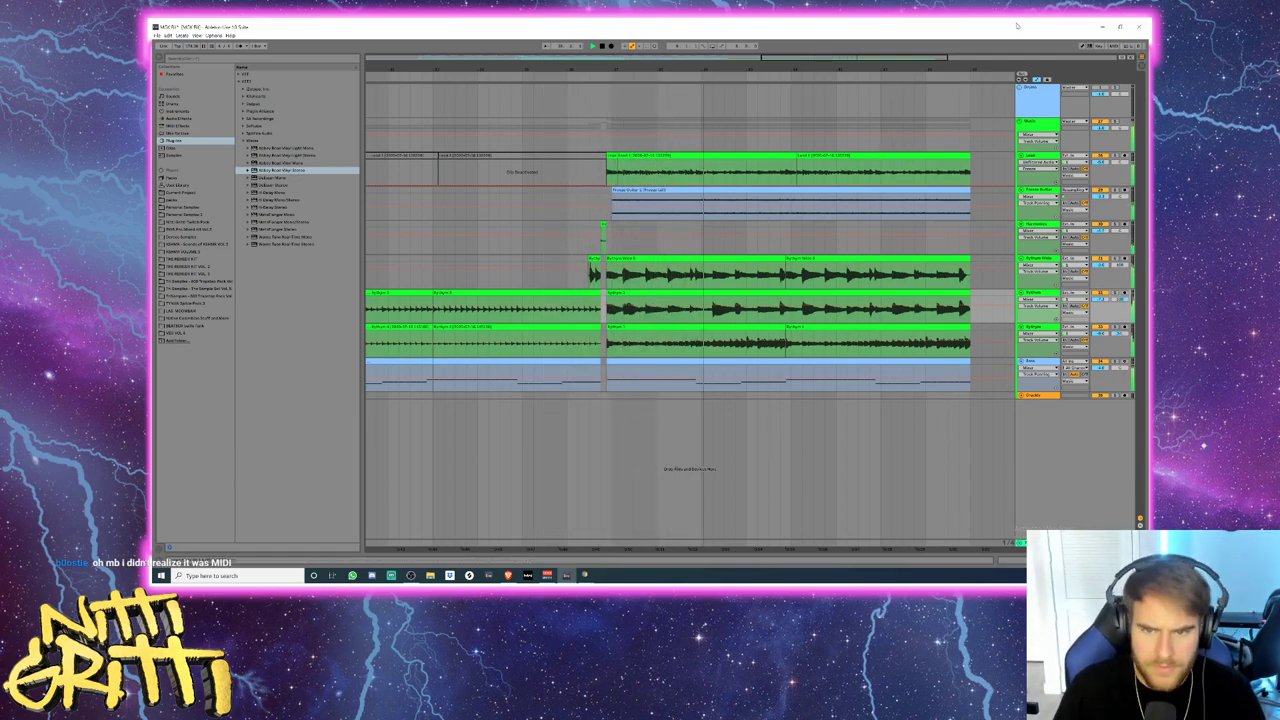
key(space)
- Show the whole arrangement and collapse the Music group's tracks from Lead down to Bass
drag(780, 56, 500, 42)
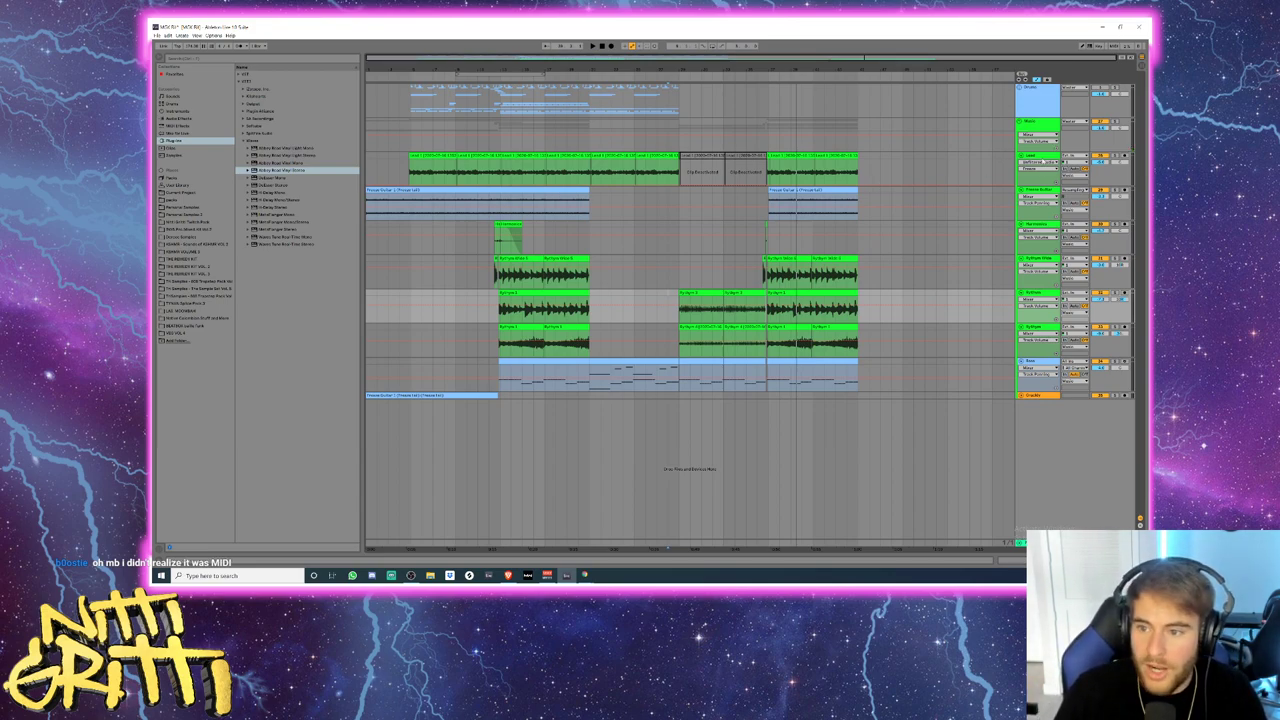
click(1059, 156)
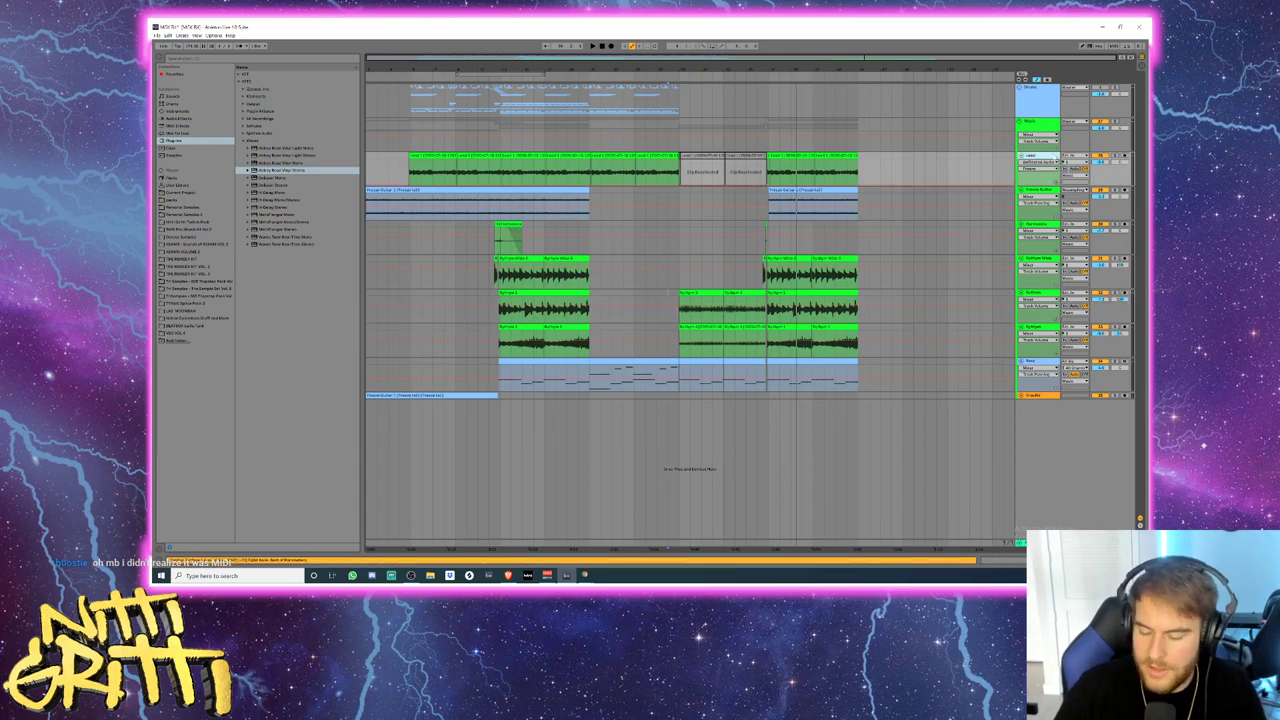
key(u)
key(Down)
key(u)
key(Down)
key(u)
key(Down)
key(u)
key(Down)
key(u)
key(Down)
key(u)
key(Down)
key(u)
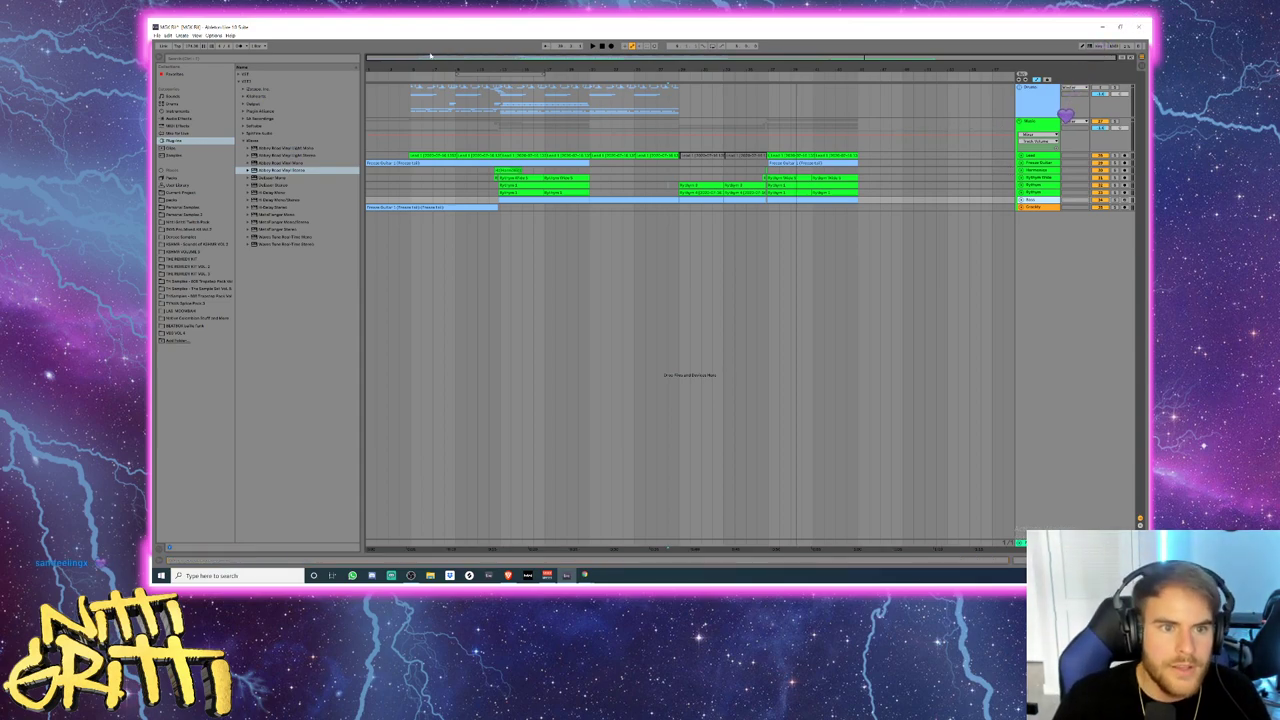
- Unfold the Drums group and expand its individual tracks, working upward from Impact to the kick
scroll(520, 110, up, 5)
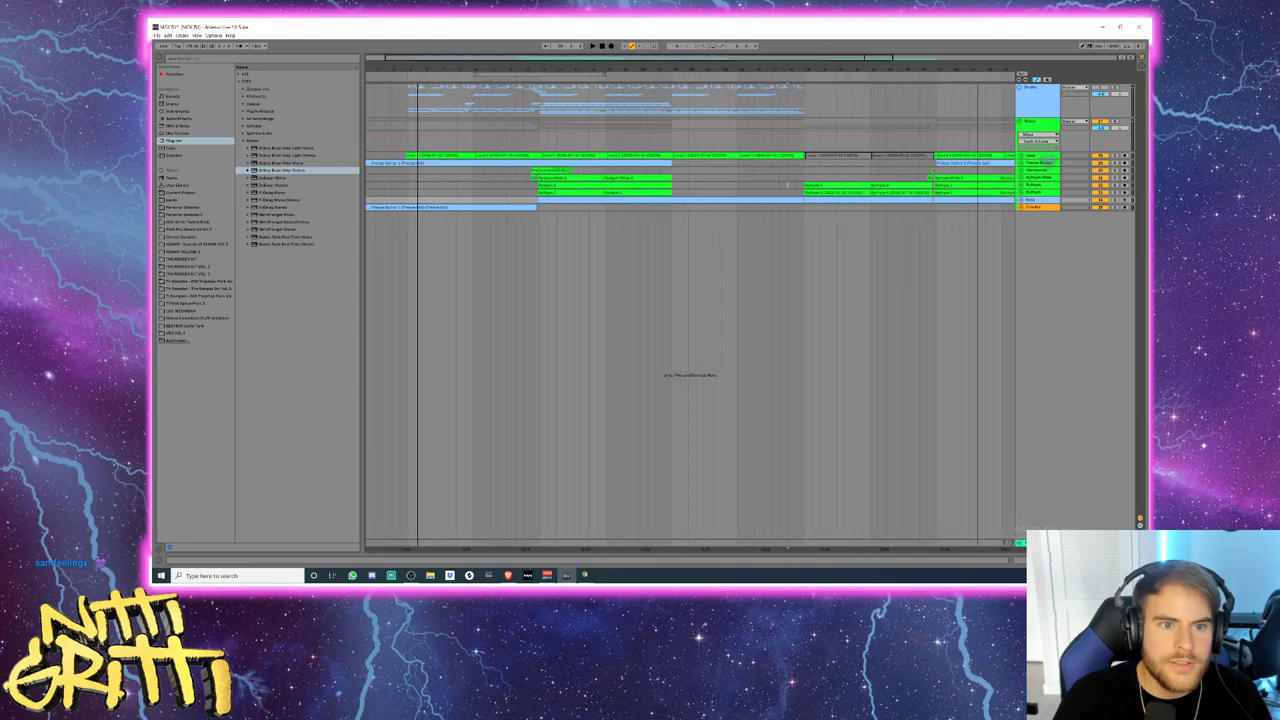
click(1041, 109)
key(u)
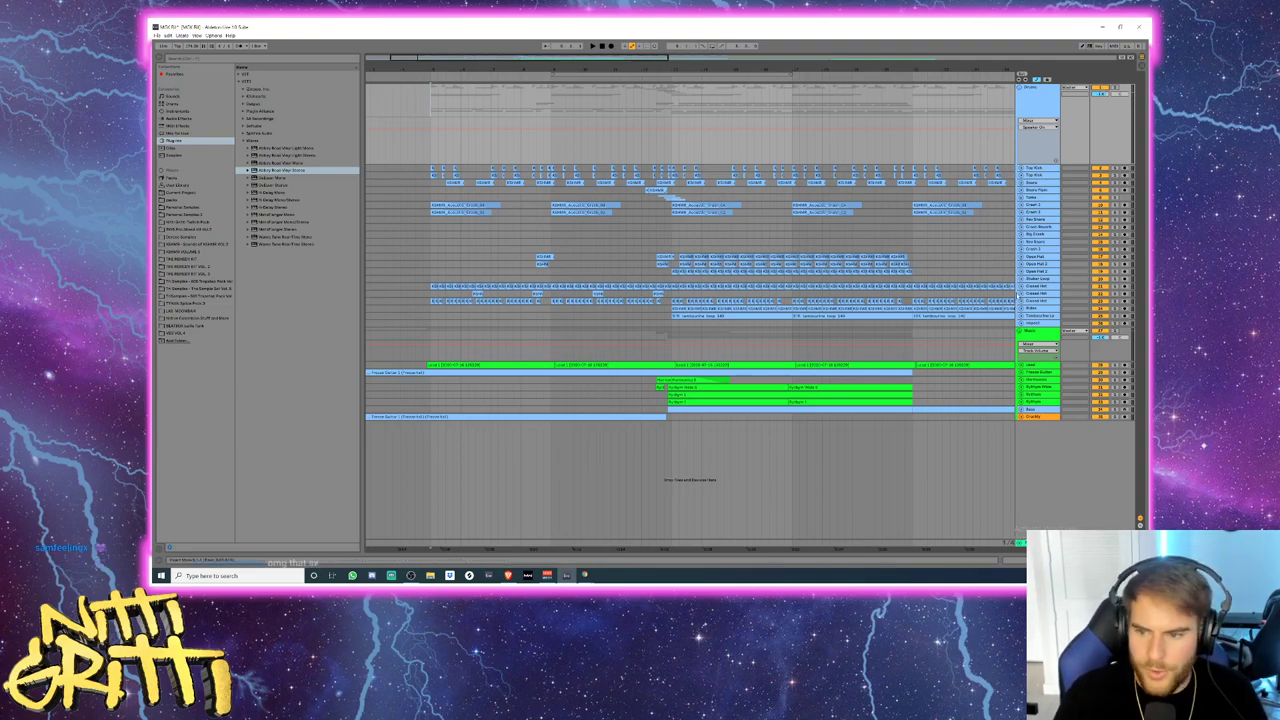
click(1030, 329)
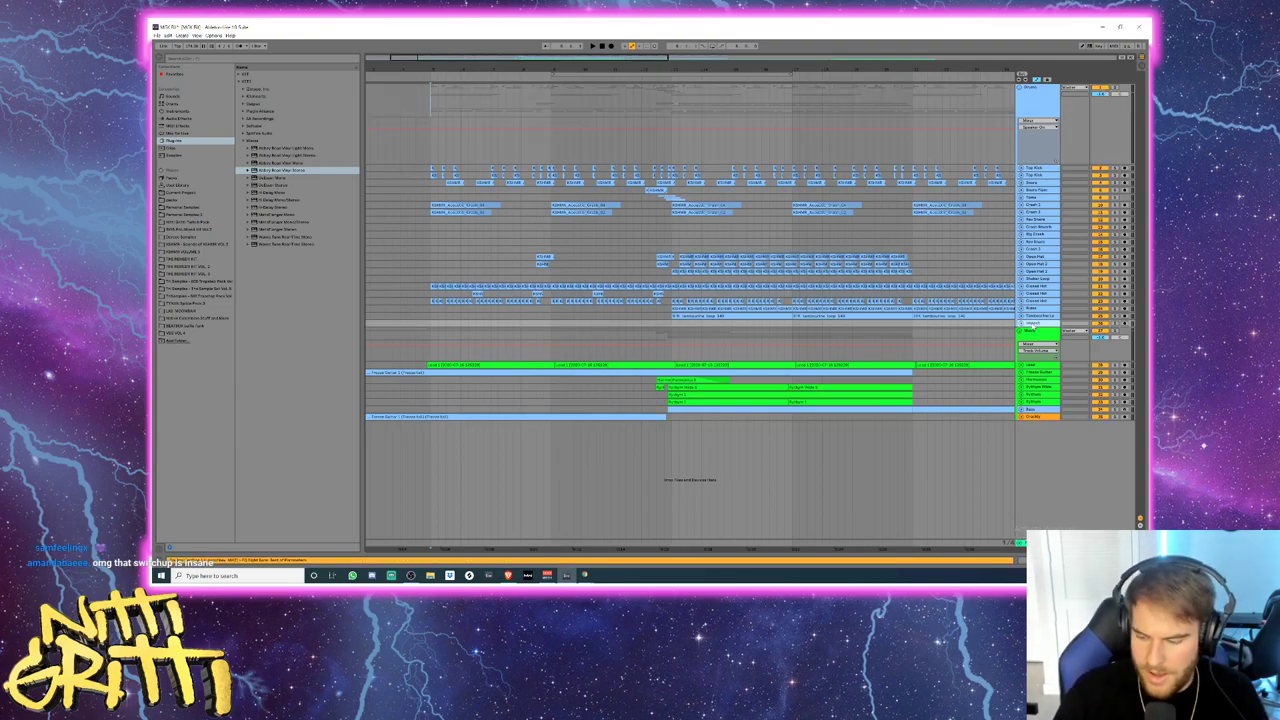
key(Right)
key(Up)
key(Right)
key(Up)
key(Right)
key(Up)
key(Right)
key(Up)
key(Right)
key(Up)
key(Right)
key(Up)
scroll(1030, 329, up, 5)
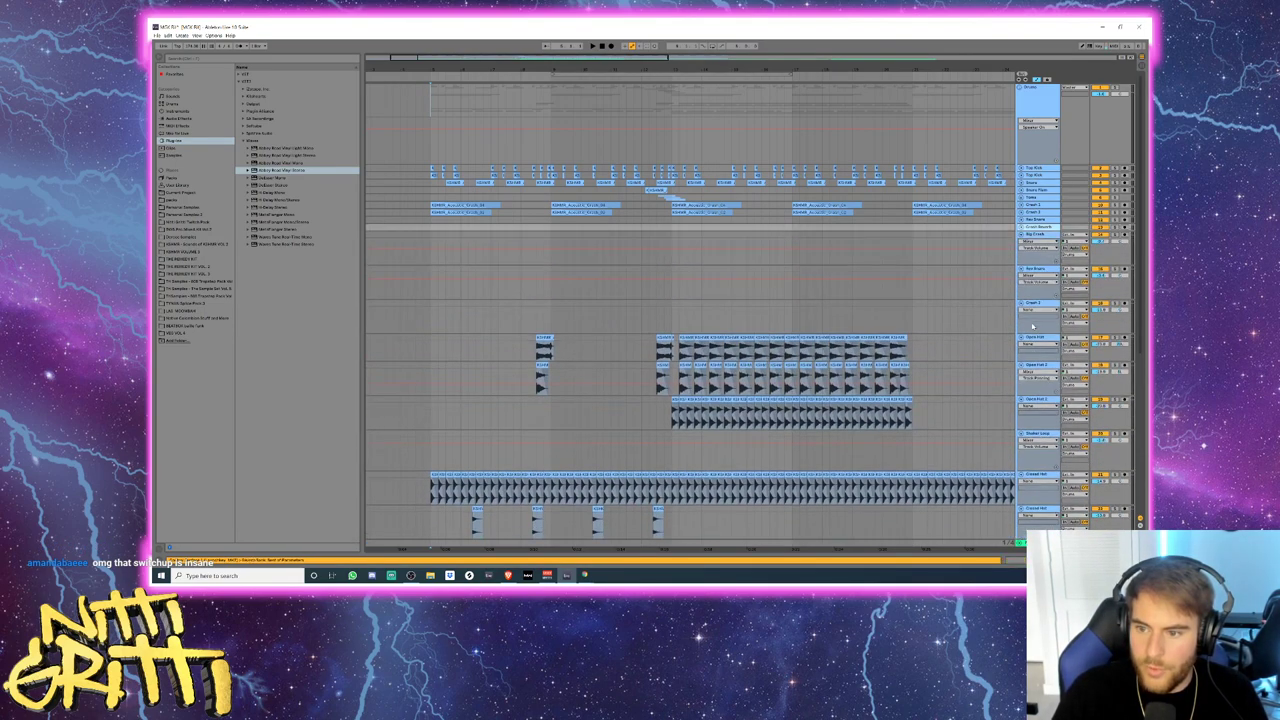
scroll(1030, 327, up, 5)
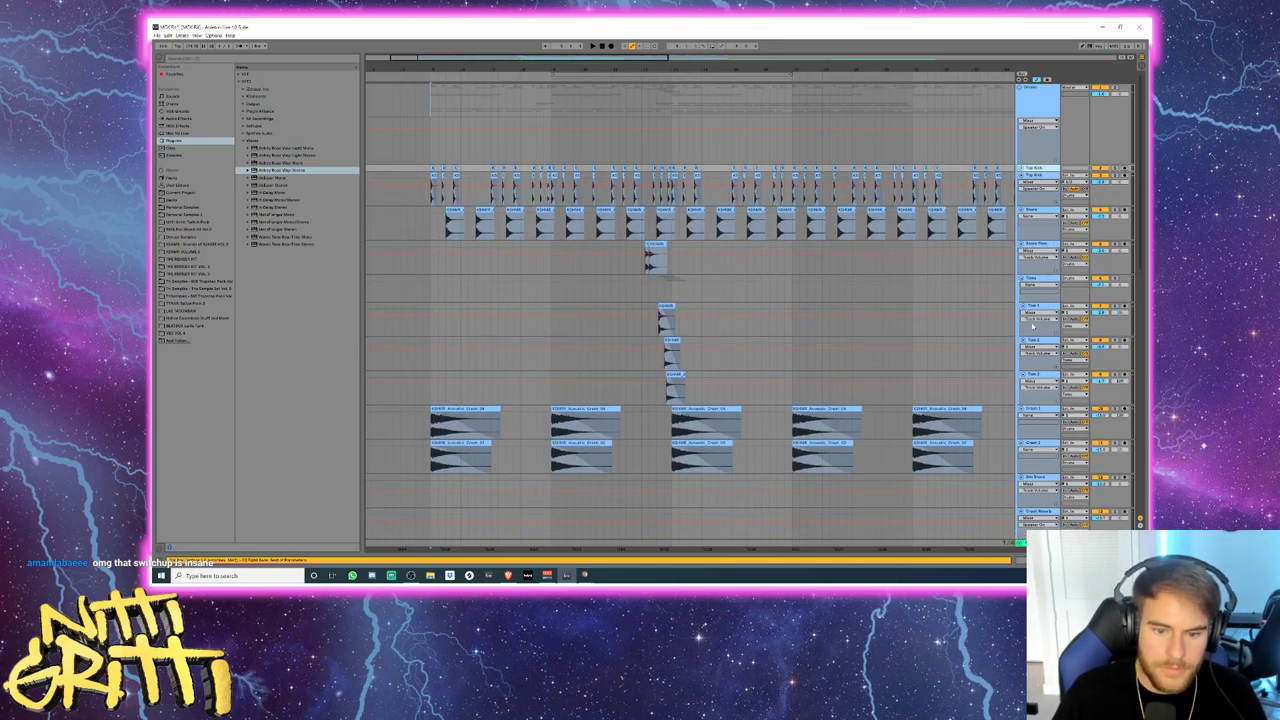
- Show the Drums group's effect chain, solo the group and audition it from the first drum hits
drag(642, 60, 636, 22)
drag(383, 60, 435, 95)
double_click(1037, 102)
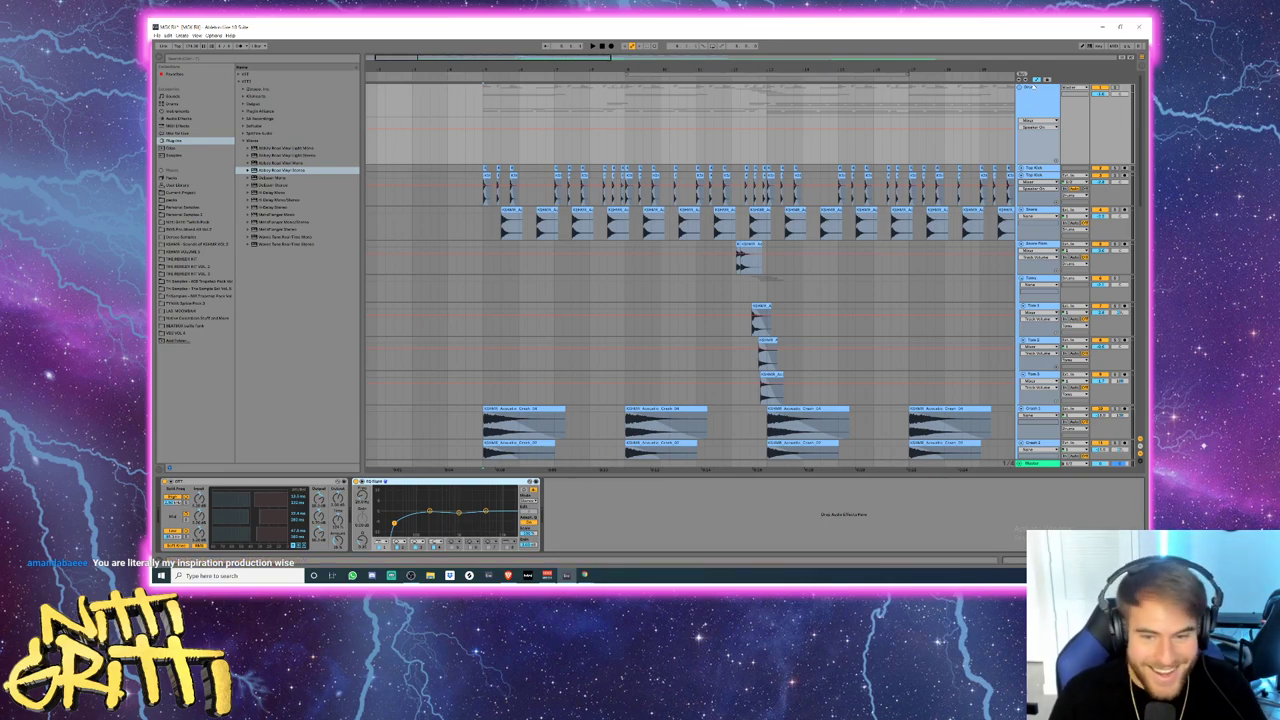
click(1024, 115)
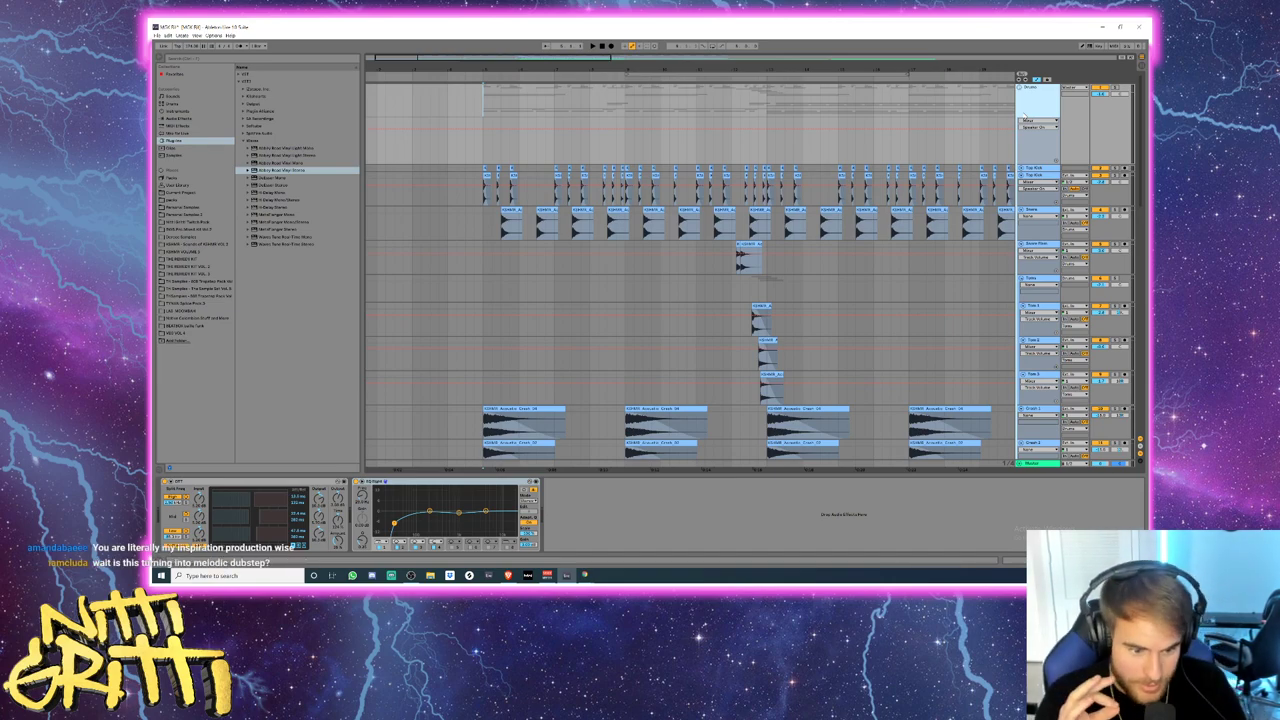
click(1116, 88)
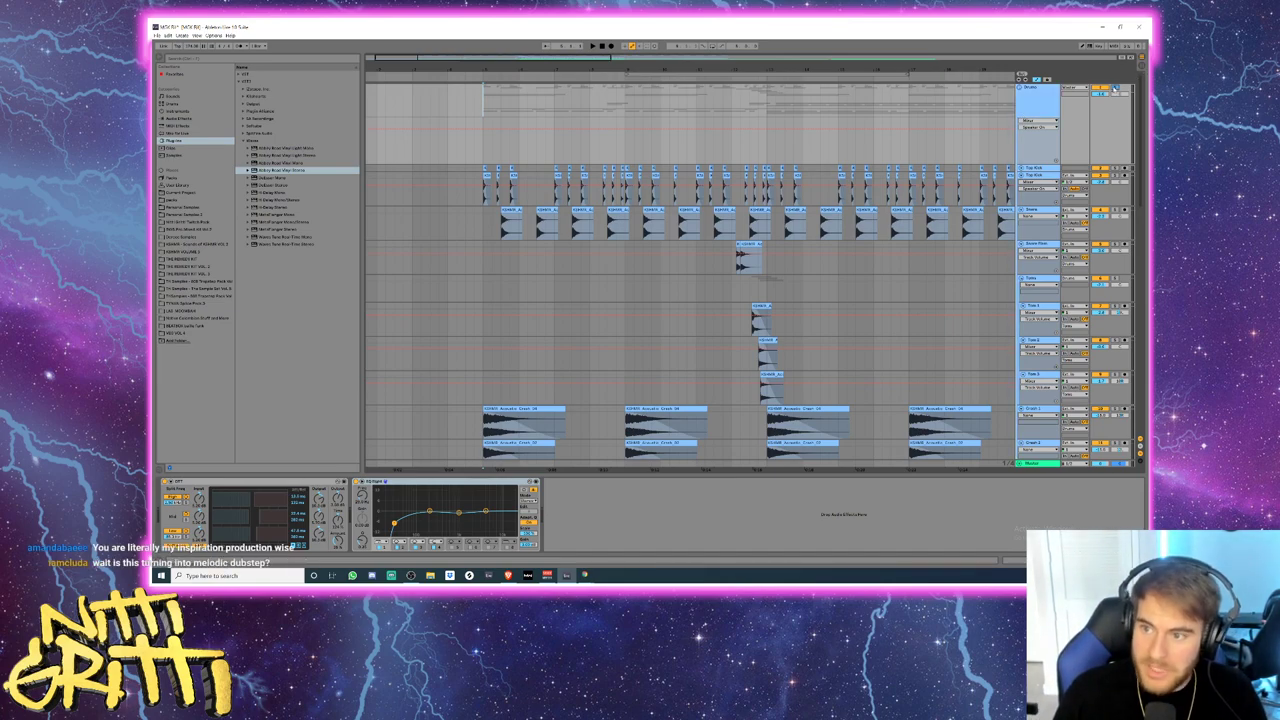
key(space)
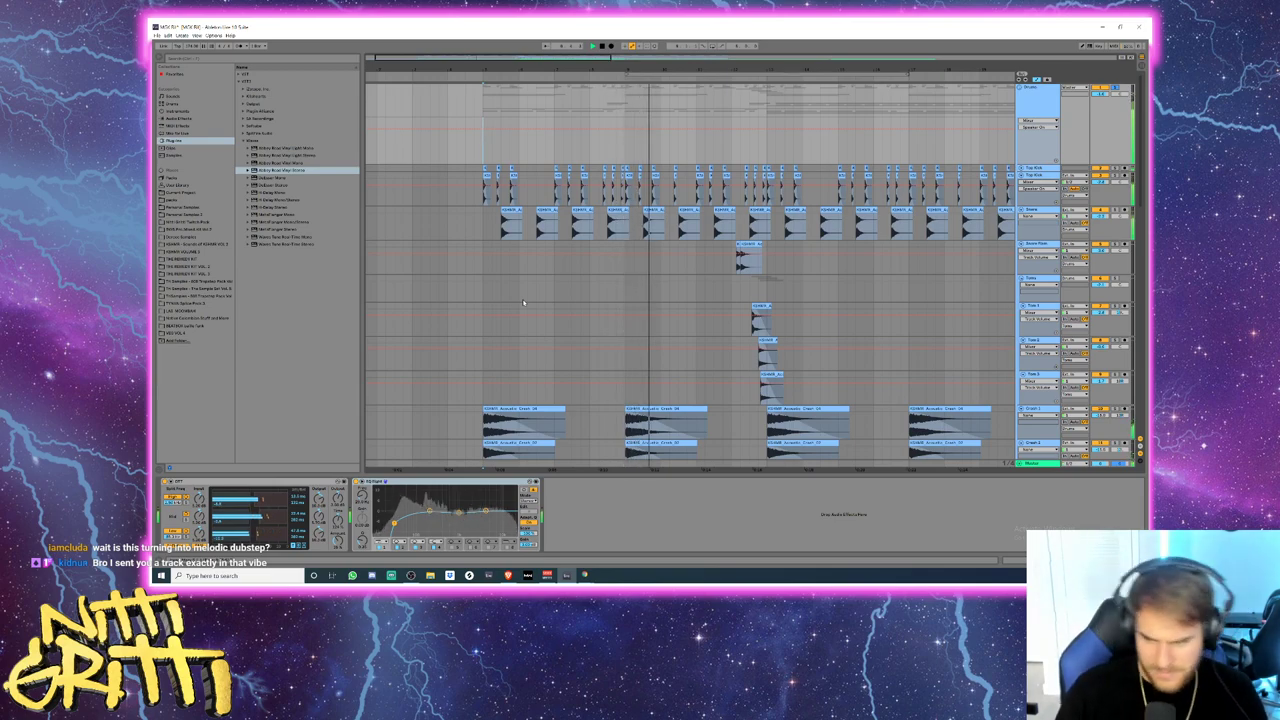
key(space)
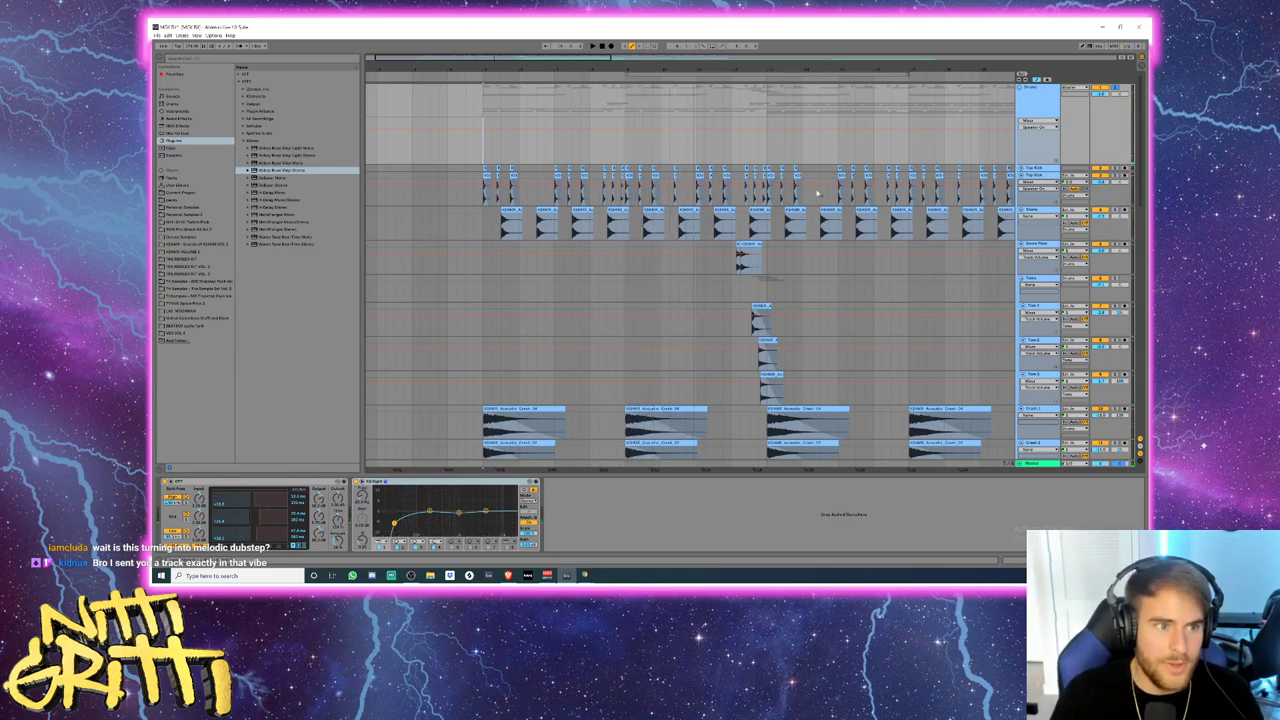
- Collapse the kick, snare, snare flam and toms tracks in the Drums group
click(1040, 175)
key(Left)
key(Down)
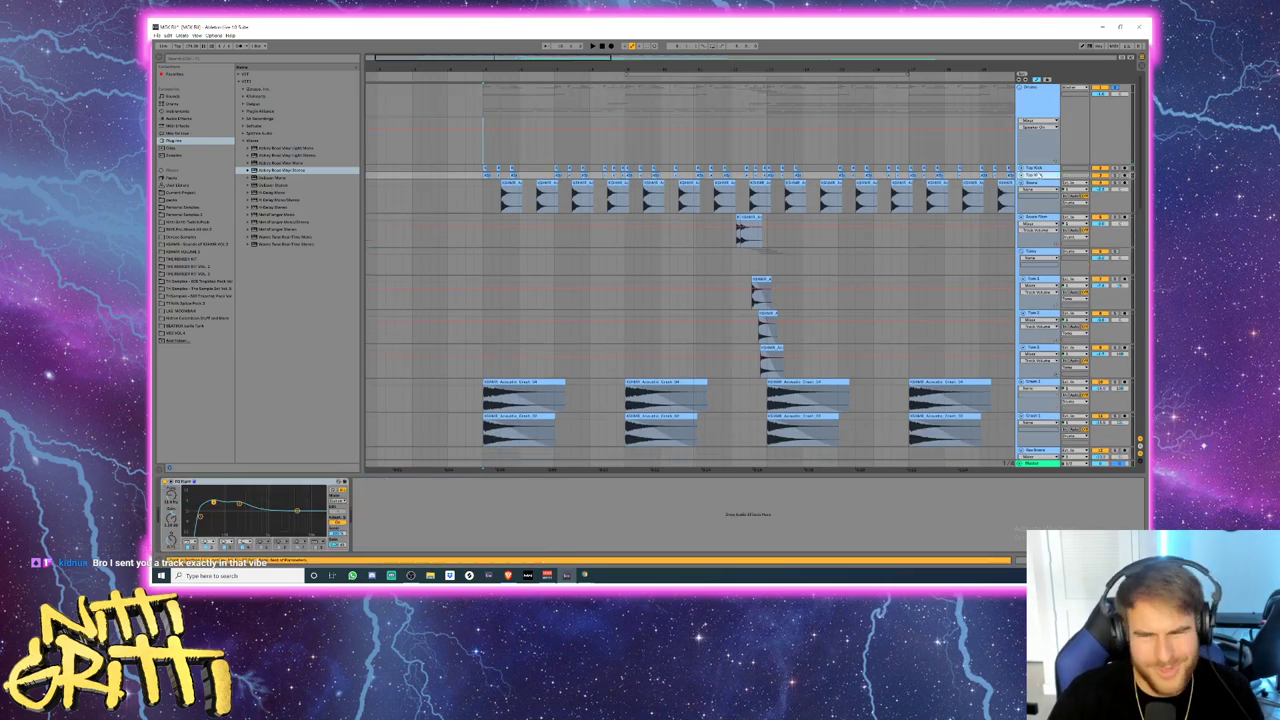
key(Left)
key(Down)
key(Left)
key(Down)
key(Left)
key(Down)
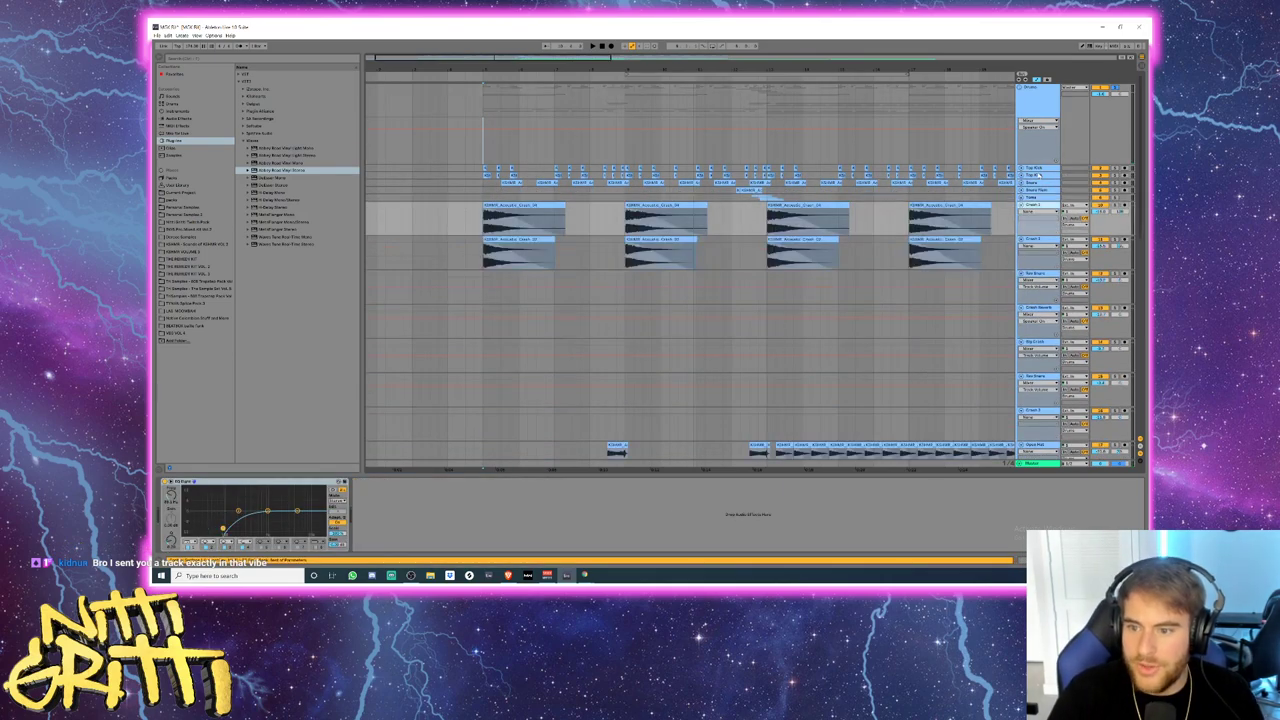
- Collapse the remaining drum tracks from the crashes down to the tambourine loop
key(Down)
key(Down)
key(Down)
key(Down)
key(Down)
key(Down)
key(Down)
key(Down)
key(Down)
key(Down)
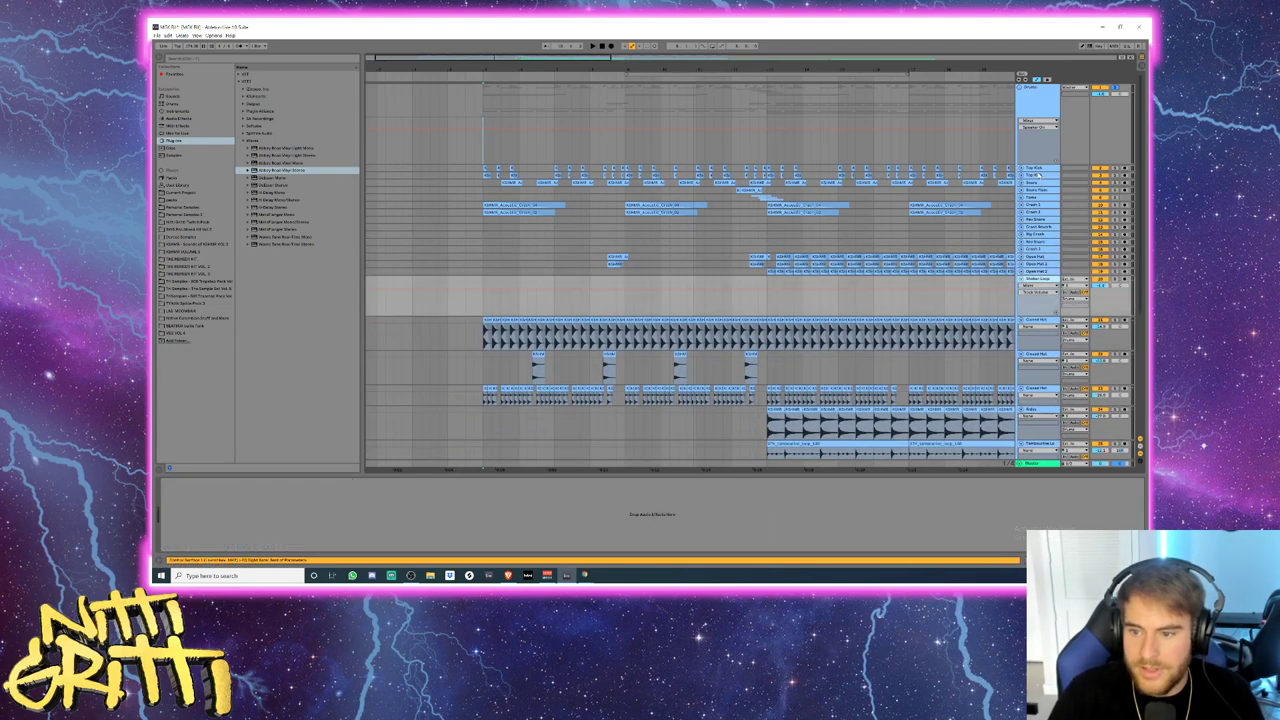
key(Down)
key(Down)
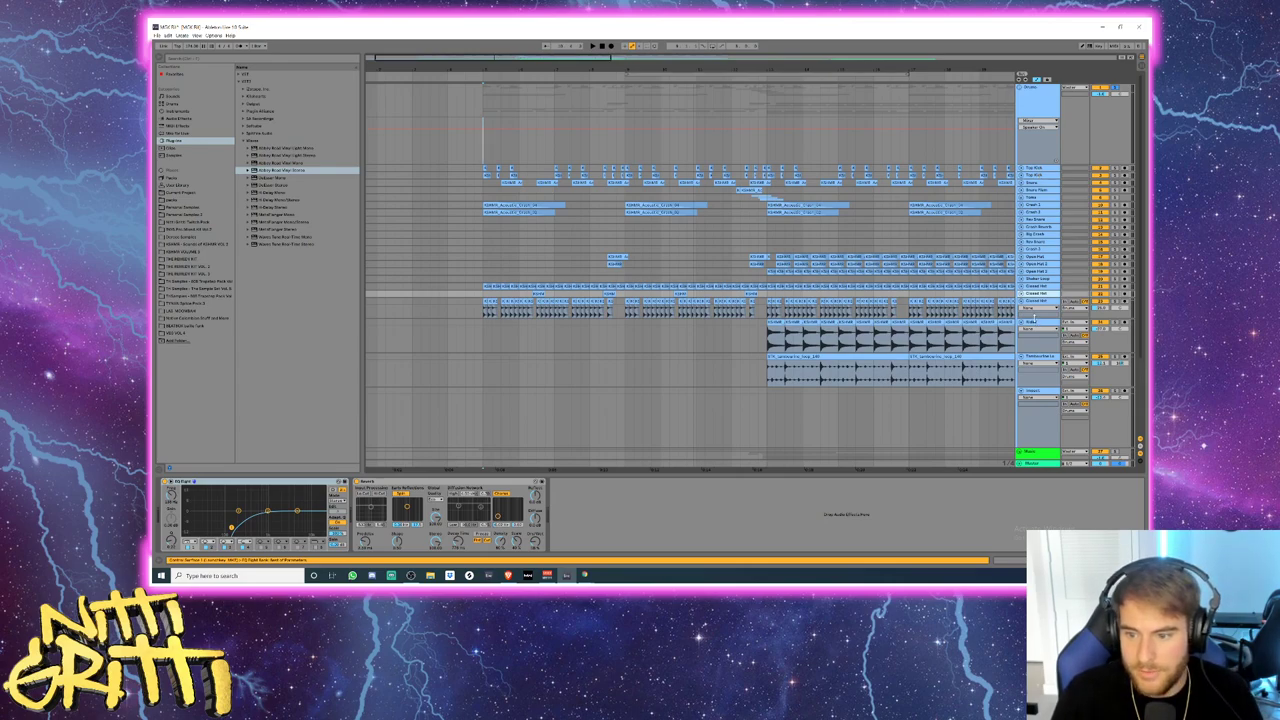
key(Down)
click(1021, 302)
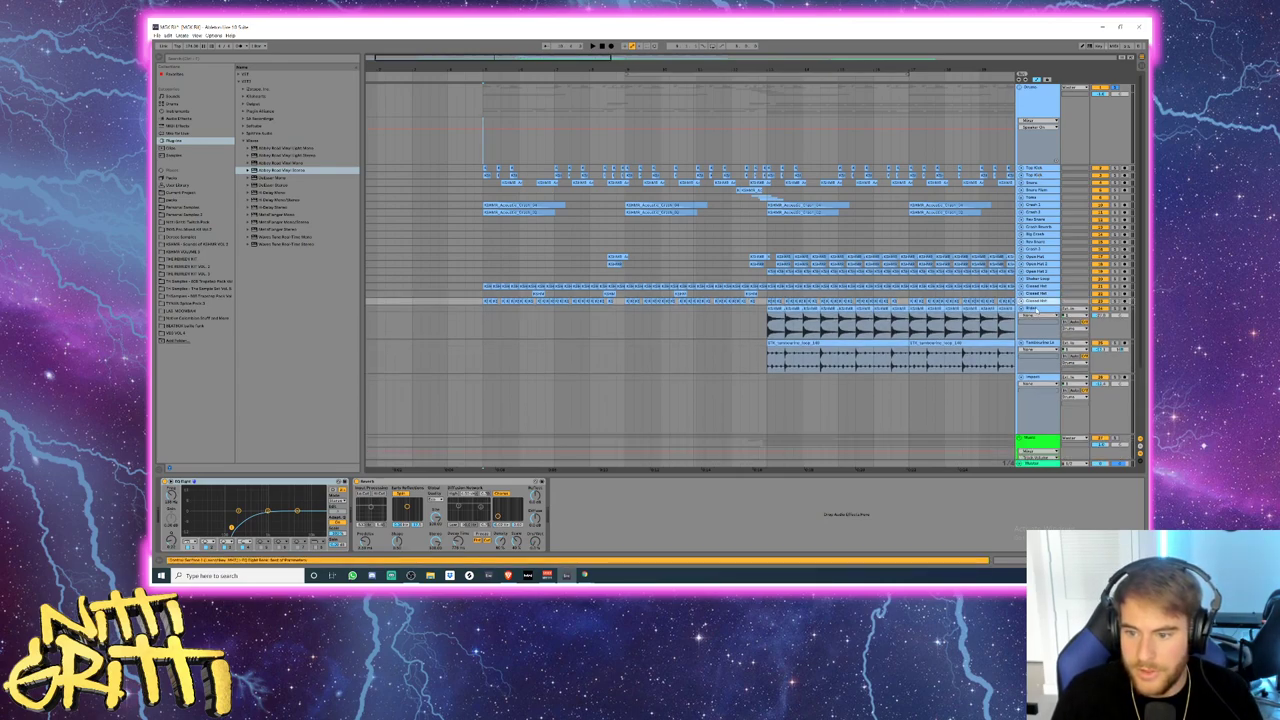
click(1034, 309)
click(1021, 308)
click(1021, 316)
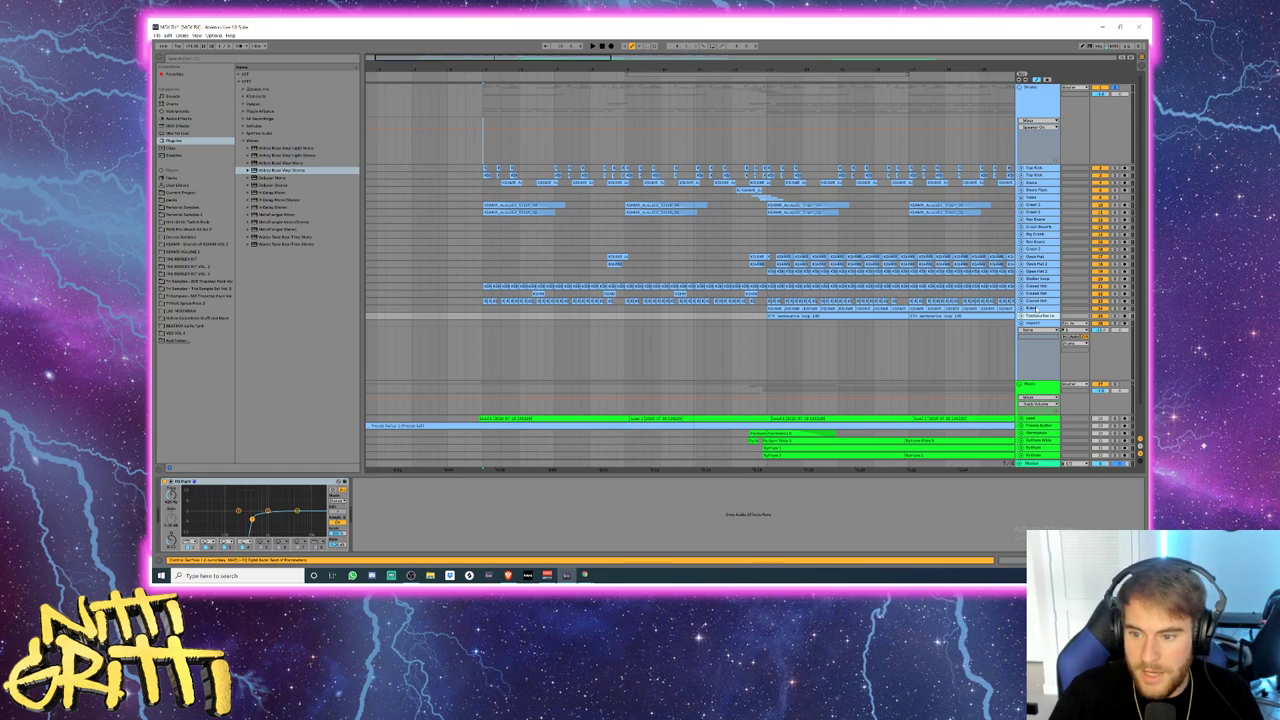
- Delete the empty Impact track at the end of the Drums group
key(Down)
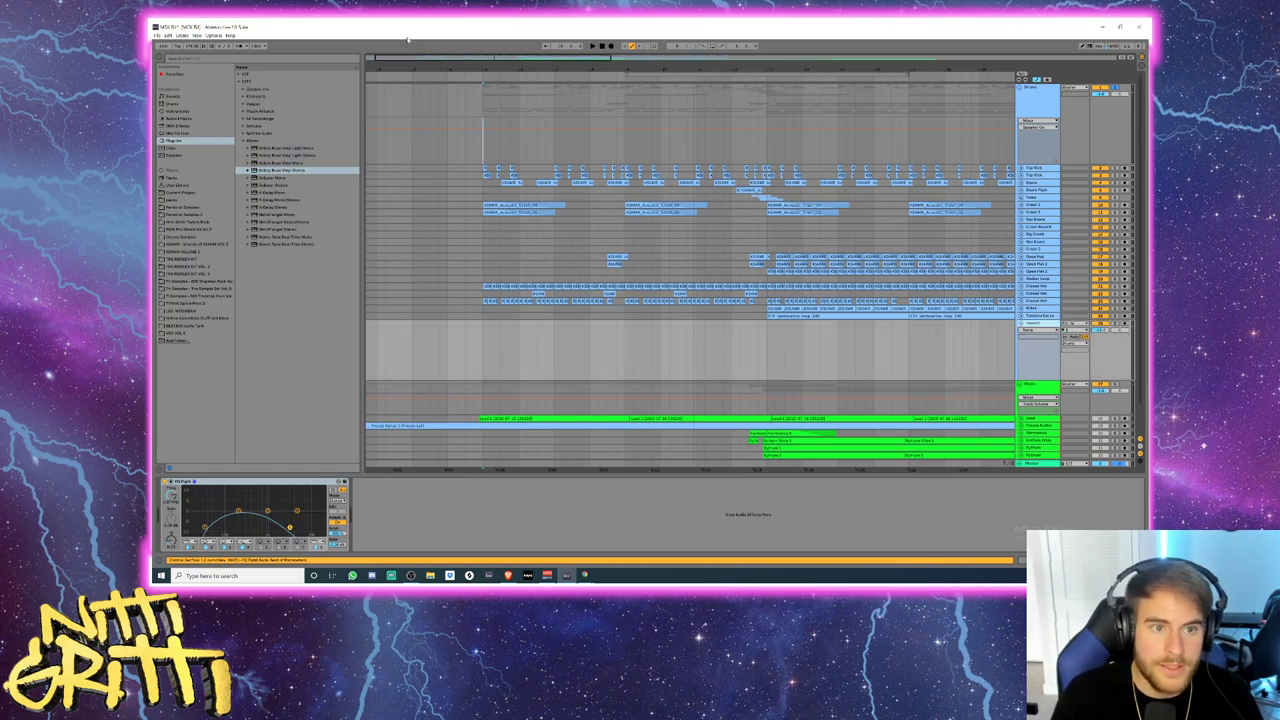
drag(415, 61, 411, 30)
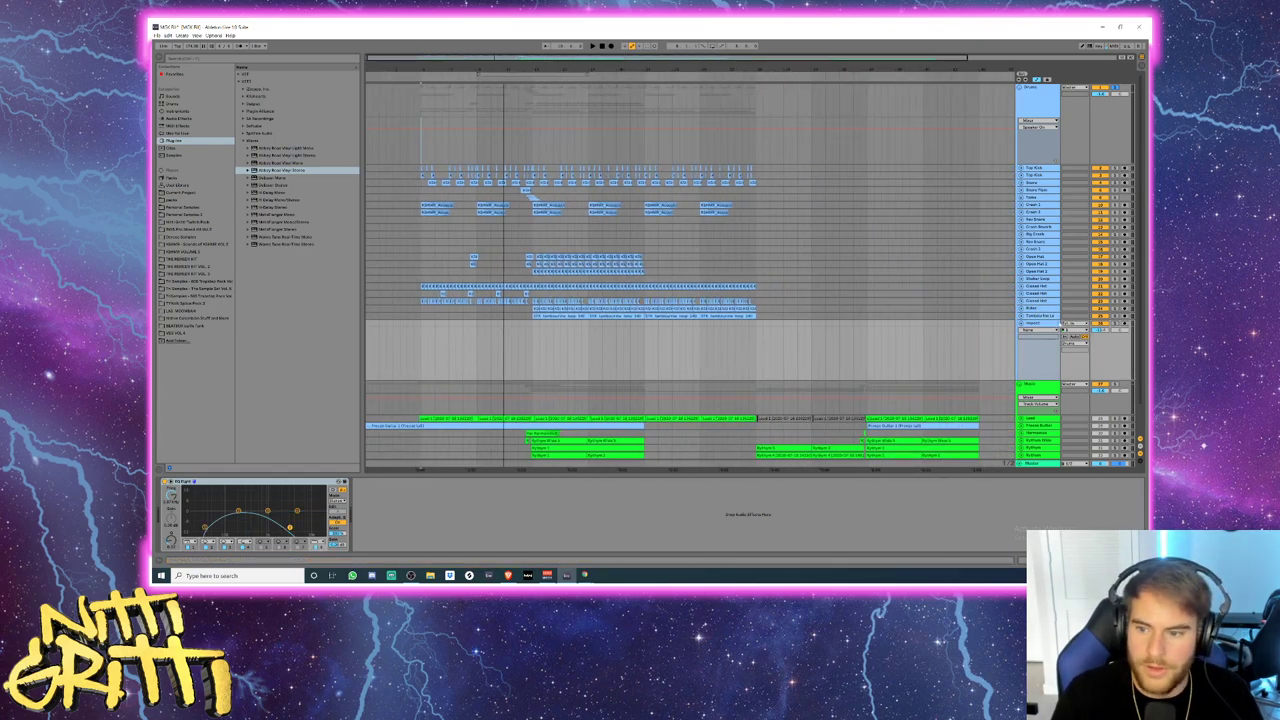
key(Down)
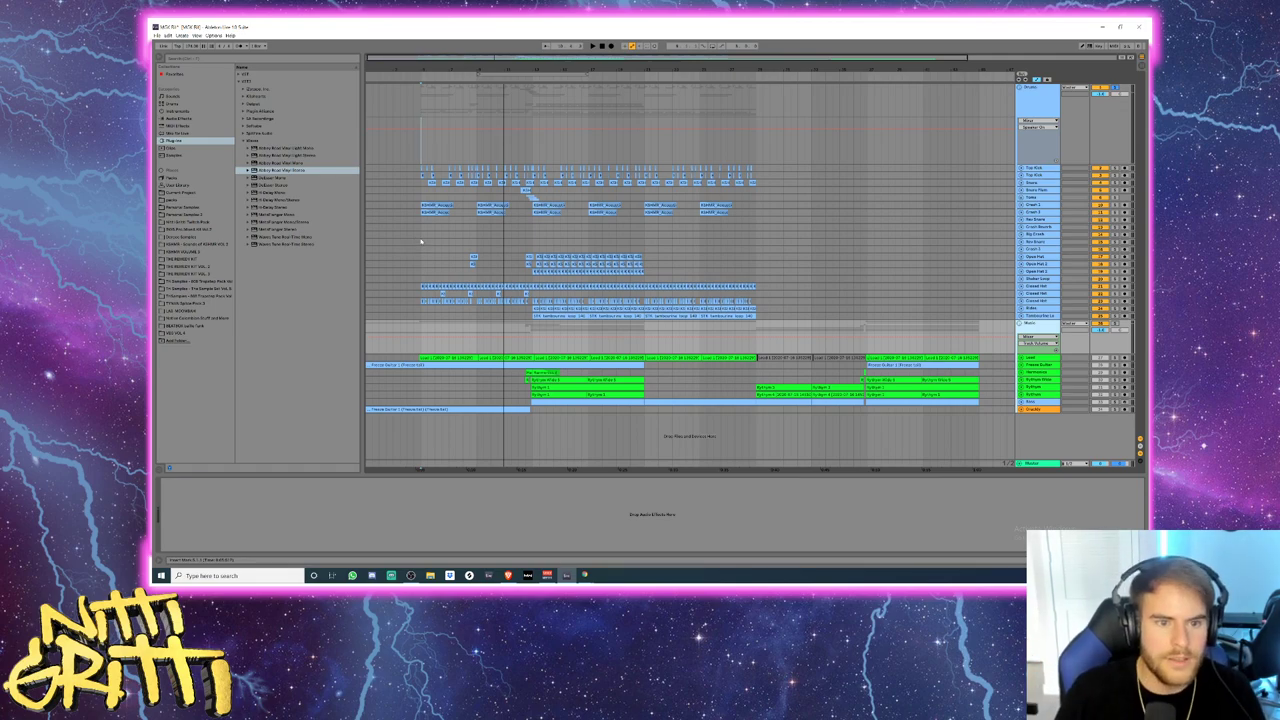
- Delete the drum clips across the Drums tracks from the first kick up to just before the snare flam
drag(405, 64, 405, 104)
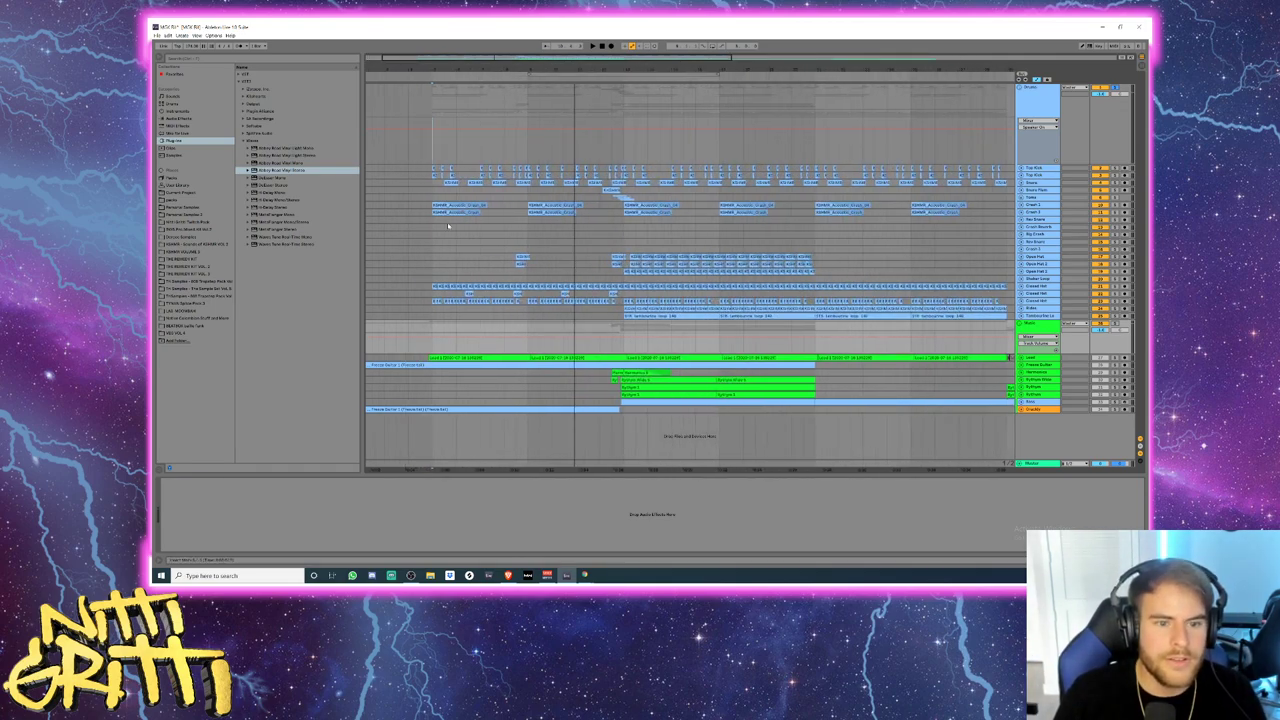
click(433, 260)
scroll(433, 261, up, 3)
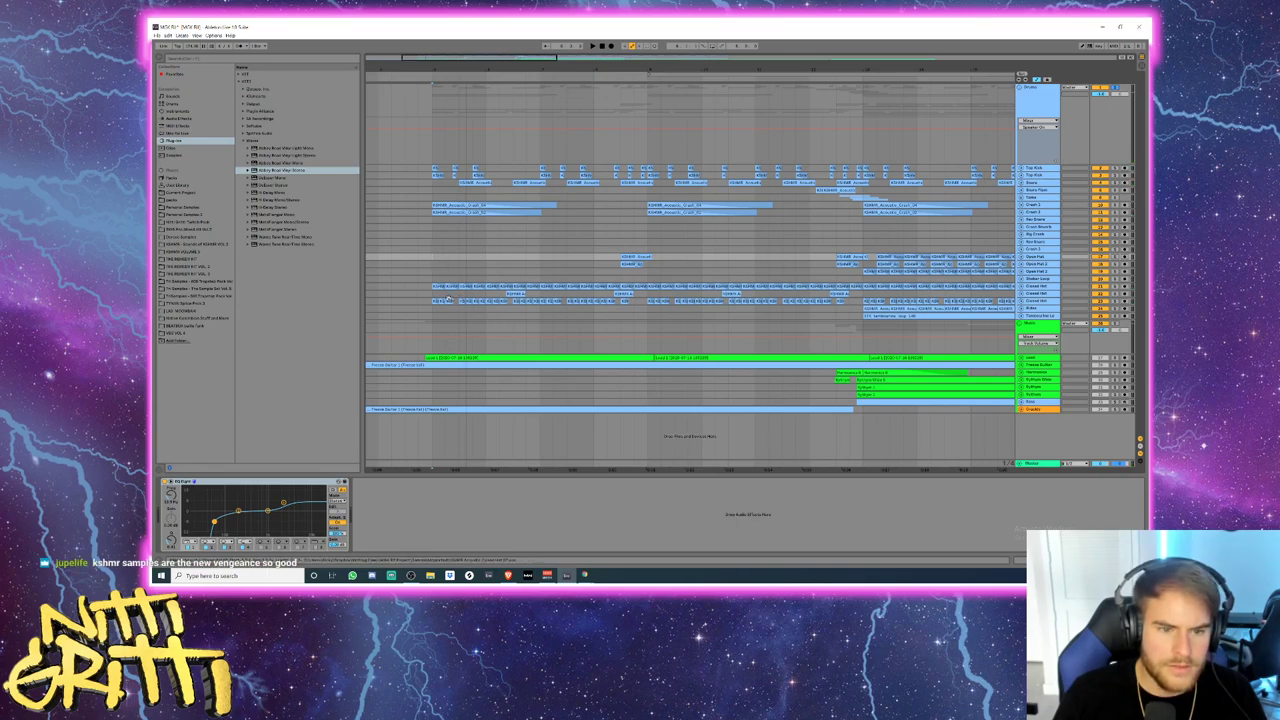
drag(420, 303, 825, 168)
key(Delete)
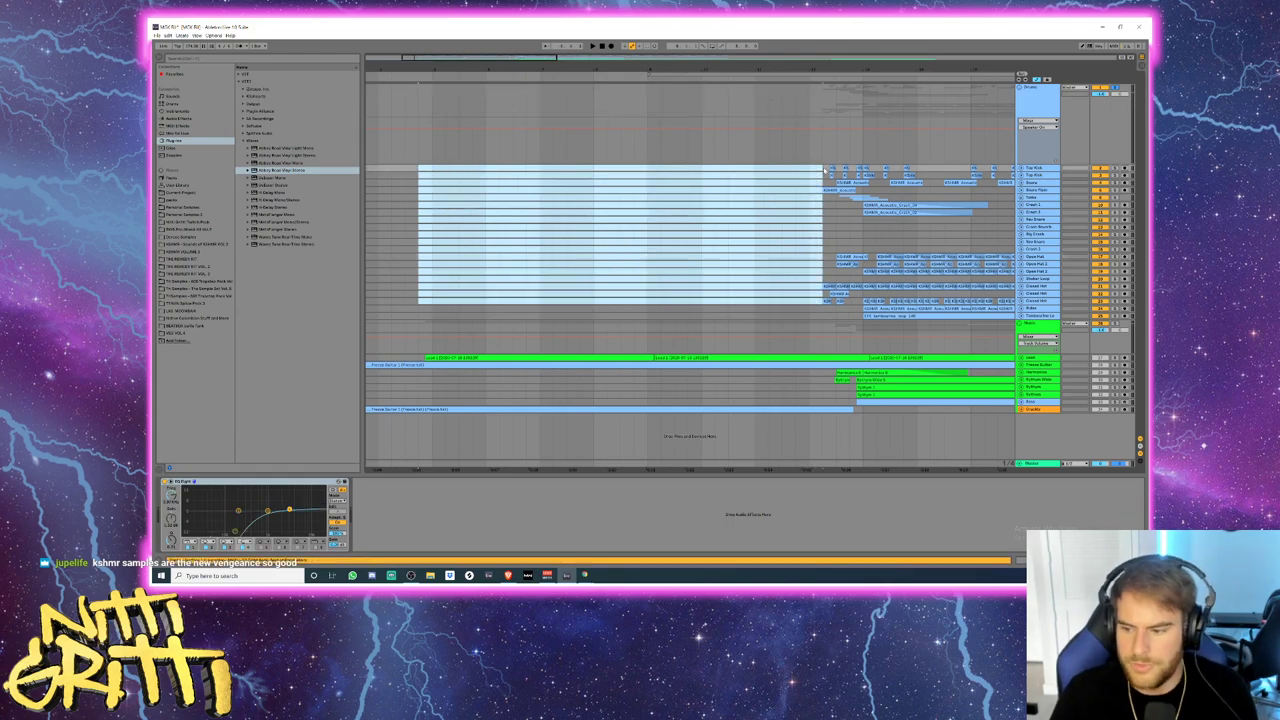
- Play the opening from where the drums were cleared and expand the Lead track
click(421, 227)
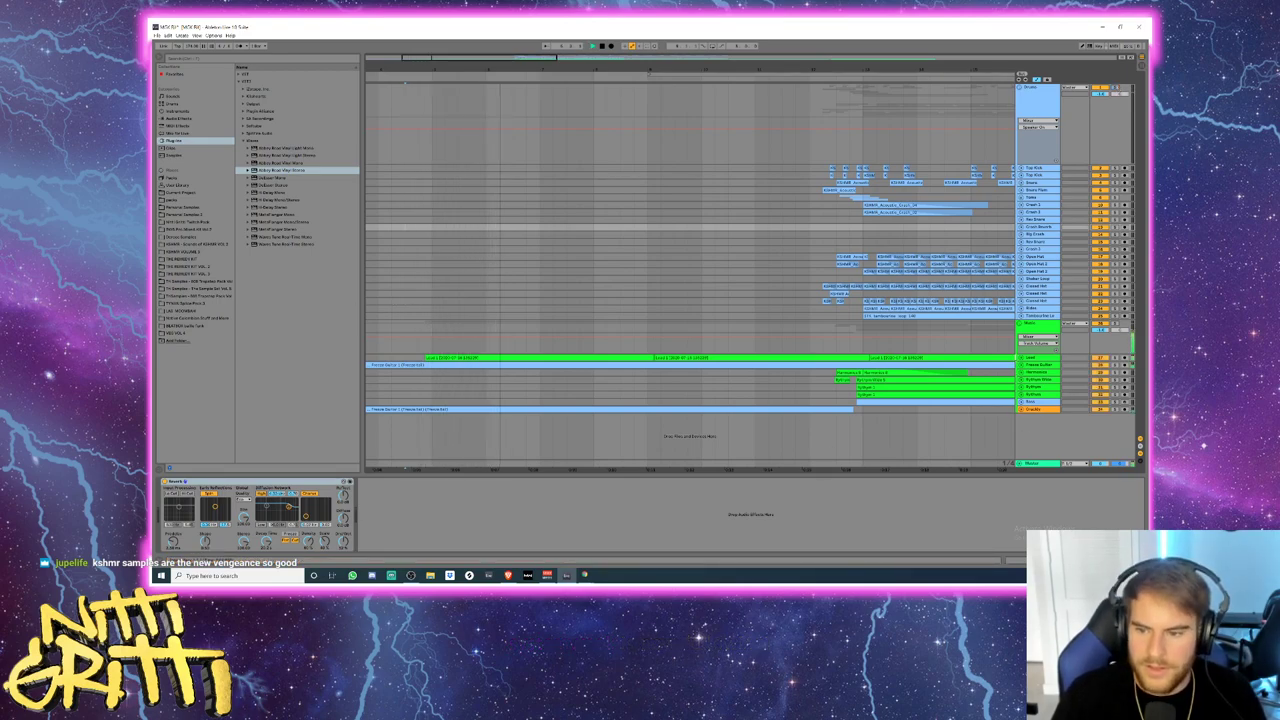
click(1020, 362)
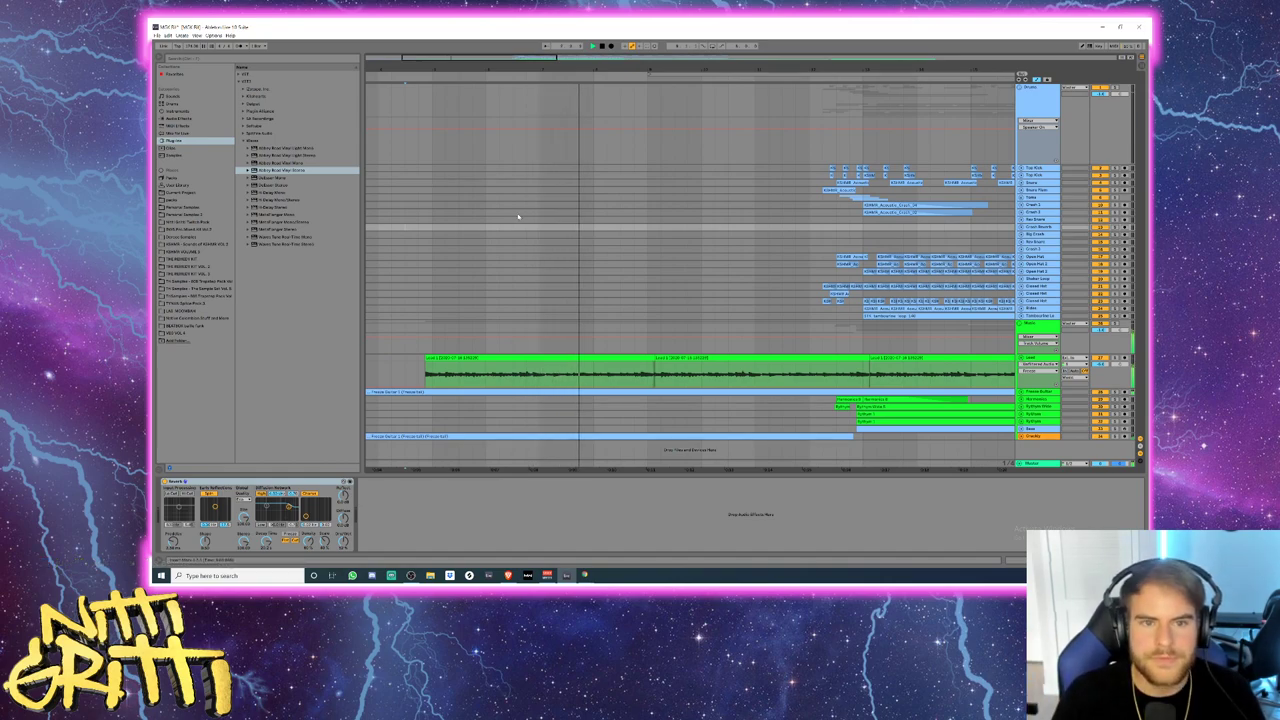
scroll(612, 183, right, 3)
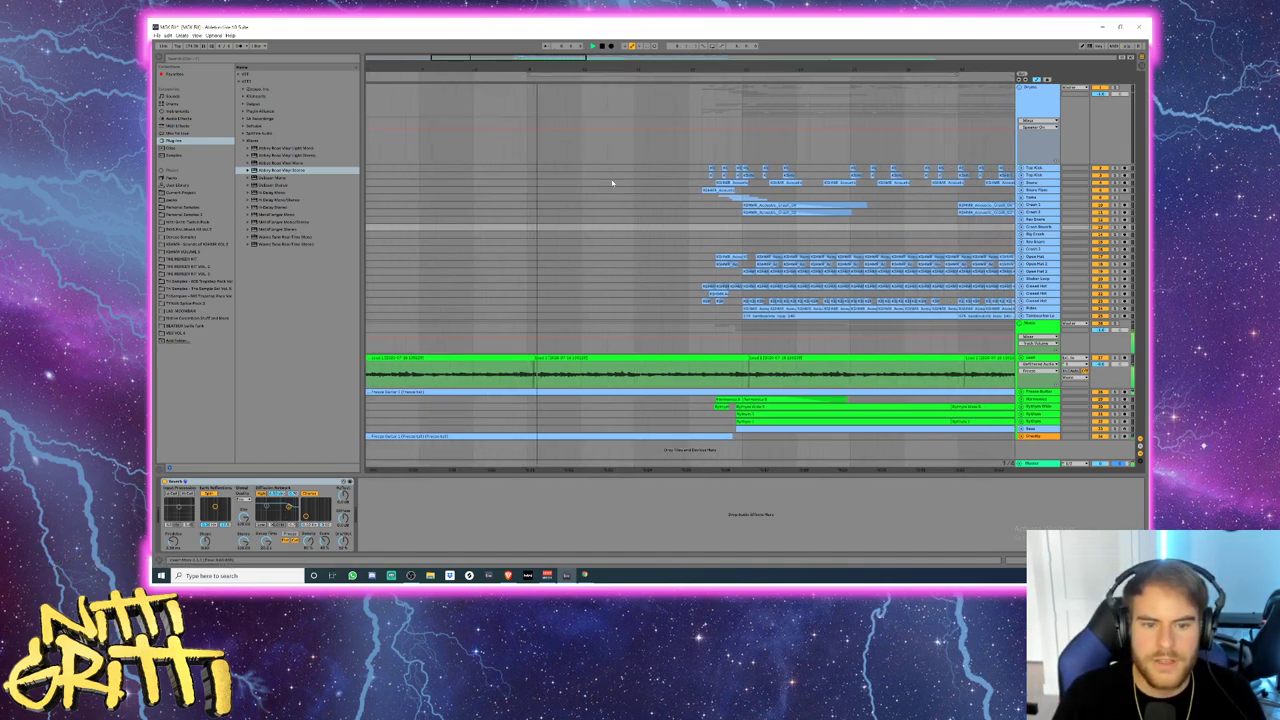
- Insert a new track below the tambourine loop in the Drums group and name it Ride
click(1038, 316)
key(ctrl+t)
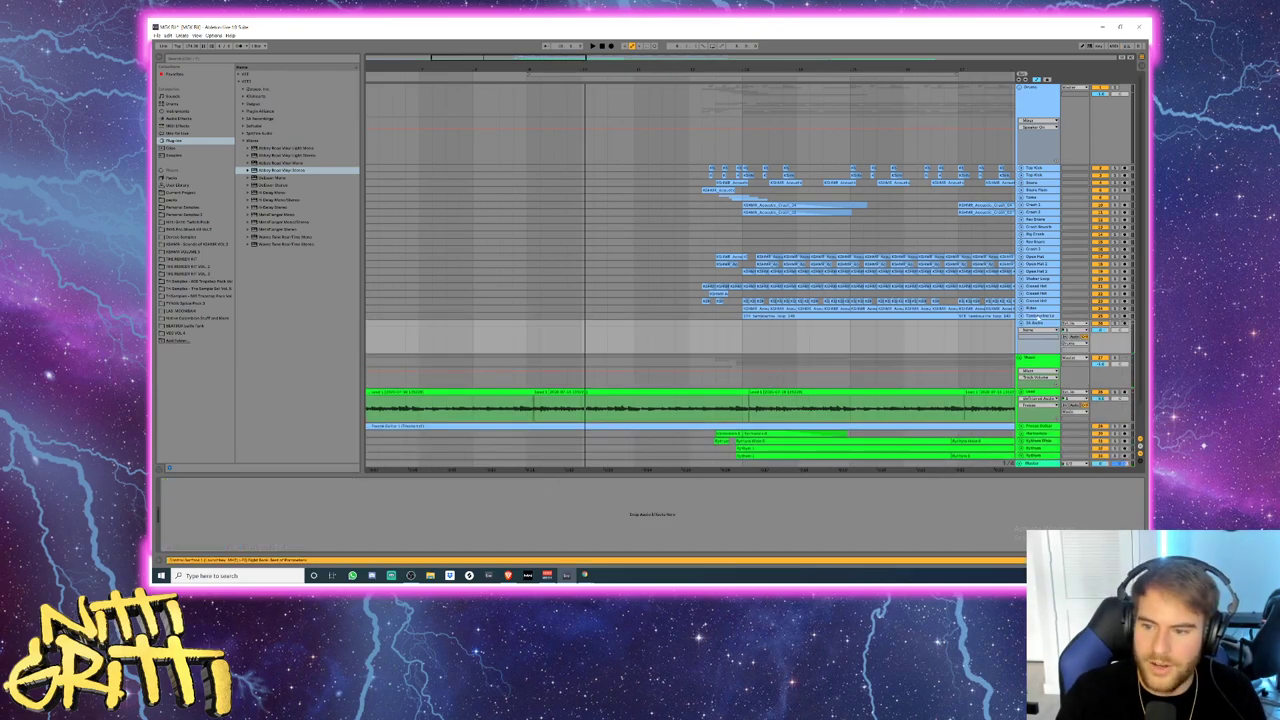
text(Ride)
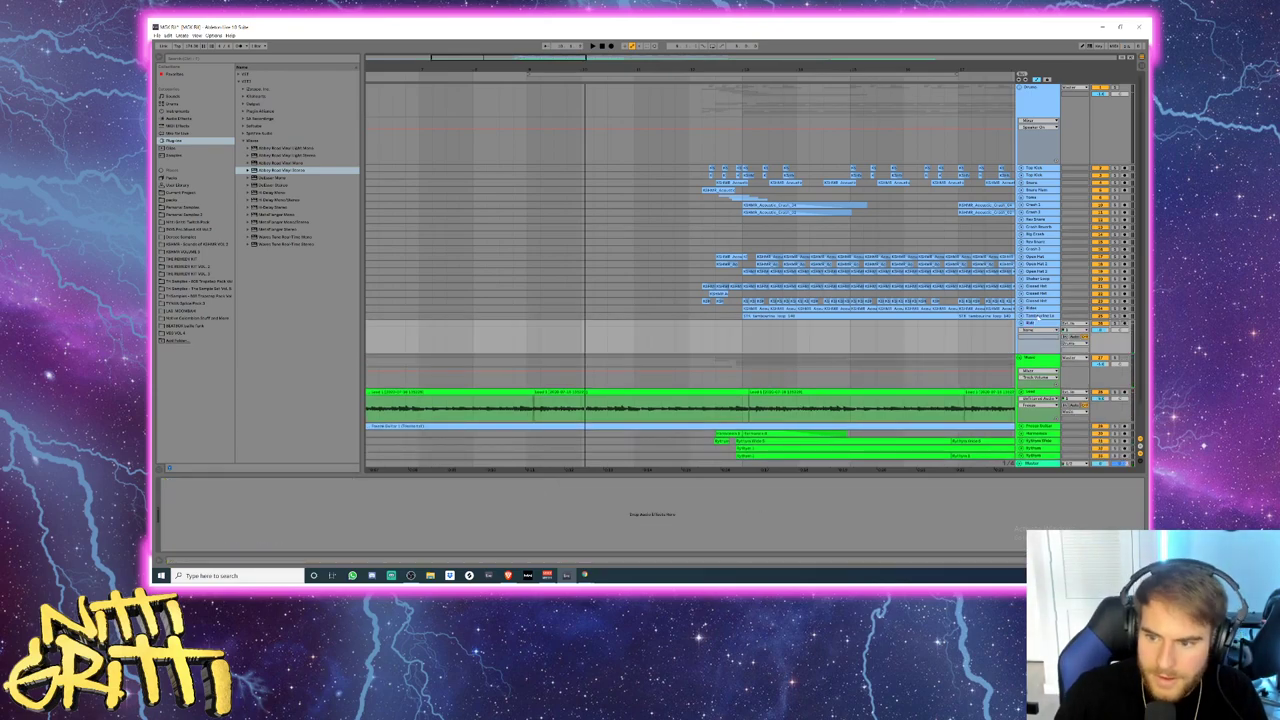
key(Return)
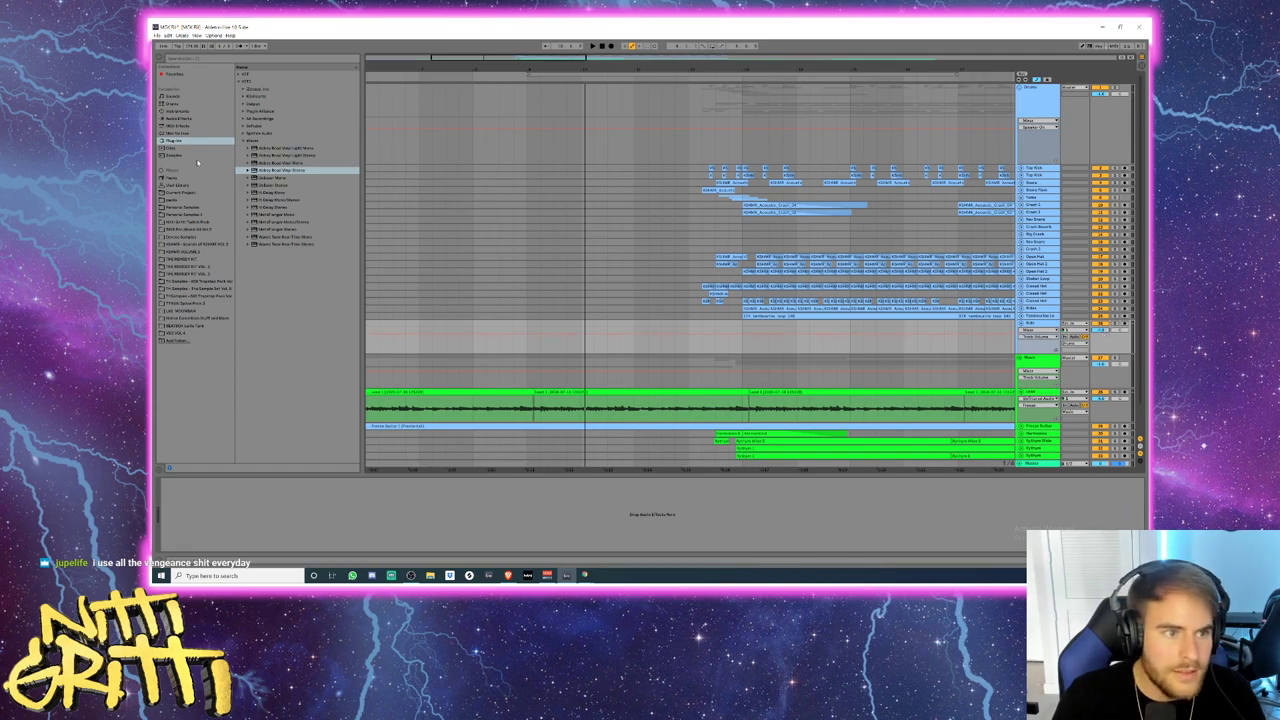
- Search the whole library for acoustic ride samples, audition some, and place a KSHMR acoustic ride on the Ride track
click(200, 59)
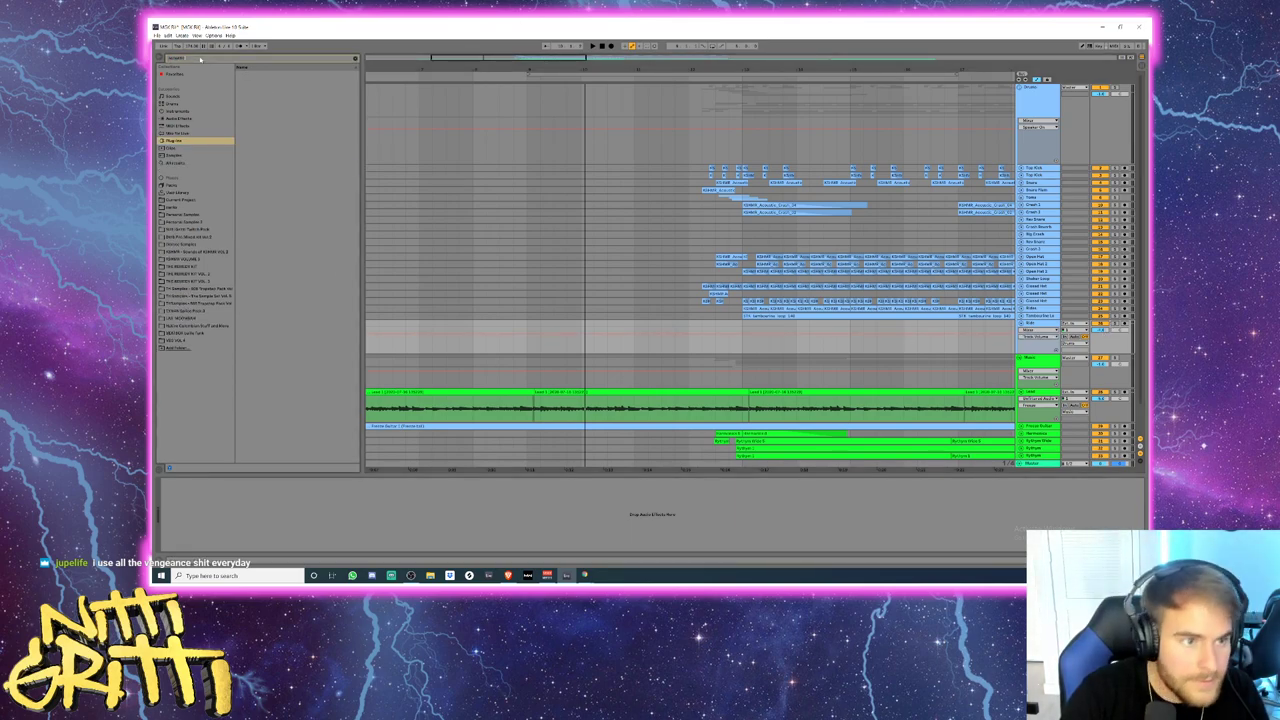
click(182, 163)
click(285, 162)
click(297, 150)
click(292, 162)
drag(287, 163, 406, 335)
- Position the ride hit under the lead guitar and play it back in context
drag(545, 58, 500, 58)
click(473, 315)
key(space)
drag(625, 324, 759, 324)
scroll(759, 324, up, 4)
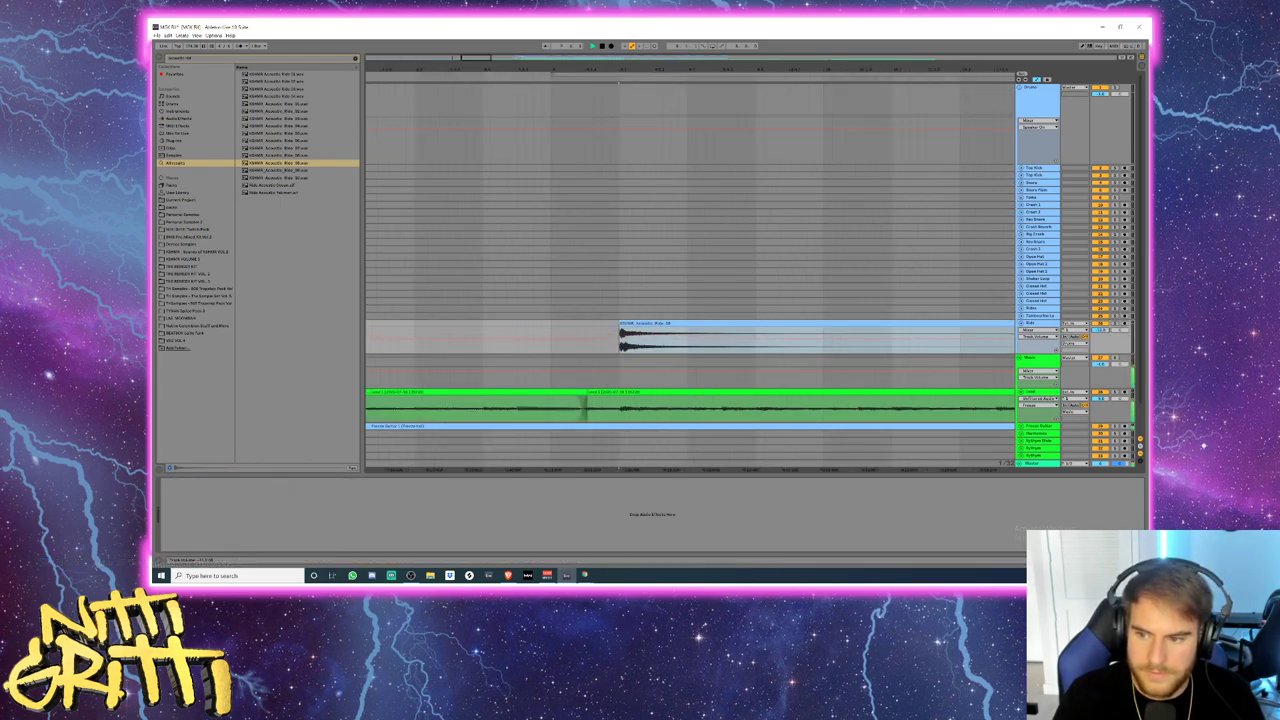
key(space)
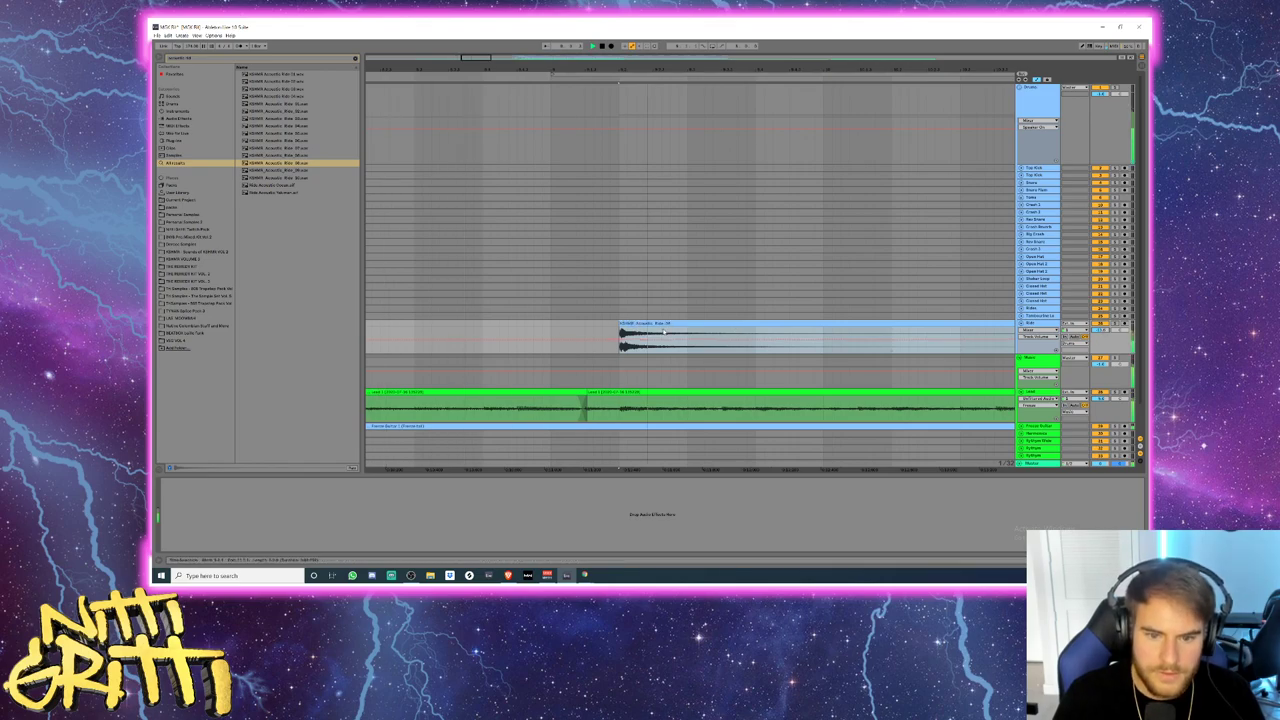
key(space)
- Repeat the ride hit along the Ride track up to the drum entrance and play the result
scroll(656, 324, down, 5)
click(755, 326)
mouse_move(755, 326)
mouse_down()
mouse_move(668, 324)
mouse_move(834, 325)
mouse_up()
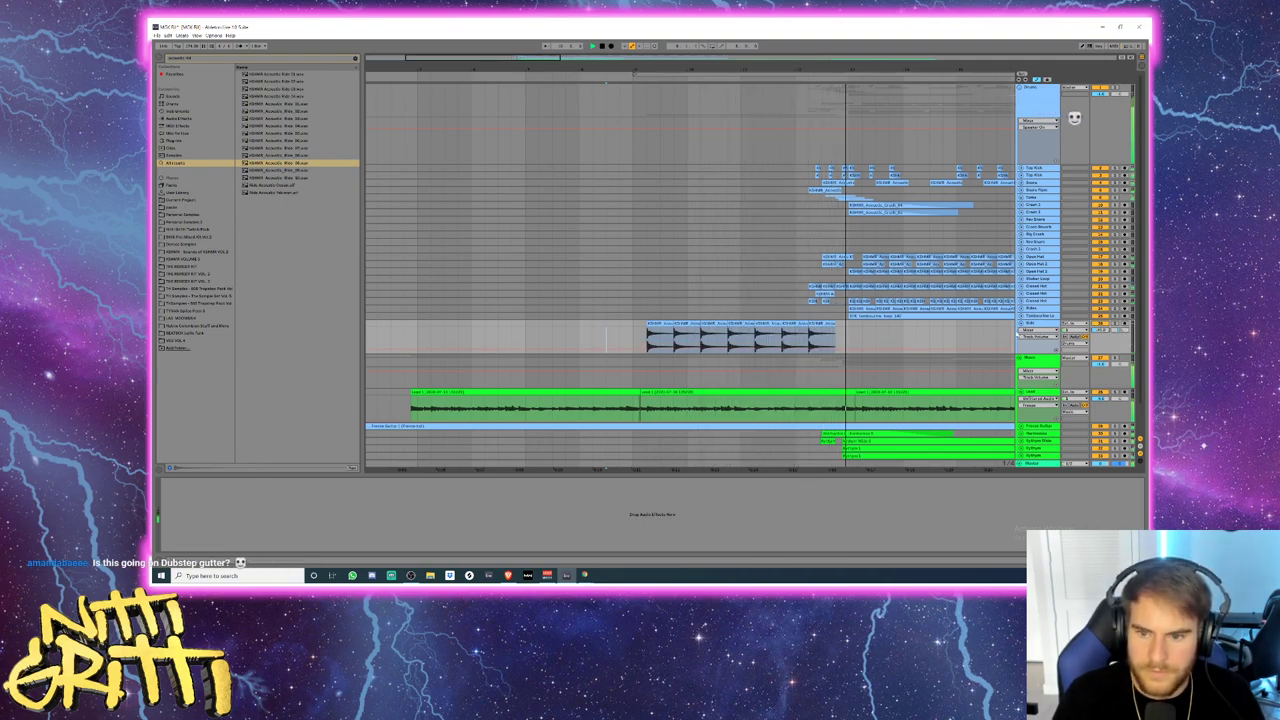
key(space)
- Go to the drum fill before the first crash and expand the first rhythm guitar track below the harmonics
mouse_move(935, 69)
mouse_down()
mouse_move(735, 70)
mouse_move(687, 88)
mouse_up()
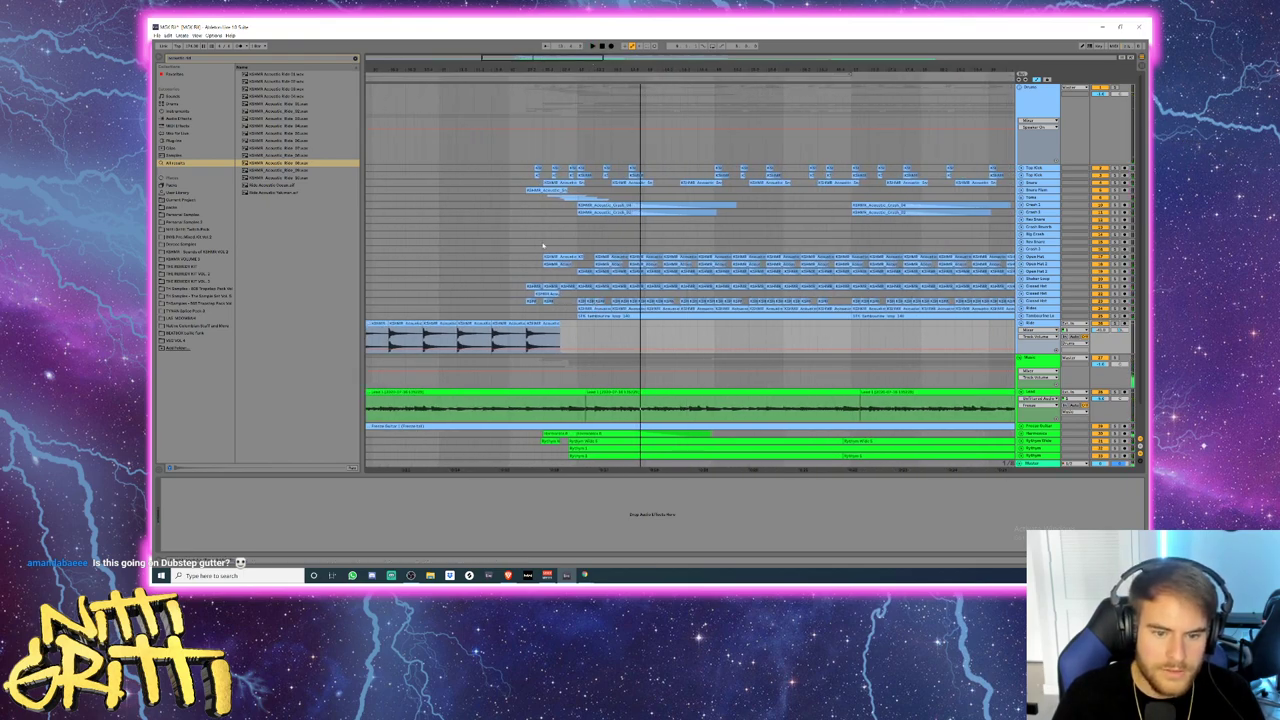
scroll(641, 383, down, 2)
drag(568, 69, 597, 185)
click(1021, 410)
scroll(632, 404, down, 1)
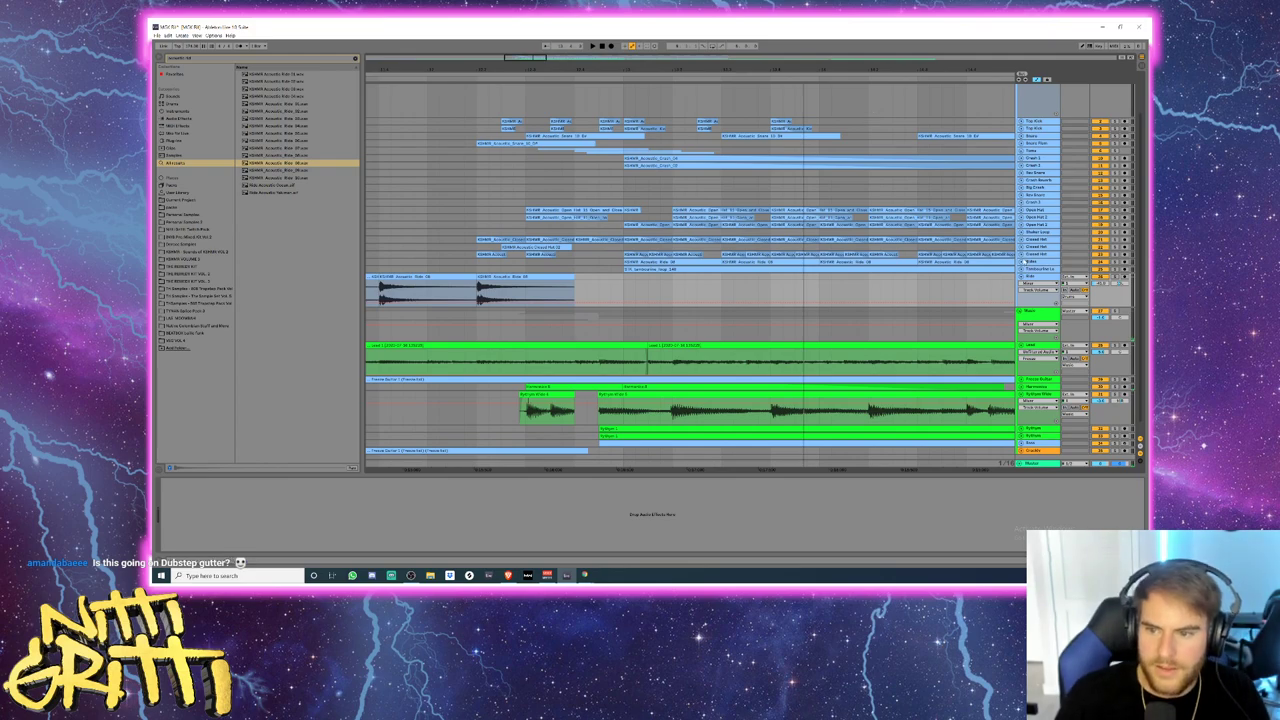
- Expand the three Closed Hat tracks in the Drums group
click(1022, 256)
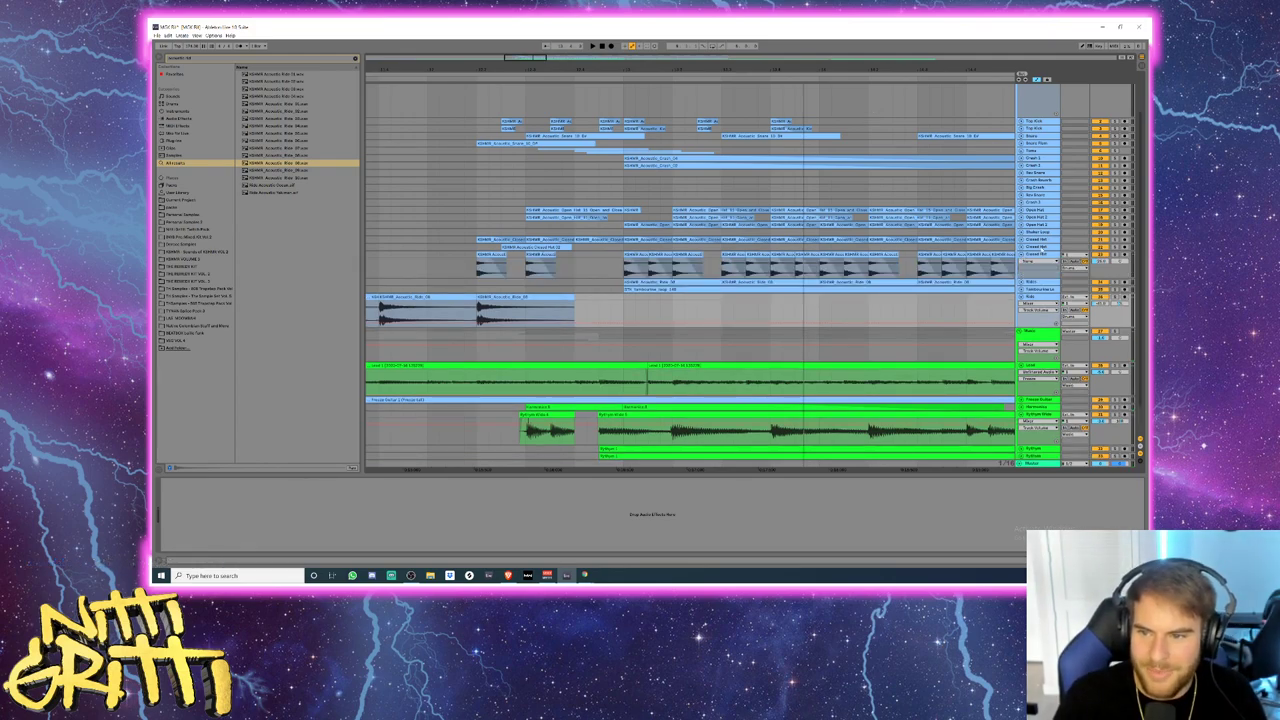
click(1044, 248)
key(u)
key(Up)
key(u)
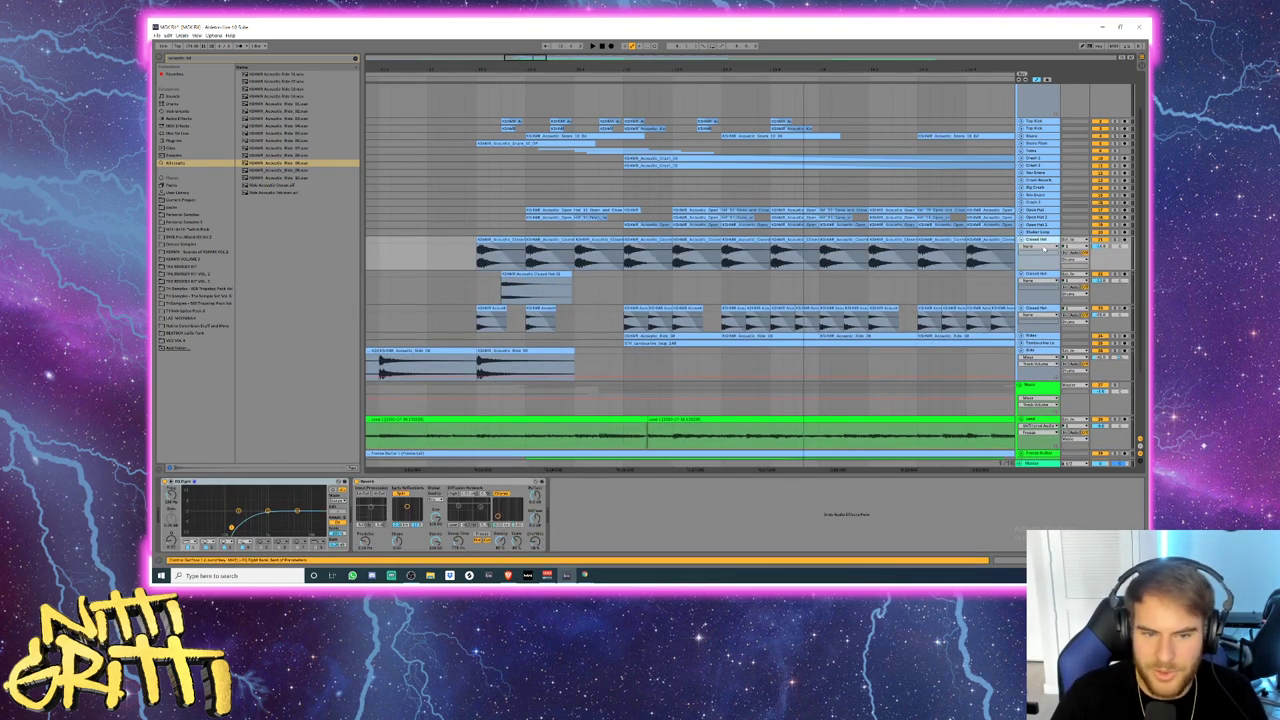
- Expand the first two Open Hat tracks and the two crash tracks that hold clips
key(Up)
key(Up)
key(Up)
key(u)
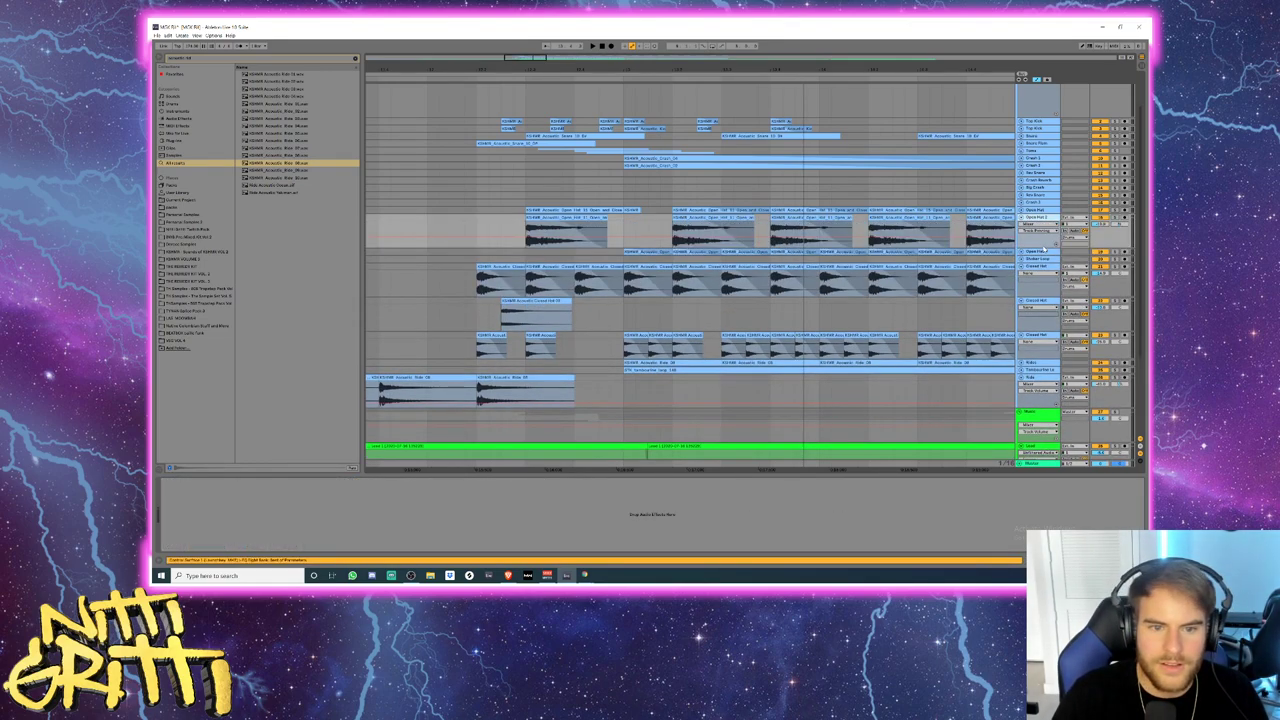
key(Up)
key(u)
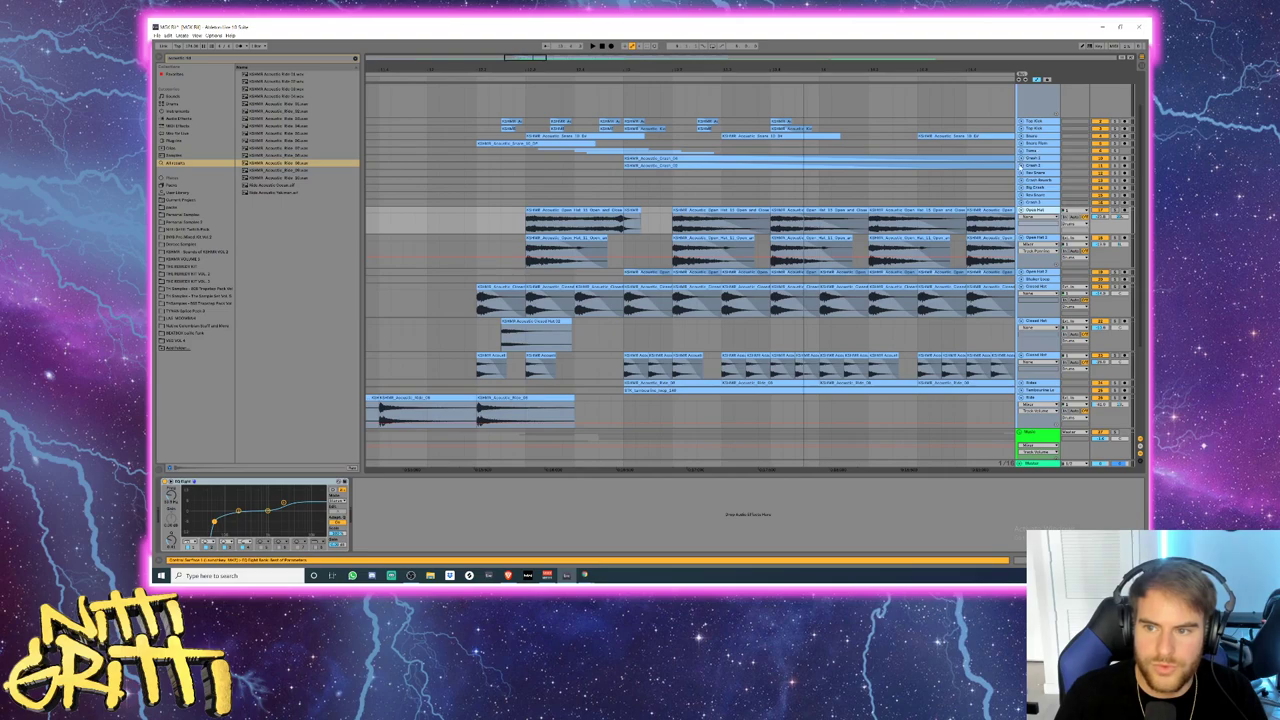
click(1021, 166)
click(1021, 158)
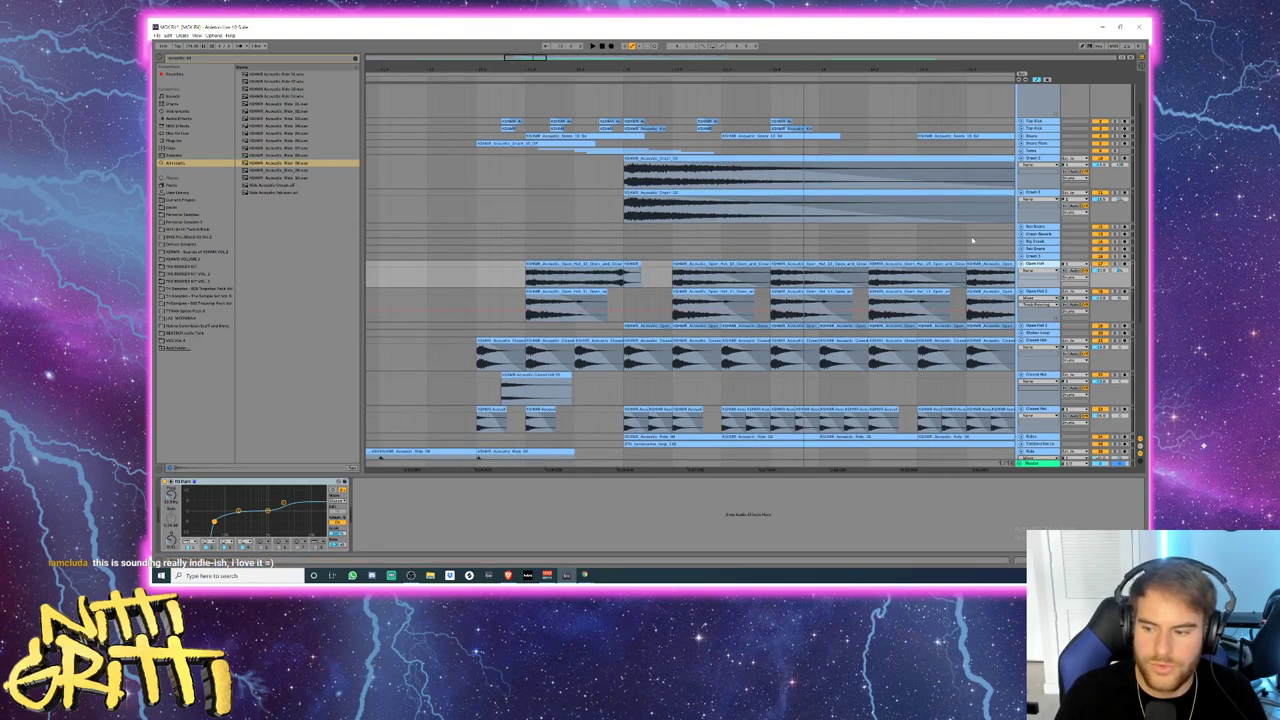
- Delete the clips before the first crash on all three Closed Hat tracks
scroll(631, 240, down, 4)
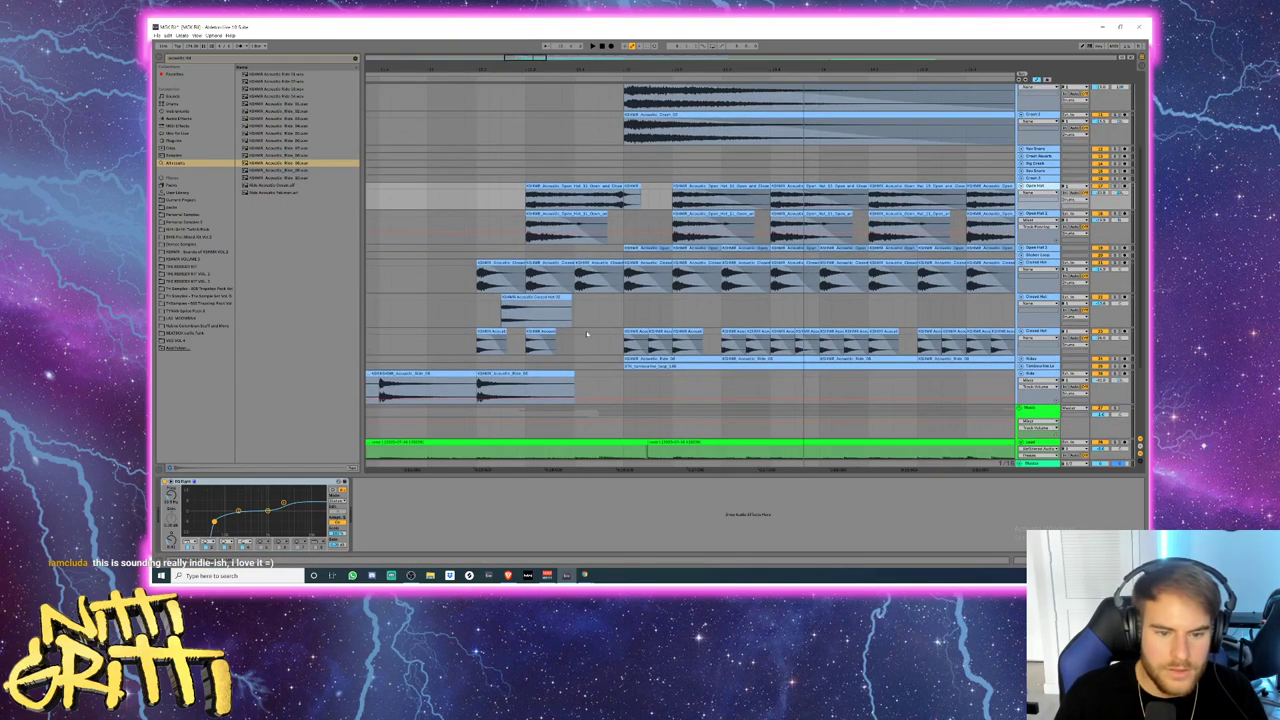
click(512, 336)
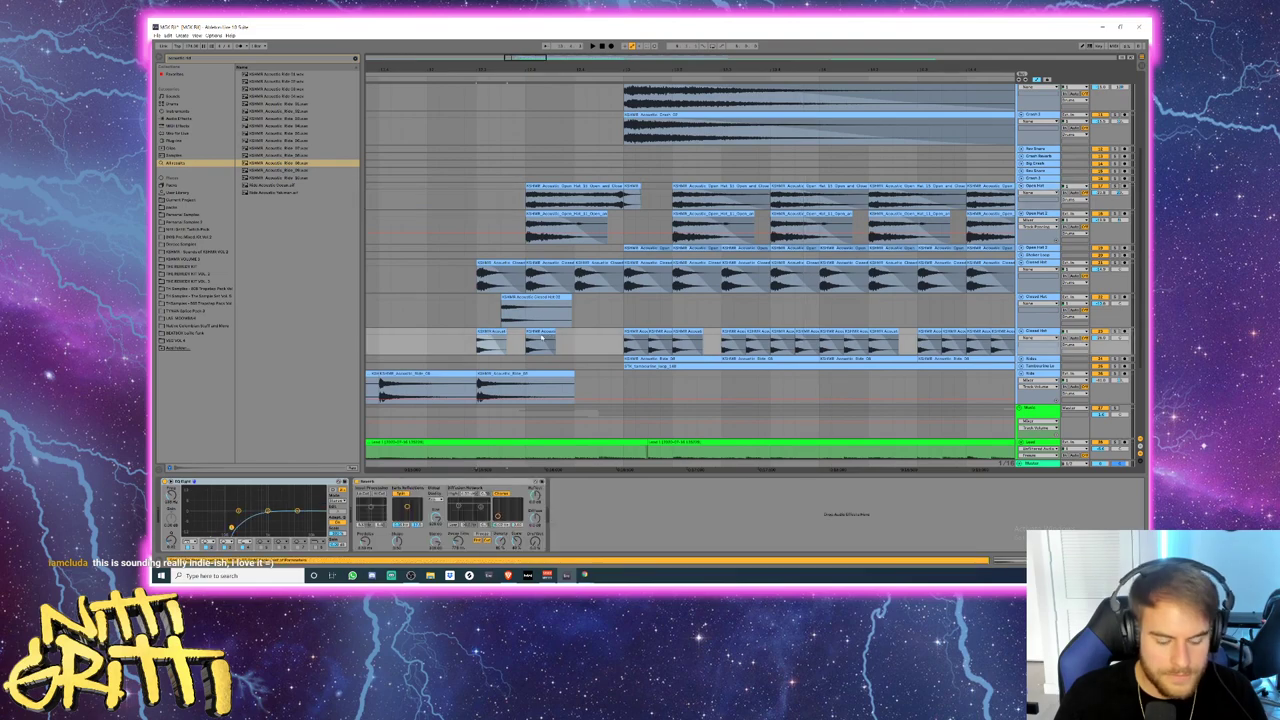
shift+click(541, 337)
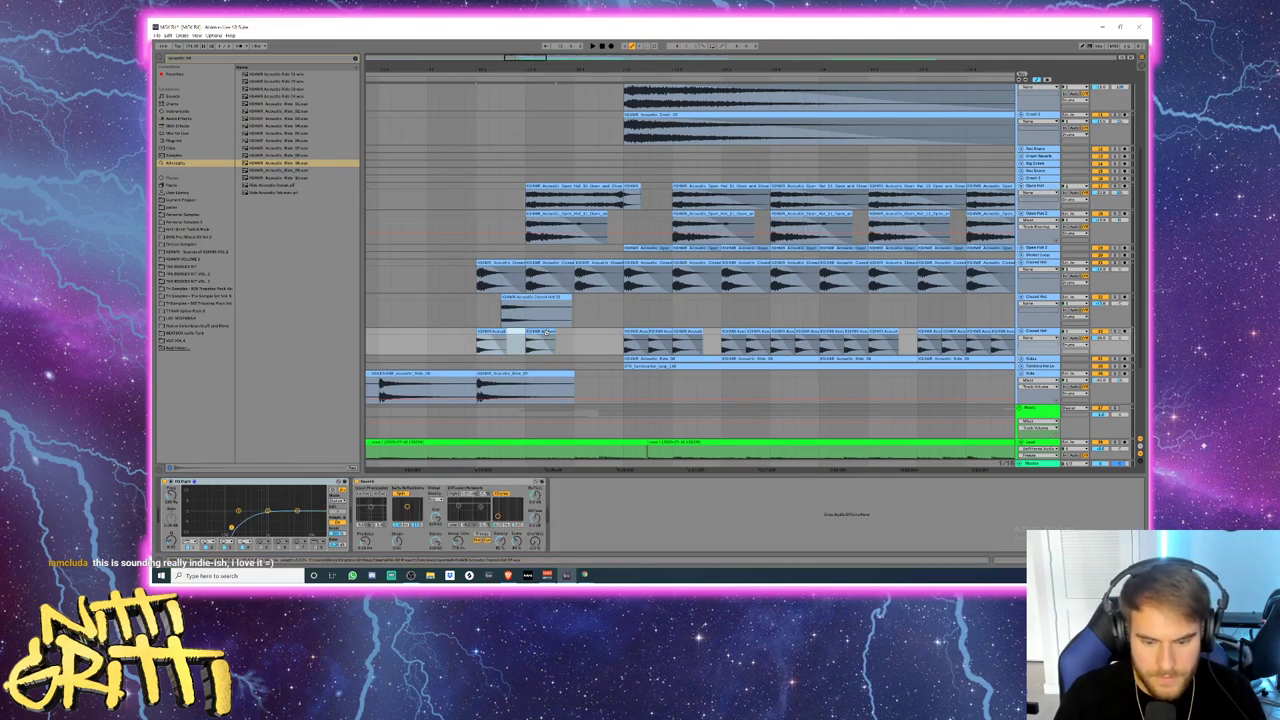
key(Delete)
click(514, 305)
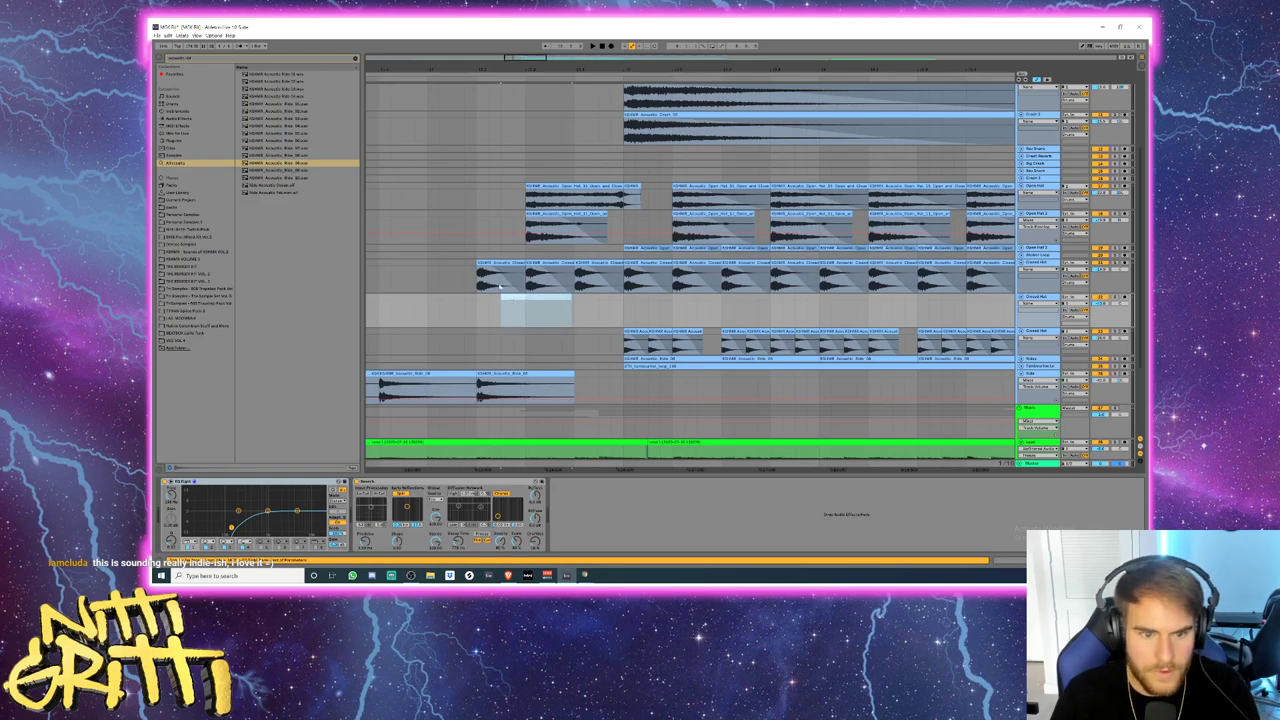
drag(465, 277, 618, 279)
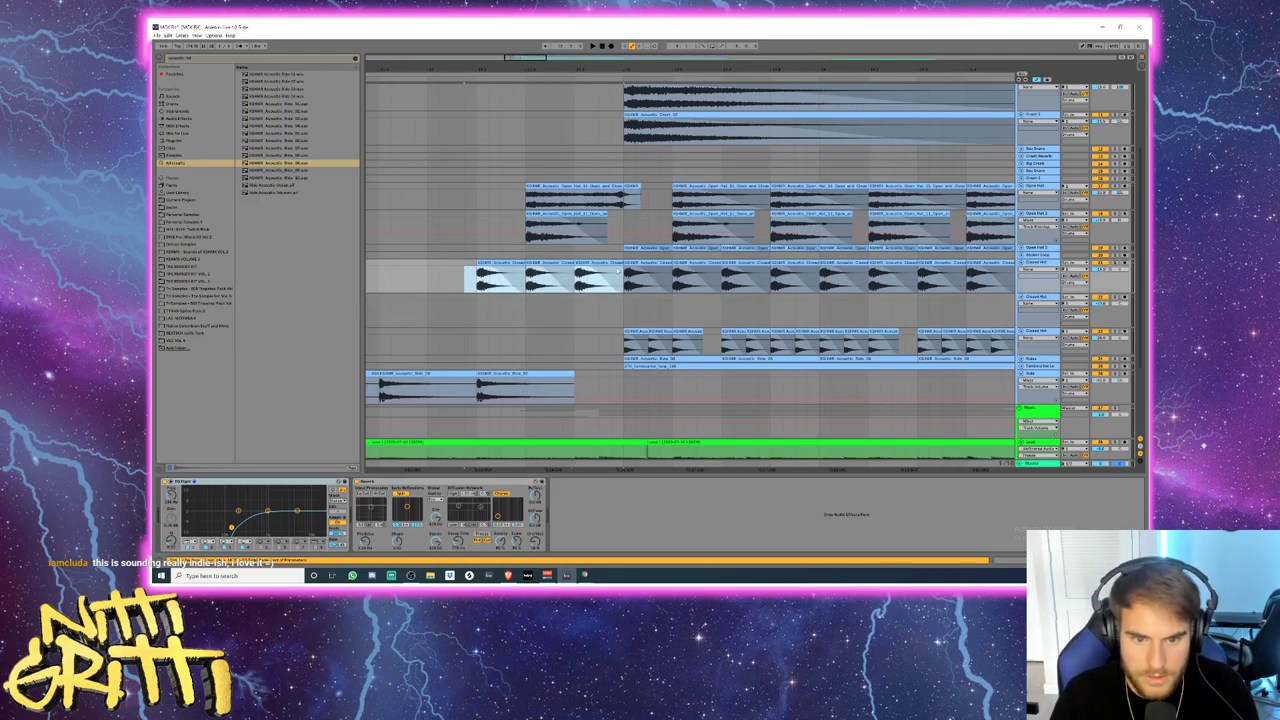
click(613, 262)
drag(477, 278, 624, 278)
- Collapse the Lead track and the expanded rhythm guitar track in the music group
scroll(624, 278, down, 2)
click(1037, 412)
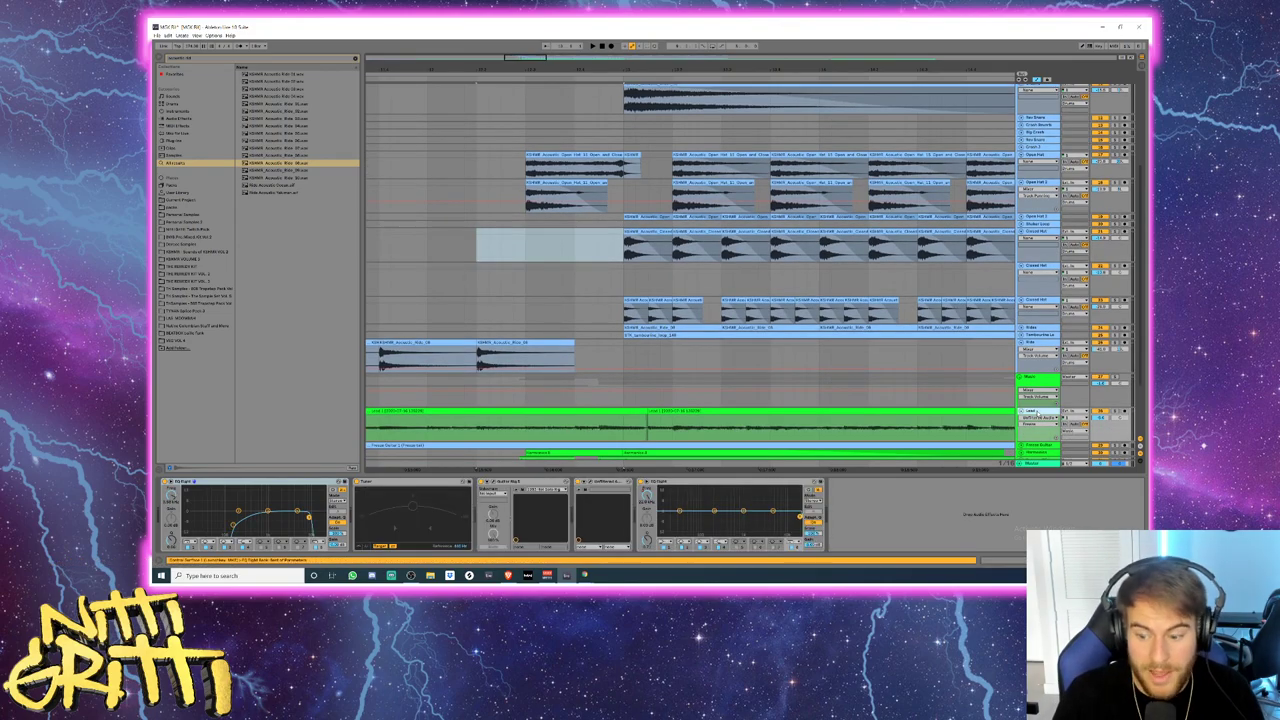
key(u)
key(Down)
key(Down)
key(Down)
key(Down)
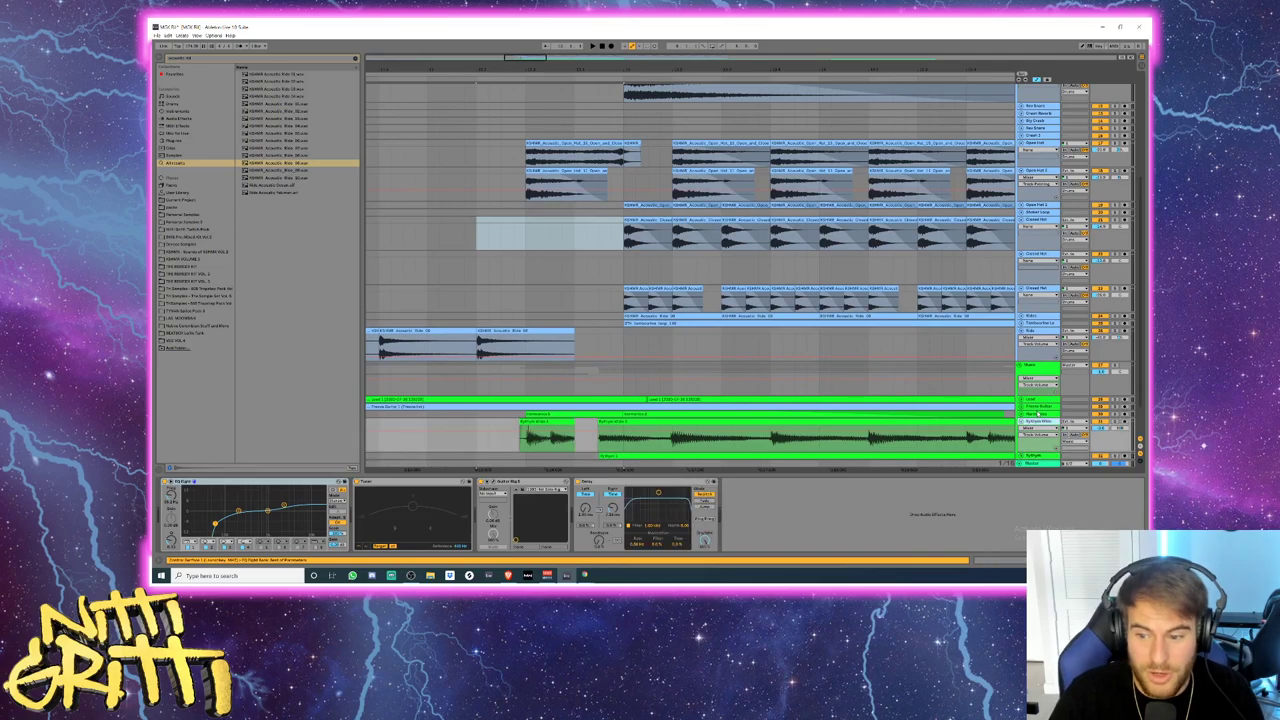
click(1040, 413)
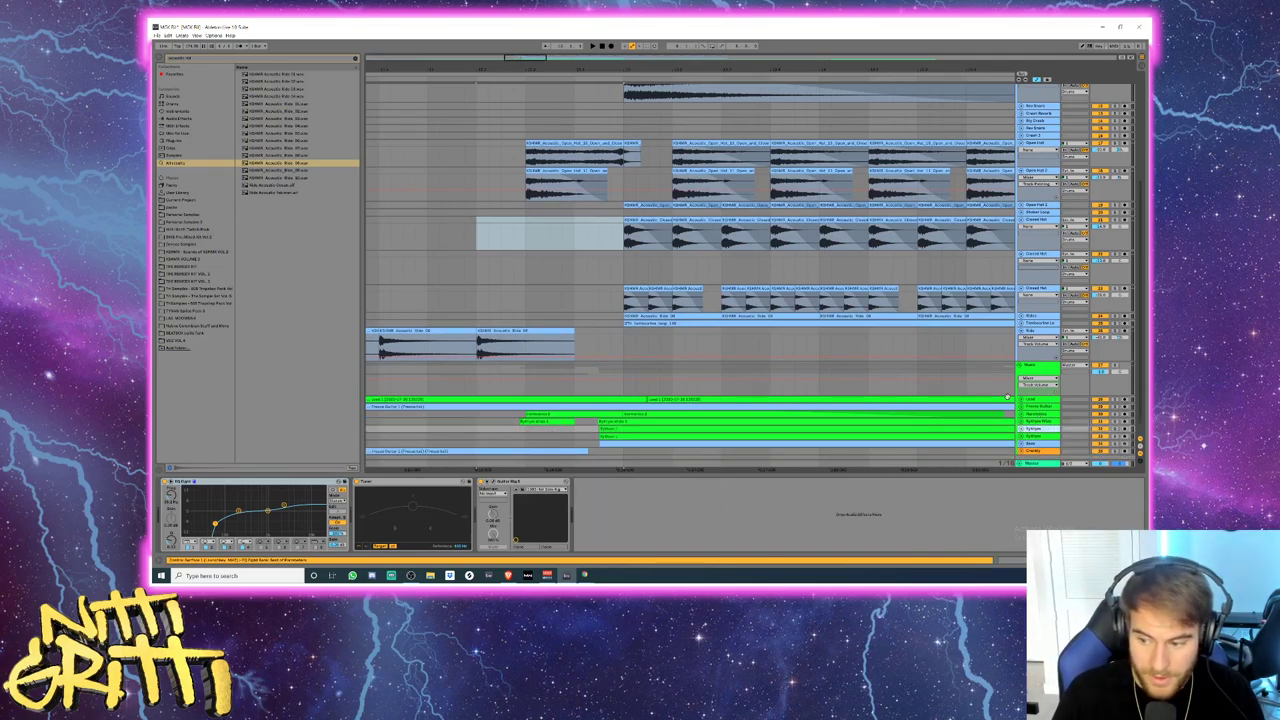
- Collapse the Ride track and the lower two Closed Hat tracks, and expand the first rhythm guitar track again
click(1044, 333)
key(u)
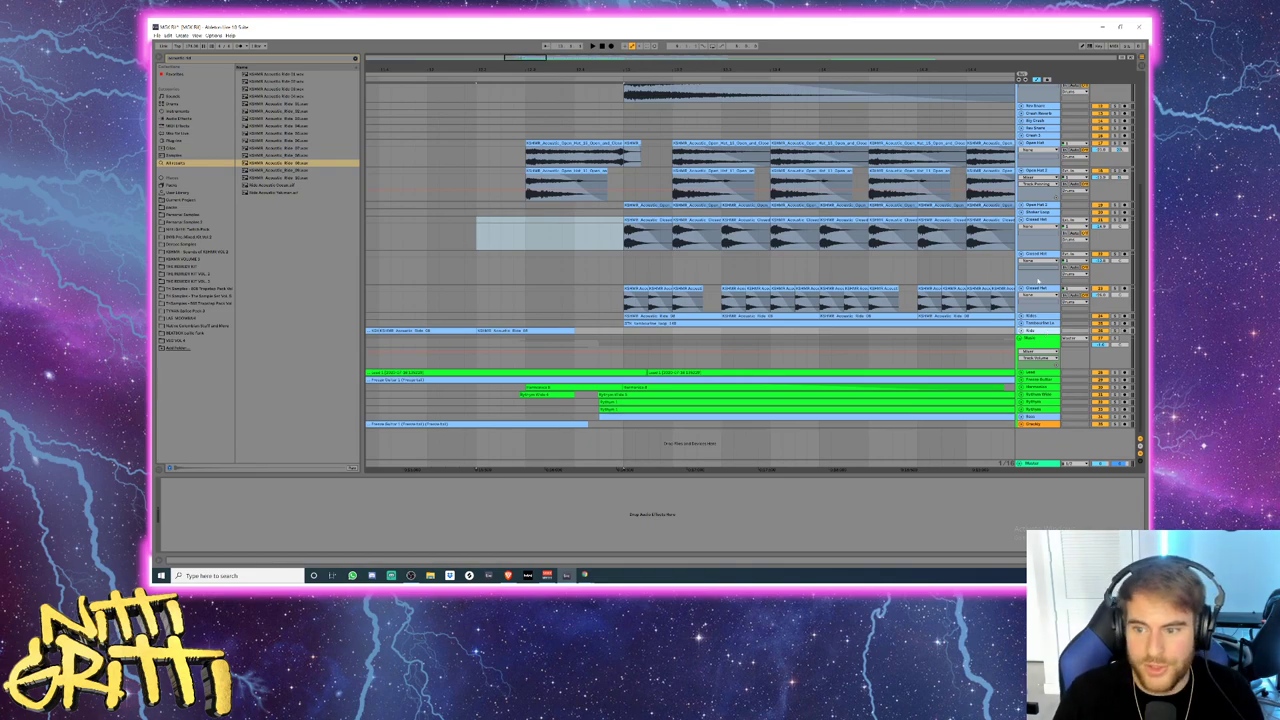
click(1038, 280)
key(u)
click(1042, 260)
key(u)
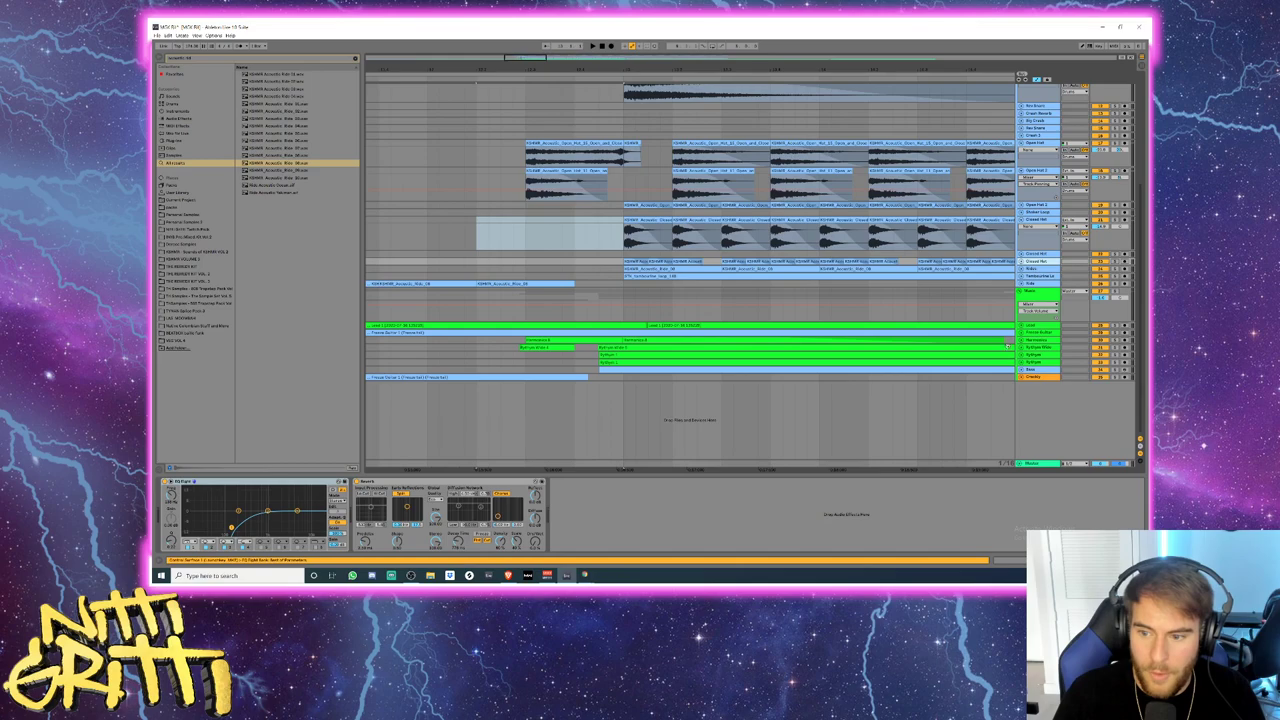
click(1021, 348)
scroll(601, 315, up, 3)
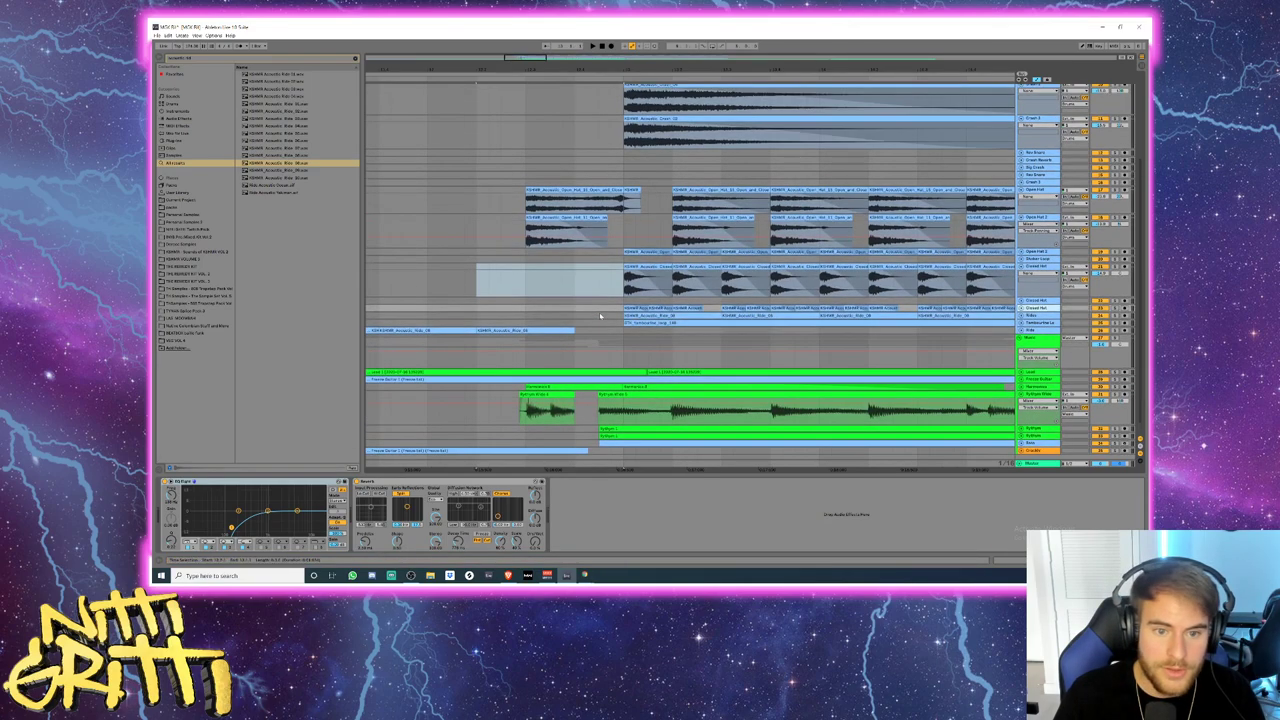
- Delete the first clip on the second Open Hat track and move the first open hat hit earlier by its own length
scroll(600, 316, up, 1)
click(565, 262)
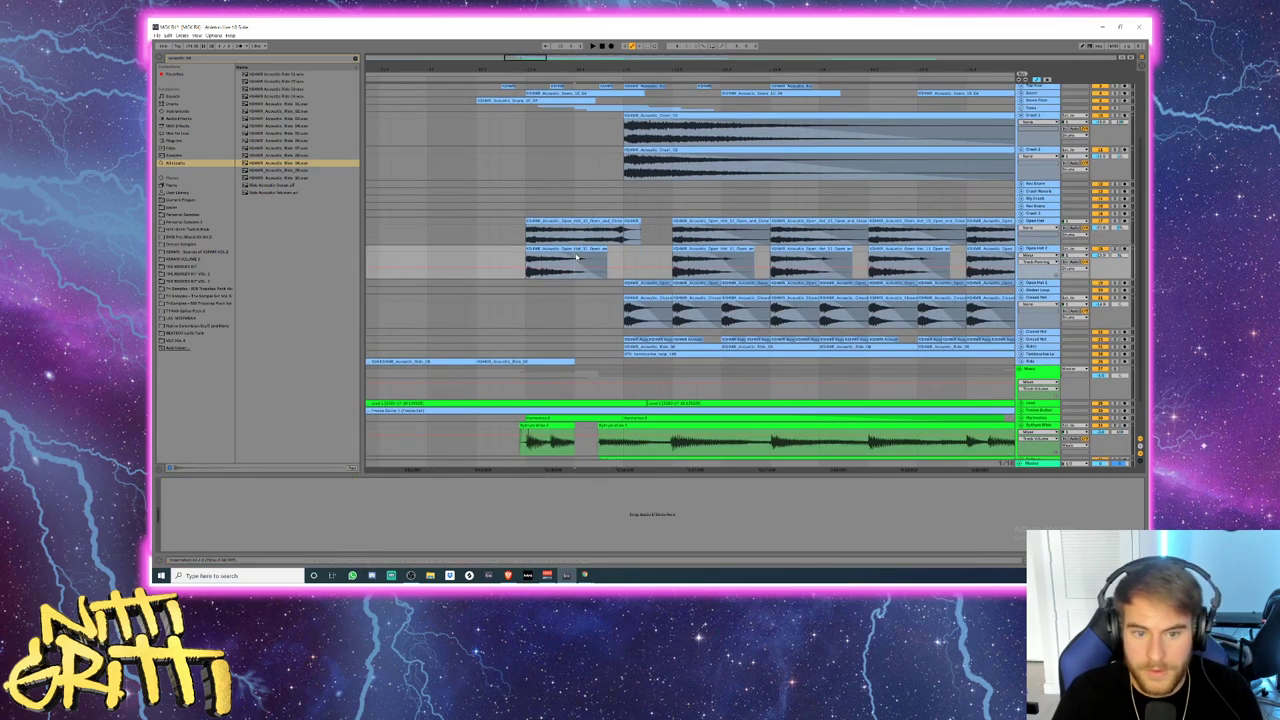
drag(561, 233, 500, 226)
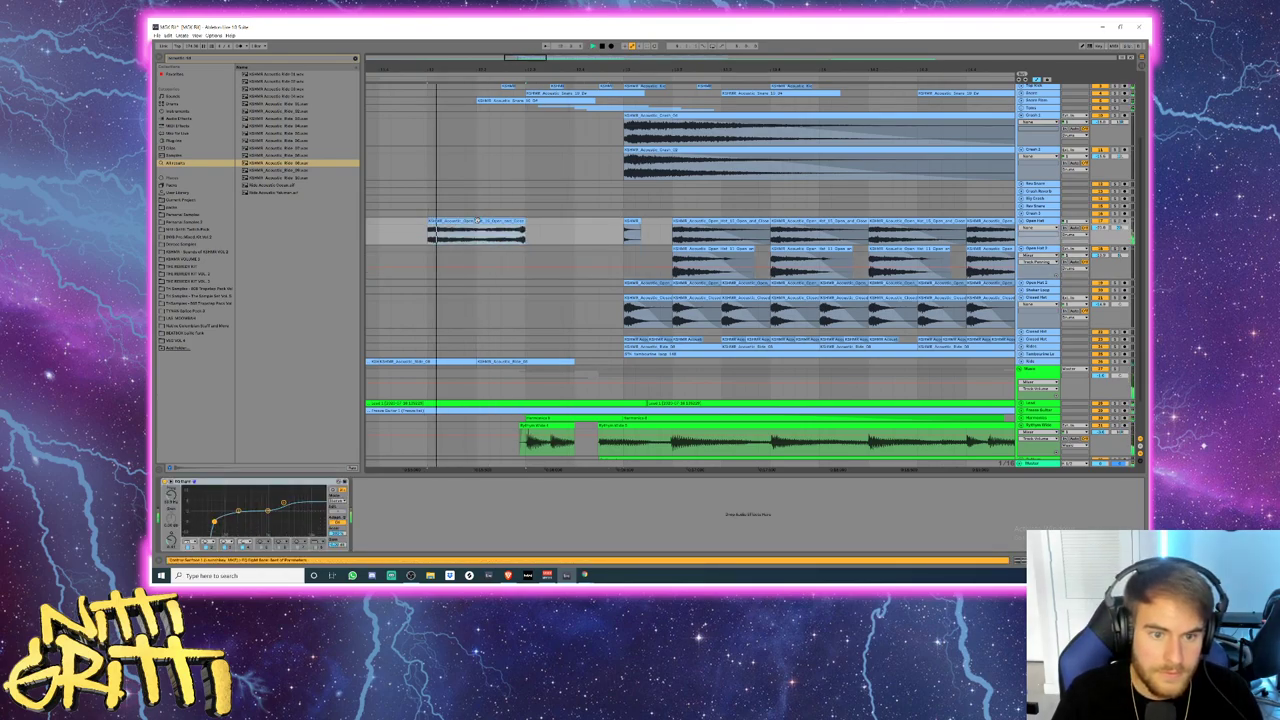
- Expand the snare flam track, rework its clip into two short consecutive hits starting with the fill's snare, and play the fill
scroll(521, 238, up, 3)
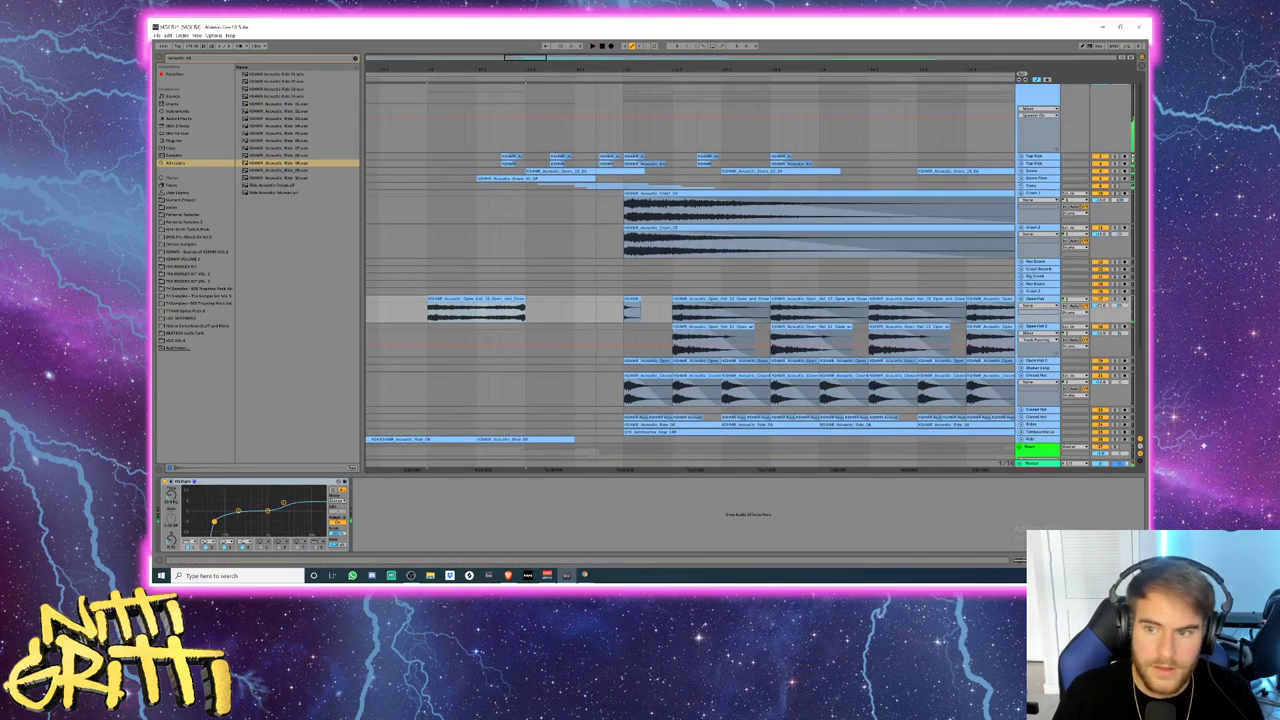
click(1021, 178)
drag(510, 178, 560, 187)
drag(641, 179, 575, 180)
key(space)
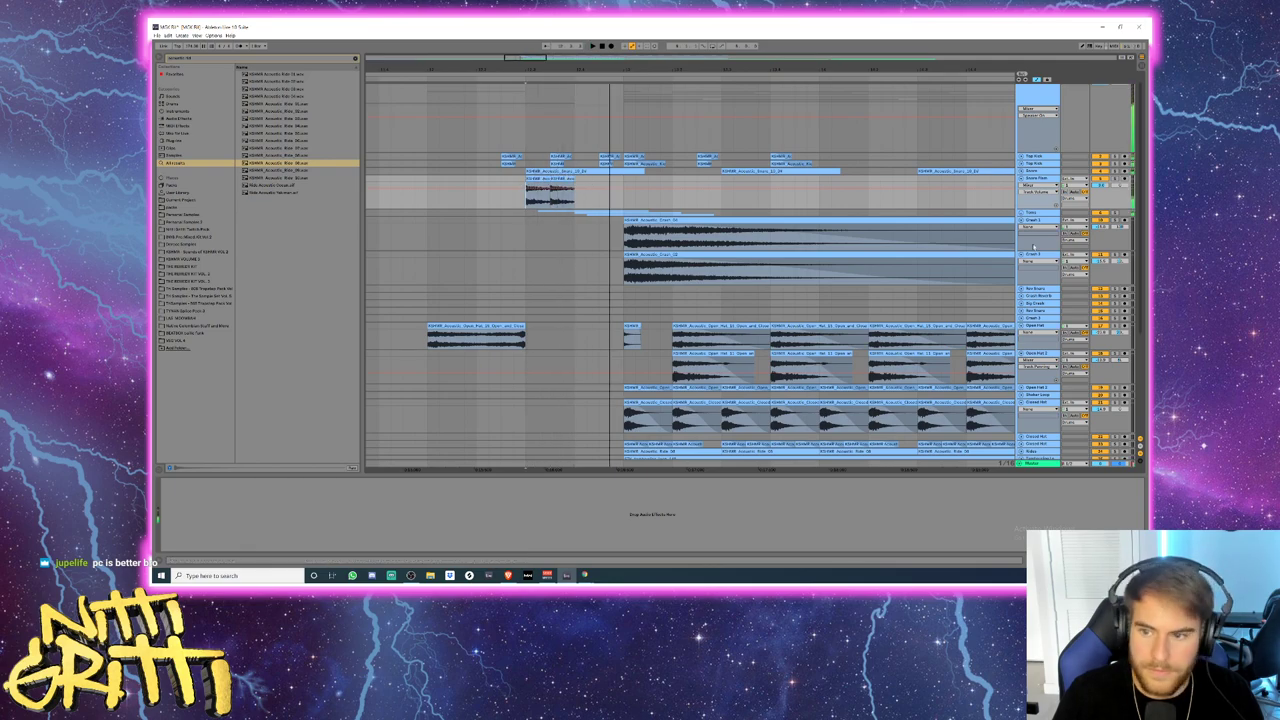
- Expand the Toms group and rework the Tom 3 clip into two consecutive hits starting with the fill's first snare hit
click(1021, 213)
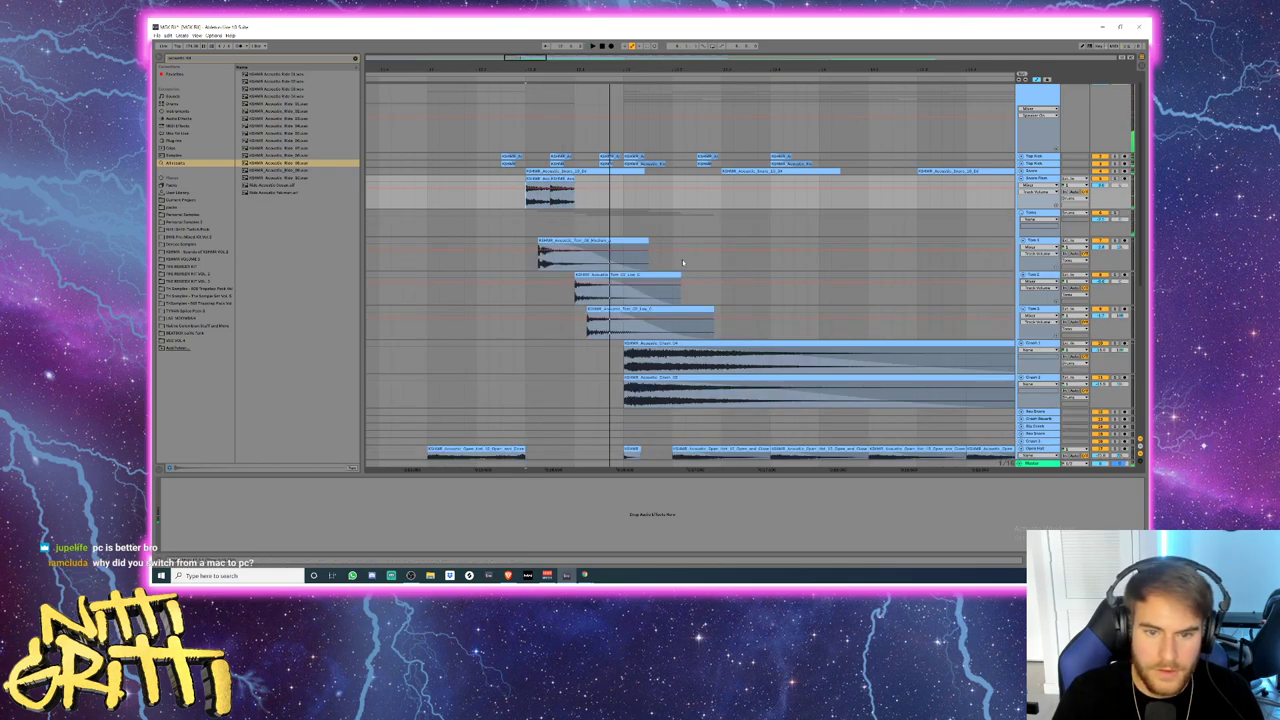
click(612, 310)
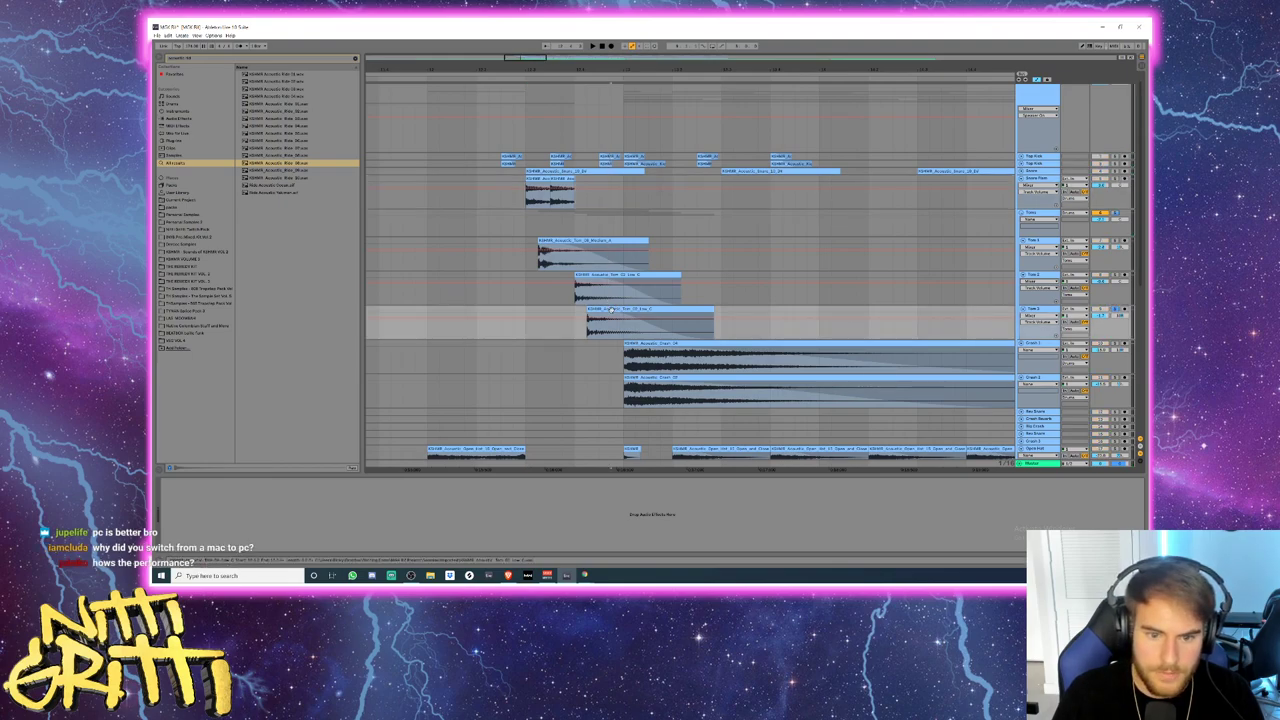
key(space)
drag(612, 310, 551, 311)
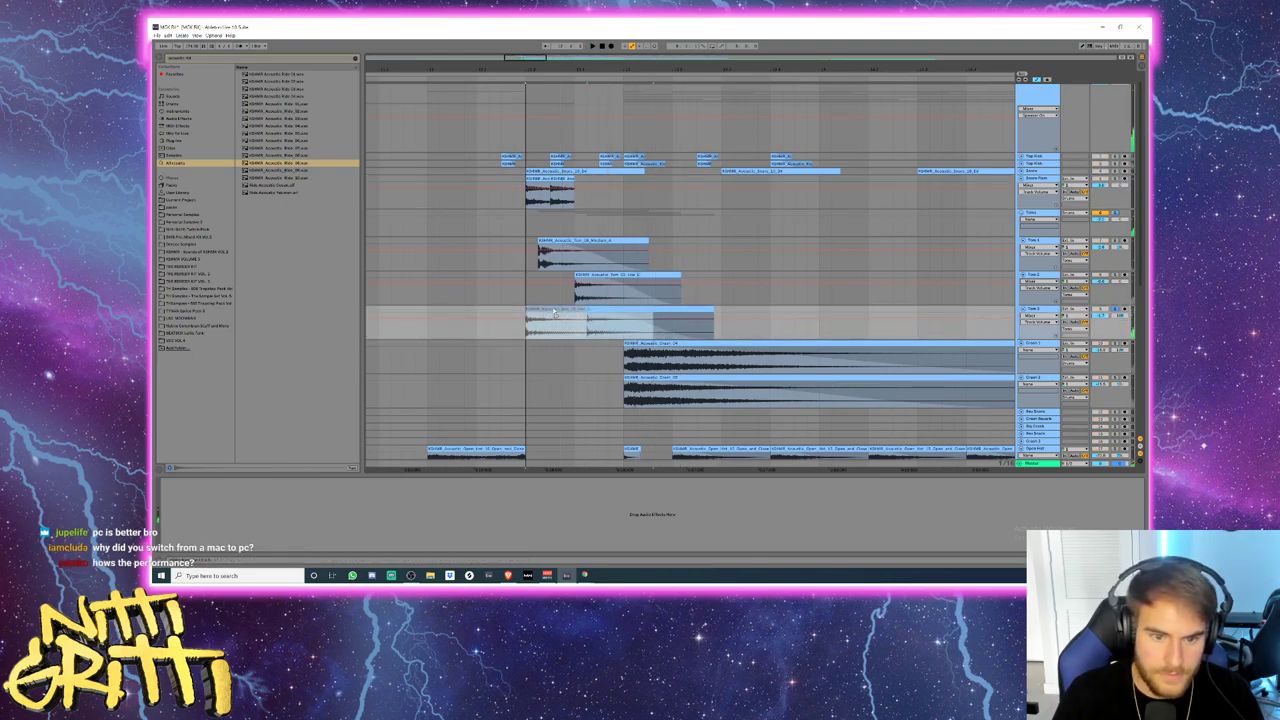
click(552, 328)
key(ctrl+e)
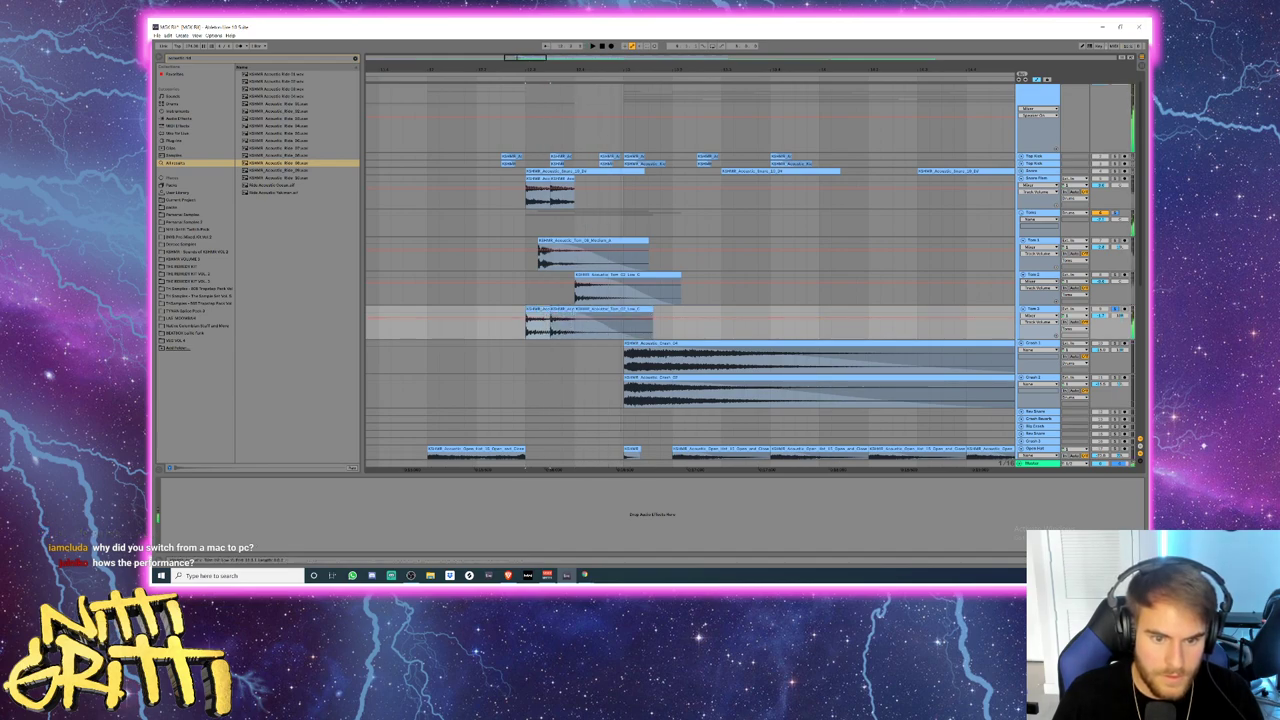
- Trim the tail of the second Tom 3 hit, start its fade-out near the hit, and play the fill
click(624, 315)
key(ctrl+e)
click(628, 312)
key(a)
key(Delete)
drag(622, 316, 580, 313)
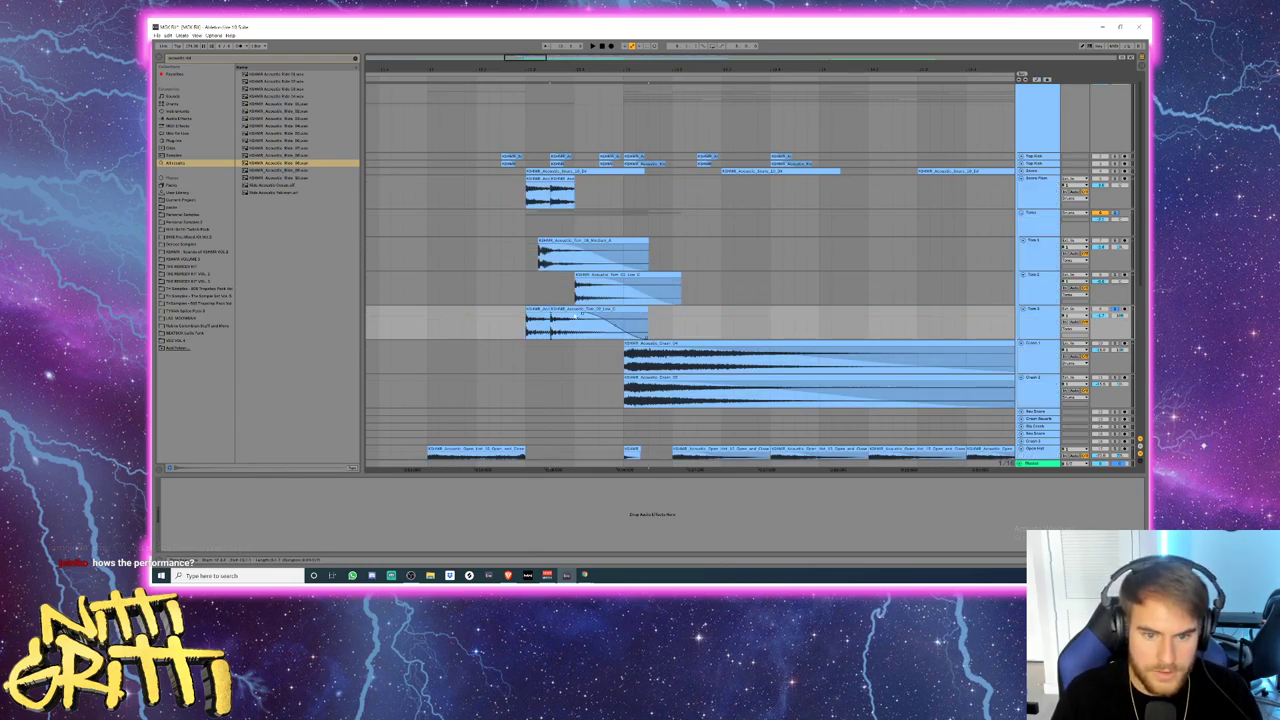
key(space)
key(space)
- Delete the Tom 1 and Tom 2 clips and the first hit on both Top Kick tracks
drag(709, 290, 526, 261)
key(Delete)
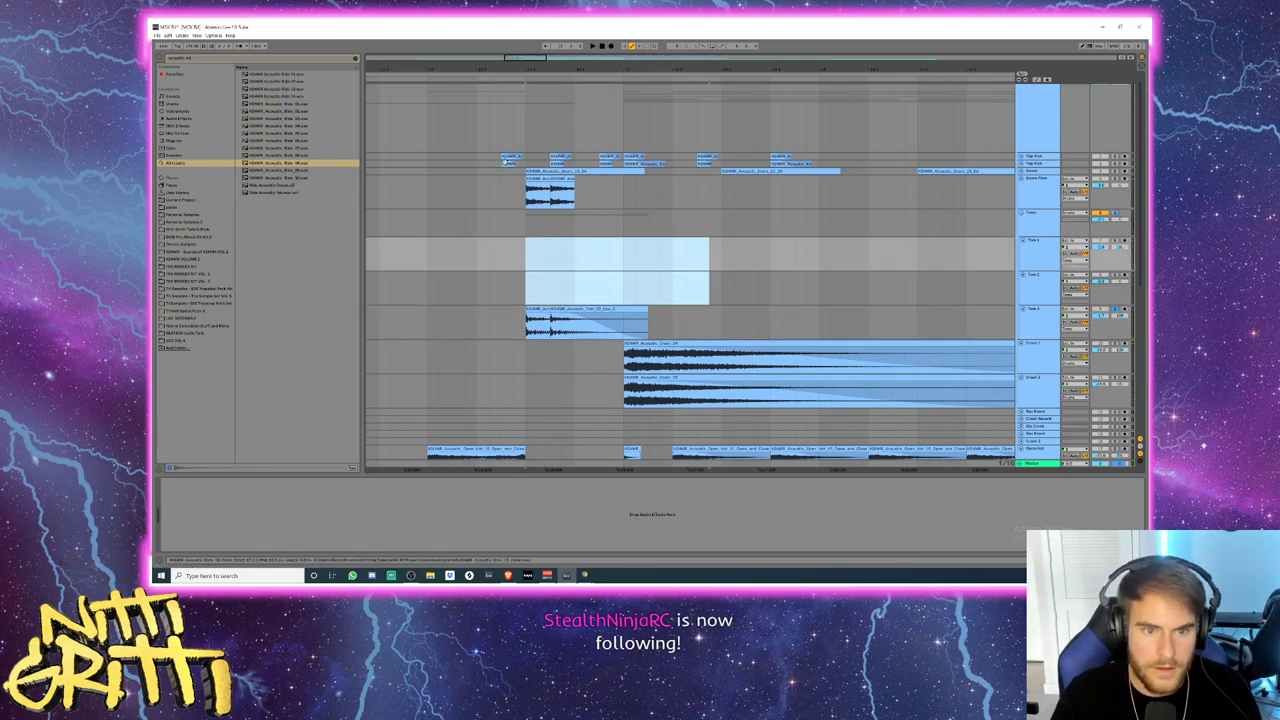
click(507, 163)
click(511, 158)
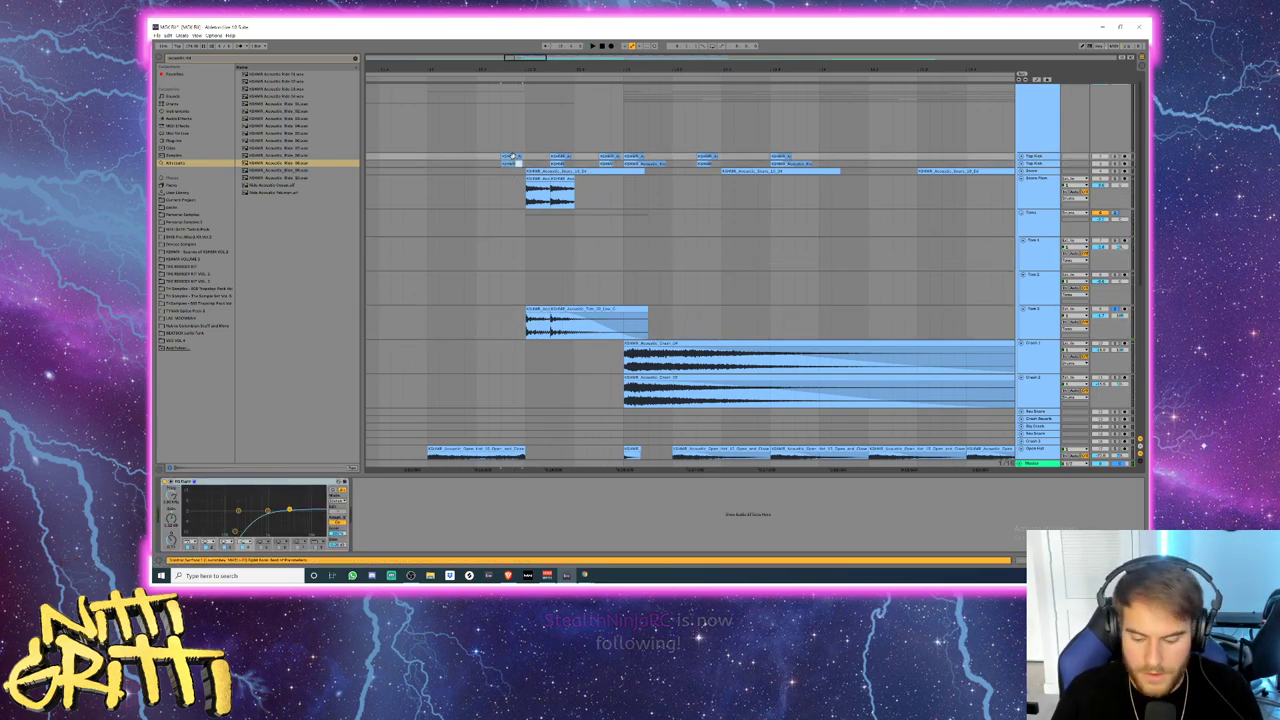
- Expand both Top Kick tracks and place the lower track's first two kicks on the fill's two tom hits
click(1021, 164)
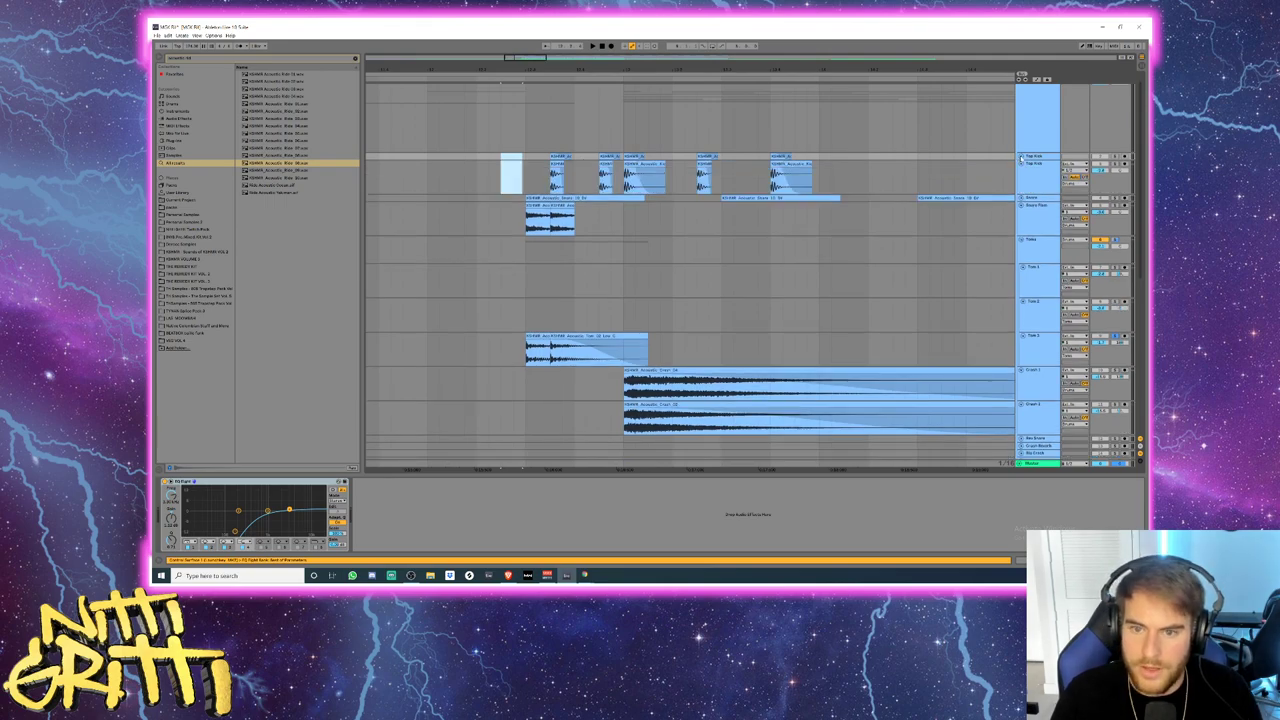
click(1021, 156)
click(551, 163)
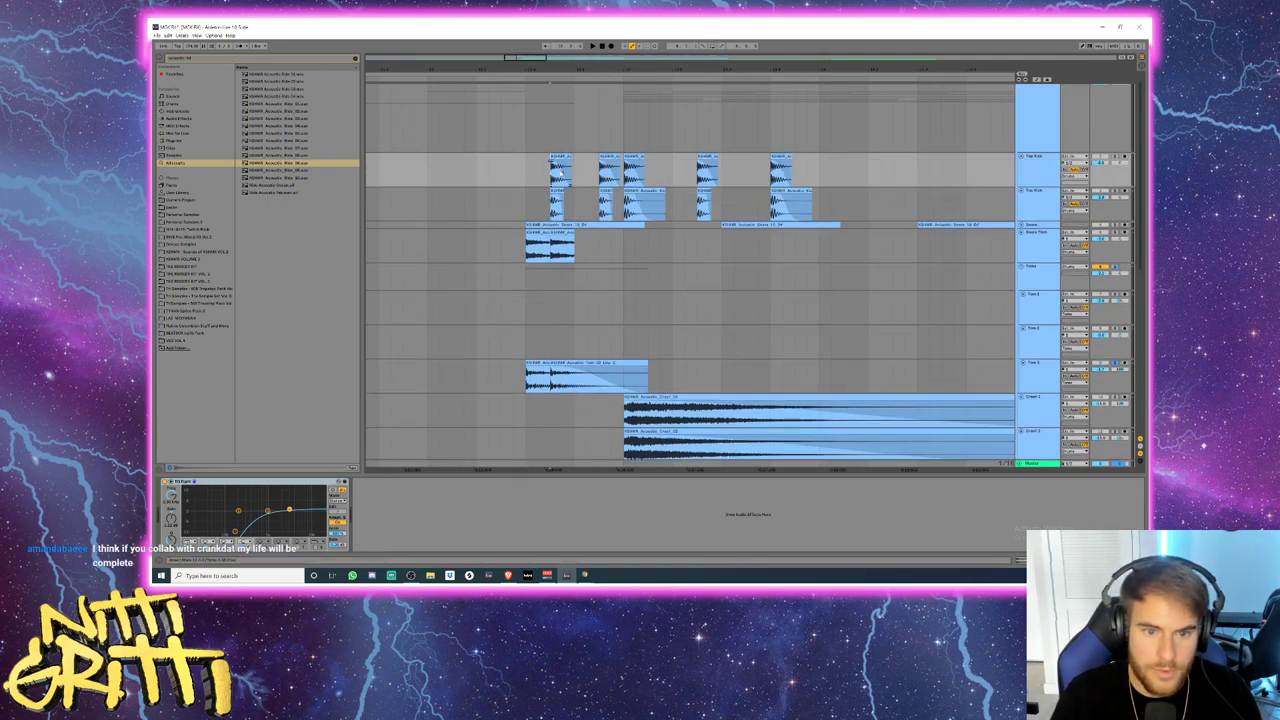
scroll(562, 172, up, 2)
scroll(545, 192, down, 1)
drag(544, 191, 489, 192)
click(637, 193)
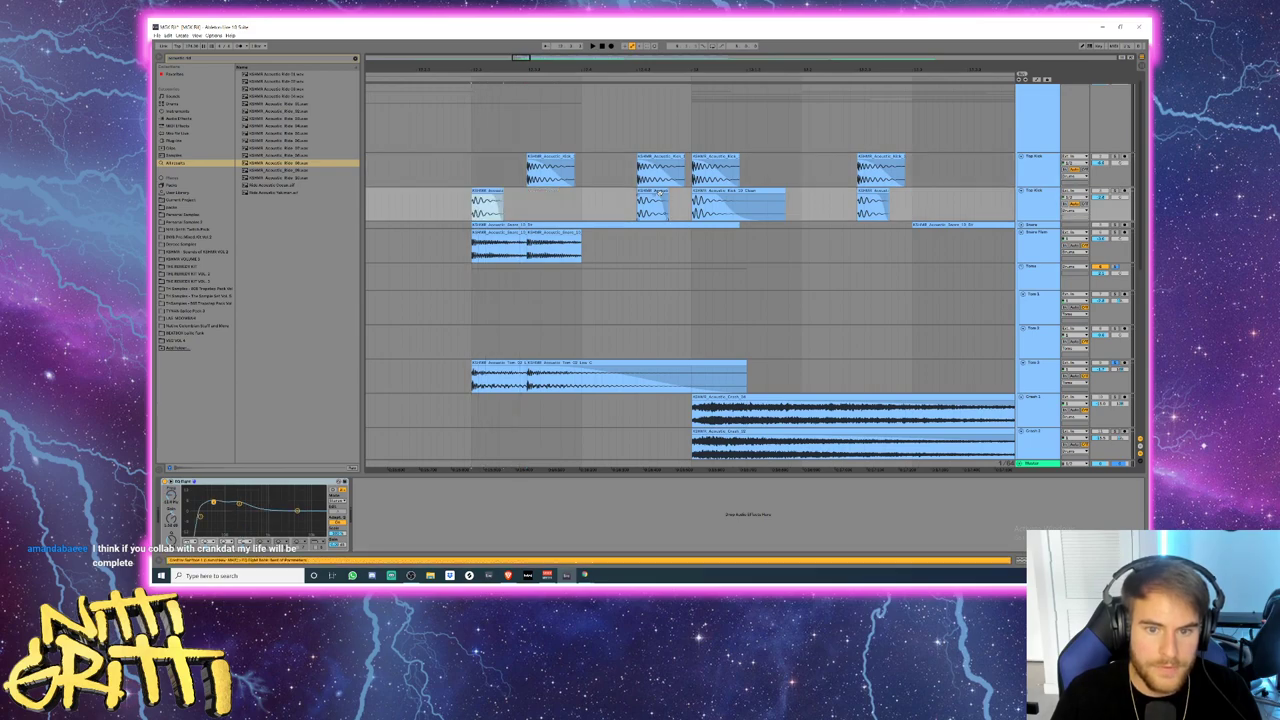
scroll(556, 187, down, 3)
- Delete the two clips before the crash on the upper Top Kick track
click(552, 165)
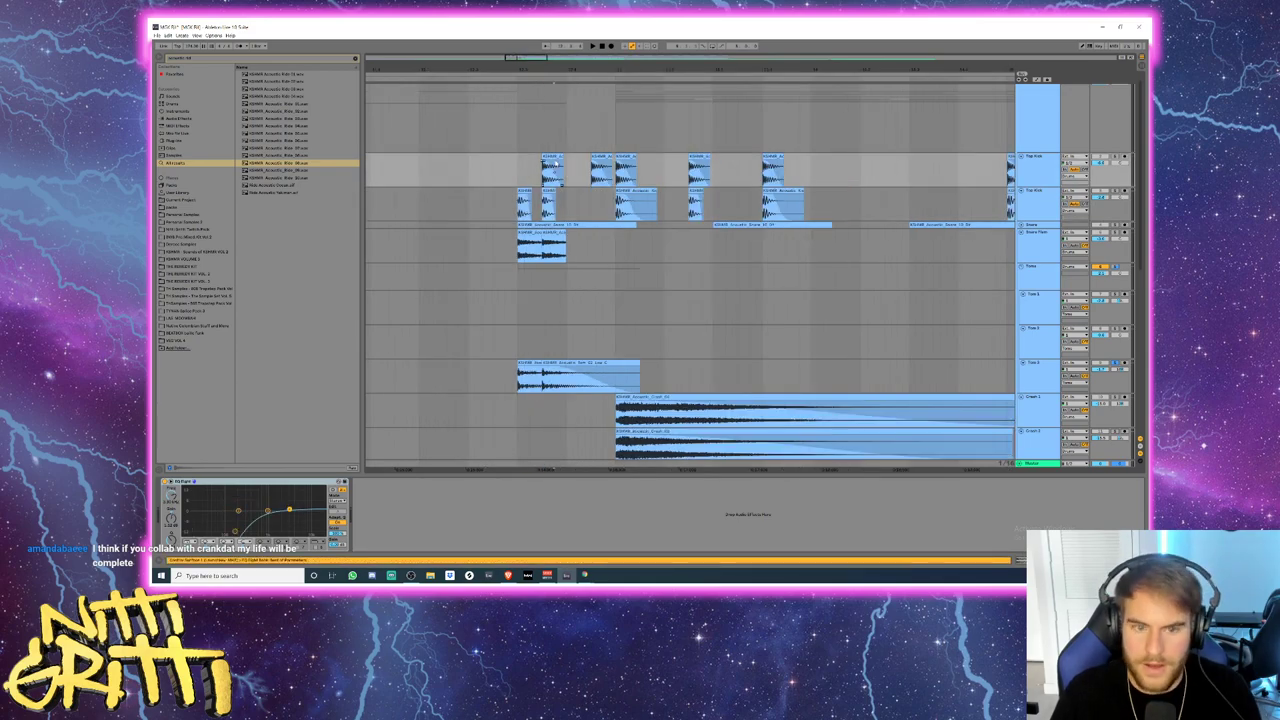
click(552, 160)
key(Delete)
click(601, 165)
key(Delete)
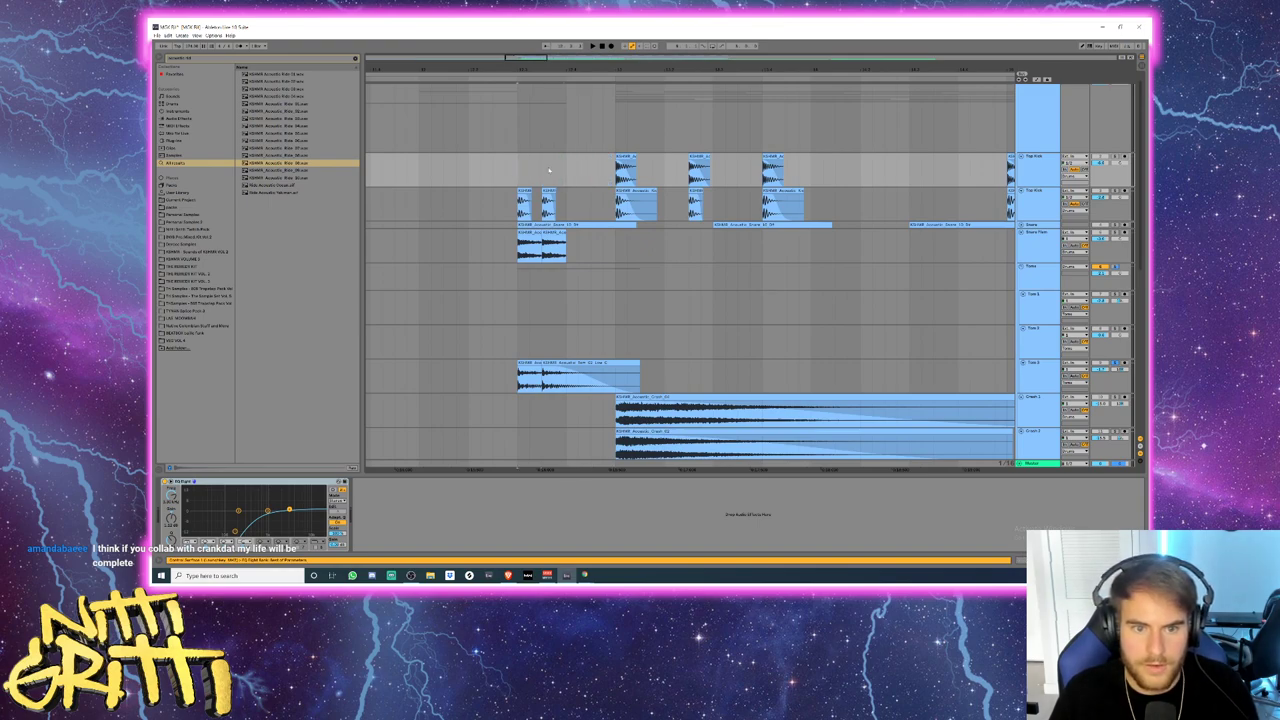
- Extend the second snare flam hit to the crash, and expand the Snare track and trim its first clip to end there too
scroll(1082, 120, up, 1)
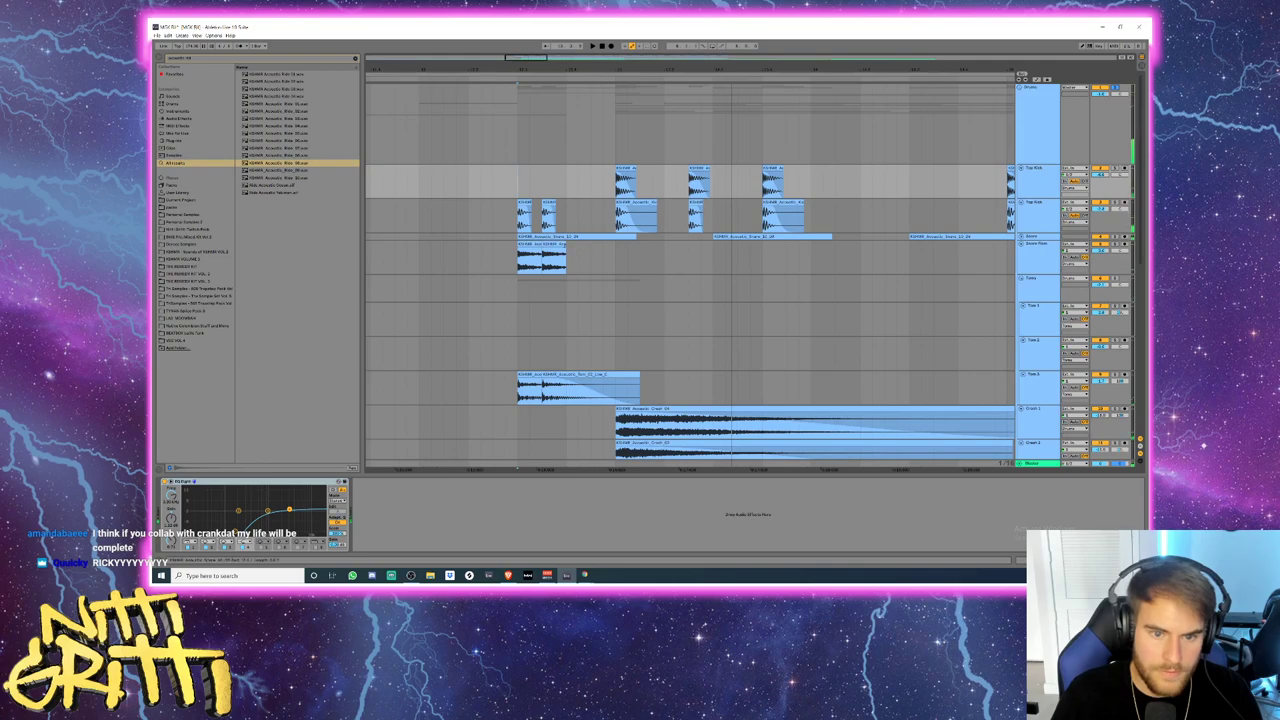
drag(565, 244, 615, 245)
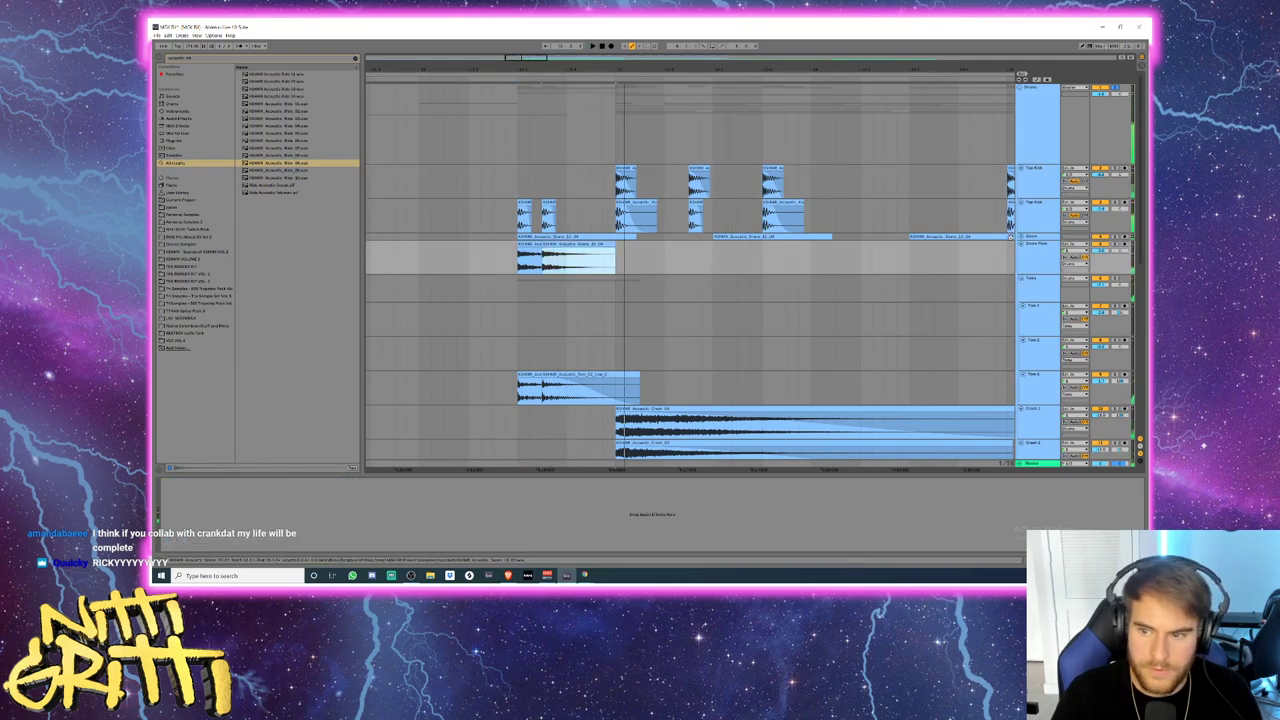
click(1022, 238)
click(1021, 237)
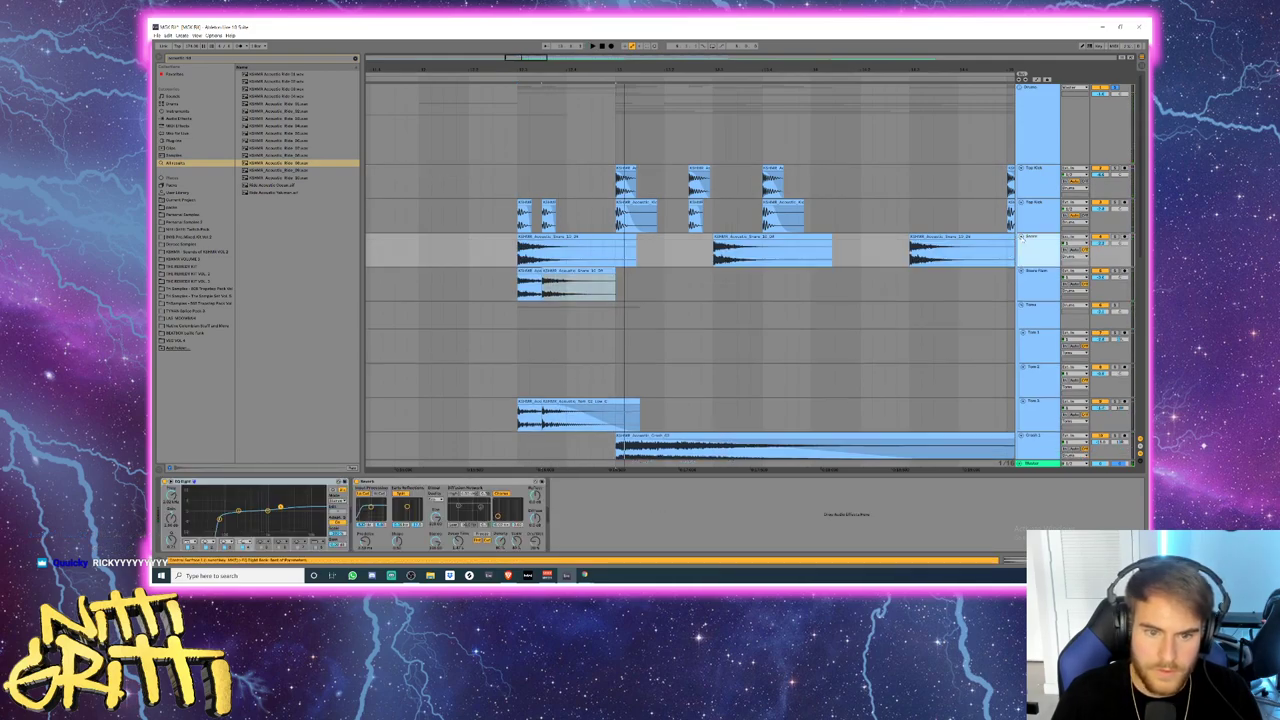
key(space)
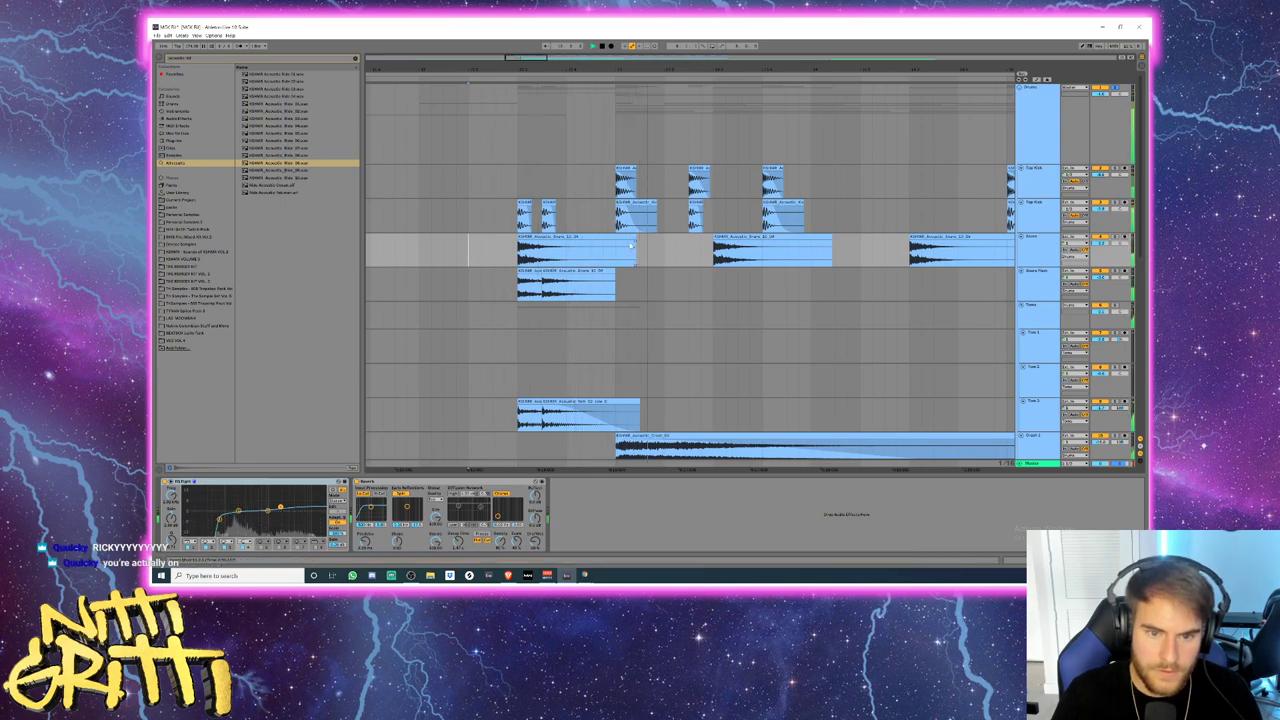
key(space)
drag(634, 238, 615, 238)
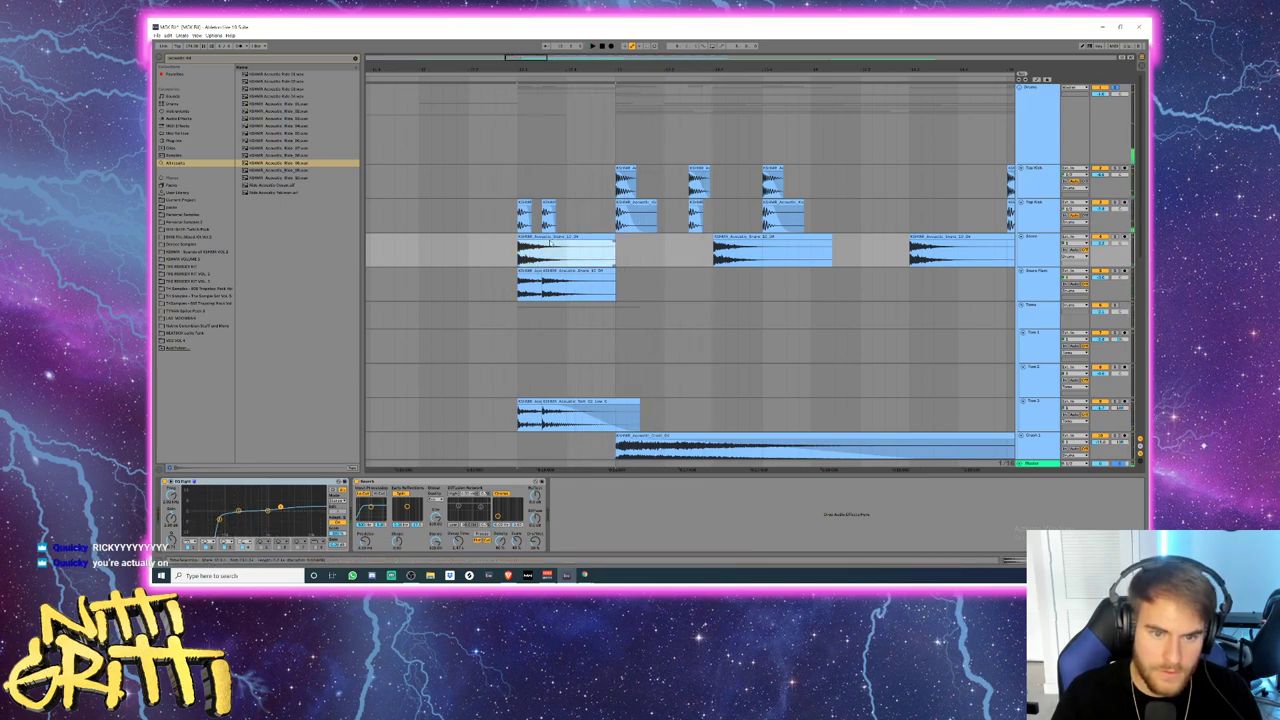
- Try the fill's first snare slightly earlier, play it, and move it back to the fill's start
drag(543, 237, 539, 236)
key(space)
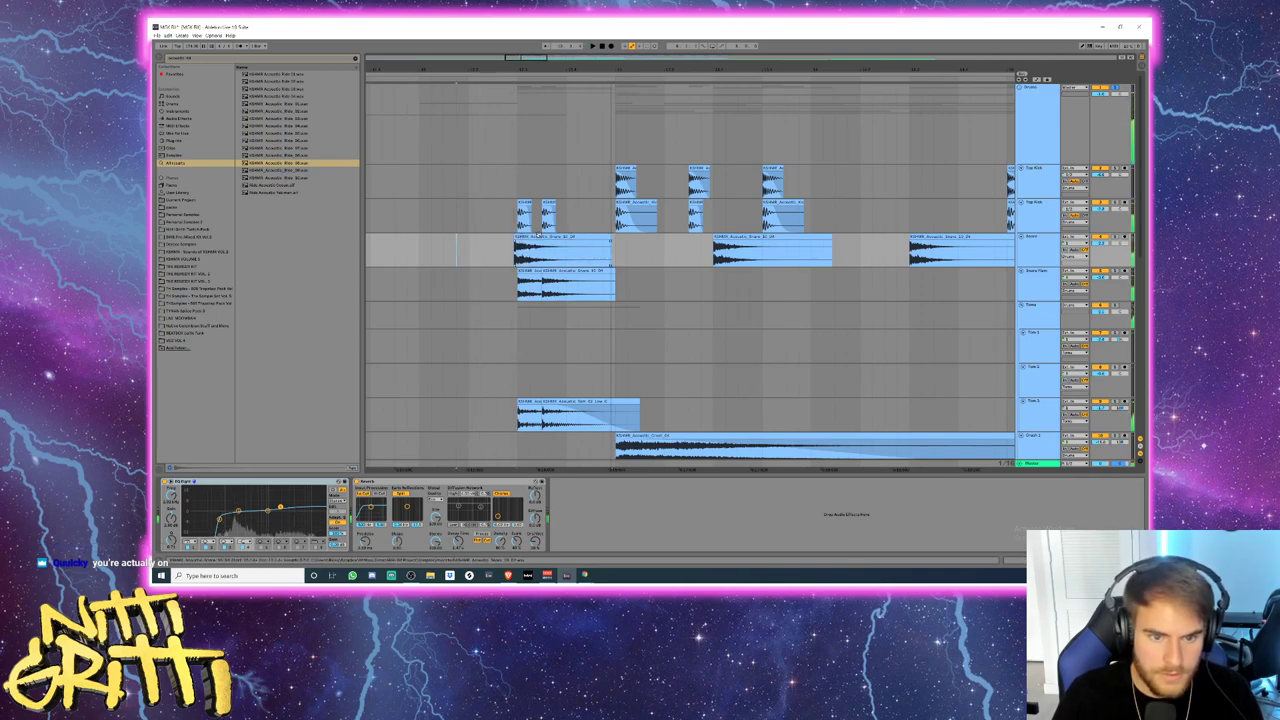
key(z)
drag(487, 237, 509, 238)
- Start the first snare flam hit slightly after the main snare and play the fill
click(602, 271)
mouse_move(581, 272)
mouse_down()
mouse_move(541, 278)
mouse_move(554, 282)
mouse_up()
click(443, 282)
key(space)
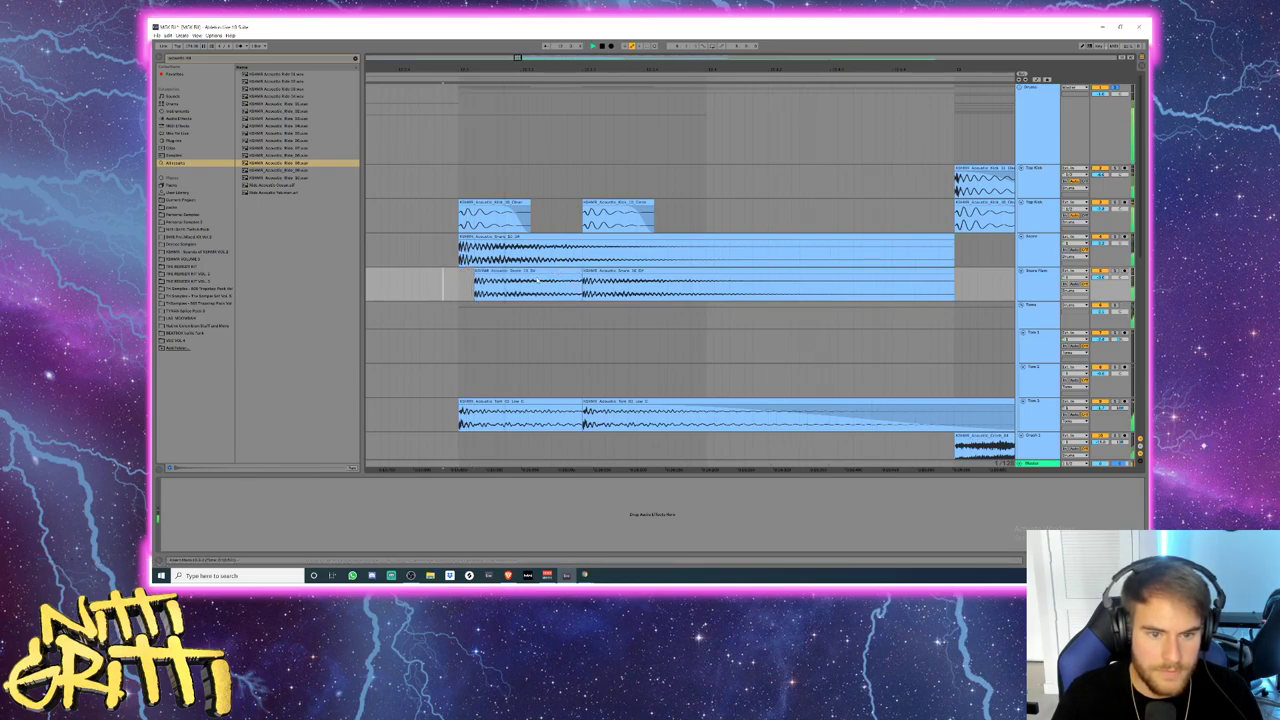
key(space)
scroll(583, 283, down, 4)
click(472, 290)
key(space)
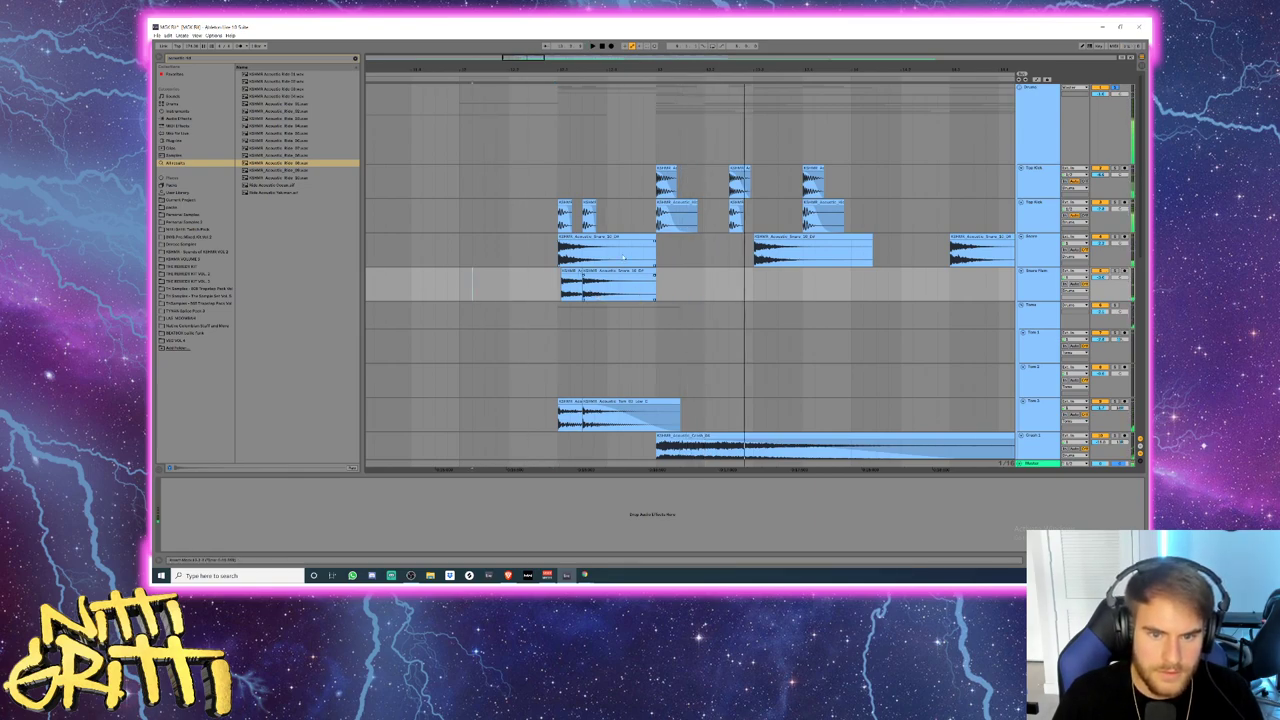
- Duplicate the fill's first snare clip and align the copy with the fill's second kick
click(578, 236)
key(space)
mouse_move(578, 237)
mouse_down()
mouse_move(605, 243)
mouse_move(592, 241)
mouse_up()
key(space)
scroll(598, 238, up, 5)
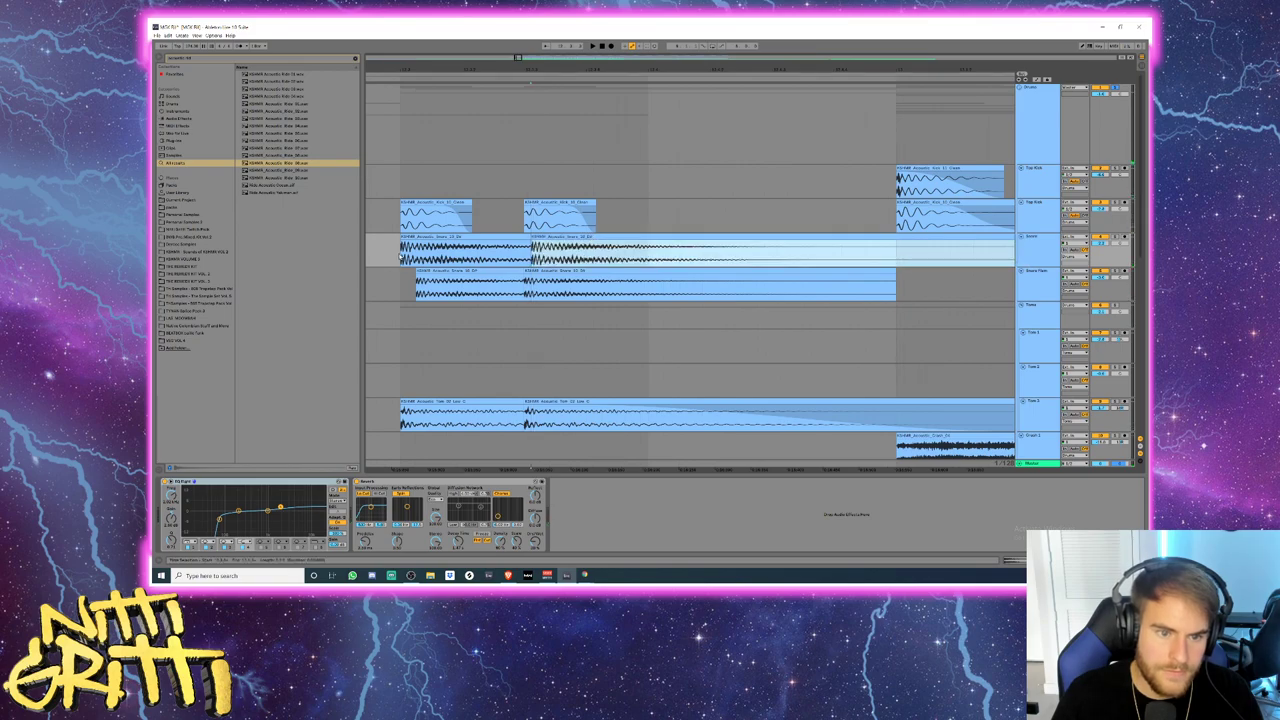
drag(393, 256, 385, 256)
key(space)
key(space)
click(547, 238)
drag(545, 243, 538, 243)
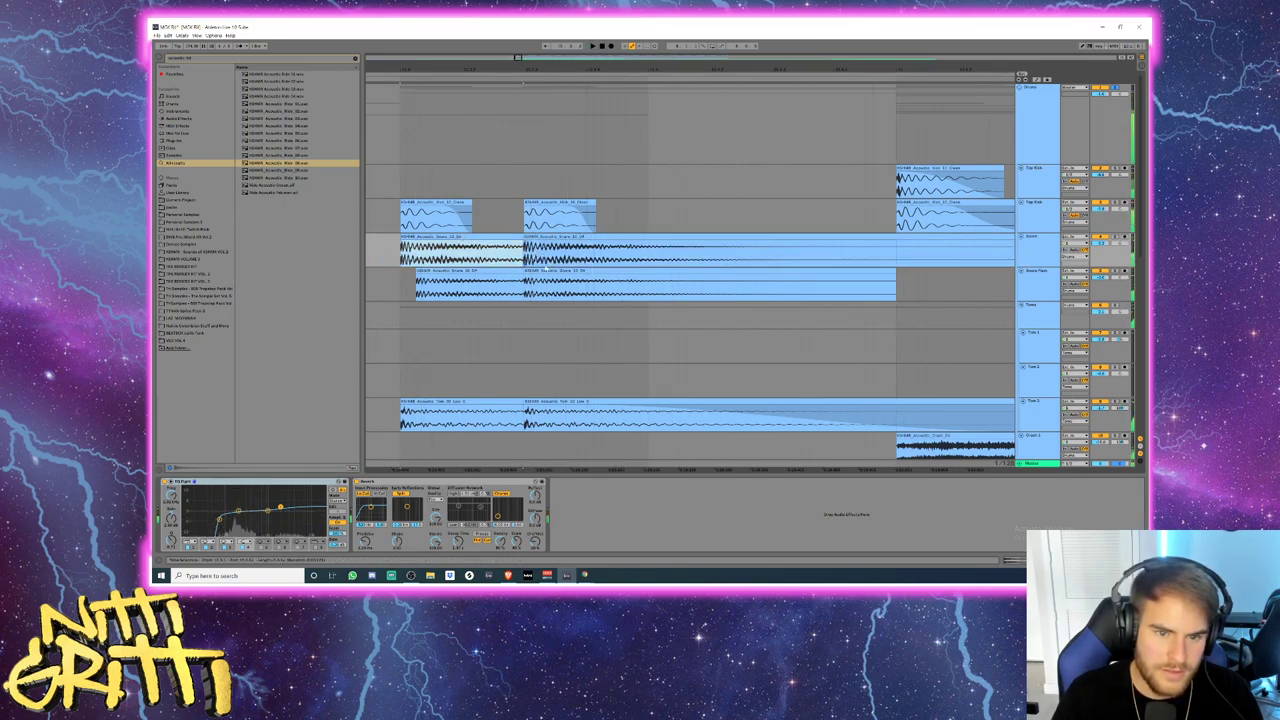
- Delete both clips from the Snare Flam track
click(549, 271)
key(Delete)
click(502, 271)
key(Delete)
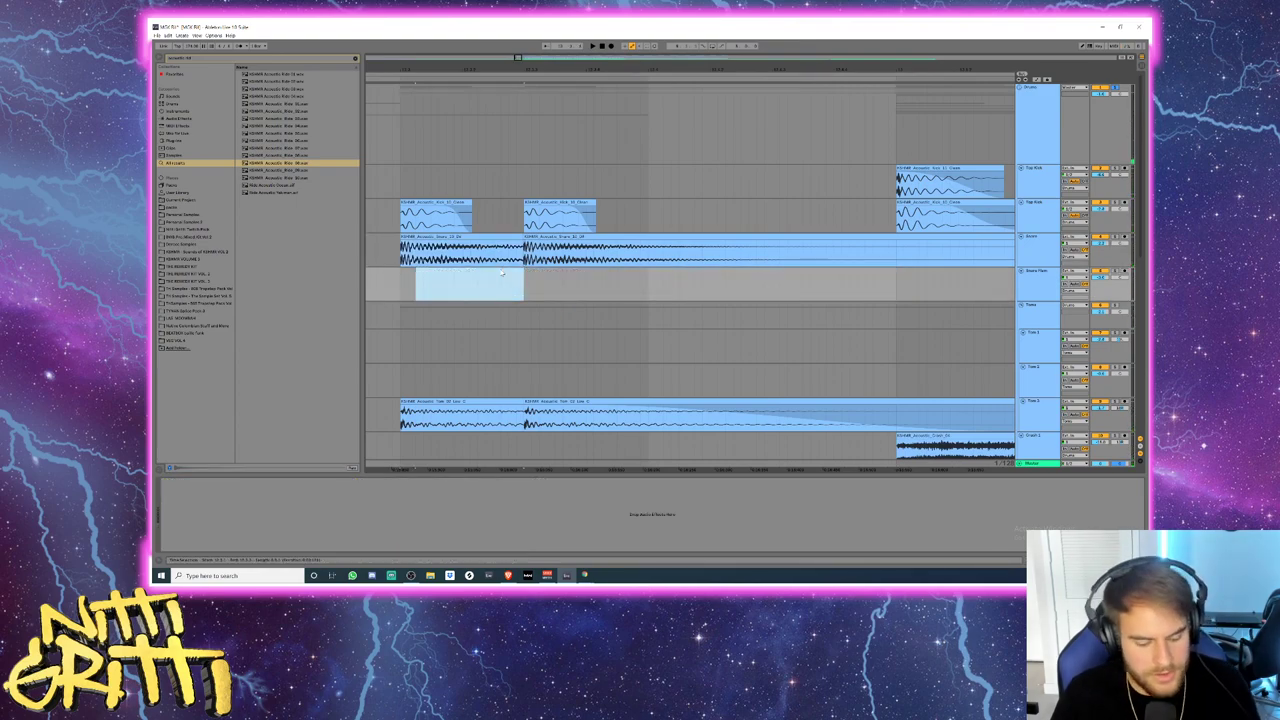
- Trim the fill's second snare clip to end where the crash starts, and play the fill
scroll(502, 272, down, 5)
drag(600, 238, 576, 240)
click(418, 285)
key(space)
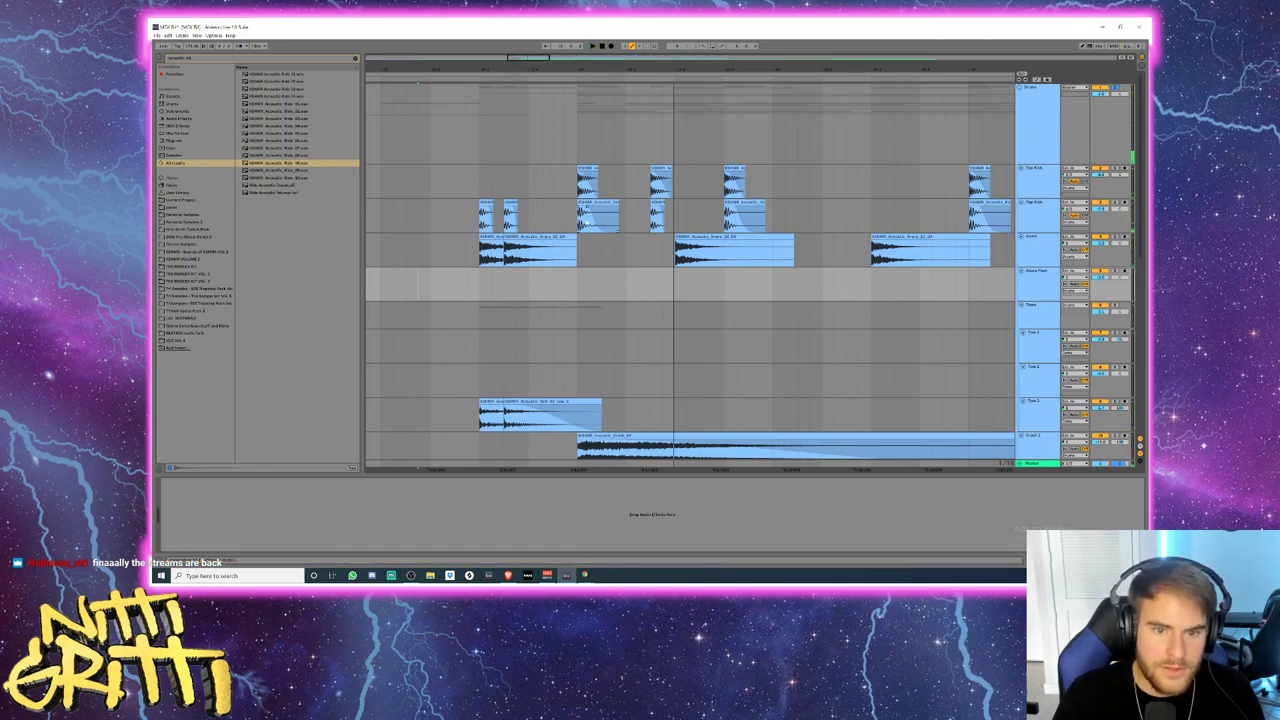
key(space)
- Move the kick hits under the crash on both Top Kick tracks earlier, to the start of the second rhythm guitar clip
click(590, 203)
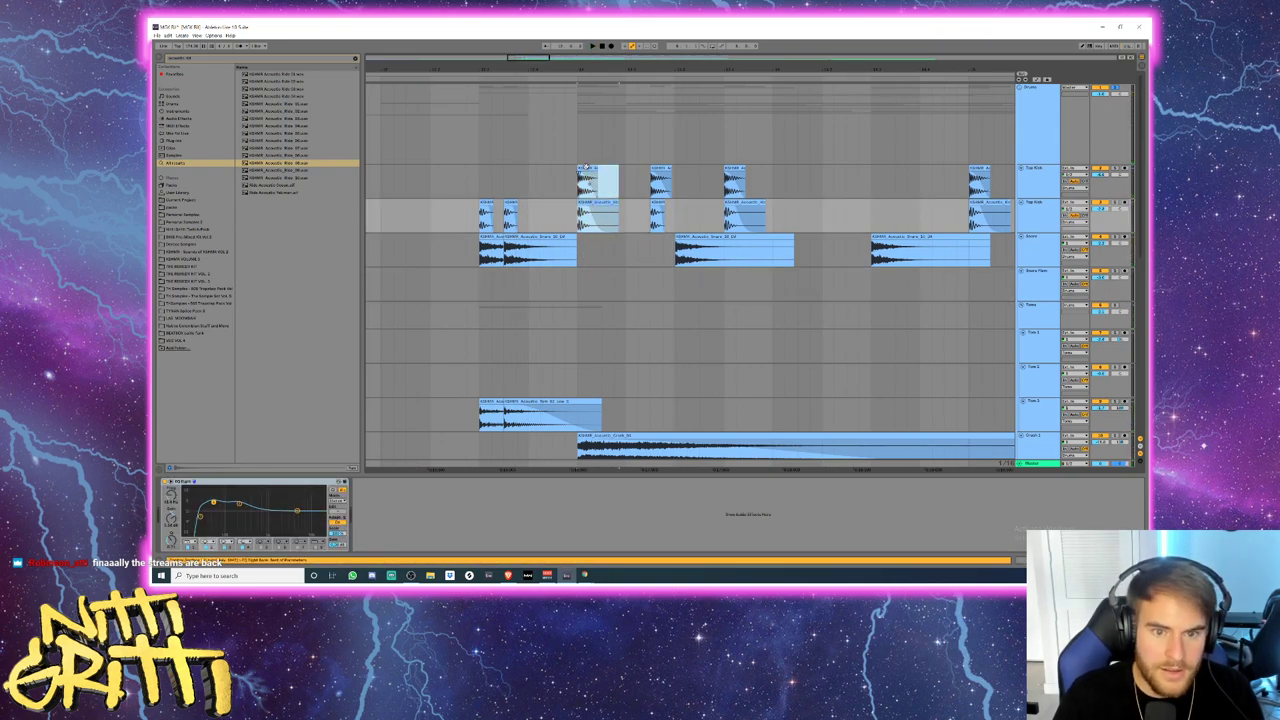
shift+click(586, 167)
drag(586, 167, 562, 170)
- Mark the start of the second rhythm guitar clip and expand the Tambourine, Rides and lower Closed Hat tracks
scroll(583, 205, down, 2)
scroll(590, 220, down, 5)
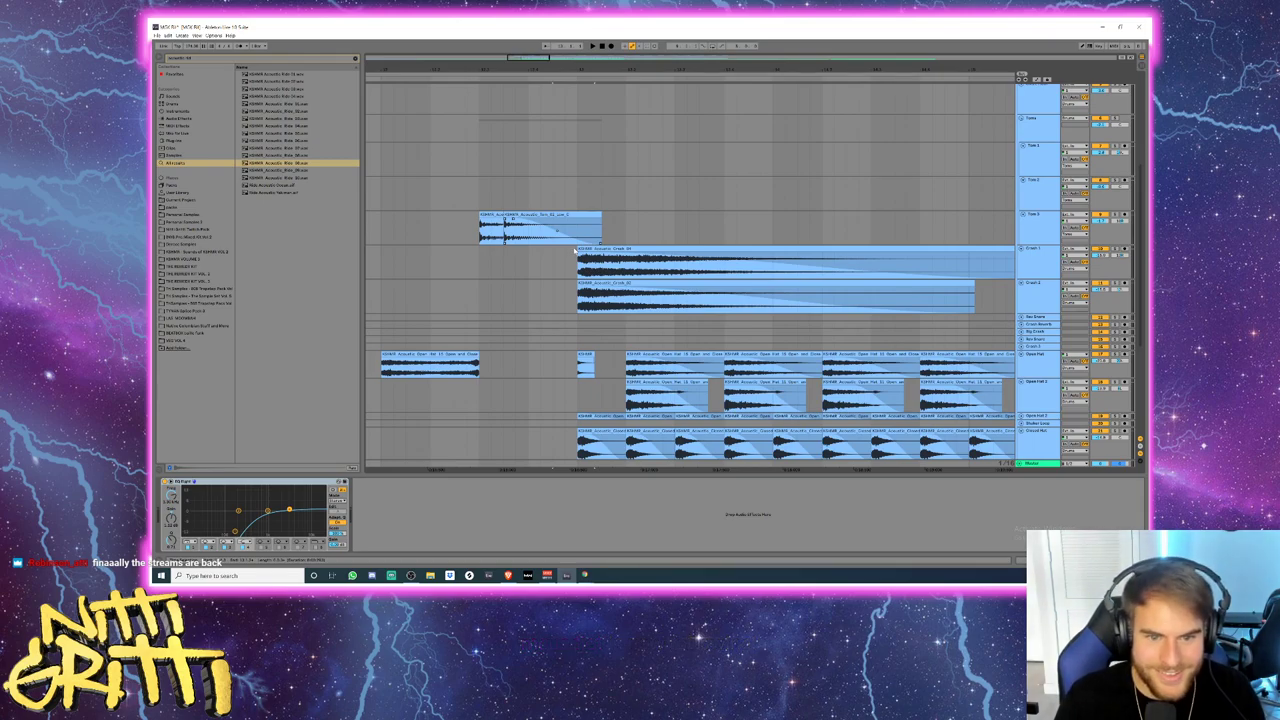
scroll(575, 388, down, 4)
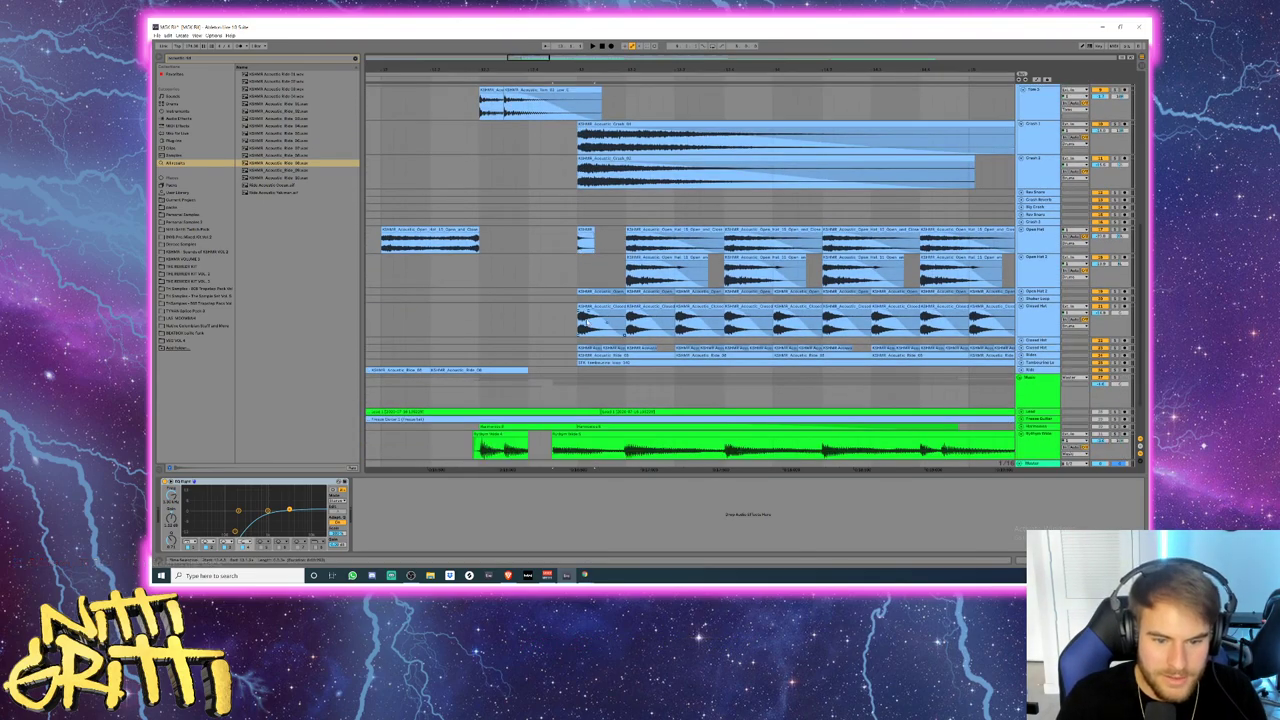
scroll(575, 388, down, 1)
click(555, 357)
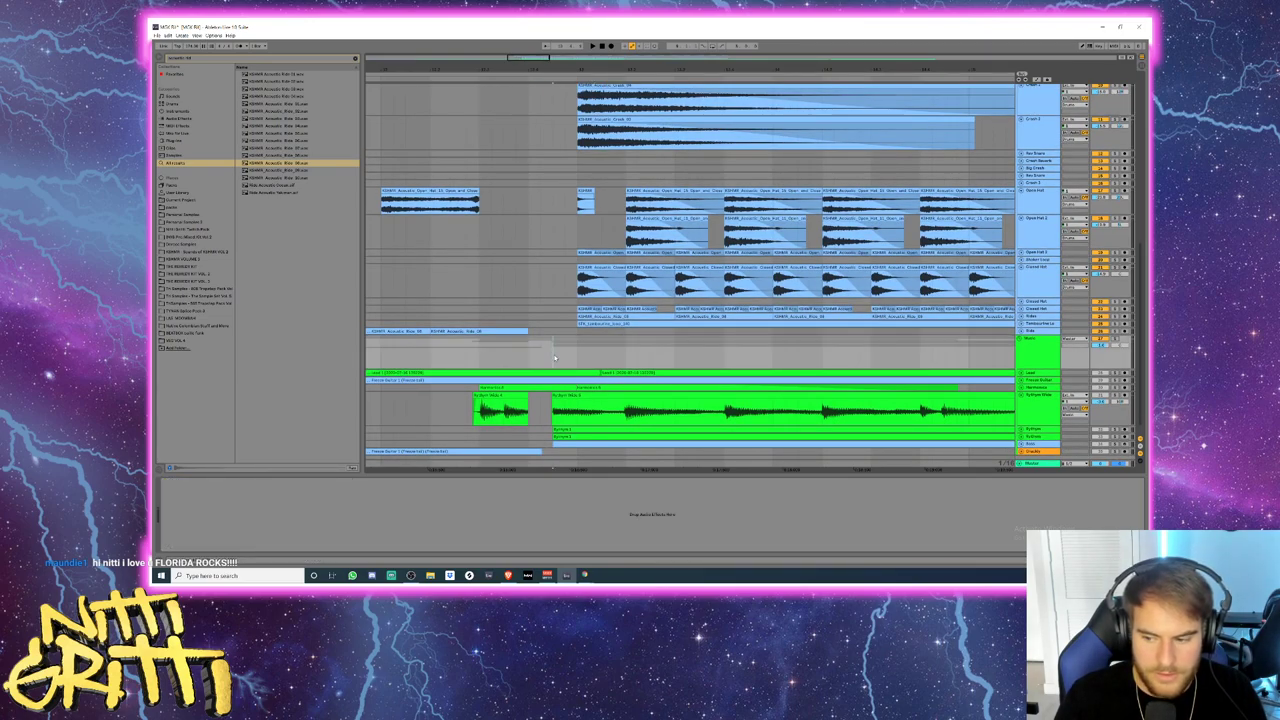
key(plus)
key(plus)
key(minus)
key(minus)
key(minus)
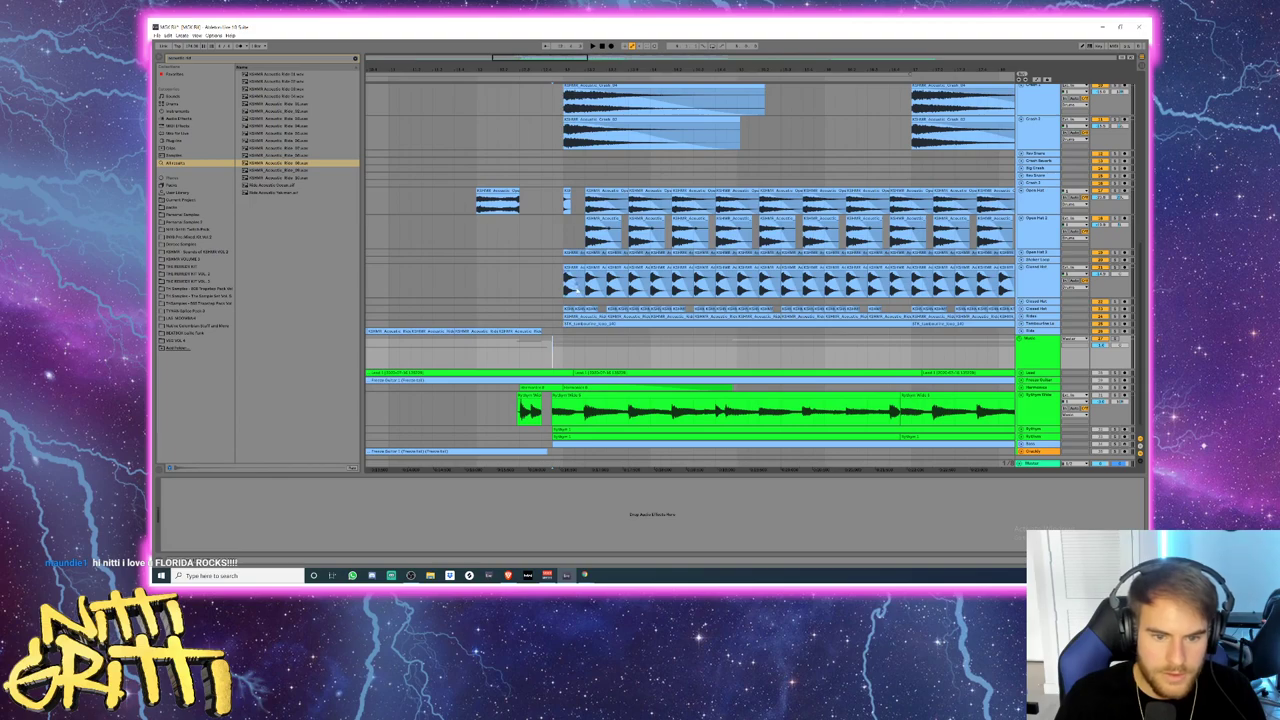
scroll(578, 289, up, 3)
click(1021, 325)
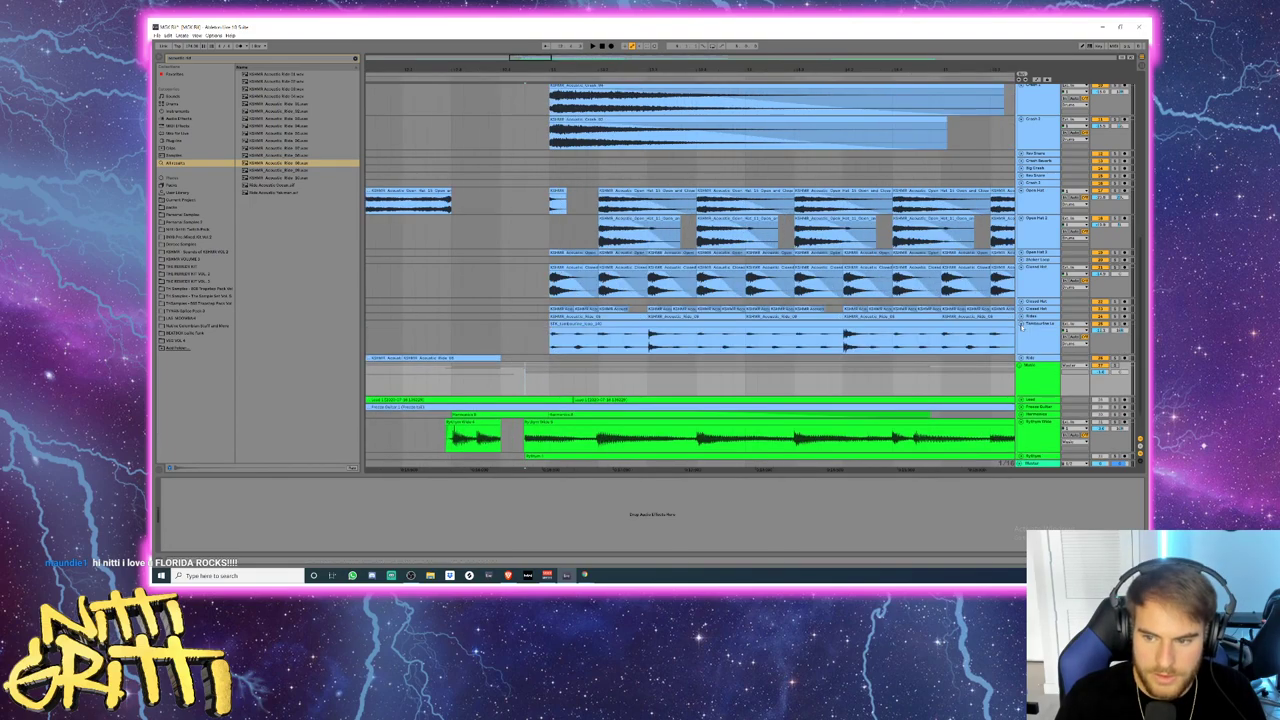
click(1021, 316)
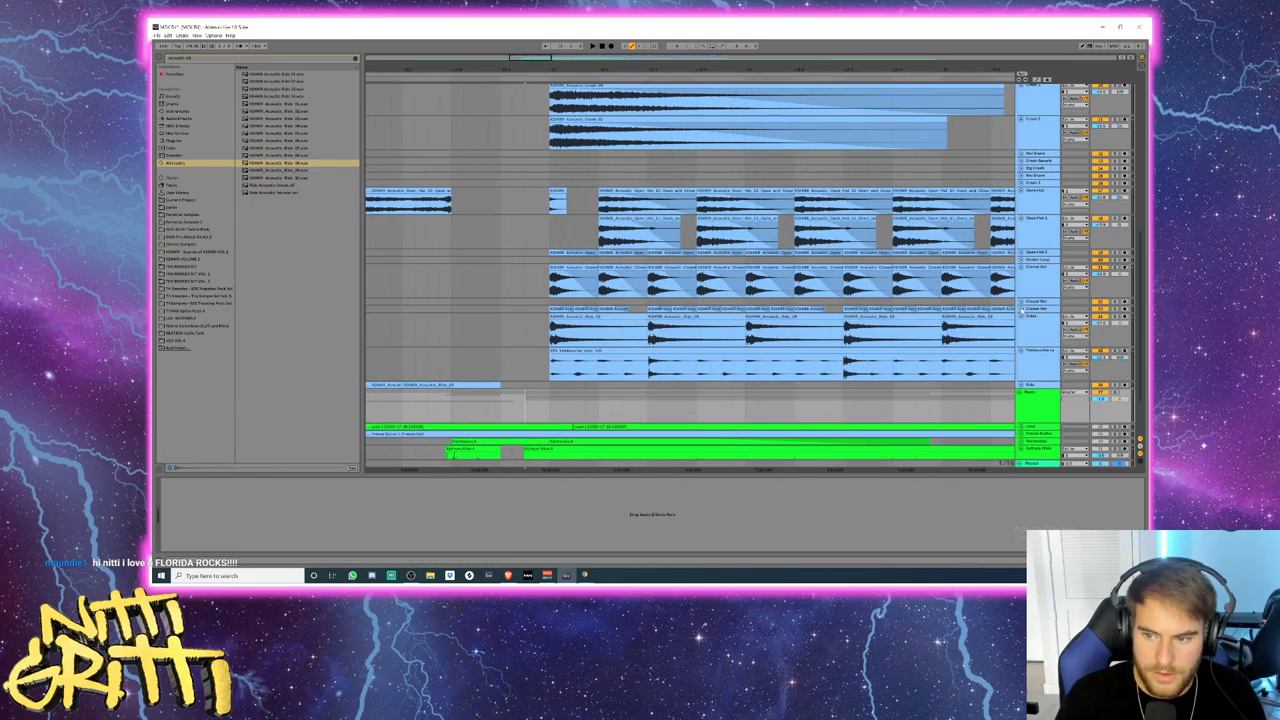
click(1021, 309)
- Move the first Crash 1 and Crash 2 clips earlier together, to the start of the second rhythm guitar clip
scroll(581, 328, up, 3)
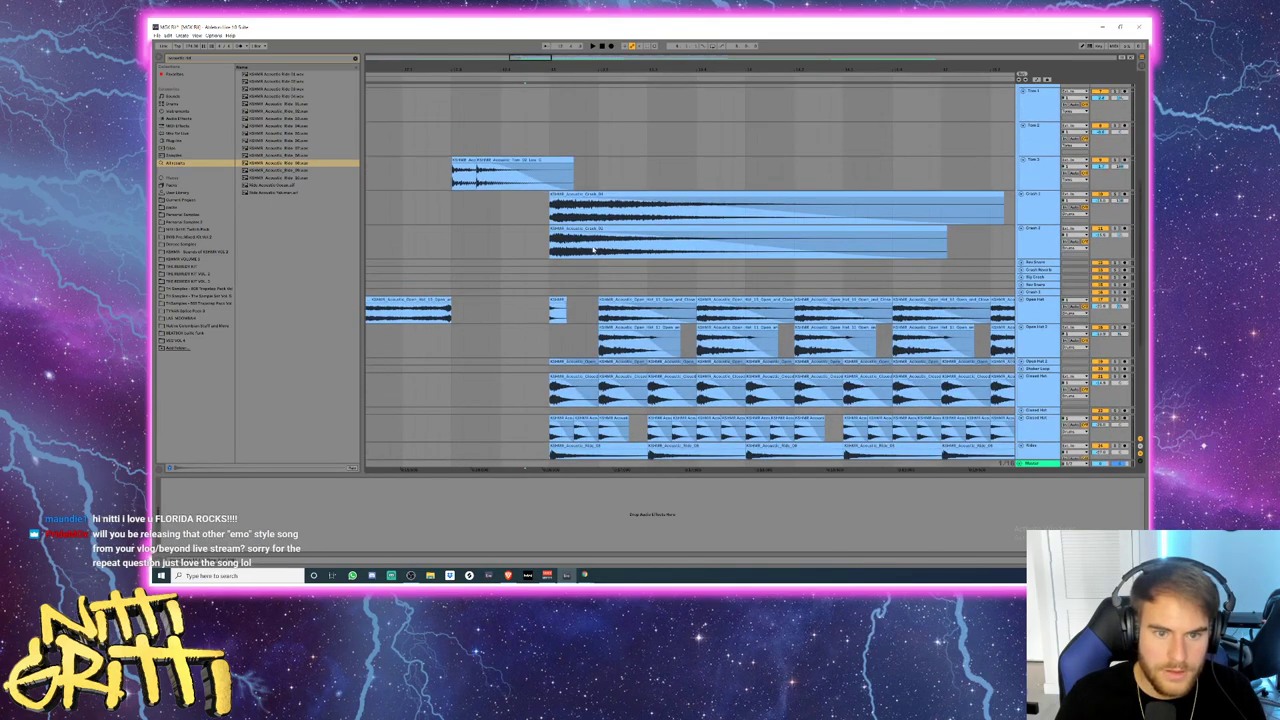
shift+click(567, 229)
click(566, 195)
shift+click(566, 229)
drag(567, 230, 544, 231)
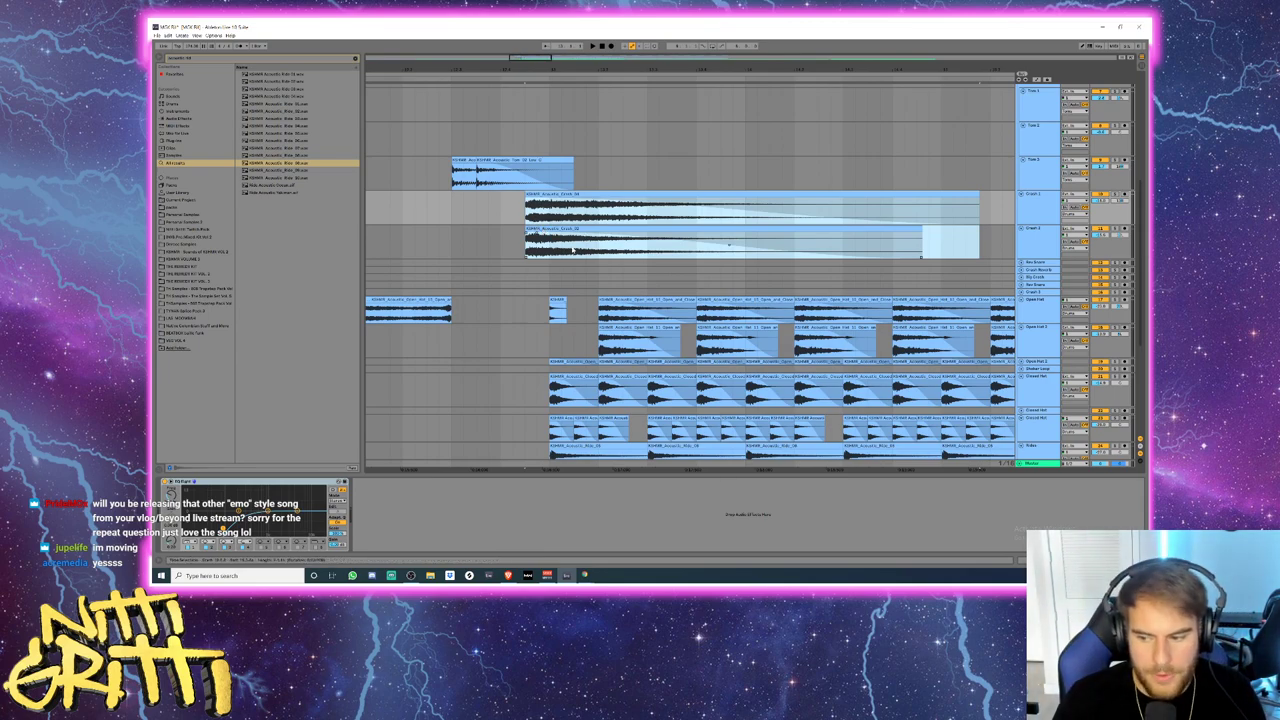
scroll(566, 248, up, 5)
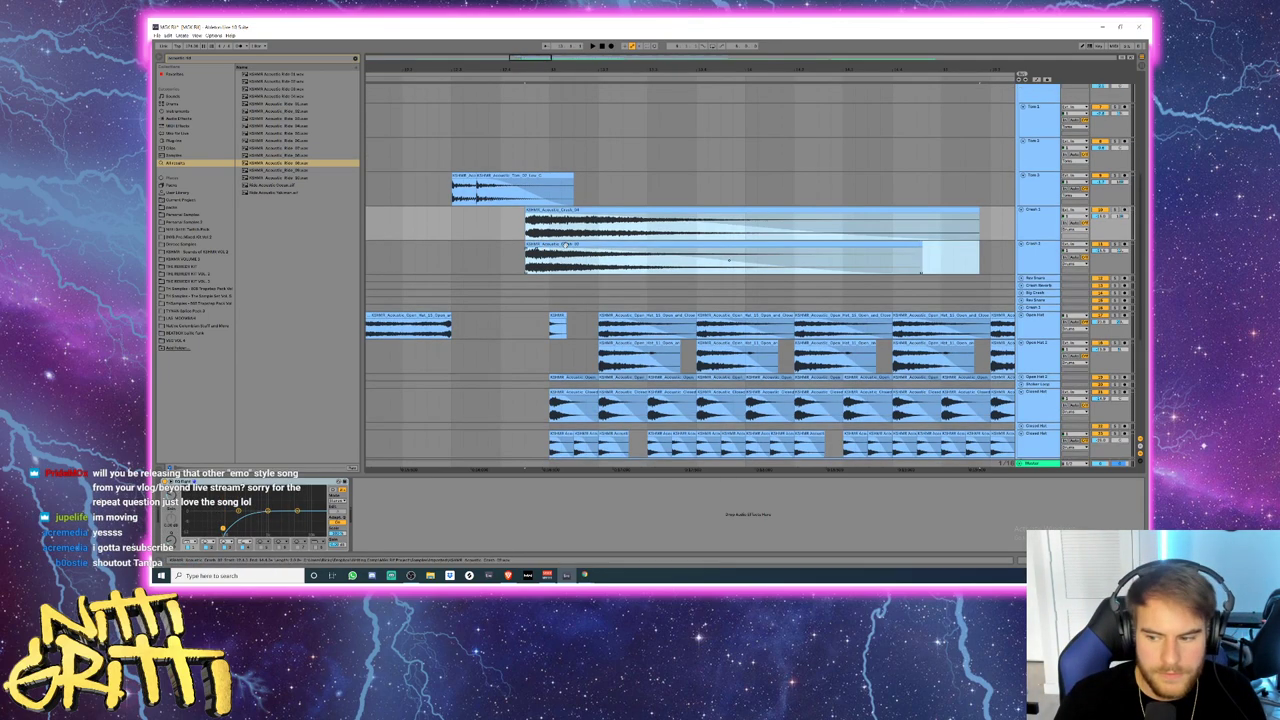
scroll(566, 248, up, 6)
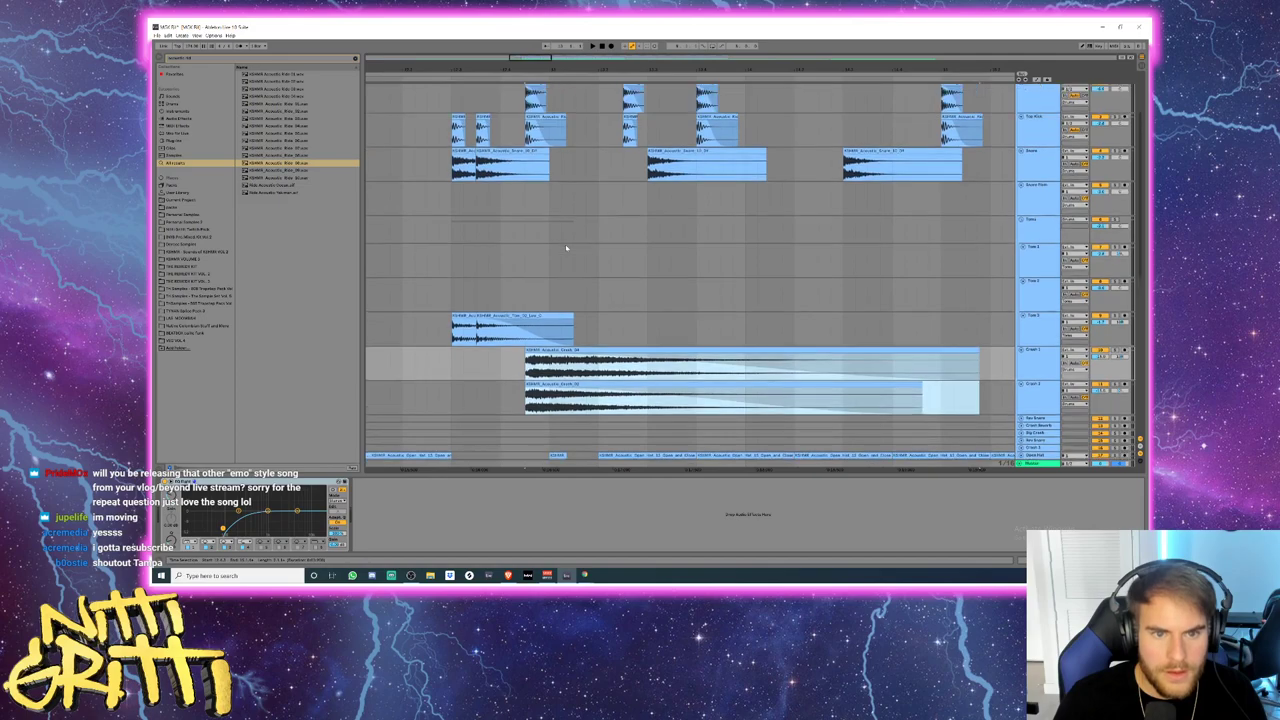
- Move the second kick hit after the crash start earlier on both Top Kick tracks and play the passage
scroll(690, 290, up, 2)
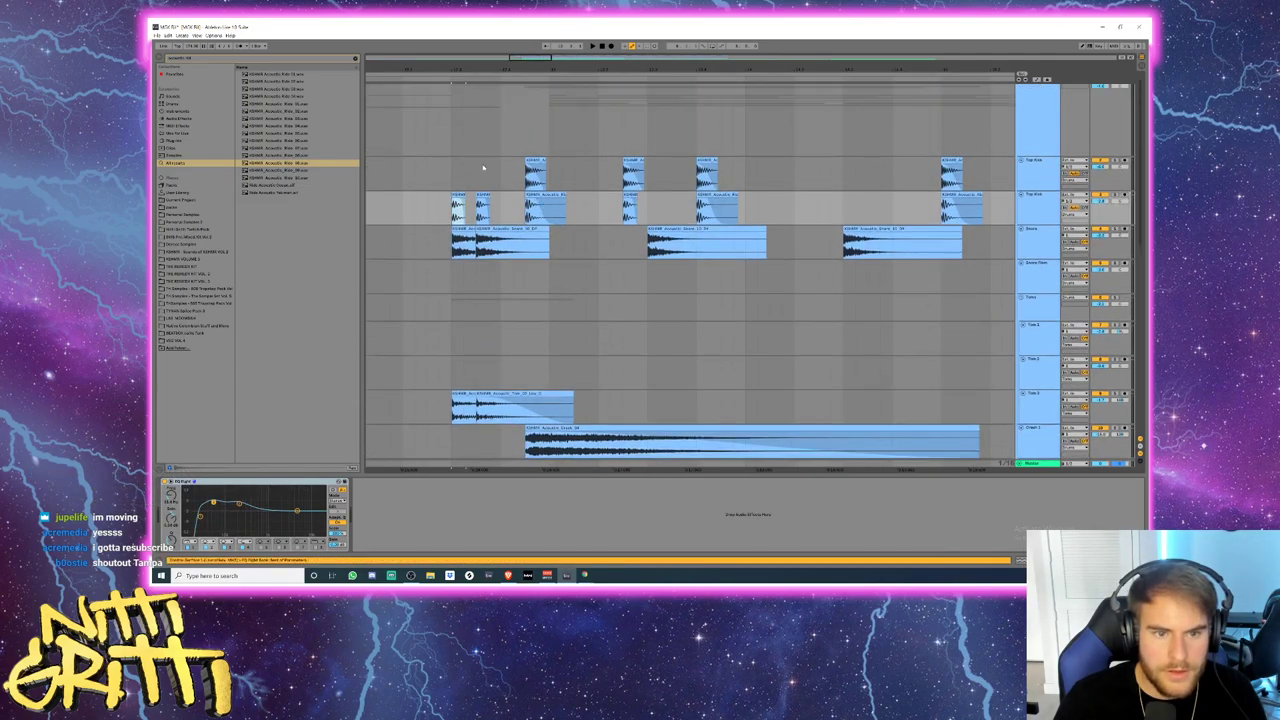
key(space)
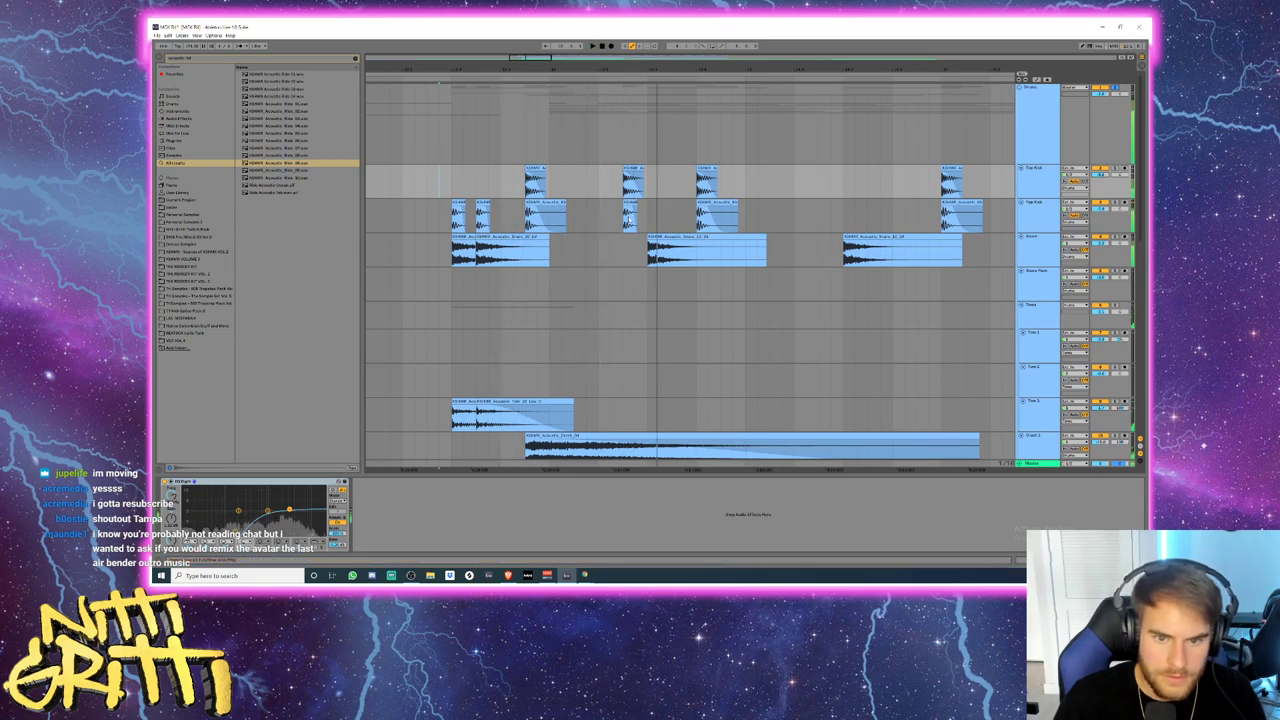
mouse_move(648, 218)
mouse_down()
mouse_move(628, 181)
mouse_move(578, 169)
mouse_up()
click(489, 181)
key(space)
key(space)
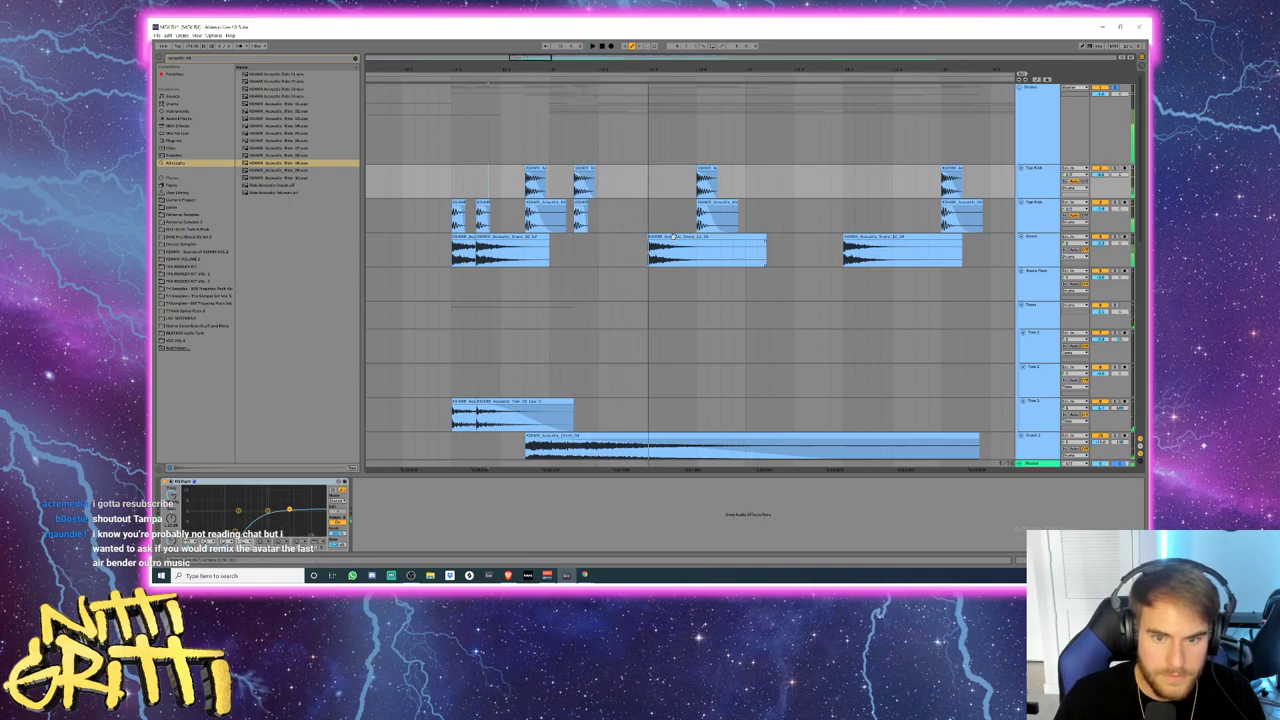
- Move the first snare hit after the fill earlier, to the start of the repeating open hats, and play it
drag(697, 233, 648, 234)
click(503, 266)
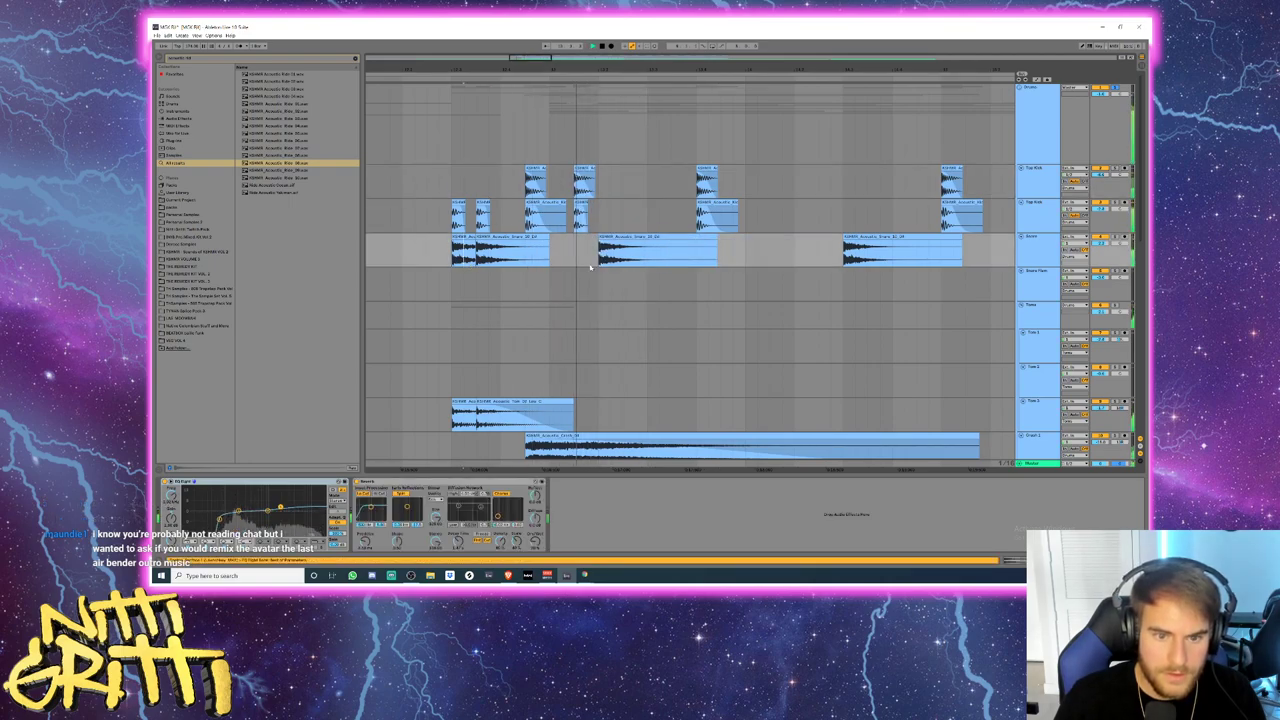
click(666, 290)
- Move the first Rides, upper Closed Hat and third Open Hat clips earlier, to the start of the crash
scroll(664, 314, down, 5)
scroll(663, 324, down, 5)
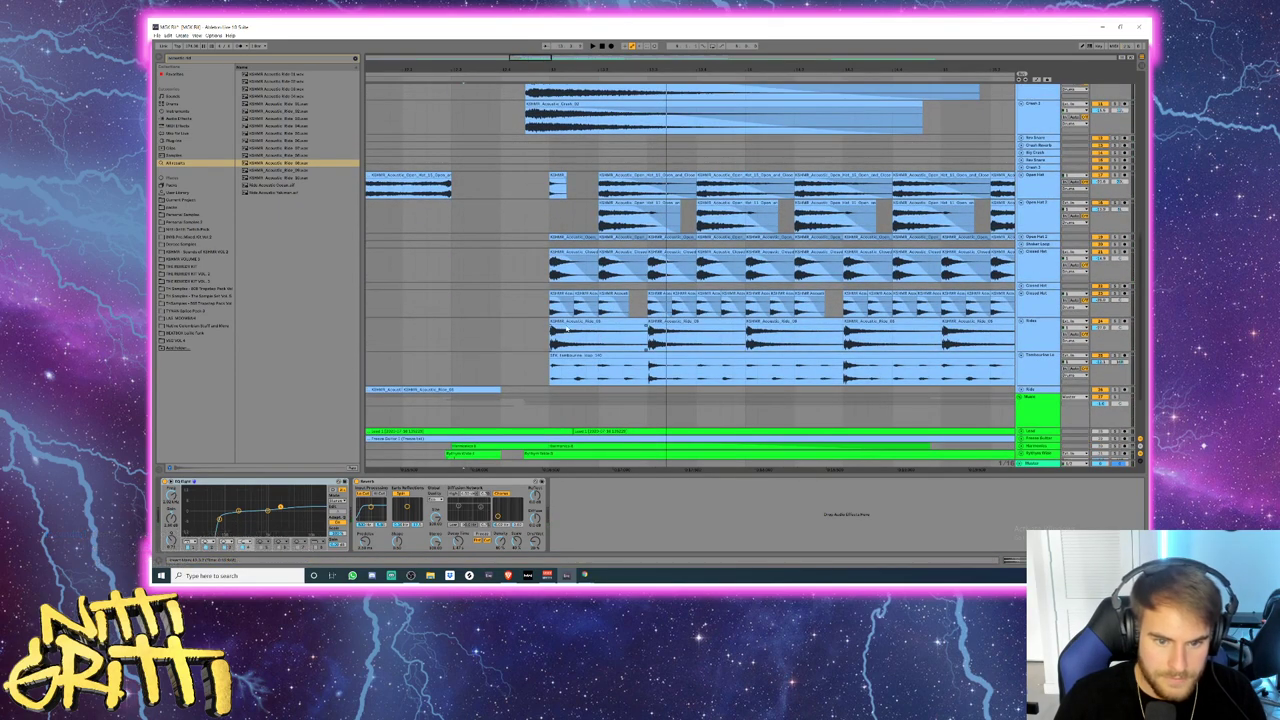
drag(637, 335, 599, 326)
key(space)
key(space)
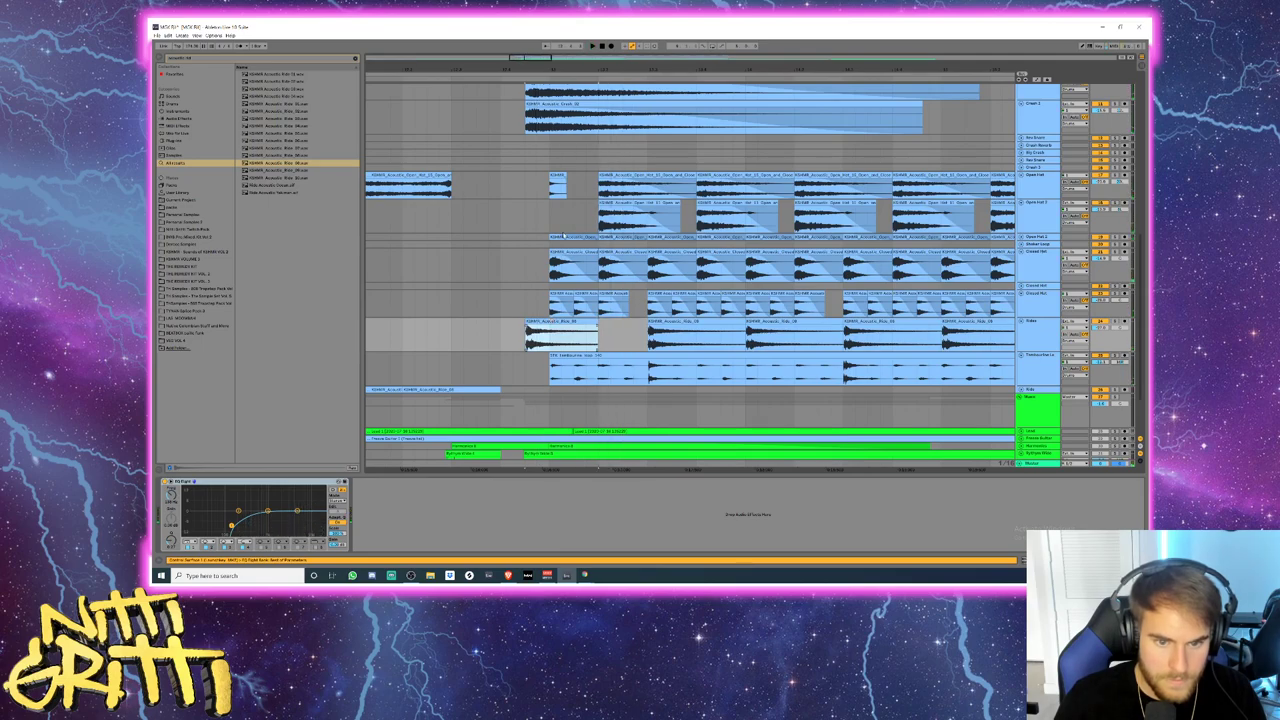
drag(565, 252, 533, 237)
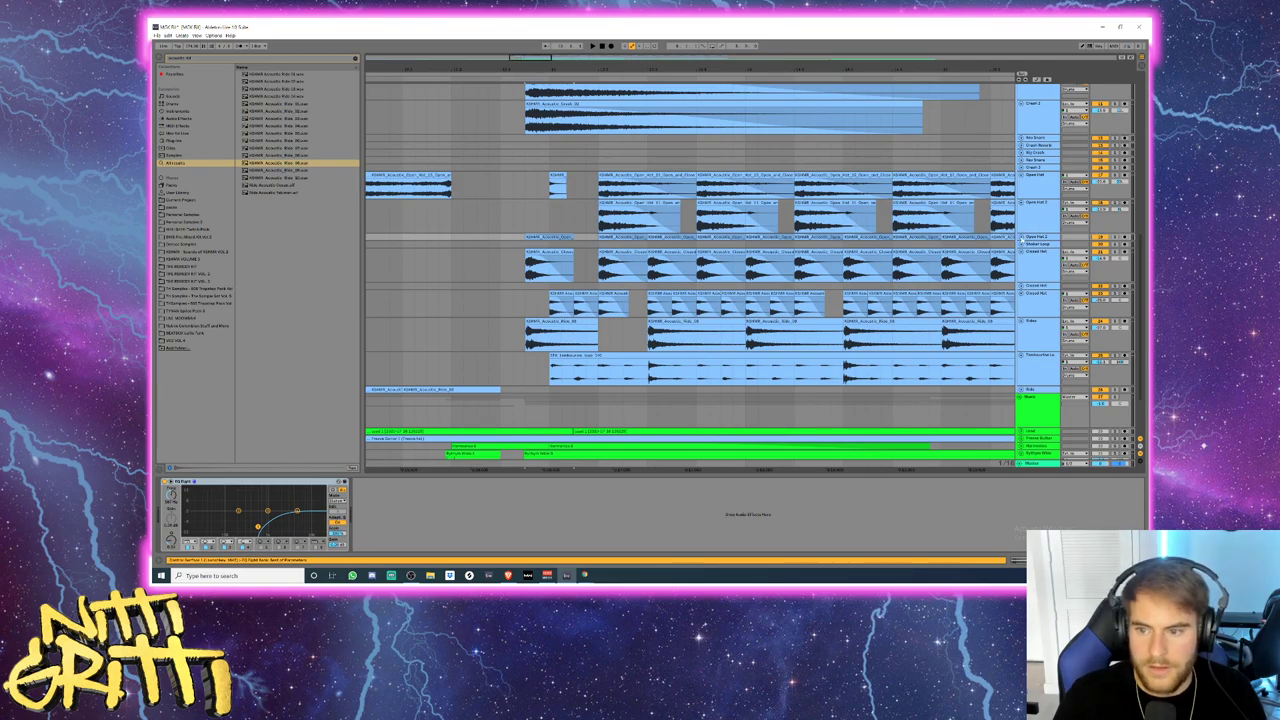
- Expand the third Open Hat, middle Closed Hat and Shaker Loop tracks
click(1021, 237)
click(1045, 314)
key(u)
key(Up)
key(Up)
key(Up)
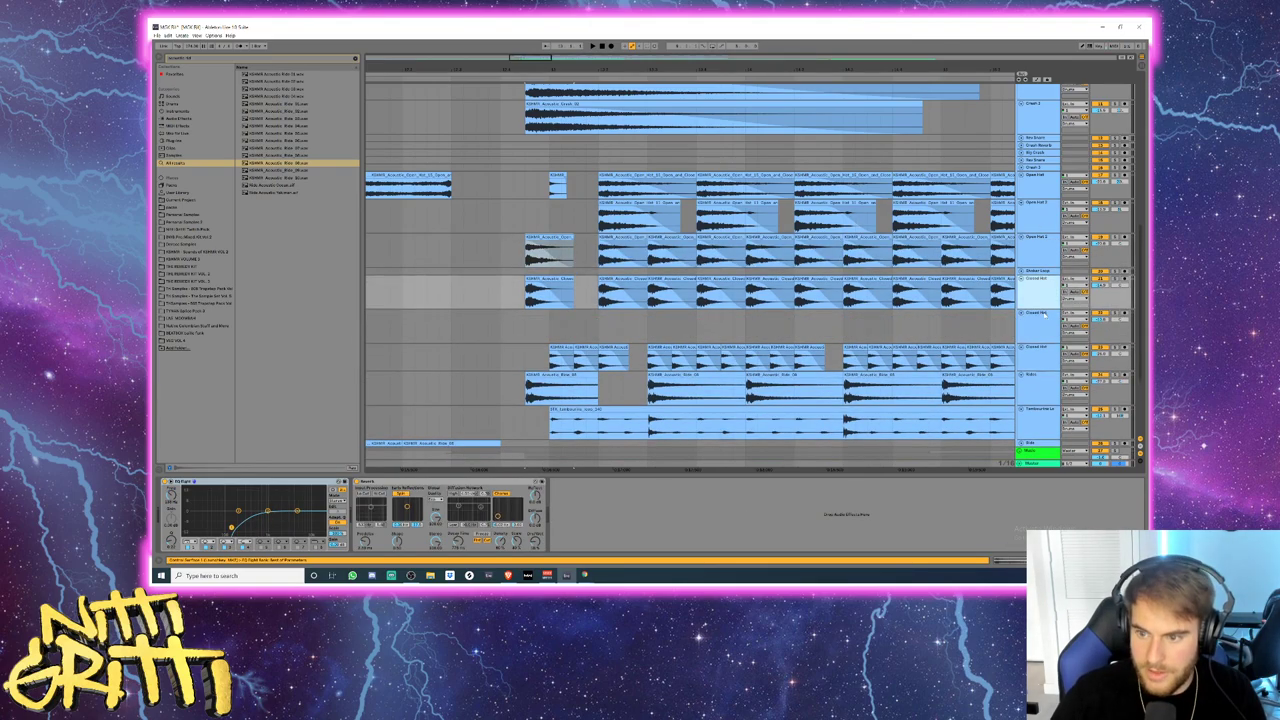
key(Down)
key(u)
scroll(1045, 314, down, 1)
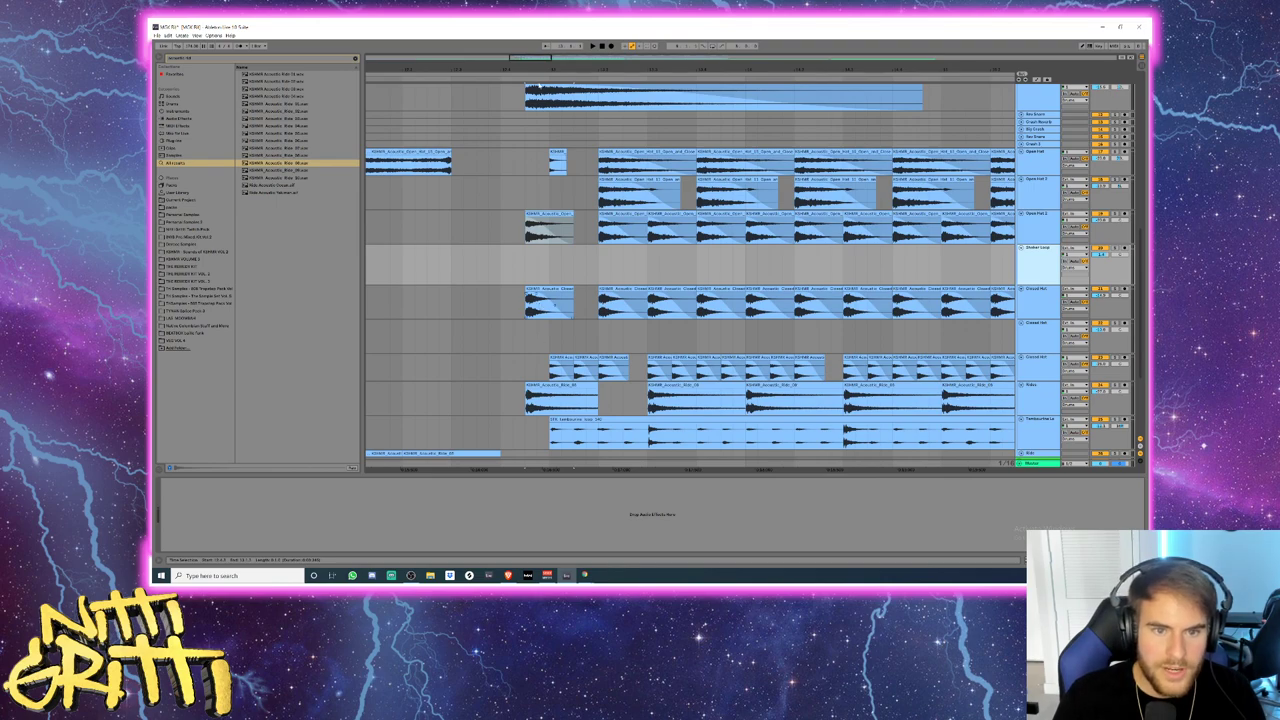
- Play the arrangement from just before the first open hat clip to check the realigned fill and crash
drag(827, 69, 874, 58)
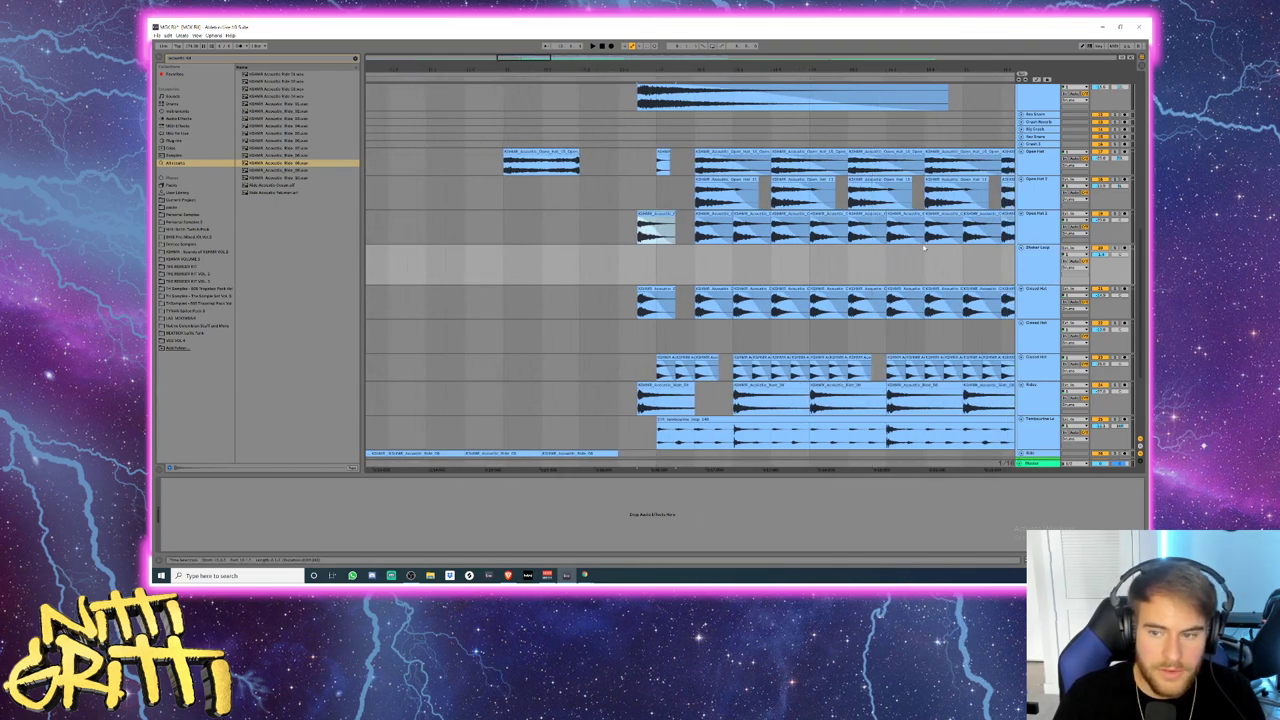
scroll(600, 304, down, 2)
scroll(595, 302, up, 5)
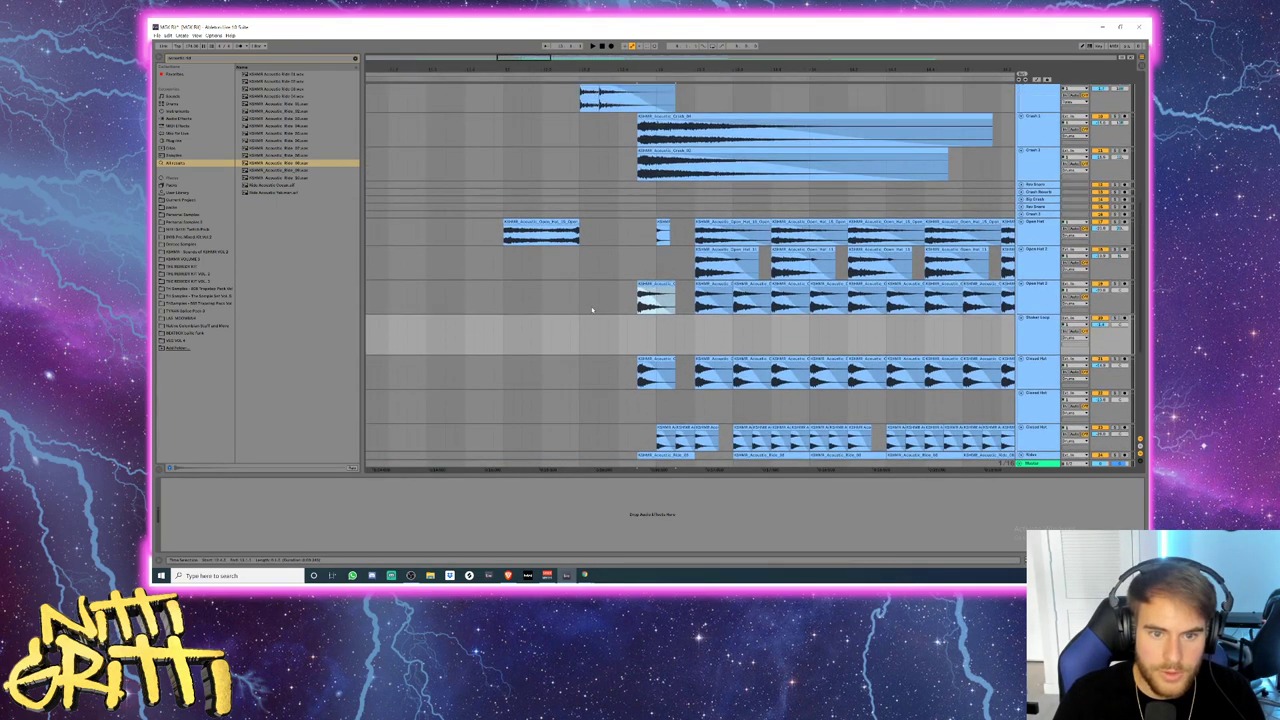
click(496, 229)
key(space)
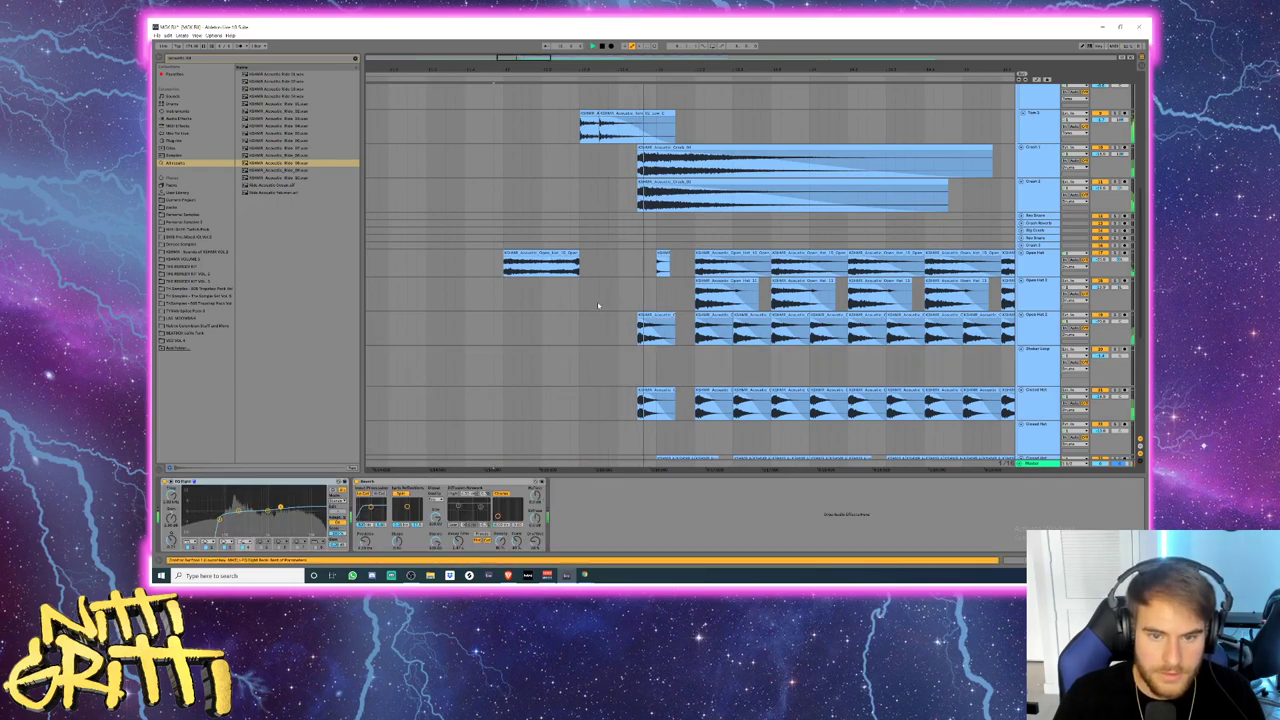
scroll(618, 316, up, 1)
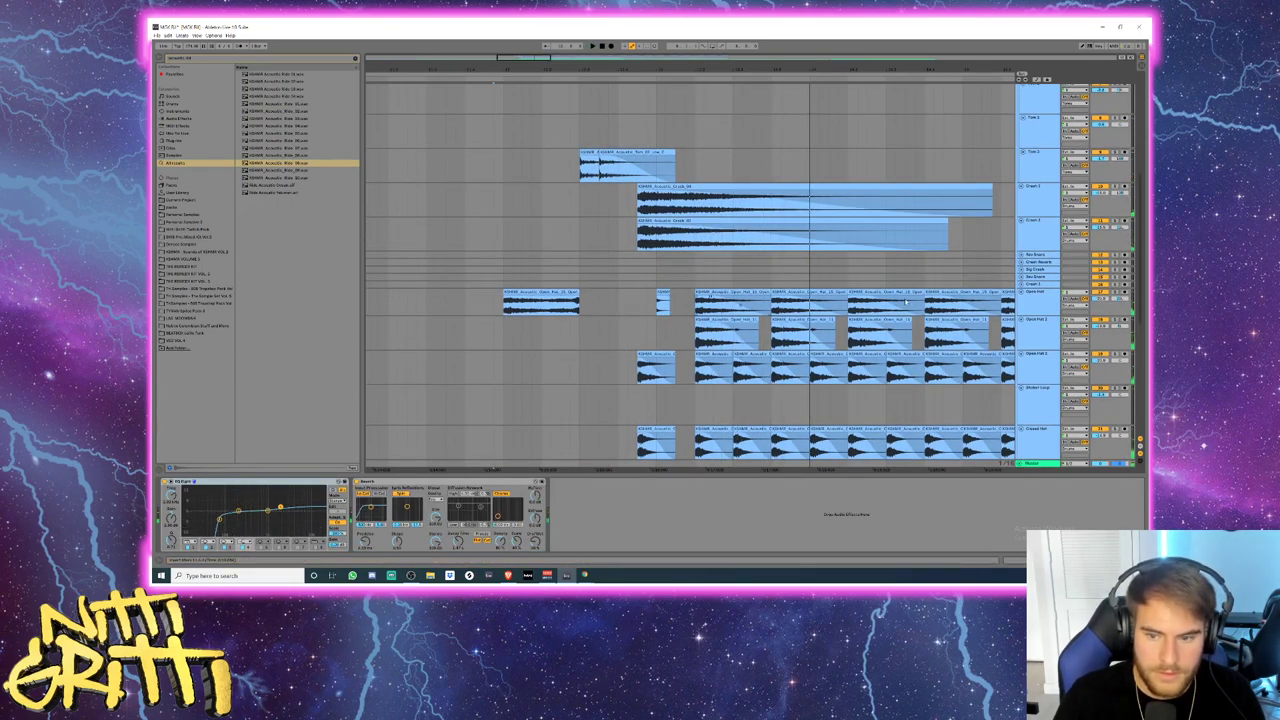
scroll(628, 172, up, 5)
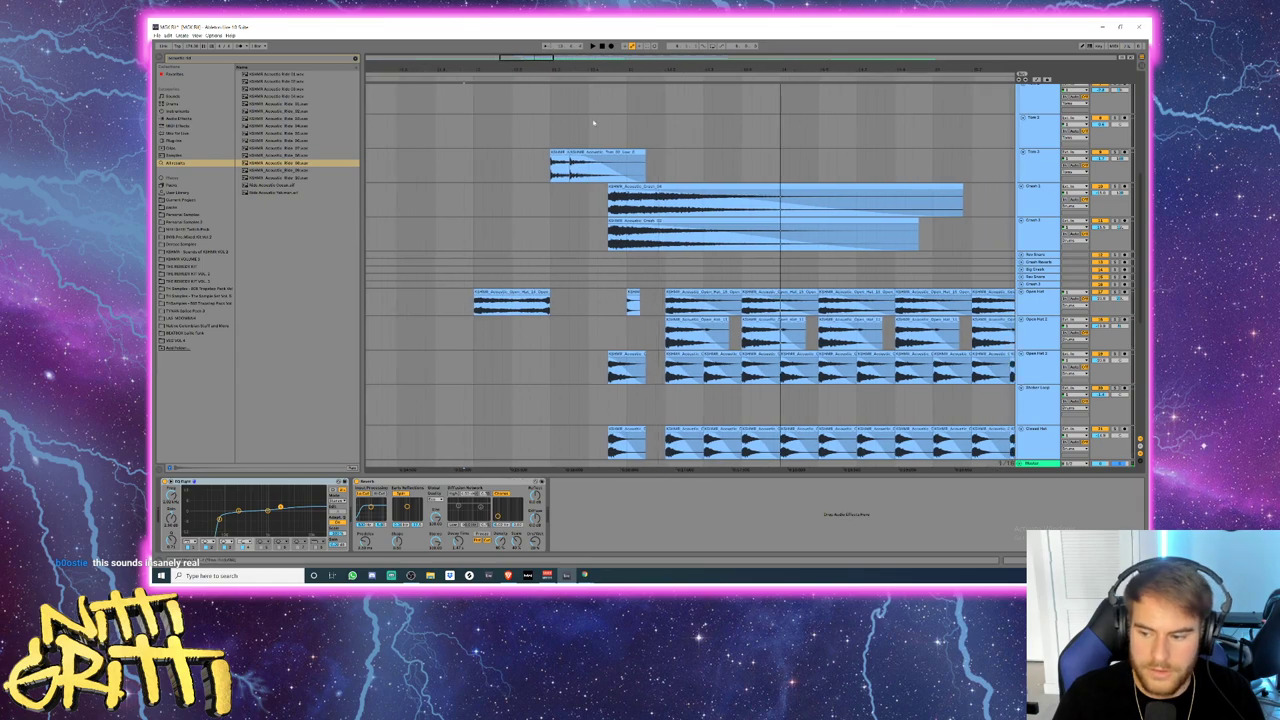
- Move the lower Rev Snare track up to sit directly below the Snare track
scroll(627, 172, up, 1)
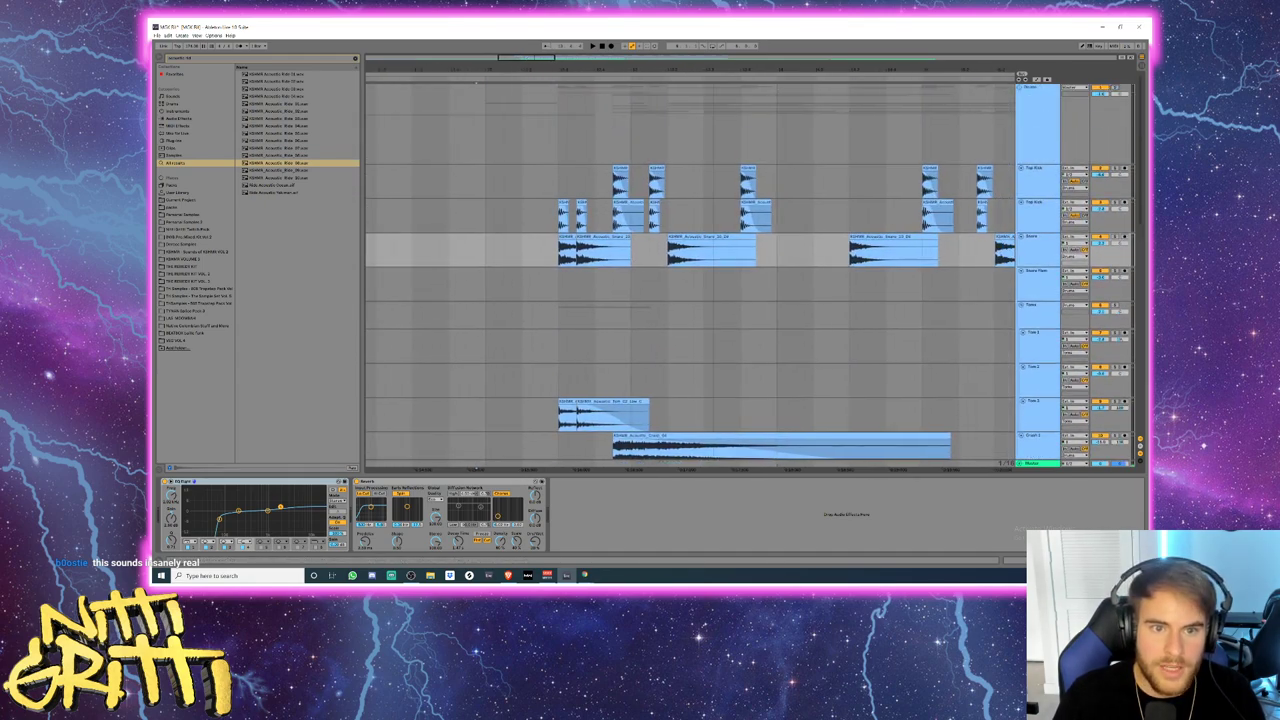
scroll(462, 235, down, 6)
scroll(463, 240, down, 5)
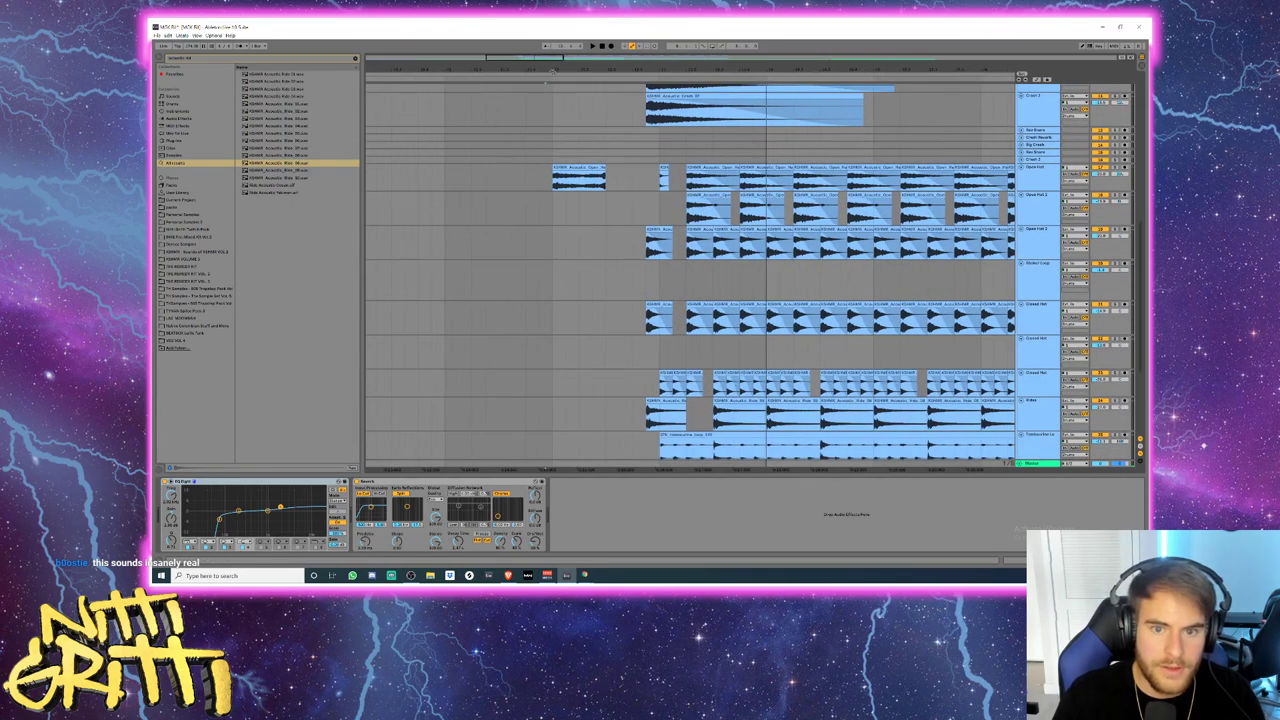
scroll(650, 140, up, 4)
scroll(700, 150, up, 2)
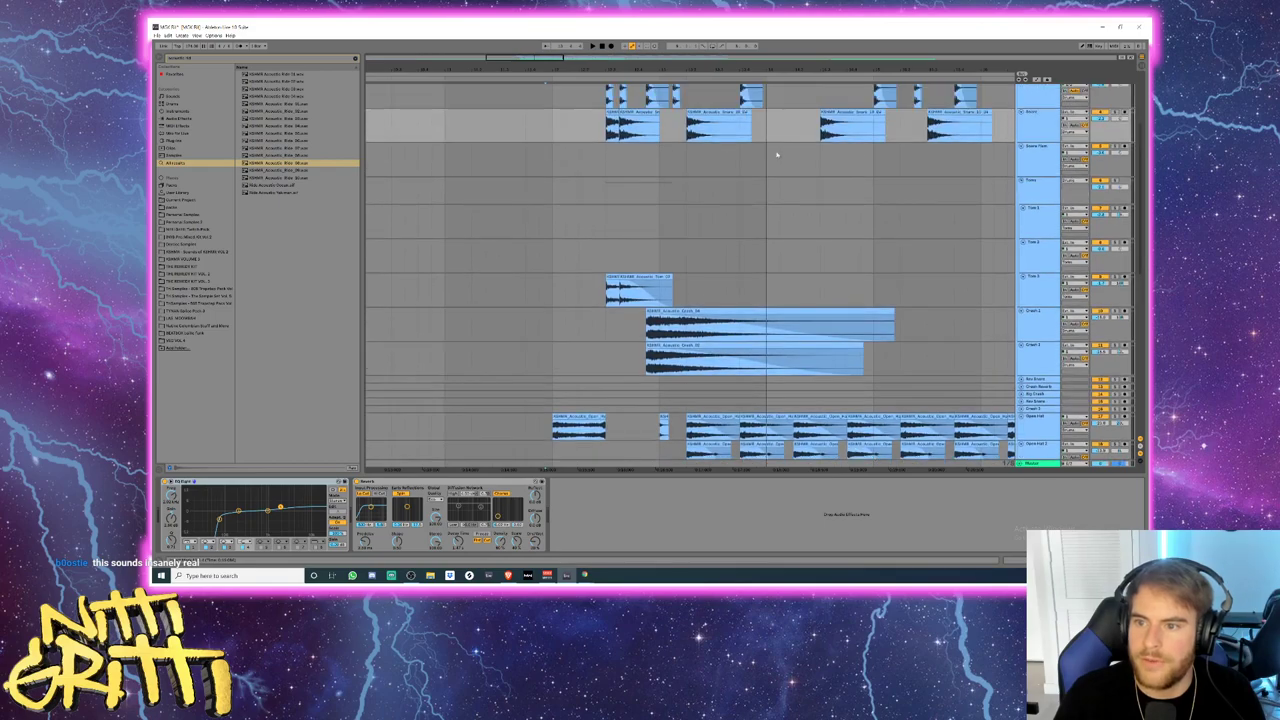
scroll(986, 135, up, 2)
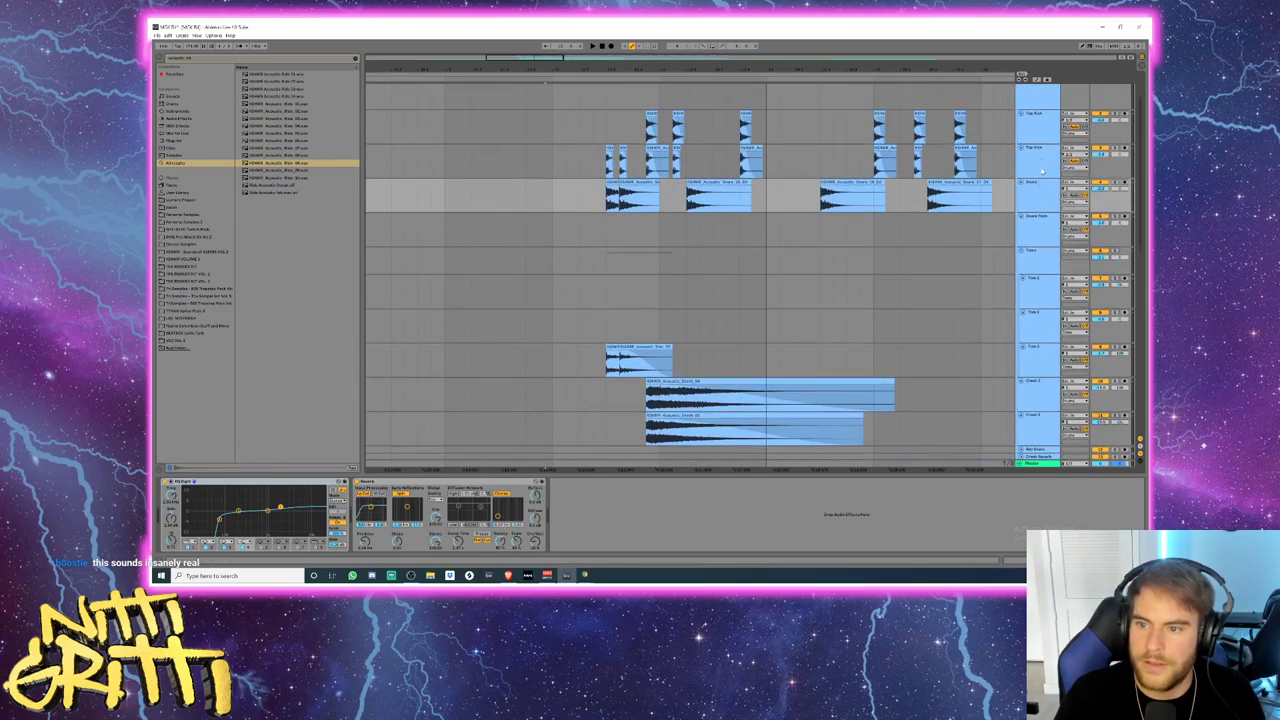
scroll(1031, 238, down, 3)
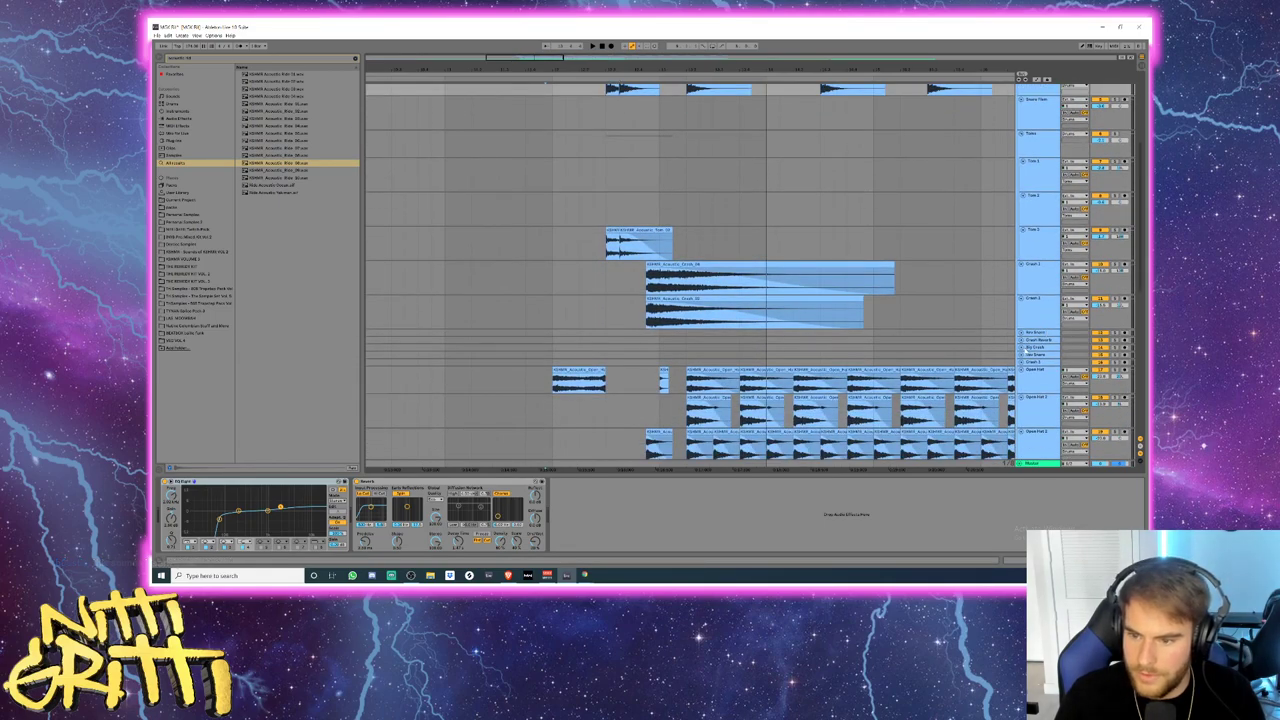
scroll(952, 355, down, 1)
mouse_move(500, 56)
mouse_down()
mouse_move(494, 22)
mouse_move(491, 48)
mouse_move(519, 50)
mouse_up()
drag(1036, 334, 1027, 97)
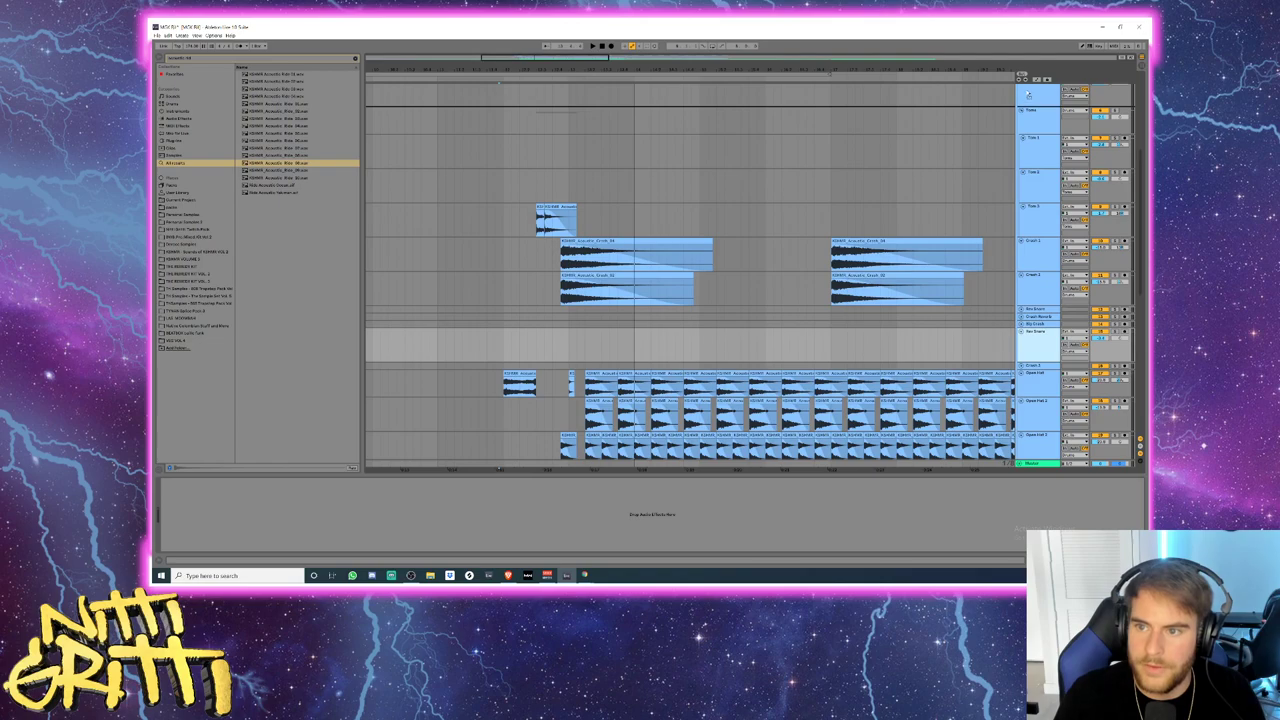
scroll(1028, 92, up, 3)
drag(1028, 86, 1039, 139)
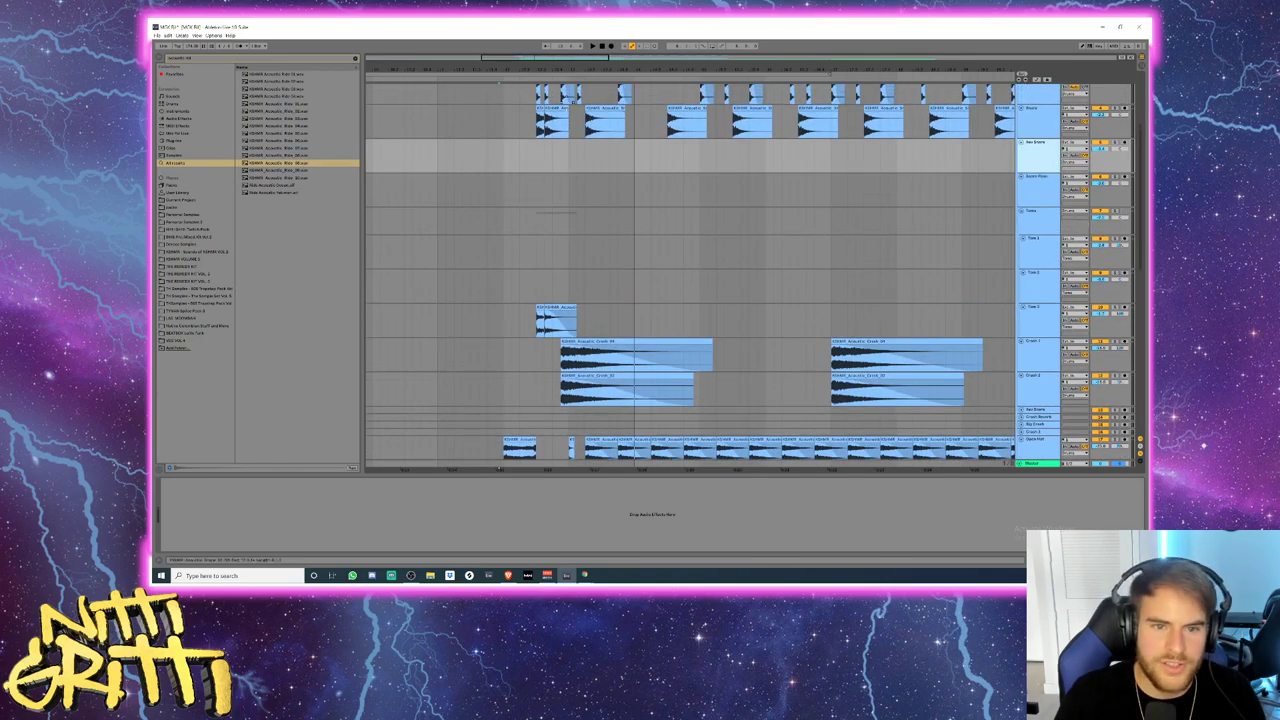
- Copy a snare hit onto the Rev Snare track ahead of the fill and reverse the clip
click(560, 115)
click(496, 158)
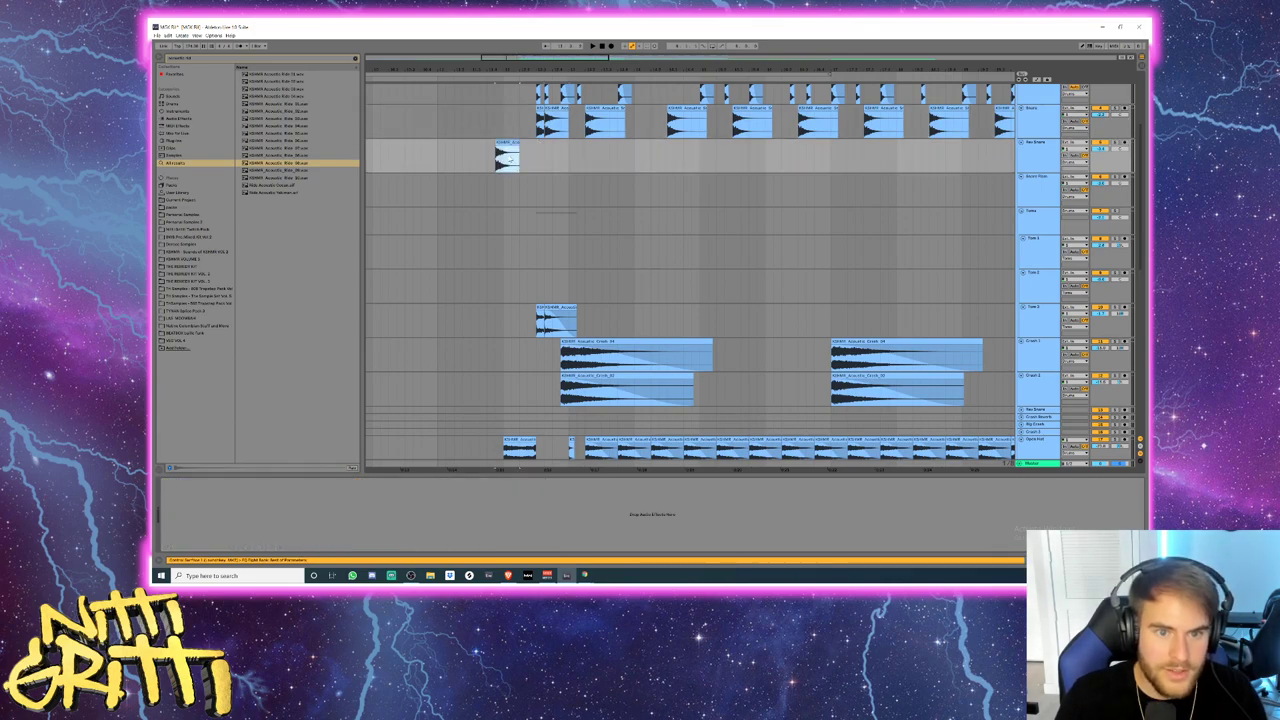
key(ctrl+v)
scroll(509, 149, up, 5)
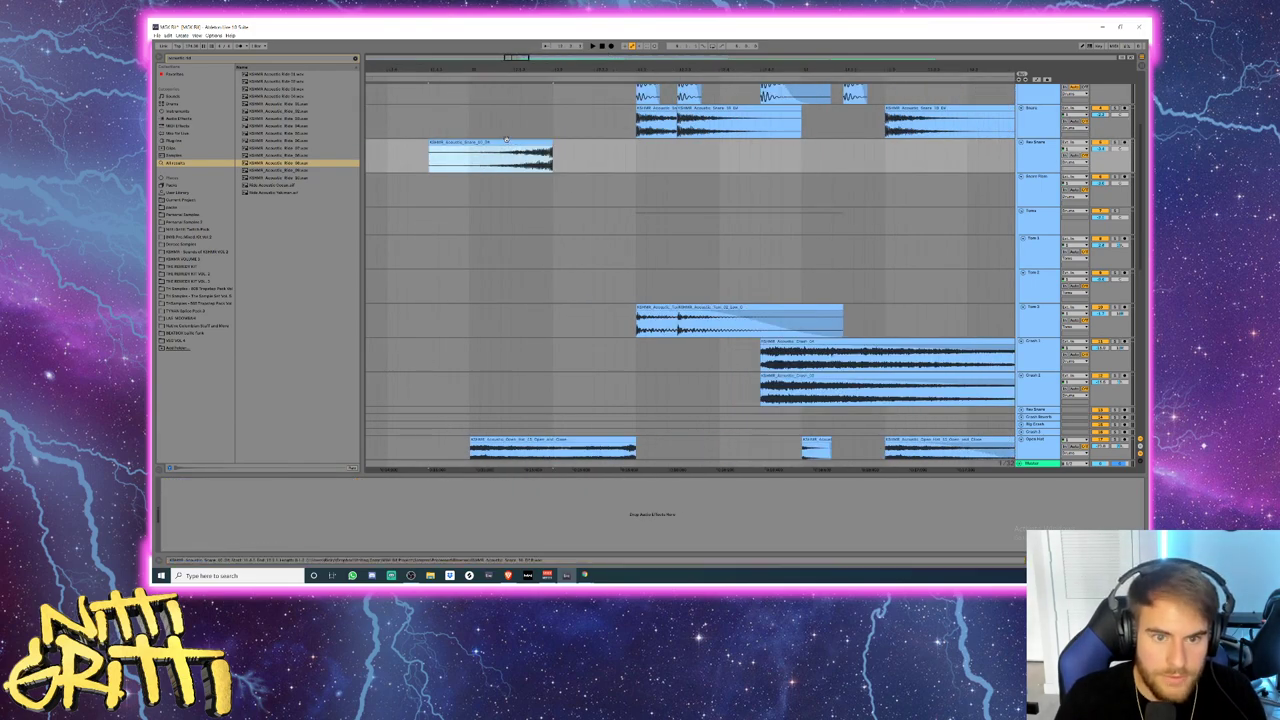
- Align the end of the reversed snare clip with the fill's first snare hit and play the transition
drag(535, 147, 637, 148)
scroll(636, 147, up, 5)
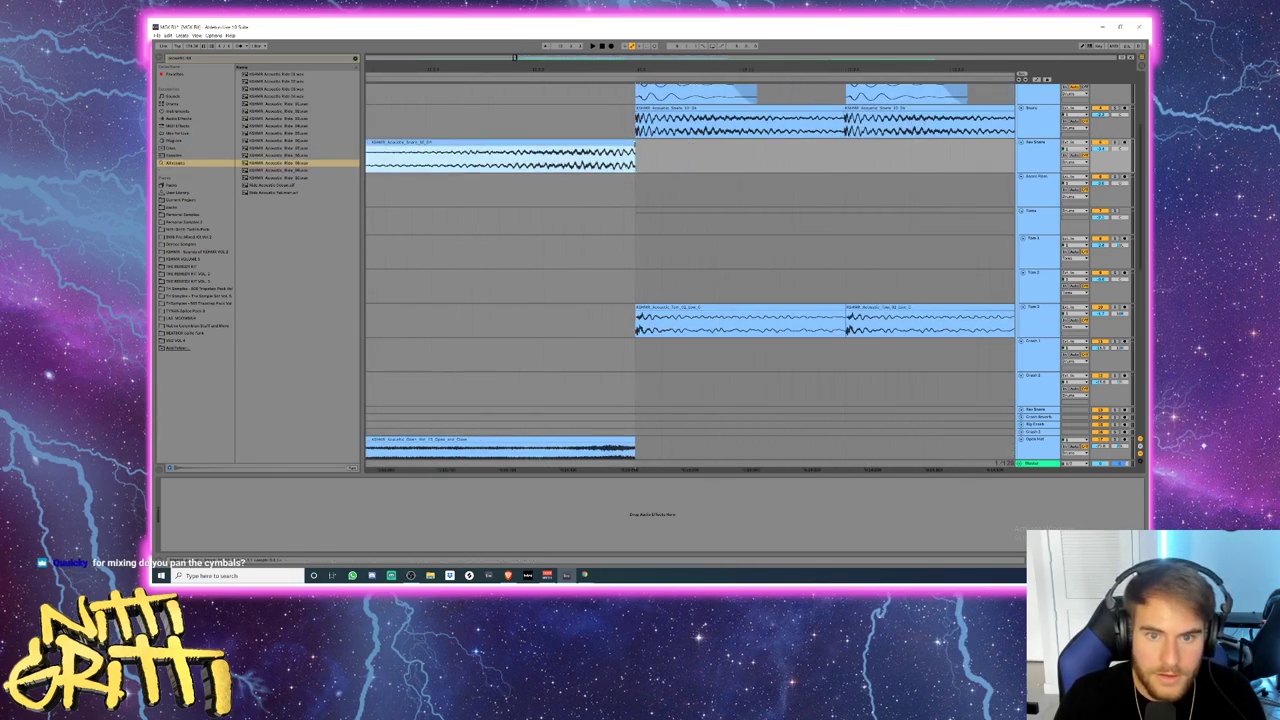
click(636, 157)
scroll(636, 157, down, 6)
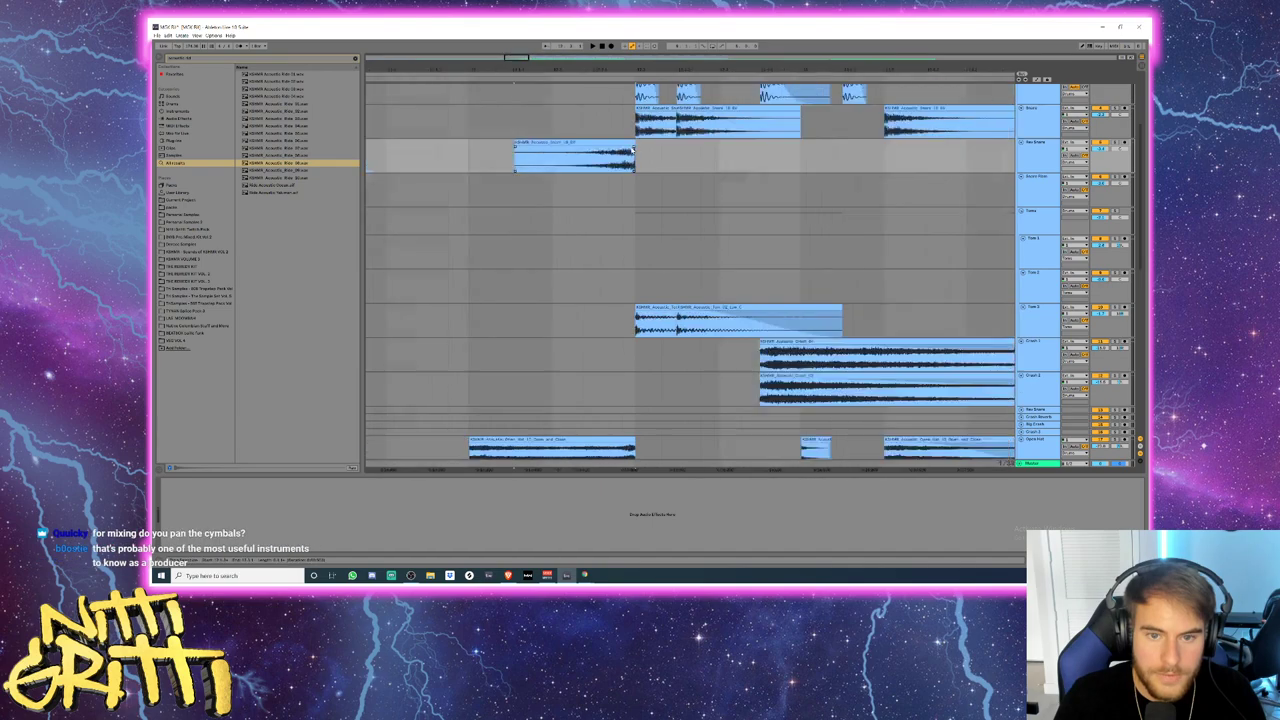
click(526, 179)
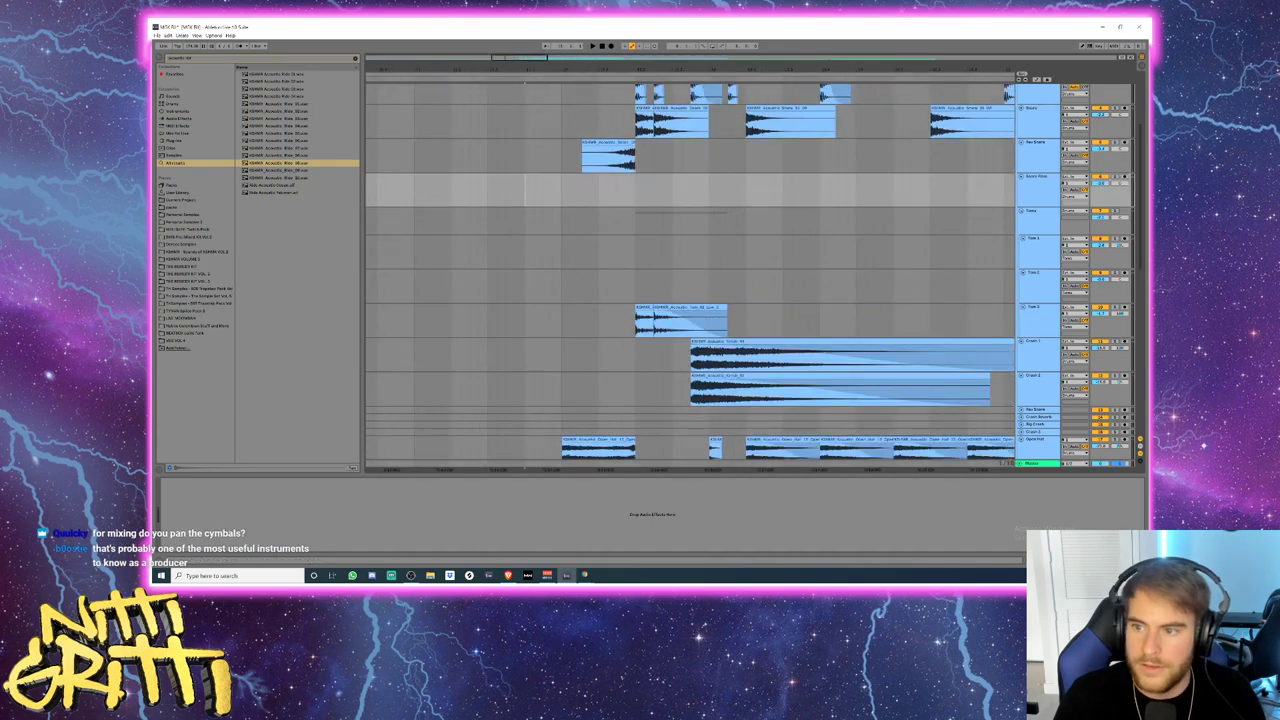
click(423, 158)
key(space)
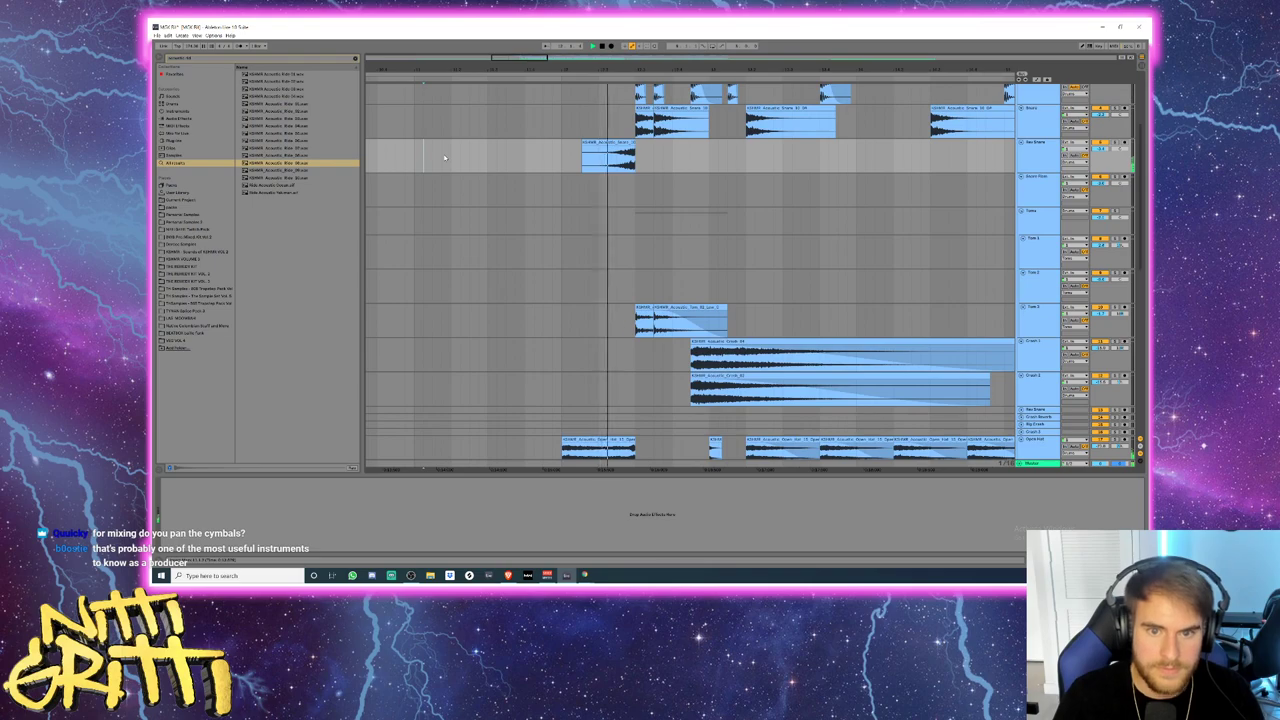
key(space)
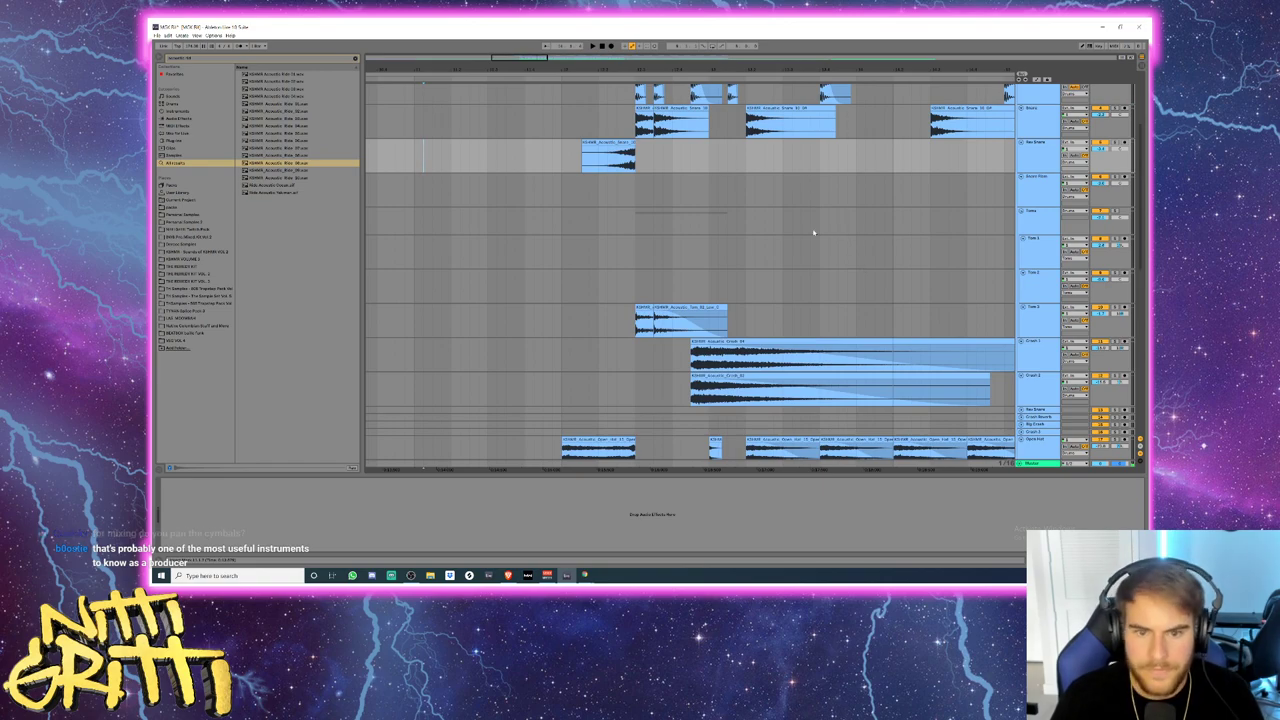
- Collapse the moved Rev Snare, Snare Flam and Toms tracks
scroll(784, 131, right, 1)
click(1047, 169)
key(u)
click(1036, 165)
key(u)
click(1034, 164)
key(u)
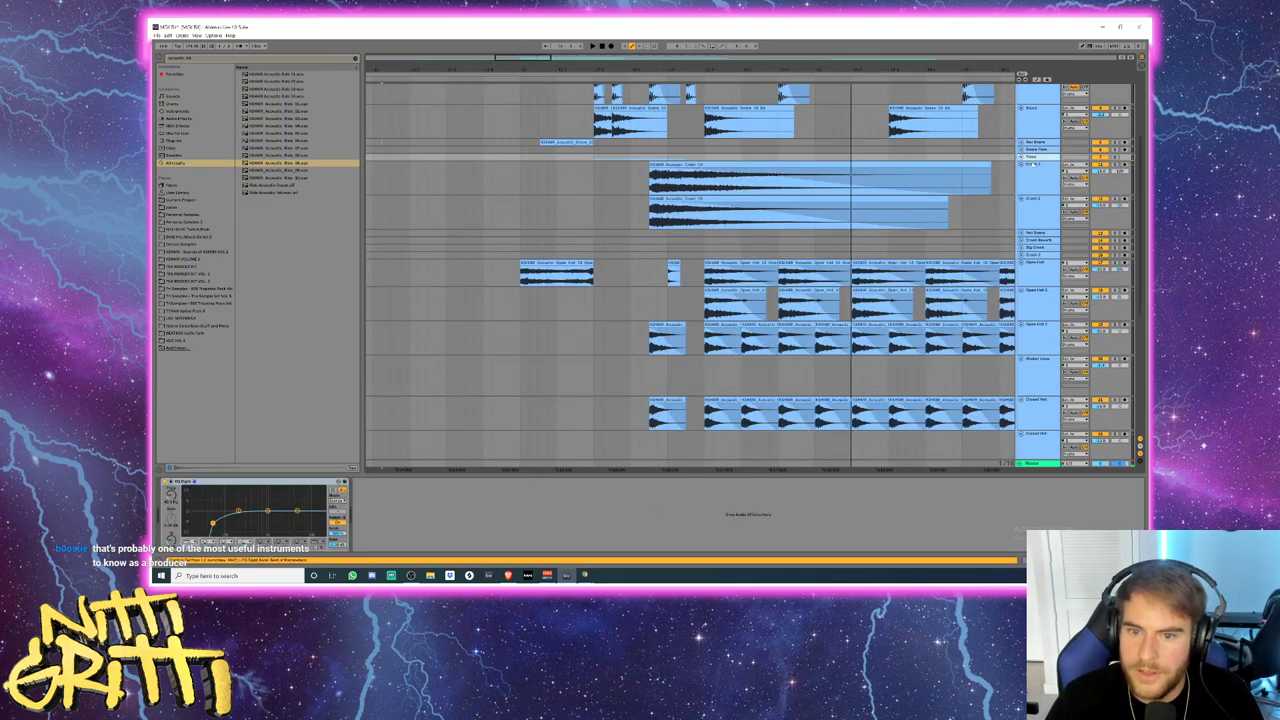
- Play the drums from the start of the snare fill to check the kick and snare pattern after it
click(673, 311)
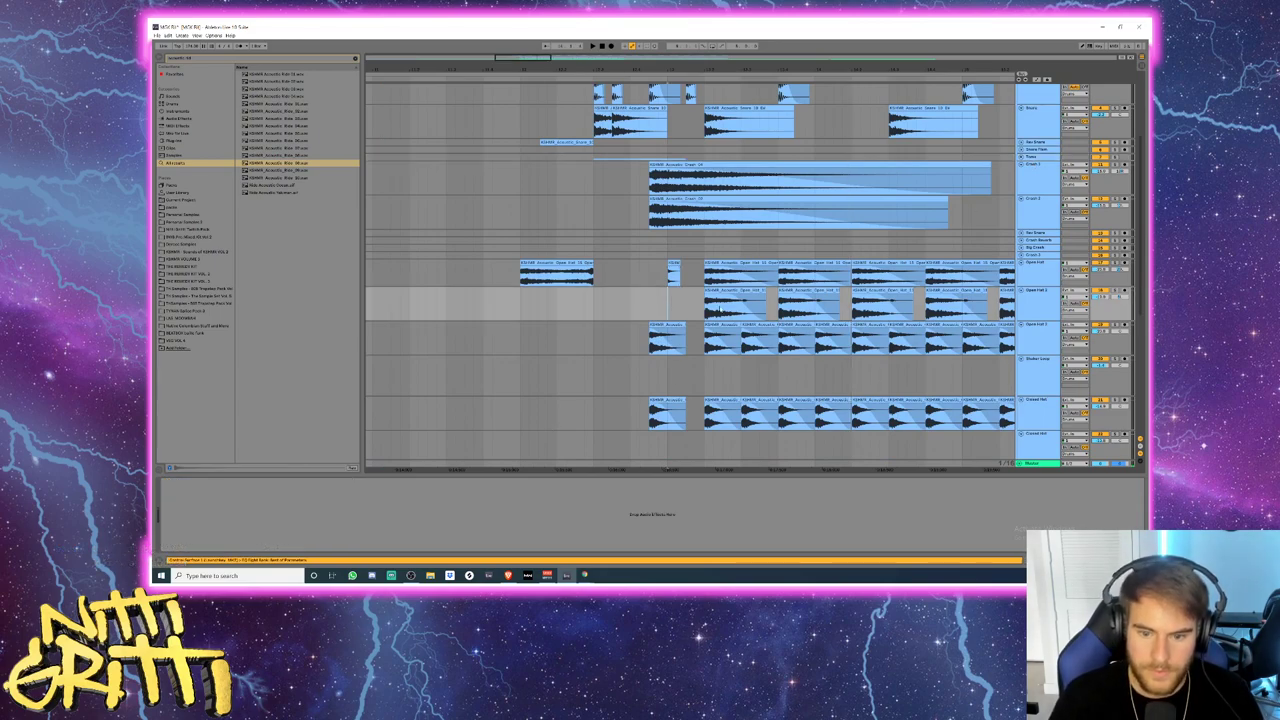
scroll(601, 93, up, 4)
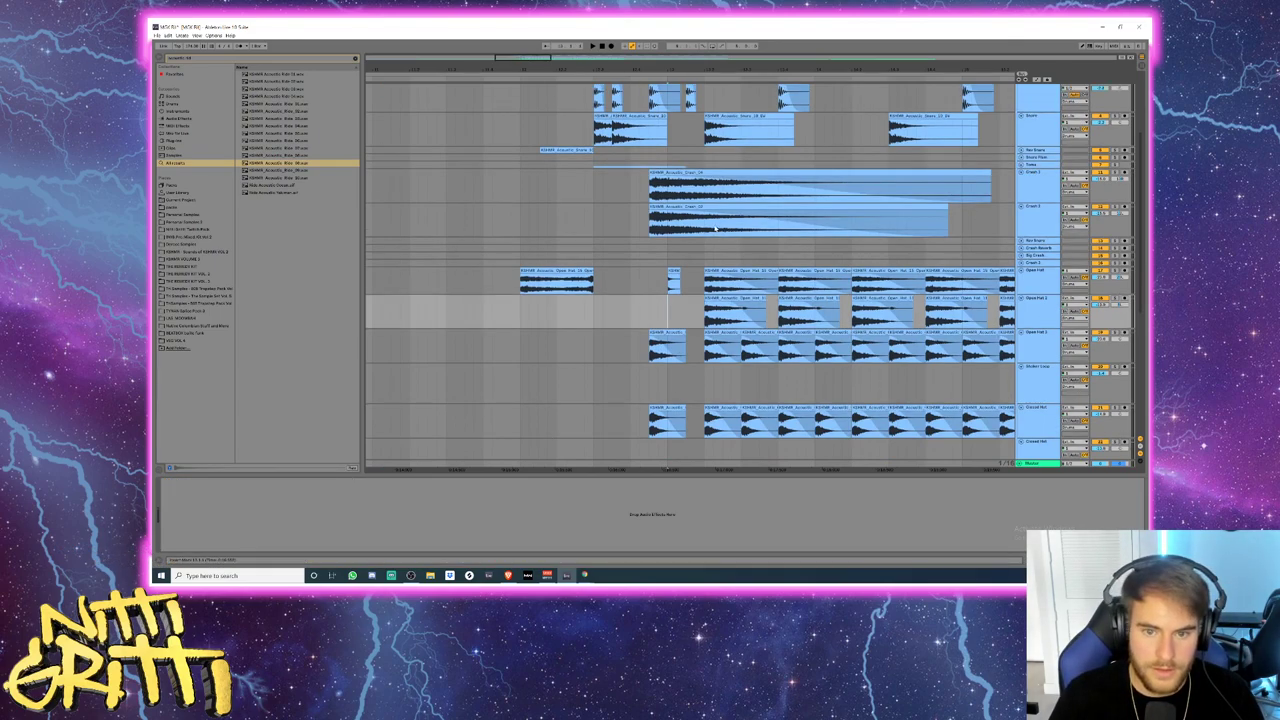
drag(535, 61, 545, 61)
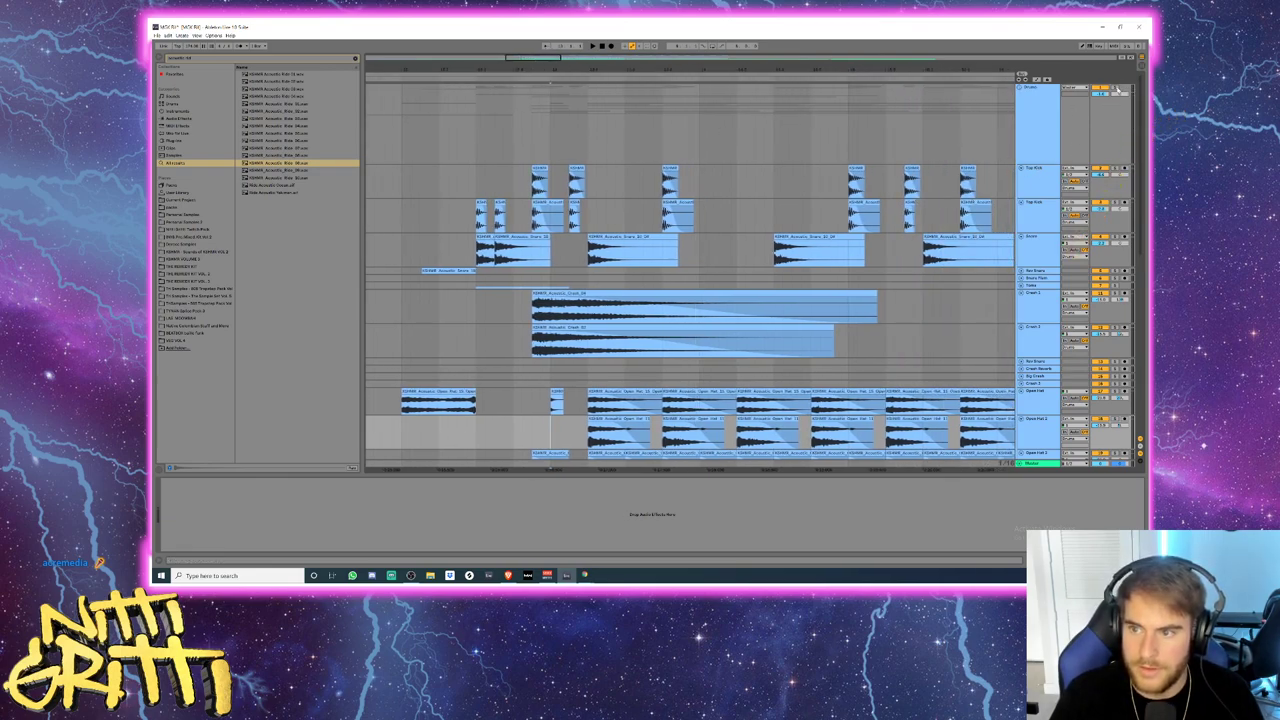
click(473, 184)
key(space)
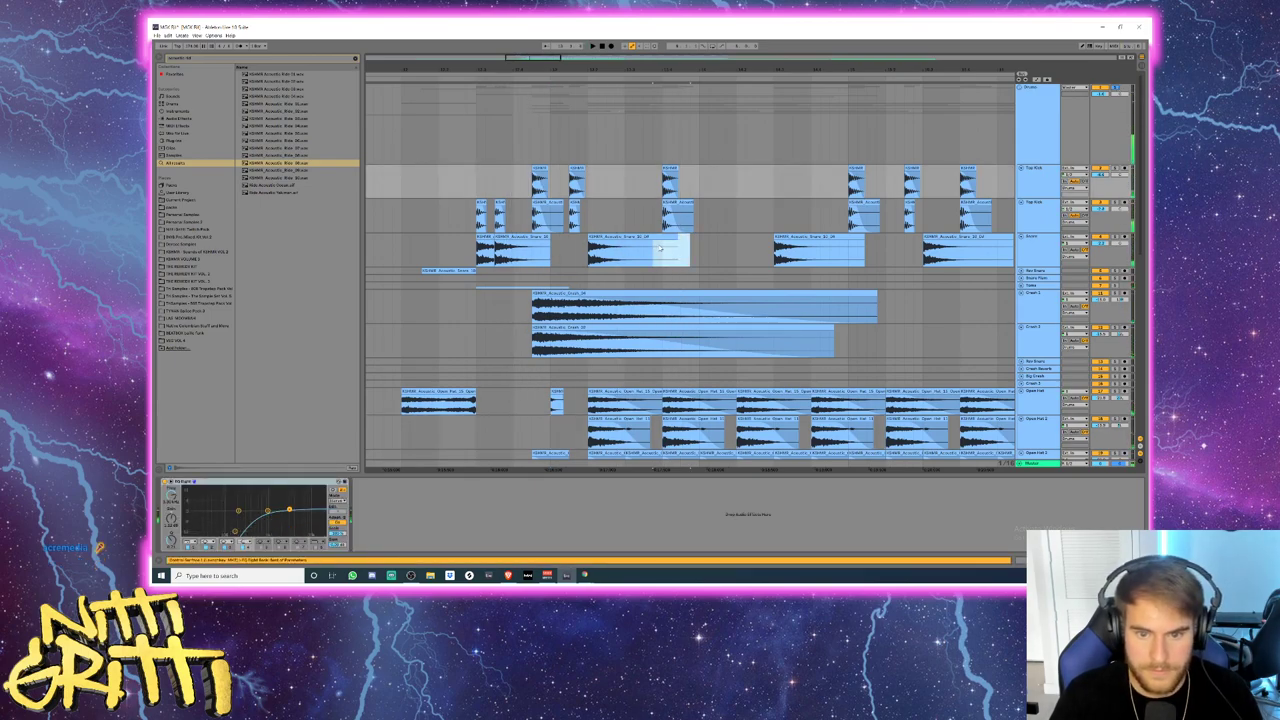
- Shorten the tail of the first snare clip after the fill and move the following kick hit earlier on both Top Kick tracks
click(673, 238)
drag(706, 212, 660, 174)
click(678, 203)
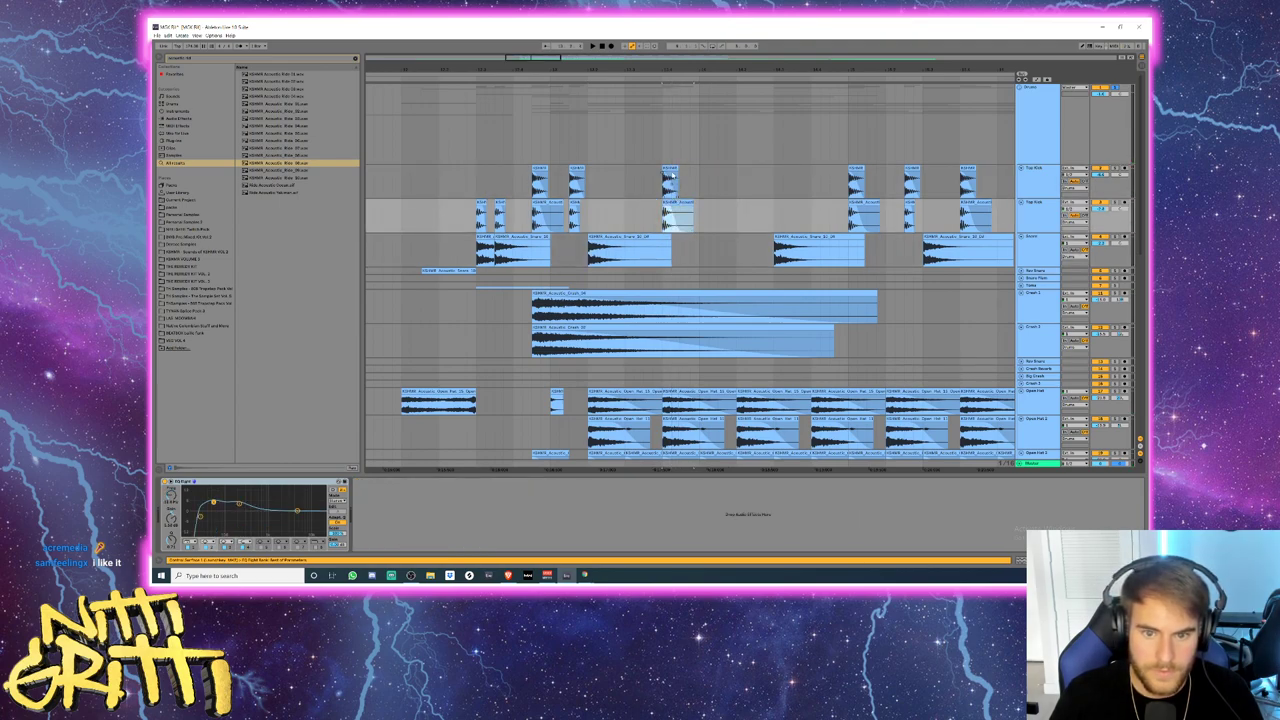
click(671, 182)
shift+click(680, 204)
drag(680, 204, 643, 204)
click(745, 250)
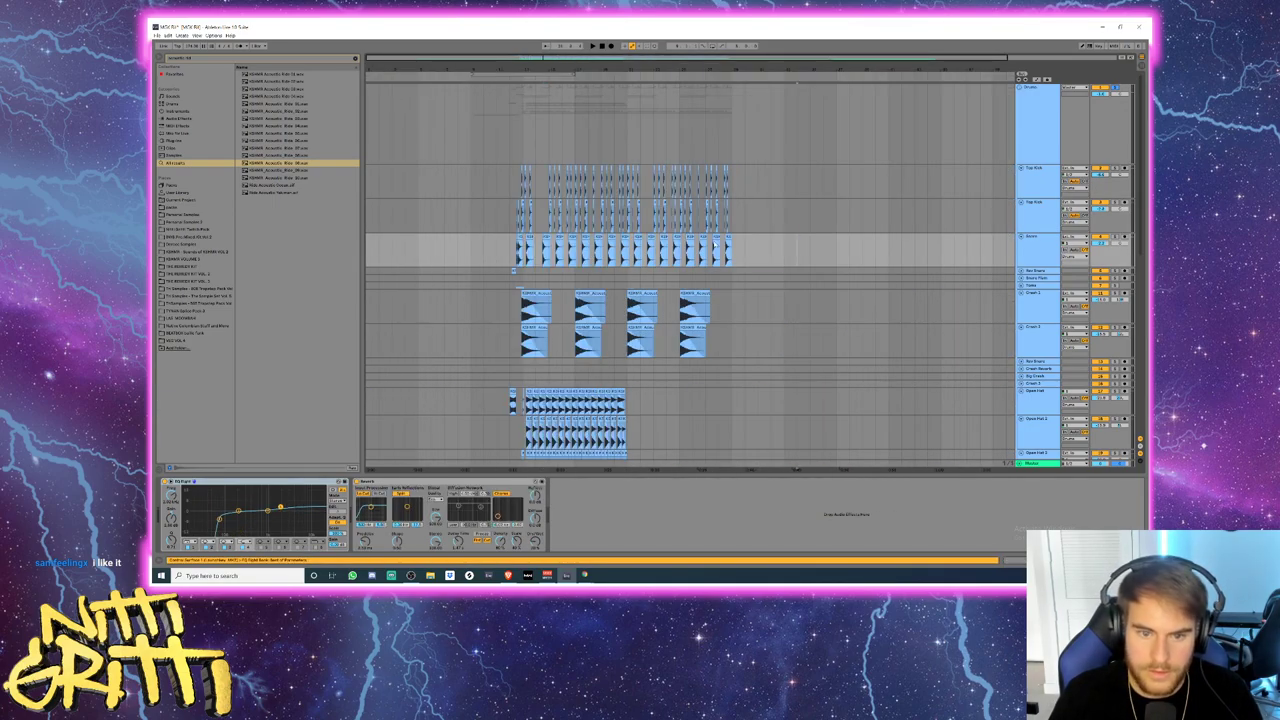
- Delete the snare and Top Kick clips after the opening hits and all crash clips after the first pair
drag(797, 250, 535, 250)
key(Delete)
drag(745, 215, 544, 185)
key(Delete)
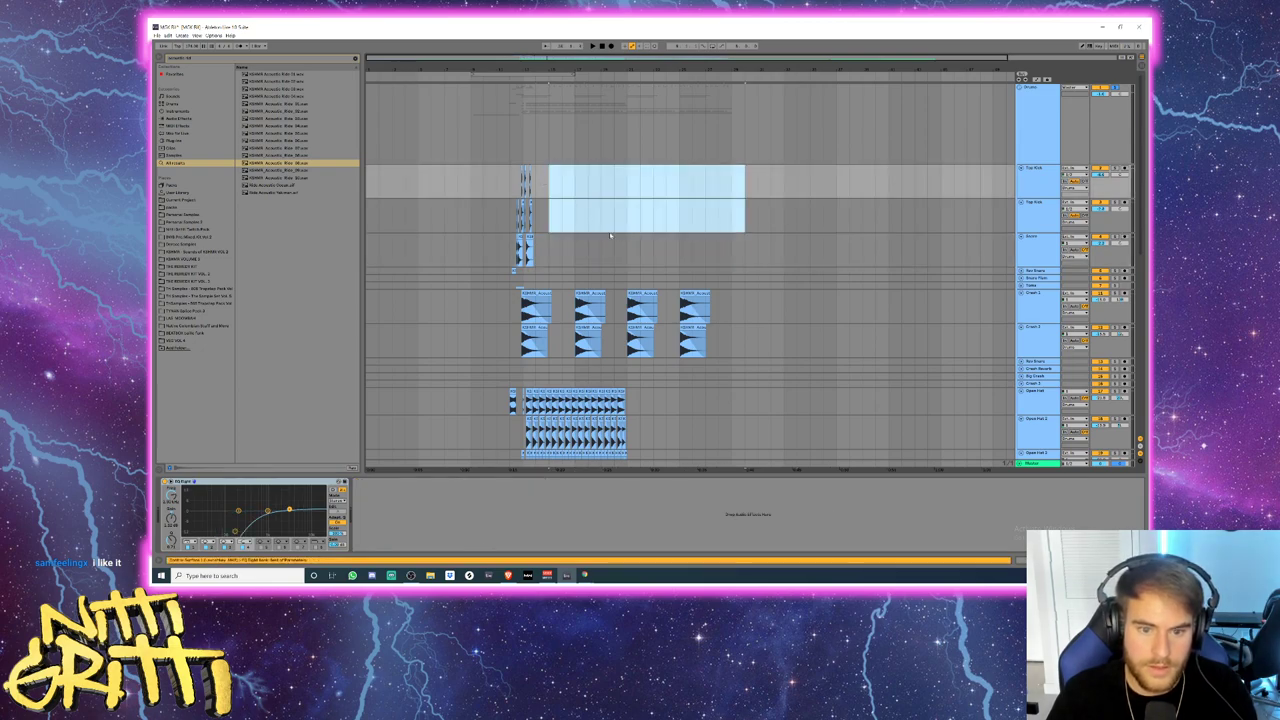
drag(732, 338, 576, 300)
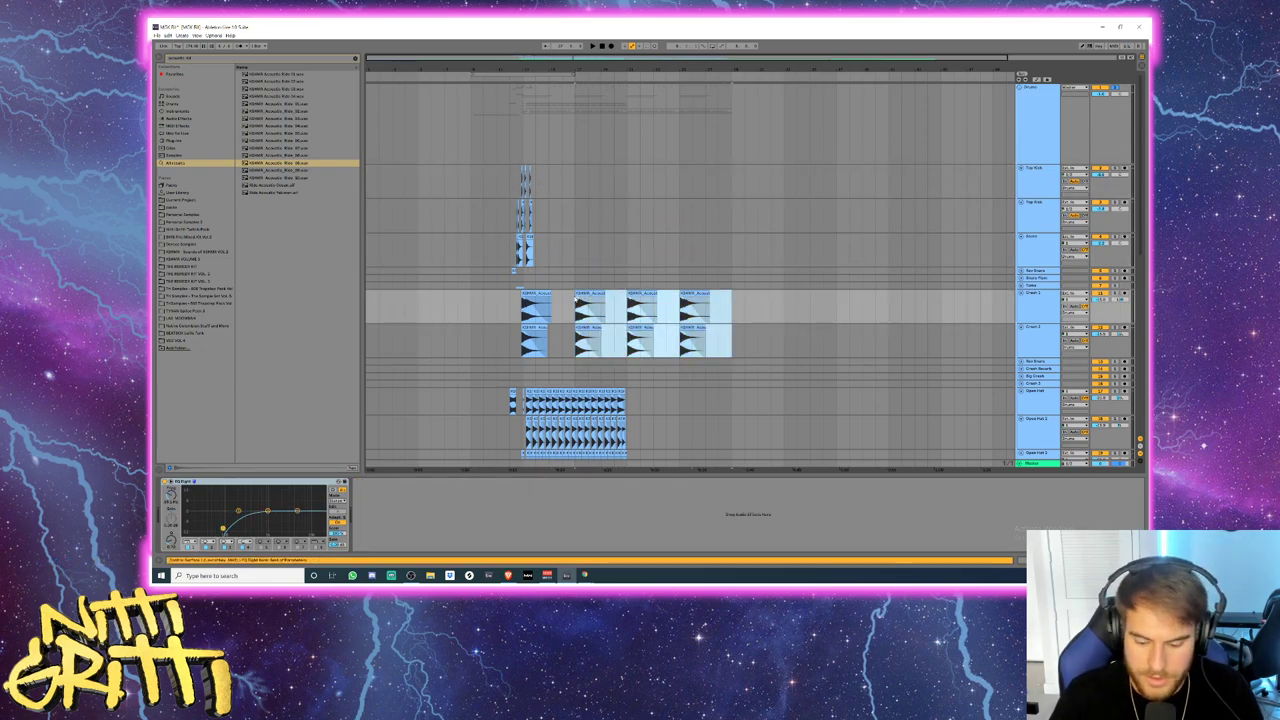
key(Delete)
- Delete the closed hat, ride and tambourine clips that extend beyond the end of the open hats
scroll(575, 298, down, 1)
scroll(575, 298, down, 5)
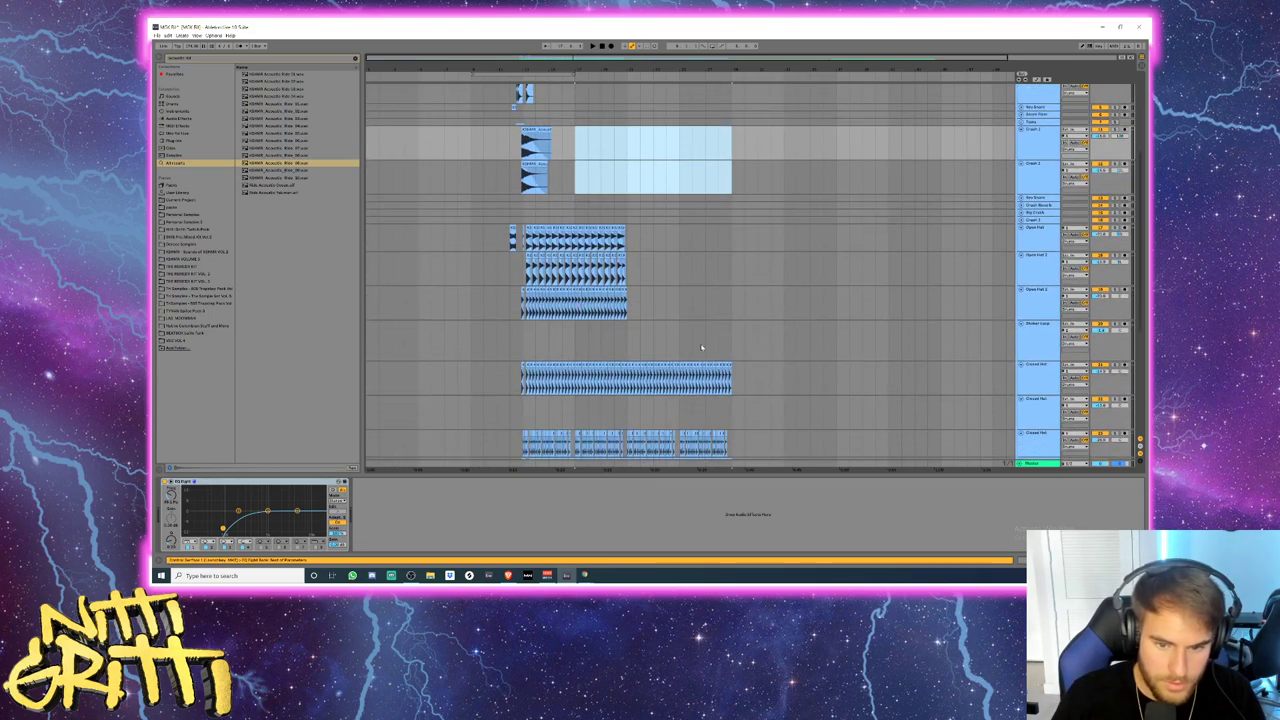
scroll(765, 374, down, 1)
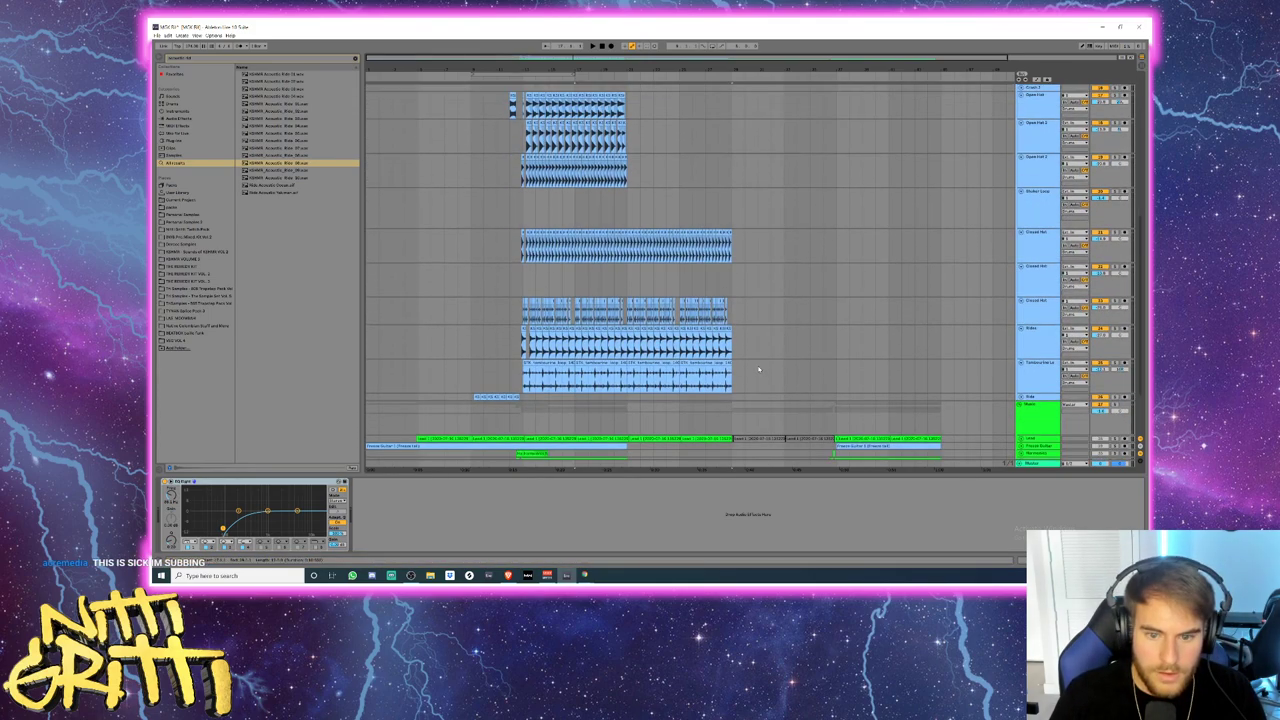
drag(770, 377, 627, 234)
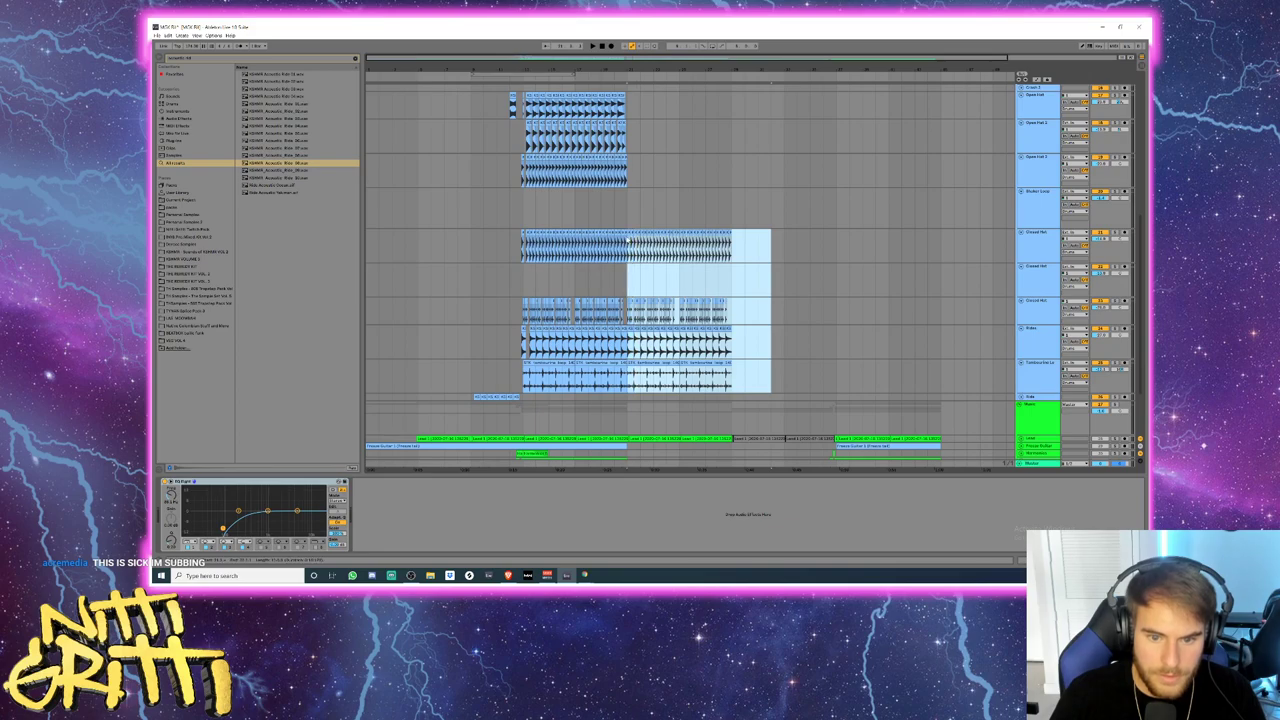
key(Delete)
- Solo the third Closed Hat track to listen to its pattern and delete all of its remaining clips
click(517, 320)
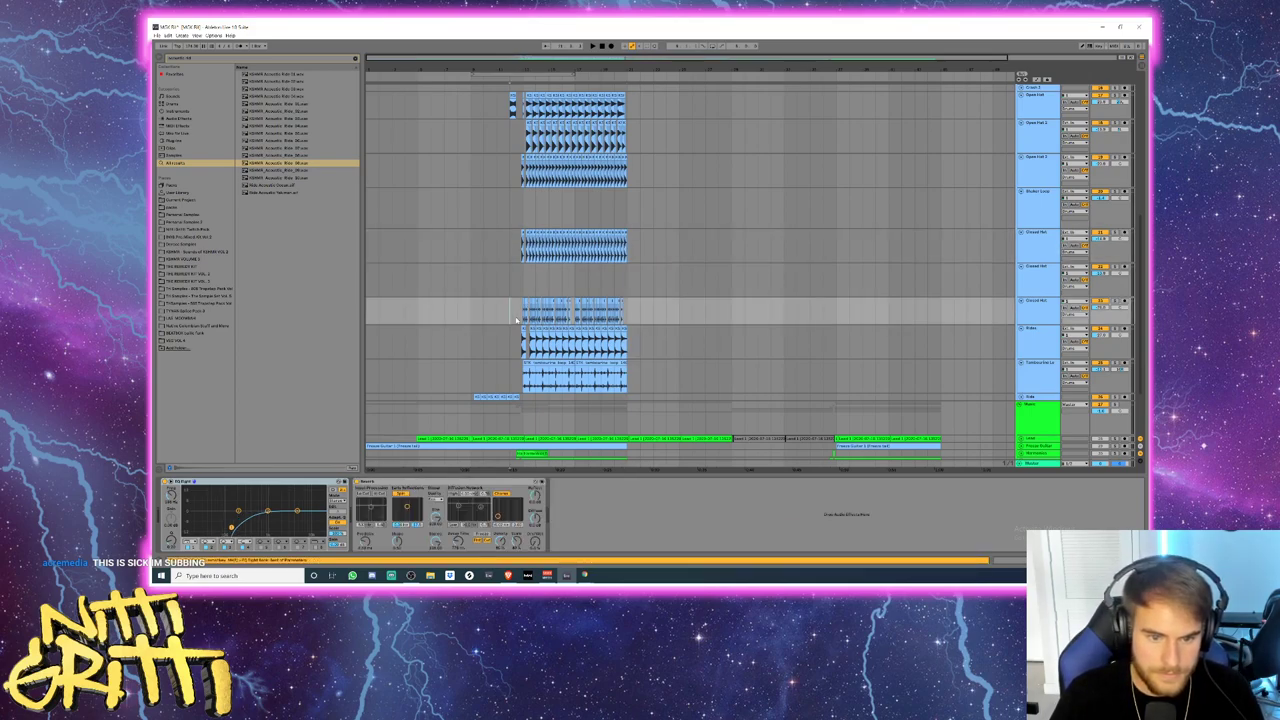
scroll(520, 318, up, 1)
scroll(521, 317, up, 5)
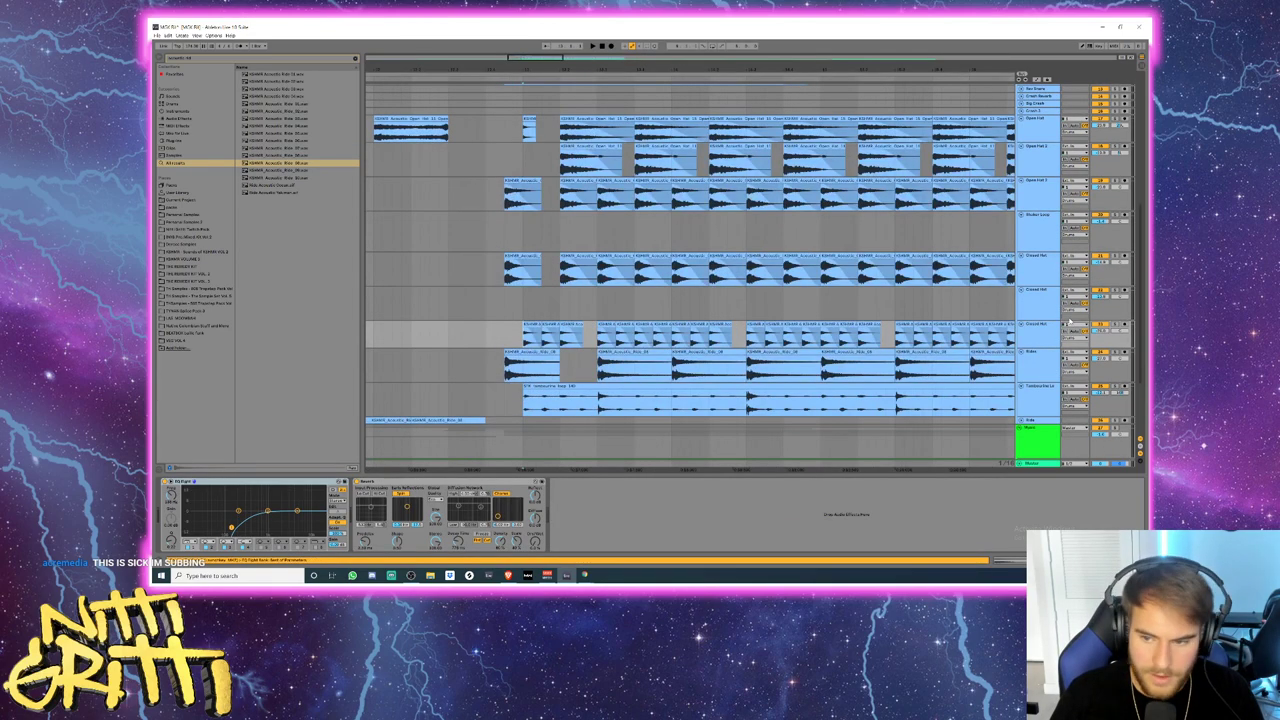
key(space)
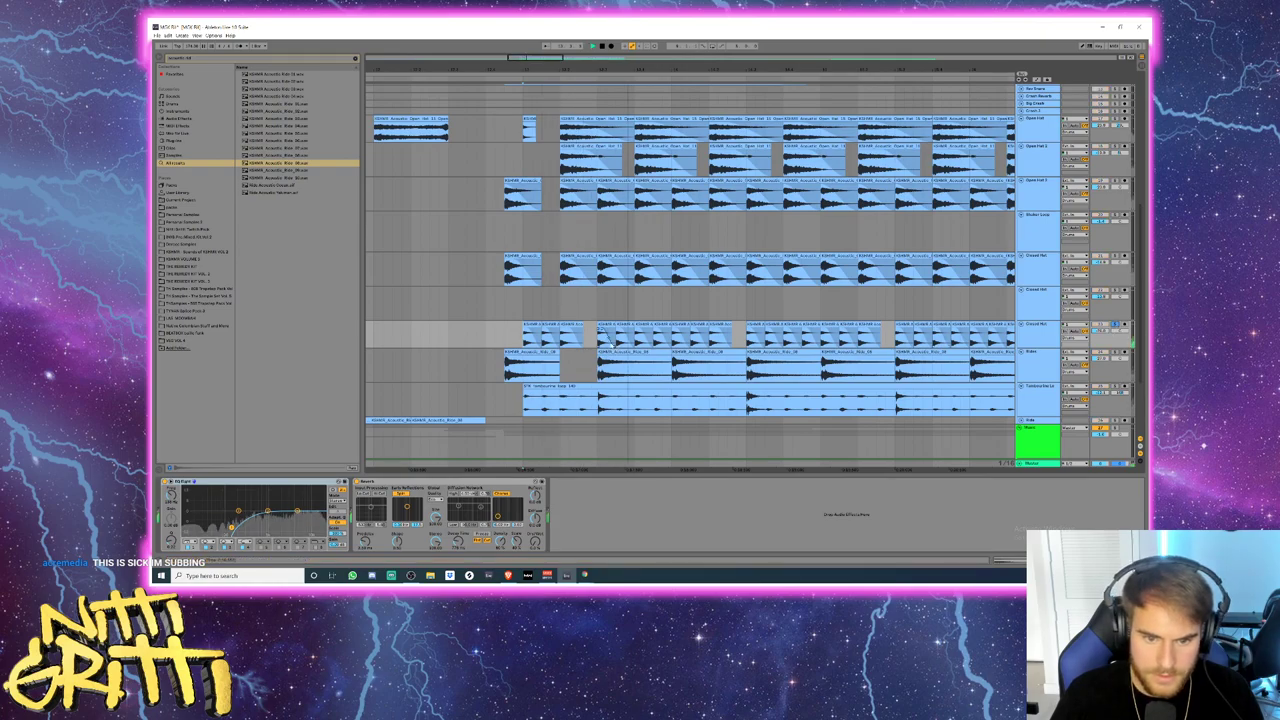
scroll(709, 337, down, 3)
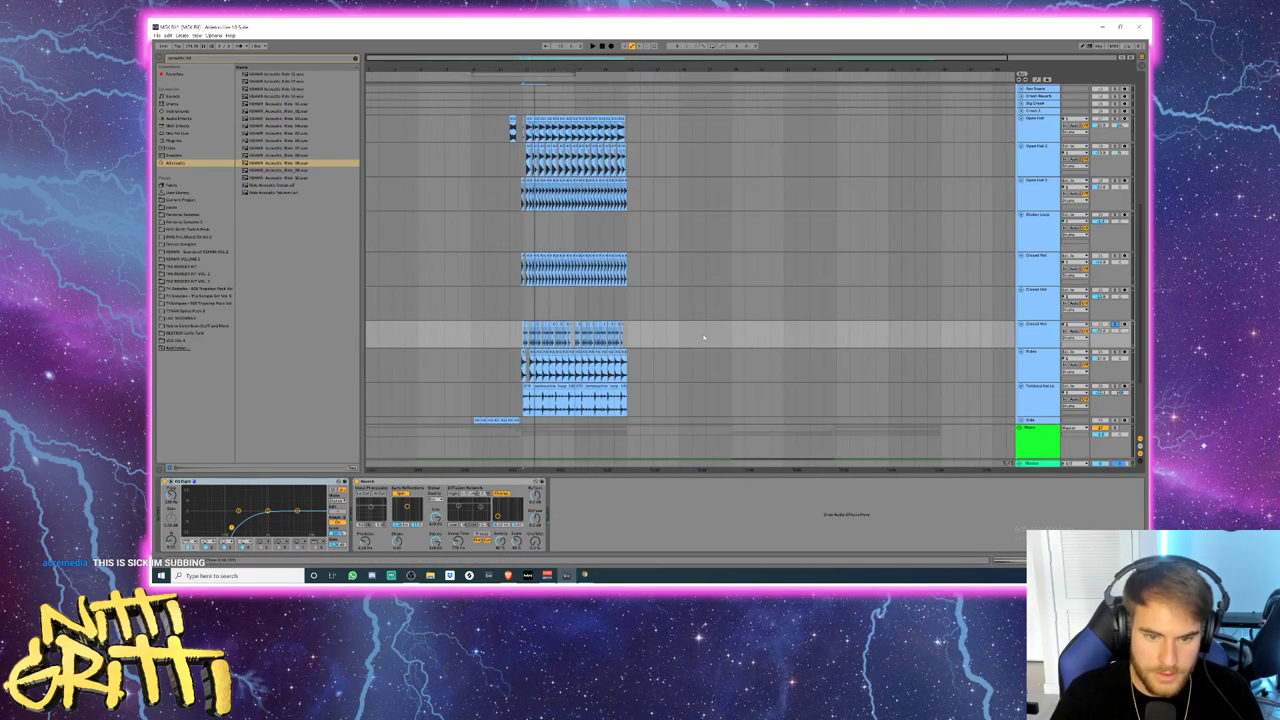
drag(632, 335, 508, 338)
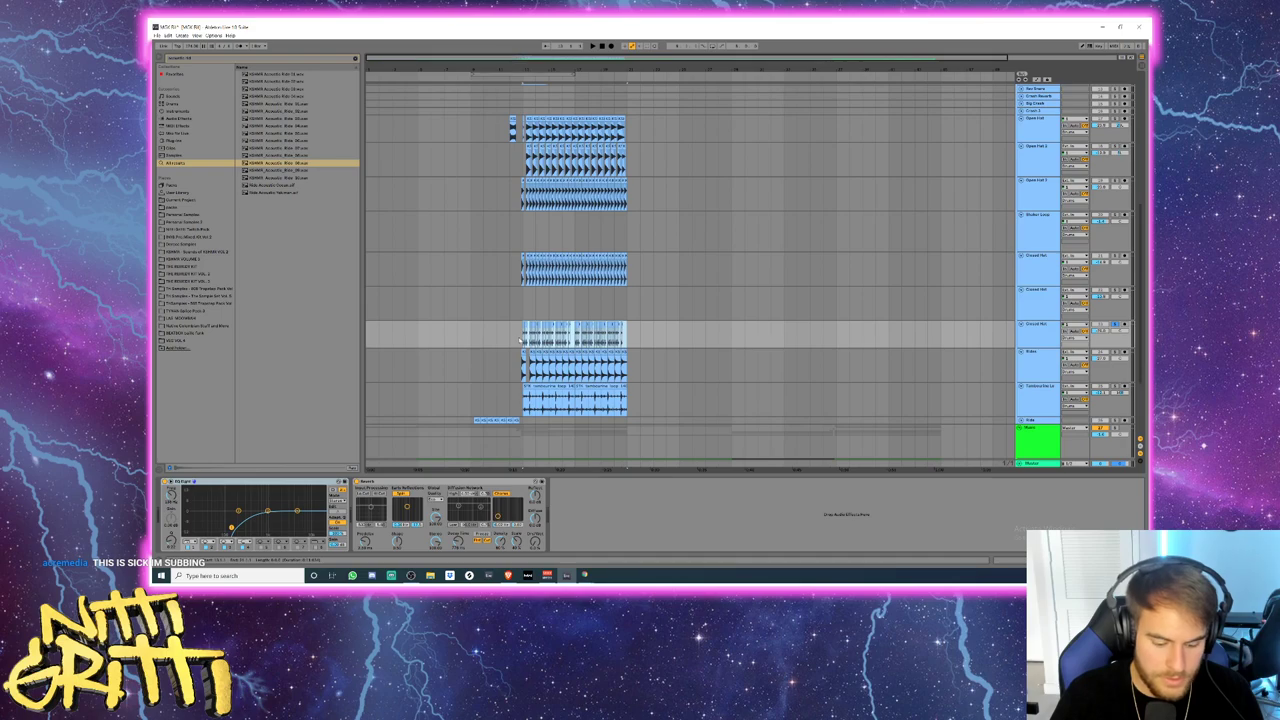
key(Delete)
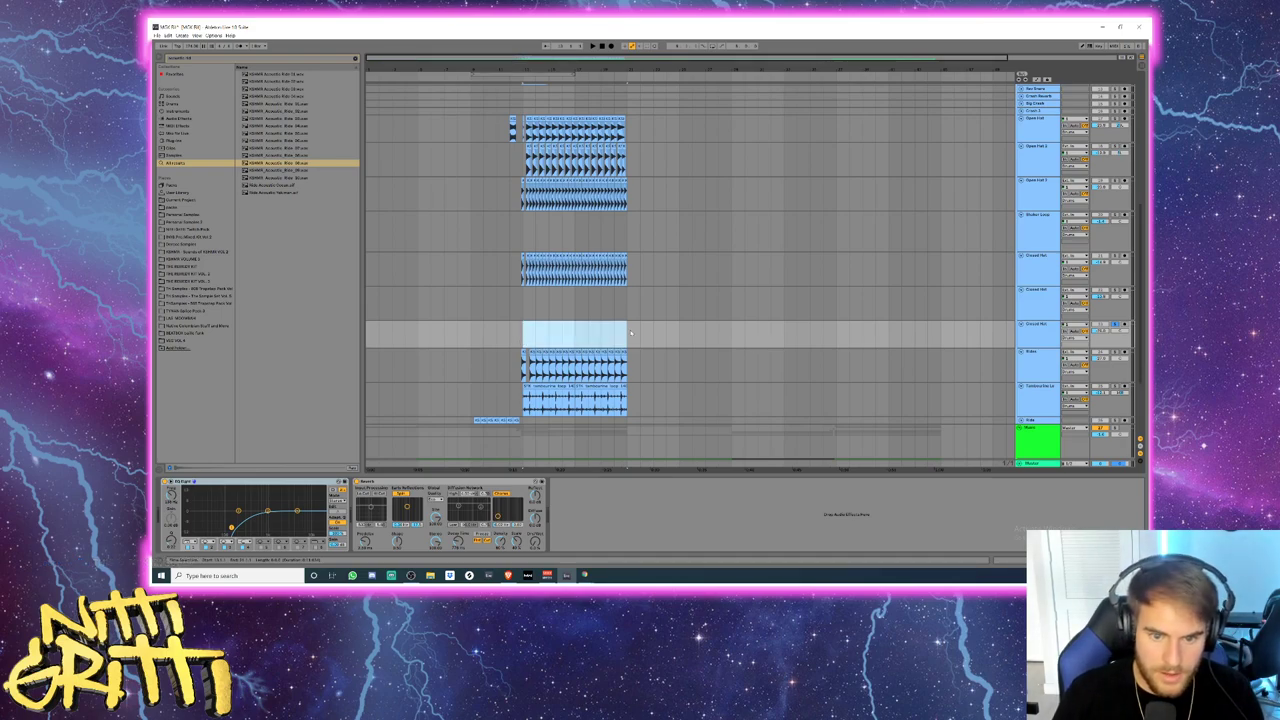
click(631, 336)
key(ctrl+v)
- Play the soloed drum group from just before the first crash
scroll(496, 323, up, 3)
scroll(495, 323, up, 4)
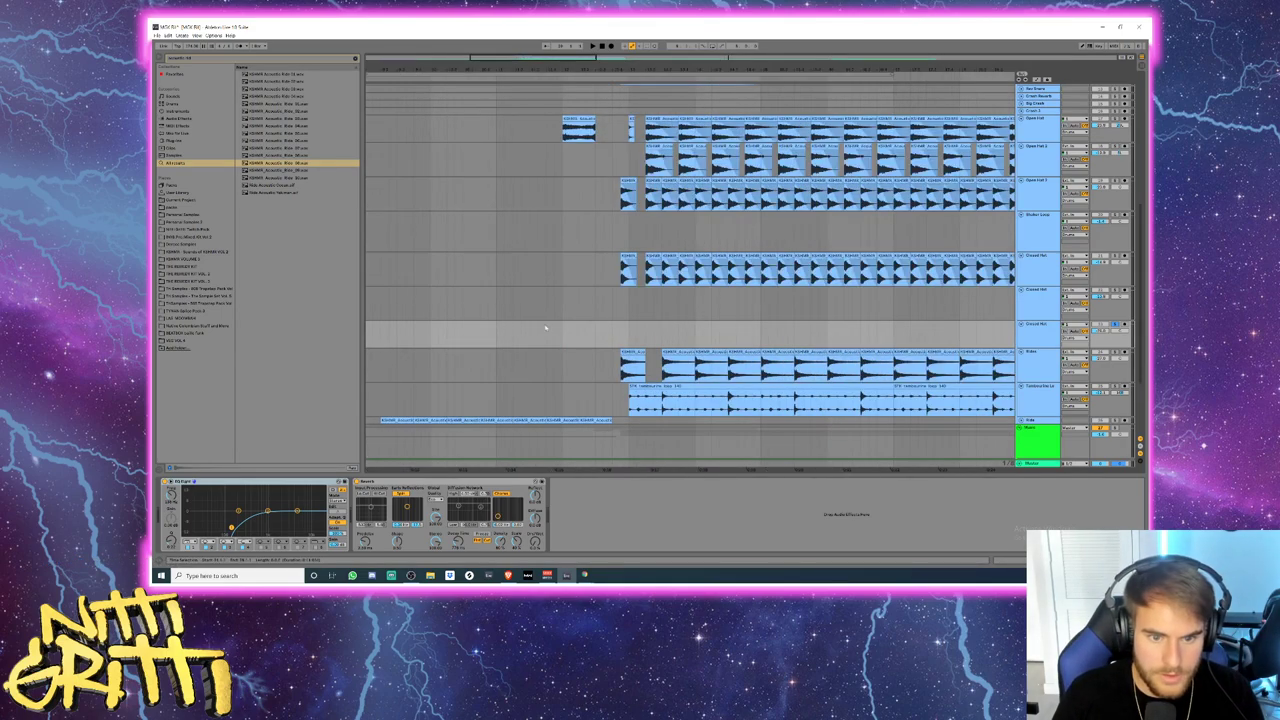
drag(728, 71, 473, 58)
scroll(579, 140, up, 2)
scroll(578, 140, up, 5)
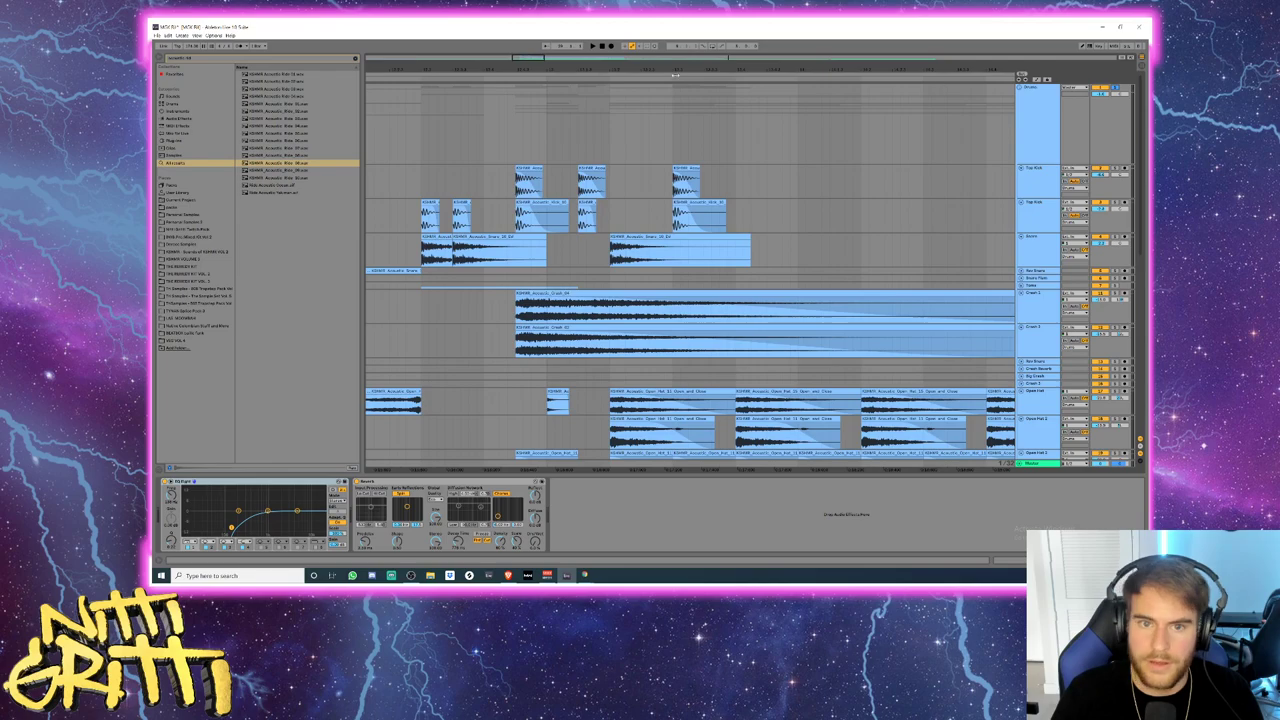
drag(527, 57, 527, 47)
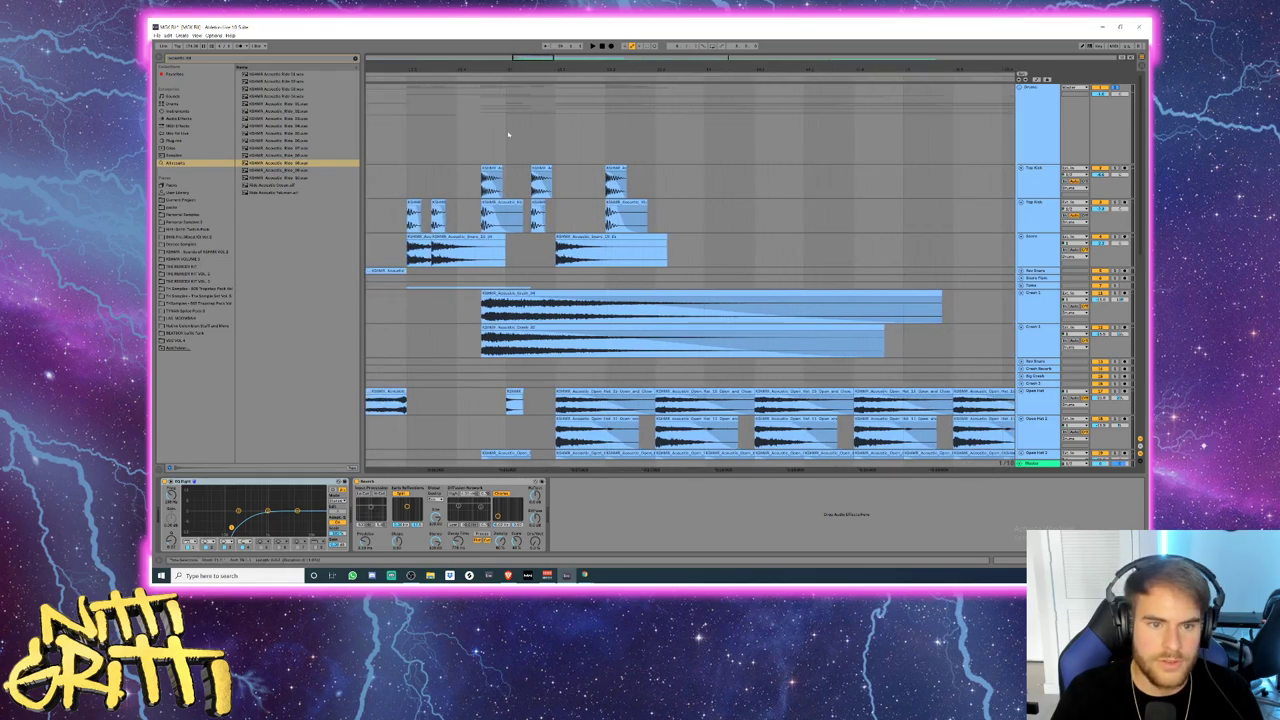
drag(467, 161, 460, 161)
key(space)
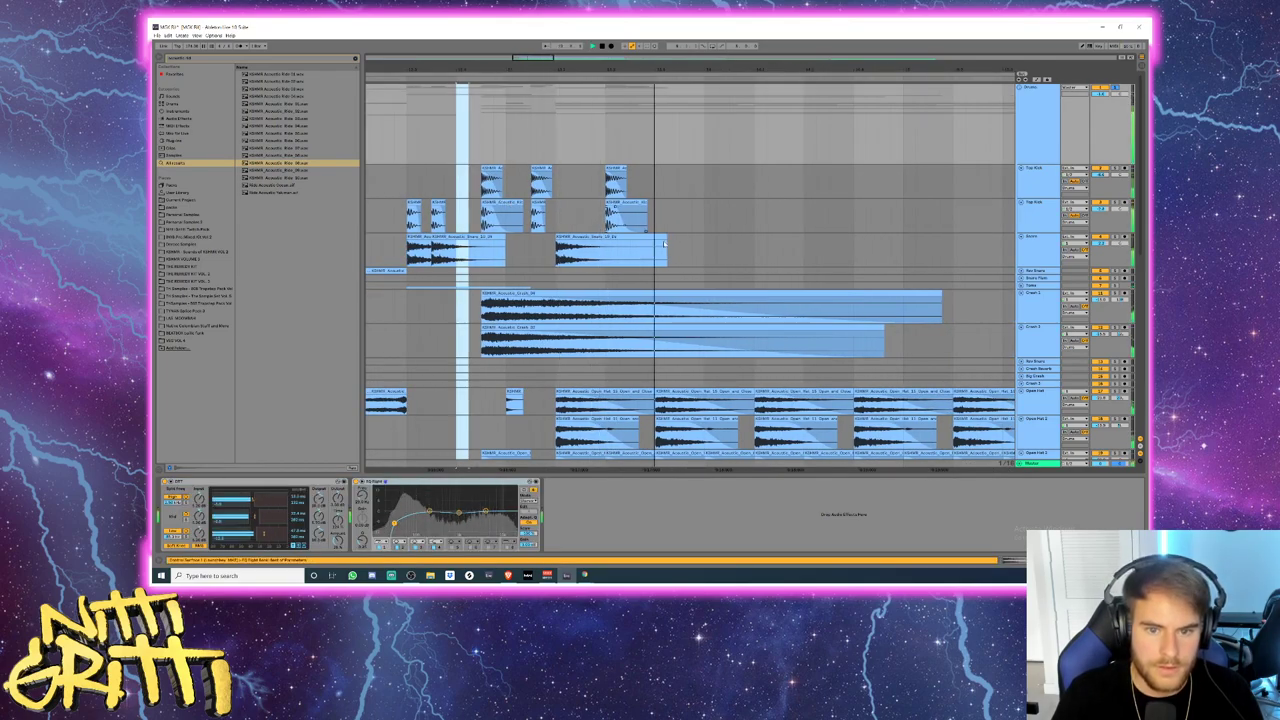
- Shorten the snare clip after the crash to end at the next open hat and duplicate it six times in a row
click(656, 237)
scroll(656, 237, down, 3)
key(space)
key(space)
key(ctrl+d)
key(ctrl+d)
key(ctrl+d)
key(space)
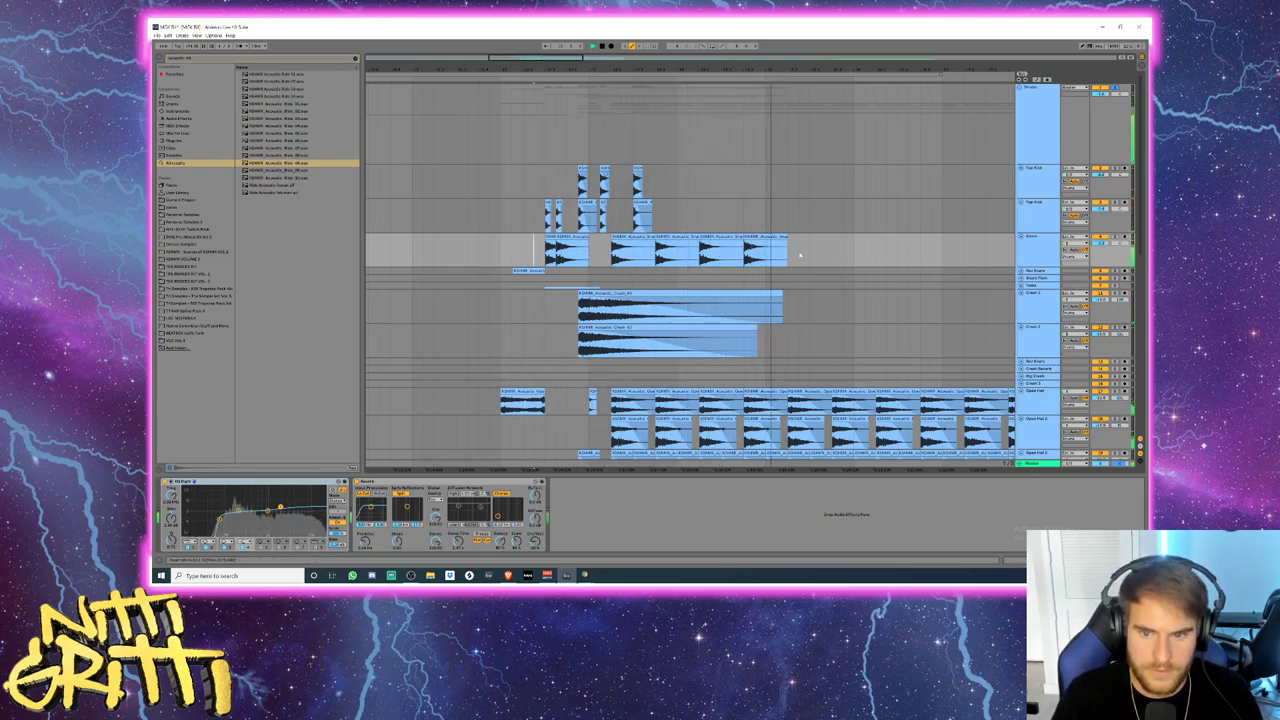
key(space)
key(ctrl+d)
key(ctrl+d)
key(ctrl+d)
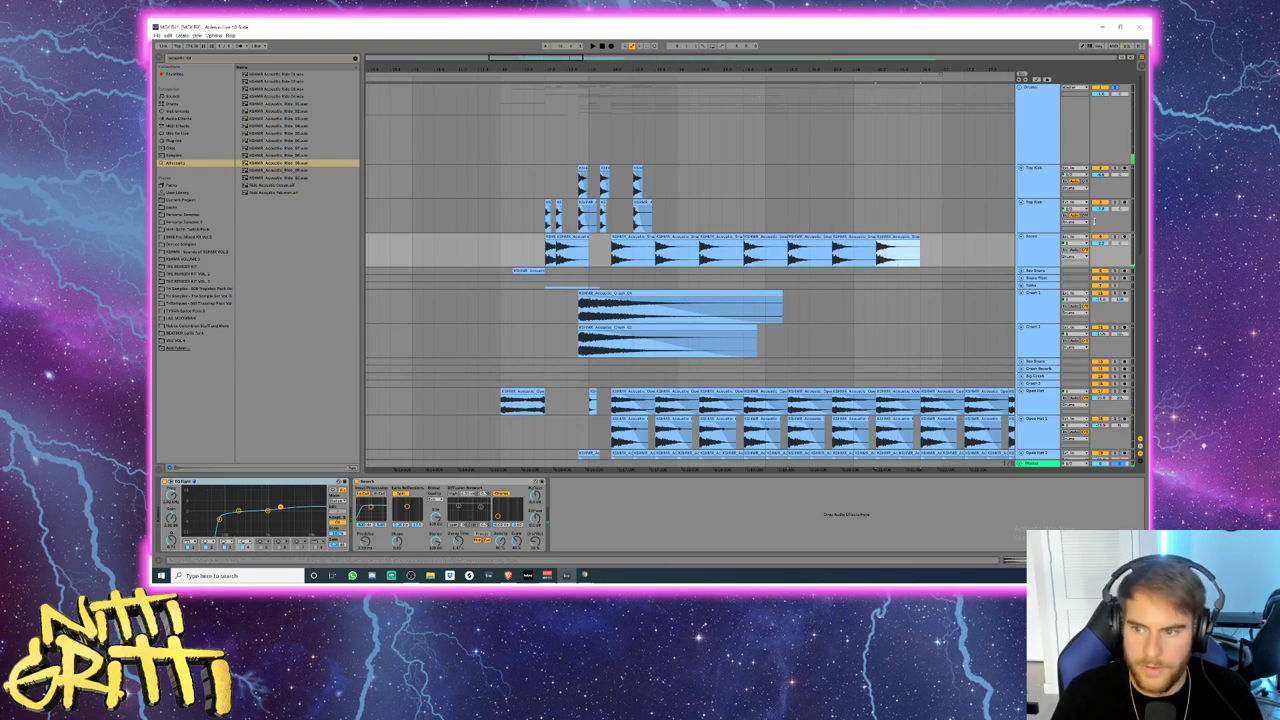
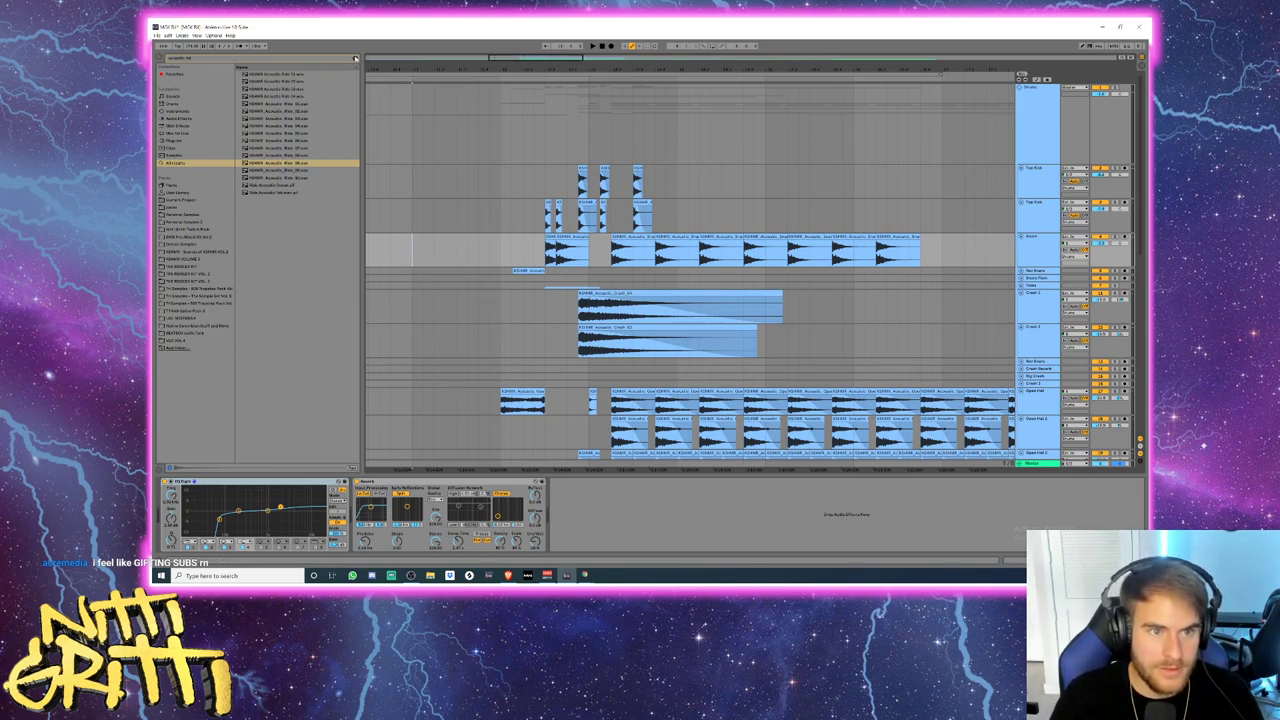
- Clear the browser search and play the drums from before the snare fill and again from the first crash
click(355, 58)
drag(528, 60, 533, 195)
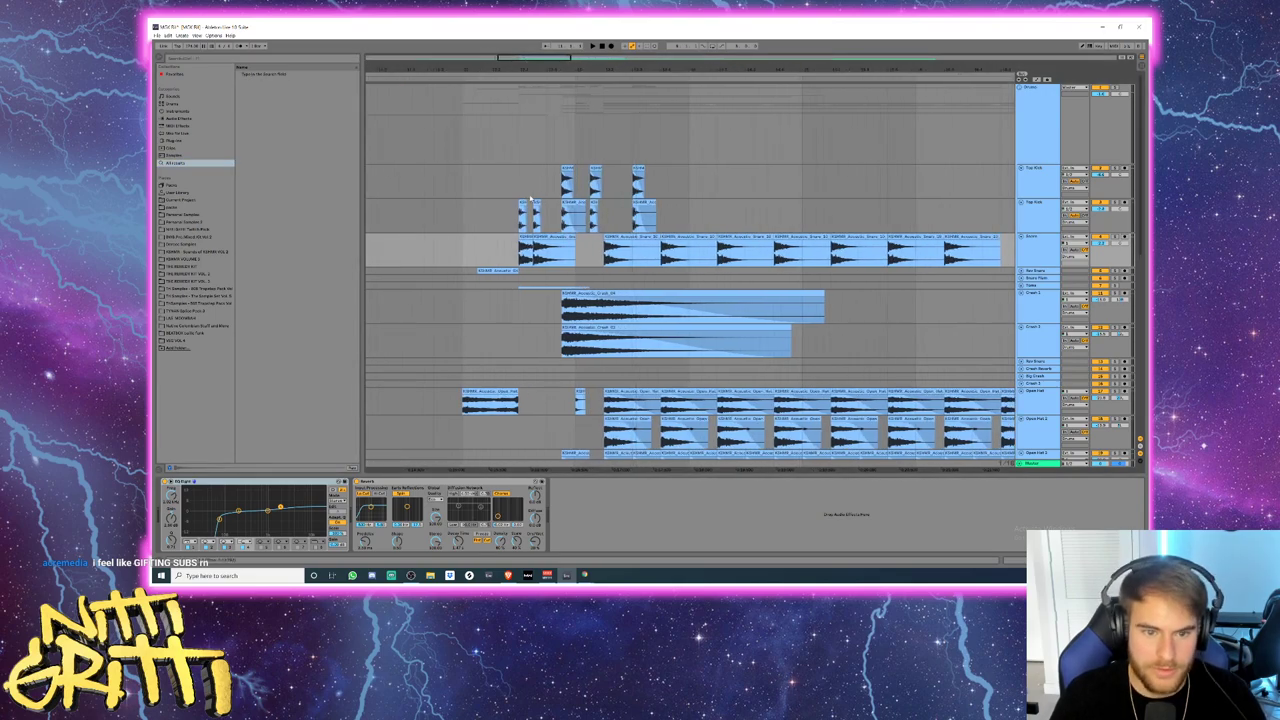
click(460, 222)
key(space)
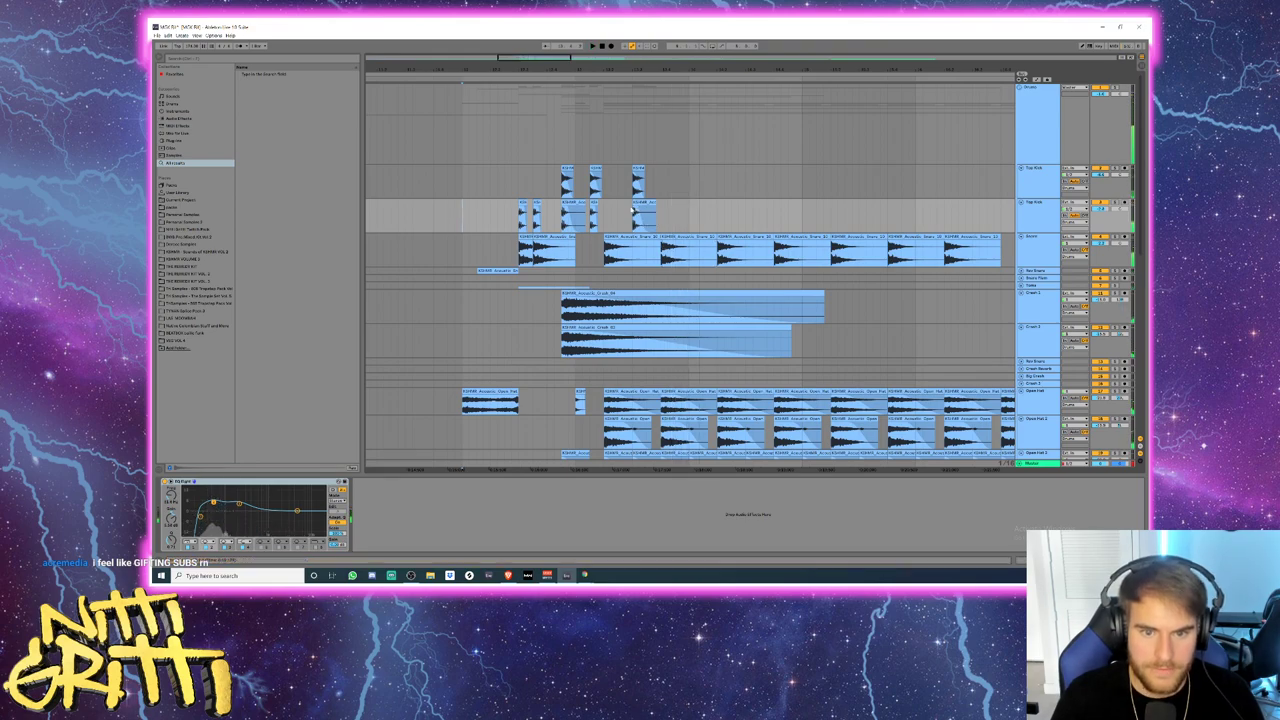
key(plus)
key(minus)
key(minus)
key(minus)
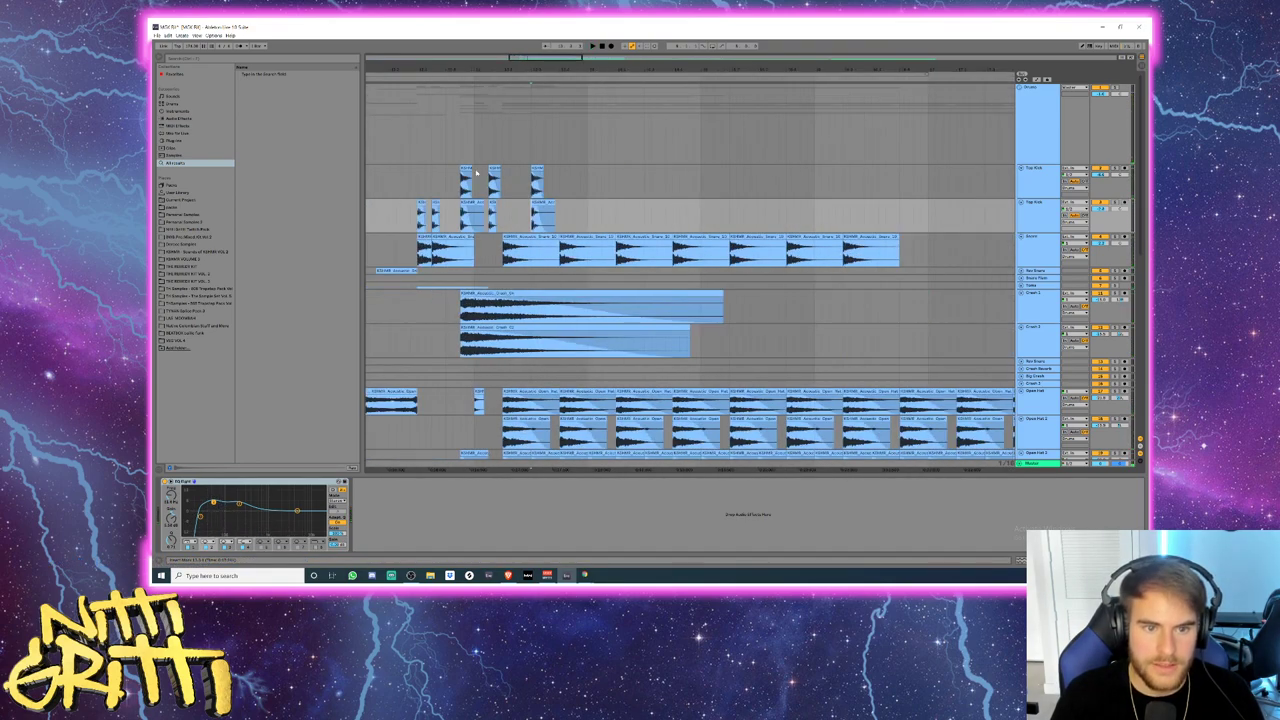
click(461, 171)
key(space)
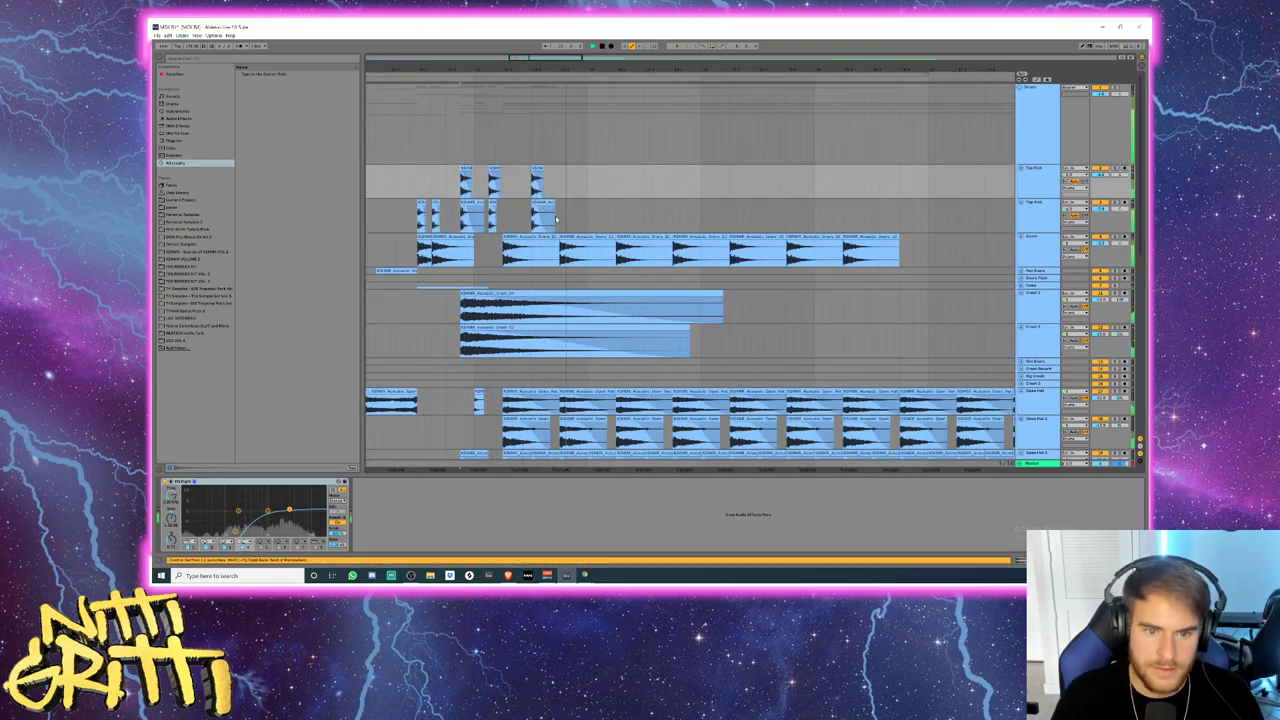
- Shorten the third kick hit after the crash on both Top Kick tracks and duplicate it directly behind itself
click(539, 199)
key(plus)
click(538, 210)
drag(575, 203, 545, 170)
click(540, 203)
scroll(543, 172, down, 3)
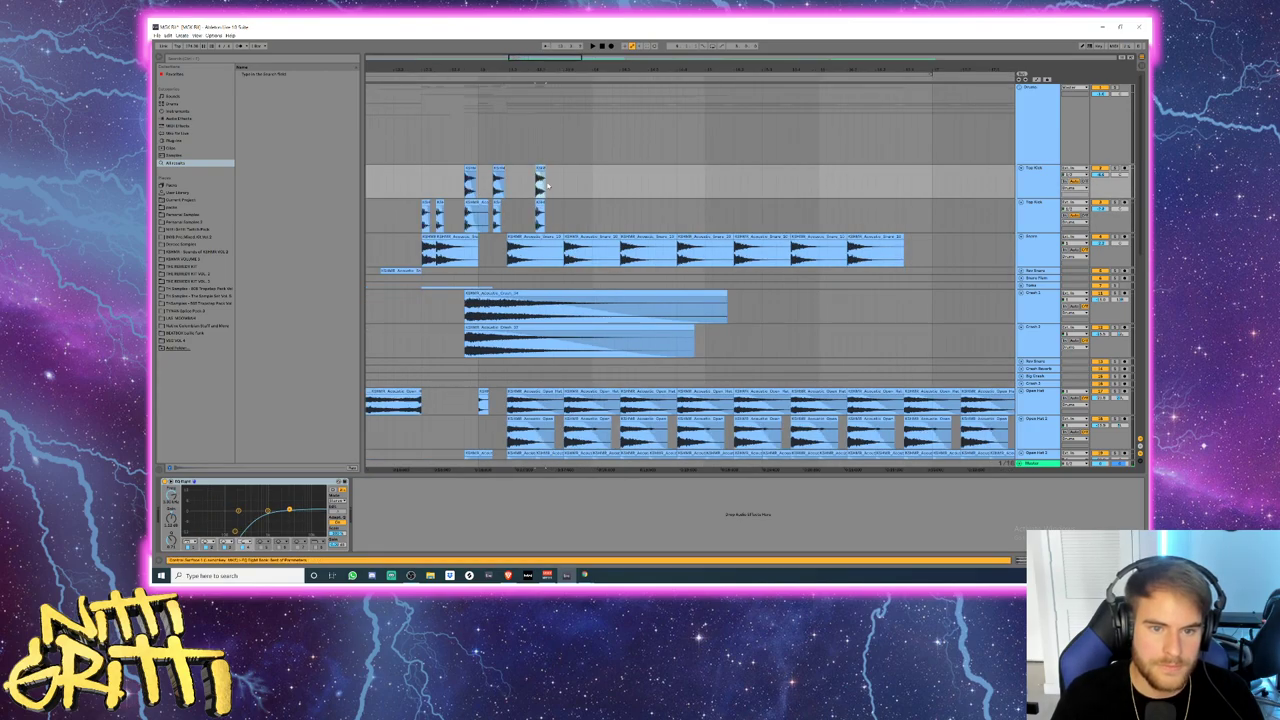
click(548, 207)
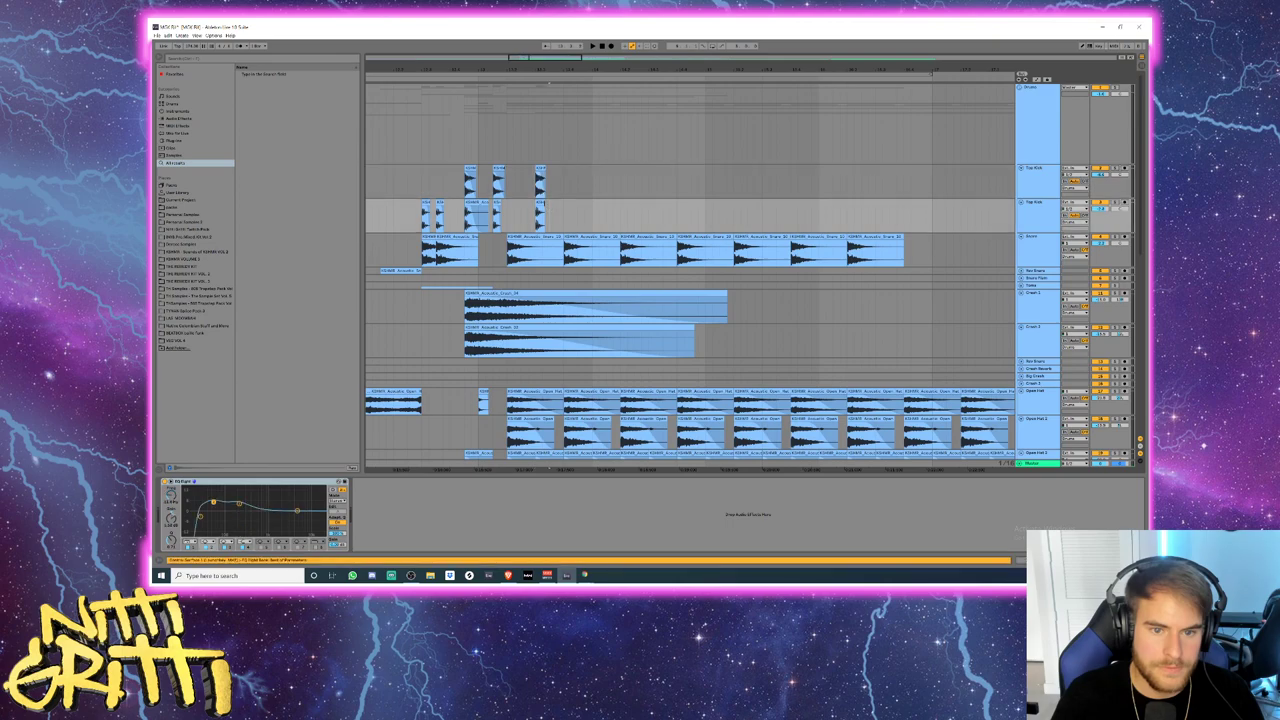
click(549, 171)
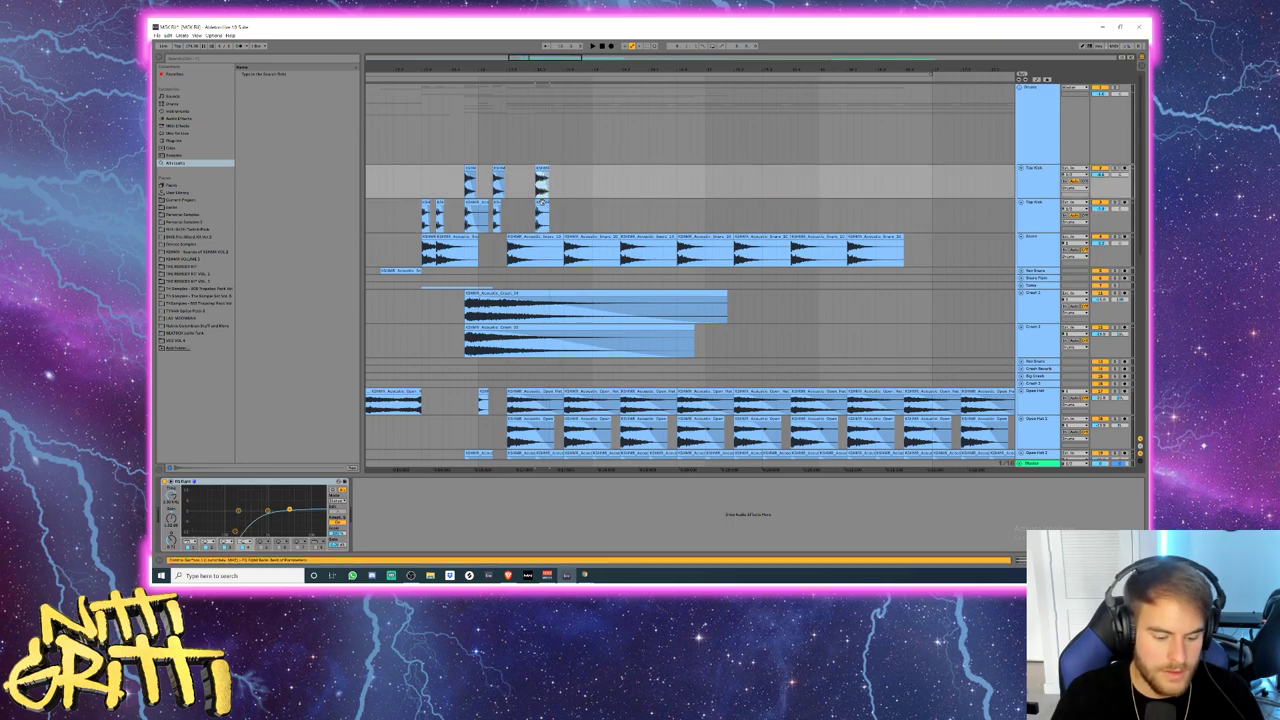
click(542, 203)
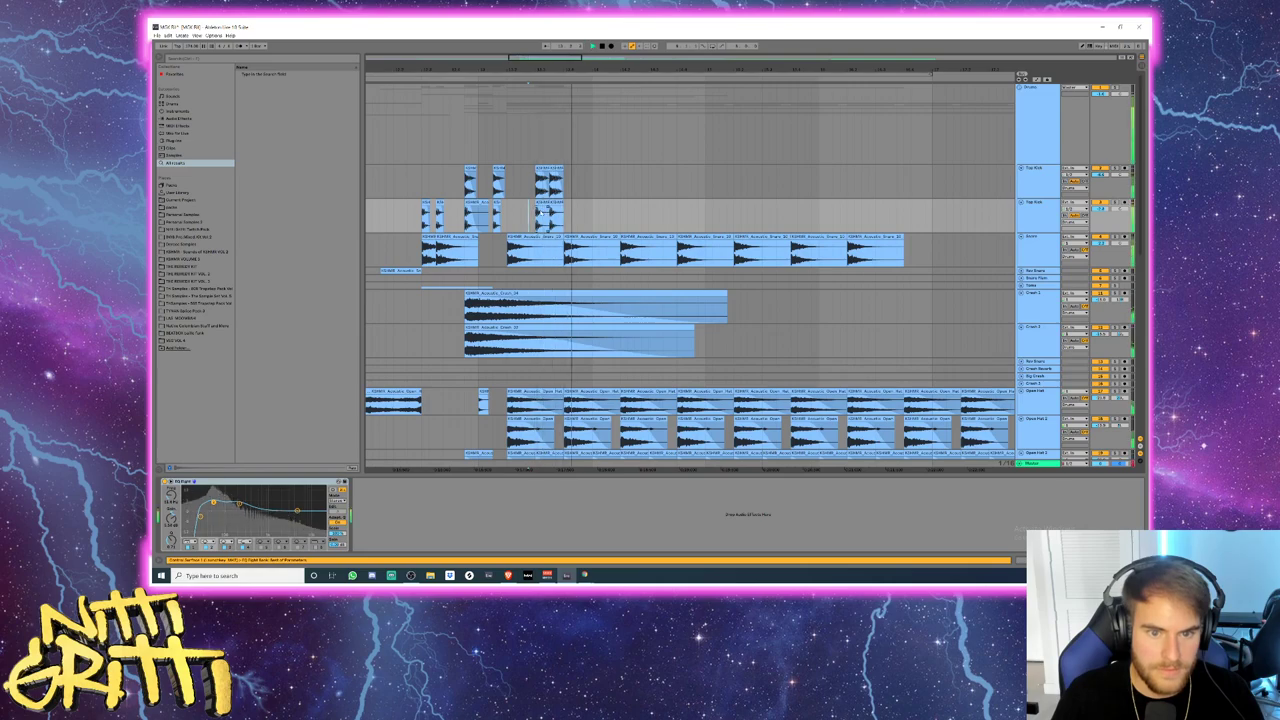
- Duplicate the kick pair, including the gap after it, twice on both Top Kick tracks
click(423, 182)
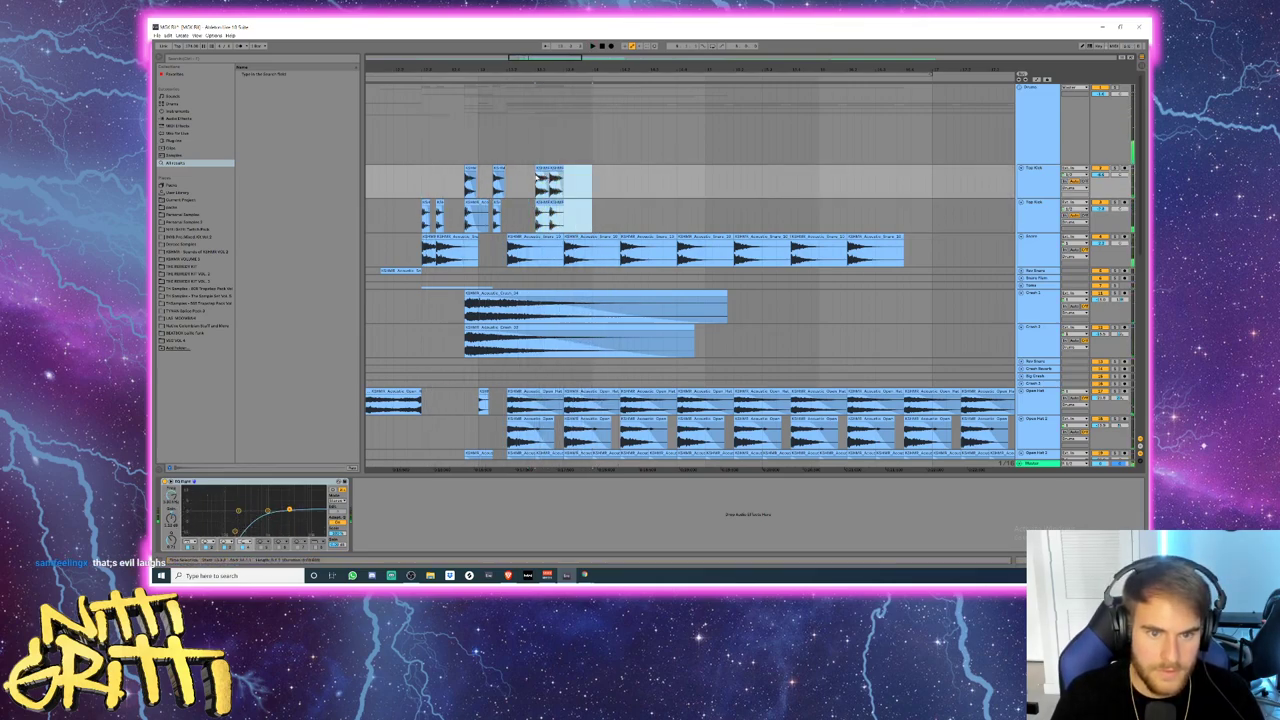
key(ctrl+d)
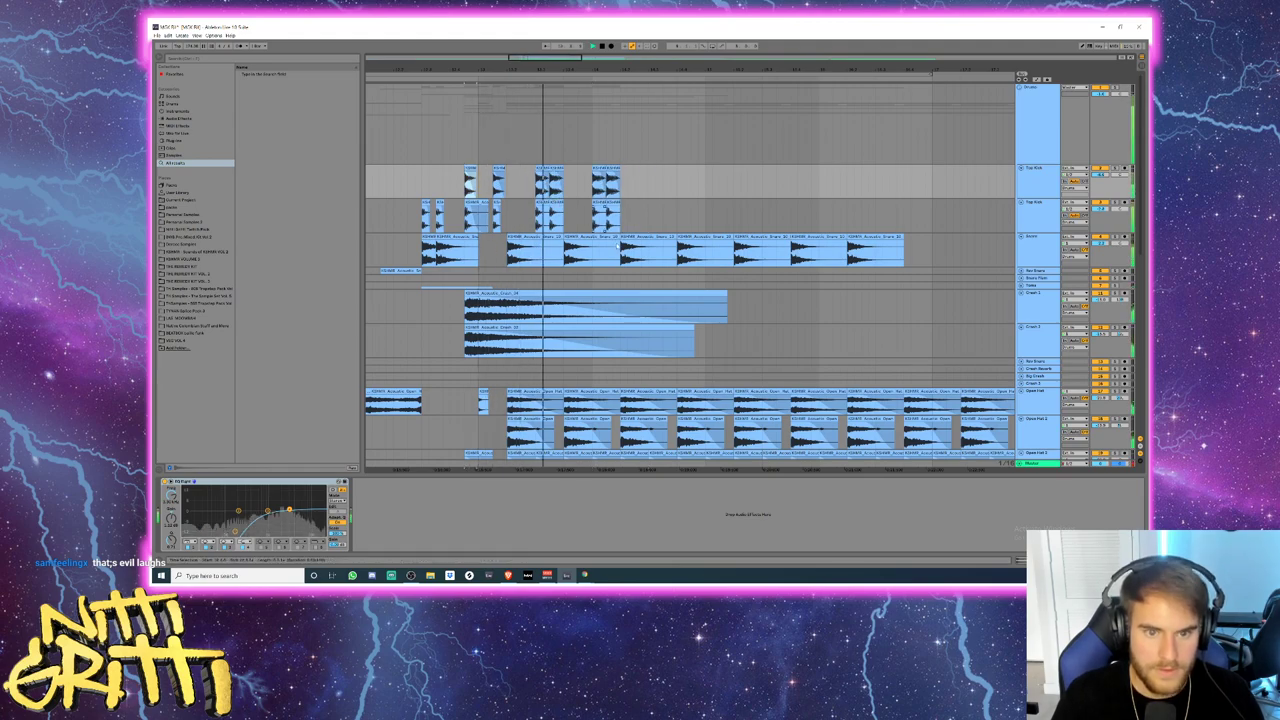
key(ctrl+d)
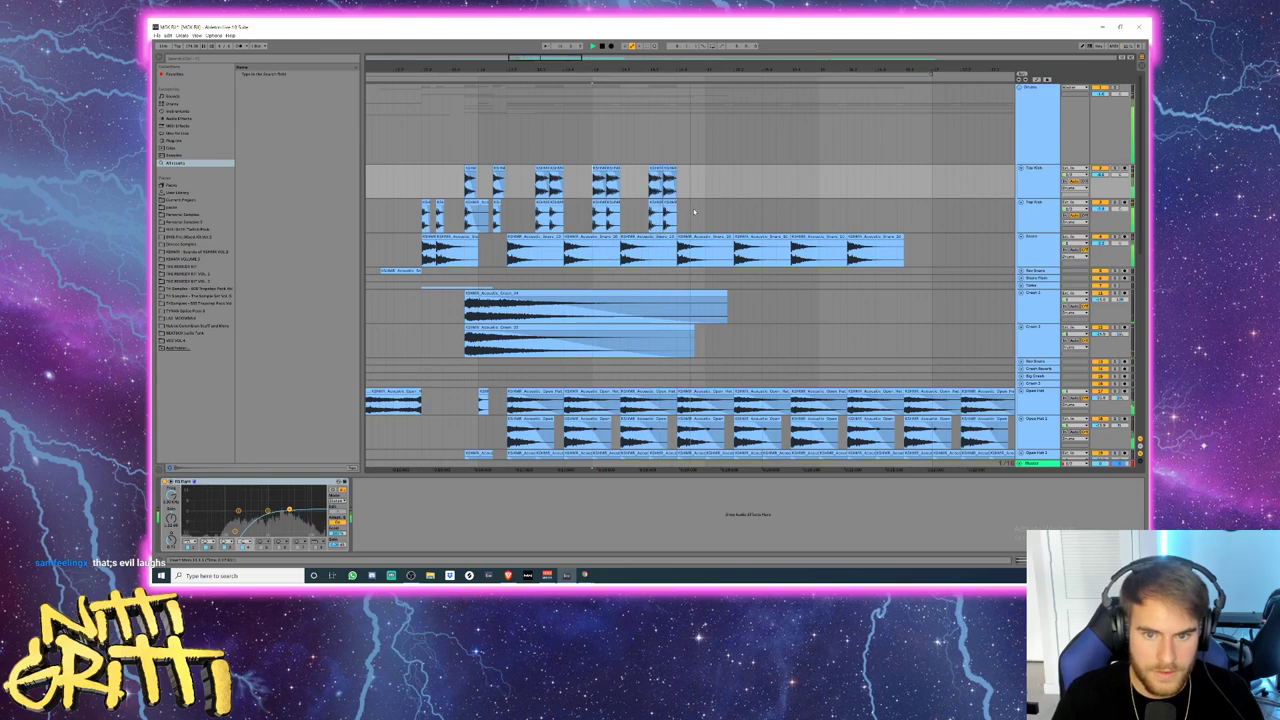
- Paste a single kick hit on both Top Kick tracks a short gap after the third kick pair and play it
click(674, 203)
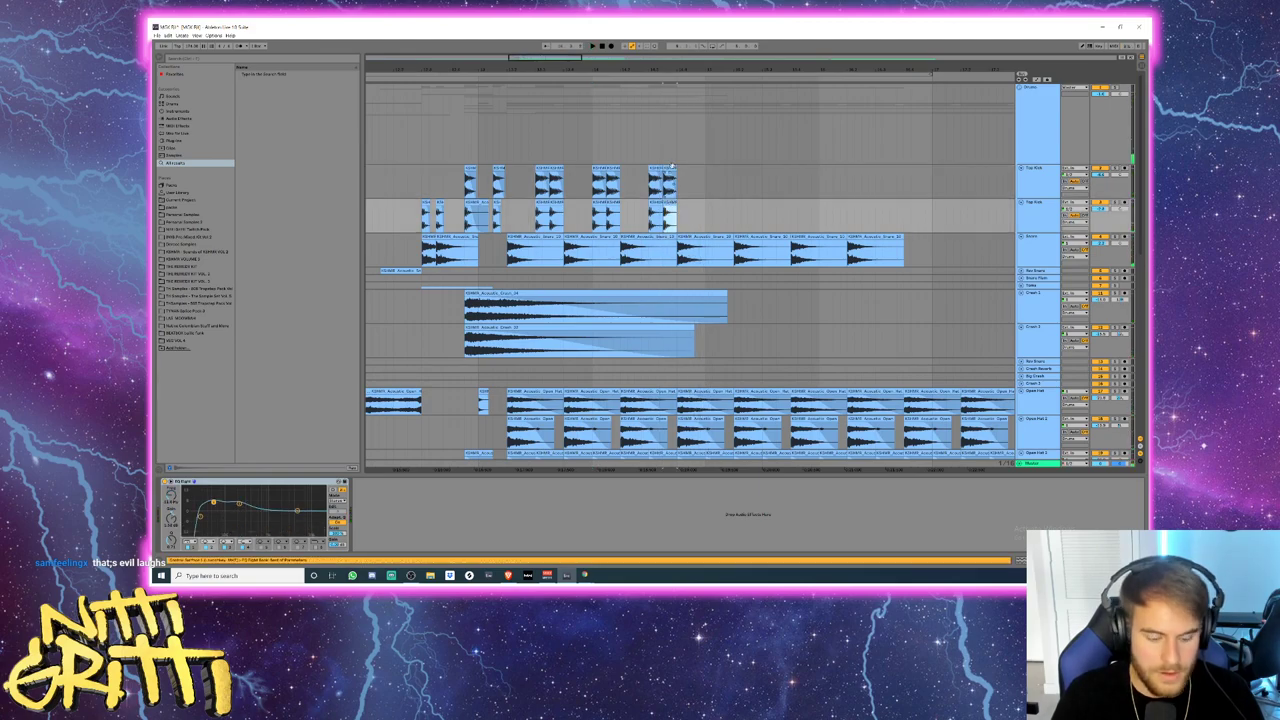
click(679, 171)
click(690, 185)
key(ctrl+v)
click(680, 186)
key(space)
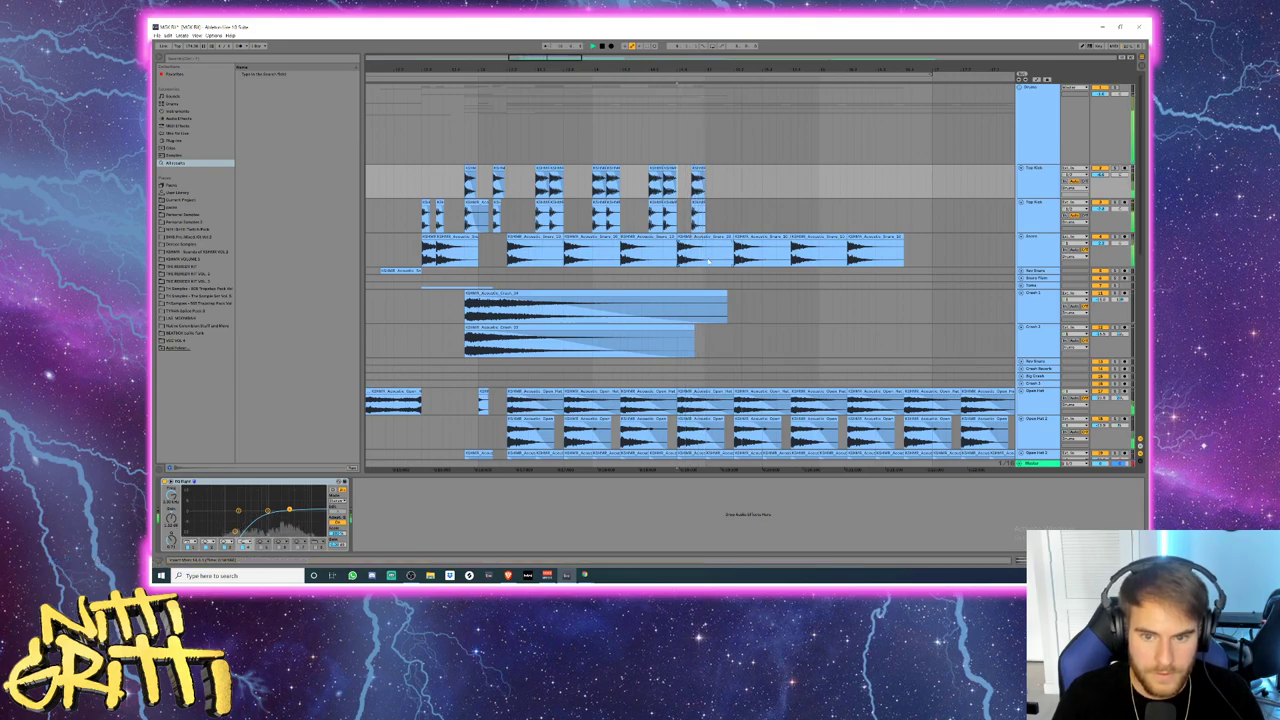
- Listen to the first kick pair with its first hit on the lower Top Kick track switched off and on
key(space)
click(545, 208)
click(541, 203)
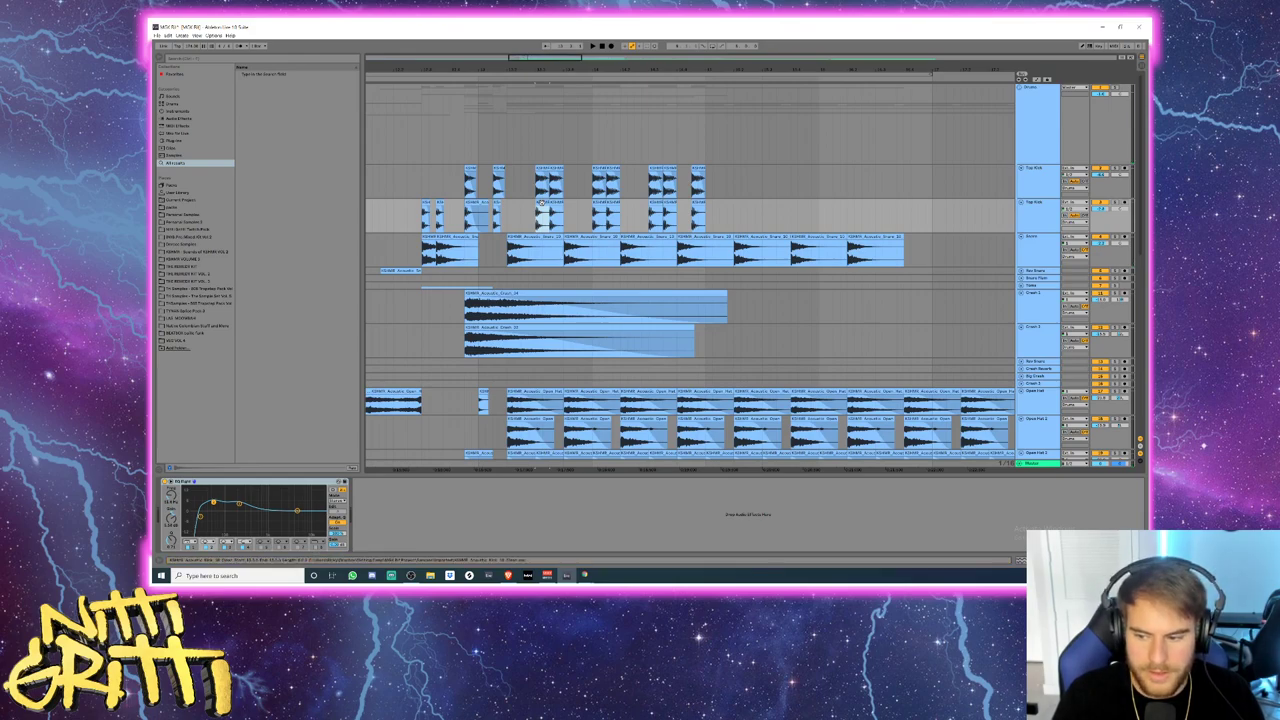
scroll(541, 206, up, 3)
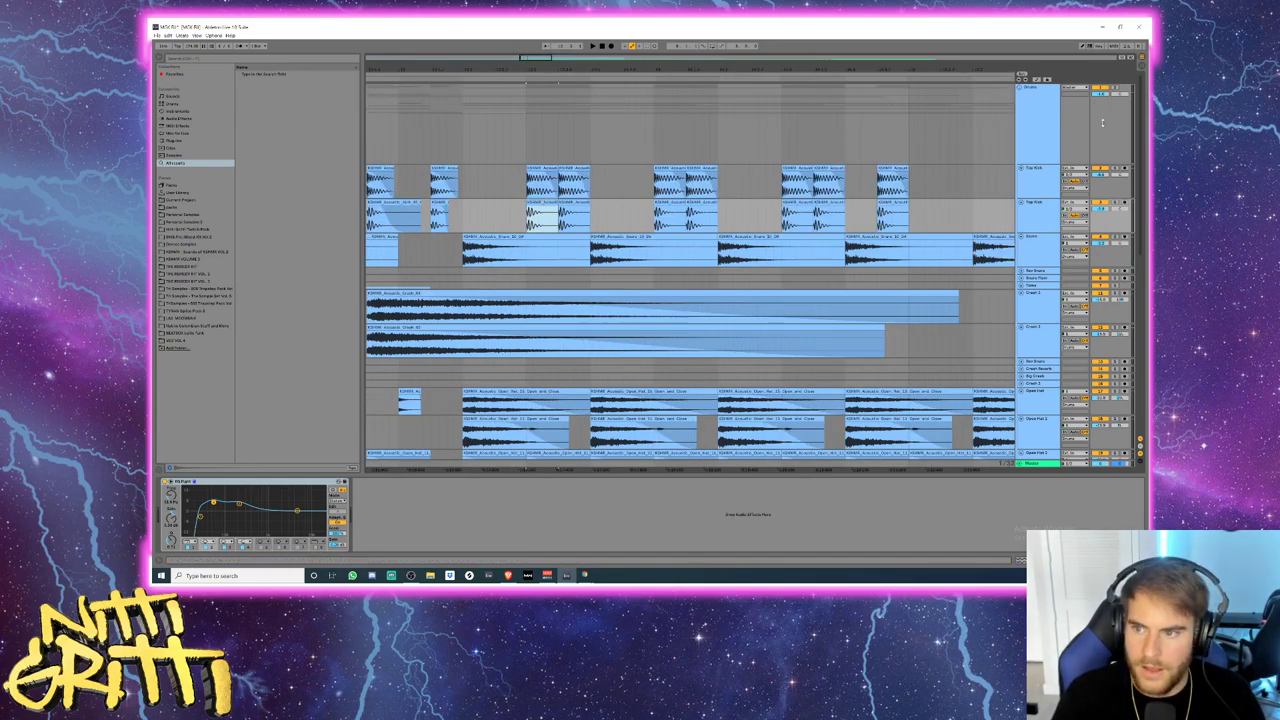
key(space)
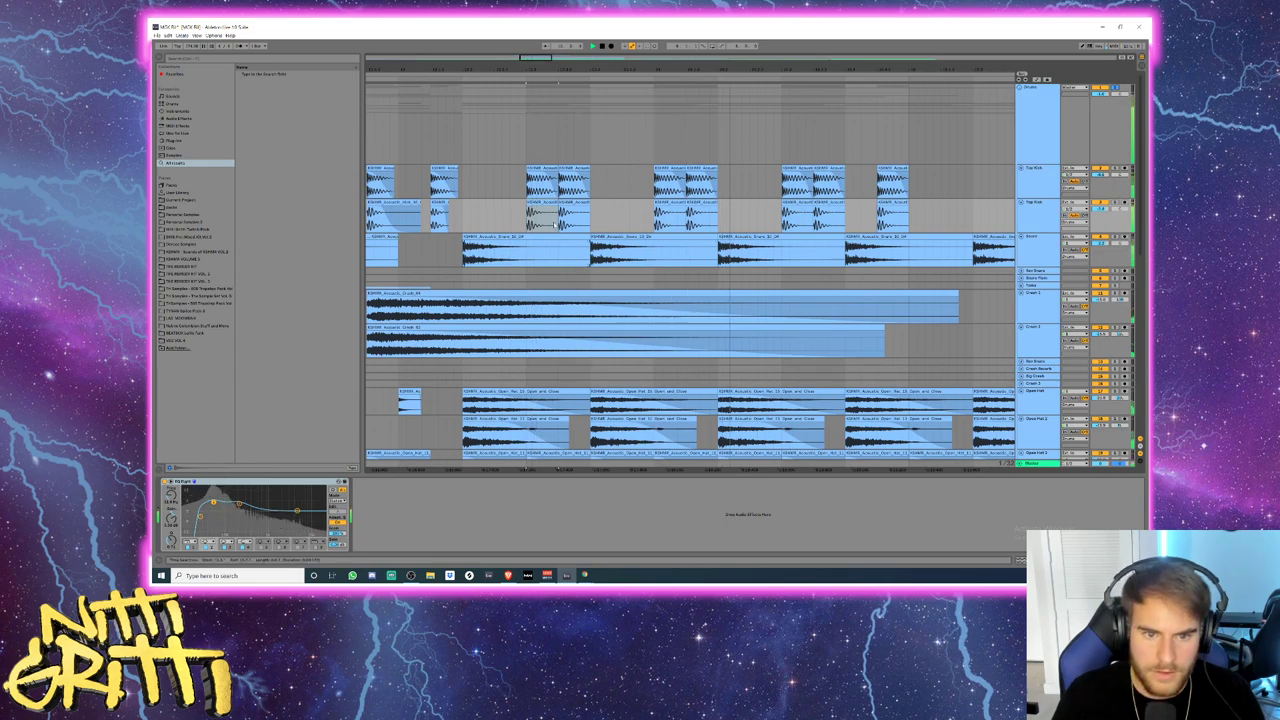
key(0)
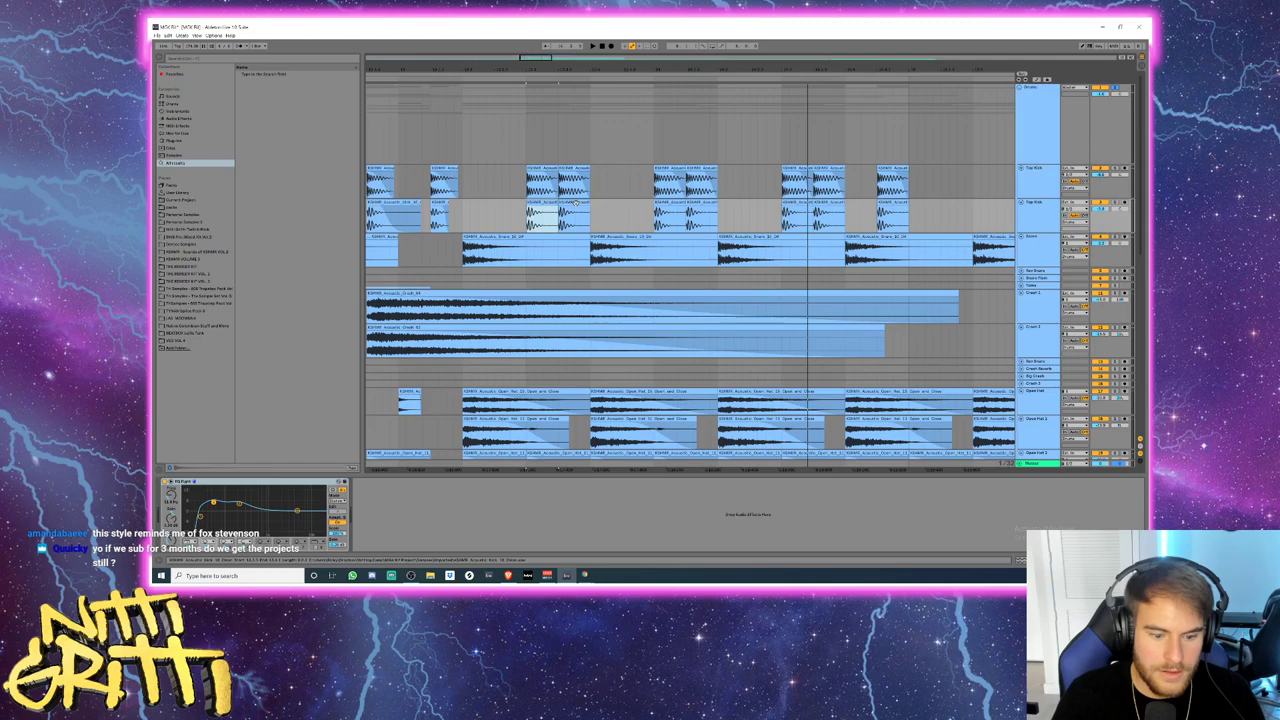
- Lower the clip gain of the second hit in the first kick pair on both Top Kick tracks and play it
click(575, 203)
shift+double_click(575, 168)
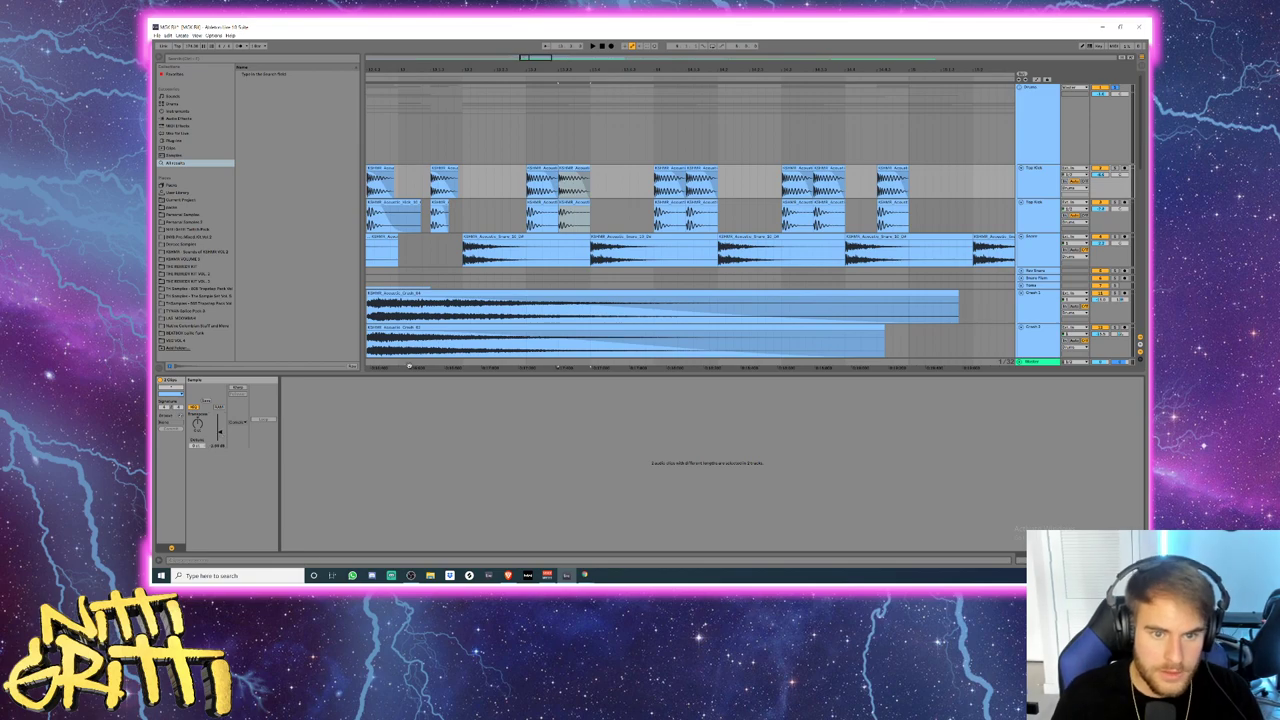
key(space)
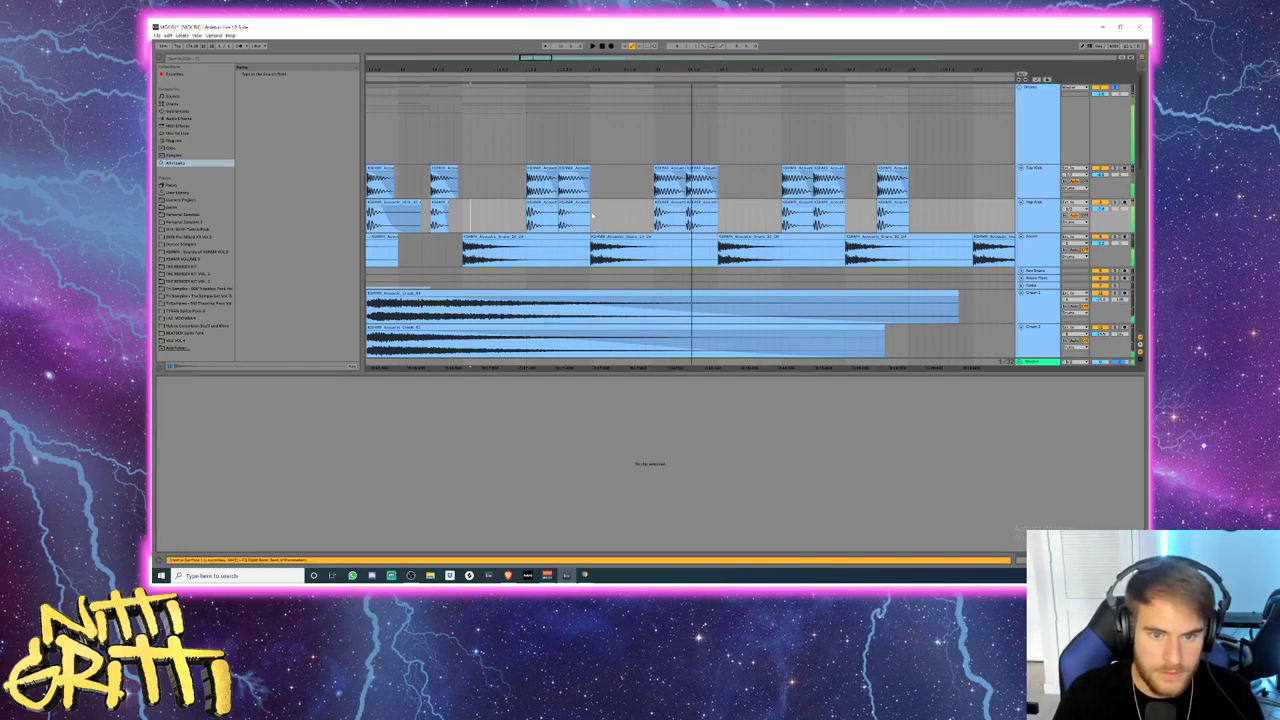
- Replace the second and third kick pairs on both Top Kick tracks with copies of the first pair and play the pattern
click(530, 186)
drag(530, 188, 527, 187)
click(647, 181)
click(655, 181)
key(ctrl+v)
click(782, 178)
key(ctrl+v)
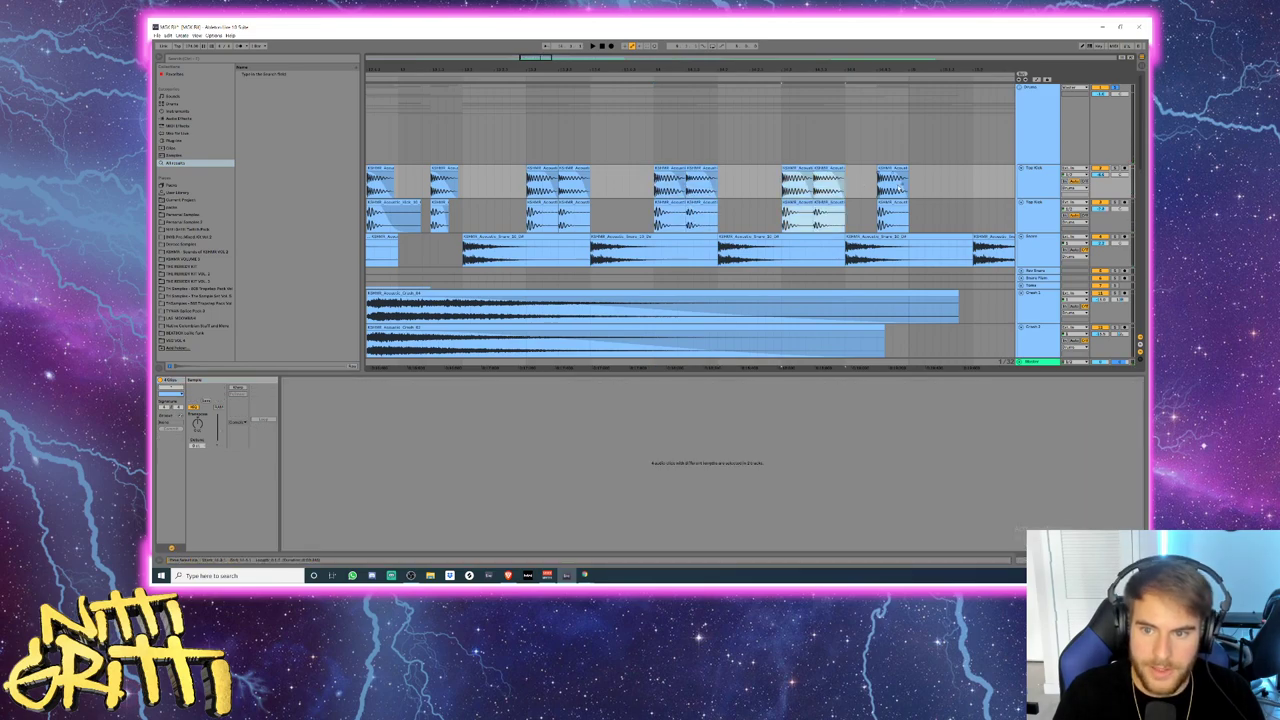
click(414, 84)
key(space)
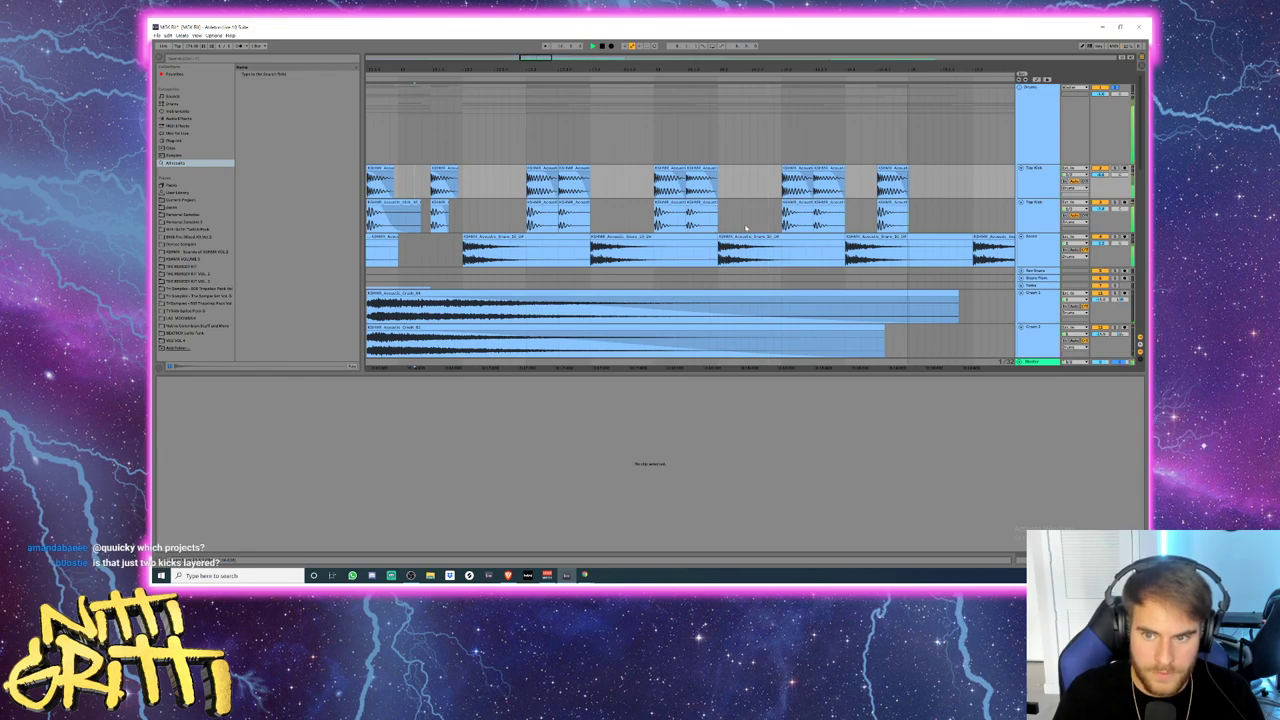
key(space)
- Try a copy of the last single kick hit a short gap behind it on both Top Kick tracks and play it
scroll(777, 207, down, 5)
scroll(562, 123, up, 3)
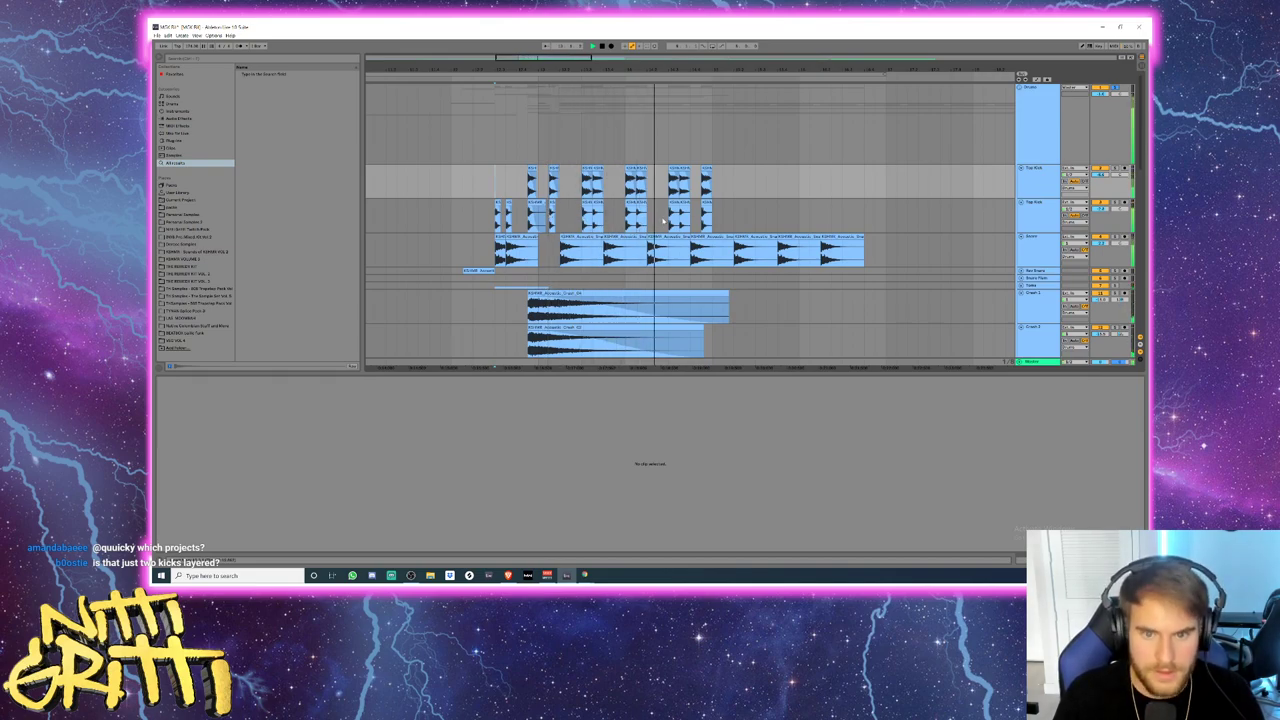
drag(727, 215, 706, 186)
click(725, 182)
key(ctrl+v)
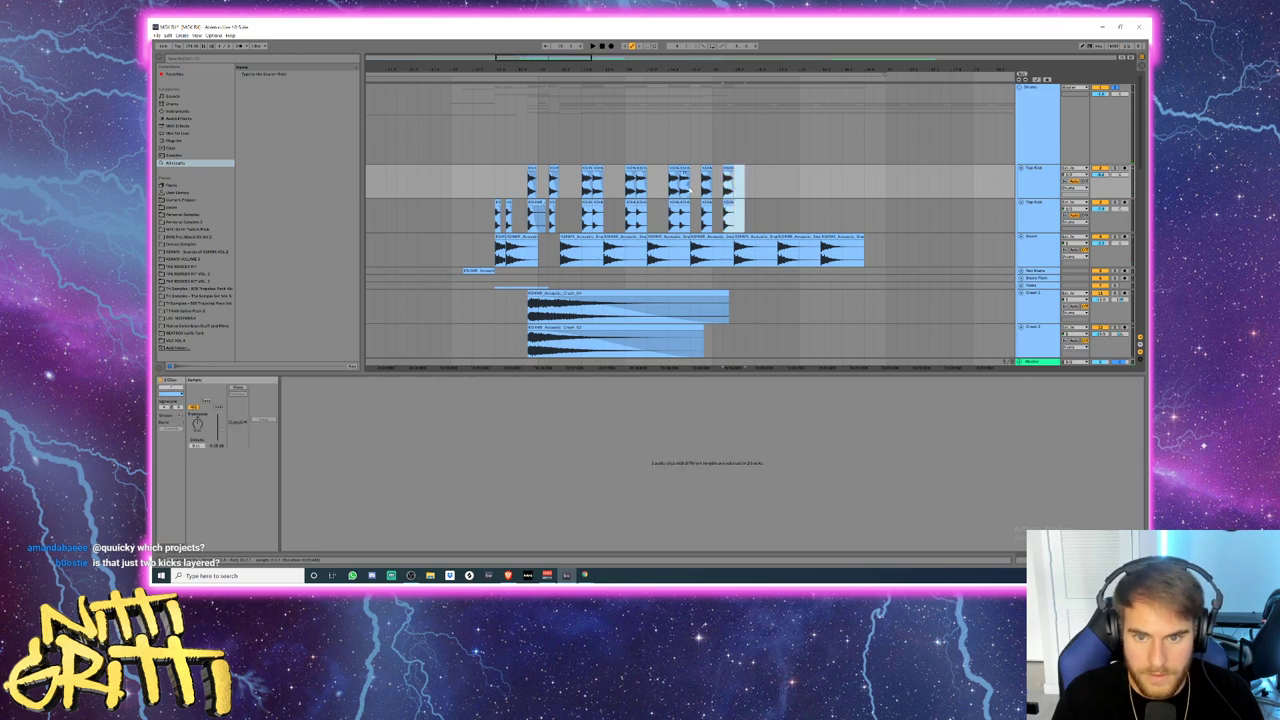
click(690, 186)
key(space)
key(space)
- Replace the last kick hit on both Top Kick tracks with a copy of the second hit after the crash and play it
drag(551, 183, 562, 206)
drag(725, 183, 743, 212)
key(Delete)
key(ctrl+v)
key(space)
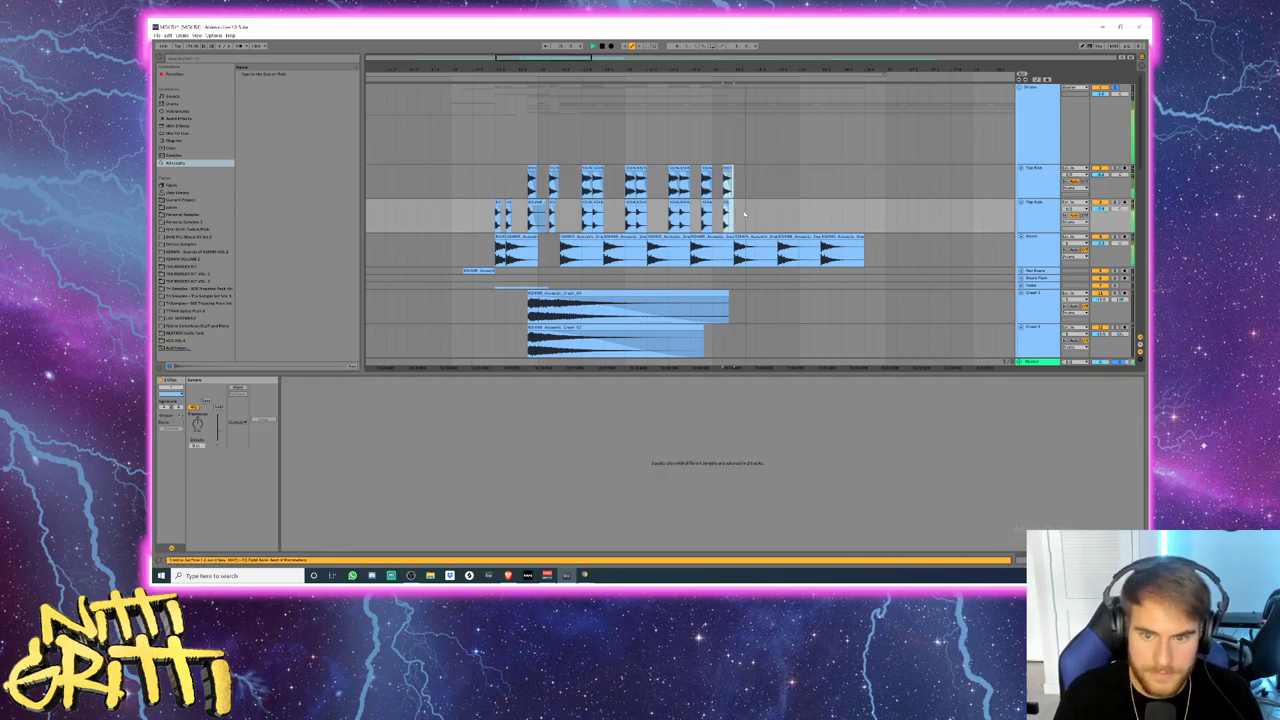
click(618, 198)
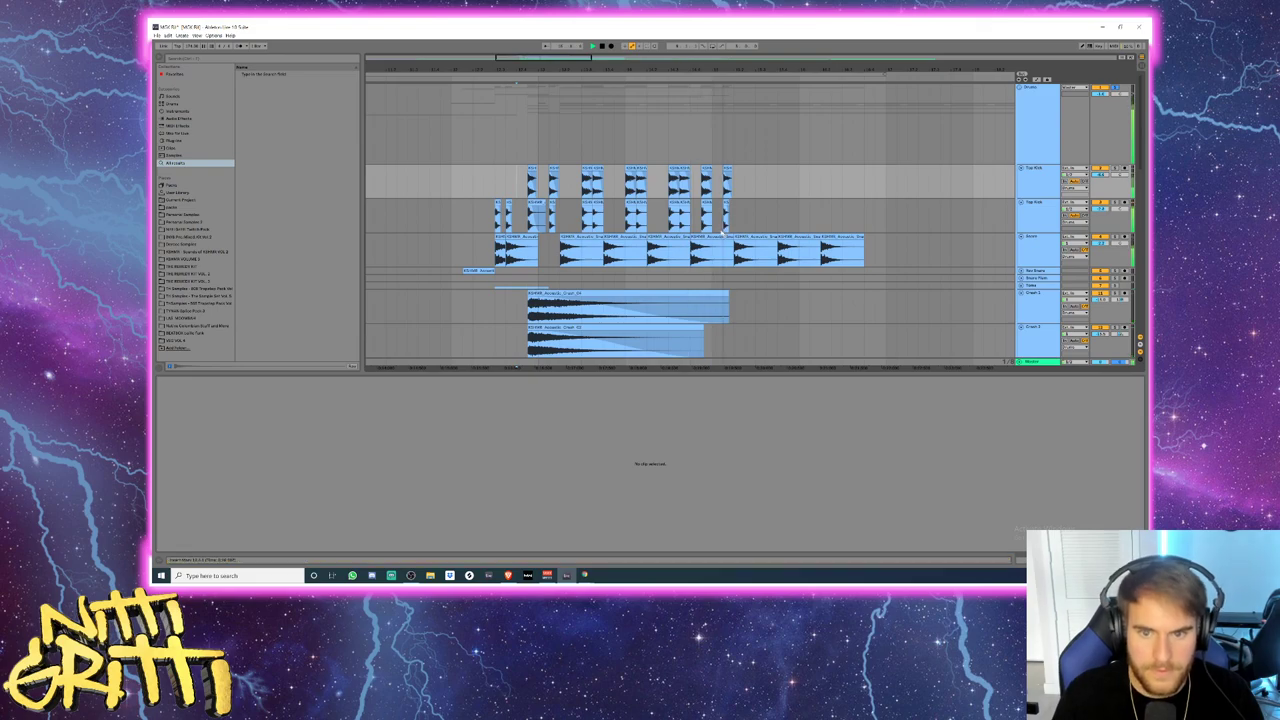
- Paste two copies of the first kick pair behind the last single hit on both Top Kick tracks, one per following snare, and play them
drag(585, 213, 612, 184)
click(756, 182)
key(ctrl+v)
click(799, 185)
key(ctrl+v)
click(788, 184)
key(space)
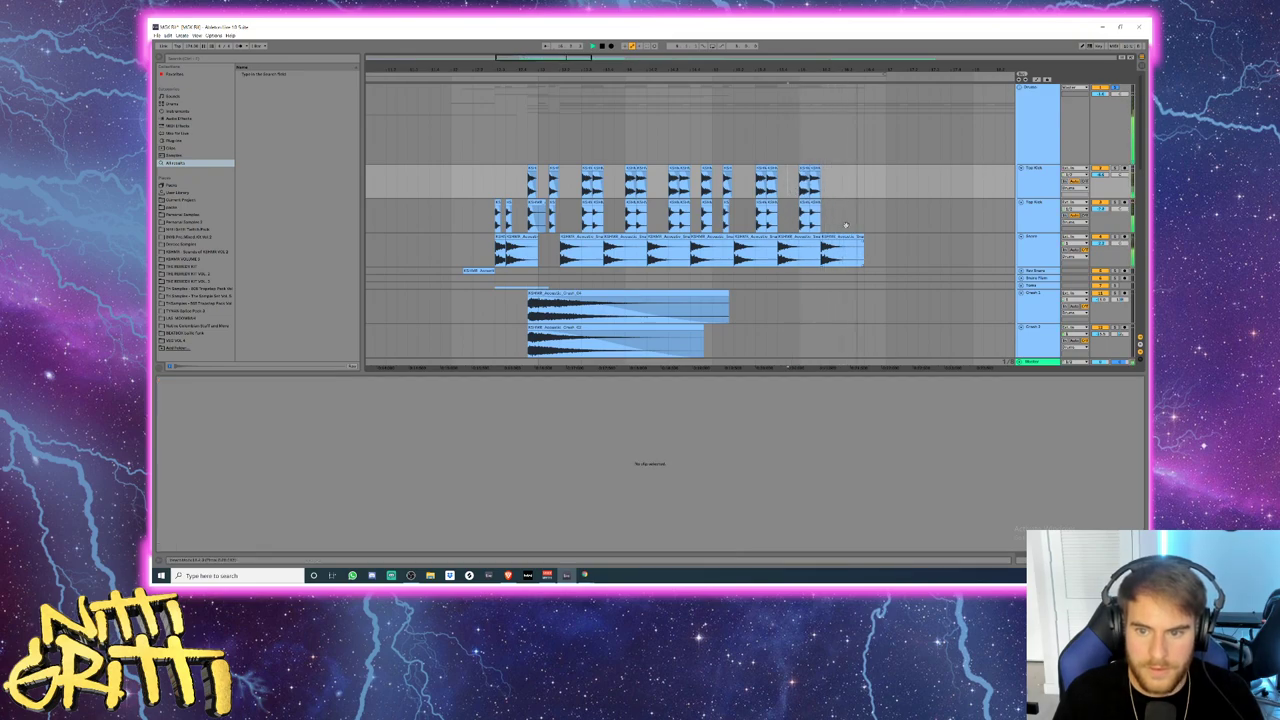
key(space)
- Paste another copy of the last kick pair a short gap behind it on both Top Kick tracks and play it
drag(821, 217, 798, 188)
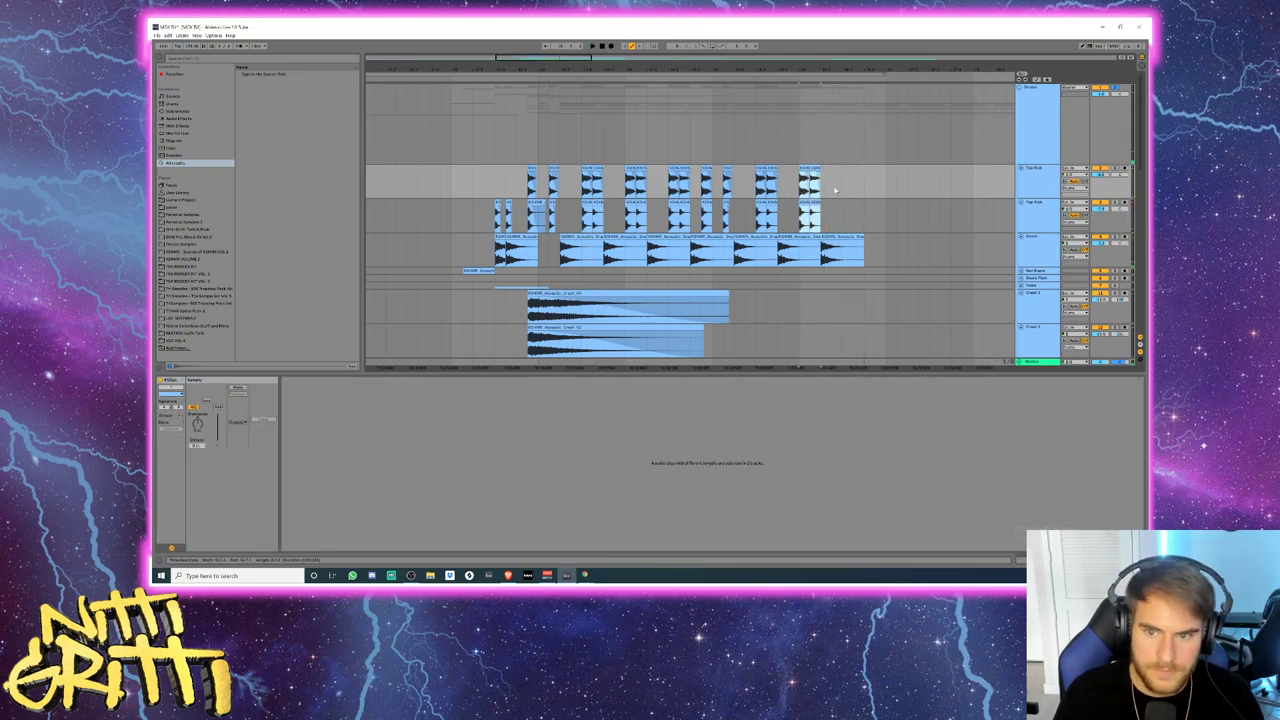
click(834, 188)
key(ctrl+v)
click(788, 187)
key(space)
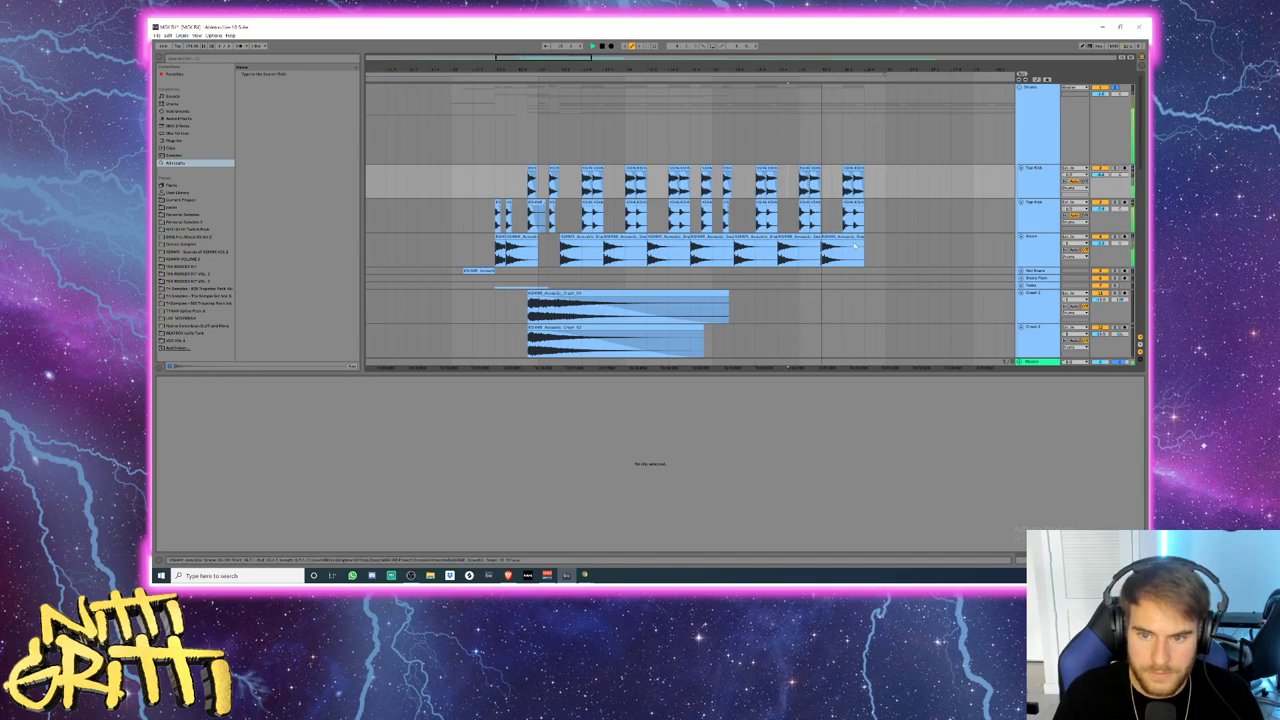
- Move the first hit of the last kick pair slightly earlier on both Top Kick tracks and play the change
click(852, 214)
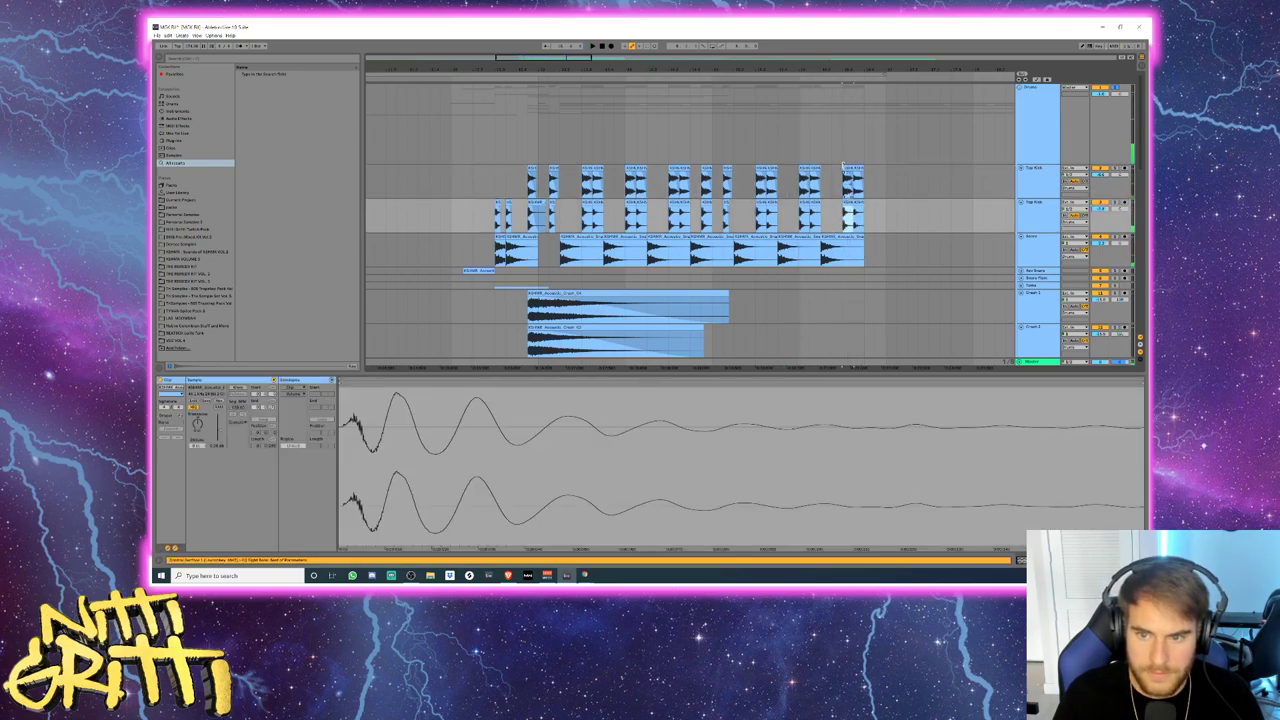
shift+click(845, 167)
drag(846, 167, 835, 167)
click(822, 182)
key(space)
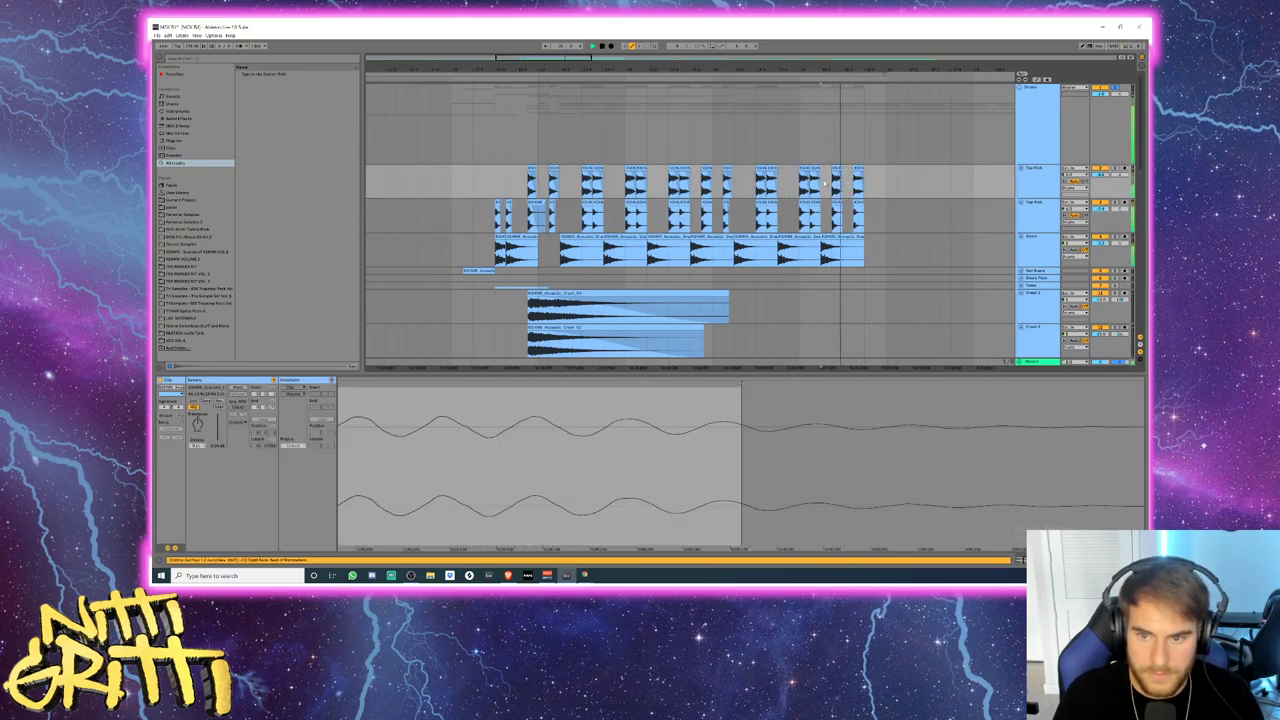
- Duplicate the last snare hit directly behind itself, and the last kick hit with its gap on both Top Kick tracks
click(845, 237)
key(ctrl+d)
click(845, 252)
key(space)
key(space)
drag(907, 238, 853, 191)
key(ctrl+d)
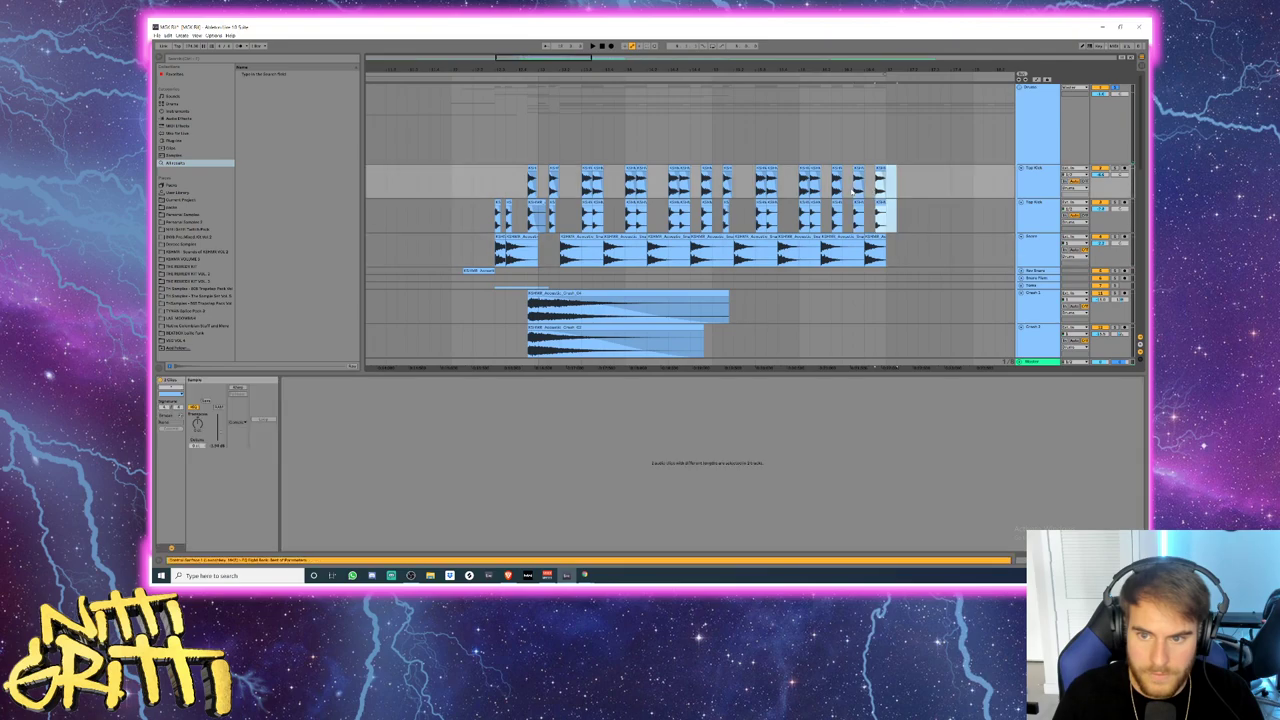
- Listen to the whole drum pattern from before the first crash
click(461, 203)
key(space)
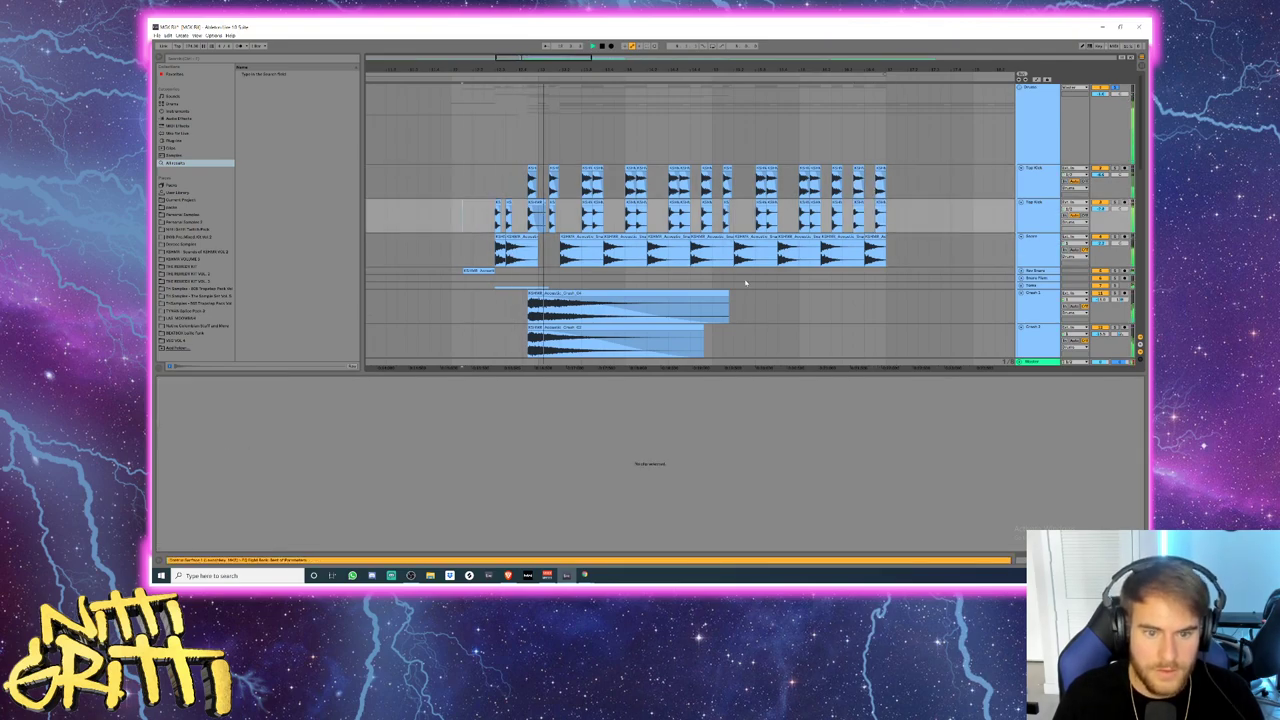
scroll(745, 287, down, 1)
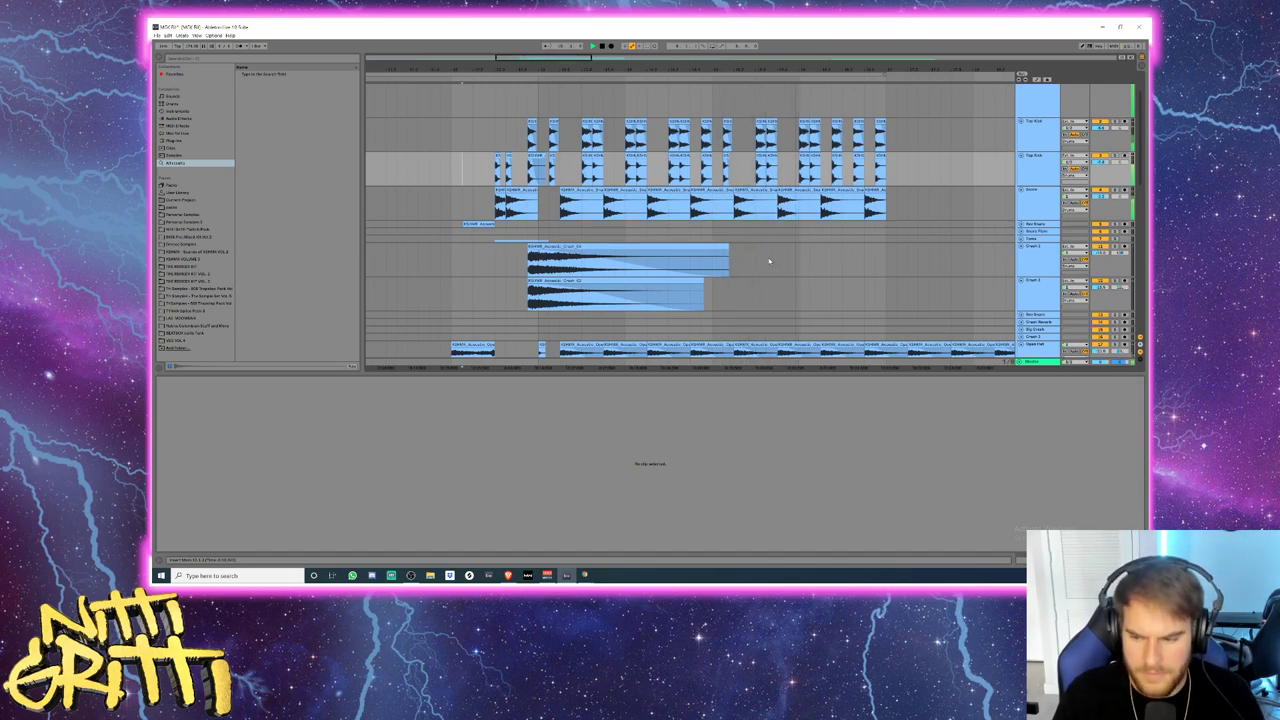
scroll(769, 261, up, 2)
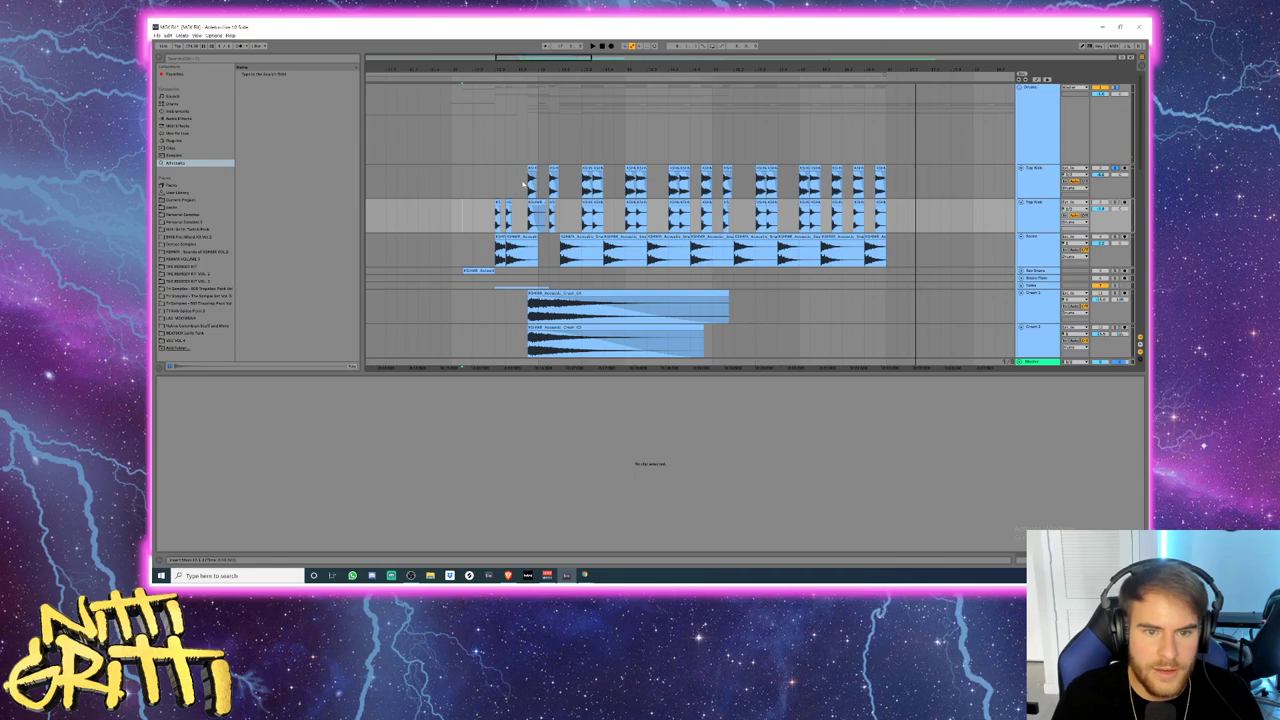
- Open the upper Top Kick track's EQ Eight and listen to that track soloed
click(1035, 185)
double_click(1035, 185)
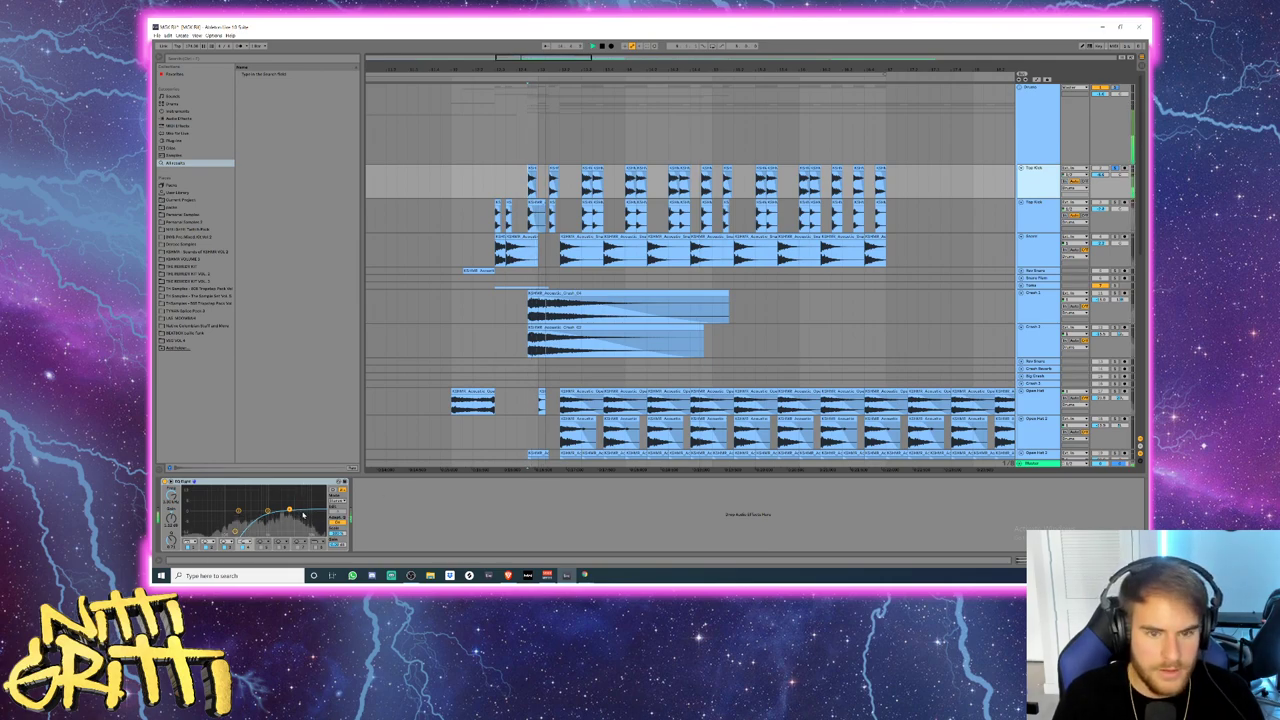
key(space)
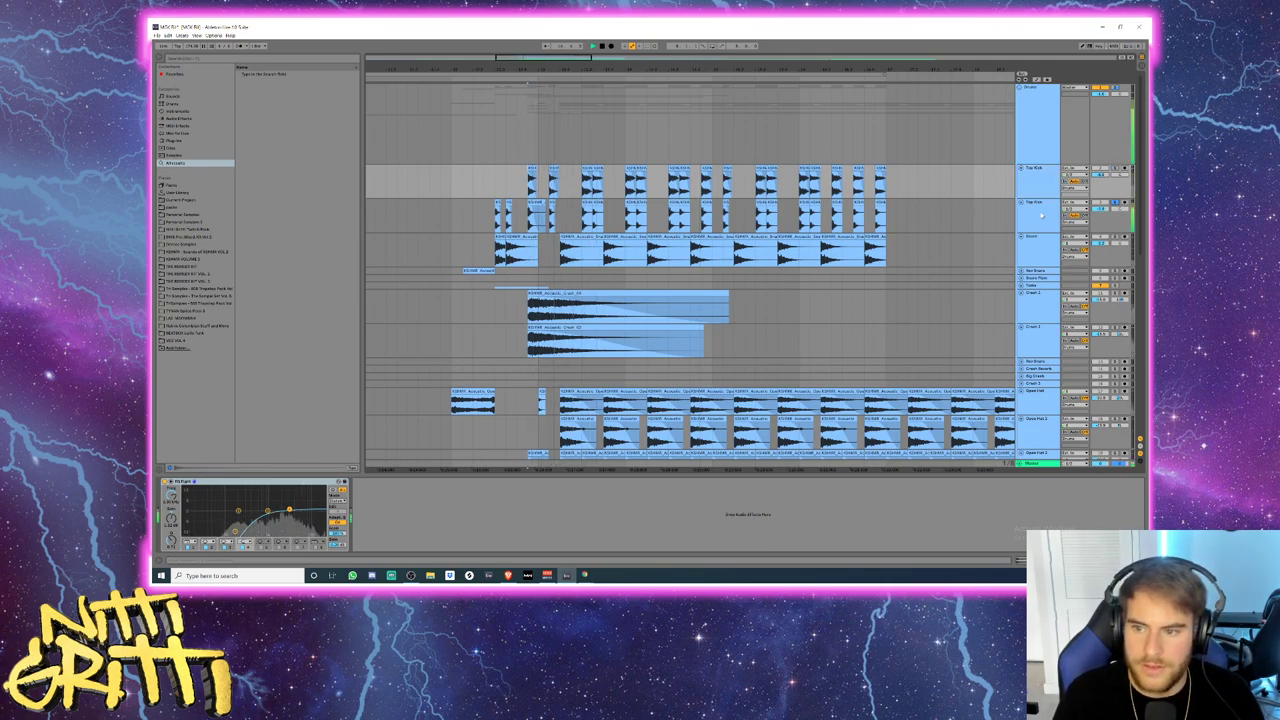
- Open the lower Top Kick track's EQ Eight and listen to it soloed, alone and together with the upper track
click(1036, 211)
key(space)
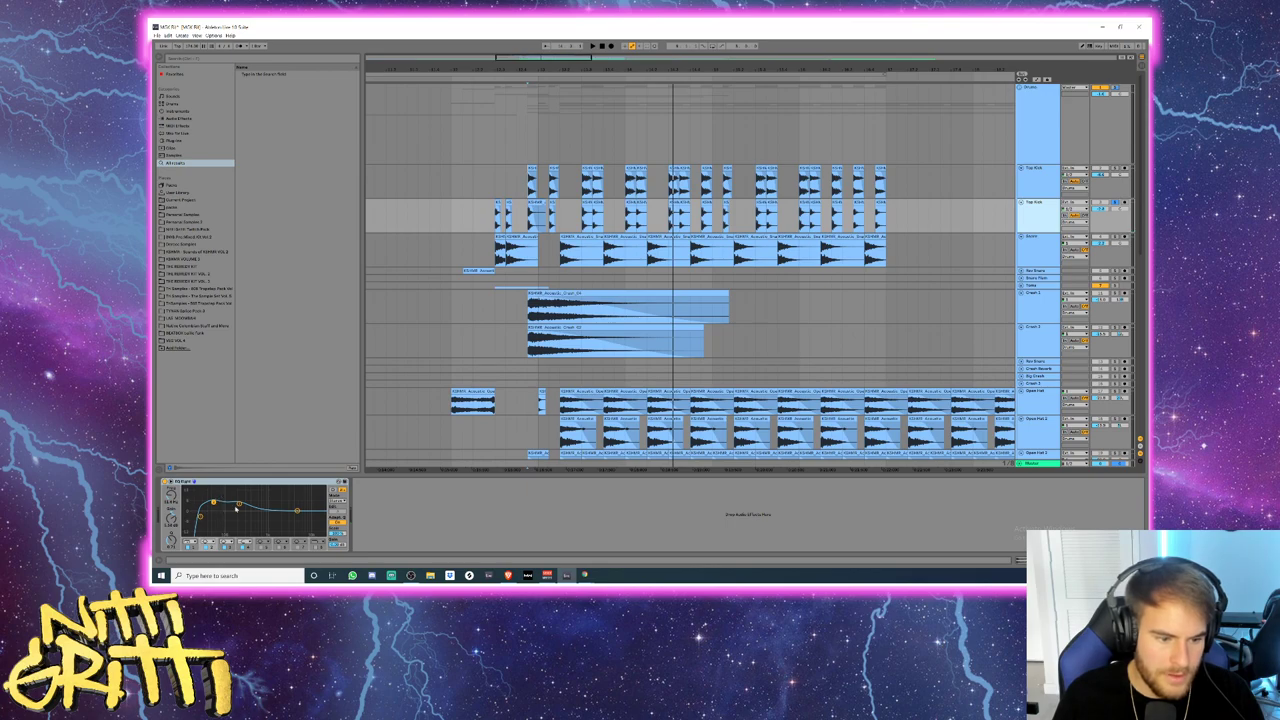
key(space)
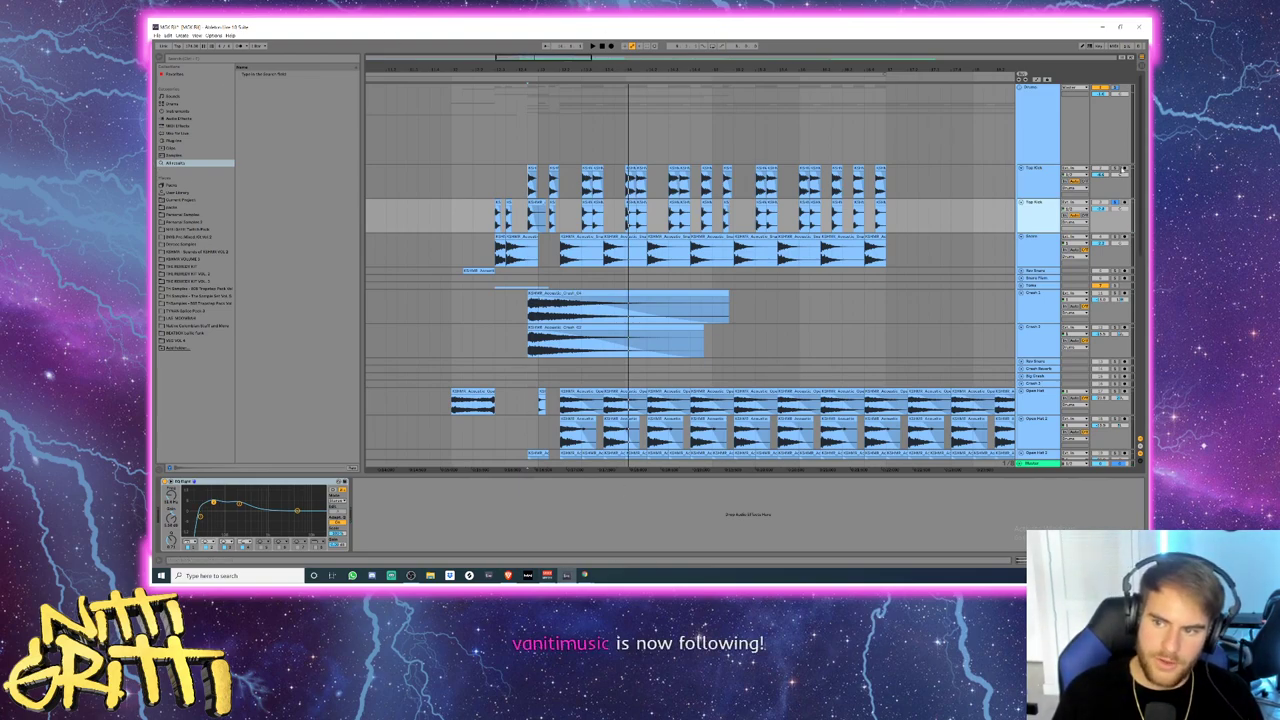
key(space)
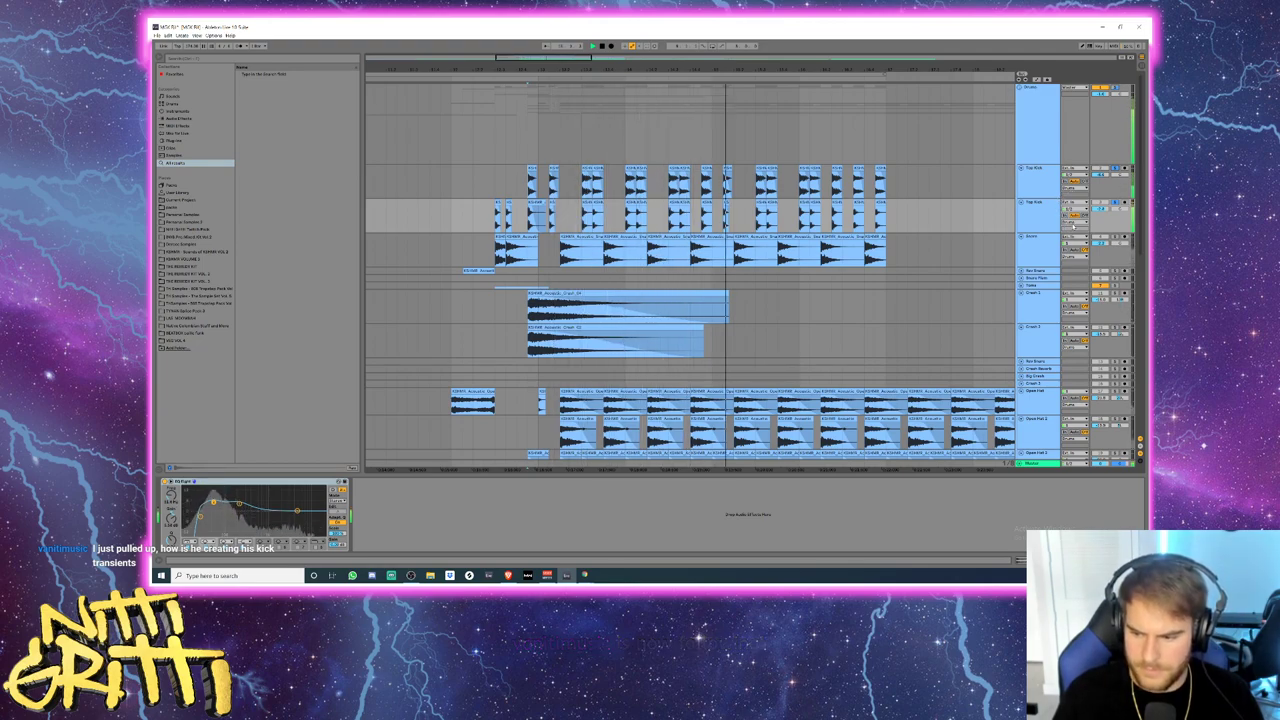
key(space)
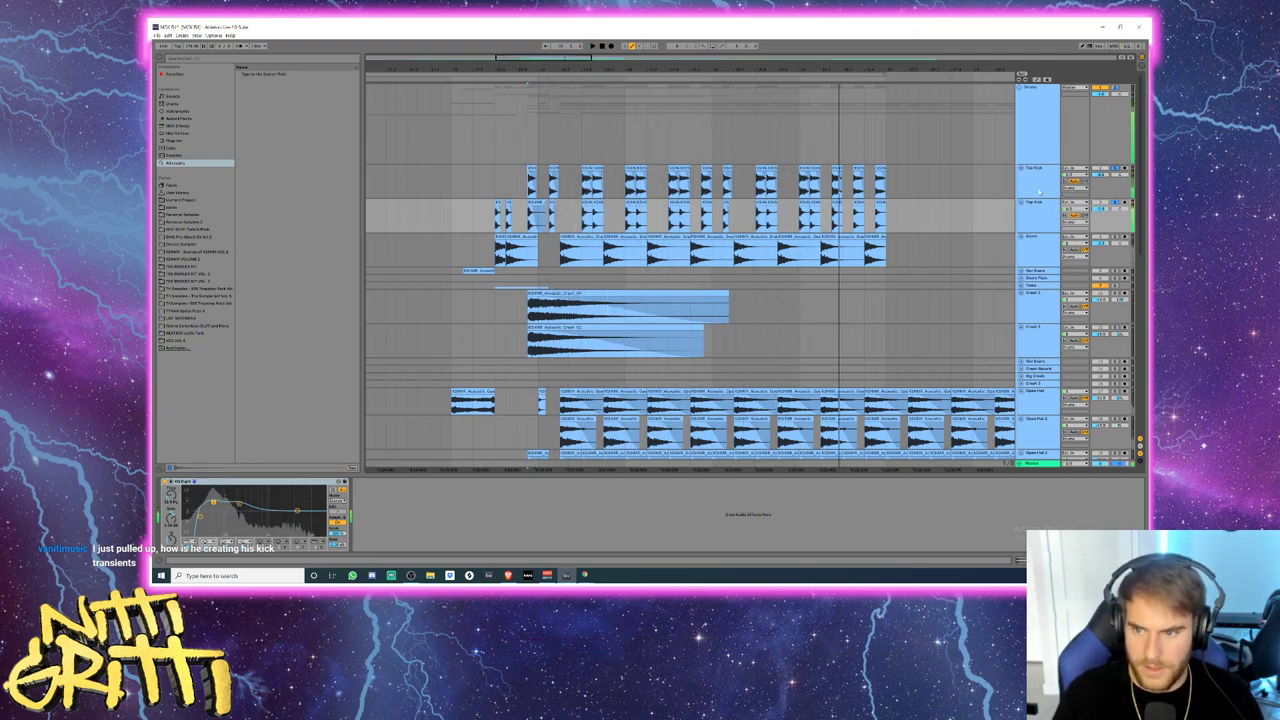
- Examine the first kick waveforms after the crash and listen to the upper Top Kick track soloed with its EQ Eight open
click(1038, 182)
click(528, 185)
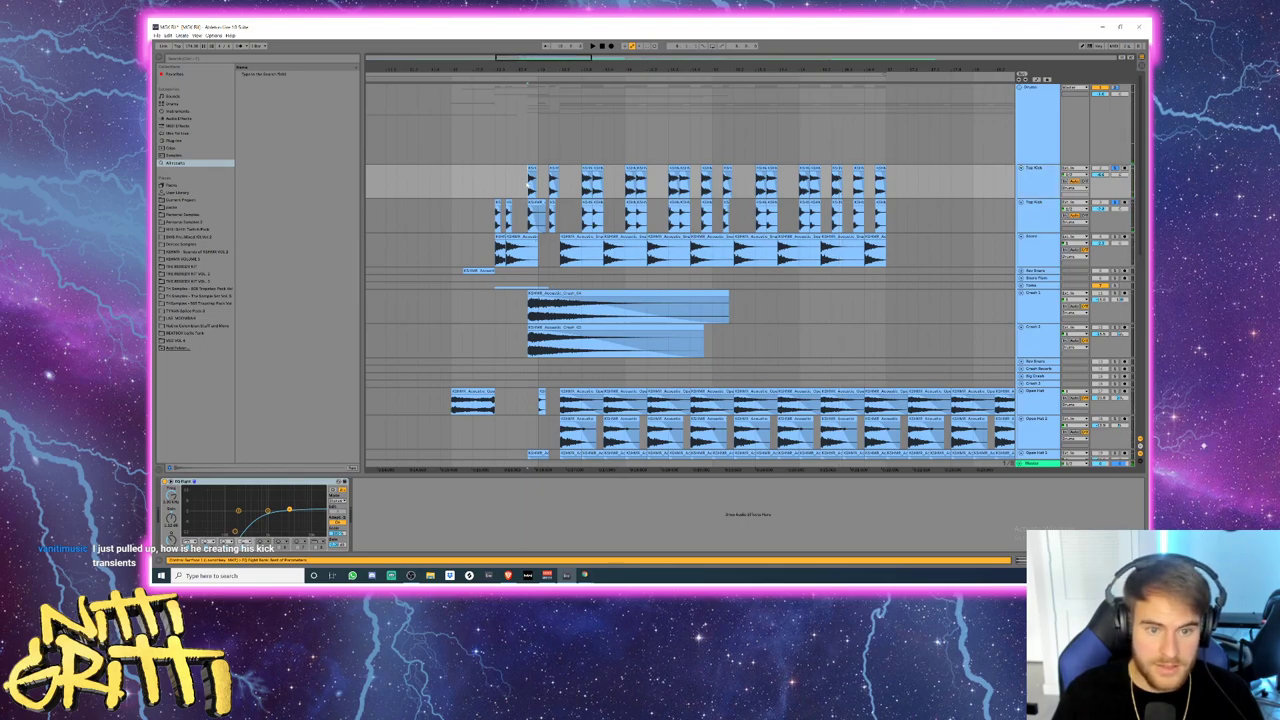
key(plus)
key(plus)
key(plus)
key(plus)
key(plus)
key(plus)
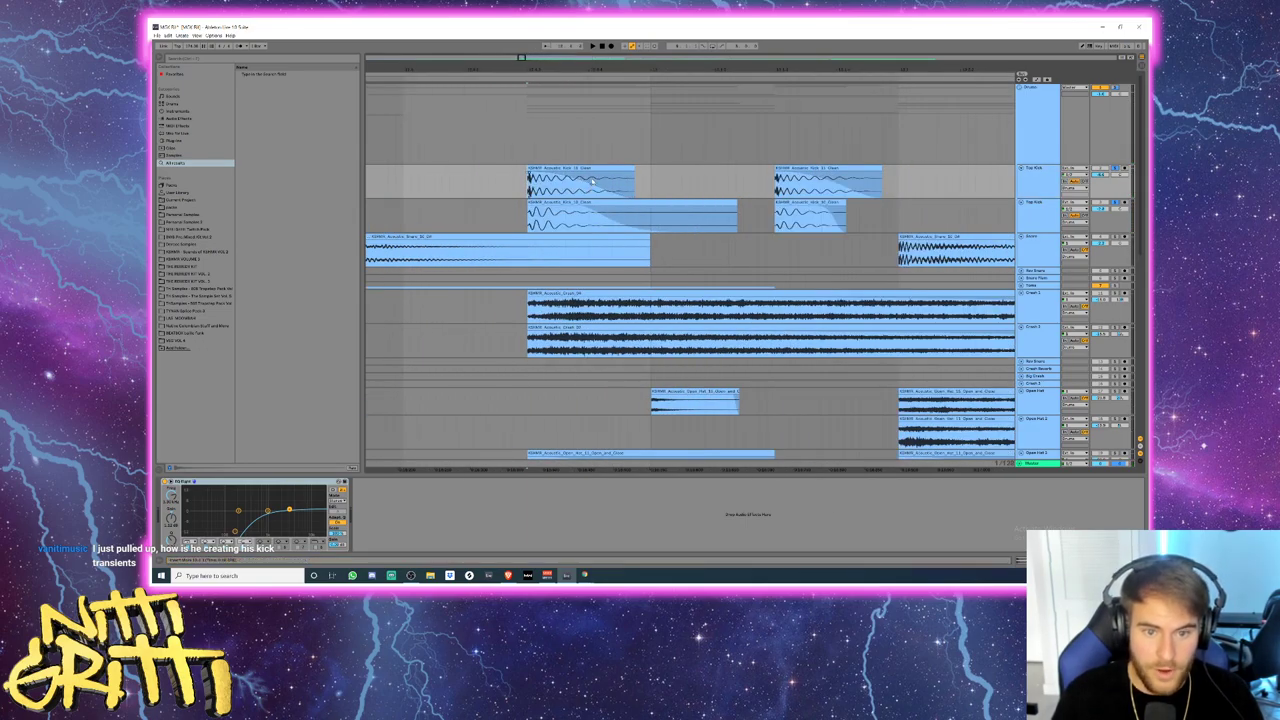
key(space)
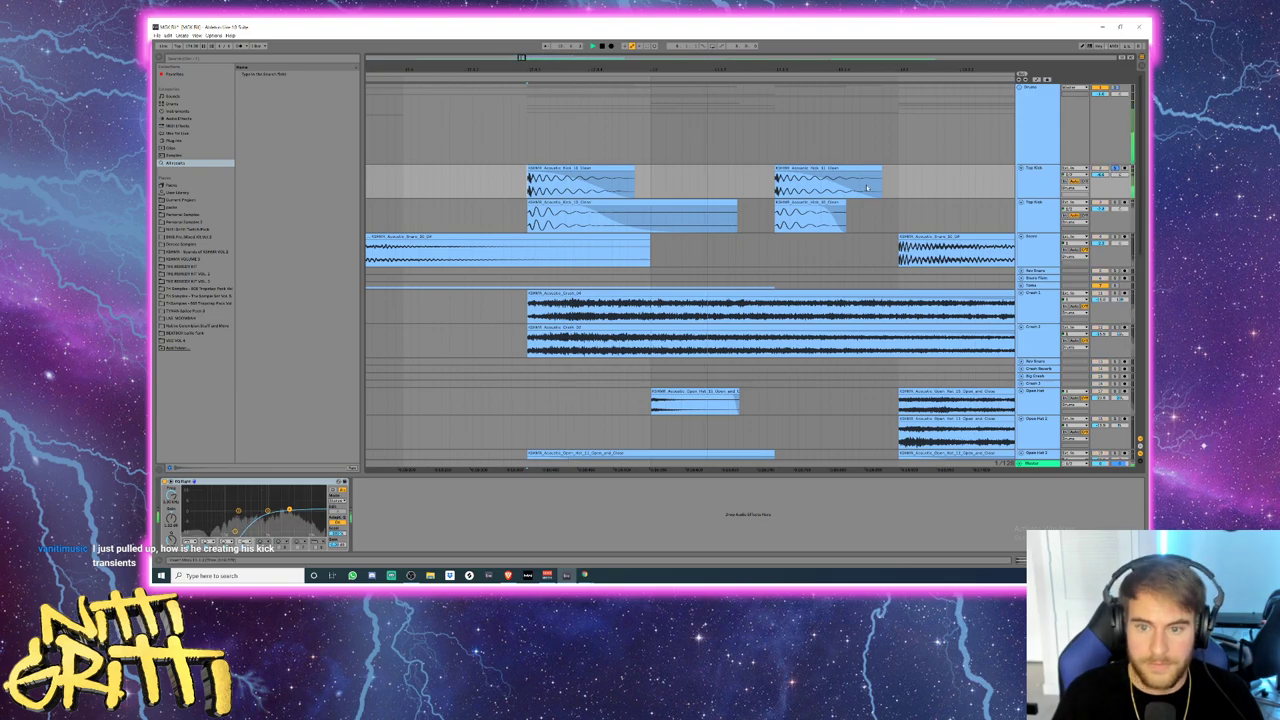
scroll(851, 127, down, 5)
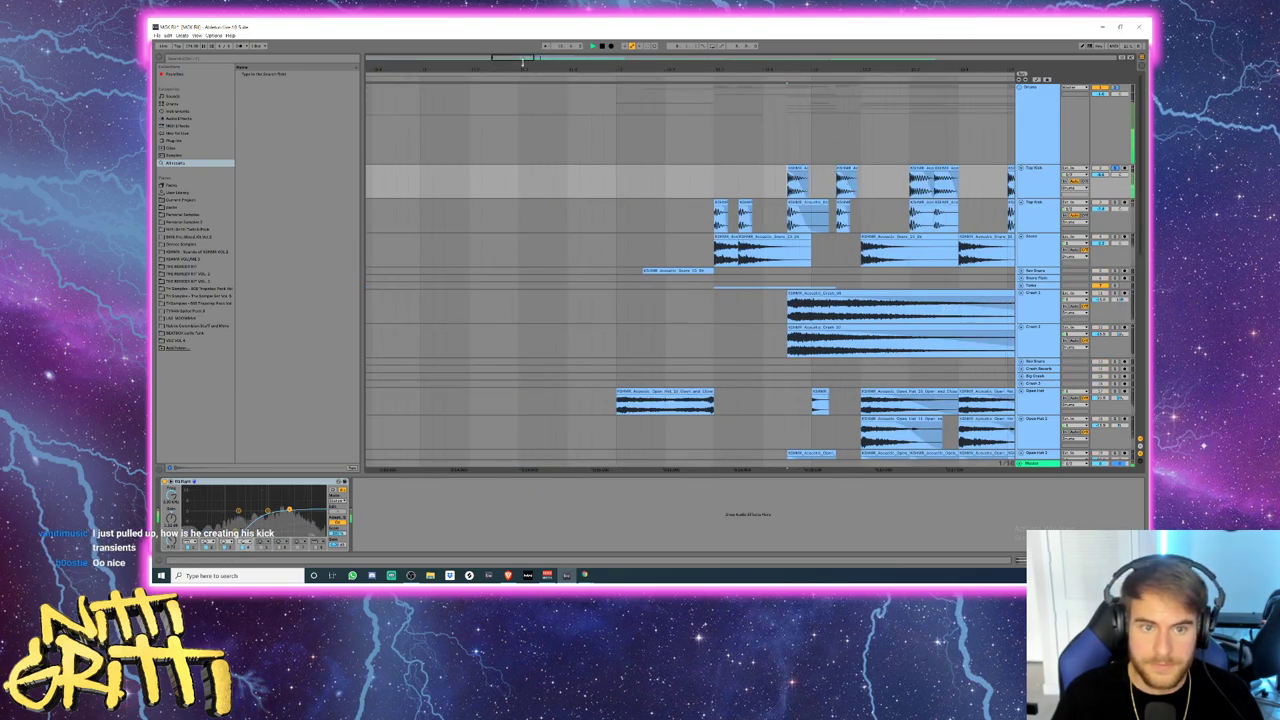
scroll(609, 86, down, 5)
scroll(609, 86, down, 3)
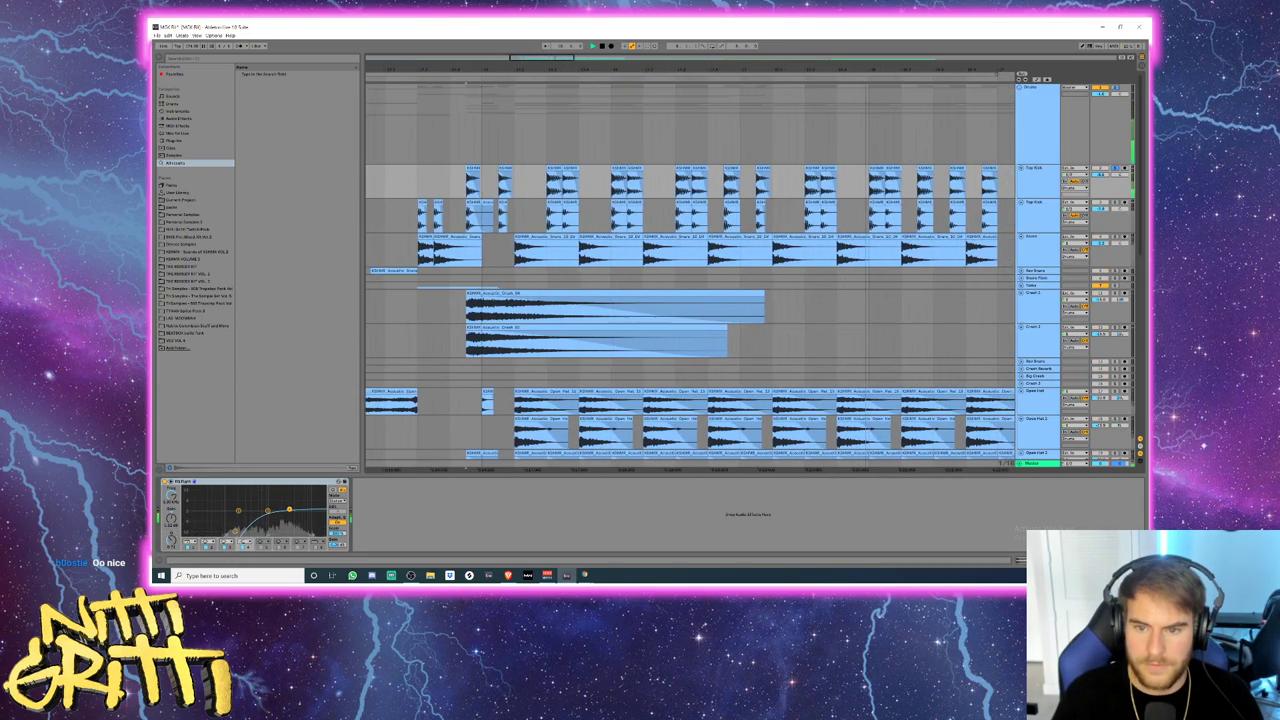
key(space)
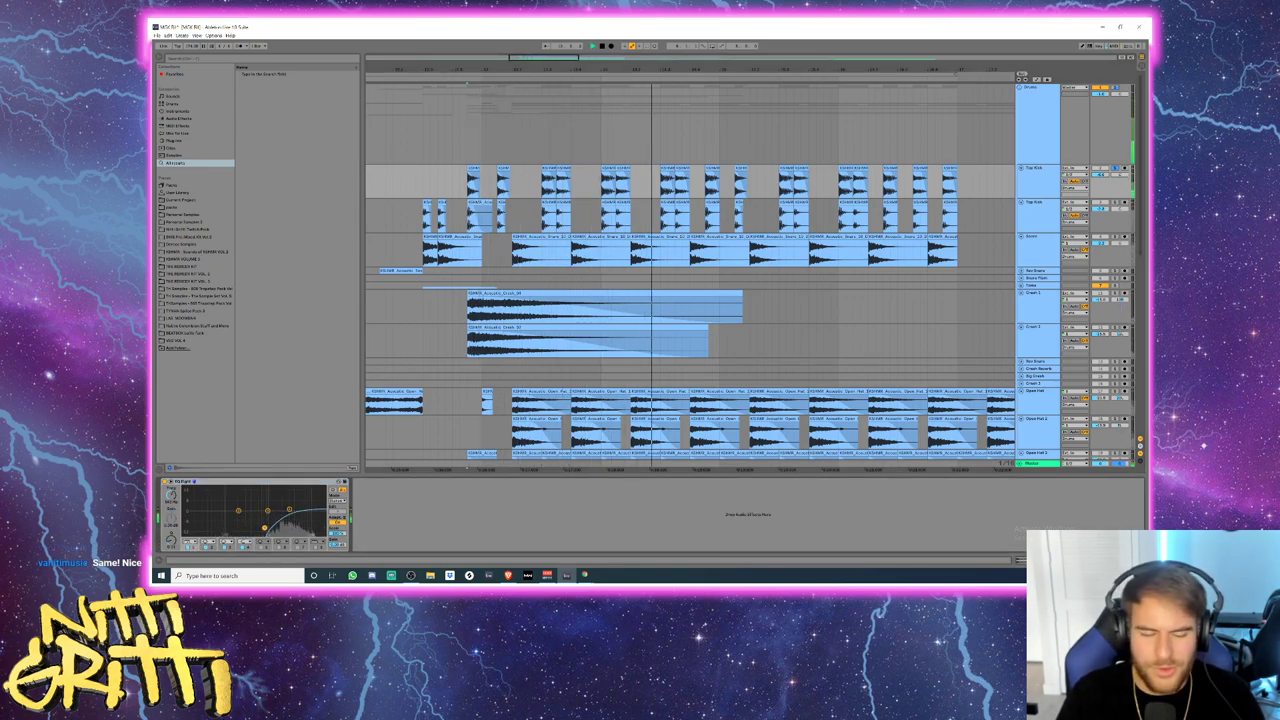
- Lower the low-cut frequency in the upper Top Kick track's EQ Eight and play both Top Kick tracks soloed together
drag(265, 529, 240, 523)
key(space)
key(space)
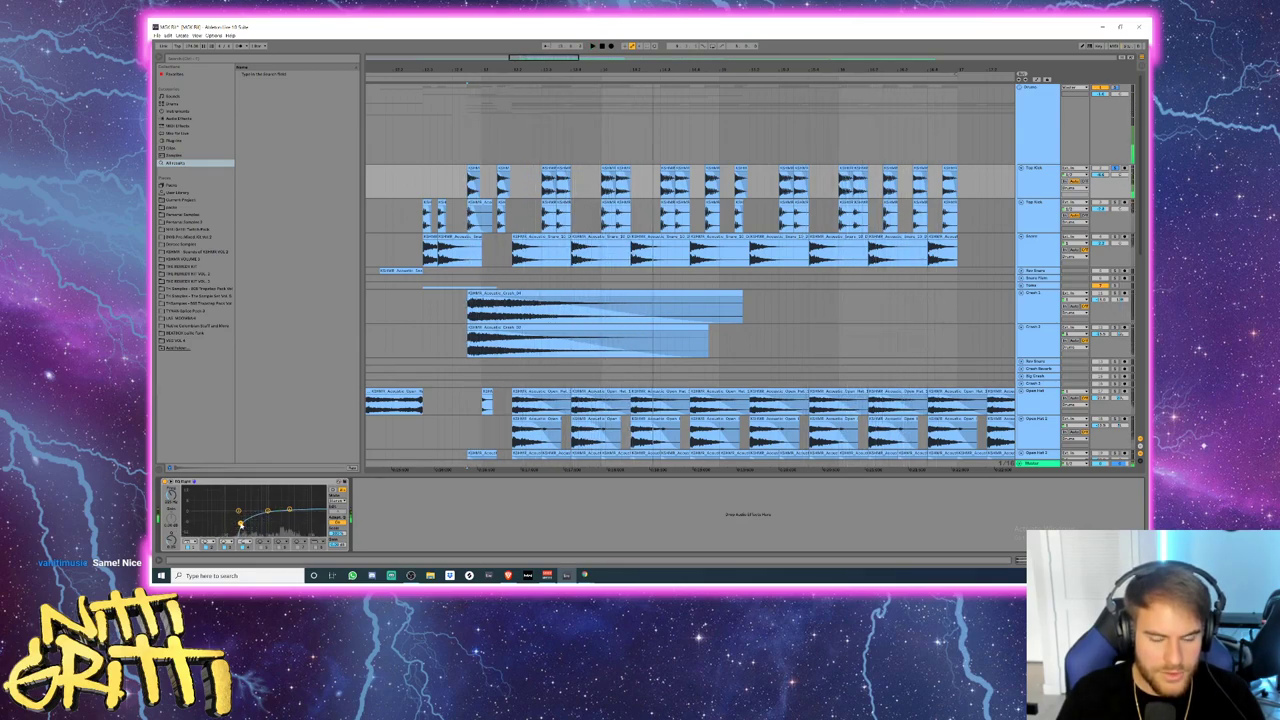
click(1116, 203)
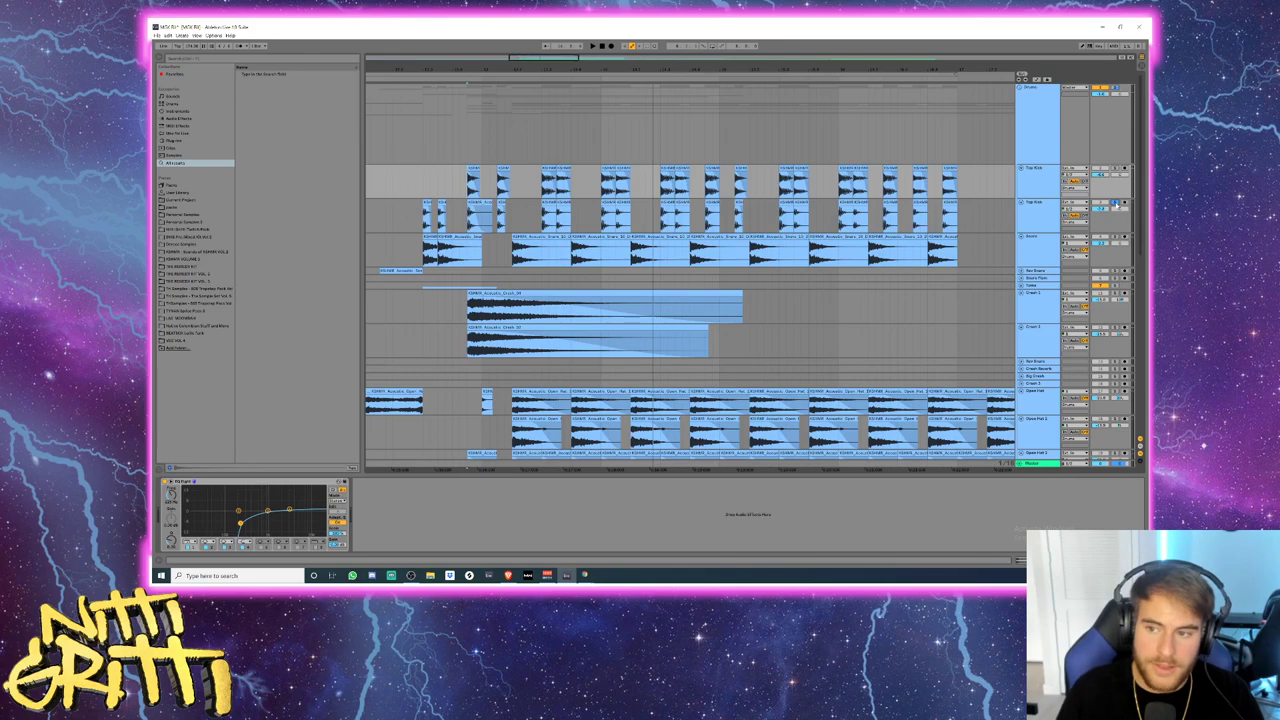
key(space)
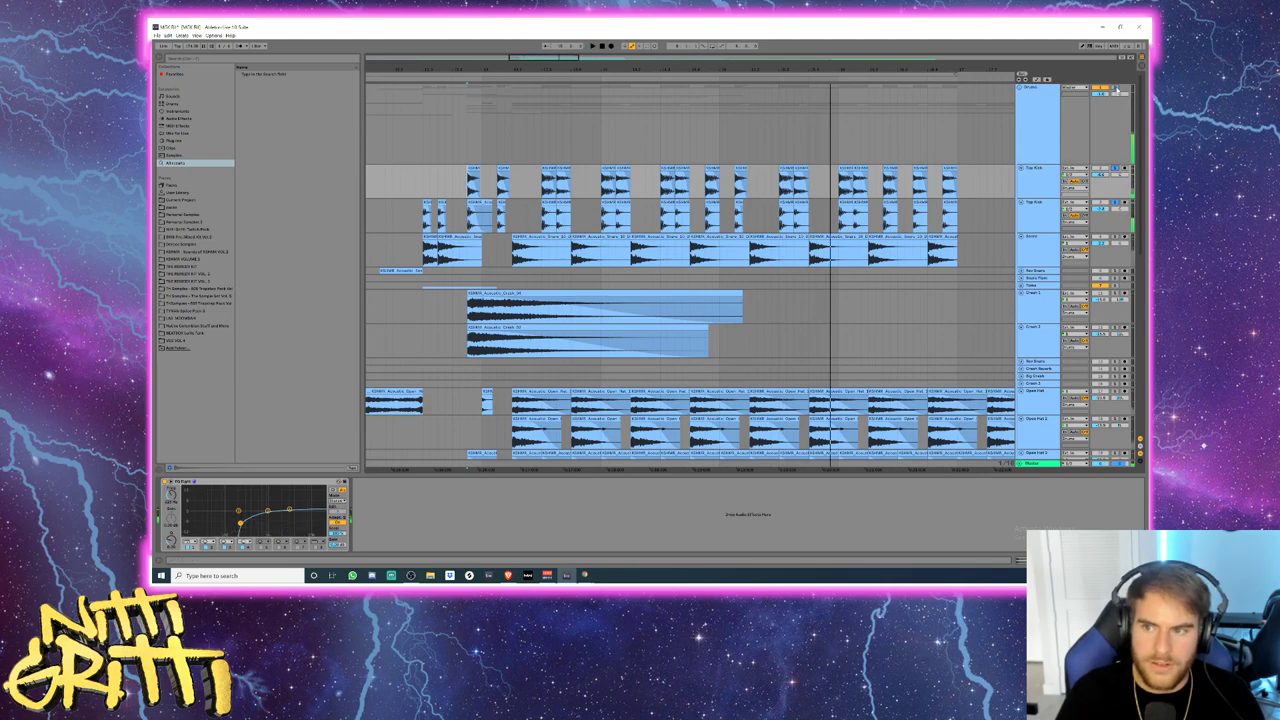
- Play the drums from just before the first kicks and open the Drums group's device chain
click(418, 218)
key(space)
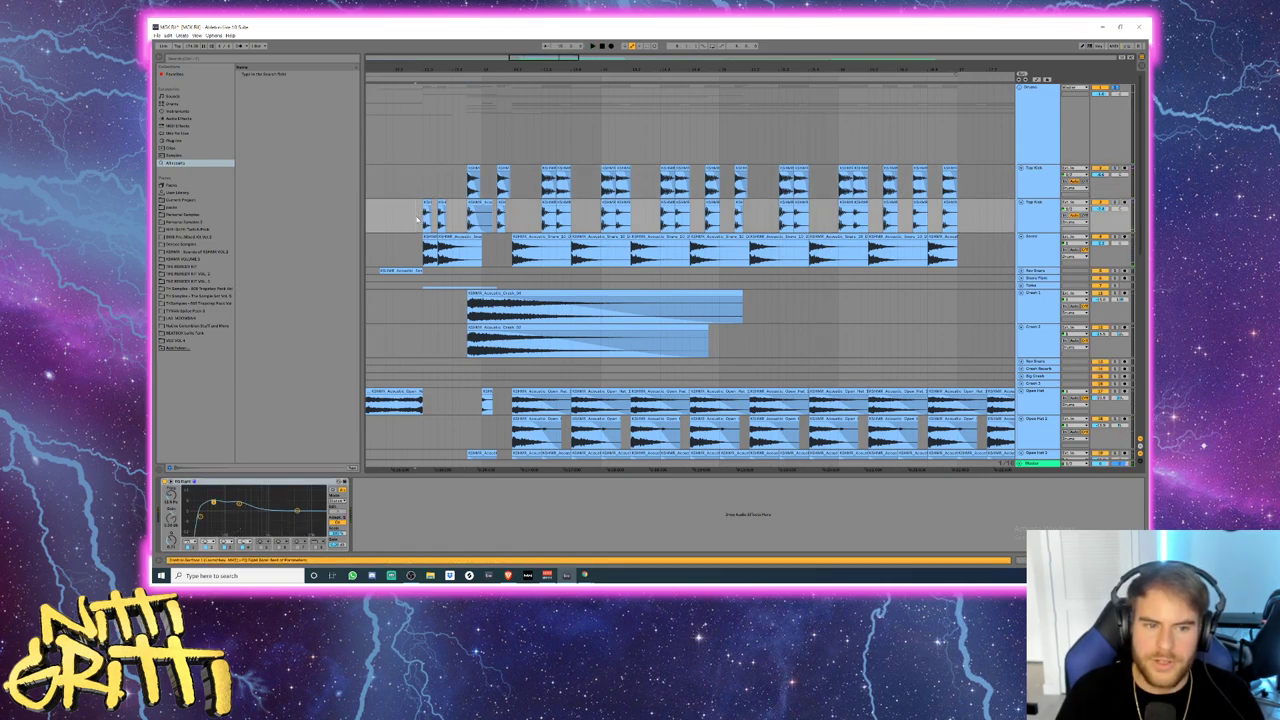
key(space)
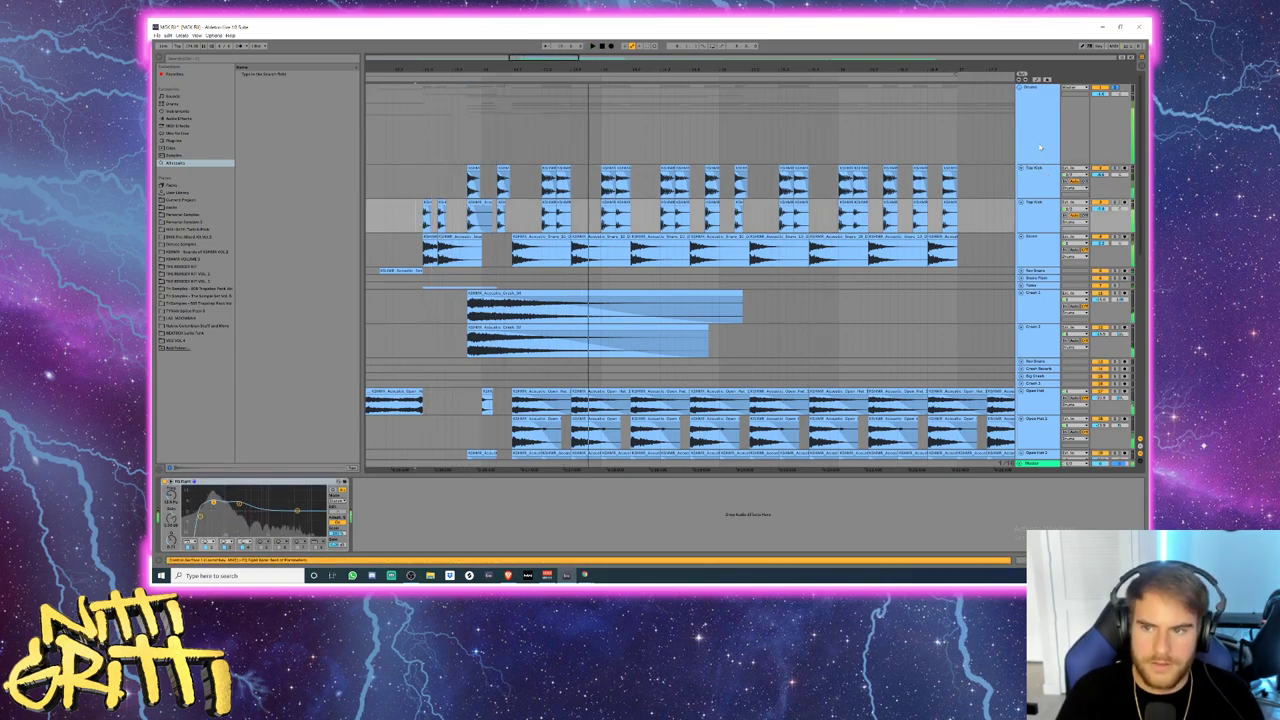
click(1065, 150)
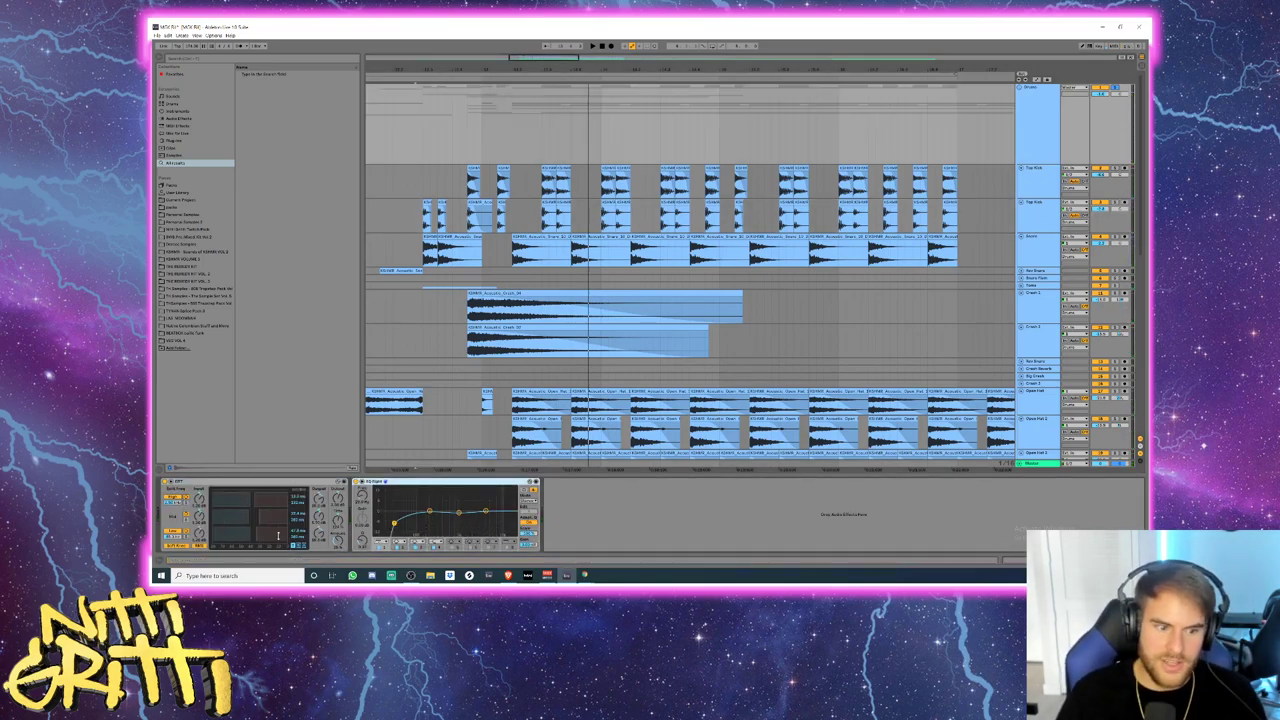
- Select the Drums group's EQ Eight and play the full drum pattern from the first kicks, viewing the upper crash track's EQ
click(414, 483)
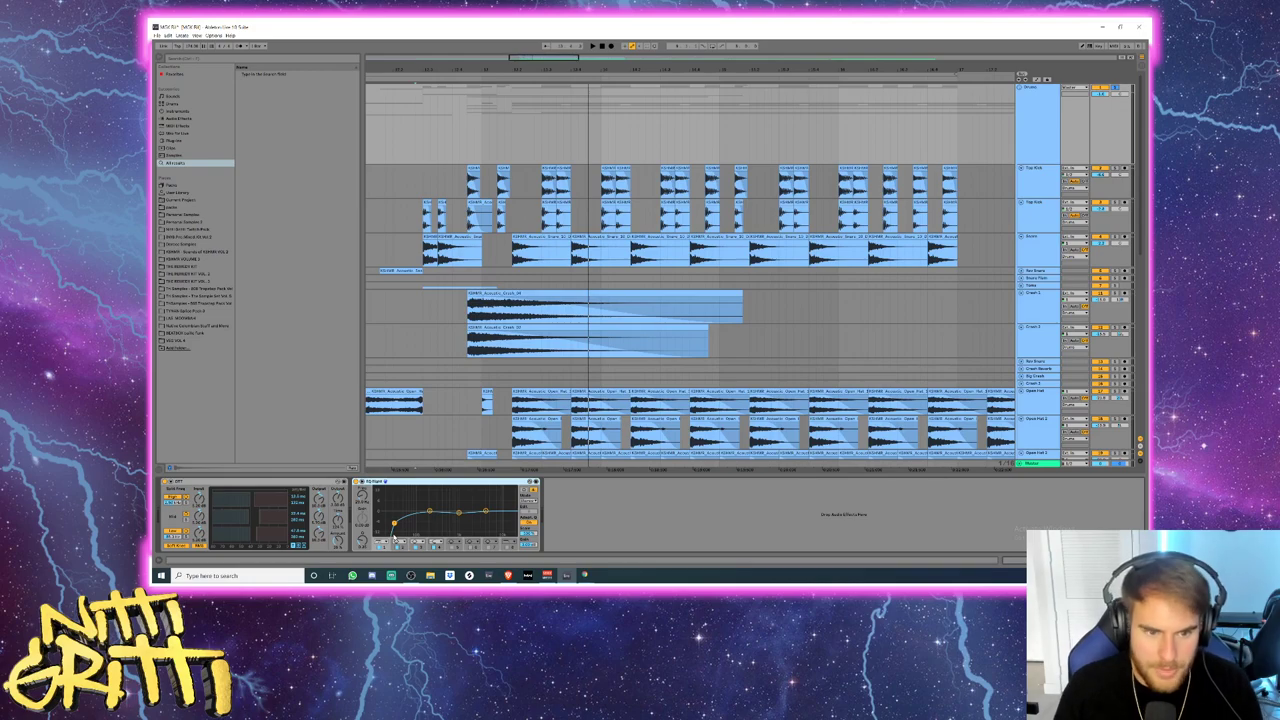
key(space)
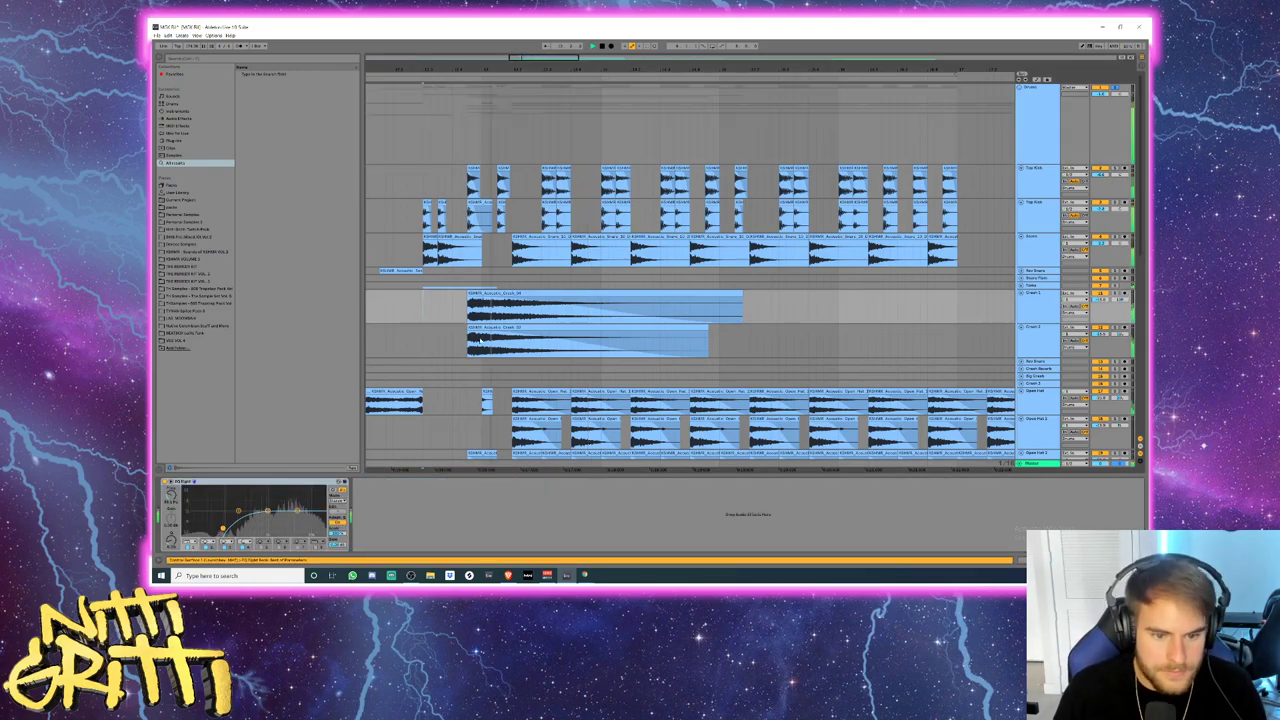
drag(929, 69, 798, 48)
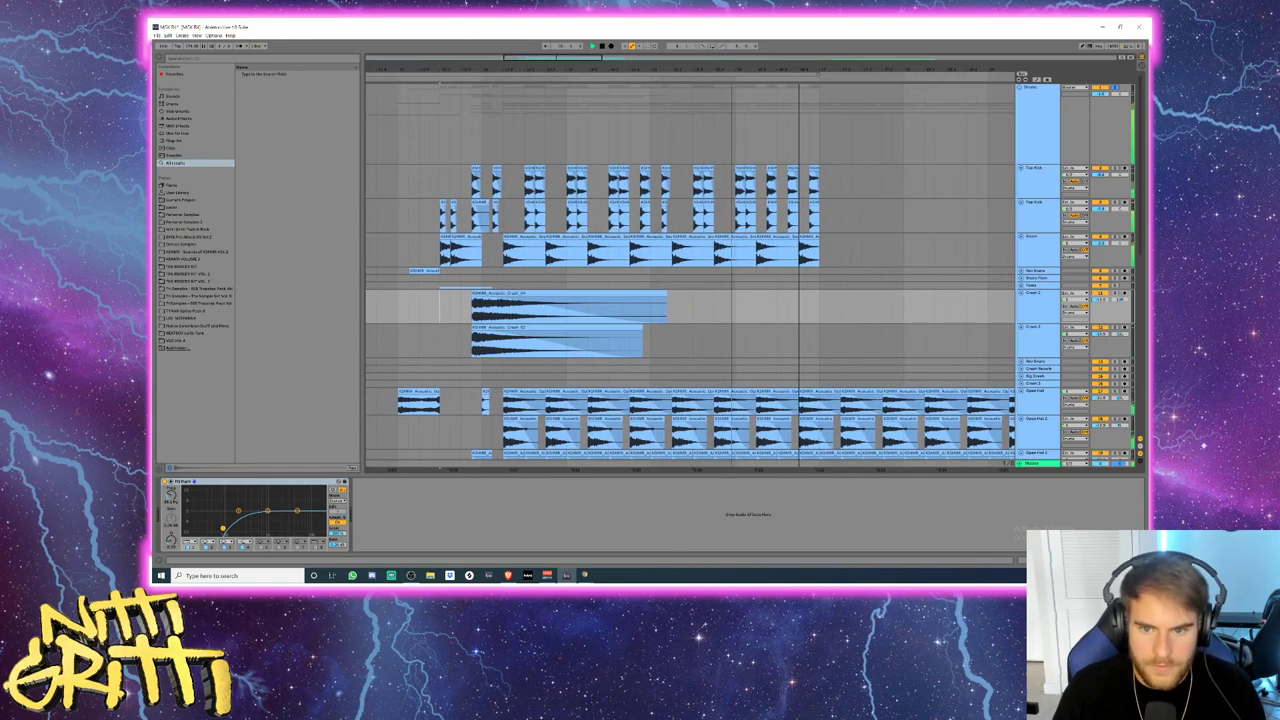
- Inspect the device chains of the lower two Open Hat tracks, starting with the lowest one
scroll(877, 295, down, 5)
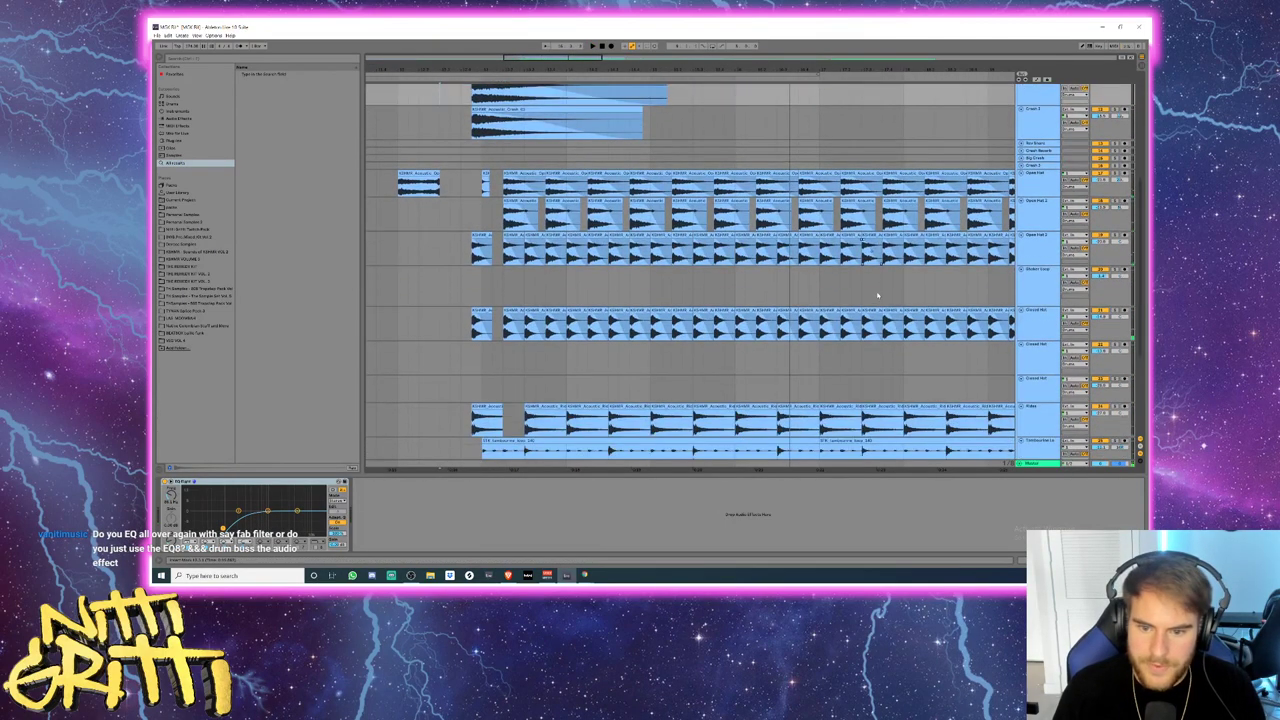
click(1042, 241)
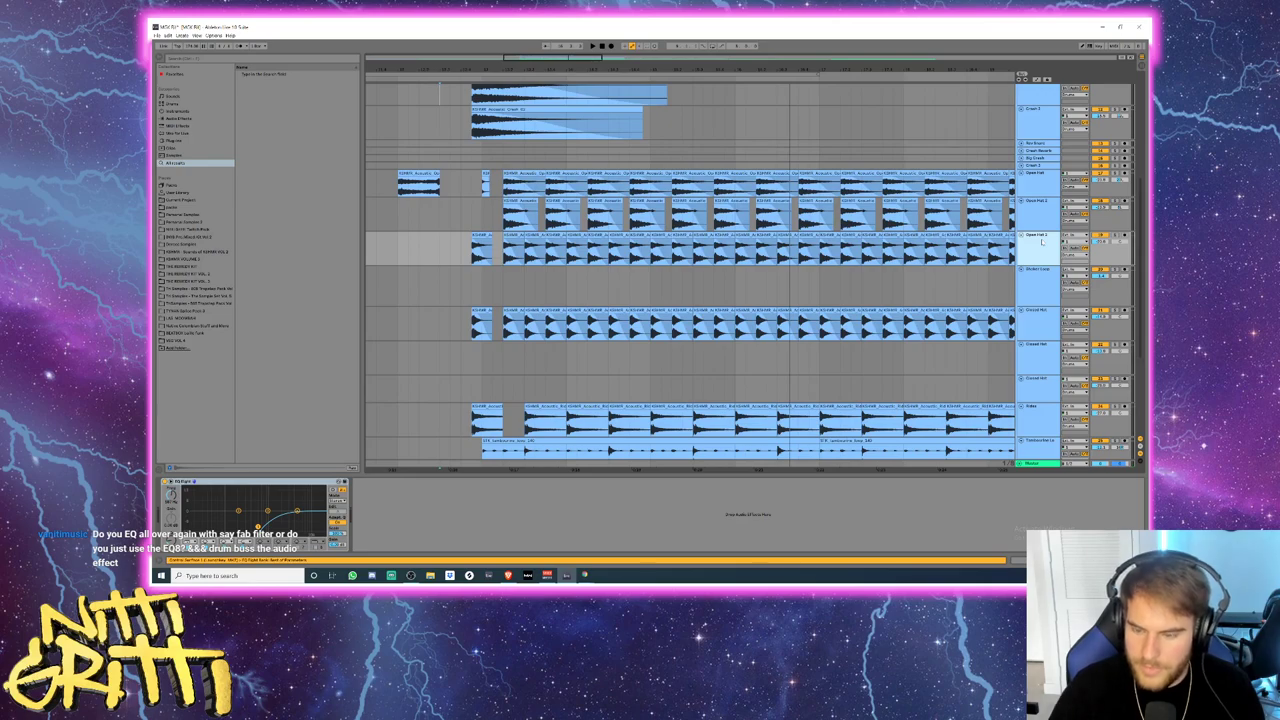
key(Up)
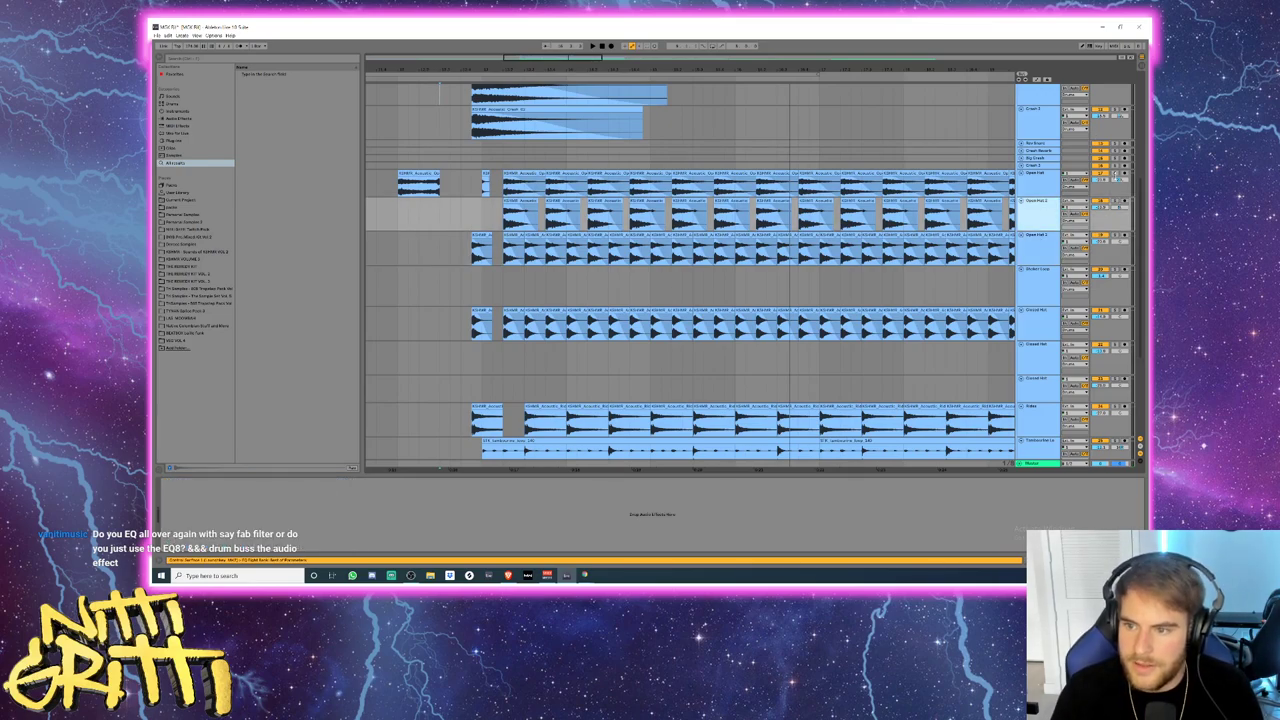
- Play the soloed open hat tracks and add the Closed Hat track containing clips to the solo group
key(Up)
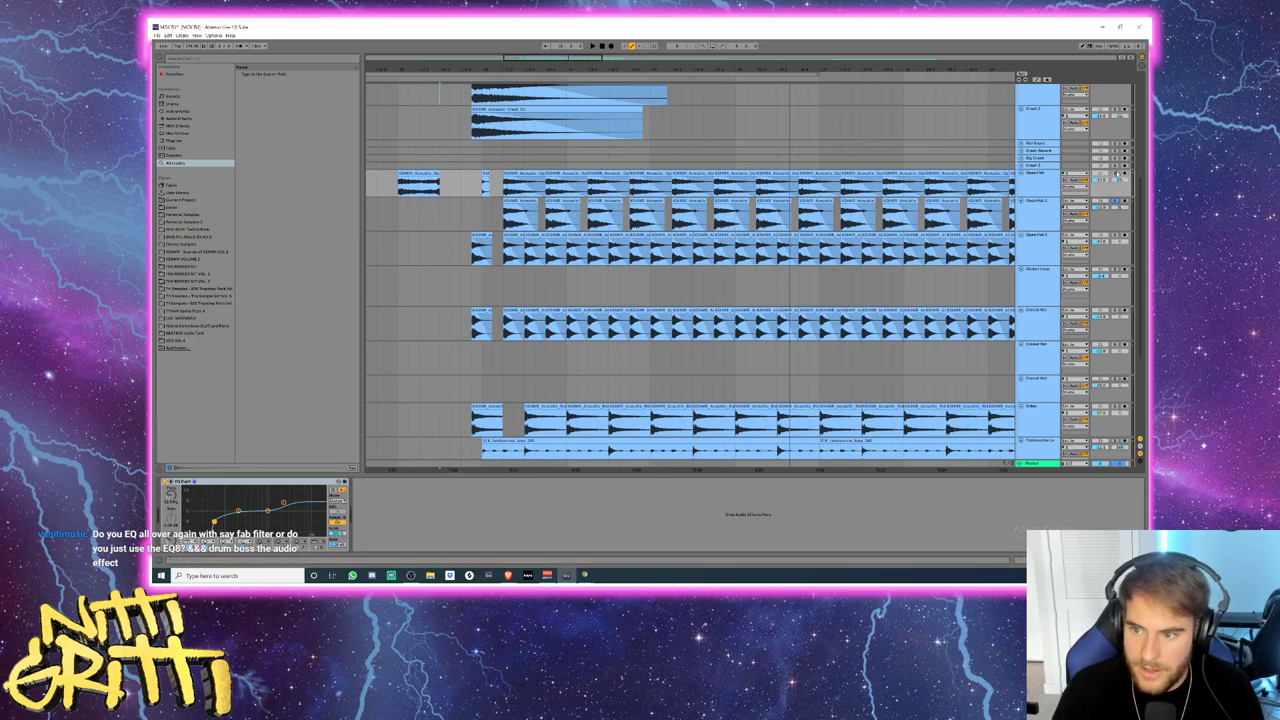
key(space)
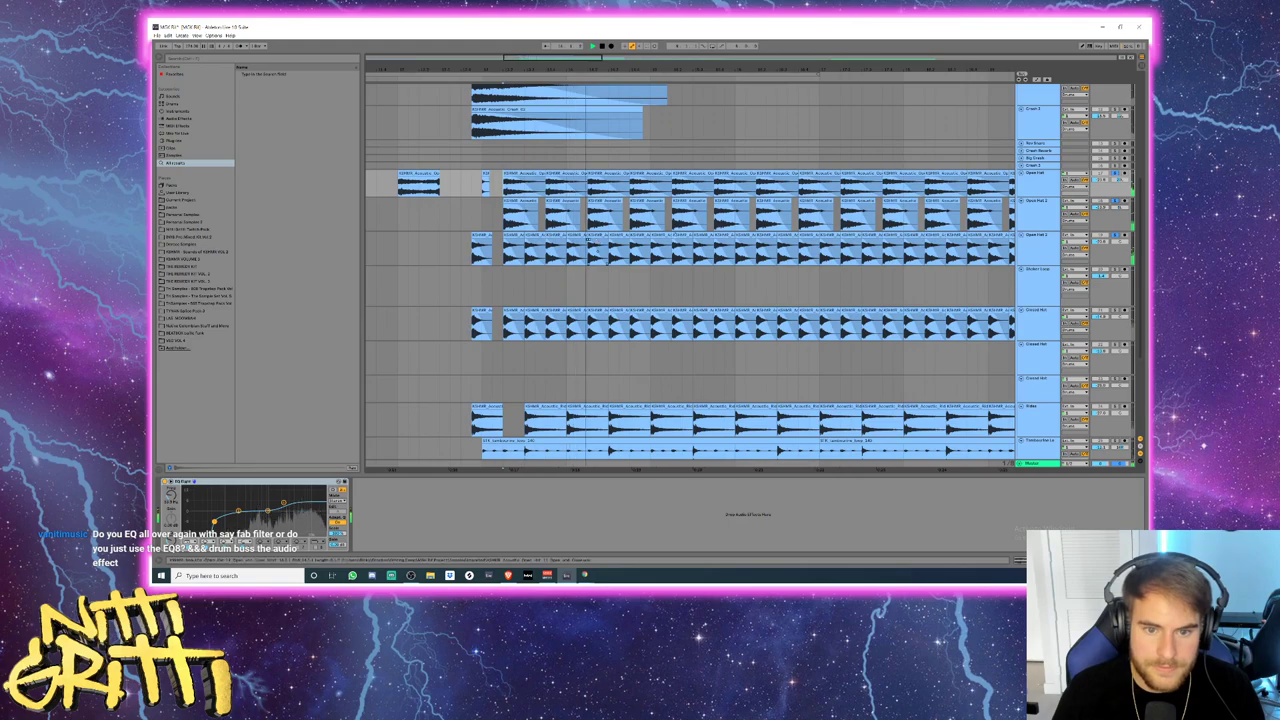
ctrl+click(1116, 310)
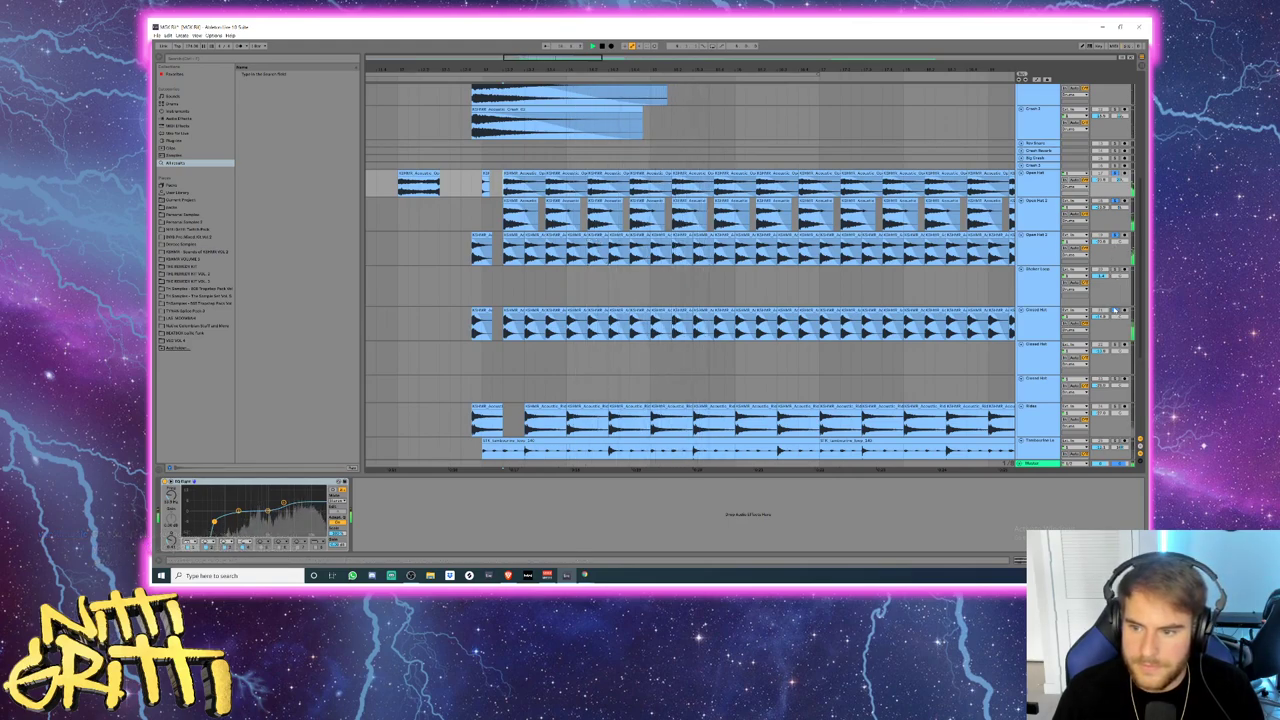
- Move the Closed Hat track with clips and the ride track up directly beneath the last open hat track
click(1037, 312)
drag(1037, 283, 1037, 281)
key(space)
drag(1037, 408, 1041, 305)
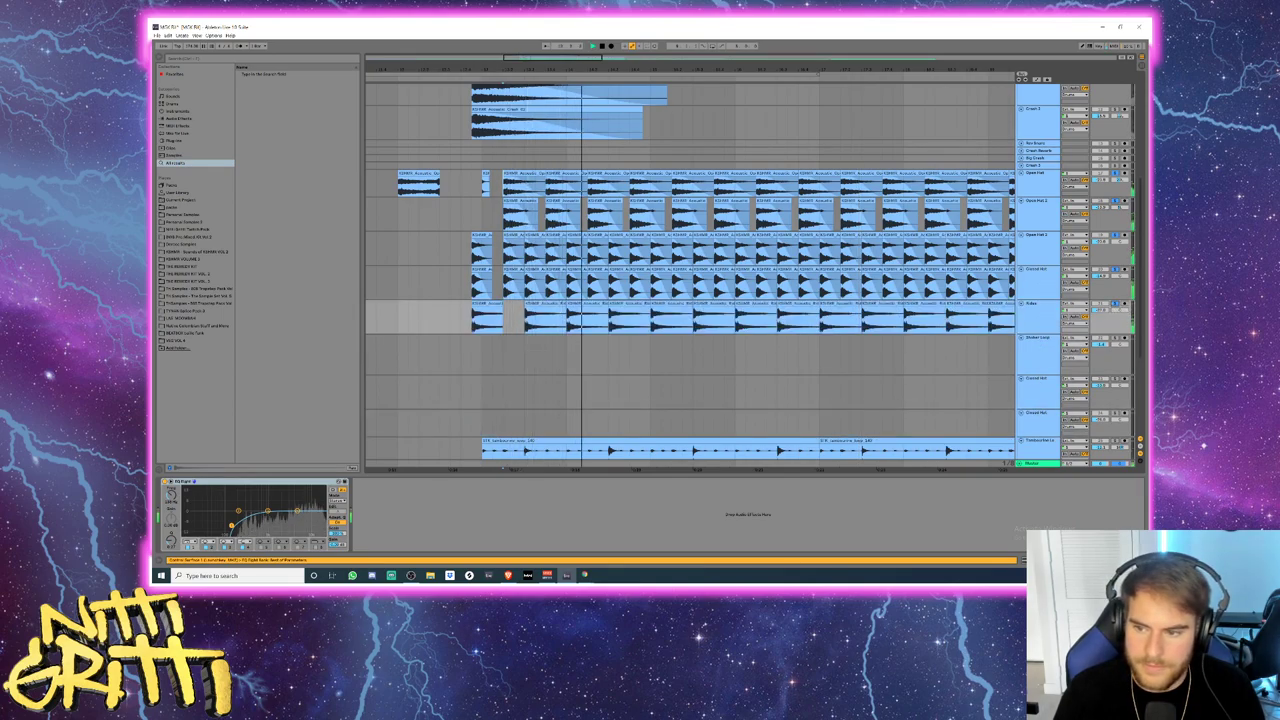
- Collapse the empty Shaker Loop track and the two Closed Hat tracks beneath it
scroll(1037, 420, down, 1)
click(1047, 325)
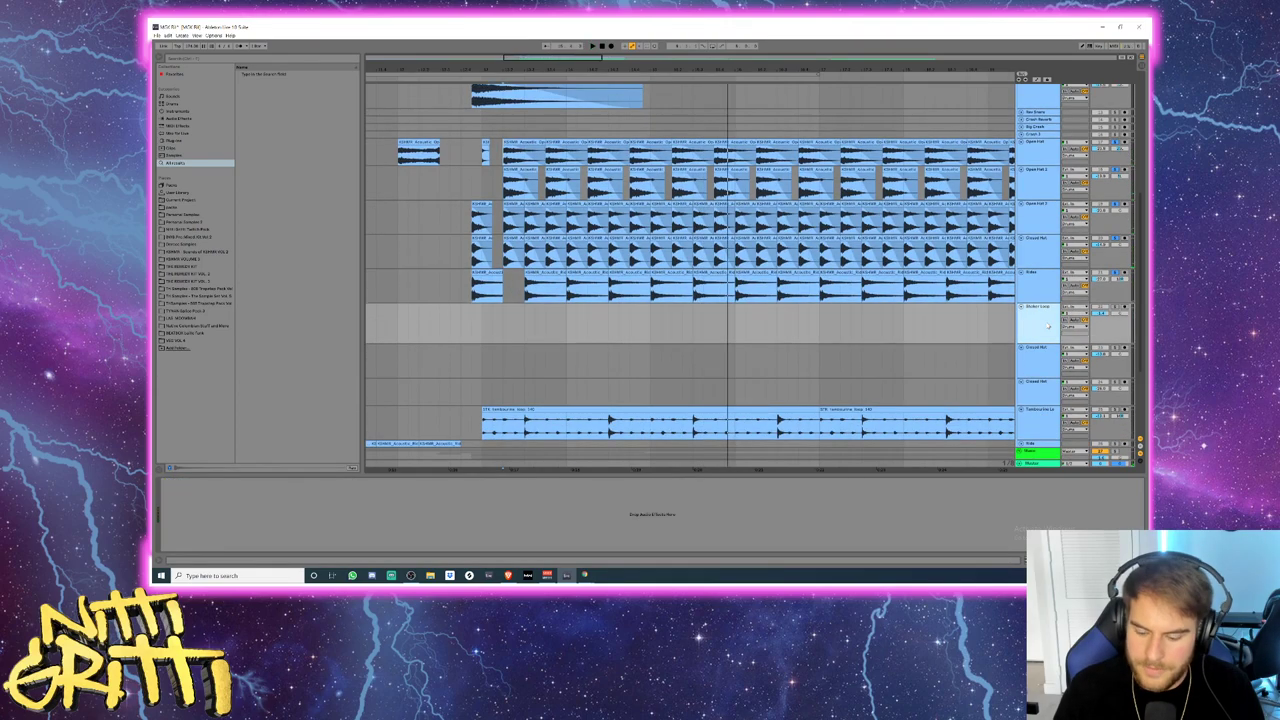
click(1021, 307)
click(1021, 348)
click(1021, 314)
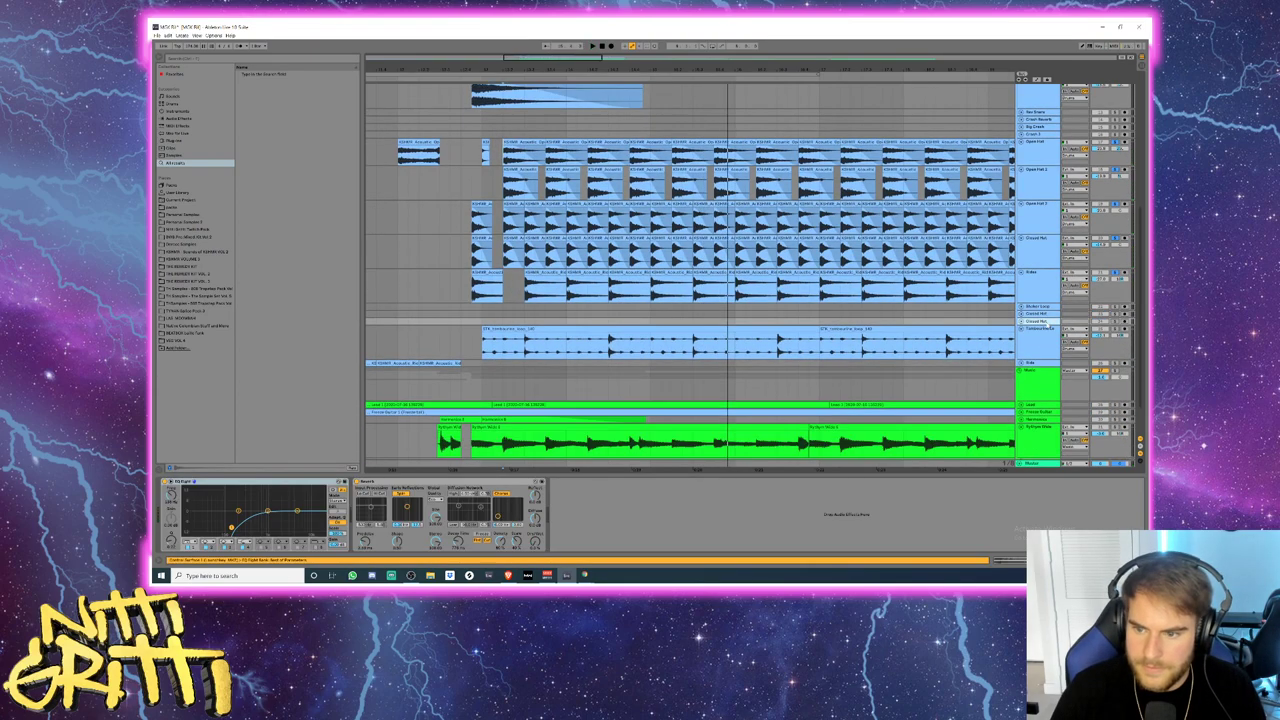
- Solo the tambourine loop track and play it from the start of its clip
click(480, 341)
key(space)
key(space)
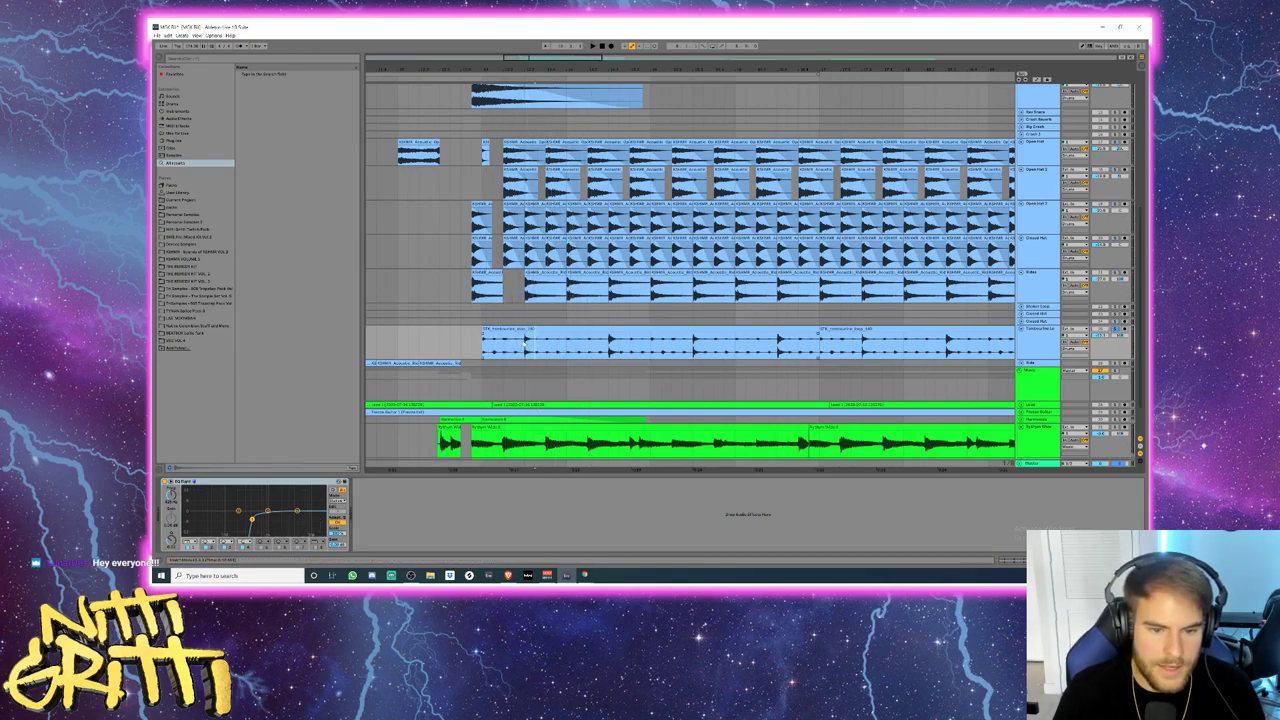
- Cut out the accented tambourine beat, move it one beat earlier in the loop, and play the edit
click(493, 340)
drag(499, 337, 499, 337)
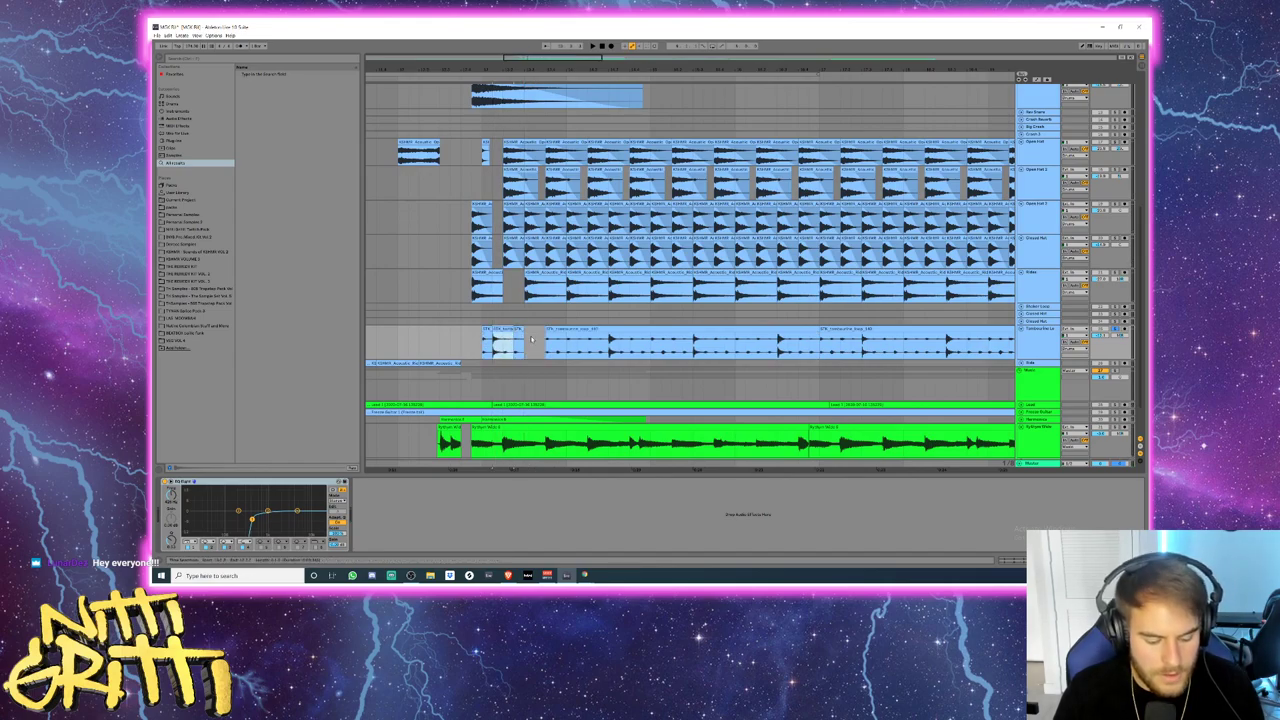
key(ctrl+z)
key(Delete)
key(space)
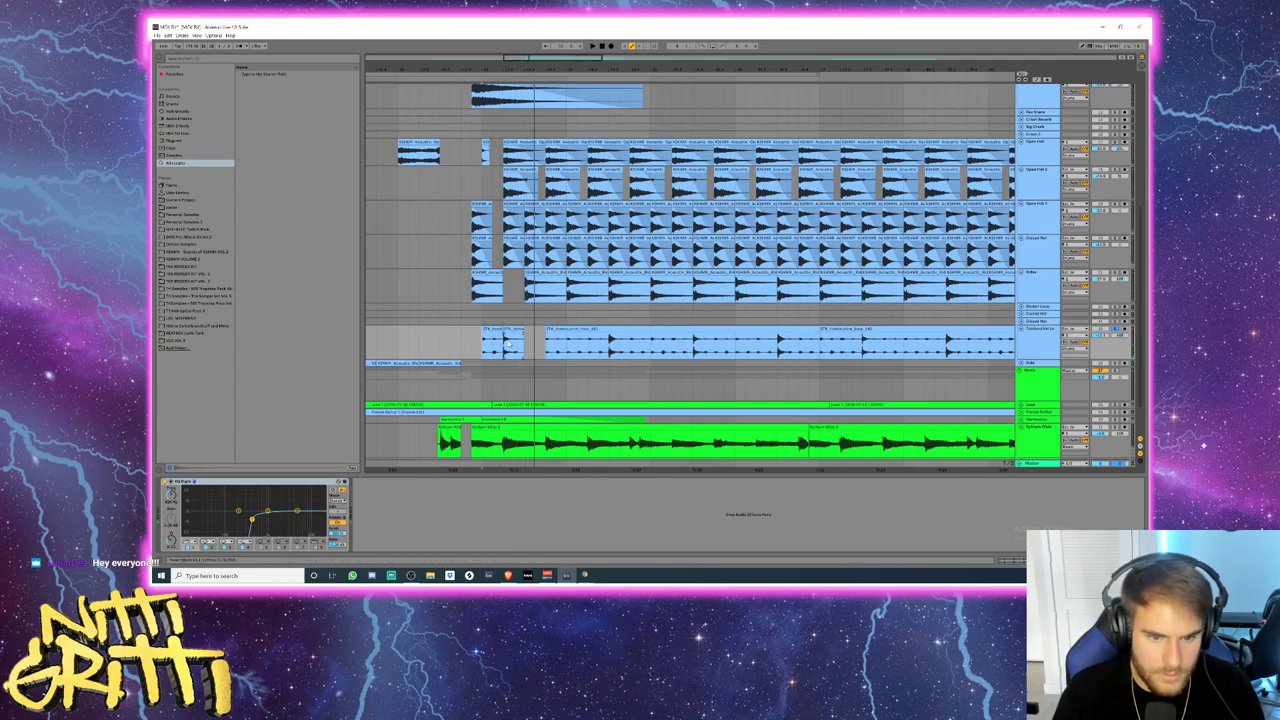
key(space)
- Refine the join between the first two tambourine loop clips and play it back
scroll(508, 344, up, 5)
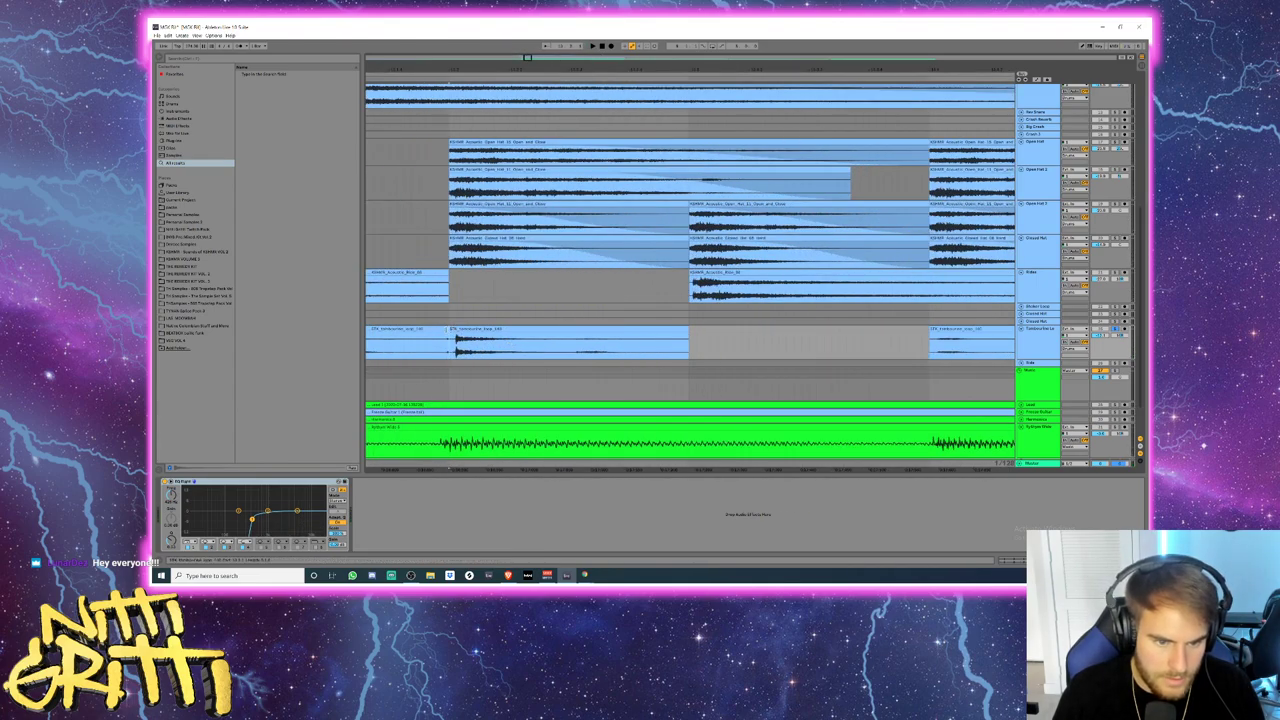
click(451, 330)
drag(451, 330, 453, 329)
key(space)
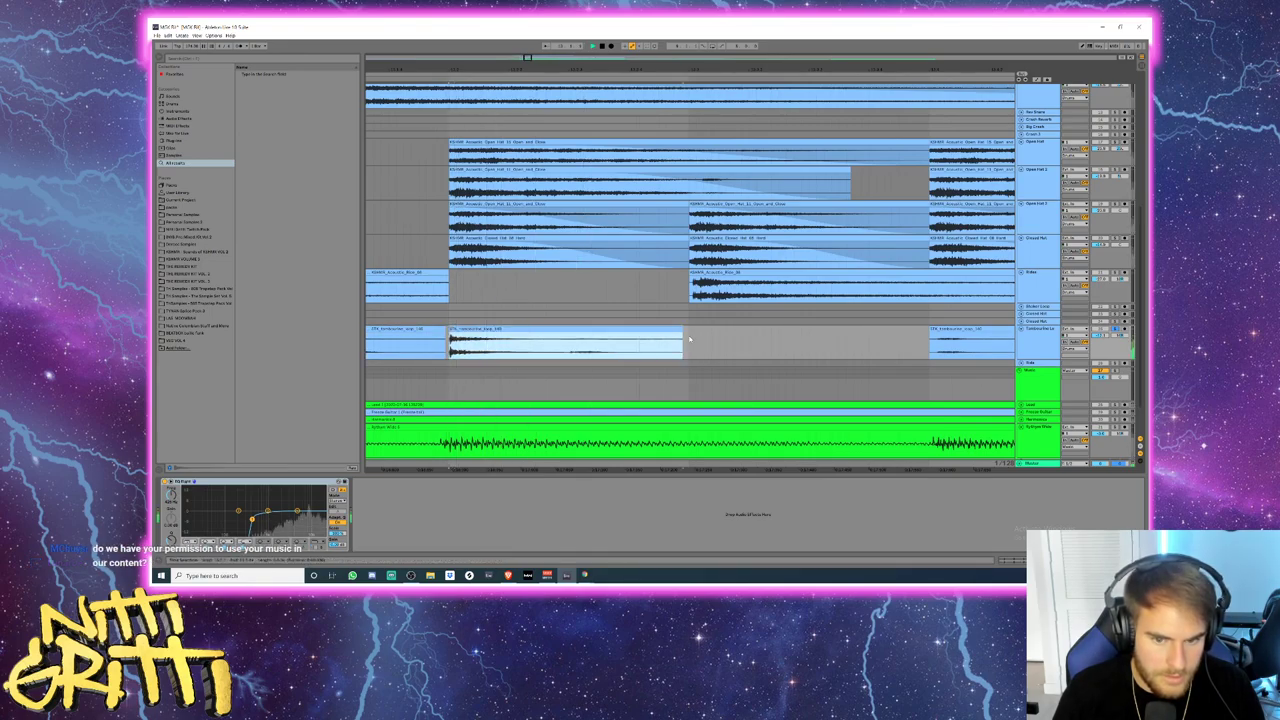
scroll(688, 340, down, 5)
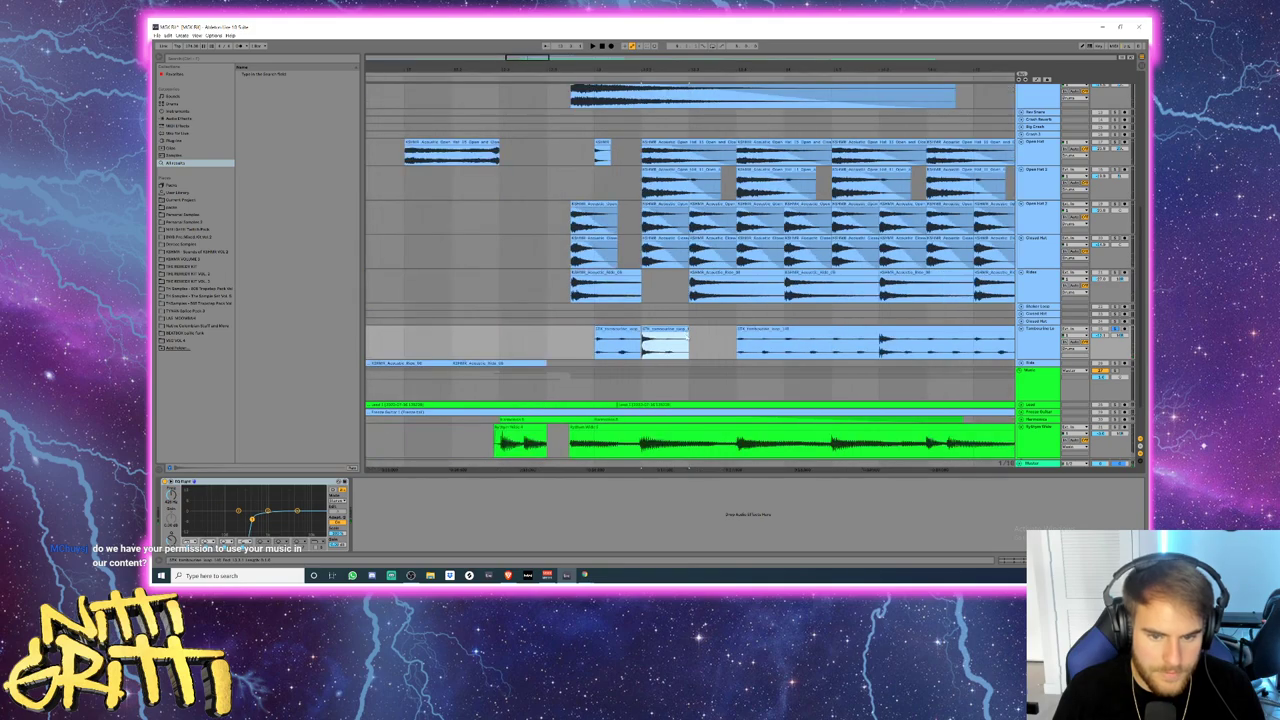
- Split the tambourine loop one beat after the gap and move that piece back to fill the gap
click(783, 343)
key(ctrl+e)
drag(766, 330, 720, 341)
key(space)
- Delete the rest of the tambourine loop after the opening four-beat pattern
drag(880, 345, 587, 343)
scroll(763, 340, down, 3)
scroll(763, 340, down, 4)
key(Delete)
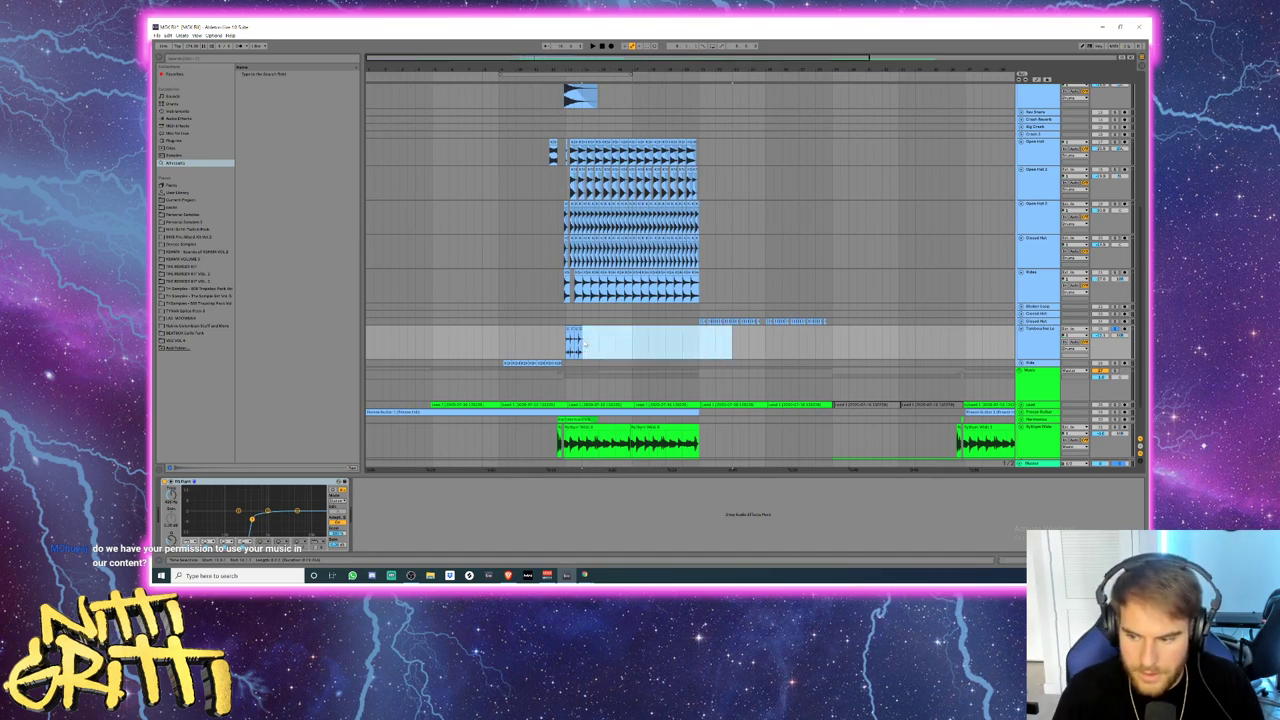
- Adjust the short fade at the end of the second tambourine clip and play the four-clip pattern
click(577, 349)
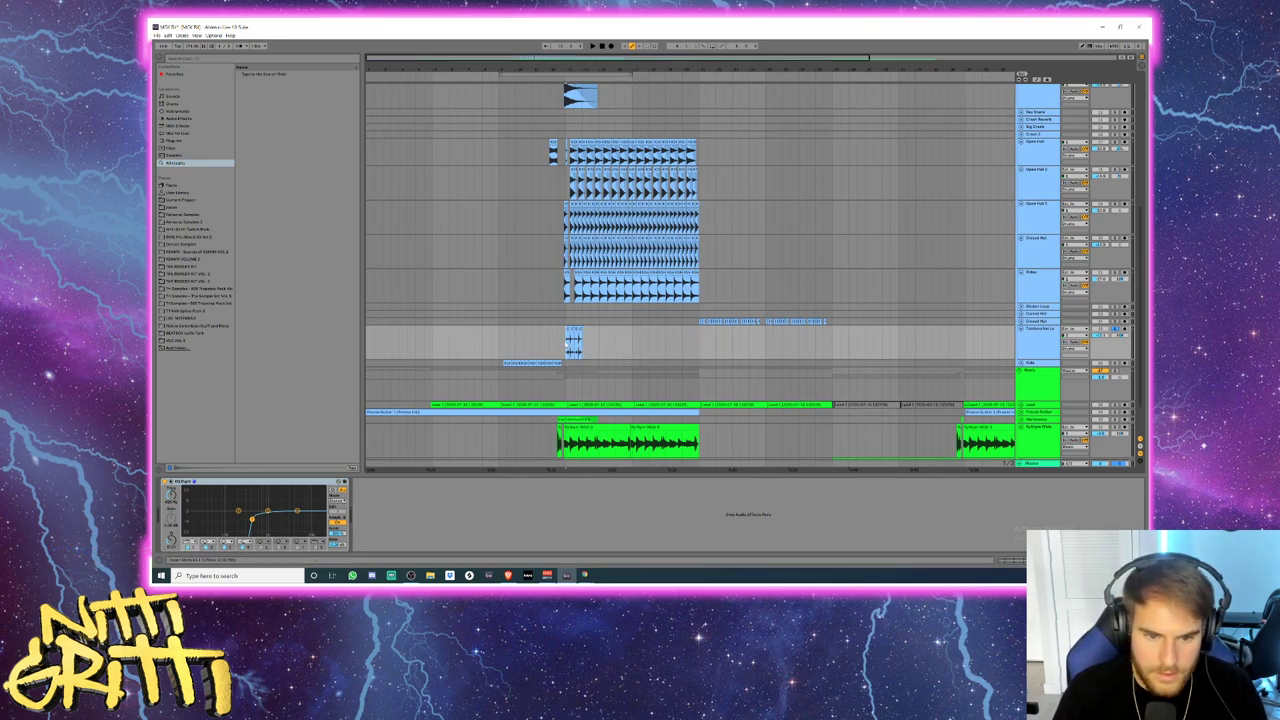
scroll(575, 348, up, 5)
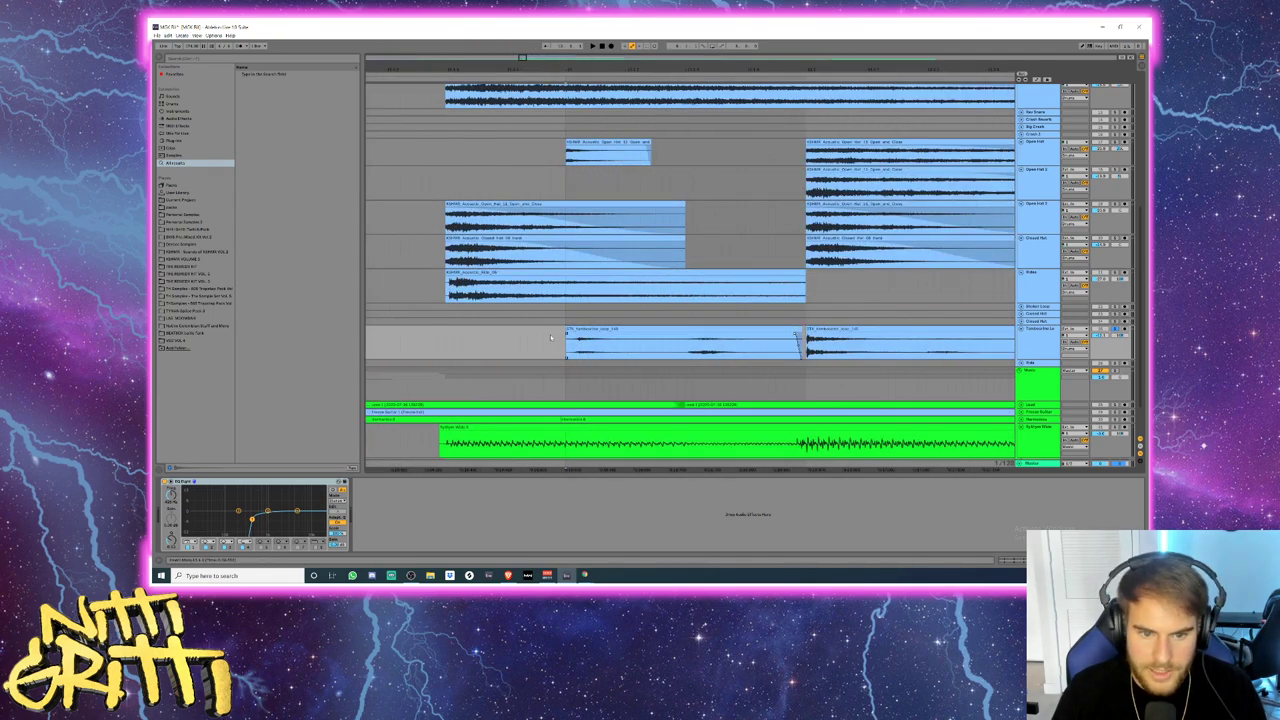
scroll(570, 330, down, 5)
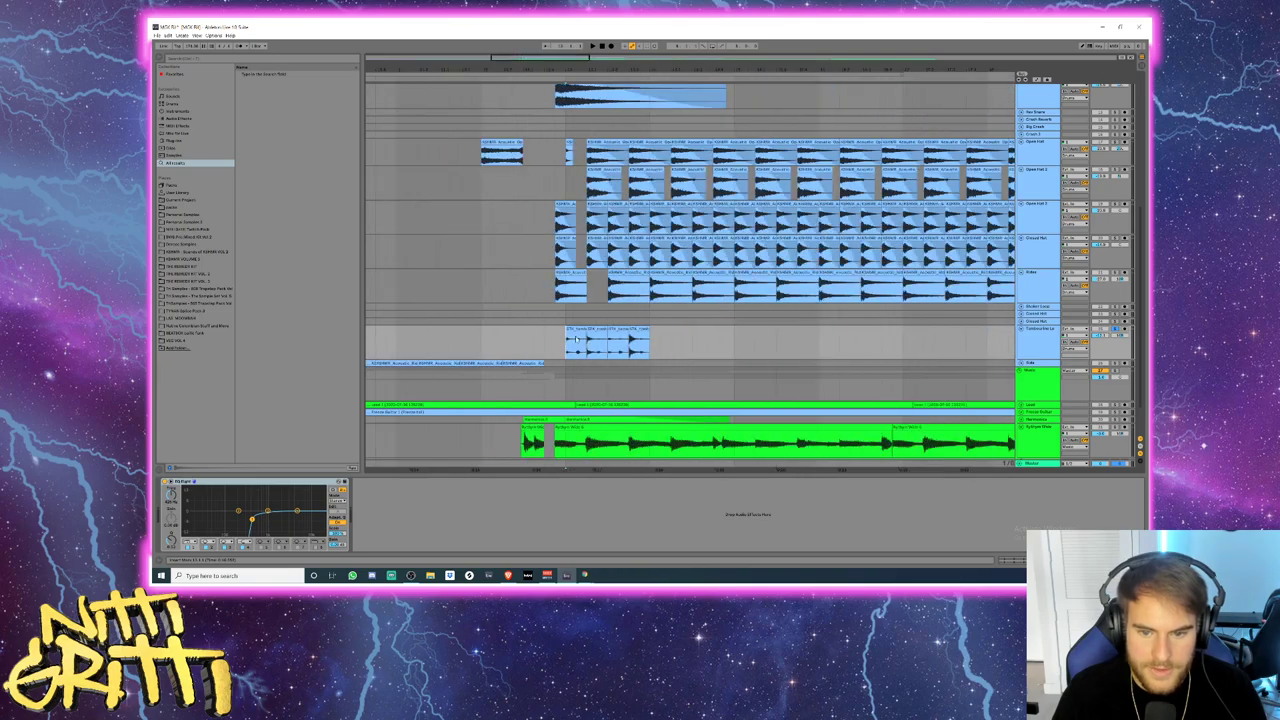
scroll(591, 345, up, 3)
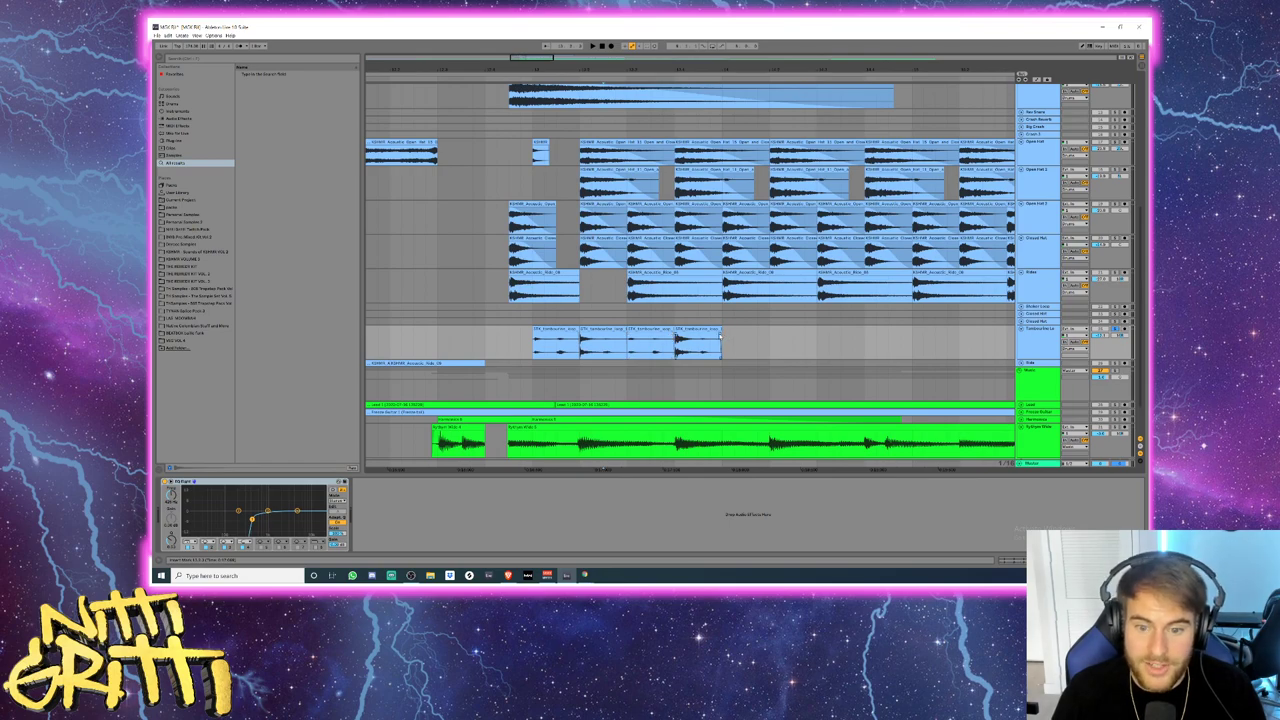
click(561, 335)
scroll(561, 330, up, 3)
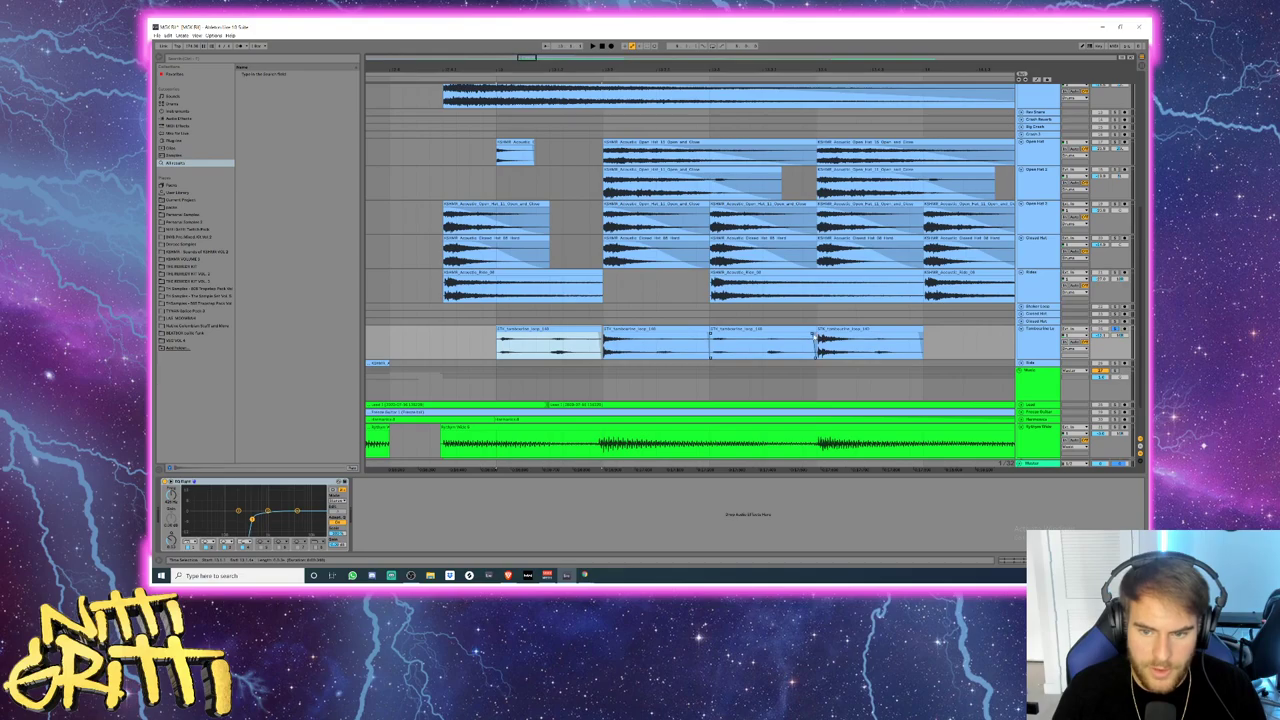
click(755, 339)
click(700, 330)
drag(709, 334, 703, 338)
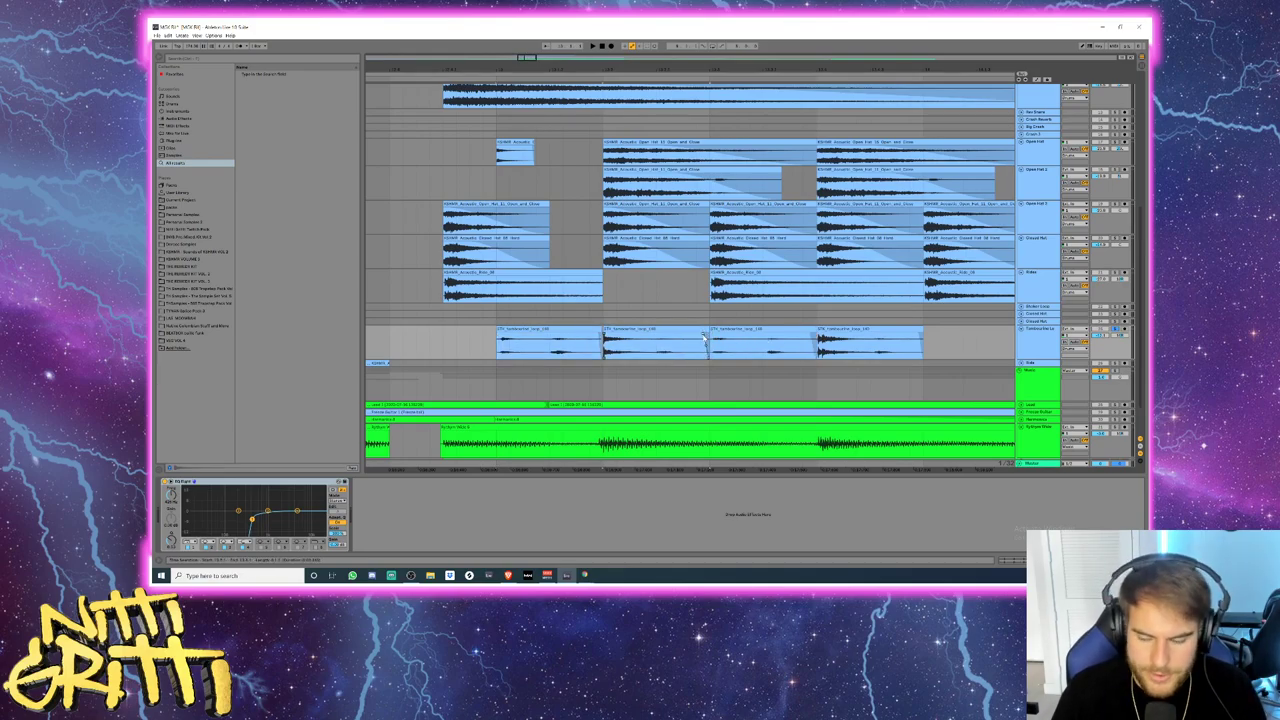
key(space)
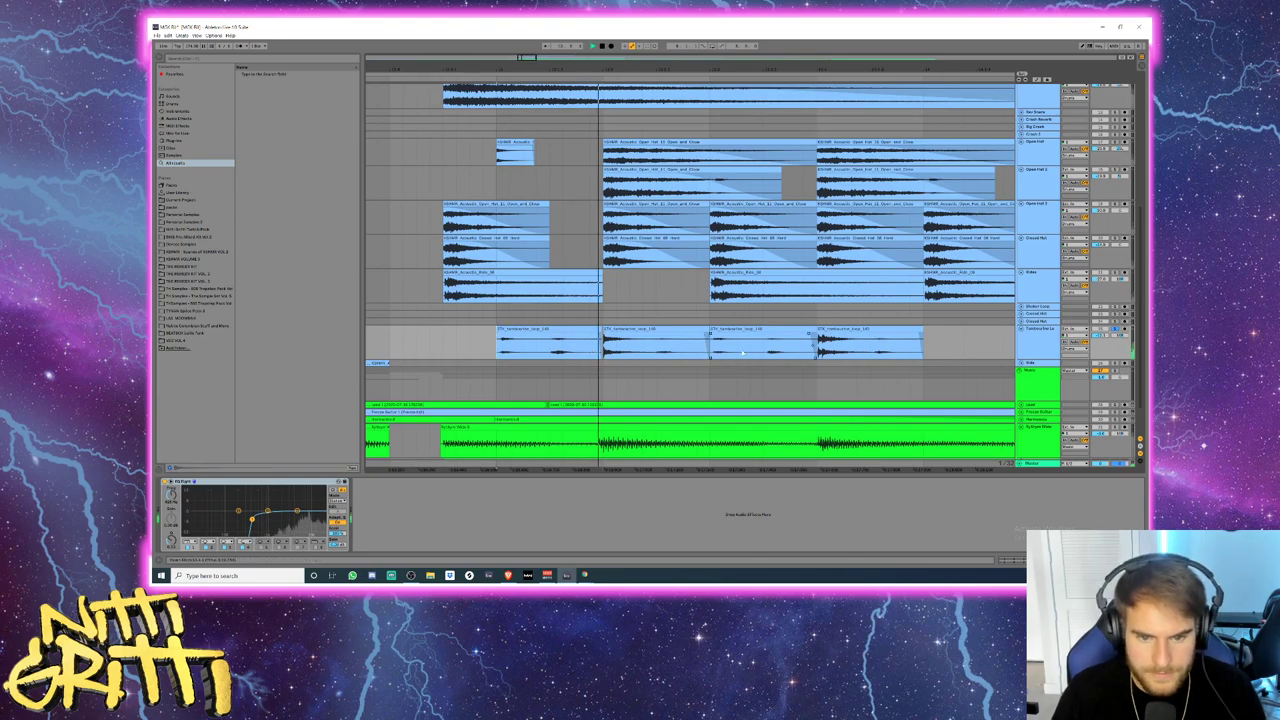
- Duplicate the four-clip tambourine pattern repeatedly until it reaches the end of the hat and ride section
scroll(742, 352, down, 5)
key(space)
drag(777, 345, 693, 343)
key(ctrl+d)
key(ctrl+d)
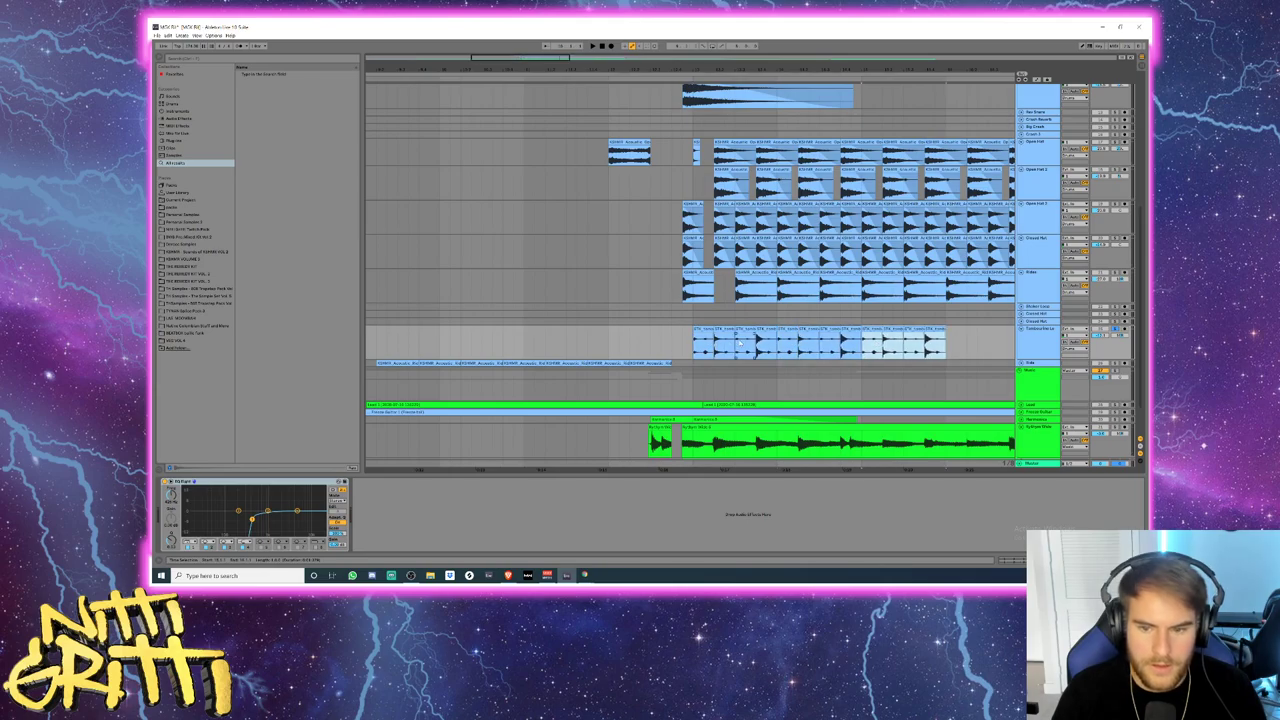
scroll(776, 341, down, 1)
key(ctrl+d)
scroll(776, 341, down, 1)
scroll(777, 317, down, 8)
key(ctrl+d)
key(ctrl+d)
key(ctrl+d)
scroll(800, 288, up, 2)
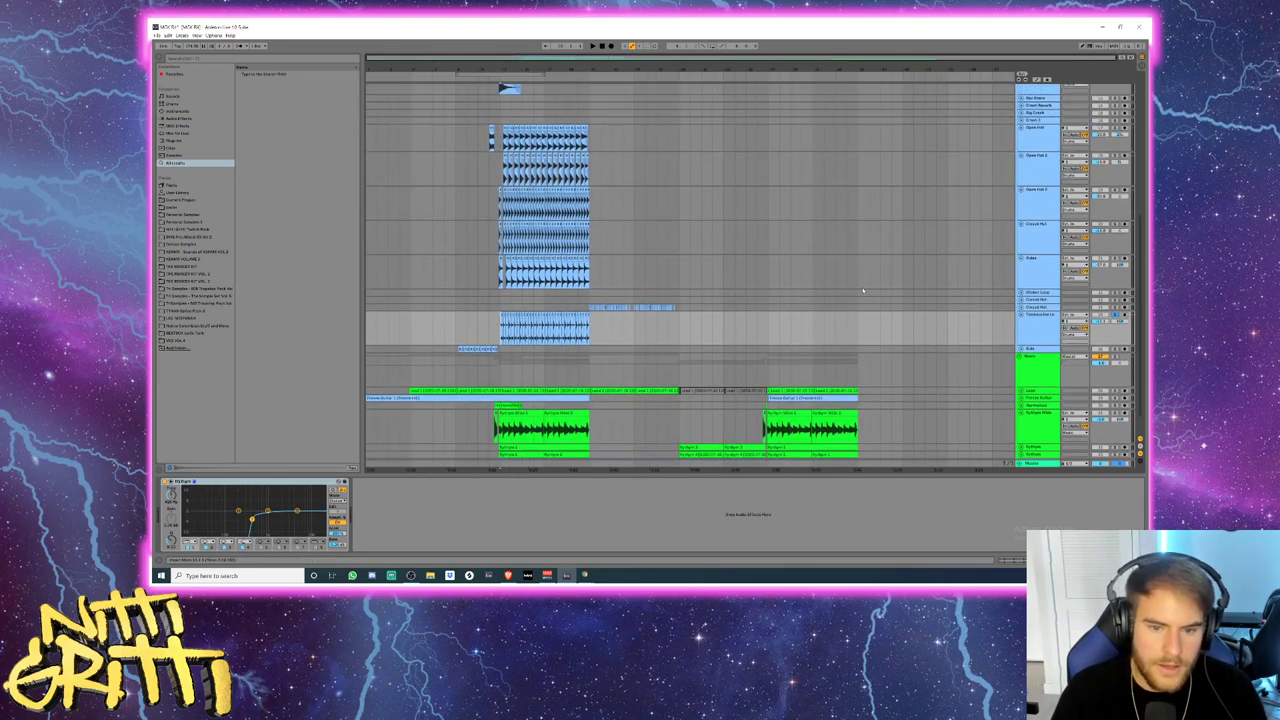
- Move the tambourine track beneath the ride track and delete the Shaker Loop and empty Closed Hat tracks
drag(1035, 322, 1032, 293)
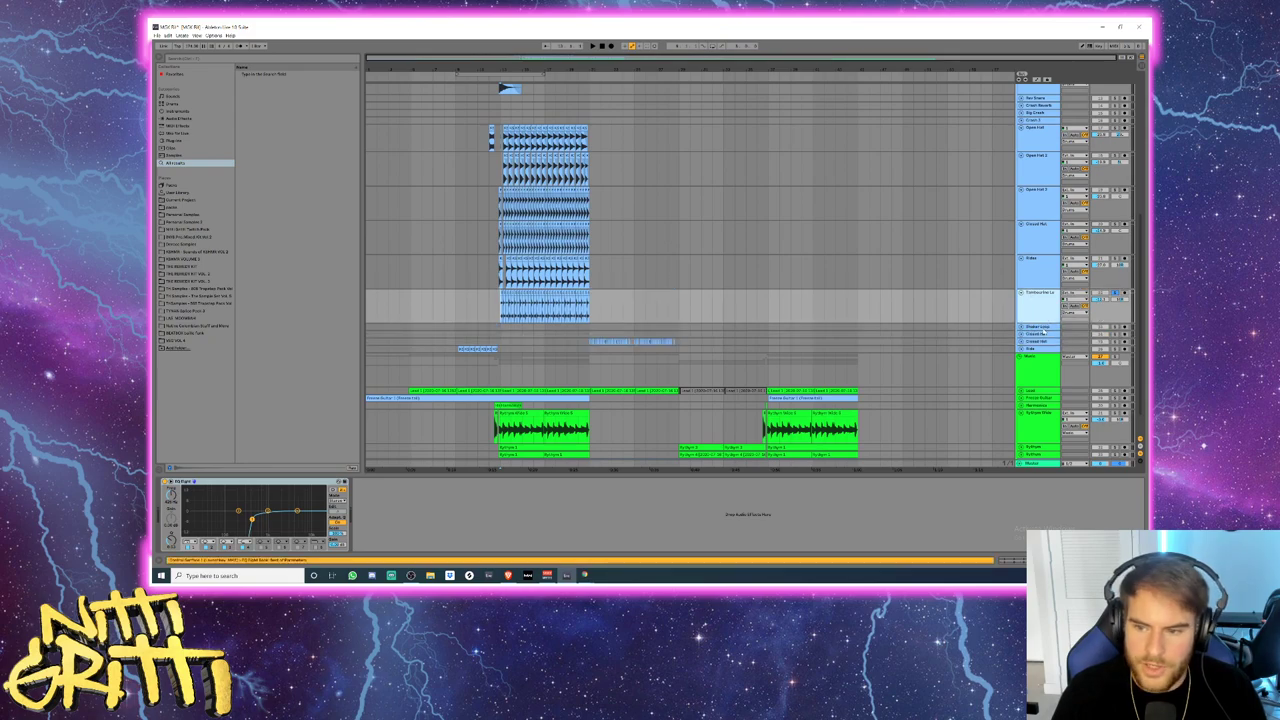
click(1041, 328)
key(Delete)
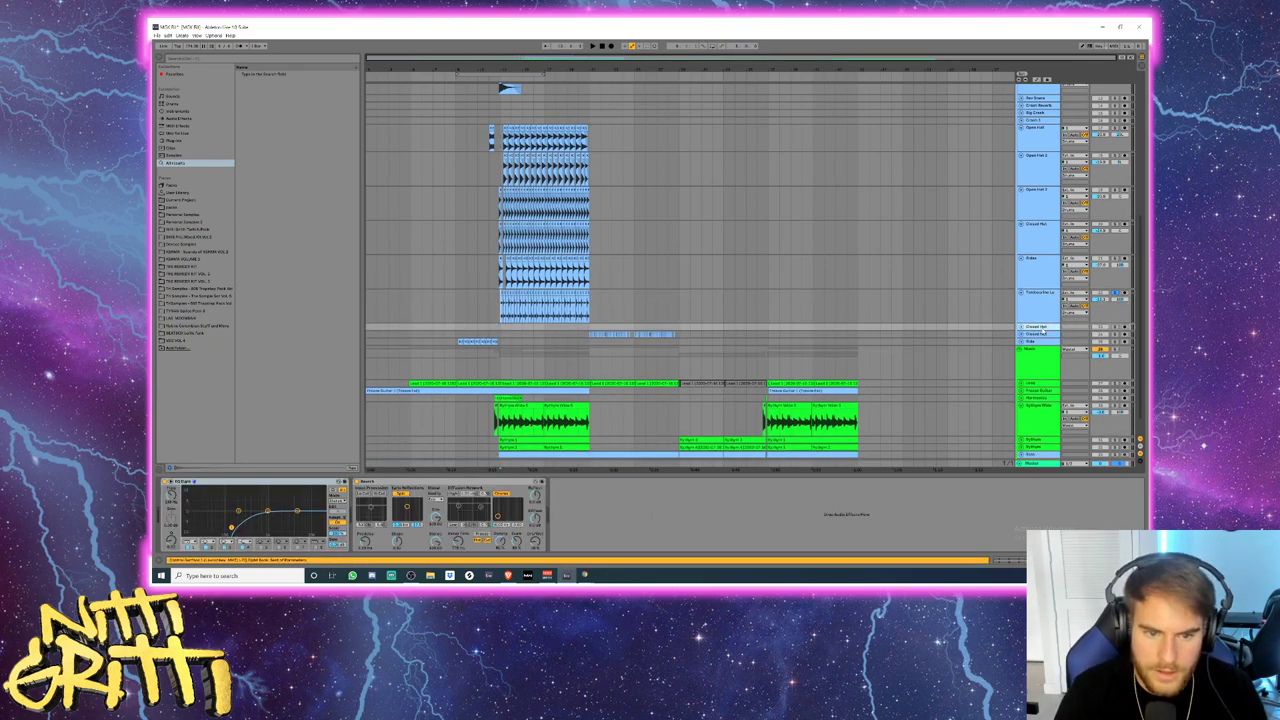
key(Delete)
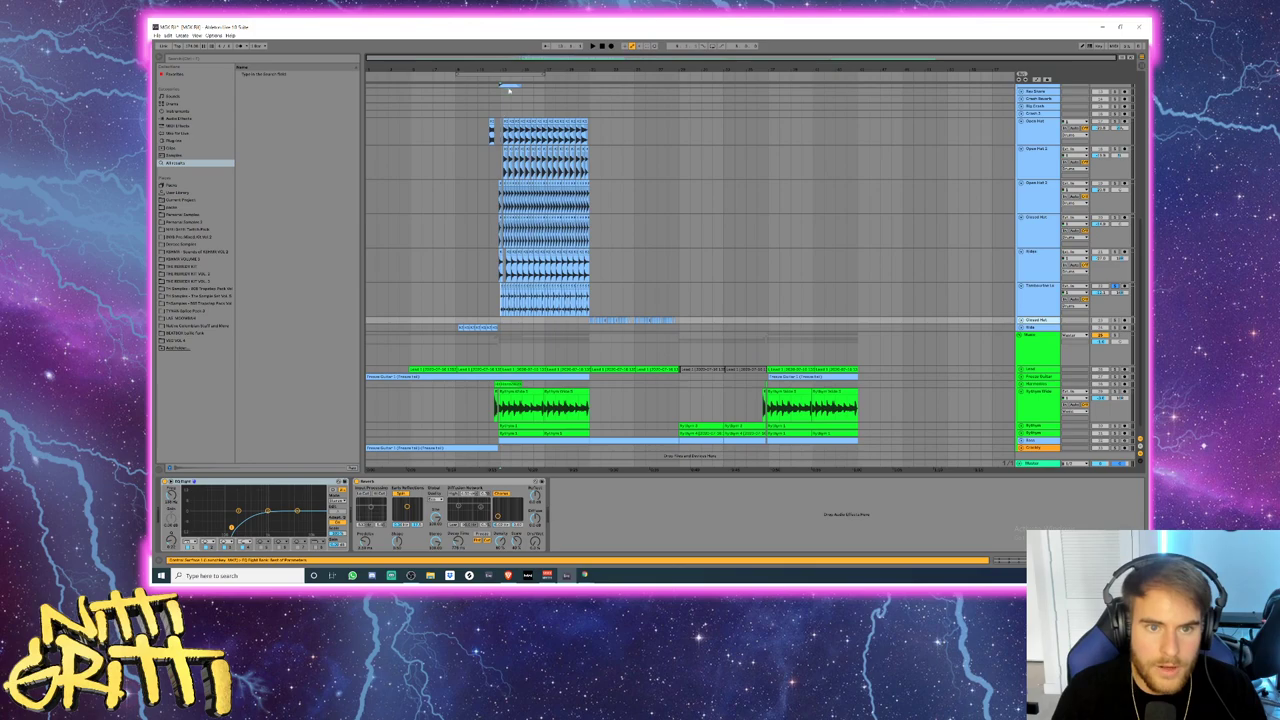
- Collapse the two tall crash tracks above the hats to their minimum height
drag(509, 62, 535, 172)
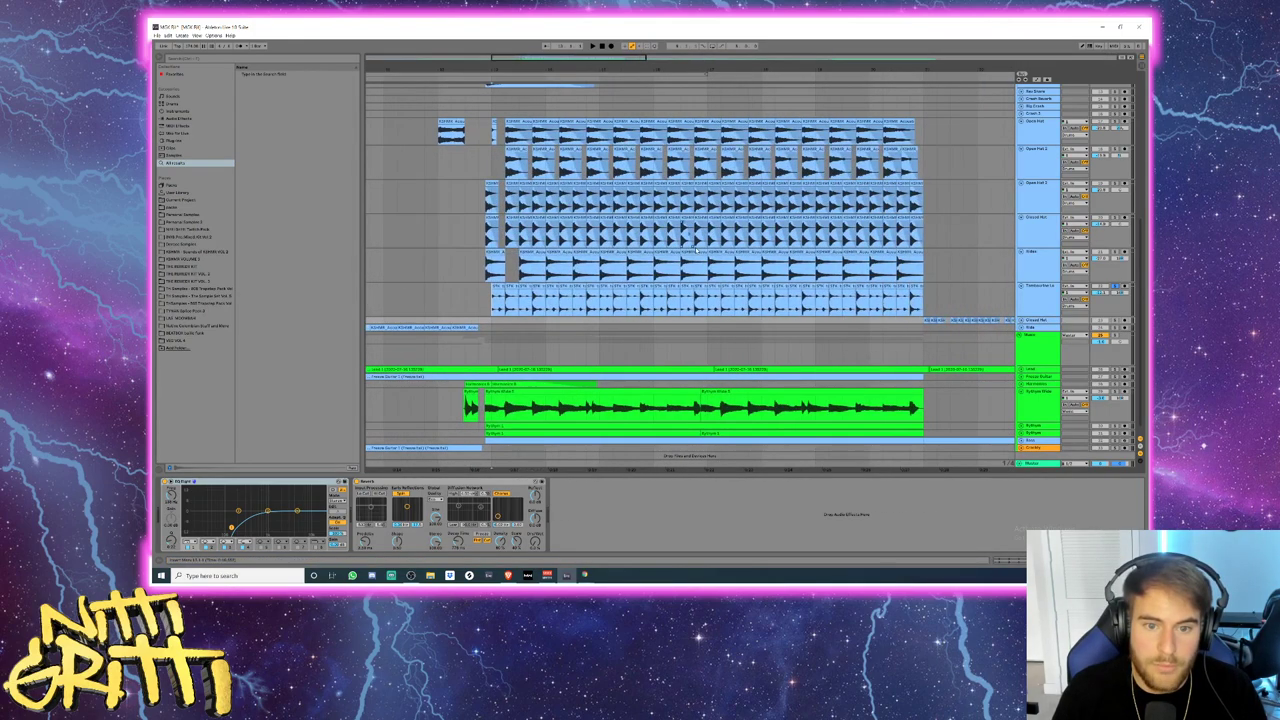
scroll(697, 248, up, 2)
scroll(697, 249, up, 3)
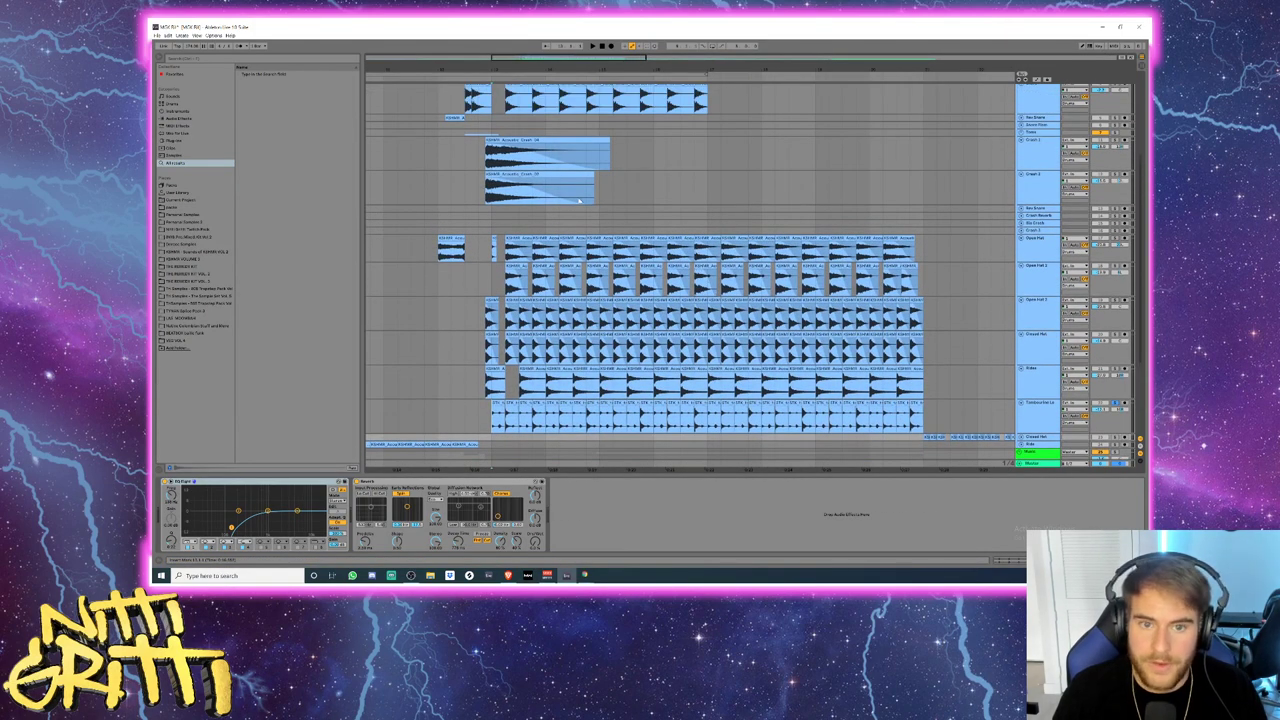
scroll(701, 203, up, 2)
click(1033, 212)
key(u)
click(1031, 221)
key(u)
scroll(1034, 232, down, 2)
- Audition the hat and ride layers from the section start, soloing them together and individually
click(1036, 241)
scroll(1064, 360, down, 4)
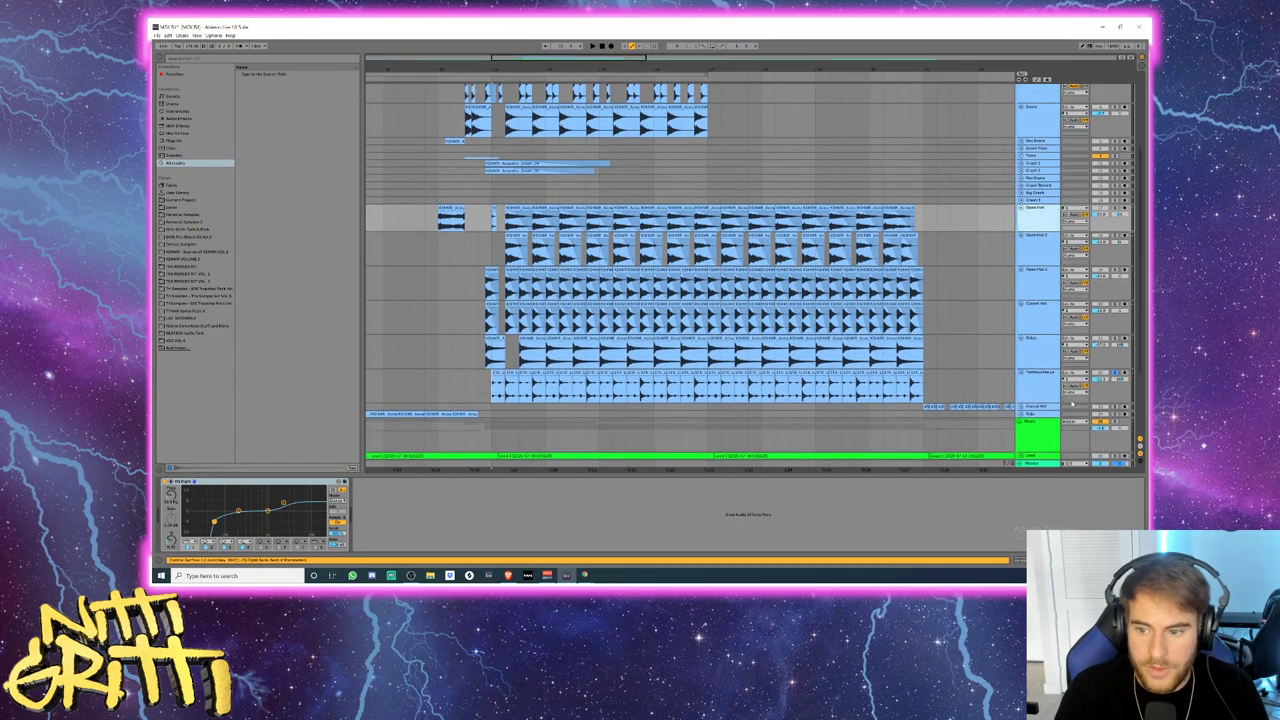
click(1026, 347)
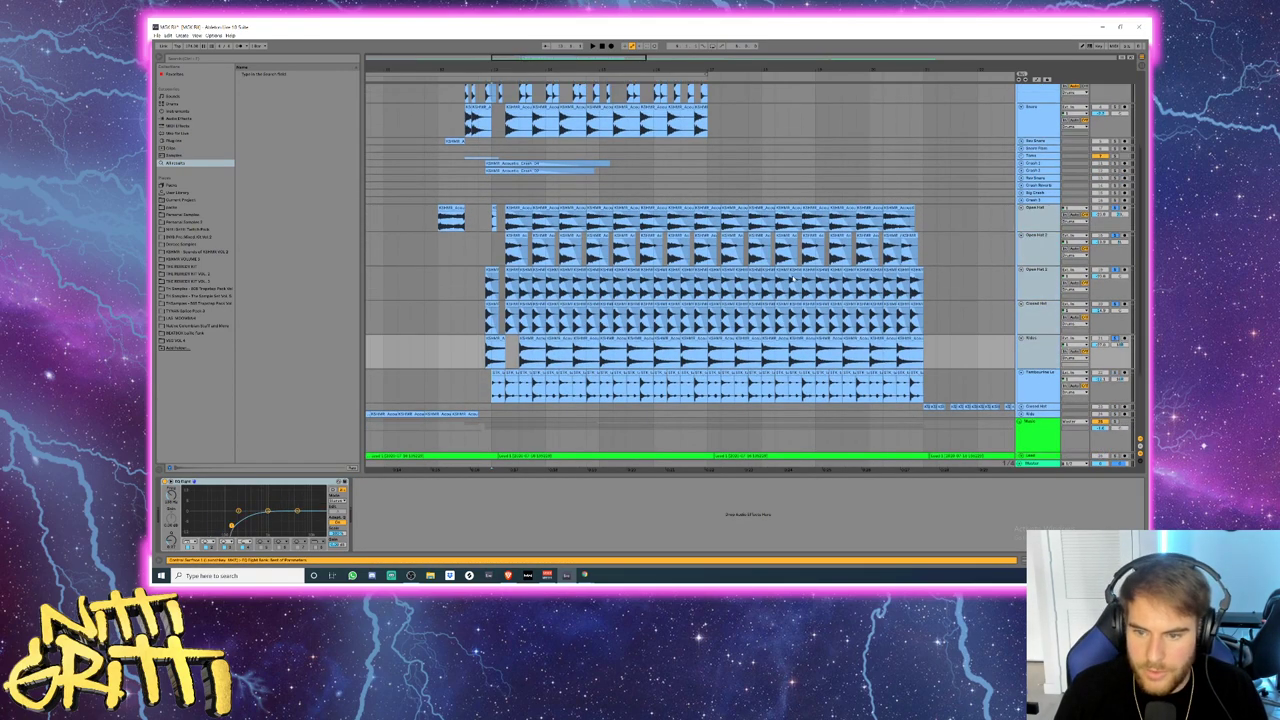
click(493, 241)
key(space)
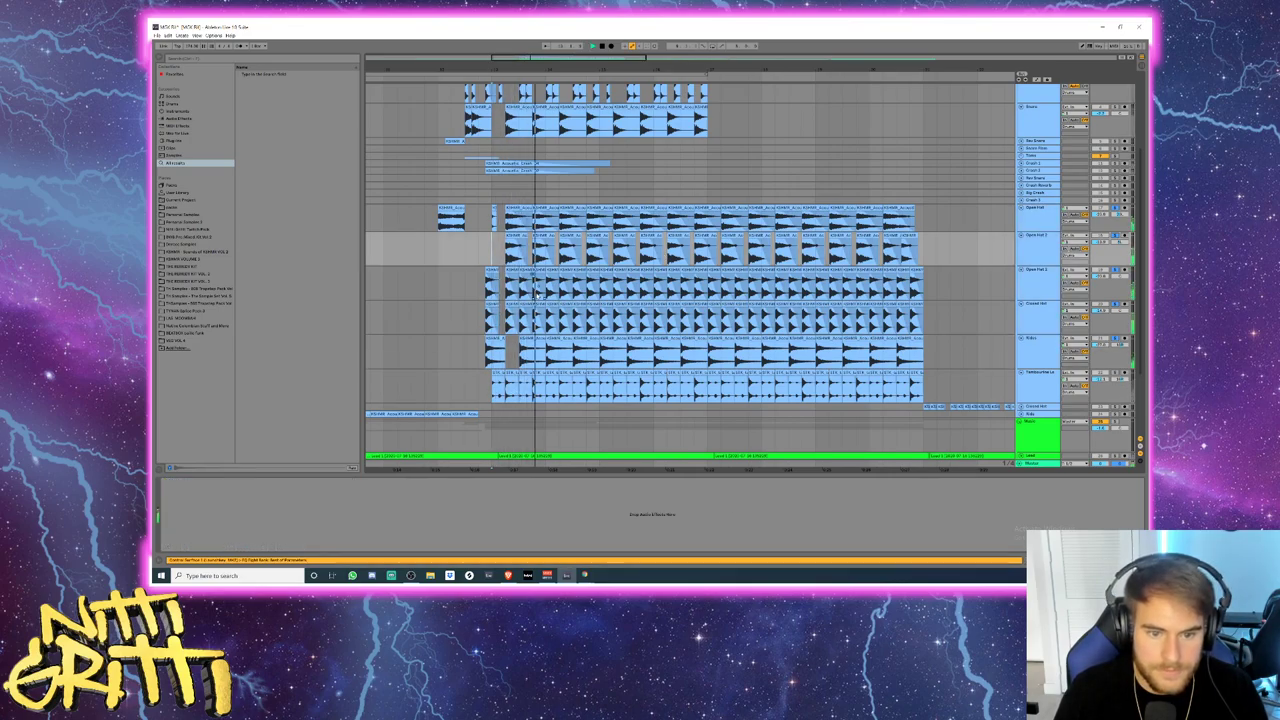
click(1115, 236)
key(space)
key(space)
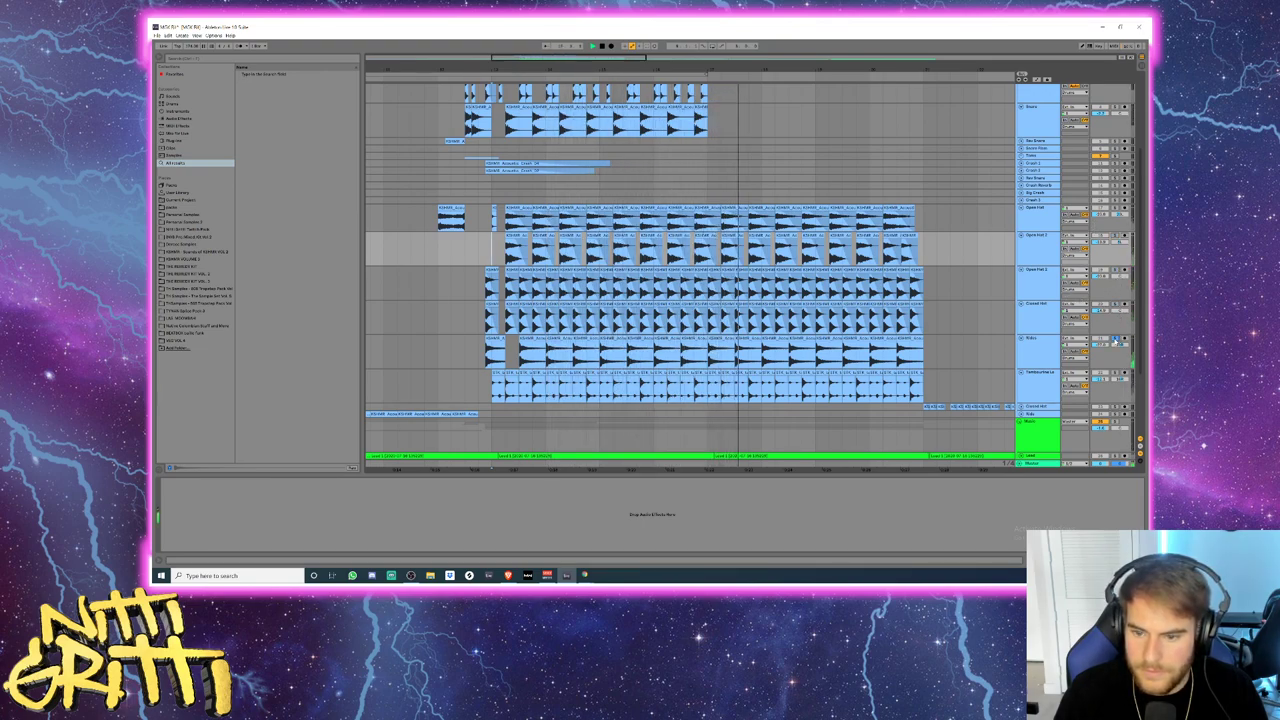
key(space)
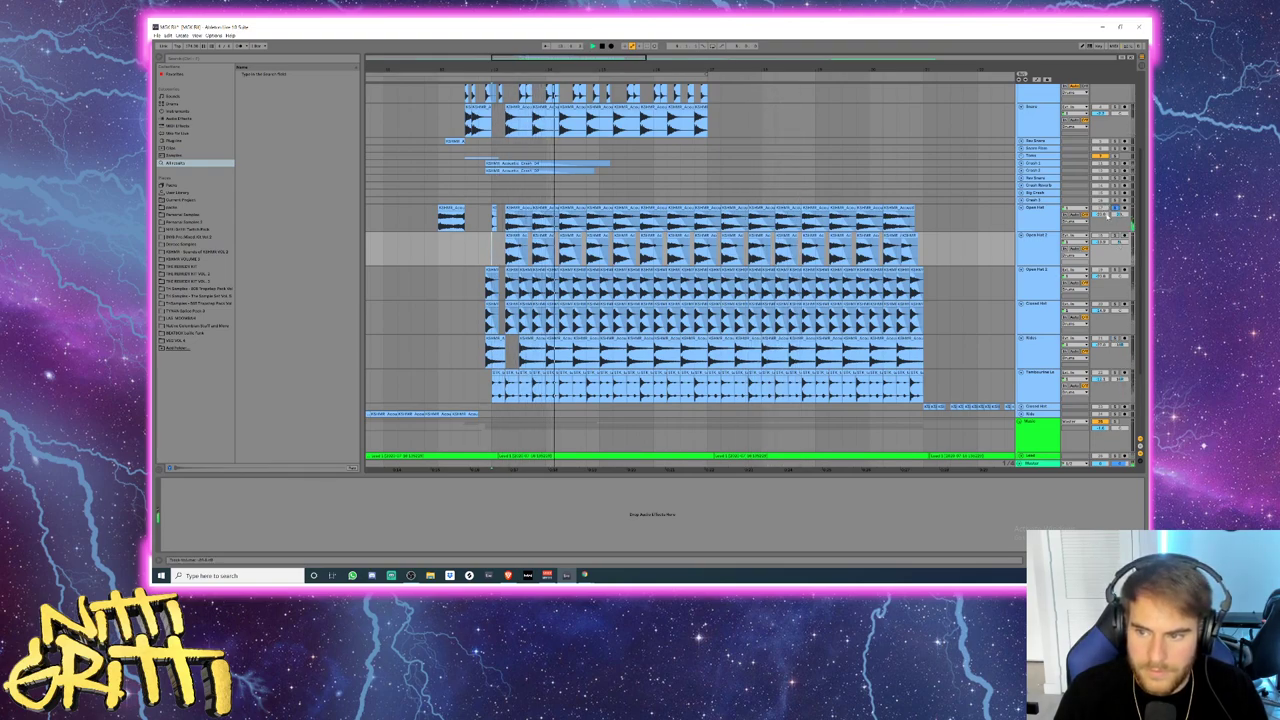
scroll(463, 258, up, 1)
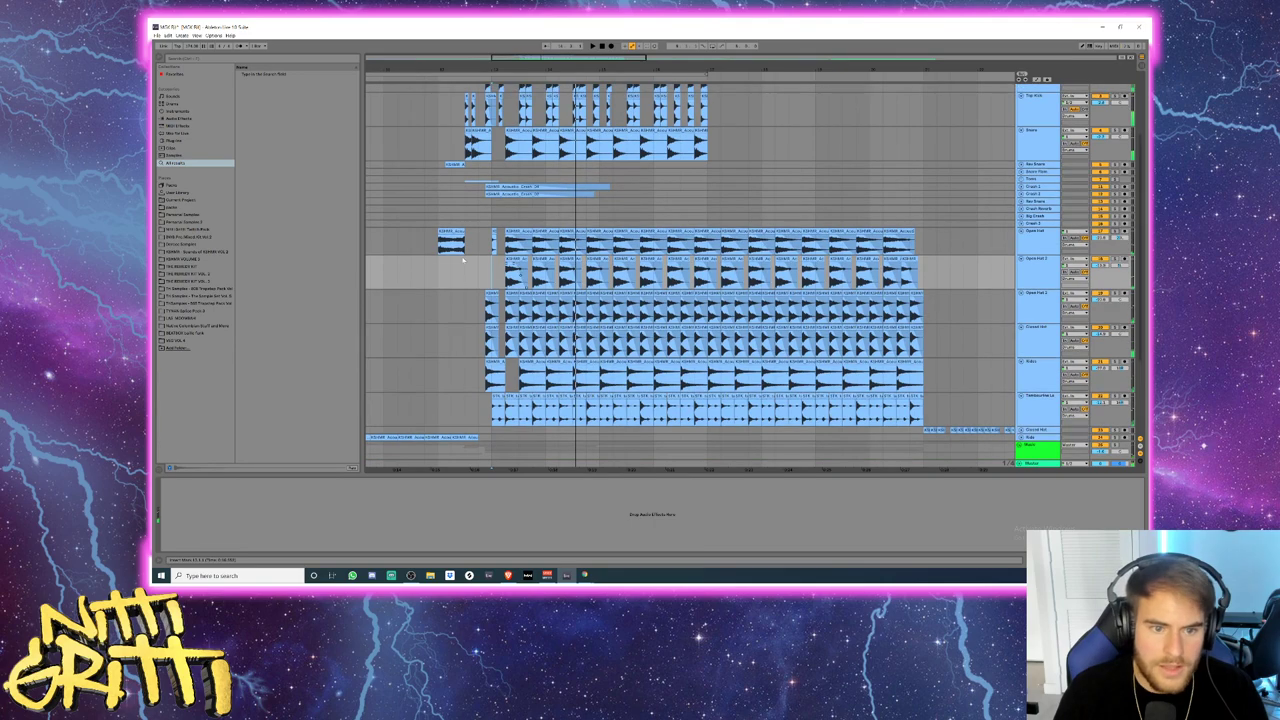
- Play the unsoloed full arrangement from a few bars before the hats enter
click(368, 216)
scroll(370, 218, left, 1)
click(393, 273)
key(space)
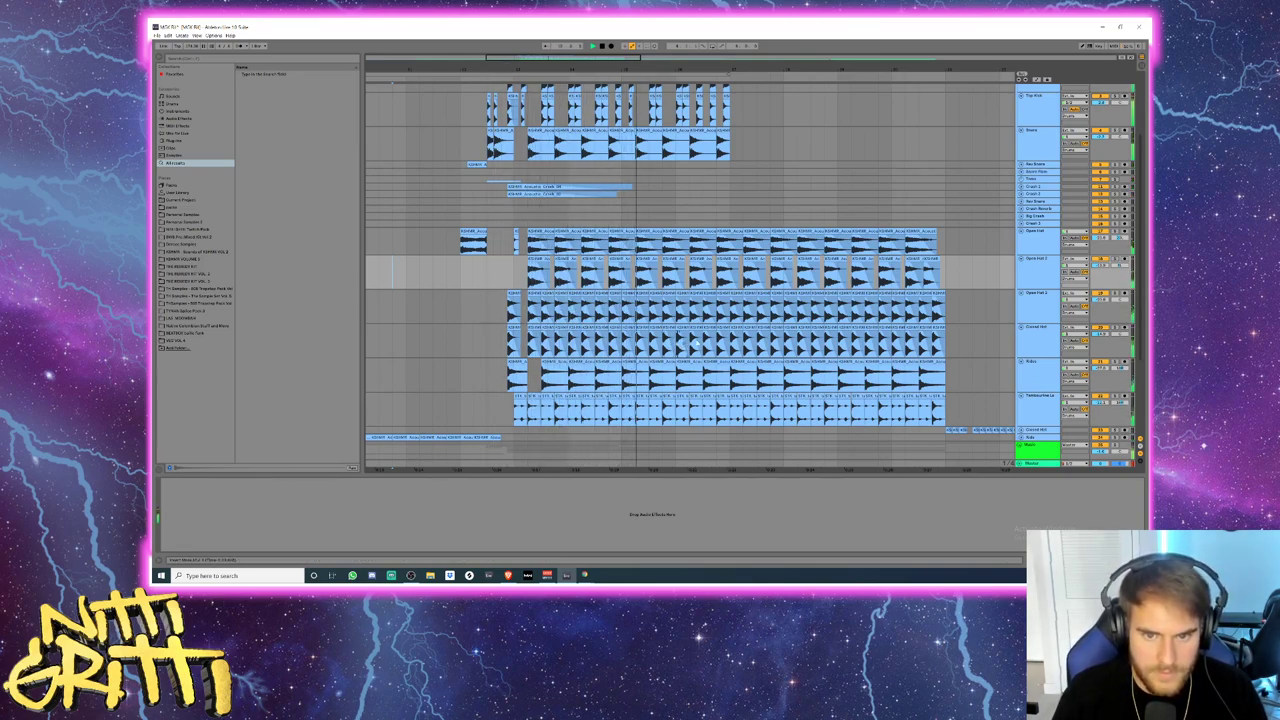
scroll(694, 345, up, 4)
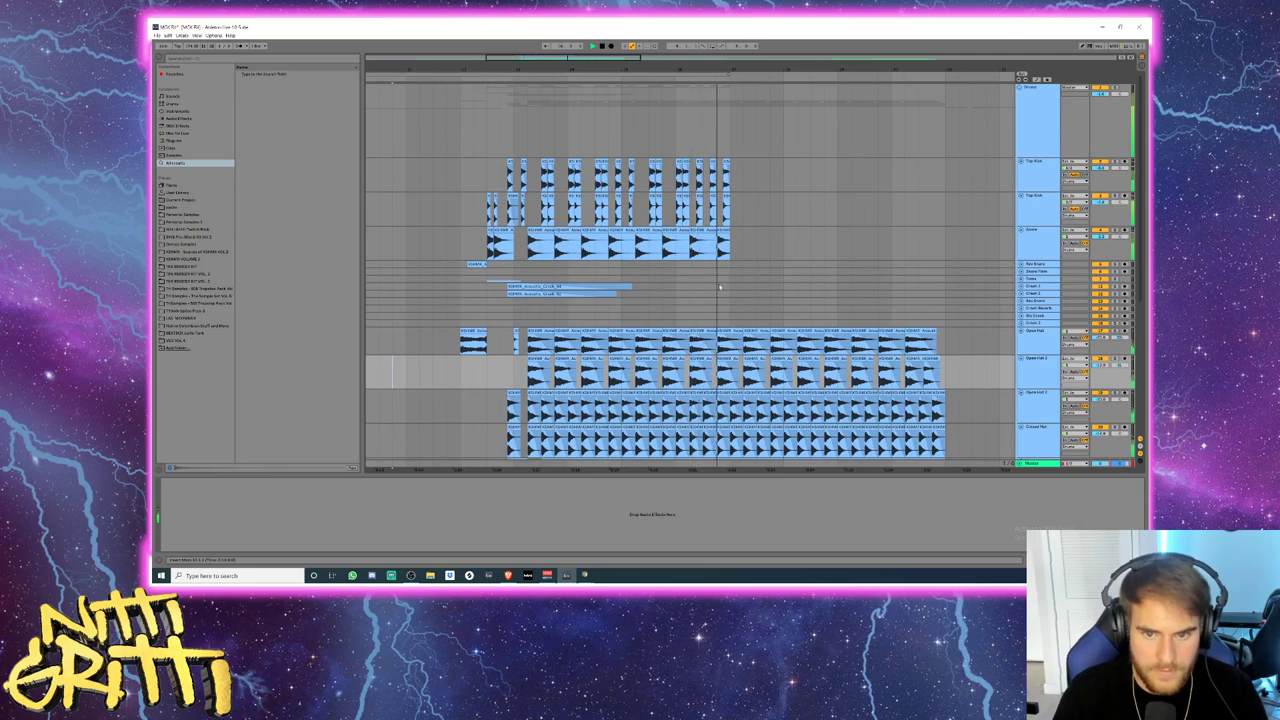
- Stop playback and collapse the two Top Kick tracks and the snare track to their minimum height
click(734, 241)
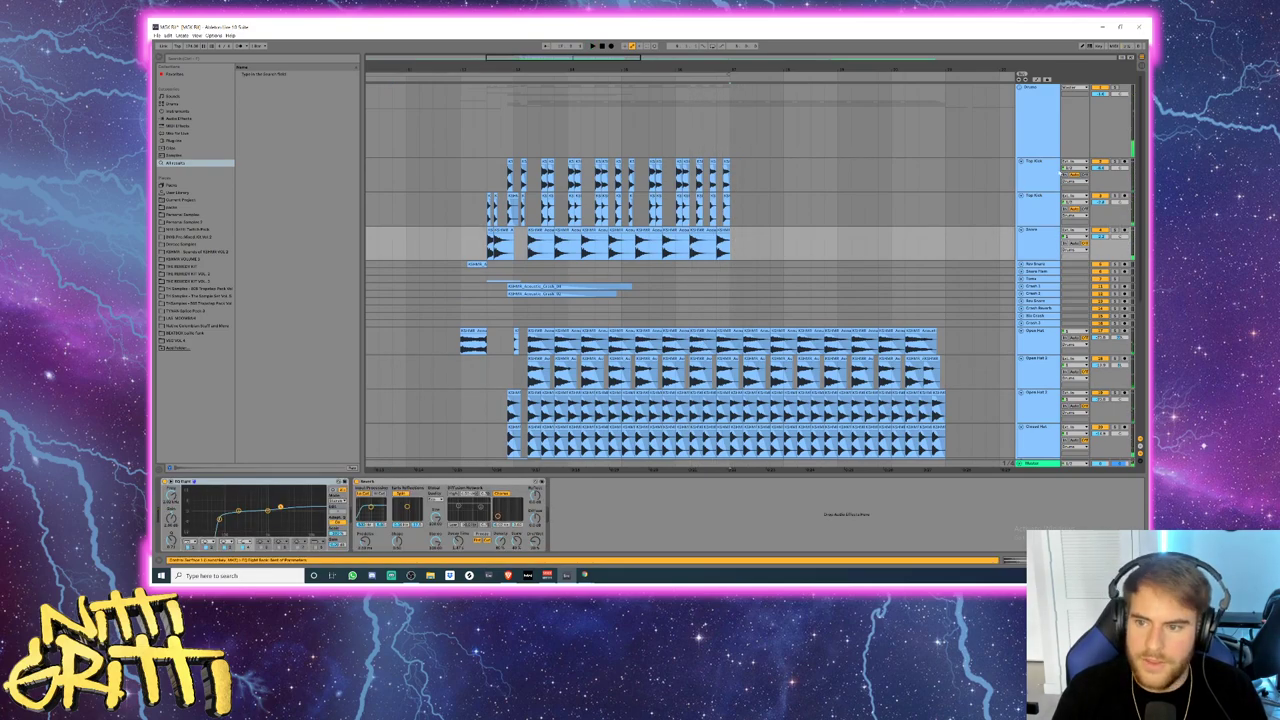
click(1040, 183)
key(u)
click(1040, 183)
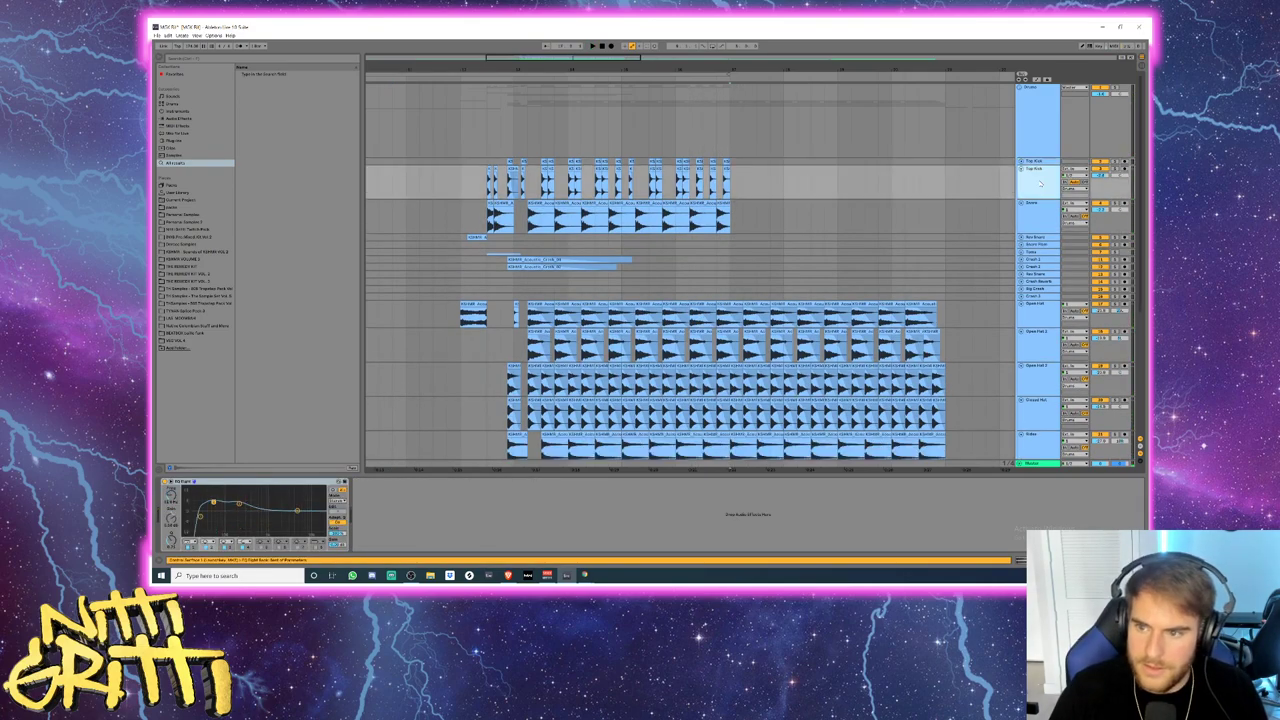
key(u)
click(1040, 183)
key(u)
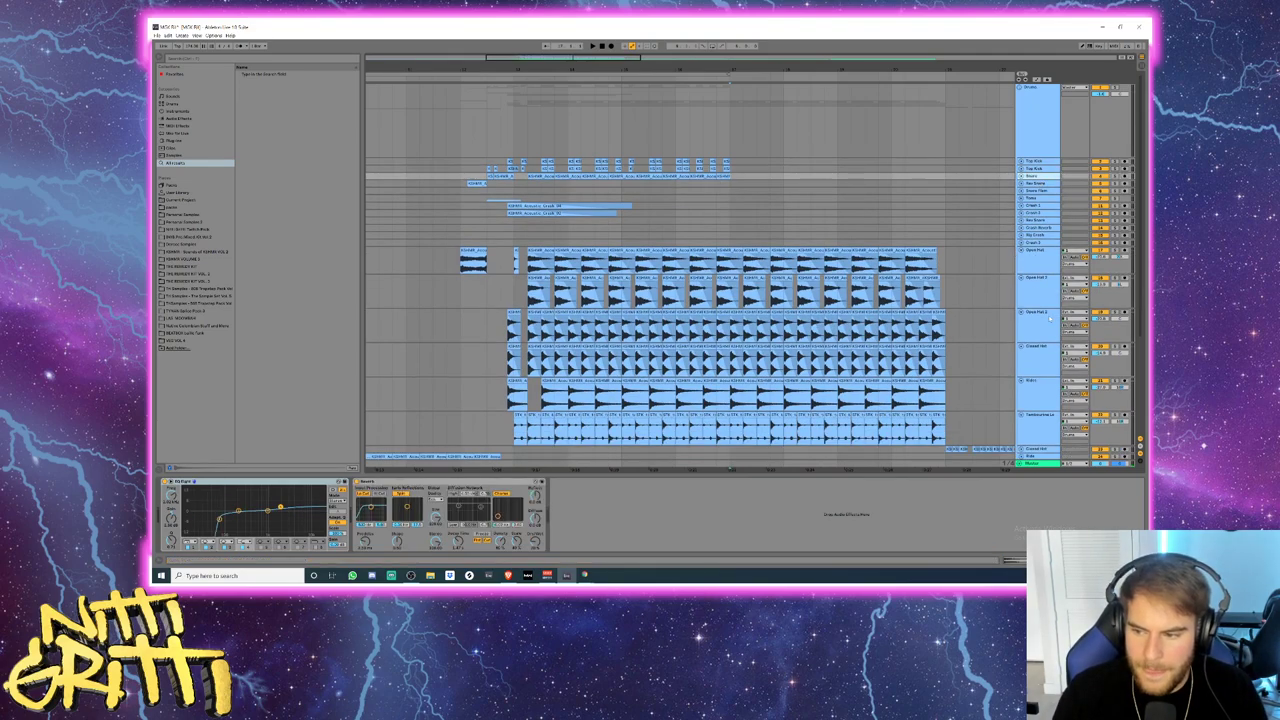
- Collapse the open hat, closed hat, ride and tambourine tracks to their minimum height
click(1040, 258)
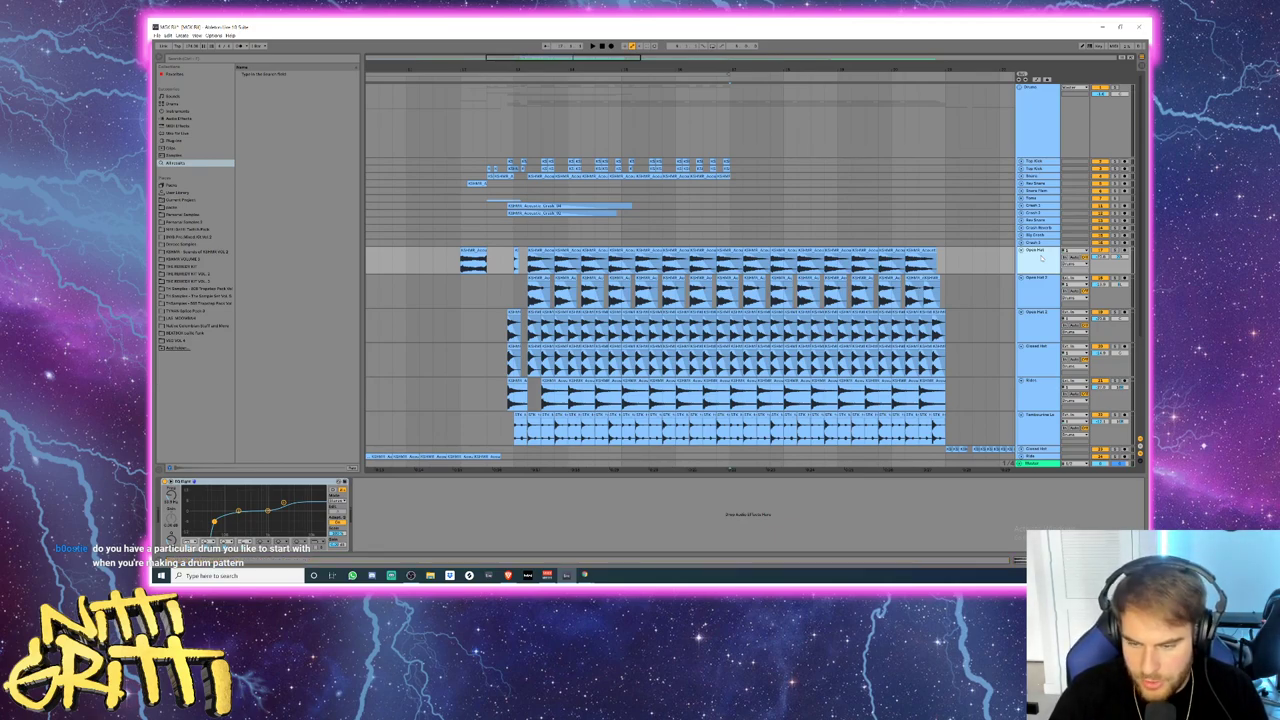
key(Left)
key(Down)
key(Left)
key(Down)
key(Left)
key(Down)
key(Left)
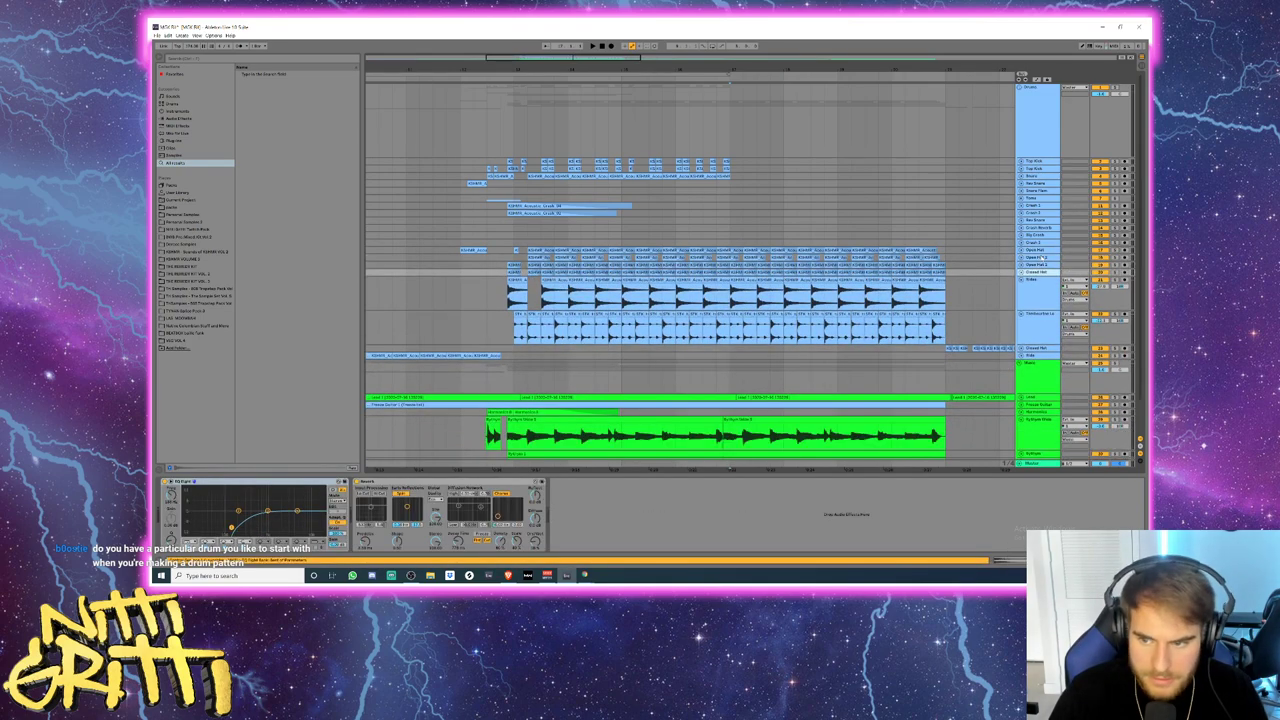
key(Down)
key(Left)
key(Down)
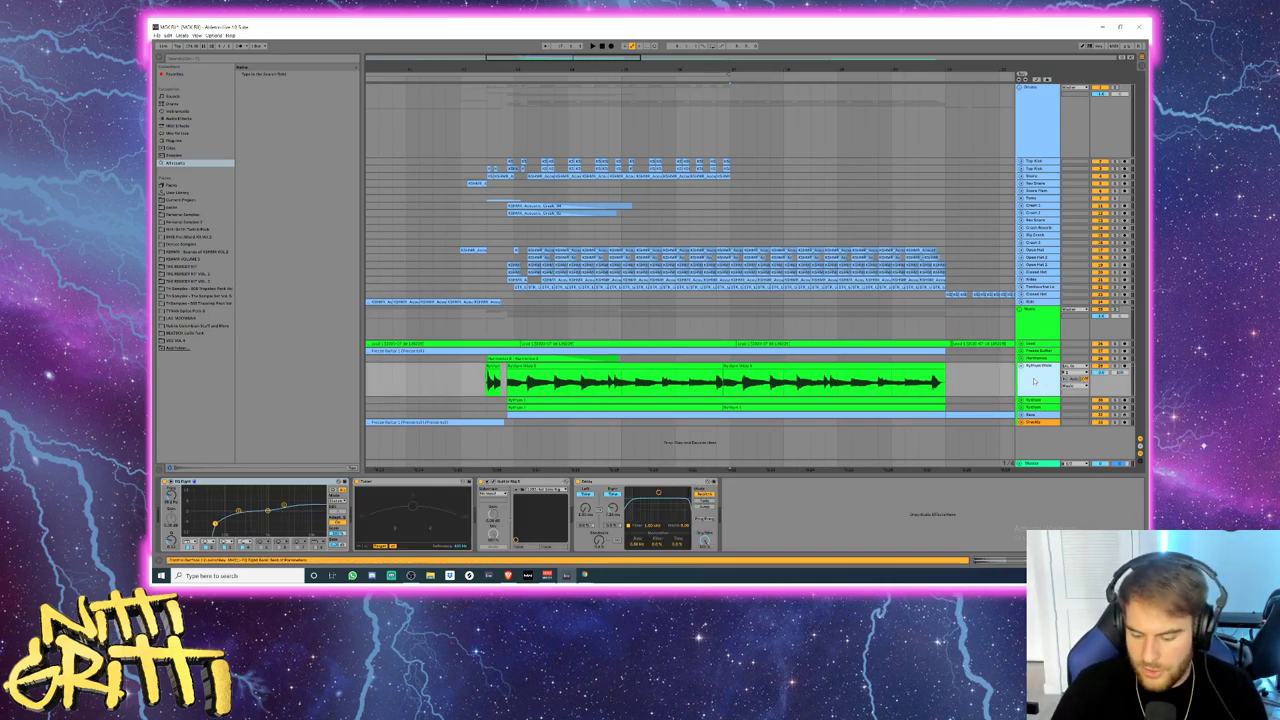
- Collapse the tall wide rhythm track and select the green music group above it
key(Left)
key(Up)
key(Up)
key(Up)
key(Up)
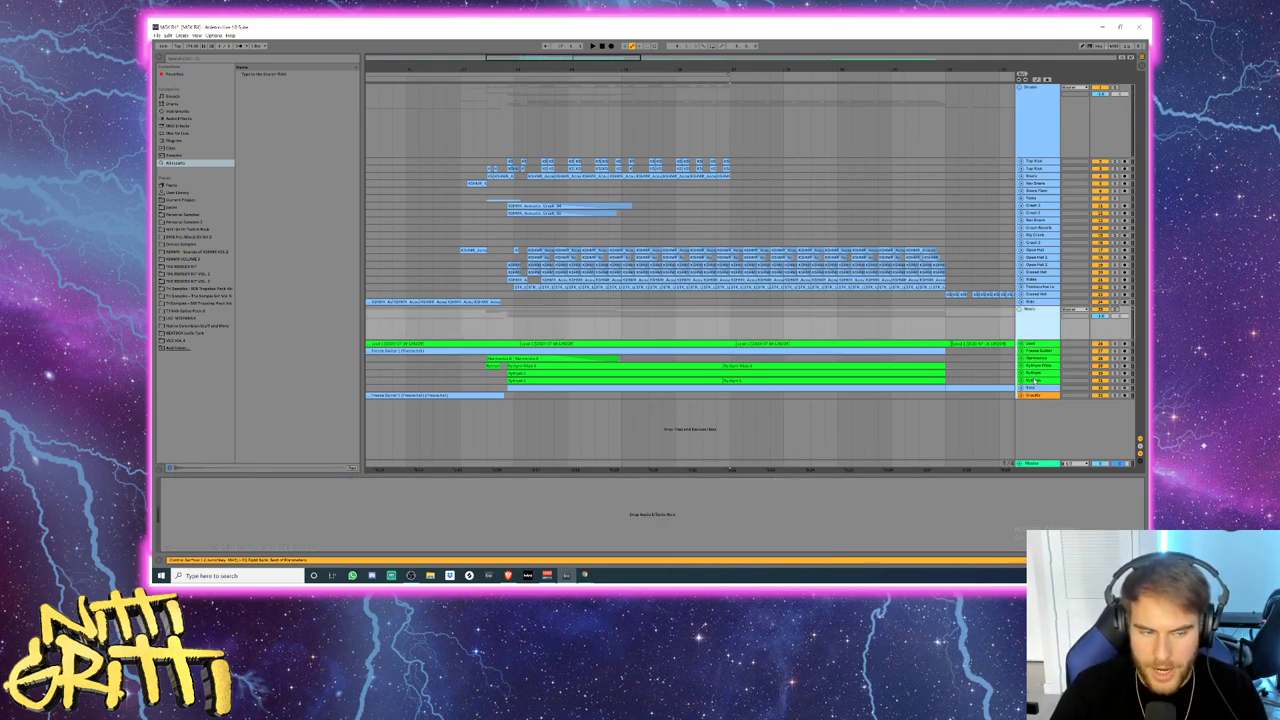
- Briefly play the arrangement from just before the kicks and snare enter
click(505, 288)
scroll(505, 288, up, 5)
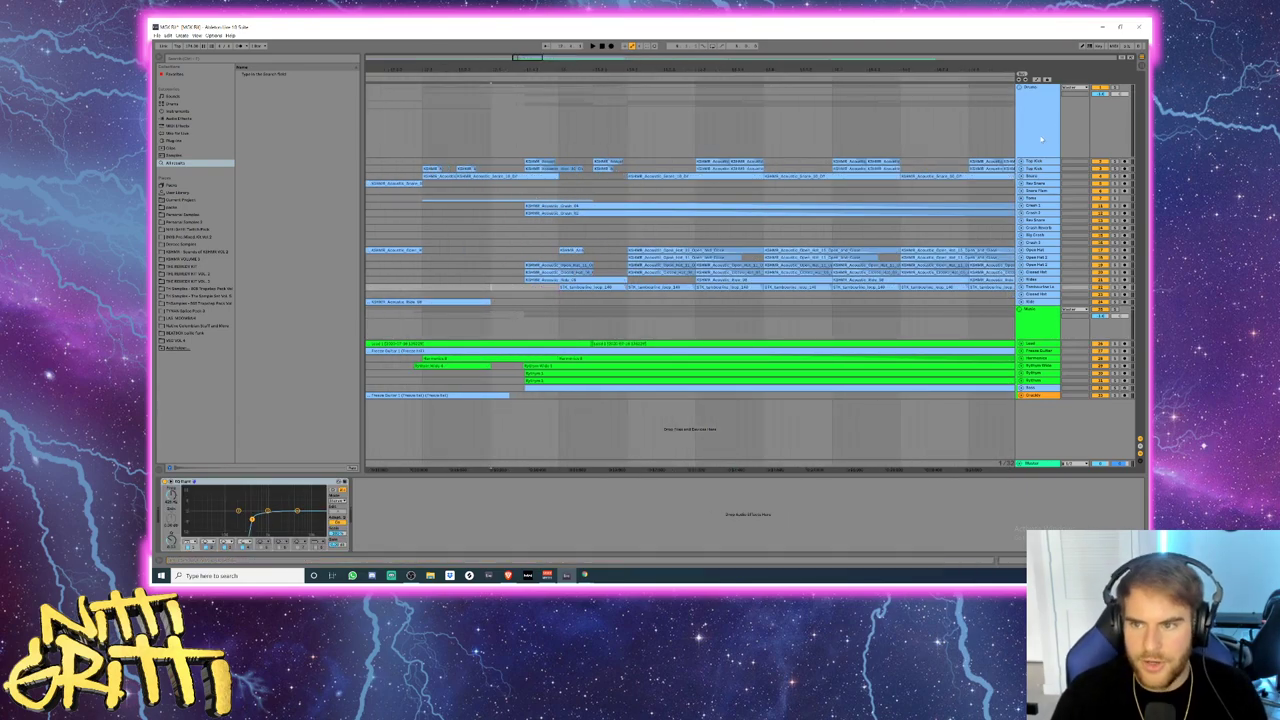
click(1069, 104)
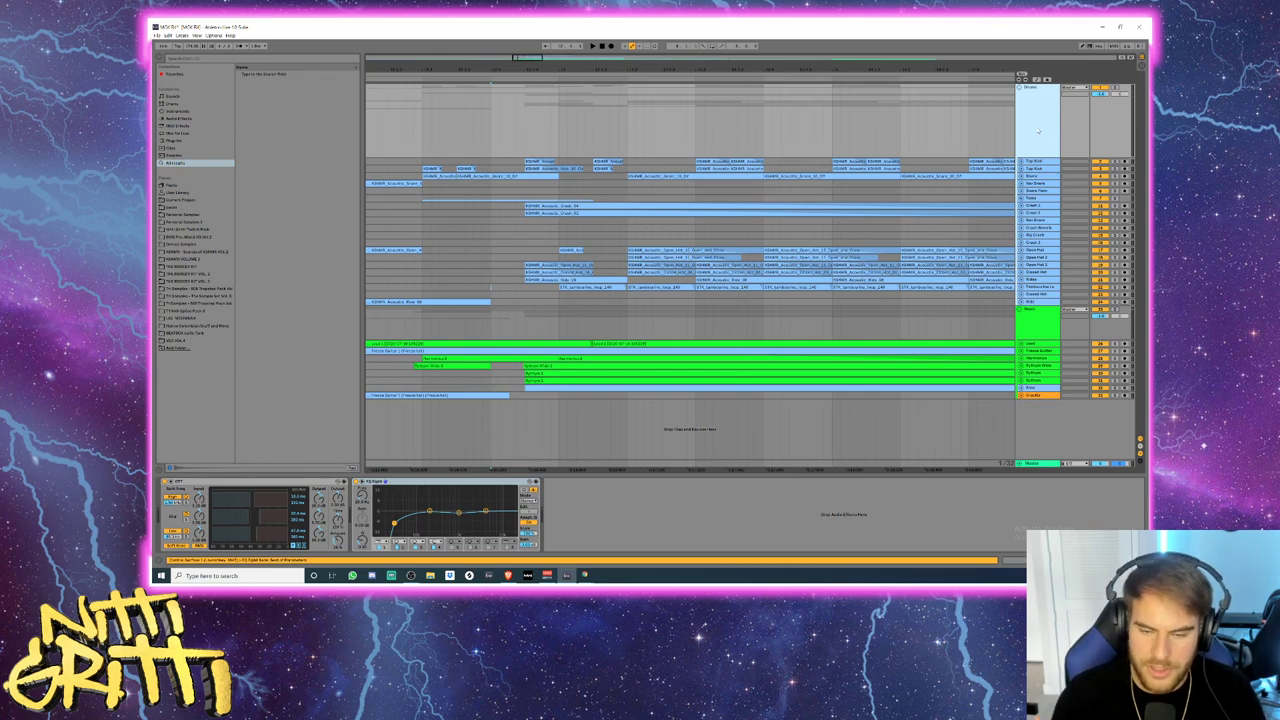
click(413, 228)
key(space)
key(space)
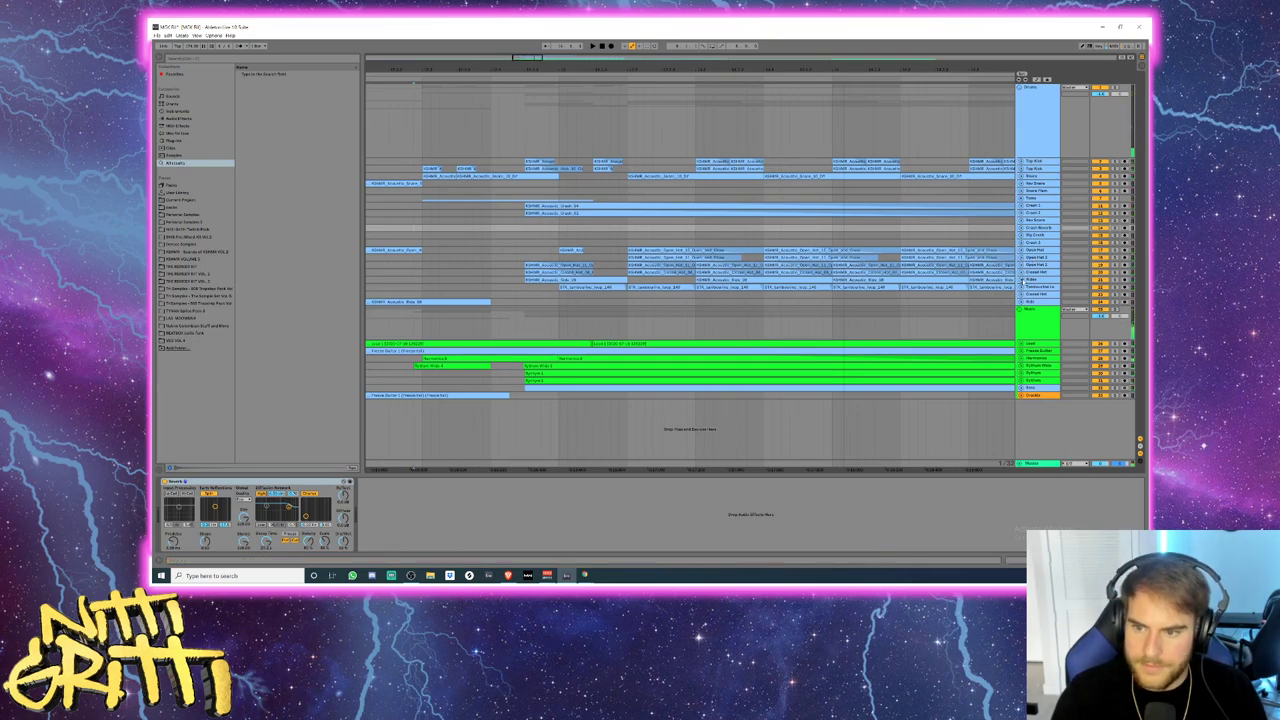
- Unfold the ride, closed hat and three open hat tracks to show their waveforms
click(1021, 280)
click(1021, 272)
click(1021, 265)
click(1021, 257)
click(1021, 250)
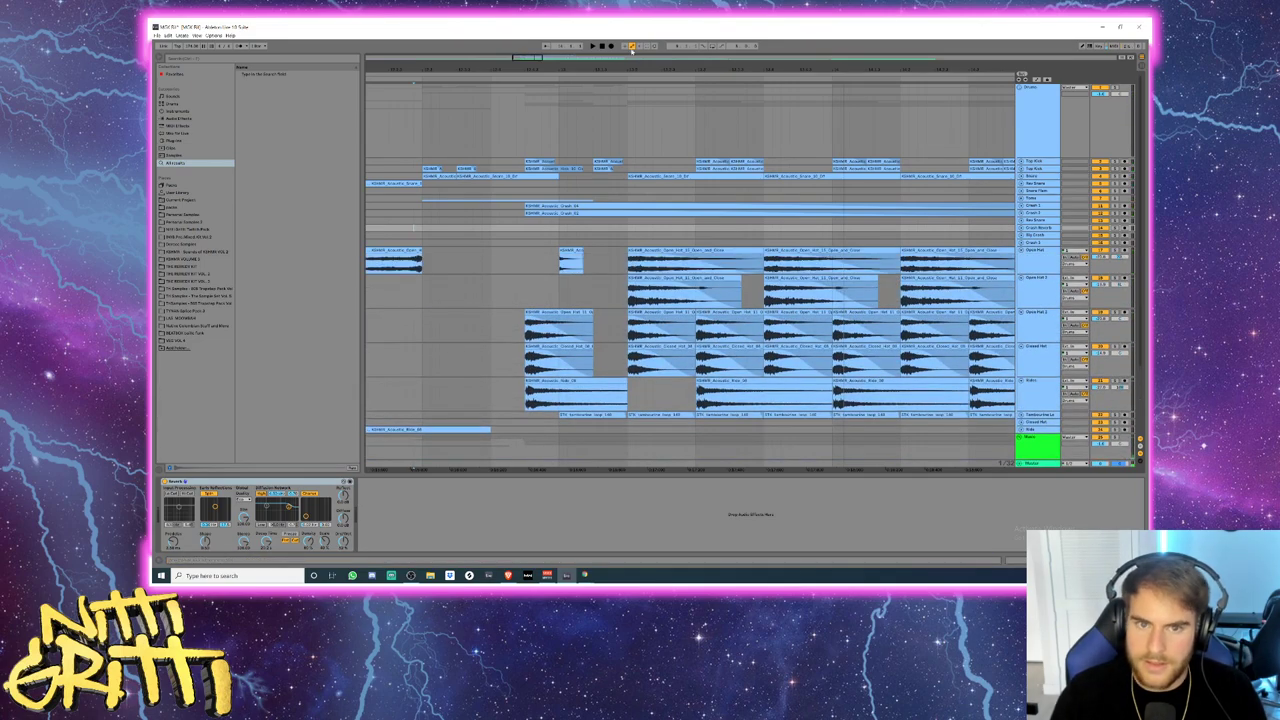
- Play the full arrangement from just before the hat layers enter
drag(525, 57, 535, 57)
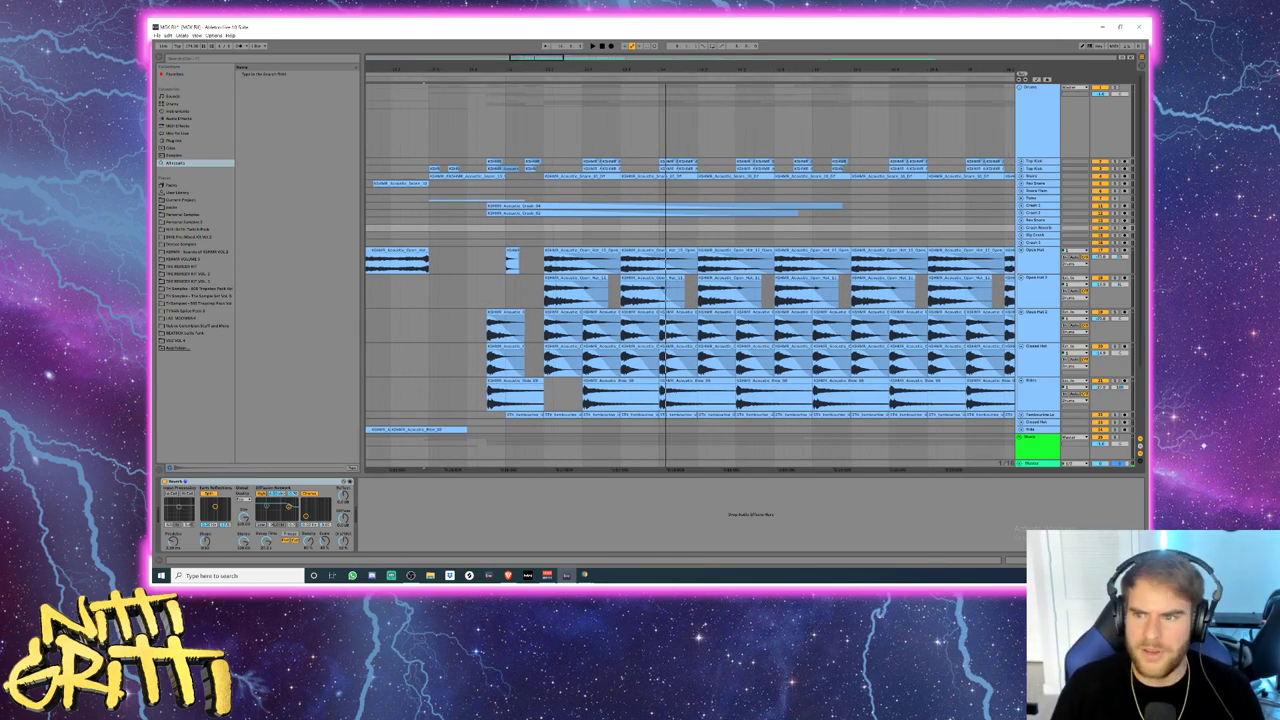
scroll(587, 259, down, 1)
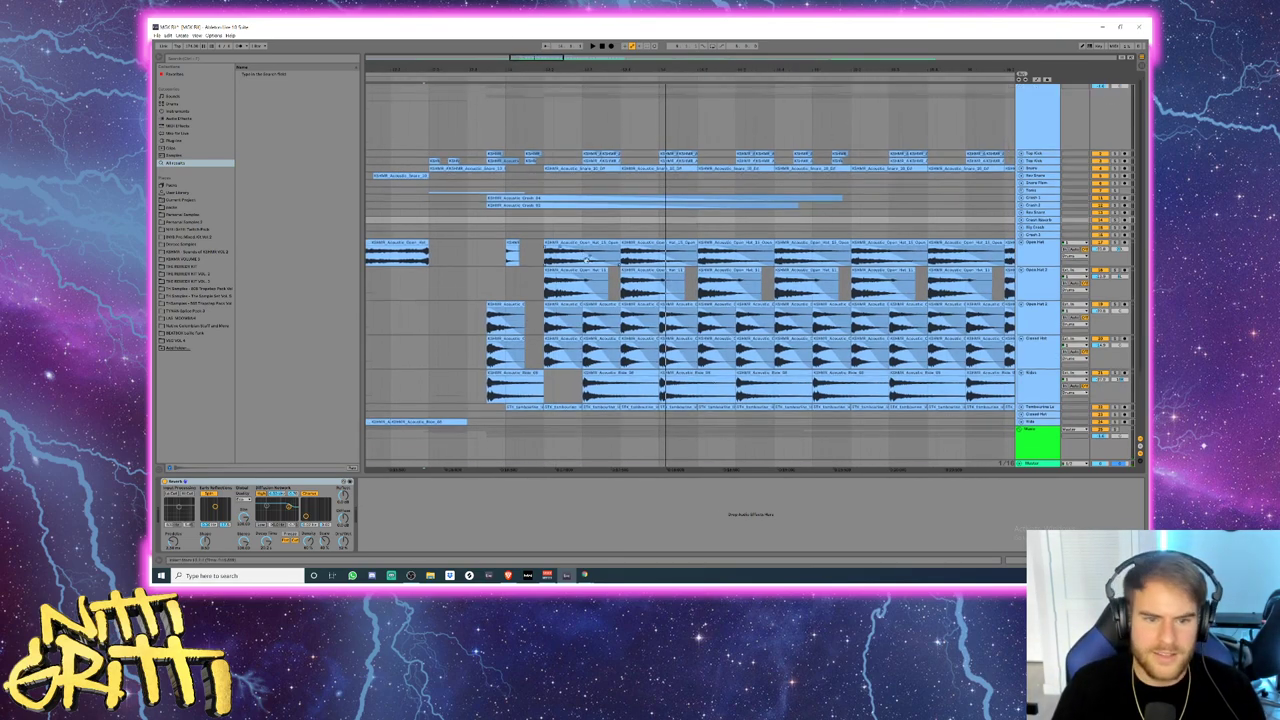
scroll(587, 259, down, 2)
click(469, 293)
key(space)
scroll(471, 292, down, 1)
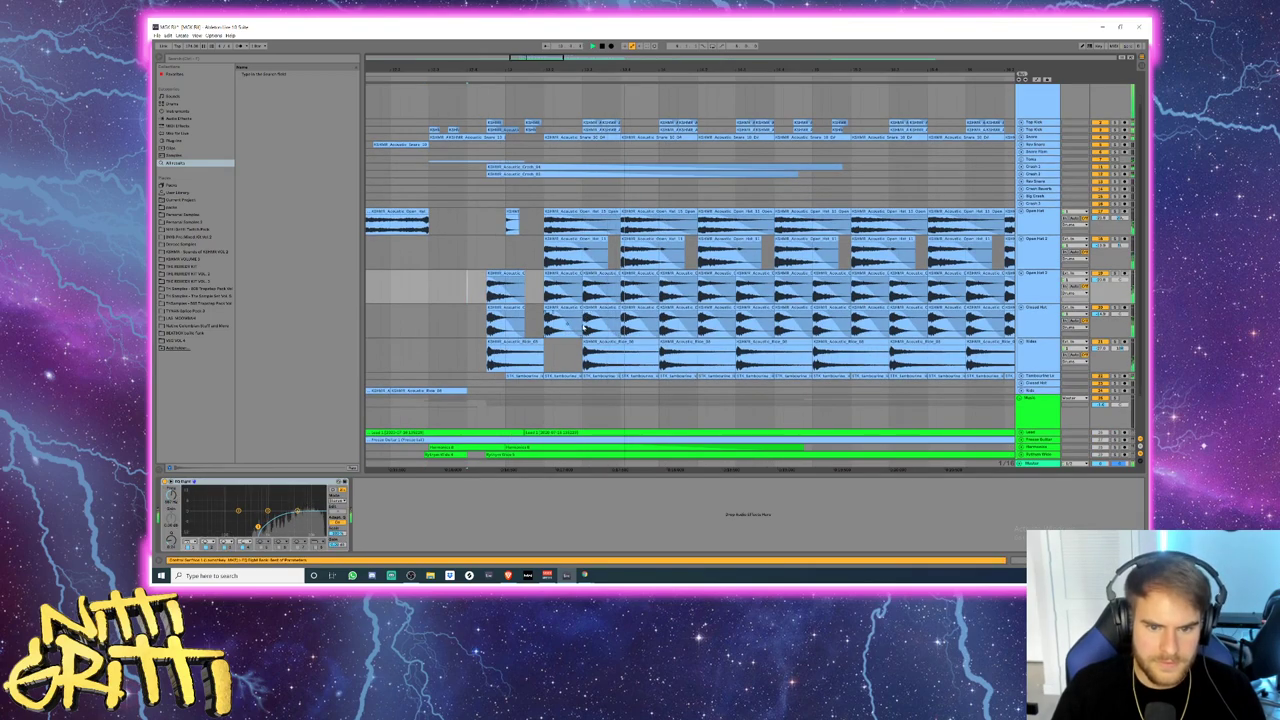
key(space)
- Solo the second open hat track, split its first long clip at the next hat hit, and select the first part
click(578, 239)
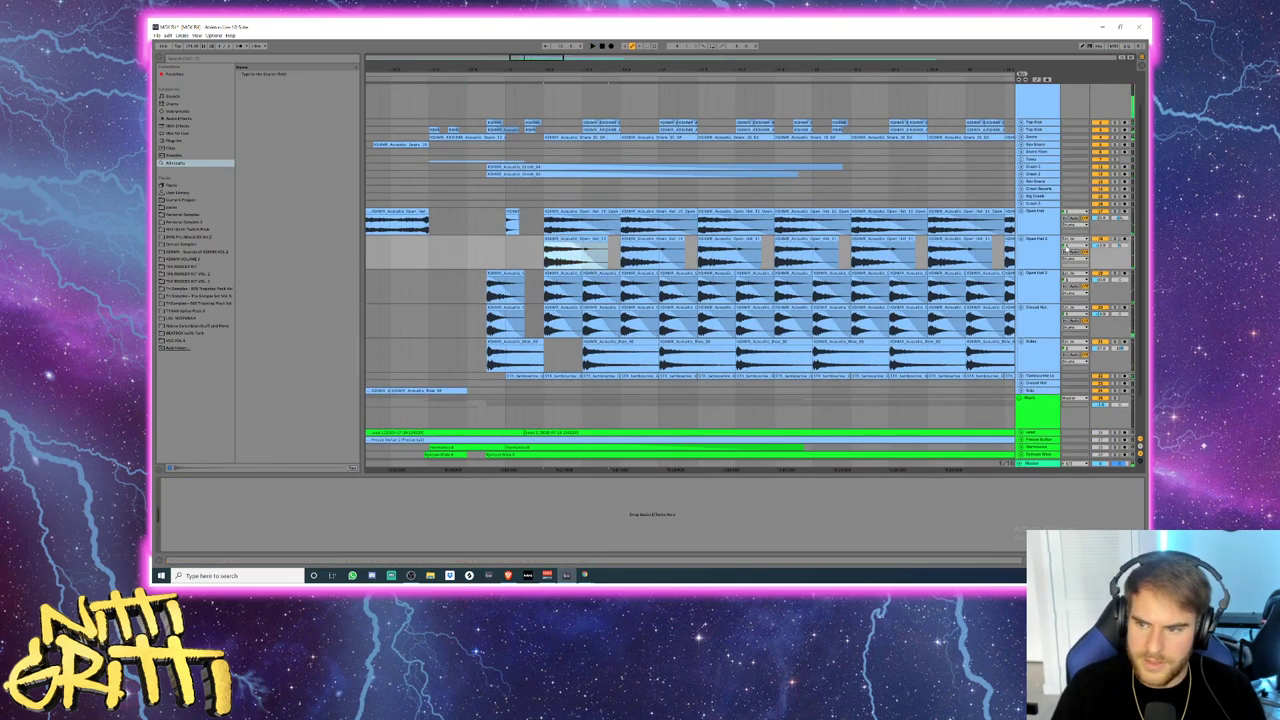
click(1115, 239)
key(space)
key(space)
click(583, 240)
click(583, 258)
key(ctrl+e)
click(577, 242)
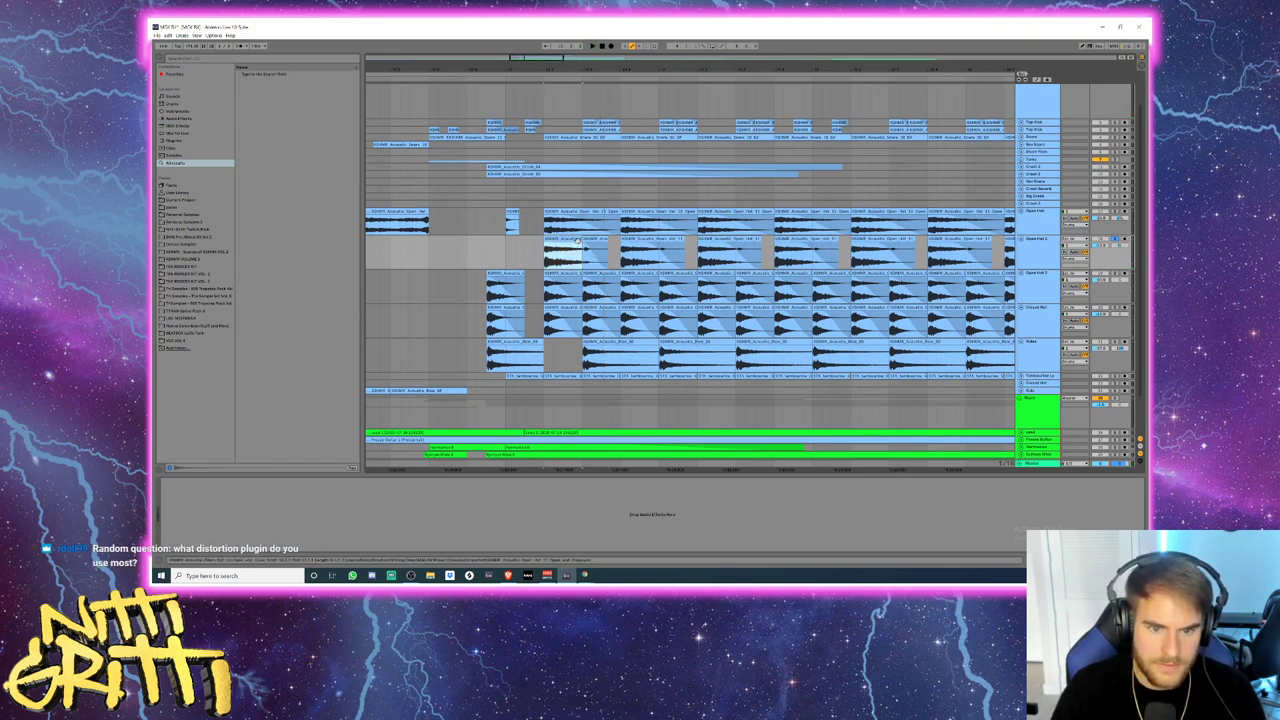
- Duplicate the shortened clip repeatedly along the second open hat track to the end of the kick pattern, and play it back
key(ctrl+d)
key(ctrl+d)
key(ctrl+d)
key(ctrl+d)
key(ctrl+d)
click(510, 250)
key(space)
- Stop playback and delete the old, longer-spaced clips after the duplicates on the second open hat track
scroll(705, 240, down, 3)
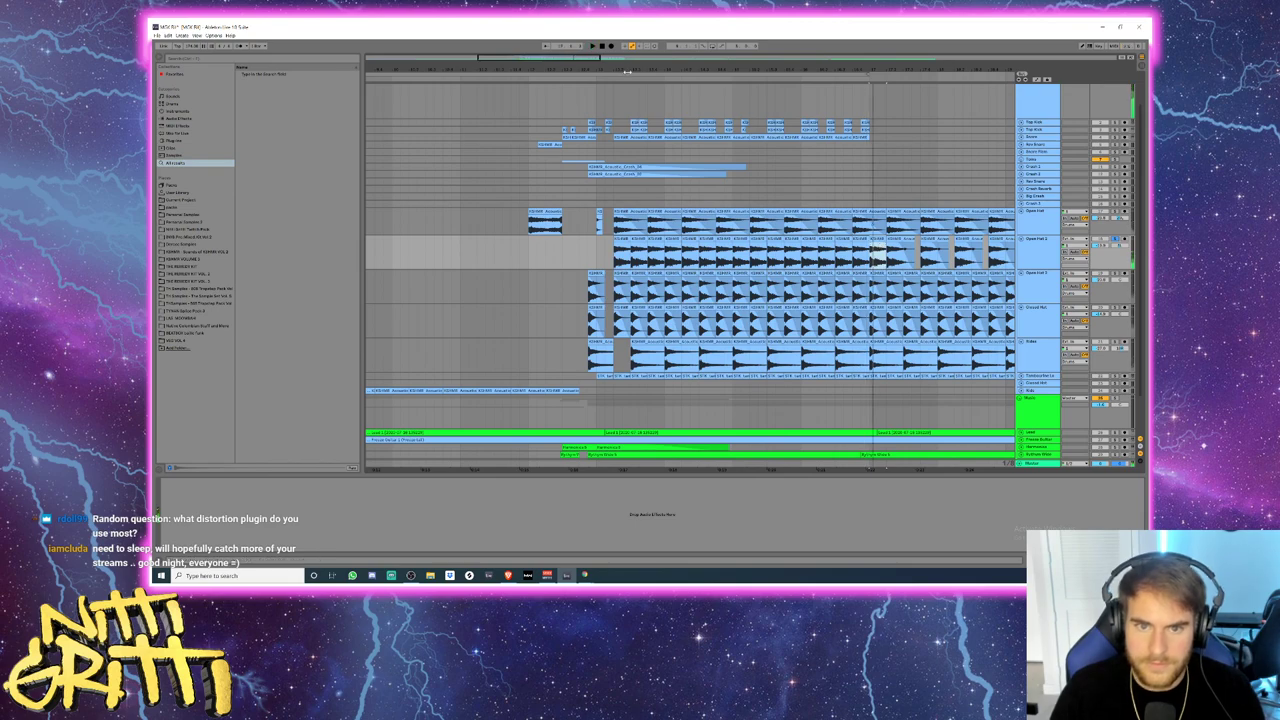
key(space)
drag(800, 69, 666, 66)
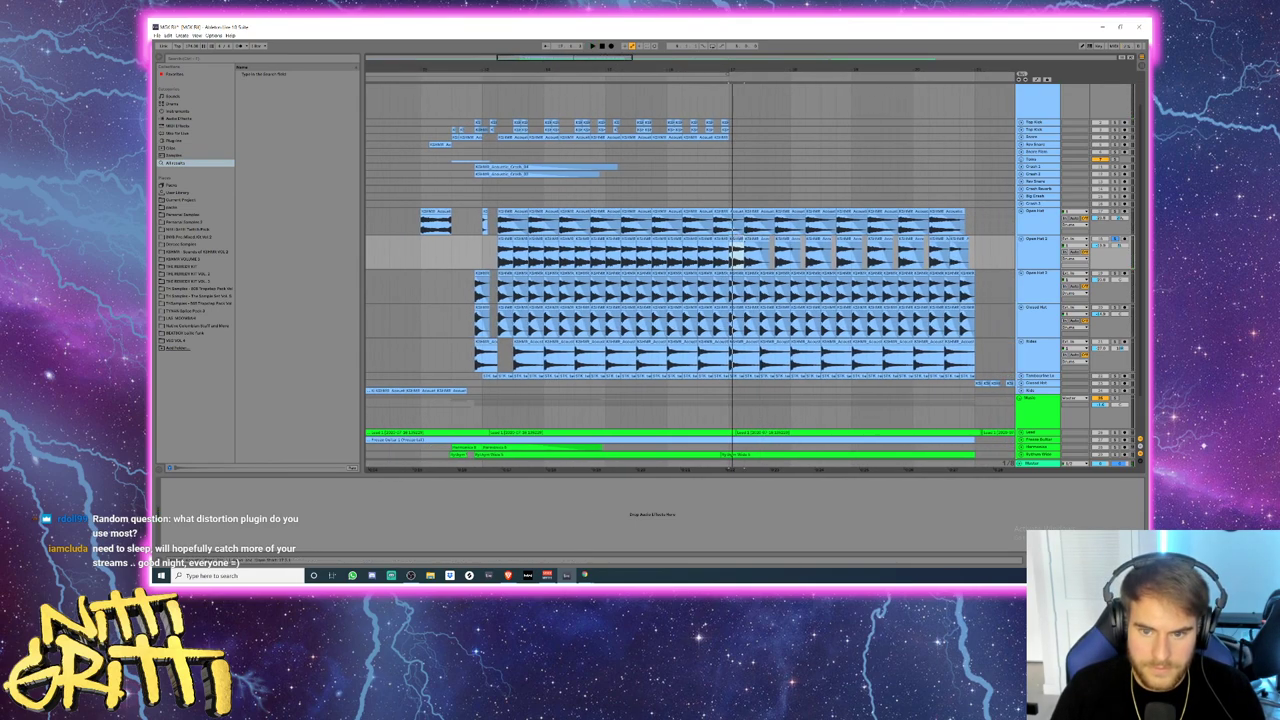
shift+click(960, 240)
key(Delete)
- Copy the first short clip of the second open hat track to the section start and play it
click(490, 252)
scroll(490, 252, up, 5)
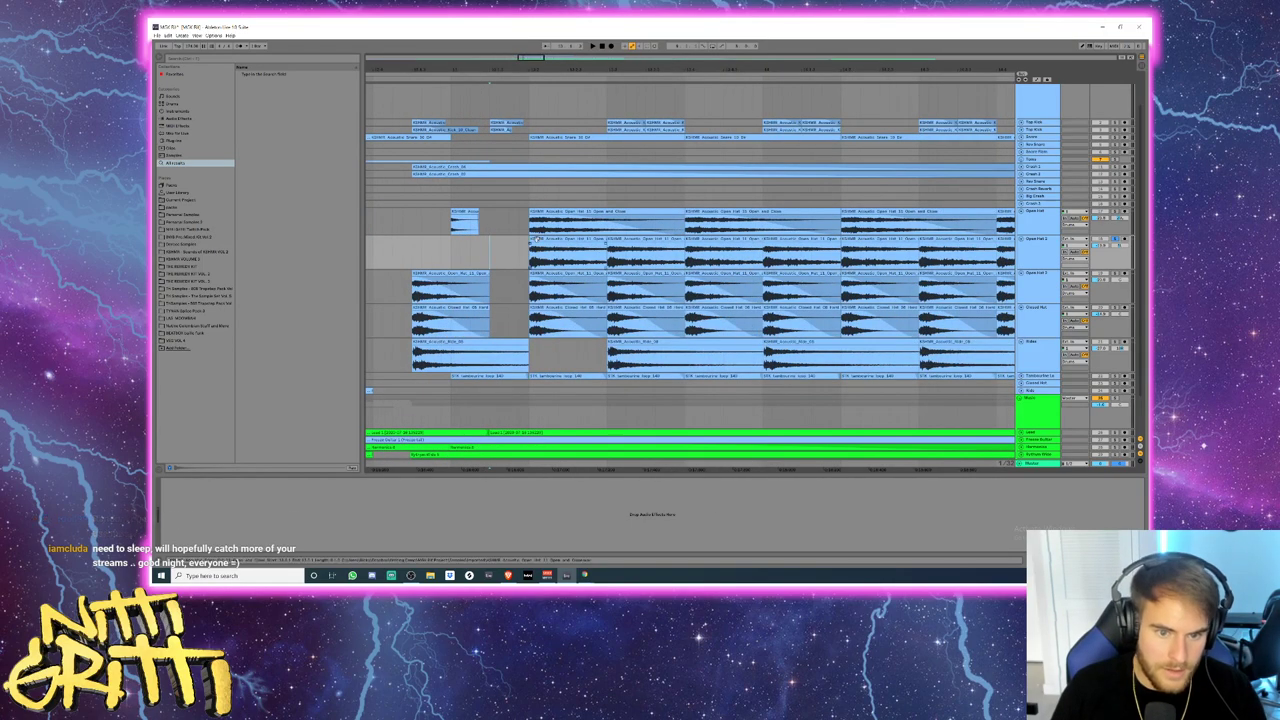
click(530, 240)
key(ctrl+c)
click(411, 252)
key(ctrl+v)
key(space)
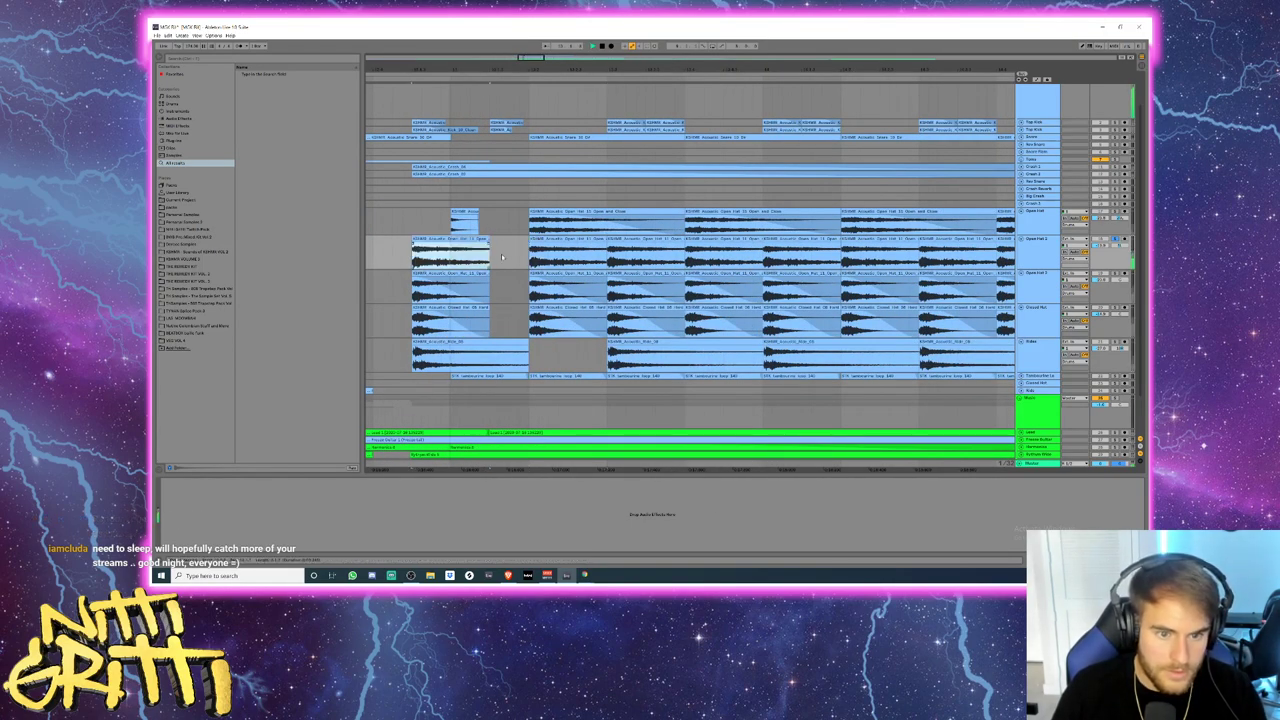
- Extend the opening clips on the second and third open hat tracks across the gap, and slightly lengthen the opening closed hat clip
key(space)
key(space)
drag(489, 240, 529, 242)
key(space)
click(498, 281)
key(ctrl+v)
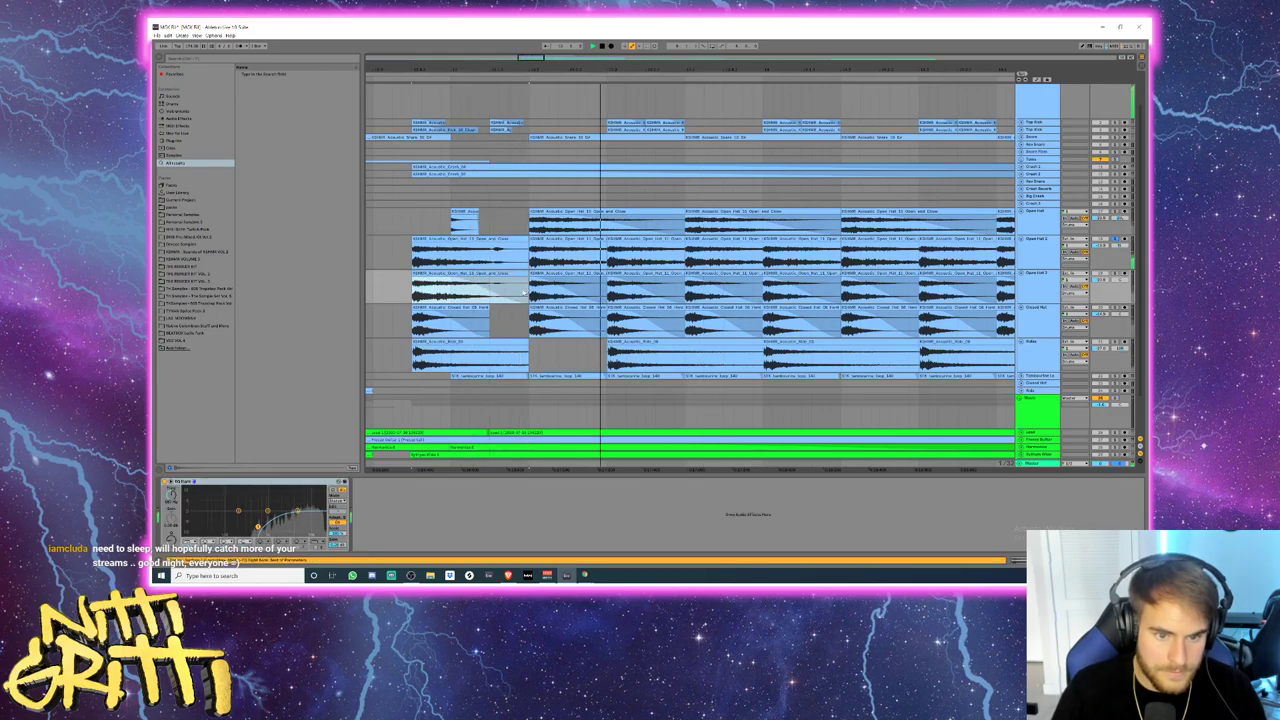
drag(488, 309, 498, 309)
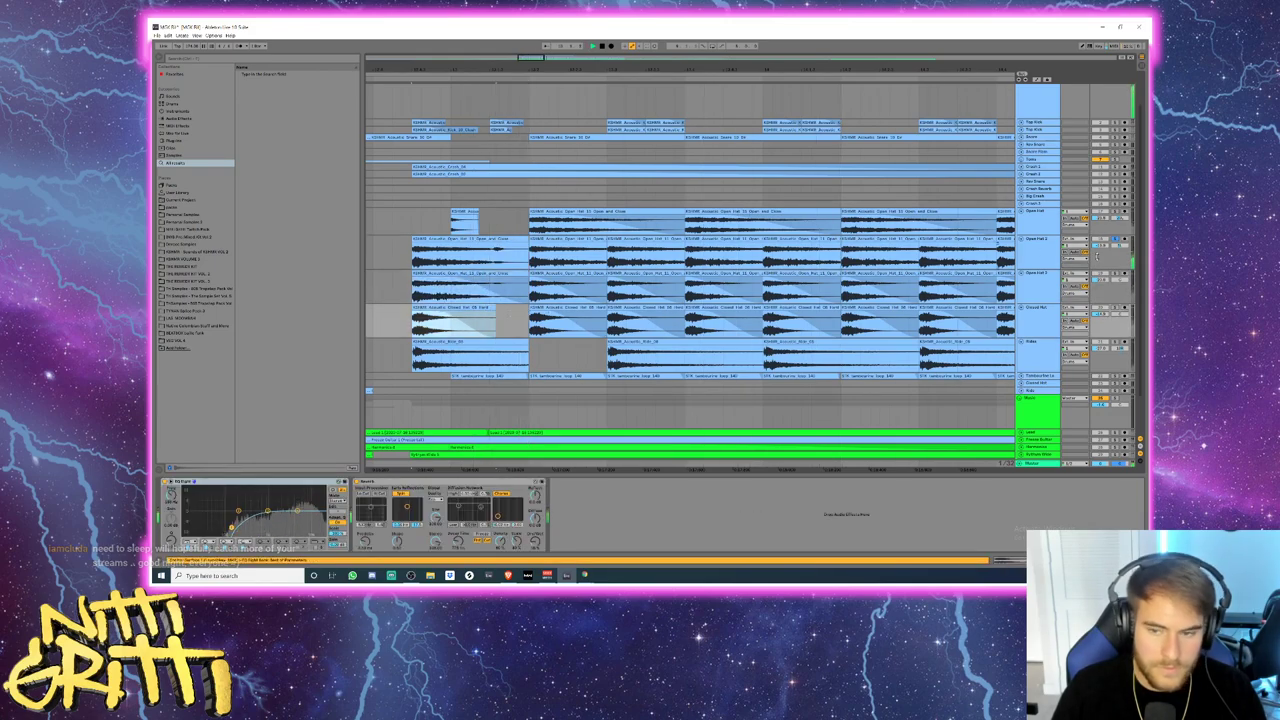
- Solo the third open hat together with the second and audition both layers across the section
key(space)
ctrl+click(1115, 273)
key(space)
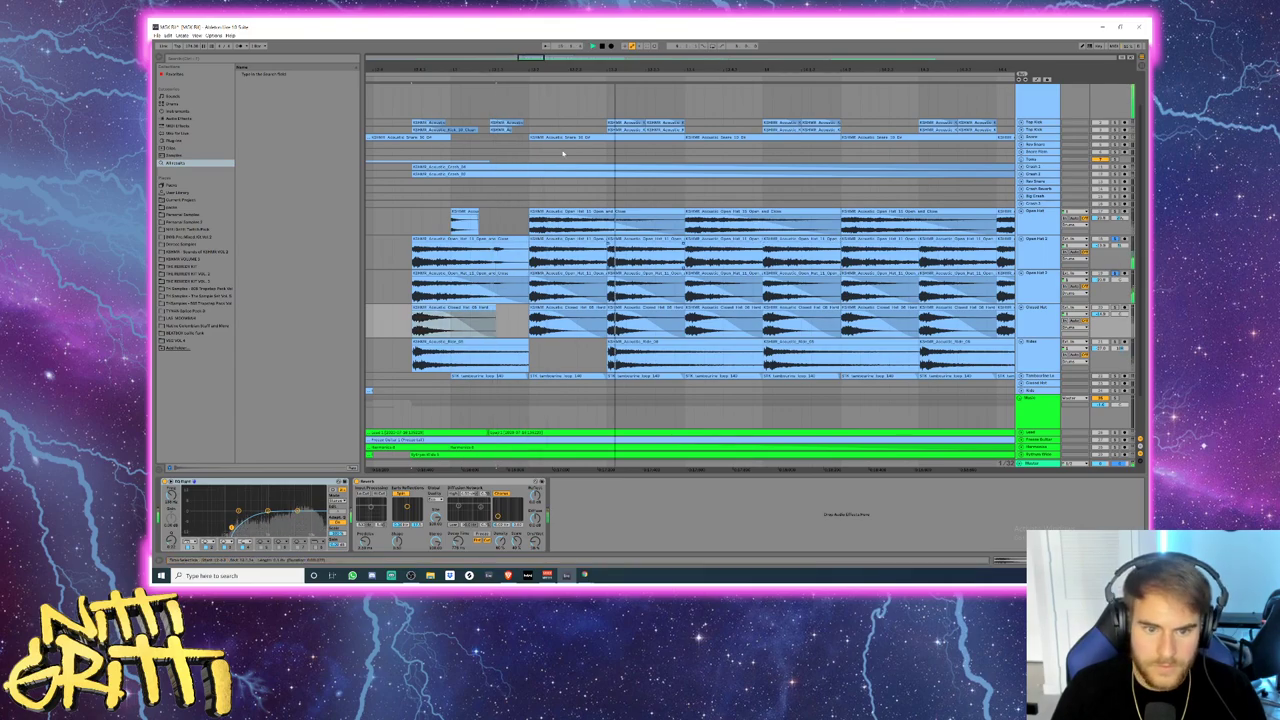
drag(762, 69, 602, 32)
key(minus)
key(minus)
key(minus)
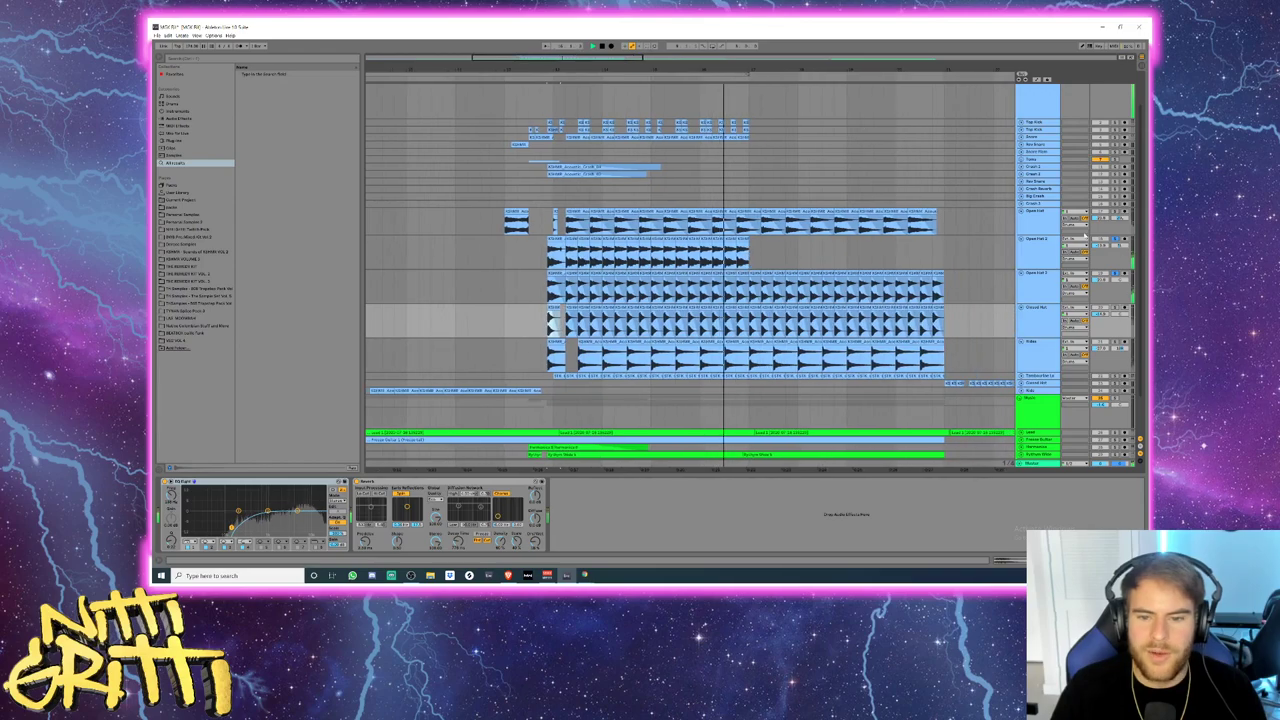
- Delete the third open hat track
click(1028, 294)
key(Delete)
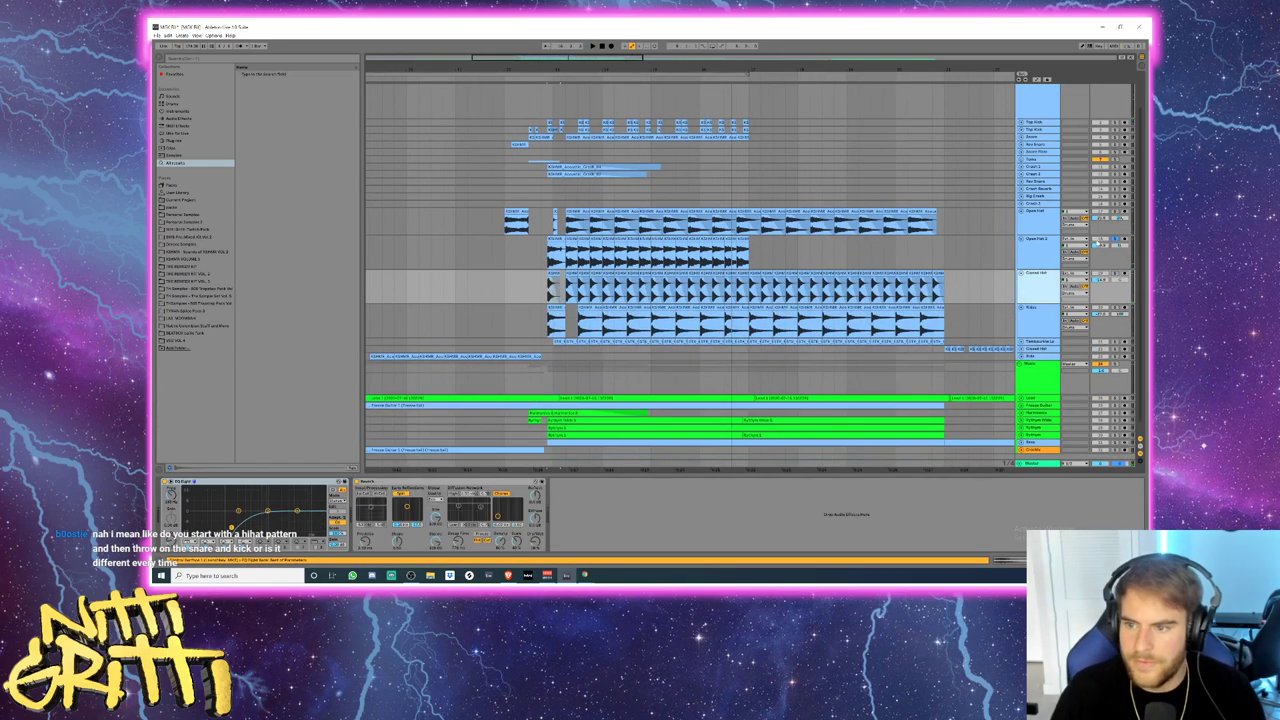
scroll(1040, 280, up, 2)
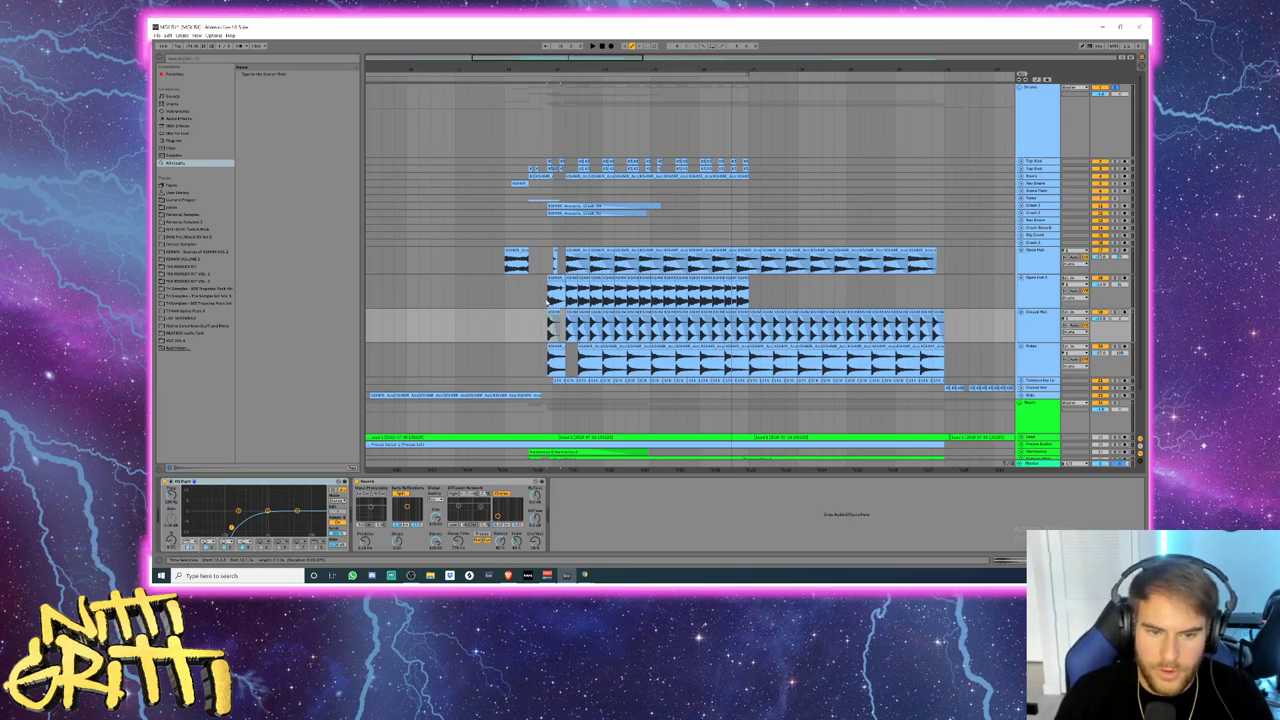
- Audition the two Top Kick tracks and the snare soloed from the section start
click(548, 300)
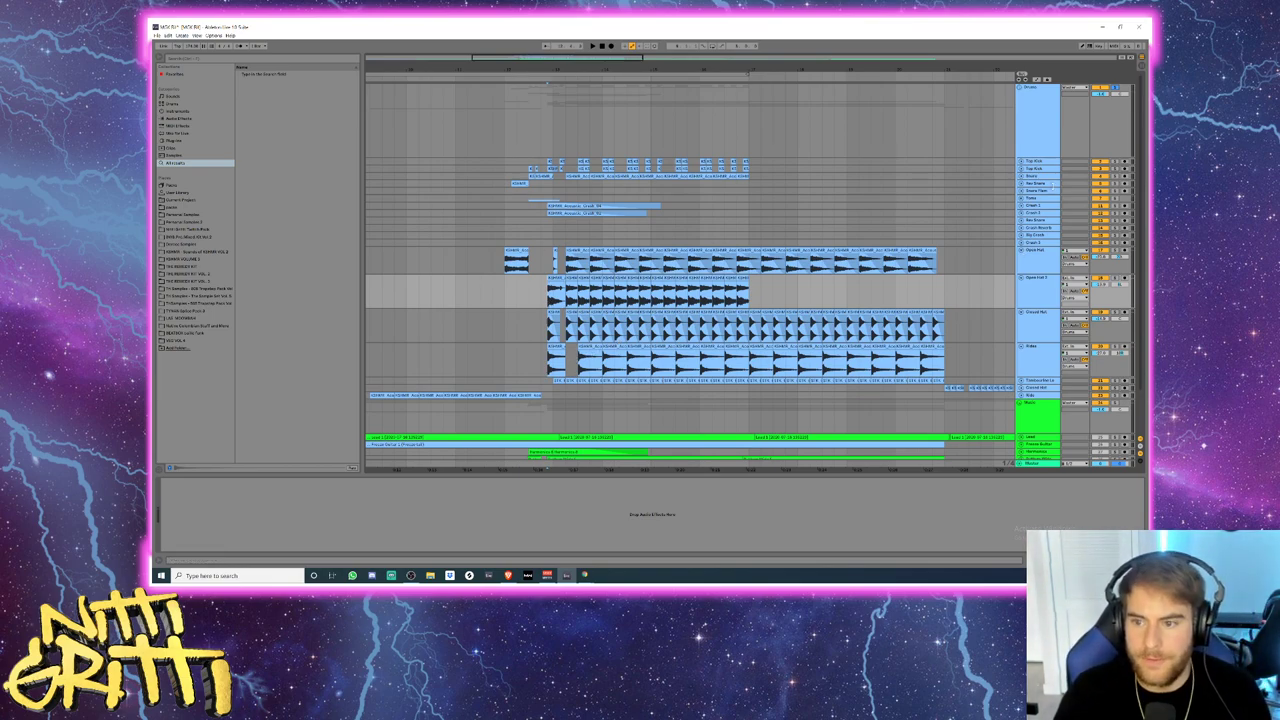
click(1033, 161)
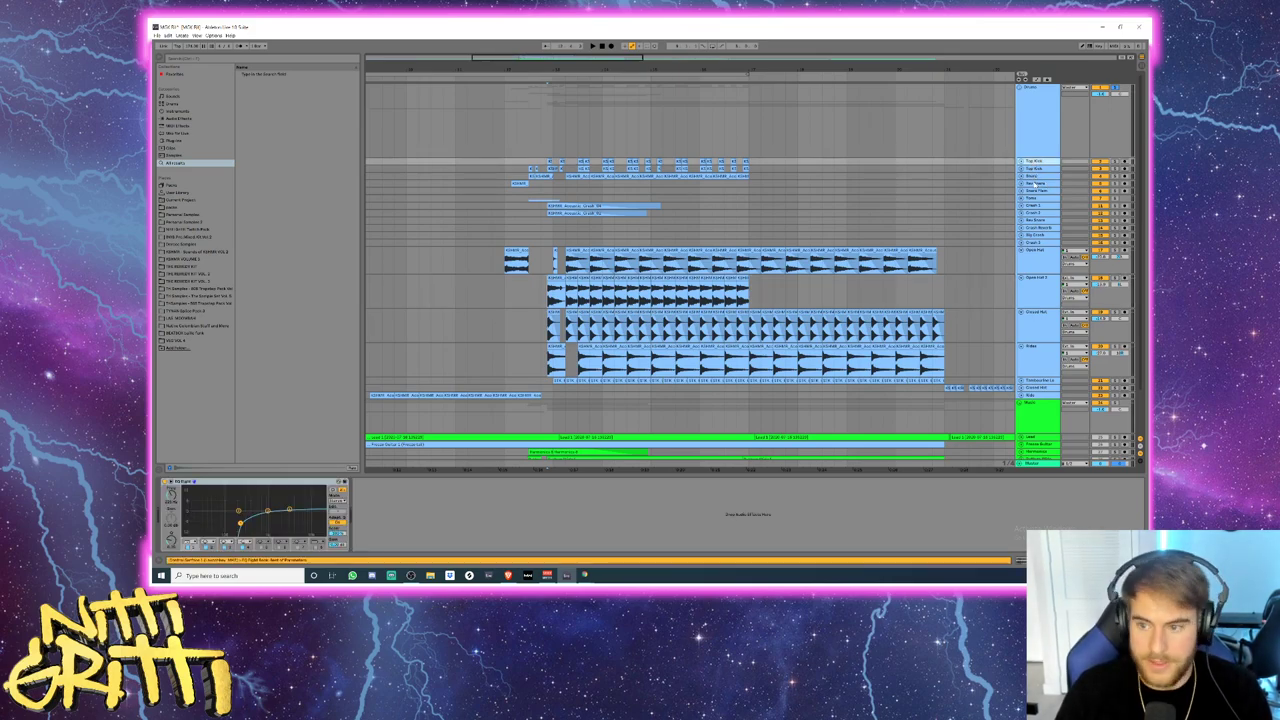
click(1036, 183)
click(549, 167)
key(space)
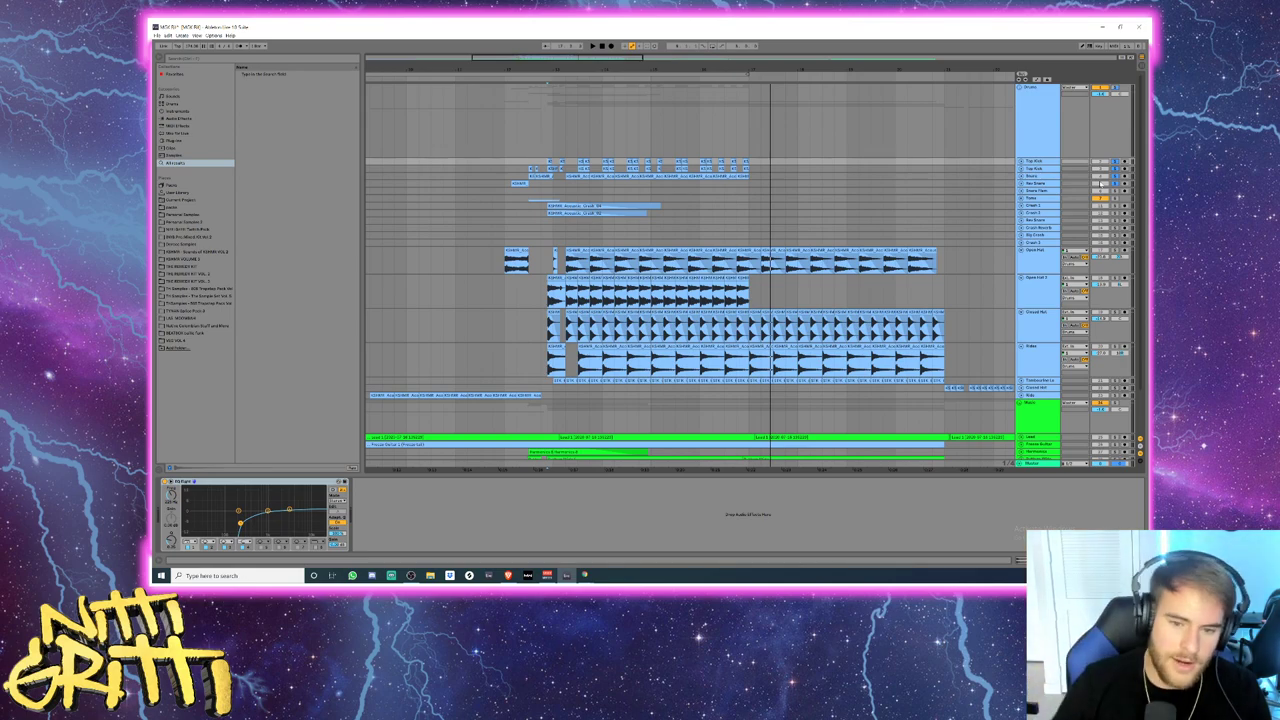
- Solo the whole drum group and play it from just before the section start
click(1115, 88)
click(520, 289)
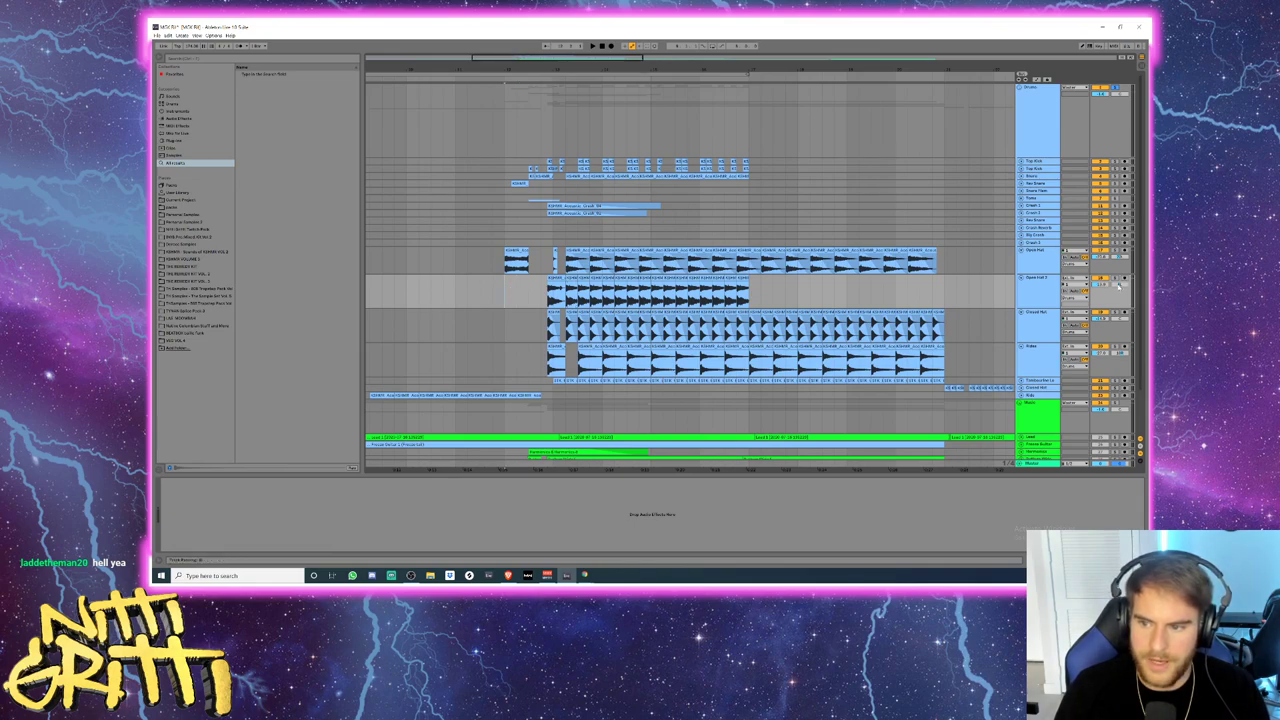
key(space)
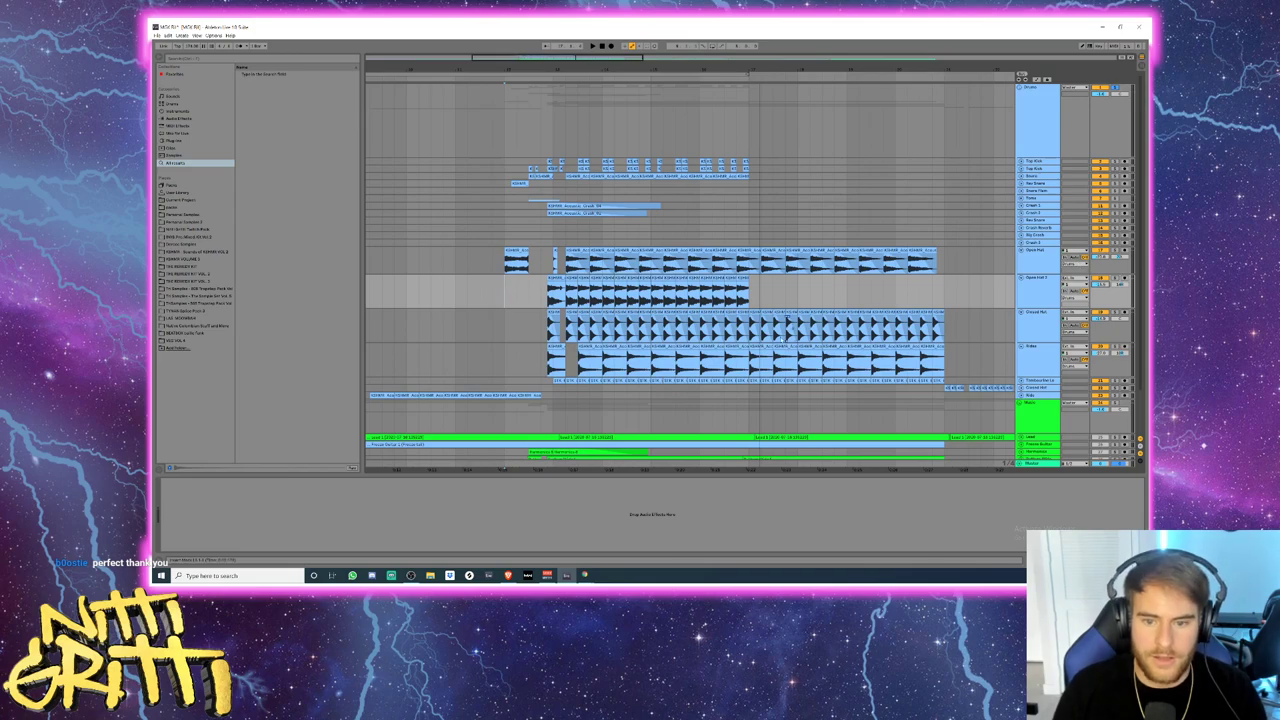
- Delete the hat, ride and tambourine clips that run past the end of the kick and snare pattern
scroll(767, 363, down, 1)
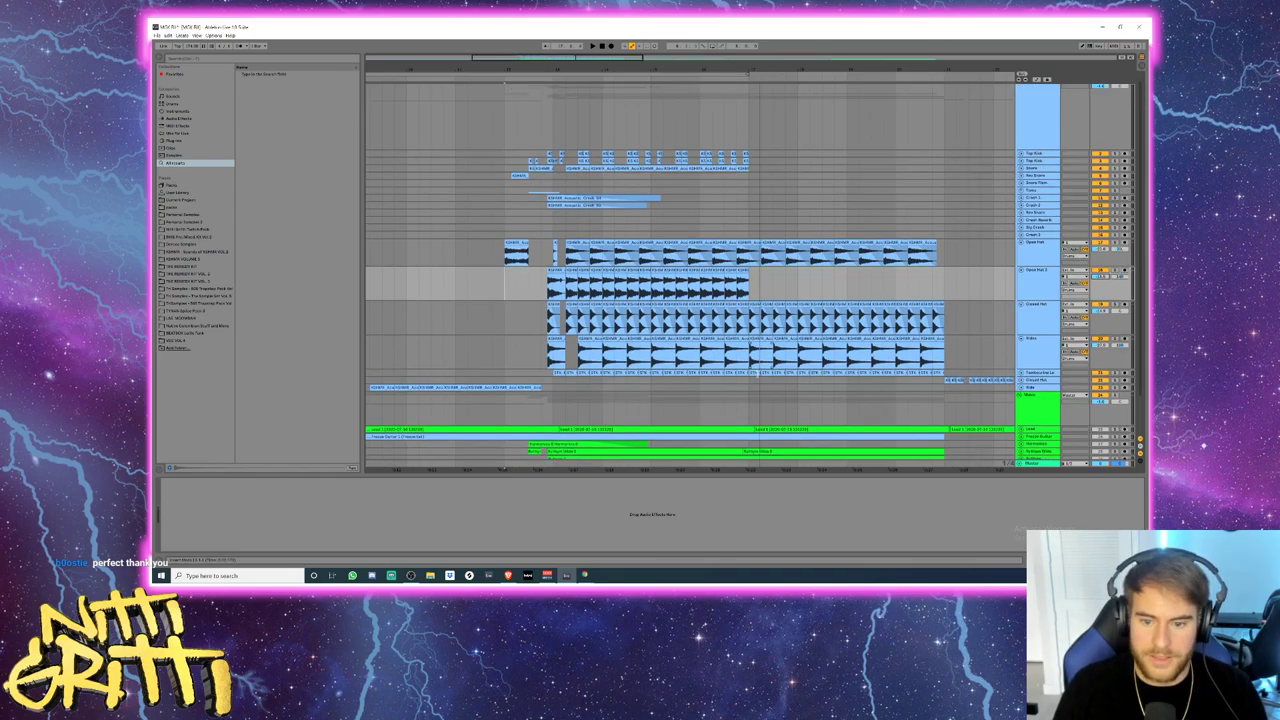
drag(746, 381, 944, 254)
key(Delete)
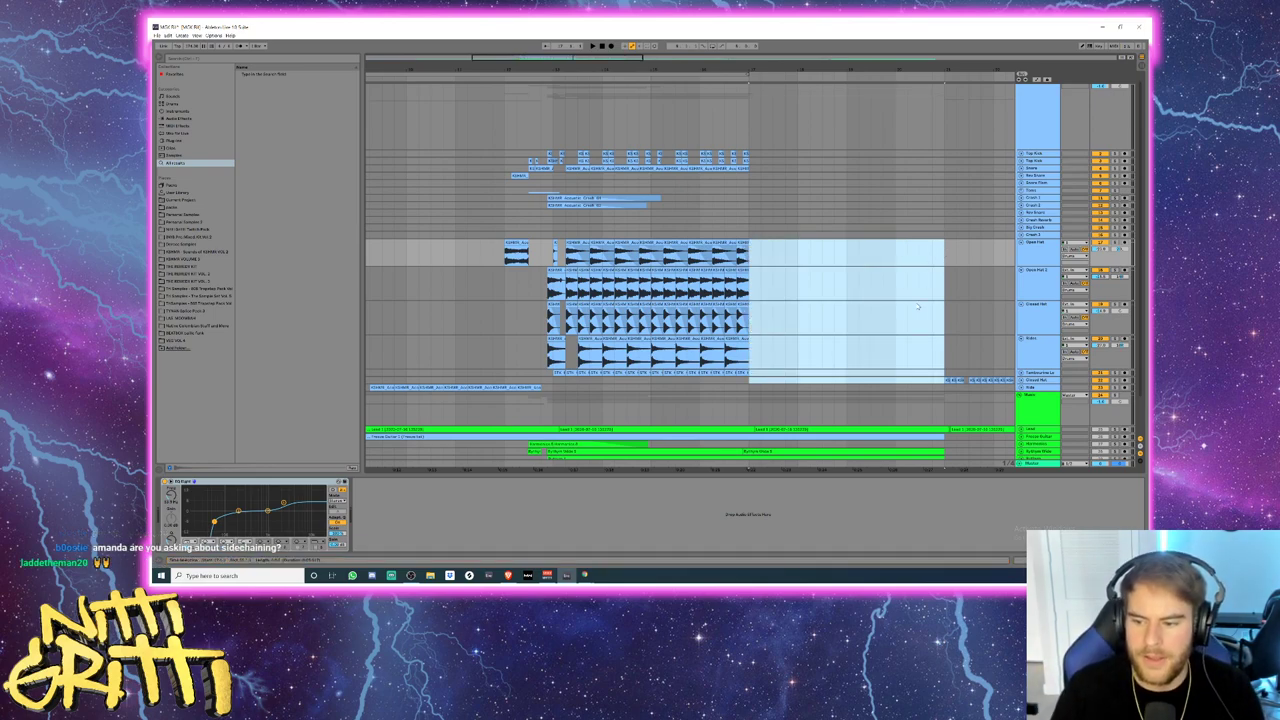
click(467, 285)
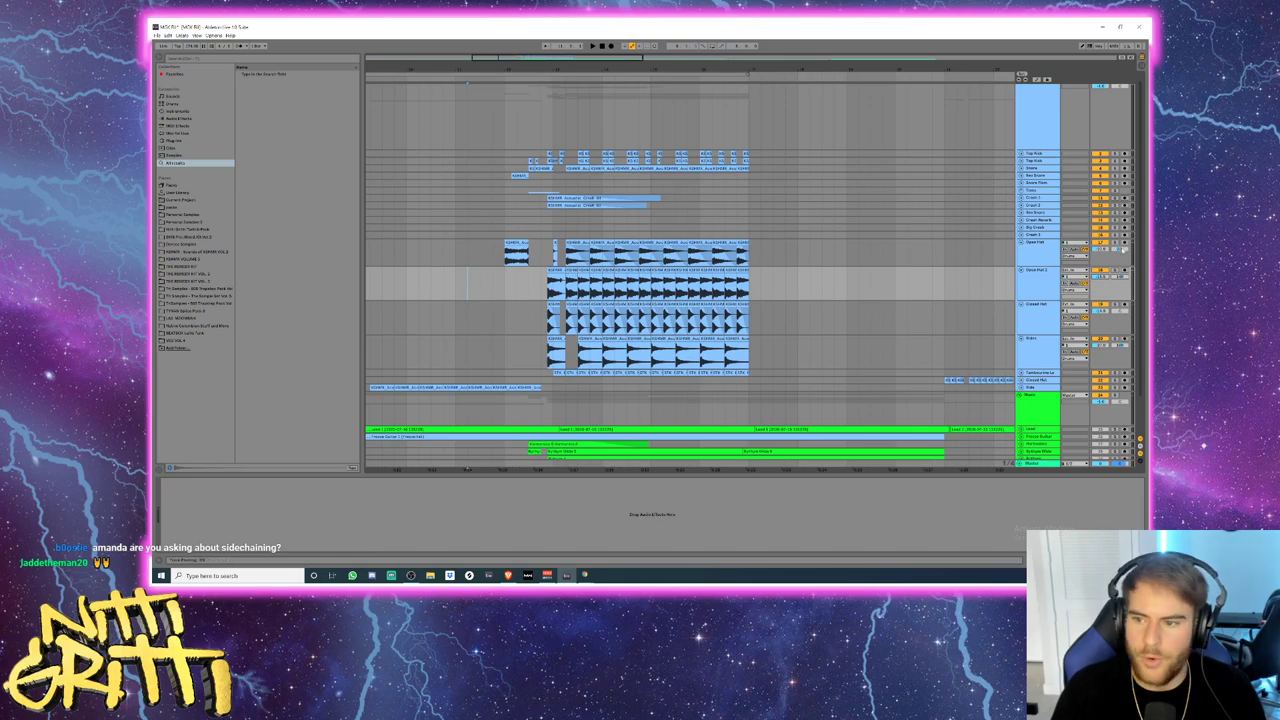
- Fold the Open Hat, Open Hat 2, Closed Hat and Rides tracks
click(1061, 246)
key(Left)
key(Down)
key(Left)
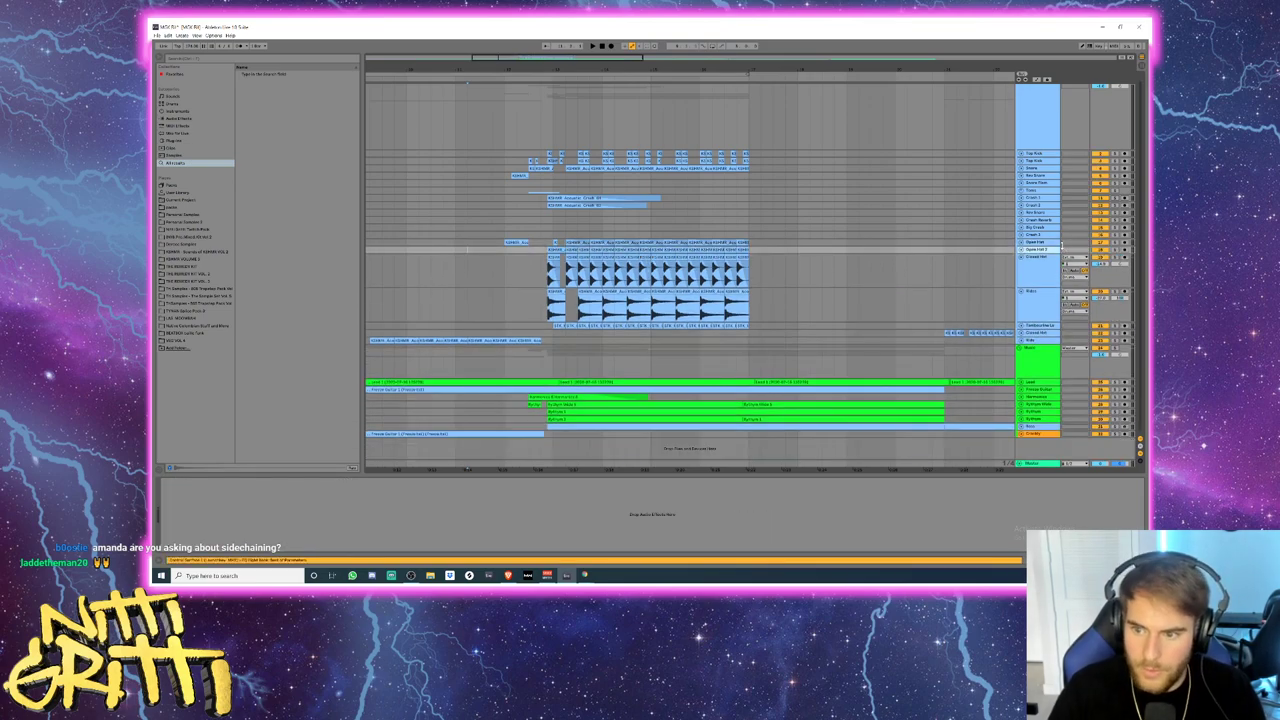
key(Down)
key(Left)
key(Down)
key(Left)
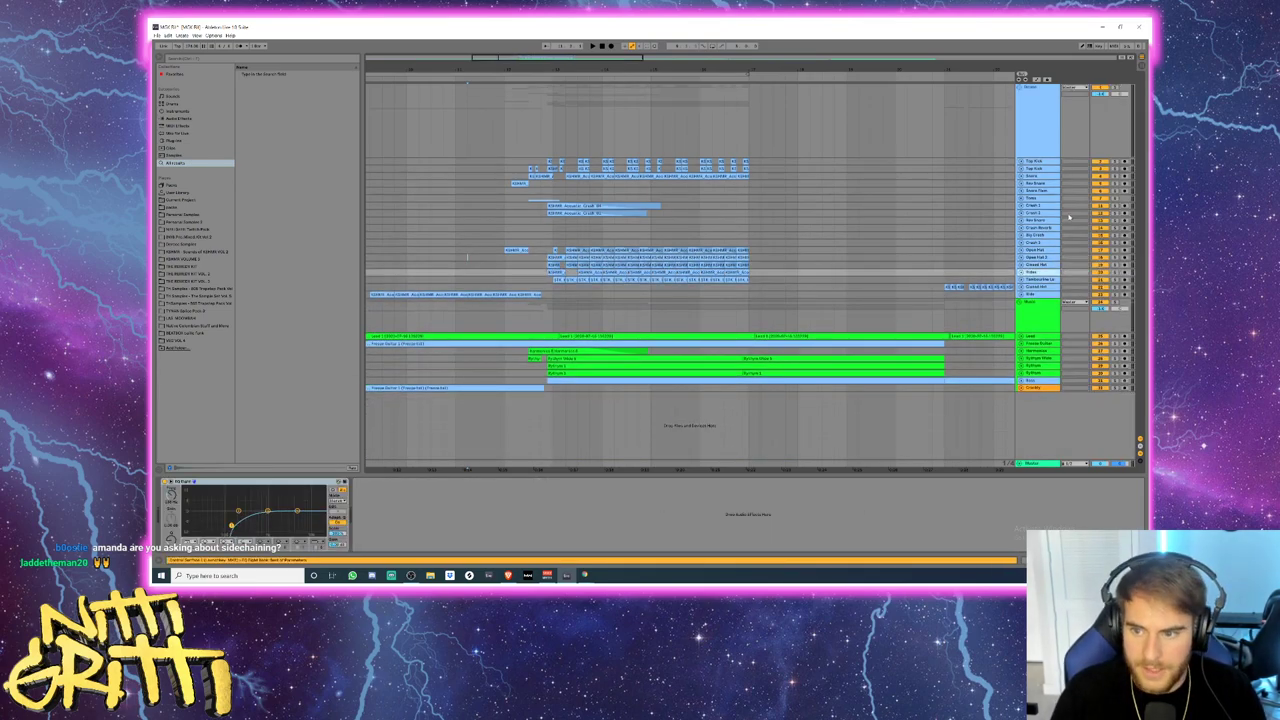
- Unfold the two crash tracks to check them, and delete the four empty tracks between them and Open Hat
click(1020, 213)
click(1020, 206)
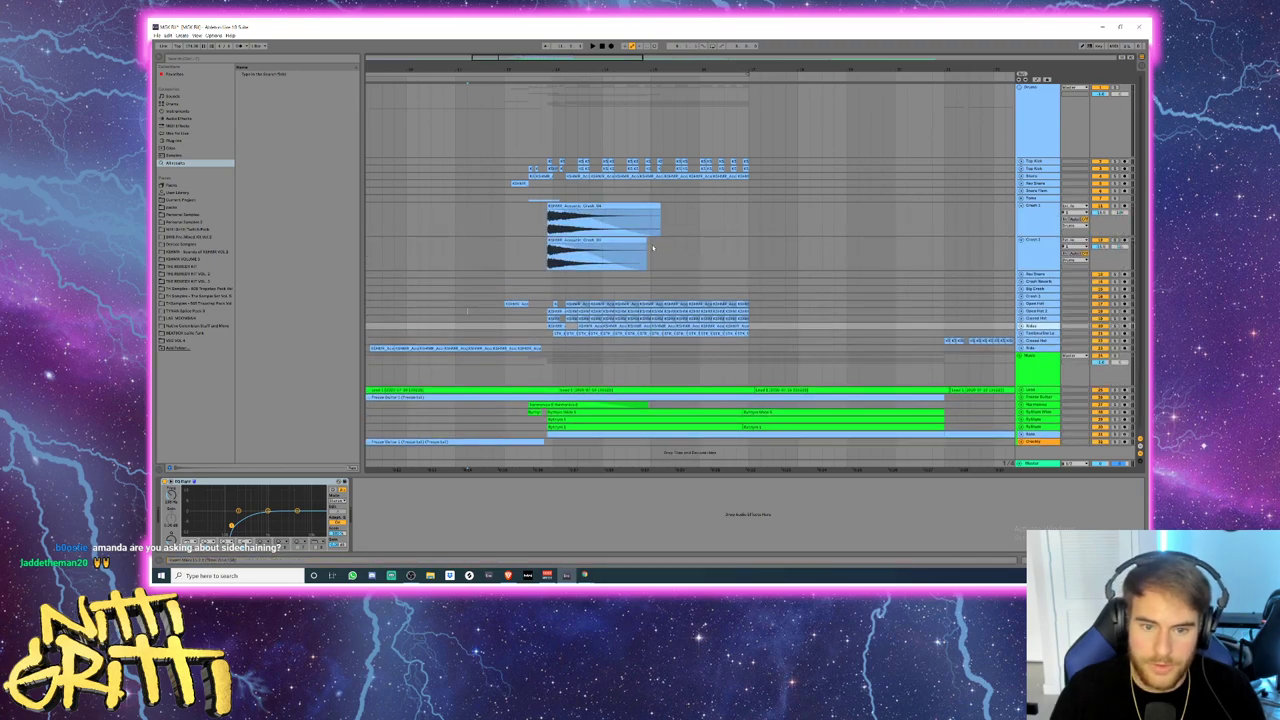
click(1040, 258)
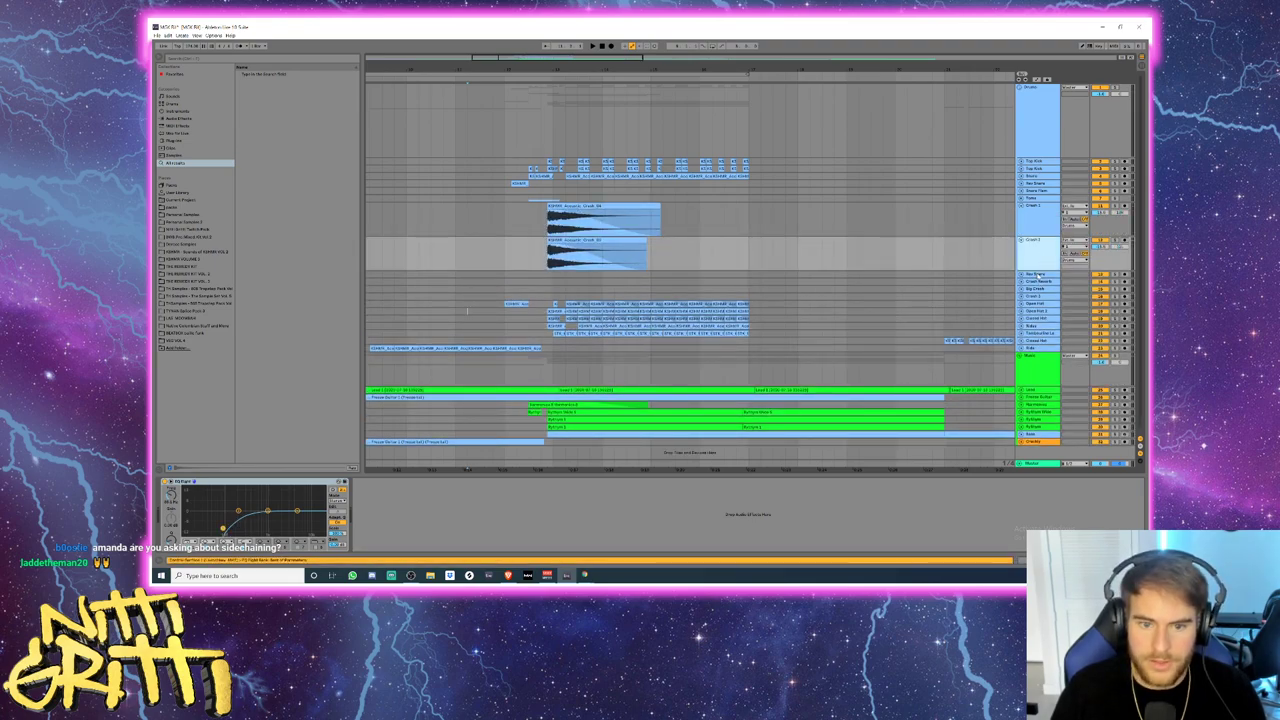
click(1040, 274)
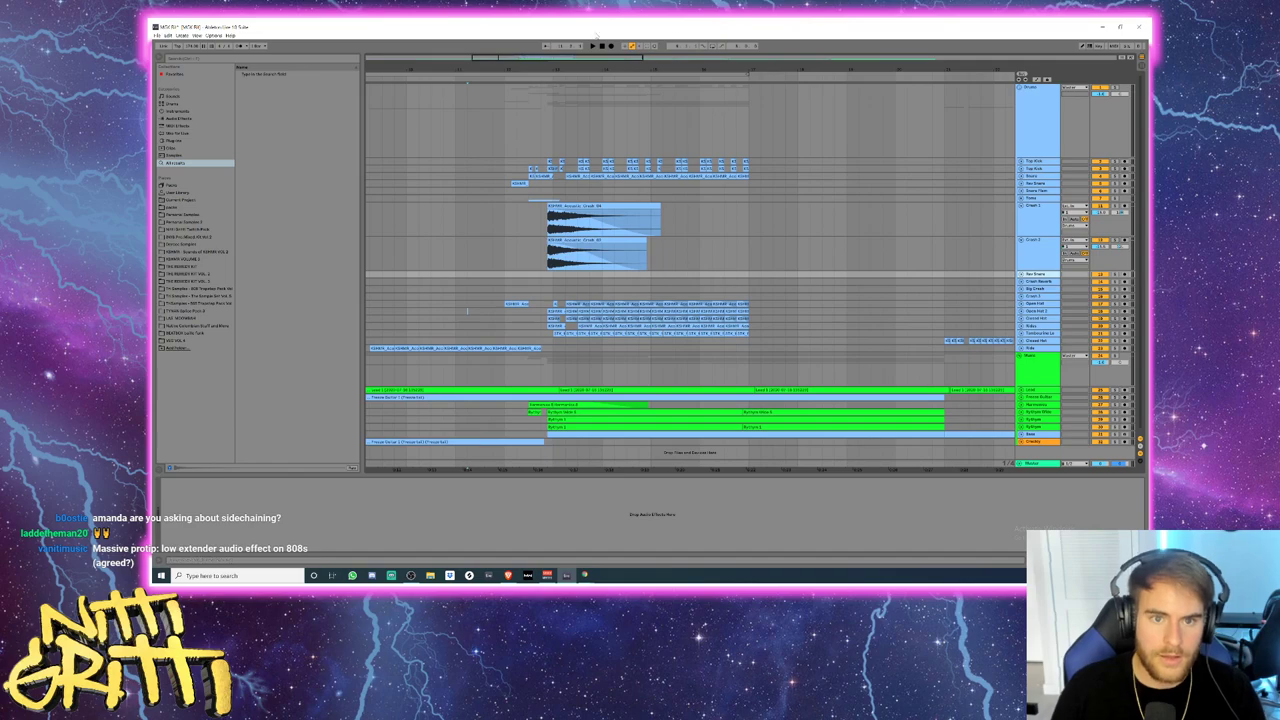
scroll(925, 198, down, 5)
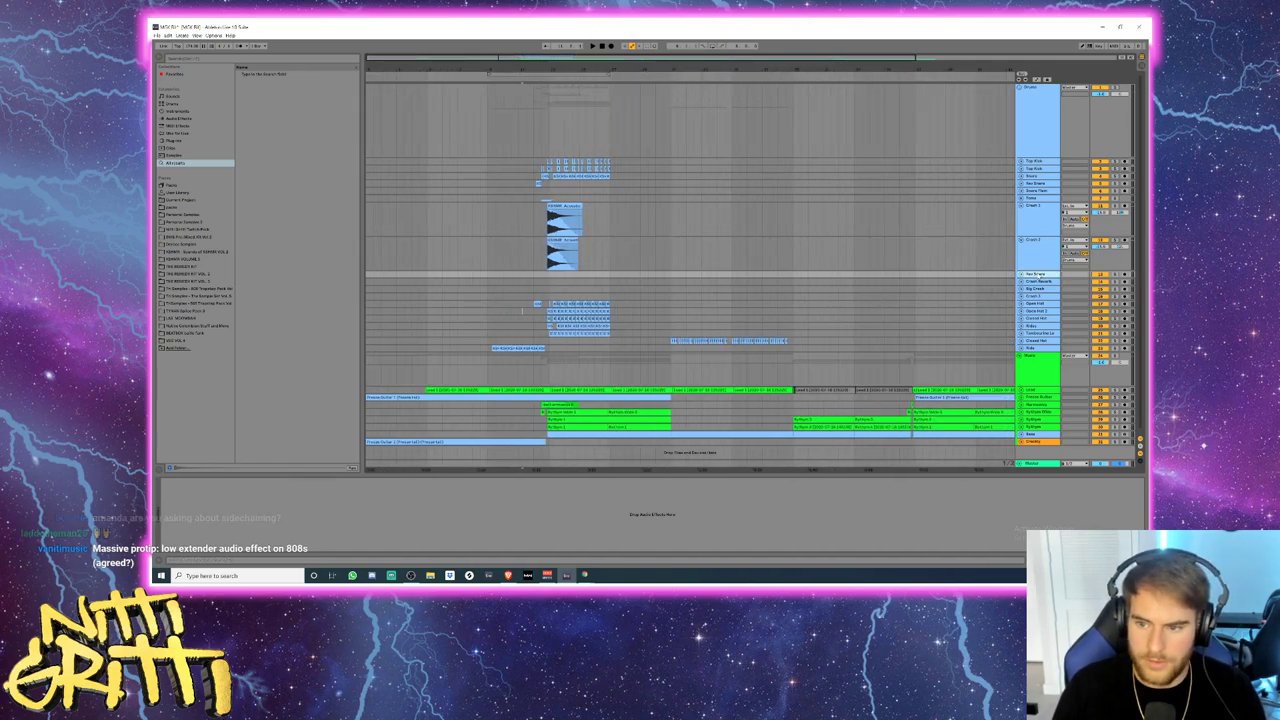
click(1032, 296)
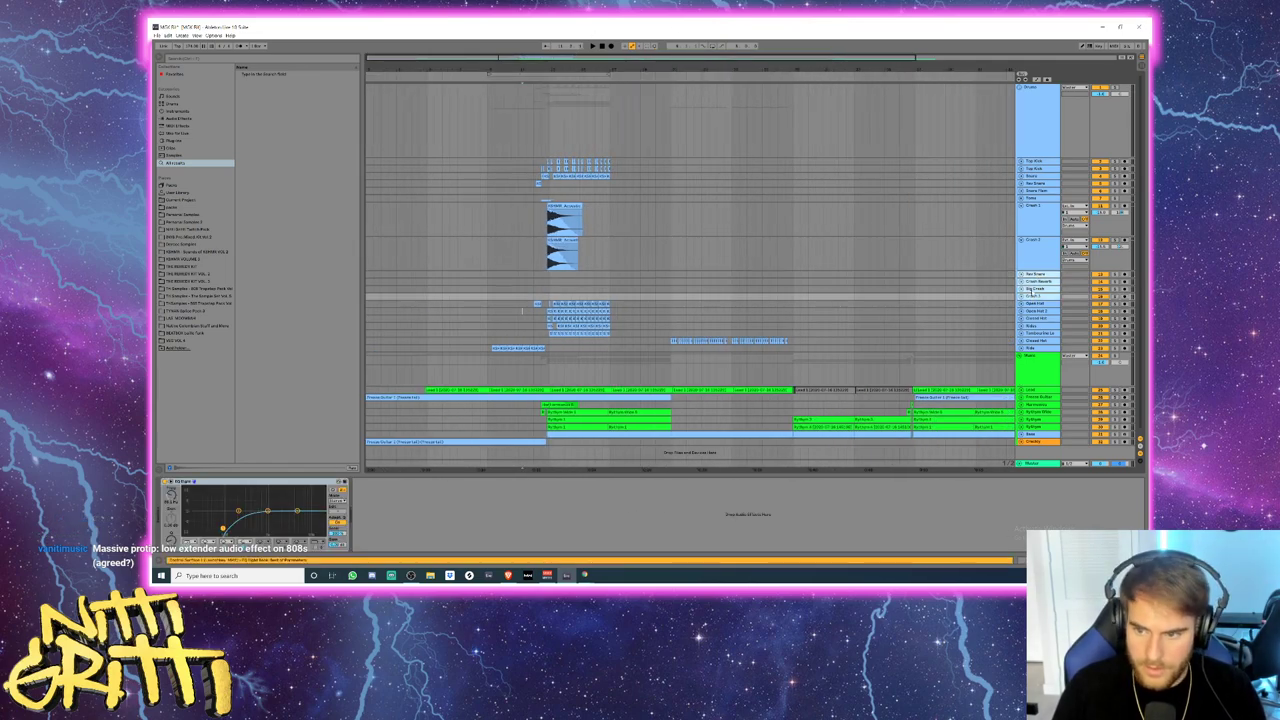
scroll(1032, 292, down, 2)
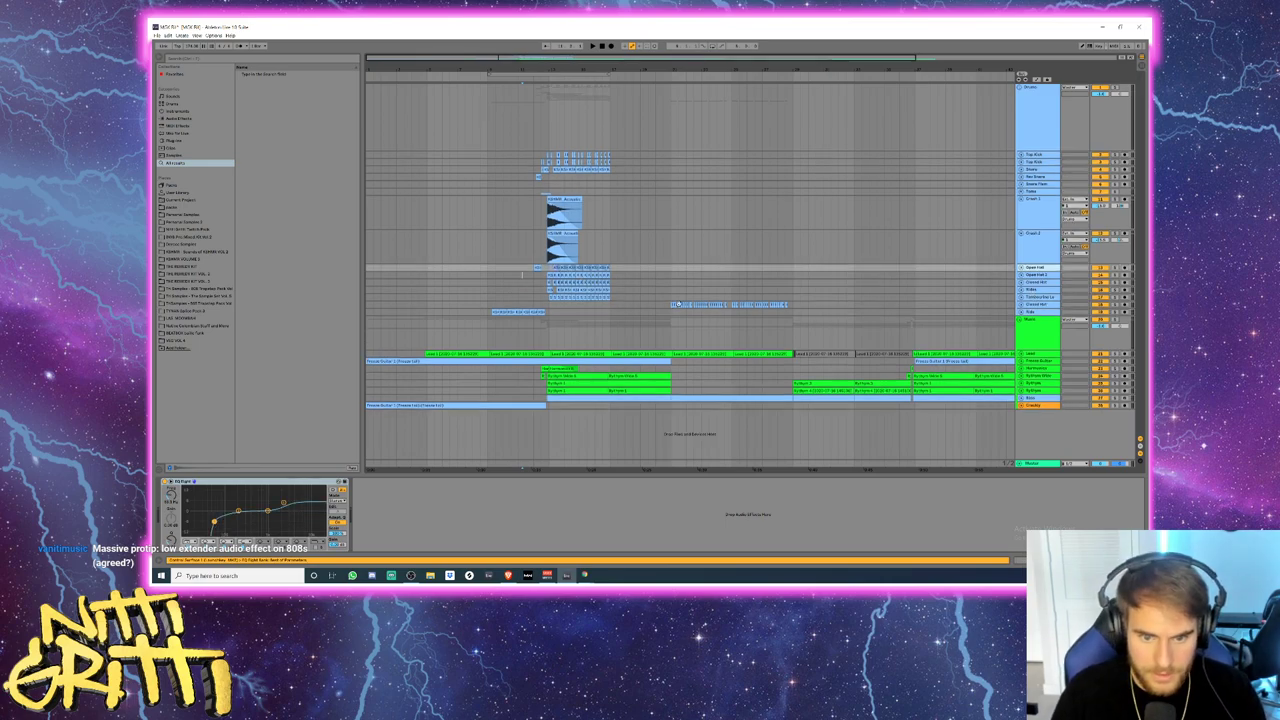
- Fold both crash tracks and insert a new audio track below them
click(1025, 214)
key(u)
click(1022, 213)
key(u)
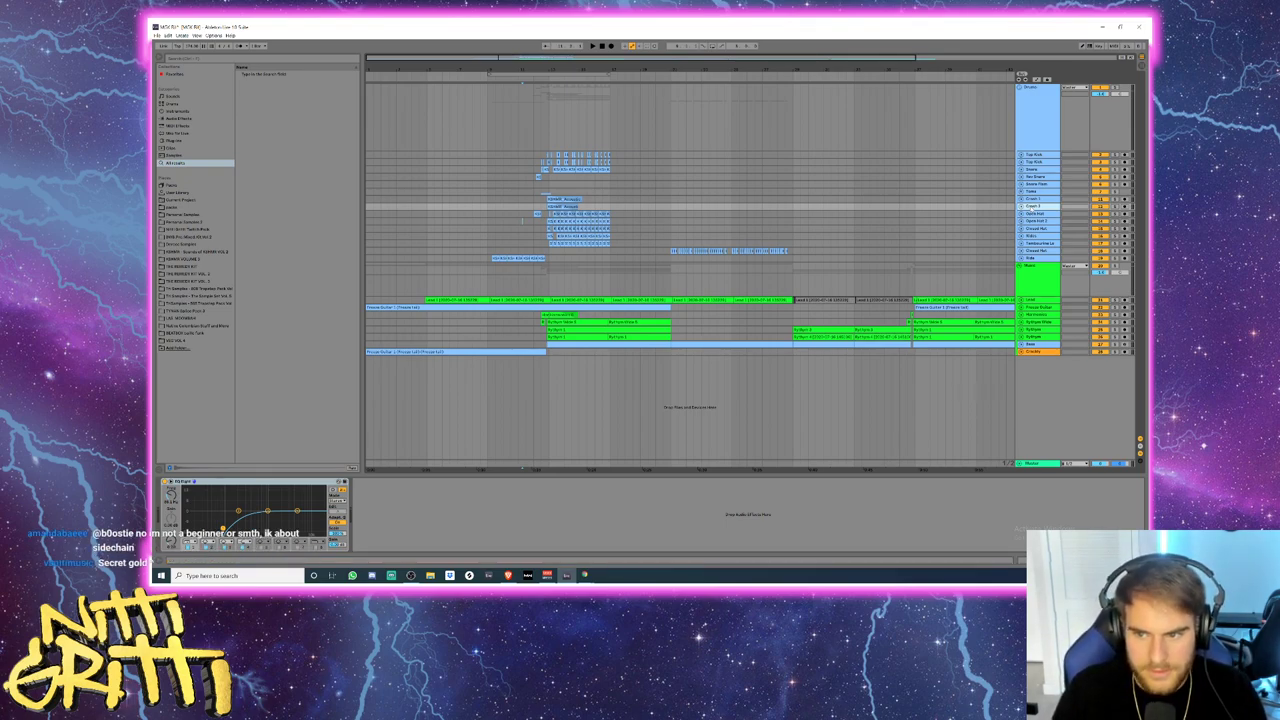
key(ctrl+t)
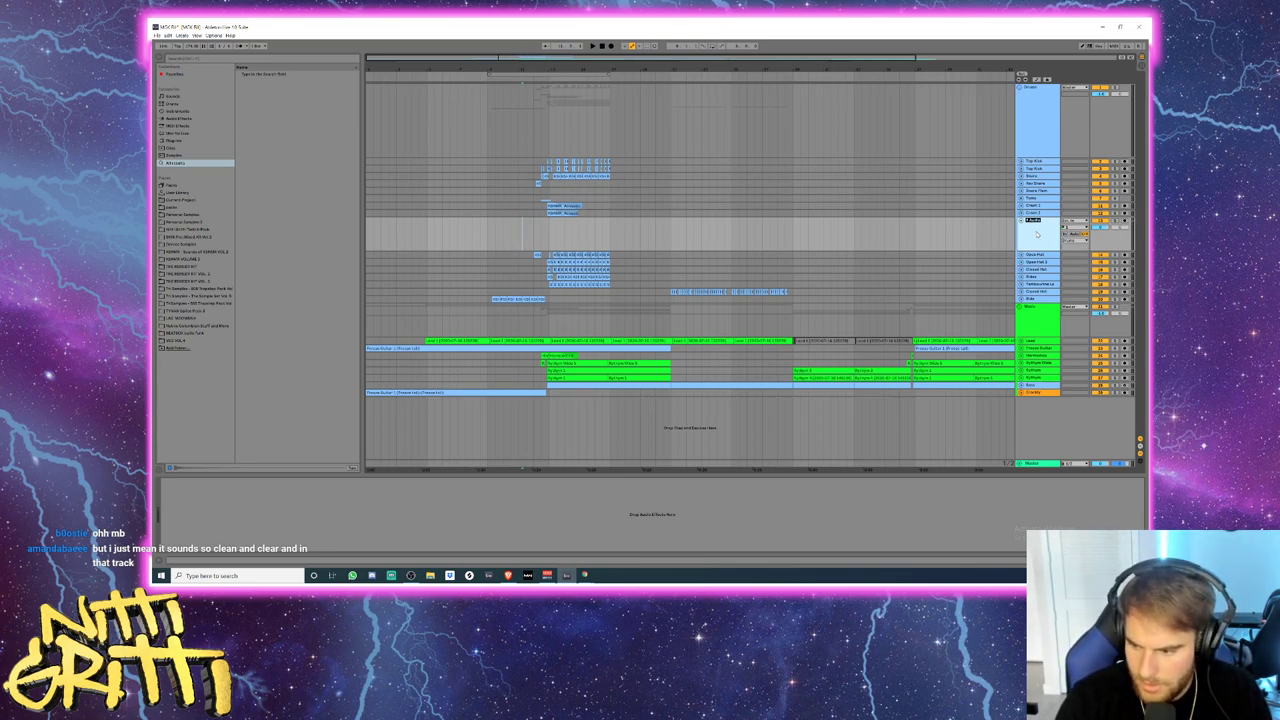
click(1037, 235)
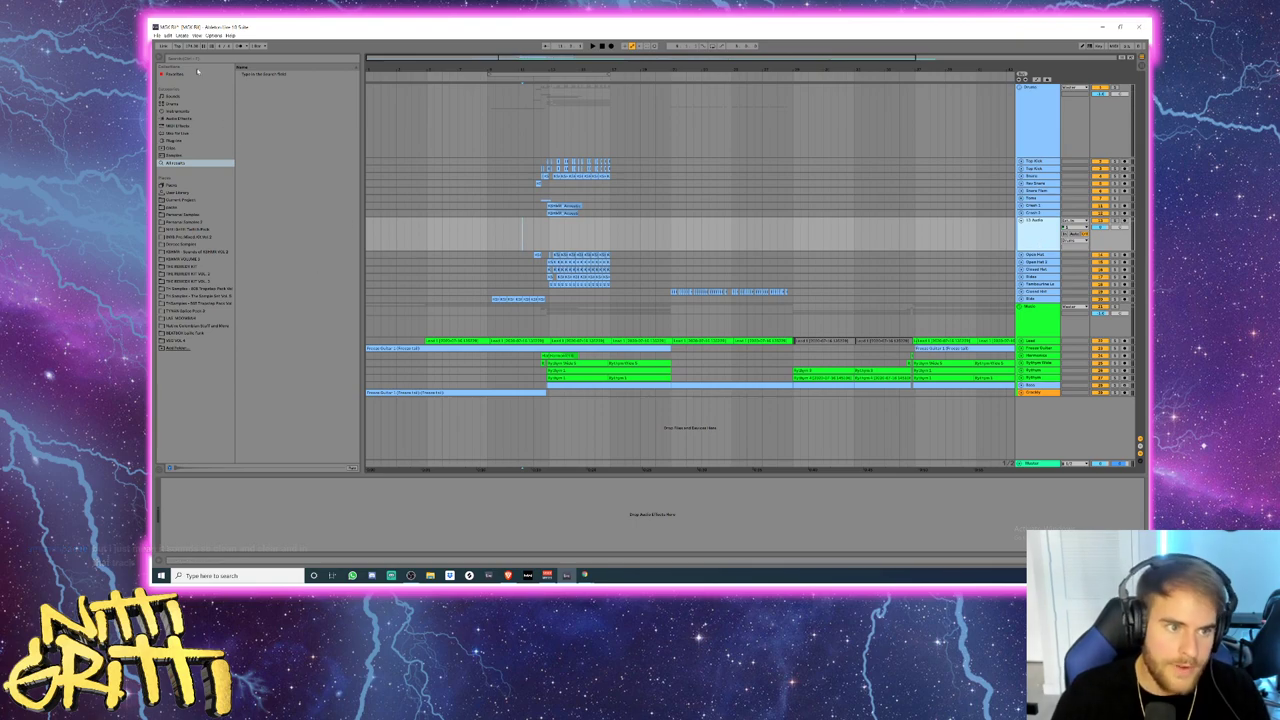
- Search the sample library for "kick", audition a few samples and place one on the new audio track
text(kick)
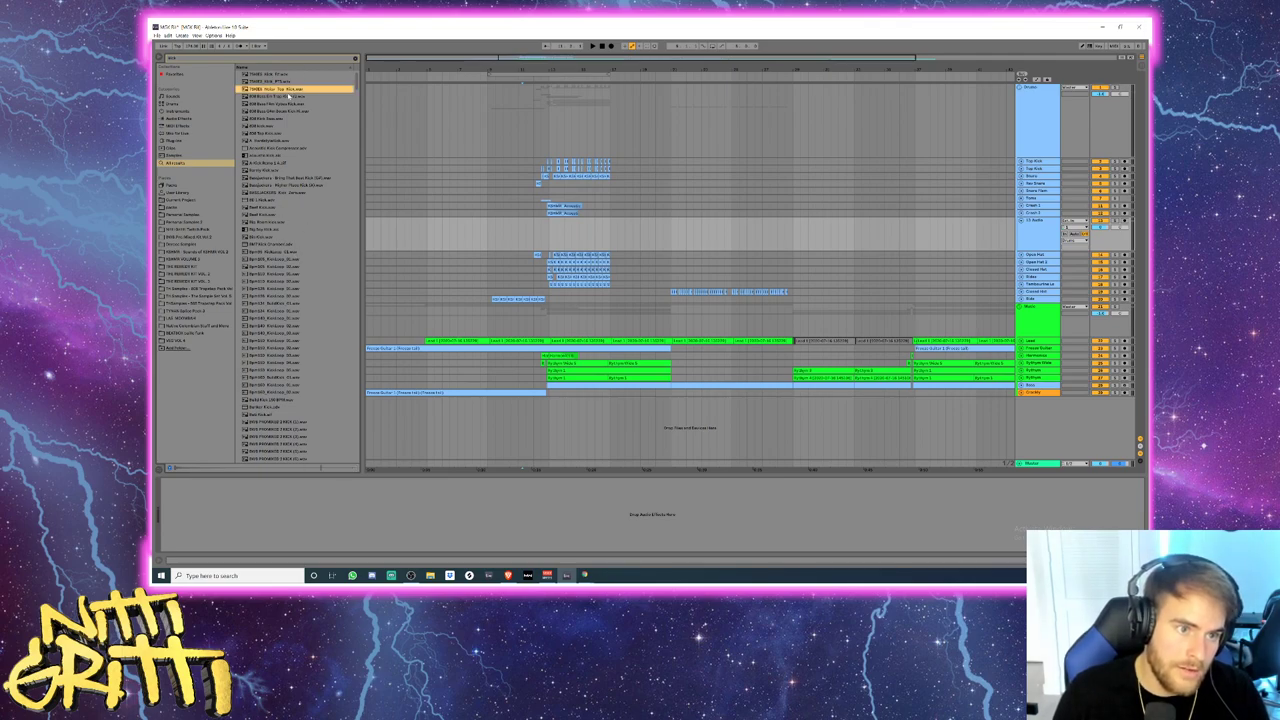
click(284, 260)
scroll(284, 270, down, 4)
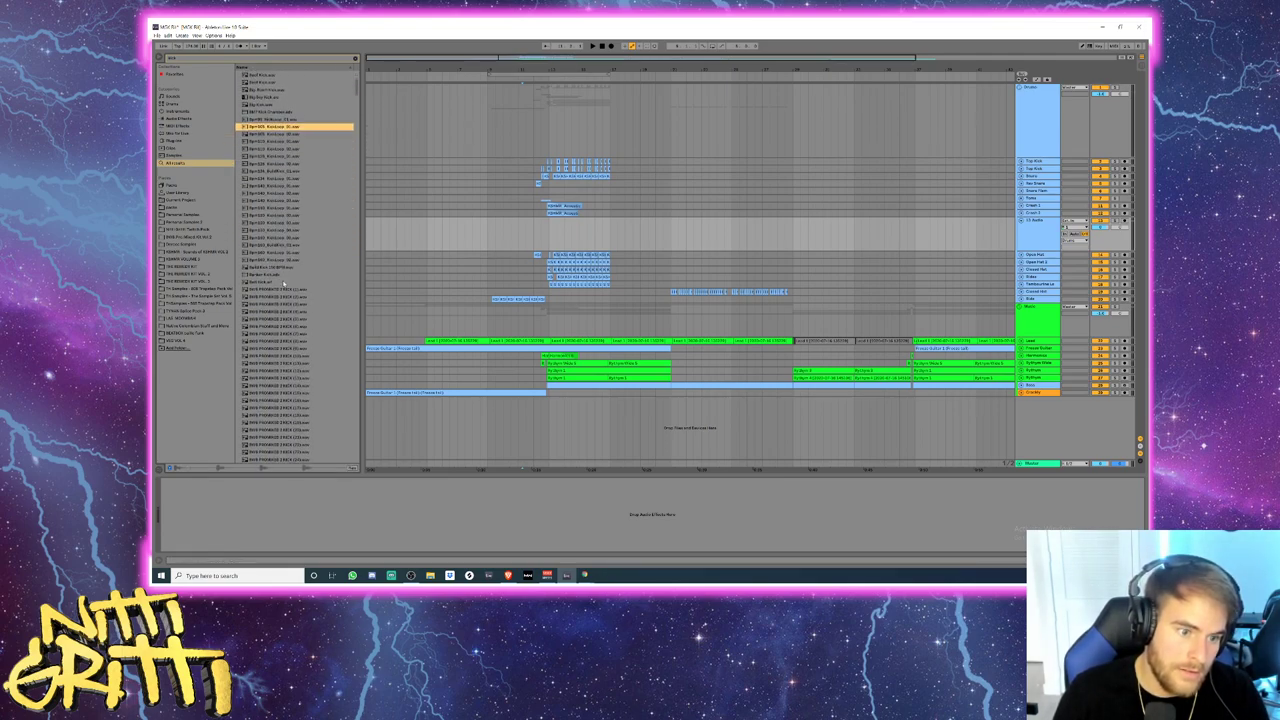
scroll(284, 283, down, 2)
click(284, 288)
drag(279, 289, 870, 237)
- Insert a second audio track below the first and move the kick clip down onto it
key(ctrl+t)
click(870, 257)
scroll(870, 257, up, 5)
scroll(870, 257, up, 2)
drag(898, 222, 898, 256)
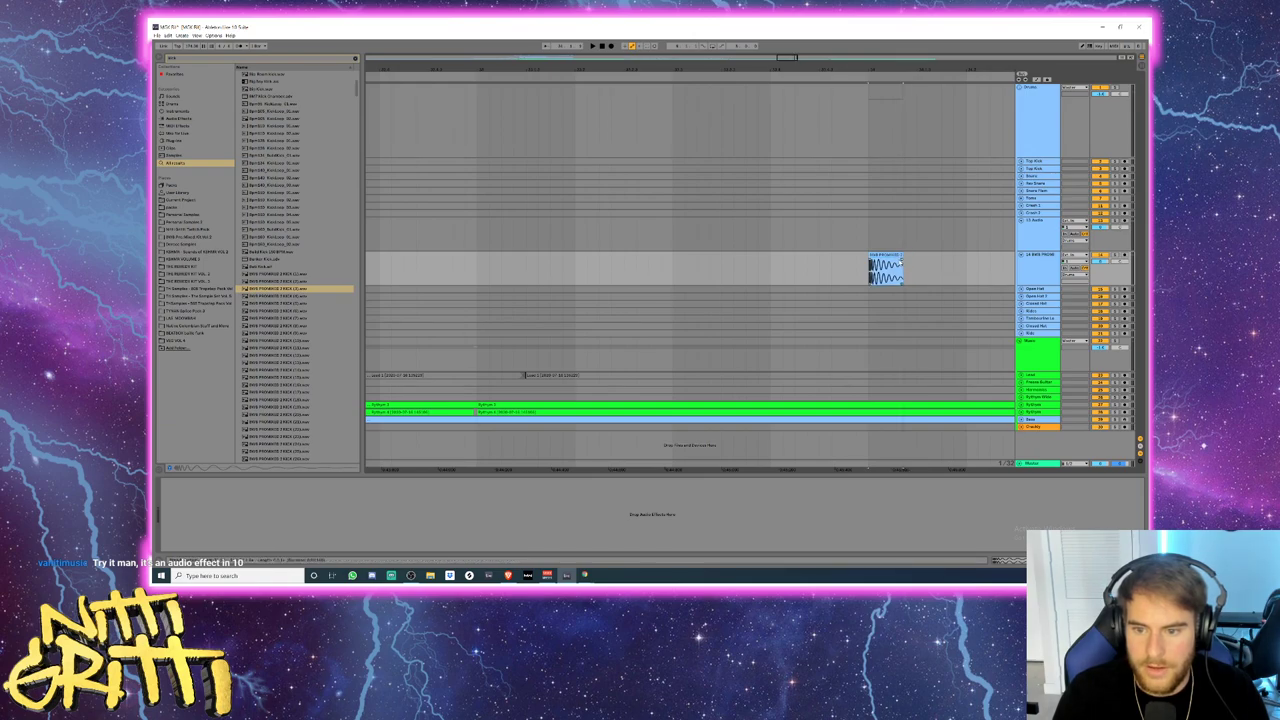
- Insert another audio track below the kick and search the sample library for "808"
scroll(898, 261, right, 3)
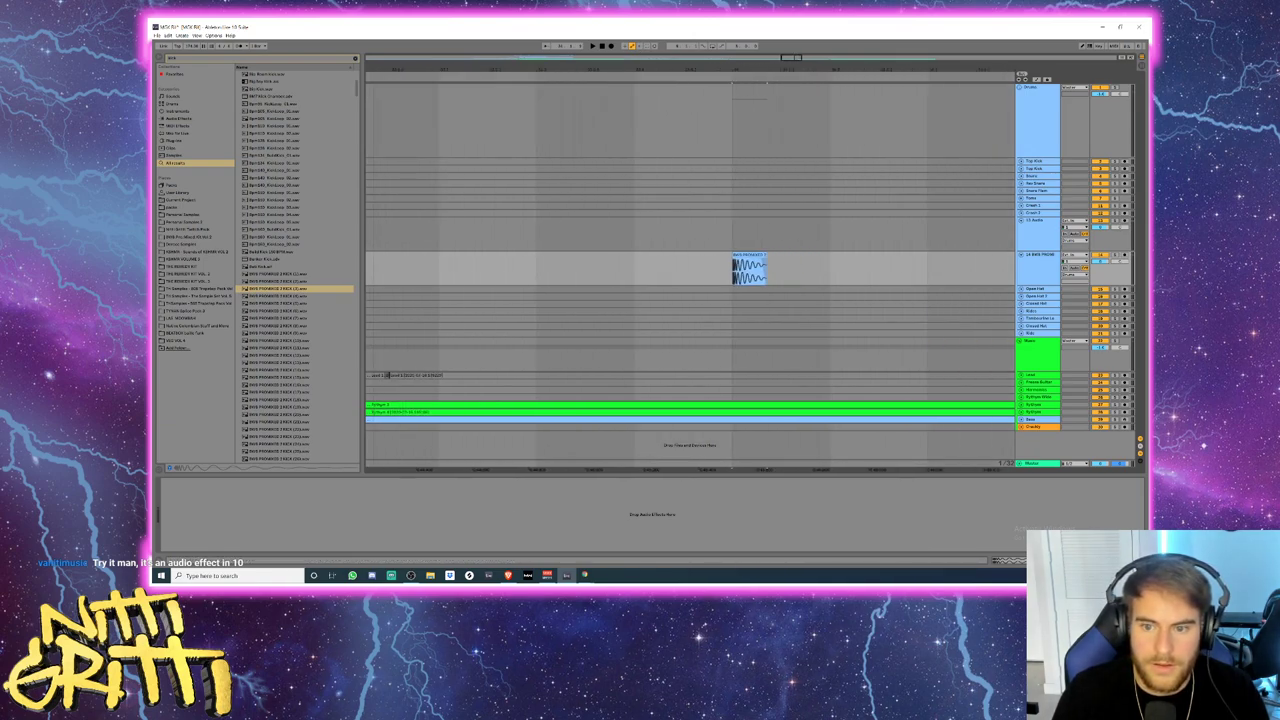
key(ctrl+t)
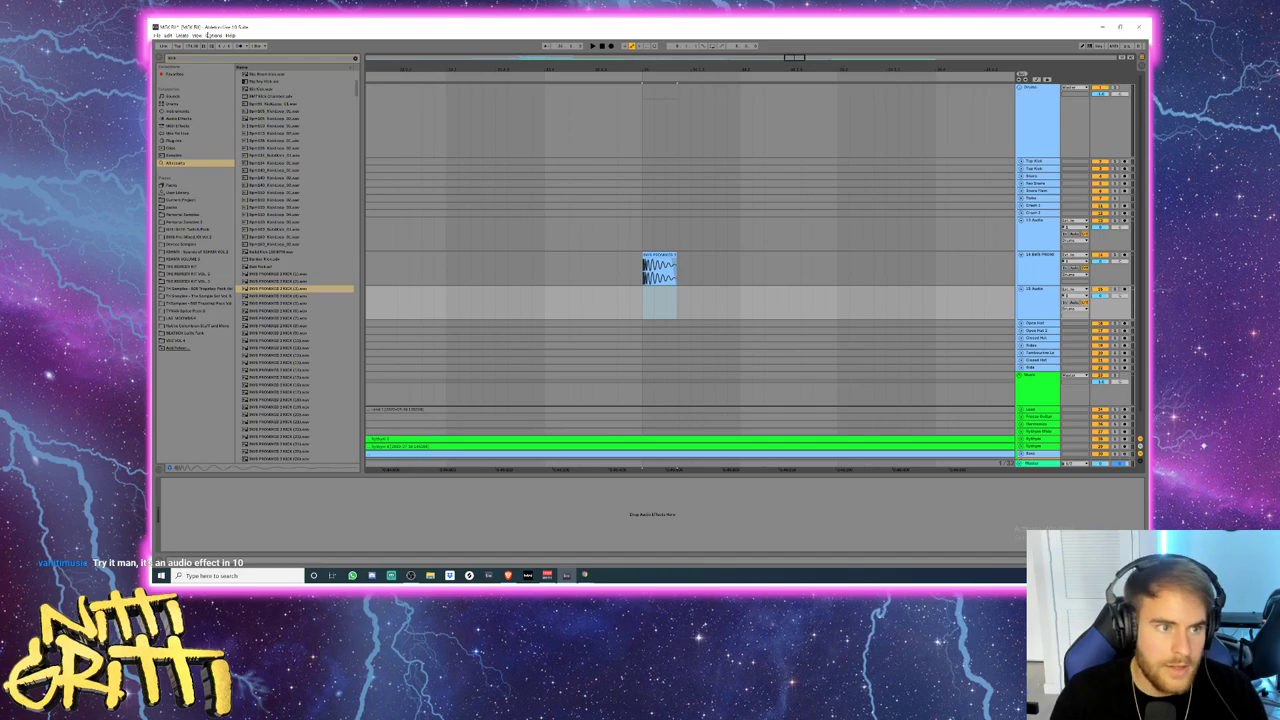
click(201, 58)
text(808)
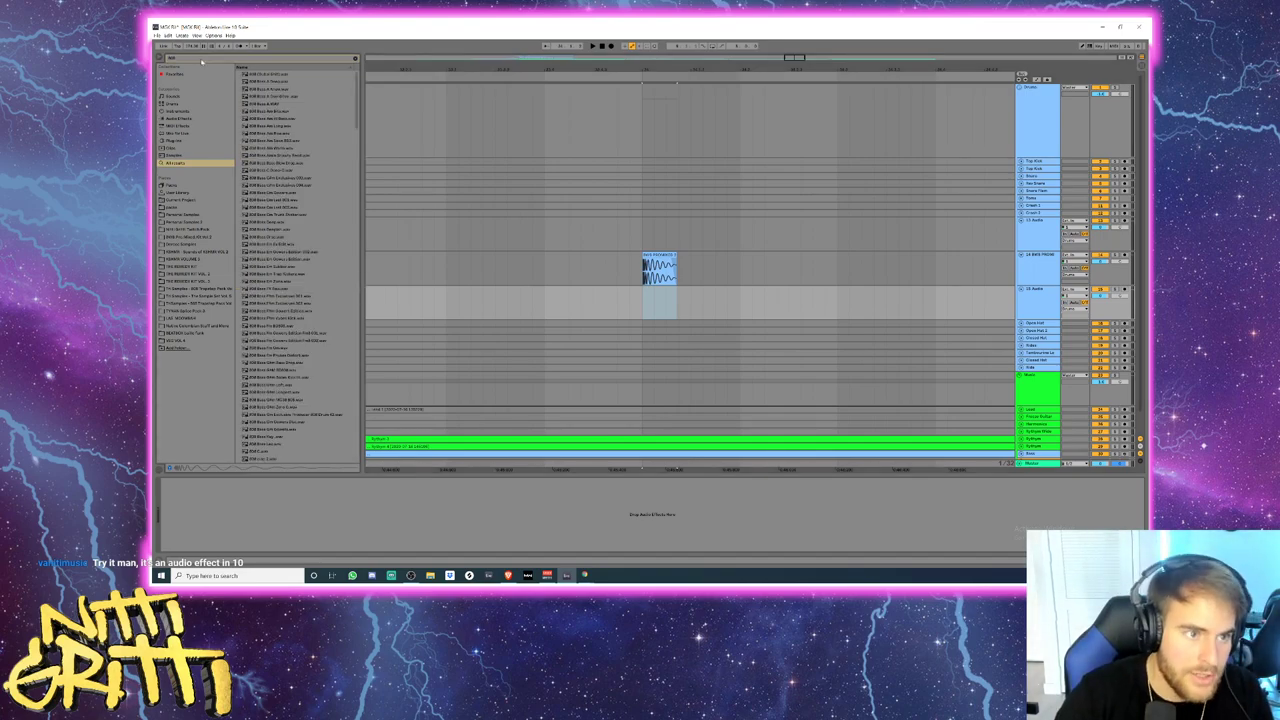
- Audition the 808 bass samples near the start of the search results one after another
click(280, 244)
click(283, 215)
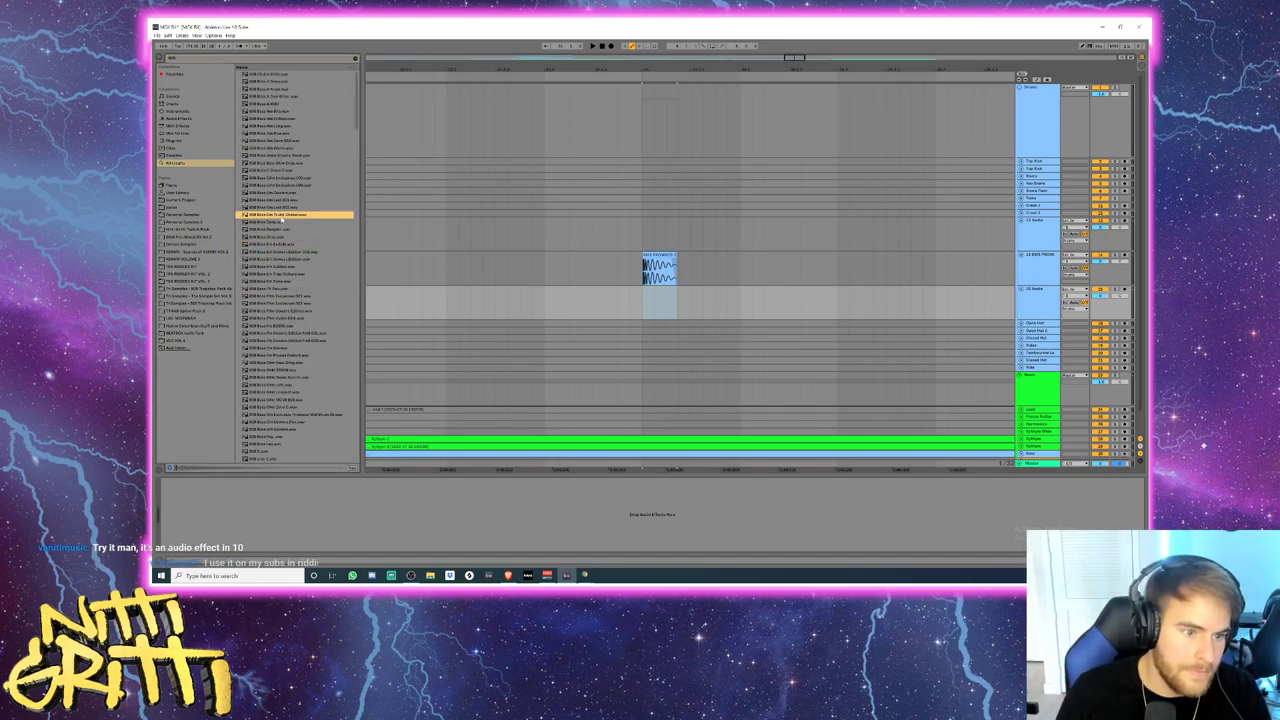
key(Up)
key(Up)
key(Up)
key(Up)
key(Up)
key(Up)
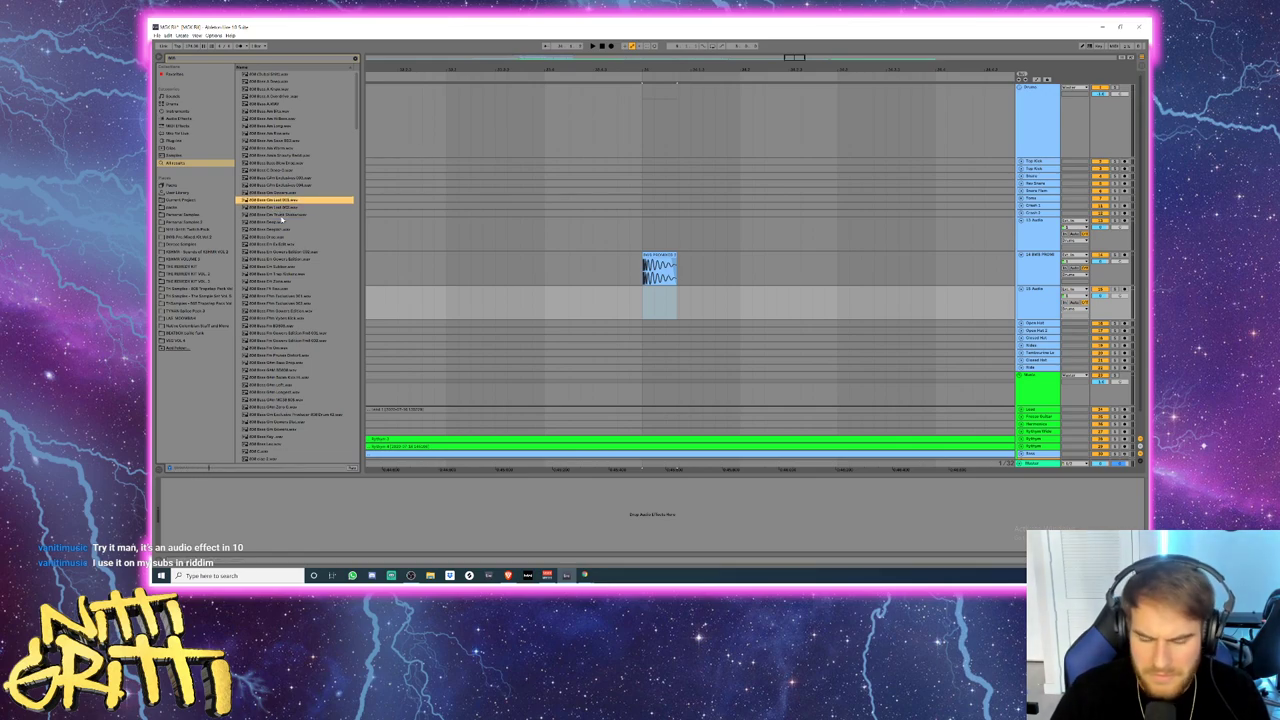
key(Up)
key(Up)
key(Up)
key(Up)
key(Up)
key(Up)
key(Up)
key(Up)
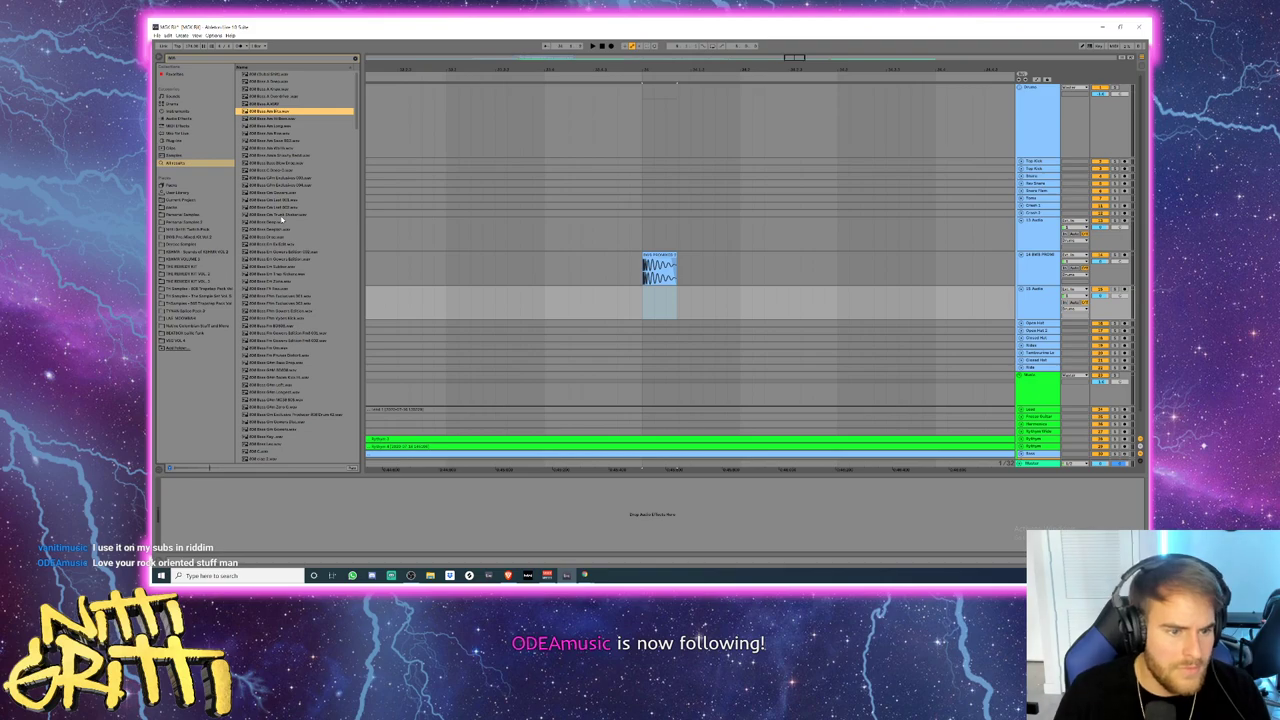
- Audition 808 samples further down the results and place a long bass sample on the new track at the kick's start
scroll(283, 218, down, 4)
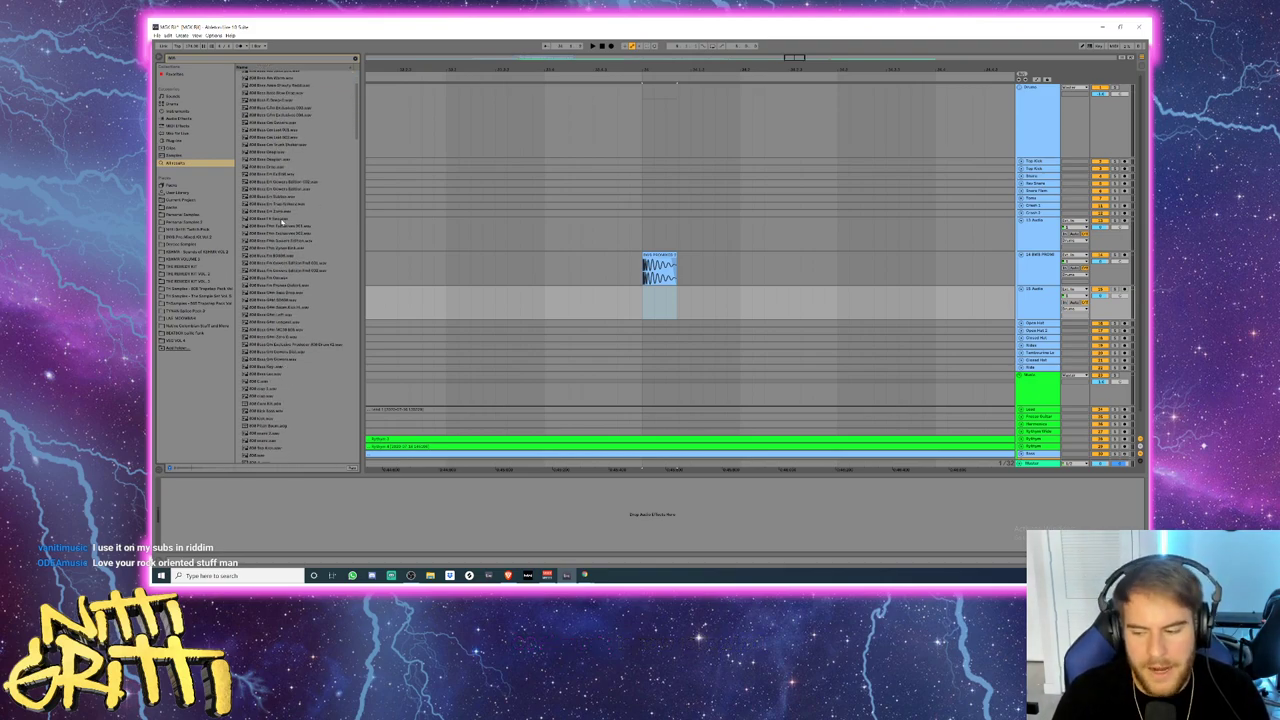
scroll(283, 218, down, 2)
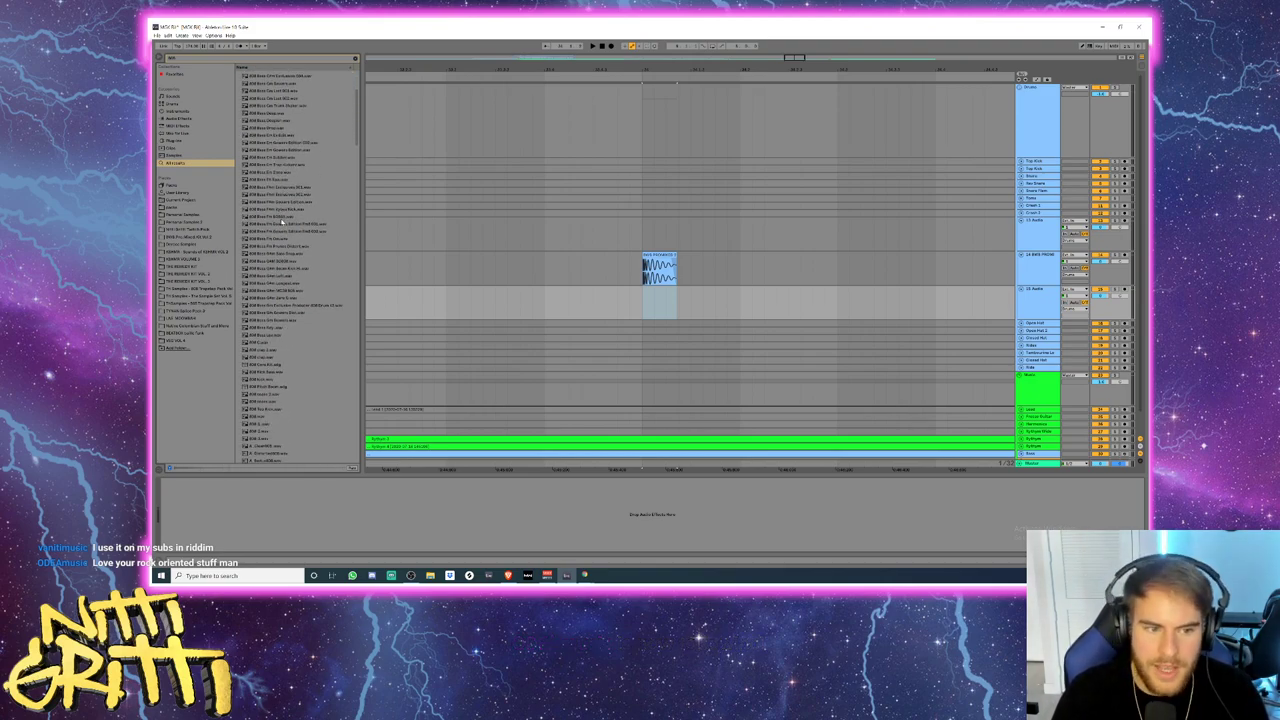
scroll(280, 255, down, 5)
click(277, 202)
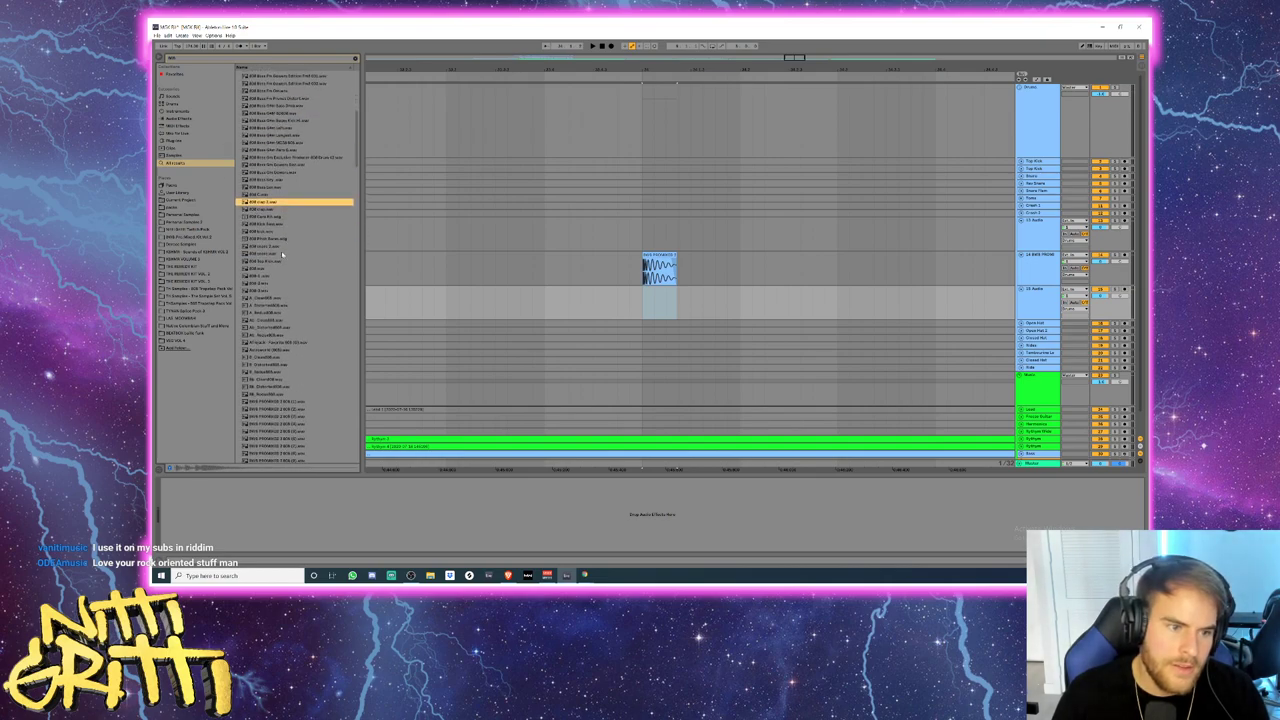
click(272, 189)
click(269, 195)
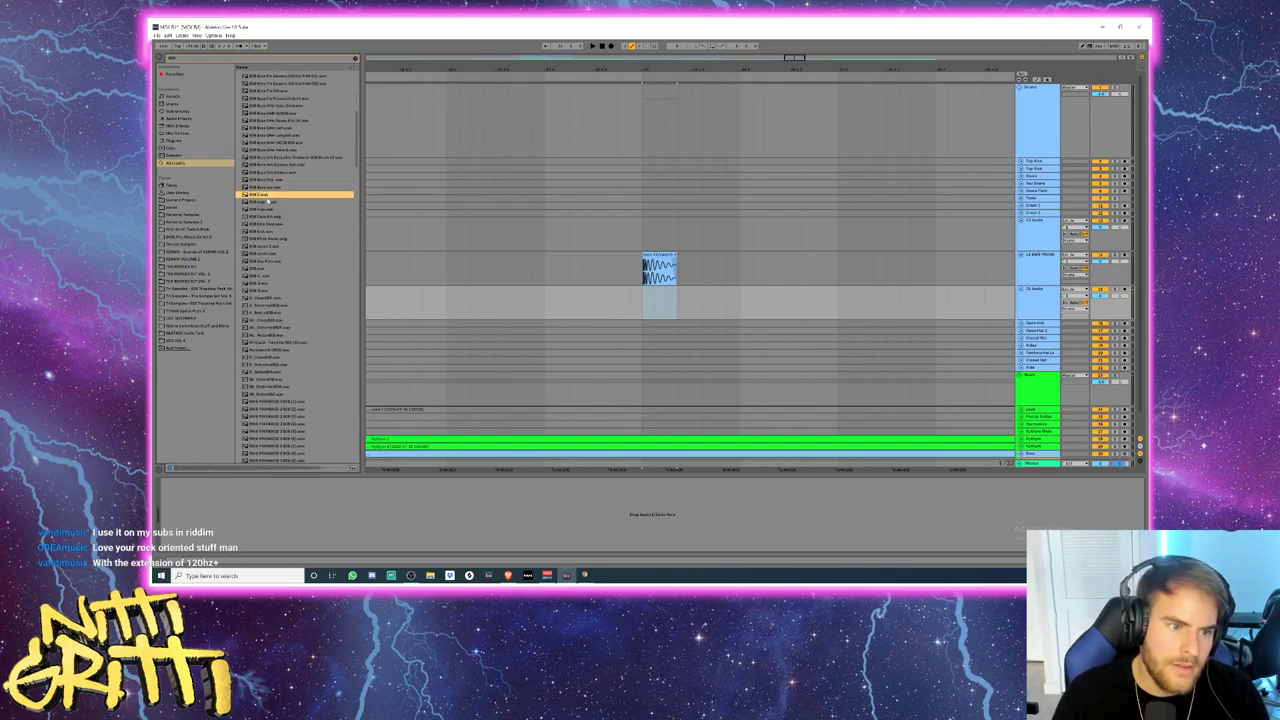
click(267, 187)
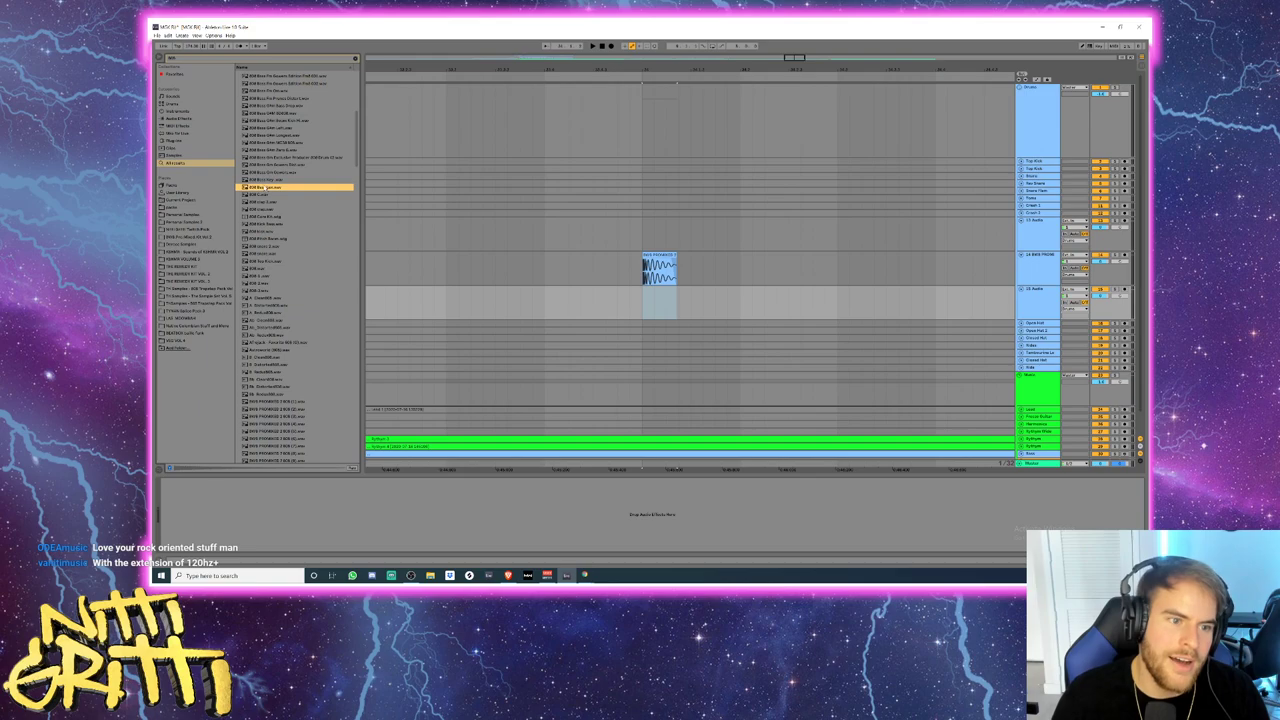
drag(477, 241, 644, 298)
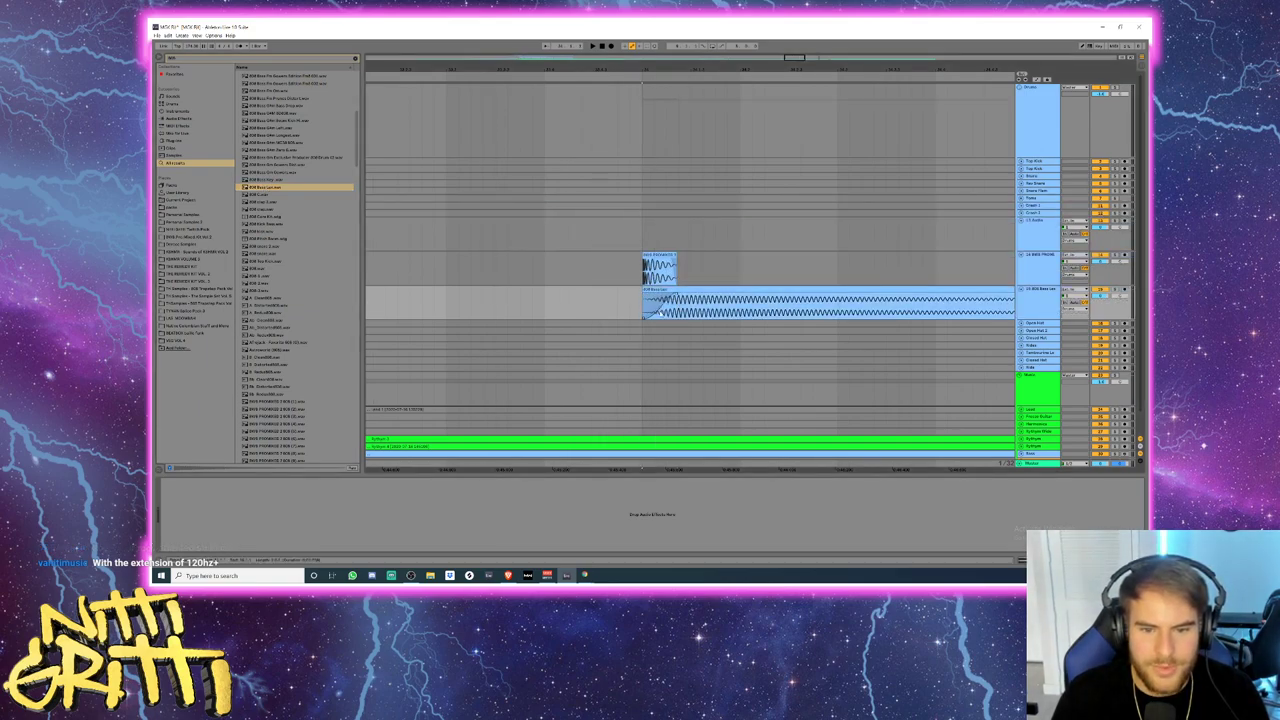
- Add a fade-out to the end of the 808 clip and play it soloed together with the new kick
scroll(654, 297, down, 3)
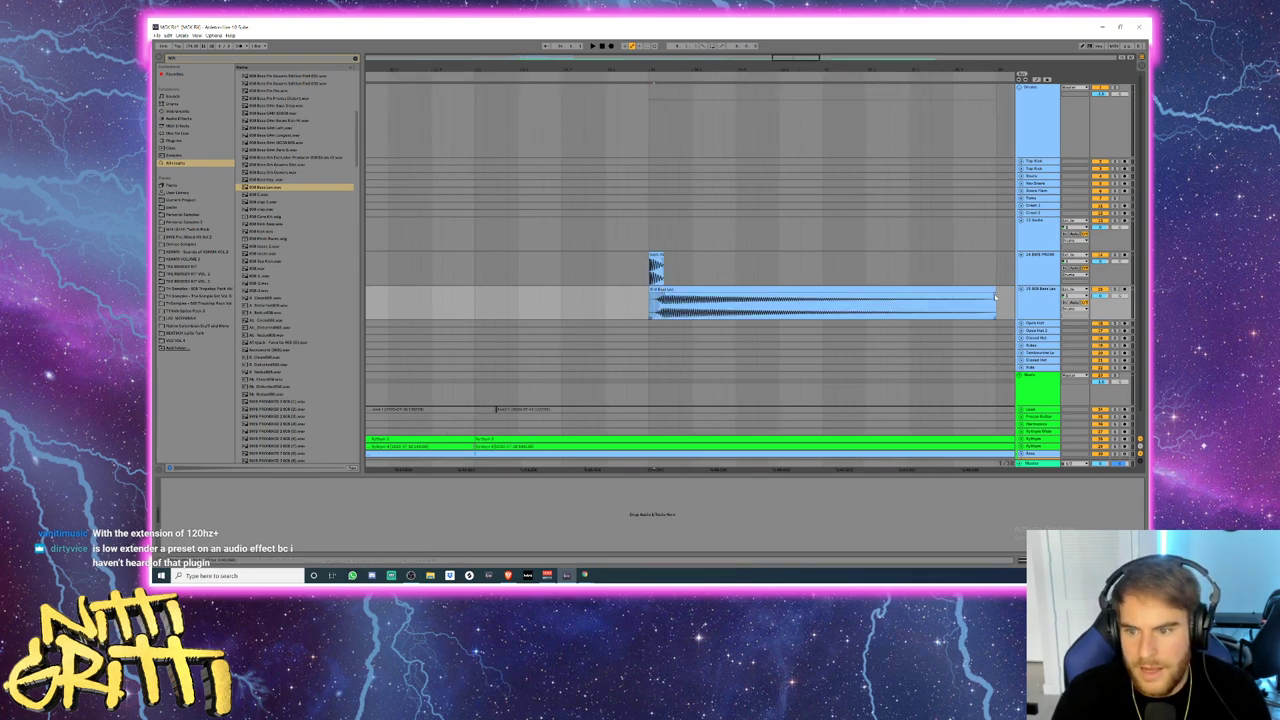
drag(995, 295, 933, 293)
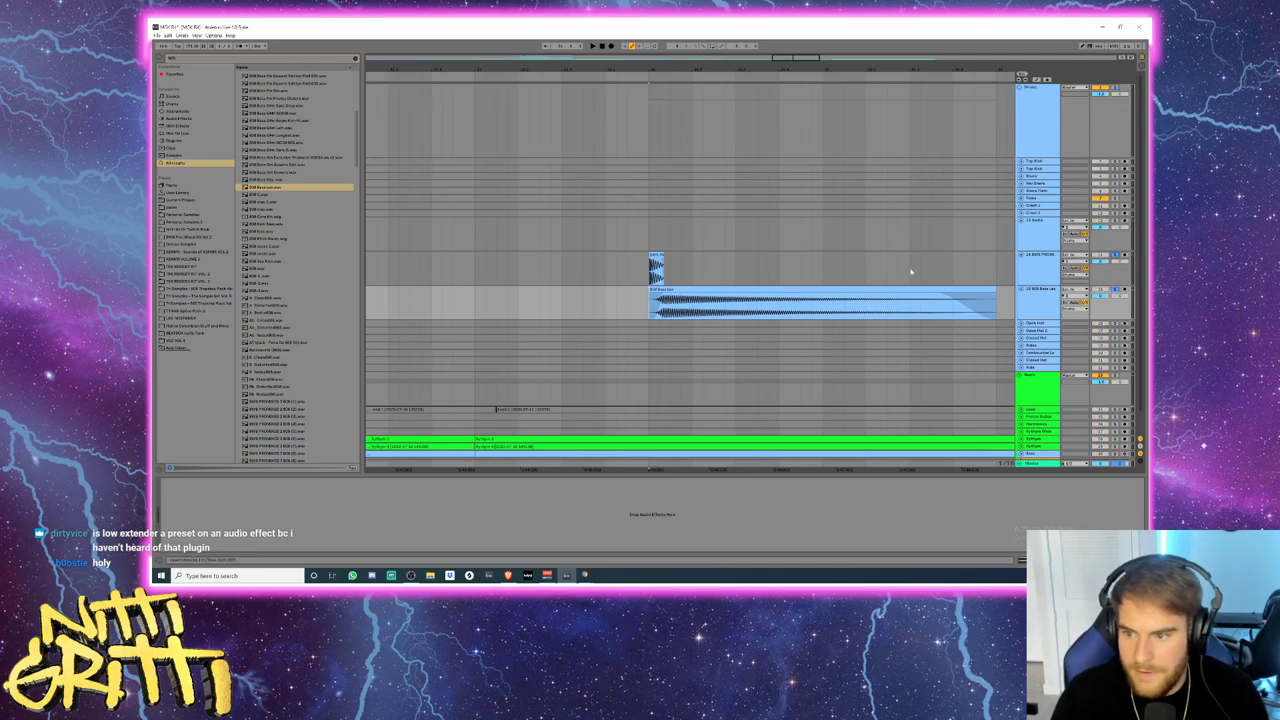
click(657, 268)
key(space)
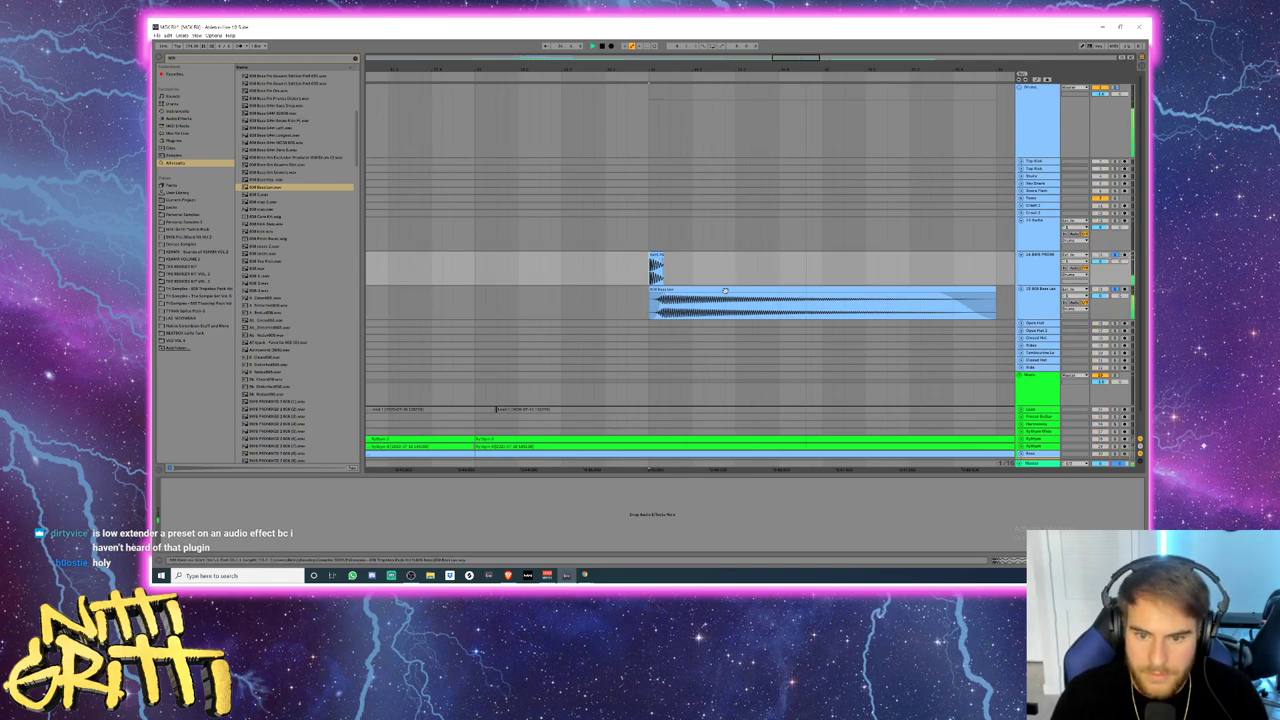
key(space)
- Open the 808 clip's sample settings, toggle its warping and play it against the kick to check its pitch
double_click(718, 289)
click(240, 389)
key(space)
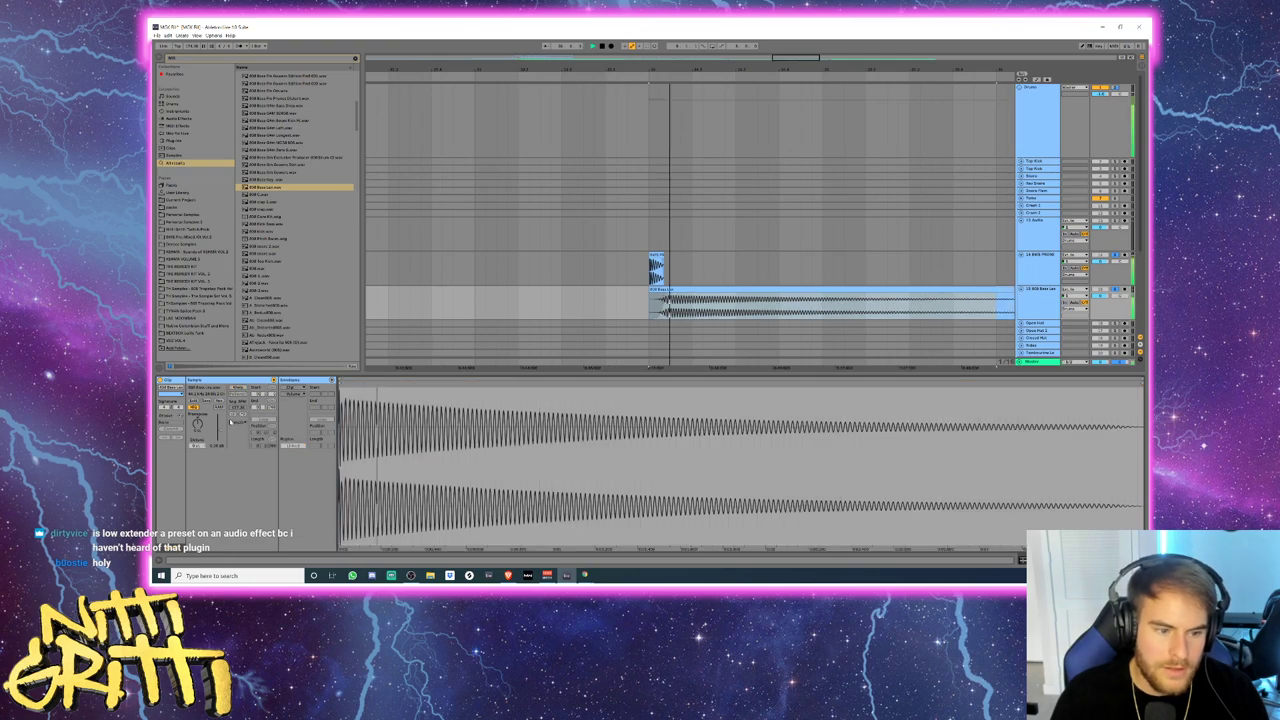
key(space)
click(667, 295)
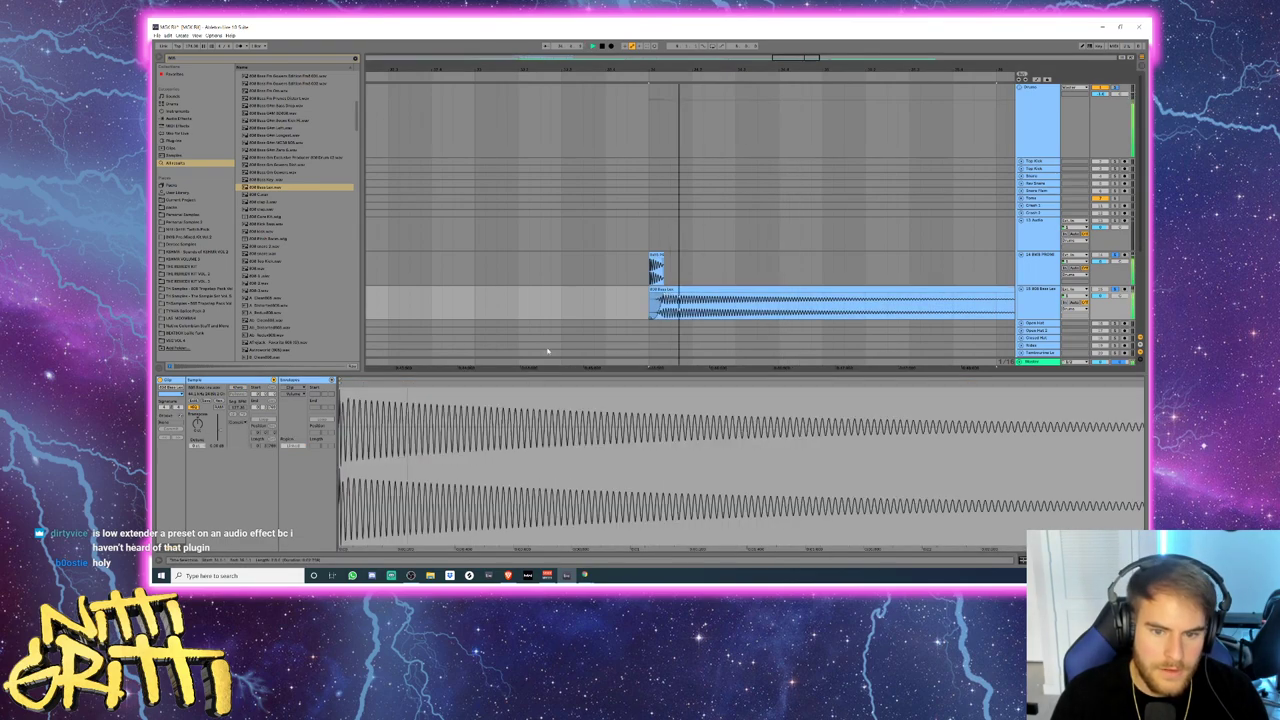
key(space)
key(space)
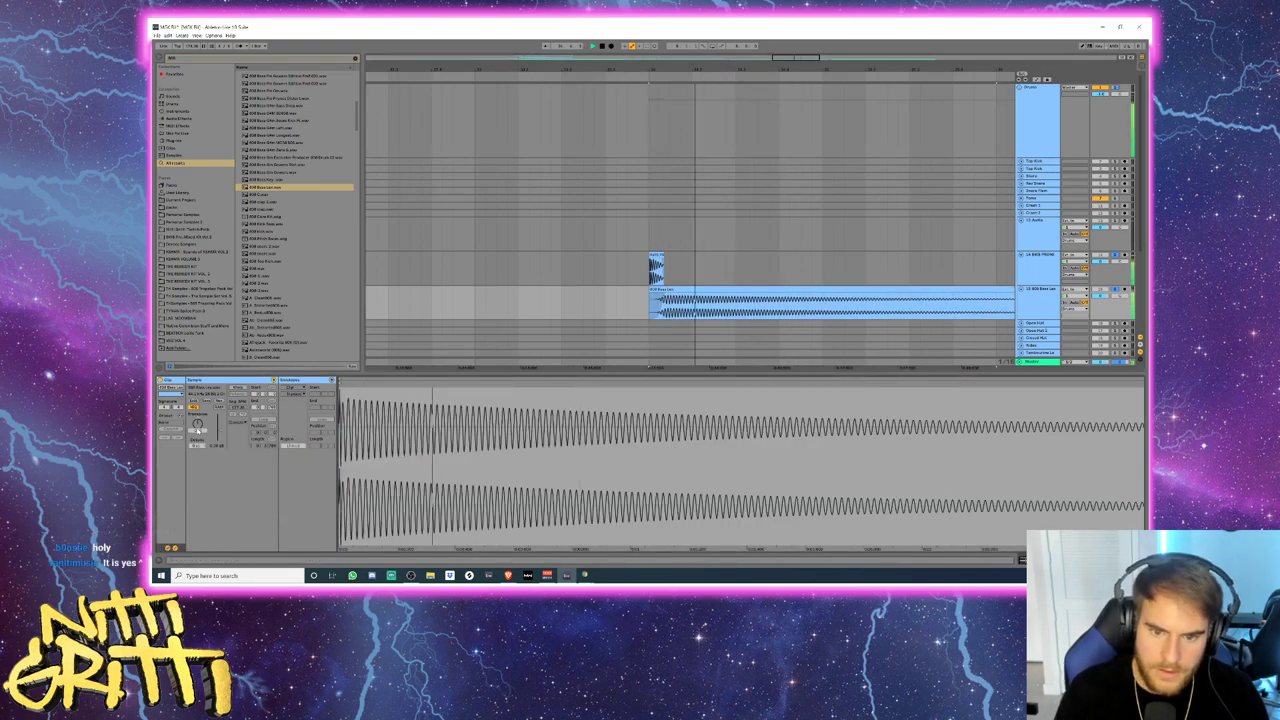
key(space)
key(shift+Tab)
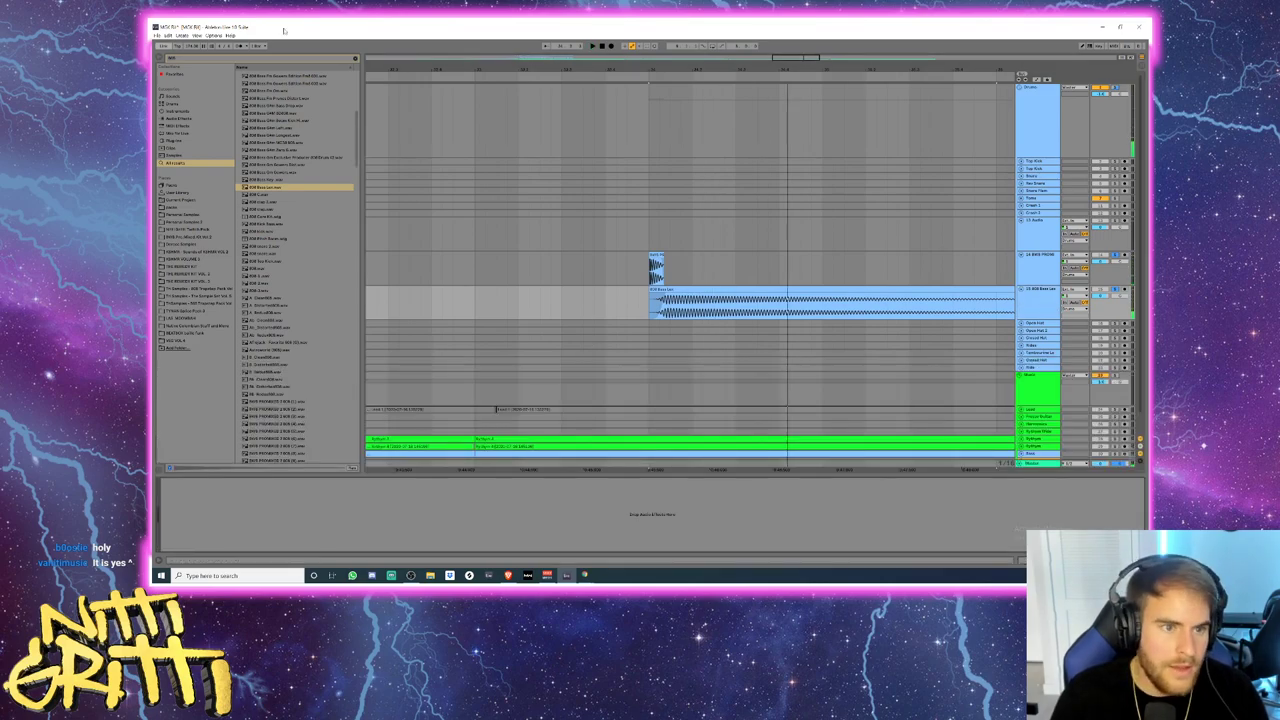
- Clear the library search, rename the bass sample's track to 808, and play it from the clip's start
click(354, 58)
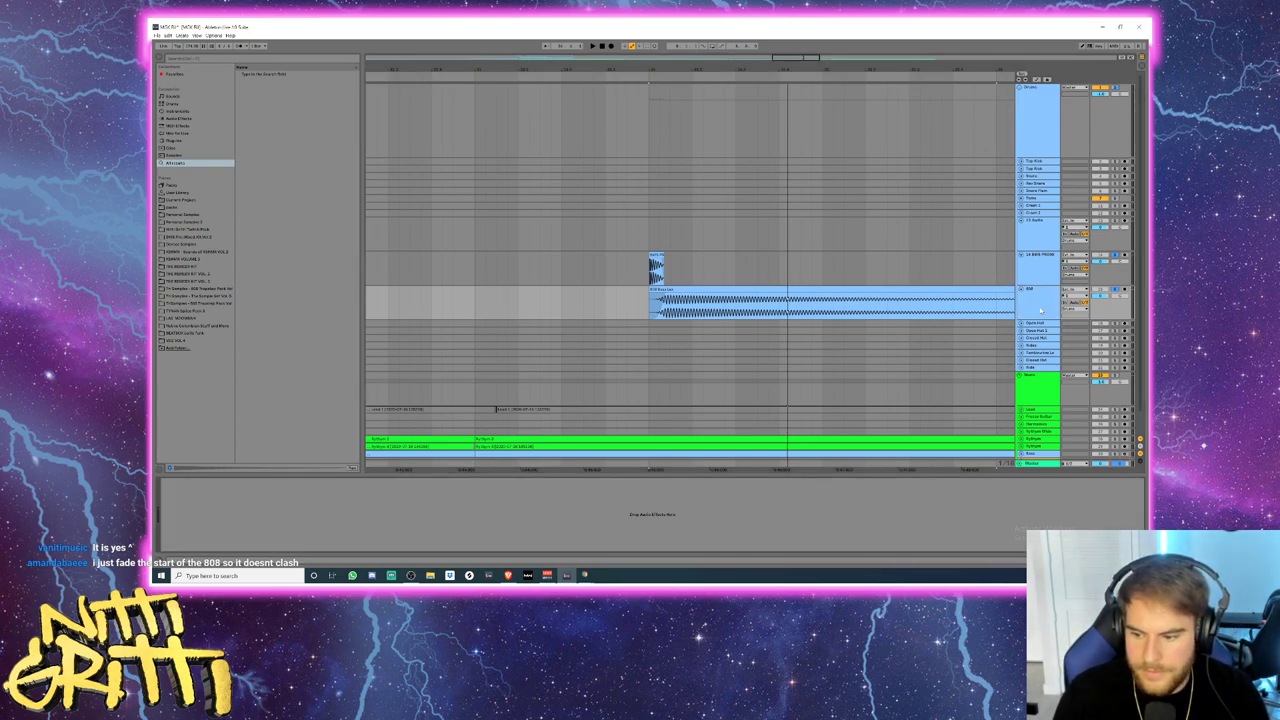
click(648, 308)
key(space)
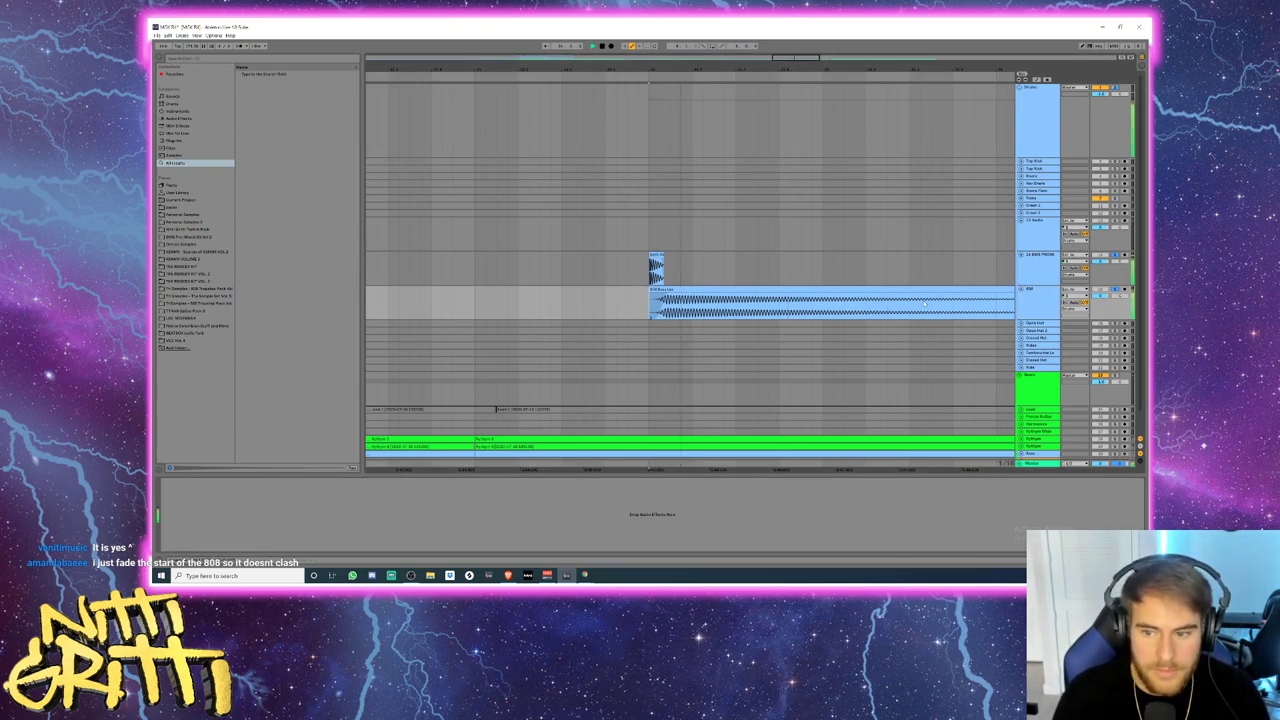
- Add an EQ Eight to the 808 track, roll off its highs and boost its lows, auditioning the result
key(space)
click(180, 118)
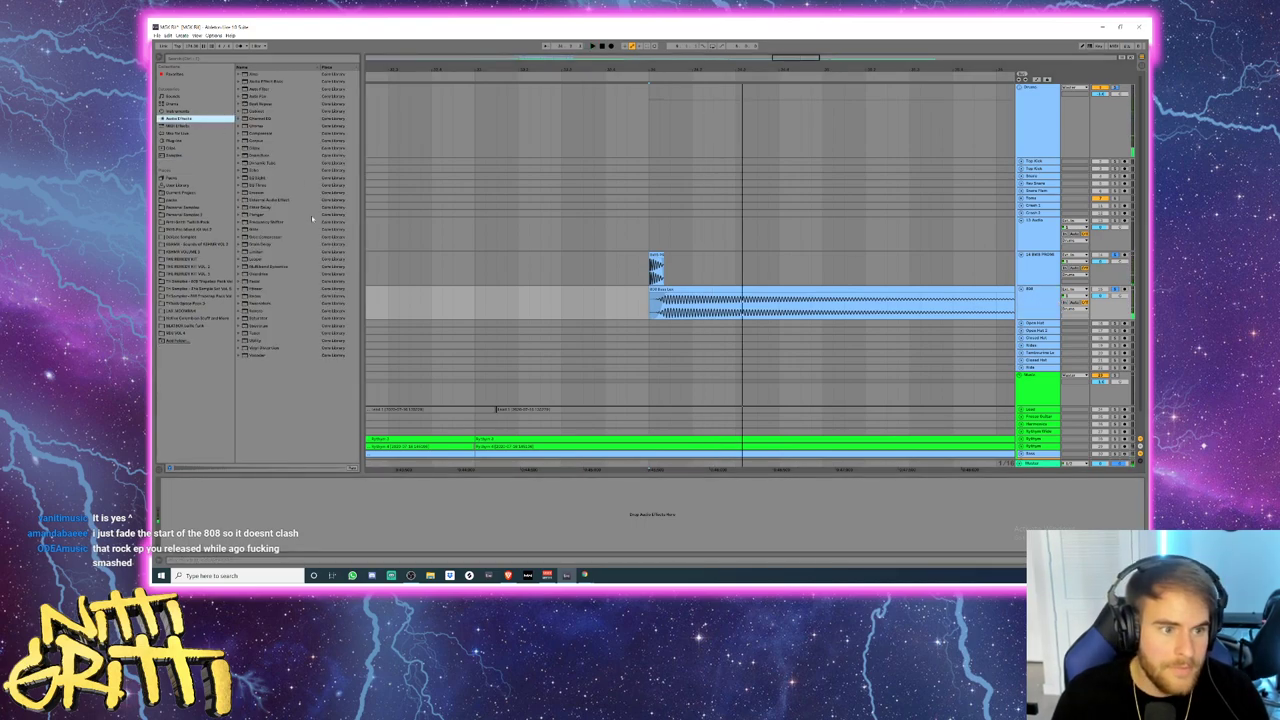
drag(256, 177, 340, 497)
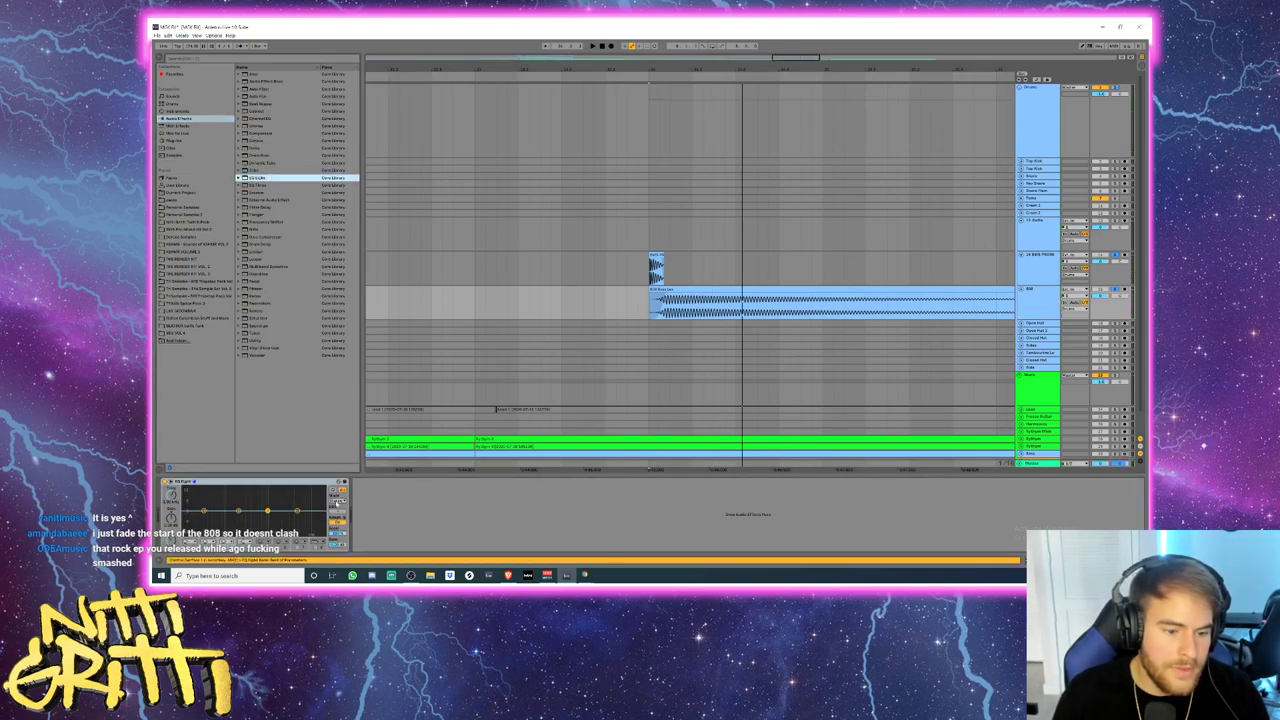
click(318, 547)
key(space)
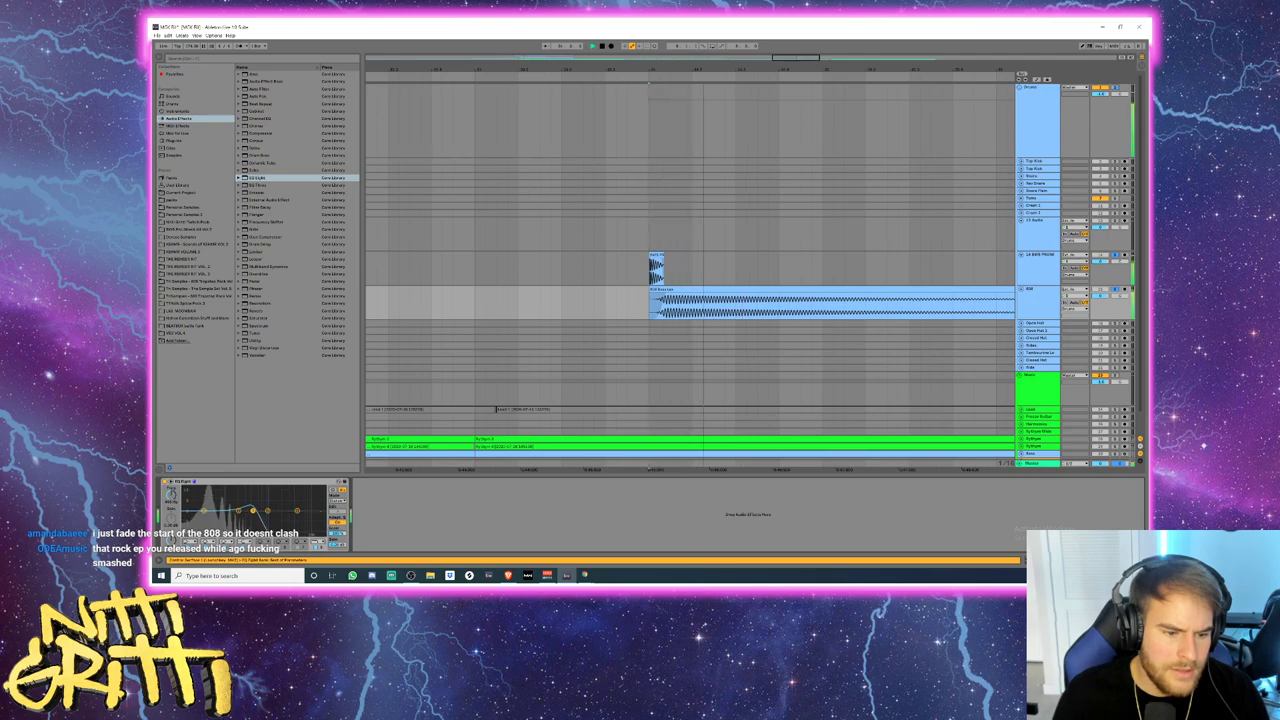
key(space)
mouse_move(281, 513)
mouse_down()
mouse_move(252, 518)
mouse_move(224, 489)
mouse_move(244, 503)
mouse_move(199, 491)
mouse_up()
key(space)
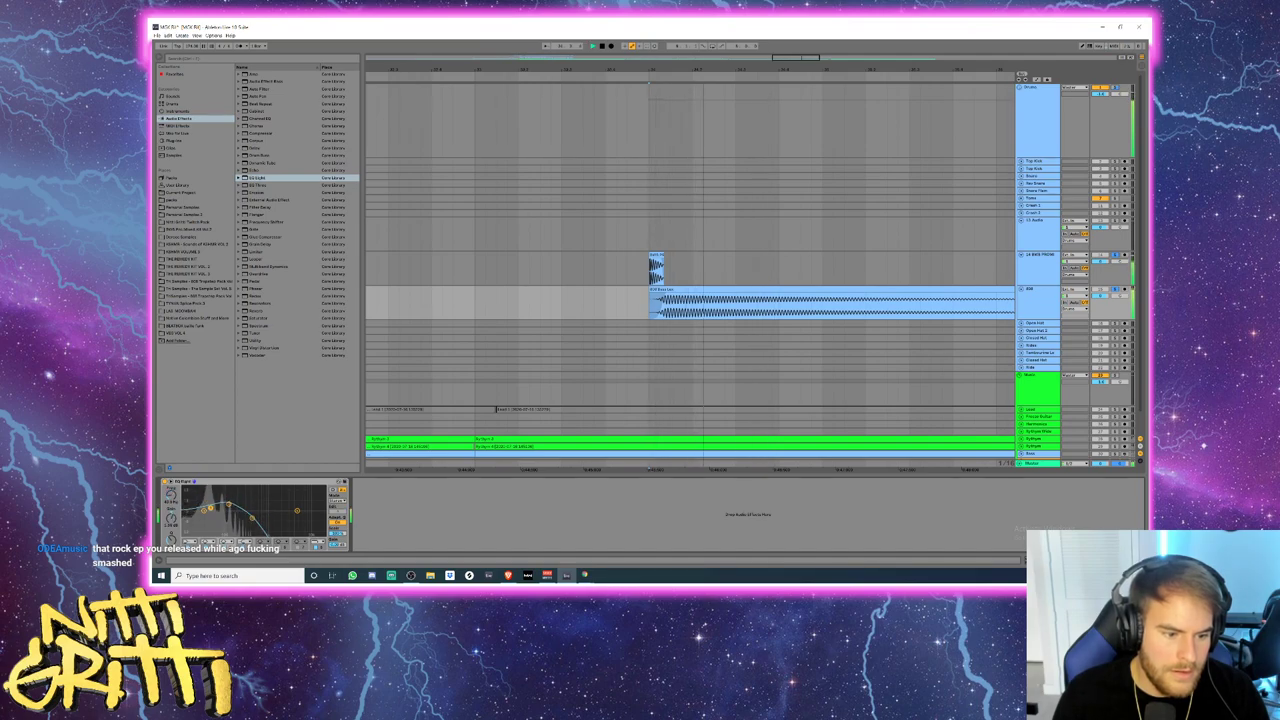
- Extend the end of the kick clip slightly and play it from the start against the 808
click(651, 271)
scroll(651, 271, up, 5)
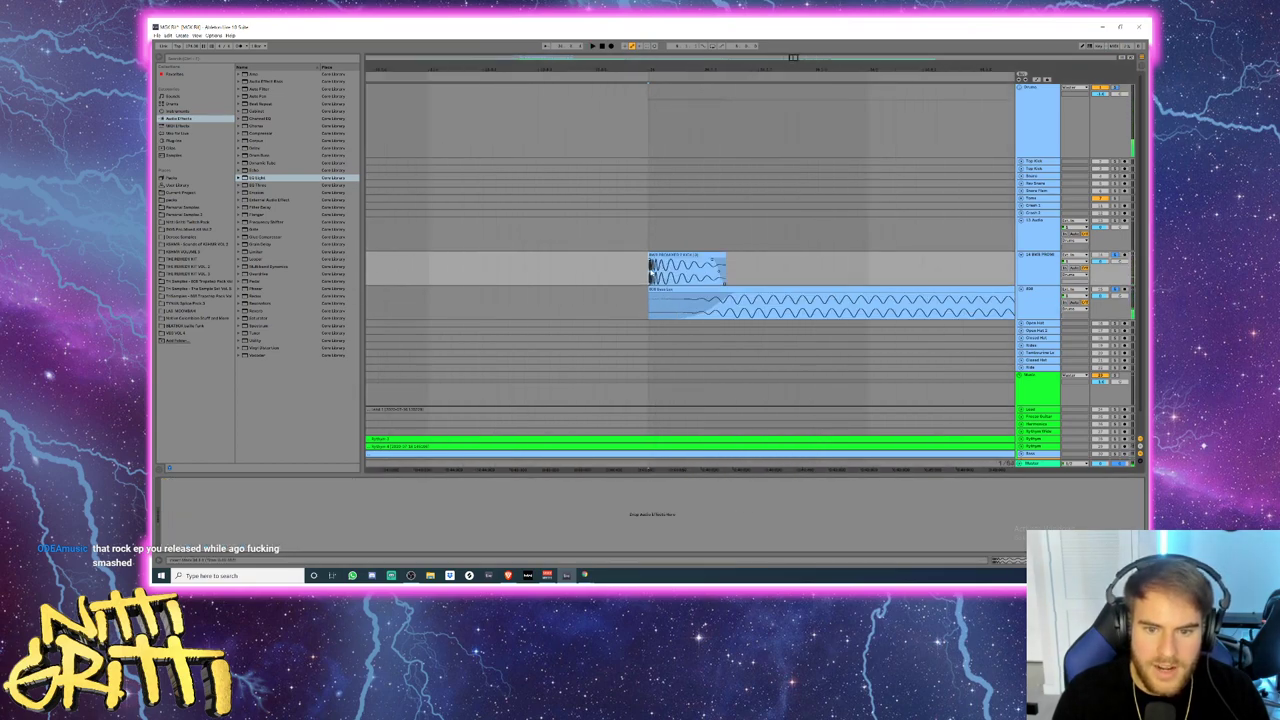
drag(717, 262, 731, 262)
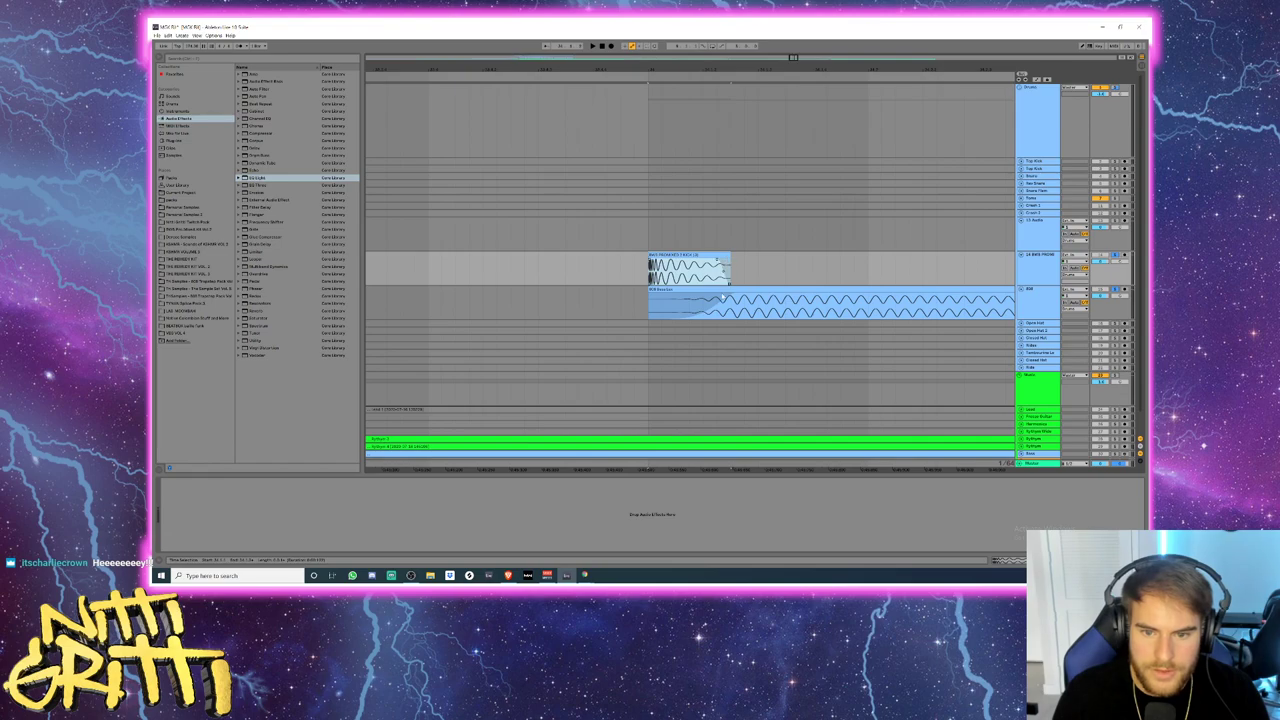
click(637, 303)
key(space)
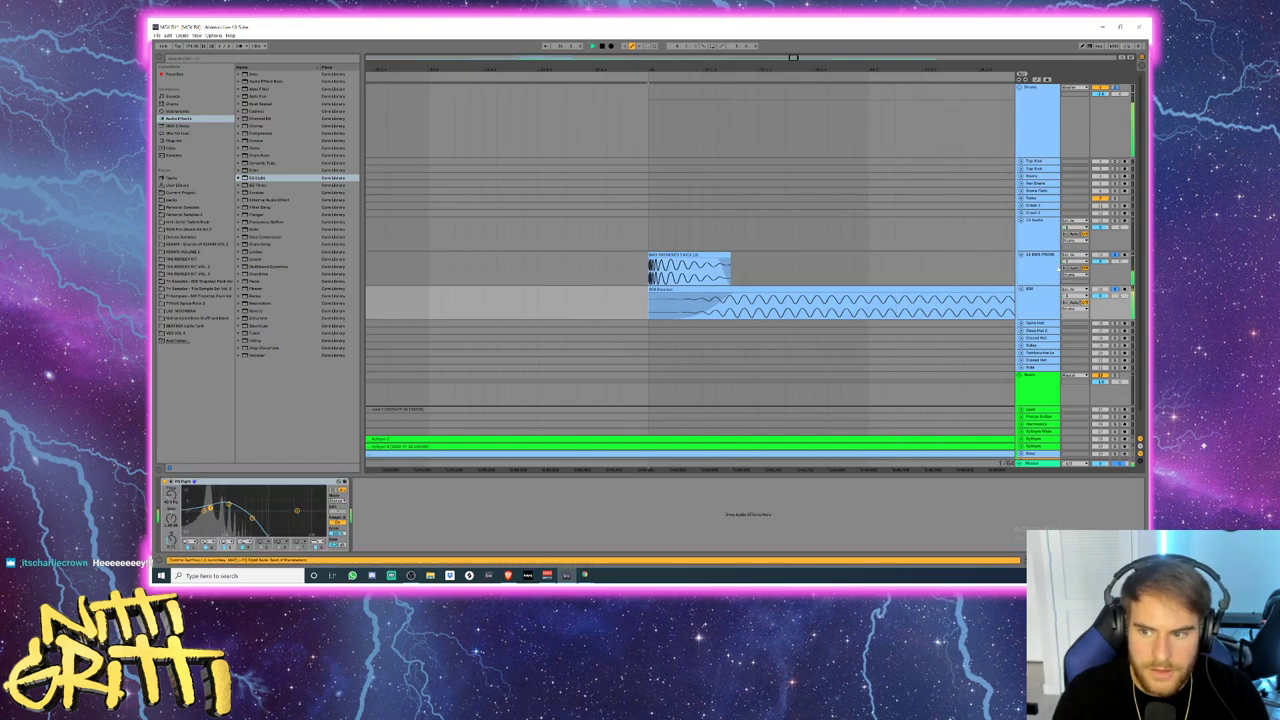
- Raise the kick clip's sample gain and return to the kick track's devices
double_click(702, 257)
key(space)
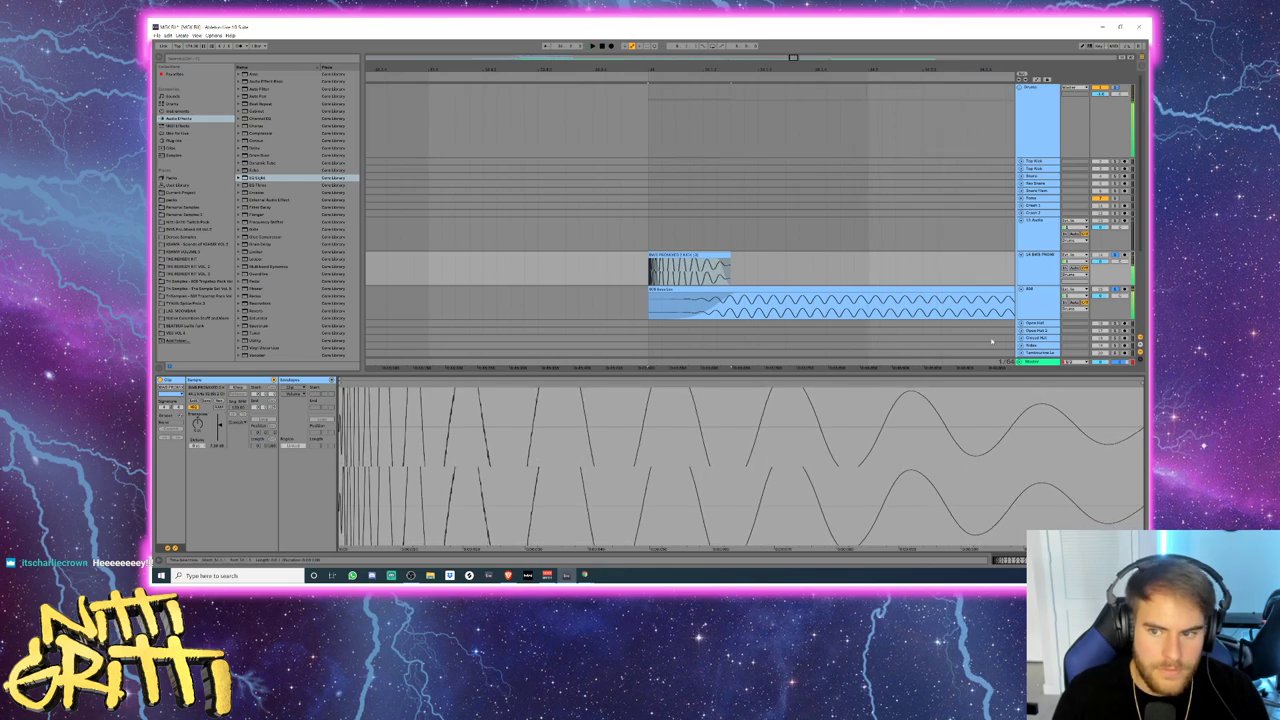
double_click(1023, 278)
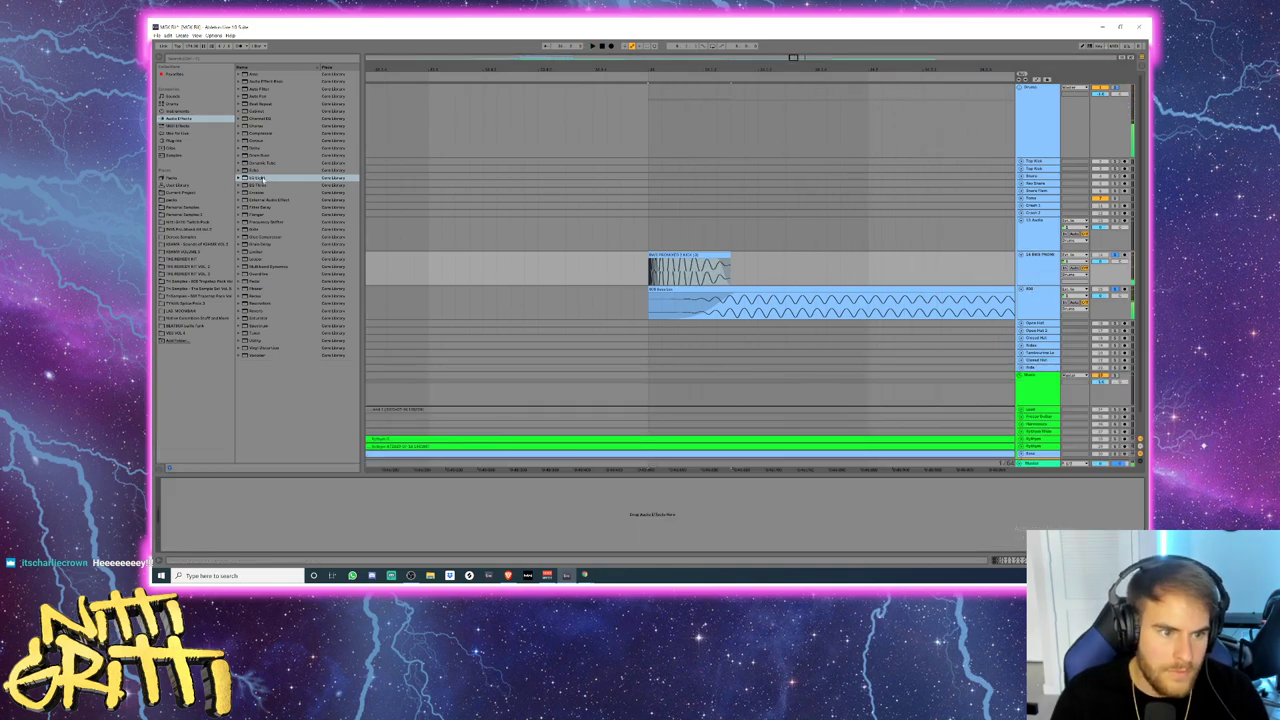
- Add an EQ Eight to the kick track, roll off its top end with a high cut, and audition it repeatedly
double_click(258, 178)
click(316, 545)
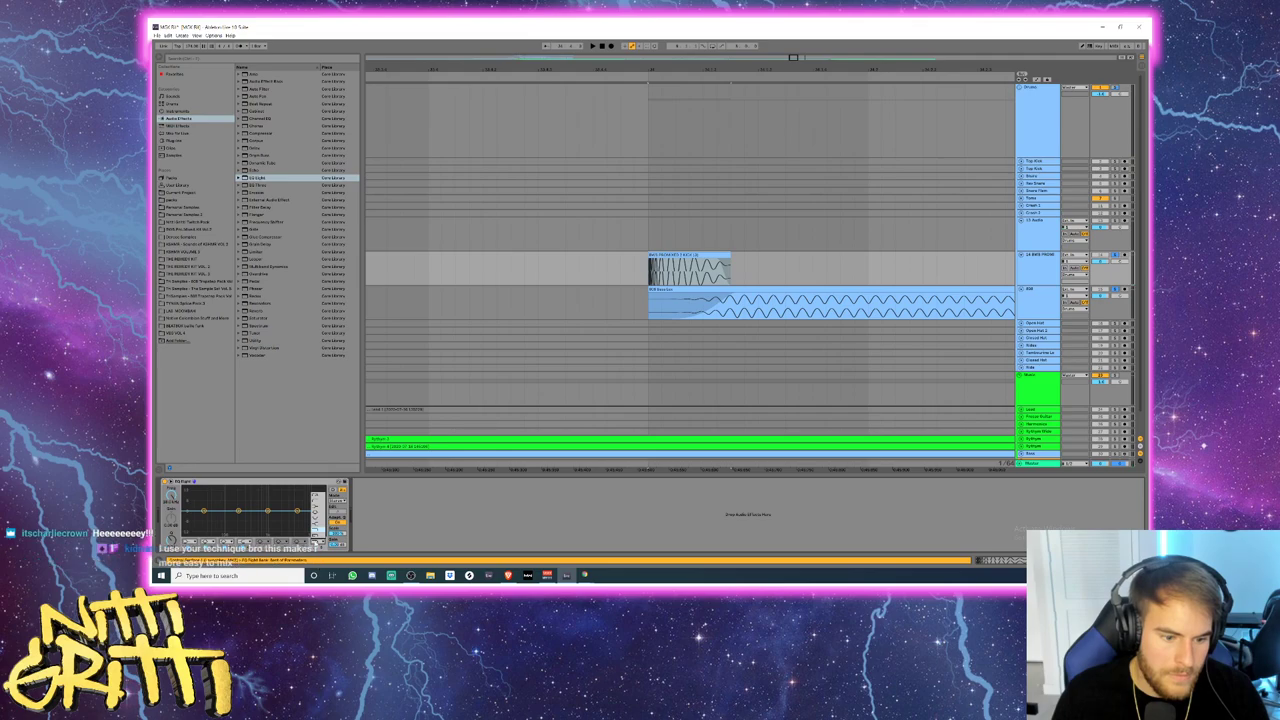
key(space)
drag(321, 517, 299, 525)
key(space)
key(space)
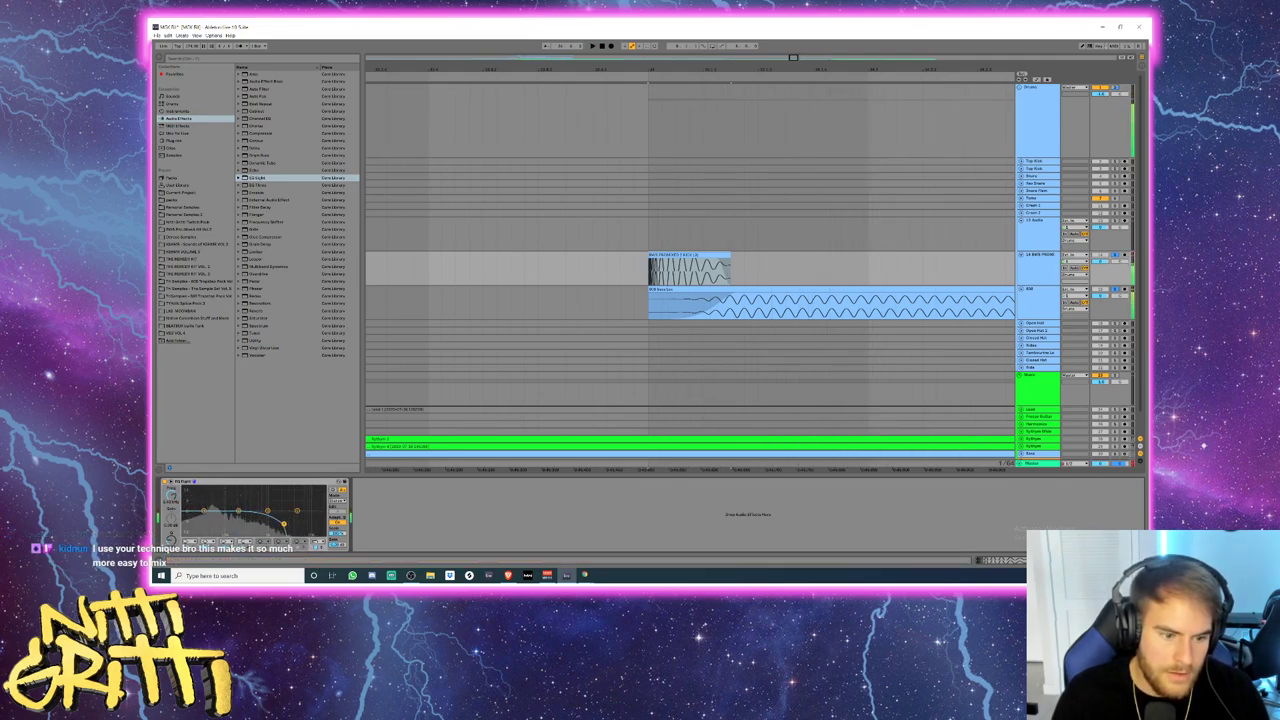
key(space)
key(space)
key(space)
key(space)
key(space)
- Lift a mid band slightly in the kick's EQ Eight and replay the kick with the 808 to judge it
drag(267, 511, 243, 507)
key(space)
key(space)
key(space)
key(space)
key(space)
key(space)
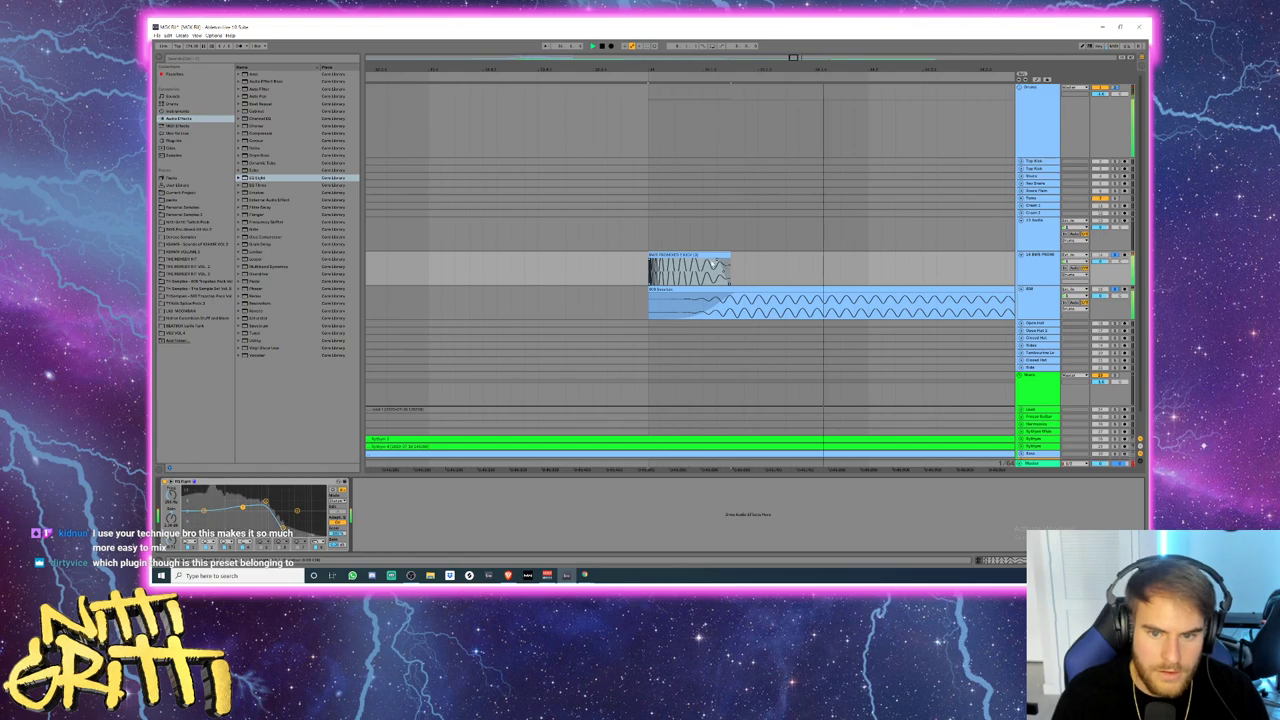
key(space)
click(709, 262)
key(space)
- Split the 808 clip, fade out the end of its first part, and delete the remaining tail
scroll(709, 285, down, 5)
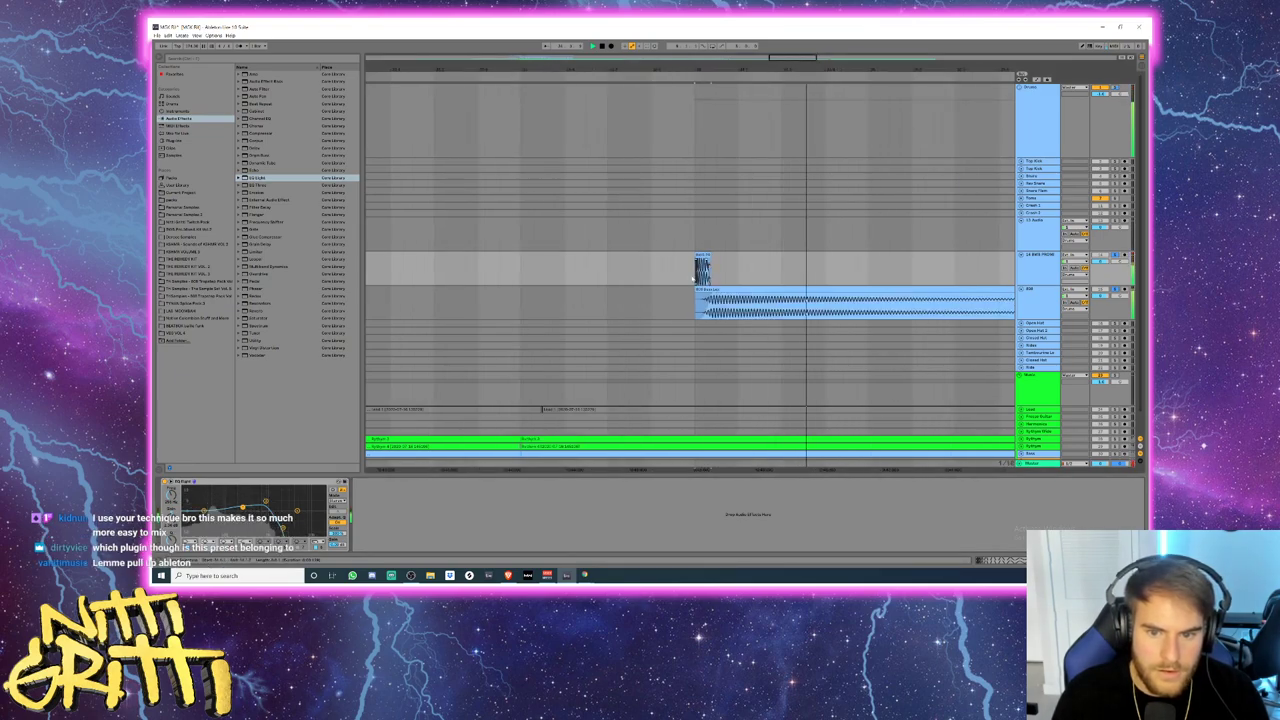
click(712, 295)
key(space)
key(space)
click(867, 305)
key(ctrl+e)
drag(865, 293, 815, 293)
key(space)
click(895, 284)
double_click(895, 289)
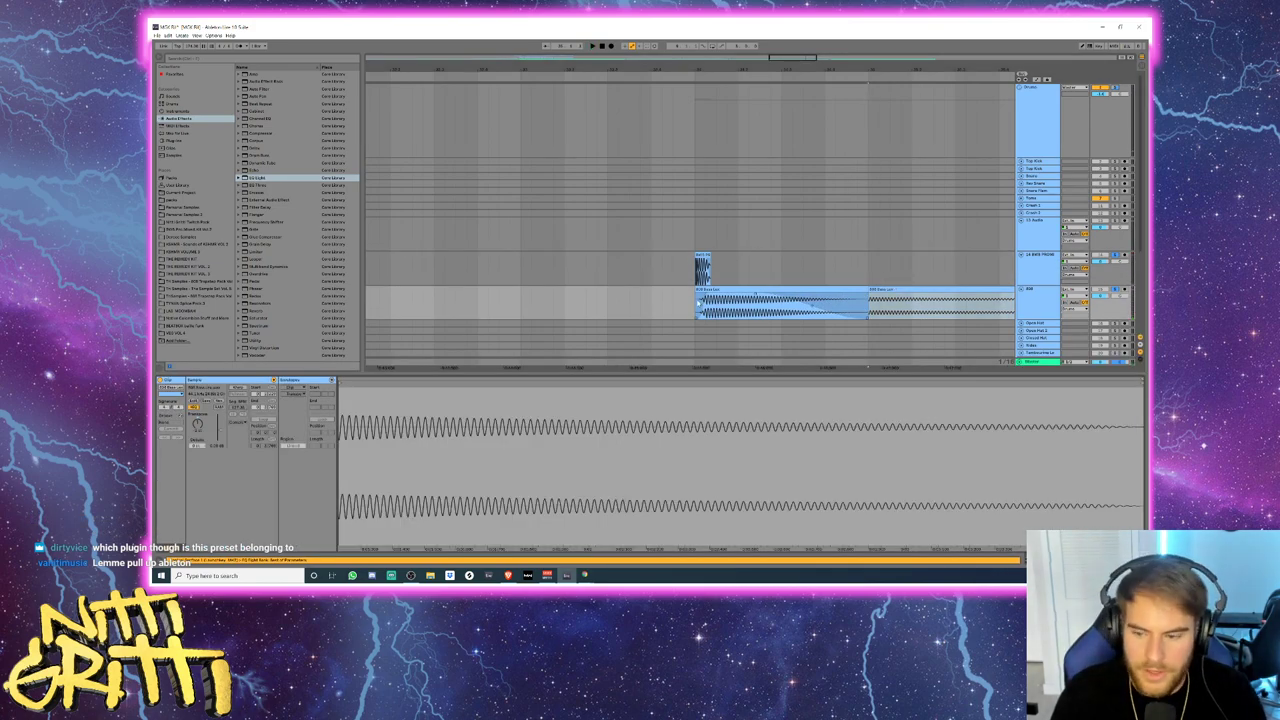
key(space)
key(Delete)
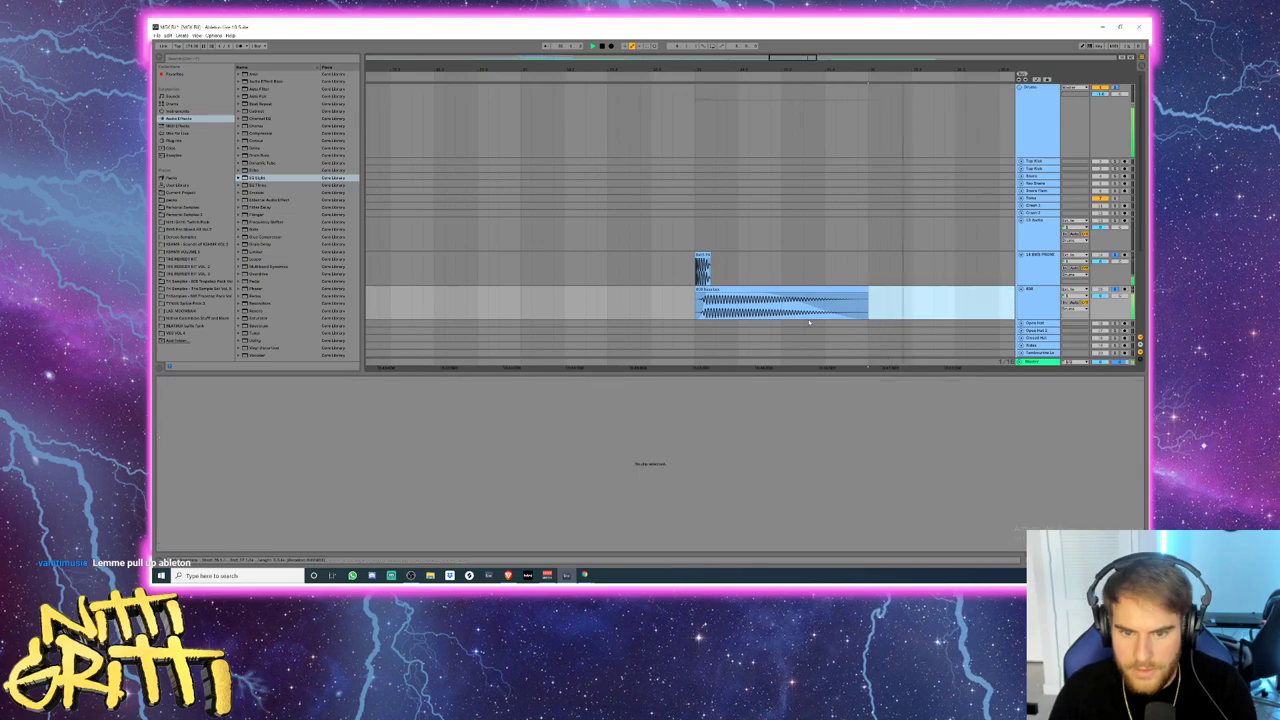
- Extend the shortened 808 clip slightly, duplicate its track, then solo and rename the duplicate
click(697, 305)
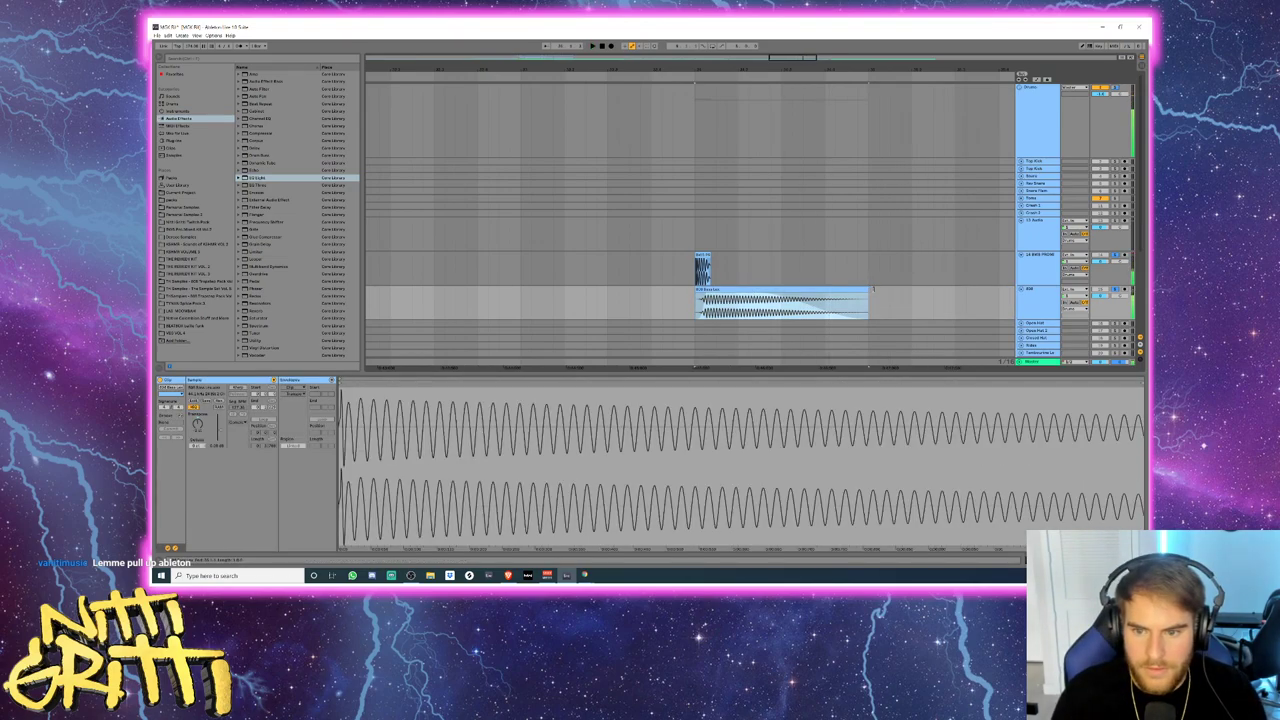
click(1036, 299)
key(ctrl+d)
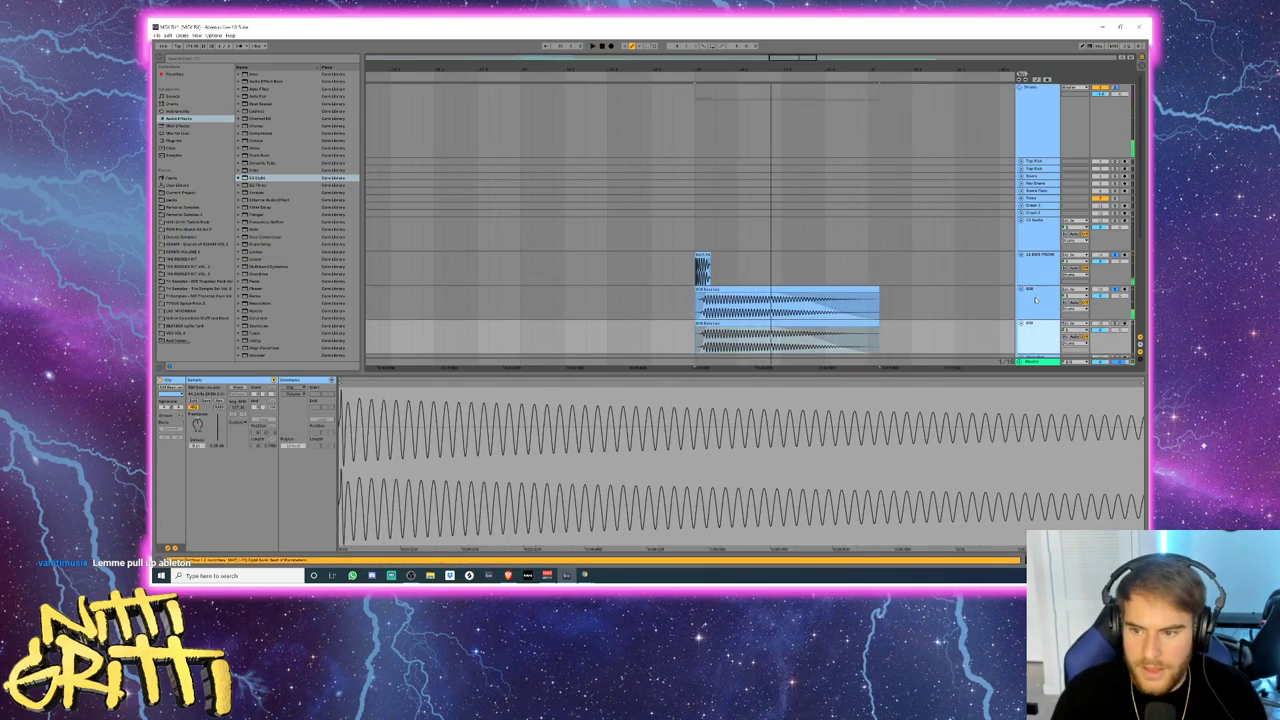
click(1115, 286)
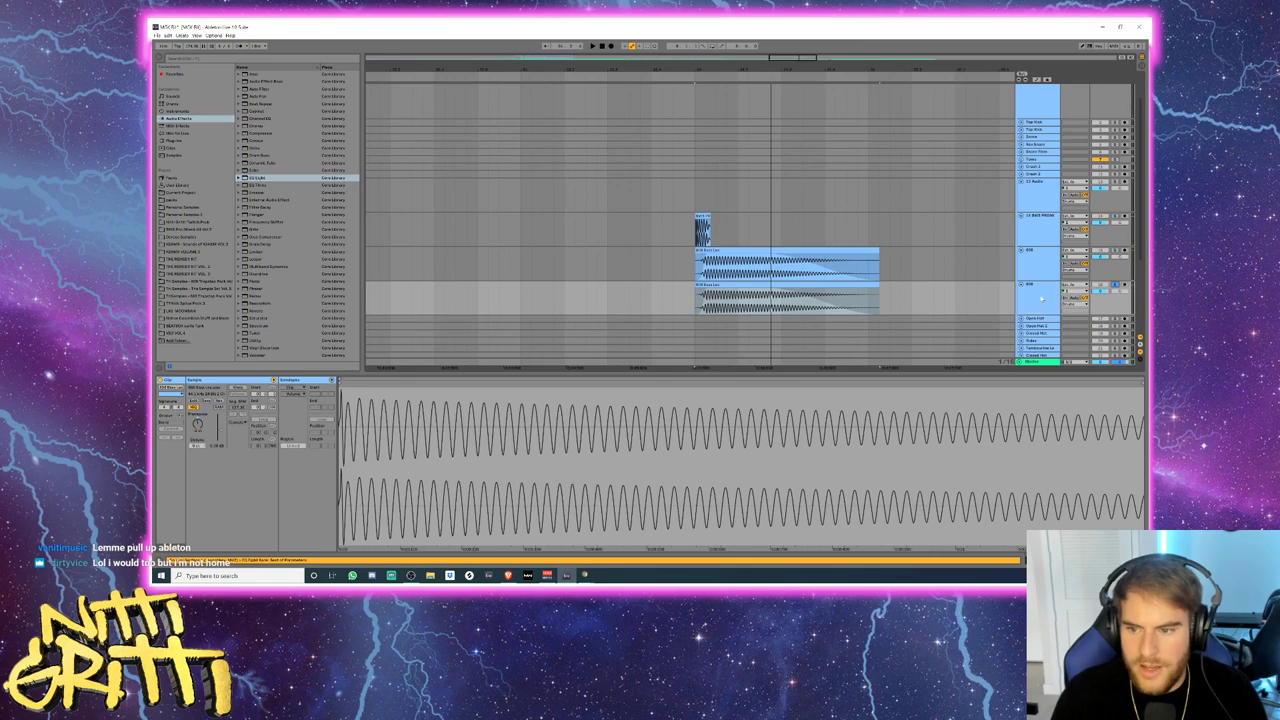
double_click(1041, 299)
key(ctrl+r)
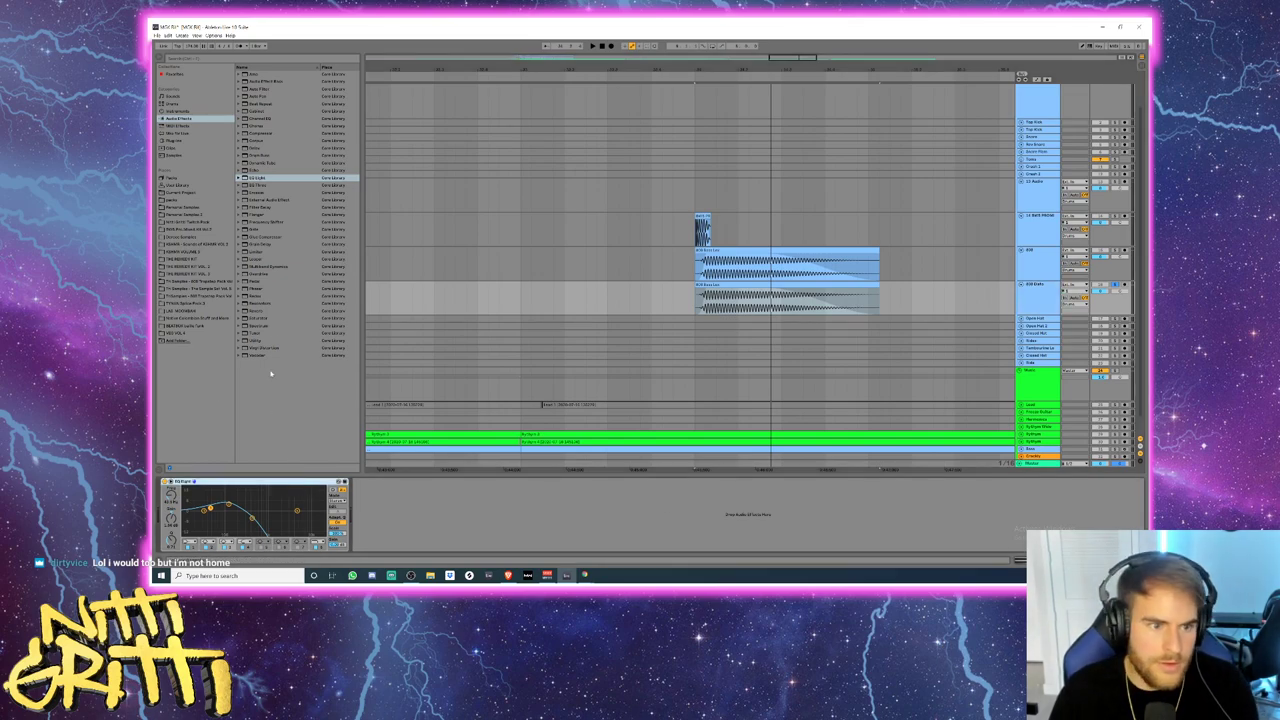
- Replace the duplicate 808's EQ with an Overdrive, an Erosion and a fresh EQ Eight that cuts the lows
key(Delete)
double_click(266, 178)
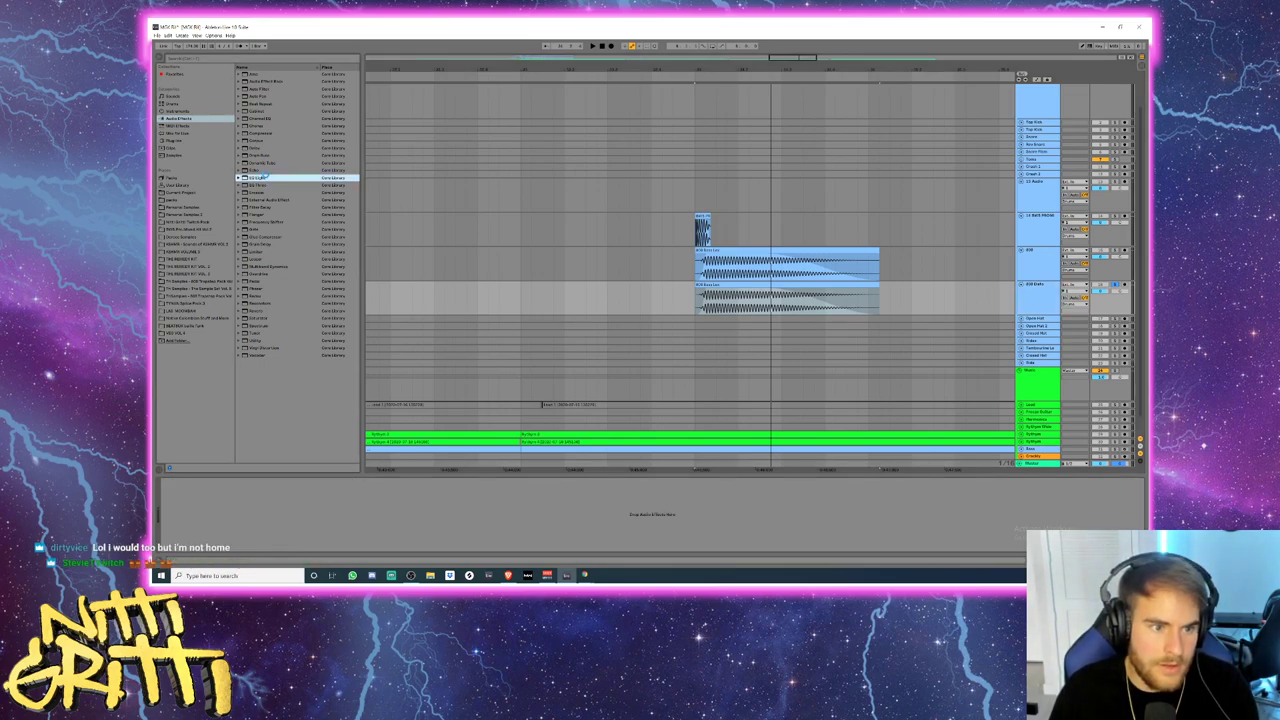
click(256, 274)
drag(198, 470, 163, 510)
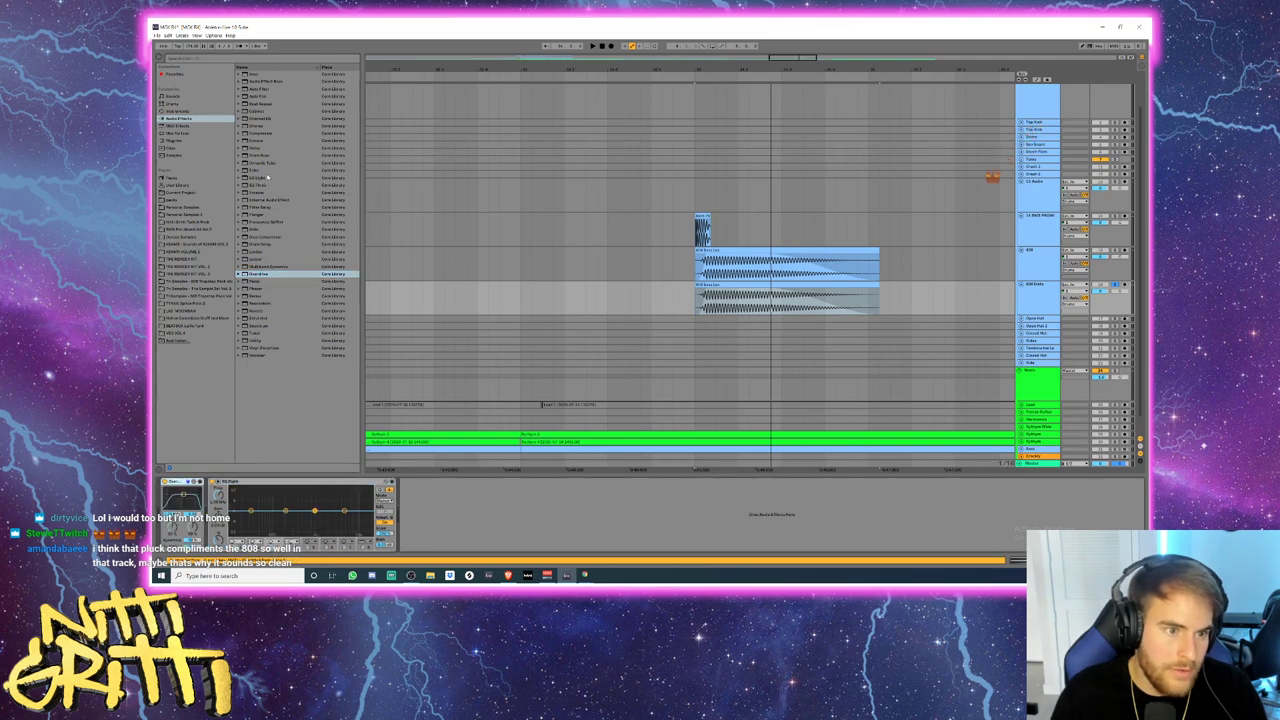
drag(265, 191, 212, 500)
click(302, 502)
drag(317, 511, 346, 530)
- Play the duplicate 808 while lowering the Overdrive's filter frequency and increasing the Erosion's amount and width
click(690, 302)
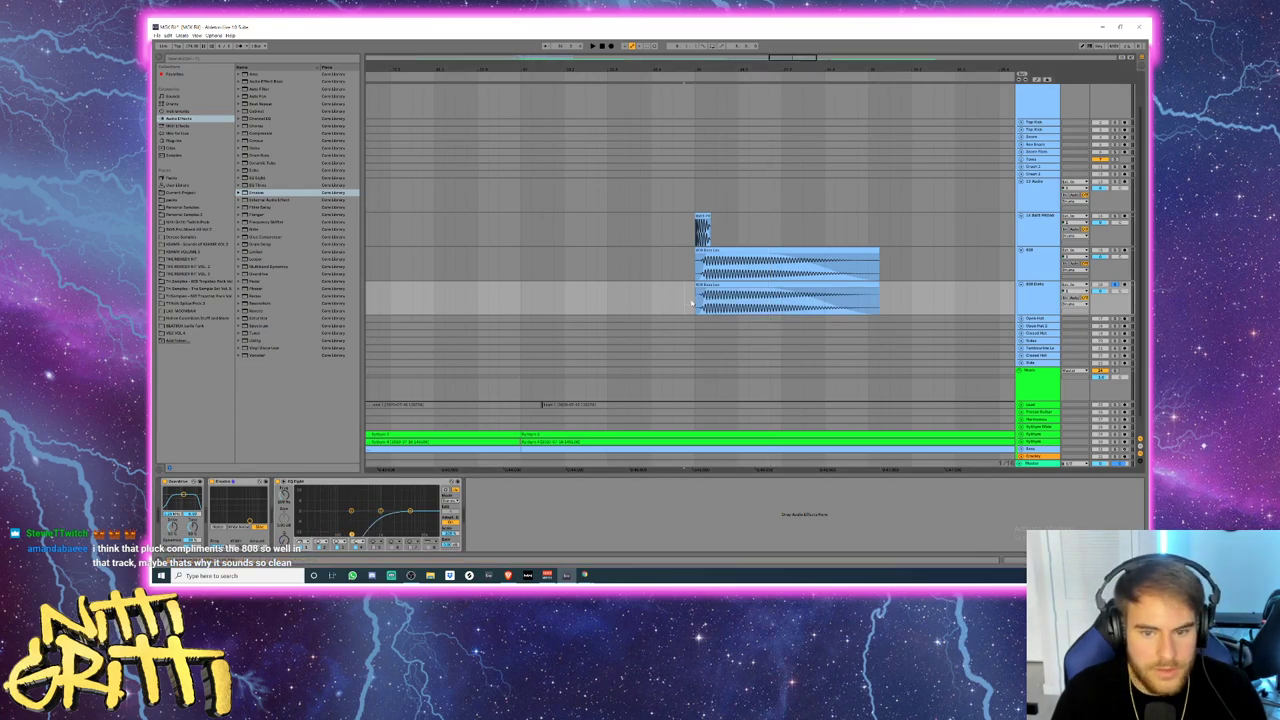
key(space)
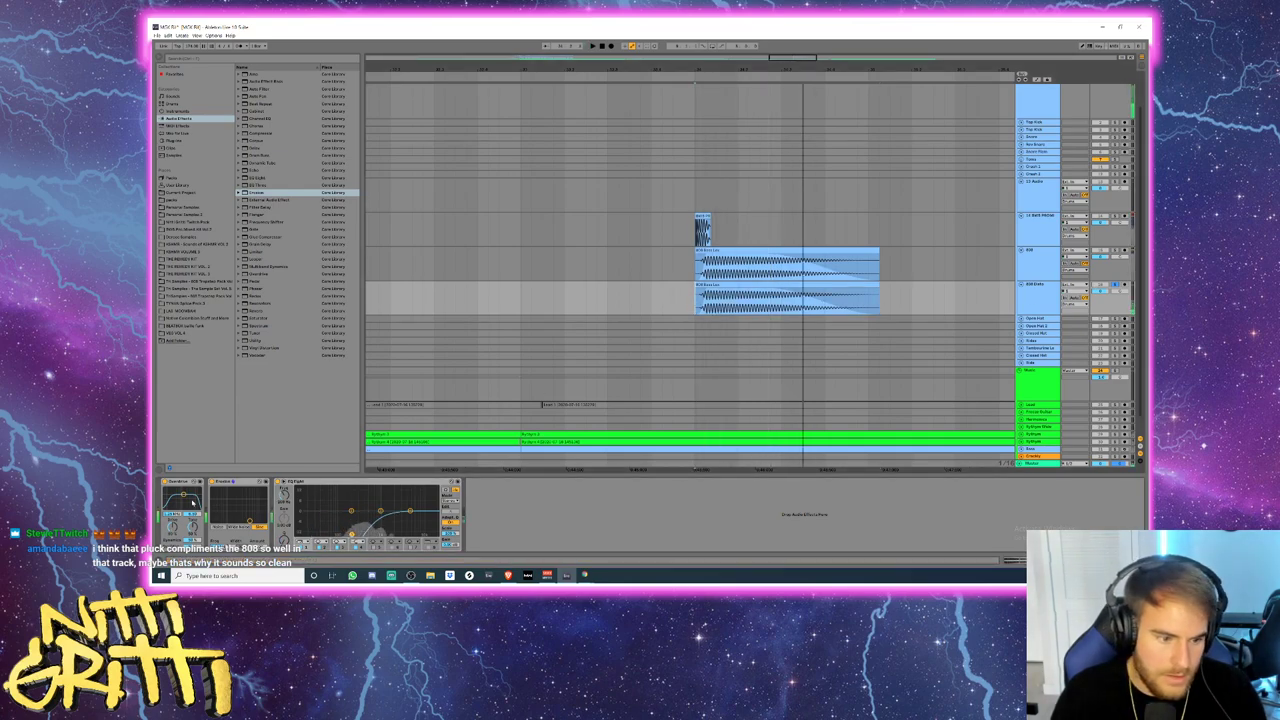
drag(183, 494, 165, 508)
key(space)
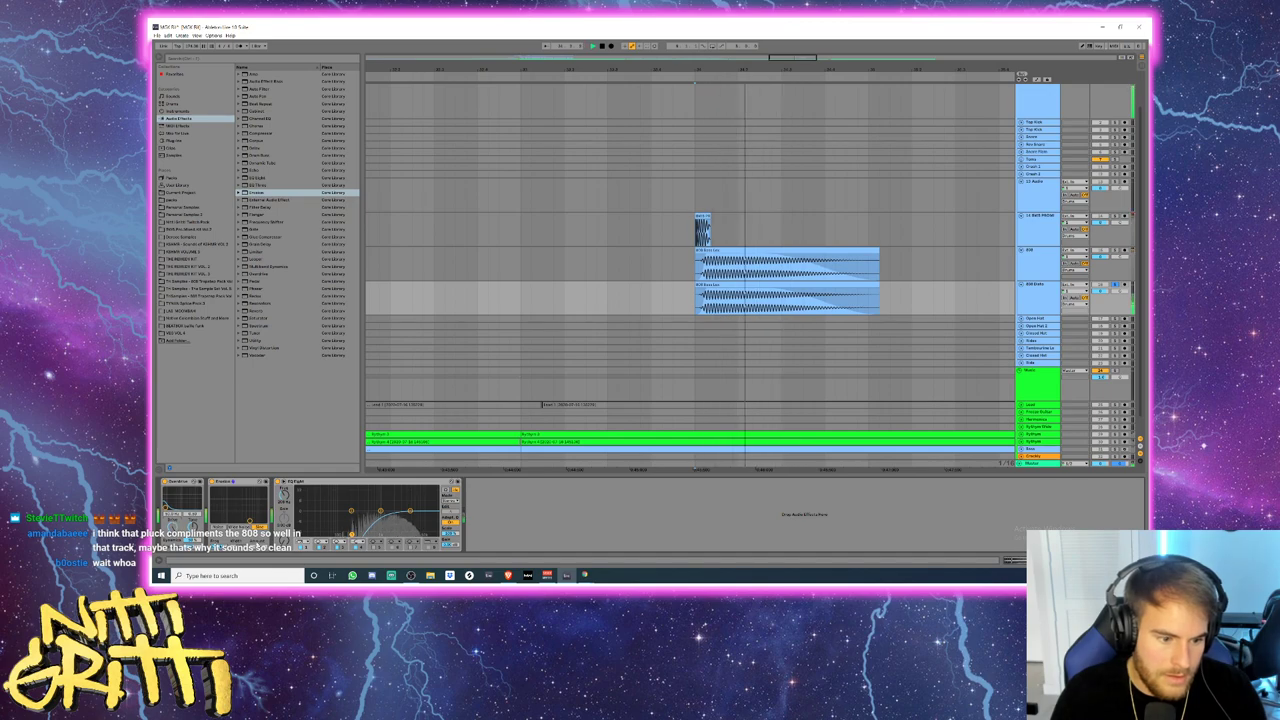
key(space)
key(space)
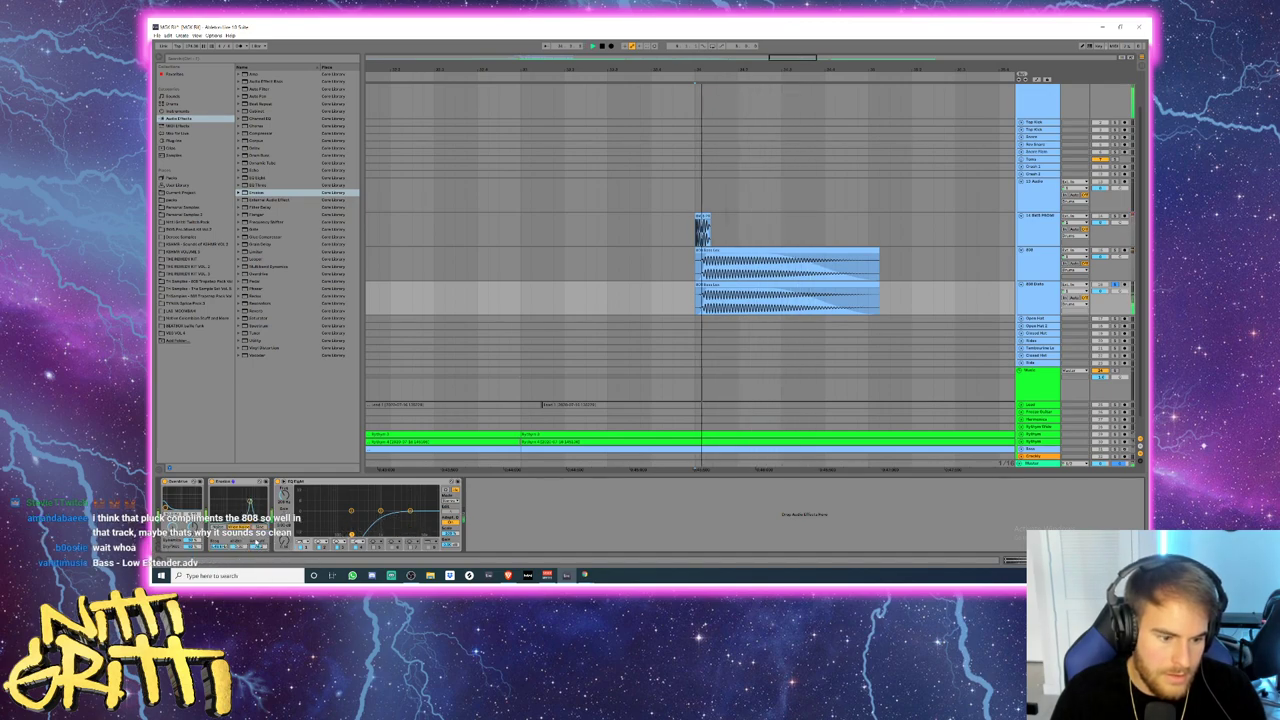
key(space)
key(space)
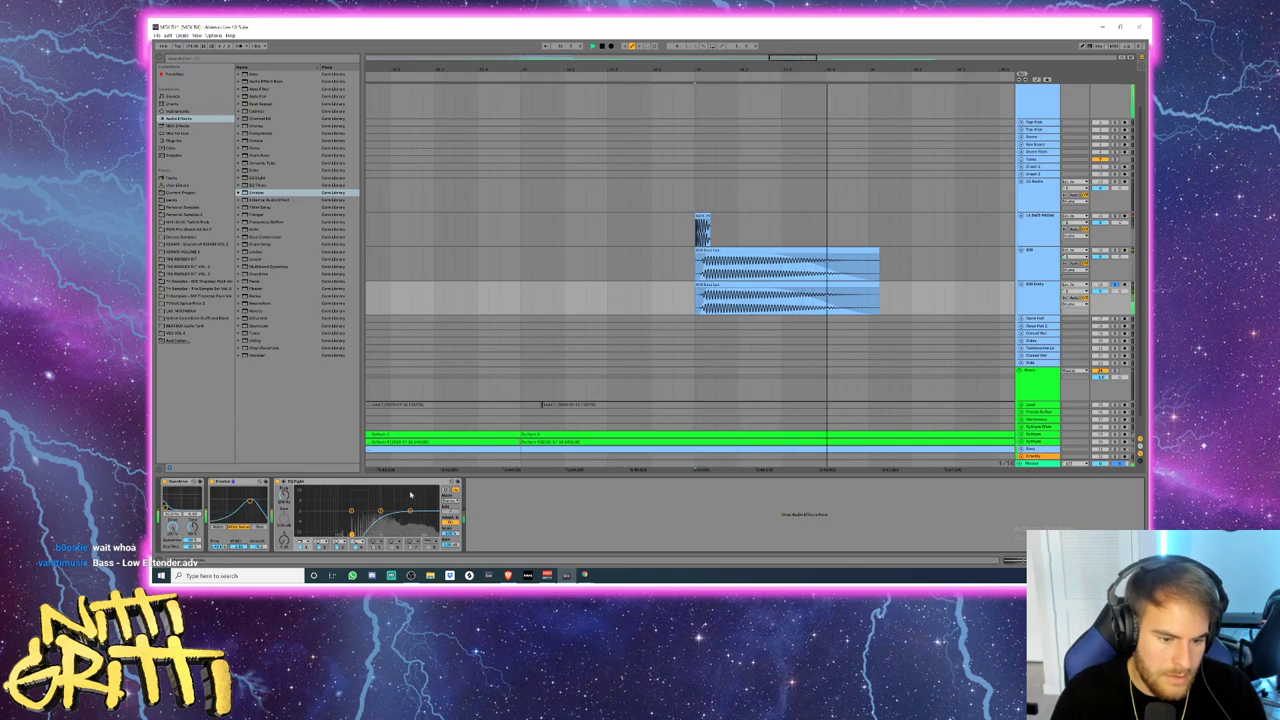
- Dip a high band in the duplicate 808's EQ Eight and reshape its low cut while auditioning
key(space)
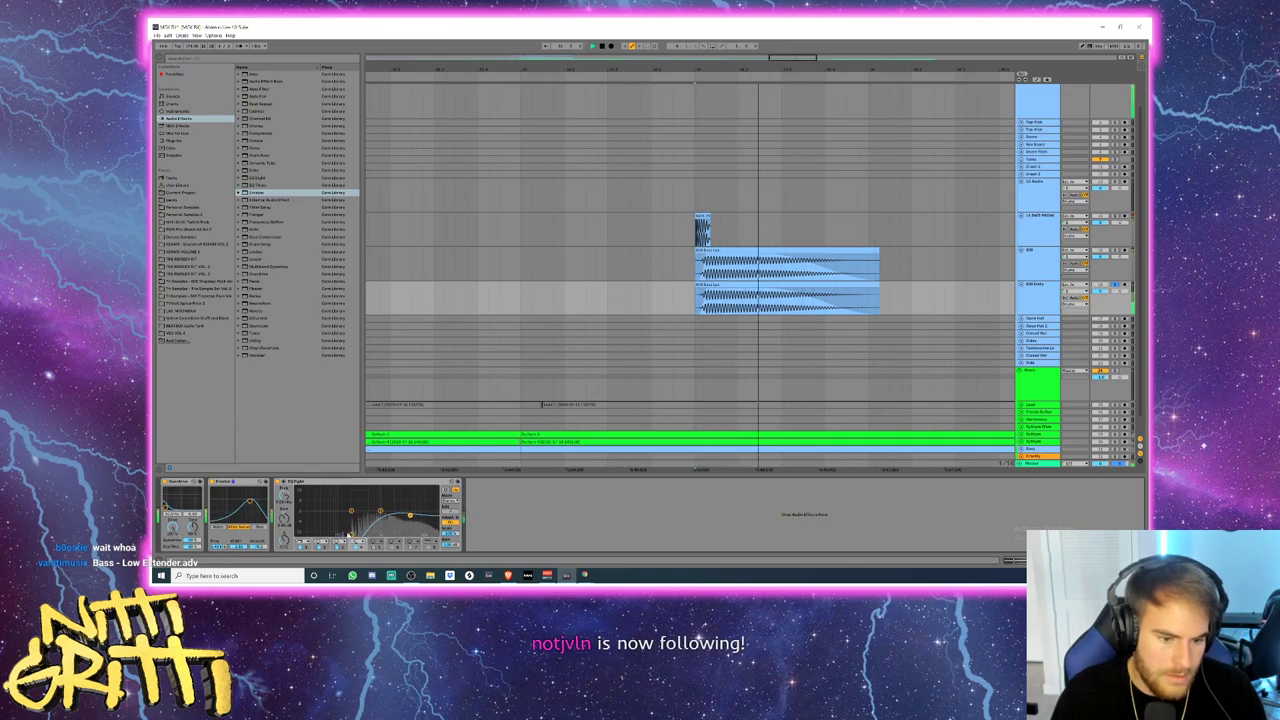
drag(352, 534, 351, 524)
key(space)
key(space)
key(space)
key(space)
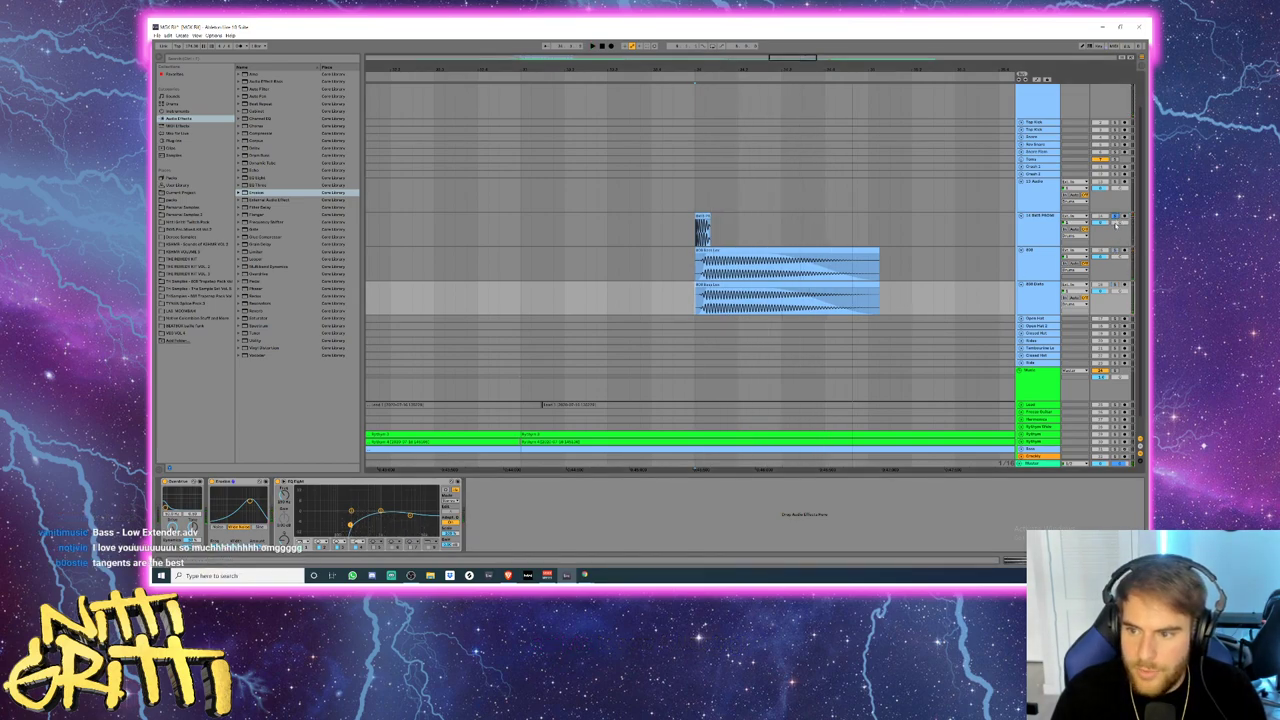
- Play the kick and both 808 layers soloed together and balance the distorted layer's track volume
key(space)
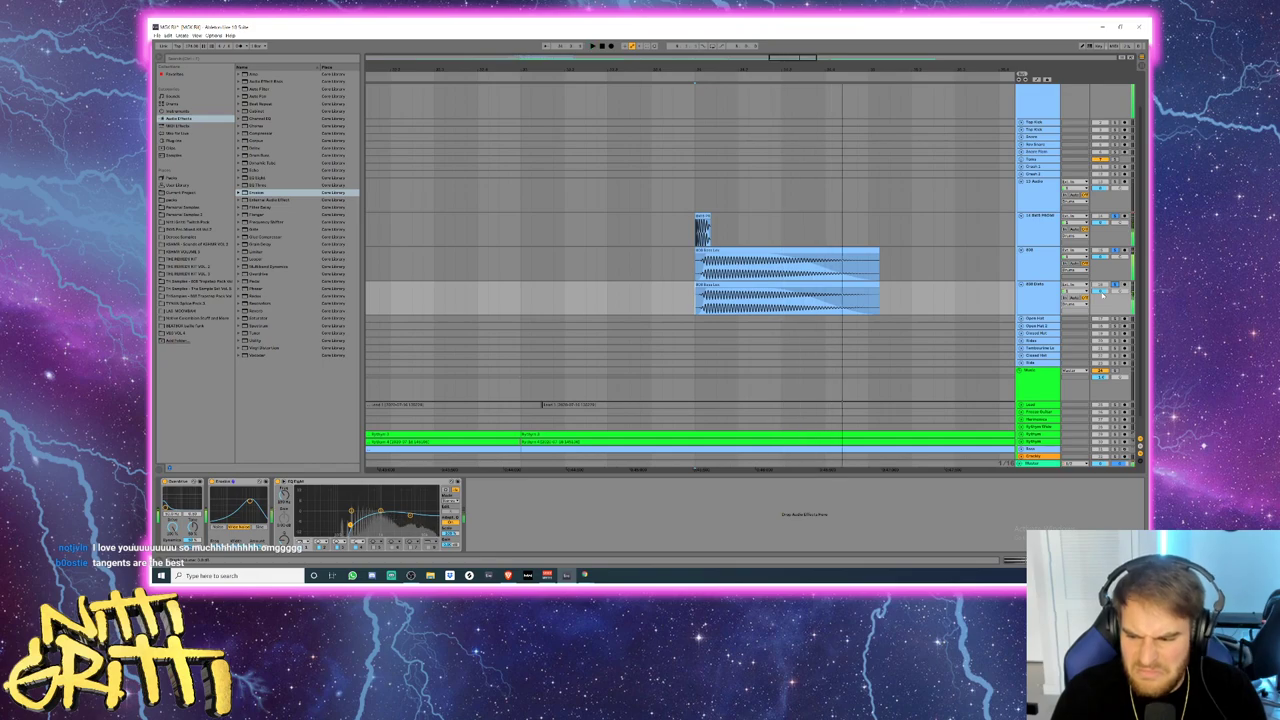
key(space)
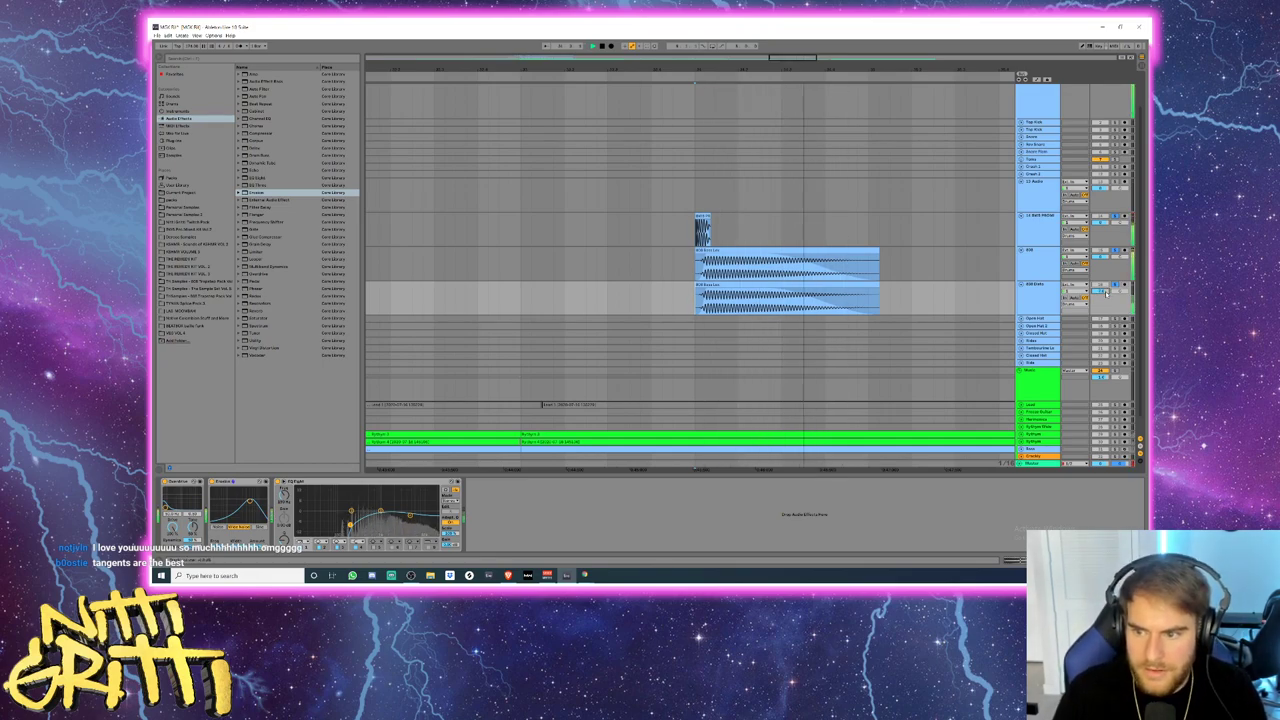
click(688, 265)
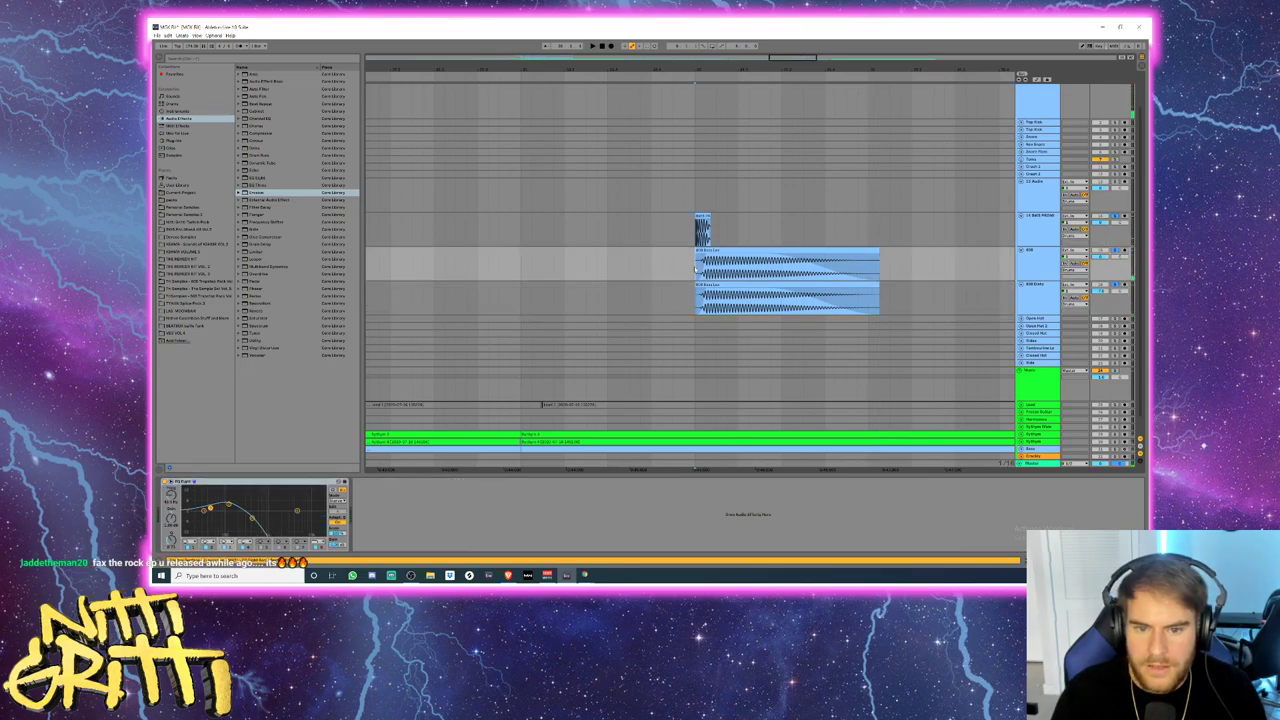
key(space)
key(space)
key(space)
key(space)
drag(1105, 292, 1105, 287)
key(space)
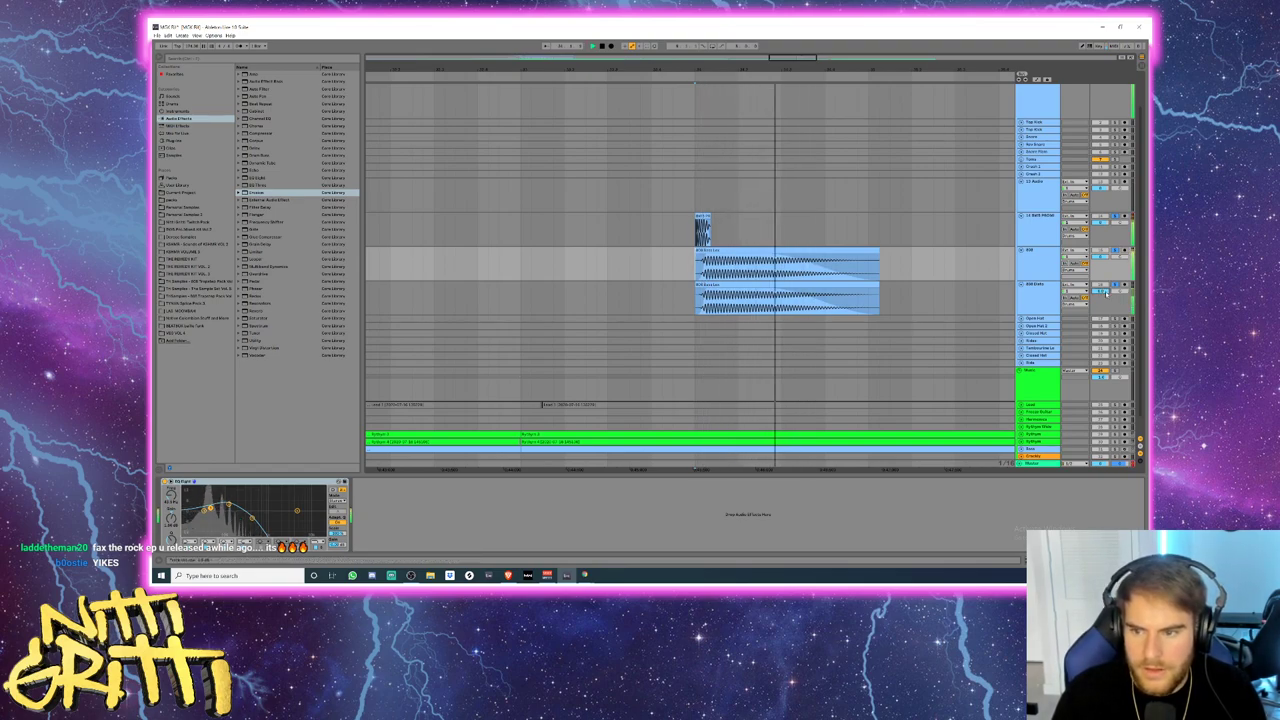
- Add a second EQ Eight to the original 808 track and boost a narrow low-frequency band
click(1040, 263)
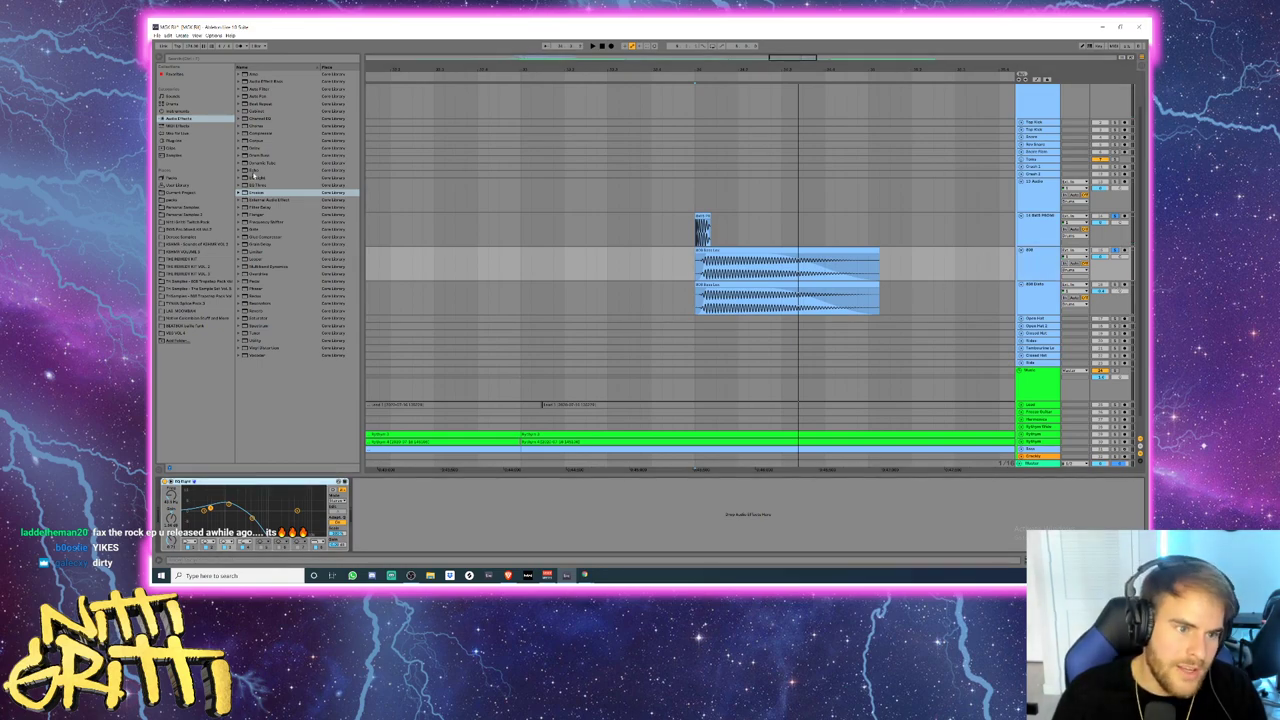
double_click(259, 178)
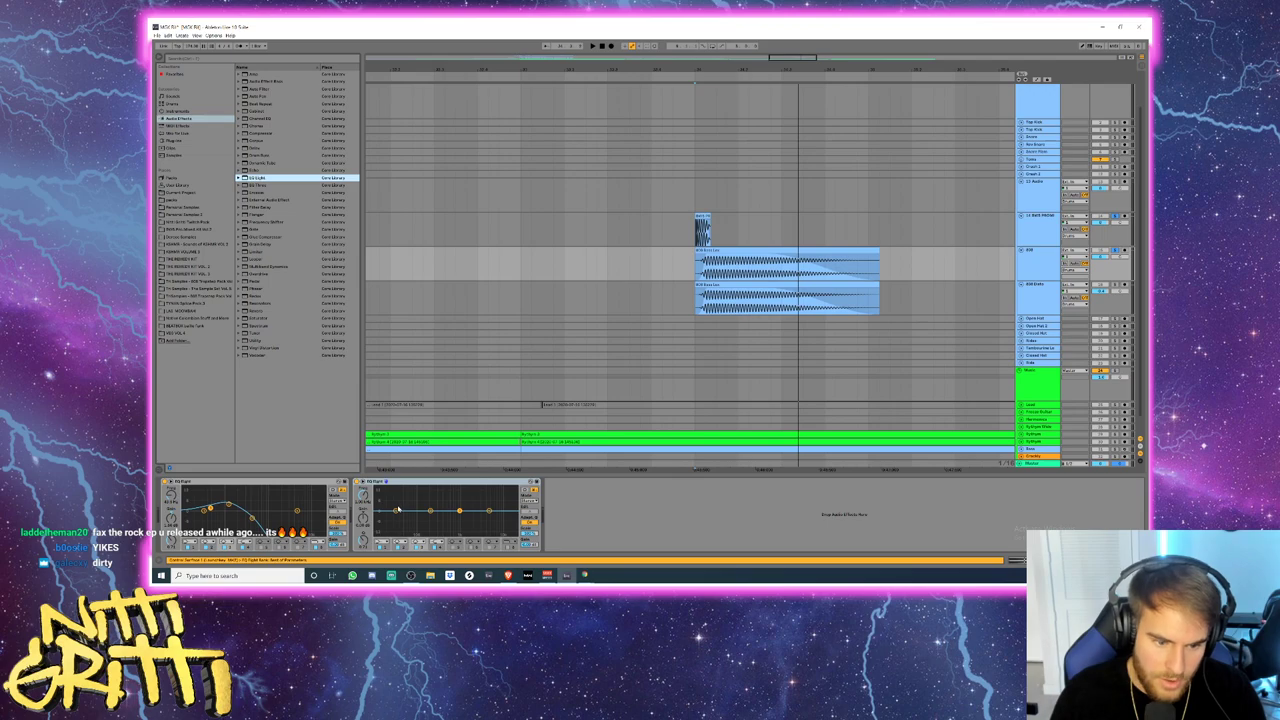
drag(430, 511, 398, 487)
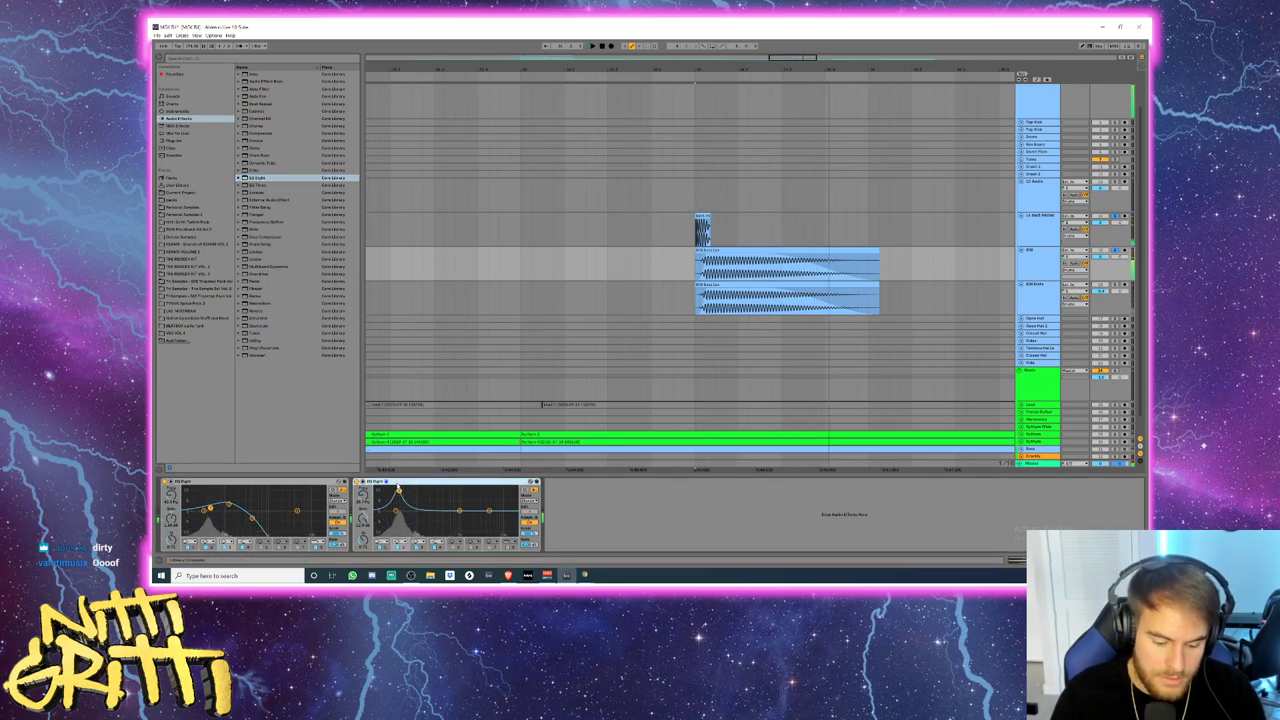
- Stack three duplicates of the boosting EQ Eight on the original 808 track and play the overdriven result
key(ctrl+d)
key(ctrl+d)
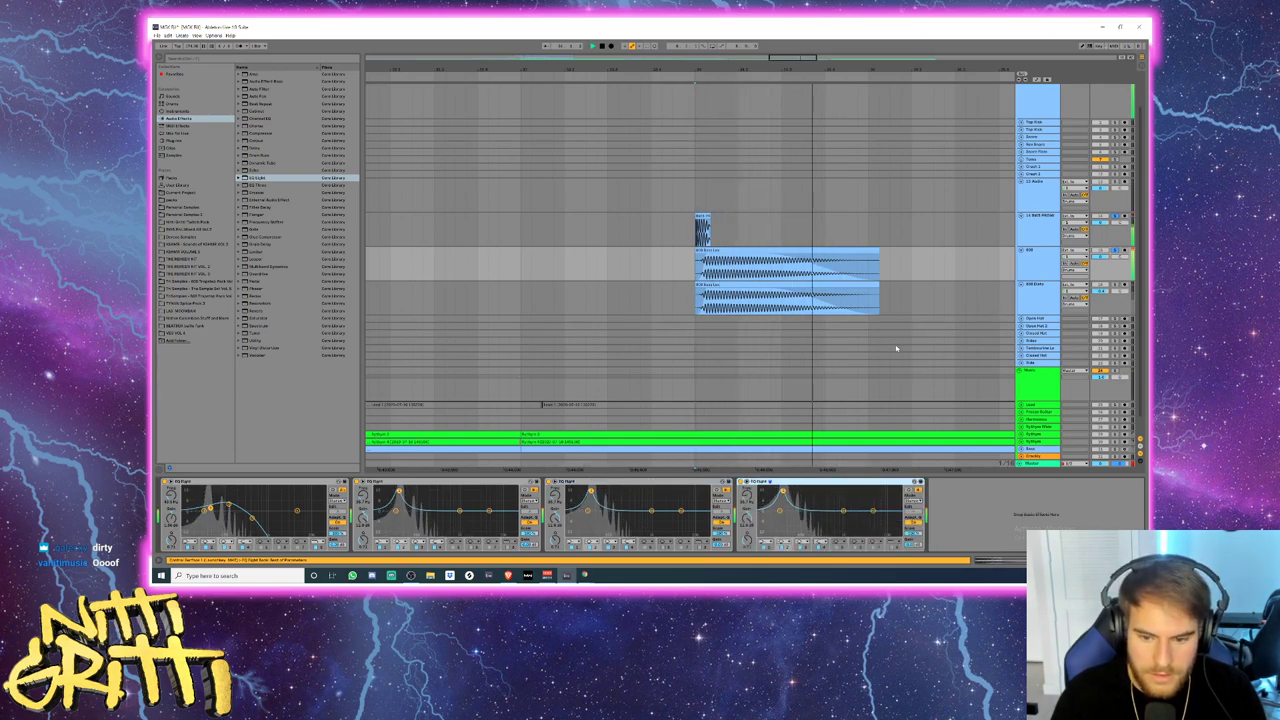
key(ctrl+d)
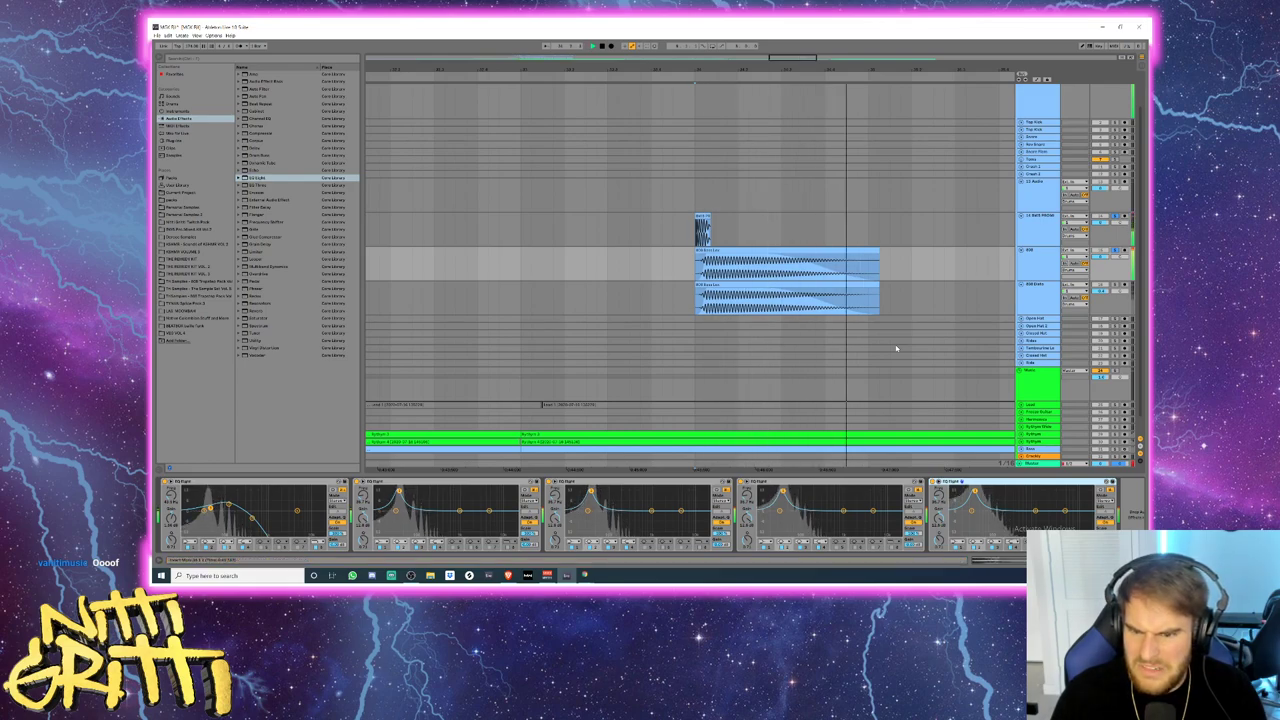
key(space)
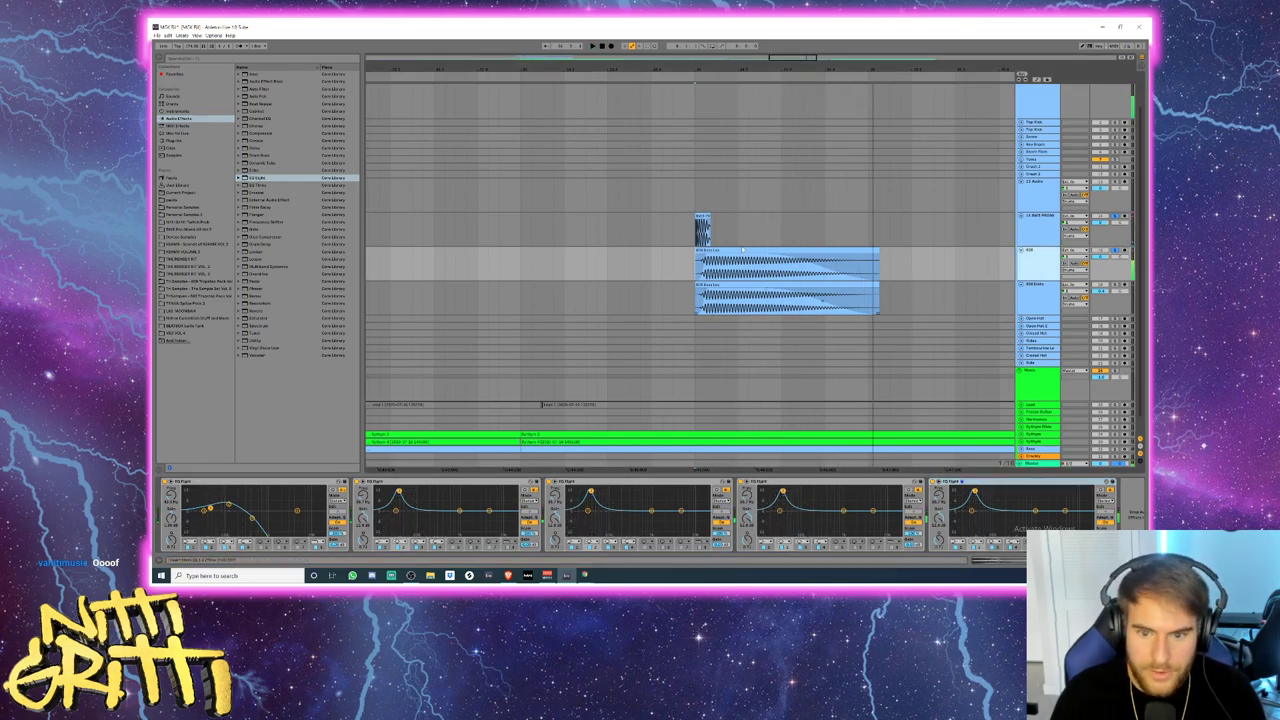
- Export the heavily boosted 808 as a WAV file to the Desktop
key(ctrl+shift+r)
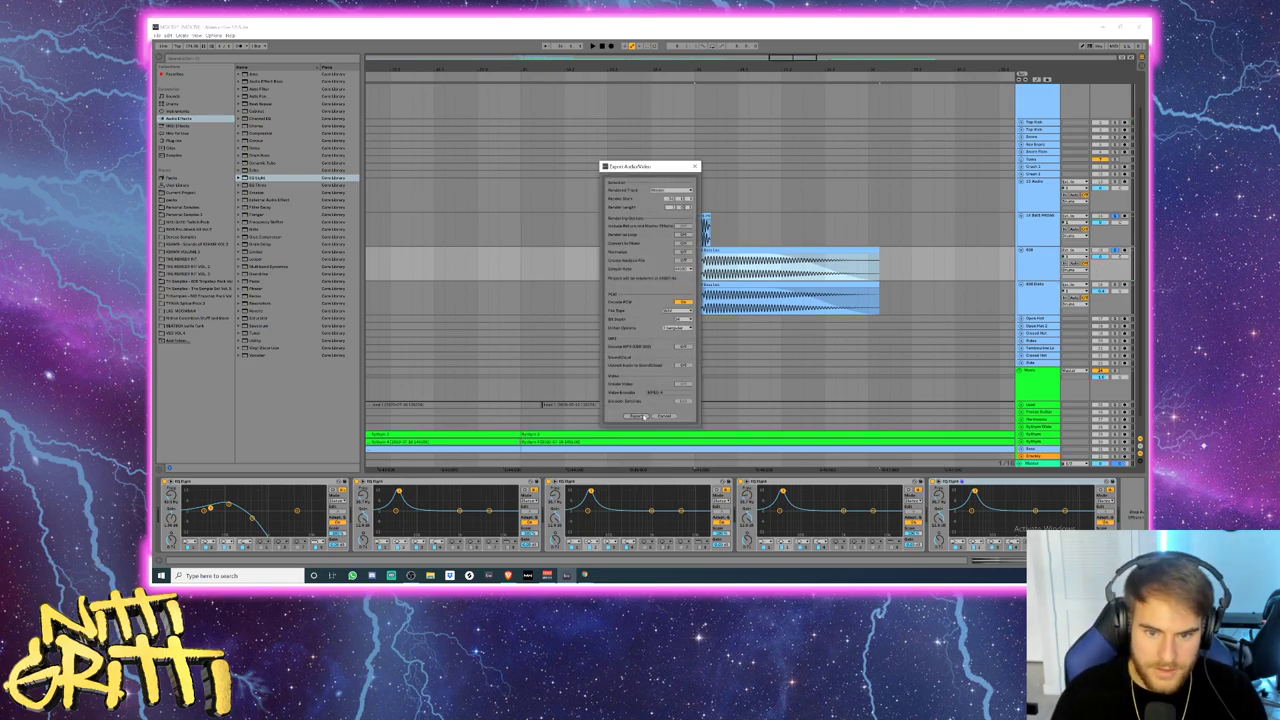
click(637, 416)
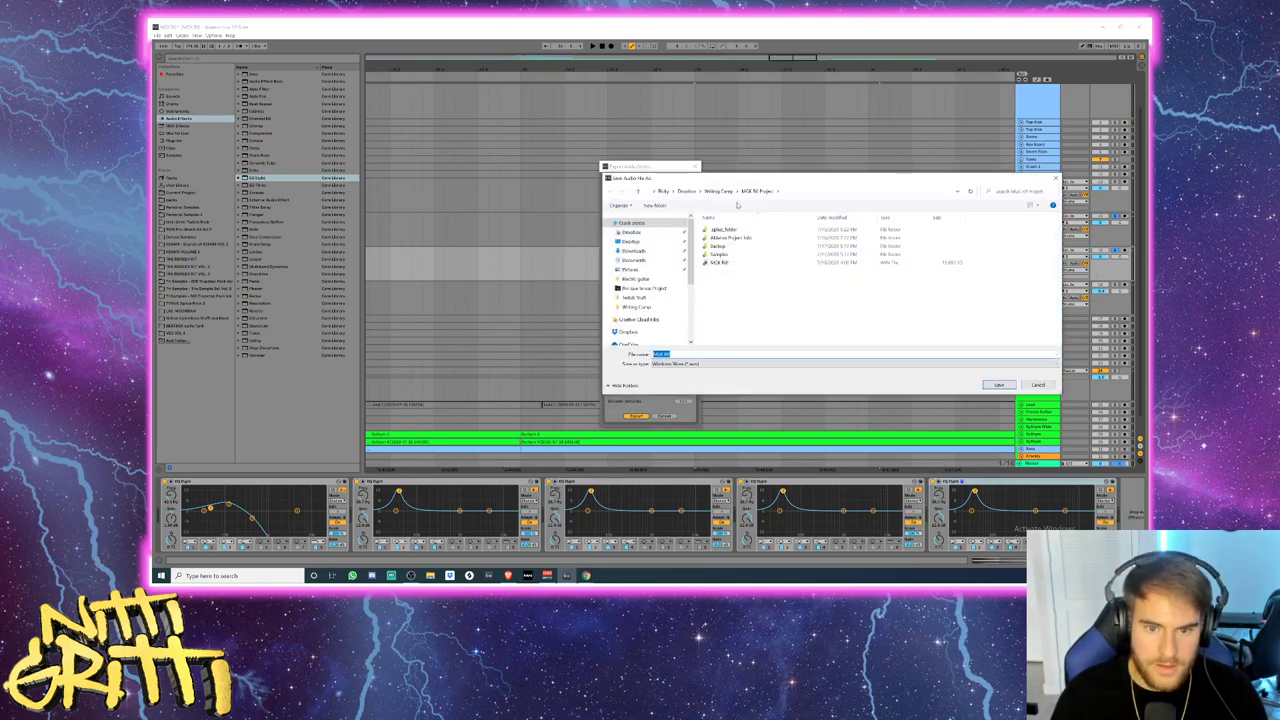
click(690, 354)
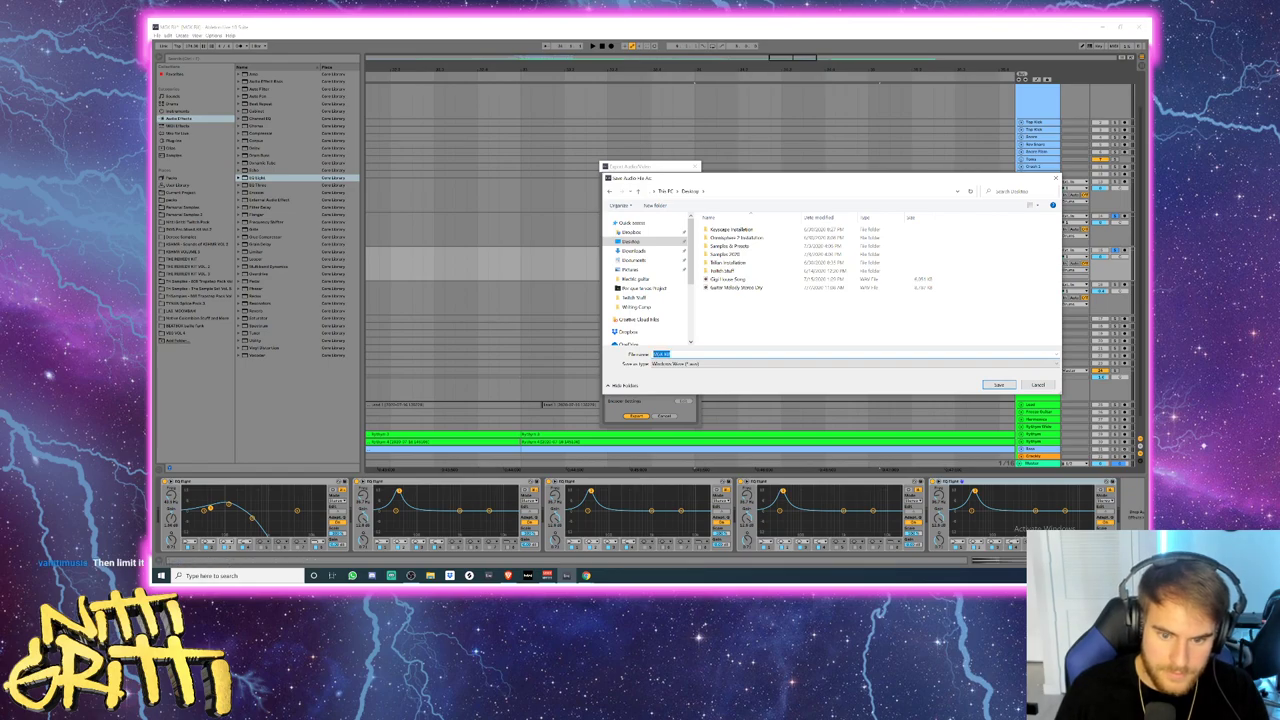
key(Return)
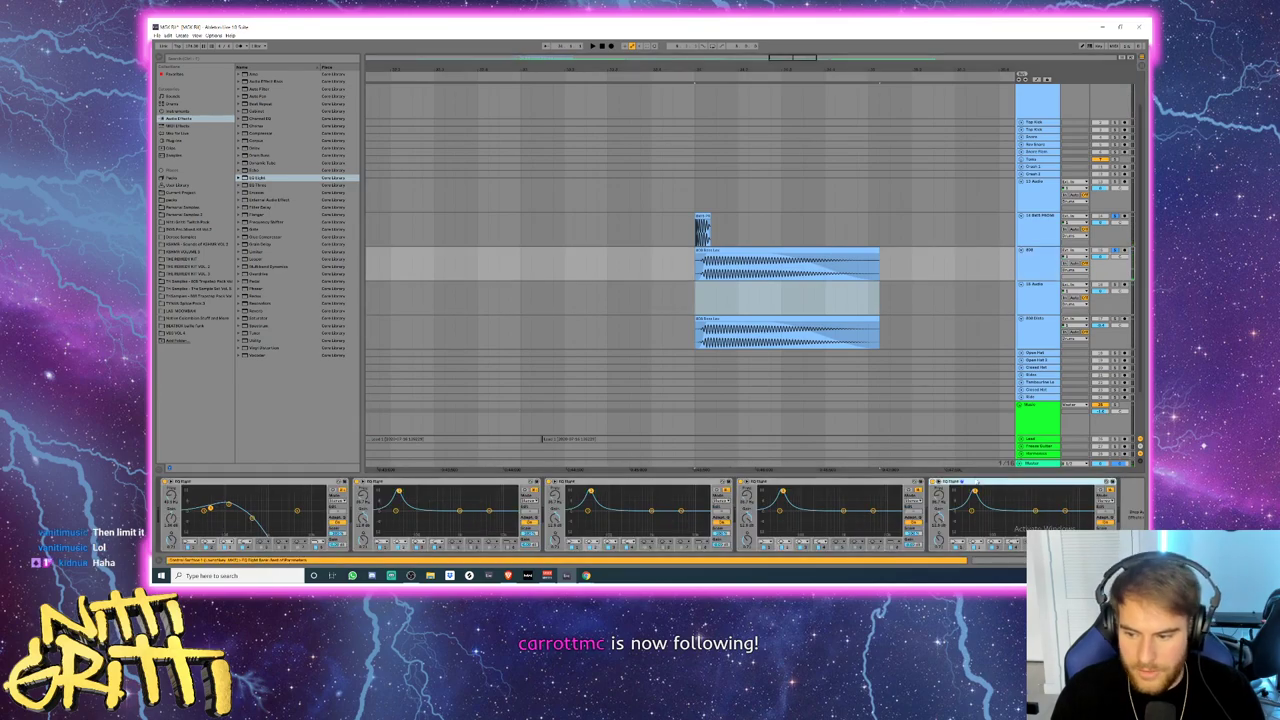
- Delete the three duplicated EQ Eight devices from the original 808 track
key(Delete)
key(Delete)
key(Delete)
key(Delete)
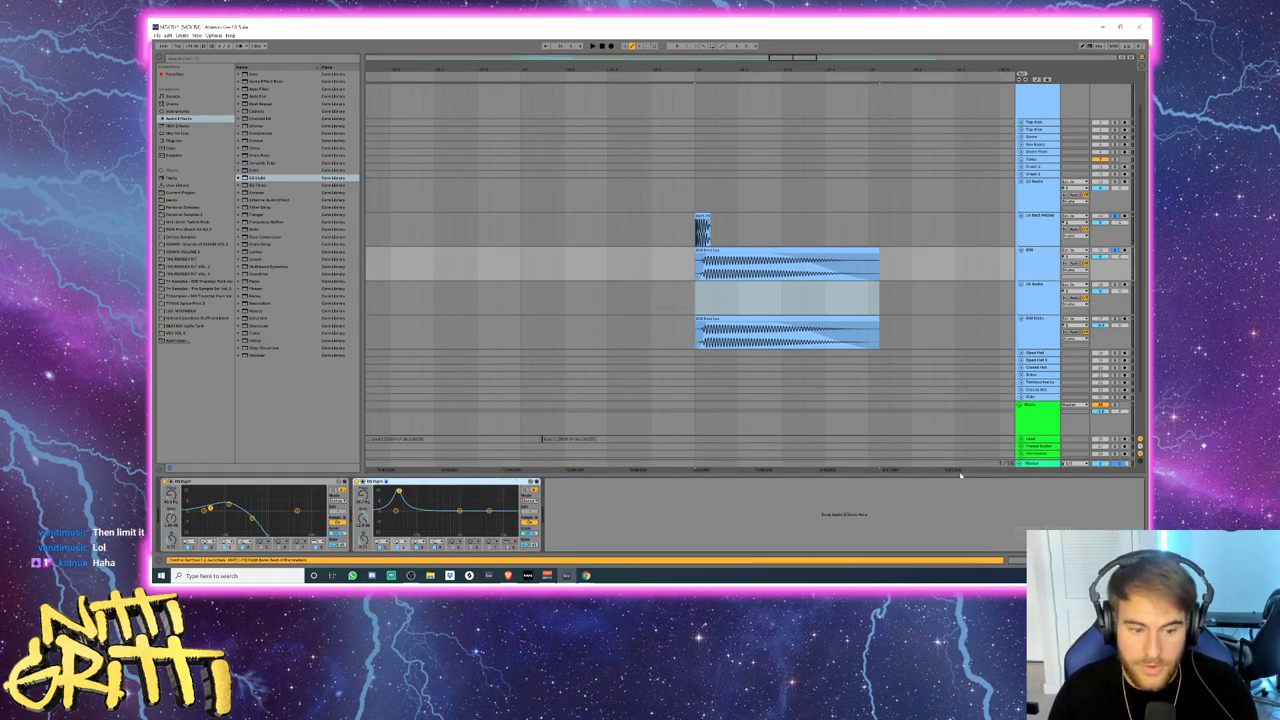
- Rename the new audio track between the two 808 layers and import the exported 808 WAV from the Desktop at the clips' start
click(1043, 300)
text(Bass)
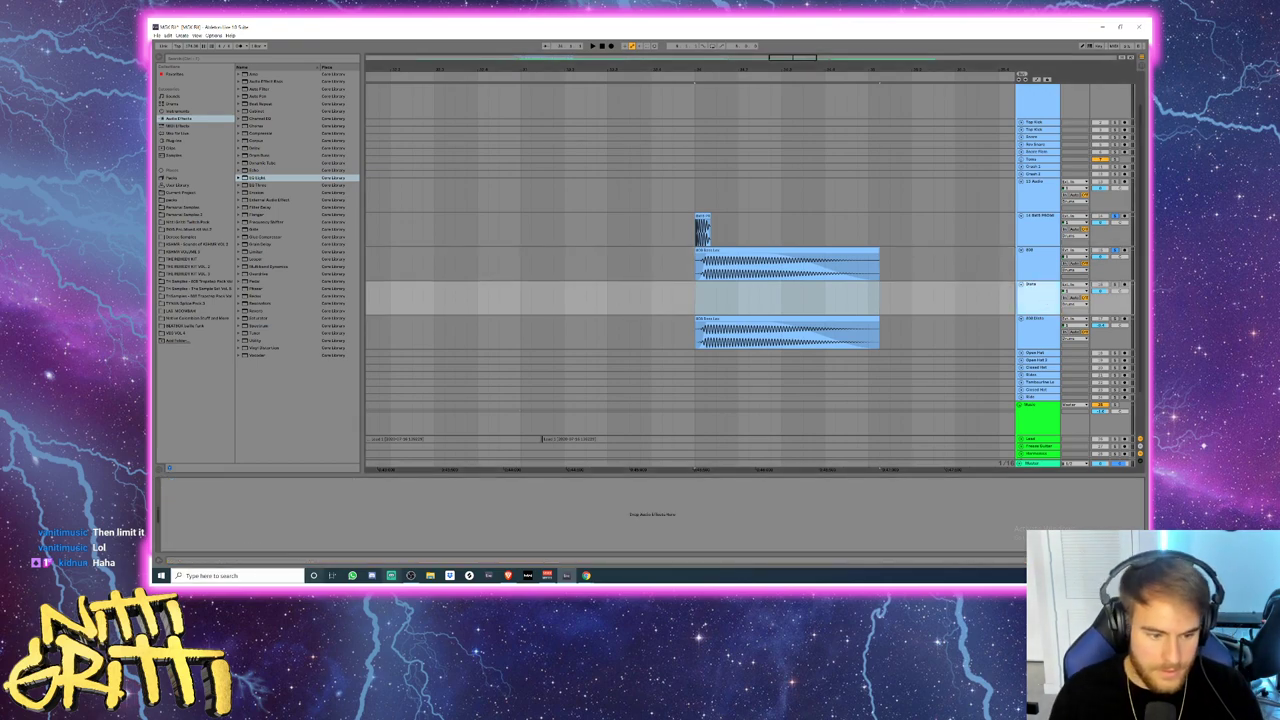
click(161, 575)
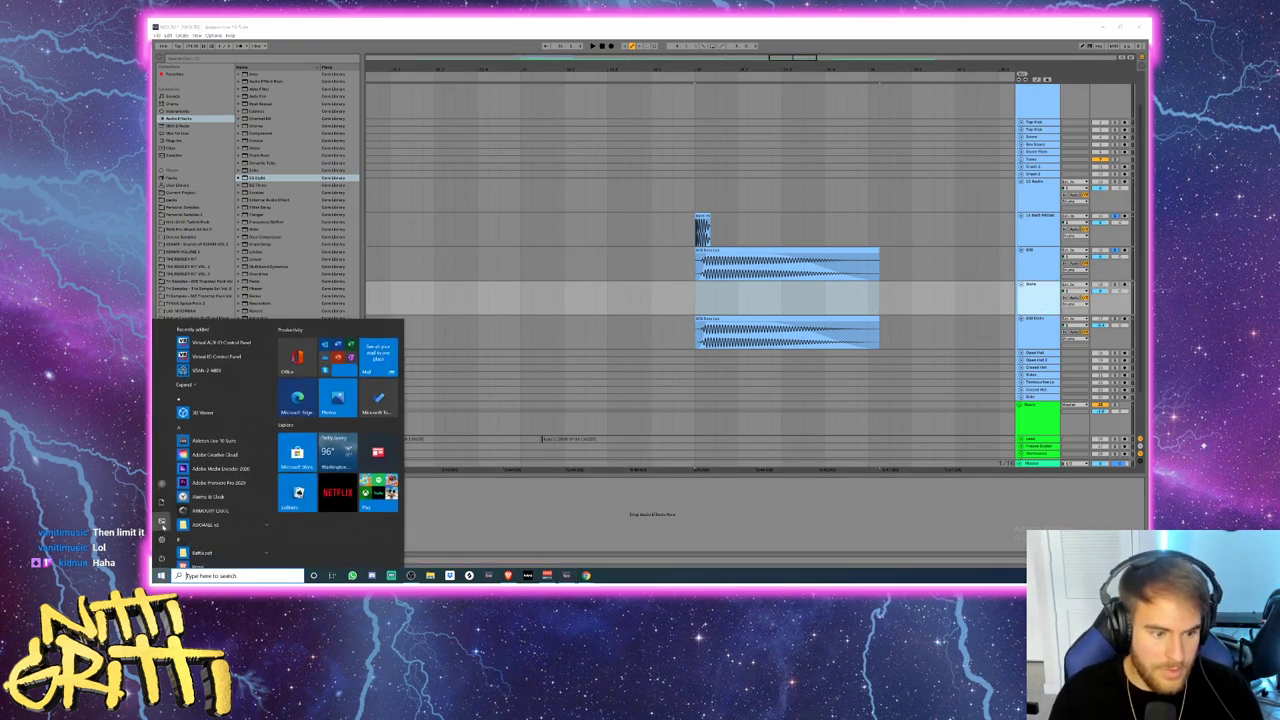
click(162, 522)
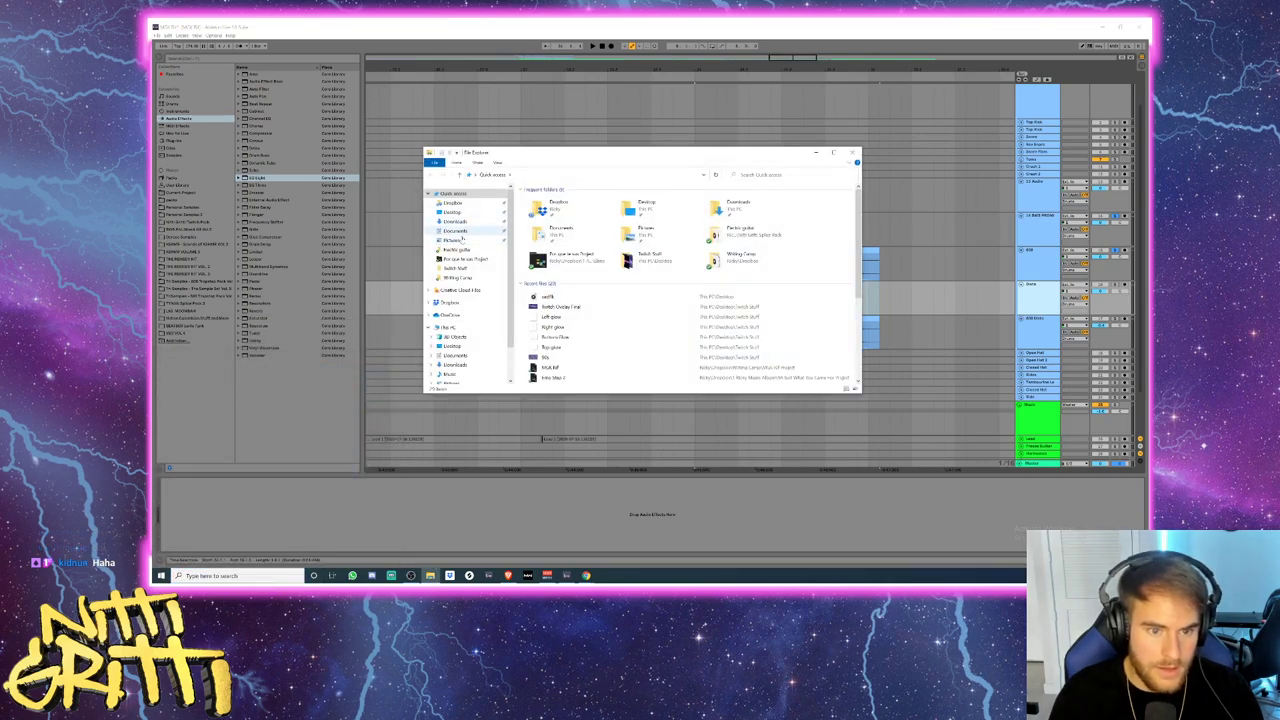
click(451, 212)
drag(557, 302, 699, 298)
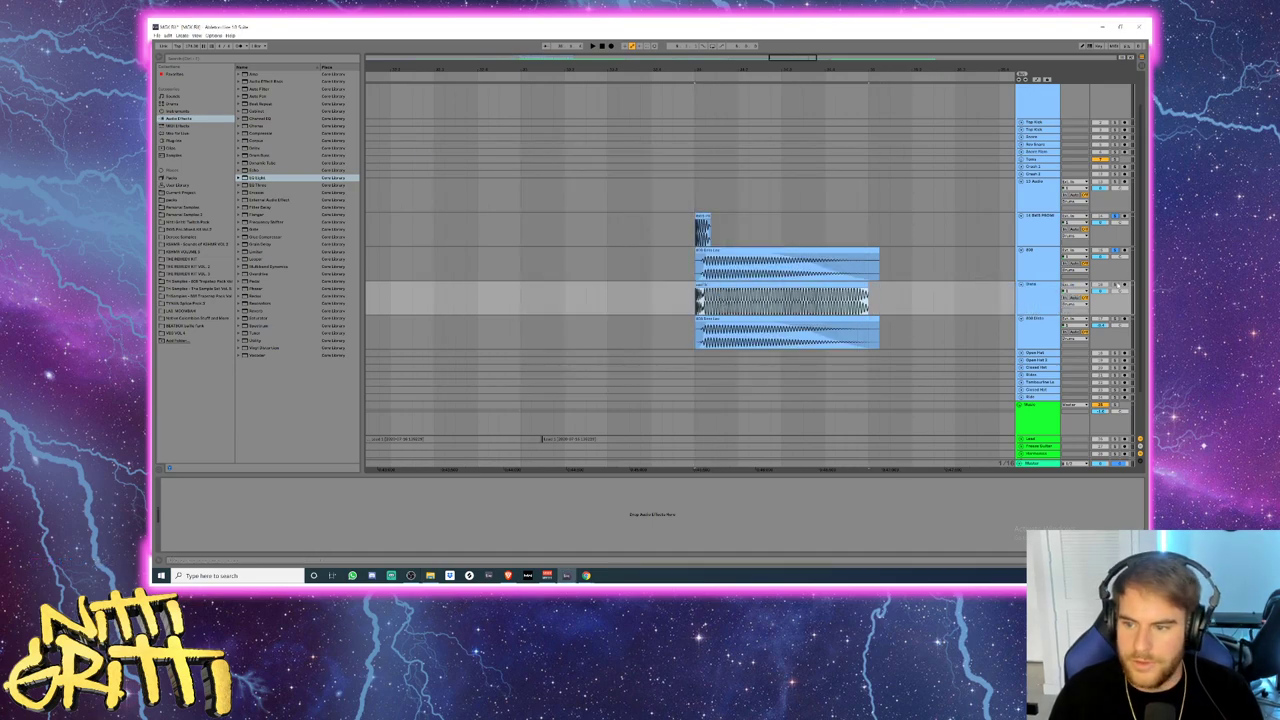
- Play the imported 808 clip, try another warp mode on it, and turn its warping off
key(space)
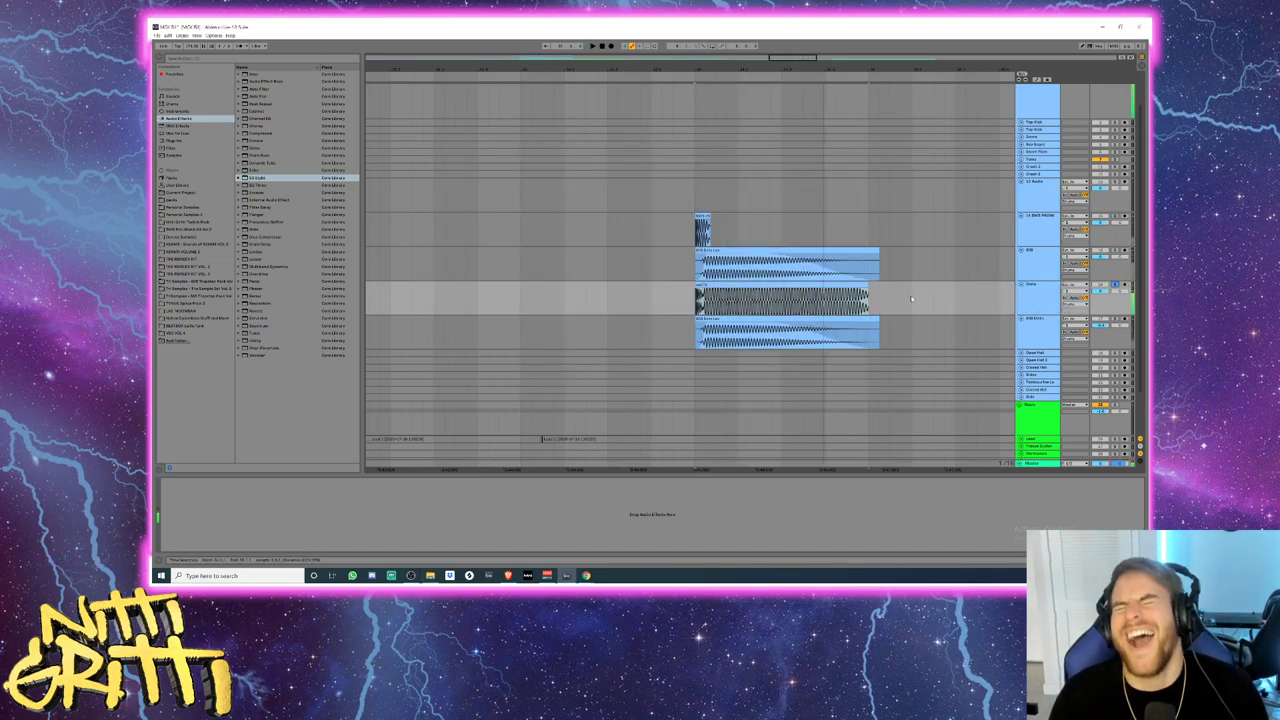
double_click(767, 289)
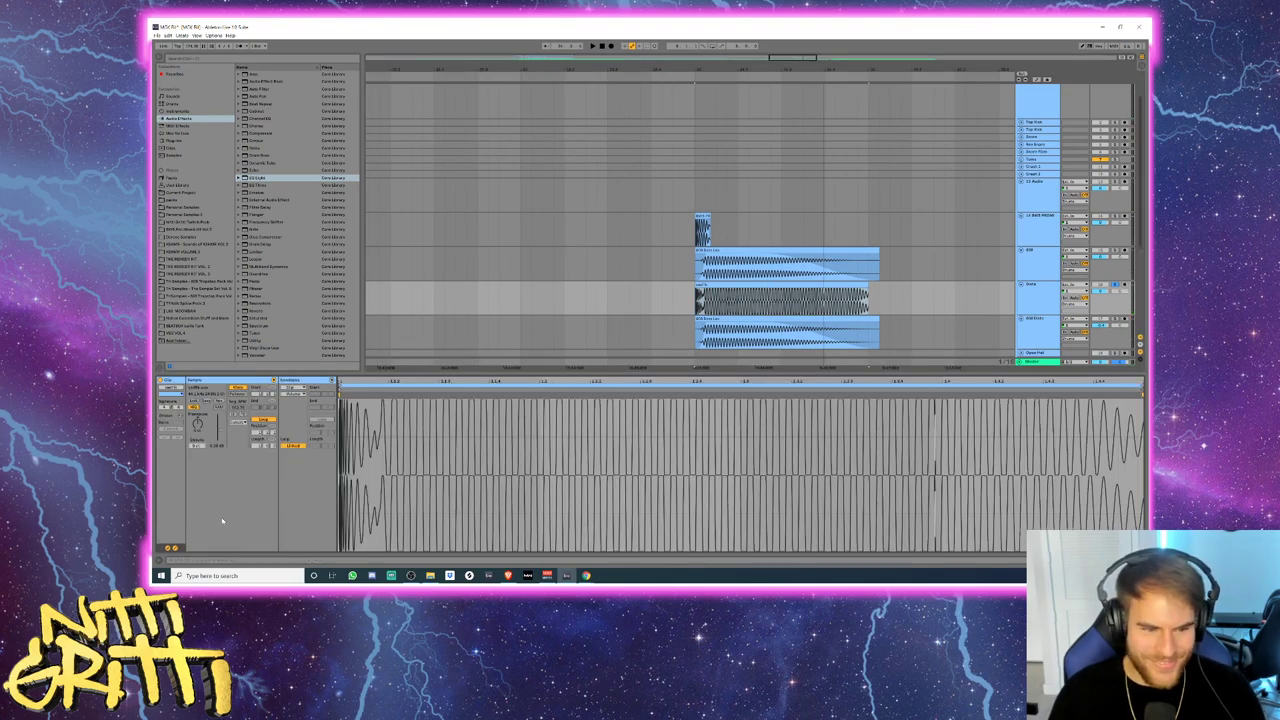
key(space)
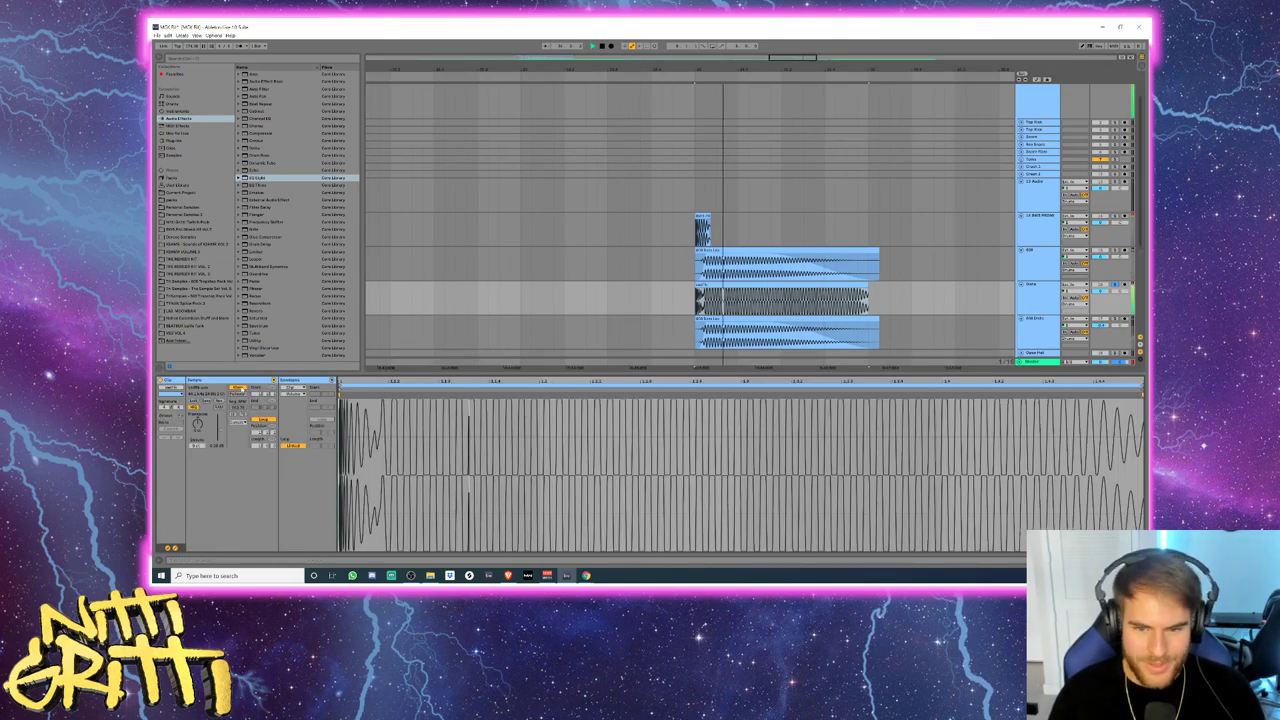
click(238, 420)
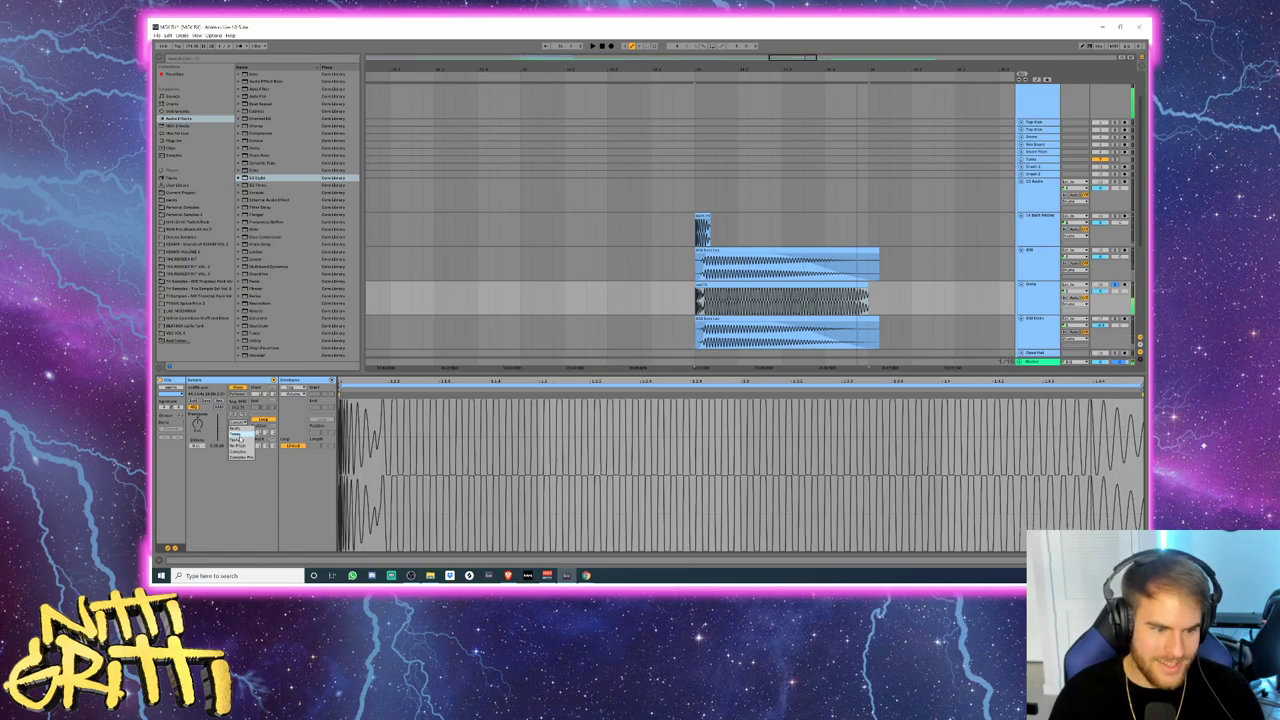
click(238, 432)
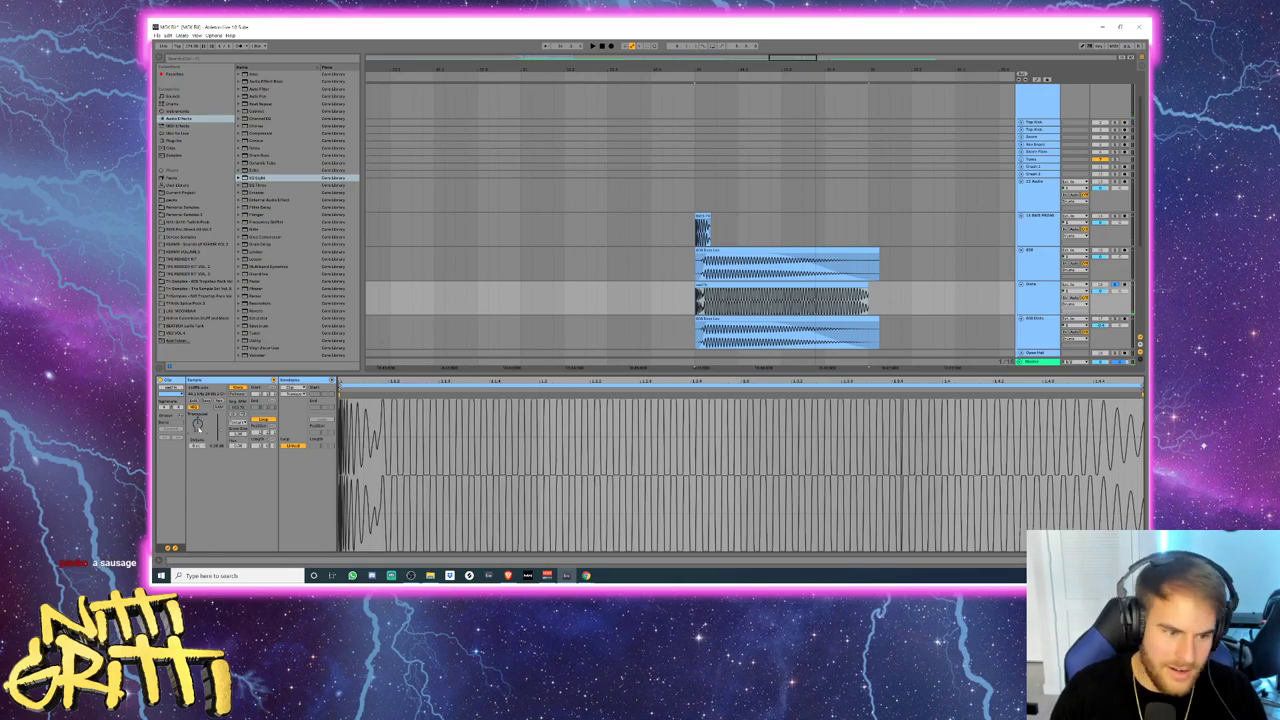
click(238, 387)
key(space)
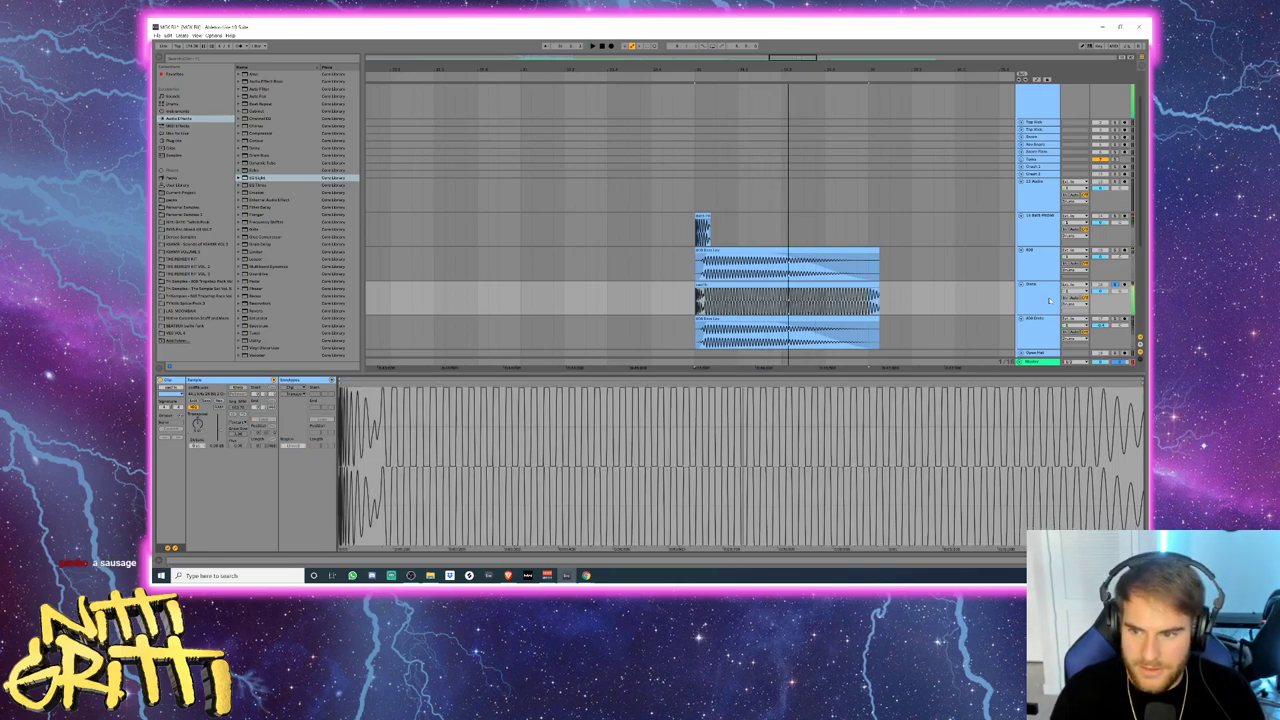
- Add an EQ Eight to the imported 808's track and raise a low cut on its first band while auditioning
key(shift+Tab)
double_click(258, 177)
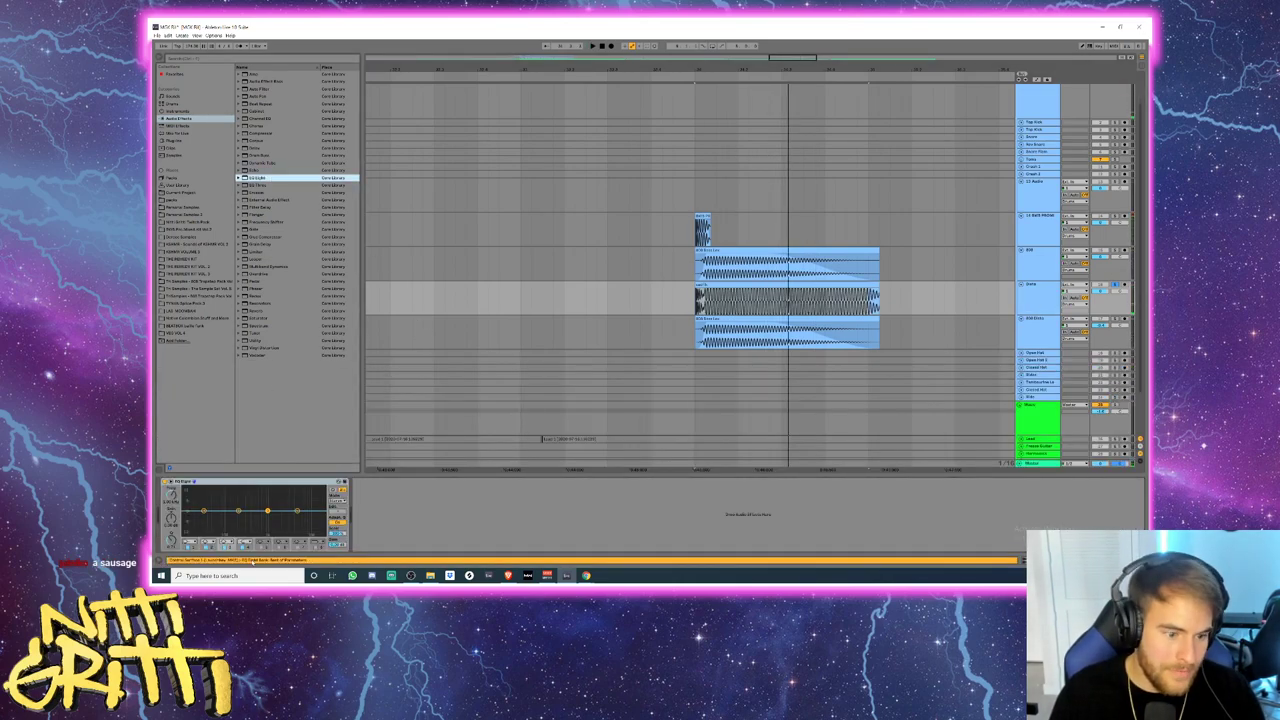
click(196, 541)
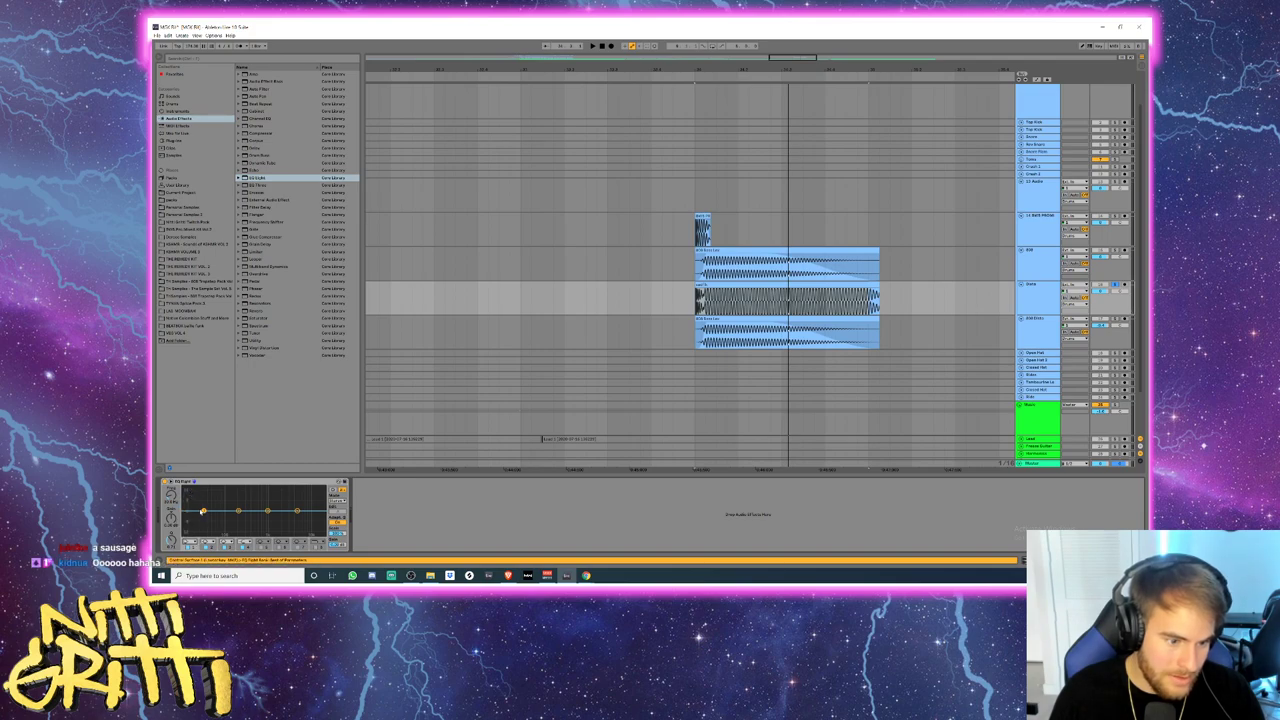
click(190, 496)
key(space)
drag(204, 518, 238, 521)
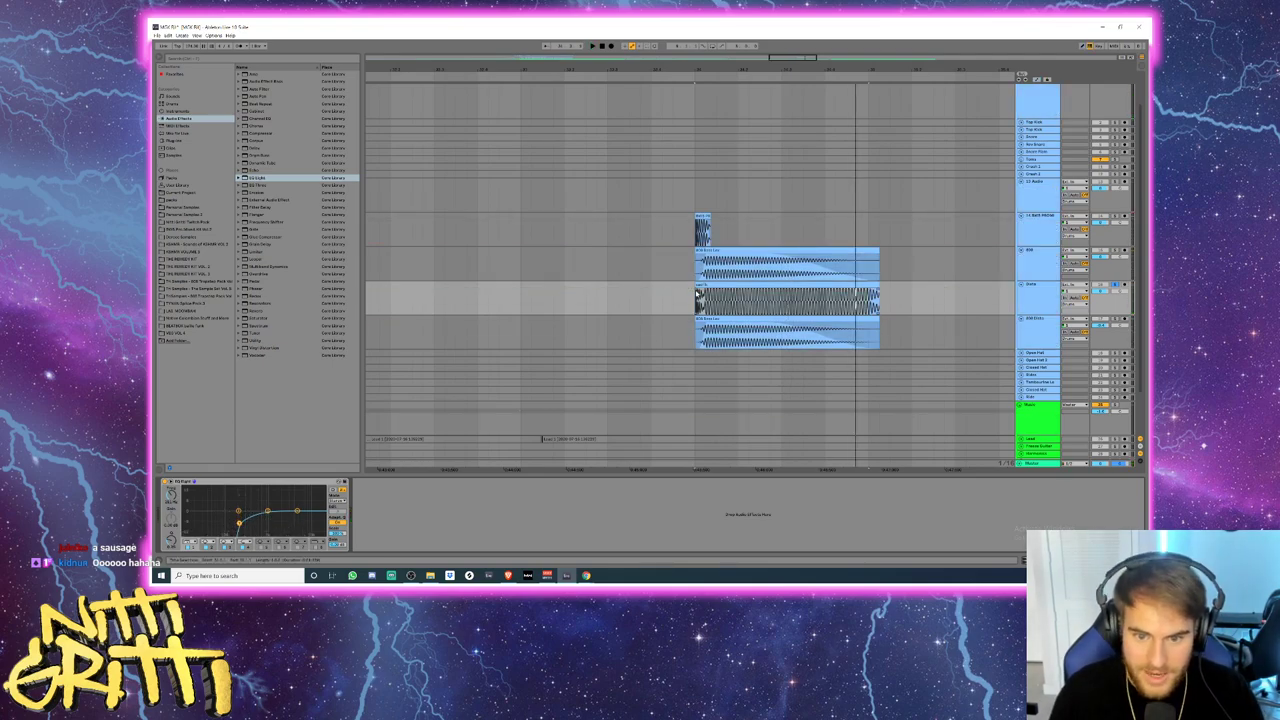
key(space)
- Give the imported 808 clip a short fade-in and a long fade-out, auditioning it with the original 808
click(705, 292)
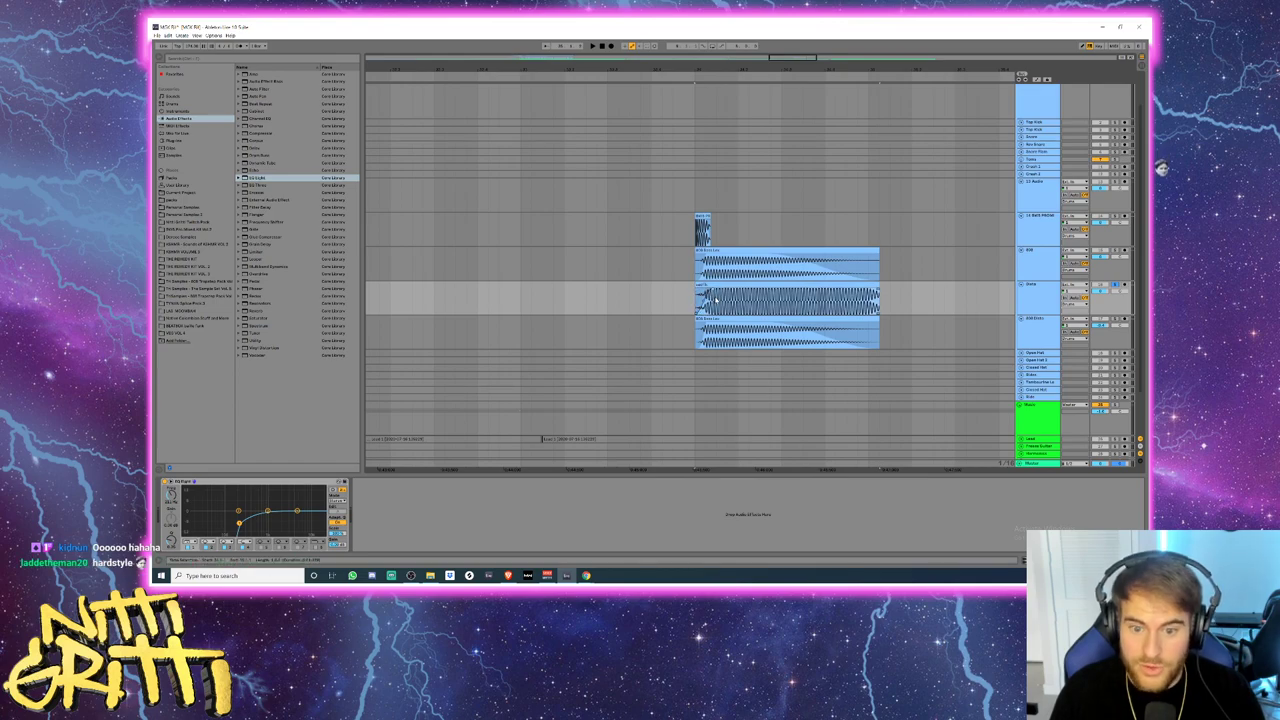
key(space)
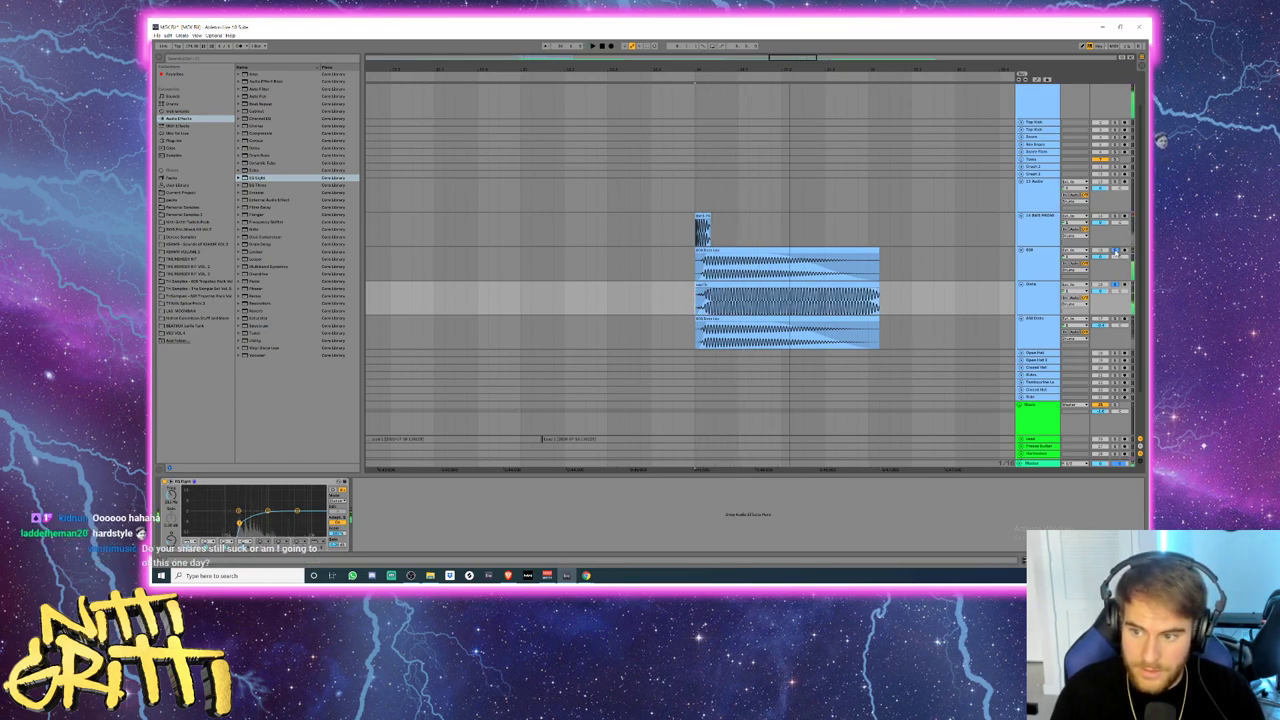
key(space)
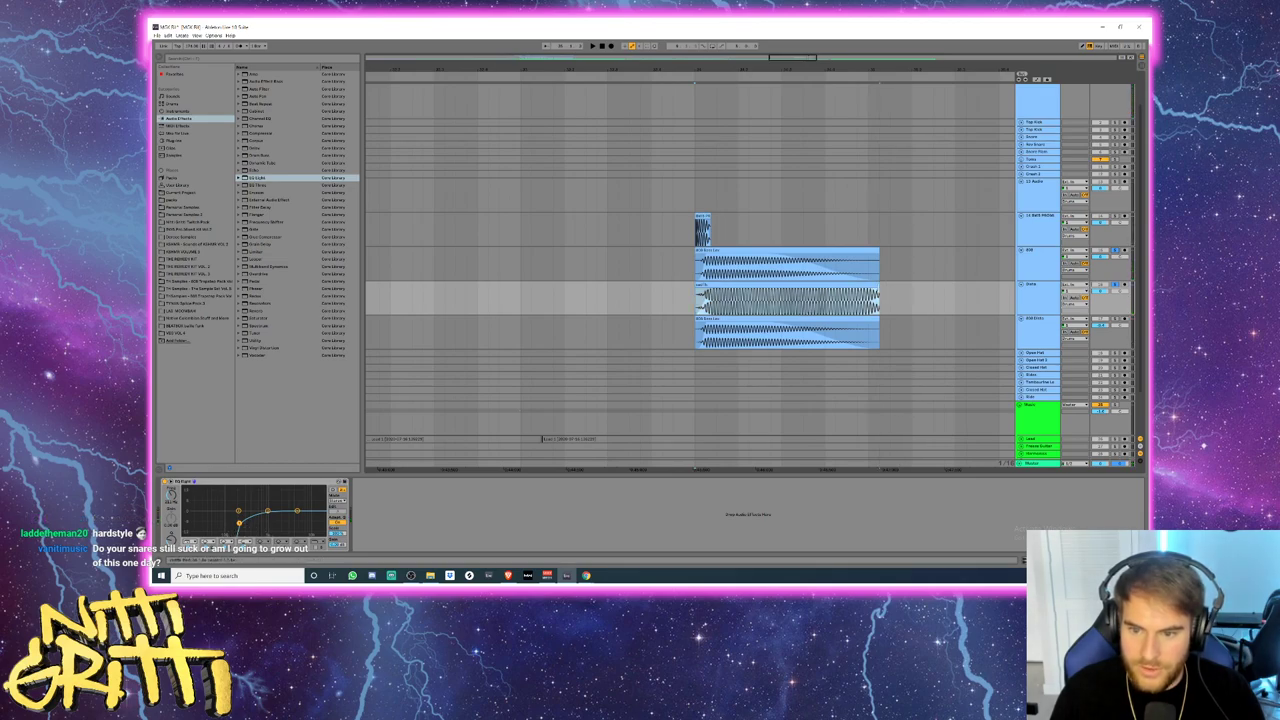
drag(878, 291, 760, 303)
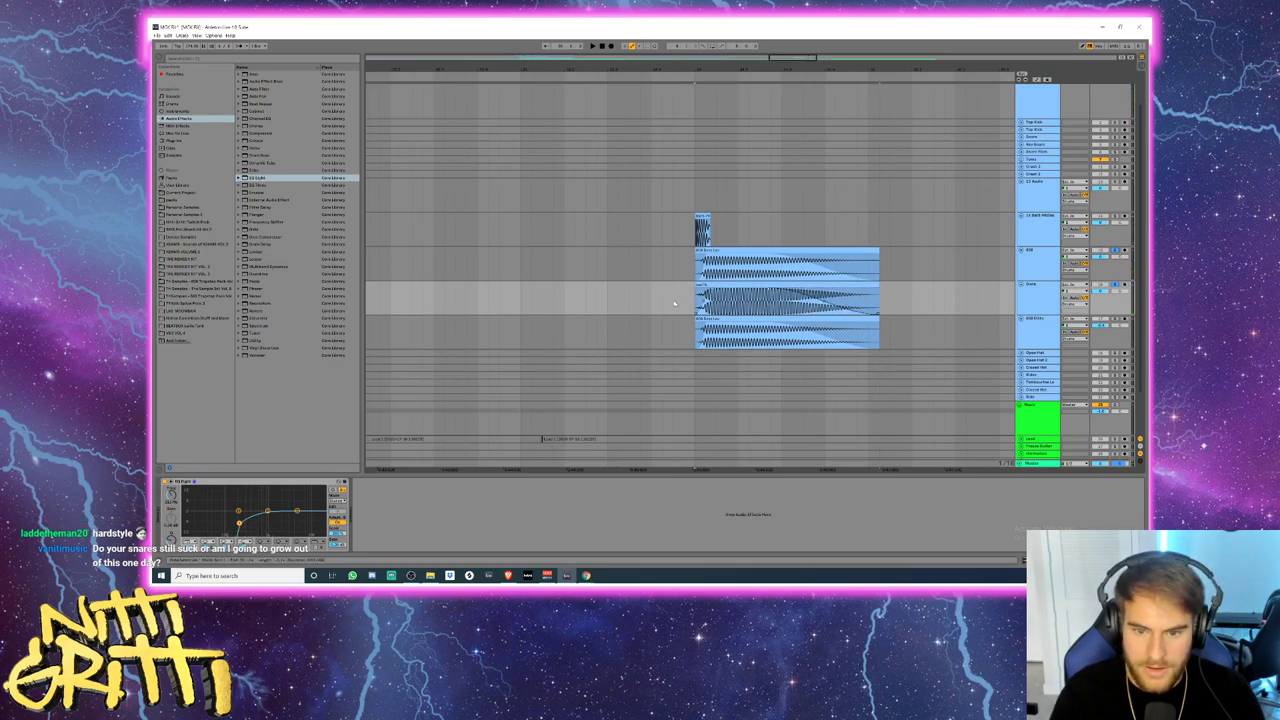
- Play the kick and all three 808 layers together while balancing the added layers' track volumes
key(space)
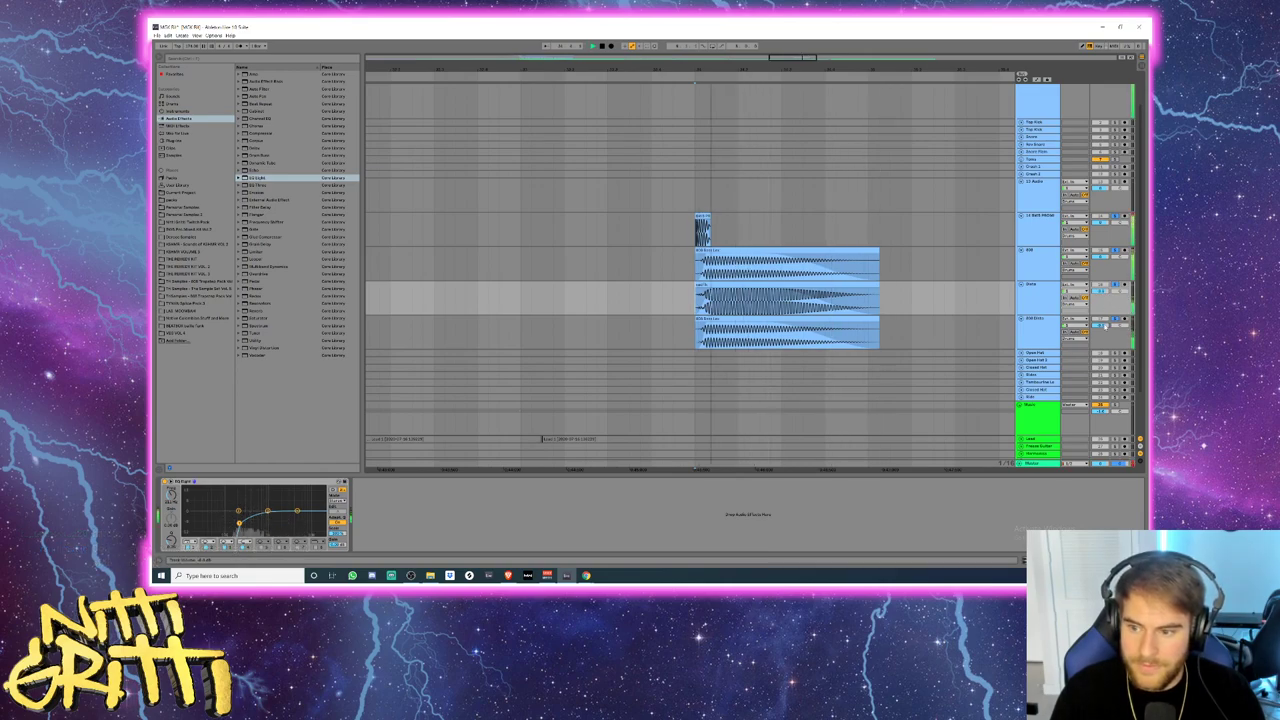
click(1114, 330)
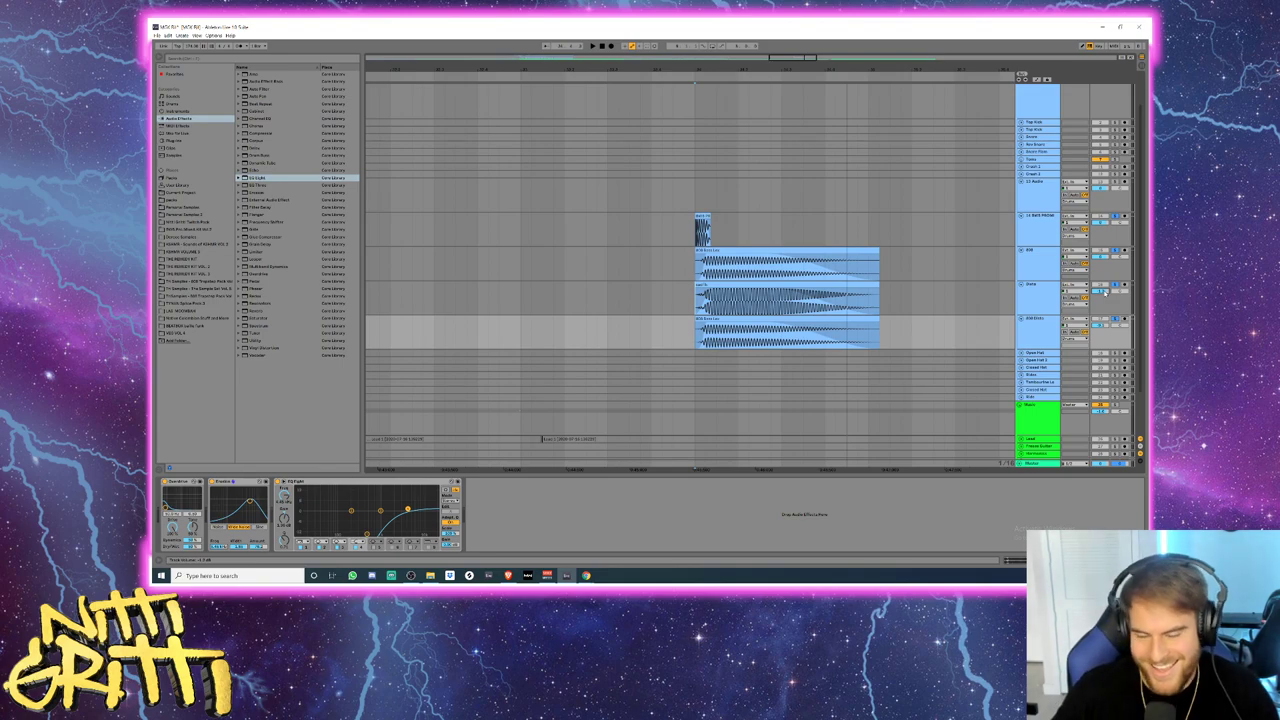
click(1034, 230)
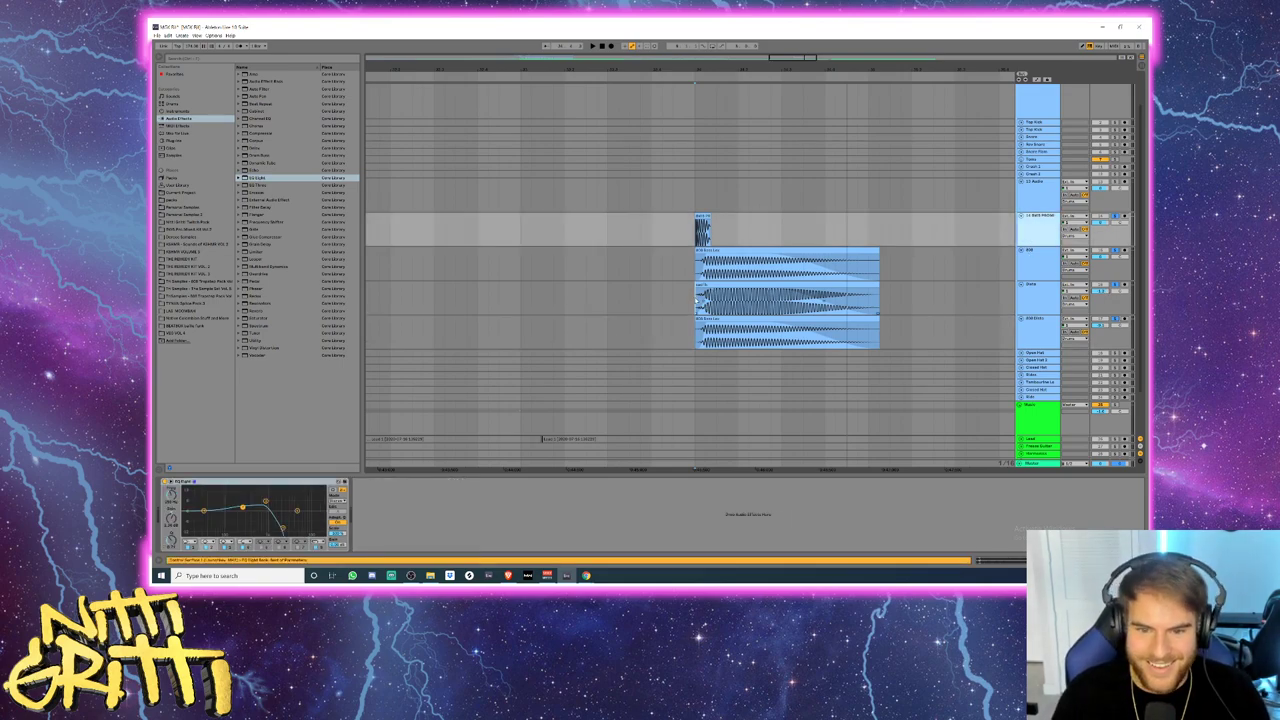
click(698, 301)
key(space)
key(space)
- Select the kick and all three 808 clips and export them to the Desktop as a WAV named "yummy distorted 808"
click(702, 217)
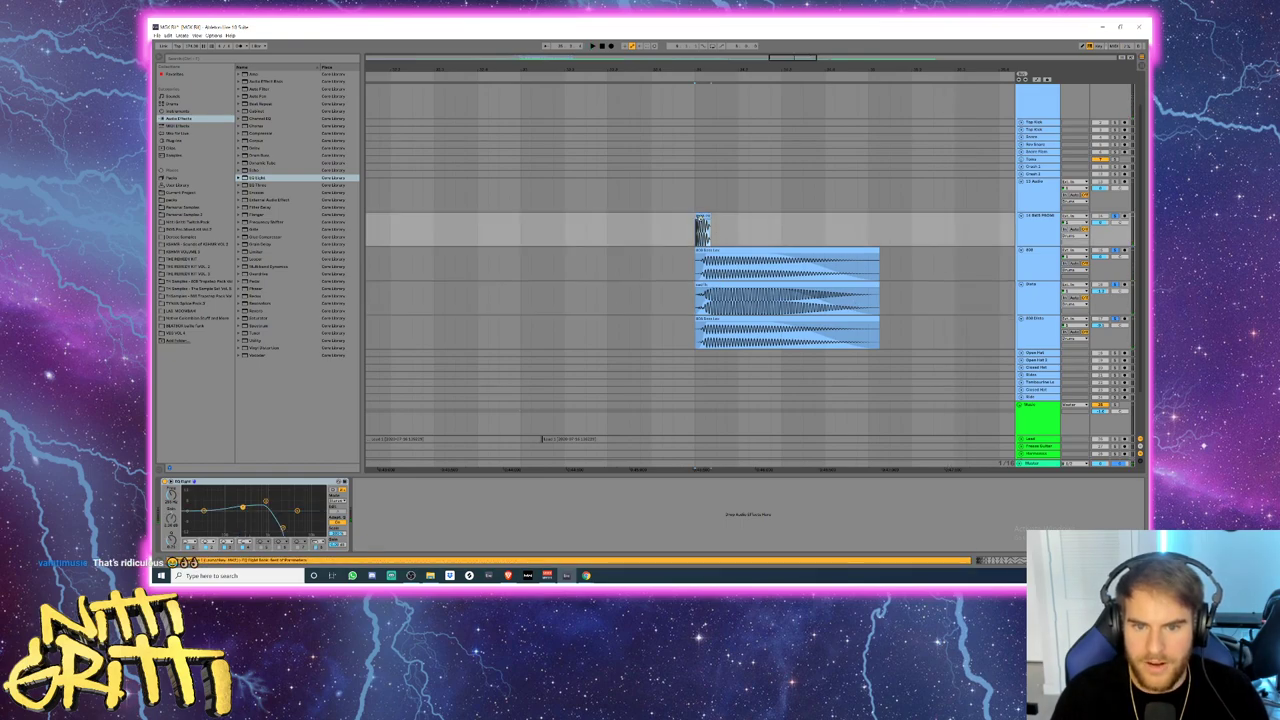
click(869, 318)
key(space)
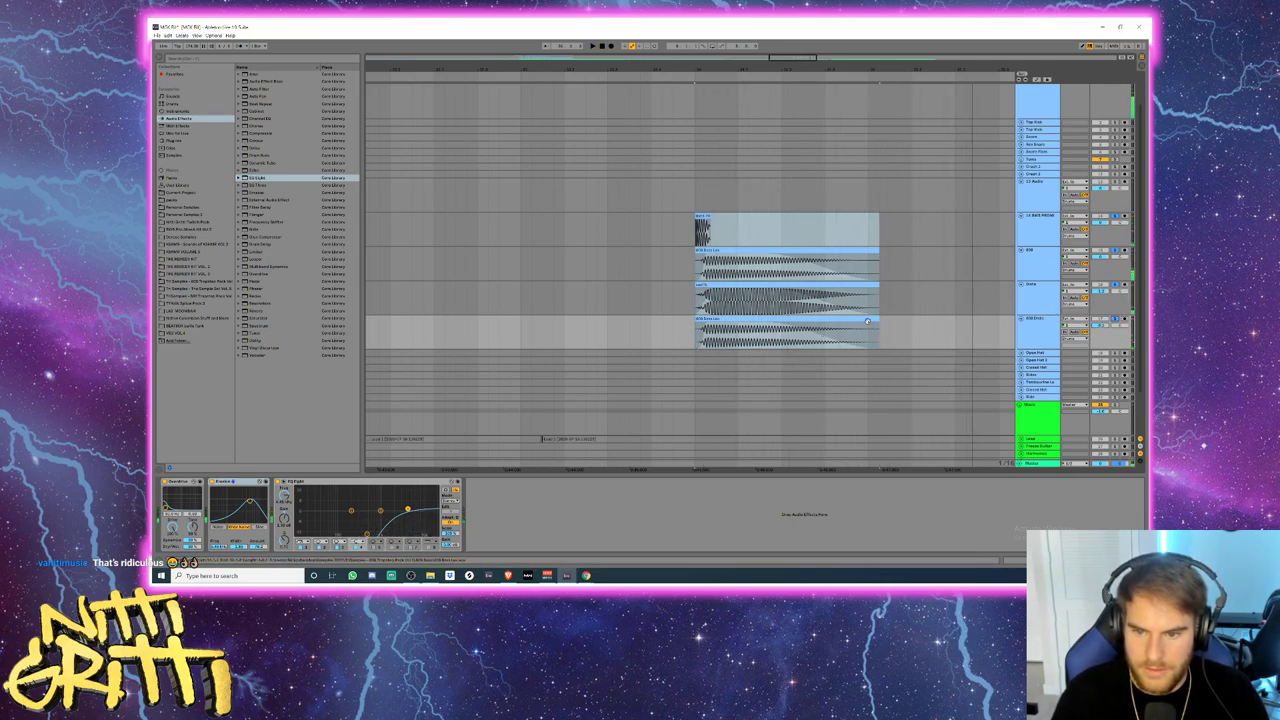
key(ctrl+shift+r)
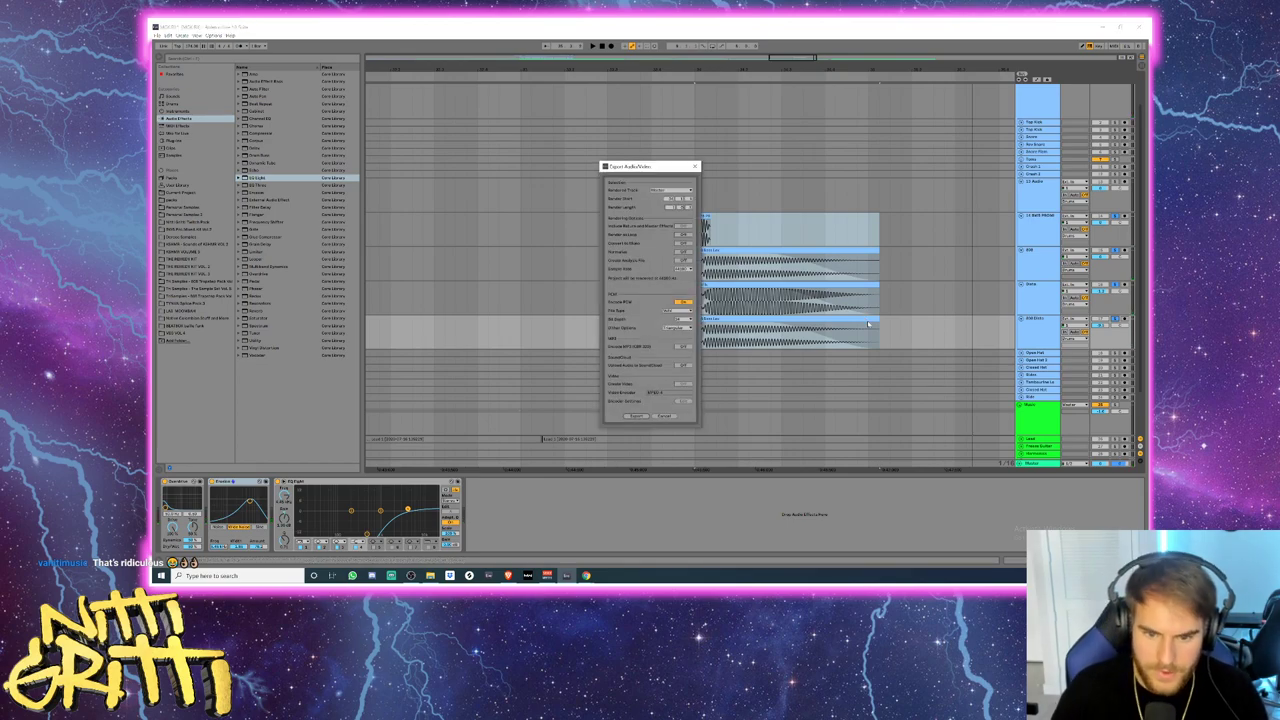
key(Return)
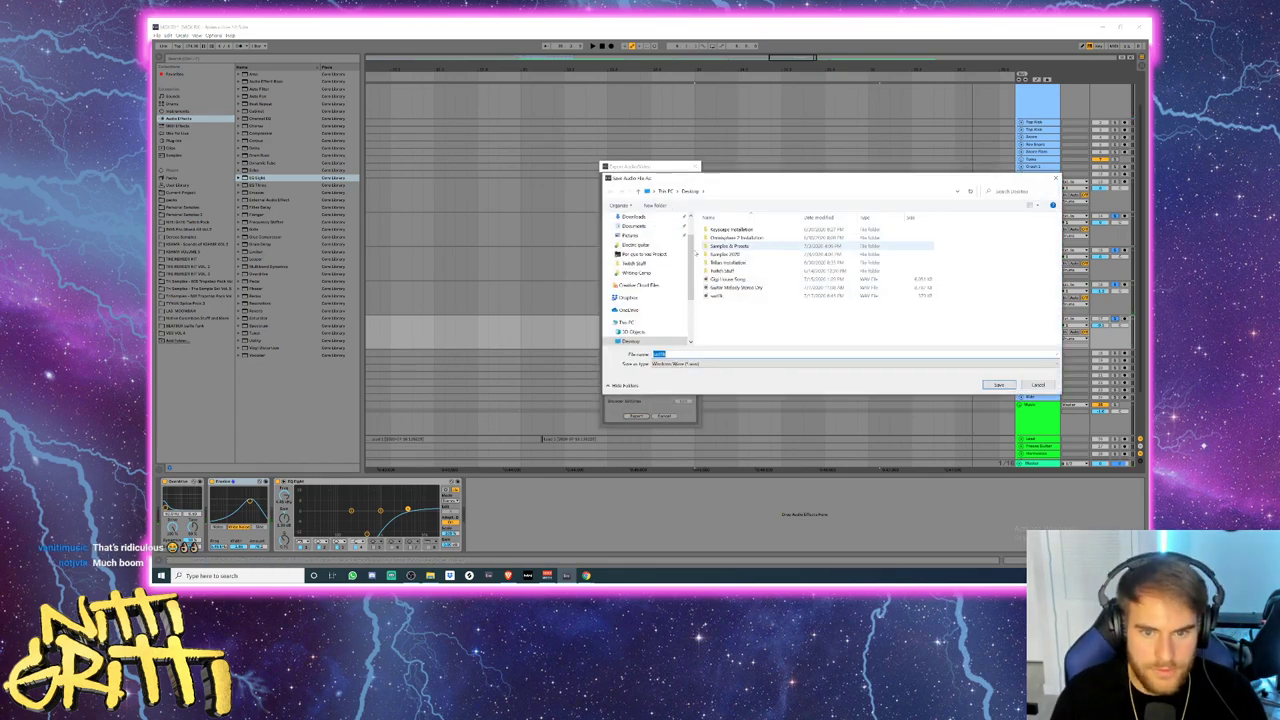
click(633, 242)
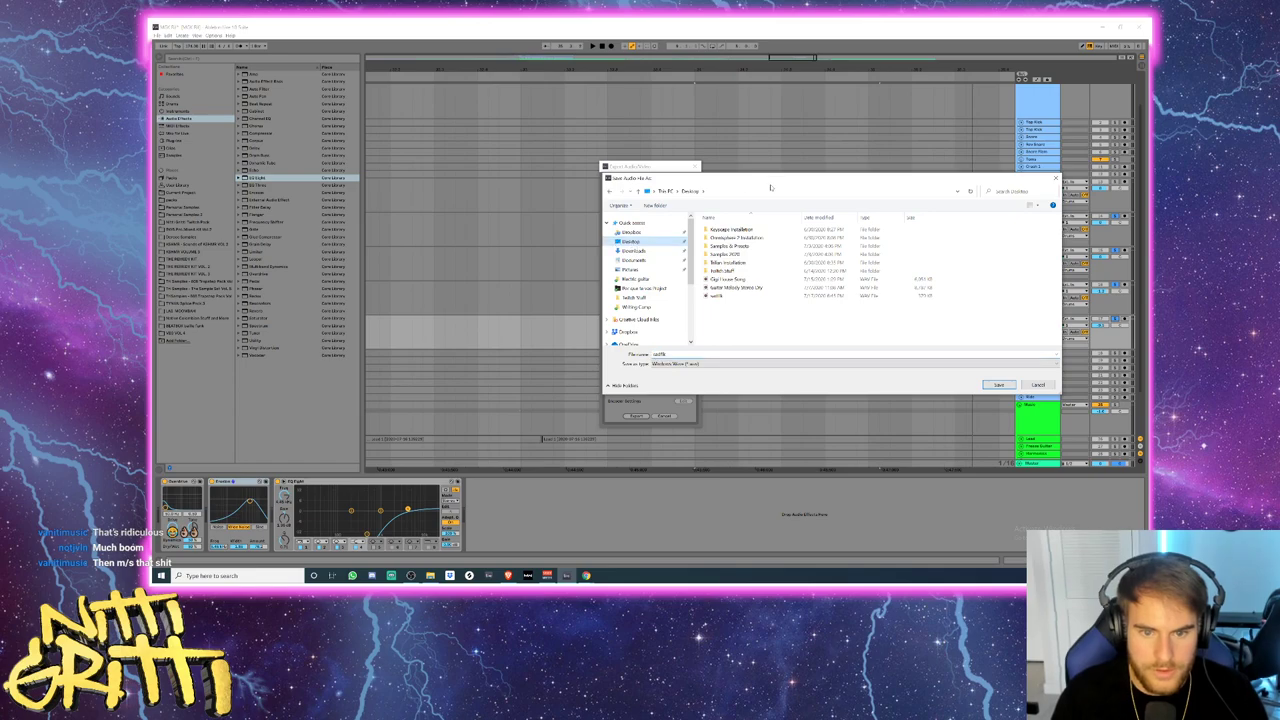
text(yummy distorted 808)
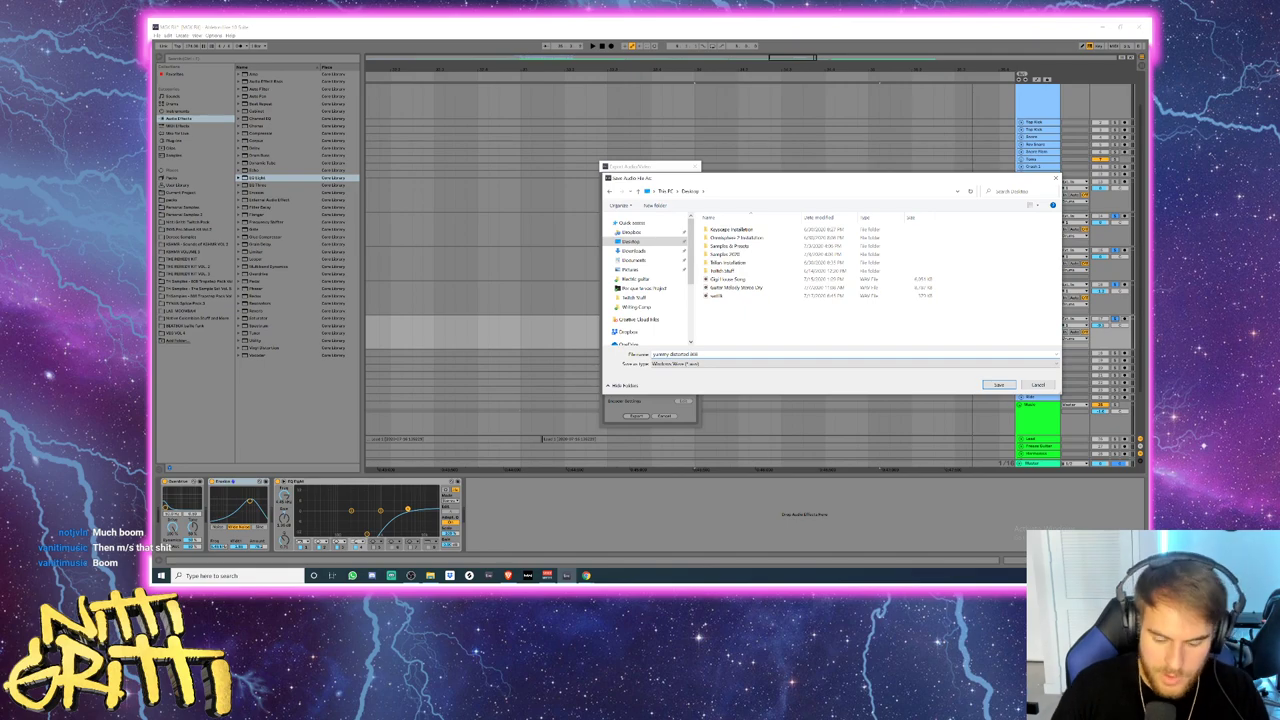
key(Return)
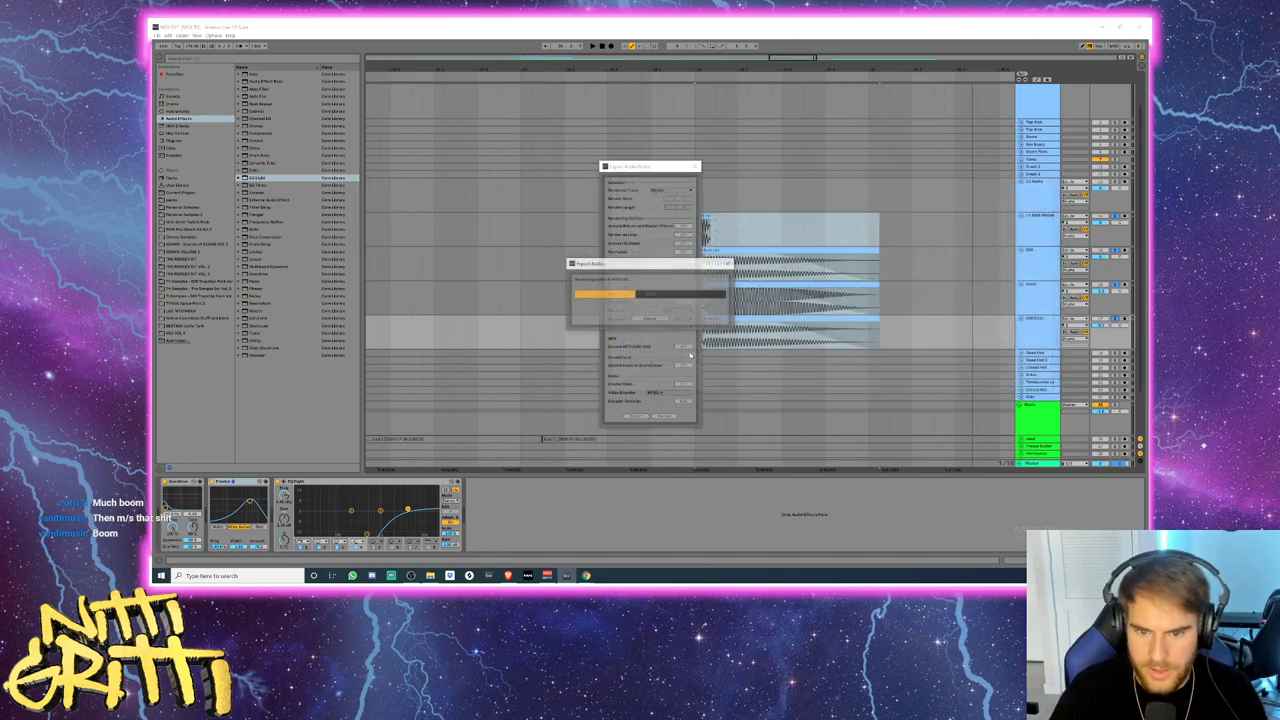
- Delete the bass kick track and the three 808 layer tracks from the drum group
click(1026, 232)
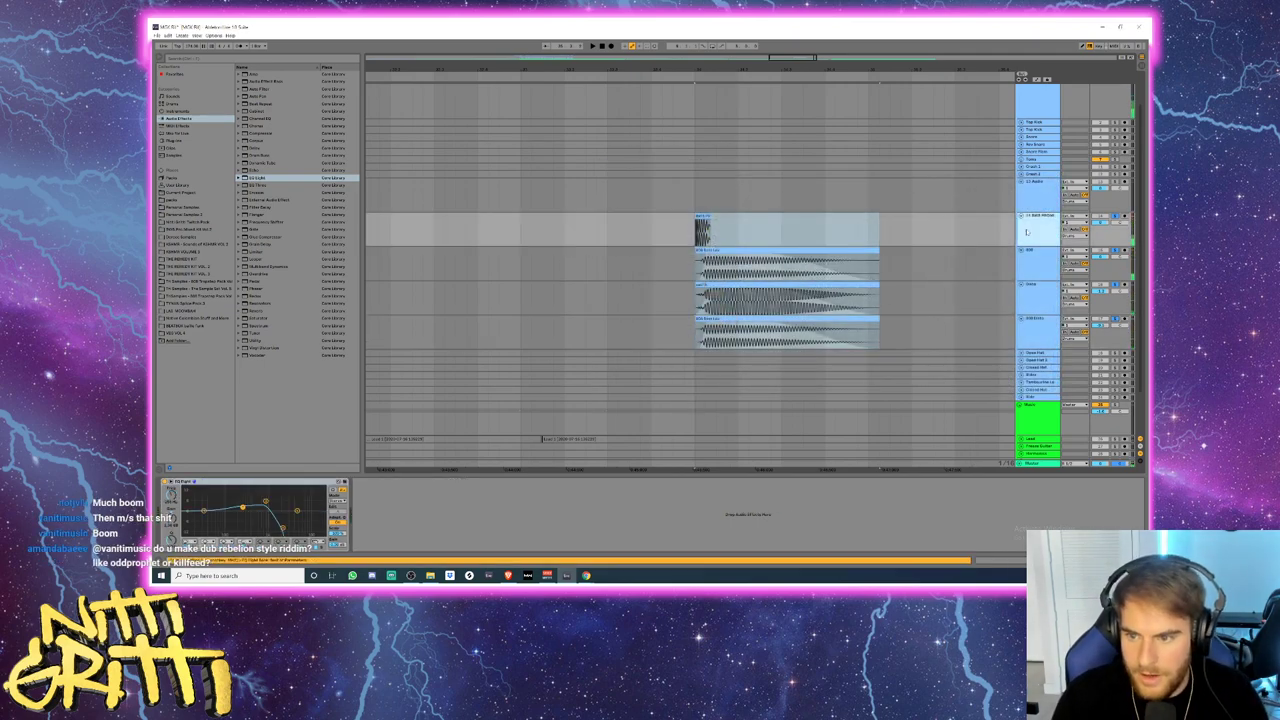
click(1045, 328)
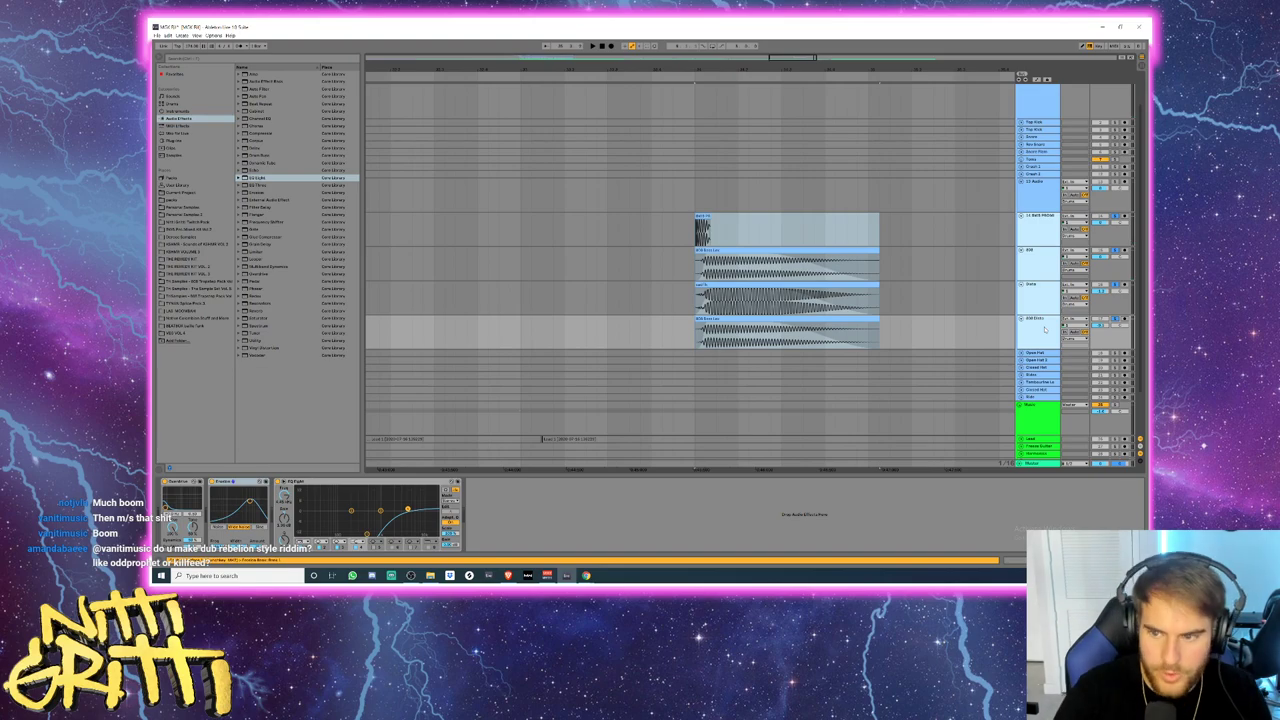
key(Delete)
drag(798, 57, 656, 45)
key(minus)
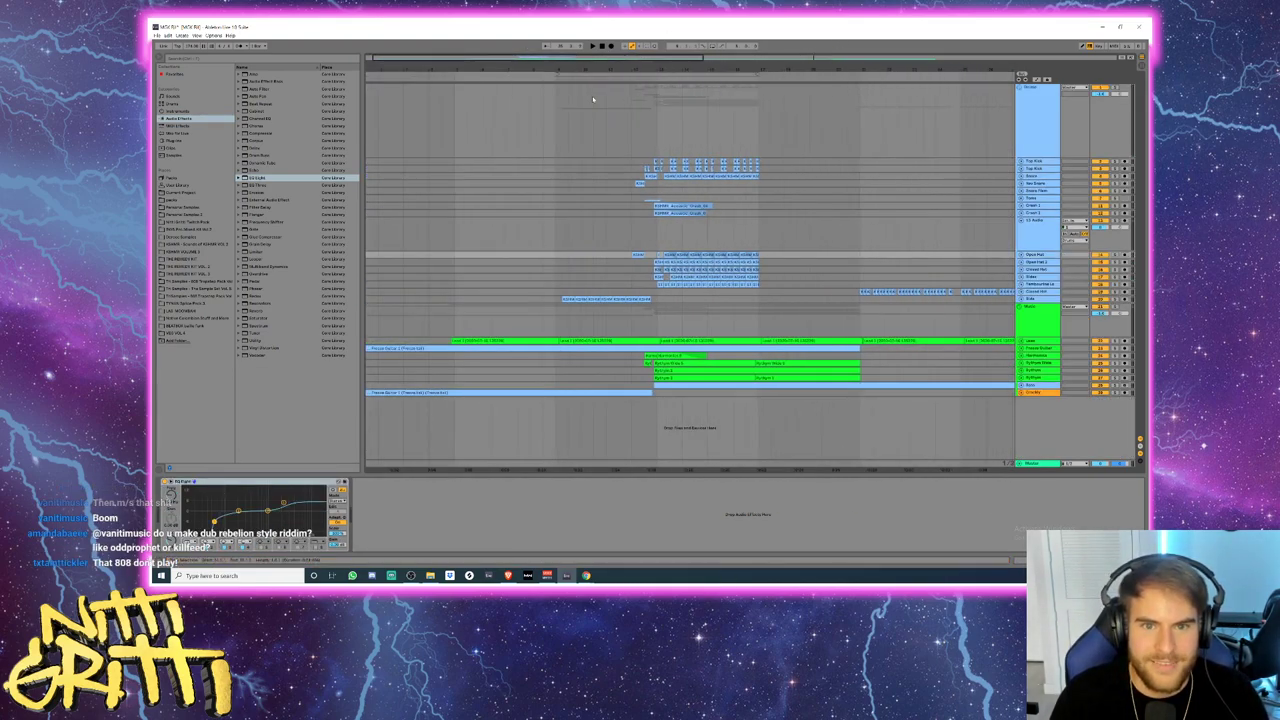
drag(565, 57, 551, 65)
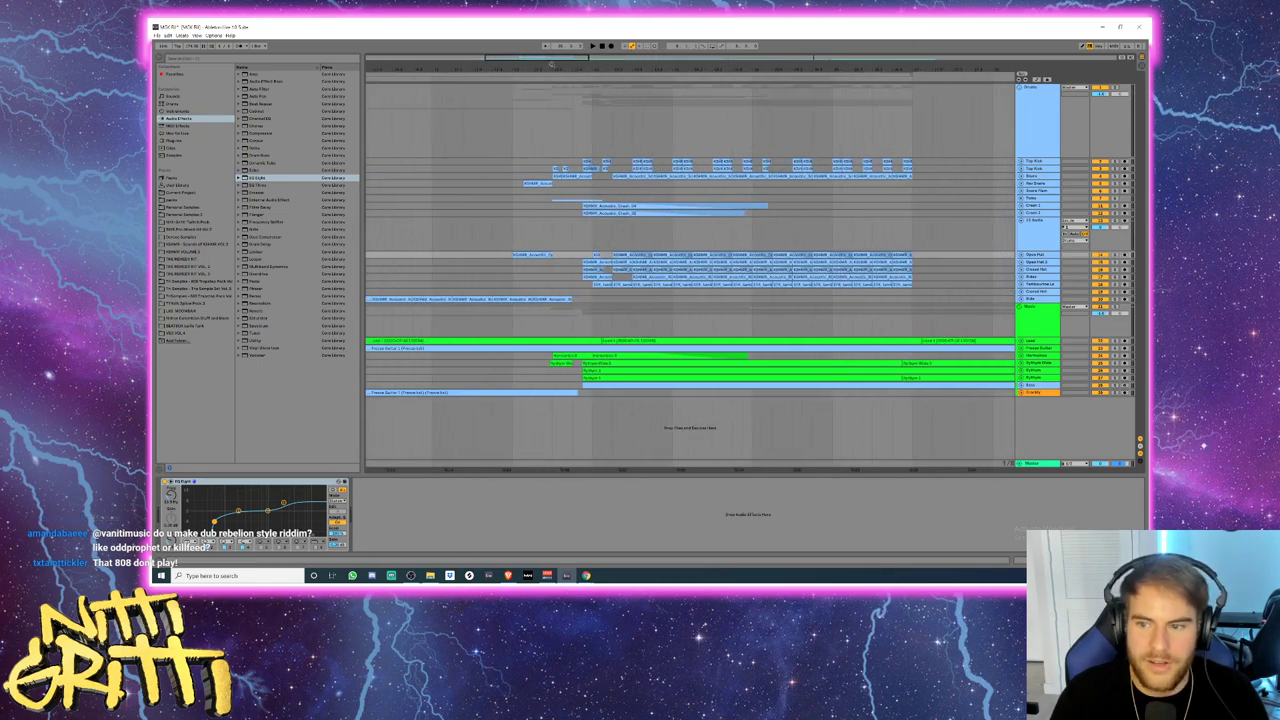
- Play the drop's drums and check how the tambourine track sounds, both soloed and in the full mix
click(624, 248)
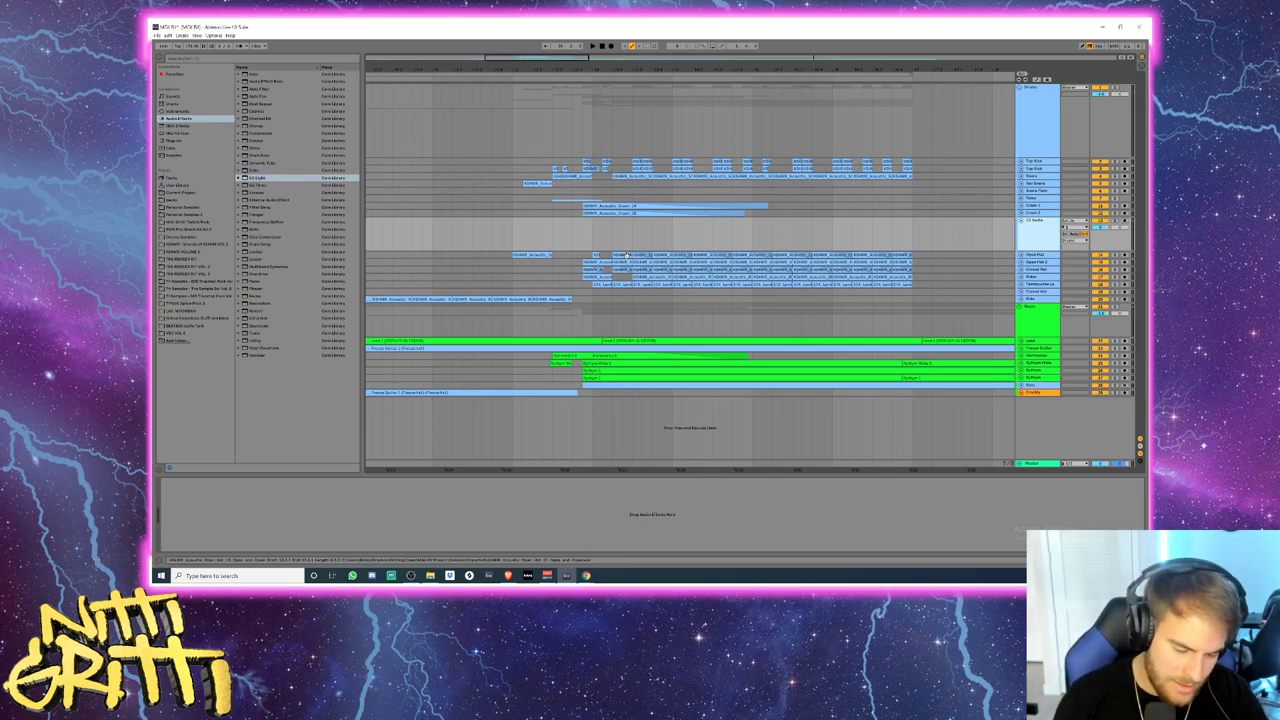
click(505, 238)
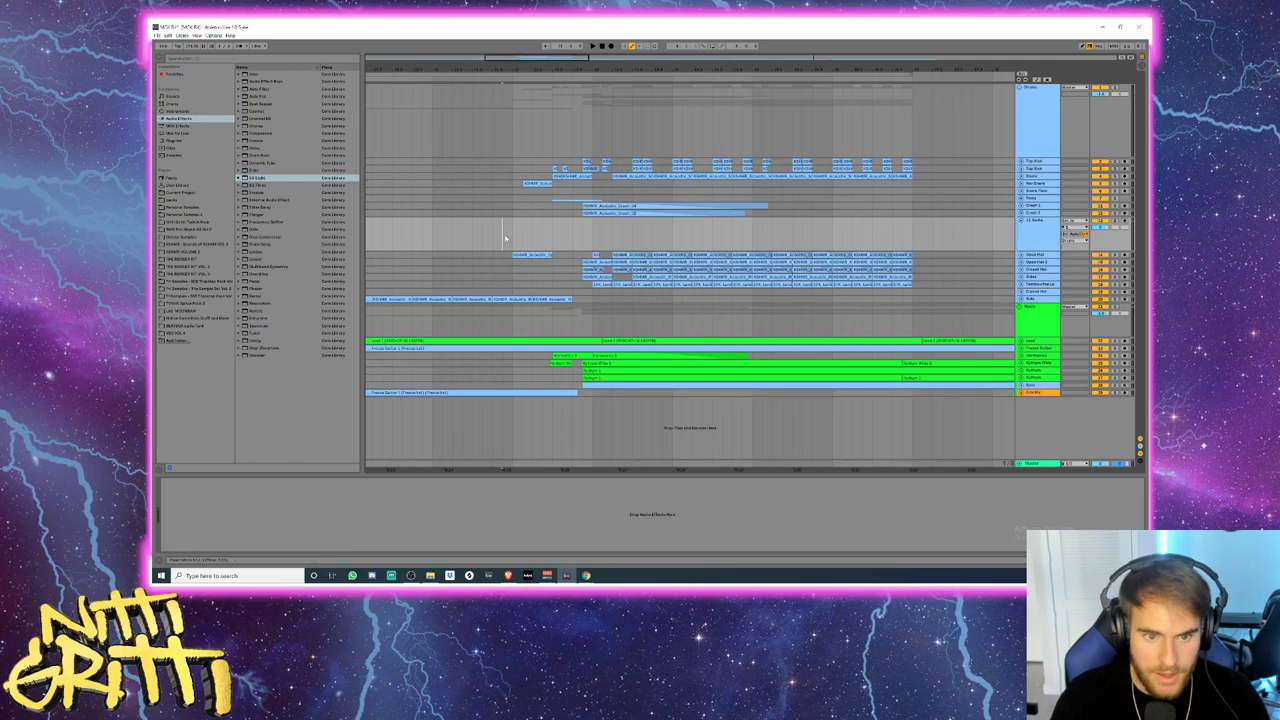
key(space)
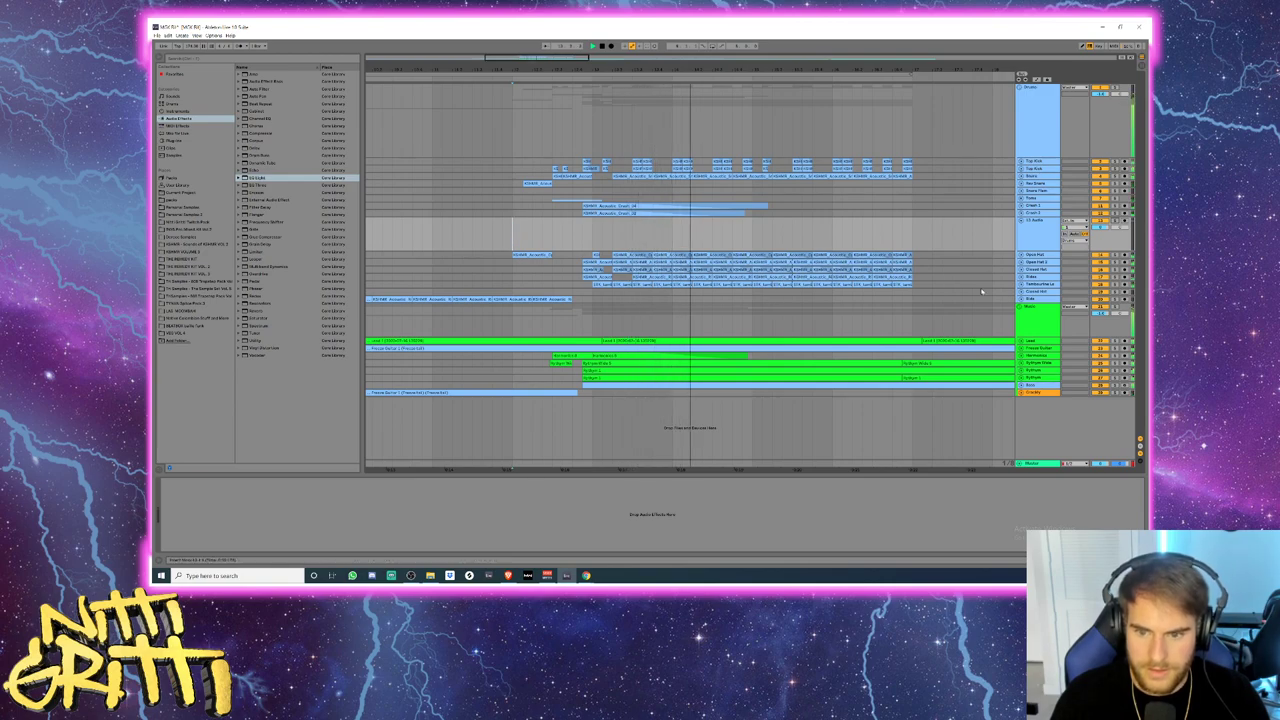
click(1021, 285)
click(1115, 285)
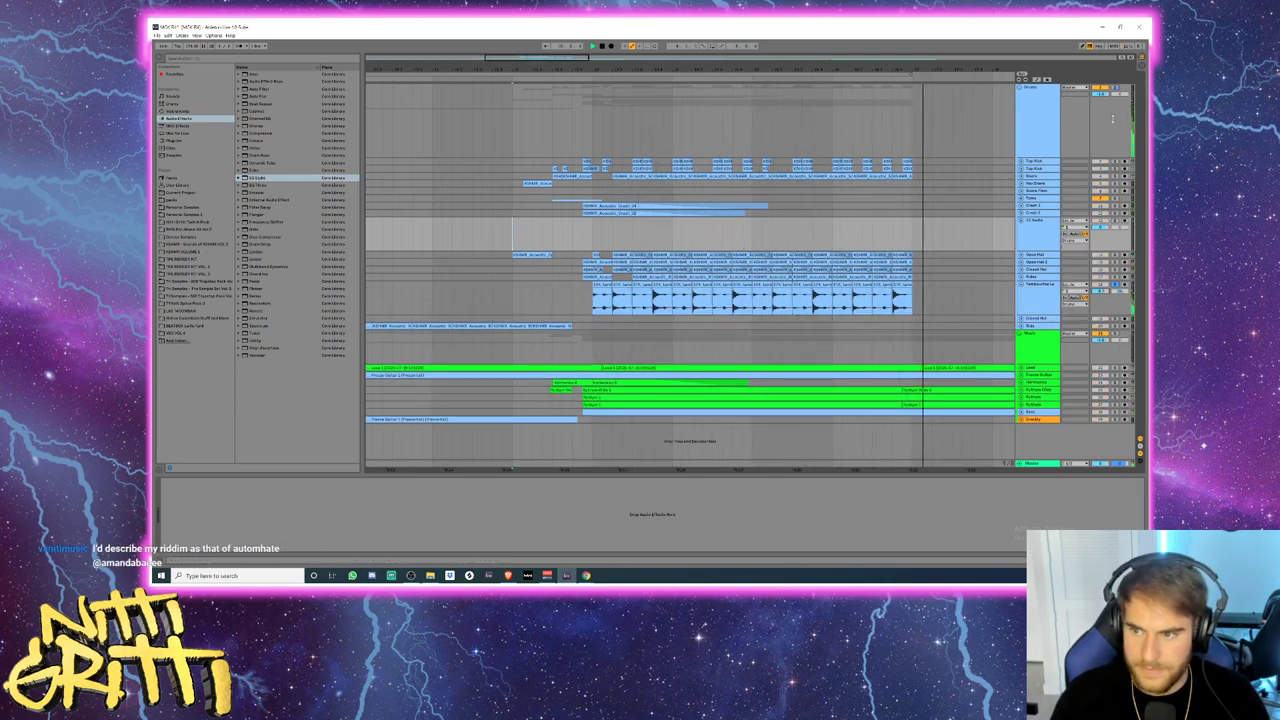
click(564, 297)
key(space)
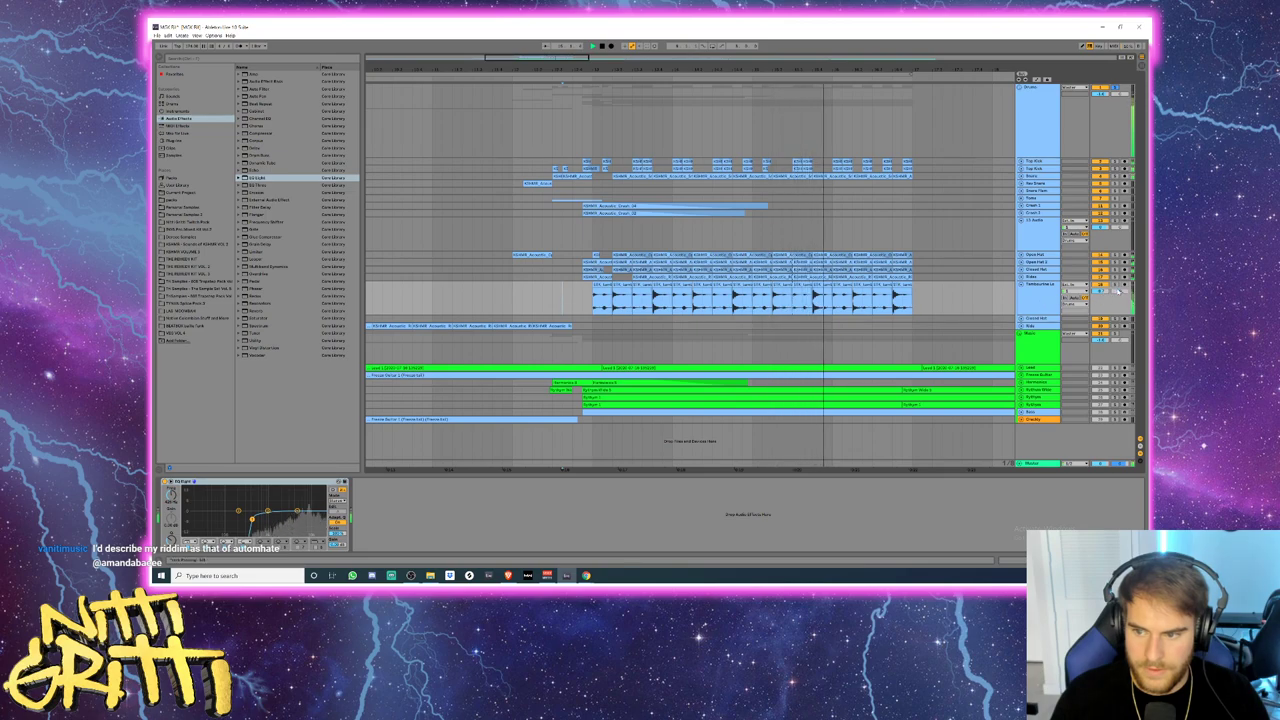
key(space)
key(space)
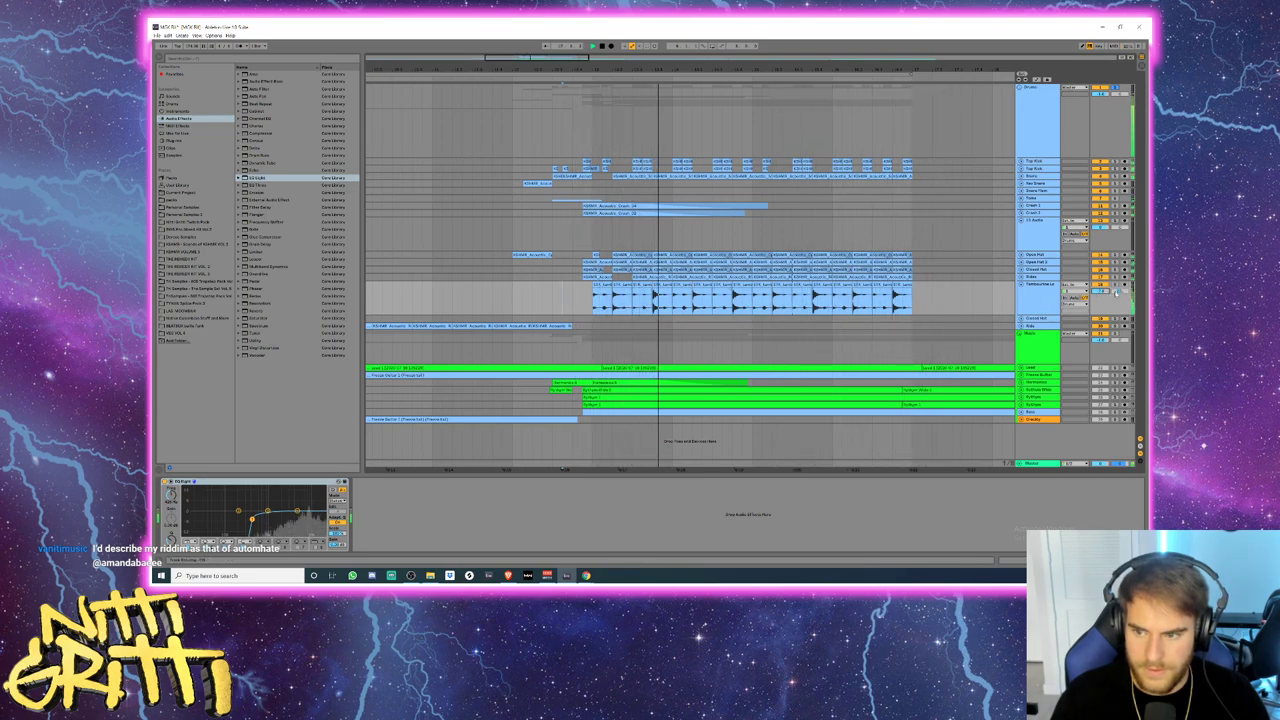
- Fold the tambourine track and rename the empty audio track below the crash tracks as Splash
click(1036, 296)
key(u)
key(Up)
key(Up)
key(Up)
key(Up)
key(Up)
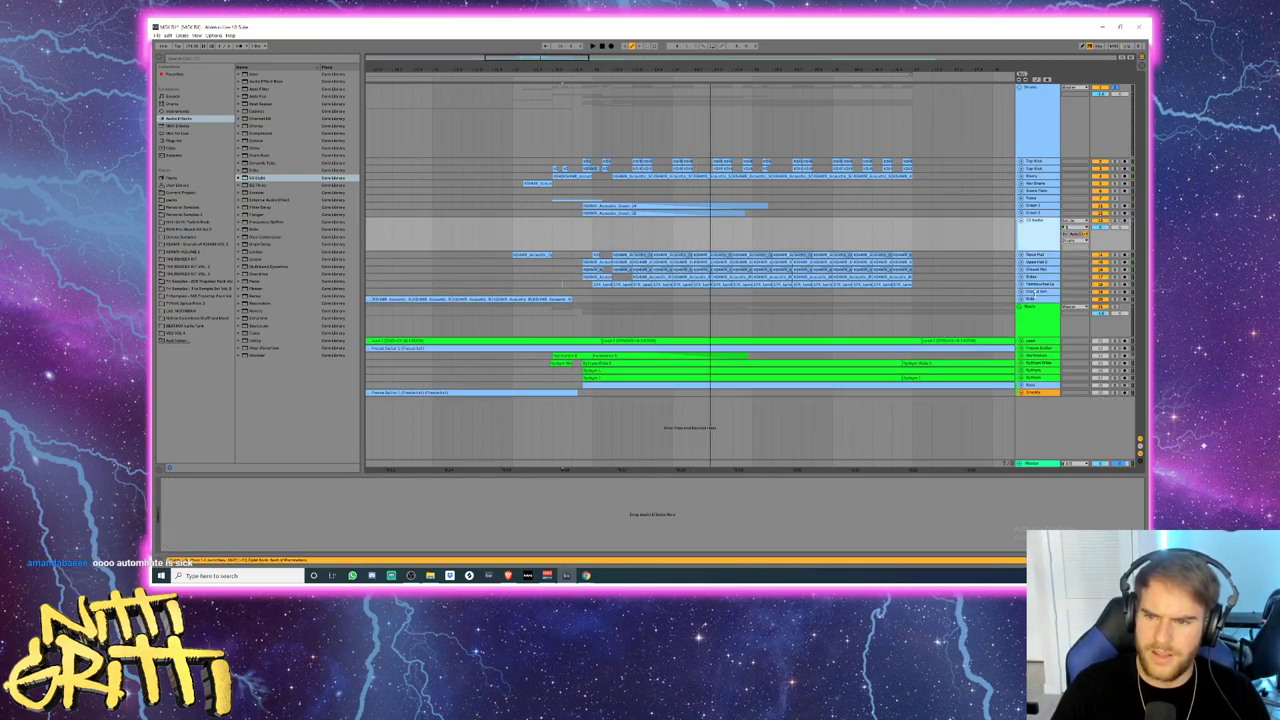
key(ctrl+r)
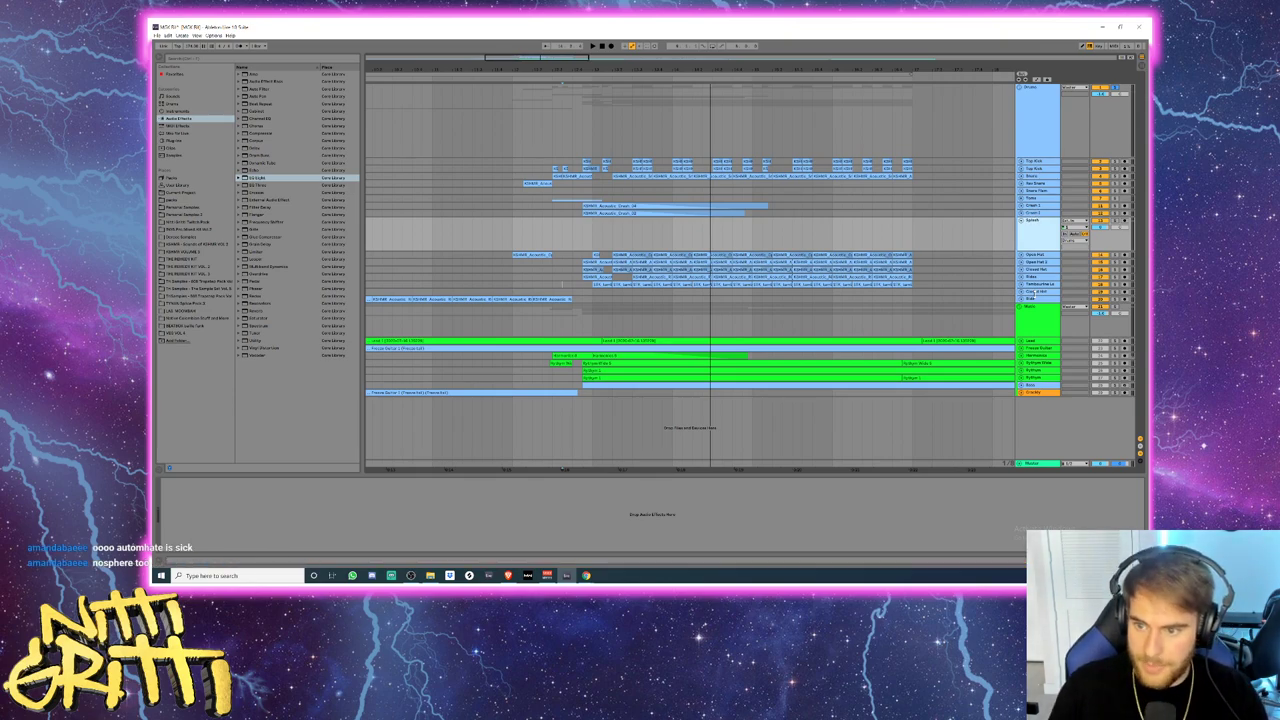
- Find and audition splash samples, then place KSHMR Acoustic Splash 02 on the Splash track just before the second half of the drop
drag(520, 58, 534, 57)
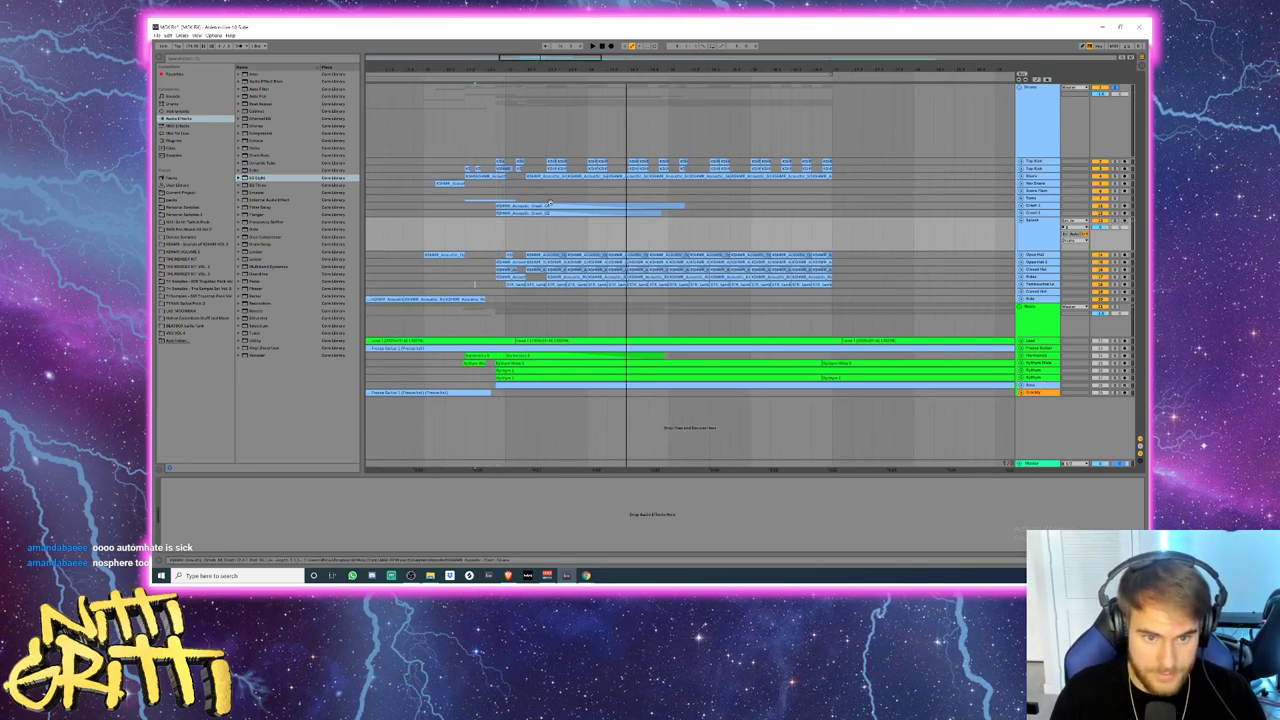
click(201, 60)
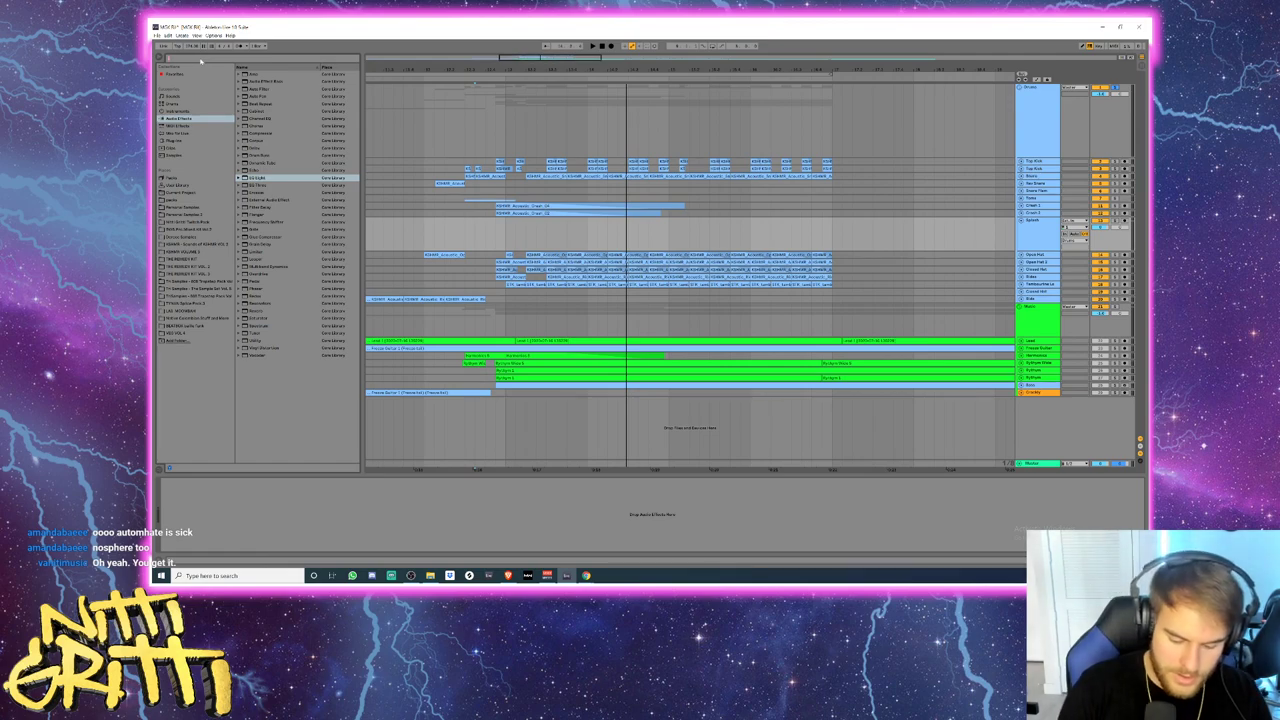
text(echo)
click(176, 162)
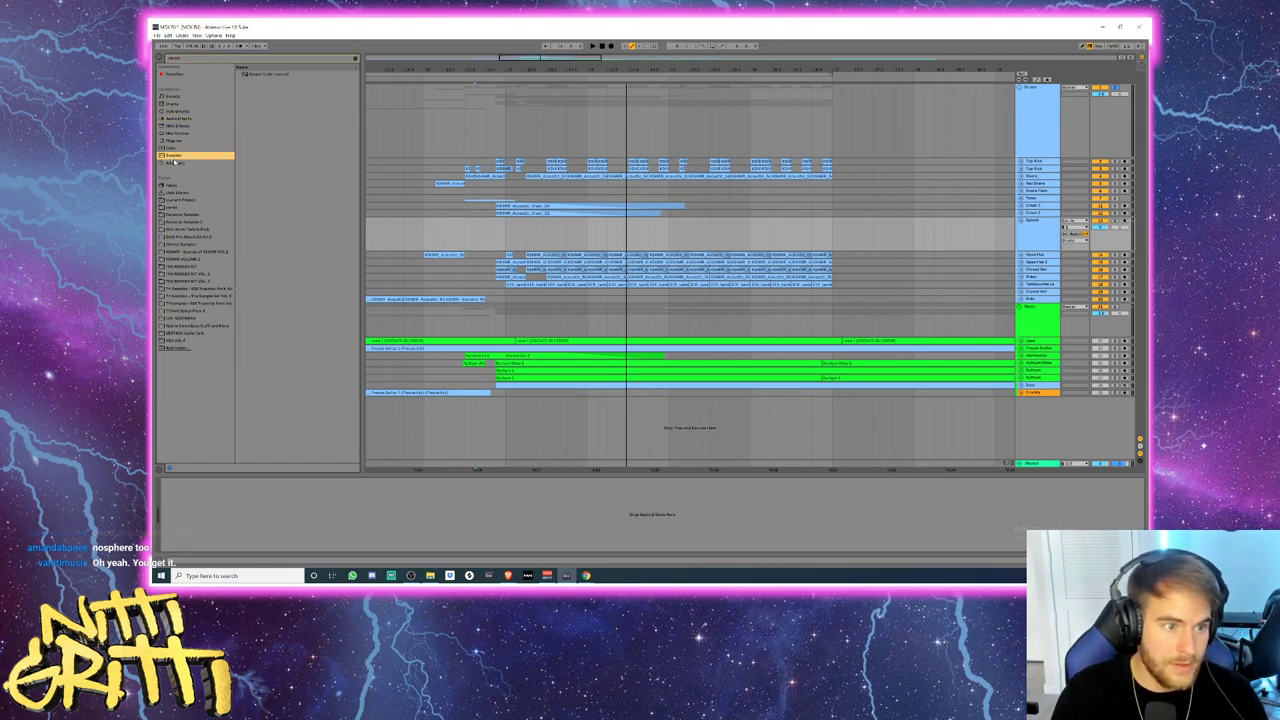
click(278, 119)
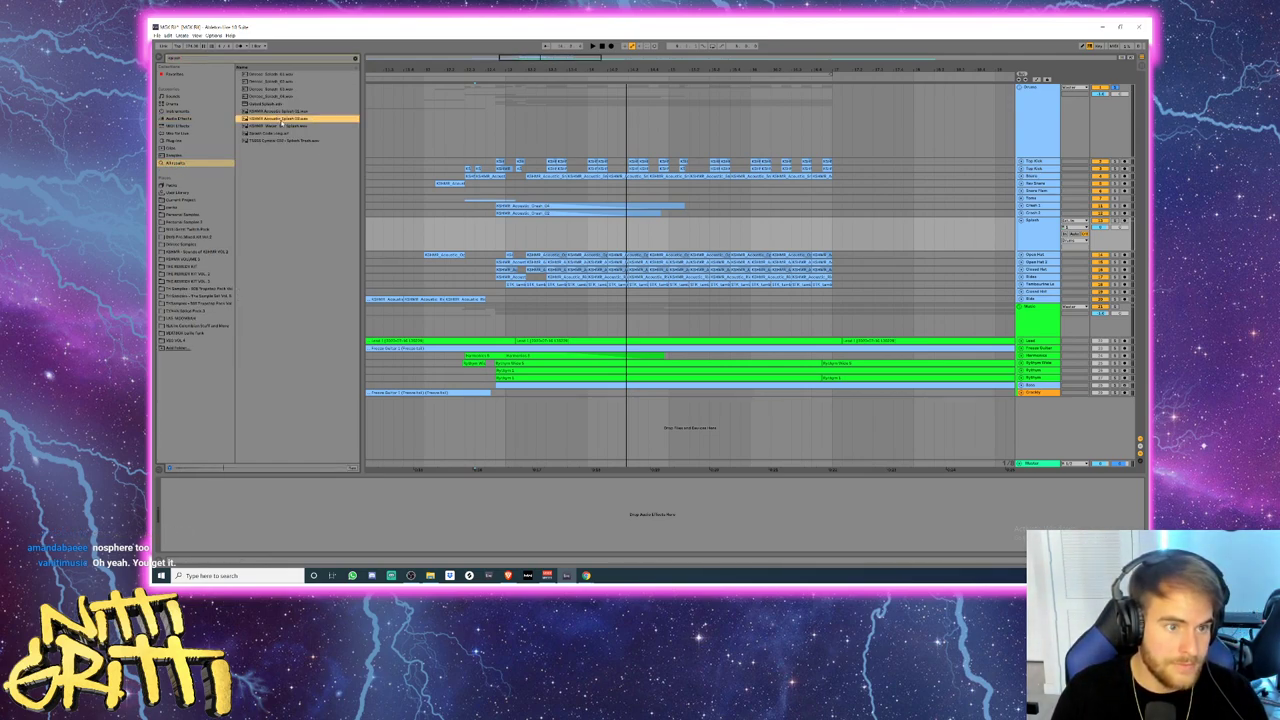
click(279, 127)
click(275, 119)
click(275, 112)
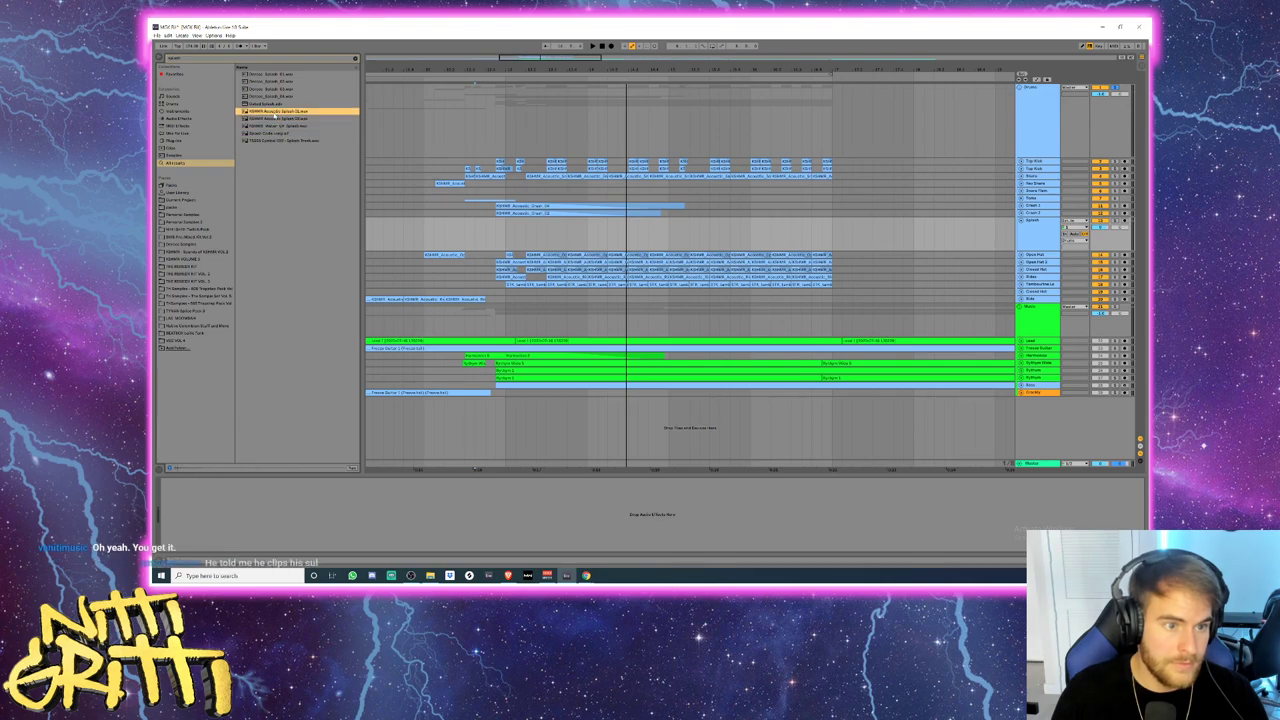
click(267, 120)
drag(268, 119, 802, 228)
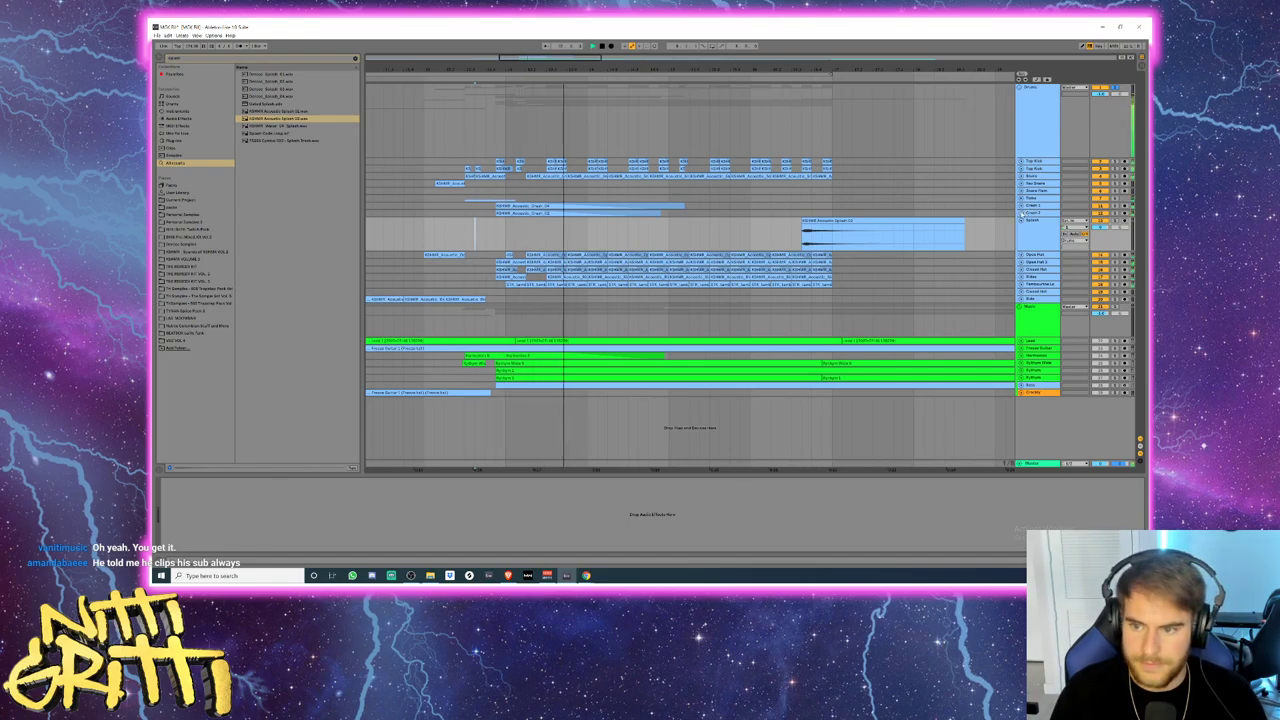
- Unfold both crash tracks, copy their clips, and align the copies with the start of the drop's second half
click(1021, 213)
click(1020, 206)
click(565, 204)
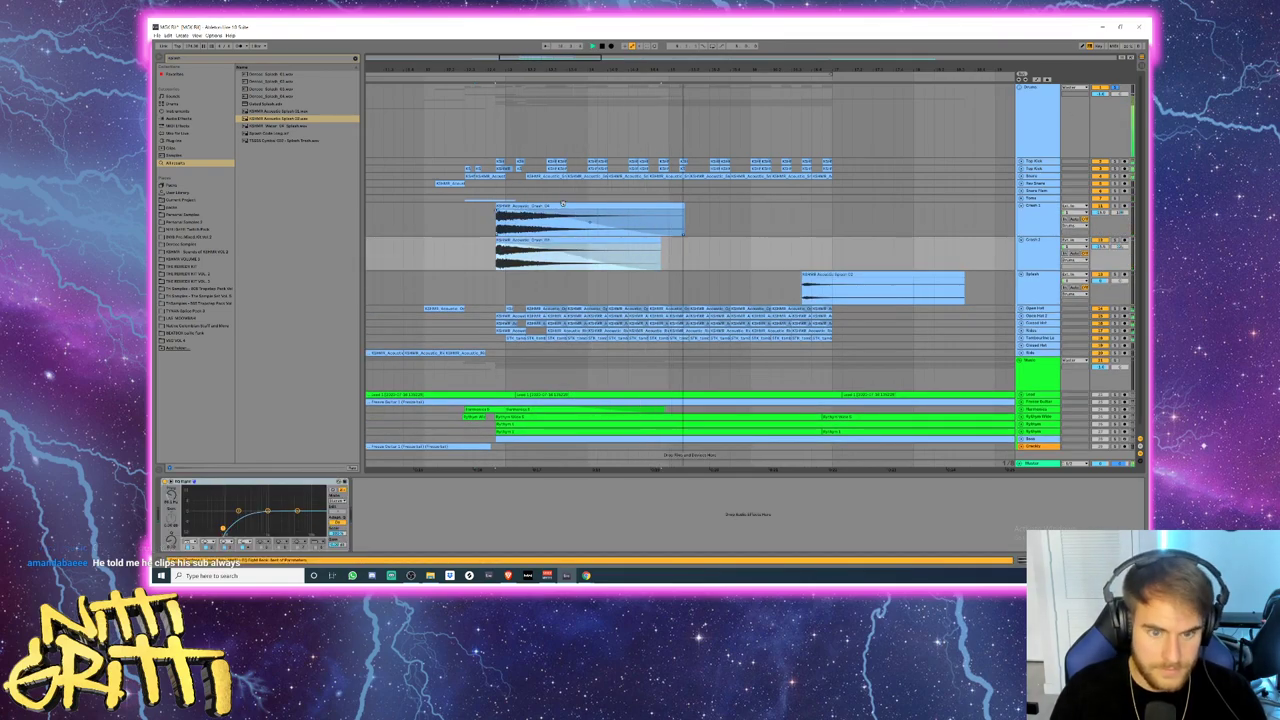
click(812, 232)
key(ctrl+v)
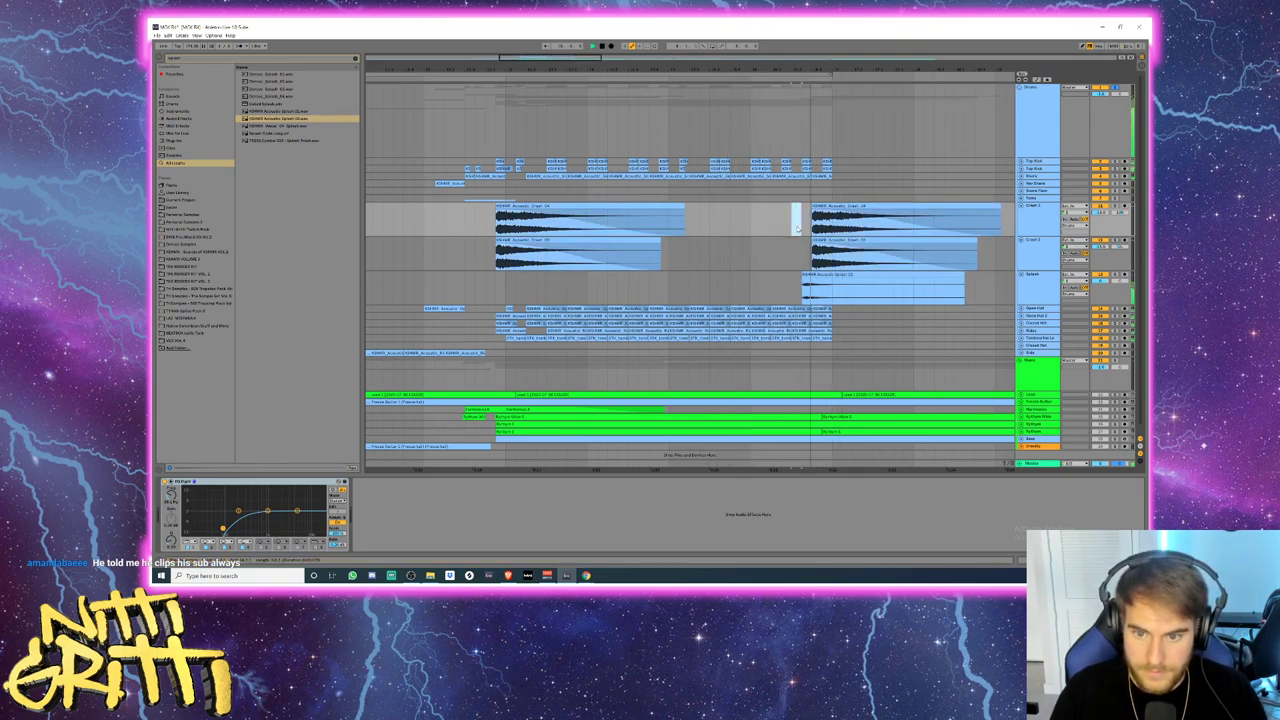
key(space)
click(828, 241)
shift+click(819, 207)
drag(818, 207, 828, 210)
- Audition the transition into the drop's second half, checking the splash against the copied crashes
click(437, 229)
key(space)
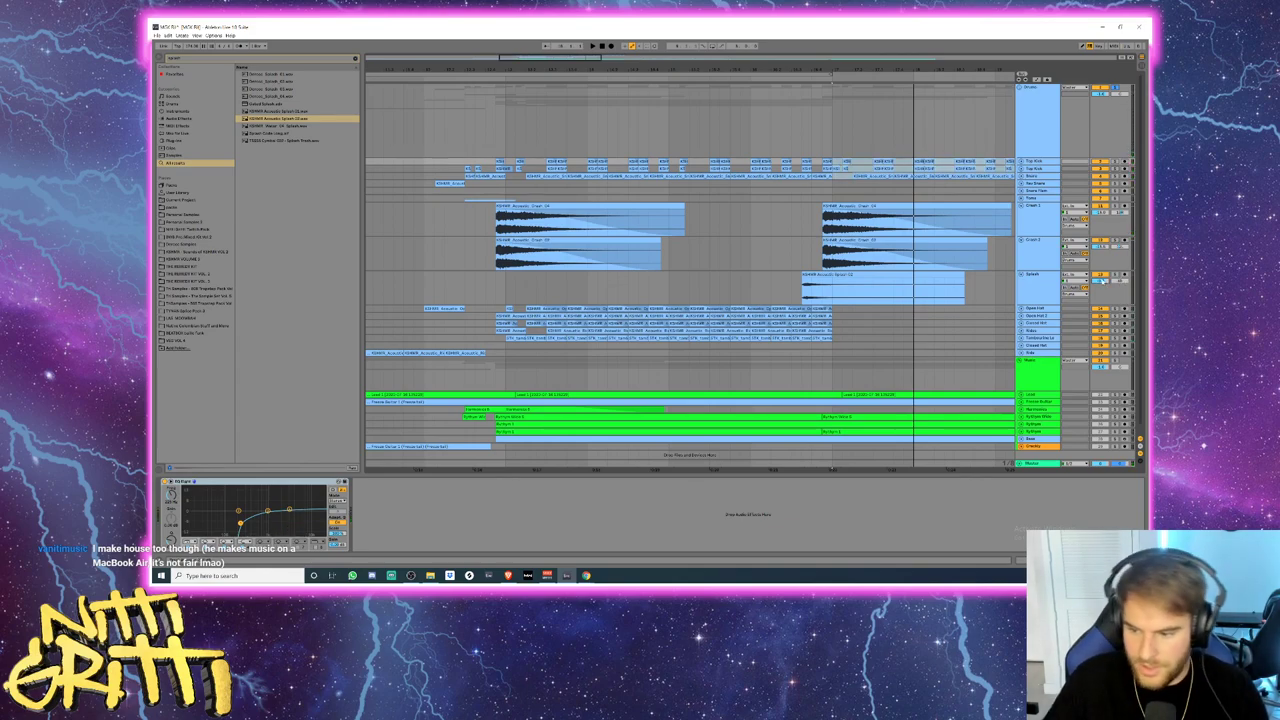
click(765, 292)
key(space)
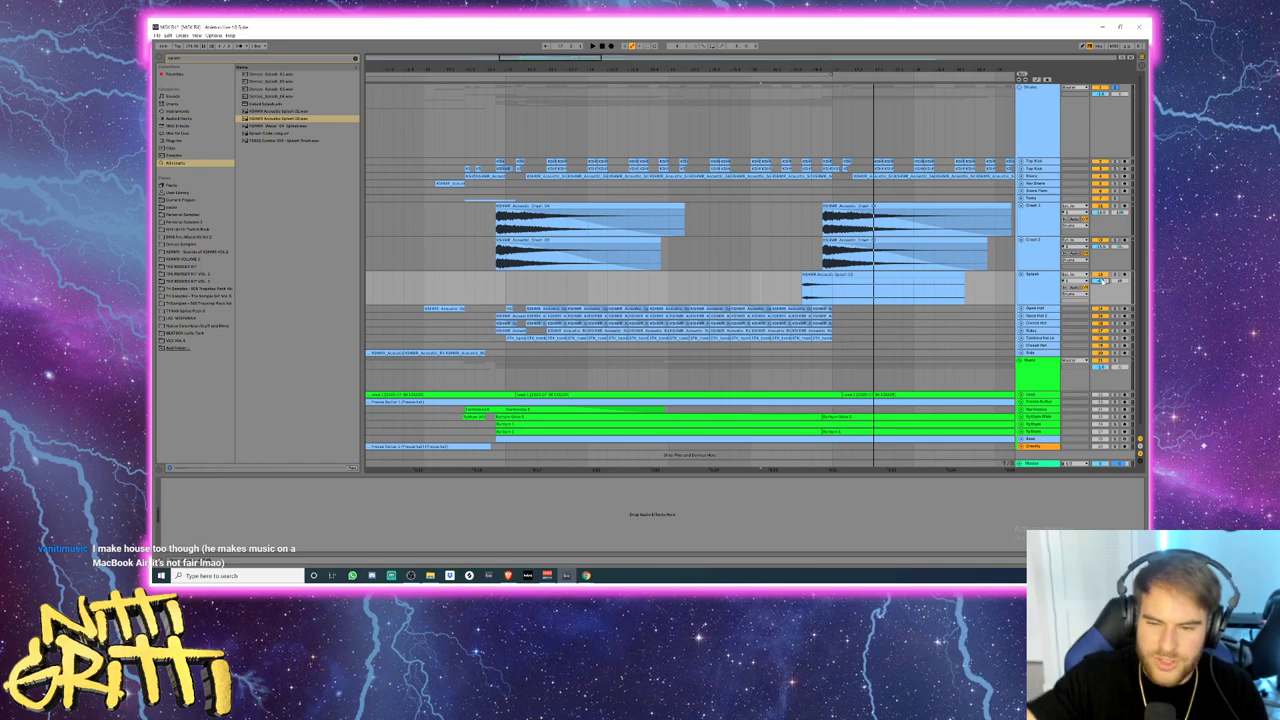
key(space)
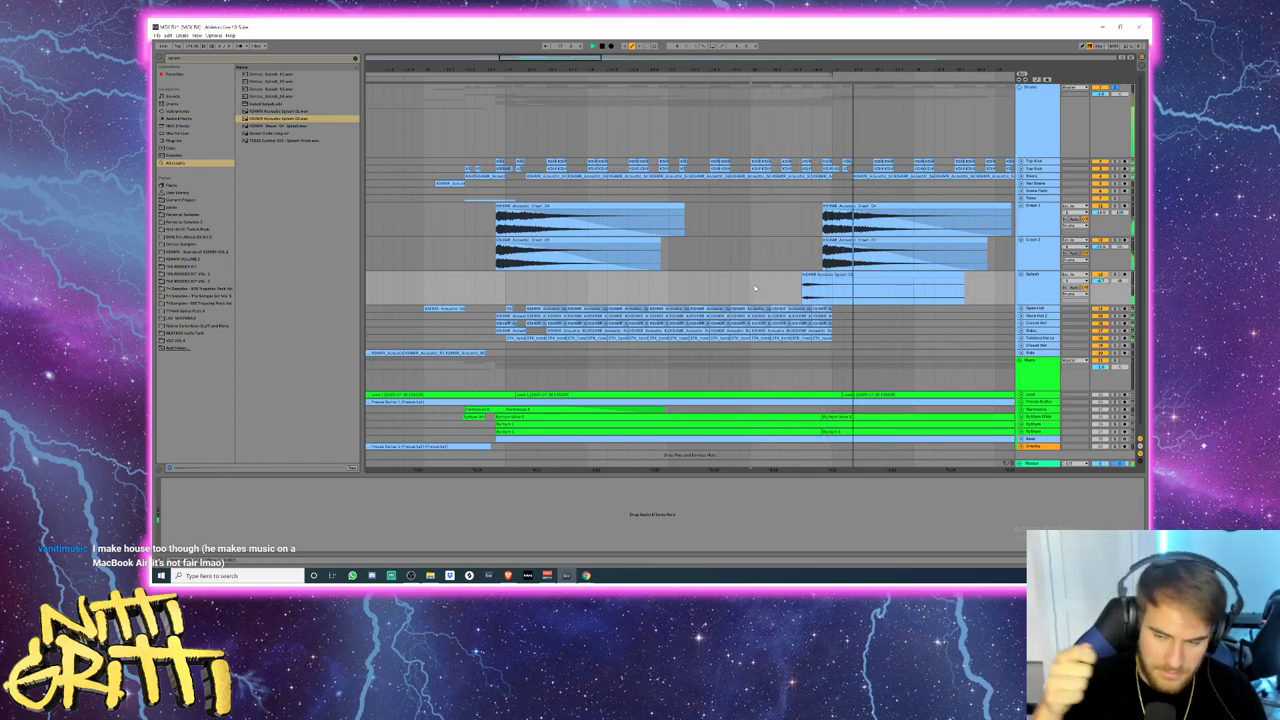
key(space)
key(space)
key(space)
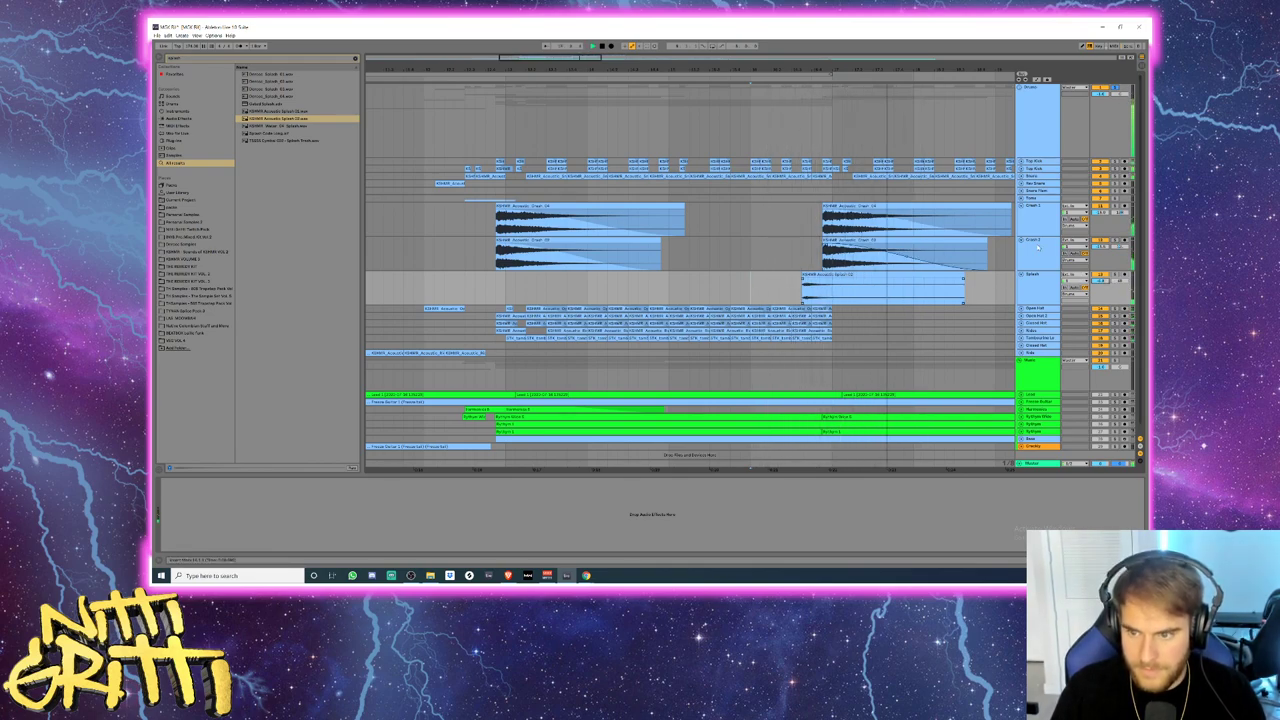
- Duplicate the hat, ride and tambourine clips into the second half of the drop and play the result
drag(547, 57, 588, 40)
drag(620, 341, 434, 311)
key(ctrl+d)
click(607, 347)
scroll(607, 350, up, 5)
key(space)
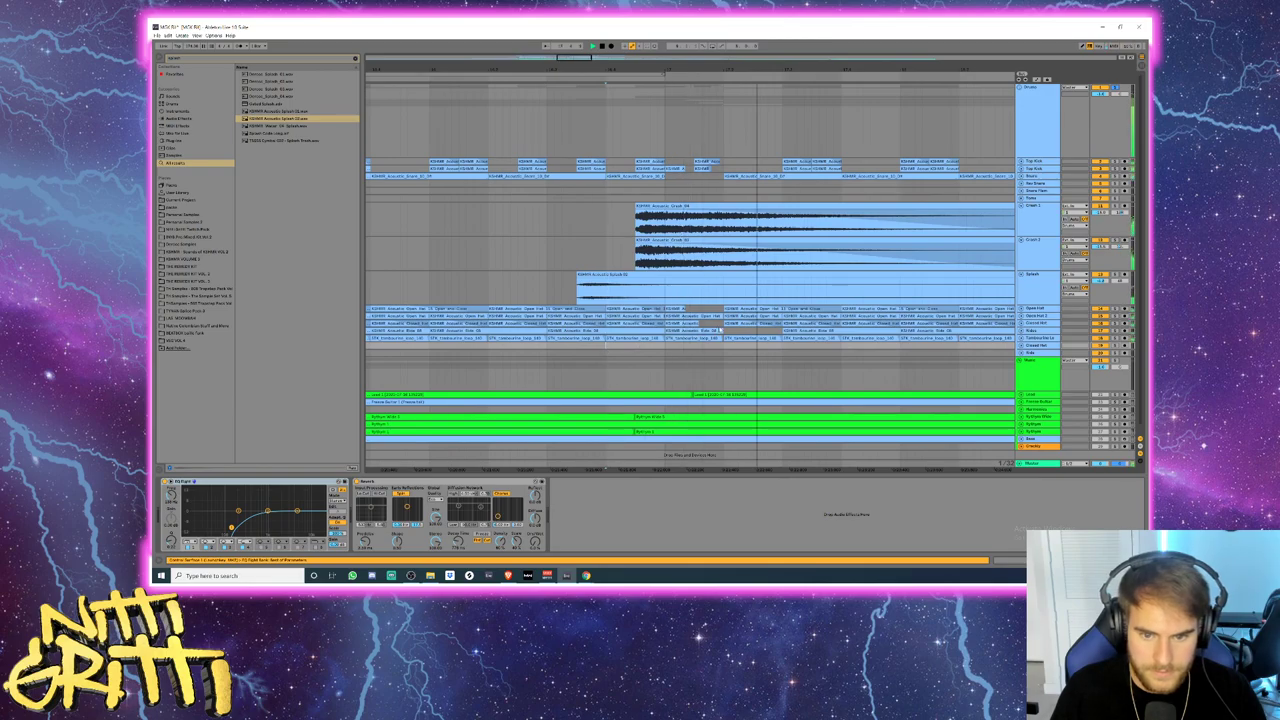
scroll(718, 325, down, 4)
scroll(718, 326, down, 3)
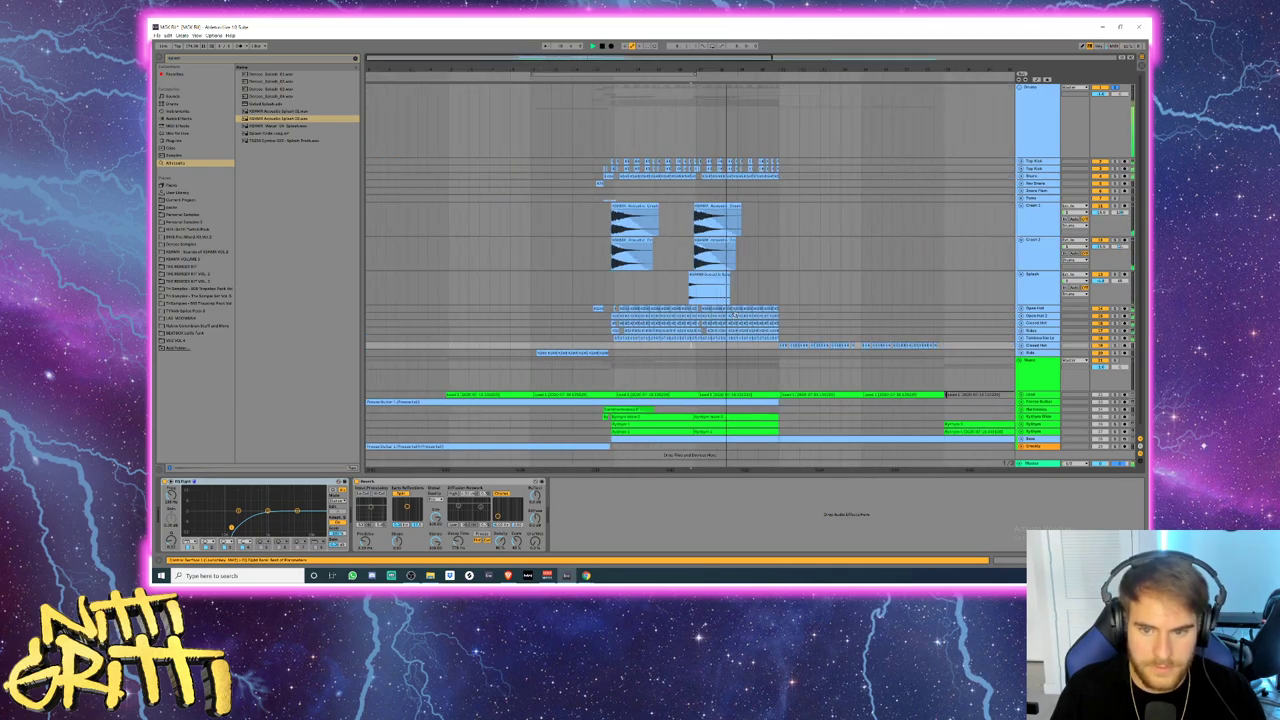
- Stop playback and fold the two crash tracks and the Splash track
click(1037, 211)
key(space)
key(Left)
key(Down)
key(Left)
key(Down)
key(Left)
key(Down)
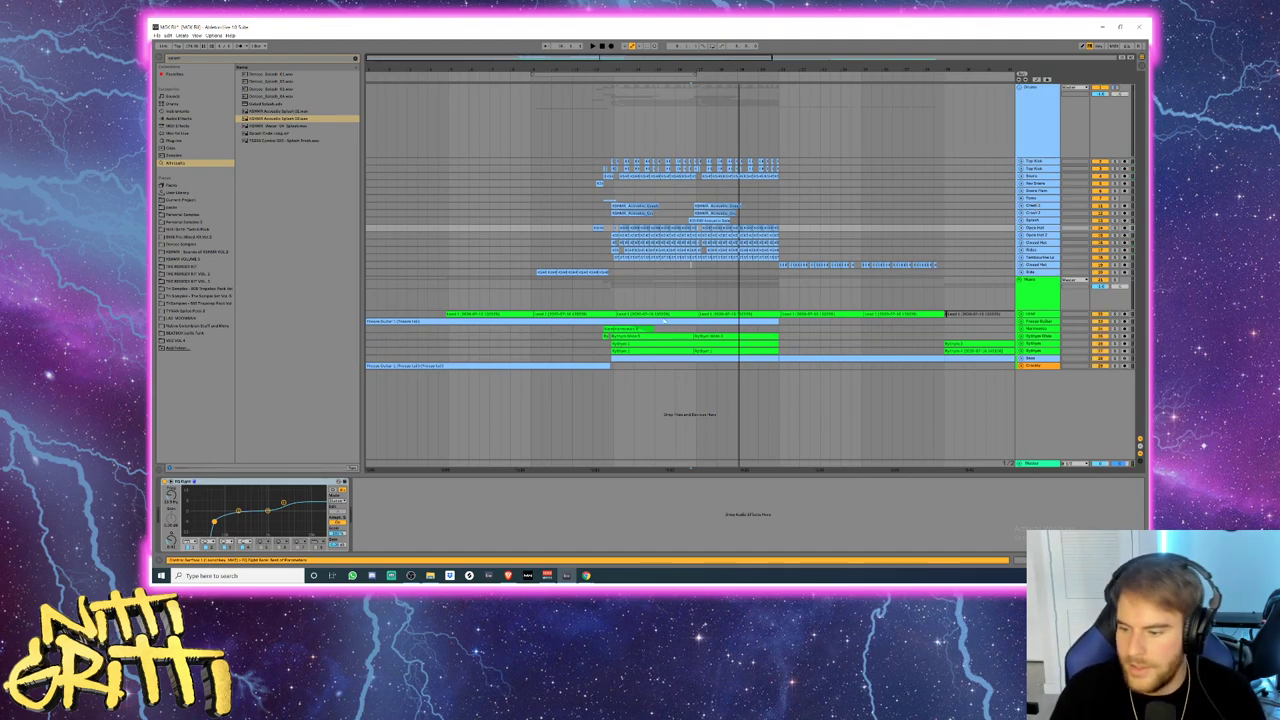
- Play the section before the drop, then insert an audio track at the end of the drum group and lower its volume
click(491, 273)
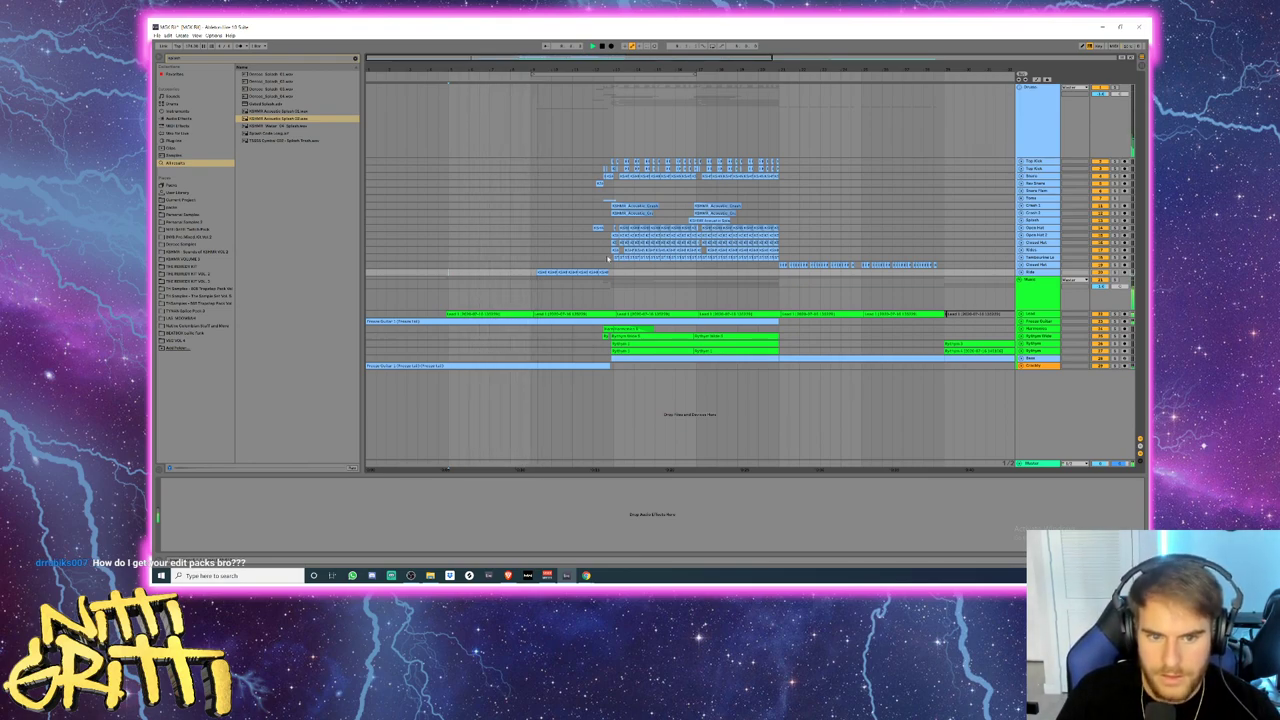
key(space)
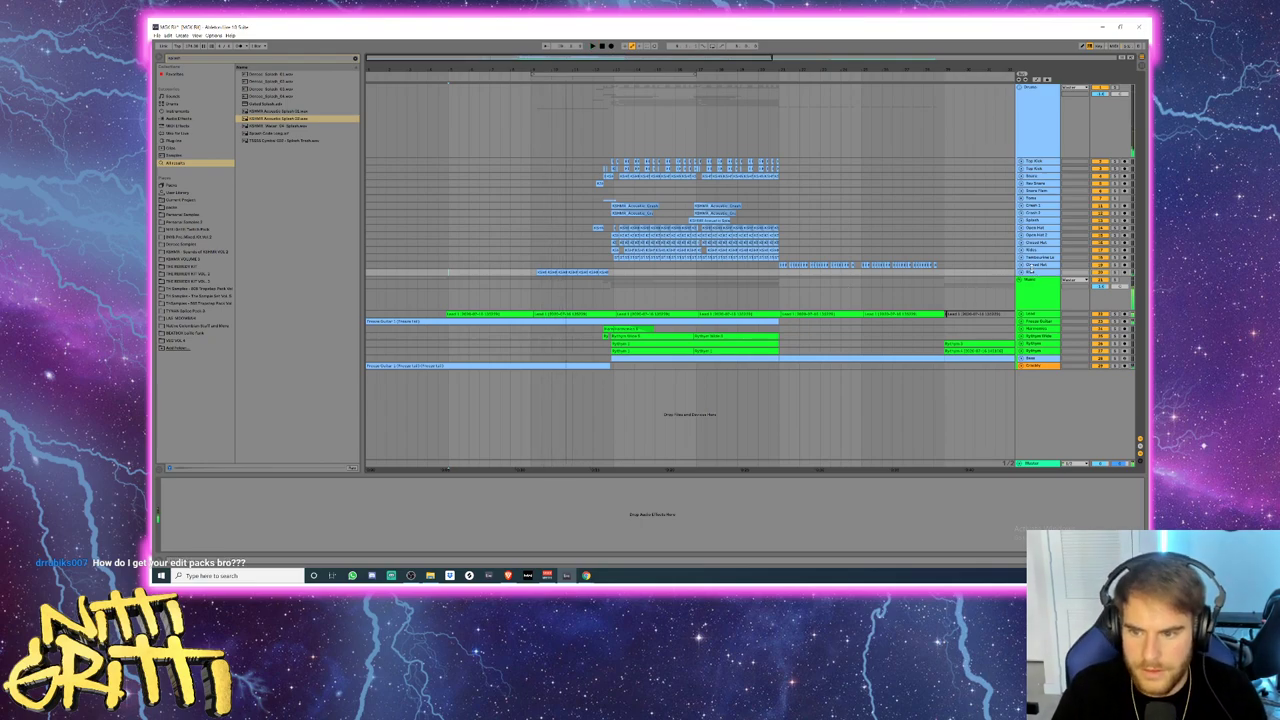
click(1033, 268)
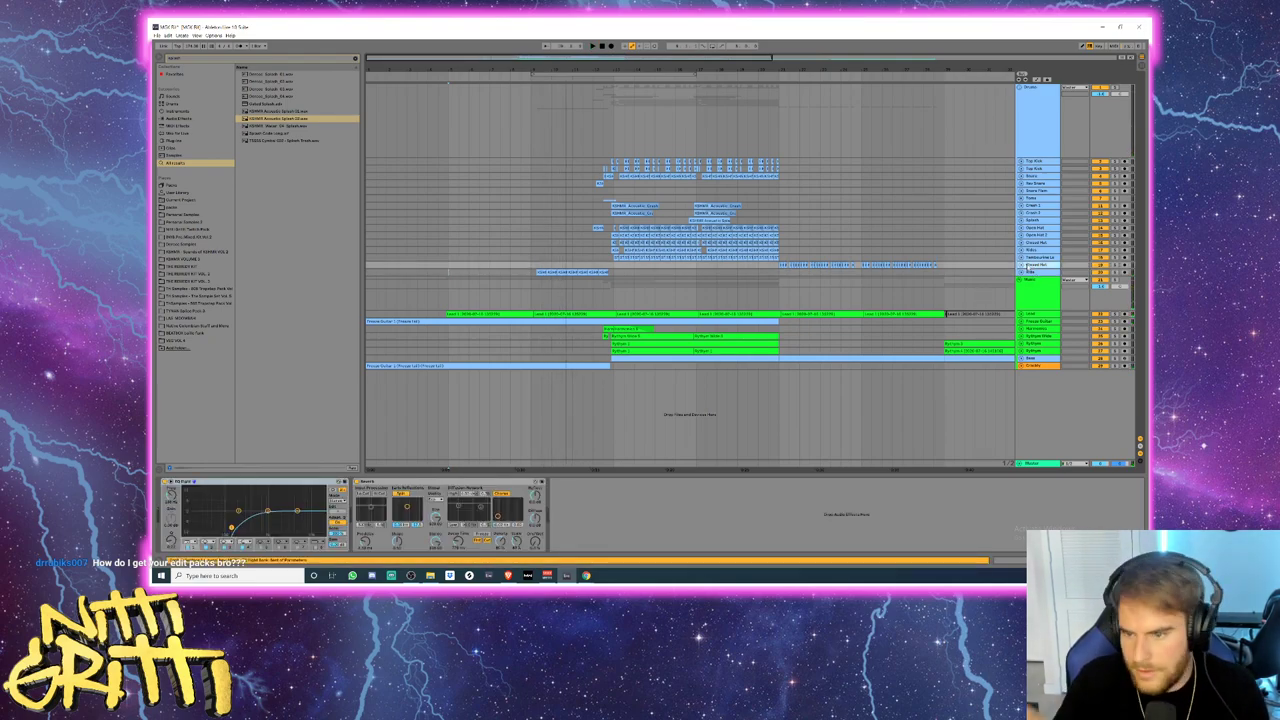
click(1031, 272)
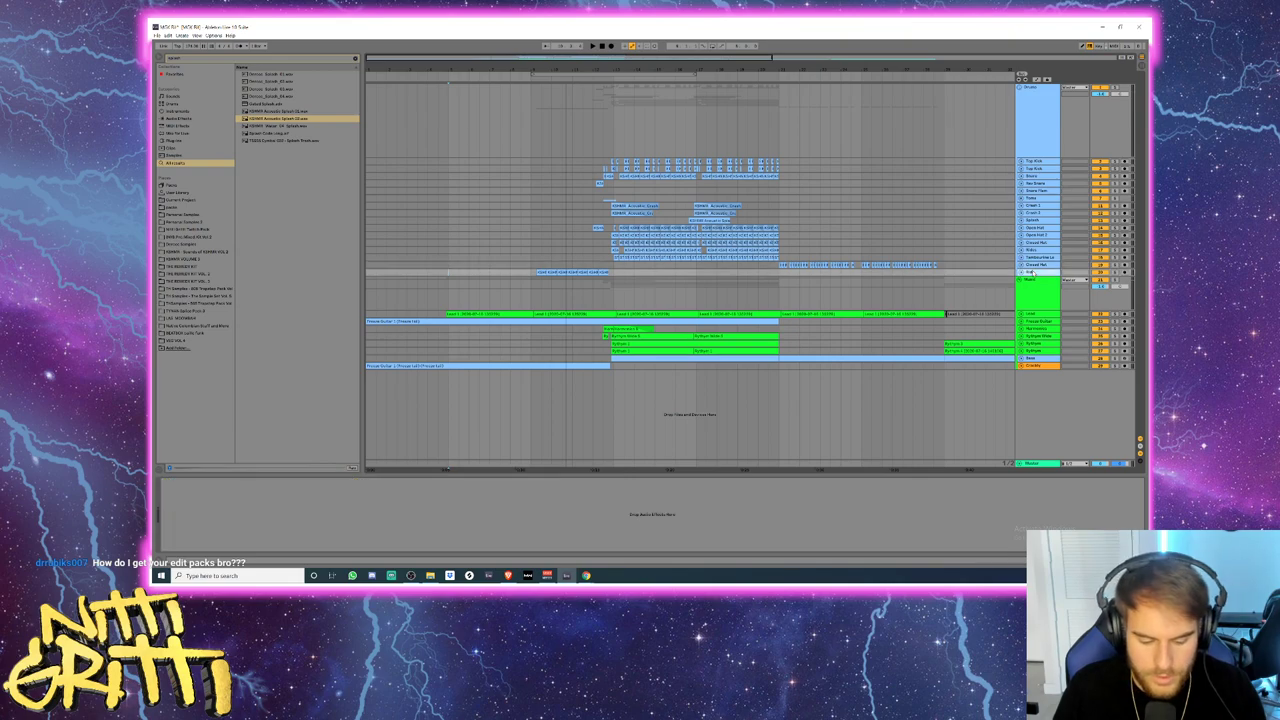
key(ctrl+t)
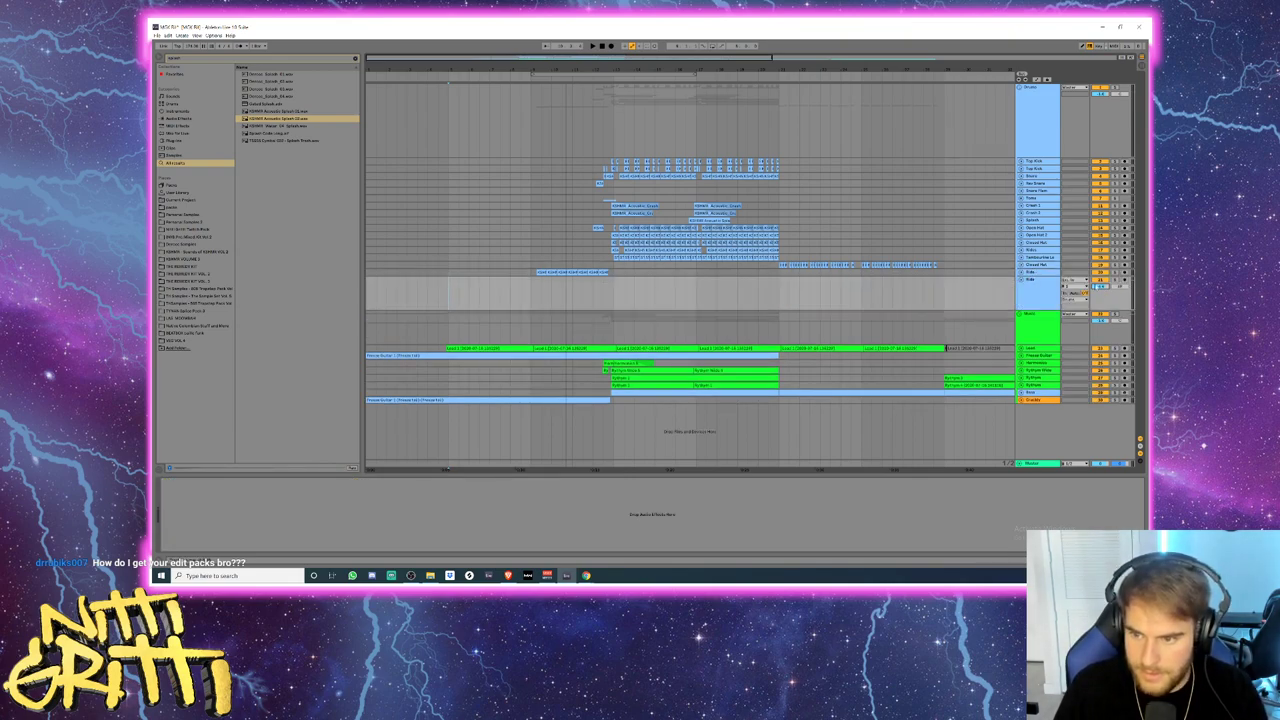
click(1031, 272)
click(1020, 272)
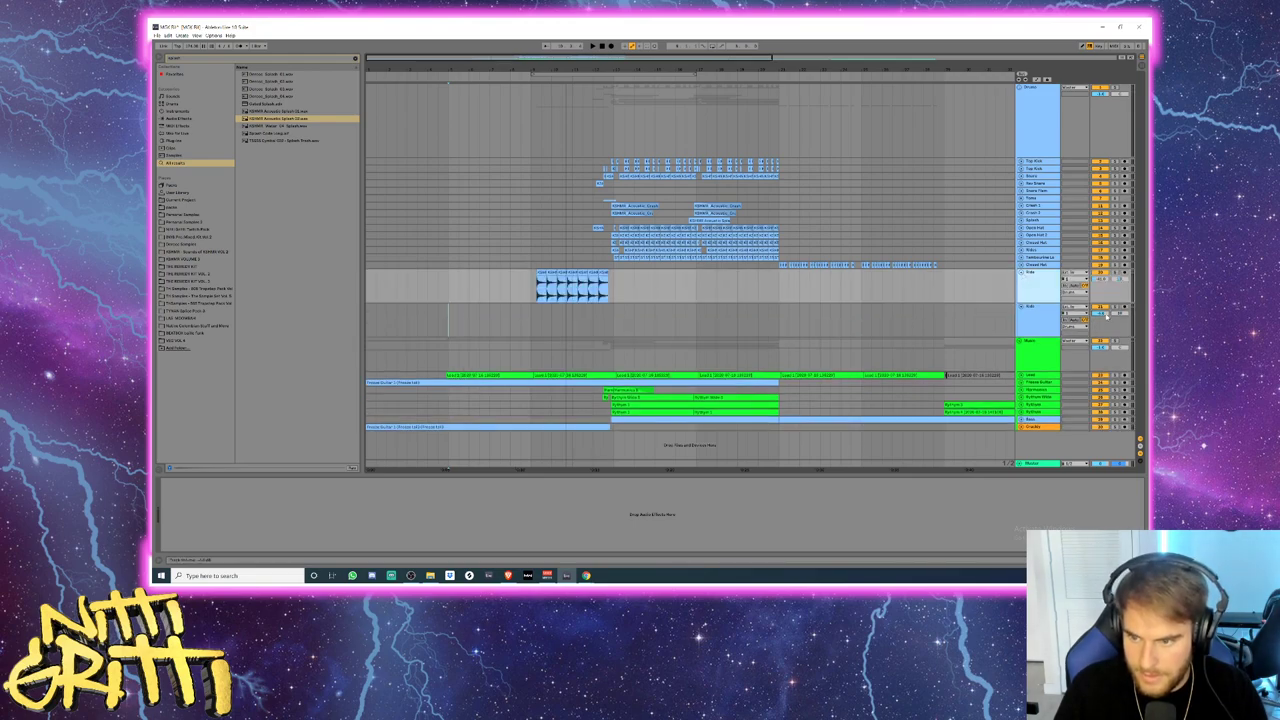
drag(1105, 314, 1105, 334)
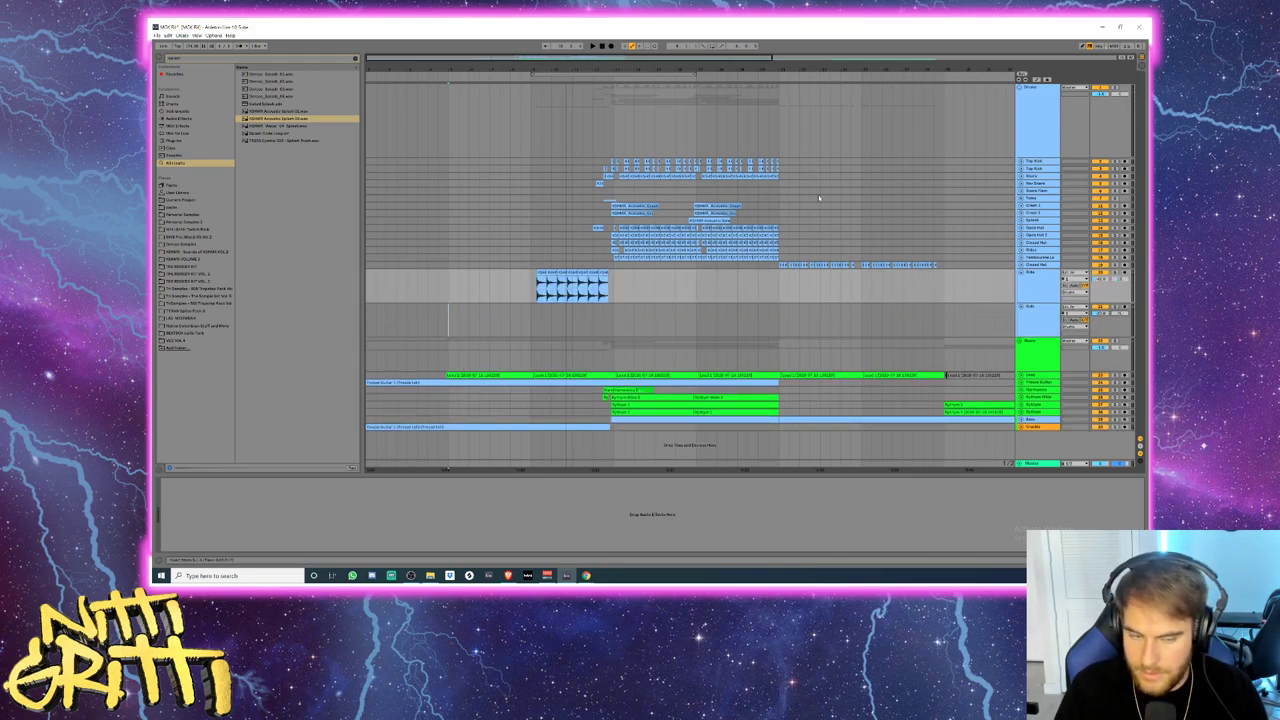
- Search the browser for "acoustic ride" and audition the KSHMR acoustic ride samples
click(238, 59)
text(acousti)
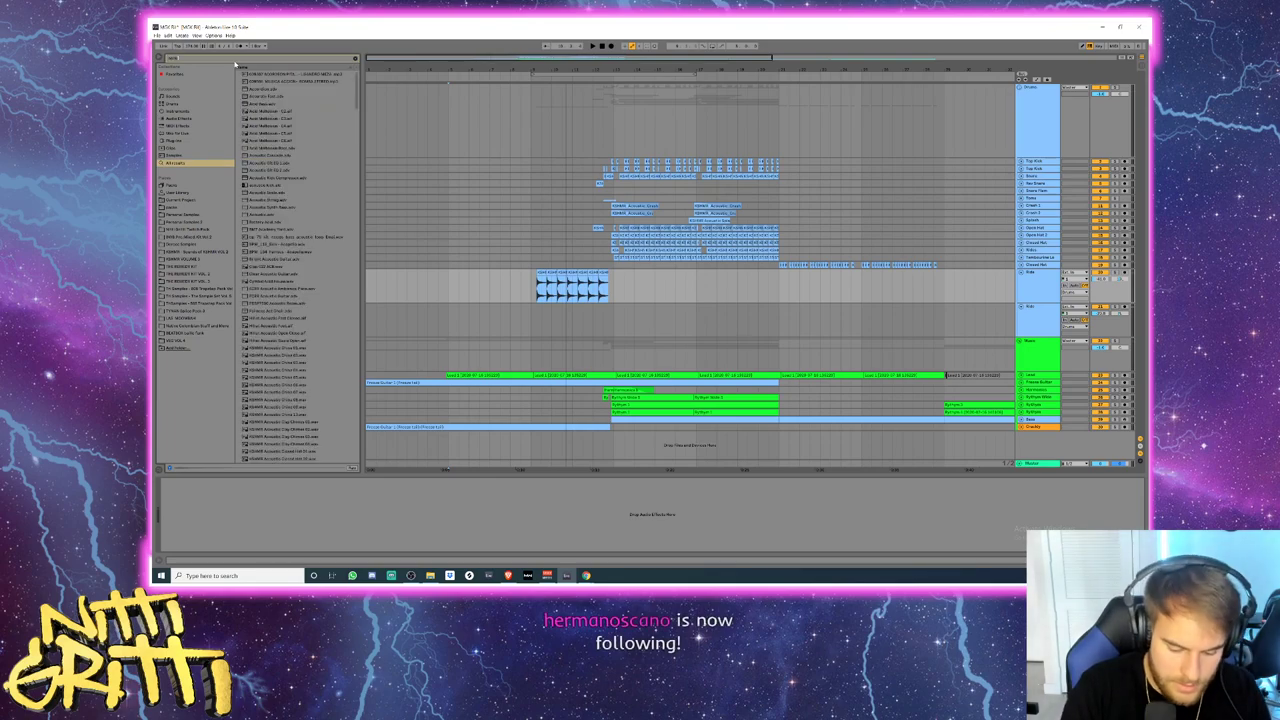
text(c ride)
click(291, 156)
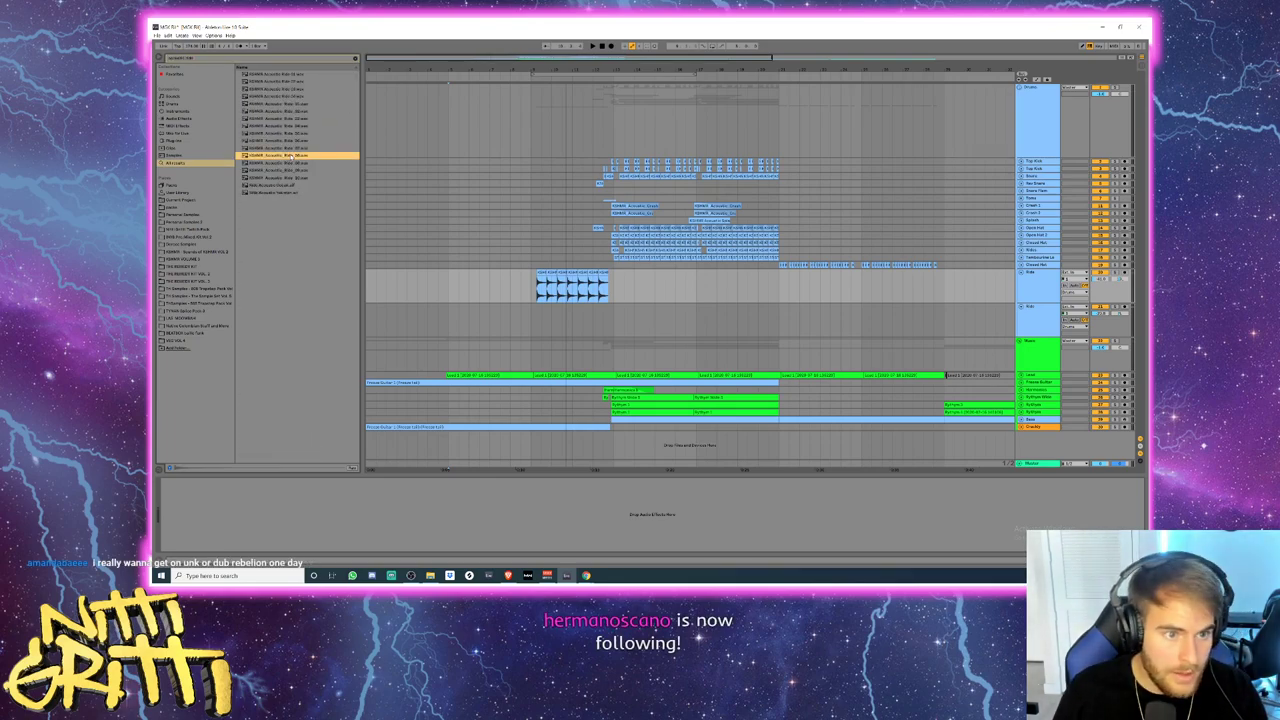
key(Up)
key(Up)
key(Up)
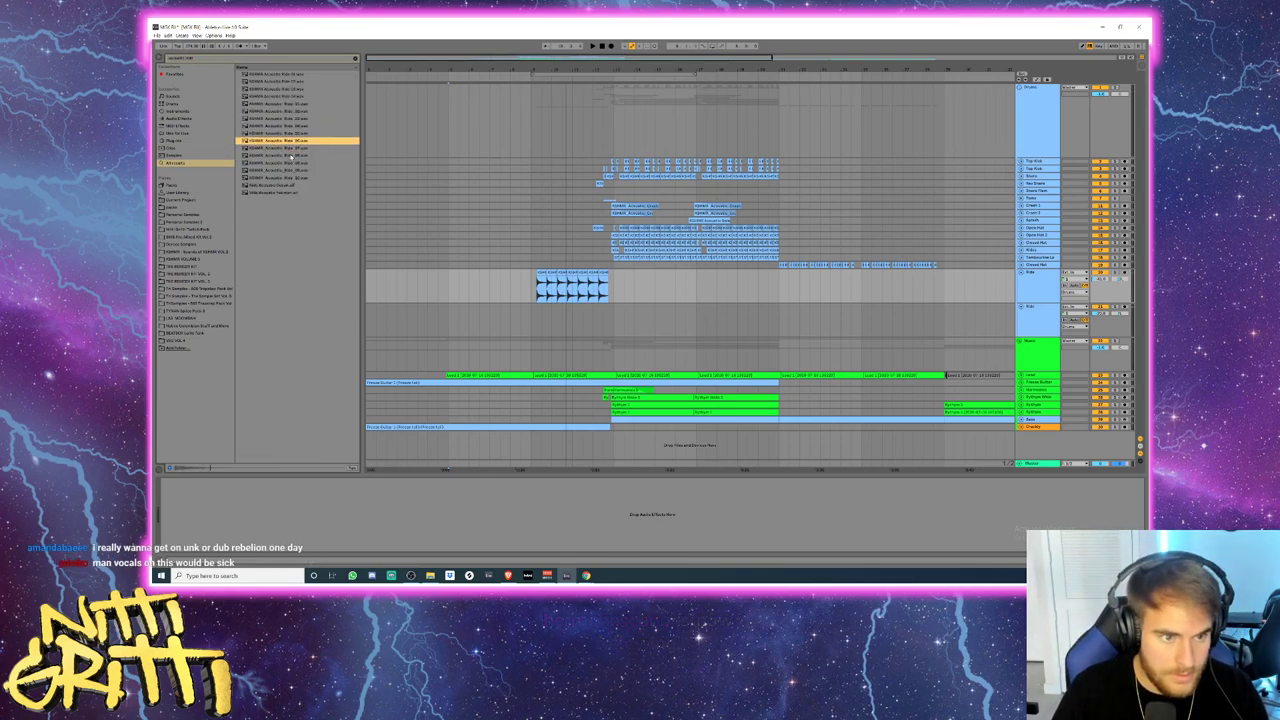
key(Up)
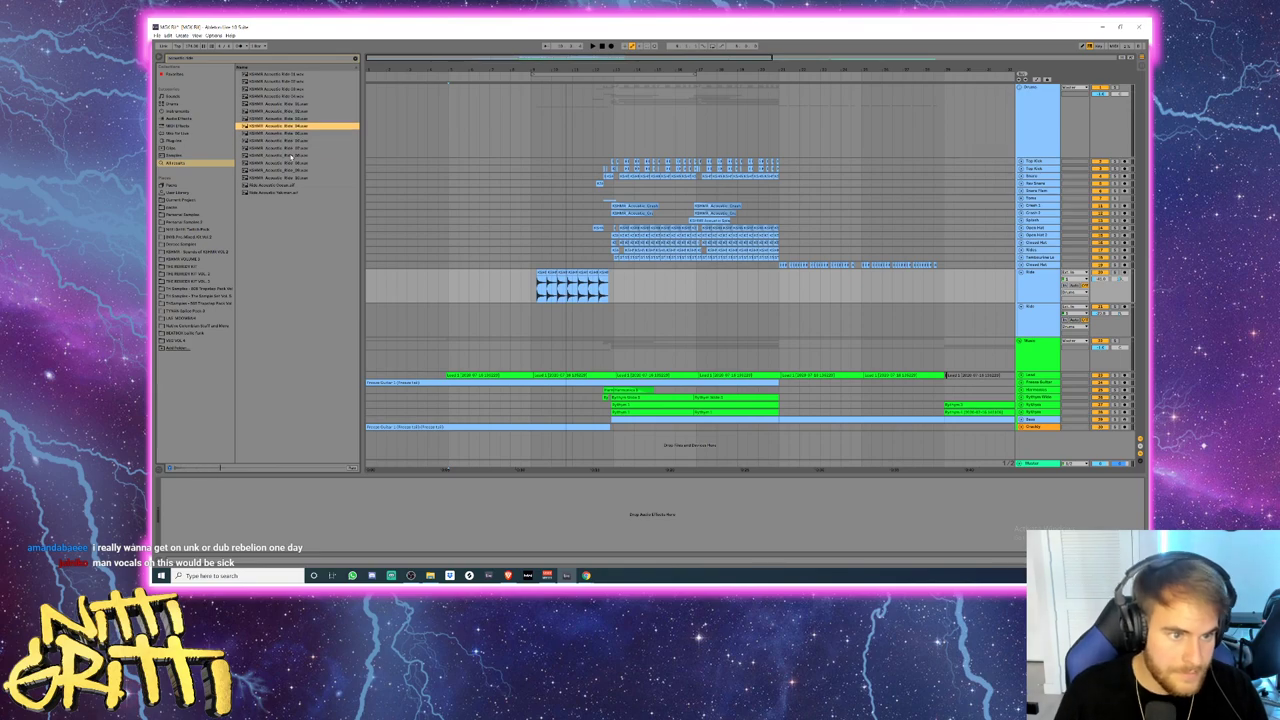
- Place the chosen ride sample on the second ride track, repeat it through the build, and extend the first track's rides to the same end
drag(287, 128, 512, 324)
scroll(535, 327, up, 5)
key(space)
key(space)
key(ctrl+d)
key(ctrl+d)
key(ctrl+d)
key(ctrl+d)
key(ctrl+d)
key(ctrl+d)
key(ctrl+d)
key(ctrl+d)
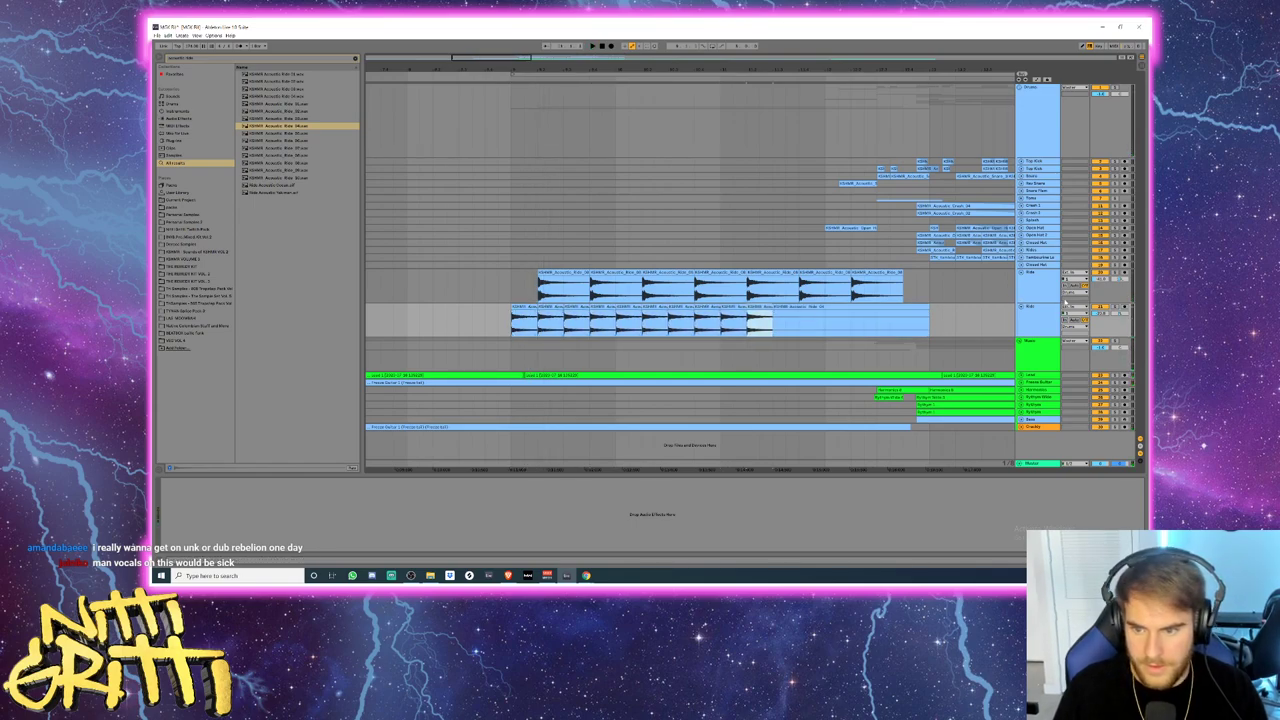
drag(941, 322, 919, 276)
key(ctrl+d)
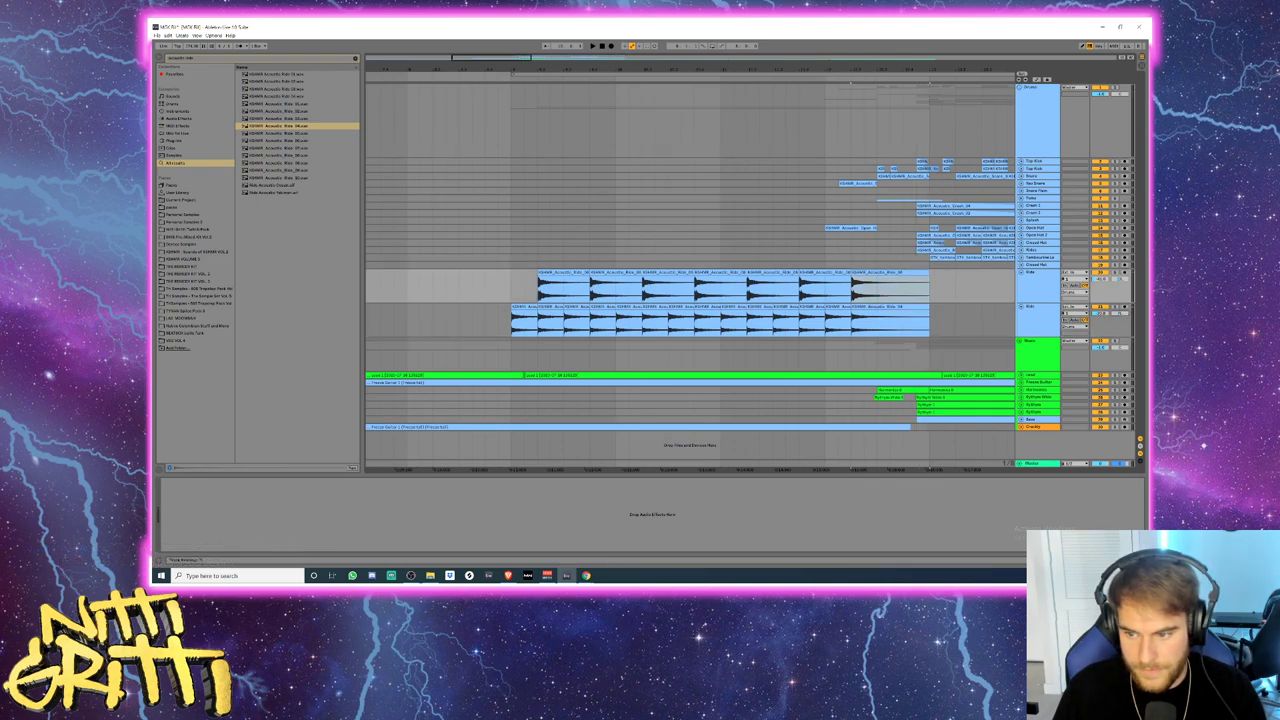
- Duplicate the second ride track and delete all ride clips from the copy
click(1128, 317)
key(ctrl+d)
drag(951, 352, 402, 355)
key(Delete)
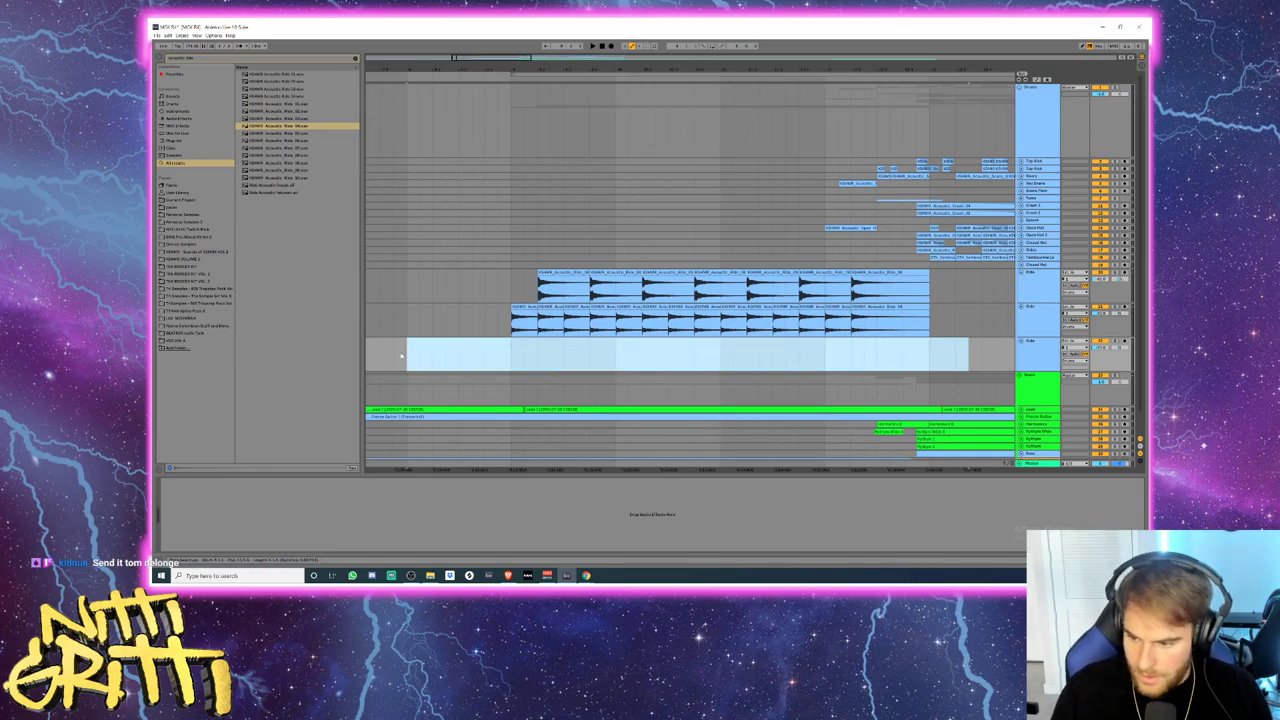
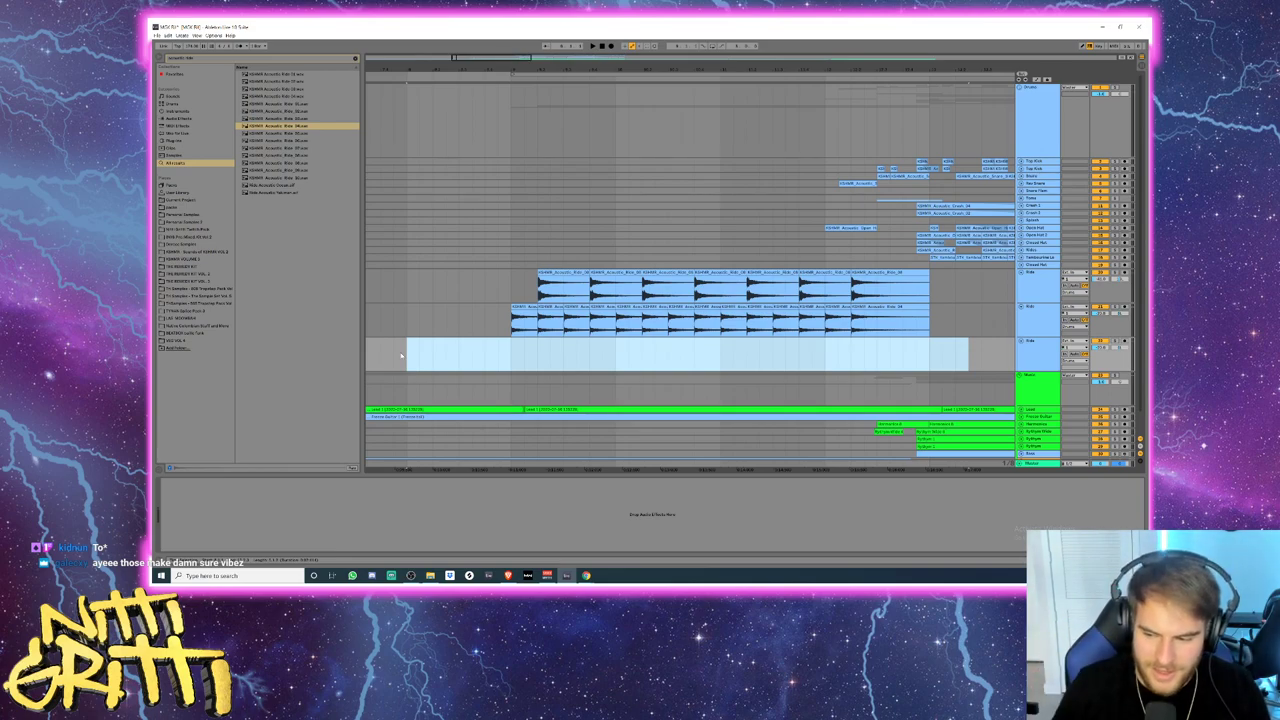
click(513, 347)
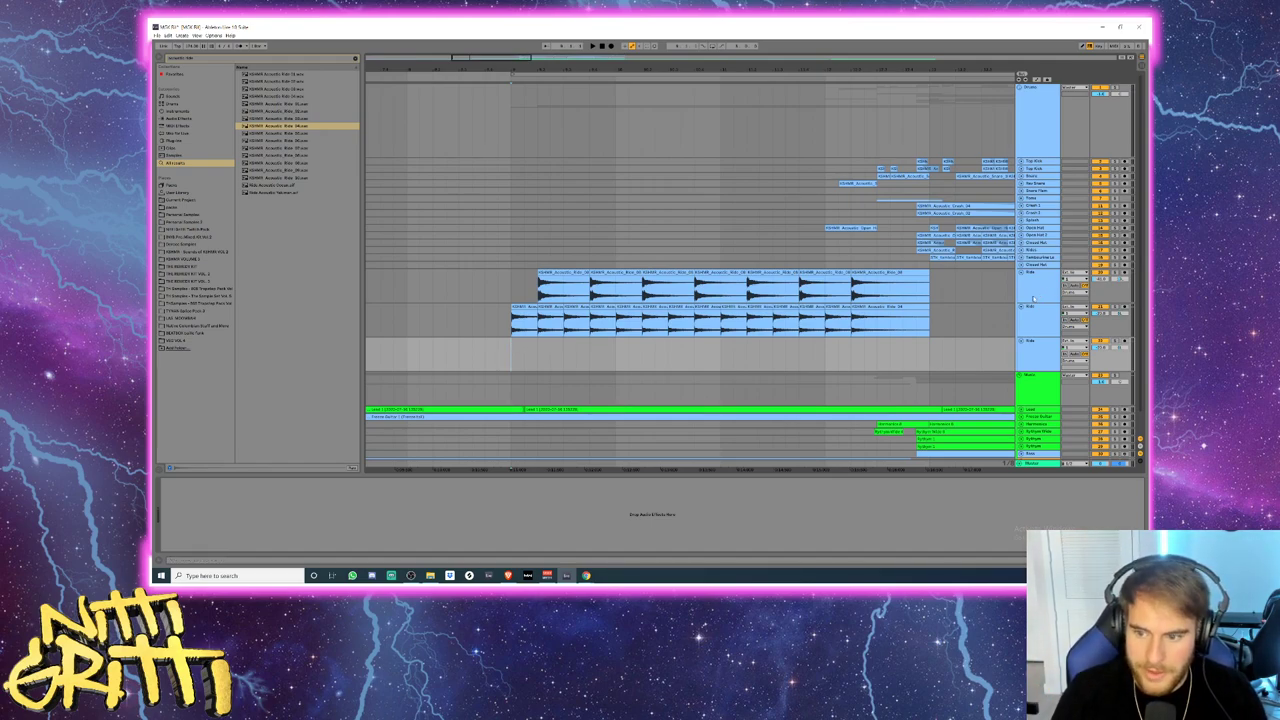
- Audition other acoustic rides over the build and lay one on the third ride track in a denser repeating pattern
click(280, 156)
key(space)
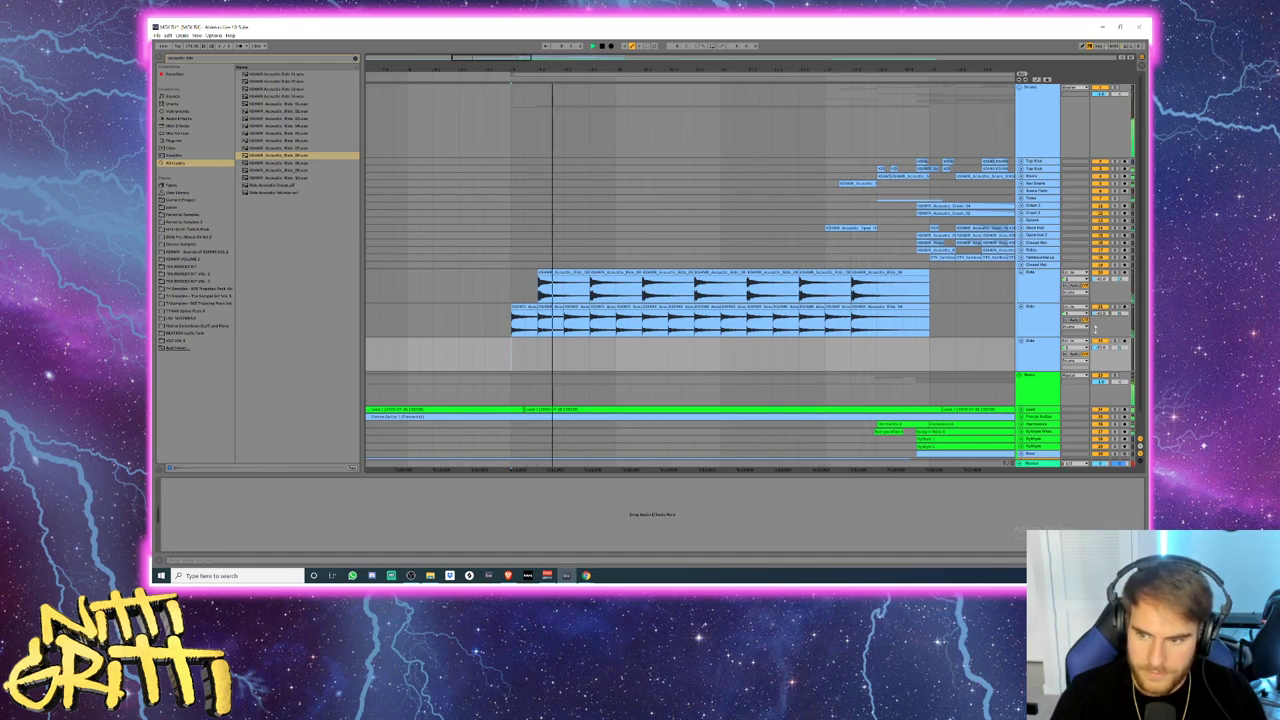
click(277, 162)
key(space)
mouse_move(277, 162)
mouse_down()
mouse_move(528, 318)
mouse_move(548, 352)
mouse_move(528, 358)
mouse_up()
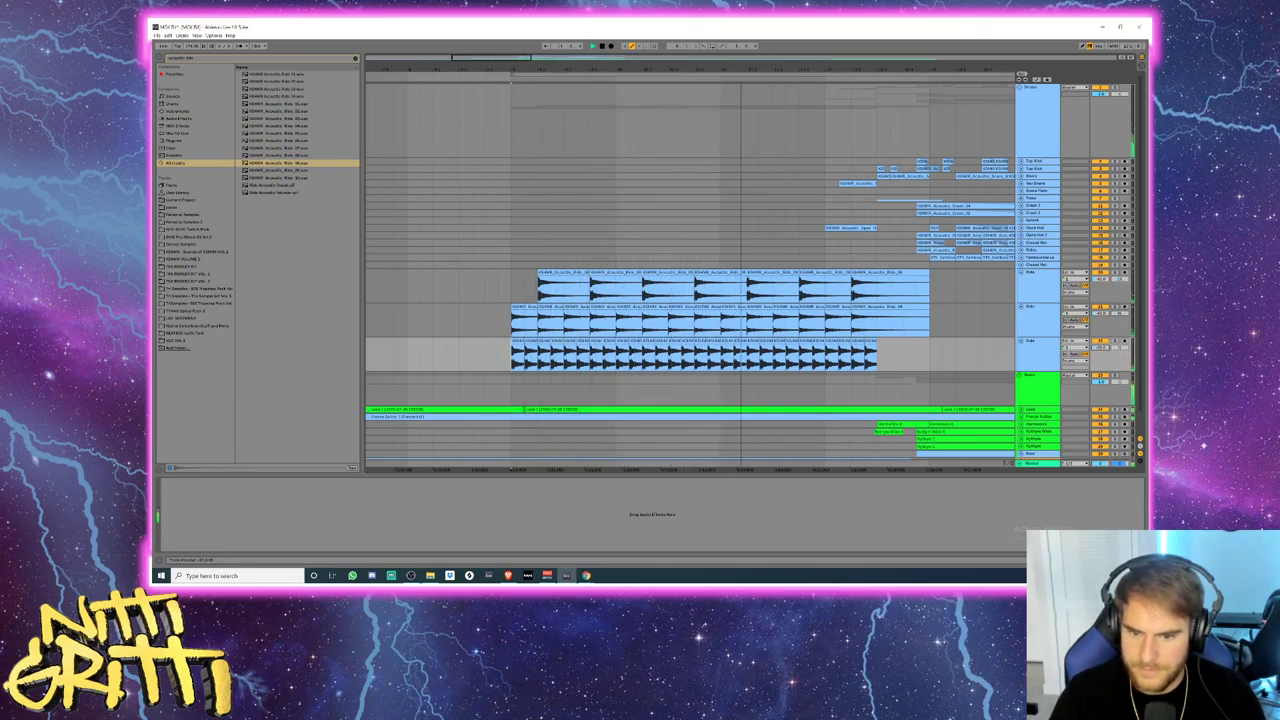
key(space)
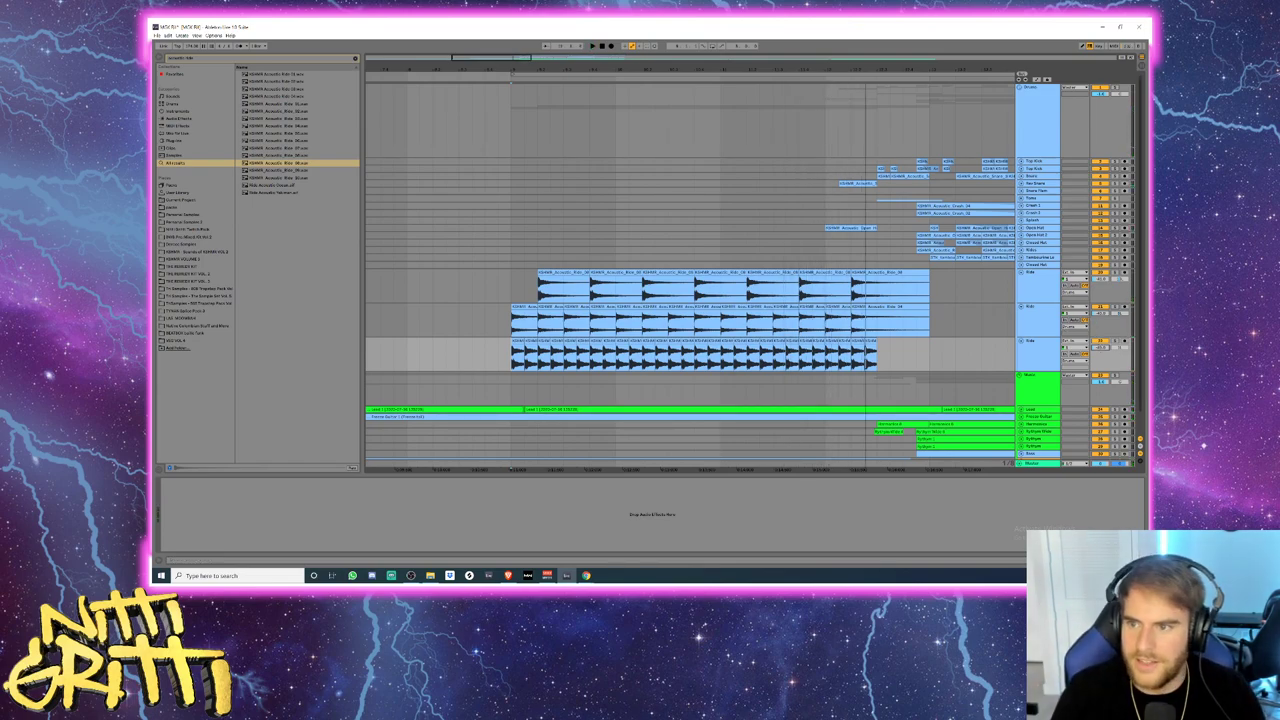
- Play the build into the drop to check the three layered ride tracks together
click(500, 281)
key(space)
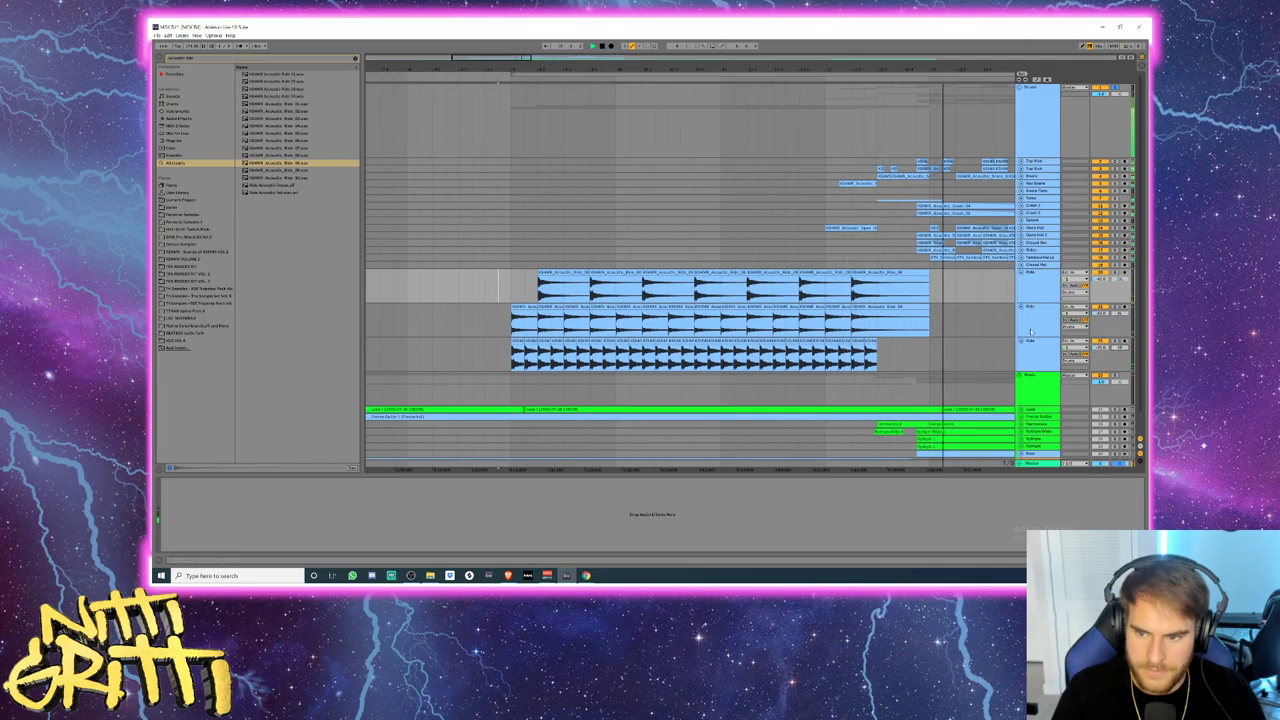
key(space)
drag(527, 60, 527, 38)
click(1113, 272)
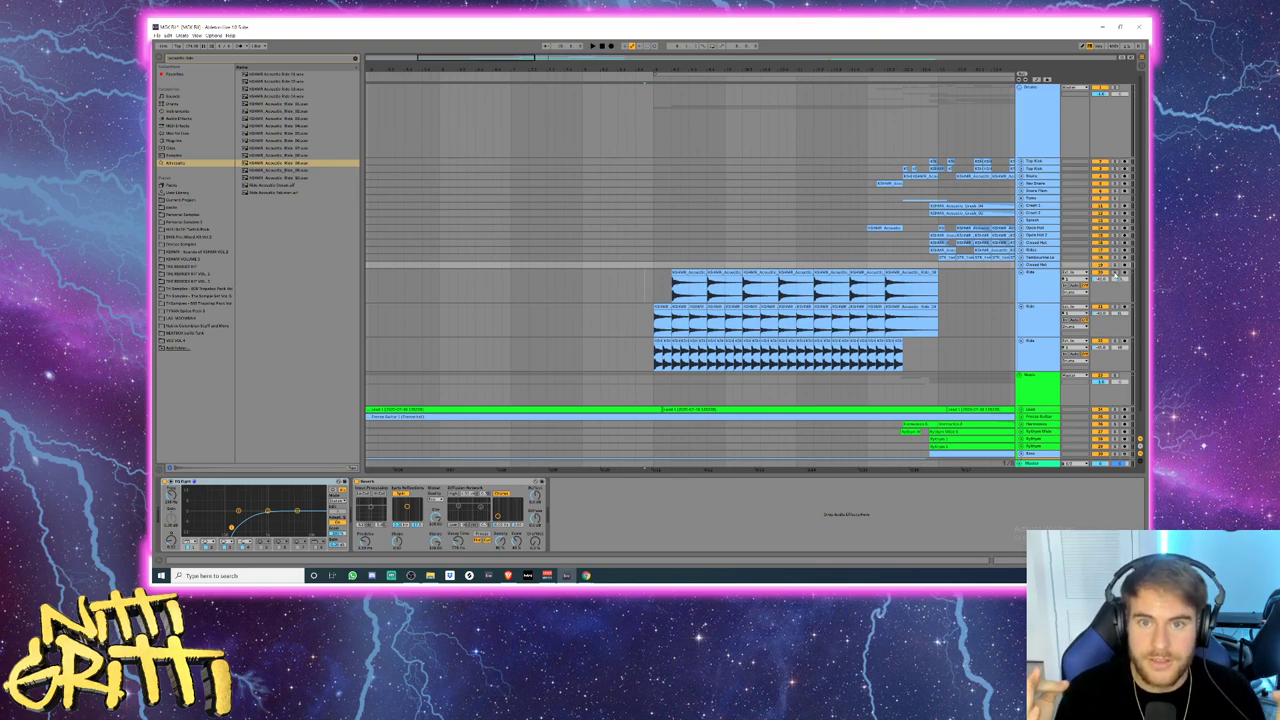
click(543, 361)
key(space)
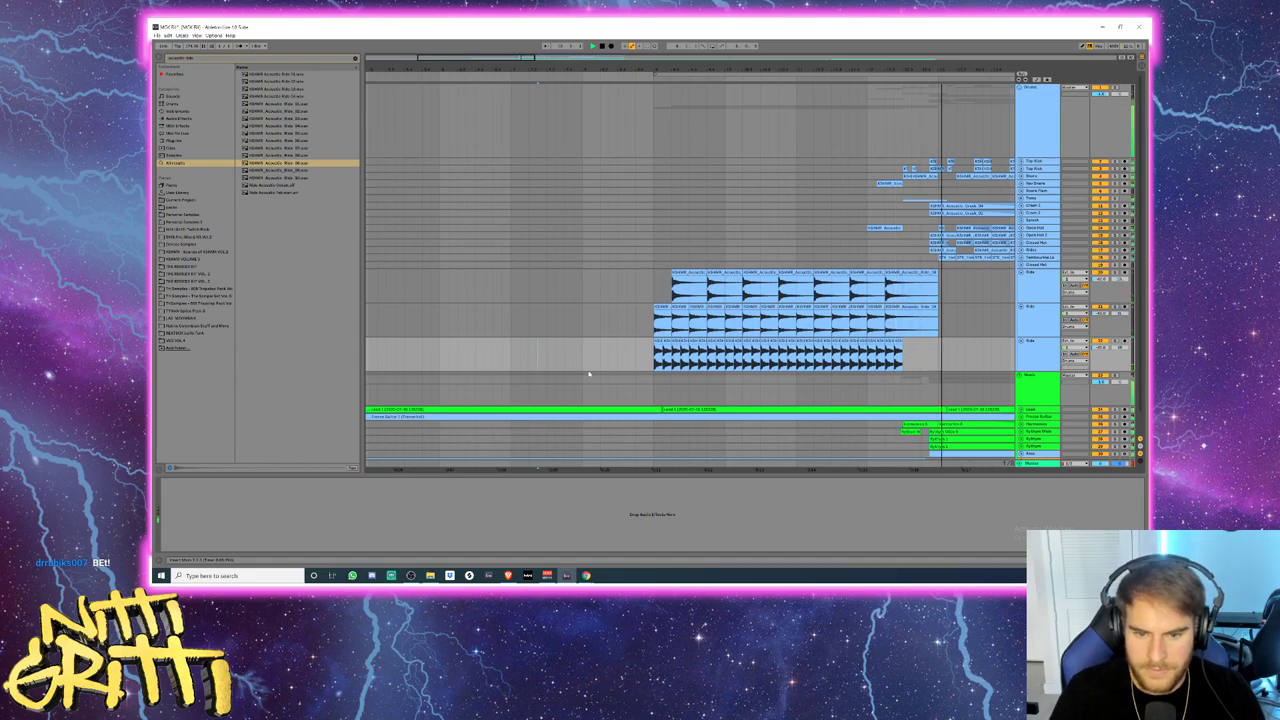
key(space)
- Copy a ride hit to the empty space before the build on the first ride track, shift it earlier, and audition it
click(653, 356)
scroll(653, 356, up, 5)
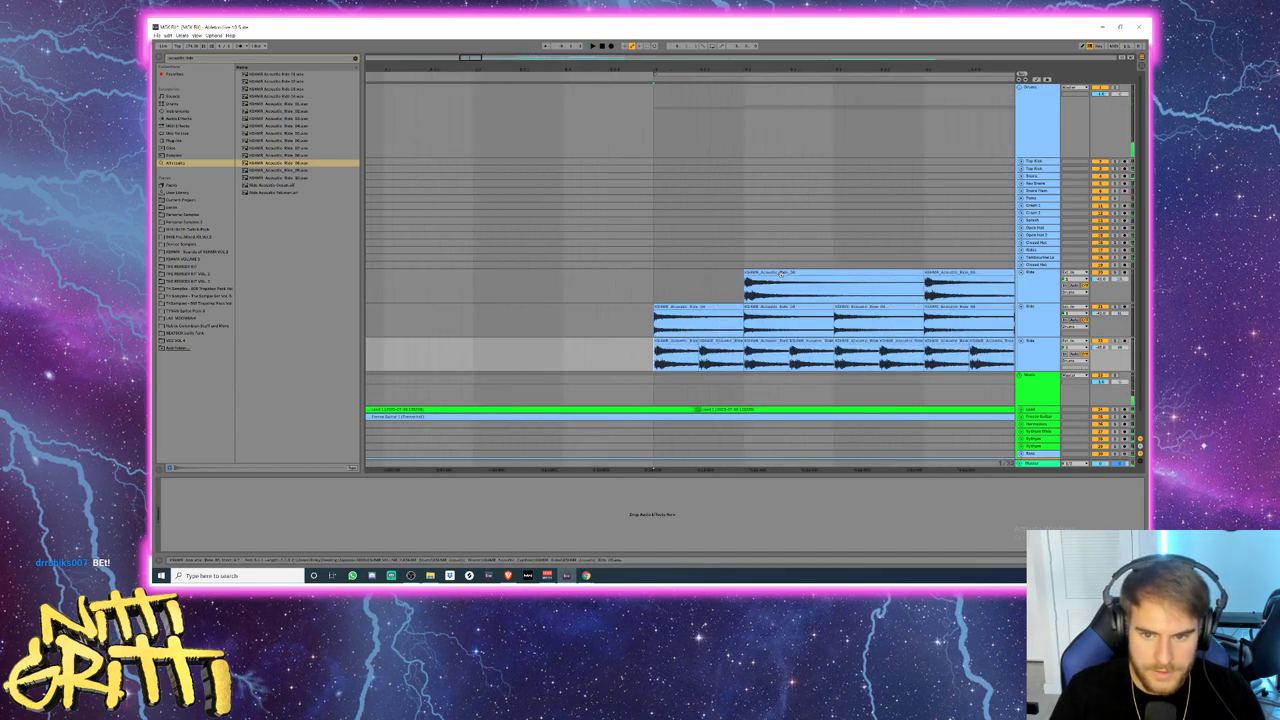
click(780, 273)
click(569, 281)
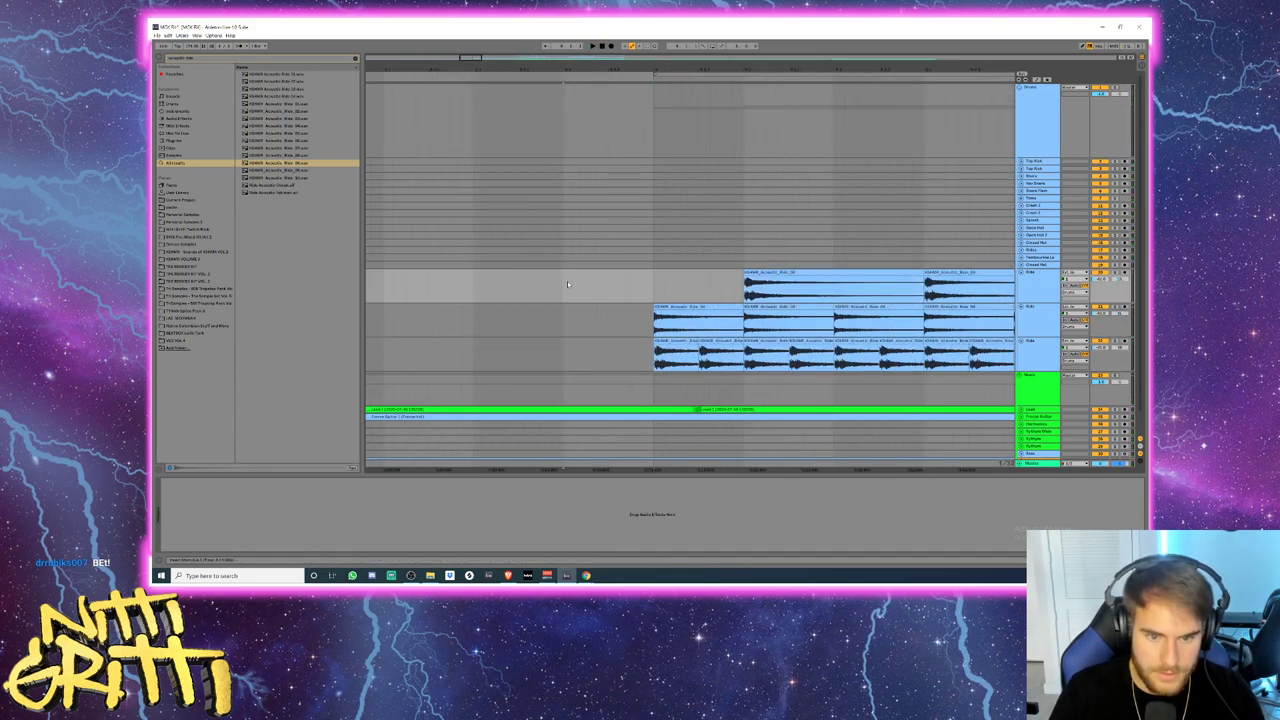
key(ctrl+v)
key(space)
key(space)
drag(606, 273, 560, 273)
click(475, 281)
key(space)
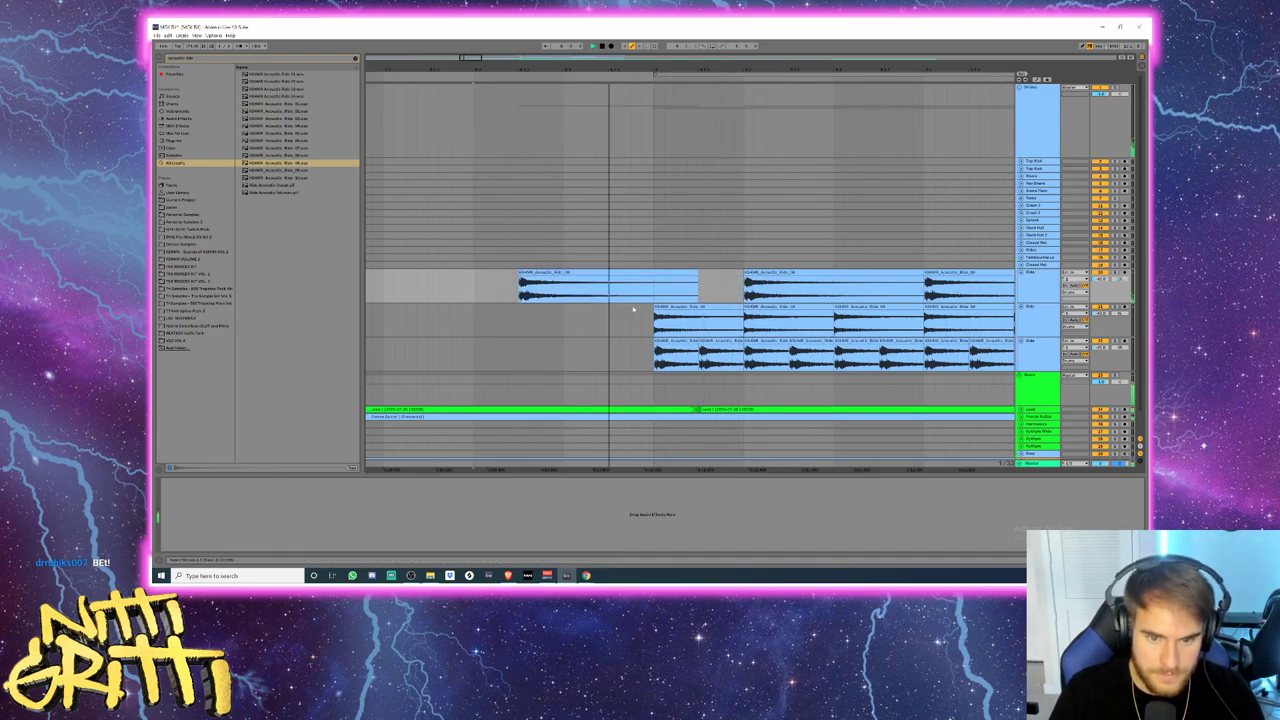
- Move the copied ride hit to just before the build's start and play the transition
scroll(632, 304, down, 4)
key(space)
key(space)
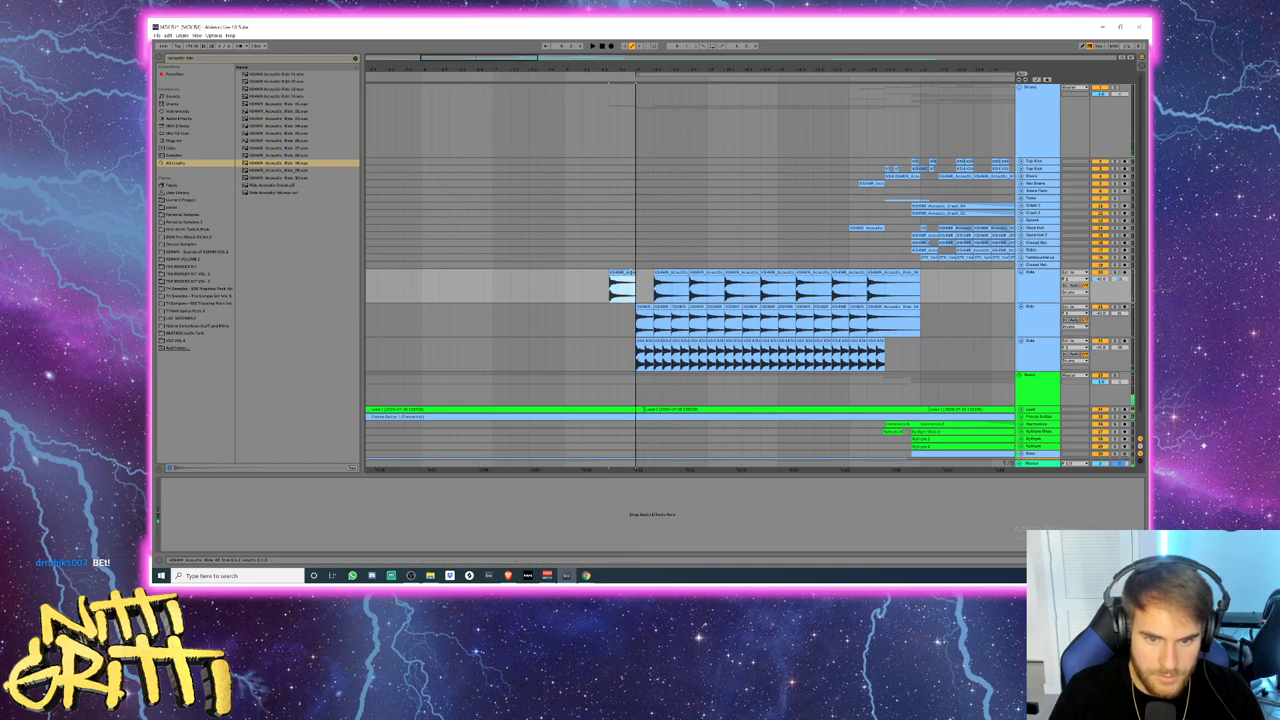
drag(635, 273, 636, 273)
click(591, 288)
key(space)
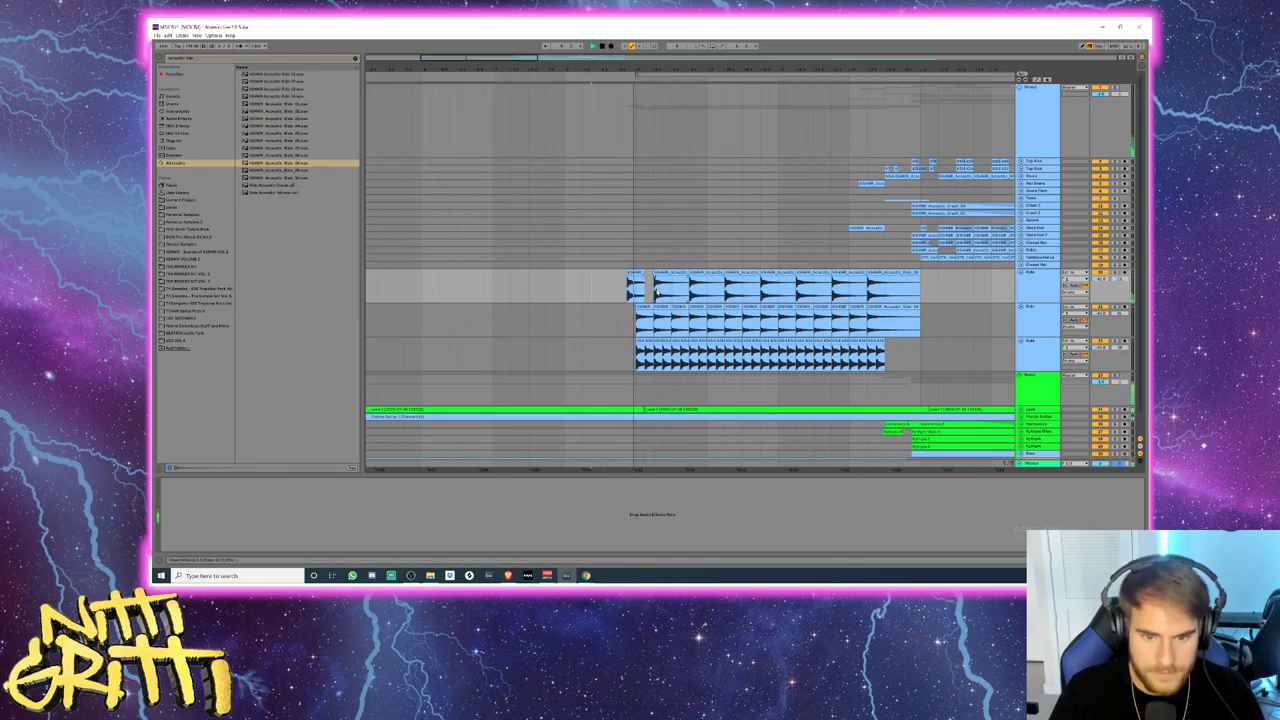
- Unfold the lead track and audition the ride pickup against its waveform
click(634, 286)
scroll(634, 285, up, 2)
key(space)
click(1020, 409)
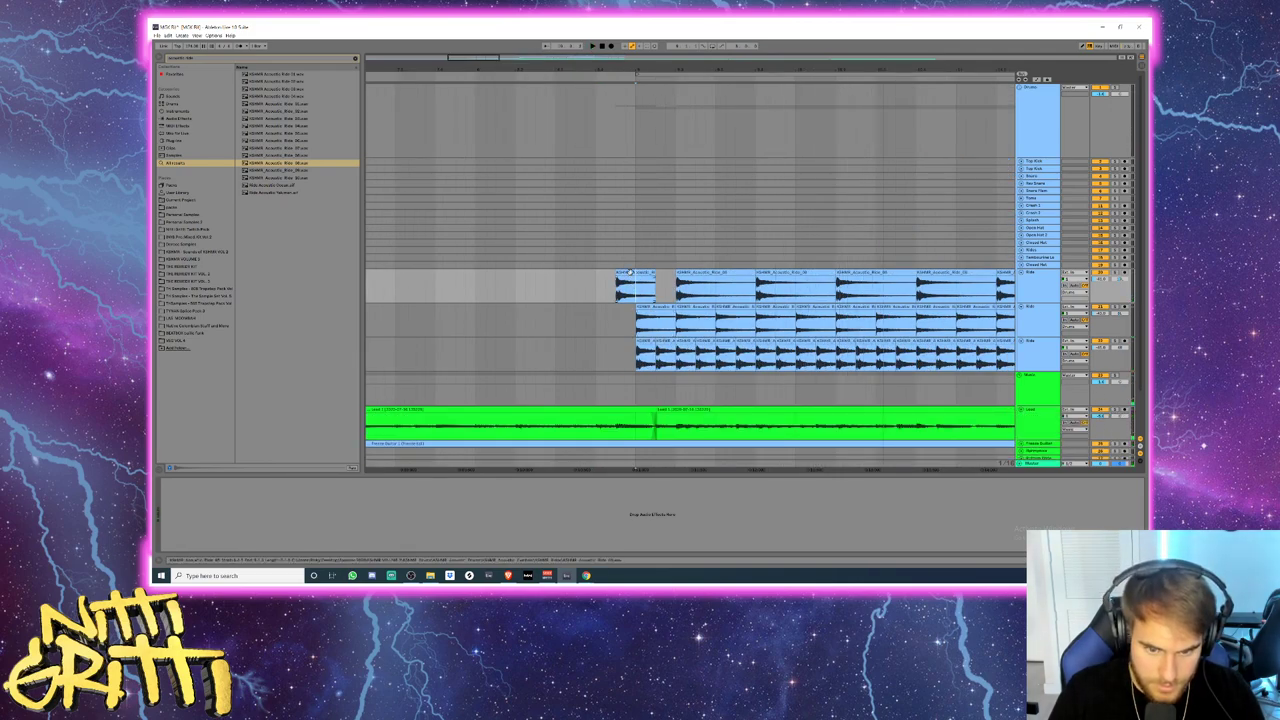
click(609, 290)
key(space)
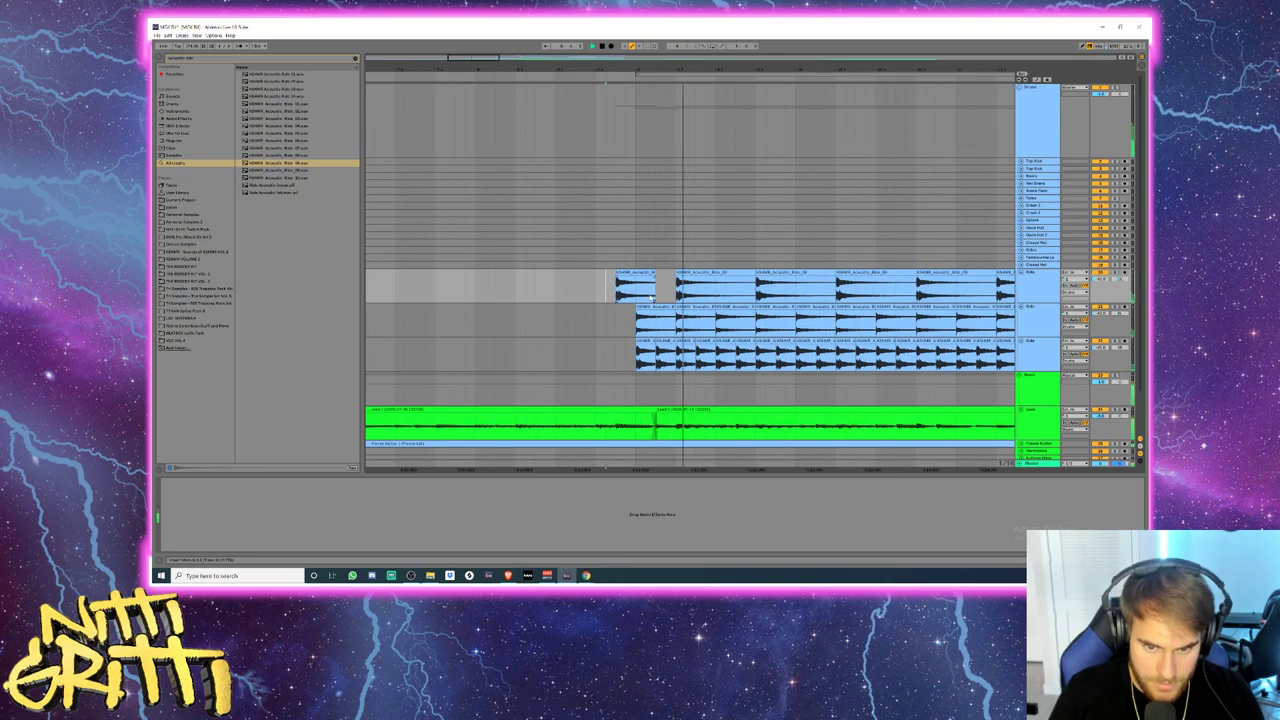
key(space)
- Extend the pickup ride clip to meet the next hit and delete the first ride clip on the second ride track
click(618, 290)
drag(653, 272, 675, 272)
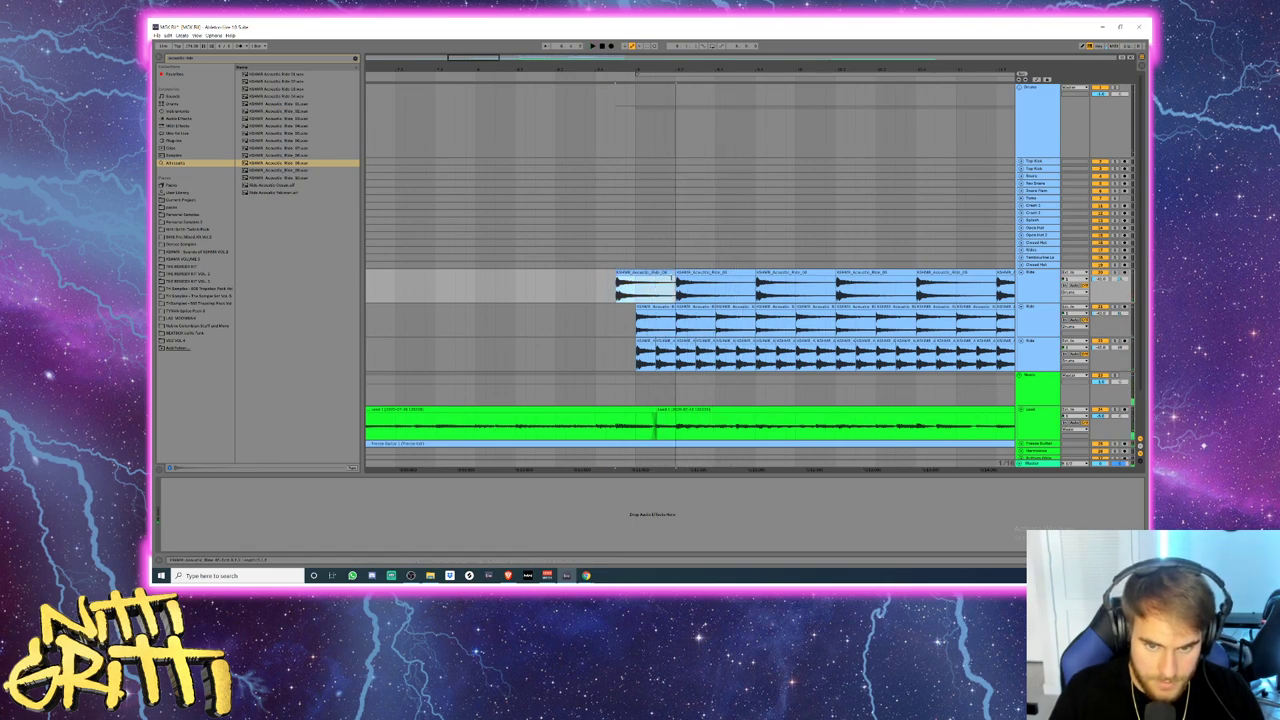
click(648, 341)
click(651, 307)
key(Delete)
click(599, 321)
key(space)
- Delete the first ride clip on the third ride track and play into the build
click(645, 341)
key(Delete)
click(591, 334)
key(space)
key(space)
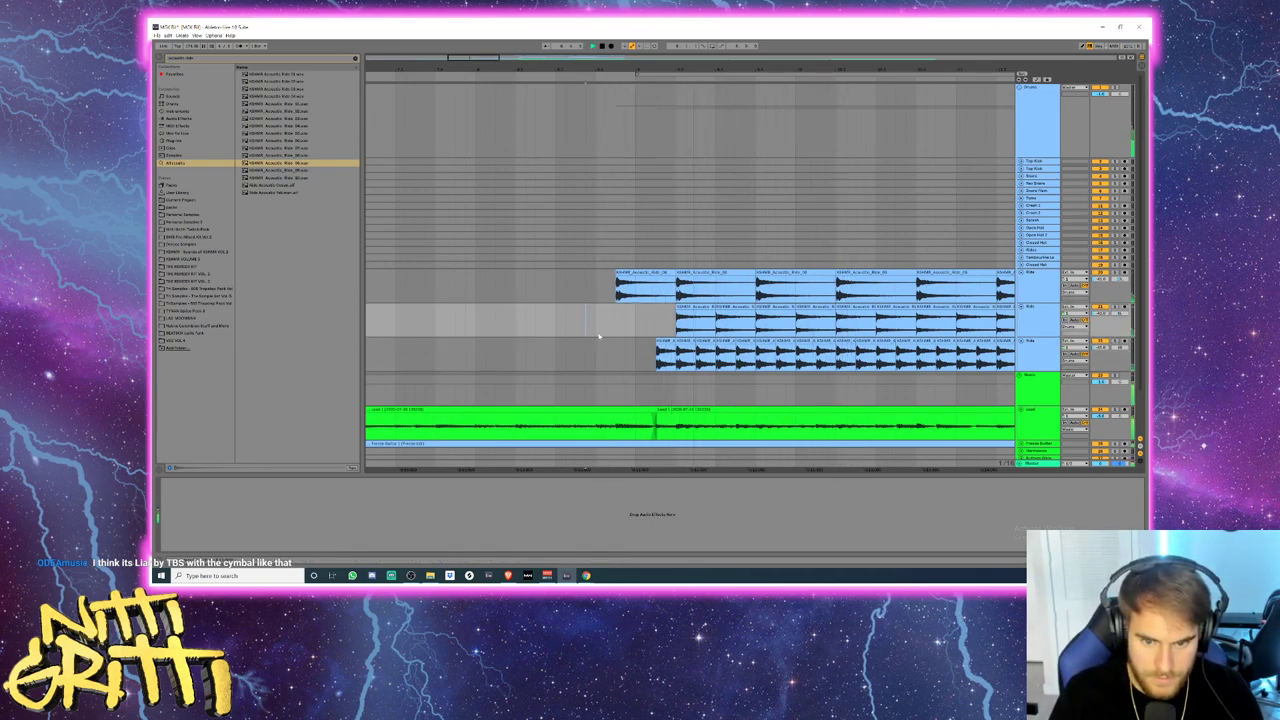
key(space)
- Copy a ride onto the second ride track in line with the first track's pickup and lengthen it to the next hit
click(686, 307)
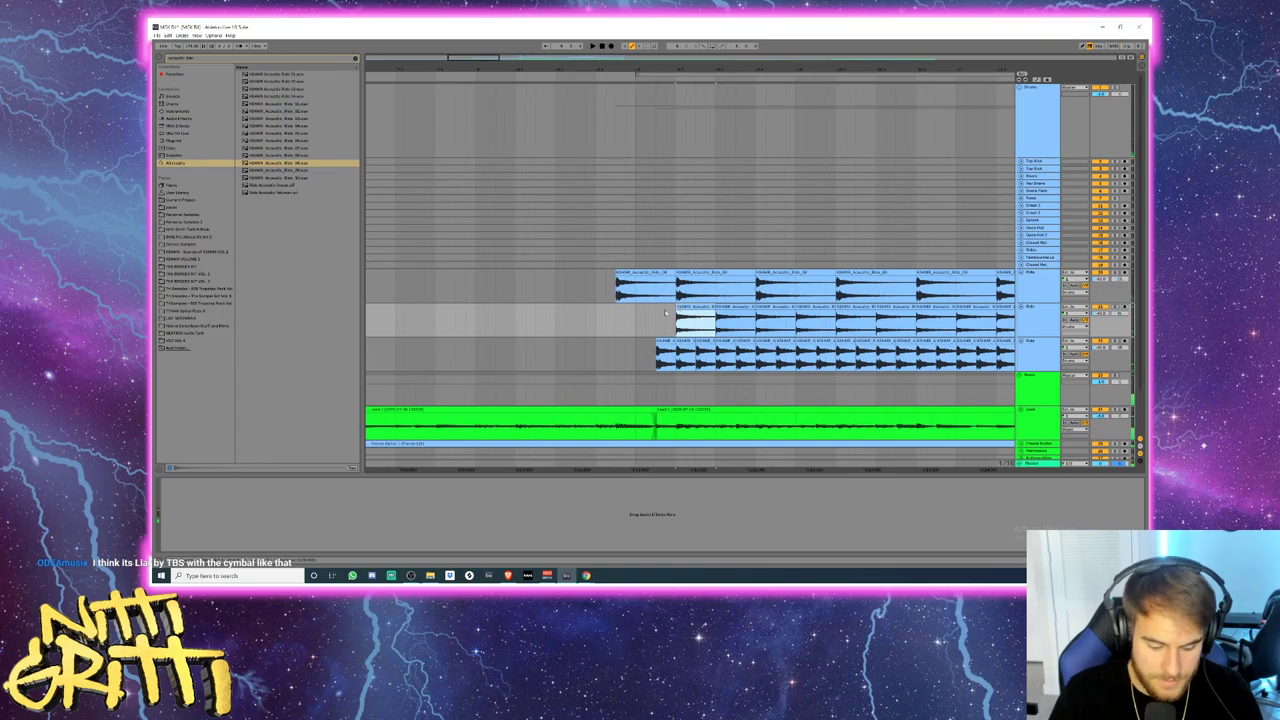
click(639, 310)
key(ctrl+v)
mouse_move(652, 308)
mouse_down()
mouse_move(621, 311)
mouse_move(676, 309)
mouse_up()
key(space)
click(536, 325)
key(space)
key(space)
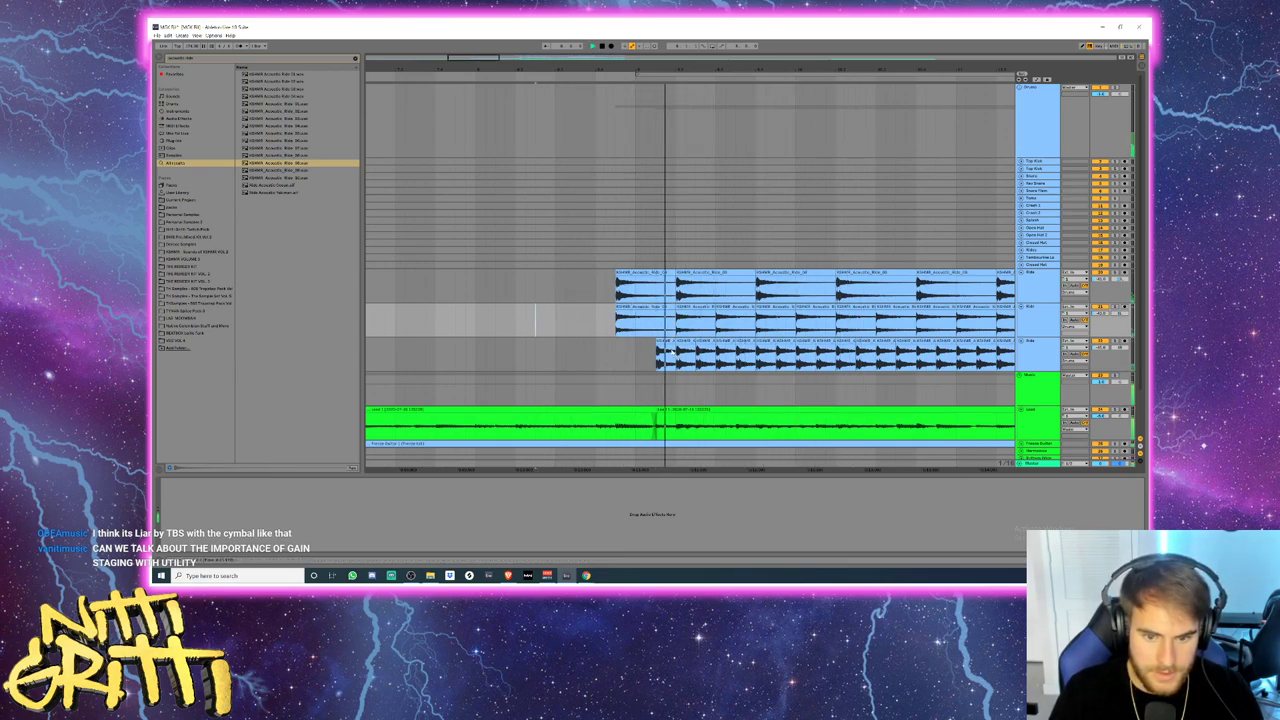
- Paste a pickup ride before the build on the third ride track and fill in the missing hit at the build's start
click(627, 350)
key(ctrl+v)
key(space)
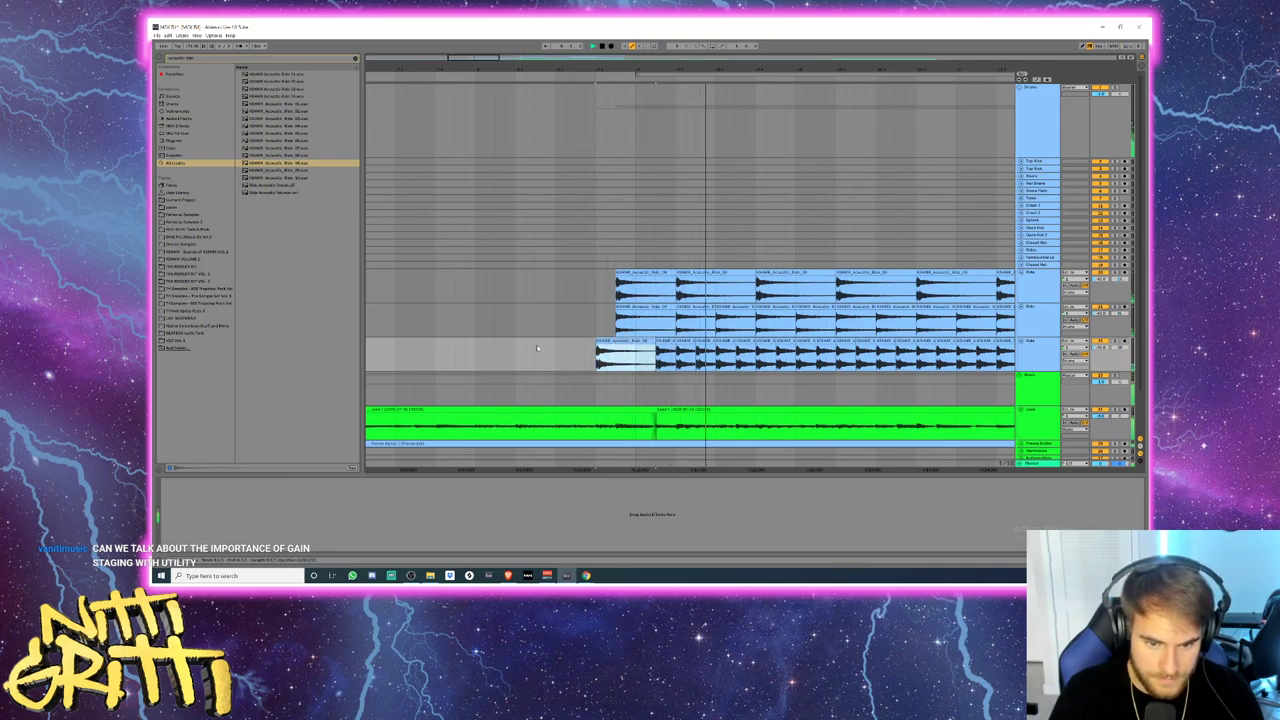
click(662, 342)
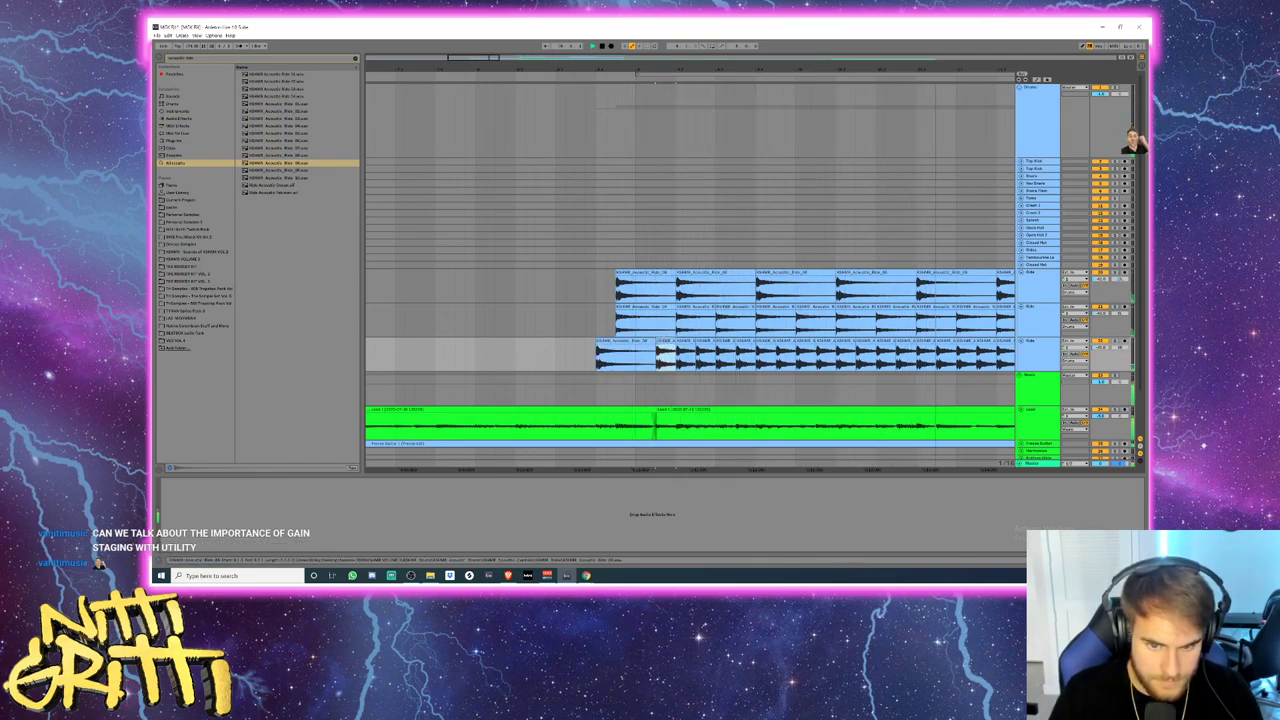
click(557, 354)
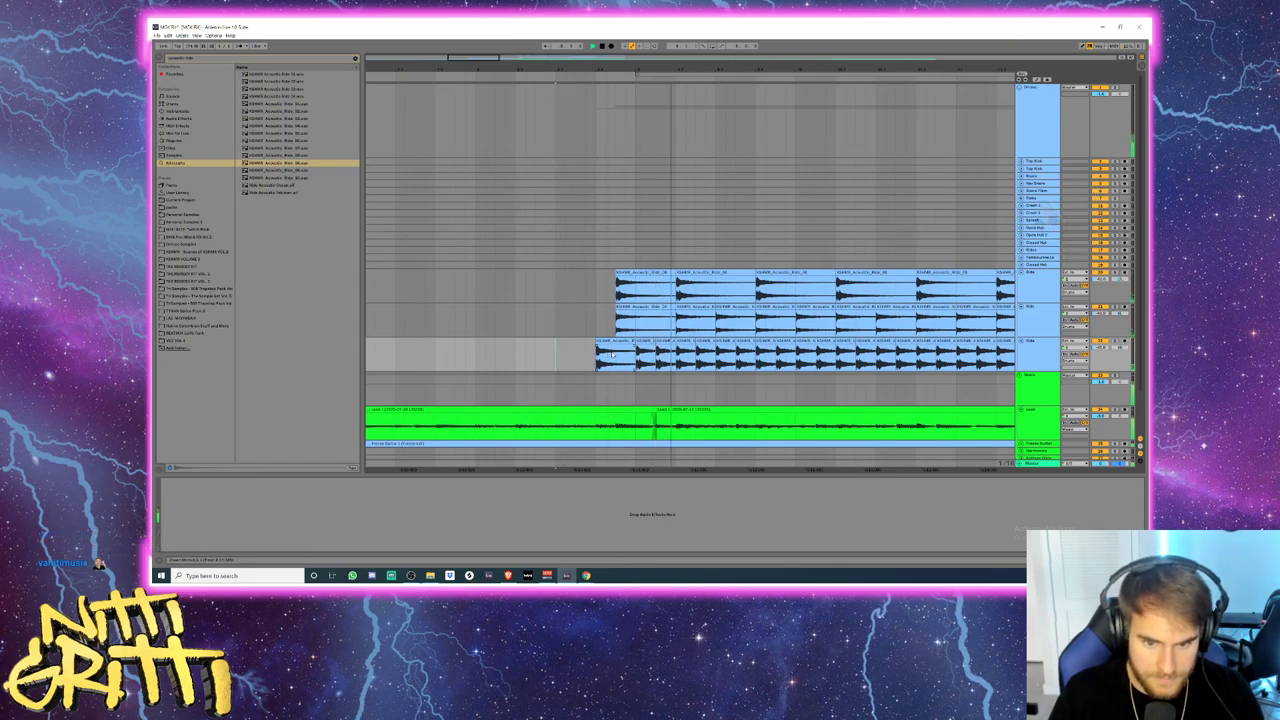
- Play the whole build into the drop to check the new ride pickups
scroll(670, 350, down, 2)
scroll(567, 350, down, 1)
click(565, 350)
key(space)
key(space)
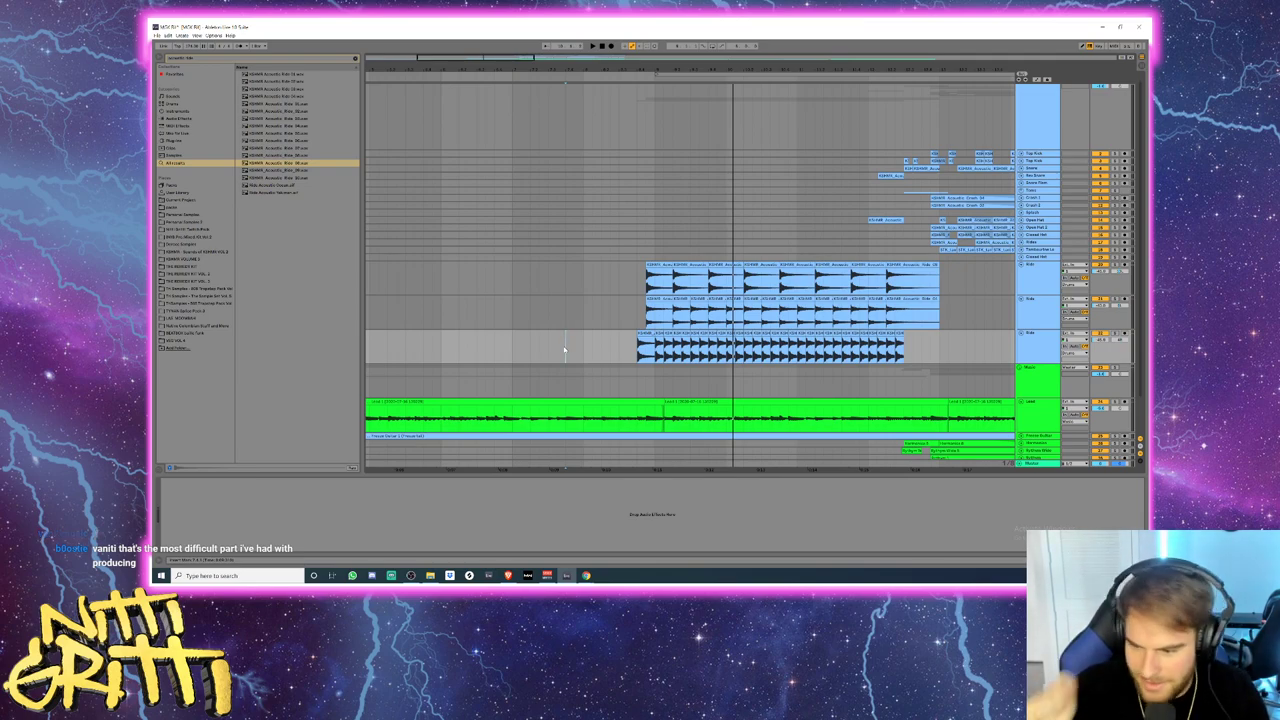
click(617, 306)
key(space)
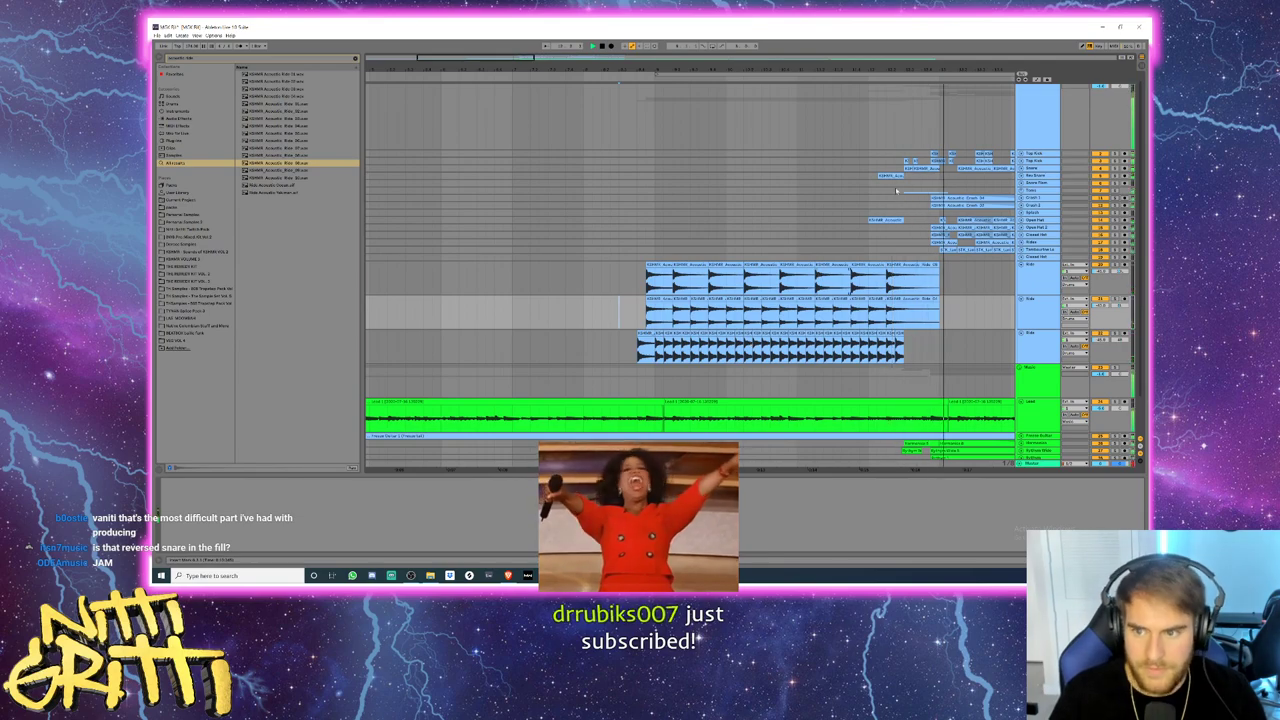
- Stop playback and fold the three ride tracks
click(1024, 283)
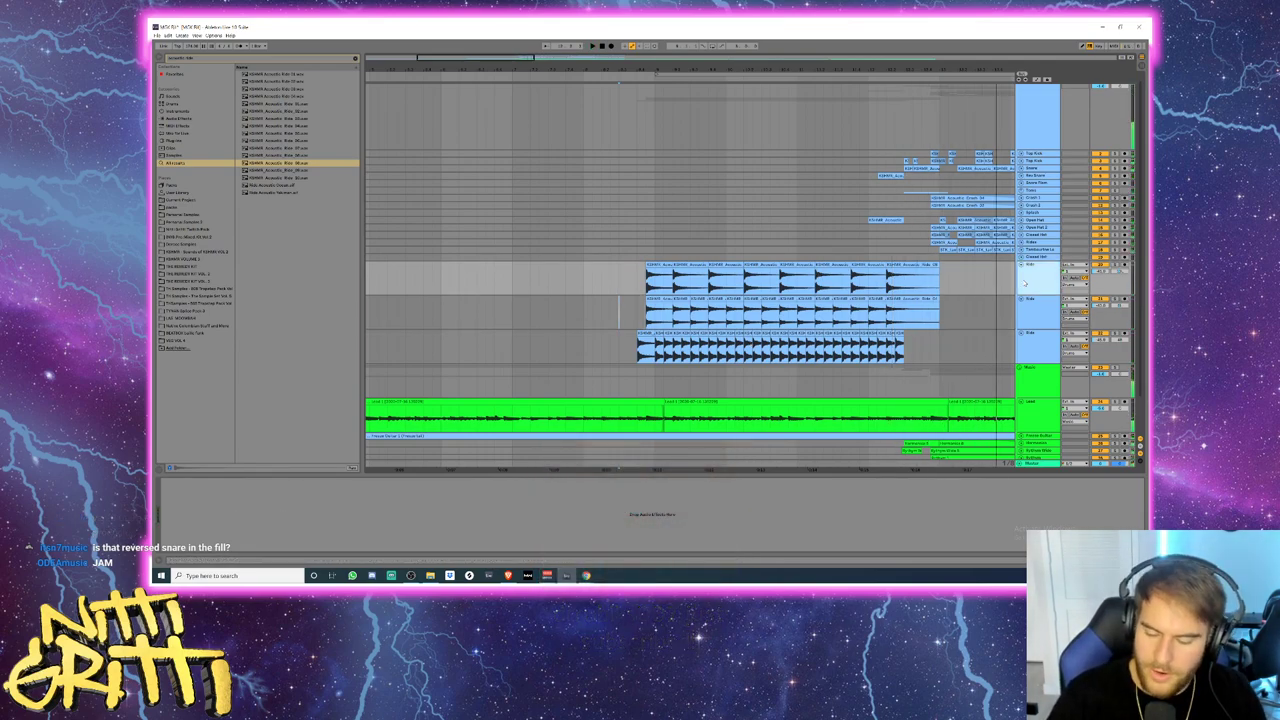
click(1021, 265)
click(1021, 272)
click(1021, 287)
drag(509, 57, 462, 60)
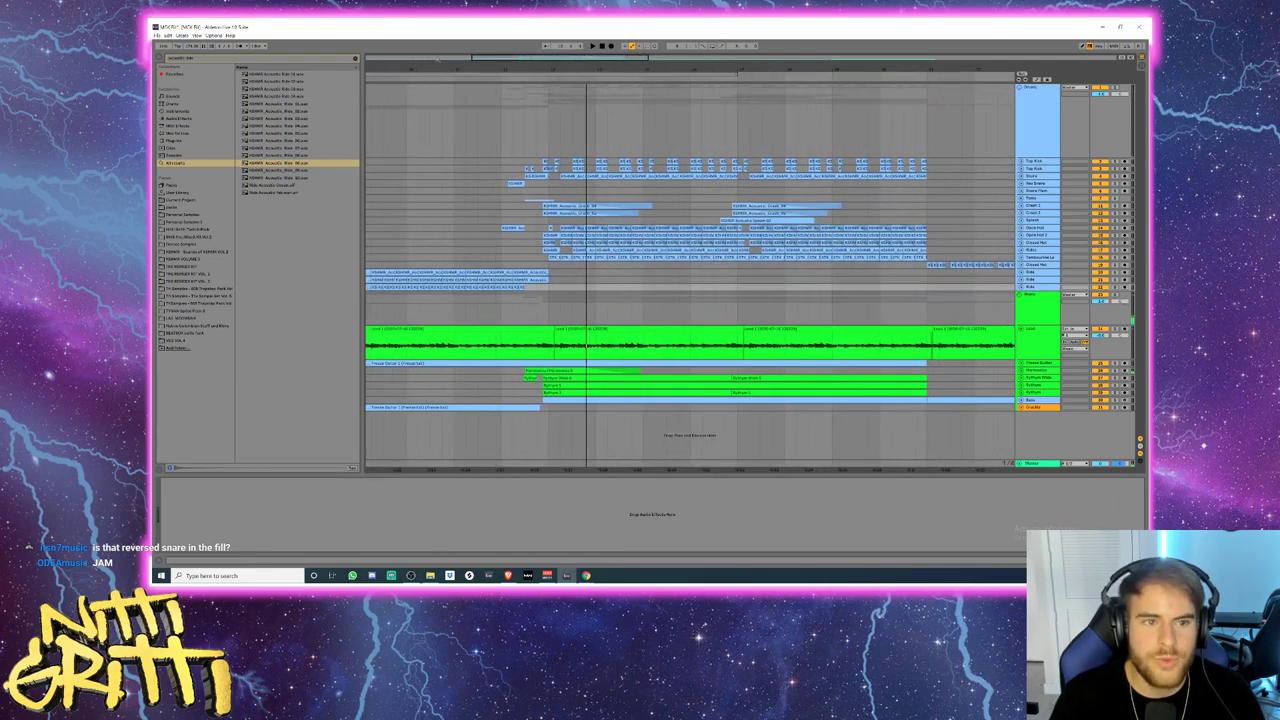
- Clear the browser search and unfold the reversed snare track
click(354, 59)
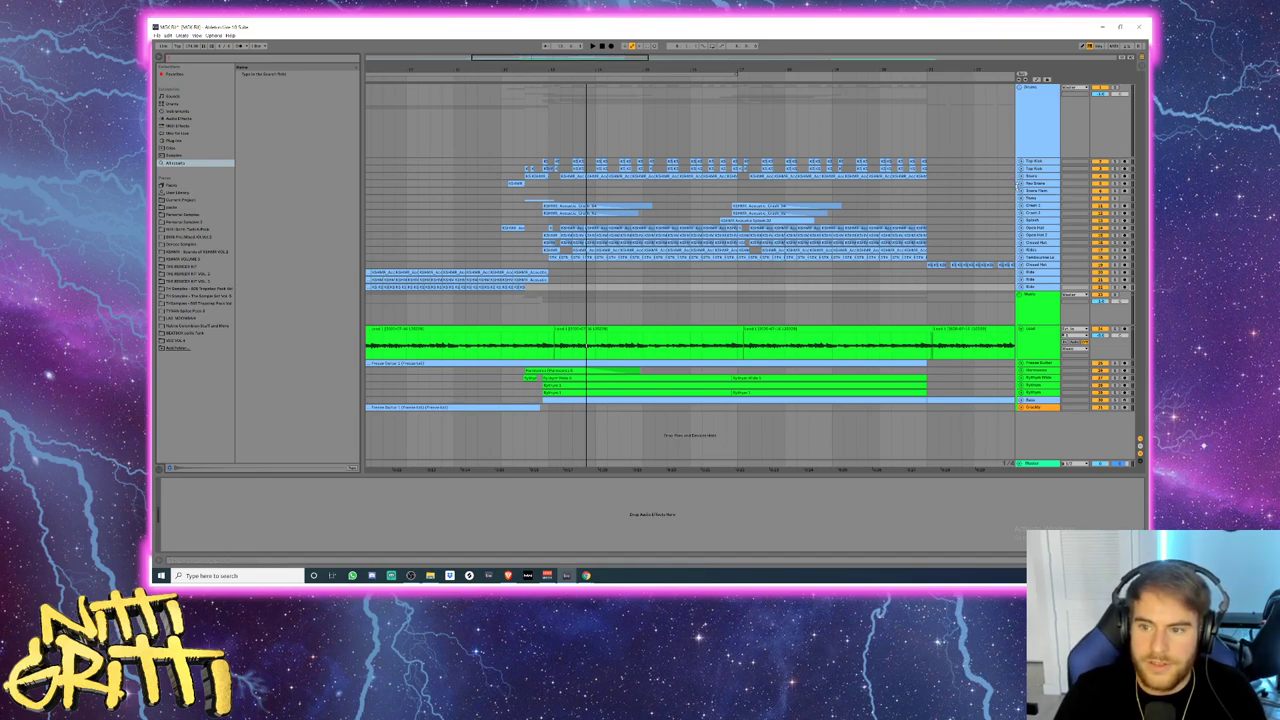
click(1020, 184)
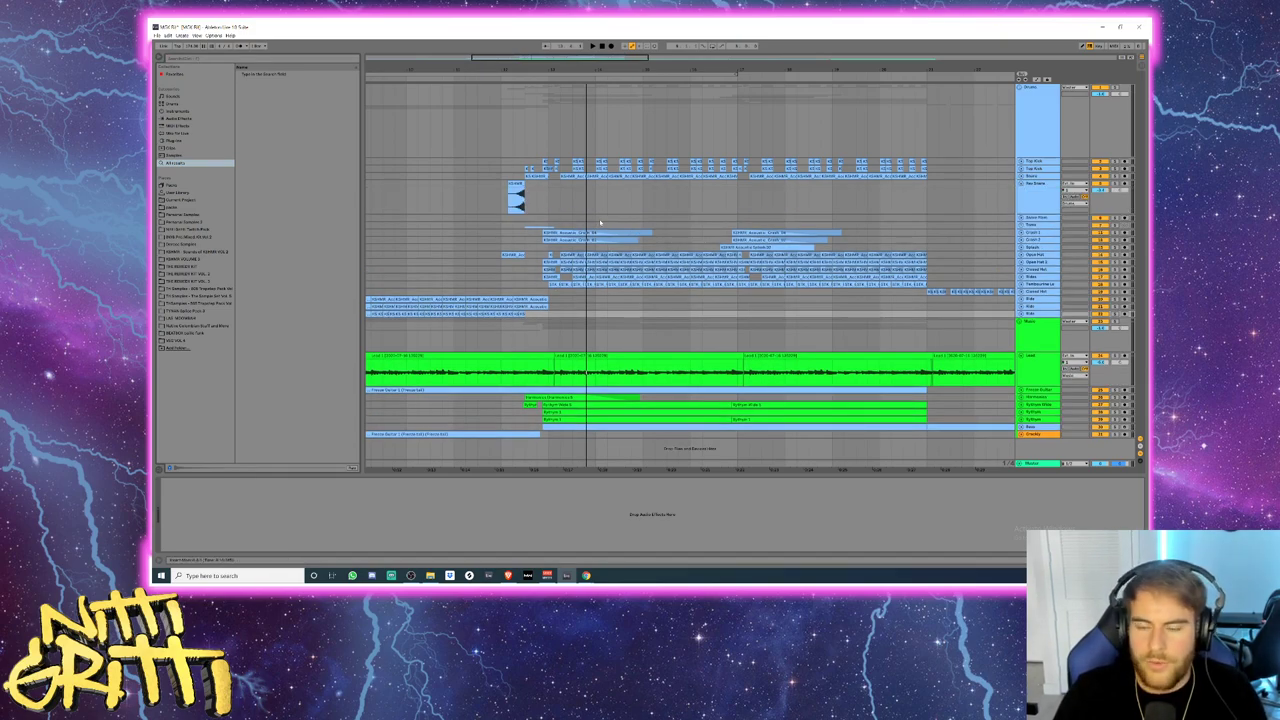
- Play from the reversed snare into the drop and fold the reversed snare track
click(505, 205)
key(space)
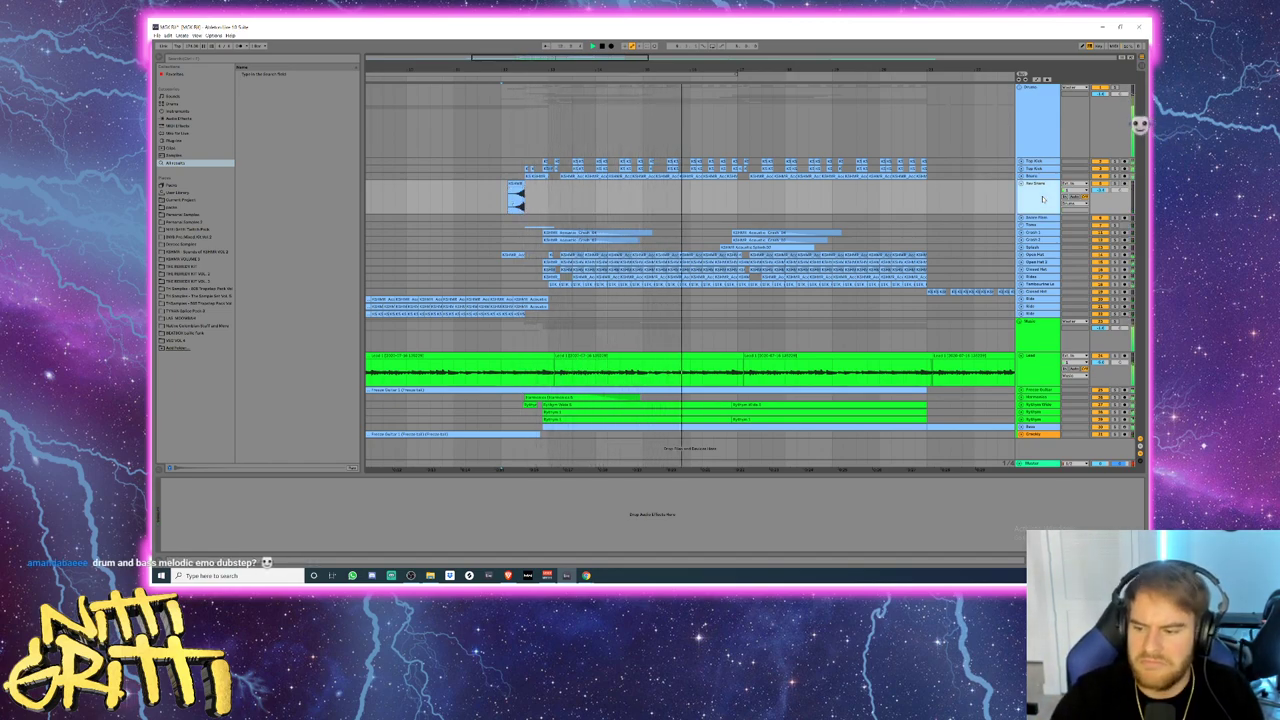
click(1021, 184)
key(space)
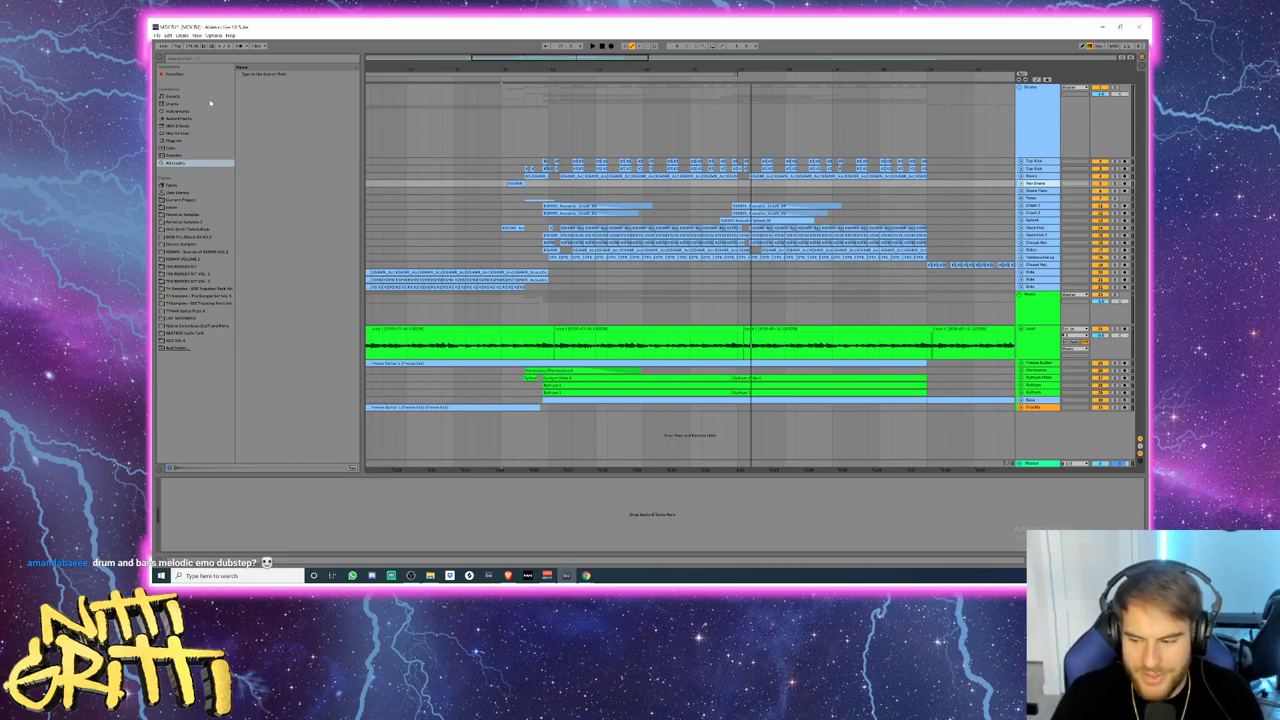
- Fold the Drums group to hide its individual tracks
click(1038, 110)
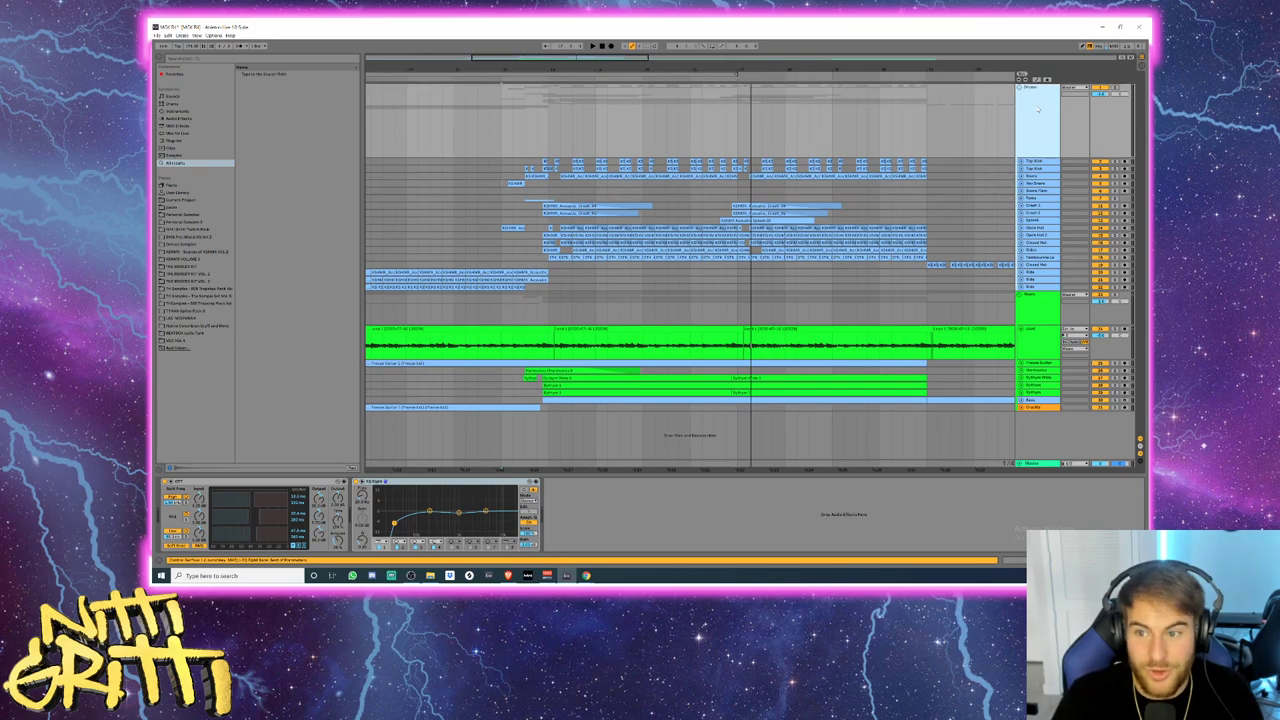
drag(549, 59, 572, 59)
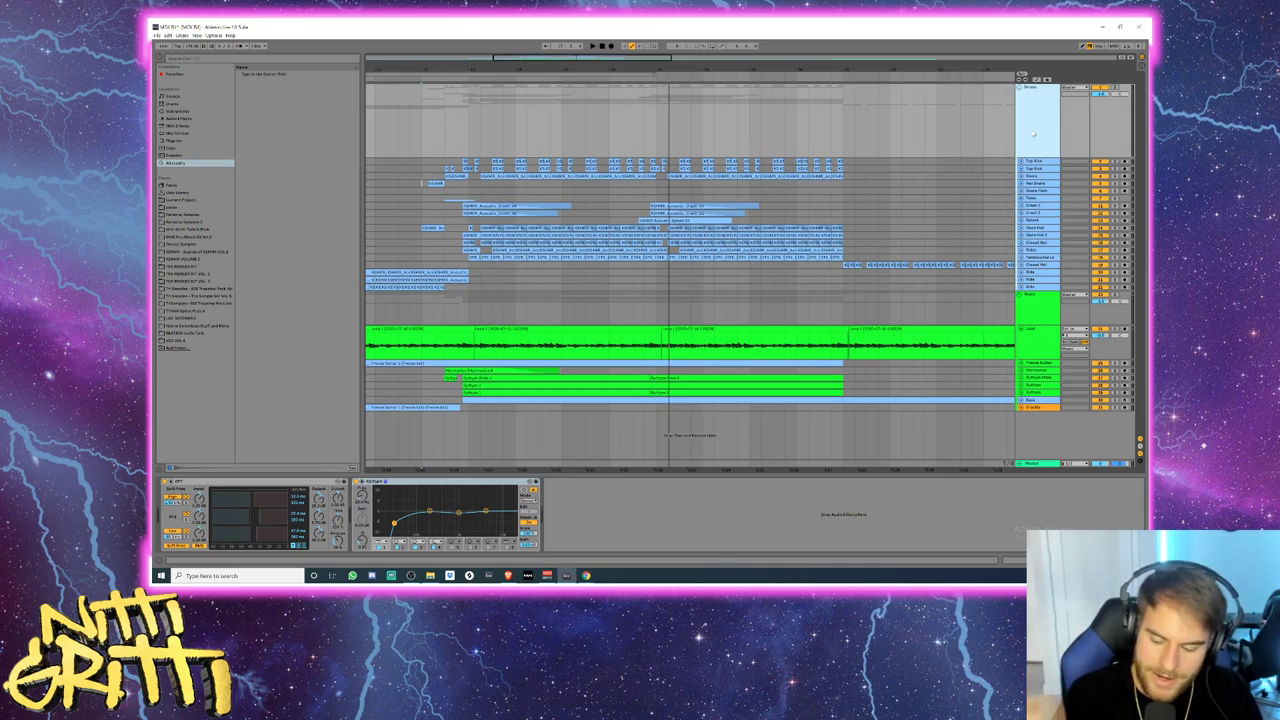
click(1020, 87)
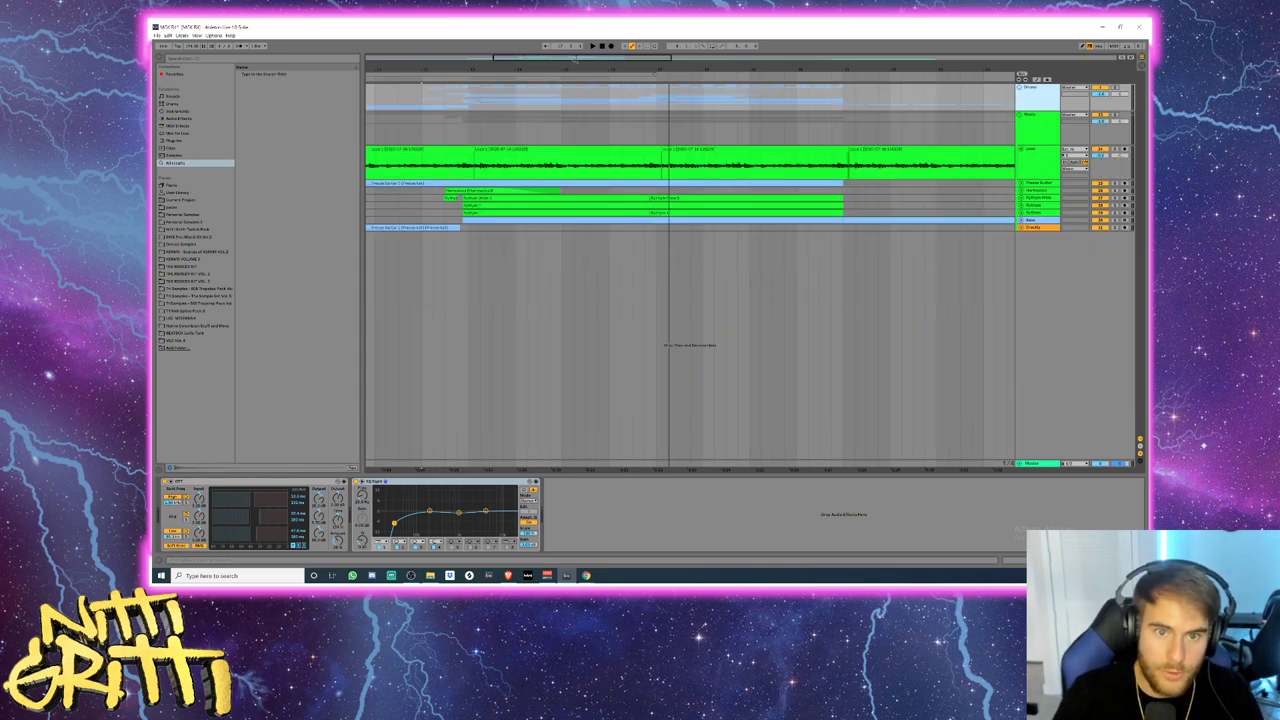
- Insert silence across all tracks right after the first drop, as long as the span from there to the arrangement's end
drag(574, 60, 585, 57)
key(minus)
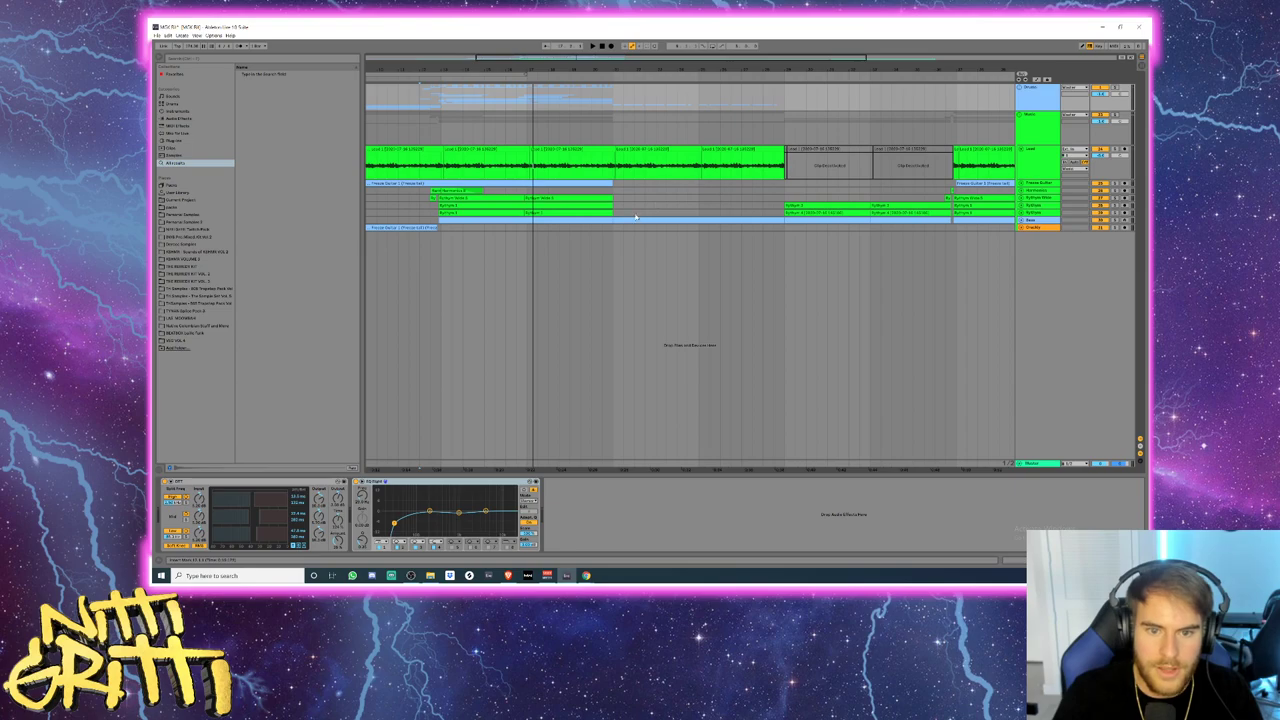
click(683, 213)
mouse_move(665, 58)
mouse_down()
mouse_move(700, 57)
mouse_move(685, 46)
mouse_up()
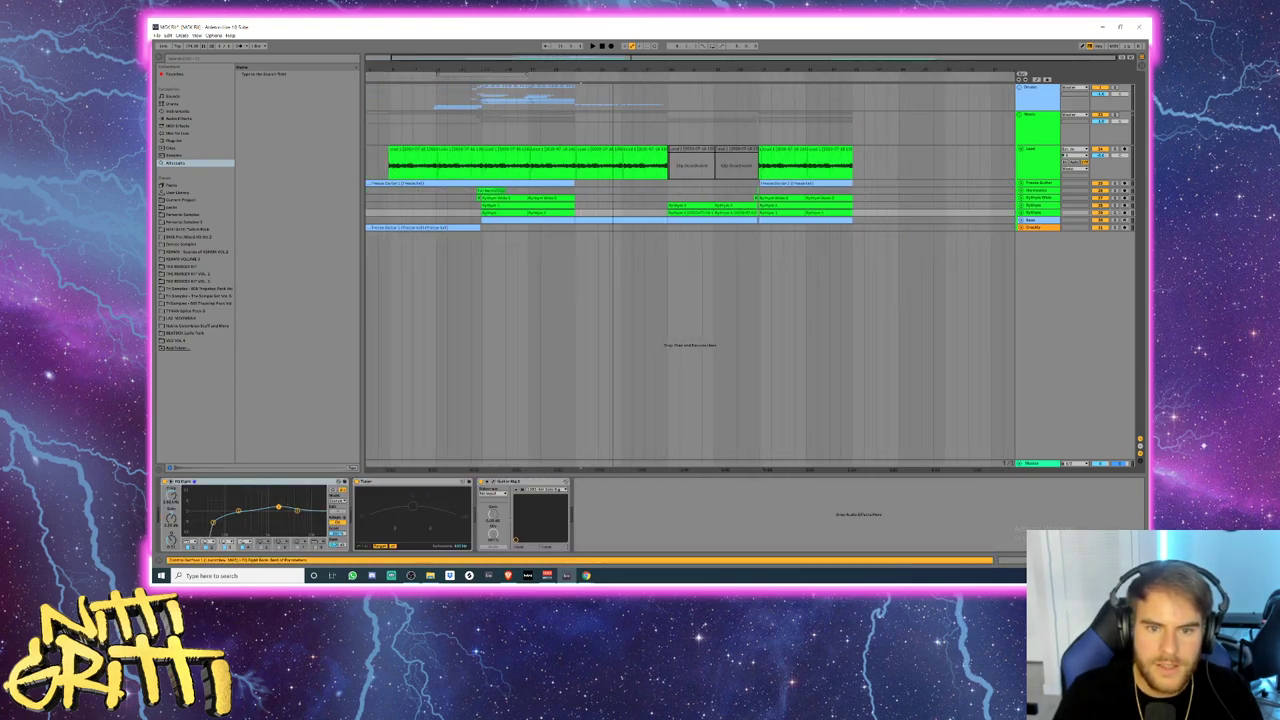
drag(590, 230, 851, 229)
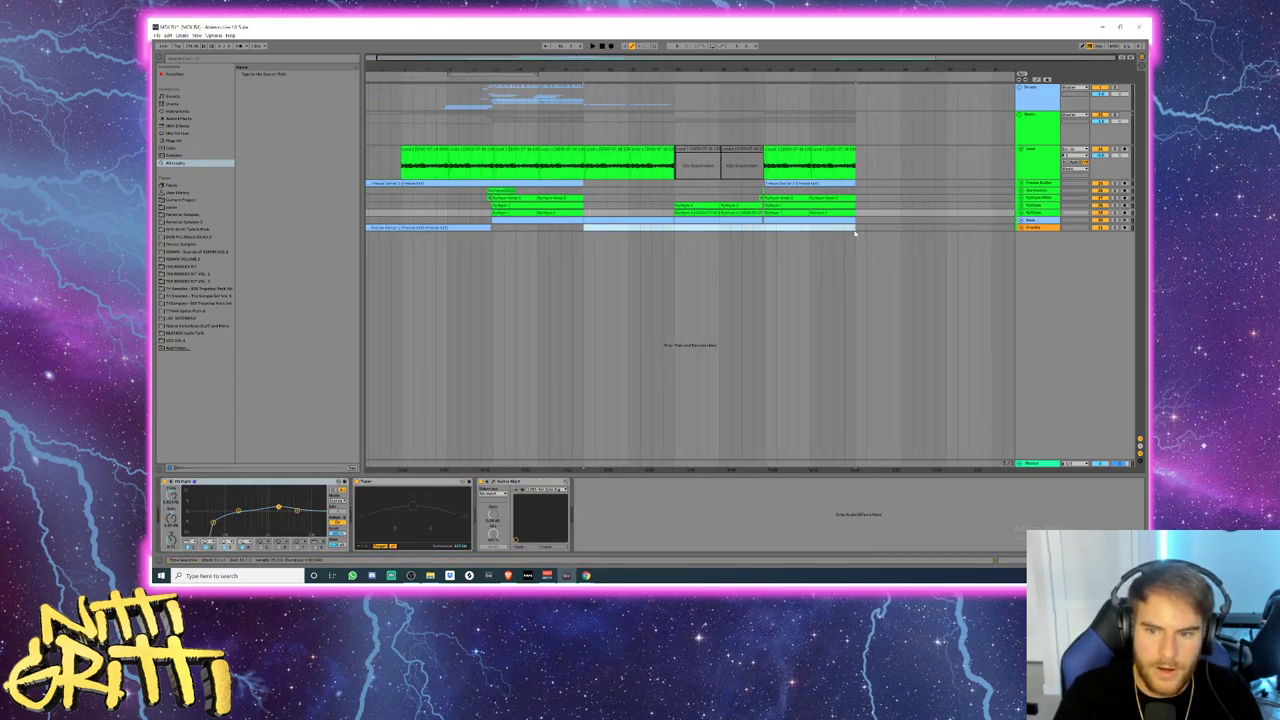
key(ctrl+i)
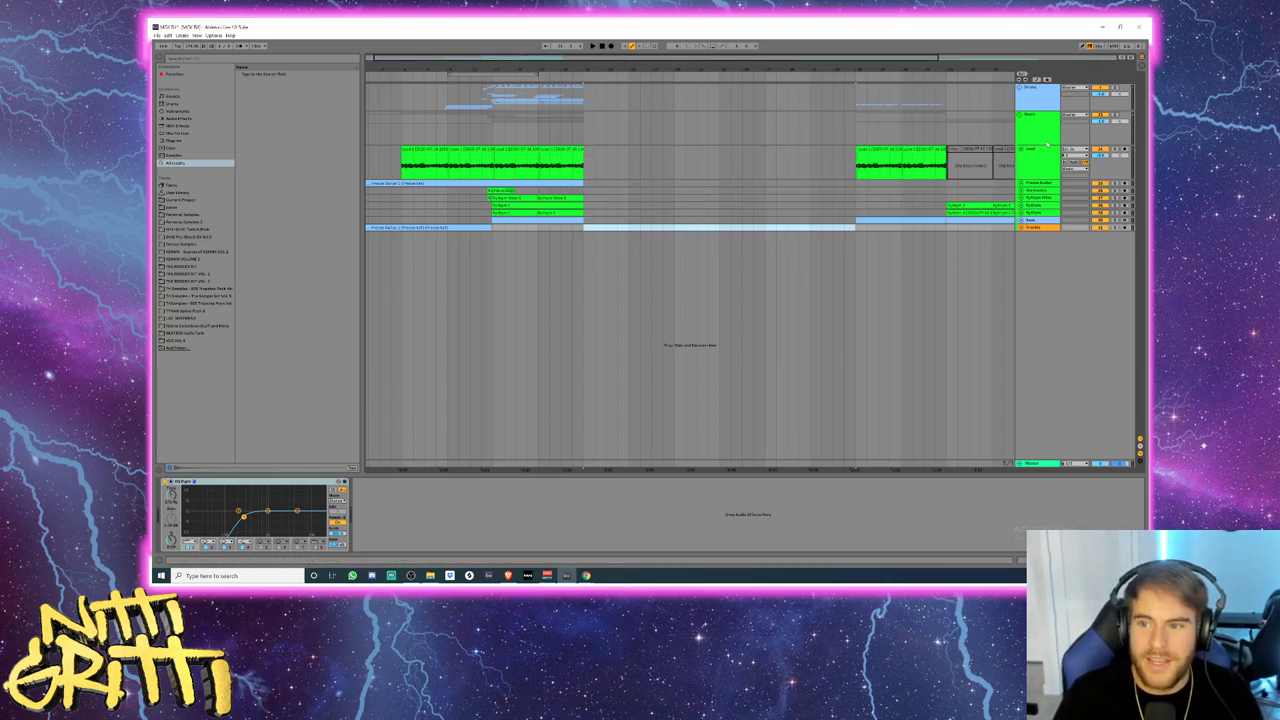
- Fold the Lead track and unfold the Drums group
click(1037, 165)
key(u)
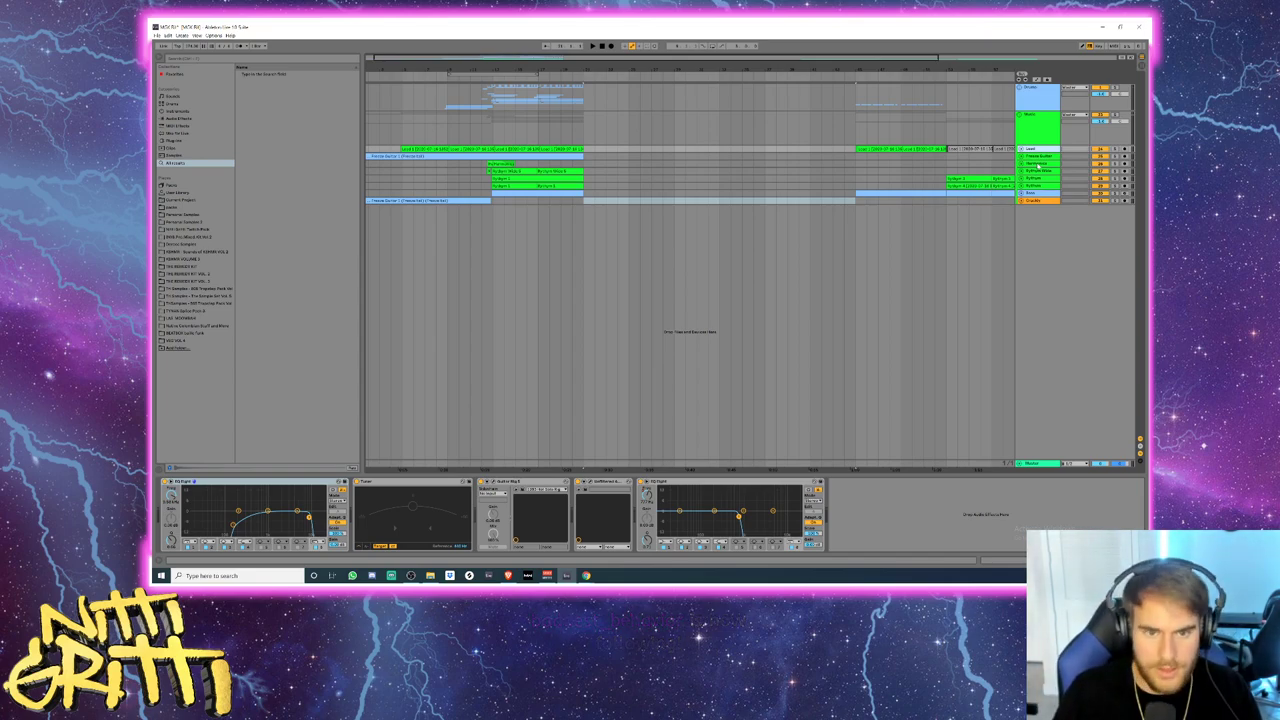
click(1037, 106)
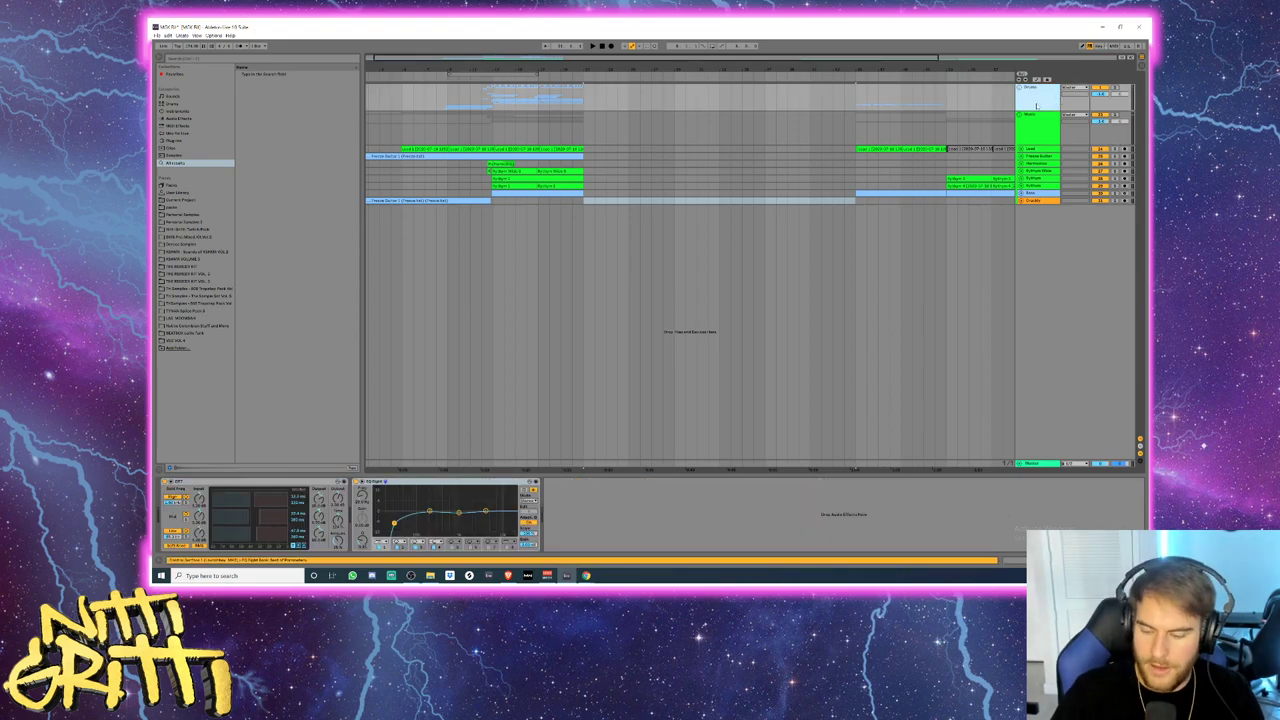
key(u)
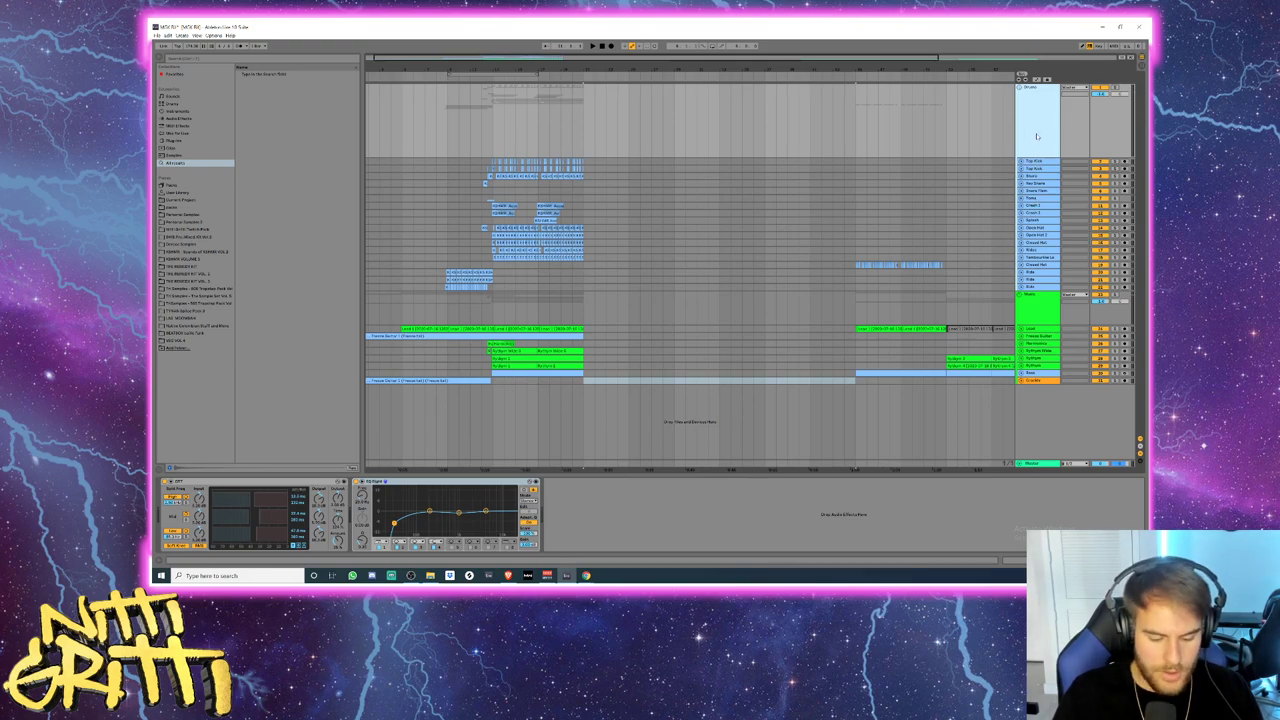
- Add two audio tracks above the Drums group and name the first one Kick
key(ctrl+t)
drag(1040, 305, 1037, 110)
key(ctrl+r)
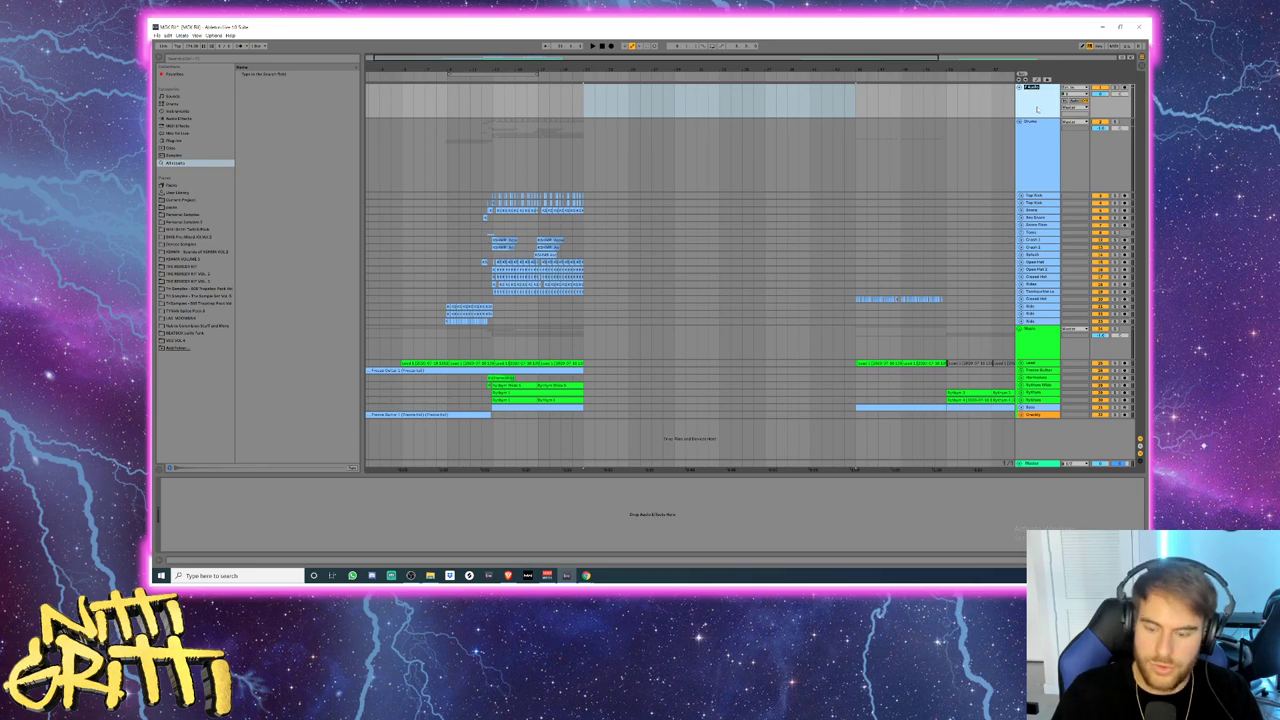
text(A)
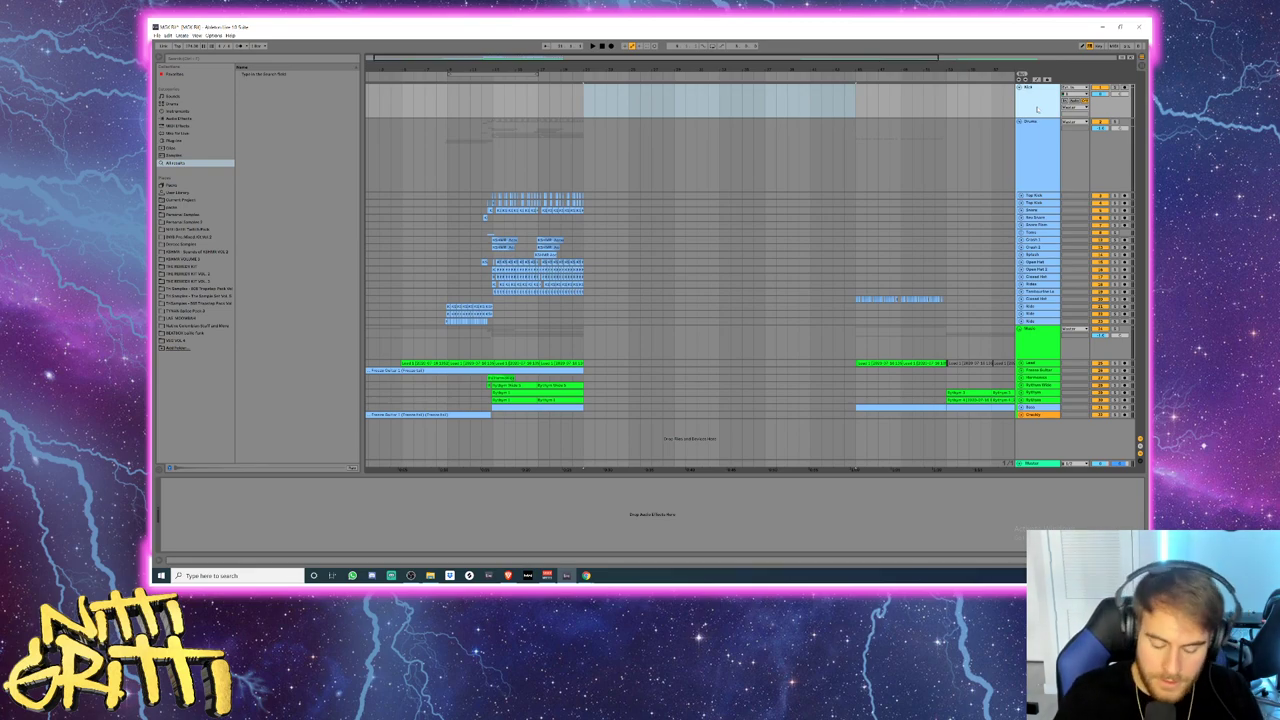
key(ctrl+t)
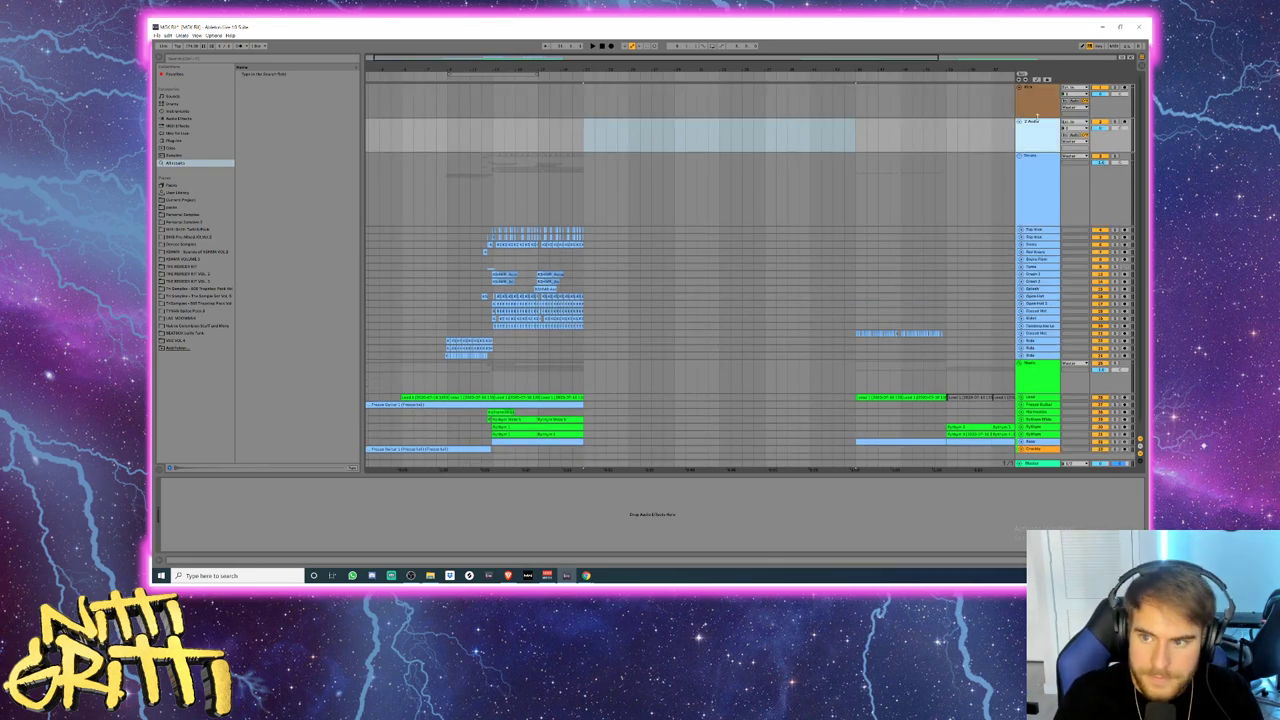
- Color both new audio tracks light blue and name the second one Drop Snare
shift+click(1037, 117)
right_click(1037, 117)
click(1101, 199)
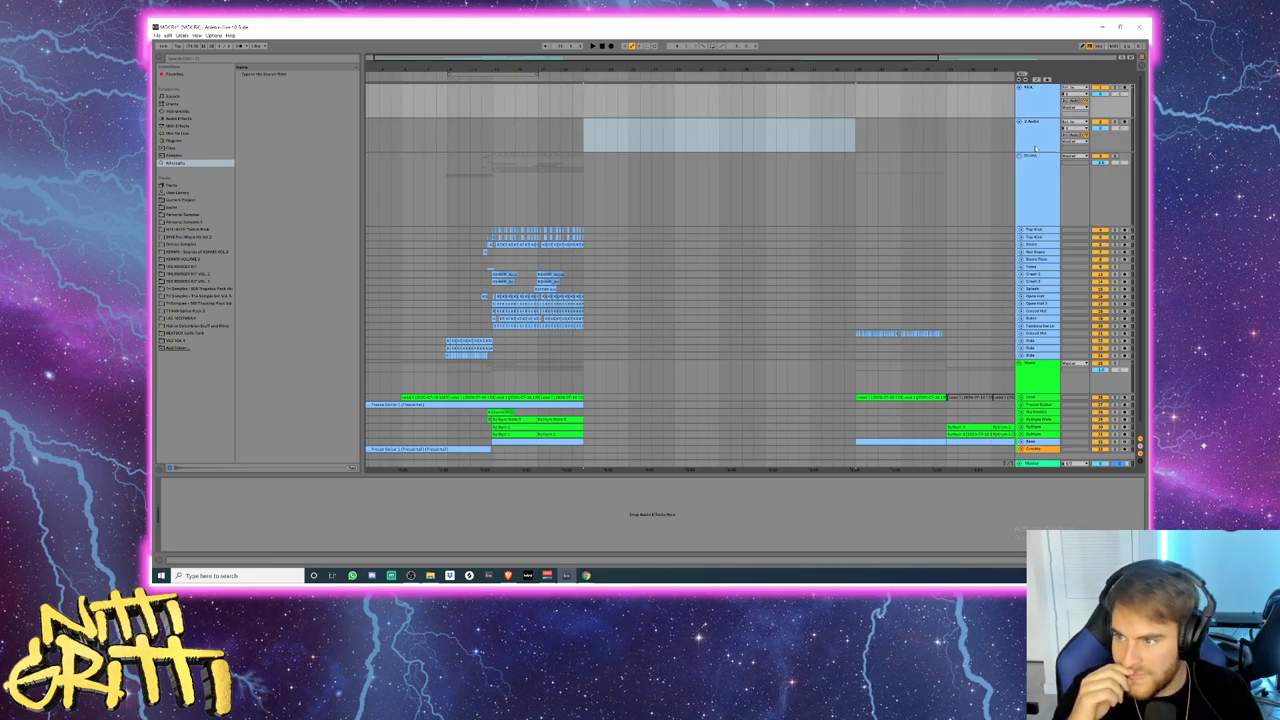
click(1026, 139)
key(ctrl+r)
text(Sna)
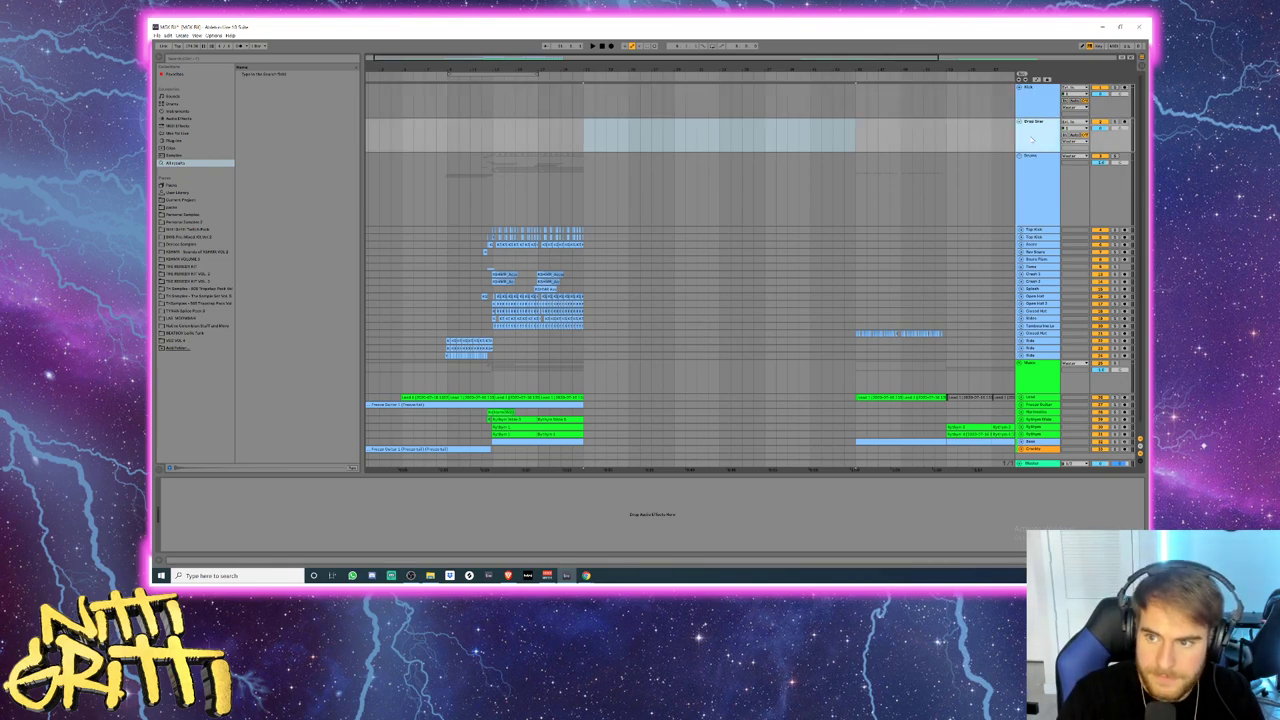
- Group the Kick and Drop Snare tracks as EDM Drums and widen the track headers
click(1042, 108)
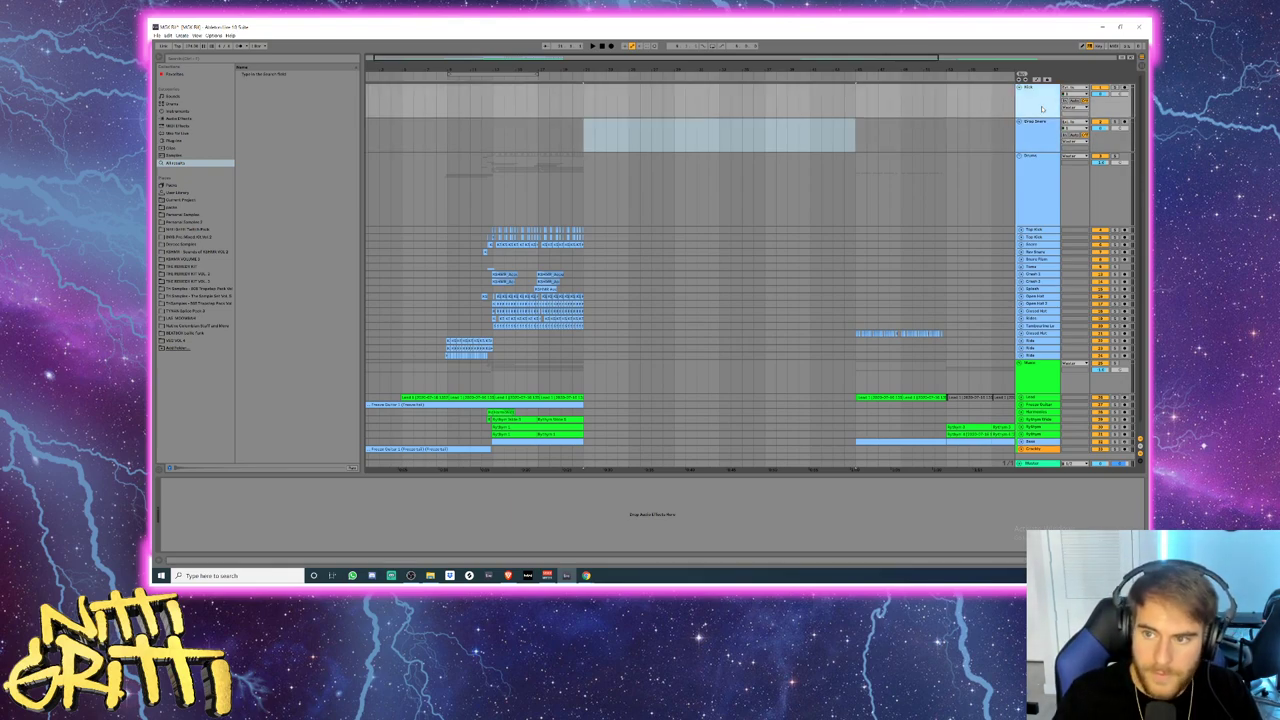
click(1034, 132)
shift+click(1033, 104)
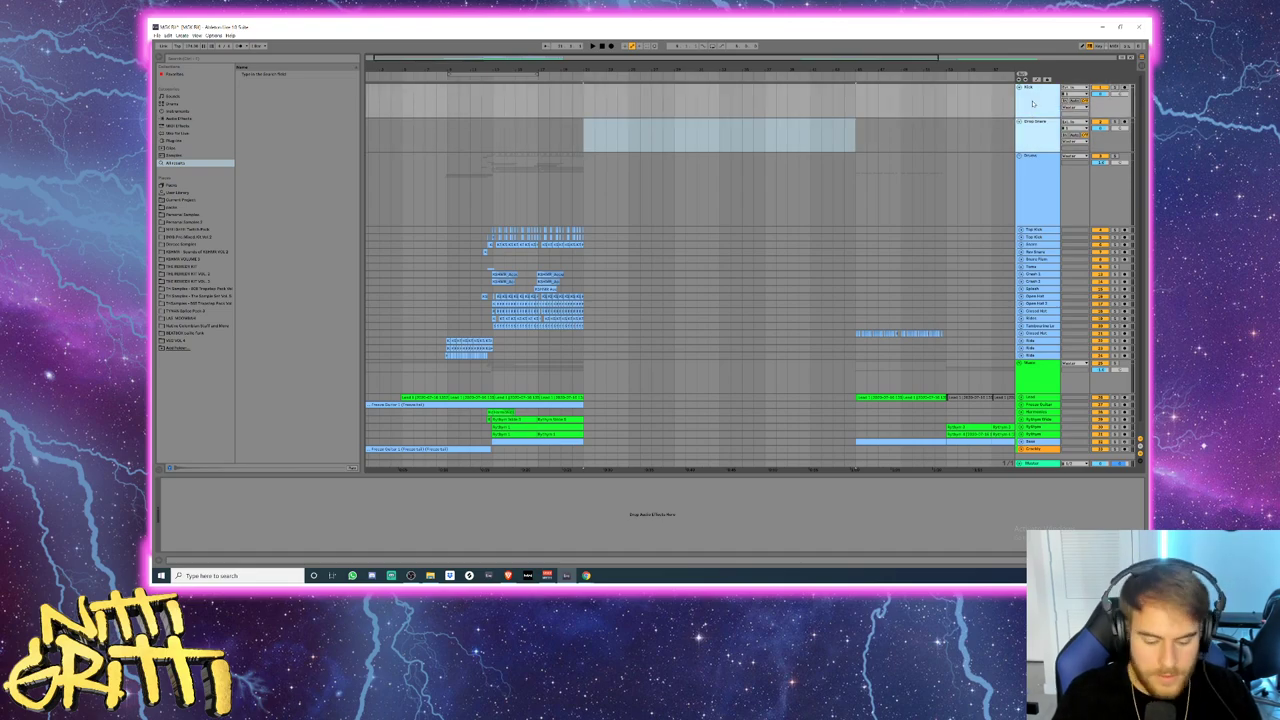
key(ctrl+g)
key(ctrl+r)
text(80)
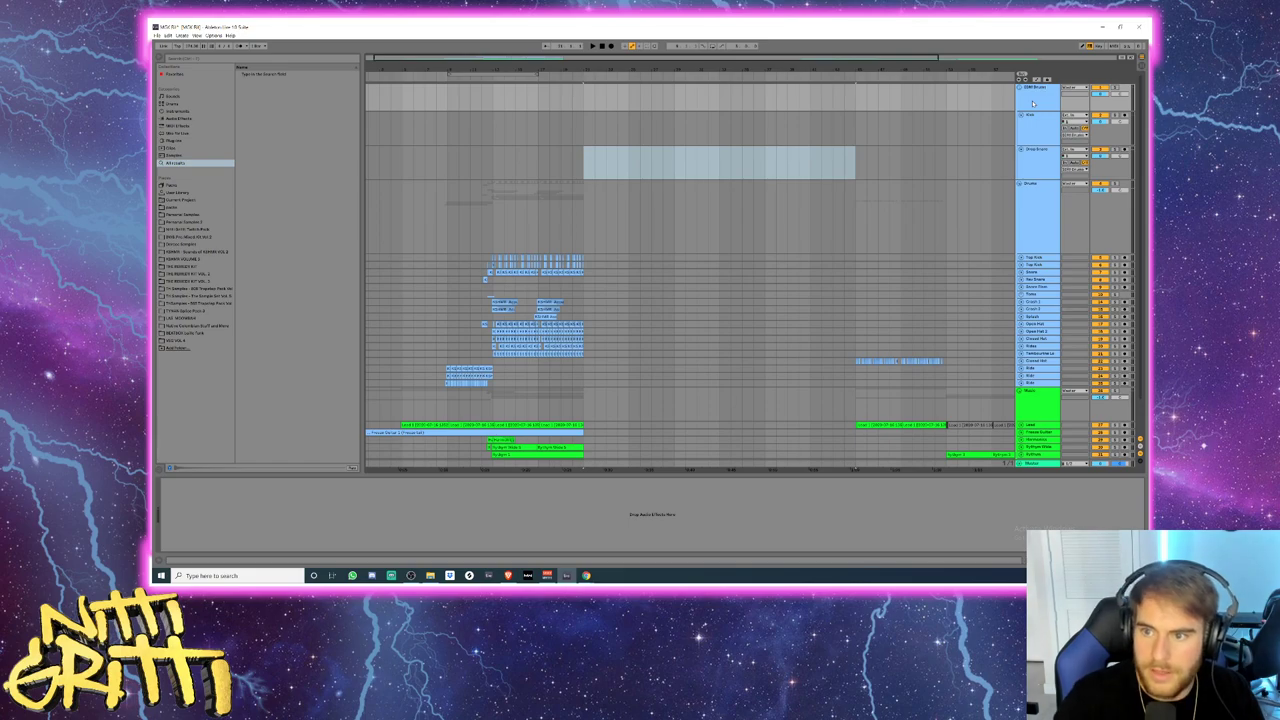
drag(1015, 95, 990, 95)
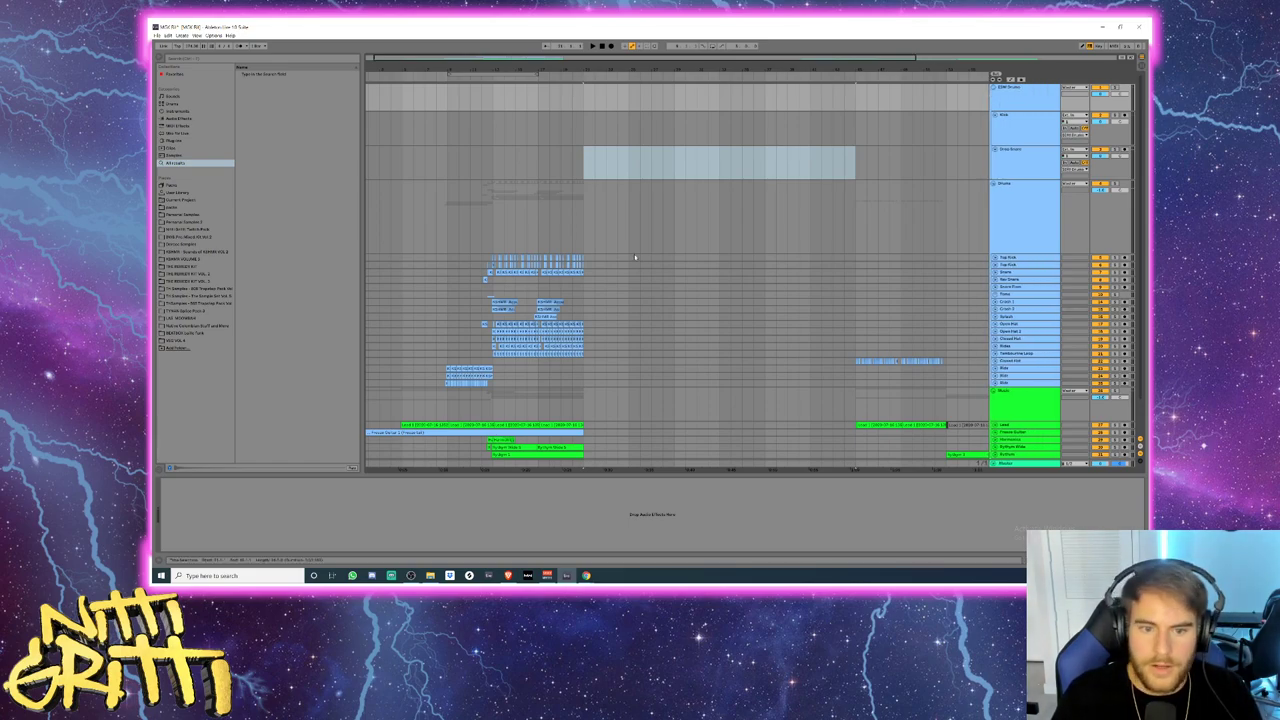
- Play the arrangement from the start of the lead part
scroll(975, 242, down, 2)
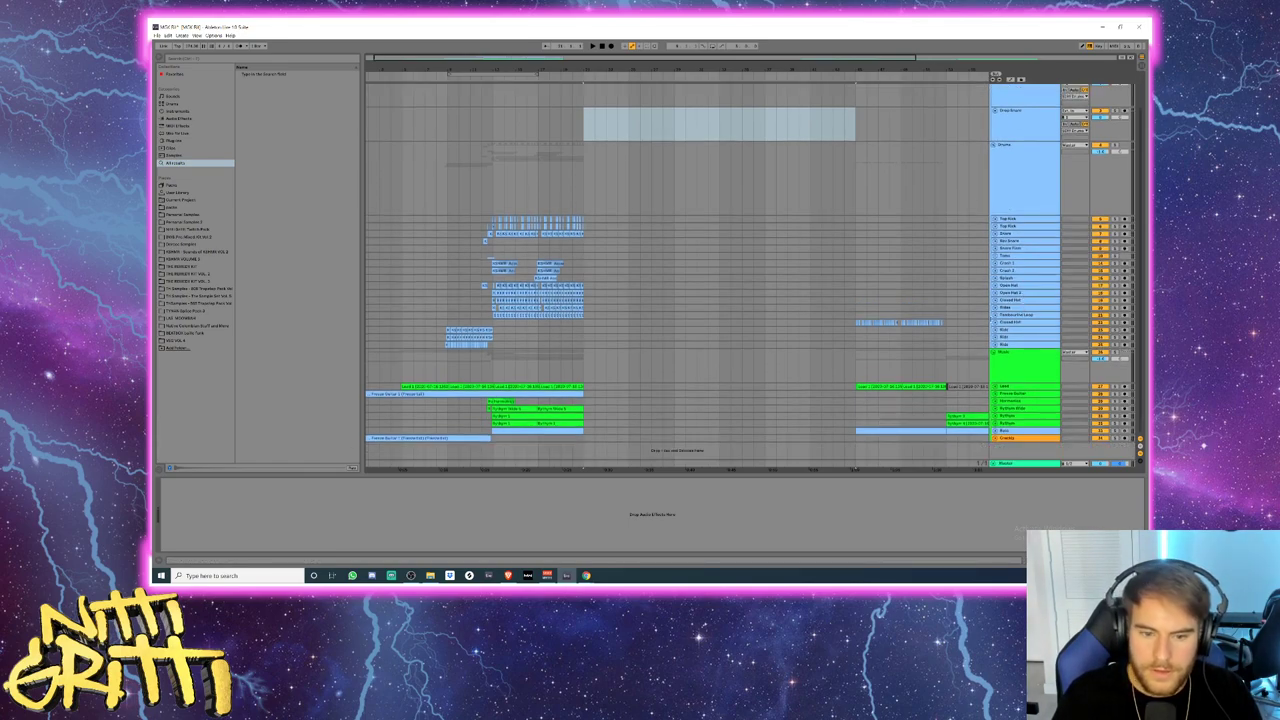
click(403, 372)
key(space)
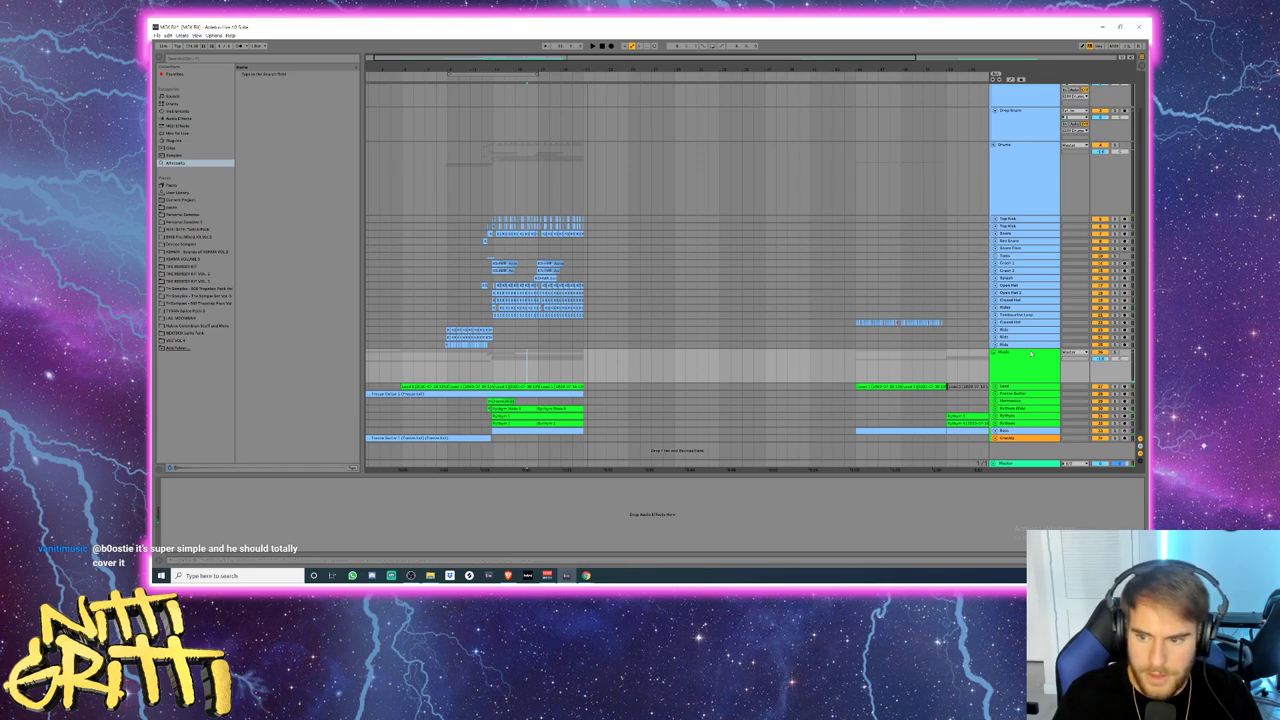
- Fold the Drums and Music groups
click(1016, 189)
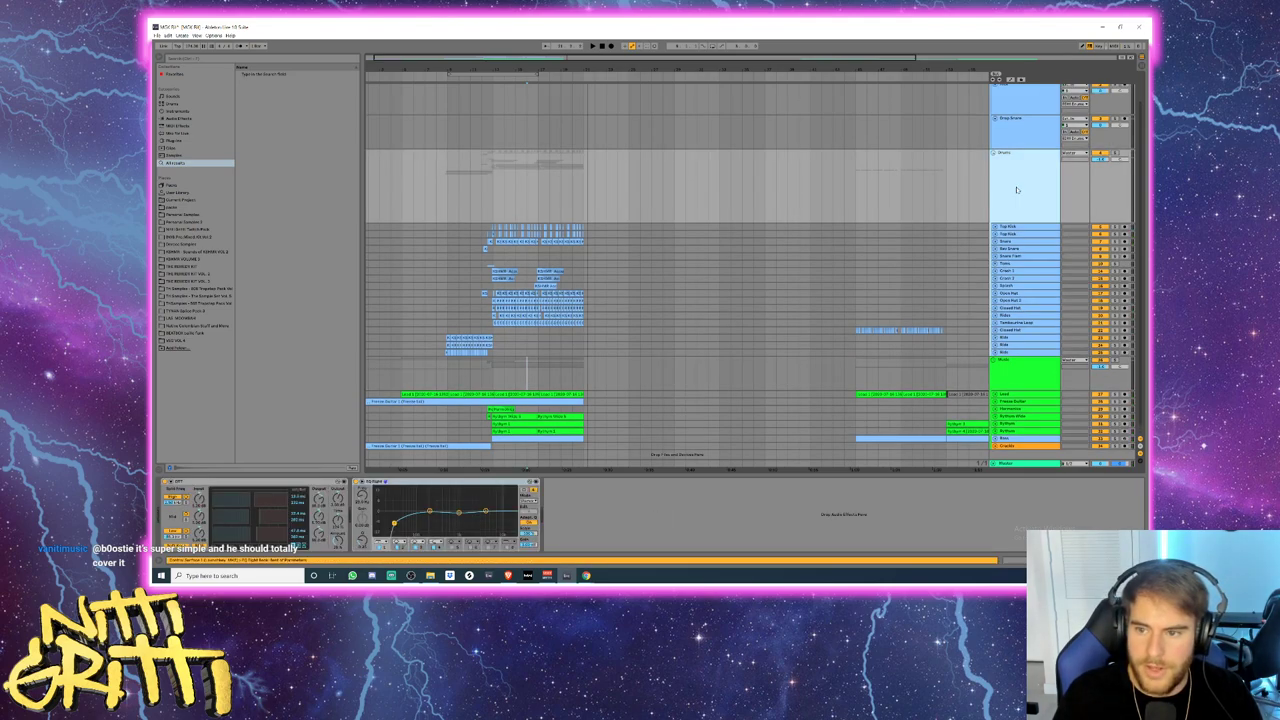
key(Left)
key(Down)
key(Up)
key(Down)
key(Left)
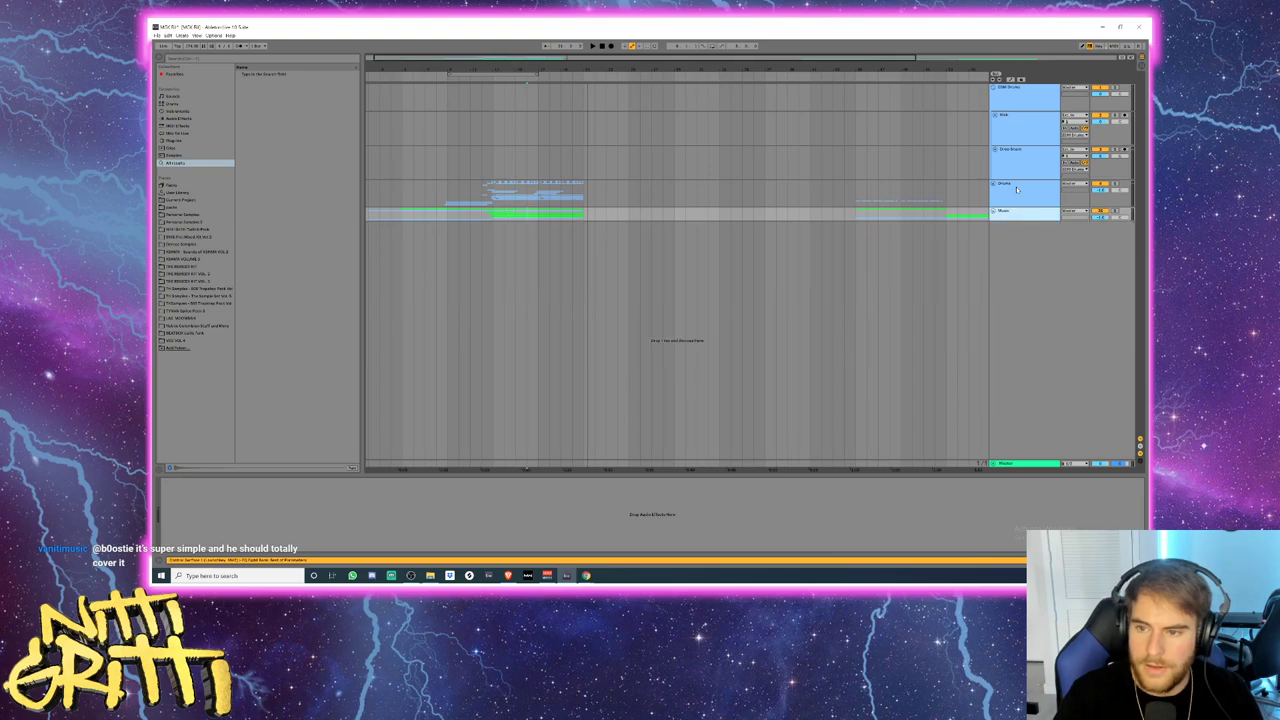
- Add a MIDI track below Drop Snare in the EDM Drums group and name it Sub
click(1010, 177)
key(ctrl+t)
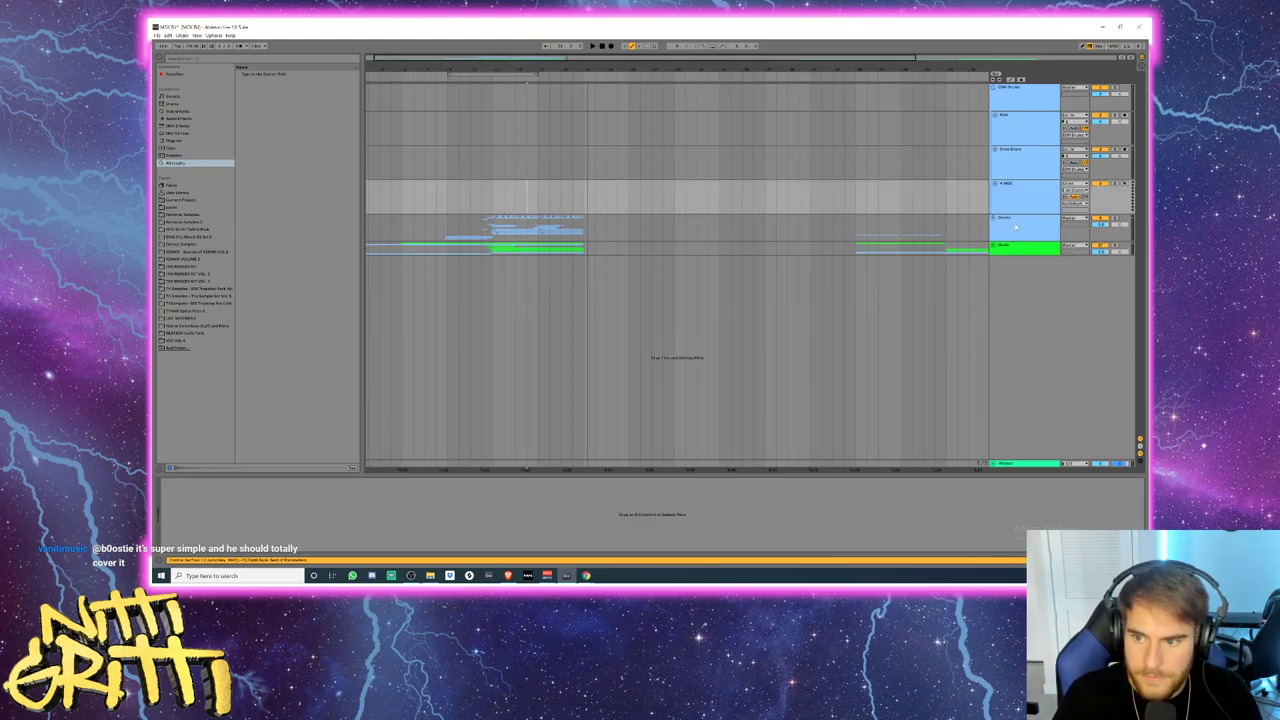
key(ctrl+r)
text(Ba)
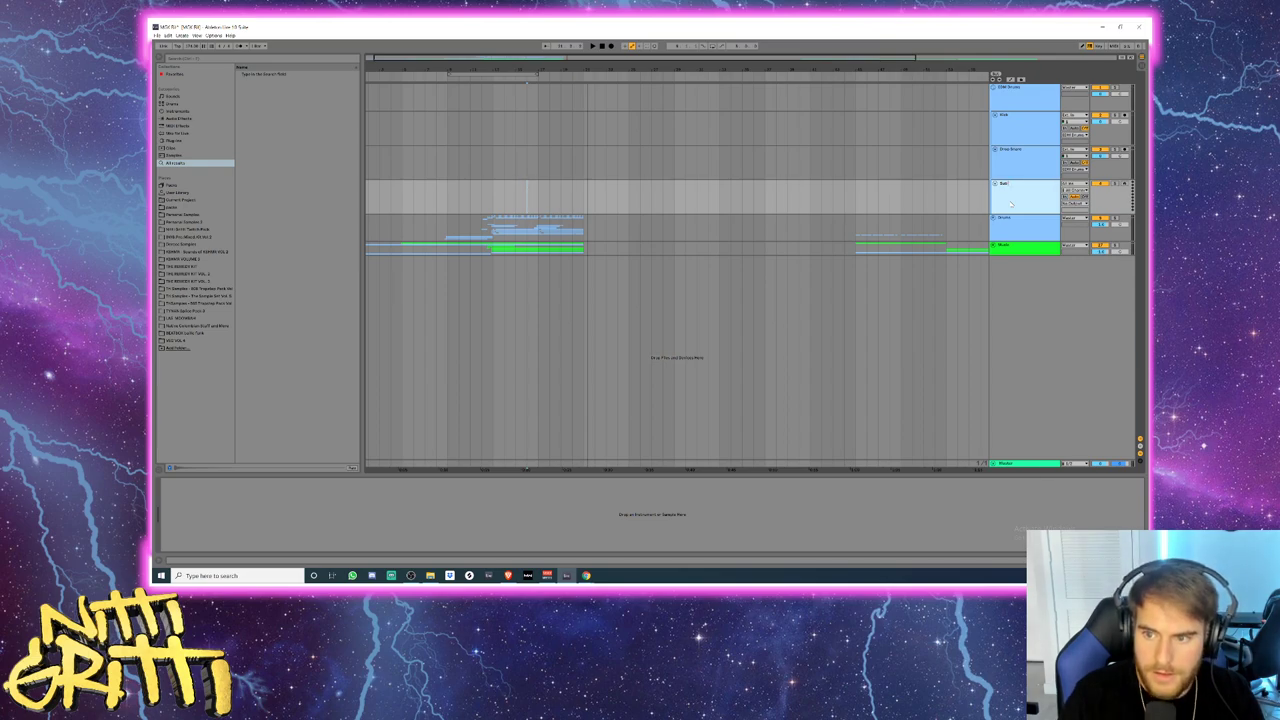
- Color the Sub track orange and move it between Kick and Drop Snare
right_click(1010, 204)
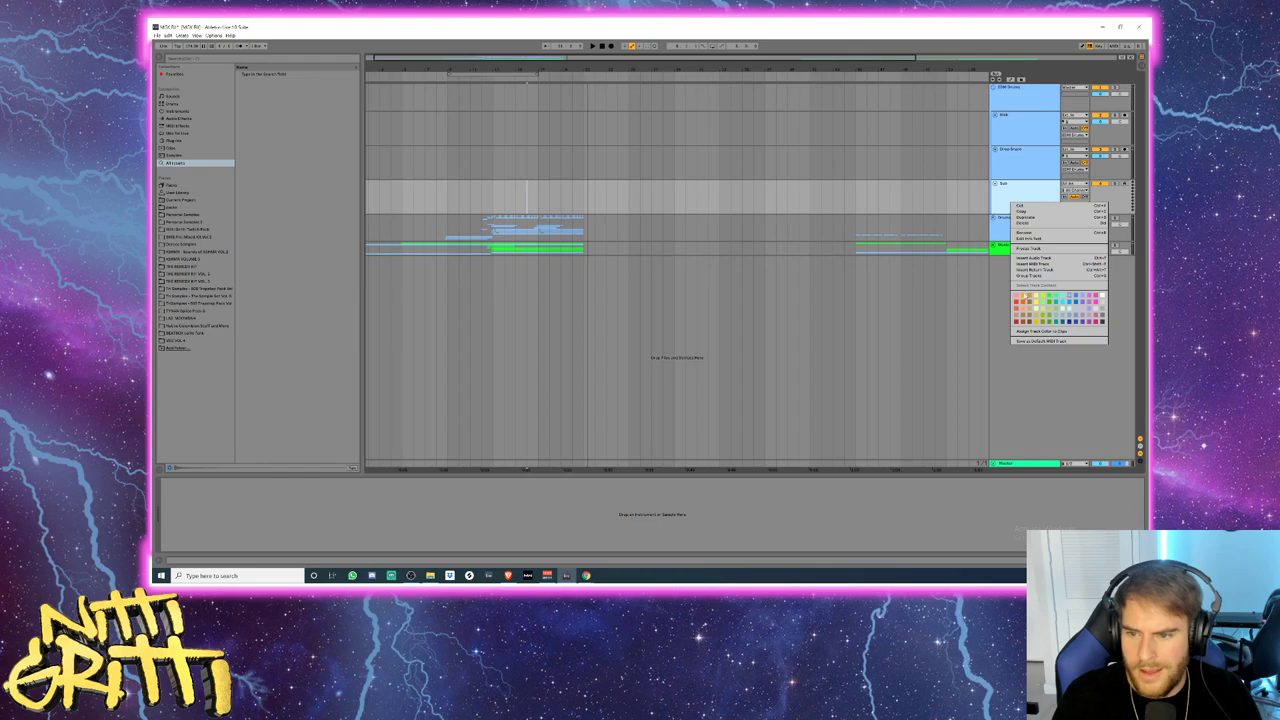
click(1026, 285)
click(1019, 208)
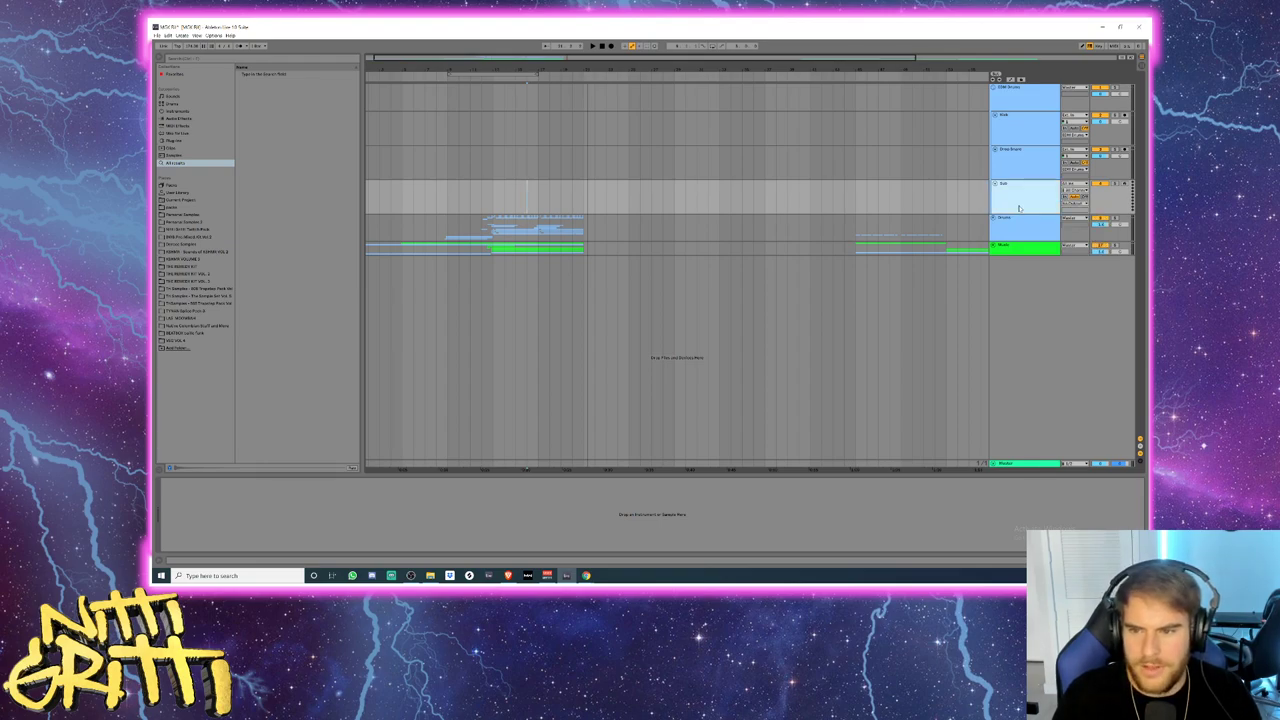
drag(1017, 204, 1012, 152)
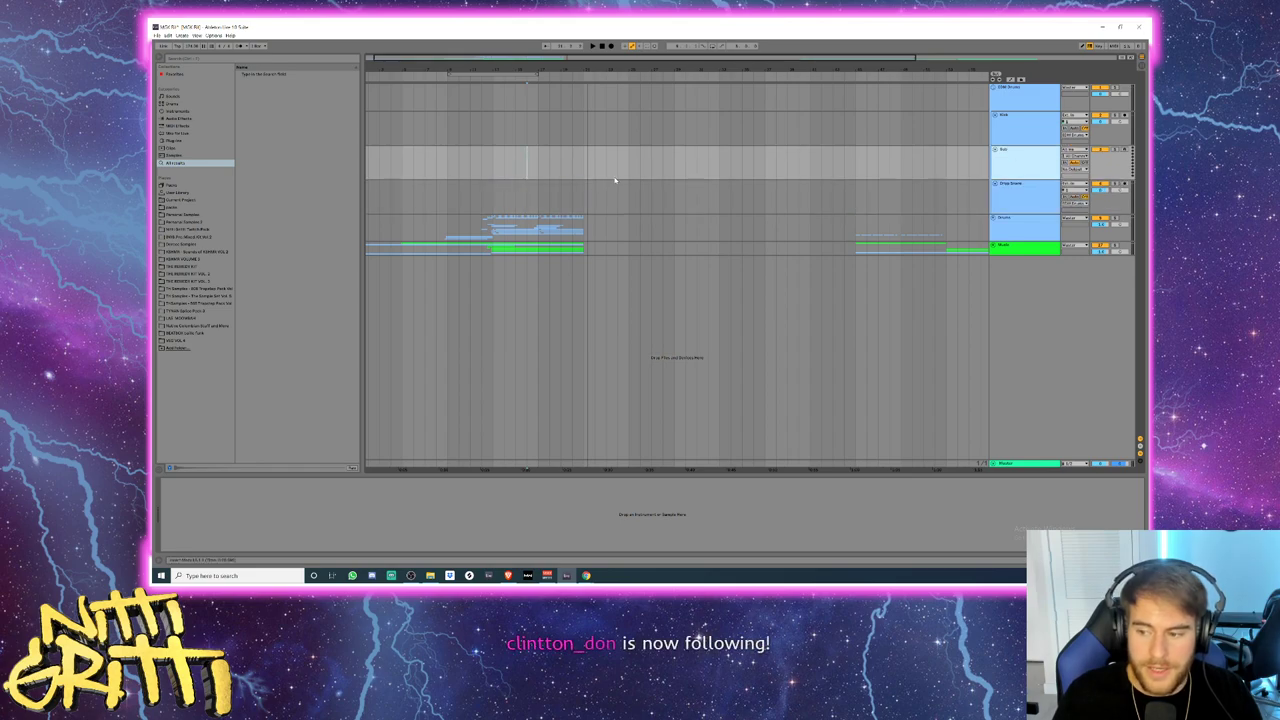
- Browse the Nitti Gritti Twitch Pack's drum samples to the dubstep folder inside Kicks
click(185, 142)
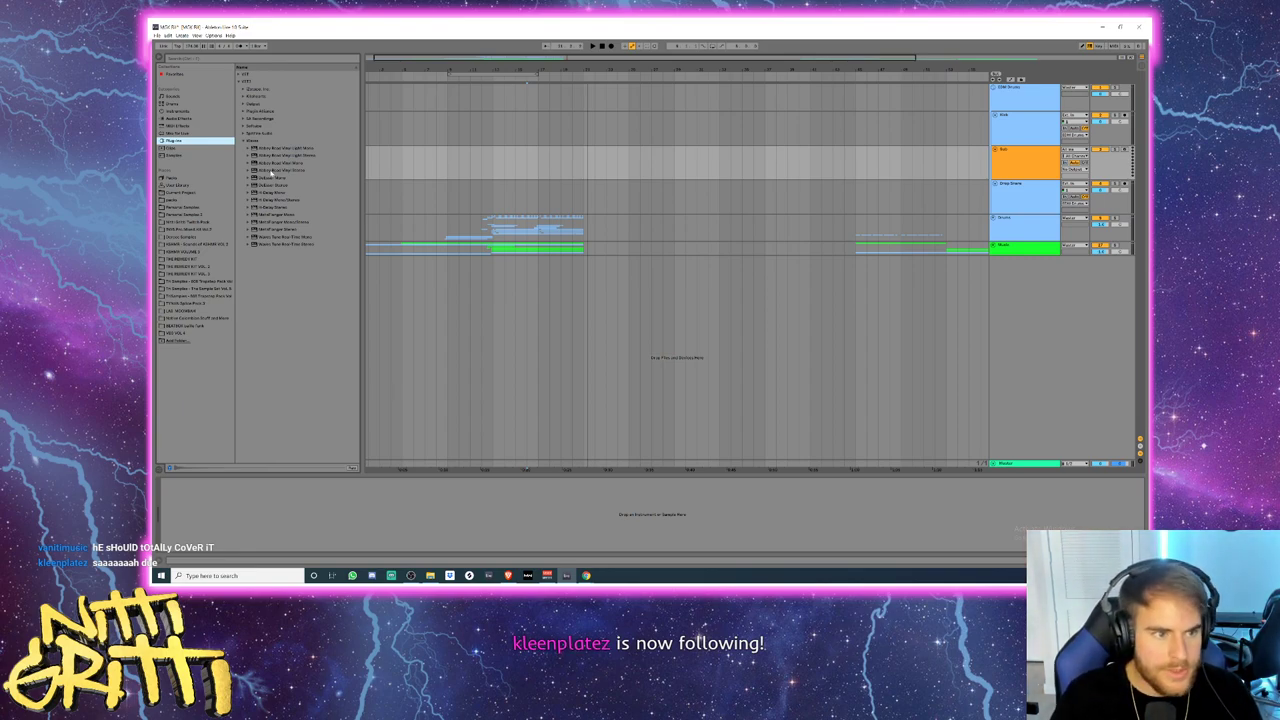
click(200, 60)
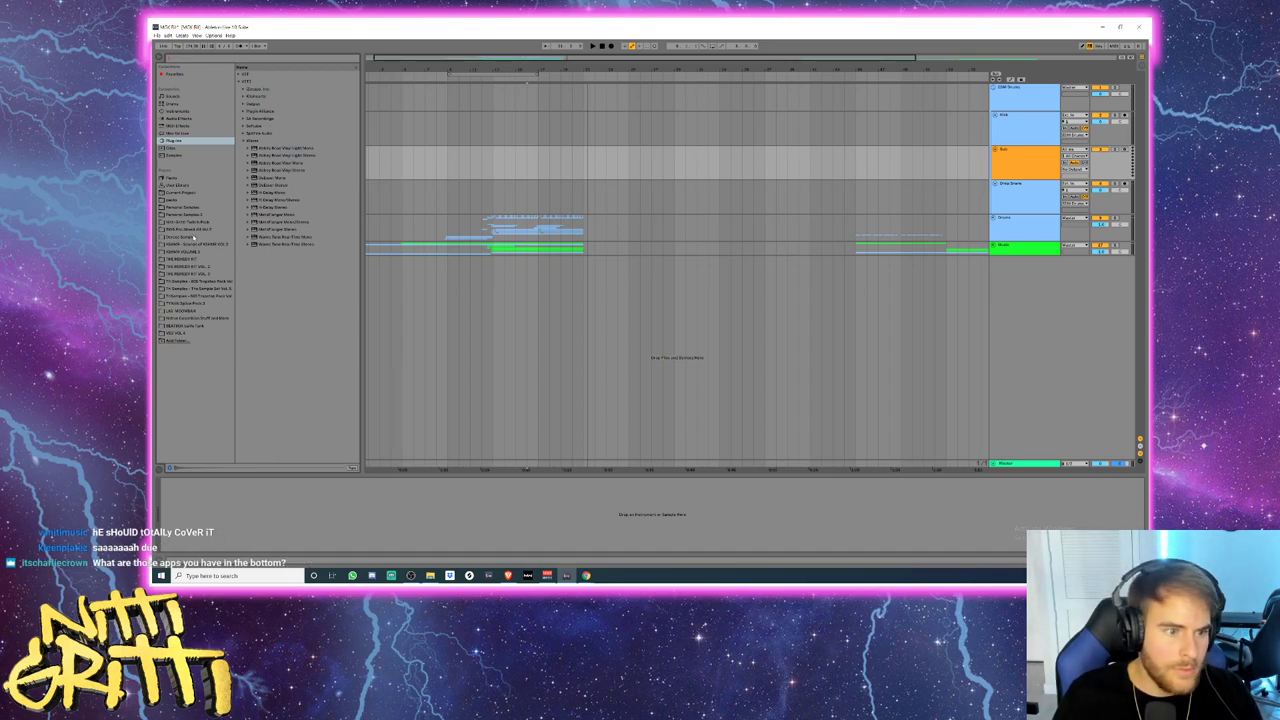
click(193, 221)
click(239, 74)
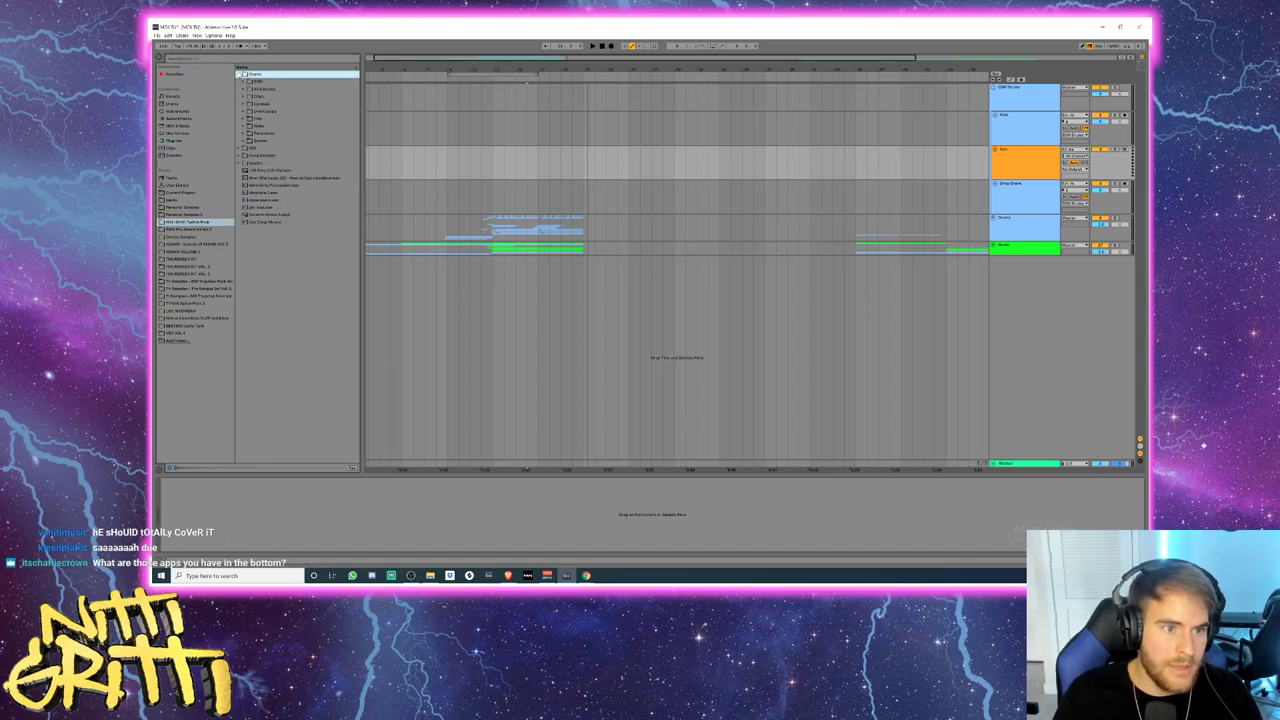
key(Down)
key(Down)
key(Down)
key(Down)
key(Down)
key(Down)
key(Right)
key(Left)
key(Down)
key(Right)
key(Down)
key(Right)
- Audition the dubstep kick samples and place the fourth one on the Kick track at the start of the second drop
key(Down)
key(Down)
key(Down)
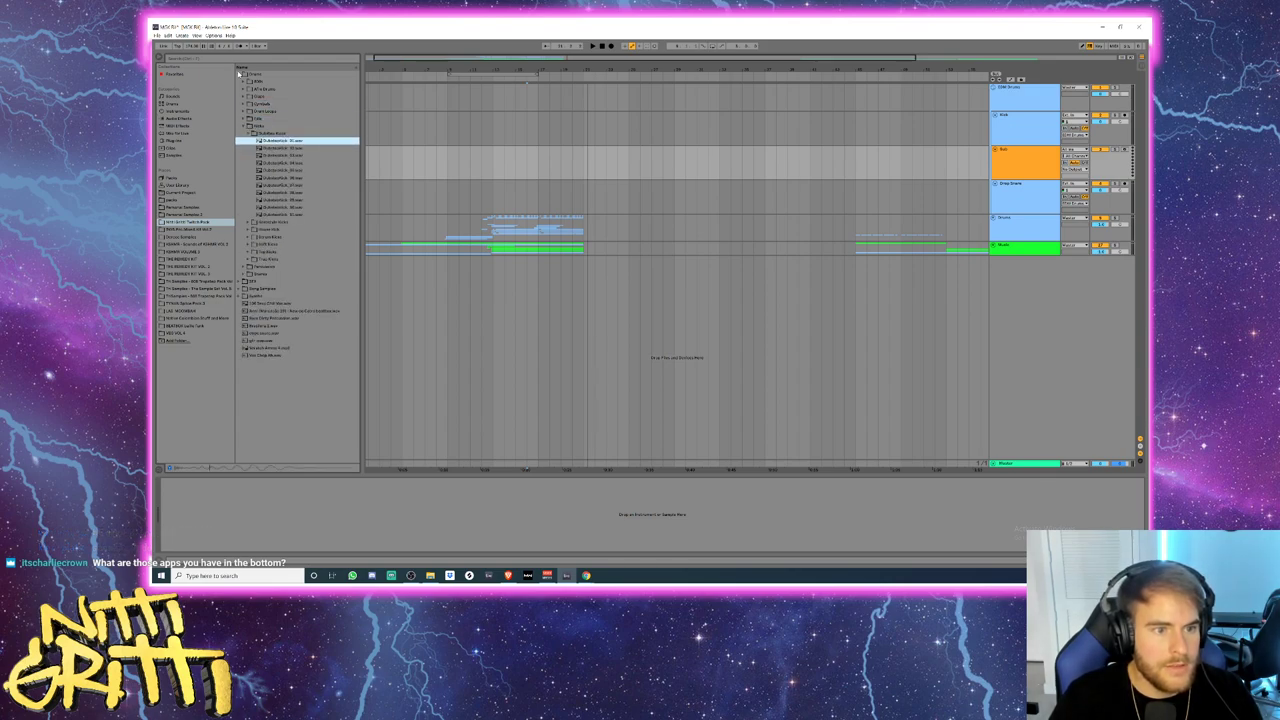
key(Up)
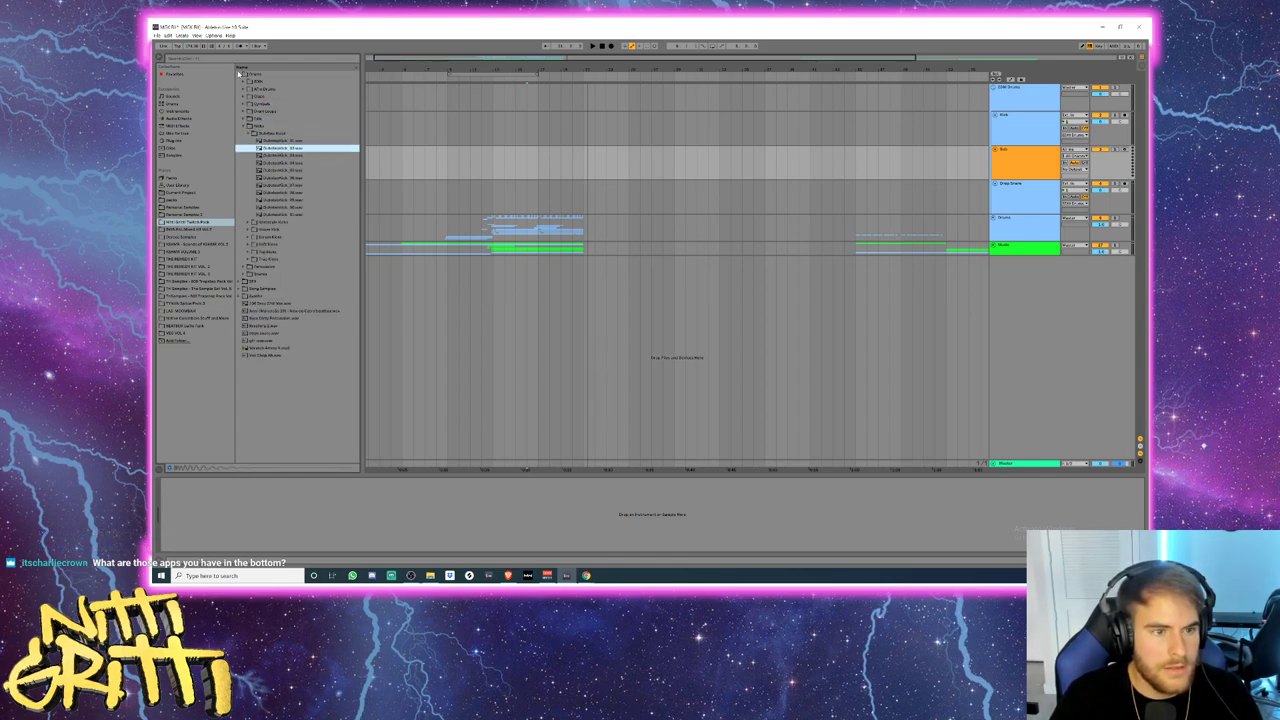
key(Down)
key(Down)
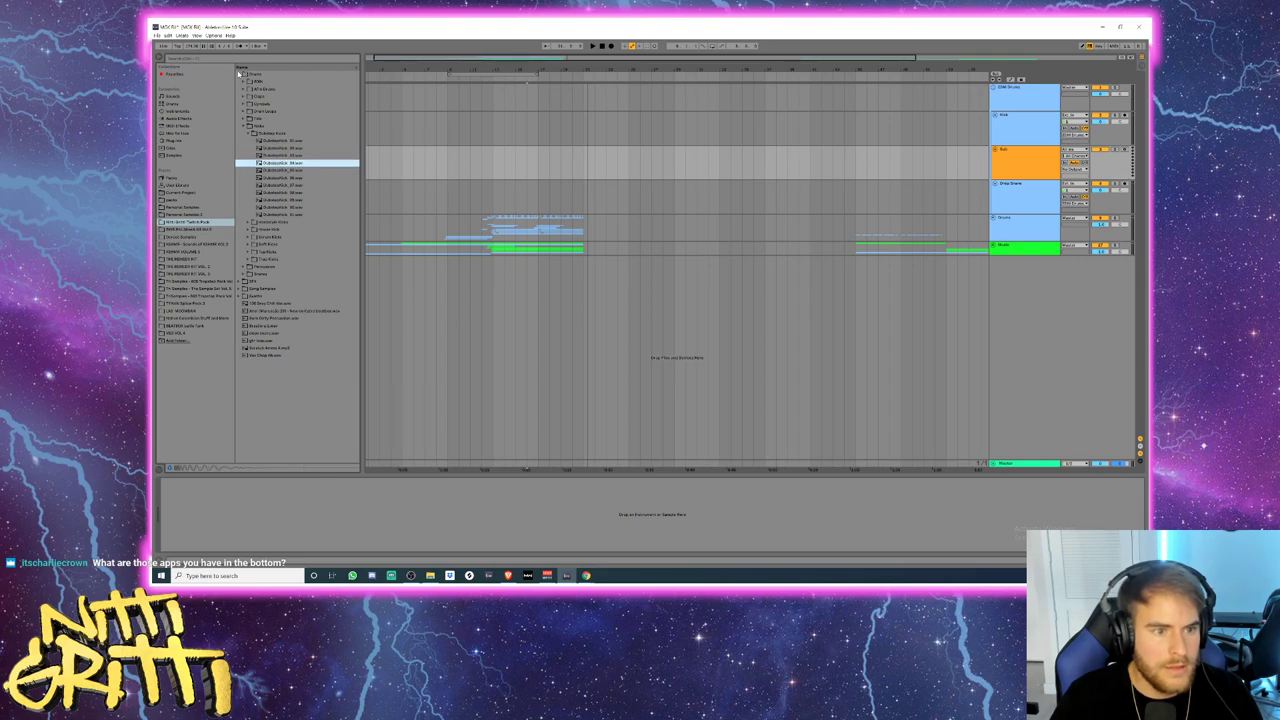
drag(283, 163, 608, 117)
key(plus)
key(plus)
key(plus)
key(plus)
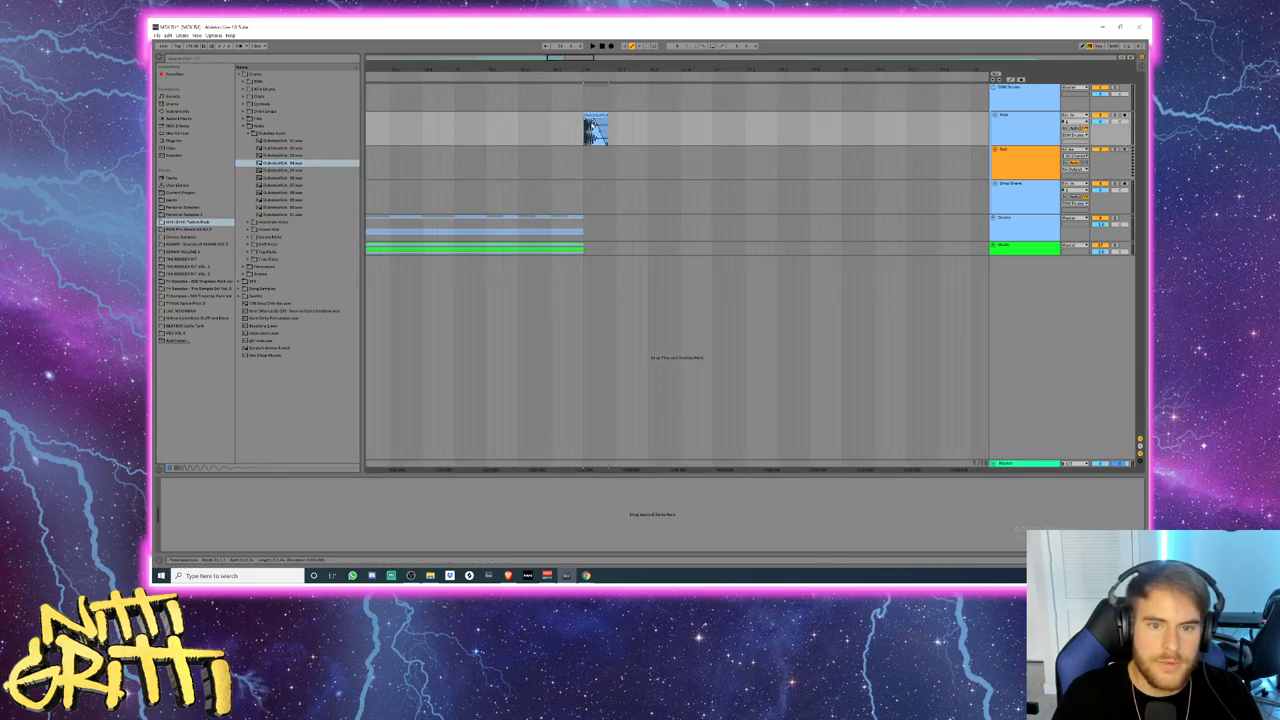
- Play the lead-in to the second drop and lower the Kick track's volume
click(520, 131)
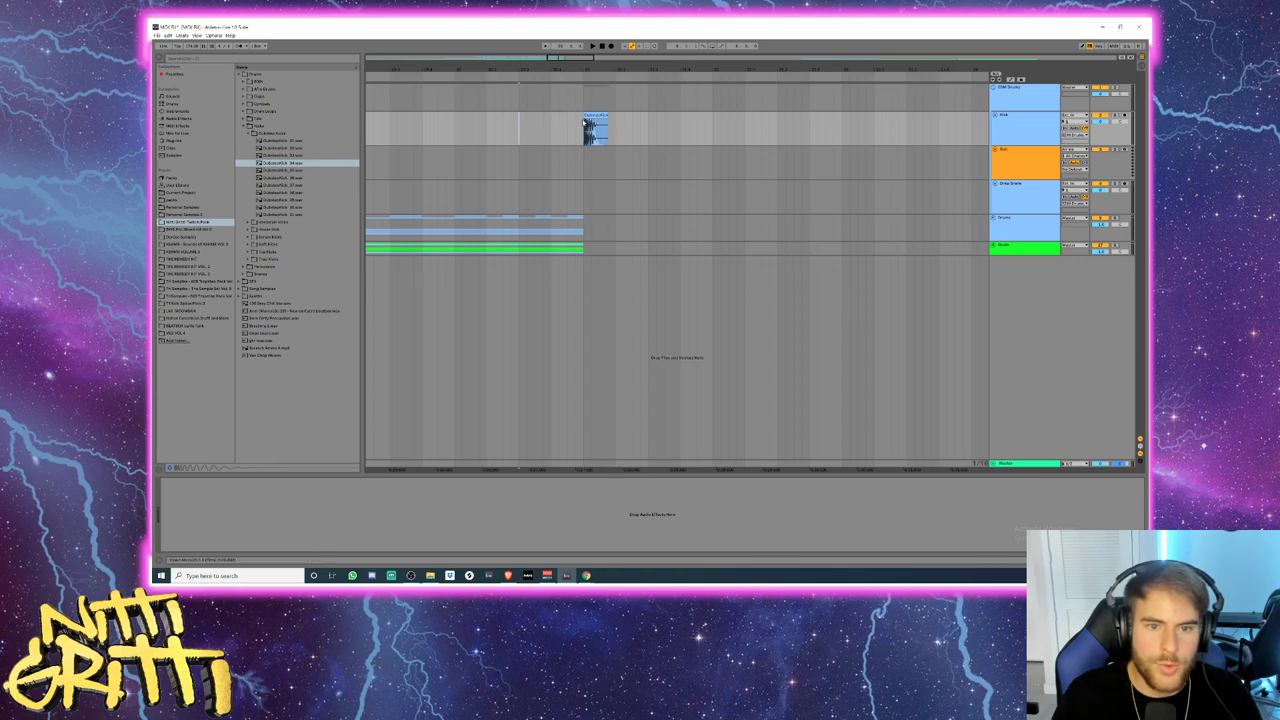
key(space)
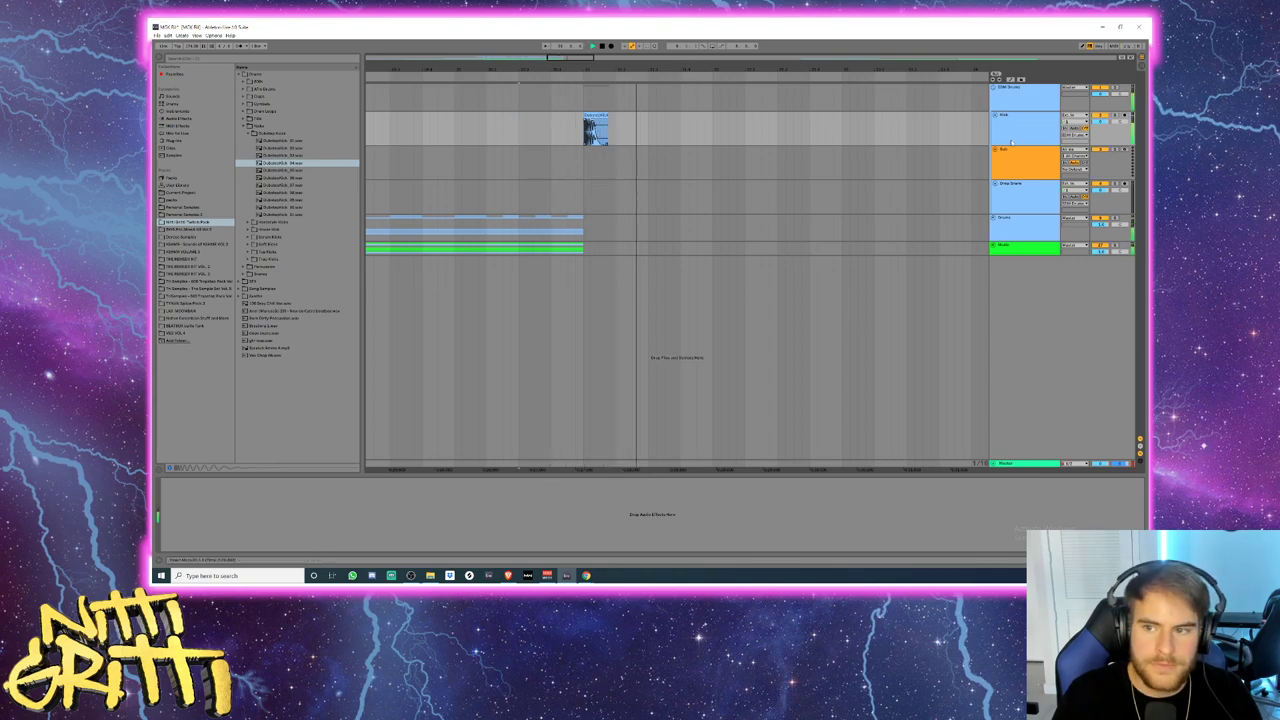
drag(1107, 124, 1107, 131)
- Unfold the Drums group and copy the first crash clips on Crash 1 and Crash 2 to the start of the second drop
click(1007, 225)
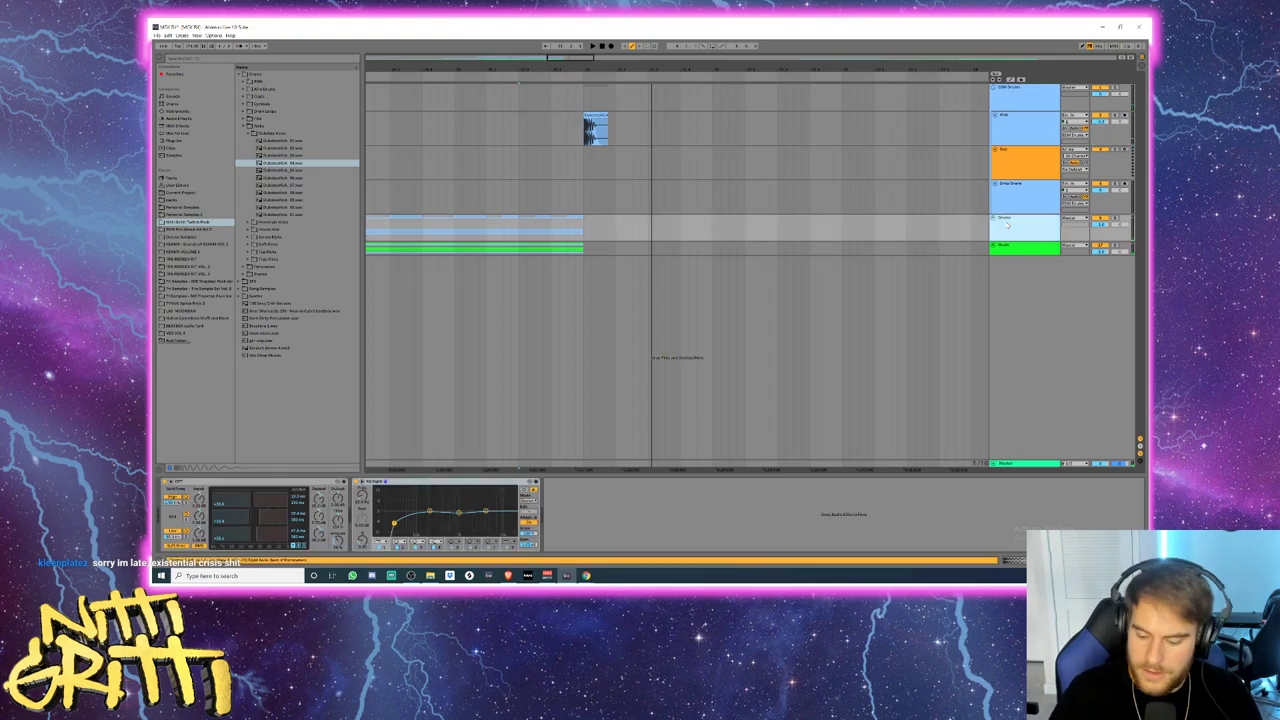
key(u)
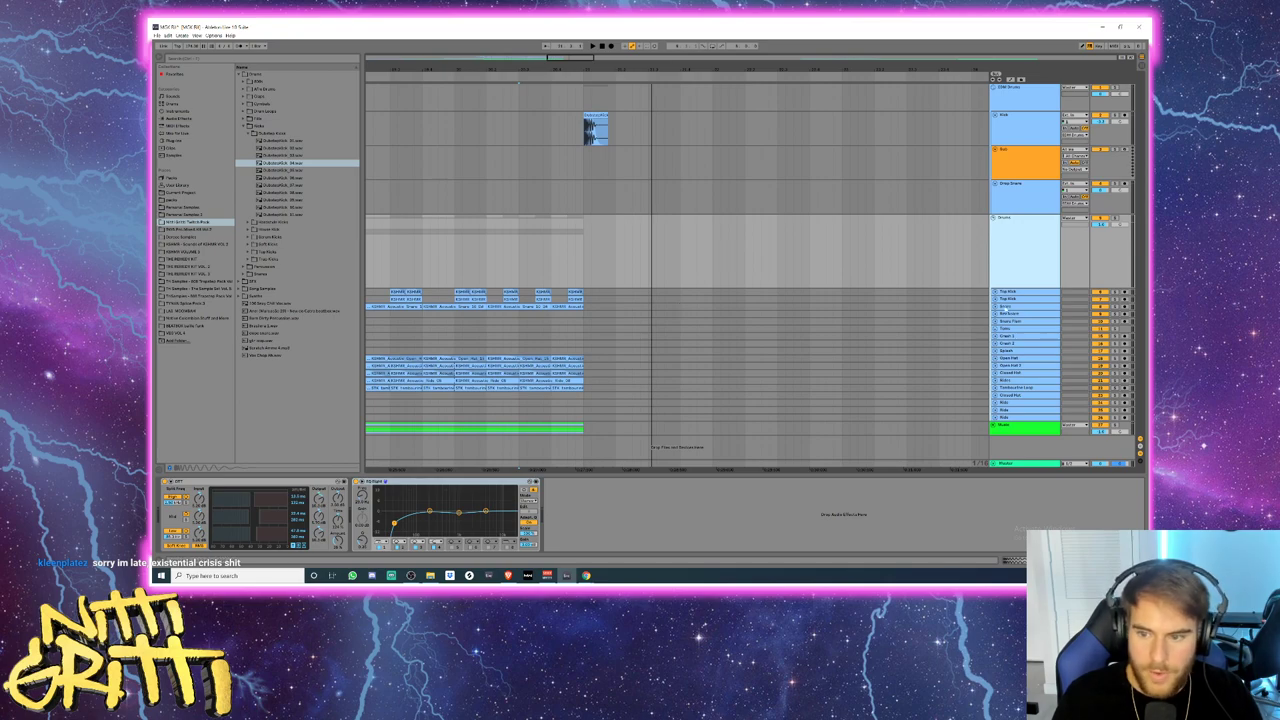
scroll(633, 362, down, 5)
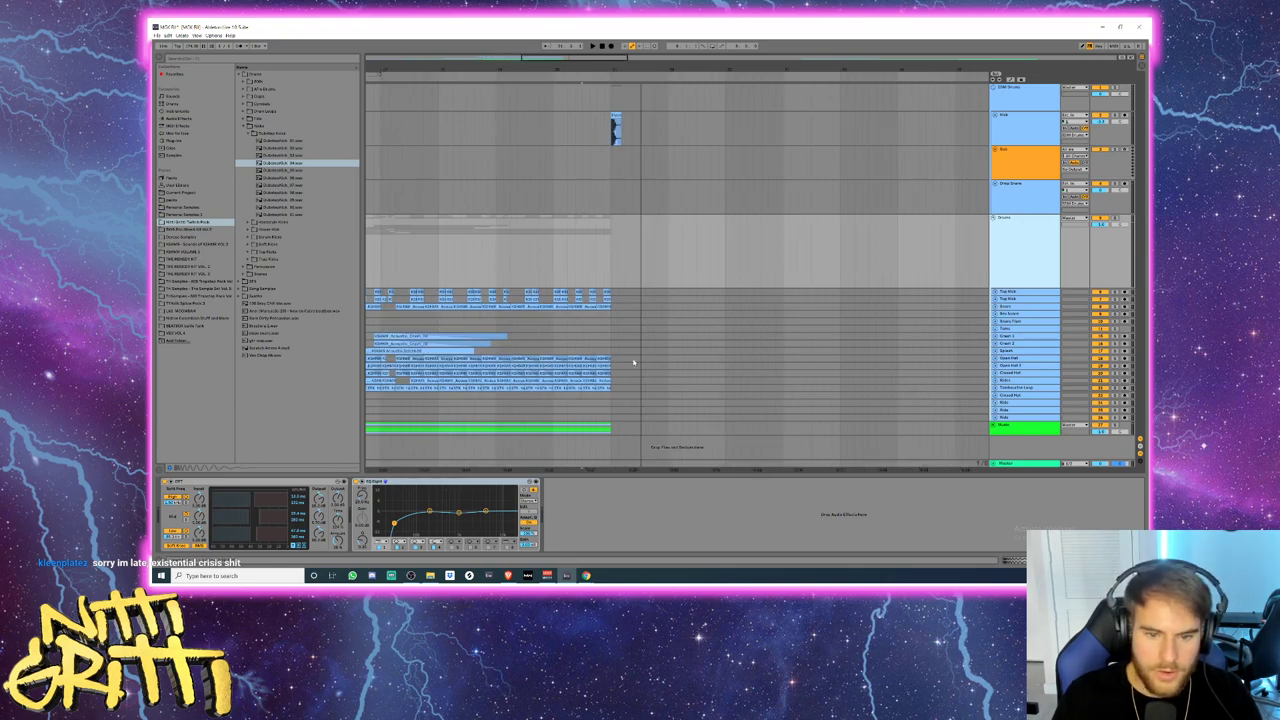
click(995, 344)
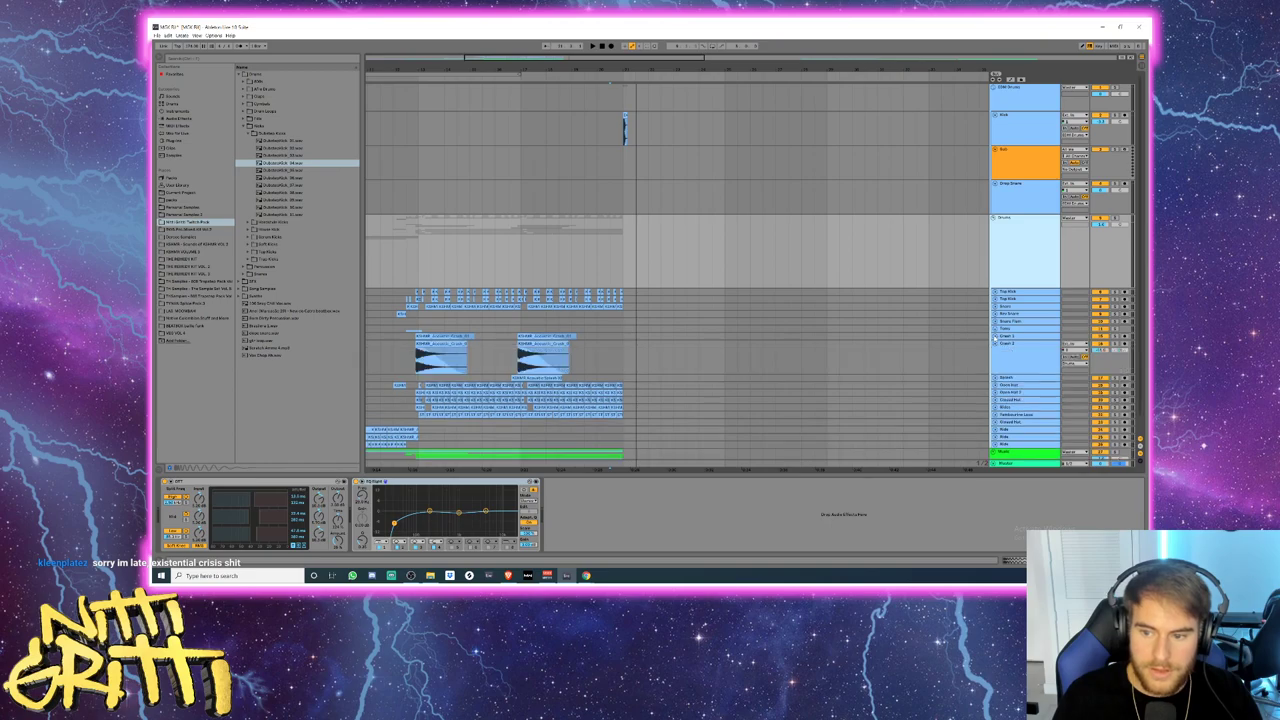
click(995, 336)
click(426, 378)
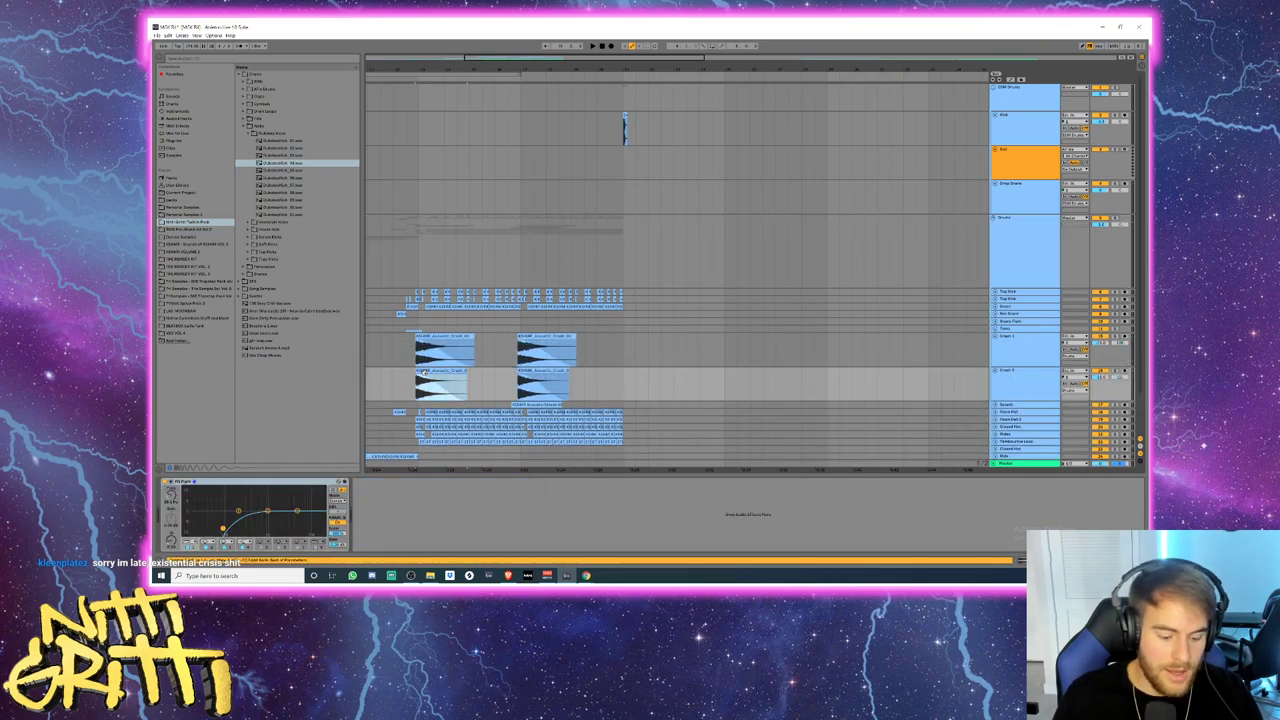
click(496, 351)
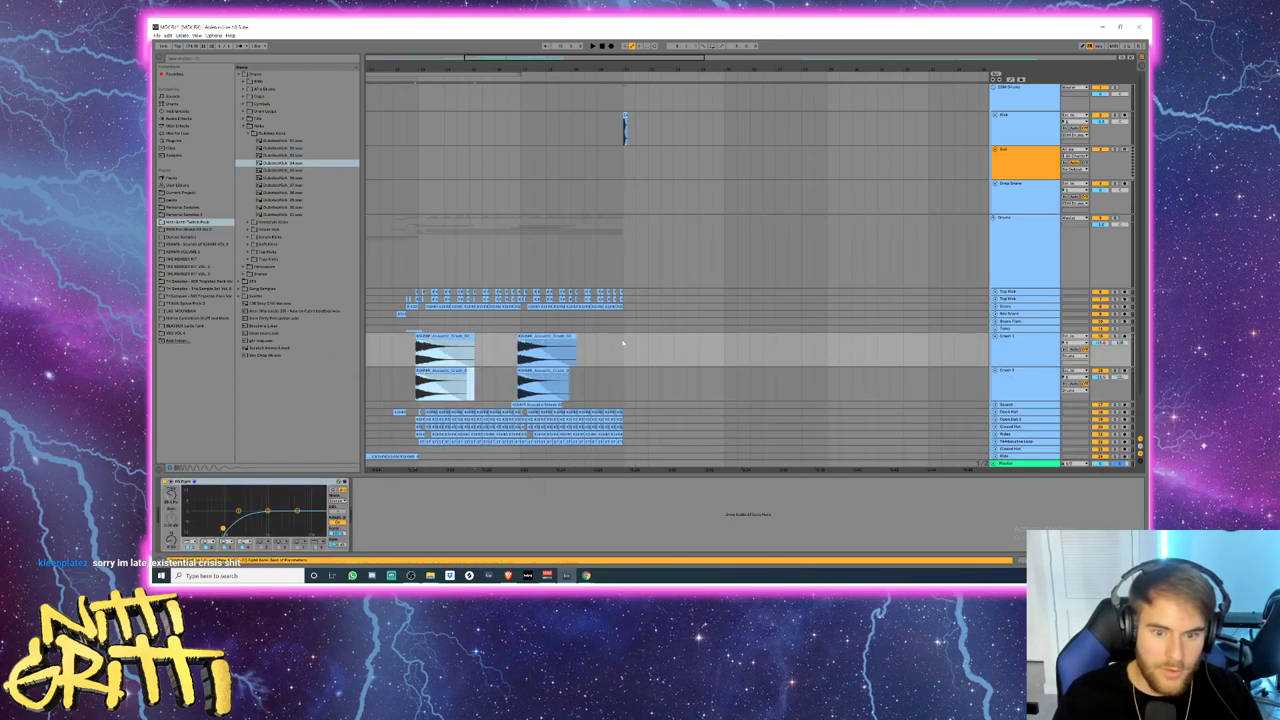
key(ctrl+v)
scroll(640, 330, down, 1)
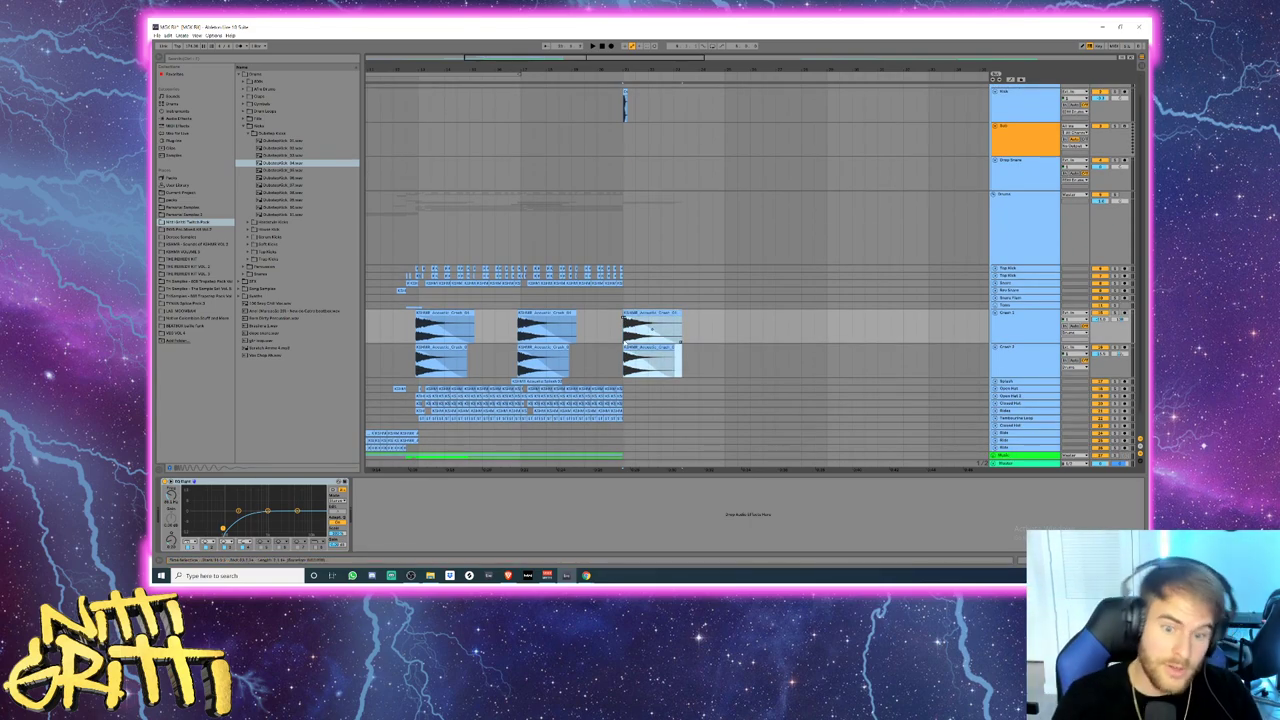
click(1021, 321)
key(u)
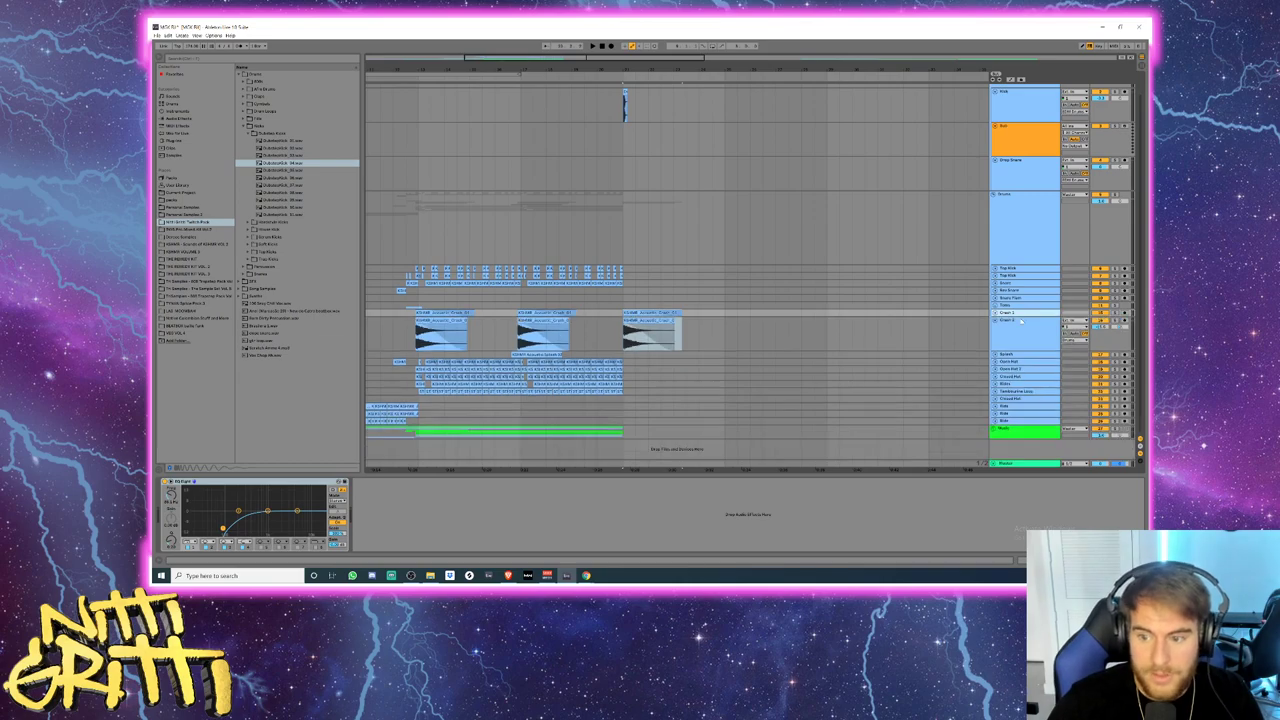
key(Down)
key(u)
key(Up)
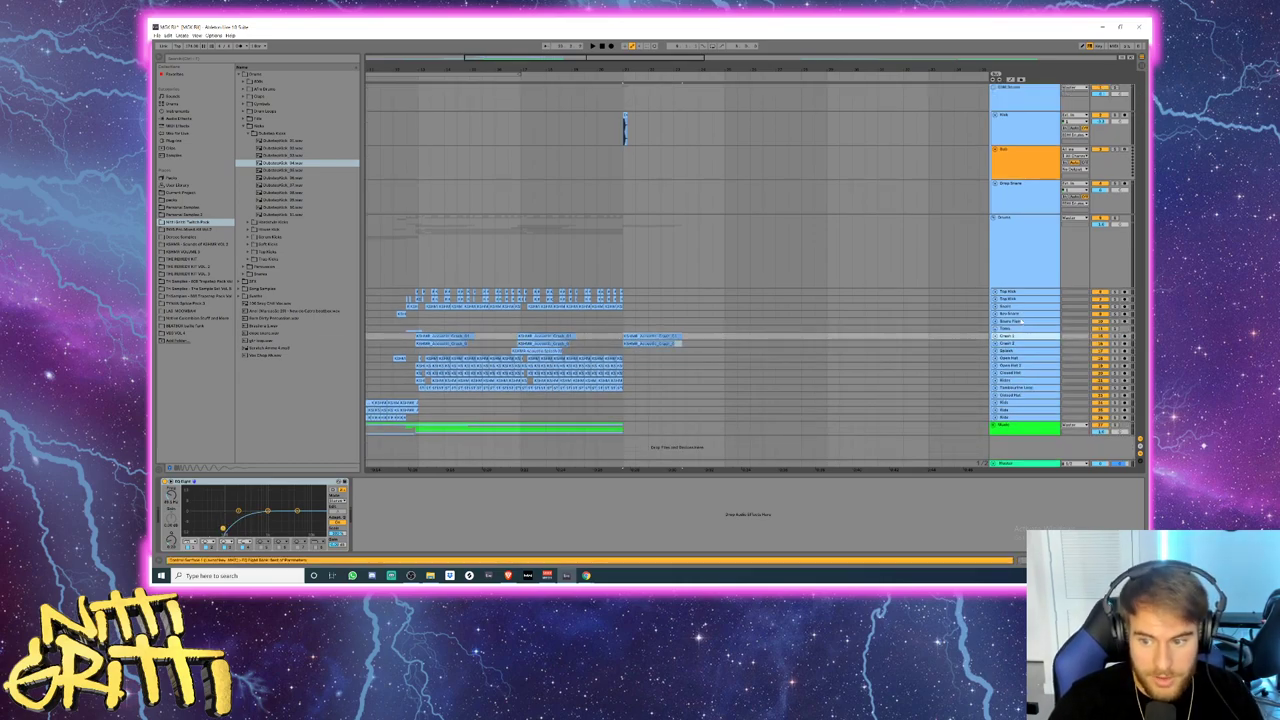
key(Right)
scroll(1020, 325, down, 2)
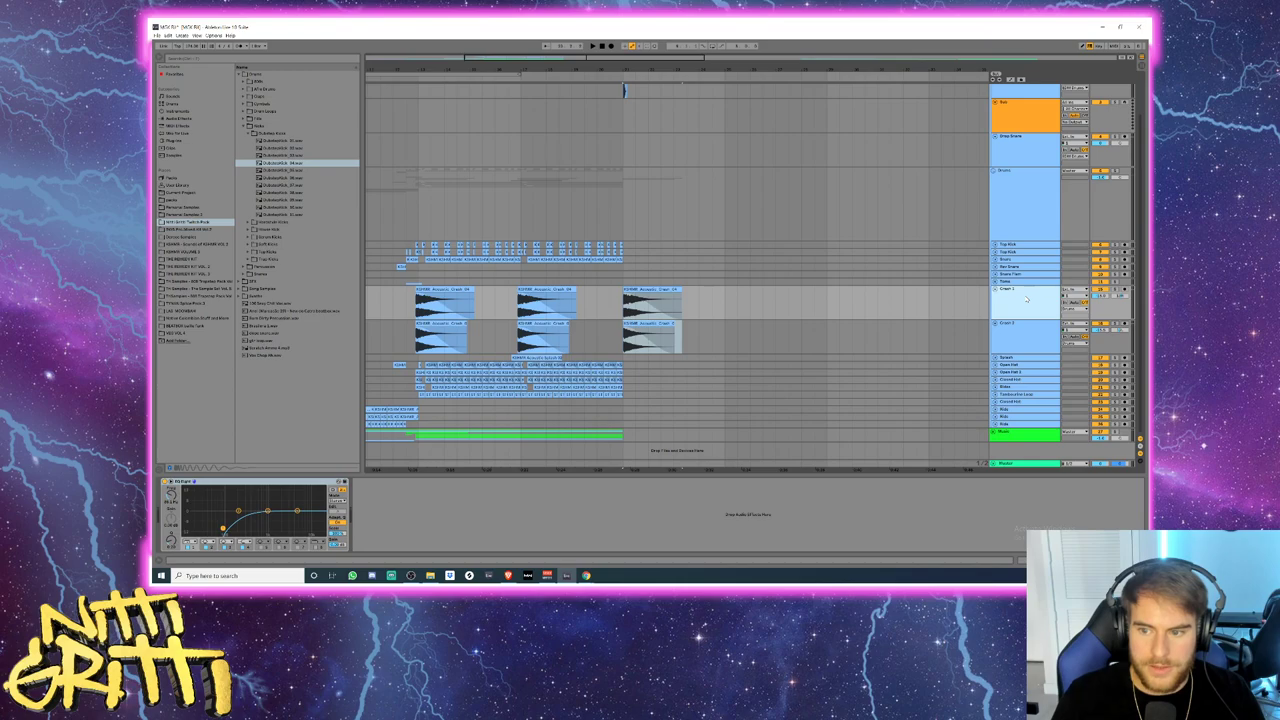
scroll(630, 195, up, 2)
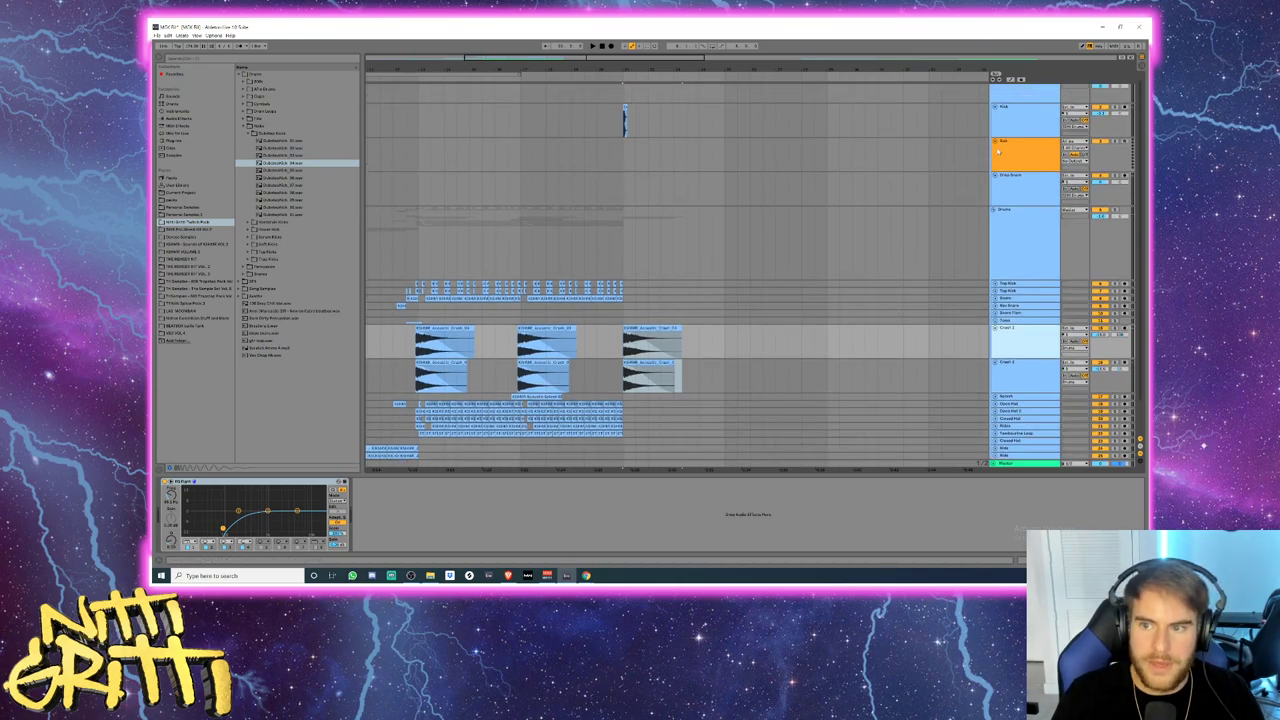
scroll(700, 210, up, 1)
scroll(716, 215, down, 3)
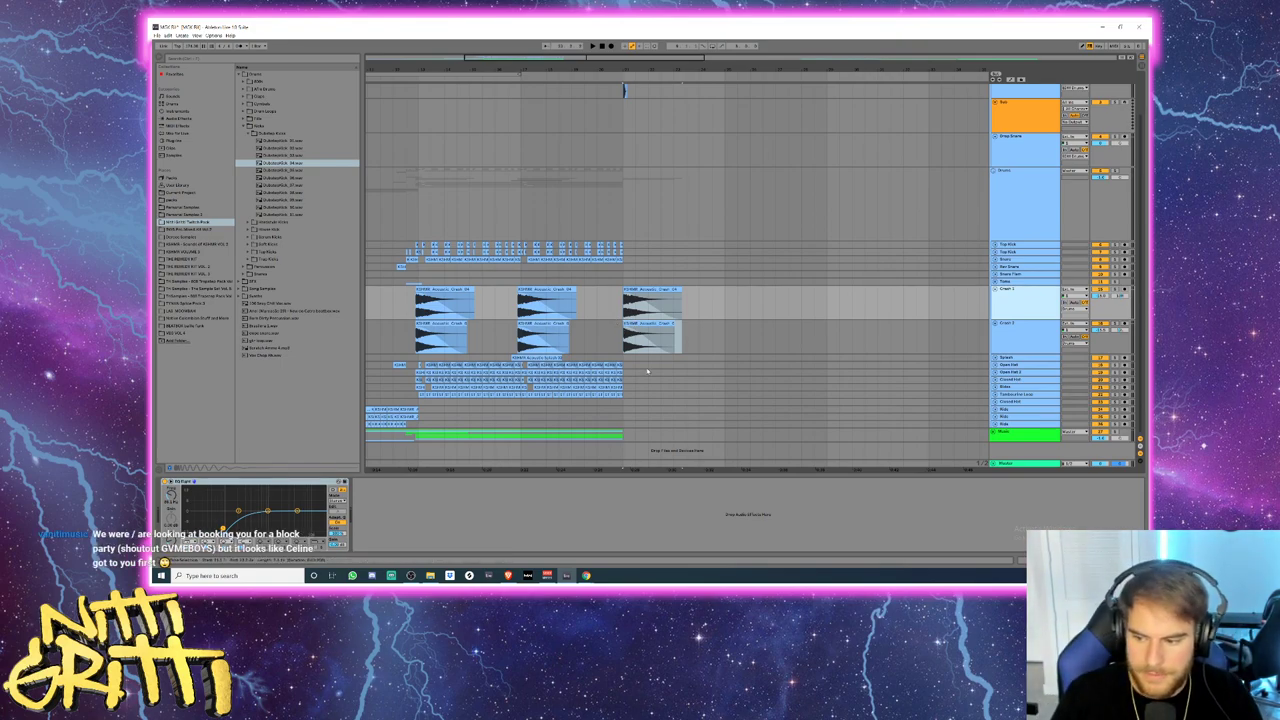
- Play the transition into the second drop, then replay from the drop's start to hear the kick with the copied crashes
click(599, 238)
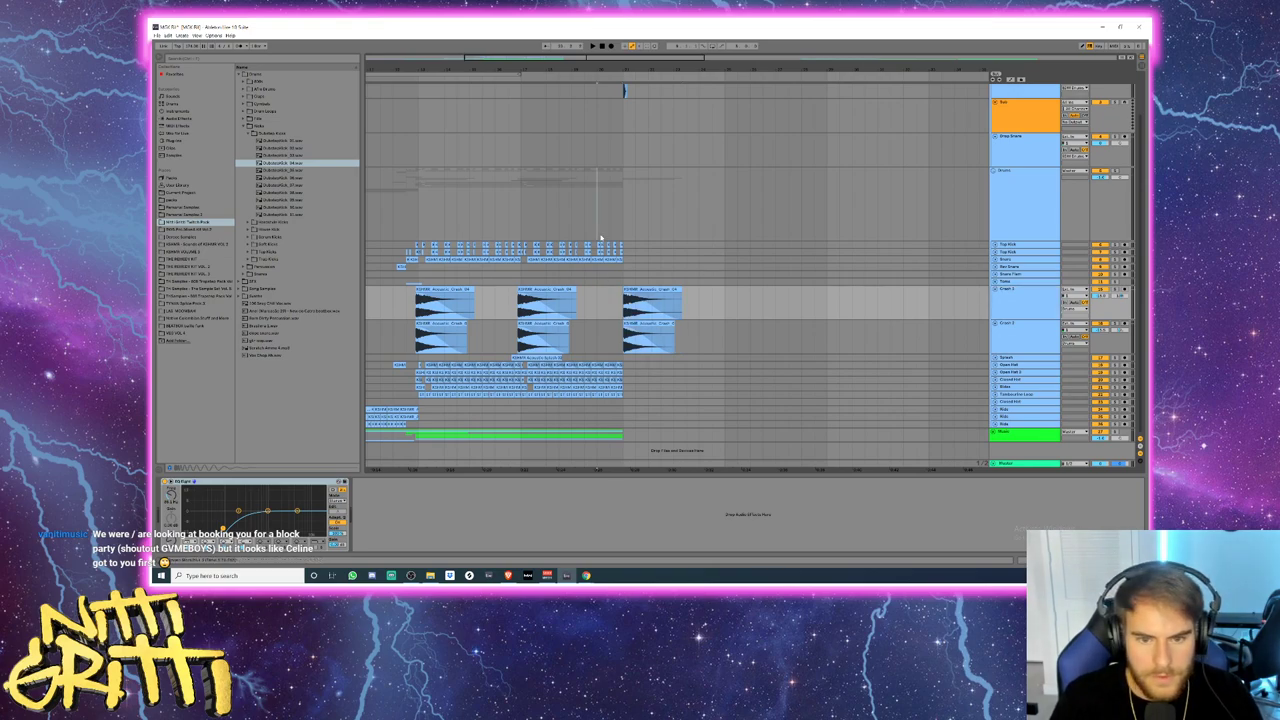
key(space)
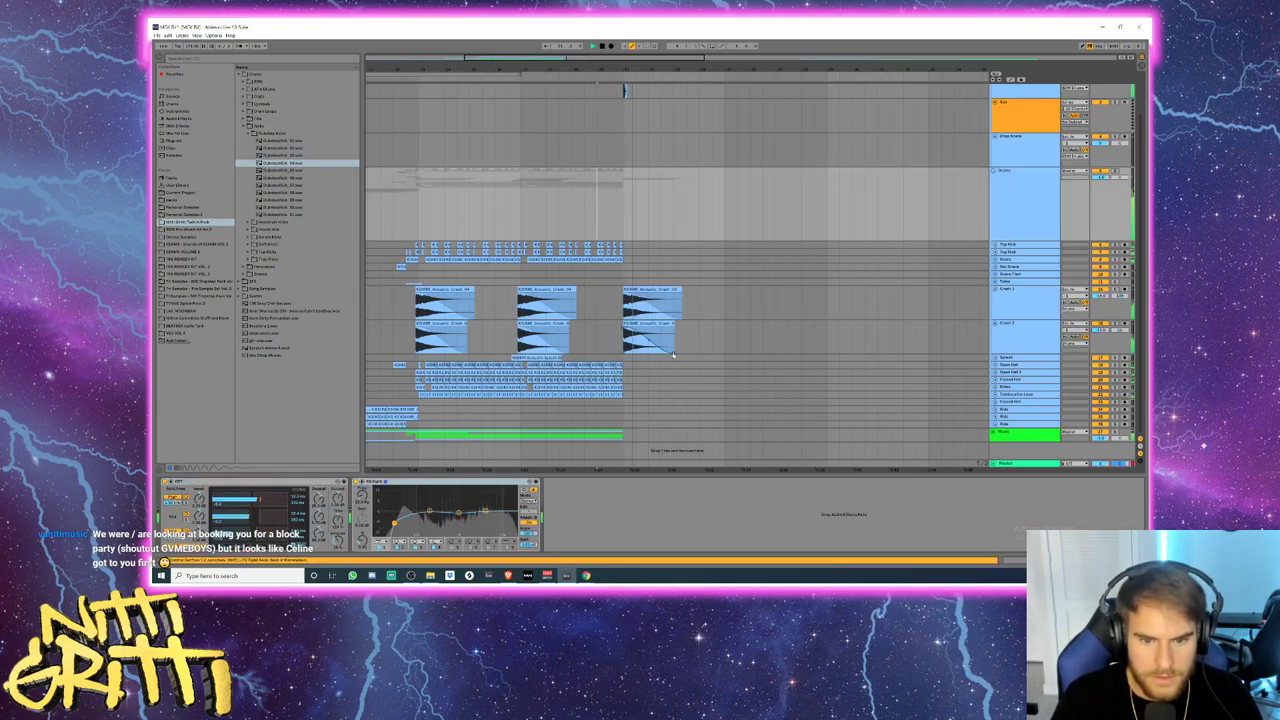
scroll(673, 354, up, 1)
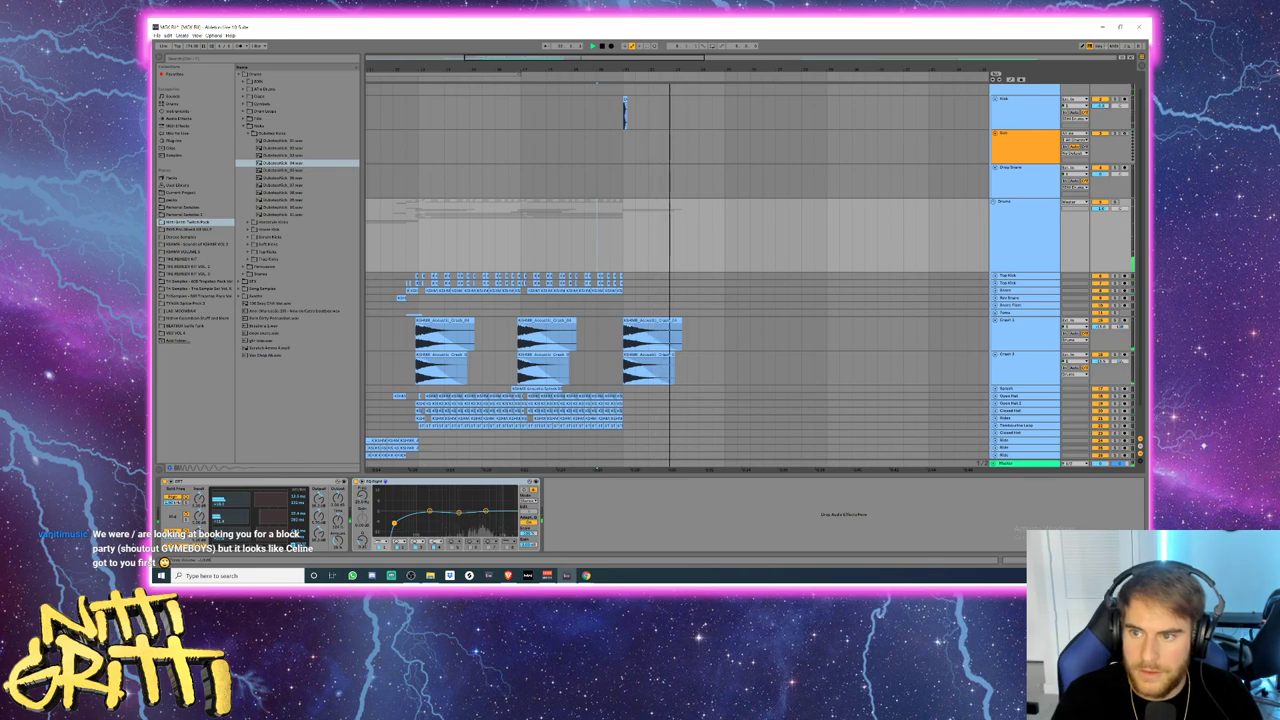
key(space)
click(625, 146)
key(space)
scroll(663, 210, down, 1)
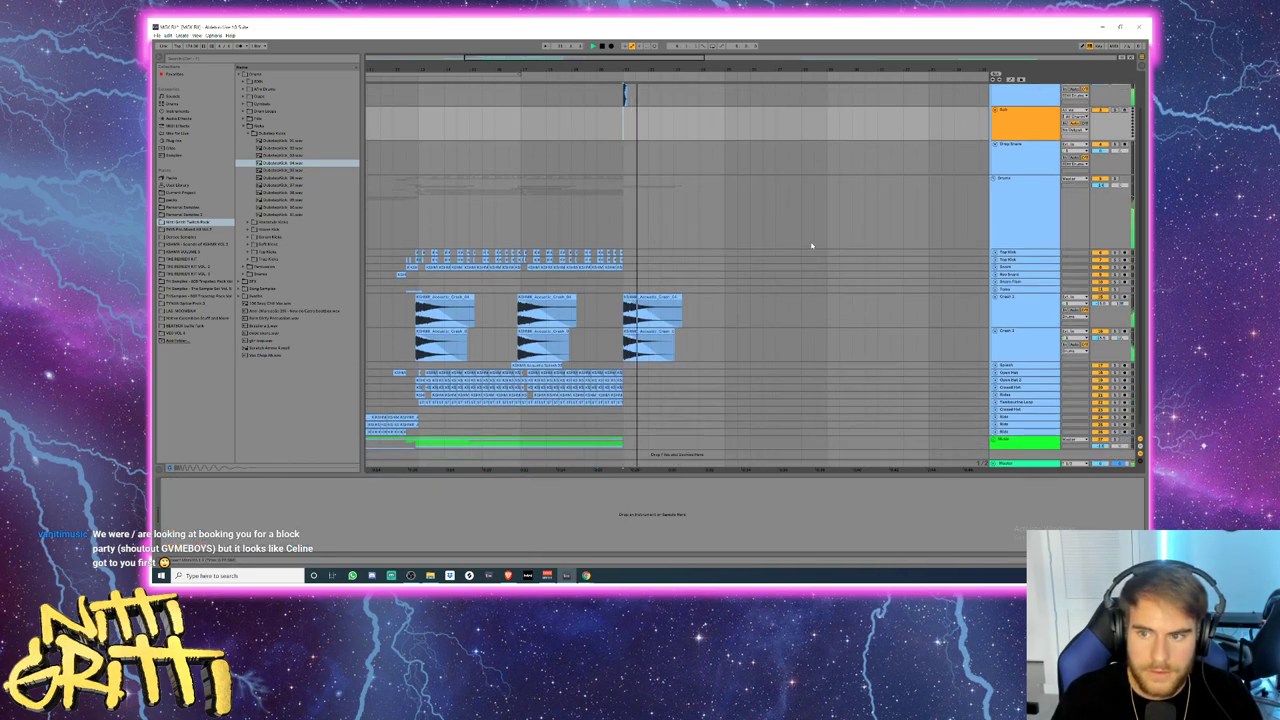
- Fold the Crash 1 and Crash 2 tracks and collapse the Drums group
click(1046, 308)
key(u)
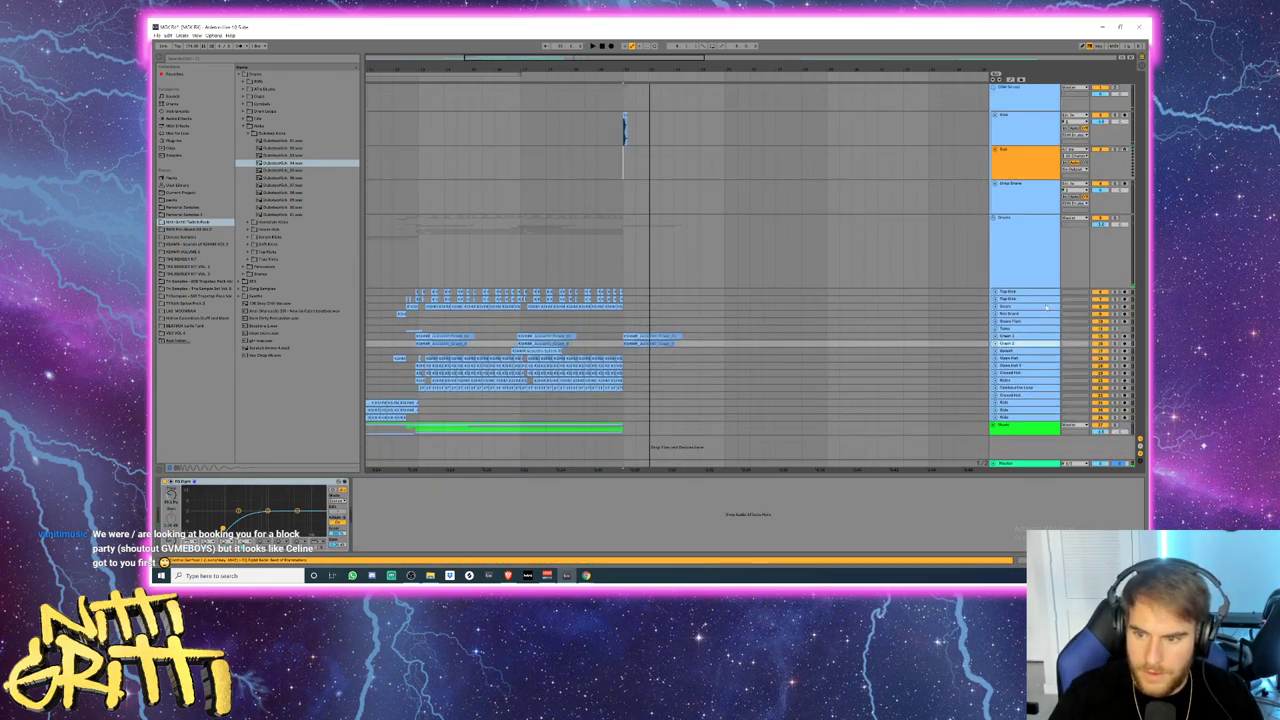
click(1015, 255)
key(u)
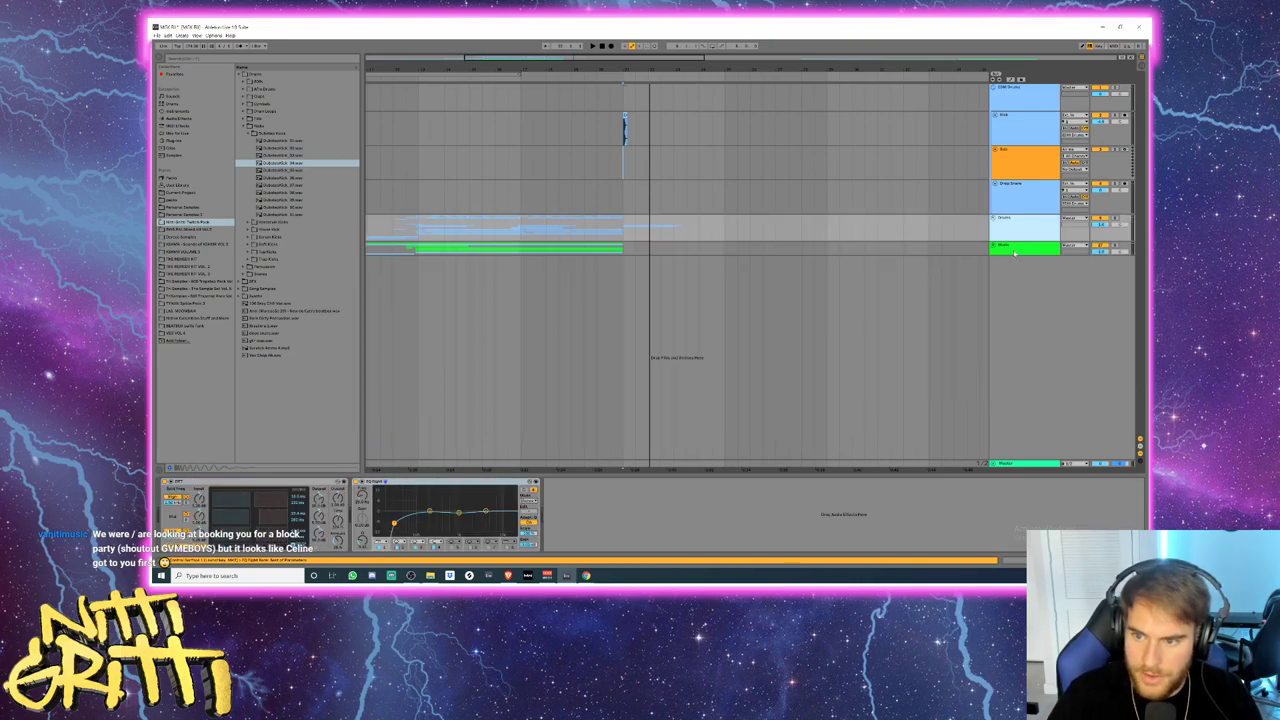
- Add an audio track below Drop Snare in the EDM Drums group and name it Impact
click(1010, 196)
key(ctrl+t)
key(ctrl+r)
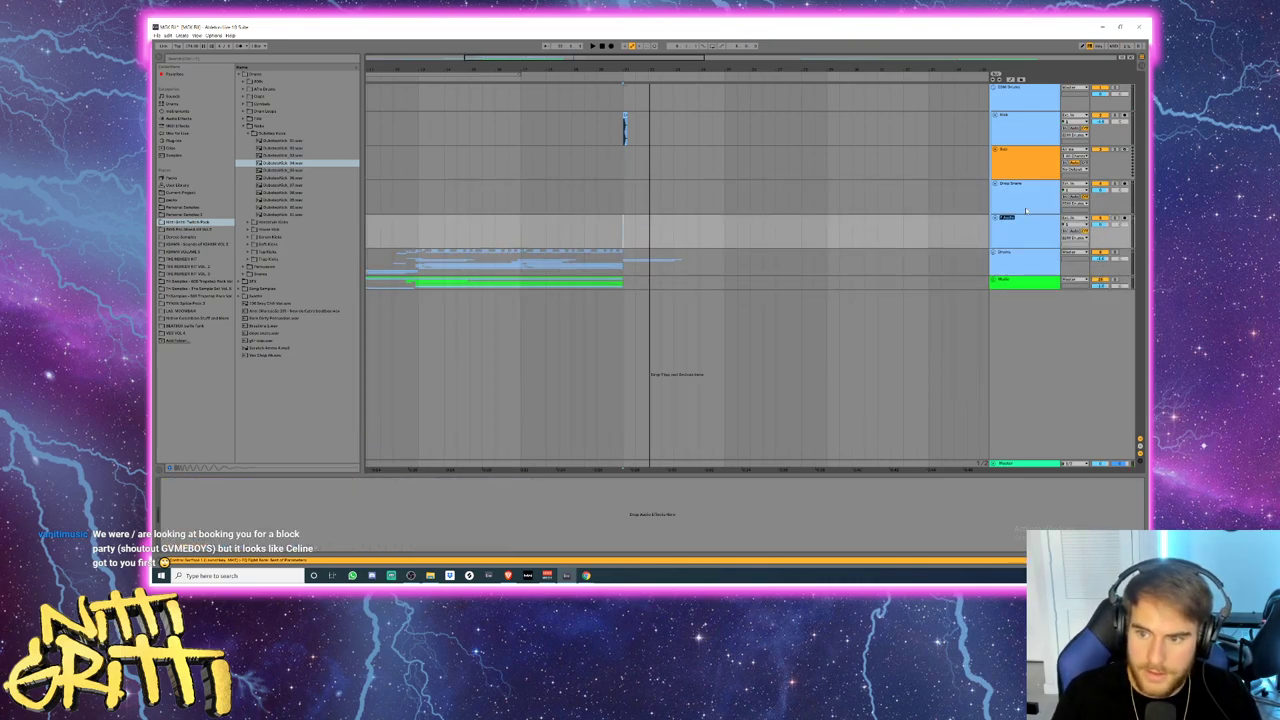
text(Impact)
key(Return)
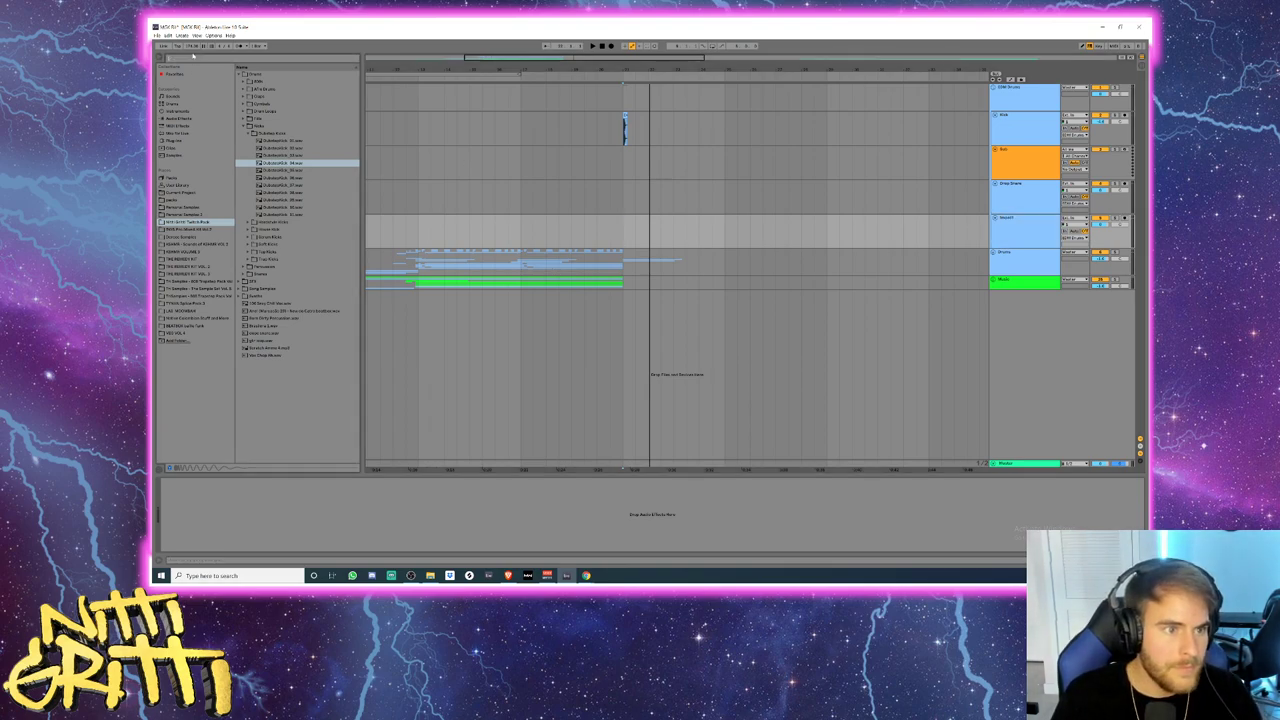
- Search all browser results for impact samples and audition several of the KSHMR impacts
text(impact)
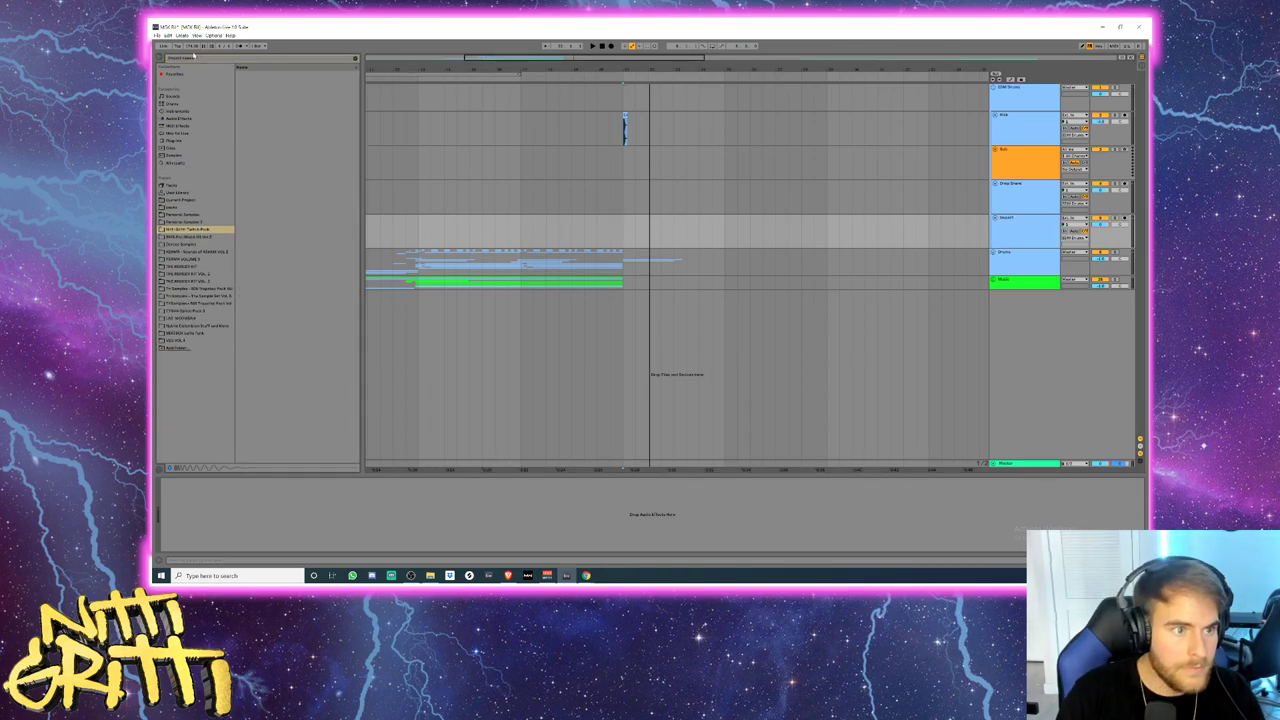
click(191, 162)
click(288, 177)
click(284, 171)
click(283, 163)
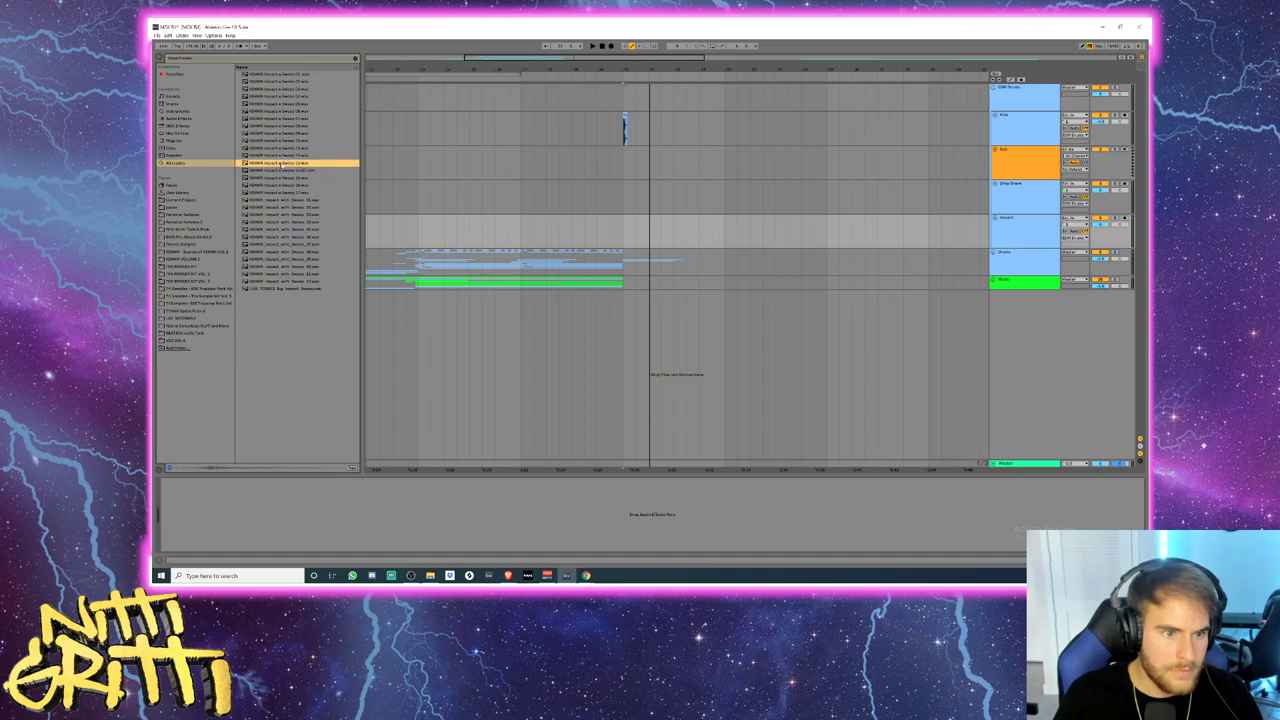
click(282, 156)
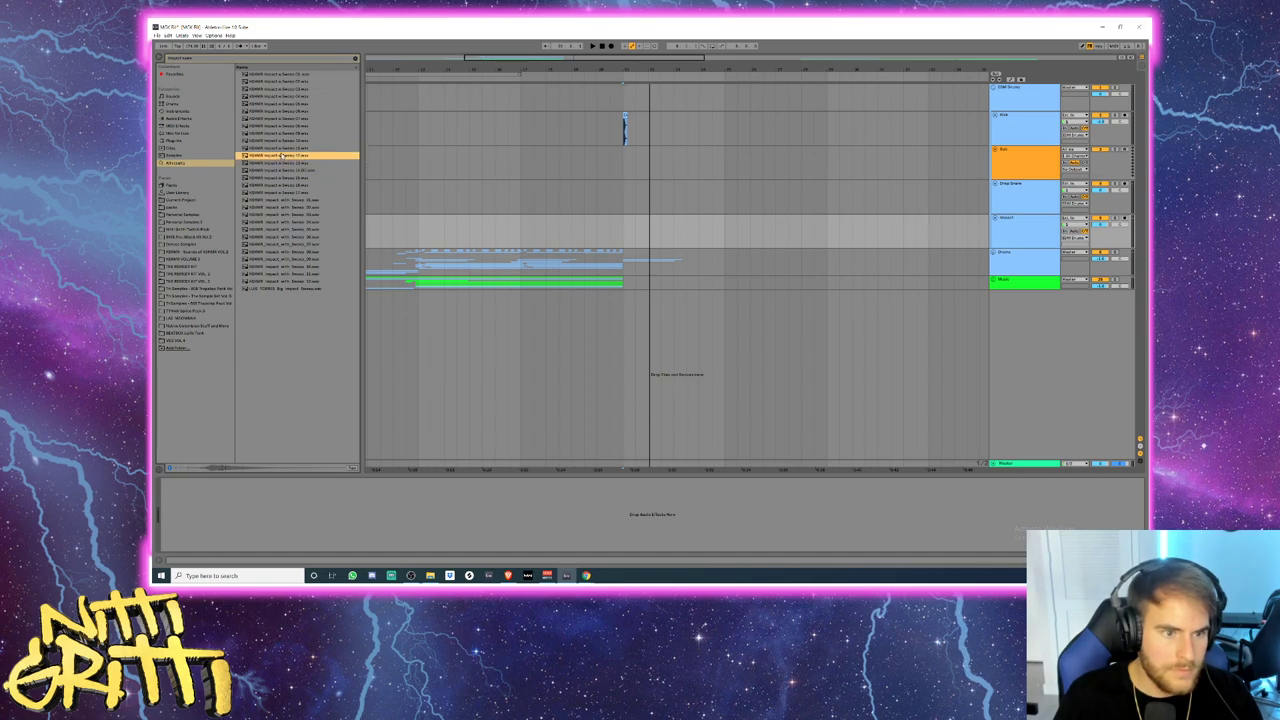
click(281, 150)
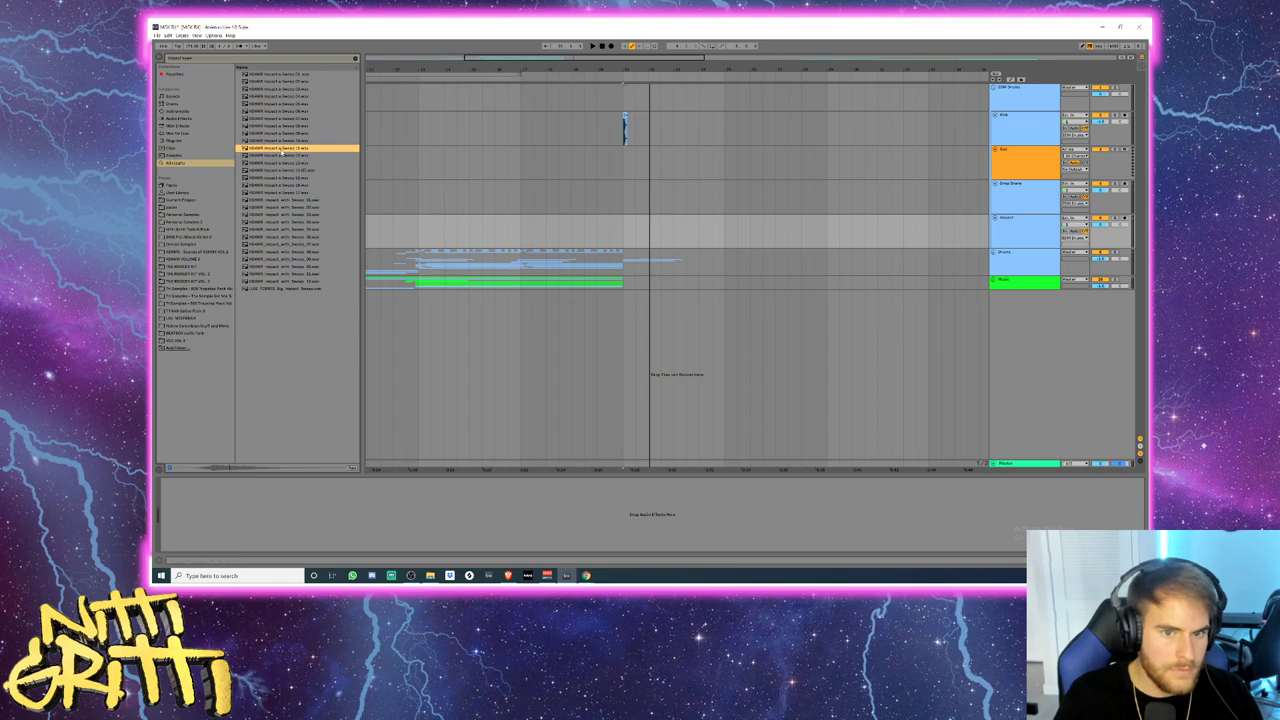
- Place the chosen KSHMR impact on the Impact track with its hit aligned to the second drop's start, and play it
drag(281, 150, 614, 230)
scroll(615, 231, up, 6)
drag(917, 217, 834, 222)
scroll(834, 220, down, 5)
key(space)
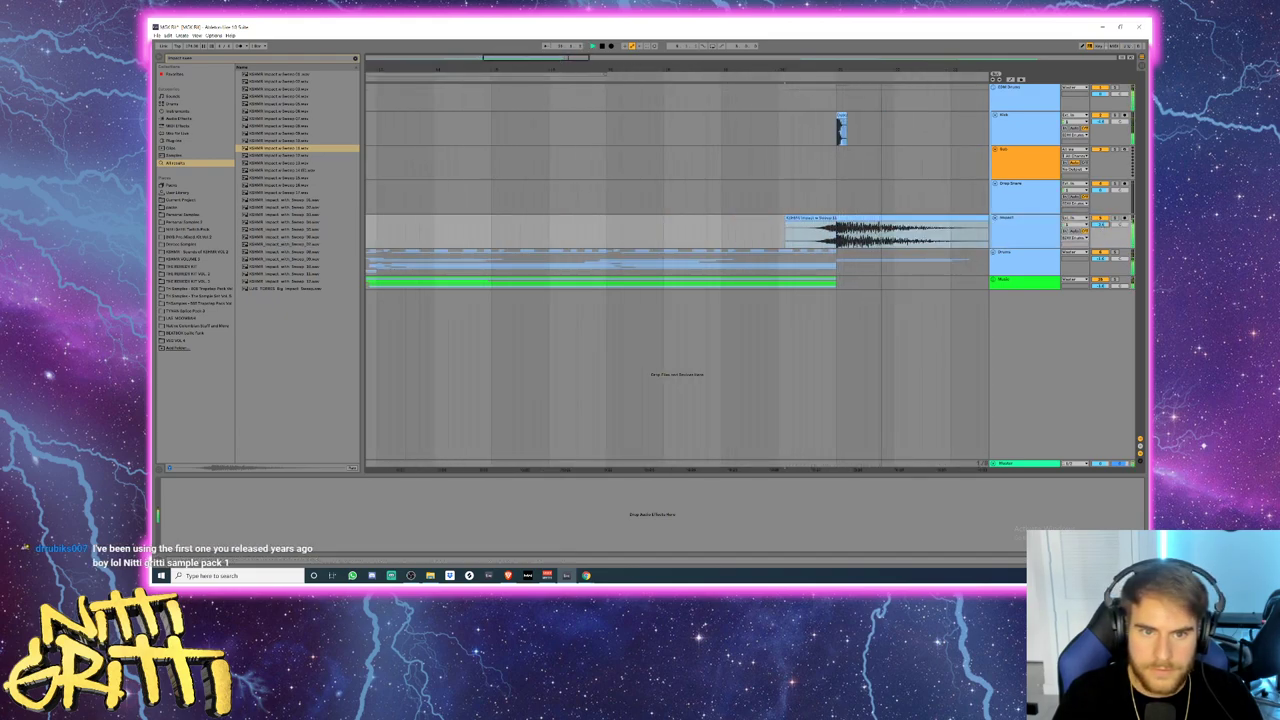
key(space)
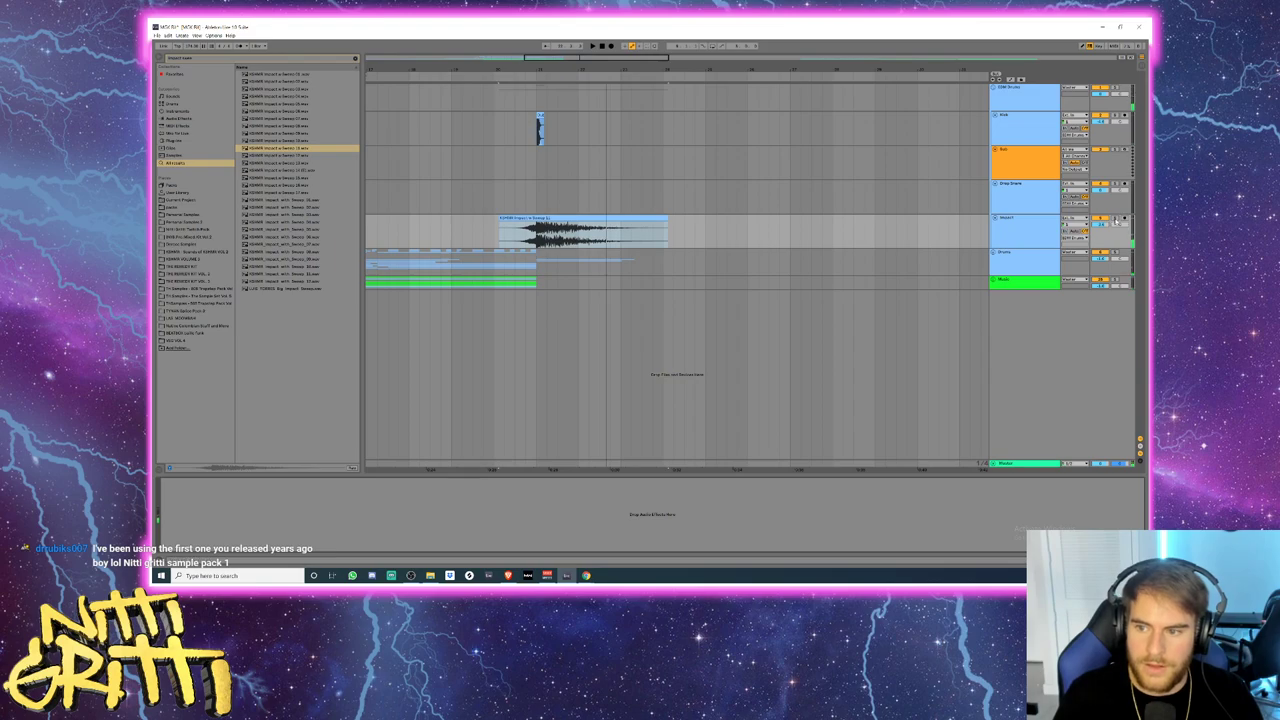
- Add EQ Eight to the Impact track, roll off its lows and highs, and play the impact
click(177, 118)
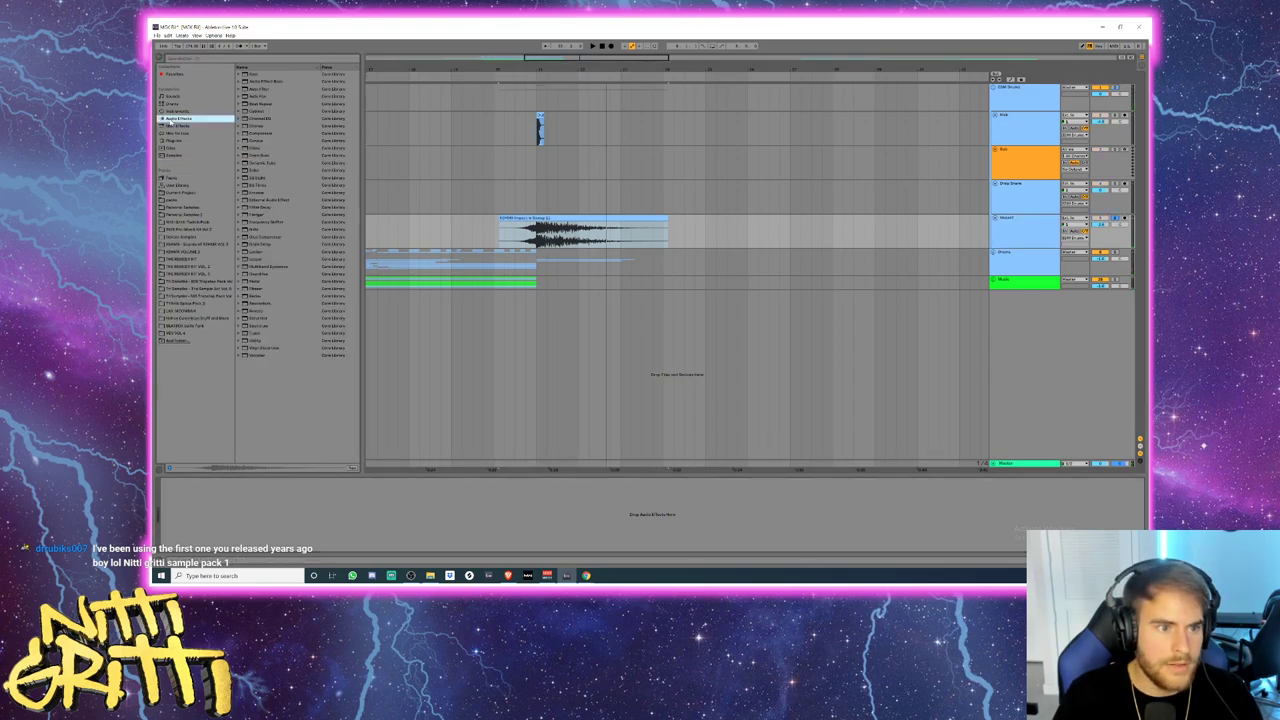
double_click(258, 177)
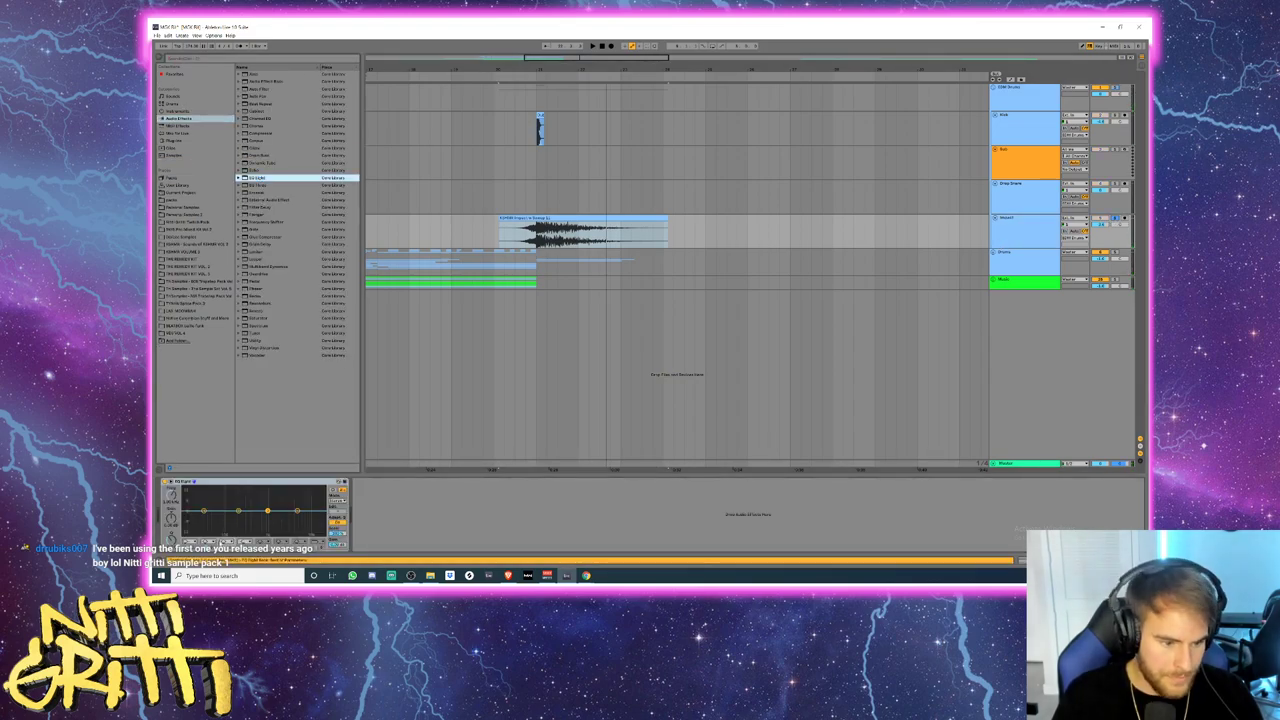
click(190, 500)
drag(203, 513, 209, 529)
click(523, 237)
key(space)
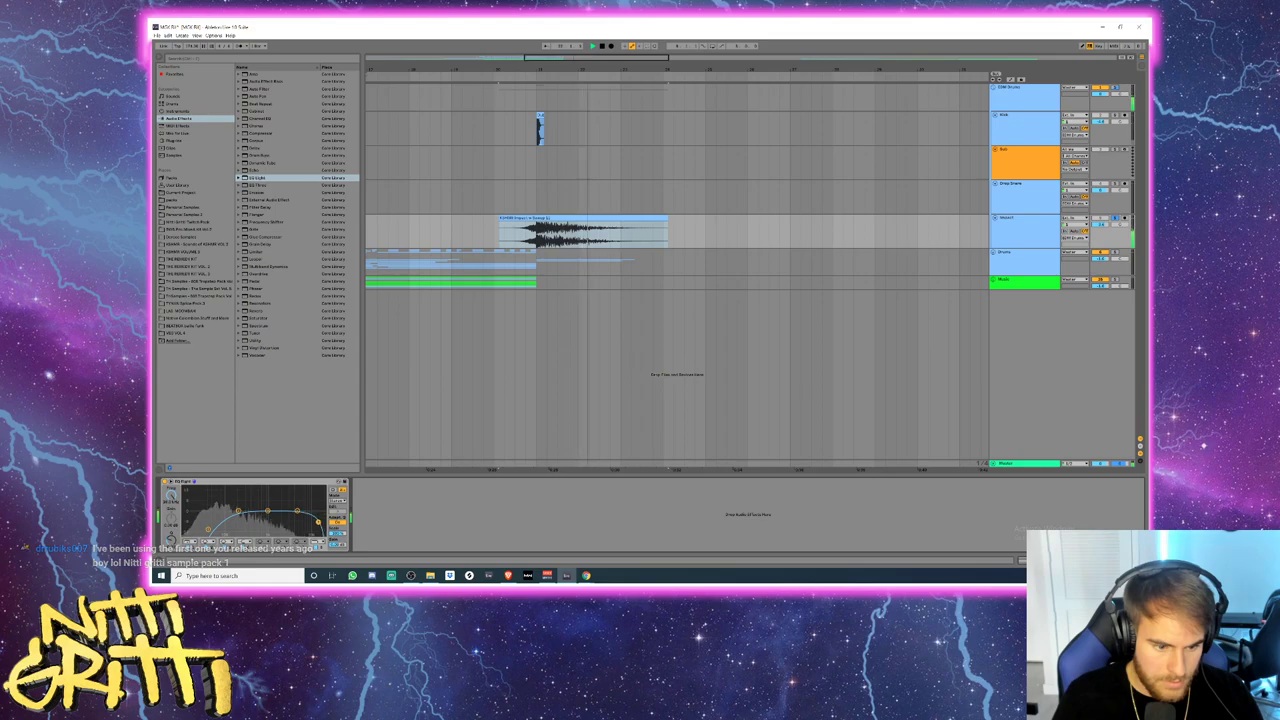
- Turn off Warp for the KSHMR impact clip and realign its hit with the second drop's start
double_click(537, 219)
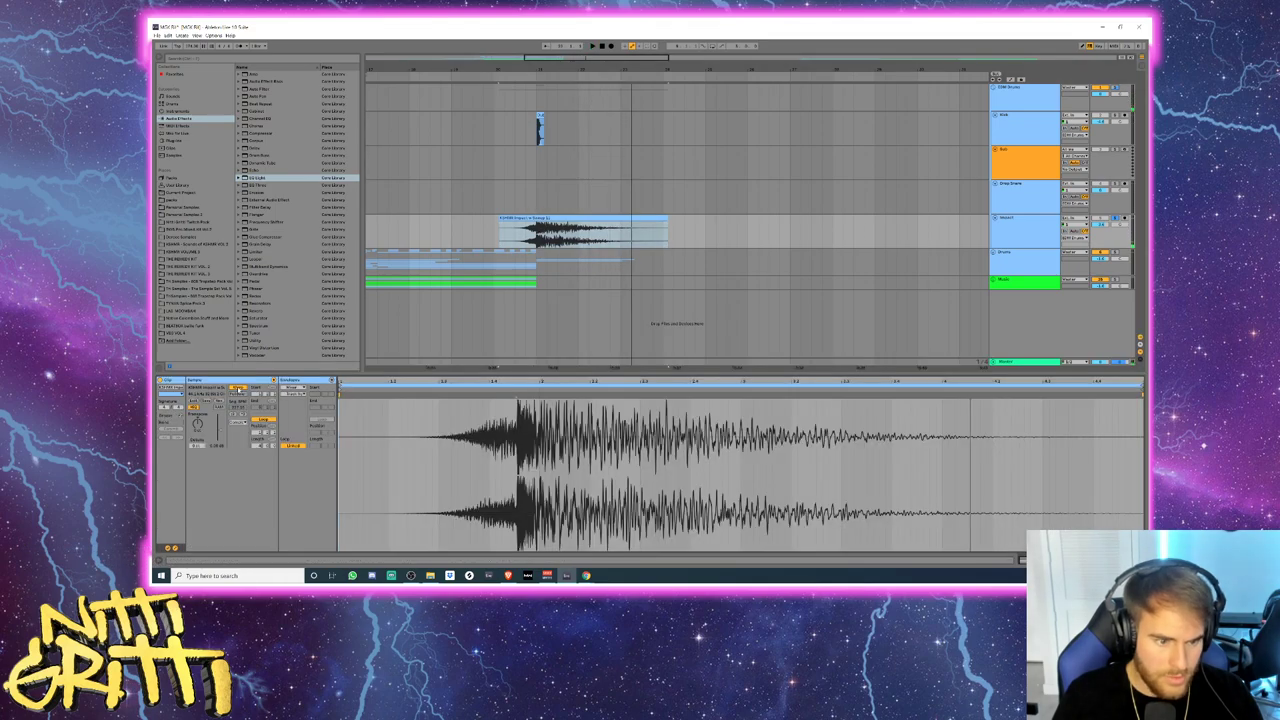
click(238, 388)
click(528, 231)
scroll(528, 231, up, 5)
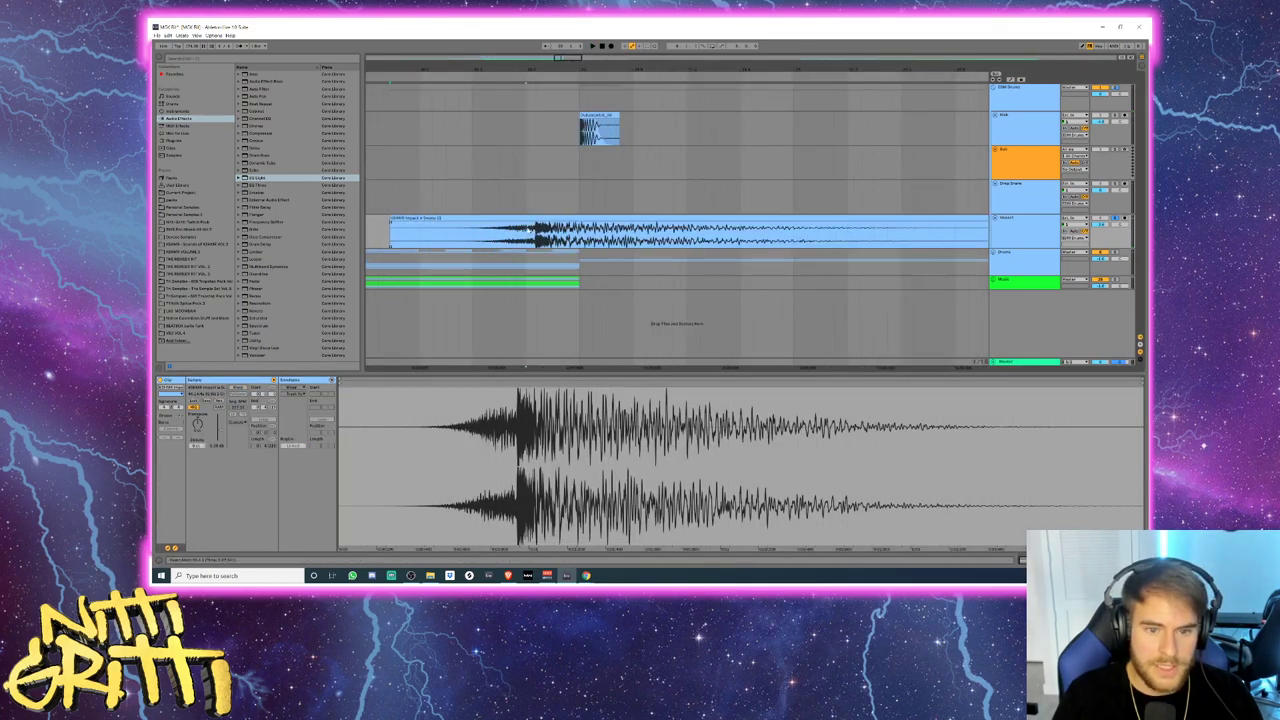
drag(582, 219, 682, 222)
key(space)
scroll(699, 247, down, 6)
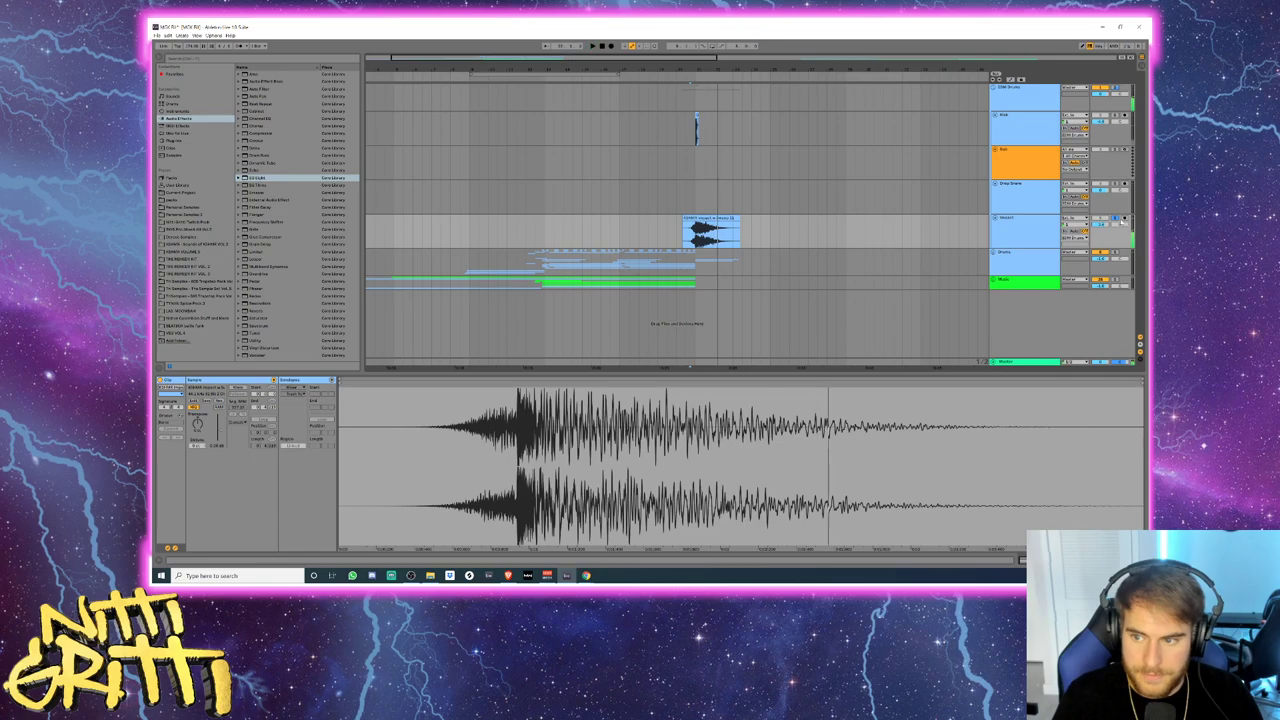
- Lower the high cut of the Impact track's EQ Eight and play the impact into the drop
double_click(1030, 222)
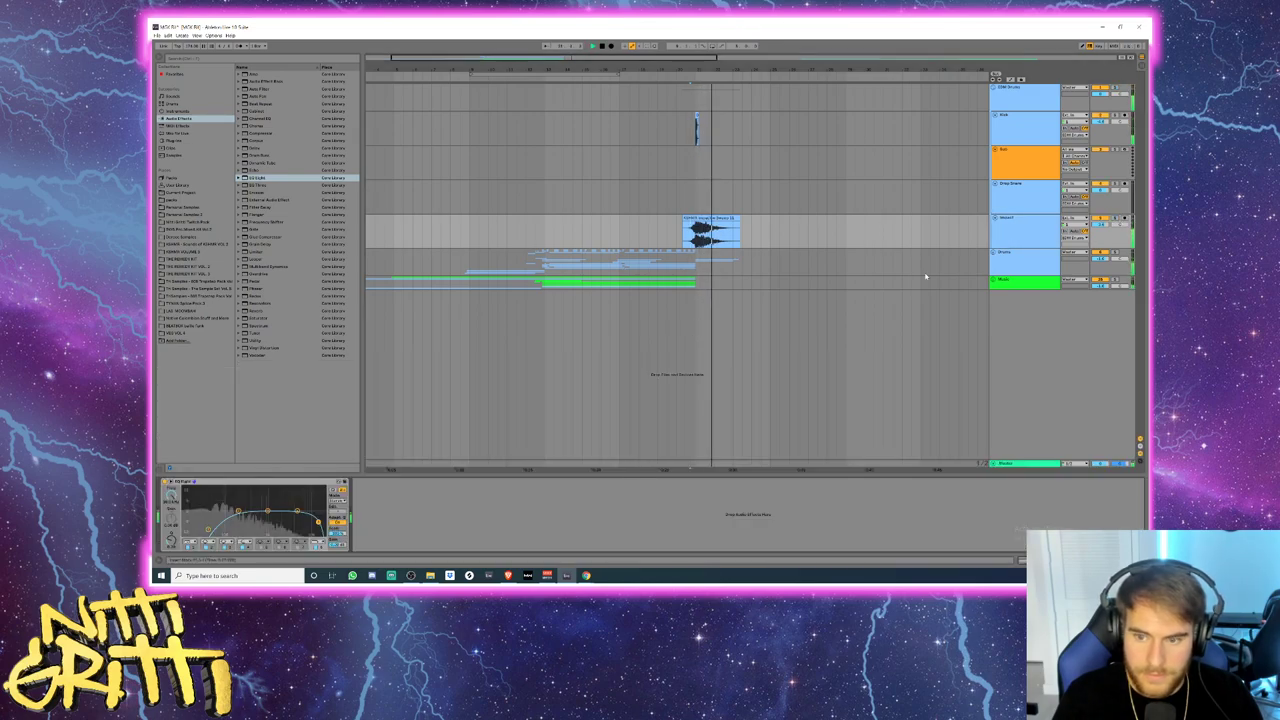
key(space)
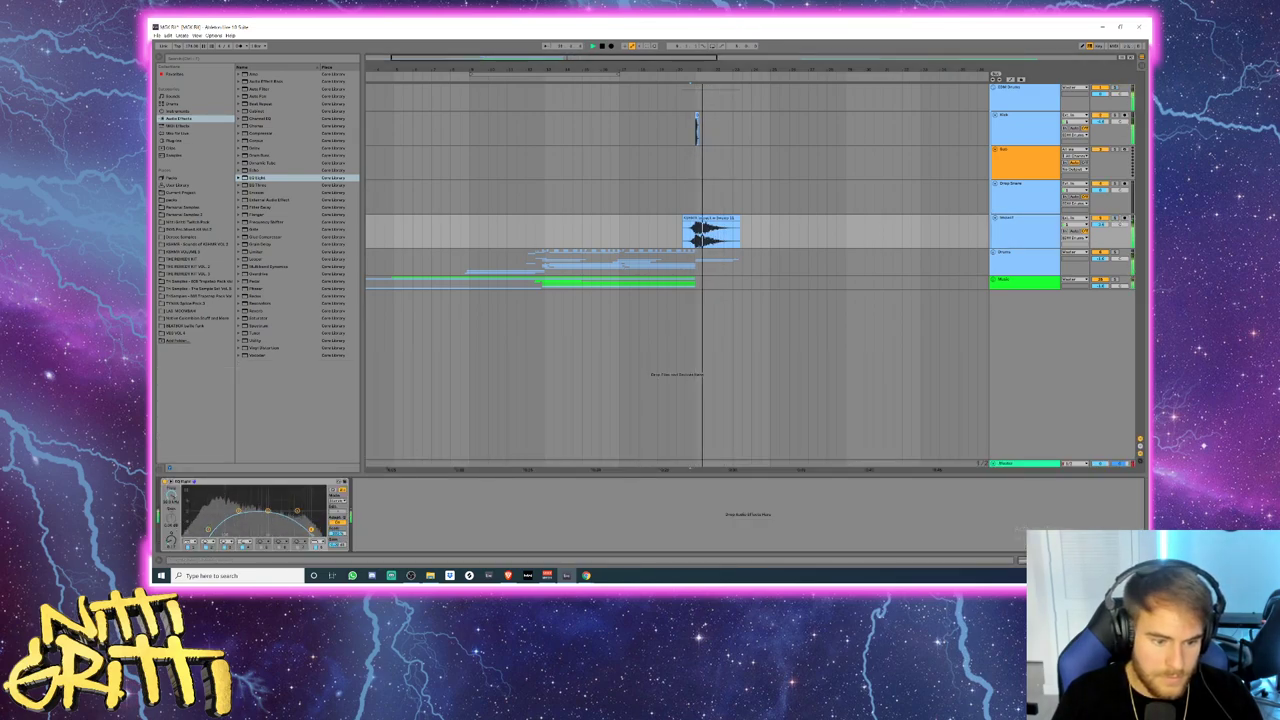
click(665, 226)
key(space)
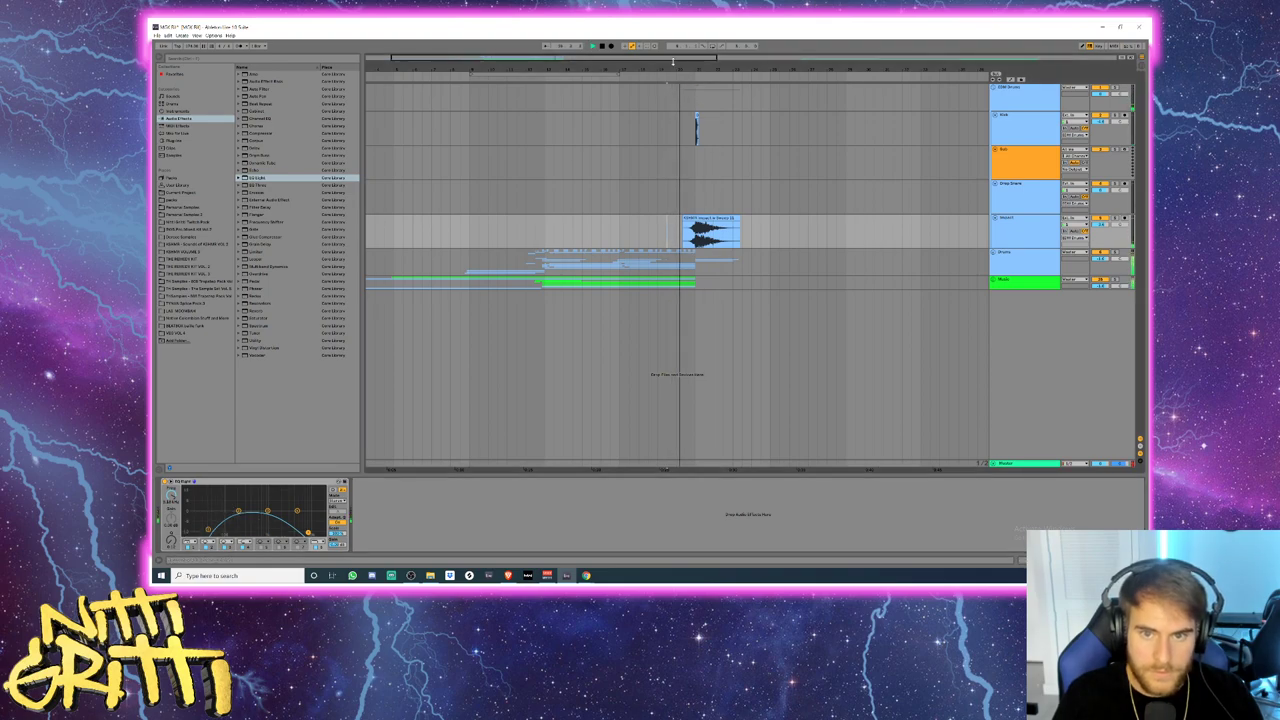
drag(665, 58, 664, 65)
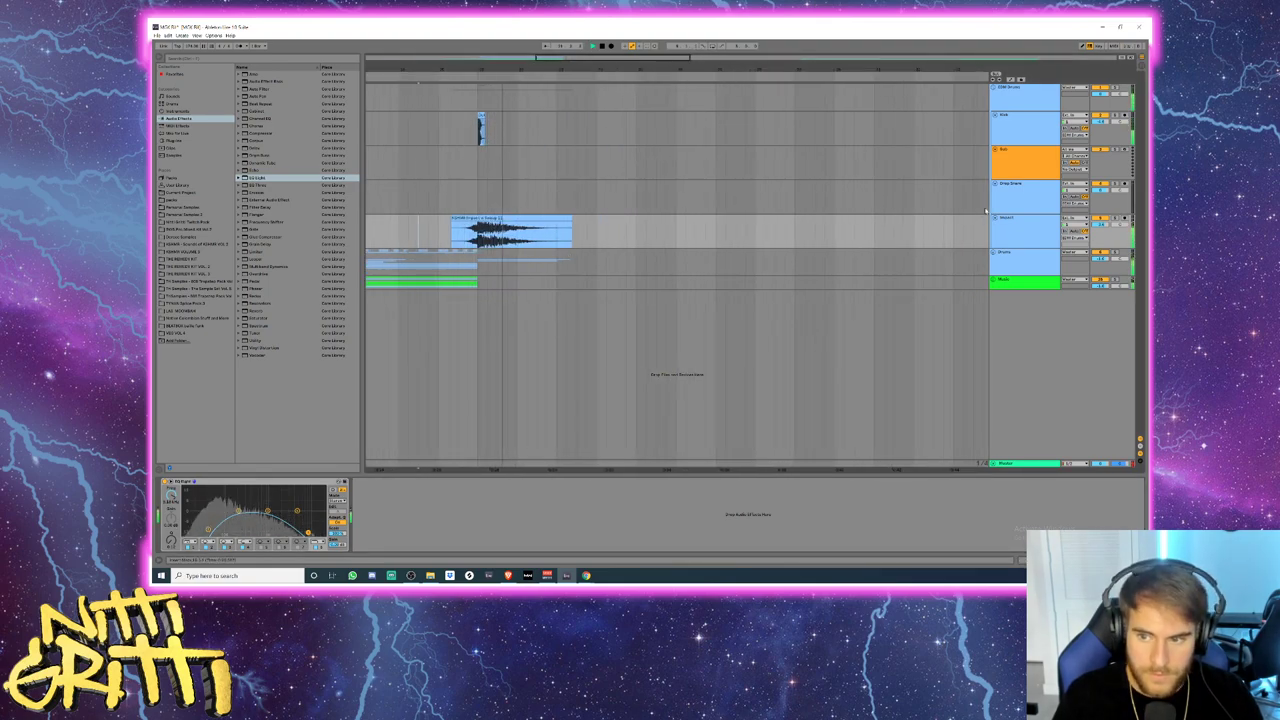
key(space)
- Add an audio track below Impact in the EDM Drums group, name it Exhaust, and lower its volume
click(1020, 233)
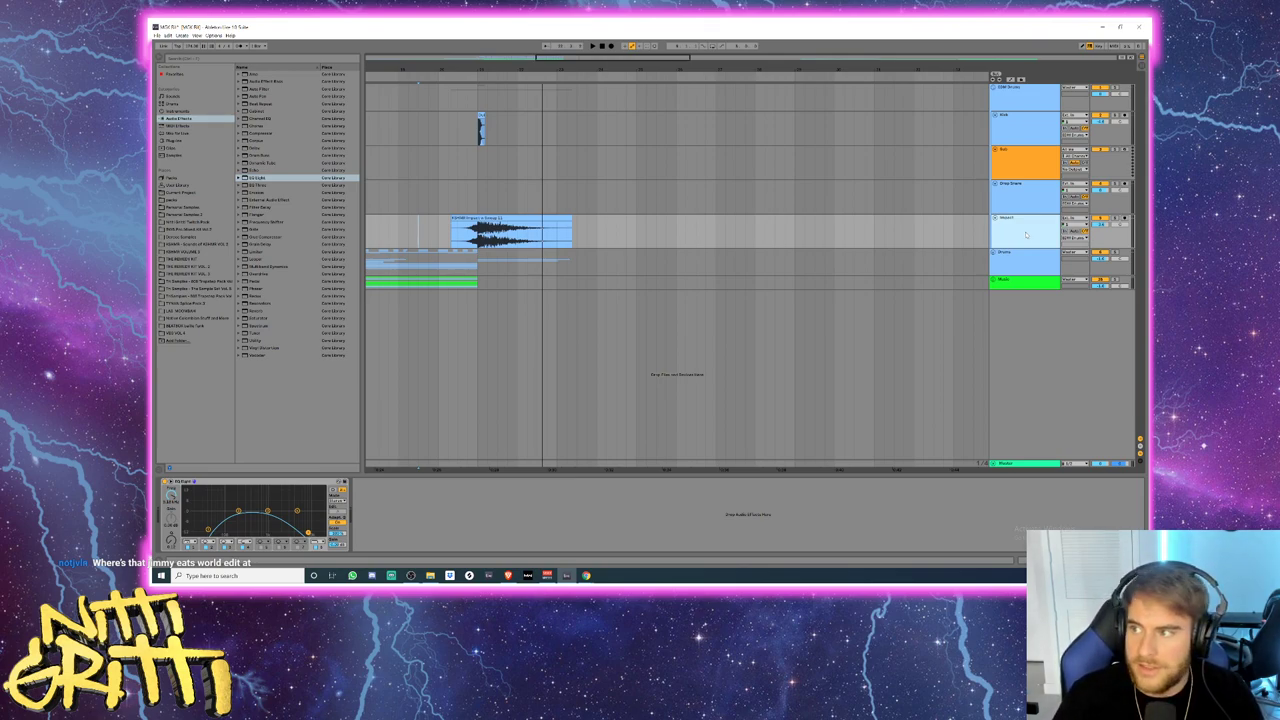
key(ctrl+t)
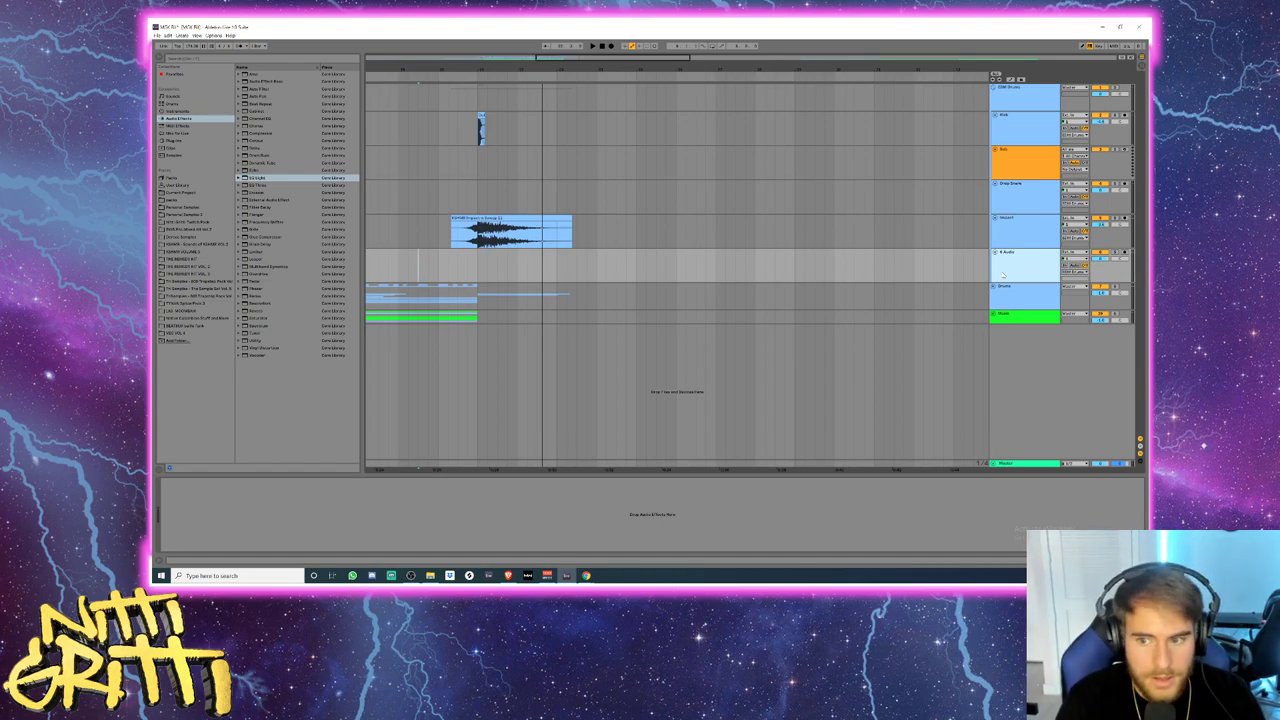
key(ctrl+r)
text(Cr)
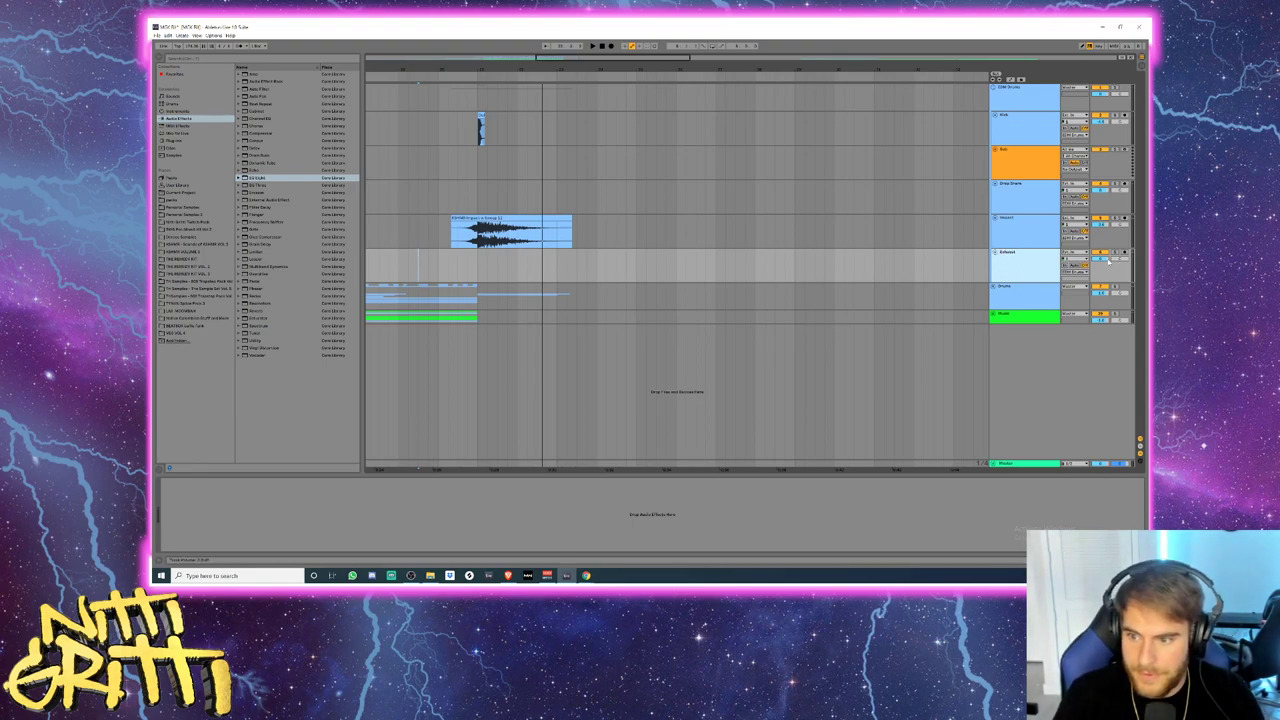
drag(1100, 259, 1099, 278)
- Search all browser results for sweep down and place a KSHMR Sweep Down Complex sample on Exhaust at the second drop's start
click(191, 59)
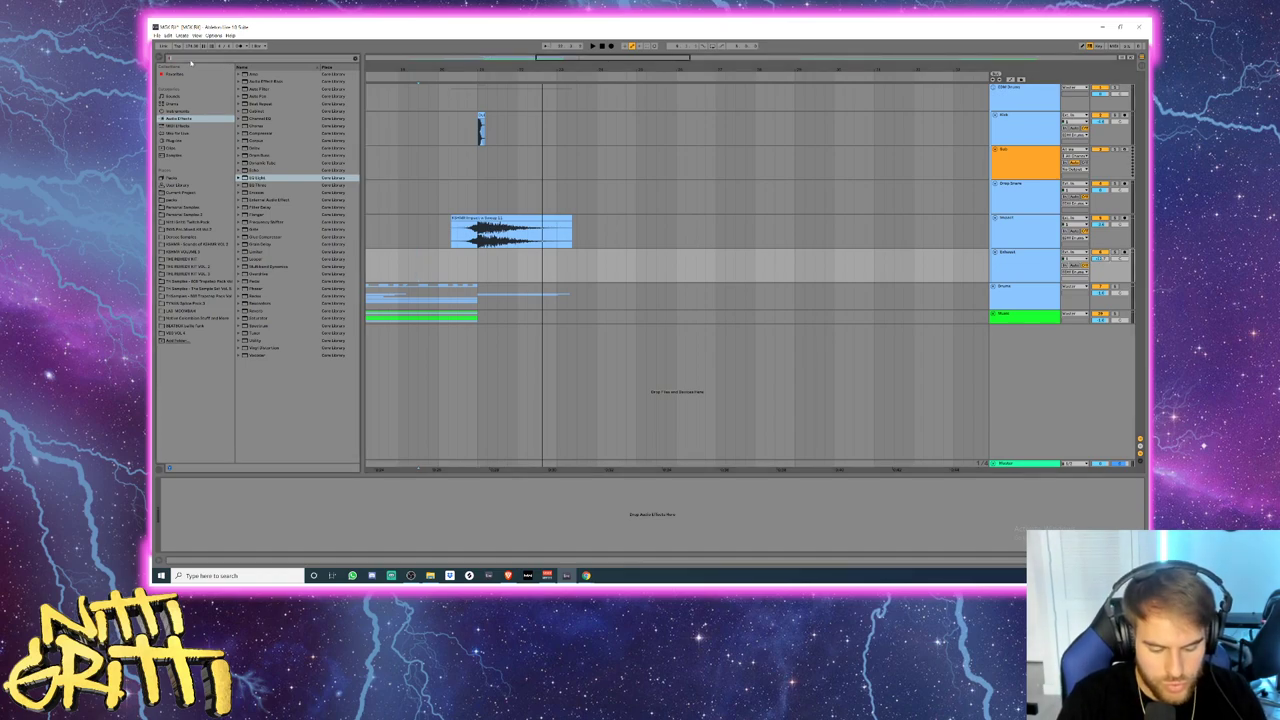
text(sweep down)
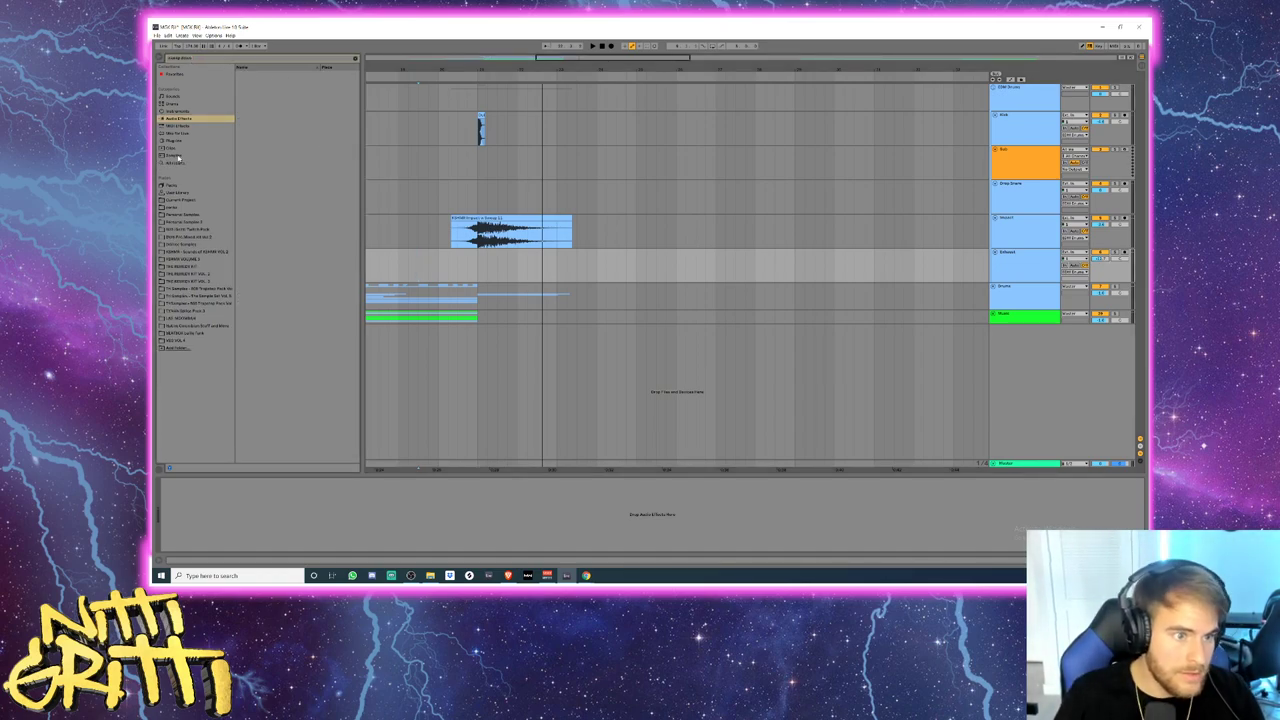
click(179, 160)
click(296, 209)
scroll(300, 210, down, 2)
click(310, 213)
scroll(305, 210, down, 2)
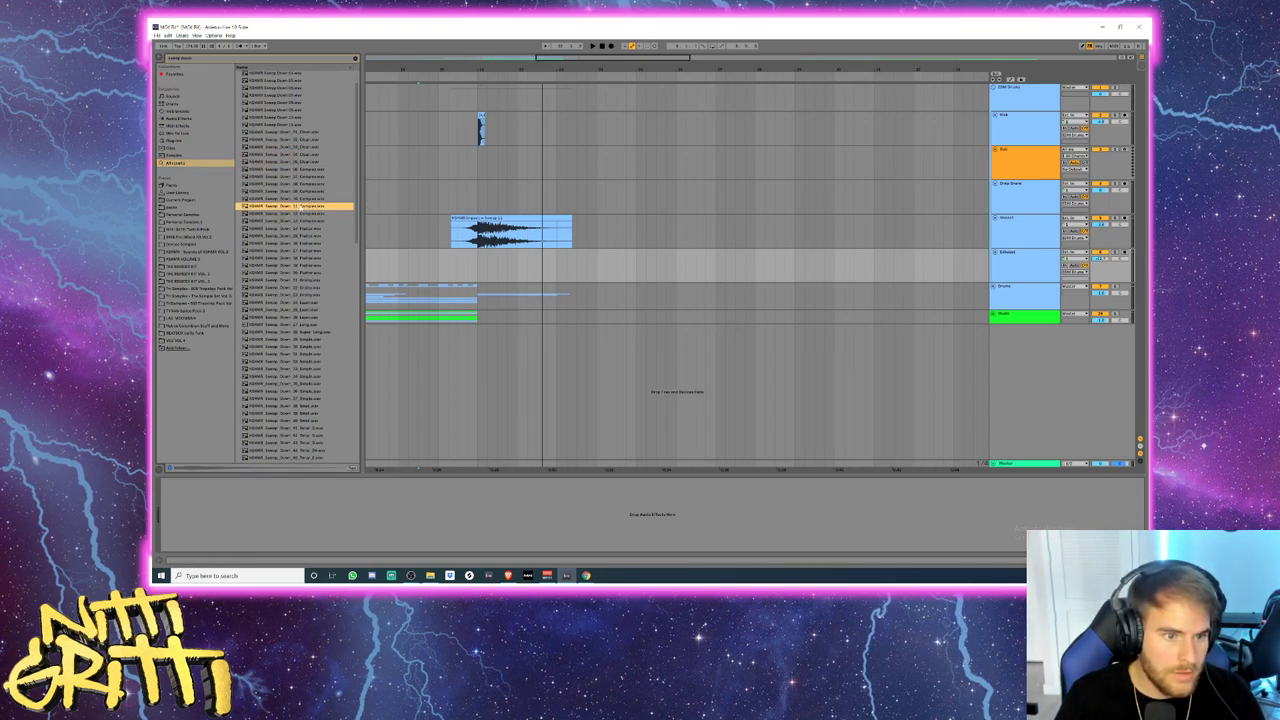
drag(342, 205, 480, 265)
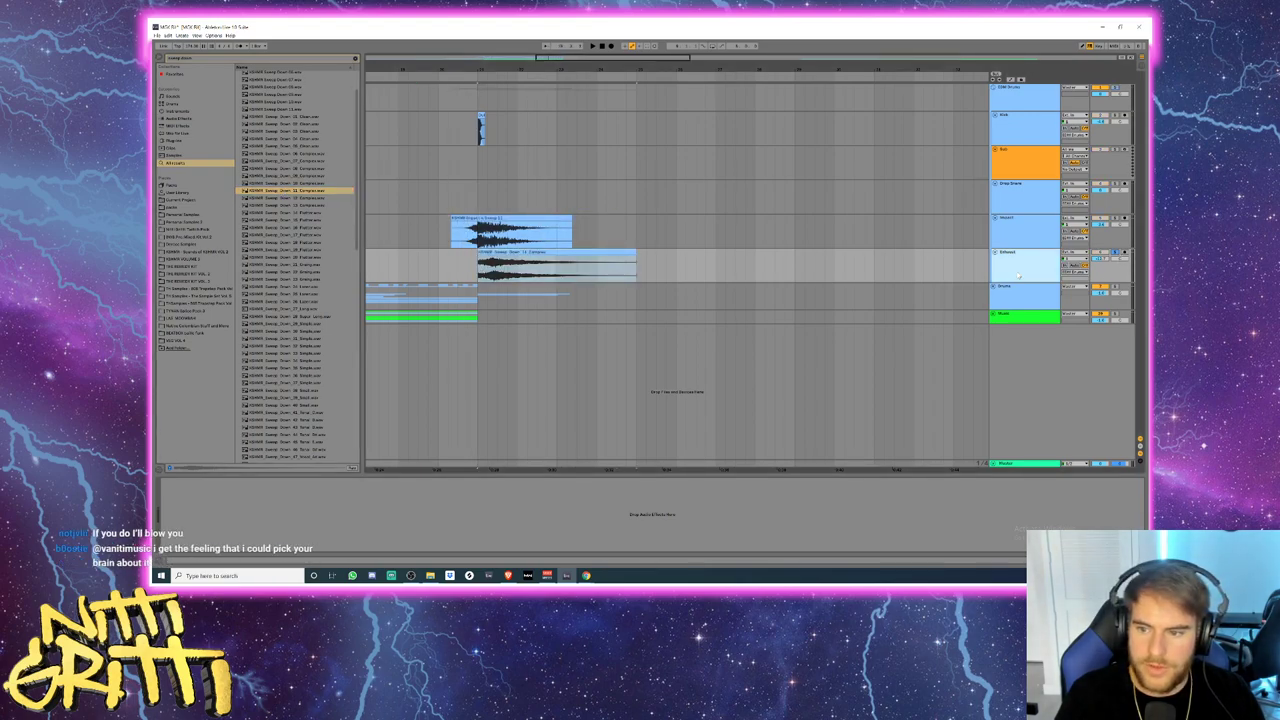
- Add Overdrive and the Multiband Dynamics OTT preset to the Exhaust track and play the sweep
click(355, 59)
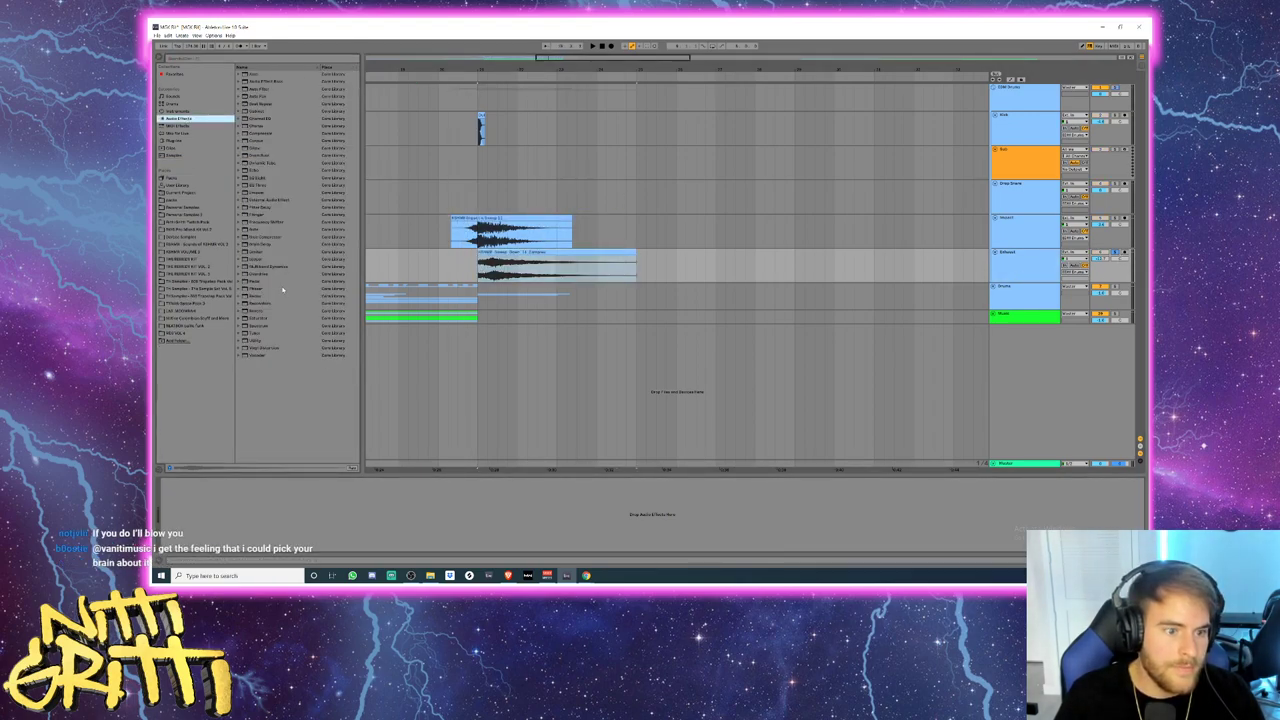
double_click(259, 274)
click(238, 267)
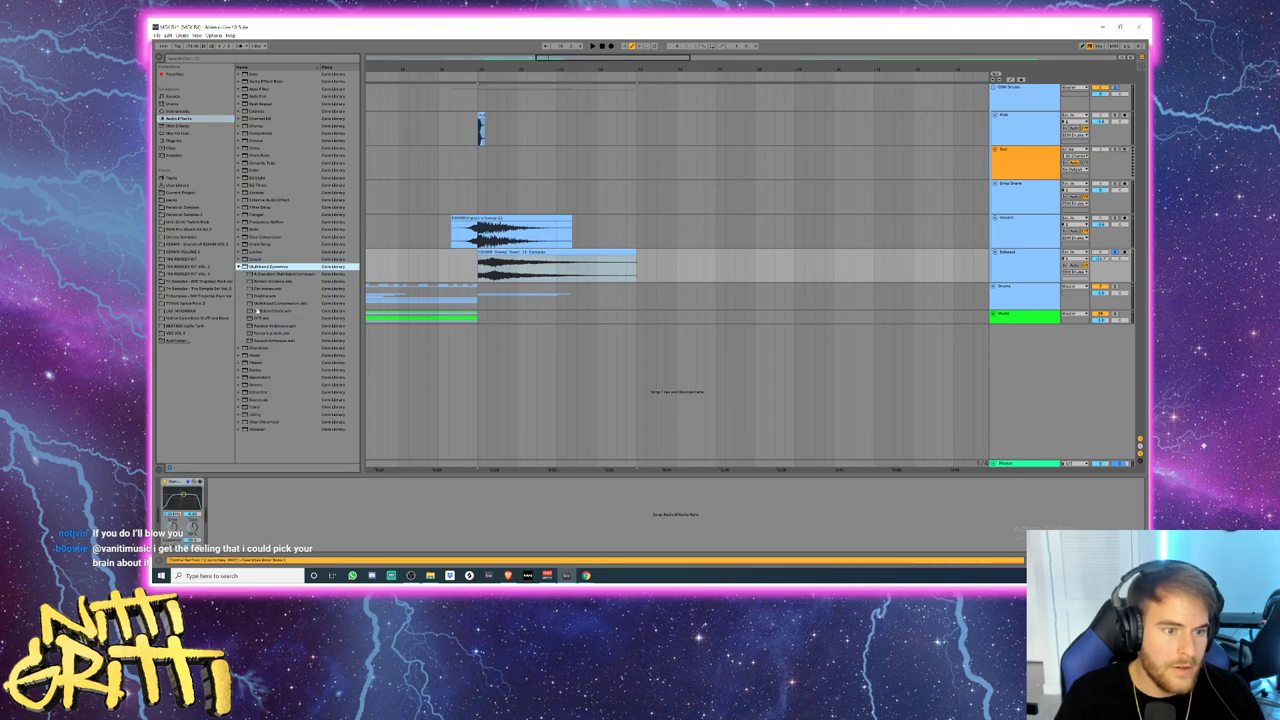
double_click(256, 318)
key(space)
click(238, 267)
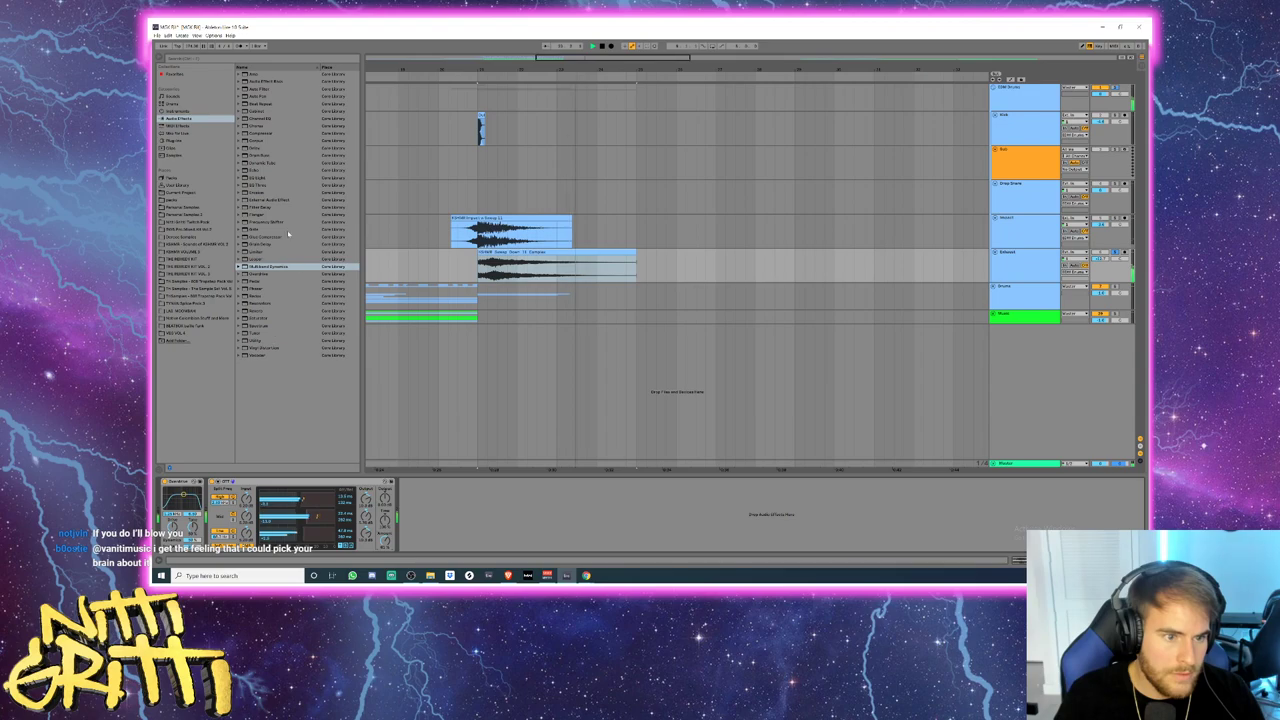
- Add Reverb ahead of Overdrive on the Exhaust track and give the sweep clip a short fade-out at its end
click(258, 311)
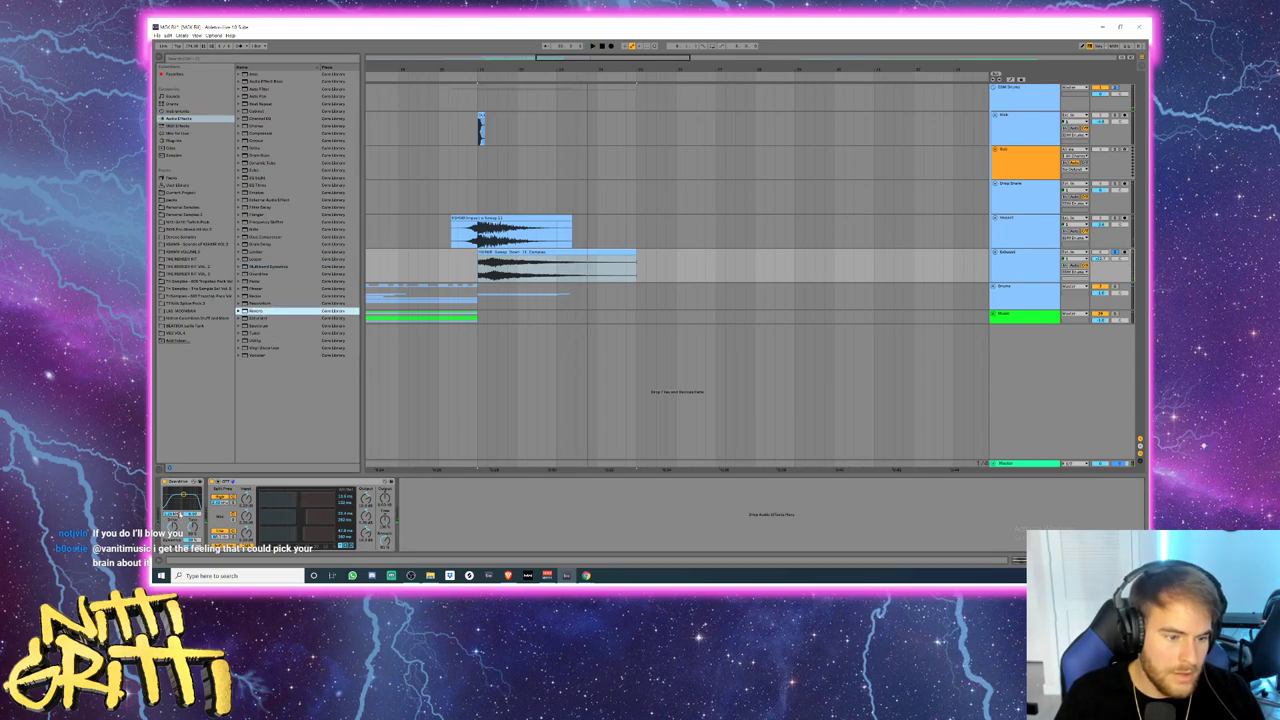
key(Return)
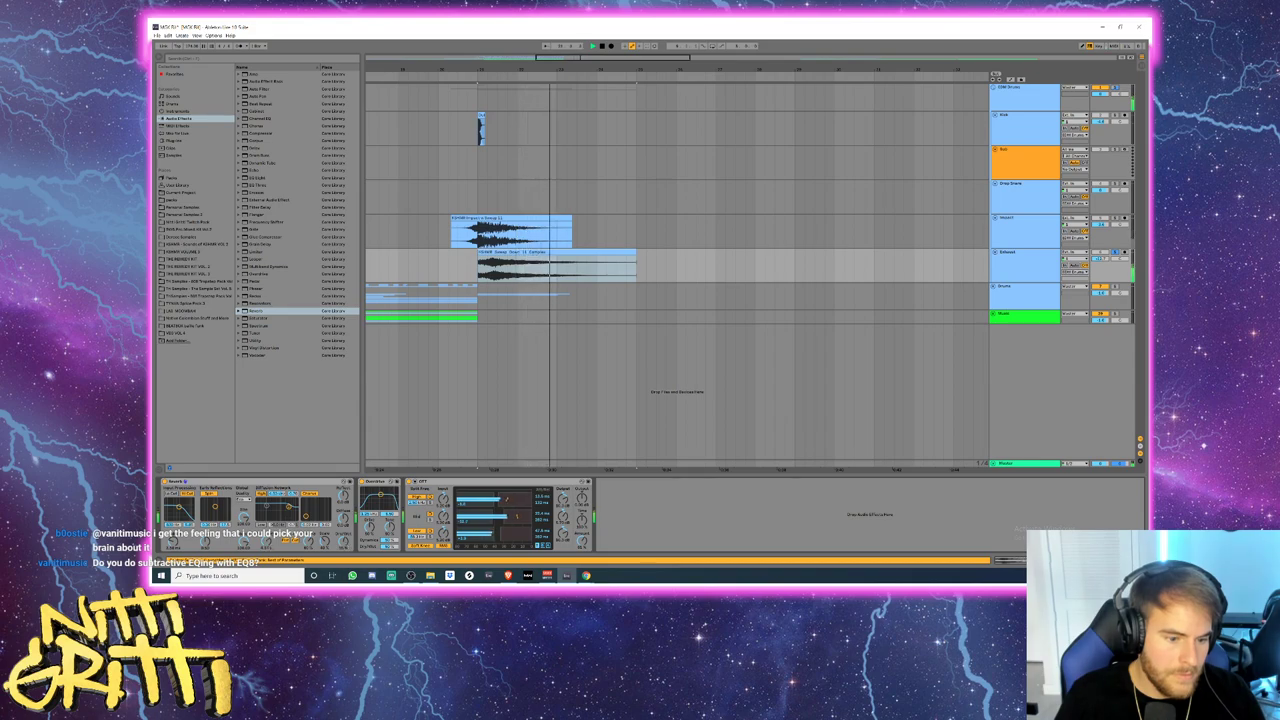
click(630, 258)
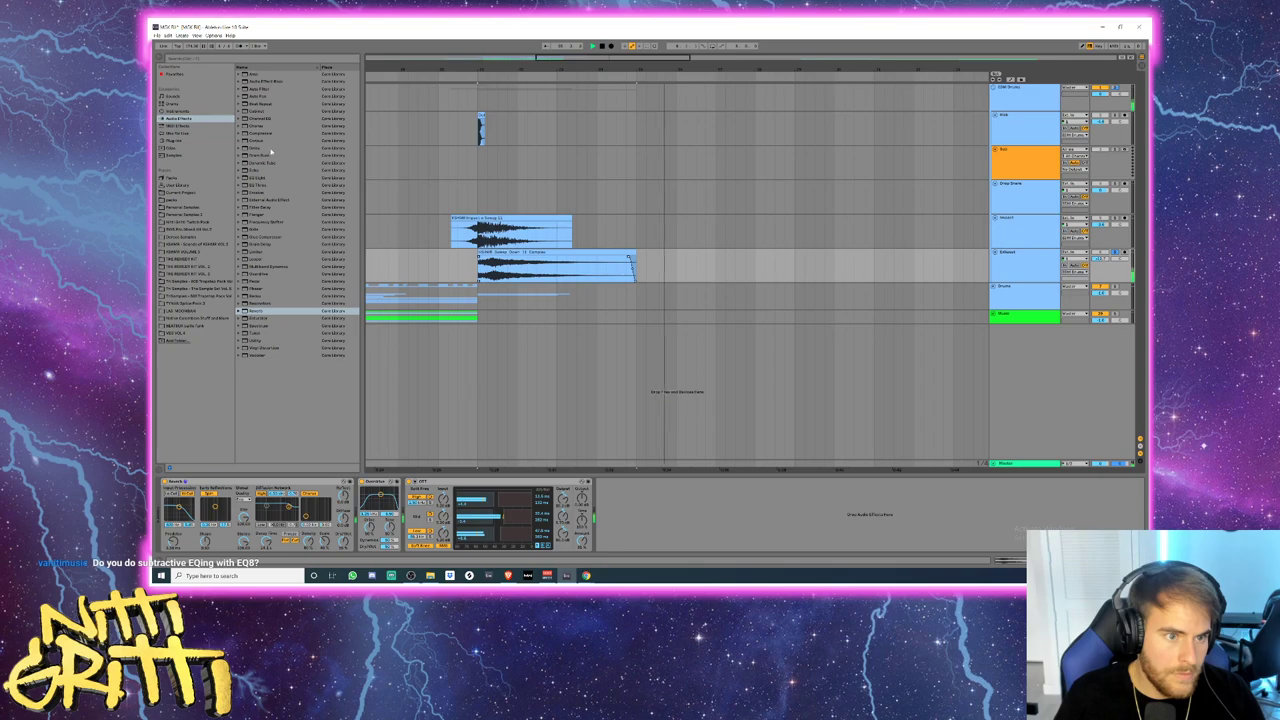
- Add EQ Eight after OTT on the Exhaust track and cut the sweep's lows
drag(258, 177, 622, 543)
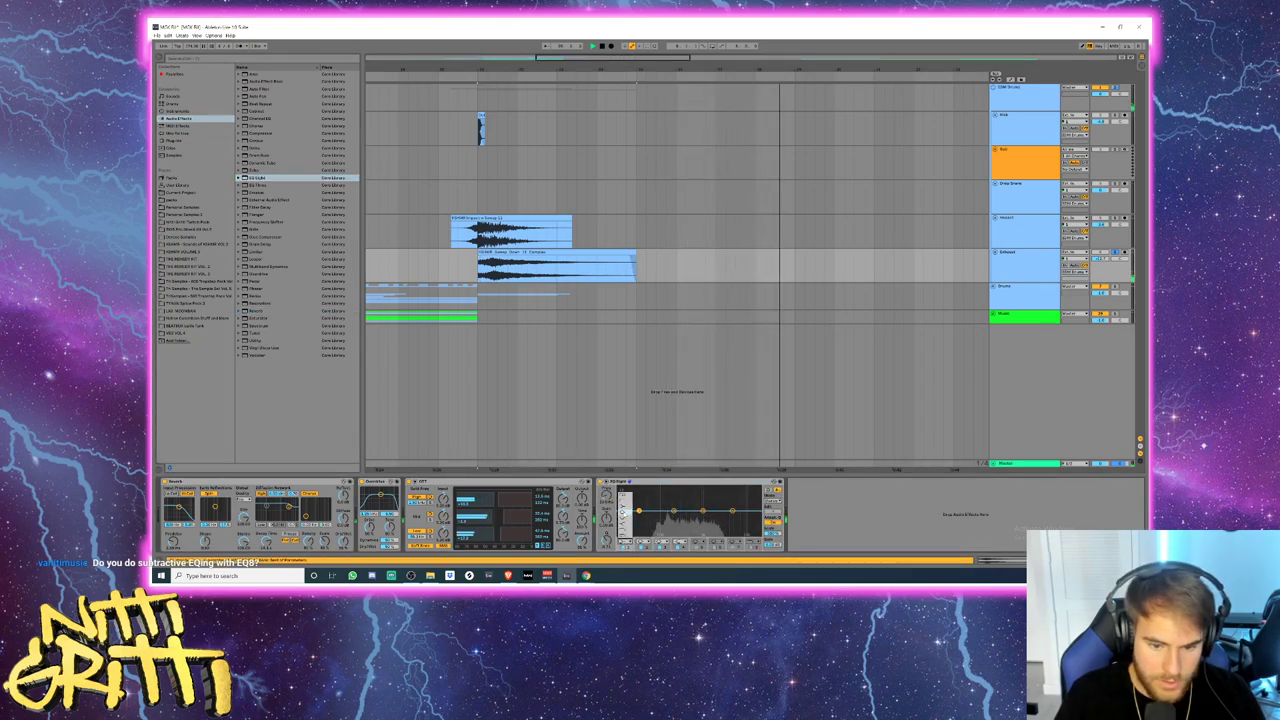
drag(638, 510, 666, 526)
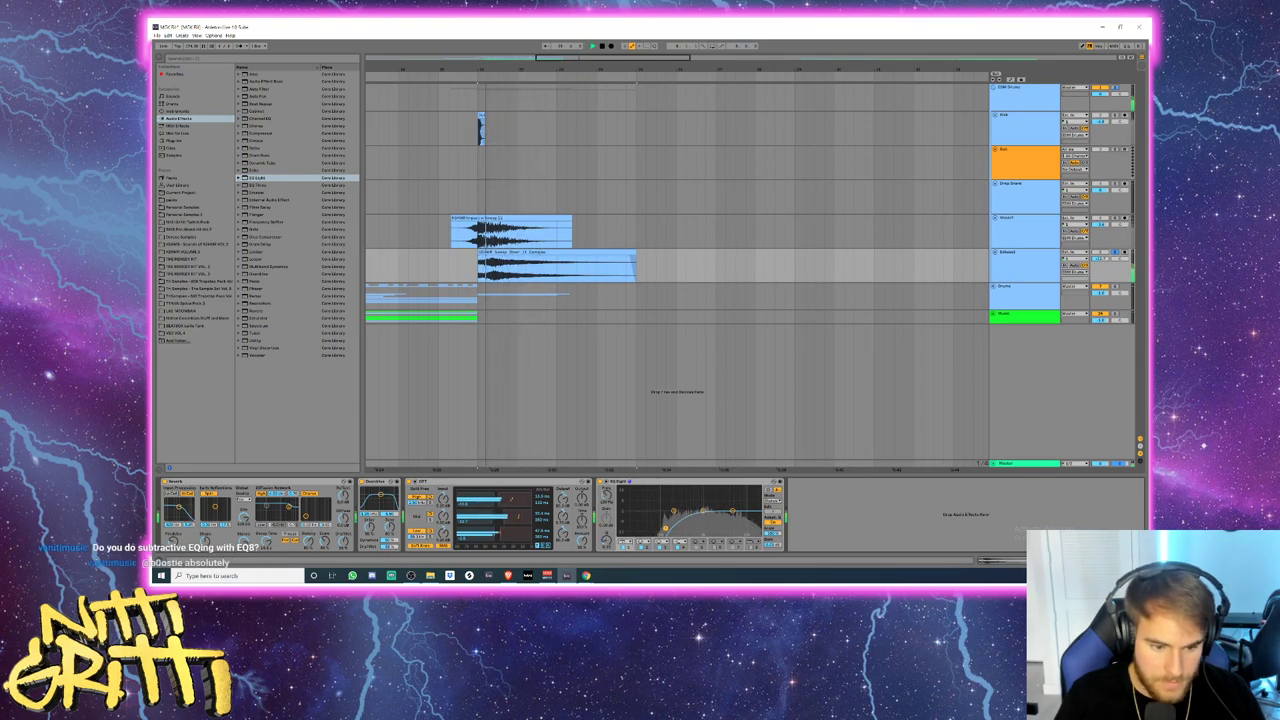
- Freeze the Exhaust track and flatten it to audio
right_click(1012, 275)
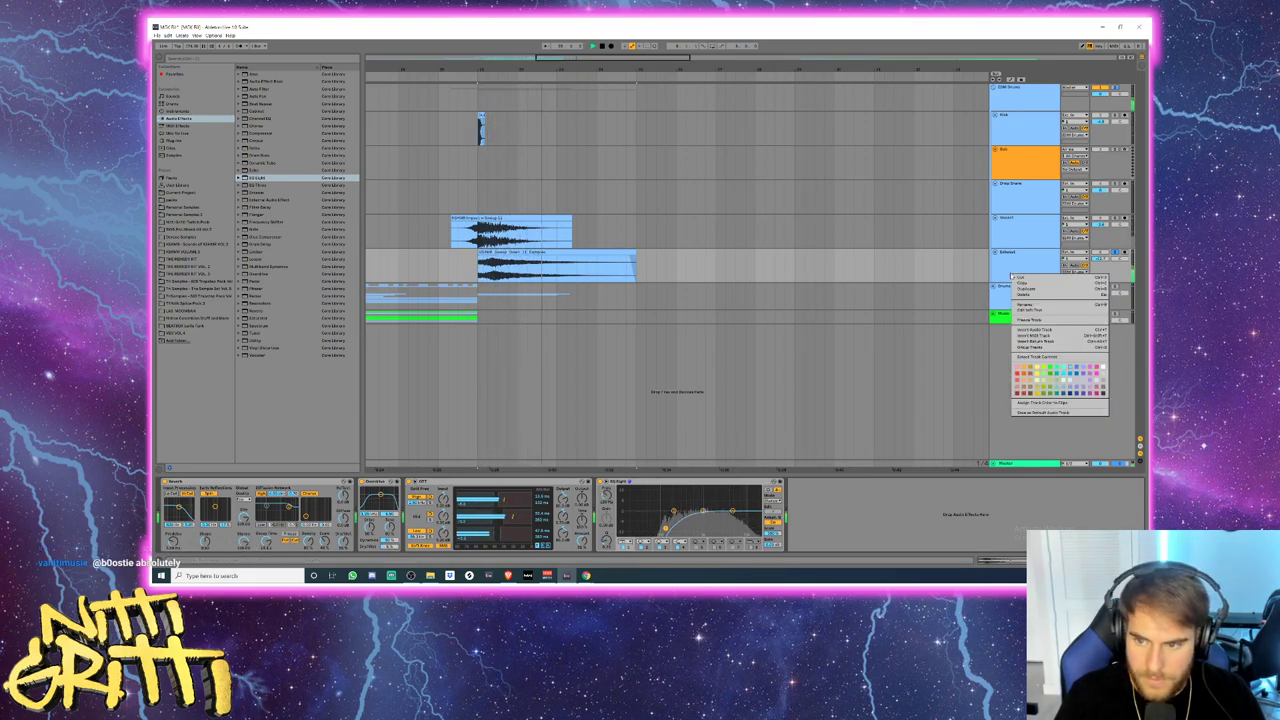
click(1026, 320)
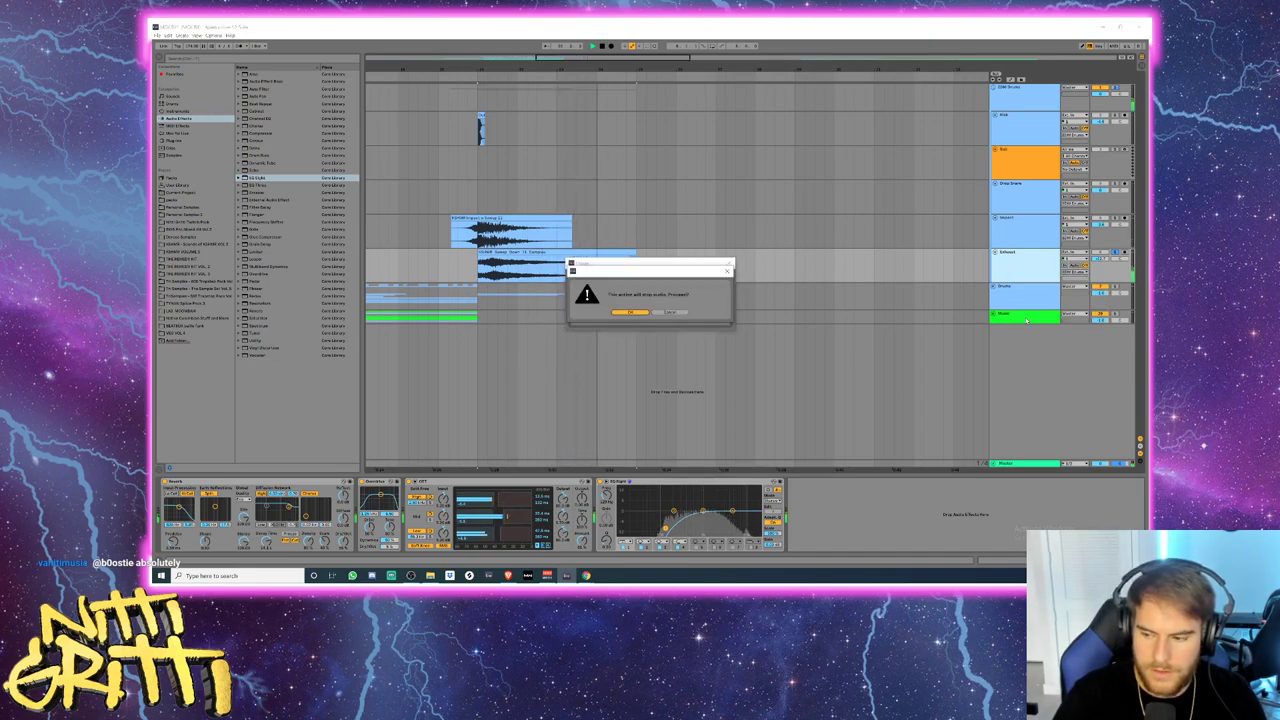
key(Return)
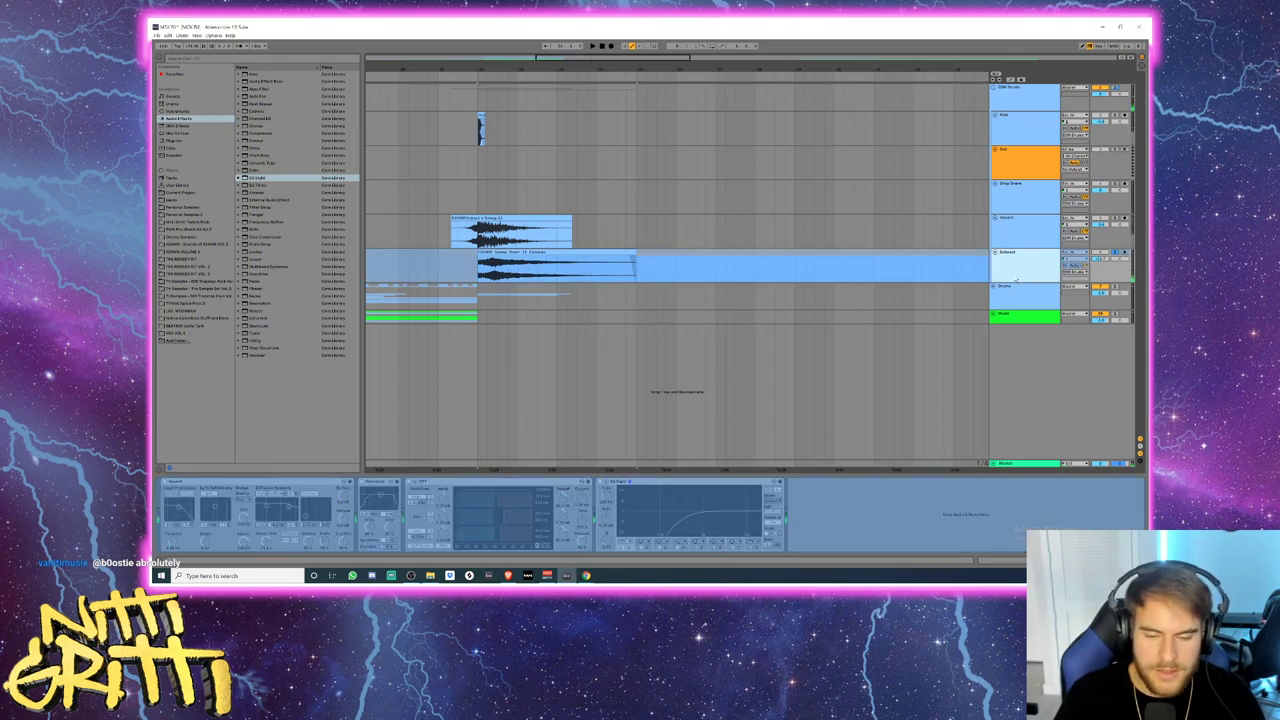
right_click(1020, 265)
click(1045, 313)
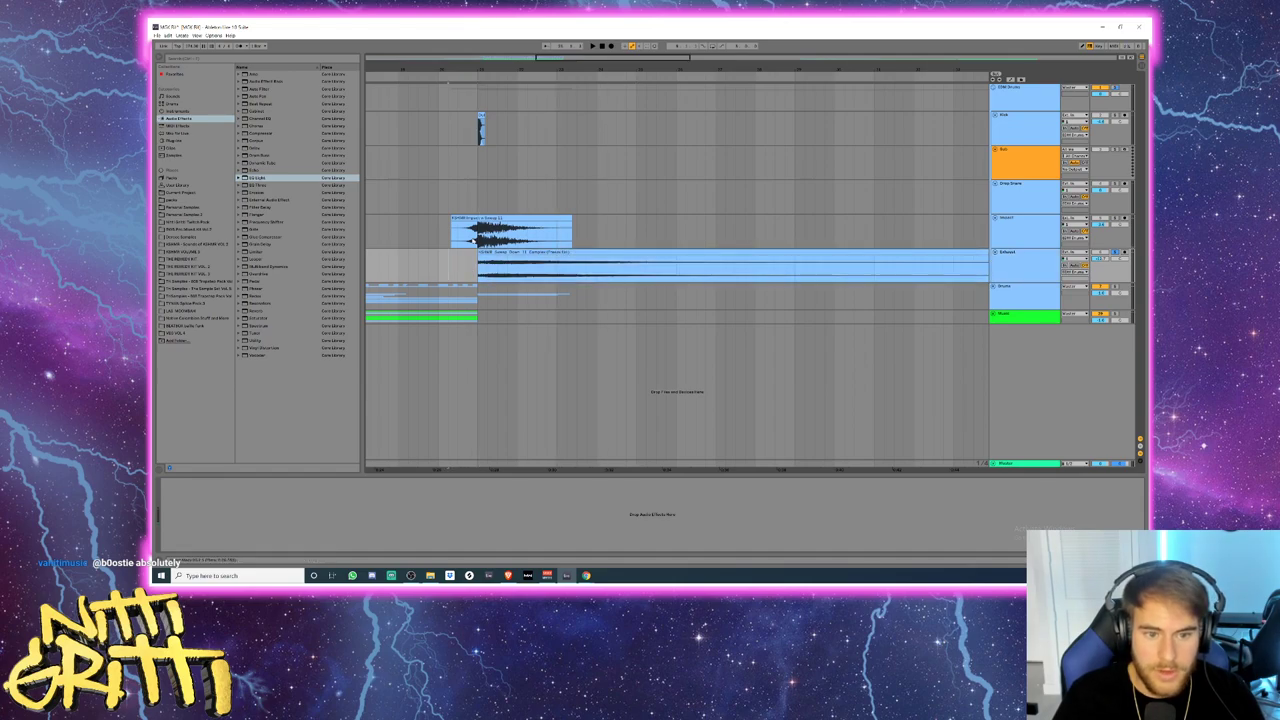
- Trim a little off the impact clip's start and play the drop with the flattened sweep
drag(451, 234, 458, 234)
key(space)
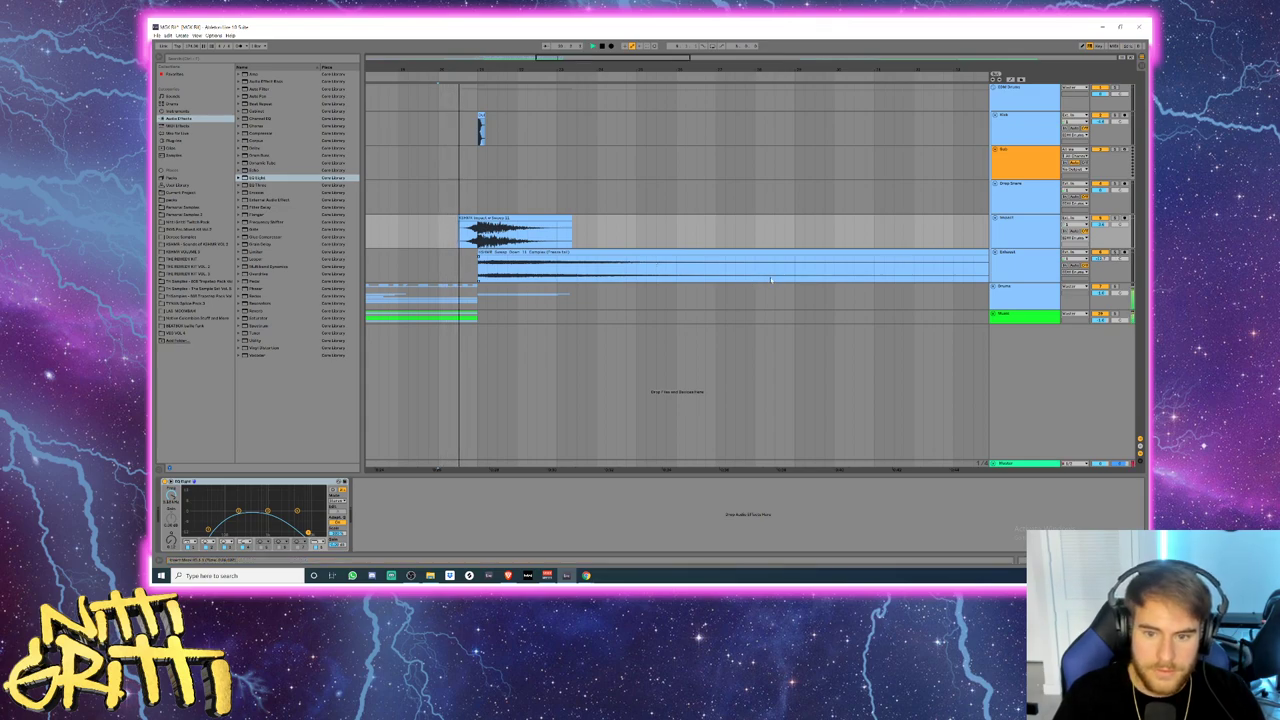
click(783, 276)
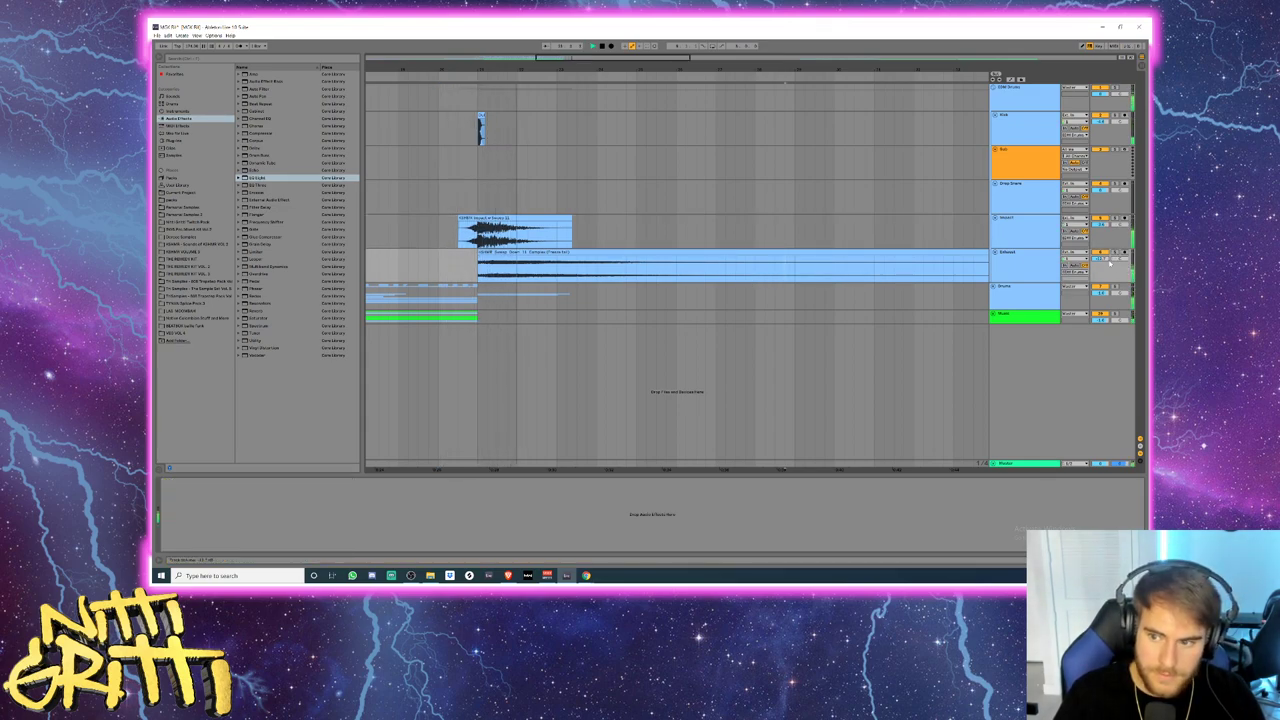
- Split the flattened sweep clip, add a long fade-out before the split, and delete the remainder
click(867, 260)
key(ctrl+e)
drag(866, 255, 668, 256)
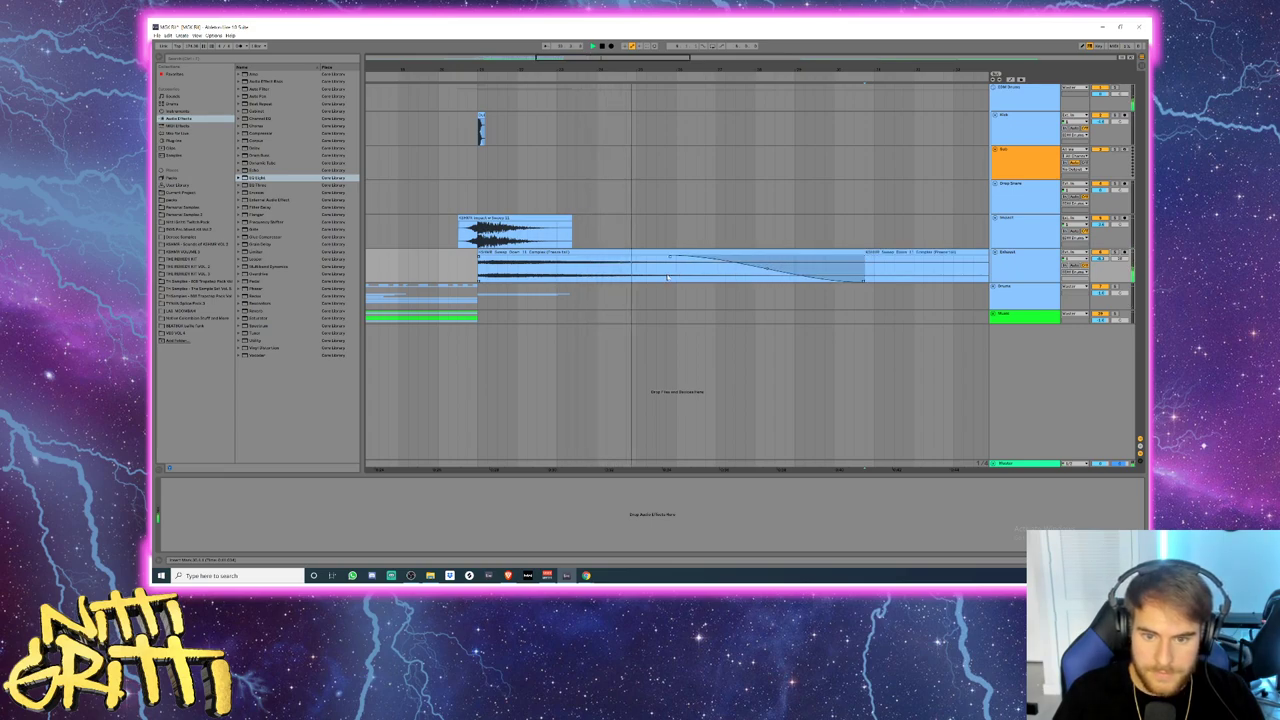
click(912, 252)
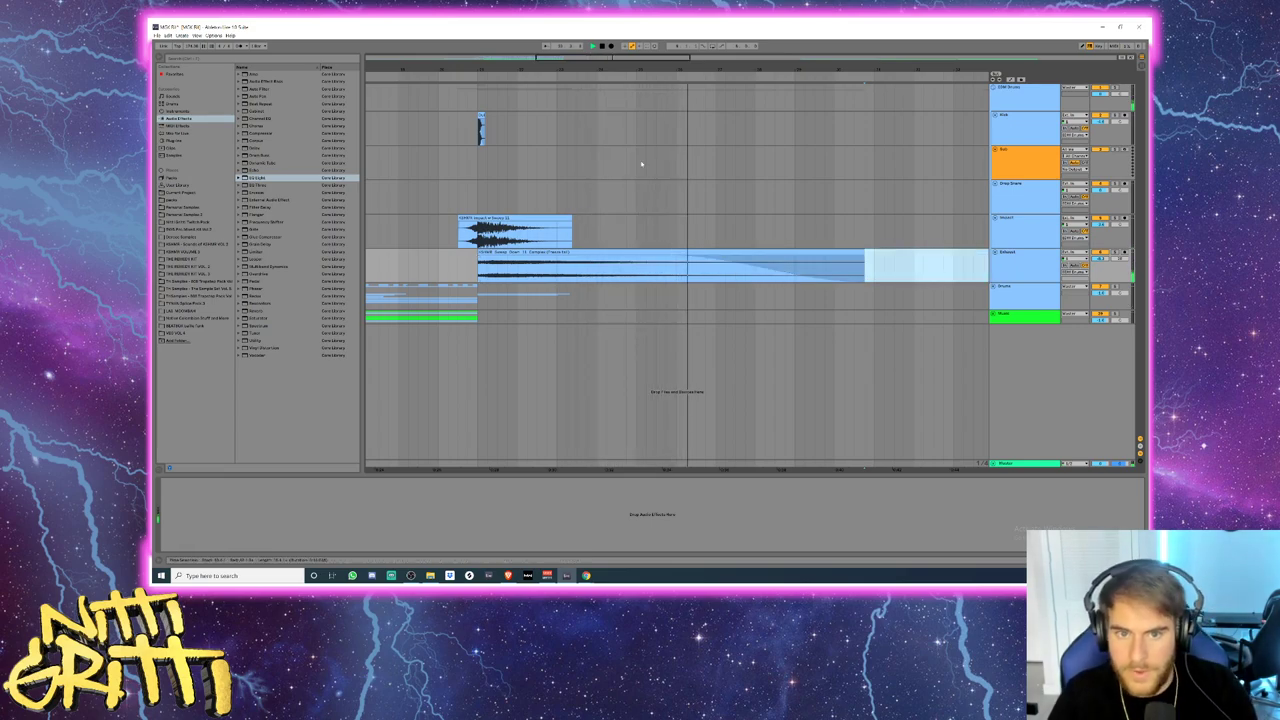
key(minus)
key(minus)
key(space)
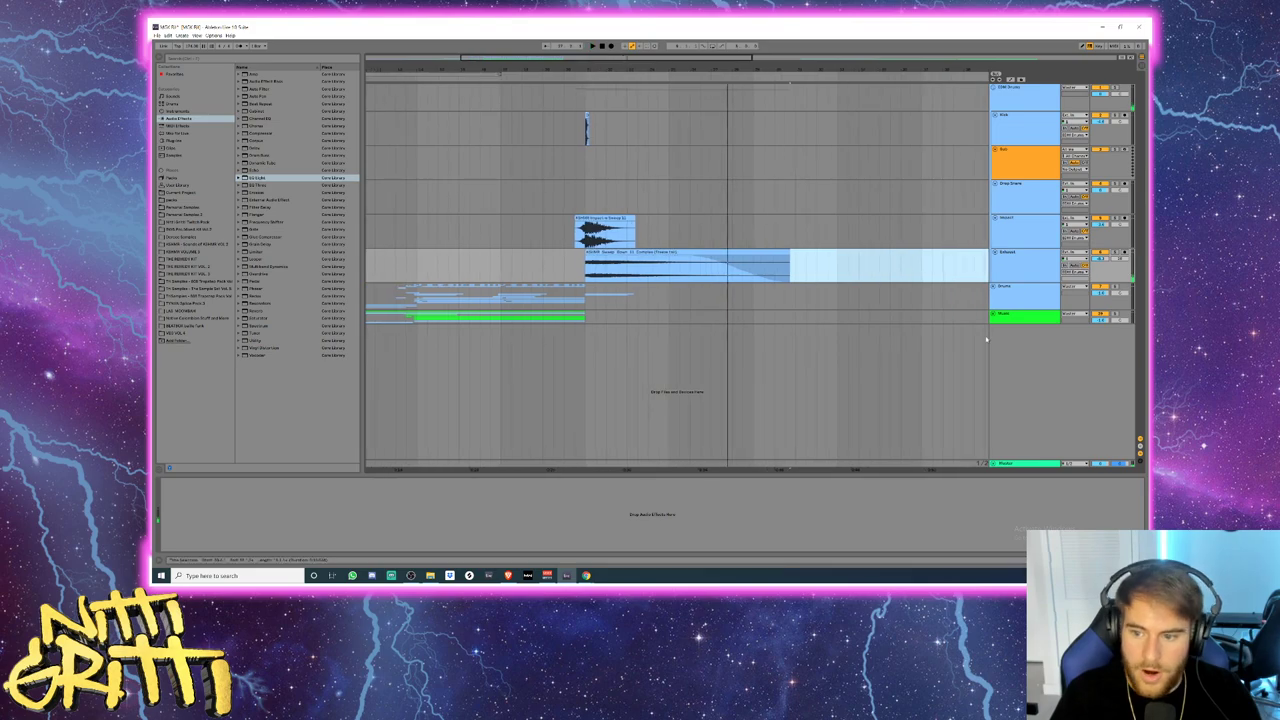
- Unfold the Music group and copy the opening section of Lead clips to the second drop's start
double_click(1016, 320)
key(Down)
key(u)
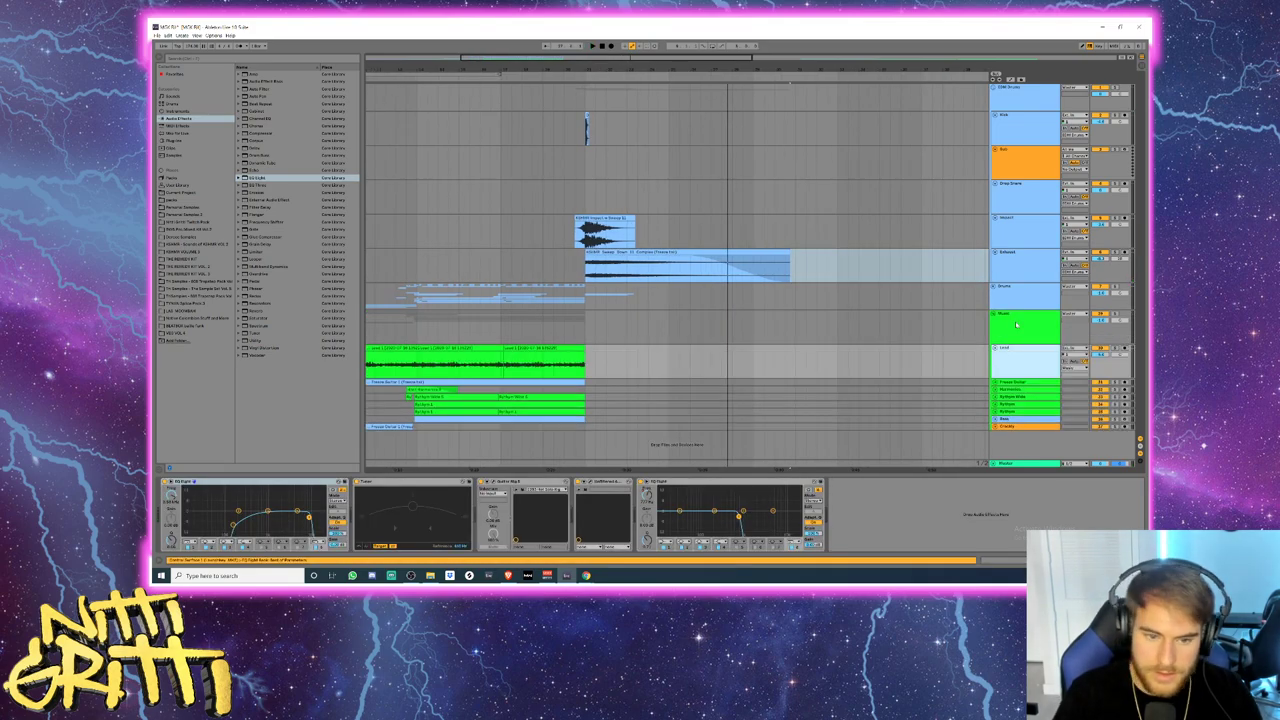
drag(699, 71, 700, 68)
click(429, 366)
drag(416, 366, 497, 369)
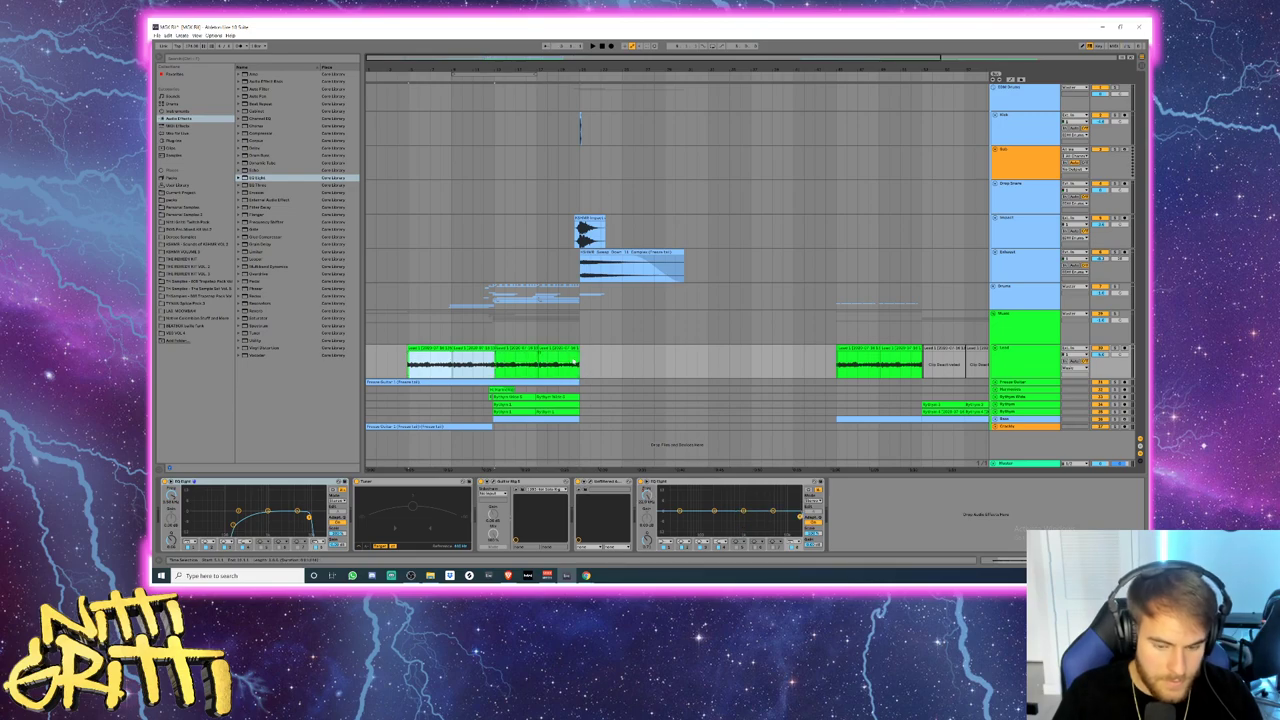
click(579, 363)
key(ctrl+v)
- Play the second drop with the pasted Lead clips and review the arrangement around it
click(570, 365)
key(space)
scroll(655, 369, up, 3)
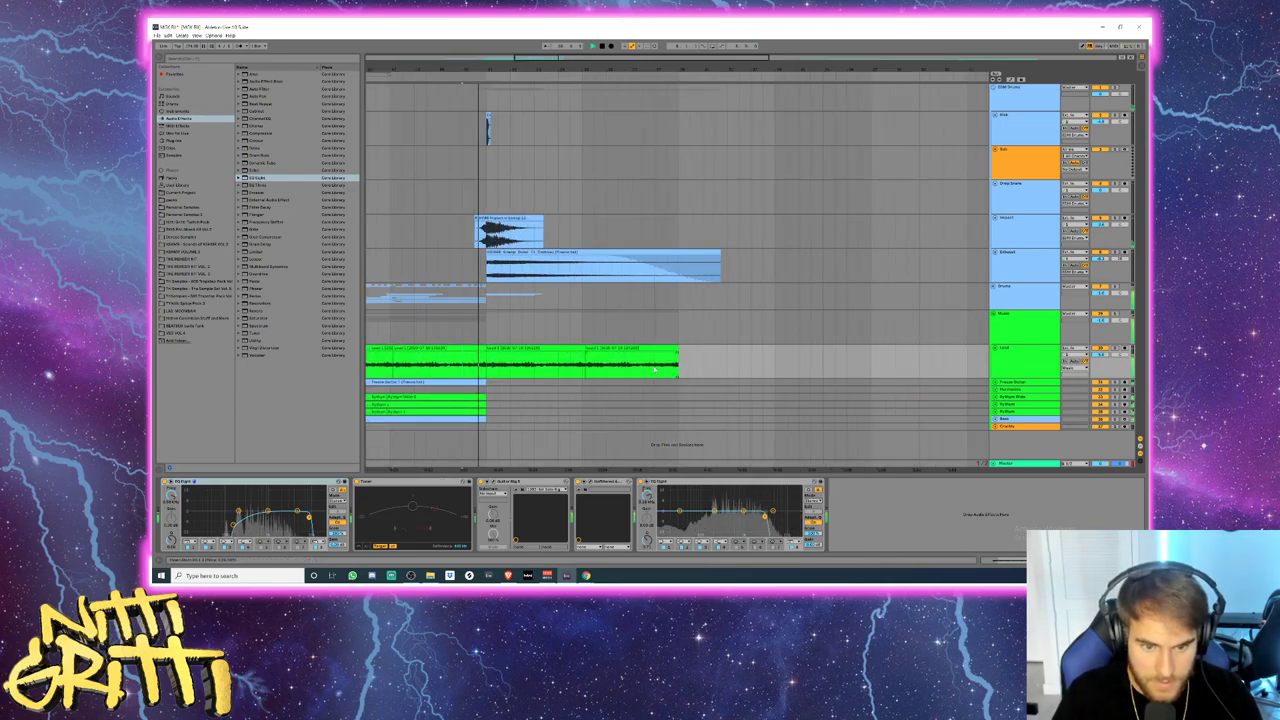
scroll(655, 370, up, 3)
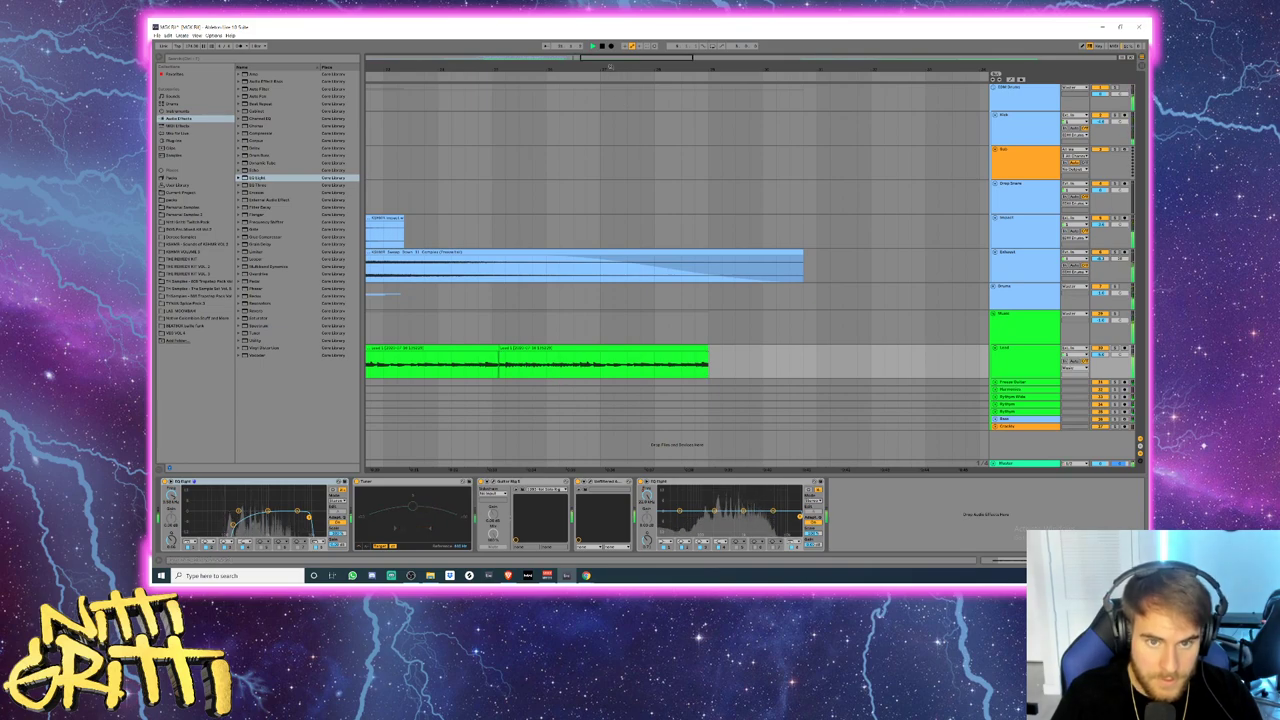
drag(610, 68, 660, 123)
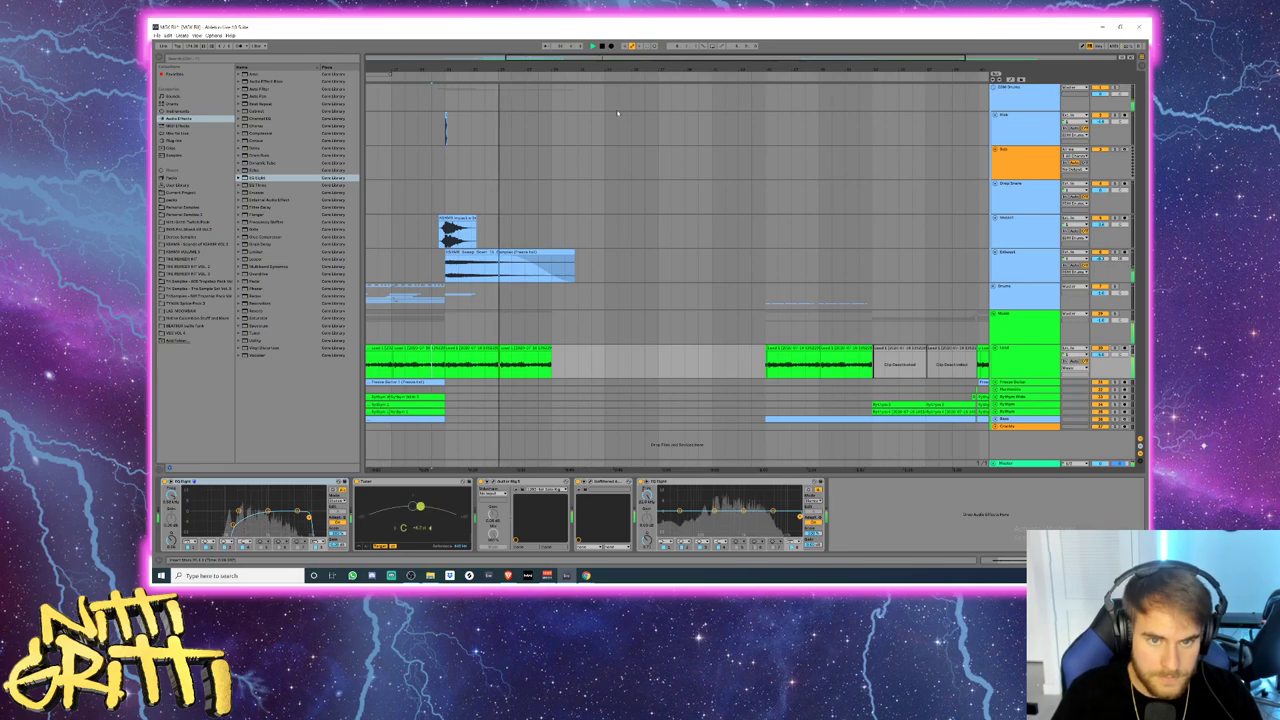
scroll(700, 150, down, 3)
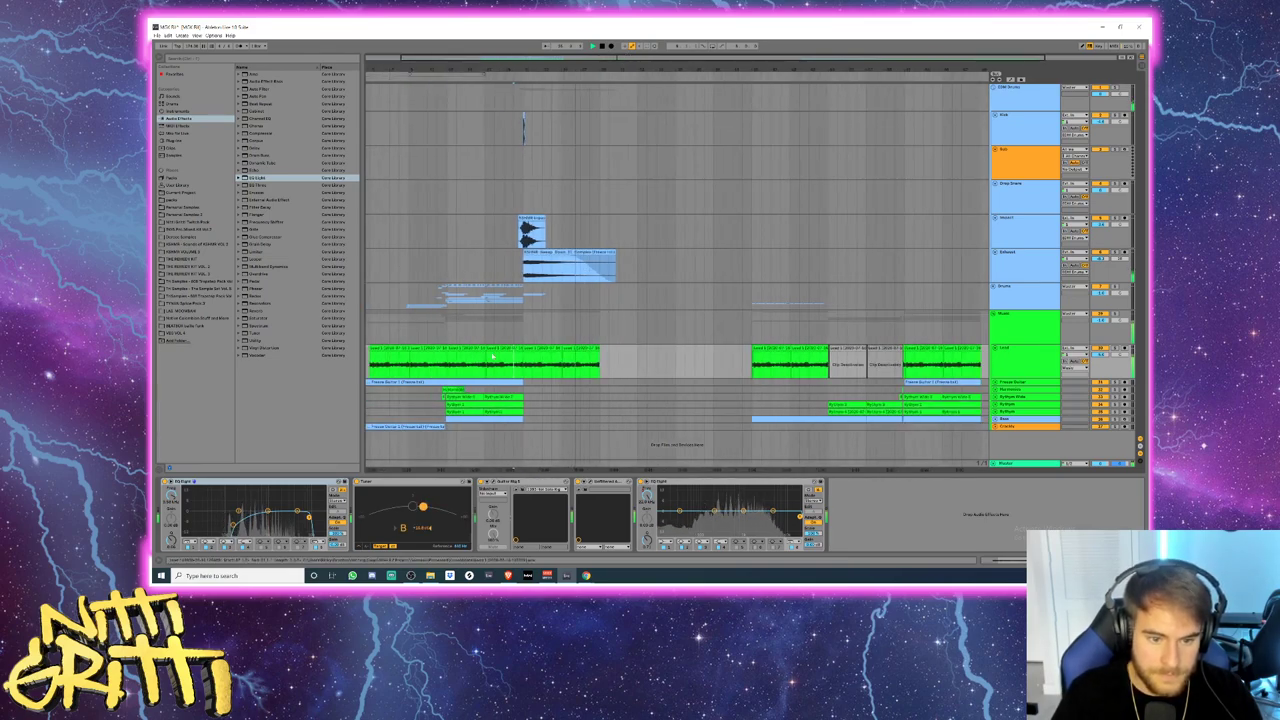
- Insert eight bars of empty time in the gap between the two sections of clips on the Lead track
key(plus)
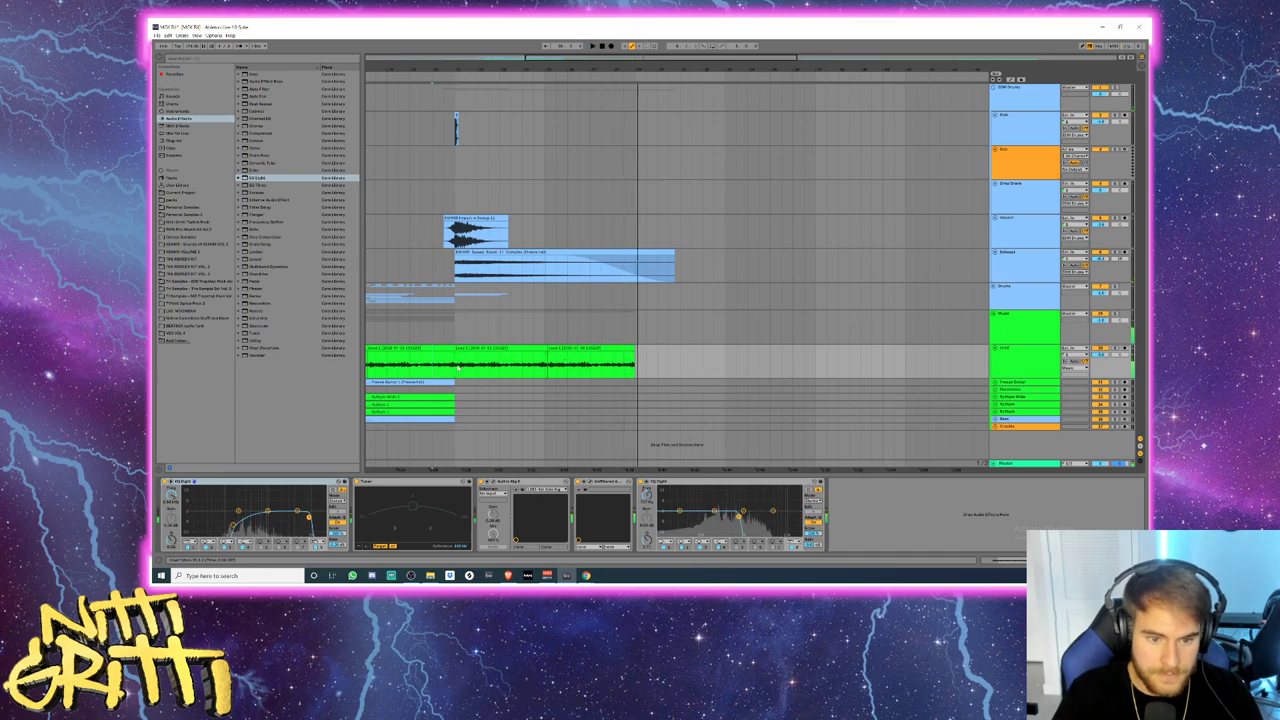
key(space)
key(plus)
key(minus)
key(minus)
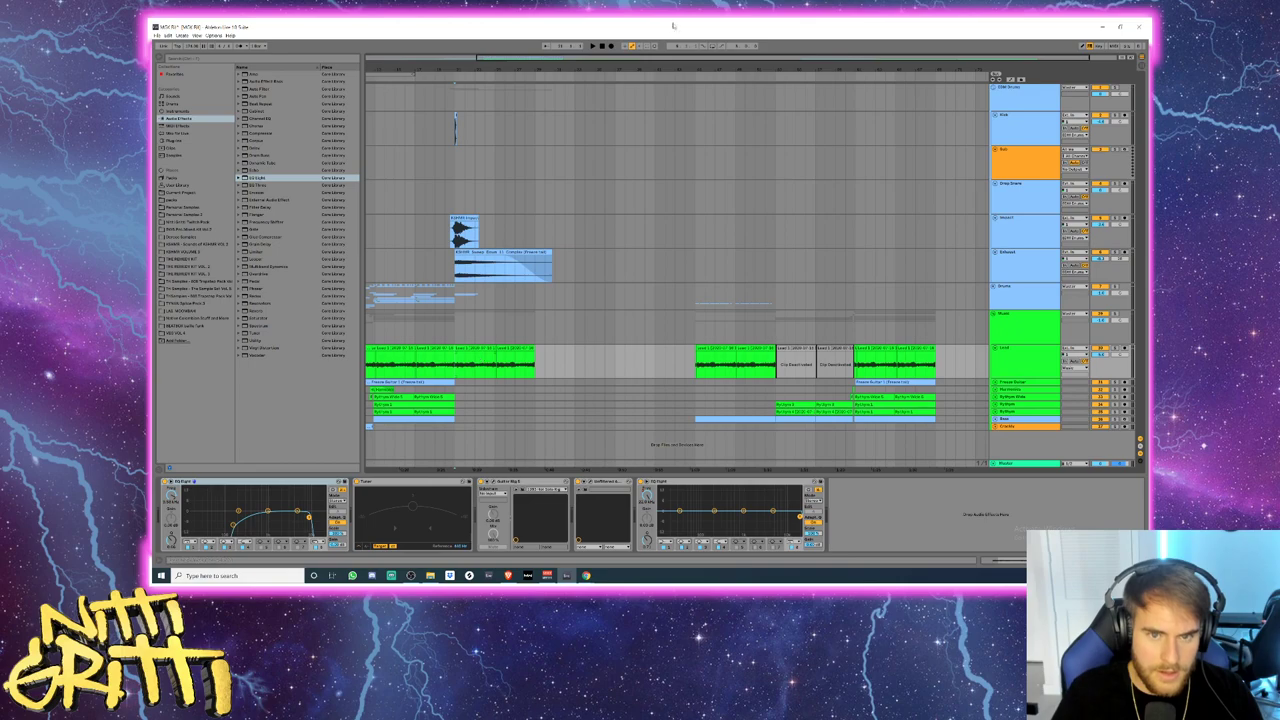
drag(620, 58, 520, 71)
drag(681, 369, 770, 370)
key(ctrl+i)
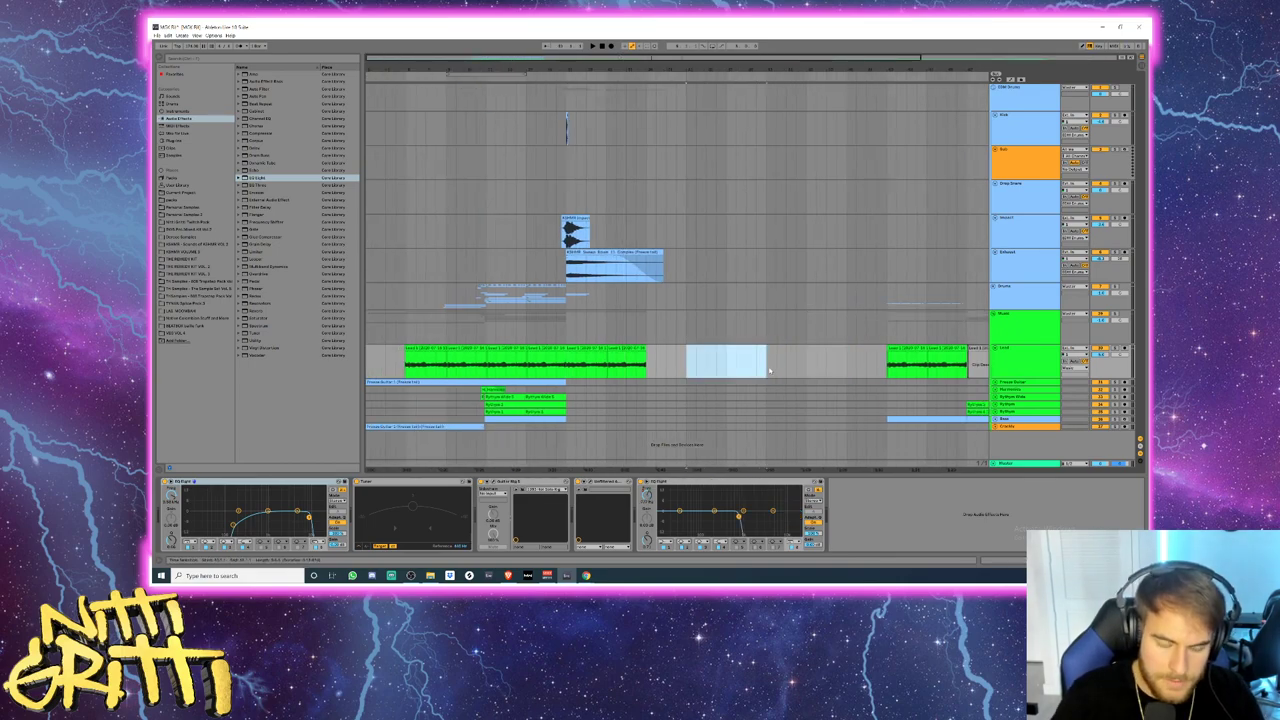
- Clear the lead clips after the drop starts and duplicate the four-clip lead phrase before it into that space
drag(656, 360, 400, 369)
key(Delete)
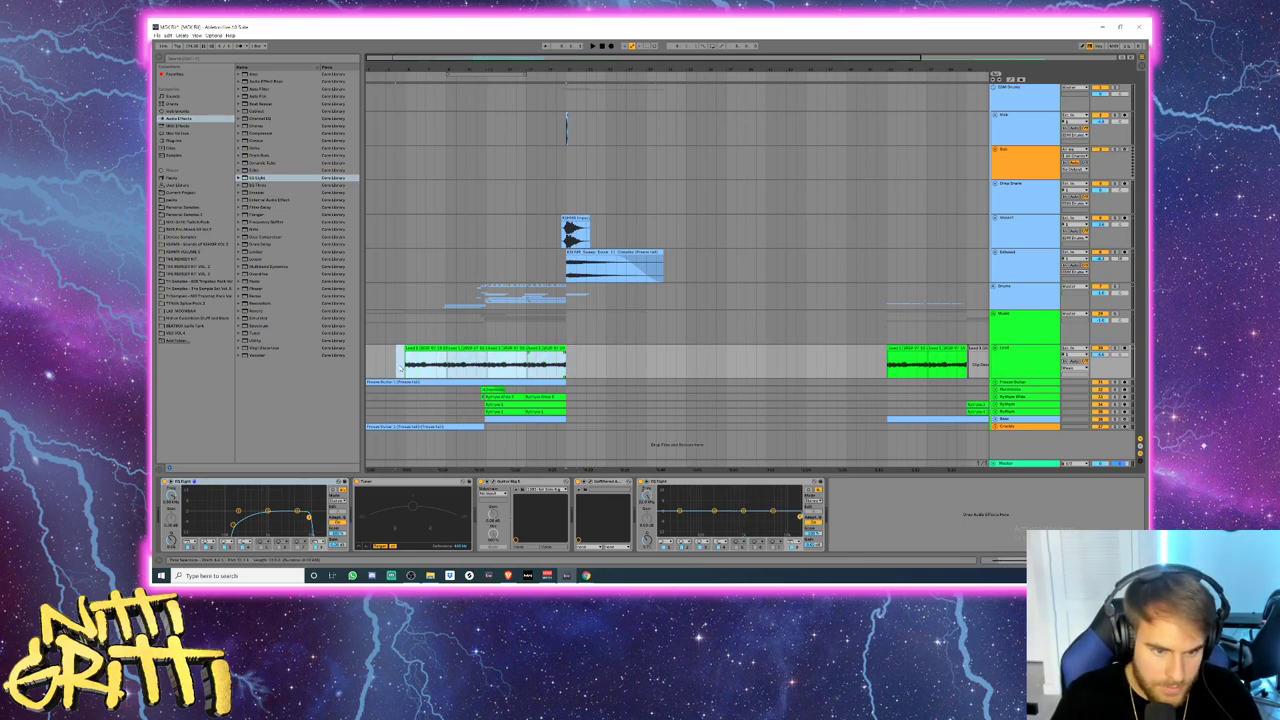
key(ctrl+d)
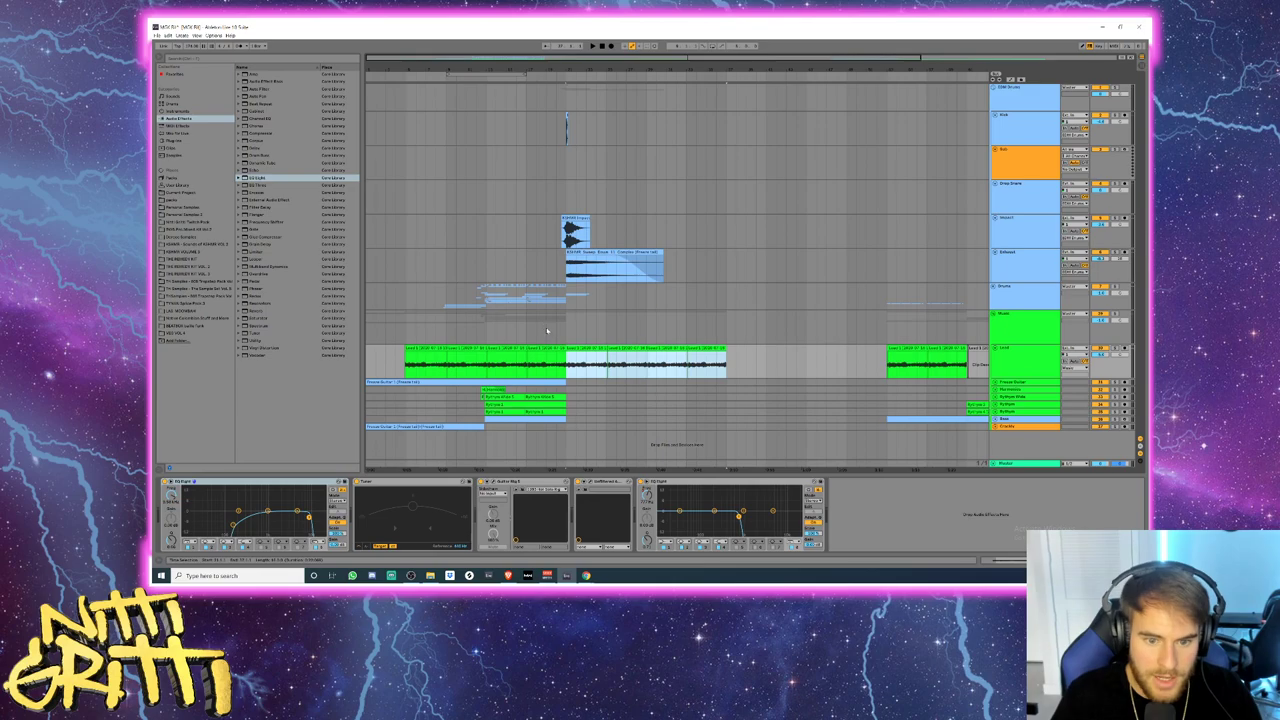
- Play the transition into the duplicated lead section and fold the Lead track
click(553, 329)
key(space)
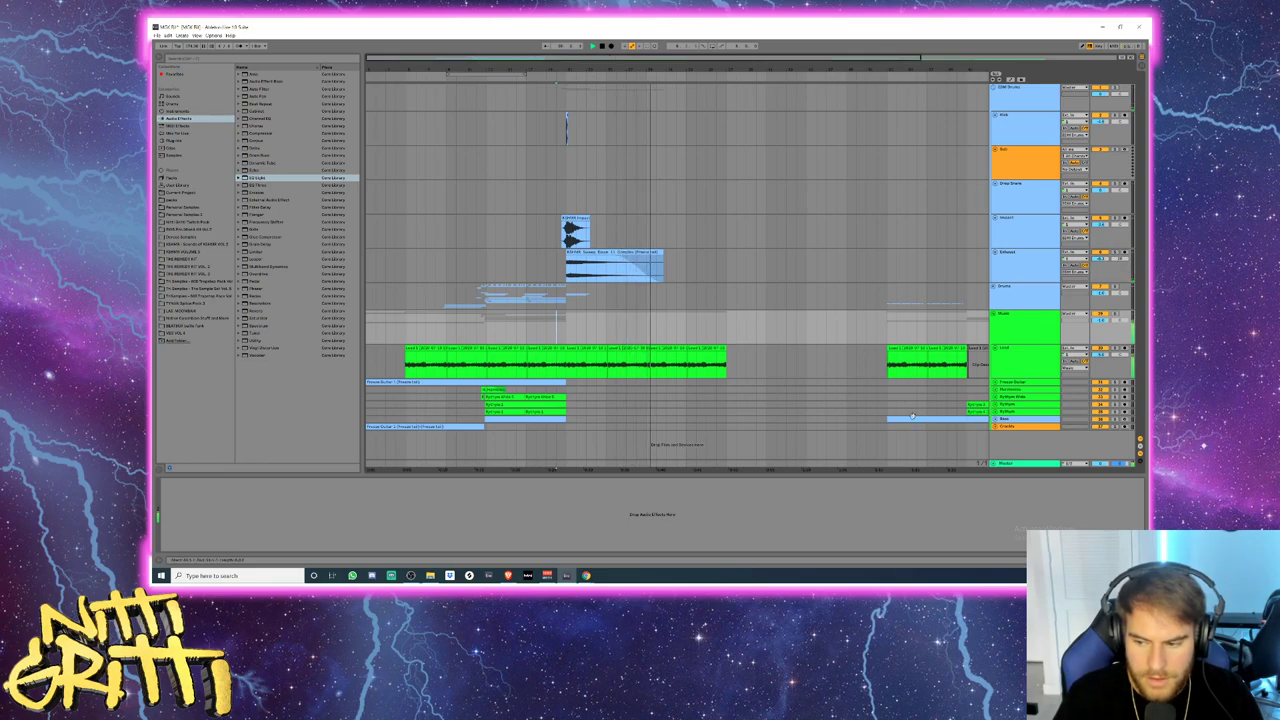
click(1022, 366)
key(u)
key(space)
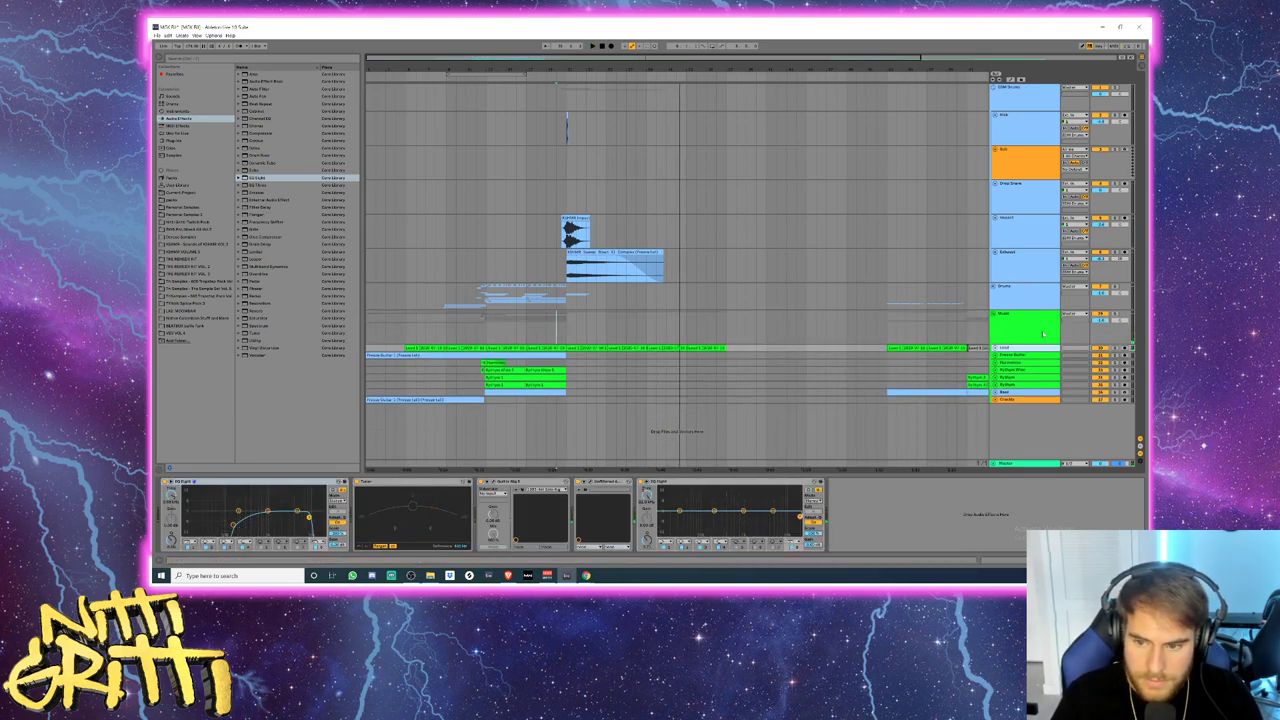
- Collapse the uppermost drum group, insert a new MIDI track directly below it and name it for a pluck part
click(1013, 208)
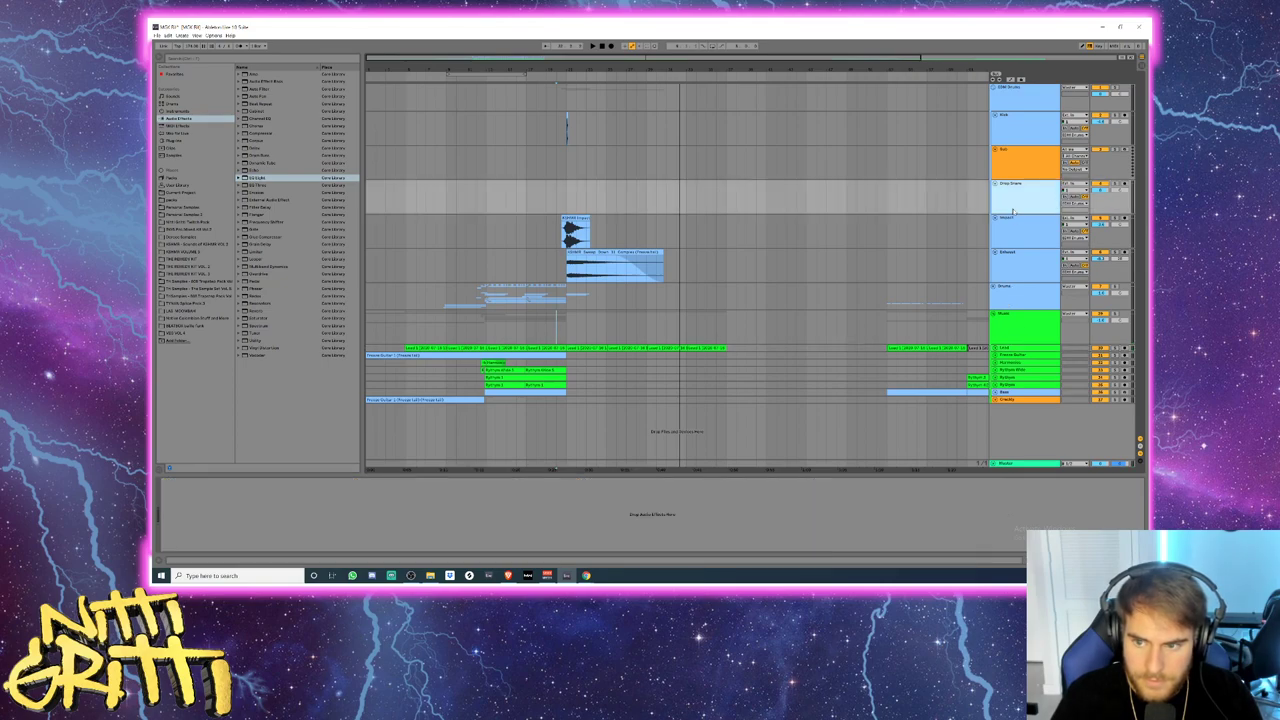
click(1018, 126)
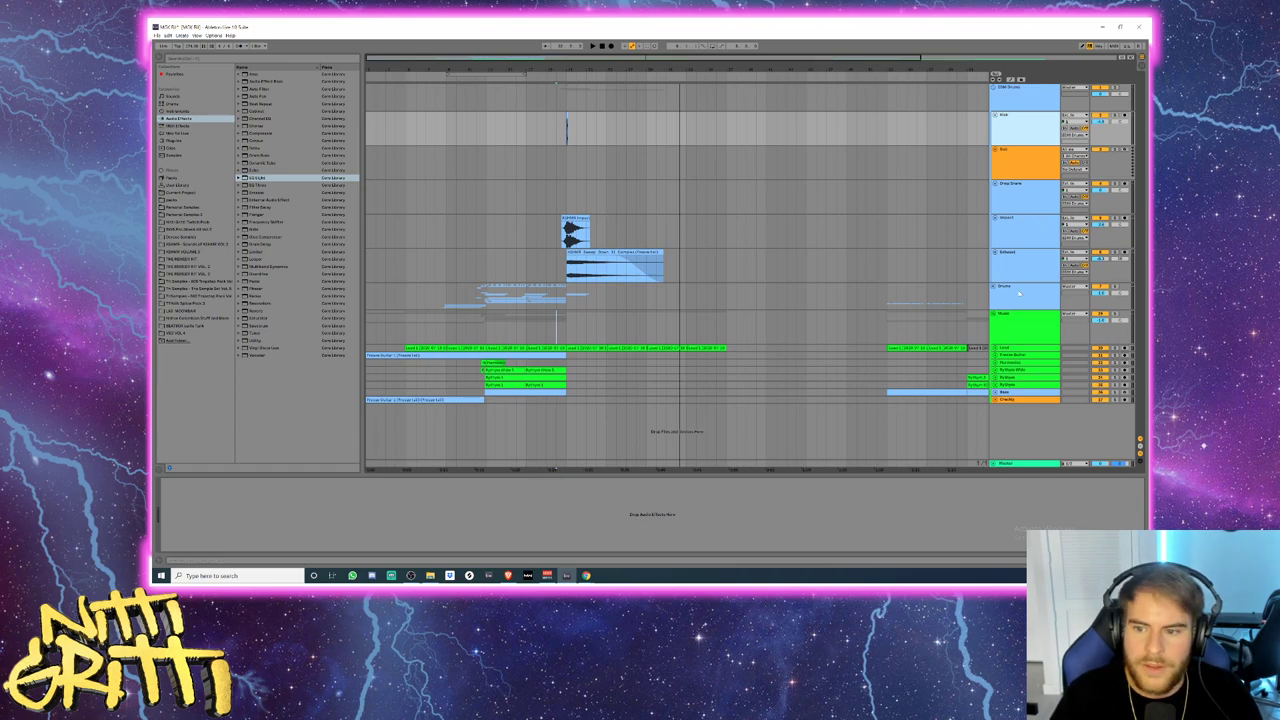
click(1014, 167)
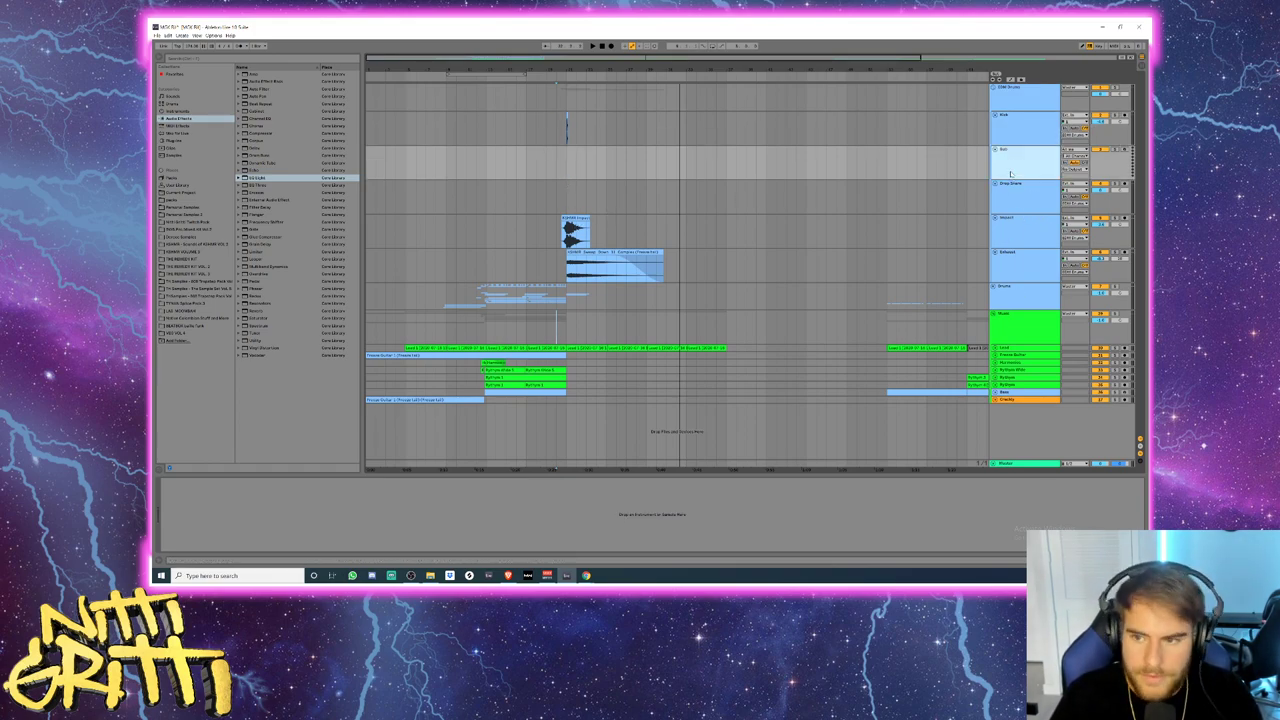
scroll(1018, 124, down, 5)
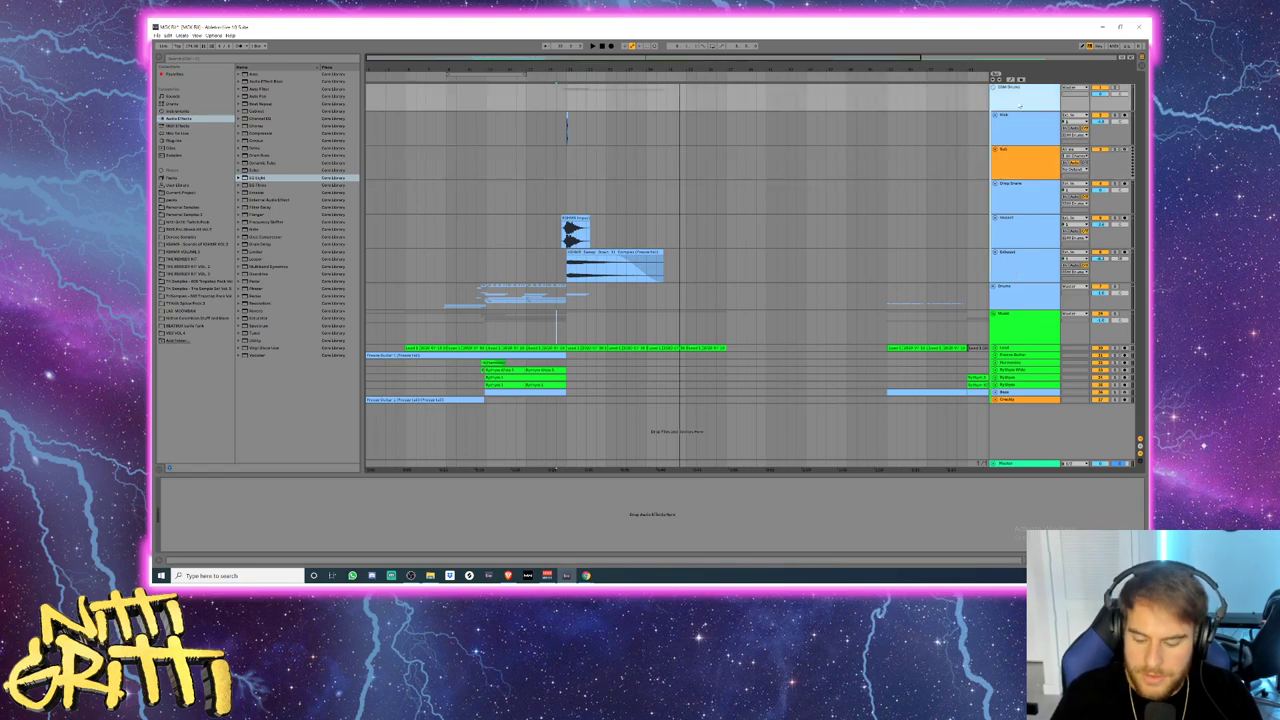
key(ctrl+shift+t)
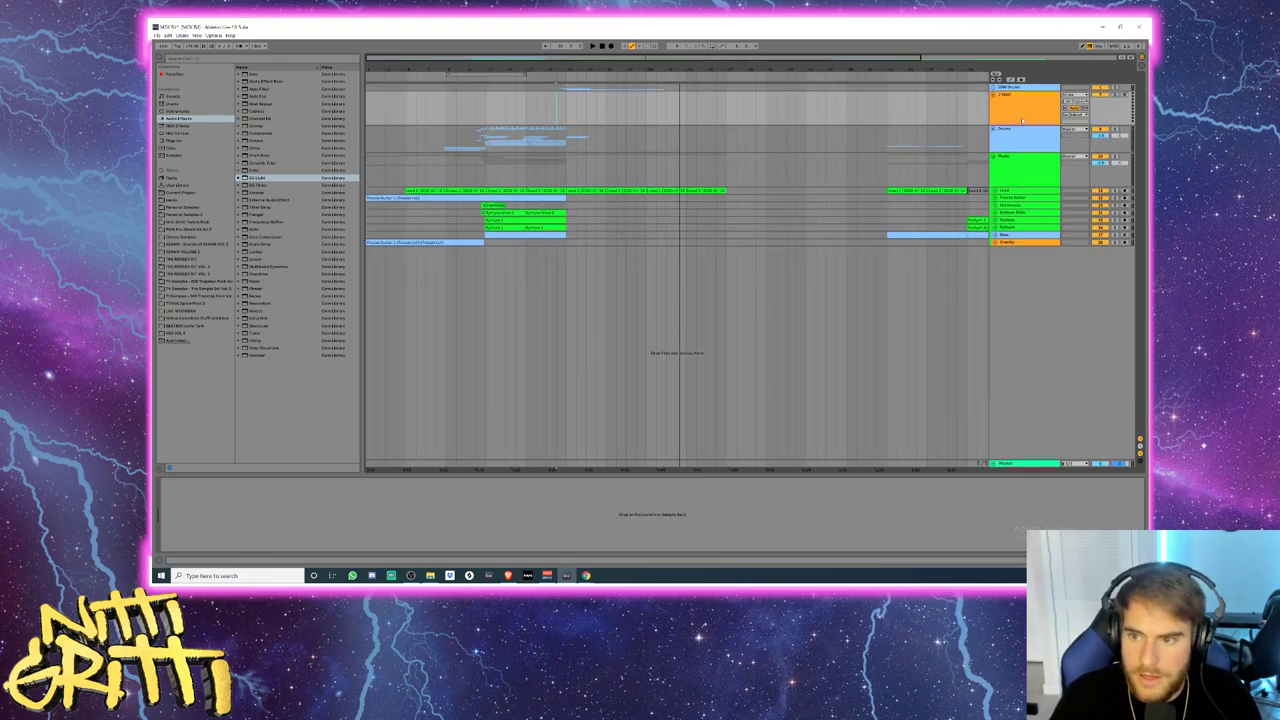
click(1012, 118)
text(Kick Build)
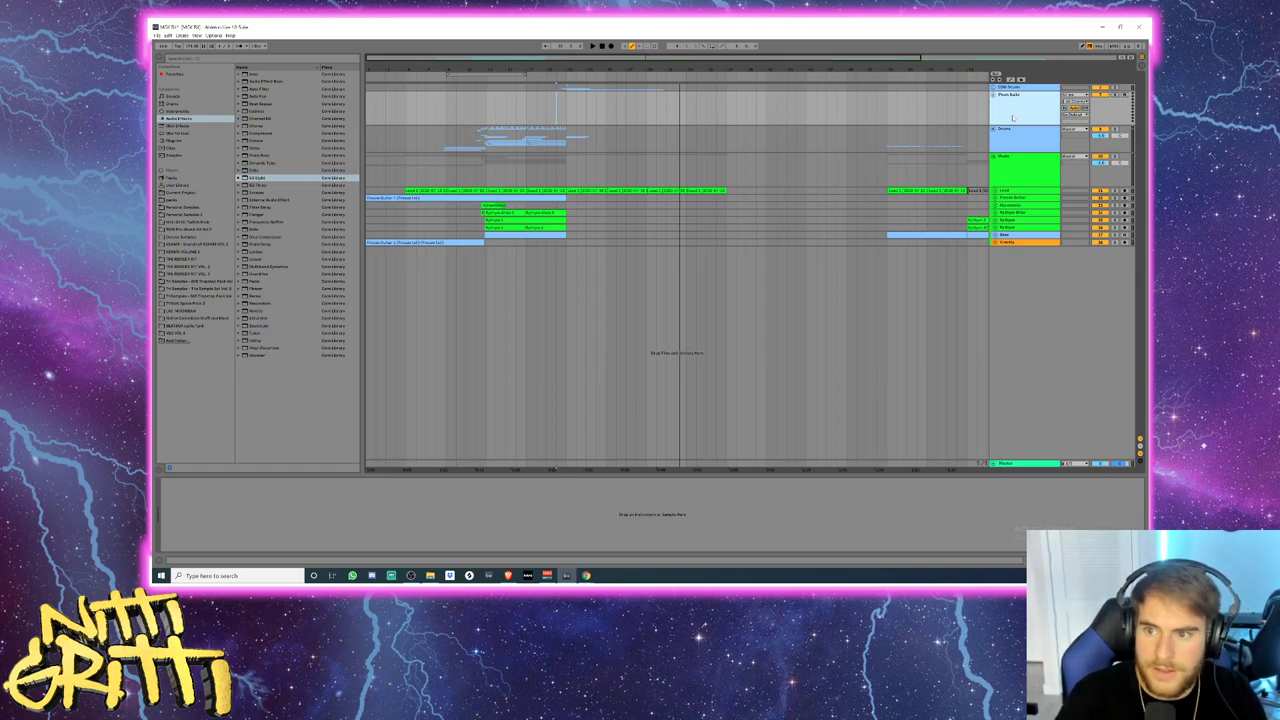
- Search the plug-ins for Sylenth and load Sylenth1 on the new pluck track
click(175, 141)
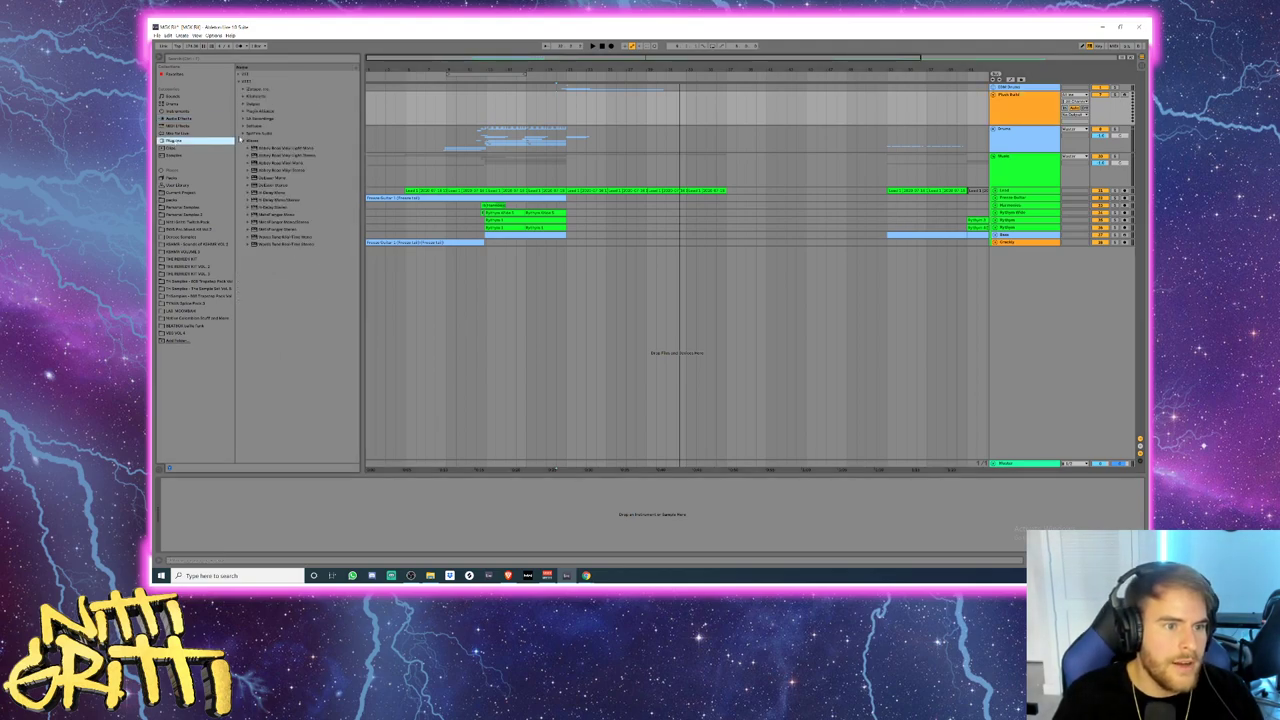
click(231, 58)
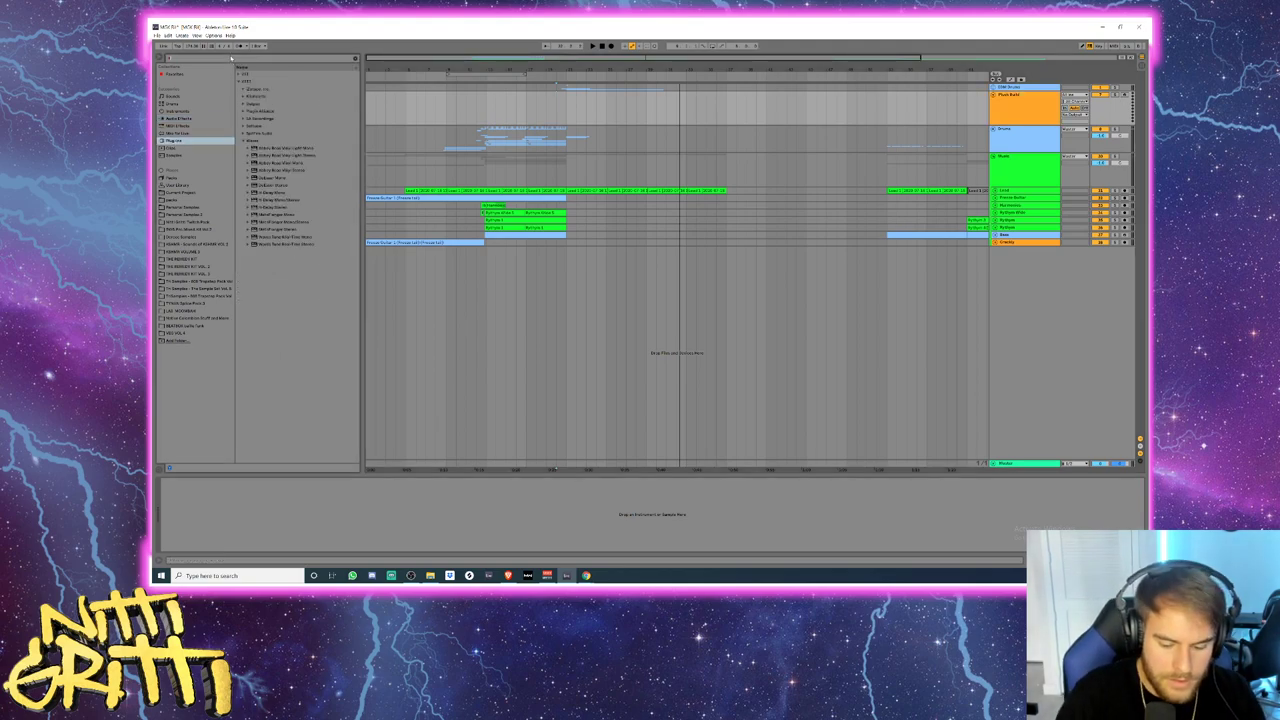
text(ott)
click(239, 74)
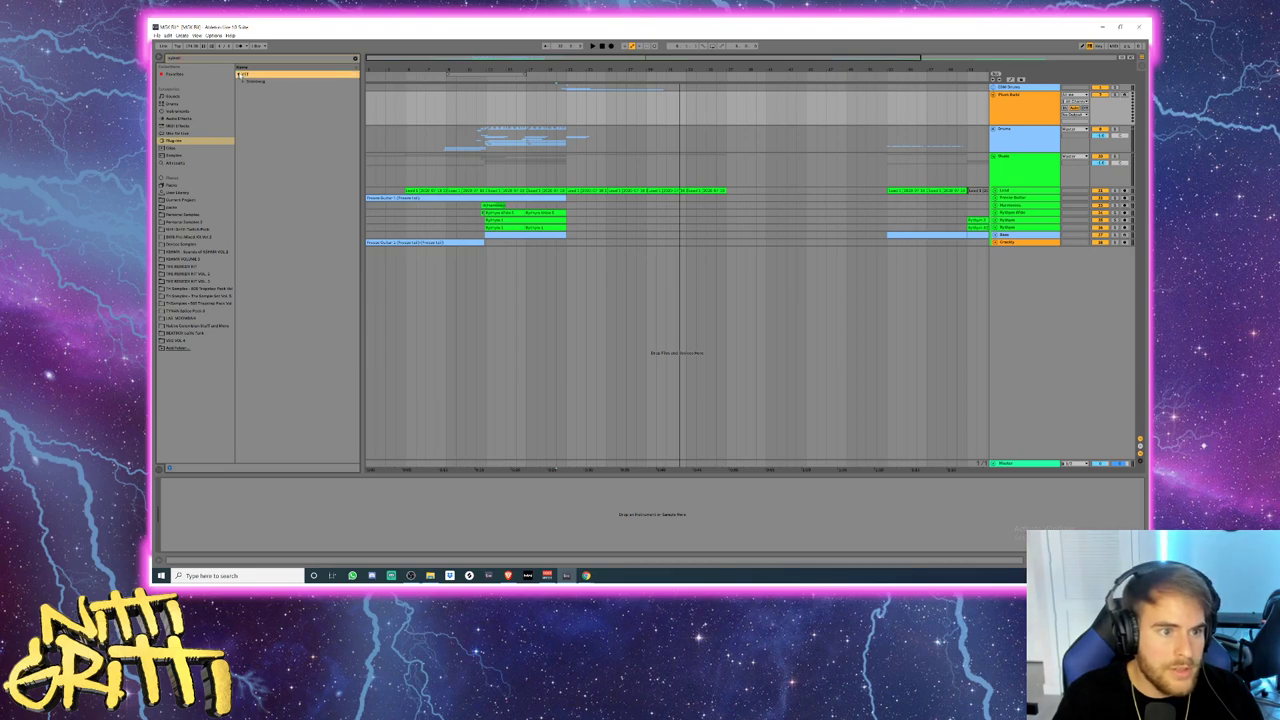
click(244, 82)
click(246, 89)
click(268, 96)
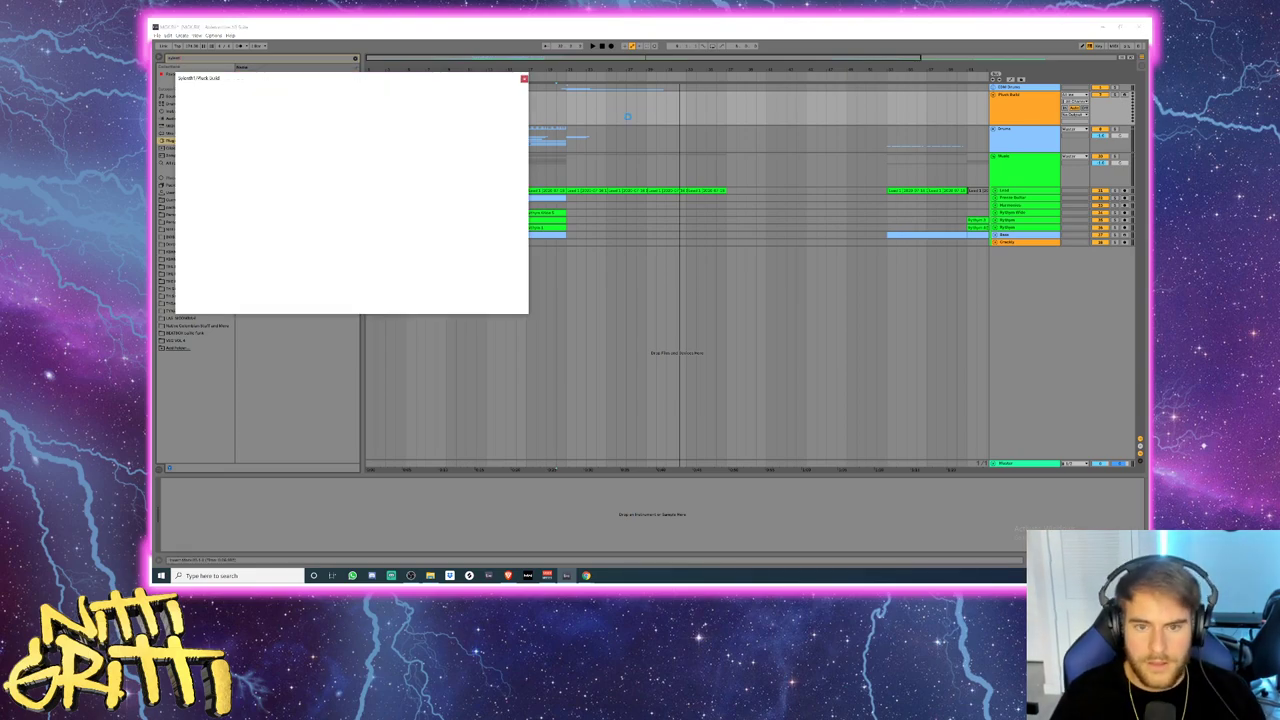
- Load the strobe.fxp preset from the Preset + Midi 2 folder into Sylenth1 and close the plug-in window
click(297, 157)
mouse_move(312, 165)
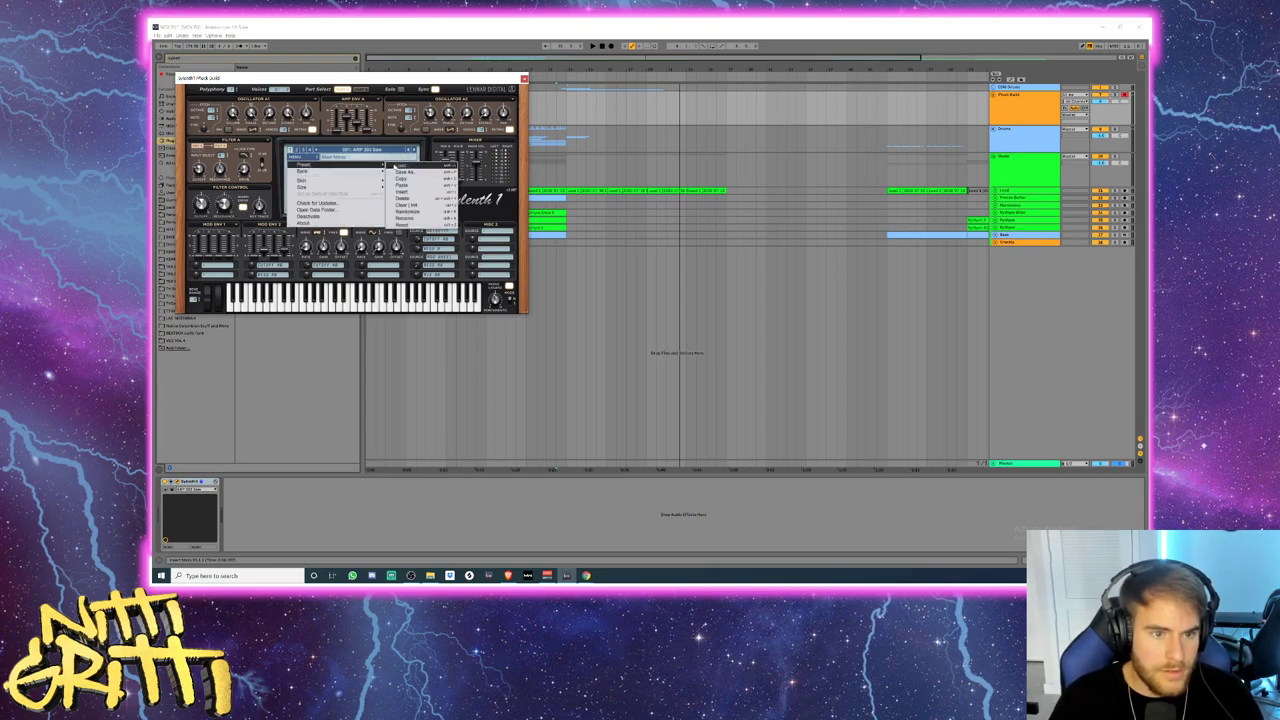
click(418, 170)
scroll(600, 275, down, 1)
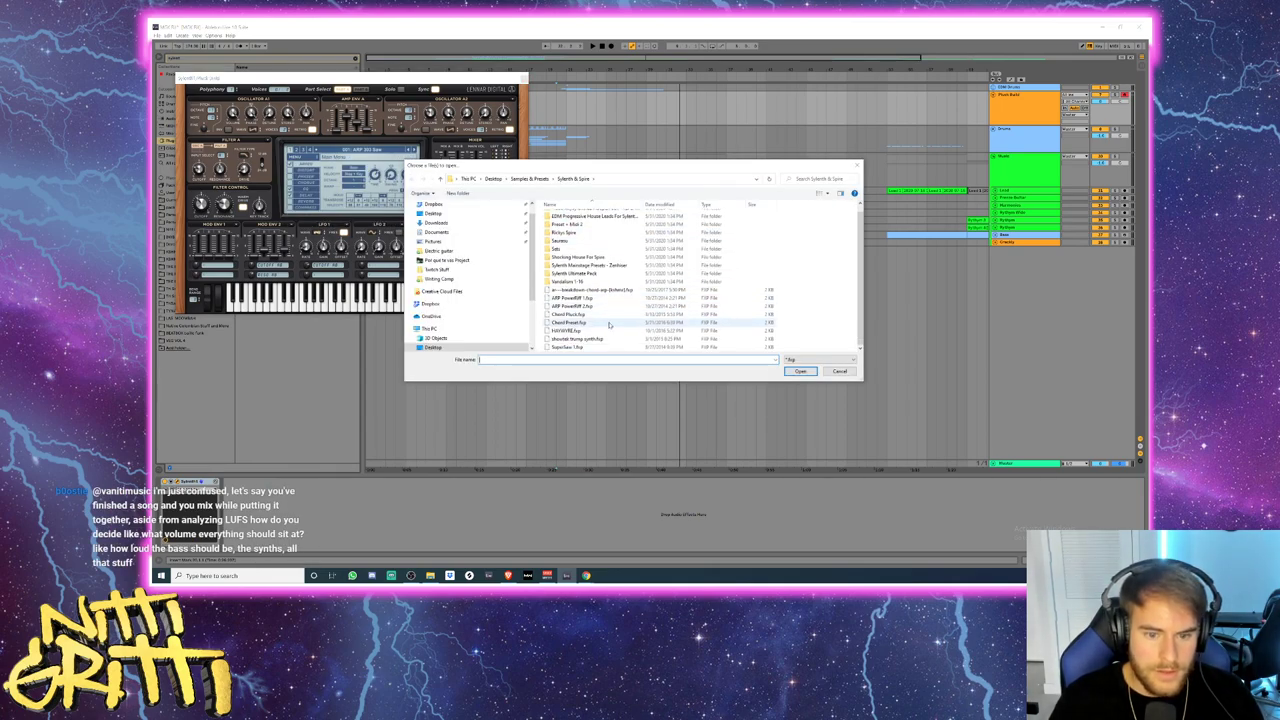
scroll(575, 290, up, 1)
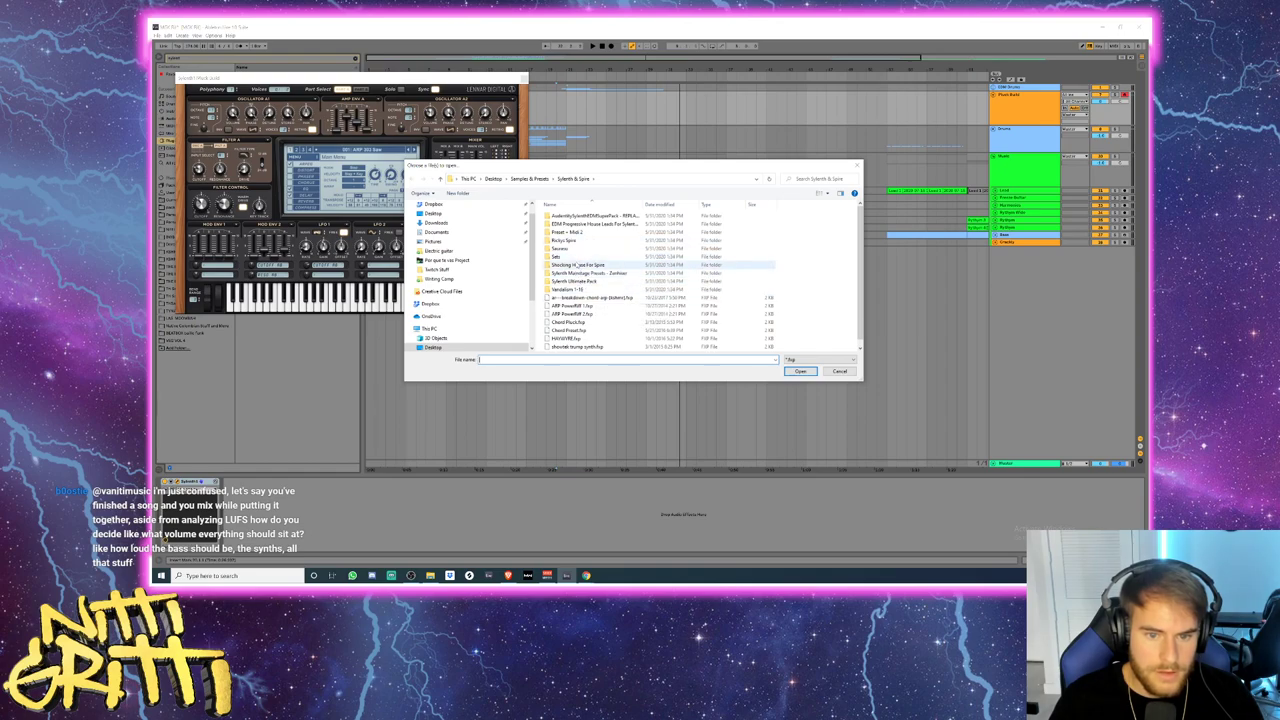
double_click(577, 235)
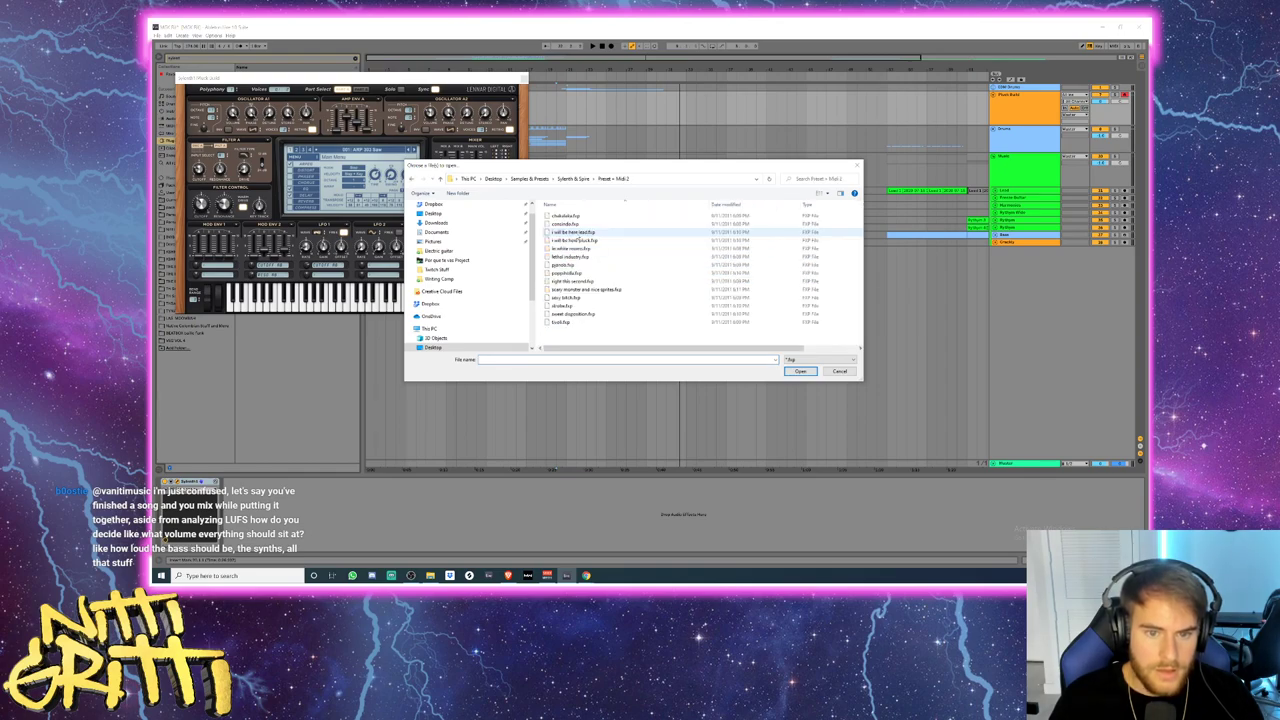
click(575, 306)
double_click(575, 306)
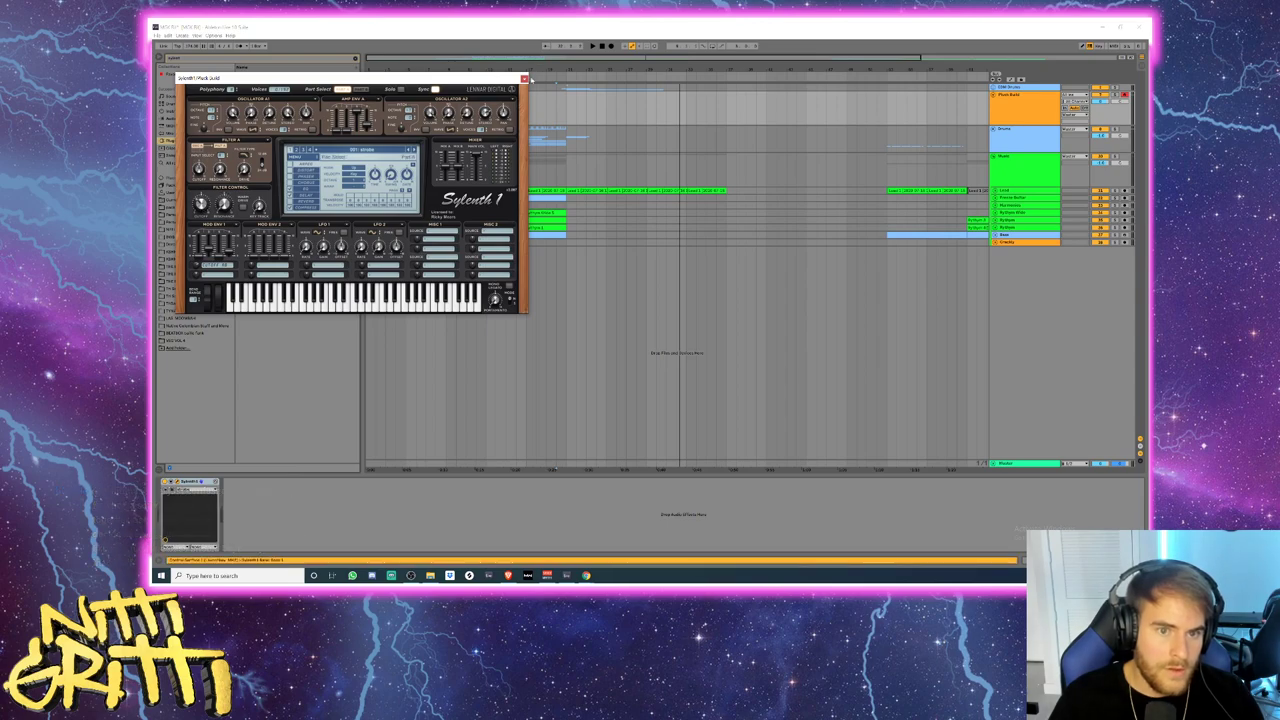
click(524, 79)
- Create a four-bar MIDI clip at the drop on the pluck track and start a row of back-to-back notes on one pitch
drag(569, 69, 637, 117)
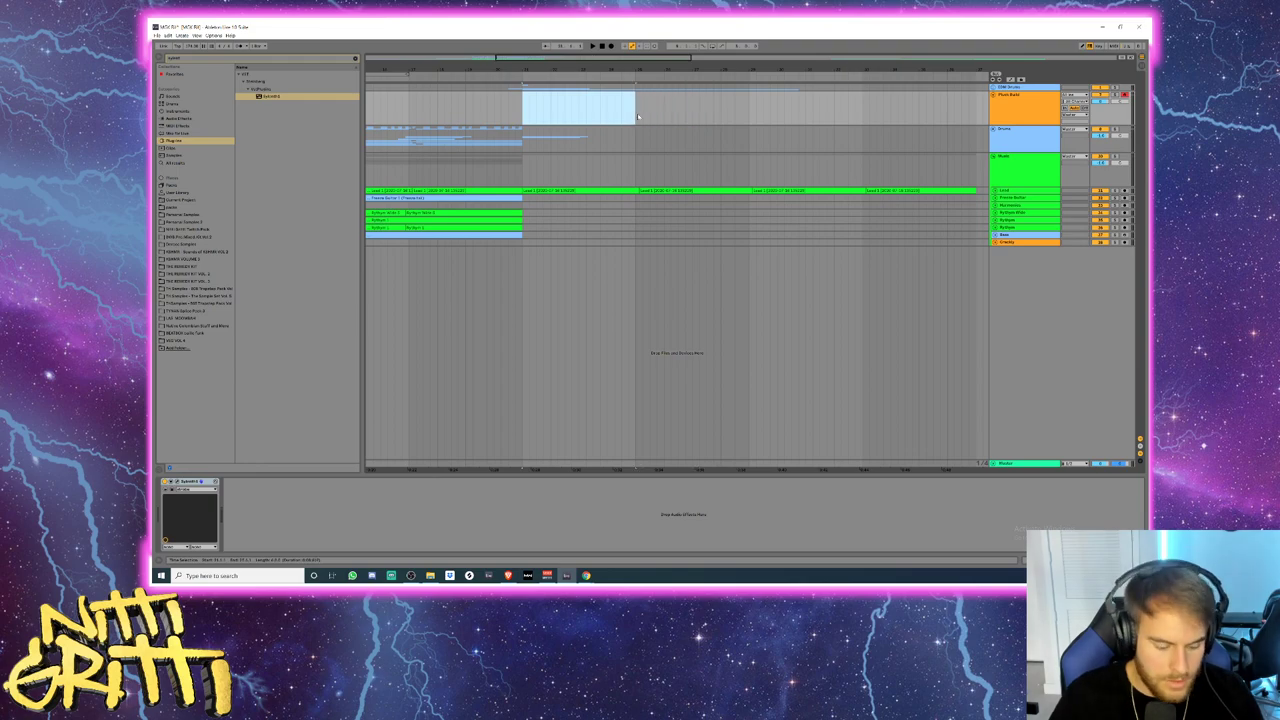
key(ctrl+shift+m)
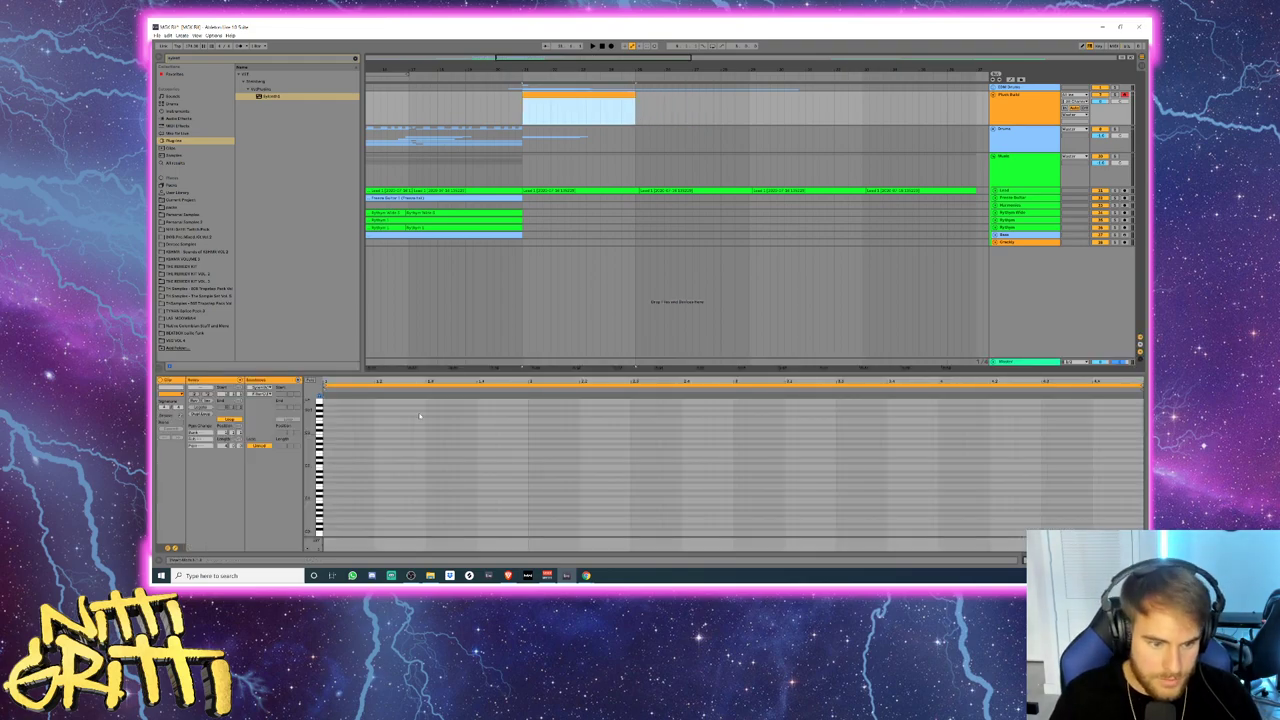
double_click(339, 449)
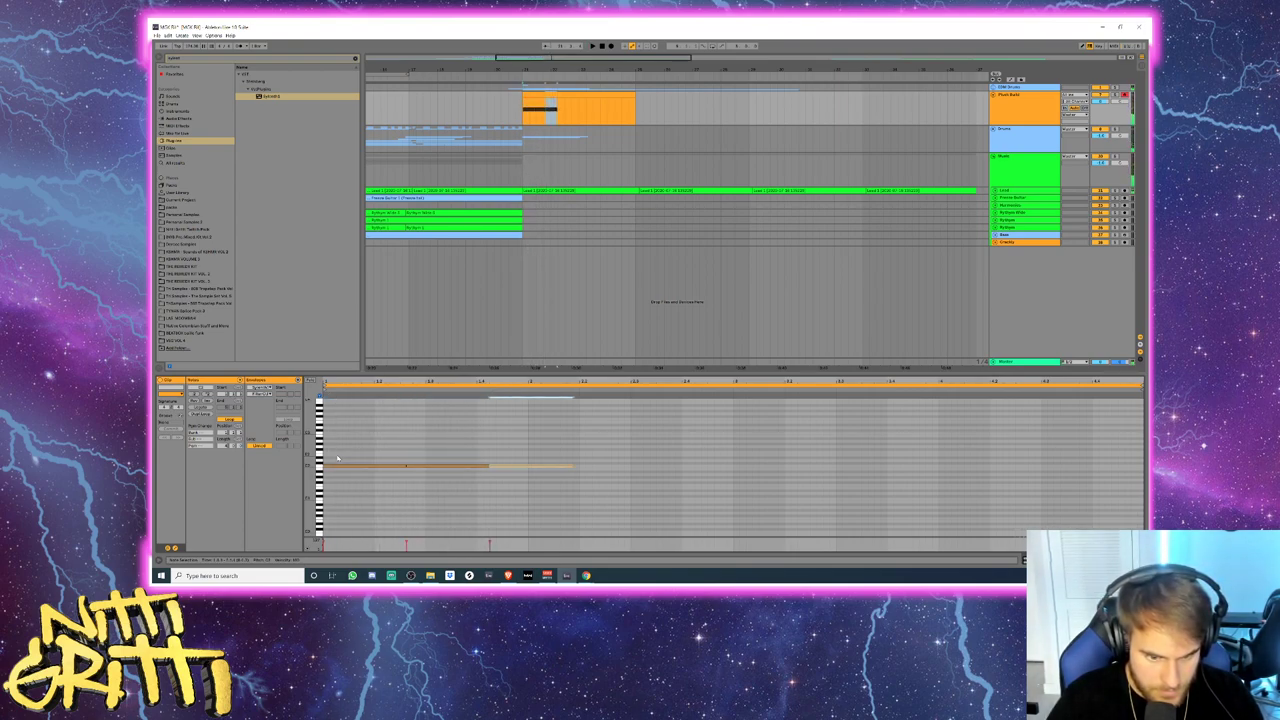
click(455, 460)
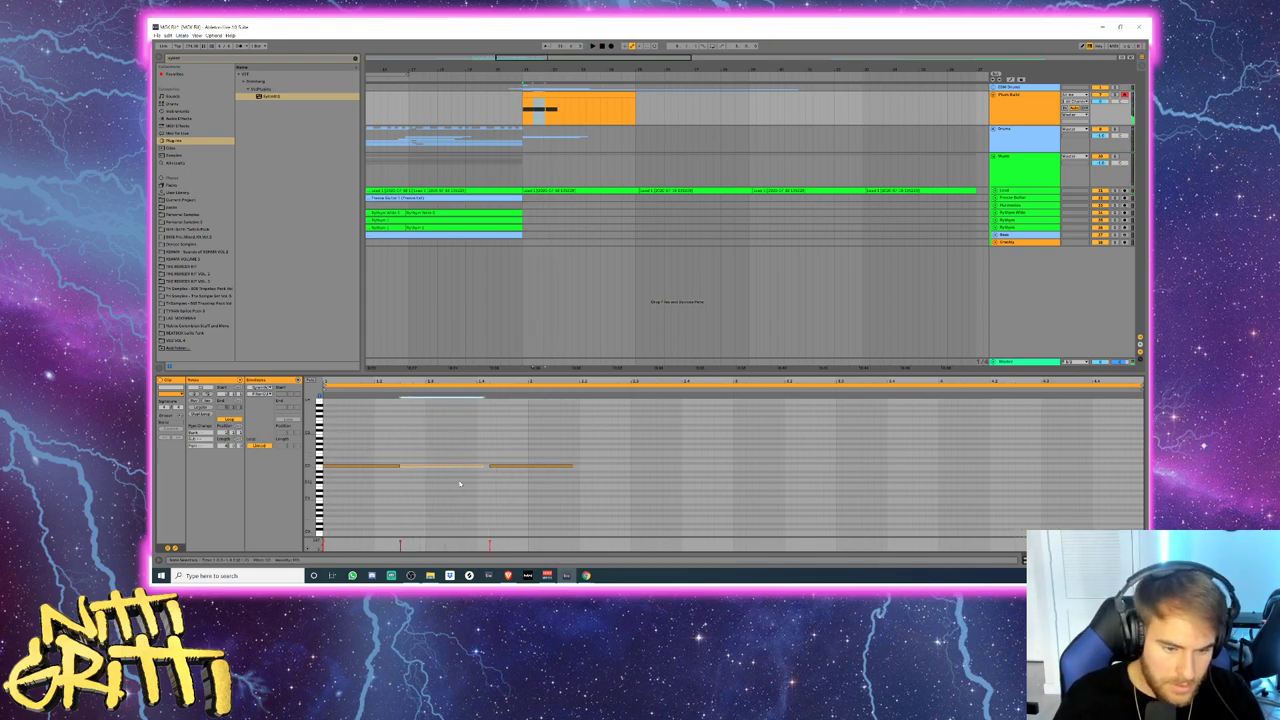
right_click(466, 480)
click(540, 396)
key(space)
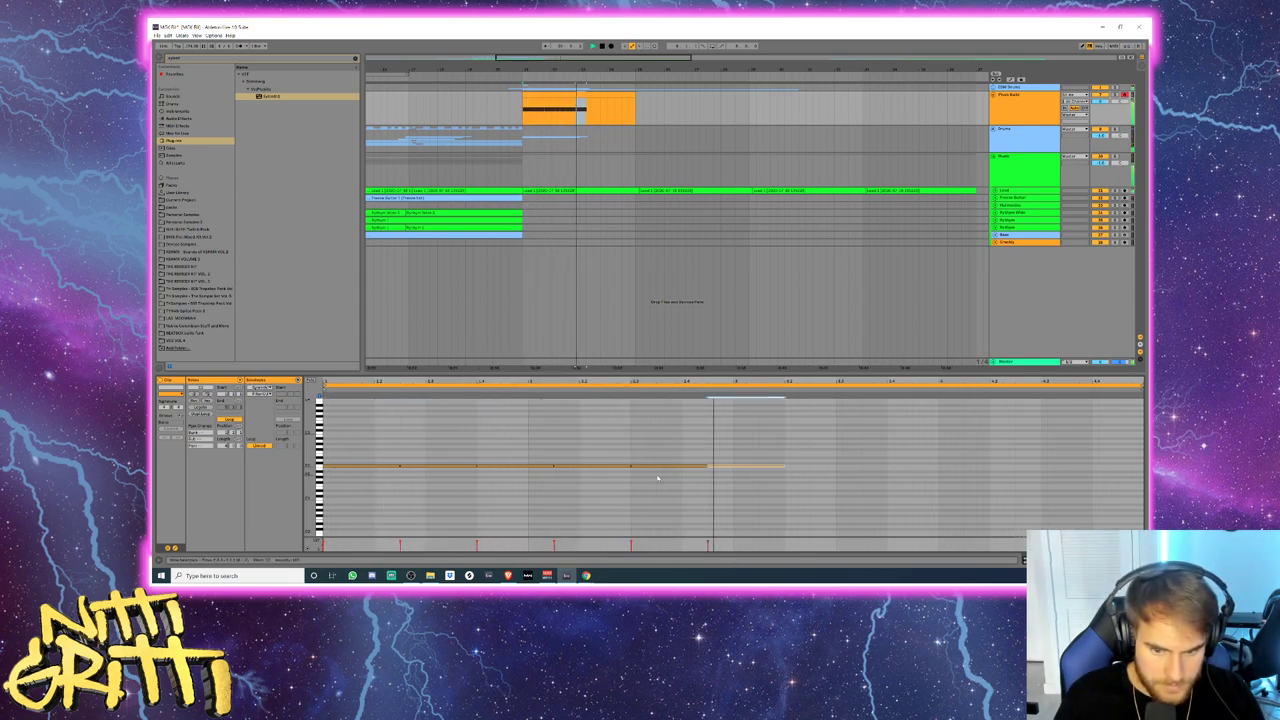
- Set the sixth note to a higher pitch than the first five and duplicate it to fill the rest of the clip
key(space)
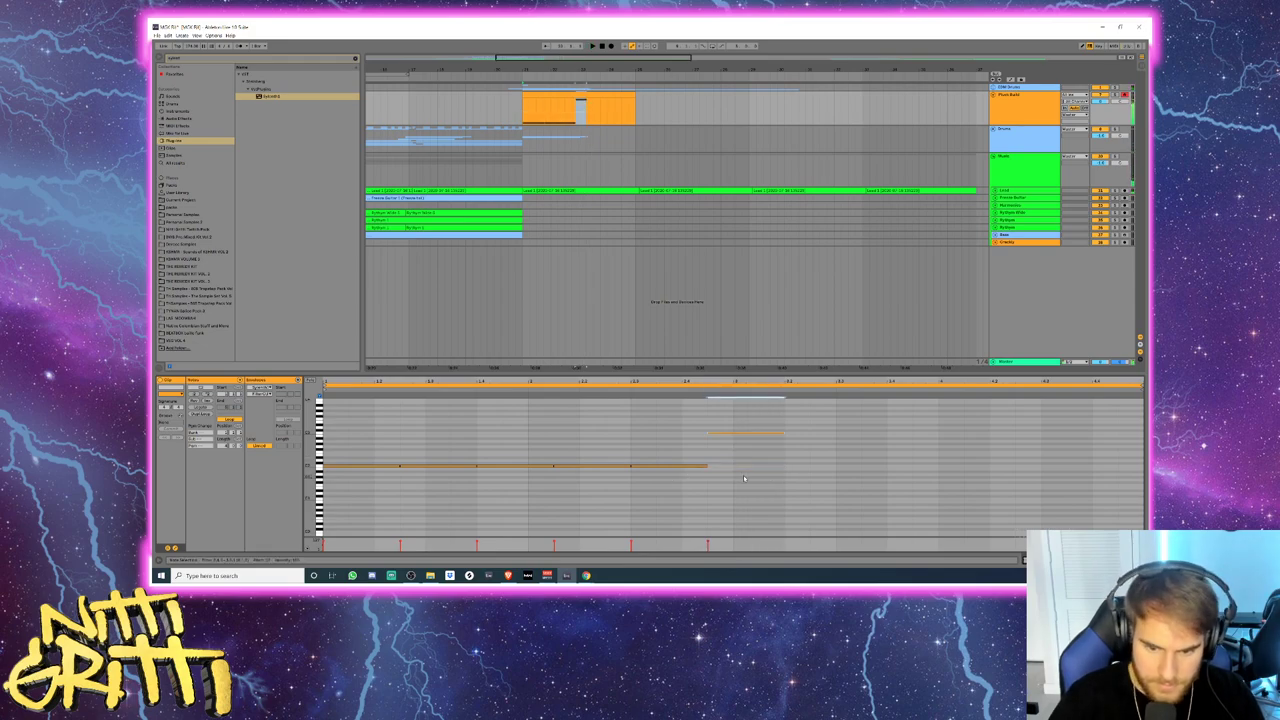
key(Down)
key(Down)
key(Down)
key(space)
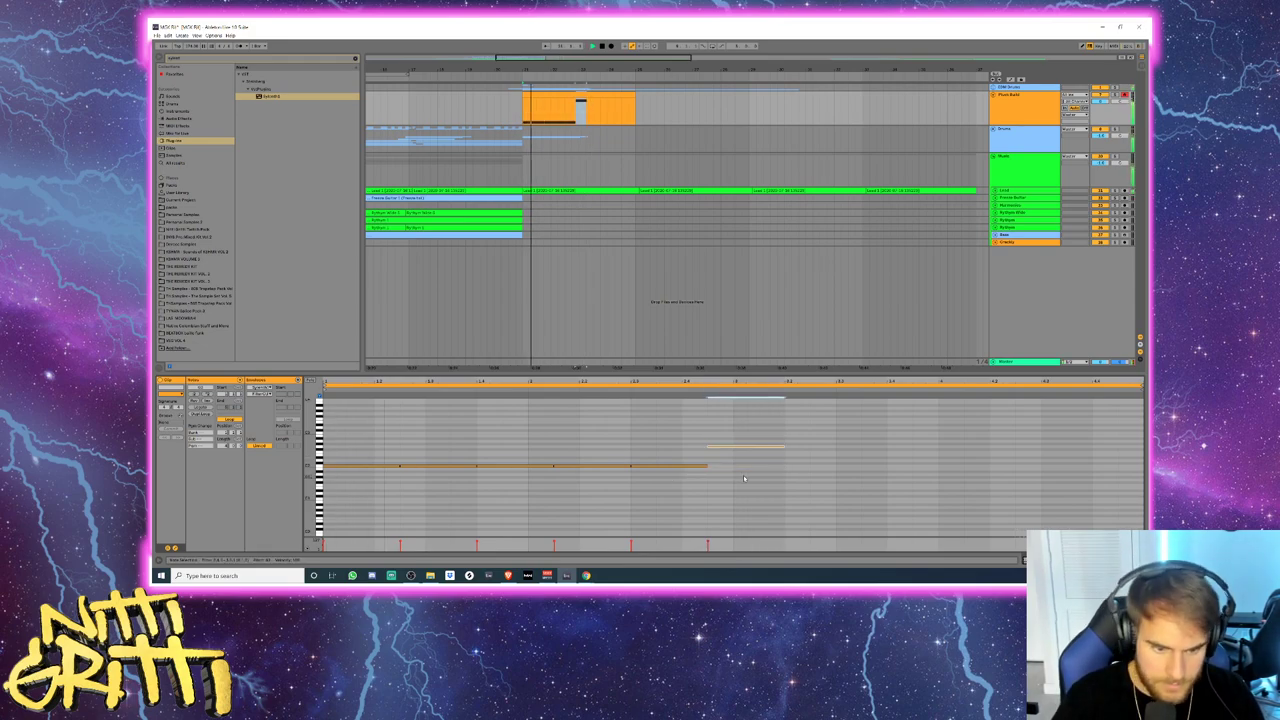
key(ctrl+d)
key(ctrl+d)
key(ctrl+d)
key(space)
- Raise the last three notes slightly in pitch and trim the final note to the end of the clip
drag(985, 462, 982, 442)
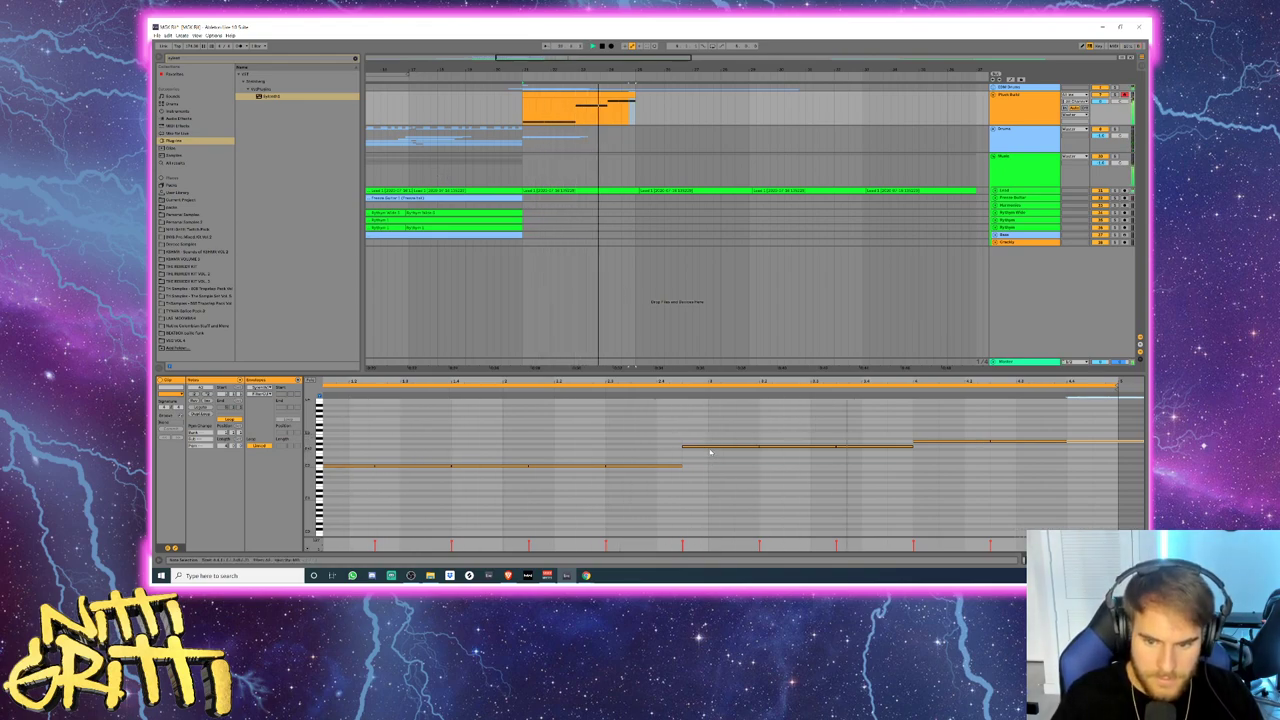
key(space)
drag(1142, 441, 1090, 420)
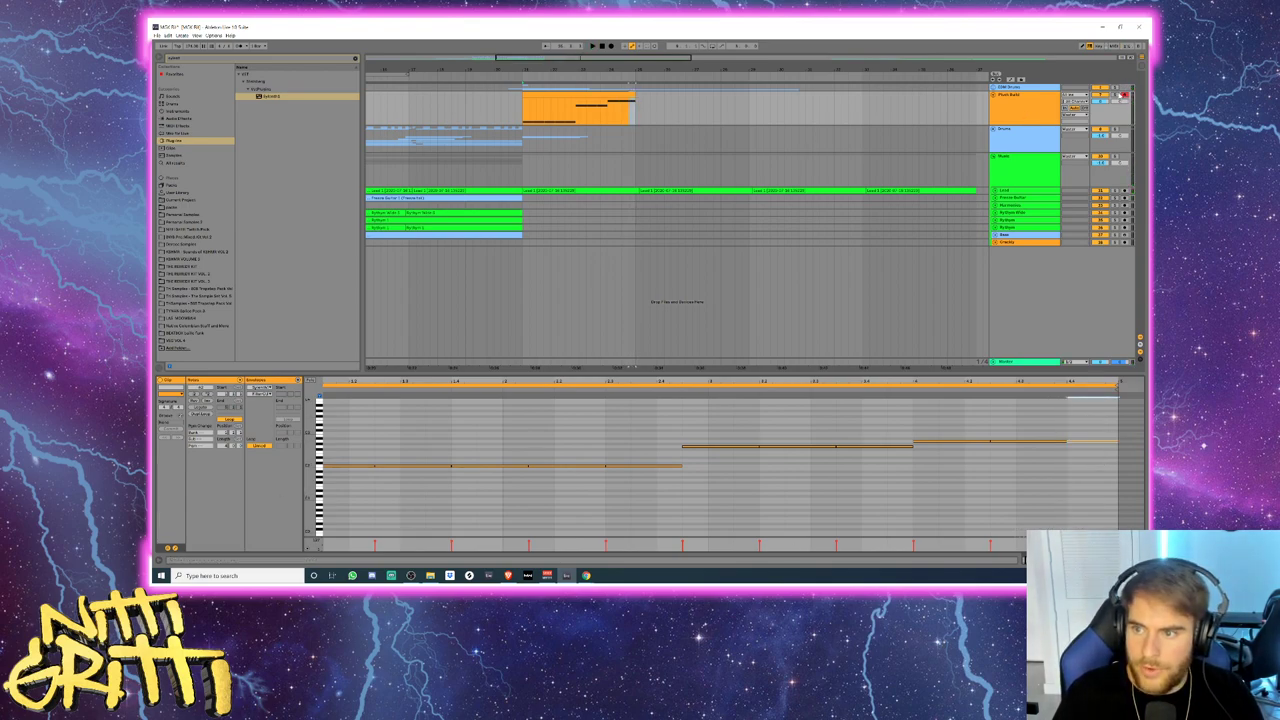
- Solo the pluck track and stack a copy of the clip's first note one octave higher
click(1115, 95)
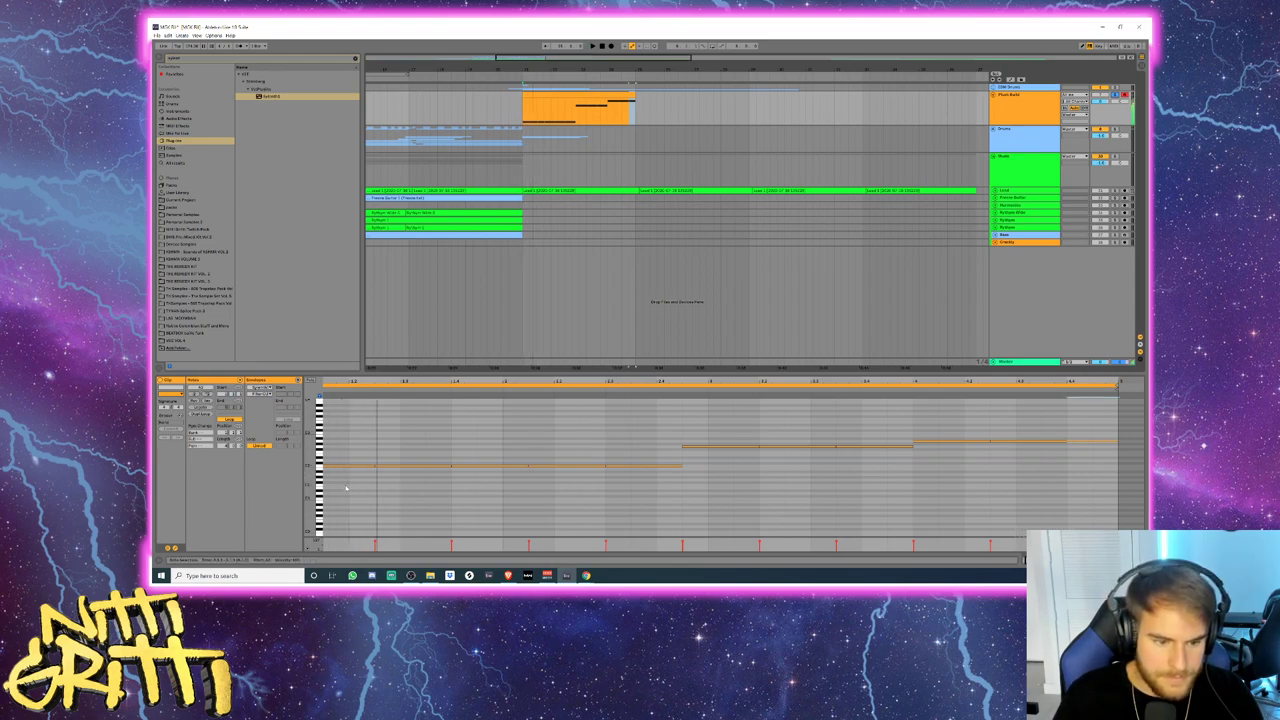
key(space)
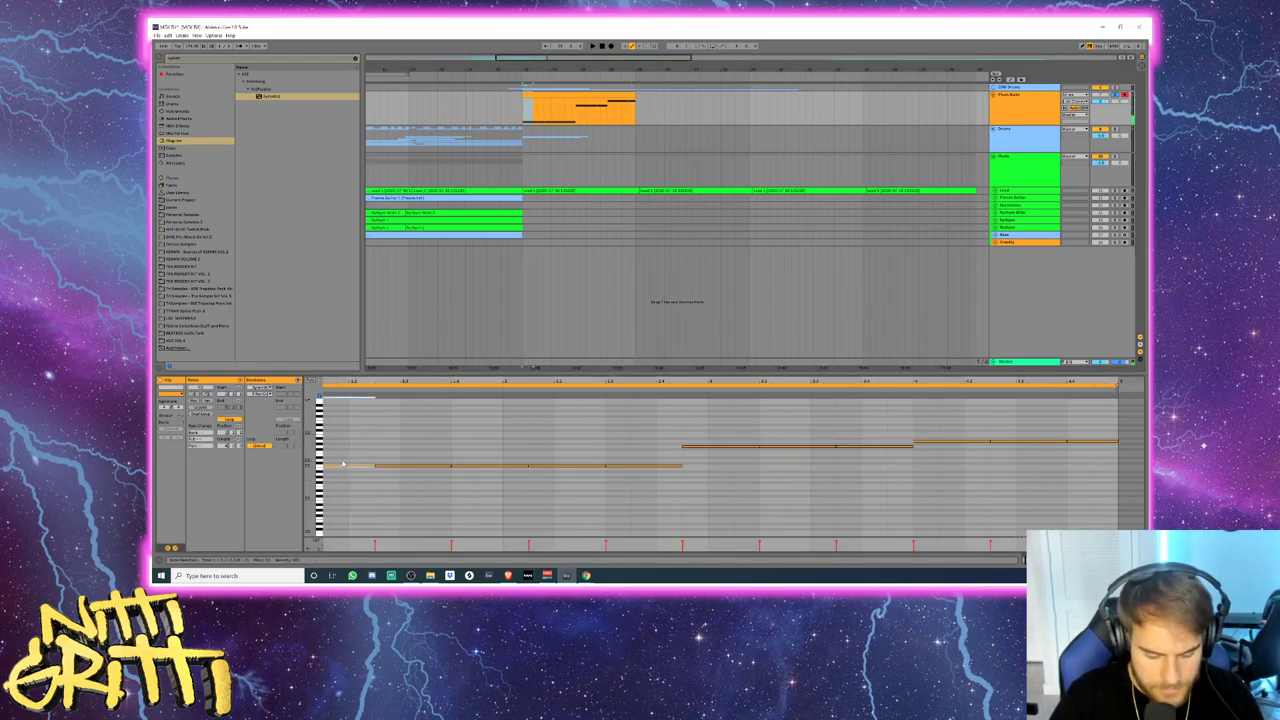
click(343, 465)
scroll(343, 464, left, 2)
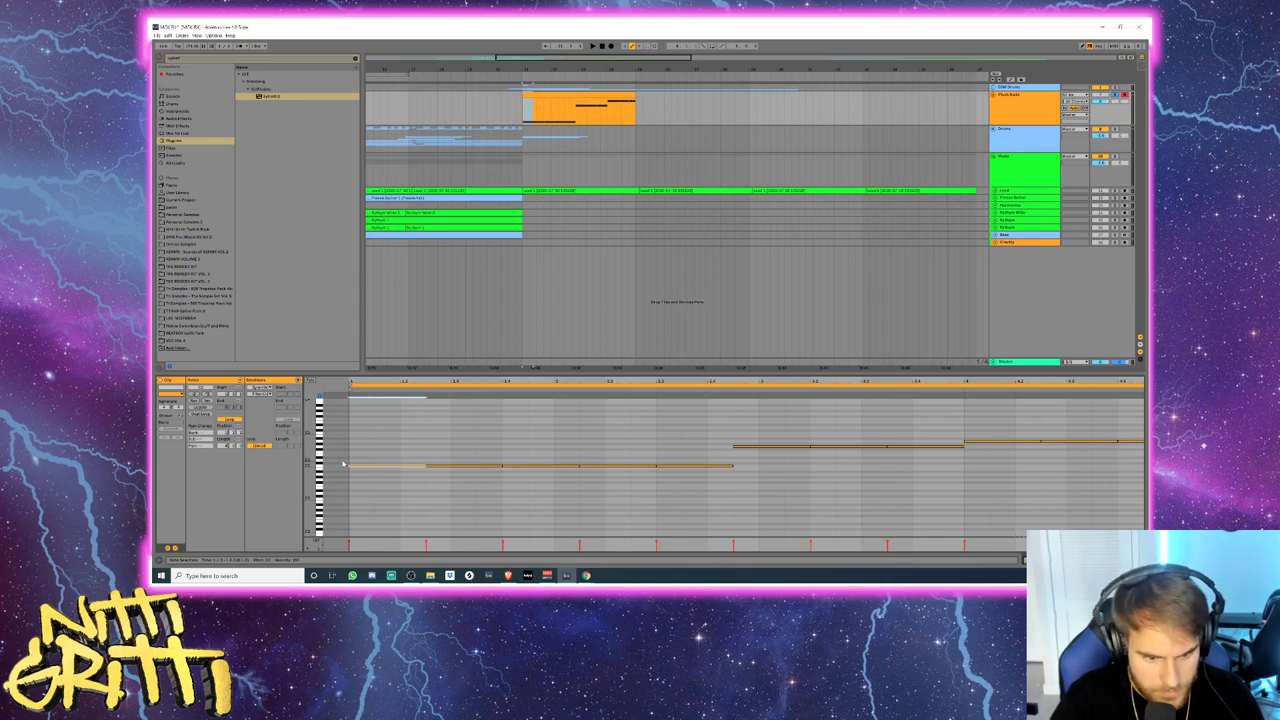
key(ctrl+v)
key(shift+Up)
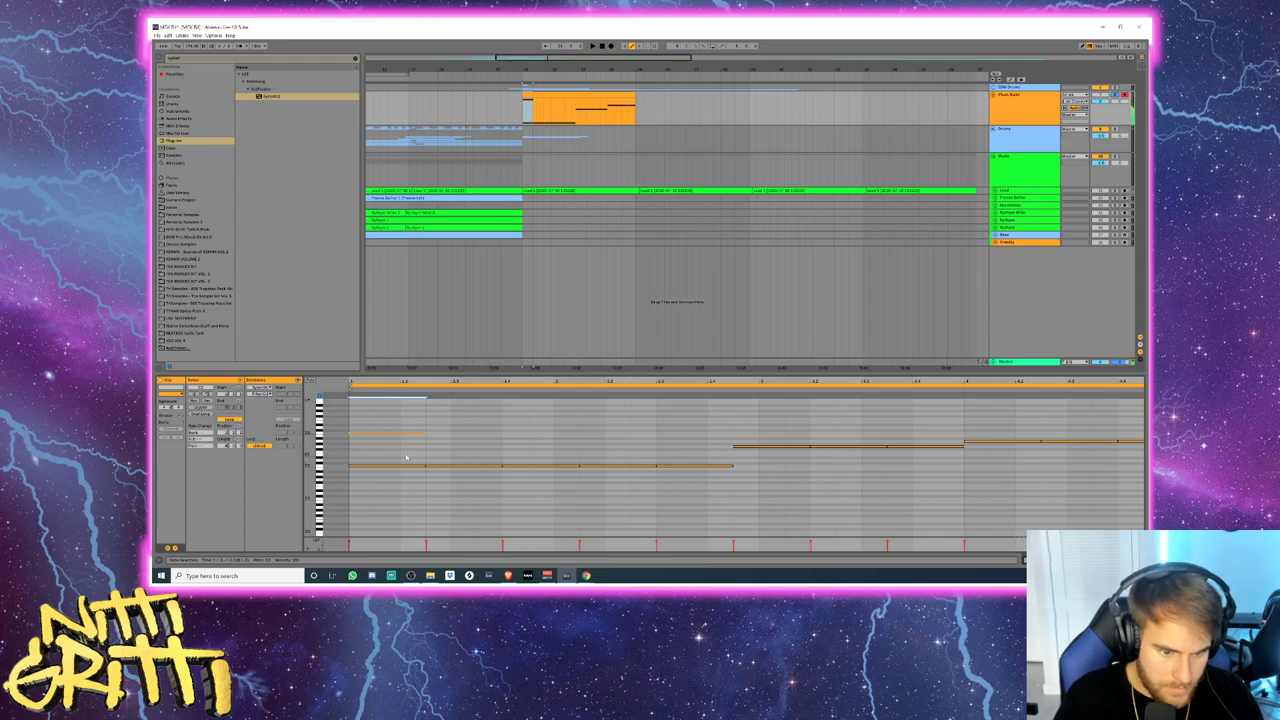
- Raise the stacked copy of the clip's first note by seven semitones
key(Up)
key(Up)
key(Up)
key(Up)
key(Up)
key(Up)
key(Up)
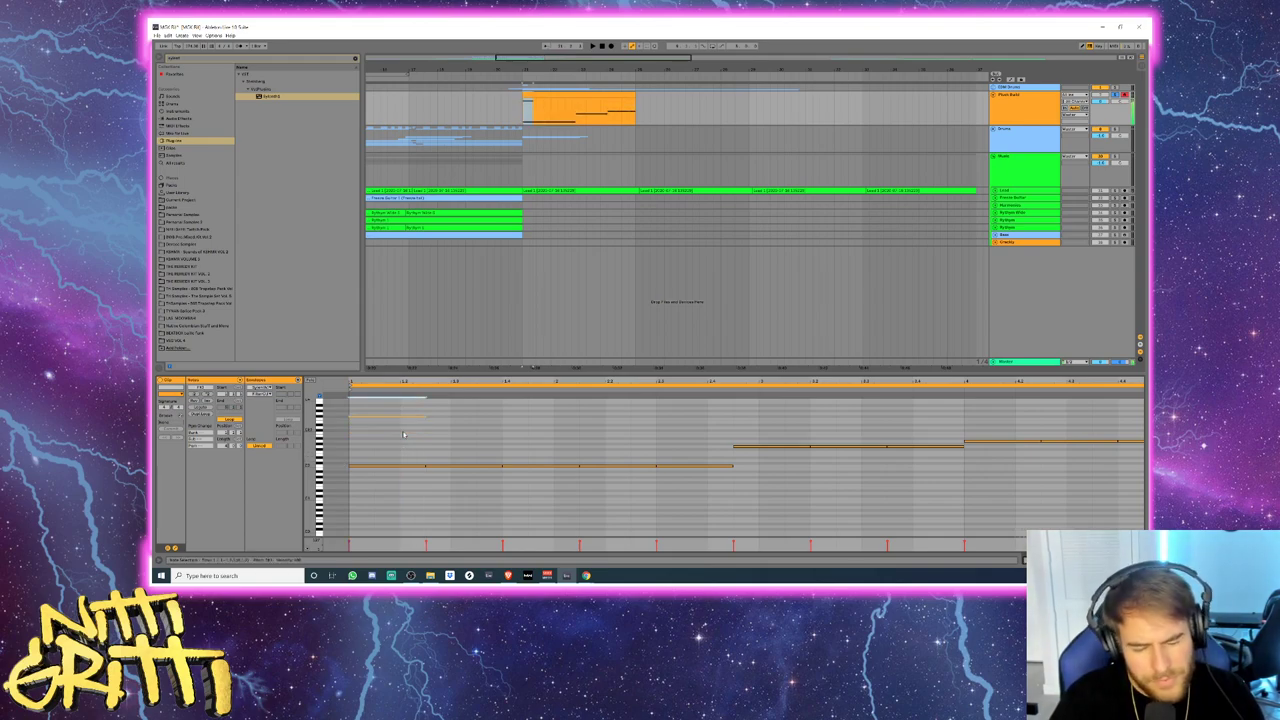
- Add another copy of the stacked note seven semitones higher to complete the first chord, and play it back
key(space)
key(ctrl+v)
key(Up)
key(Up)
key(Up)
key(Up)
key(Up)
key(Up)
key(Up)
key(space)
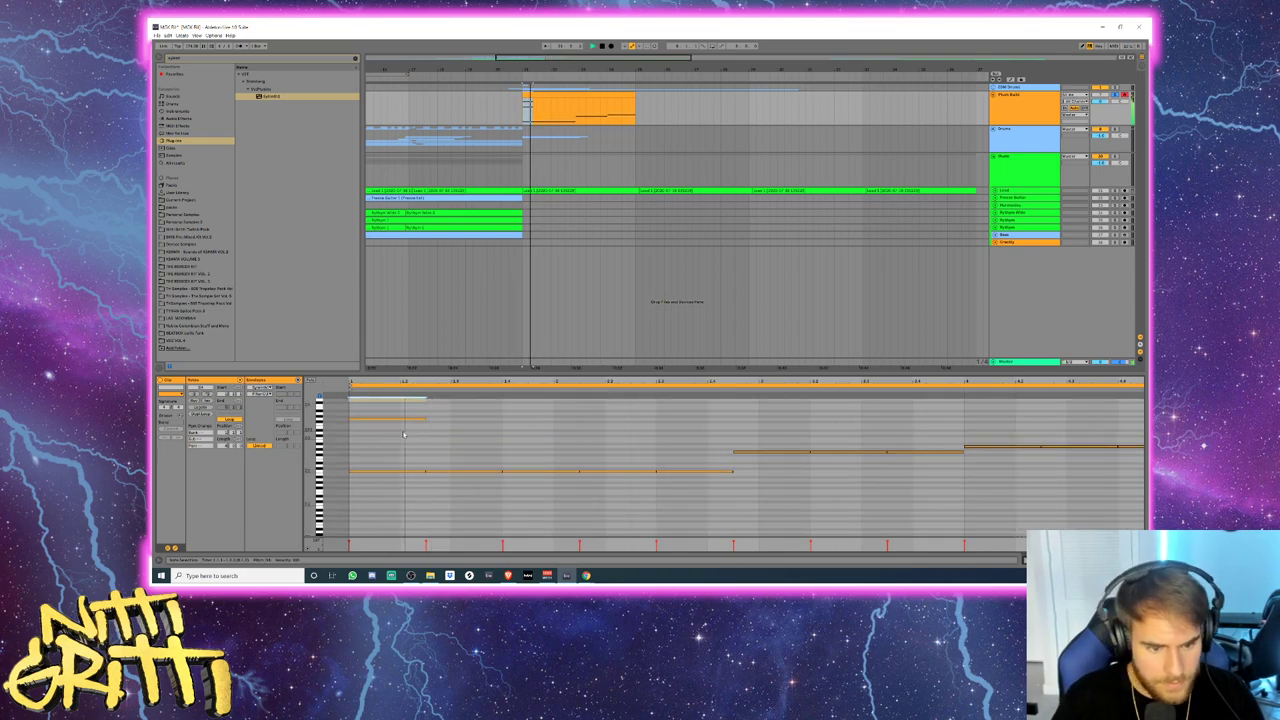
scroll(401, 418, up, 3)
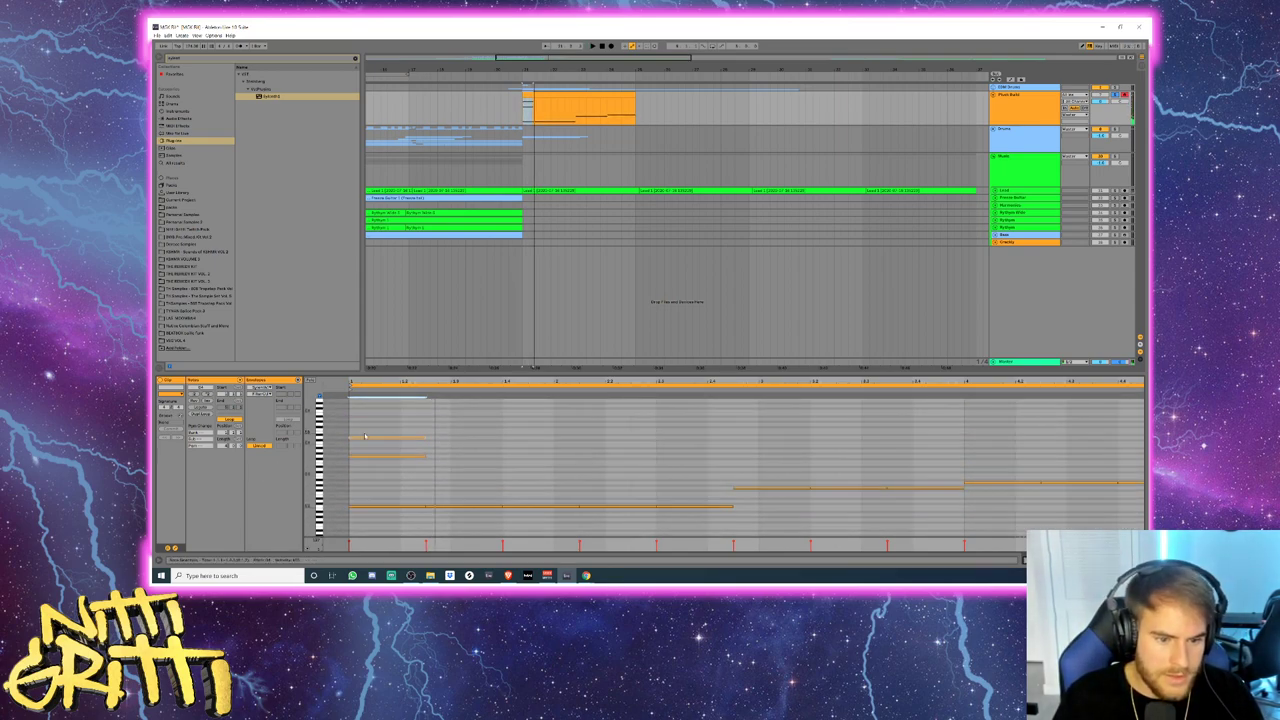
- Duplicate the two upper notes of the first chord five times so they reach the sixth bass note
key(ctrl+d)
key(ctrl+d)
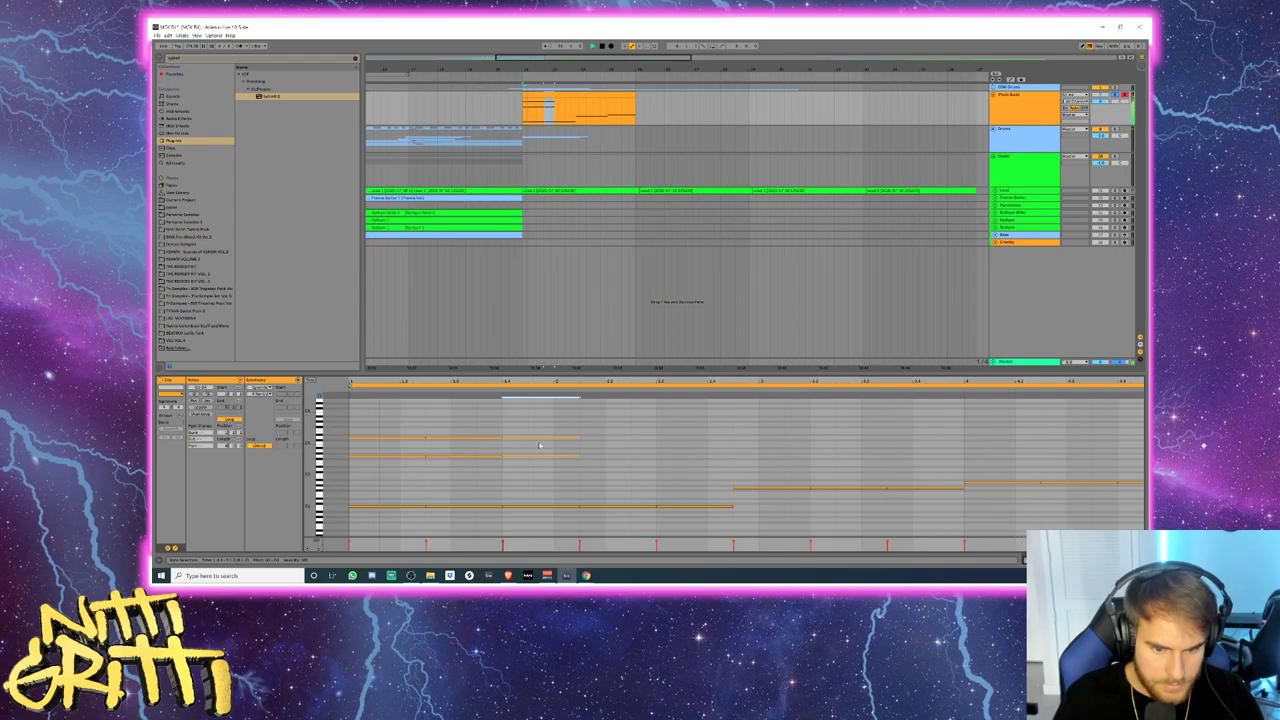
key(ctrl+d)
key(ctrl+d)
key(ctrl+d)
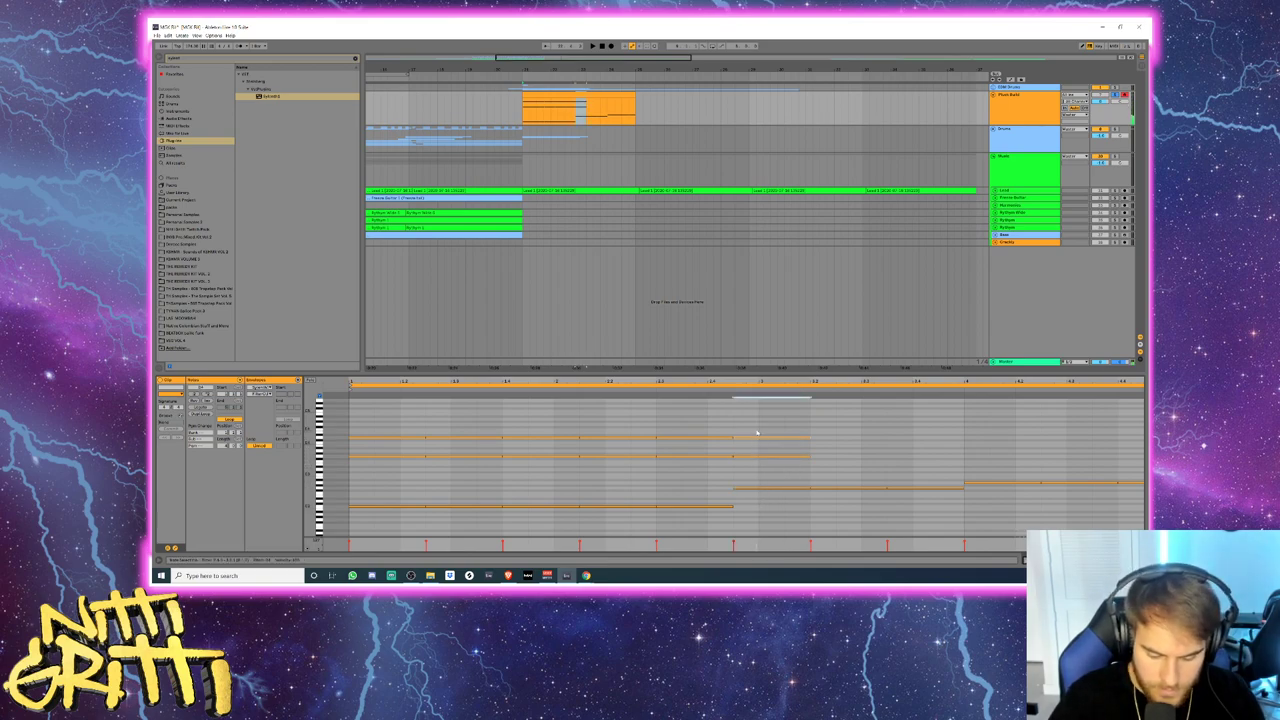
- Add a note to the sixth chord five semitones above its highest note and play the result
key(Up)
key(Up)
key(Up)
key(Up)
key(Up)
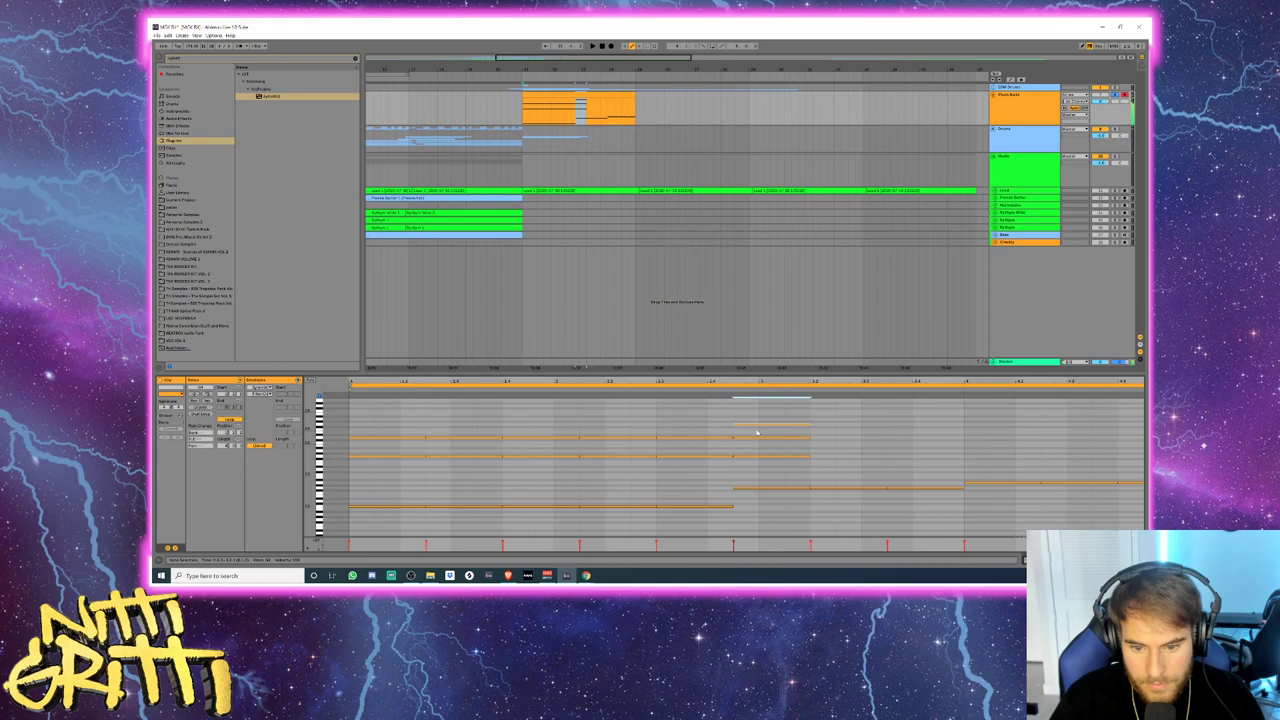
key(Up)
key(Up)
key(Up)
key(Up)
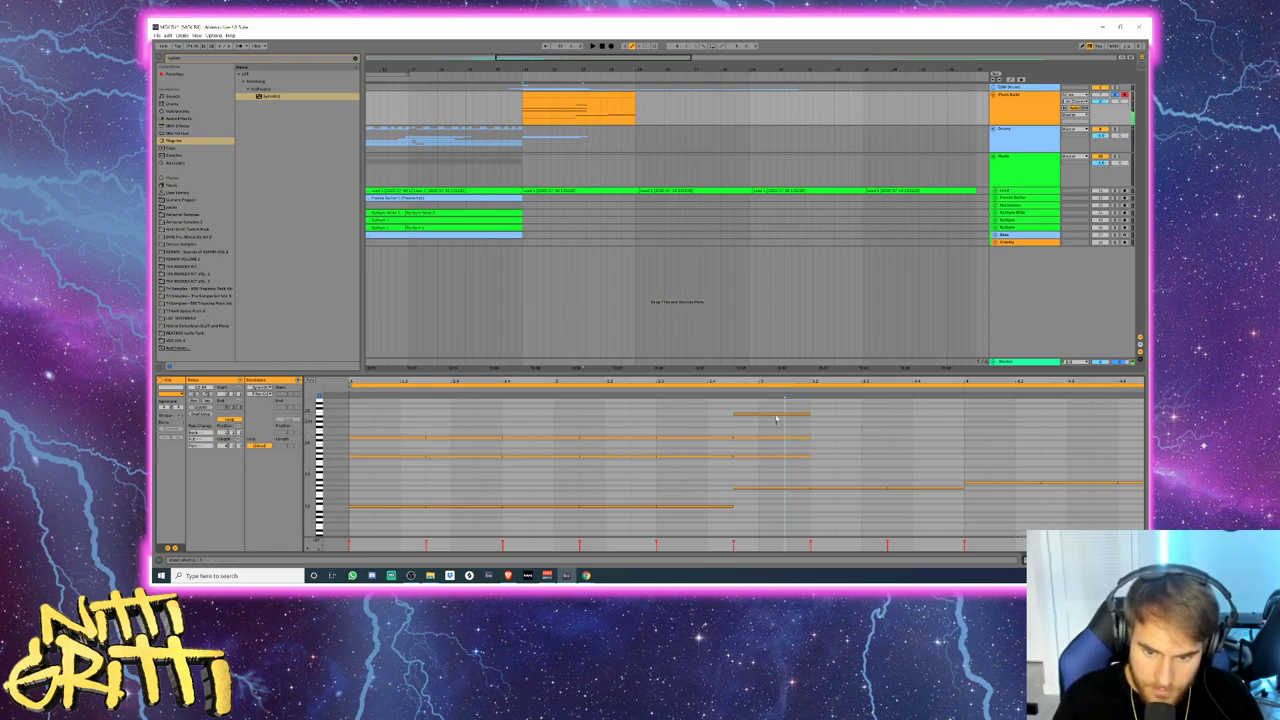
key(Down)
key(Down)
key(Down)
key(Down)
key(space)
- Duplicate the upper notes of the sixth chord three times so they reach the ninth bass note
click(771, 452)
key(ctrl+d)
key(ctrl+d)
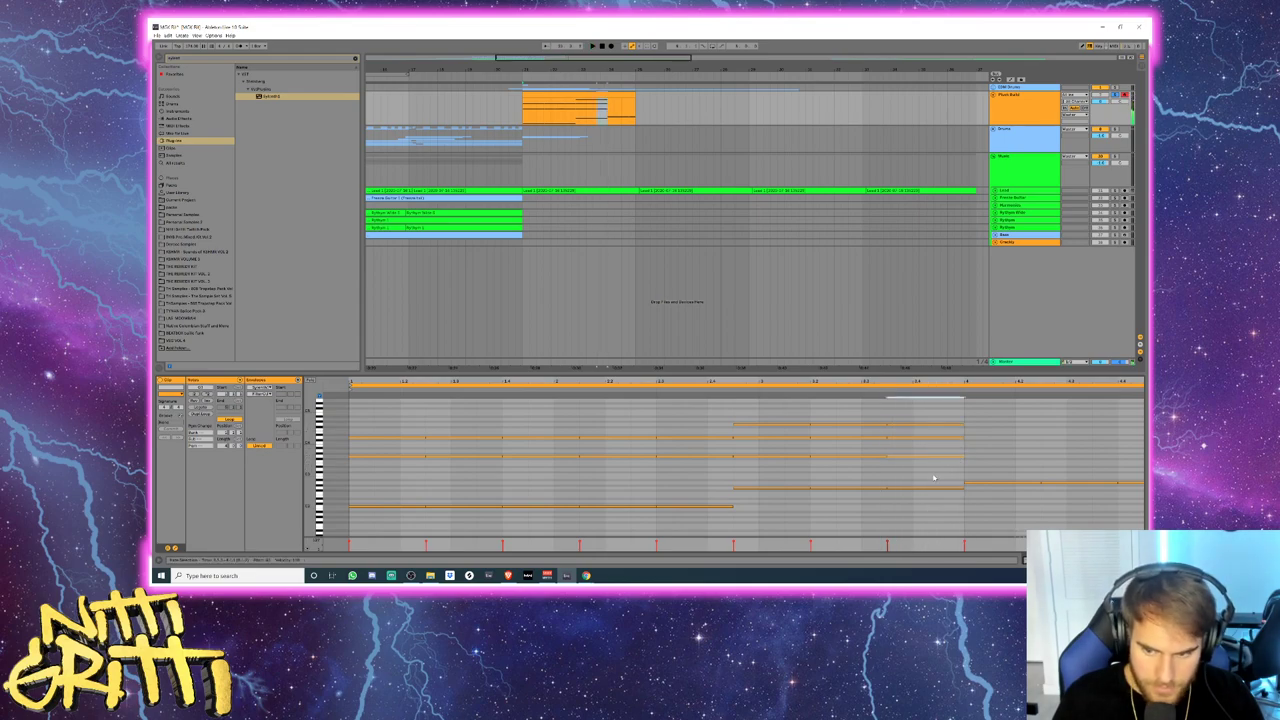
key(ctrl+d)
- In the ninth chord, raise the lowest upper note two semitones and lower the one above it two semitones
click(1012, 456)
key(Up)
key(Up)
click(1010, 437)
key(Down)
key(Down)
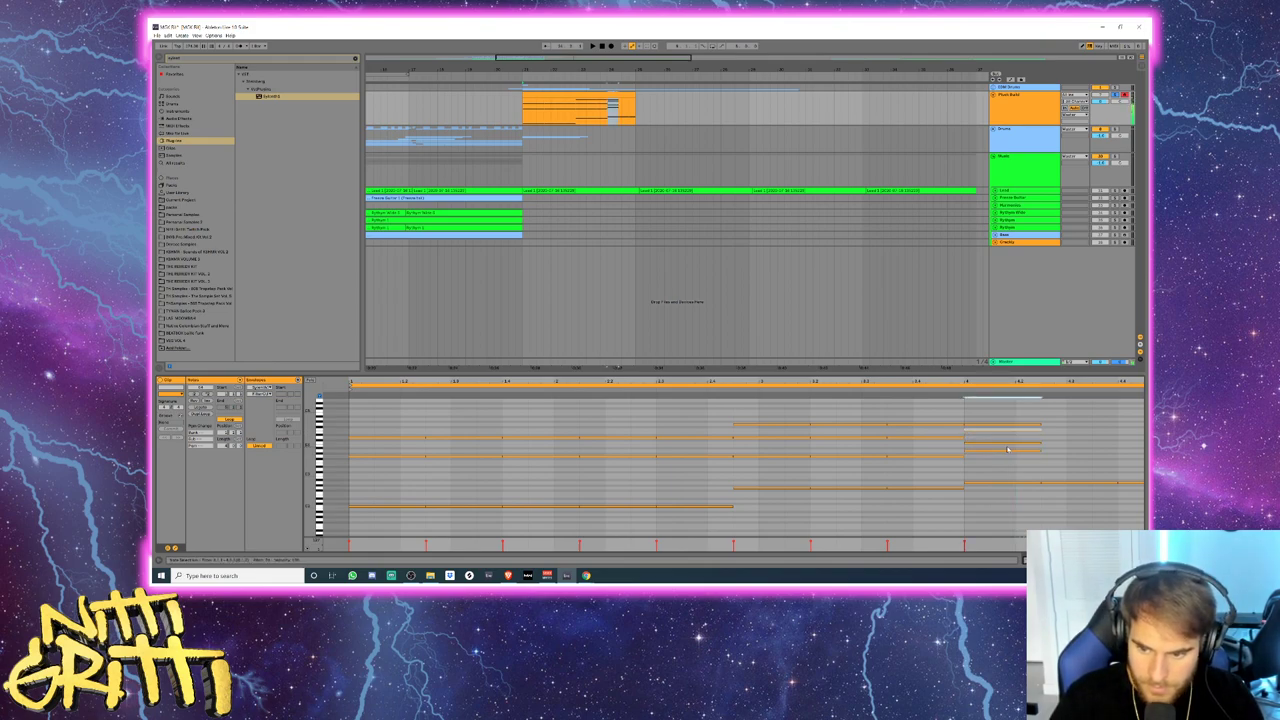
- Duplicate the ninth chord's upper notes twice to fill the end of the clip, playing the progression along the way
key(space)
key(ctrl+d)
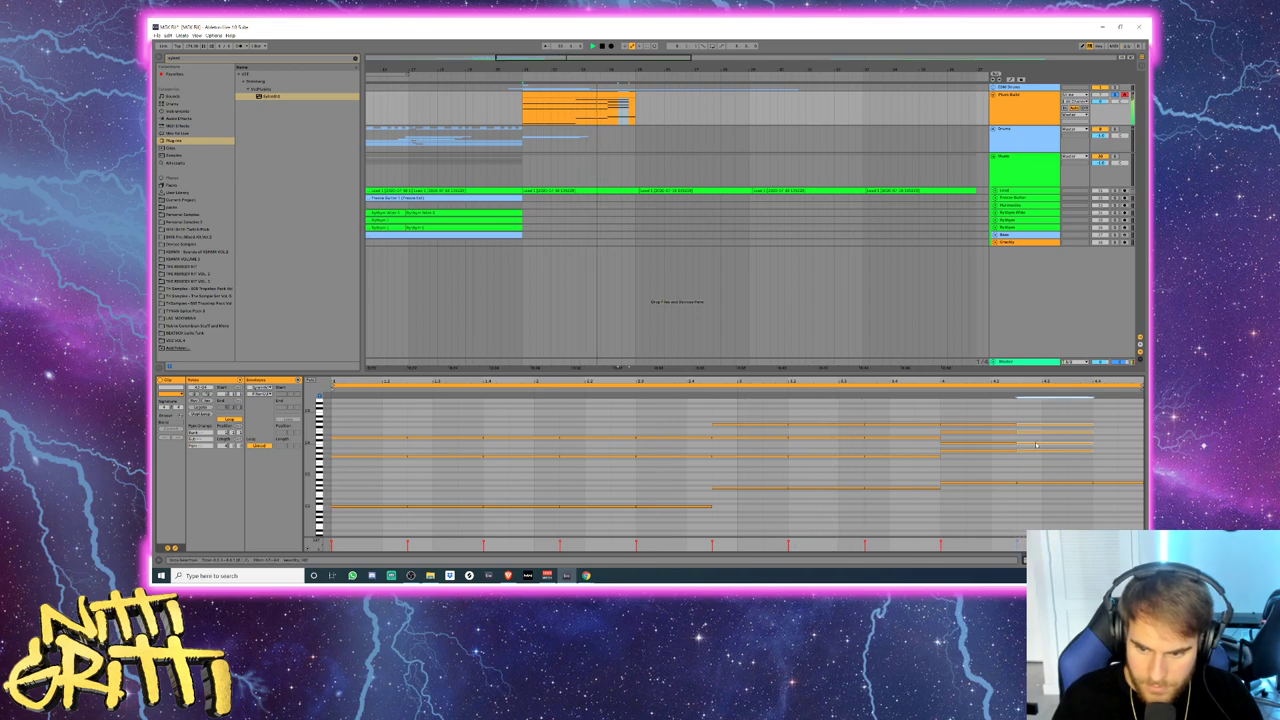
key(space)
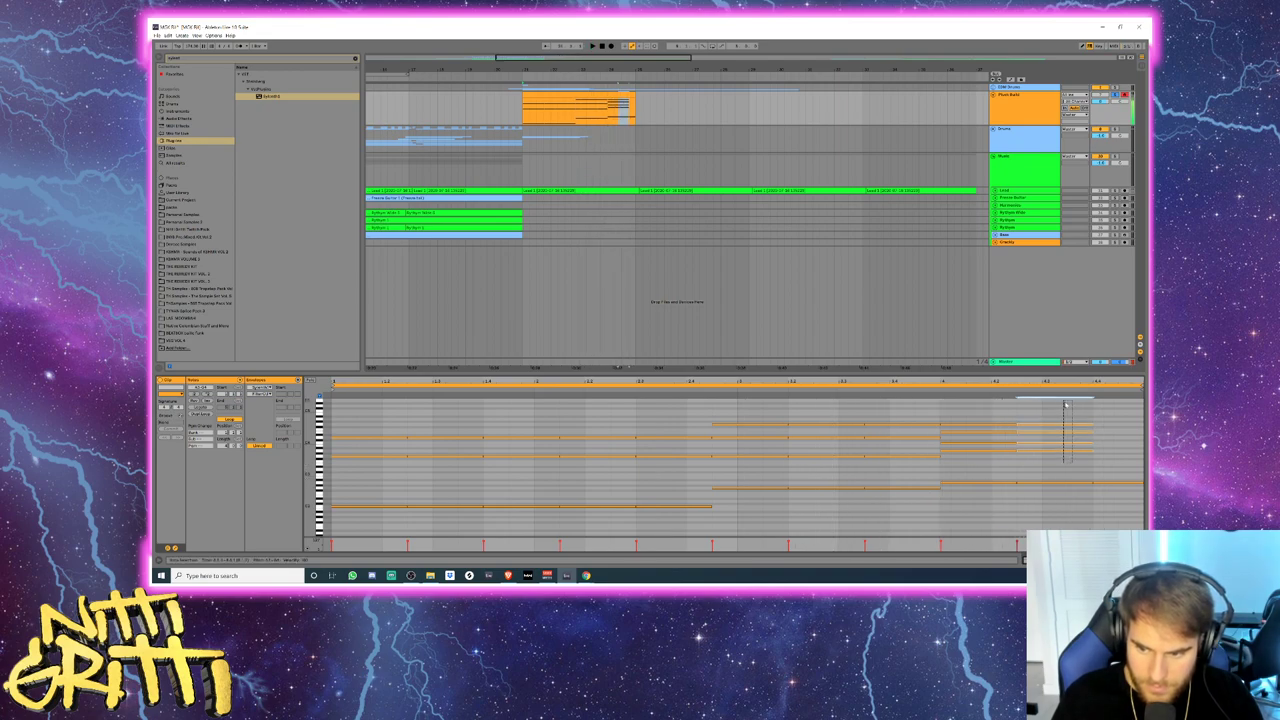
key(ctrl+d)
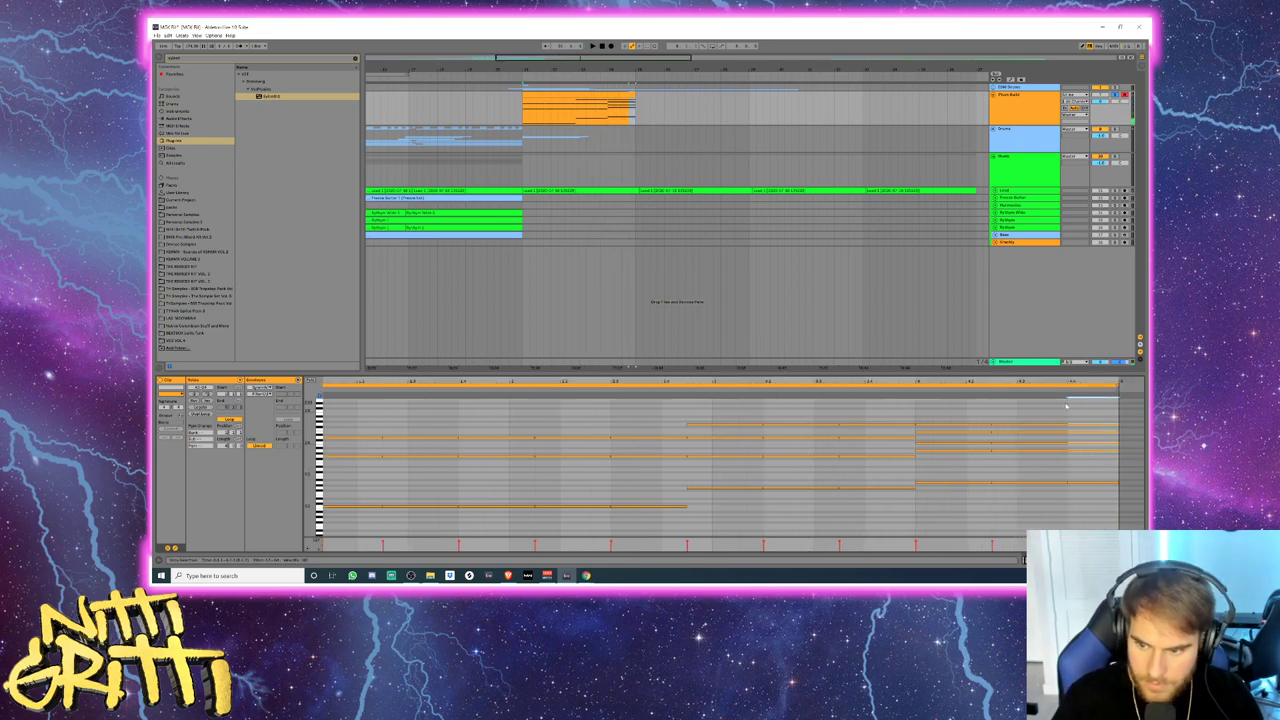
- Clear the browser search to list all plug-ins again
click(588, 103)
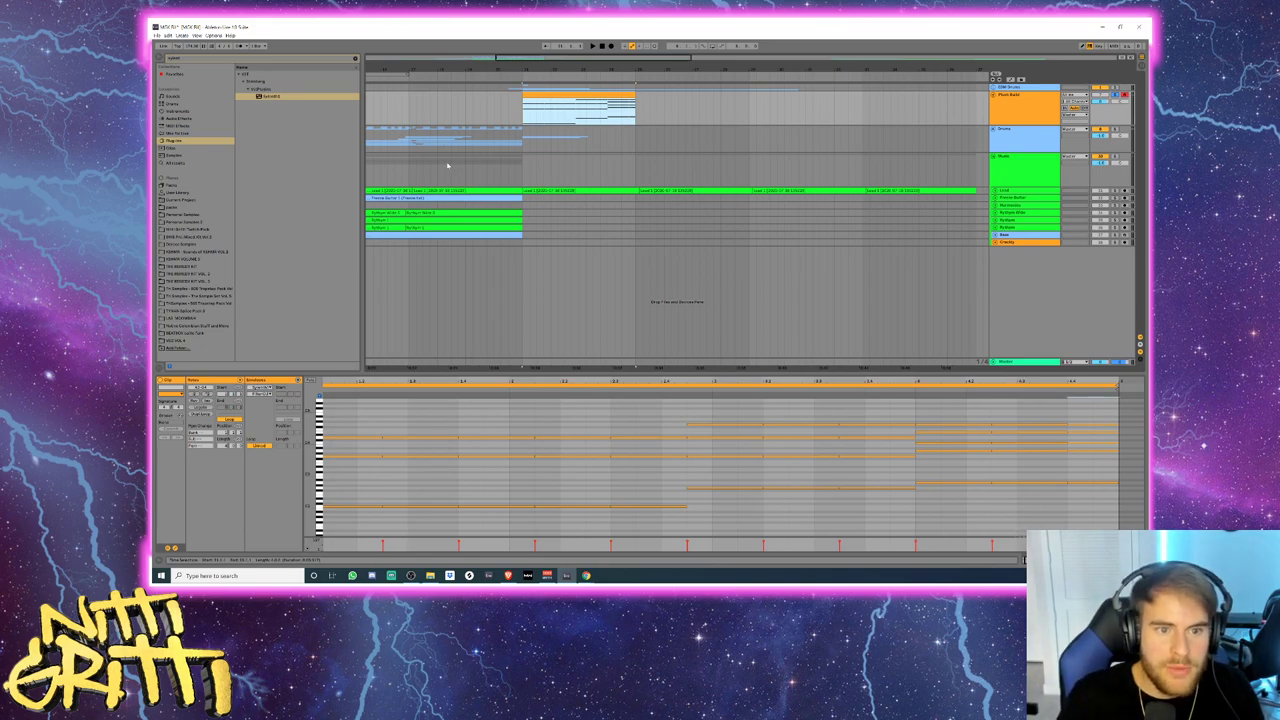
click(410, 160)
click(355, 59)
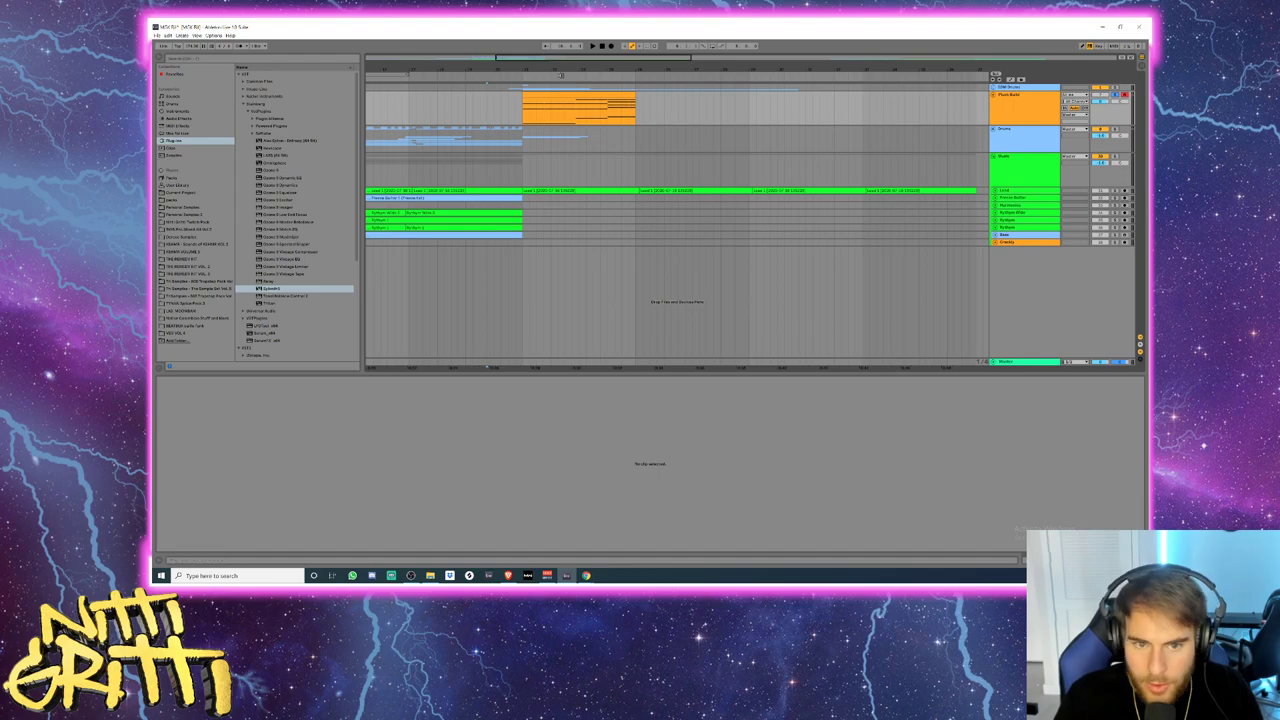
- Play the four-bar pluck clip together with the full mix and duplicate it directly after itself
click(545, 95)
drag(549, 55, 559, 89)
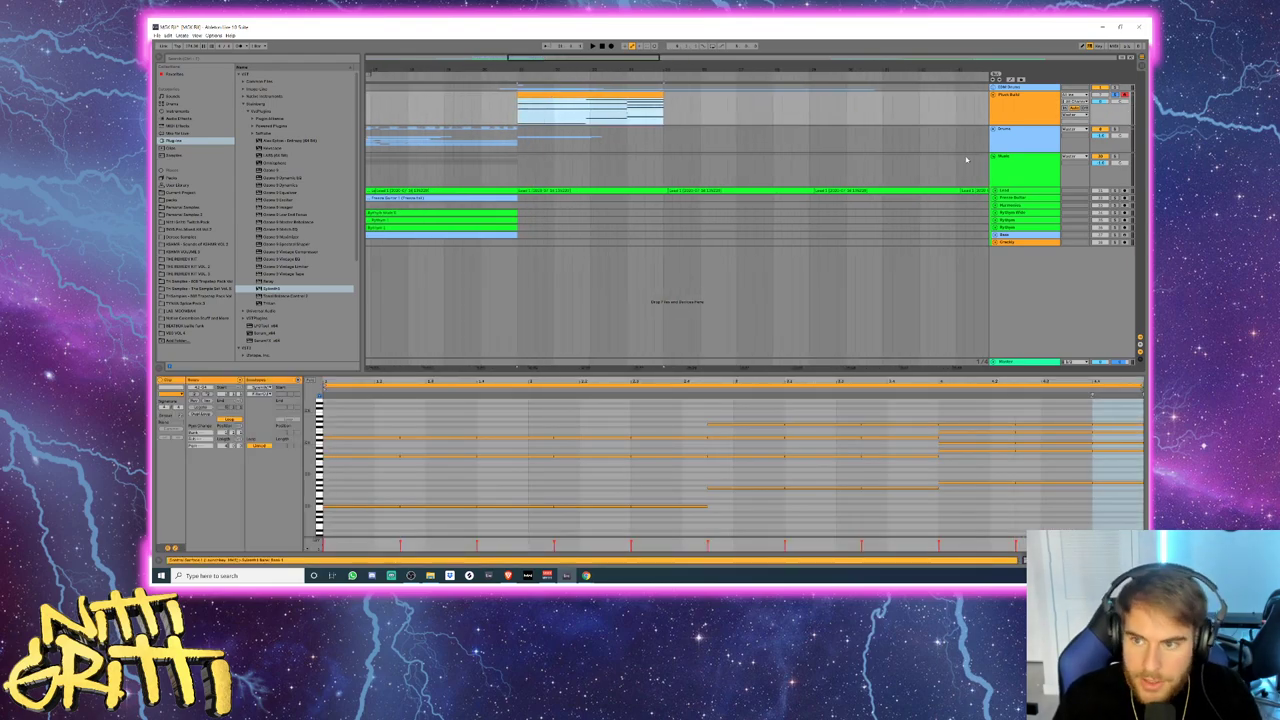
click(528, 113)
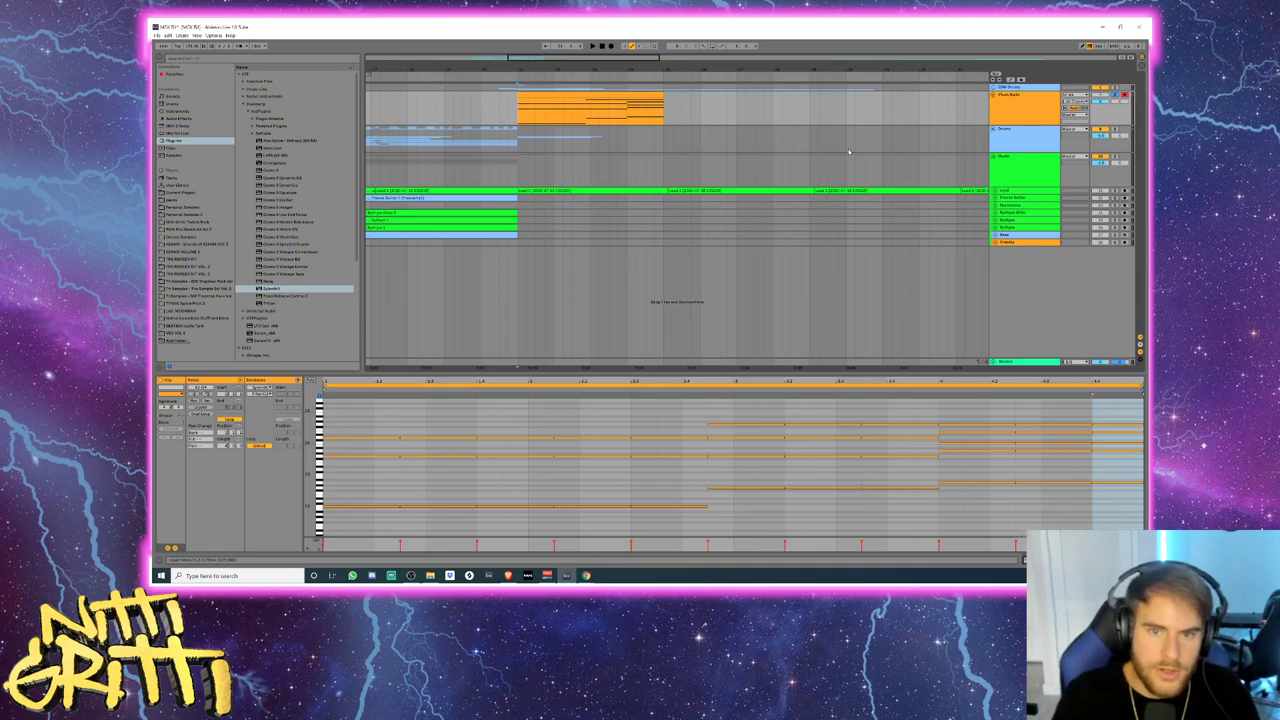
drag(650, 69, 566, 58)
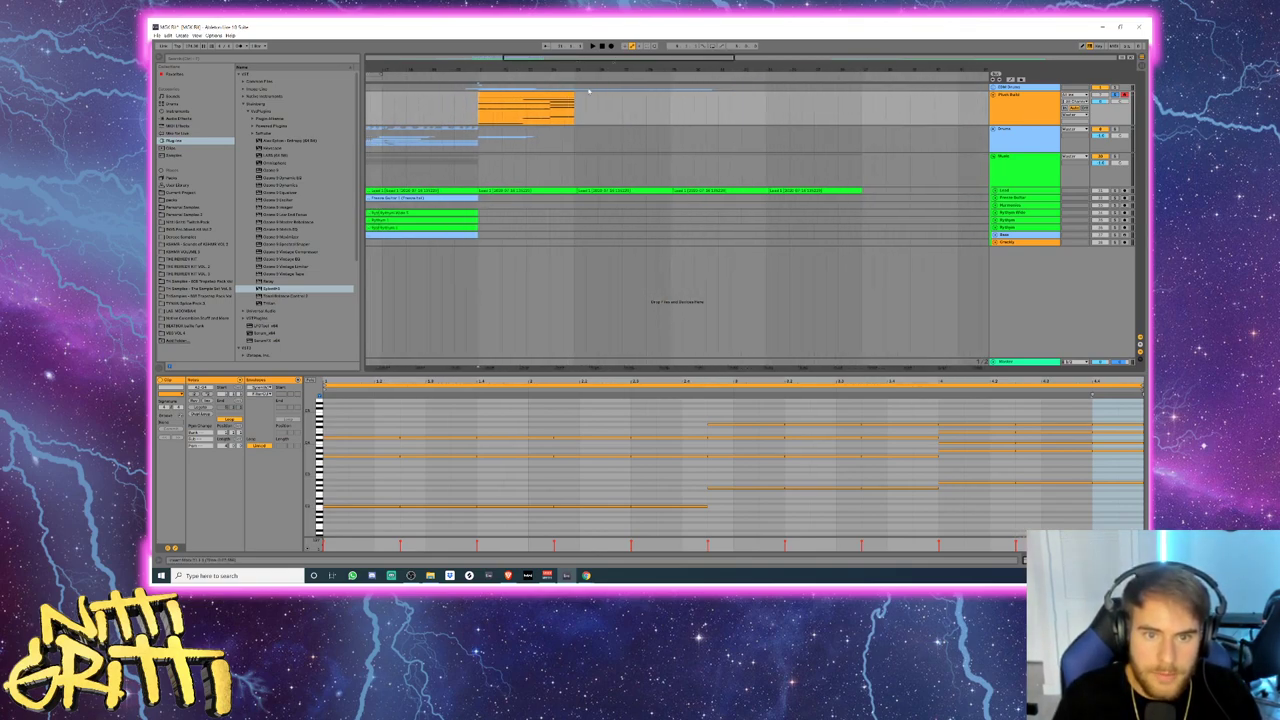
click(560, 96)
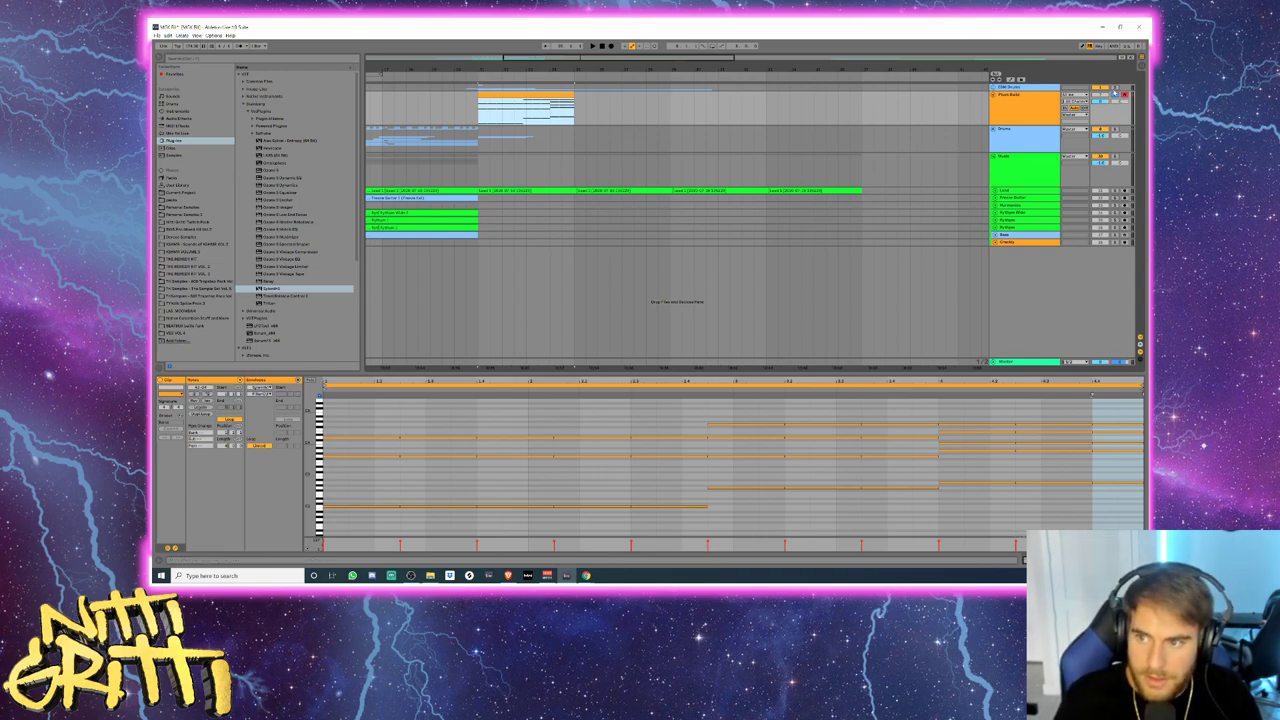
key(space)
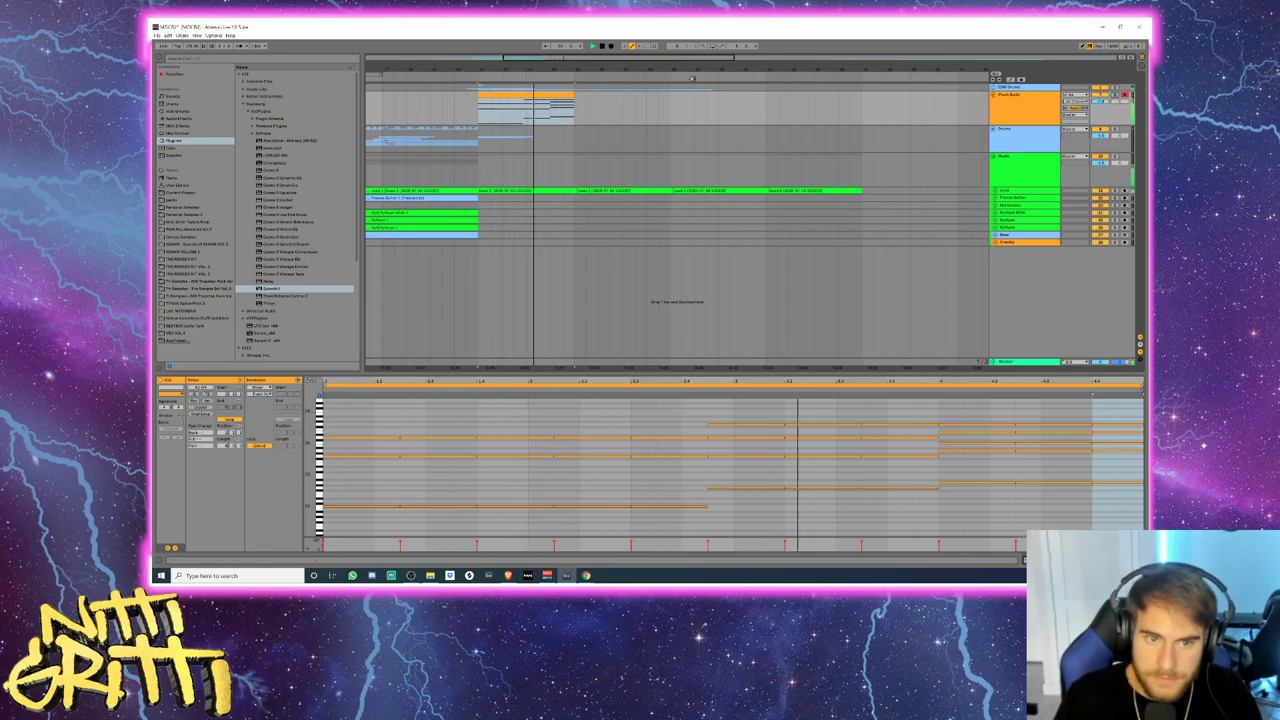
key(ctrl+d)
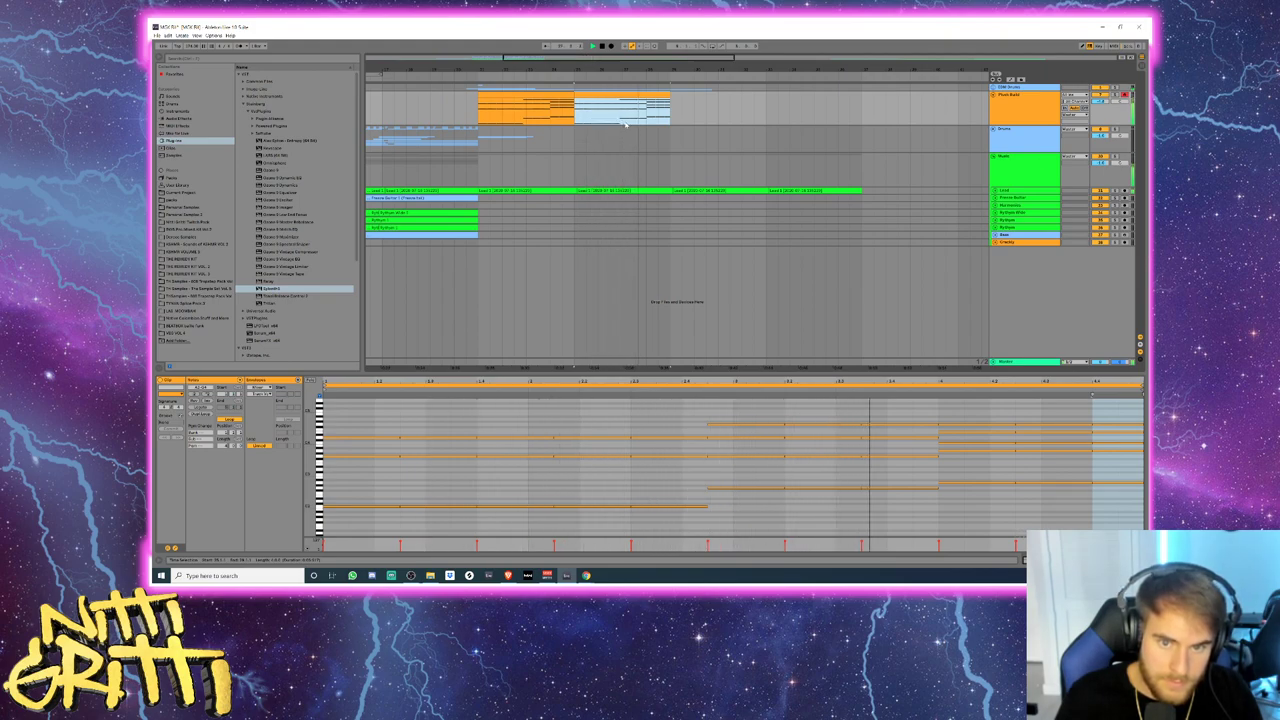
- Stop playback, solo the pluck track again and select both of its clips
key(space)
click(530, 95)
click(1116, 95)
click(643, 122)
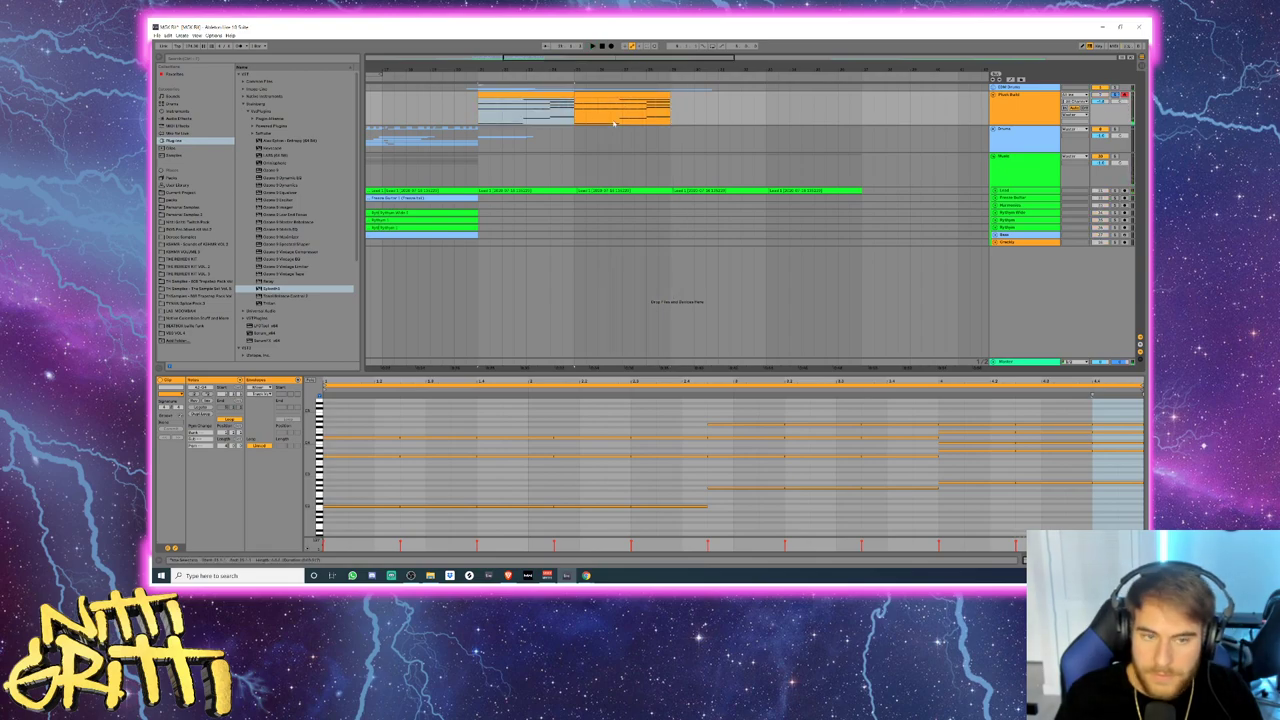
click(514, 95)
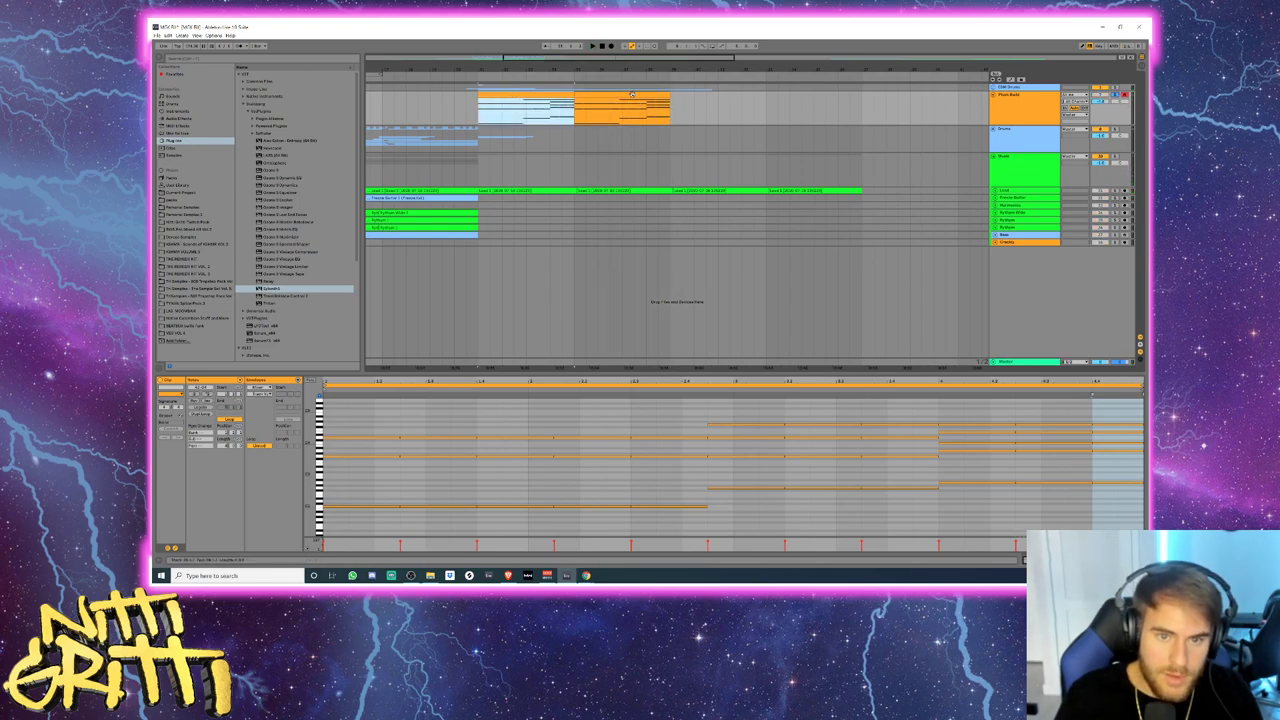
shift+click(633, 100)
- Open the pluck track's Sylenth1 and adjust the patch's arpeggiator settings while playing the clips
click(1008, 117)
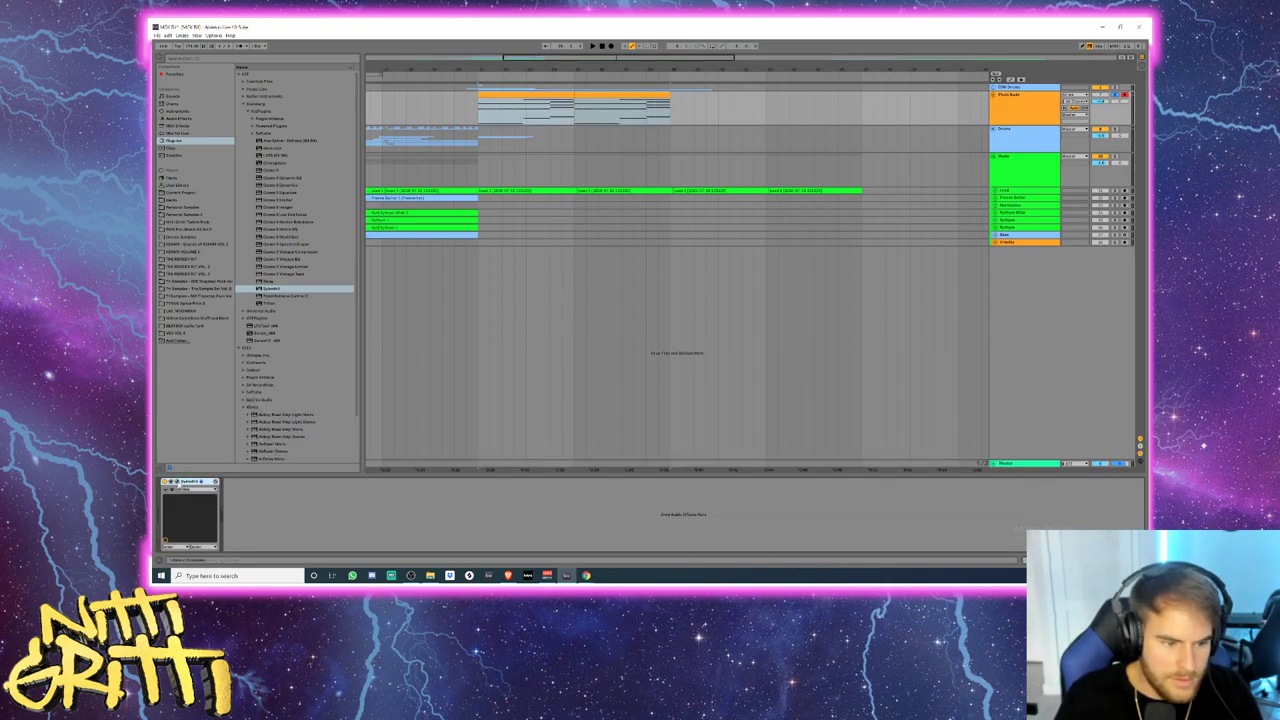
click(177, 482)
click(350, 157)
click(360, 172)
click(362, 228)
key(space)
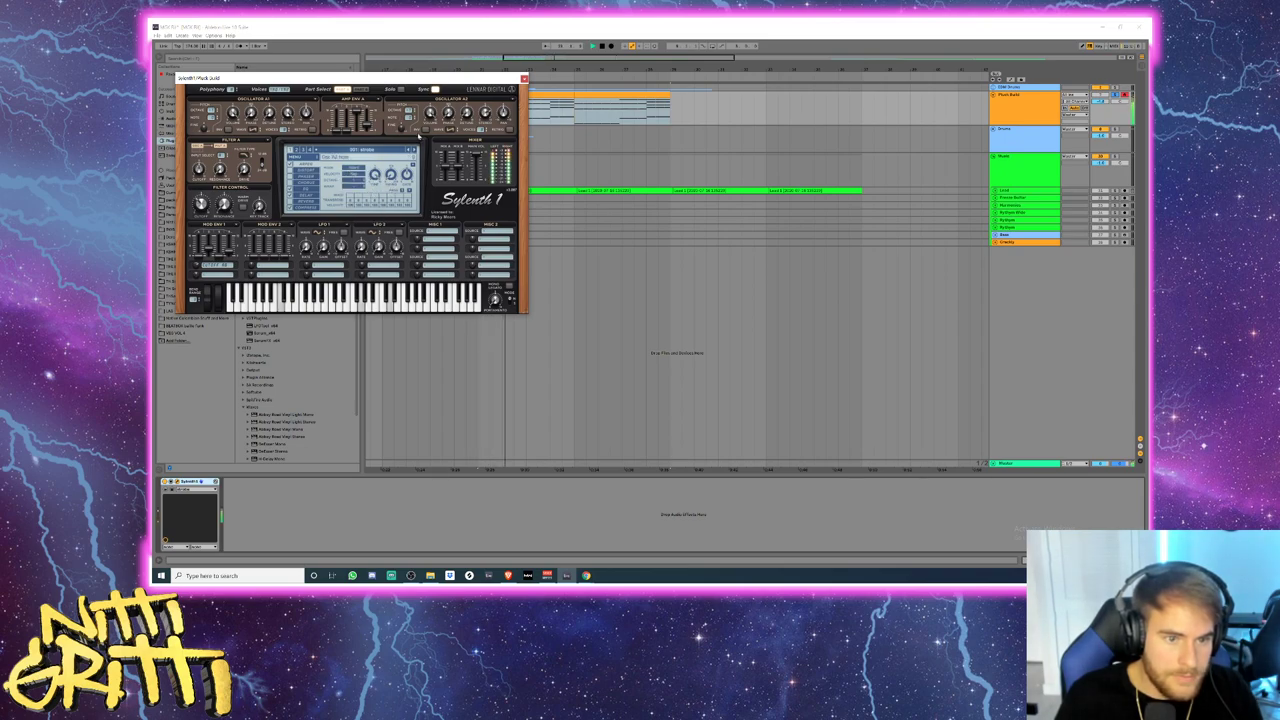
drag(375, 175, 378, 198)
key(space)
key(space)
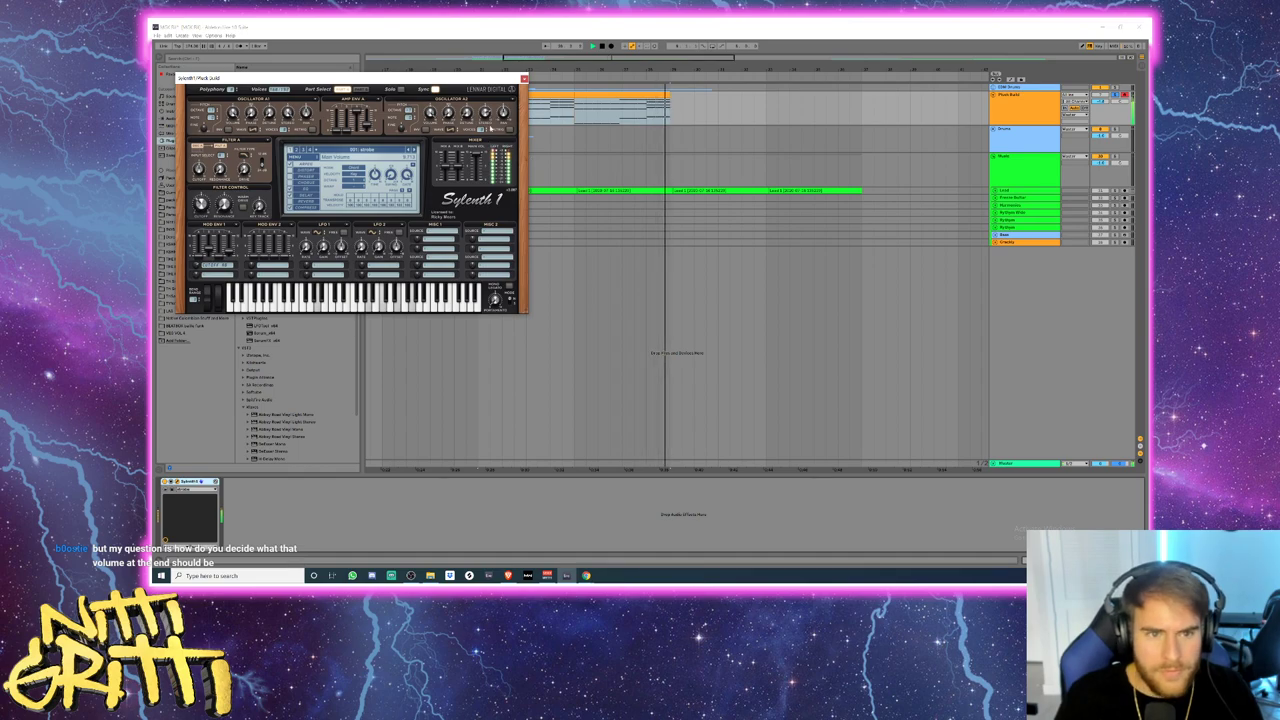
- Play the soloed pluck part from the start of the drop and review its Sylenth1 patch
click(523, 78)
click(480, 113)
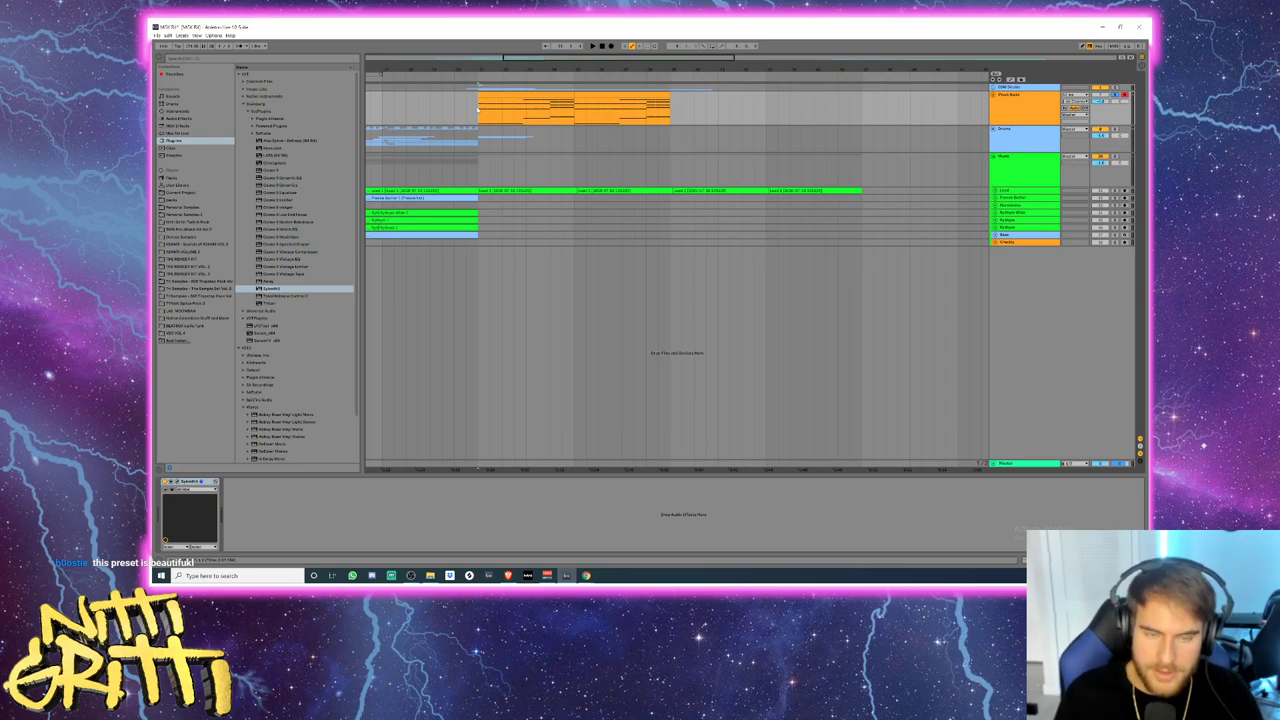
click(675, 112)
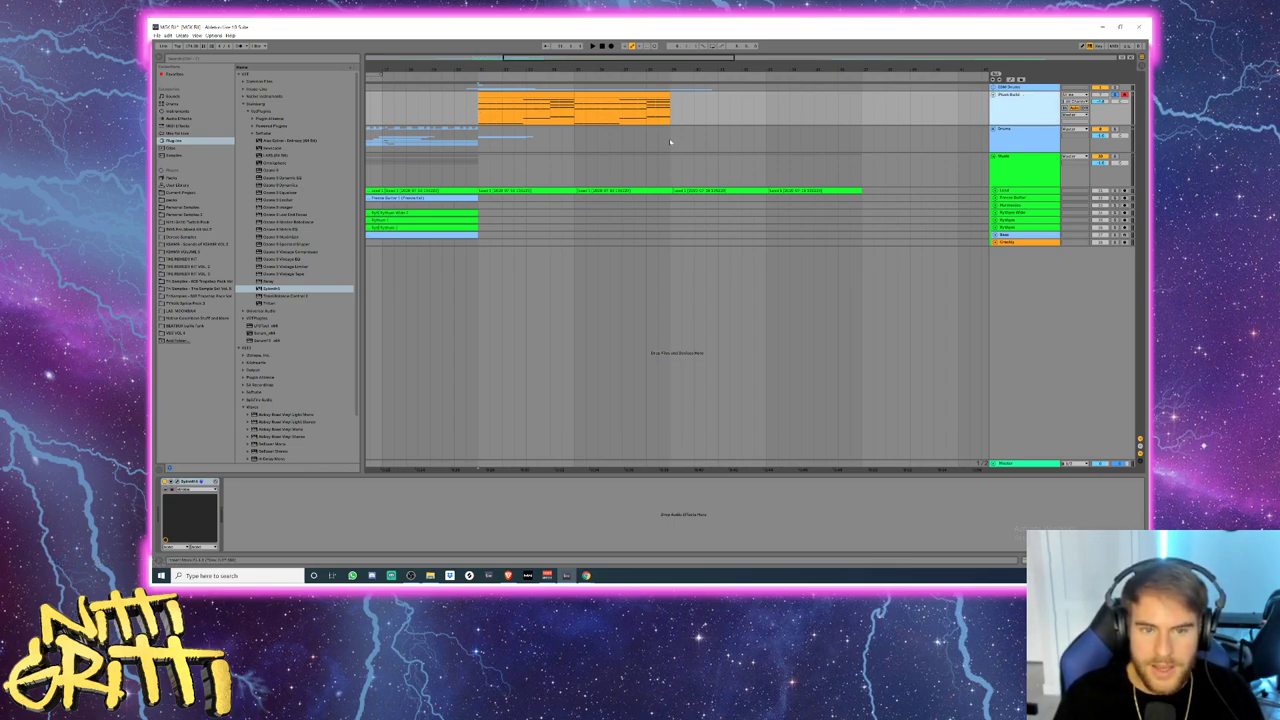
drag(475, 116, 519, 121)
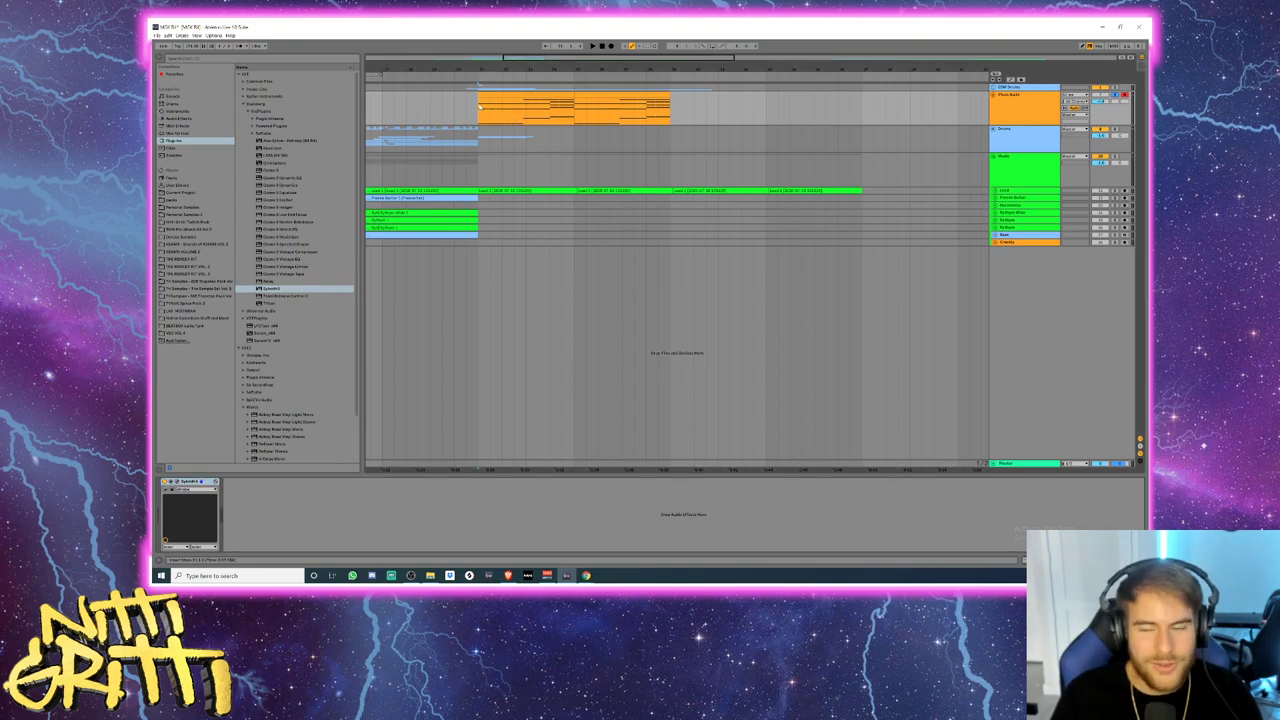
click(1001, 111)
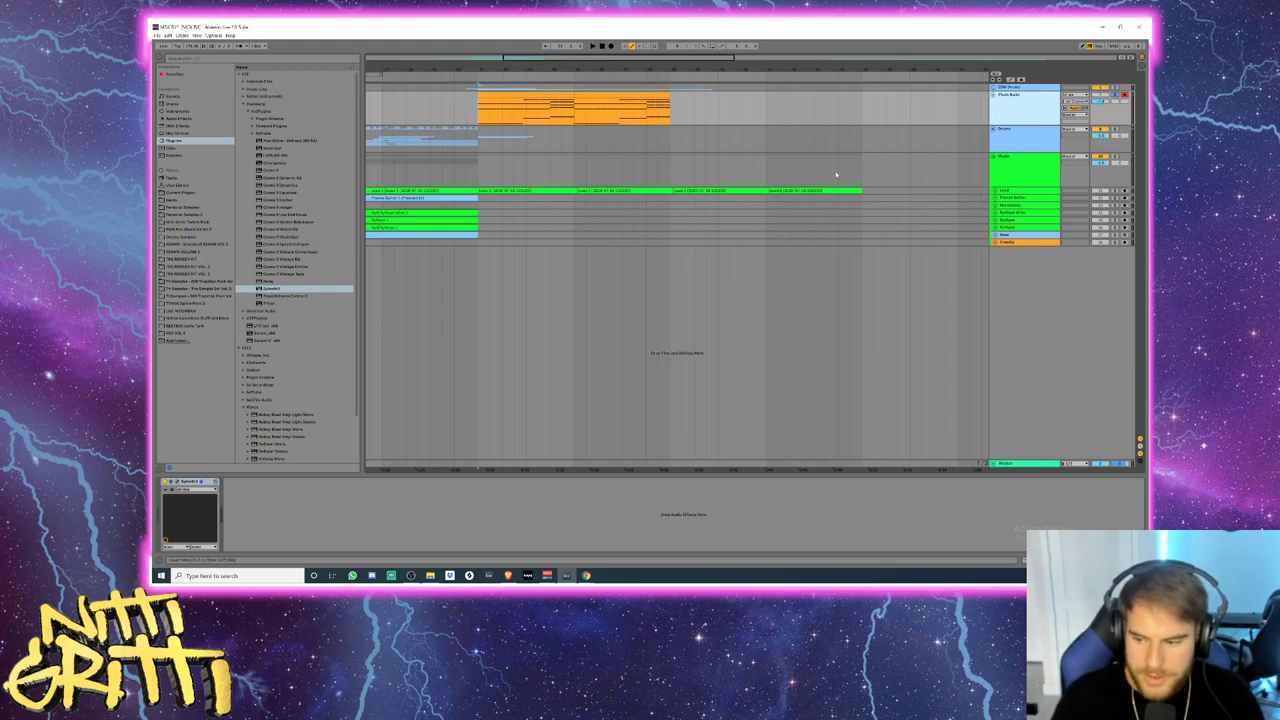
key(space)
click(213, 379)
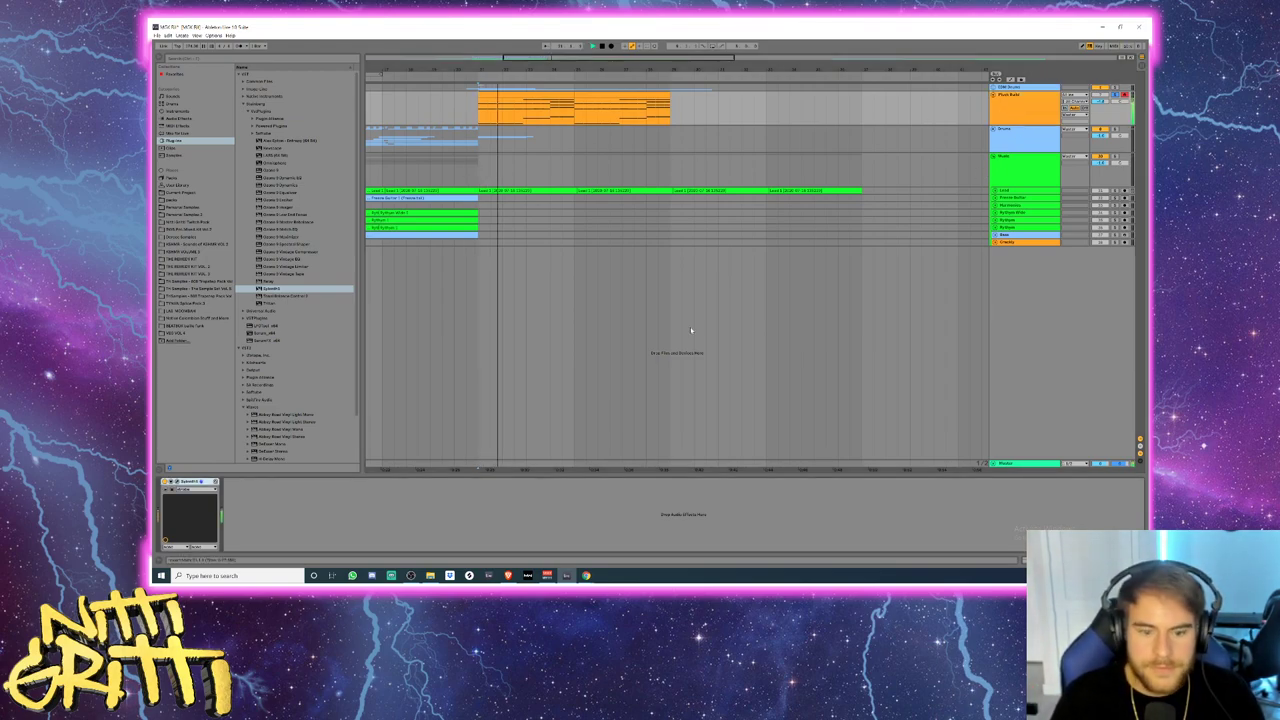
click(177, 482)
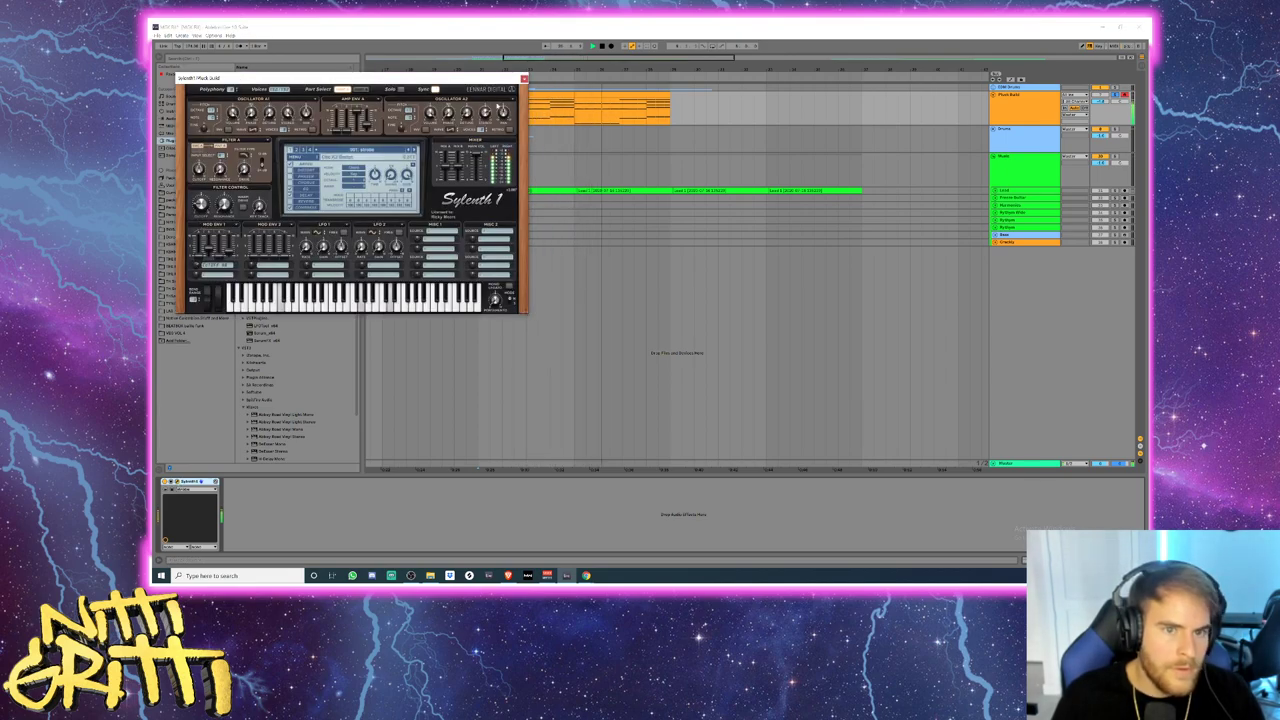
click(523, 78)
- Duplicate the two pluck clips together so the part runs to the end of the lead clips
click(594, 96)
shift+click(557, 97)
key(ctrl+d)
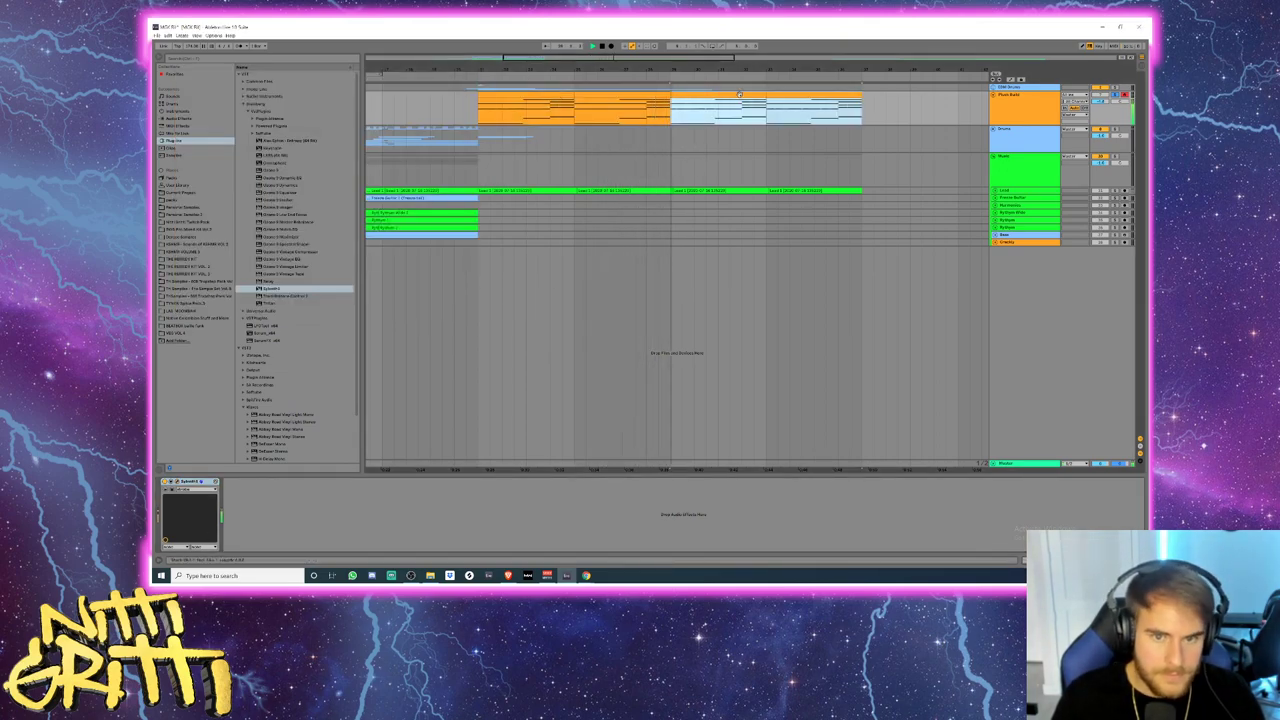
- Check the pluck track's Sylenth1 patch, close its window and show the automation lanes in the arrangement
click(176, 481)
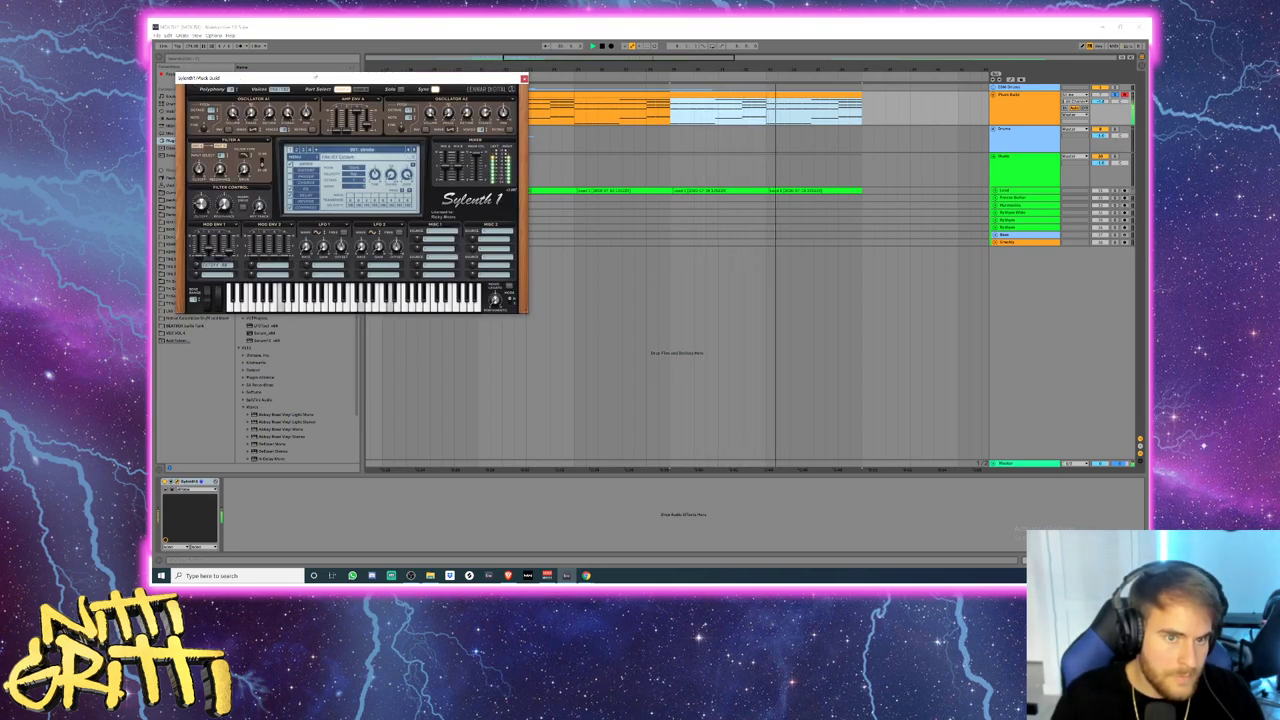
click(524, 79)
key(m)
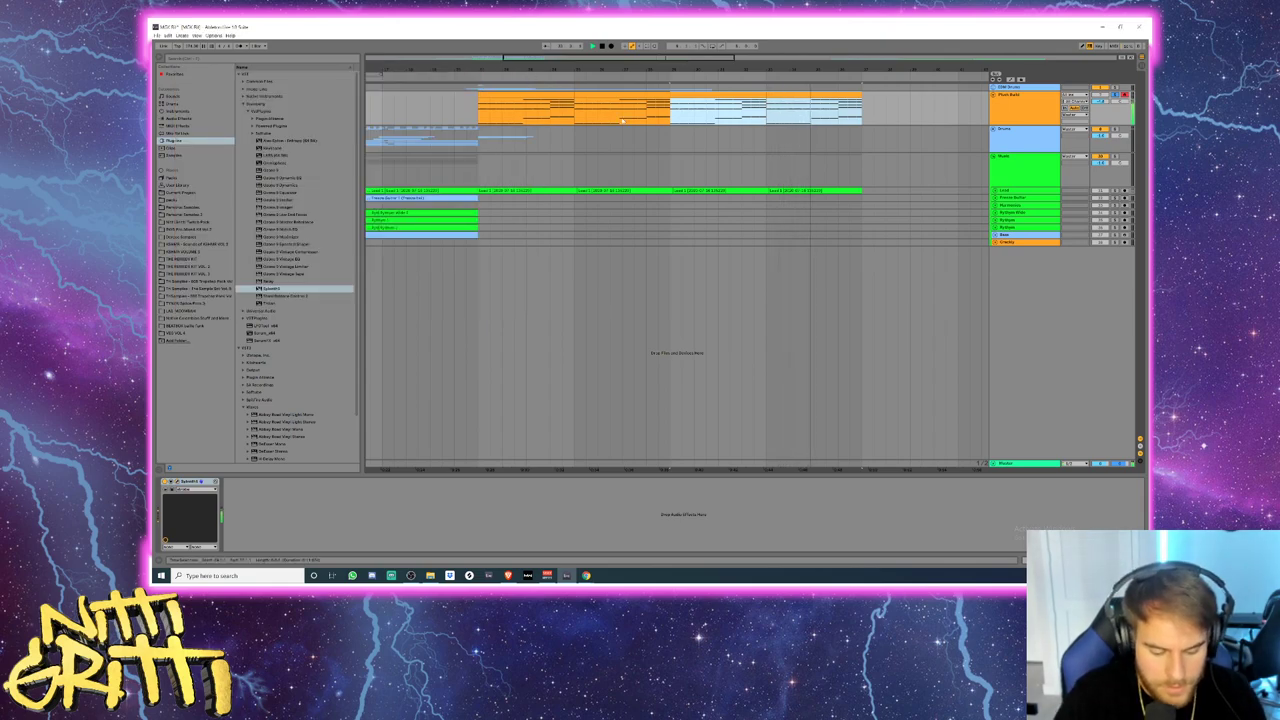
key(a)
drag(528, 120, 530, 126)
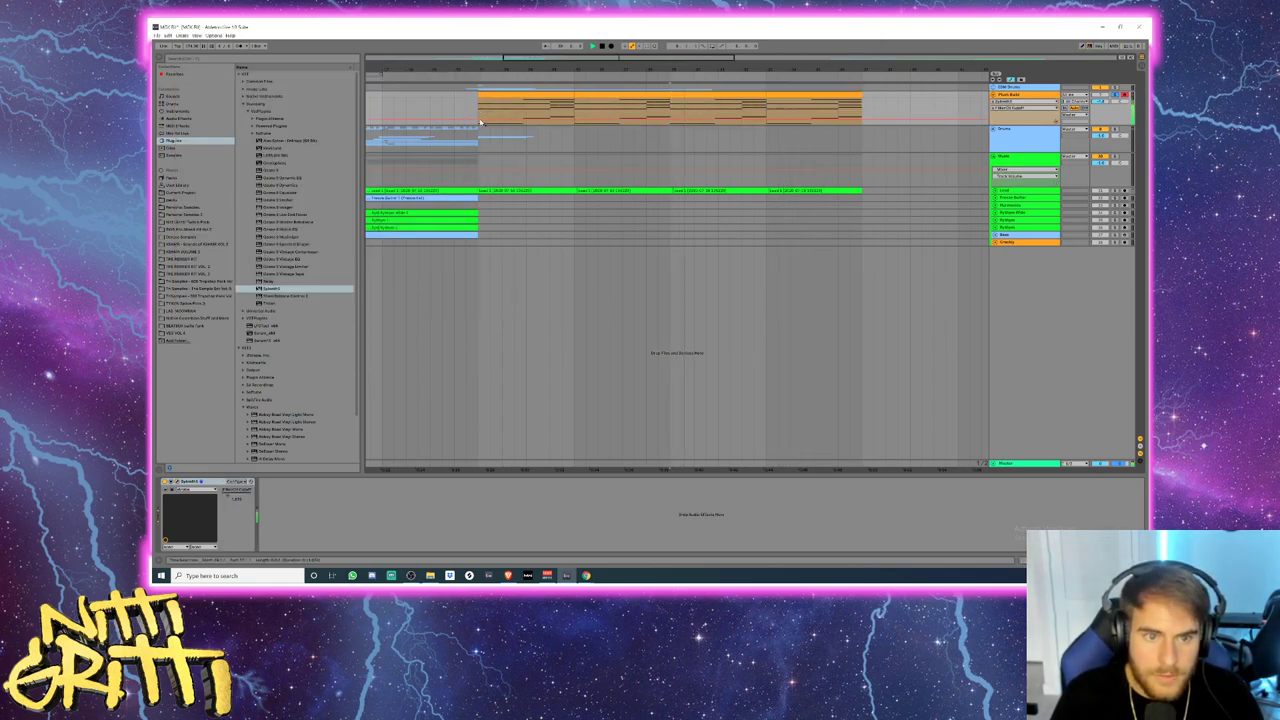
- Trim the last pluck clip and the last lead clip so both end at the same earlier point
click(849, 103)
drag(849, 106, 838, 104)
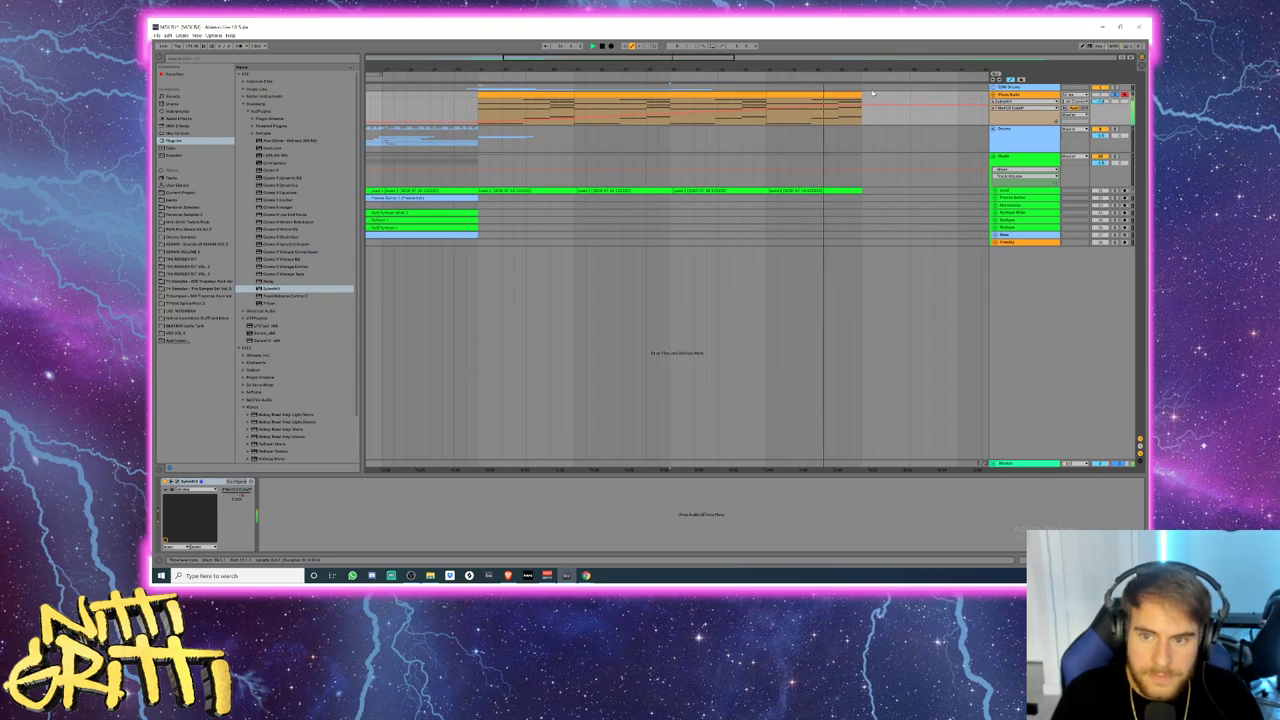
drag(861, 97, 850, 100)
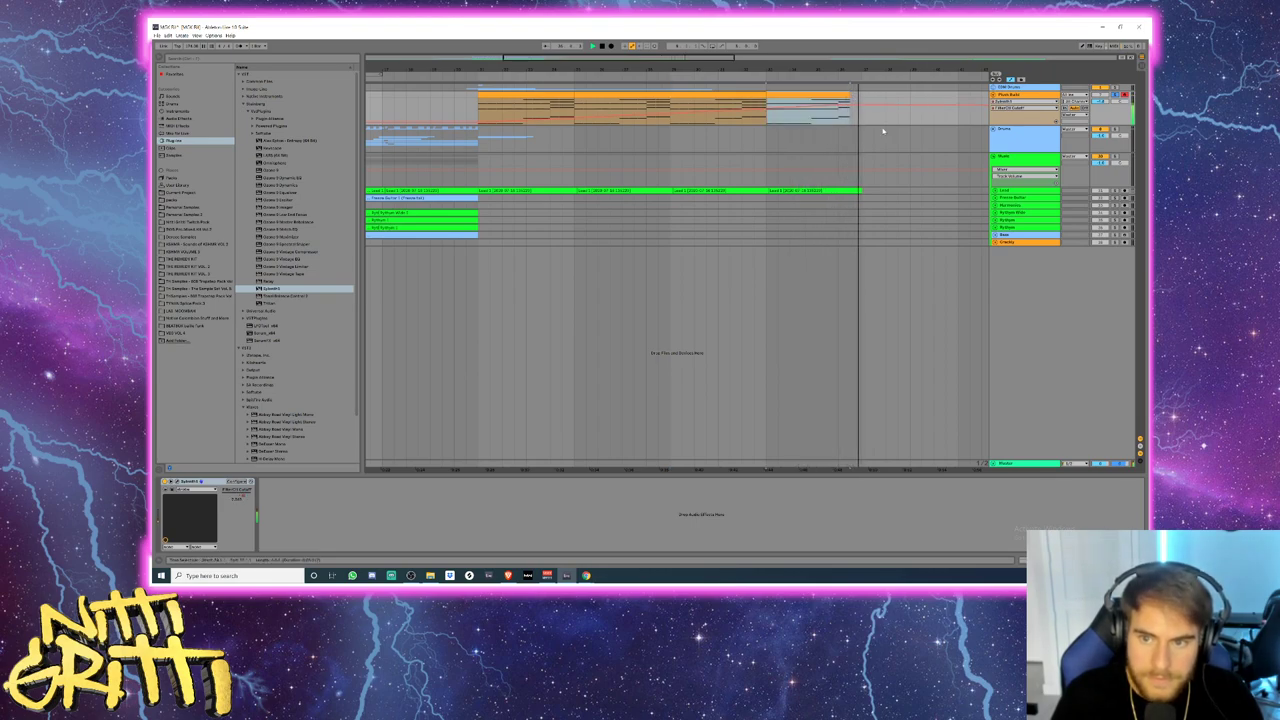
click(862, 190)
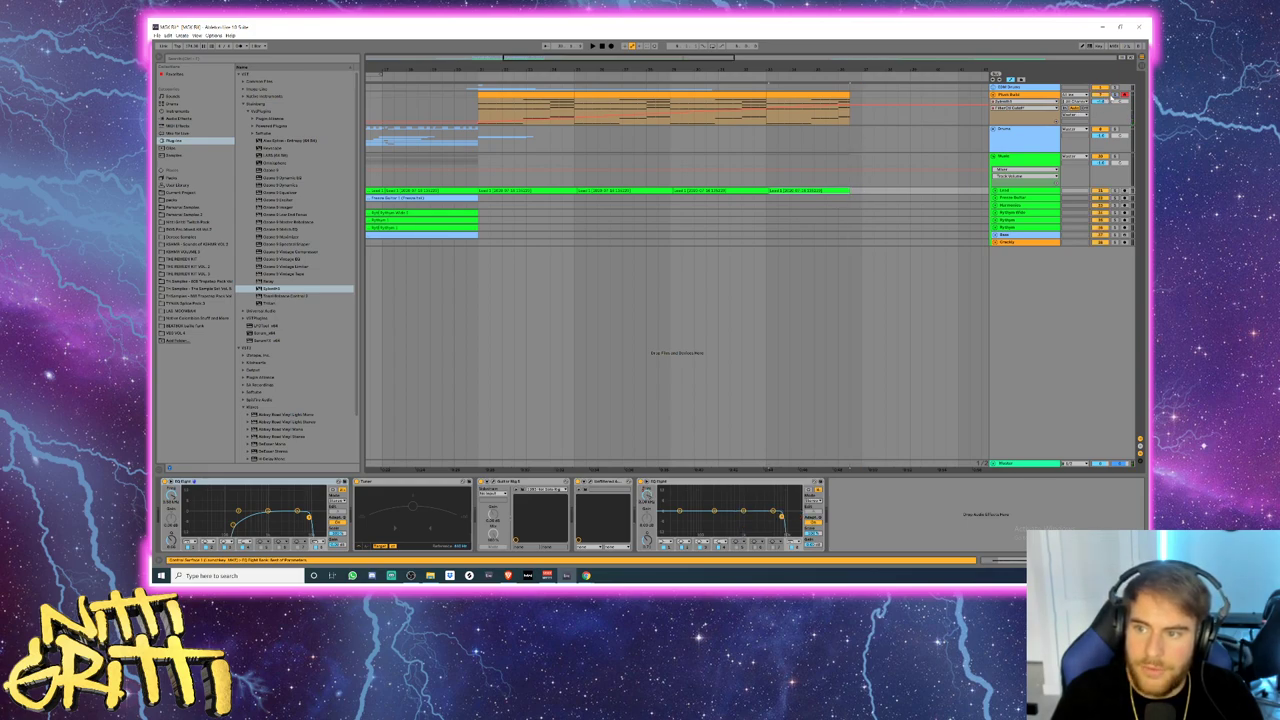
- Play the full mix from just before the drop and unfold the lead track
click(454, 112)
key(space)
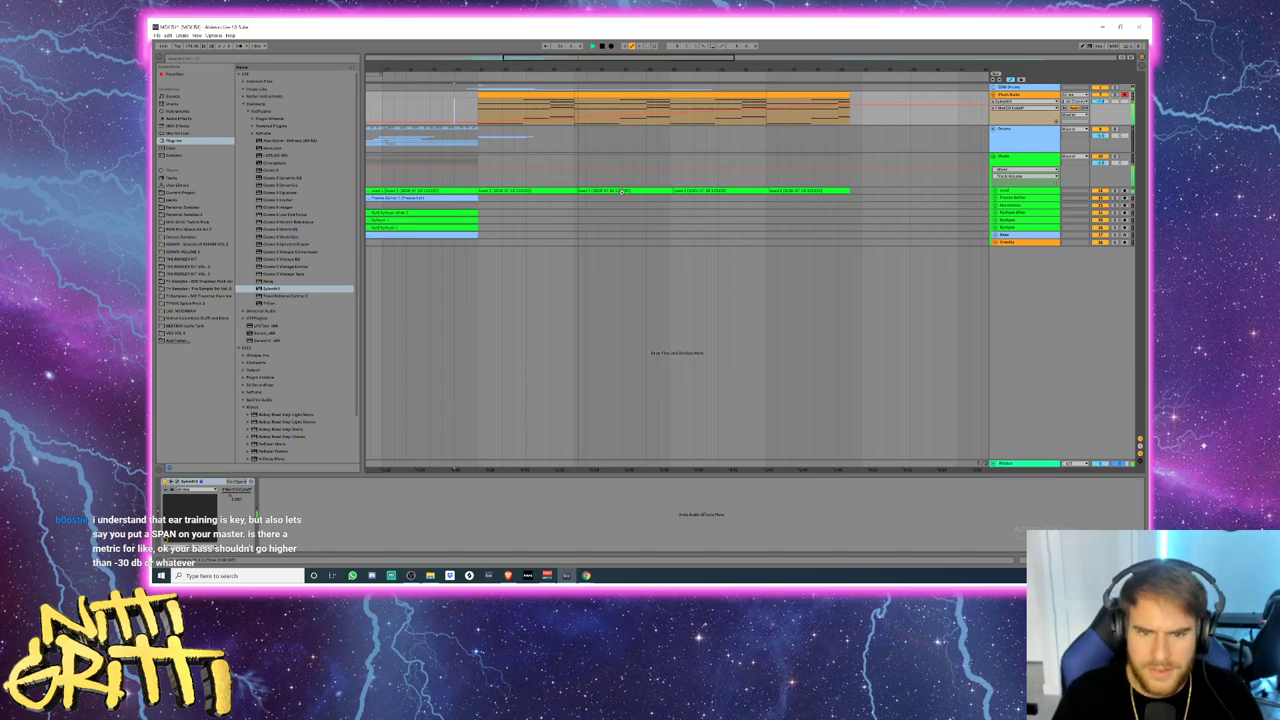
click(1021, 95)
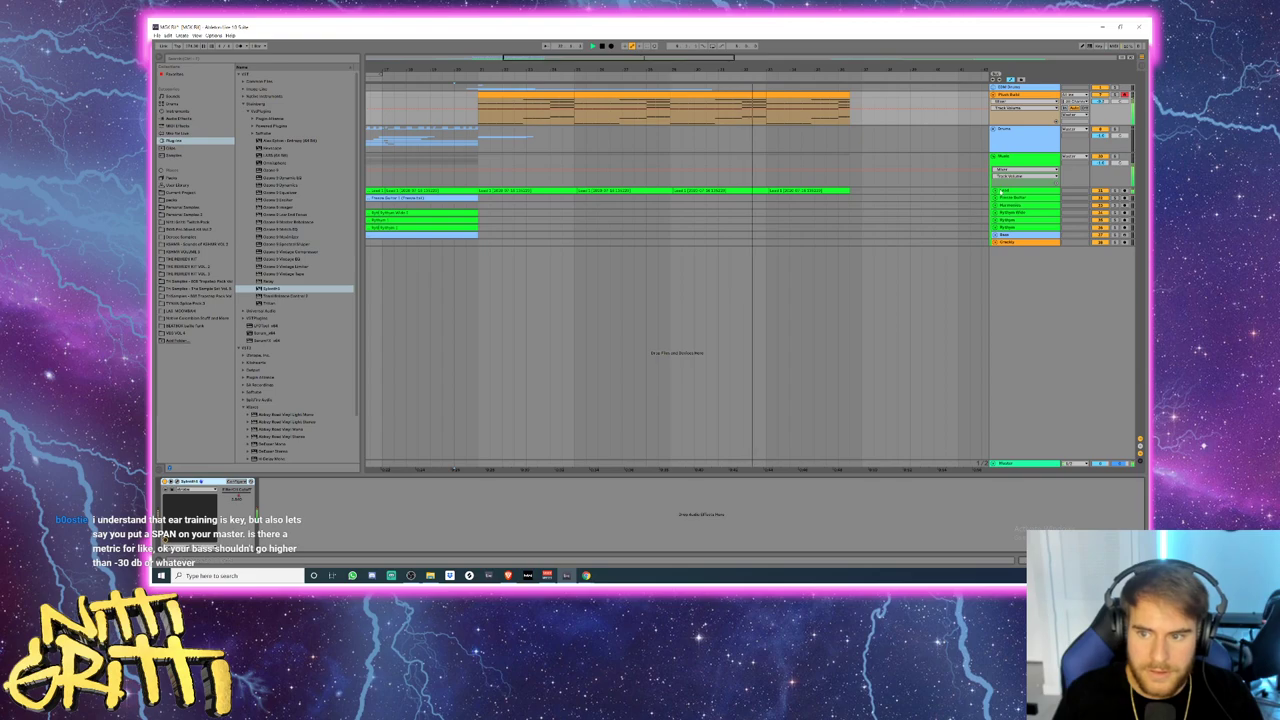
click(996, 190)
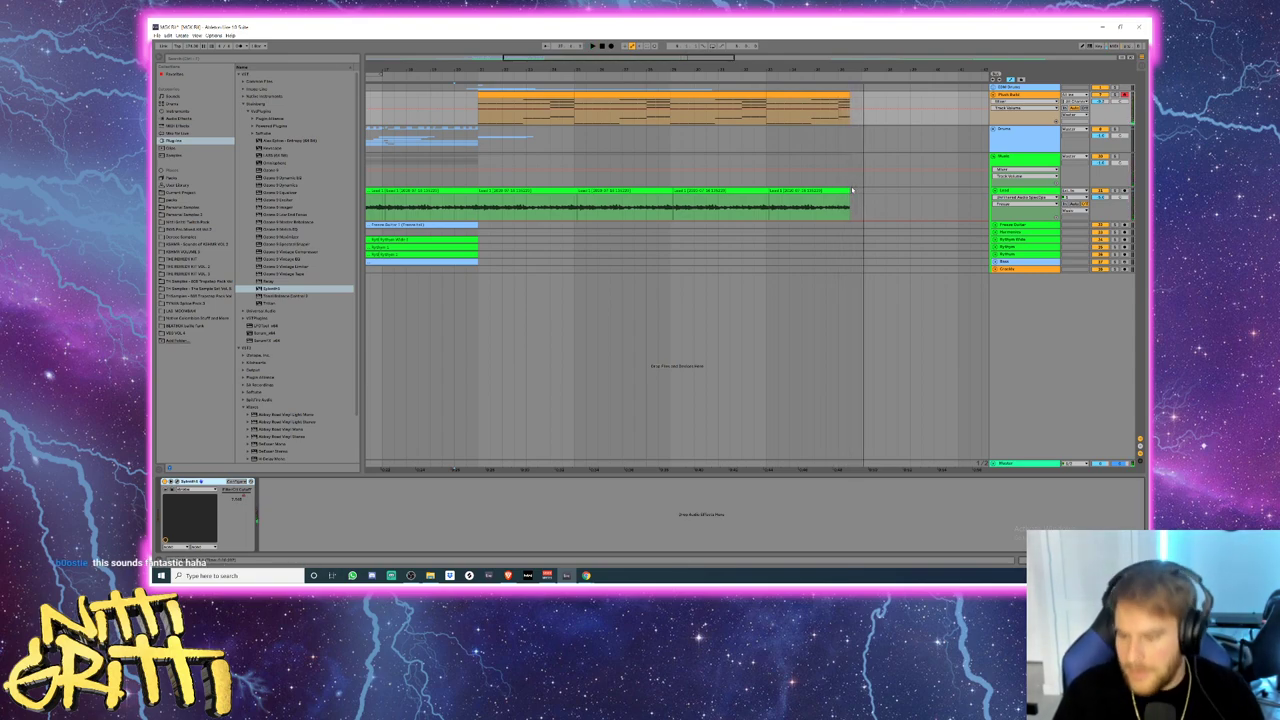
- Add the OTT preset of Multiband Dynamics after Sylenth1 on the pluck track and play the result
click(1020, 97)
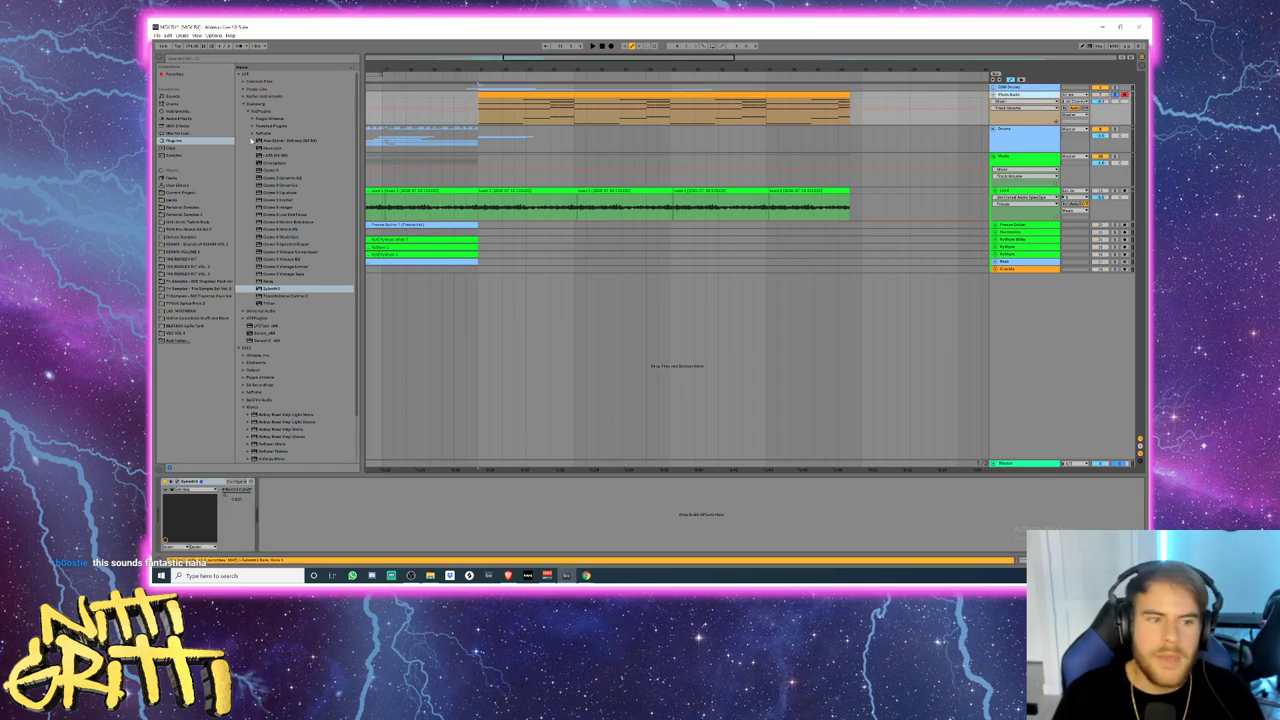
click(196, 119)
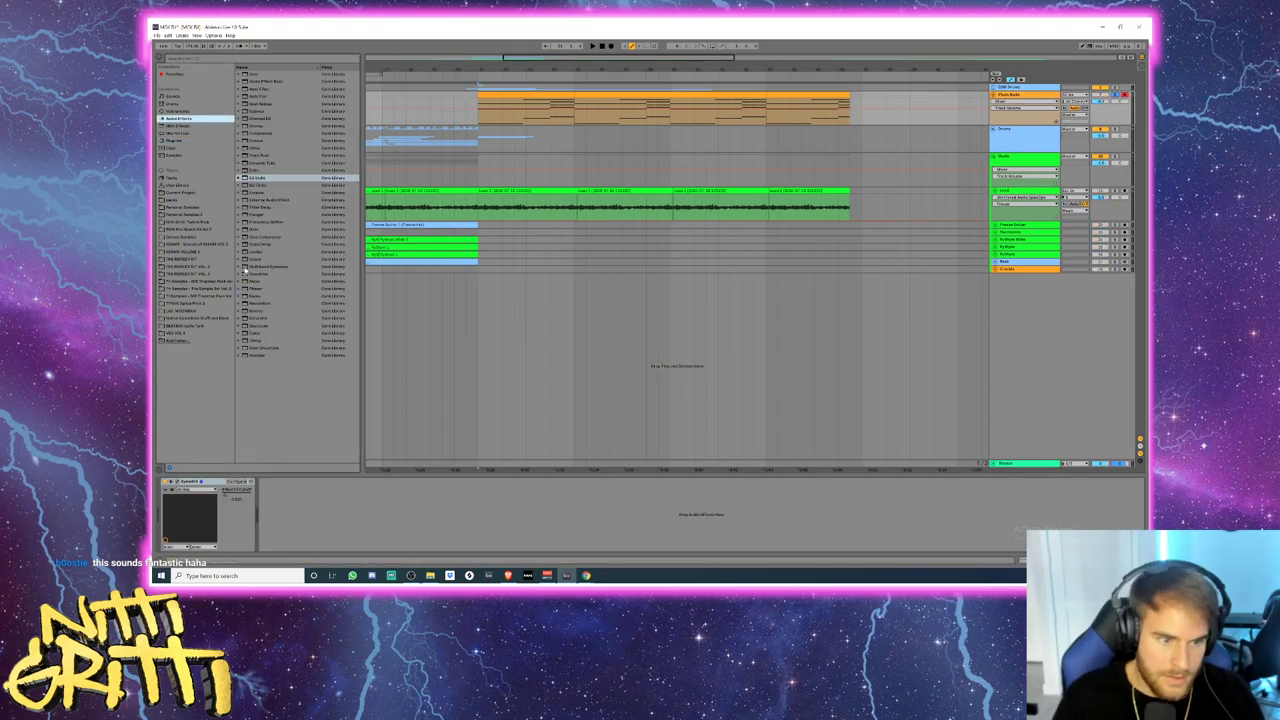
click(239, 267)
double_click(266, 318)
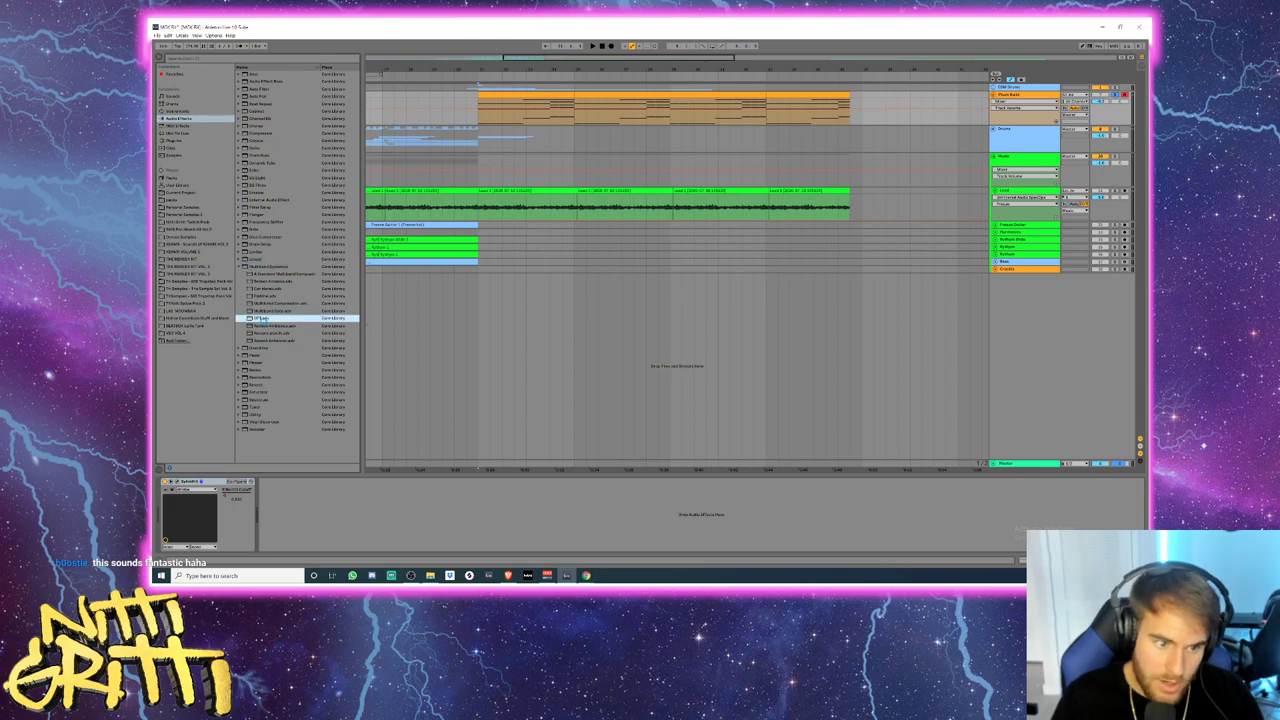
click(238, 267)
key(space)
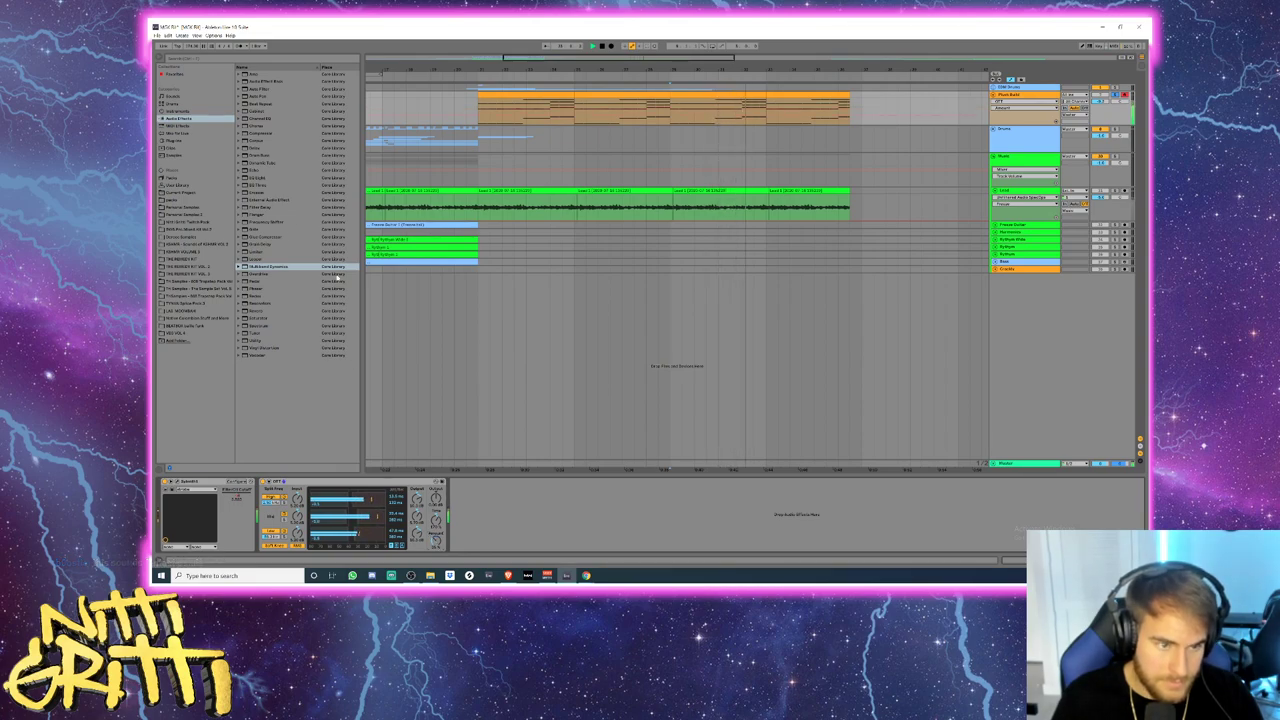
- Add an EQ Eight after OTT on the pluck track and set its first band to a low cut
click(259, 177)
double_click(262, 178)
click(479, 541)
click(476, 497)
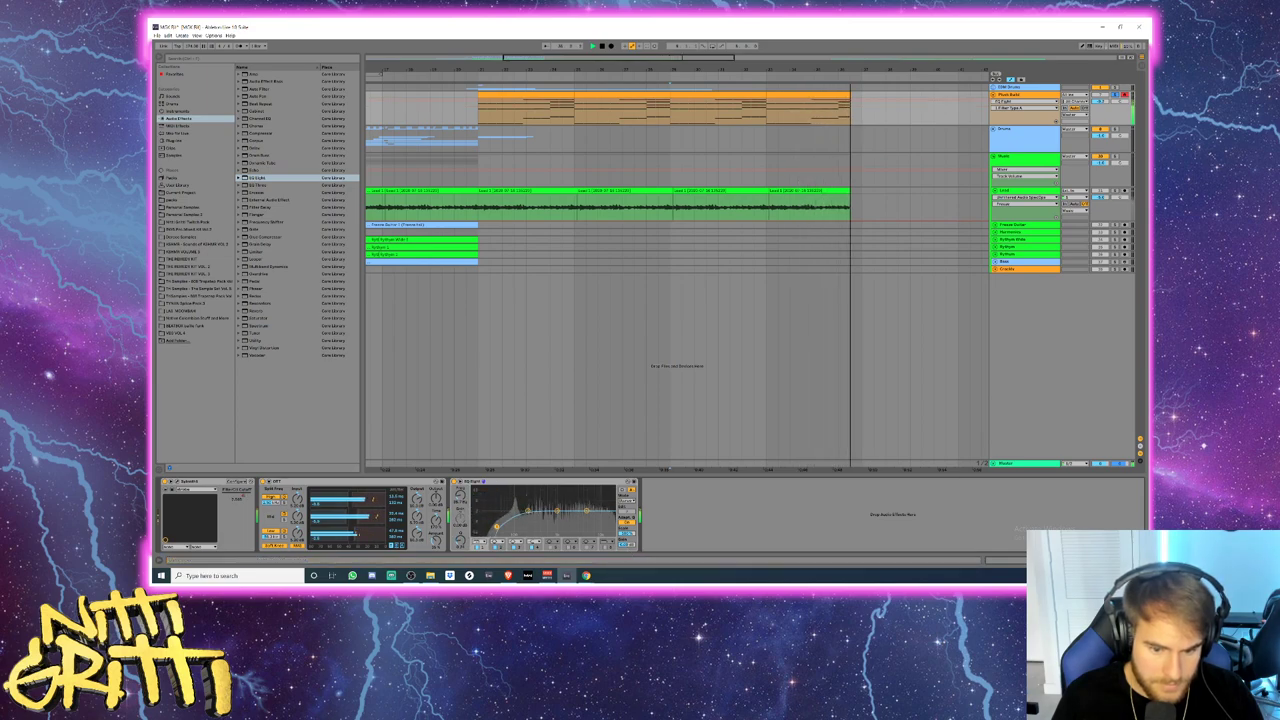
- Play the pluck part from the start of the drop and adjust its EQ Eight's output gain
click(1010, 79)
key(space)
key(space)
click(476, 124)
key(space)
key(space)
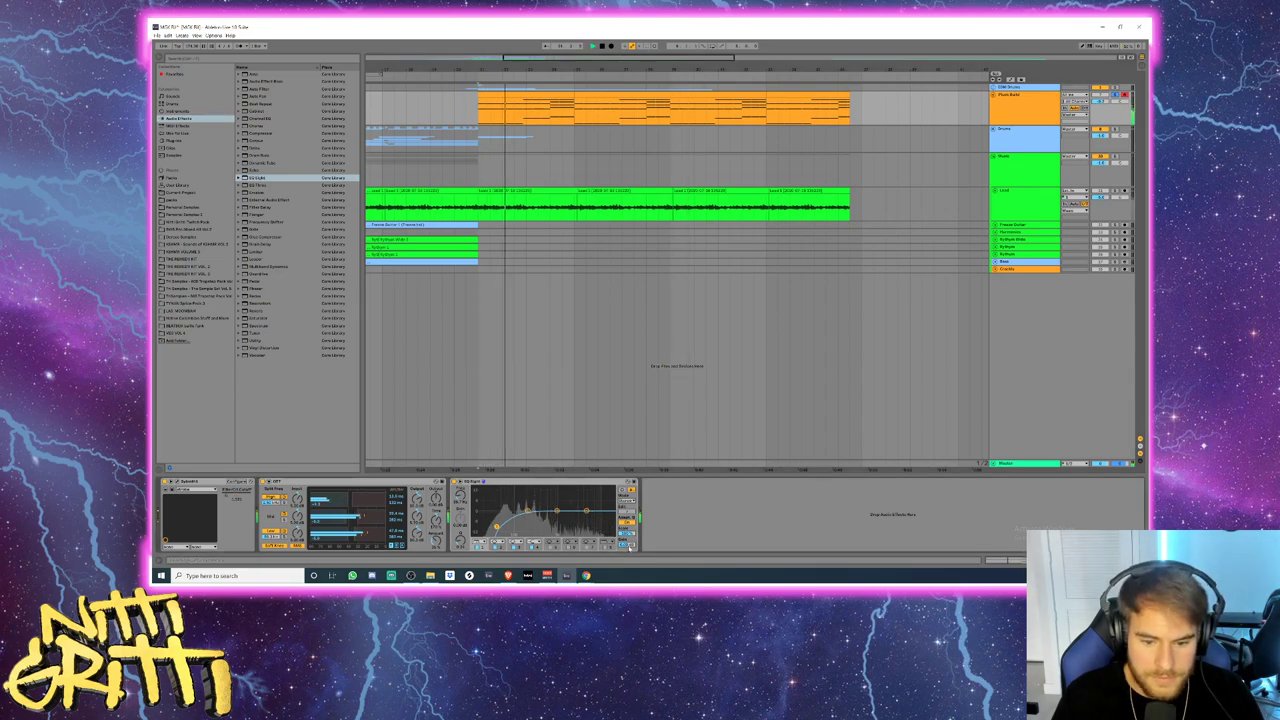
click(514, 135)
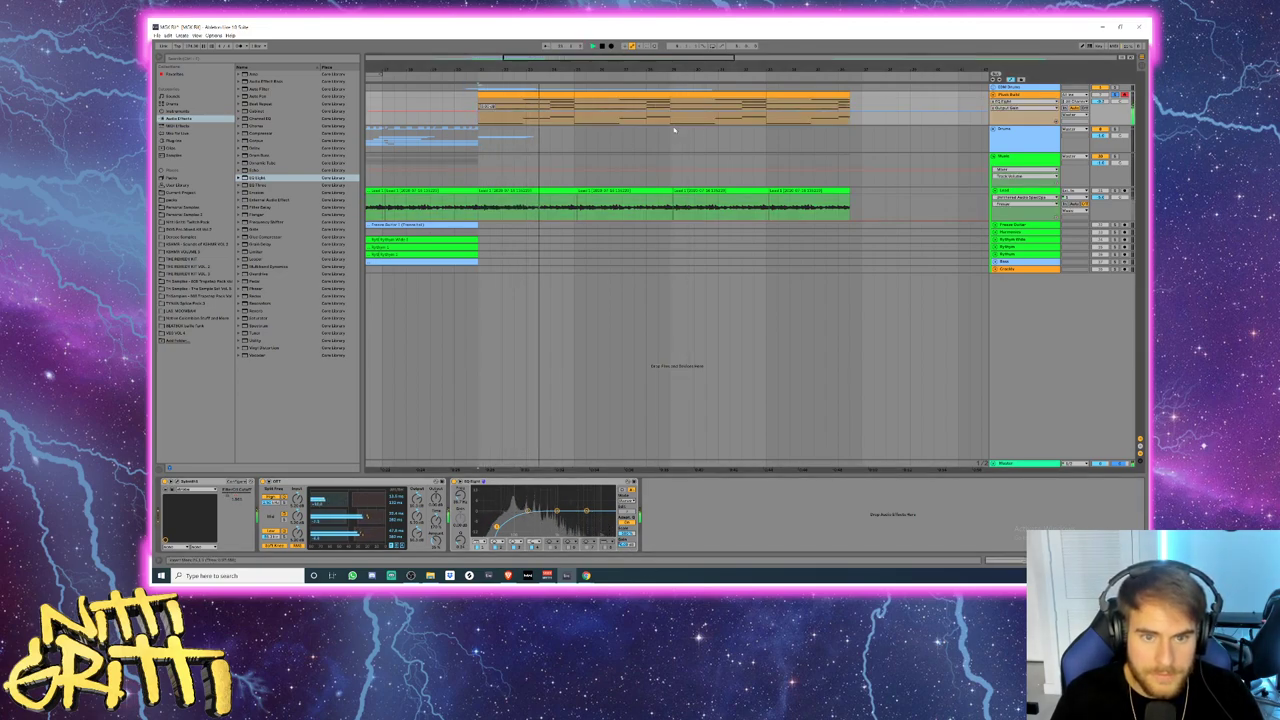
click(849, 115)
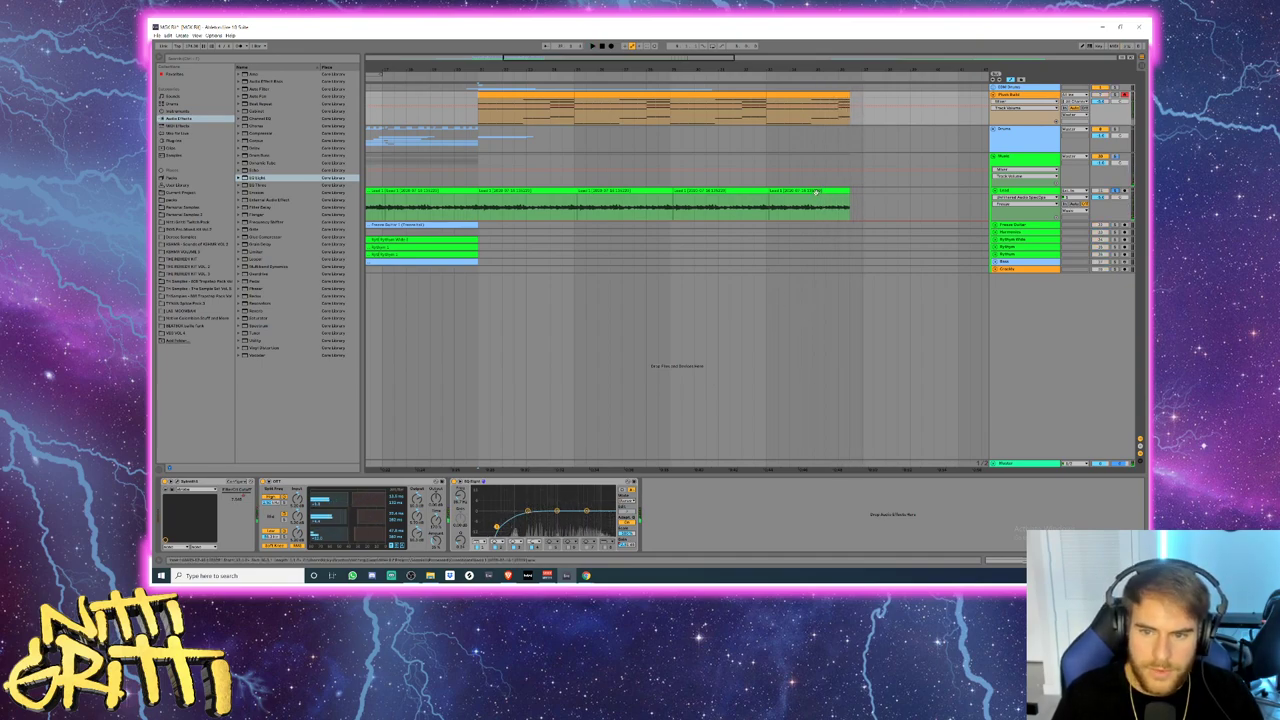
- Insert a new audio track below the lead and move the four lead clips of the drop onto it
click(1016, 197)
key(ctrl+t)
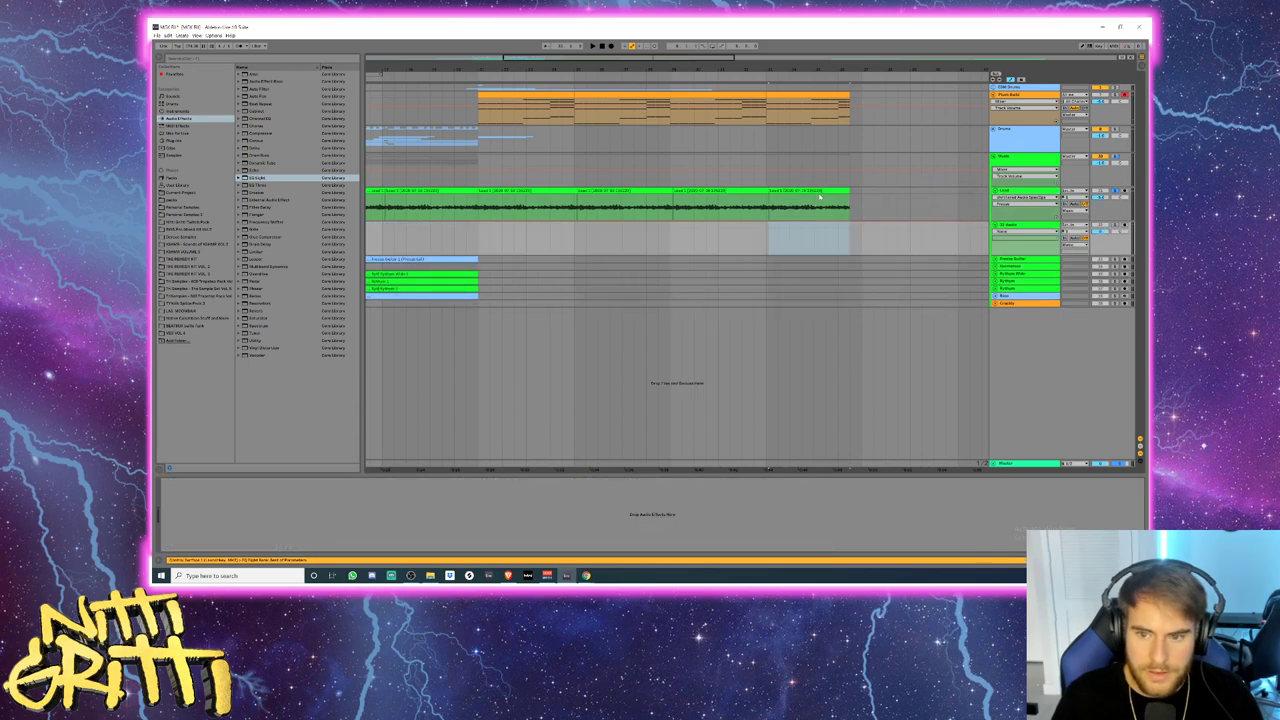
click(822, 192)
shift+click(483, 191)
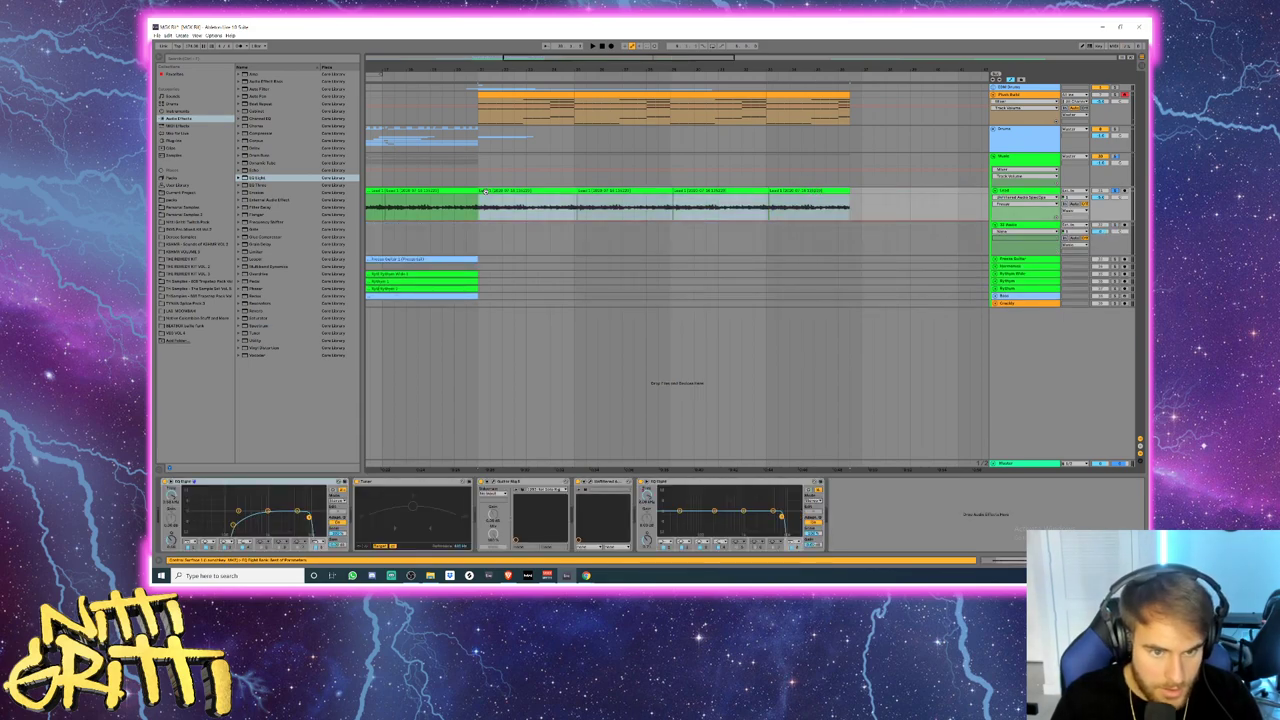
drag(497, 192, 503, 234)
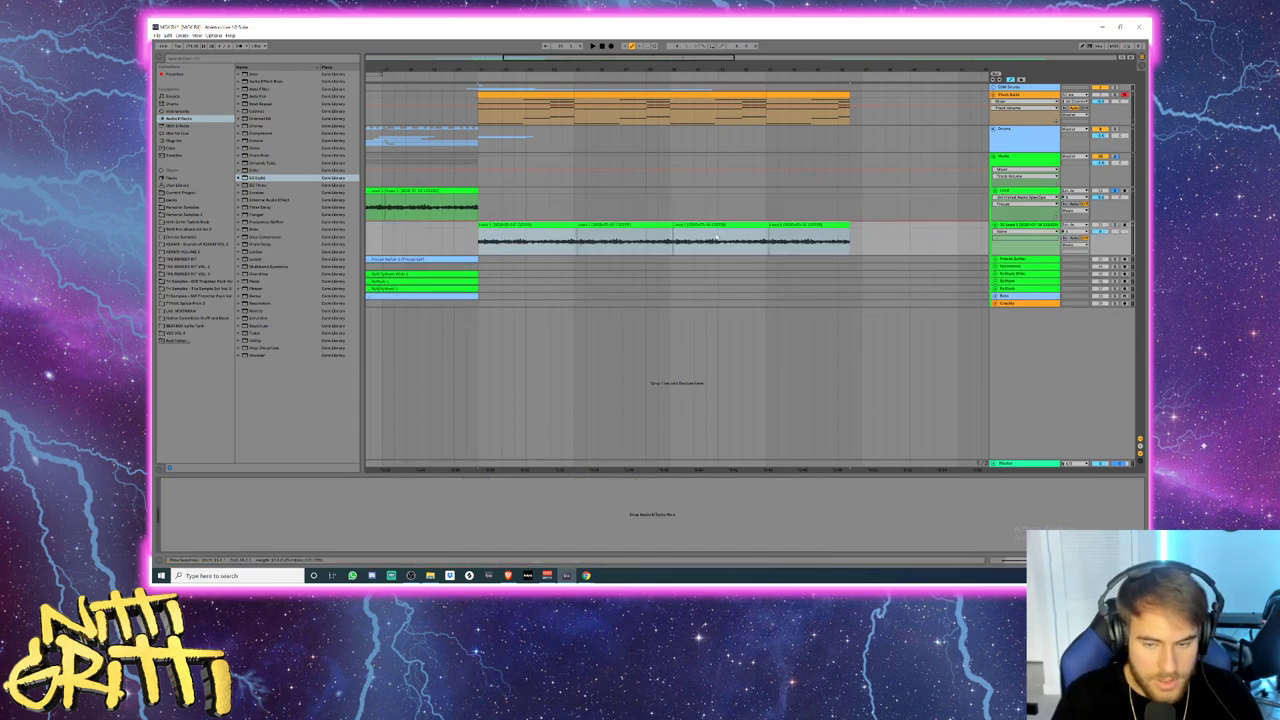
- Copy the lead track's whole effect chain, from the first to the last EQ Eight, onto the new audio track
click(993, 211)
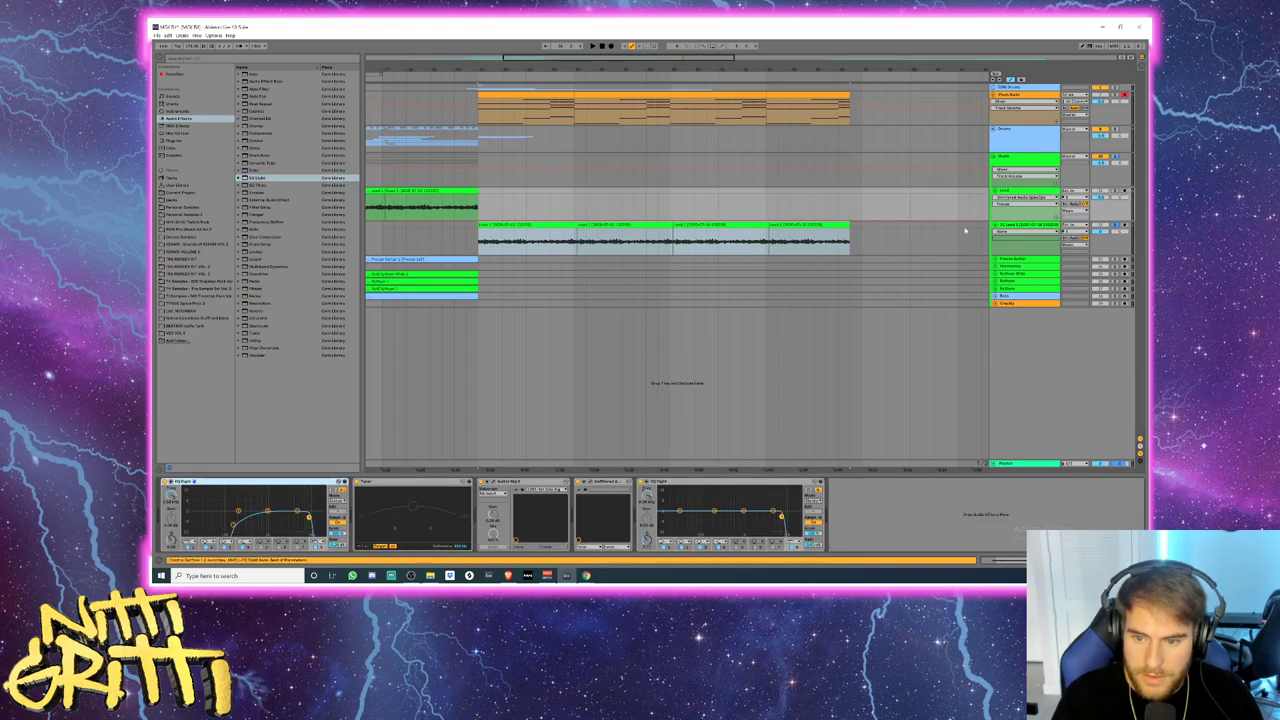
click(675, 481)
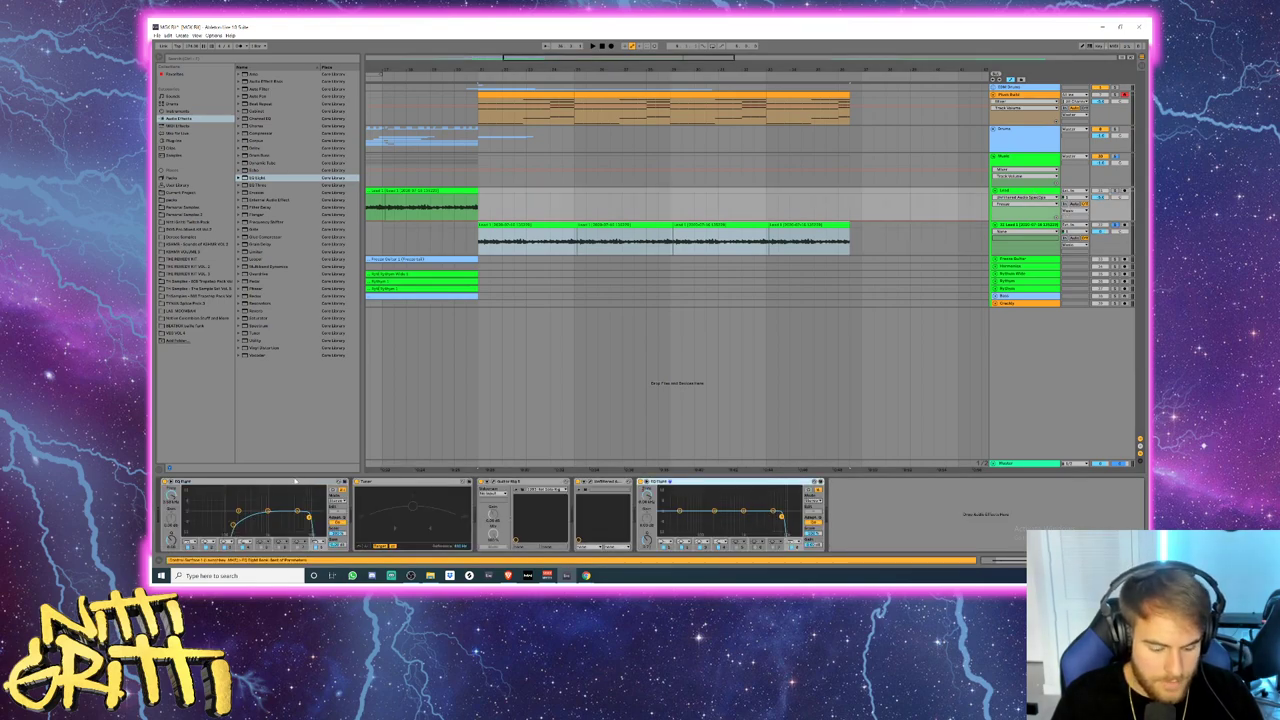
click(295, 481)
click(1025, 226)
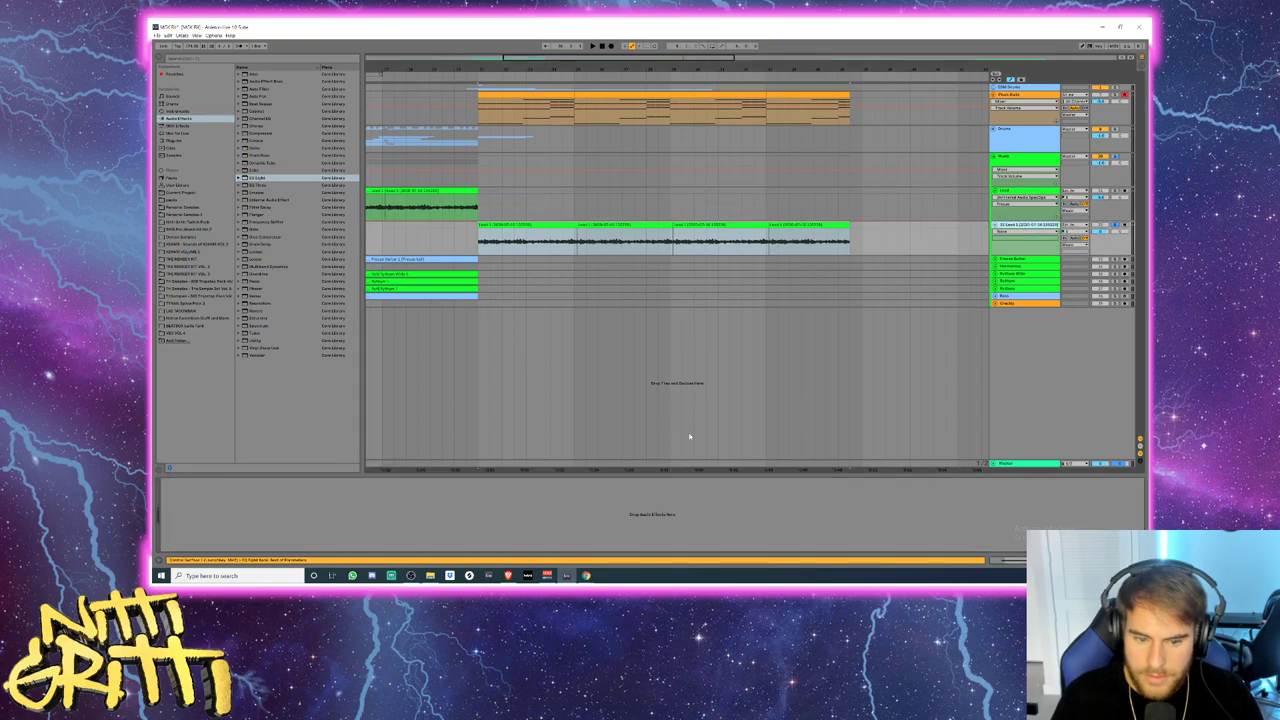
click(557, 497)
key(ctrl+v)
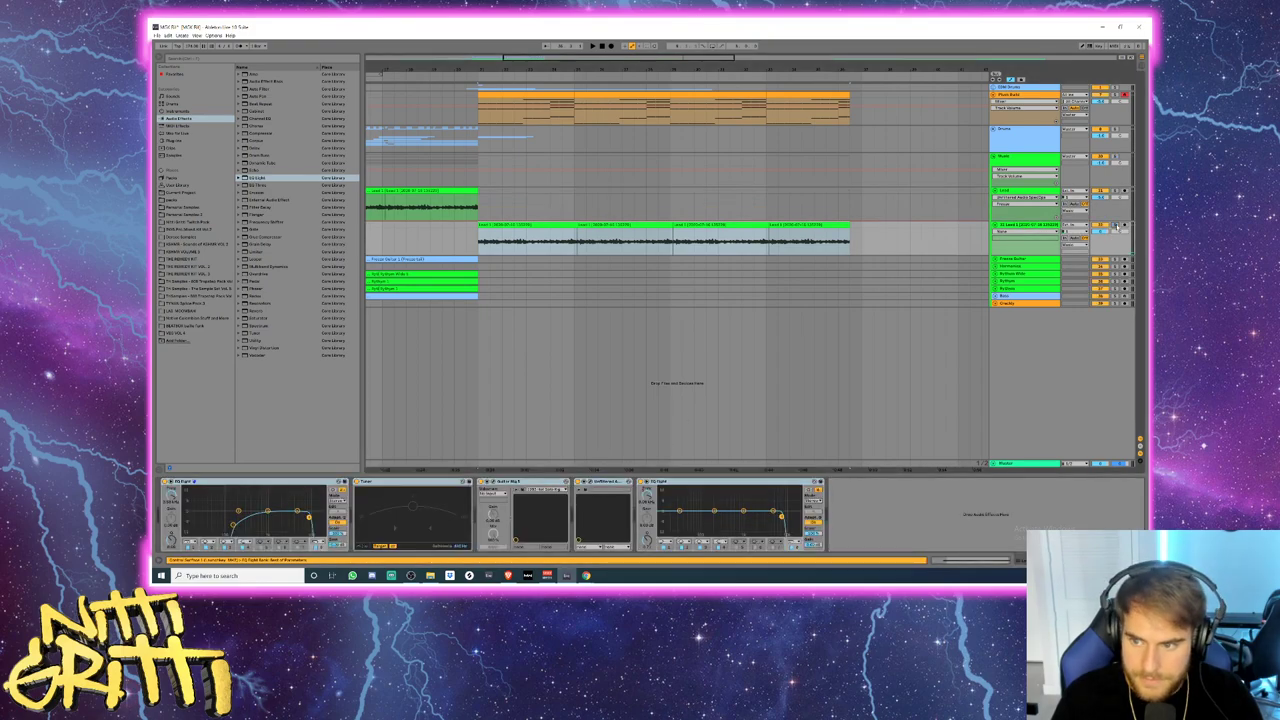
- Play the new lead track soloed and show the frequency automation of its last EQ Eight
key(space)
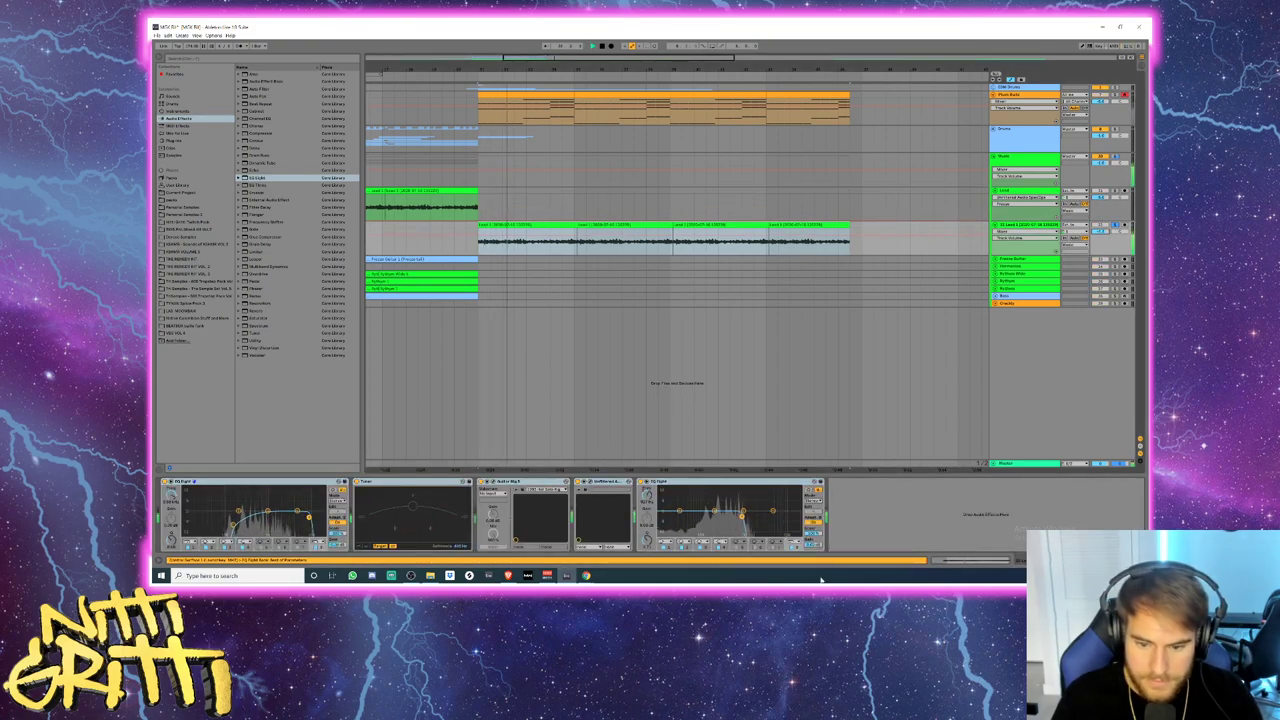
right_click(647, 495)
click(664, 502)
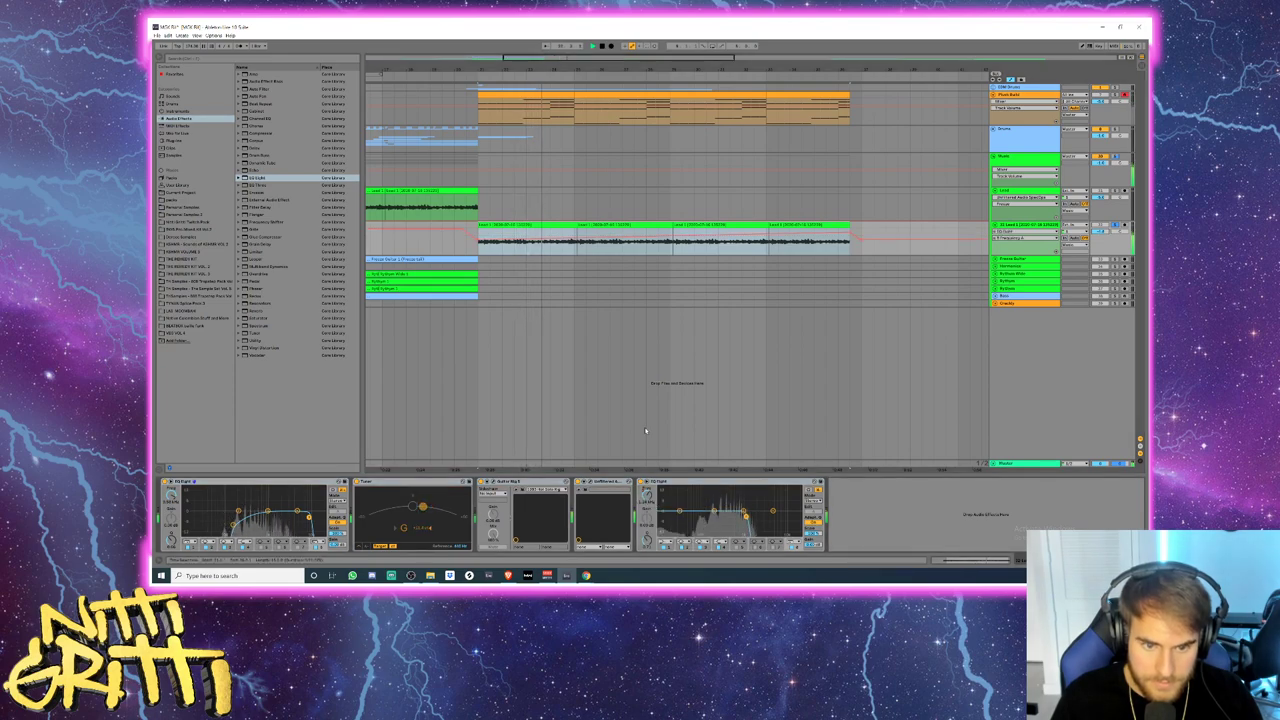
- Select all four clips on the new lead track and check their clip settings while playing from the drop's start
click(476, 243)
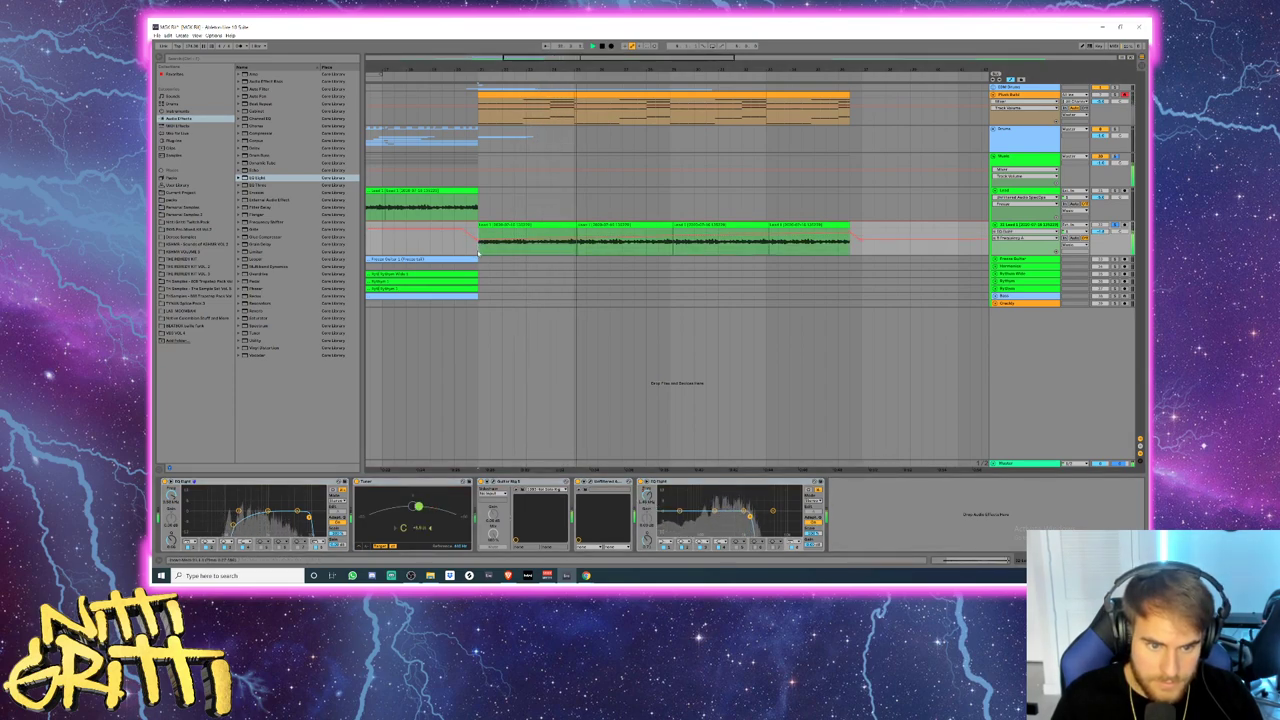
click(486, 226)
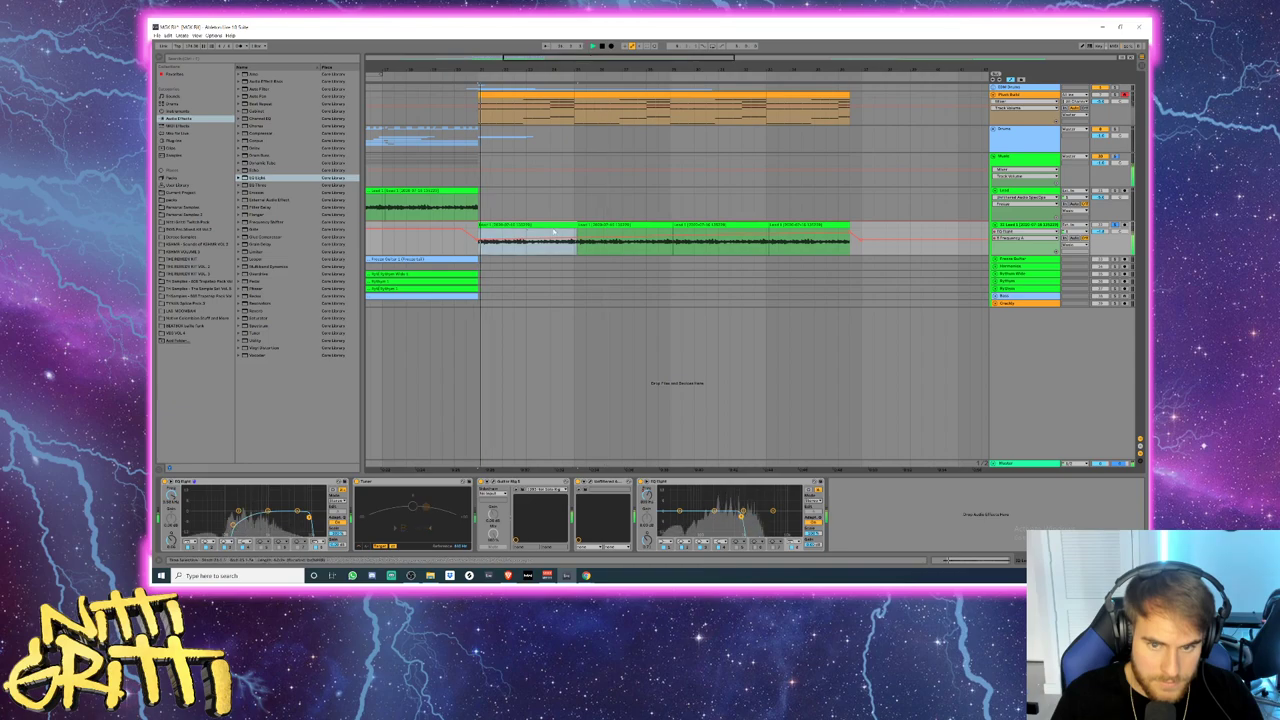
shift+double_click(842, 226)
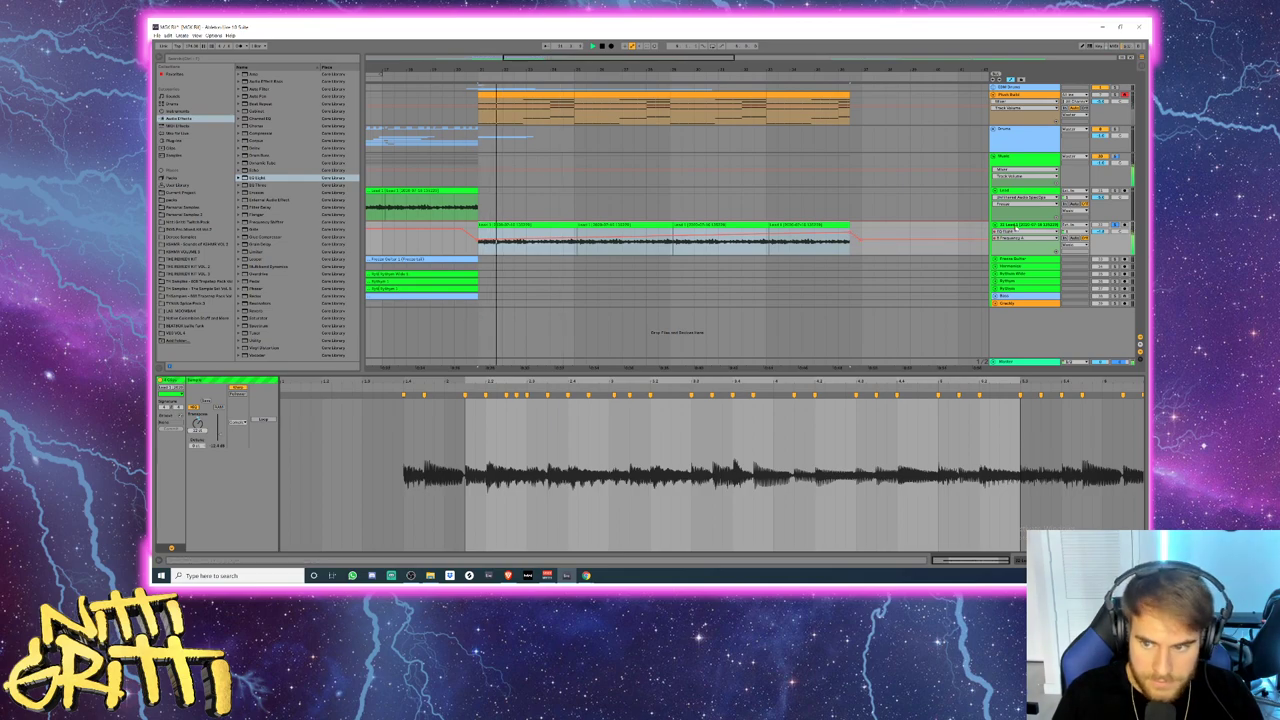
key(shift+Tab)
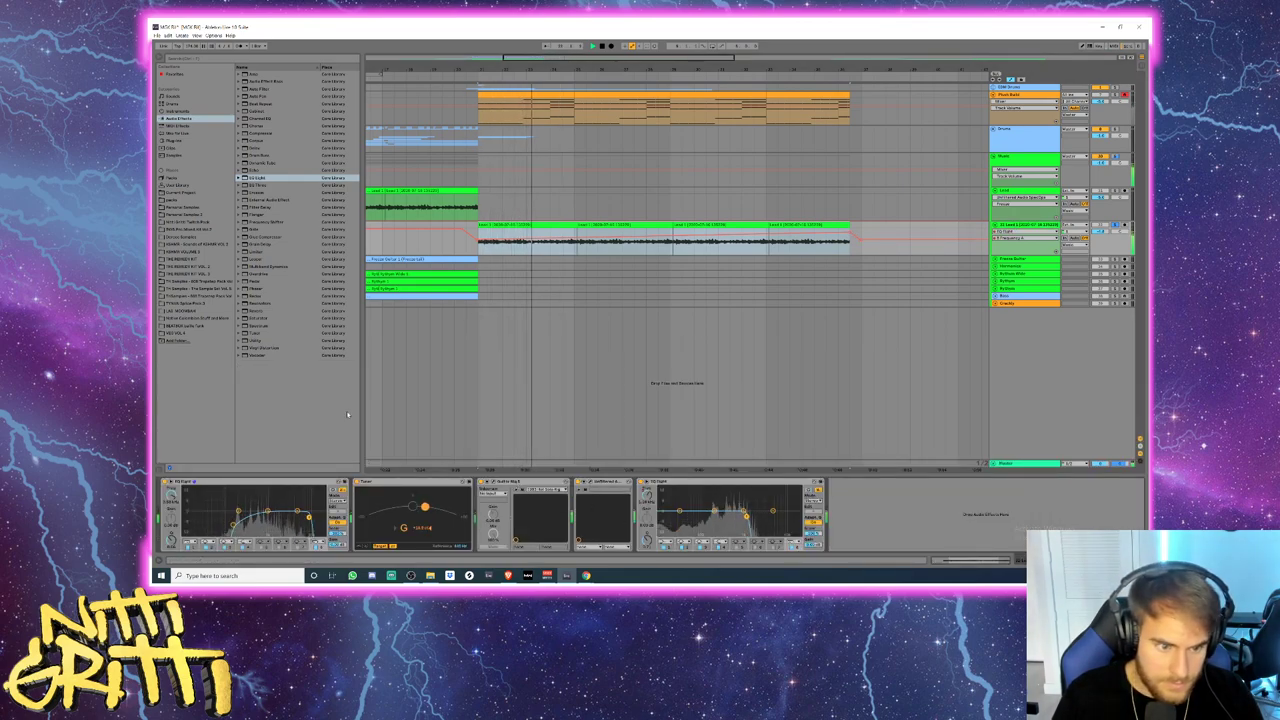
- Insert a Reverb before the last EQ Eight on the new lead track, enable its input low cut and stop playback
click(256, 311)
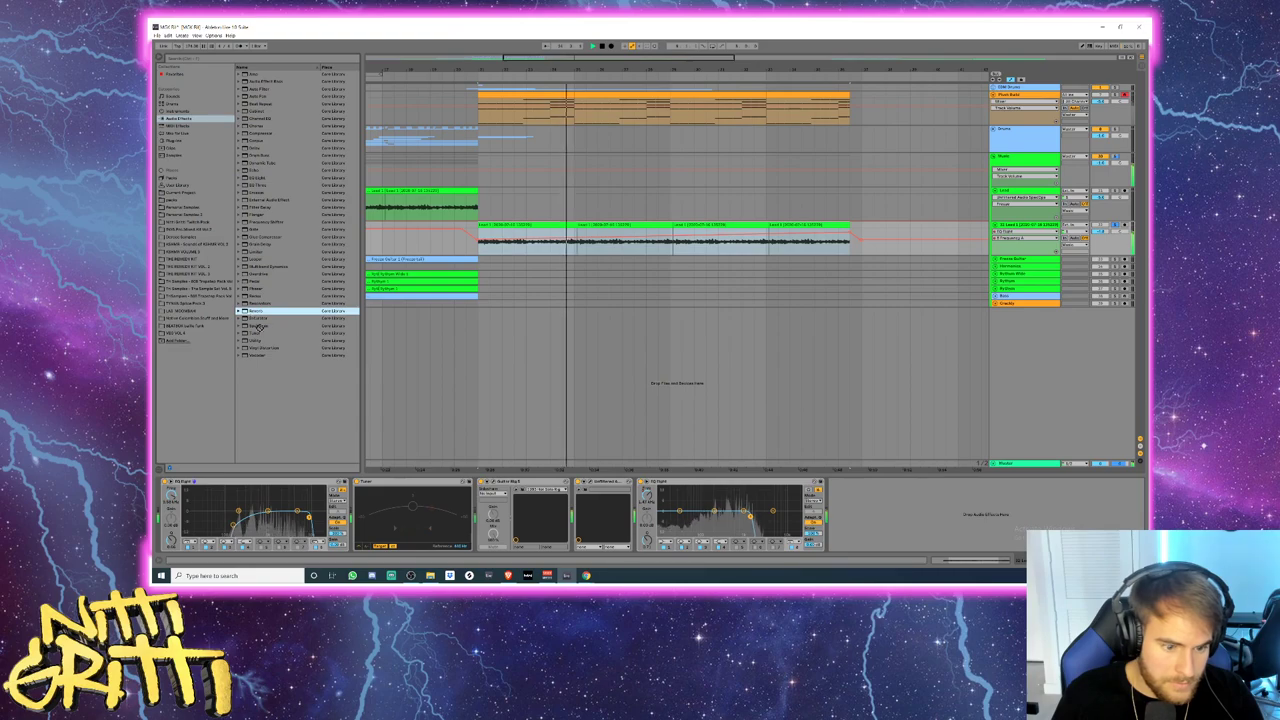
drag(618, 521, 684, 525)
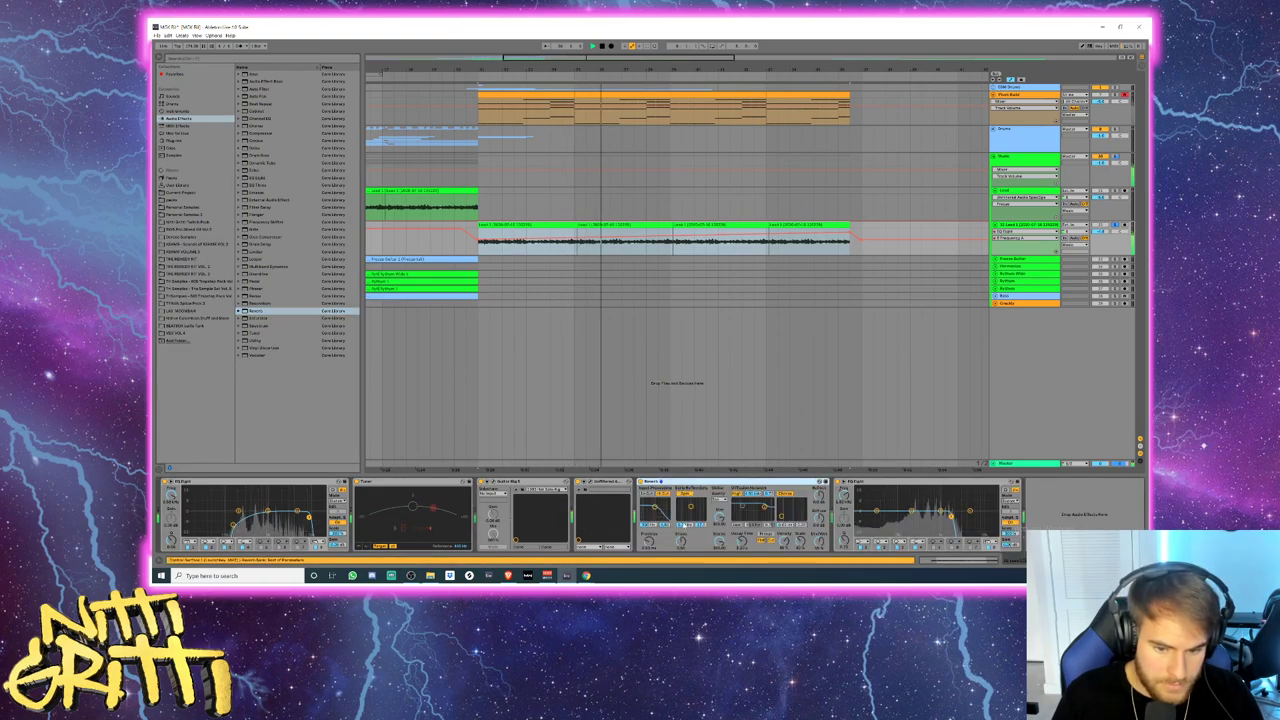
click(646, 493)
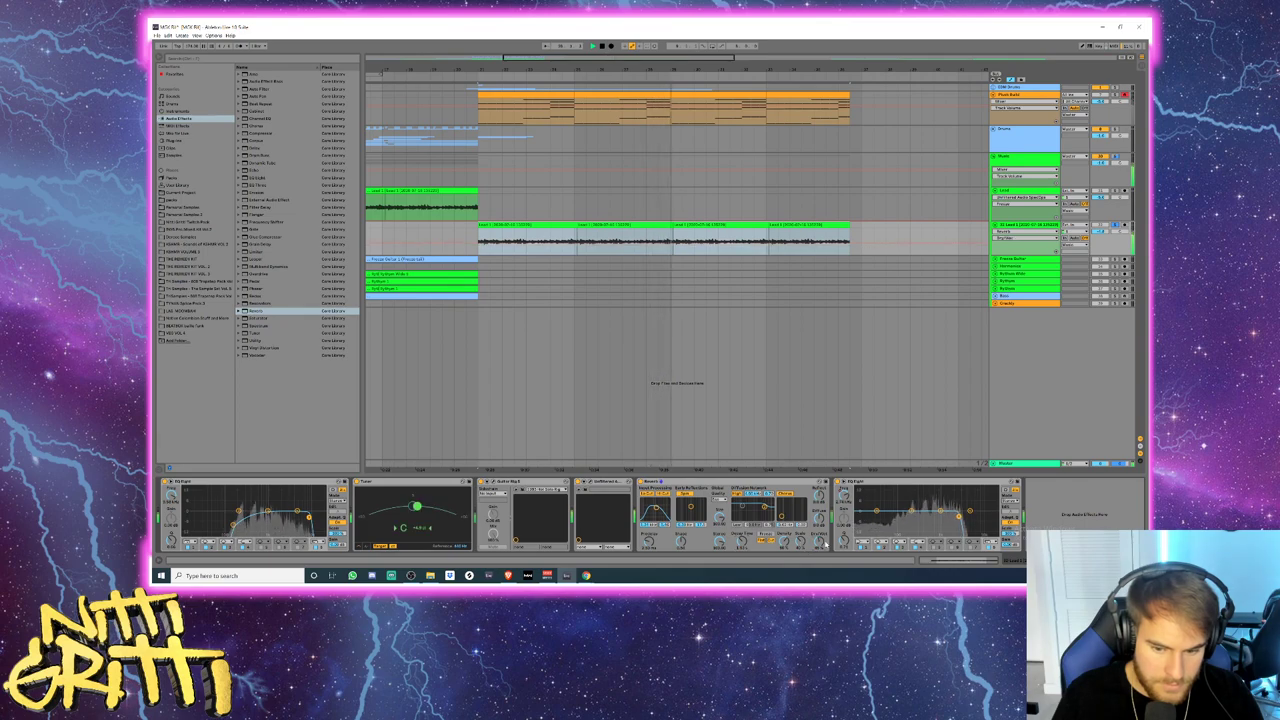
key(space)
- Bypass the Reverb on the new lead track and insert a Delay in ping-pong mode in front of it
click(262, 259)
click(262, 288)
click(263, 180)
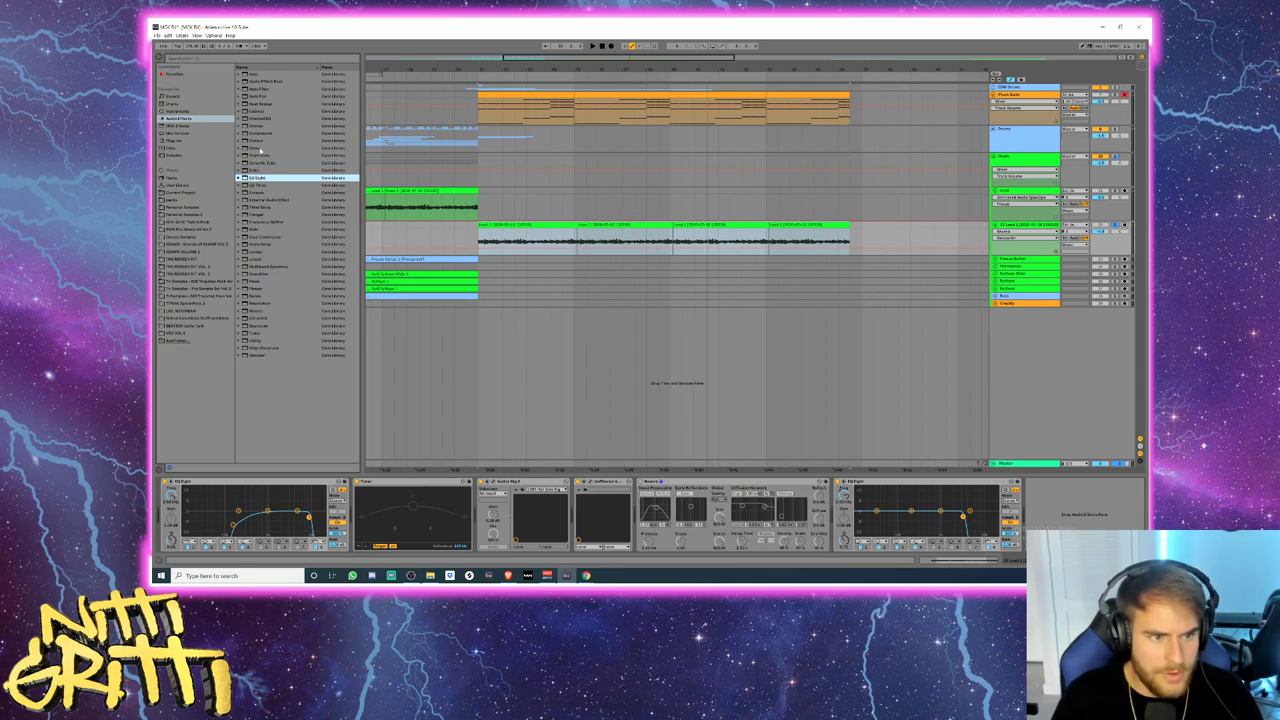
click(261, 148)
drag(599, 329, 677, 501)
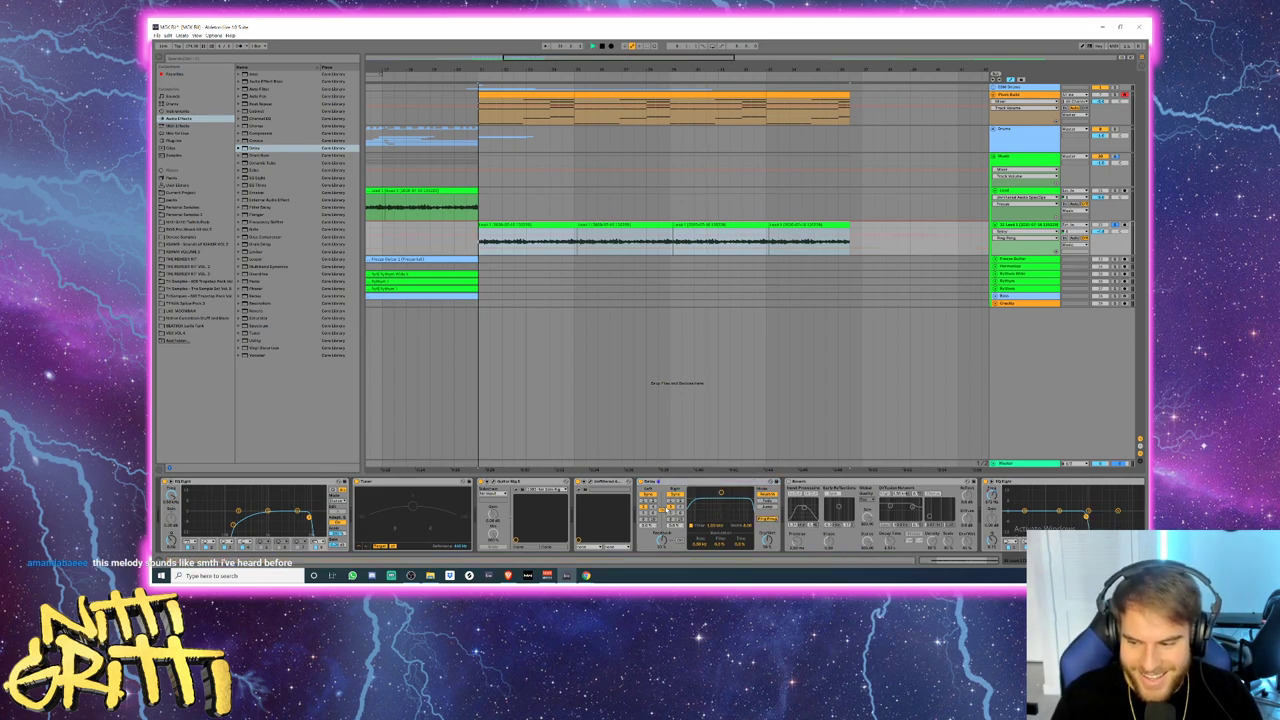
- Play the new lead track, extend its first clip slightly ahead of the drop, and hide the automation
key(space)
key(space)
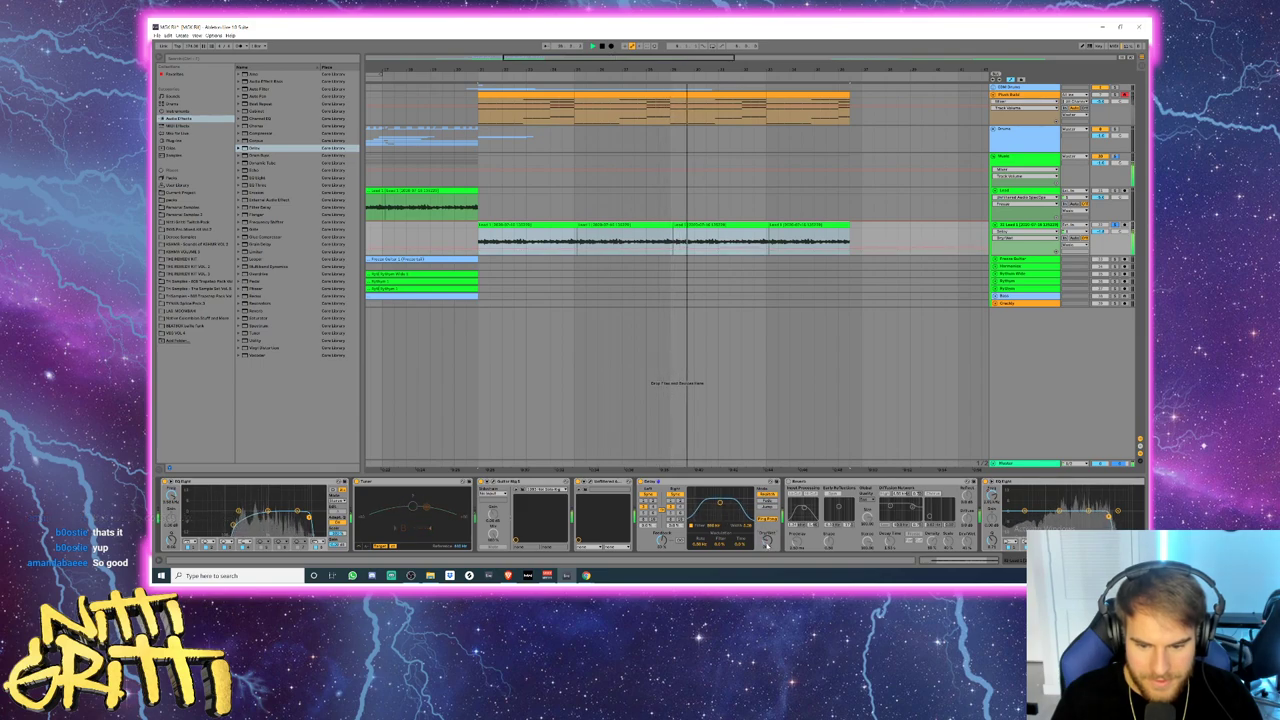
click(465, 229)
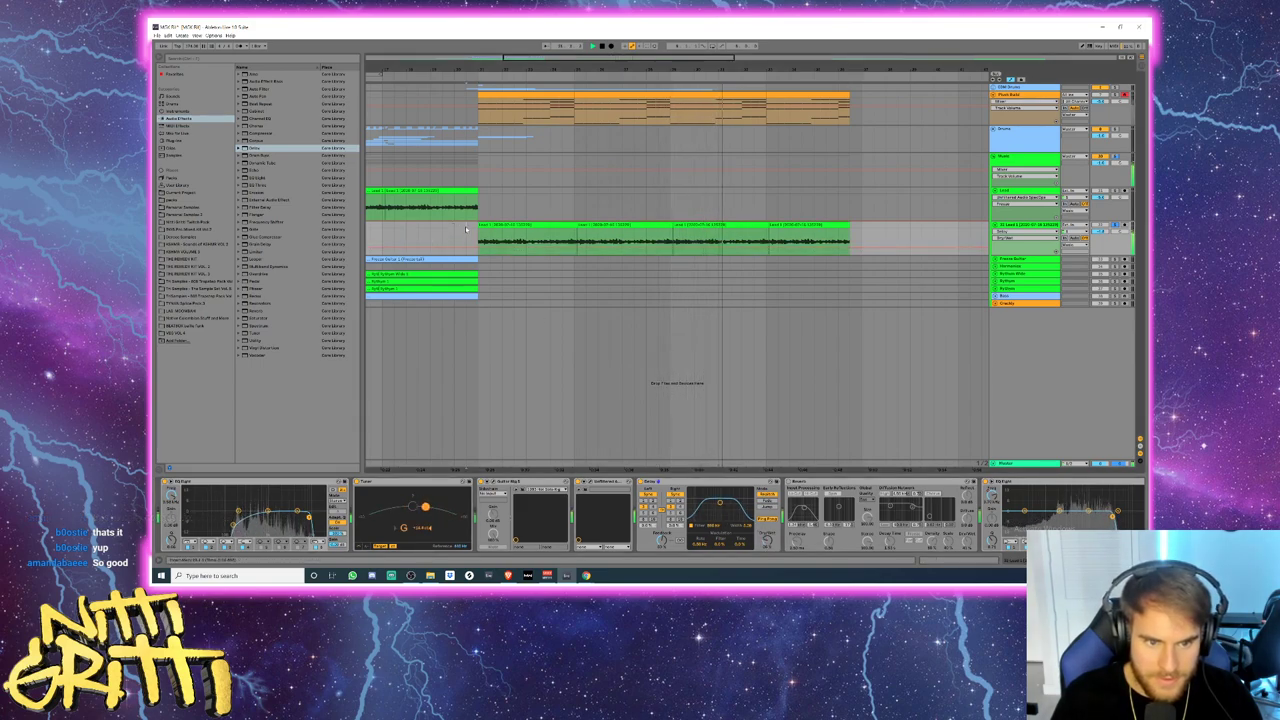
scroll(466, 229, up, 5)
mouse_move(525, 229)
mouse_down()
mouse_move(512, 229)
mouse_move(510, 195)
mouse_up()
click(523, 191)
key(a)
scroll(537, 206, down, 8)
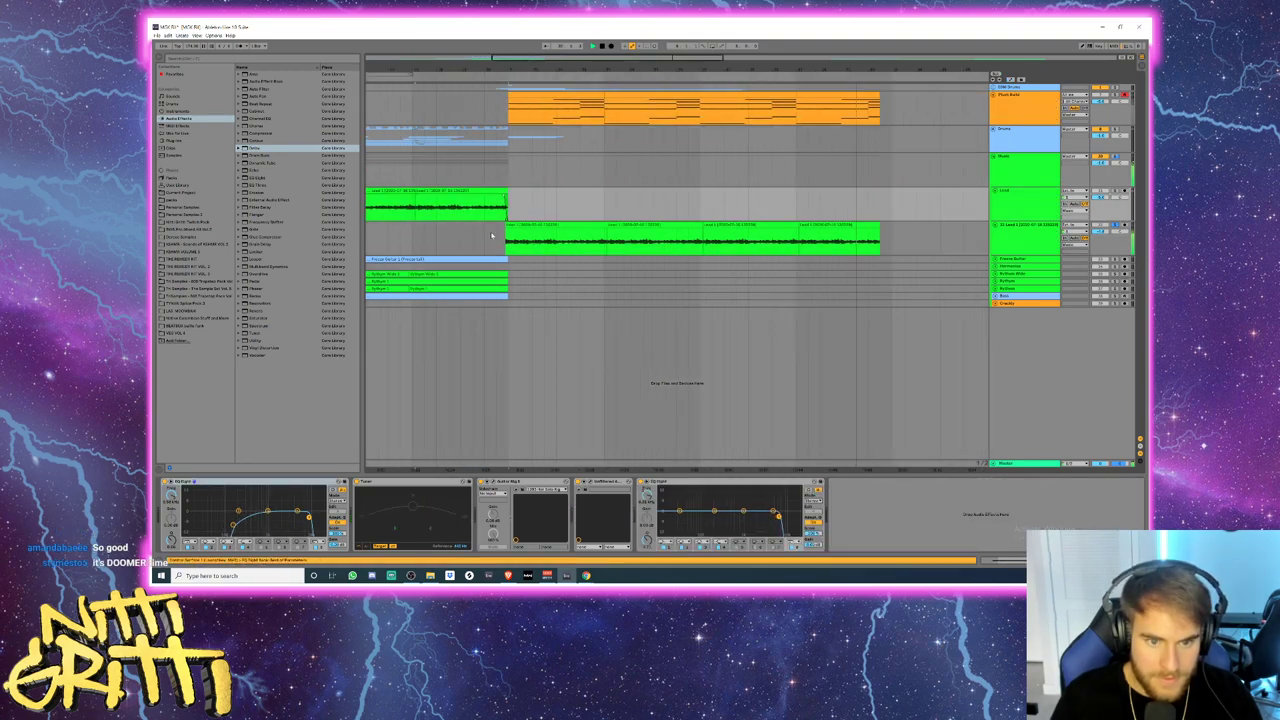
- Play the arrangement from a few bars before the drop to check the transition into the new lead clips
click(457, 240)
key(space)
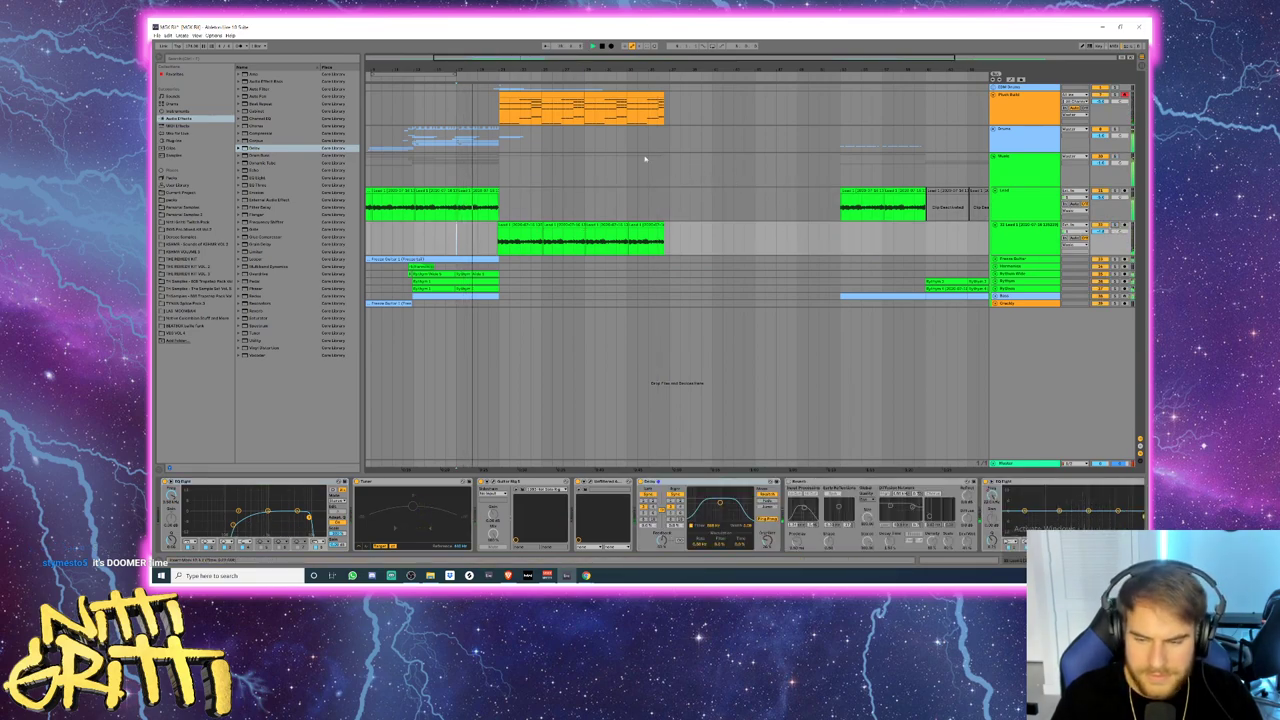
drag(485, 70, 485, 92)
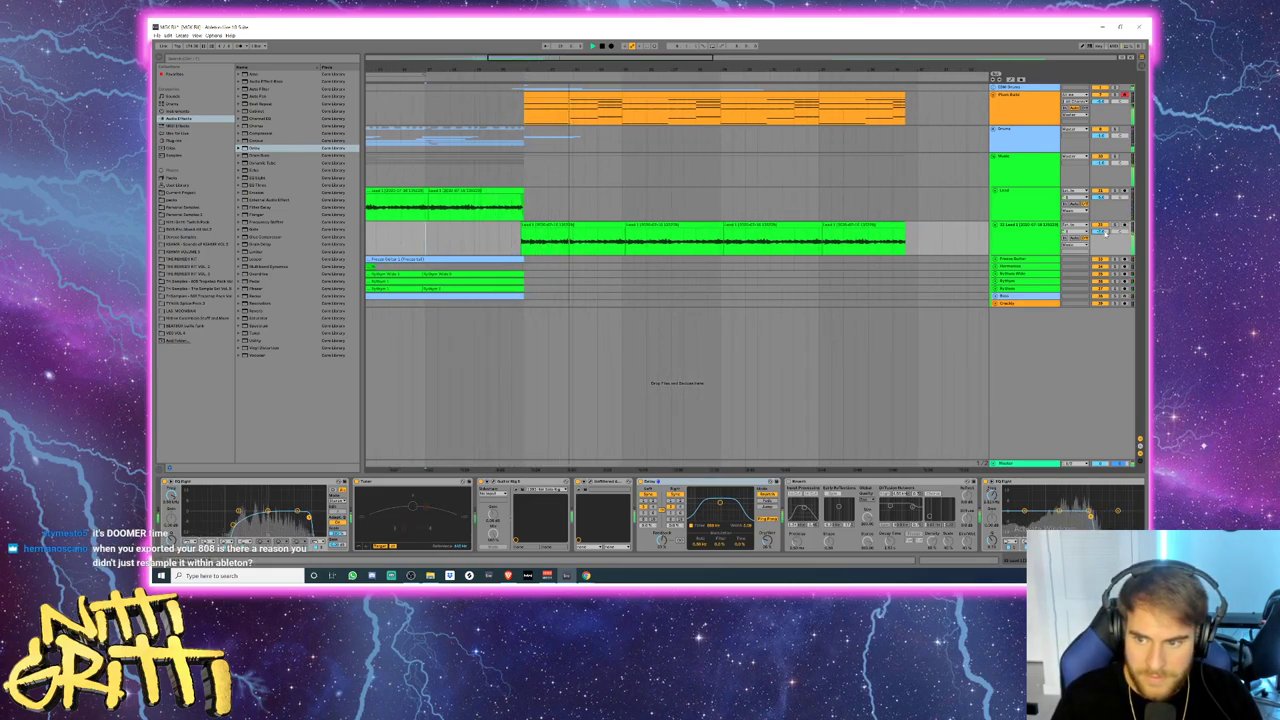
- Rename the new lead track as Guitar High, solo it and show its automation
click(1010, 235)
text(Guitar H)
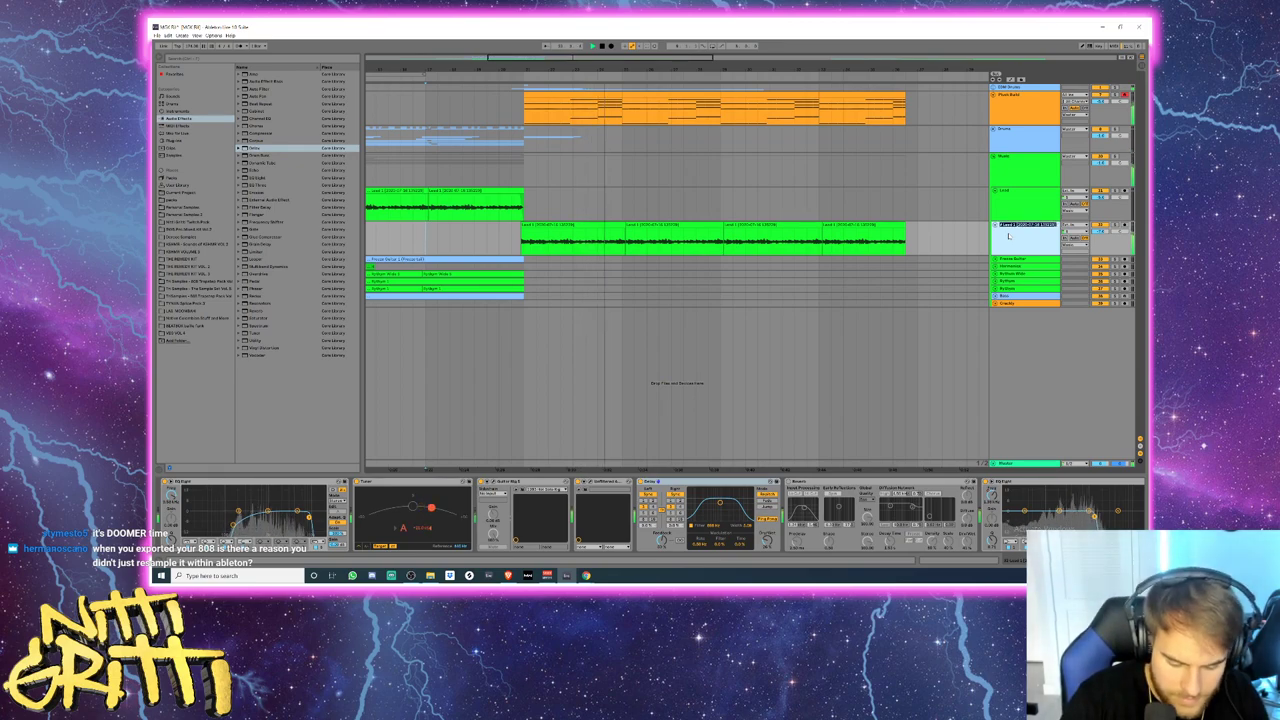
text(igh)
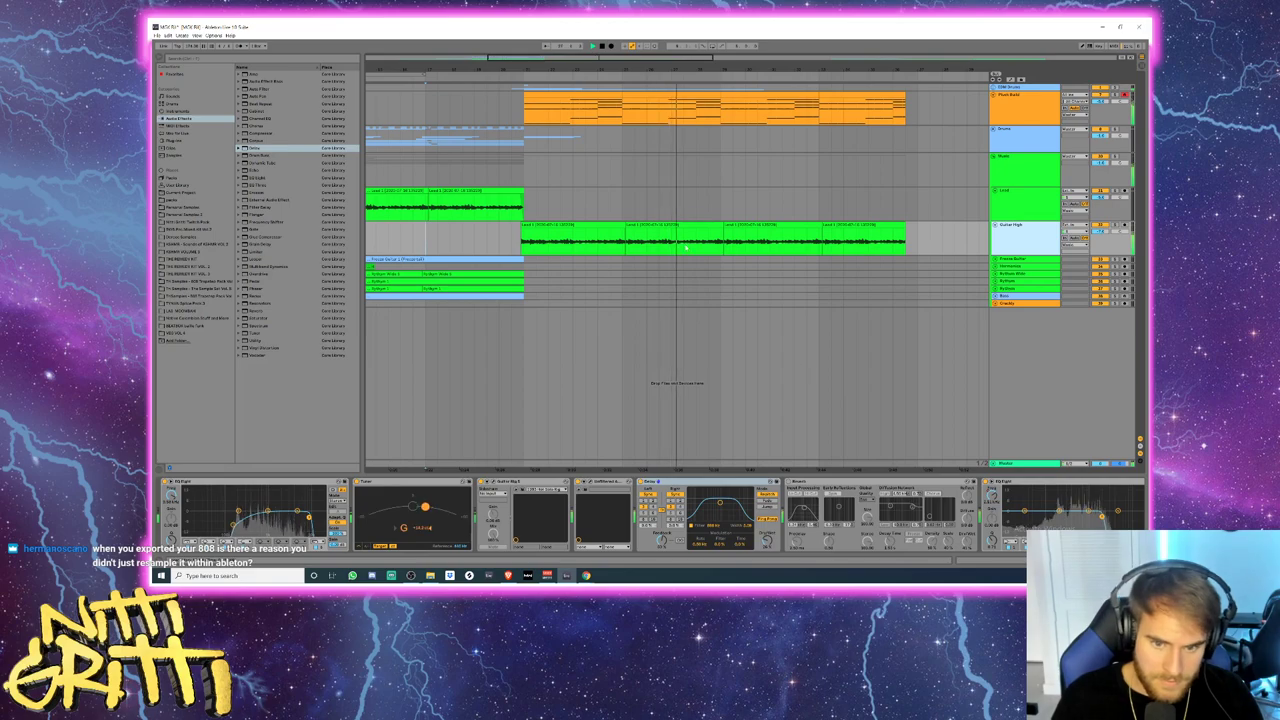
click(1117, 225)
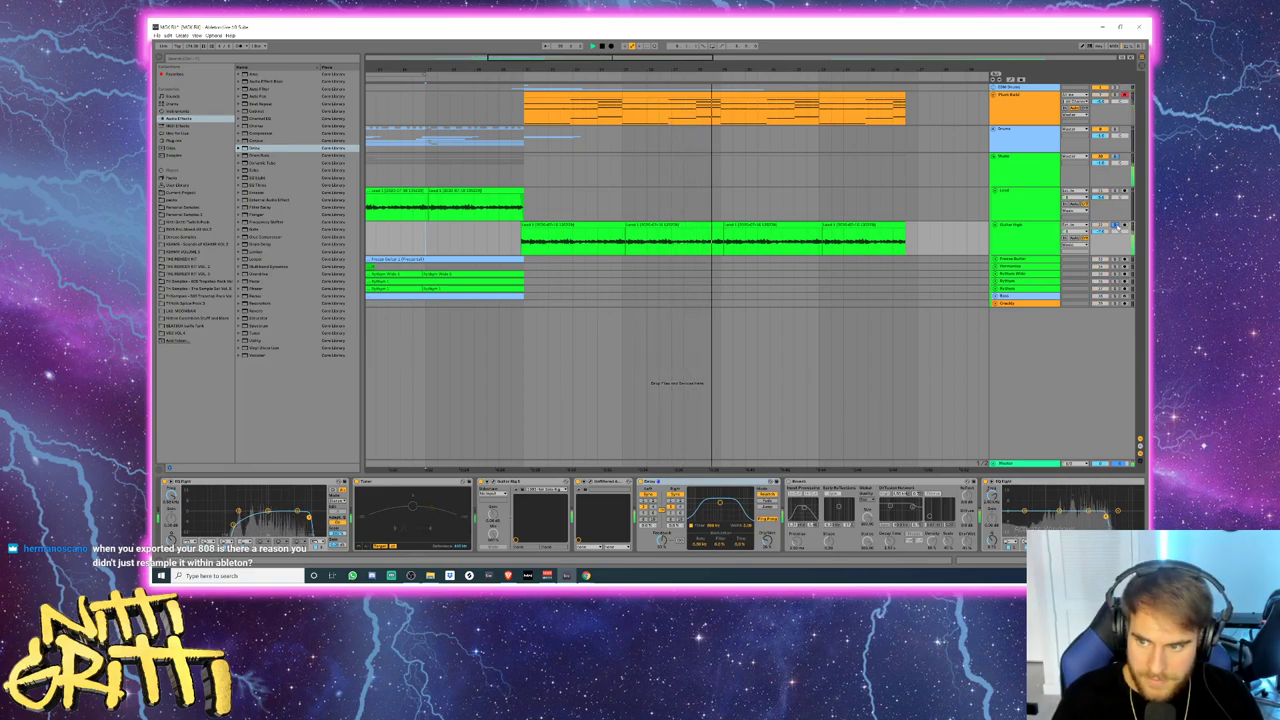
key(a)
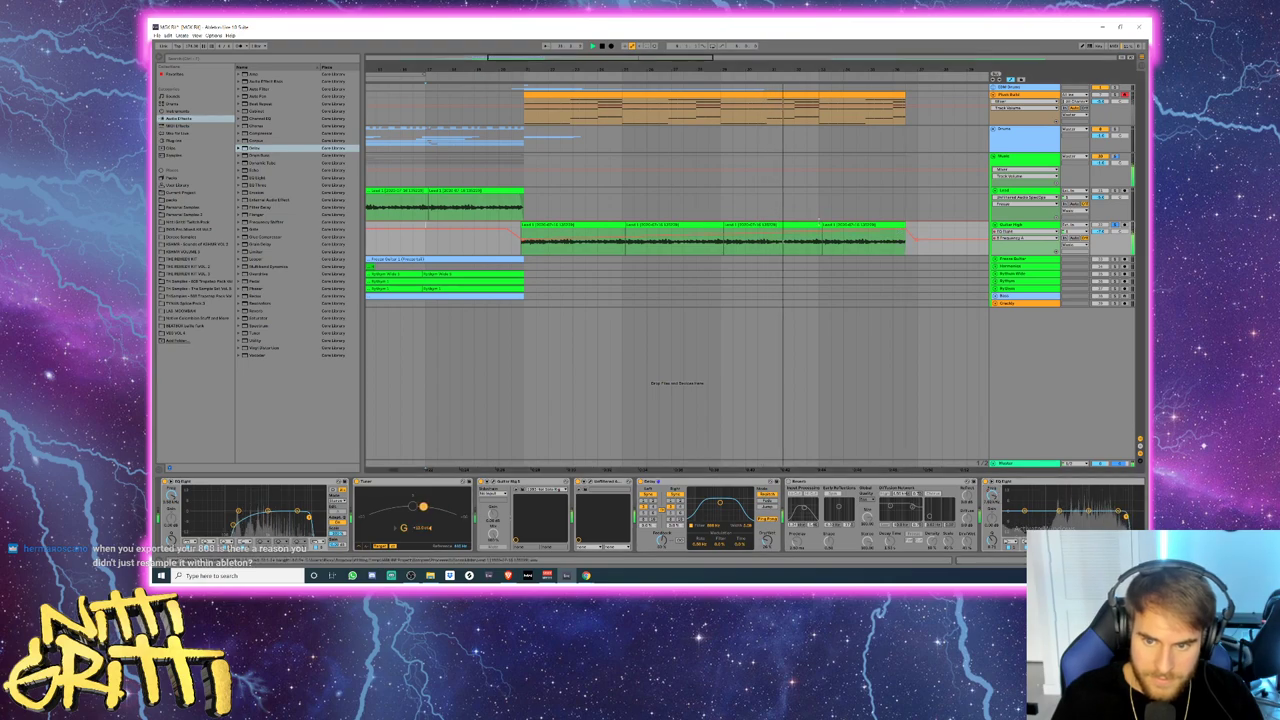
- Set the warp mode of all four Guitar High clips to Complex Pro and audition them
key(space)
click(868, 225)
shift+click(560, 225)
key(shift+Tab)
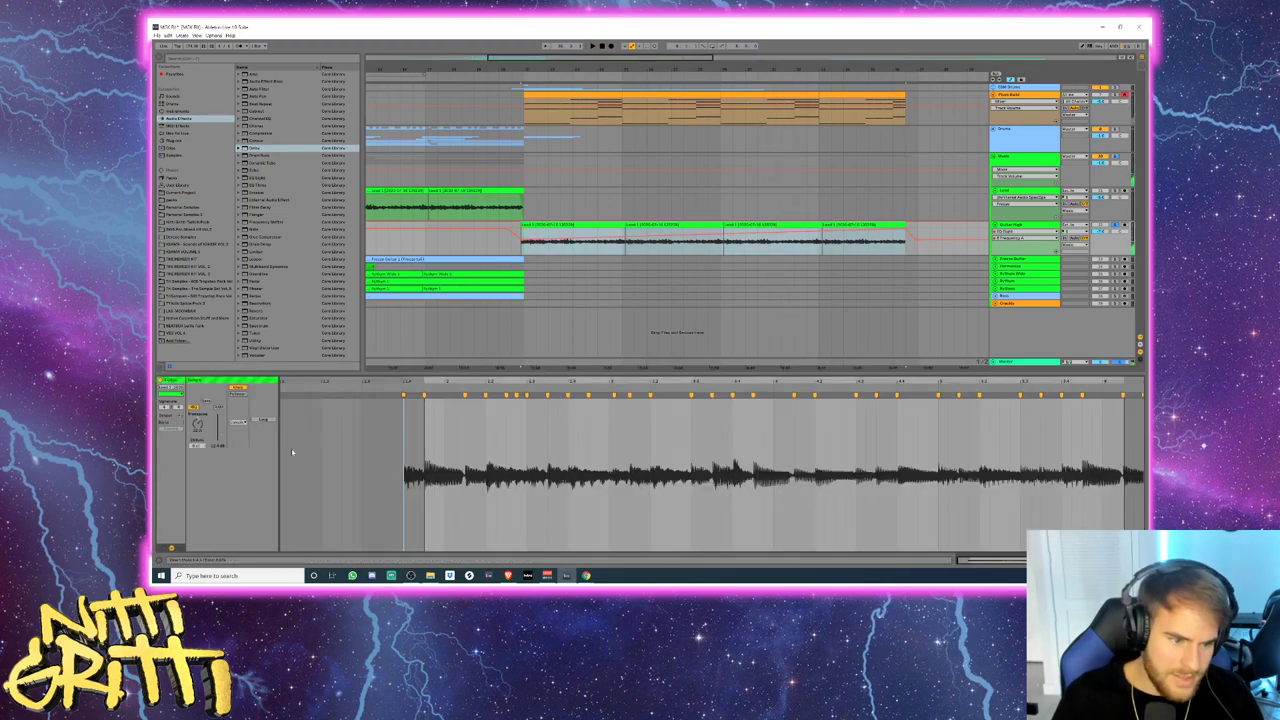
click(235, 423)
click(241, 459)
key(space)
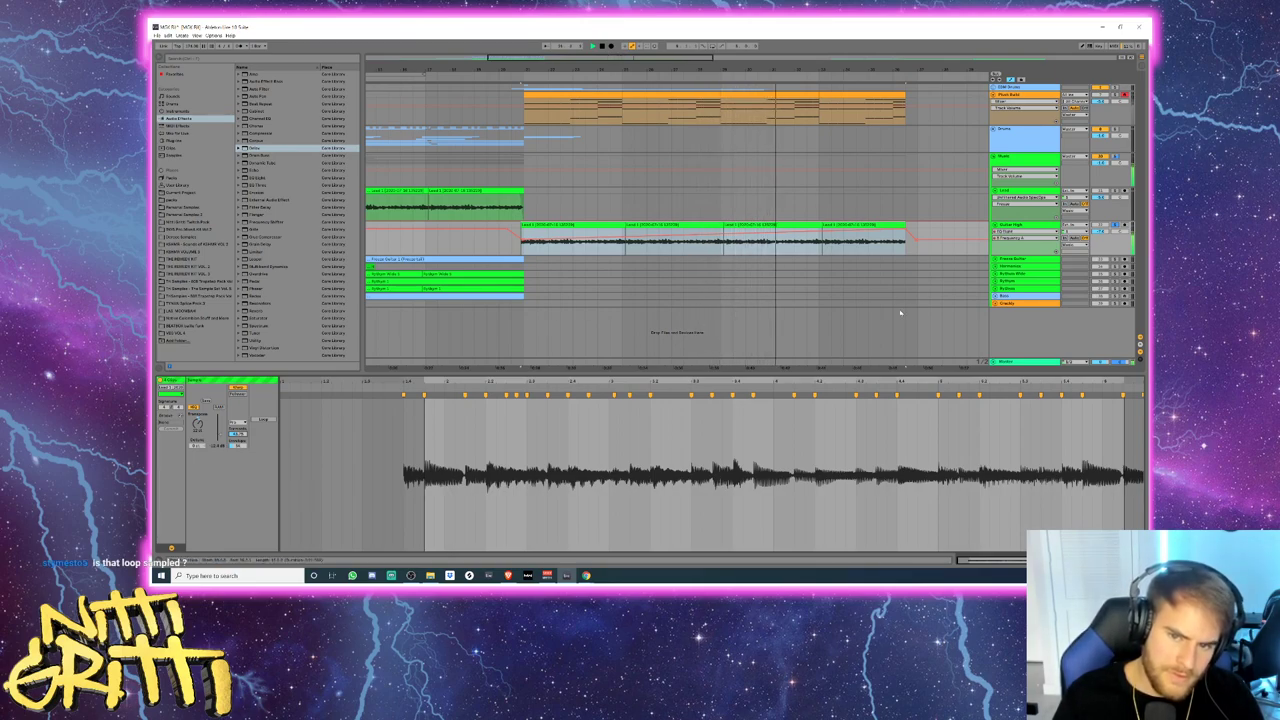
key(space)
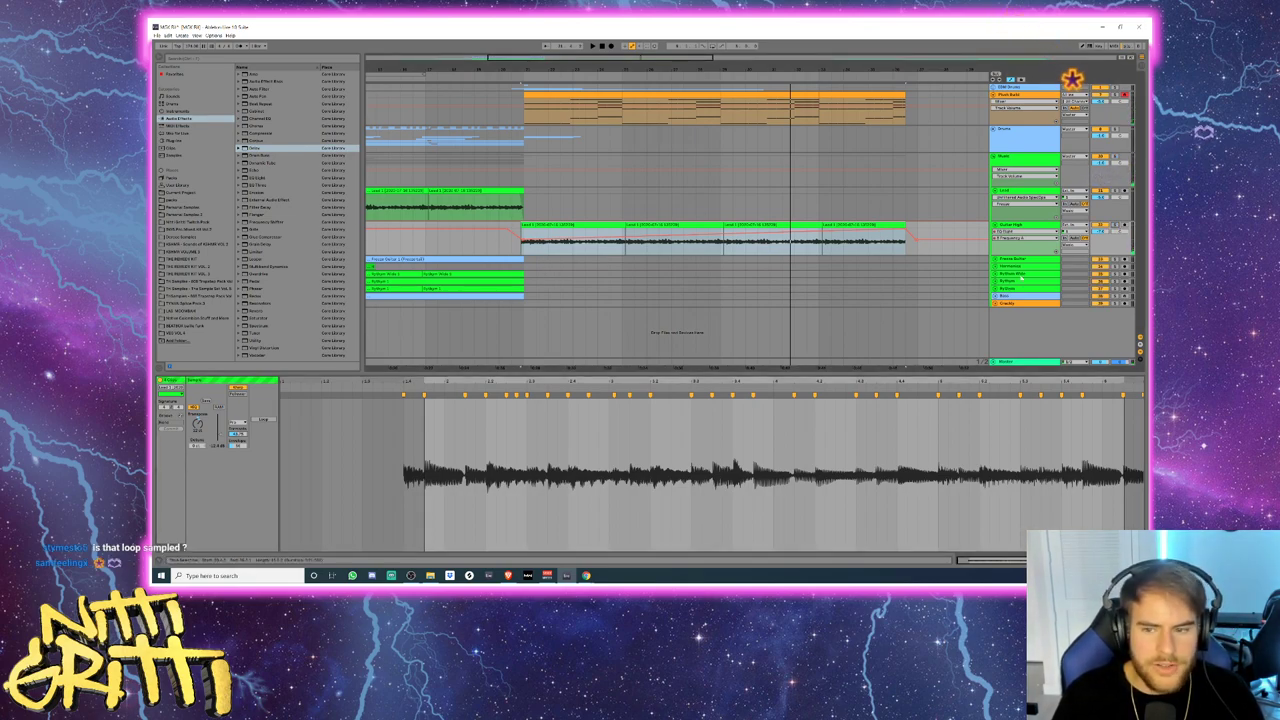
- Unfold the three tracks below Guitar High and play from before the drop through the end of its clips
click(995, 273)
click(995, 266)
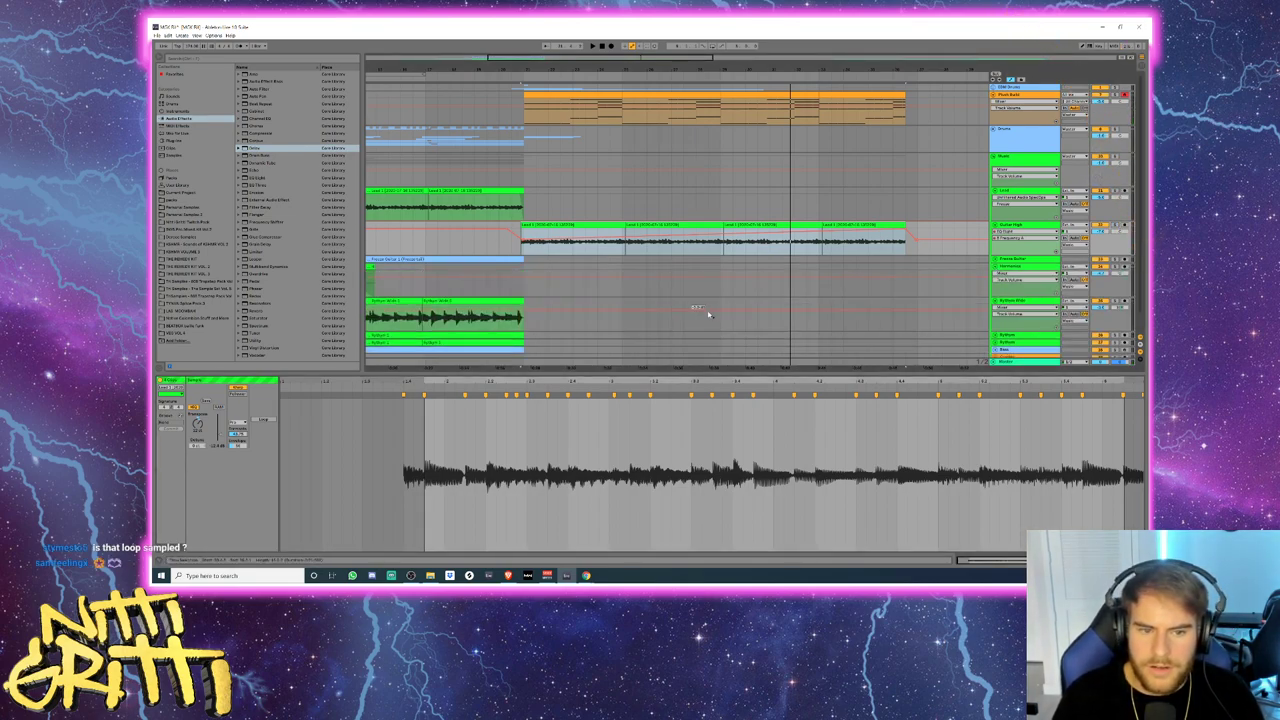
click(995, 259)
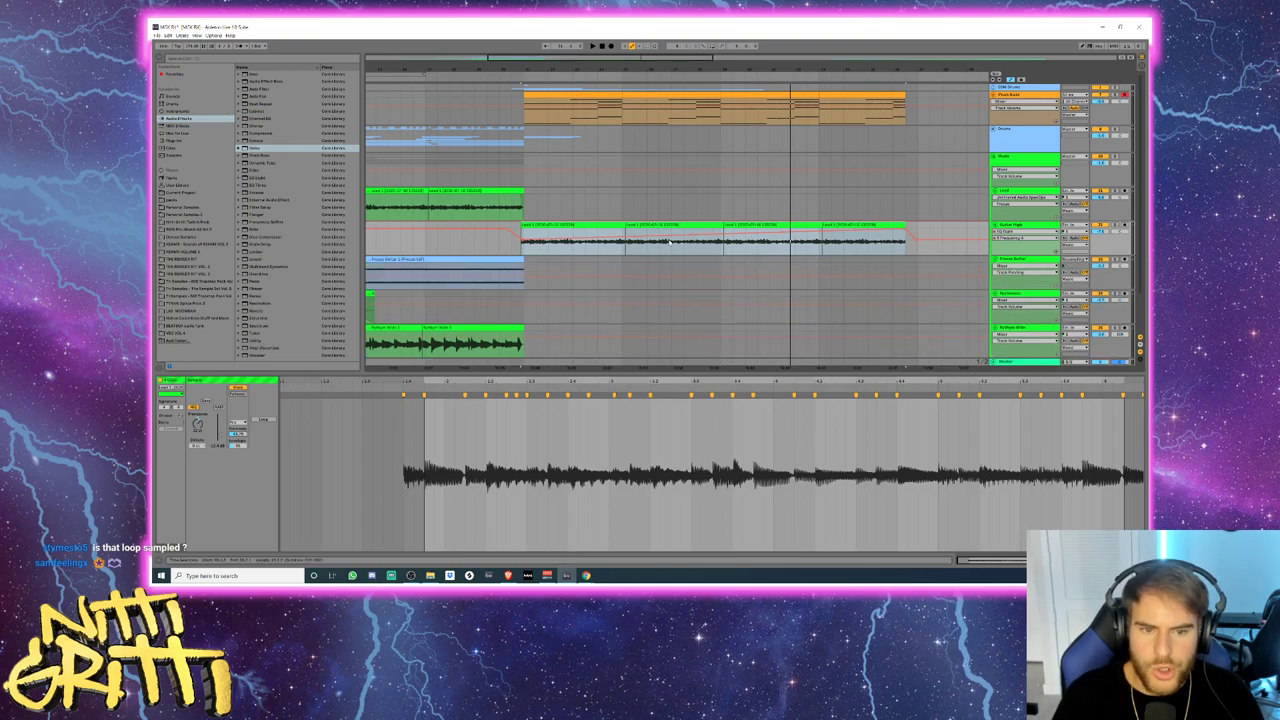
click(462, 242)
key(space)
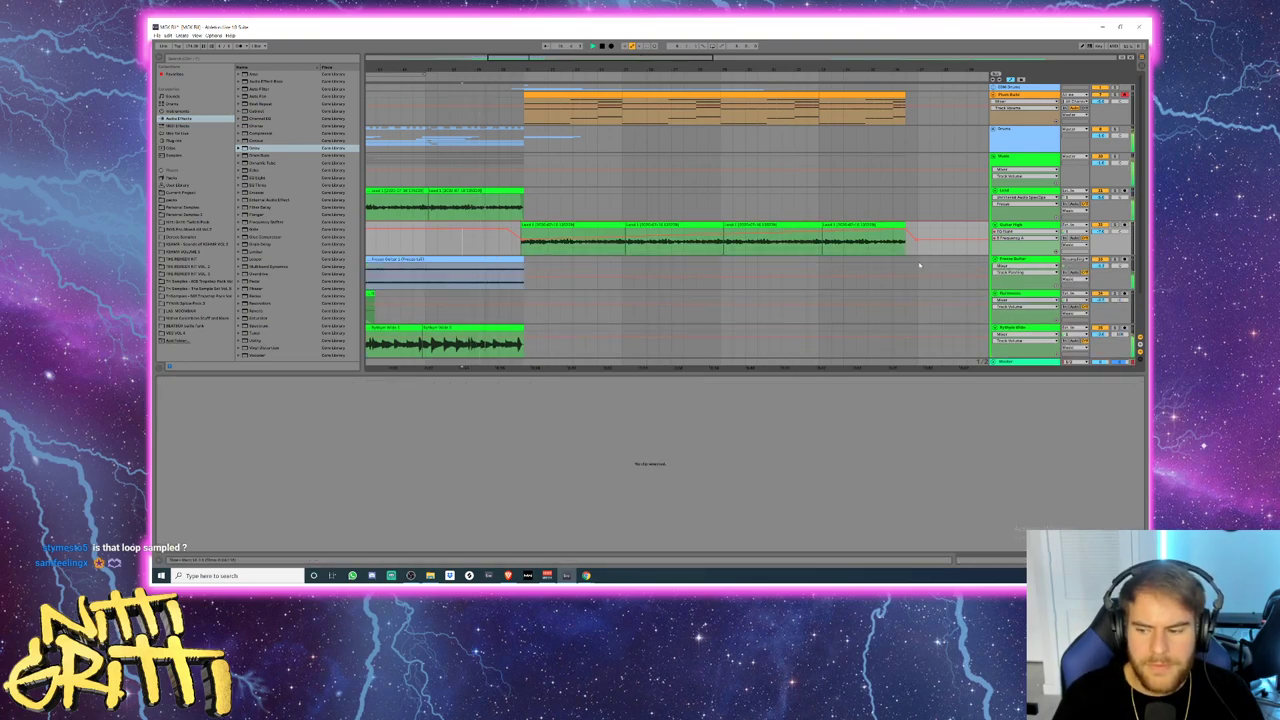
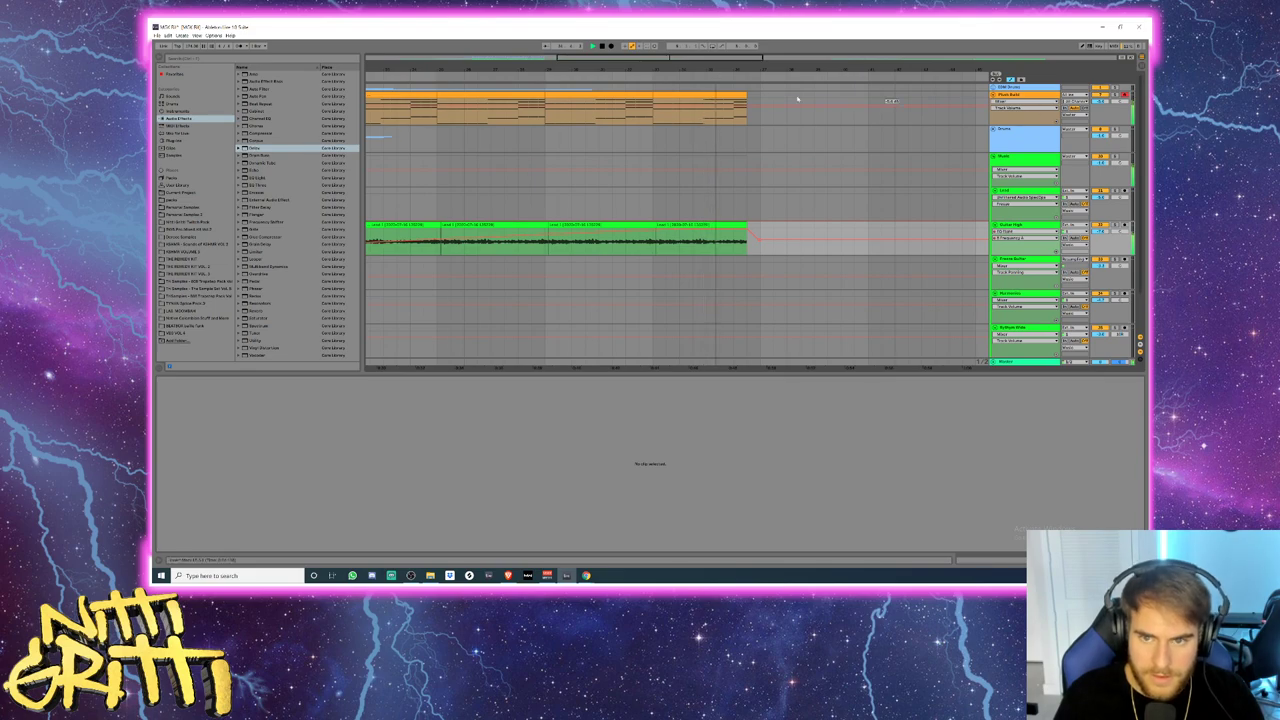
scroll(746, 178, down, 3)
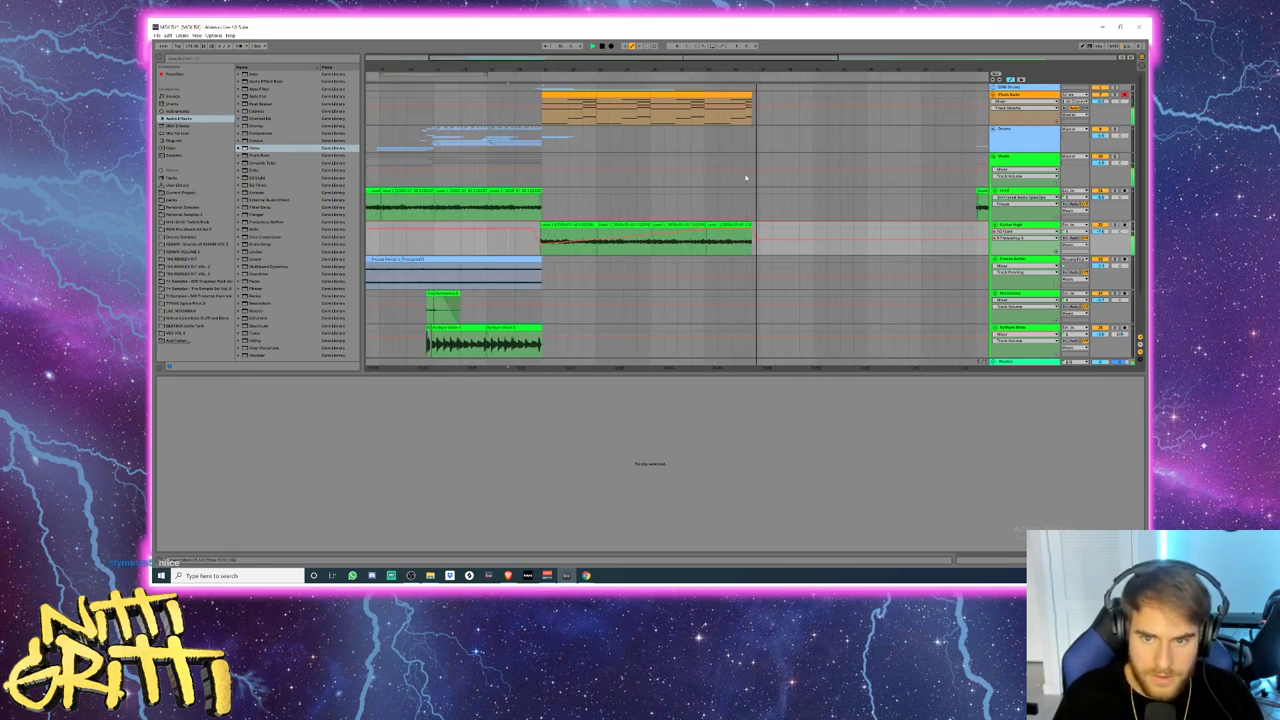
key(space)
- Fold the Guitar High track and the three tracks directly below it
click(1012, 225)
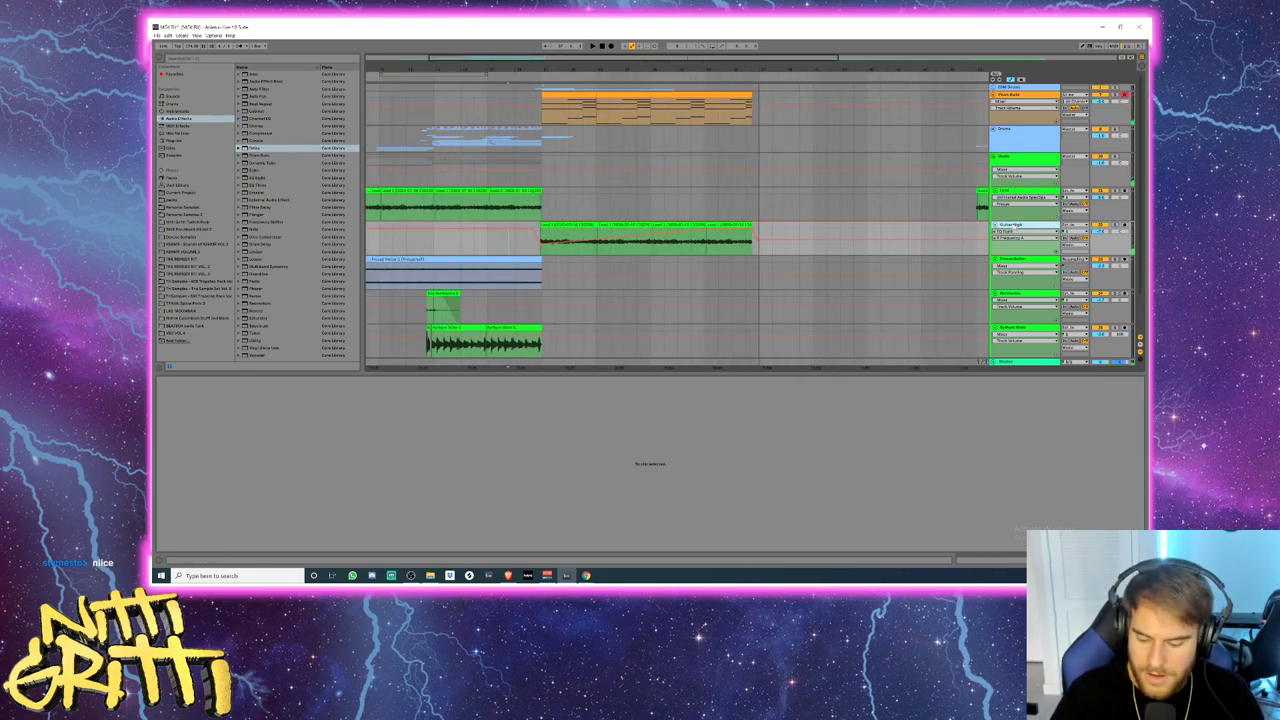
key(u)
key(Down)
key(u)
key(Down)
key(u)
key(Down)
key(u)
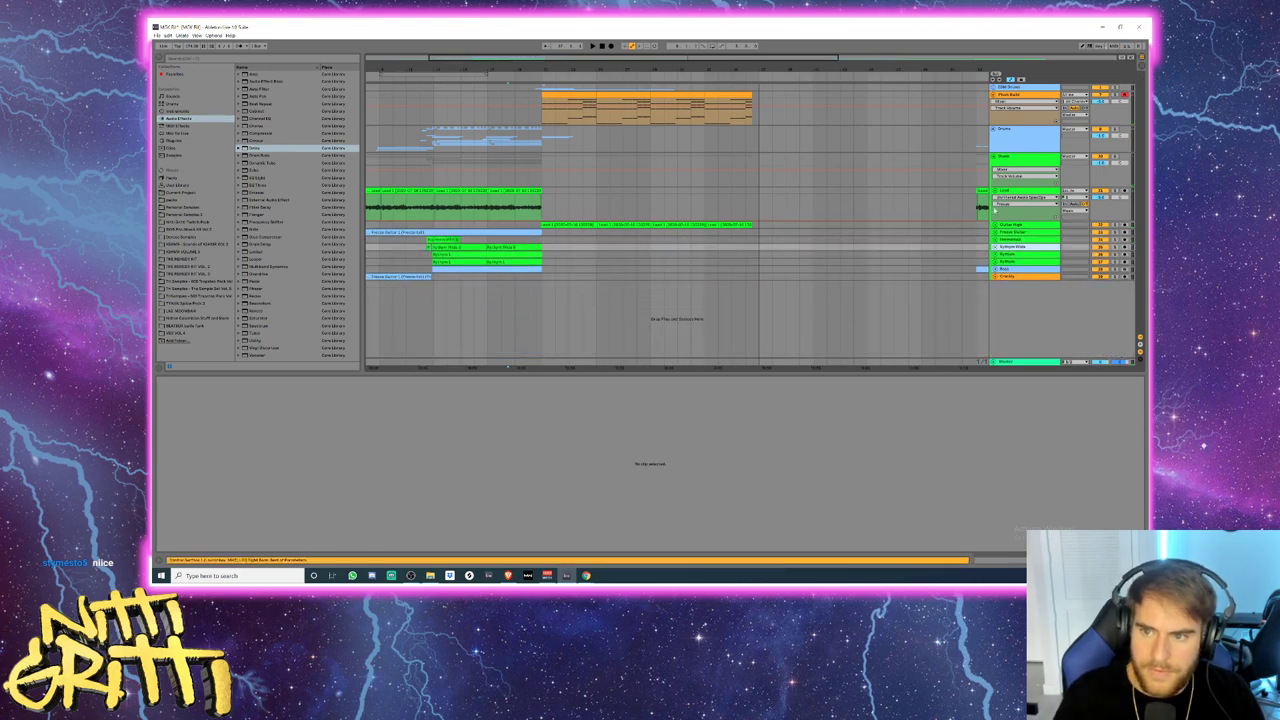
- Add a named MIDI track below the pluck track and colour it orange
click(1013, 98)
key(ctrl+shift+t)
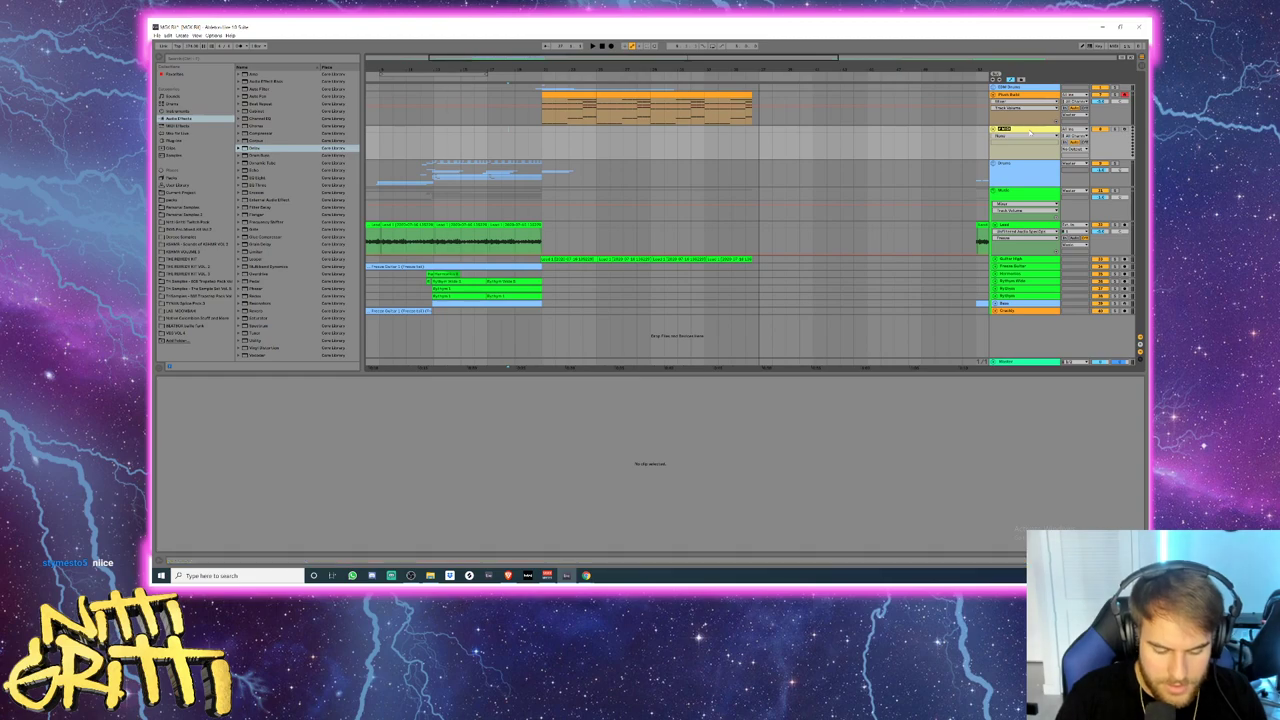
key(ctrl+shift+t)
key(ctrl+z)
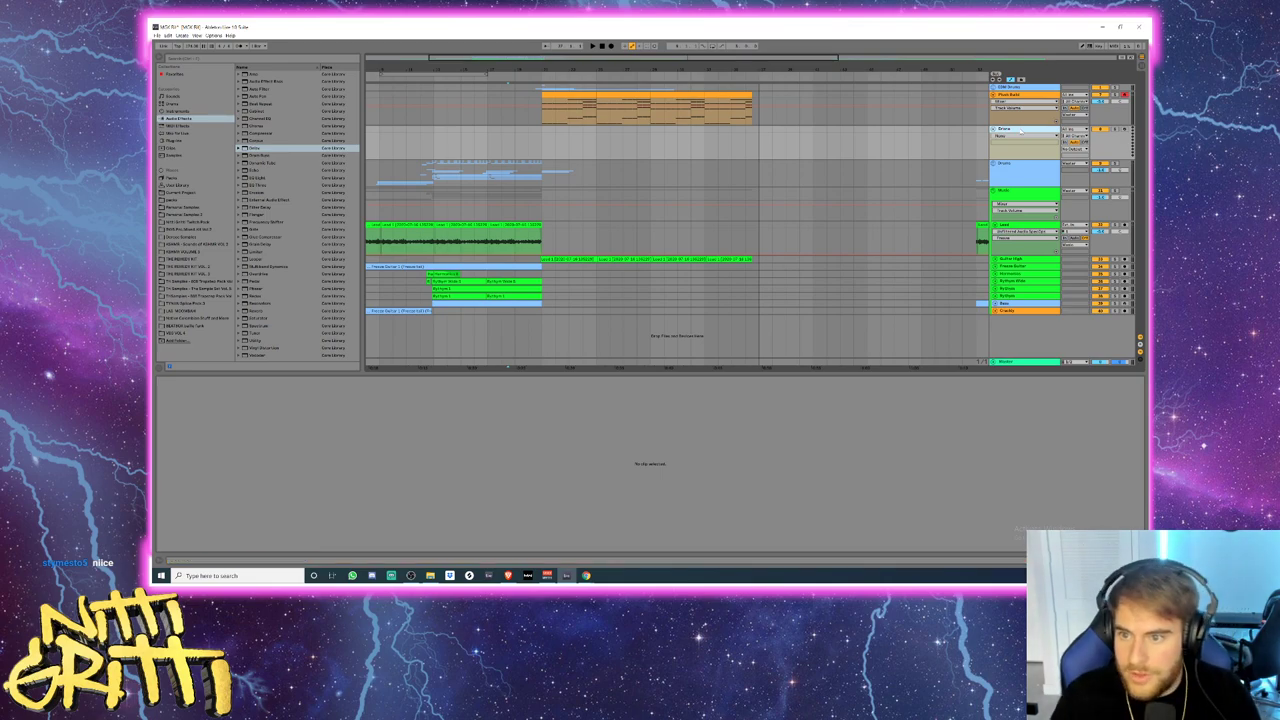
right_click(1021, 130)
click(1034, 221)
- Group the pluck track and the new MIDI track as EDM Synths, and move the Drums group above all other tracks
click(1016, 135)
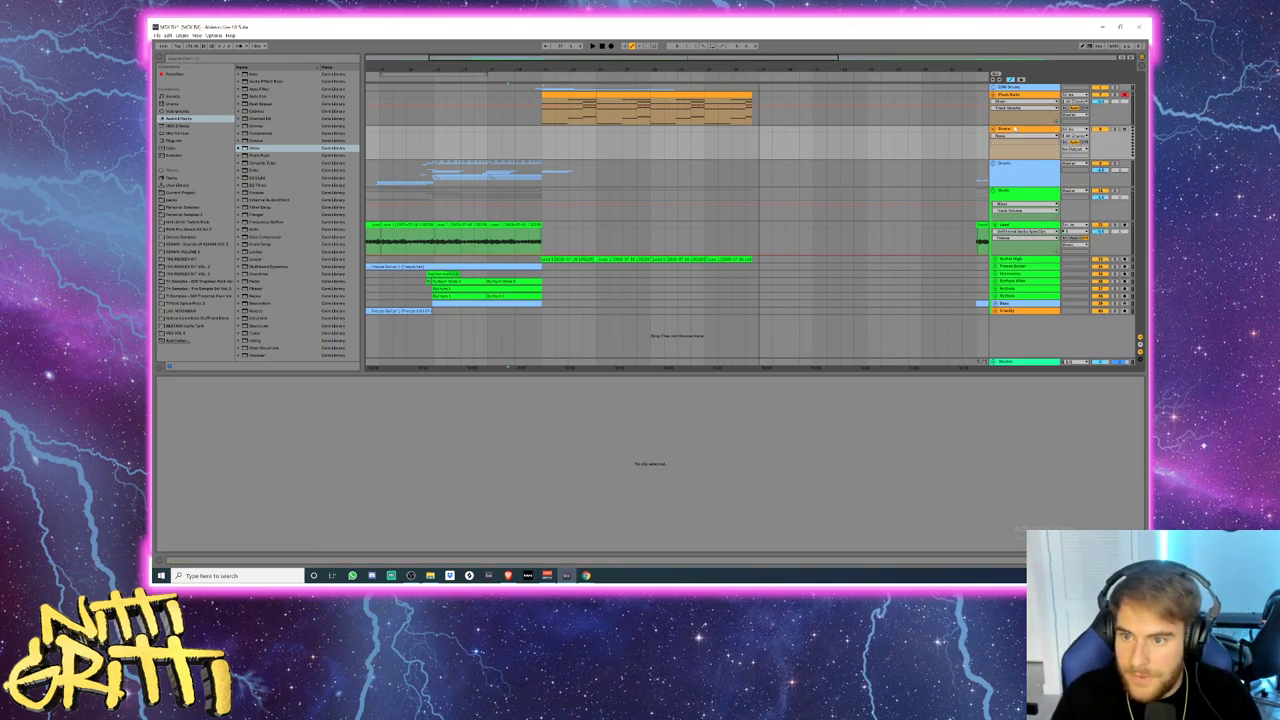
click(1016, 129)
click(1016, 129)
shift+click(1017, 95)
key(ctrl+g)
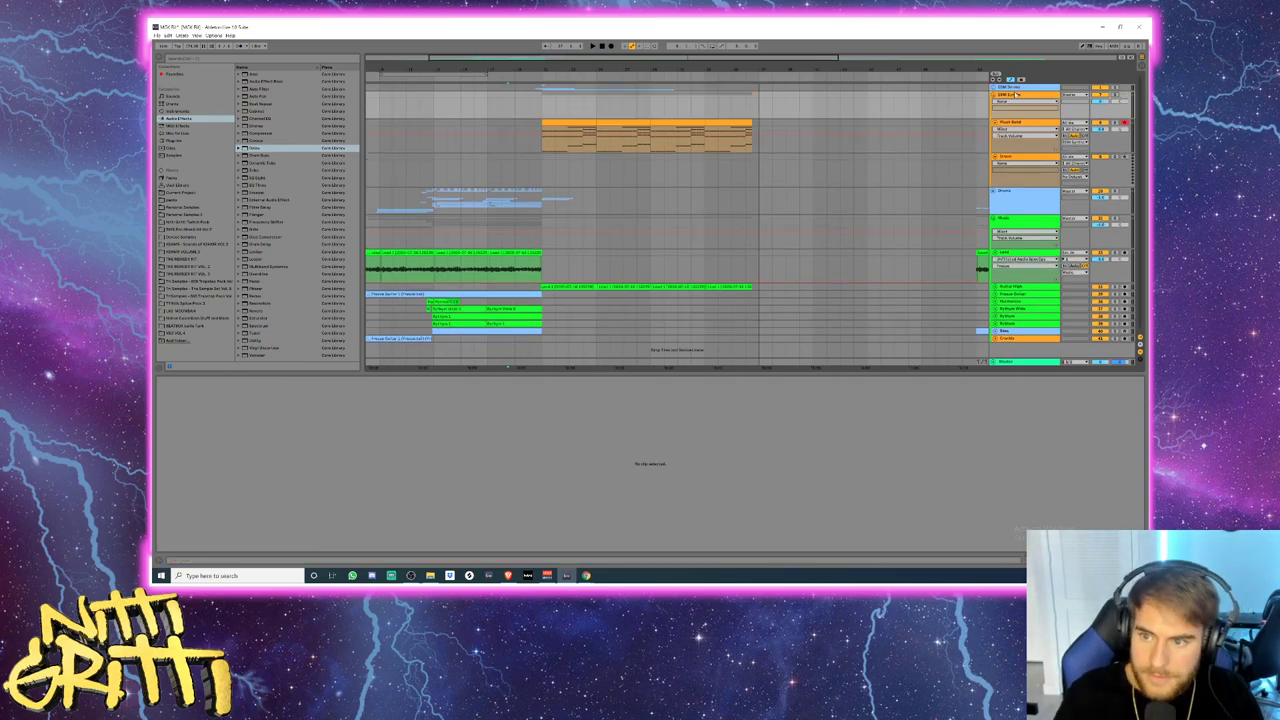
click(1015, 195)
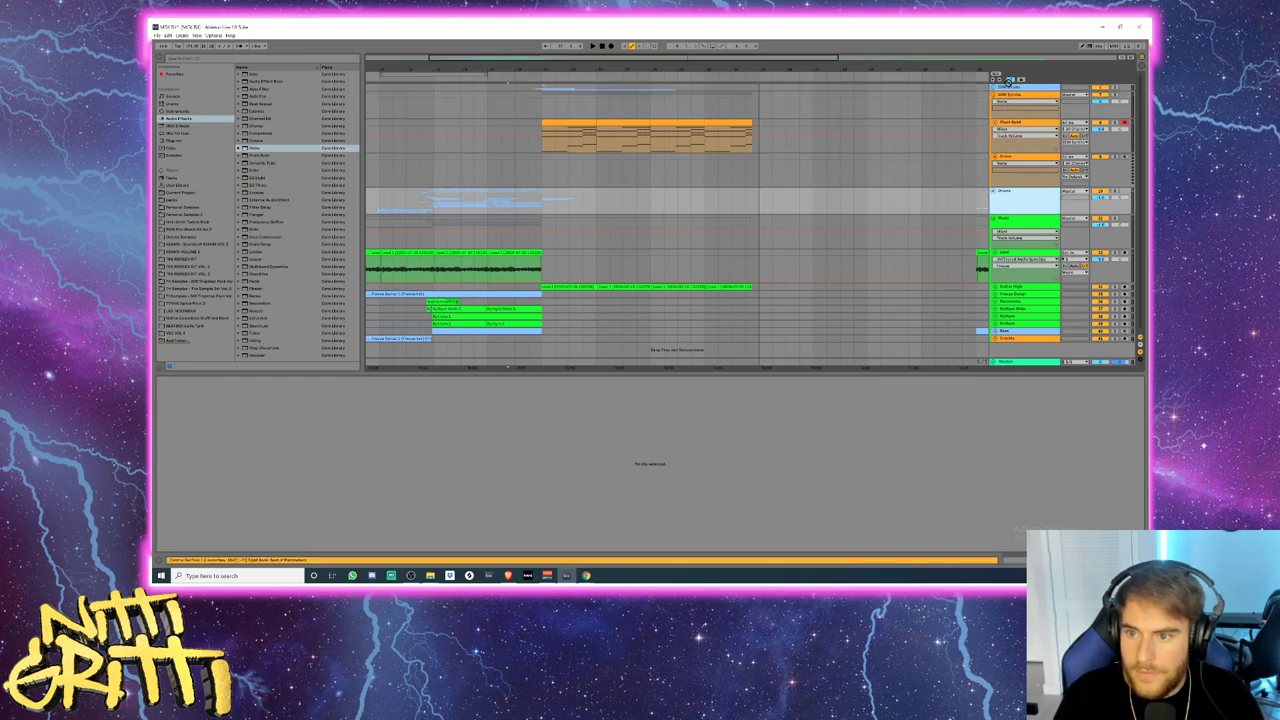
drag(1015, 195, 1012, 88)
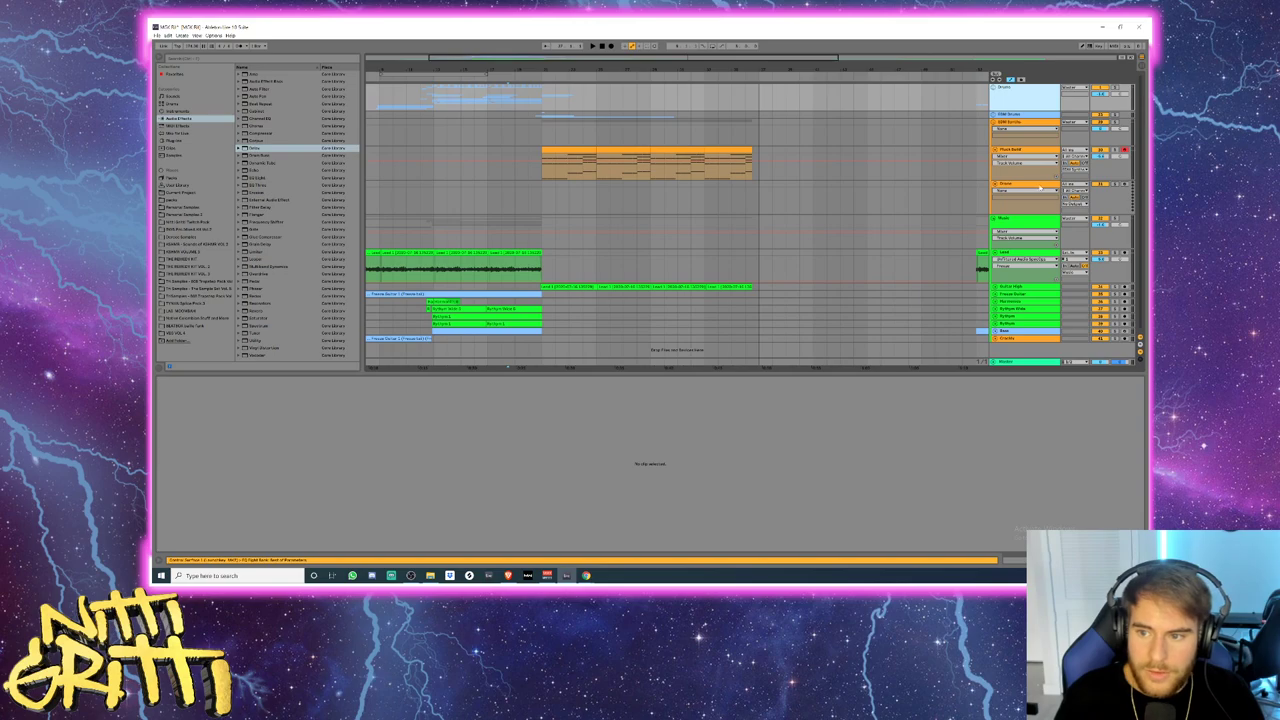
- Insert an EQ Eight on the new MIDI track and shape it with a low cut and a high cut
double_click(1040, 186)
double_click(262, 178)
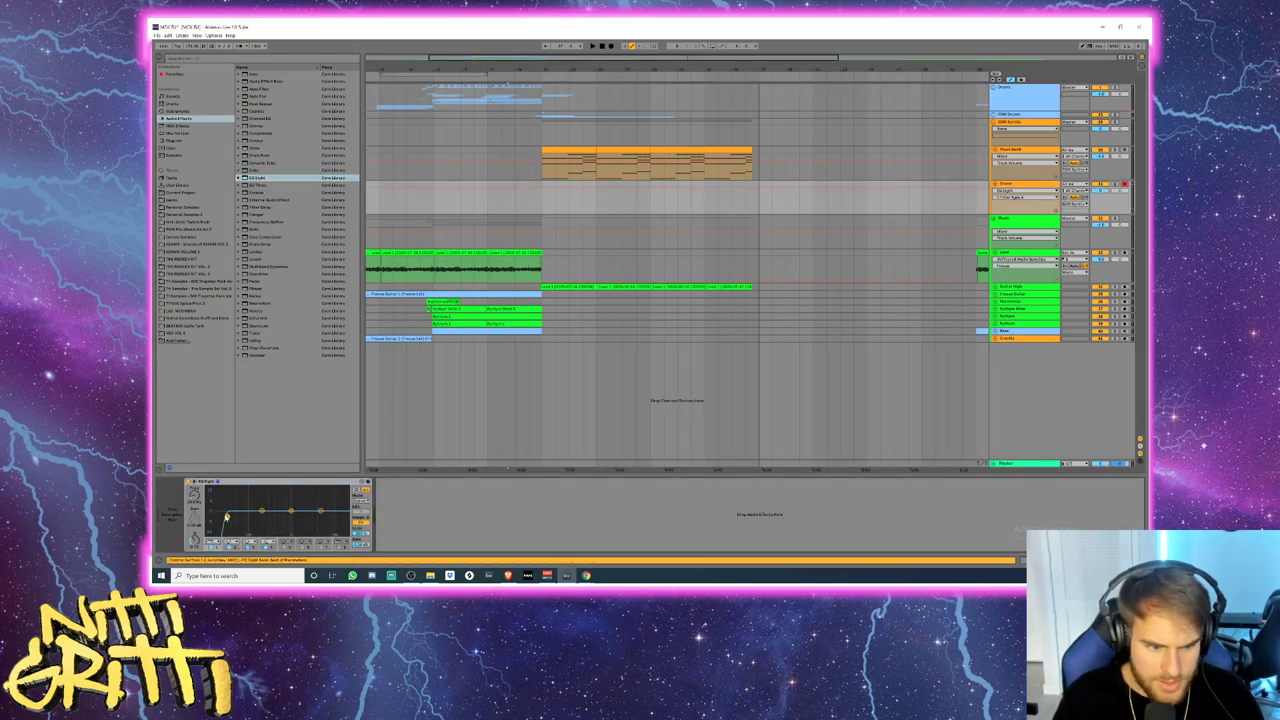
drag(231, 522, 237, 526)
click(342, 551)
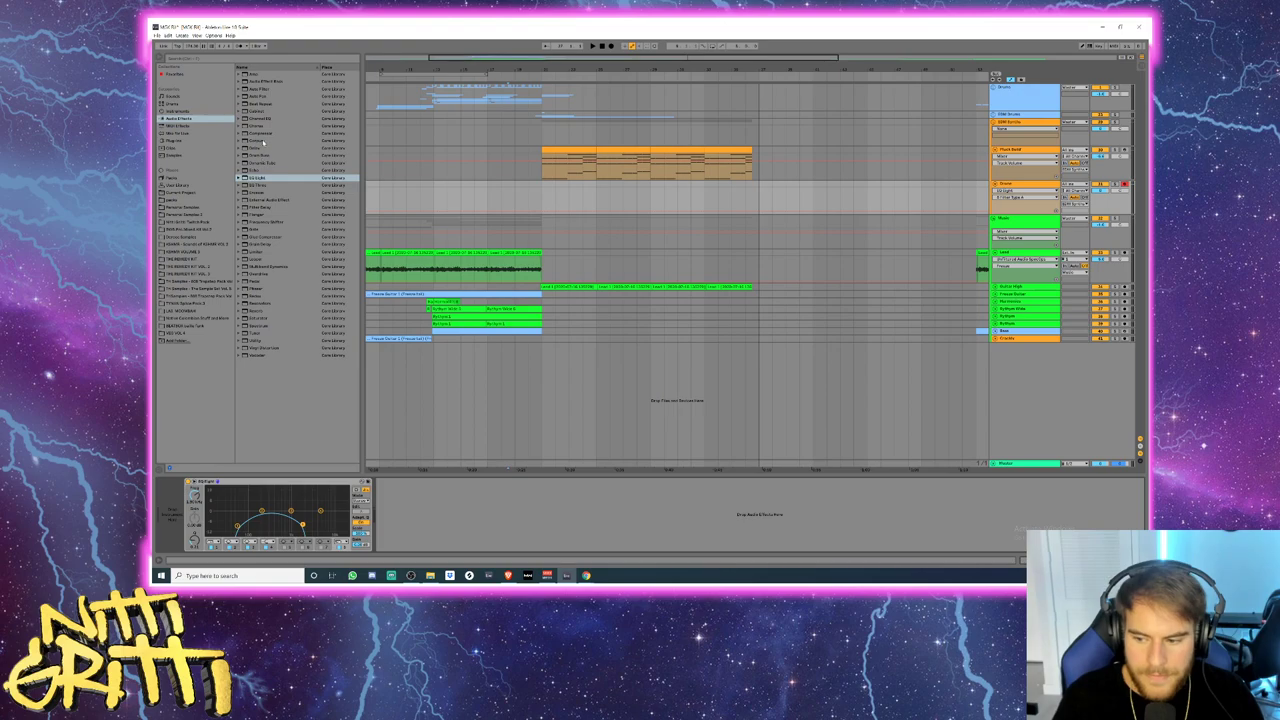
- Search the plug-ins for serum and load Serum as the instrument on the new MIDI track
click(191, 60)
text(serum)
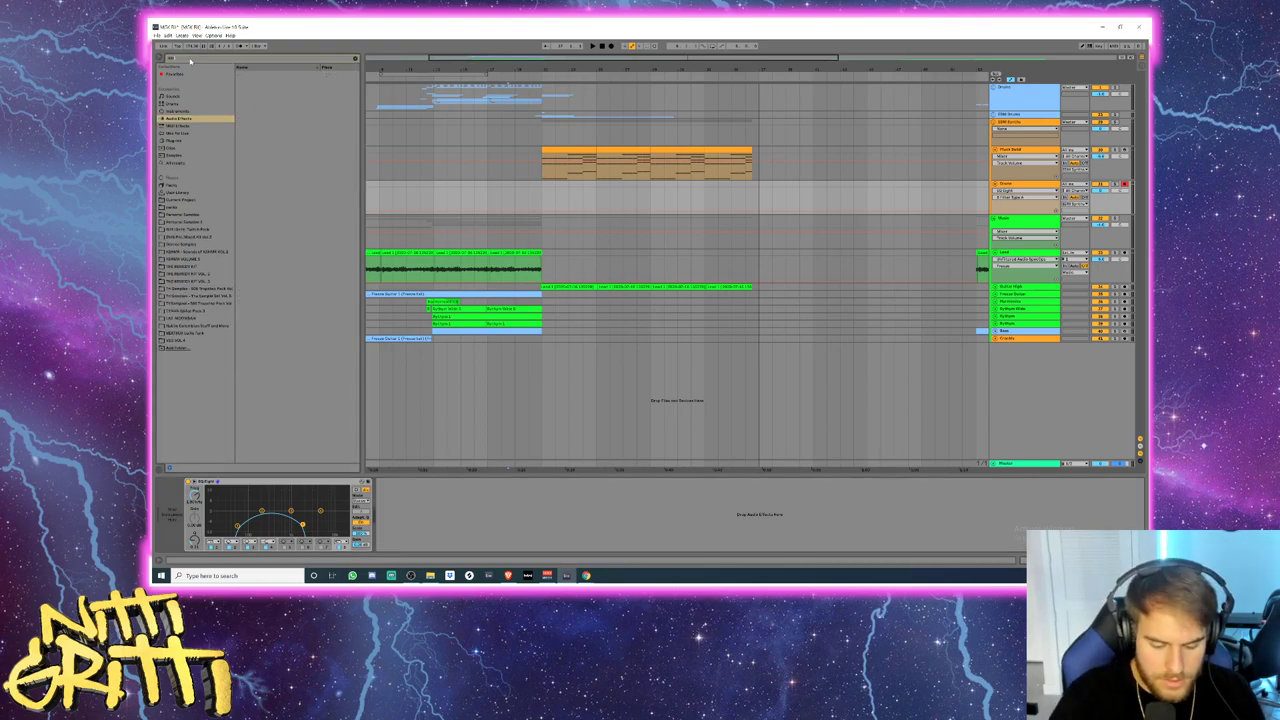
click(180, 140)
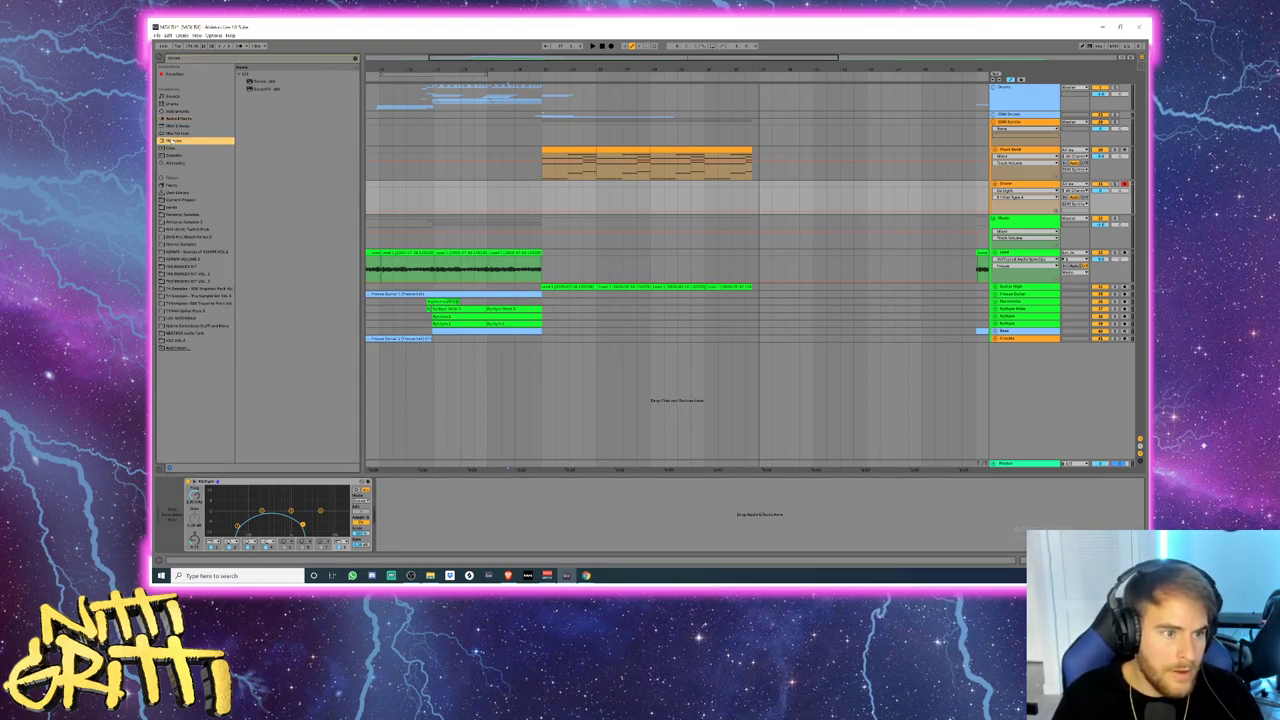
click(256, 81)
double_click(256, 81)
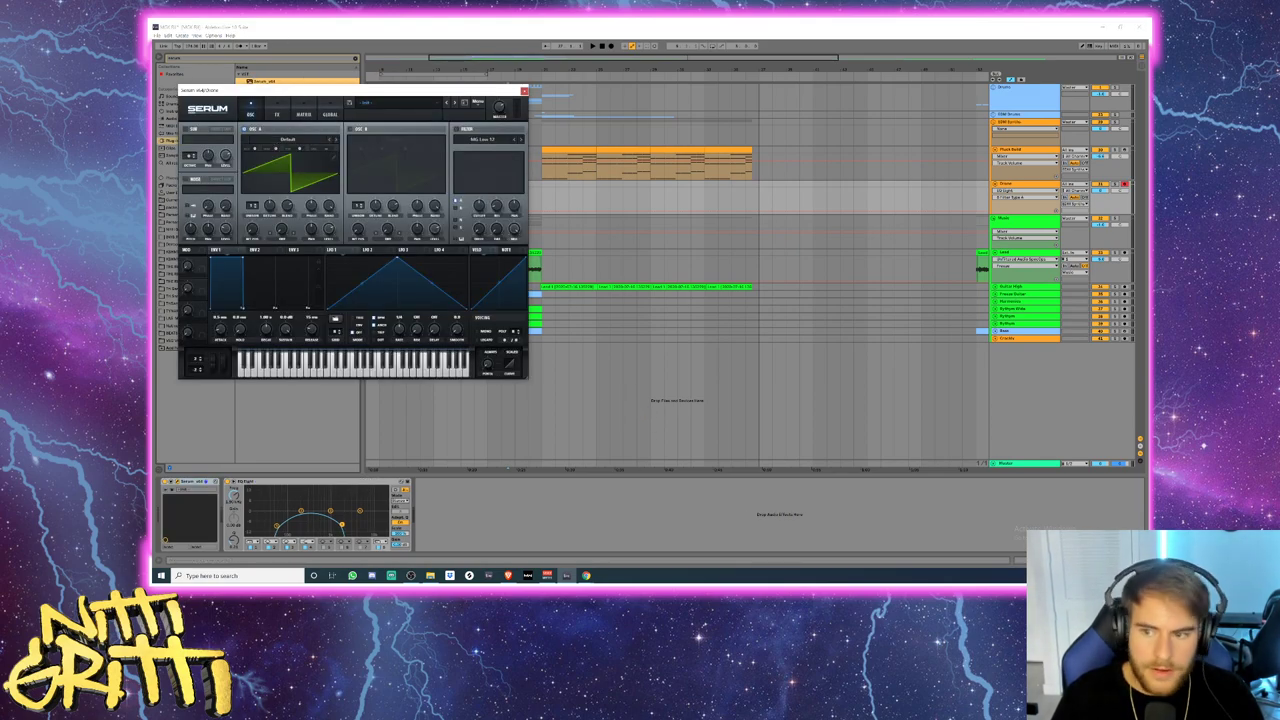
click(1116, 185)
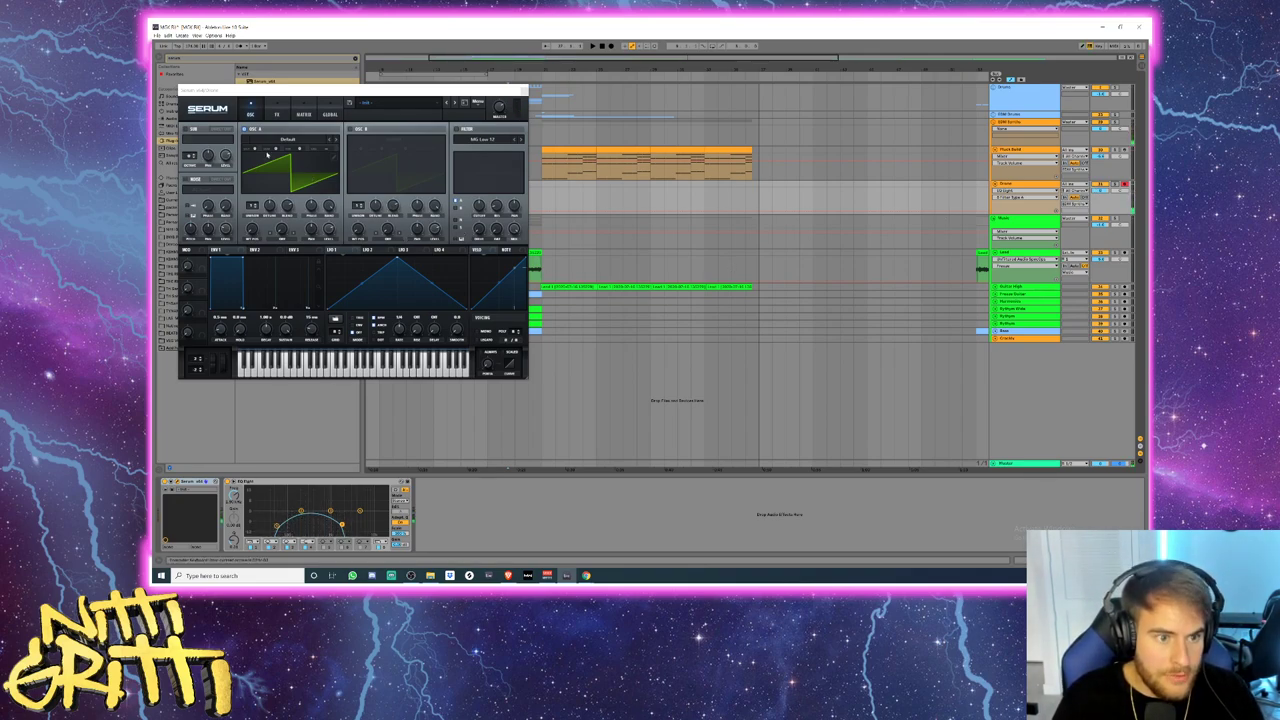
- Raise the unison voices and adjust the detune of Serum's oscillator A, and enable oscillator B with raised unison and adjusted detune
drag(253, 206, 252, 130)
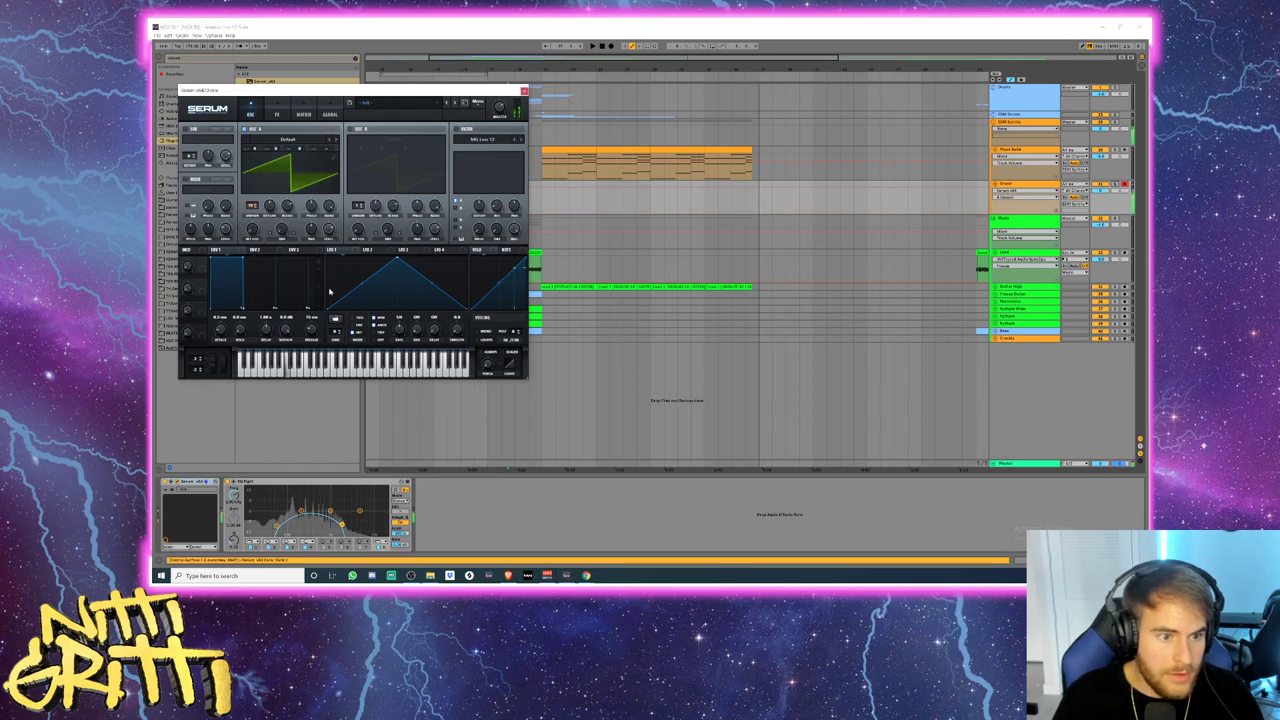
drag(273, 215, 270, 213)
click(351, 129)
drag(360, 206, 361, 135)
drag(434, 229, 386, 197)
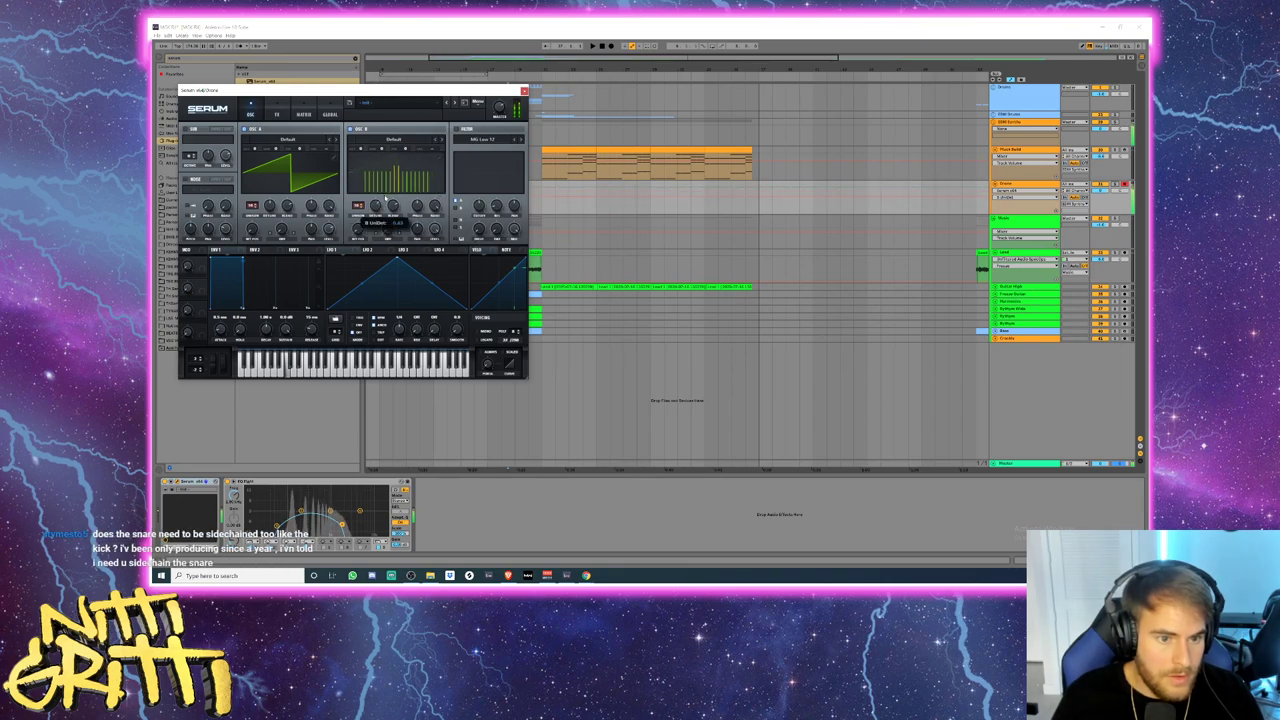
- Enable the Hyper/Dimension and Distortion effects in Serum, and raise the drive of the tube distortion
click(277, 113)
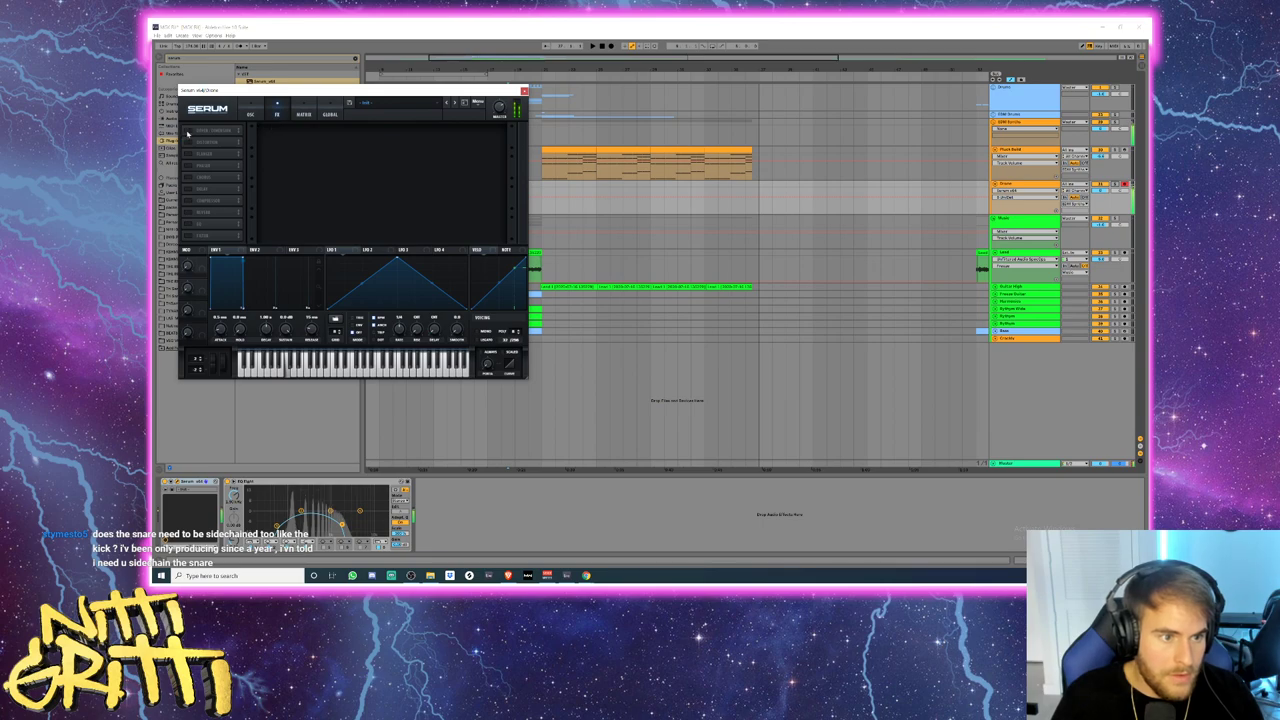
click(186, 132)
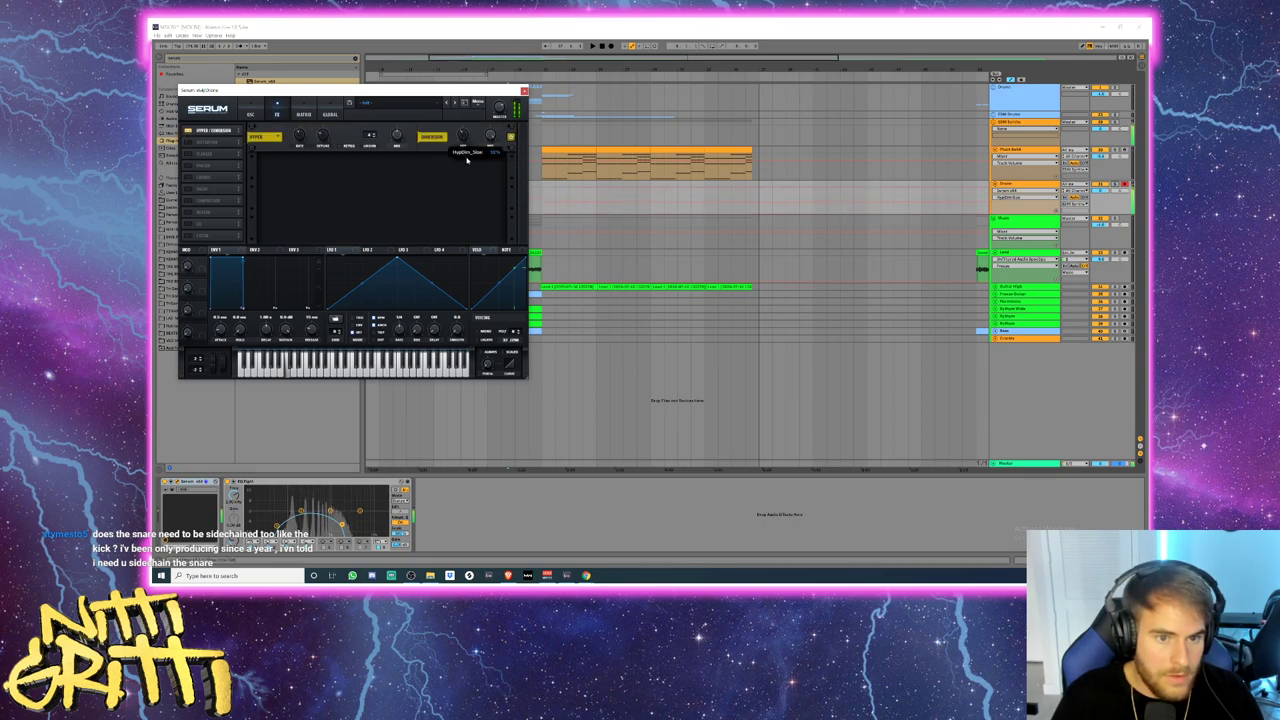
click(207, 143)
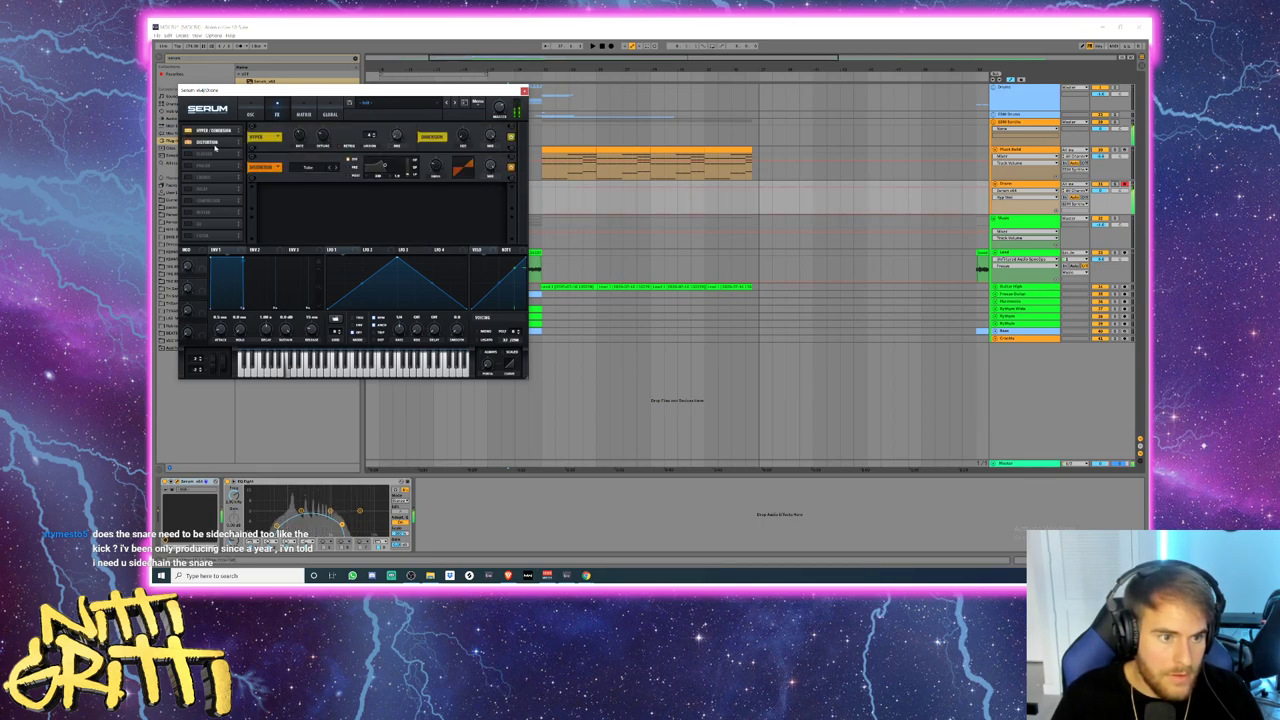
drag(435, 168, 438, 121)
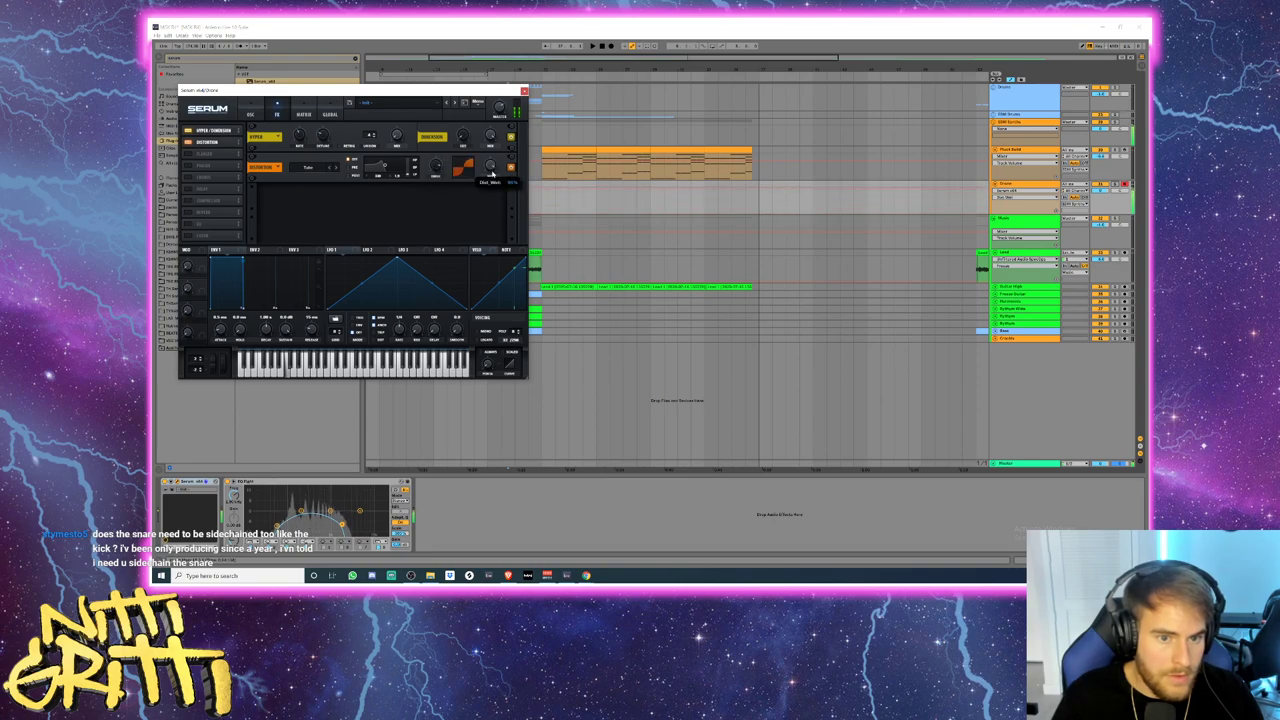
- Enable Serum's Compressor effect, switch it to multiband mode and adjust its threshold
click(193, 201)
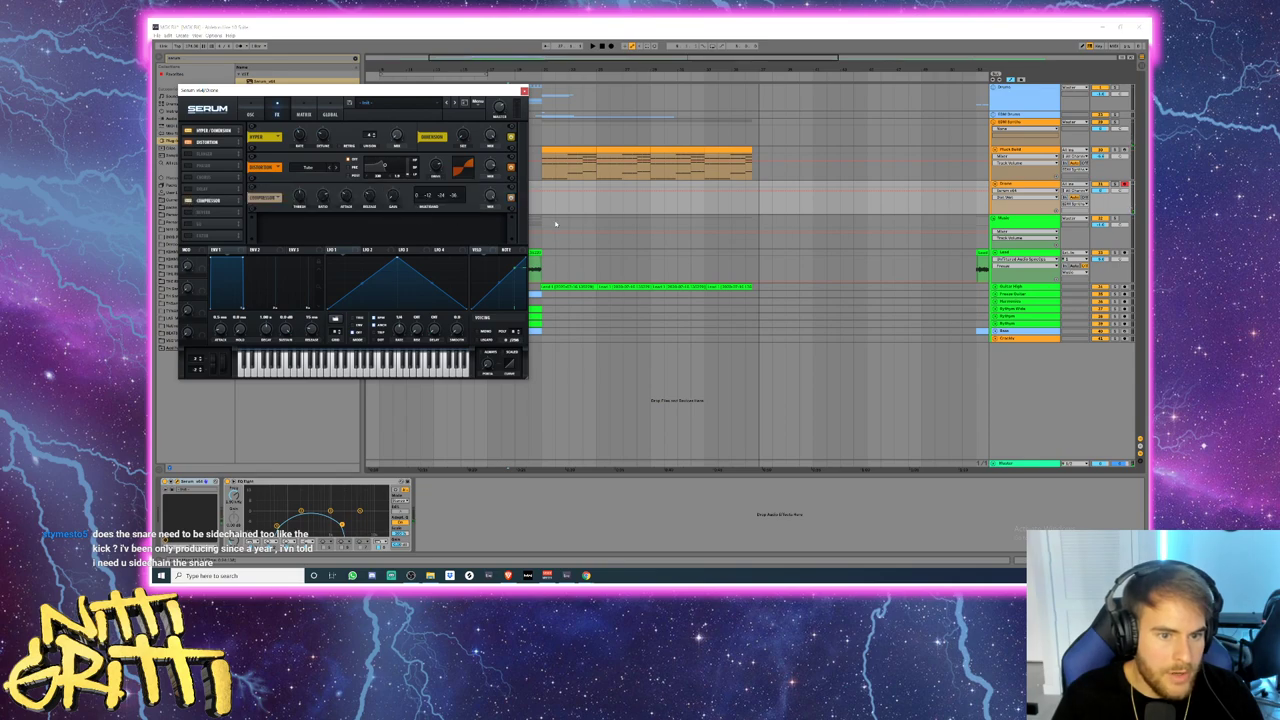
click(418, 207)
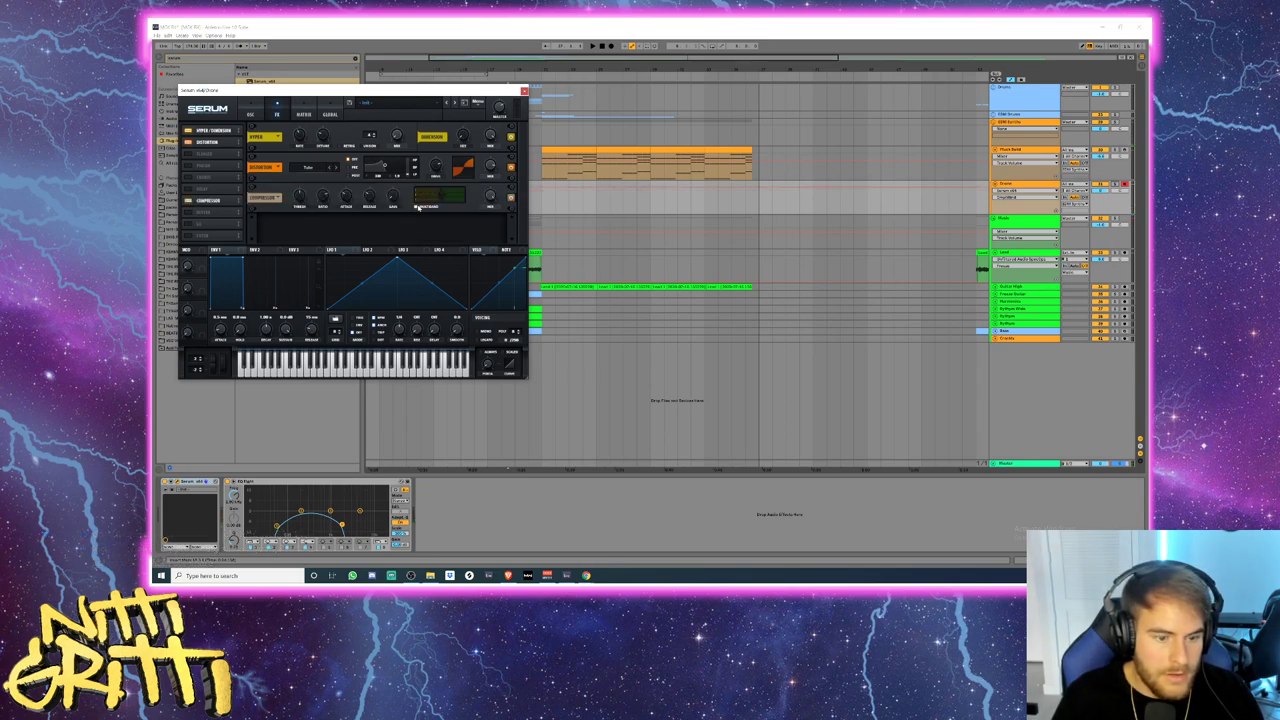
key(z)
key(a)
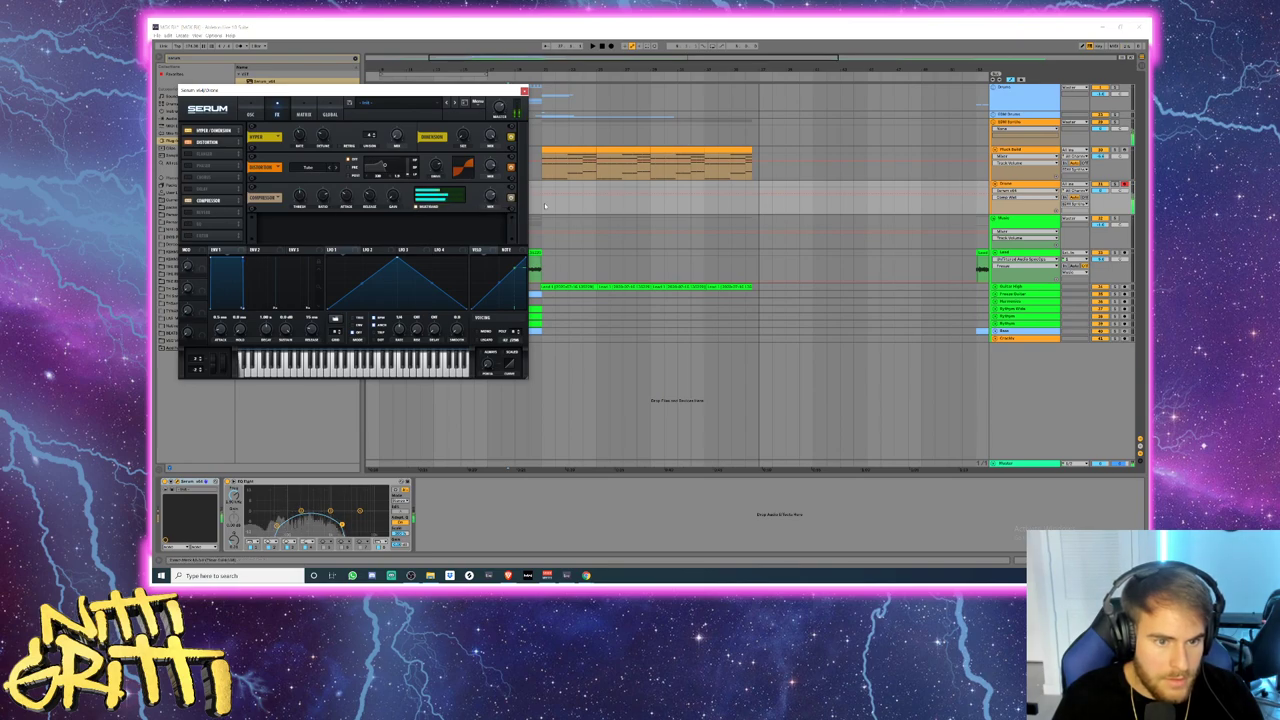
drag(304, 200, 306, 204)
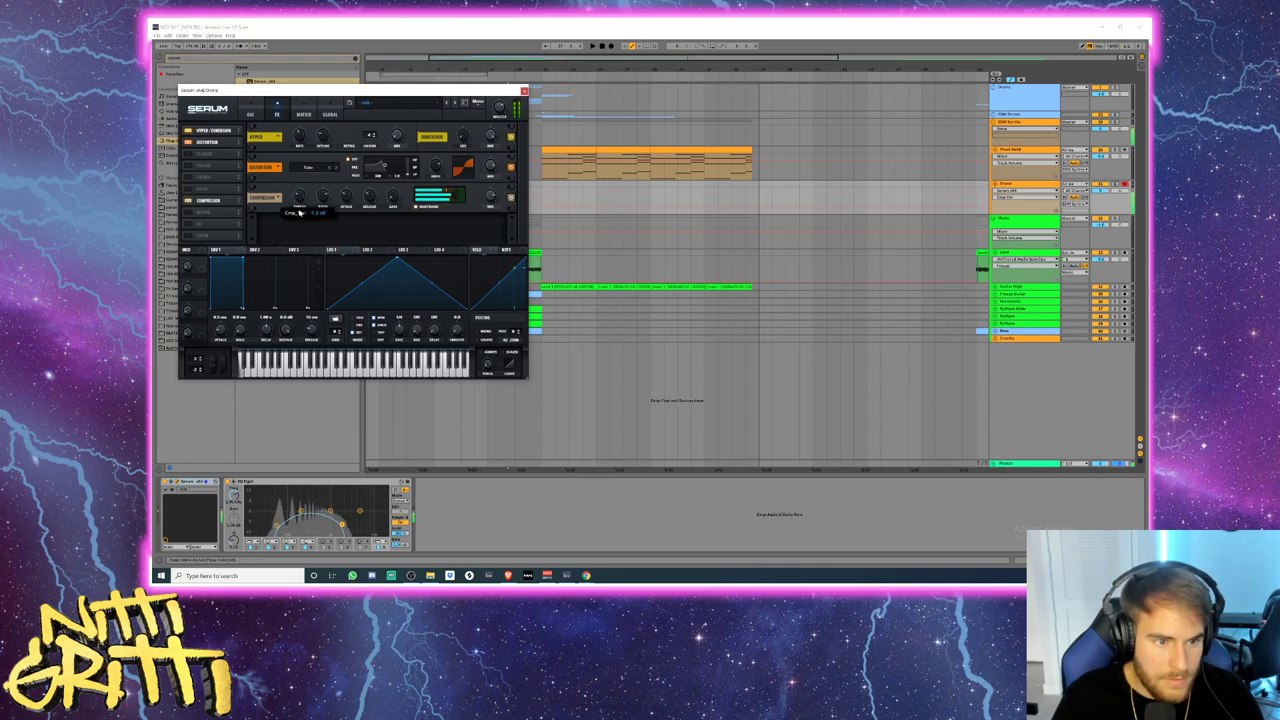
mouse_move(493, 200)
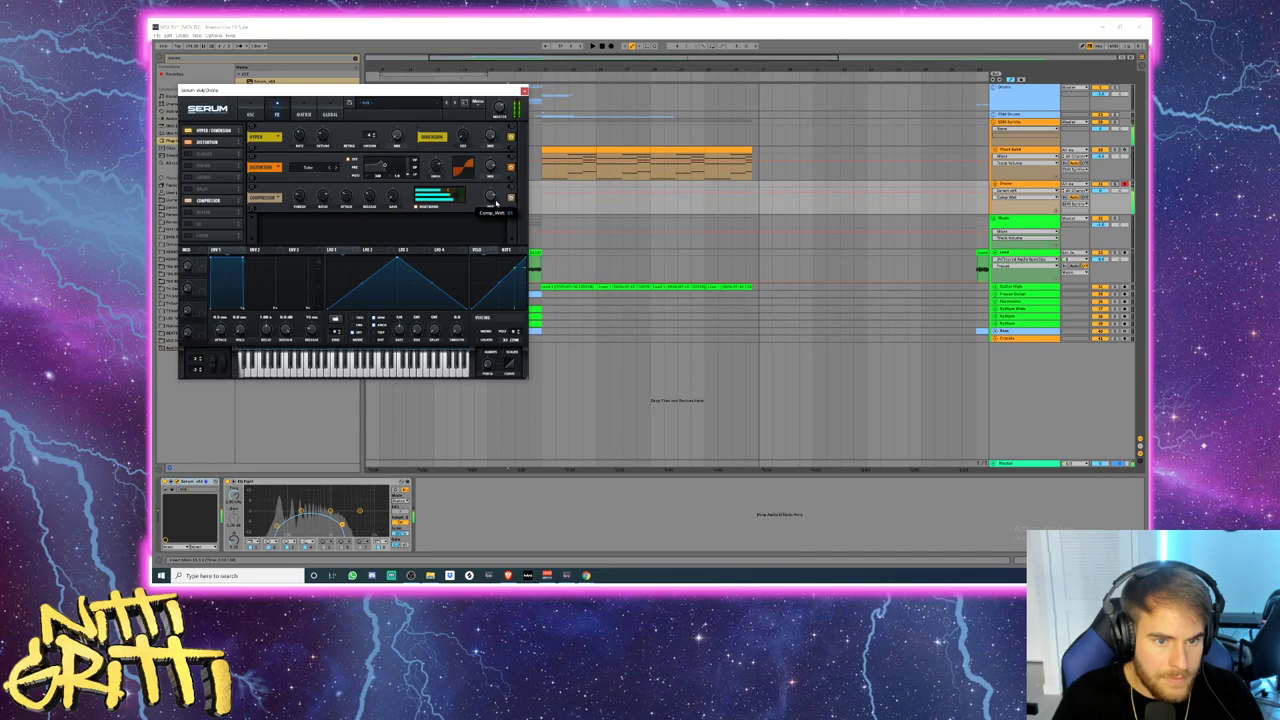
- Reshape the high cut of the EQ Eight, reduce the mix of Serum's compressor, and close the Serum window
drag(343, 525, 307, 510)
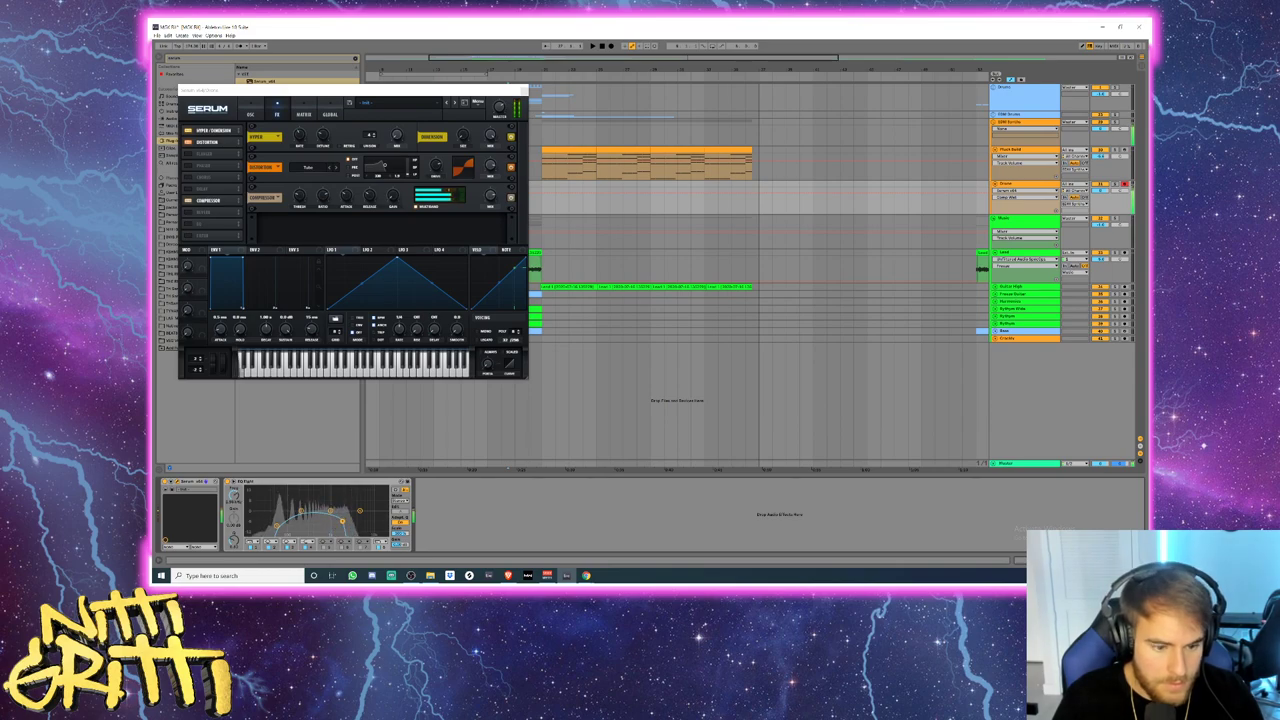
drag(494, 204, 494, 223)
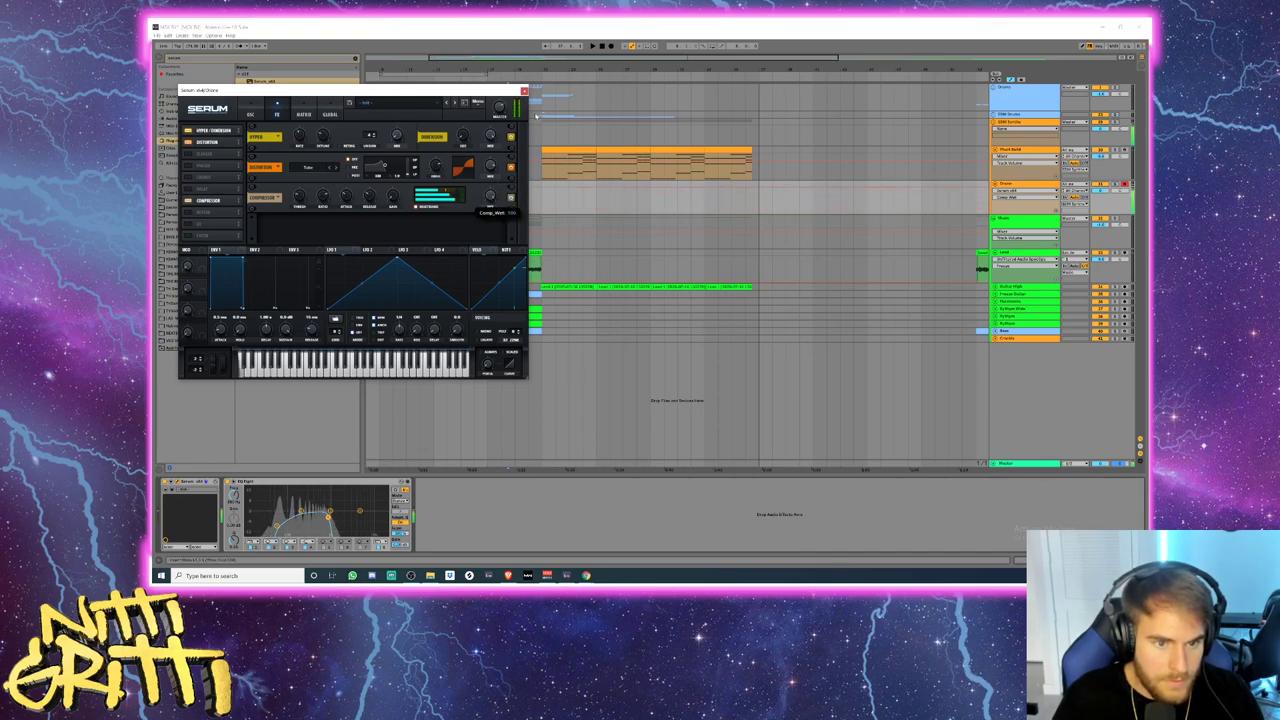
click(523, 91)
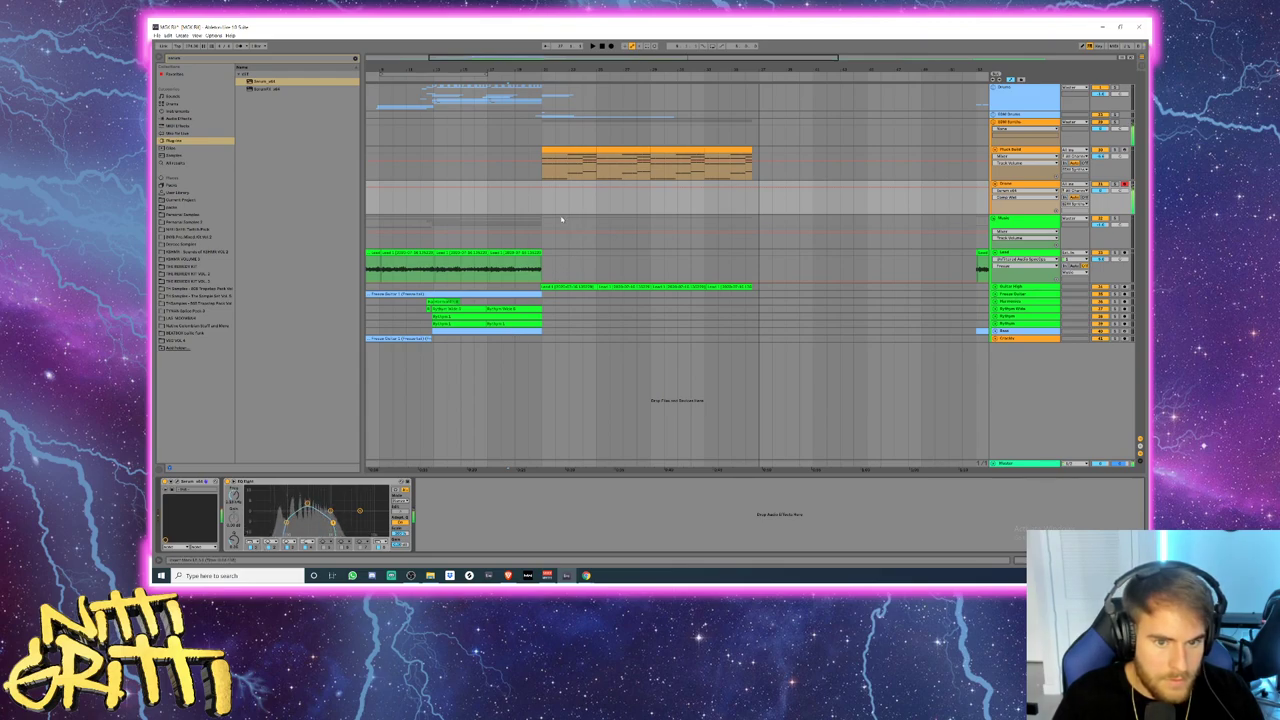
- Create a four-bar MIDI clip on the Serum track at the drop's start, with a low first note lasting about 7.5 beats
drag(544, 195, 597, 188)
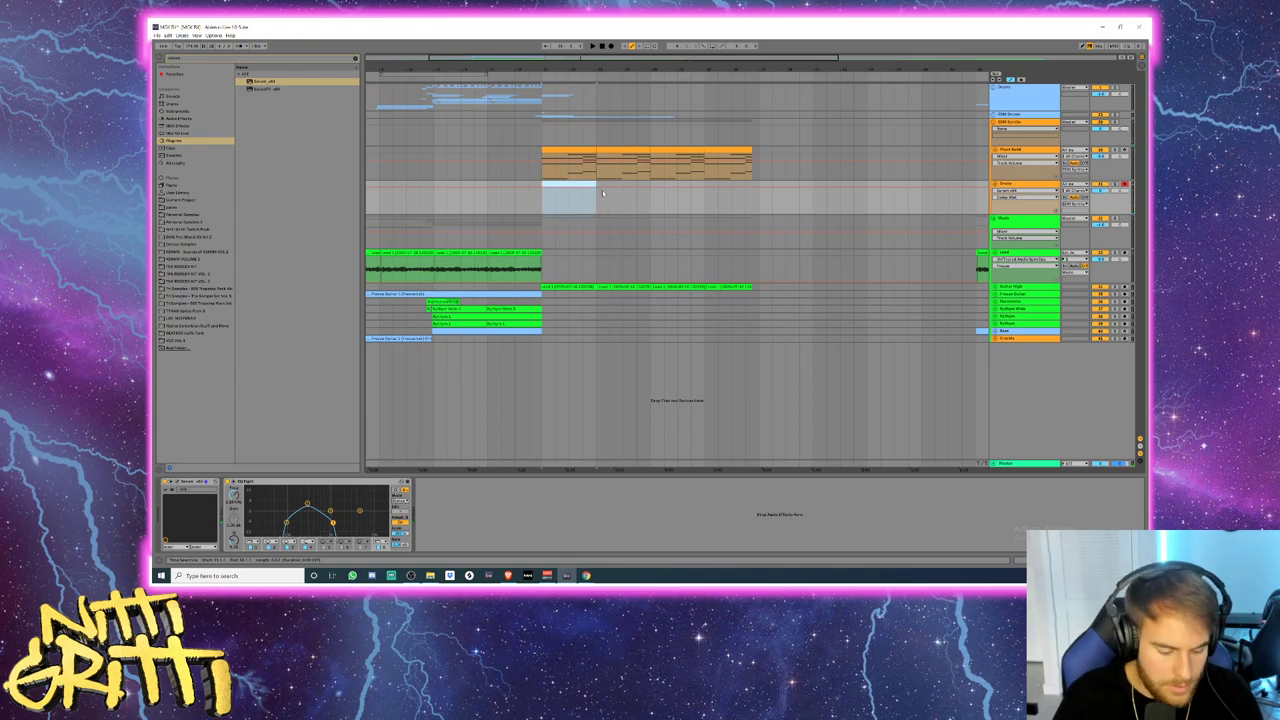
key(ctrl+shift+m)
double_click(338, 450)
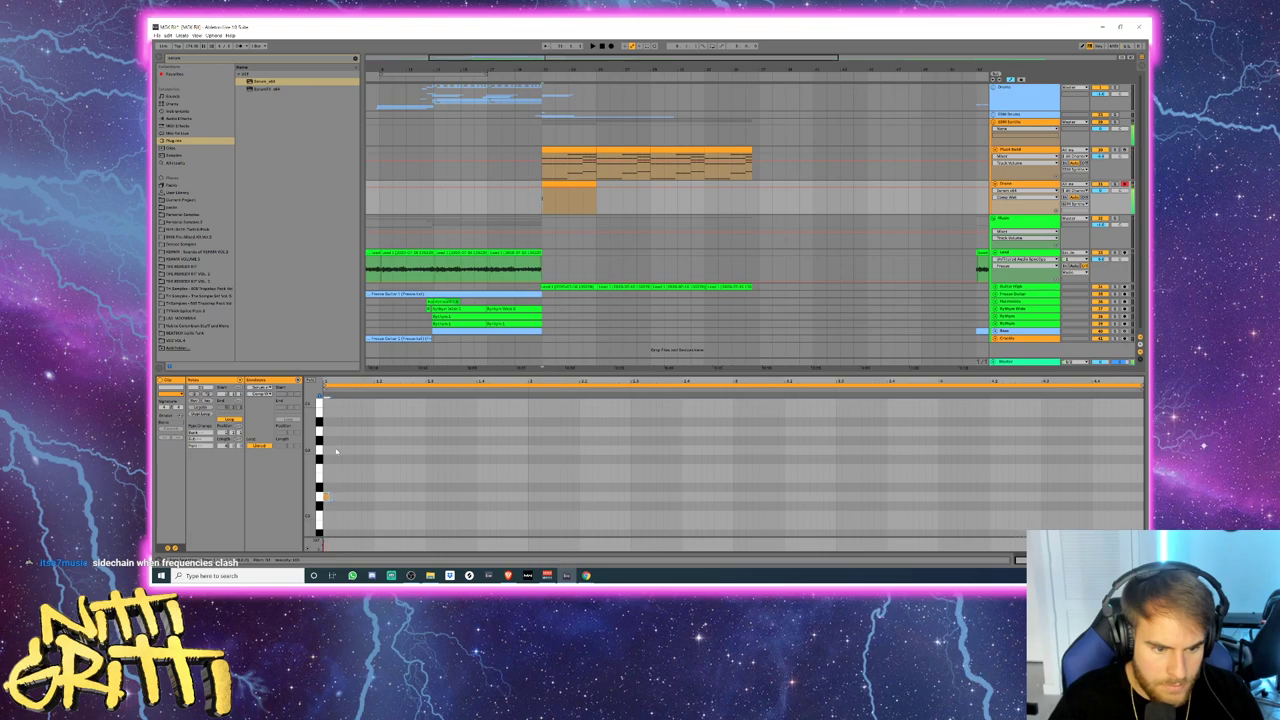
scroll(336, 452, up, 1)
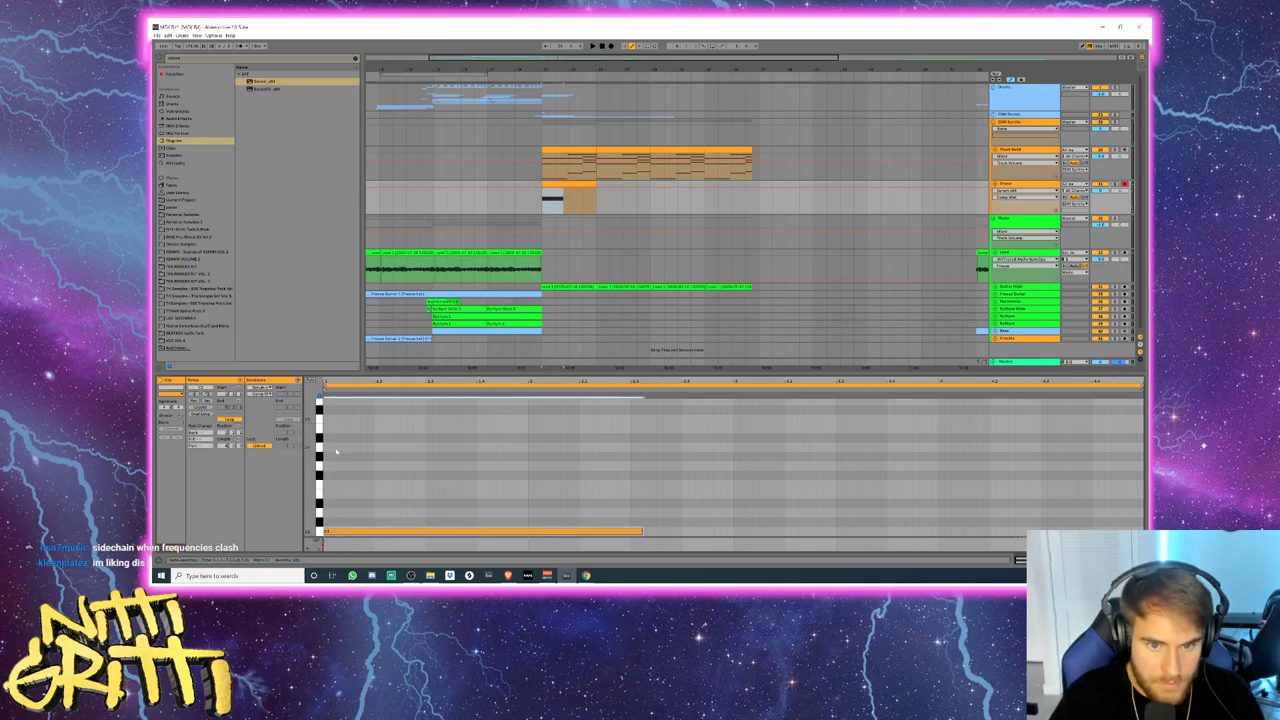
key(space)
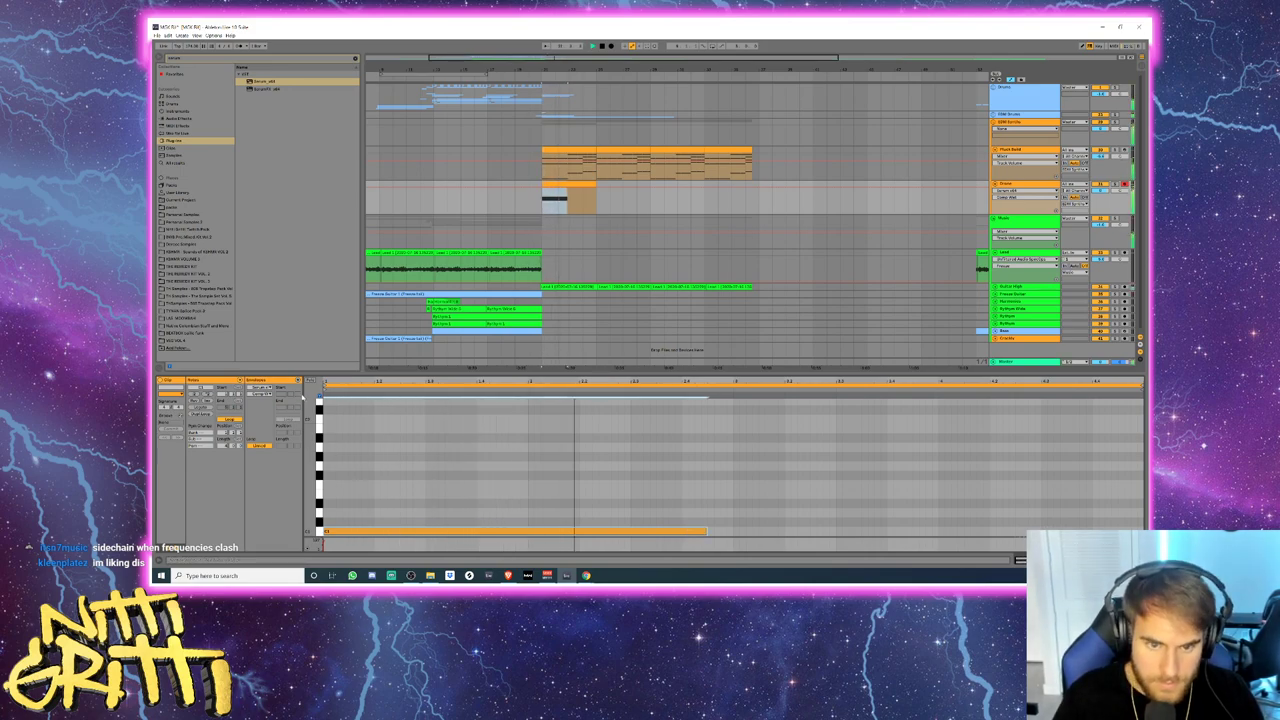
- Add a second note starting where the first one ends, raise its pitch, and lengthen it to about five beats
click(704, 512)
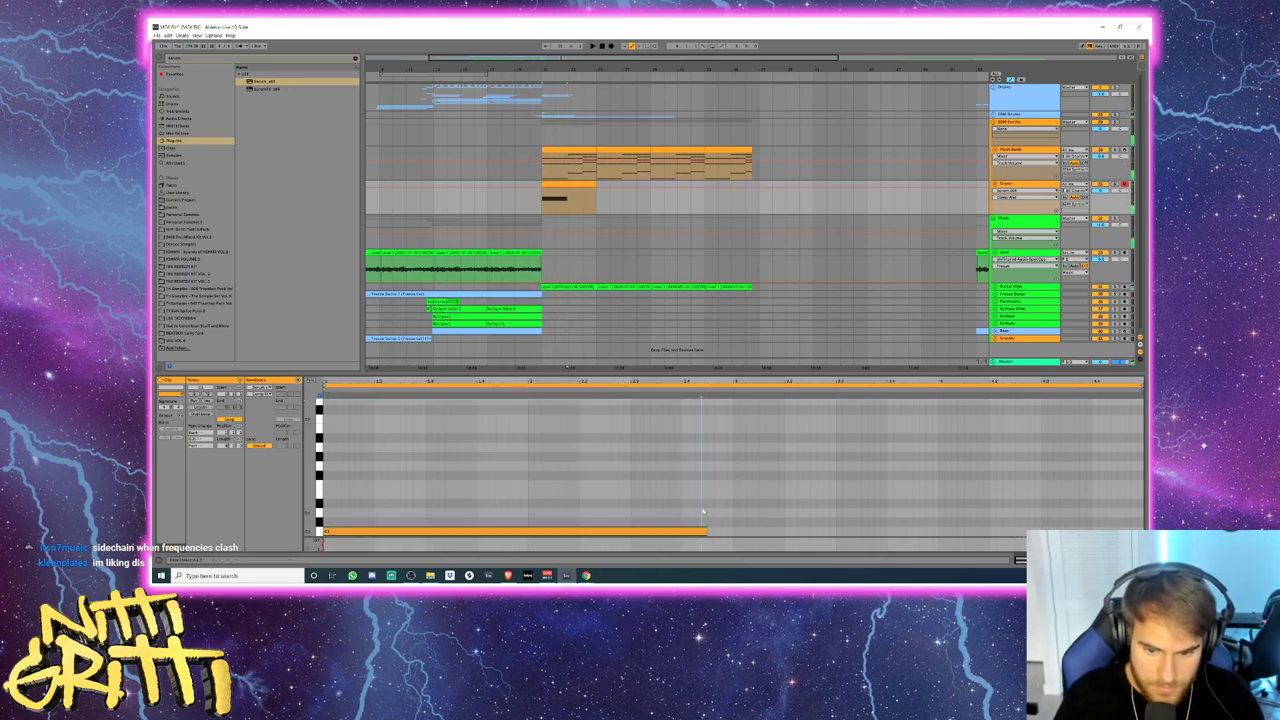
scroll(578, 213, up, 6)
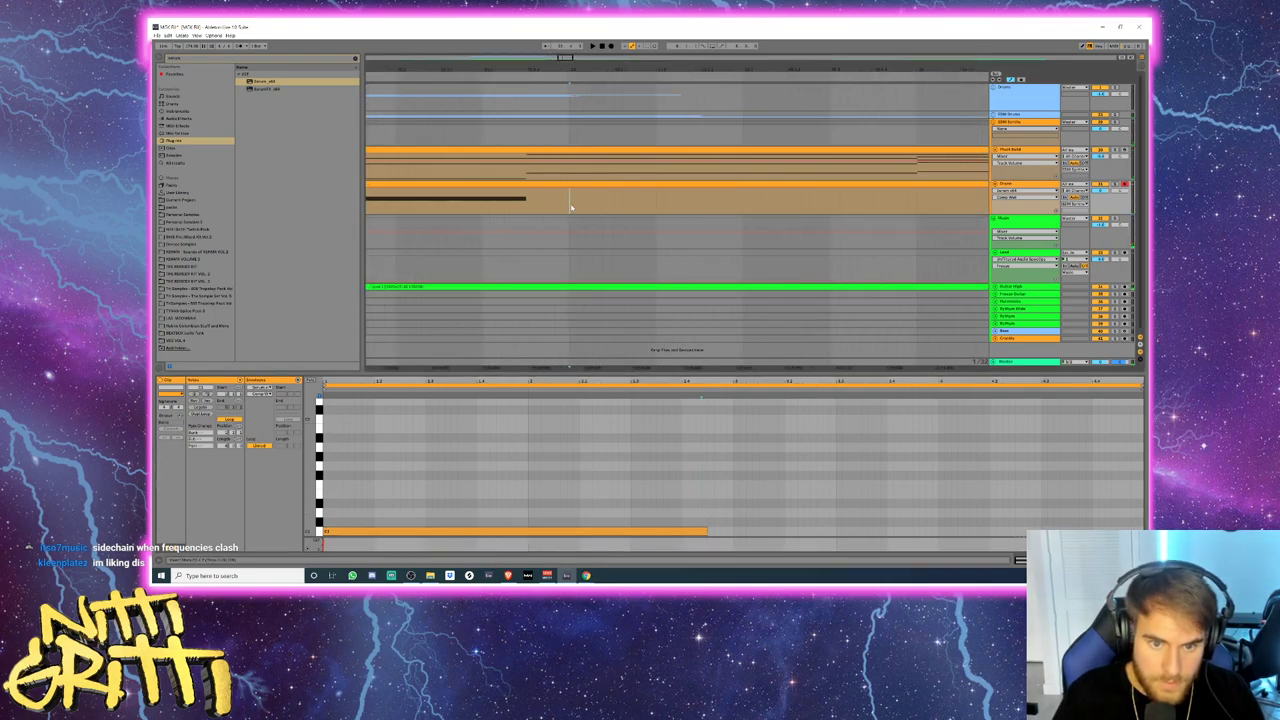
double_click(709, 506)
key(Up)
key(Up)
key(Up)
key(Up)
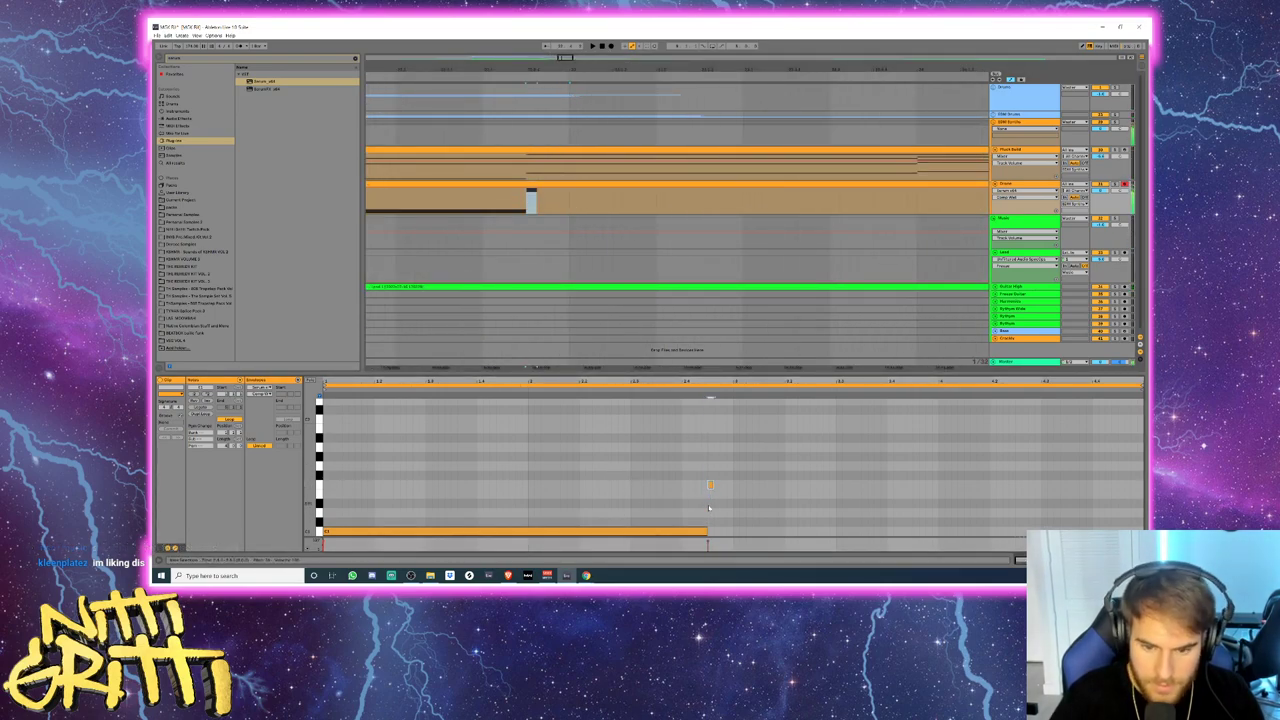
key(shift+Up)
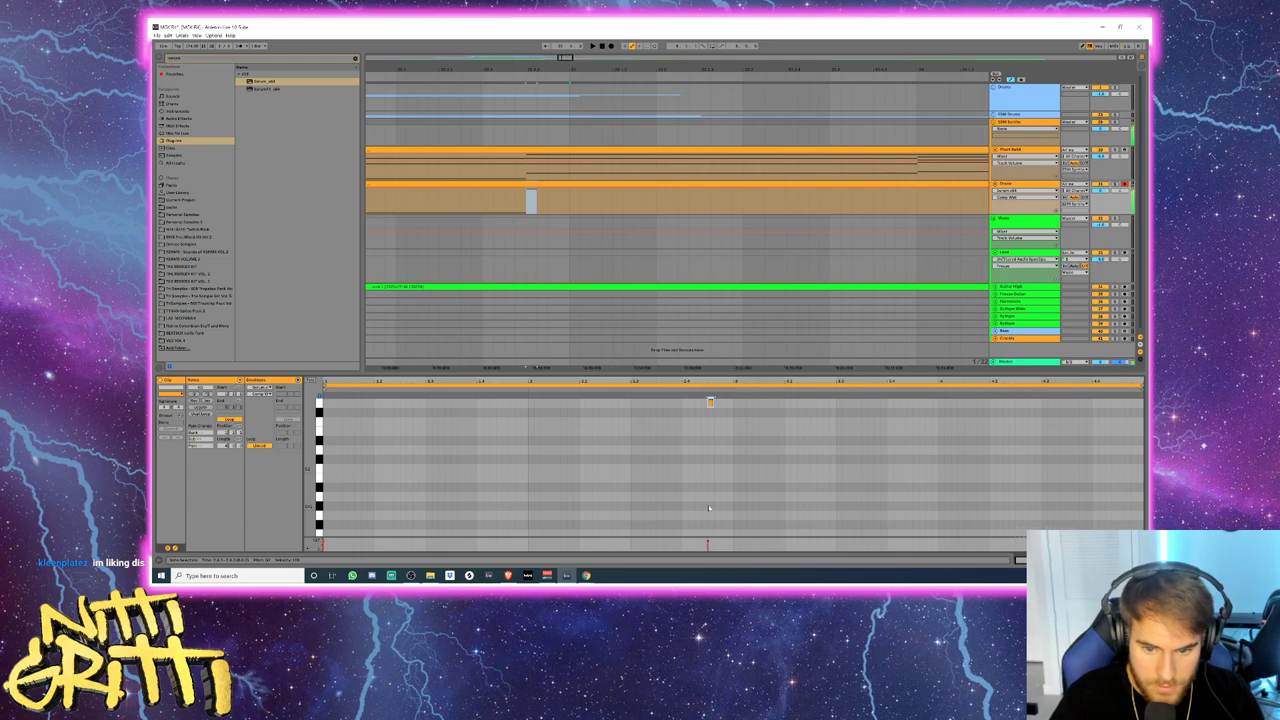
scroll(709, 510, up, 1)
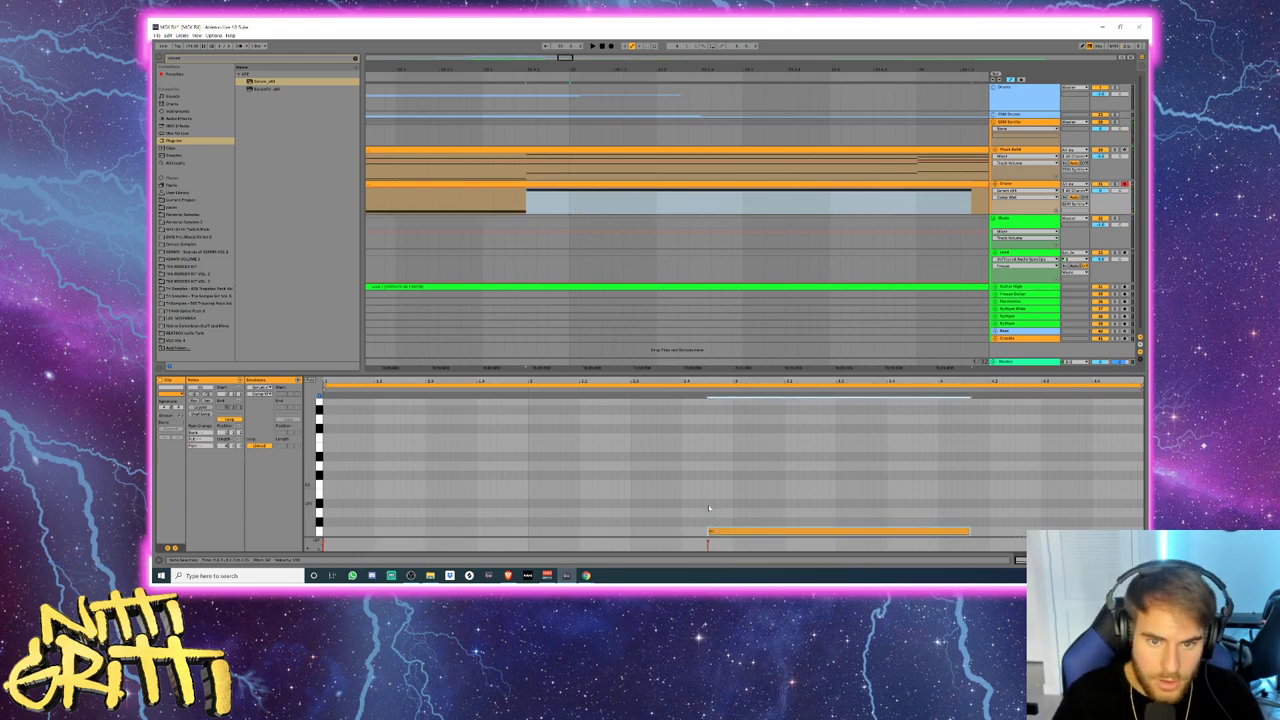
key(space)
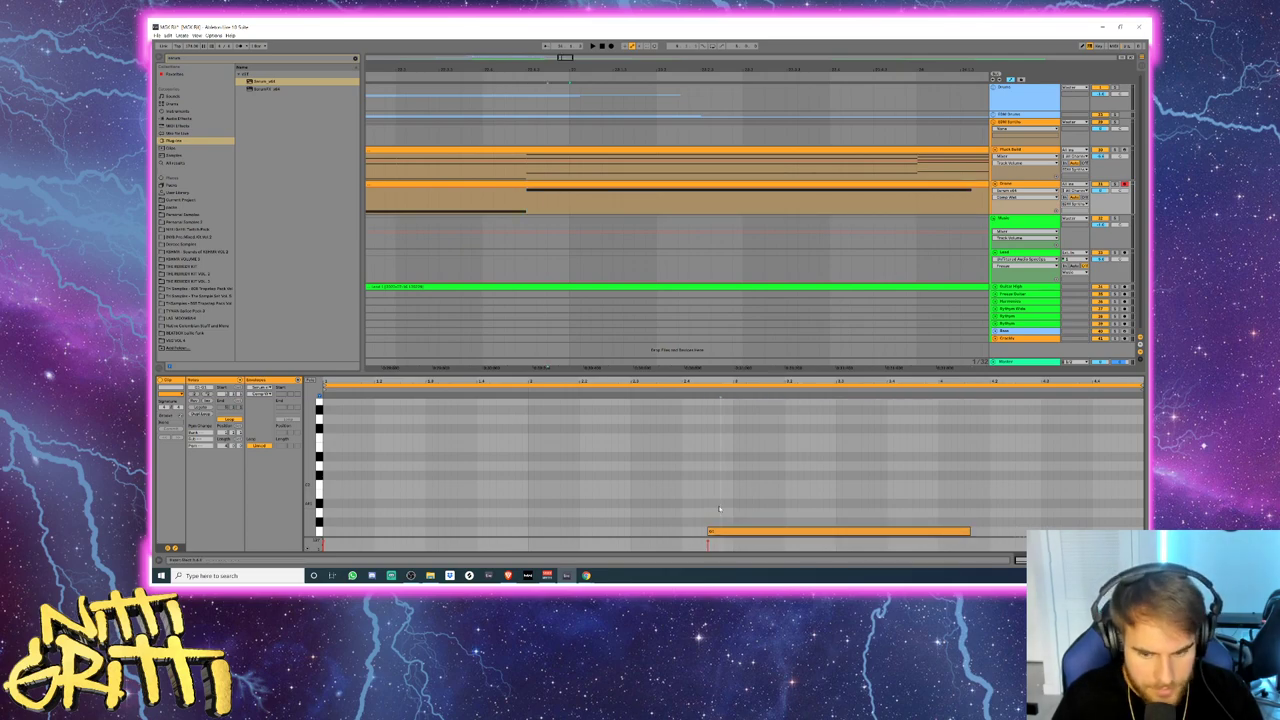
- Transpose the second note of the Serum clip down one octave
scroll(396, 470, down, 3)
click(747, 491)
key(shift+Down)
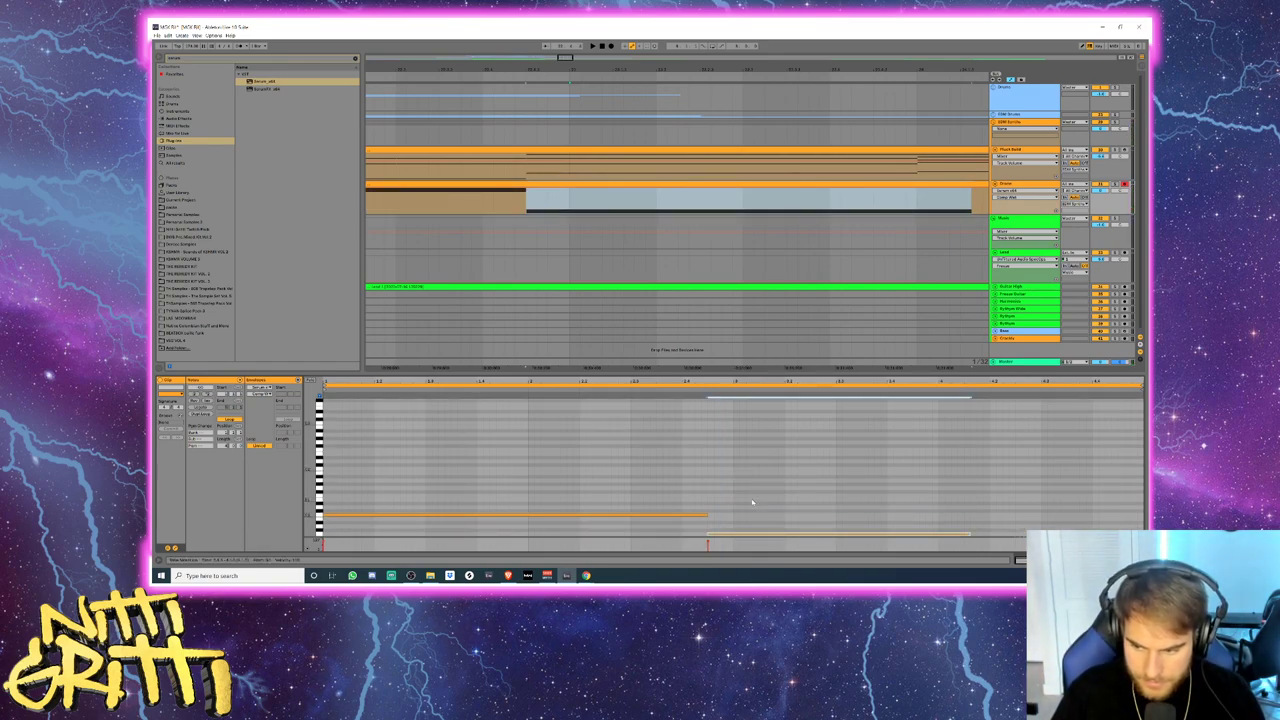
key(ctrl+z)
key(ctrl+z)
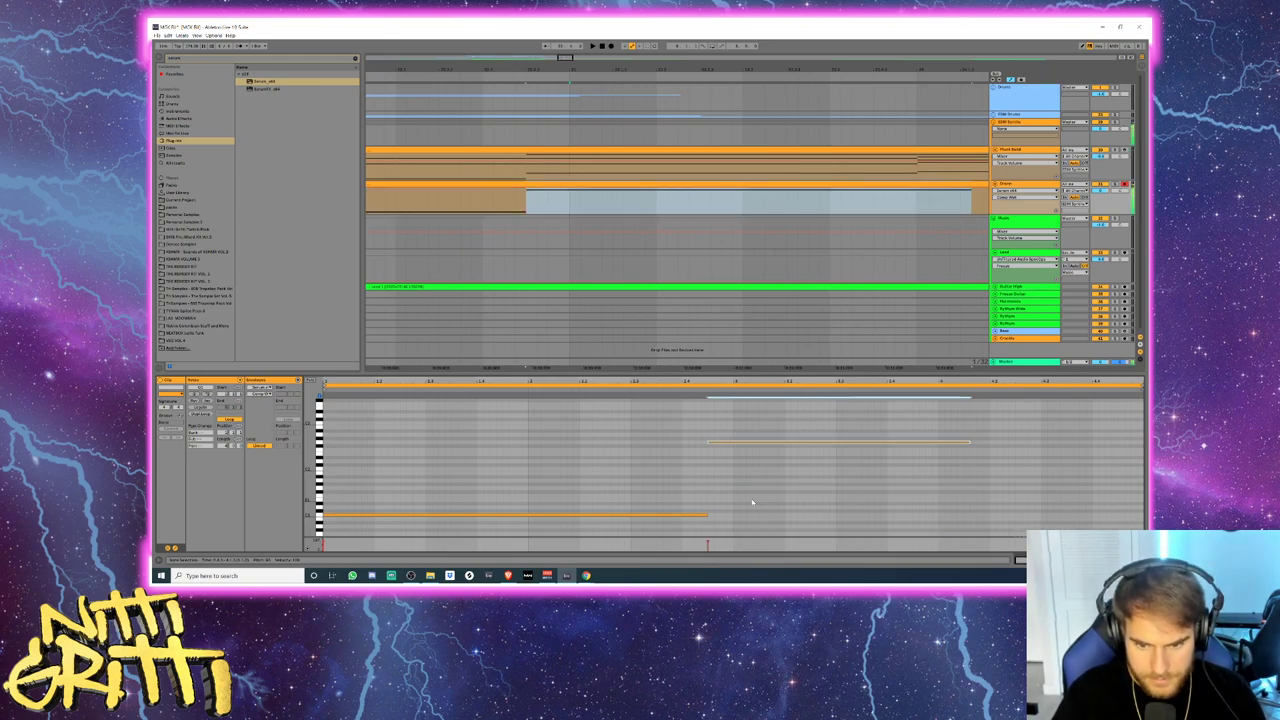
drag(743, 491, 743, 441)
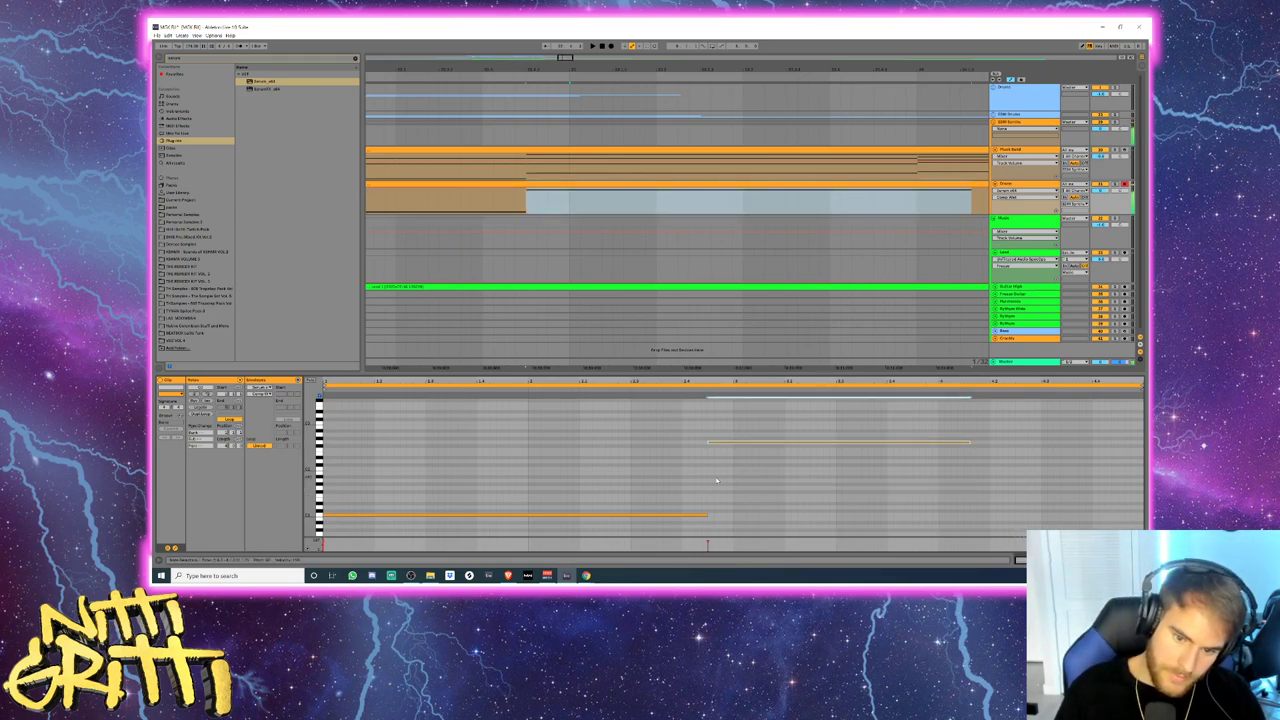
key(shift+Down)
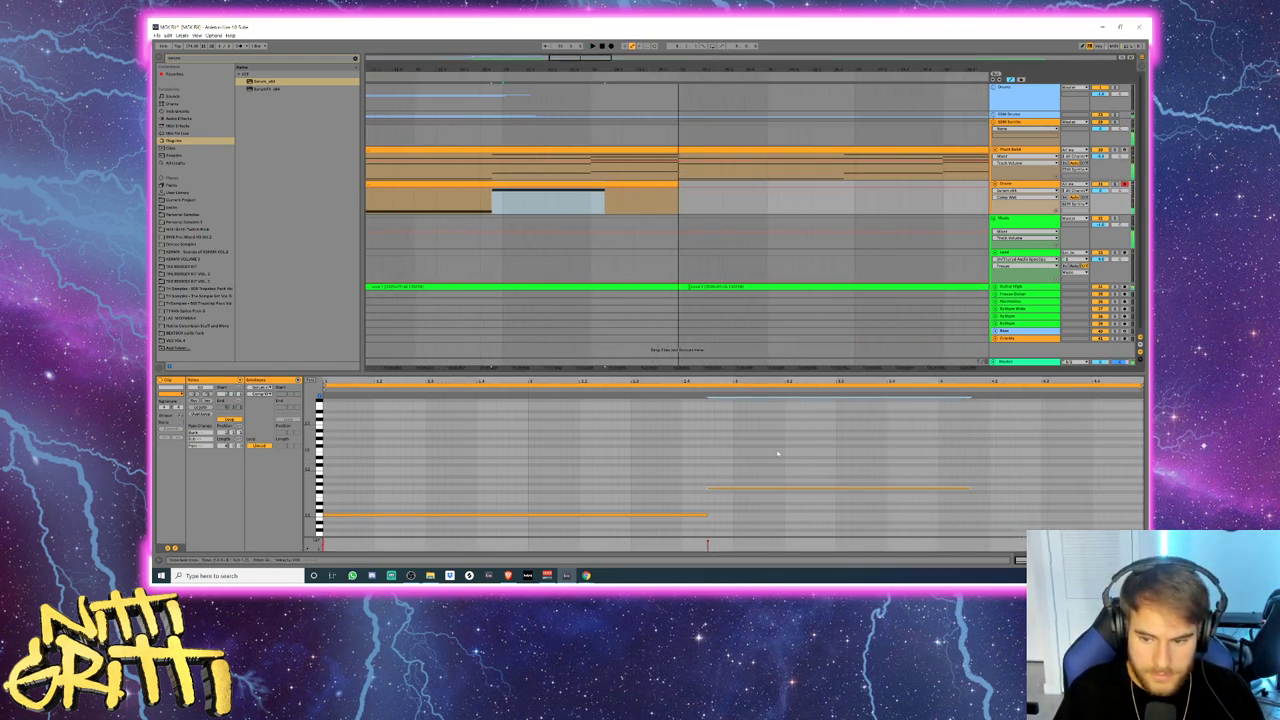
- Solo the pluck and Serum tracks and play the drop to check the new notes against the pluck
click(679, 196)
click(1110, 189)
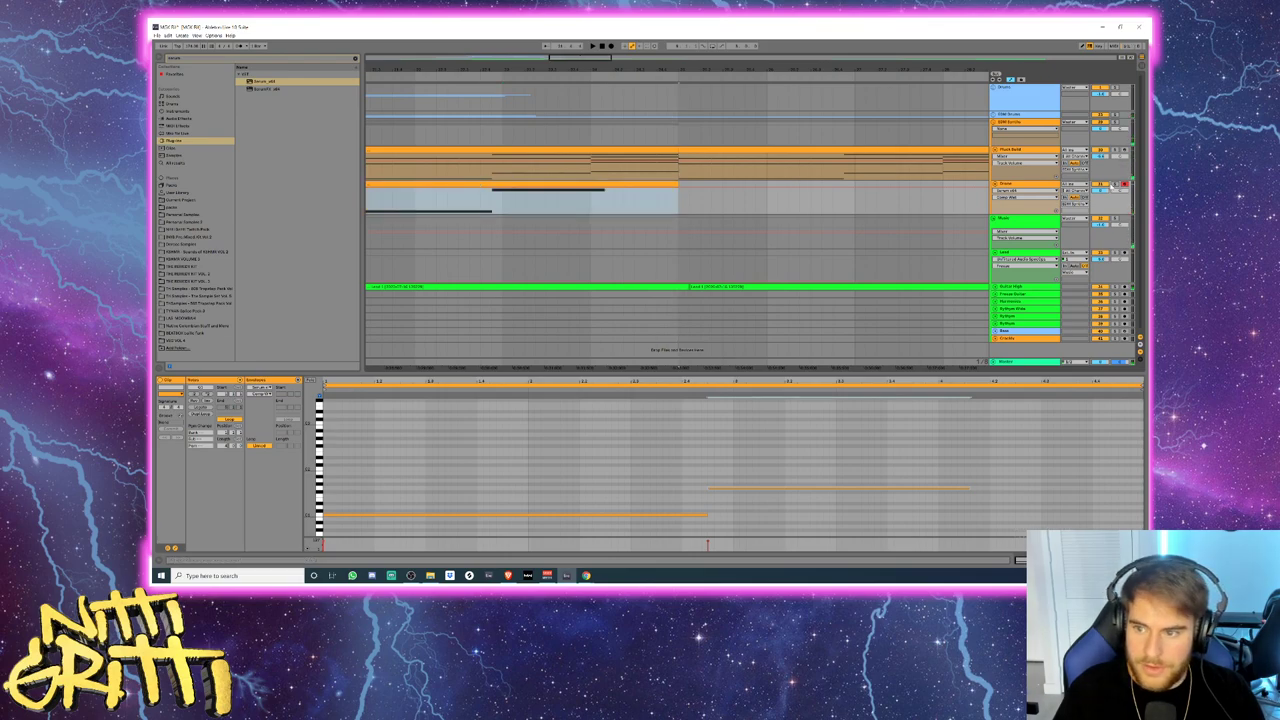
key(space)
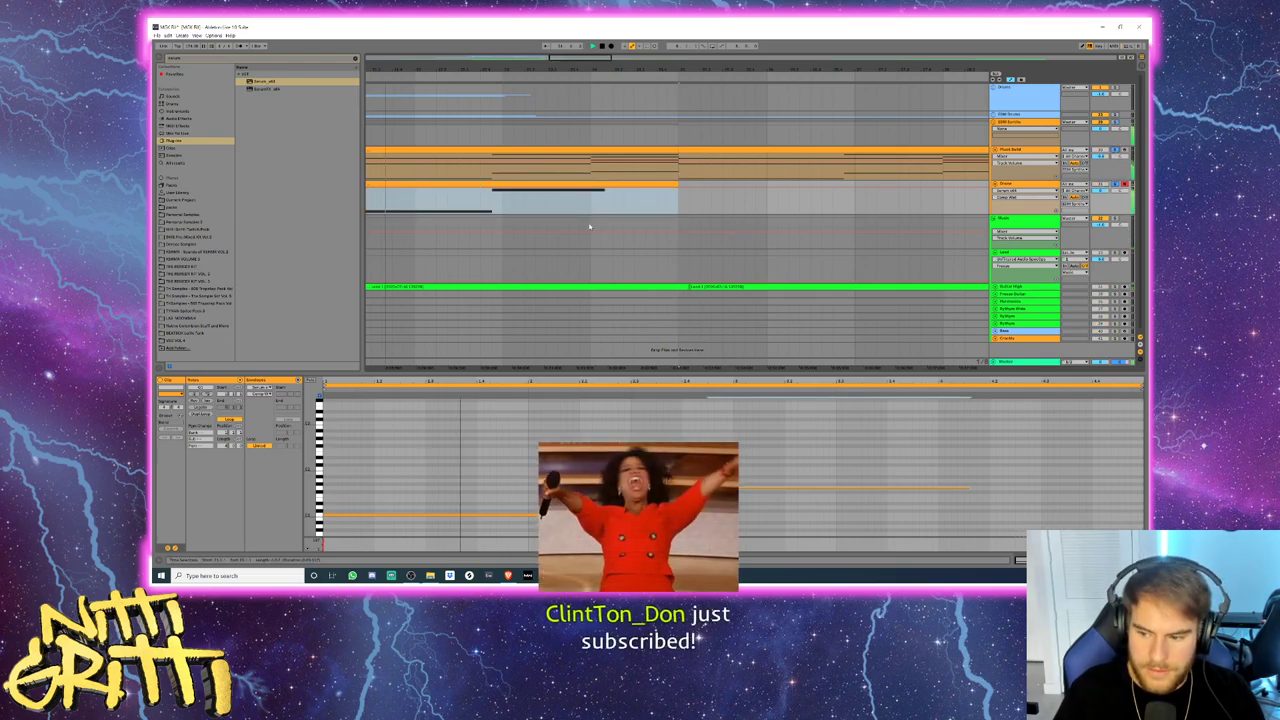
scroll(597, 211, down, 2)
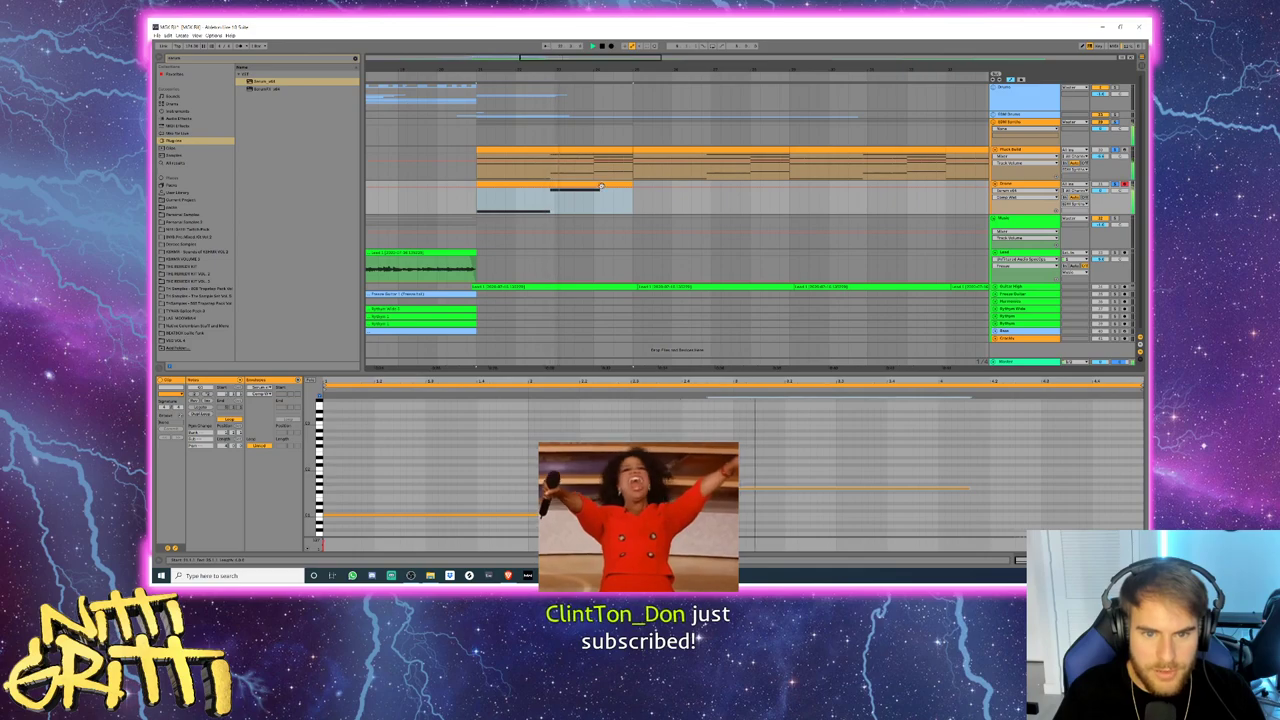
scroll(607, 203, up, 6)
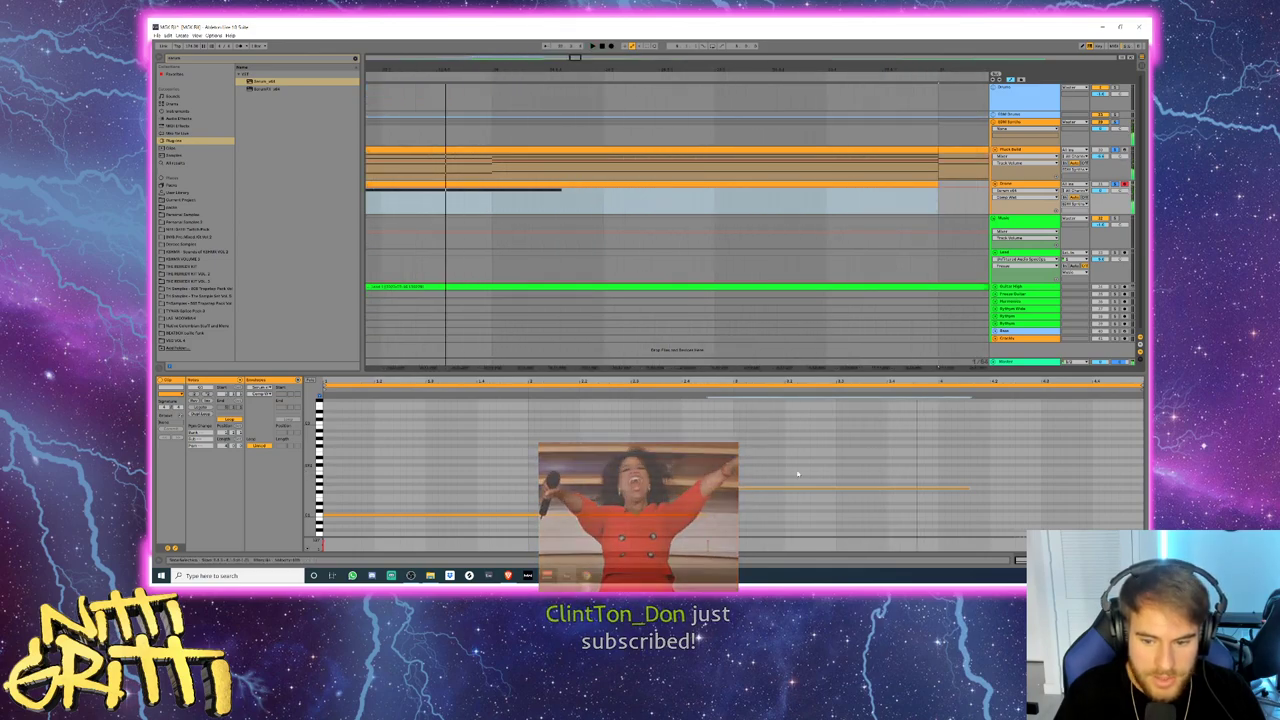
key(space)
- Shorten the second note to end at bar 4, and duplicate it as a third note two semitones higher
click(891, 473)
drag(891, 467, 902, 513)
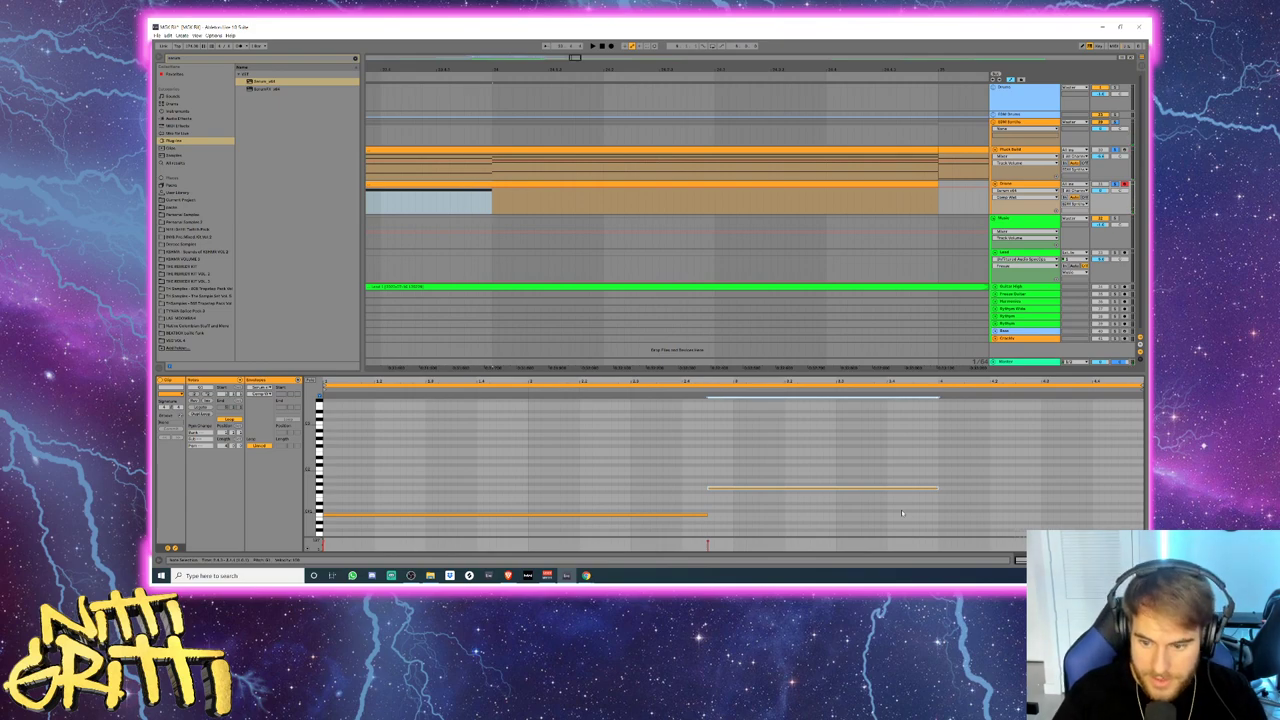
key(ctrl+d)
key(Up)
key(Up)
key(Up)
key(Down)
key(shift+Up)
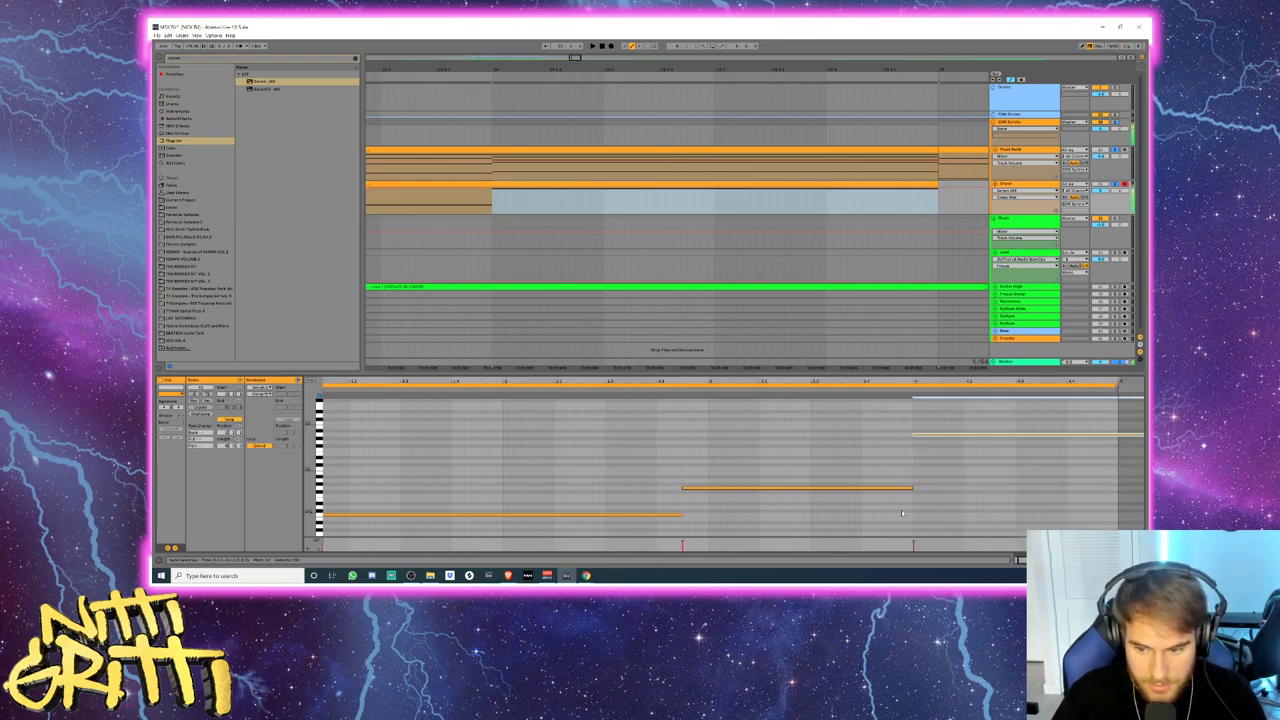
key(shift+Down)
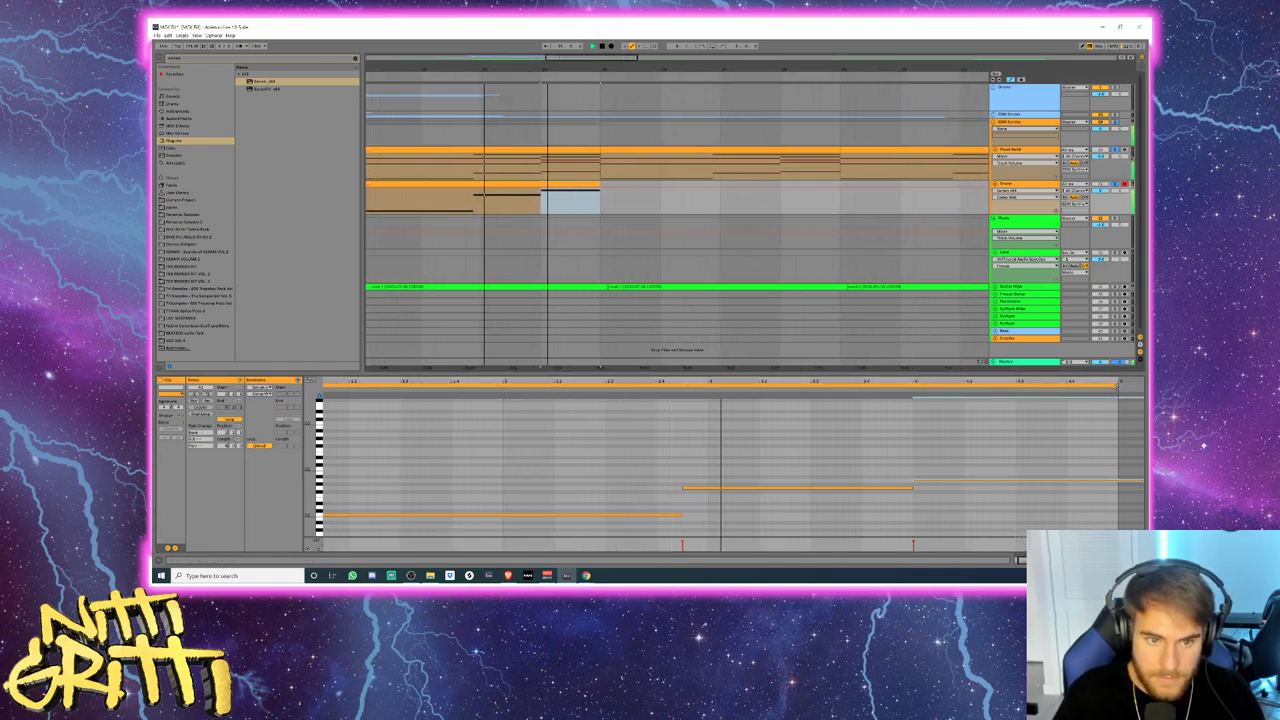
- Duplicate the four-bar Serum clip twice in succession along the drop
click(573, 184)
key(ctrl+d)
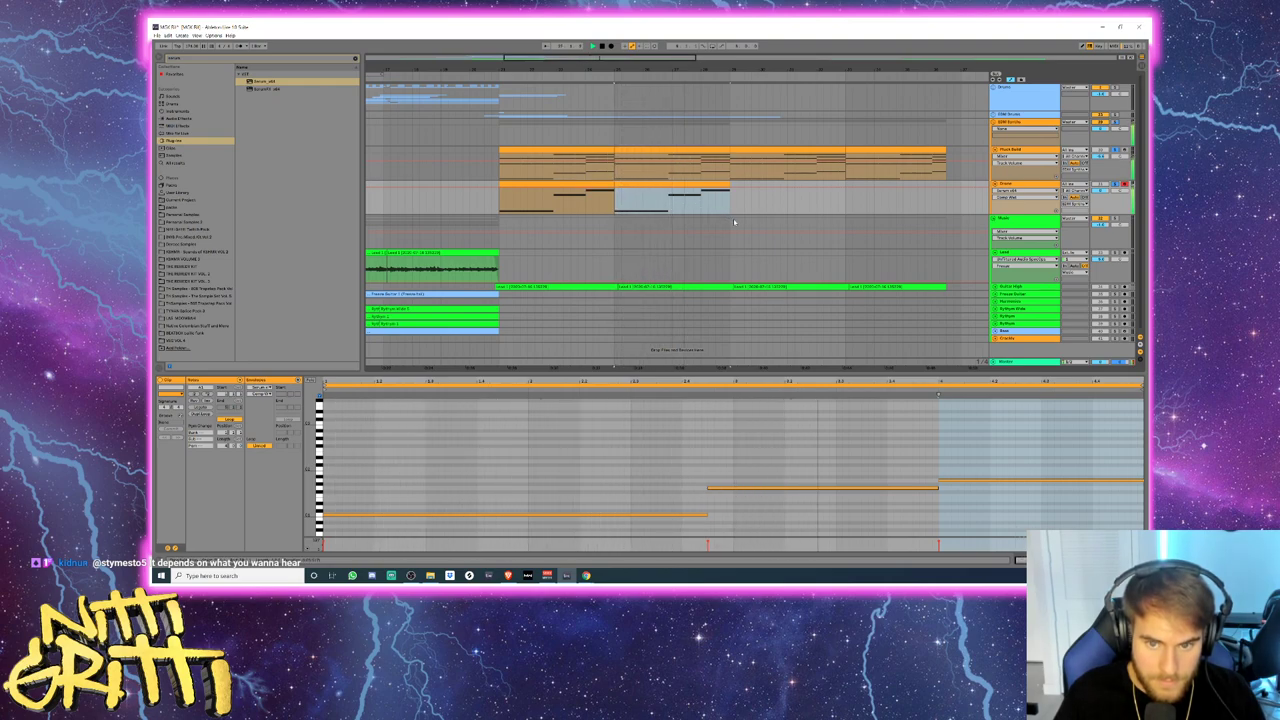
key(ctrl+d)
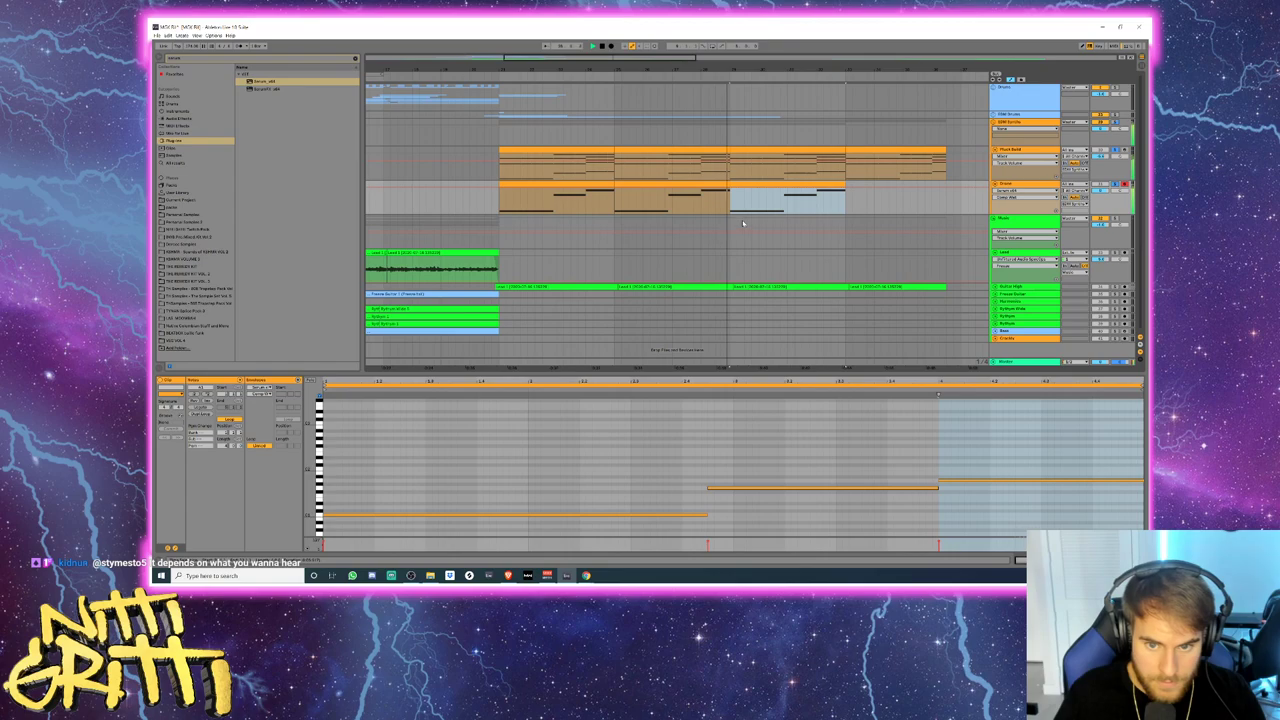
- Play the drop from its start and examine the oscillator and effects settings of the Serum synth
click(499, 199)
key(space)
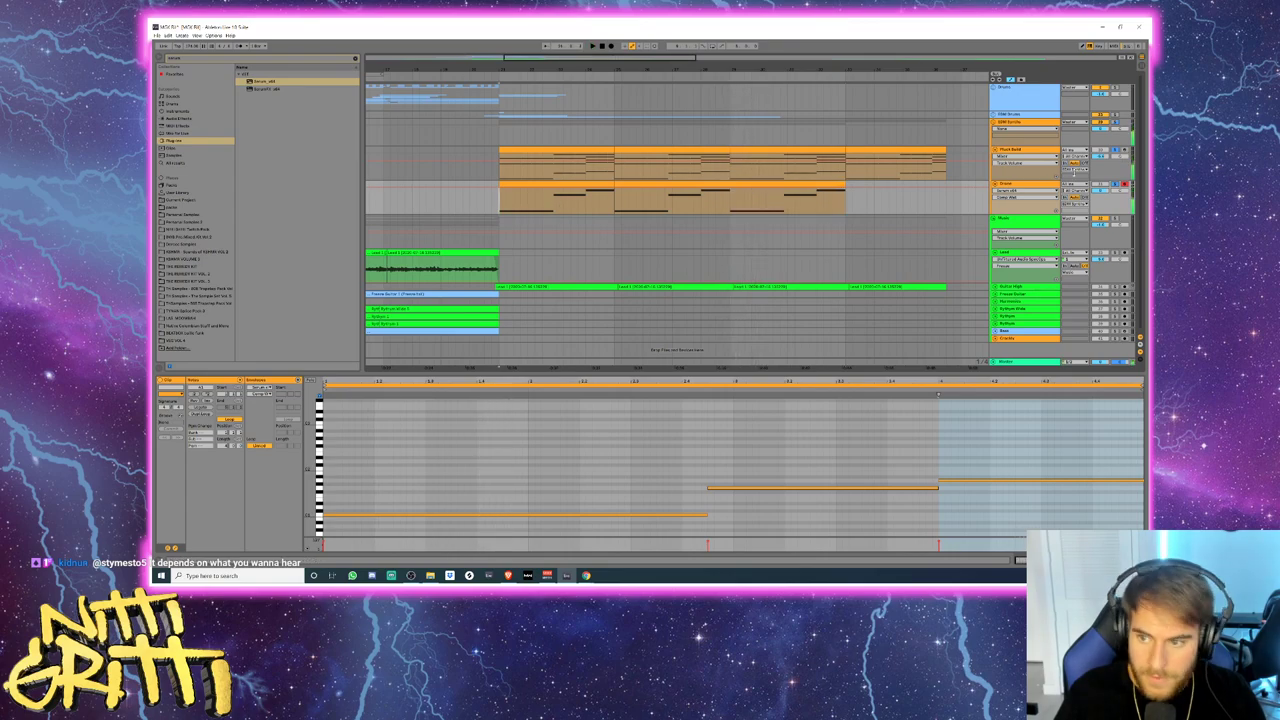
key(space)
double_click(1046, 184)
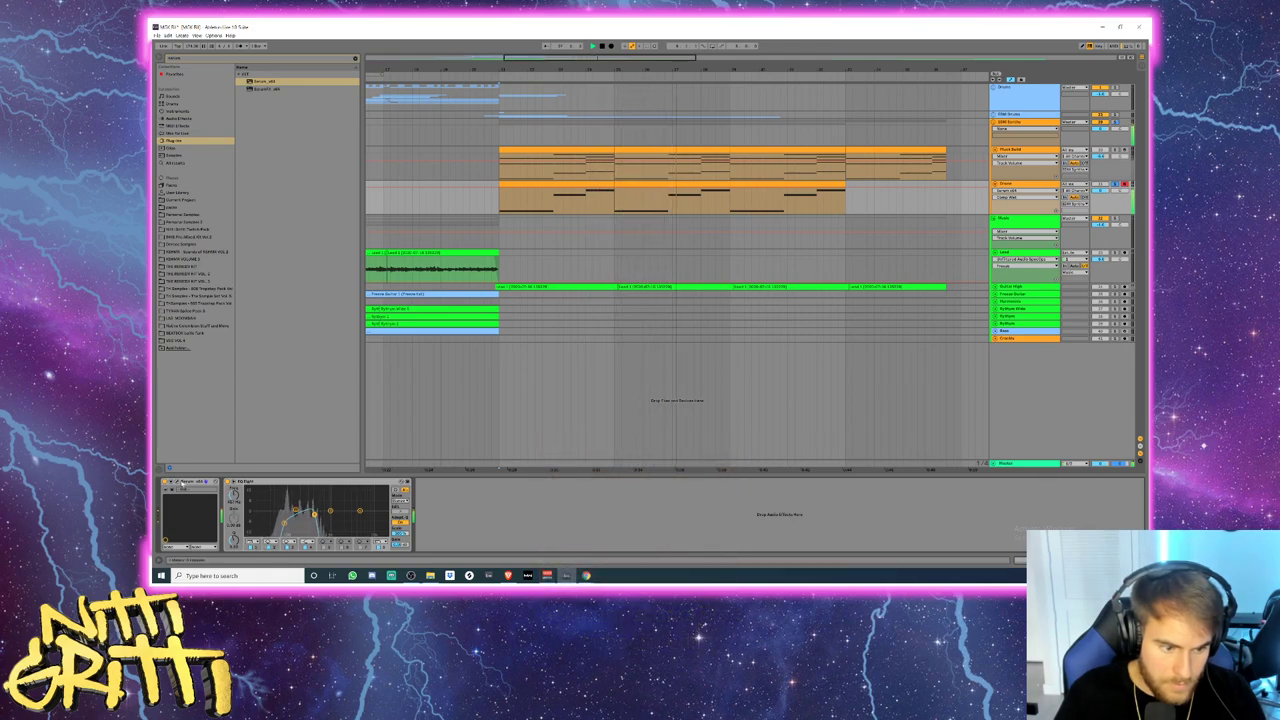
click(177, 482)
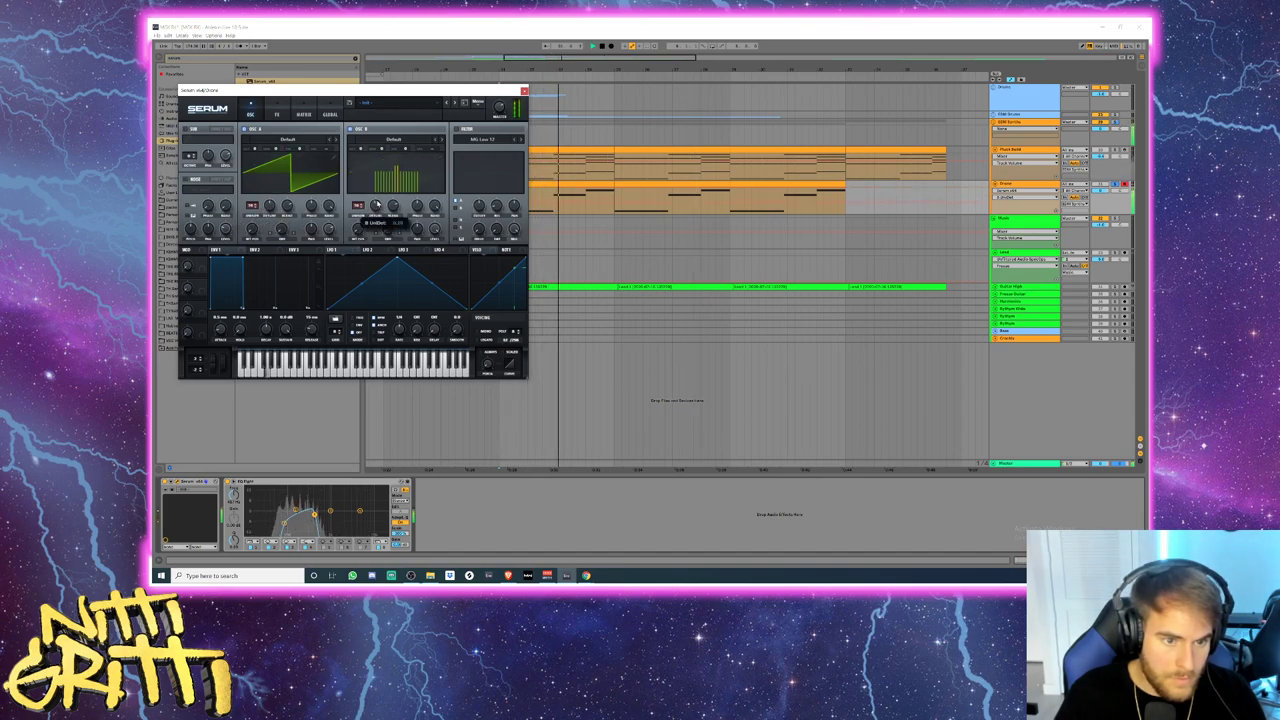
click(277, 114)
click(523, 91)
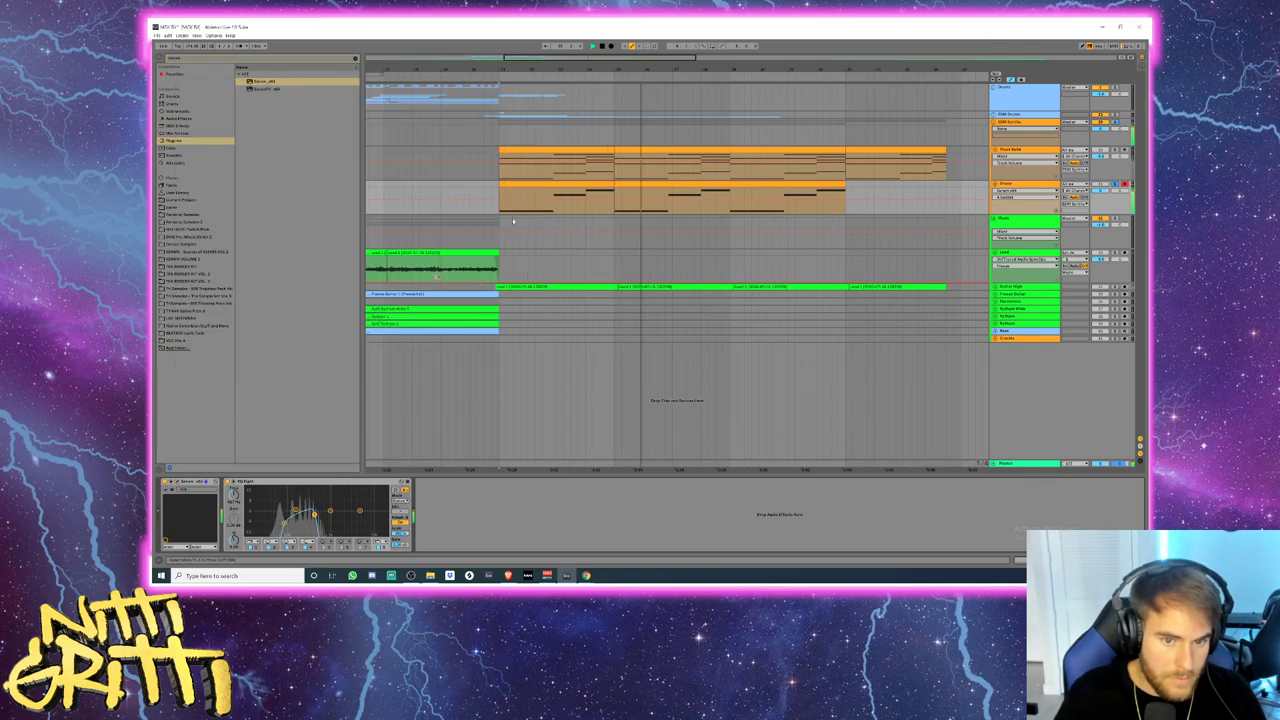
- Clear the plug-in search, and unfold the Guitar High track to listen to it together with the pluck and Serum in the drop
click(354, 59)
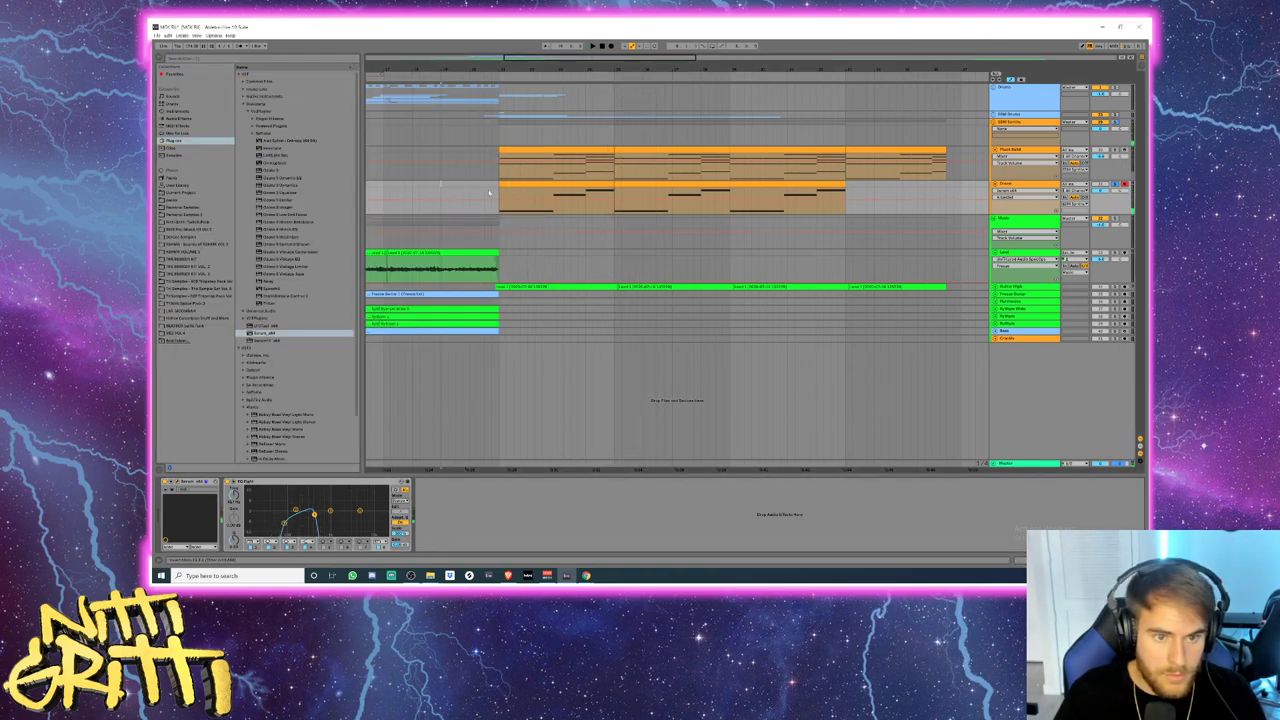
key(space)
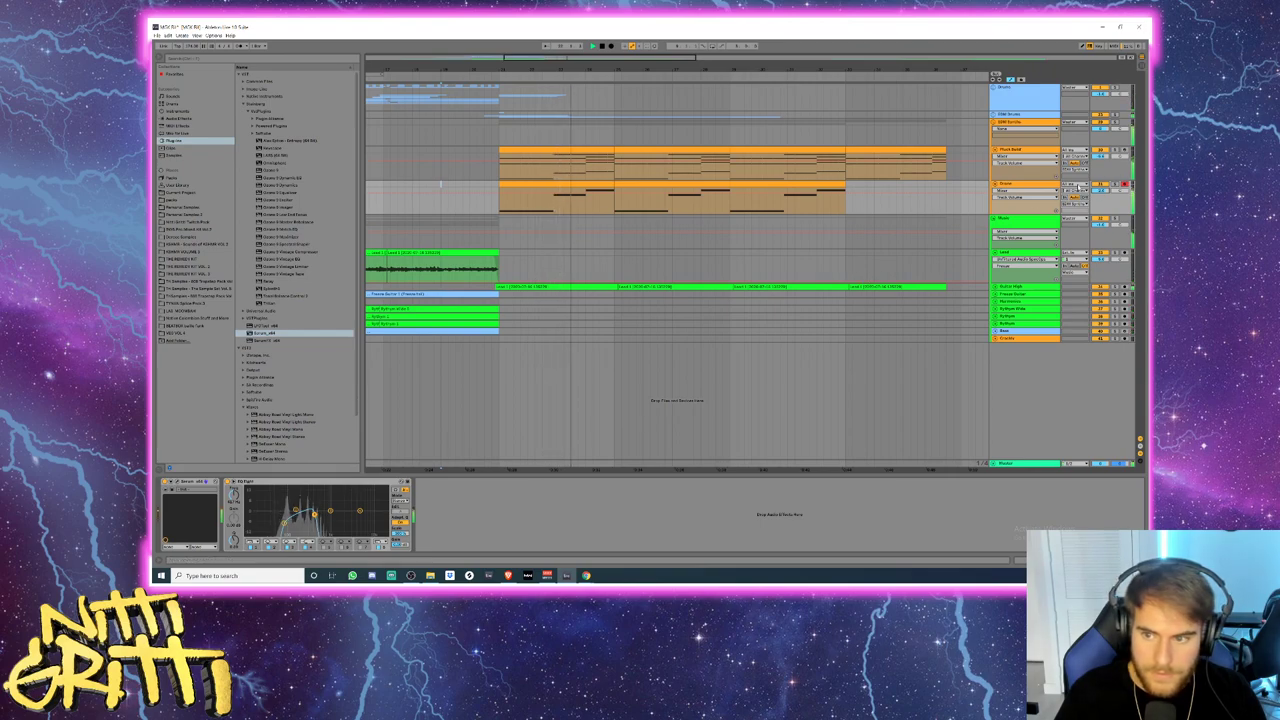
click(993, 292)
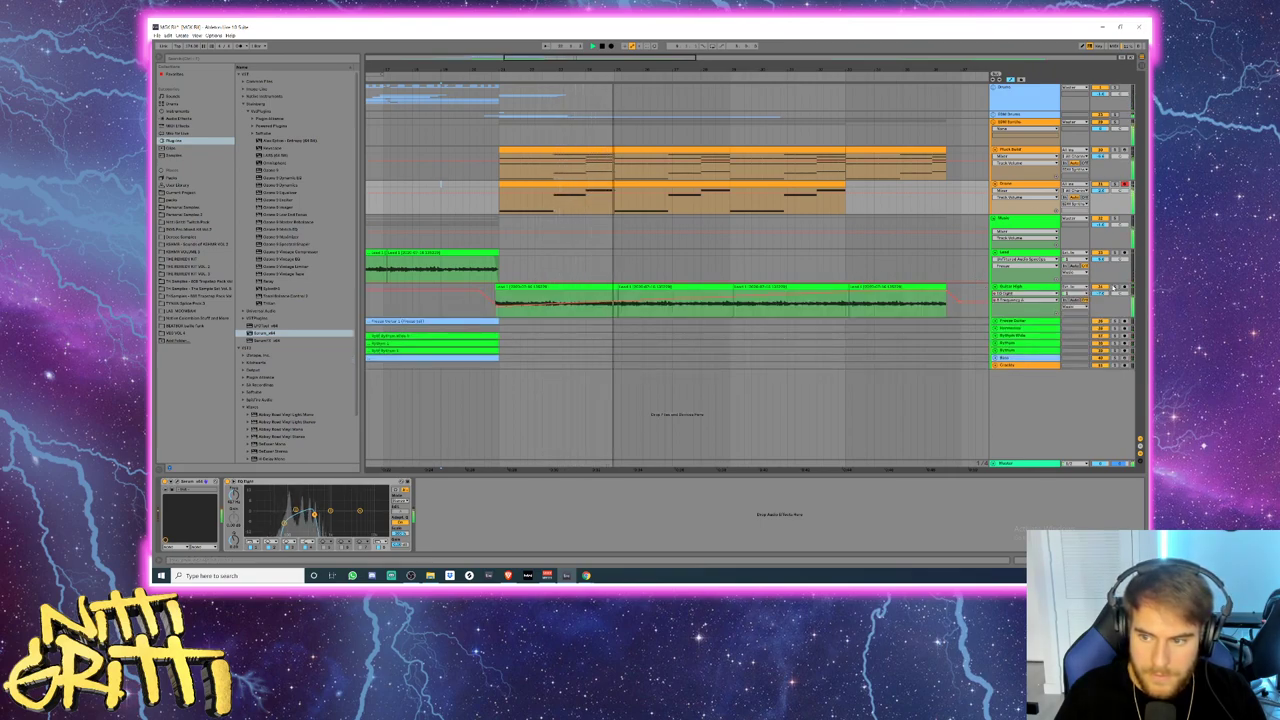
click(497, 307)
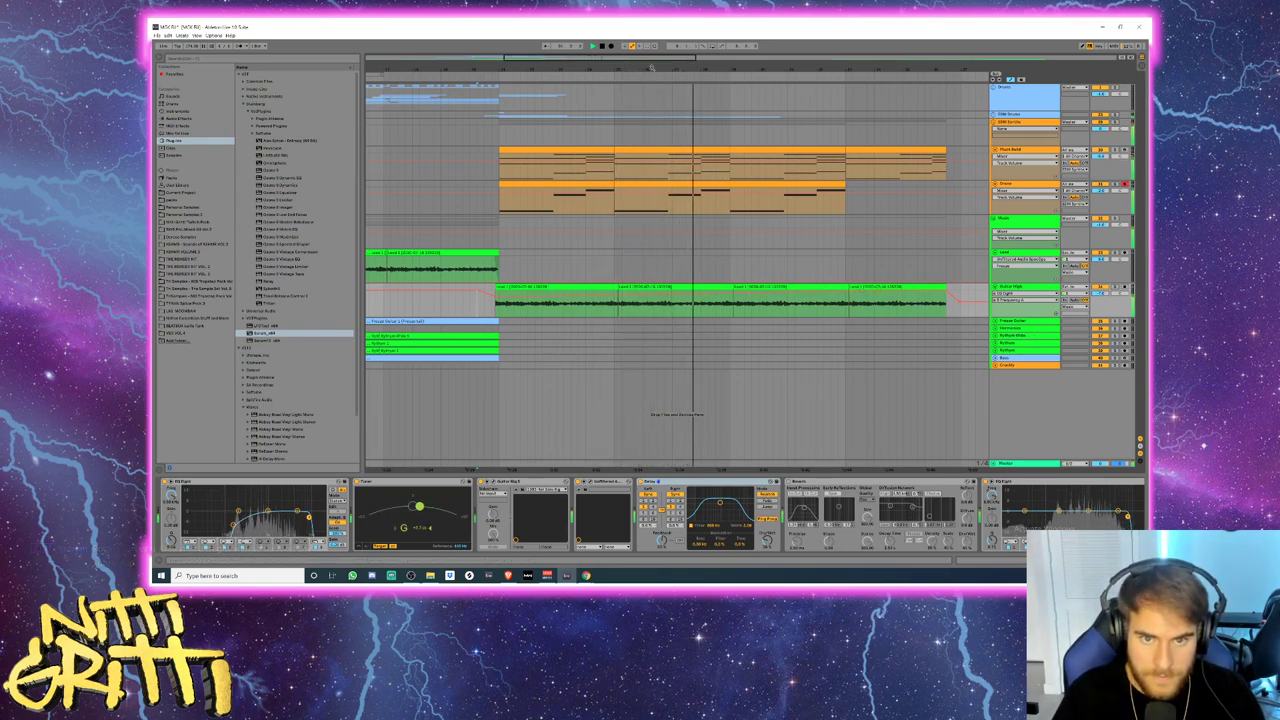
- Duplicate the last Serum clip once more and shorten the copy to end with the pluck clips
drag(812, 69, 670, 63)
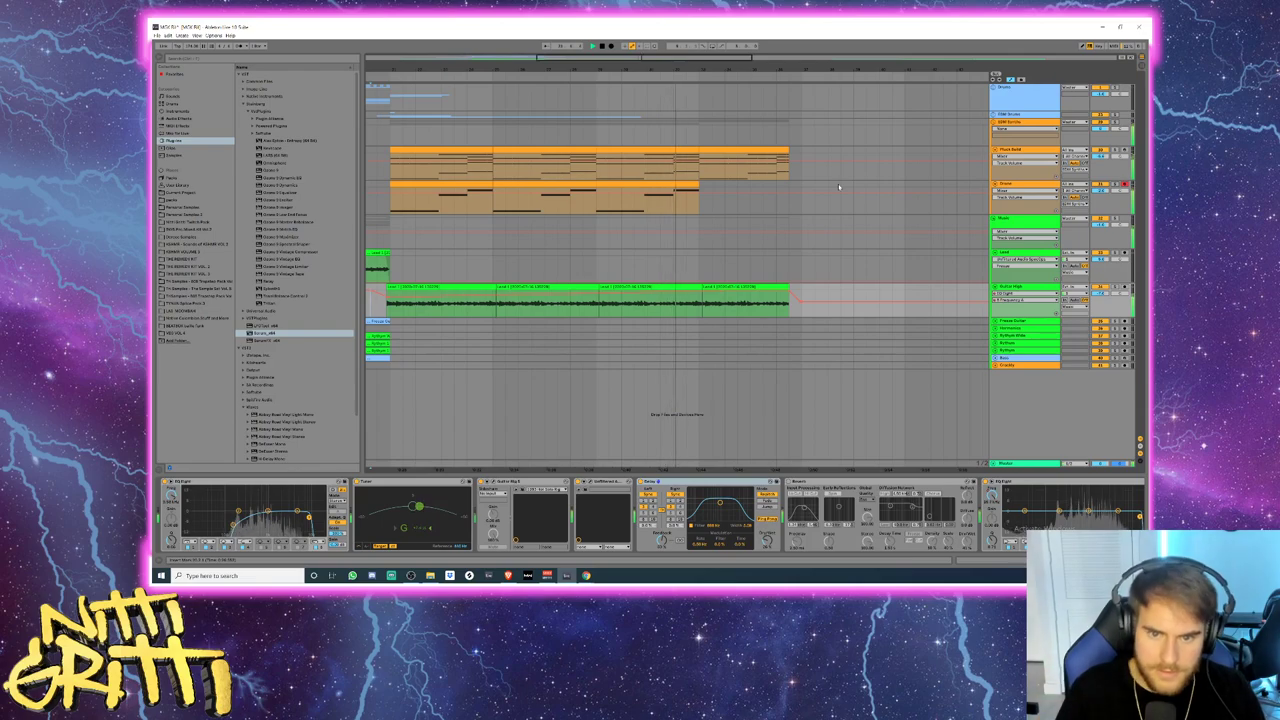
click(675, 192)
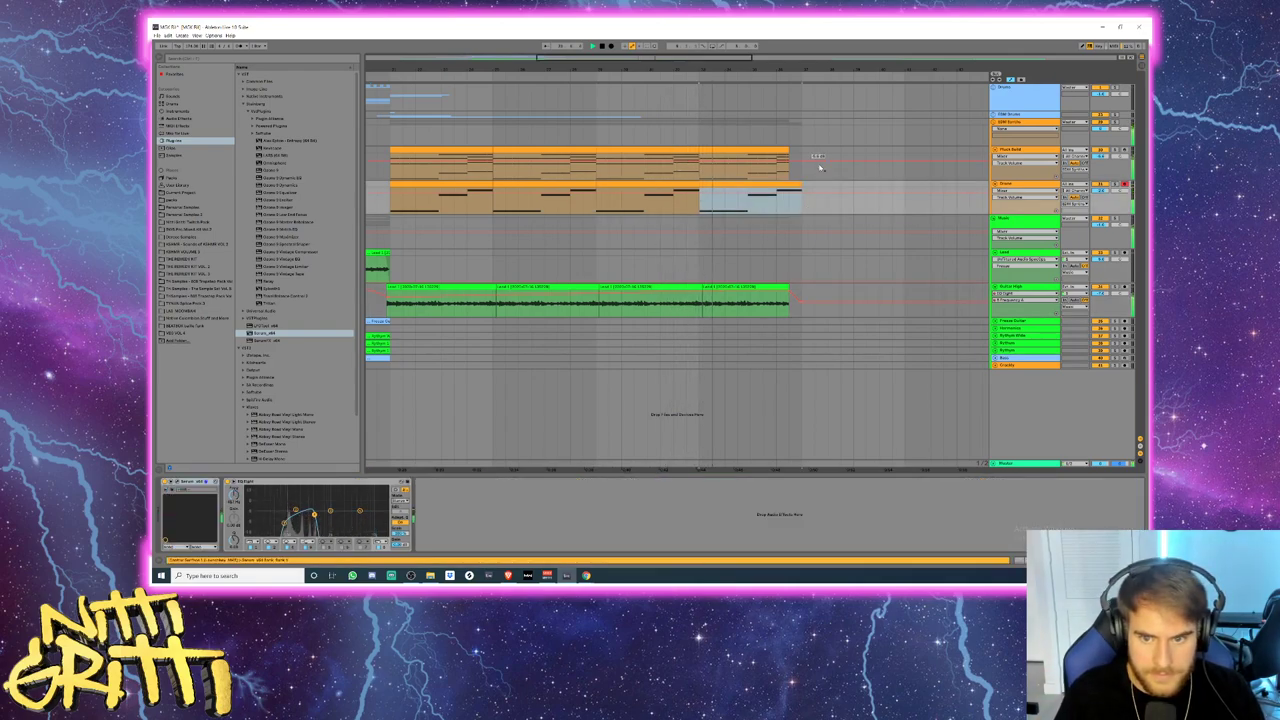
drag(801, 185, 790, 186)
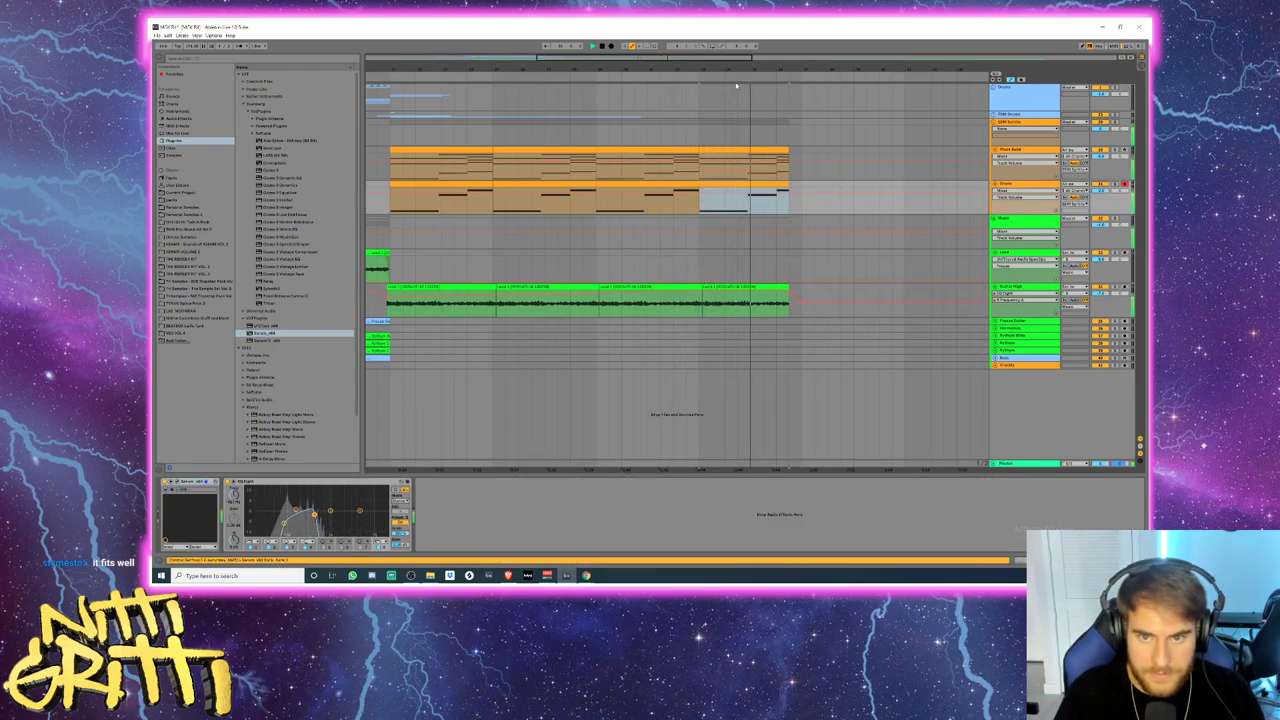
- Add an EQ Eight to the EDM Synths group and set its first band to a low-cut filter
scroll(905, 200, down, 3)
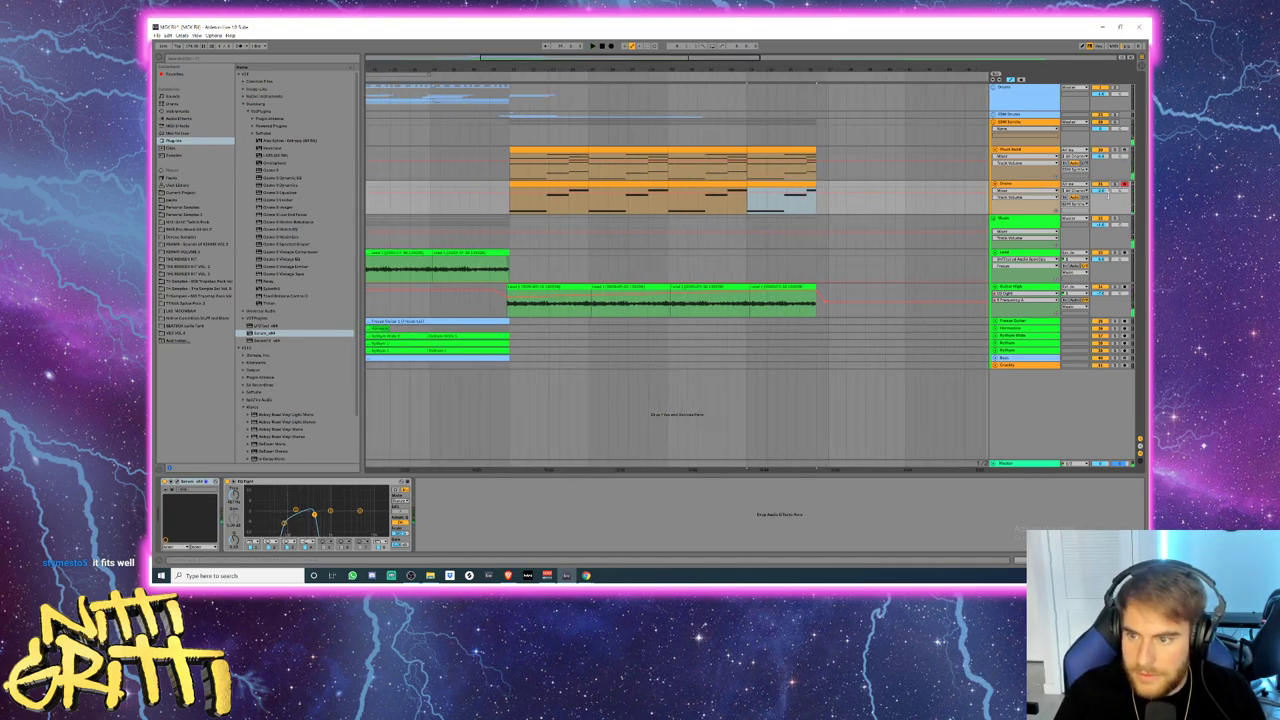
click(1010, 122)
click(178, 118)
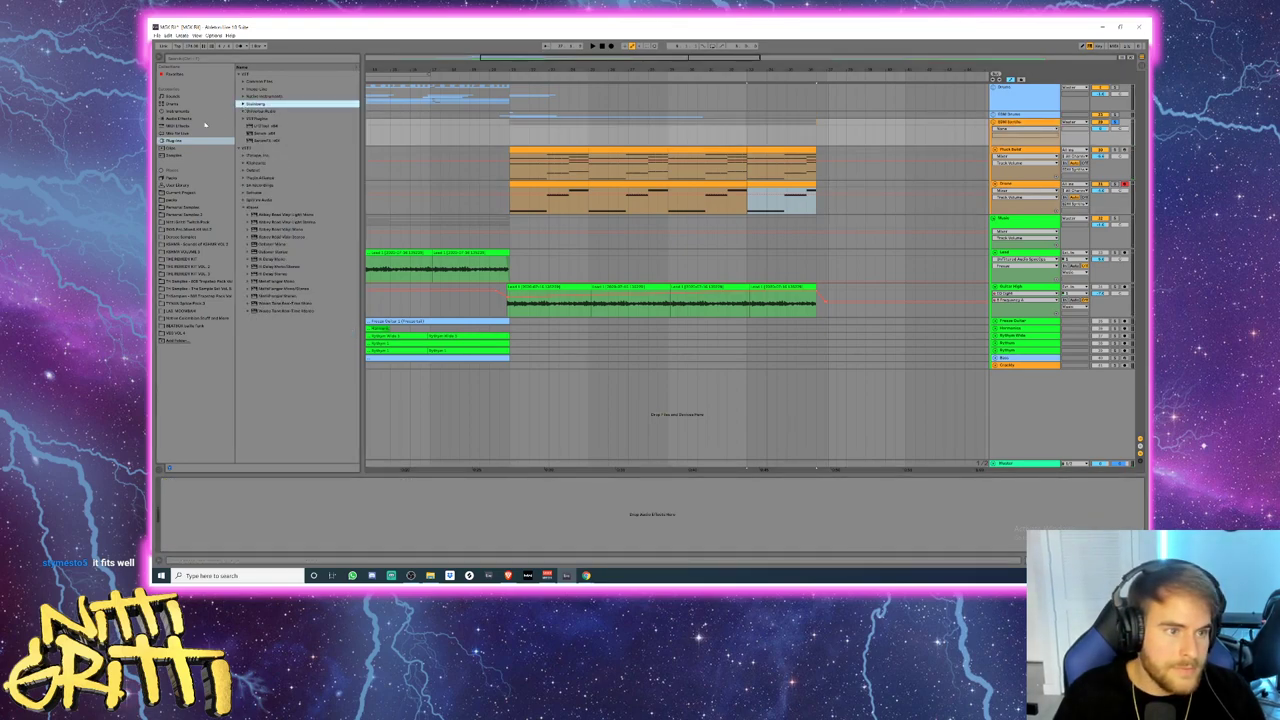
drag(256, 177, 227, 528)
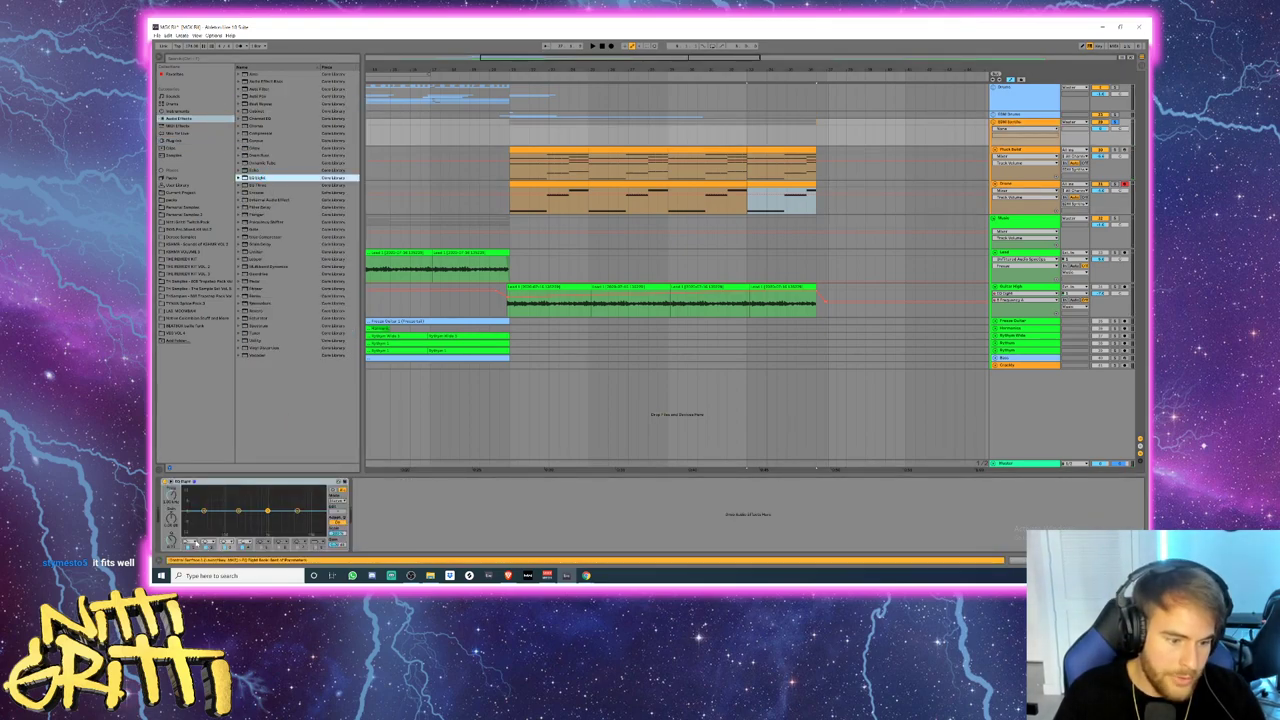
click(195, 541)
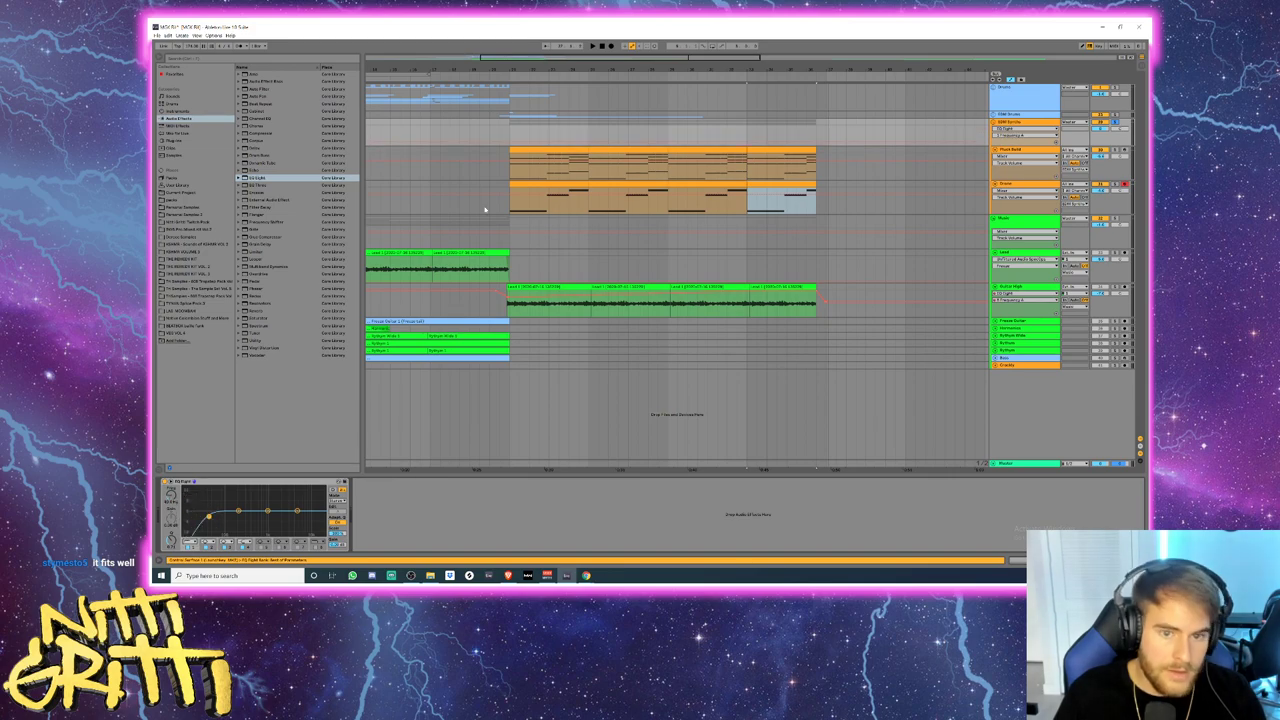
- Automate the group EQ's first-band frequency to rise across the drop, auditioning the low-cut sweep during playback
click(668, 140)
key(space)
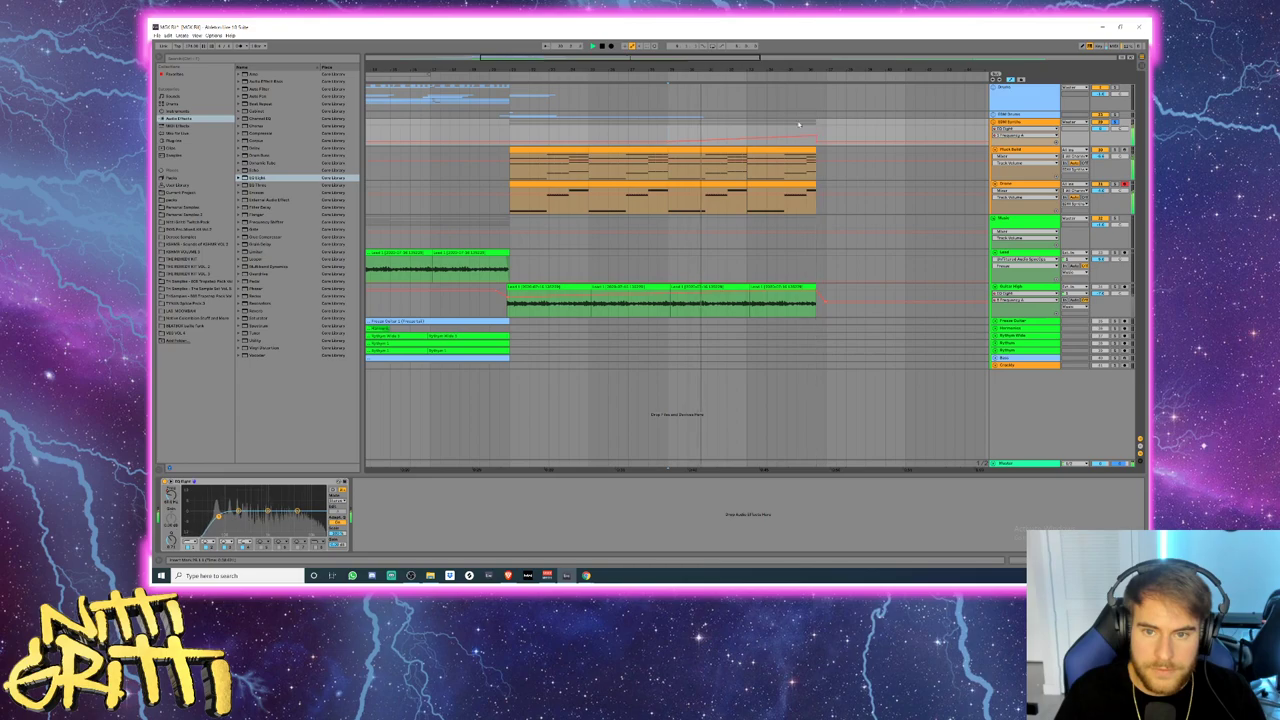
drag(796, 69, 683, 181)
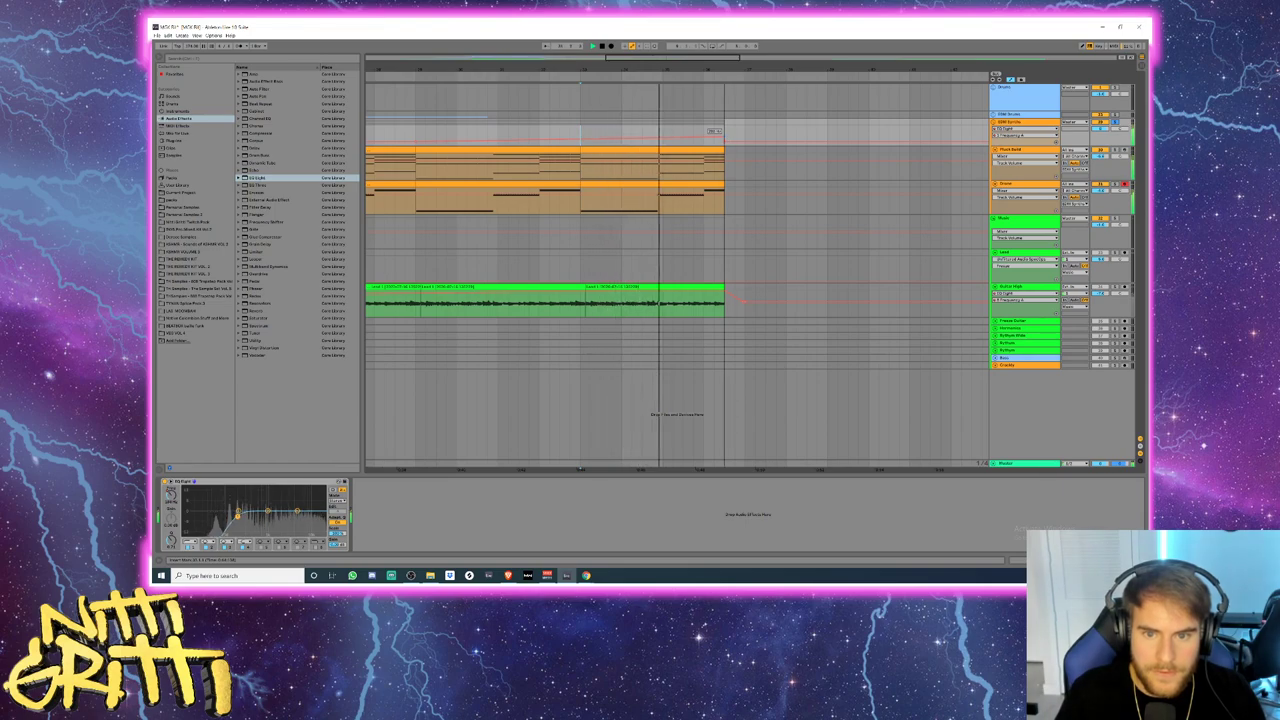
key(space)
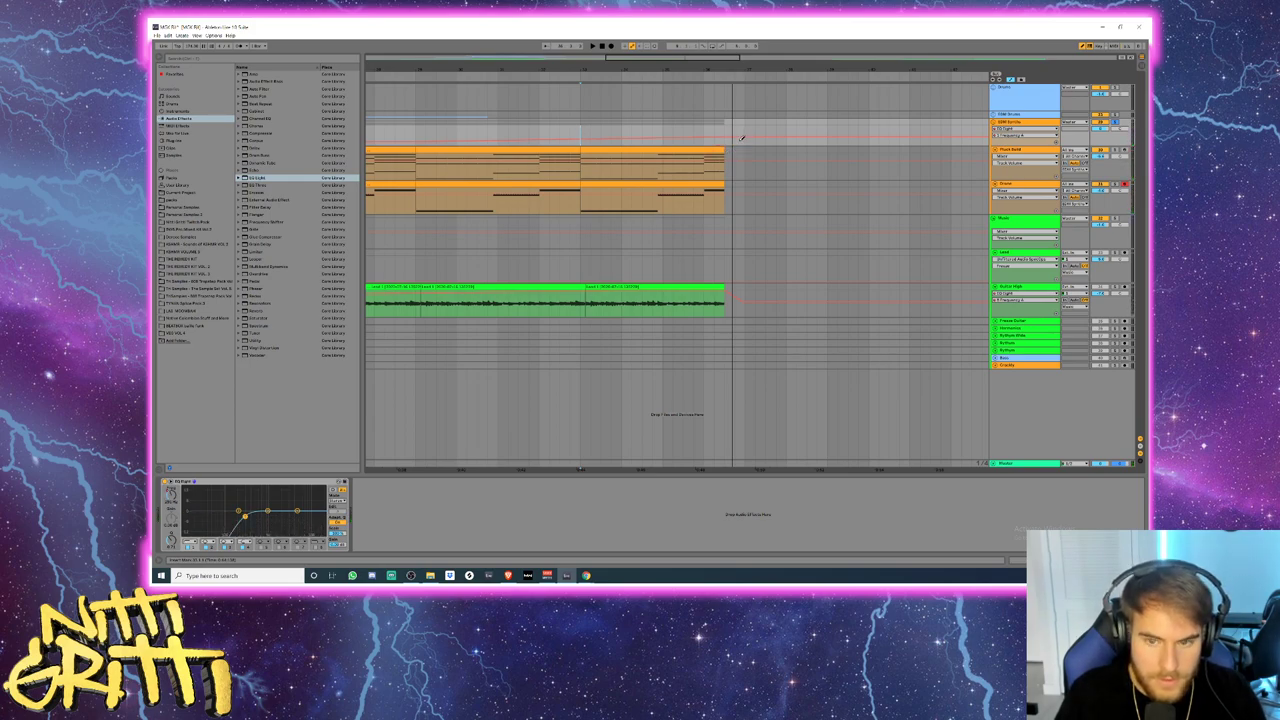
- Bring the group EQ's frequency automation back down at the end of the drop and audition the ending
click(653, 152)
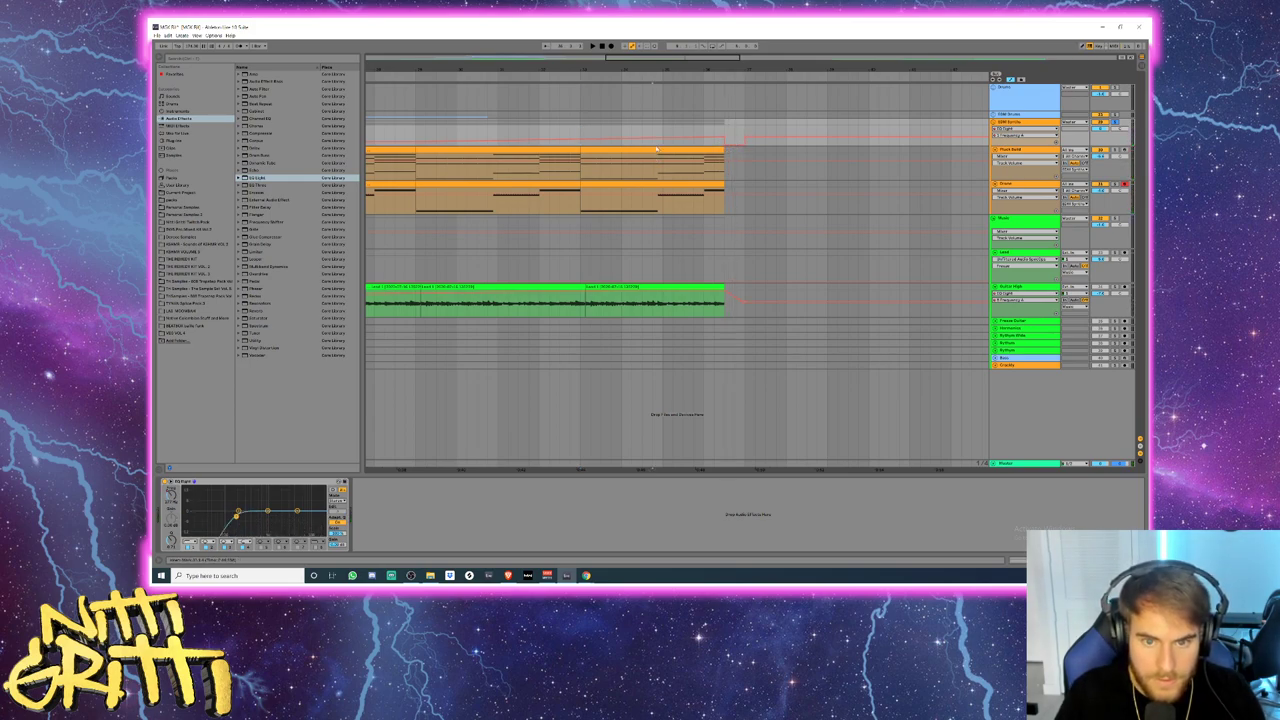
key(space)
click(745, 138)
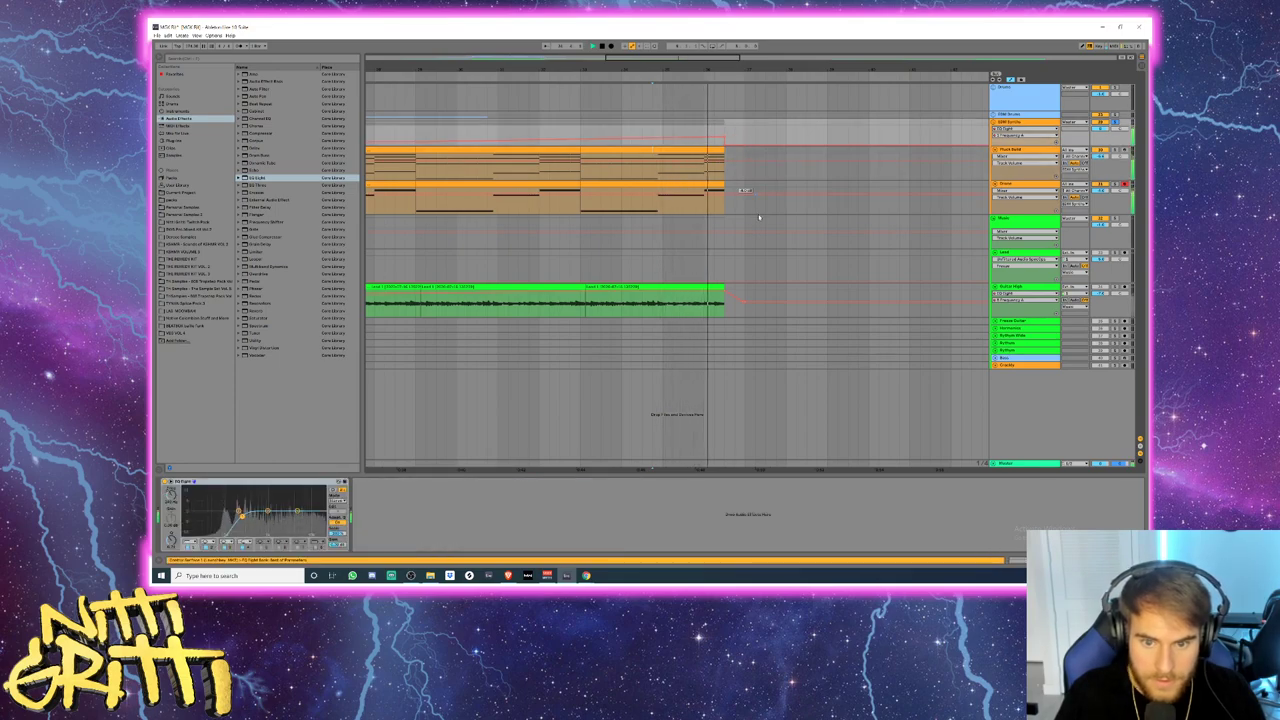
scroll(795, 155, down, 3)
key(space)
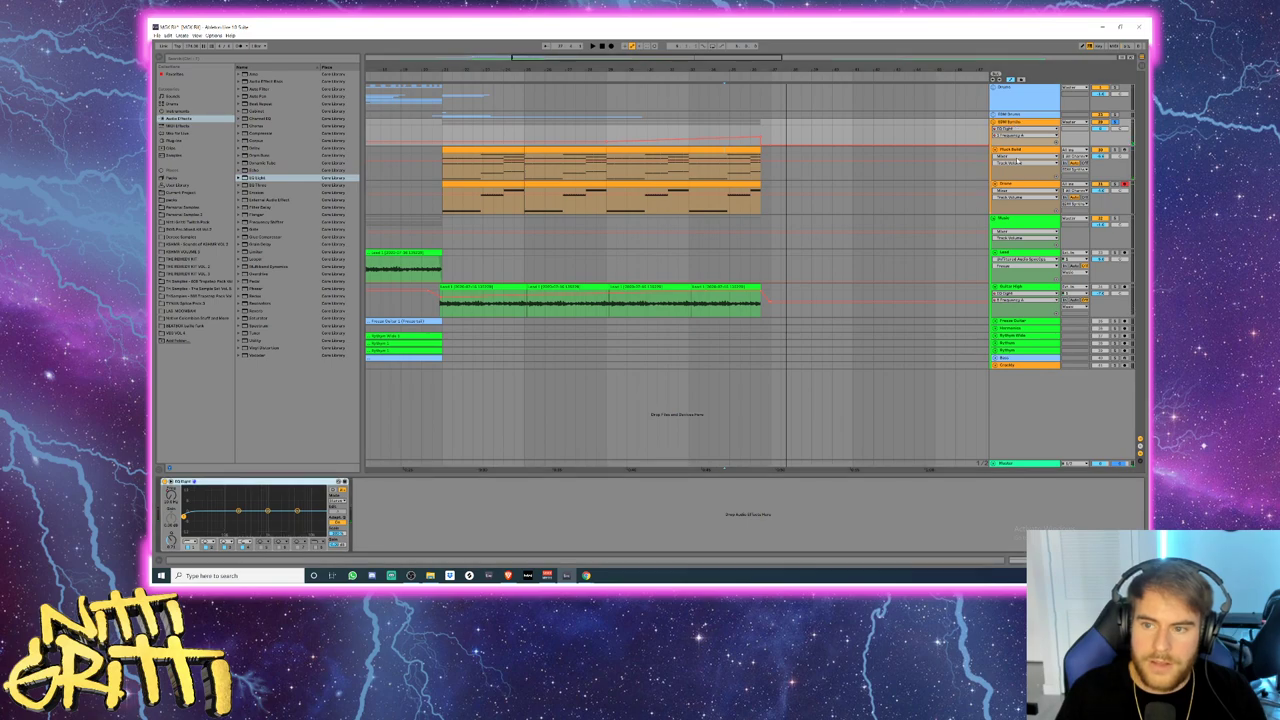
- Freeze the pluck and Serum tracks, and select the stretch following their clips
right_click(1021, 152)
click(1035, 206)
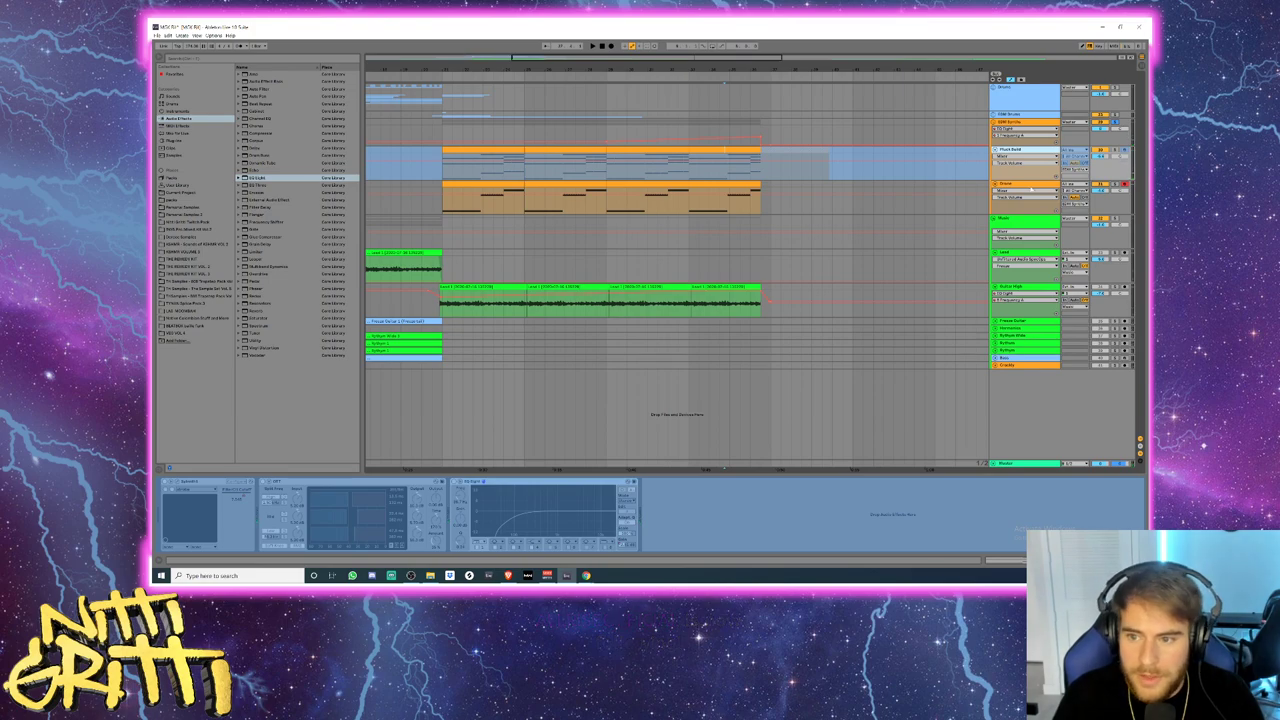
right_click(1026, 184)
click(1038, 229)
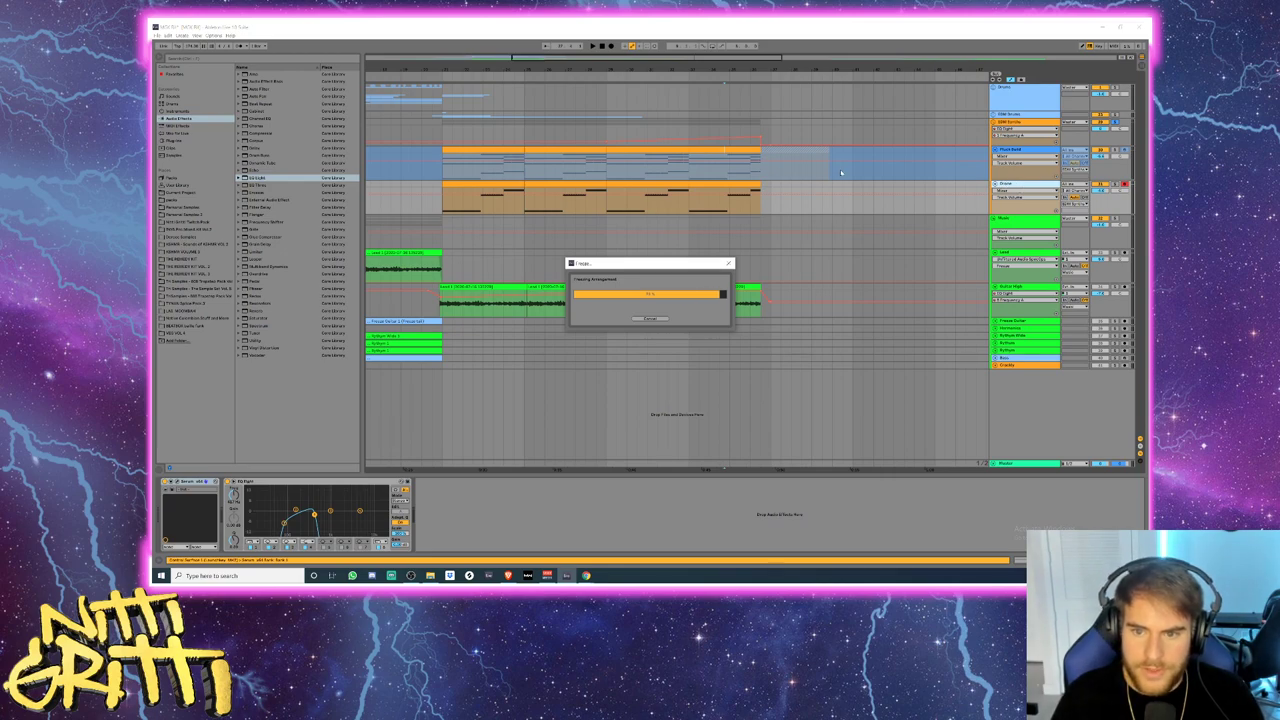
drag(870, 157, 762, 193)
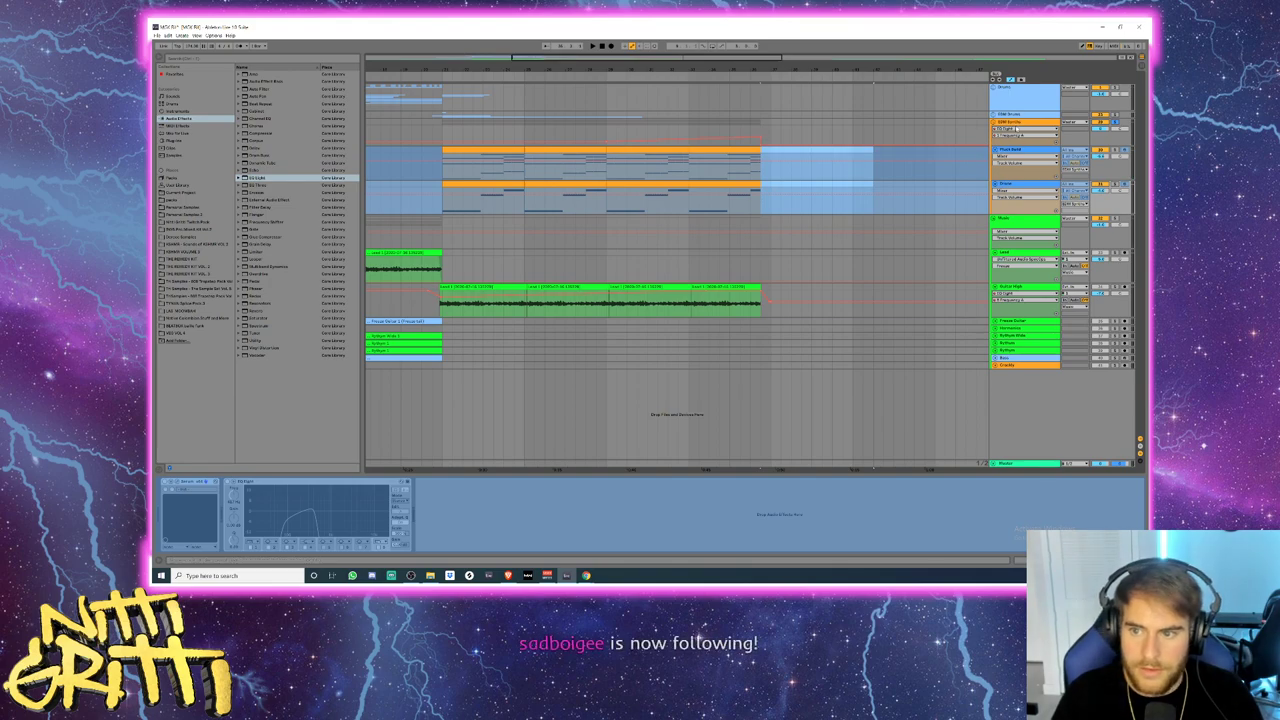
- Add a Reverb after the EQ Eight on the EDM Synths group
click(1015, 123)
drag(263, 318, 458, 539)
click(380, 493)
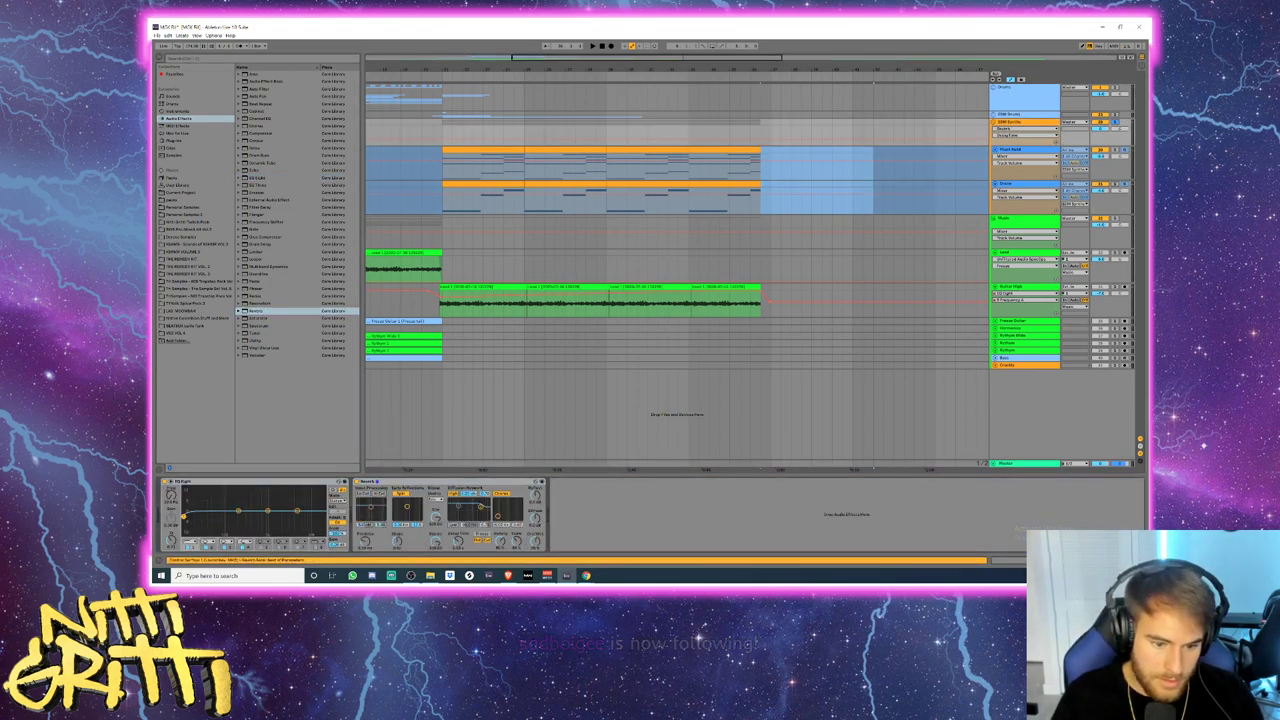
- Automate the group Reverb's Dry/Wet to rise over the last part of the drop and fall back at its end
click(683, 187)
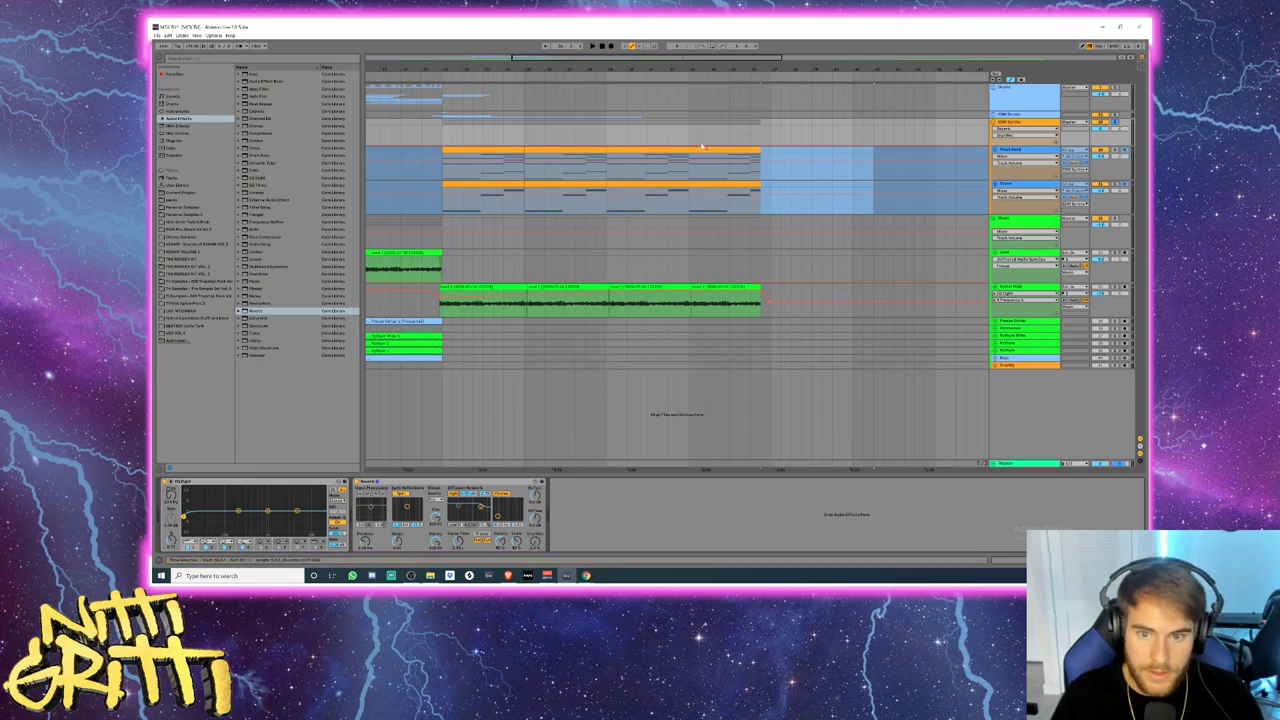
click(678, 147)
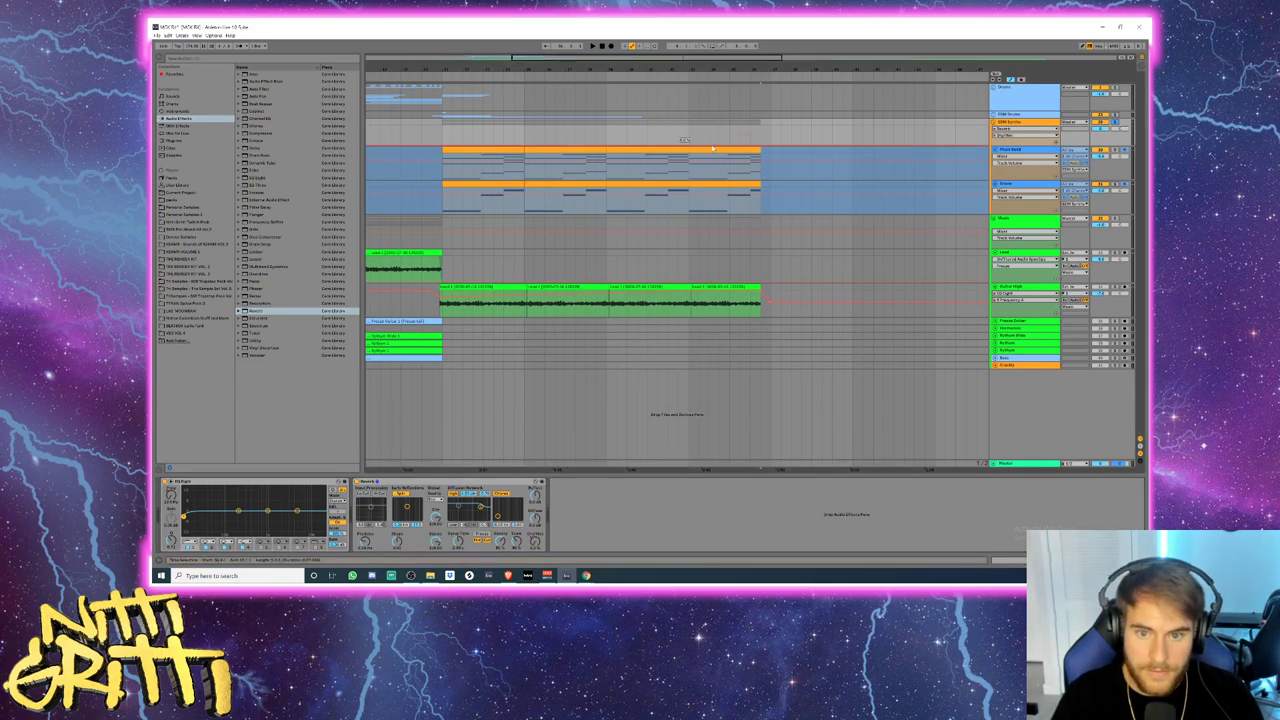
click(641, 137)
key(space)
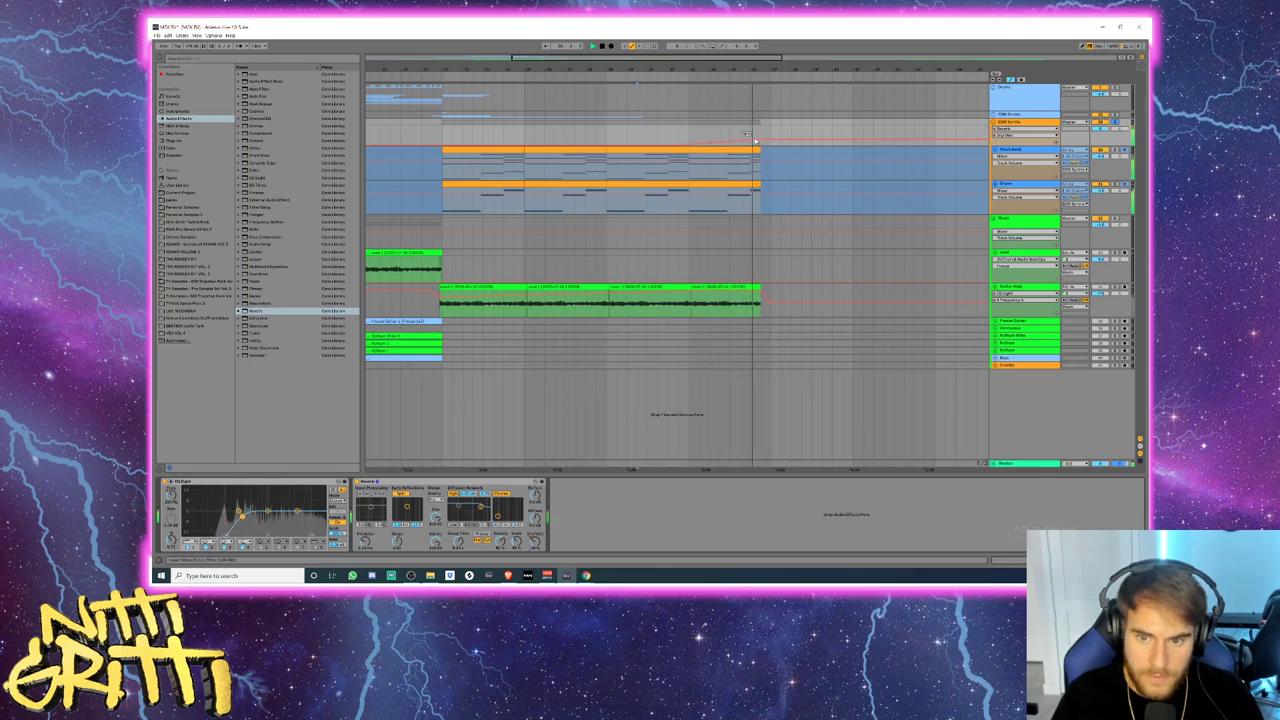
drag(756, 141, 758, 130)
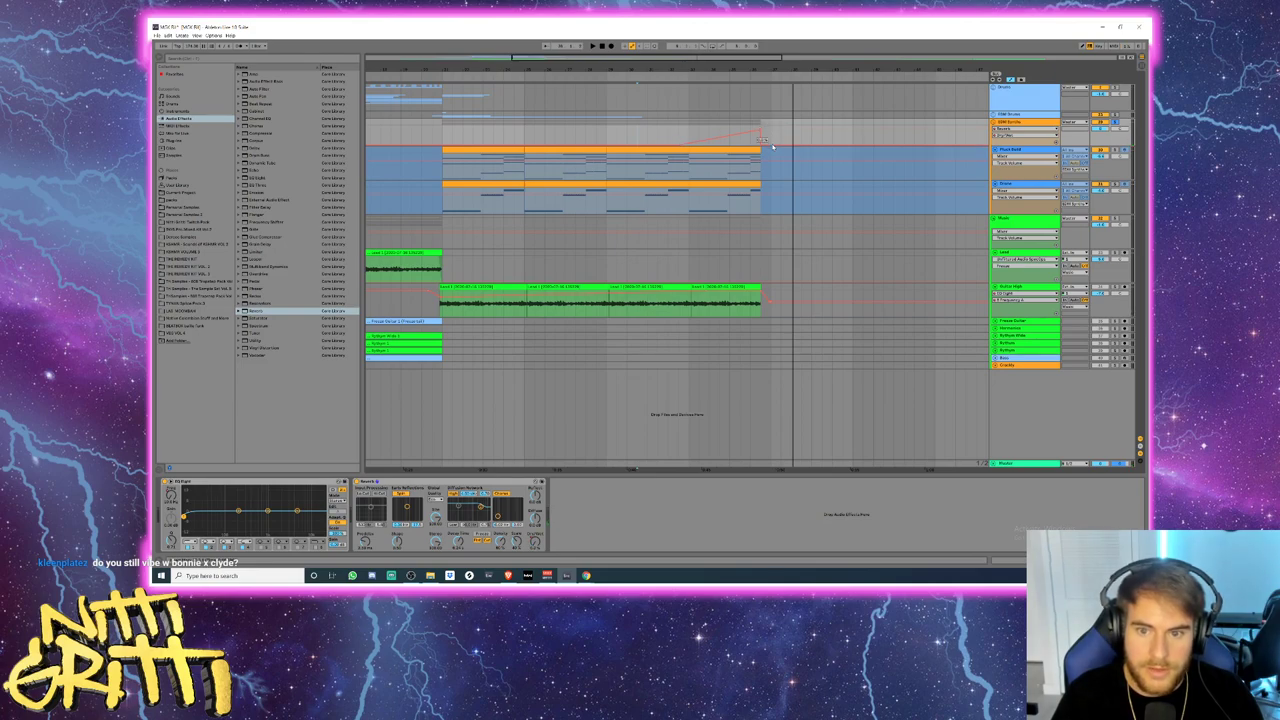
- Lower the peak of the Reverb's Dry/Wet rise and replay the drop to check the build
click(596, 123)
key(space)
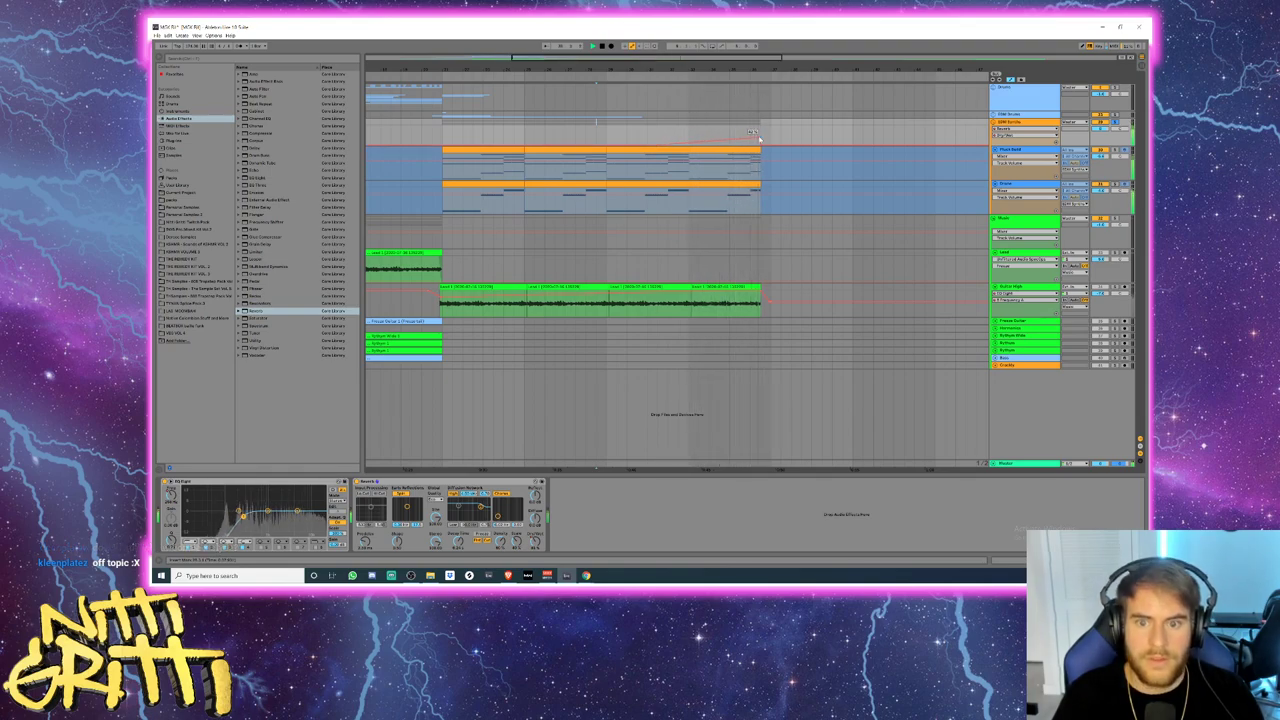
click(443, 137)
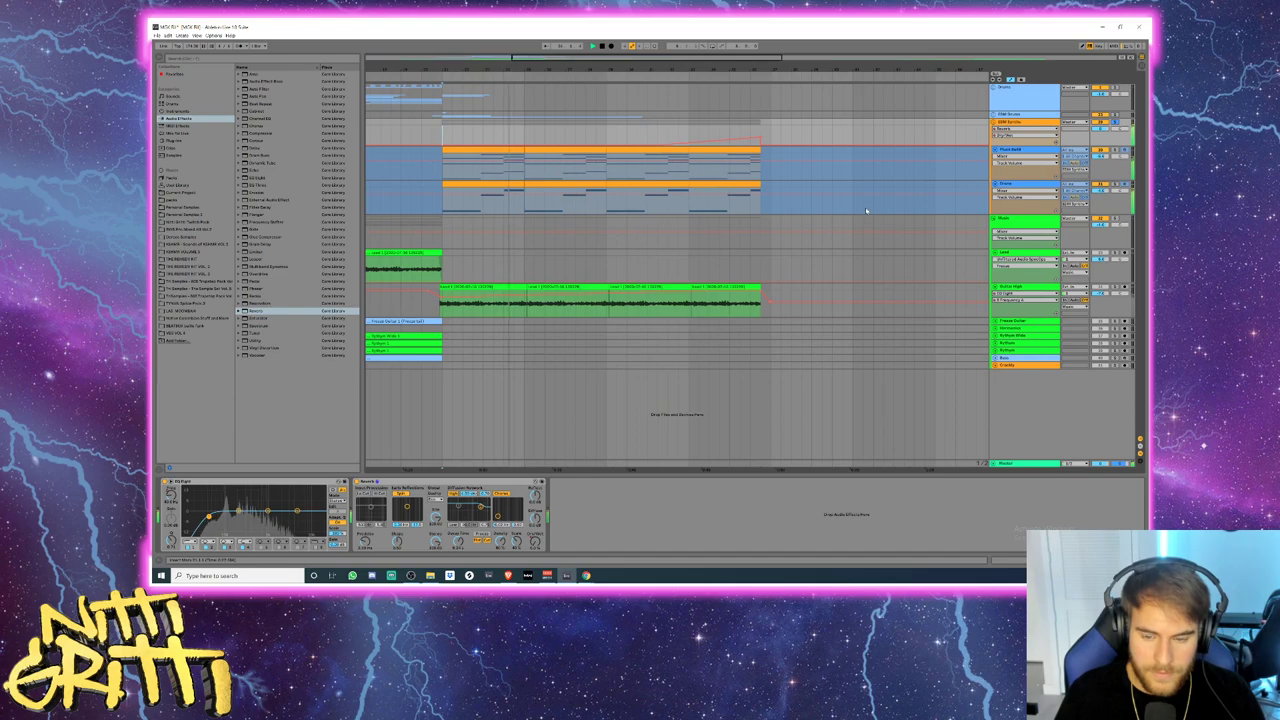
- Fold the Lead, Guitar High, pluck and Serum tracks, and unfold the EDM Drums group
click(1009, 254)
key(u)
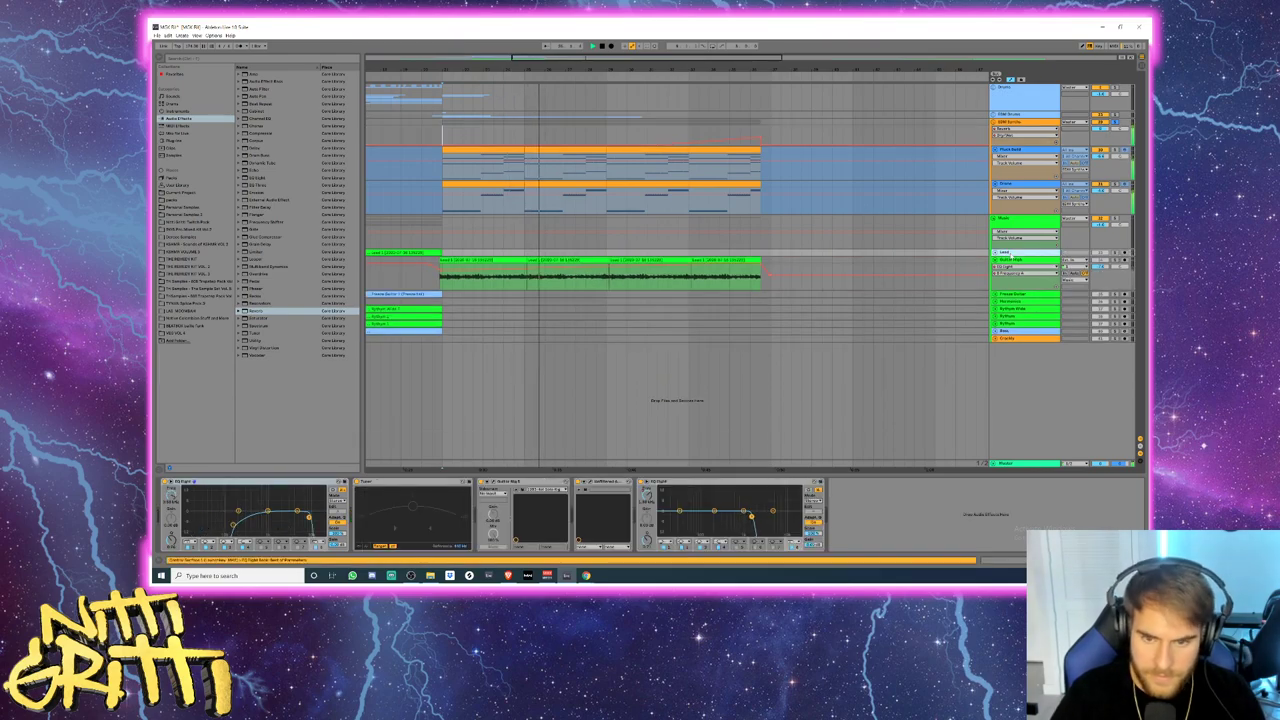
key(Down)
key(u)
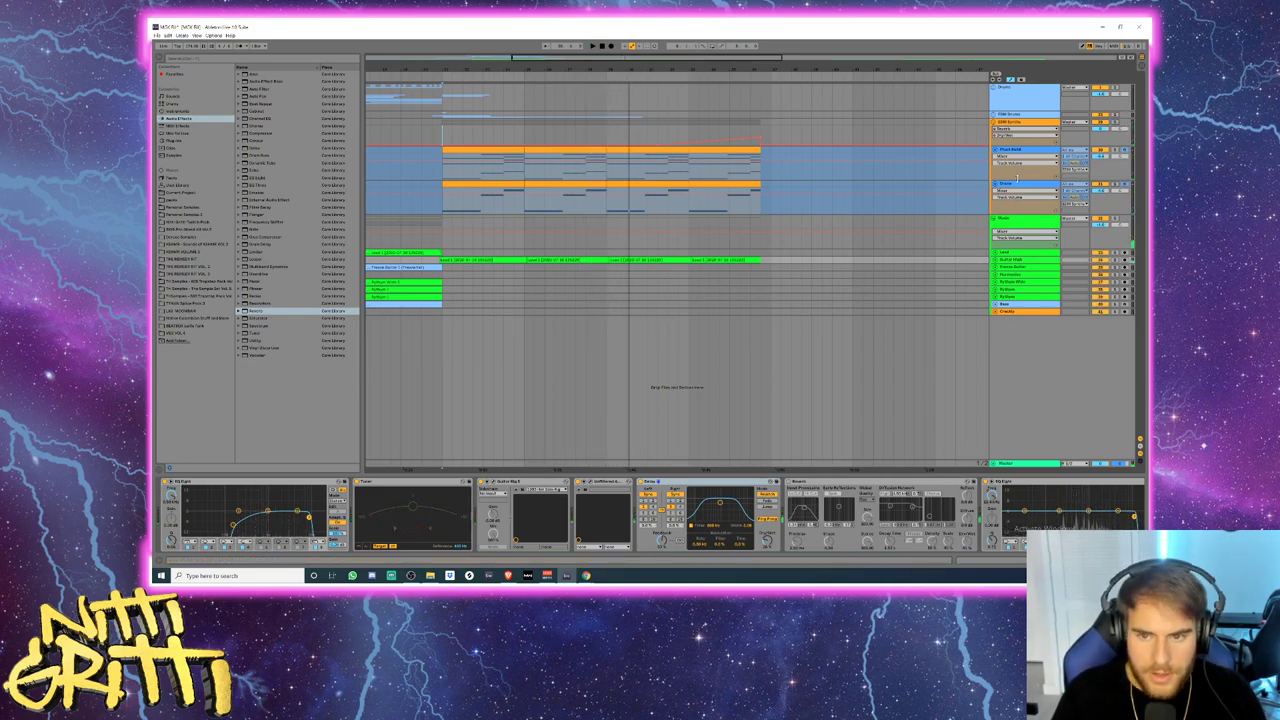
click(1019, 150)
key(u)
click(1019, 157)
key(u)
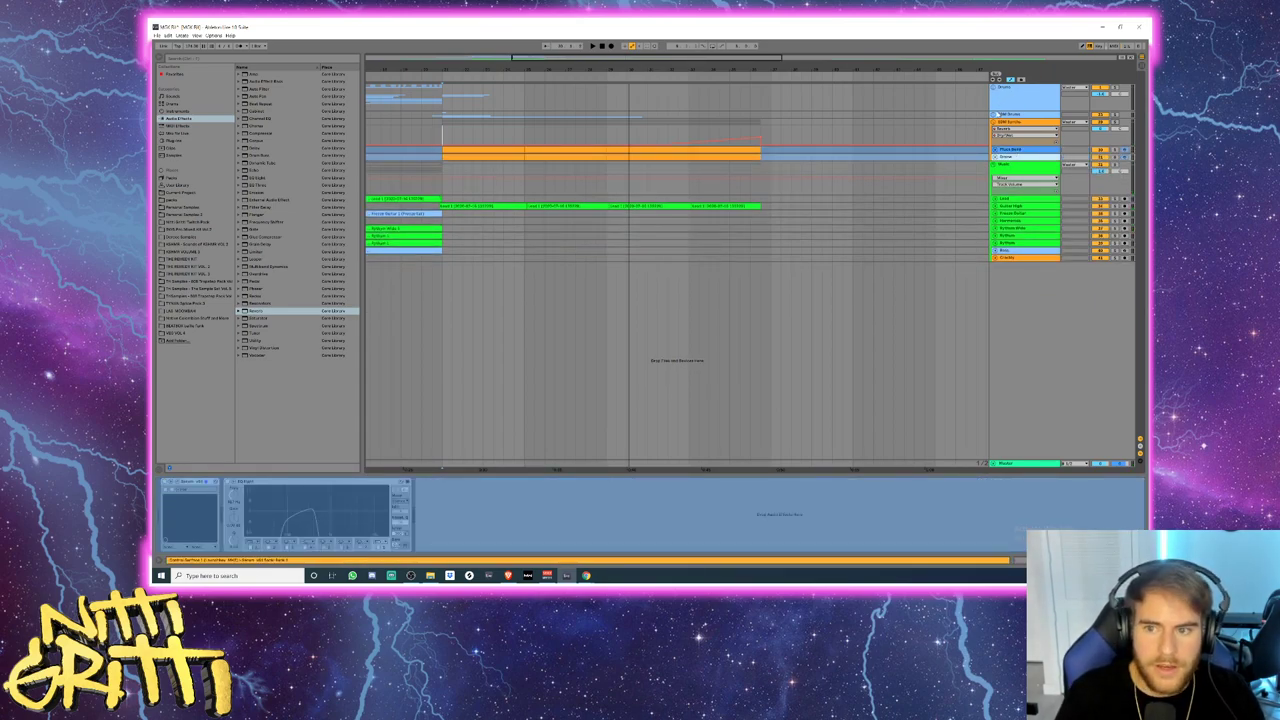
click(995, 115)
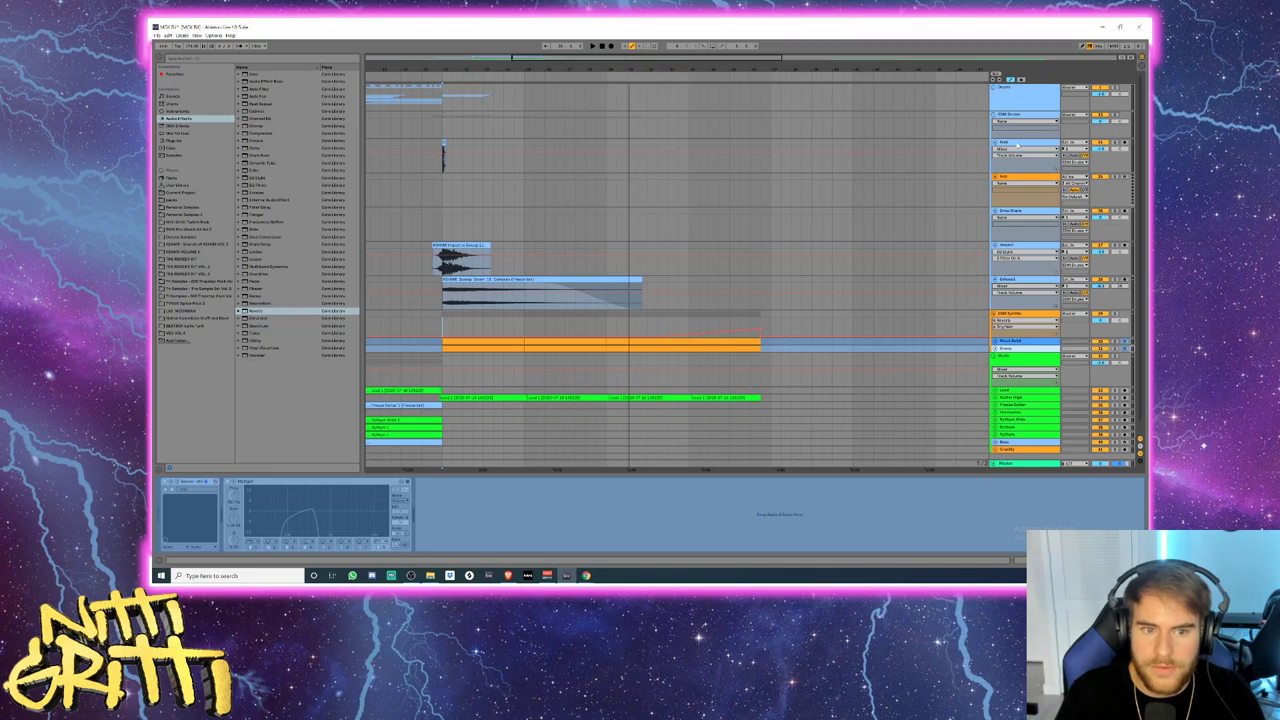
- Fold the Kick, Sub, snare, Impact and exhaust tracks inside the EDM Drums group
click(1017, 145)
key(u)
key(Down)
key(u)
key(Down)
key(u)
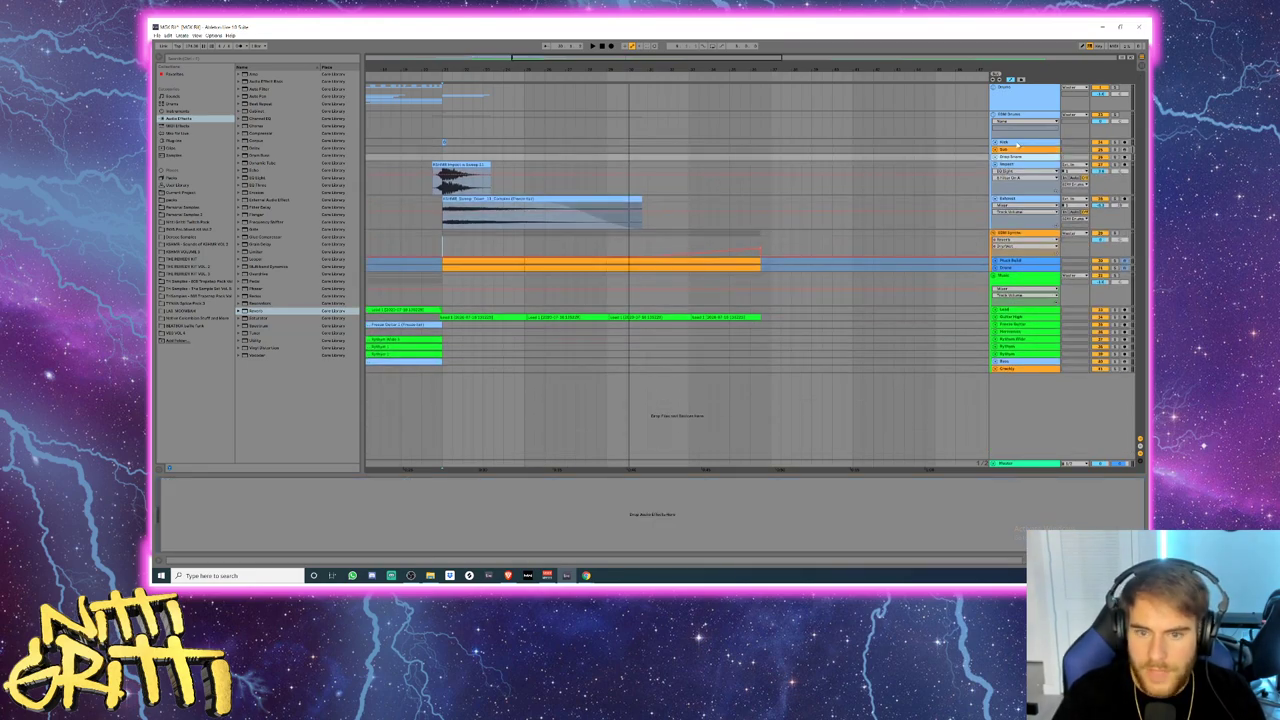
key(Down)
key(u)
key(Down)
key(u)
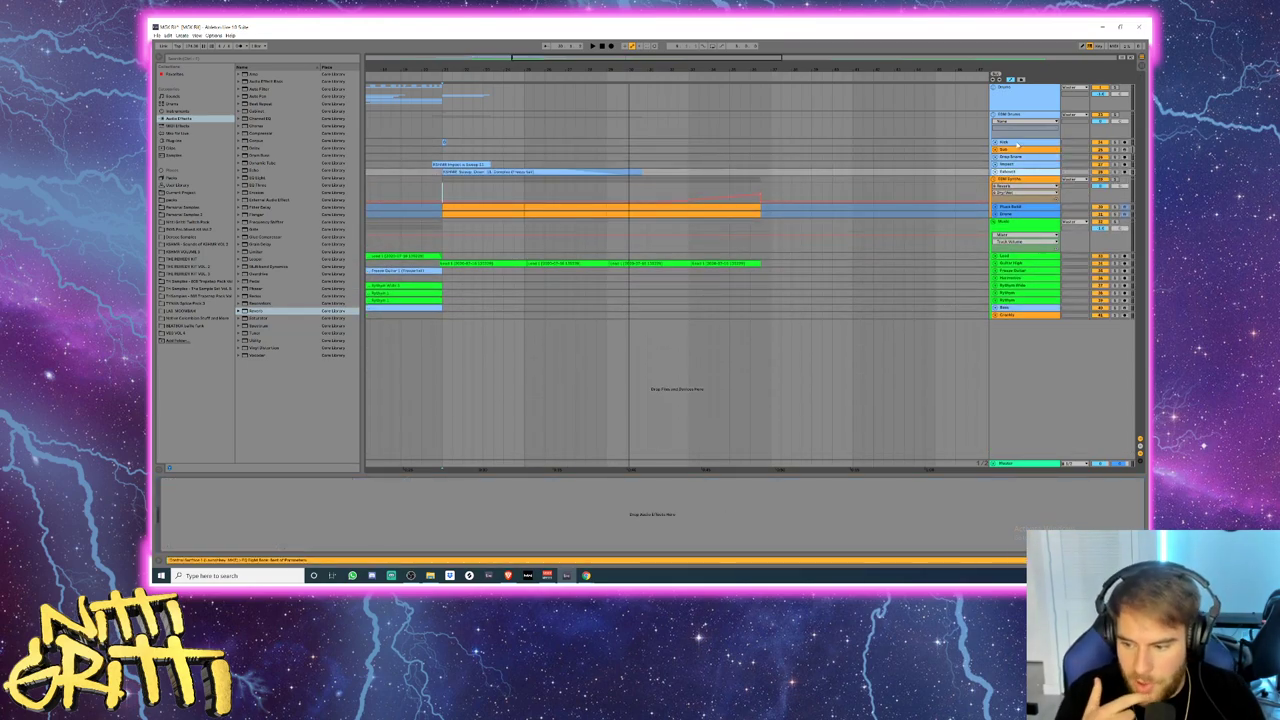
- Add an audio track at the end of the EDM Drums group and rename it Drum Build
key(alt+u)
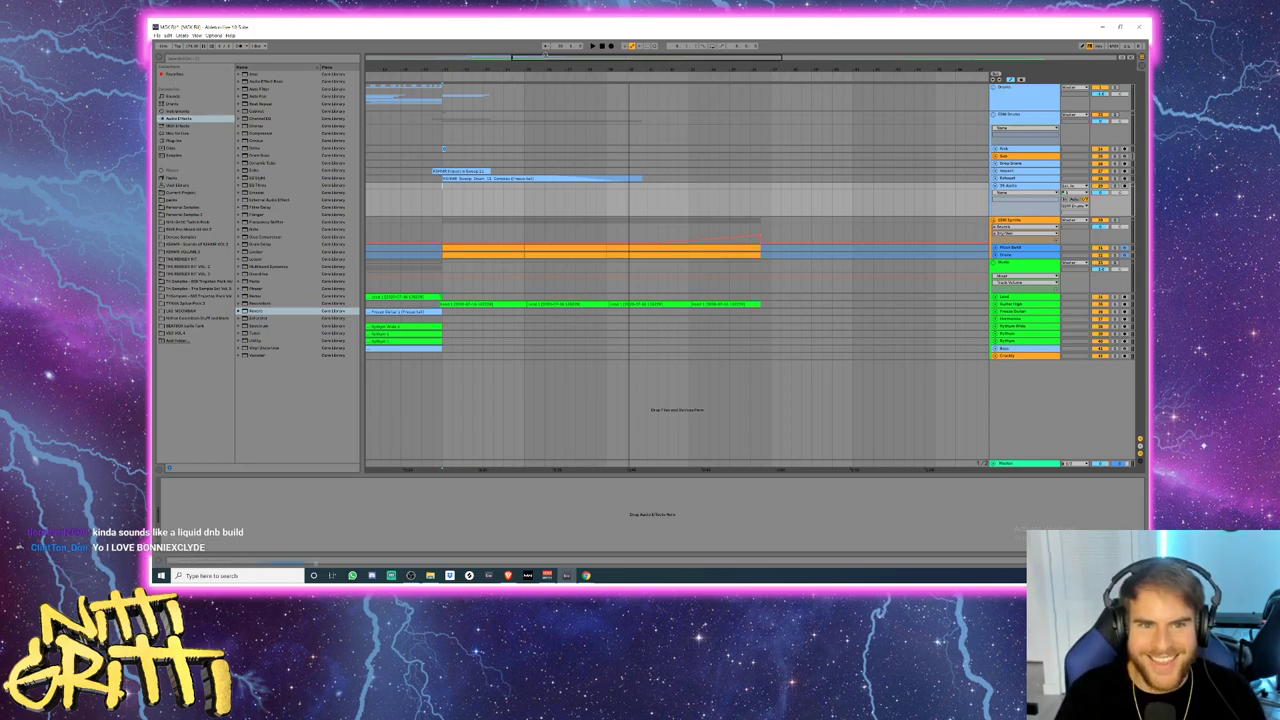
scroll(568, 95, down, 1)
drag(565, 59, 553, 59)
click(433, 187)
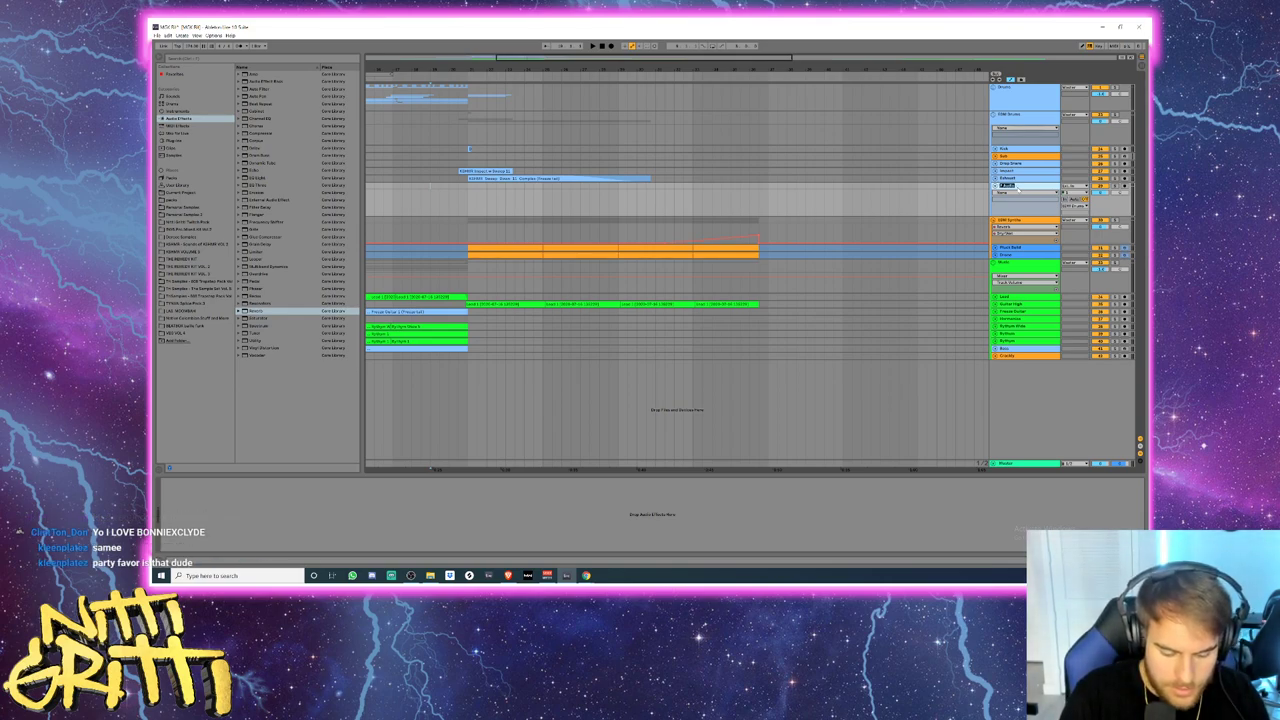
text(Buss Build)
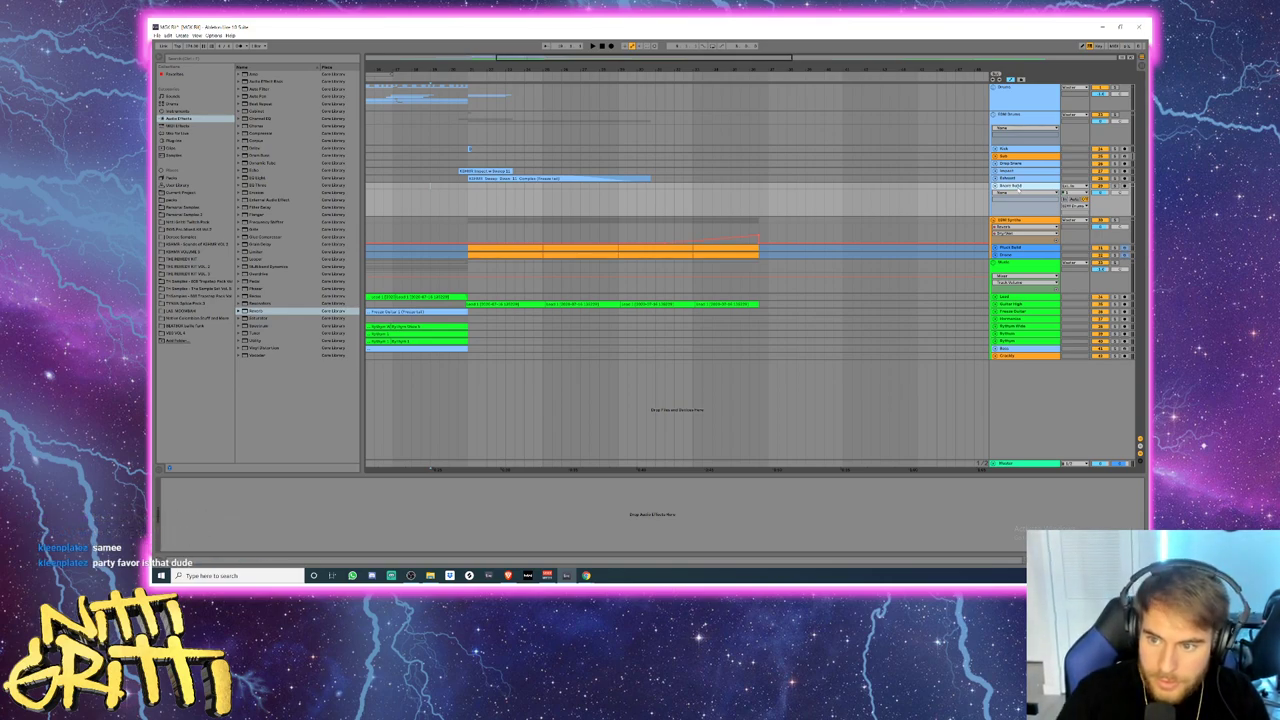
- Unfold the Drums group, copy the three ride tracks' clips from the earlier section to the drop's start, and play them
click(1001, 96)
click(994, 87)
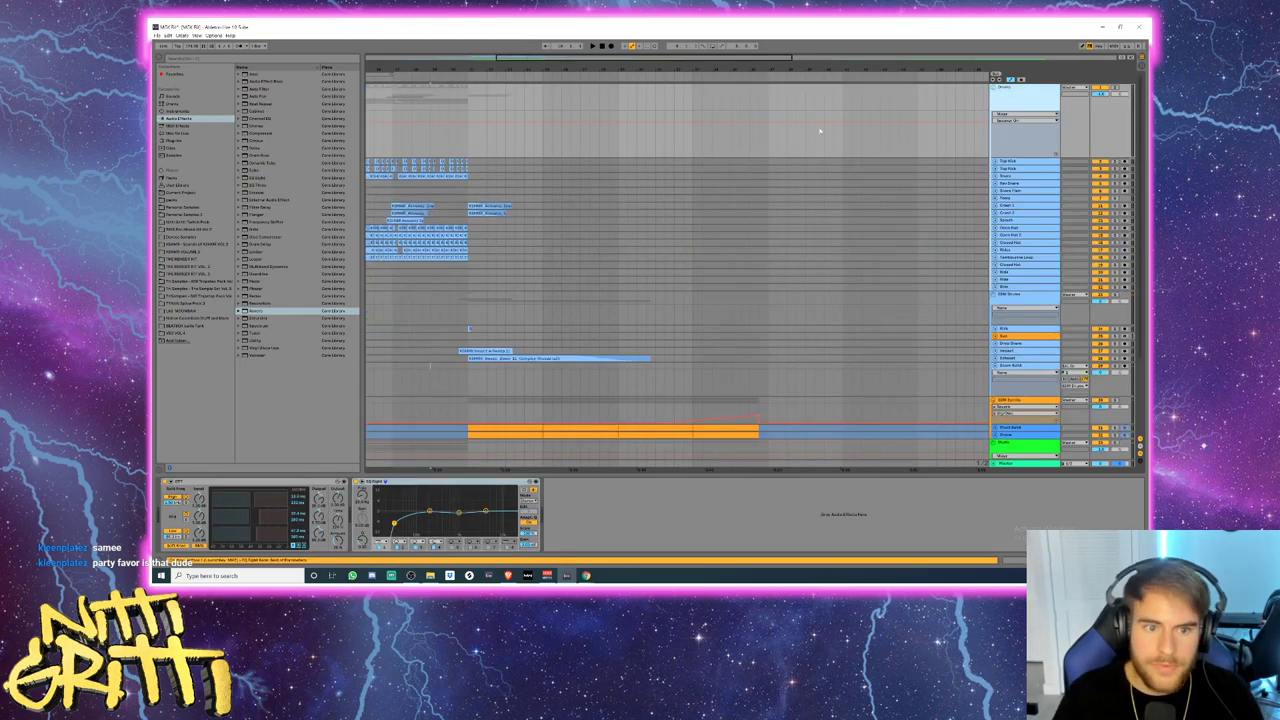
drag(699, 60, 575, 54)
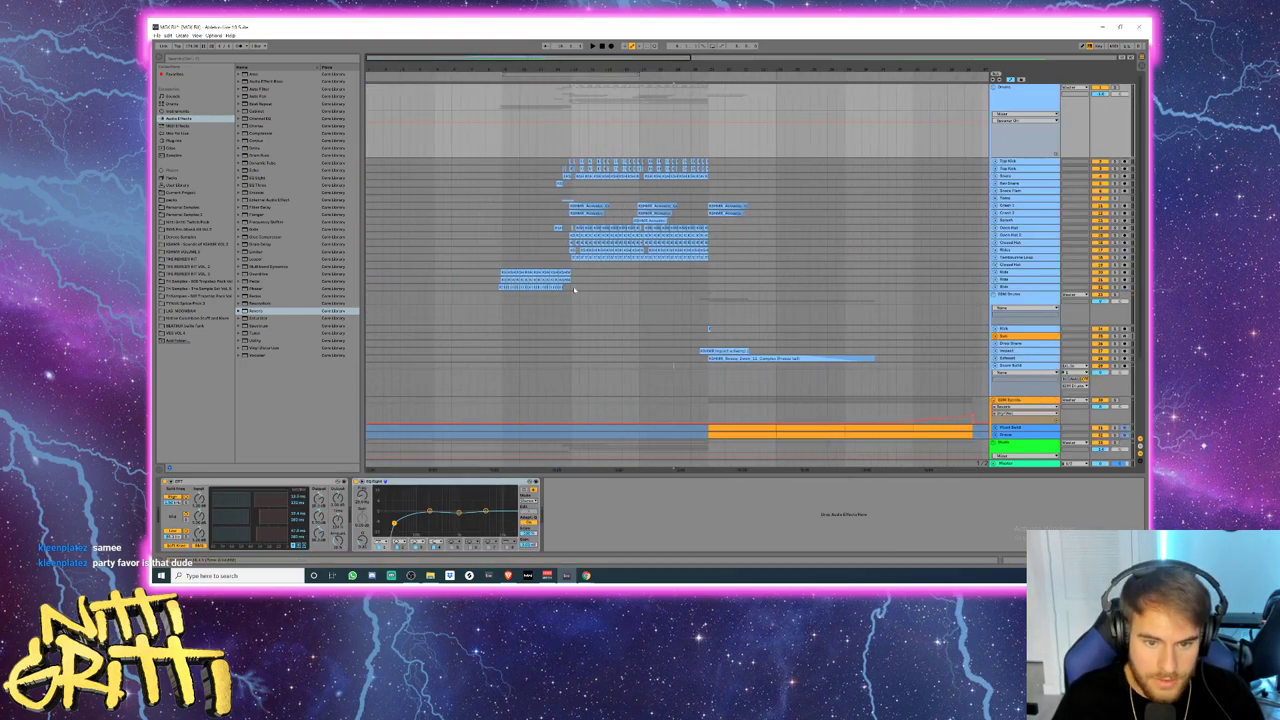
click(733, 275)
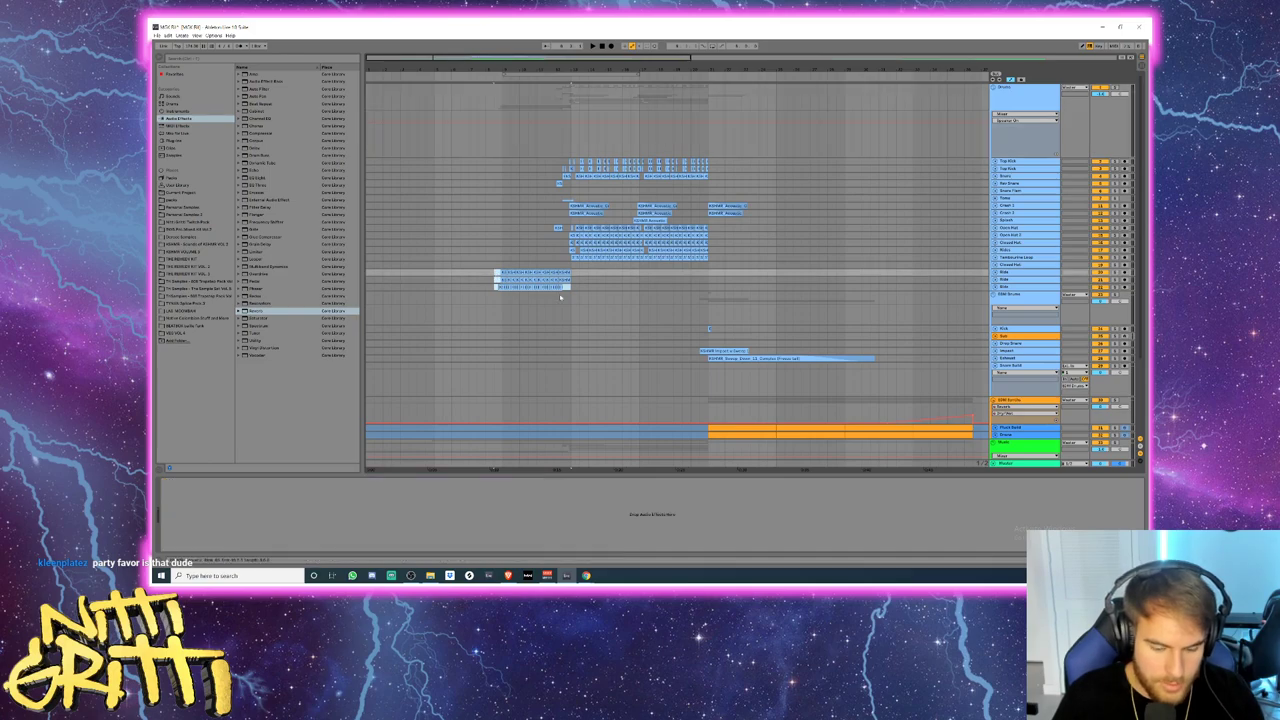
click(699, 273)
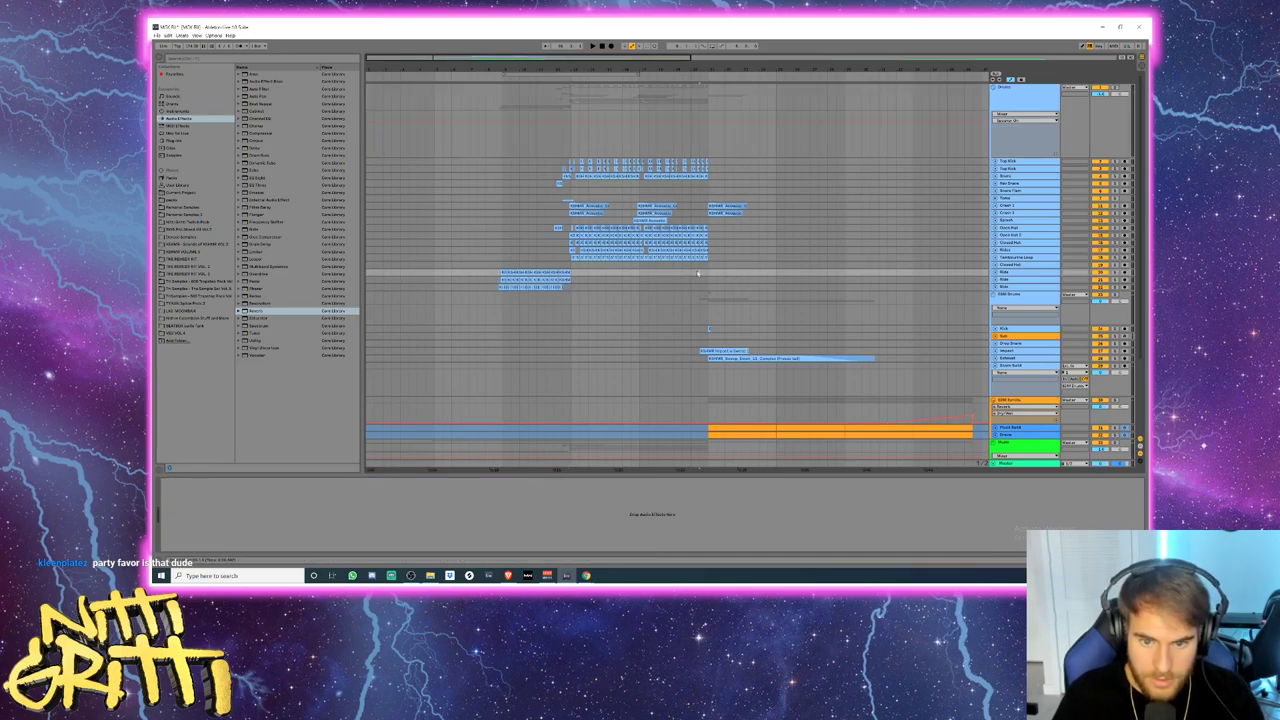
key(ctrl+v)
key(space)
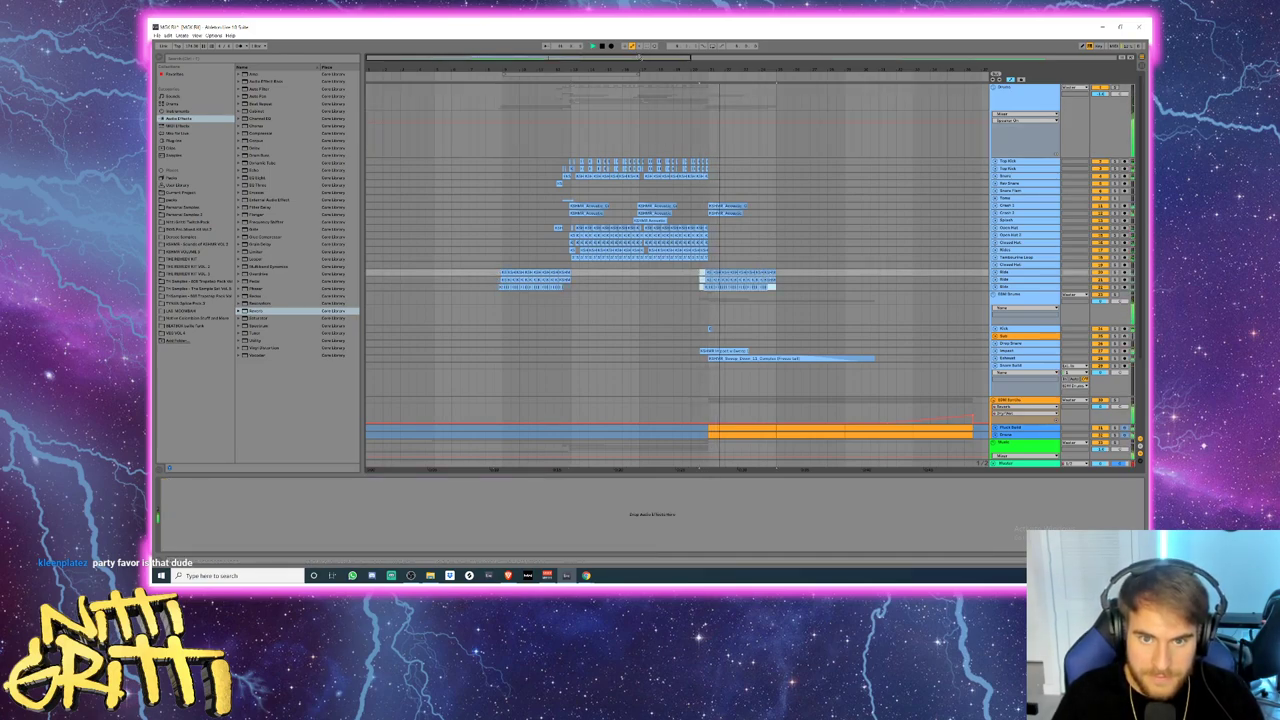
- Unfold the three Ride tracks and delete the end portion of the copied ride clips
drag(640, 58, 640, 92)
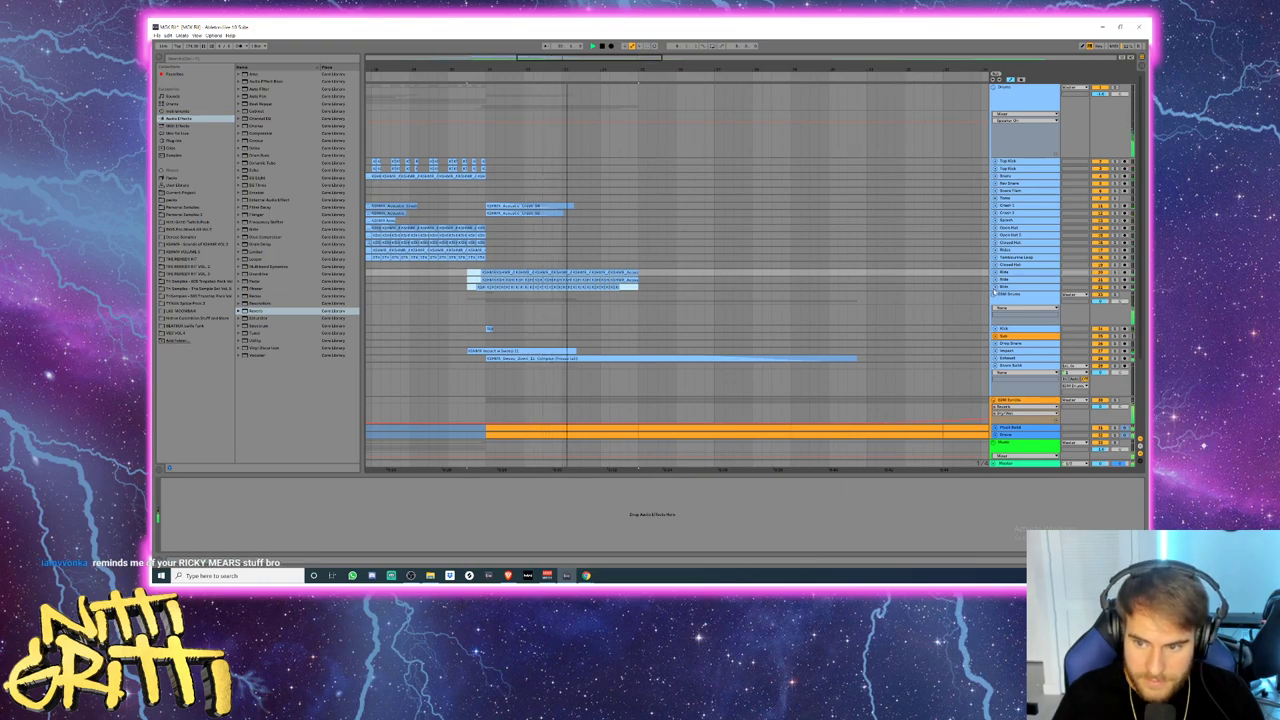
click(995, 287)
click(995, 280)
click(995, 272)
drag(616, 340, 590, 276)
key(Delete)
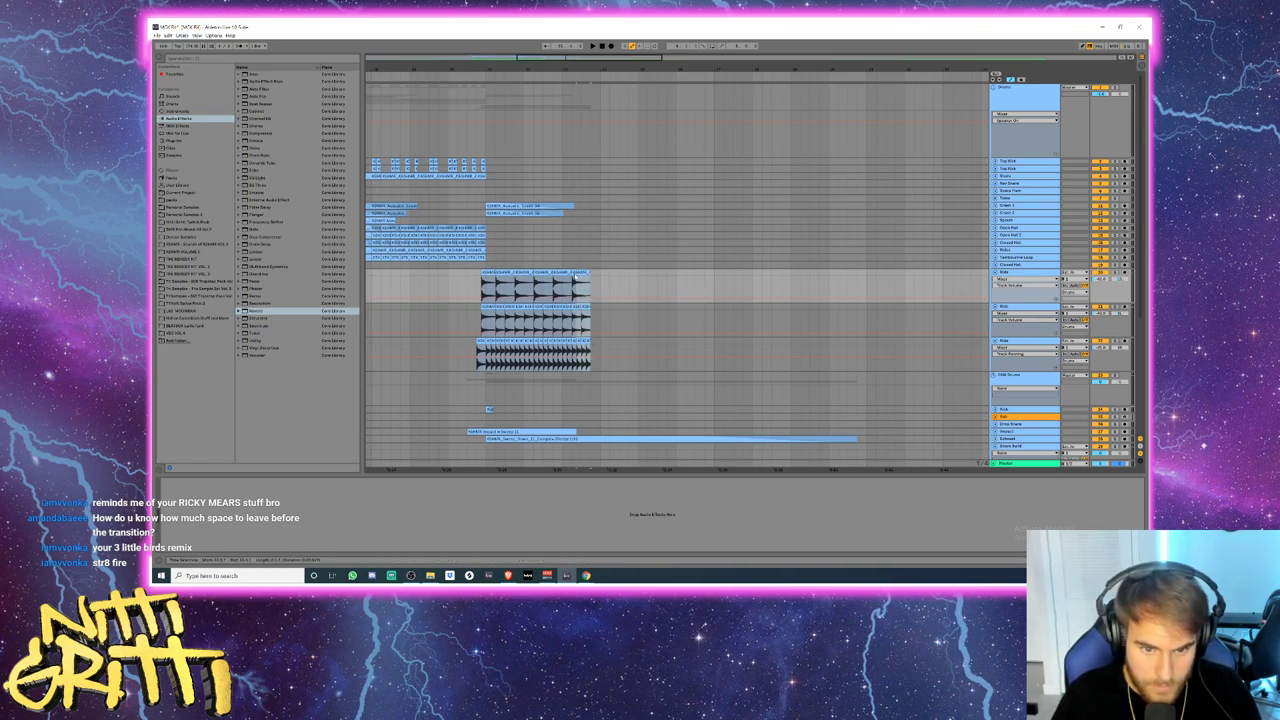
- Duplicate the ride pattern repeatedly on all three Ride tracks to extend it into the drop, and play the transition
key(ctrl+d)
key(ctrl+d)
key(ctrl+d)
key(ctrl+d)
key(ctrl+d)
key(ctrl+d)
key(ctrl+d)
key(ctrl+d)
key(ctrl+d)
key(ctrl+d)
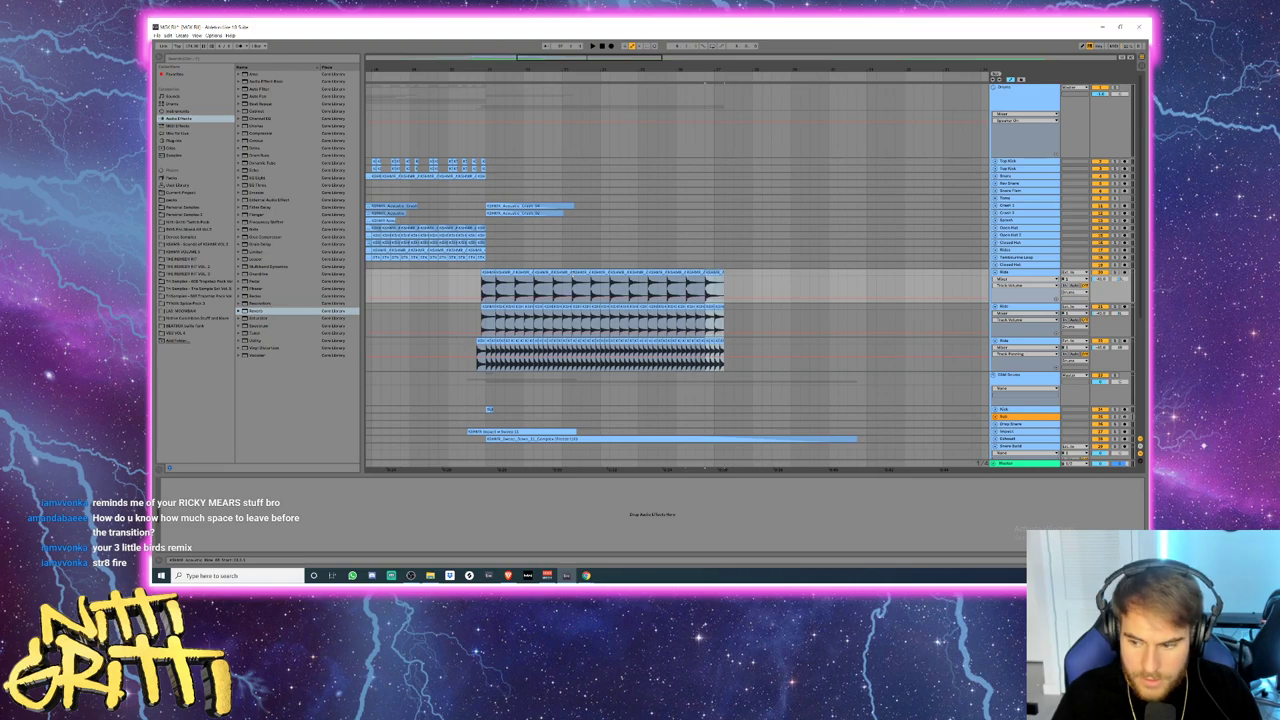
click(440, 282)
key(space)
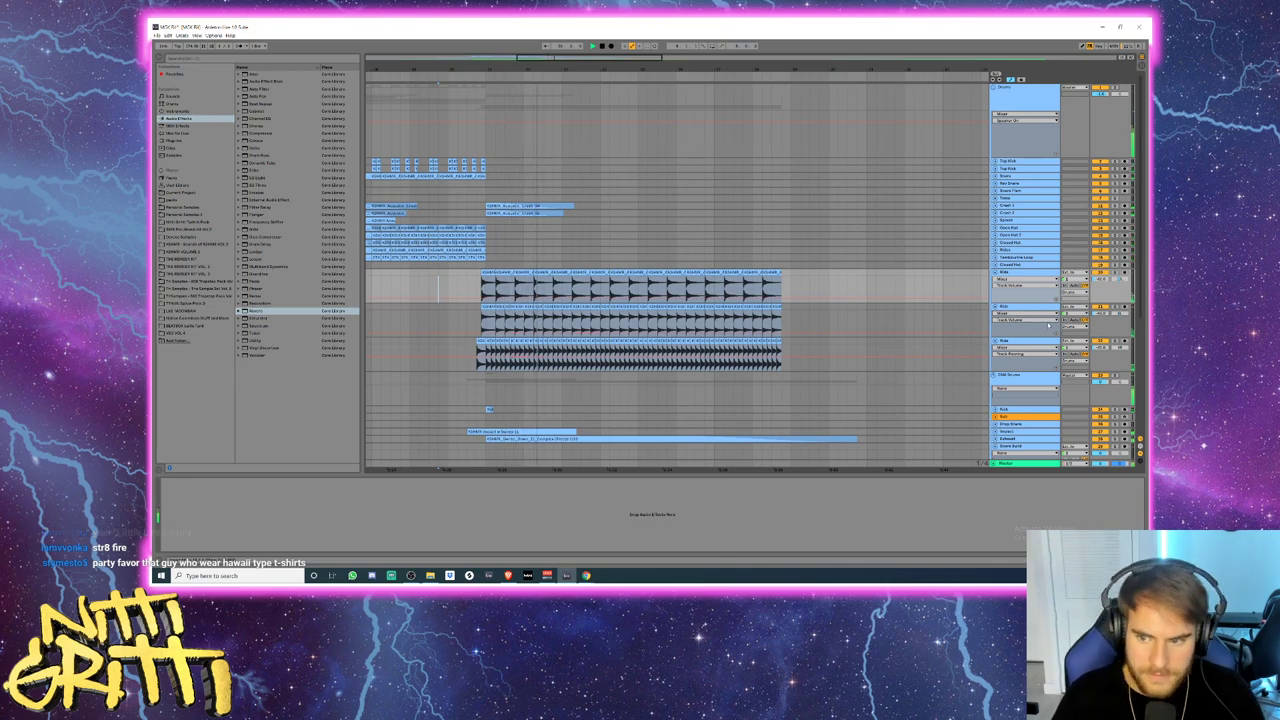
- Fold the three Ride tracks and replay the start of the drop with the rides
click(1027, 273)
key(u)
key(Down)
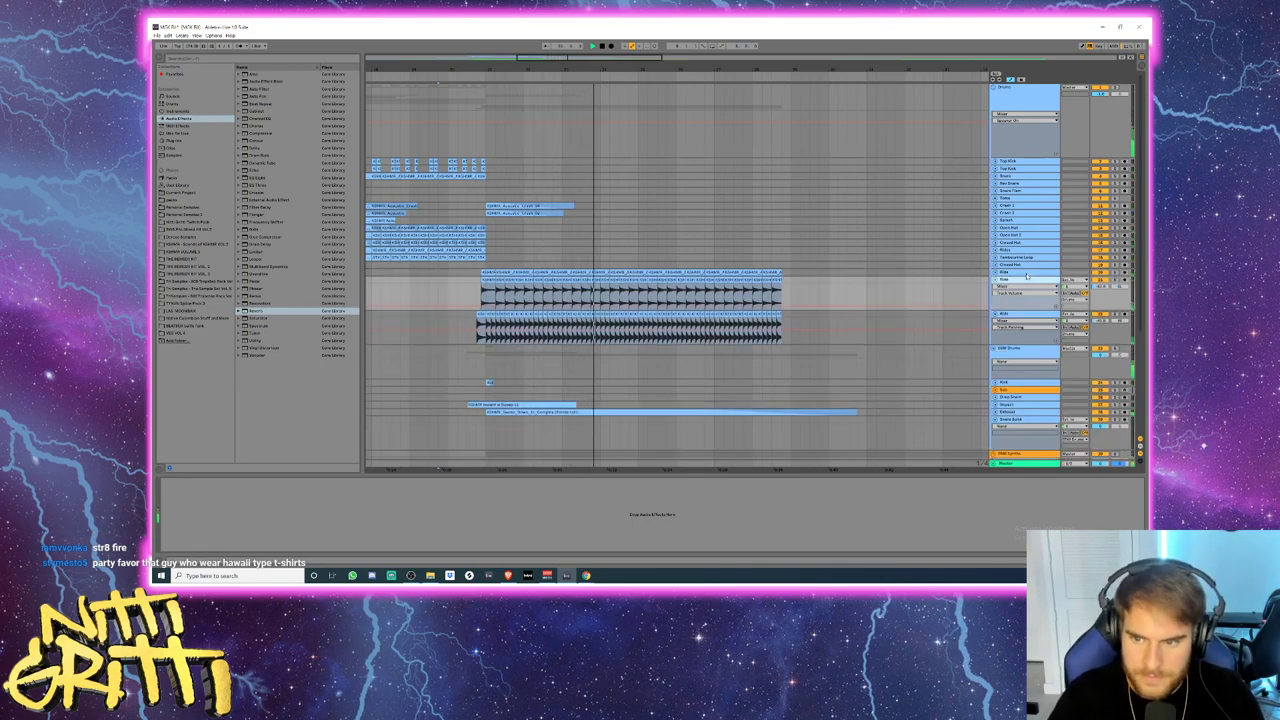
key(u)
key(Down)
key(u)
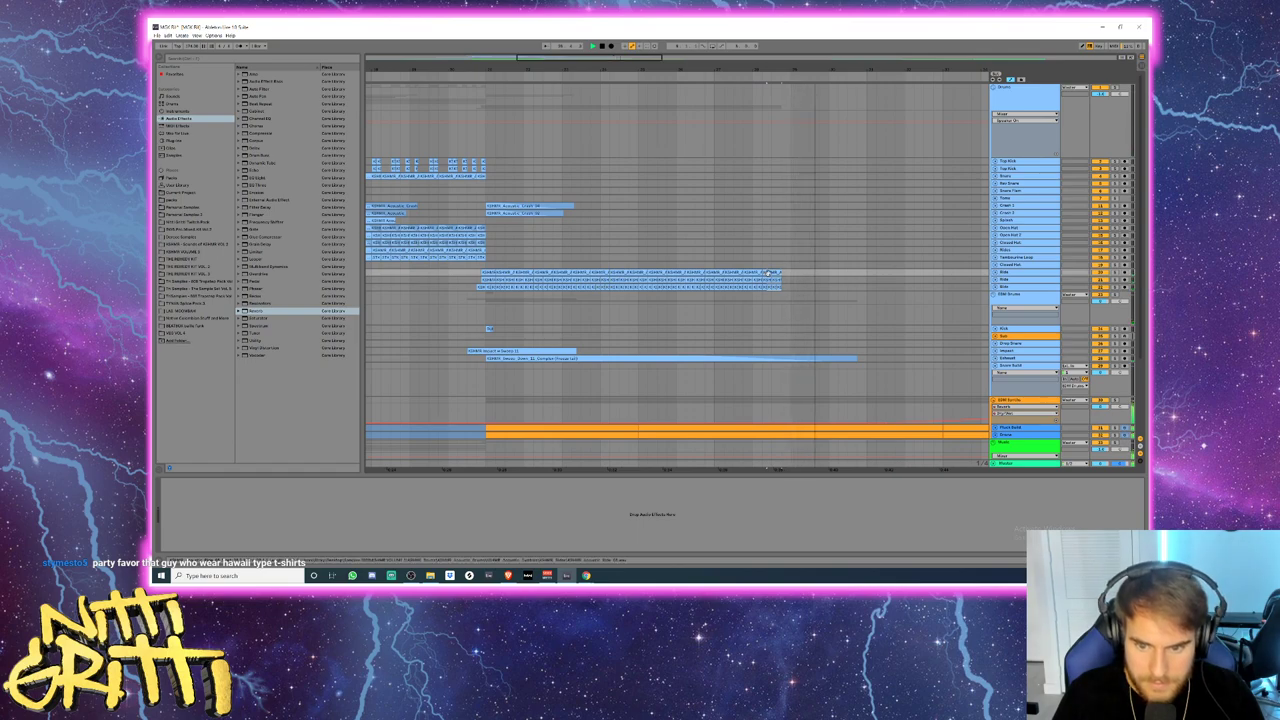
click(487, 296)
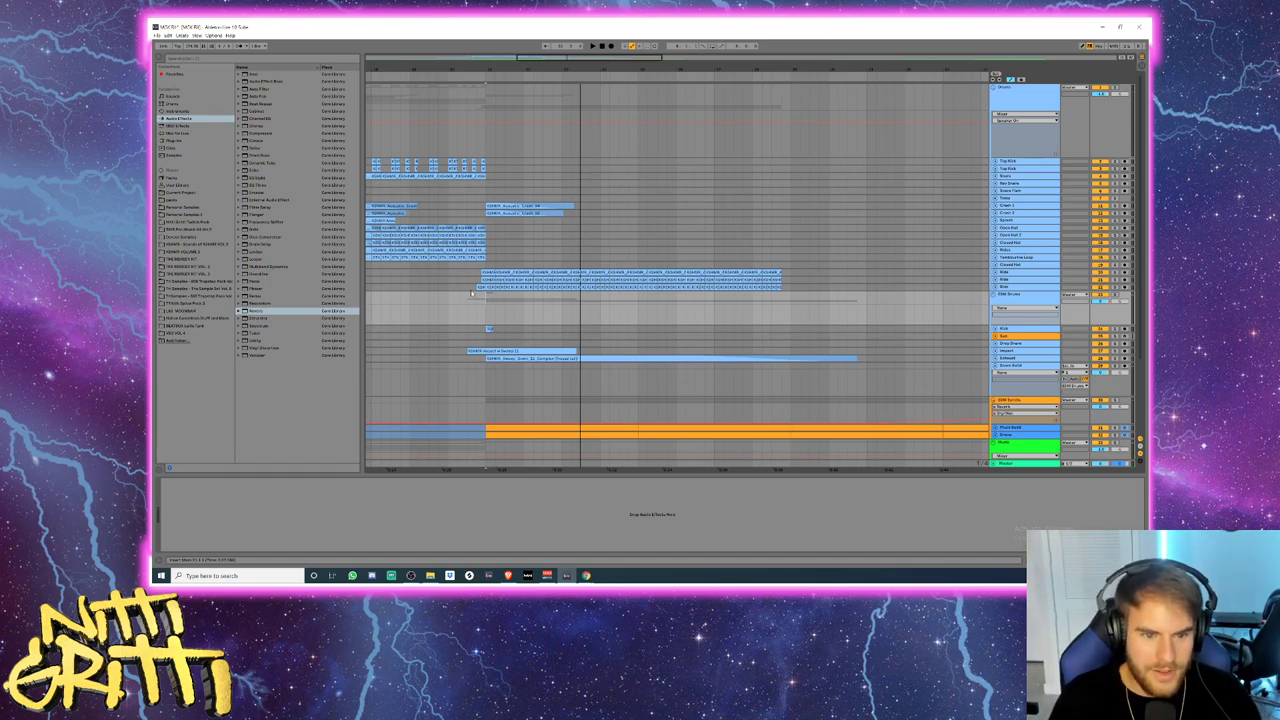
click(473, 290)
key(space)
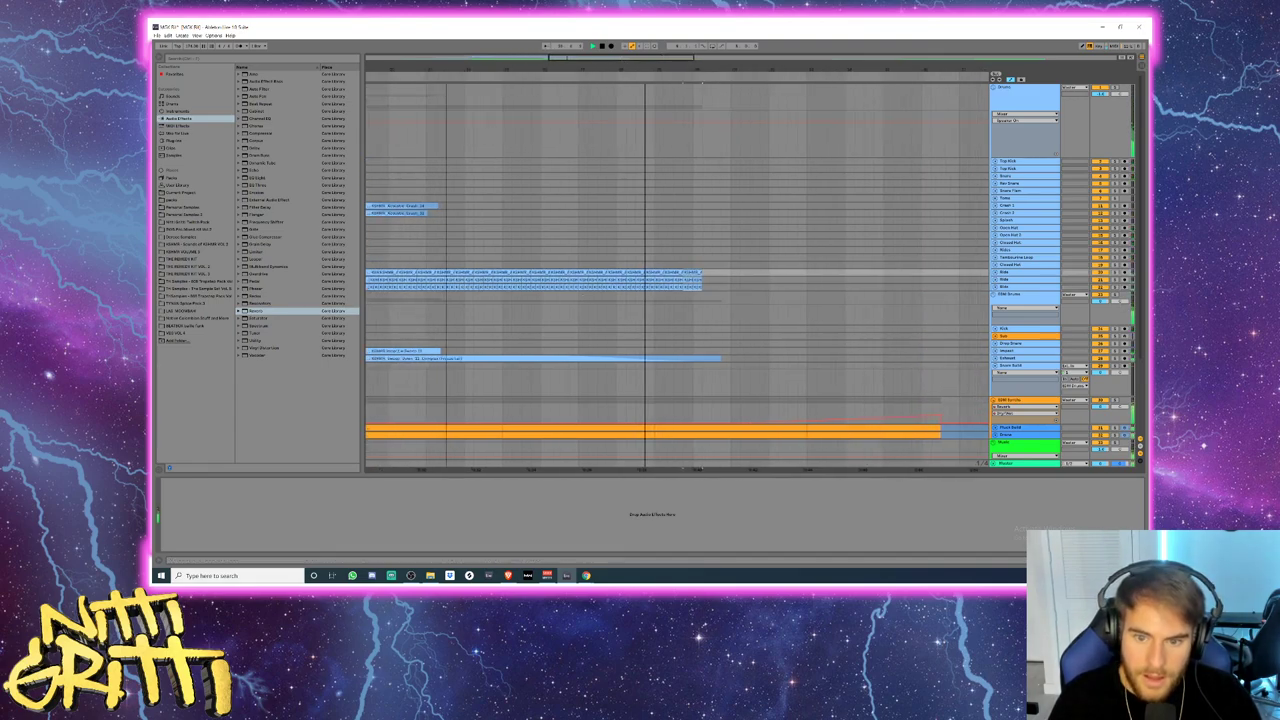
- Keep duplicating the ride clips on the three Ride tracks until they reach the end of the drop
key(ctrl+d)
key(ctrl+d)
drag(643, 66, 575, 60)
key(ctrl+d)
key(ctrl+d)
key(ctrl+d)
key(ctrl+d)
key(ctrl+d)
key(ctrl+d)
key(ctrl+d)
key(ctrl+d)
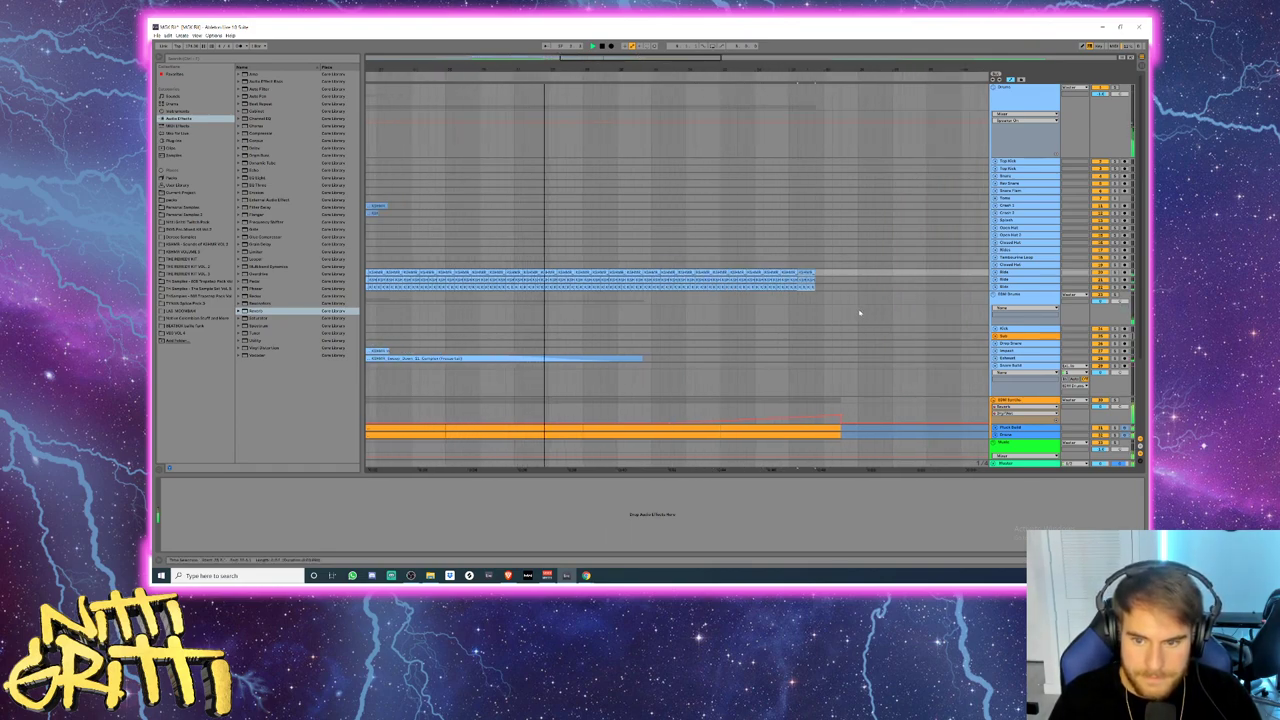
key(ctrl+d)
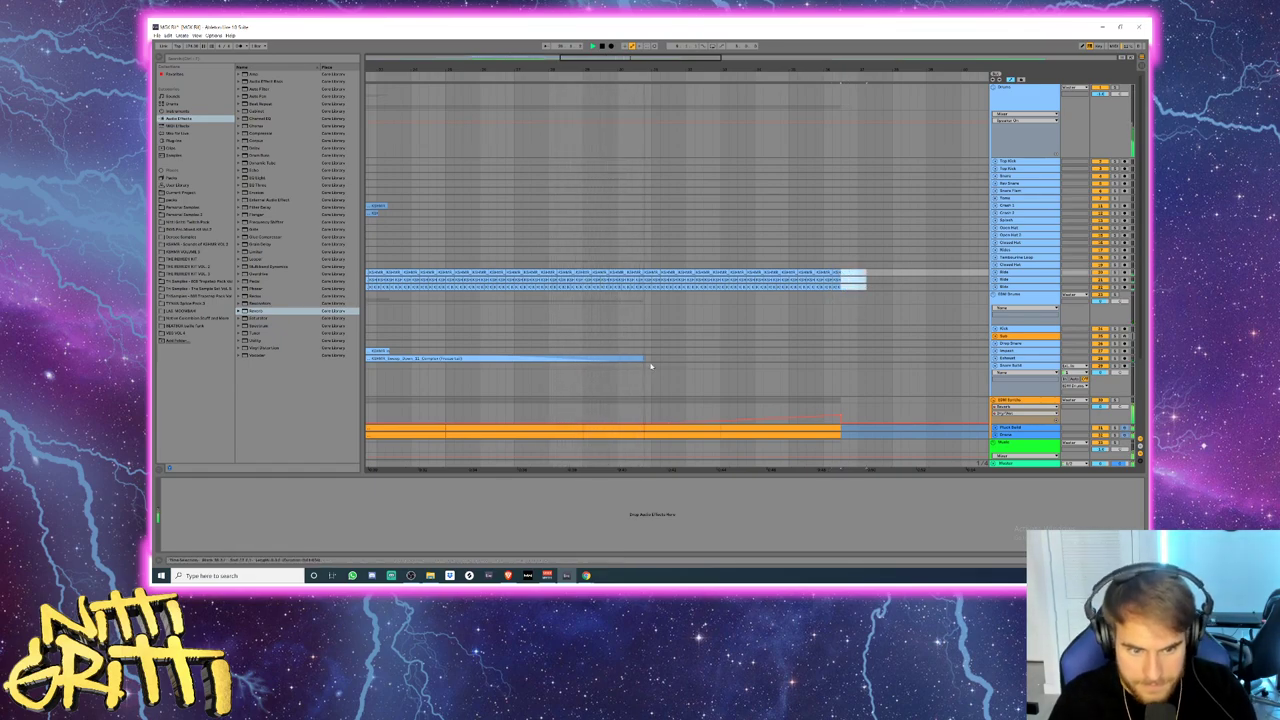
- Return to the earlier drum section and fold the Drum Build track in the EDM Drums group
click(1012, 295)
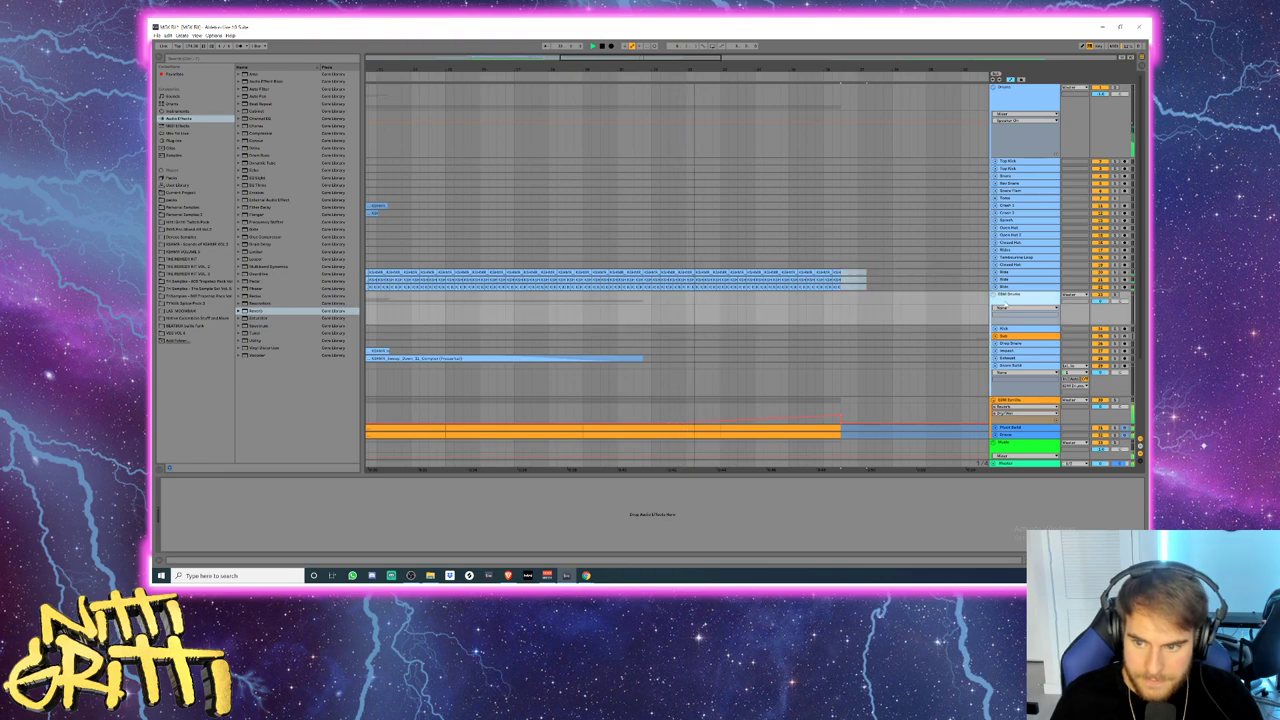
mouse_move(634, 56)
mouse_down()
mouse_move(634, 34)
mouse_move(630, 60)
mouse_move(612, 46)
mouse_up()
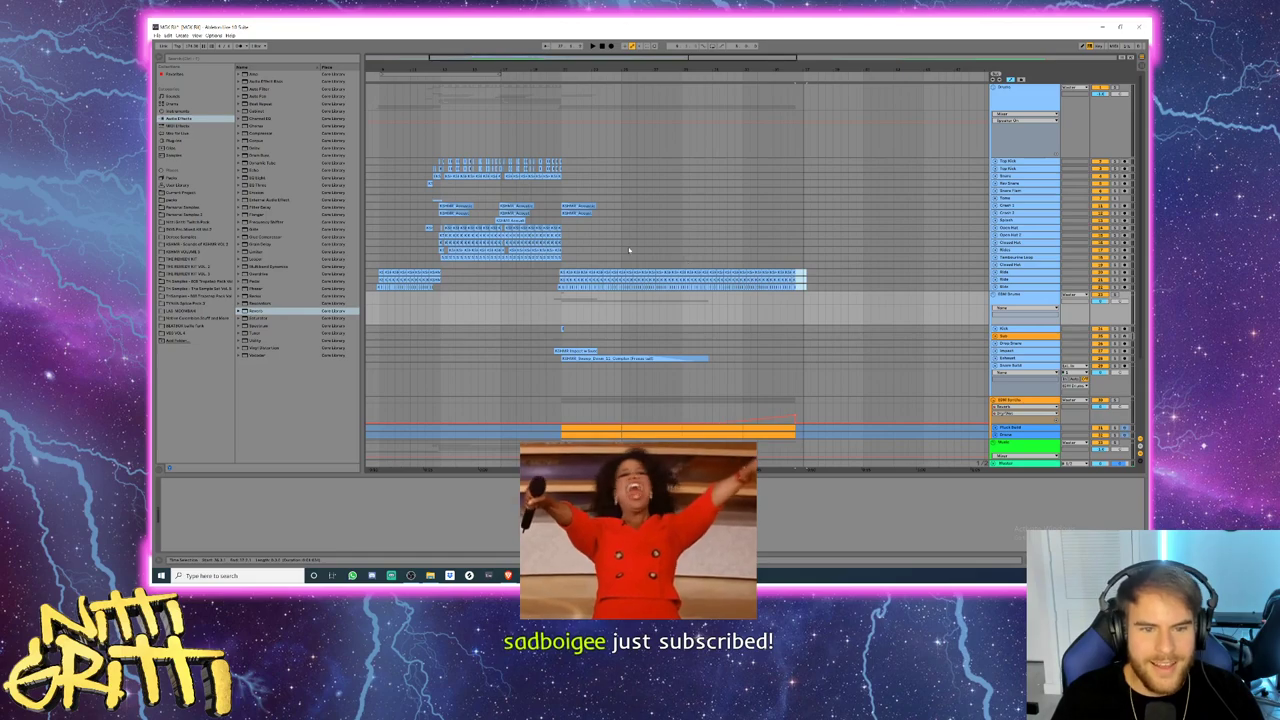
click(427, 199)
key(plus)
key(plus)
key(plus)
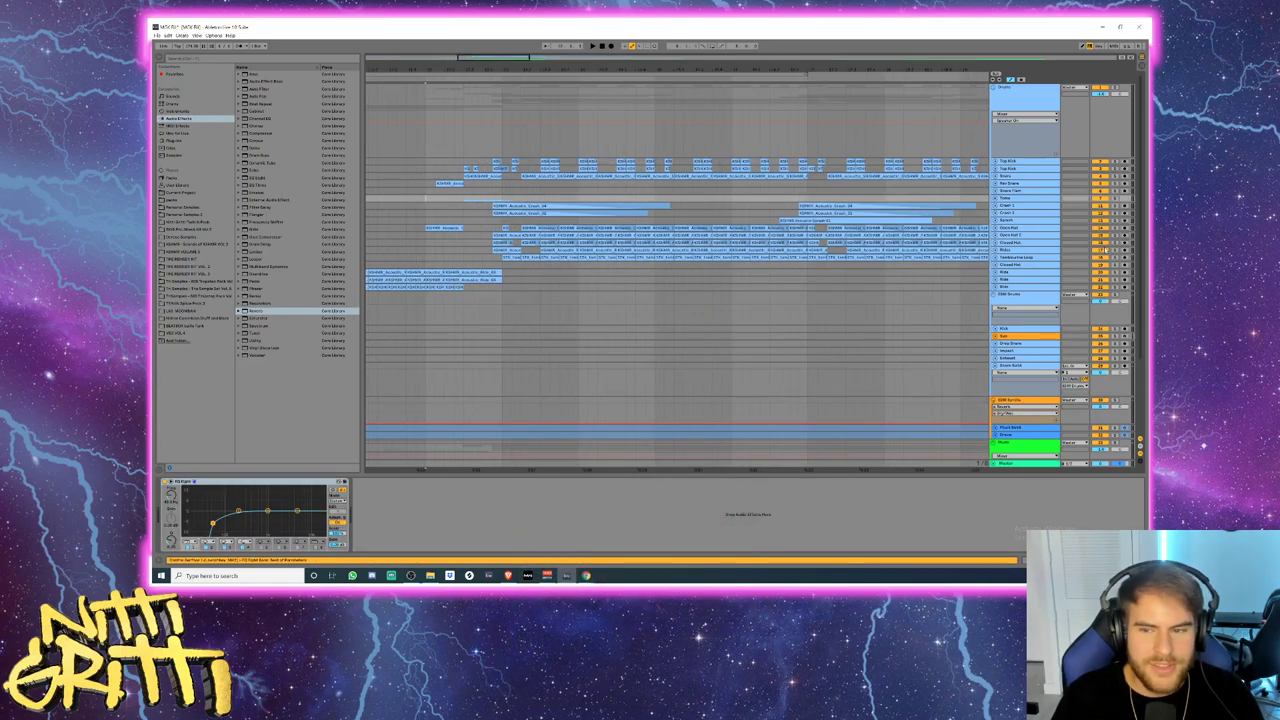
drag(508, 57, 527, 50)
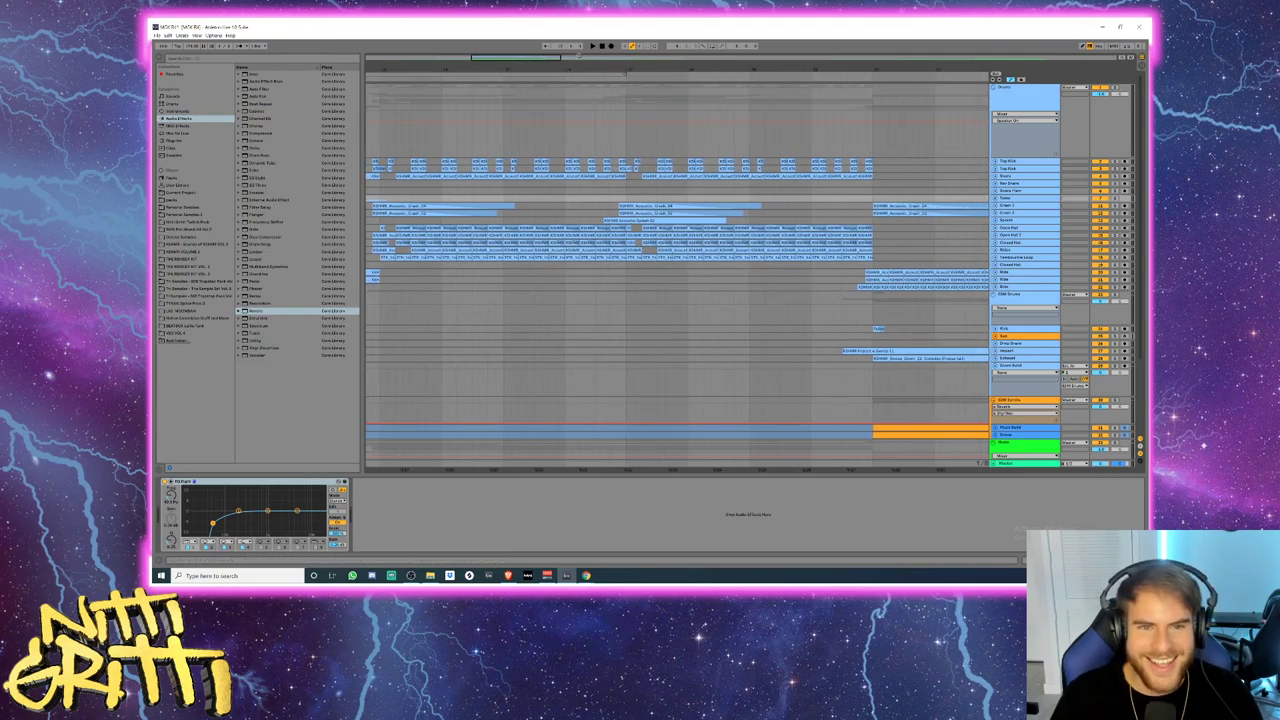
drag(628, 72, 442, 77)
click(1012, 301)
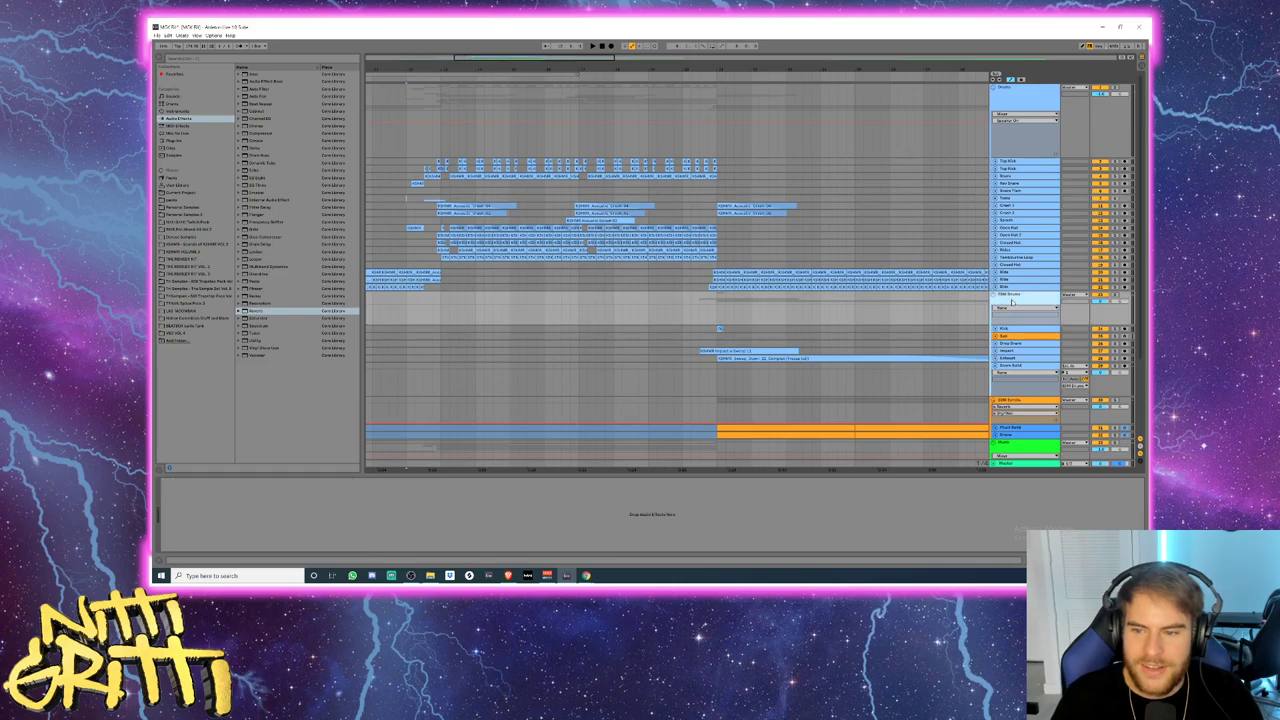
click(1014, 368)
double_click(1013, 367)
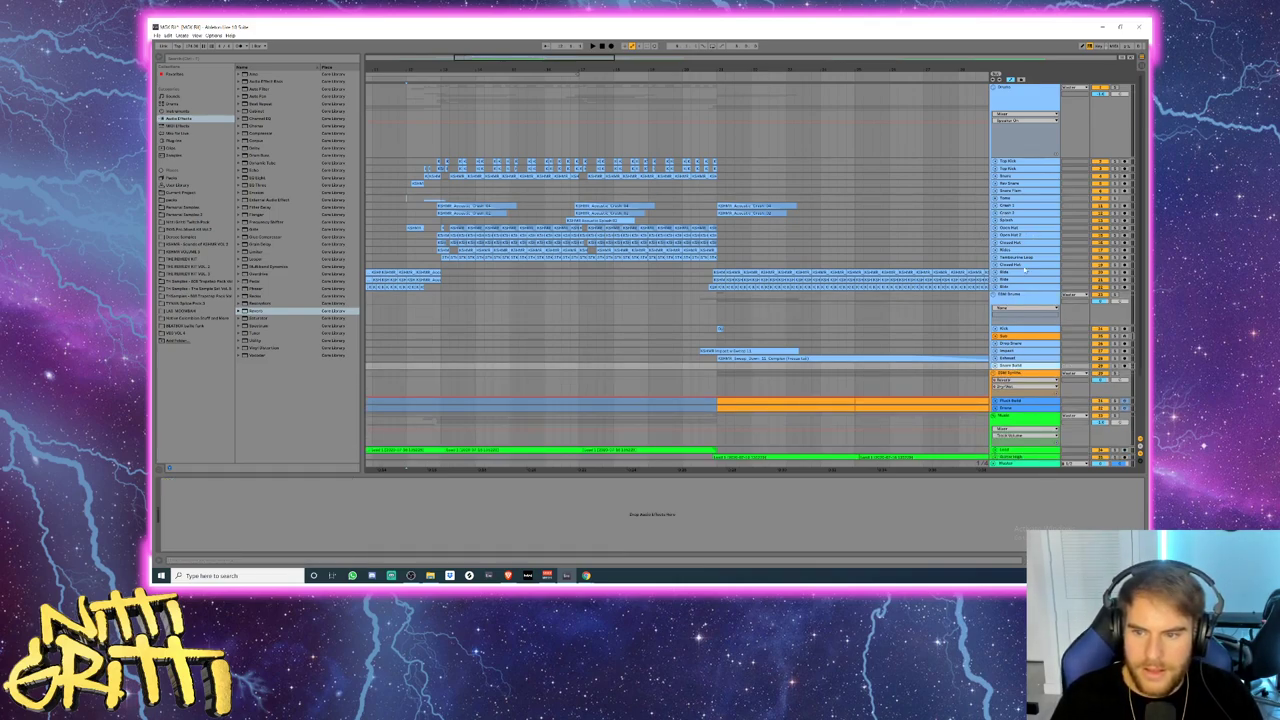
- Unfold the Snare track and copy a snare clip from the earlier section into the drop
click(995, 177)
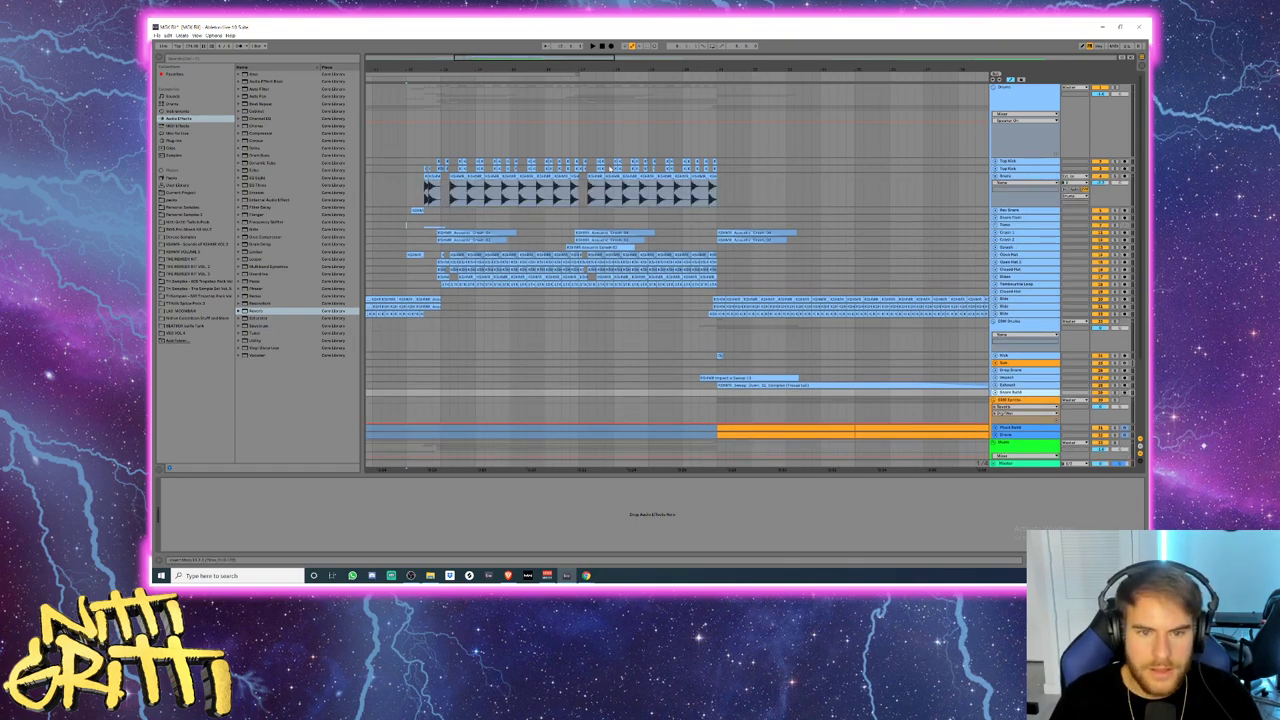
click(730, 185)
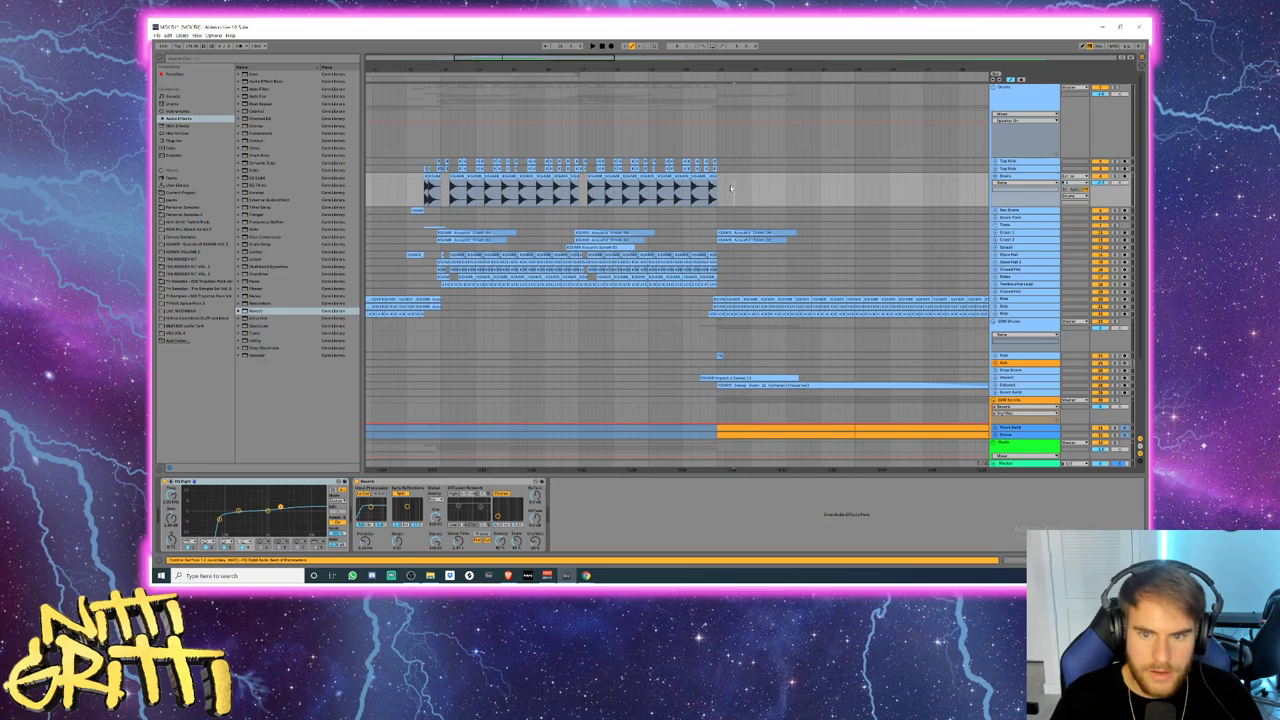
click(923, 181)
key(ctrl+v)
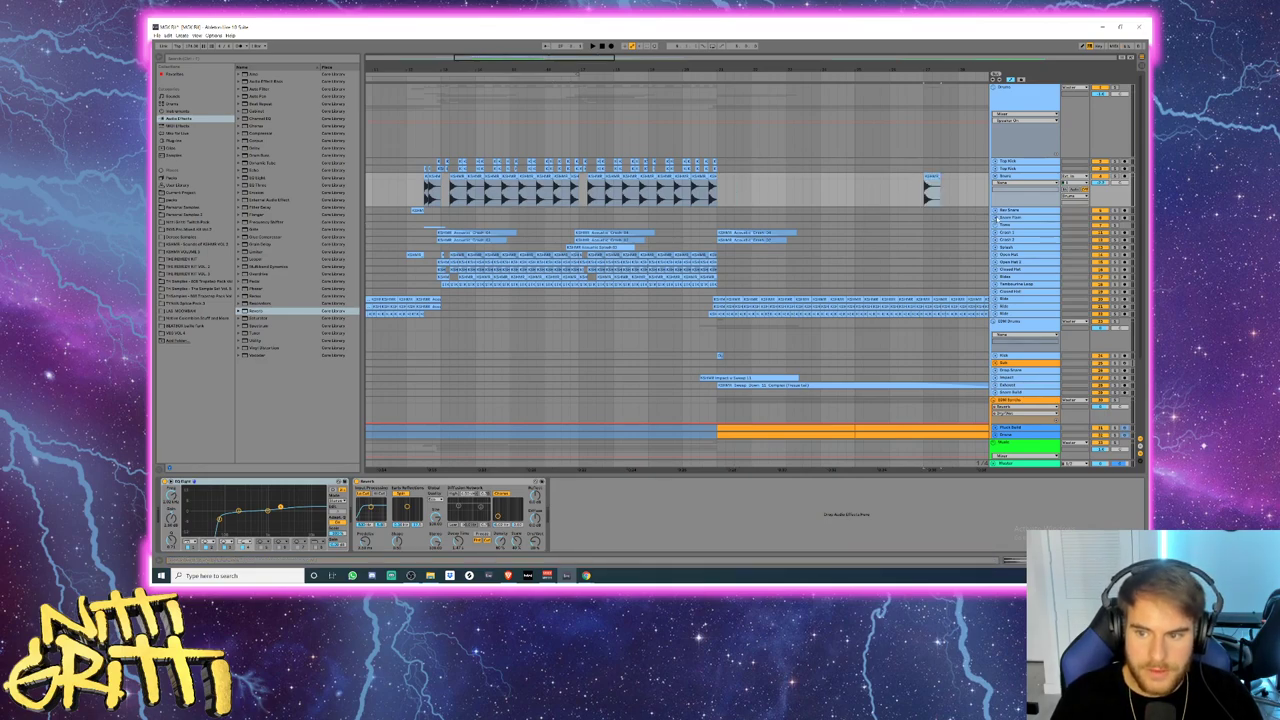
- Unfold the reverse snare track and the one below it, copy the reverse snare to lead into the pasted snare, and play
click(996, 218)
click(995, 211)
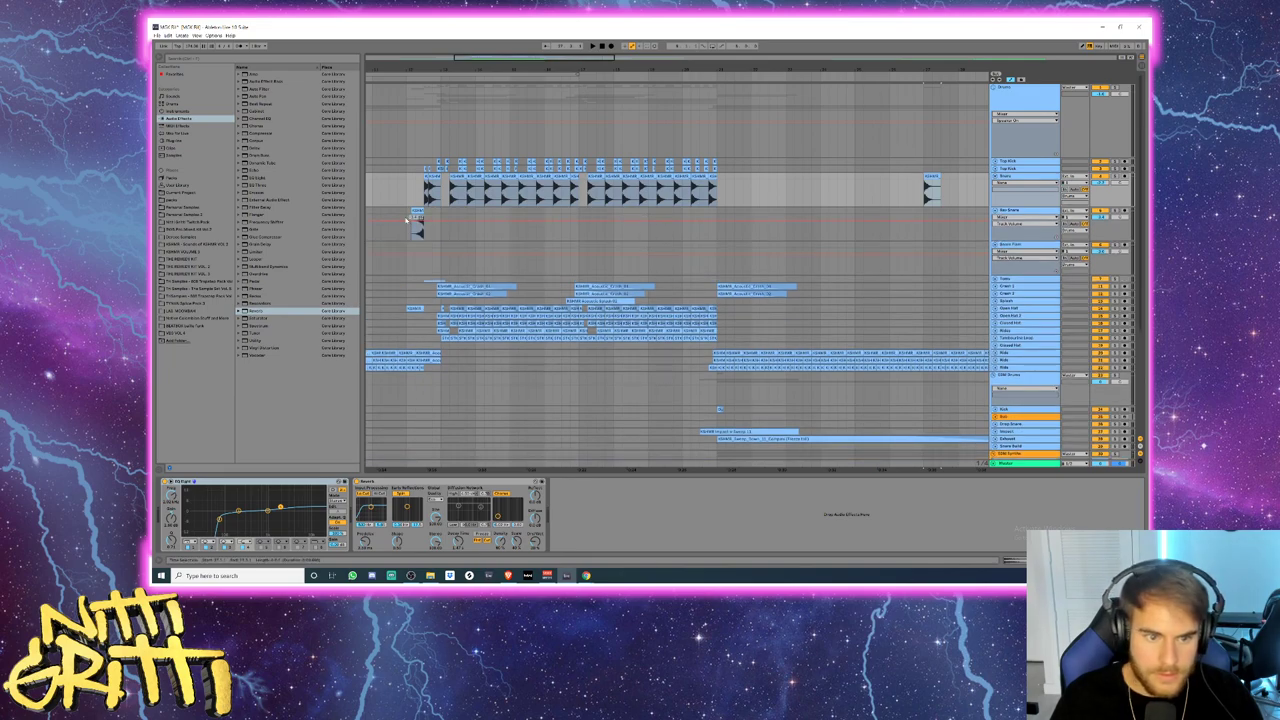
click(421, 213)
click(908, 211)
key(ctrl+v)
key(space)
mouse_move(587, 60)
mouse_down()
mouse_move(589, 102)
mouse_move(607, 62)
mouse_up()
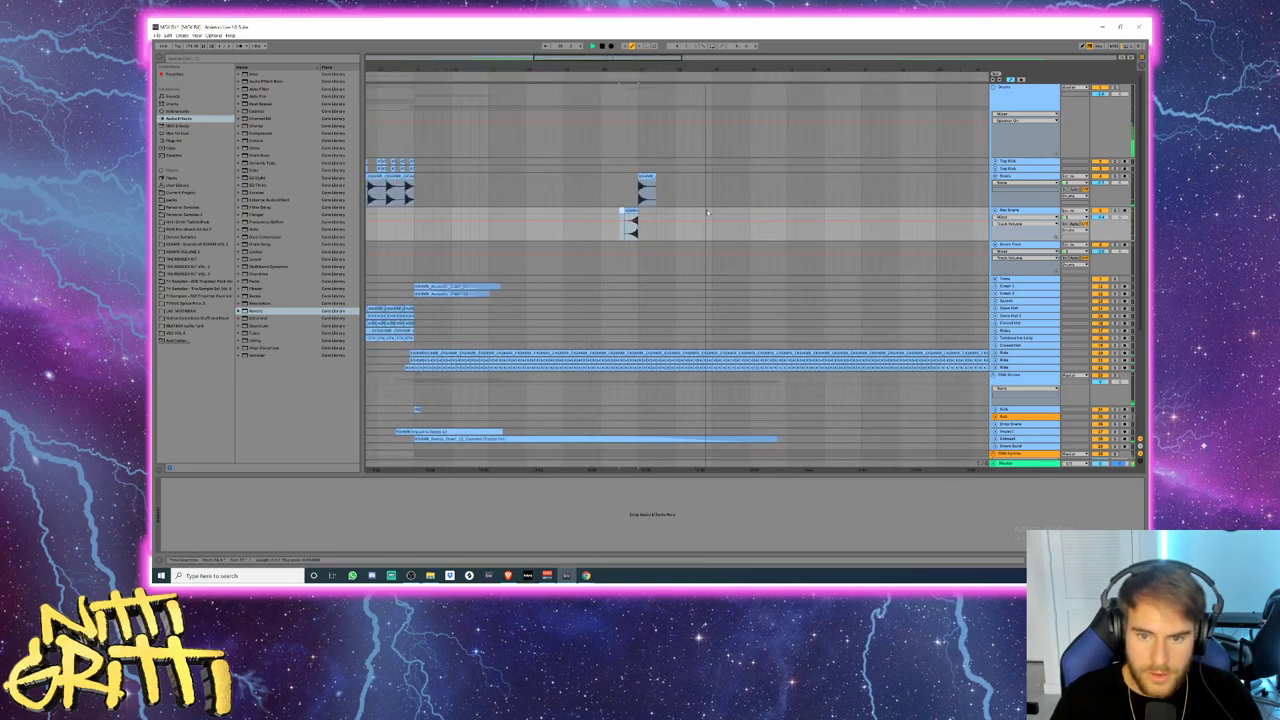
- Stop playback and move the pasted snare and reverse snare clips together to a later point in the drop
key(space)
drag(712, 213, 624, 179)
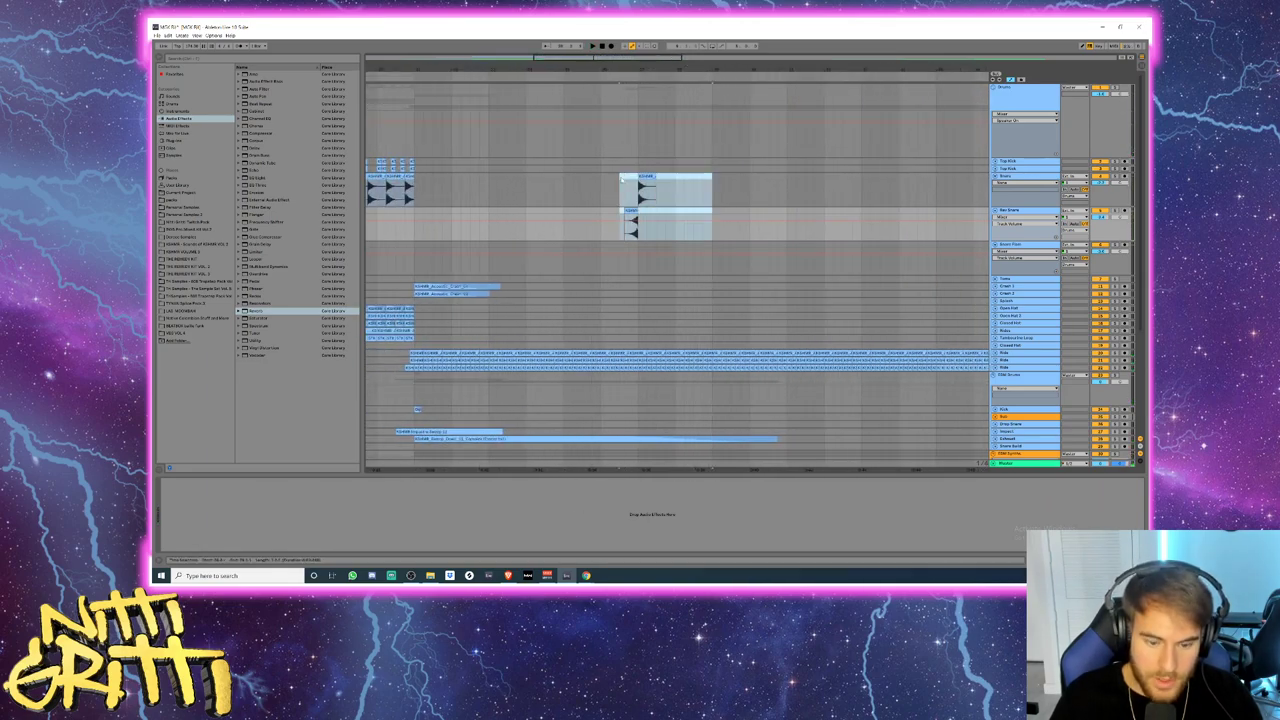
key(Delete)
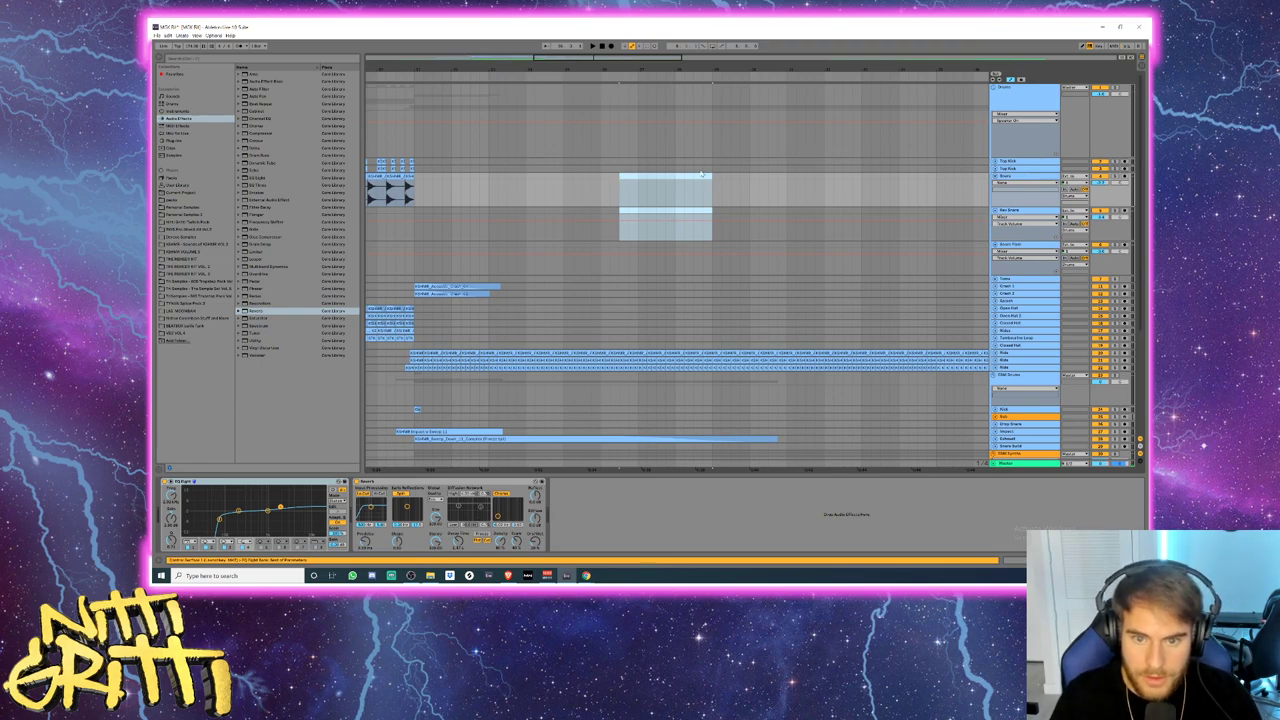
click(697, 179)
key(ctrl+v)
click(735, 192)
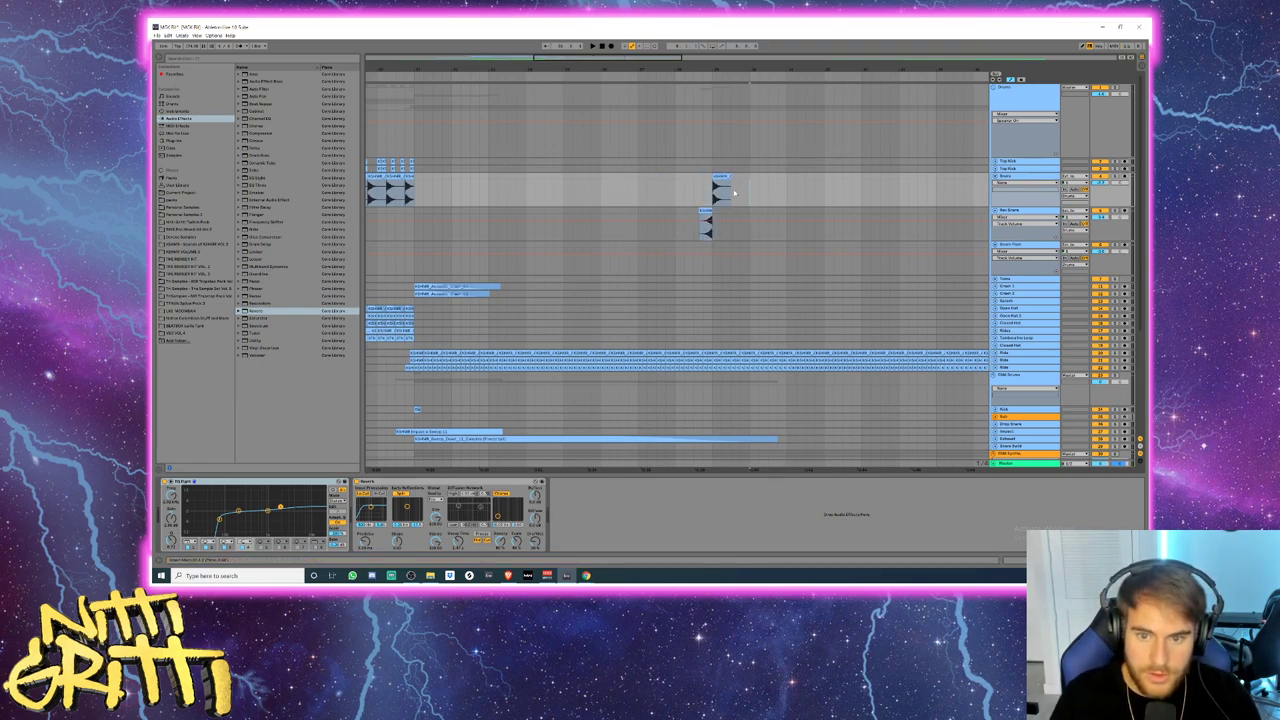
- Shorten the moved snare clip to about half its length and play the reverse snare into it
scroll(731, 183, up, 3)
scroll(731, 179, up, 3)
drag(730, 179, 681, 188)
key(space)
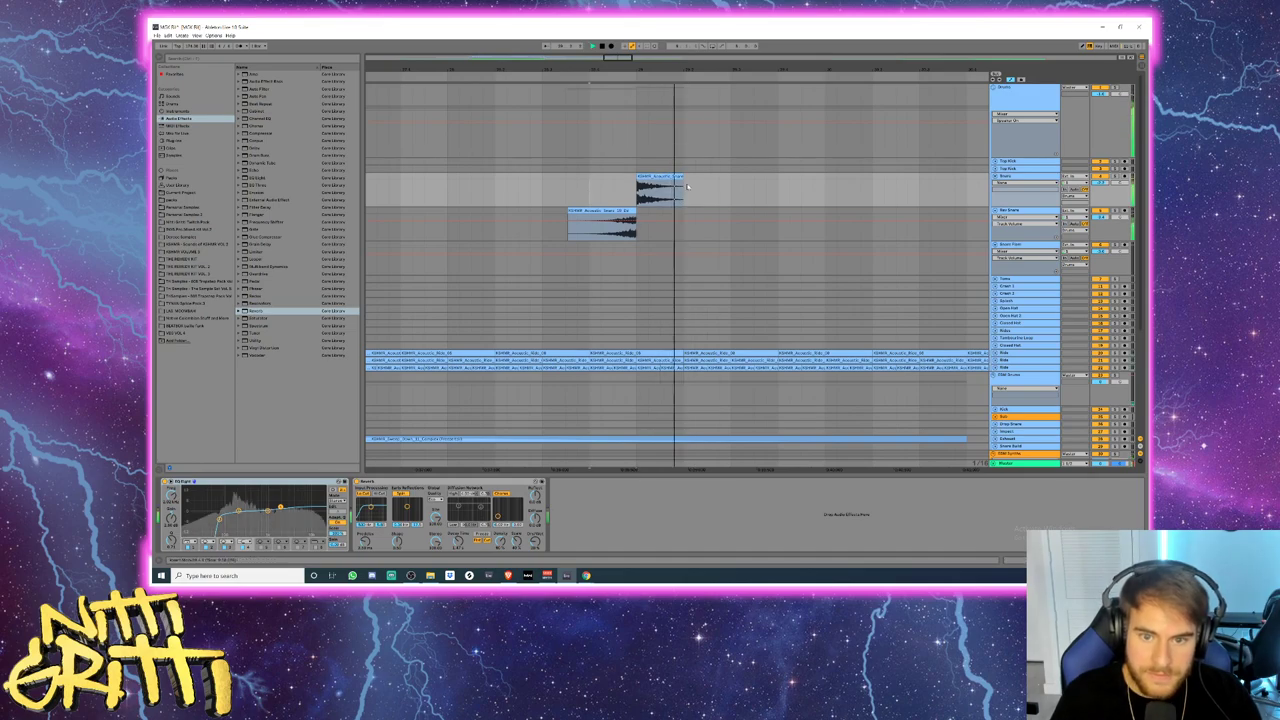
- Open the shortened snare clip, turn on Warp and show its volume envelope
double_click(677, 177)
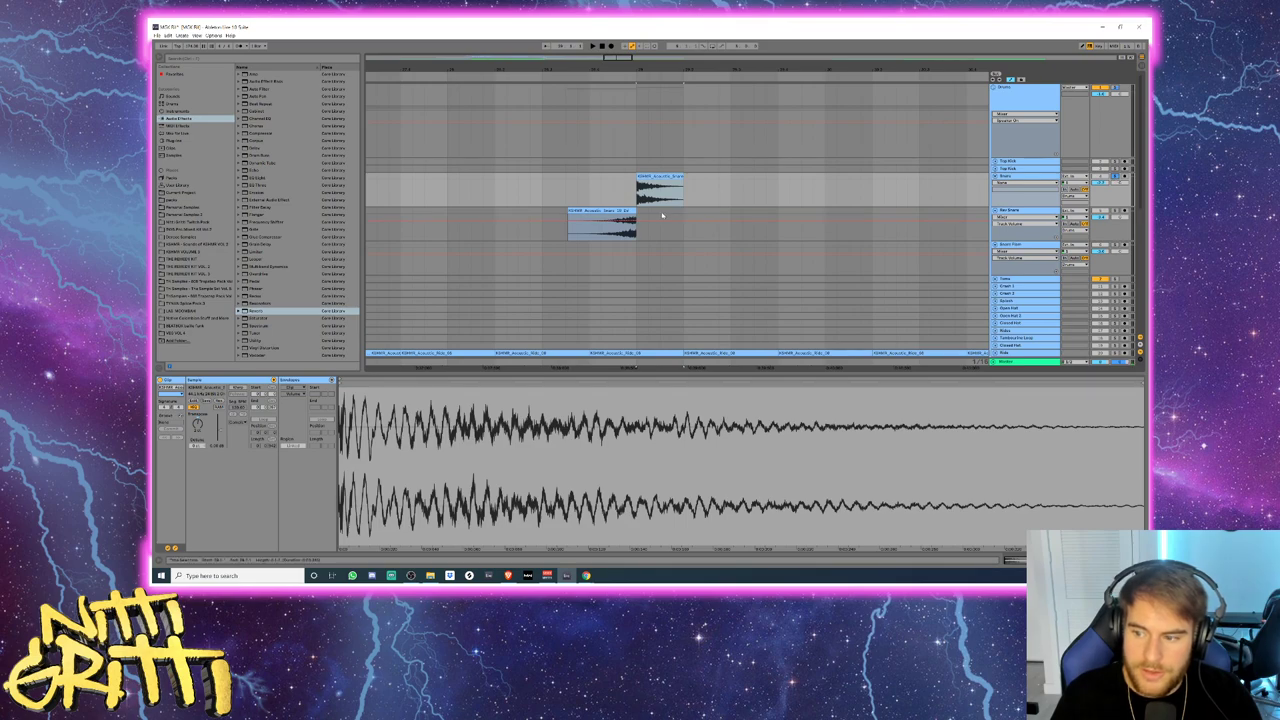
click(244, 391)
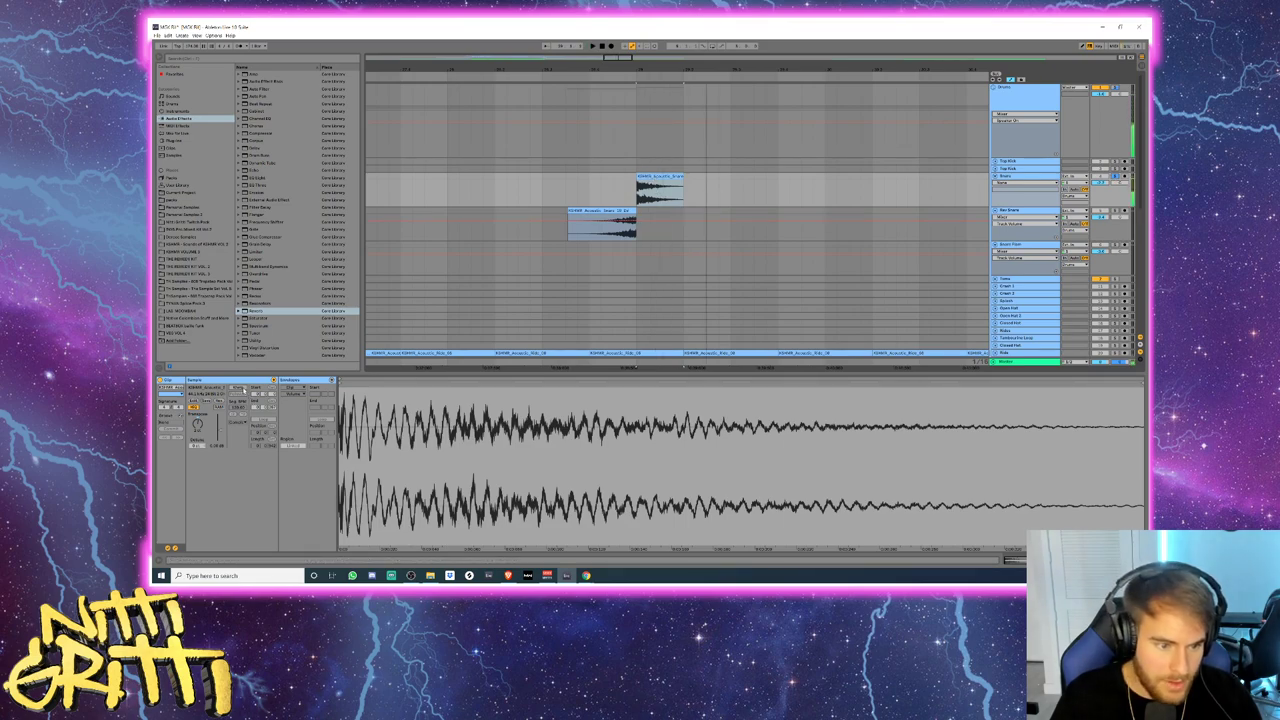
click(291, 388)
click(293, 395)
click(293, 394)
click(295, 401)
key(ctrl+a)
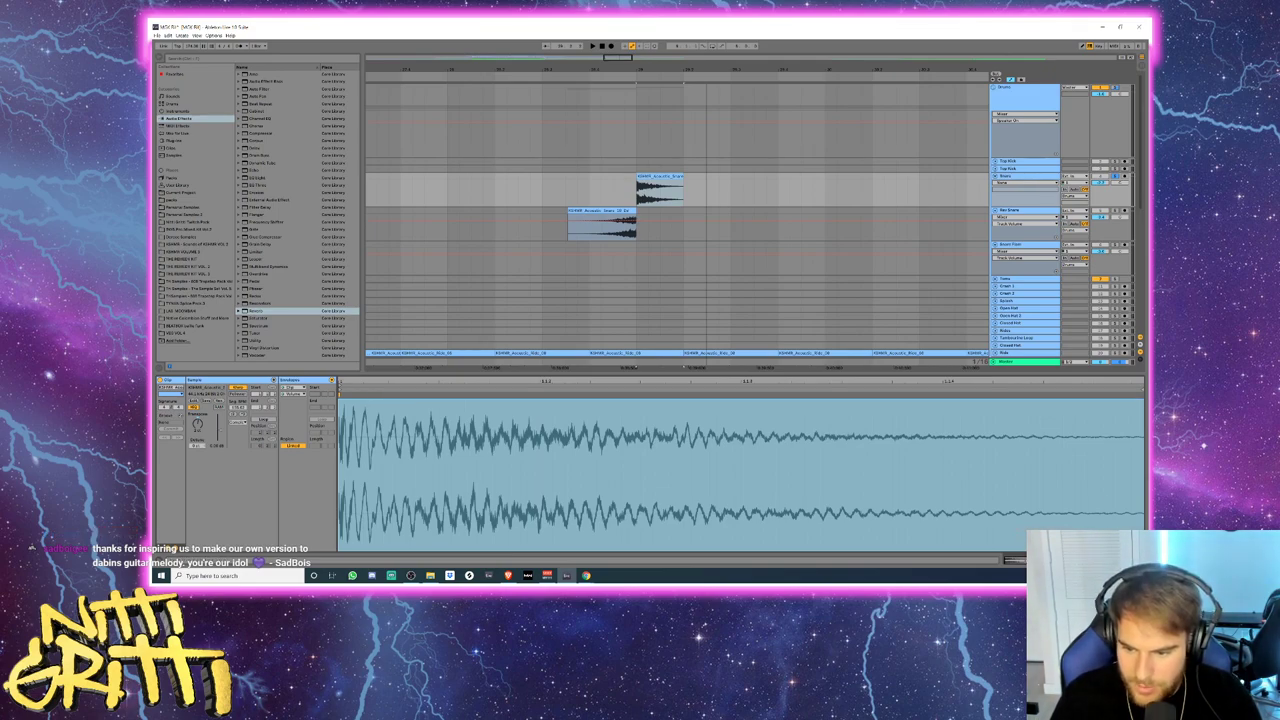
- Lower the end of the snare clip's volume envelope into a gradual fade while listening
scroll(960, 440, down, 3)
key(space)
drag(957, 402, 957, 440)
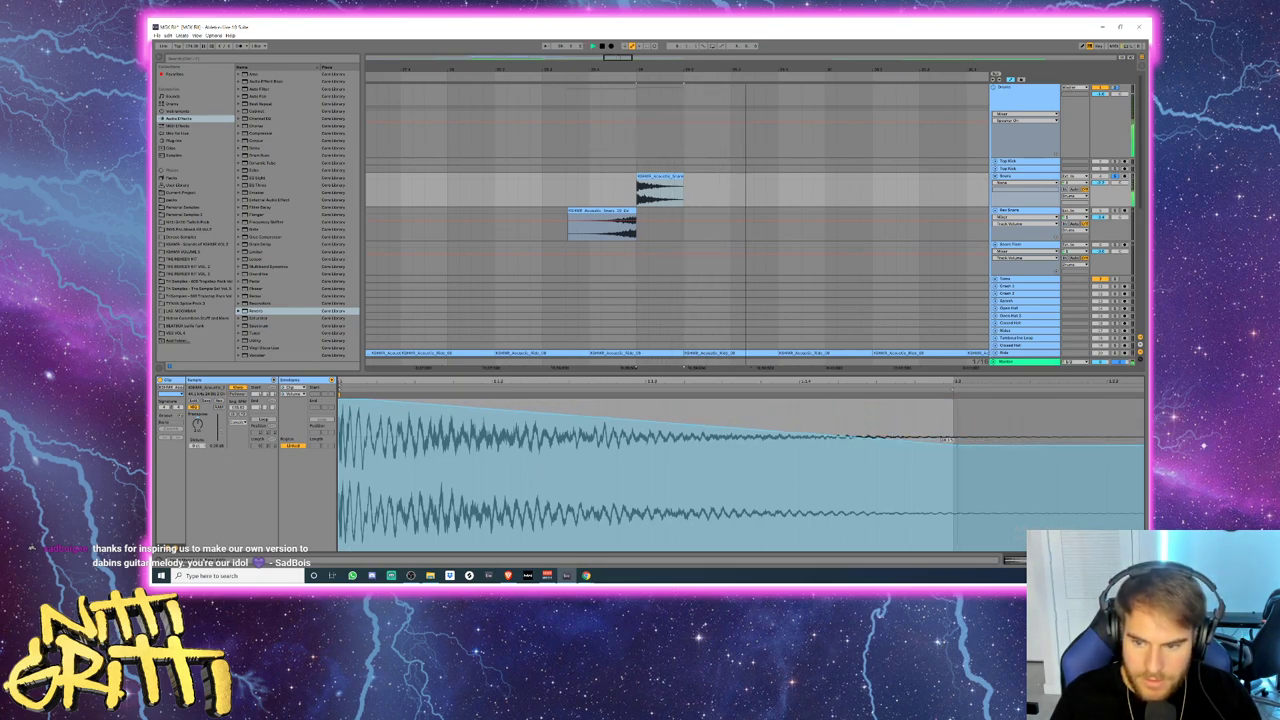
key(space)
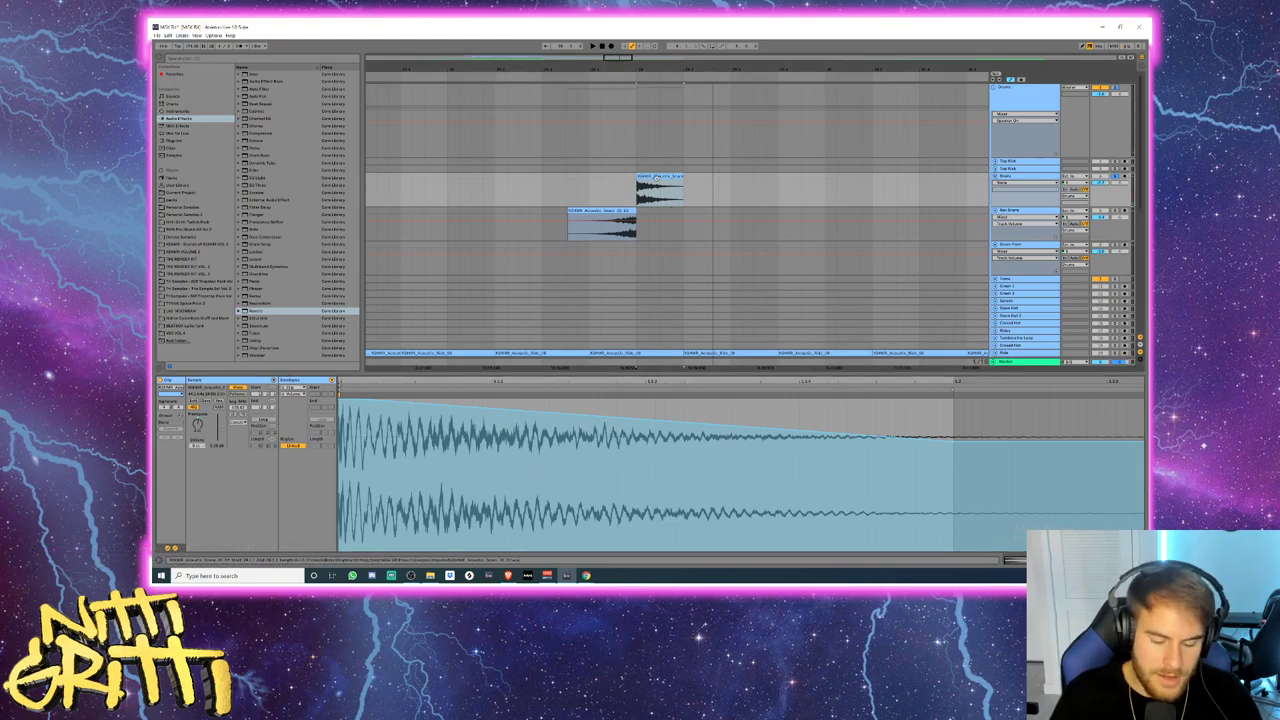
- Duplicate the faded snare clip twice and play the run from the reverse snare
key(ctrl+d)
key(ctrl+d)
click(603, 180)
key(space)
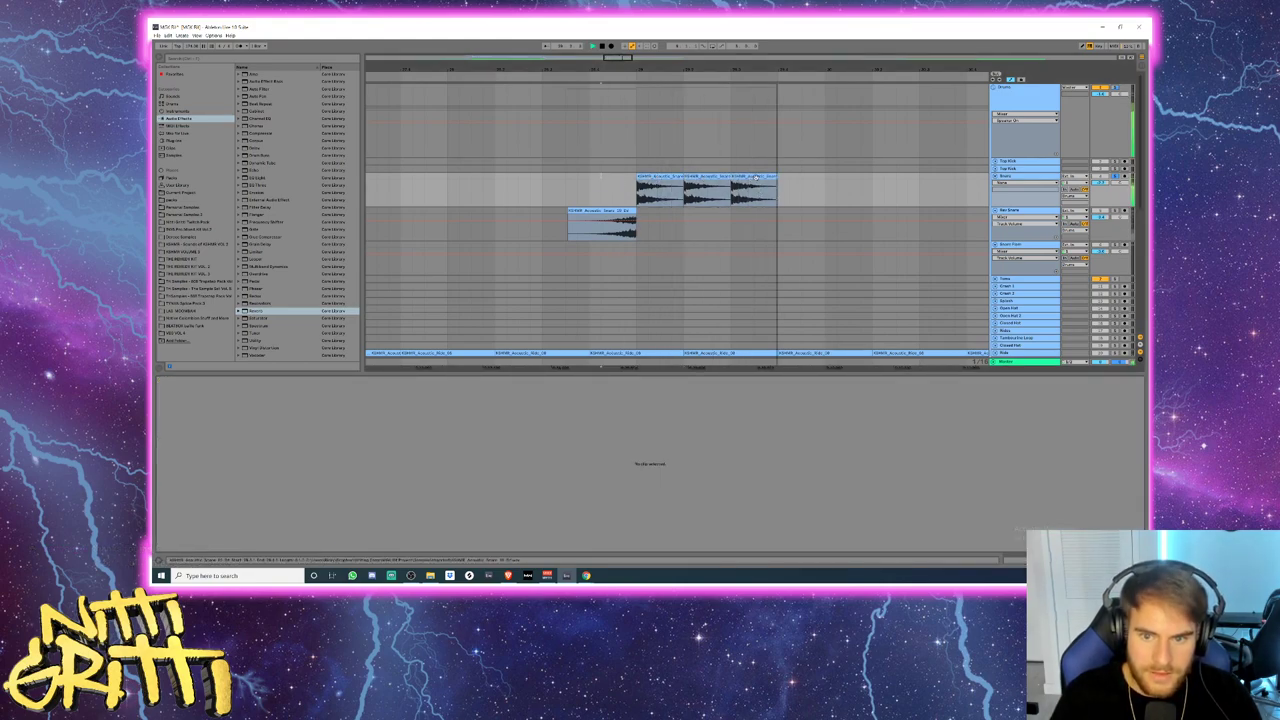
- Raise the end of the last snare copy's volume envelope slightly for a gentler fade
click(756, 178)
key(space)
key(minus)
key(minus)
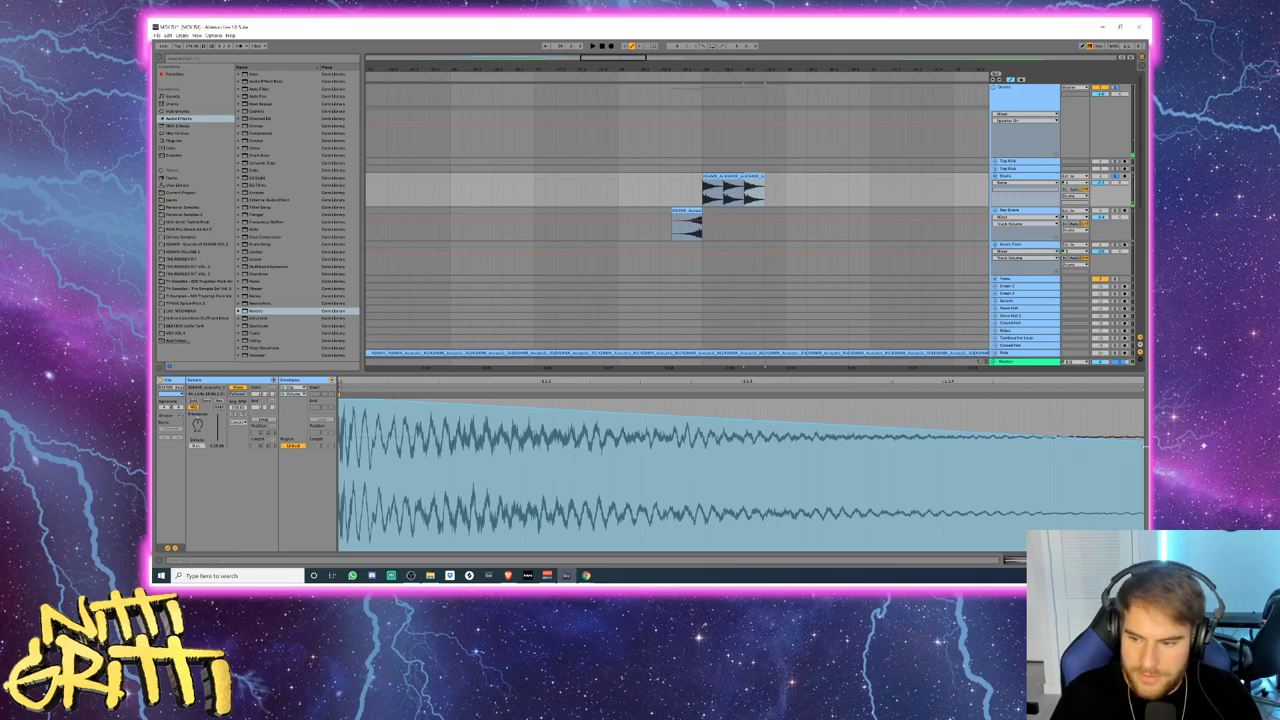
scroll(1052, 497, down, 2)
drag(963, 444, 953, 425)
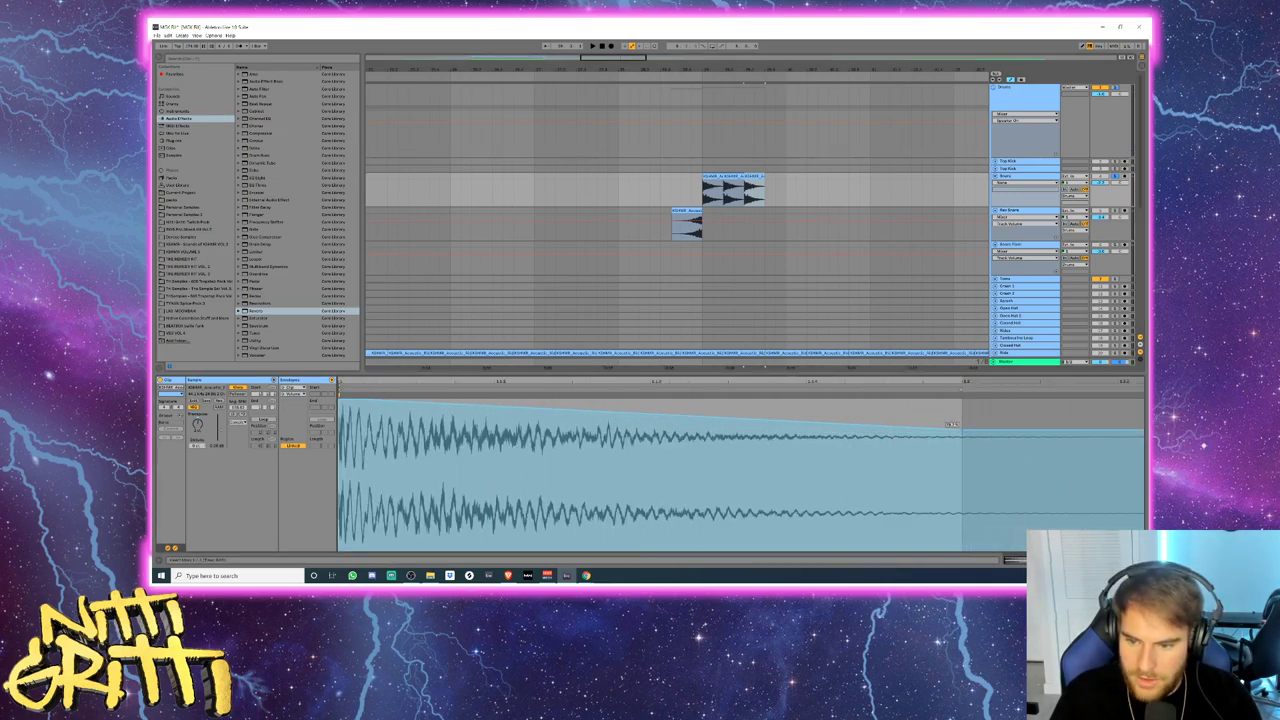
click(750, 185)
key(space)
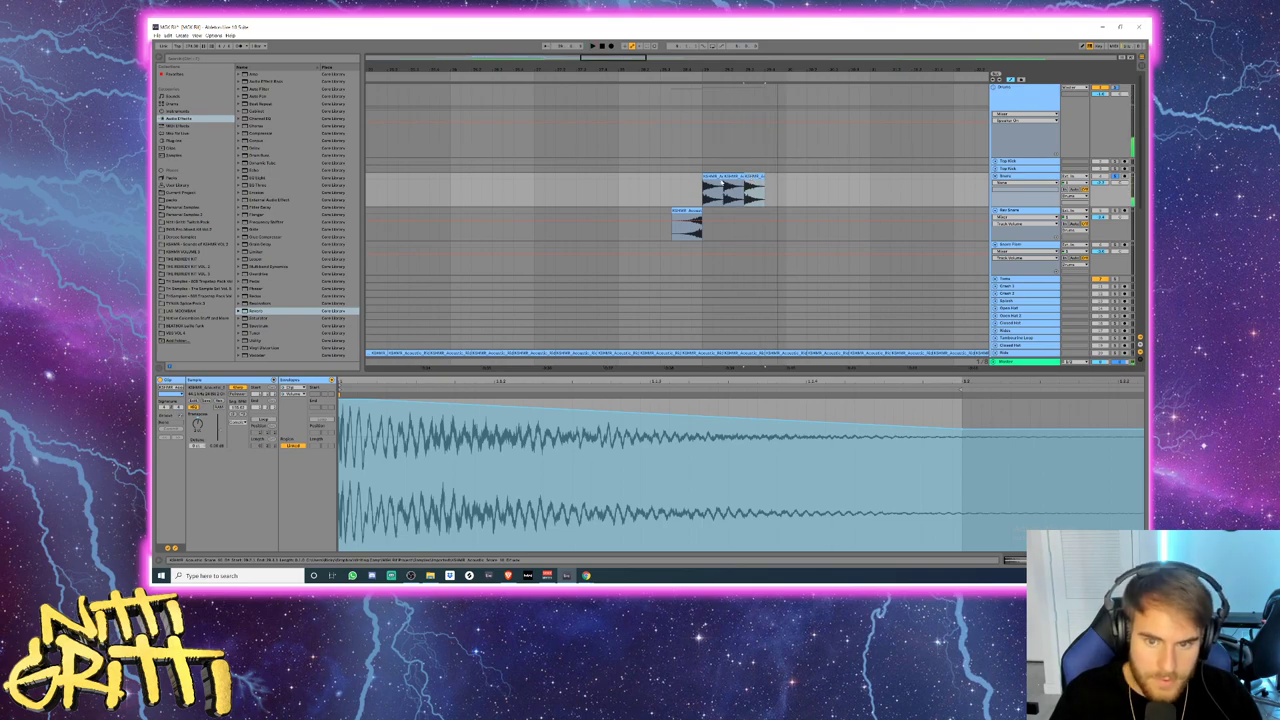
- Duplicate the snare to extend the run to four hits and play from the reverse snare
click(712, 177)
key(ctrl+d)
key(ctrl+d)
key(ctrl+d)
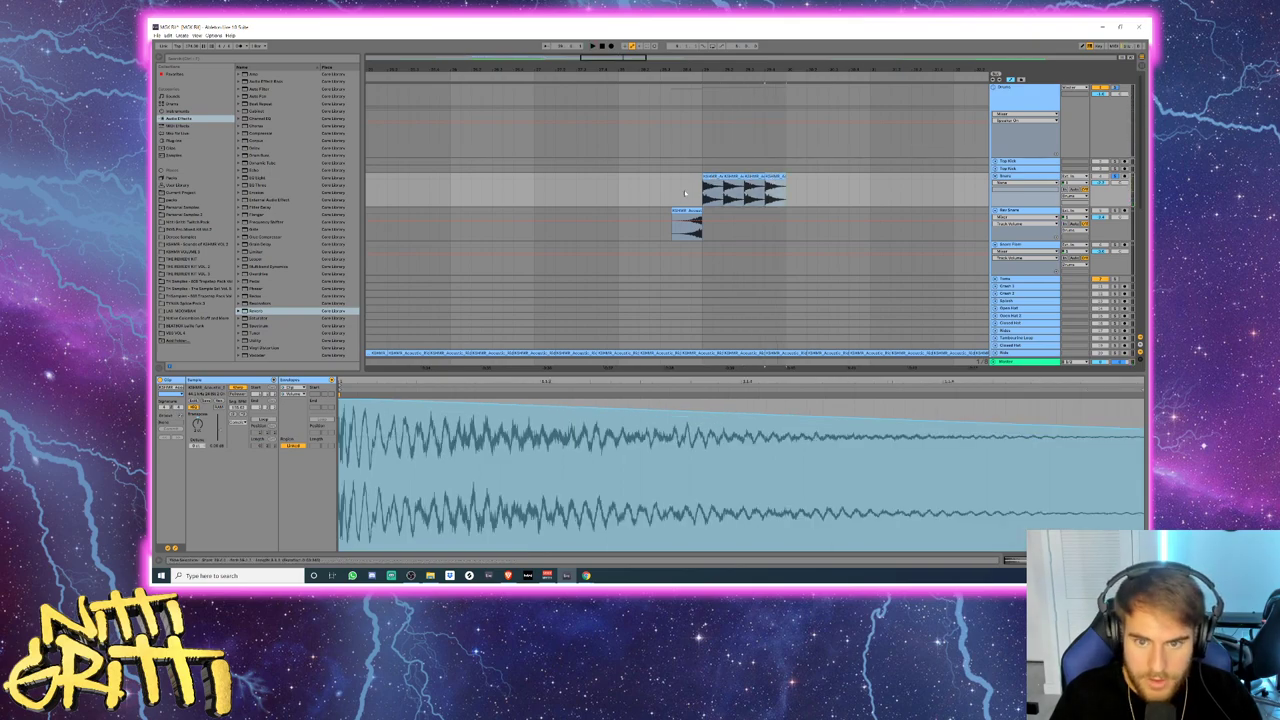
click(690, 193)
key(space)
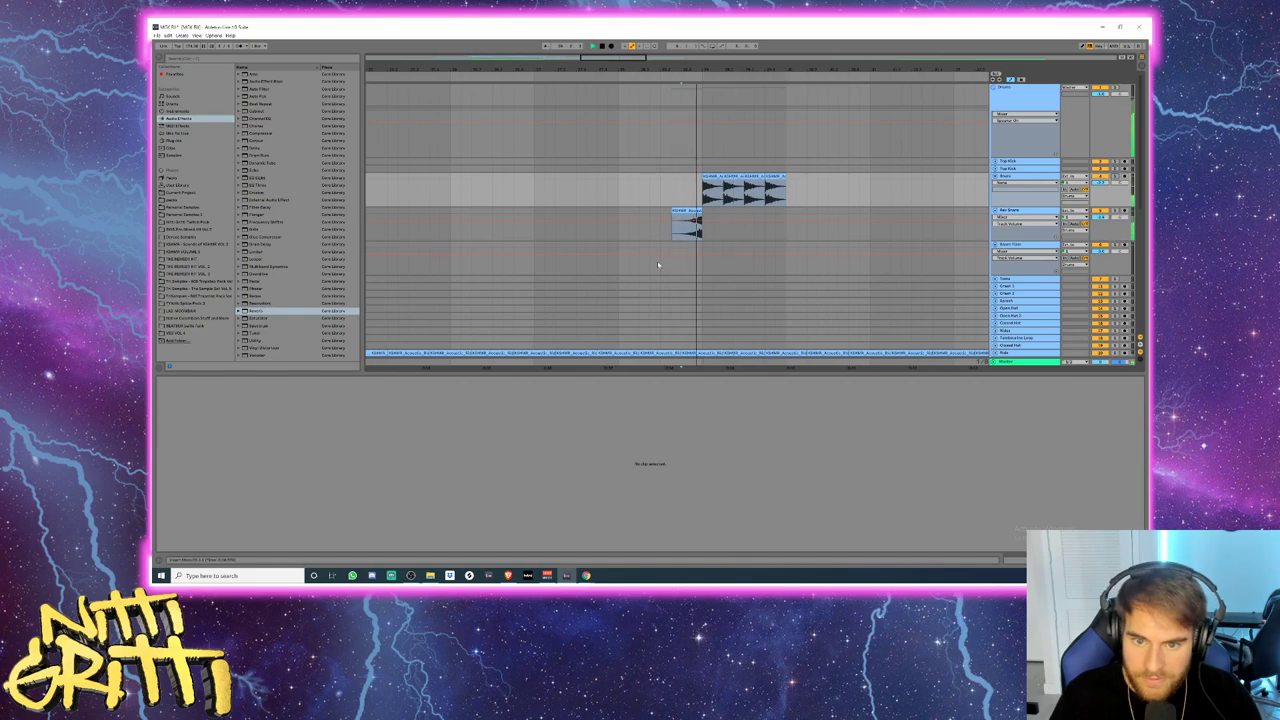
- Select the last snares and keep duplicating them along the drop during playback
drag(785, 185, 828, 184)
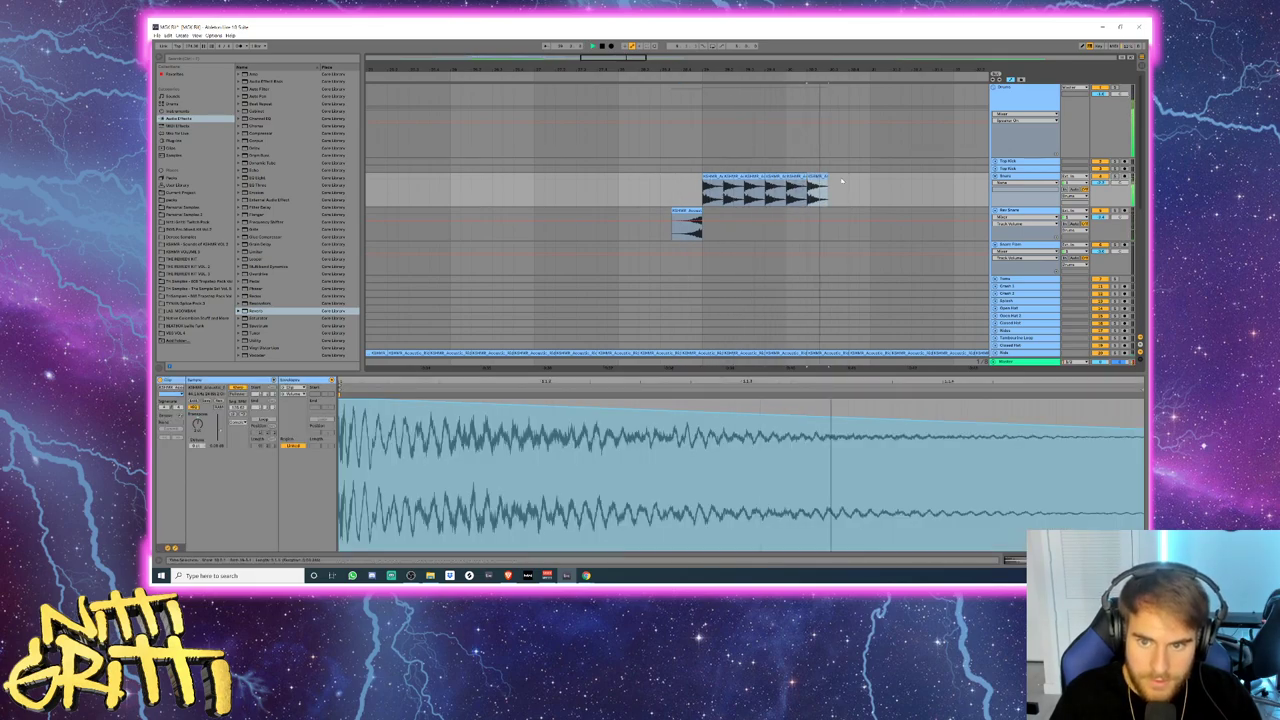
key(ctrl+d)
key(ctrl+d)
key(ctrl+d)
key(ctrl+d)
key(ctrl+d)
key(w)
key(ctrl+d)
key(ctrl+d)
key(ctrl+d)
key(ctrl+d)
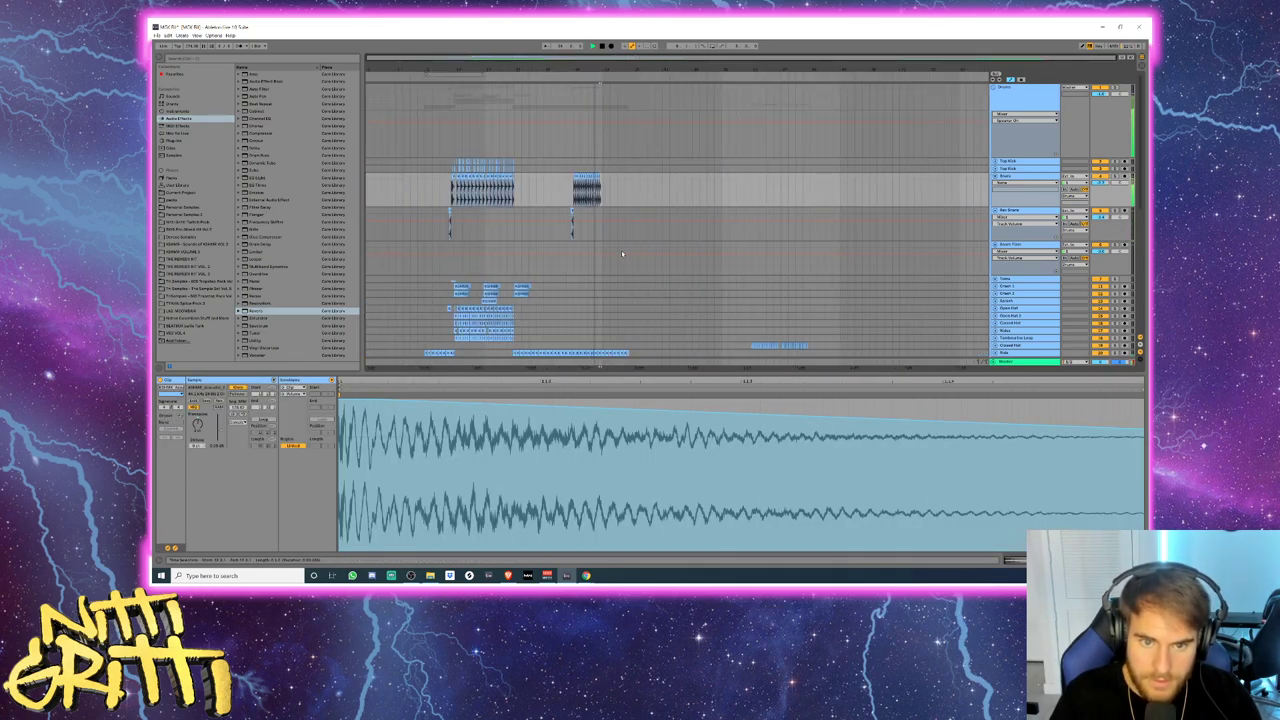
- Extend the snare run to the end of the rides with double-time hits in its last part, and stop playback
scroll(696, 89, up, 5)
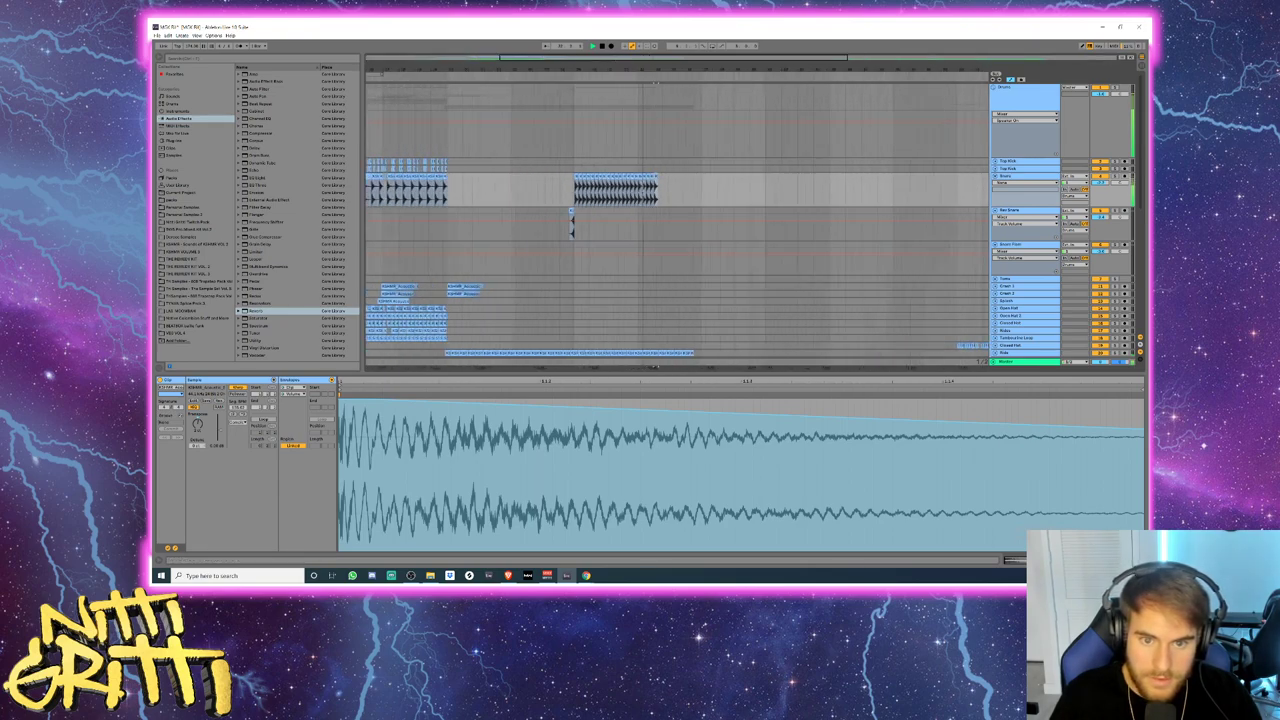
scroll(696, 89, up, 3)
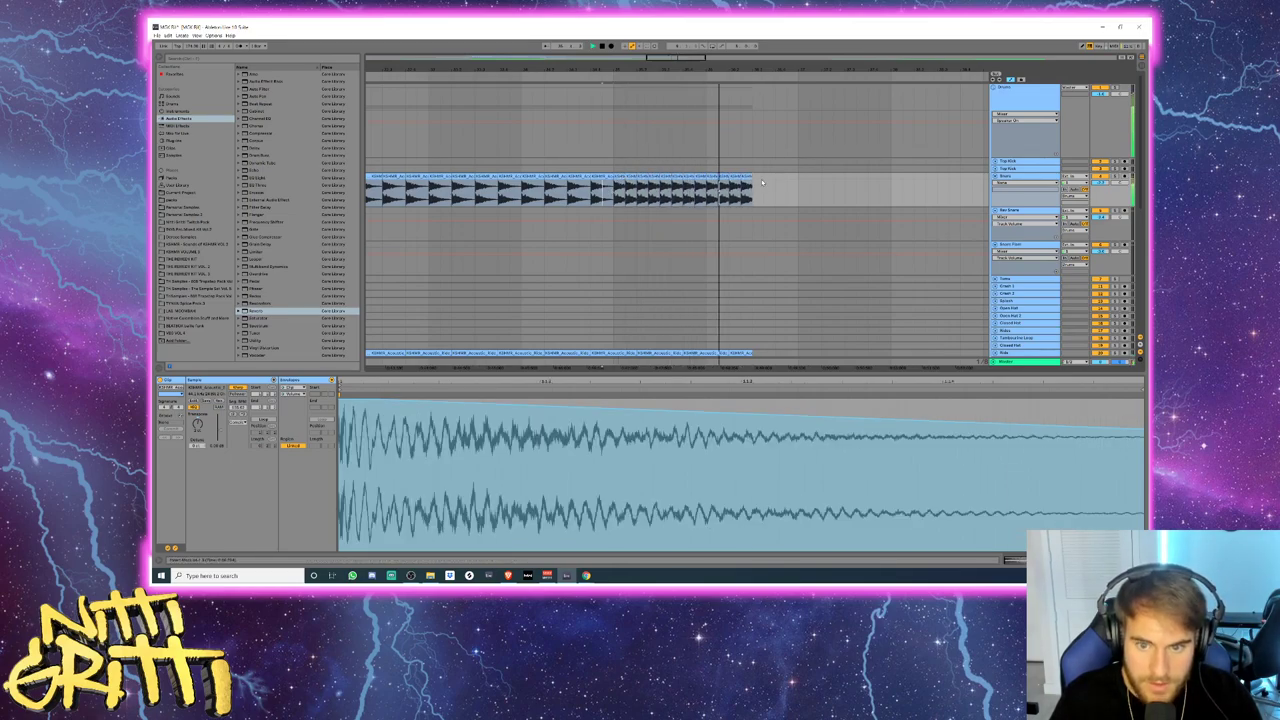
key(space)
key(minus)
key(minus)
key(minus)
key(minus)
key(minus)
key(minus)
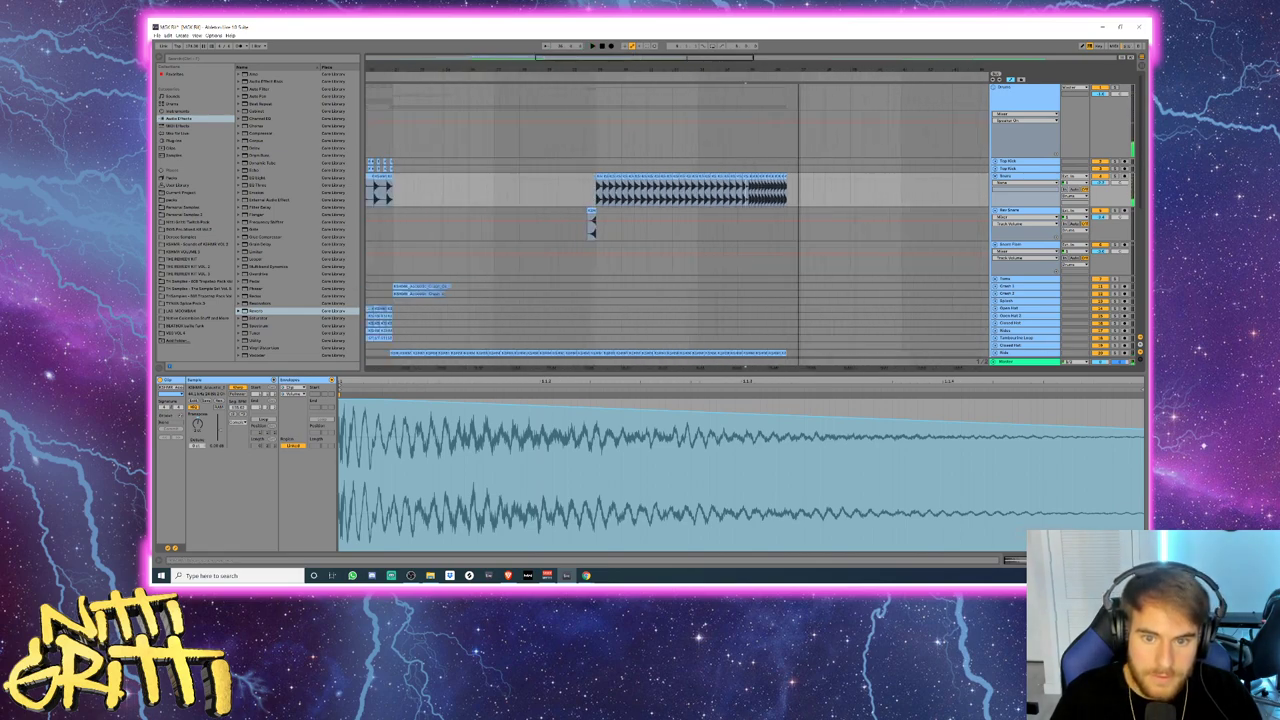
- Fold the Snare and reverse snare tracks and unfold the second kick track
click(995, 177)
click(995, 184)
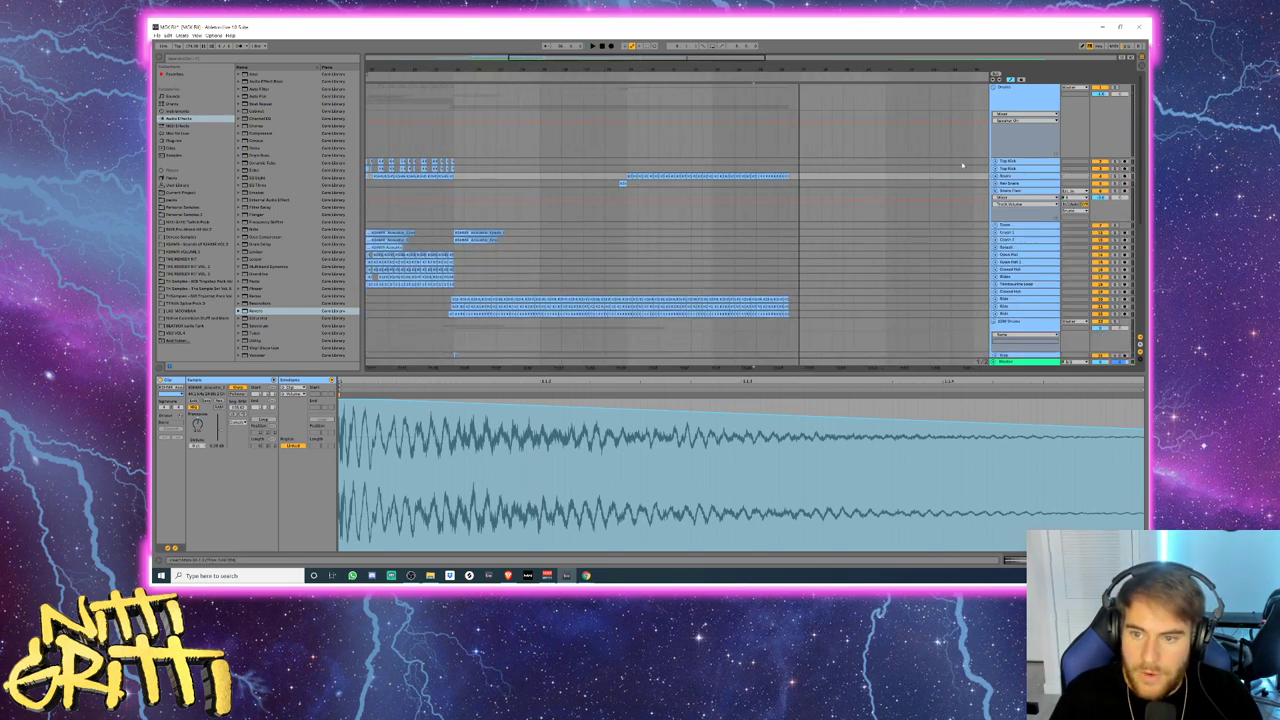
click(995, 169)
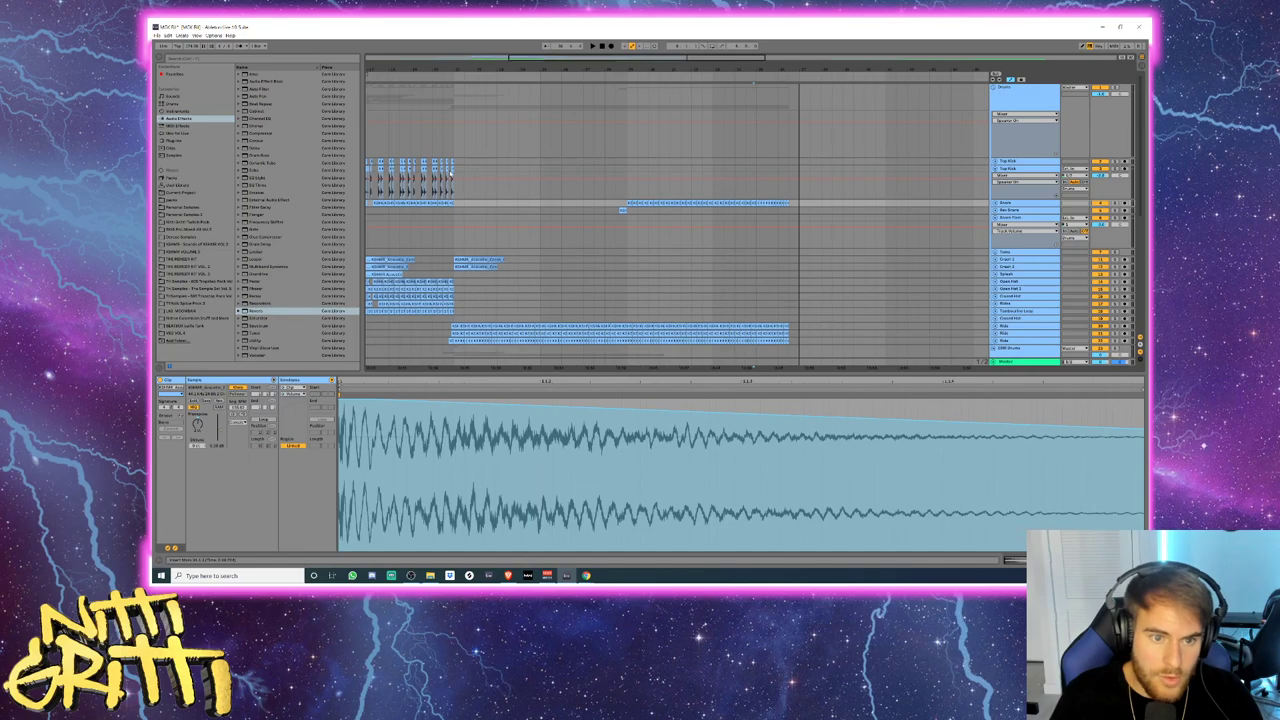
- Copy a kick clip from the earlier section to the start of the snare run in the drop
click(450, 170)
click(626, 172)
key(ctrl+v)
scroll(645, 175, up, 10)
scroll(573, 182, down, 3)
scroll(451, 173, down, 3)
scroll(431, 188, up, 2)
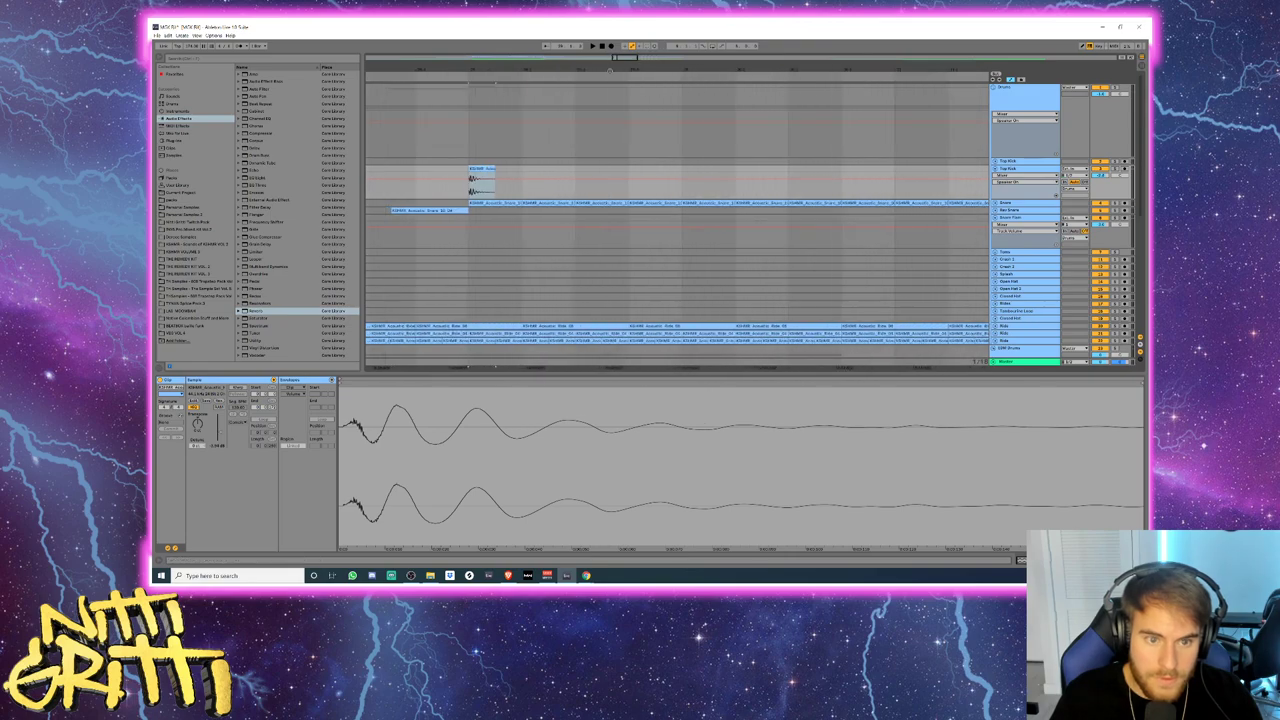
- Hide the automation lanes and play the pasted kick with the snare run
click(522, 170)
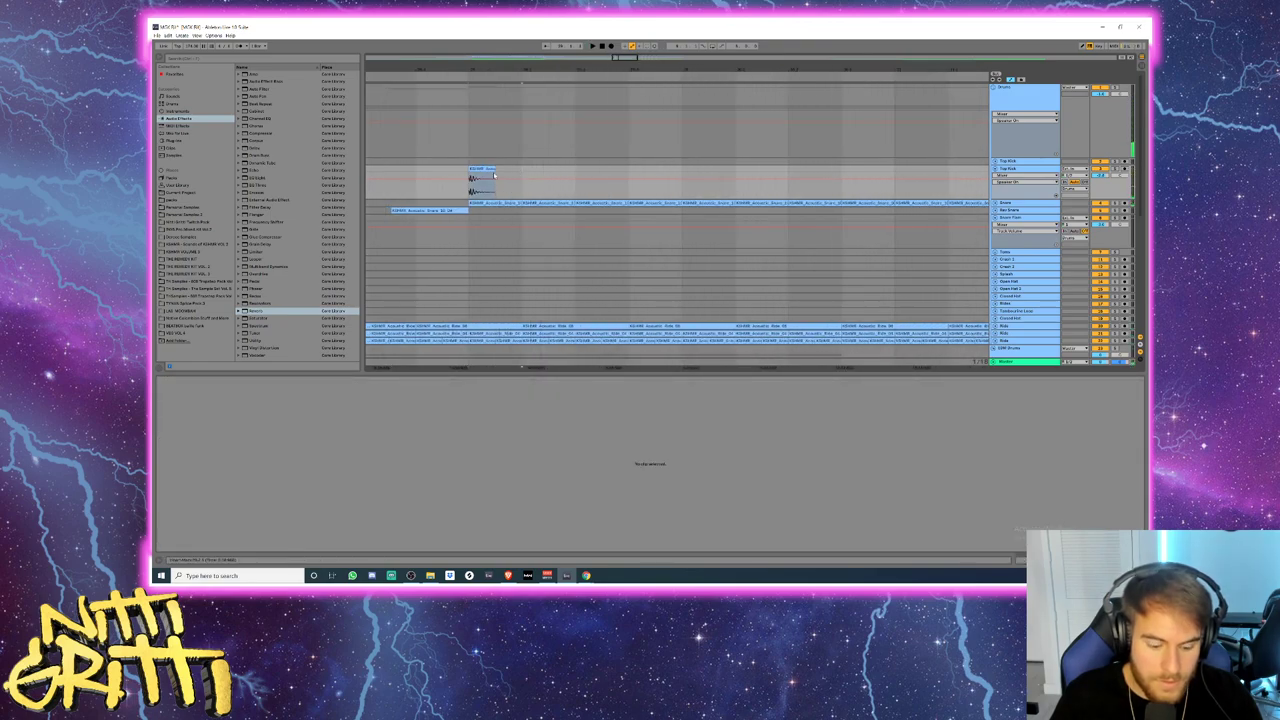
click(493, 175)
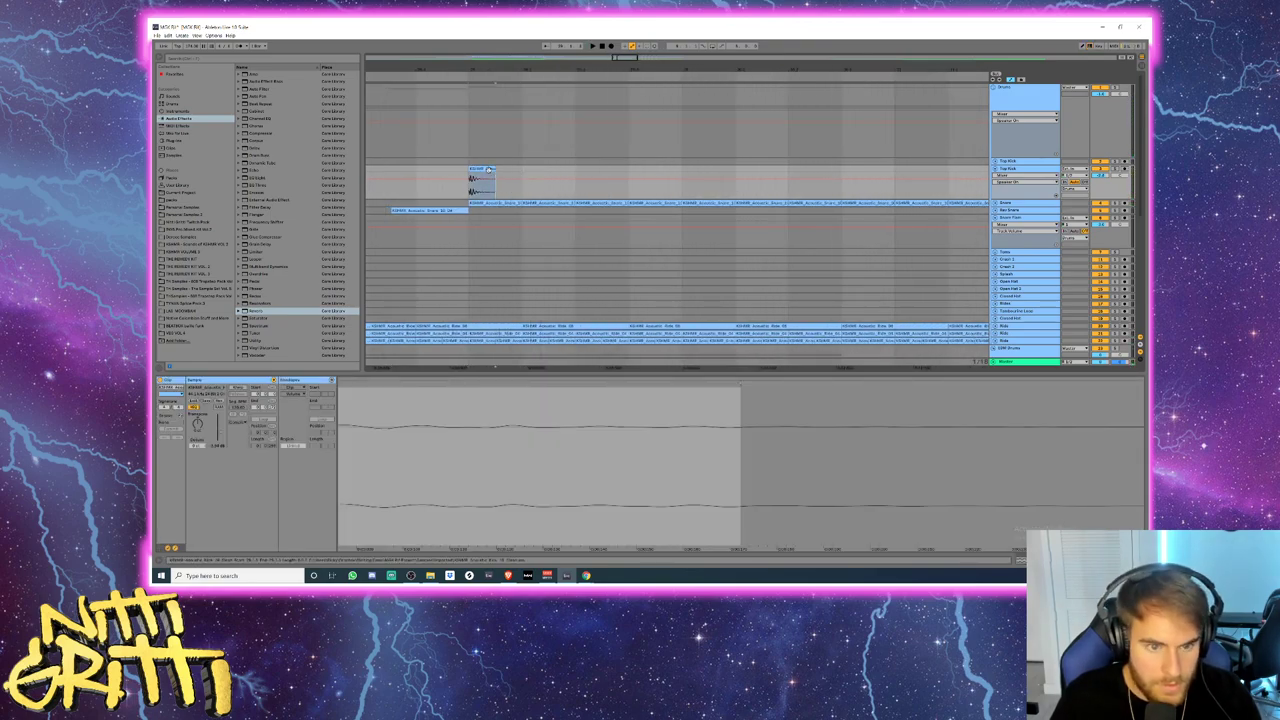
key(a)
key(space)
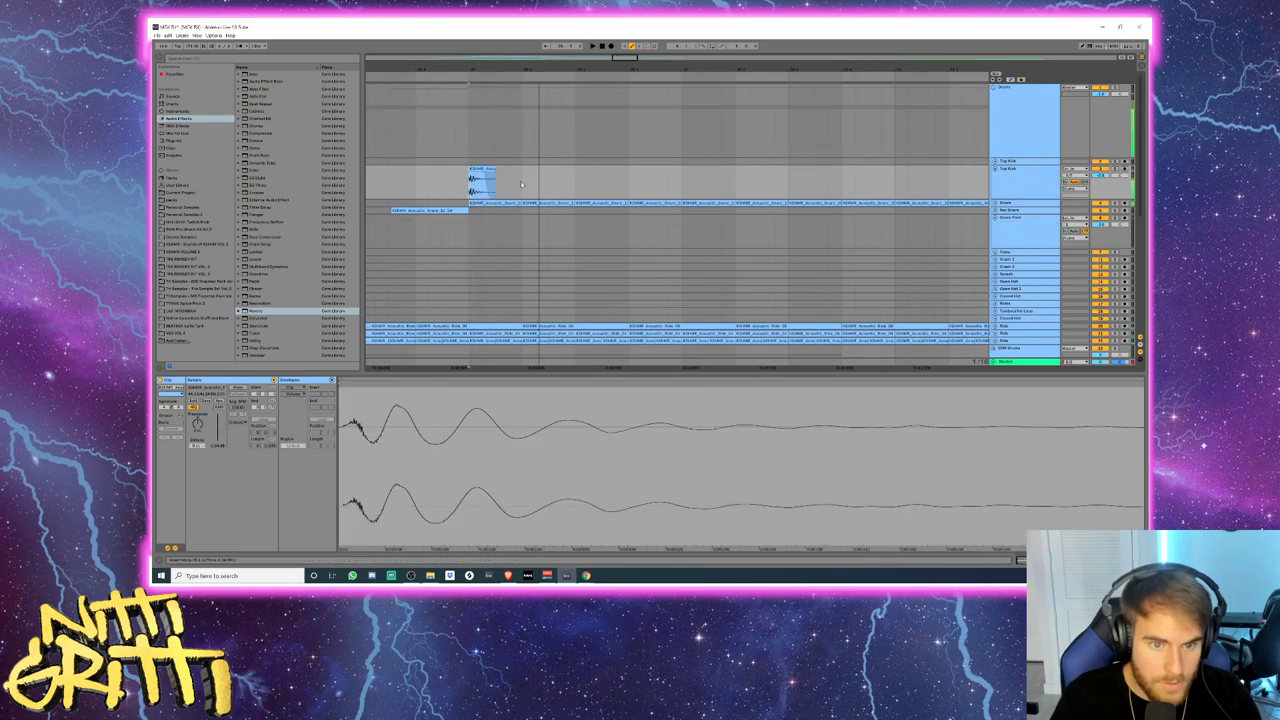
key(space)
- Select one beat containing the pasted kick and duplicate it four times
drag(522, 184, 480, 184)
key(ctrl+d)
key(ctrl+d)
key(ctrl+d)
key(ctrl+d)
scroll(537, 160, down, 2)
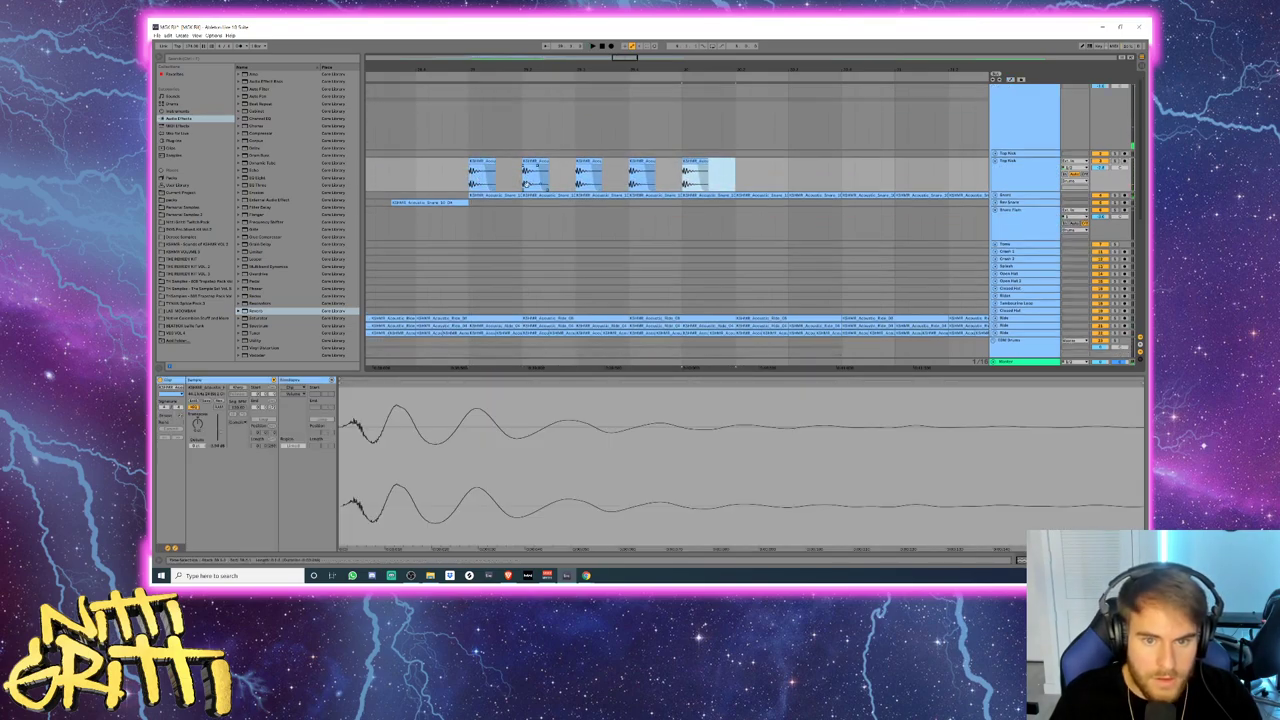
- Play from before the kicks and duplicate kick hits to build a longer pattern with quick fills
scroll(537, 155, down, 4)
click(517, 155)
scroll(517, 155, up, 1)
key(space)
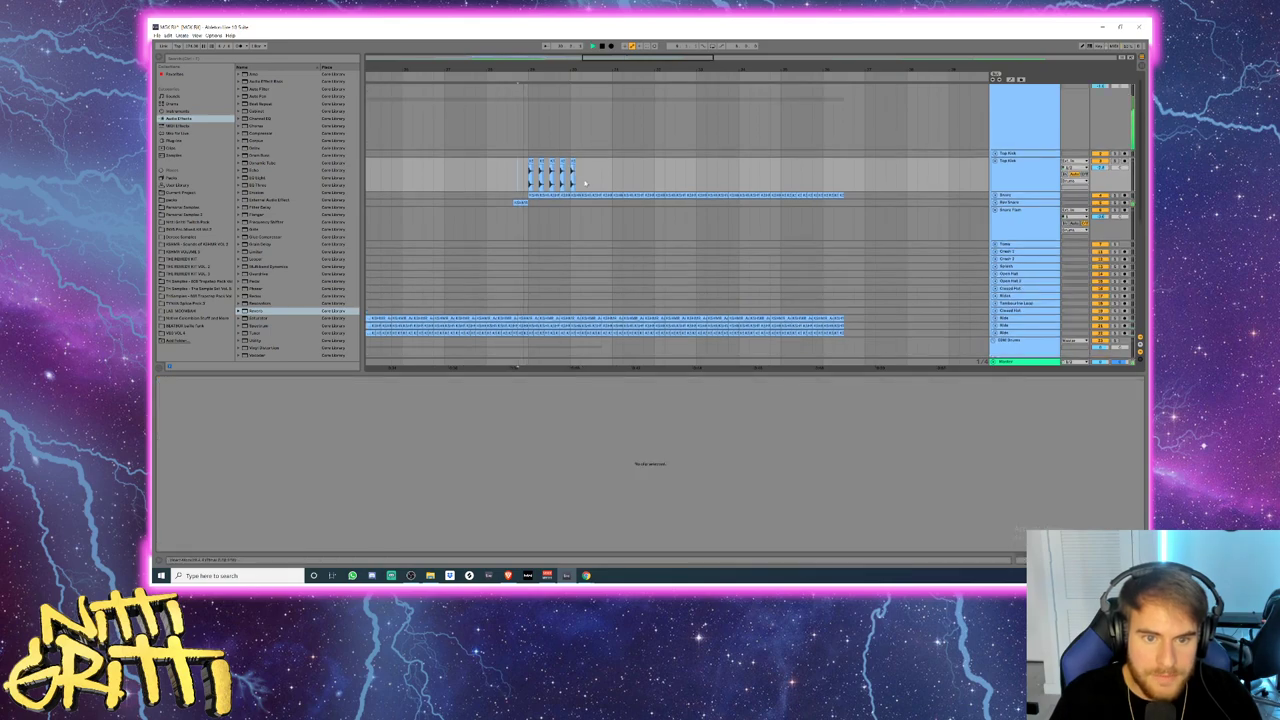
click(539, 176)
drag(539, 176, 529, 176)
key(ctrl+d)
key(ctrl+d)
key(ctrl+d)
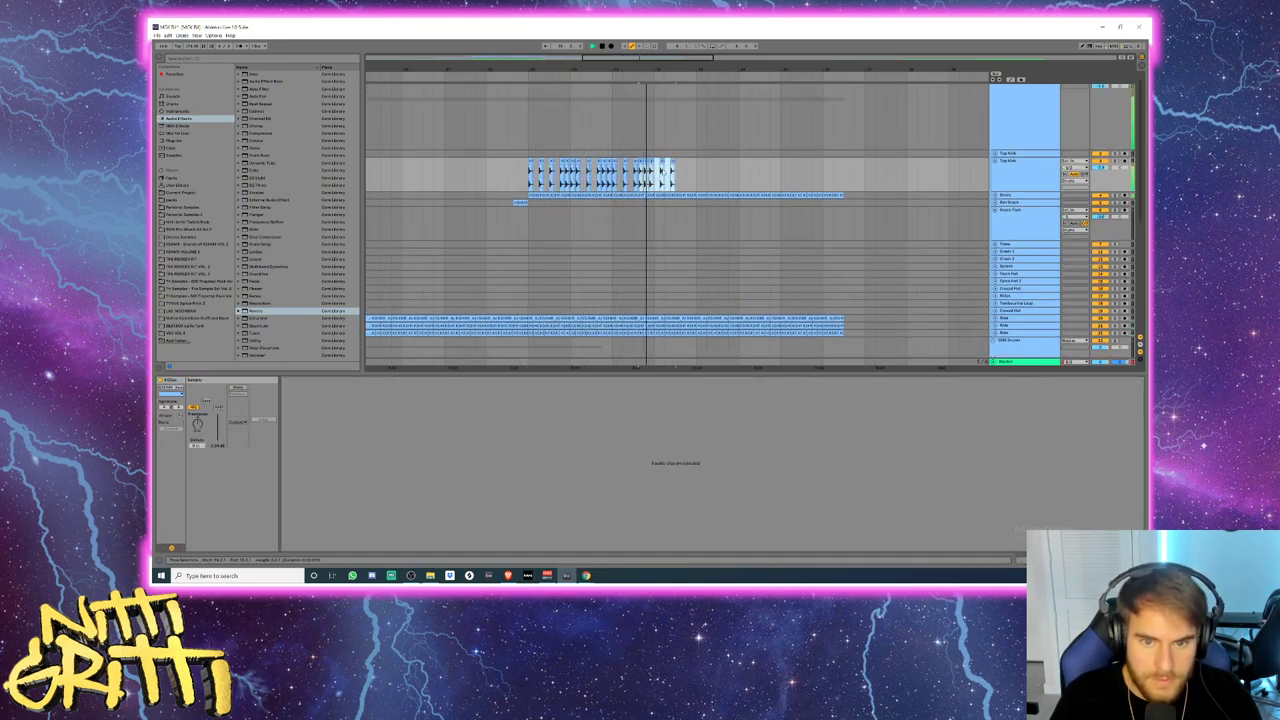
- Play the new kick pattern back from just before its first hit
key(space)
drag(696, 178, 590, 178)
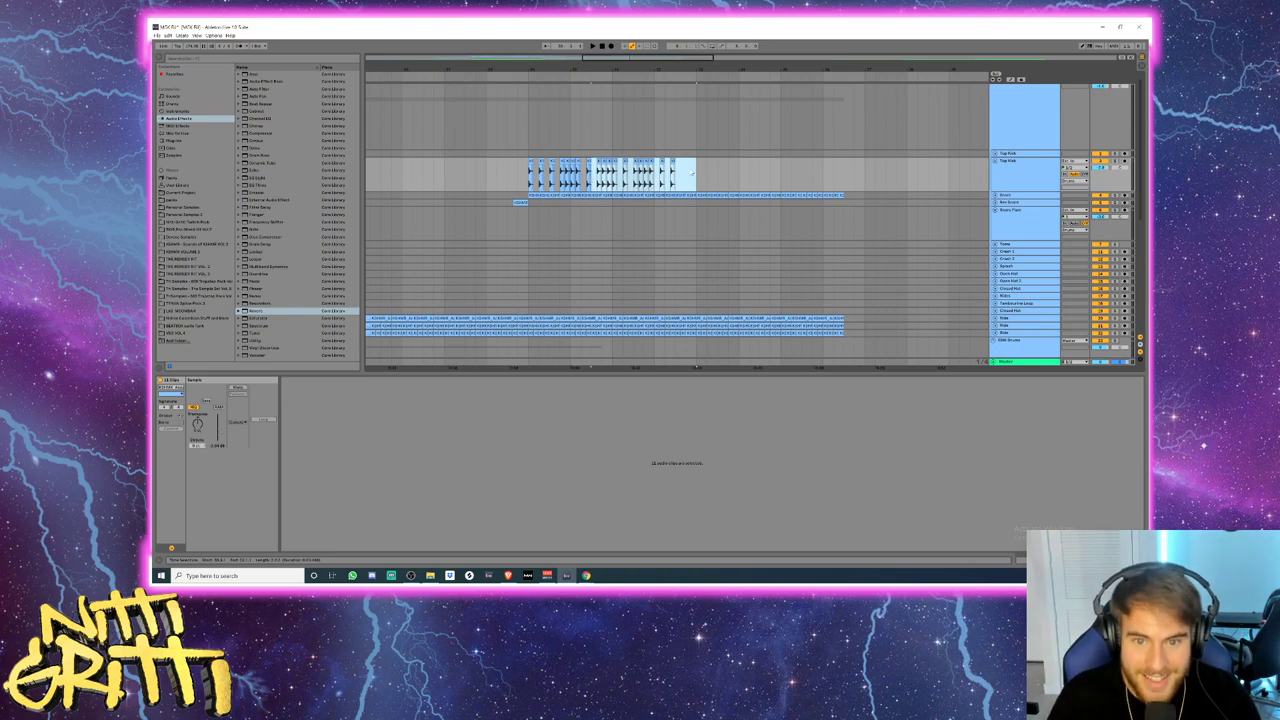
click(517, 177)
key(space)
drag(631, 60, 630, 100)
key(space)
- Delete the last hit of the first kick fill and move the following kick slightly earlier
click(554, 162)
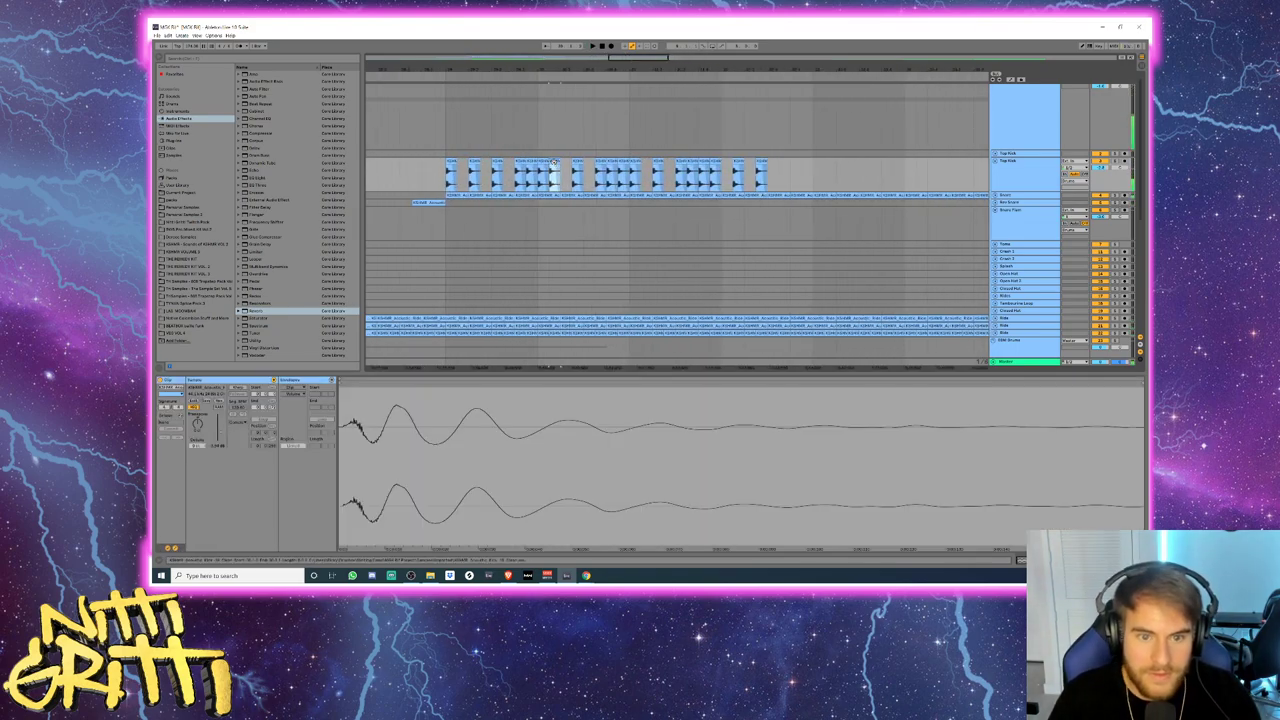
key(Delete)
key(ctrl+z)
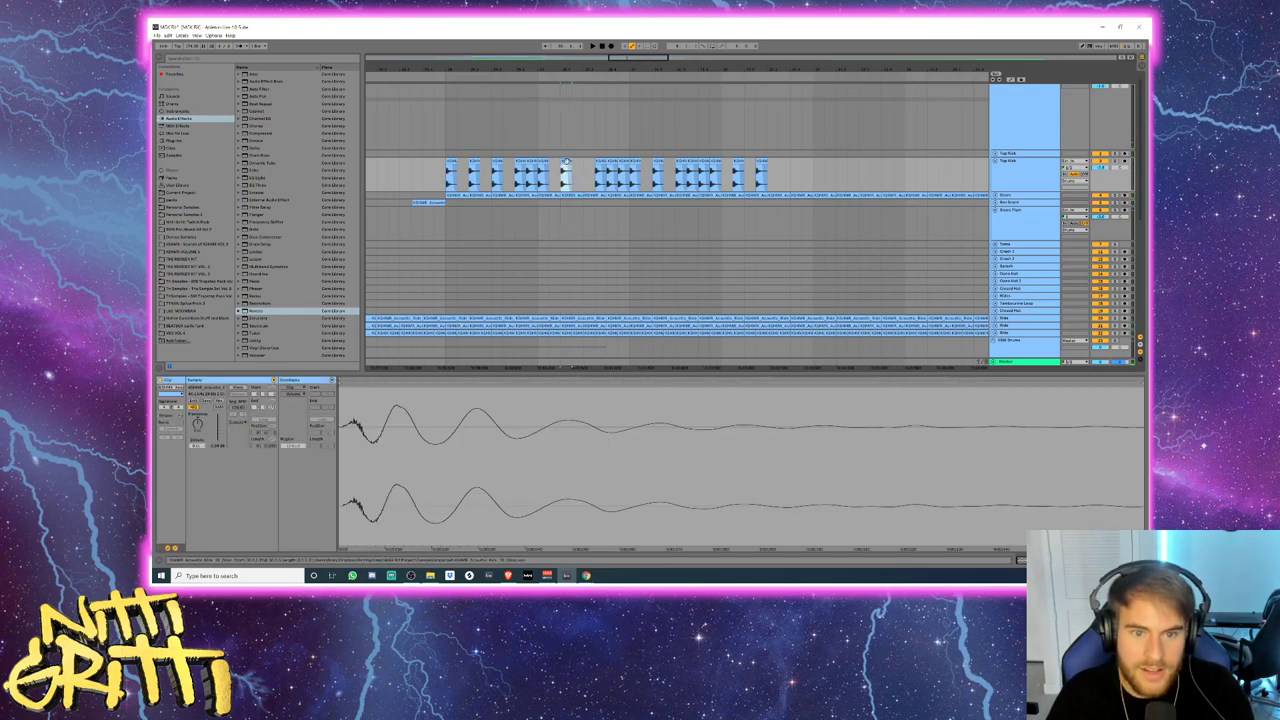
key(space)
- Add an extra kick at the start of the second fill and replay the pattern
key(Delete)
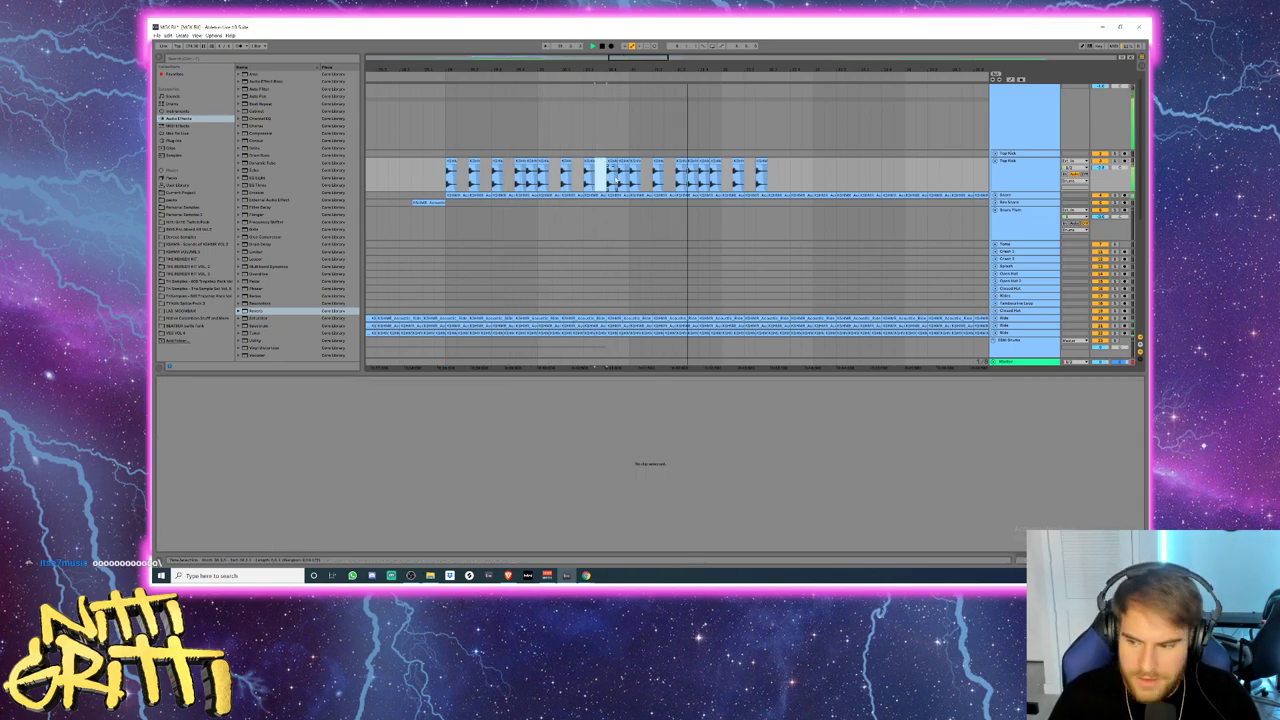
key(ctrl+z)
key(space)
key(space)
click(434, 172)
key(space)
key(space)
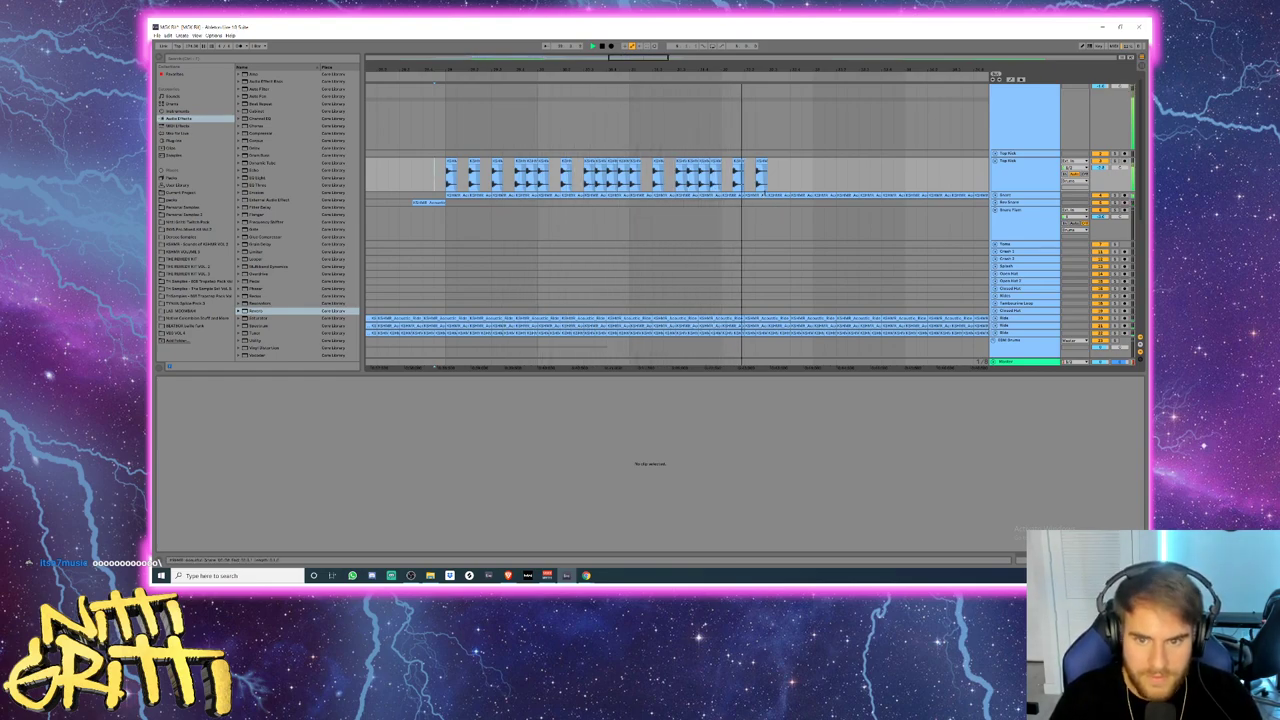
- Move the last two kicks slightly earlier and duplicate them once to lengthen the pattern
click(761, 172)
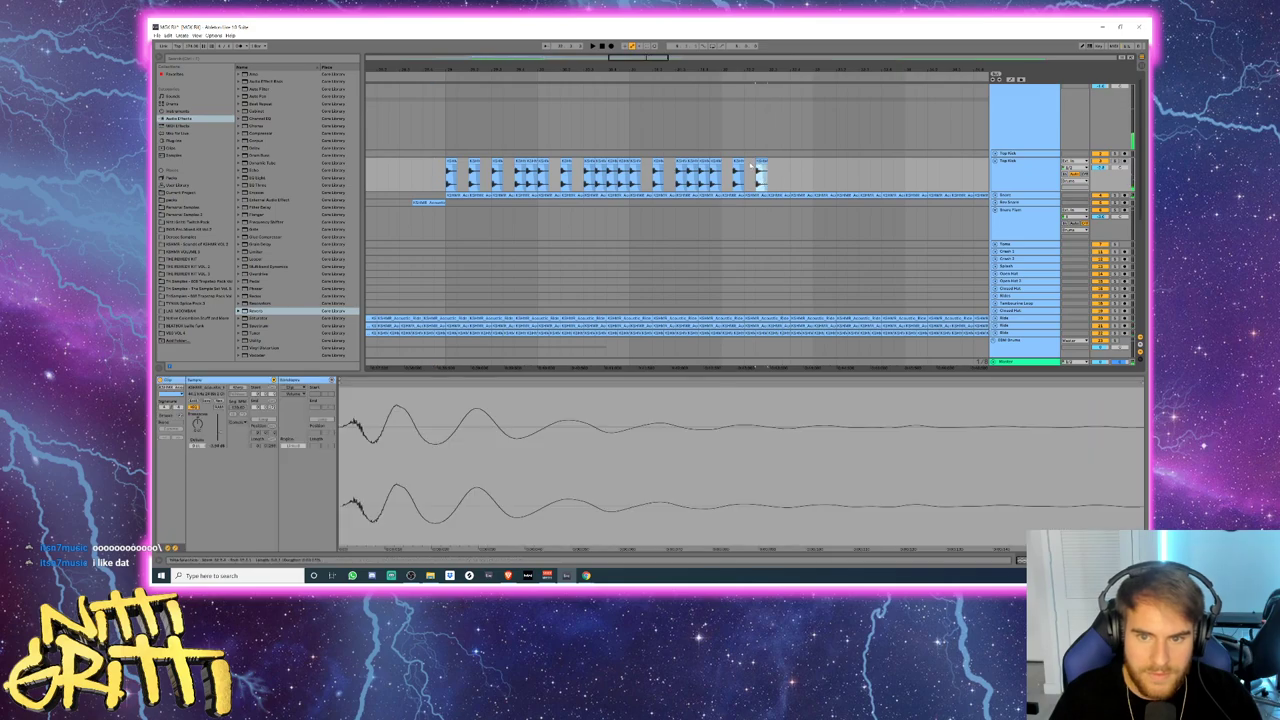
key(space)
key(space)
mouse_move(767, 180)
mouse_down()
mouse_move(745, 180)
mouse_move(749, 161)
mouse_move(723, 180)
mouse_up()
key(space)
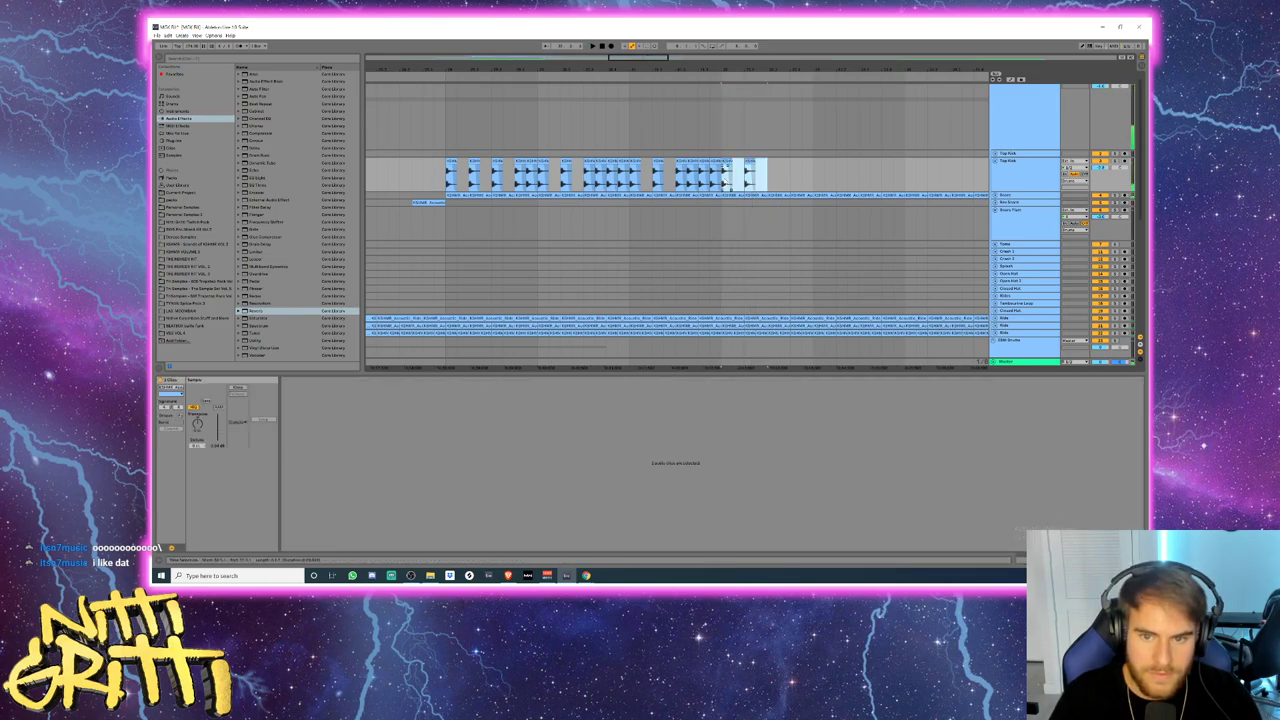
key(ctrl+d)
click(723, 180)
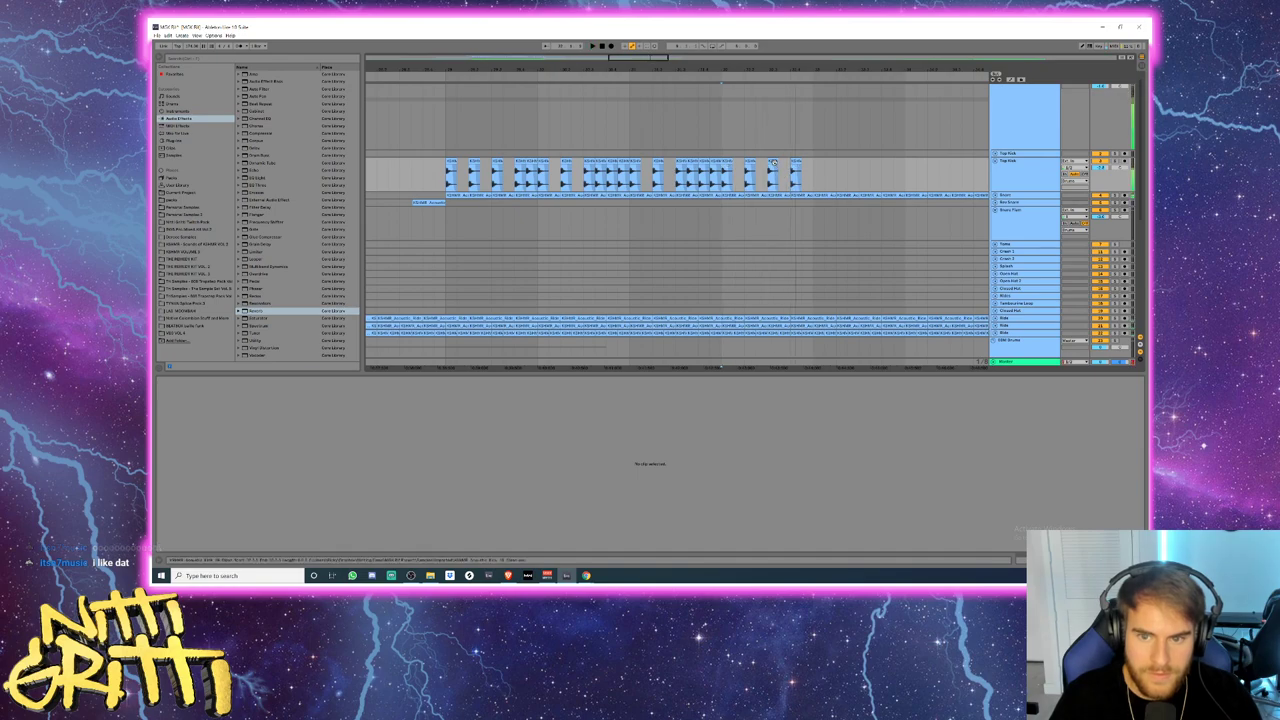
- Duplicate the entire new kick pattern once so that a copy directly follows it
click(796, 174)
scroll(800, 167, down, 3)
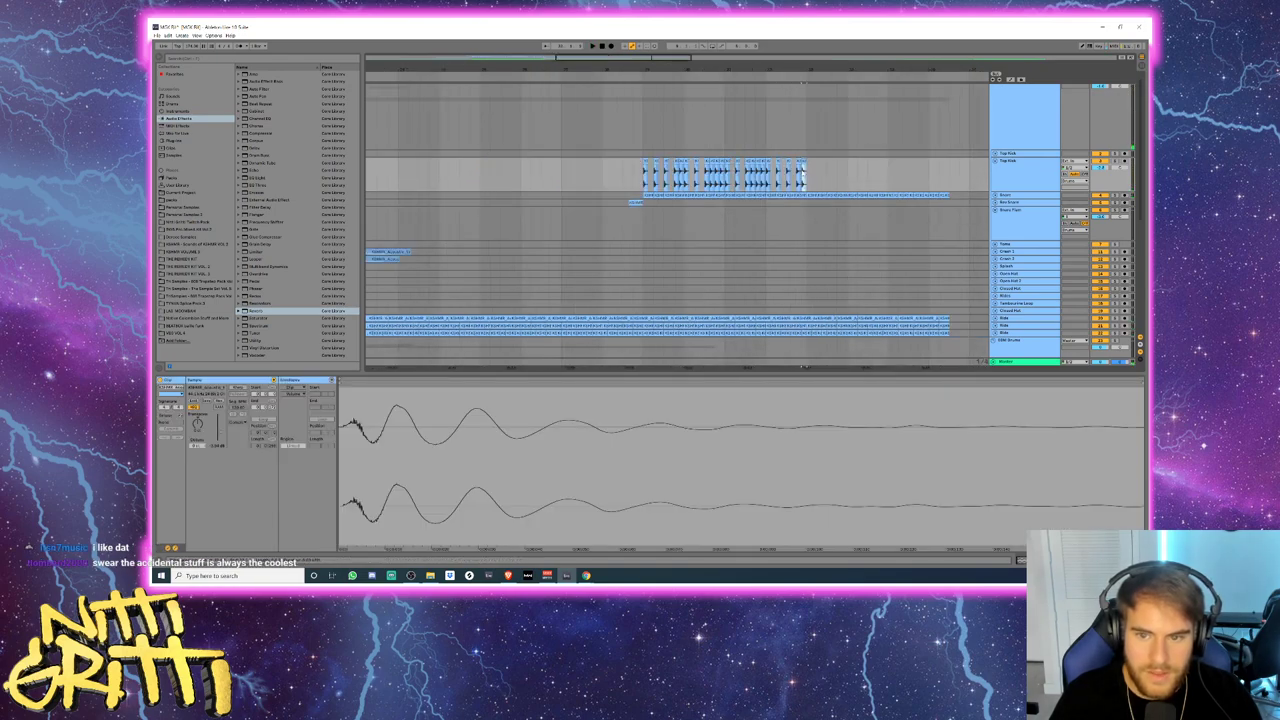
drag(802, 176, 644, 176)
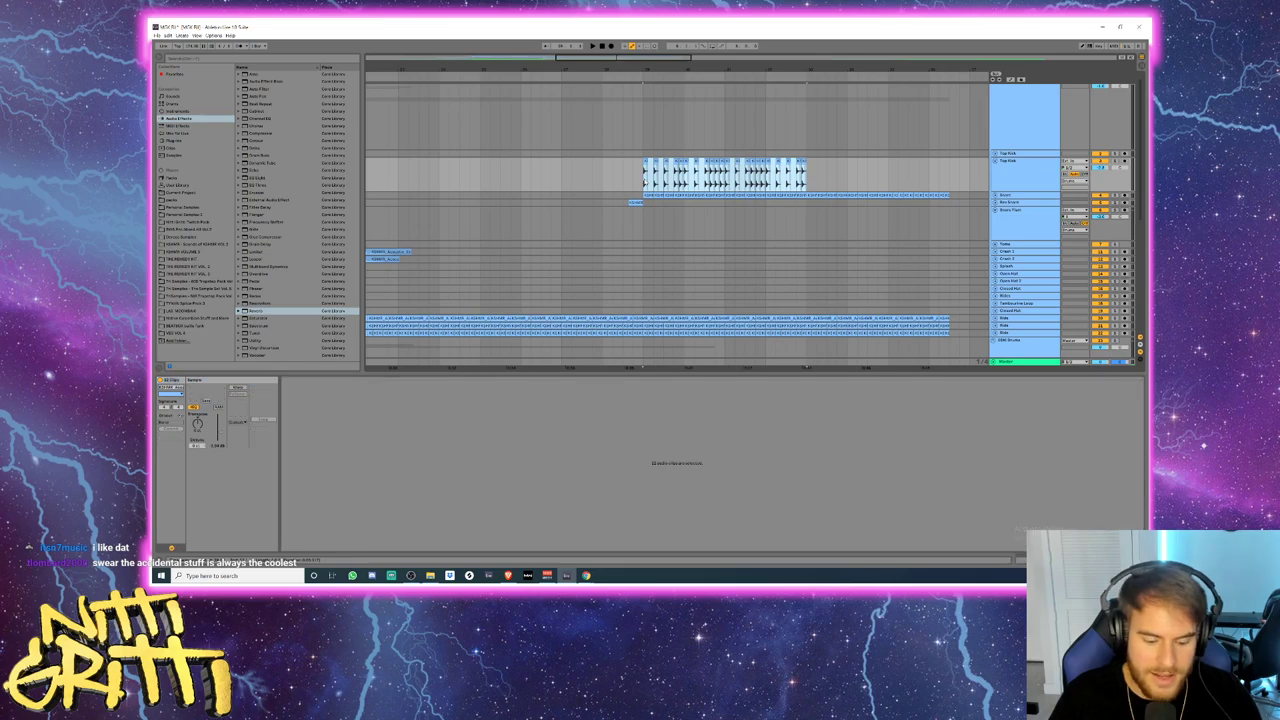
key(ctrl+d)
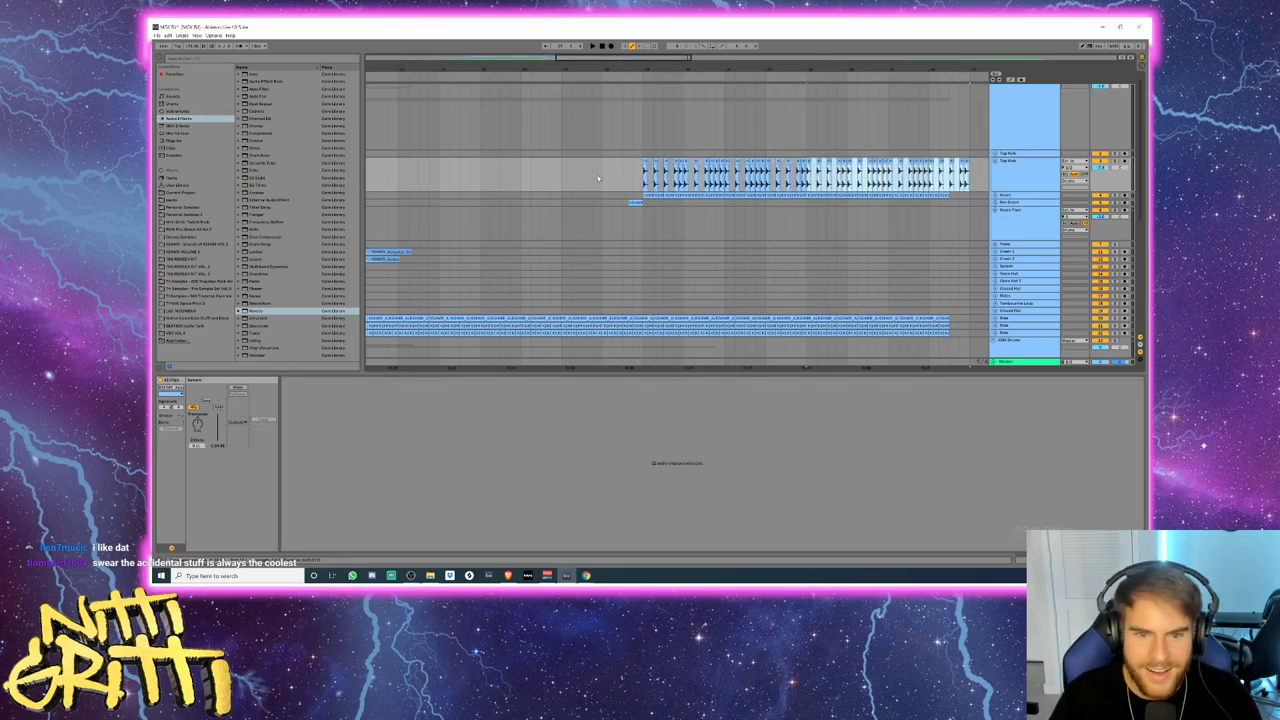
- Play the drop back from shortly before the first kick to hear the doubled pattern
click(597, 175)
key(space)
scroll(719, 238, down, 2)
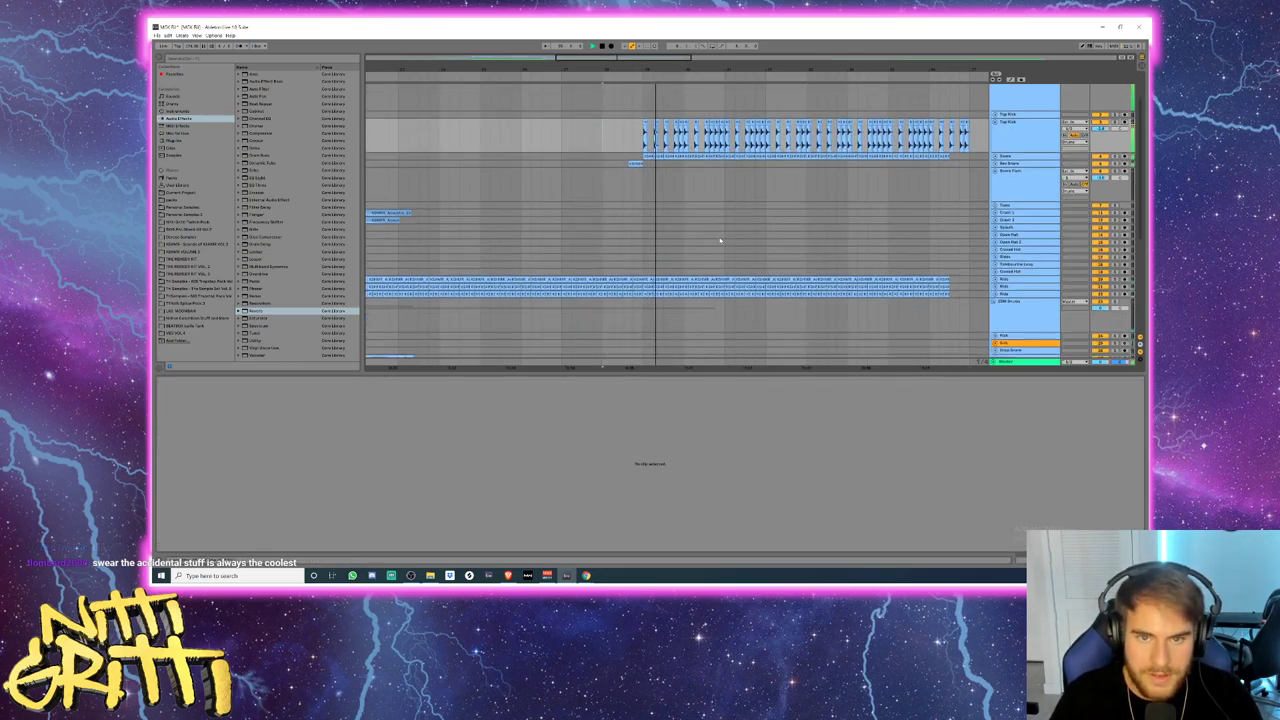
drag(648, 71, 457, 71)
scroll(717, 200, up, 2)
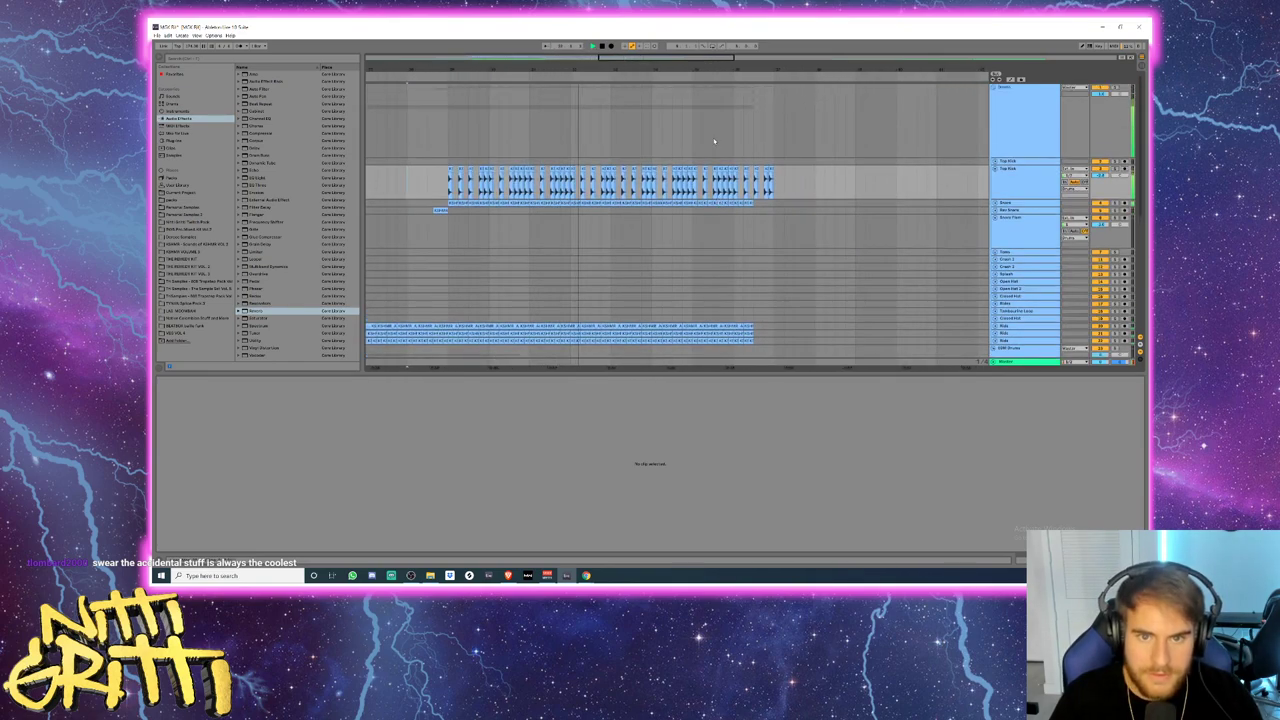
drag(655, 60, 668, 106)
key(space)
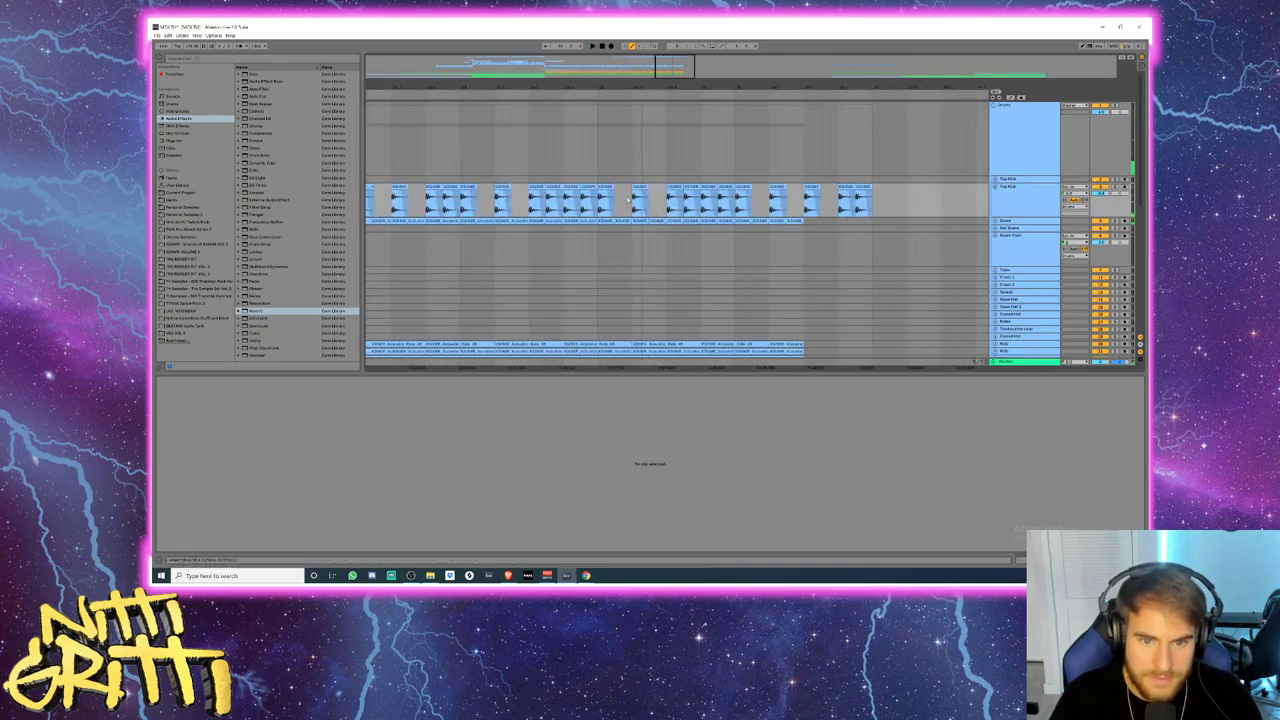
- Fill the gaps near the end of the kick pattern with steady repeated kicks and delete the kicks past the section's end
click(630, 199)
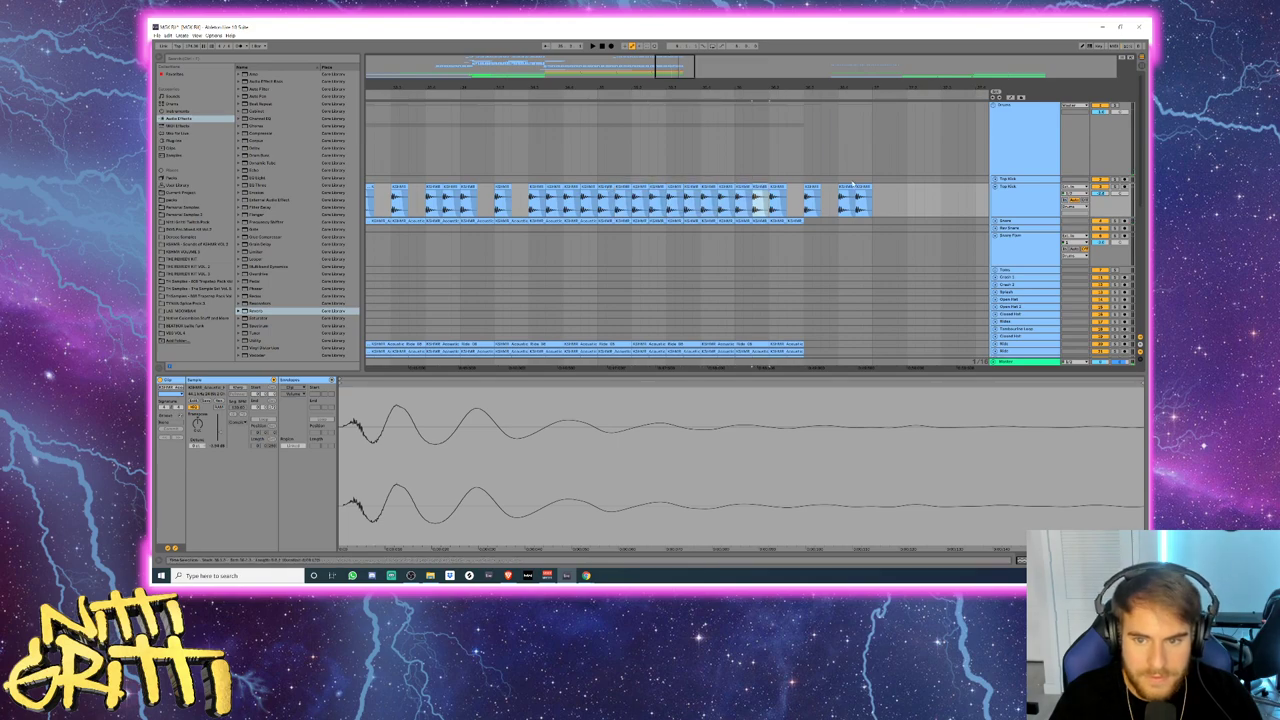
drag(898, 200, 806, 202)
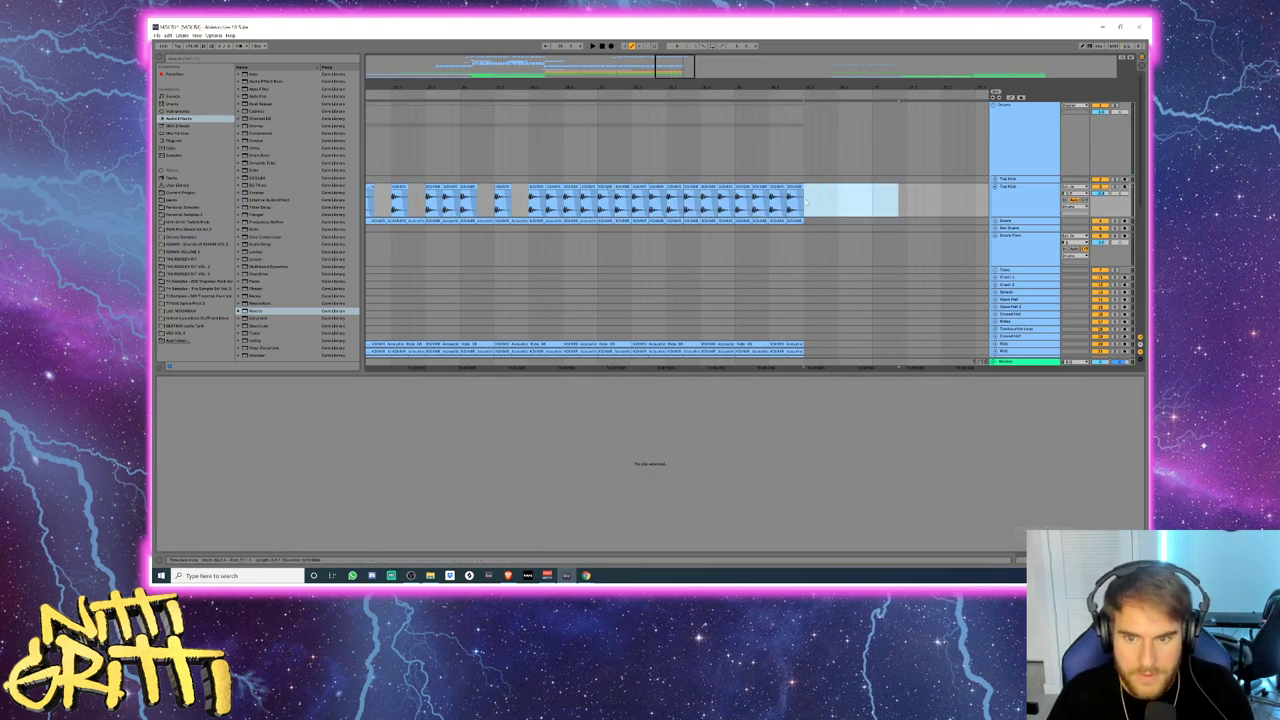
scroll(778, 200, down, 10)
scroll(778, 200, up, 5)
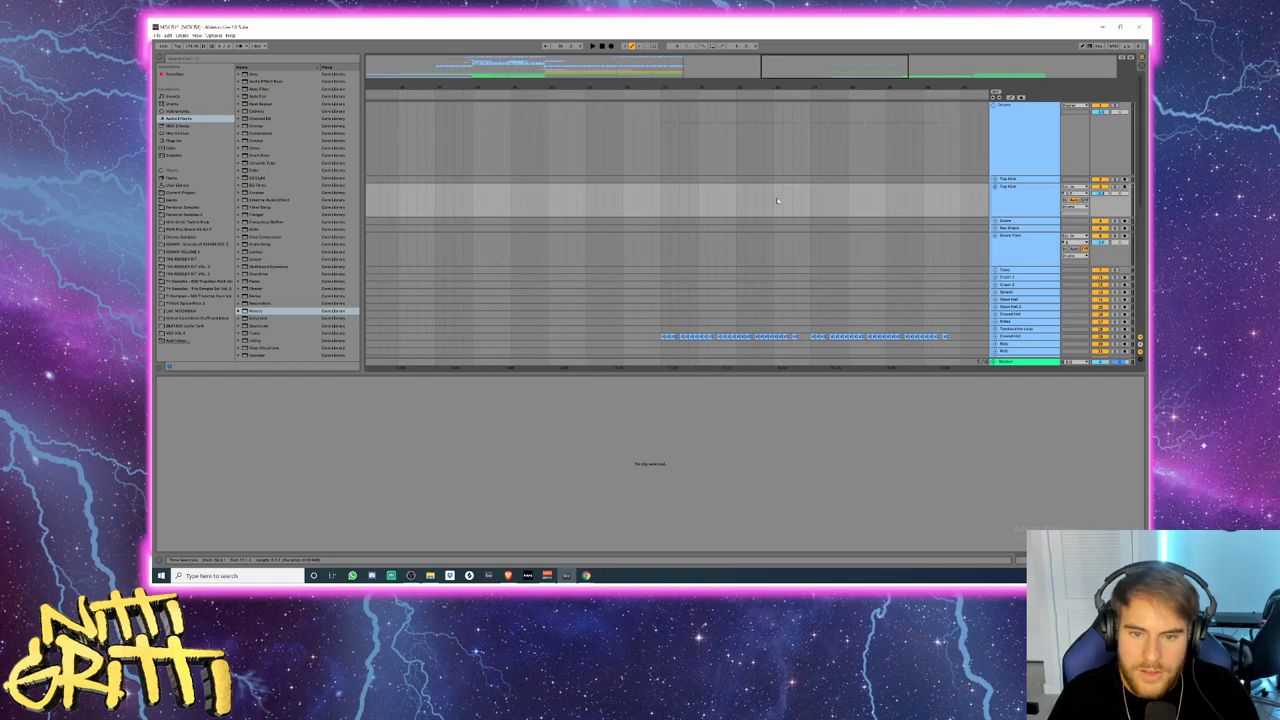
drag(827, 97, 697, 45)
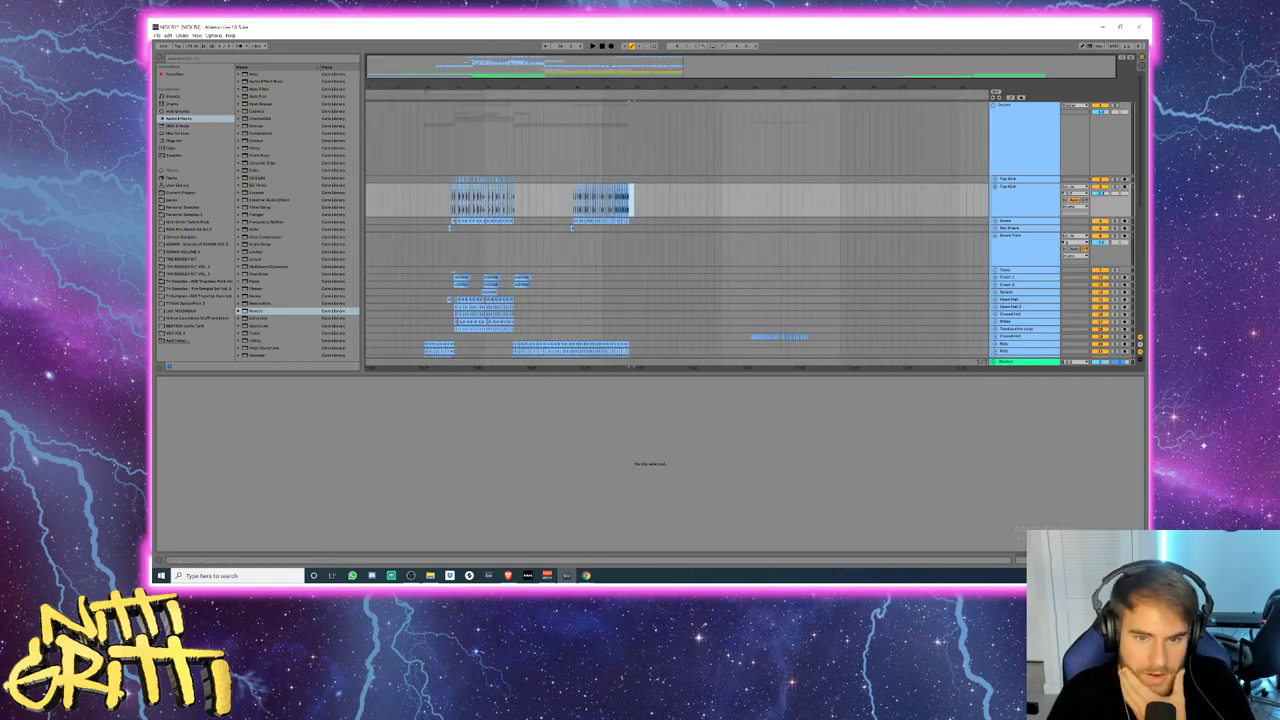
drag(587, 78, 659, 140)
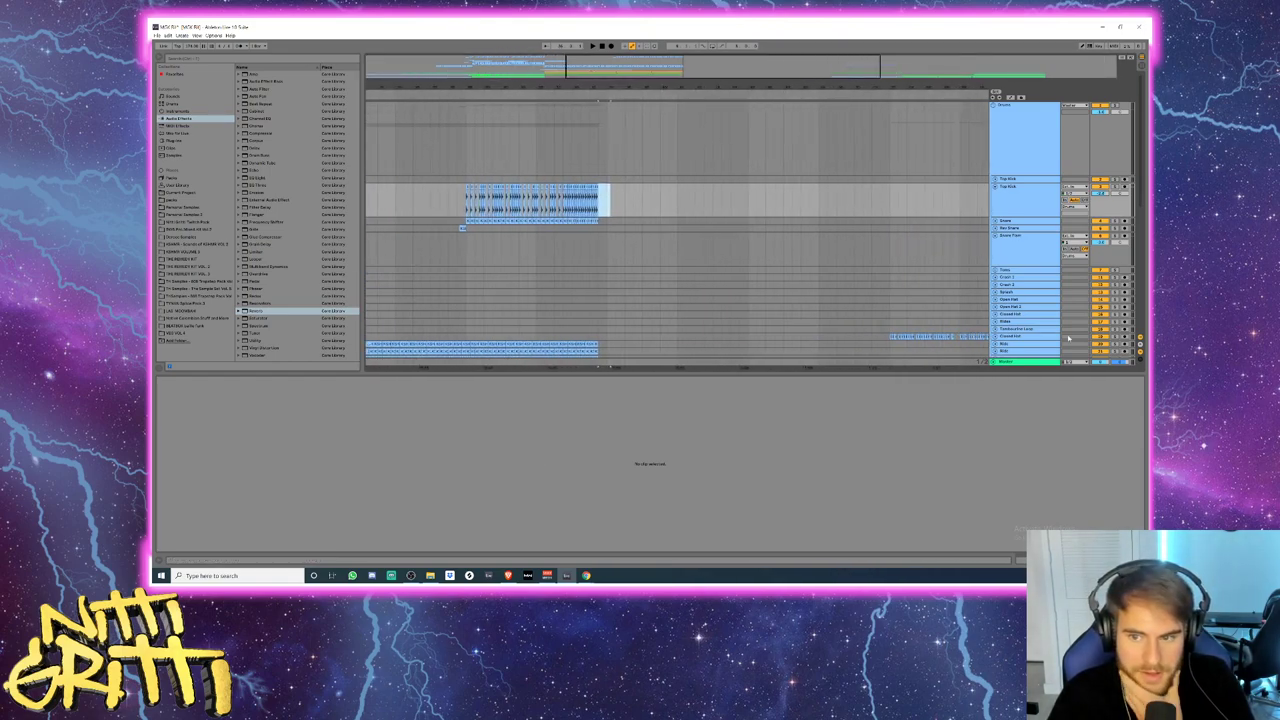
- Fold the expanded kick and drum flam tracks and collapse the Drums group
click(1030, 203)
key(u)
key(Down)
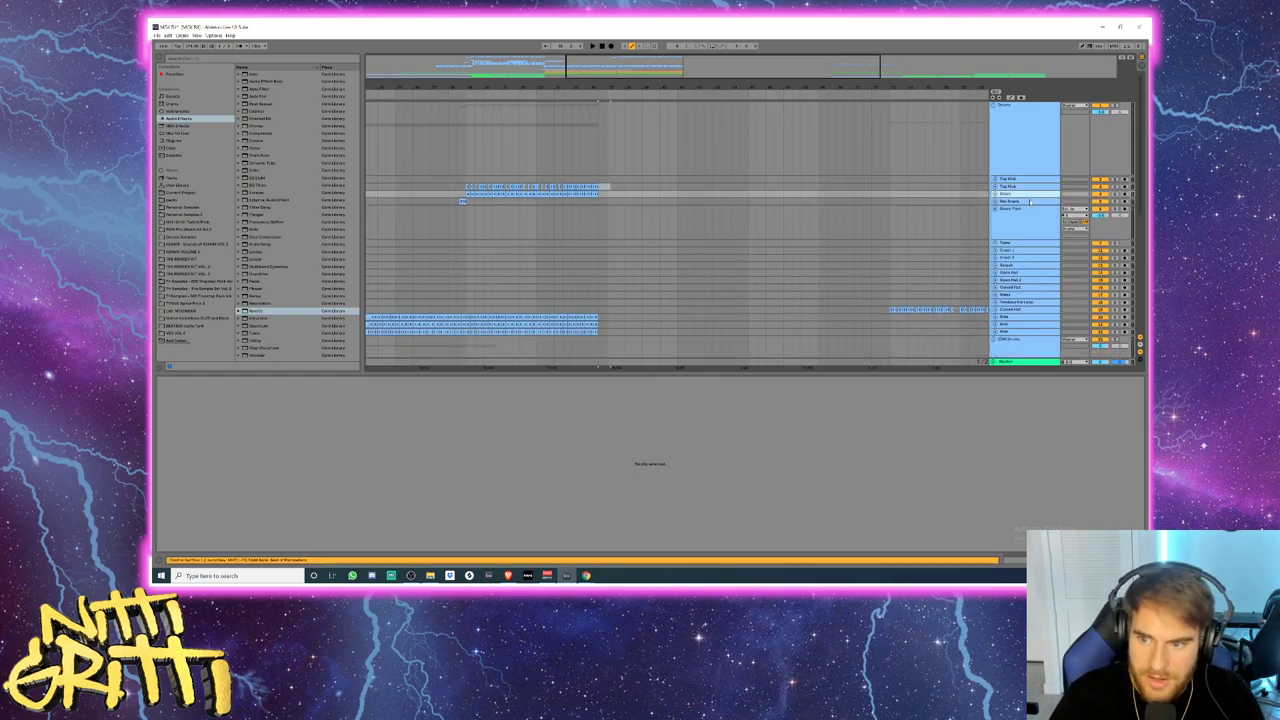
key(Down)
key(Down)
key(u)
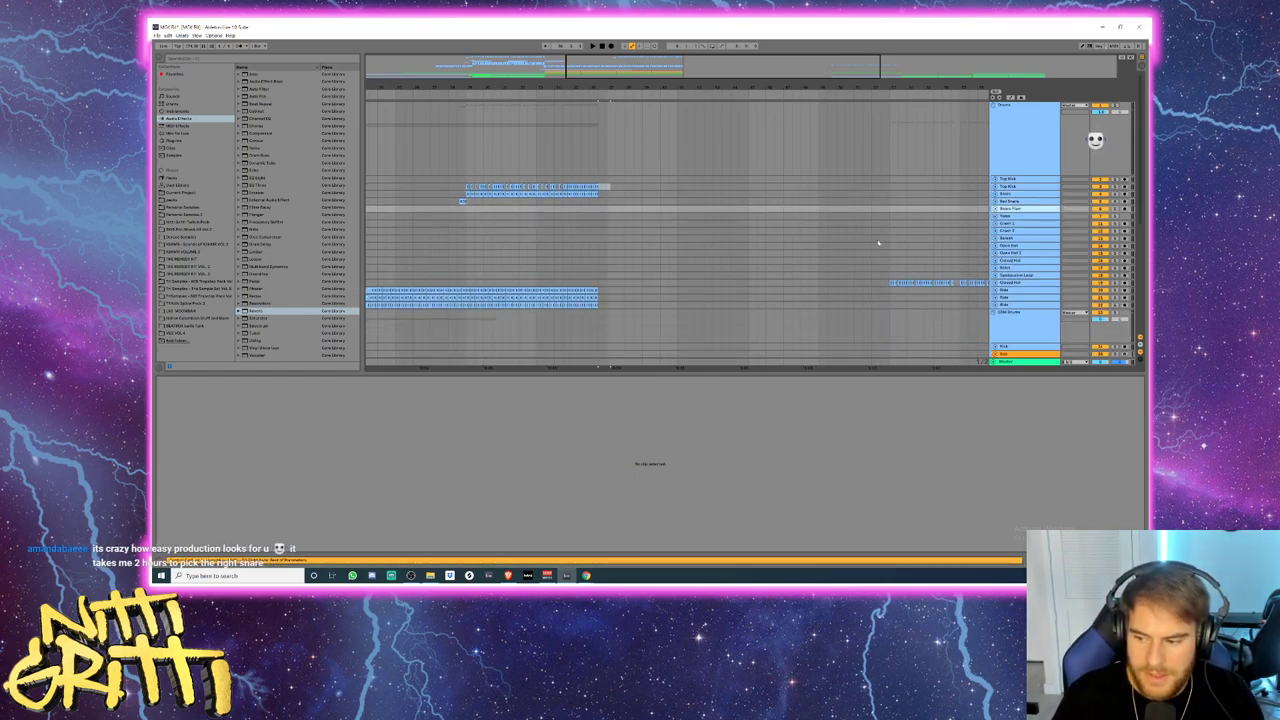
click(1028, 166)
key(u)
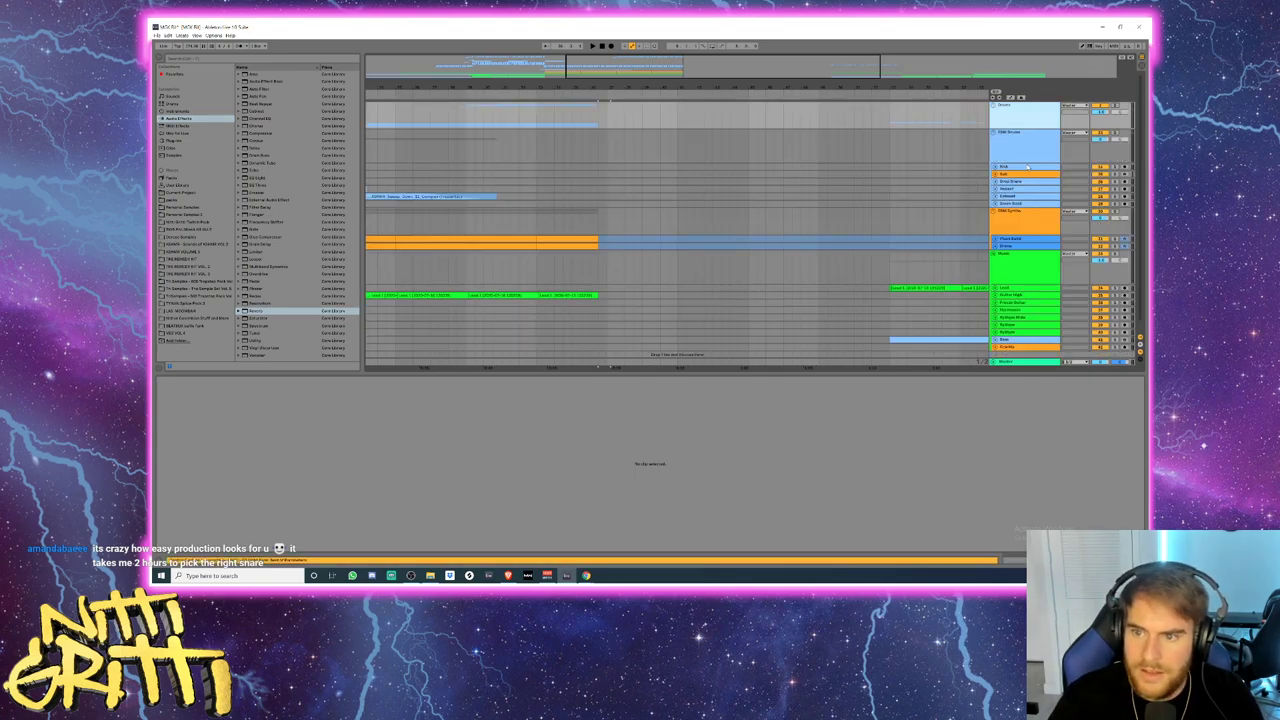
- Insert a new audio track for the build below the Drop Snare track in the EDM Drums group
key(Down)
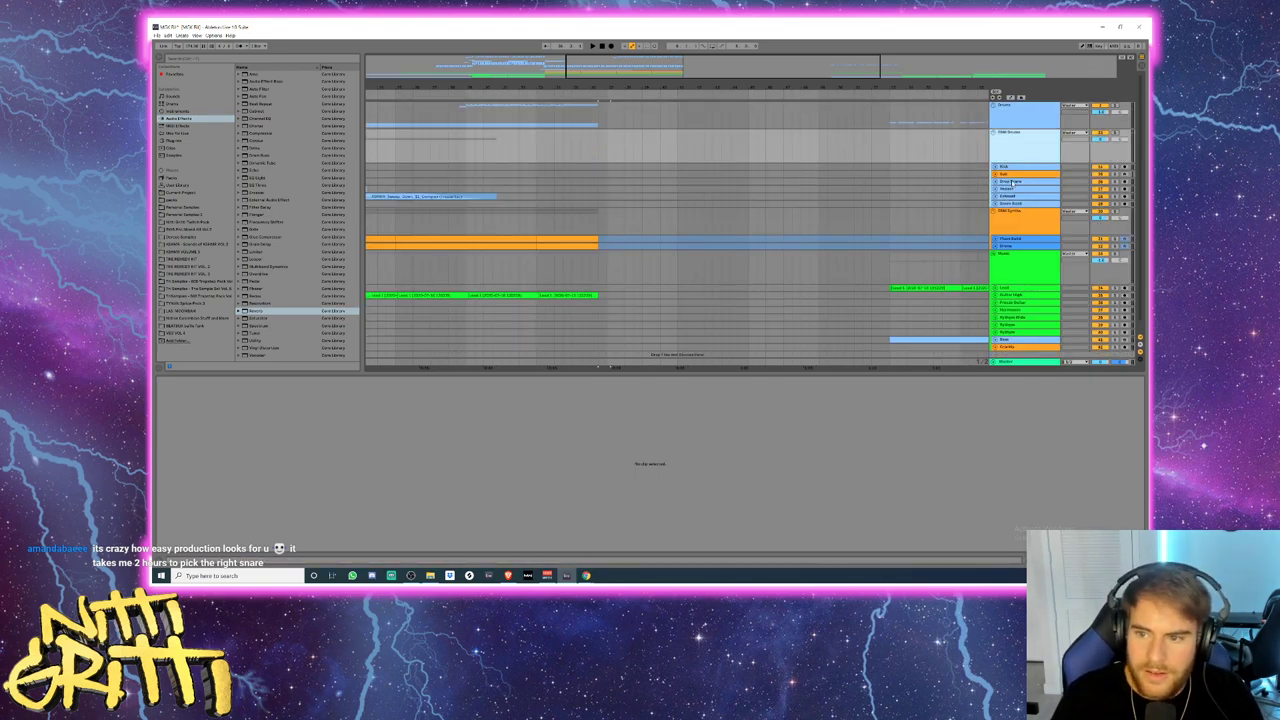
click(1012, 183)
key(ctrl+t)
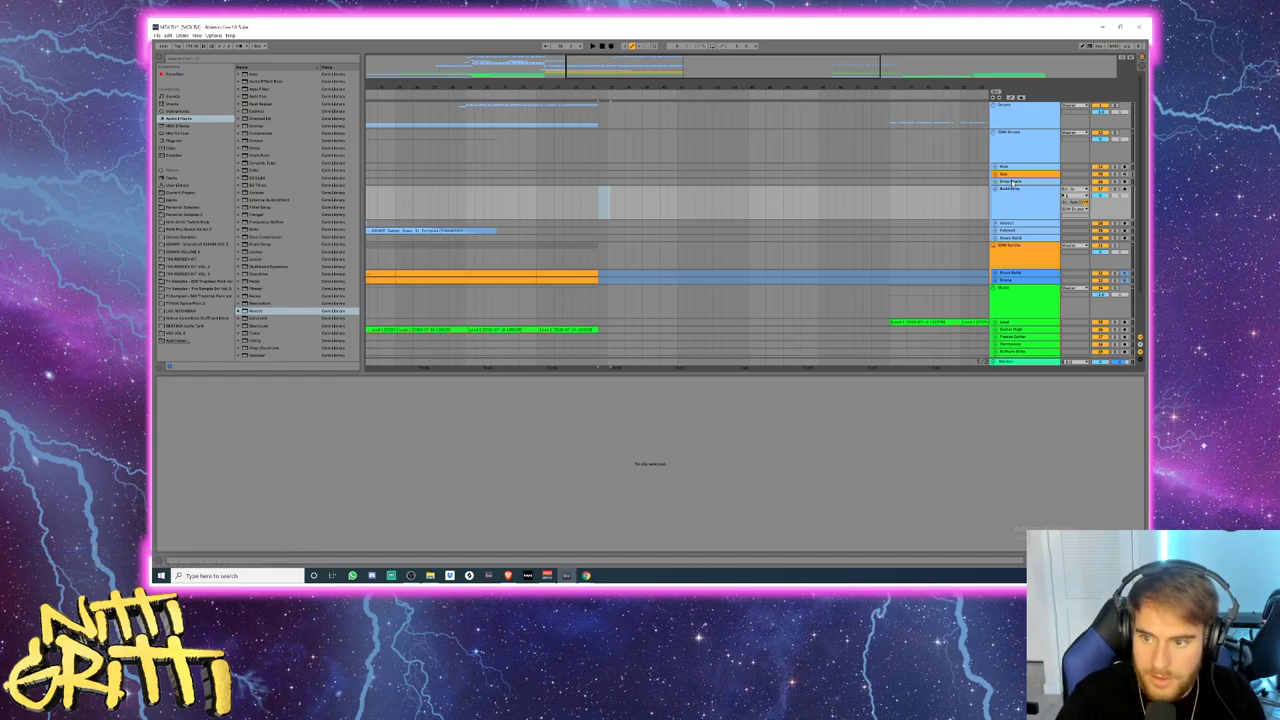
drag(558, 97, 485, 218)
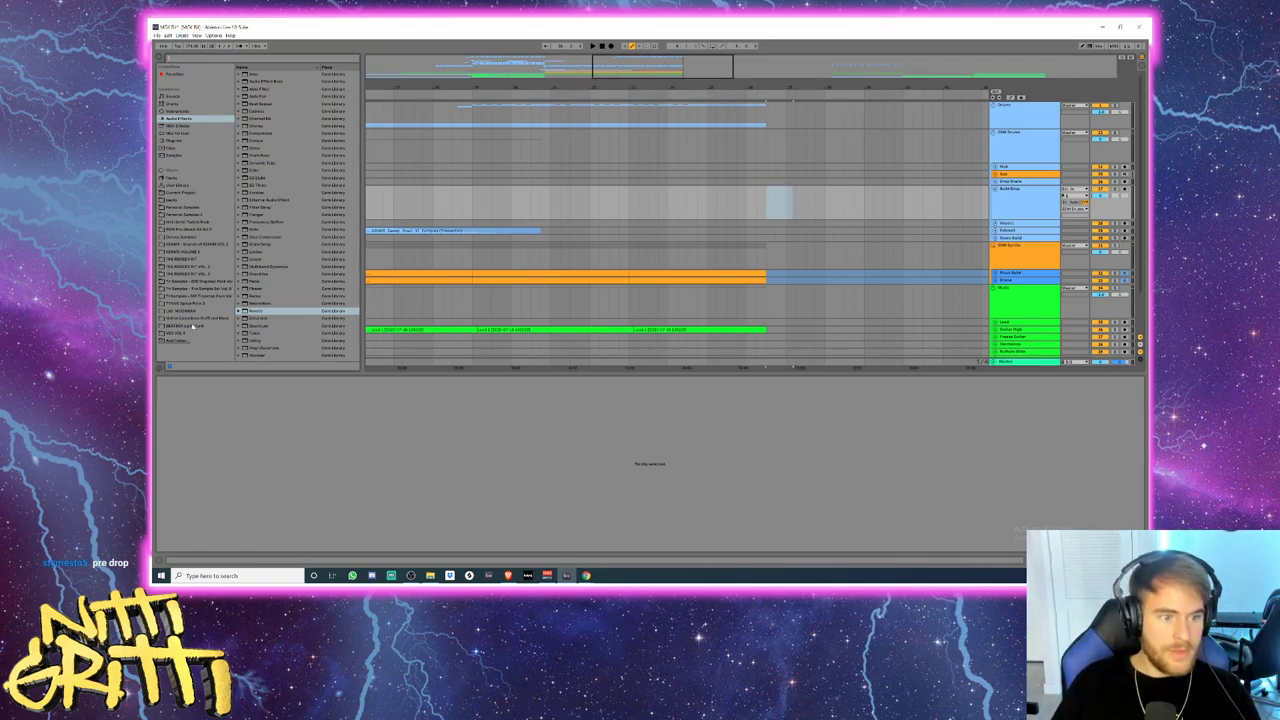
- Open the sample pack's snare folder and audition its dubstep snares one after another
click(170, 238)
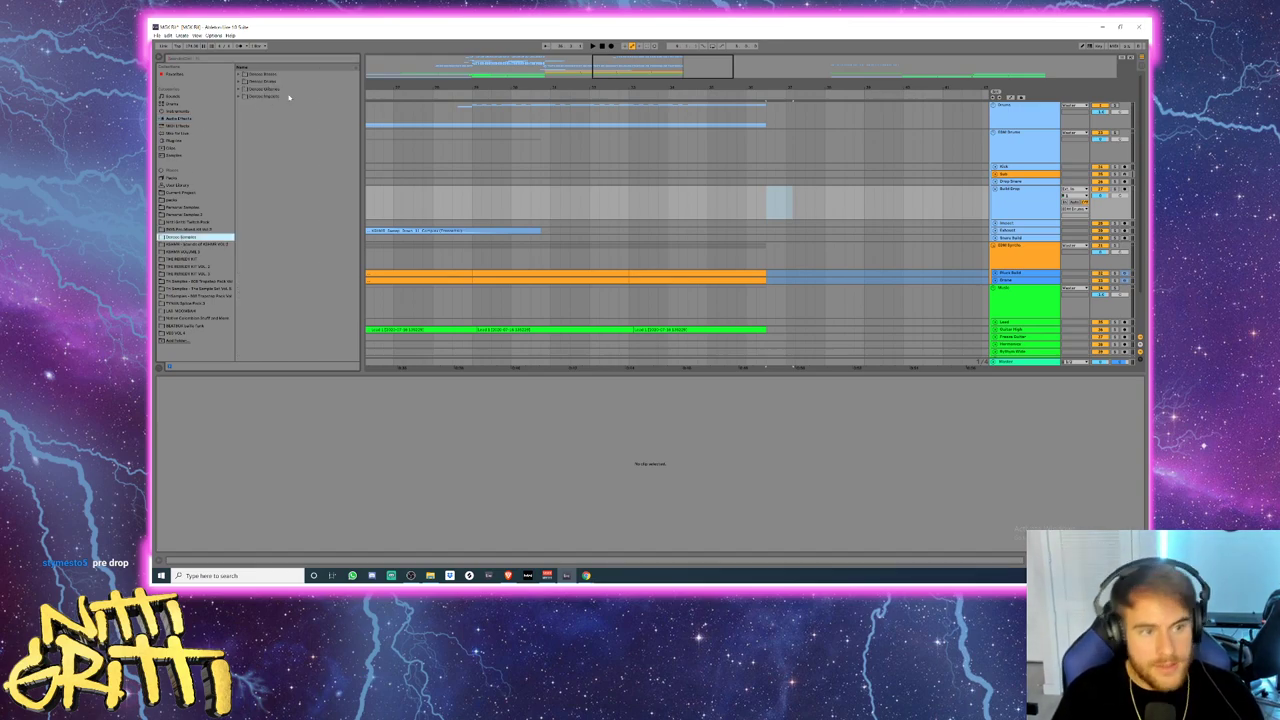
click(243, 81)
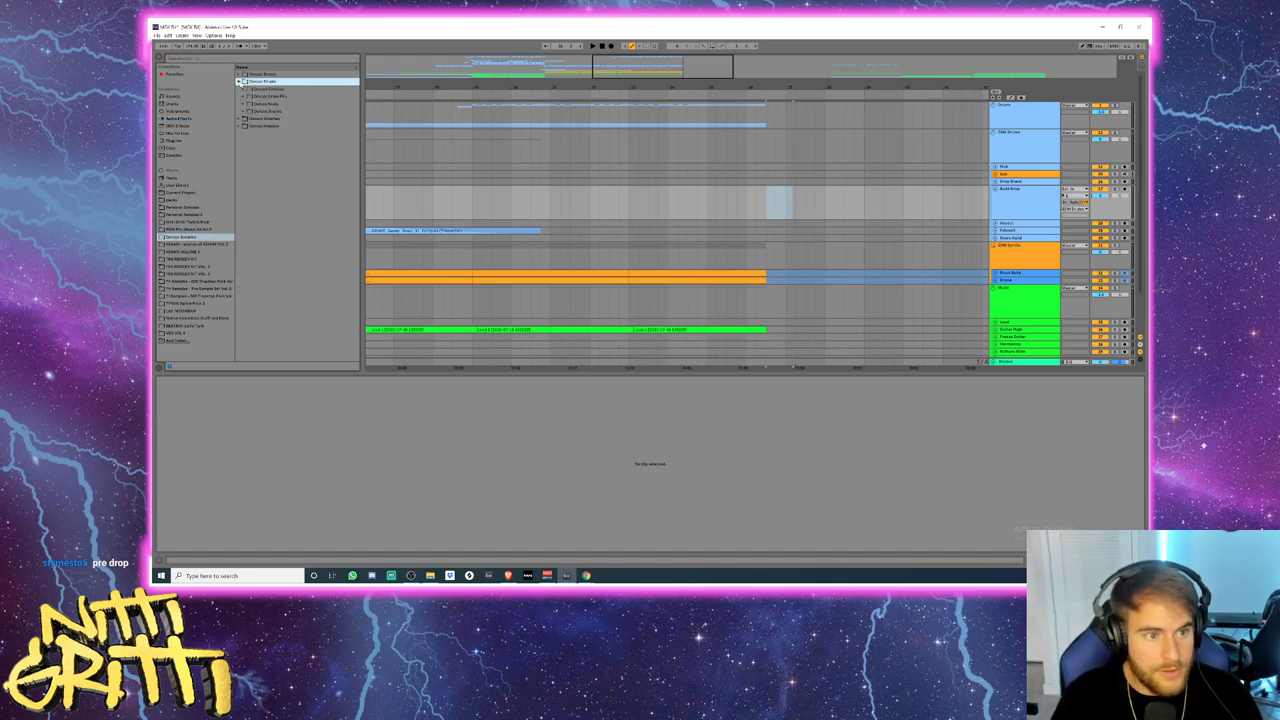
click(244, 111)
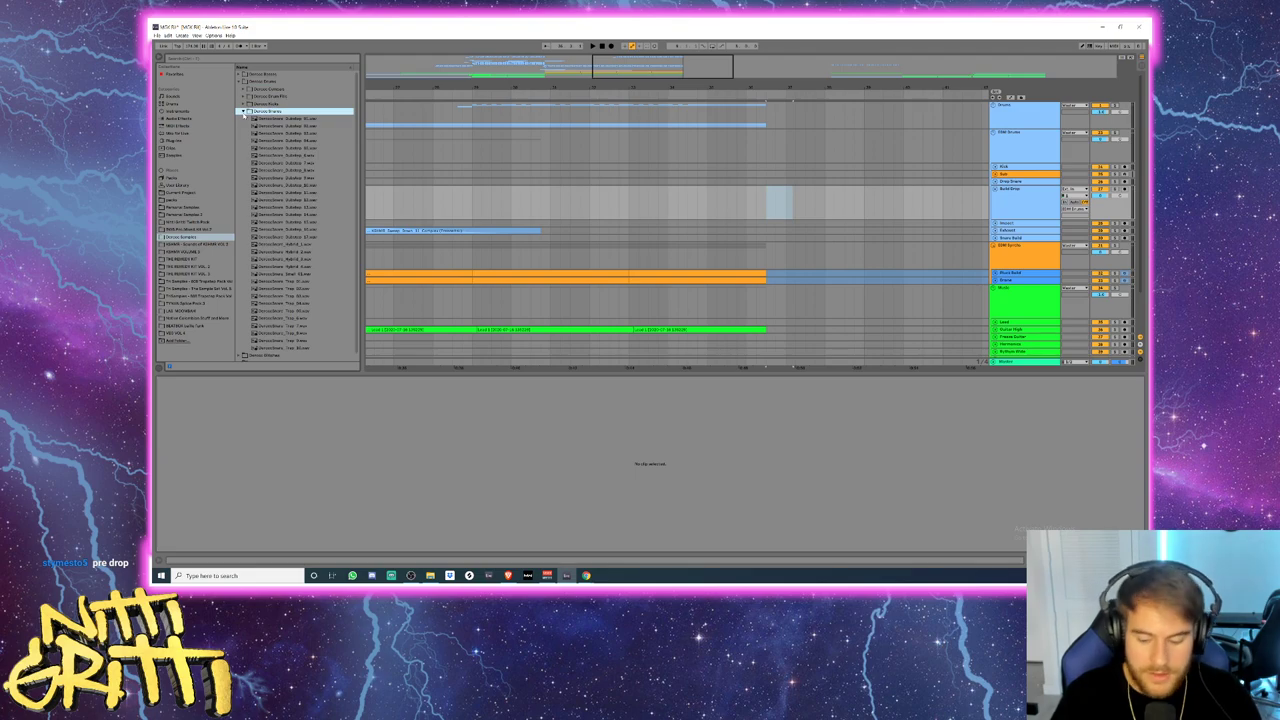
key(Down)
key(Down)
key(Down)
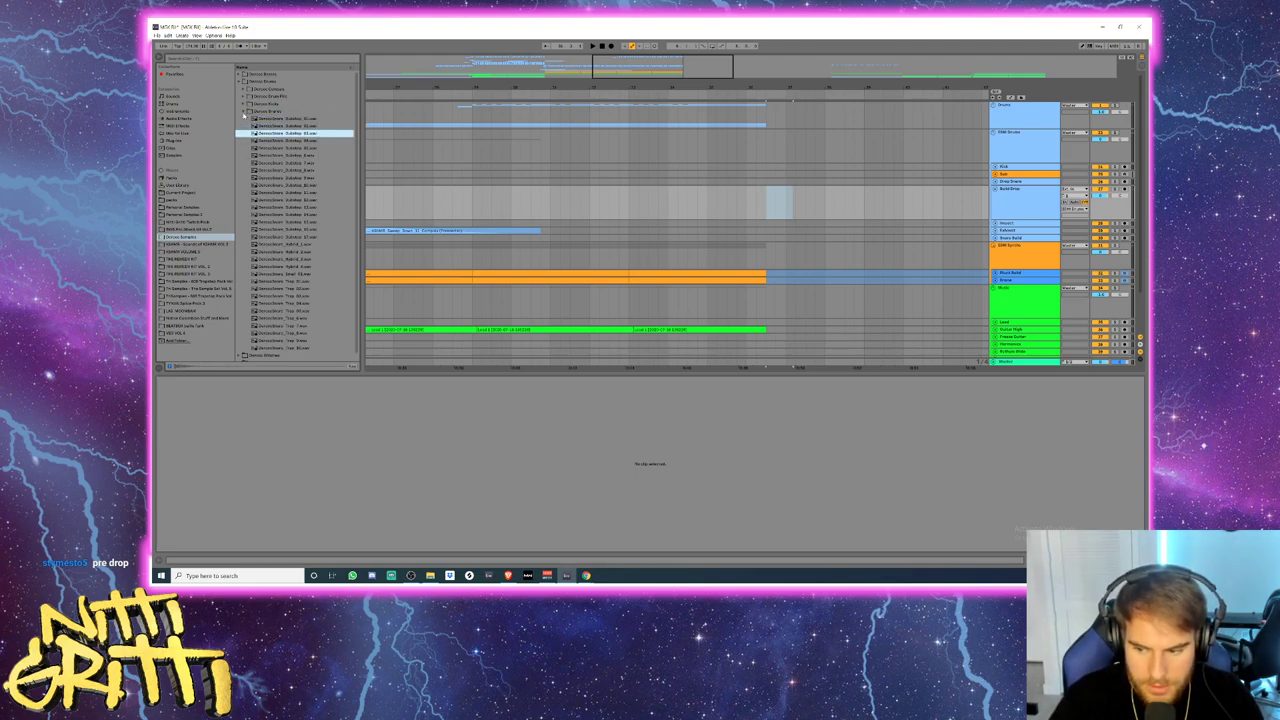
key(Down)
key(Down)
key(Down)
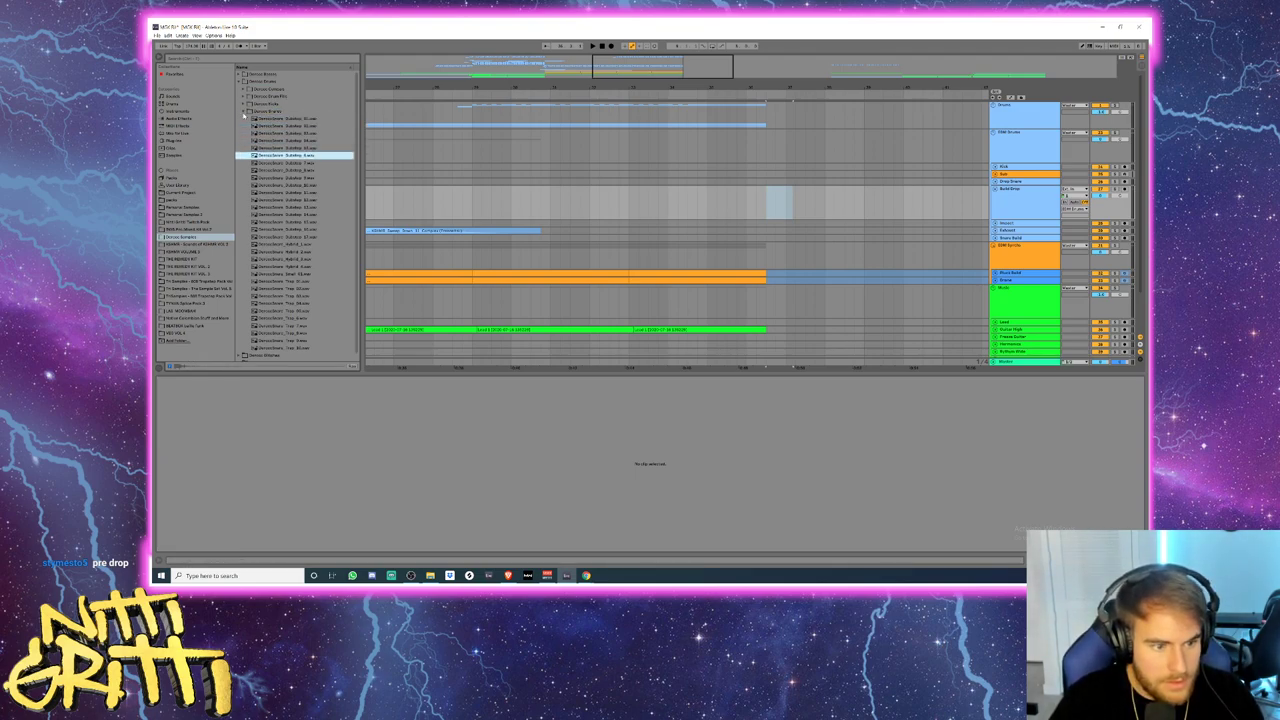
key(Down)
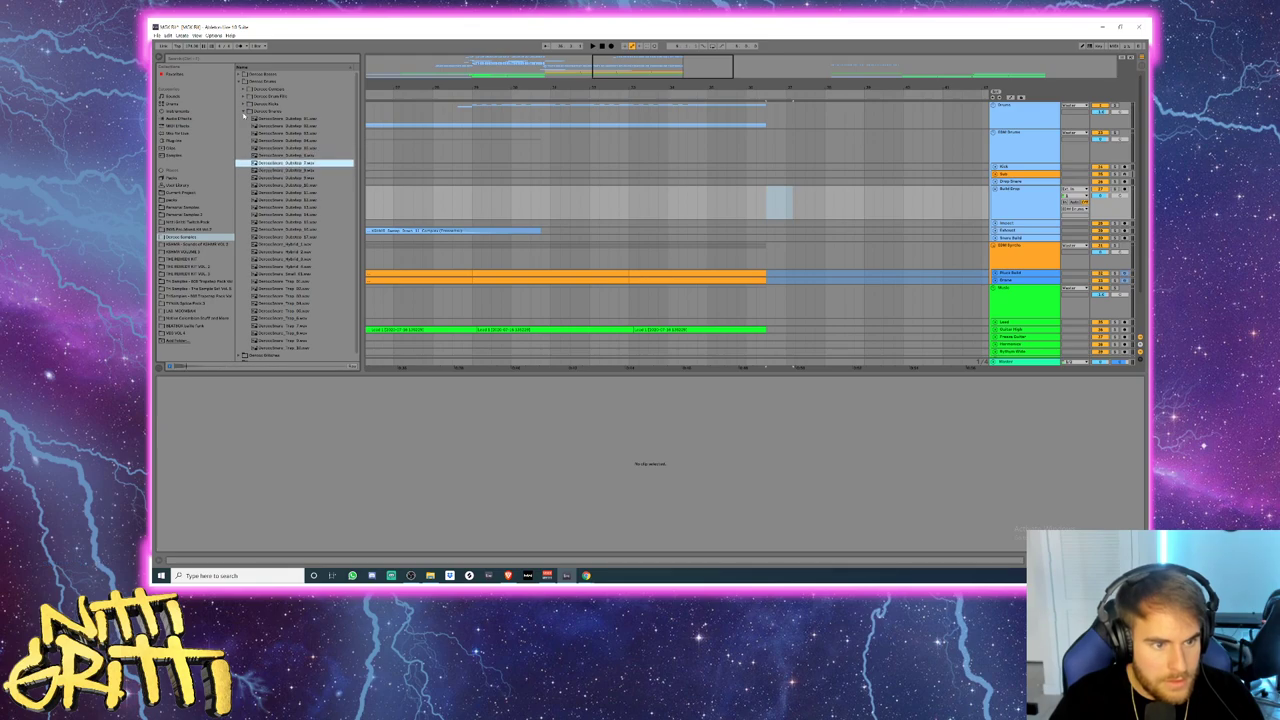
key(Down)
key(Down)
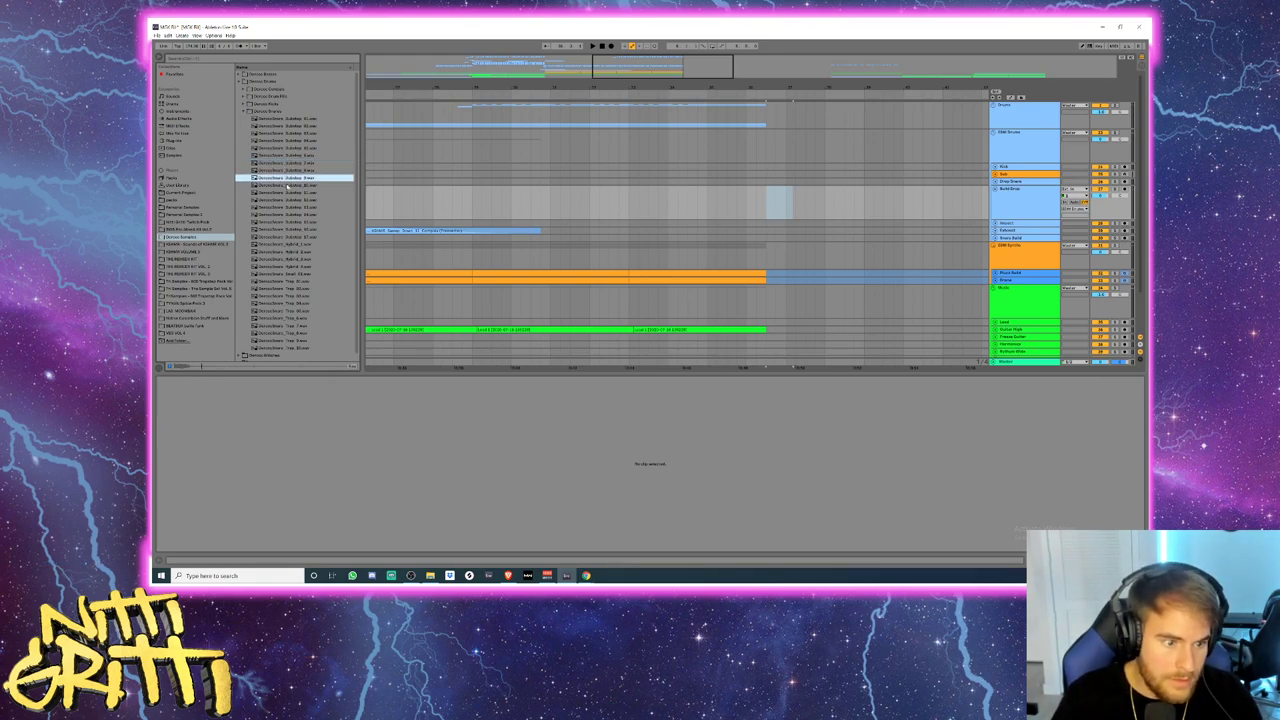
key(Down)
key(Down)
key(Down)
key(Down)
key(Down)
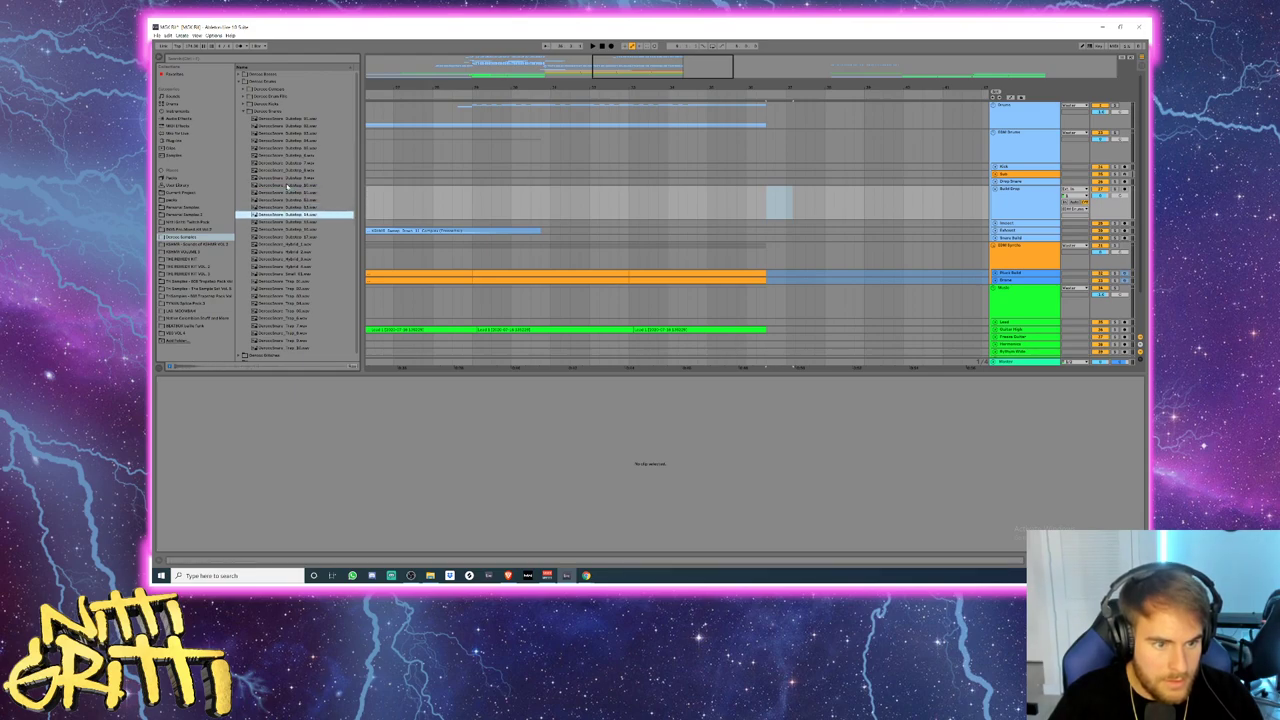
key(Down)
key(Down)
key(Down)
key(Up)
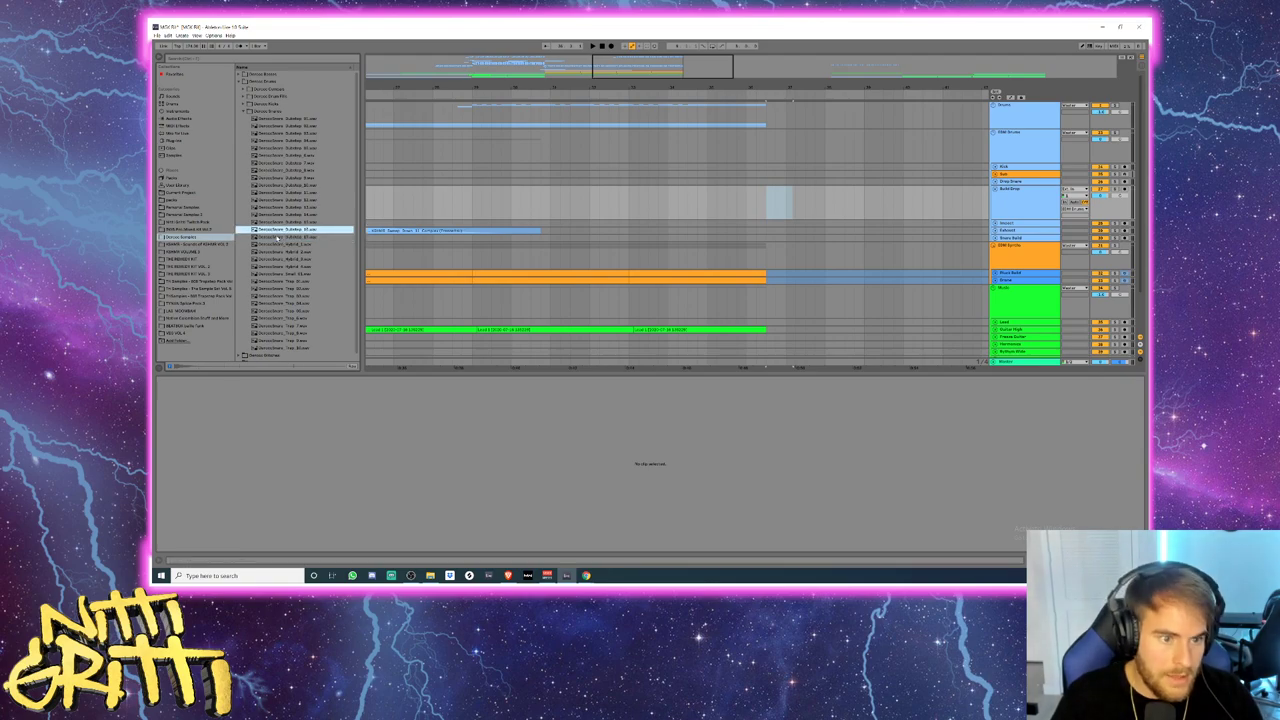
- Place the chosen dubstep snare on the new build track and play the section leading up to it
drag(275, 232, 655, 189)
click(480, 201)
key(space)
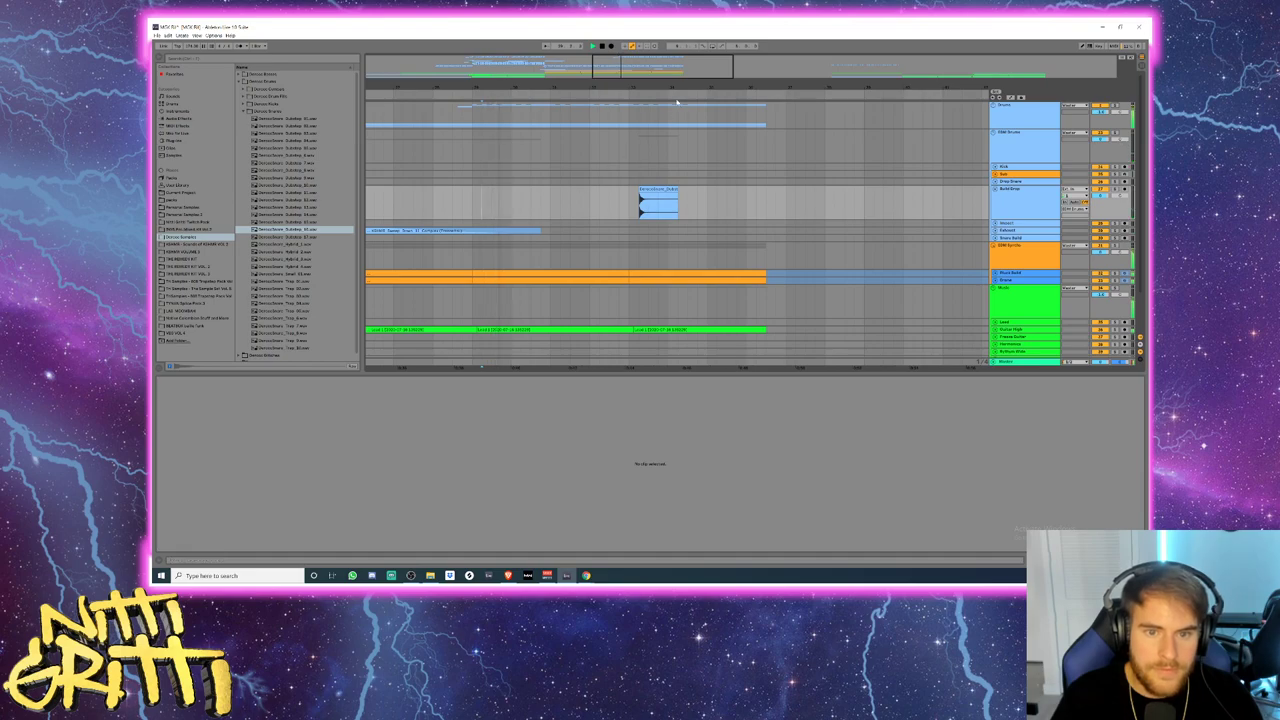
drag(693, 88, 693, 125)
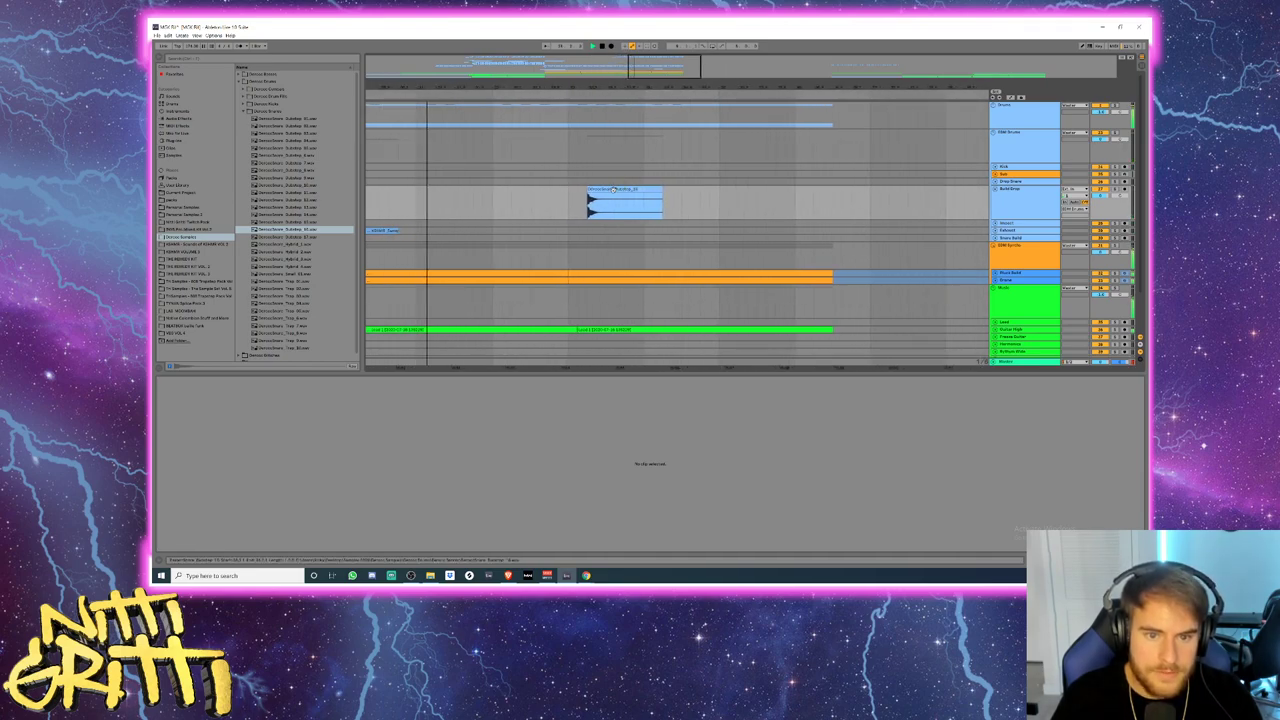
- Move the snare to the start of the section, trim it to a short hit and duplicate it five times
mouse_move(613, 189)
mouse_down()
mouse_move(529, 190)
mouse_move(594, 189)
mouse_up()
click(586, 206)
key(ctrl+e)
key(ctrl+d)
key(ctrl+d)
key(ctrl+d)
key(ctrl+d)
key(ctrl+d)
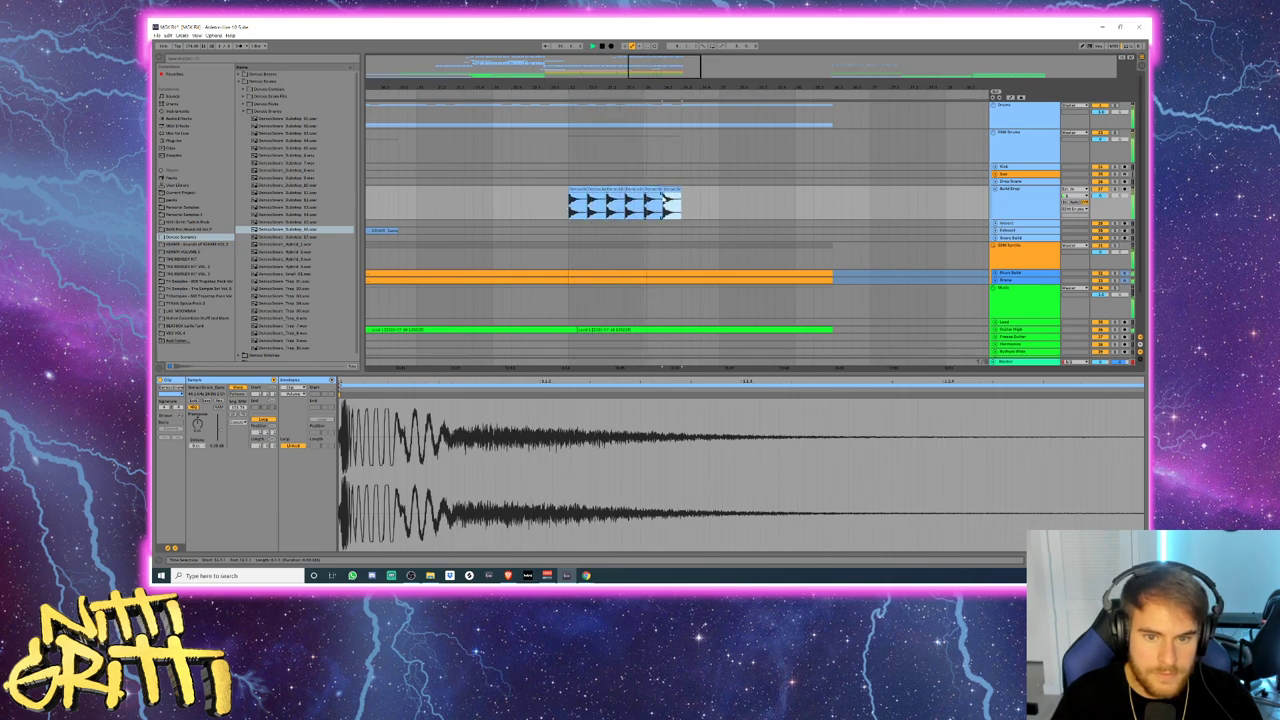
- Extend the snare roll with more hits, doubling the rate in its second half, and delete the hit past the section's end
click(516, 200)
key(plus)
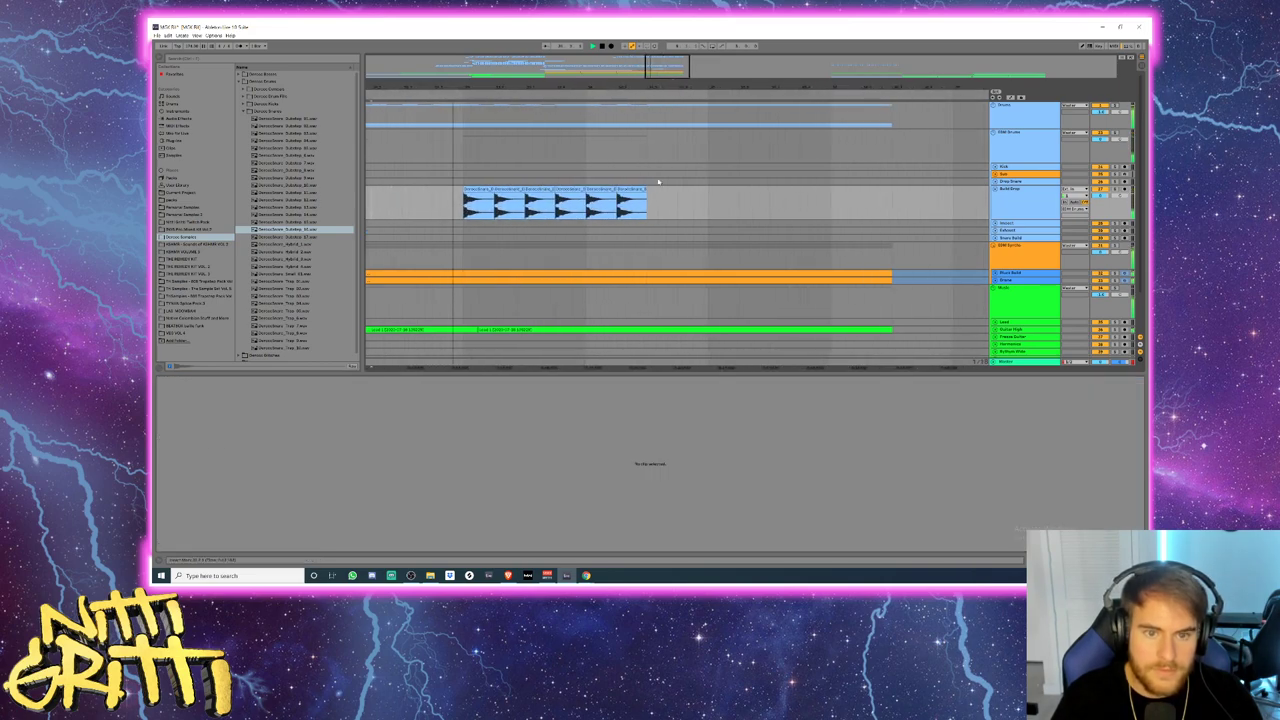
drag(634, 196, 908, 190)
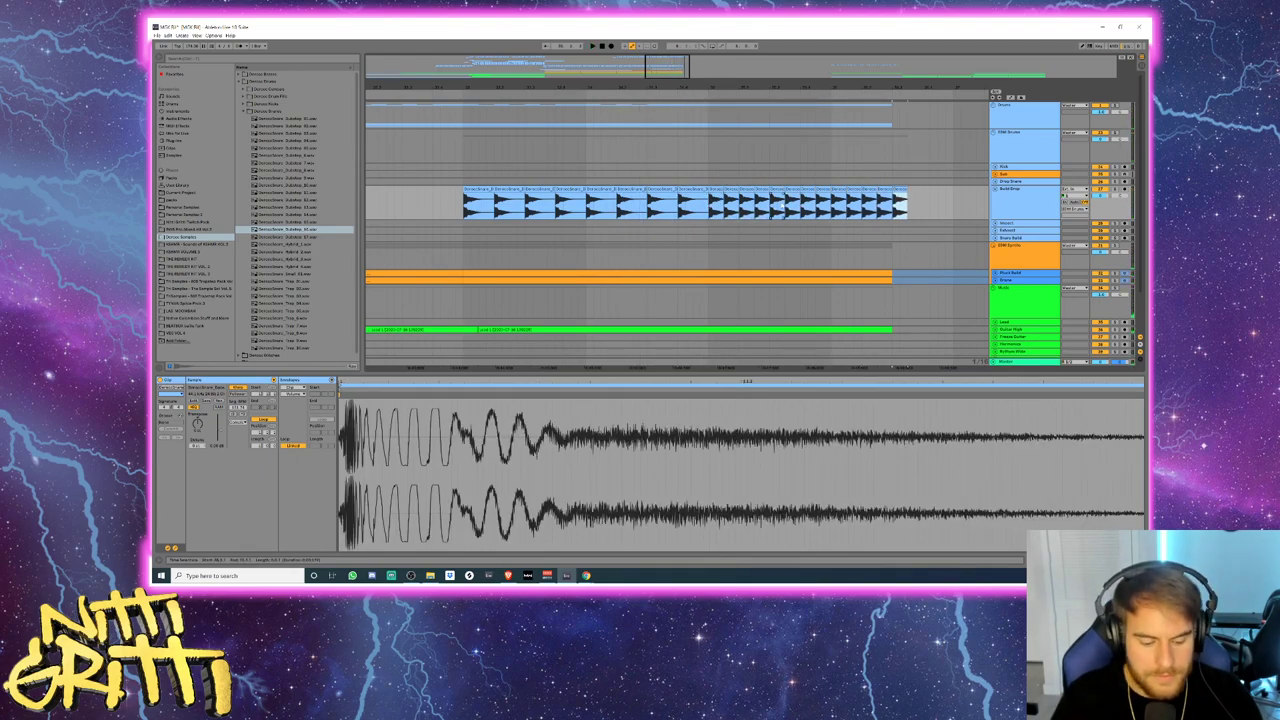
key(Delete)
scroll(781, 204, down, 6)
drag(838, 87, 783, 85)
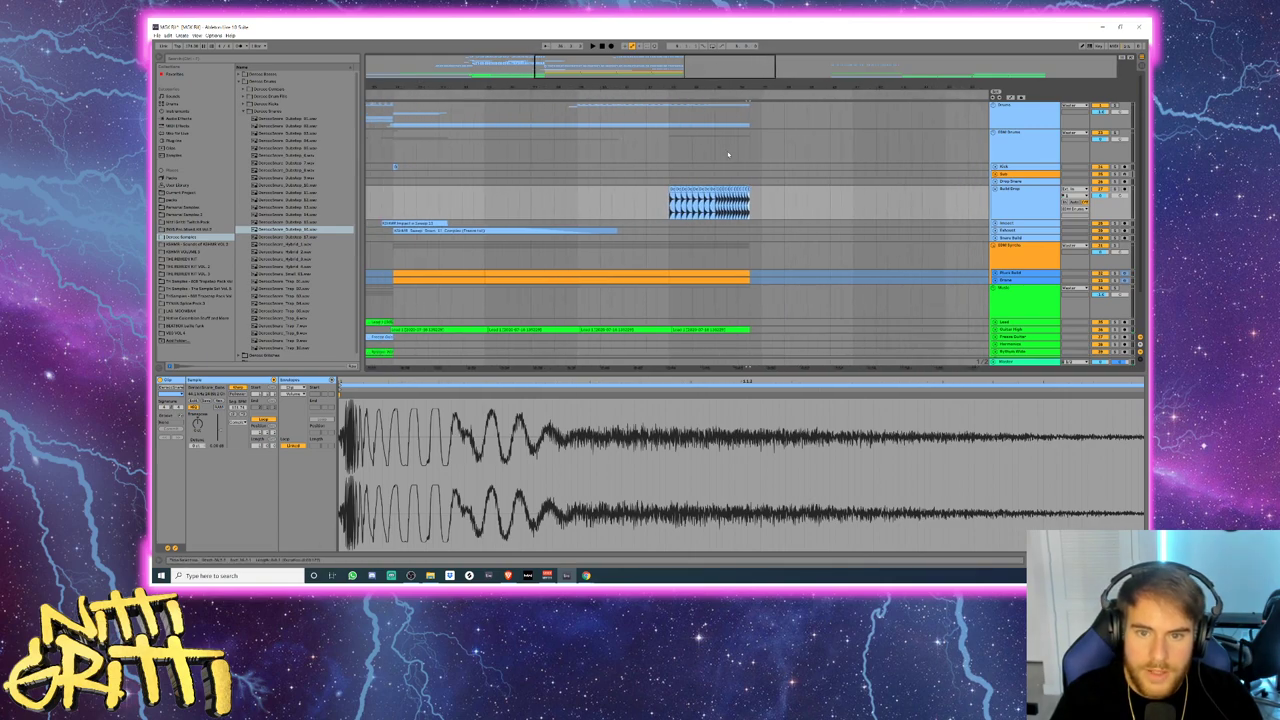
- Unfold the Kick track in the EDM Drums group and play from its single kick hit
click(1004, 118)
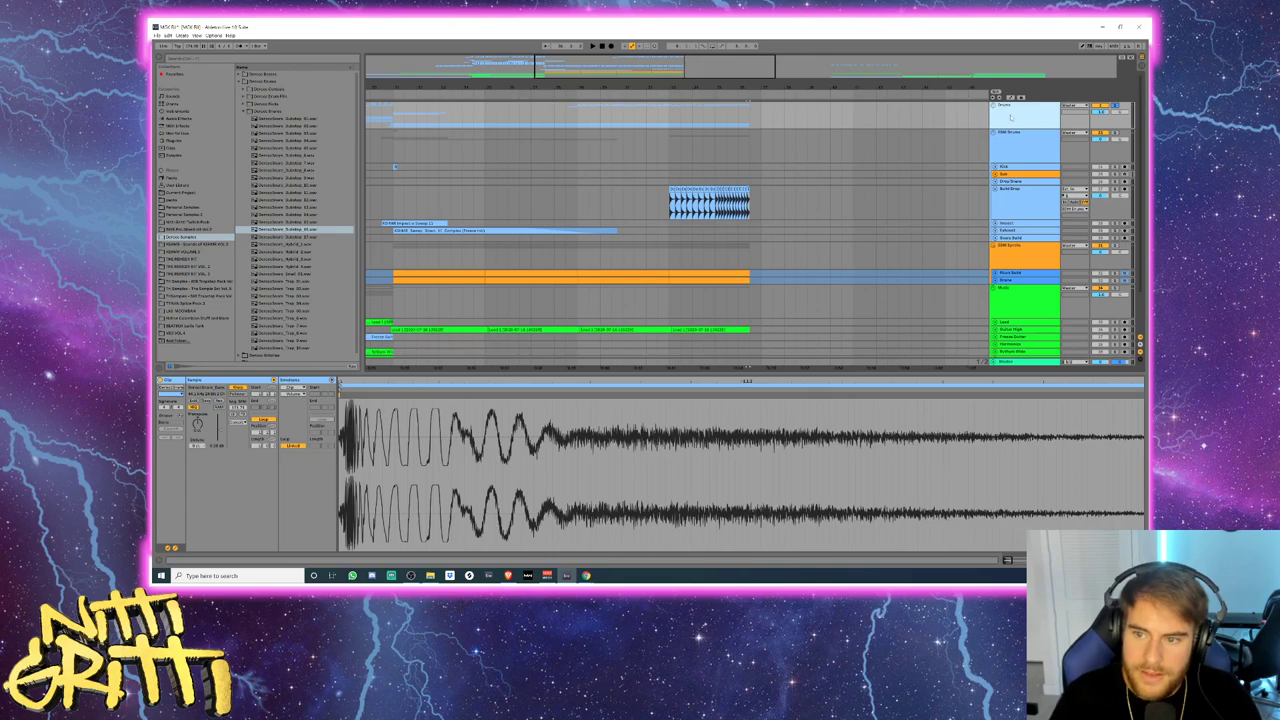
click(995, 166)
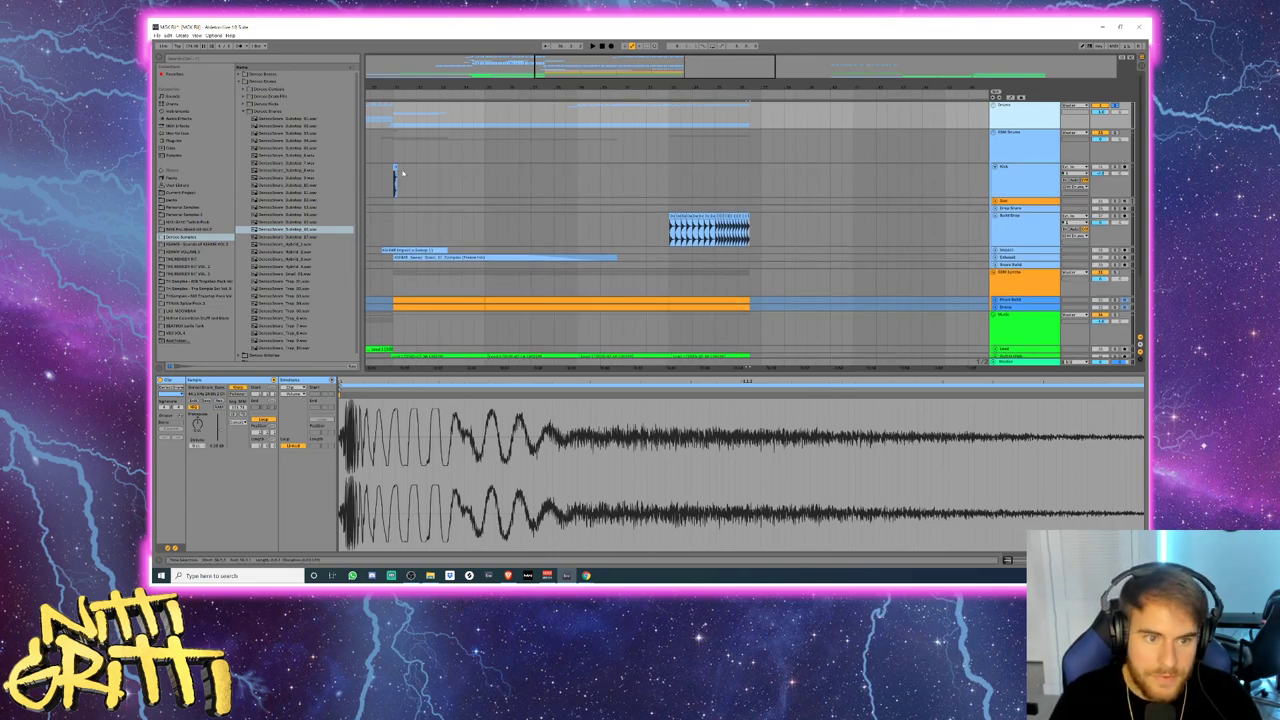
click(396, 178)
key(space)
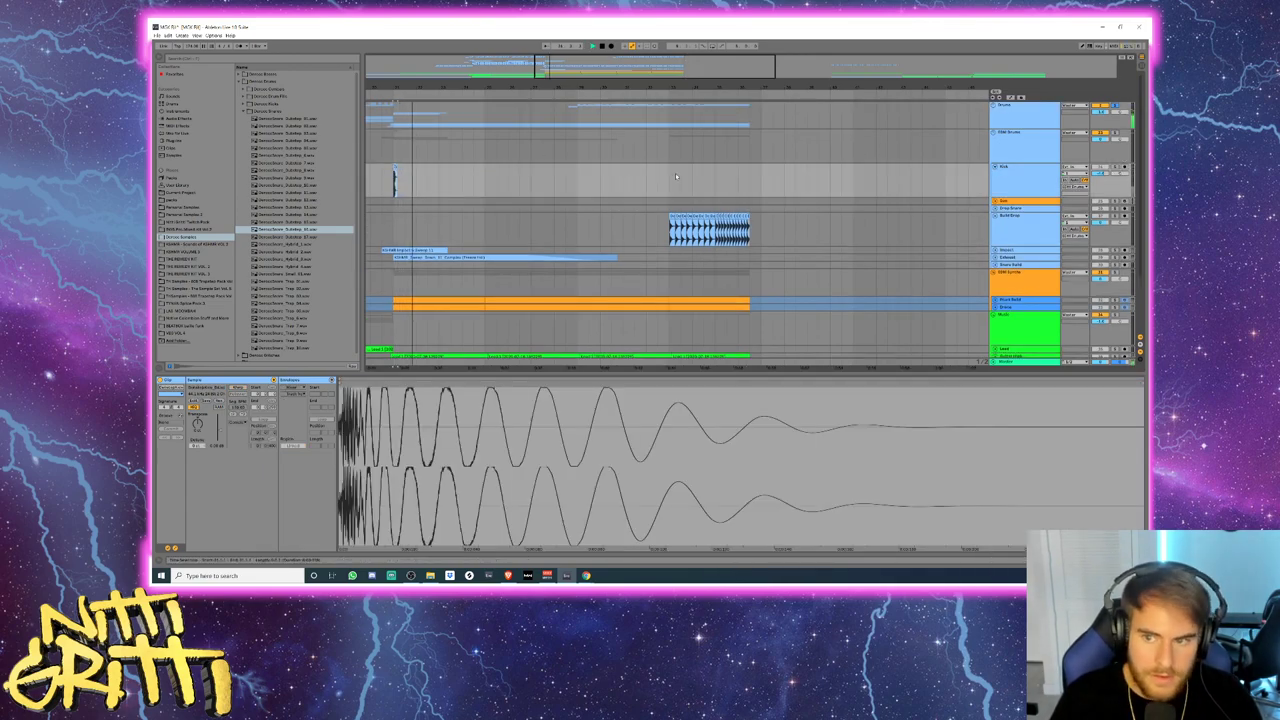
- Paste the kick at the start of the snare build-up and duplicate it in line with the slower snare hits
click(665, 172)
key(ctrl+v)
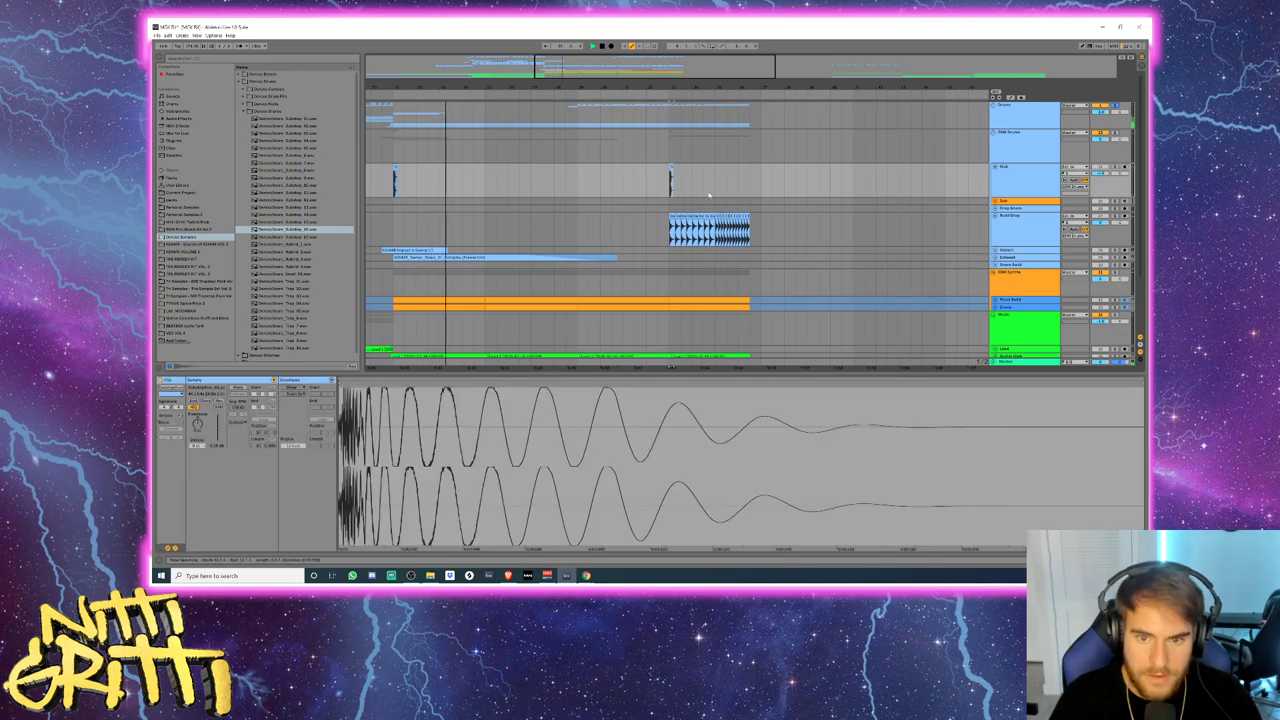
scroll(709, 195, up, 5)
drag(536, 182, 507, 182)
key(ctrl+d)
key(ctrl+d)
key(ctrl+d)
key(ctrl+d)
key(ctrl+d)
key(ctrl+d)
key(ctrl+d)
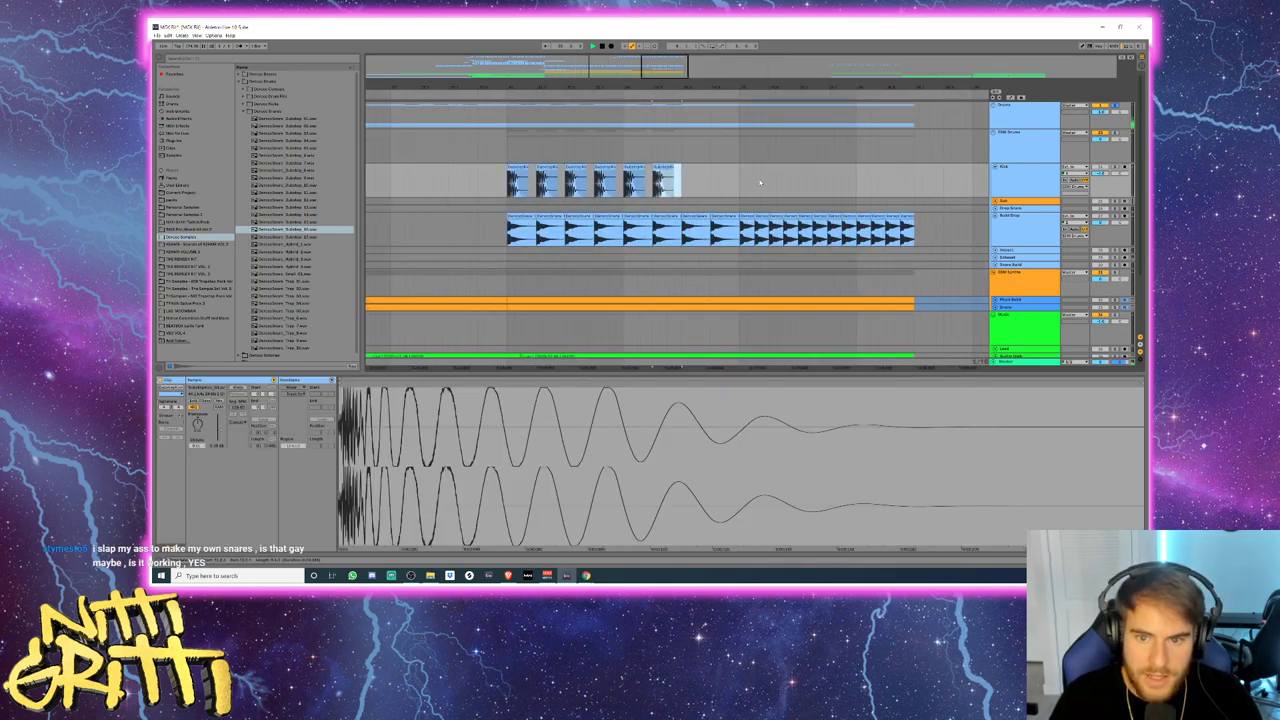
- Shorten the last kick to half its length and duplicate it alongside the faster snare hits up to the section's end
scroll(757, 180, up, 3)
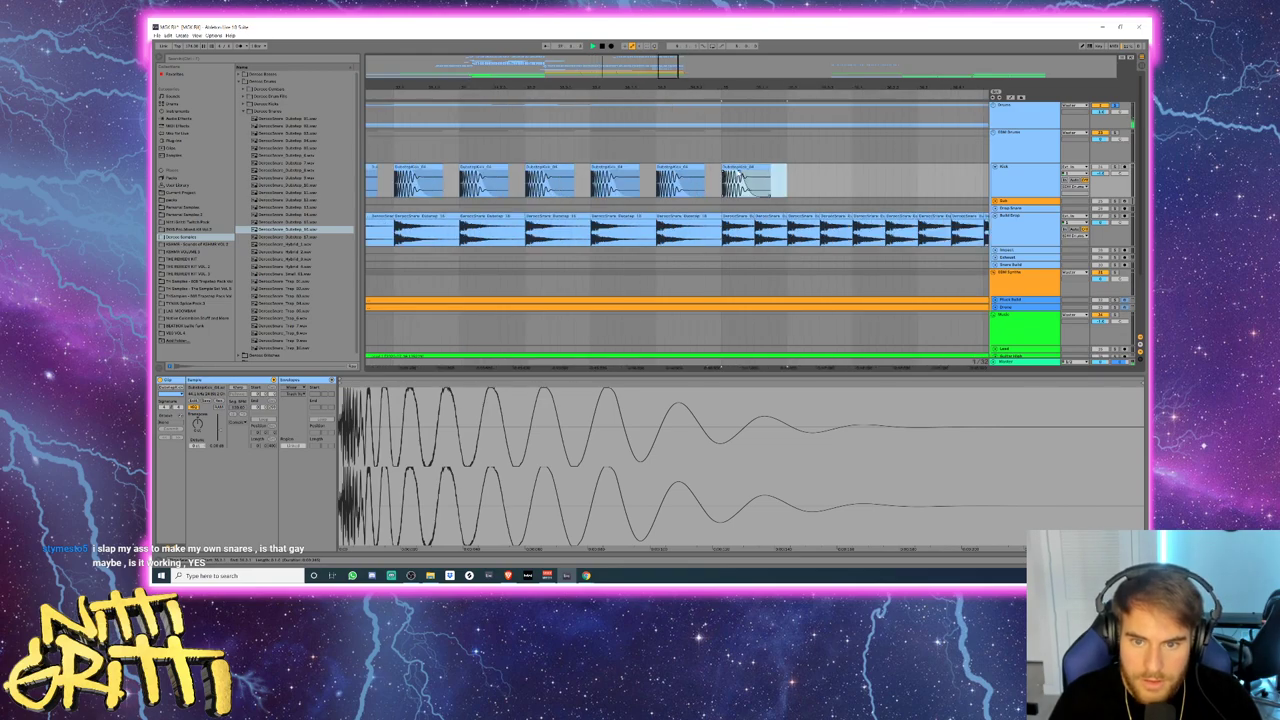
click(745, 175)
drag(769, 168, 752, 168)
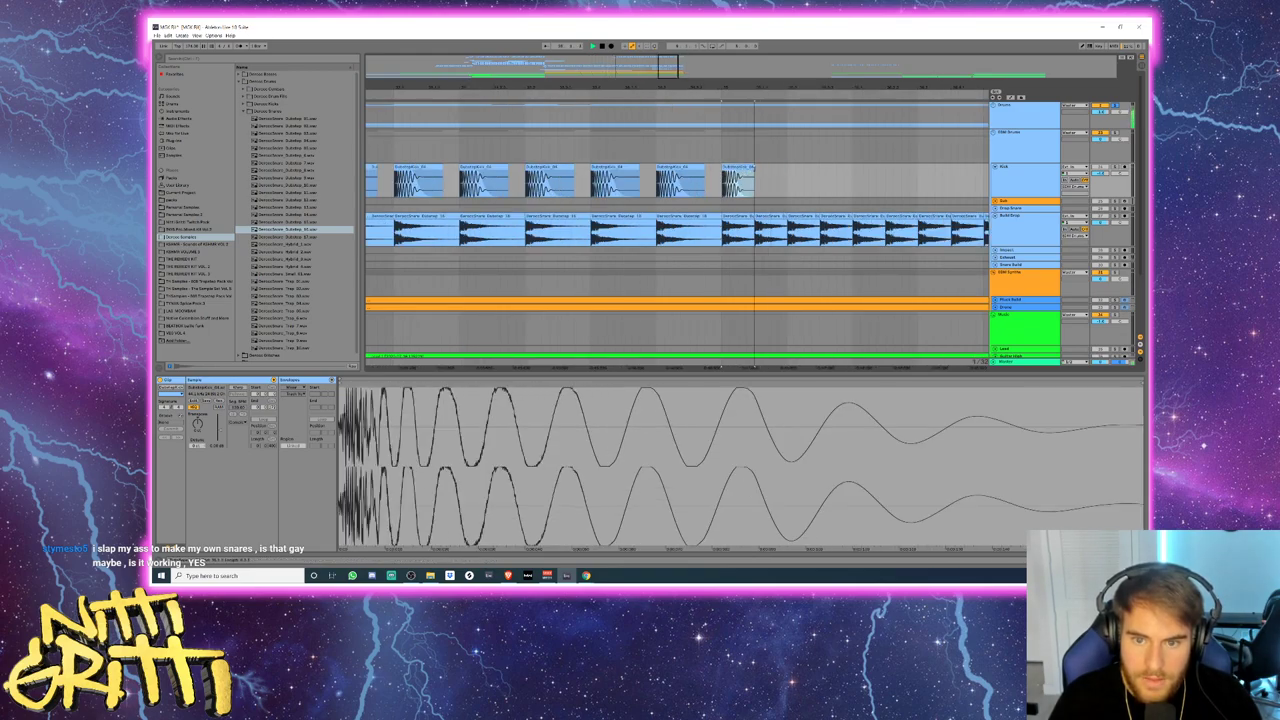
key(ctrl+d)
key(ctrl+d)
key(ctrl+d)
key(ctrl+d)
key(ctrl+d)
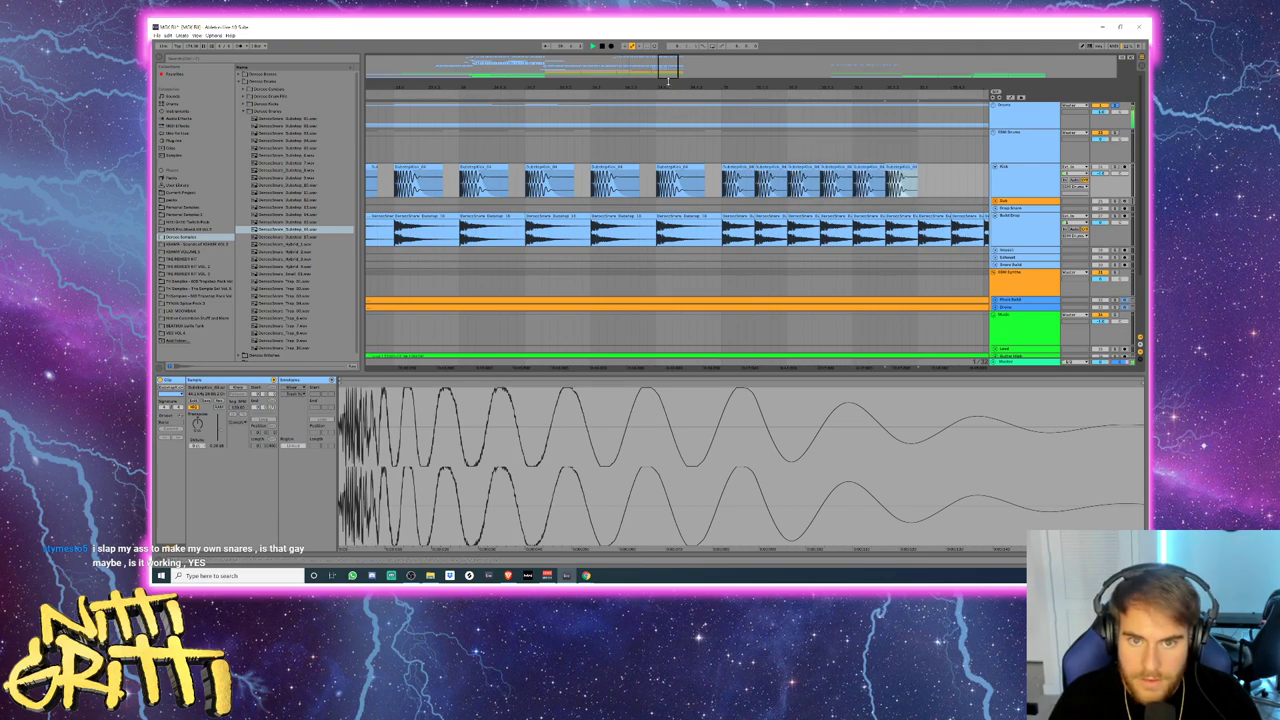
scroll(748, 168, right, 2)
scroll(748, 168, down, 2)
key(ctrl+d)
key(ctrl+d)
key(ctrl+d)
key(ctrl+d)
key(ctrl+d)
key(ctrl+d)
scroll(666, 180, down, 4)
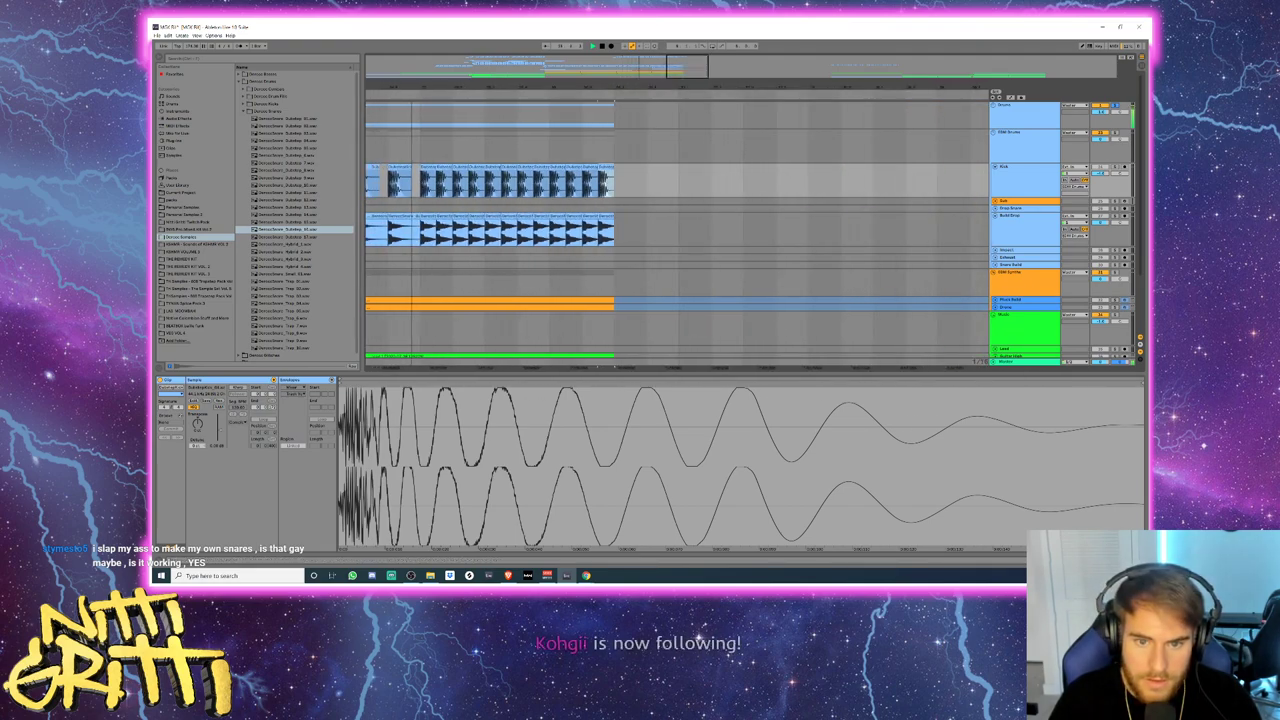
- Automate the Drums group's EQ Eight output gain to fall gradually across the build-up and return to its normal level at the section's end
scroll(906, 140, down, 3)
key(space)
click(1001, 115)
click(994, 105)
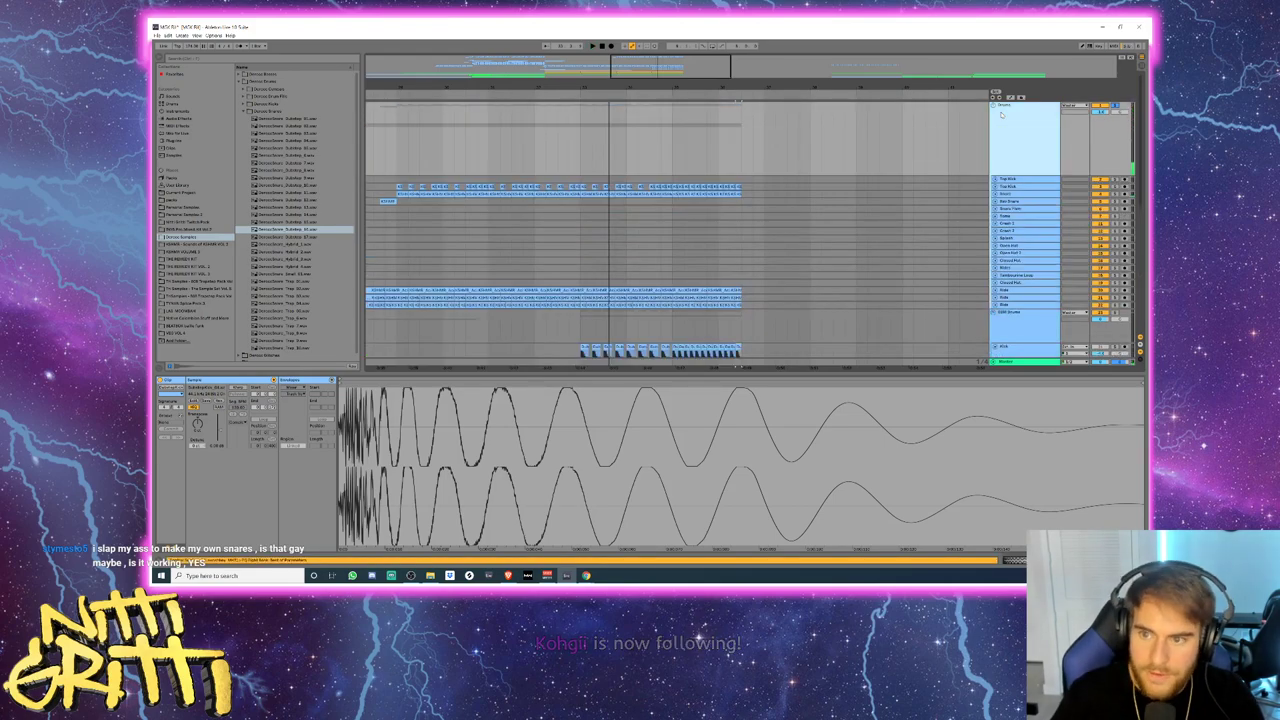
key(shift+Tab)
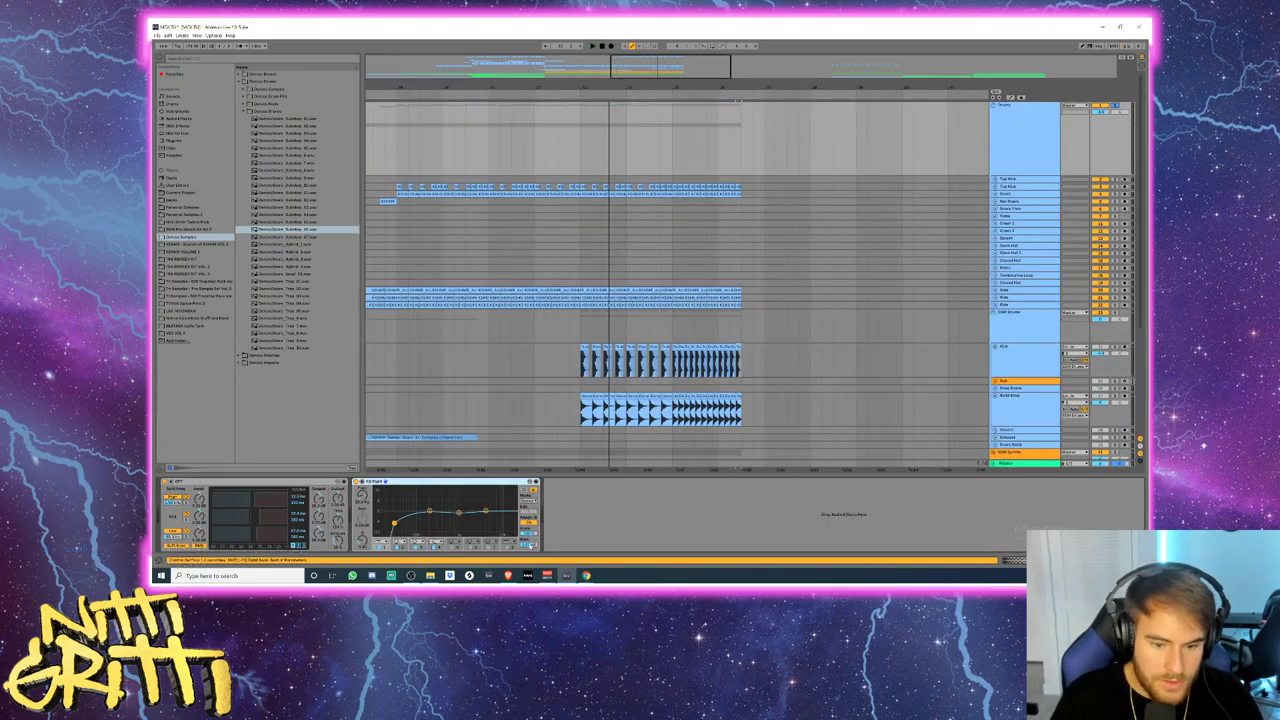
key(ctrl+alt+i)
click(501, 162)
key(space)
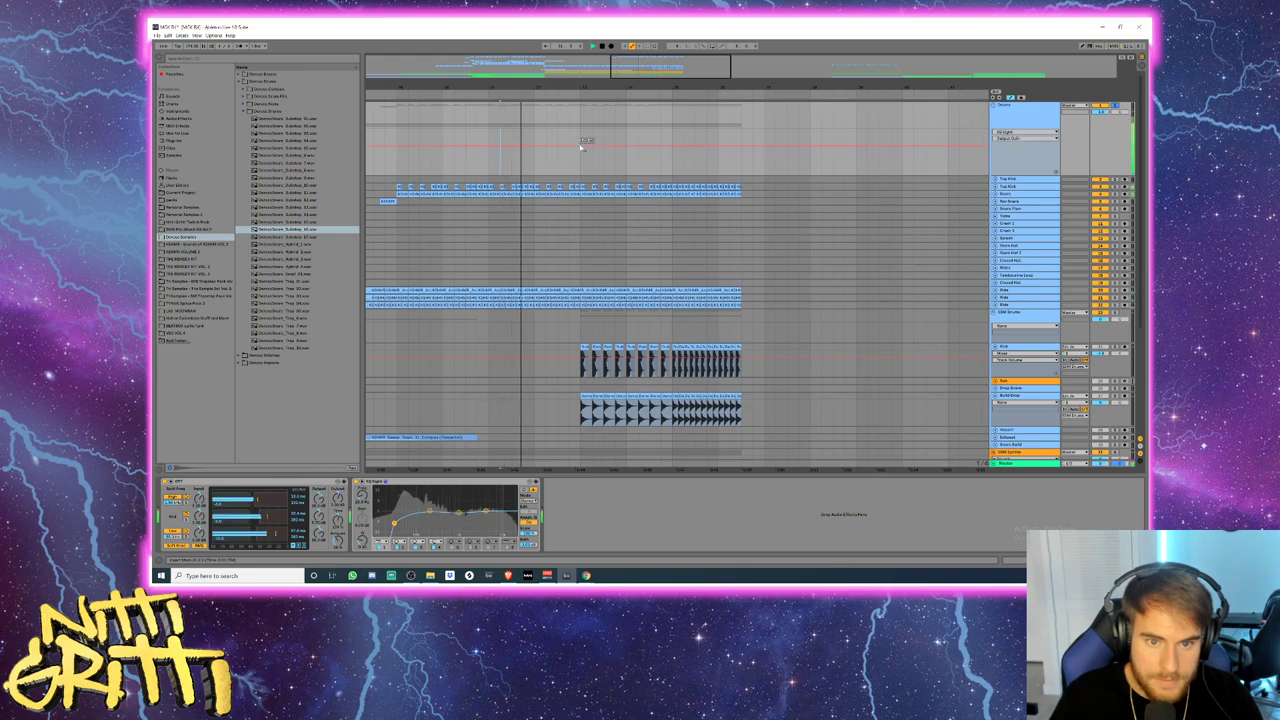
click(746, 147)
drag(741, 147, 742, 205)
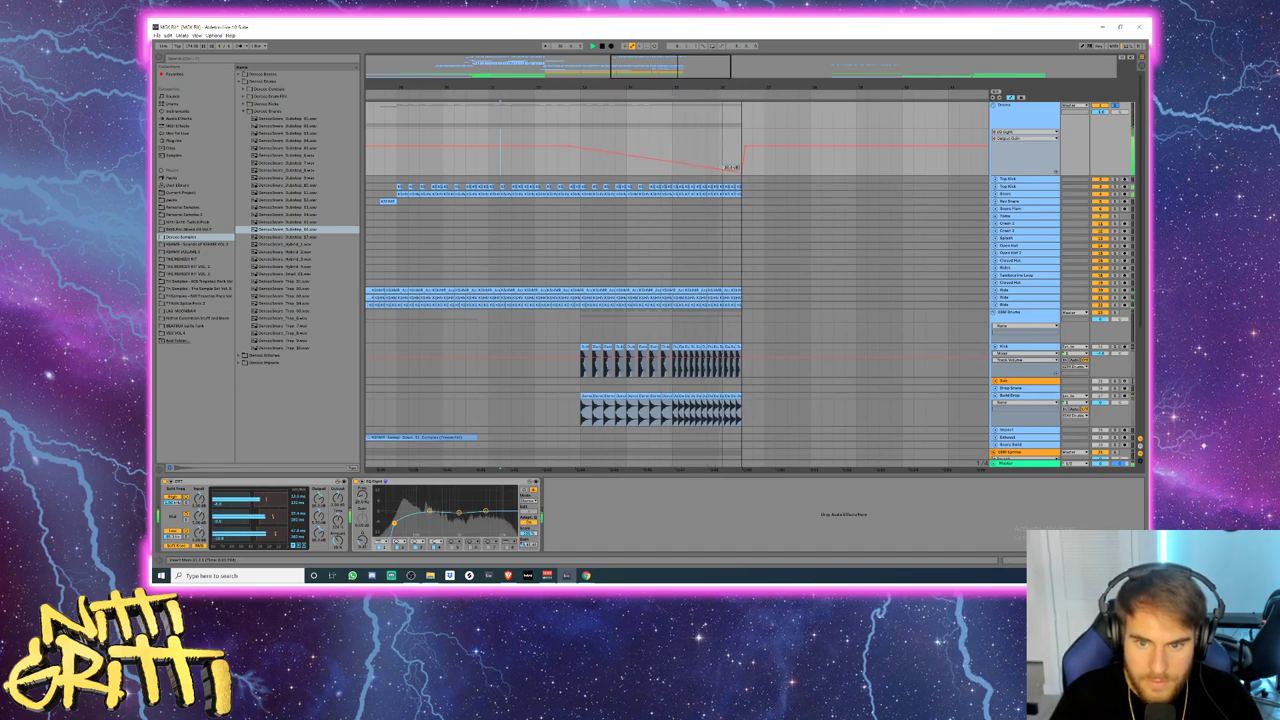
- Play the drop from an earlier point, and again from where the top kicks enter, through the end of the build-up
key(space)
key(minus)
key(minus)
click(585, 188)
click(585, 194)
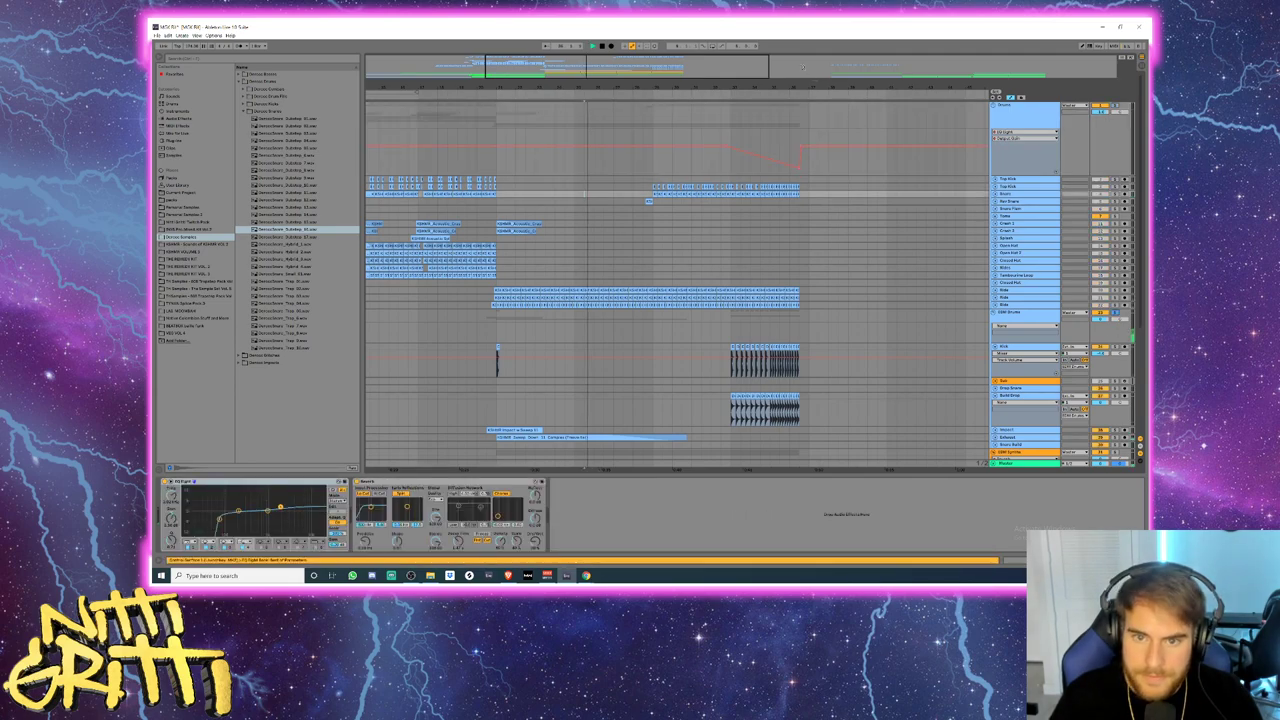
drag(802, 86, 770, 130)
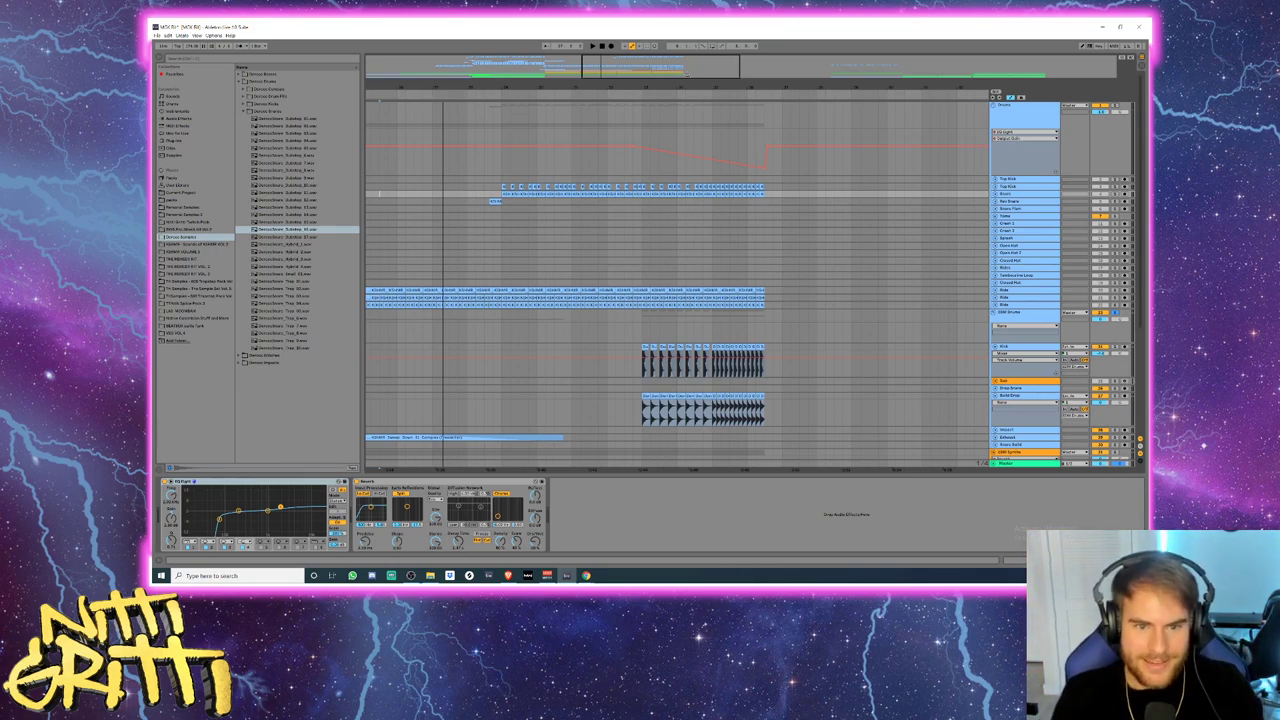
click(501, 177)
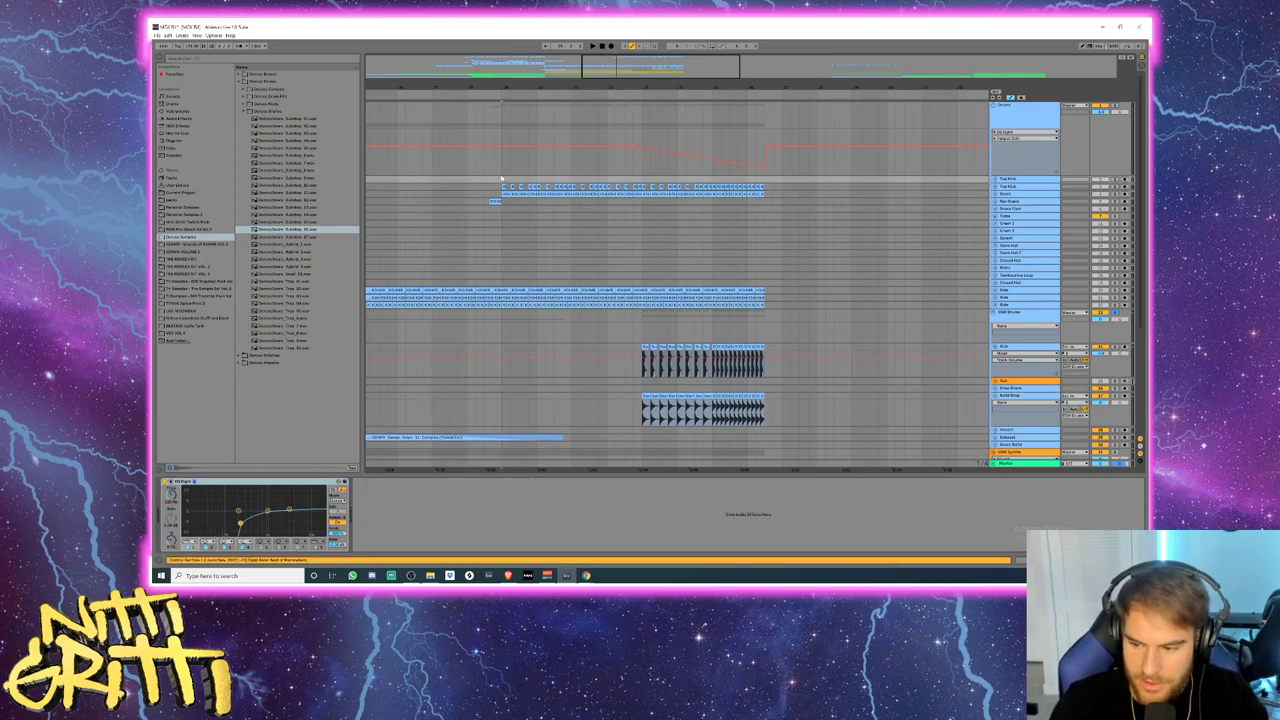
key(space)
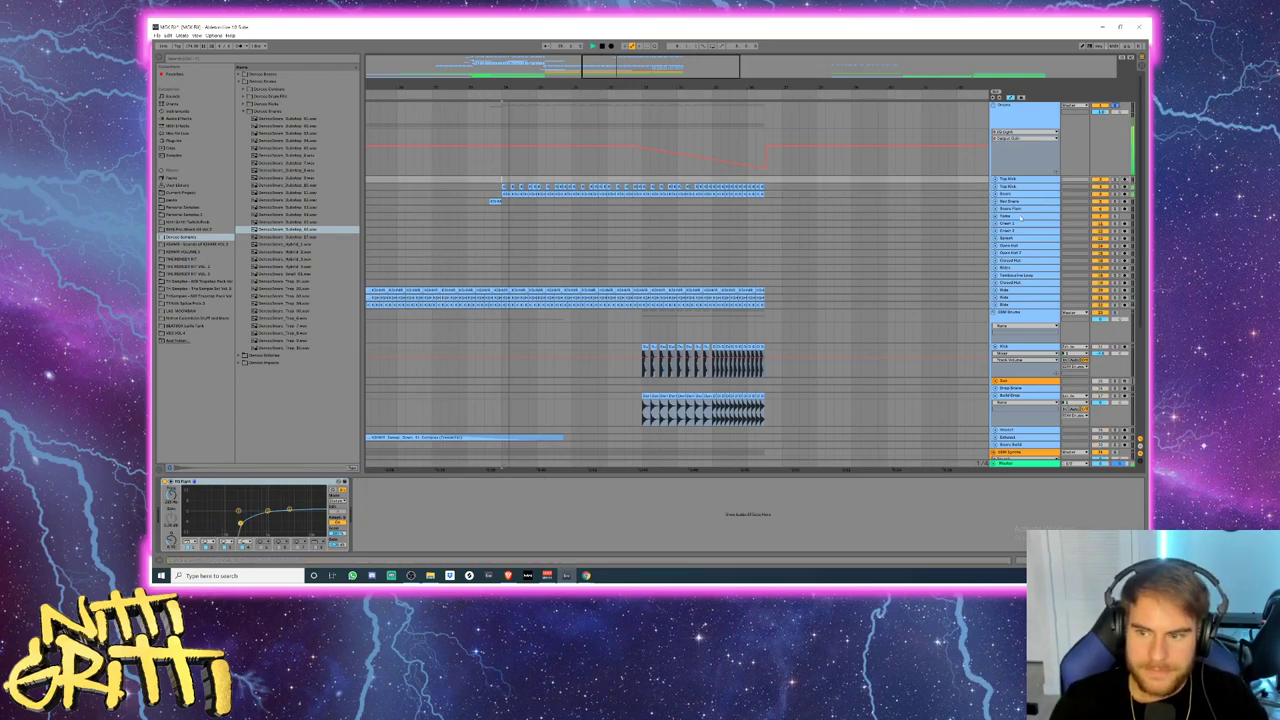
scroll(954, 333, down, 1)
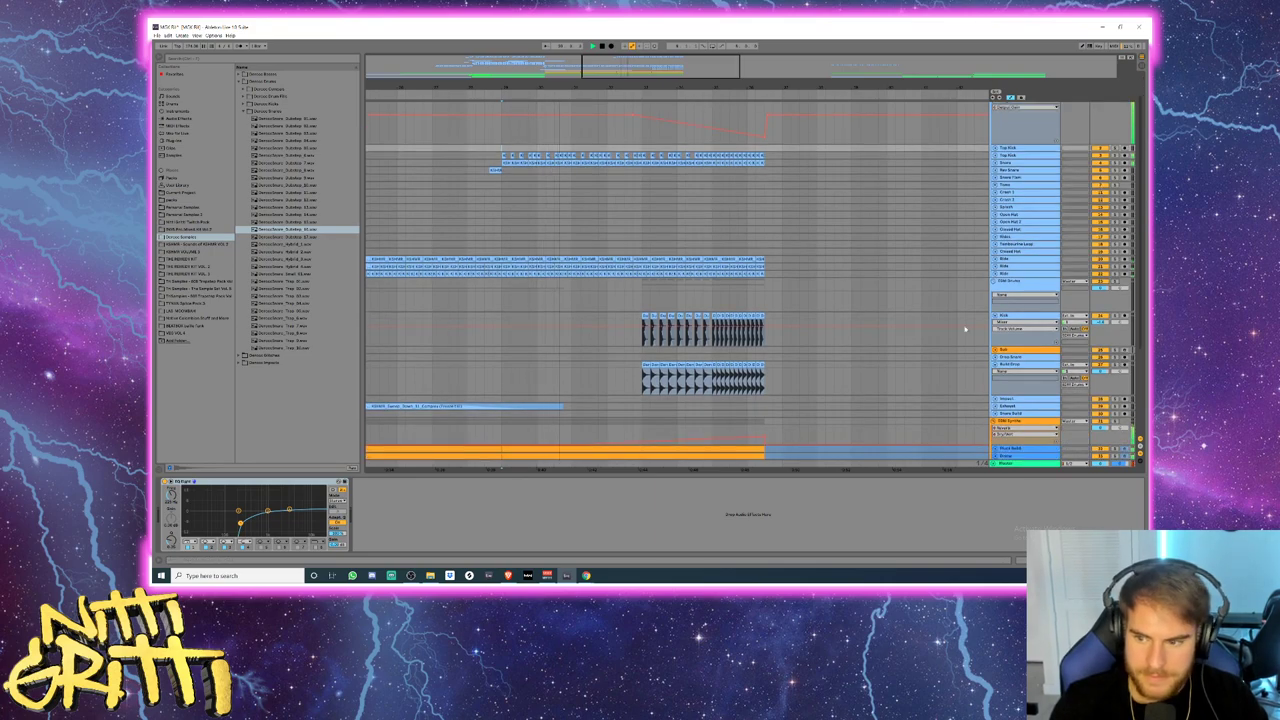
scroll(954, 333, down, 2)
drag(718, 88, 698, 104)
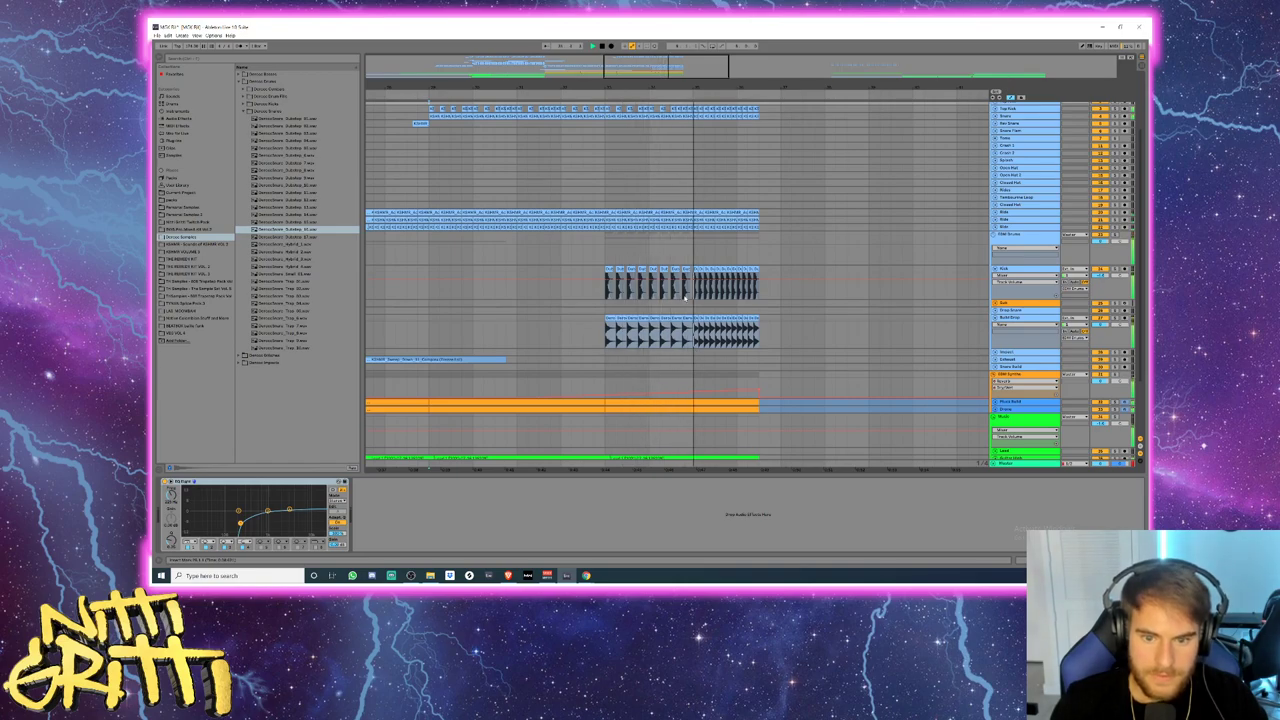
scroll(722, 310, up, 2)
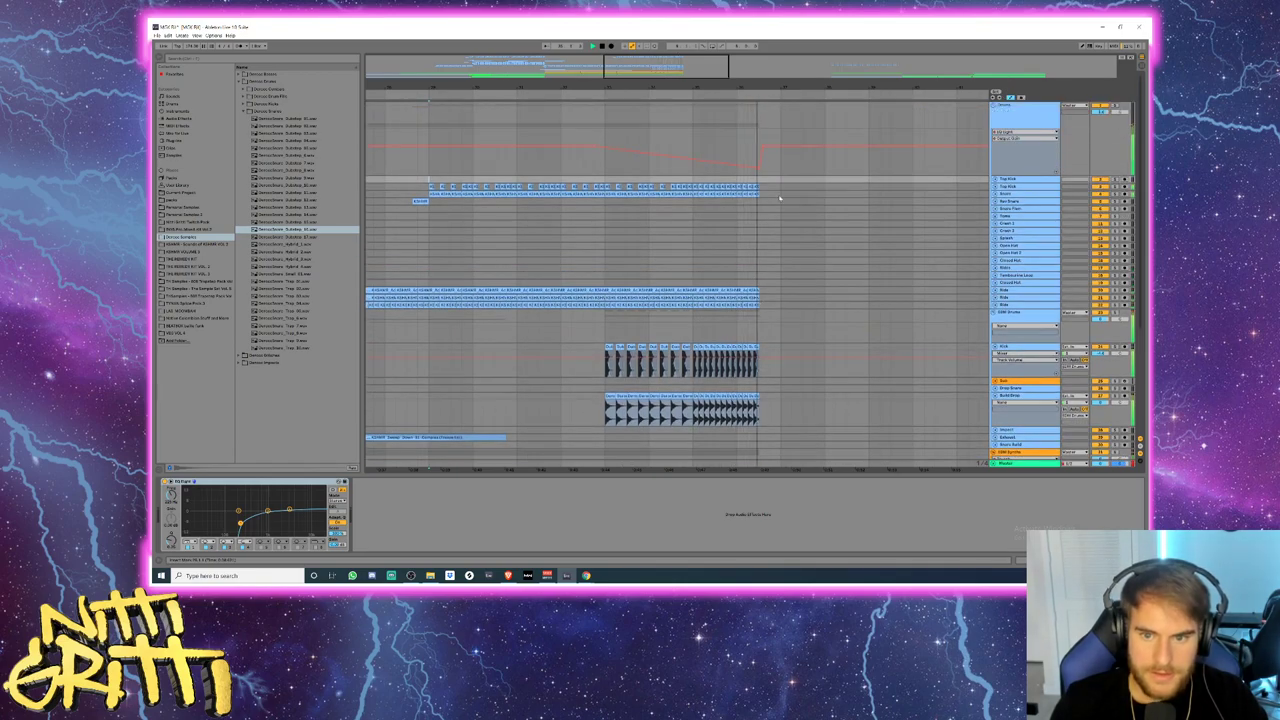
- Make the Drums group's output gain dip shallower at the end of the build-up and replay the build-up from its start
key(space)
drag(759, 168, 759, 163)
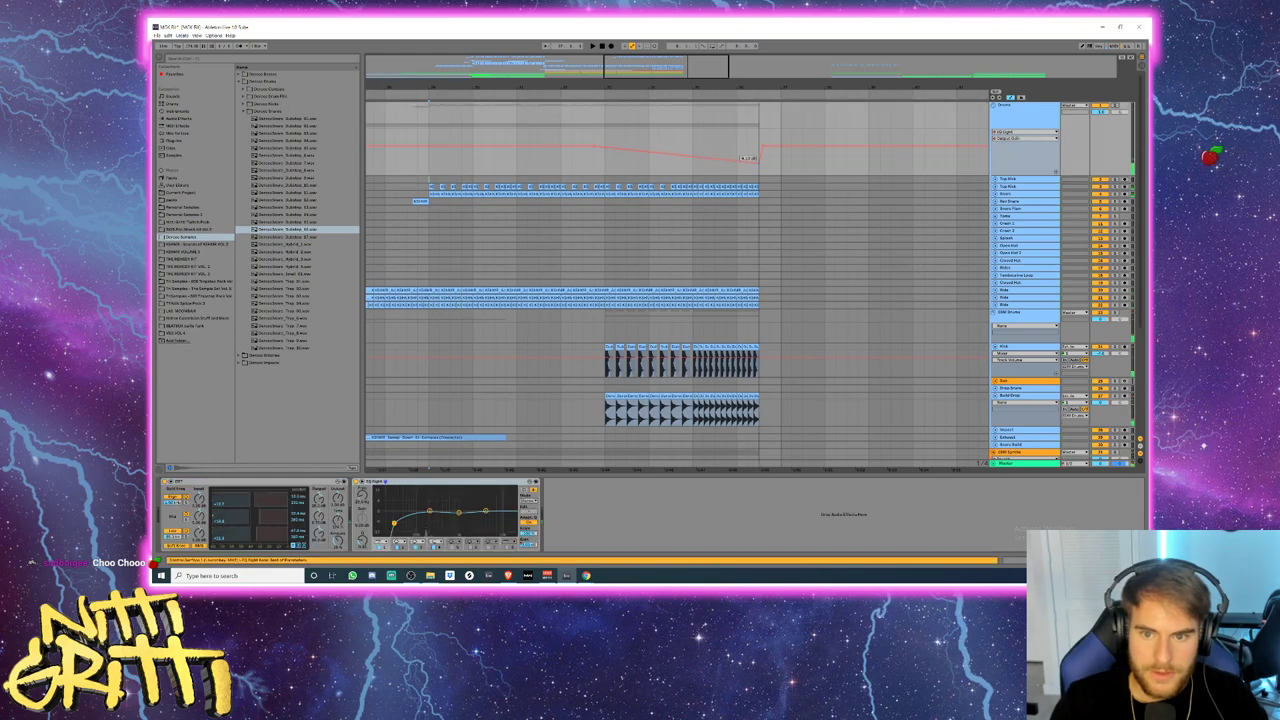
click(605, 160)
key(space)
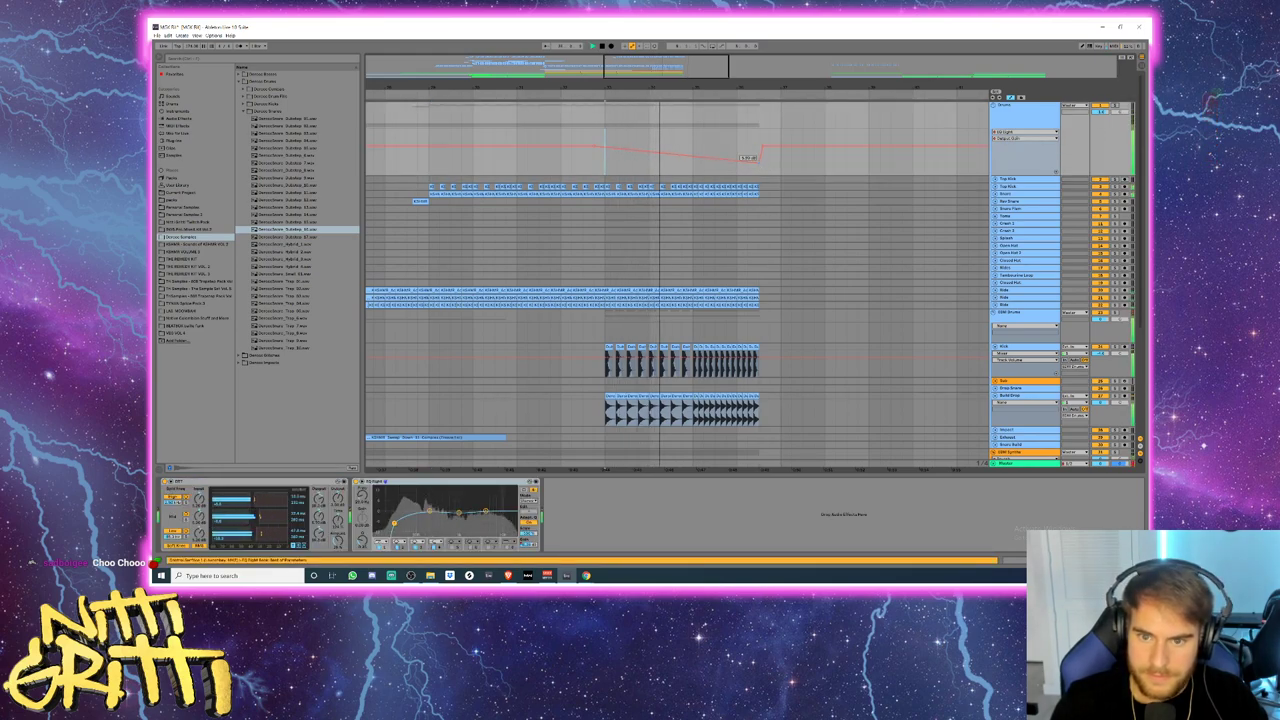
key(space)
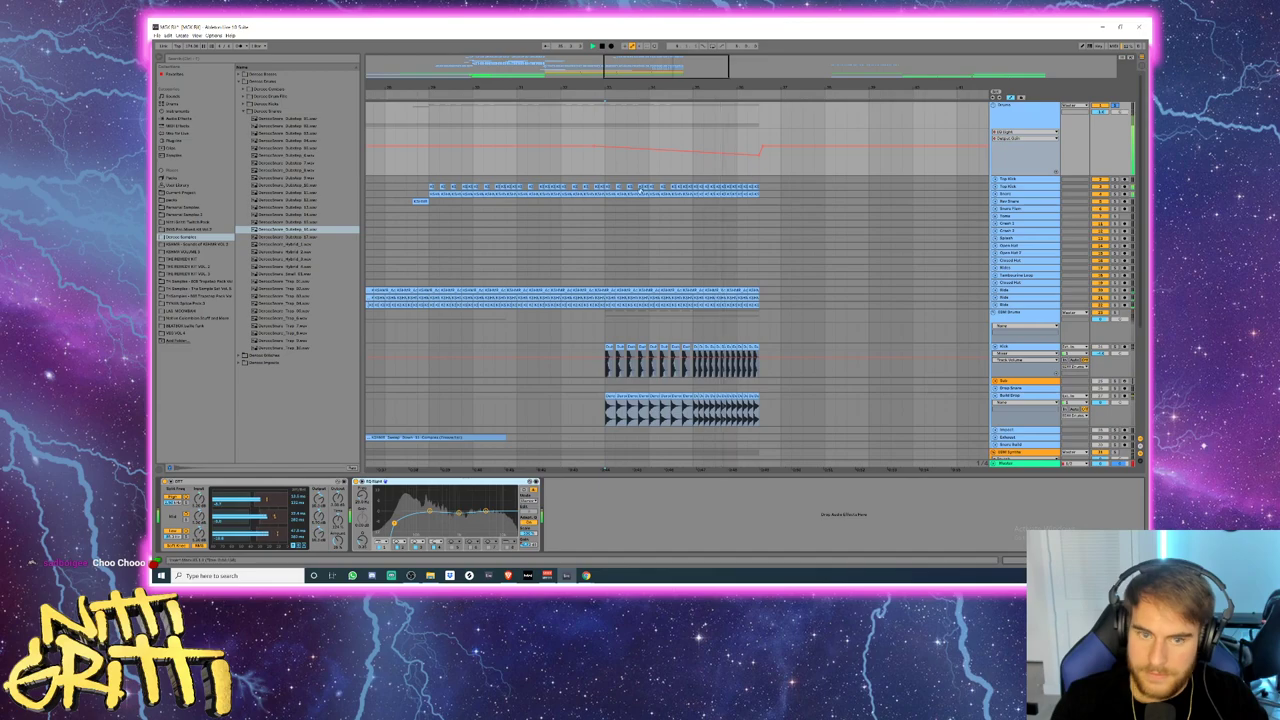
- Add a Reverb to the Drums group and automate its Dry/Wet from zero upward across the build-up, cutting back to zero at its end
click(178, 118)
double_click(265, 312)
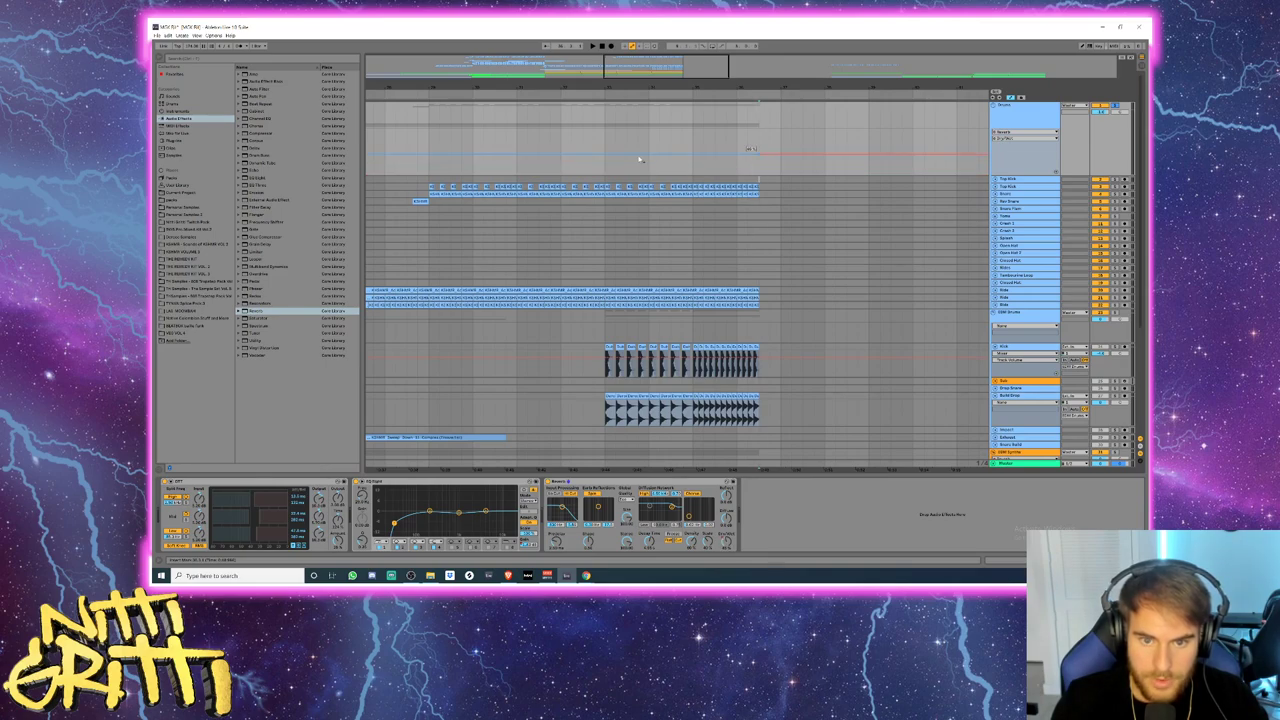
drag(612, 156, 620, 180)
key(space)
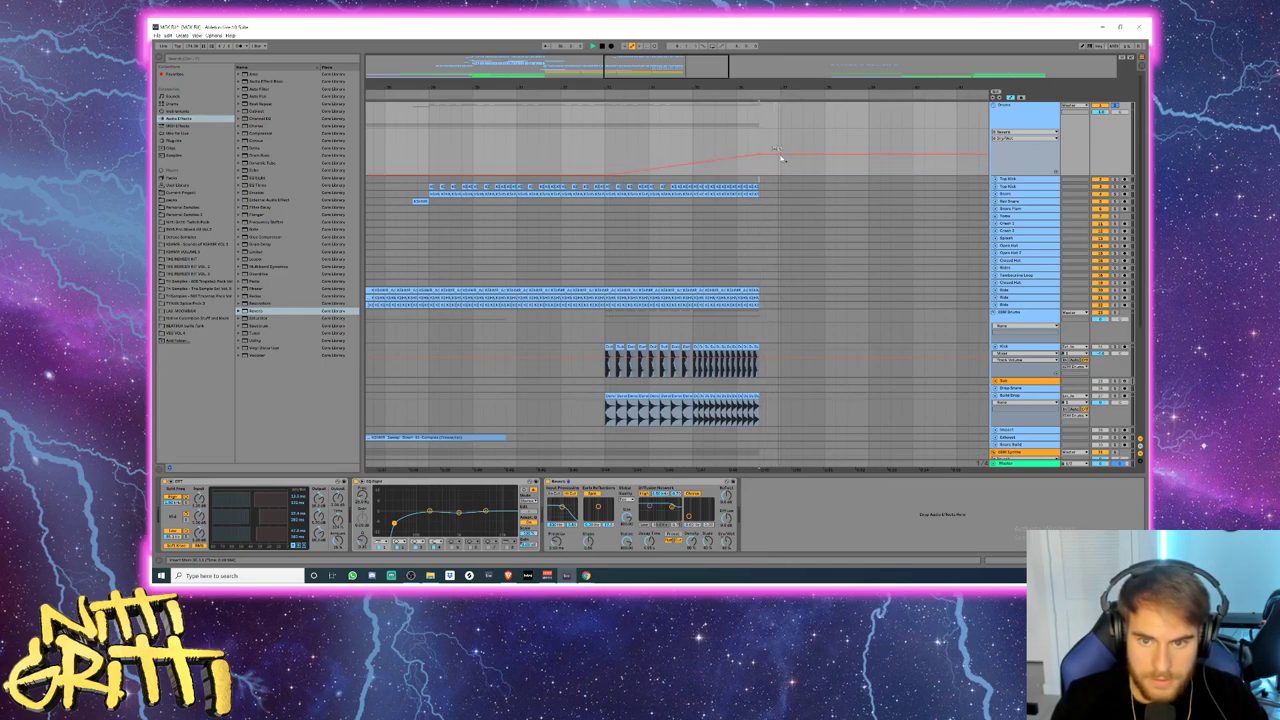
key(b)
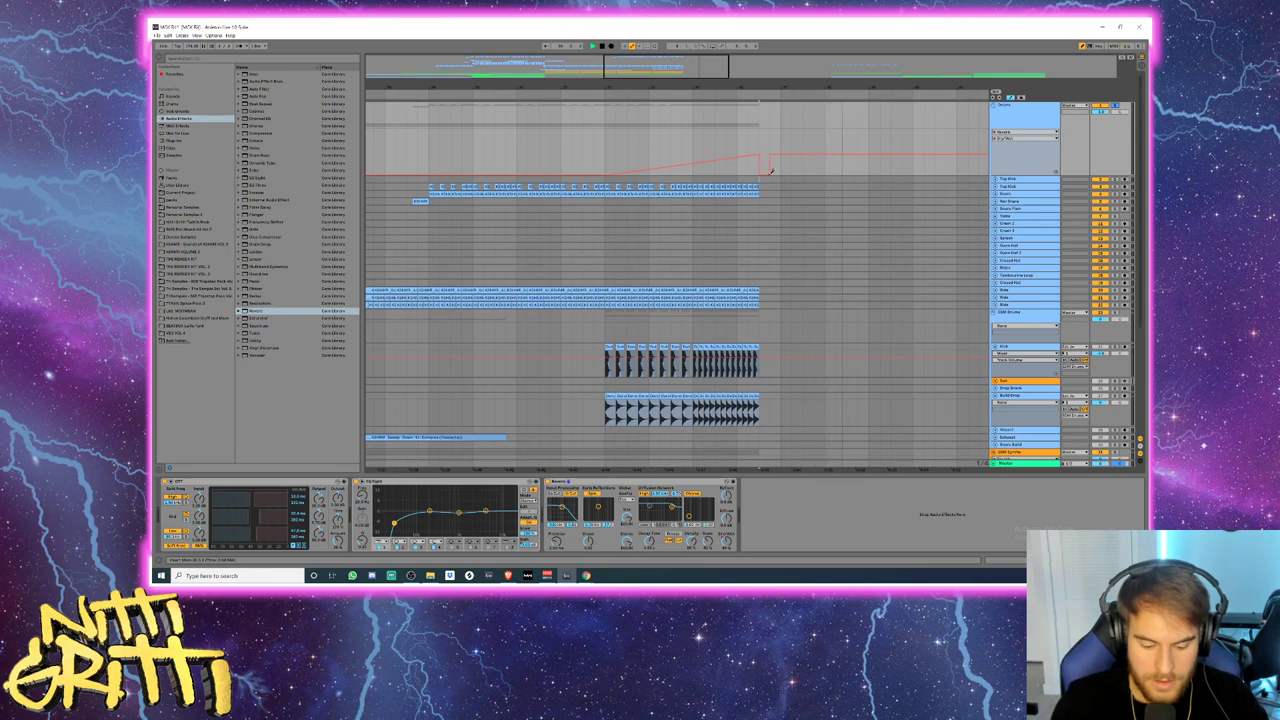
- Play the last part of the build-up to hear the reverb automation on the drums
click(716, 153)
key(space)
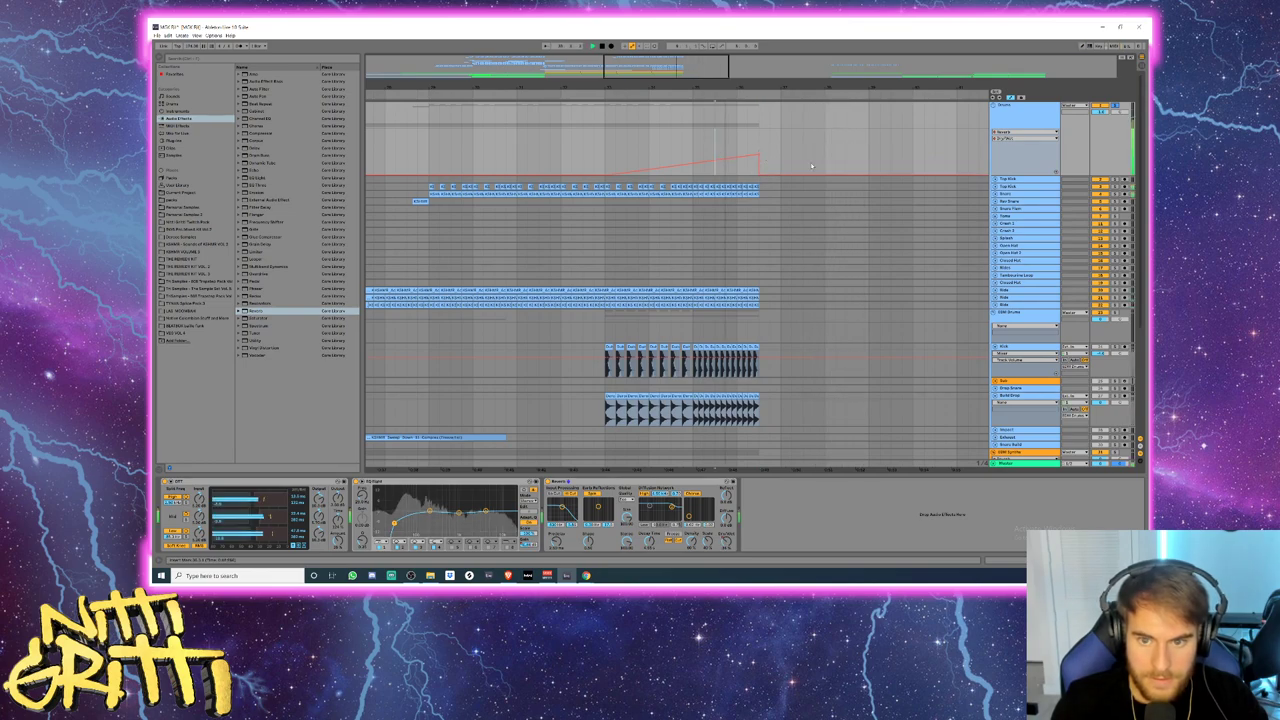
key(space)
key(space)
scroll(847, 253, down, 3)
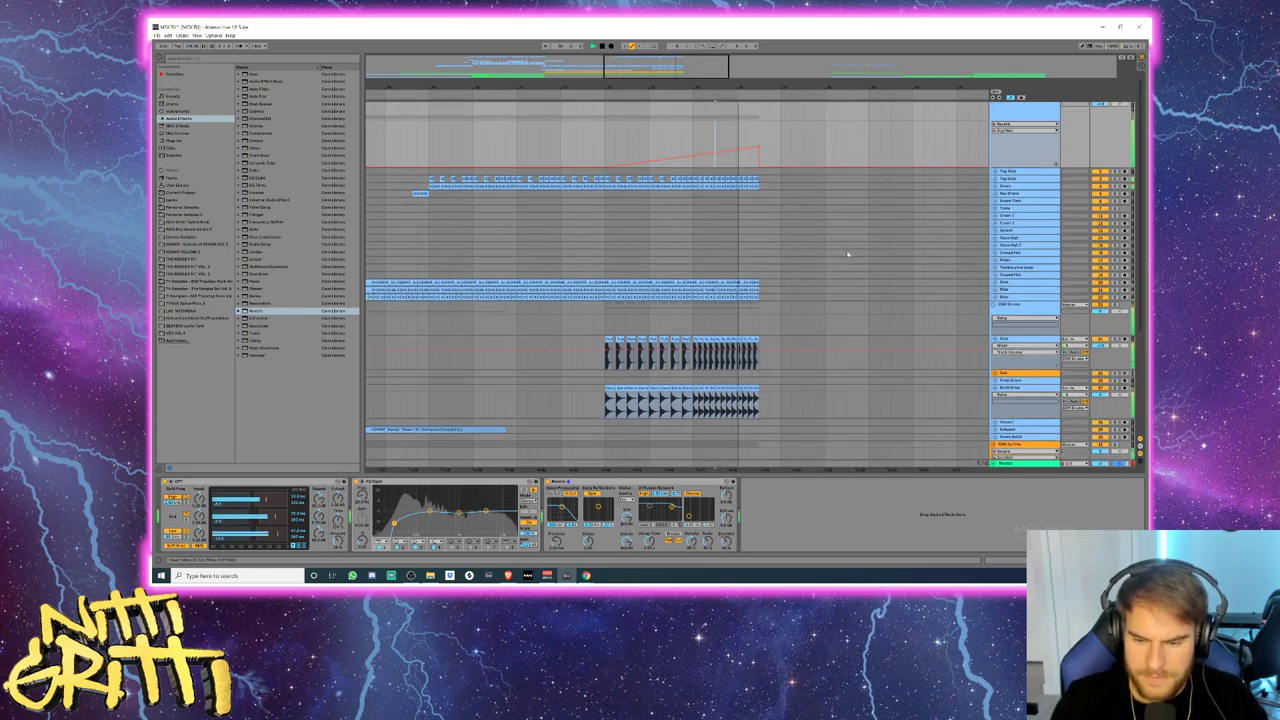
scroll(847, 253, down, 2)
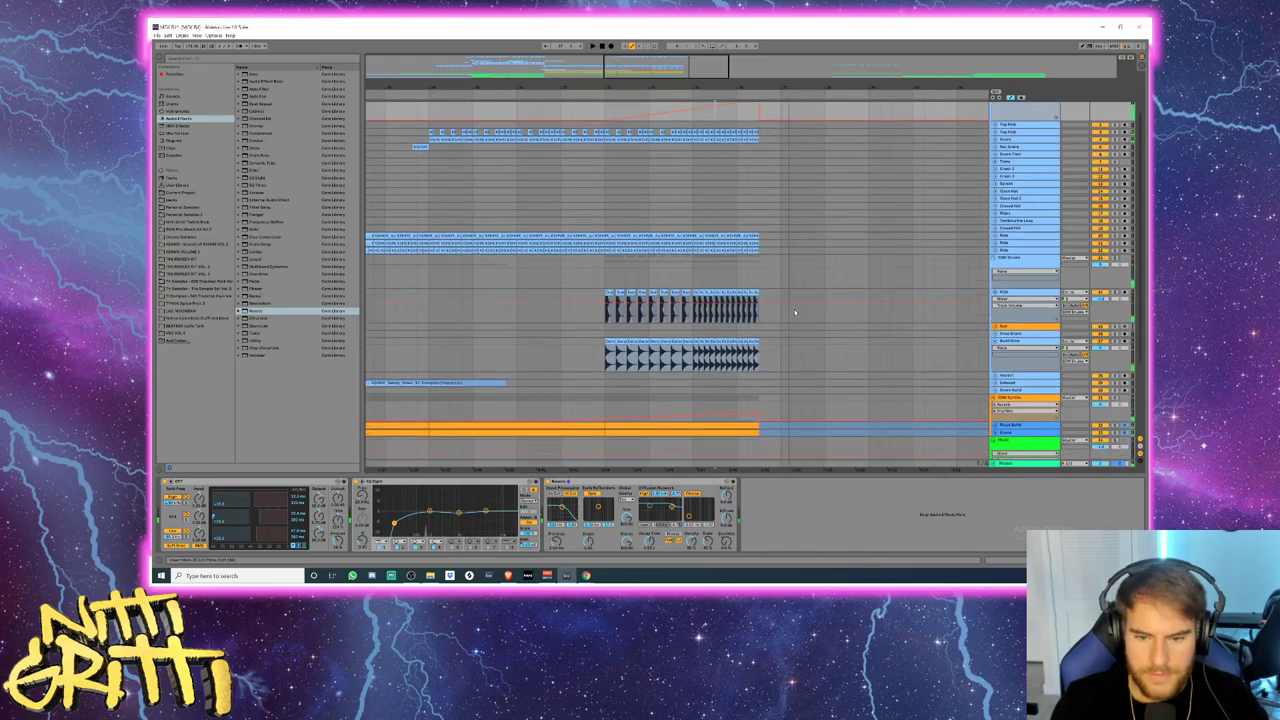
- Fold the Kick track and the build-up snare track in the EDM Drums group
click(1025, 283)
key(u)
key(Down)
key(Down)
key(Down)
key(u)
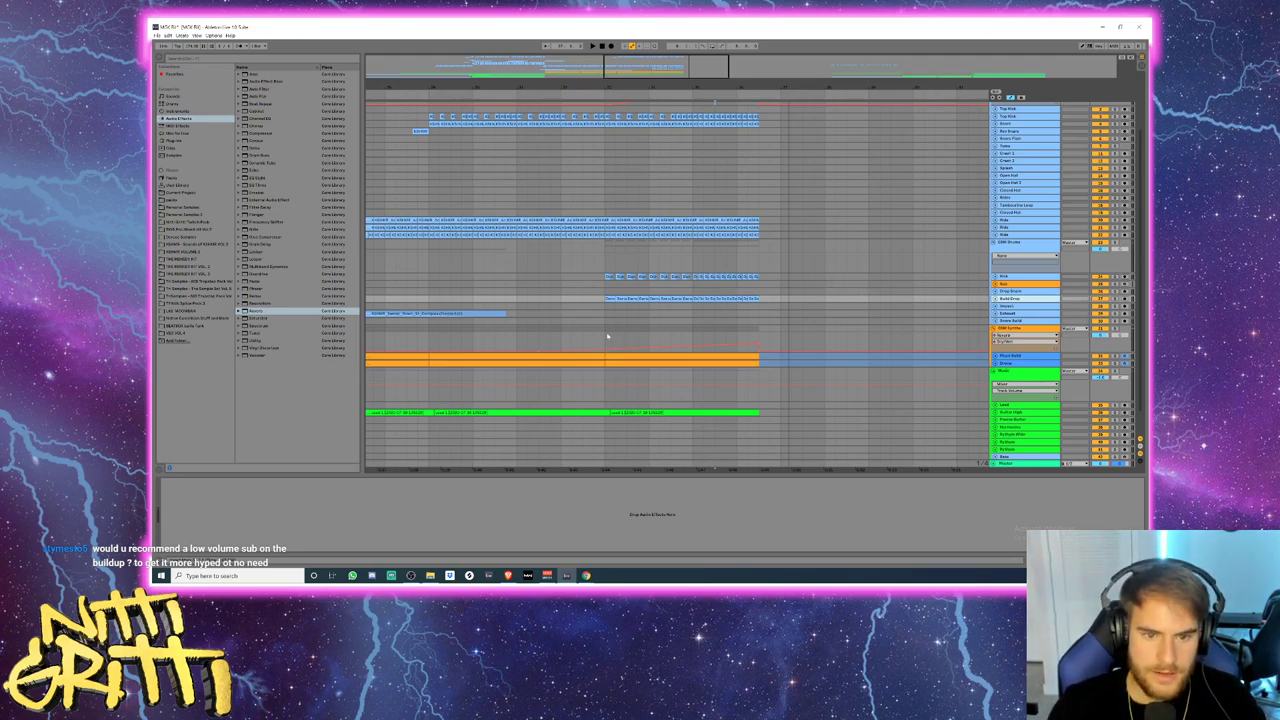
scroll(934, 222, up, 3)
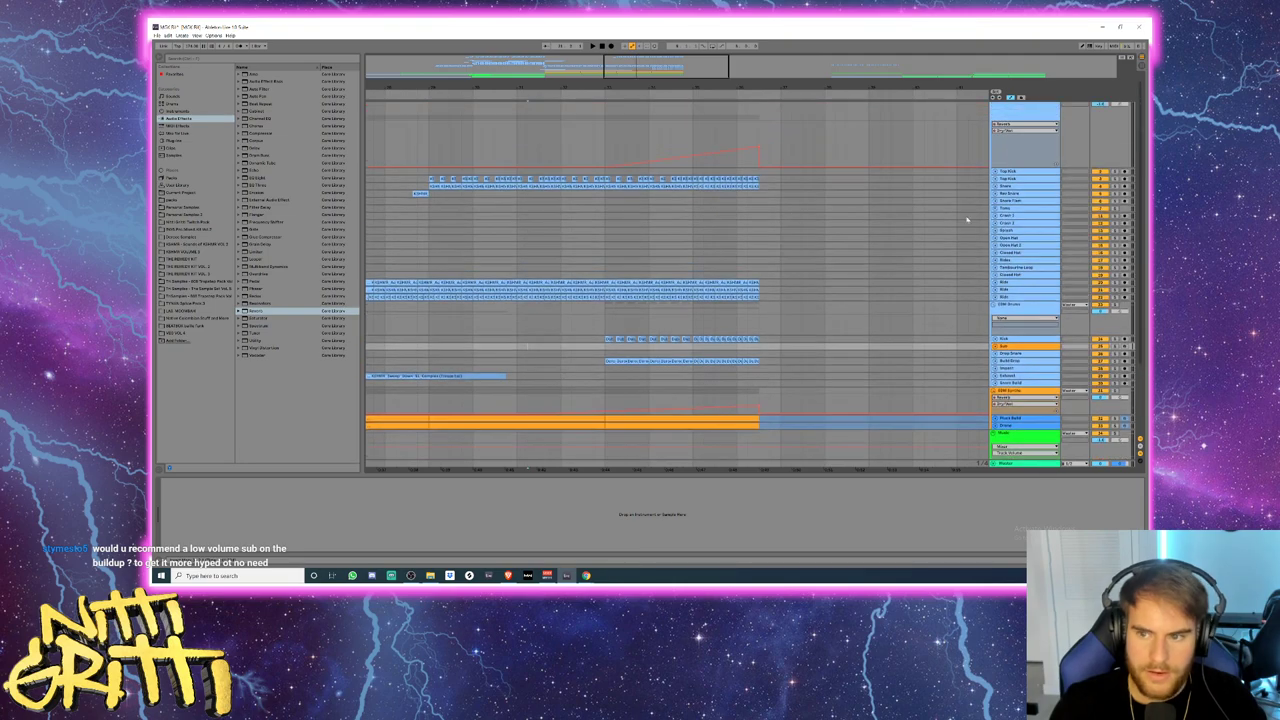
scroll(605, 283, down, 2)
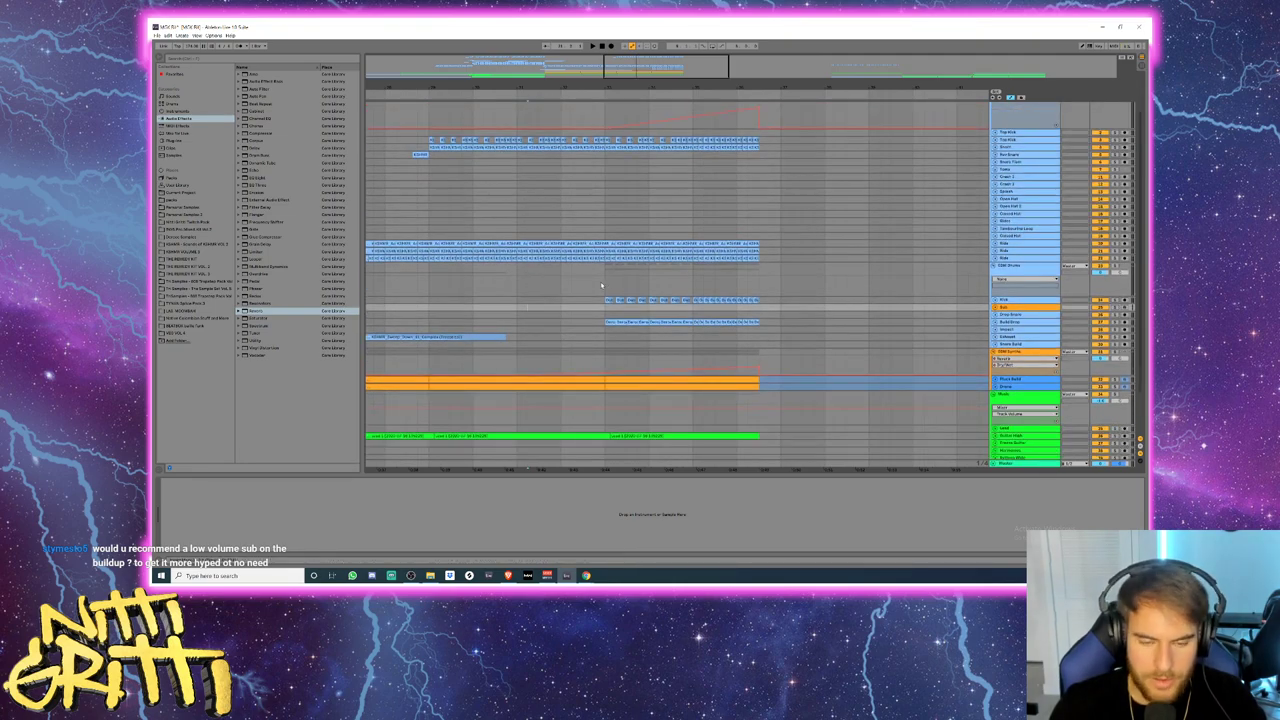
- Play from before the build-up, unfold the Kick track in the EDM Drums group and rename it Build Kick
click(521, 290)
key(space)
scroll(521, 290, down, 2)
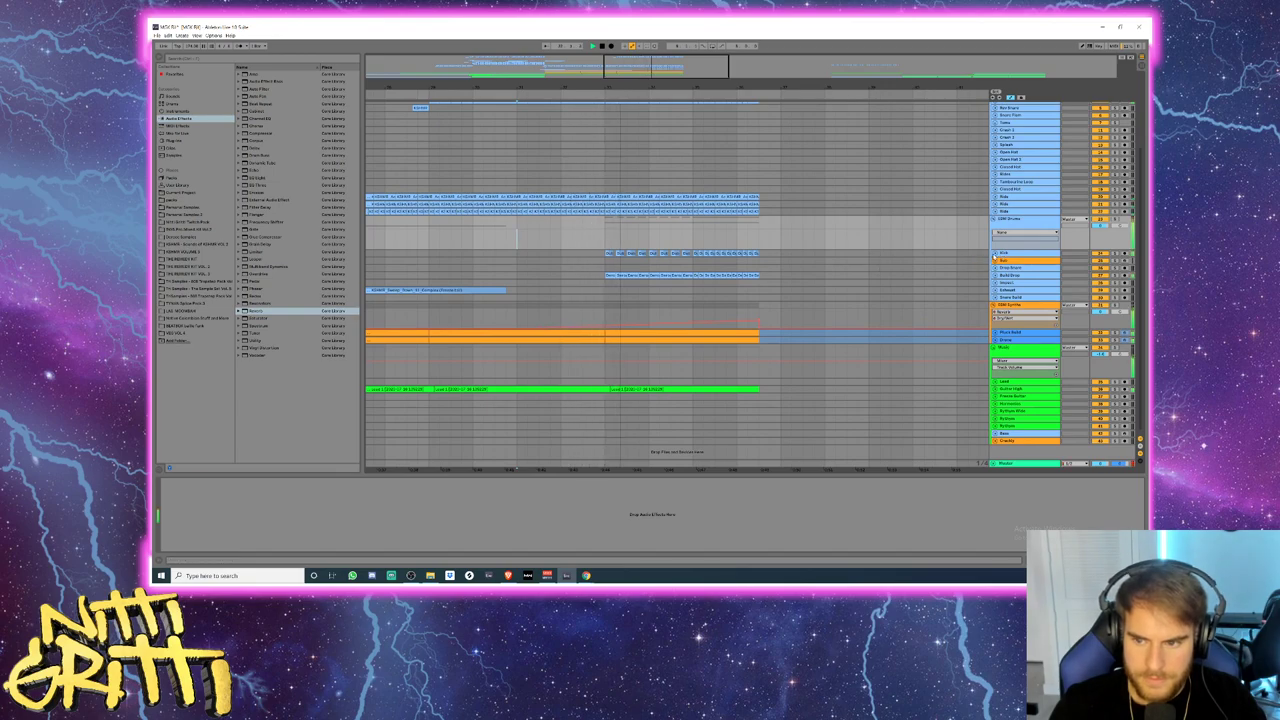
click(995, 254)
text(ild)
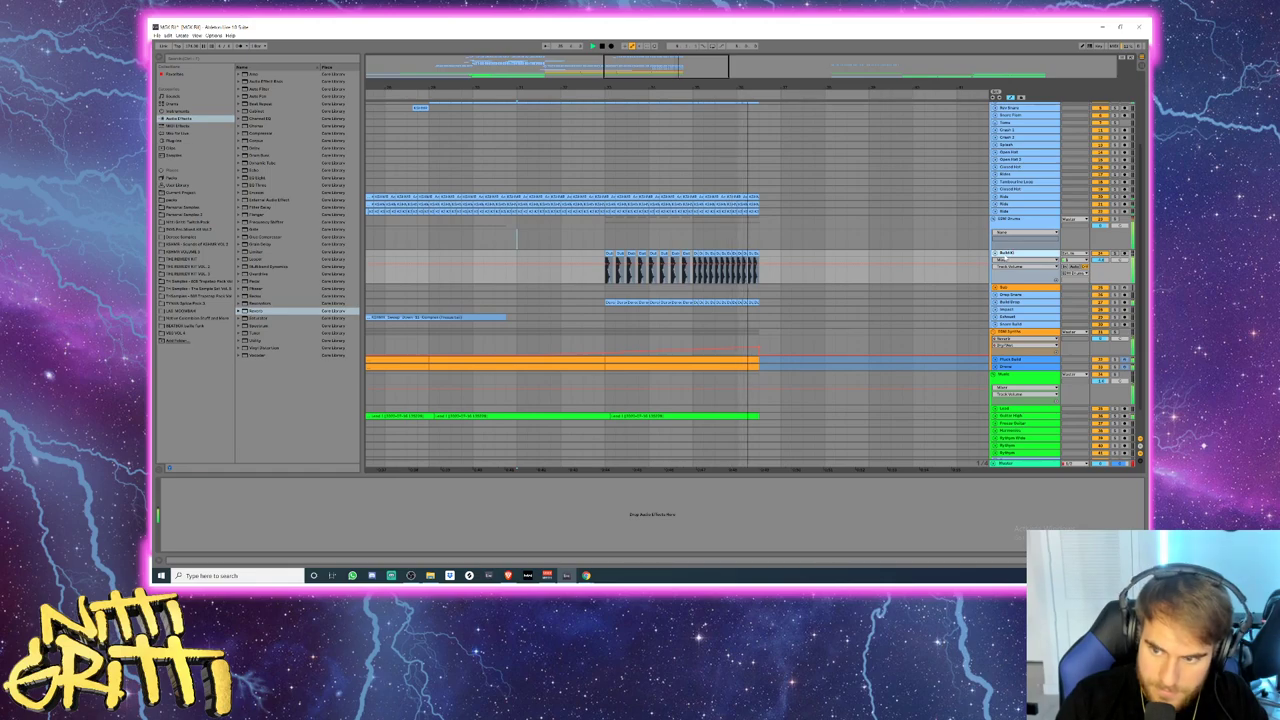
scroll(676, 300, down, 1)
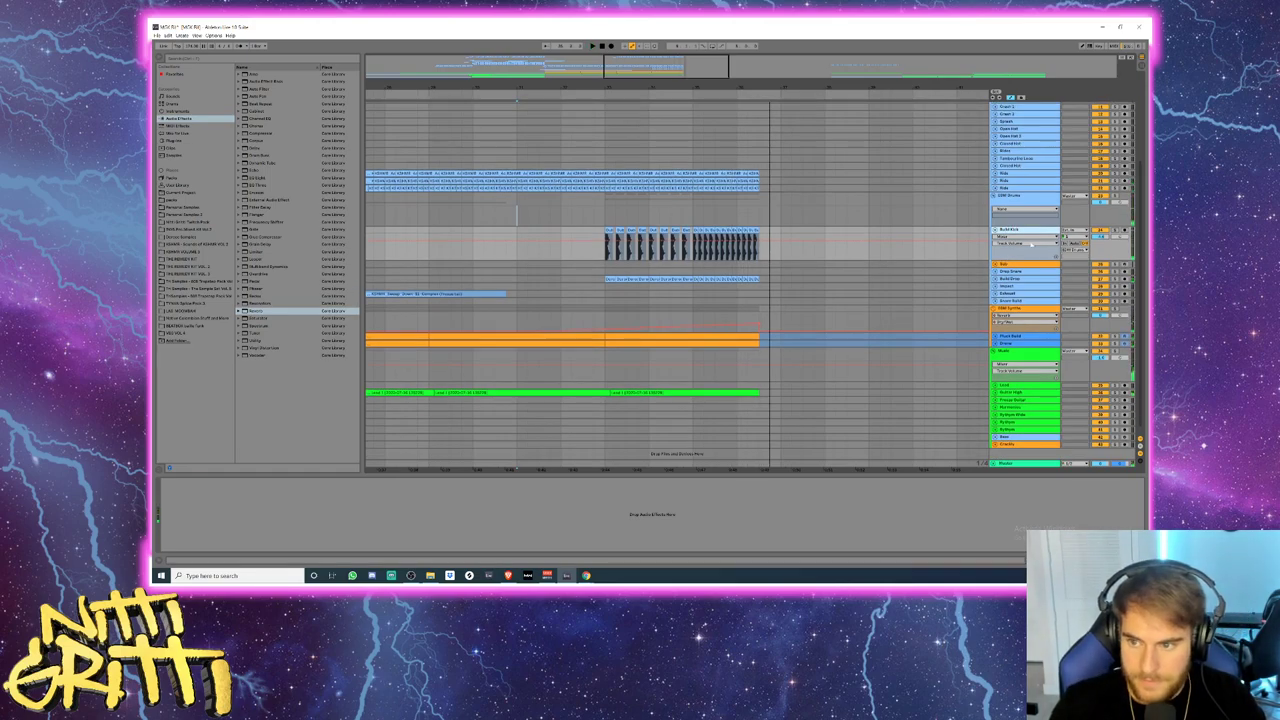
- Unfold the build-up snare track, play from the build-up's start and add an EQ Eight to that track
click(996, 280)
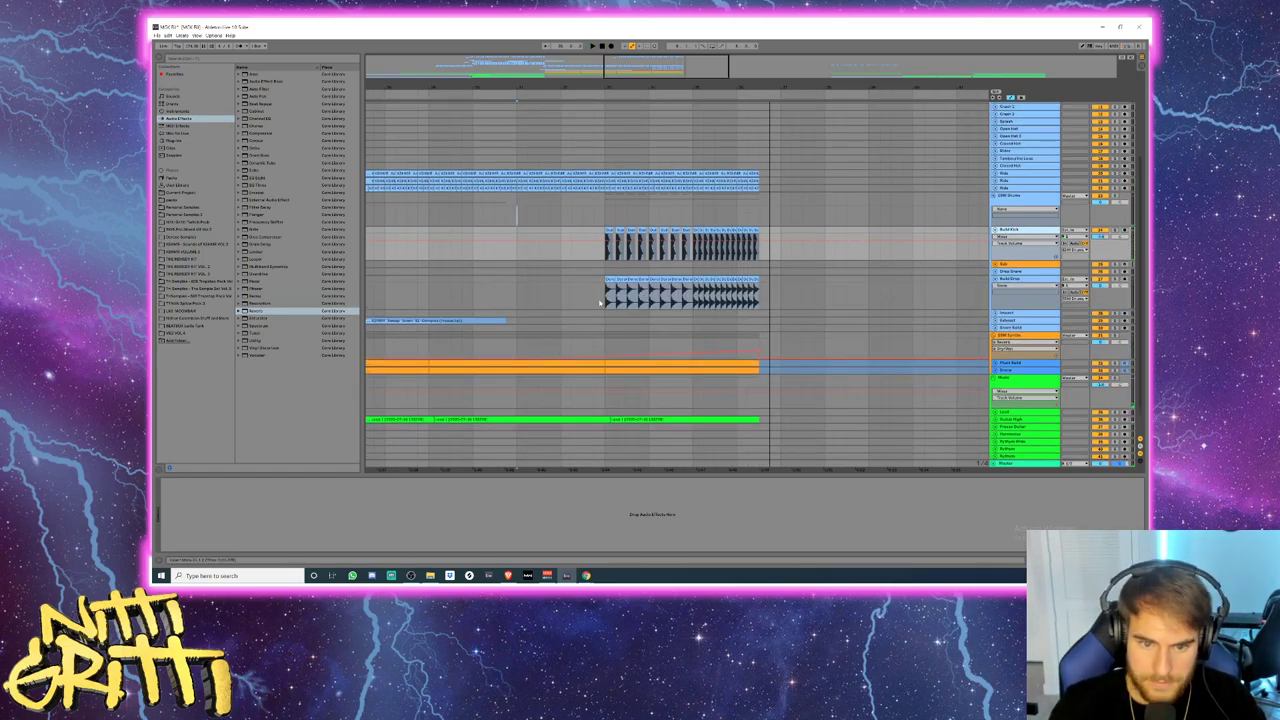
key(space)
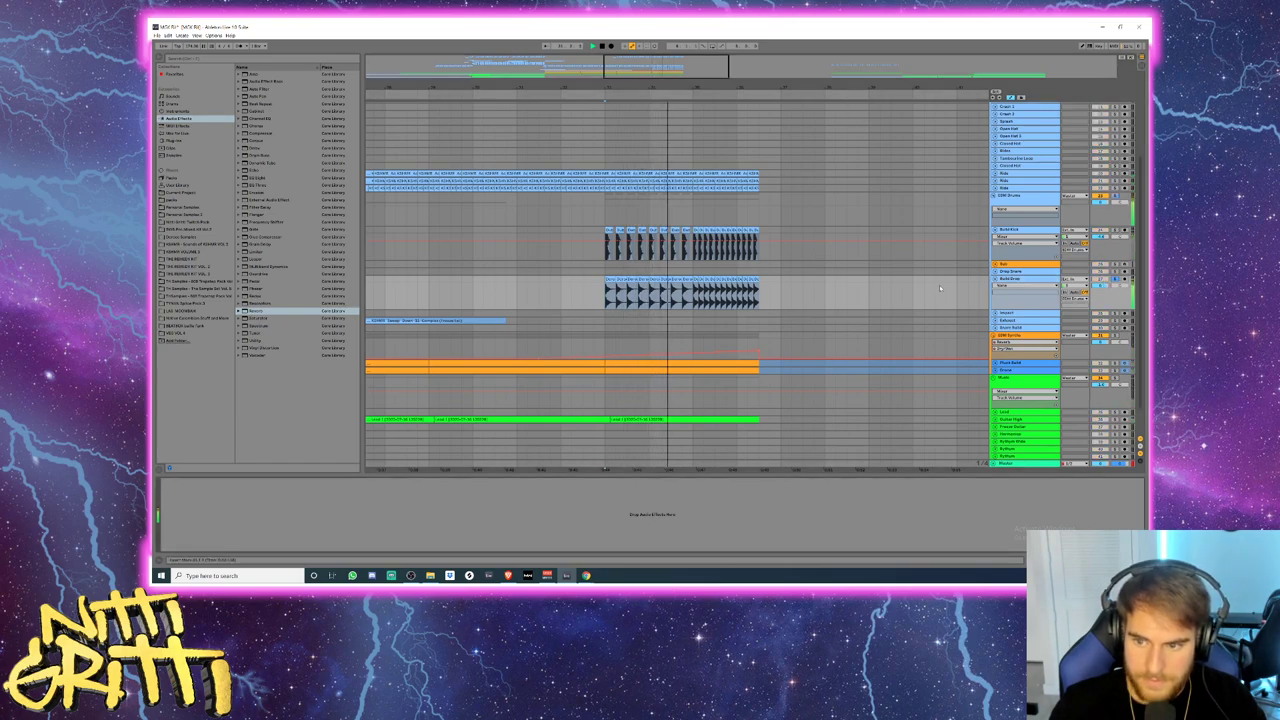
double_click(264, 178)
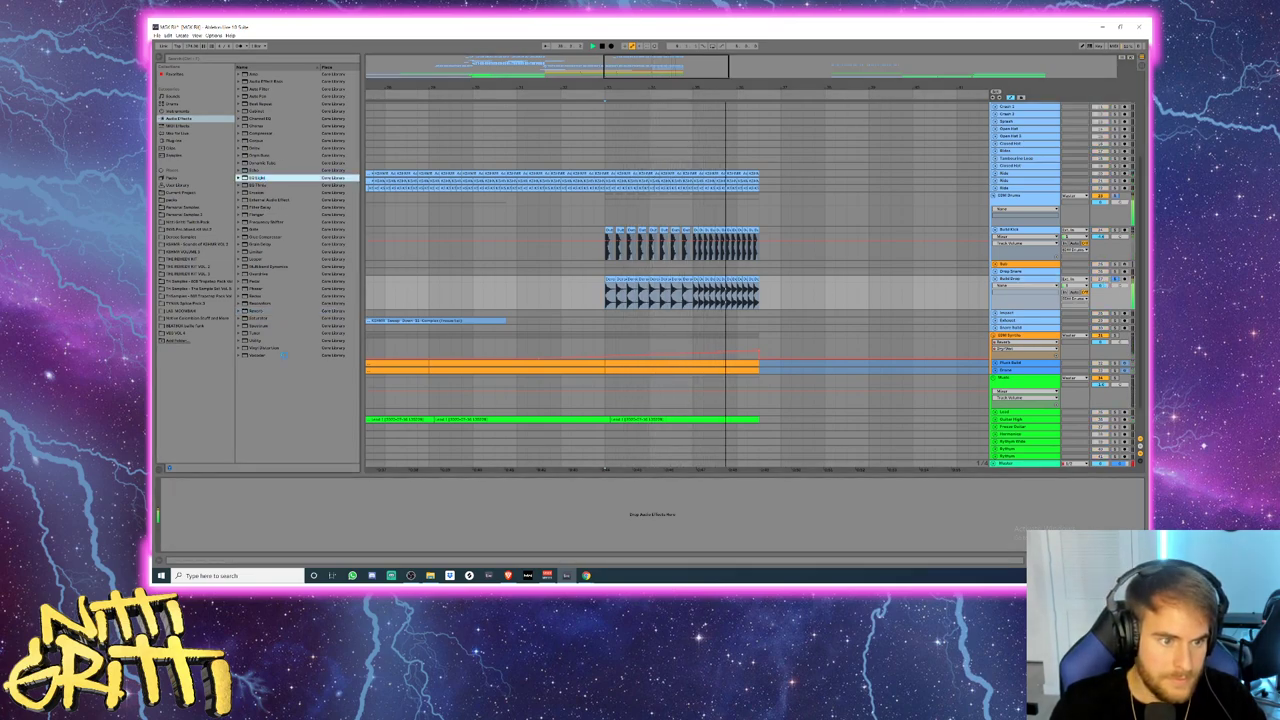
- Turn the first EQ Eight band on the build-up snare into a low cut and raise its cutoff to thin out the lows
click(190, 542)
click(190, 503)
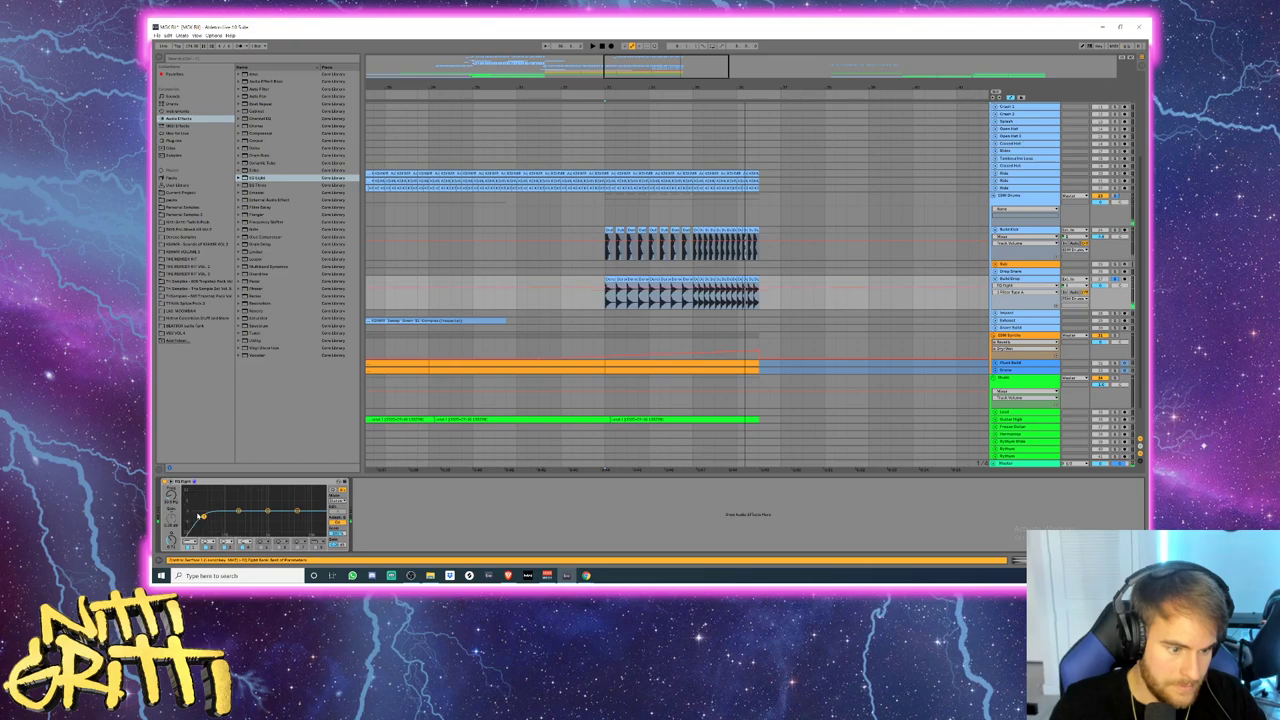
key(space)
drag(207, 518, 218, 522)
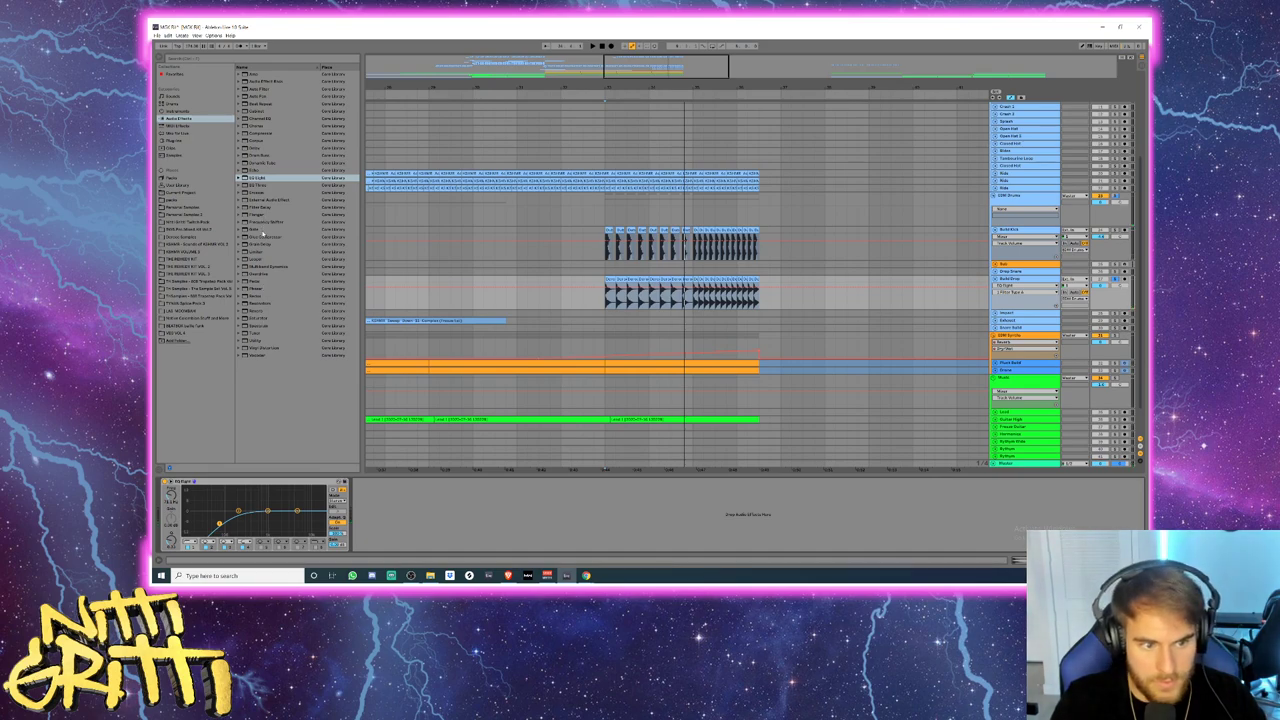
- Add a Frequency Shifter after the snare's EQ Eight, automate its Fine frequency to rise across the build-up, and play from the build-up's start
double_click(262, 221)
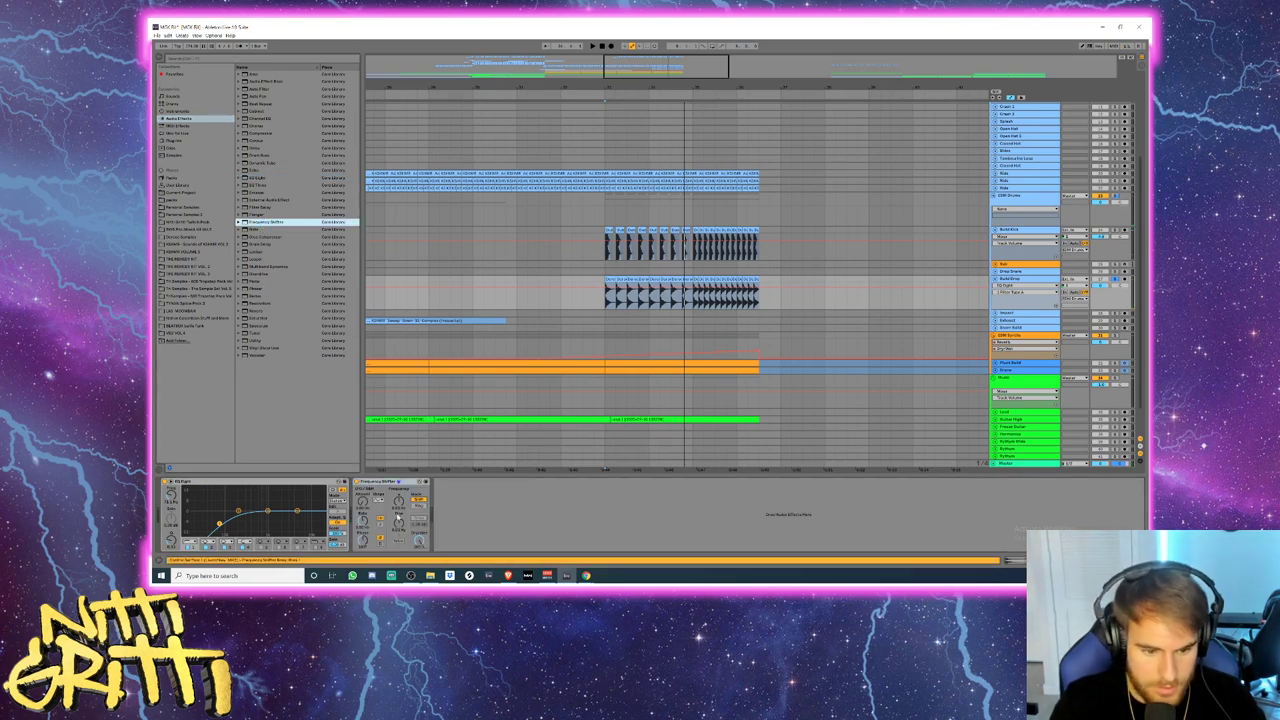
click(398, 524)
click(606, 296)
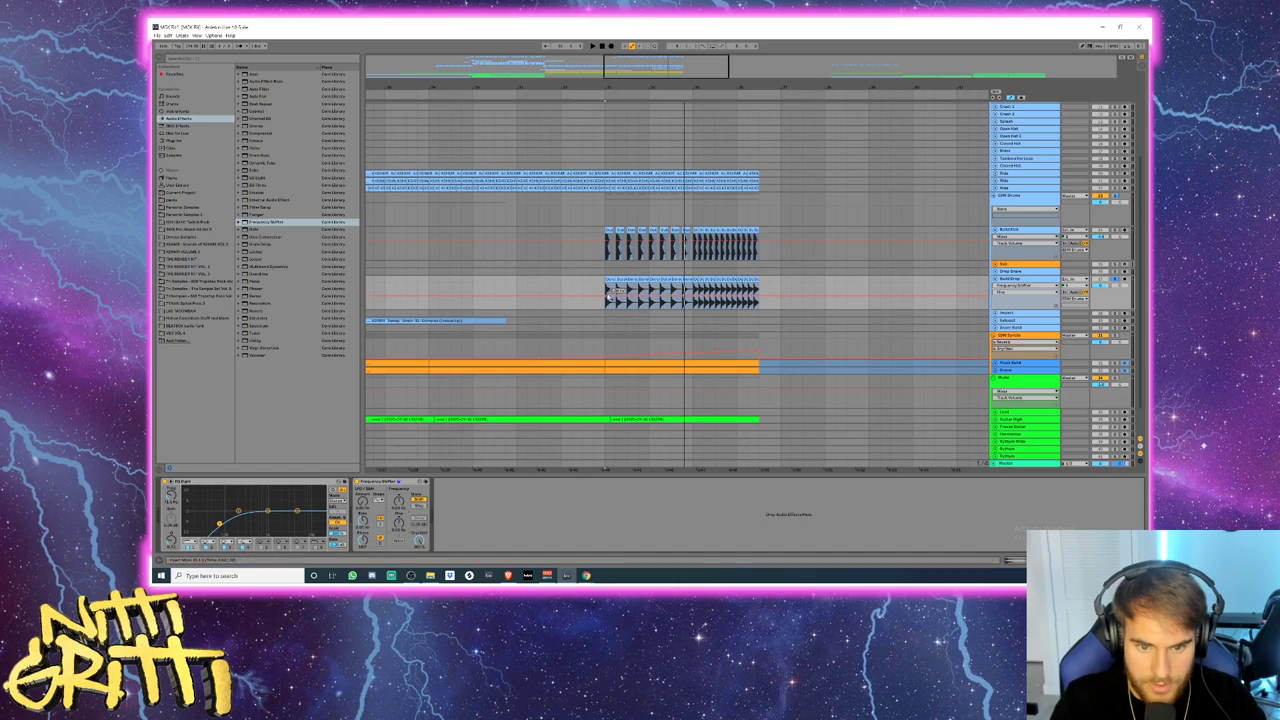
key(space)
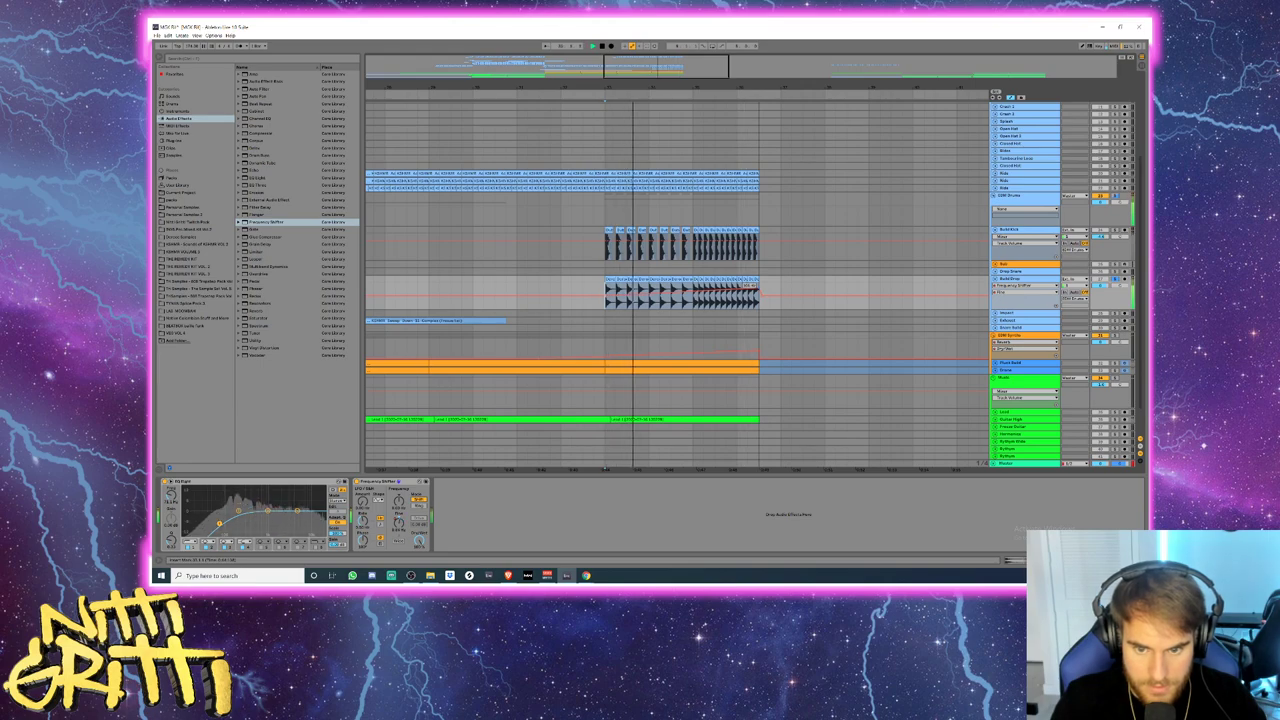
key(space)
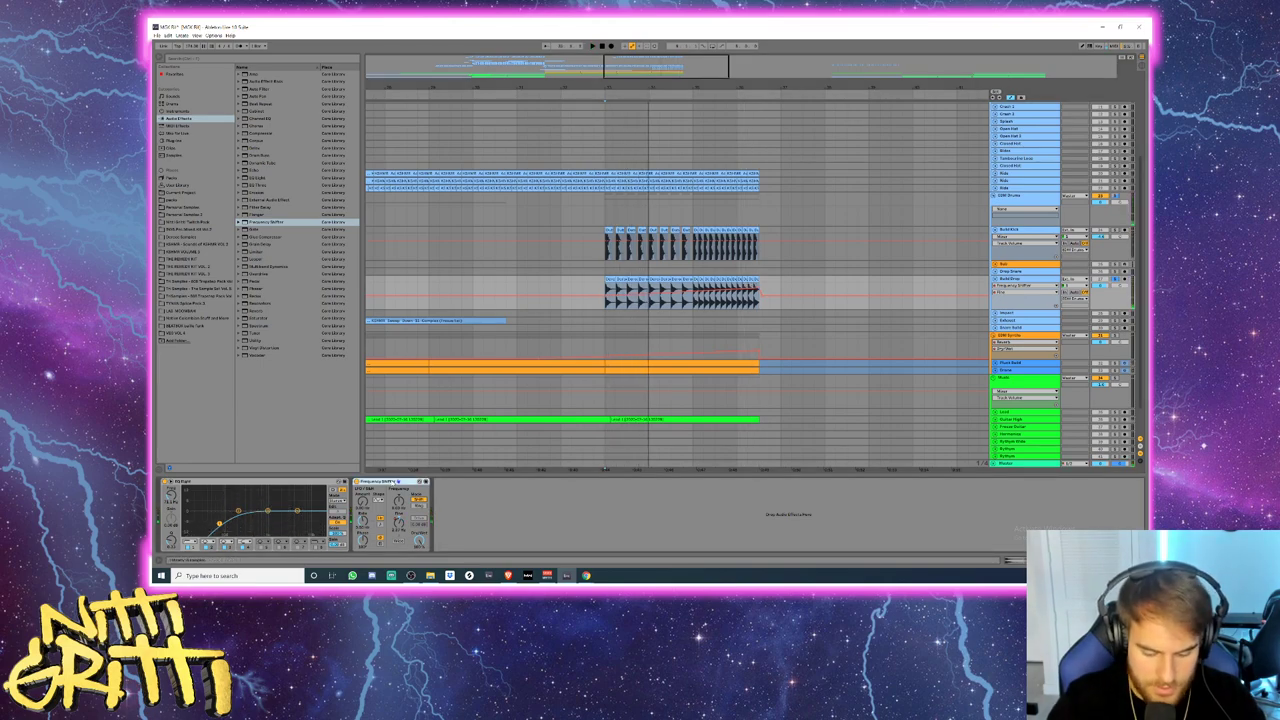
- Move the Frequency Shifter from the build snare track to the EDM Drums group
key(Delete)
key(Delete)
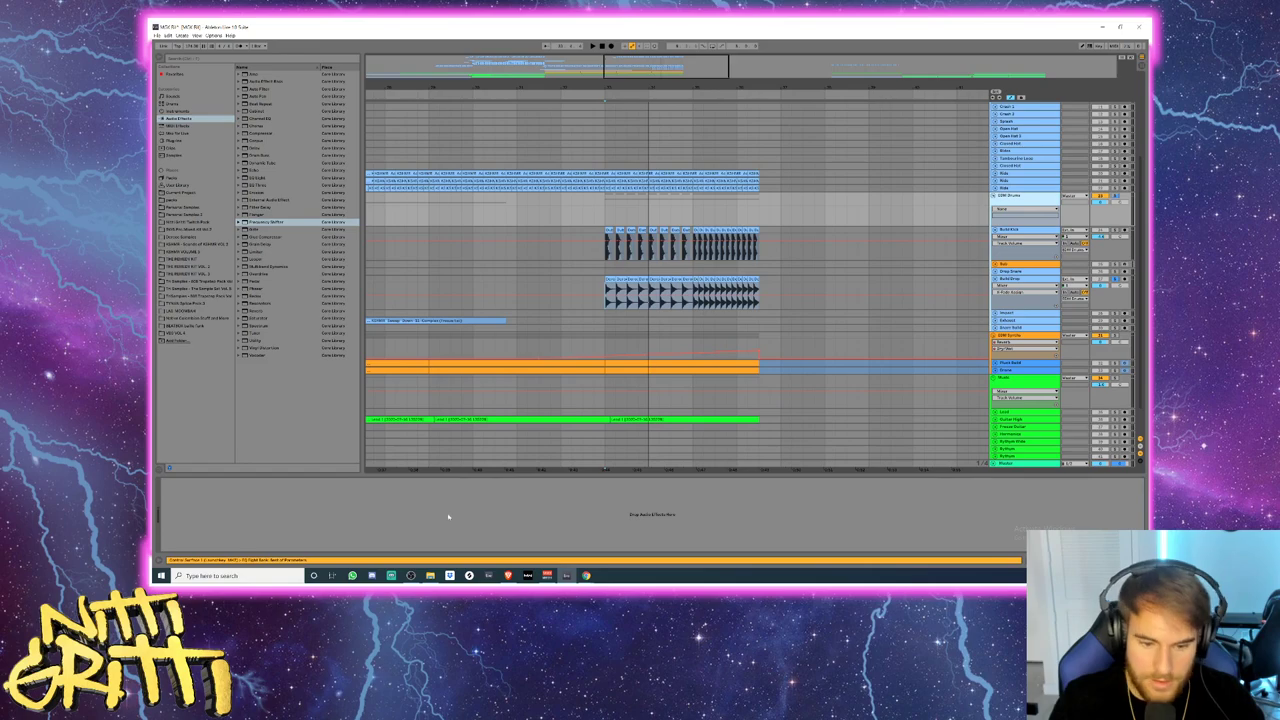
key(ctrl+v)
key(space)
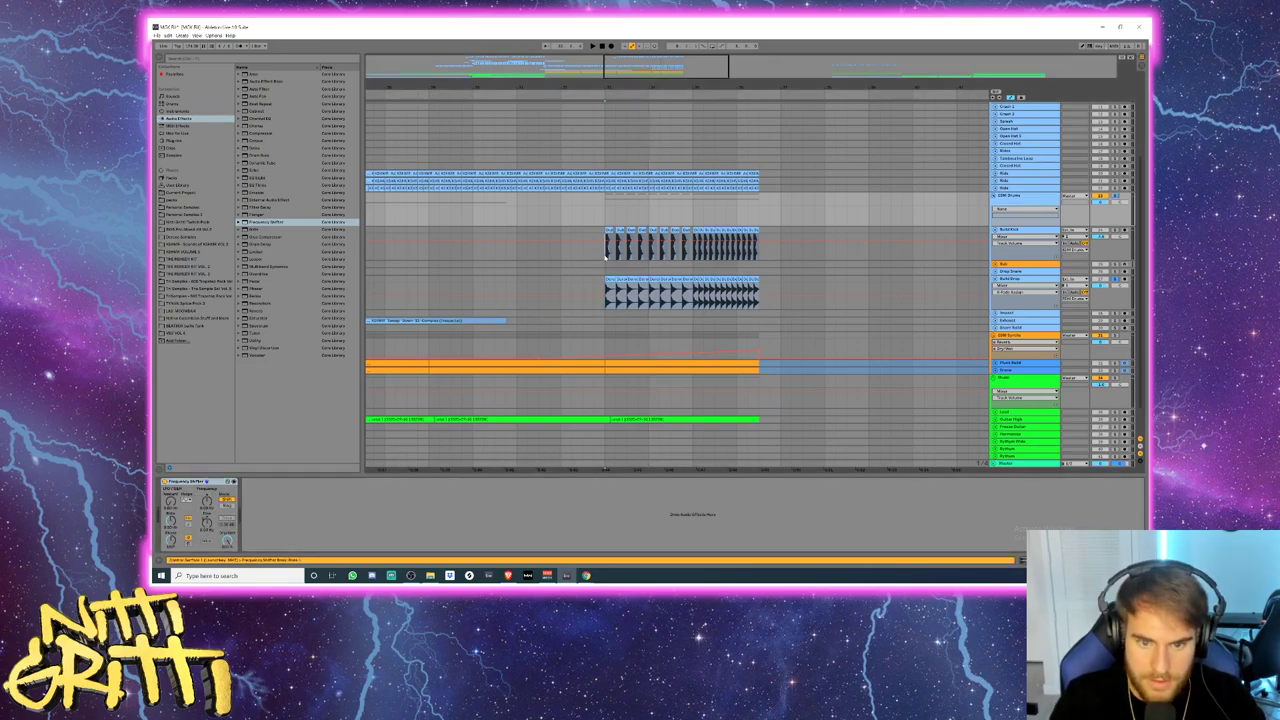
- Fold the build snare and build kick tracks, playing back the build in between
click(1030, 230)
click(1018, 196)
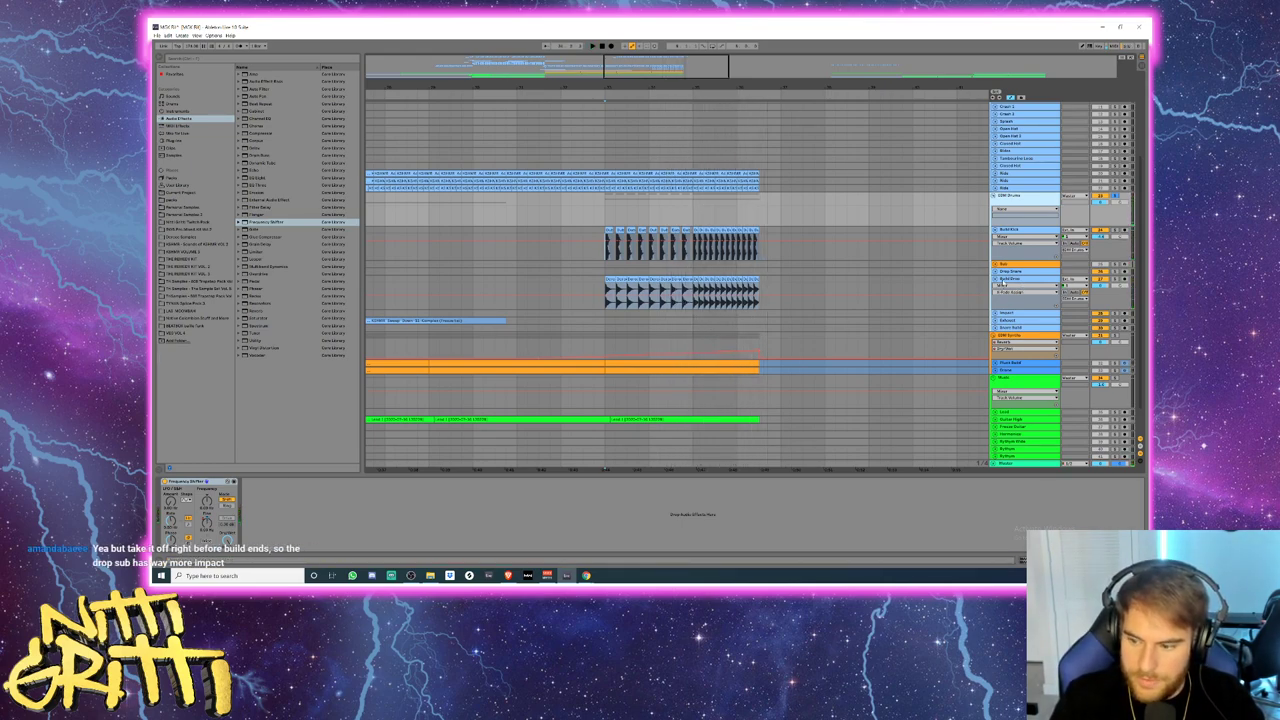
click(1009, 281)
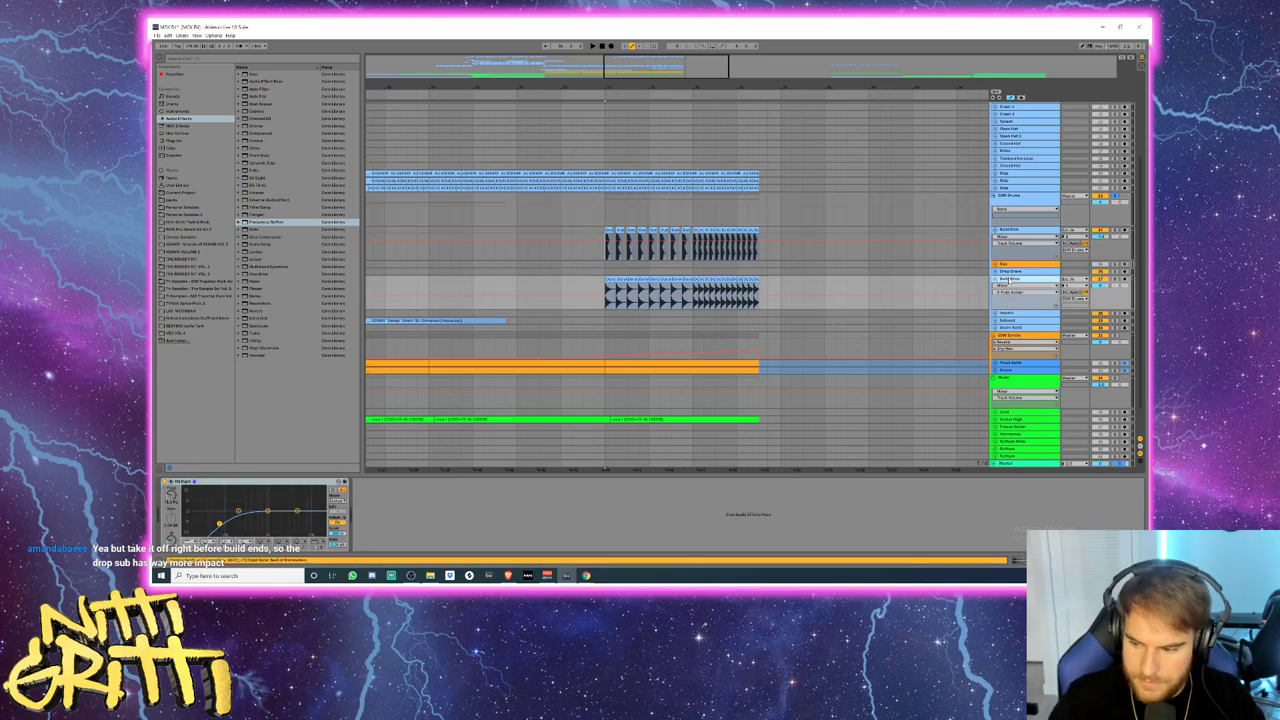
double_click(1009, 281)
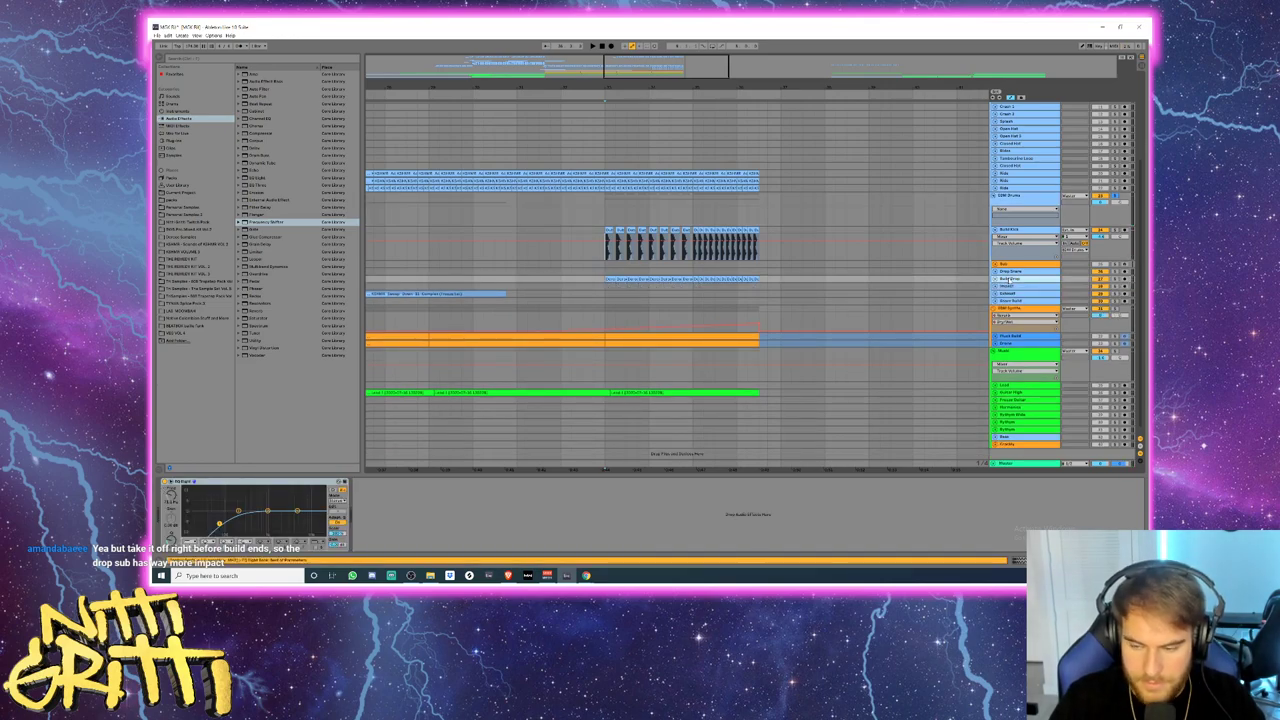
key(Up)
key(Up)
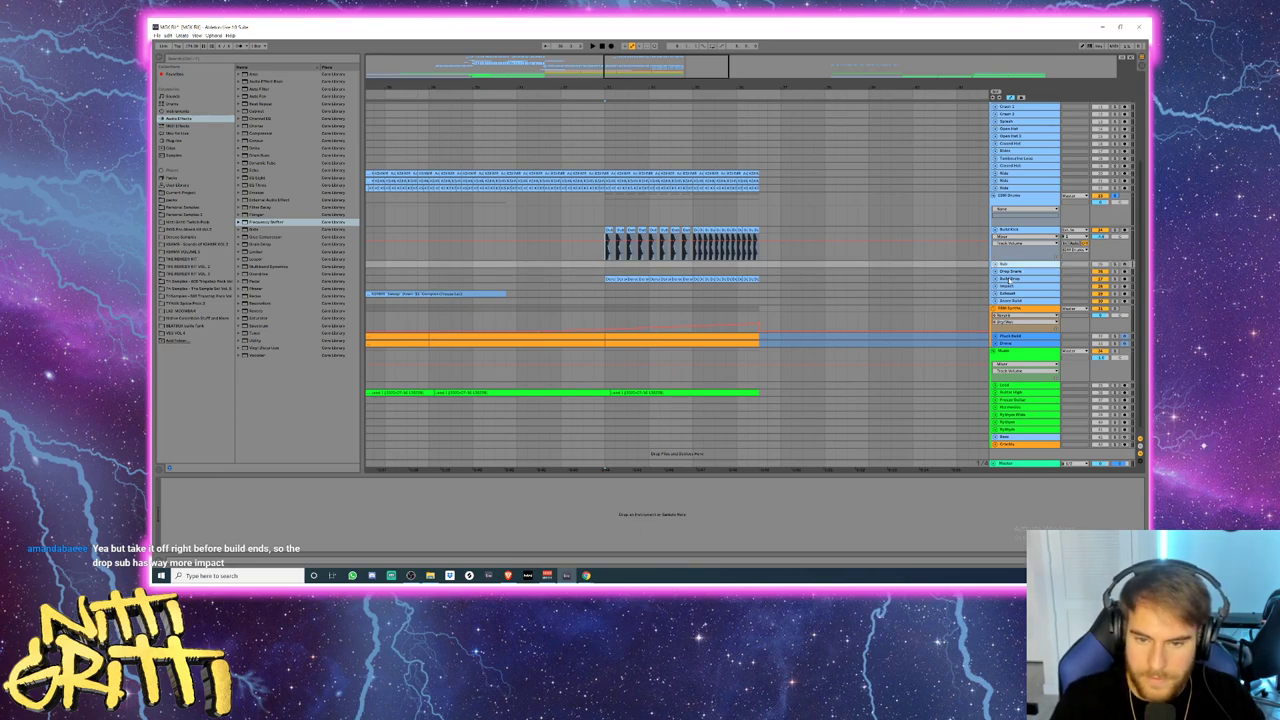
click(506, 253)
key(space)
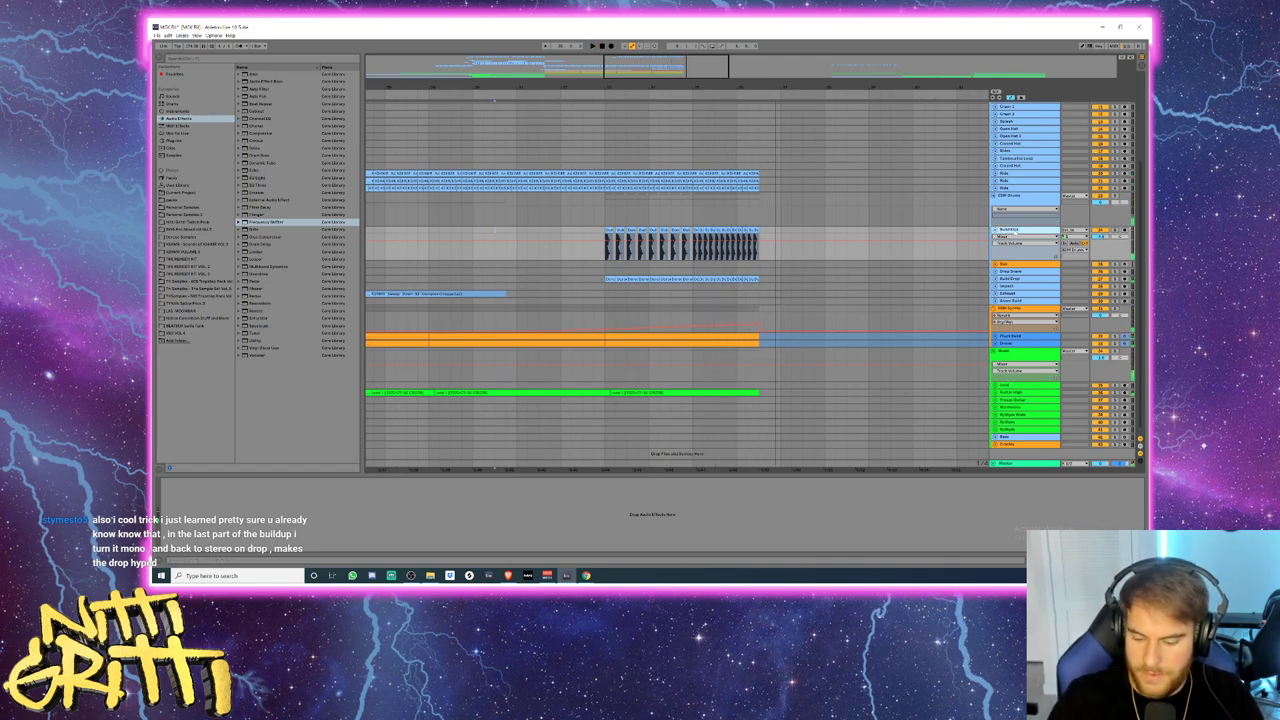
double_click(1015, 231)
- Play the build section from its beginning with the whole section in view
drag(660, 60, 650, 34)
click(377, 203)
key(space)
drag(569, 62, 544, 72)
key(Right)
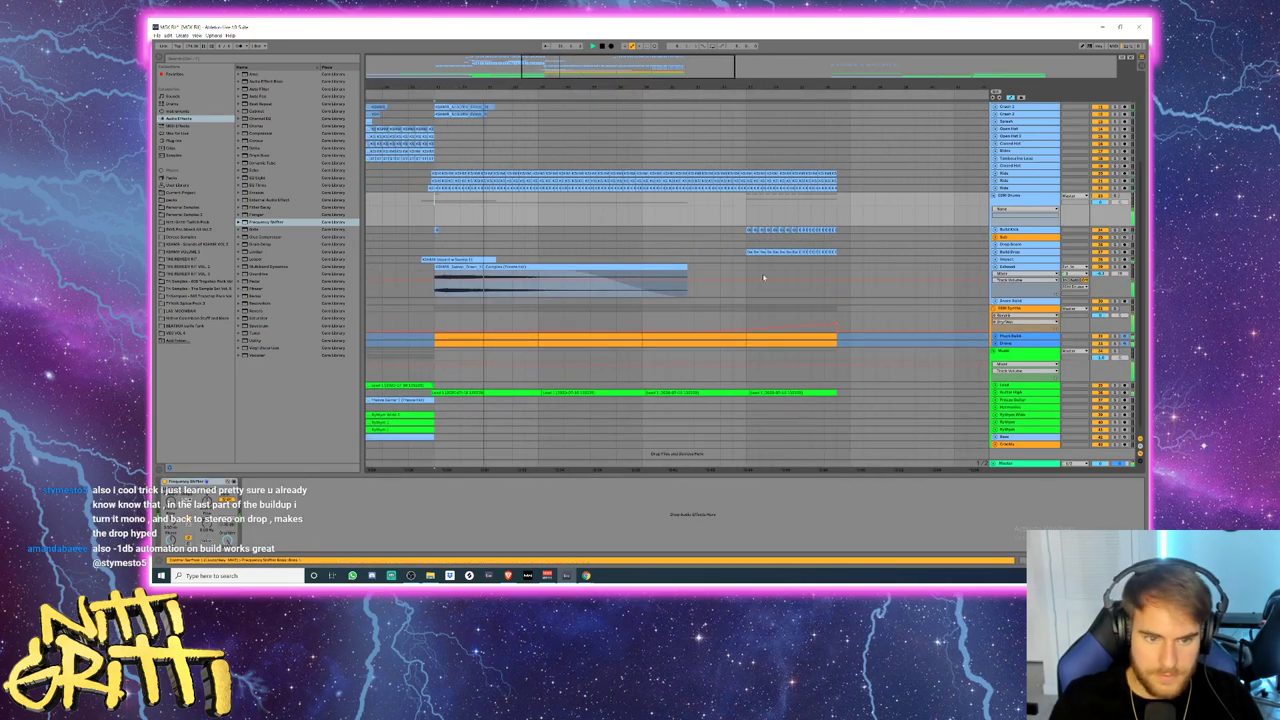
- Insert a new audio track below the track holding the KSHMR down-sweep clip and name it Sweep
click(1007, 267)
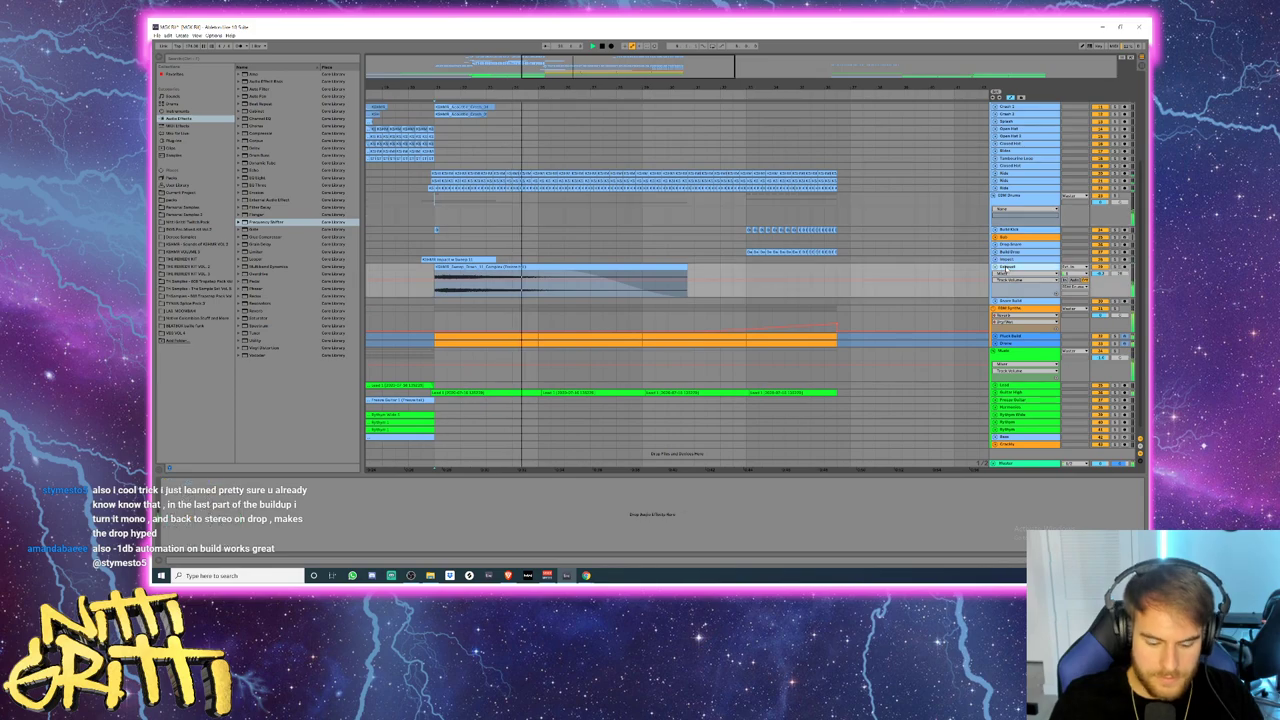
key(ctrl+t)
key(ctrl+r)
text(Sweep)
key(Return)
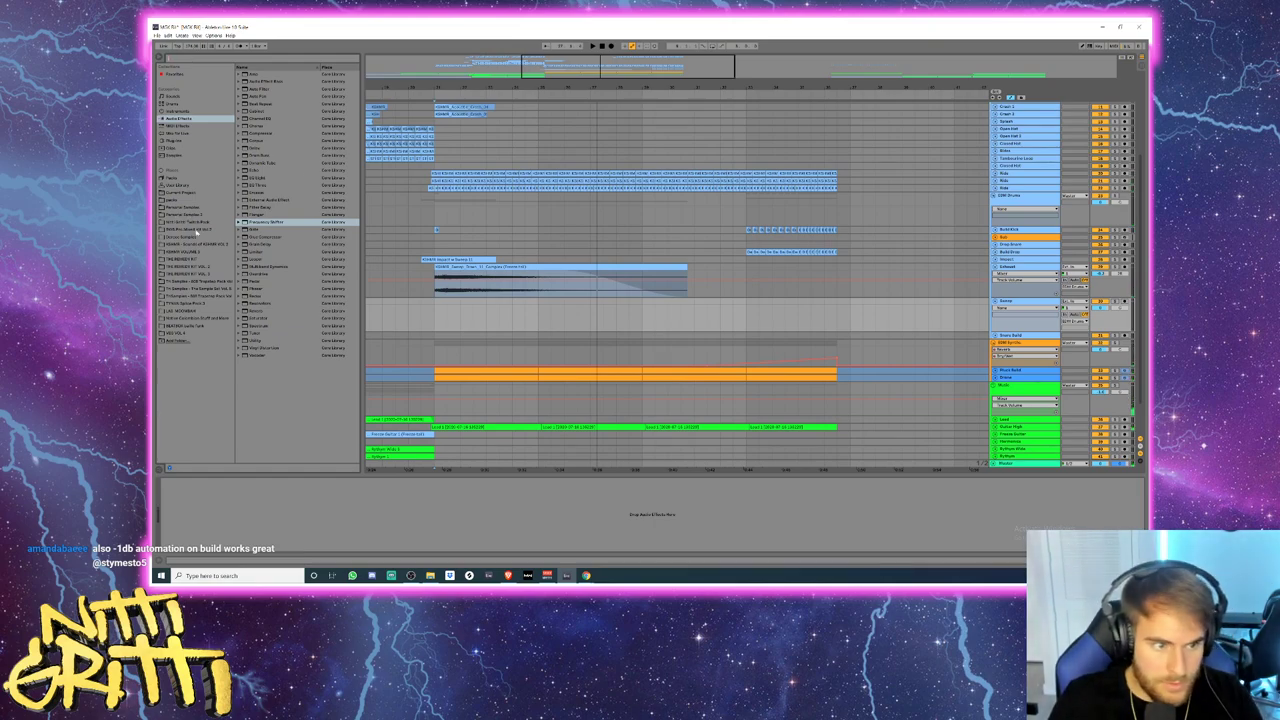
- Place the second sample of the Nitti Gritti Twitch pack's sweep-up folder on the Sweep track and play it with the build
click(194, 222)
click(241, 75)
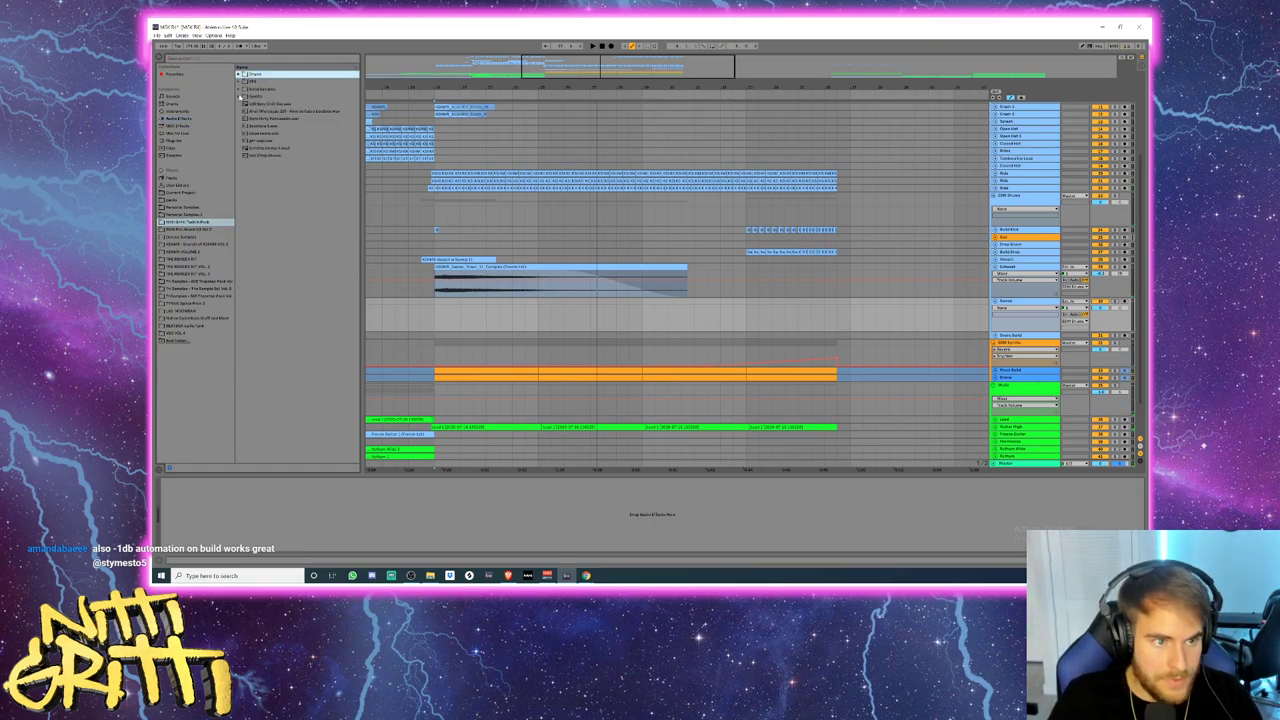
click(239, 82)
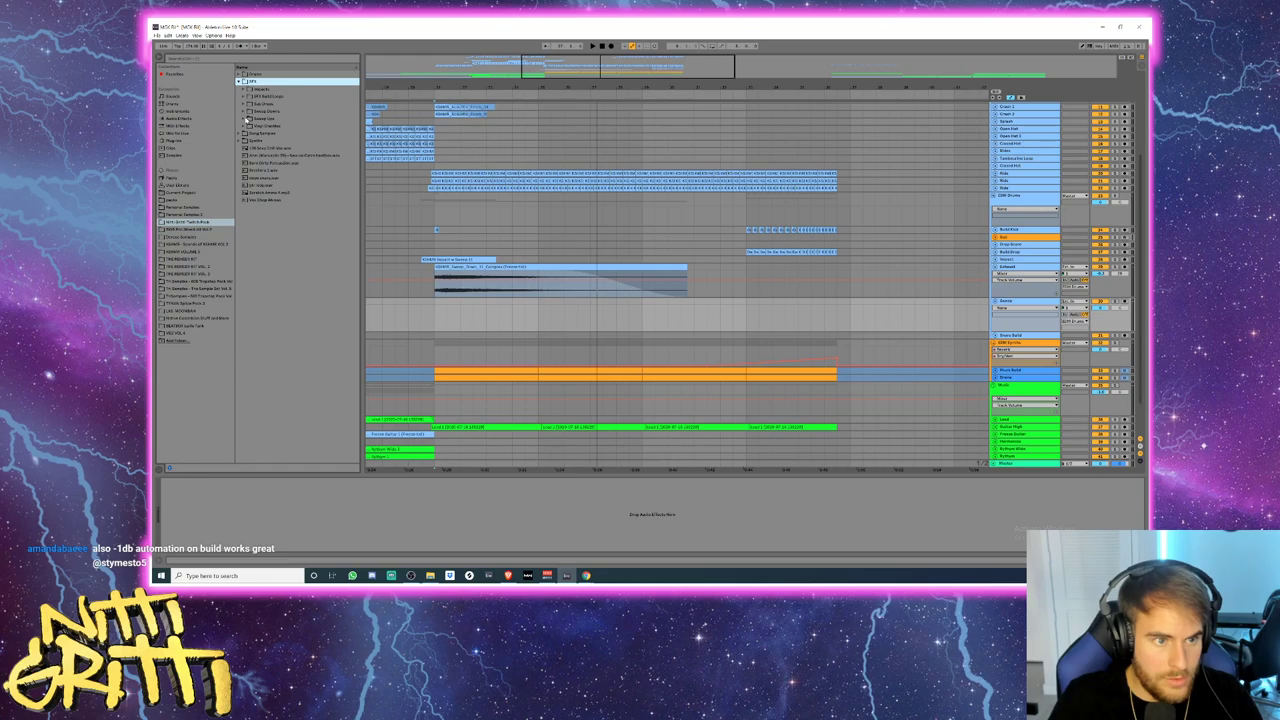
click(245, 119)
click(274, 133)
drag(287, 135, 493, 303)
key(space)
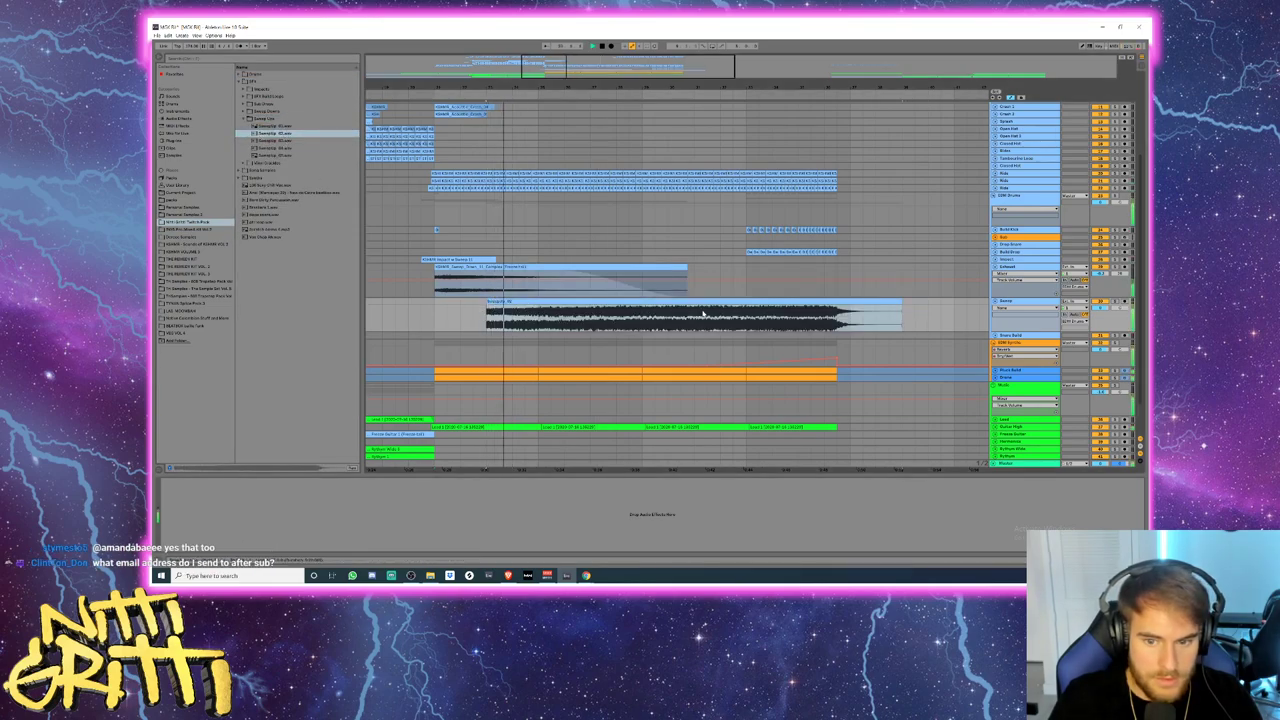
- Shift the sweep-up clip so its swell ends with the build, and delete the tail past the build's end
drag(700, 302, 726, 302)
mouse_move(853, 314)
mouse_down()
mouse_move(954, 317)
mouse_move(839, 312)
mouse_up()
key(Delete)
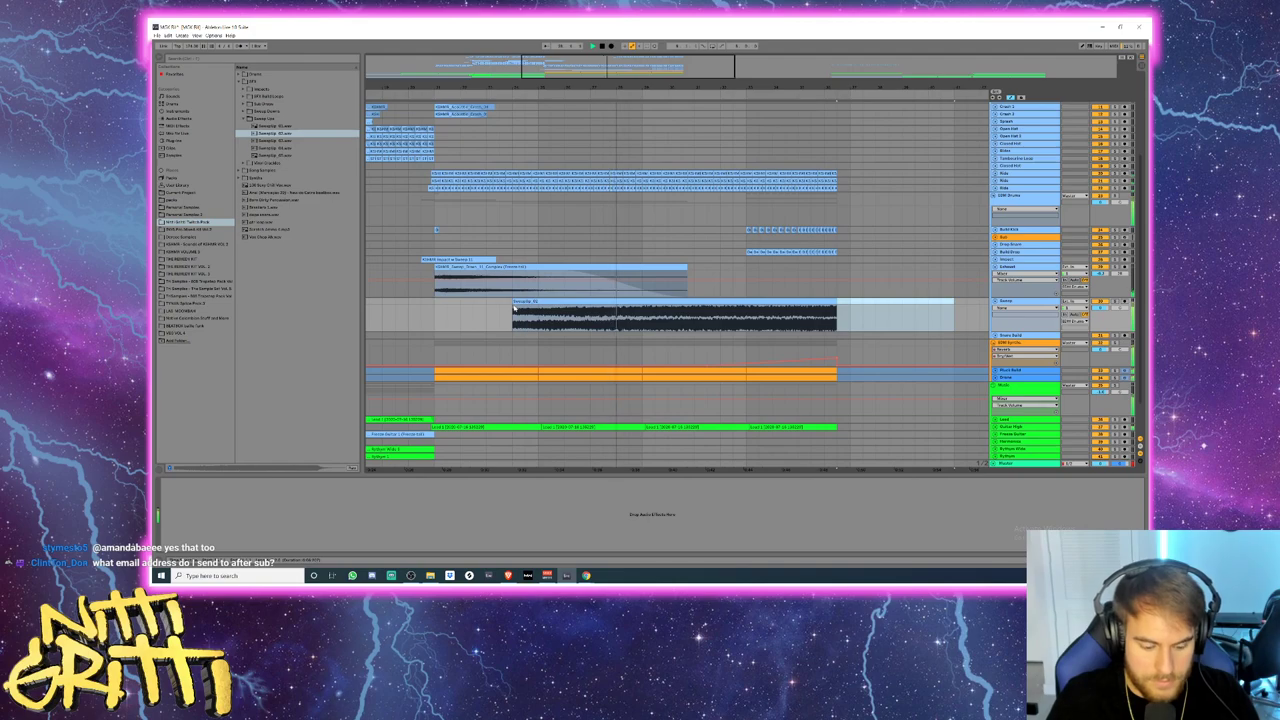
key(z)
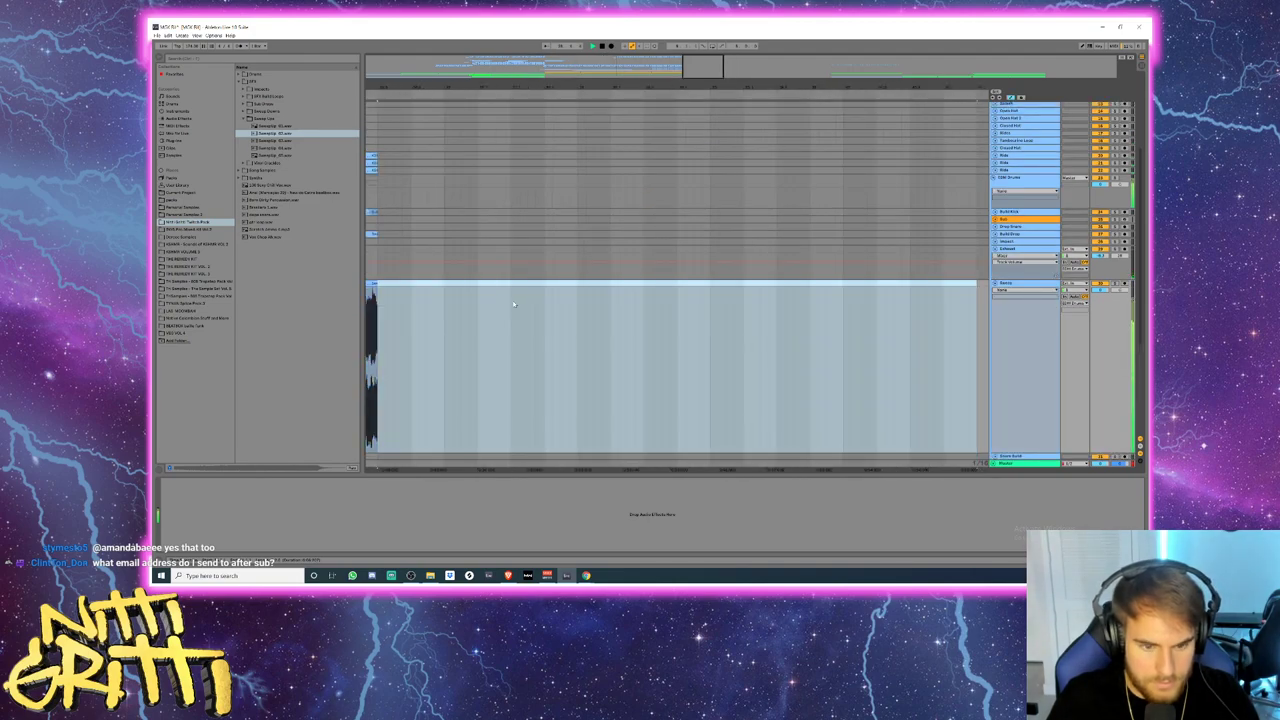
key(x)
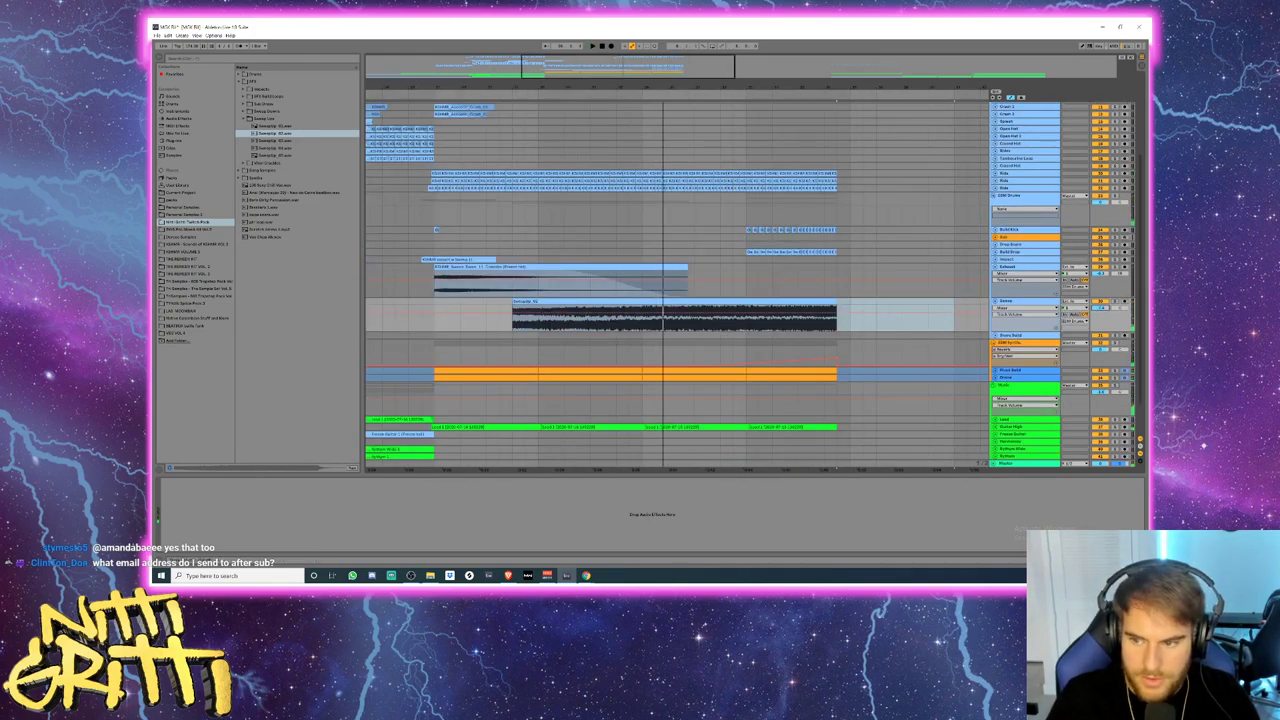
- Add a fade-in across the full length of the sweep-up clip and trim its start to a later point
key(a)
drag(515, 310, 840, 314)
key(space)
click(642, 309)
key(space)
key(space)
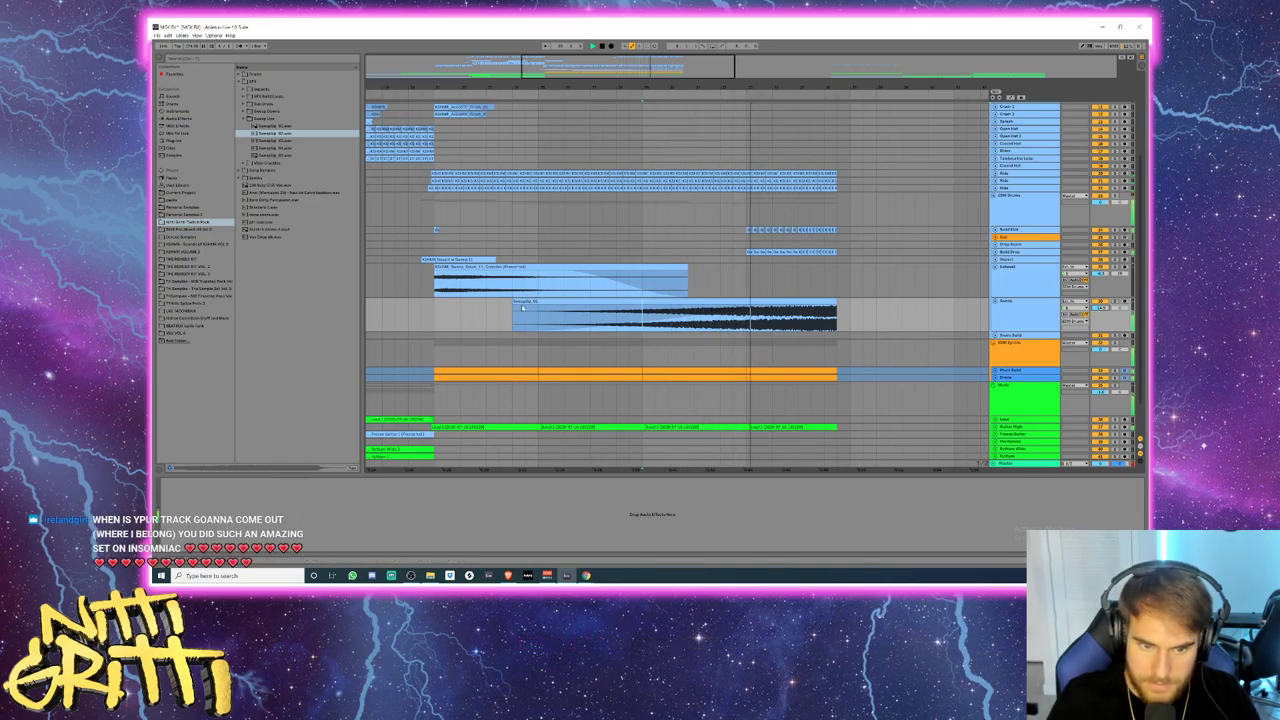
drag(513, 302, 564, 302)
scroll(564, 305, down, 1)
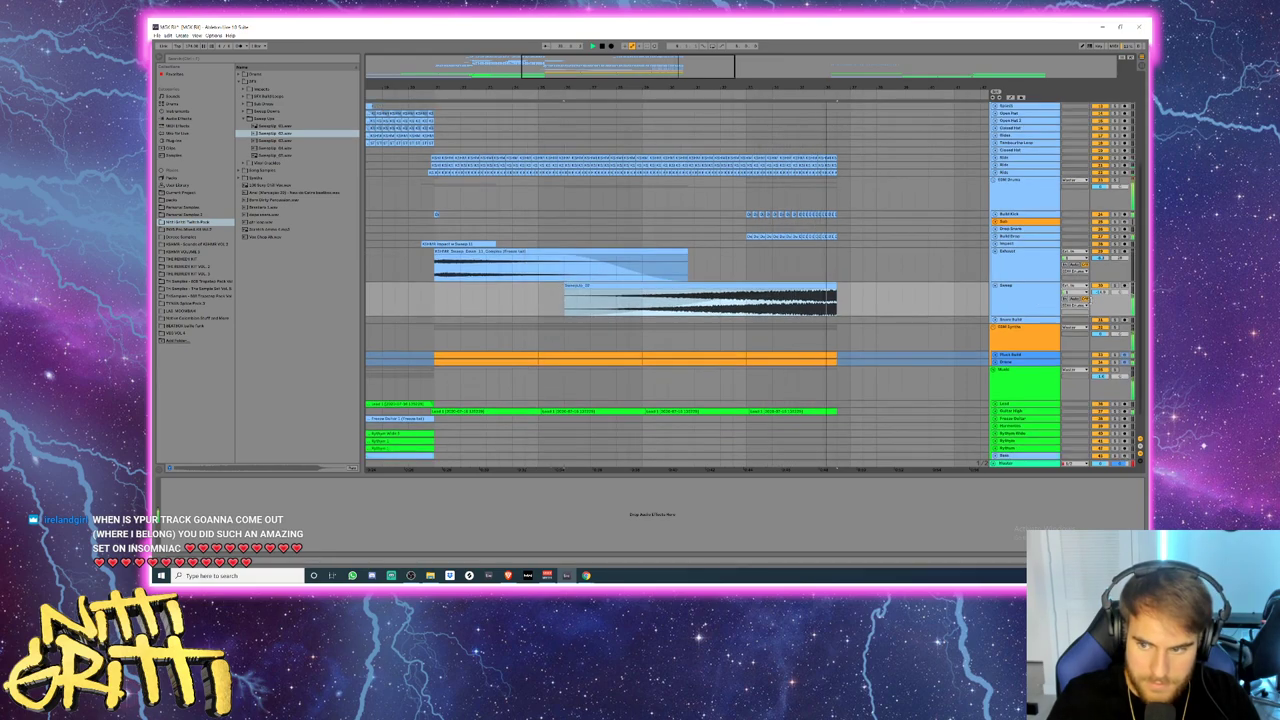
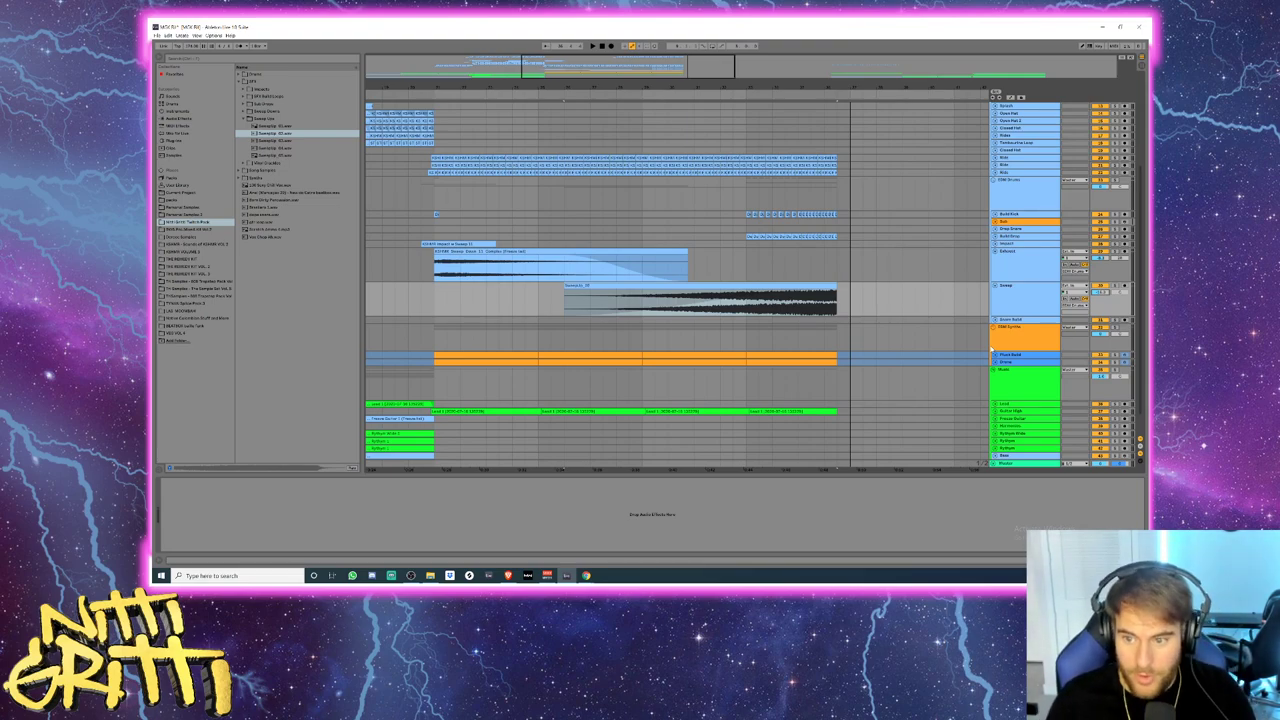
- Search all locations for "sweep up" and preview several of the sweep-up samples
click(283, 156)
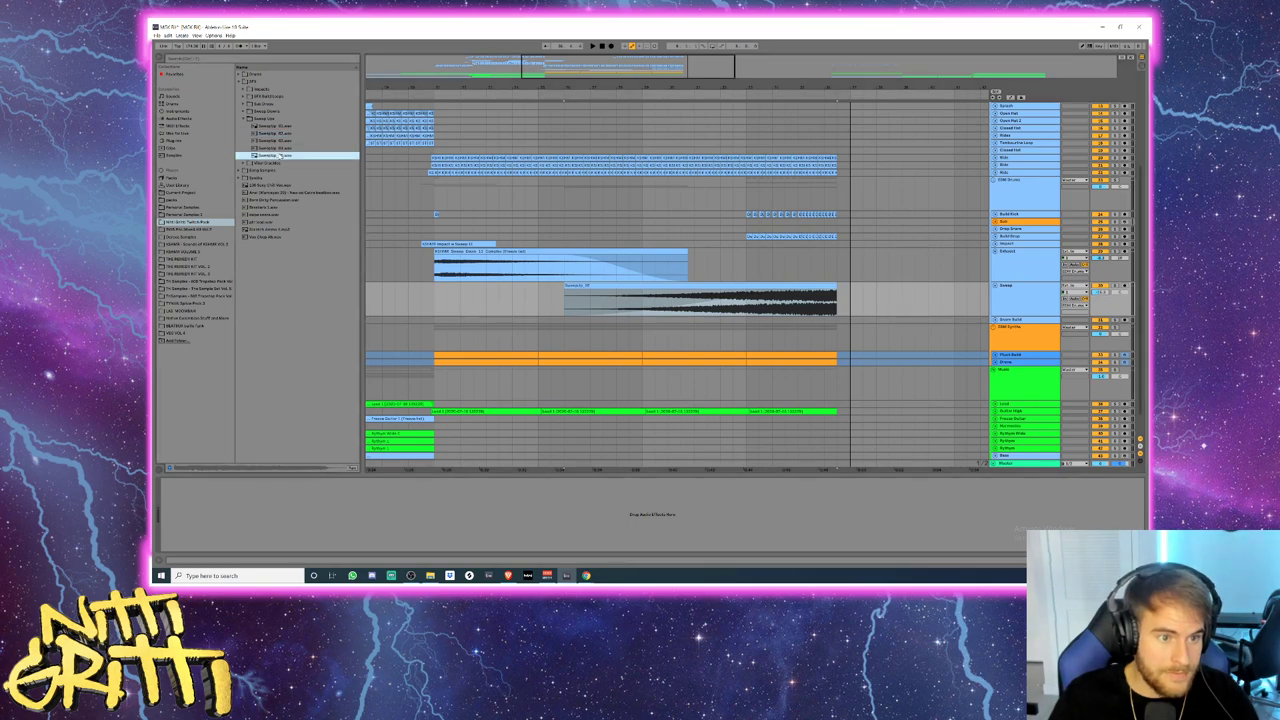
click(276, 127)
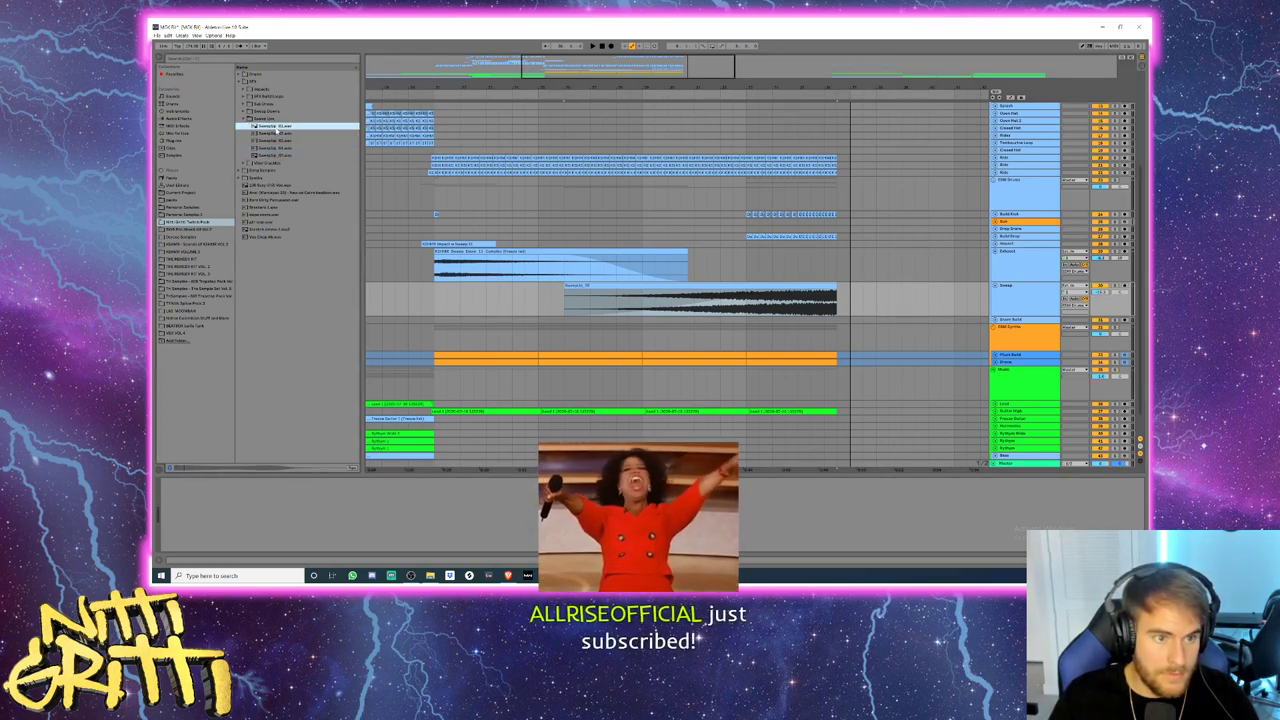
click(197, 58)
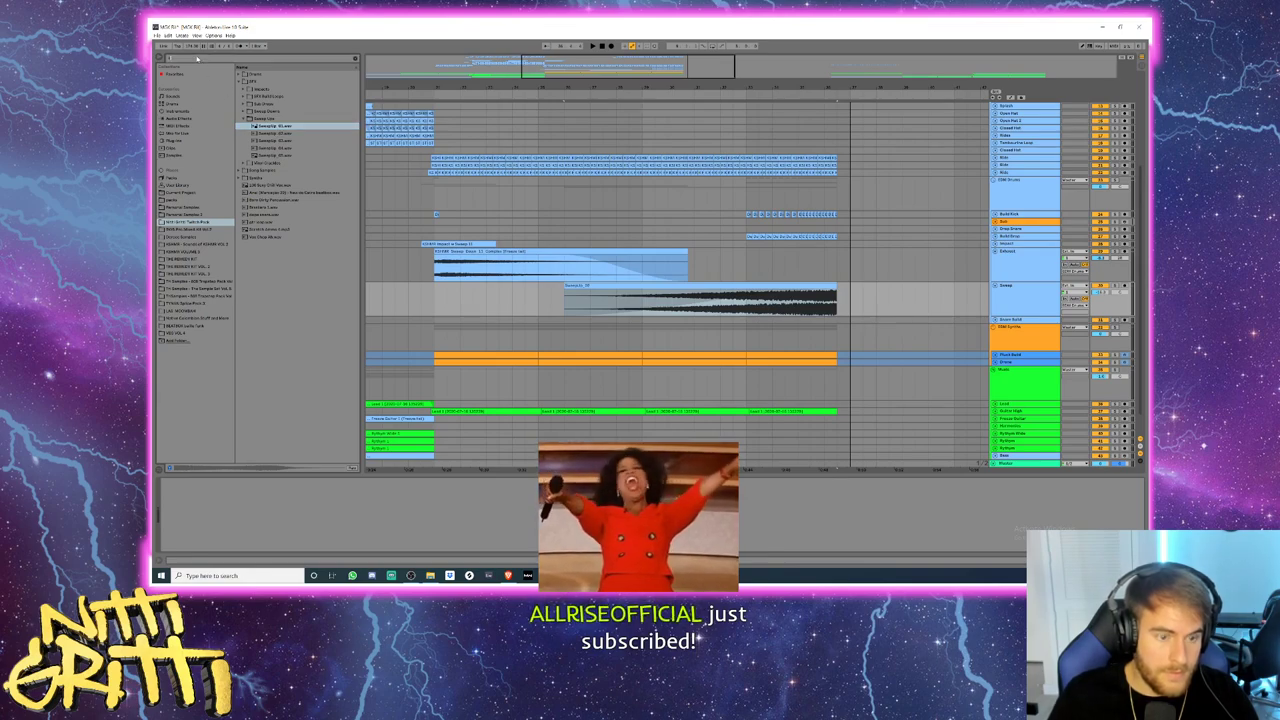
text(sweep up)
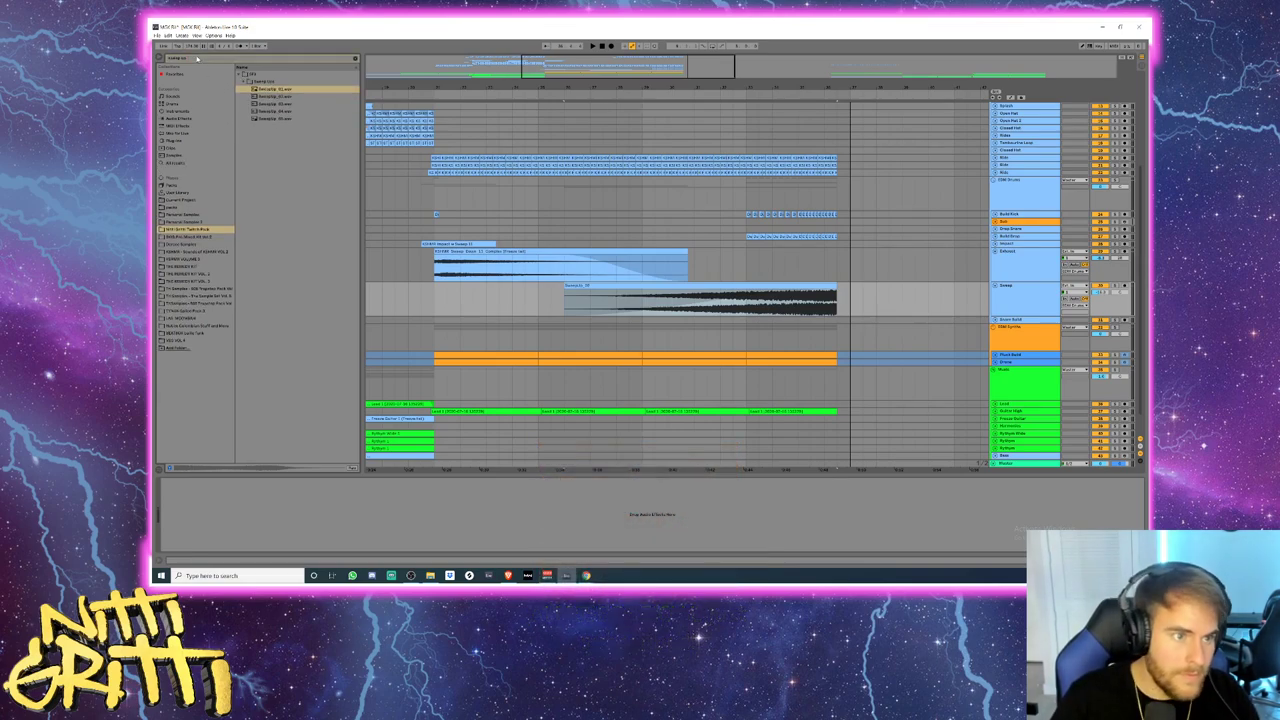
click(178, 163)
click(292, 193)
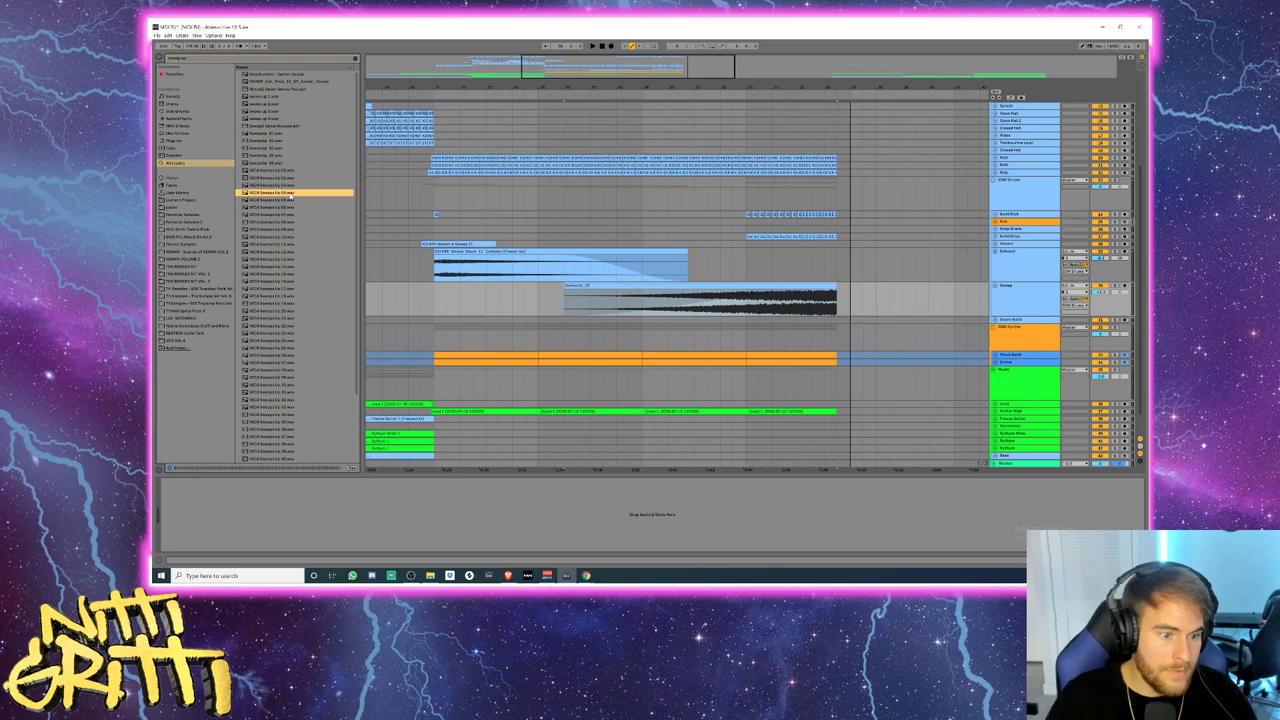
click(318, 236)
scroll(315, 257, down, 1)
scroll(315, 262, down, 3)
click(305, 281)
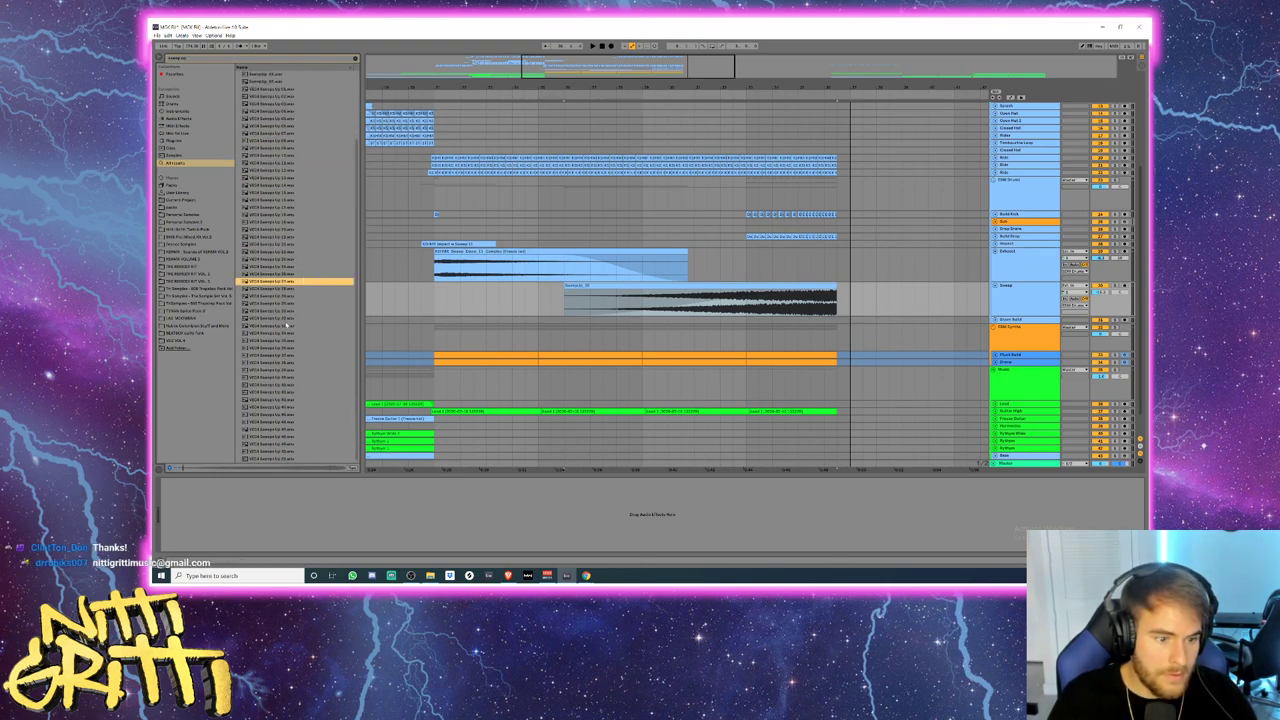
- Widen the sample search to "sweep", preview a KSHMR Long Sweep sample, and insert an audio track below Sweep
click(252, 61)
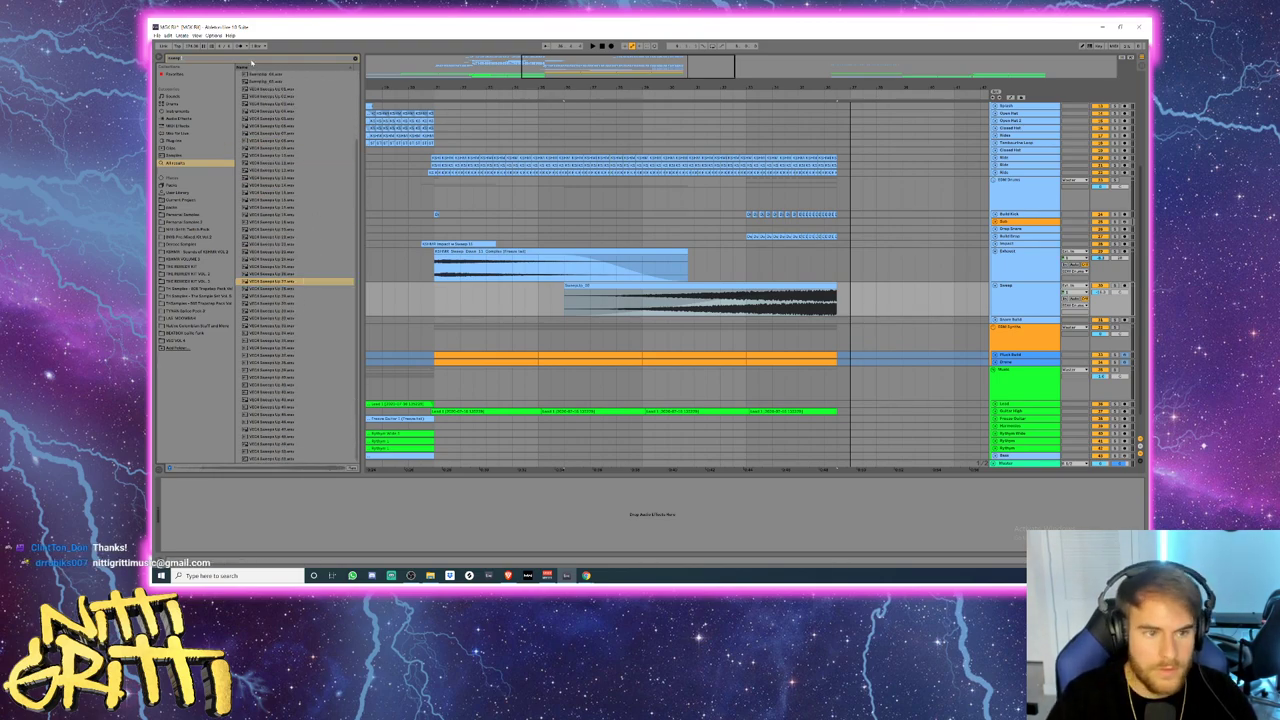
click(267, 364)
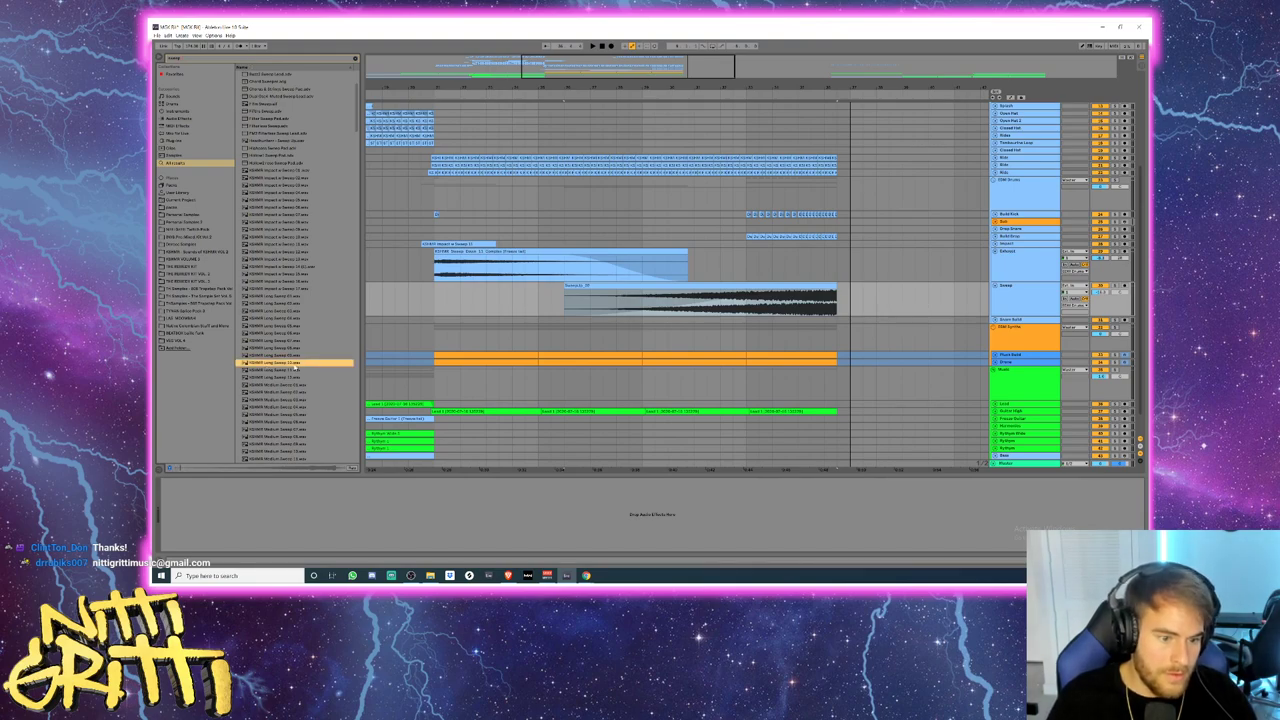
click(1021, 300)
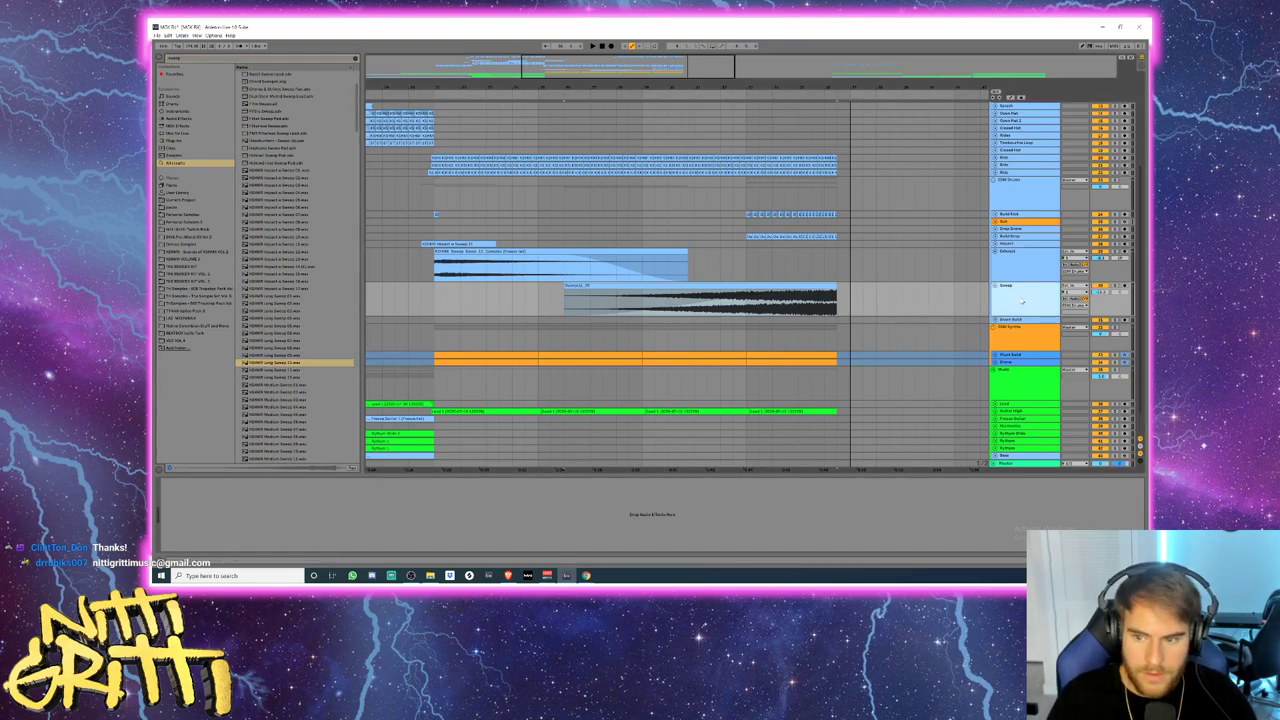
key(ctrl+t)
- Place the KSHMR Long Sweep 11 sample on the new track so it ends with the build, and play it back
drag(290, 366, 689, 320)
key(Delete)
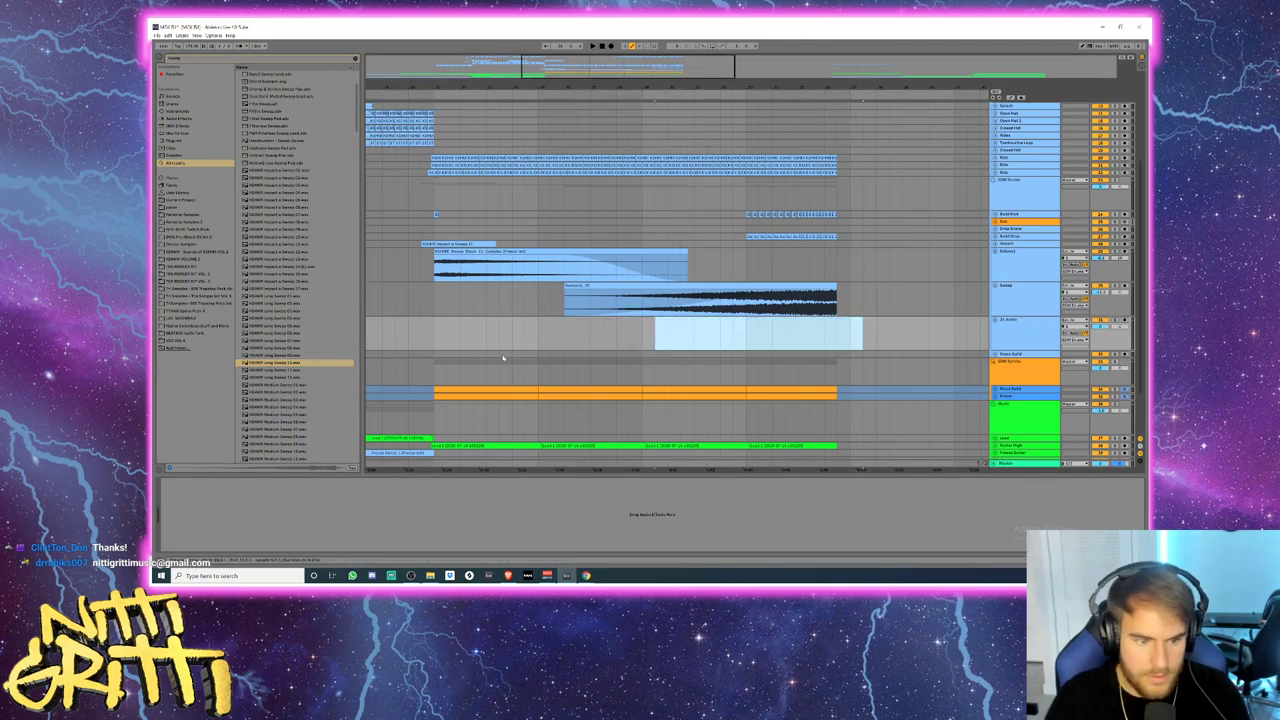
click(290, 370)
drag(290, 370, 833, 316)
key(space)
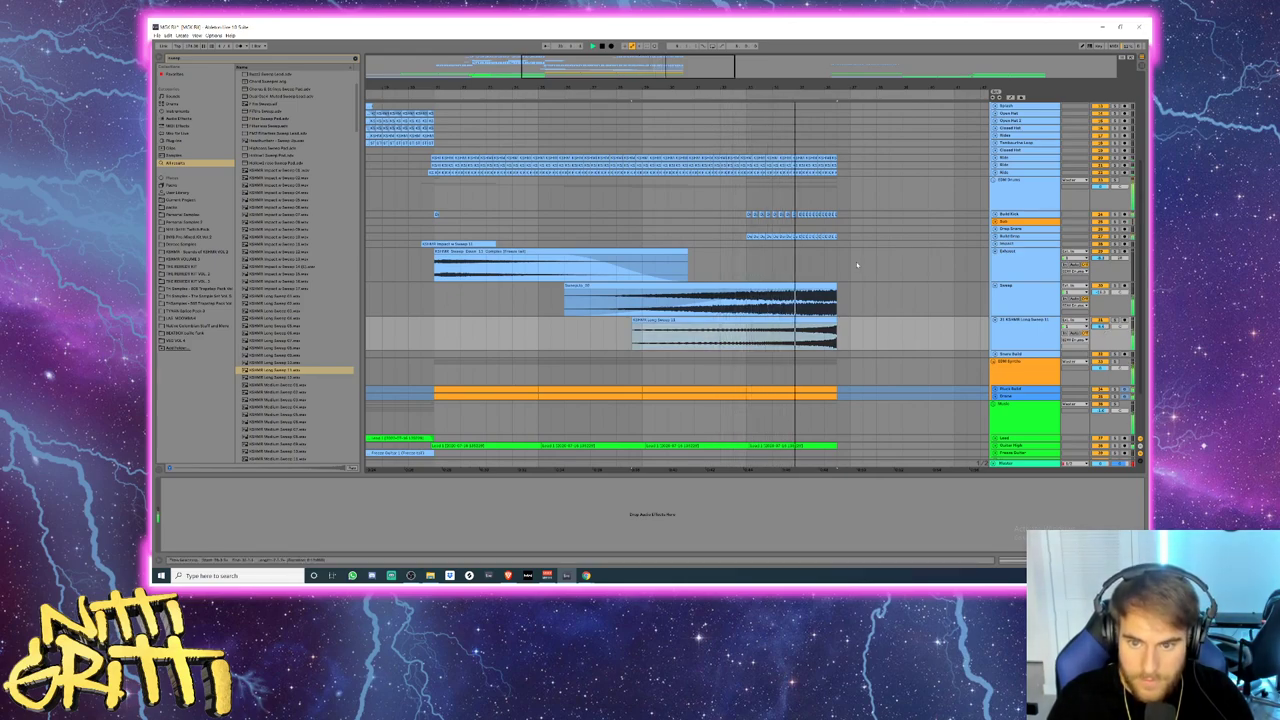
- Name the new track Sweep 2 and fold the Sweep track and the down-sweep track above it
drag(748, 87, 636, 100)
key(space)
click(1020, 291)
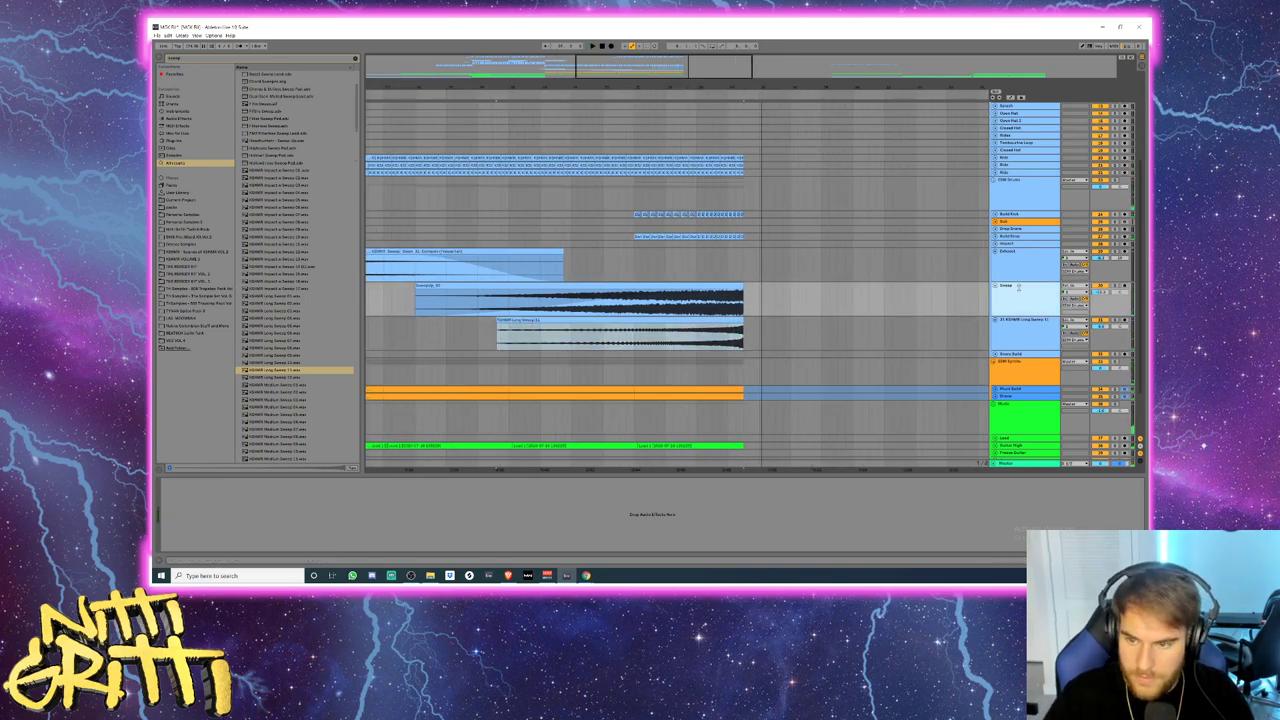
key(u)
click(1019, 272)
key(u)
click(1020, 291)
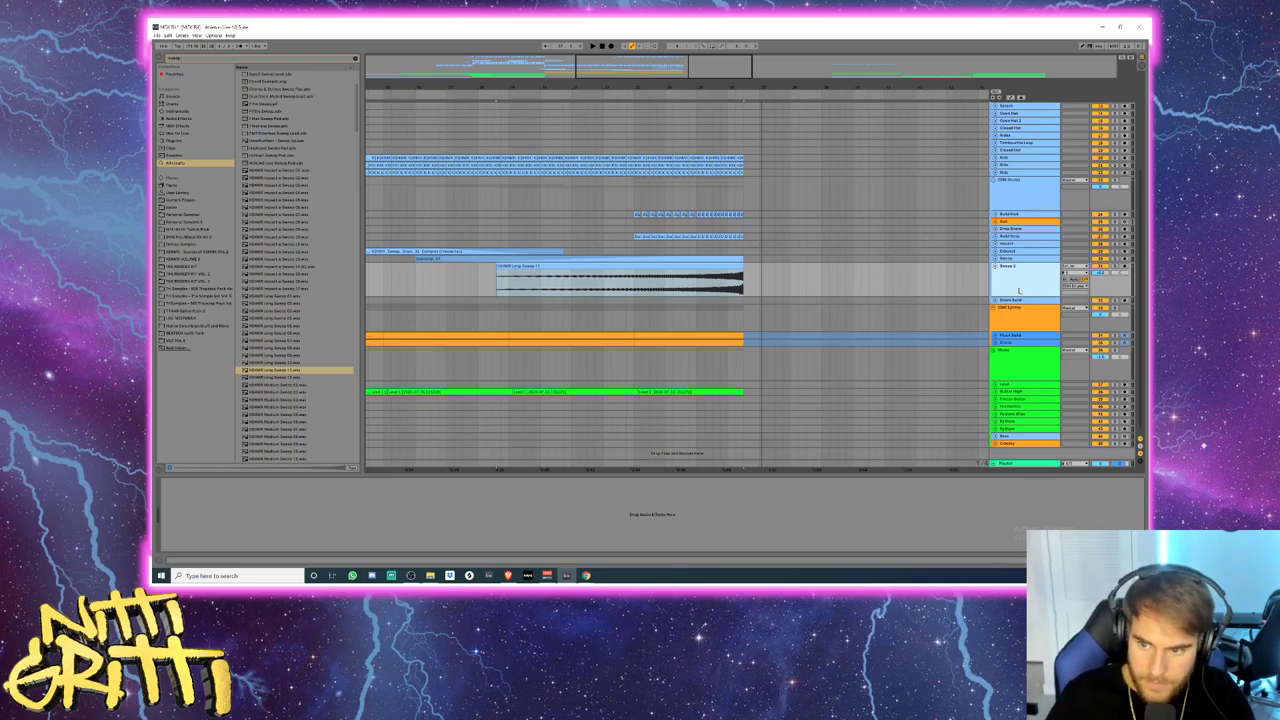
- Fold the EDM Drums group and, while playing the build, unfold the track below Pluck Build in the EDM Synths group
scroll(1030, 275, up, 2)
click(1037, 259)
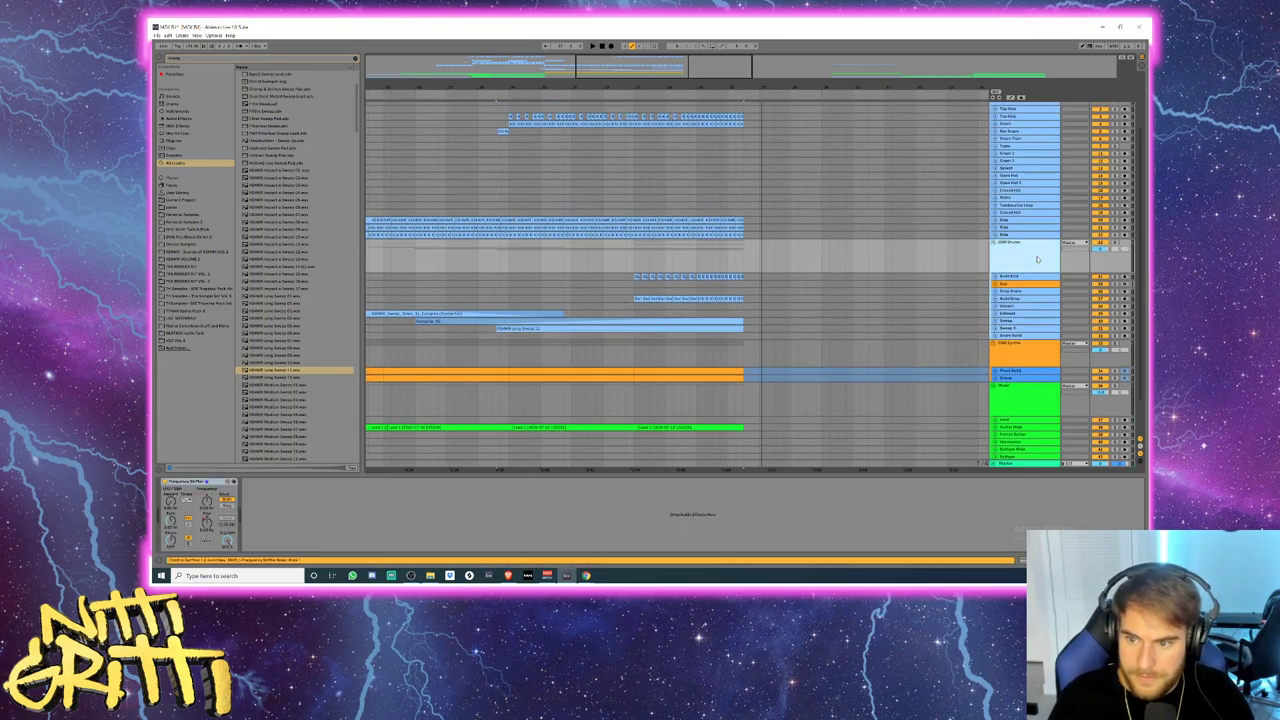
key(u)
click(486, 270)
key(space)
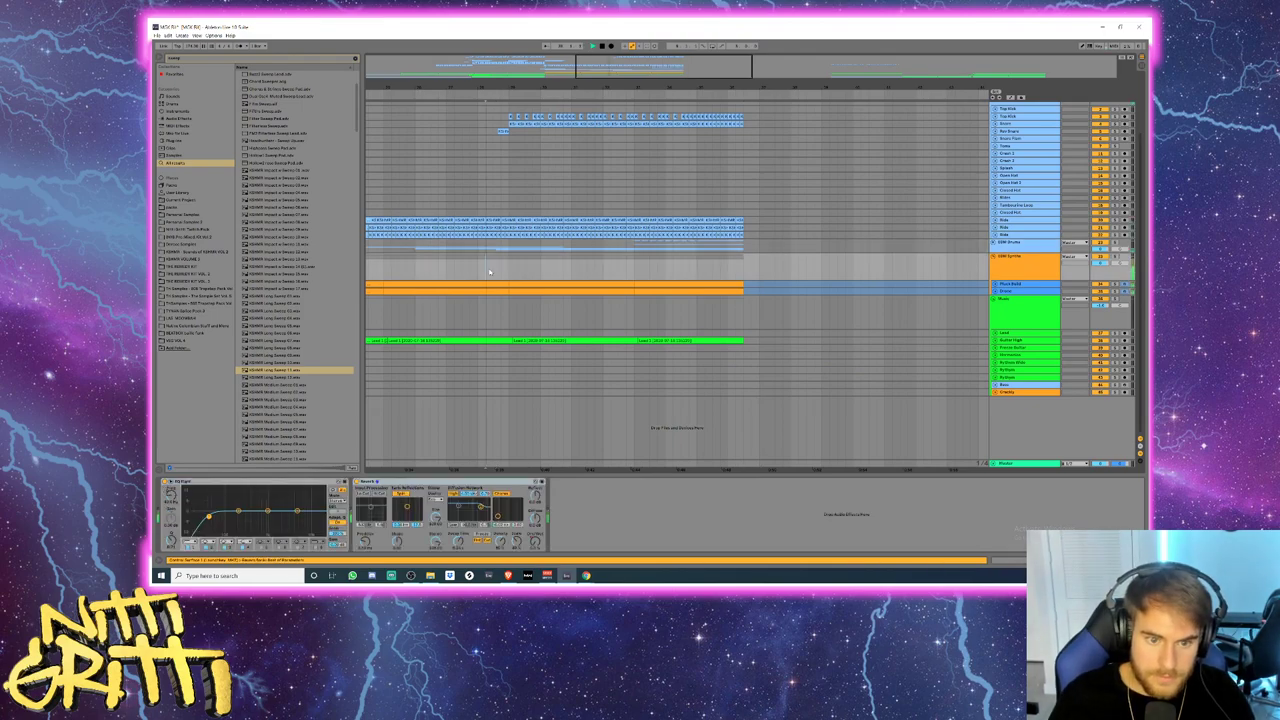
click(994, 285)
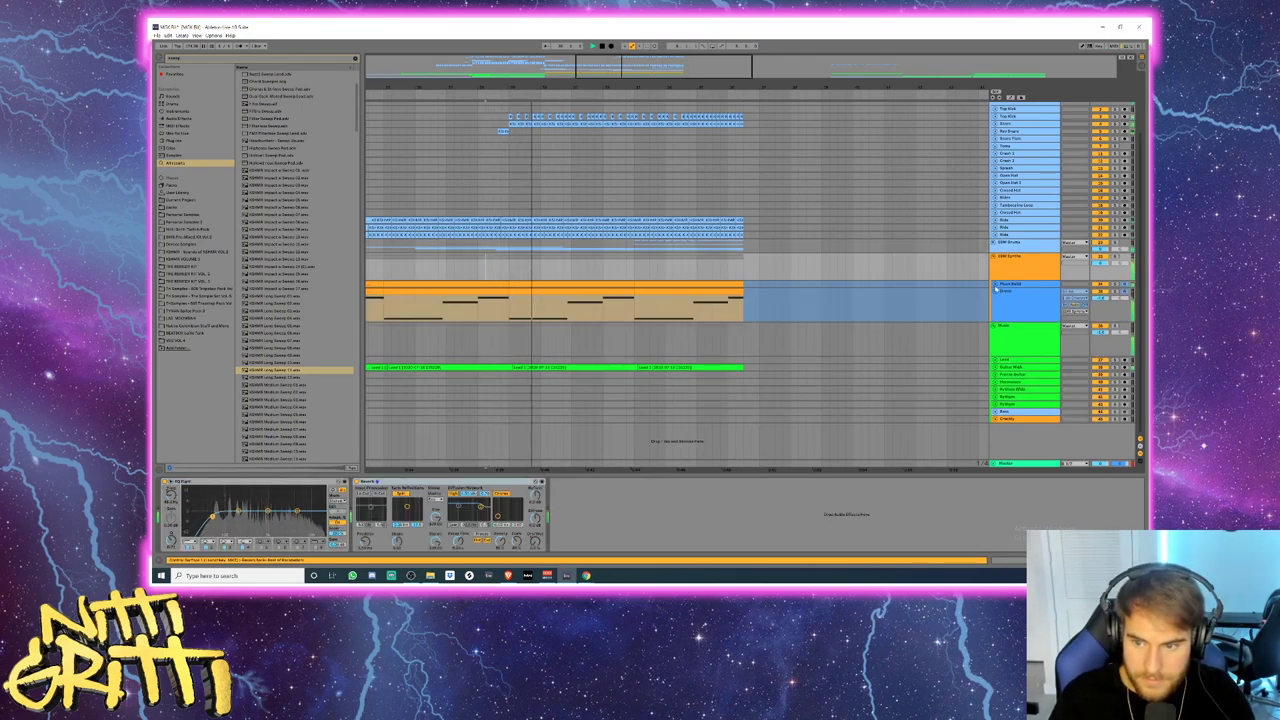
- Unfold the Drone and Guitar High tracks and audition the guitar on its own over the last section of the build
click(994, 318)
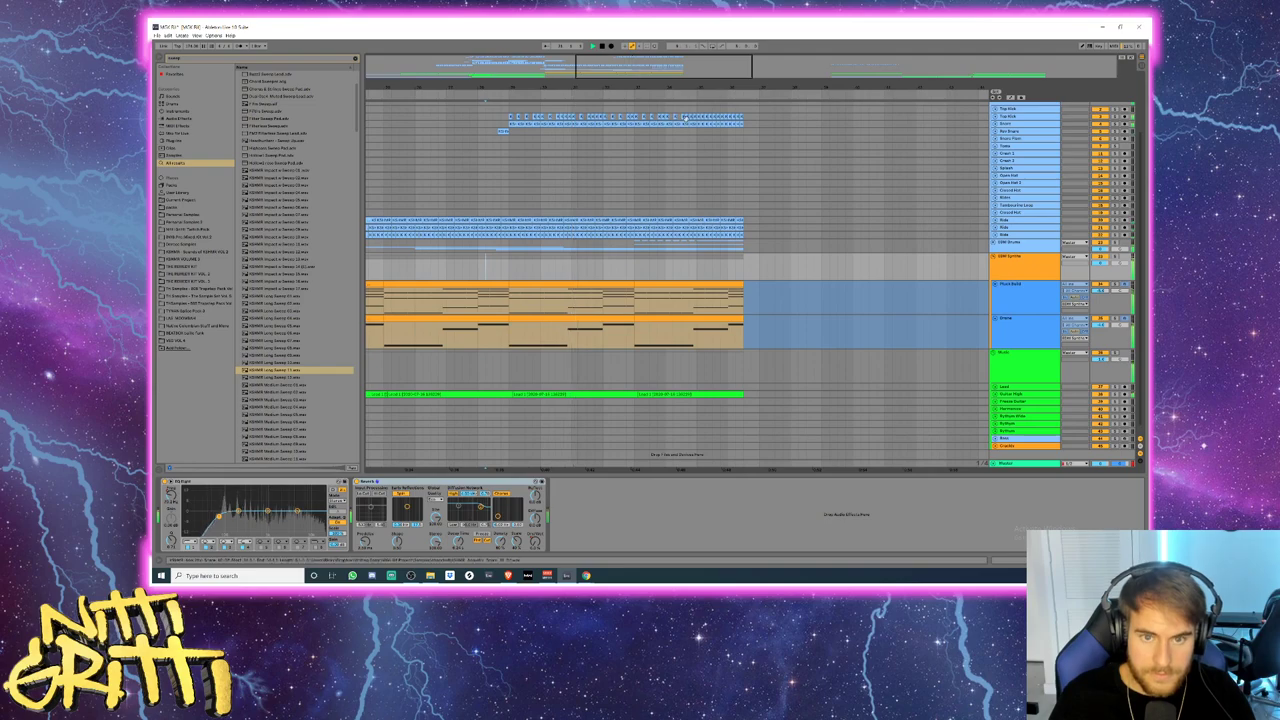
drag(672, 87, 648, 441)
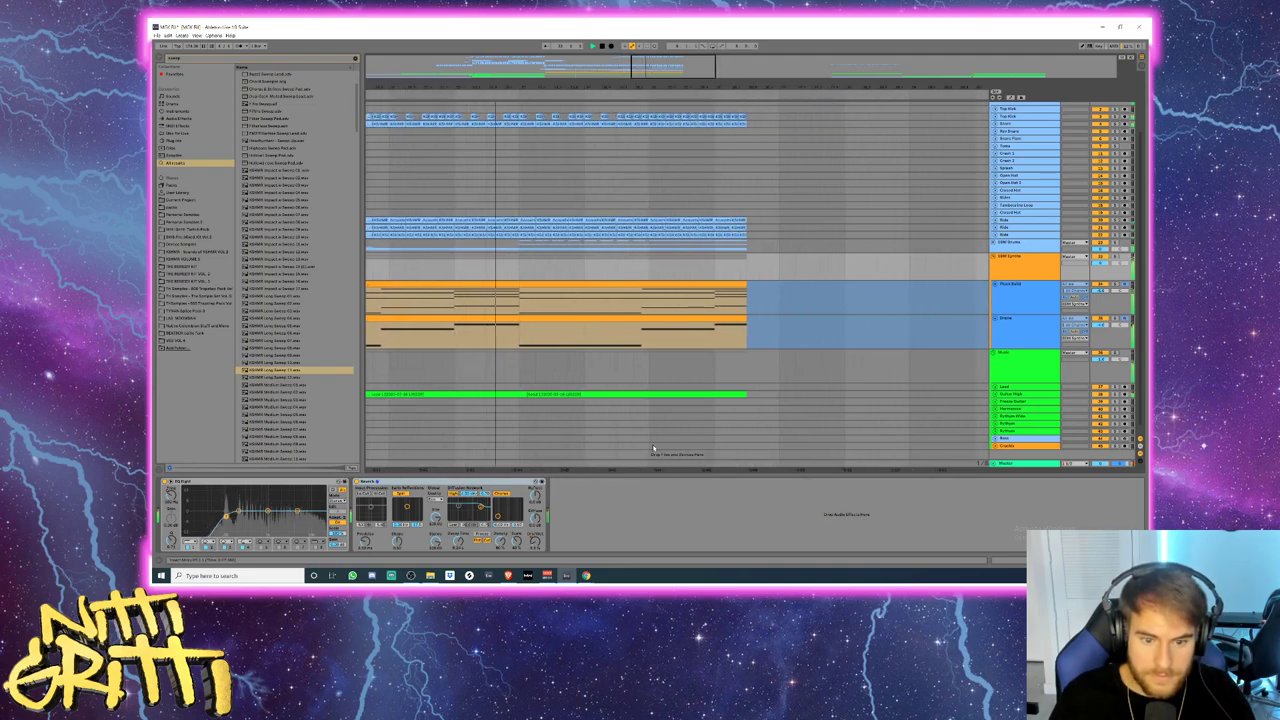
scroll(648, 436, down, 1)
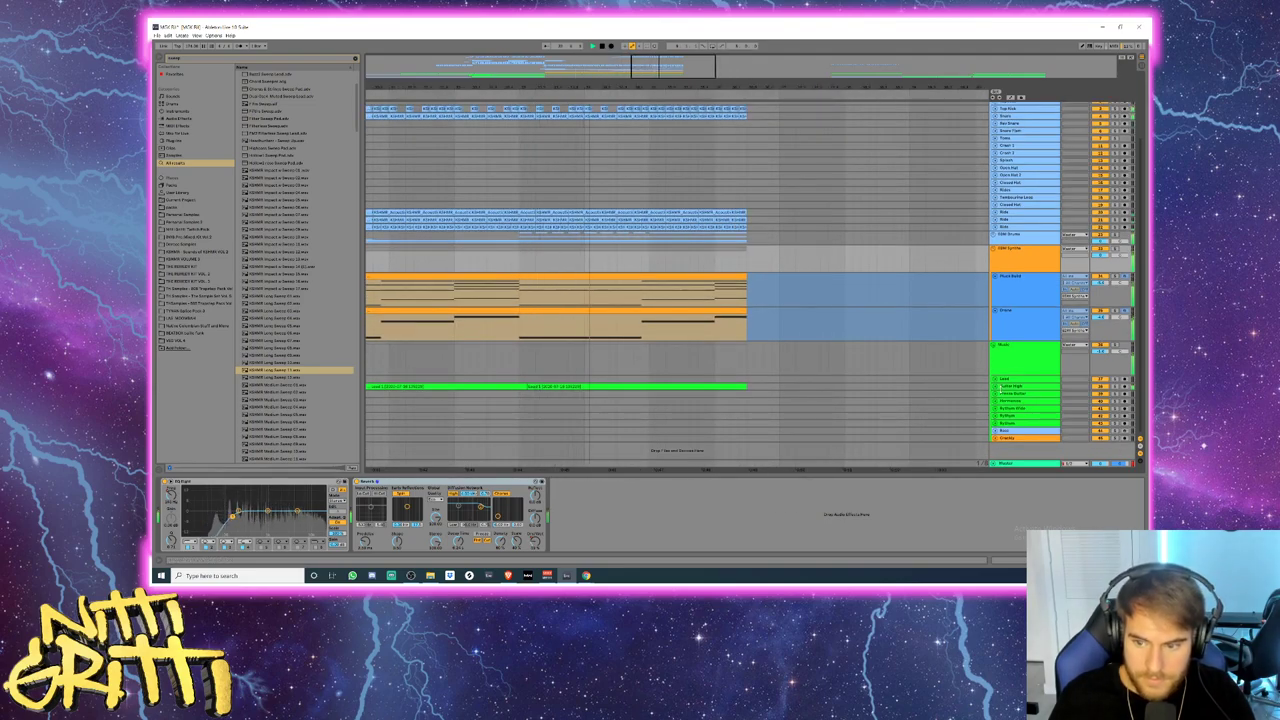
click(994, 386)
scroll(997, 392, down, 1)
click(1016, 380)
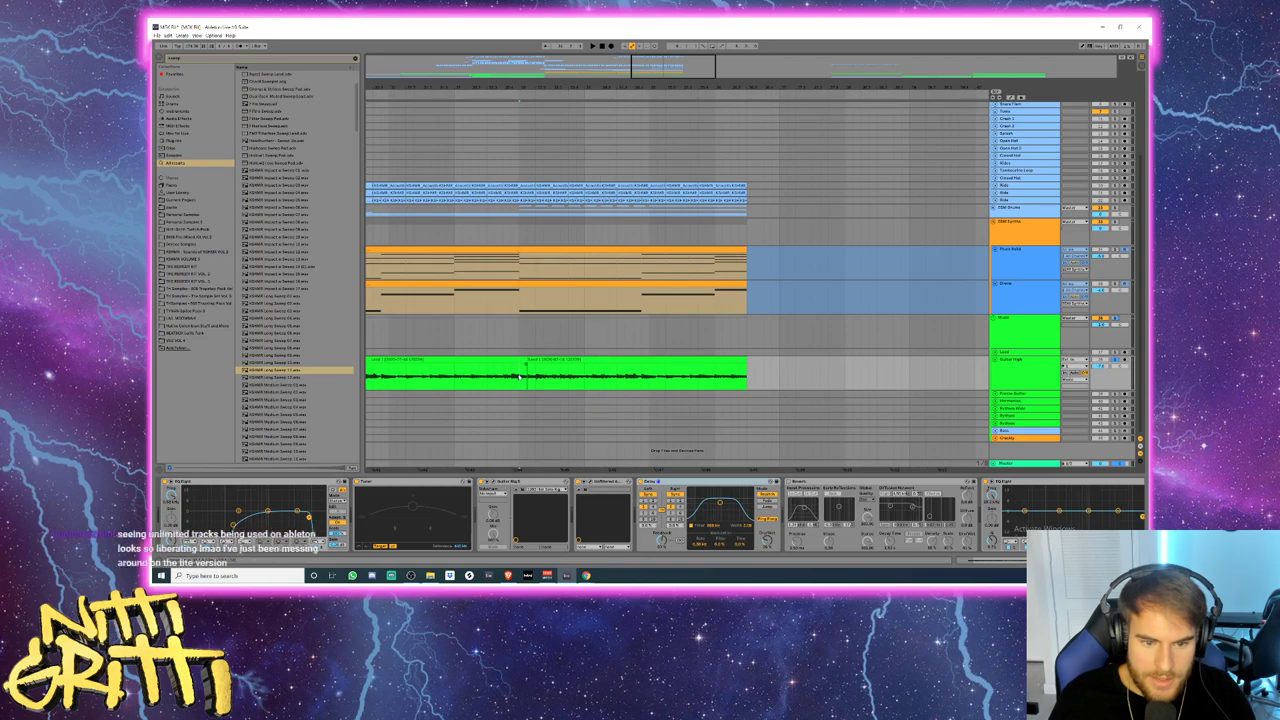
key(space)
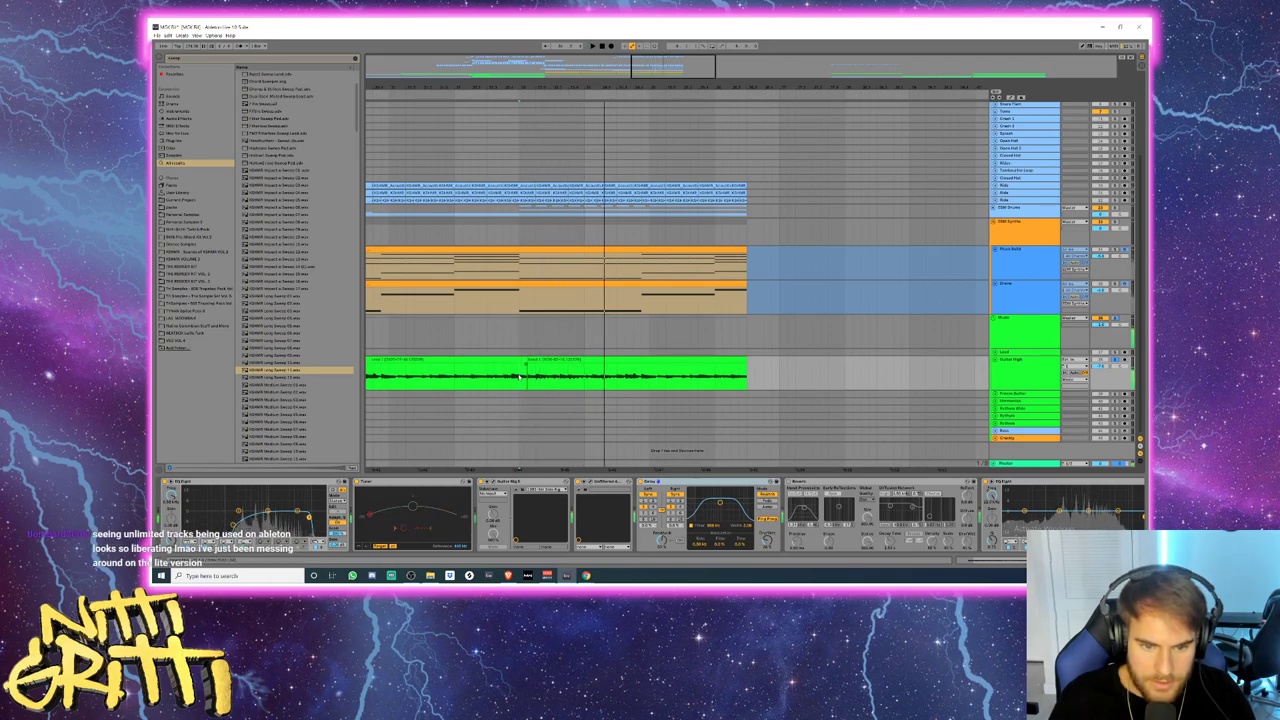
key(space)
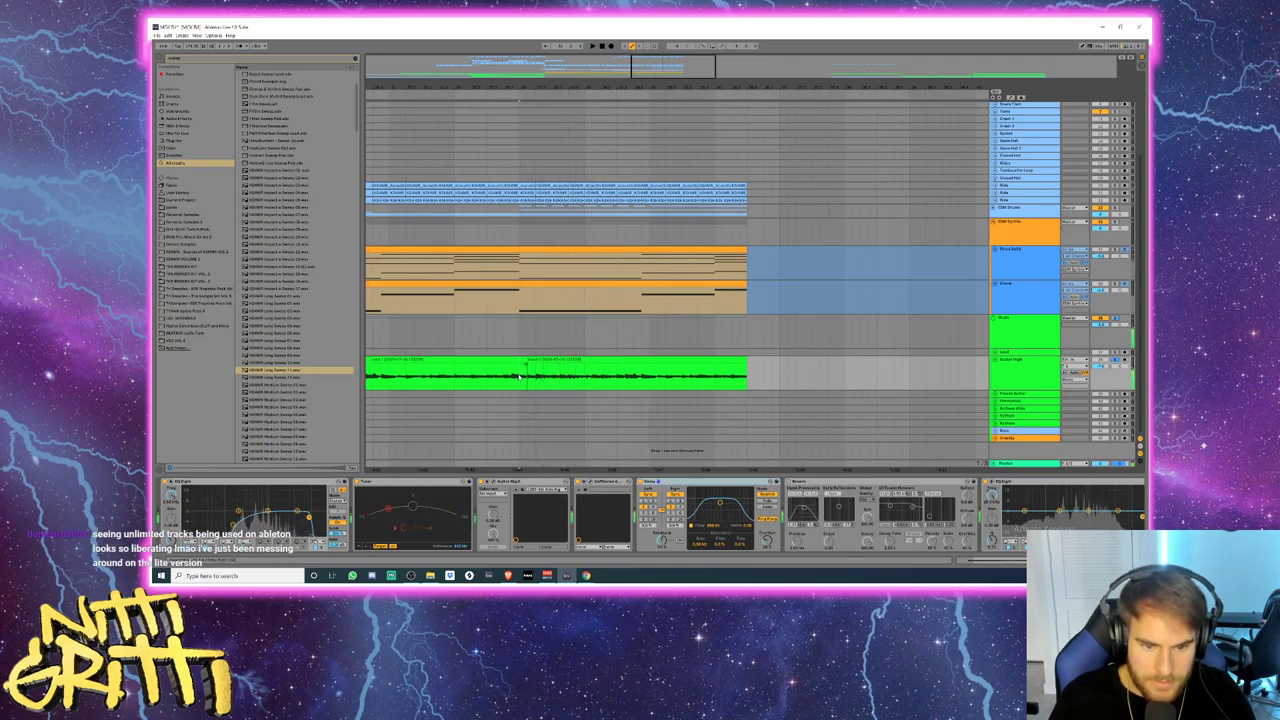
- Turn on Lock Envelopes, duplicate a short Guitar High section repeatedly through the end of the build, and delete the excess past it
drag(520, 375, 568, 376)
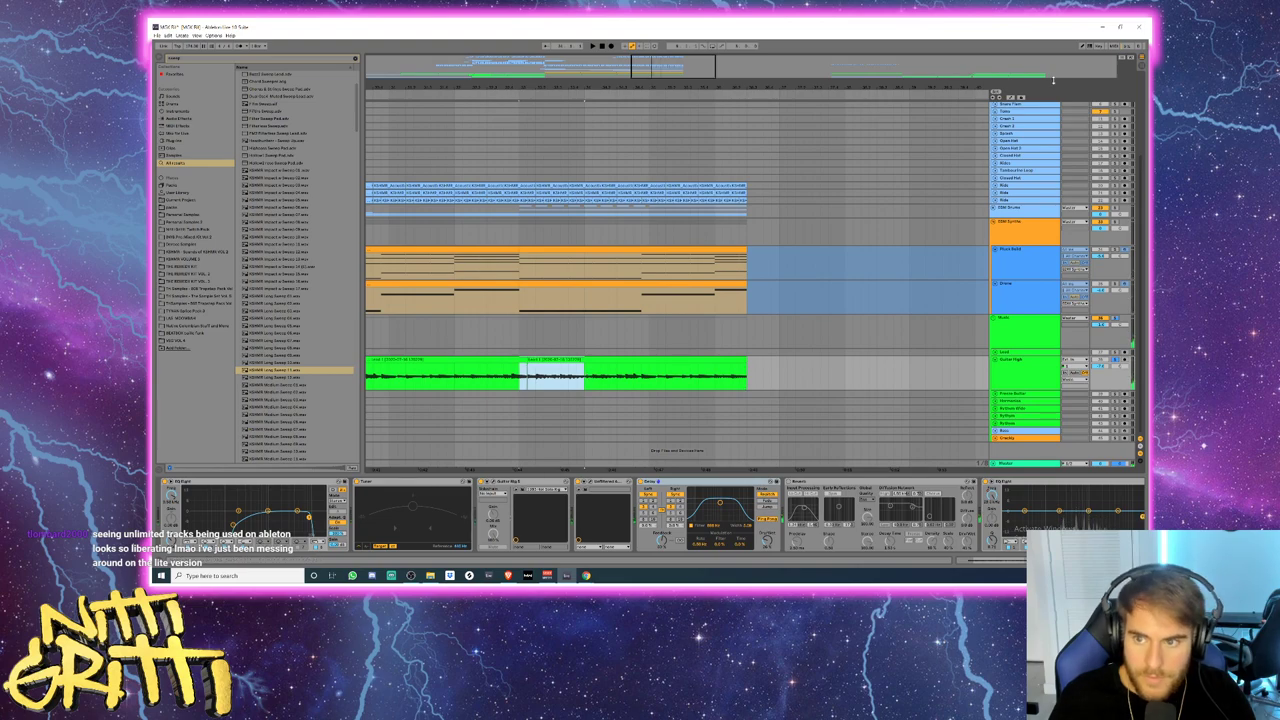
click(1020, 98)
drag(523, 379, 589, 381)
key(ctrl+d)
key(ctrl+d)
key(ctrl+d)
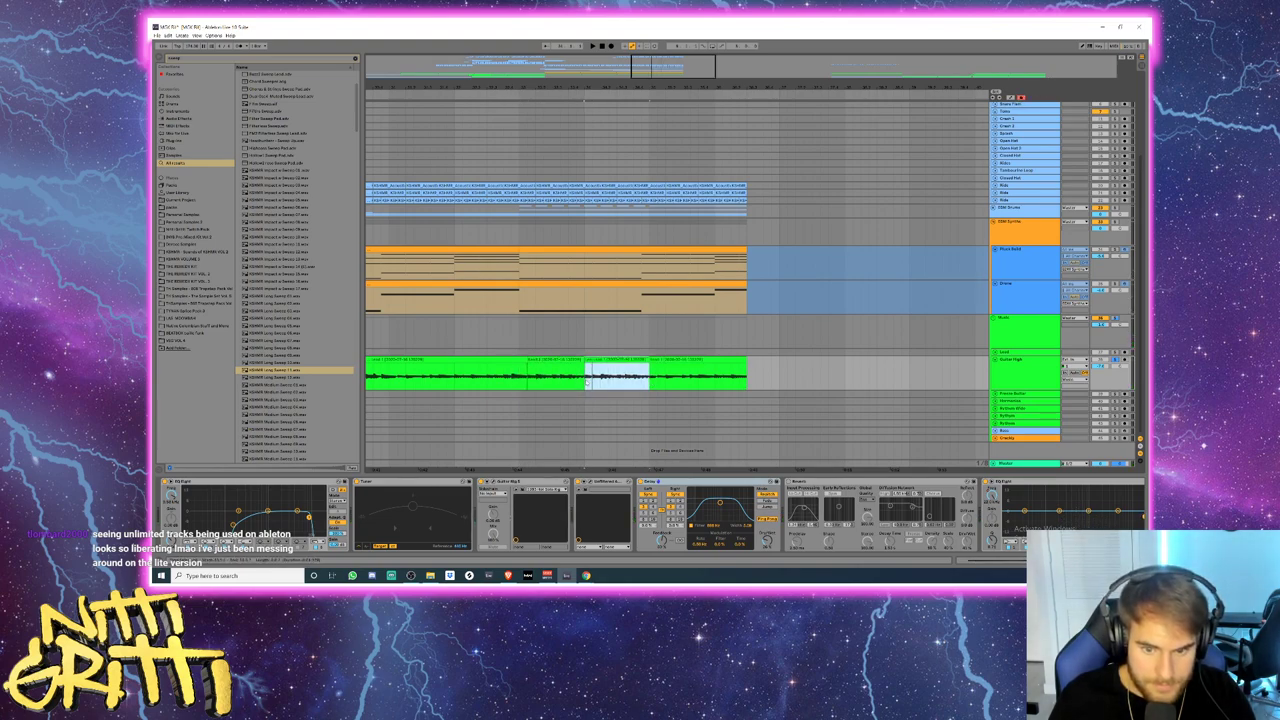
key(Delete)
- Play back the duplicated guitar section with the automation lanes shown
click(568, 378)
key(space)
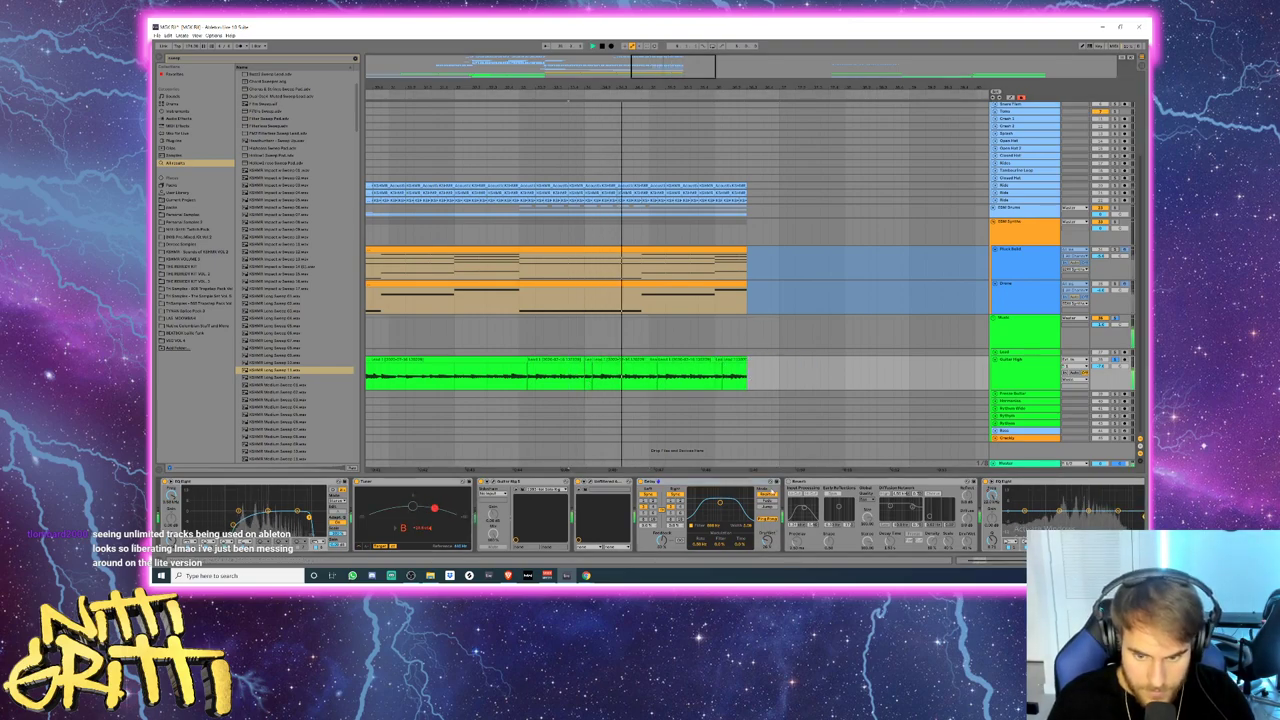
key(a)
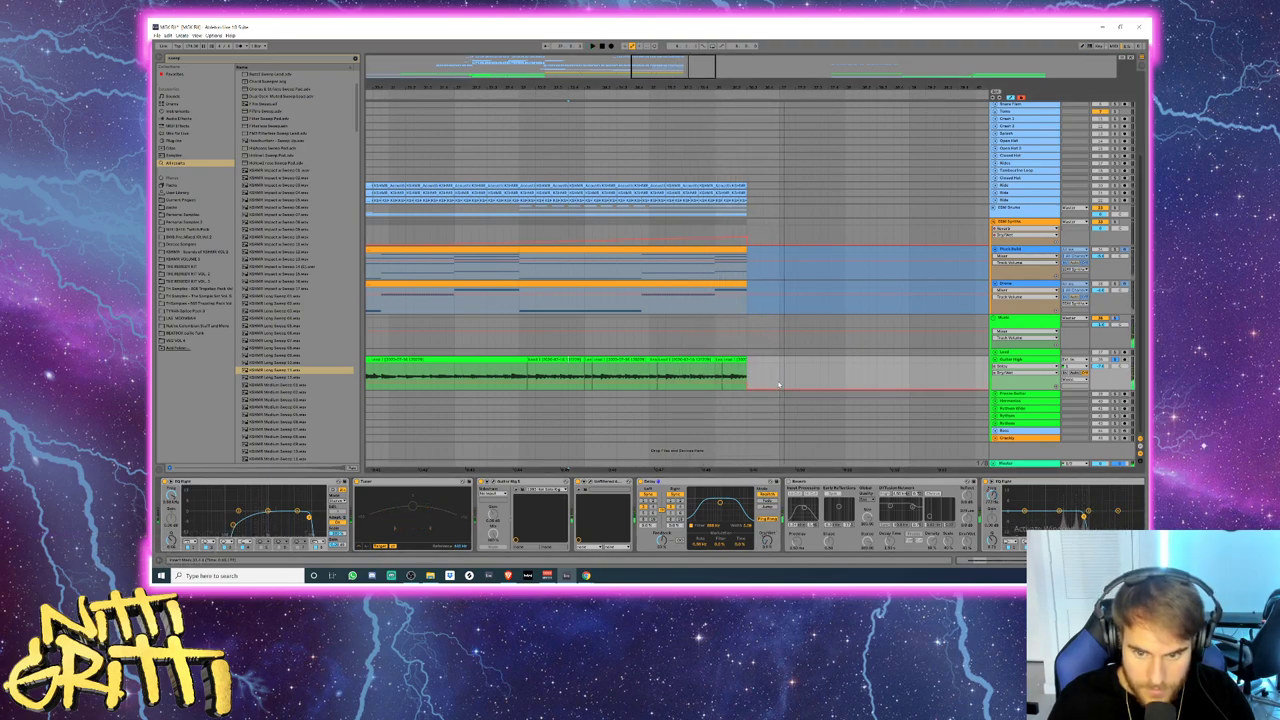
key(space)
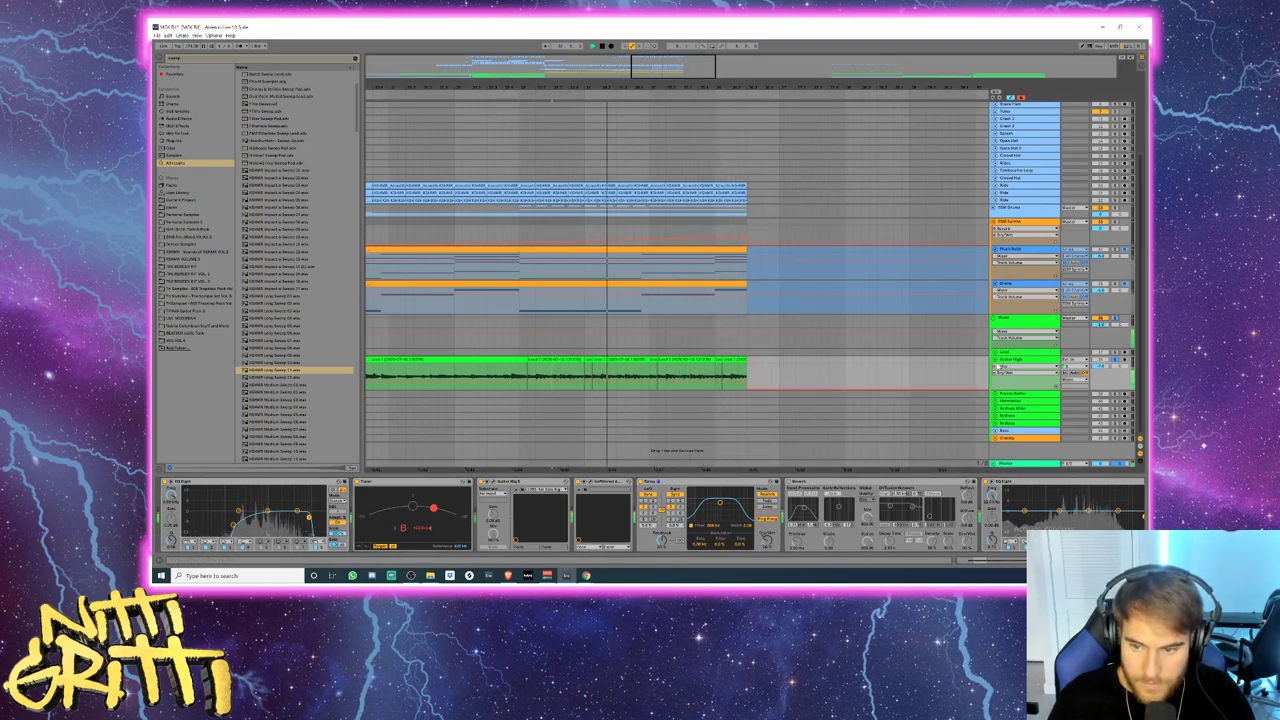
key(space)
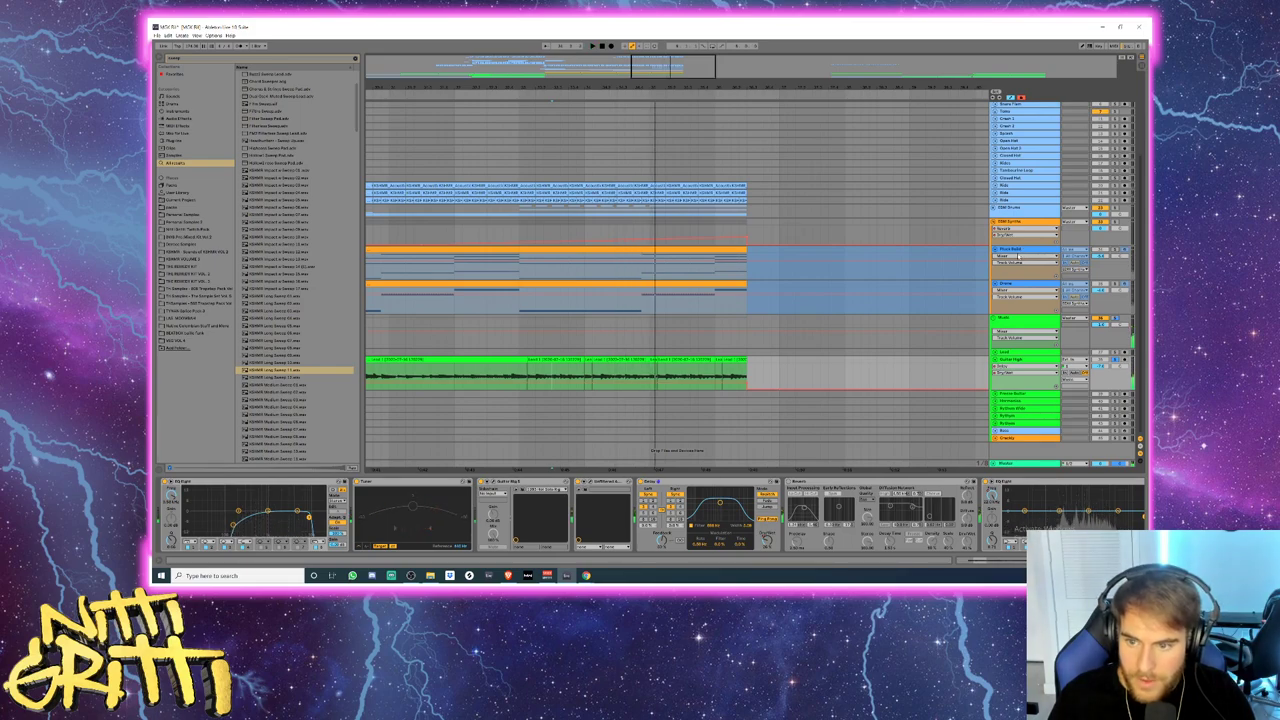
right_click(1019, 250)
click(1036, 302)
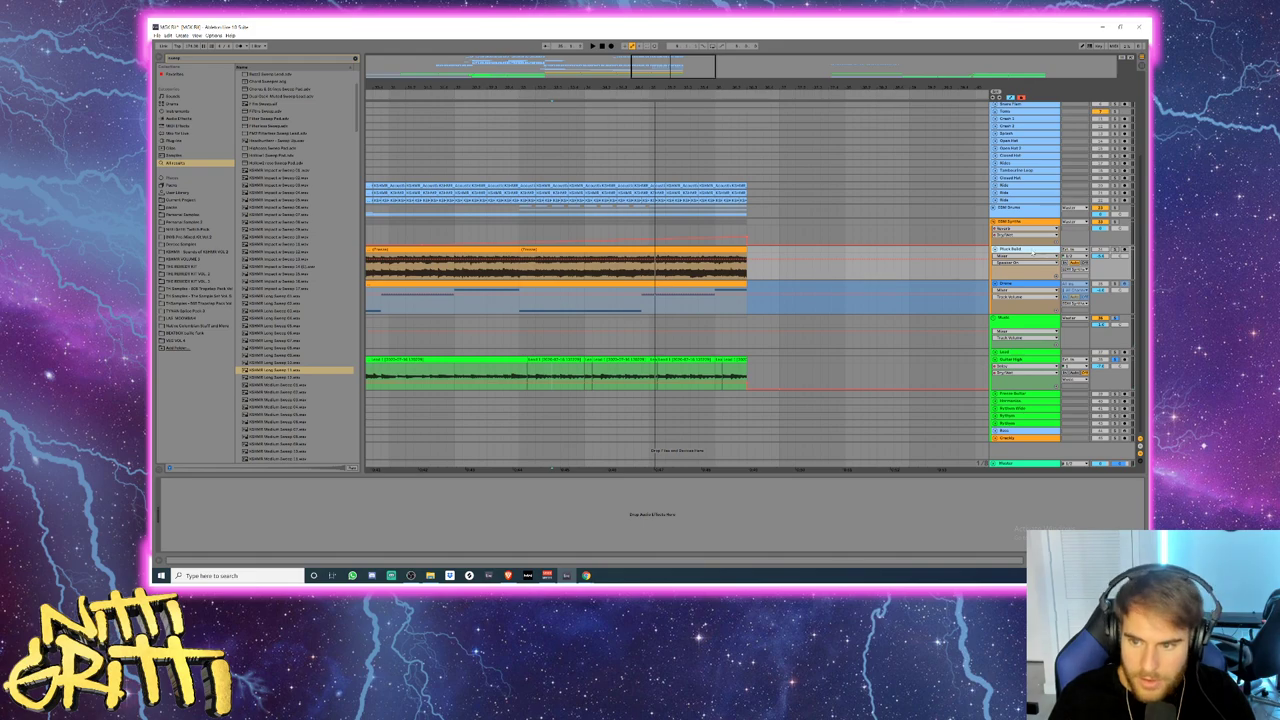
key(ctrl+z)
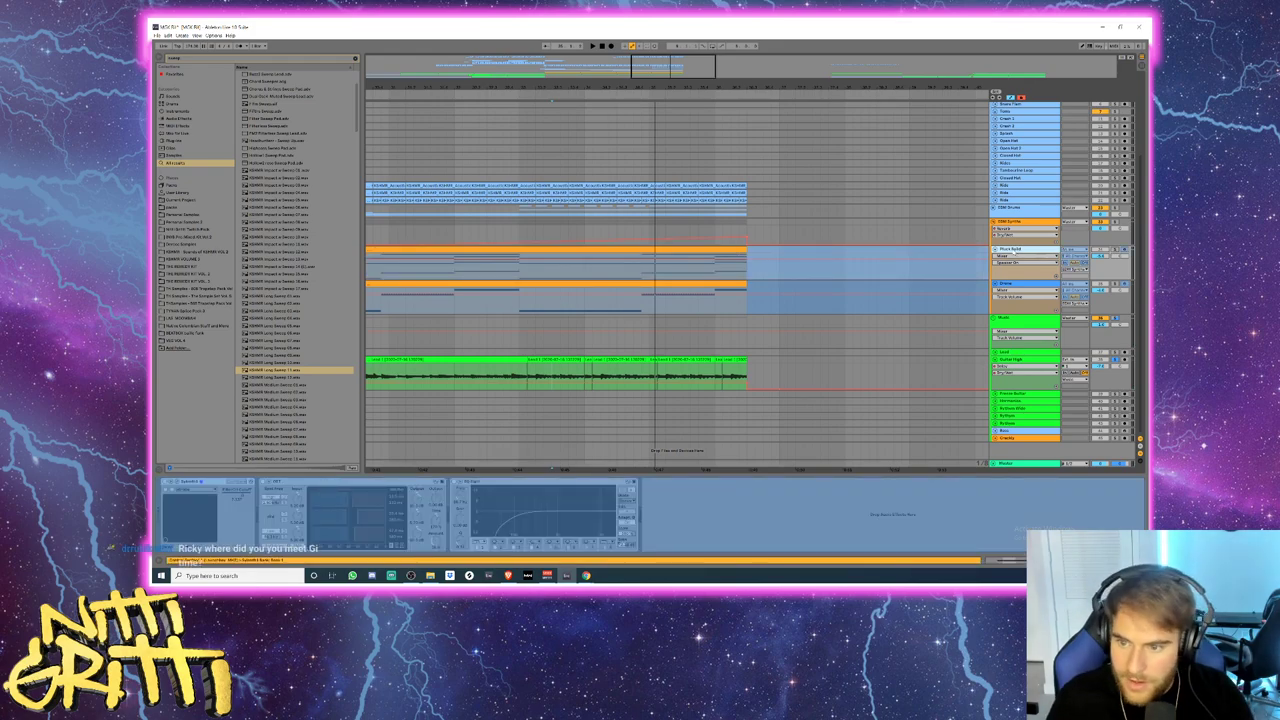
- Unfreeze the Pluck Build track and delete the later chords from its last clip
right_click(1016, 249)
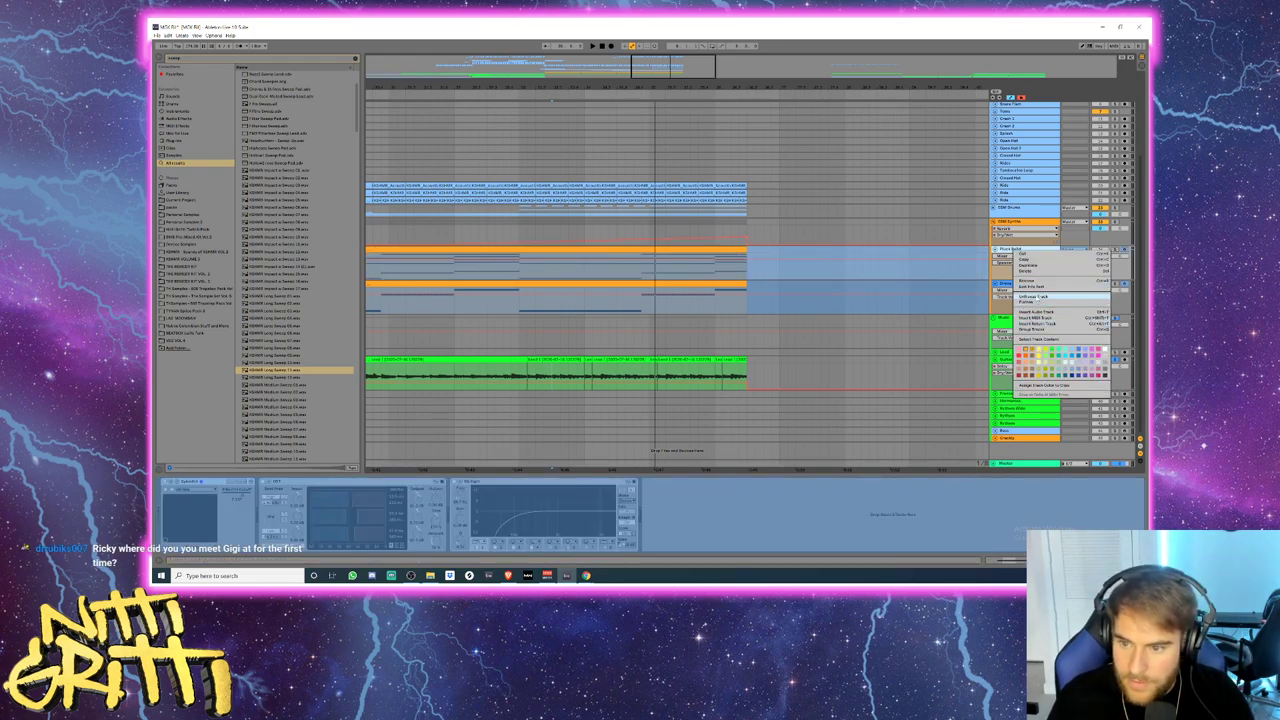
click(1036, 296)
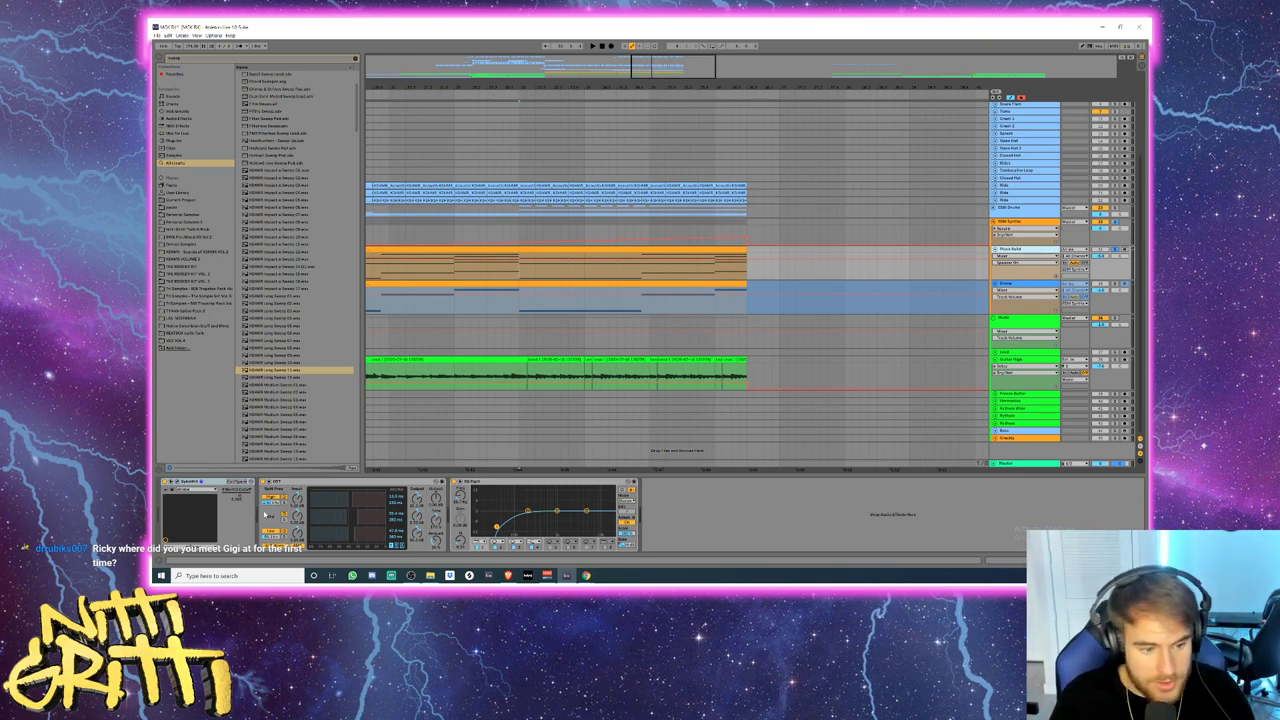
double_click(594, 250)
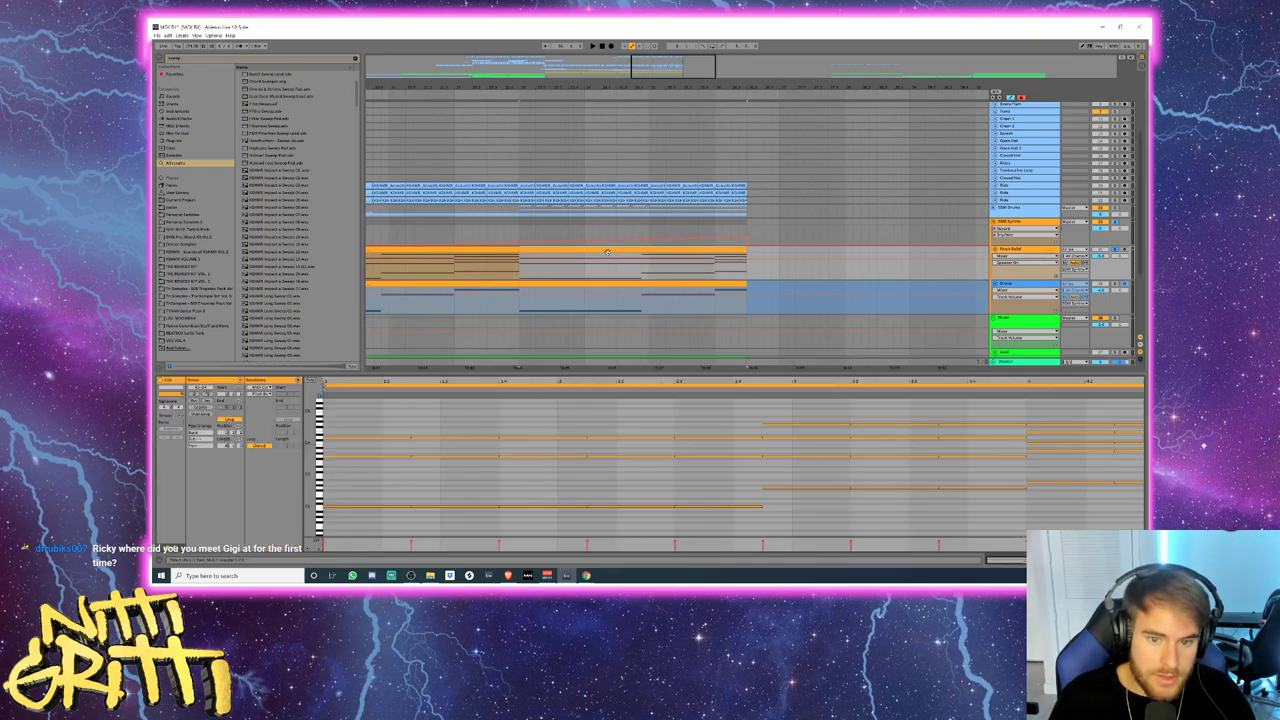
drag(806, 407, 1143, 514)
key(Delete)
- Remove the repeated hits of the first chord in the last Pluck Build clip and lengthen its notes to fill the clip
scroll(880, 471, down, 1)
drag(705, 525, 688, 428)
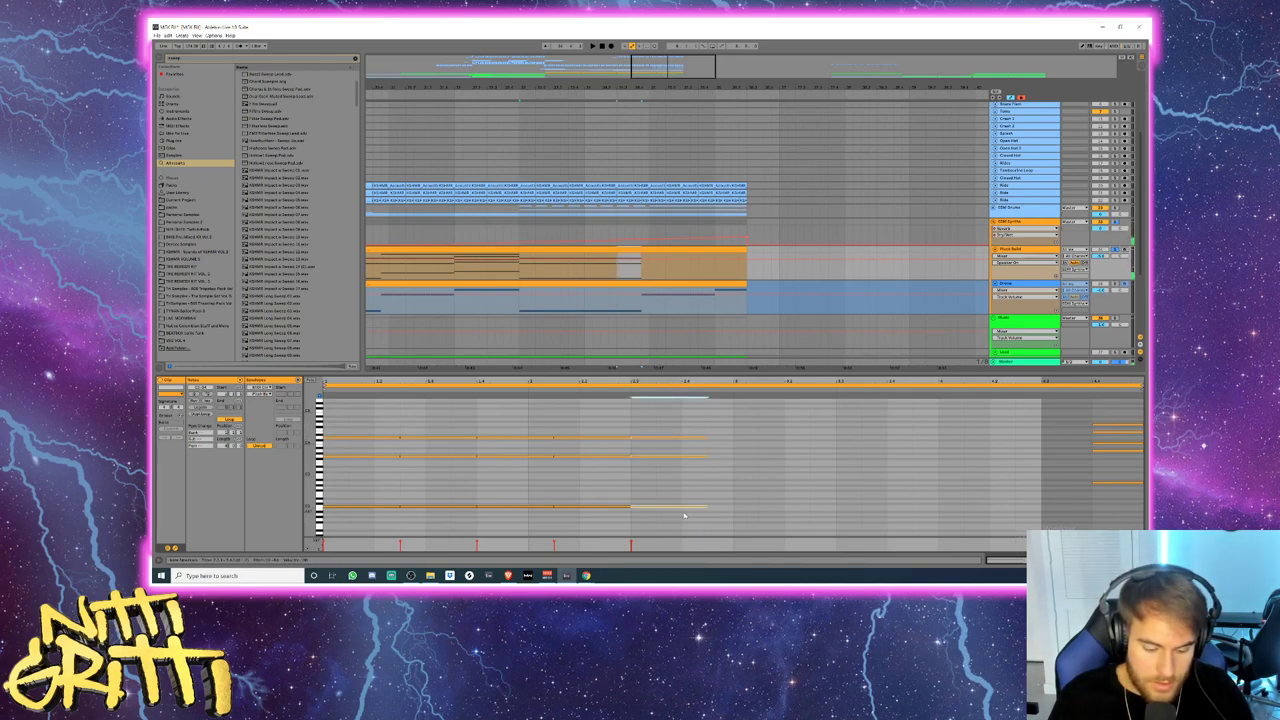
drag(374, 523, 393, 430)
key(shift+Right)
key(shift+Right)
key(shift+Right)
key(shift+Right)
key(shift+Right)
key(shift+Right)
key(shift+Right)
key(shift+Right)
key(shift+Right)
key(shift+Right)
key(shift+Right)
key(shift+Right)
key(shift+Right)
key(shift+Right)
key(shift+Right)
key(shift+Right)
key(shift+Right)
key(shift+Right)
key(shift+Right)
key(shift+Right)
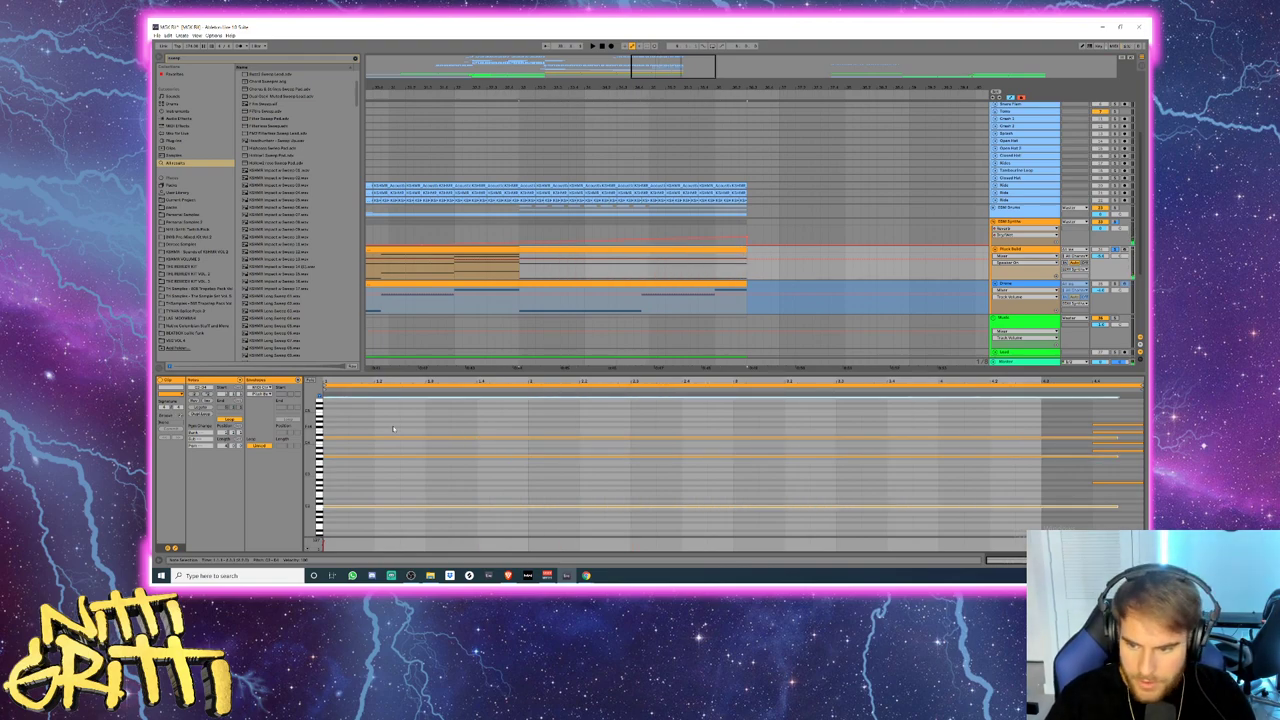
- Play back the held pluck chord and freeze the Pluck Build track again
key(space)
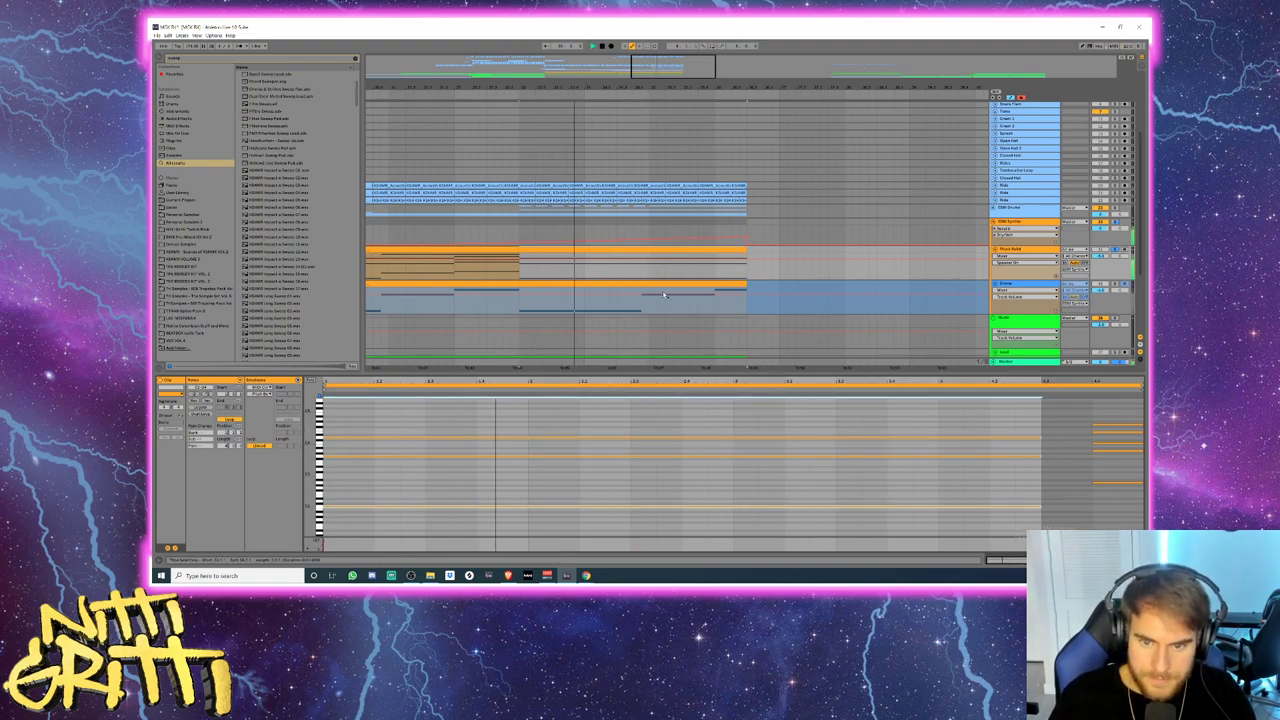
scroll(765, 278, down, 2)
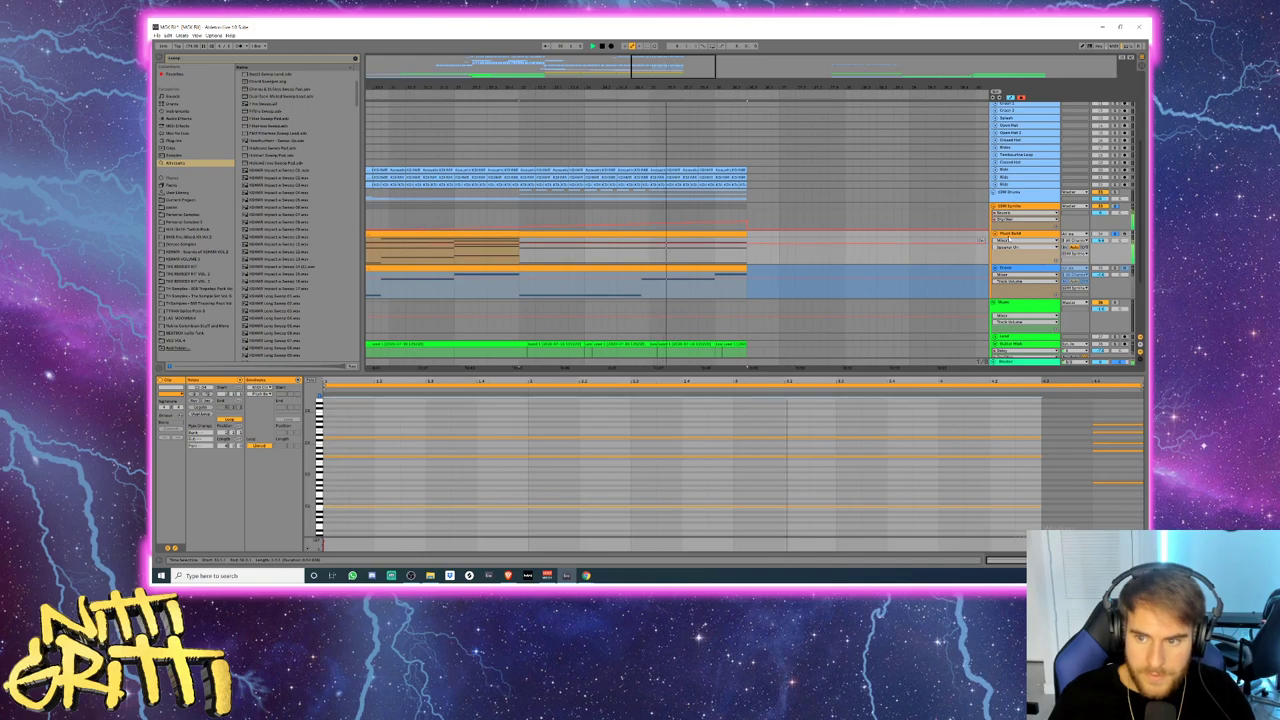
right_click(1020, 236)
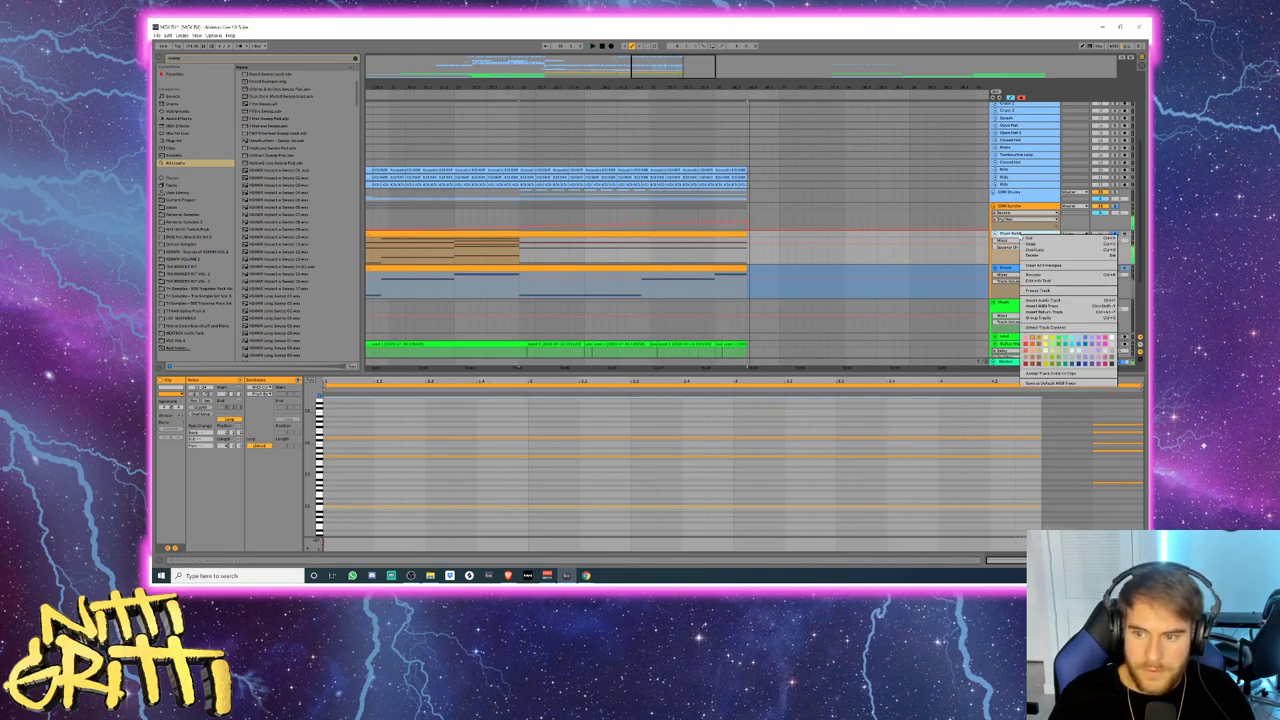
click(1034, 290)
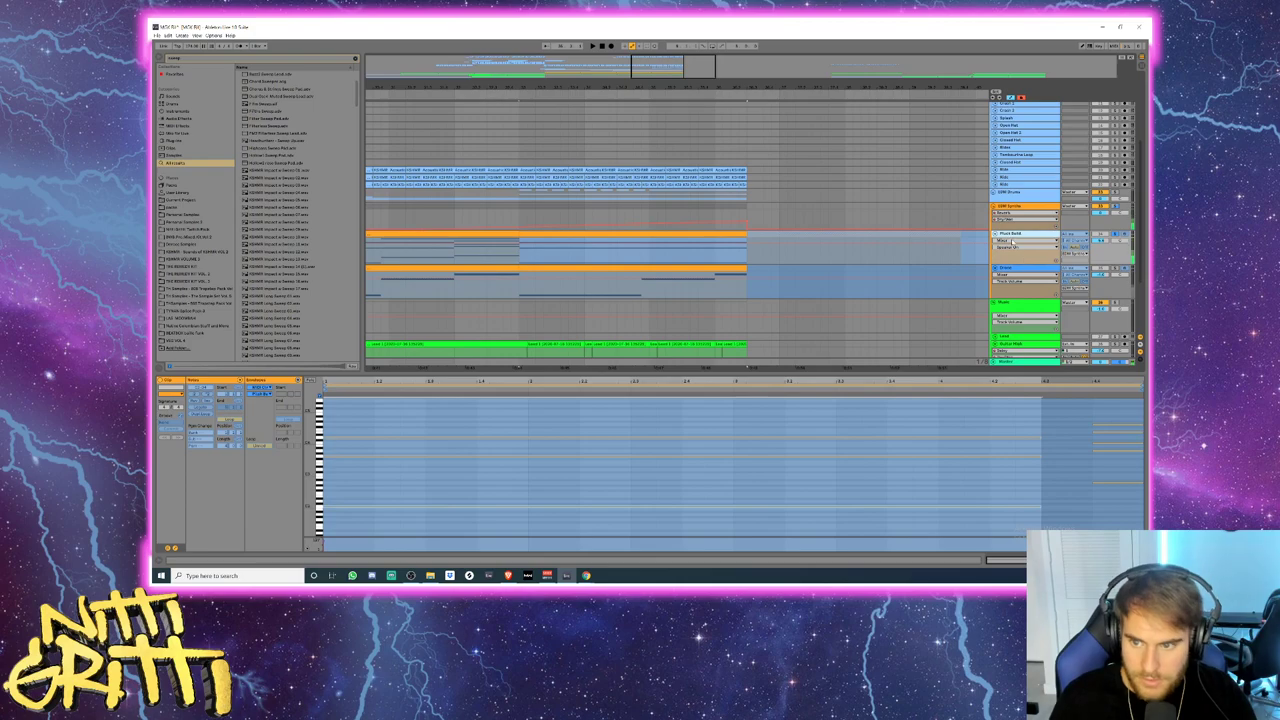
scroll(751, 256, down, 3)
drag(878, 234, 751, 244)
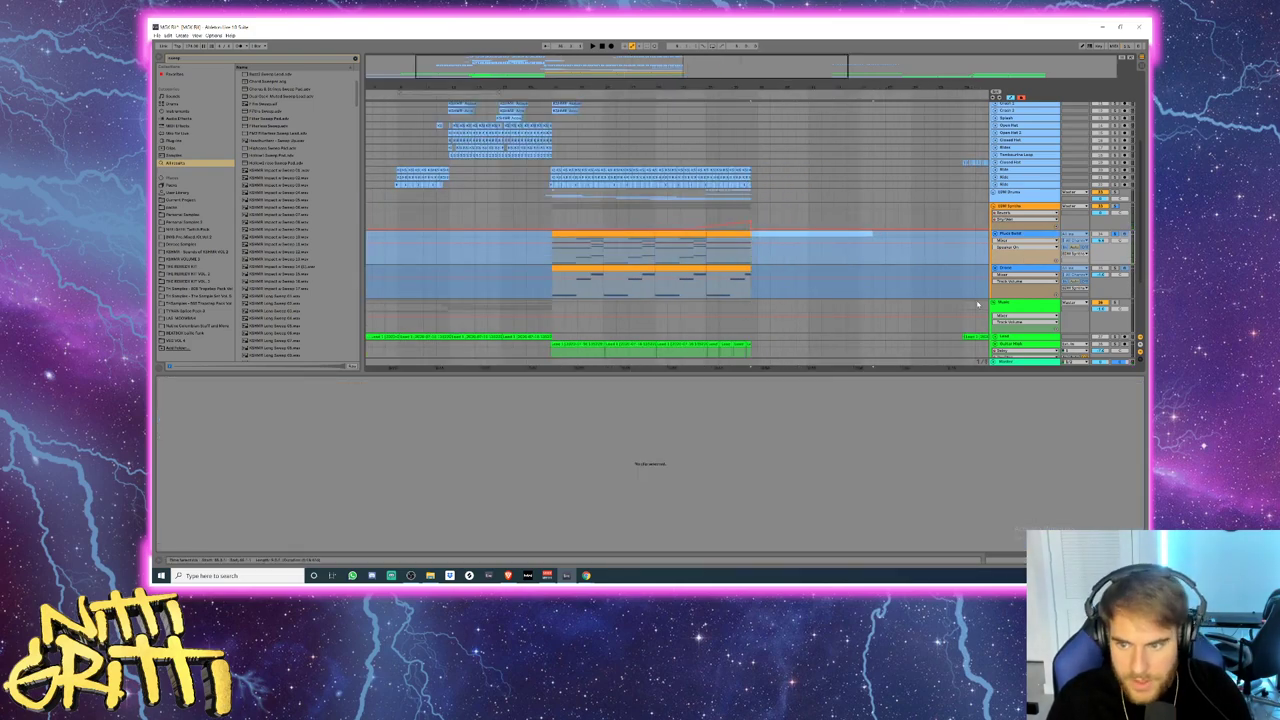
click(820, 284)
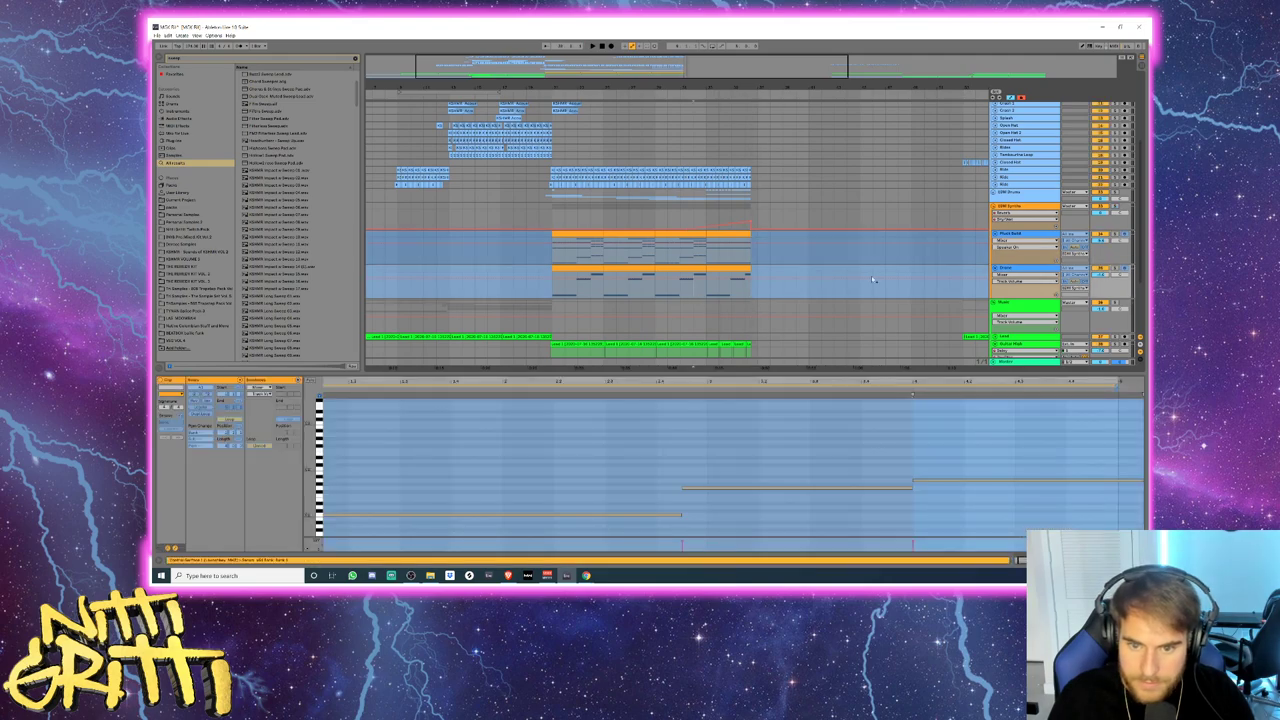
- Unfreeze the Drone track and delete the later notes from its last clip, keeping only the first note
right_click(1024, 268)
click(1030, 330)
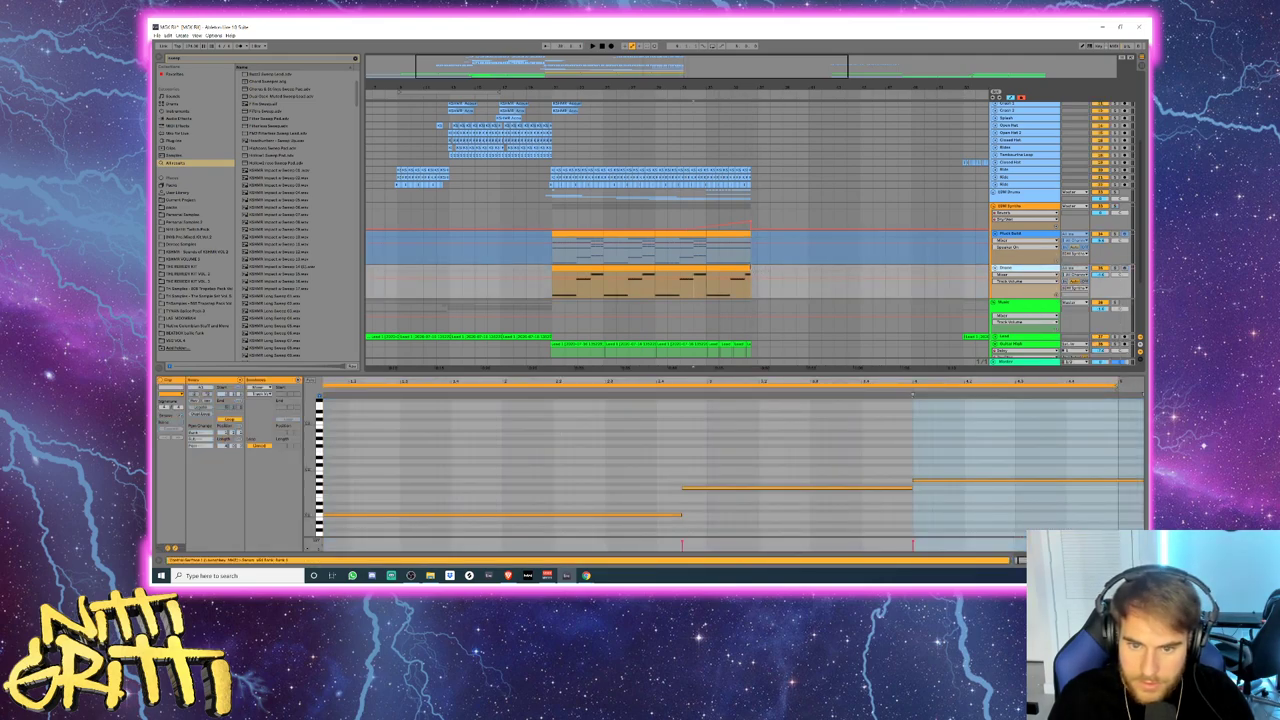
double_click(747, 267)
double_click(737, 268)
drag(855, 512, 1067, 453)
key(Delete)
- Lengthen the remaining Drone note so it sustains through the whole last clip
click(745, 515)
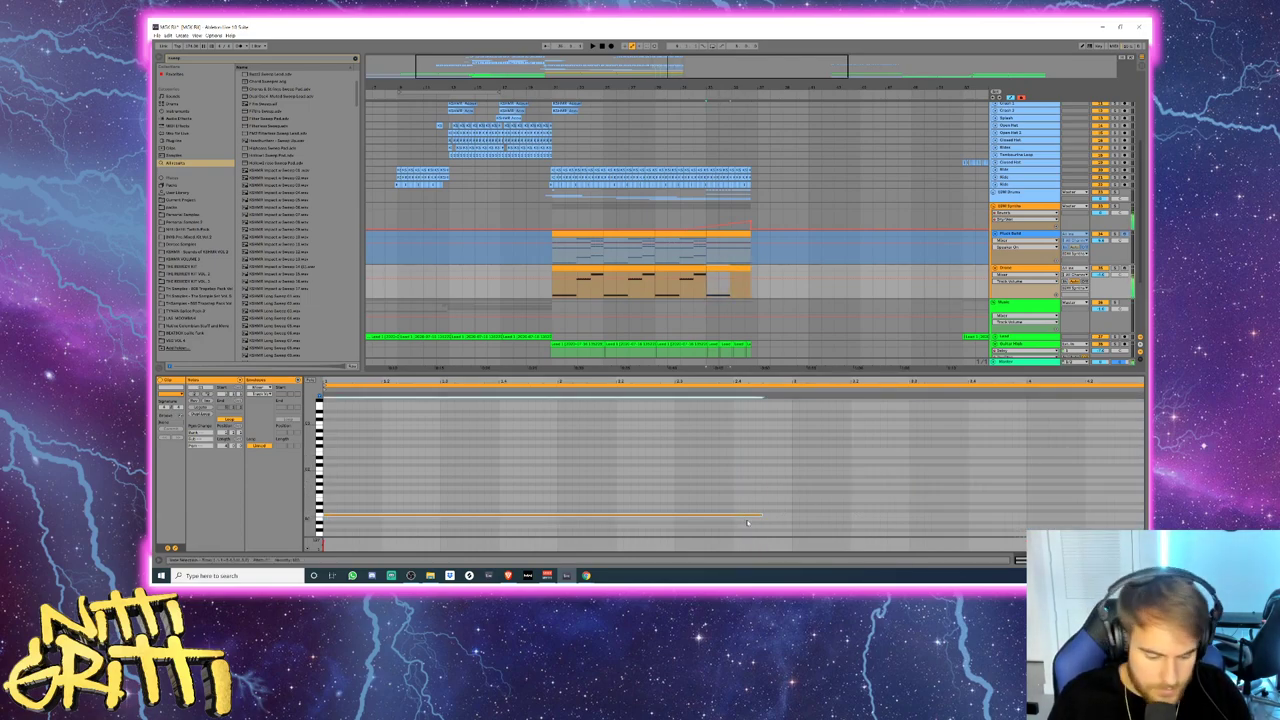
key(shift+Right)
key(shift+Right)
key(shift+Right)
key(shift+Right)
key(shift+Right)
key(shift+Right)
key(shift+Right)
key(shift+Right)
key(shift+Right)
key(shift+Right)
key(shift+Right)
key(shift+Right)
key(shift+Right)
key(shift+Right)
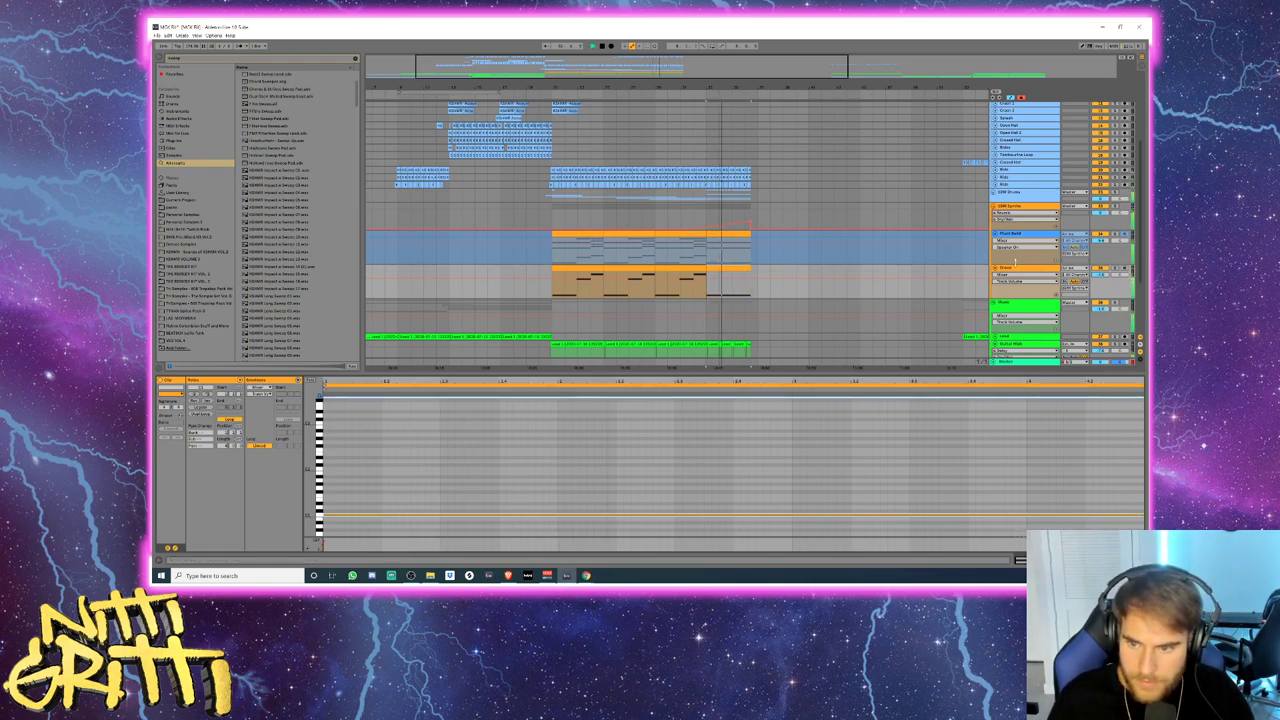
- Freeze the Drone track again, stopping playback to allow it
right_click(1018, 266)
click(1062, 317)
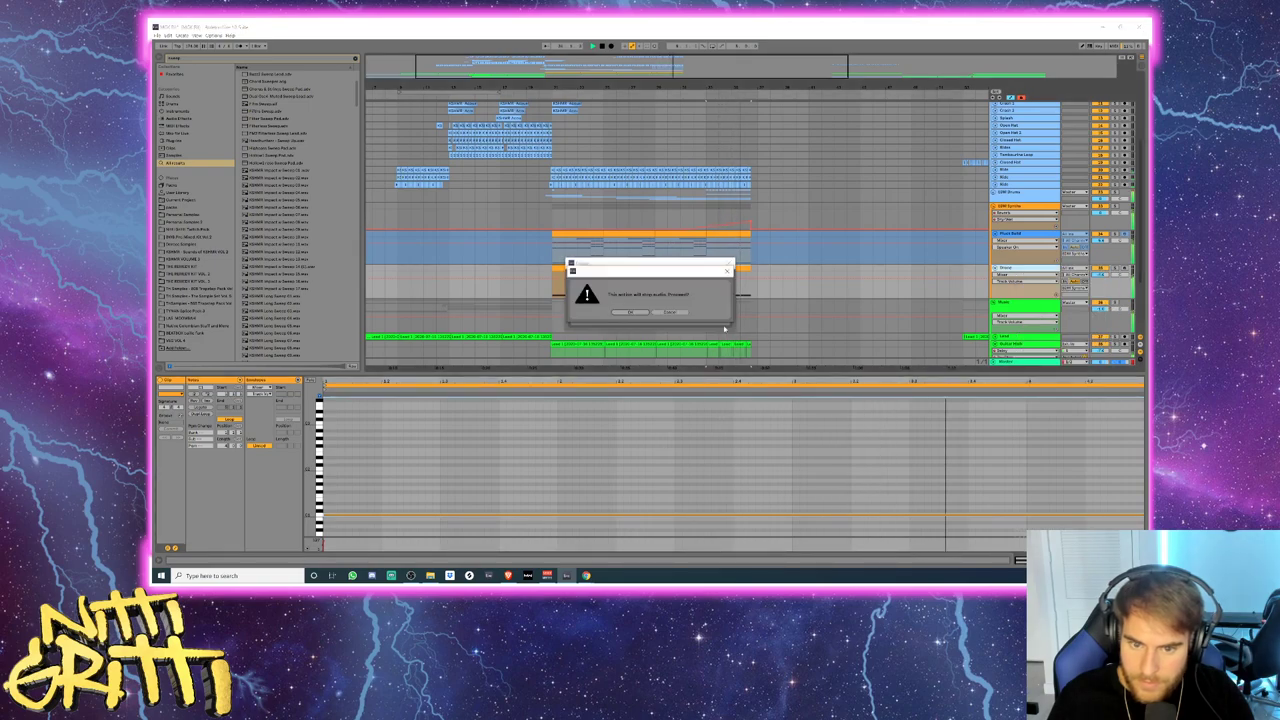
click(628, 312)
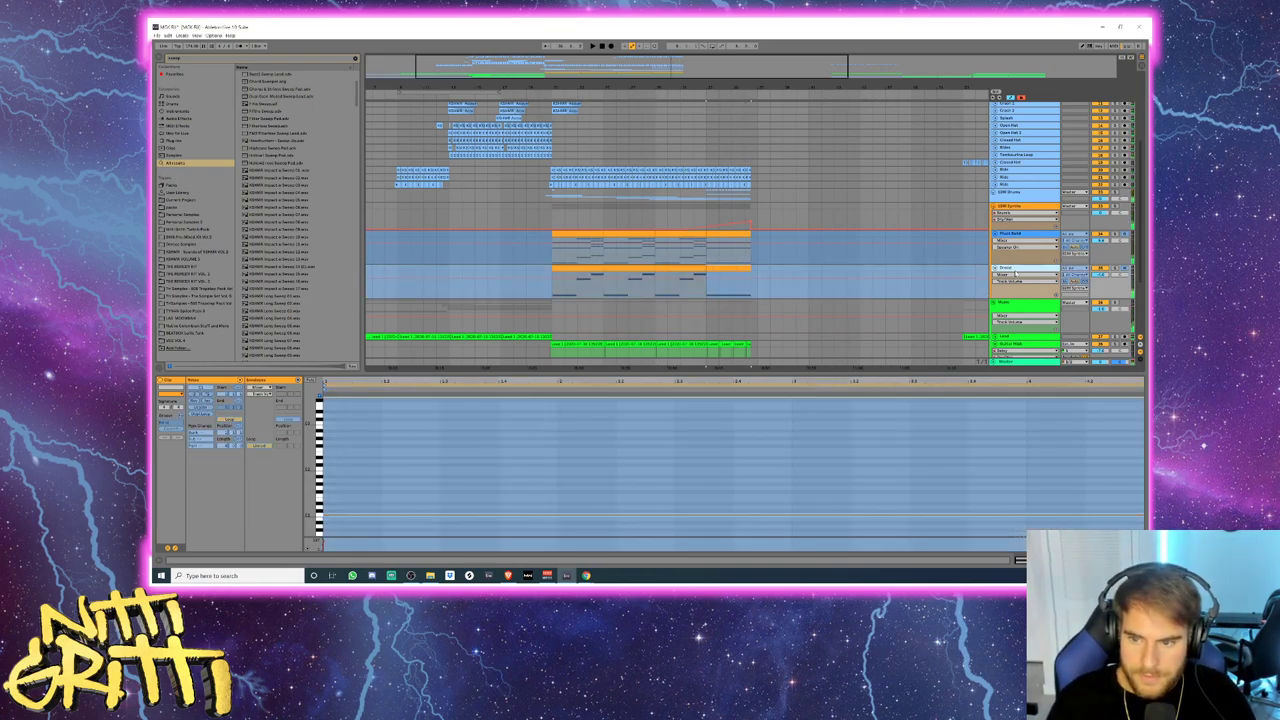
- Duplicate the Drone track, then unfreeze the copy and play it soloed from the start of the build
key(ctrl+d)
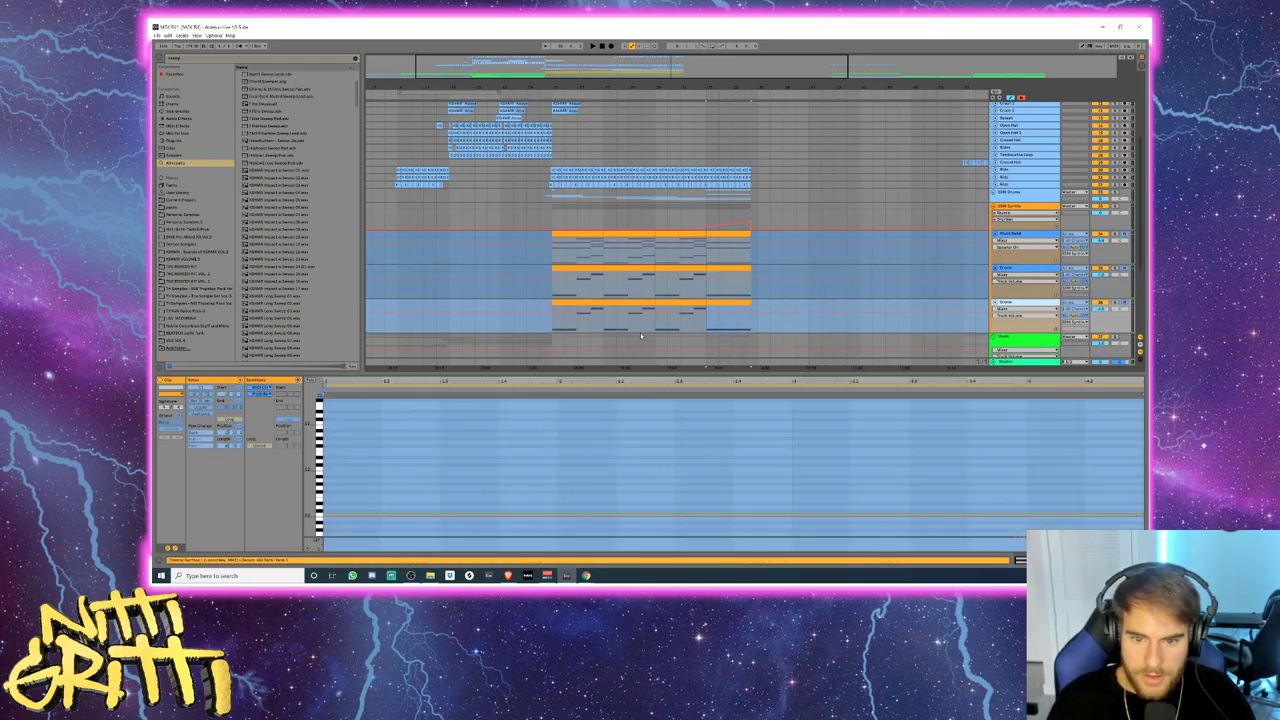
right_click(1024, 304)
click(1045, 353)
click(1116, 302)
key(space)
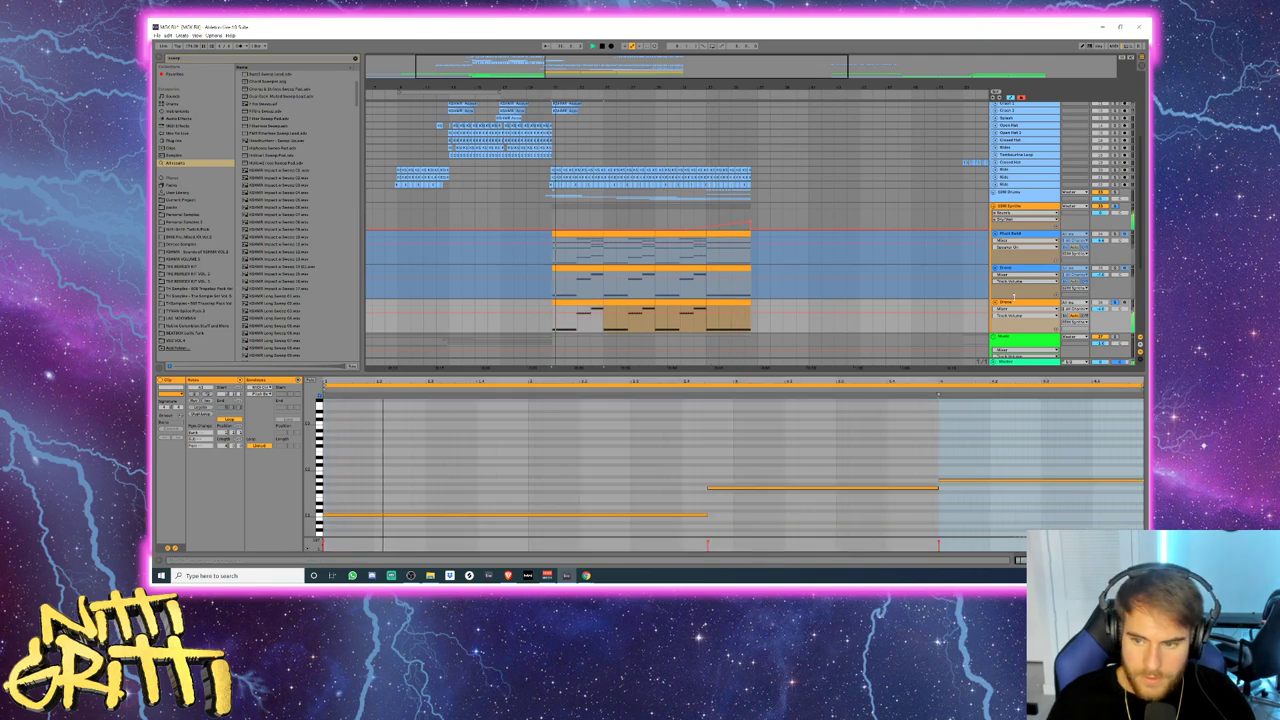
- Lower the low-cut frequency of the EQ Eight on the duplicated Drone track and open its Serum synth
click(1027, 303)
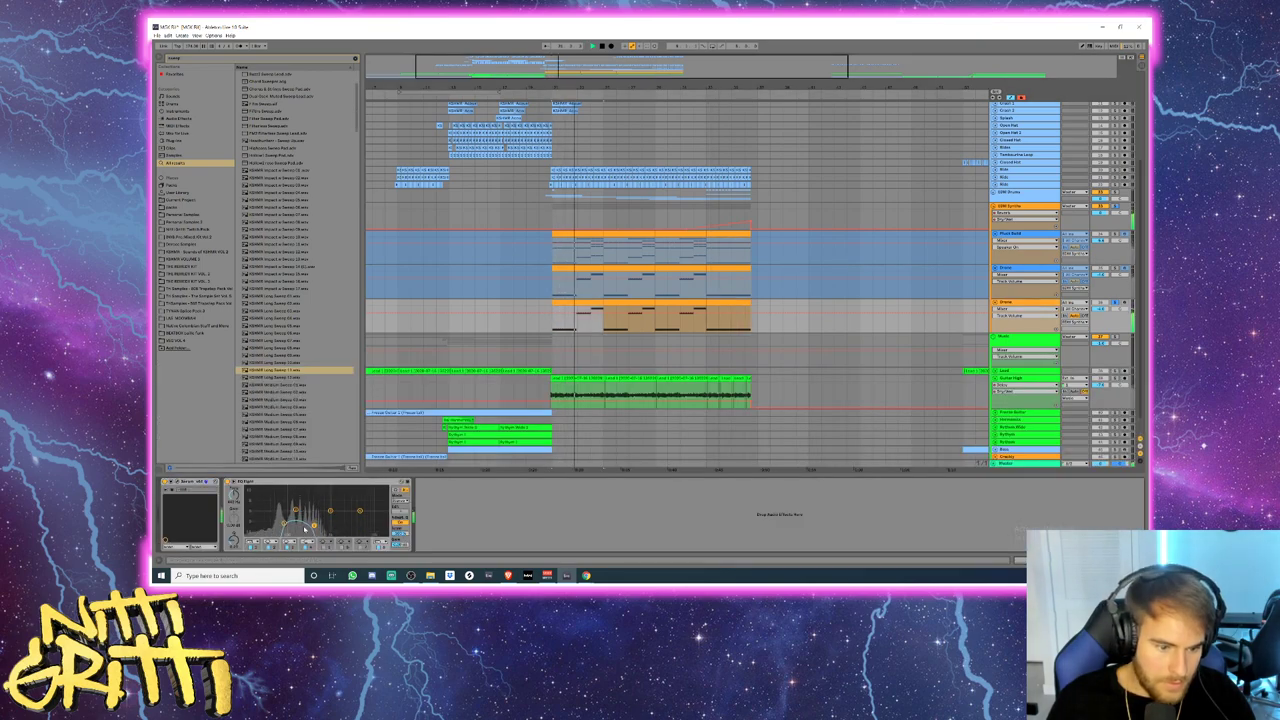
drag(285, 522, 262, 515)
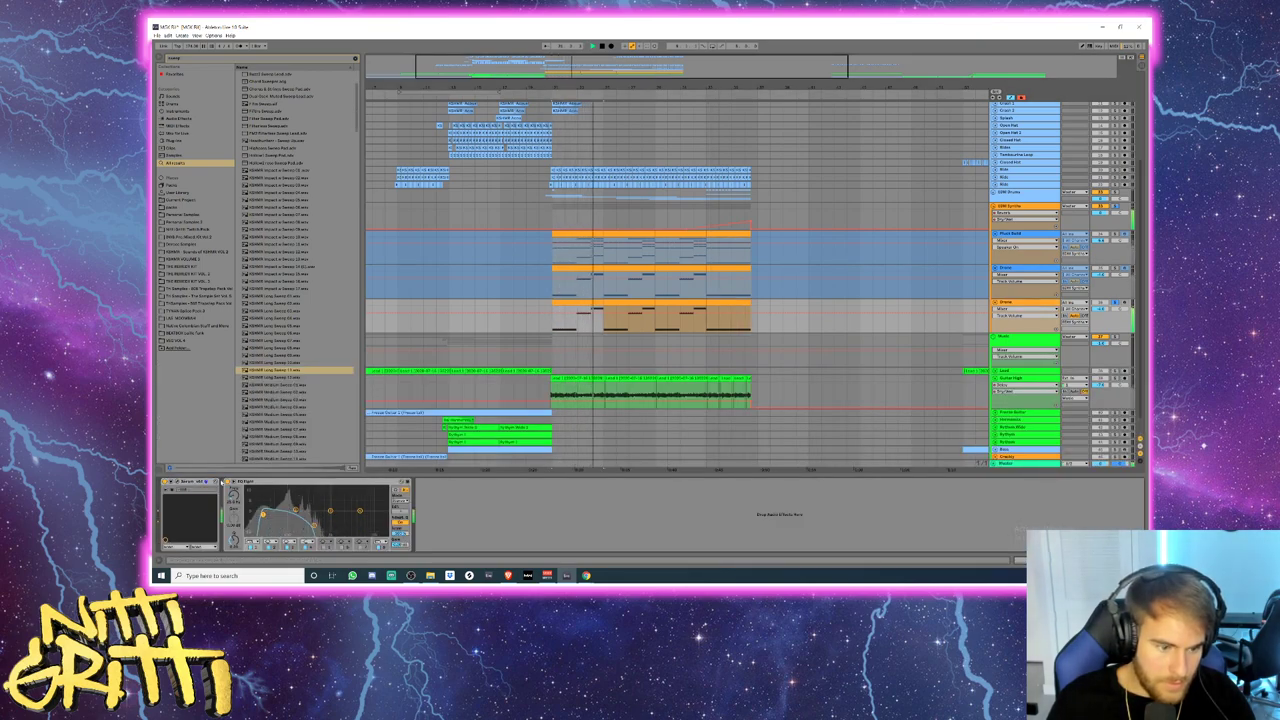
click(211, 481)
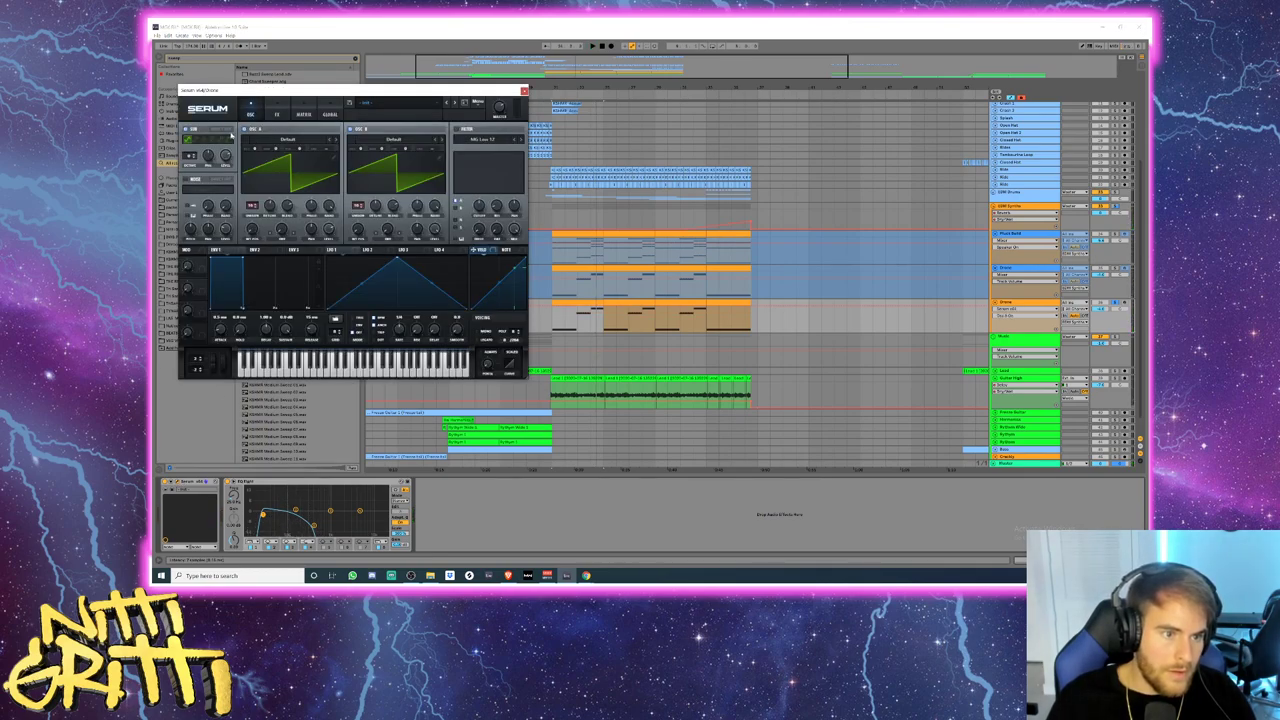
- Switch off oscillators A and B in the duplicated Drone's Serum, play it, and adjust the EQ Eight high cut
click(243, 129)
key(space)
click(349, 129)
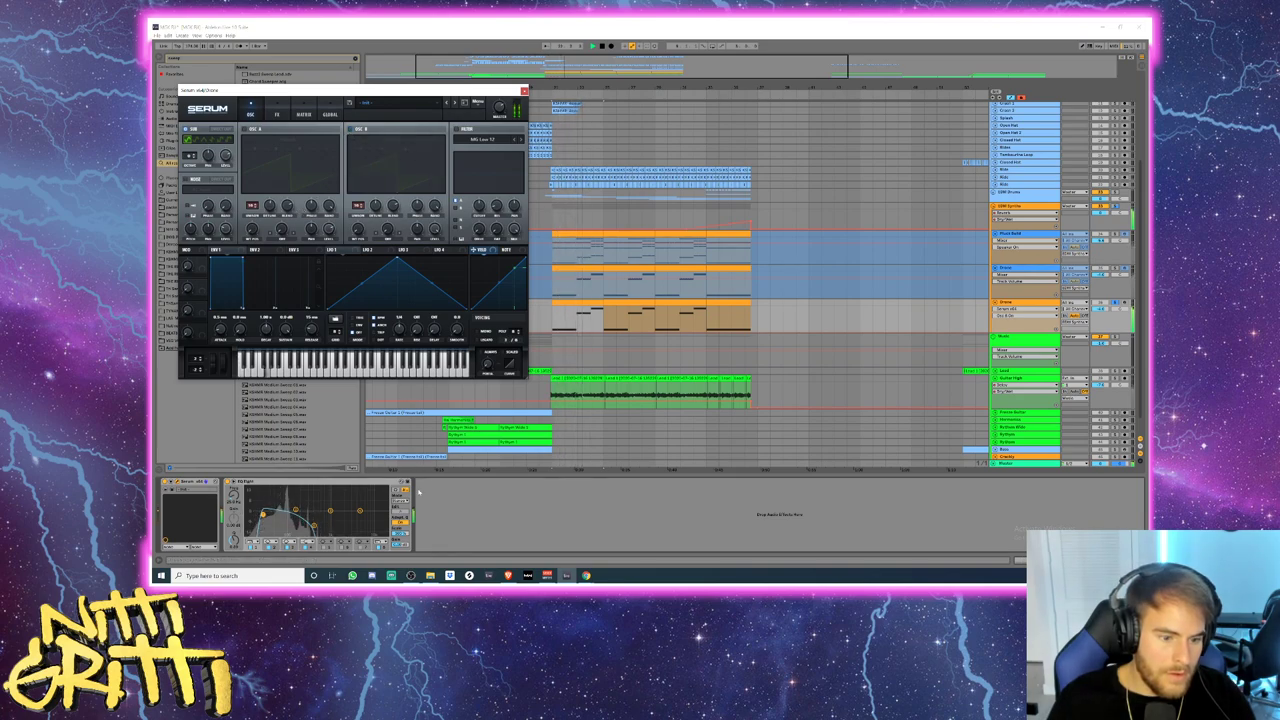
drag(314, 525, 313, 523)
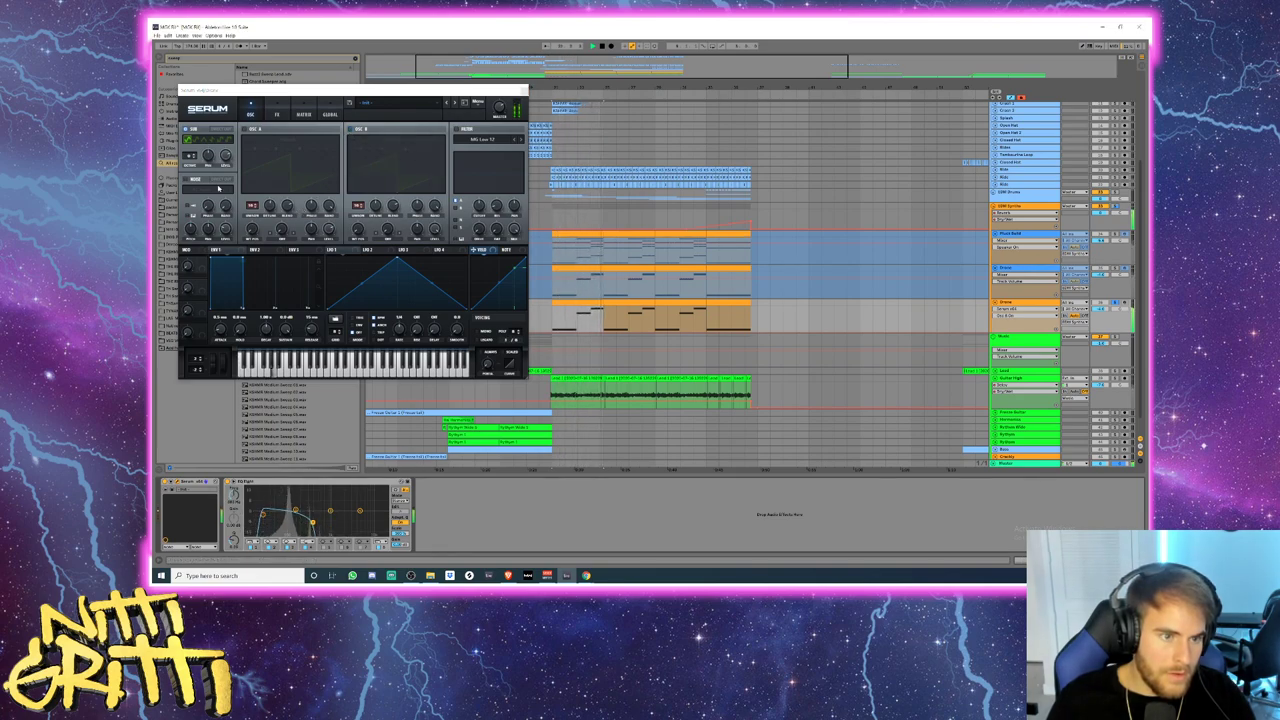
- Check Serum's effects, boost a mid band in the duplicated Drone's EQ Eight, and close the Serum window
click(277, 113)
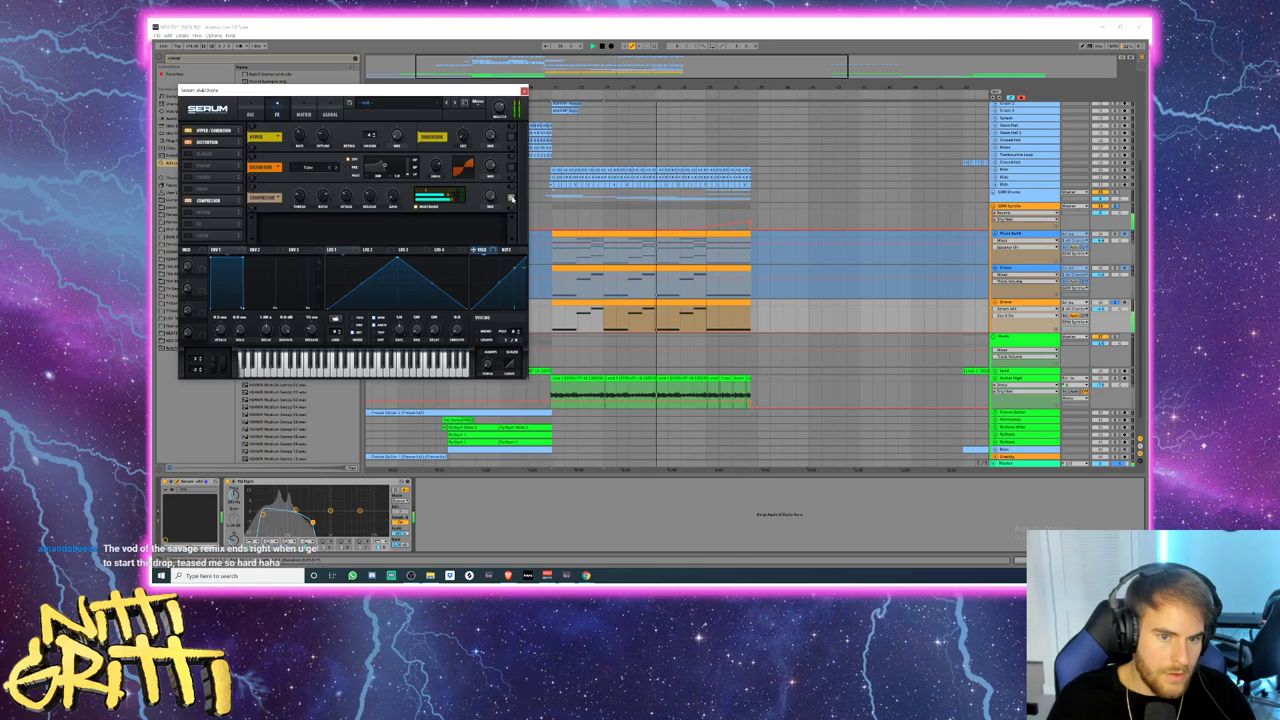
drag(295, 510, 302, 491)
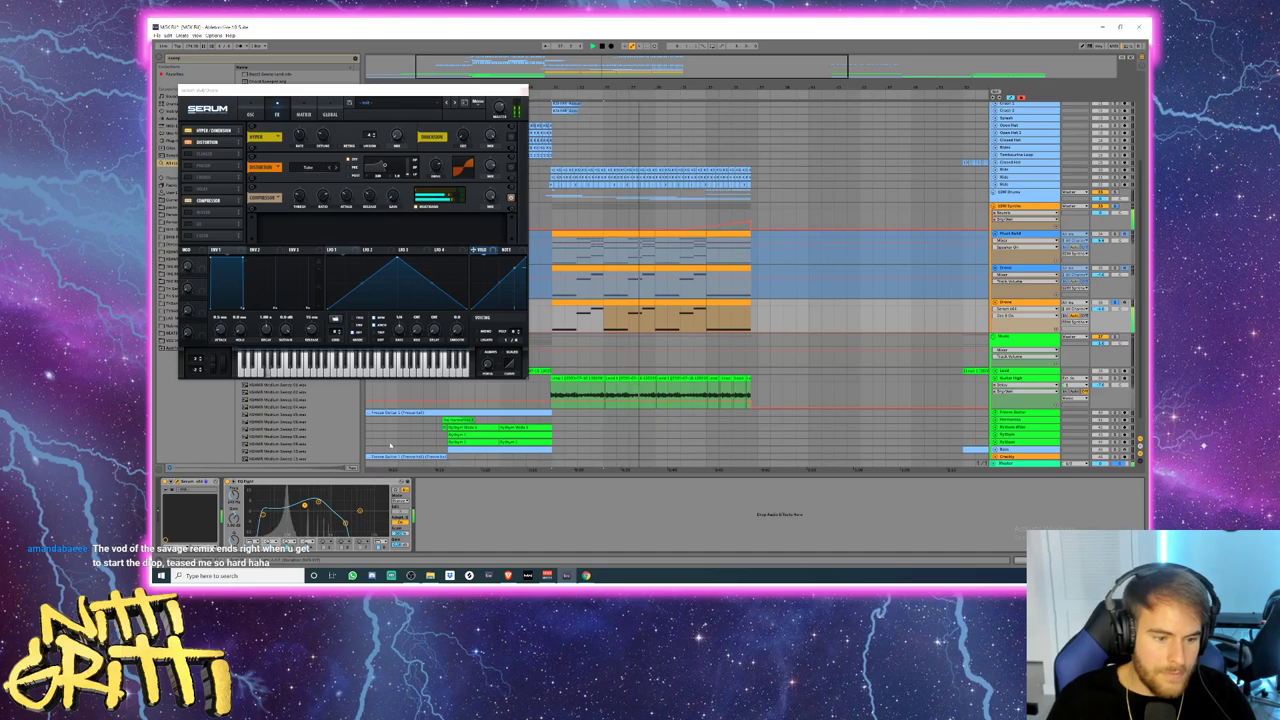
click(524, 91)
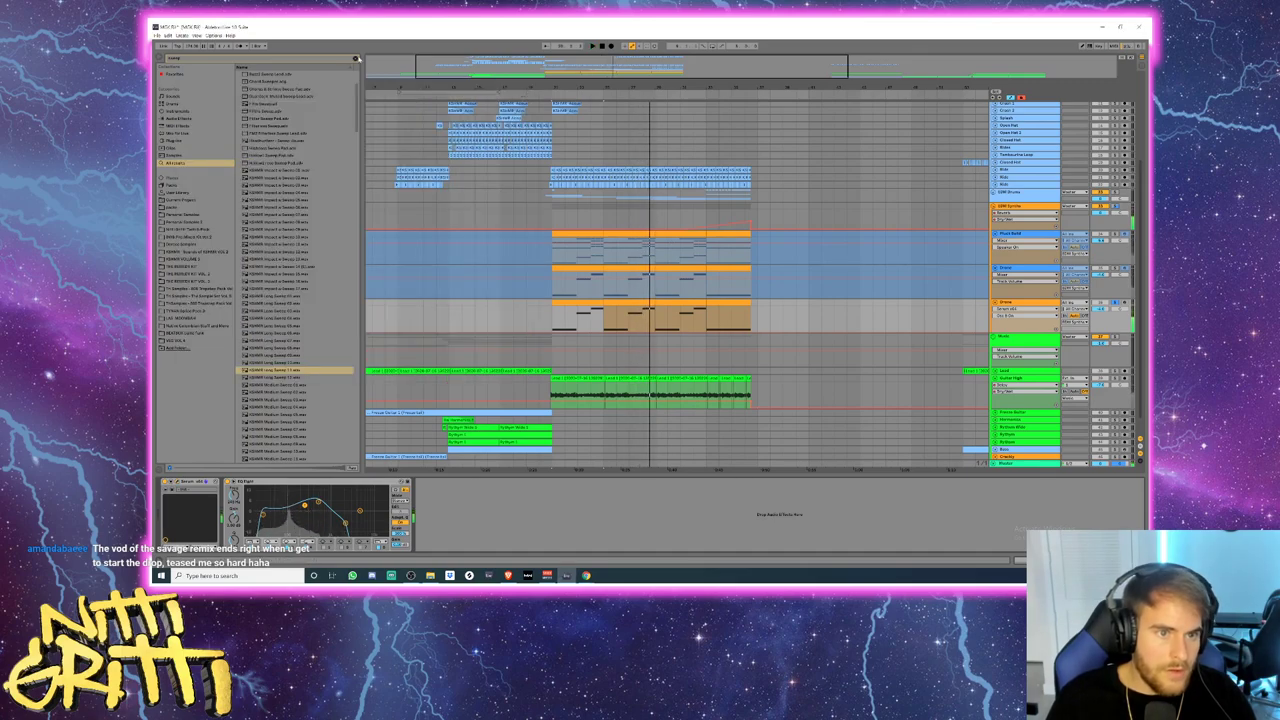
- Insert the OTT preset of Multiband Dynamics between Serum and EQ Eight, and lower the EQ's boosted mid band during playback
click(185, 118)
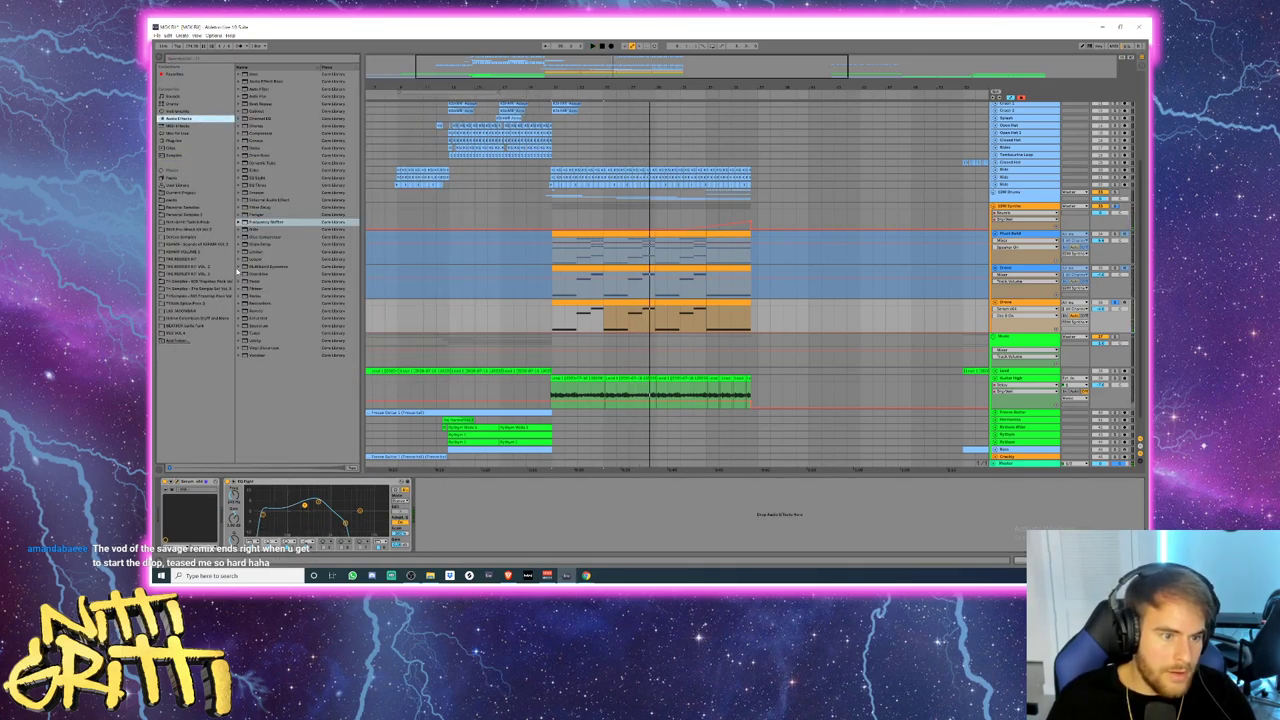
click(240, 267)
drag(265, 318, 235, 488)
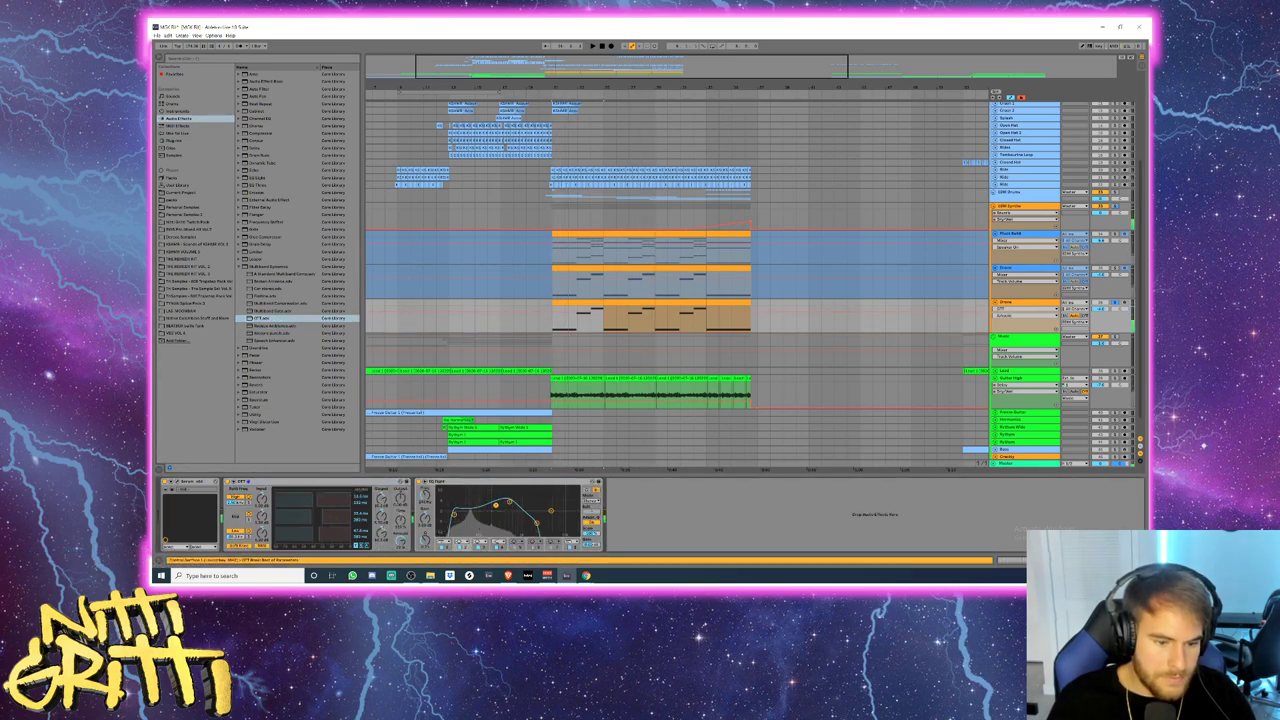
key(space)
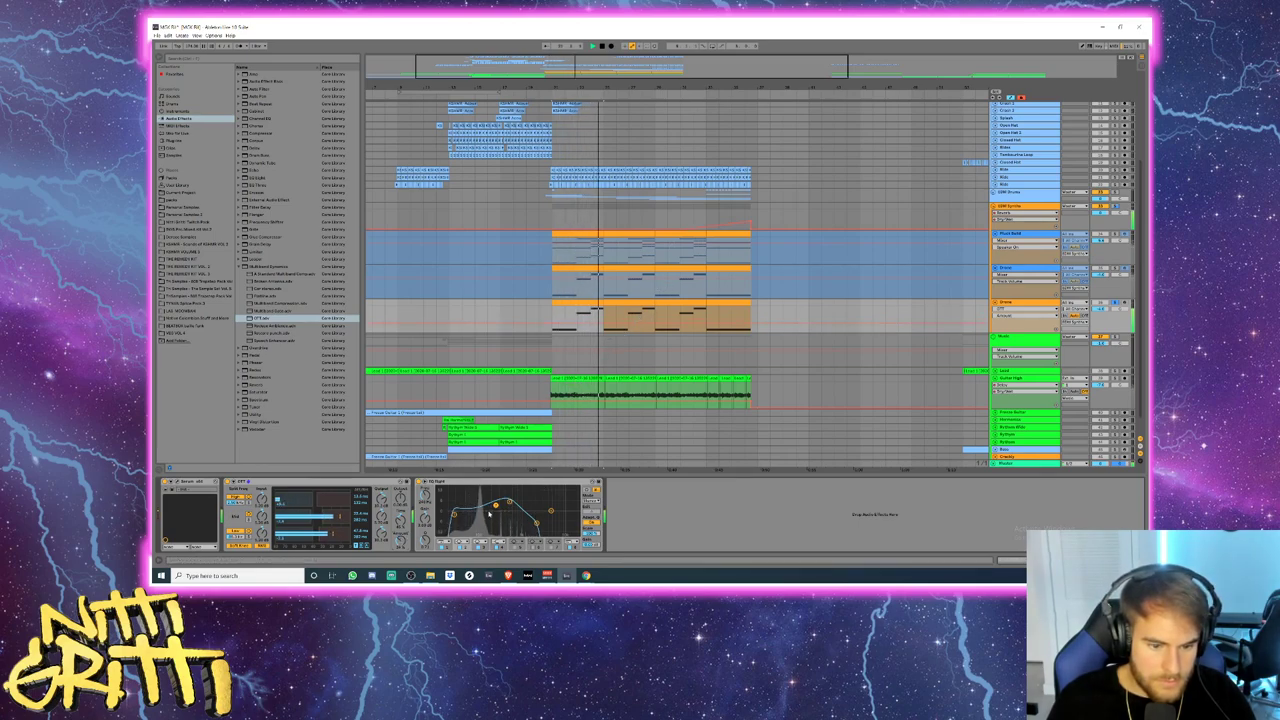
drag(510, 504, 504, 512)
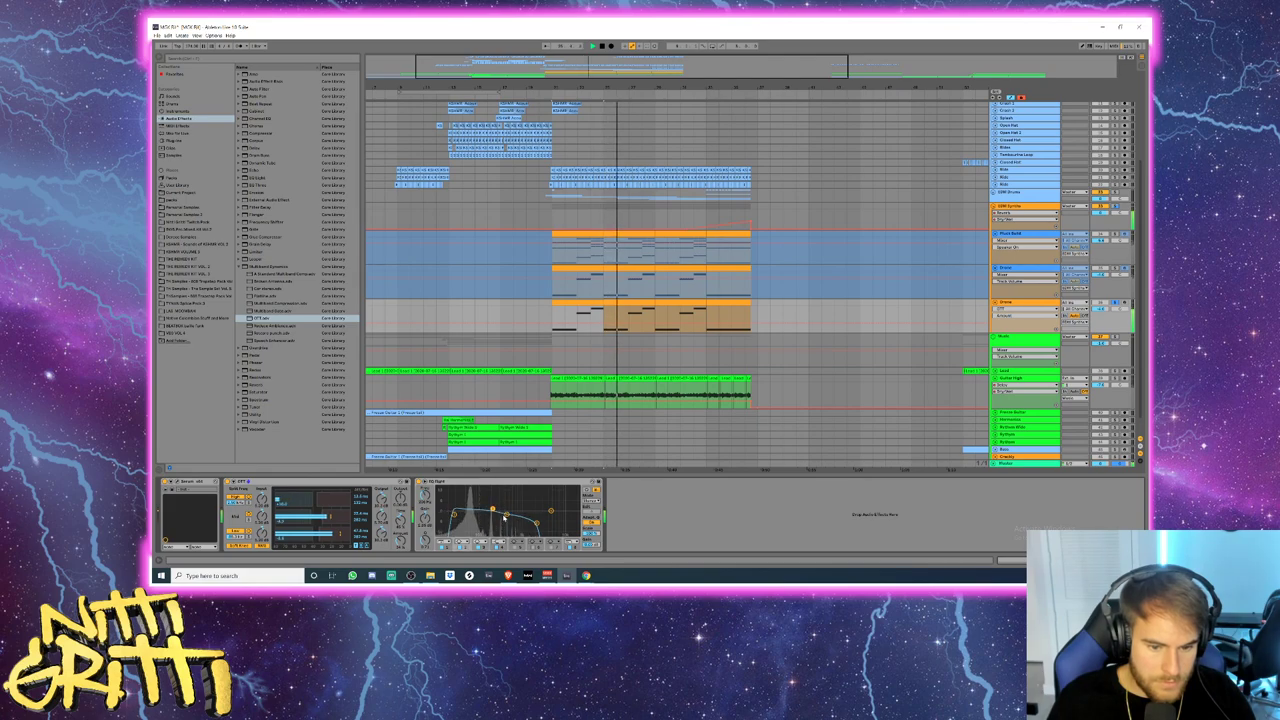
- Play the pluck and both drone layers together from the start of the build
click(560, 404)
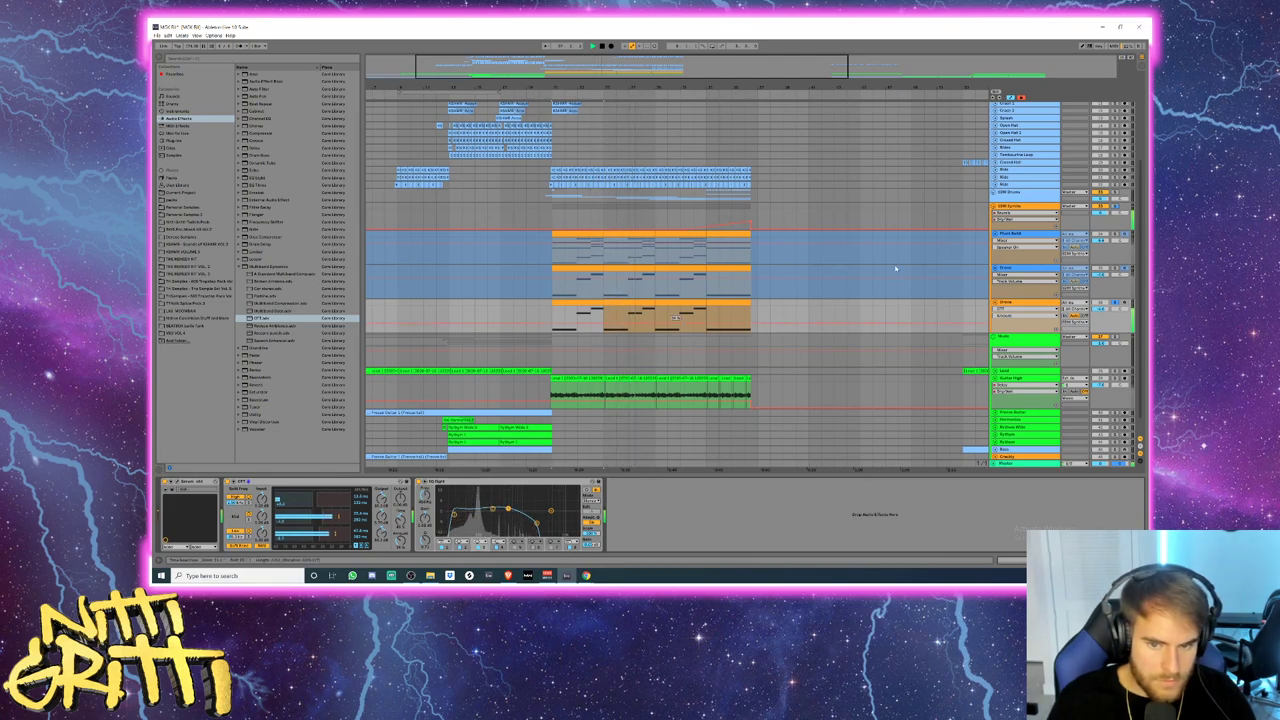
key(space)
key(space)
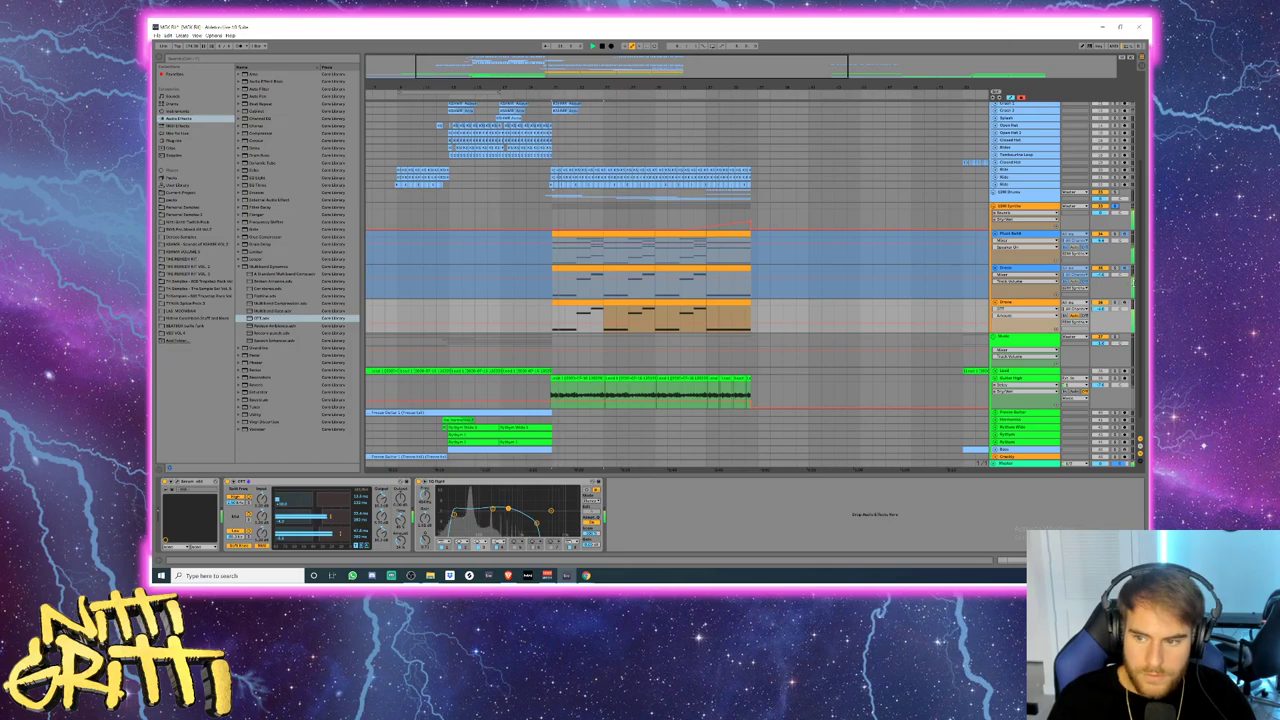
- Try deleting the first two clips of the duplicated Drone track, and undo the deletion
scroll(629, 149, right, 2)
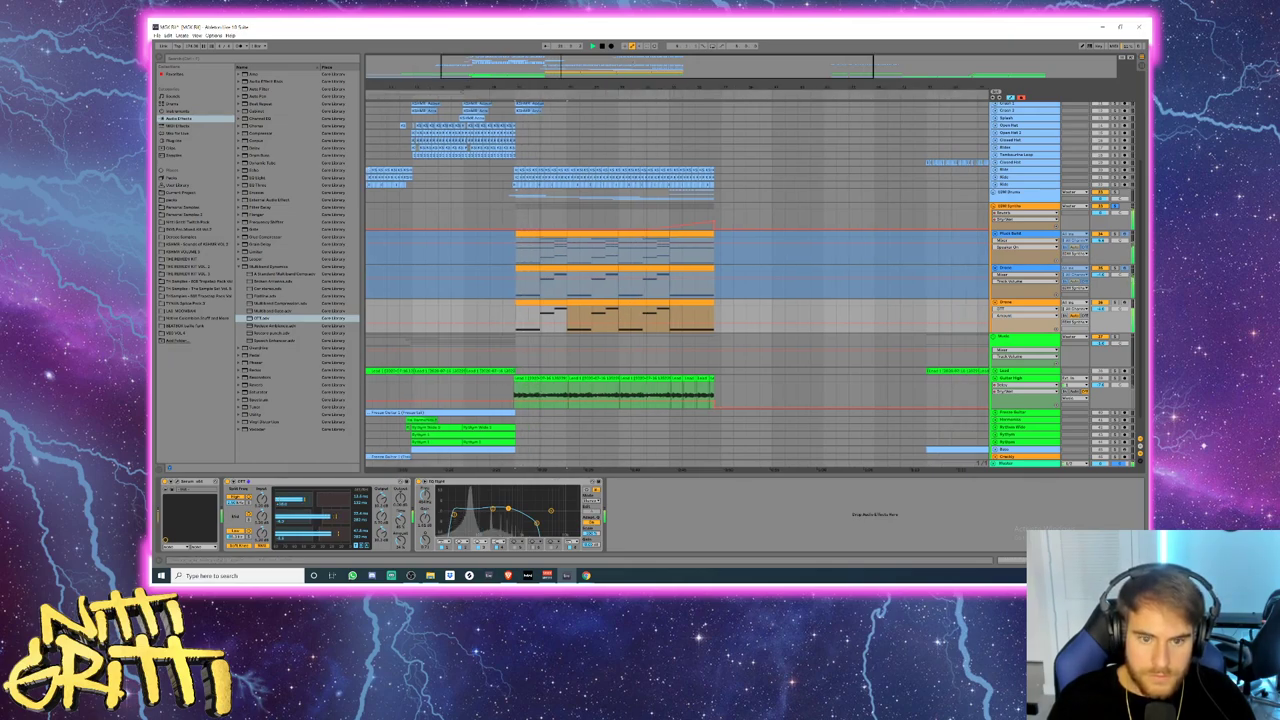
shift+click(563, 303)
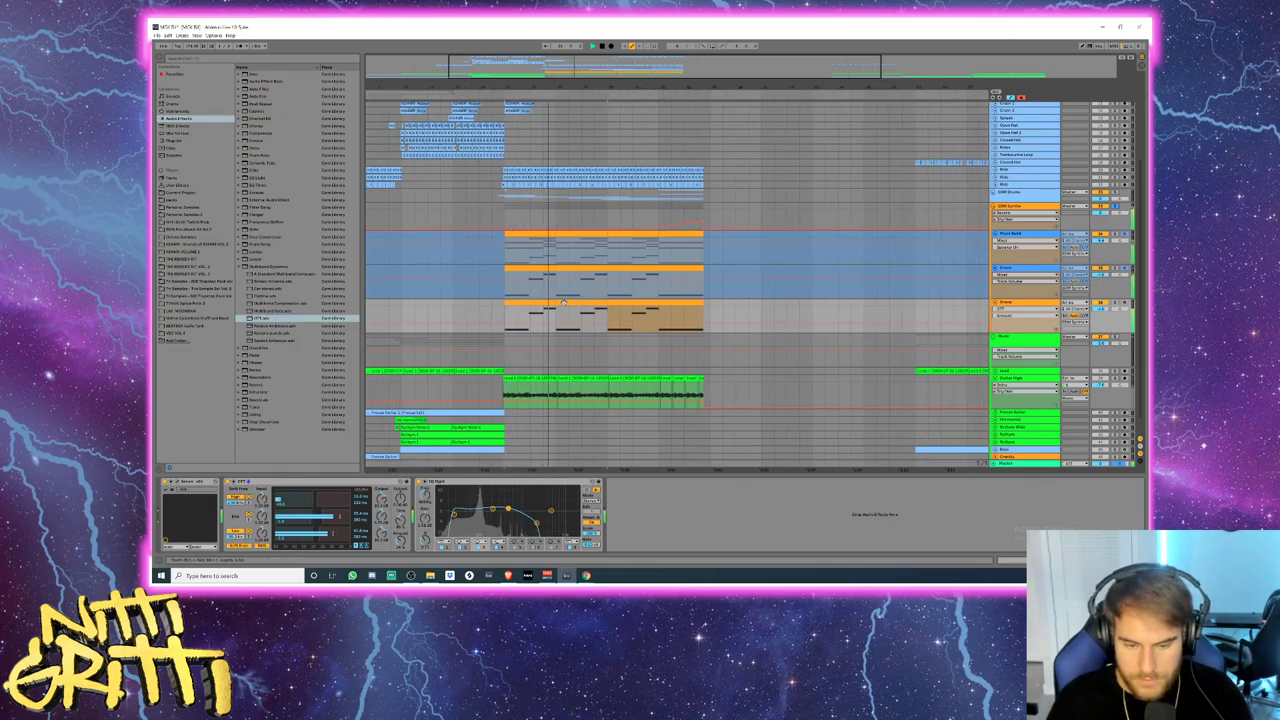
key(Delete)
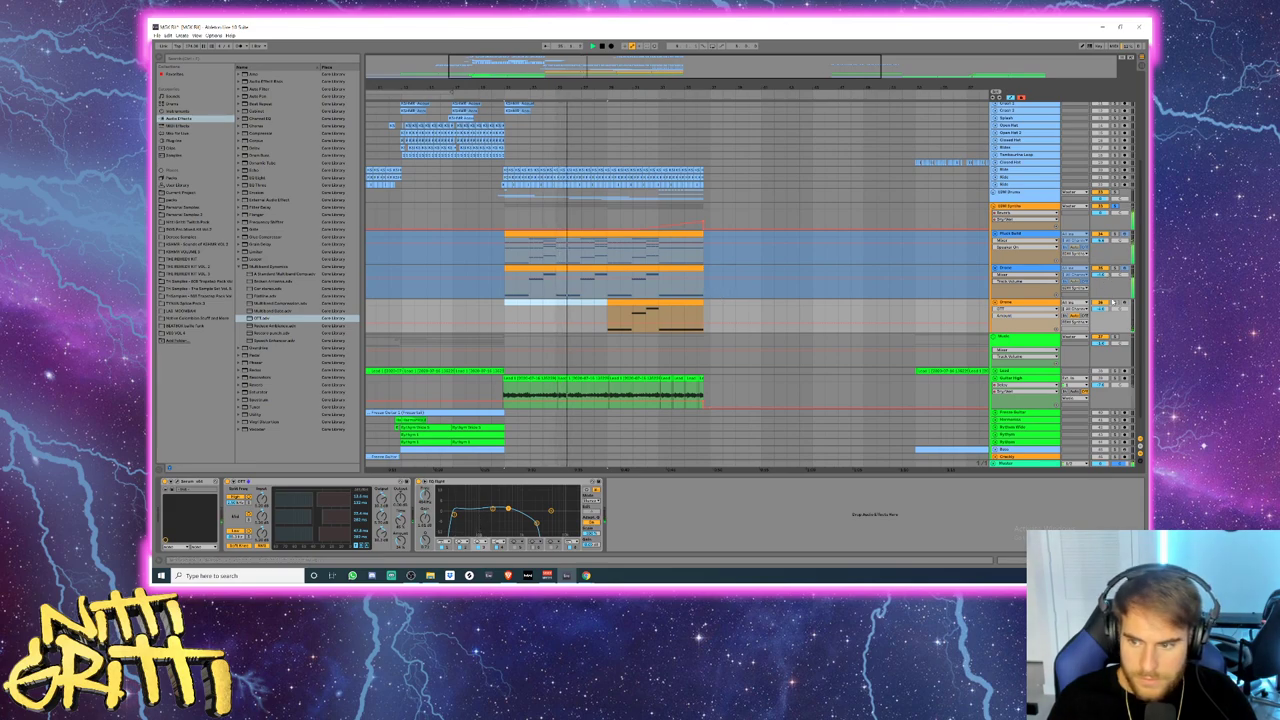
key(ctrl+z)
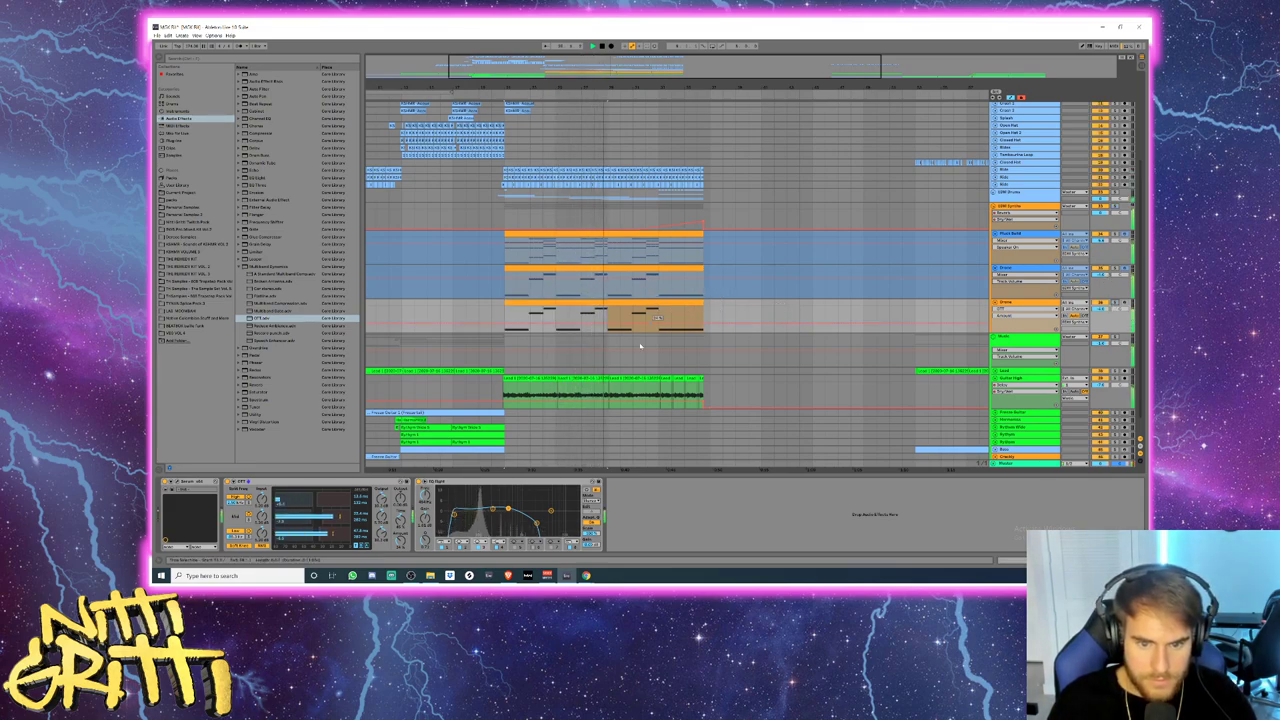
- Listen to the second drone layer in the full mix up to the end of the build
drag(706, 87, 675, 145)
click(522, 303)
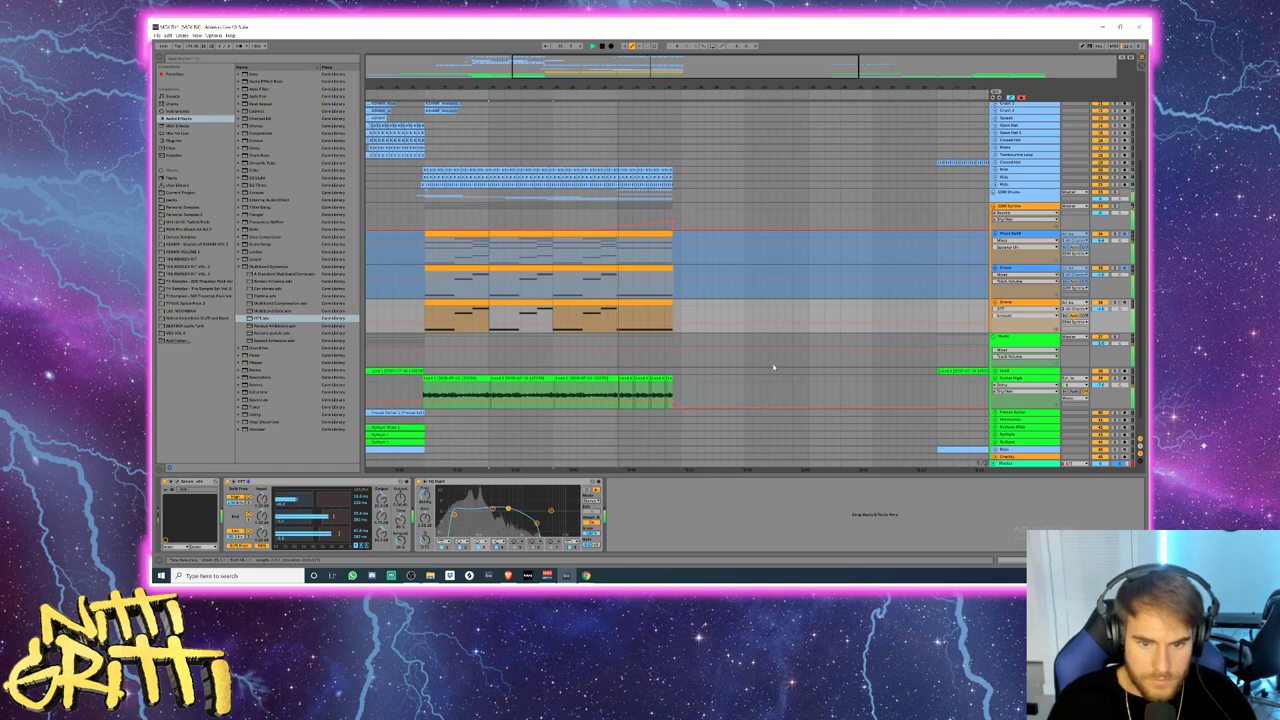
click(738, 336)
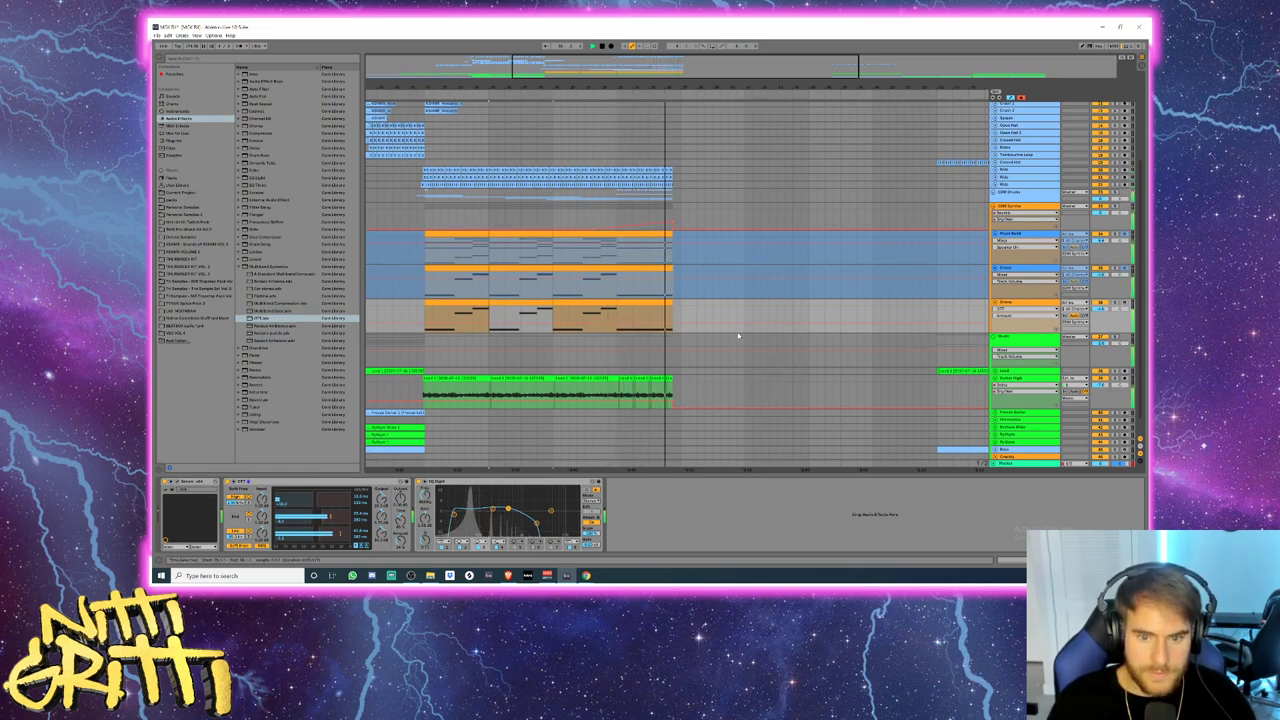
key(space)
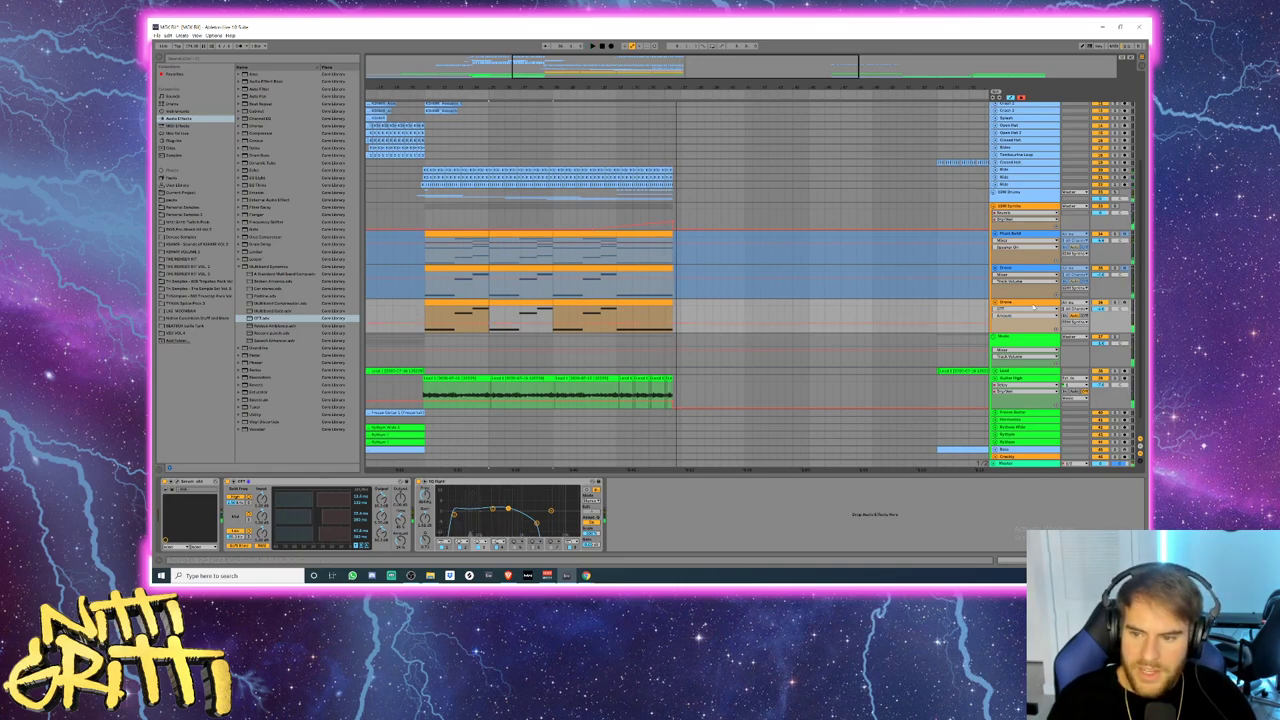
- Rename the duplicated Drone track as Sub and colour it blue like the tracks above
text(S)
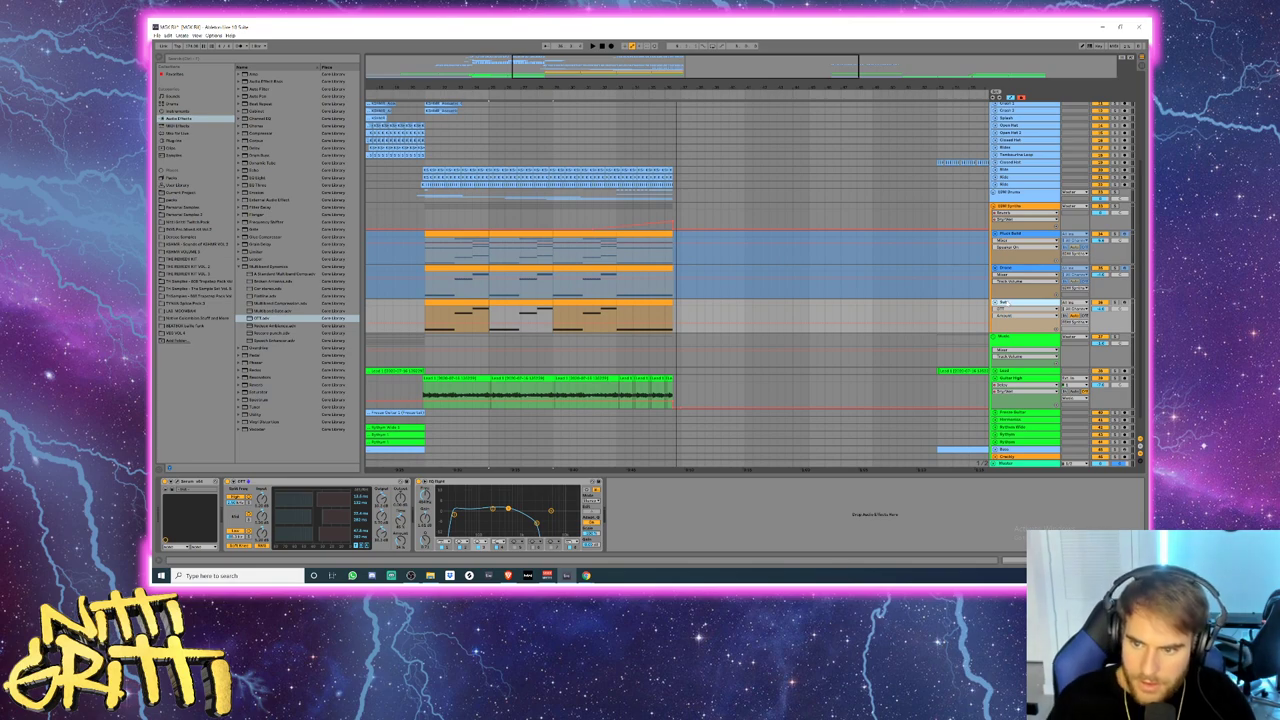
right_click(1006, 301)
click(1037, 348)
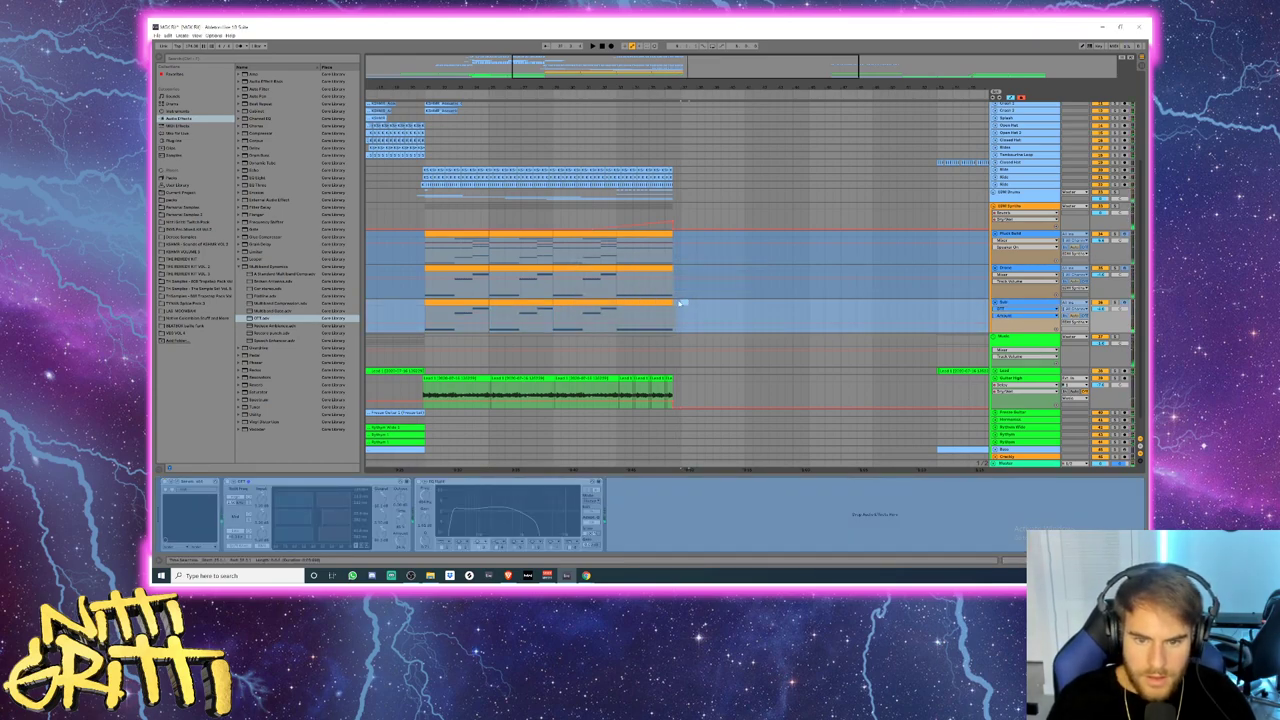
- Fold the Pluck Build, Drone and Sub tracks while playing the arrangement
click(674, 264)
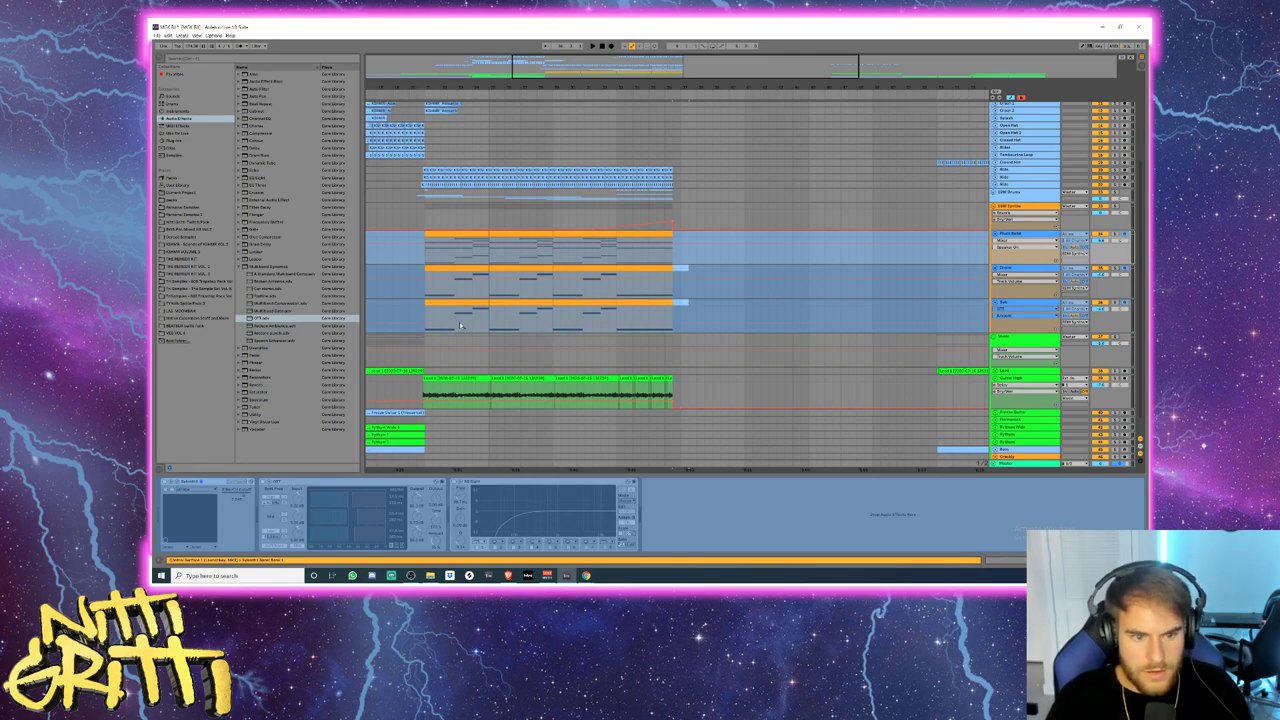
key(space)
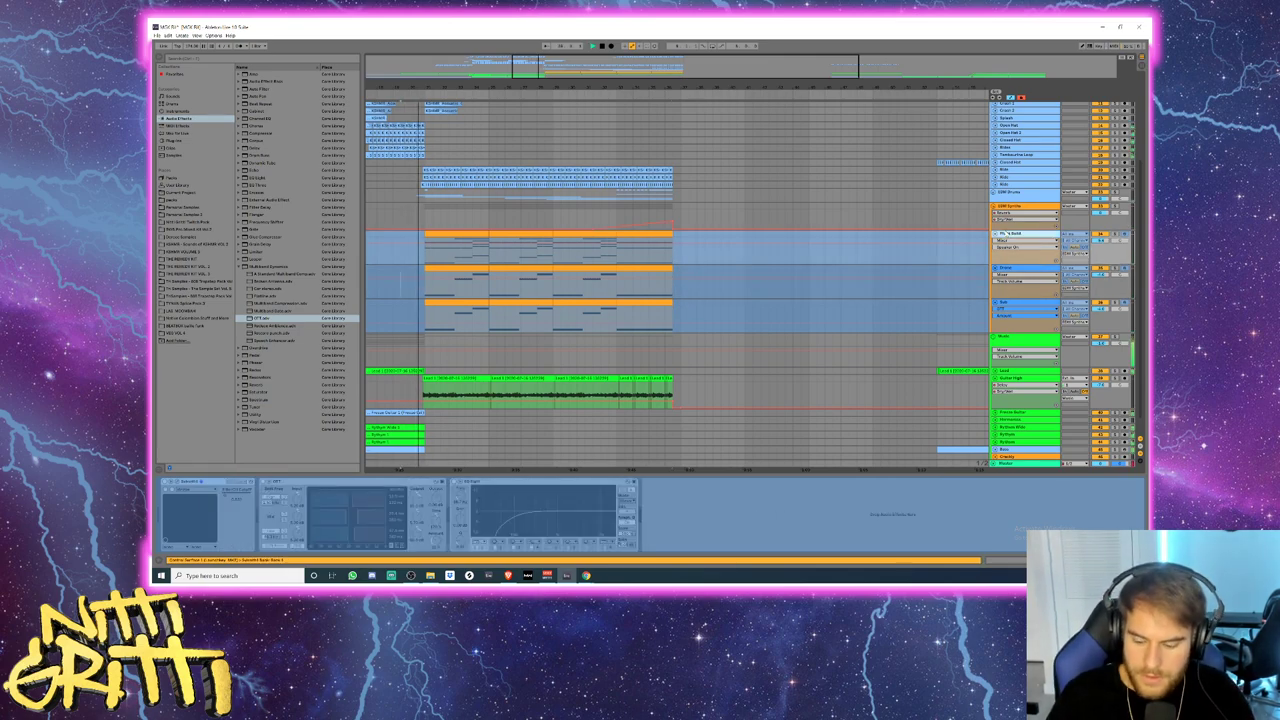
key(Left)
key(Down)
key(Left)
key(Down)
key(Left)
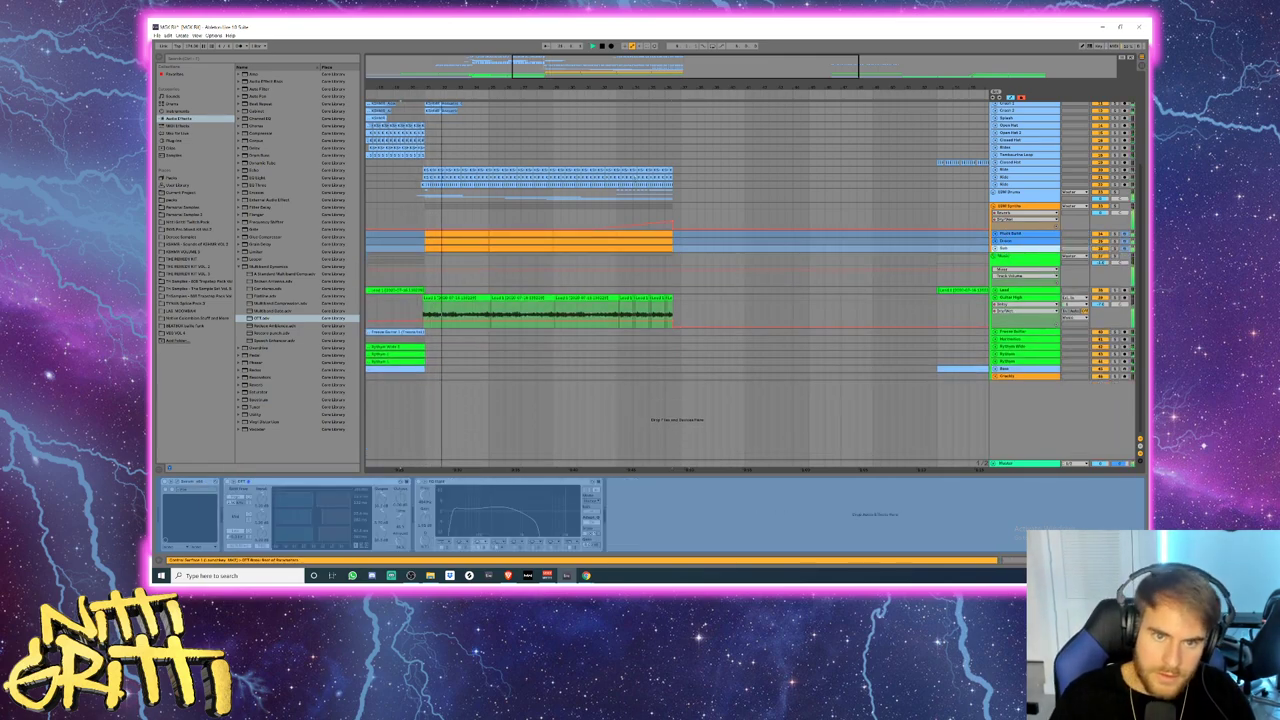
scroll(560, 157, down, 3)
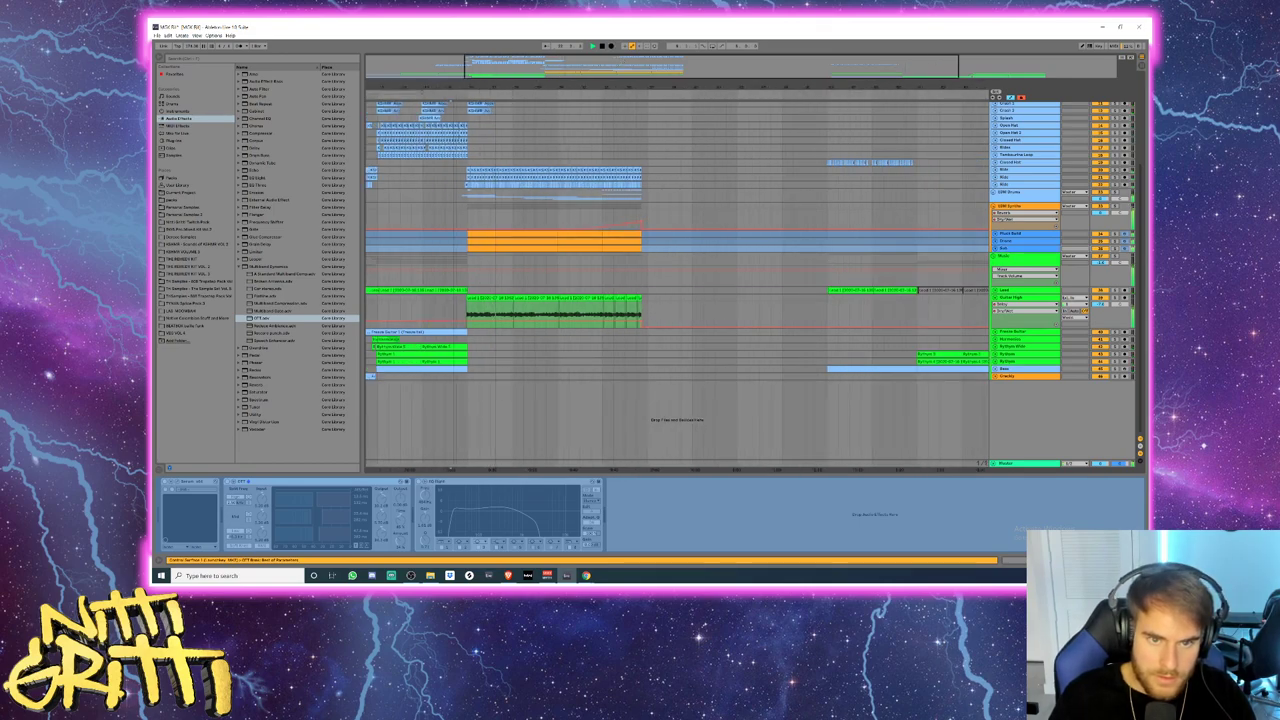
scroll(560, 157, left, 1)
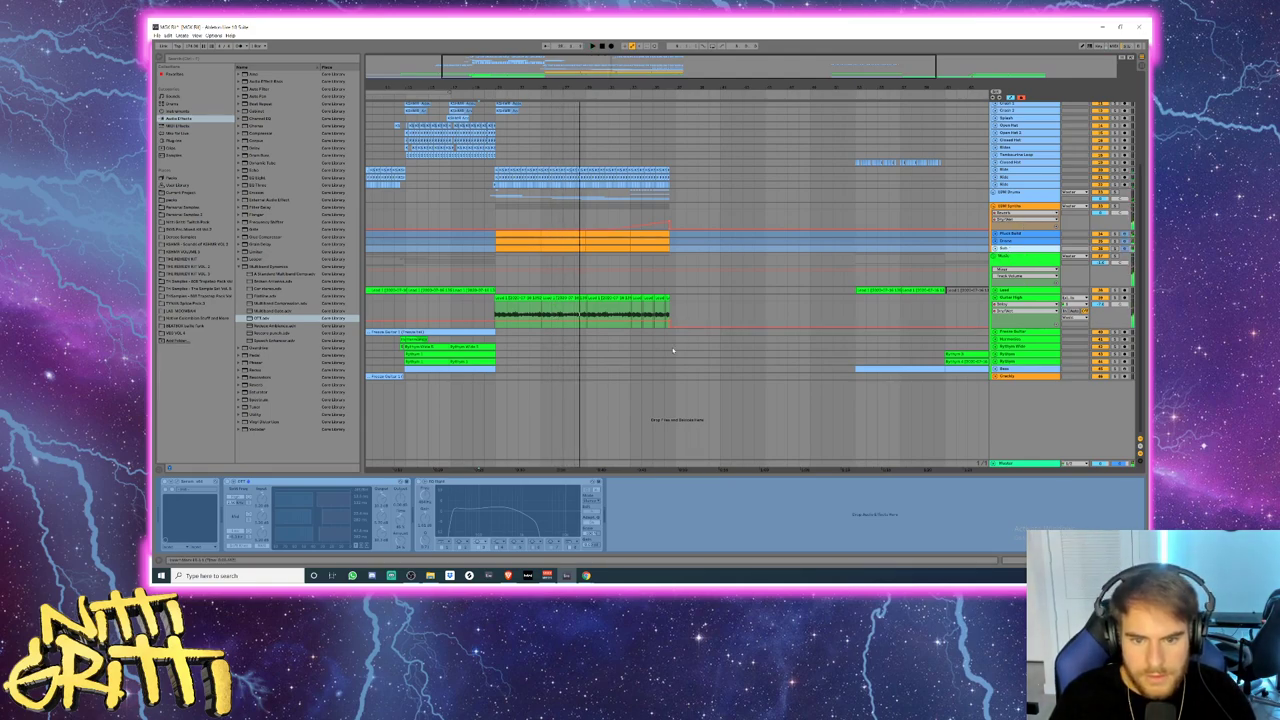
- Fold the Guitar High track in the arrangement
scroll(1017, 334, up, 2)
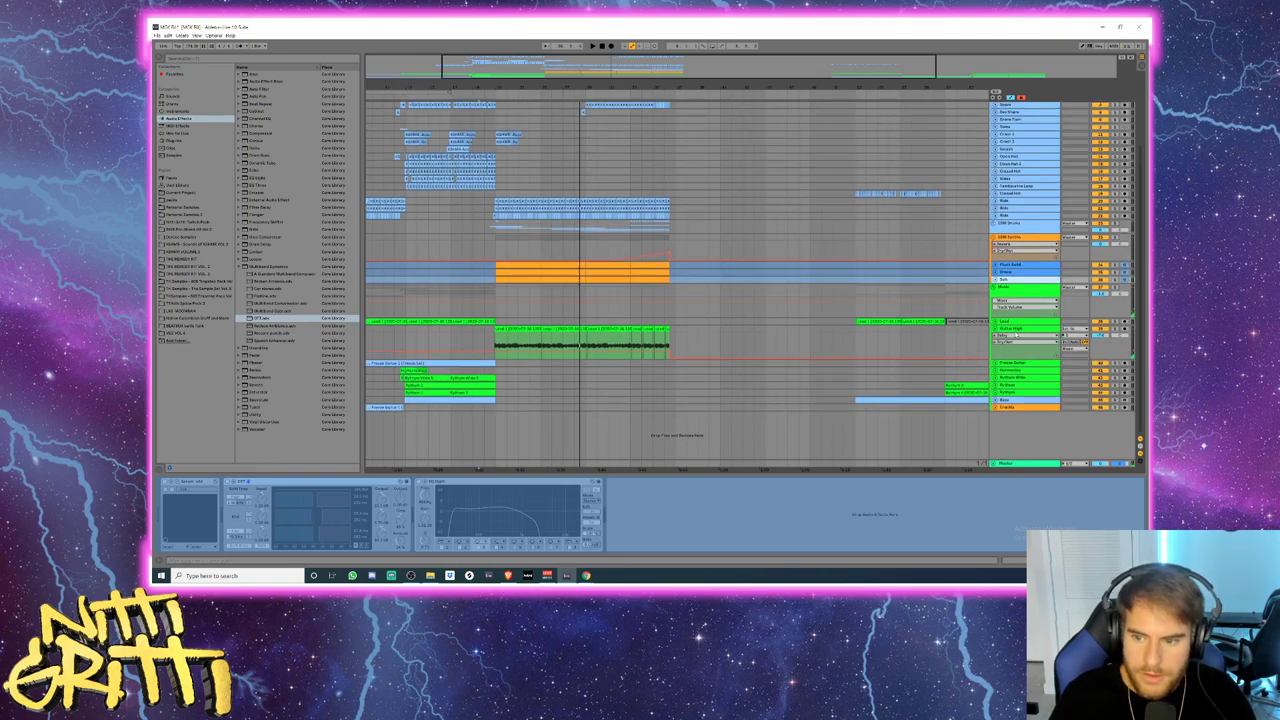
click(1017, 330)
key(u)
scroll(1040, 216, up, 5)
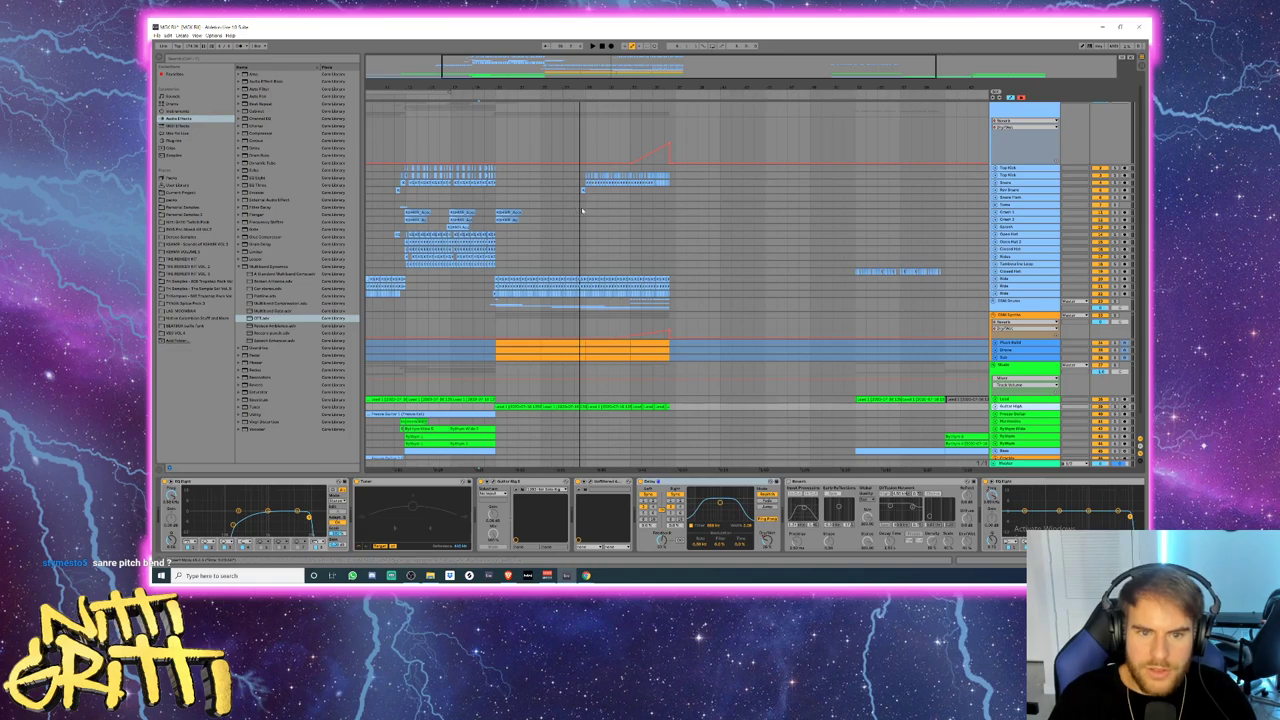
- Play from the middle of the build, show the Drums group's EQ Eight output gain automation, and adjust its breakpoint at the build's end
click(586, 350)
key(space)
drag(622, 86, 582, 172)
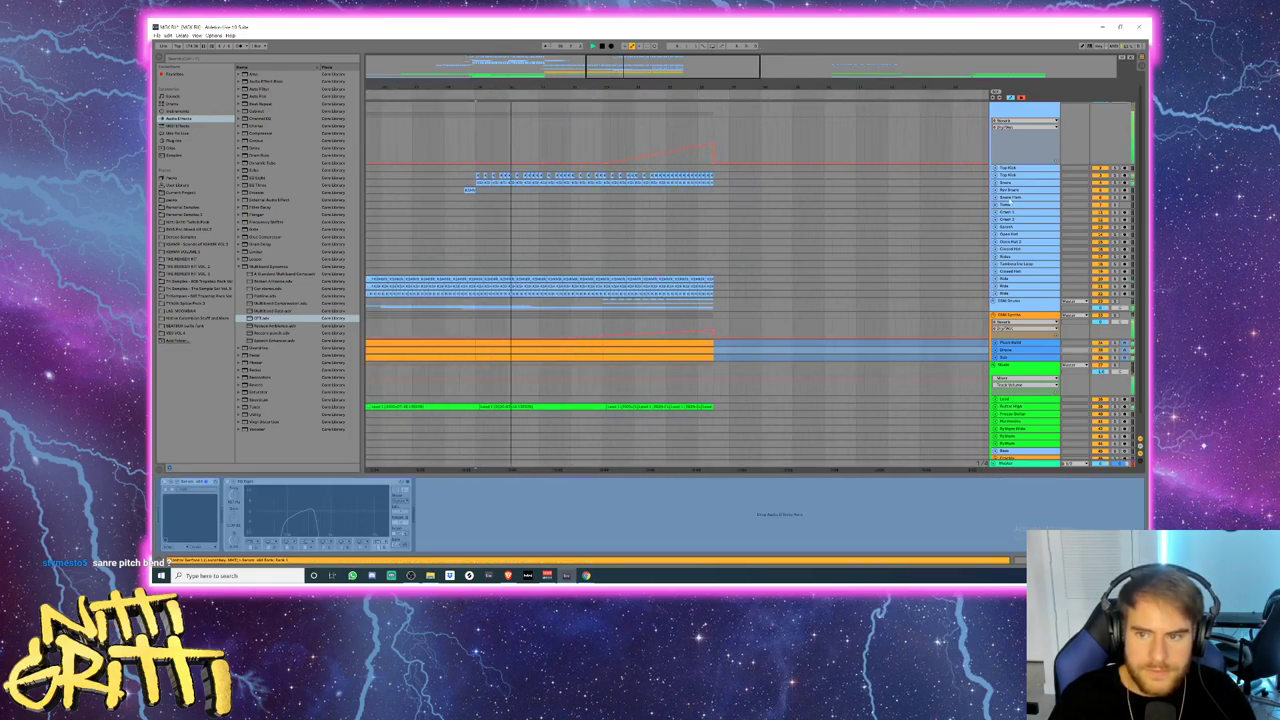
click(1022, 111)
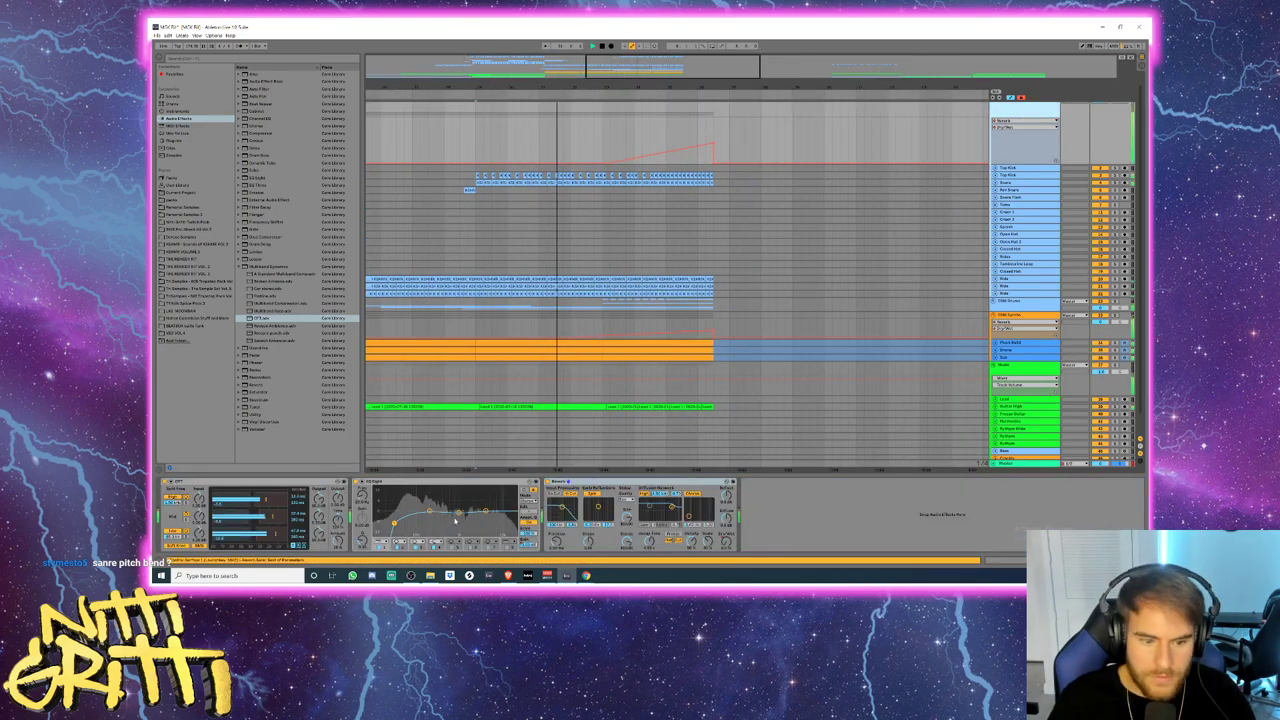
right_click(535, 543)
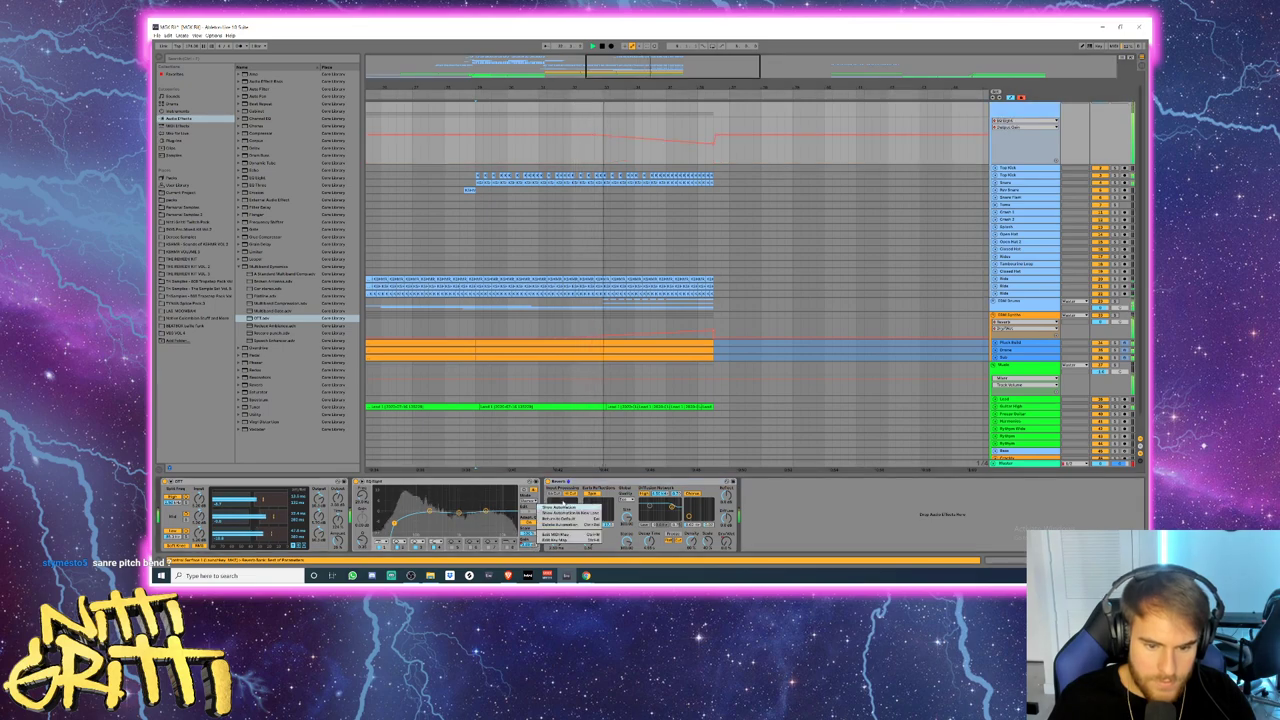
click(562, 525)
click(713, 146)
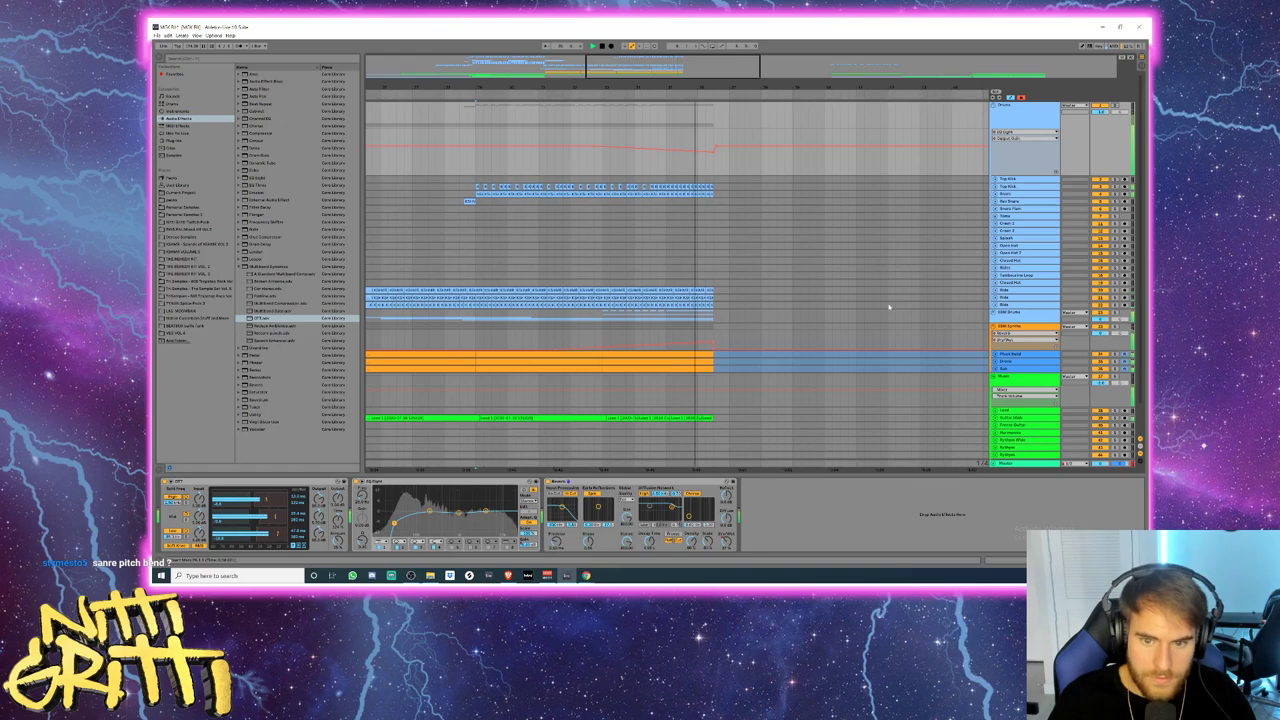
- Stop playback, collapse the Drums group and expand the EDM Drums group
key(space)
click(1045, 118)
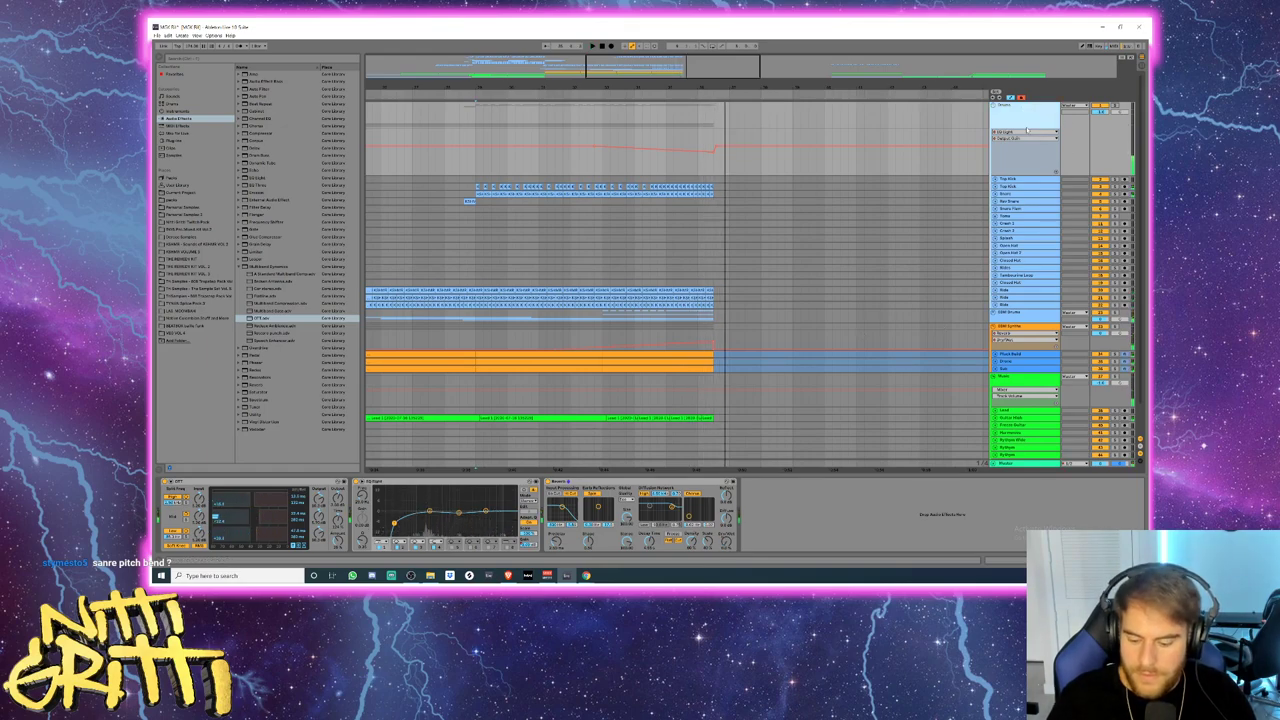
key(u)
click(1028, 134)
key(u)
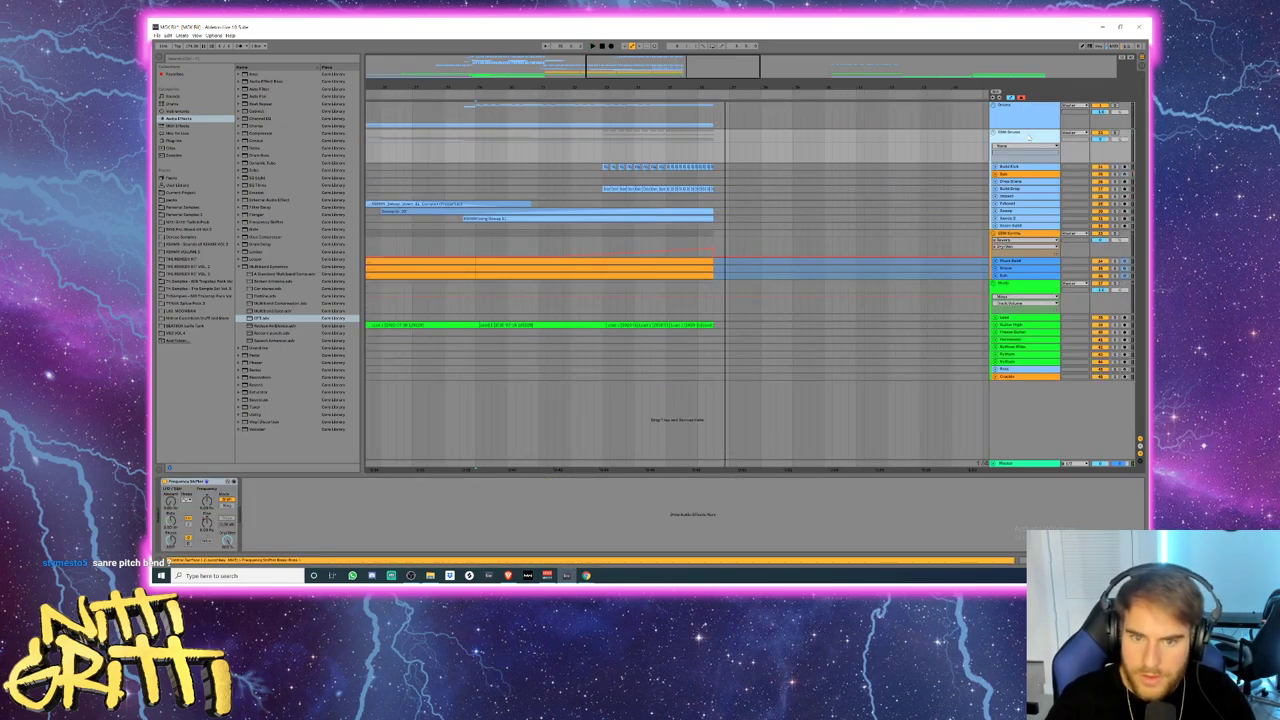
- Unfold the build kick track and play from just before its first clip
click(995, 167)
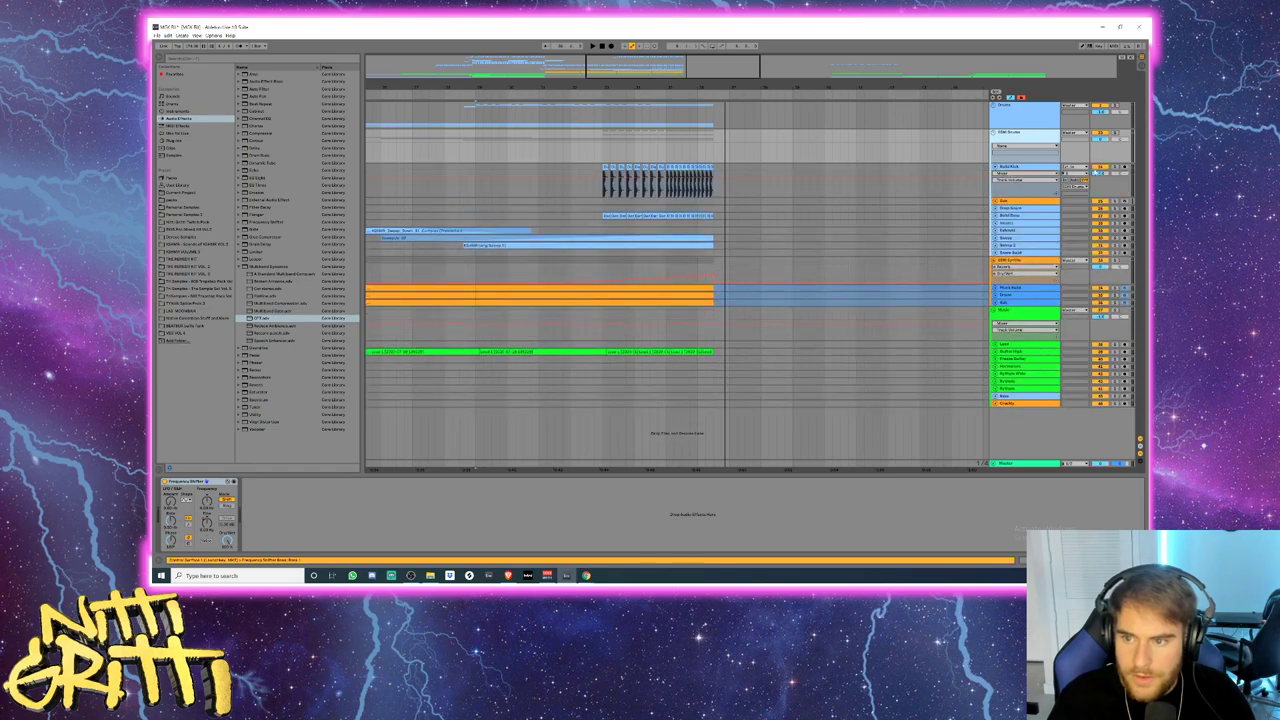
click(586, 195)
key(space)
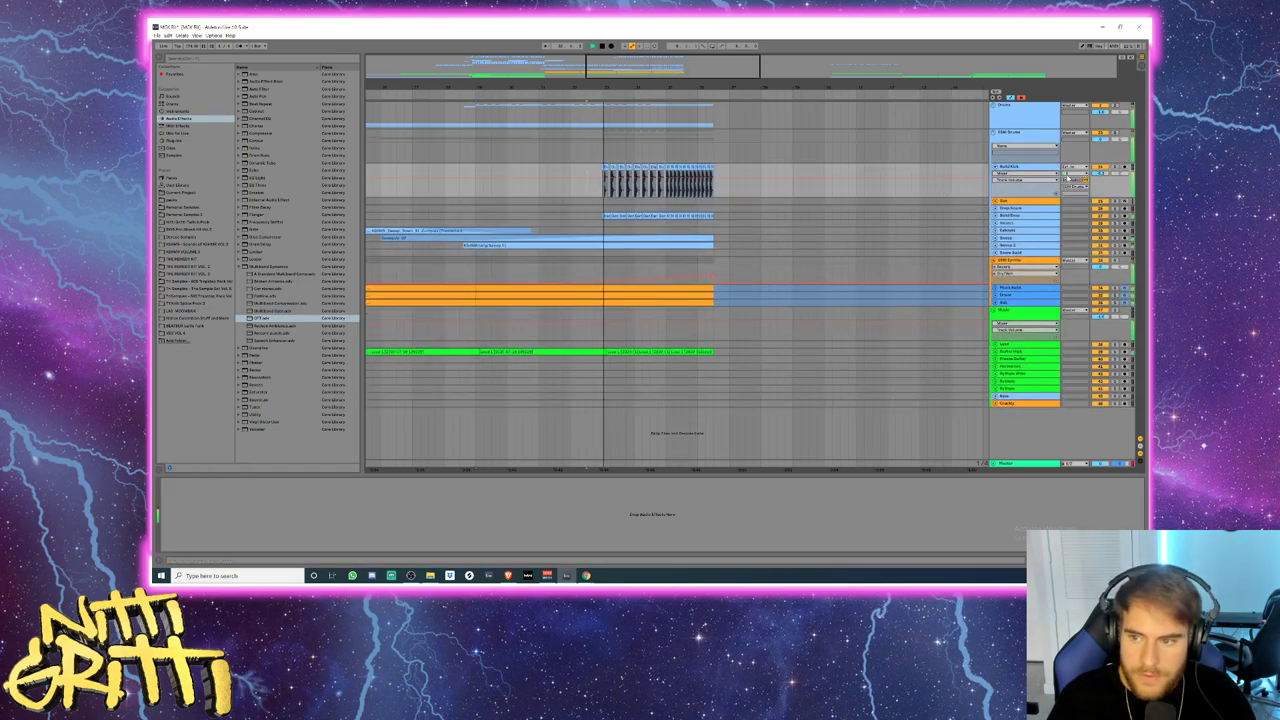
- Stop playback and add an EQ Eight to the build kick track
key(space)
click(238, 267)
click(257, 171)
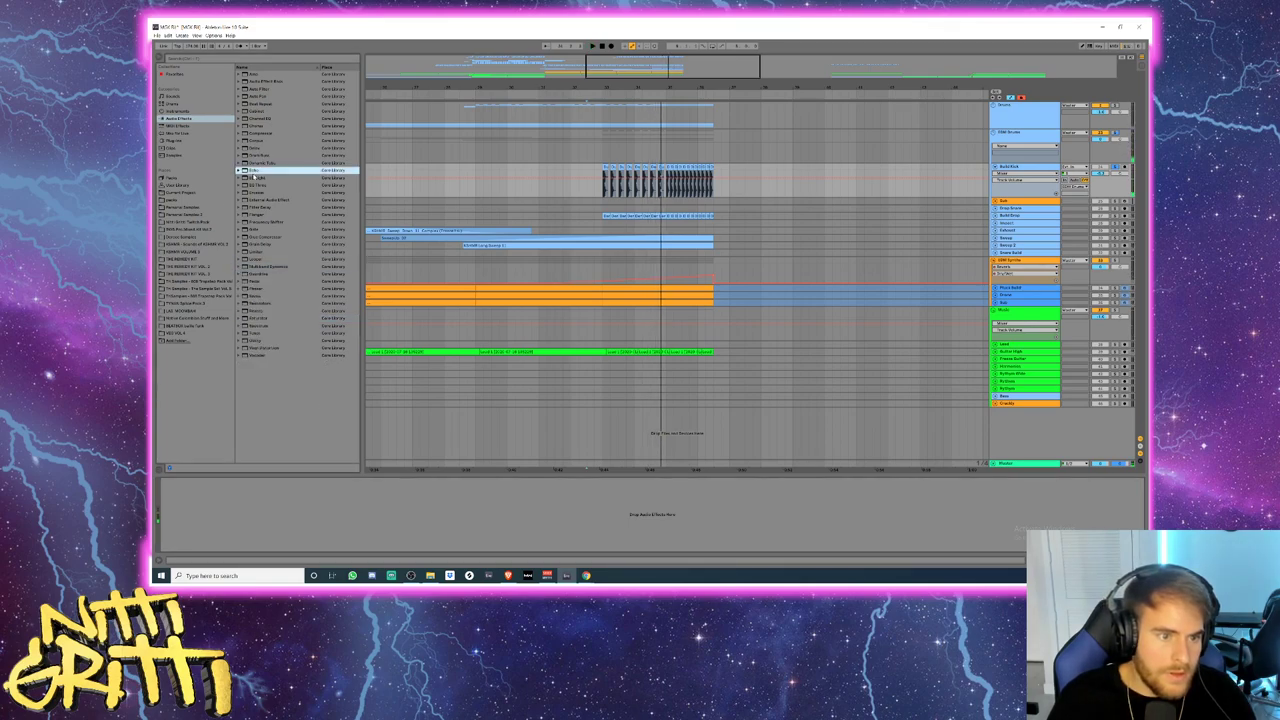
click(257, 178)
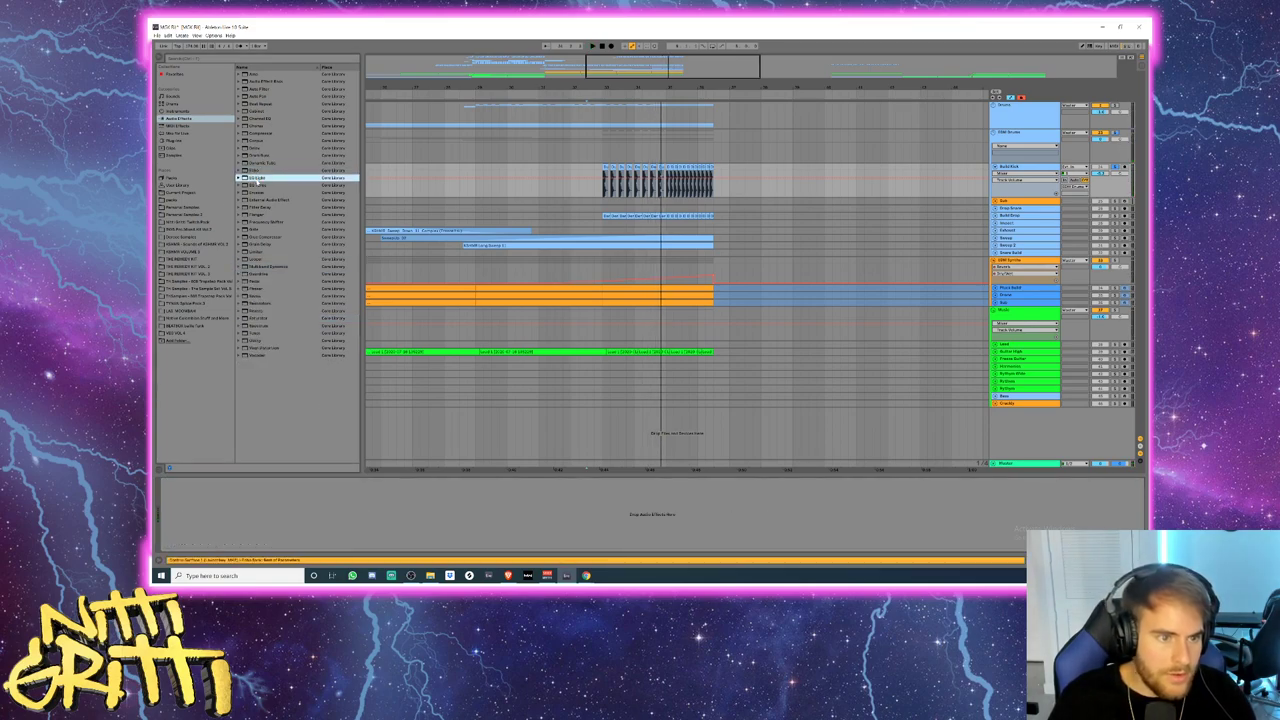
drag(257, 178, 360, 534)
click(338, 545)
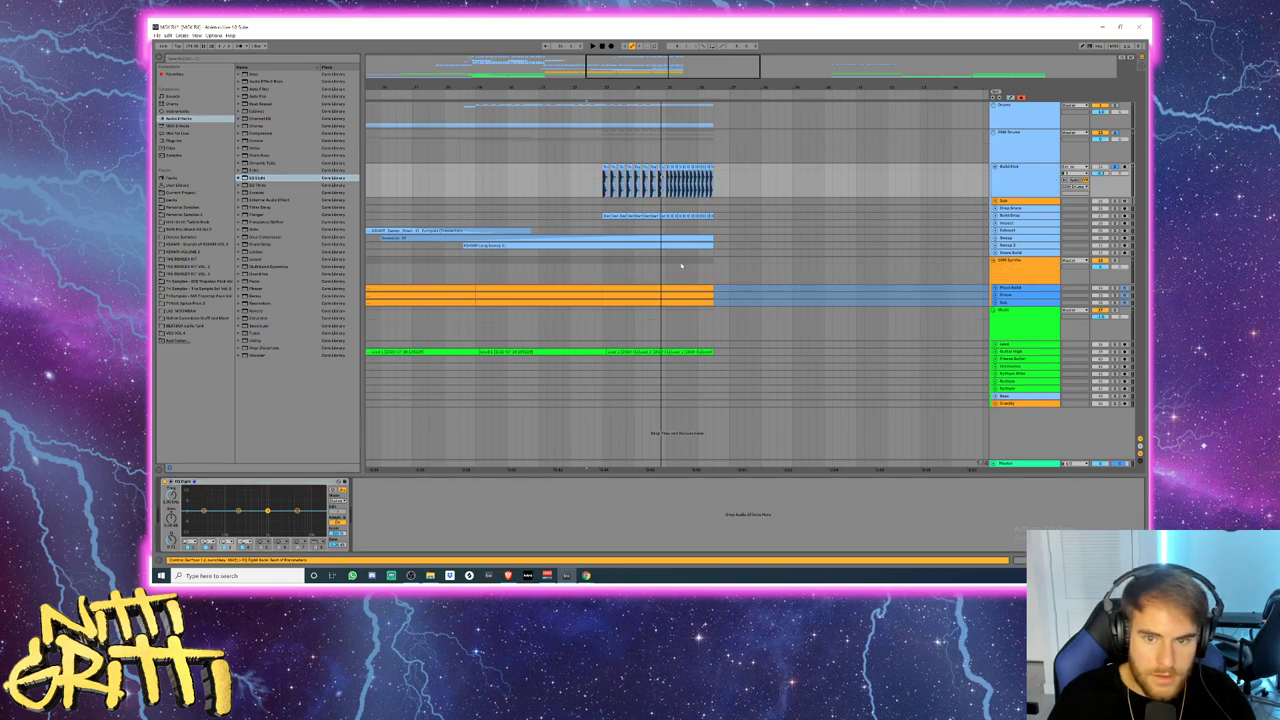
- Play the build from the first kick clip and unsolo the EDM Drums group to hear it in the full mix
click(598, 190)
key(space)
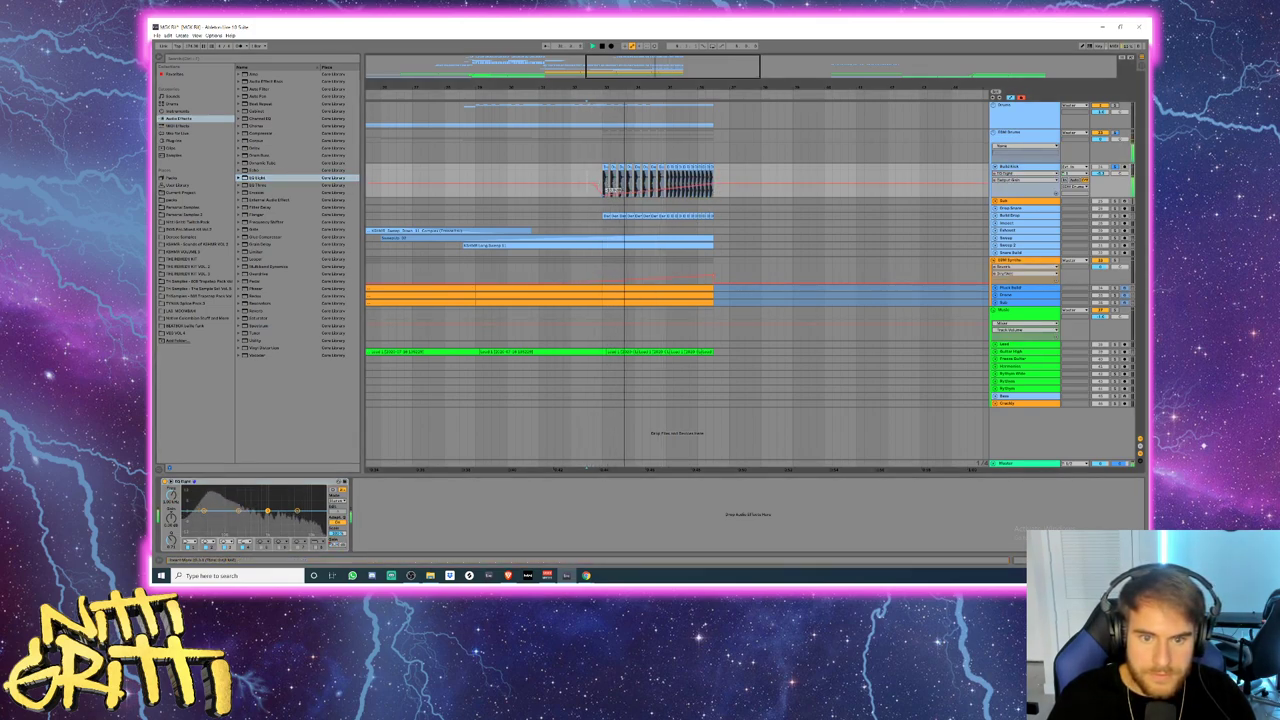
click(1116, 133)
key(space)
key(space)
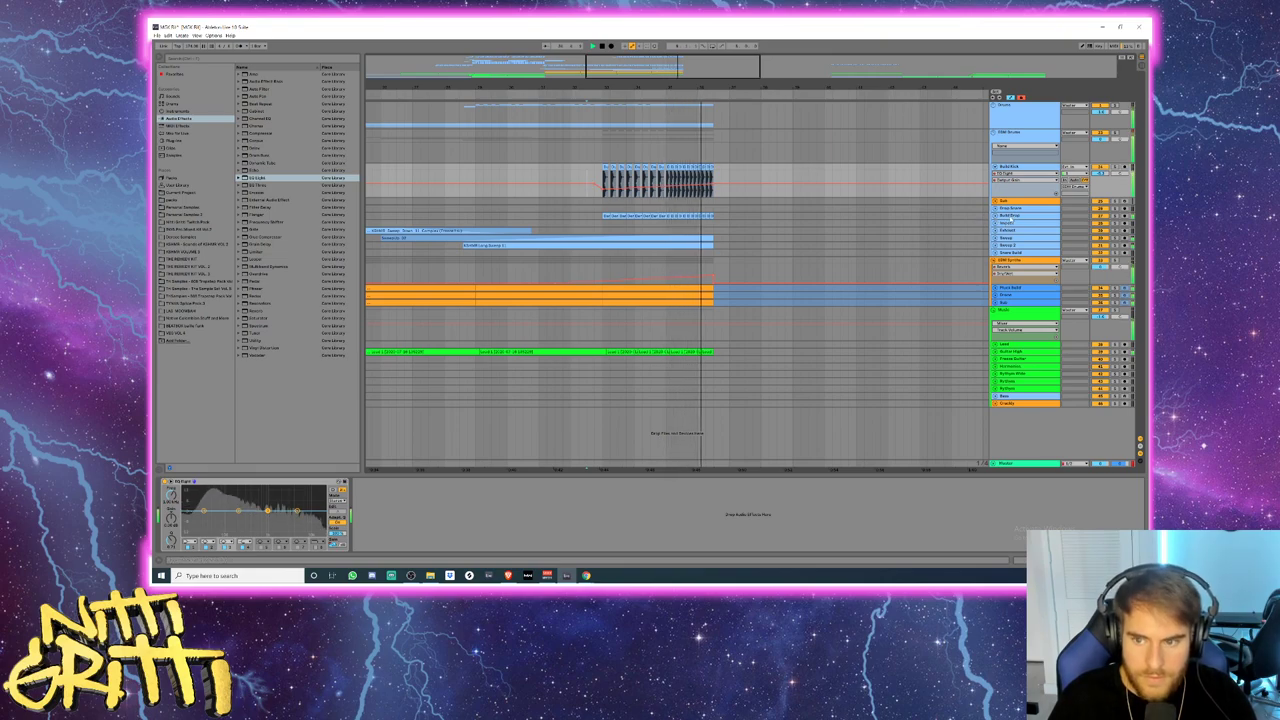
- Solo the EDM Drums group, add a Reverb with Dry/Wet automation rising across the build, and play it back in the full mix
click(1117, 133)
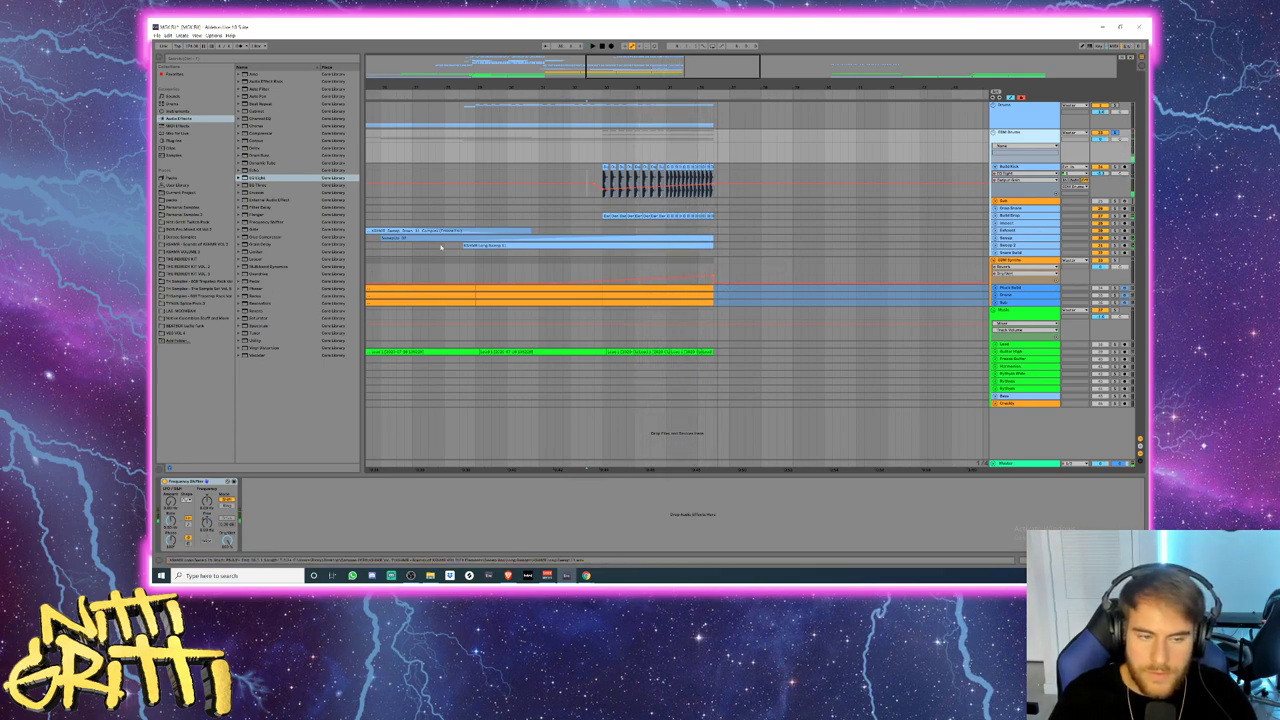
drag(258, 311, 318, 521)
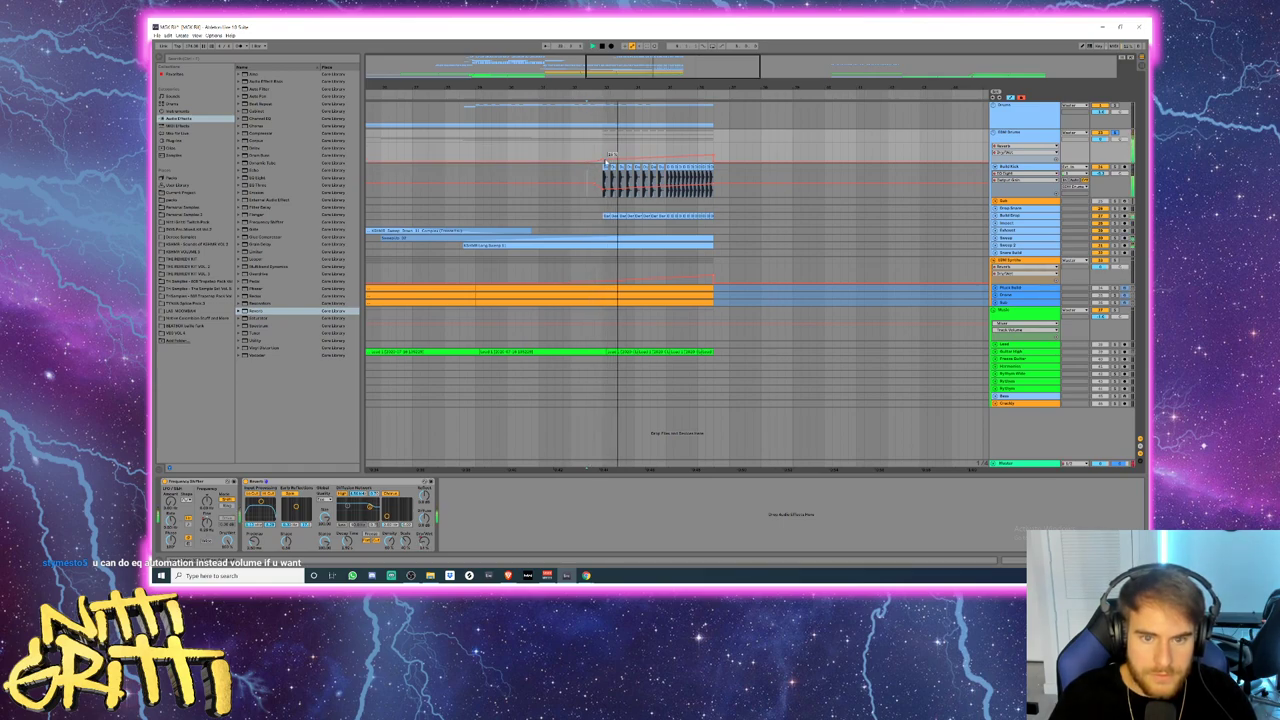
key(space)
key(space)
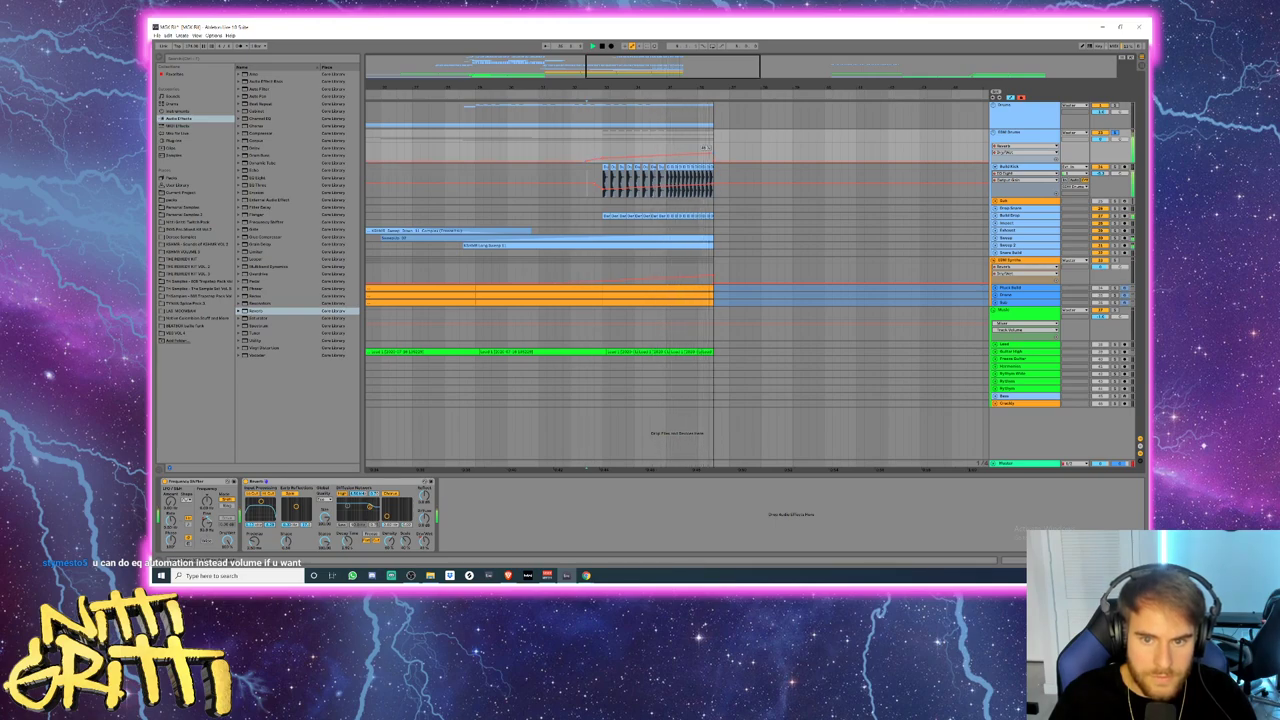
click(1116, 133)
key(space)
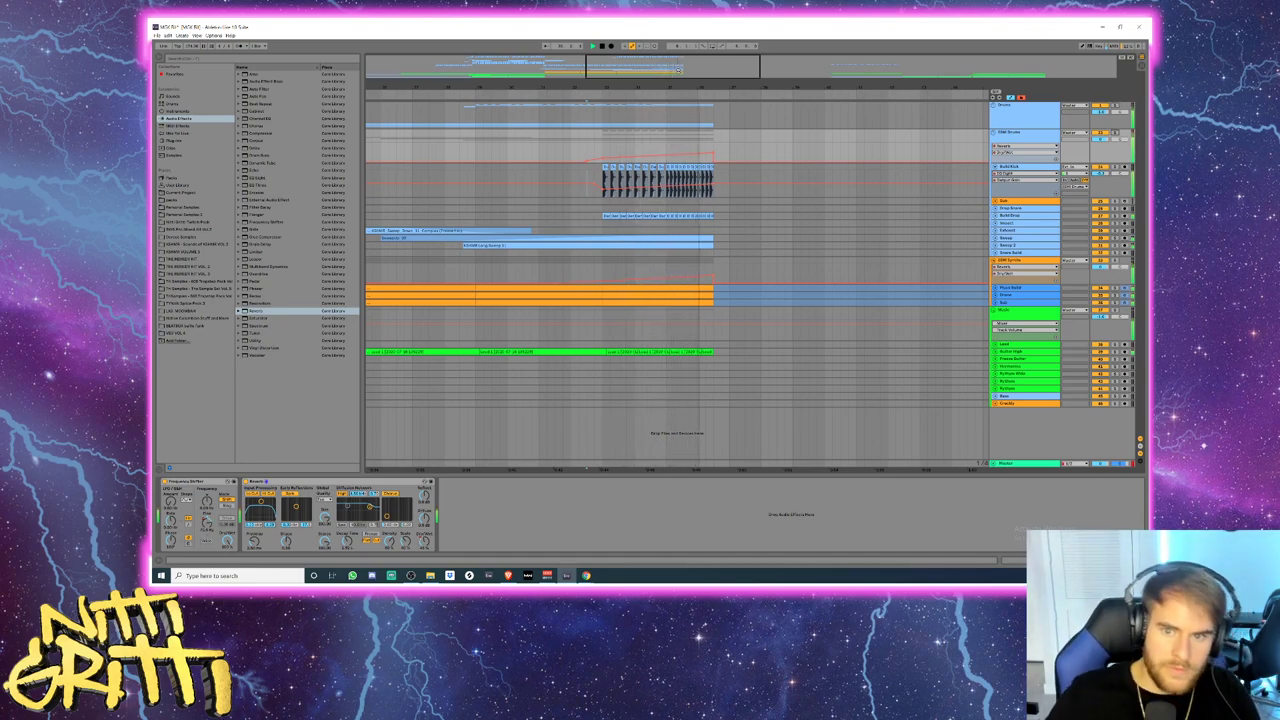
- Fold the build kick track and zoom out to show the whole arrangement
click(1019, 169)
key(u)
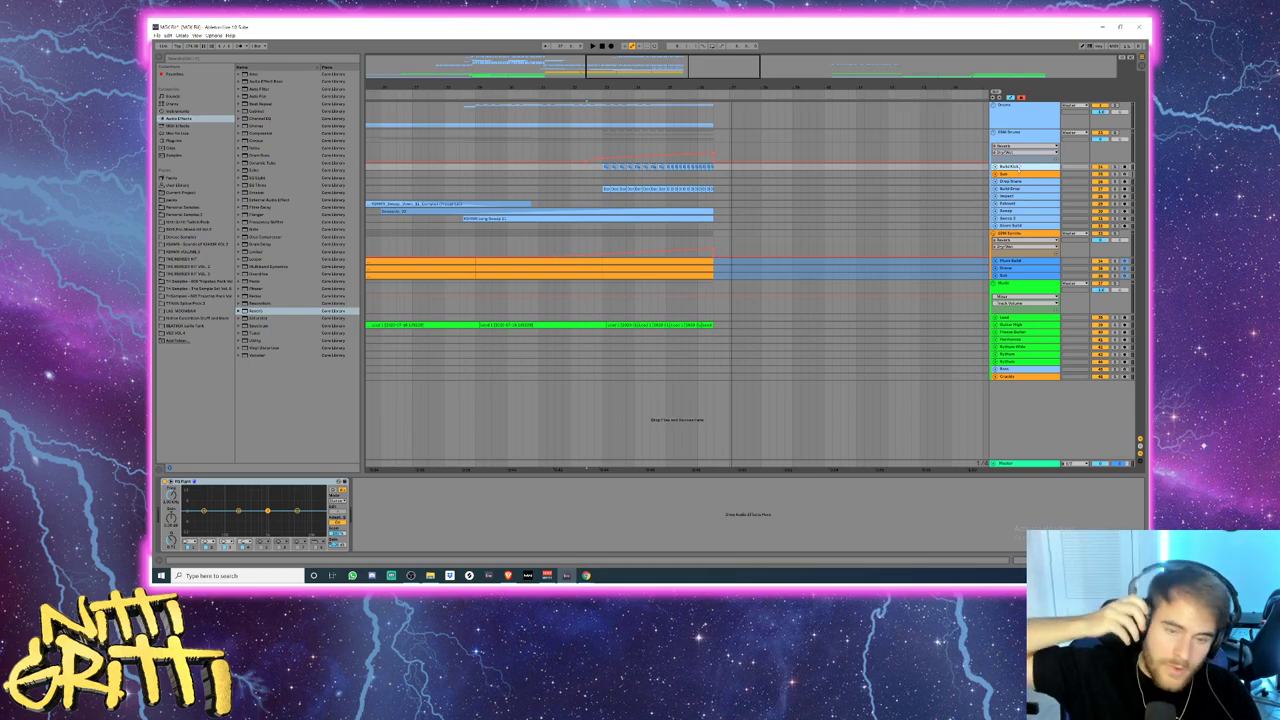
drag(738, 87, 736, 40)
click(1014, 466)
click(551, 242)
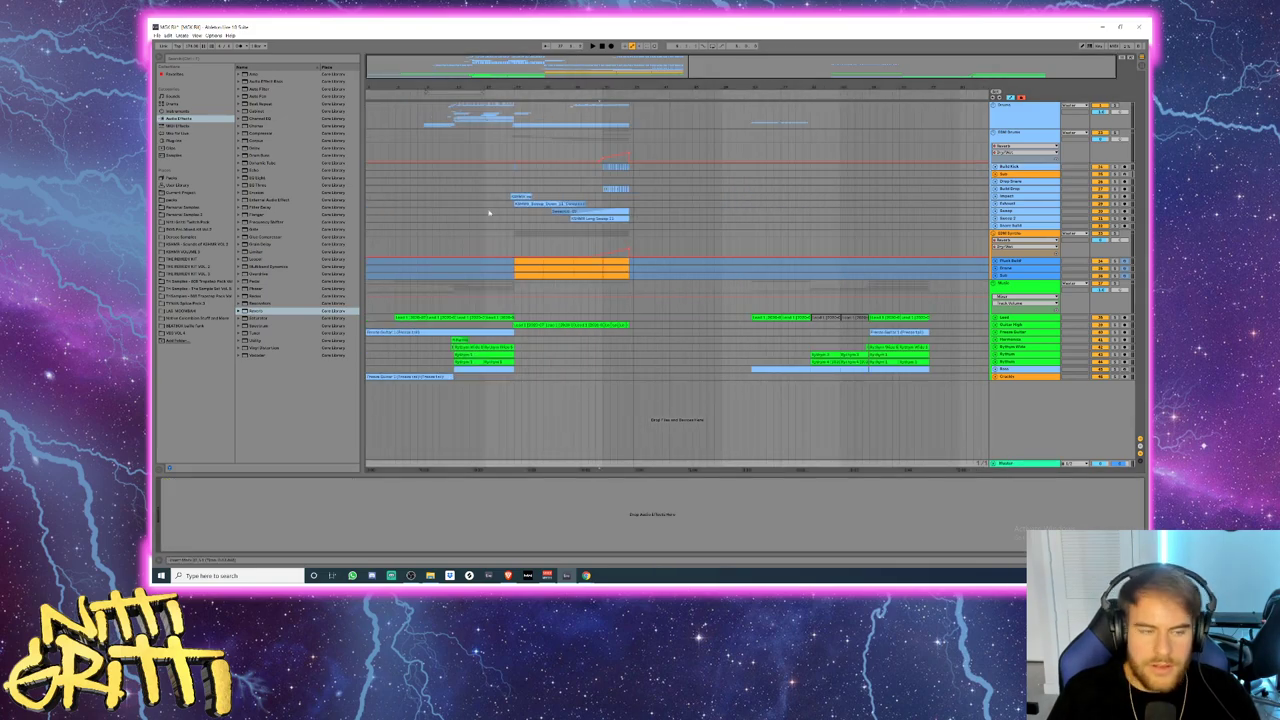
- Search the audio effects and plugins for "stu" and look through the matching vendor folders
click(199, 59)
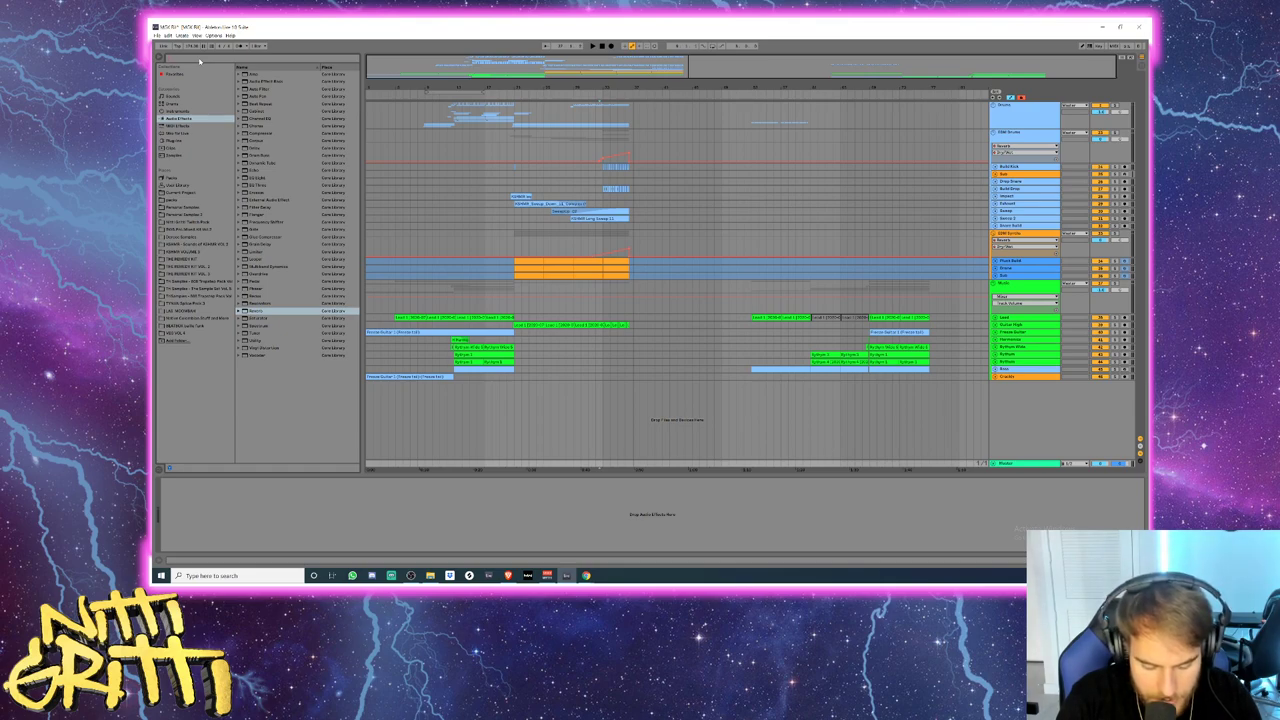
text(s)
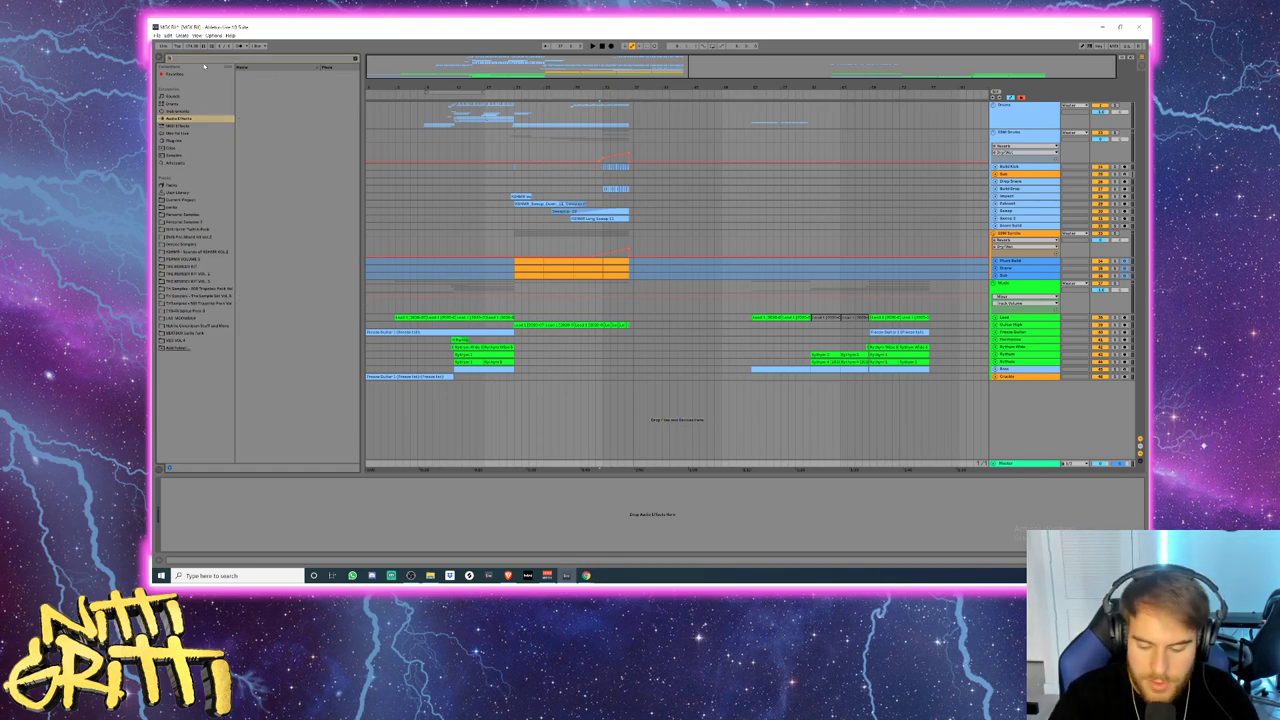
text(tu)
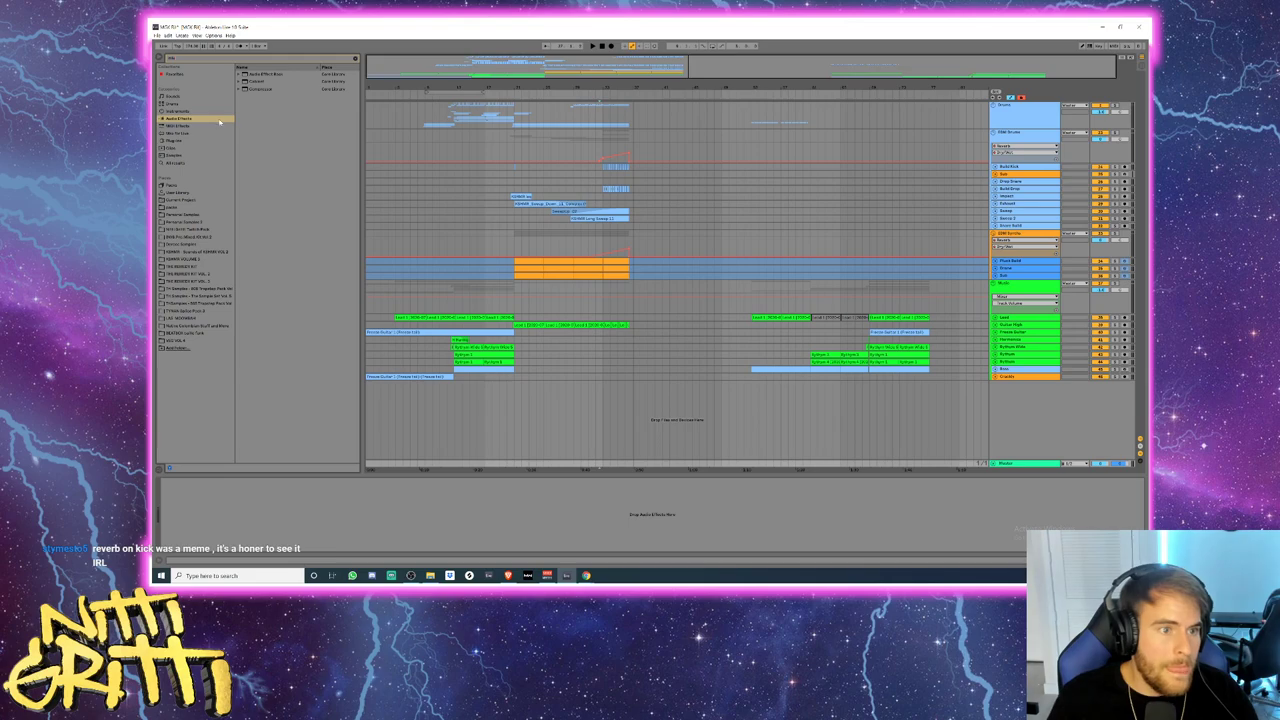
click(175, 140)
click(243, 97)
click(249, 104)
click(245, 89)
click(243, 97)
click(244, 89)
click(247, 90)
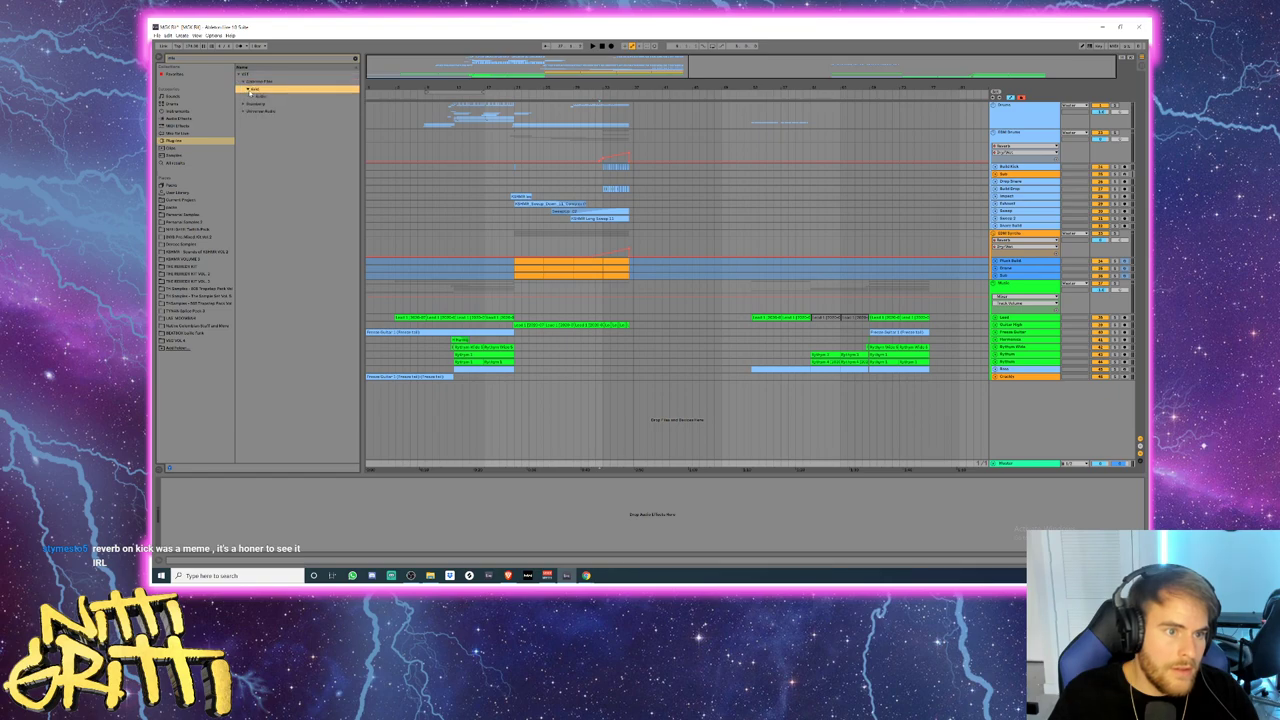
click(198, 59)
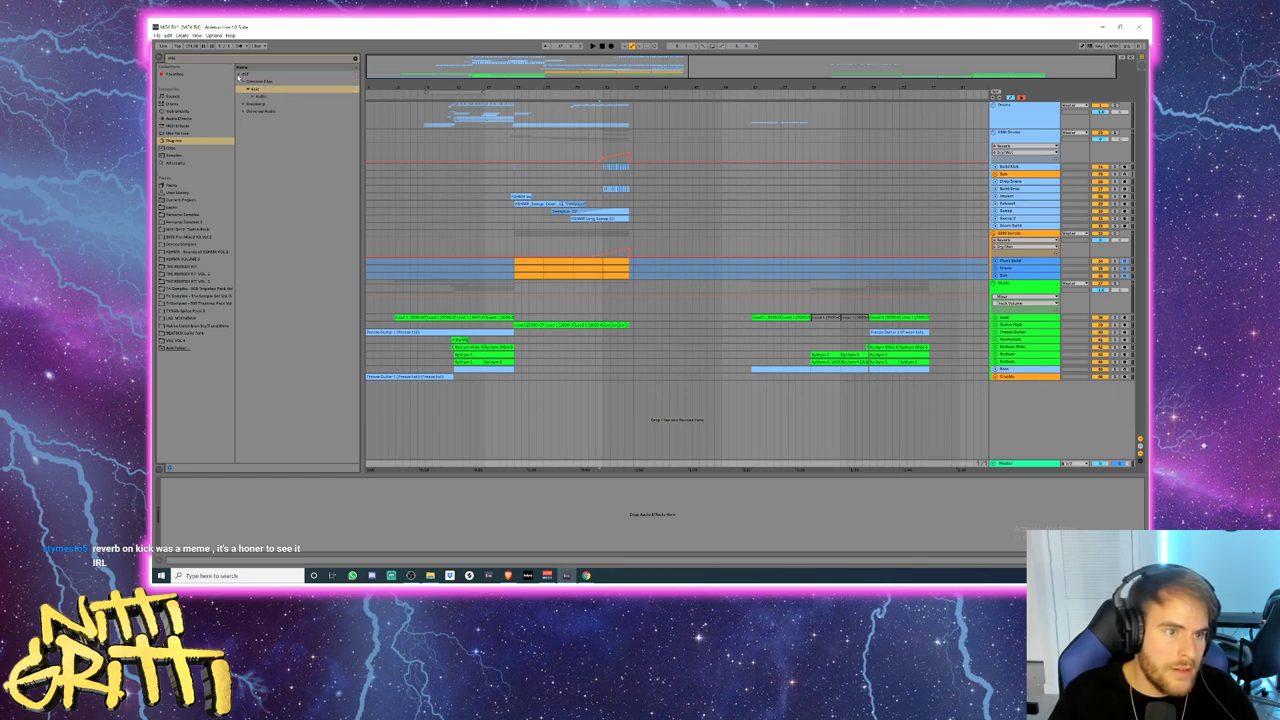
click(244, 111)
click(252, 111)
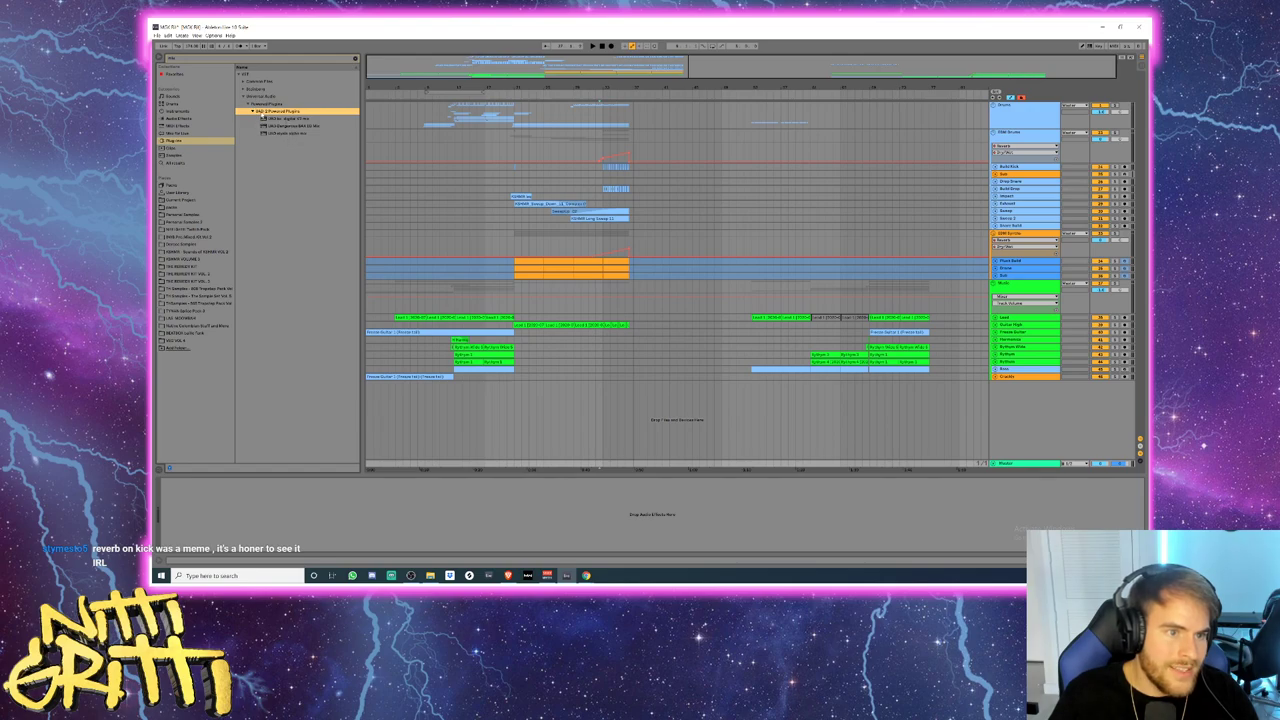
click(193, 57)
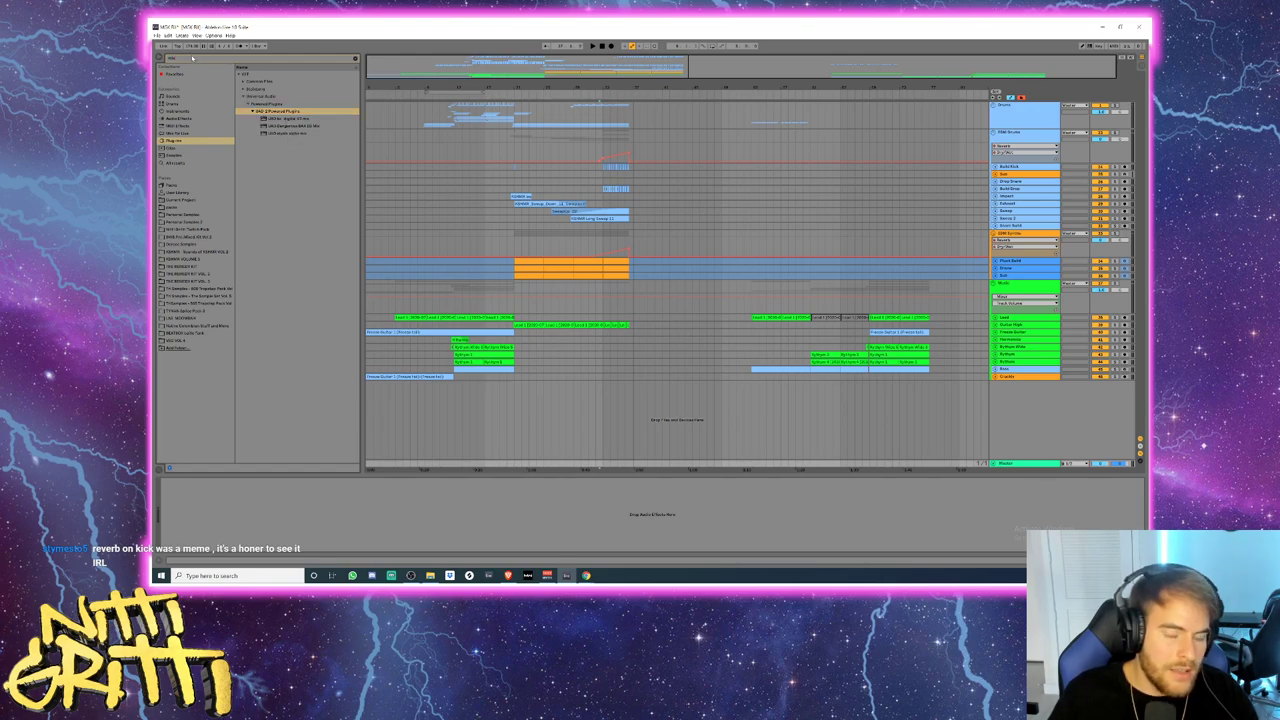
- Search the plugins for "ce" and look through the matching folders
key(BackSpace)
key(BackSpace)
key(BackSpace)
text(ce)
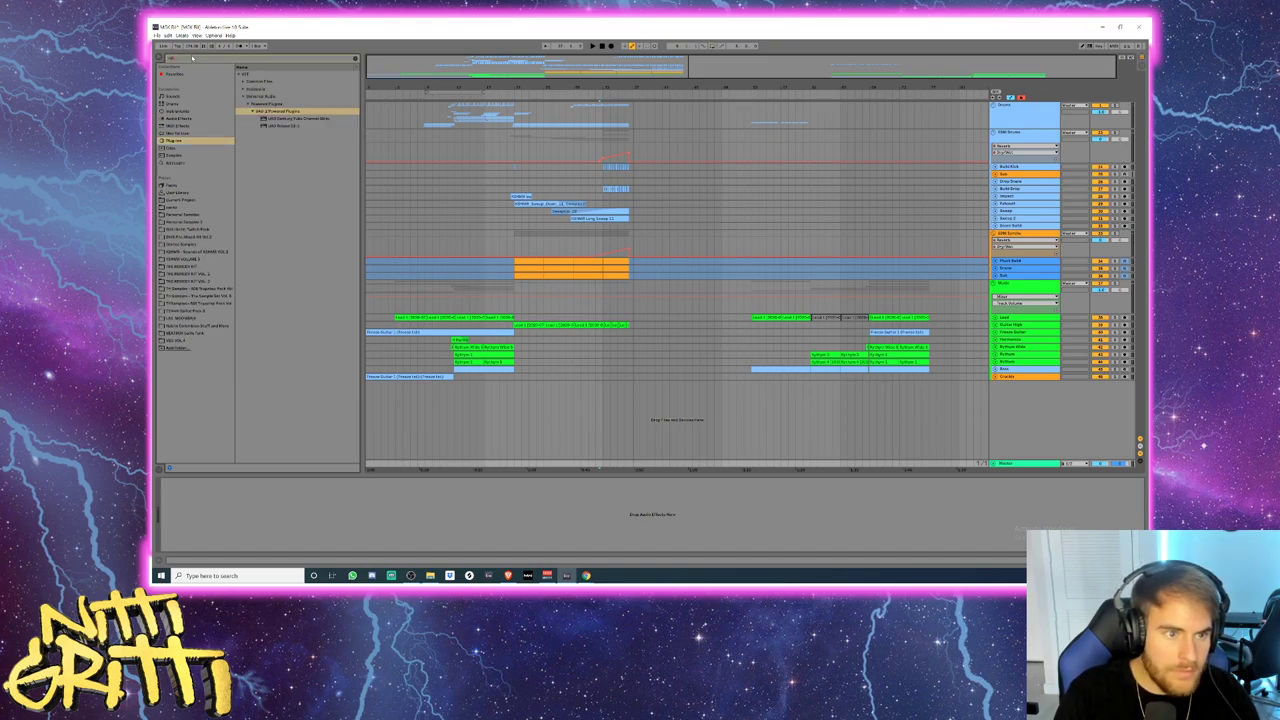
click(244, 89)
click(248, 97)
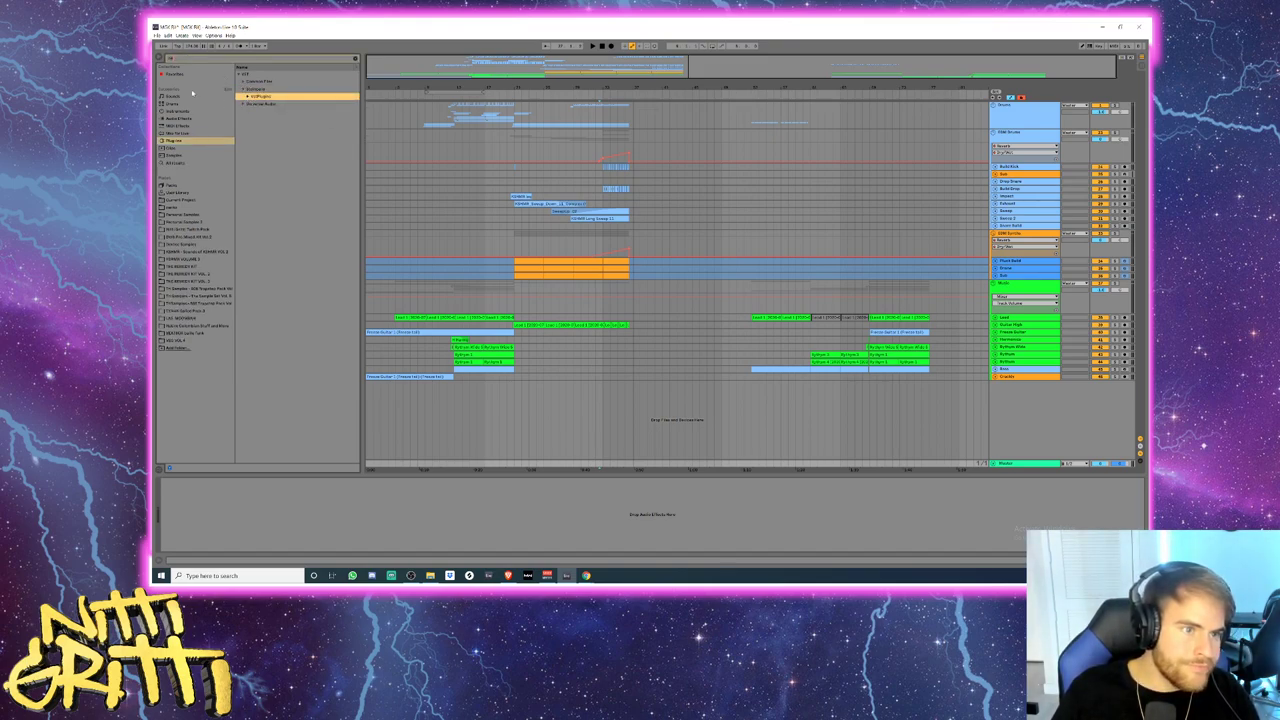
- Clear the plugin search and load Ozone 9 Maximizer from the VstPlugins folder onto the Master track
click(181, 60)
key(BackSpace)
key(BackSpace)
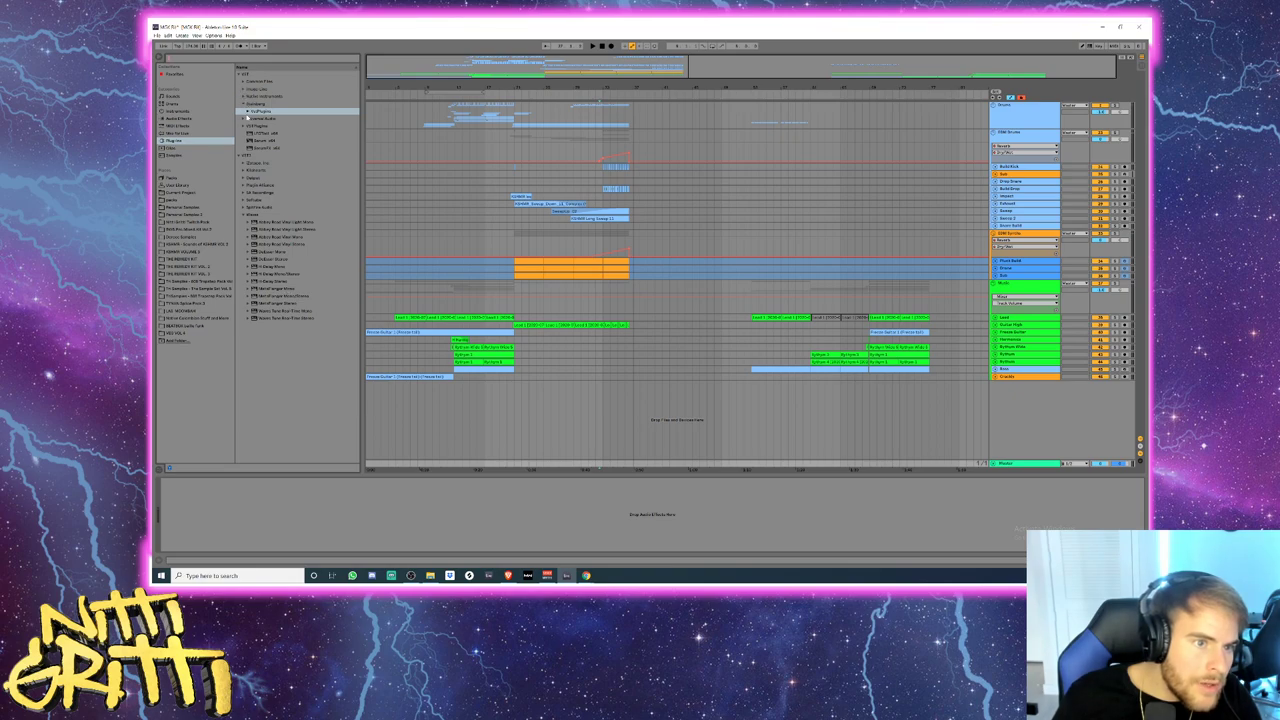
click(247, 113)
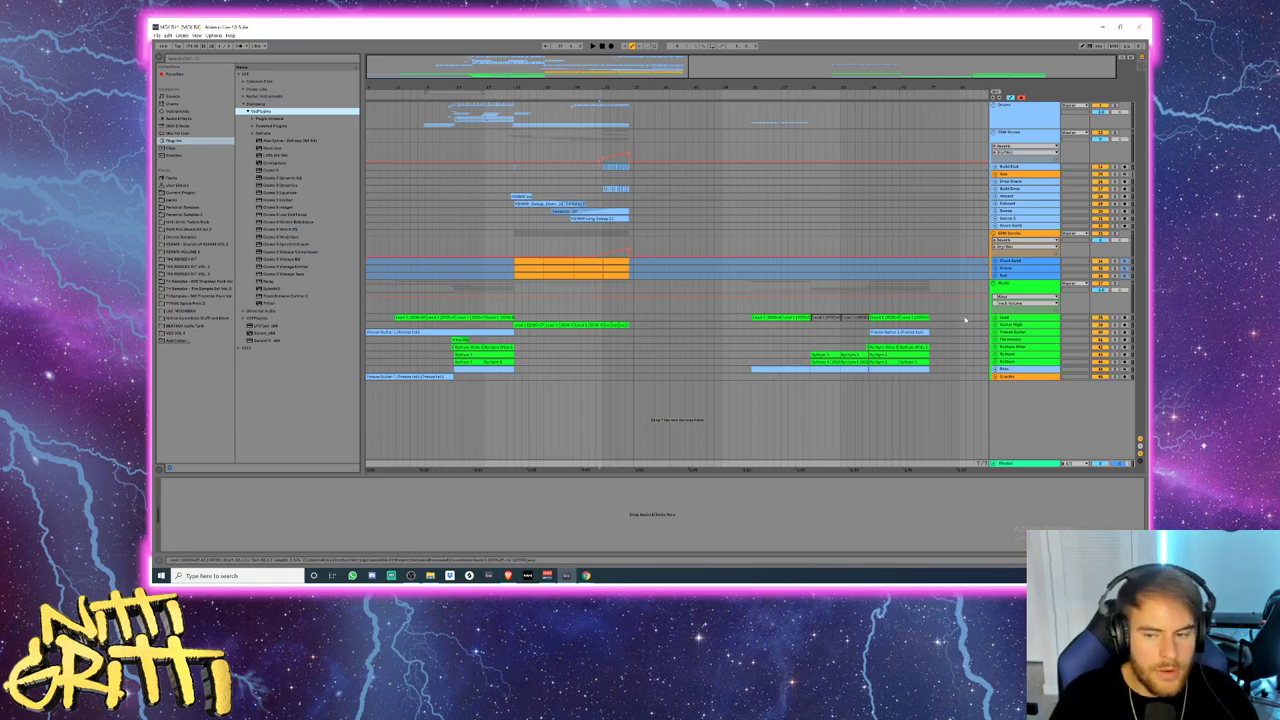
click(995, 464)
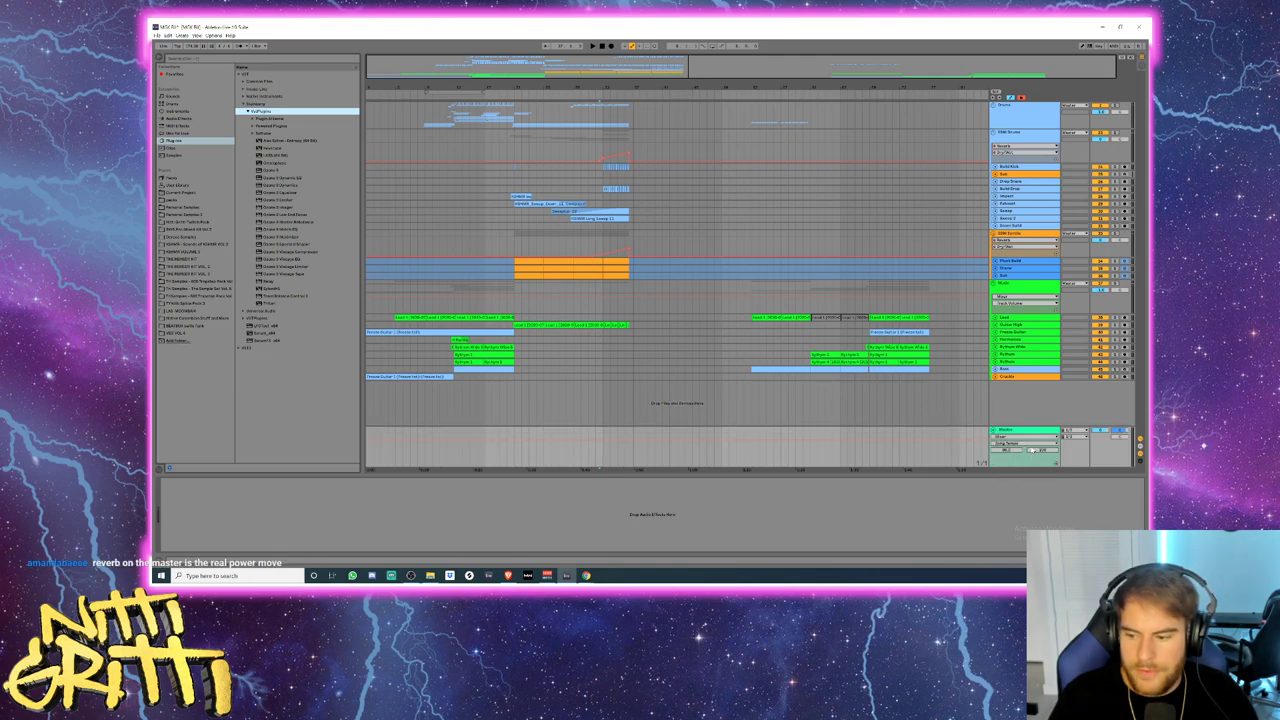
click(1000, 430)
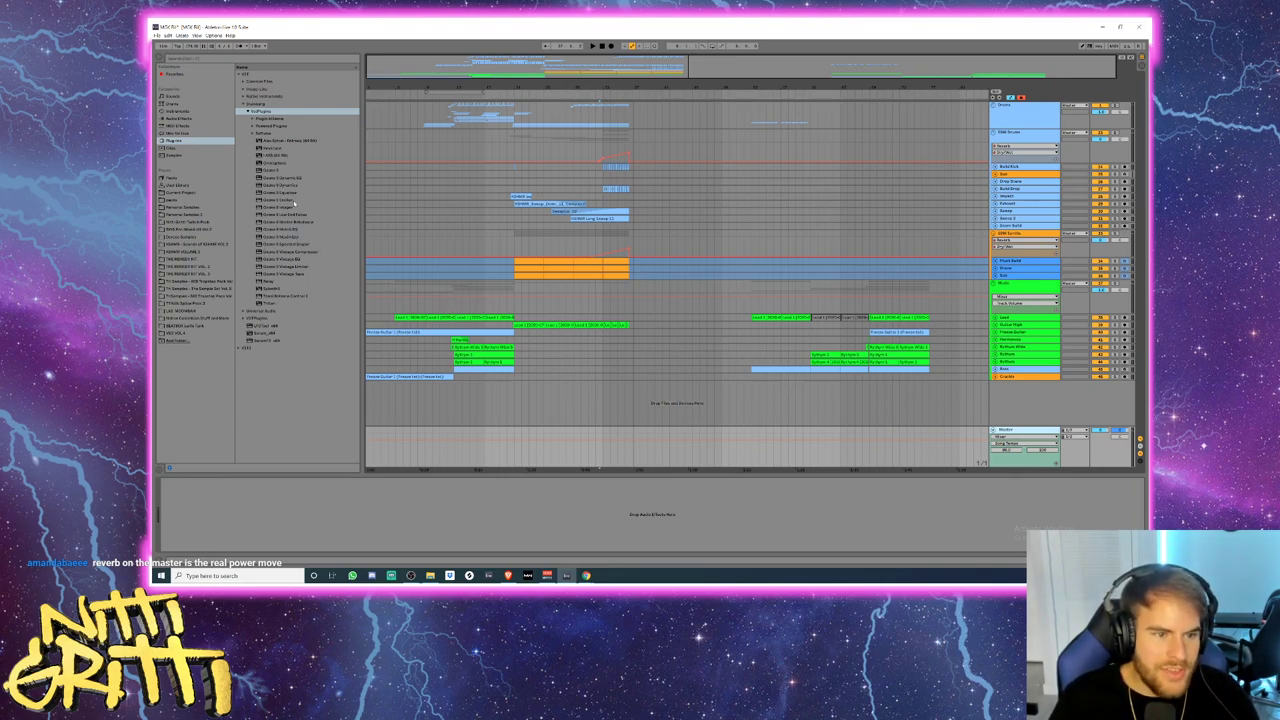
click(286, 237)
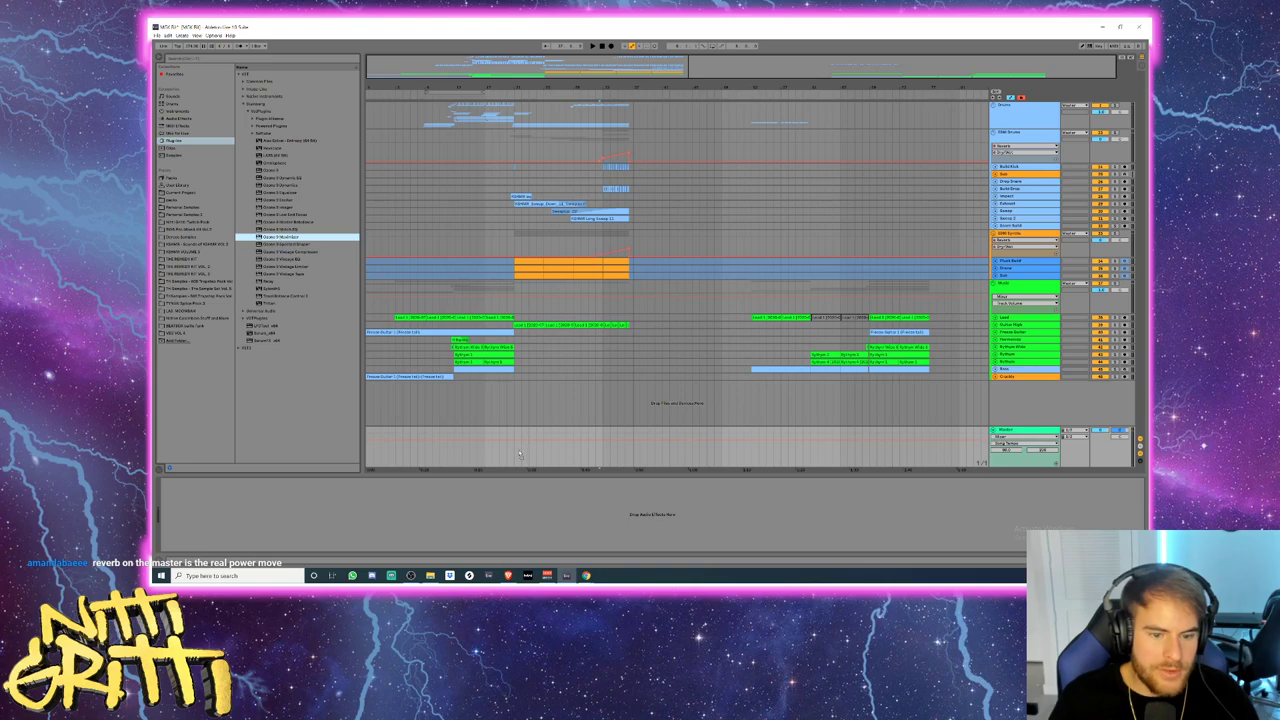
drag(526, 463, 527, 462)
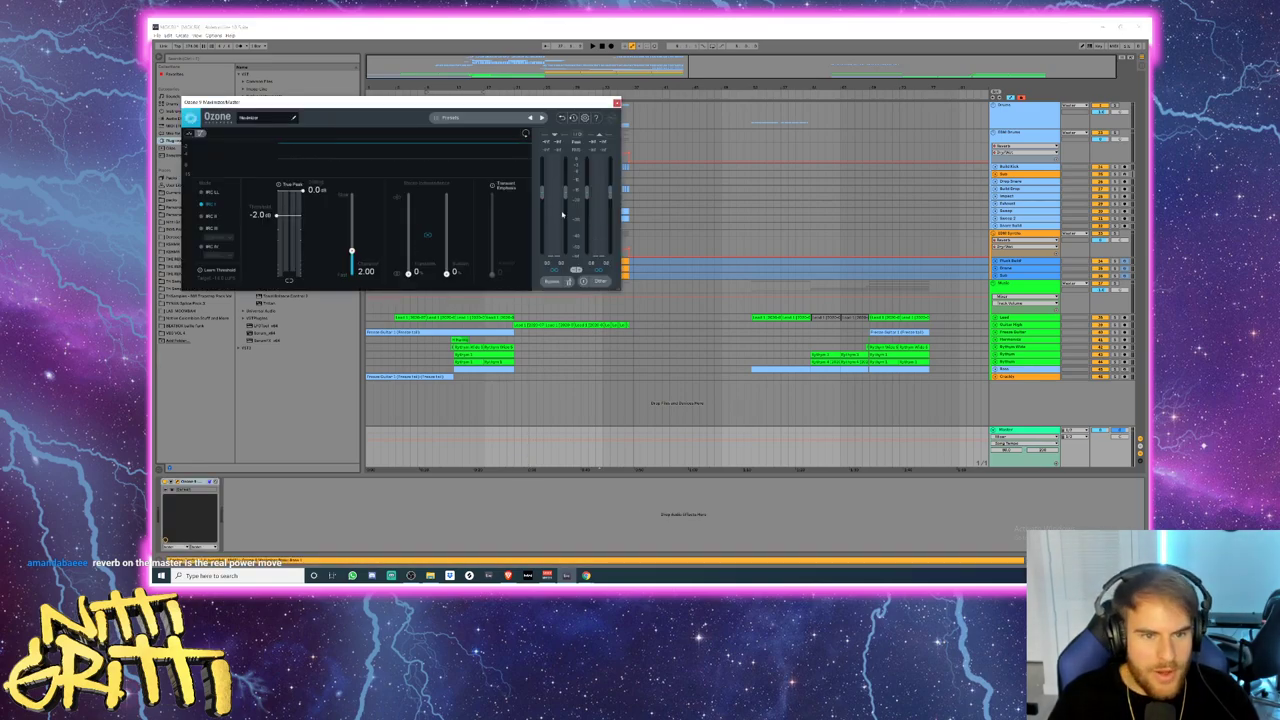
- Set the Maximizer to IRC IV mode with a character of 0.00 and move its window clear of the upper tracks
click(203, 247)
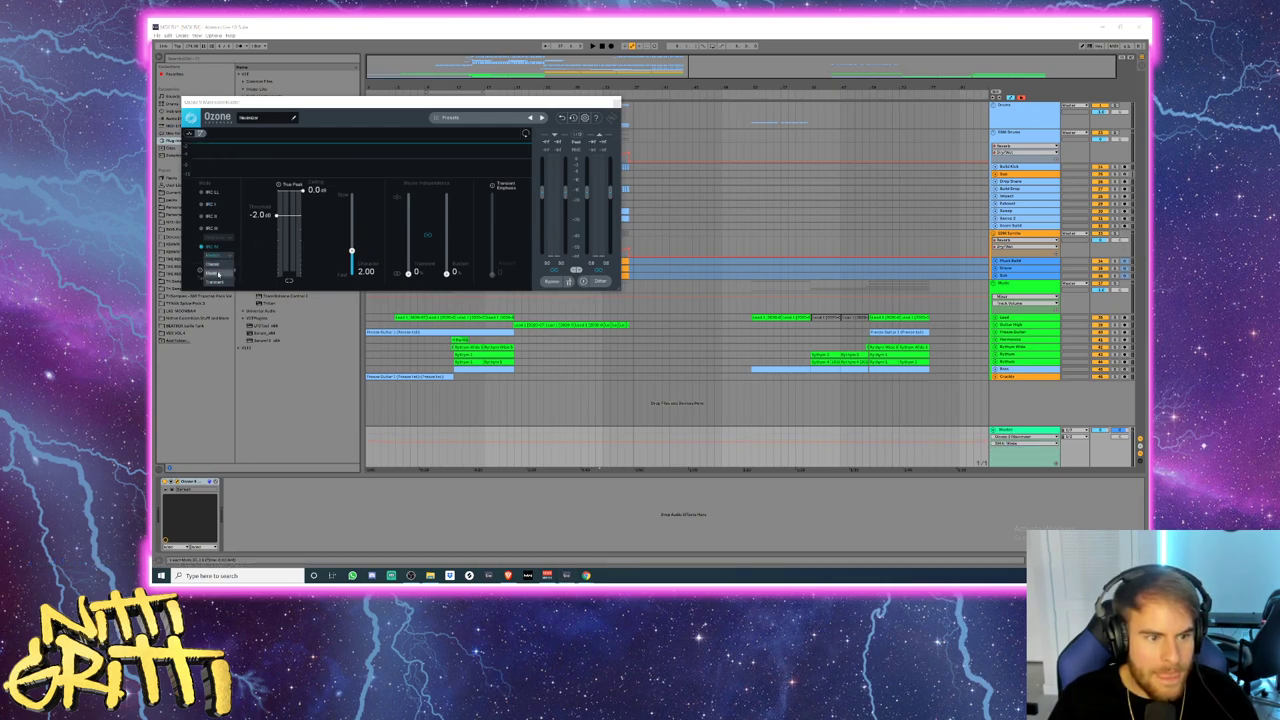
drag(362, 256, 361, 307)
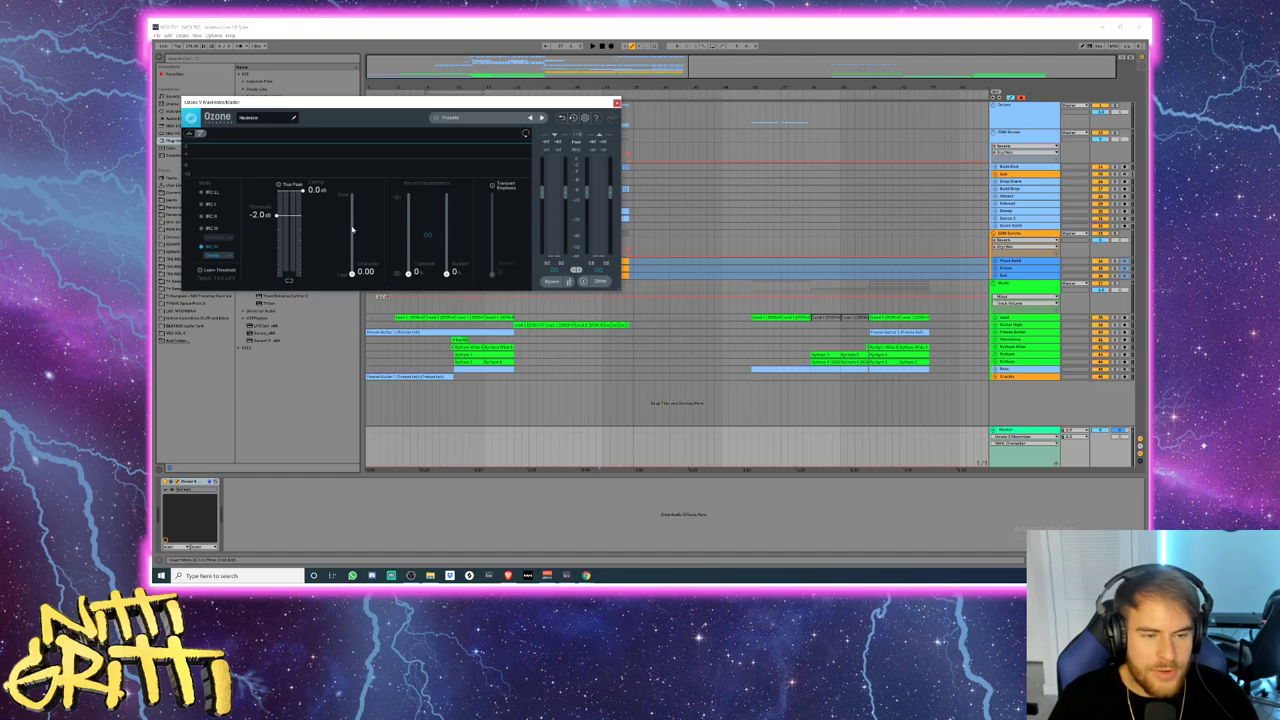
drag(590, 106, 694, 201)
- Play the section before the build and set the Maximizer's threshold to -5.4 dB
click(506, 133)
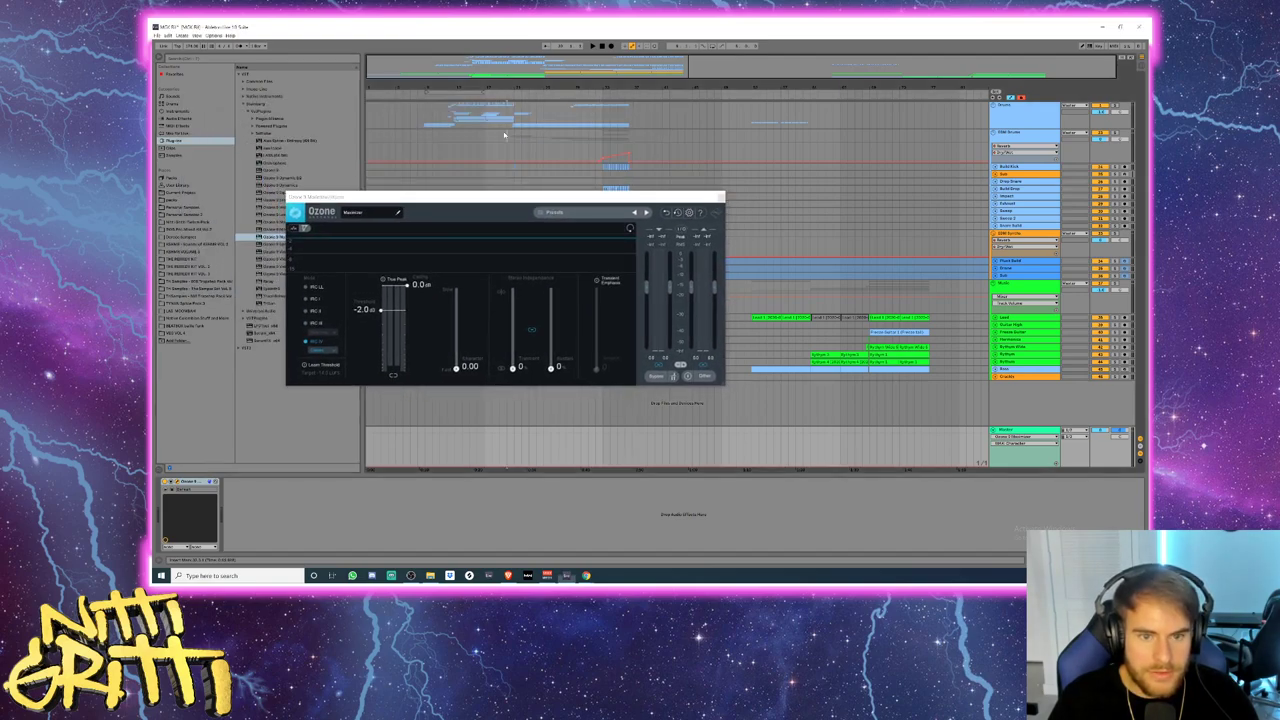
key(space)
click(1040, 431)
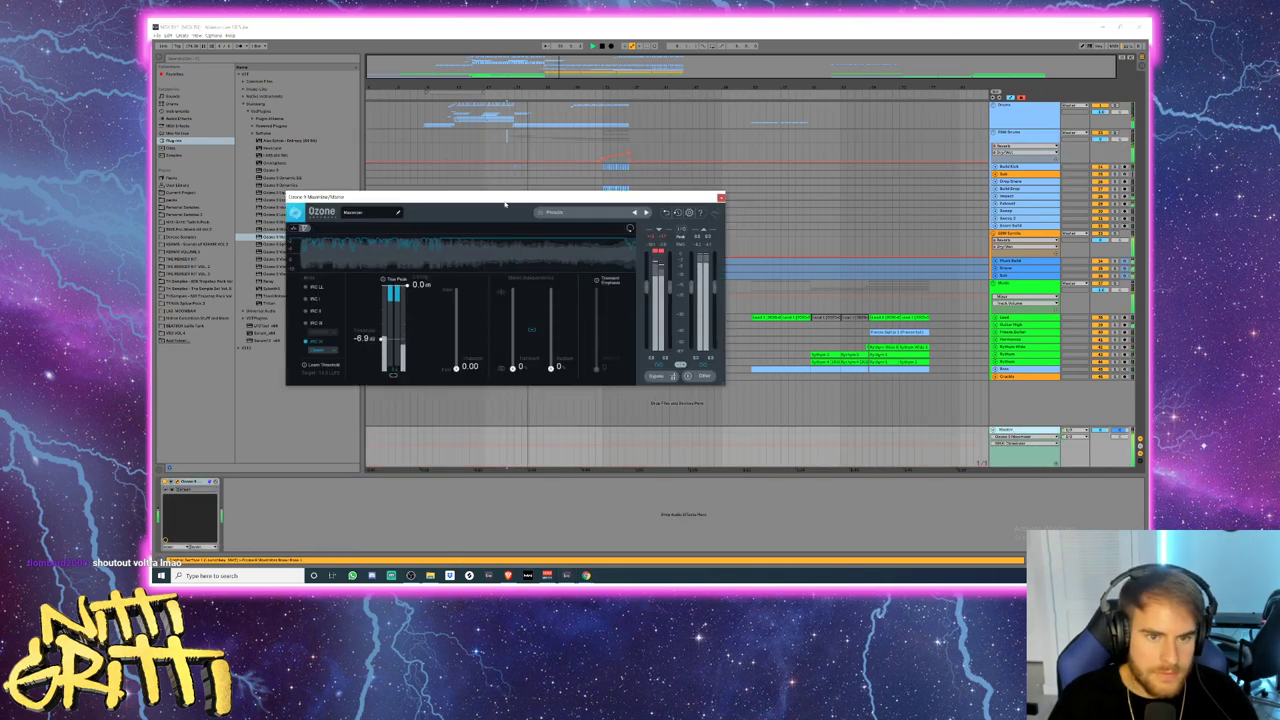
click(449, 134)
key(space)
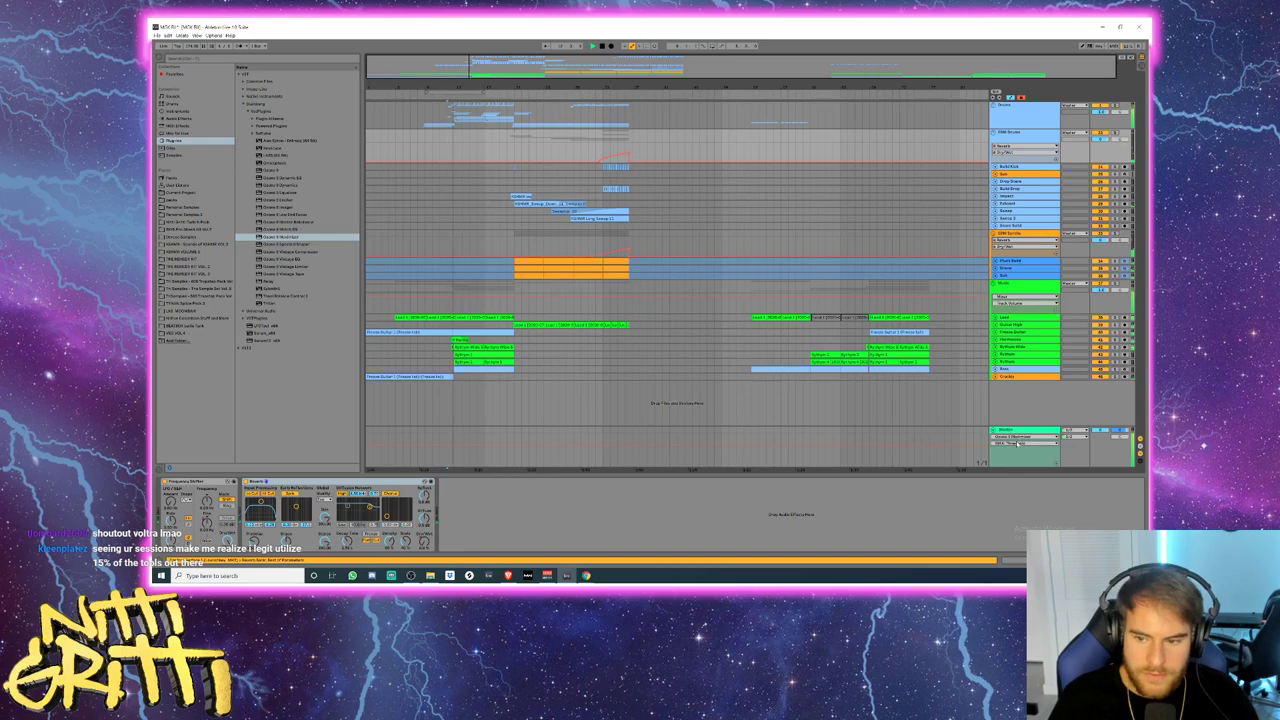
click(1018, 431)
drag(381, 340, 381, 334)
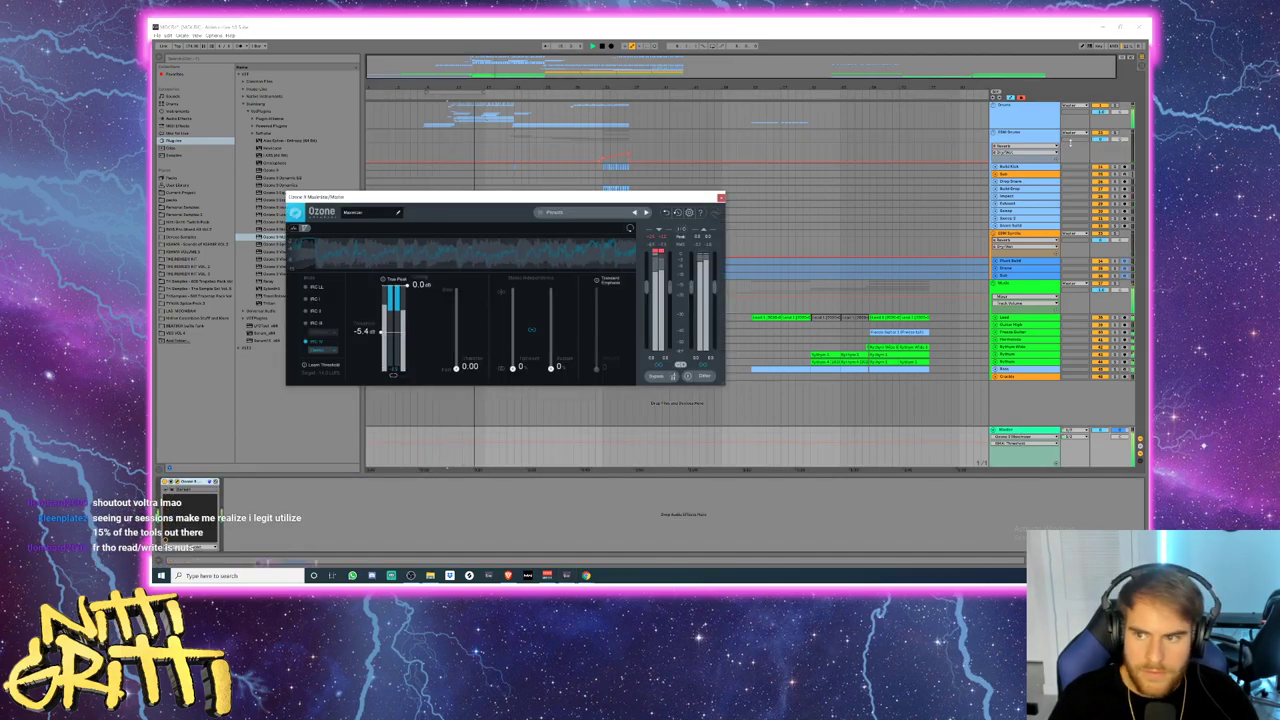
- Adjust the lowest band of the Drums group's EQ Eight and replay the section before the build
click(1105, 113)
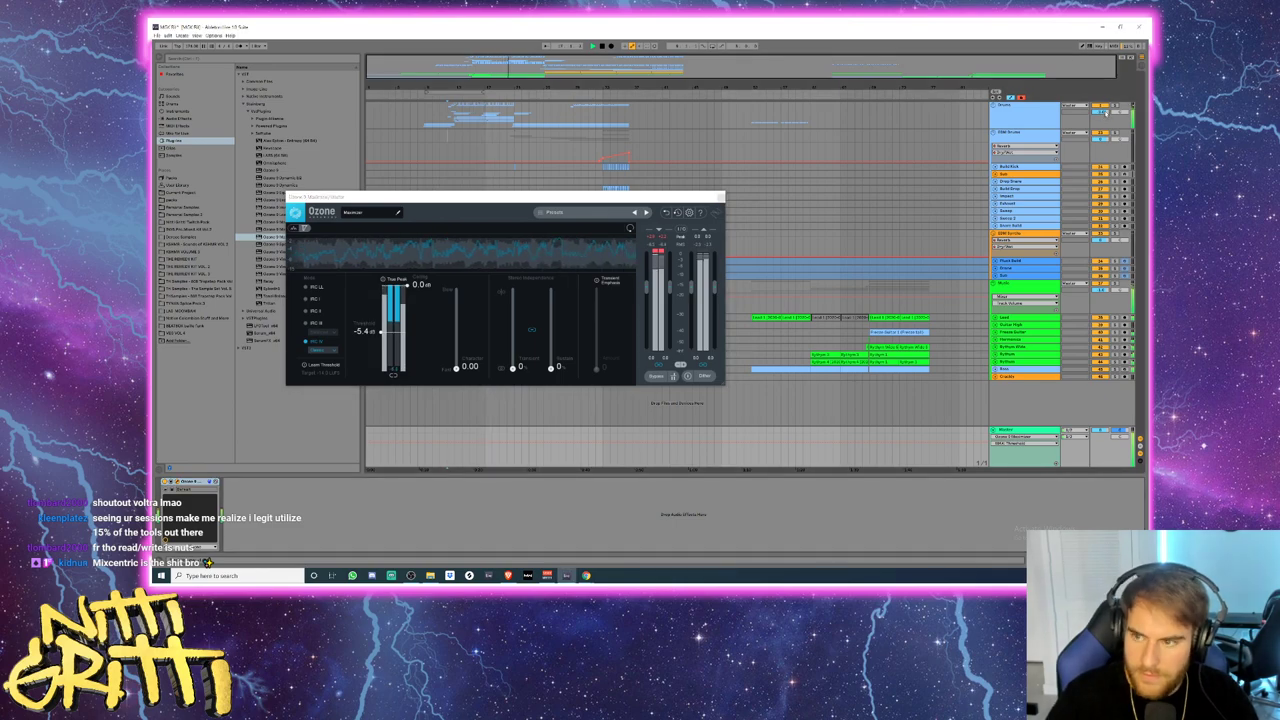
click(1026, 113)
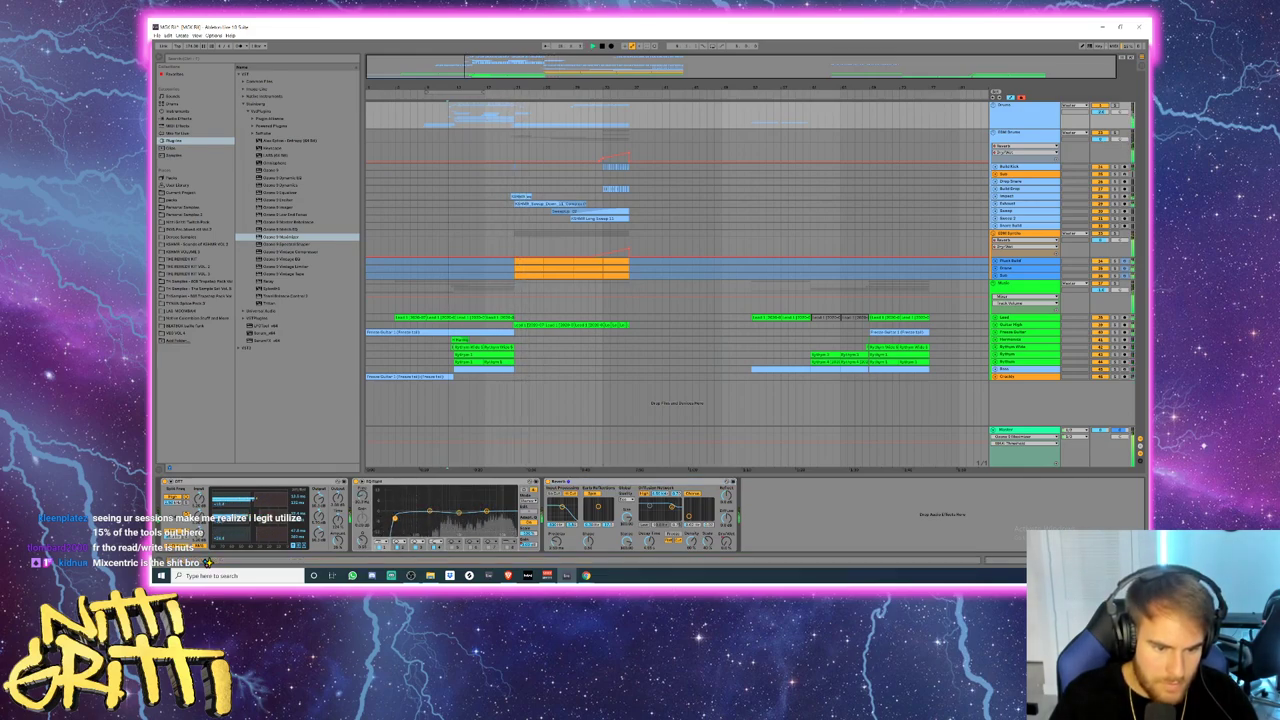
drag(394, 523, 394, 519)
key(space)
key(space)
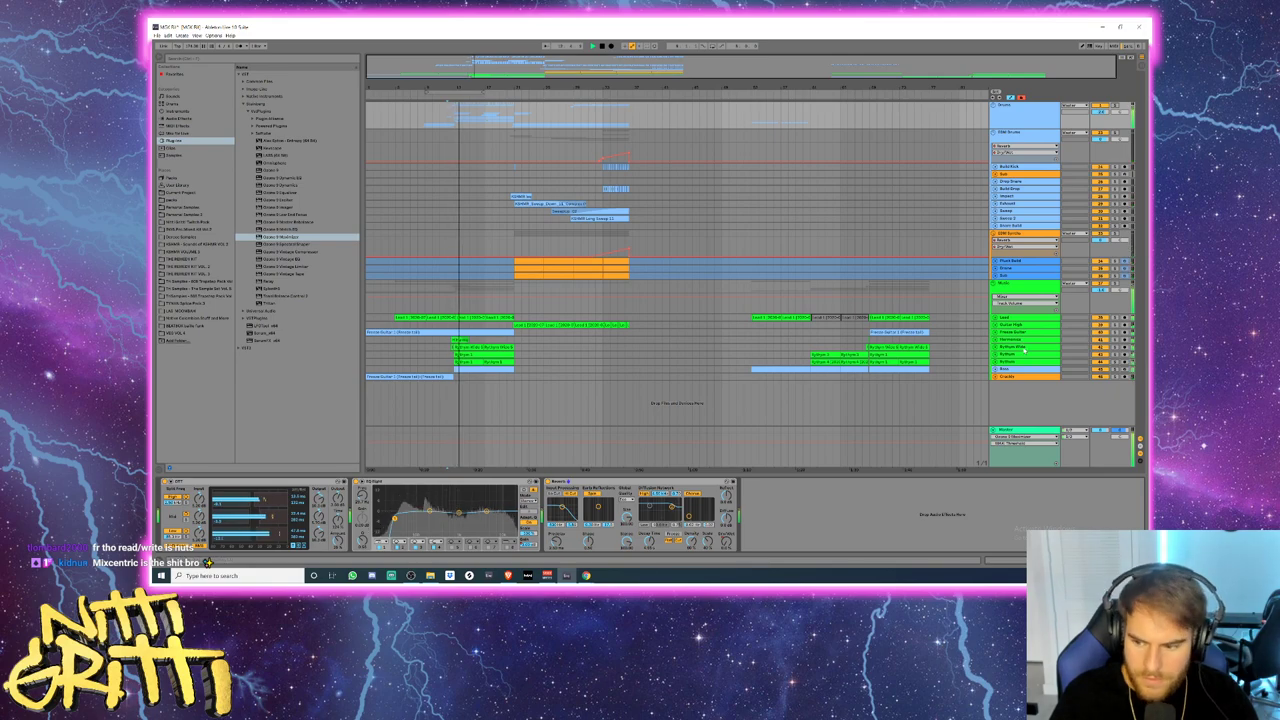
- Set the Master track's Ozone 9 Maximizer threshold to -3.5 dB and close the plugin window
click(1009, 429)
drag(381, 333, 384, 322)
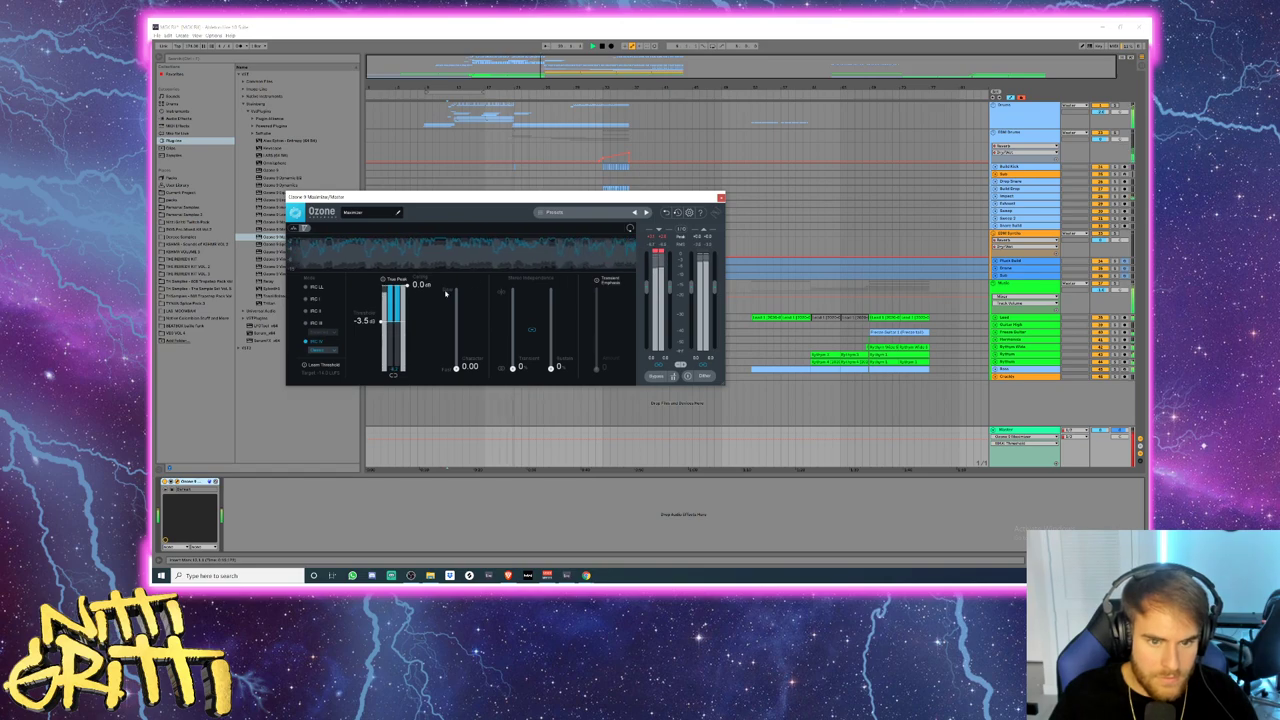
click(721, 197)
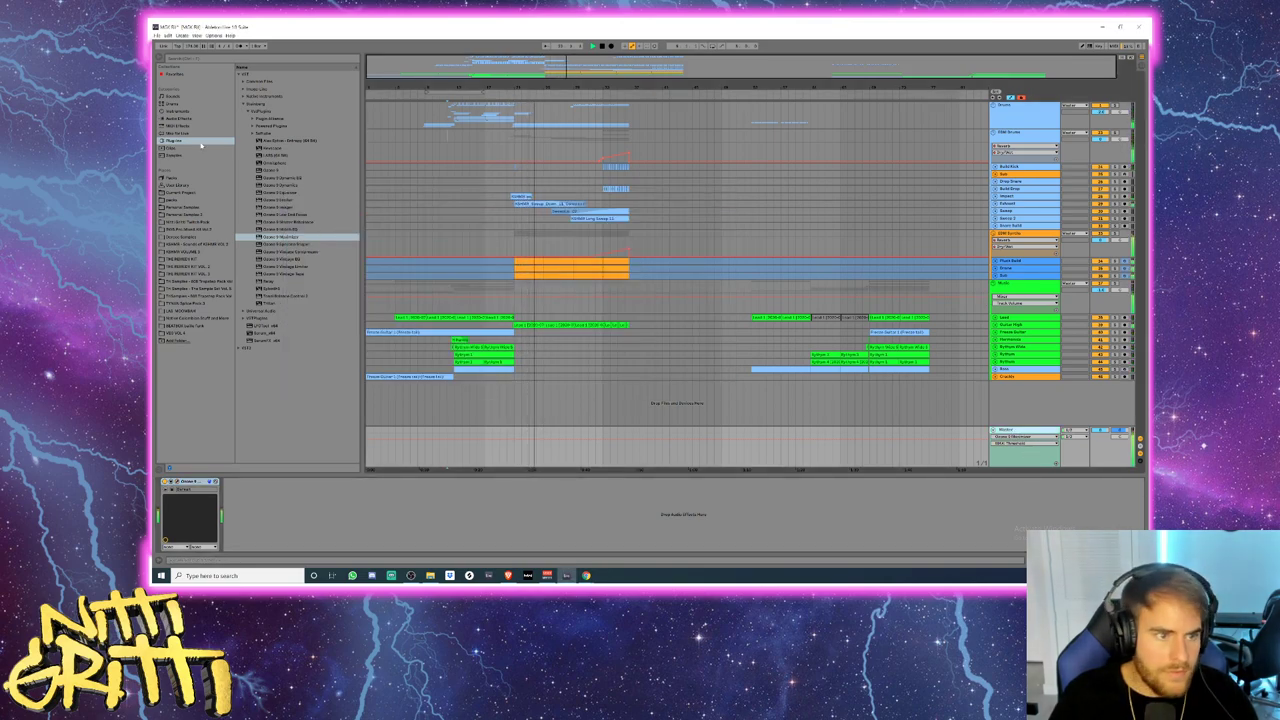
- Add EQ Eight before the Maximizer on the Master track and turn its lowest band into a low cut
click(190, 119)
drag(255, 177, 164, 493)
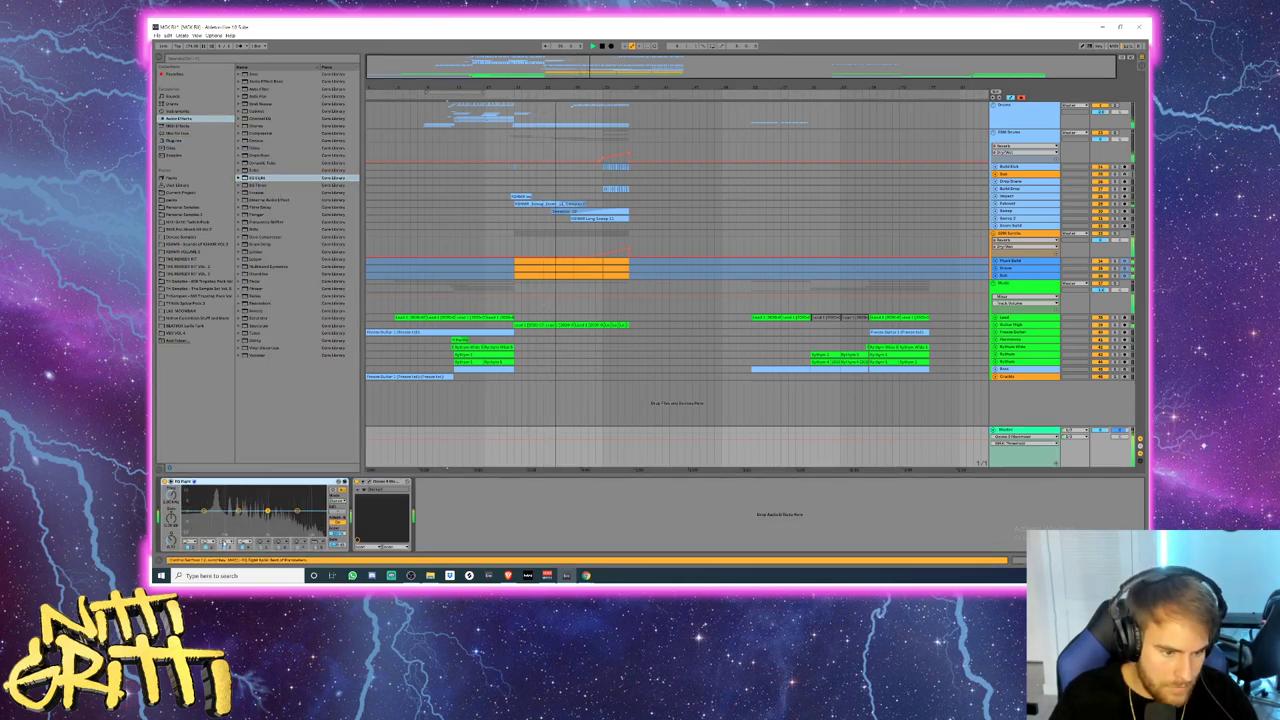
click(189, 542)
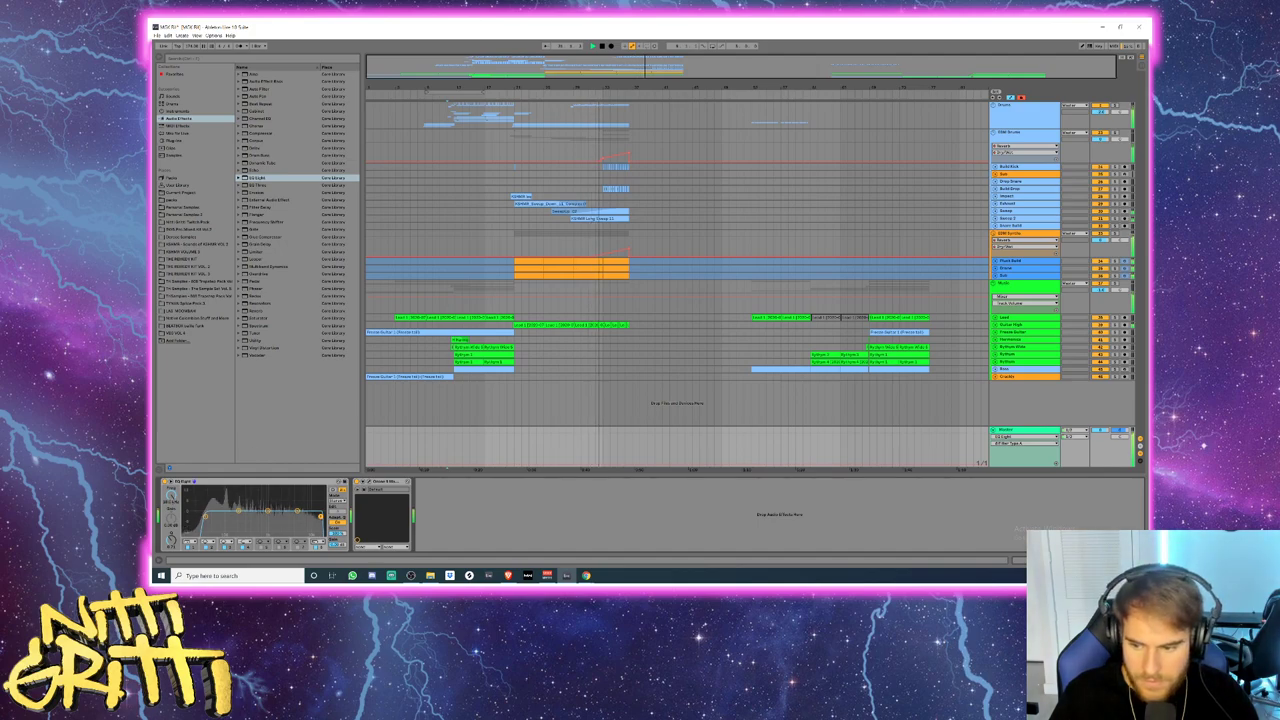
- Unfold the two lowest tracks of the EDM Synths group and play from just before the build
click(1140, 560)
drag(595, 87, 510, 165)
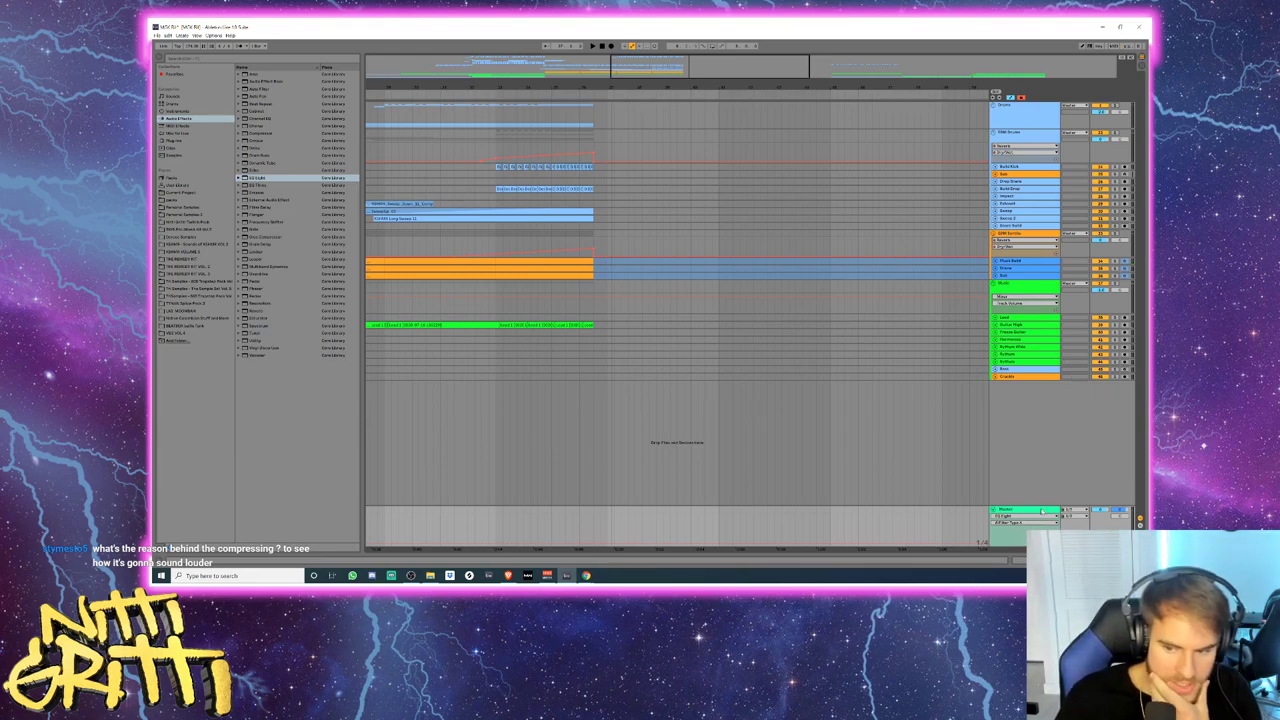
double_click(1039, 511)
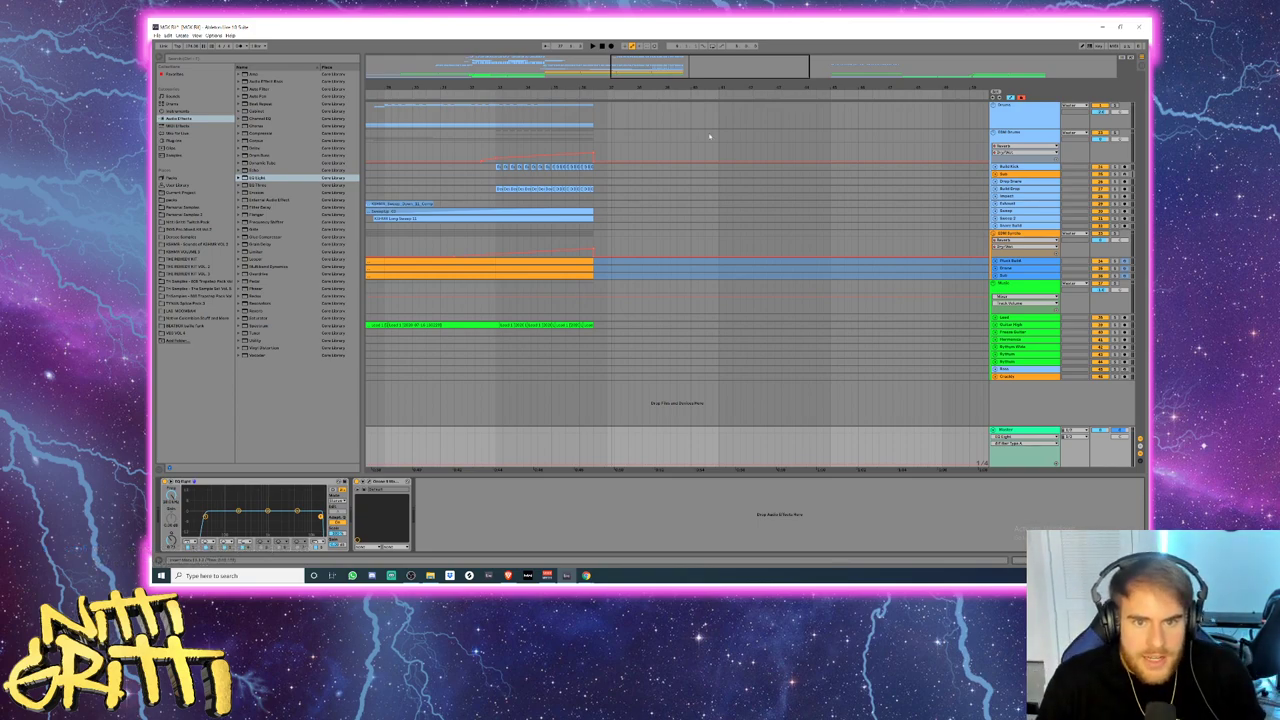
drag(669, 84, 567, 183)
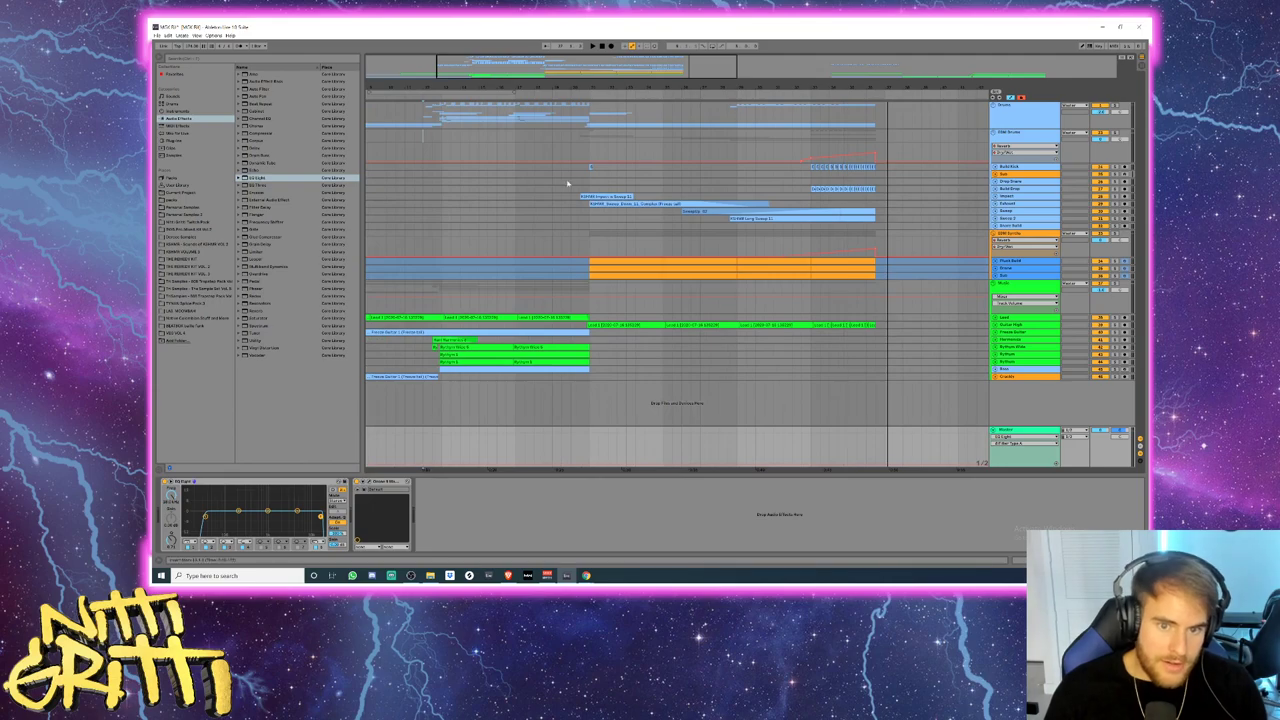
drag(595, 79, 571, 156)
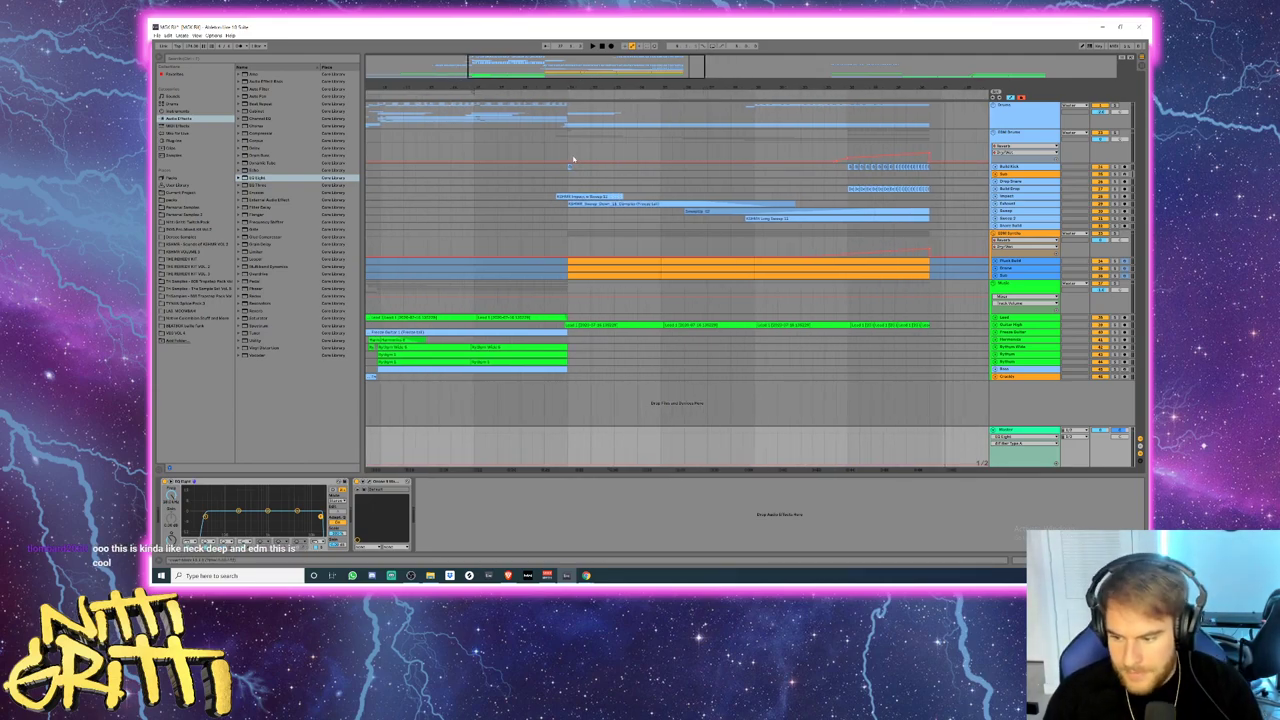
drag(594, 72, 647, 76)
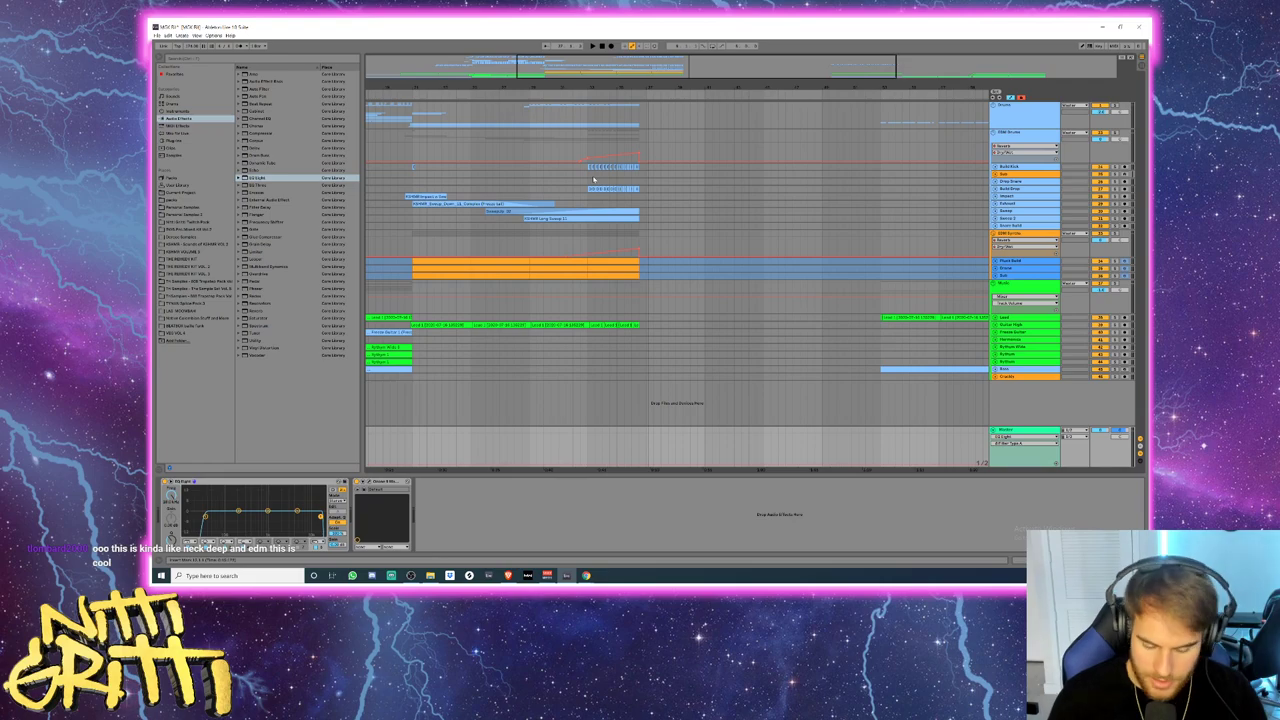
click(408, 256)
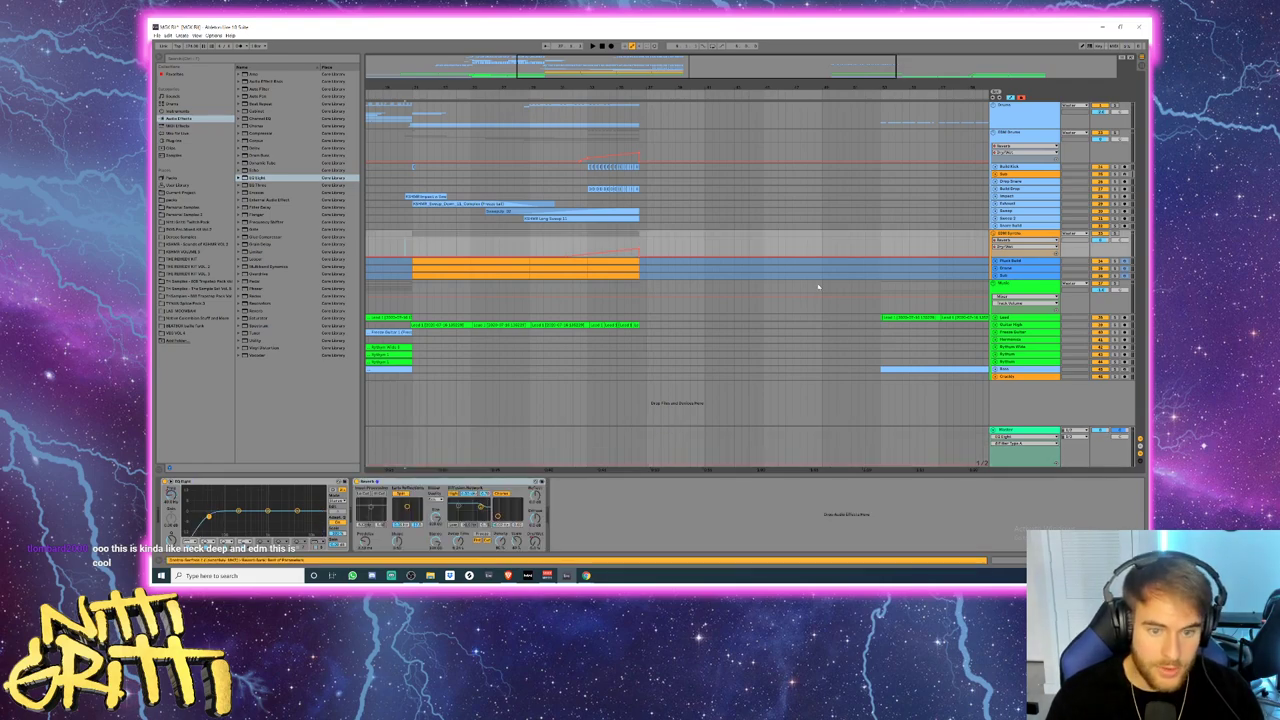
click(995, 276)
click(995, 268)
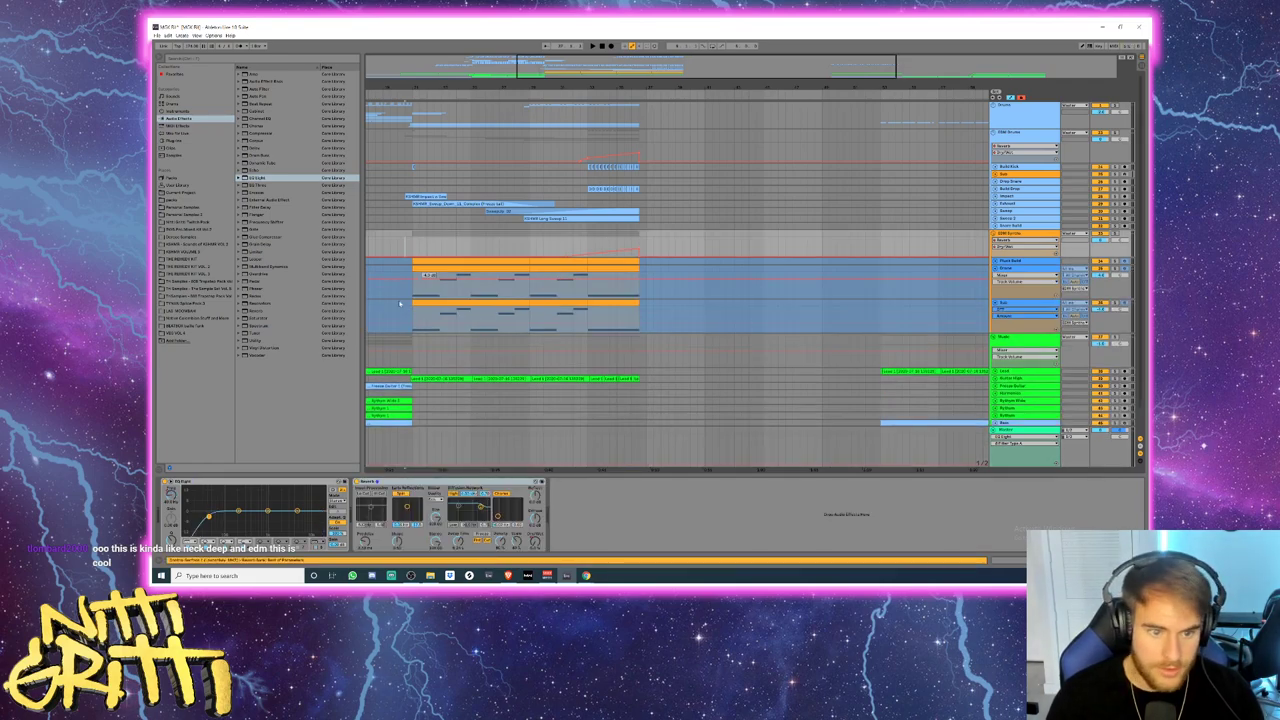
click(398, 303)
key(space)
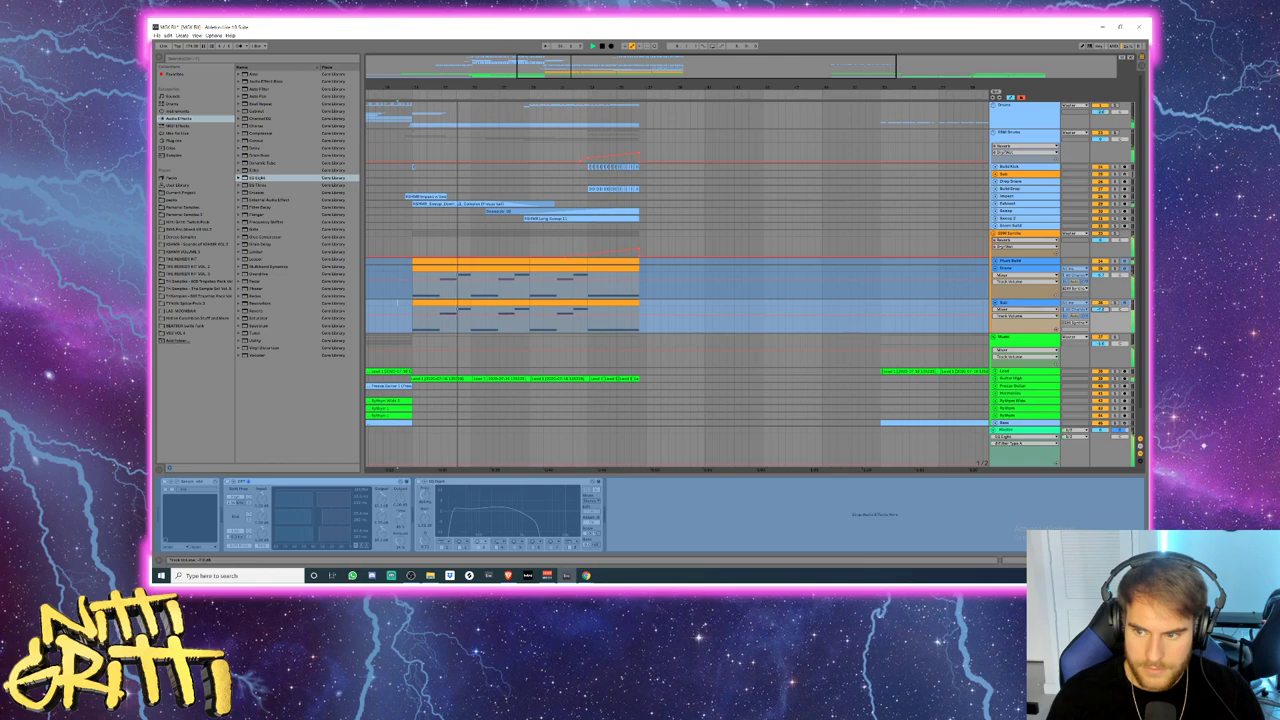
- Collapse the EDM Synths group and unfold the Drums group to show its individual tracks
click(1002, 267)
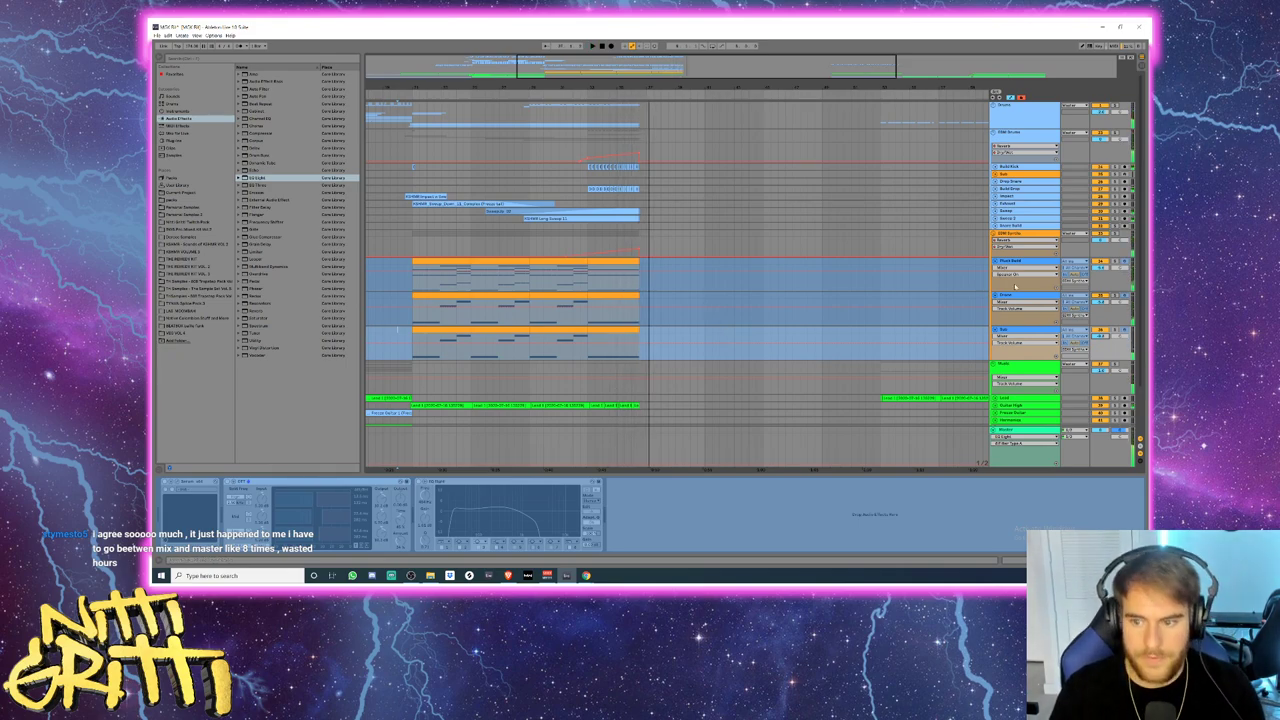
click(1012, 235)
key(u)
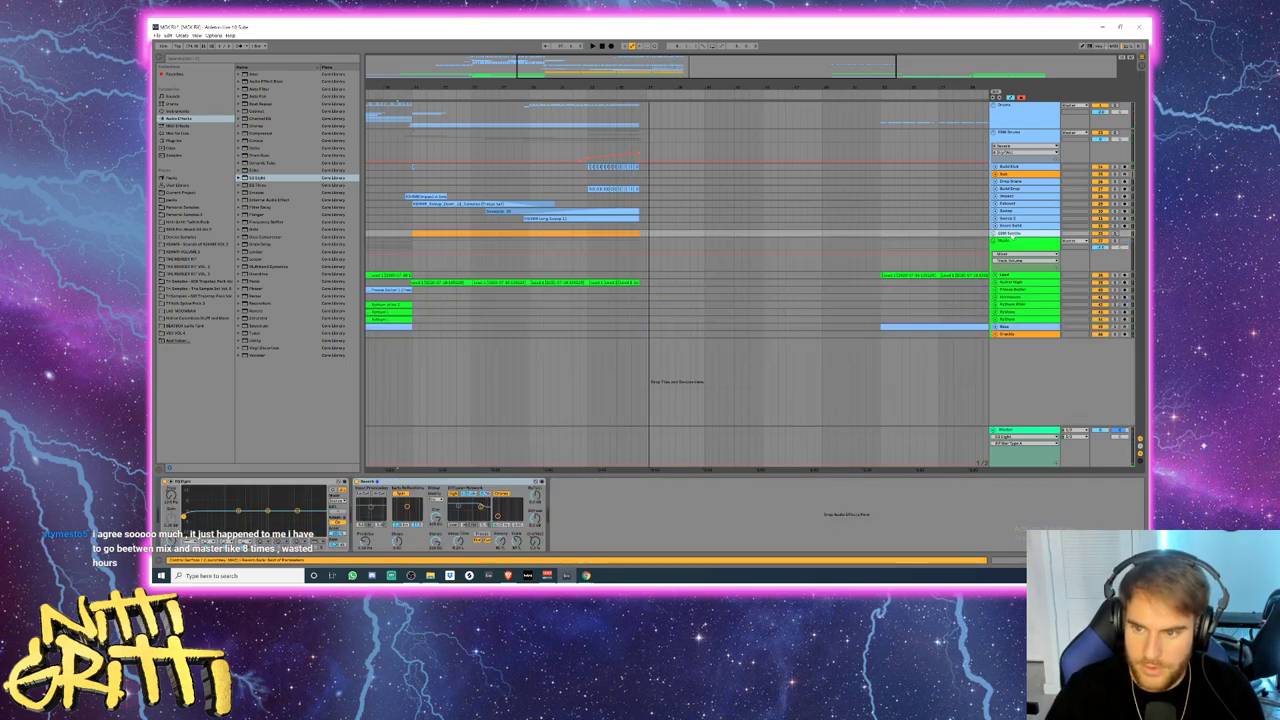
drag(649, 87, 708, 160)
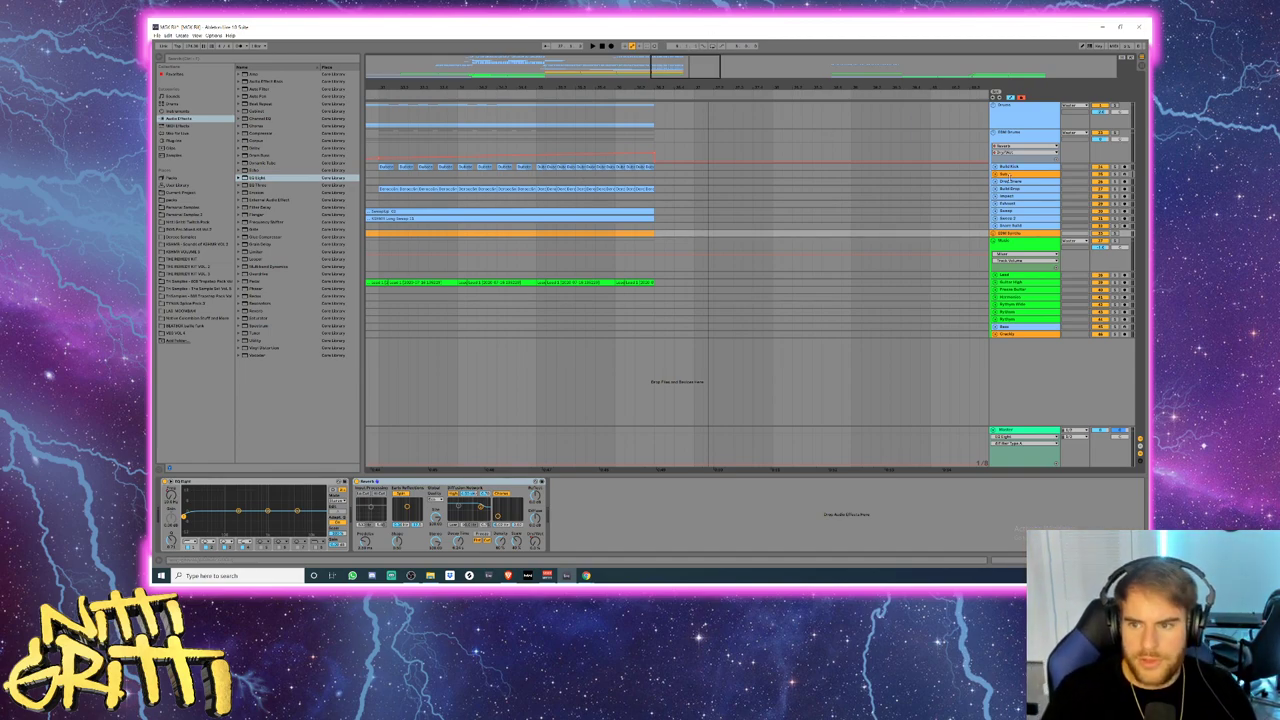
double_click(1015, 123)
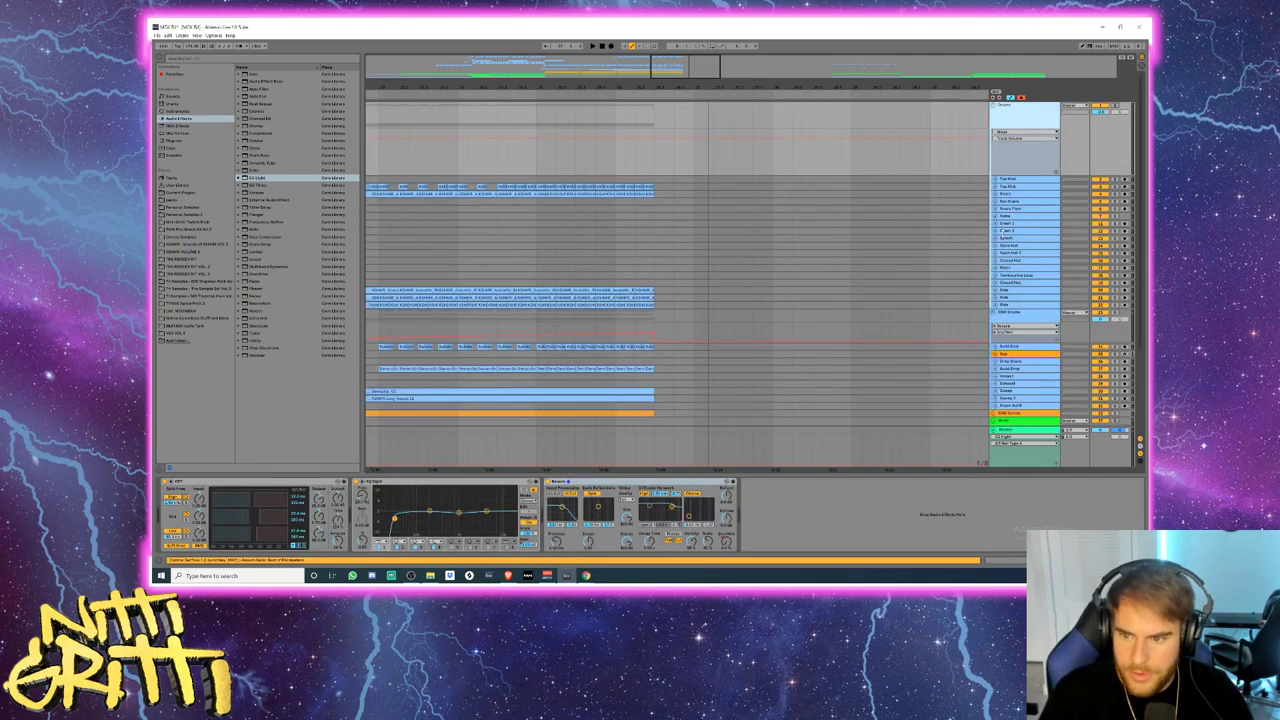
click(643, 228)
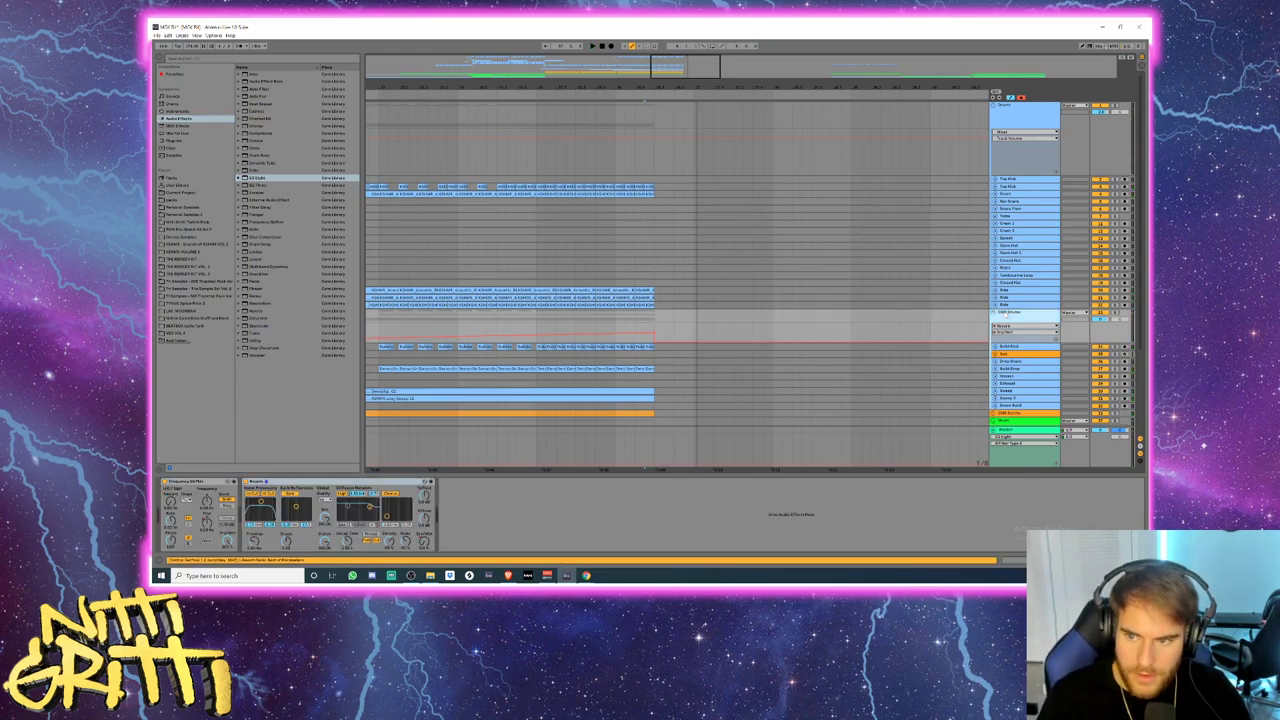
- Insert a new audio track in the EDM Drums group, name it Drop Kick and place it above the Build Kick track
scroll(1001, 321, down, 2)
click(1010, 308)
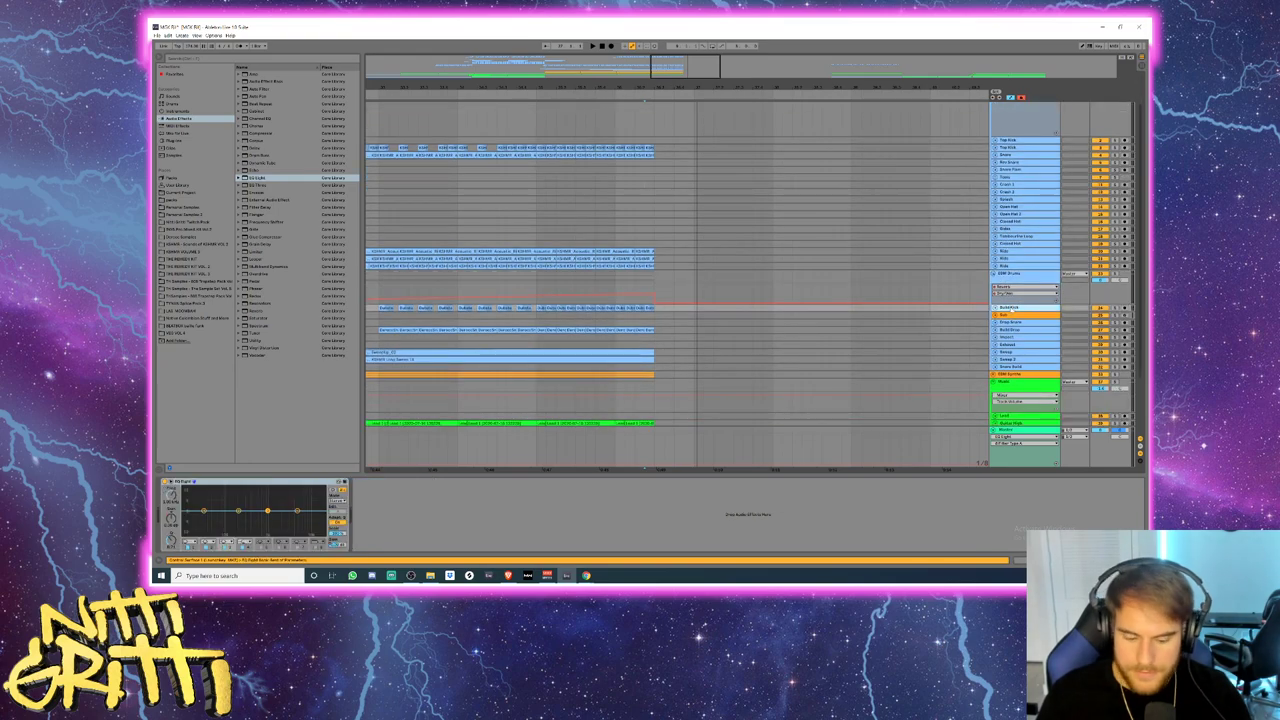
key(ctrl+t)
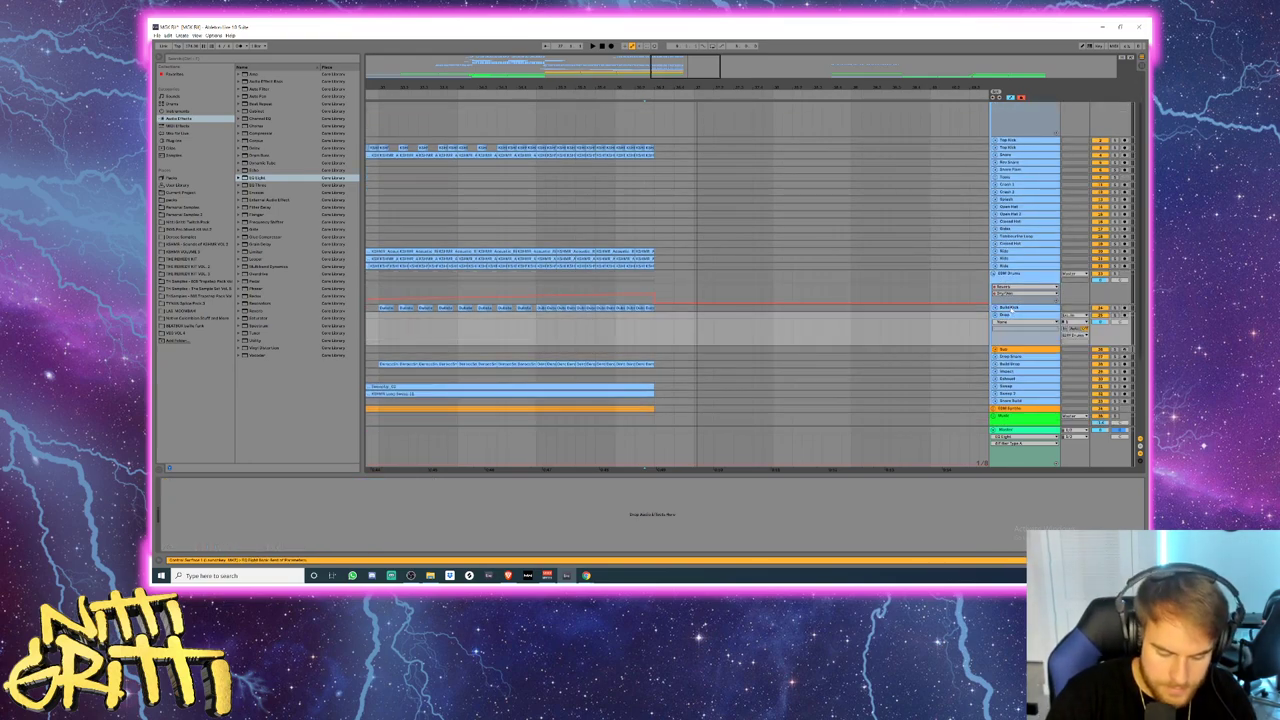
drag(1010, 315, 1012, 306)
- Play the build from just before its start while checking the drum tracks up to the build's end
scroll(666, 290, down, 1)
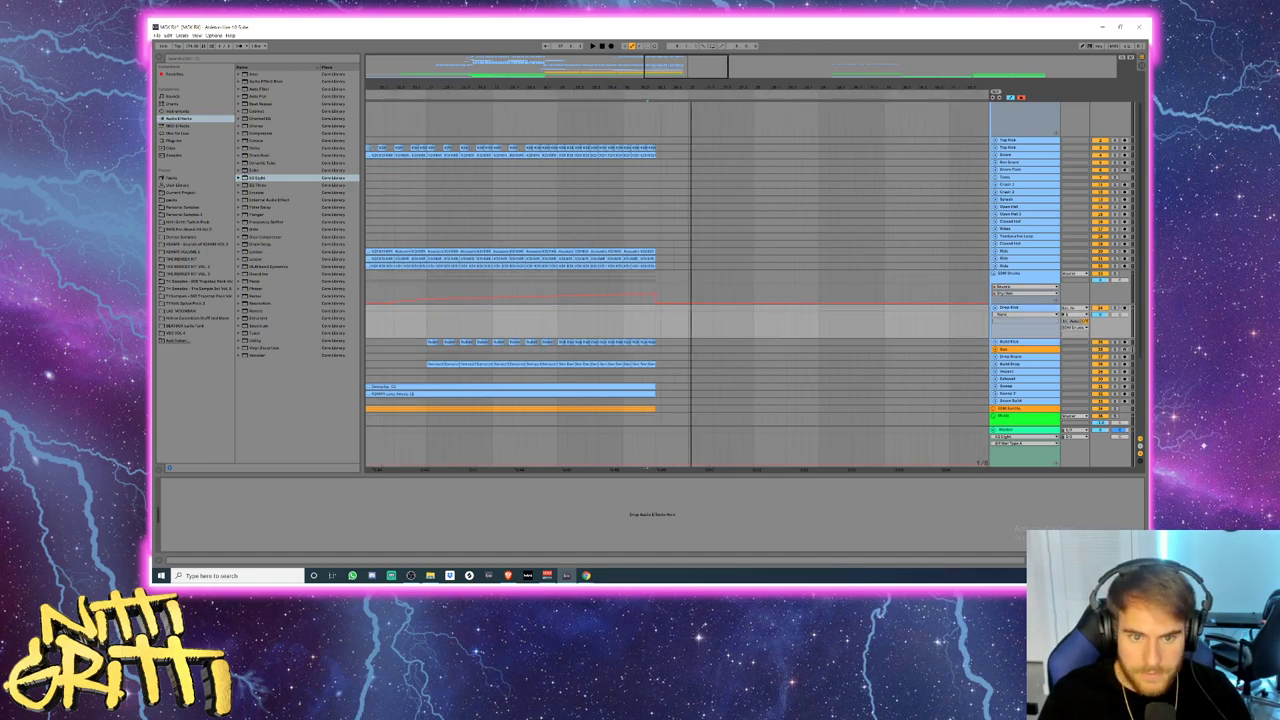
scroll(677, 290, down, 5)
scroll(569, 337, down, 2)
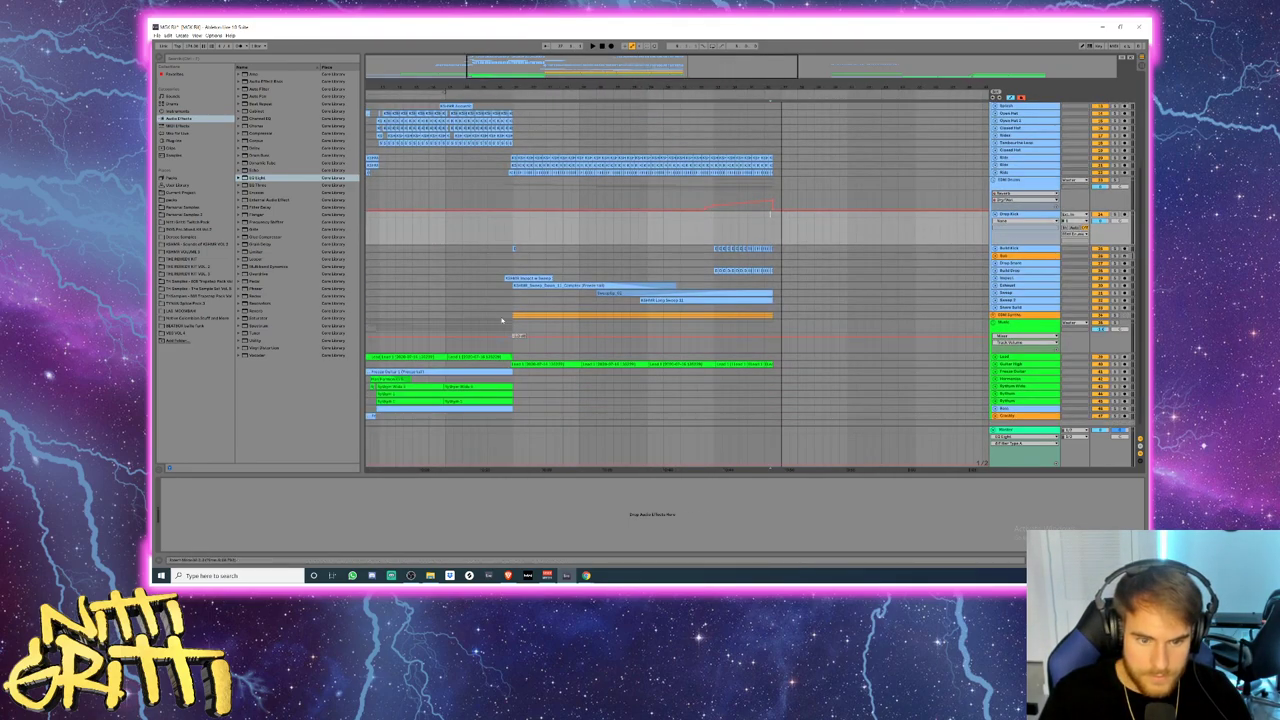
click(496, 315)
key(space)
drag(501, 87, 454, 158)
scroll(552, 163, down, 1)
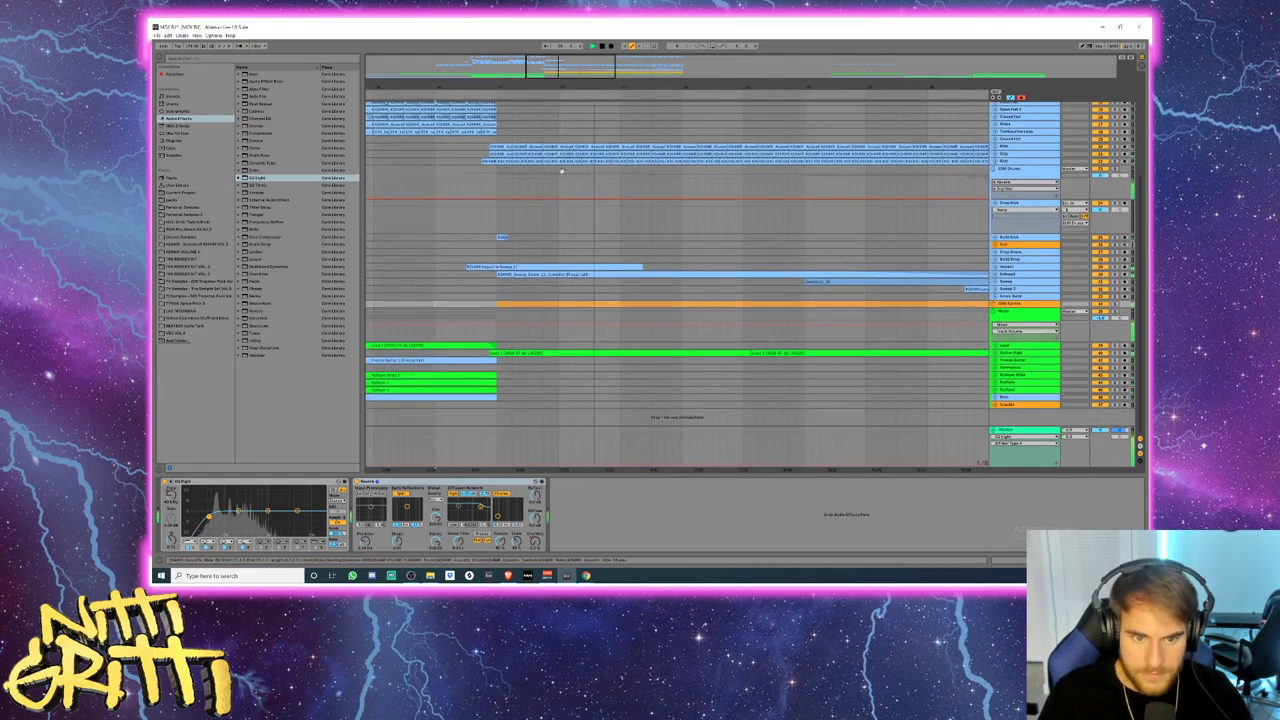
scroll(552, 163, up, 5)
scroll(1048, 237, down, 1)
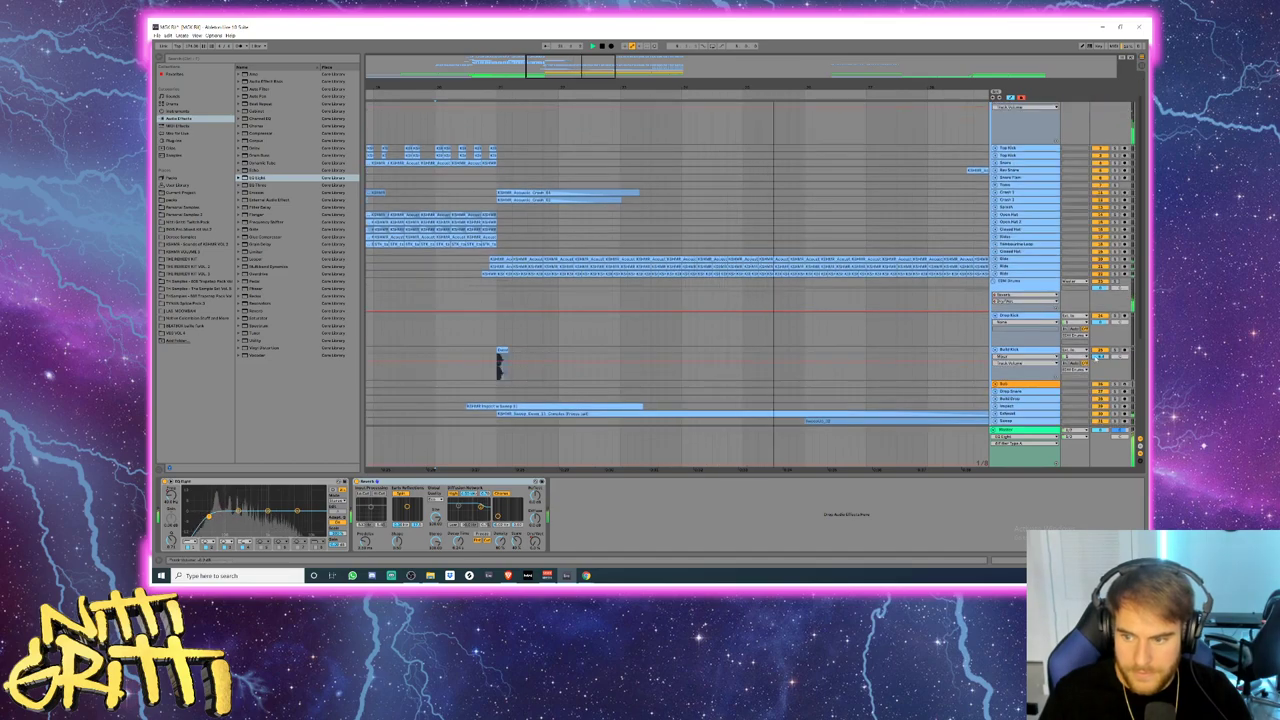
drag(868, 87, 422, 52)
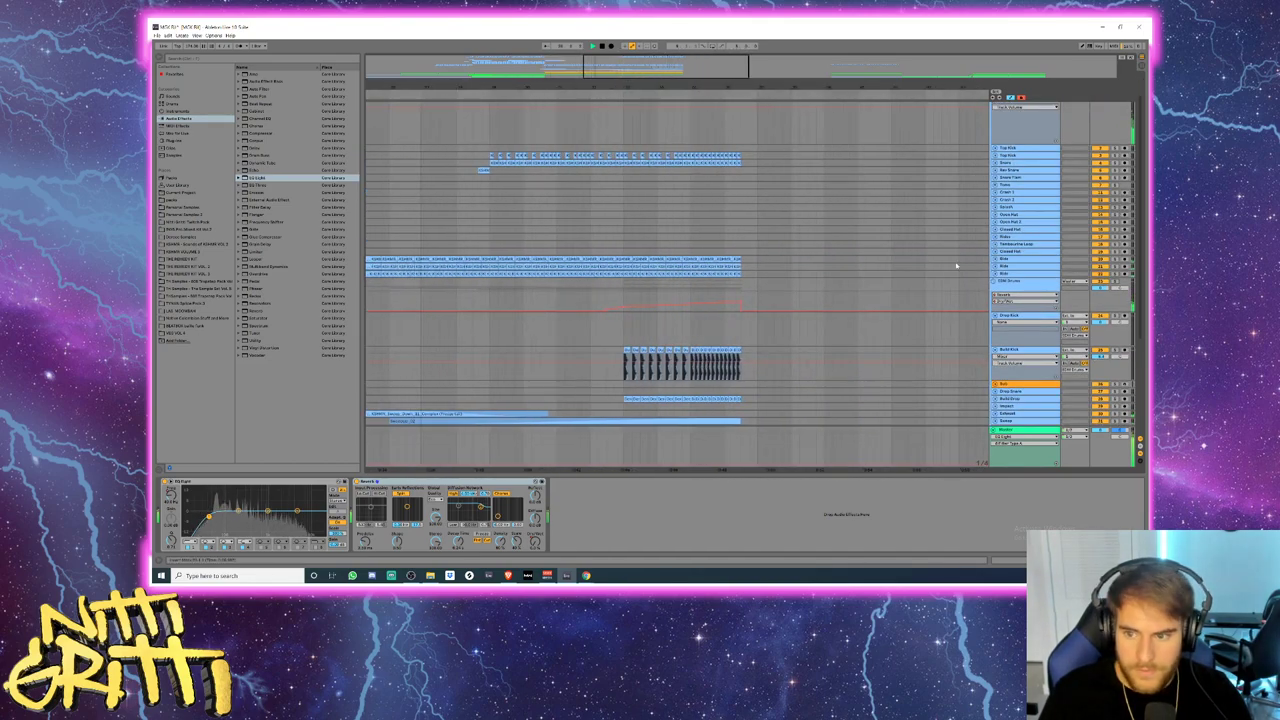
- Copy a kick hit from the Build Kick track and paste it onto the Drop Kick track shortly after the build ends
click(1018, 316)
key(Down)
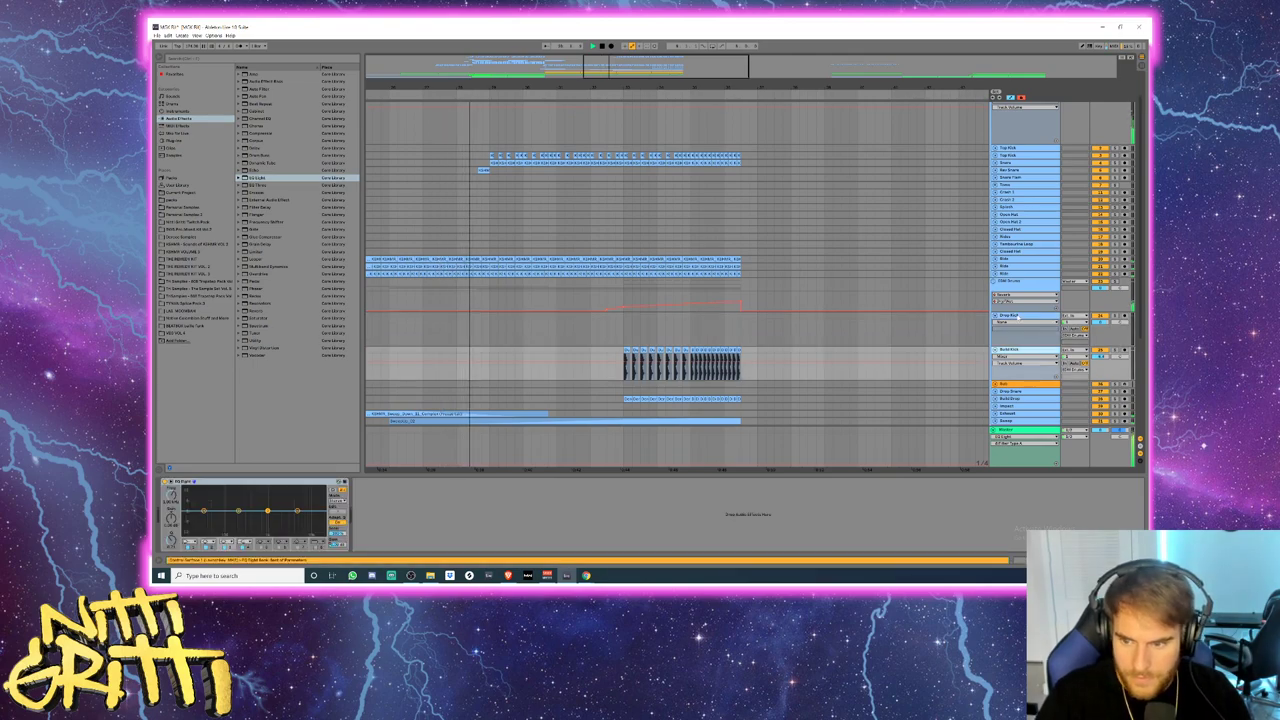
click(995, 350)
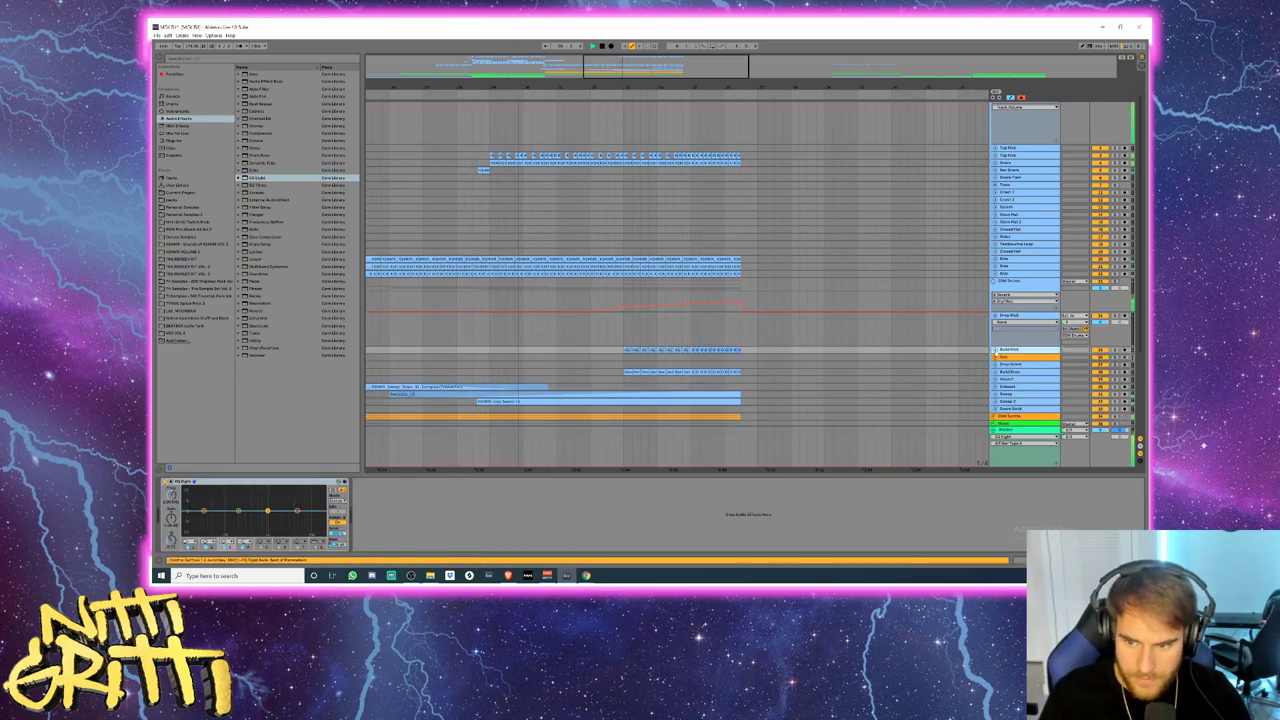
click(995, 350)
click(627, 364)
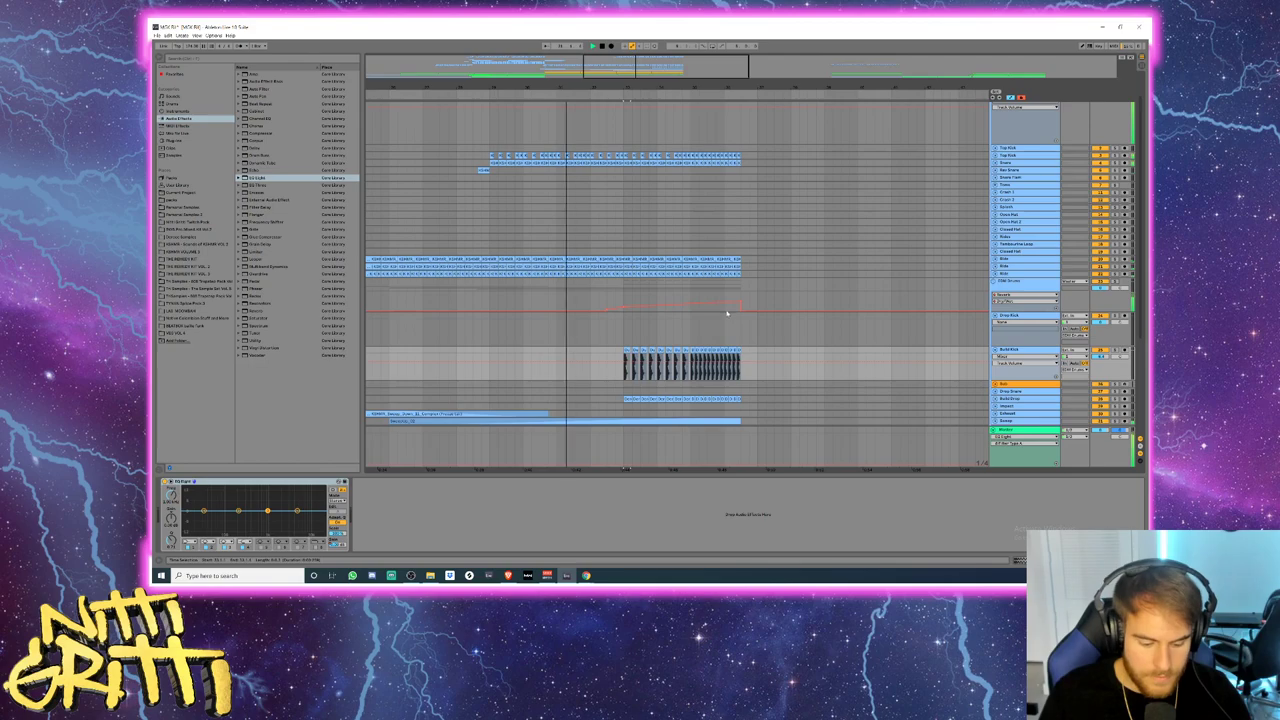
click(757, 319)
key(ctrl+v)
- Trim the end of the pasted kick clip on the Drop Kick track slightly shorter
scroll(774, 329, up, 5)
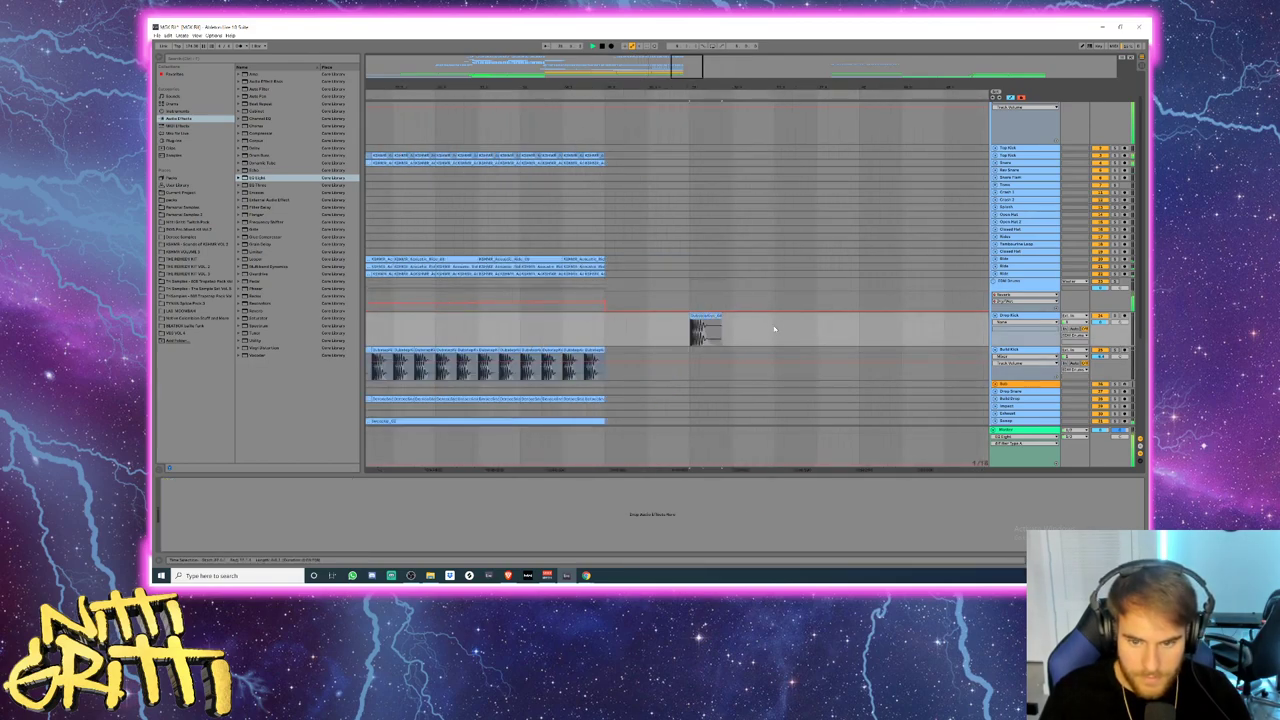
scroll(774, 329, up, 5)
drag(684, 90, 506, 110)
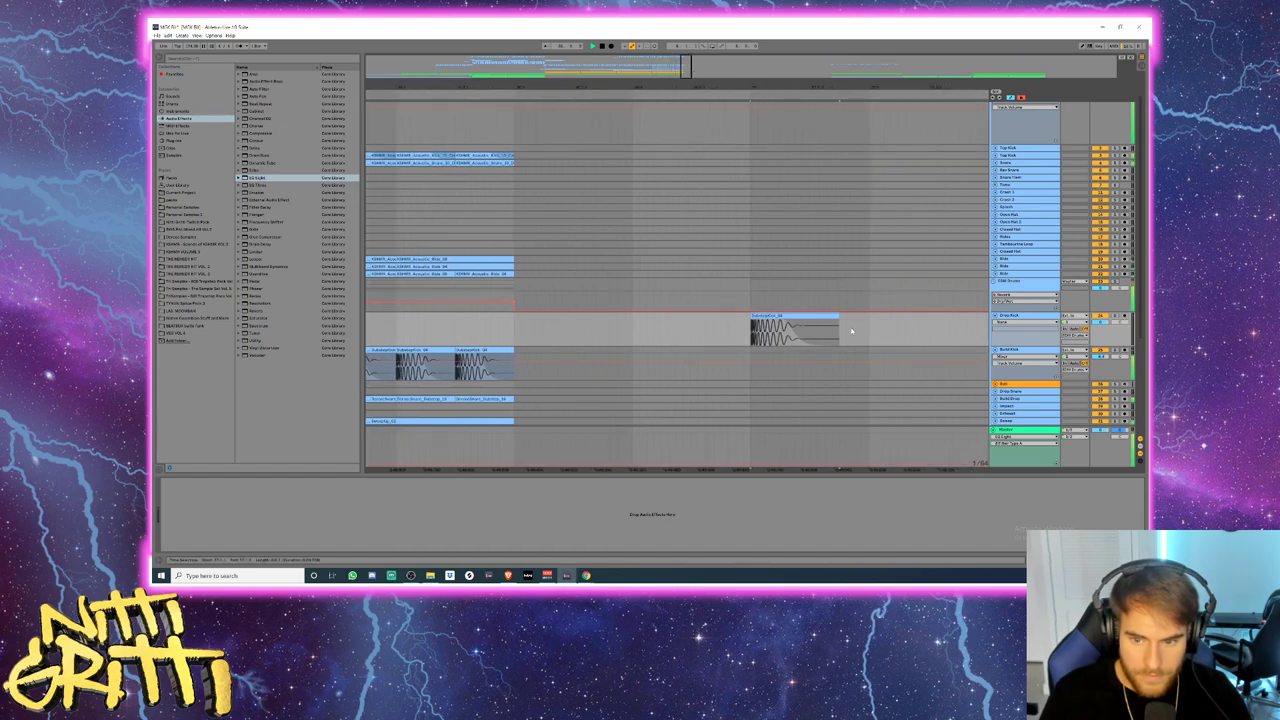
drag(841, 321, 830, 322)
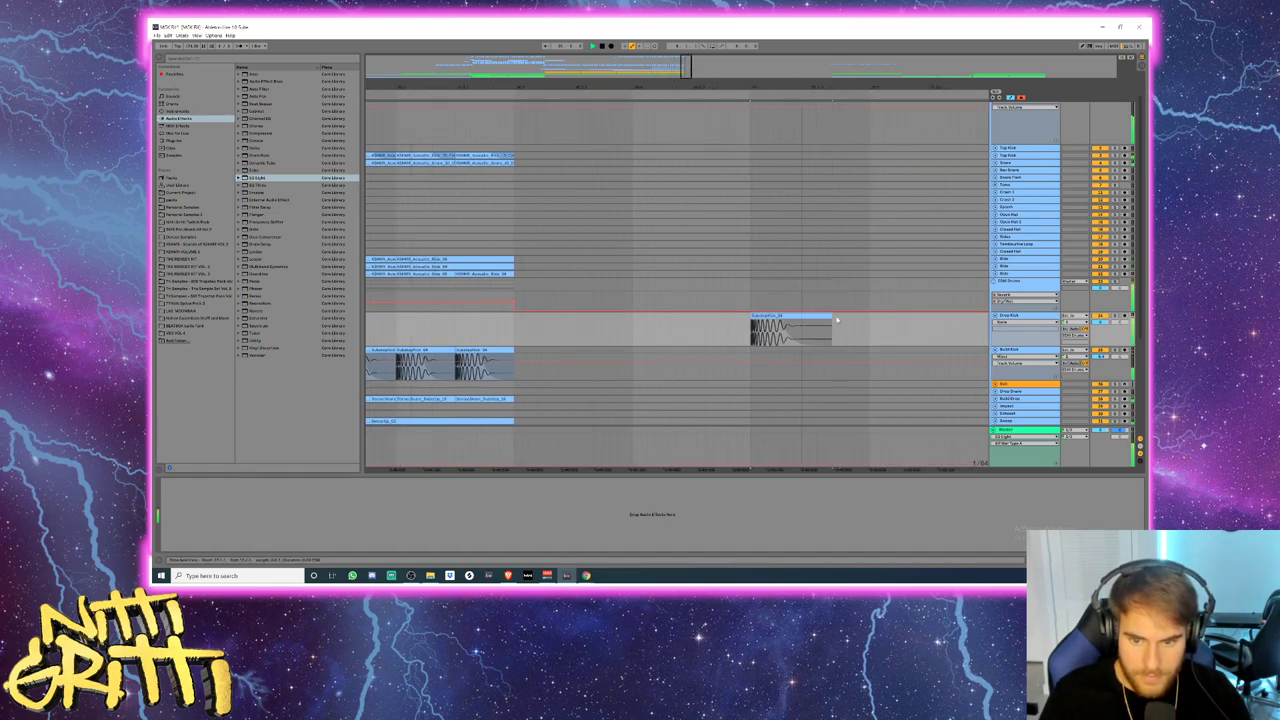
- Adjust the Drop Kick track's volume and audition the pasted kick
key(space)
click(1100, 322)
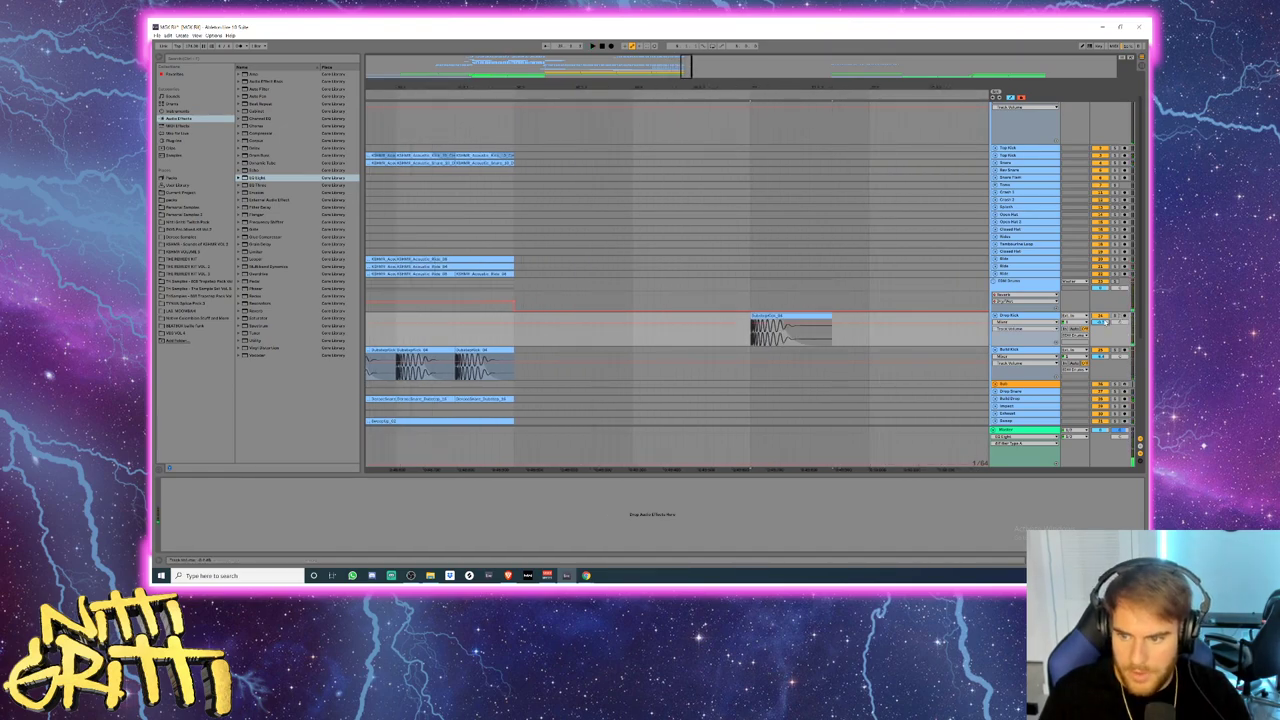
key(space)
key(space)
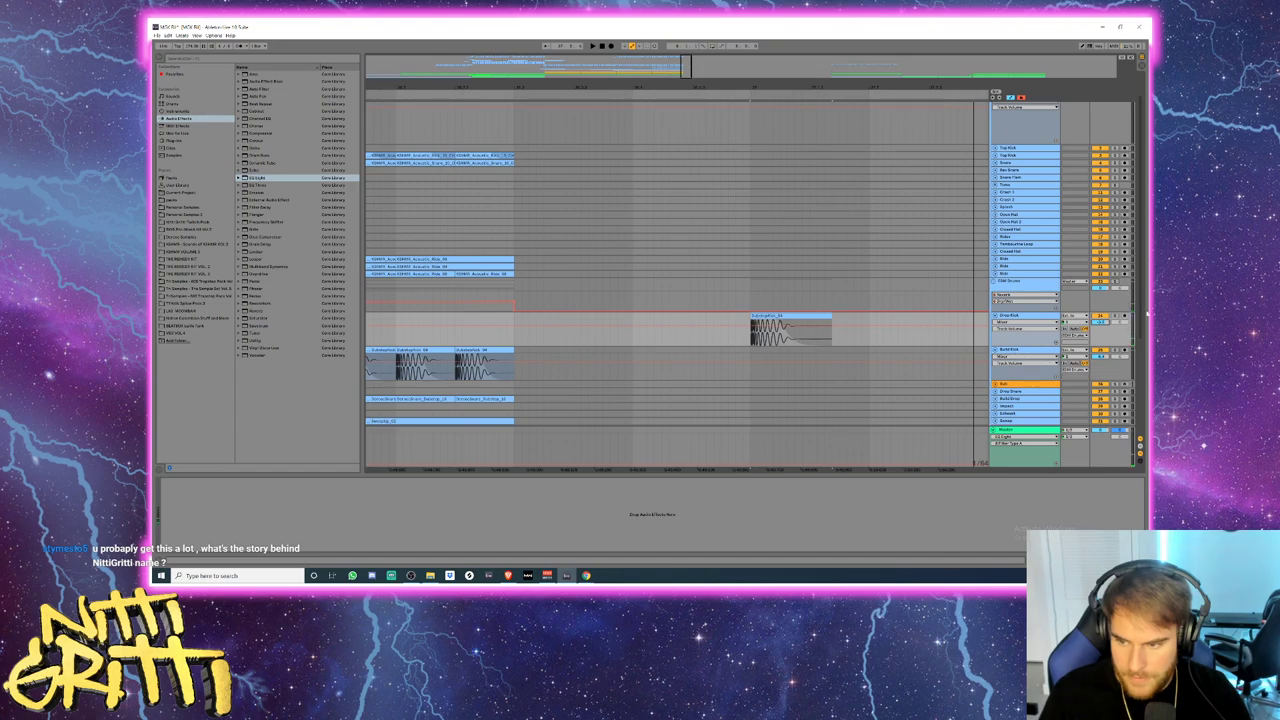
click(1022, 316)
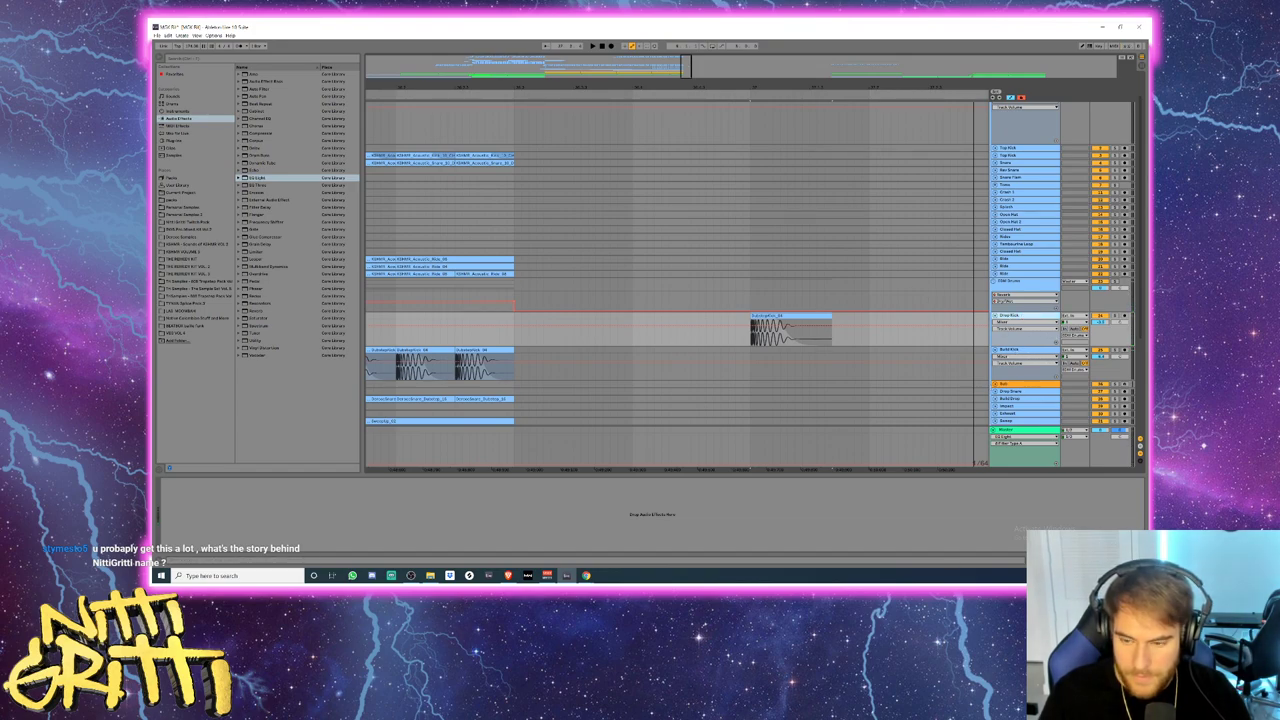
click(995, 384)
drag(529, 87, 629, 20)
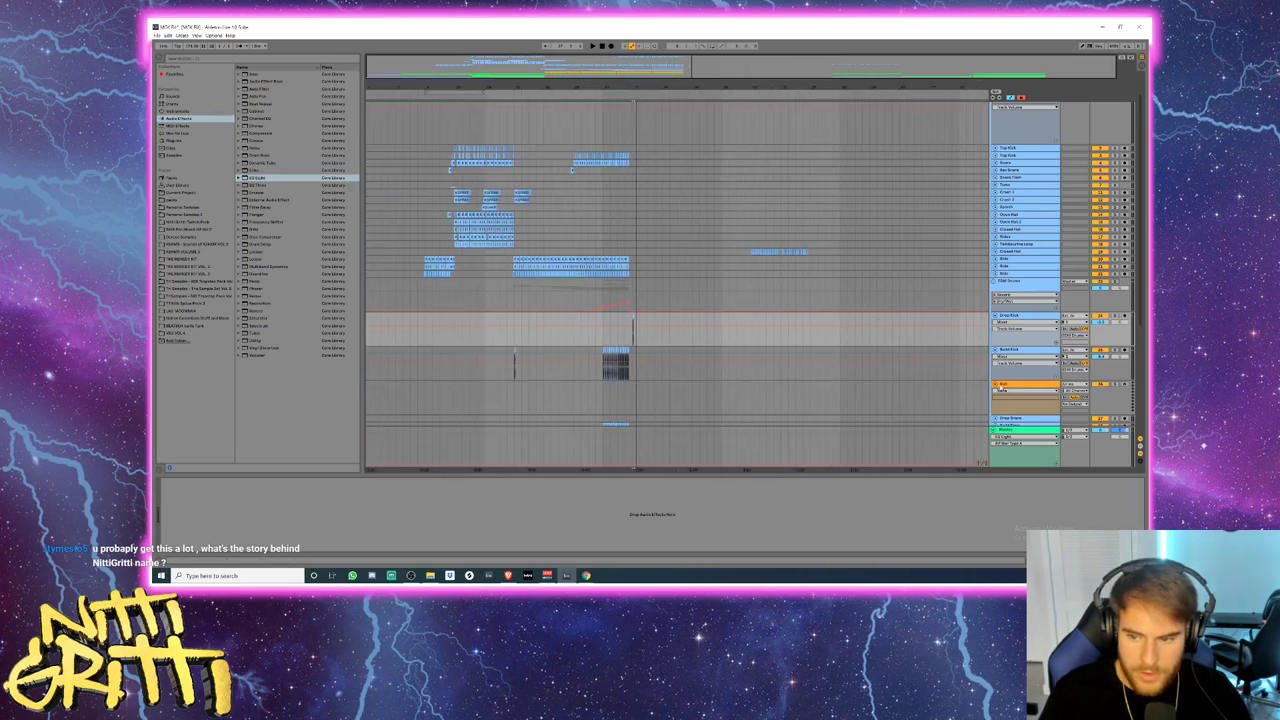
click(1009, 385)
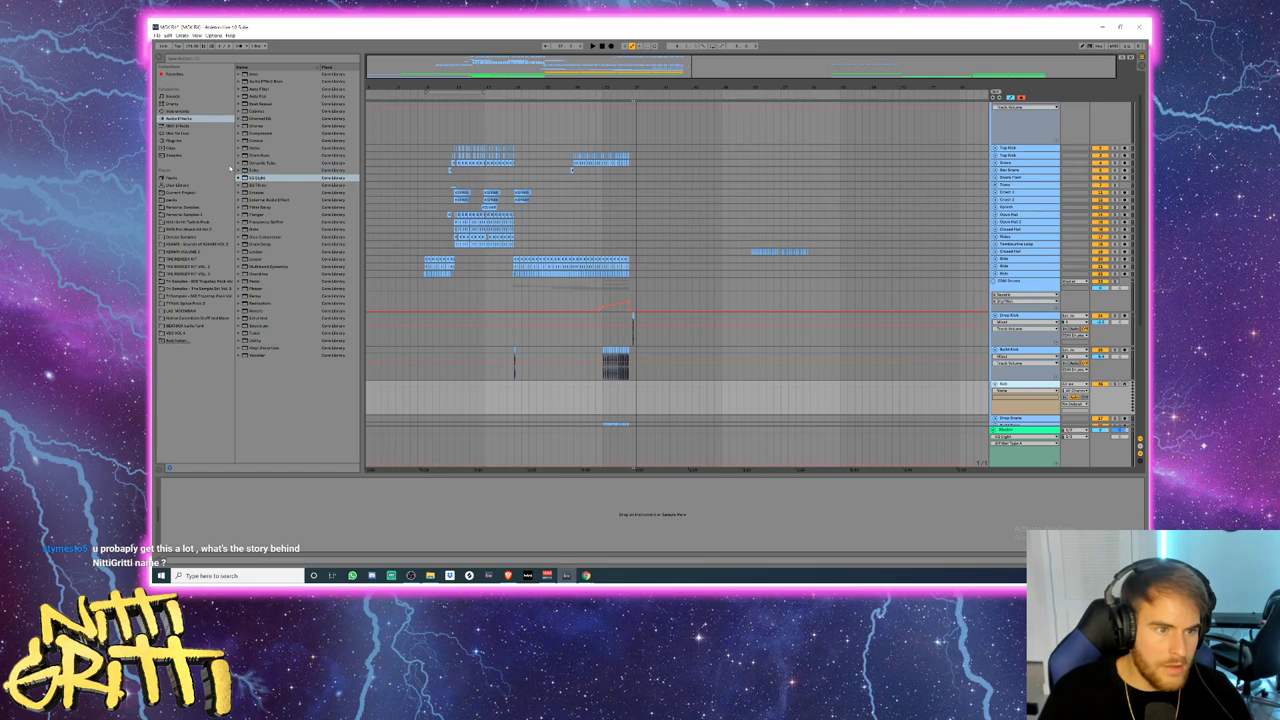
click(176, 140)
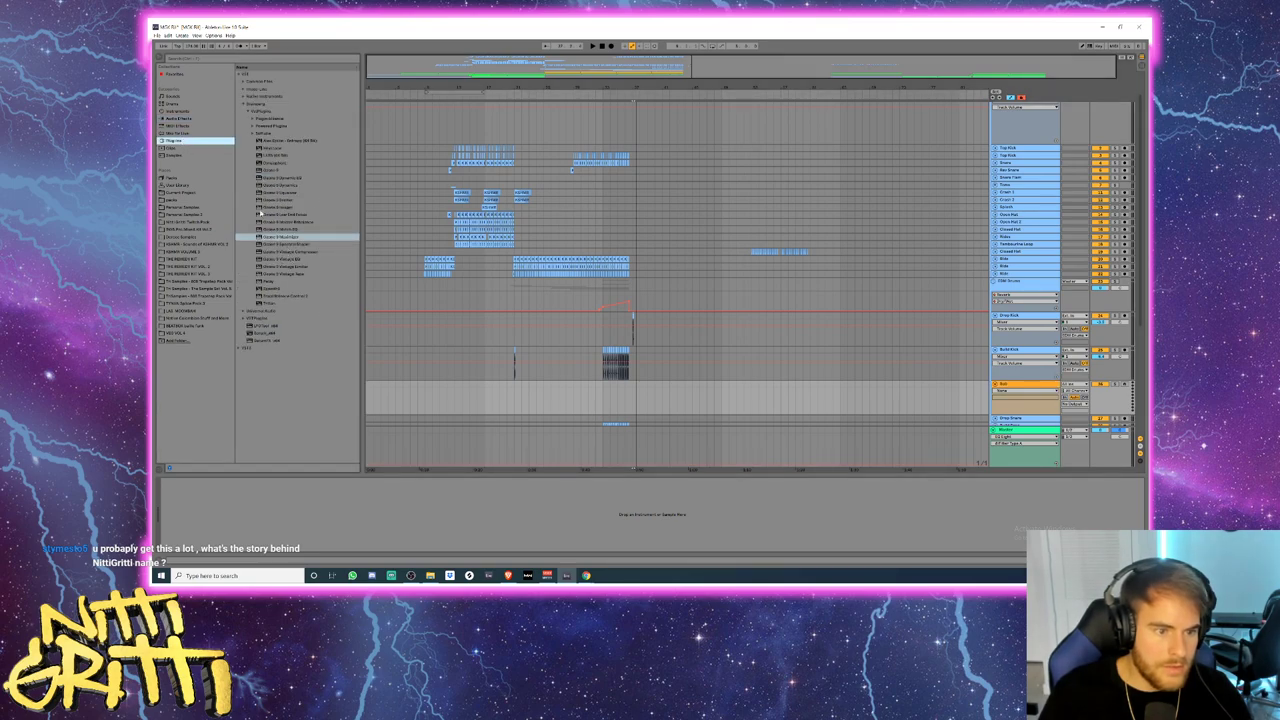
click(265, 327)
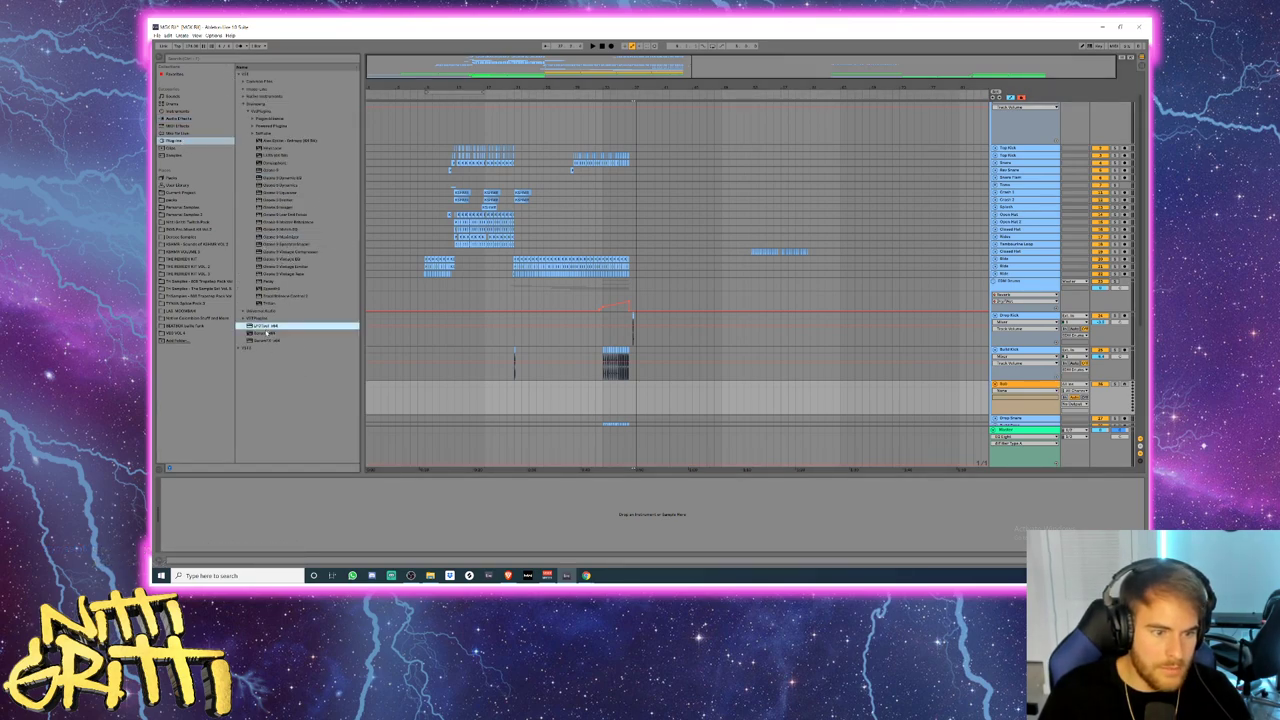
- Fold the Sub and Build Kick tracks and move the Drop Snare track directly beneath the Drop Kick track
scroll(800, 345, down, 3)
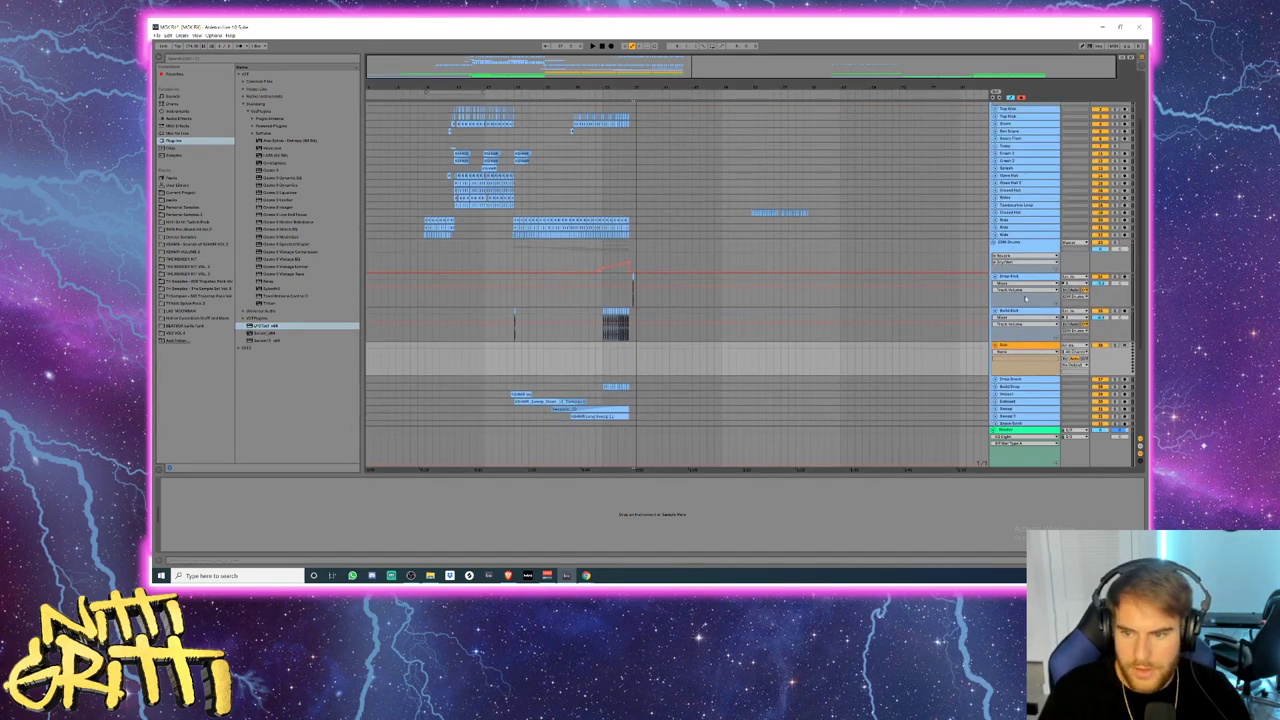
click(995, 323)
click(995, 288)
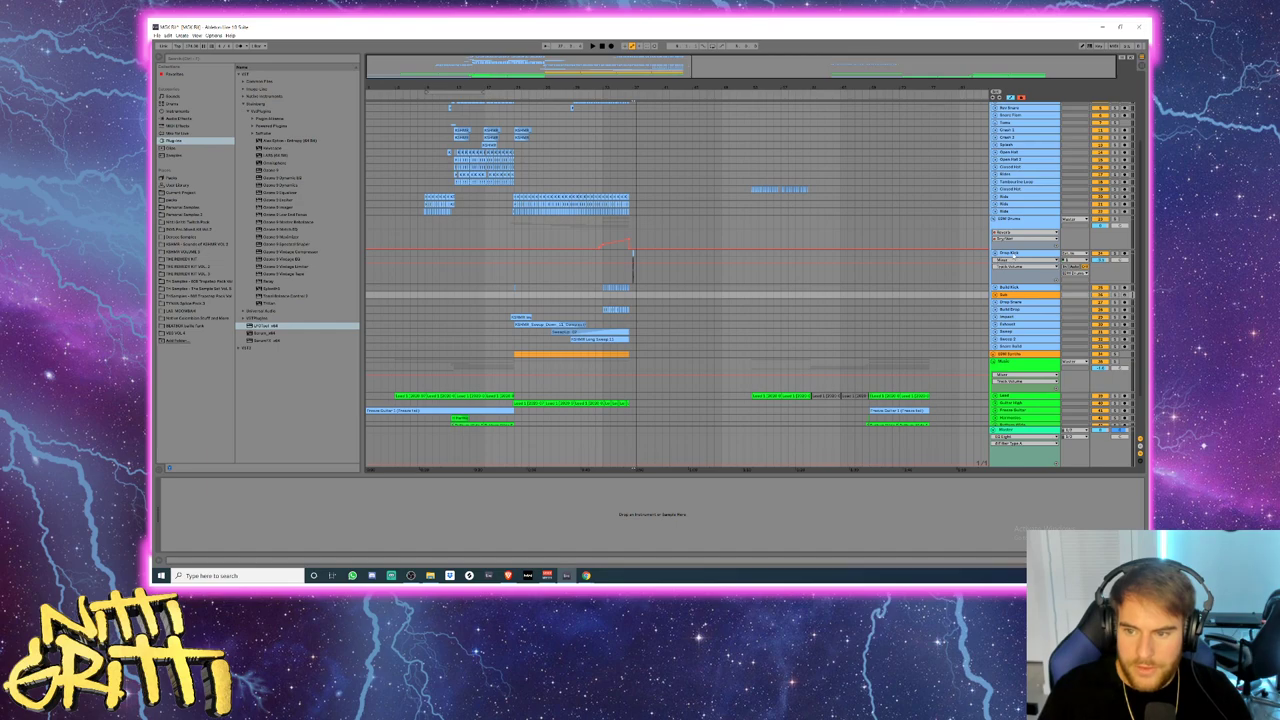
click(1014, 254)
click(1010, 301)
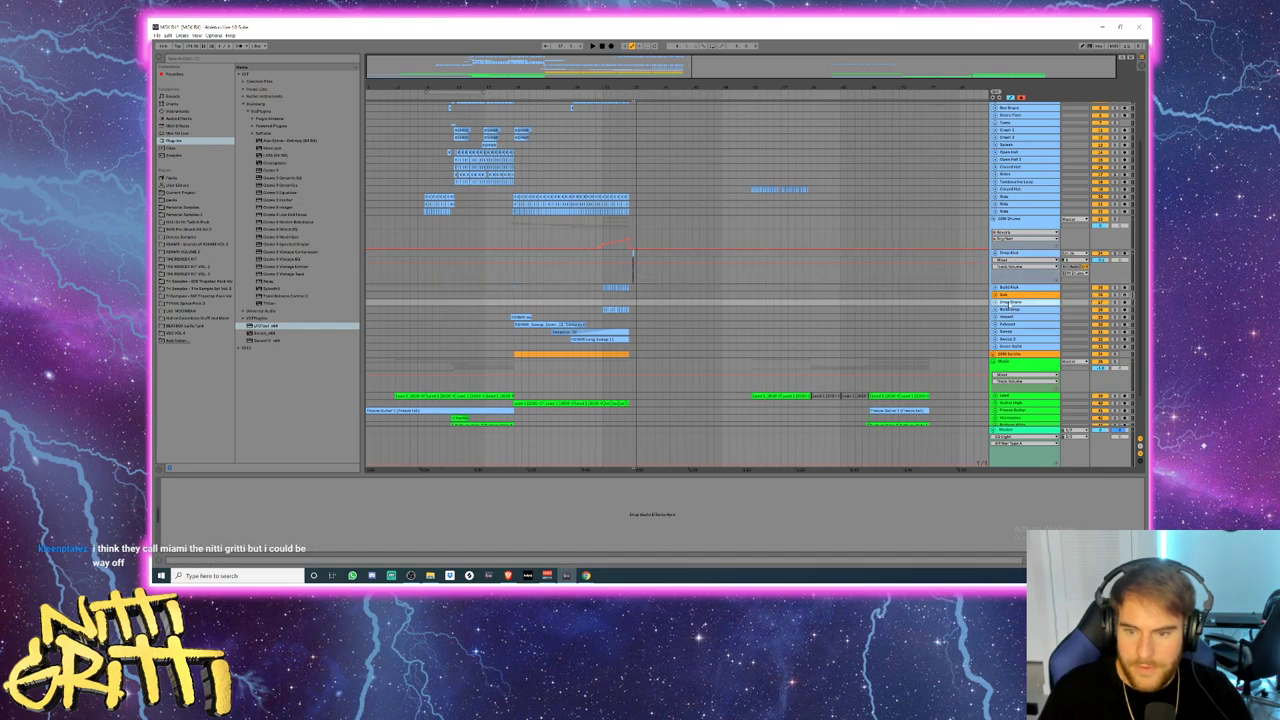
drag(1011, 297, 1013, 287)
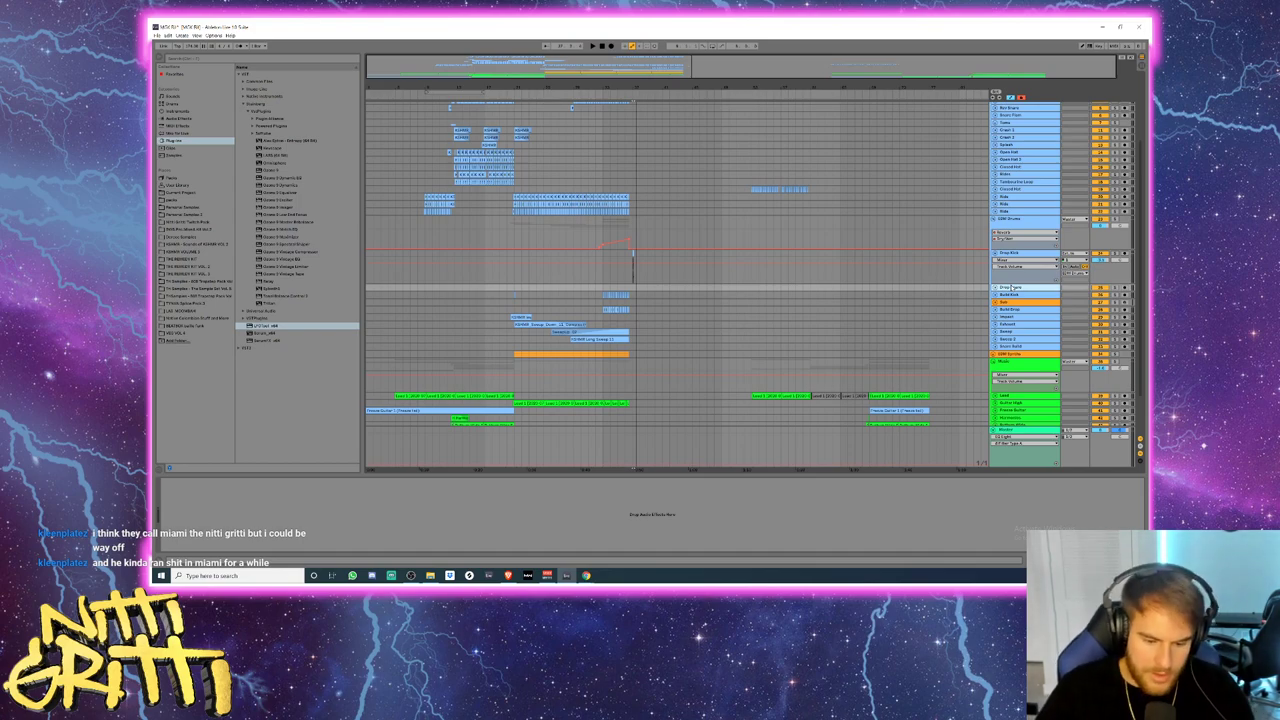
- Copy a snare hit from the Build Snare track and paste it onto the Drop Snare track shortly after the drop kick
drag(650, 92, 848, 176)
scroll(634, 264, up, 4)
mouse_move(698, 68)
mouse_down()
mouse_move(696, 96)
mouse_move(690, 58)
mouse_up()
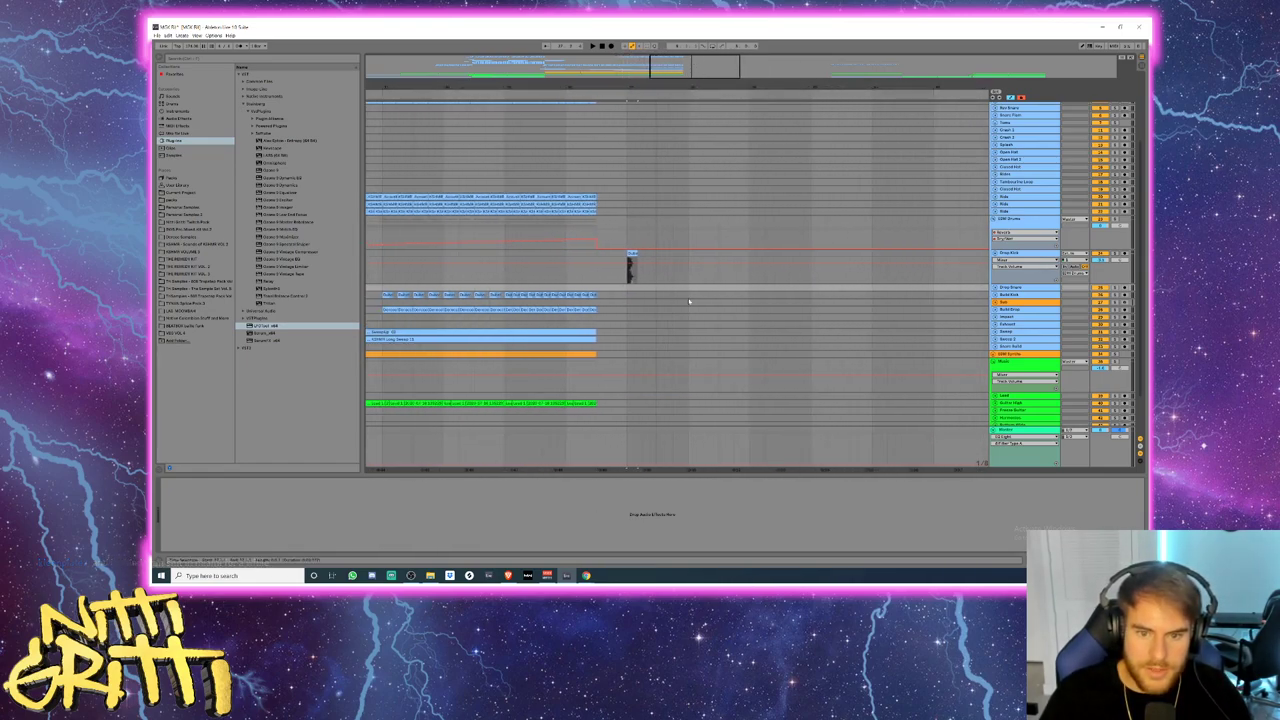
click(628, 277)
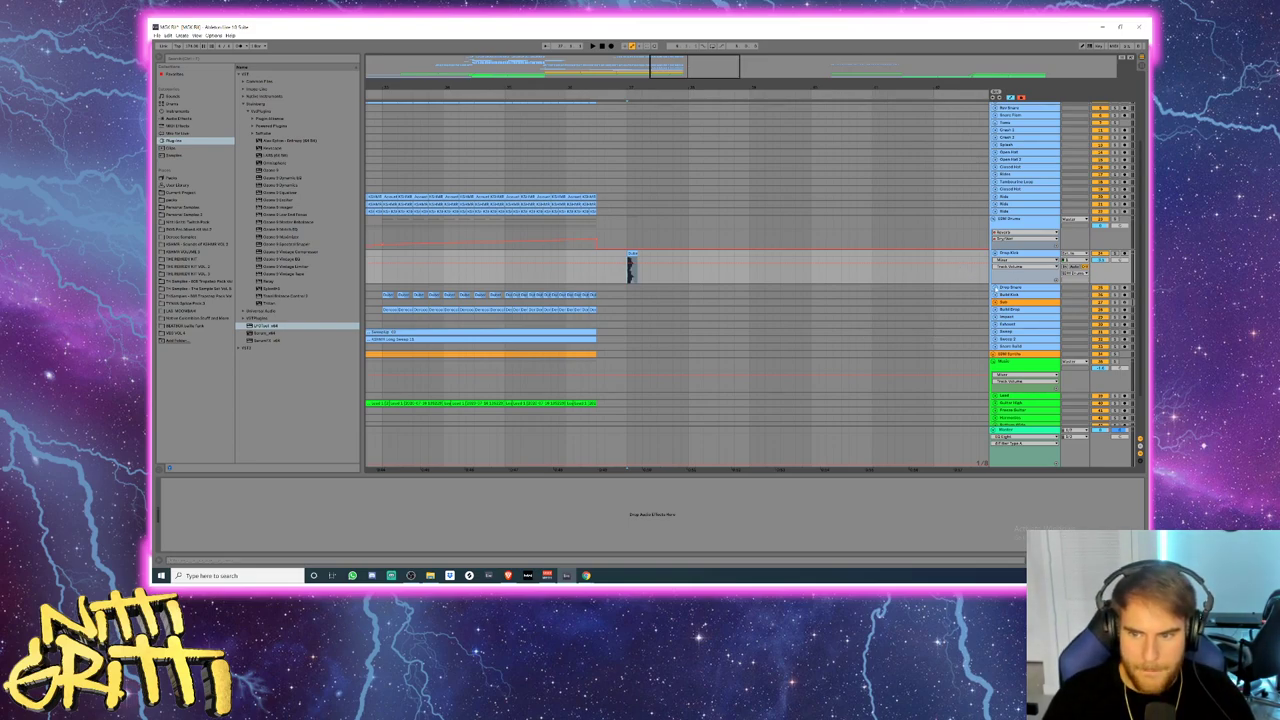
click(995, 288)
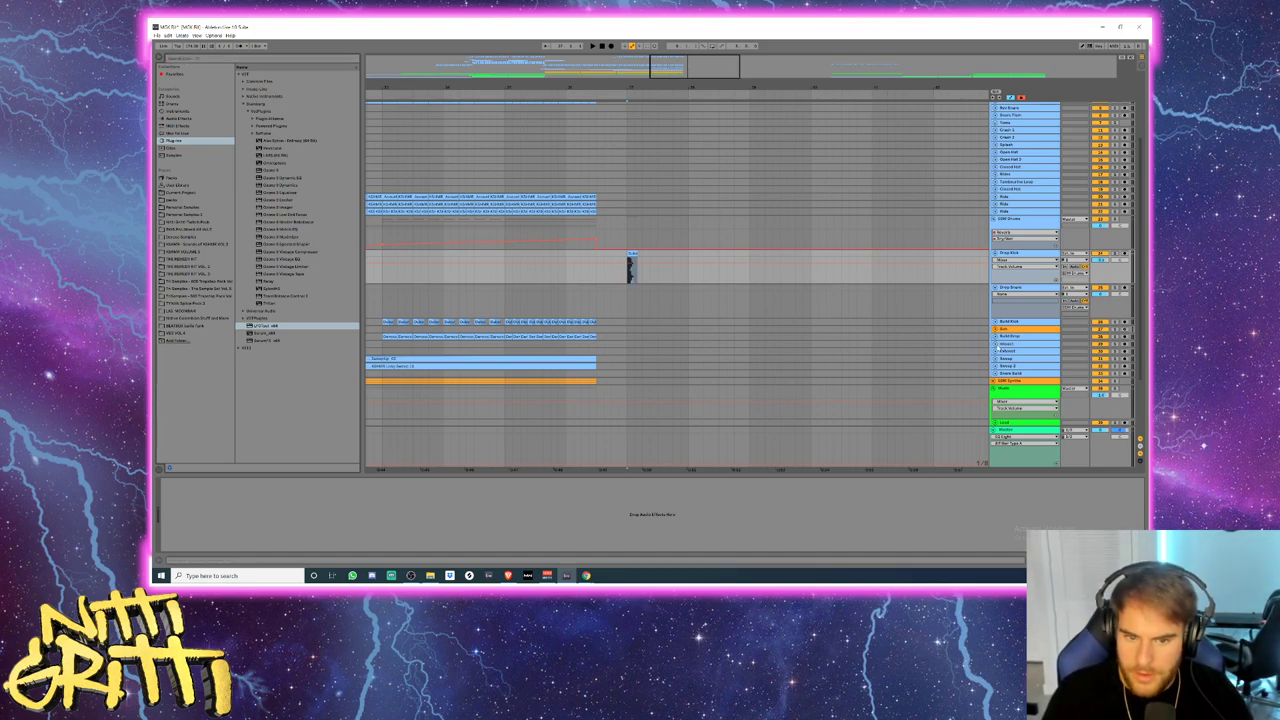
click(997, 343)
click(1001, 338)
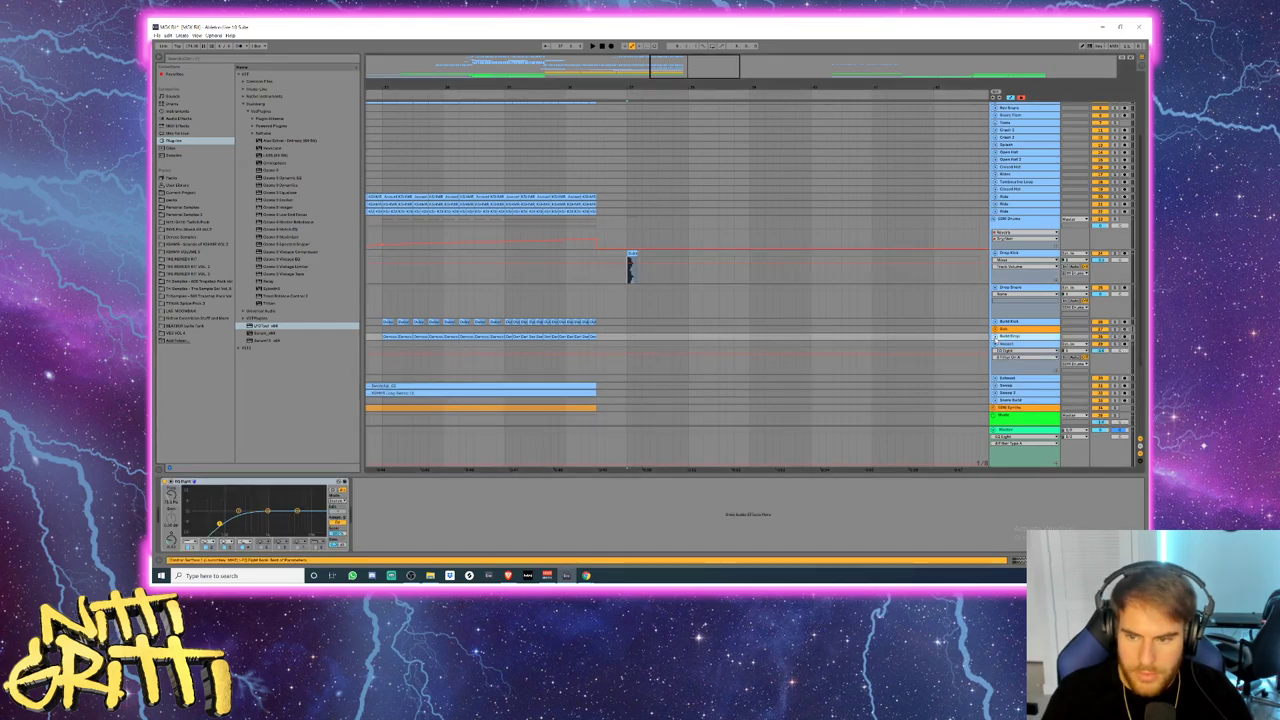
click(996, 337)
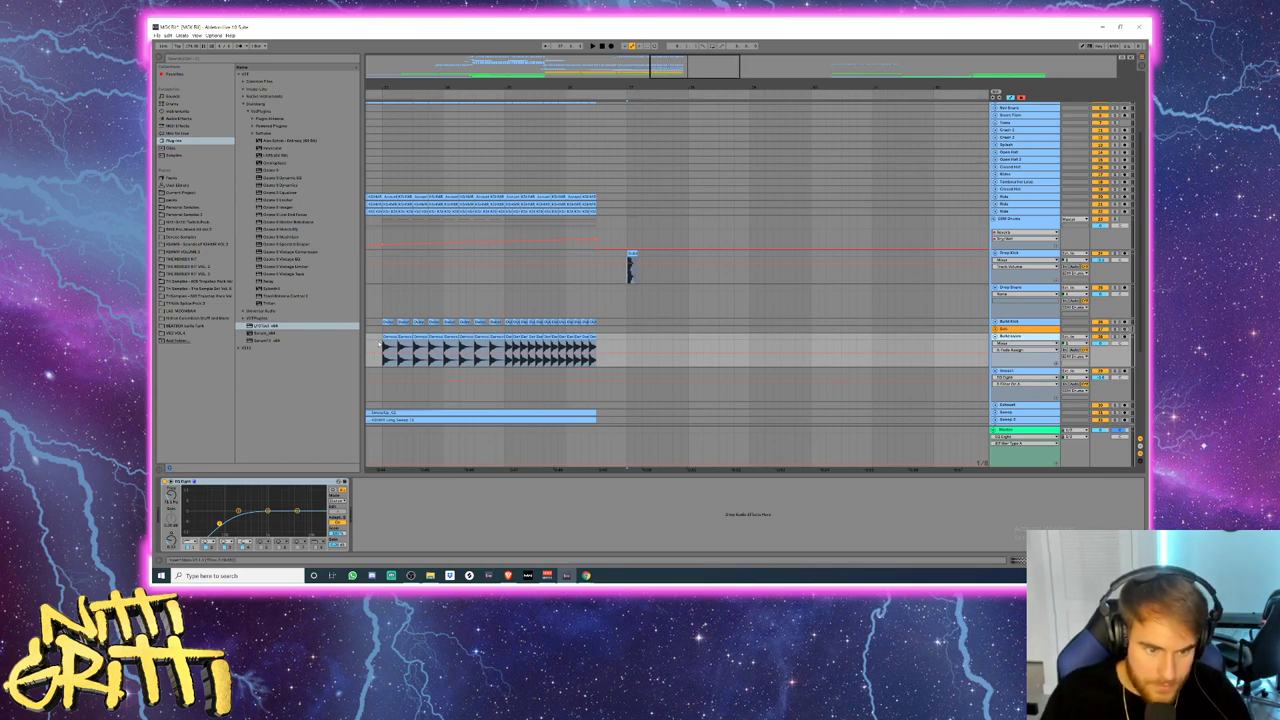
click(657, 301)
key(ctrl+v)
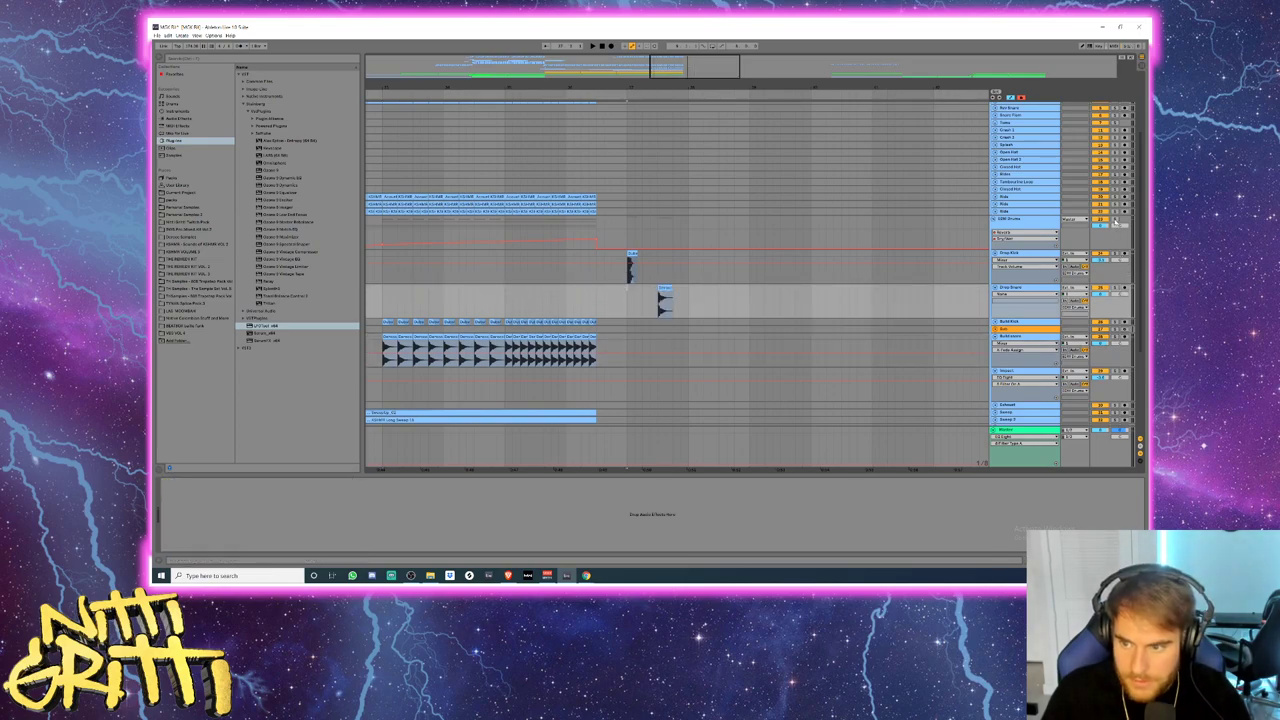
- Solo the EDM Drums group and audition the pasted snare hit on the Drop Snare track
click(1115, 220)
key(space)
key(space)
click(657, 303)
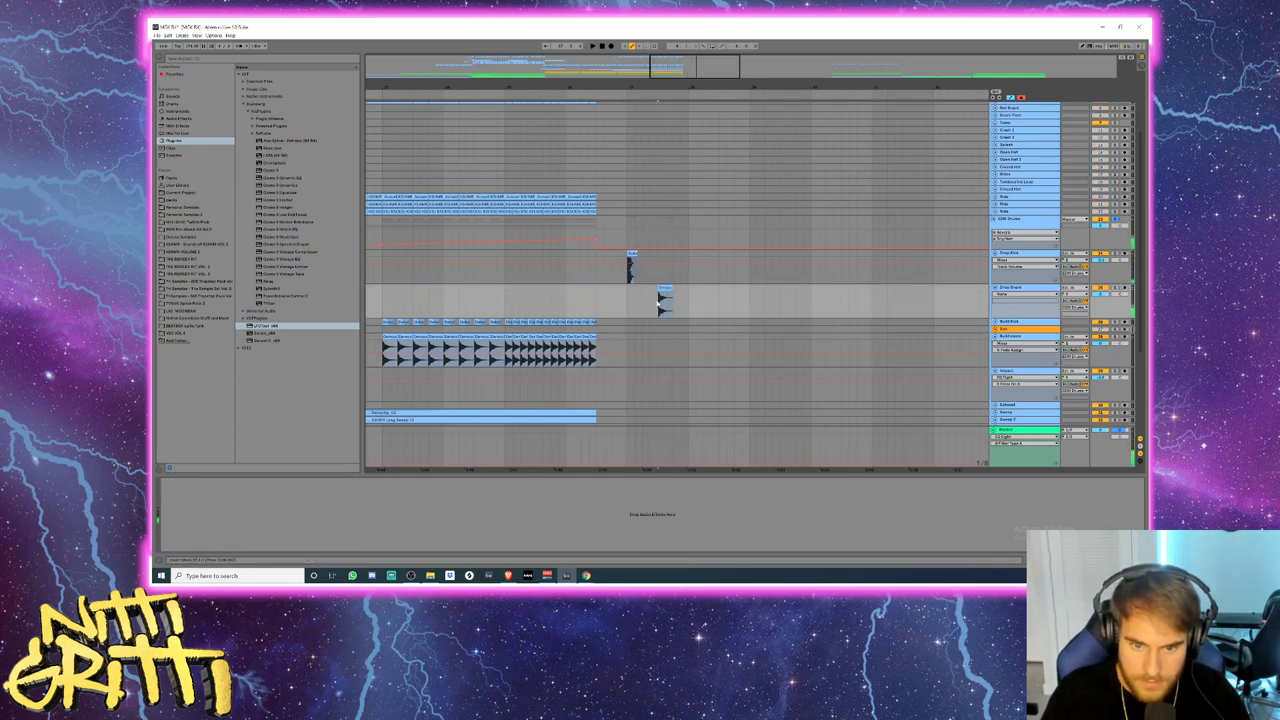
- Insert a new audio track below Drop Snare and name it Acoustic Snare
scroll(659, 302, up, 5)
key(ctrl+t)
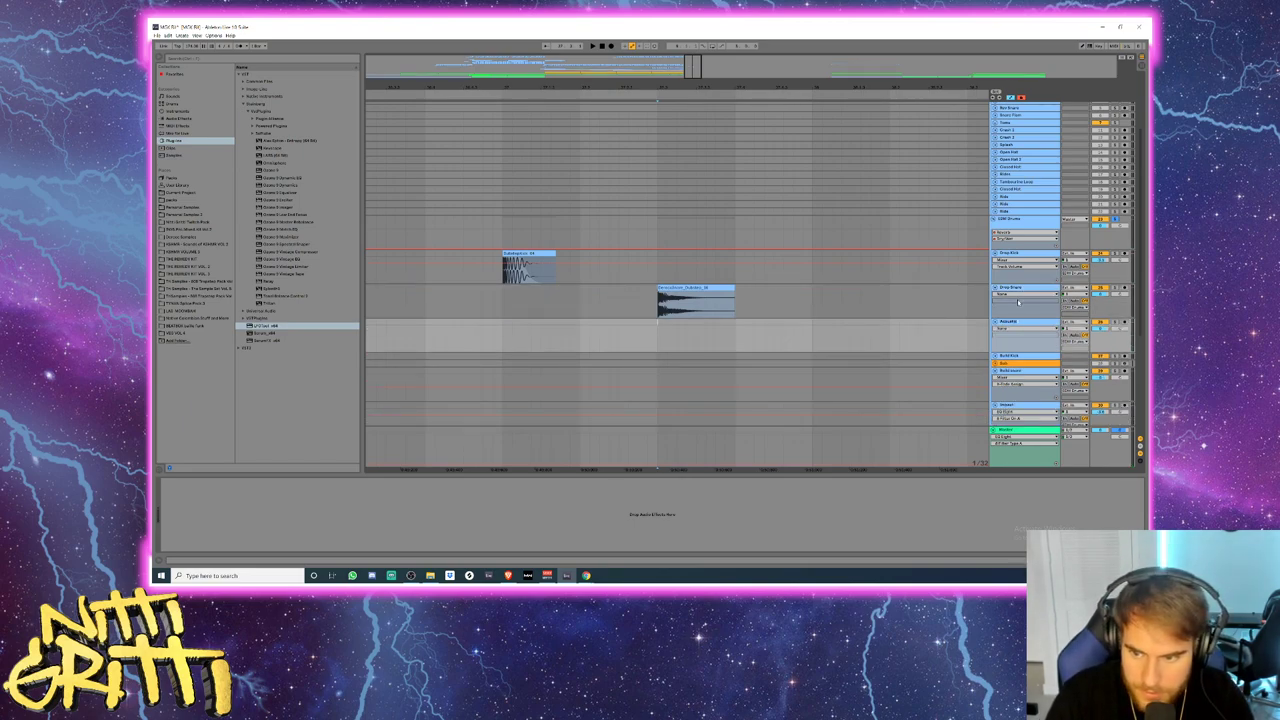
scroll(676, 265, up, 4)
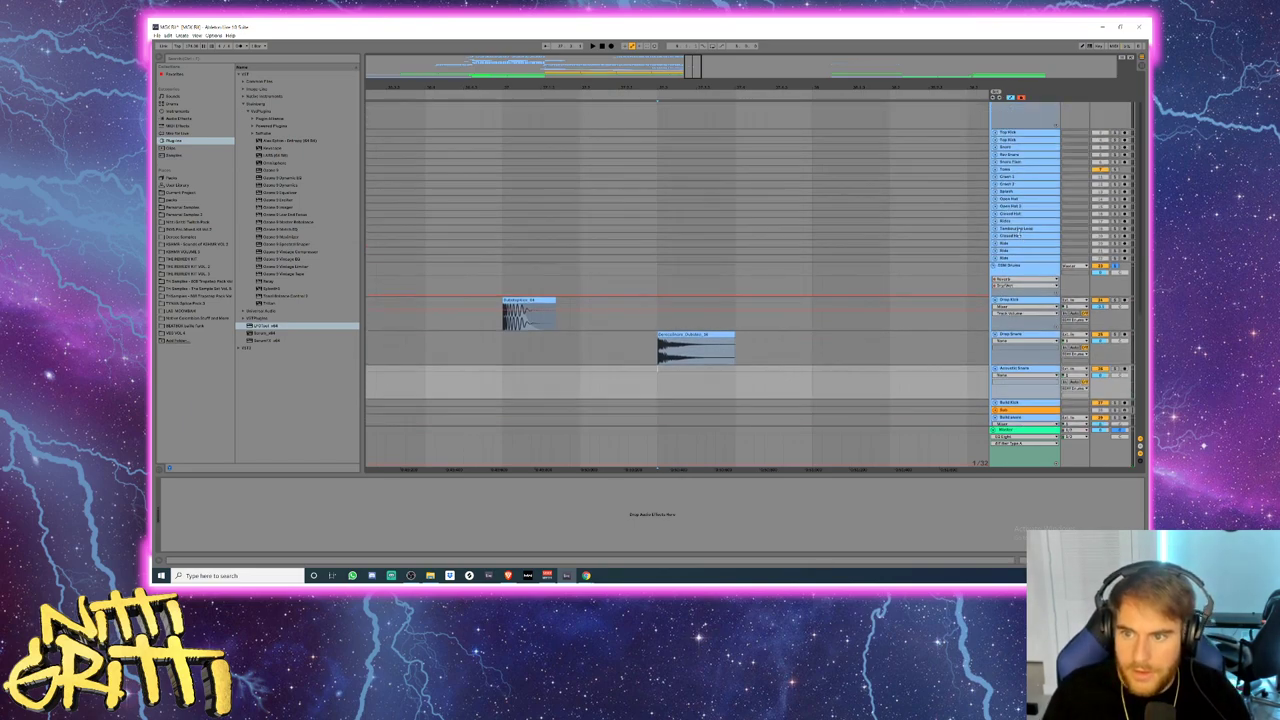
- Copy an acoustic snare hit from the Snare track and paste it onto the Acoustic Snare track, aligned with the Drop Snare hit
click(996, 199)
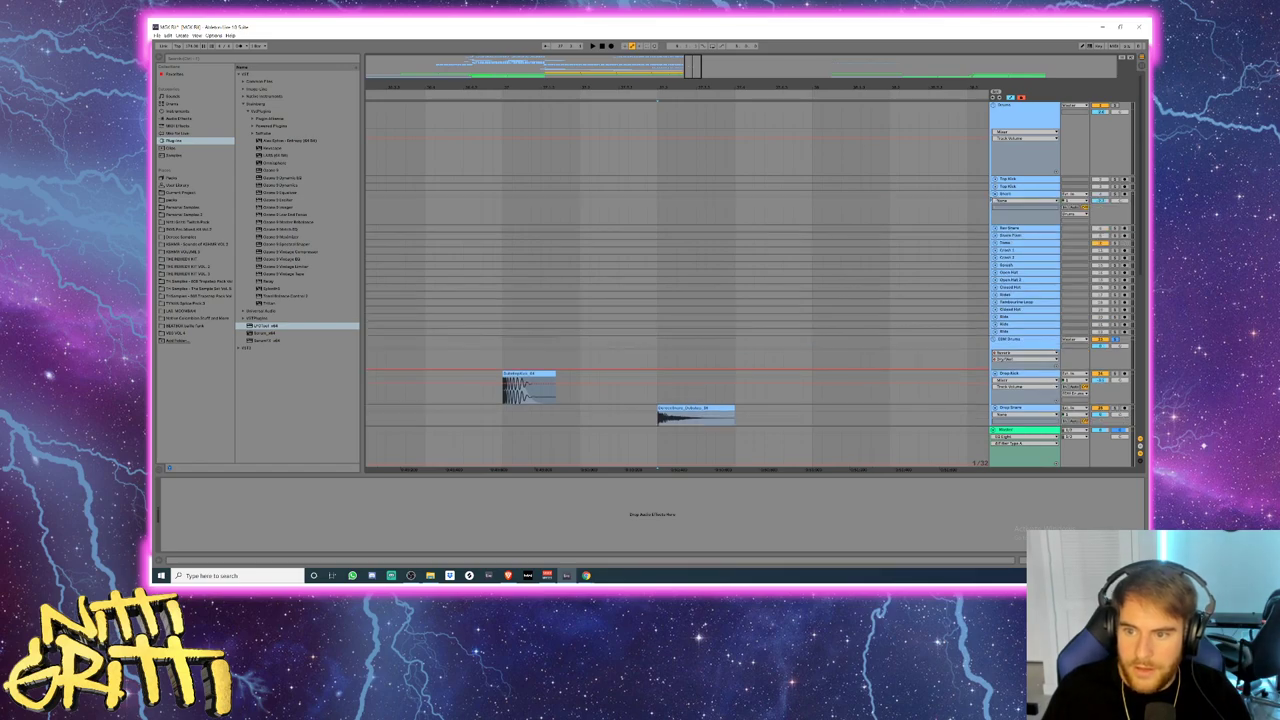
drag(700, 64, 700, 42)
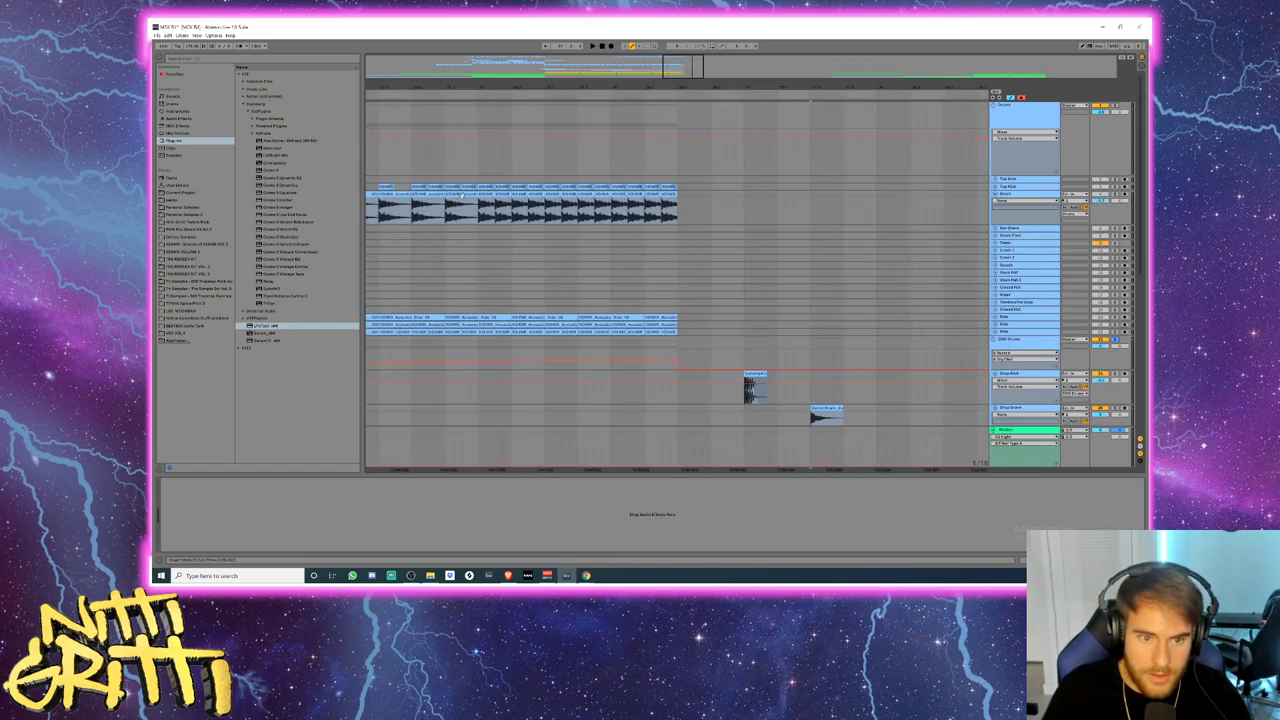
click(704, 240)
scroll(773, 279, down, 3)
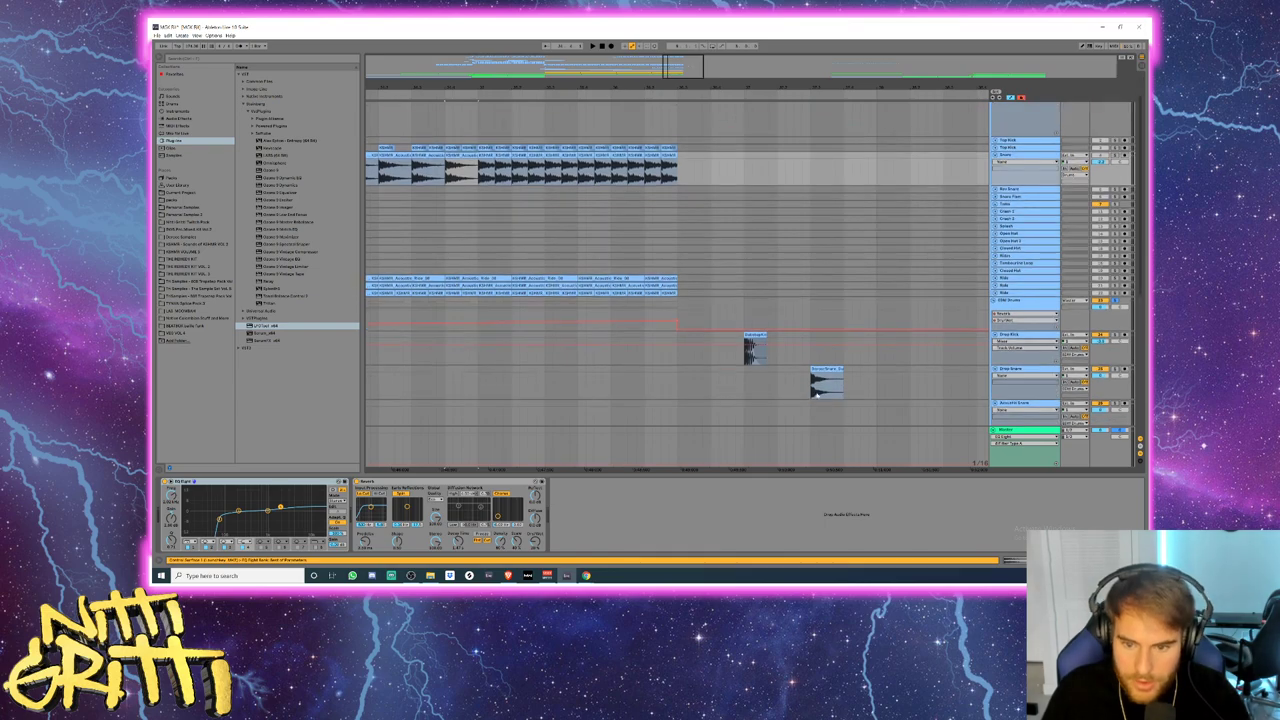
click(814, 374)
key(ctrl+v)
- Audition the layered snares and extend the end of the acoustic snare clip so its tail rings longer
key(space)
key(space)
drag(690, 66, 693, 85)
drag(782, 362, 868, 360)
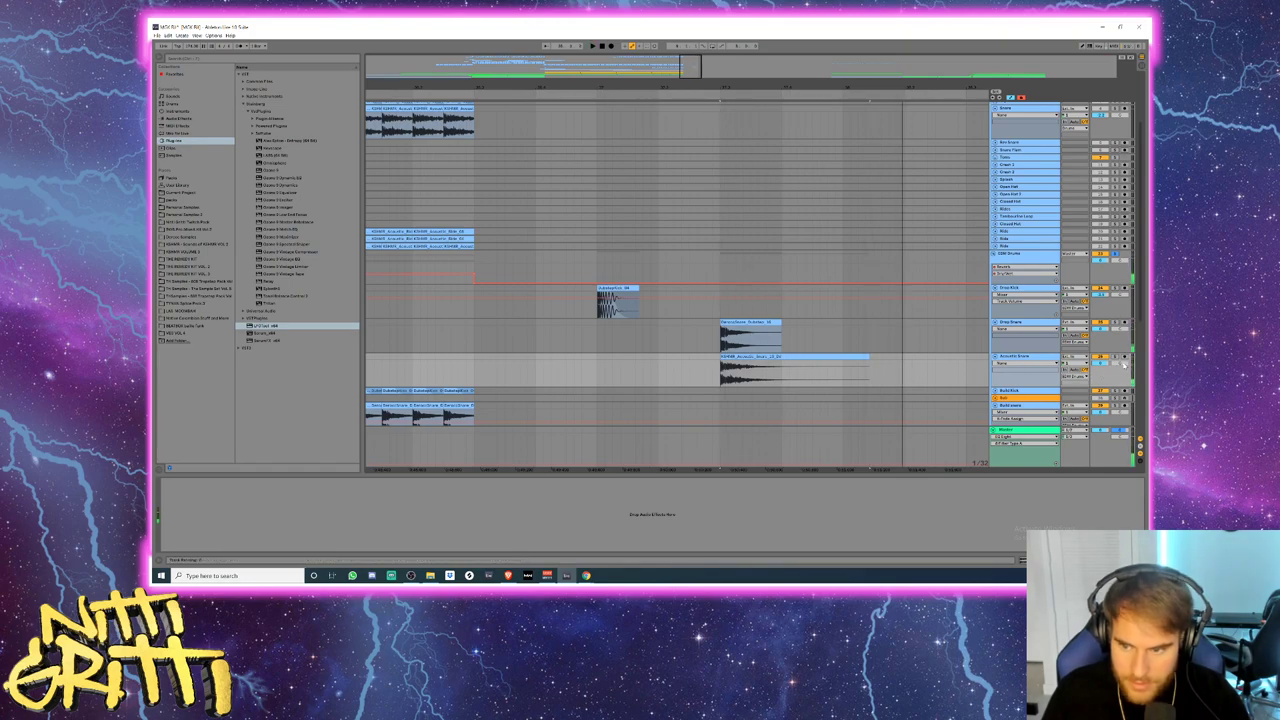
- Add a Saturator to the Acoustic Snare track, removing the Resonators effect loaded by mistake
click(178, 111)
click(180, 118)
double_click(262, 303)
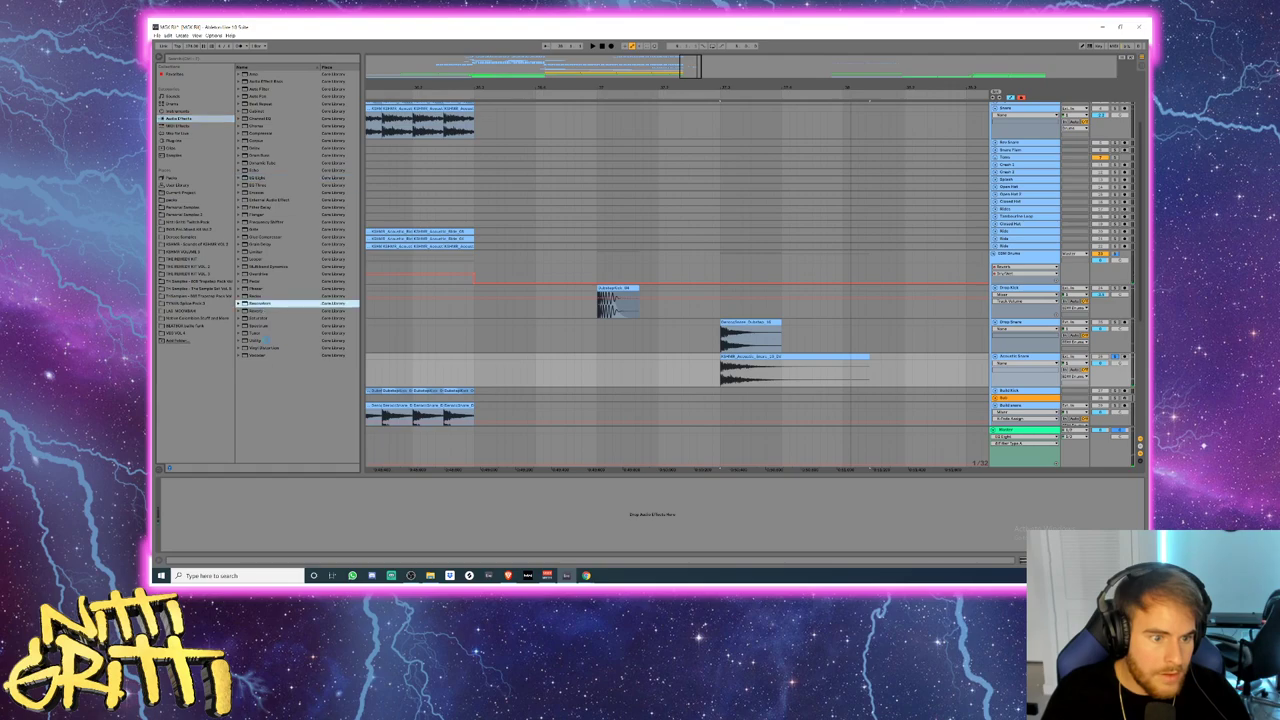
key(Delete)
double_click(262, 318)
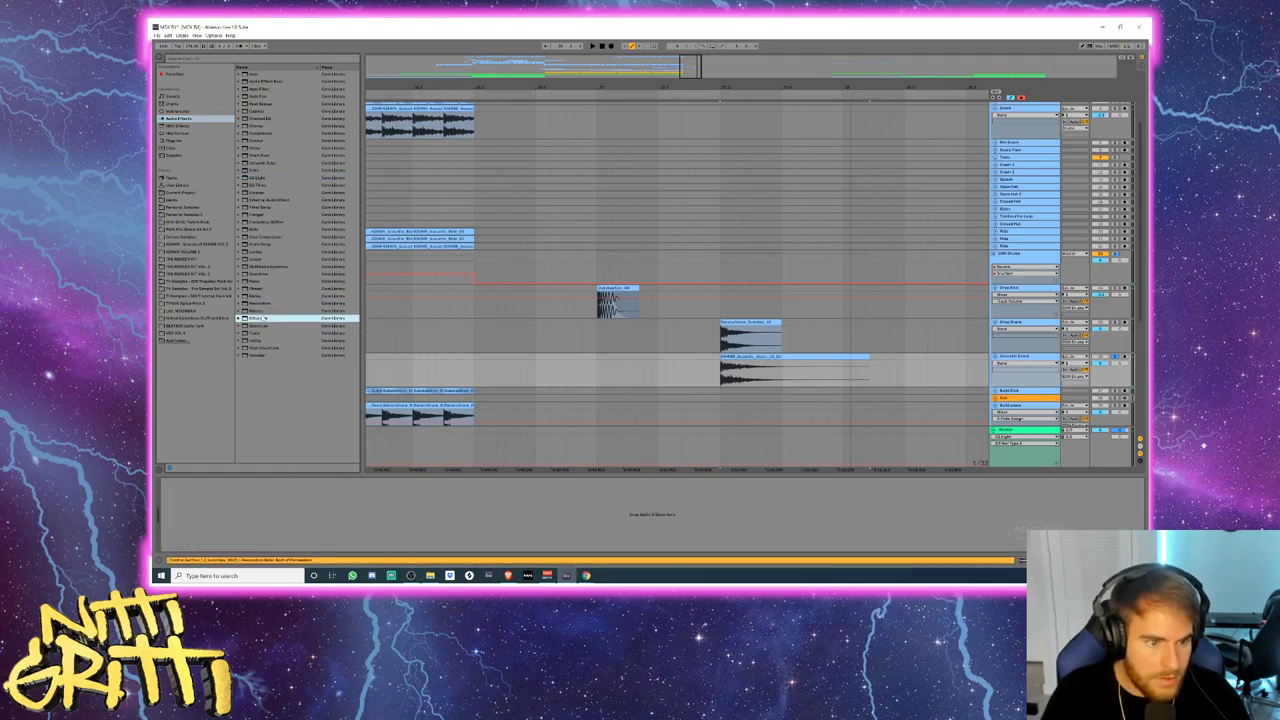
- Raise the Saturator's drive on the Acoustic Snare track while auditioning the hit repeatedly
key(space)
key(space)
key(space)
key(space)
drag(170, 499, 170, 466)
key(space)
key(space)
key(space)
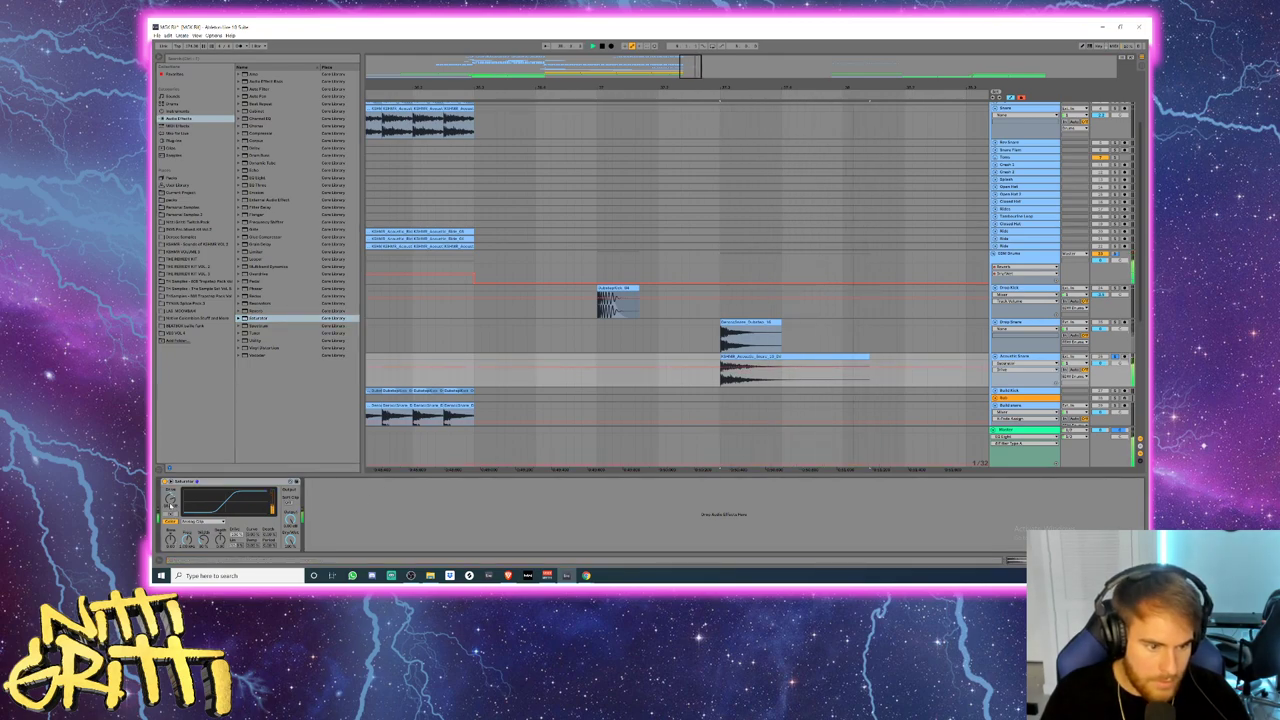
key(space)
key(space)
key(space)
- Add a Reverb before the Saturator and a low-cutting EQ Eight after it on the Acoustic Snare track
mouse_move(258, 311)
mouse_down()
mouse_move(185, 508)
mouse_move(200, 505)
mouse_up()
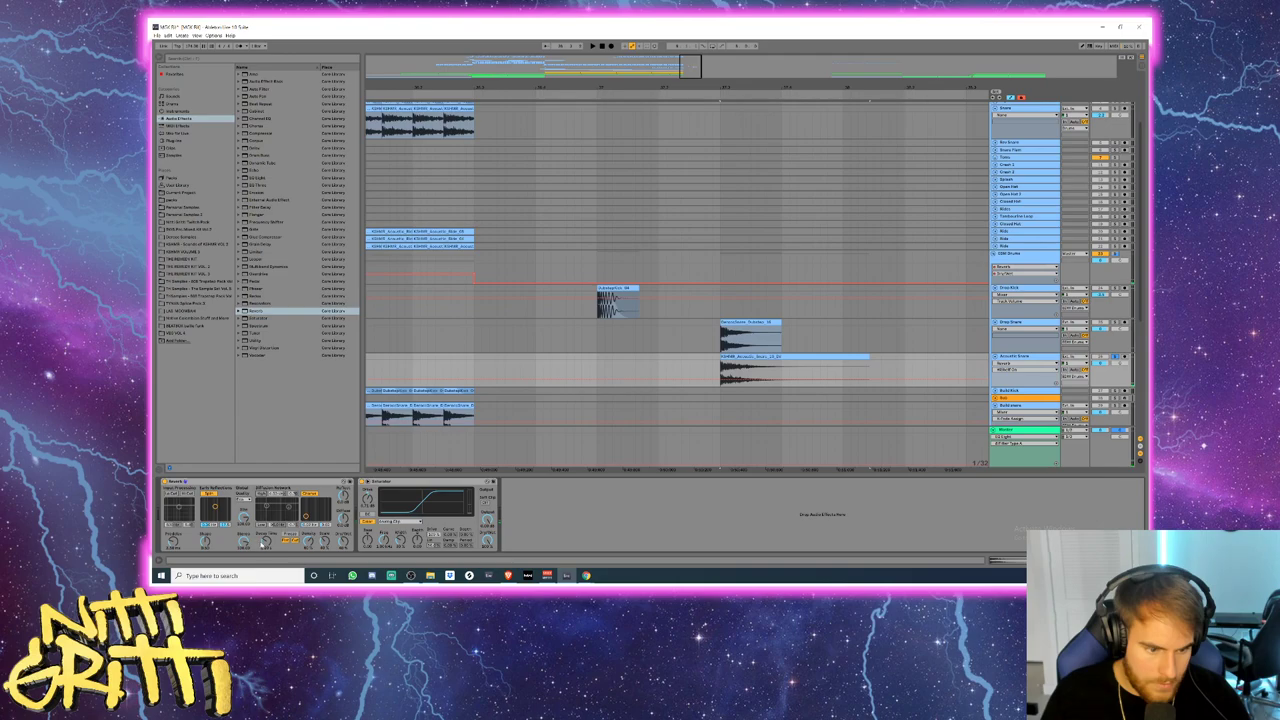
click(268, 178)
drag(268, 178, 558, 527)
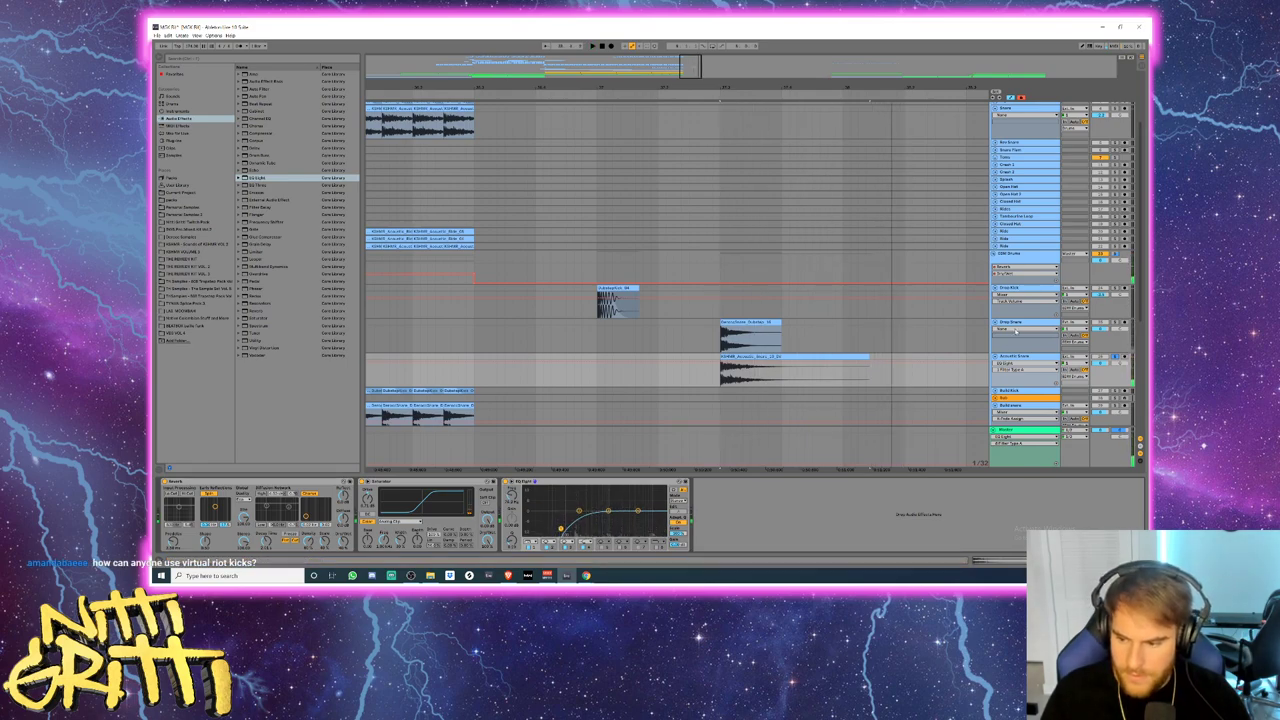
- Solo the Drop Snare track, add an EQ Eight with a low cut to it, and audition the snare
click(1114, 323)
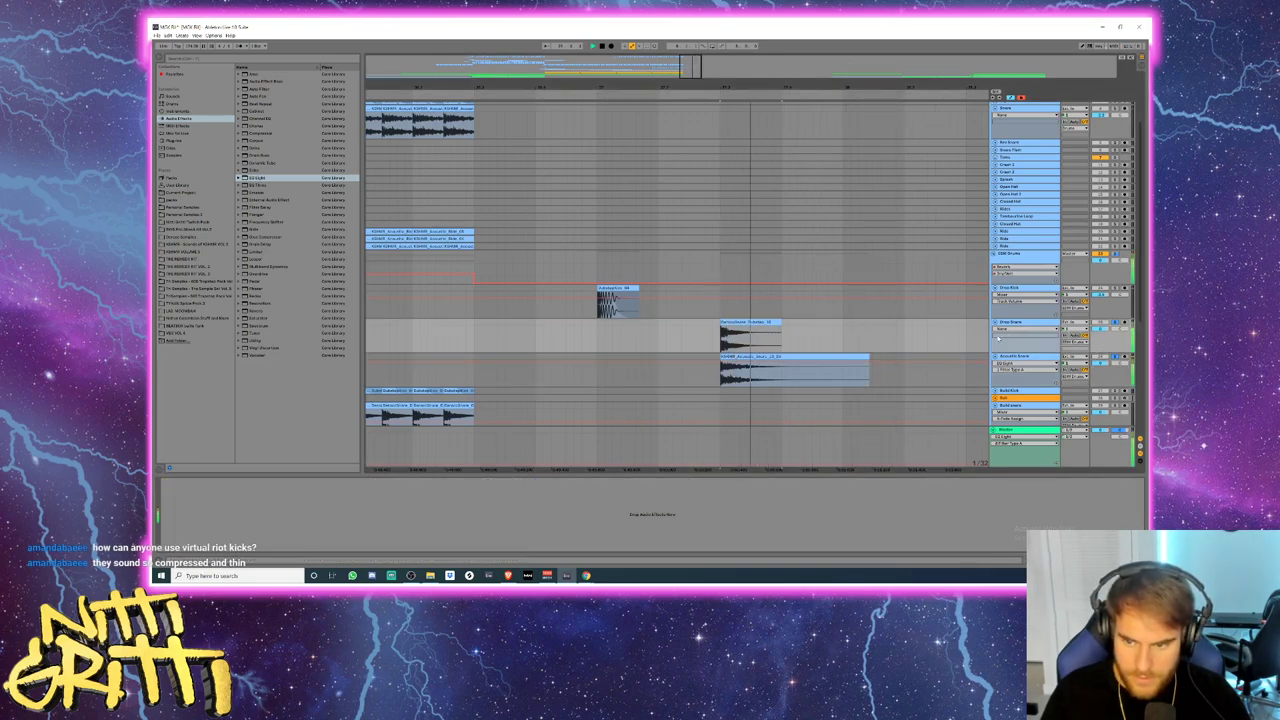
key(space)
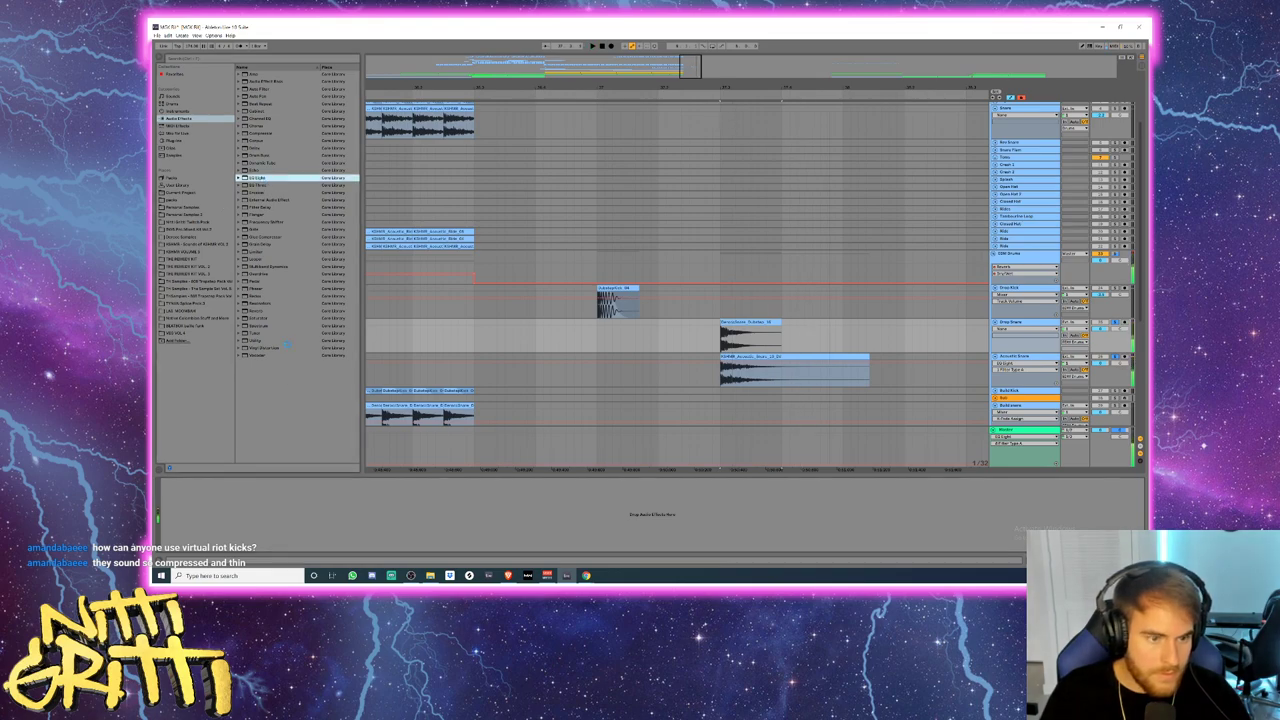
key(Return)
key(space)
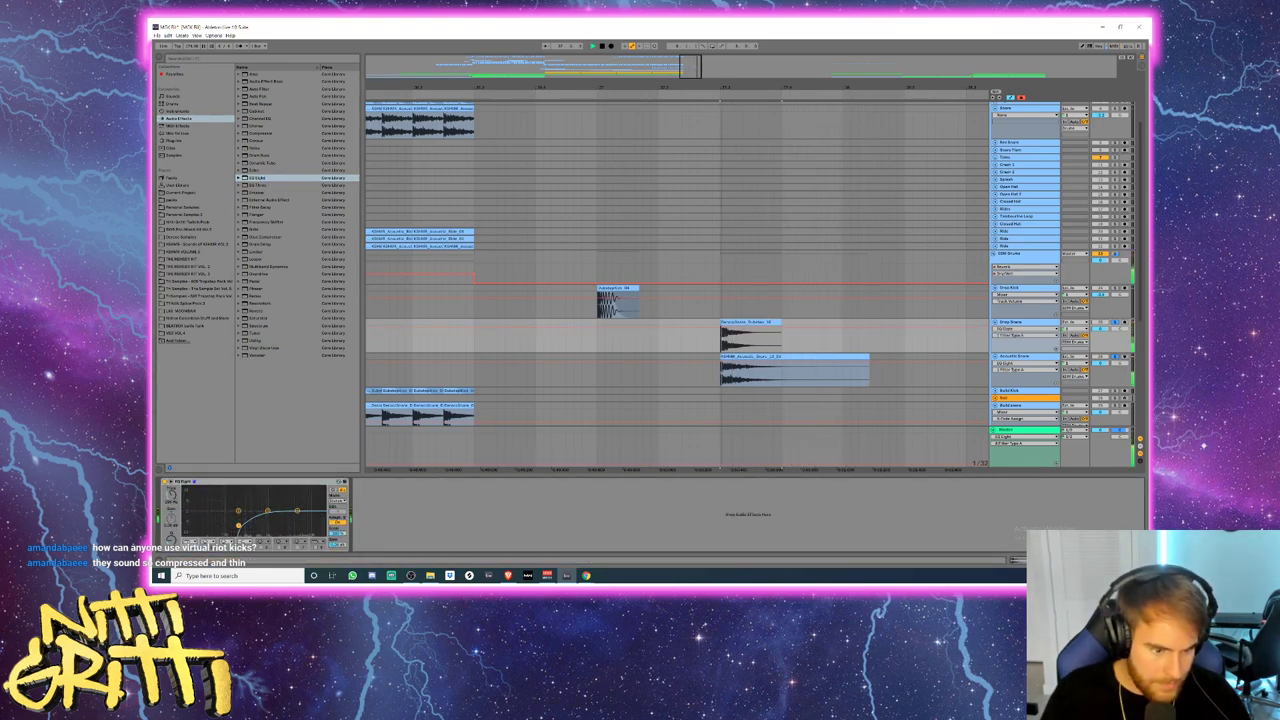
key(space)
- Reshape the low end in the Acoustic Snare's EQ Eight, keeping a low cut with a slight low-mid boost above it
click(1016, 360)
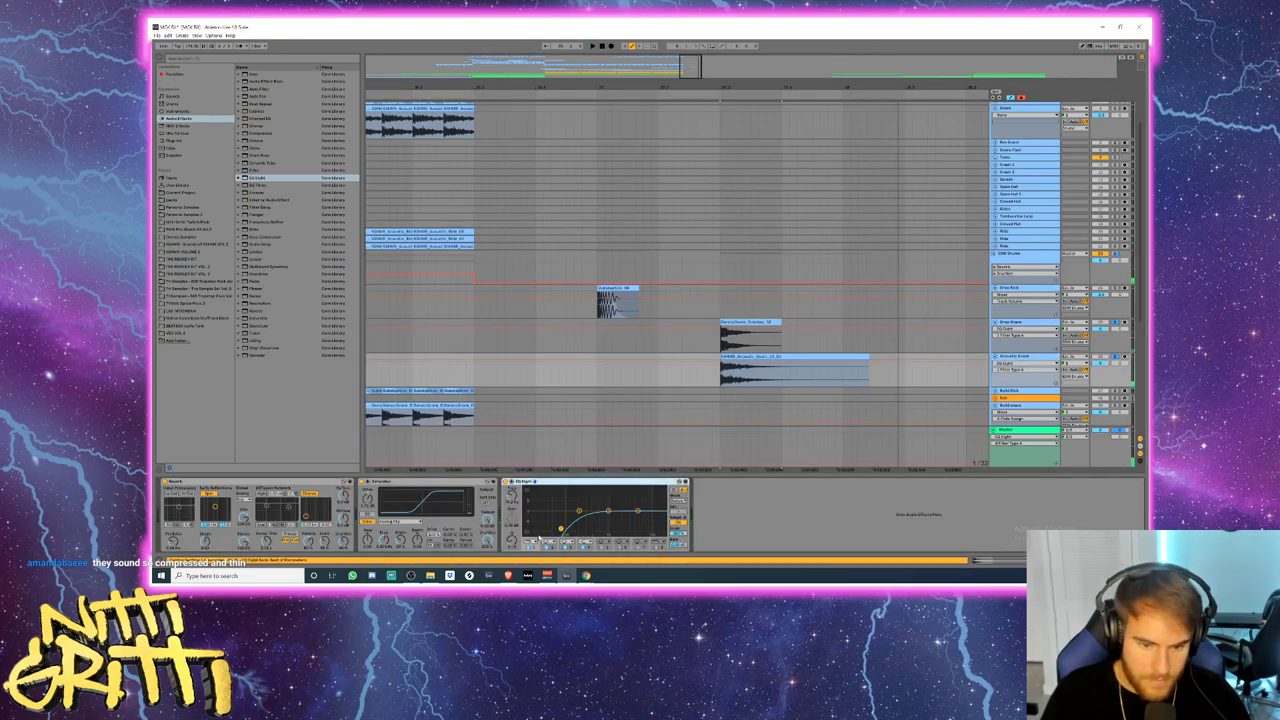
mouse_move(562, 530)
mouse_down()
mouse_move(553, 519)
mouse_move(577, 501)
mouse_move(575, 513)
mouse_up()
key(space)
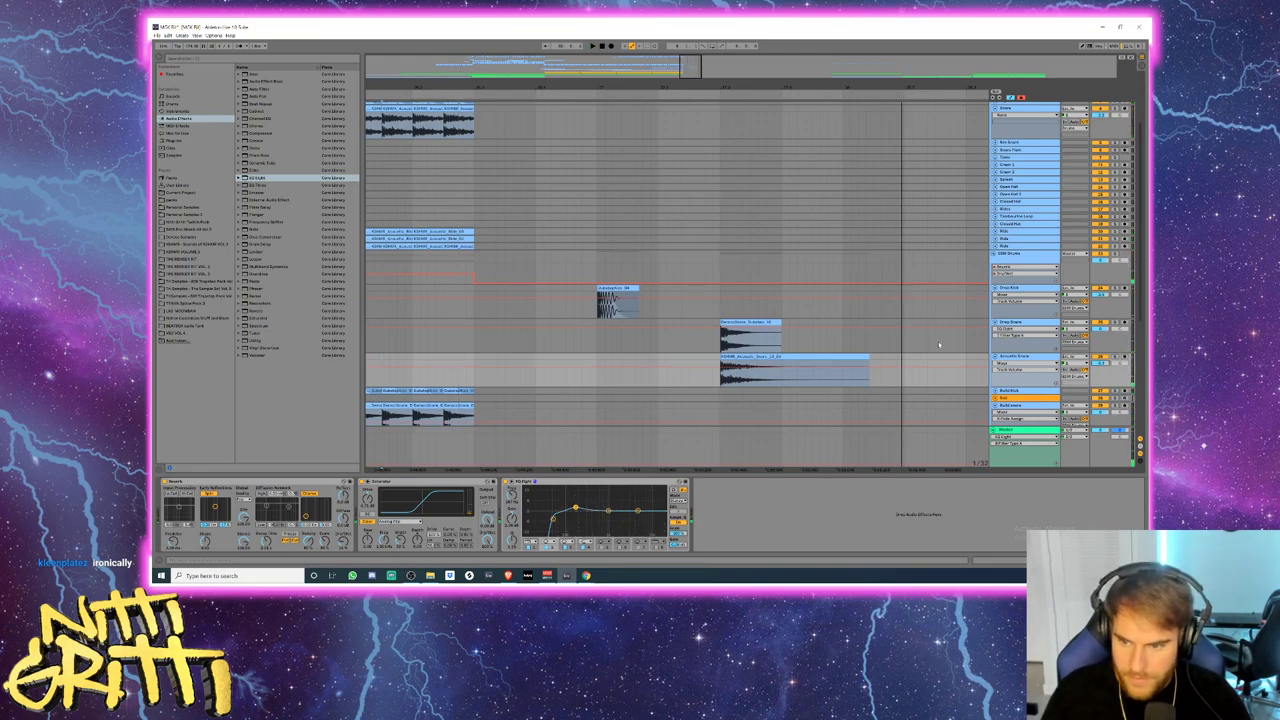
- Audition the Drop Snare and Acoustic Snare hits repeatedly and turn the snare solo off
click(752, 322)
key(space)
key(space)
key(space)
key(space)
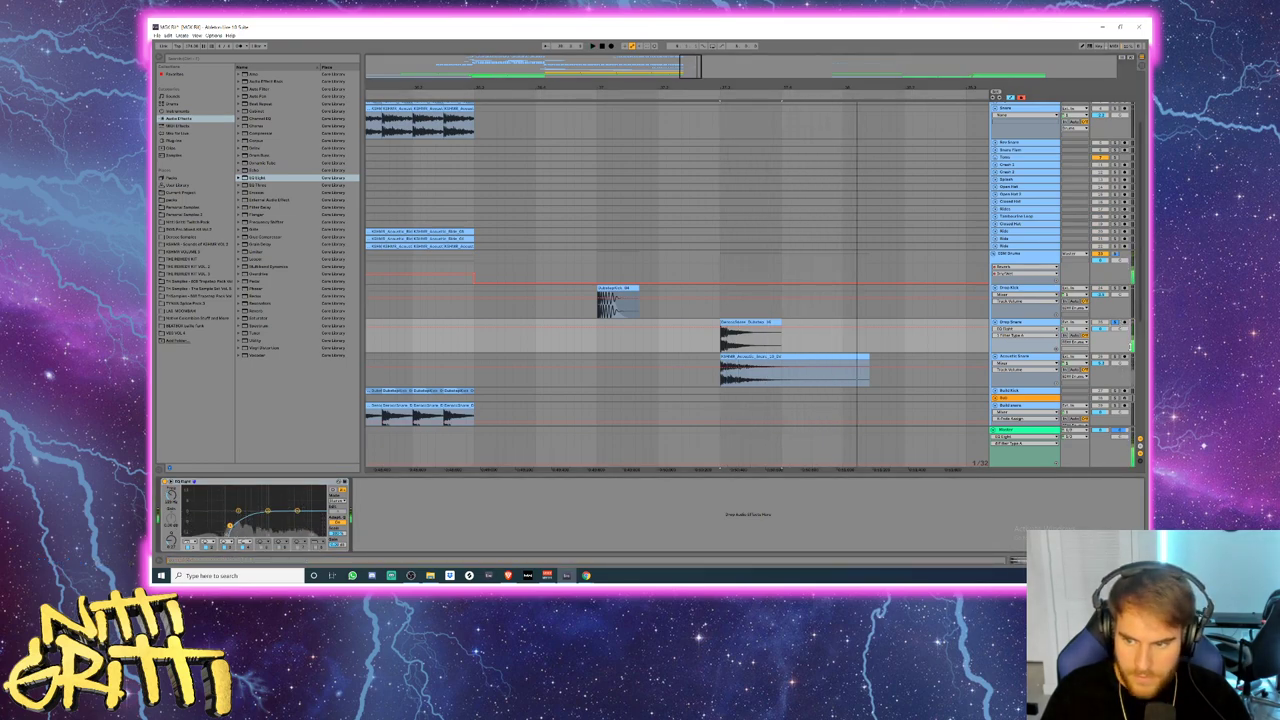
click(765, 357)
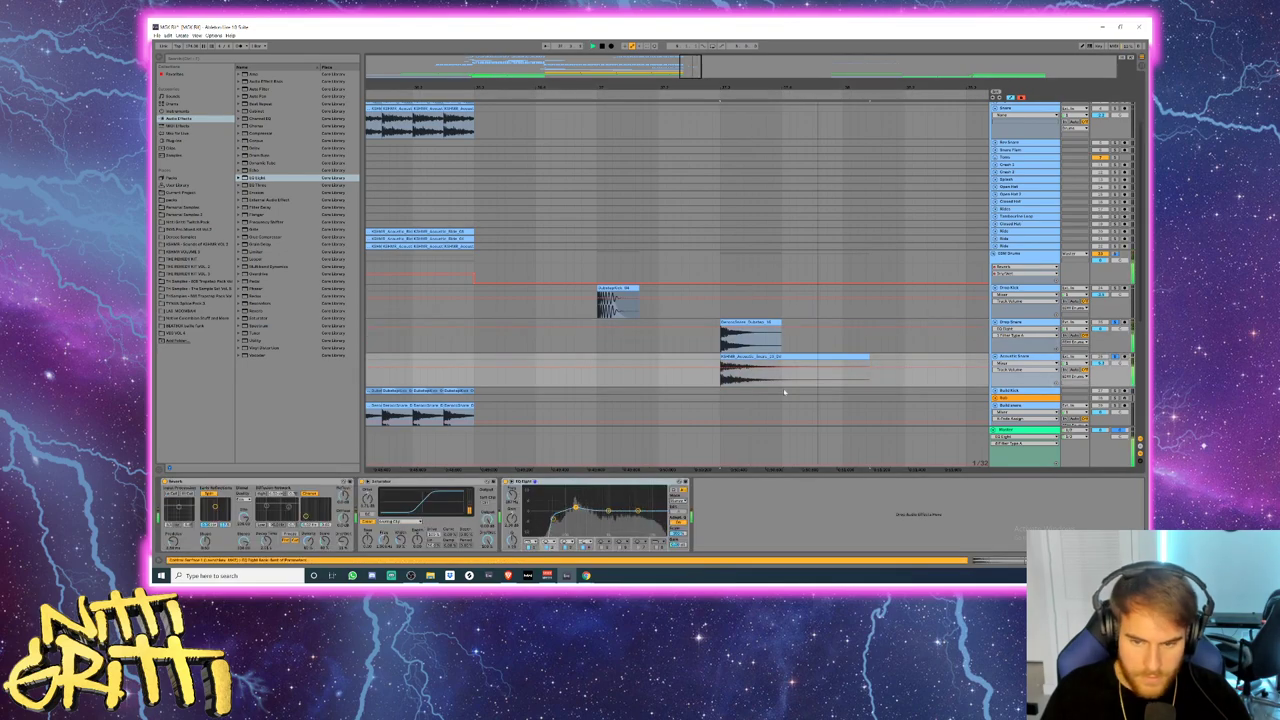
click(1115, 357)
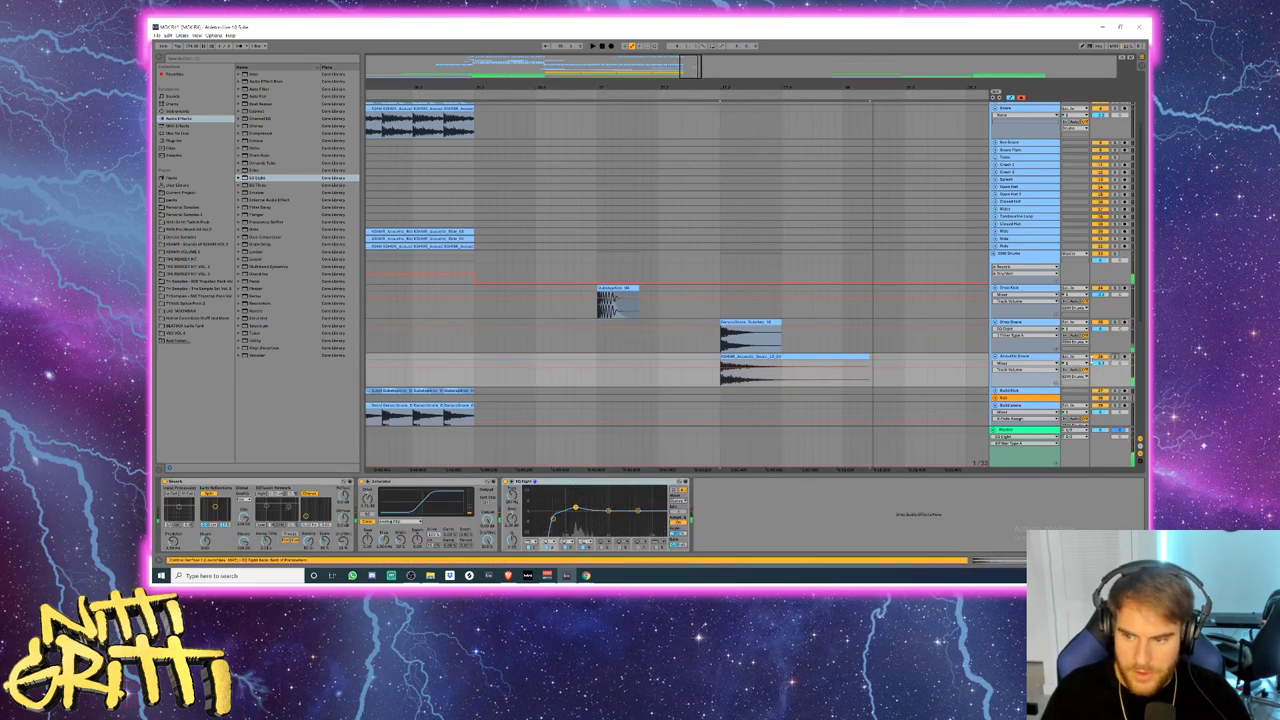
- Adjust the Reverb's Dry/Wet amount on the Acoustic Snare track and play back the kick and snare hits after the build-up
click(1021, 356)
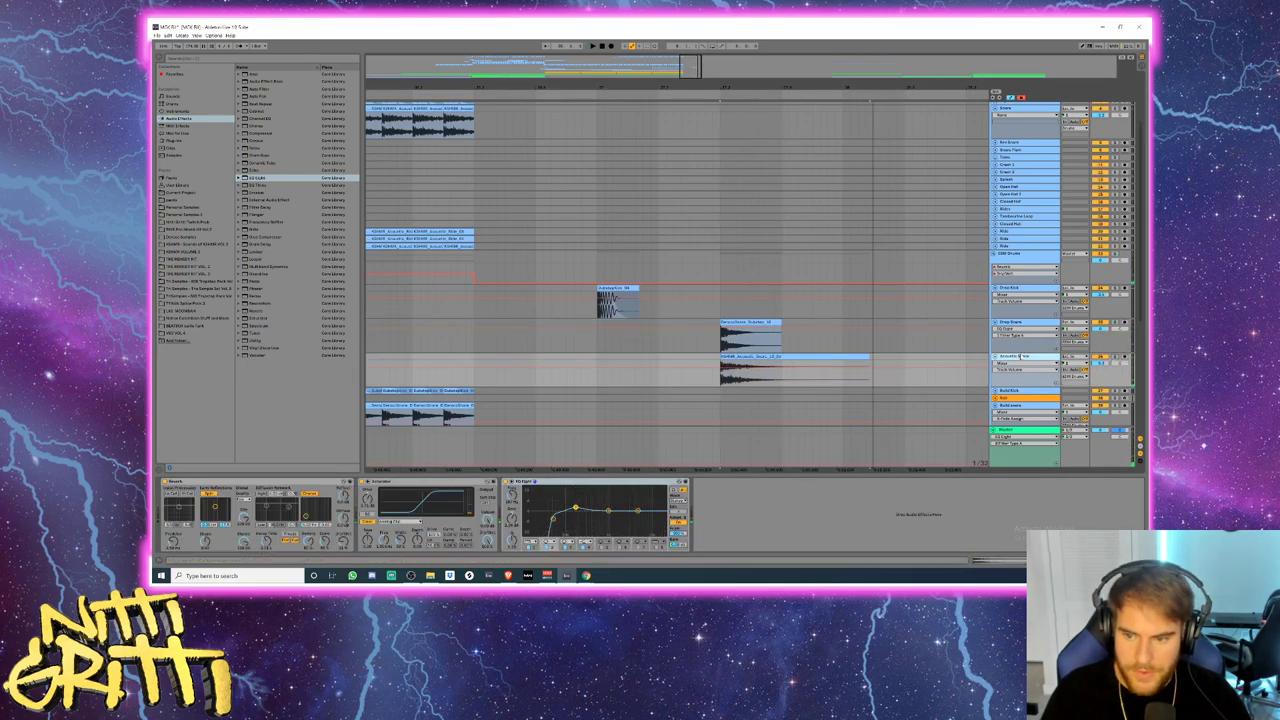
click(344, 543)
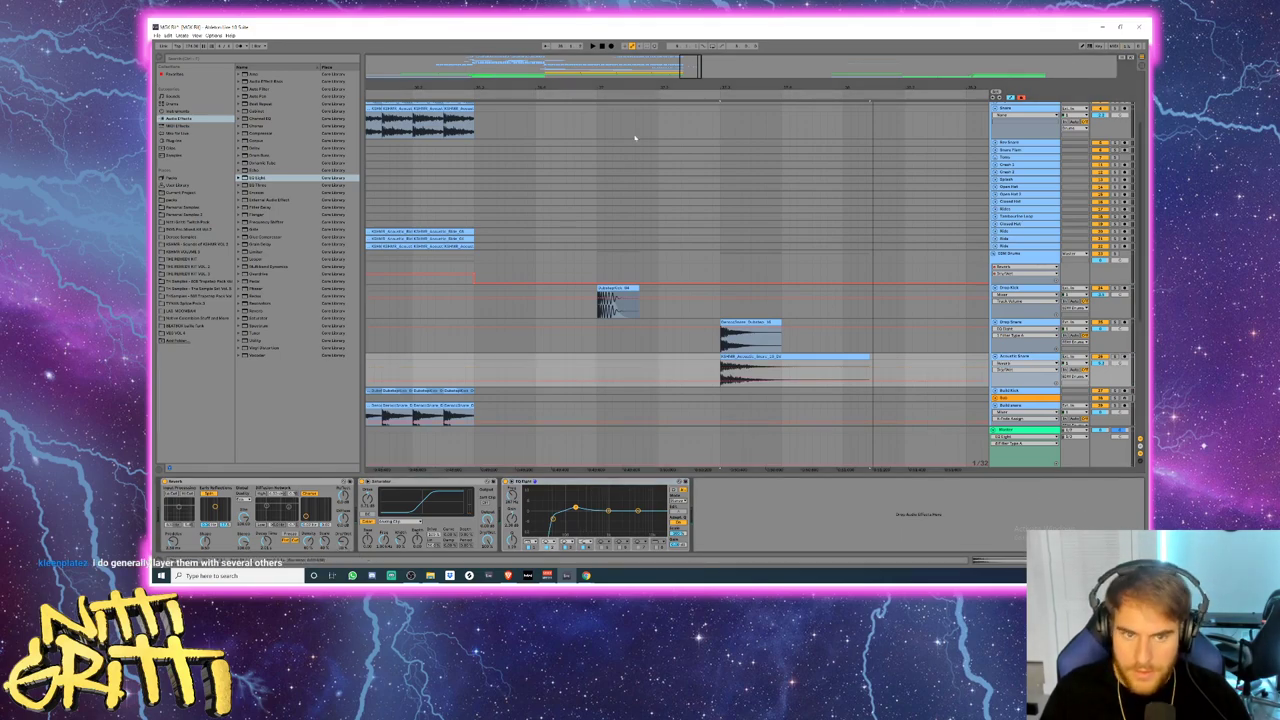
key(minus)
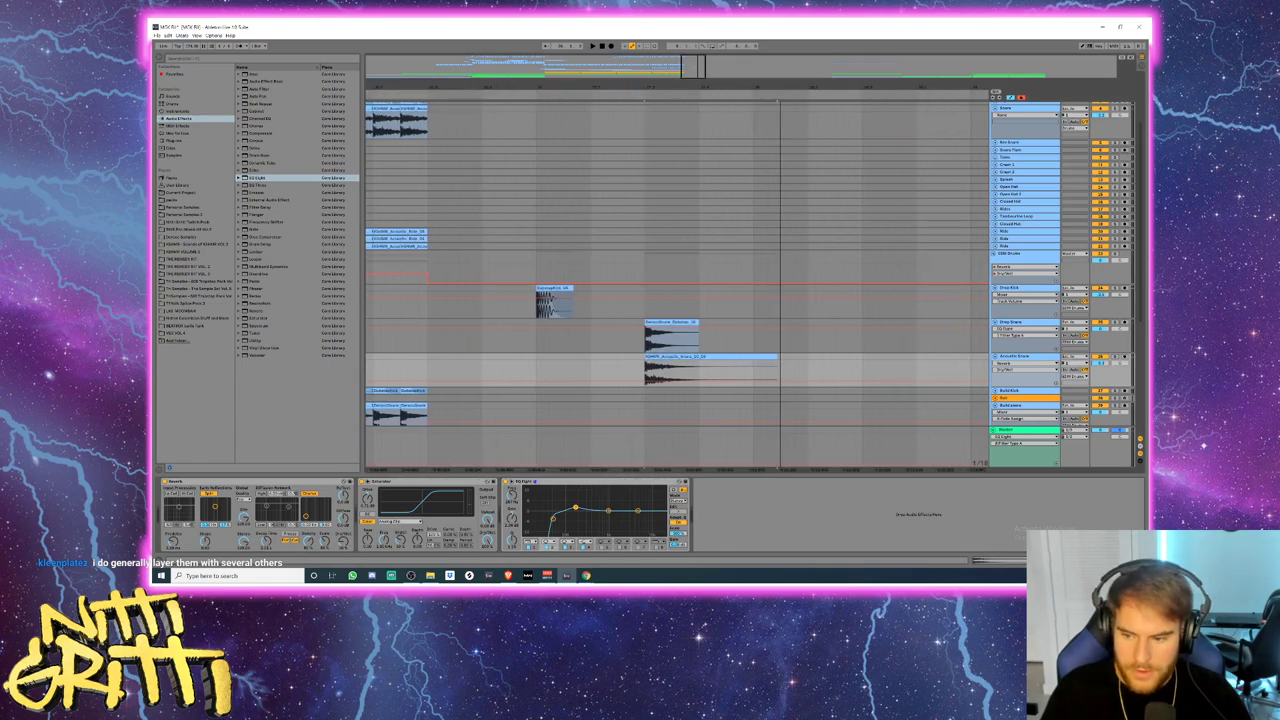
key(ctrl+alt+l)
key(minus)
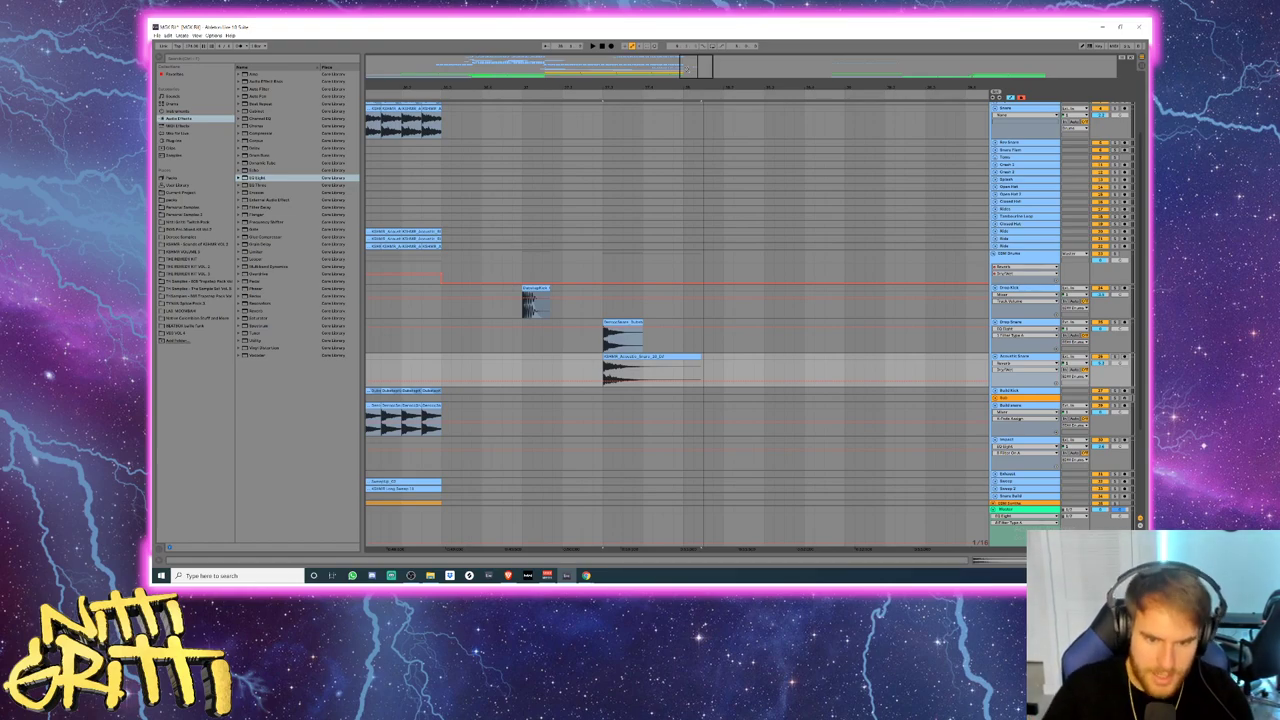
drag(688, 88, 682, 62)
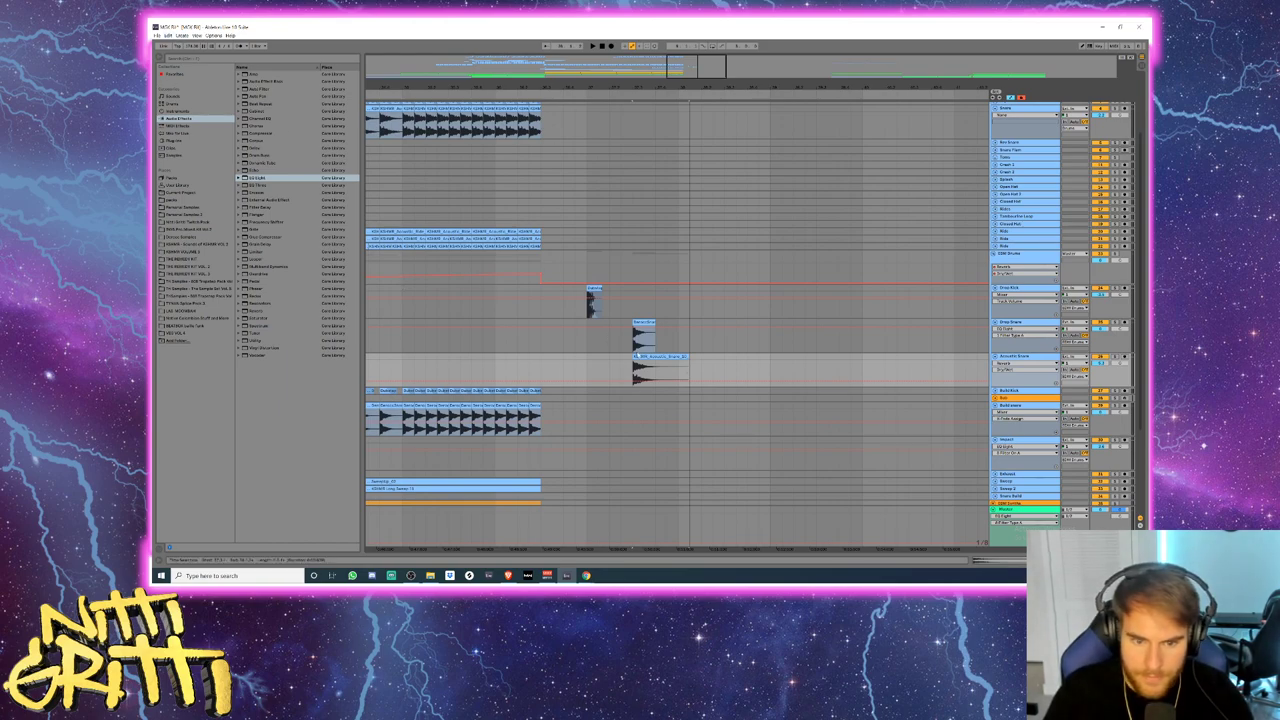
key(space)
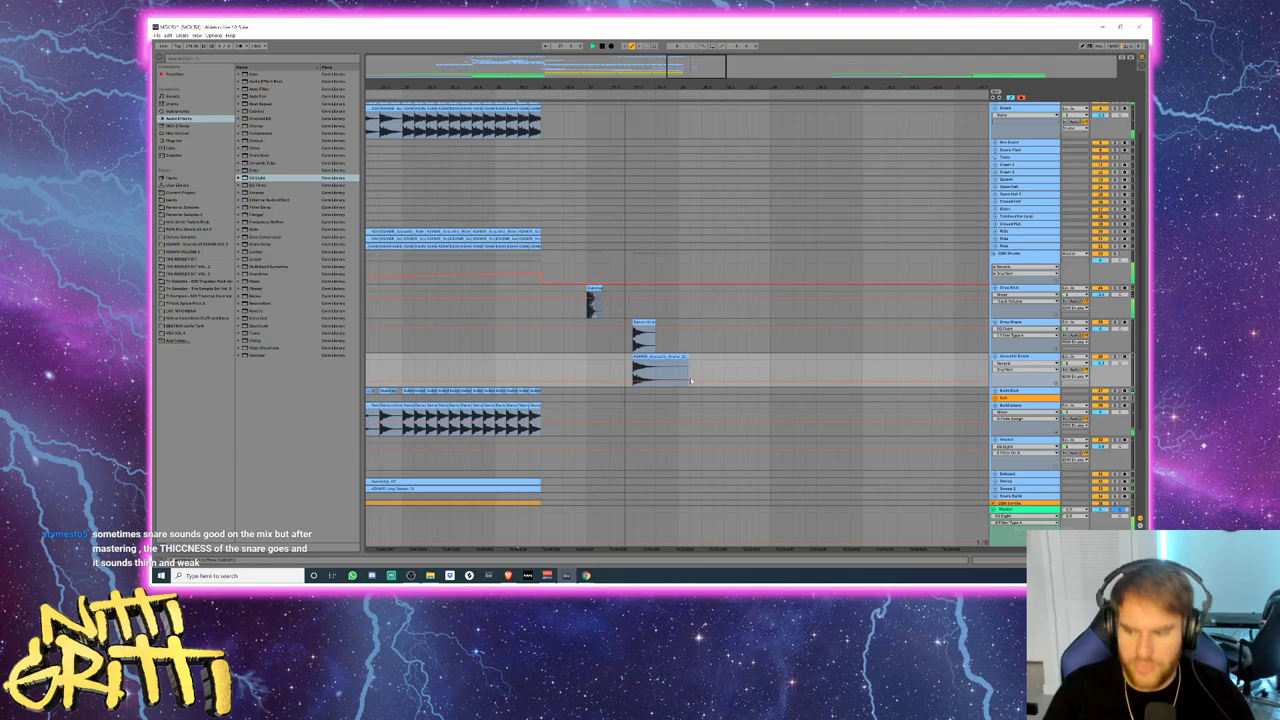
- Turn off warping on the Drop Snare clip and audition it from the end of the build-up
click(1033, 322)
double_click(644, 322)
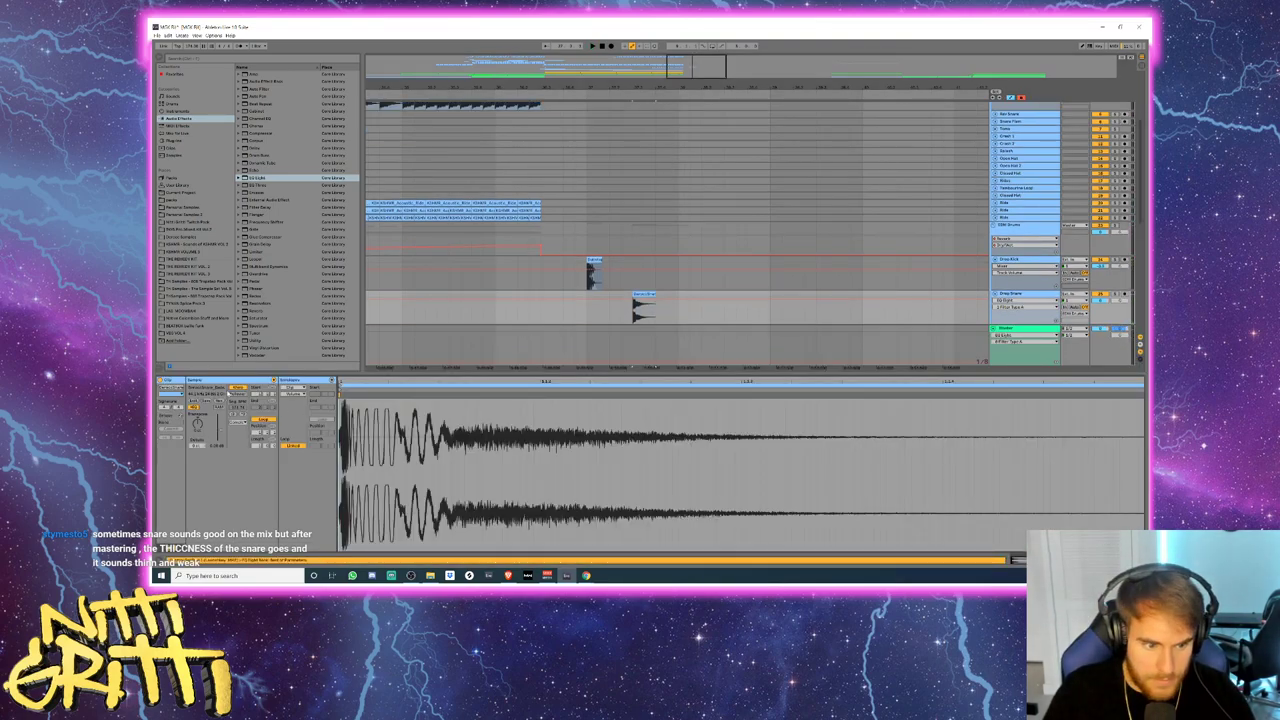
click(237, 387)
key(space)
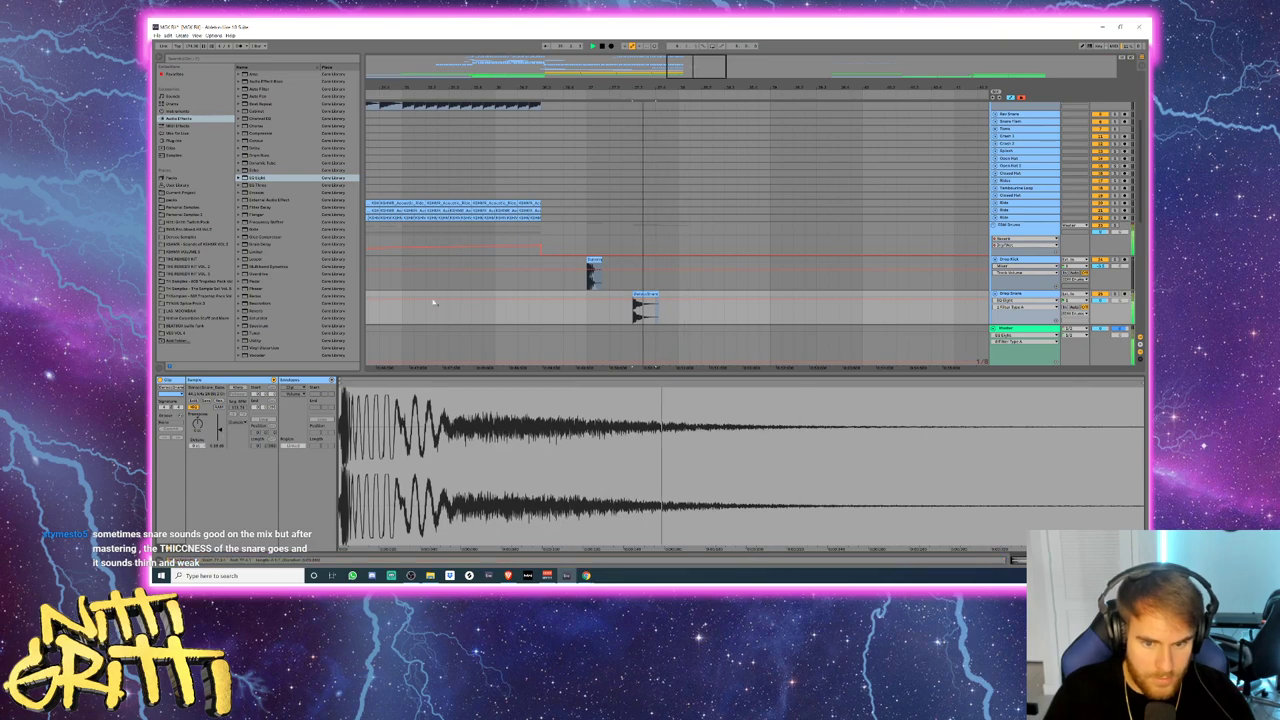
scroll(394, 318, down, 3)
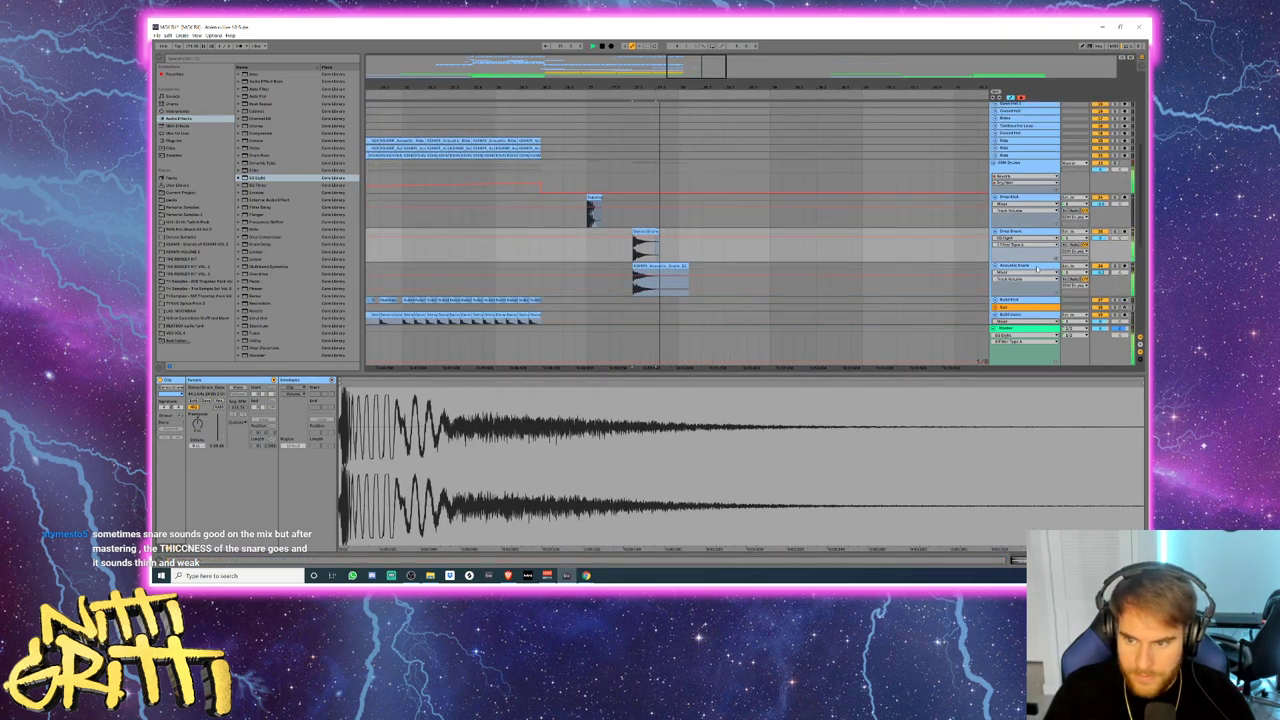
click(530, 281)
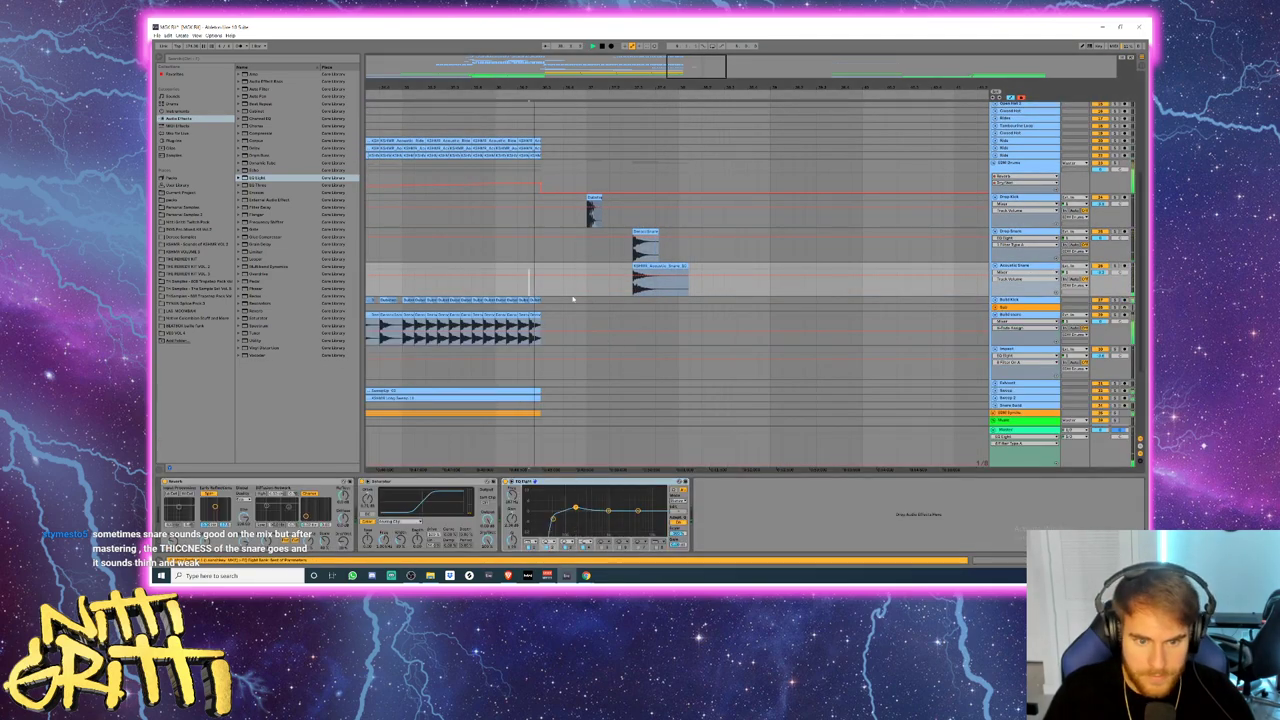
- Duplicate the Drop Snare and Acoustic Snare clips together into four evenly spaced layered hits across the start of the drop
scroll(692, 371, up, 1)
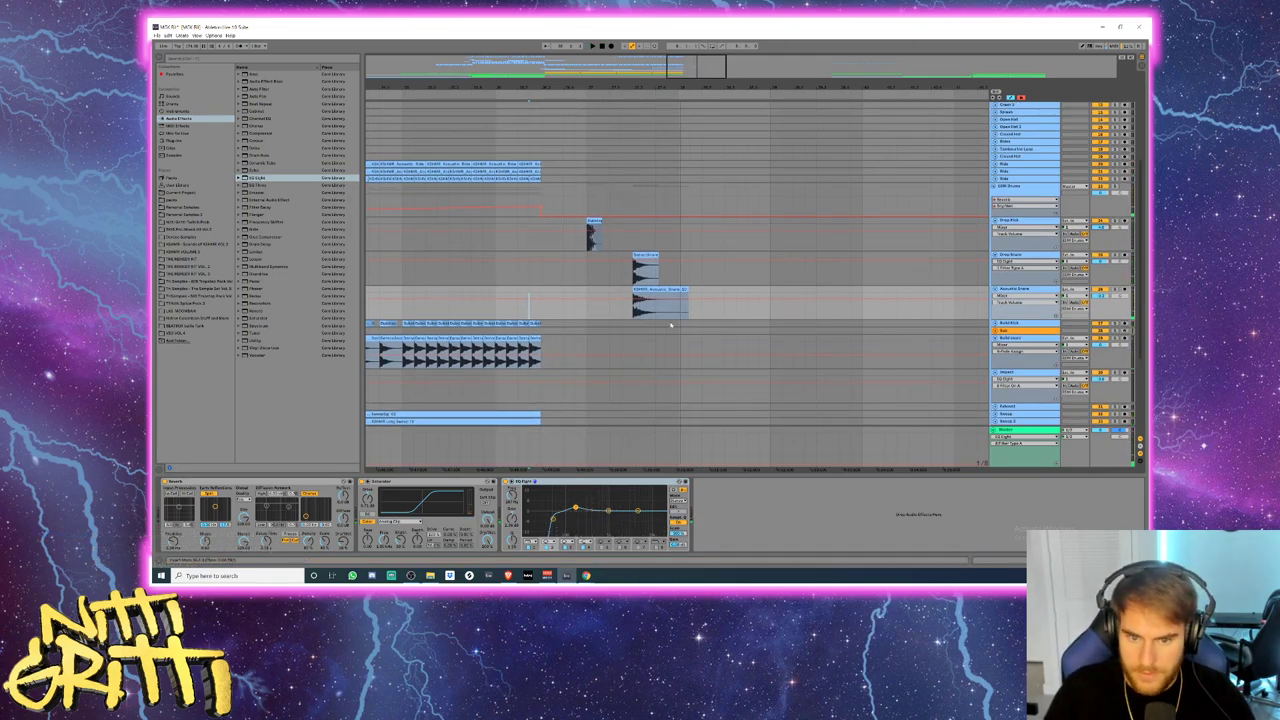
drag(701, 293, 586, 256)
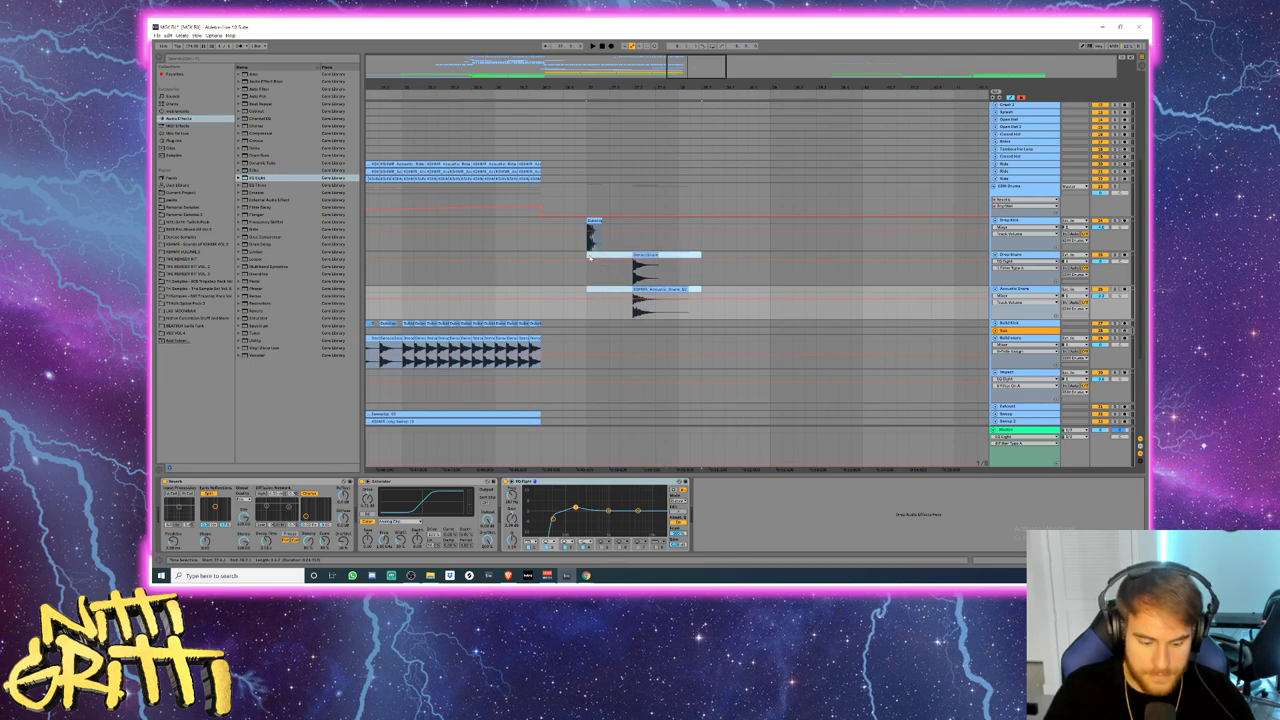
click(681, 258)
key(ctrl+v)
click(588, 264)
key(space)
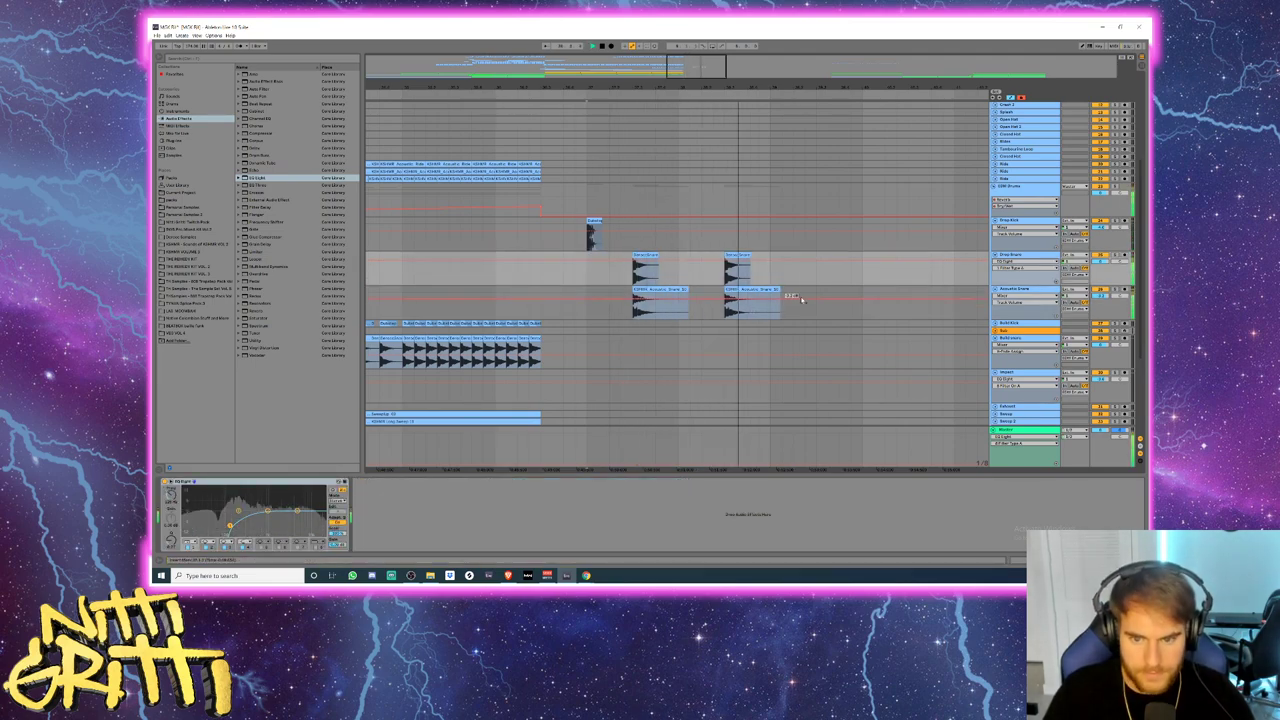
drag(792, 290, 588, 256)
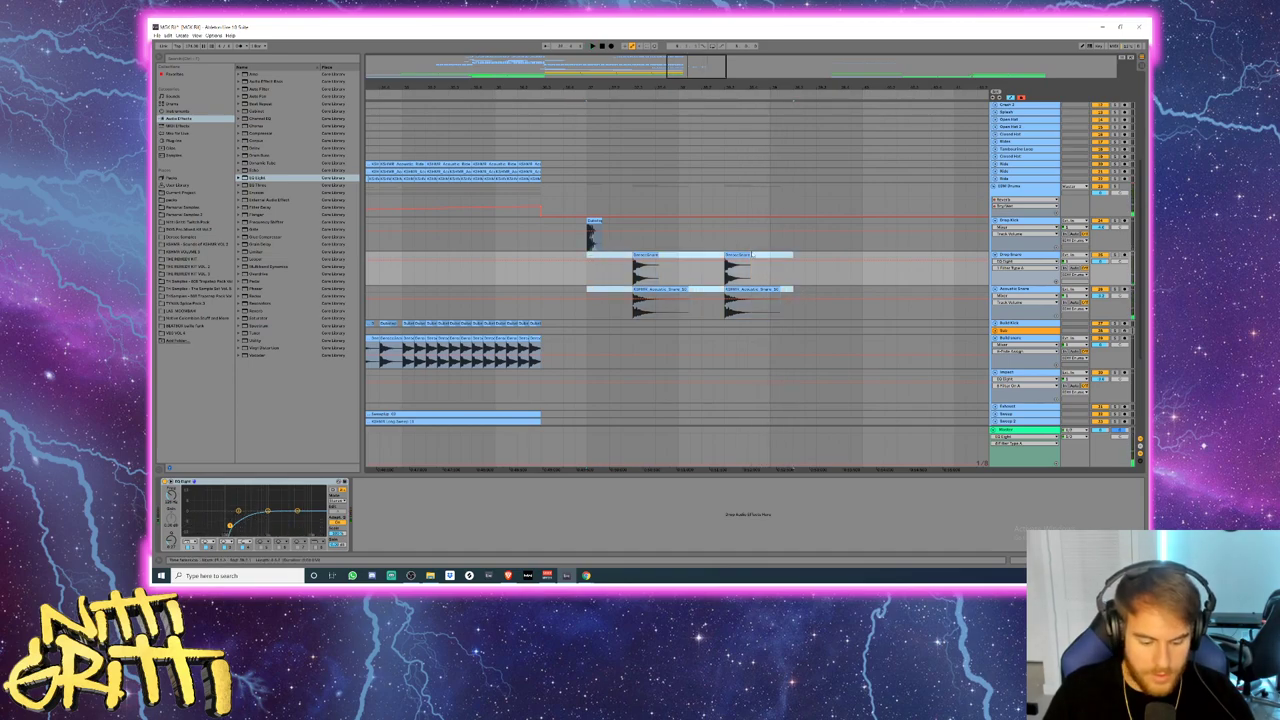
key(ctrl+d)
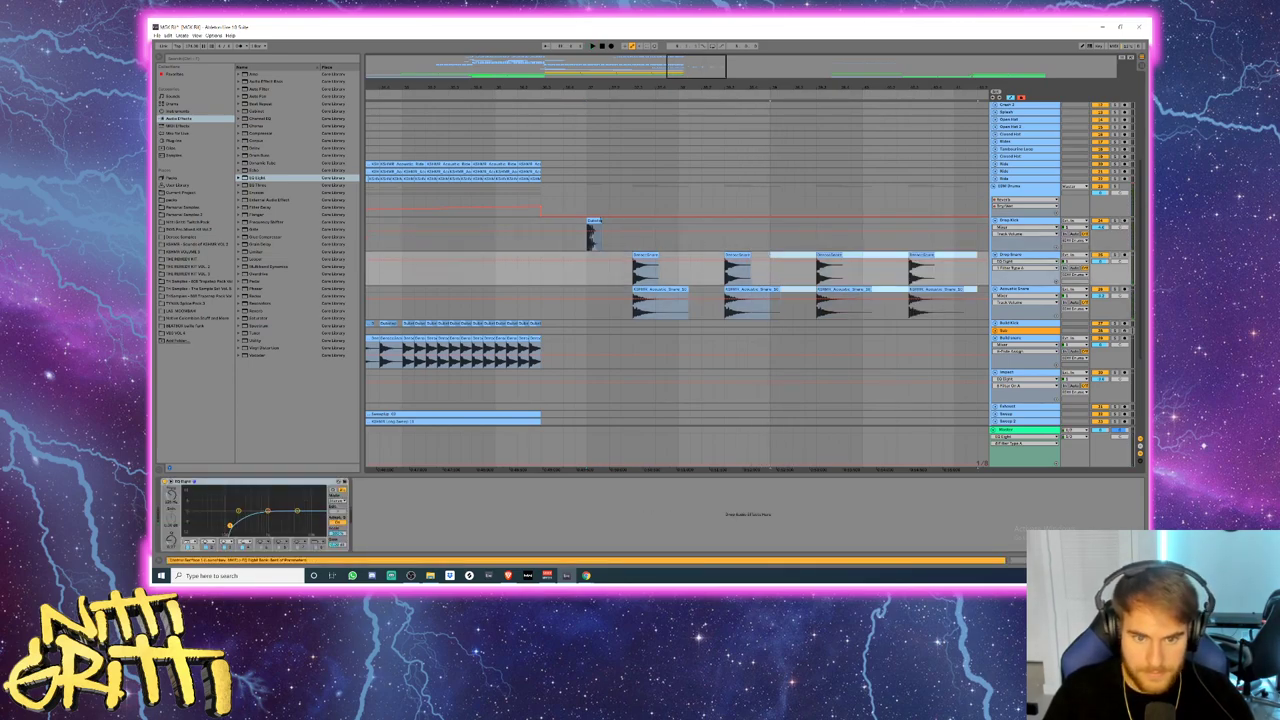
- Copy the Drop Kick clip around the snare hits to build a five-kick pattern, auditioning it during playback
click(598, 220)
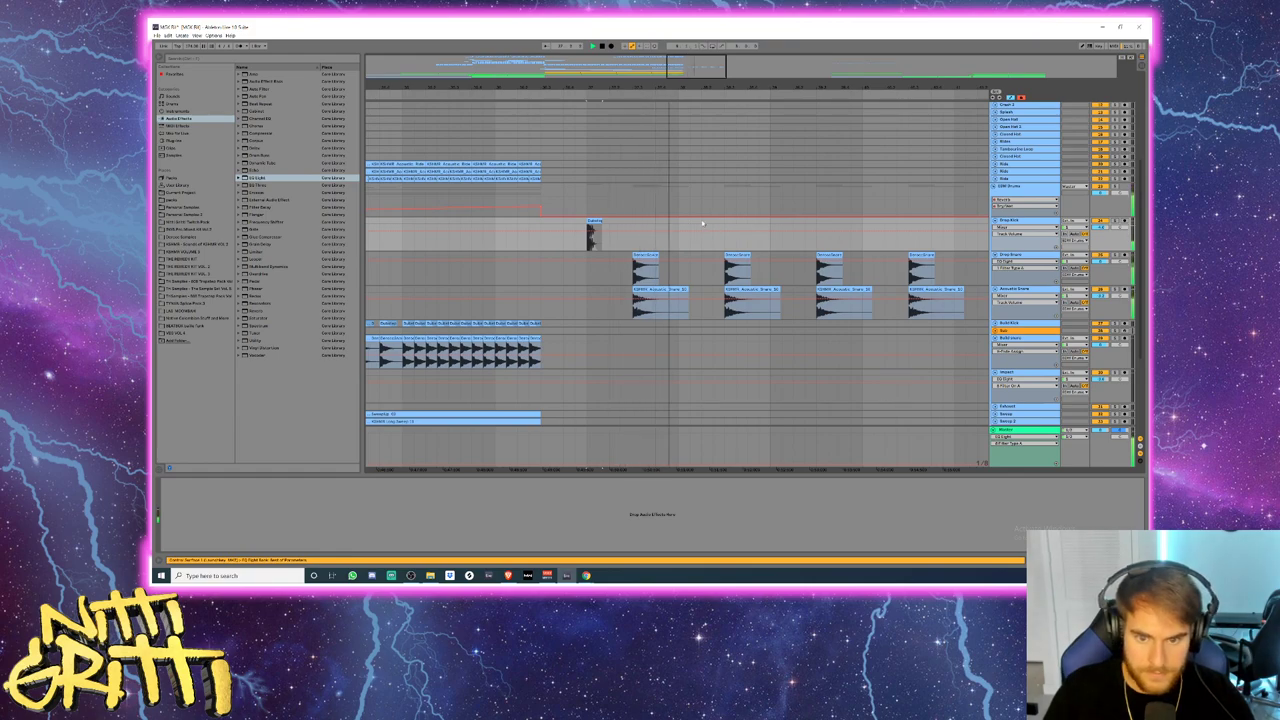
key(ctrl+v)
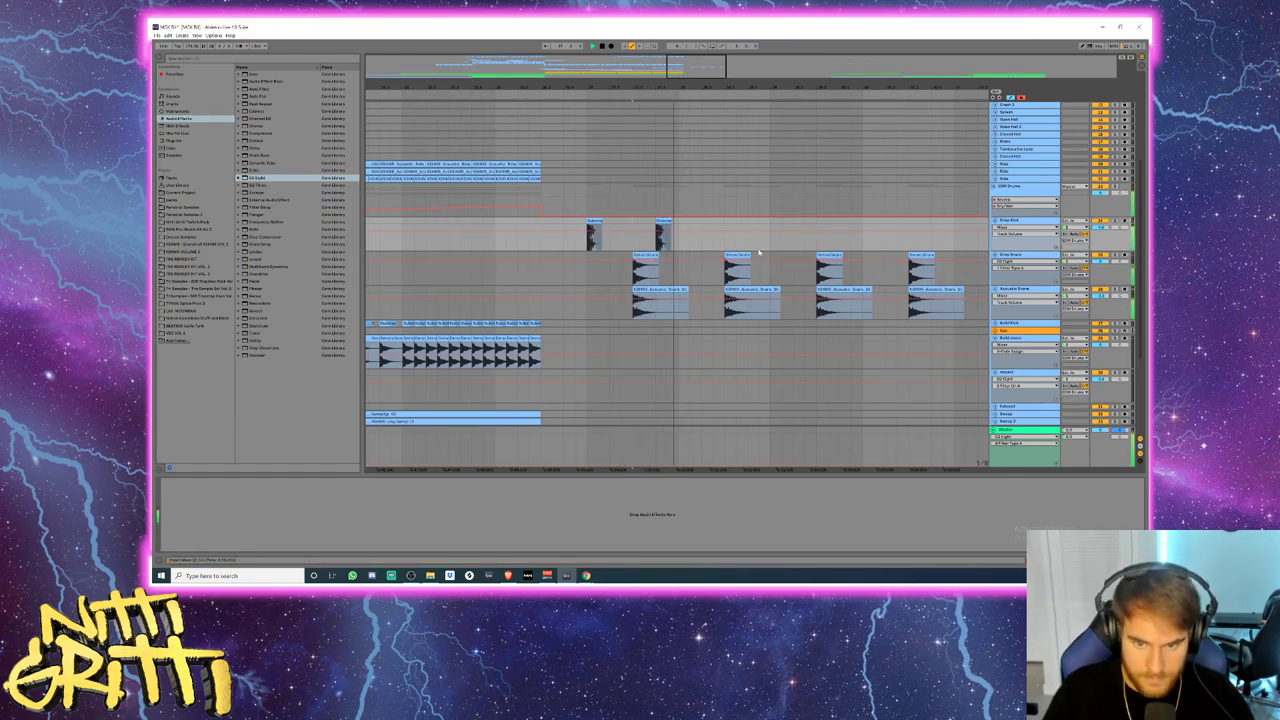
key(ctrl+v)
key(space)
click(840, 219)
key(ctrl+v)
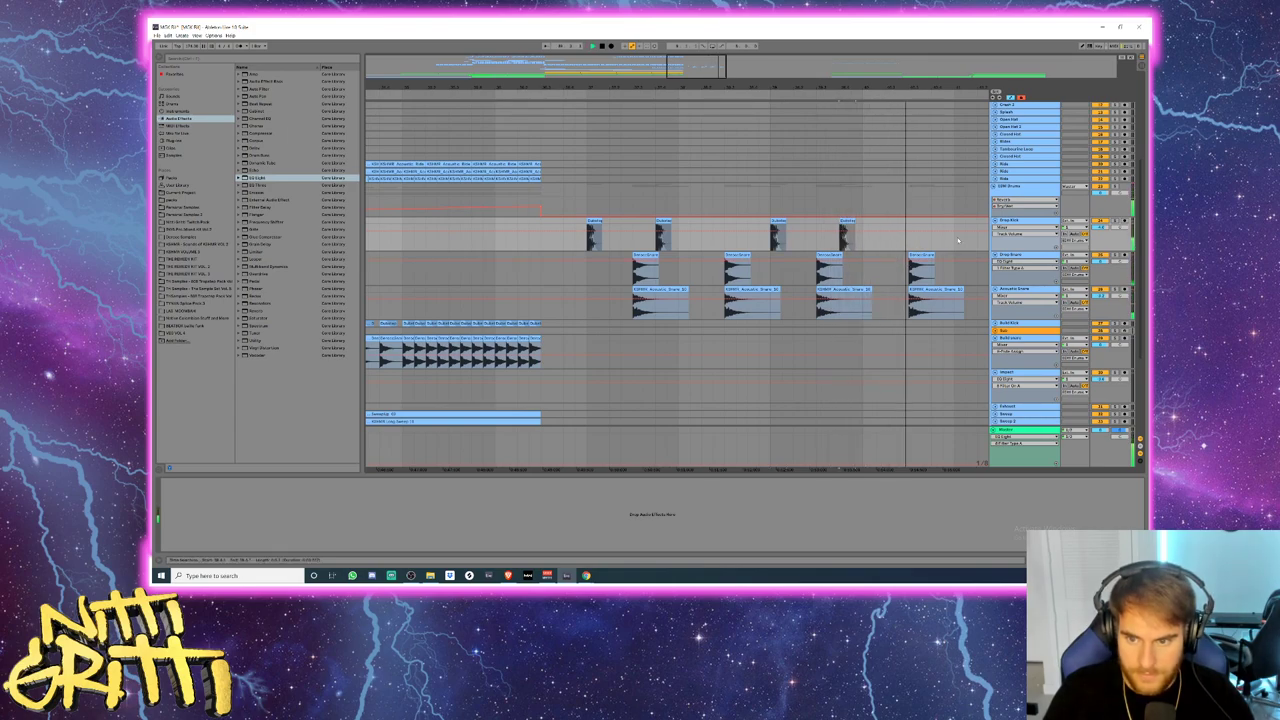
click(935, 229)
key(ctrl+v)
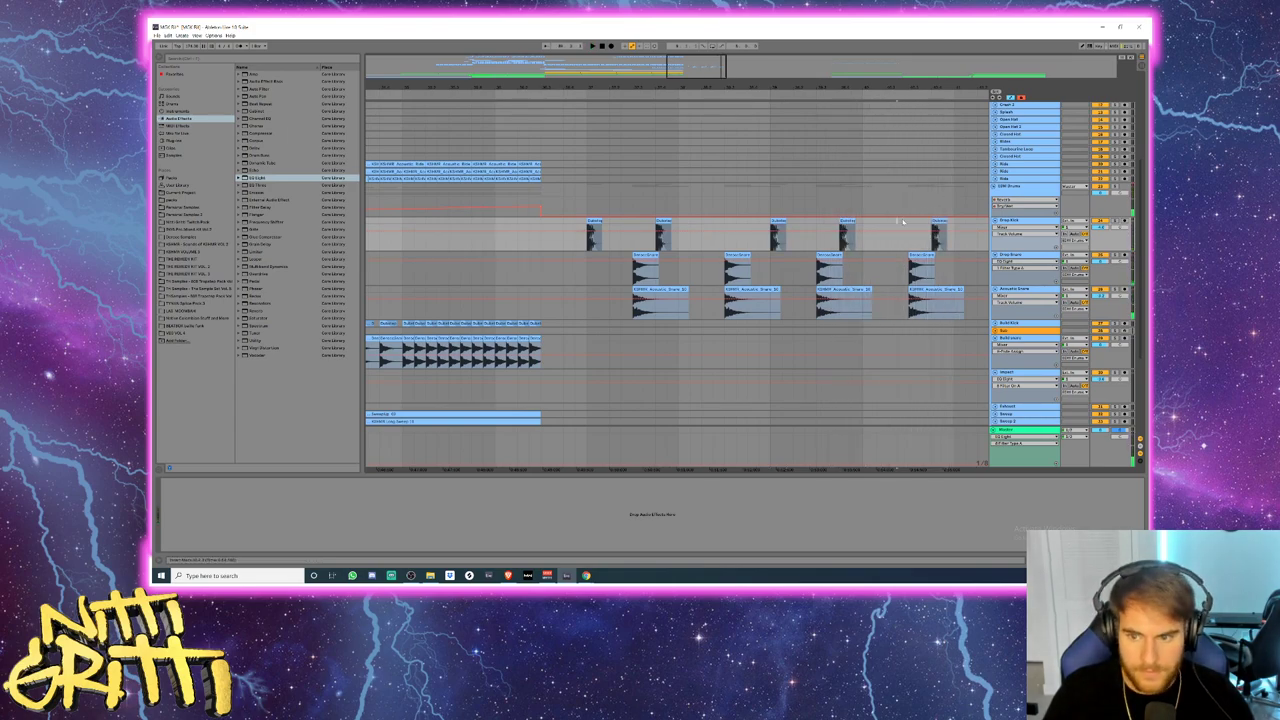
key(space)
- Fold the Drop Kick, Drop Snare, Acoustic Snare, build snare and impact tracks to compact the arrangement
click(1016, 222)
key(Left)
key(Down)
key(Left)
key(Down)
key(Left)
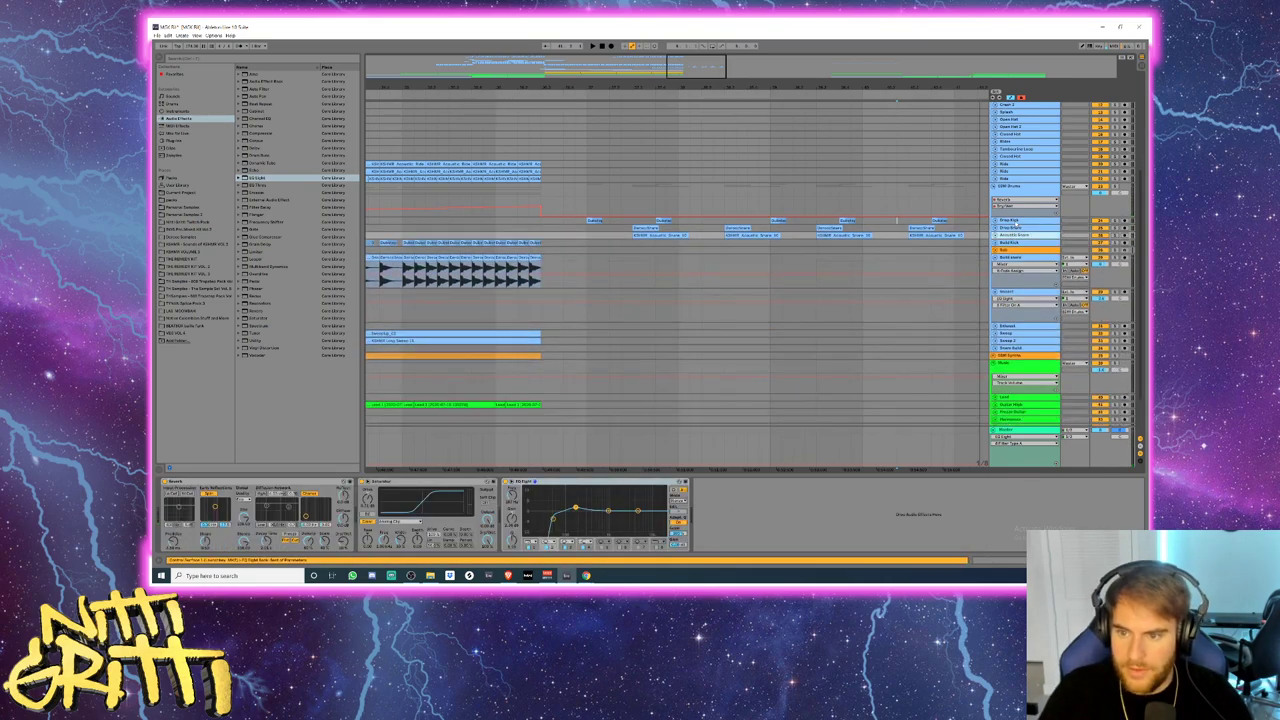
key(Down)
key(Down)
key(Down)
key(Left)
key(Down)
key(Left)
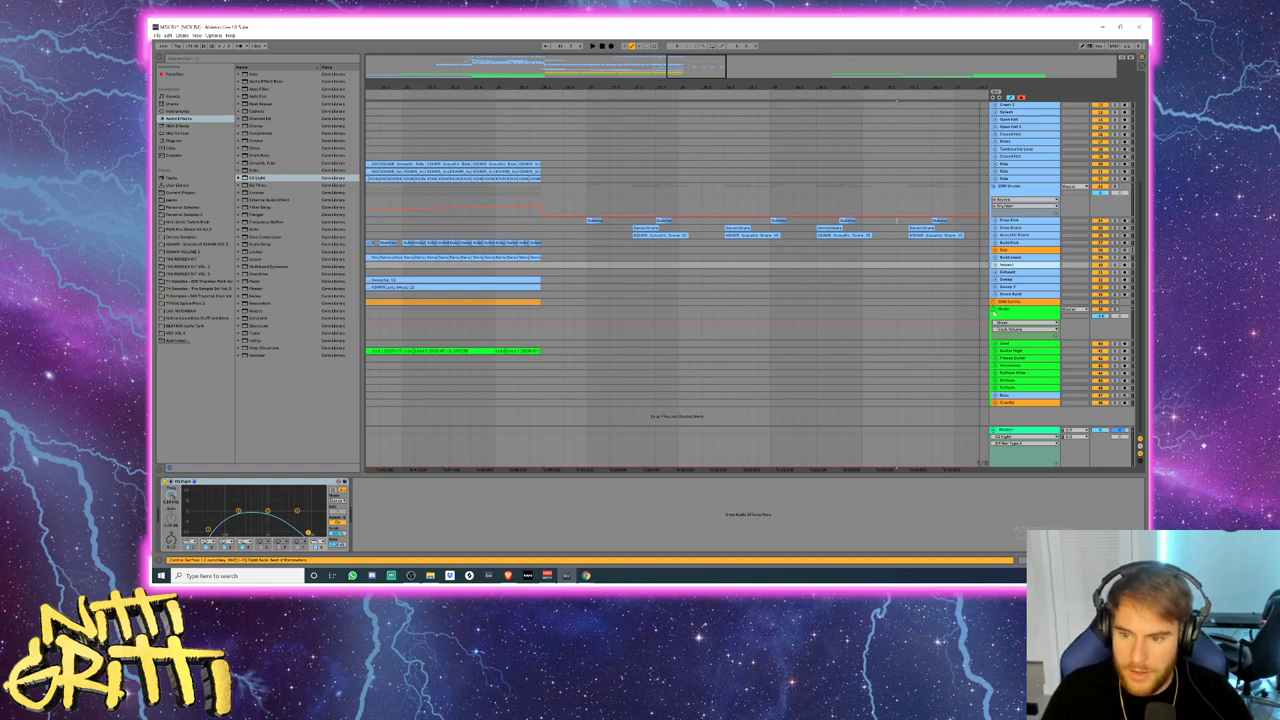
- Collapse the Music group, expand the synth group above it and fold its three build tracks
click(994, 311)
click(994, 303)
scroll(1054, 339, down, 2)
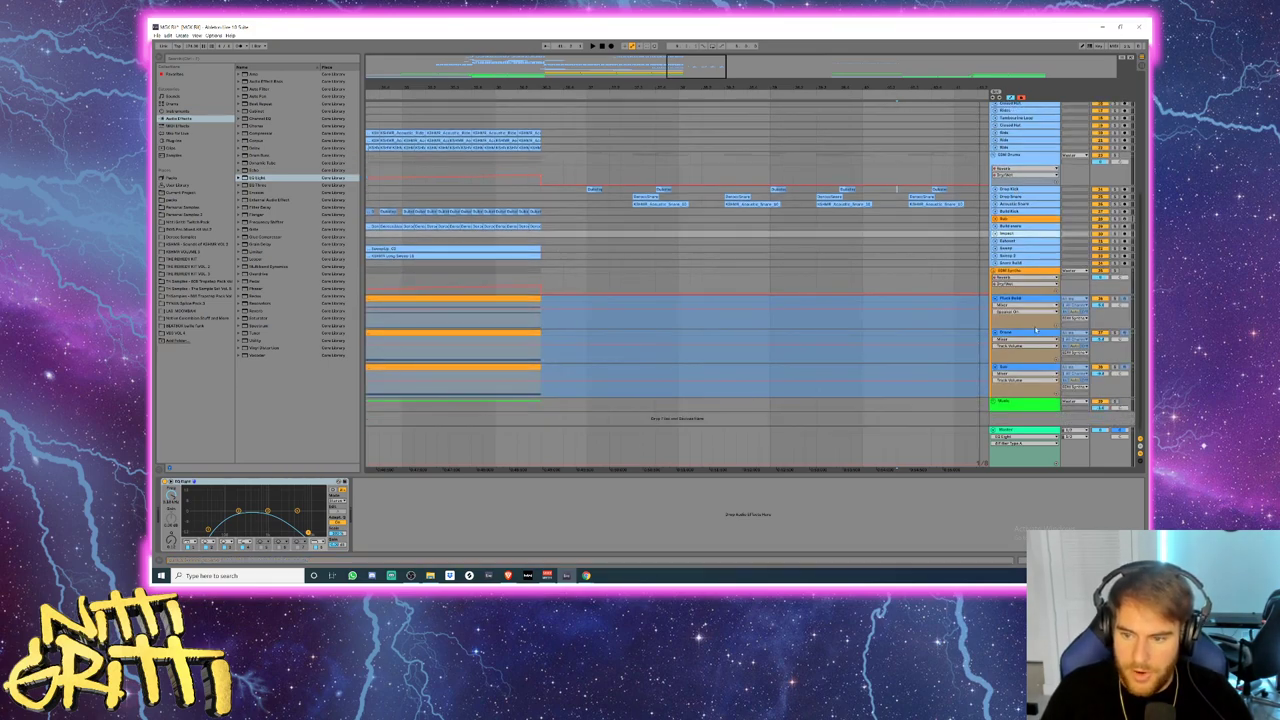
click(1012, 300)
key(Left)
key(Down)
key(Left)
key(Down)
key(Left)
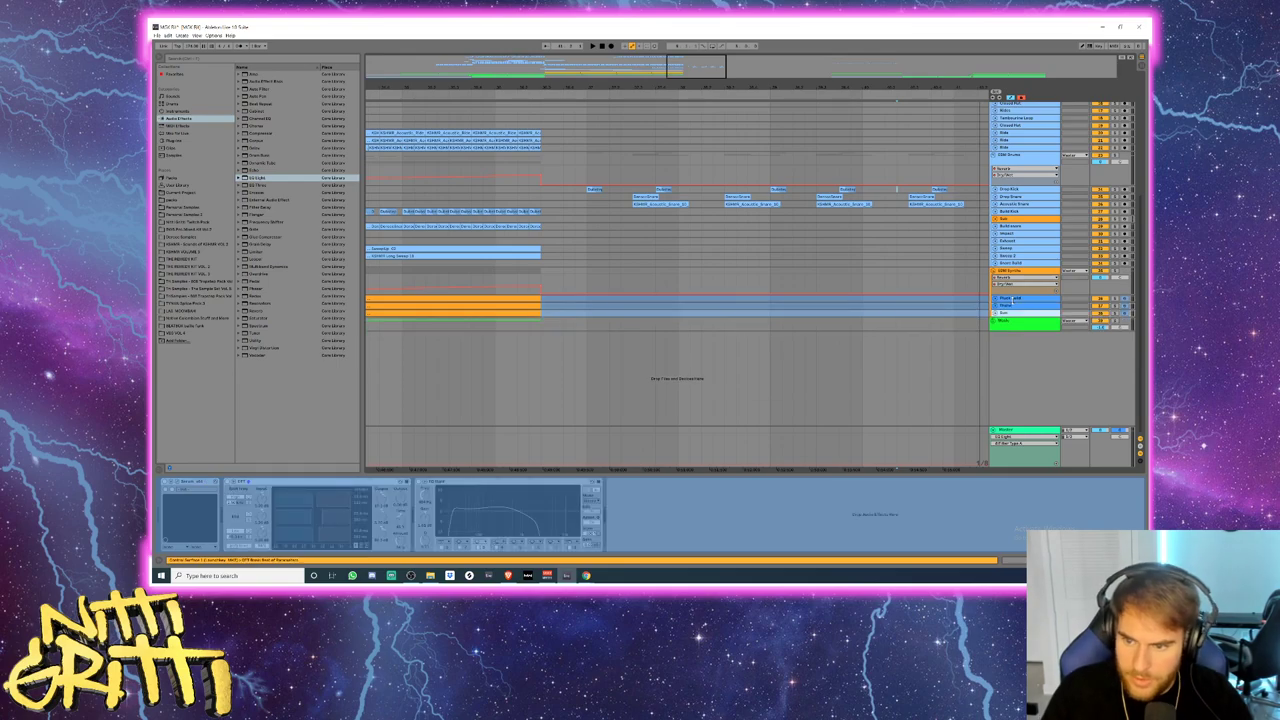
- Insert a MIDI track as the first track inside the synth group and name it Chord
click(1005, 299)
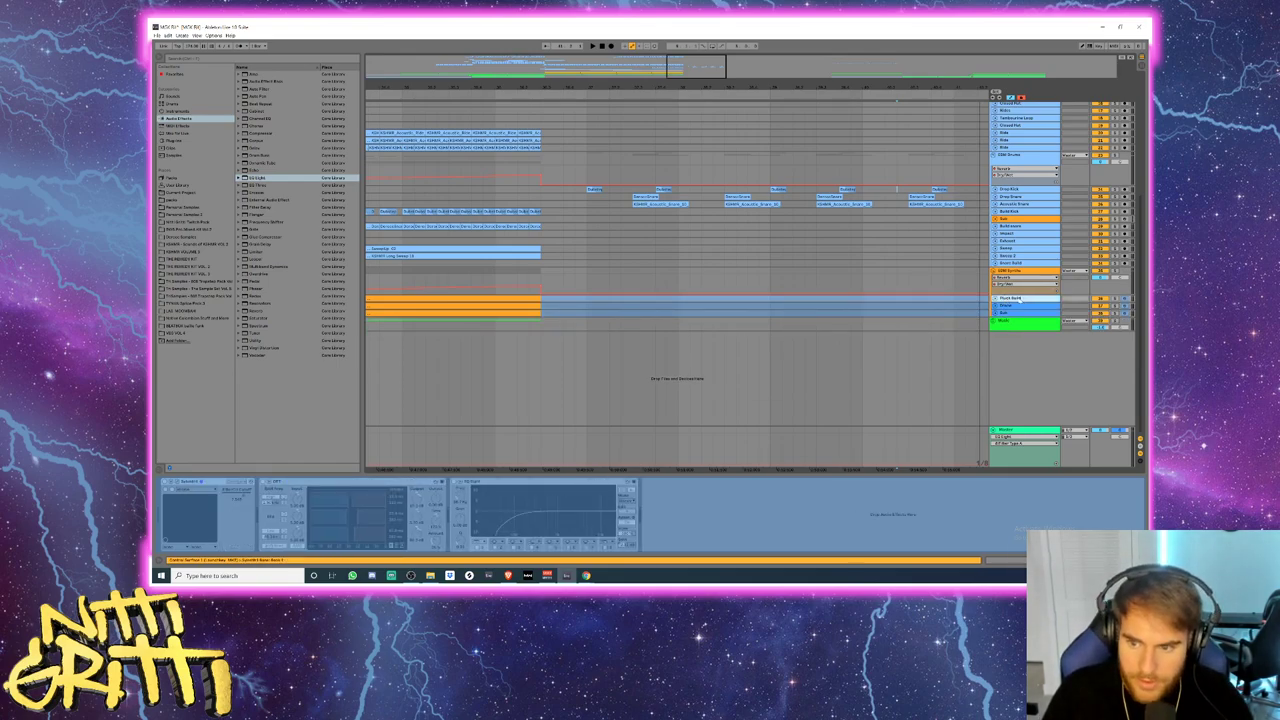
key(ctrl+shift+t)
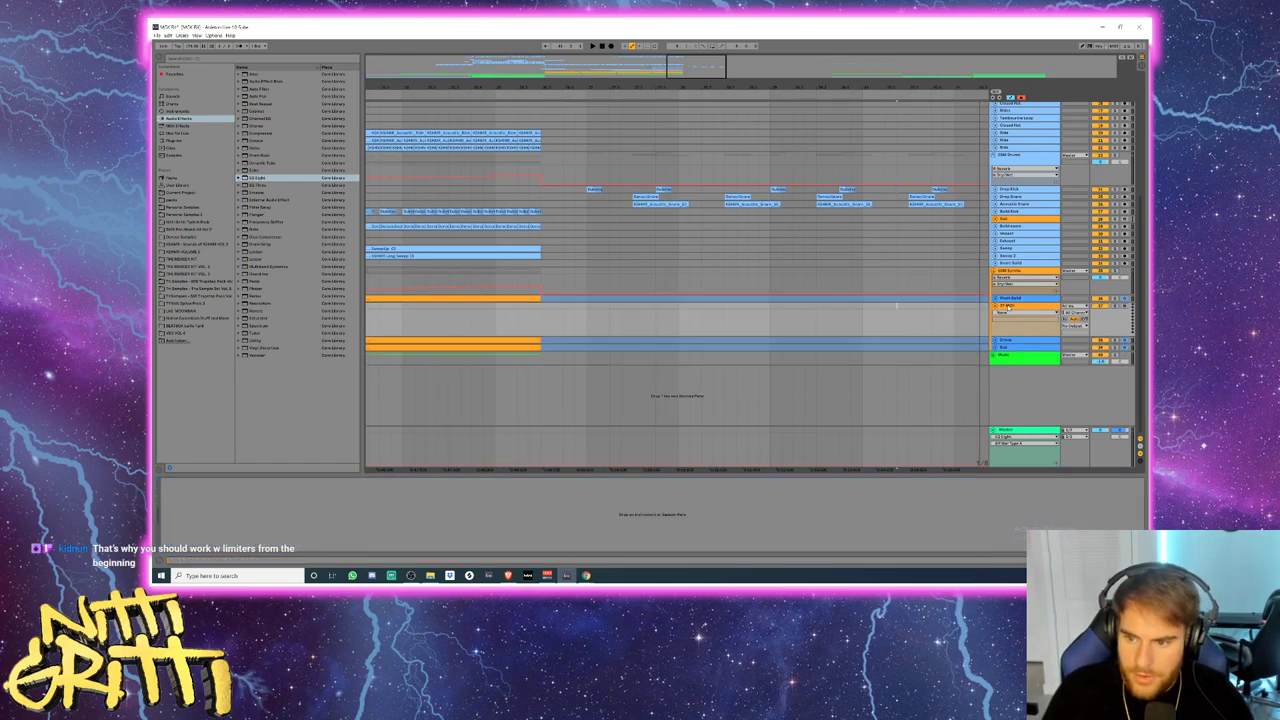
drag(1008, 305, 1010, 292)
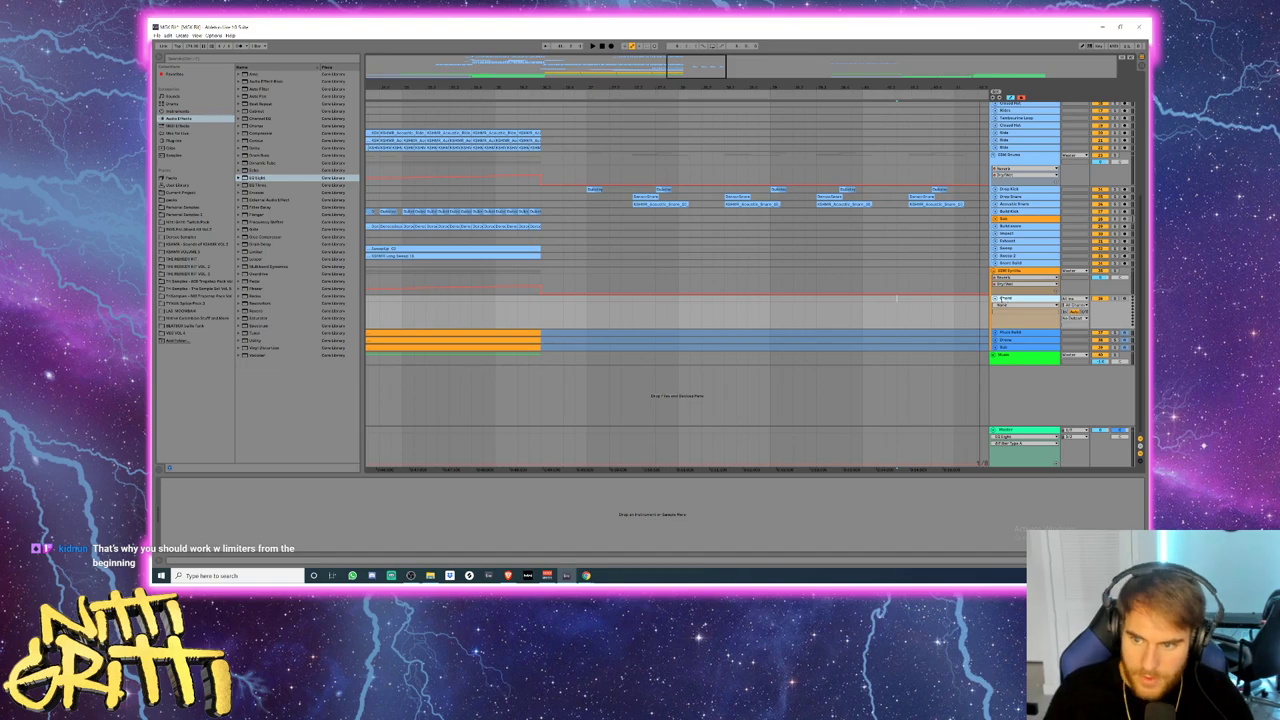
right_click(1001, 298)
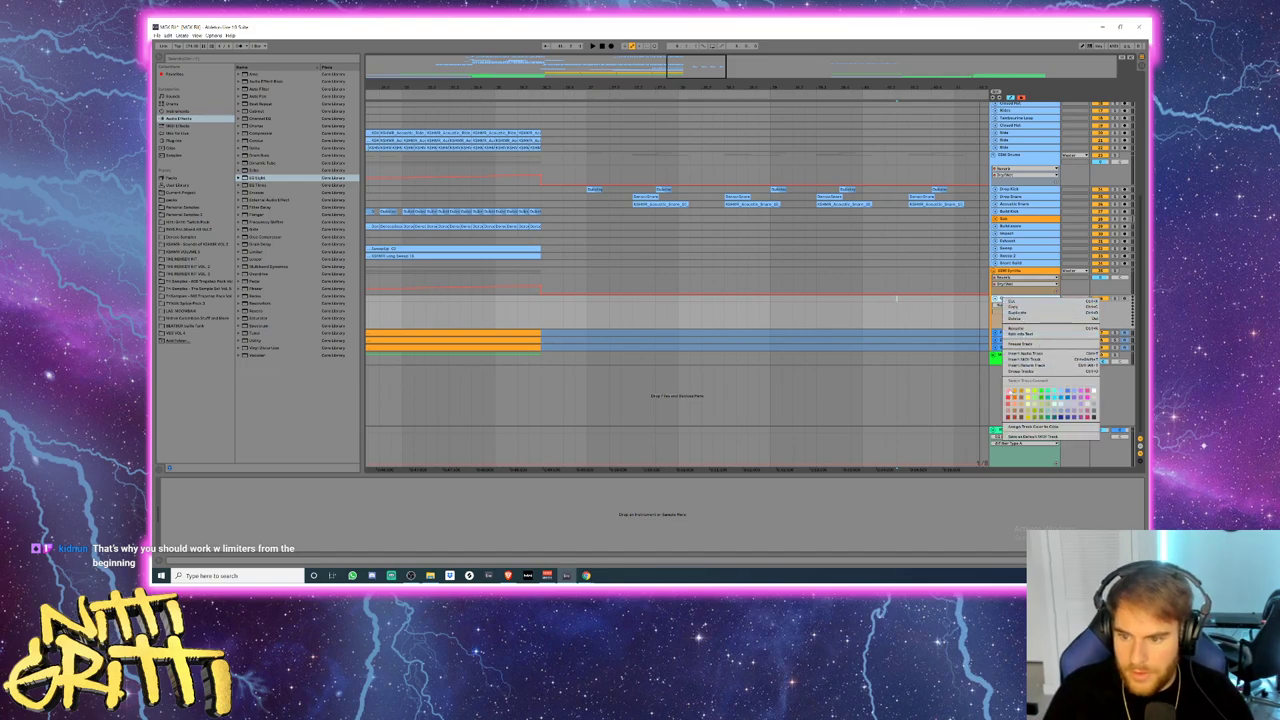
click(1037, 317)
- Add a Utility after the Reverb on the synth group and show the Utility's gain automation
click(1012, 270)
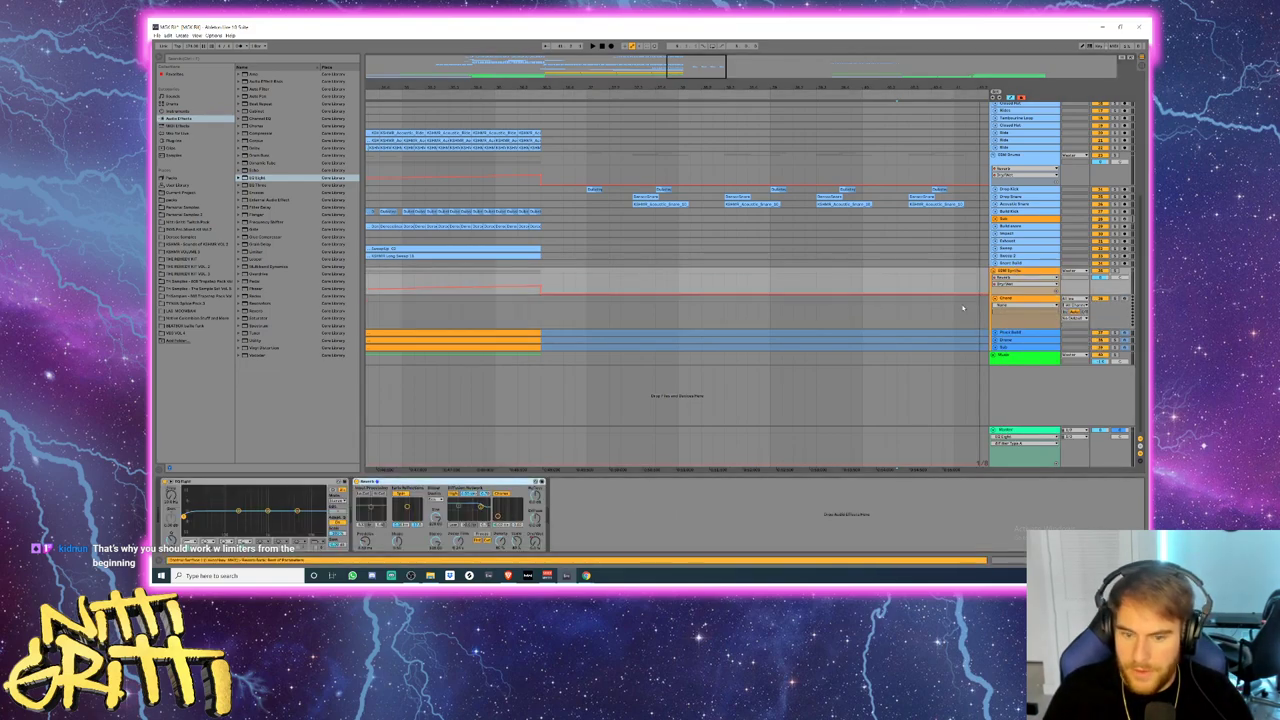
drag(255, 340, 600, 508)
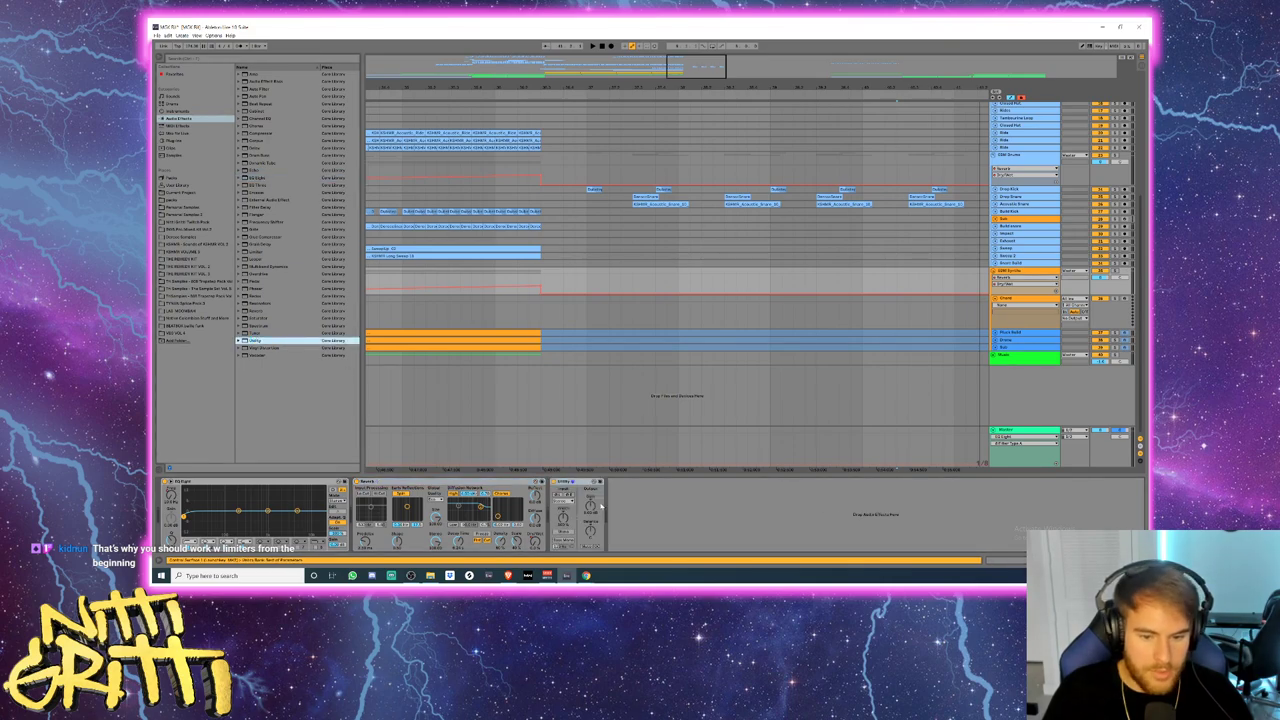
click(590, 507)
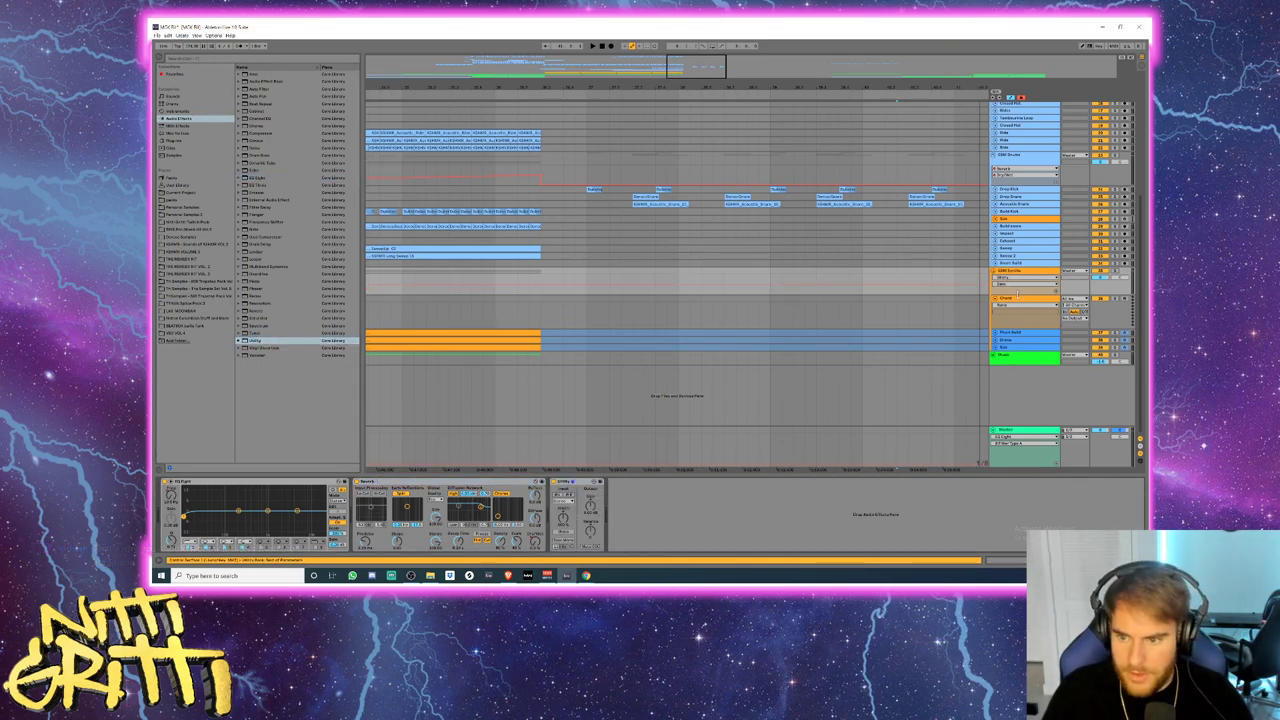
- Select the Chord track and load the Serum instrument plug-in onto it
click(1052, 318)
drag(664, 87, 611, 56)
click(1006, 299)
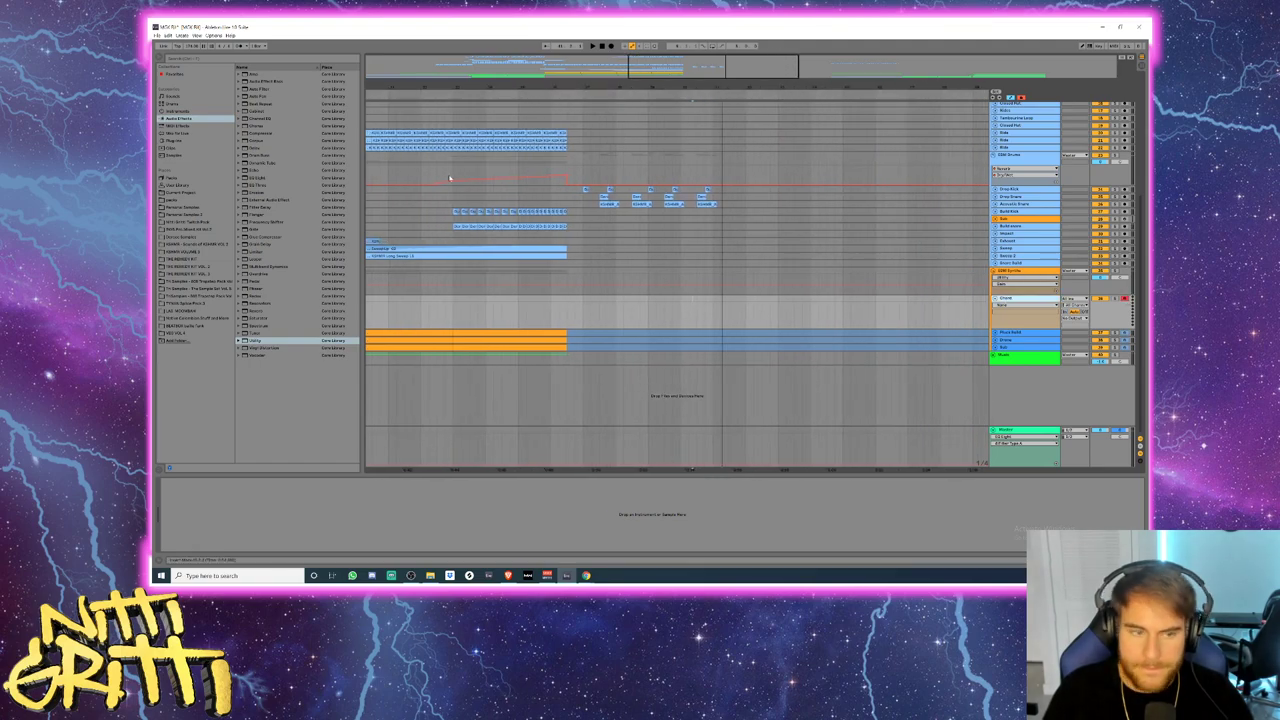
click(176, 141)
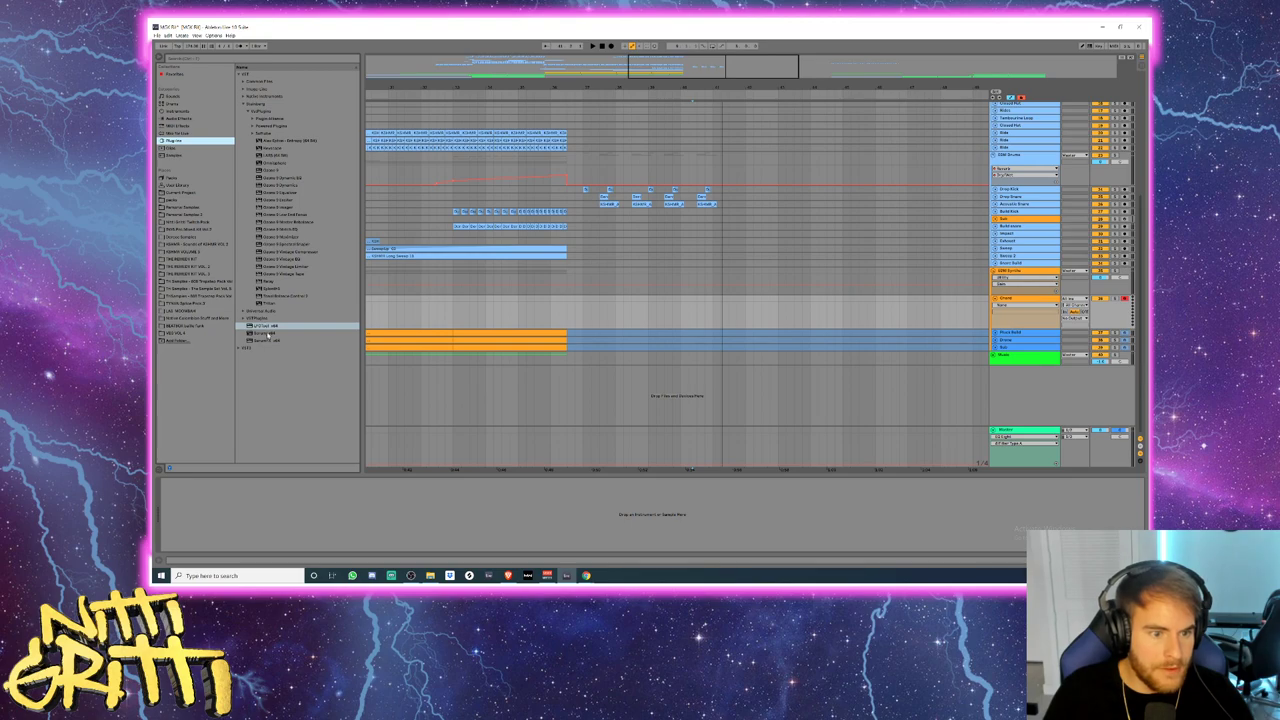
double_click(266, 333)
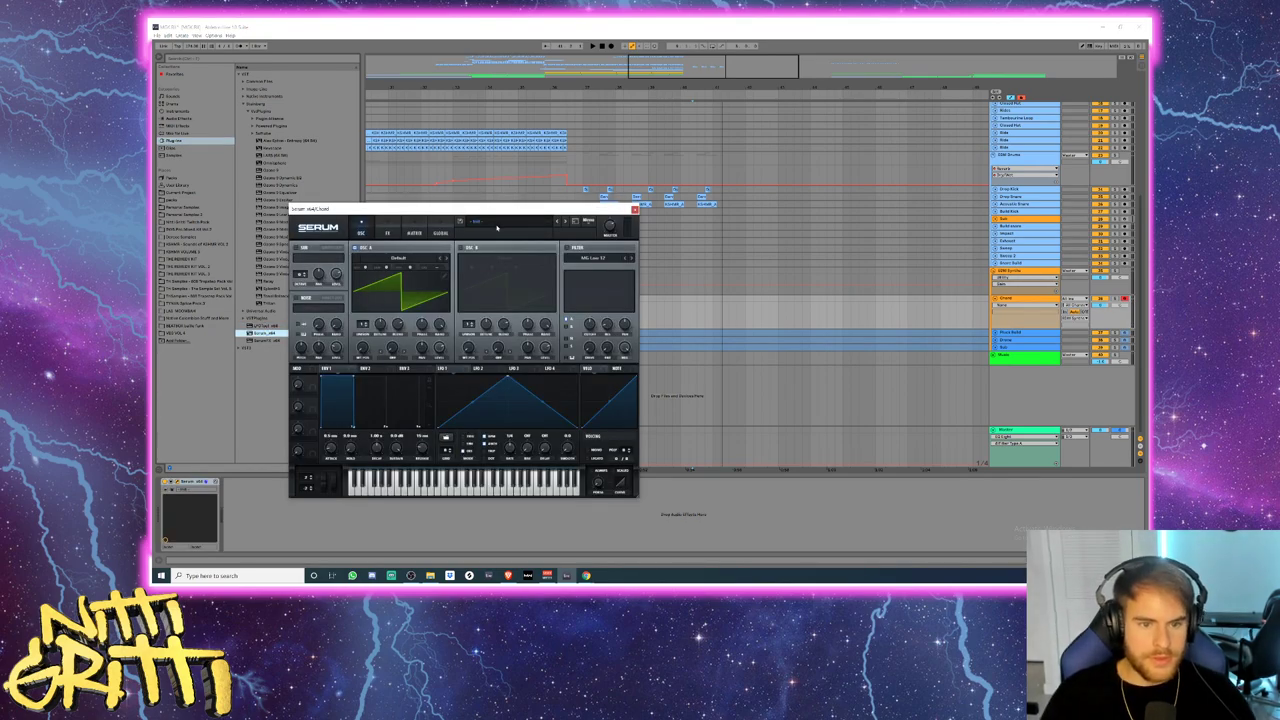
click(474, 222)
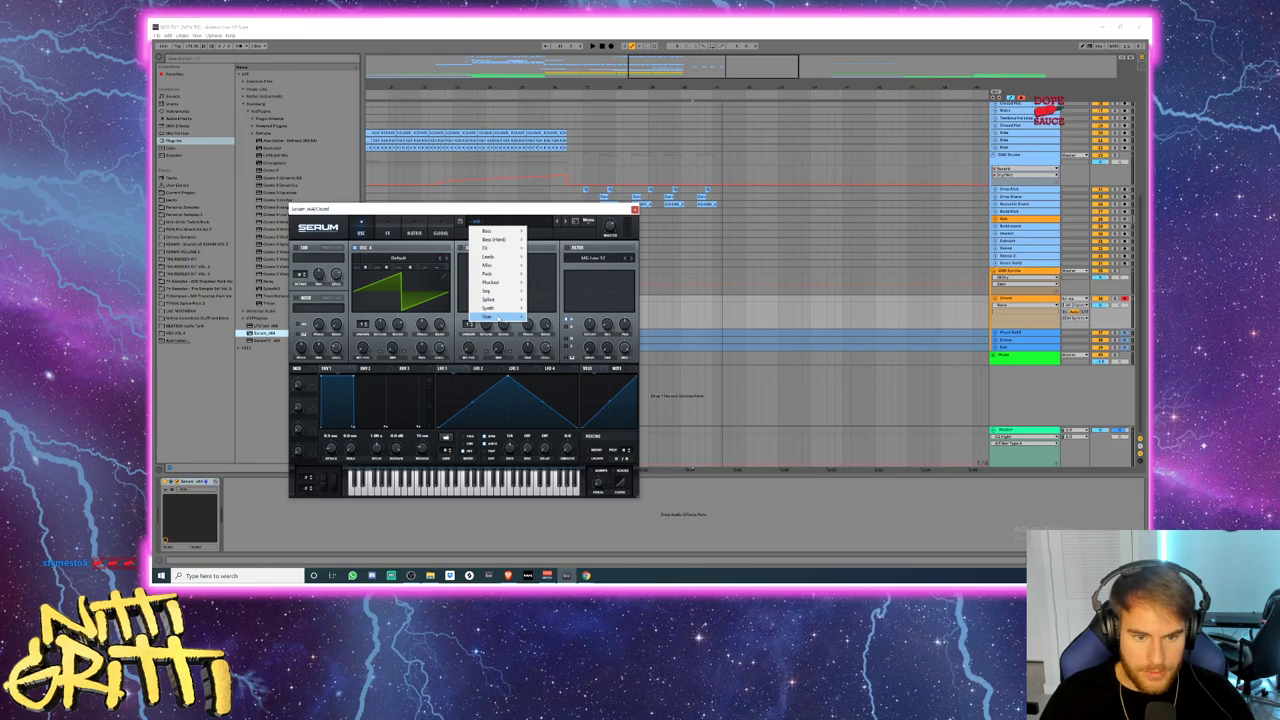
mouse_move(497, 301)
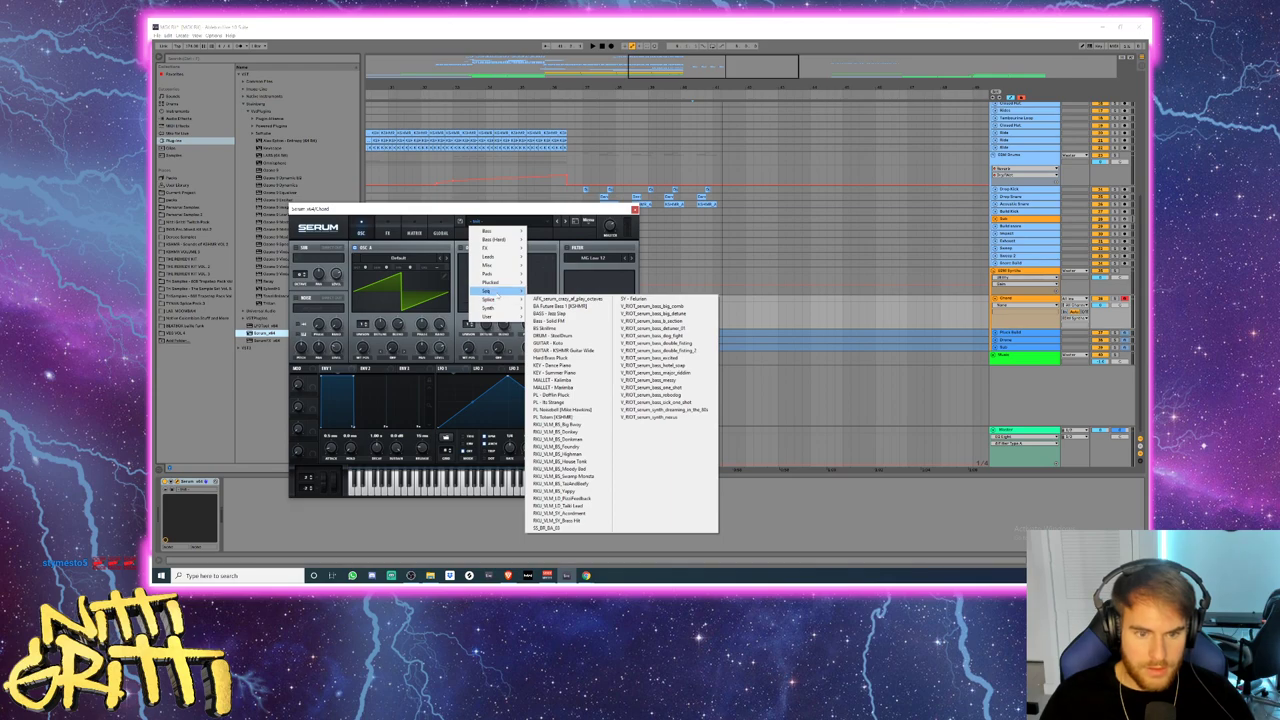
mouse_move(497, 241)
click(514, 208)
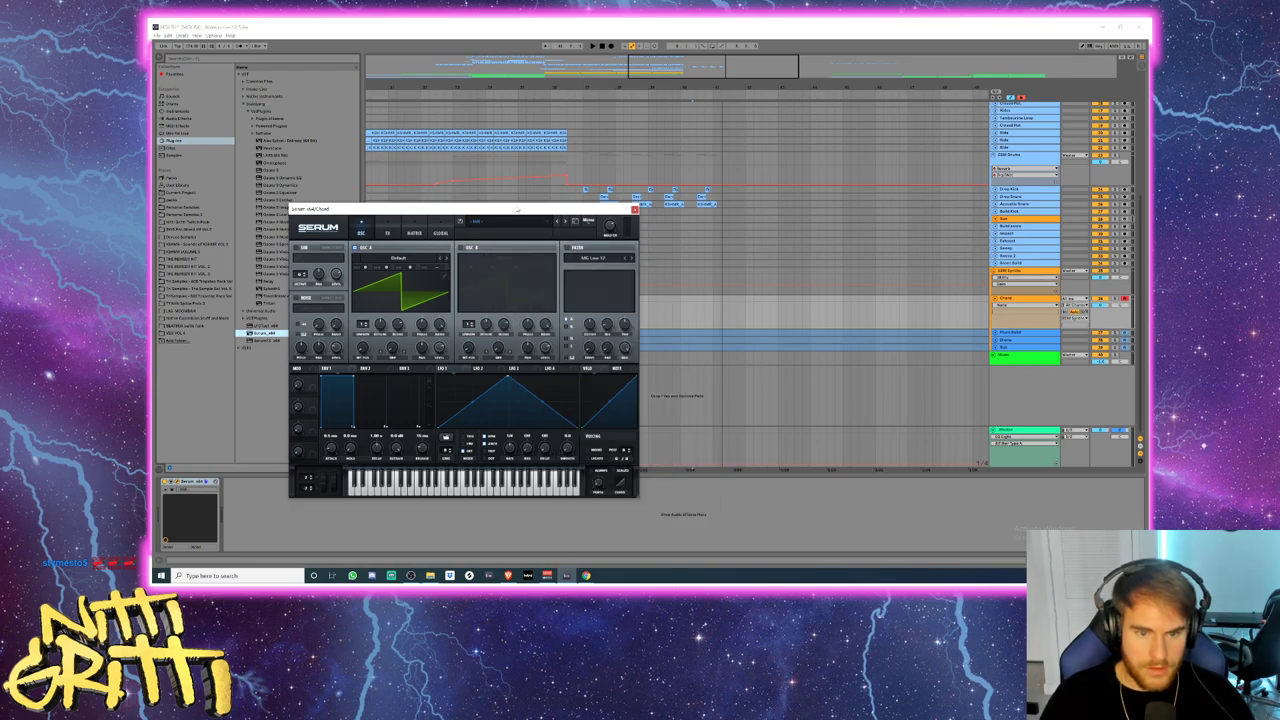
click(588, 221)
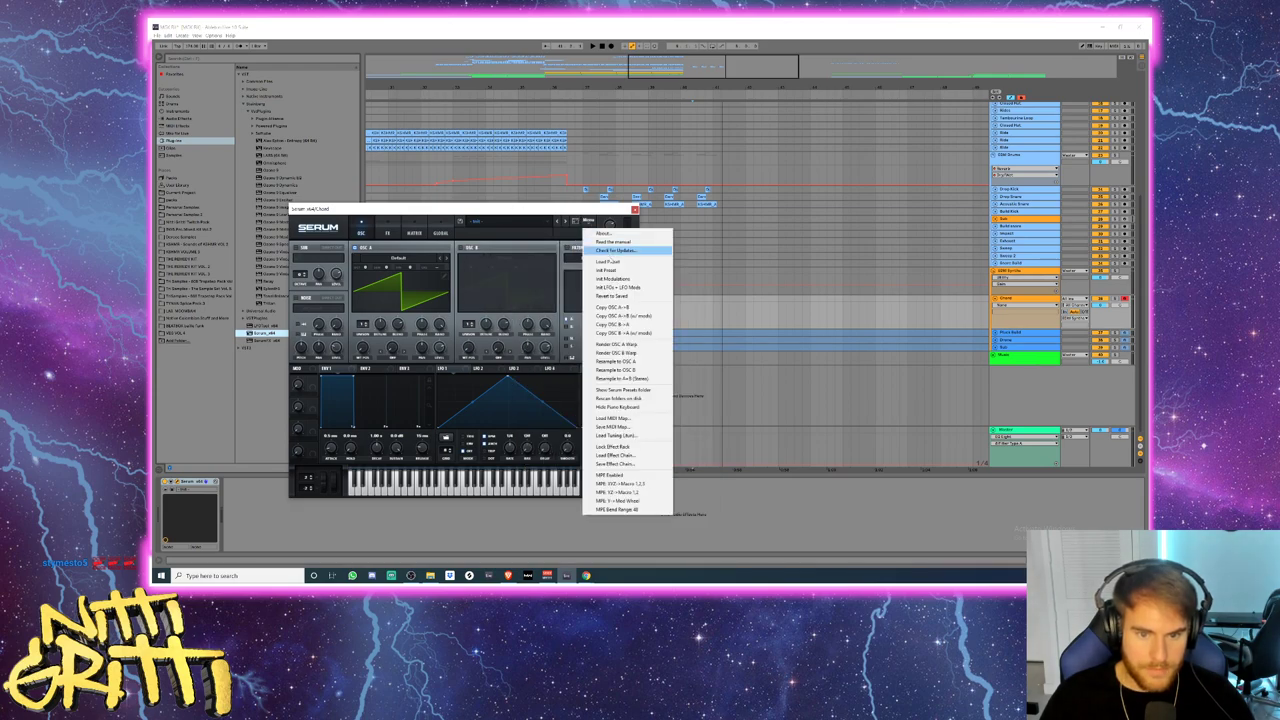
click(608, 261)
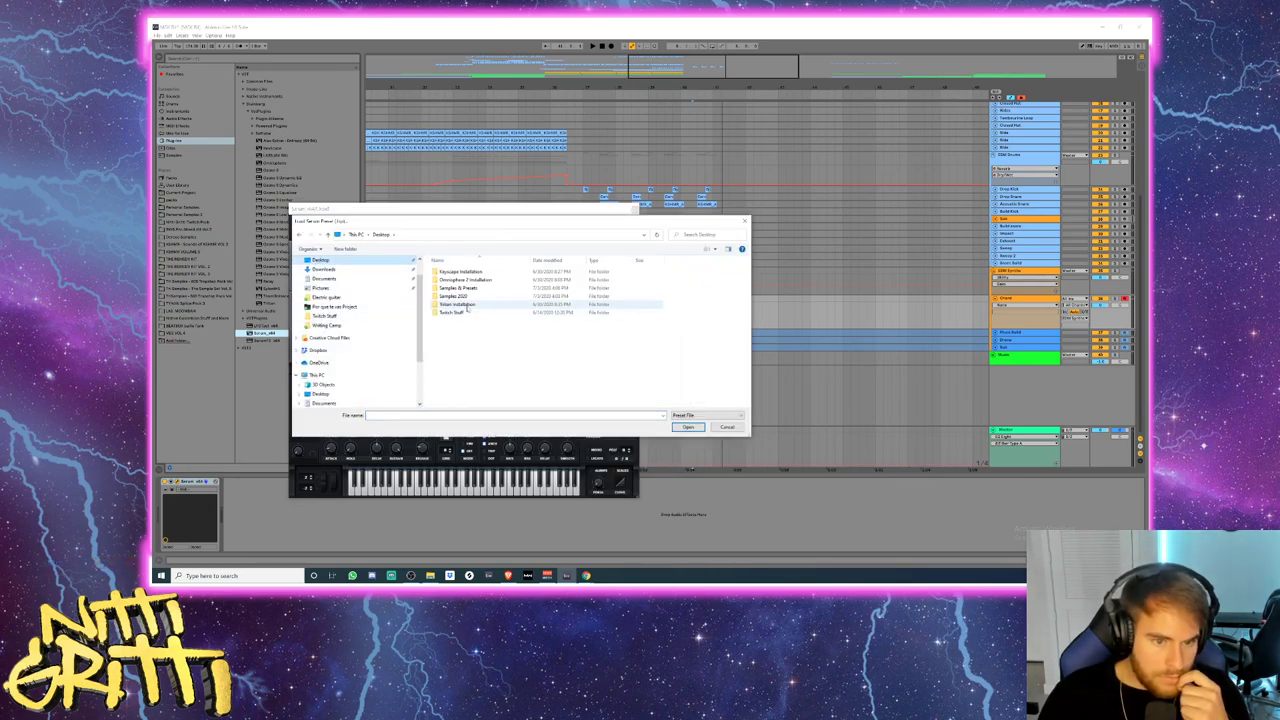
double_click(460, 297)
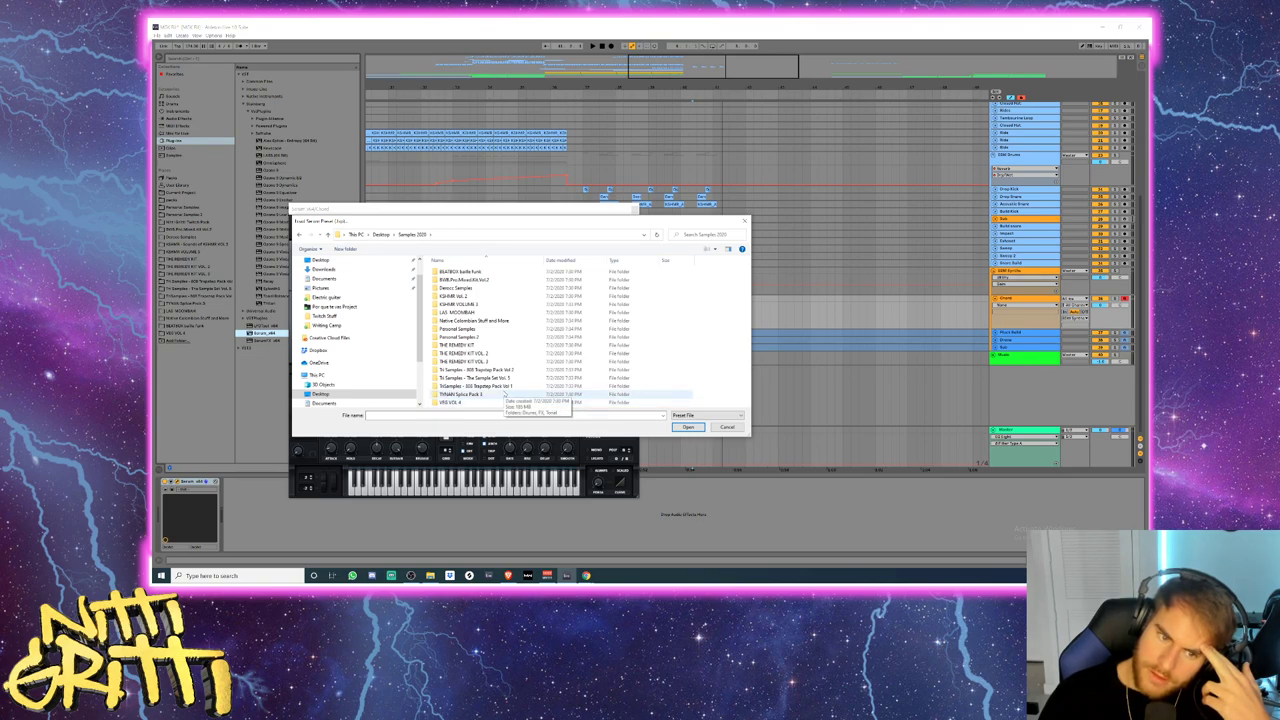
click(727, 427)
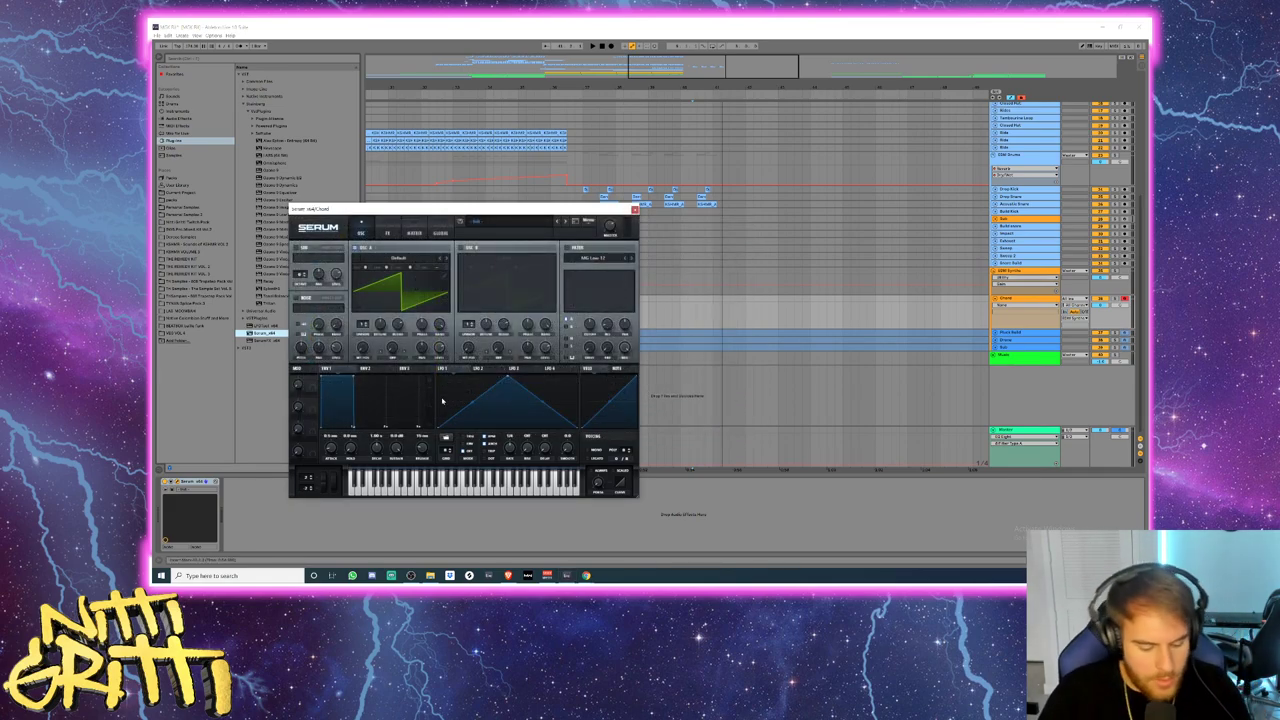
- Search the computer for "super", then for "virtual riot", to locate the Serum preset folders
key(alt+space)
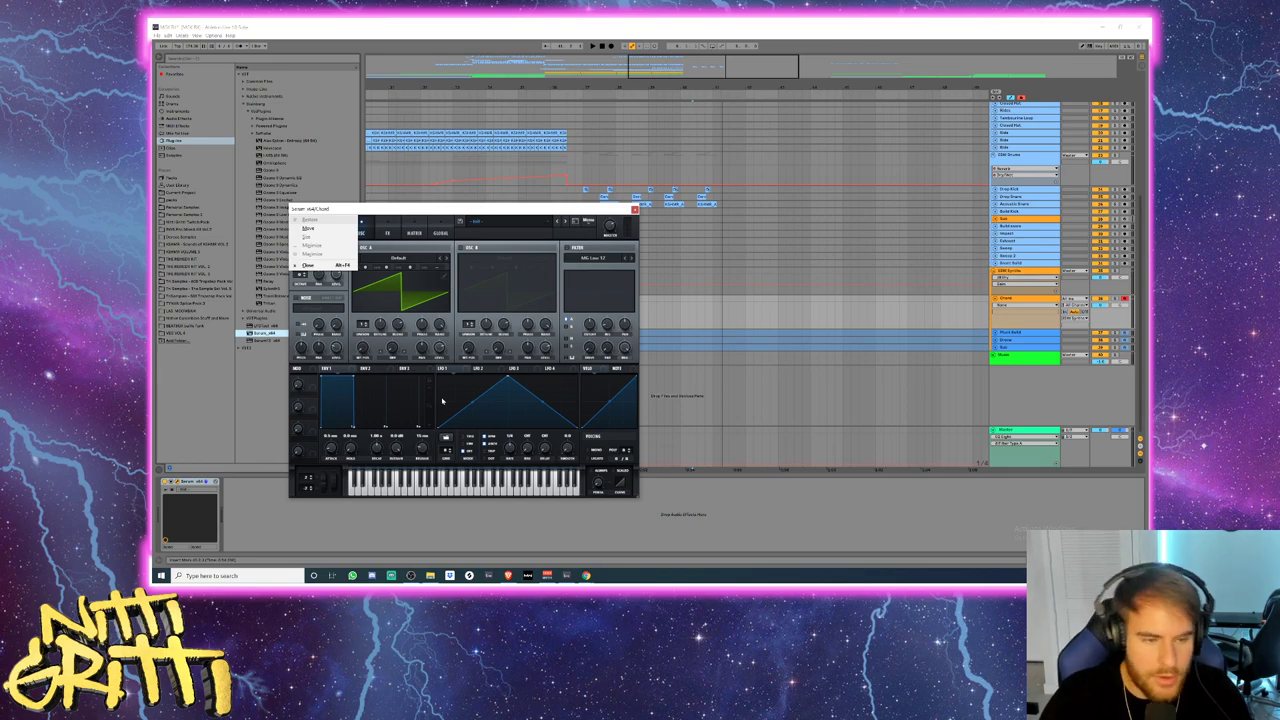
click(670, 304)
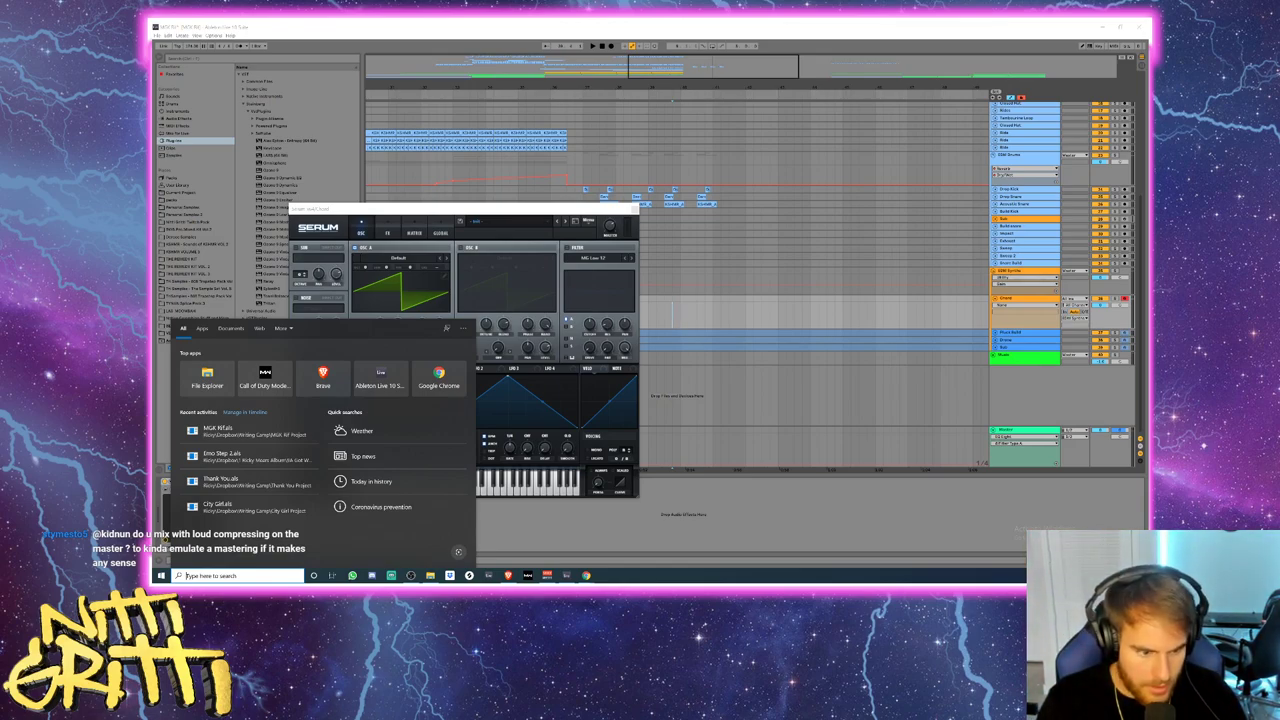
text(super)
key(BackSpace)
key(BackSpace)
key(BackSpace)
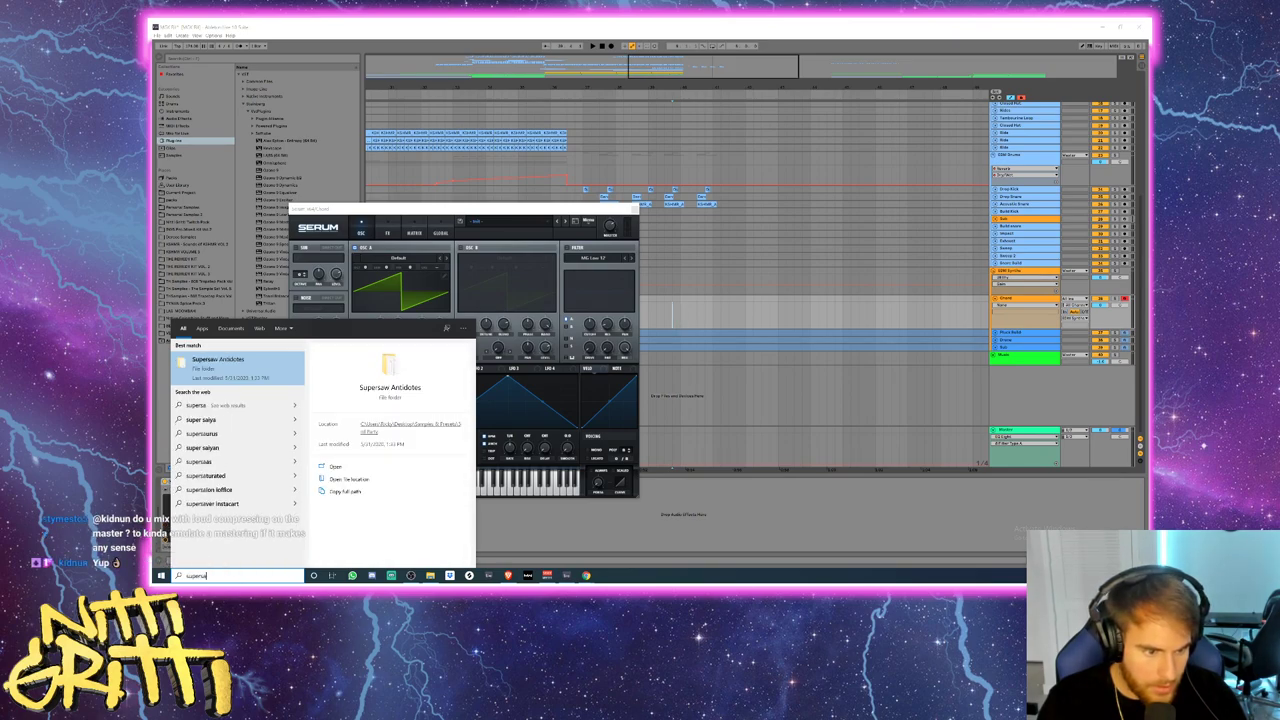
key(BackSpace)
key(BackSpace)
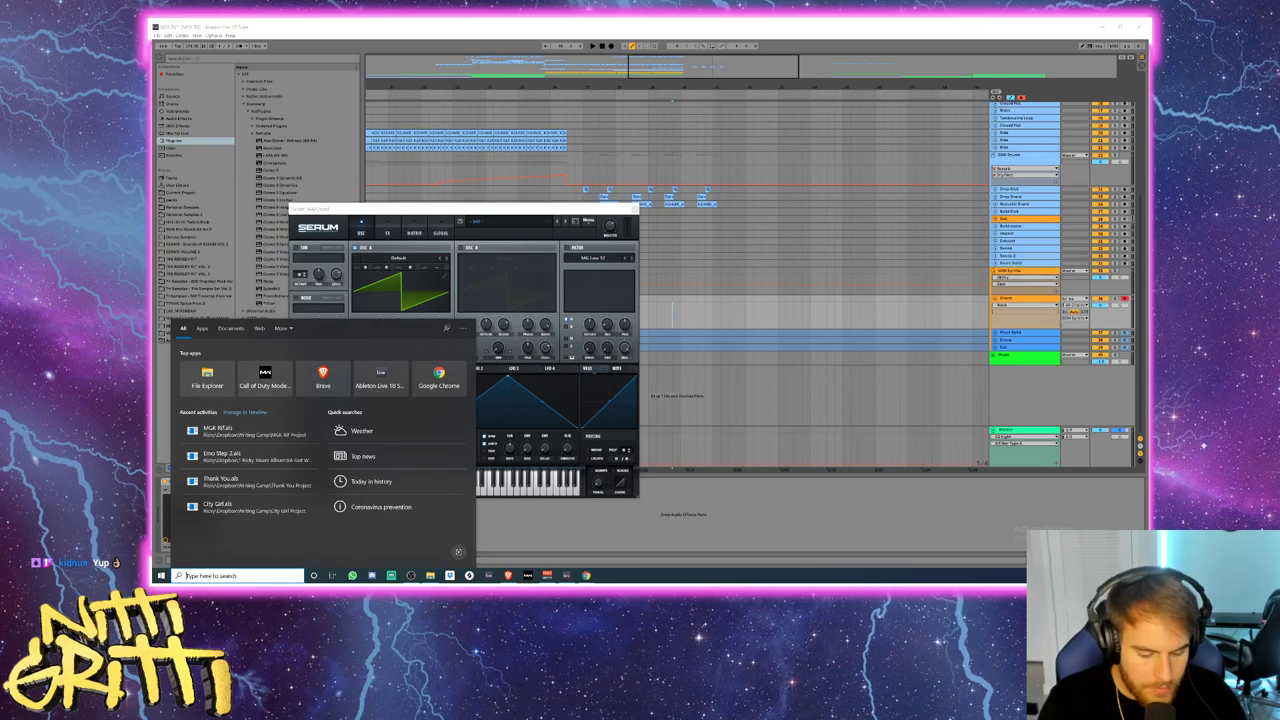
text(virtual)
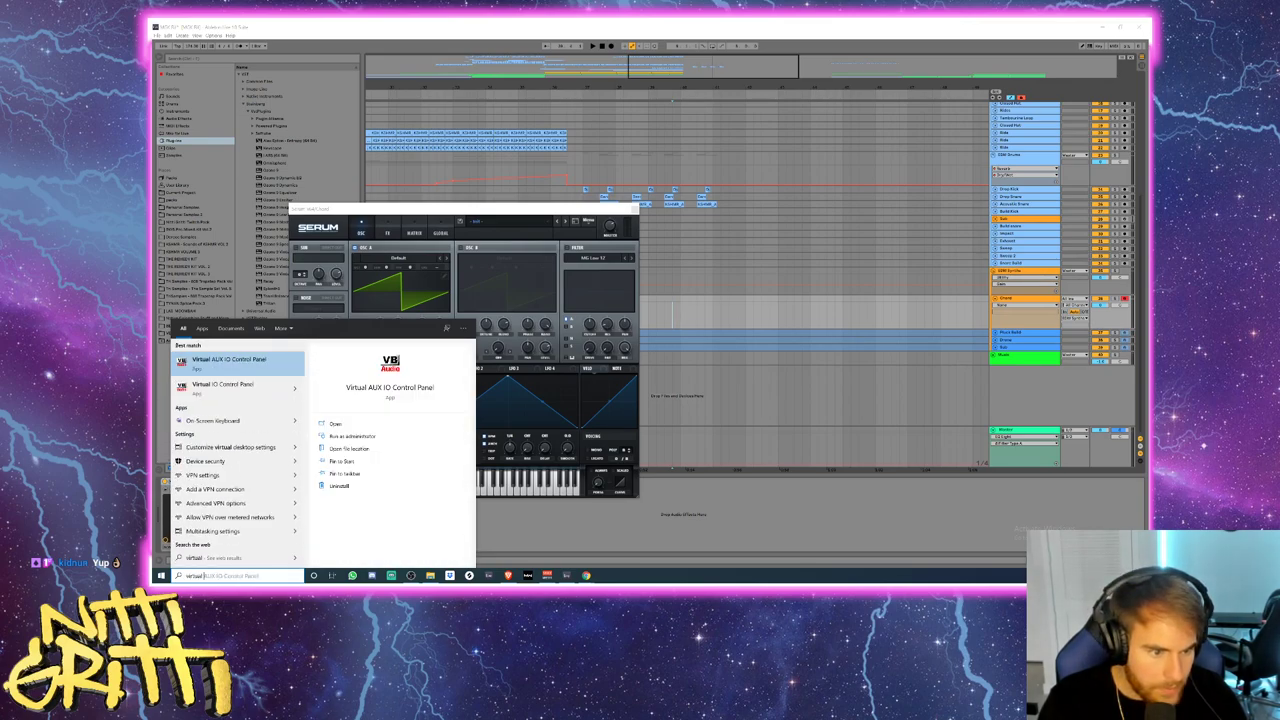
text( riot)
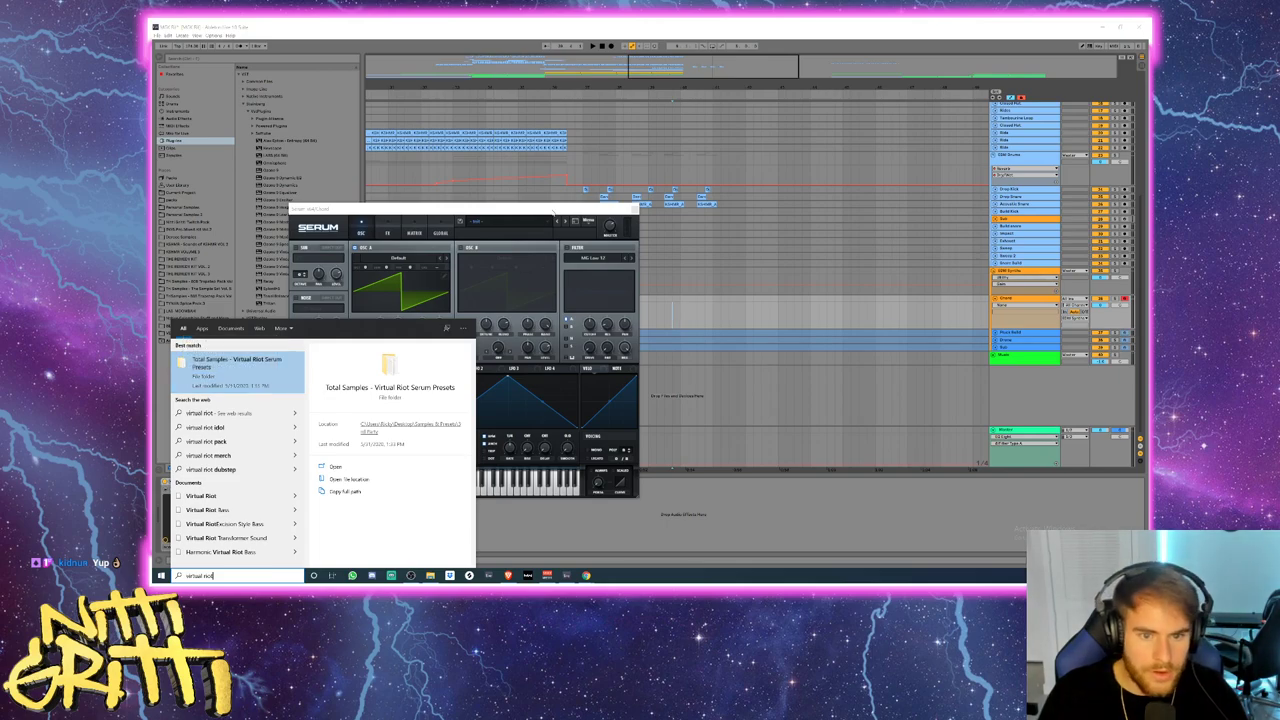
- Open Serum's preset loading dialog and go to the 3rd Party folder inside Samples & Presets on the Desktop
click(528, 224)
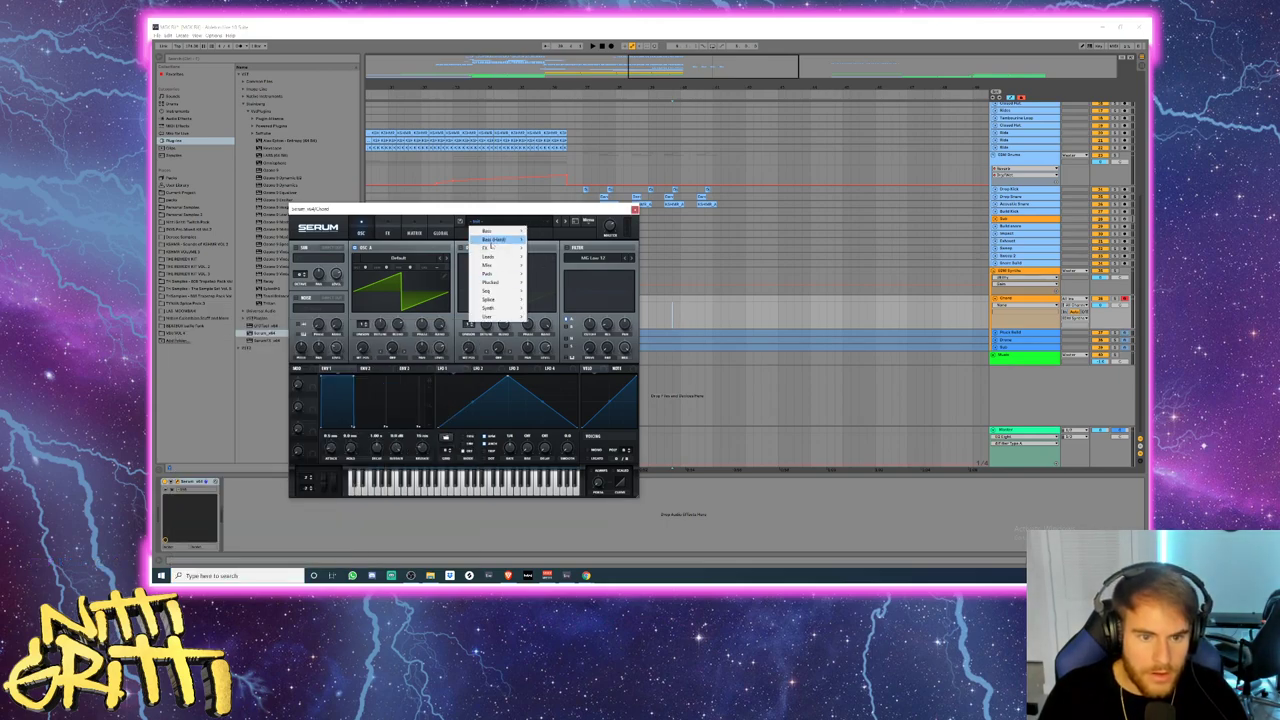
click(589, 228)
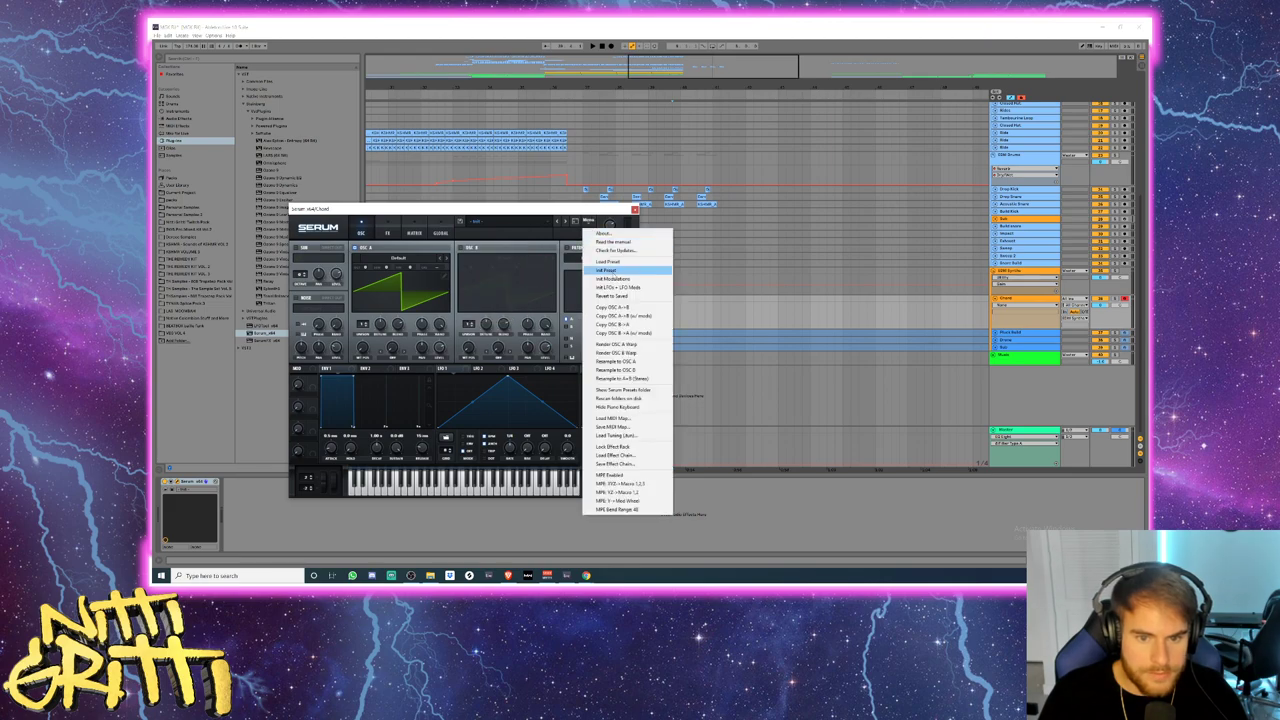
click(609, 266)
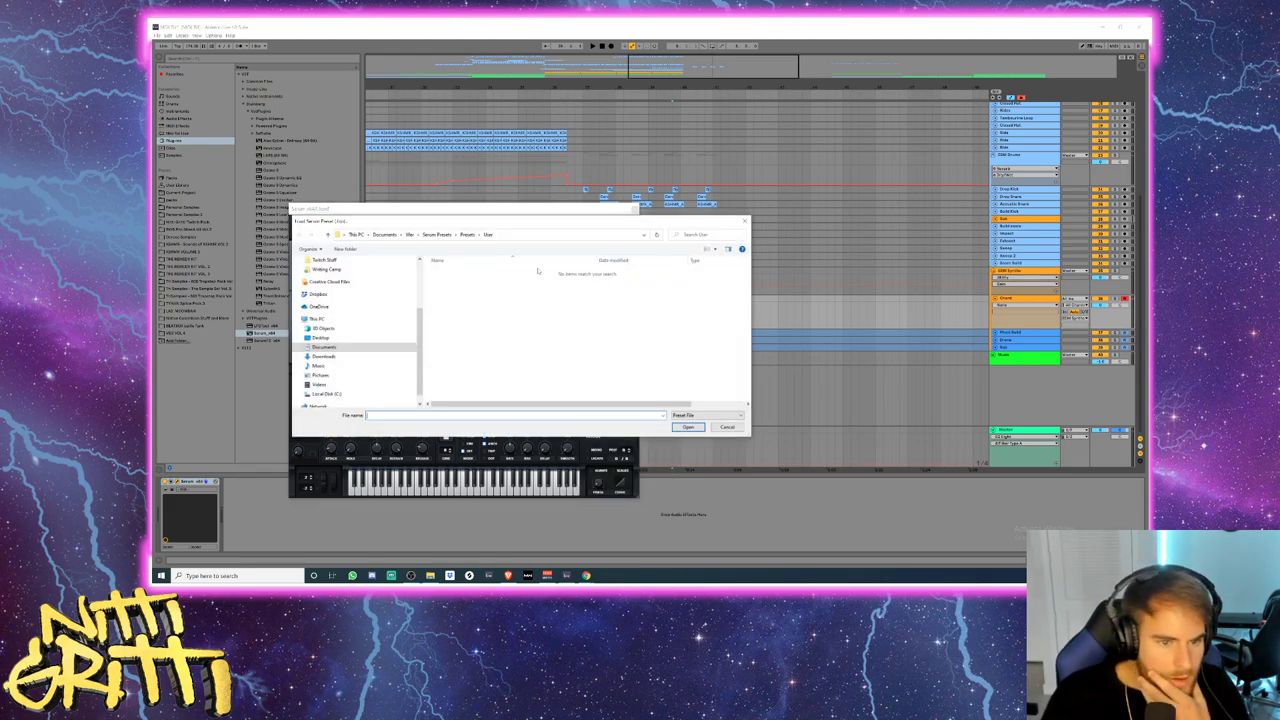
scroll(341, 295, up, 2)
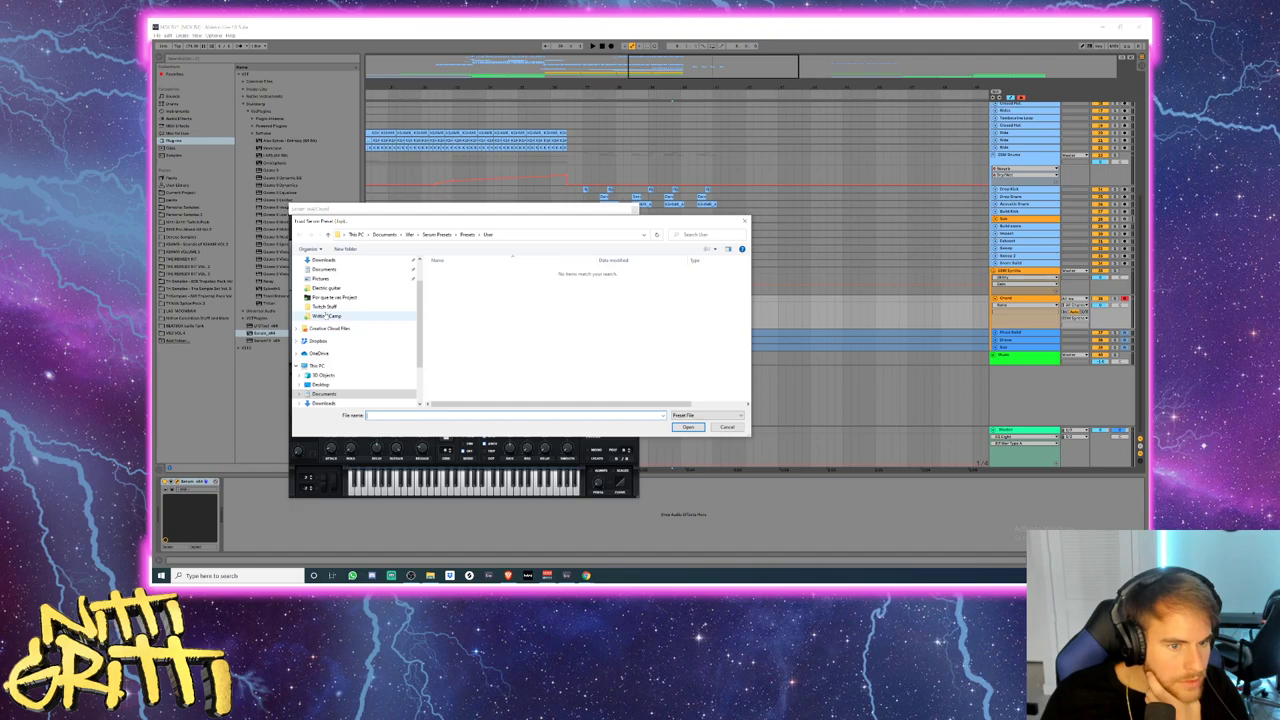
scroll(322, 278, up, 1)
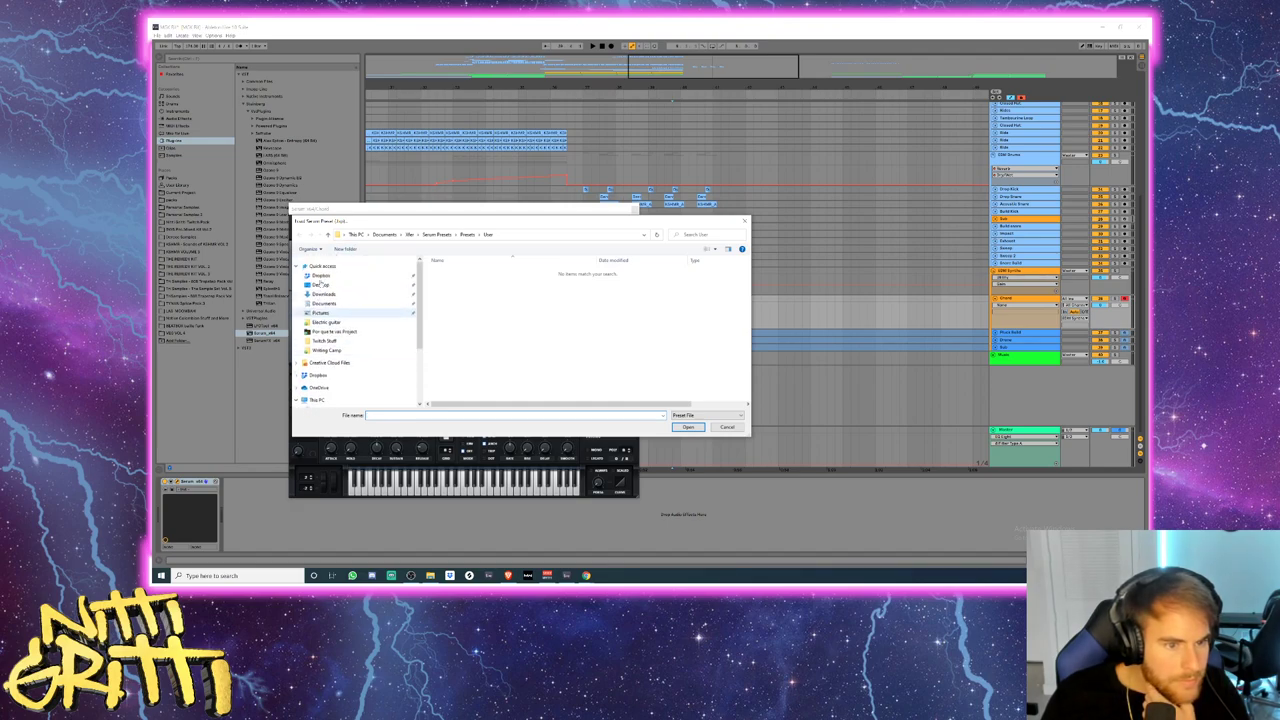
click(320, 285)
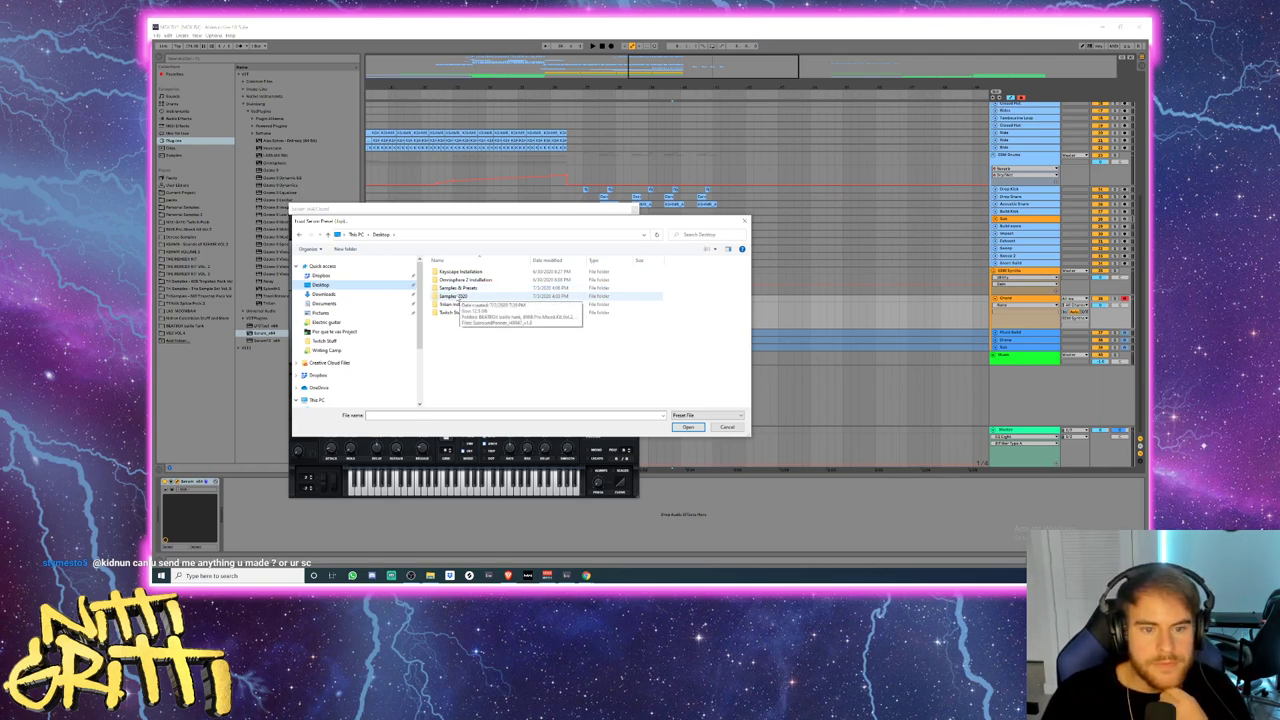
click(467, 297)
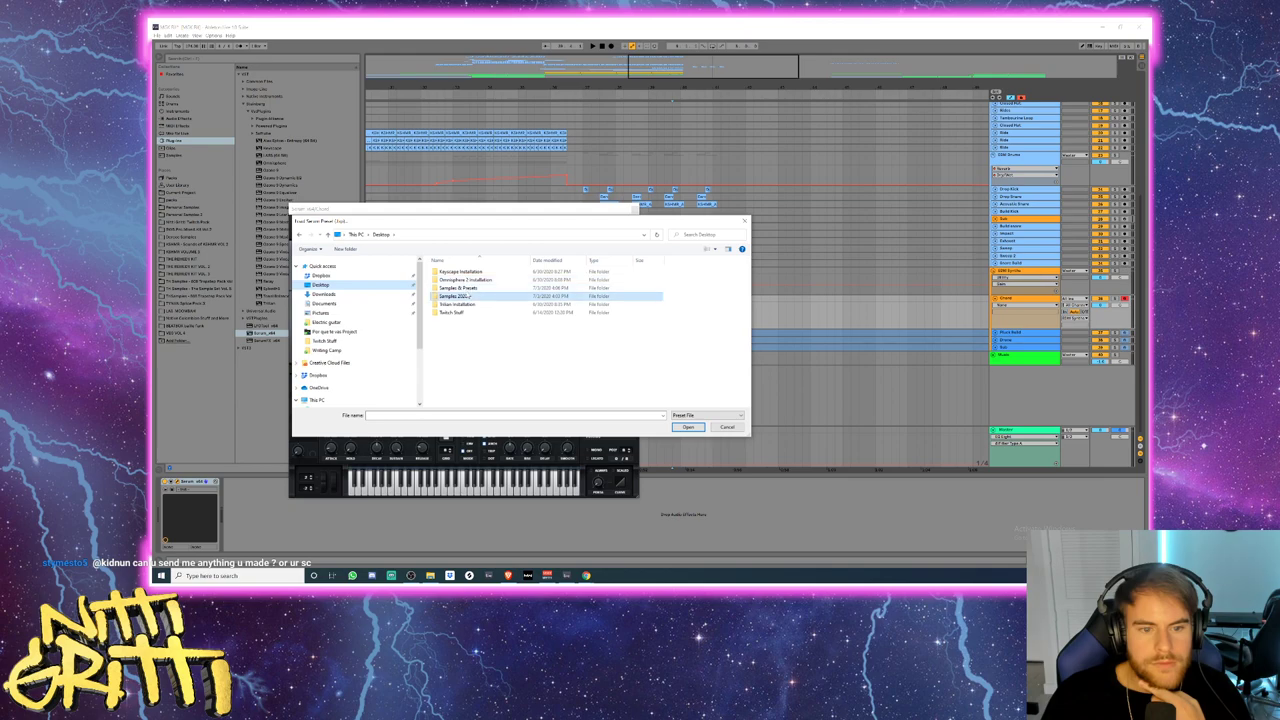
double_click(458, 288)
double_click(460, 272)
- Open the VR Serum Presets Vol. 3 folder and look through its bass and synth presets
scroll(473, 346, down, 10)
scroll(473, 346, down, 6)
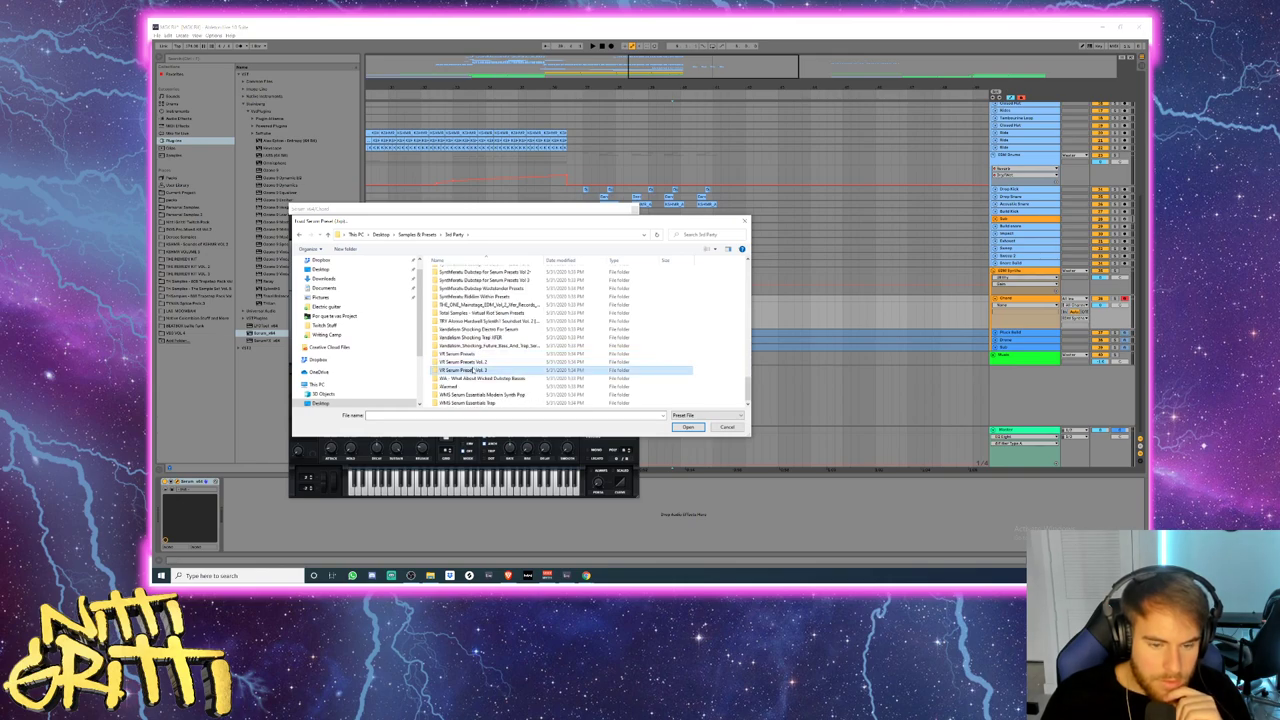
double_click(471, 371)
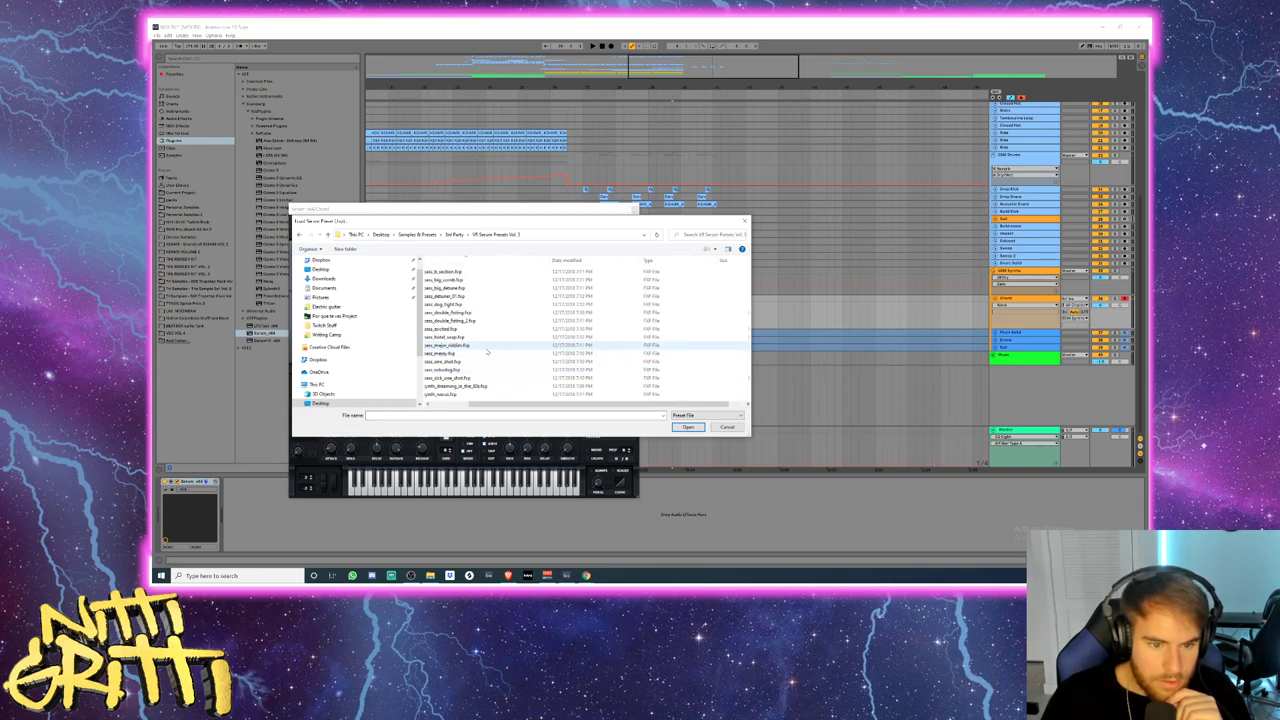
scroll(470, 355, right, 3)
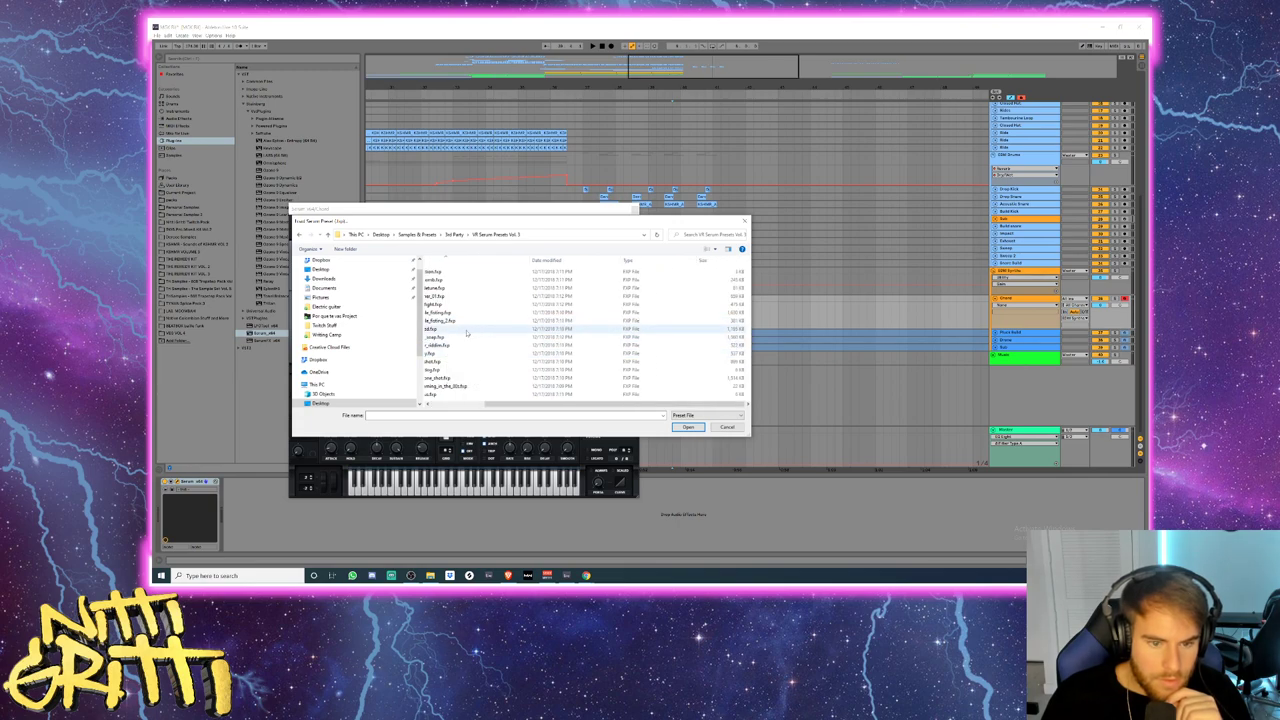
scroll(470, 400, left, 3)
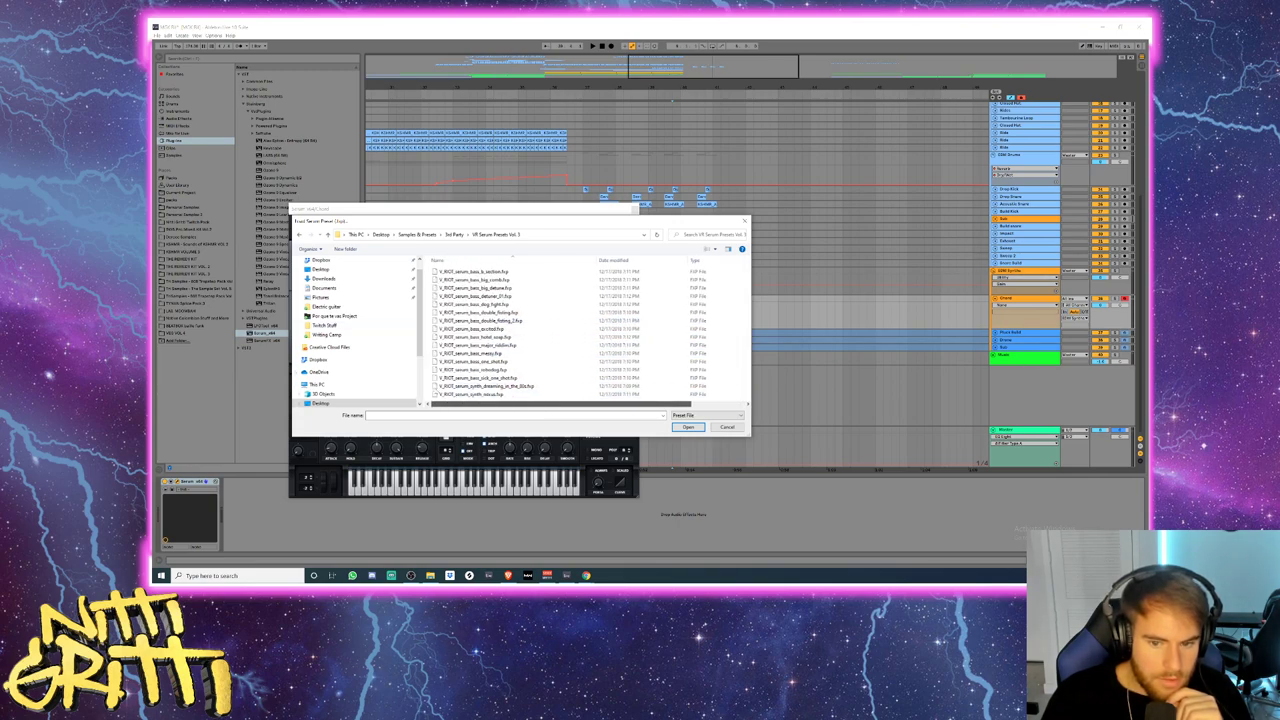
click(455, 394)
key(Up)
key(Up)
key(Up)
key(Up)
key(Up)
key(Up)
key(Up)
key(Up)
key(Up)
key(Up)
key(Up)
key(Up)
key(Up)
key(Up)
key(Up)
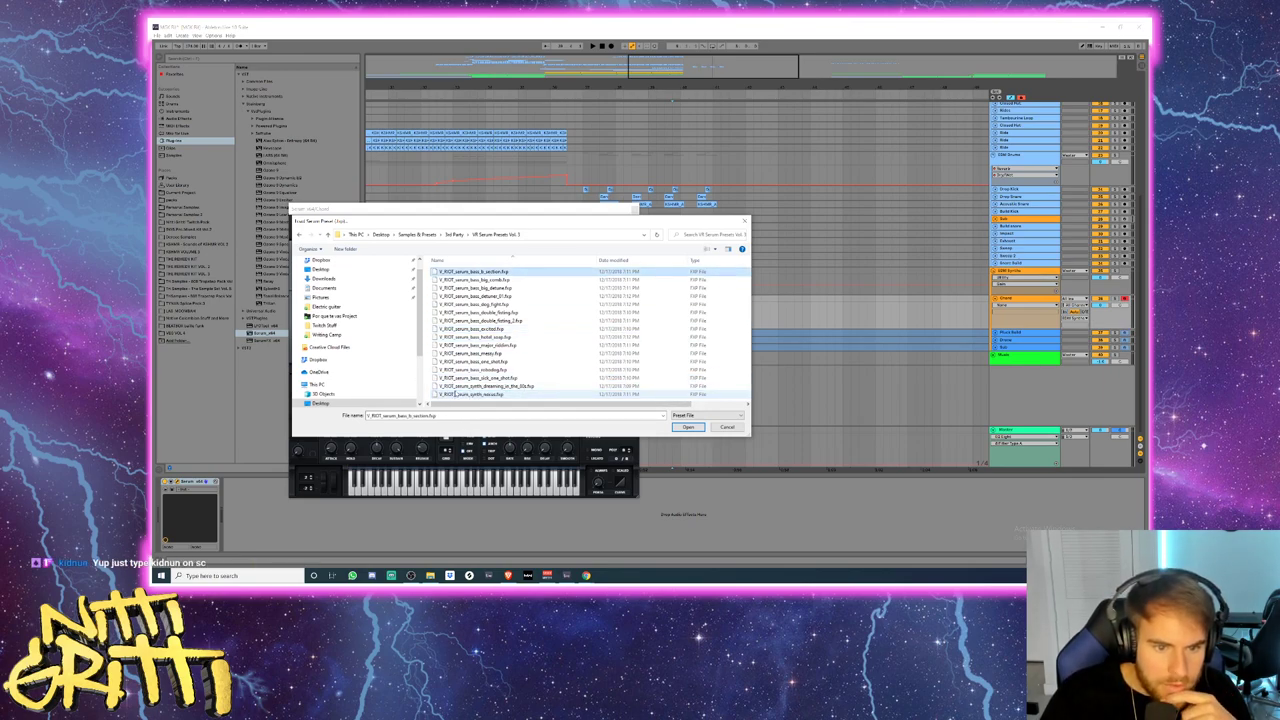
- Go back to the parent folder and look through the presets in VR Serum Presets Vol. 2
key(BackSpace)
key(Up)
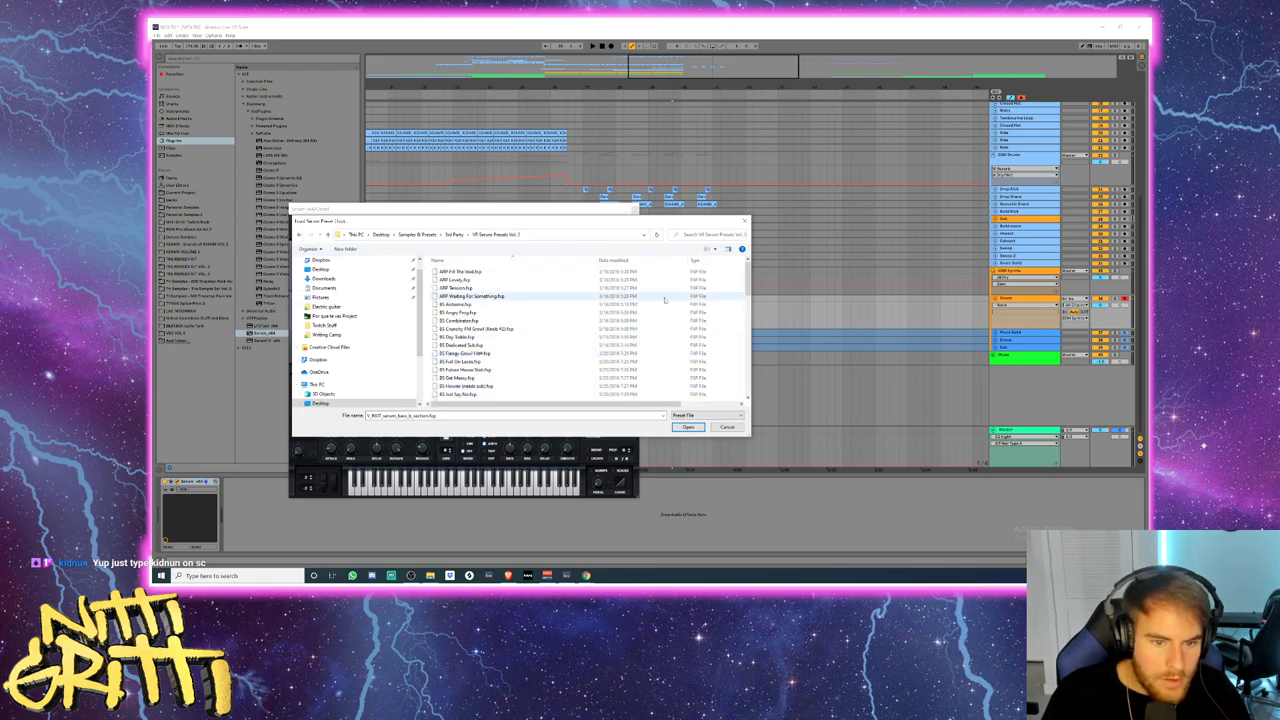
key(Return)
scroll(596, 316, down, 10)
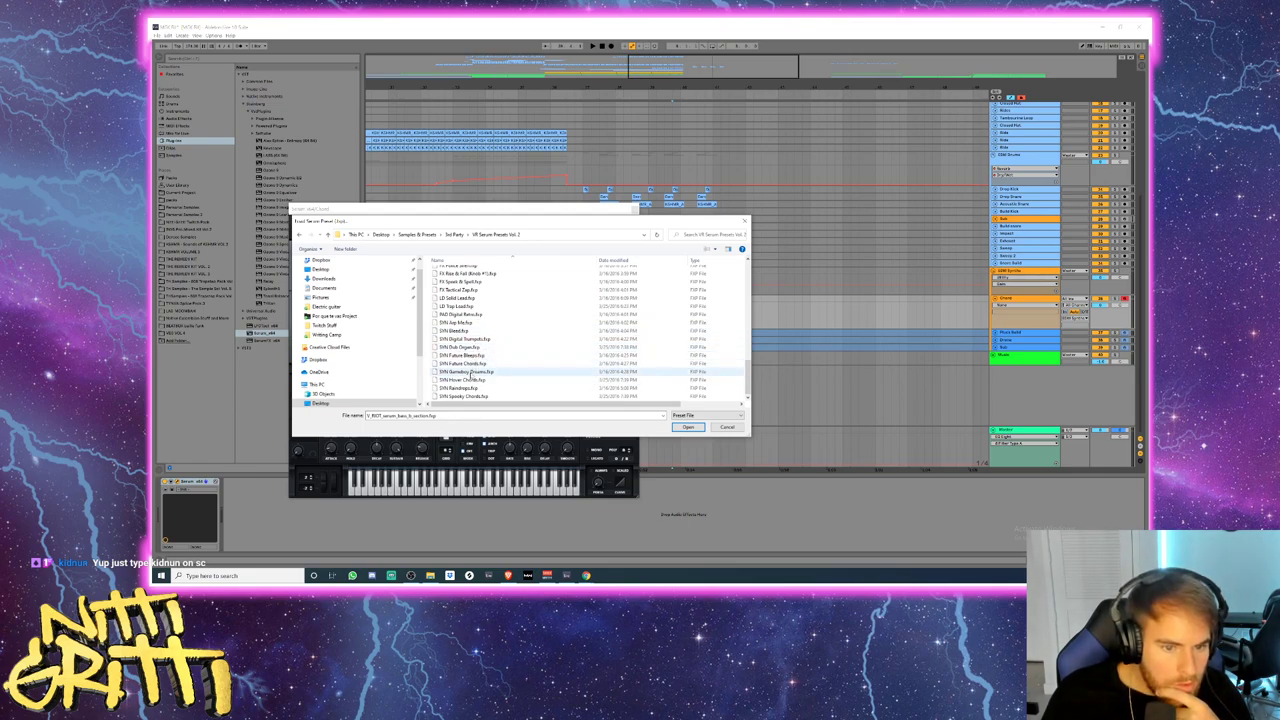
- Load the SYN Biggest Saw Stack preset from the VR Serum Presets folder and hide the arrangement's automation lanes
click(299, 235)
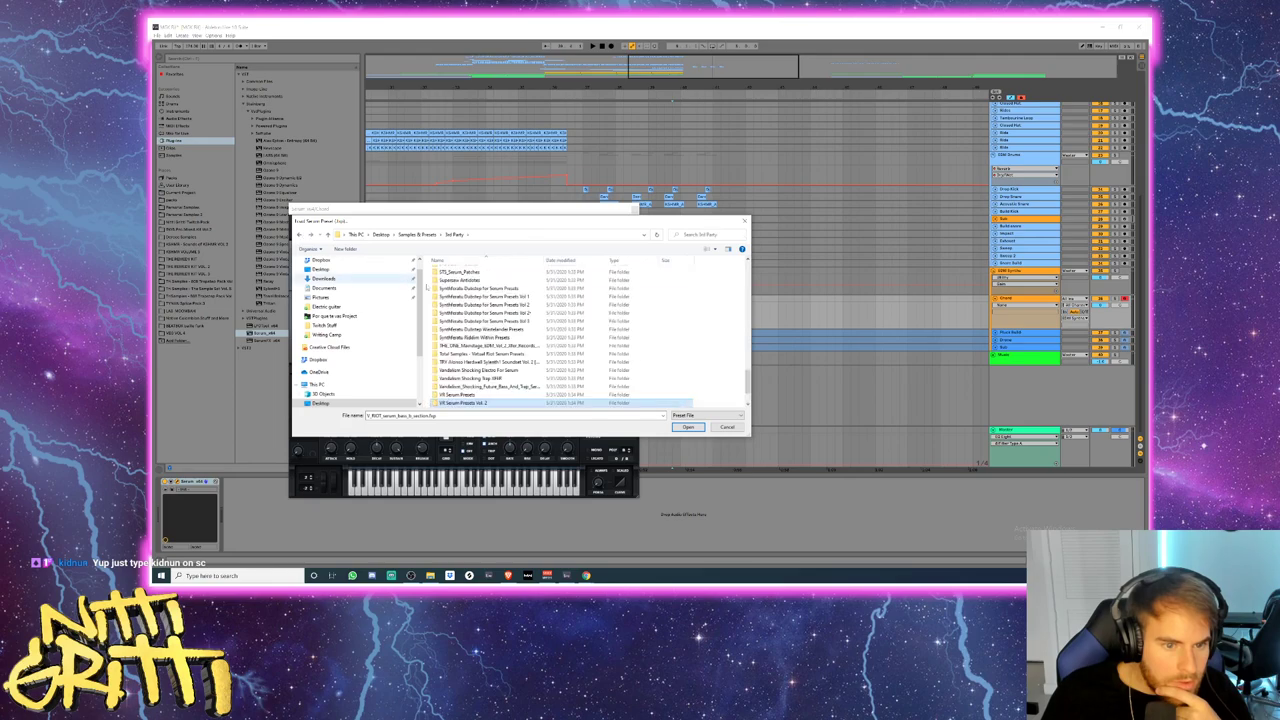
double_click(464, 395)
scroll(462, 362, down, 10)
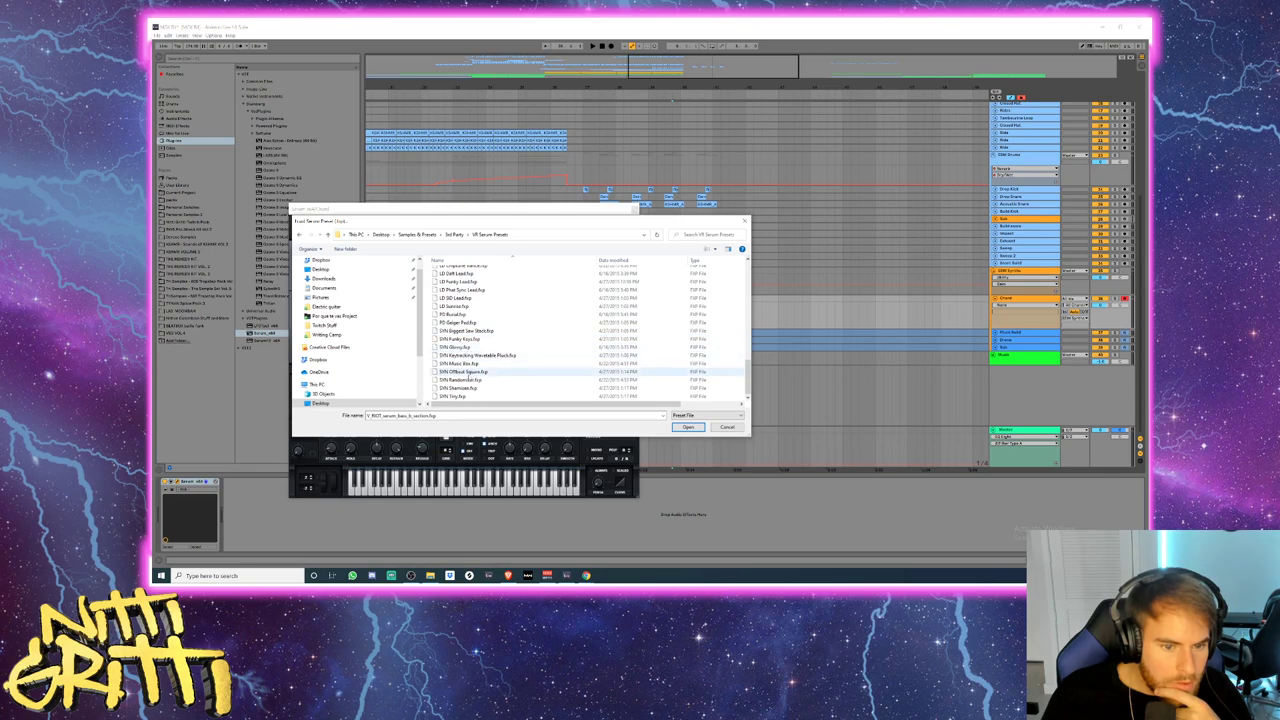
click(467, 331)
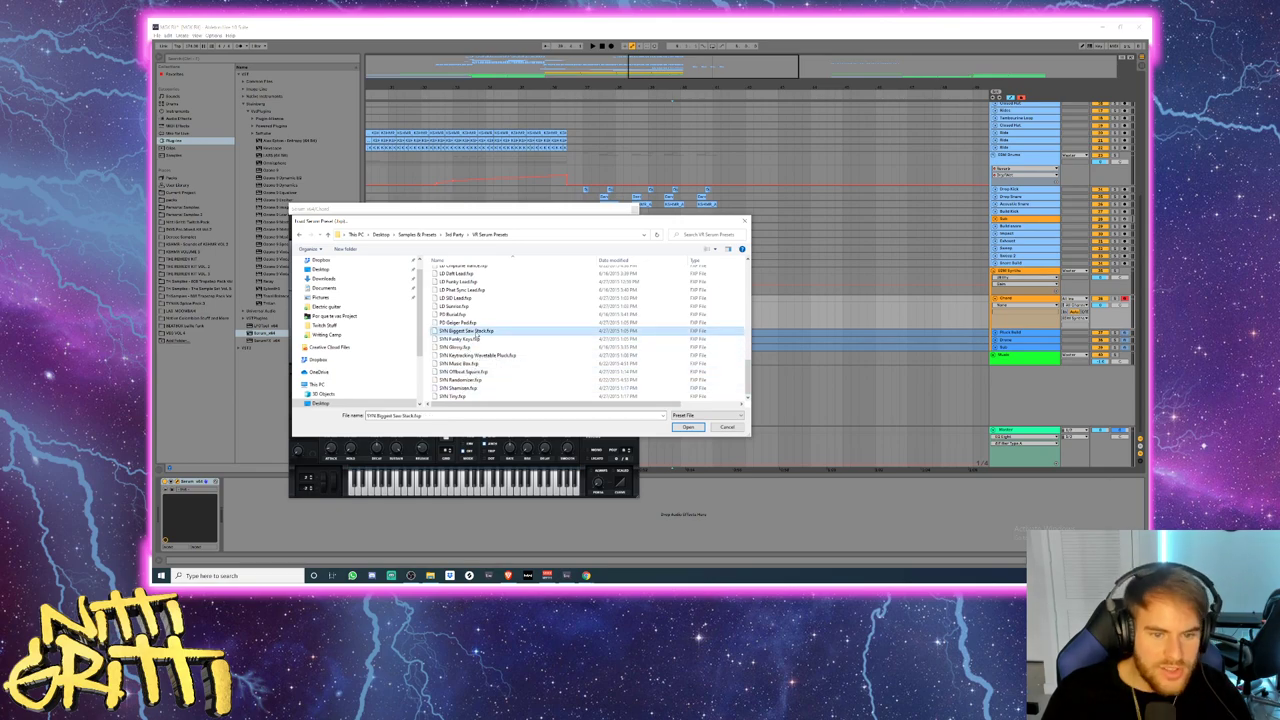
click(688, 427)
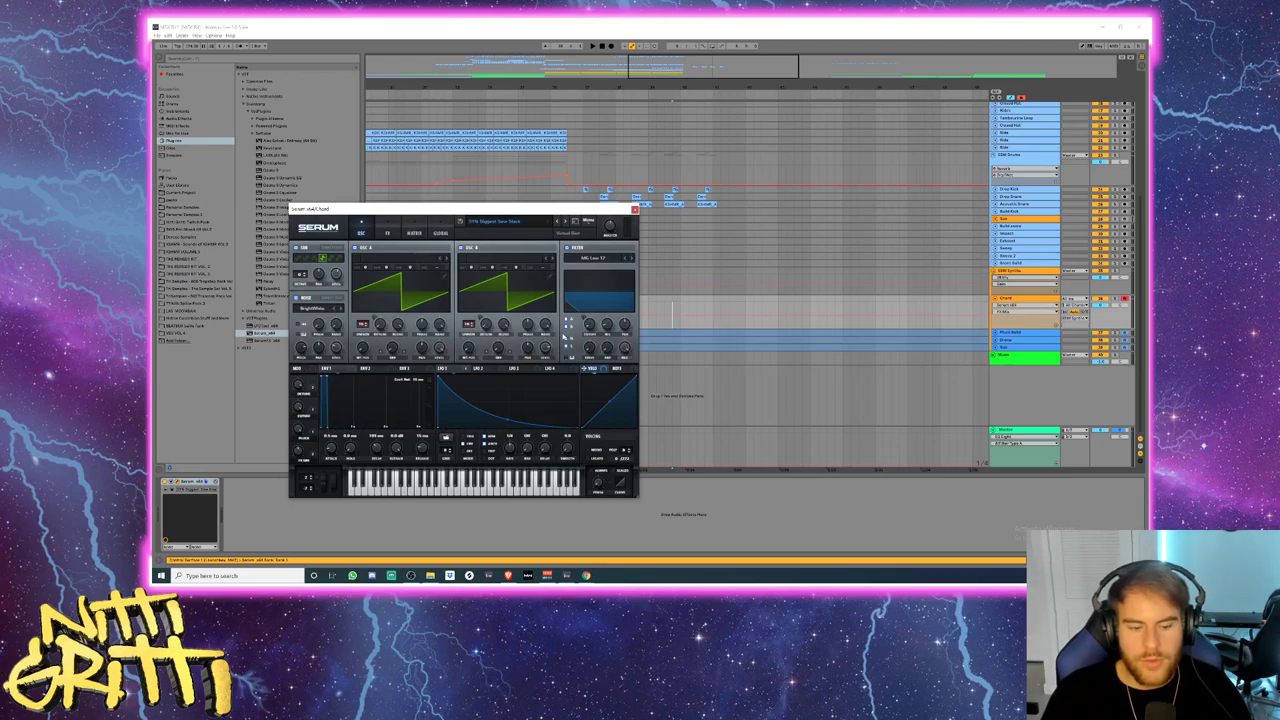
key(a)
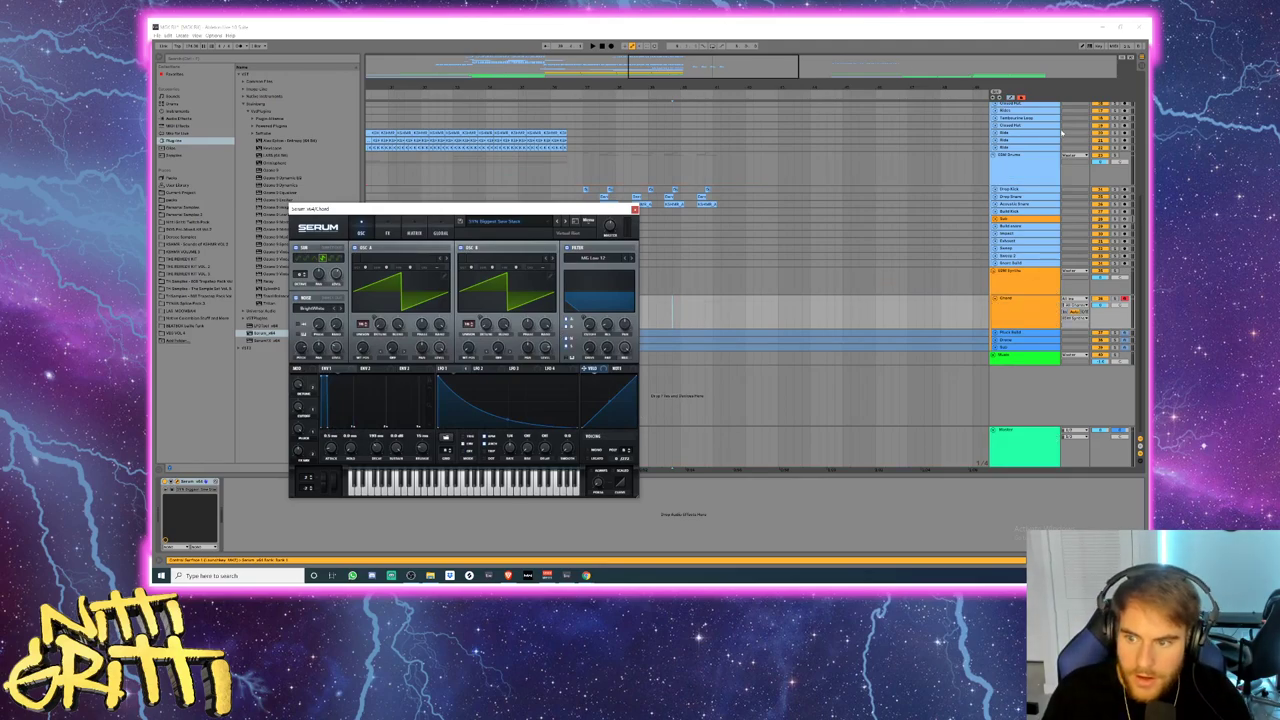
click(1020, 312)
key(a)
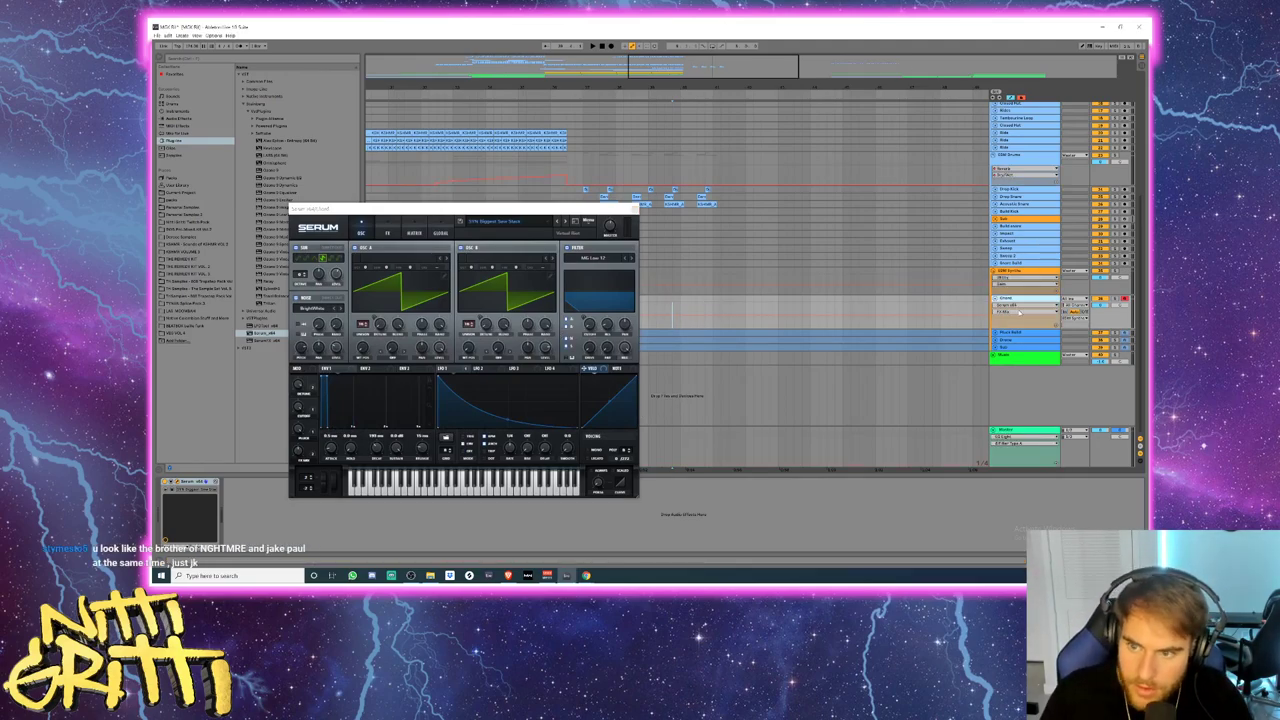
click(1090, 47)
key(a)
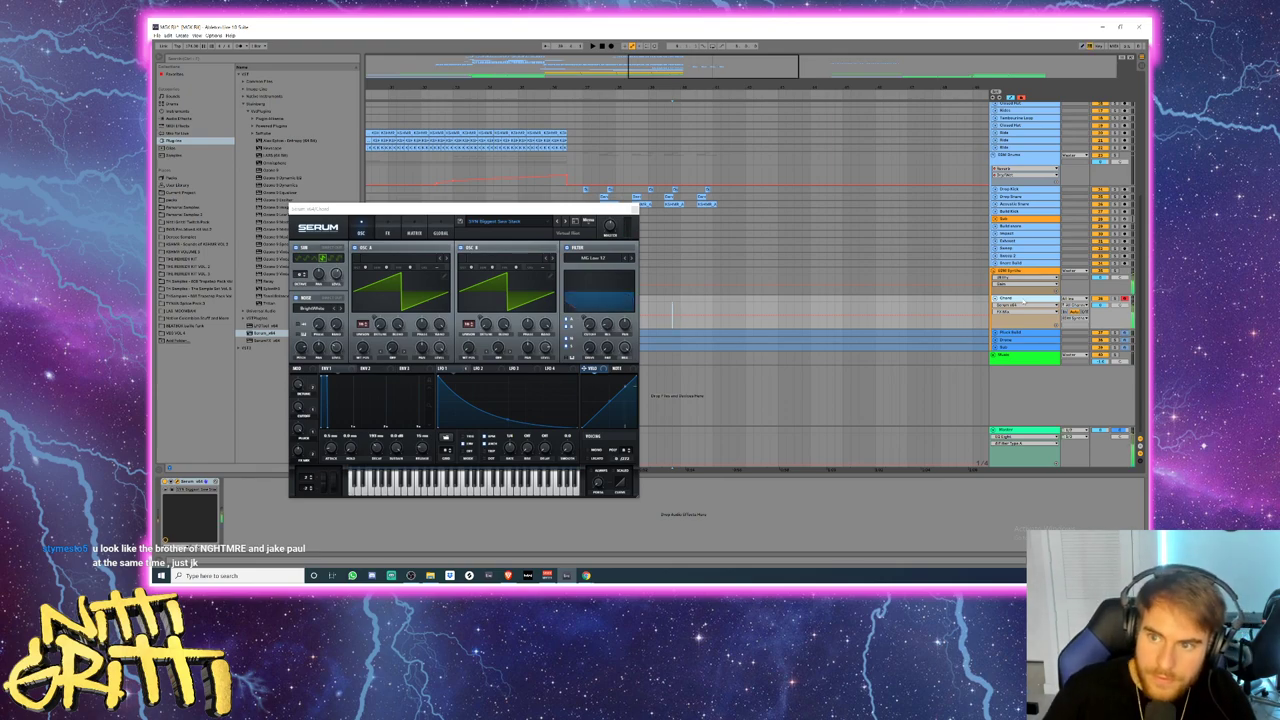
click(1021, 98)
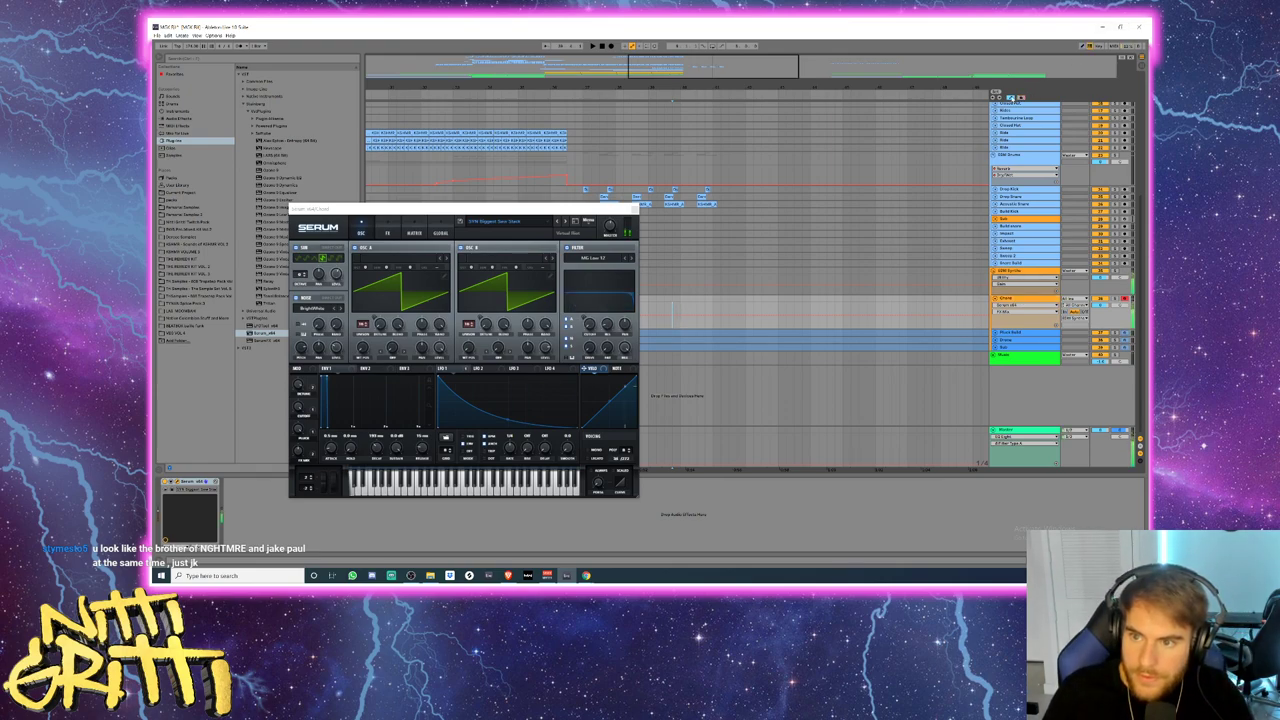
click(1011, 98)
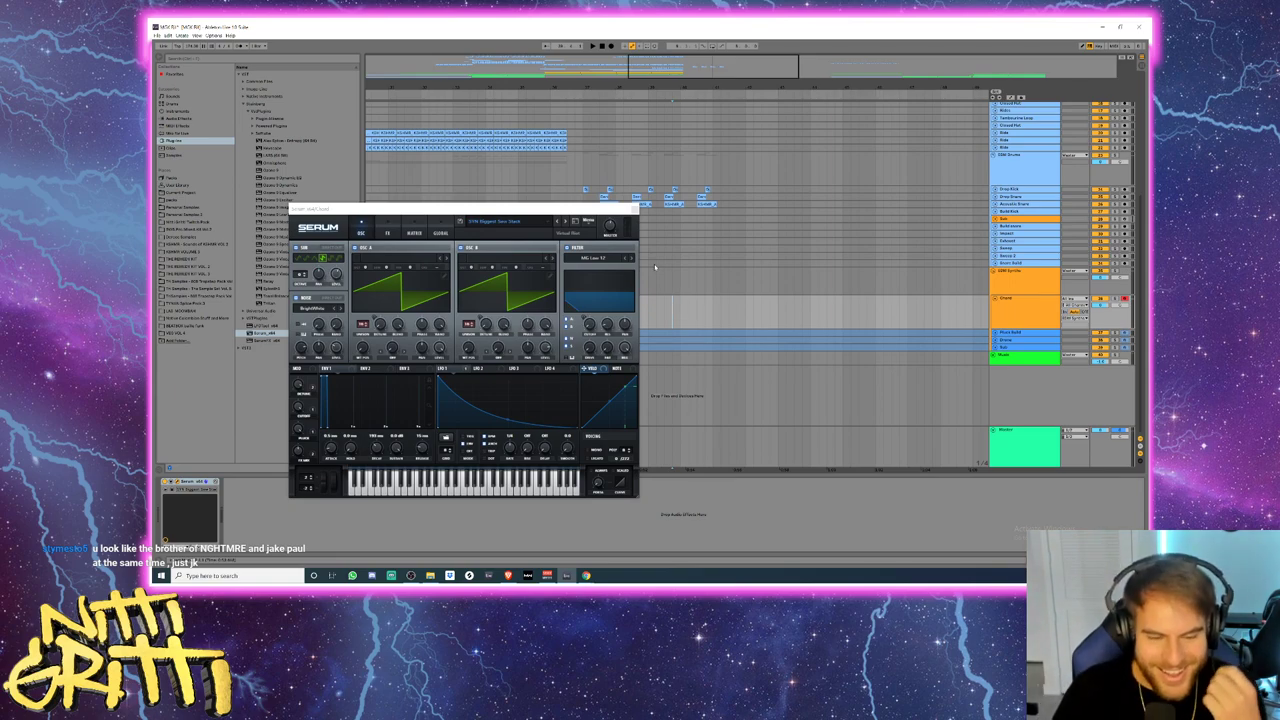
- Close the Serum window and add the OTT preset of Multiband Dynamics to the Chord track
click(634, 211)
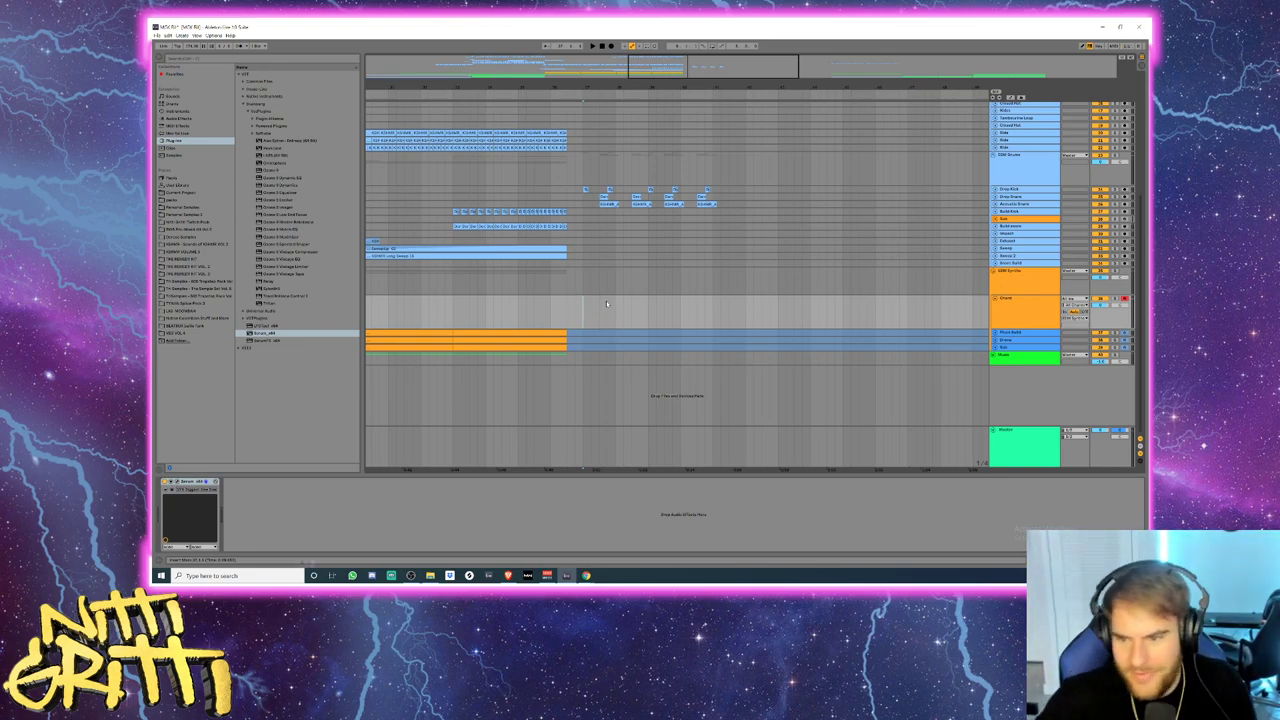
click(1037, 328)
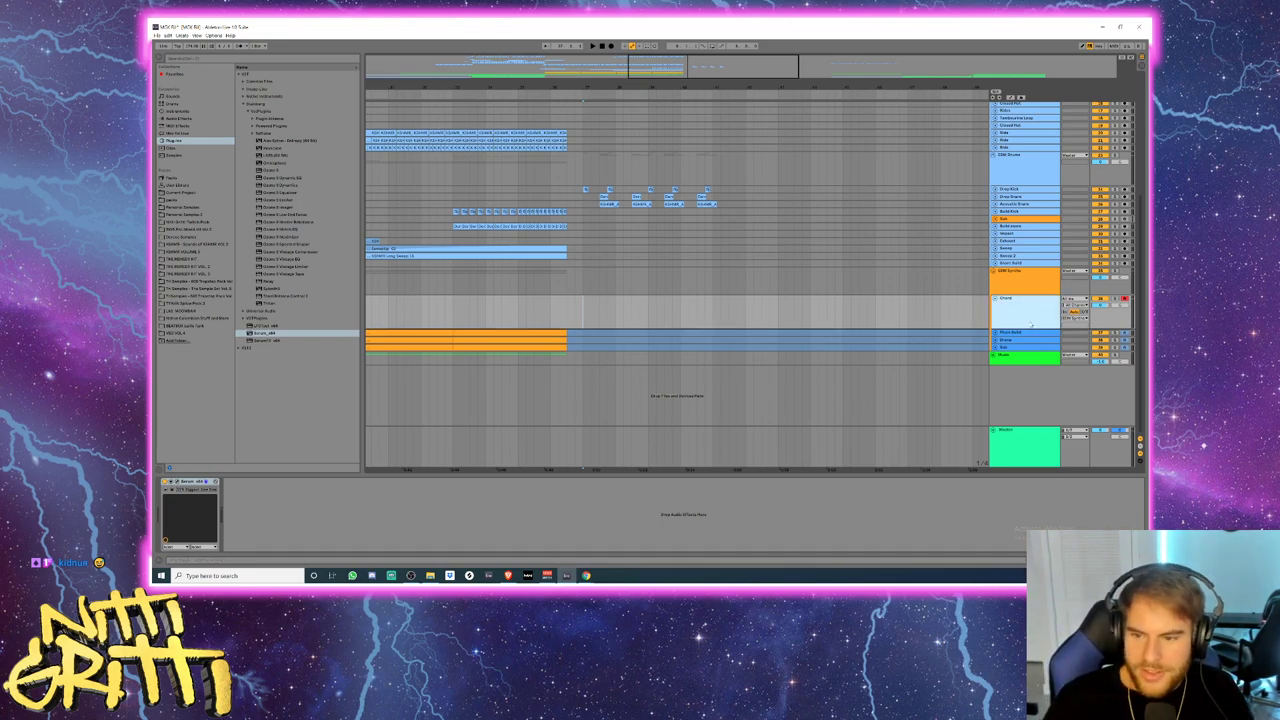
click(180, 118)
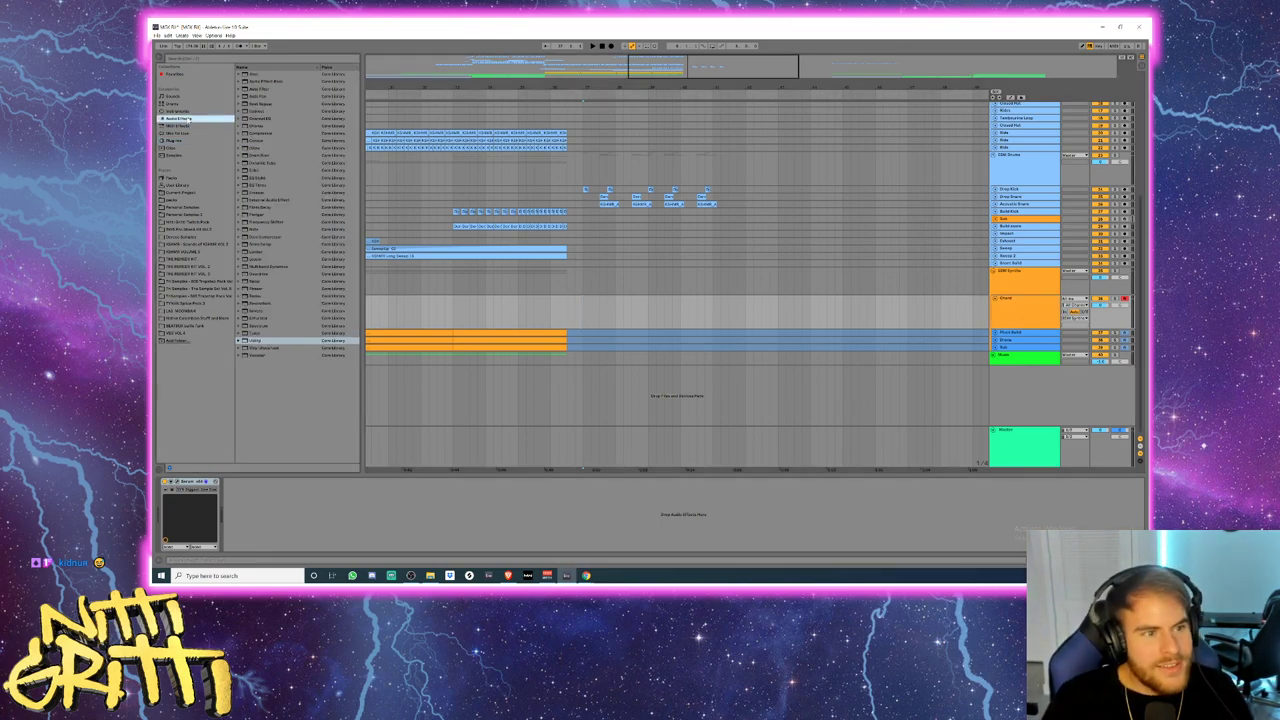
click(239, 267)
double_click(261, 318)
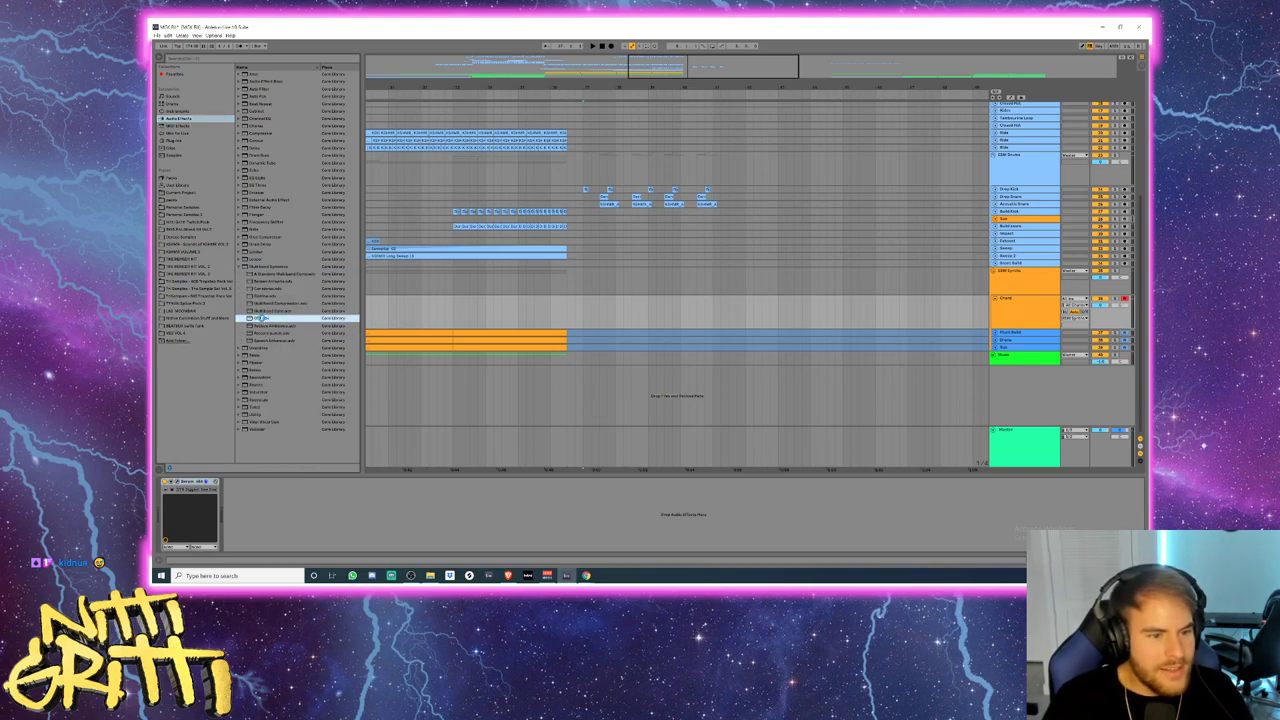
- Add EQ Eight after OTT on the Chord track and use its first band as a low cut
click(238, 266)
click(258, 185)
double_click(258, 178)
click(444, 541)
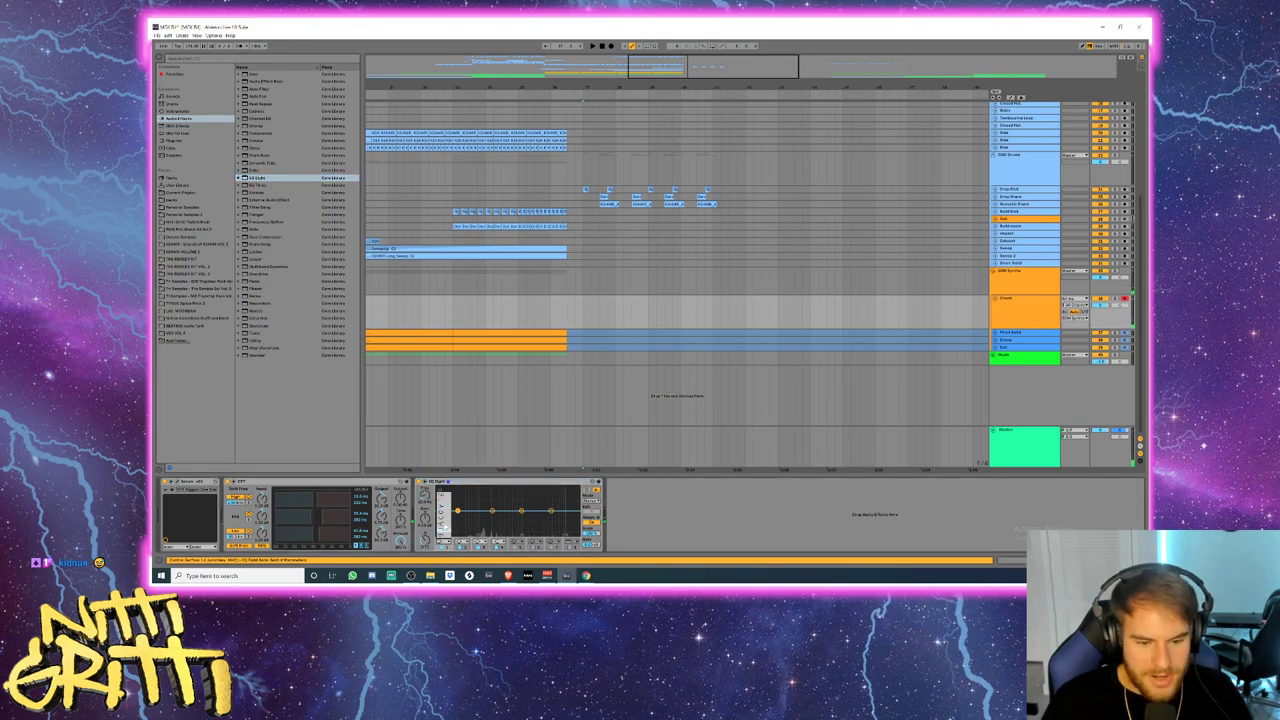
drag(457, 511, 470, 525)
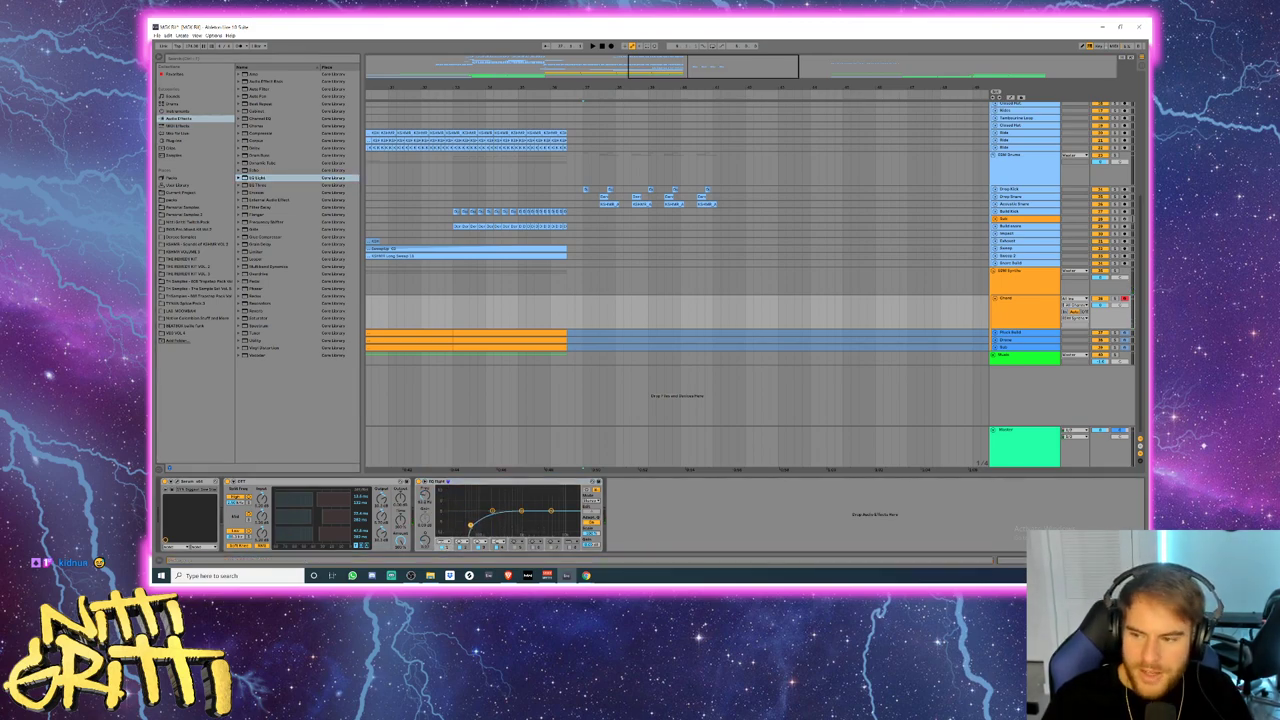
- Examine the effects page of the Chord track's Serum preset and close the plugin window
key(space)
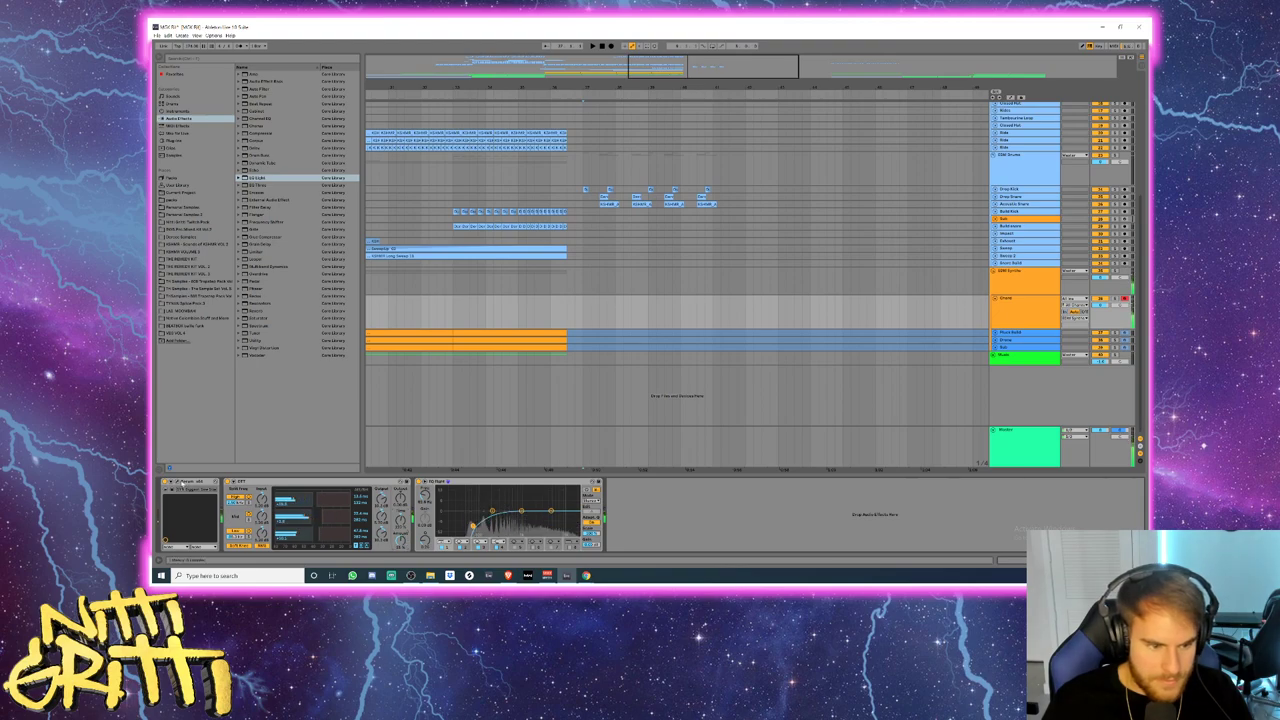
click(177, 482)
click(388, 233)
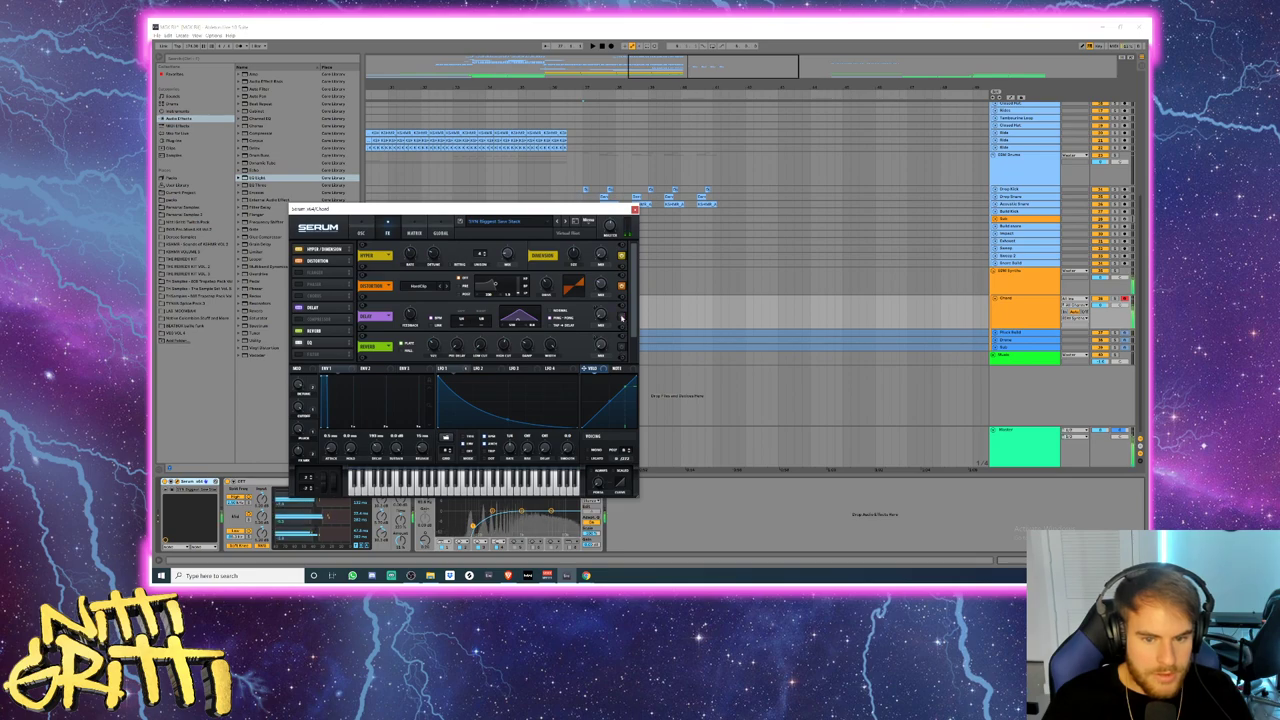
click(634, 210)
- Boost EQ Eight's fourth band slightly and lower the OTT amount on the Chord track
drag(552, 512, 541, 506)
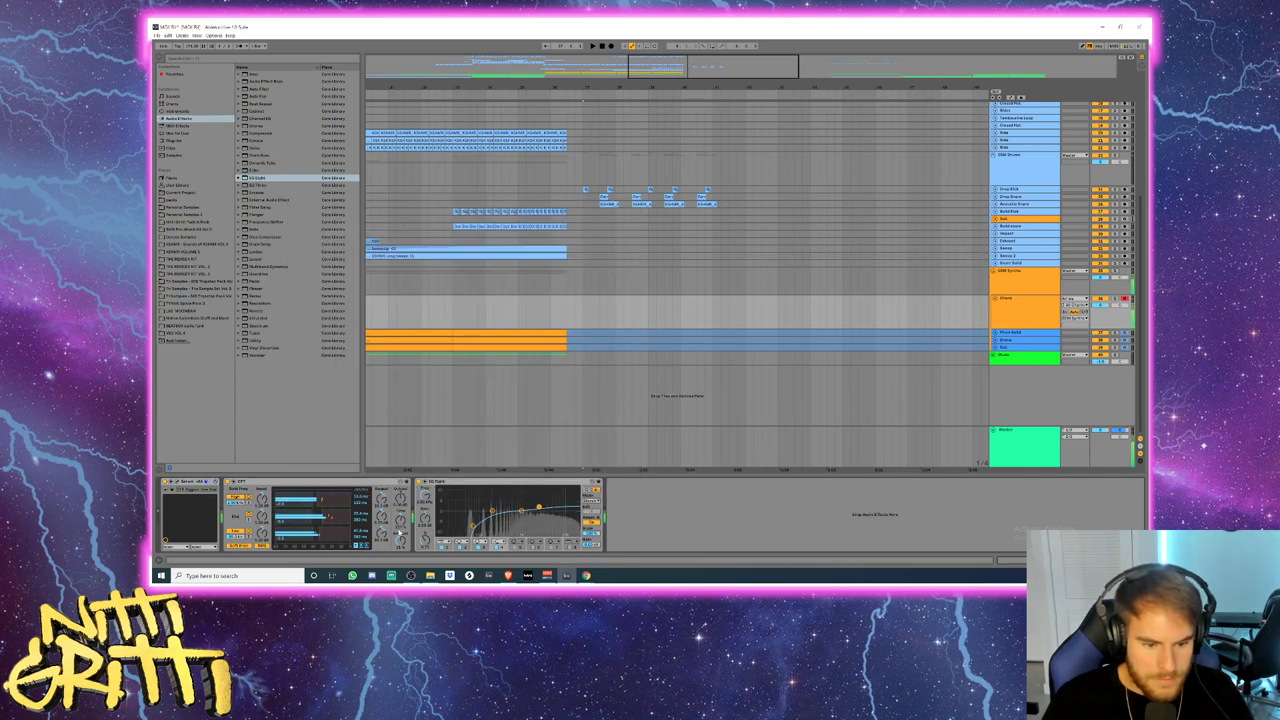
drag(403, 540, 403, 548)
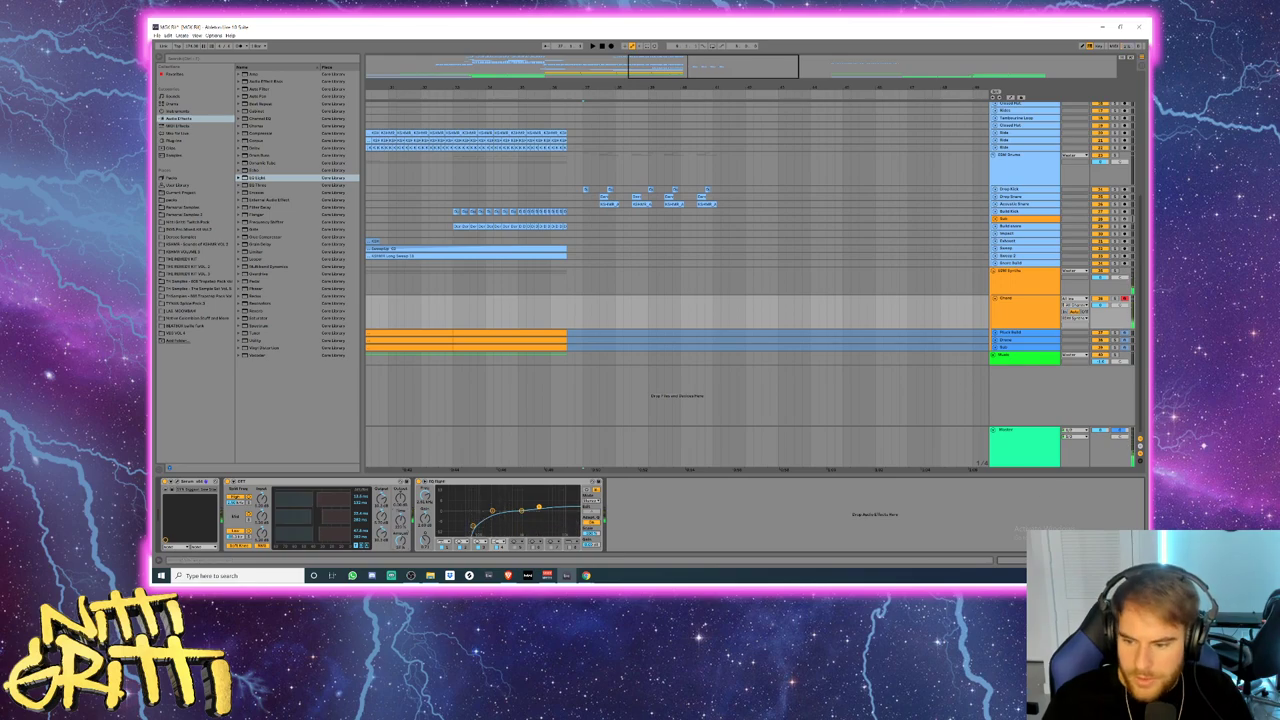
- Play the transition into the drop and create an empty four-bar MIDI clip on the Chord track where the drop starts
click(1141, 560)
click(512, 400)
key(space)
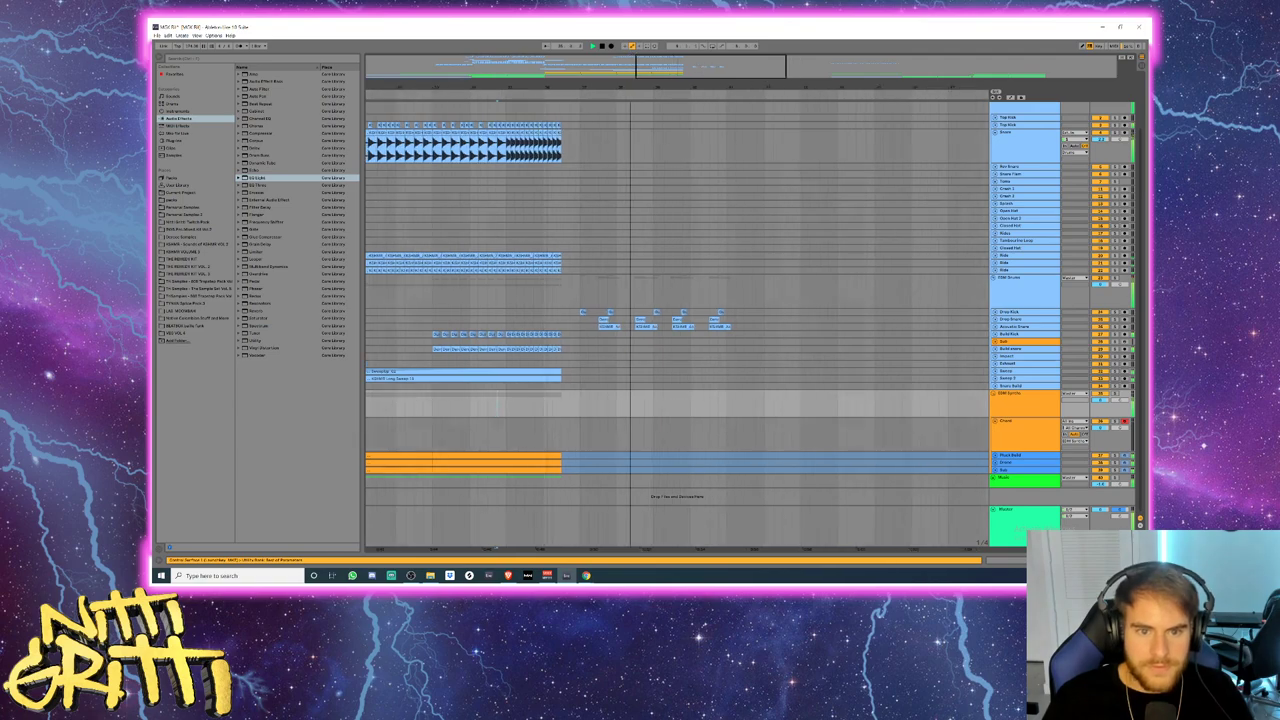
scroll(603, 311, up, 2)
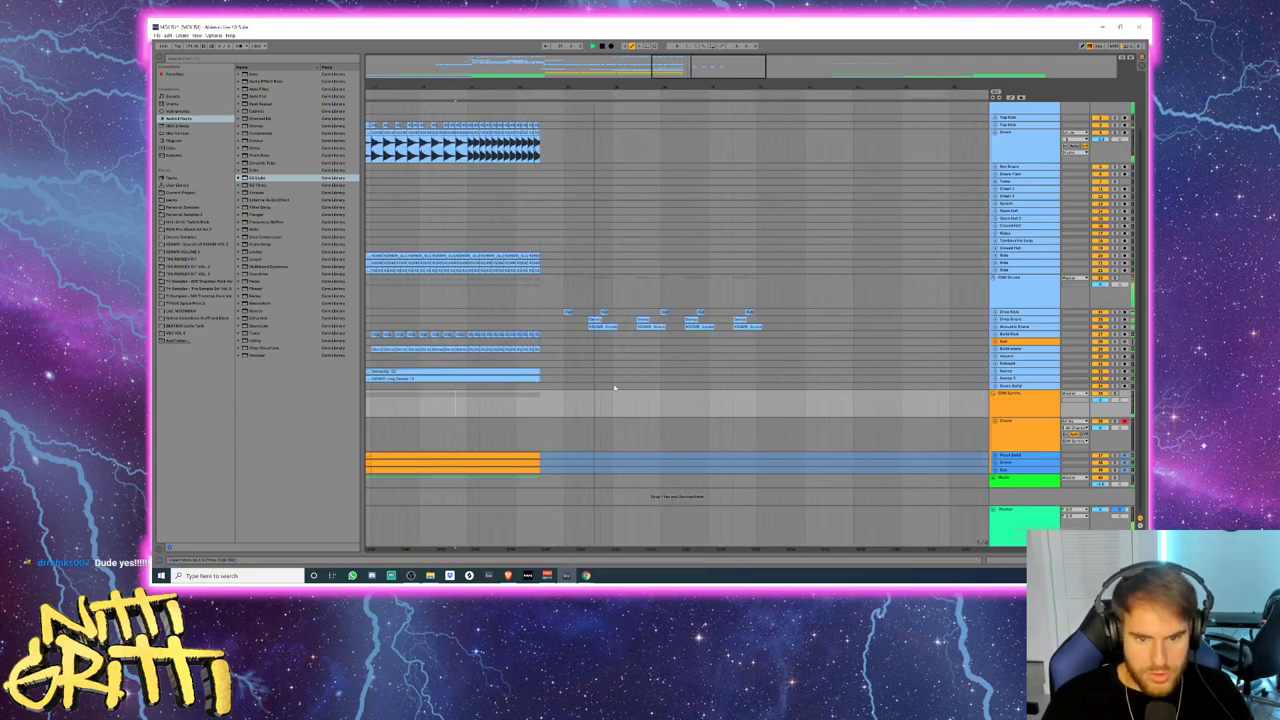
mouse_move(577, 409)
mouse_down()
mouse_move(756, 400)
mouse_move(720, 432)
mouse_move(564, 428)
mouse_up()
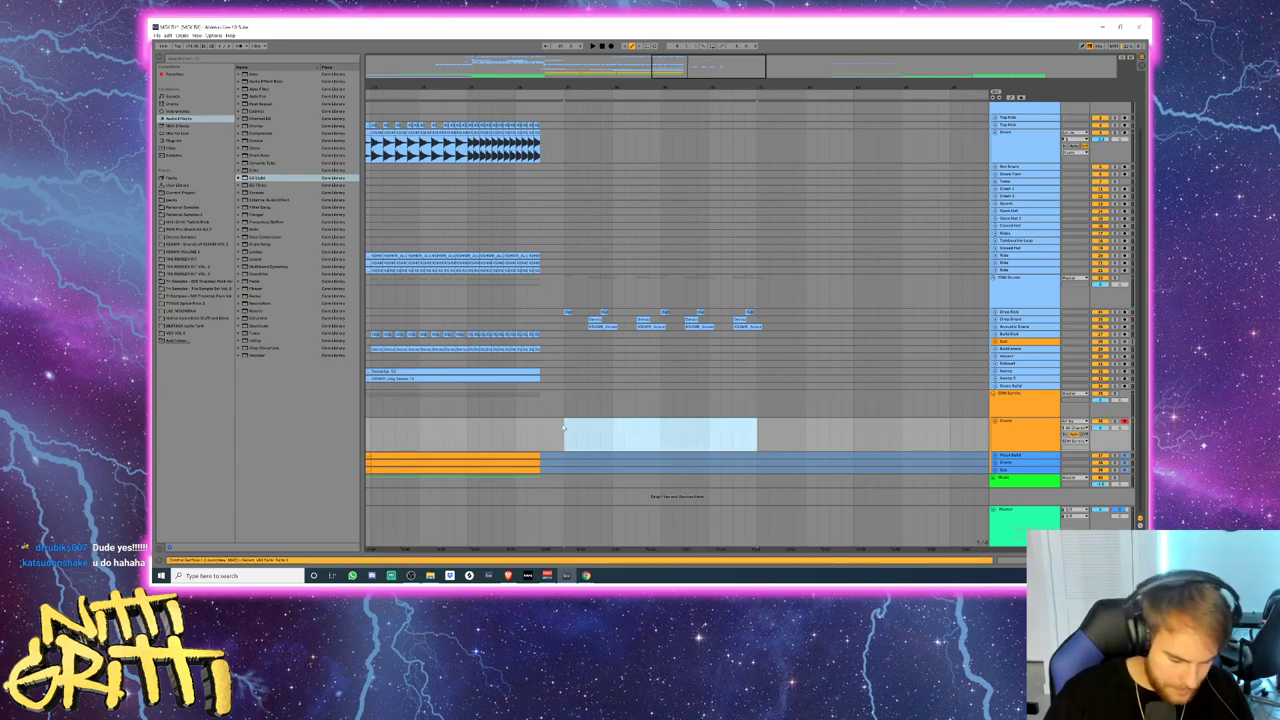
key(ctrl+shift+m)
- Enter a stacked chord at the very start of the new Chord clip, lasting two beats
double_click(350, 478)
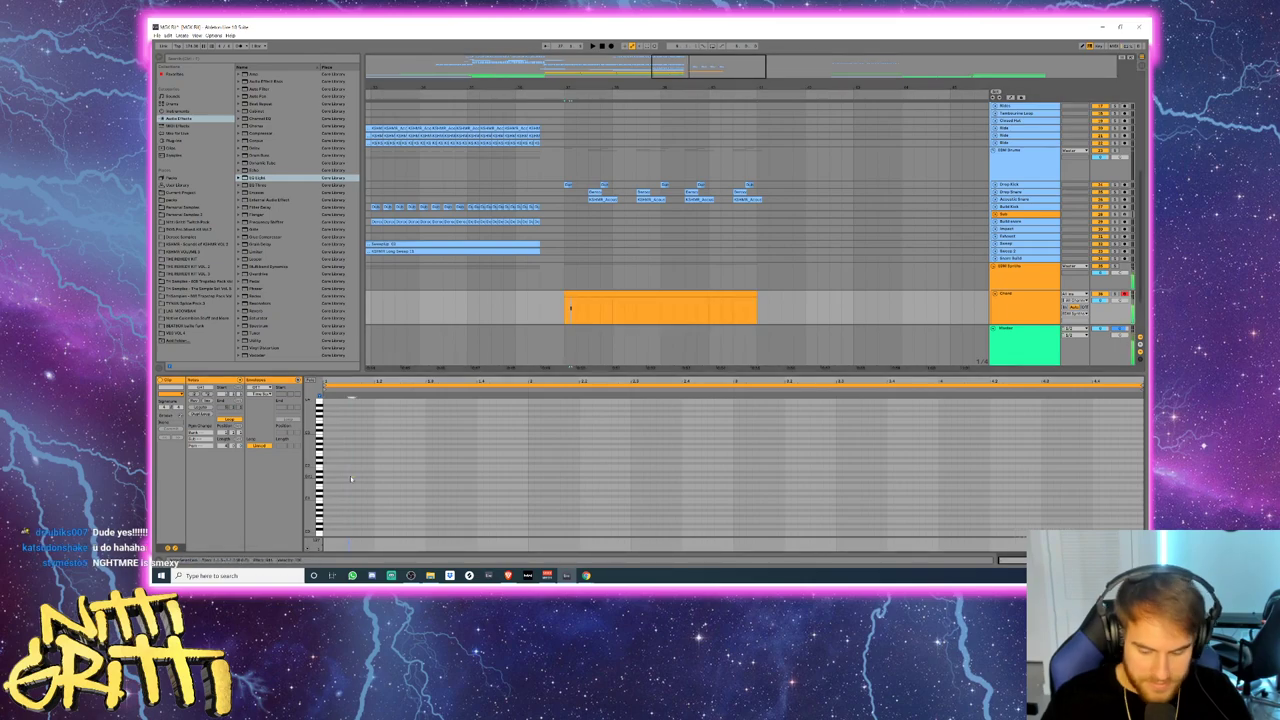
key(Left)
key(Left)
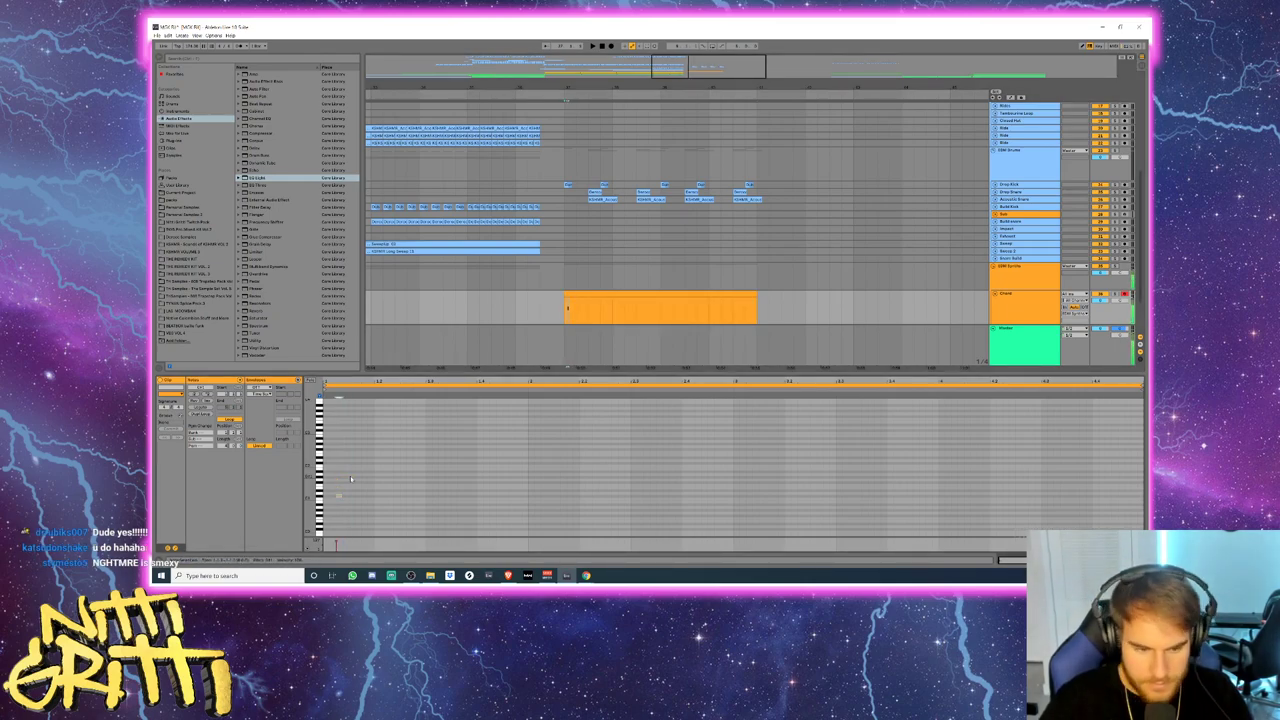
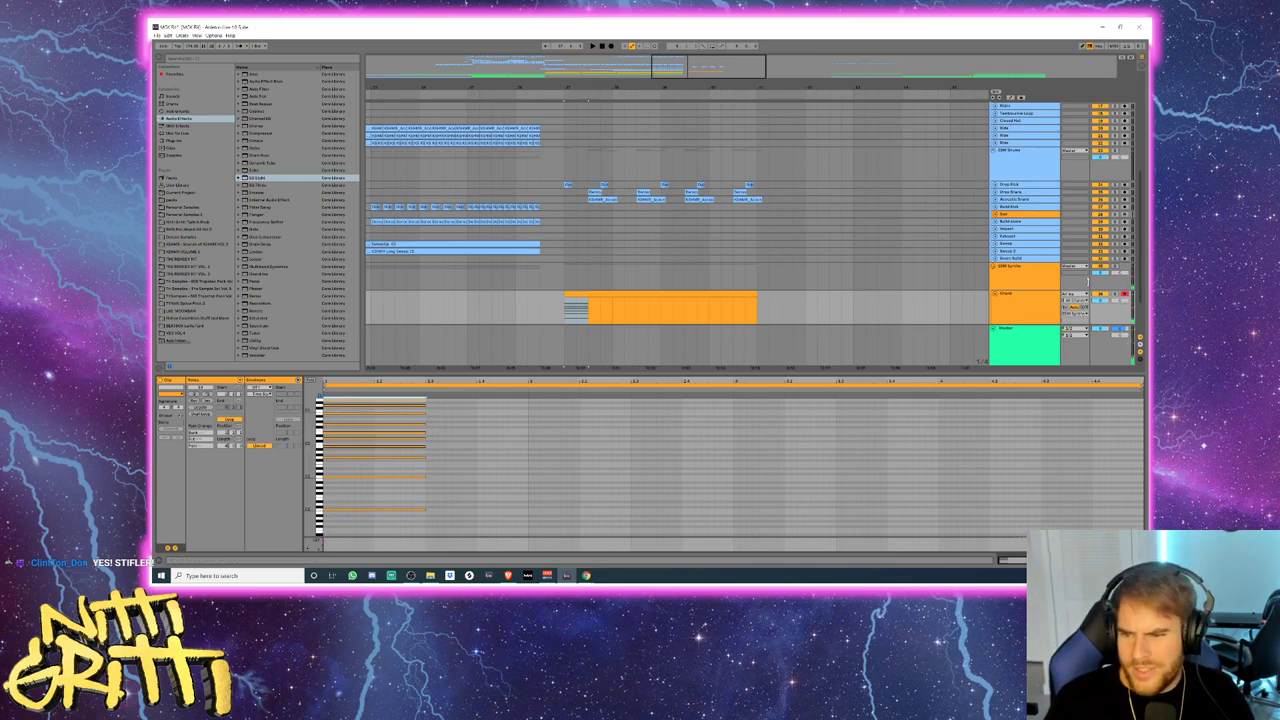
- Solo the Chord track, play its chord and check the Serum sound
drag(1107, 302, 1107, 310)
click(1115, 294)
key(space)
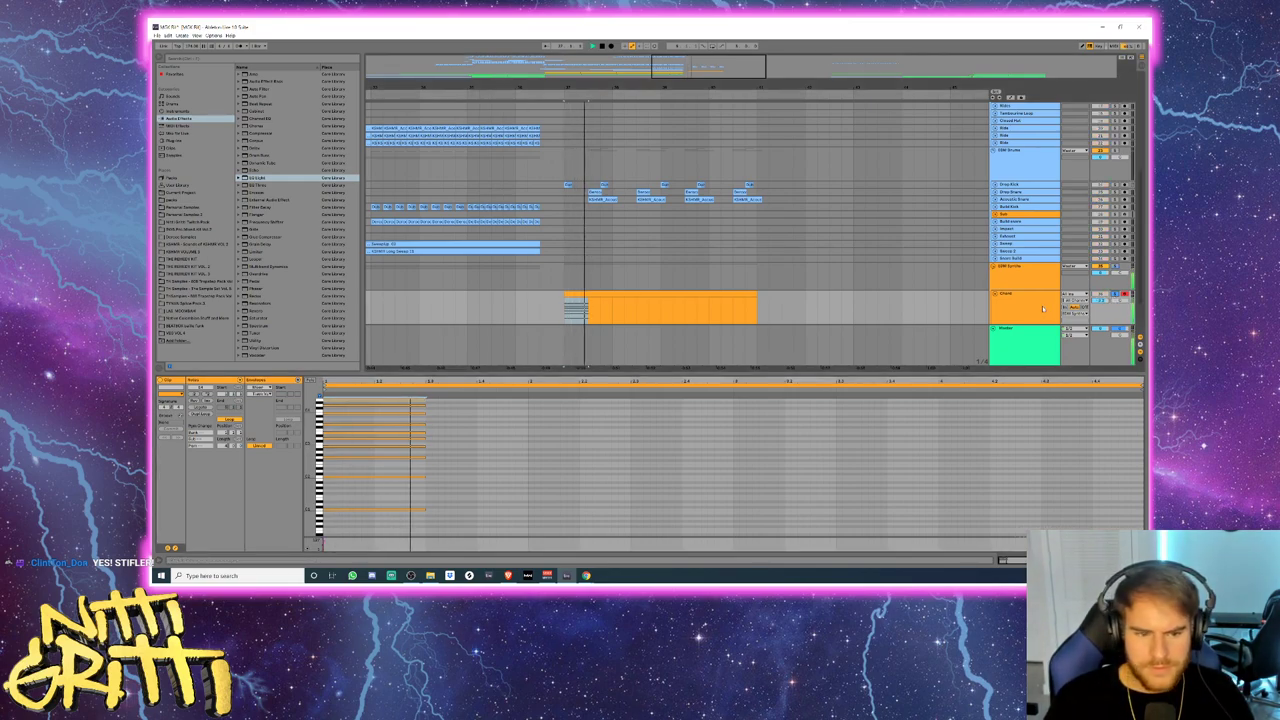
click(1006, 310)
double_click(1007, 309)
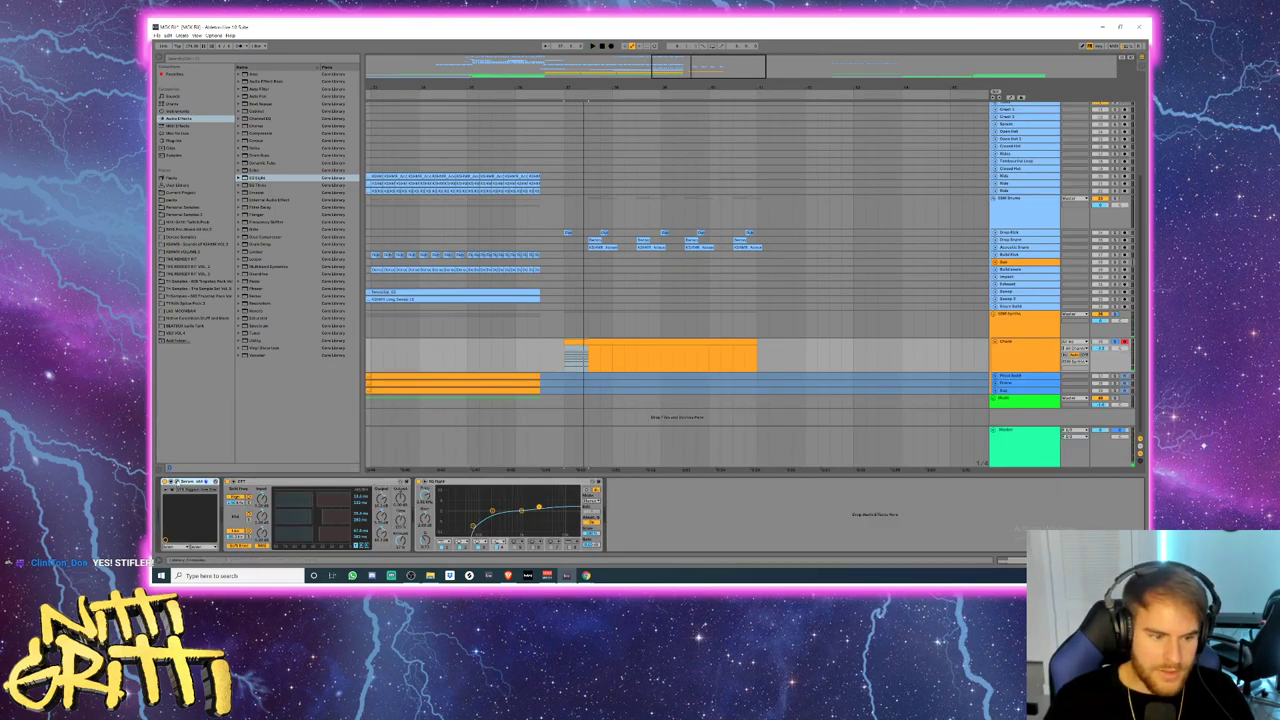
click(175, 483)
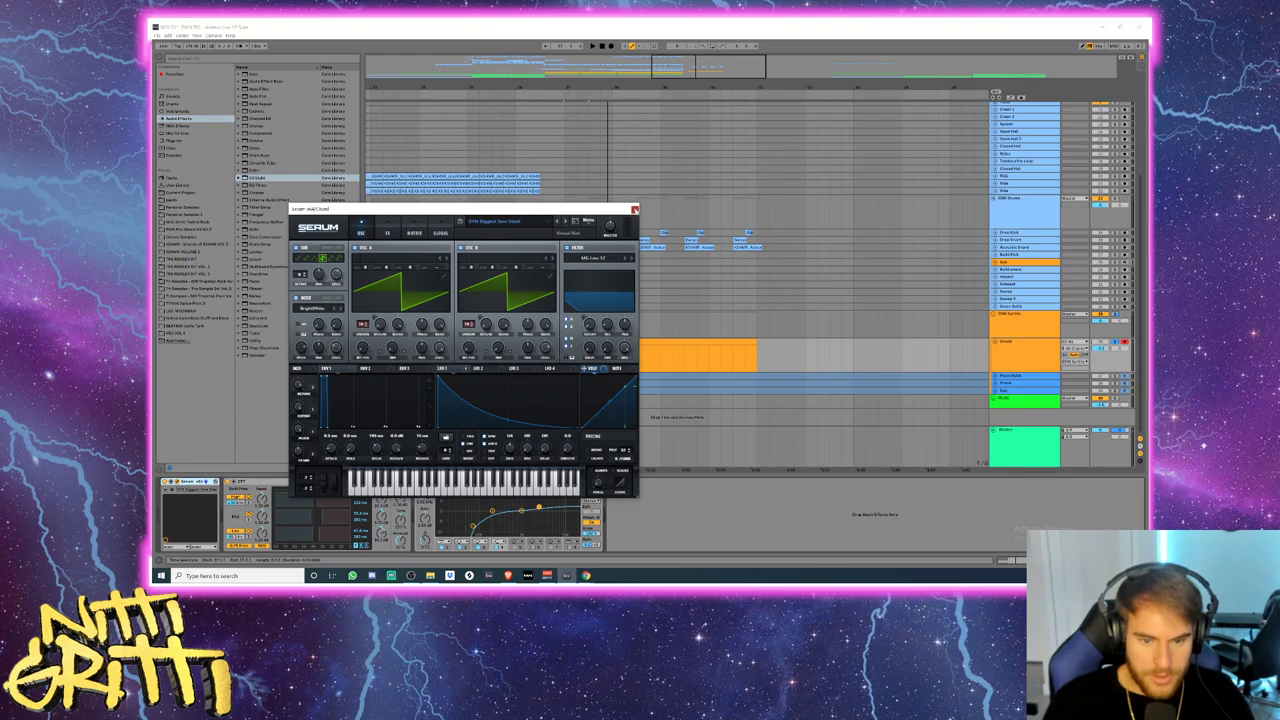
click(634, 210)
- Reopen the Chord clip's notes and audition the first chord
double_click(600, 356)
key(space)
scroll(478, 472, down, 5)
key(space)
key(space)
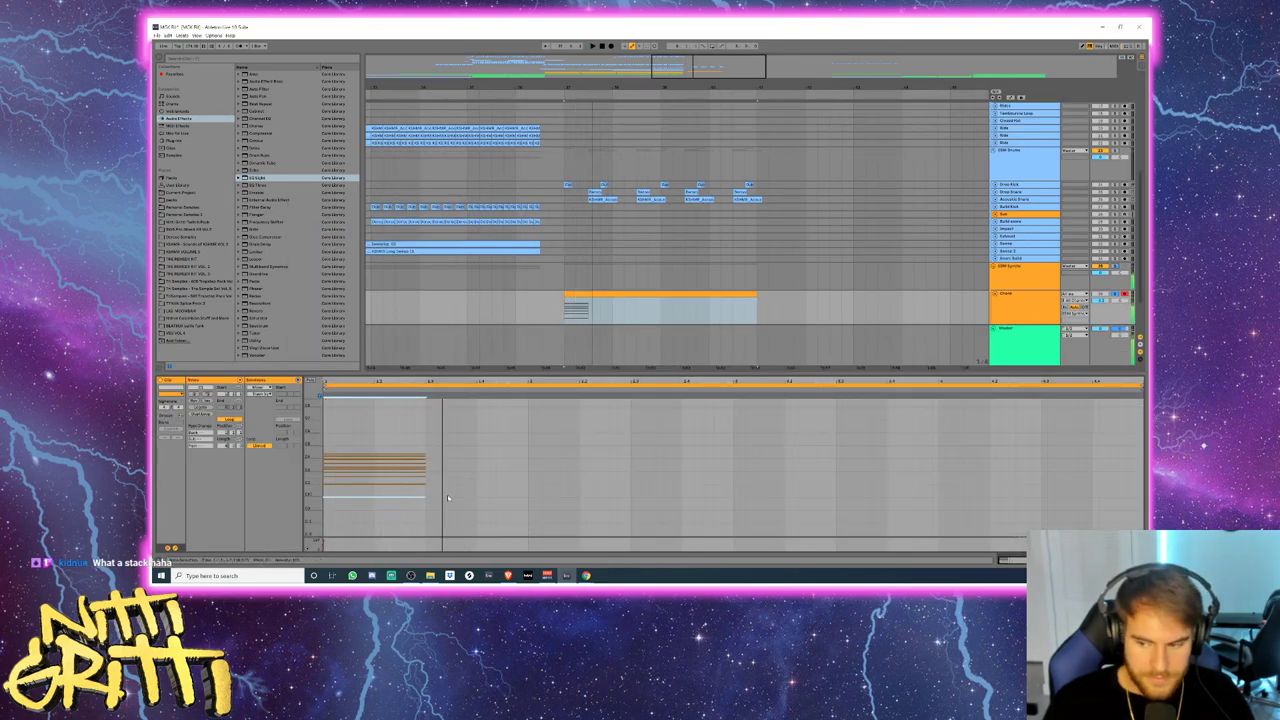
key(space)
key(space)
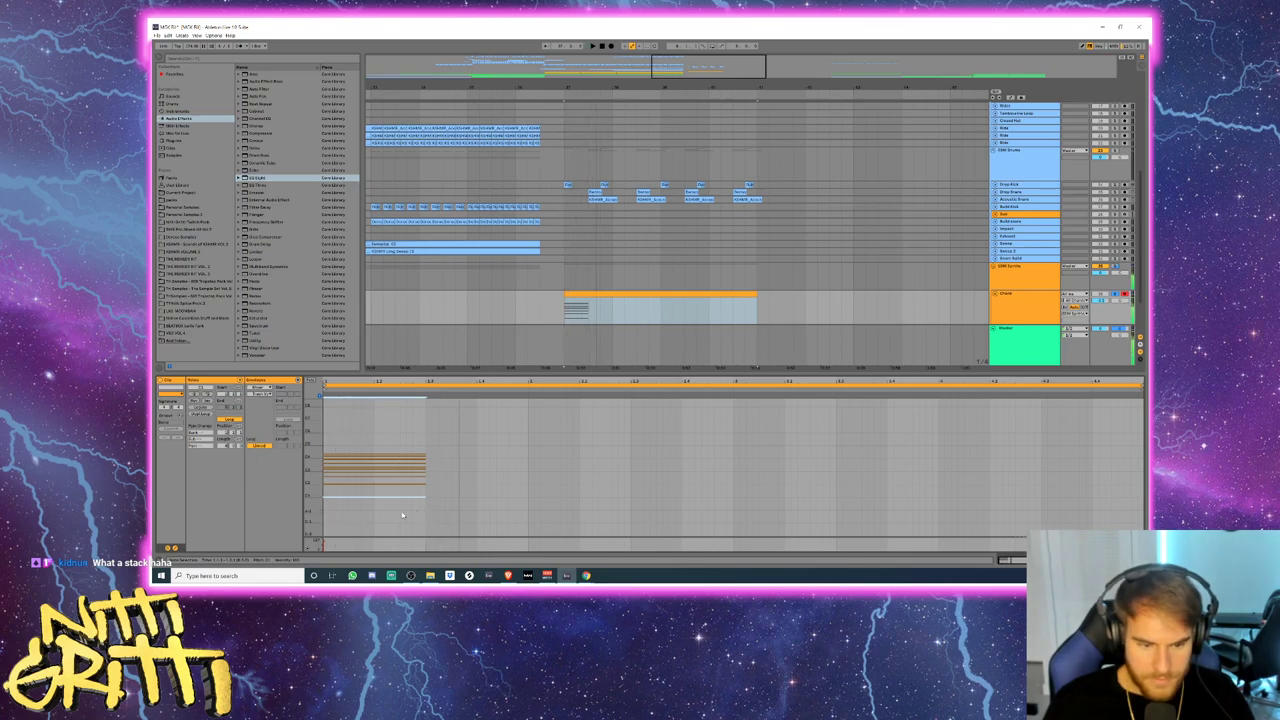
- Copy the first chord to beat 1.4 and lengthen the copy to end at 2.3
drag(402, 512, 396, 449)
click(478, 461)
key(ctrl+v)
key(space)
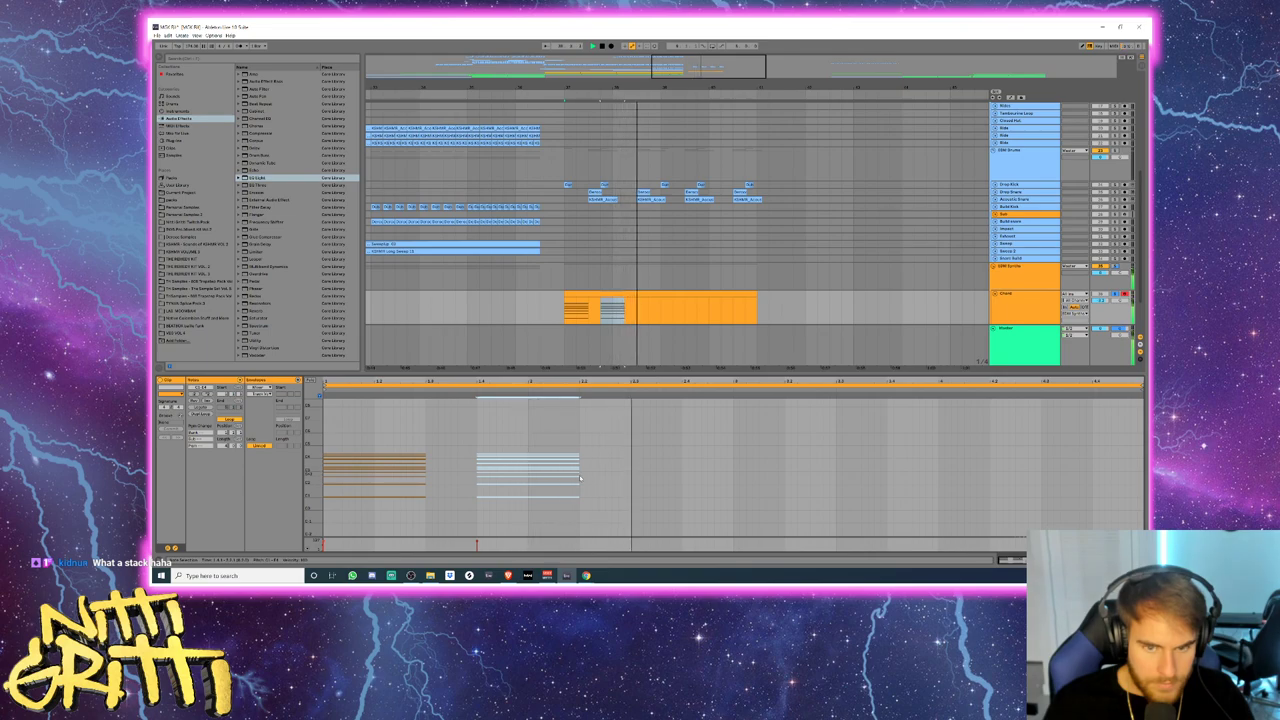
drag(580, 479, 582, 479)
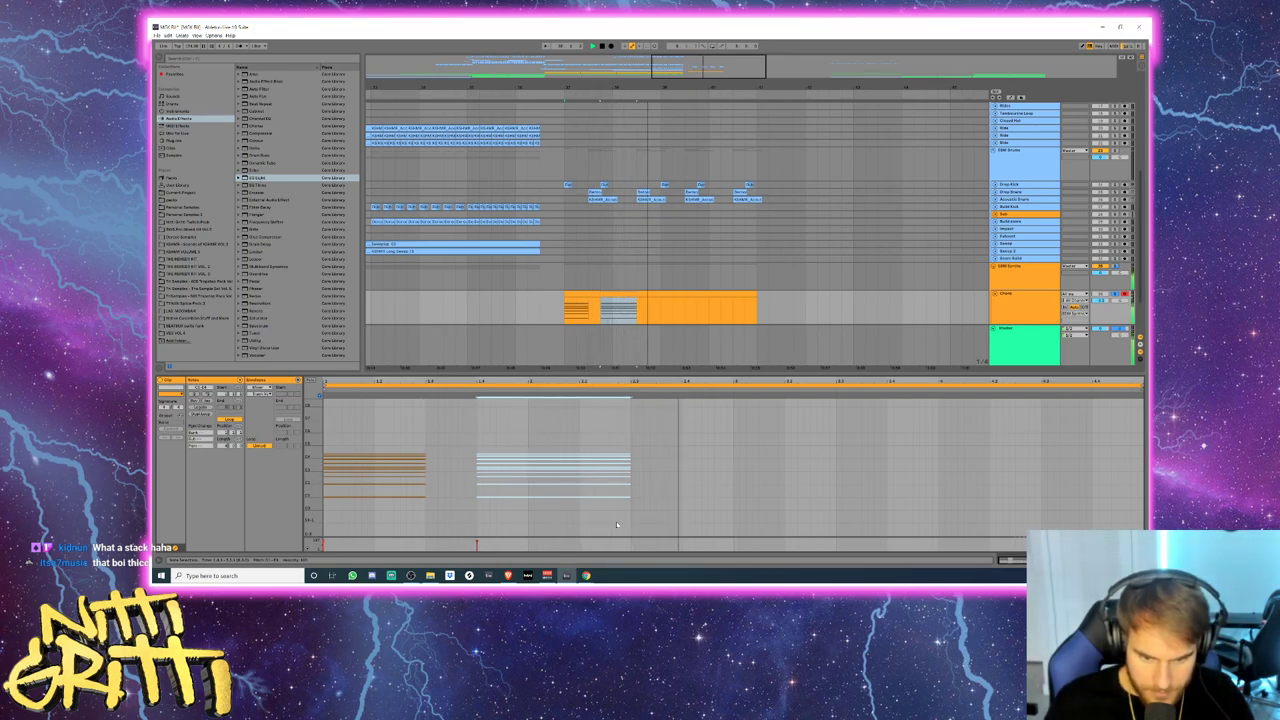
- Duplicate the second chord to bar 3 and shift the copy's lowest note up five semitones and down an octave
key(ctrl+d)
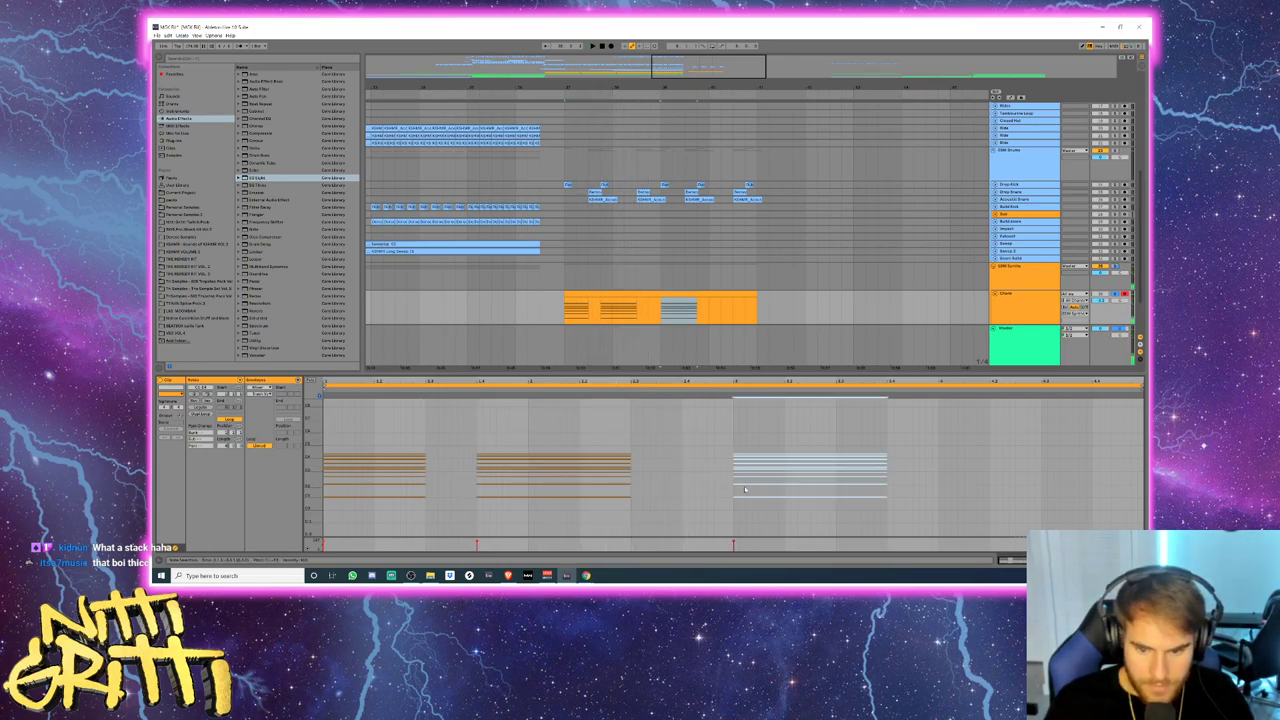
key(Up)
key(Up)
key(Up)
key(Up)
key(Up)
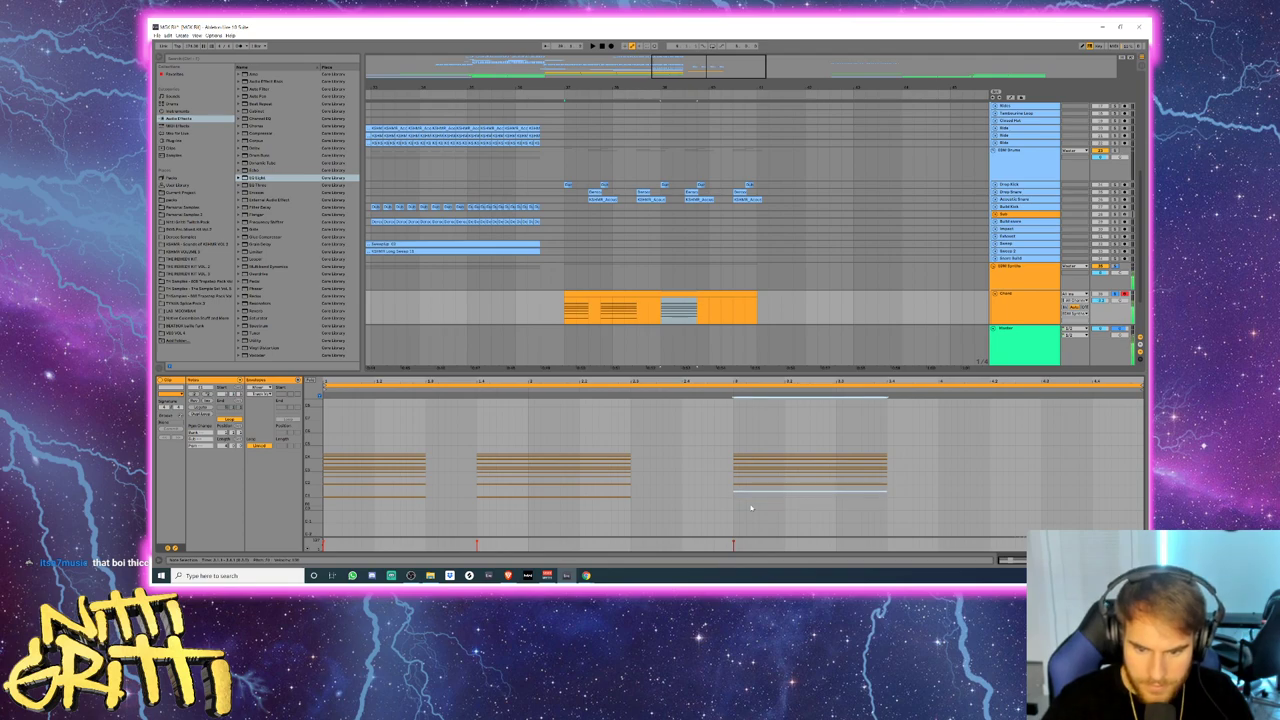
key(shift+Down)
- Revoice the bar 3 chord by moving its inner notes to new pitches, and play back the progression
key(Up)
key(Up)
key(Up)
key(Up)
key(Up)
key(Up)
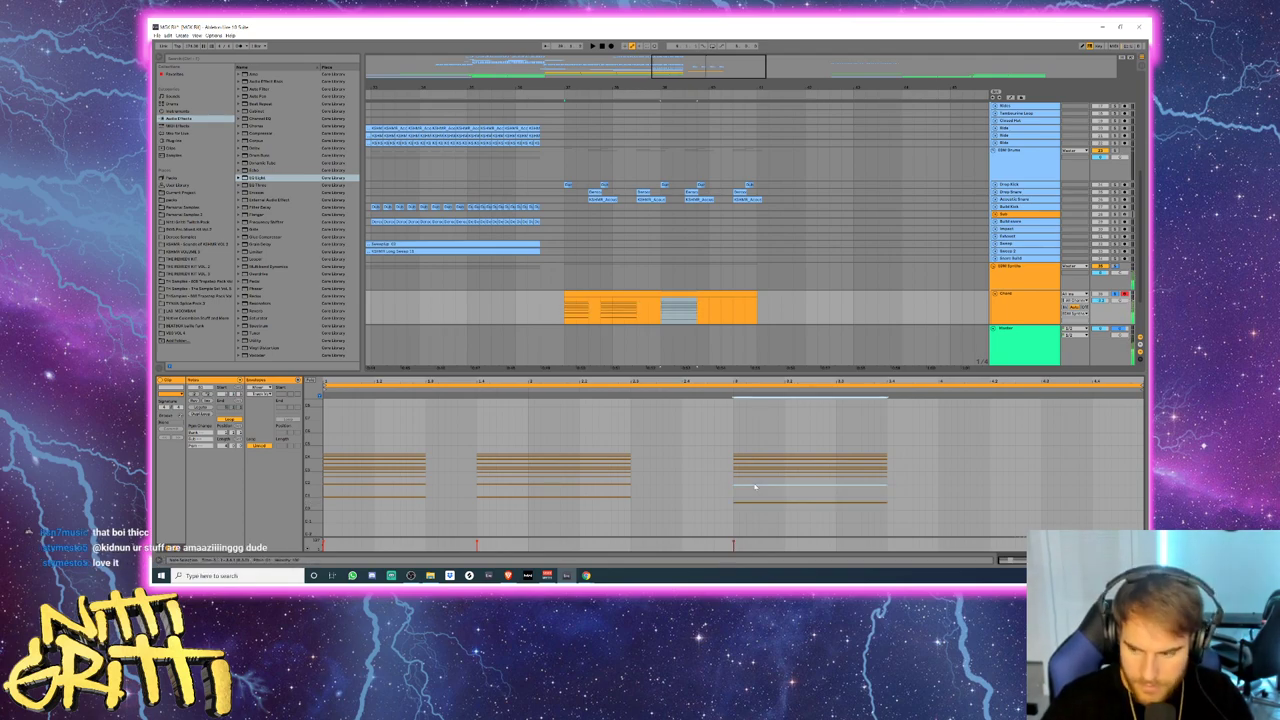
click(748, 478)
click(748, 478)
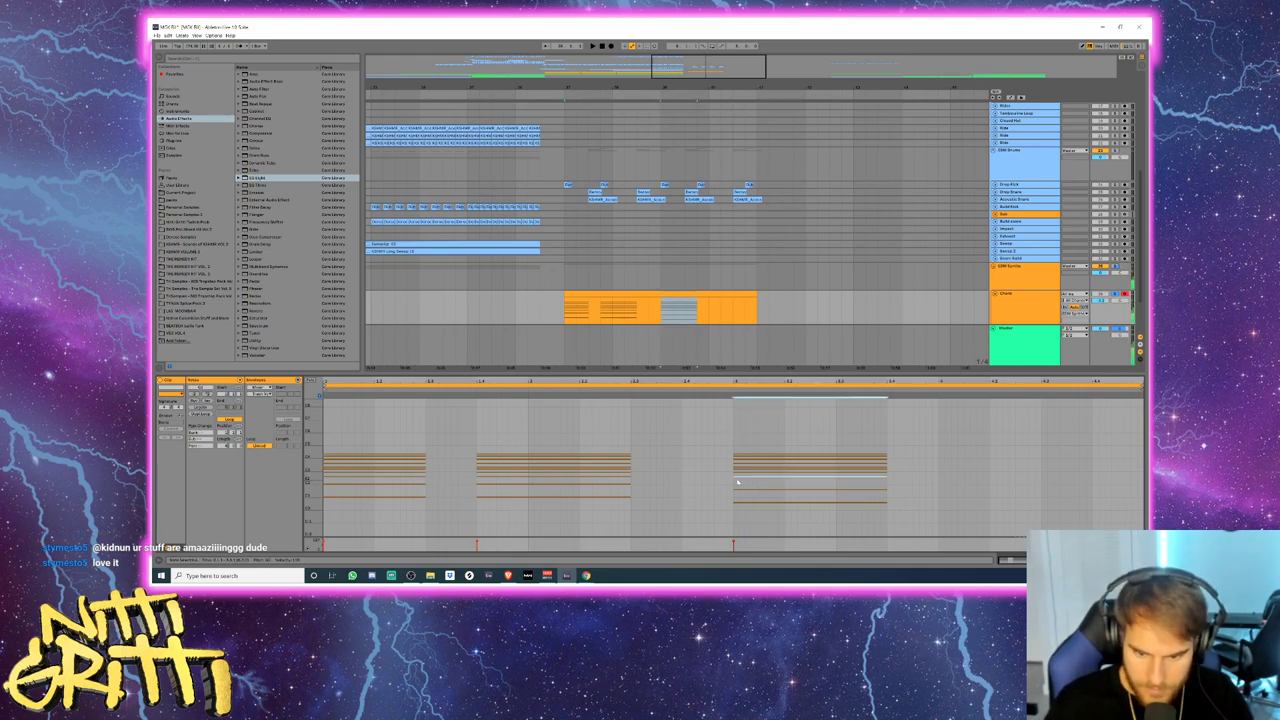
drag(735, 477, 739, 458)
key(space)
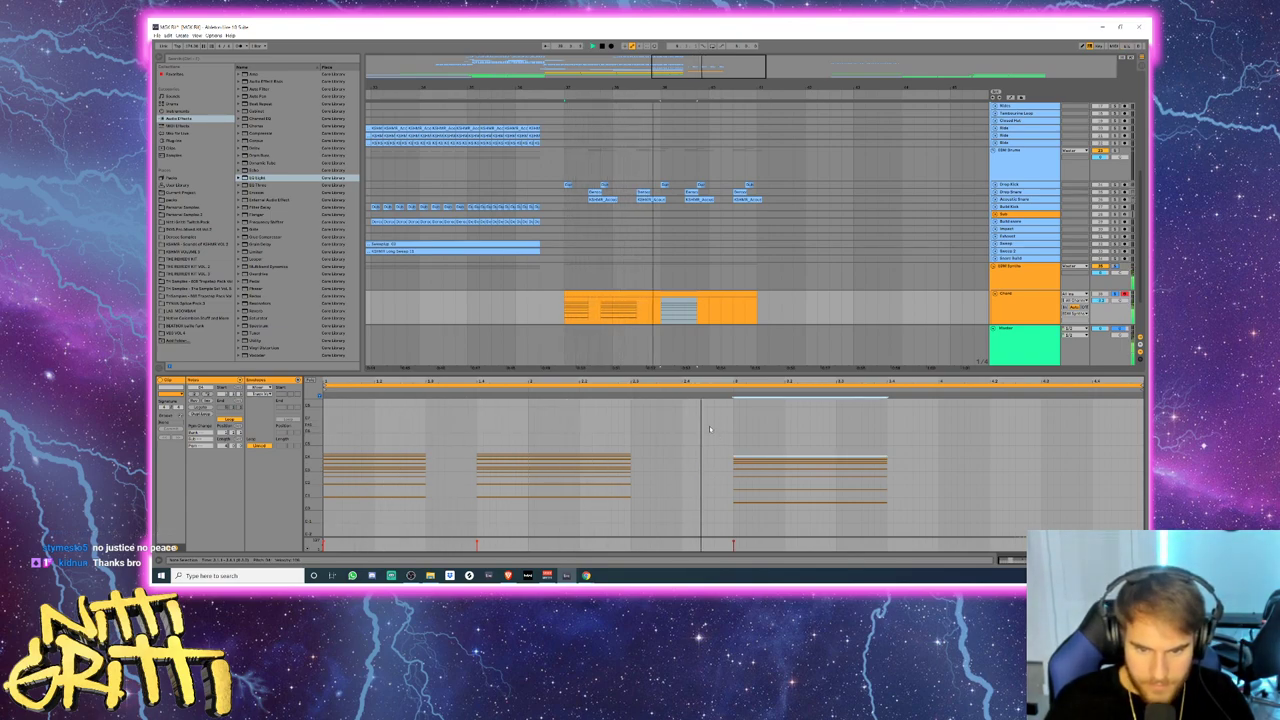
key(space)
- Select all notes of the bar 3 chord and shorten them to two beats
drag(818, 527, 808, 444)
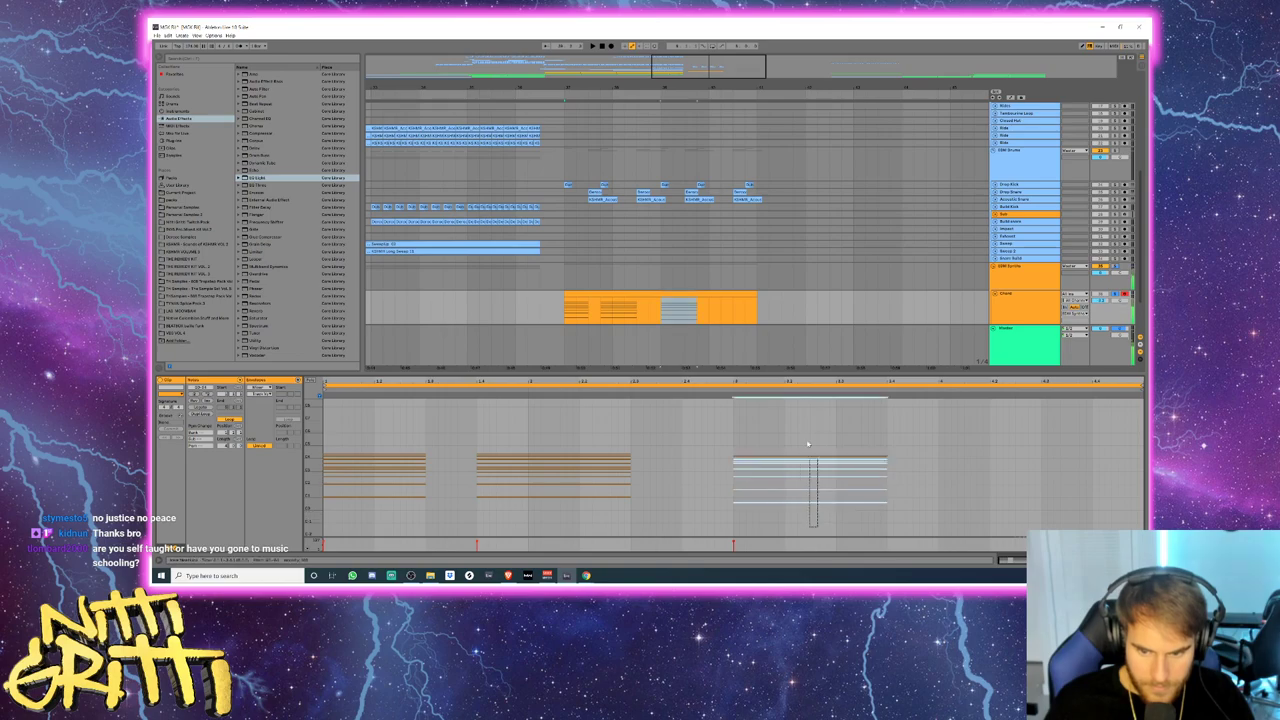
key(space)
drag(831, 527, 826, 446)
key(space)
key(shift+Left)
key(shift+Left)
key(shift+Left)
key(shift+Left)
key(shift+Left)
key(shift+Left)
key(shift+Left)
key(shift+Left)
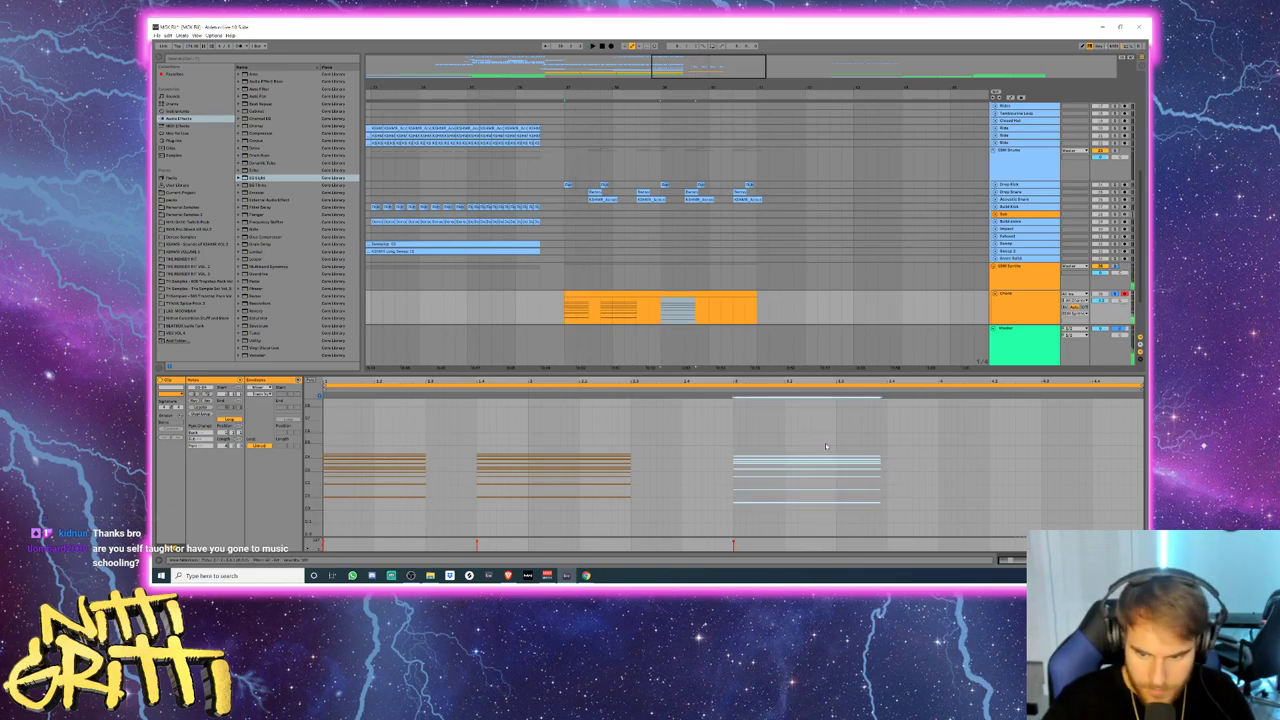
key(shift+Right)
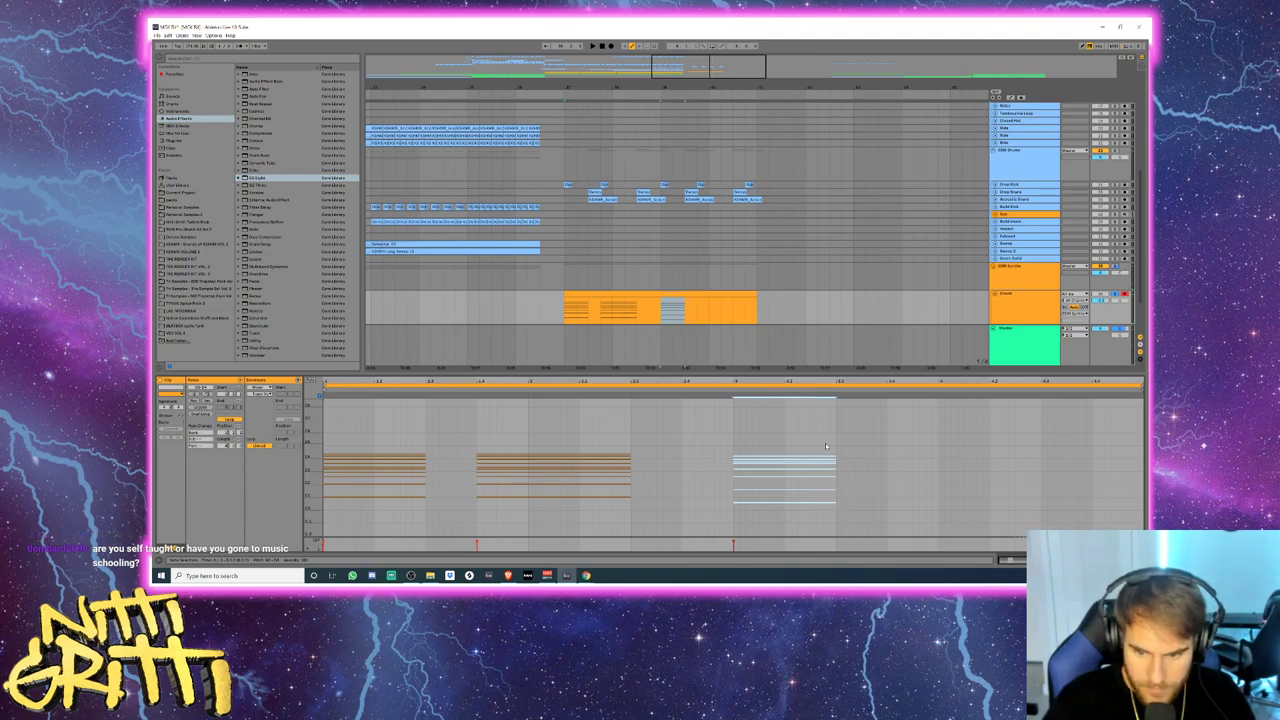
- Duplicate the bar 3 chord to beat 3.4 and transpose the copy up two semitones
key(ctrl+d)
key(Right)
key(Right)
key(Right)
key(Right)
key(Right)
key(Right)
key(Right)
key(Right)
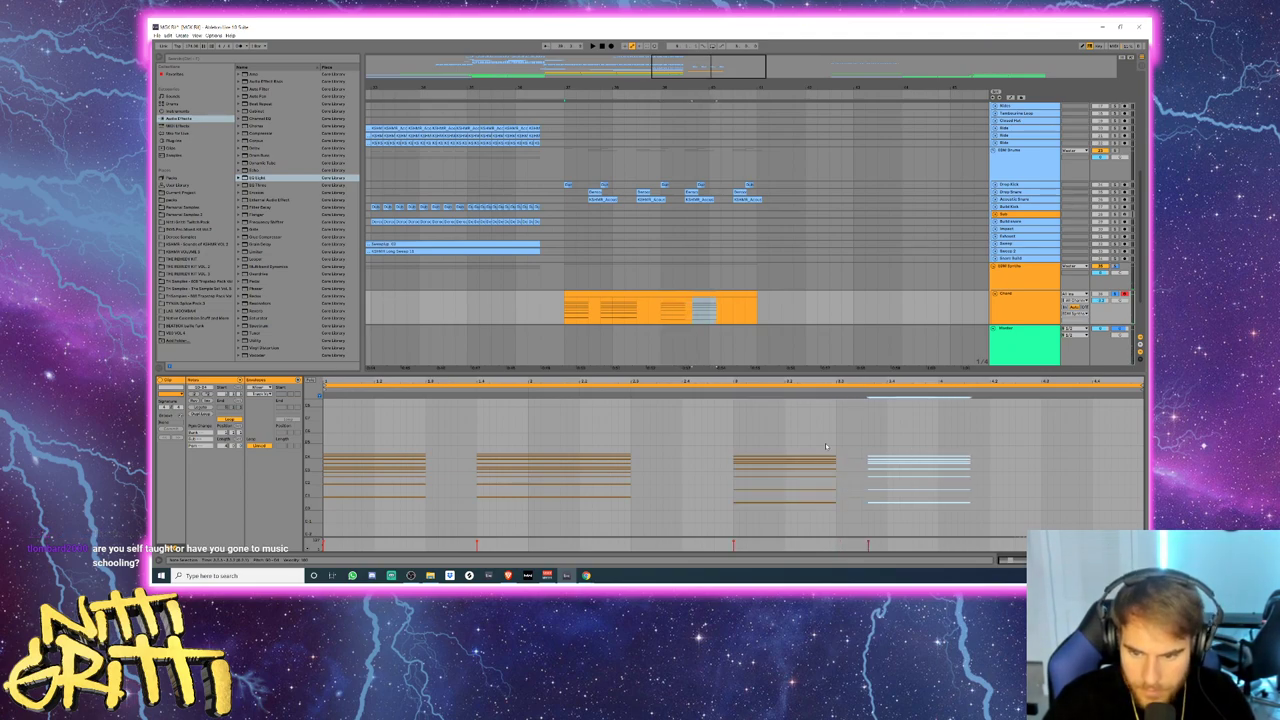
key(Up)
key(Up)
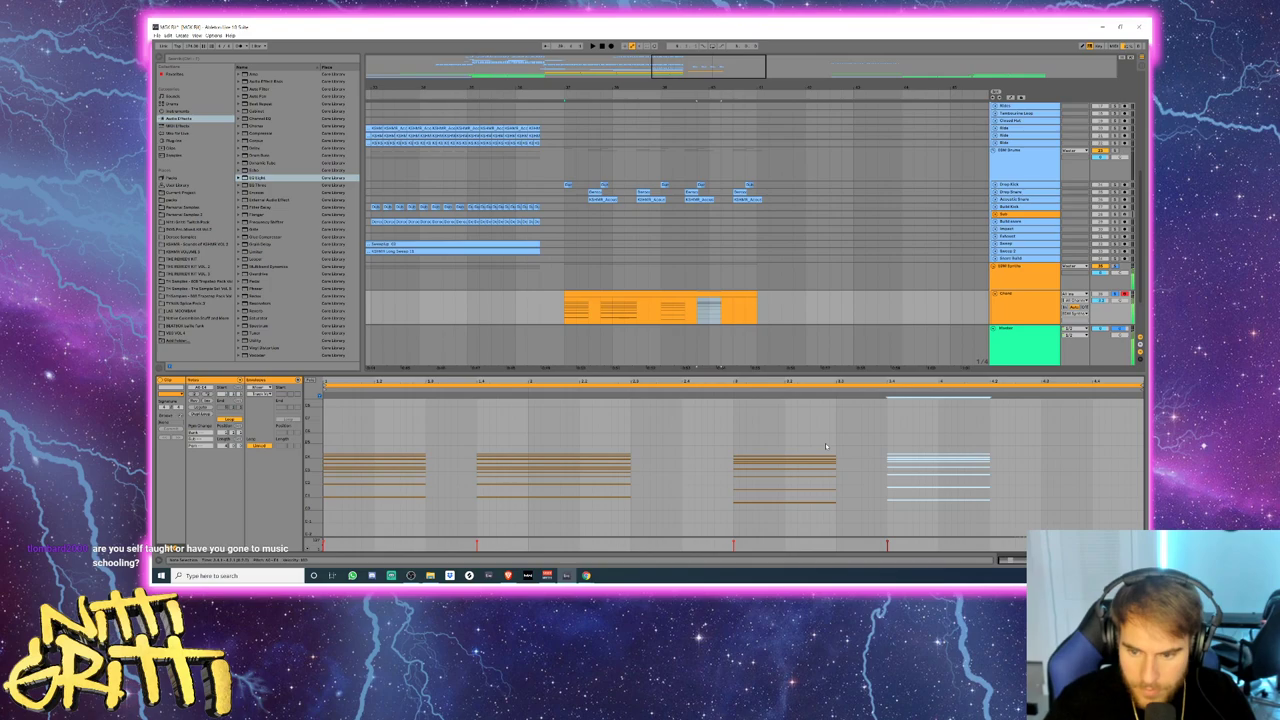
- Revoice the chord at beat 3.4 by shifting its upper notes to new pitches
click(911, 447)
click(911, 454)
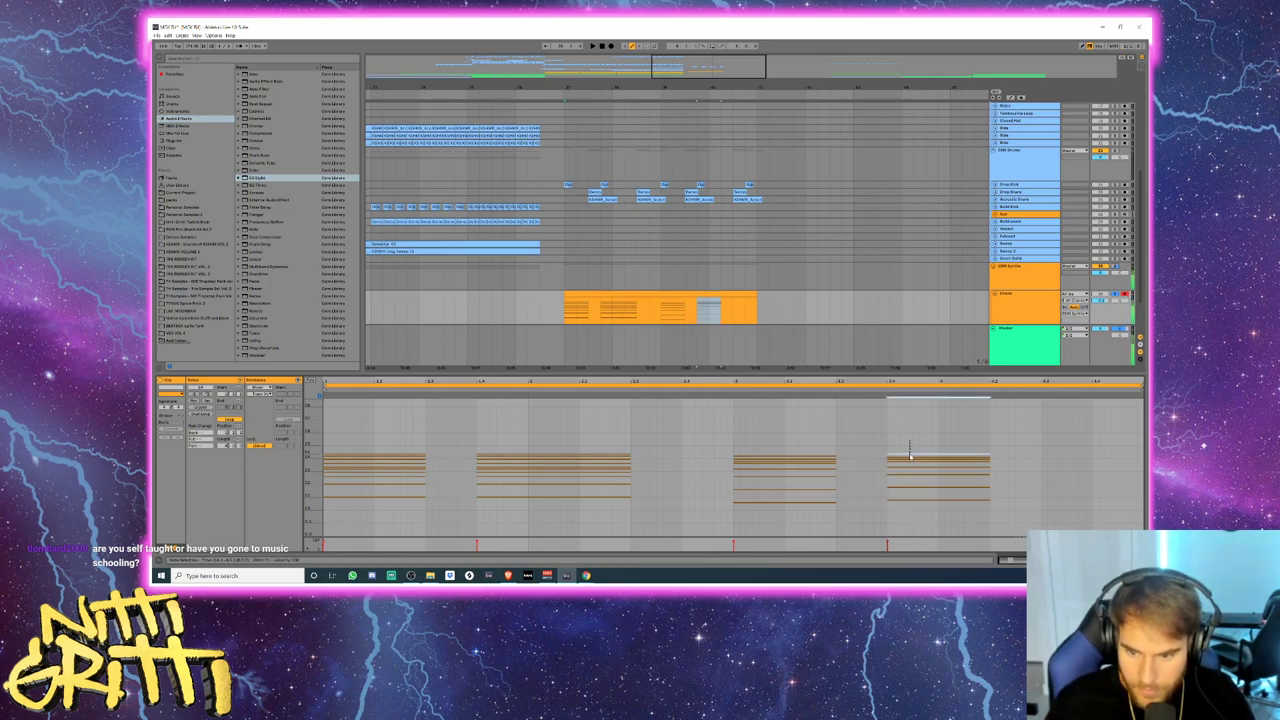
scroll(914, 483, up, 2)
drag(311, 452, 340, 456)
scroll(766, 438, down, 2)
drag(853, 427, 858, 433)
key(Down)
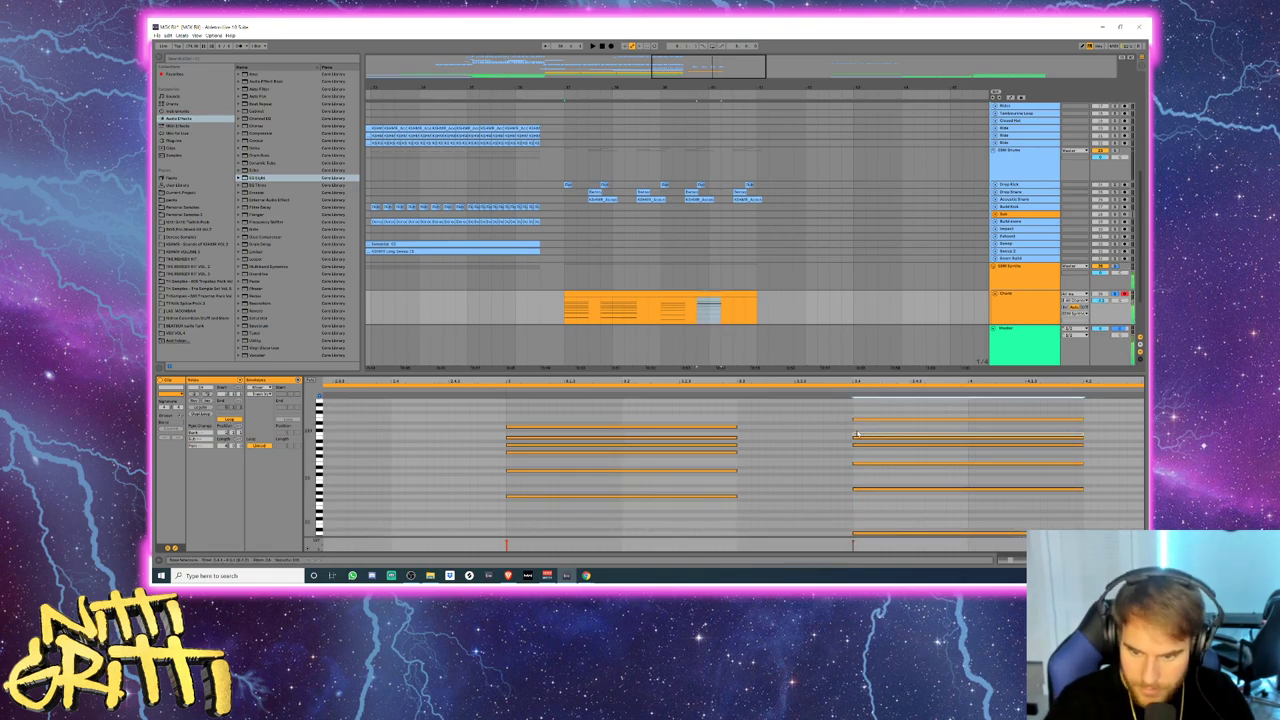
click(858, 418)
click(862, 441)
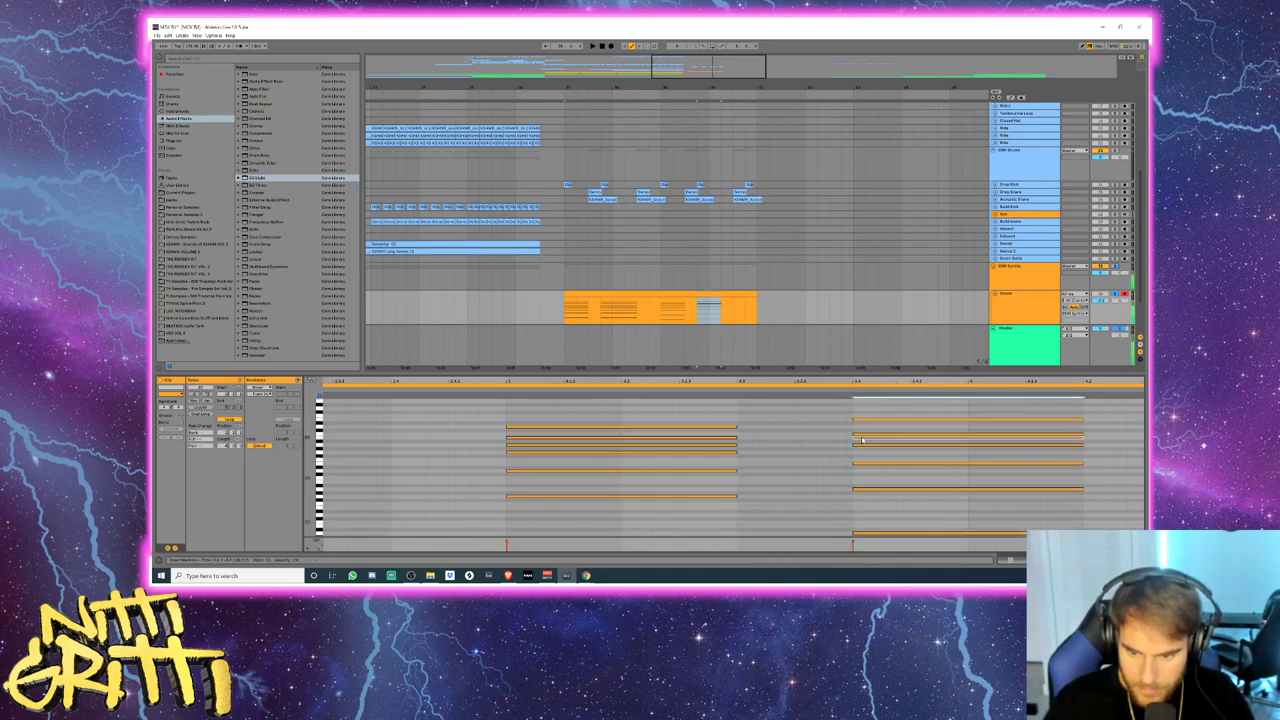
drag(861, 443, 872, 513)
- Copy the second-lowest note of the chord at beat 3.4 up to the top part of that chord
scroll(864, 494, down, 2)
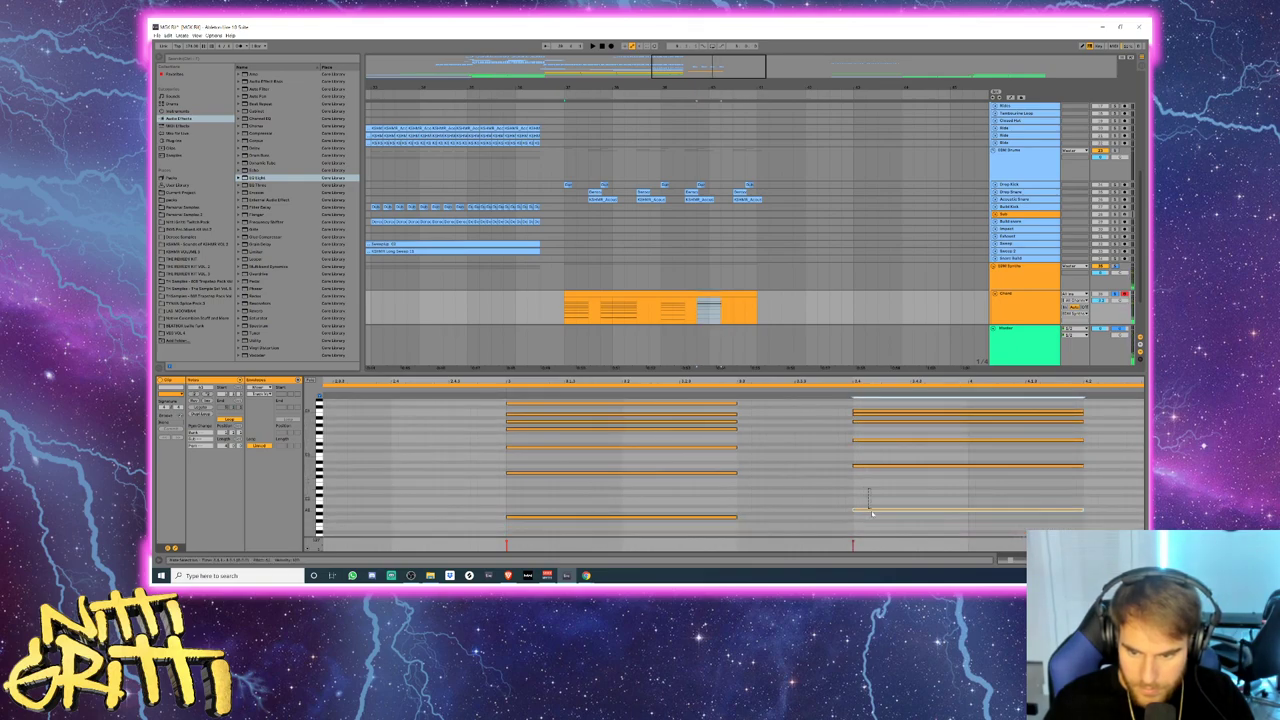
scroll(871, 507, down, 1)
click(873, 448)
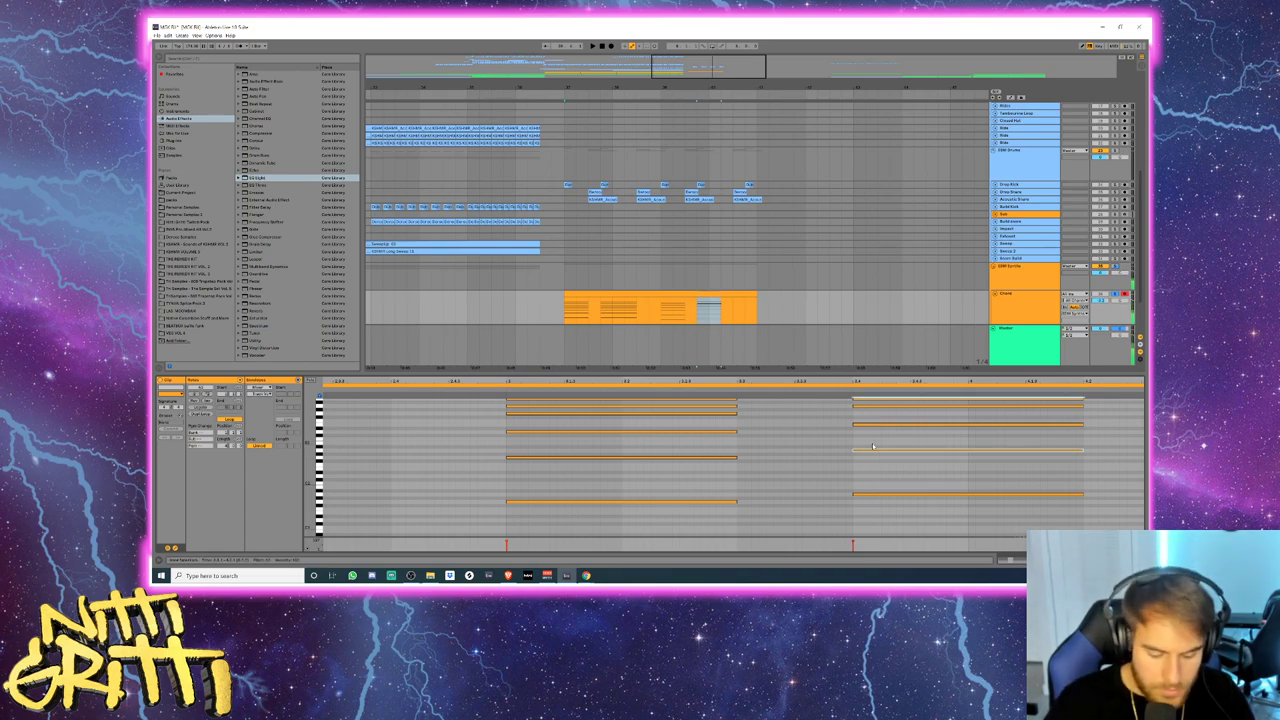
key(Up)
key(Up)
key(Up)
key(Up)
key(Up)
key(Up)
key(Up)
key(Up)
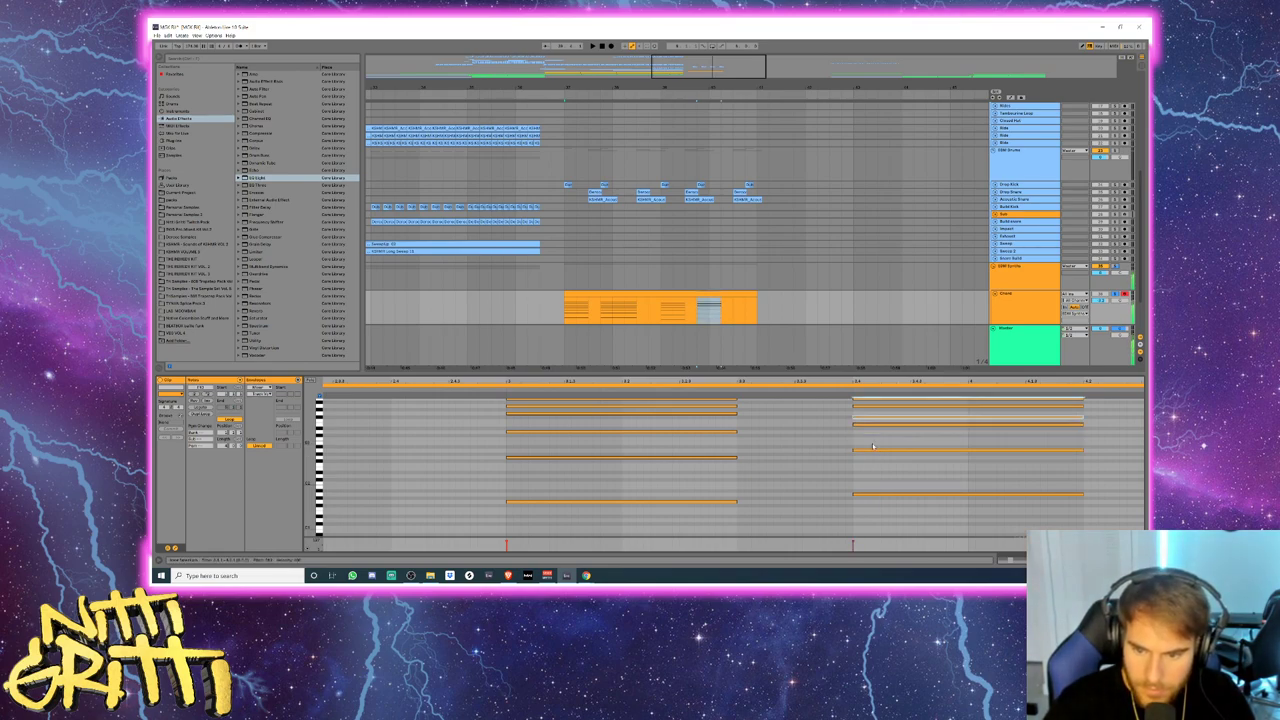
key(Up)
key(Up)
key(Up)
key(Up)
key(Up)
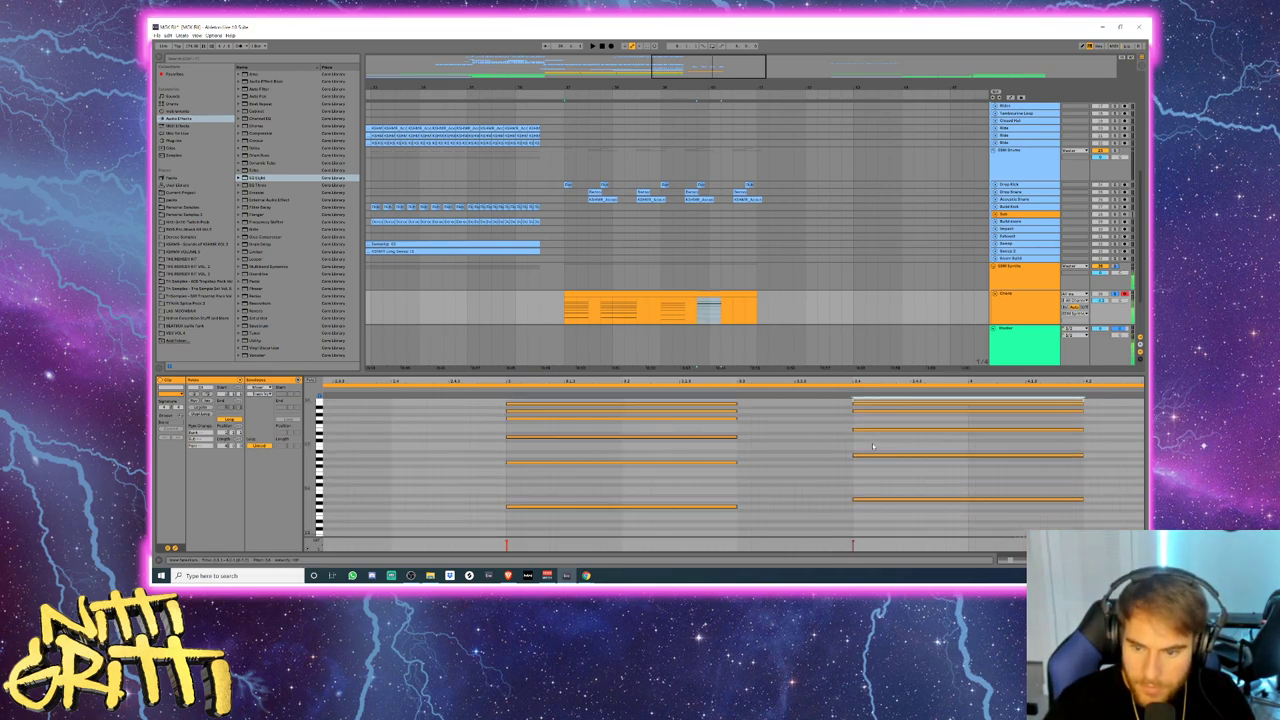
- Play back the chord progression to check the new fourth chord
click(657, 314)
key(space)
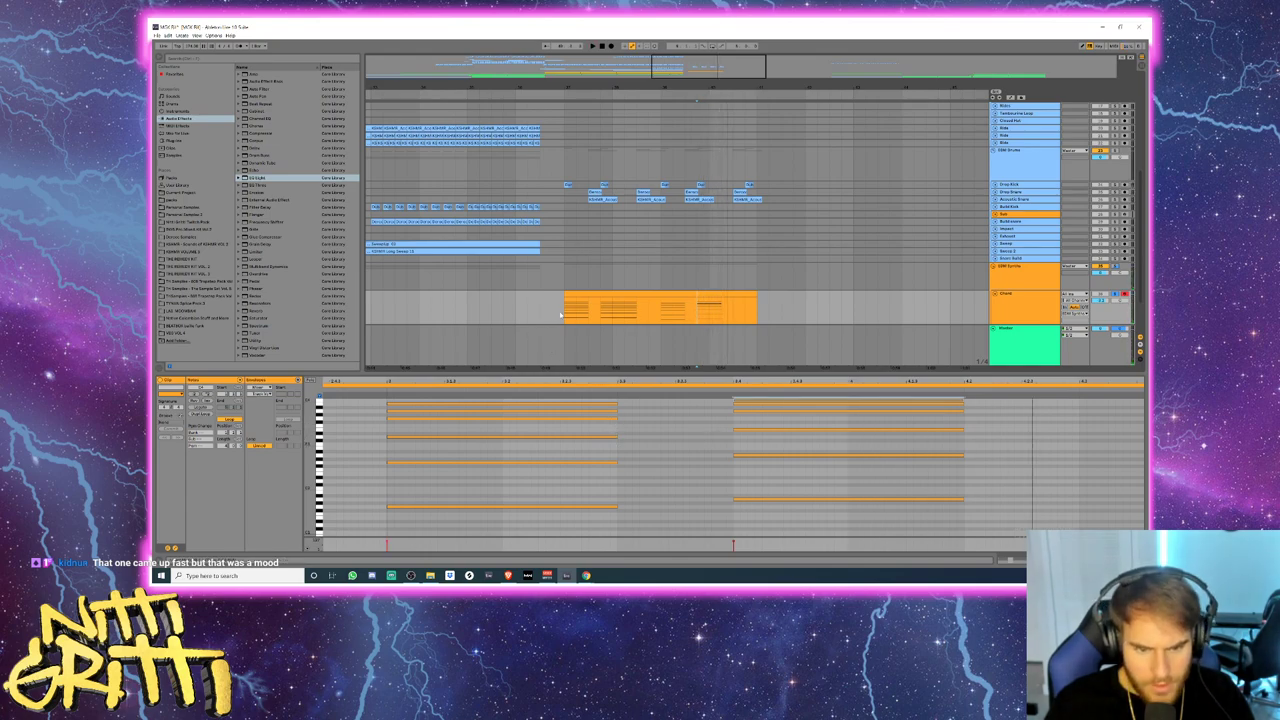
key(space)
scroll(565, 316, down, 4)
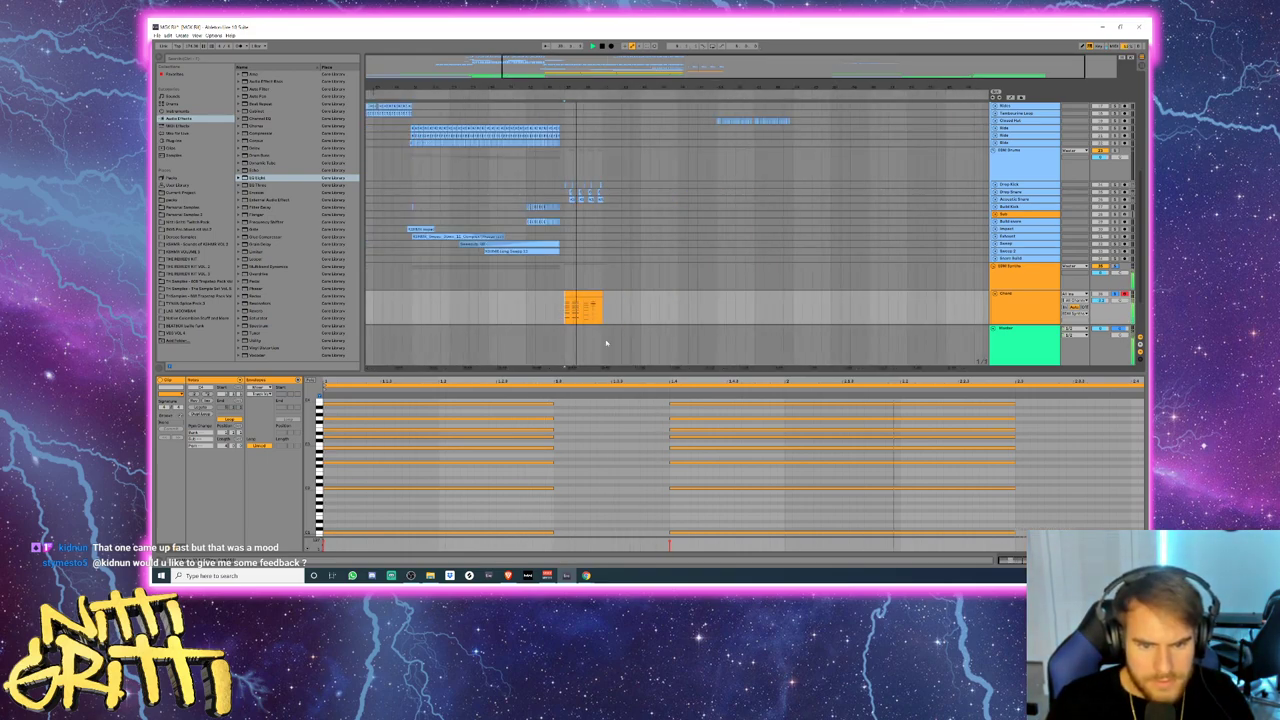
scroll(605, 330, up, 4)
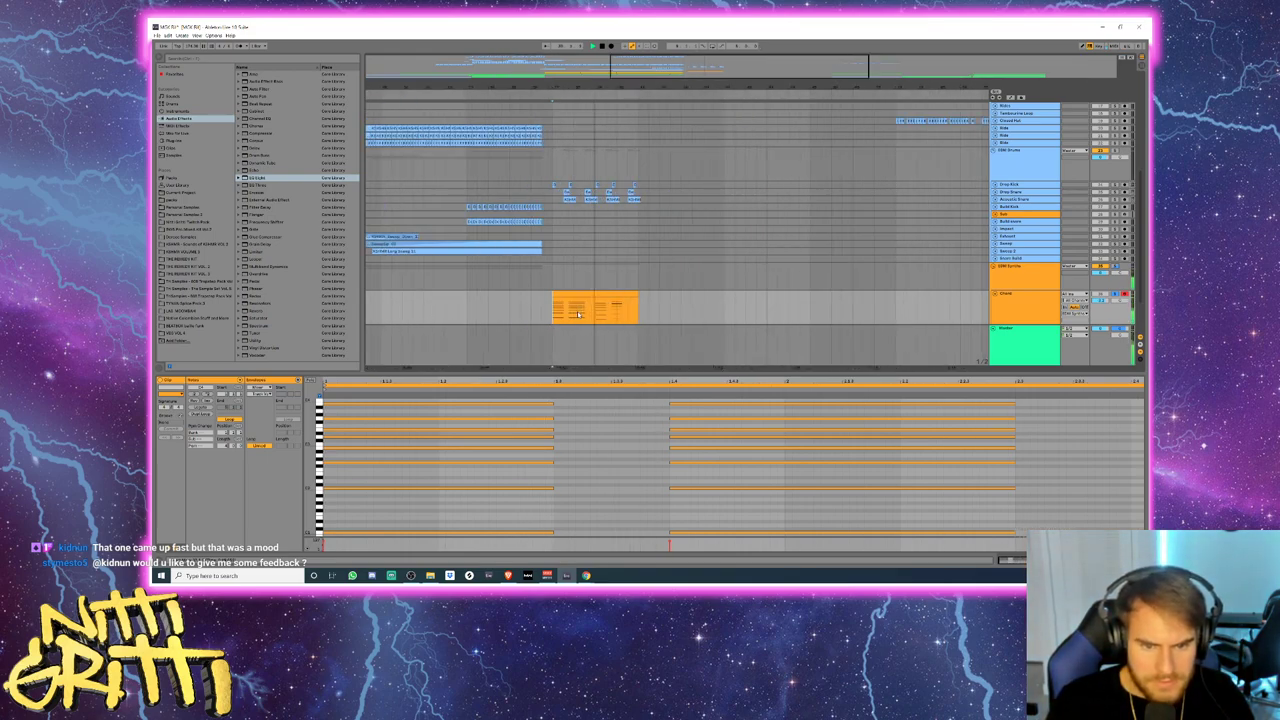
key(space)
- Add a second, higher copy of the last chord's second-lowest note among its inner notes, and play back the result
click(626, 295)
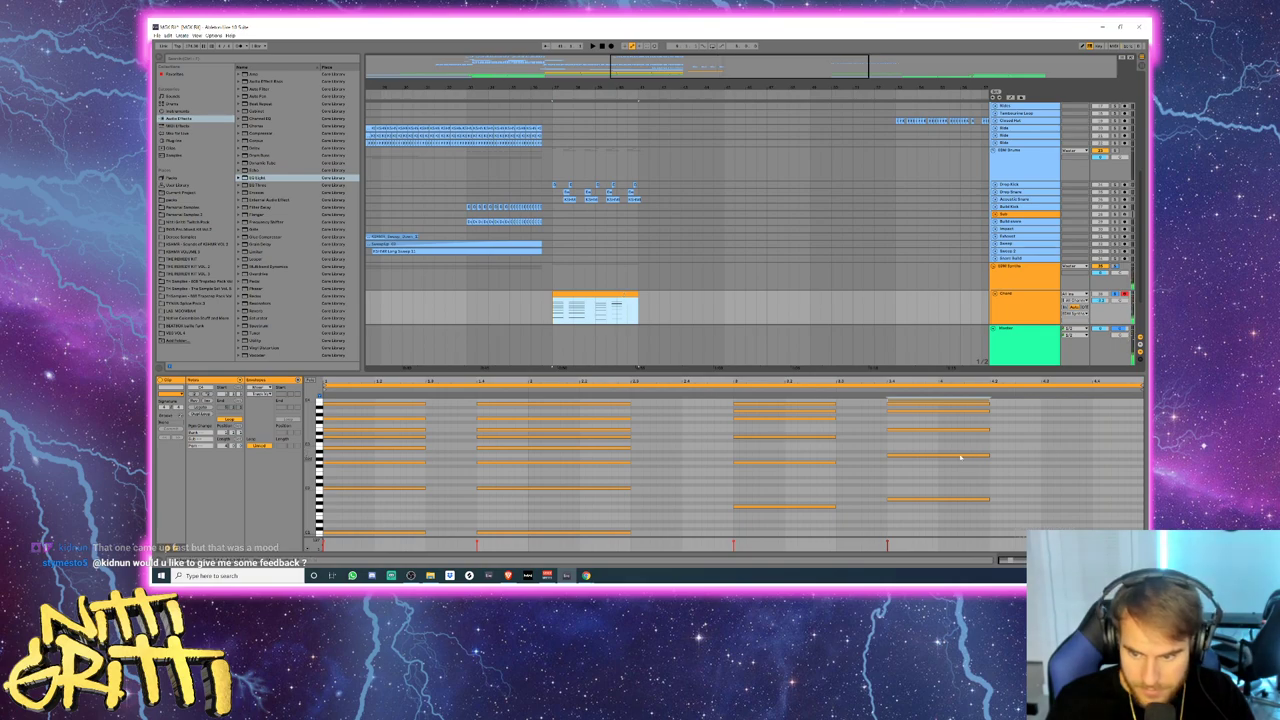
click(959, 456)
key(Up)
key(Up)
key(Up)
key(Up)
key(Up)
key(Up)
key(Up)
key(Up)
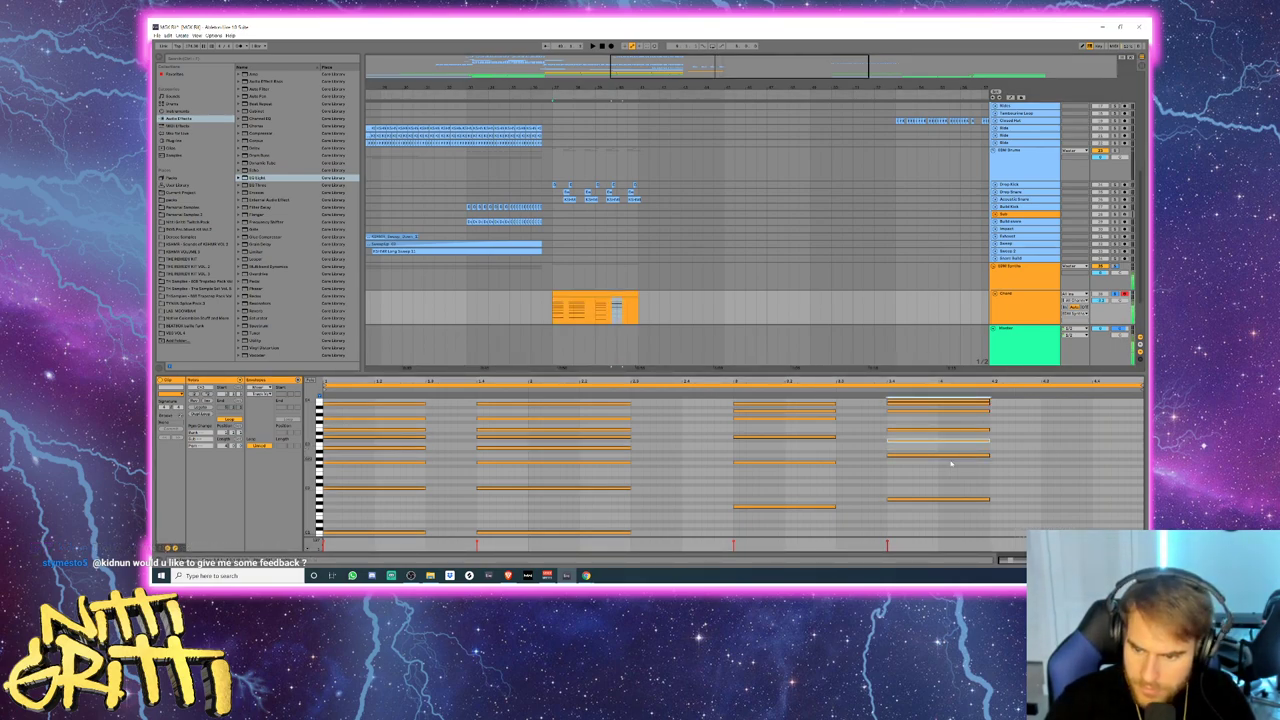
key(Down)
key(Down)
key(Down)
key(Down)
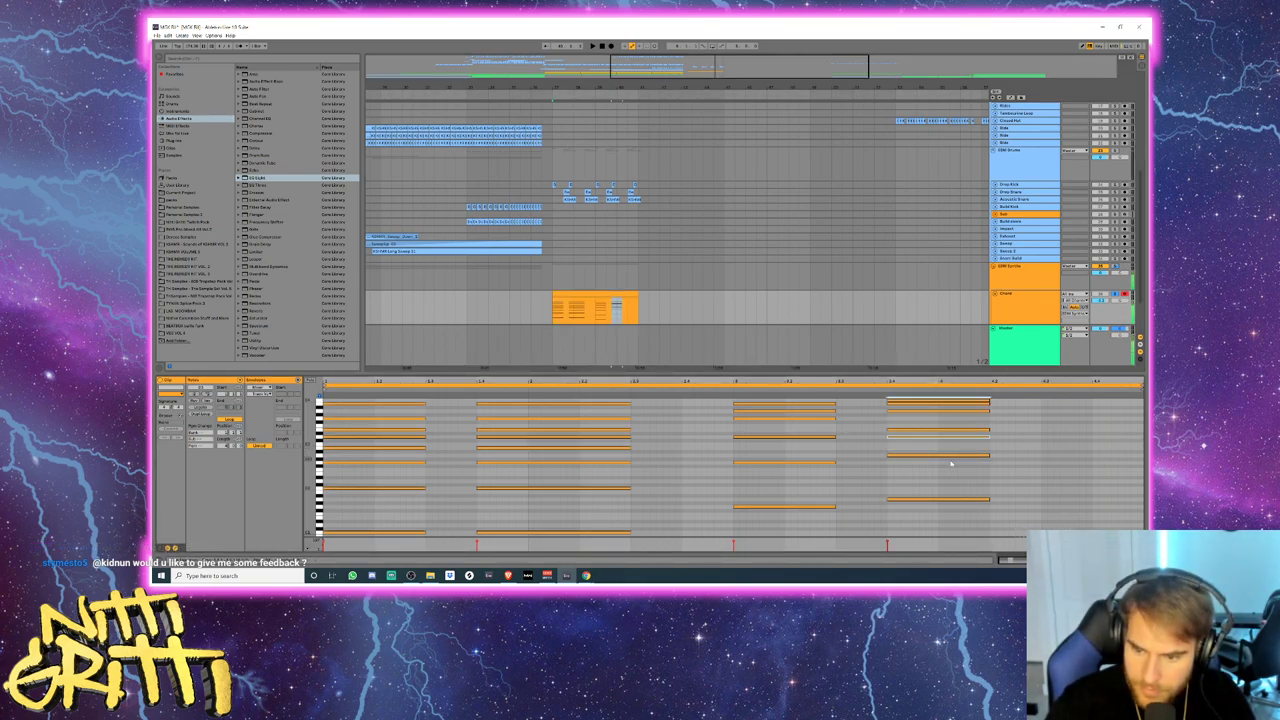
key(space)
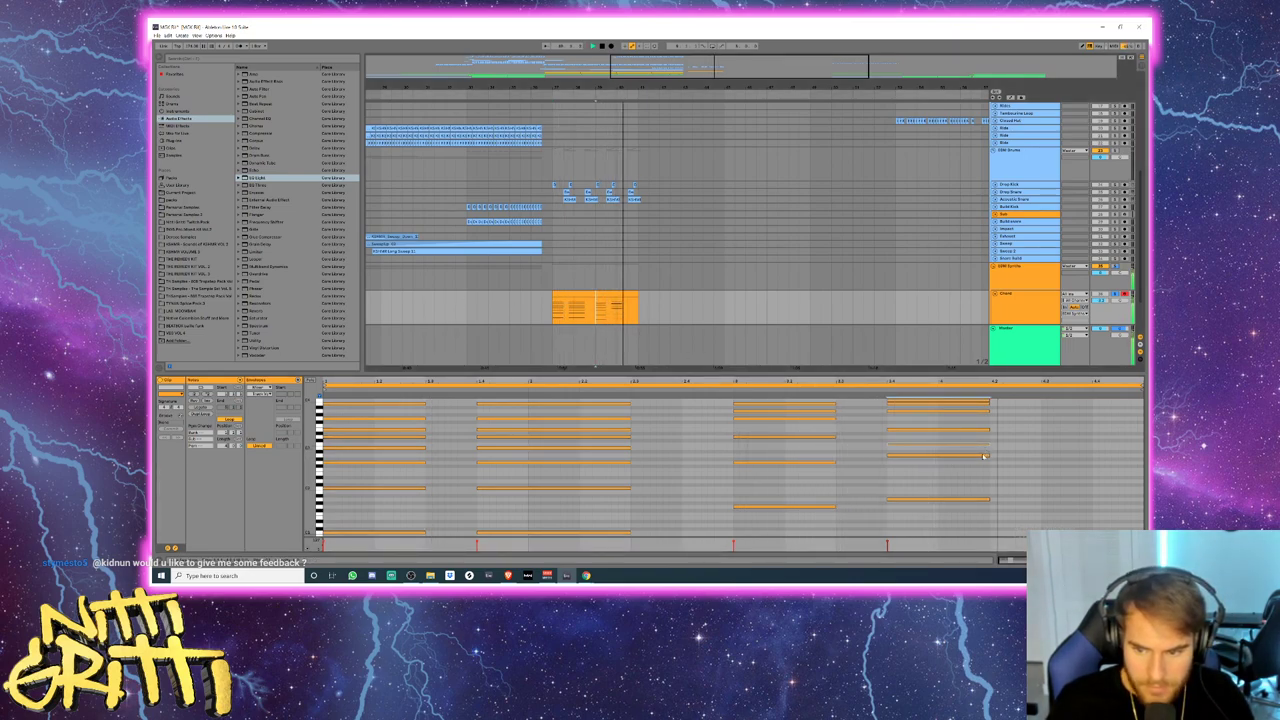
key(space)
- Select all notes of the chord at beat 3.4 and lengthen them to the end of the clip
scroll(985, 455, down, 4)
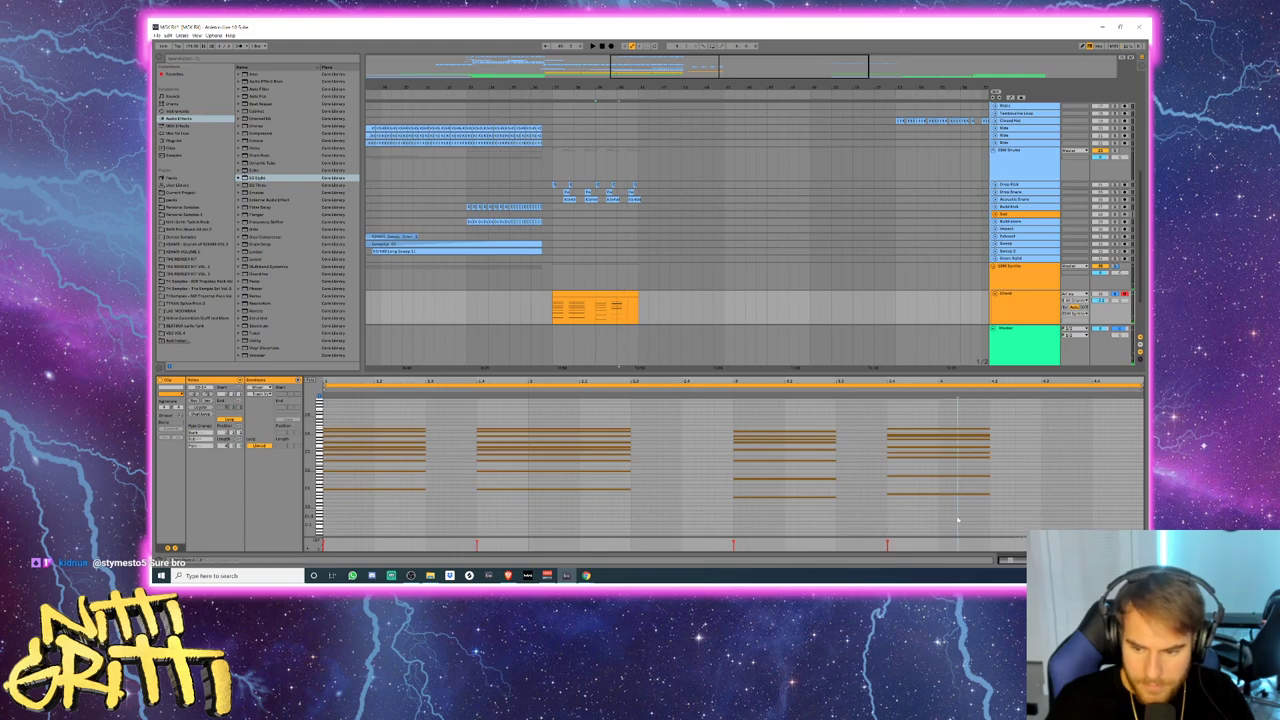
drag(957, 518, 983, 410)
key(shift+Right)
key(shift+Right)
key(shift+Right)
key(shift+Right)
key(shift+Right)
key(shift+Right)
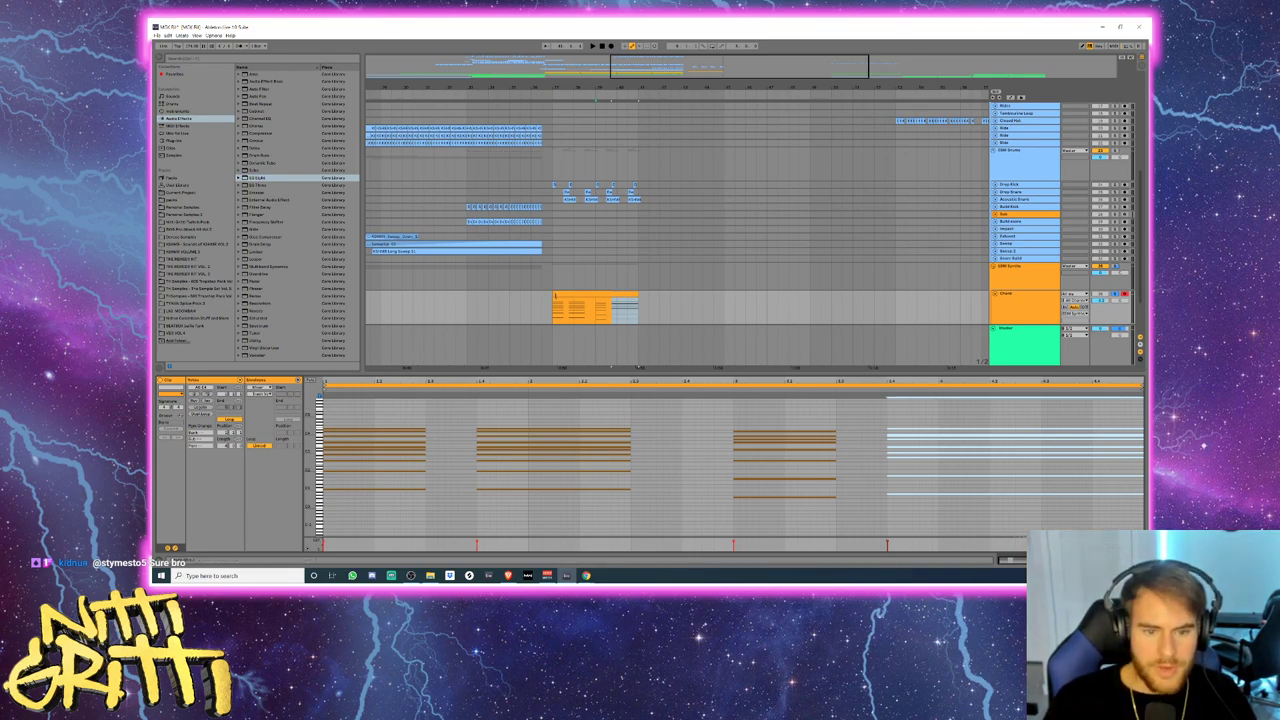
- Select the chord clip and play back the full progression with the lengthened last chord
click(565, 296)
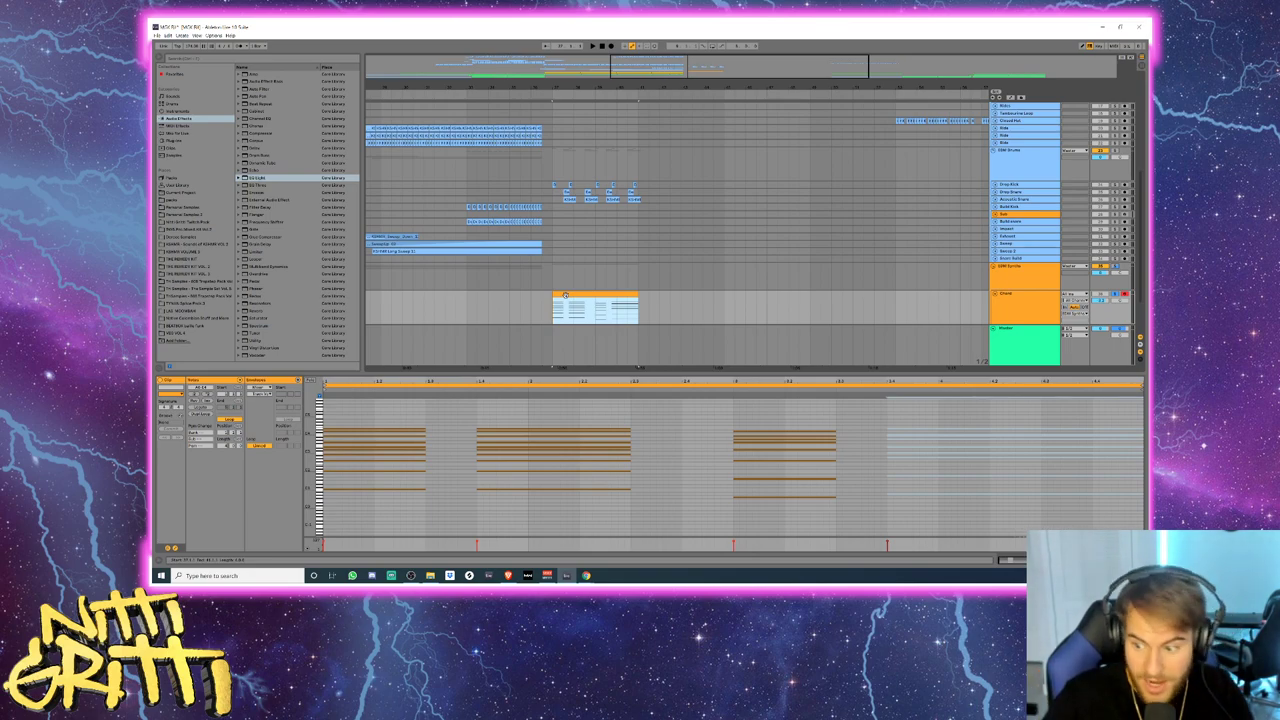
scroll(565, 297, down, 2)
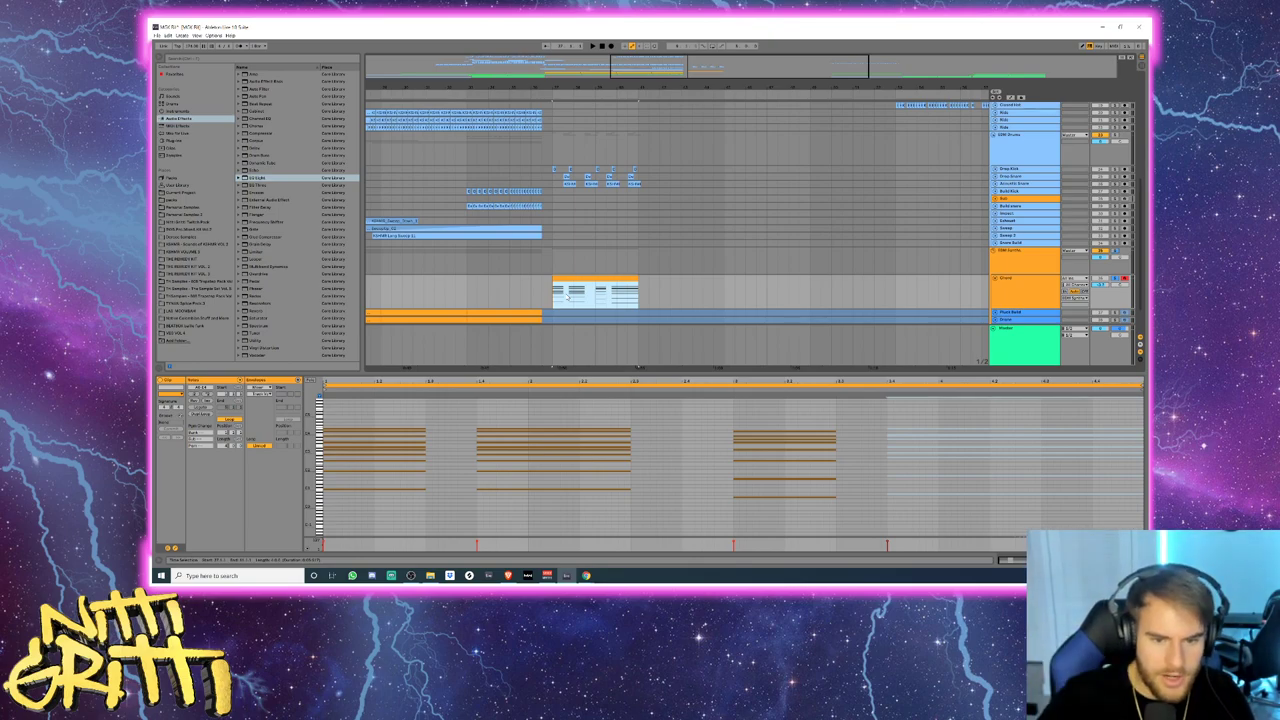
key(space)
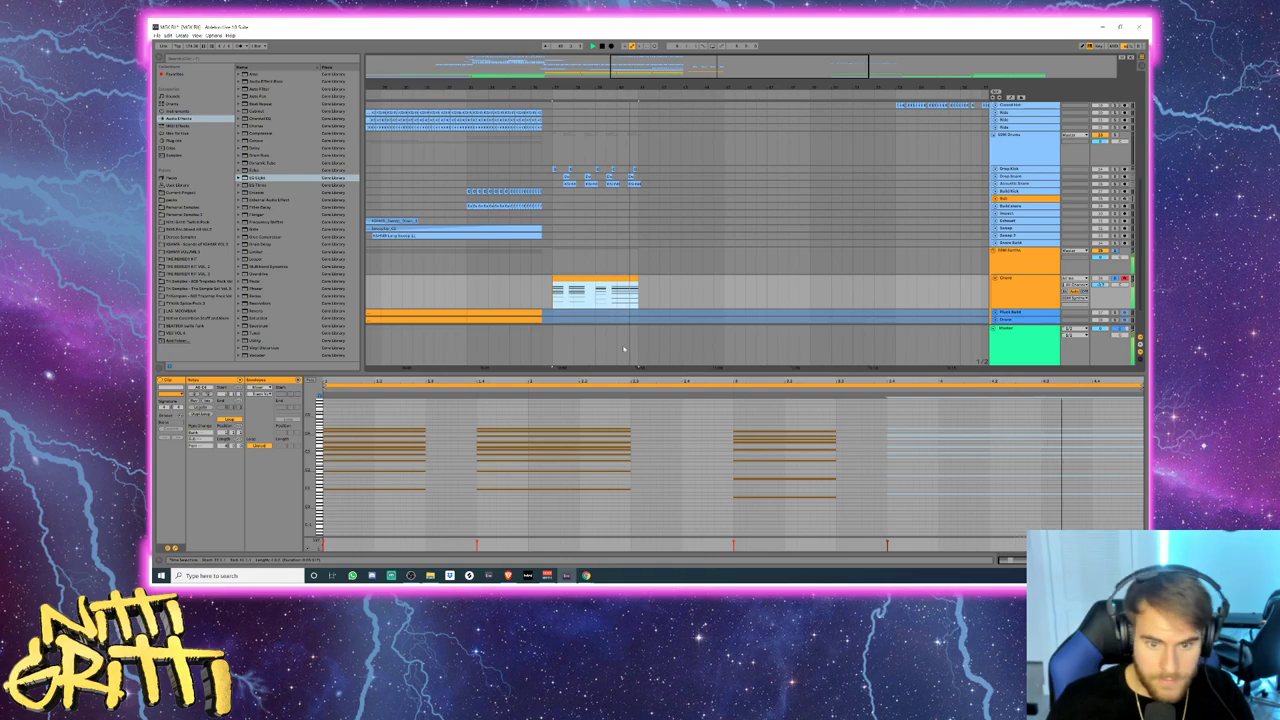
- Duplicate the chord track with its clip and devices, and solo the duplicate
scroll(1043, 297, down, 2)
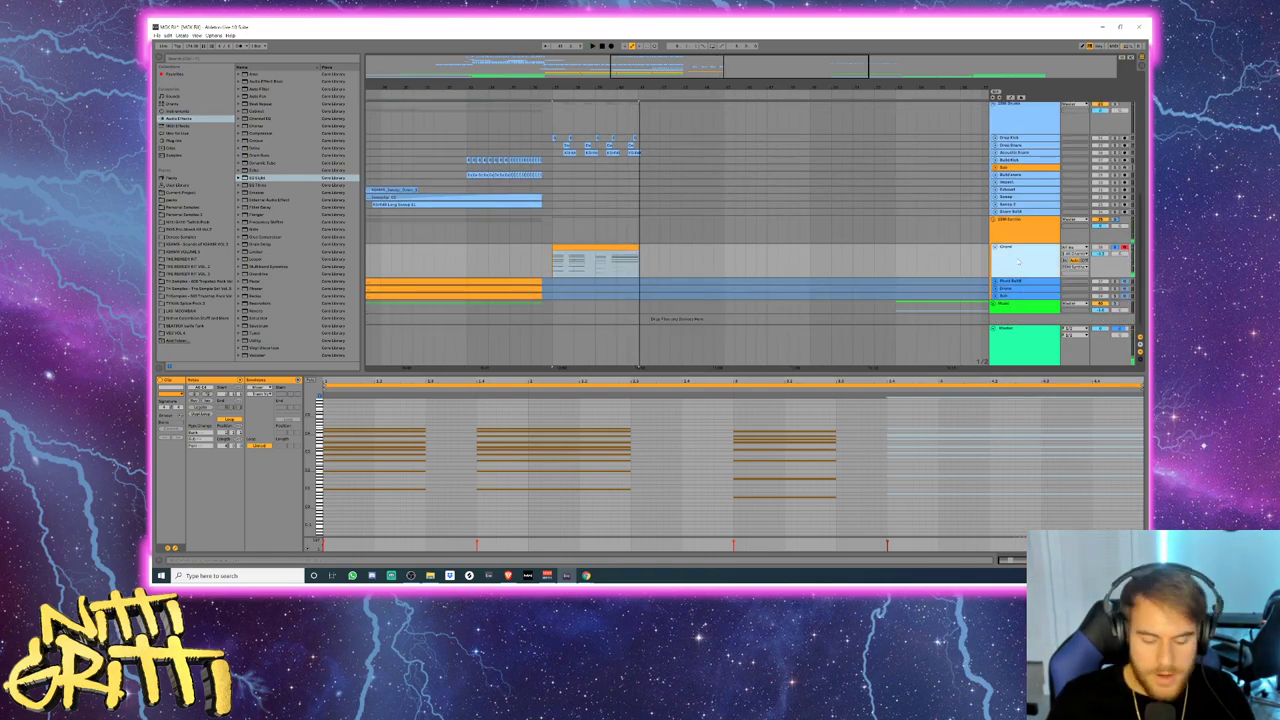
key(ctrl+d)
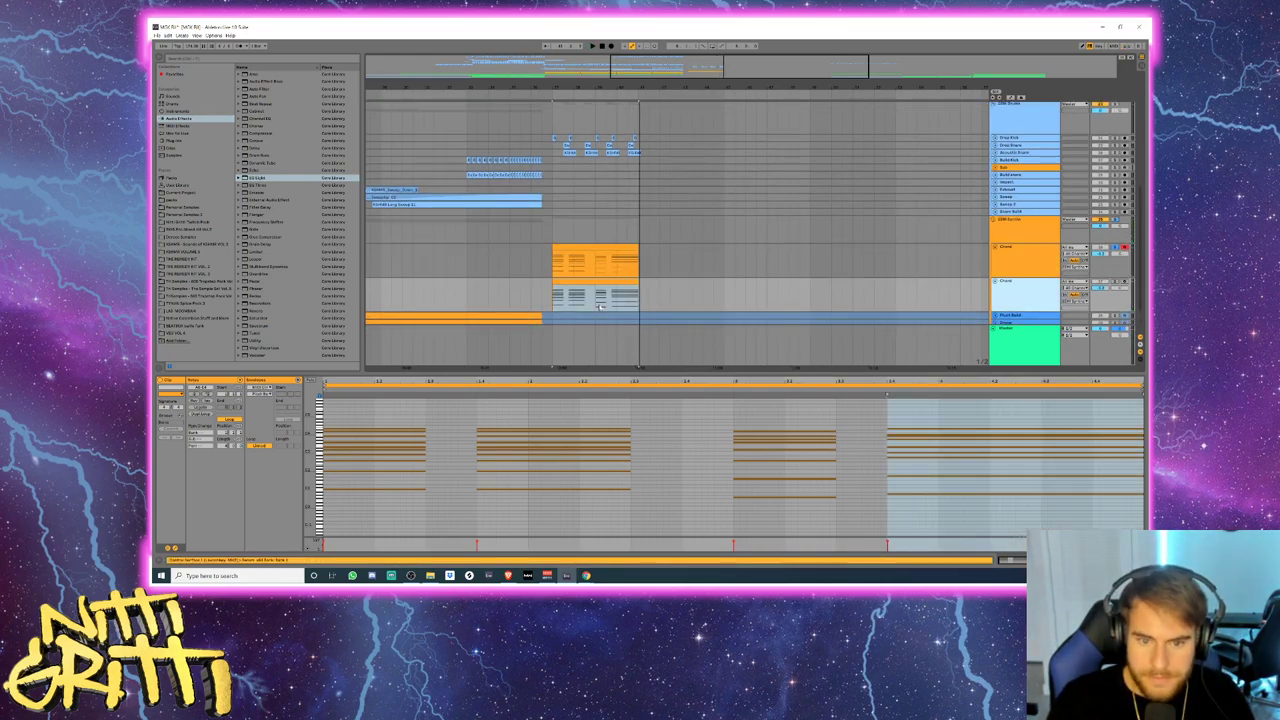
click(1116, 283)
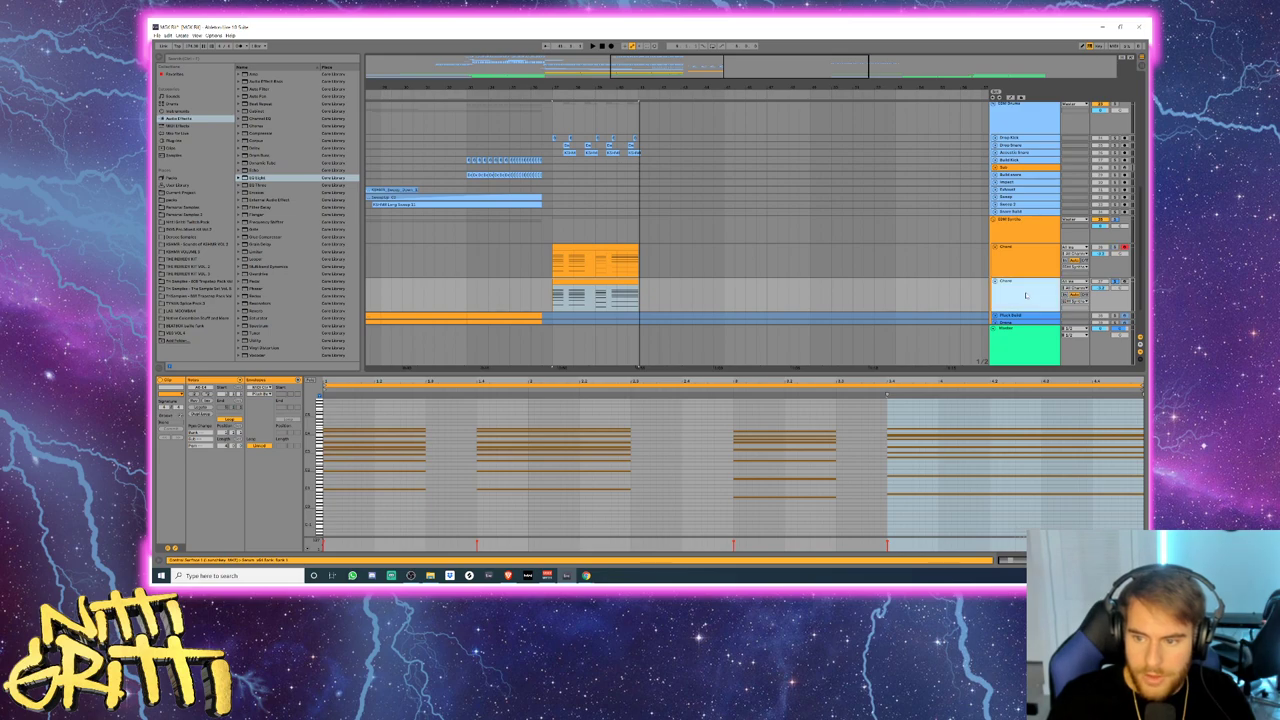
- Show the duplicated chord track's devices and delete the Serum instrument from its chain
double_click(1026, 294)
drag(478, 530, 497, 507)
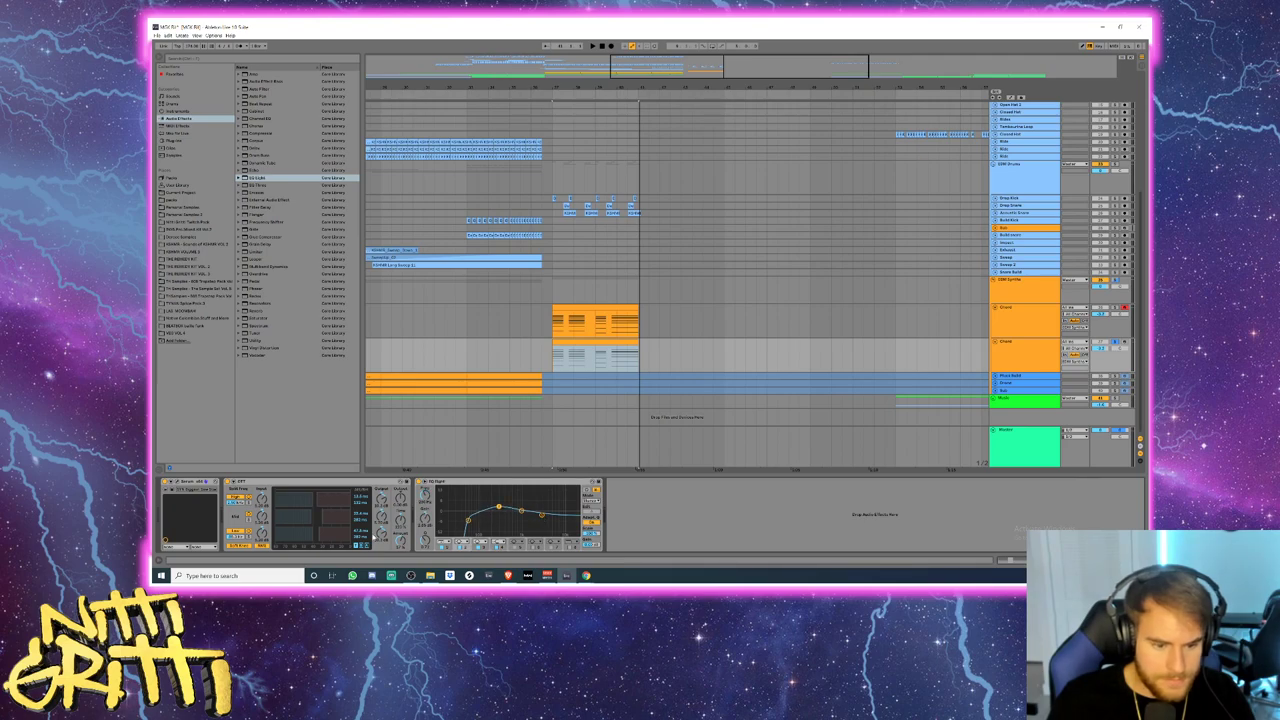
click(186, 481)
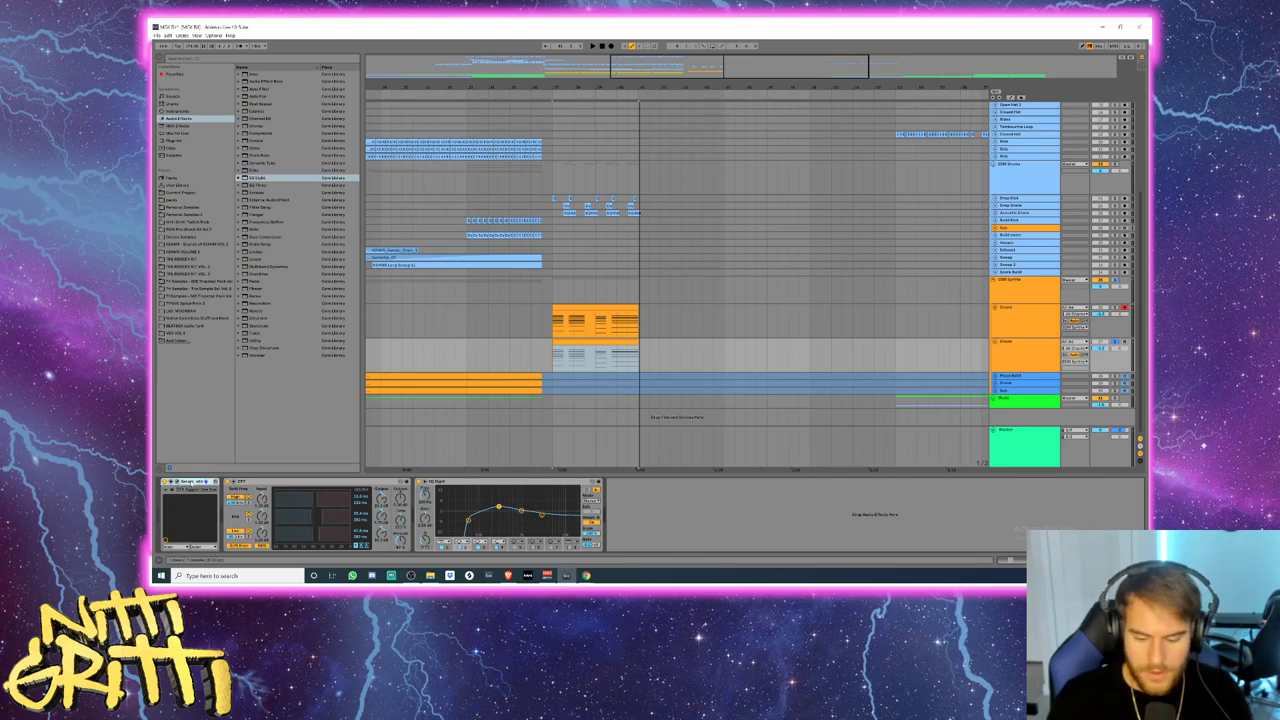
key(Delete)
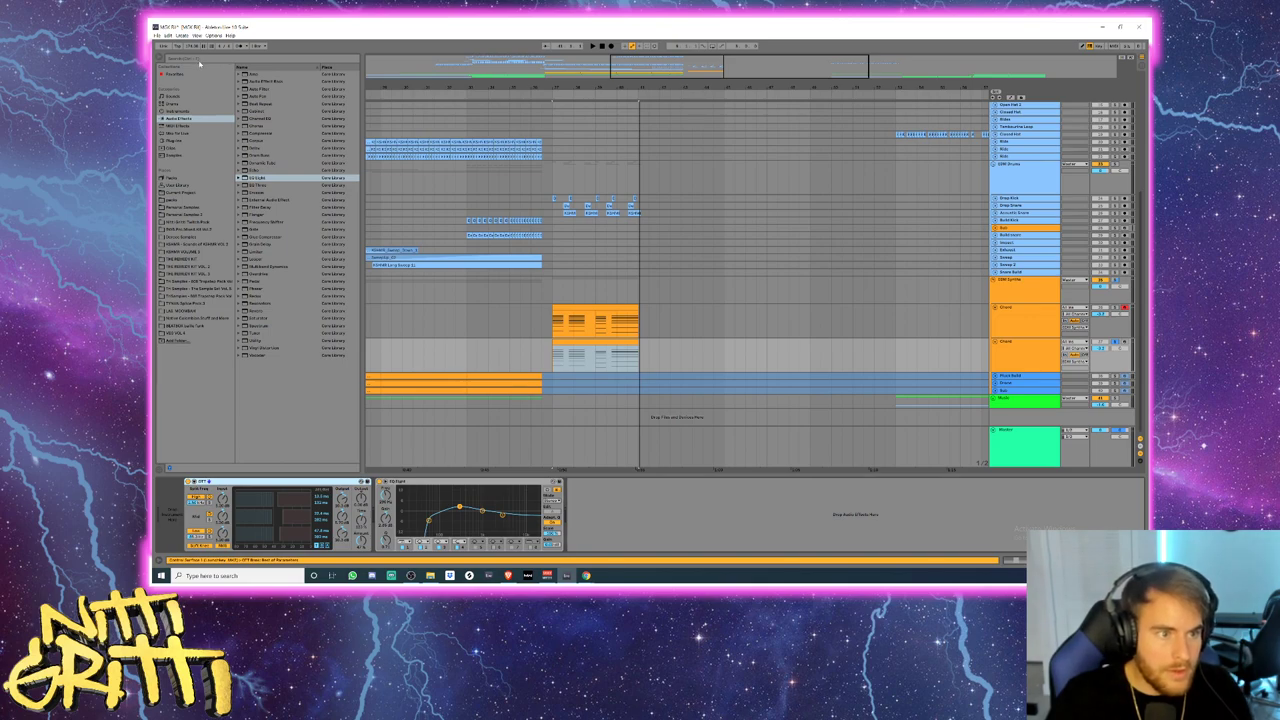
- Search the plug-ins for Sylenth1 and load it as the instrument at the start of the duplicated track's chain
key(ctrl+f)
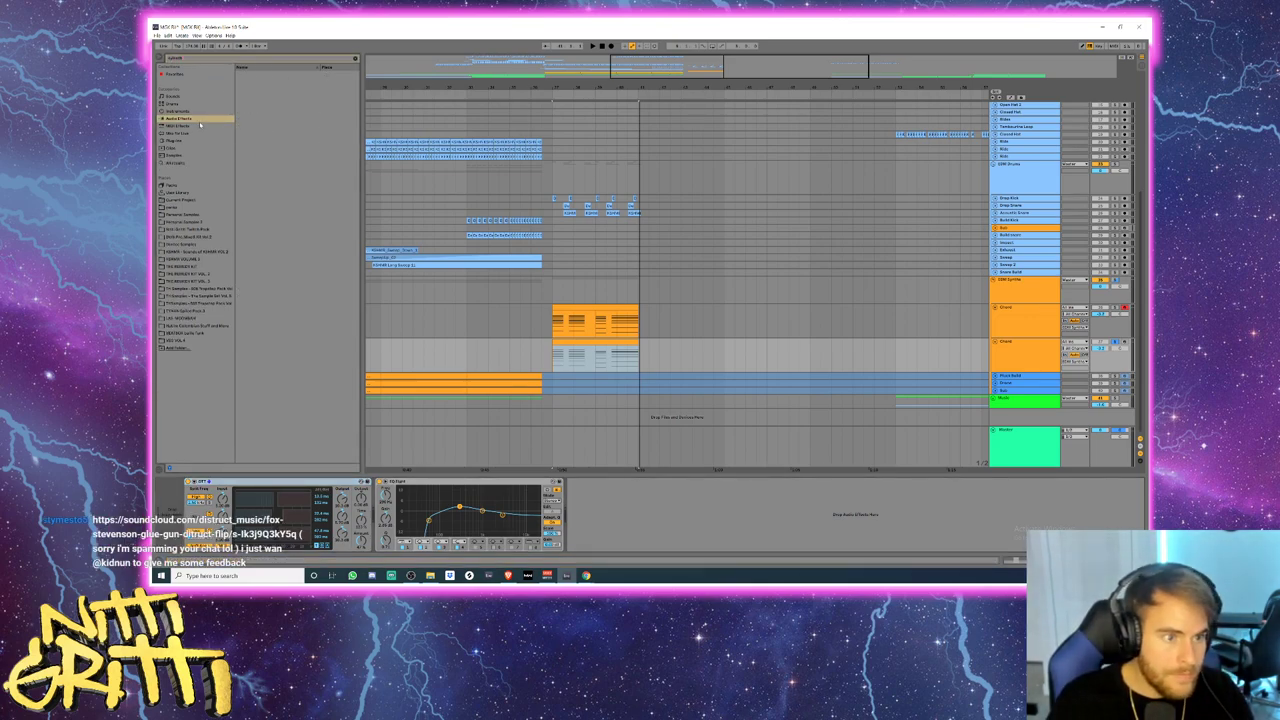
click(185, 141)
click(260, 100)
drag(186, 404, 167, 504)
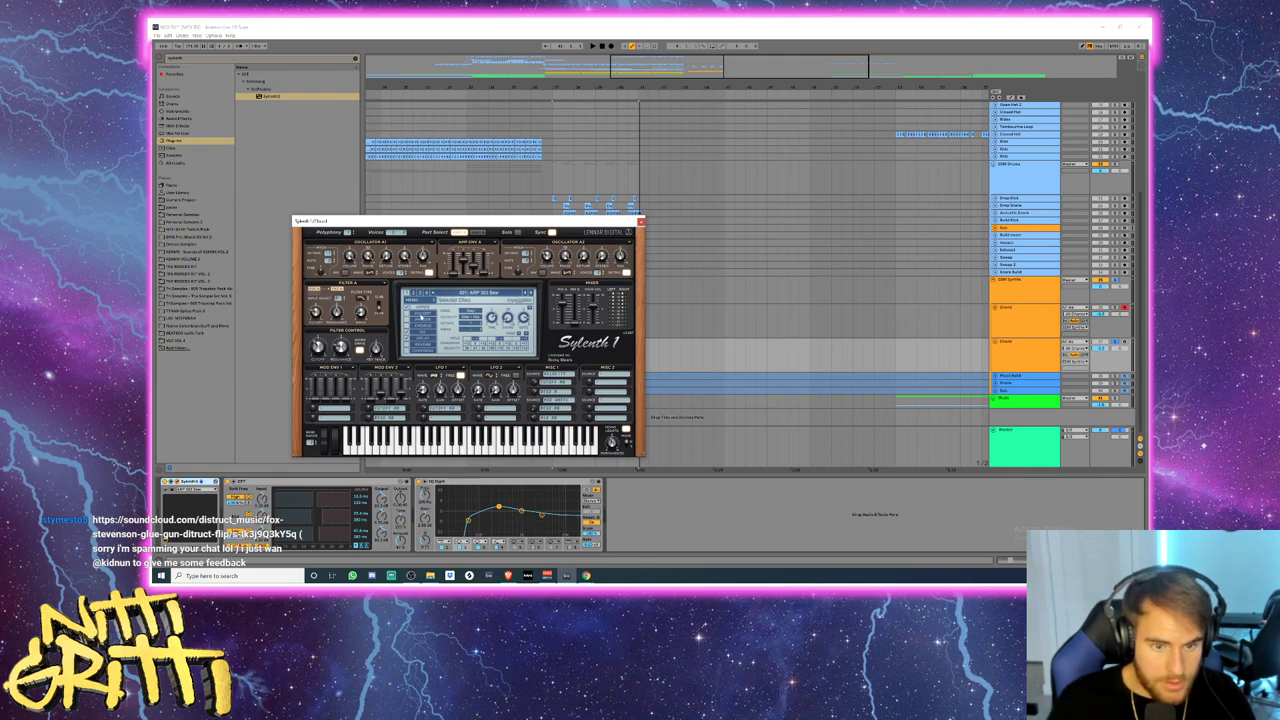
- Play back the chord progression through Sylenth1's initial preset
click(411, 299)
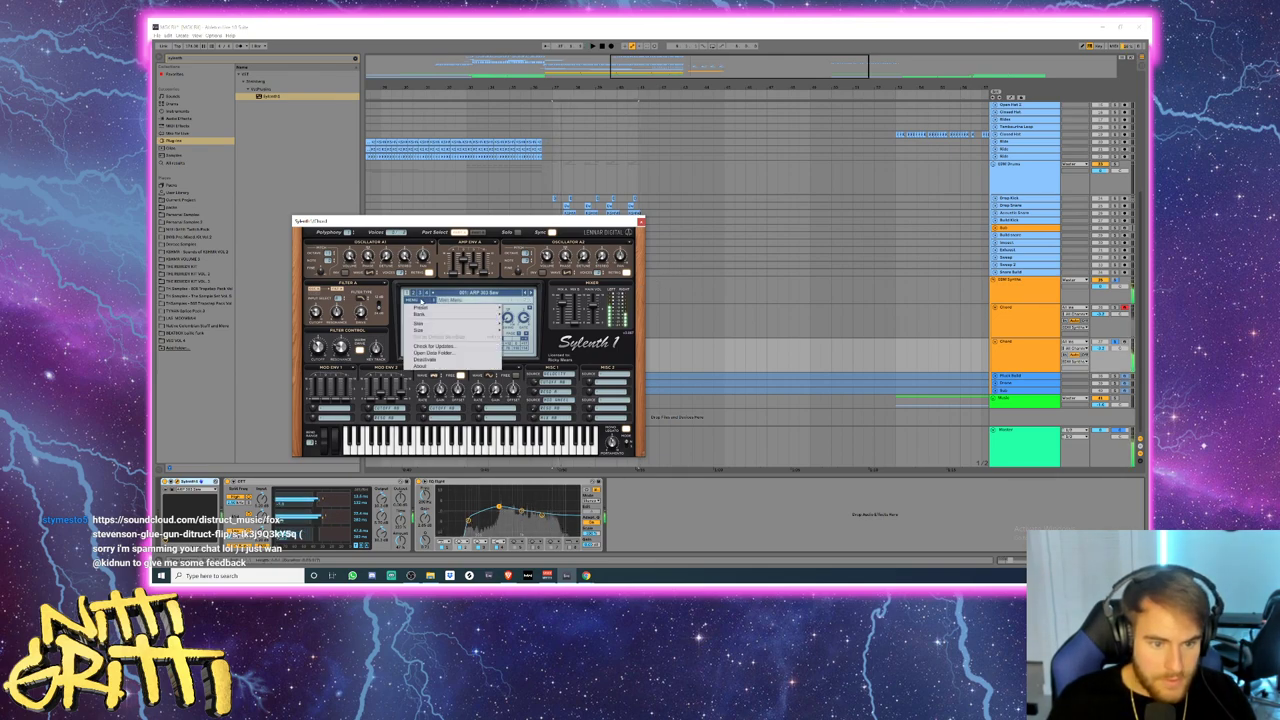
mouse_move(420, 308)
click(453, 227)
key(space)
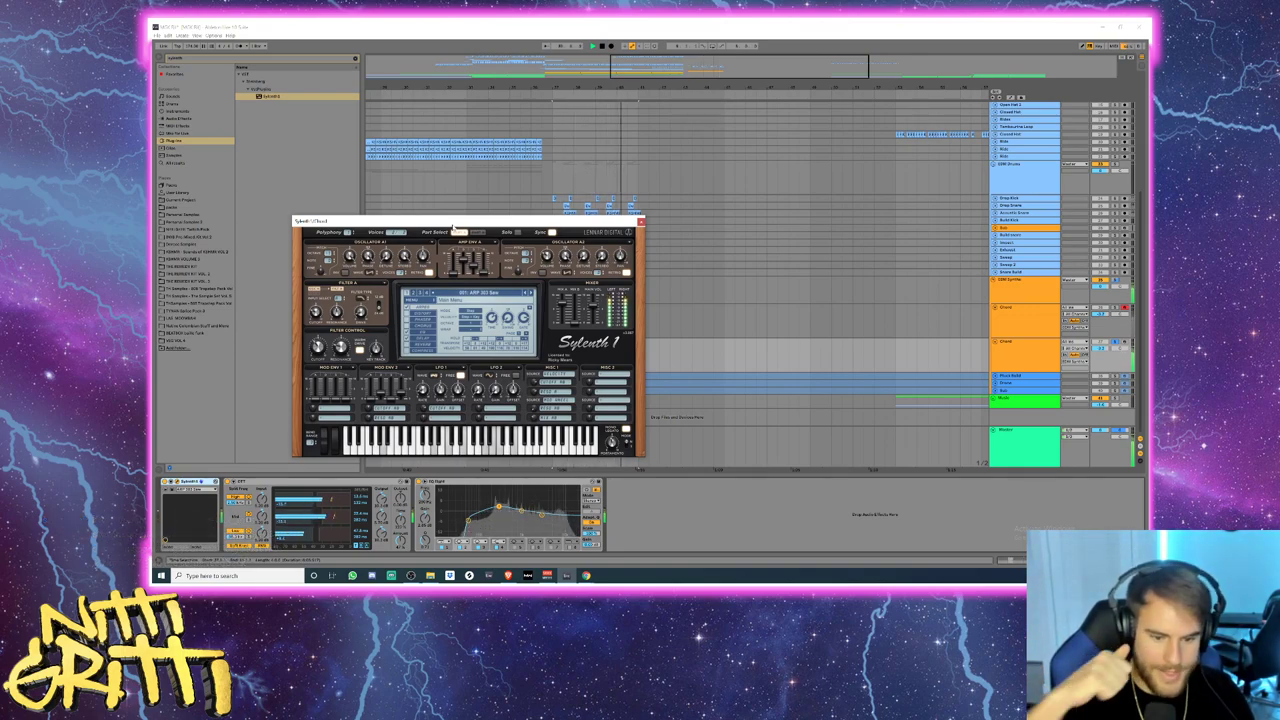
key(space)
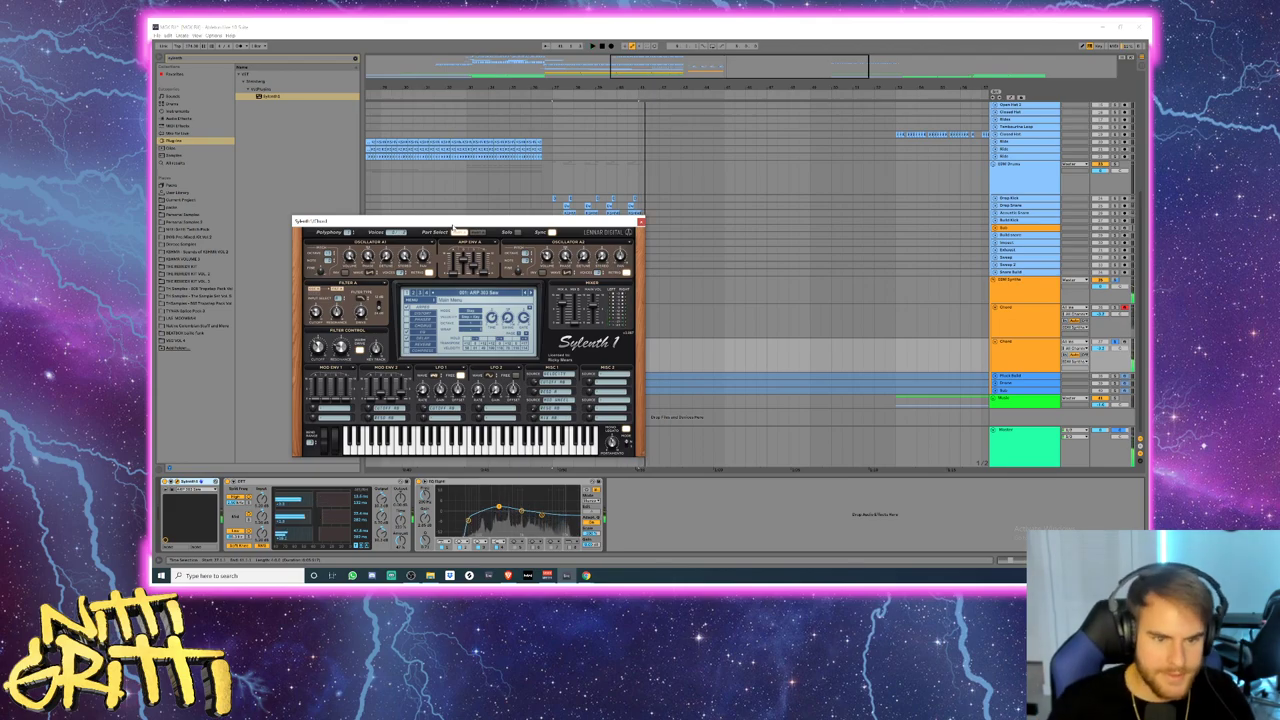
- Load the Supersaw 1 preset into Sylenth1 from the Sylenth & Spire folder in the desktop's Samples & Presets, and close the synth window
click(410, 300)
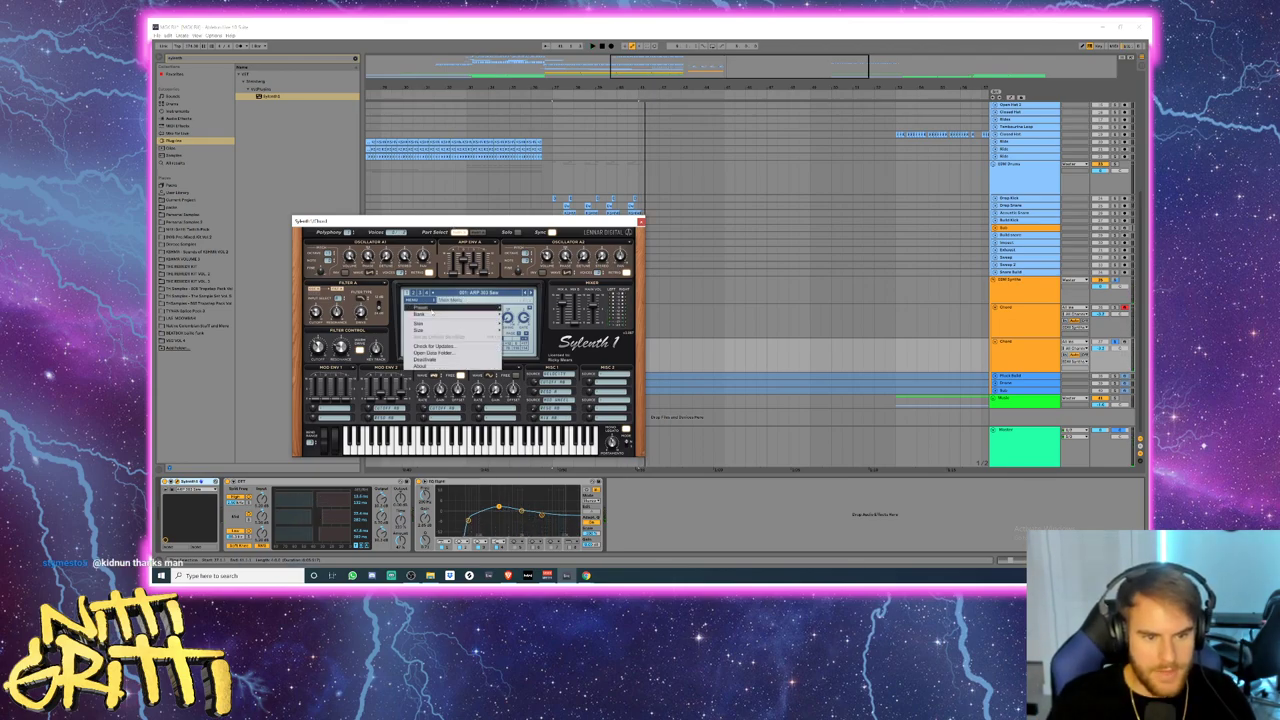
mouse_move(470, 308)
click(532, 311)
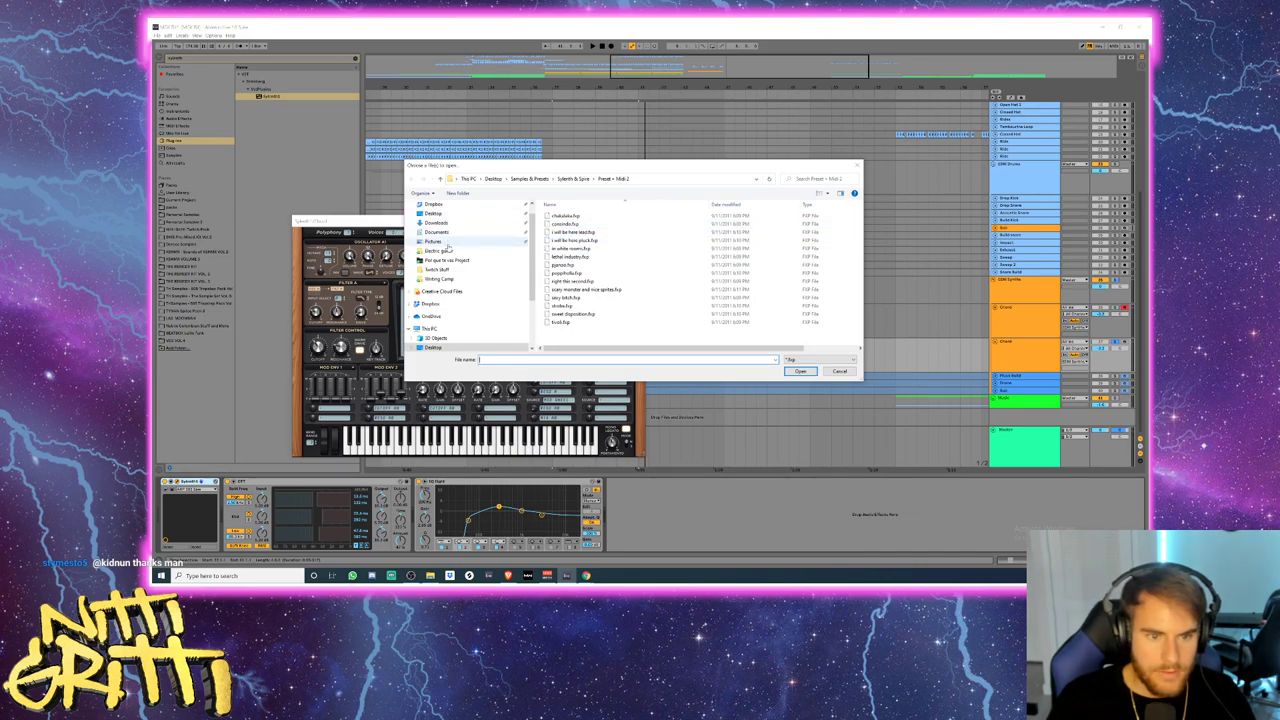
scroll(449, 246, up, 1)
click(468, 179)
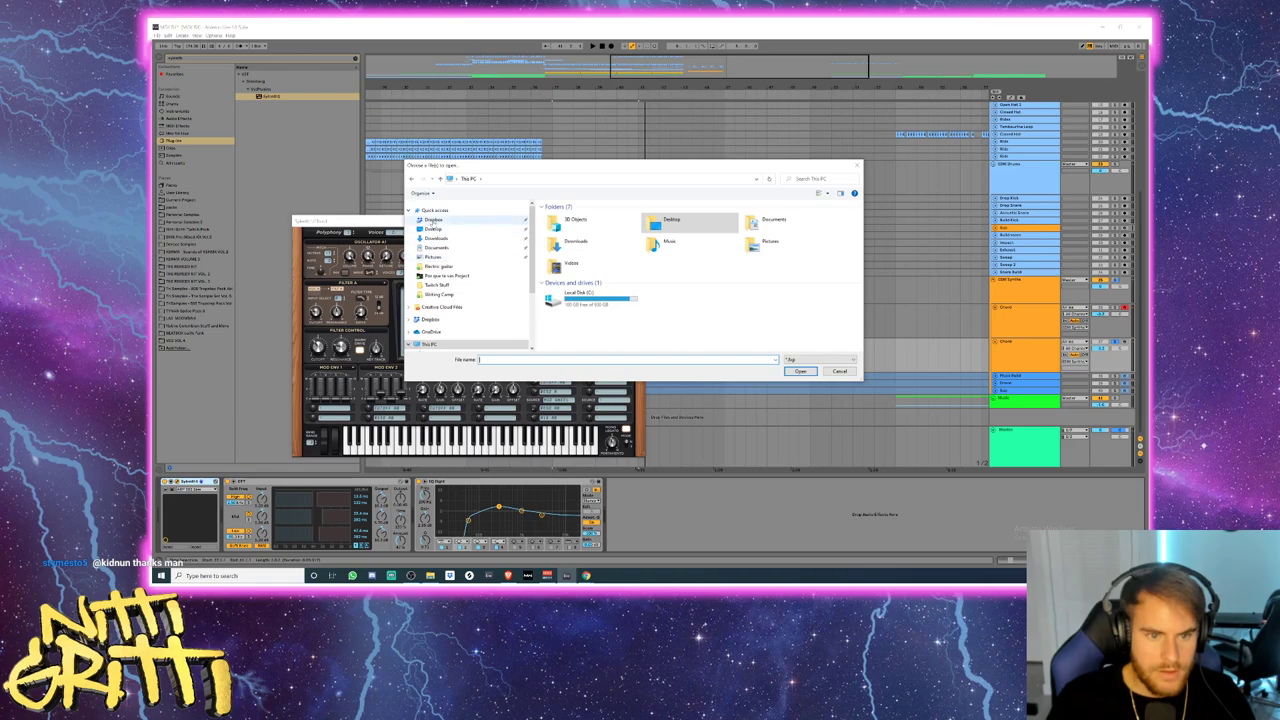
click(432, 228)
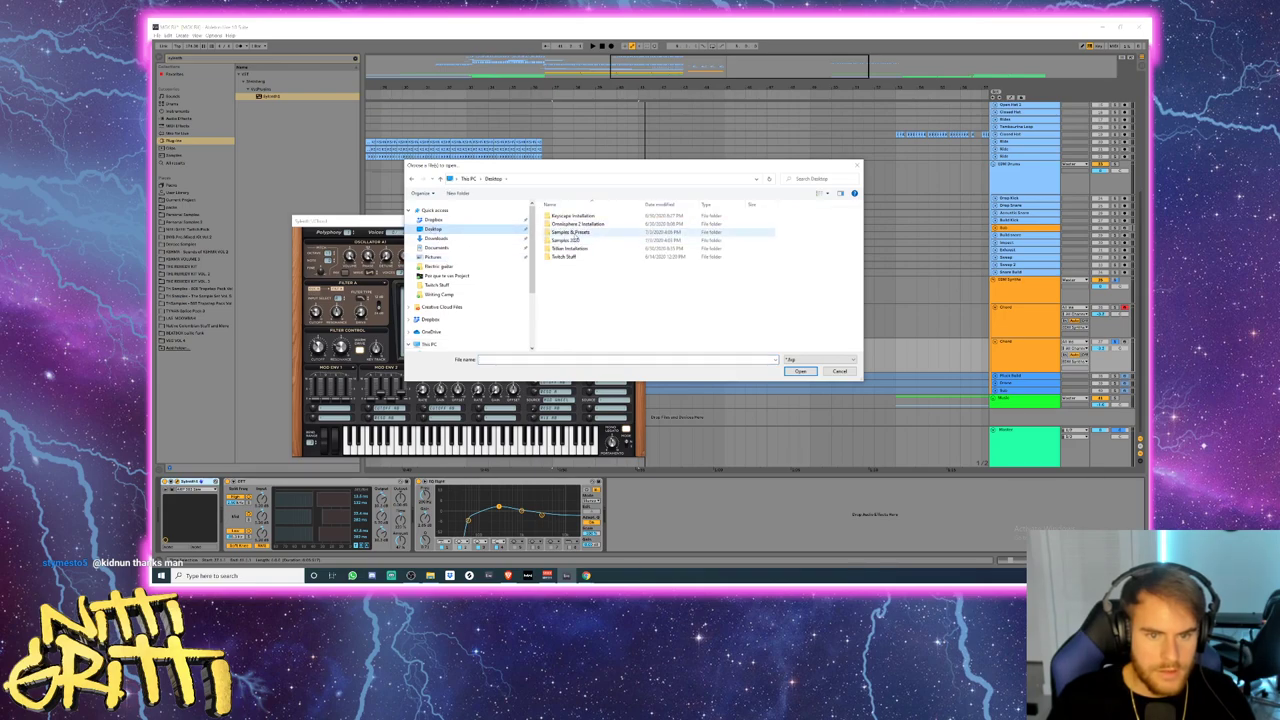
double_click(597, 240)
double_click(590, 240)
scroll(585, 300, down, 1)
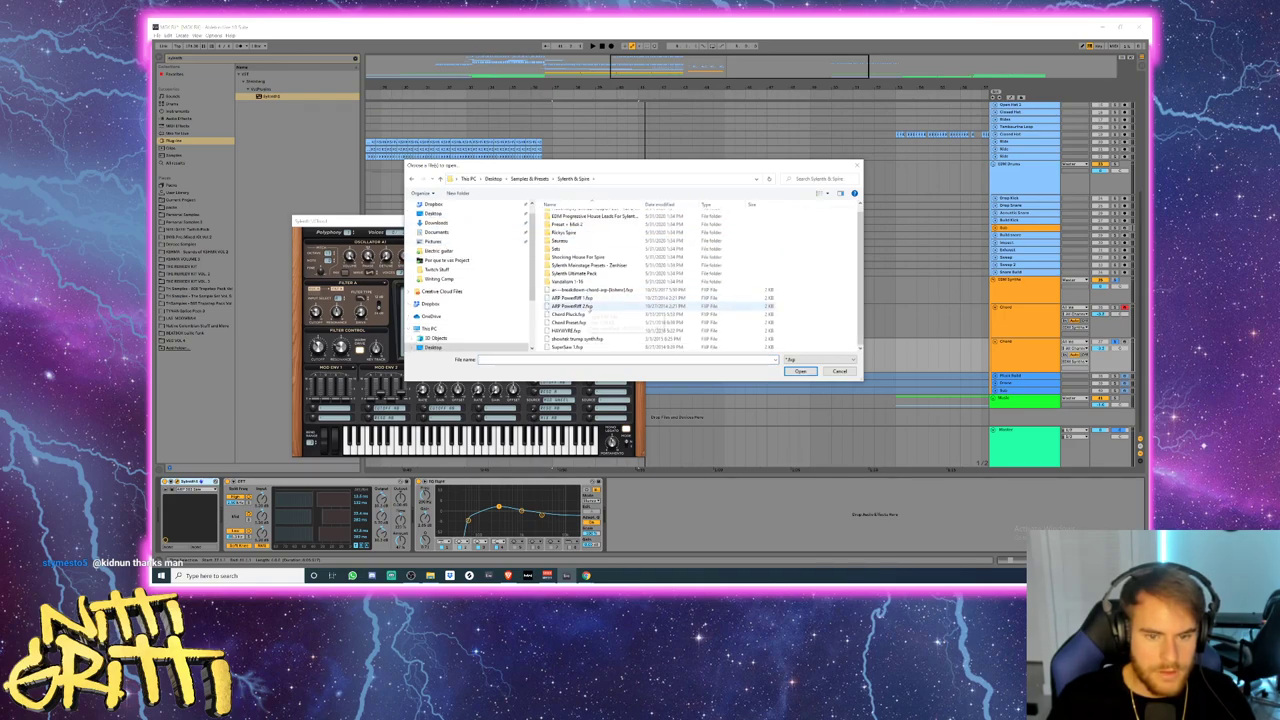
double_click(578, 339)
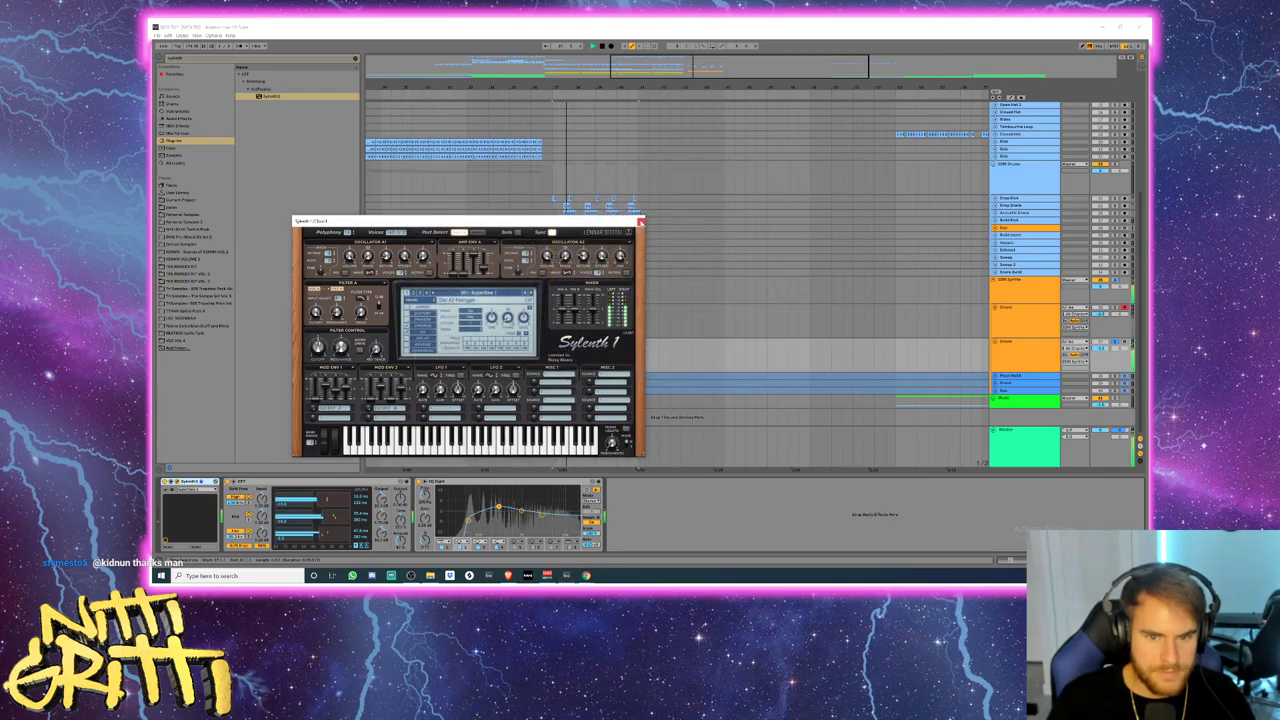
click(640, 347)
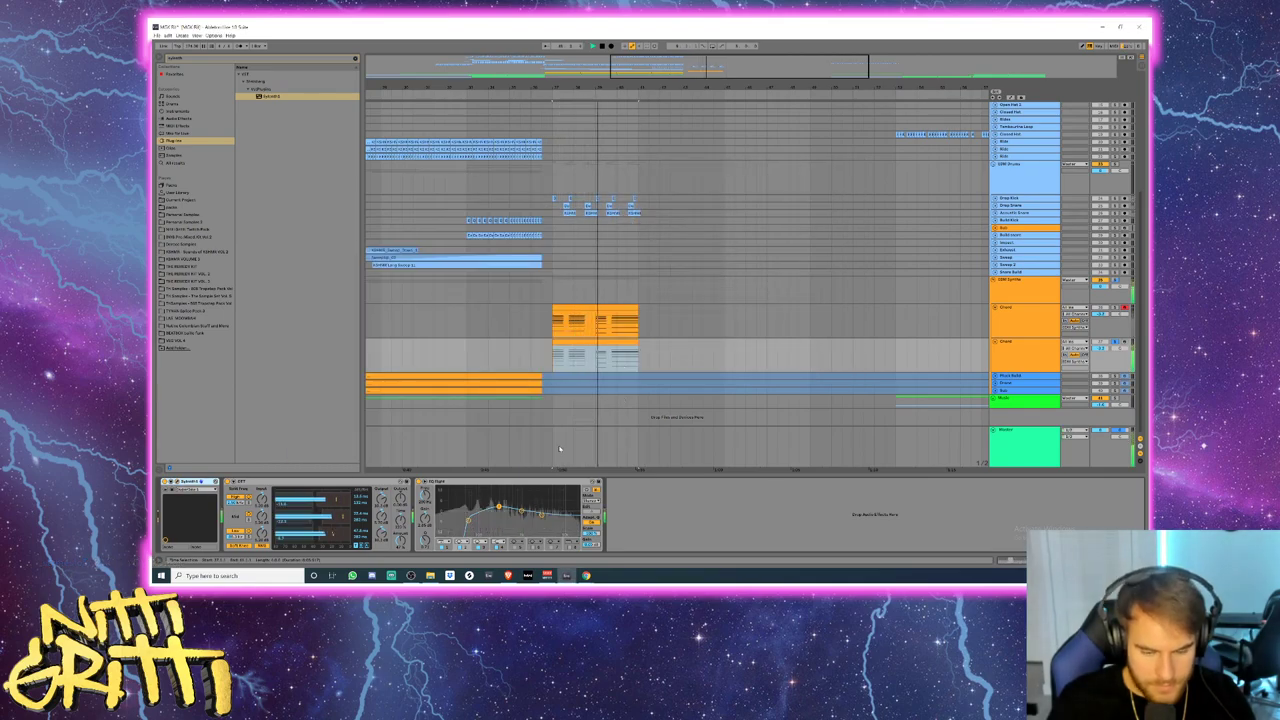
- Flatten the low-mid boost and raise the low-cut frequency in EQ Eight on both the Sylenth1 and Serum chord tracks
drag(499, 506, 476, 523)
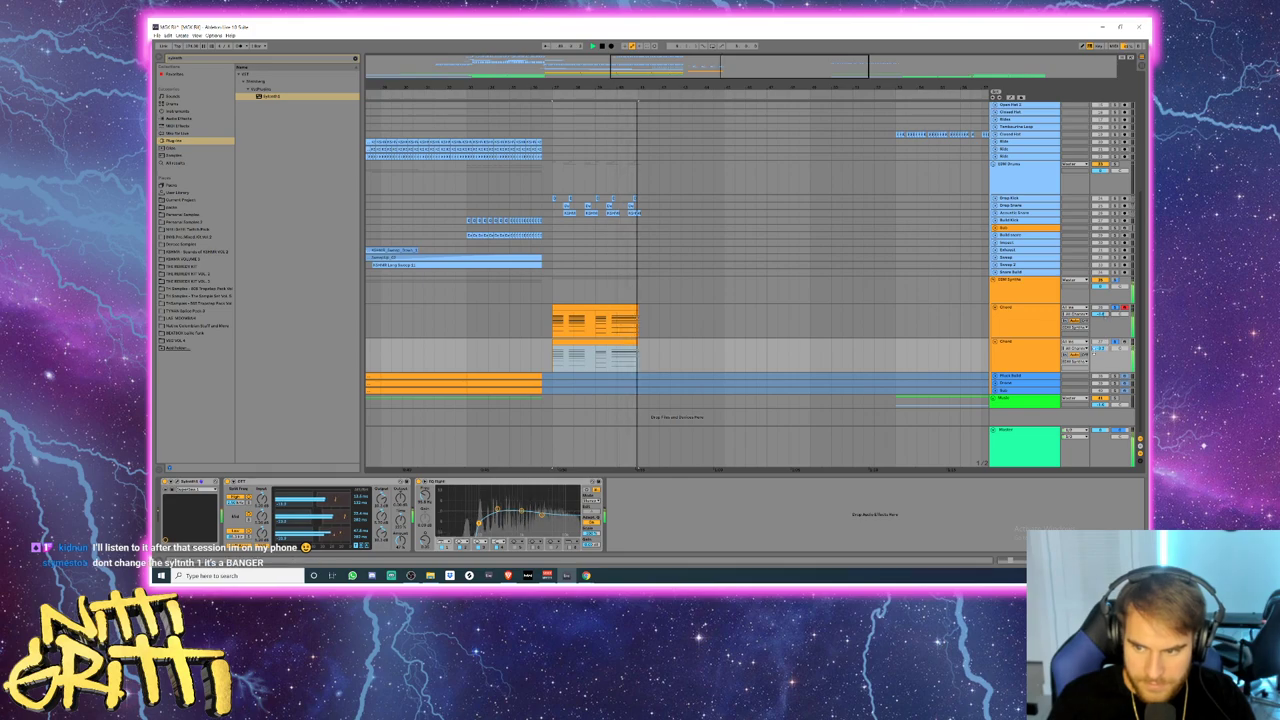
click(1026, 355)
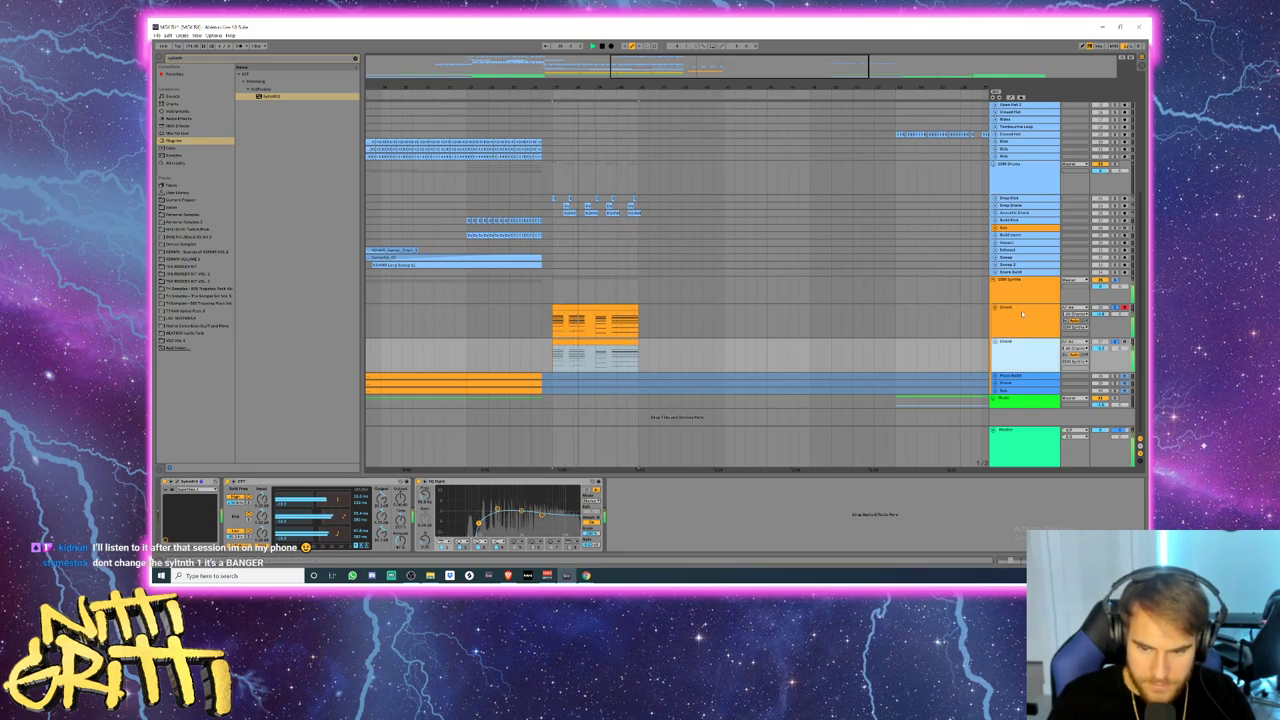
key(Up)
drag(474, 526, 478, 523)
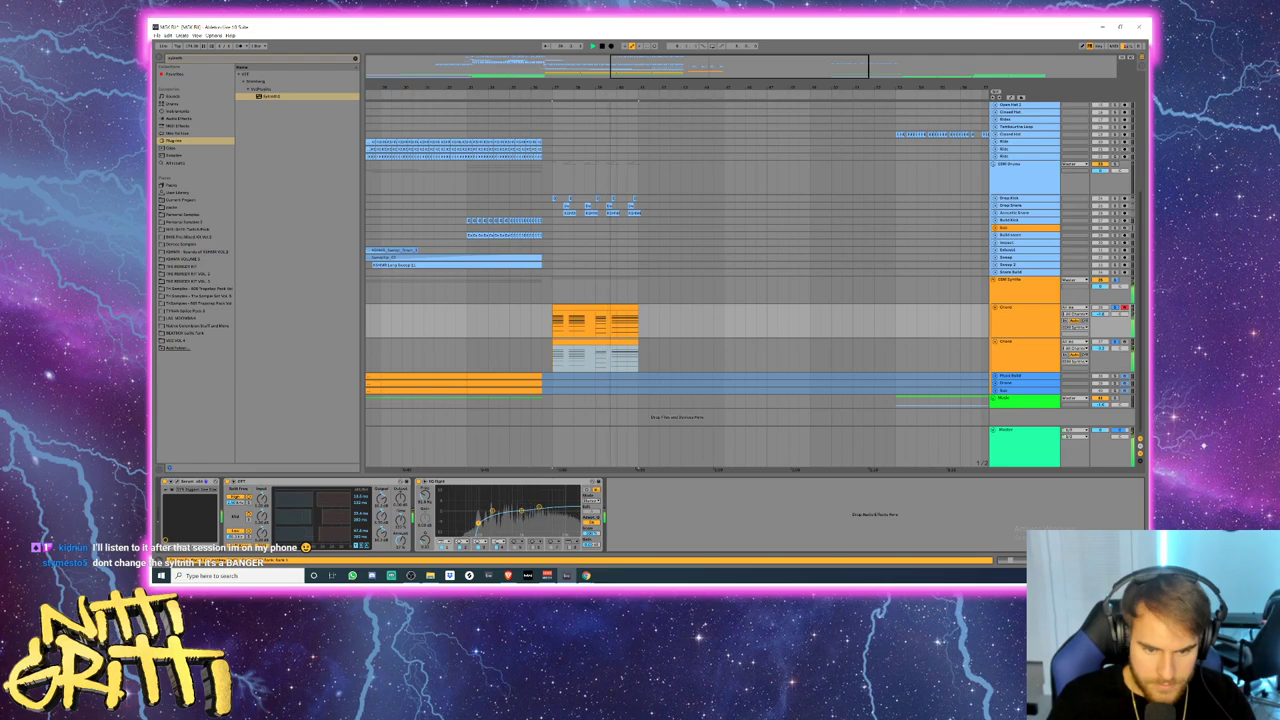
- Rename the two chord tracks in the synth group SuperSaw and Super Saw 2
click(1016, 364)
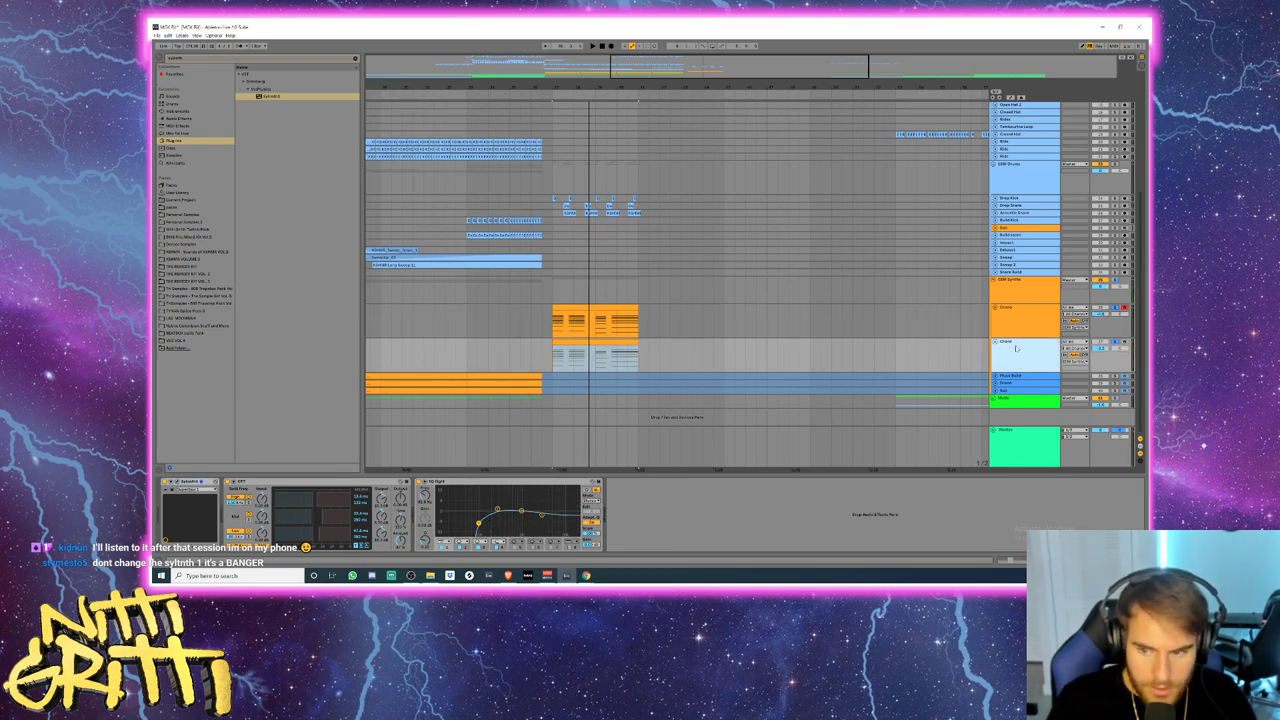
click(1014, 322)
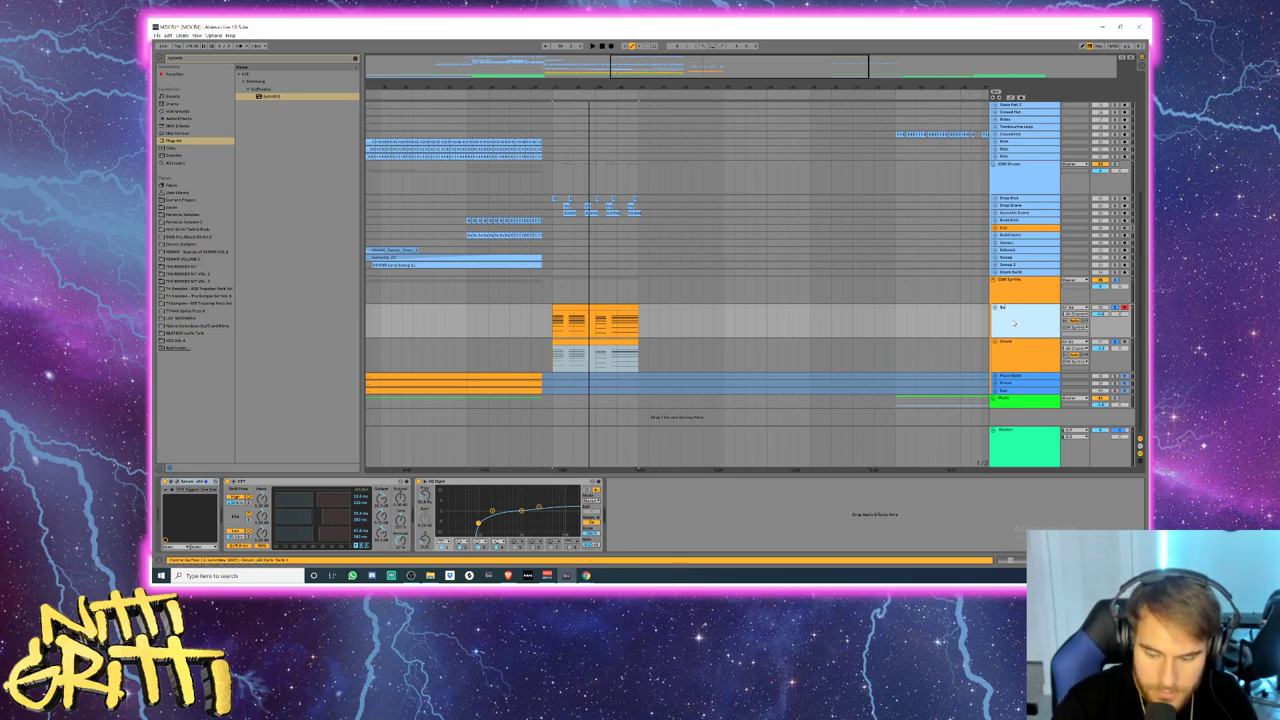
text(SuperSaw)
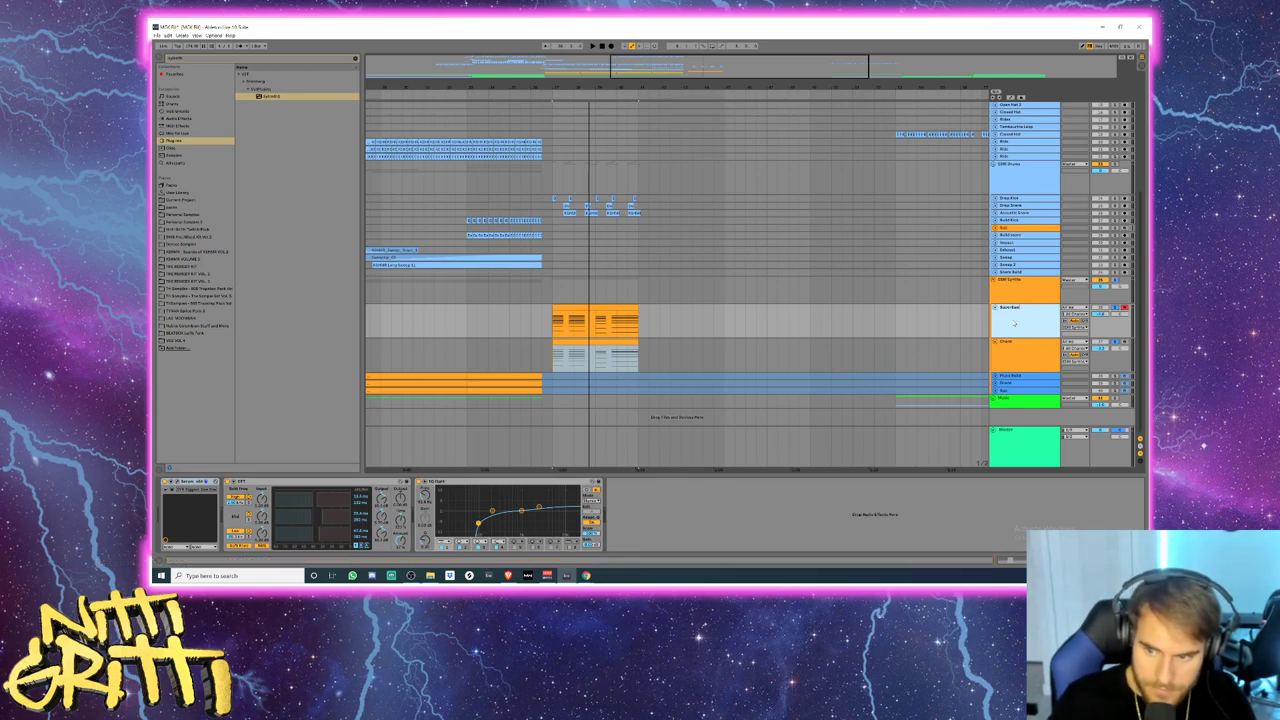
click(1012, 366)
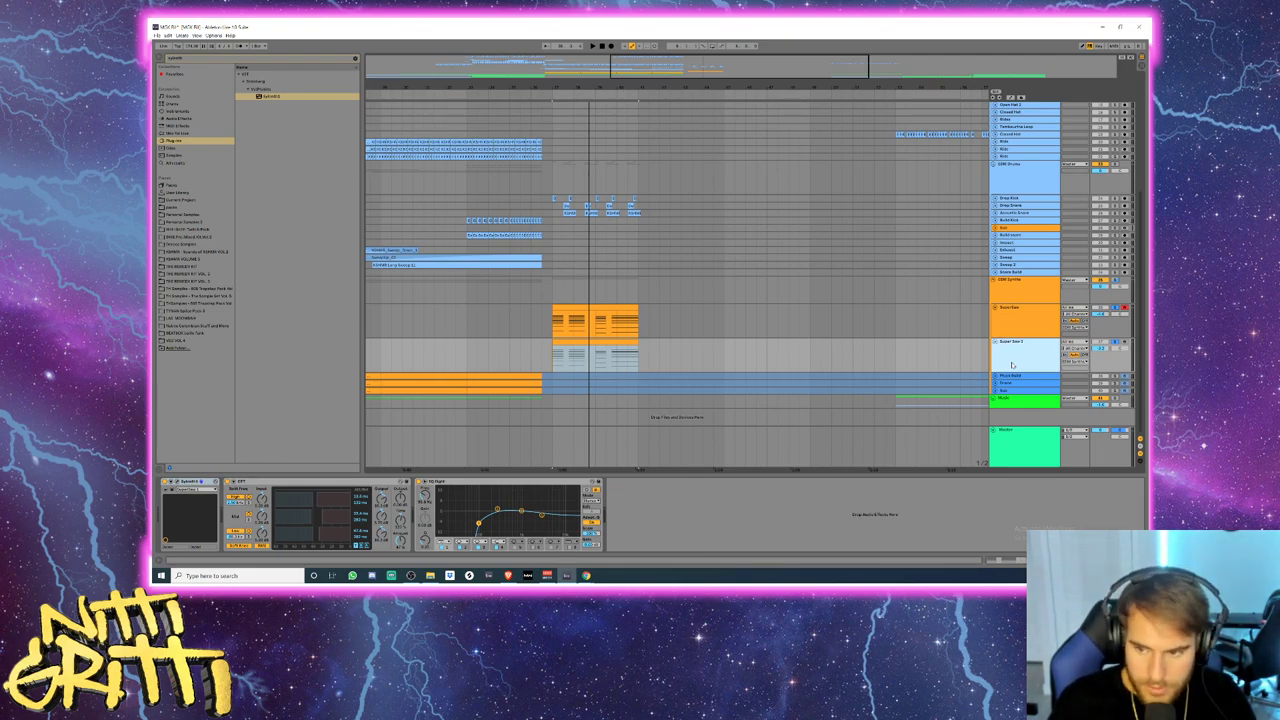
- Duplicate the SuperSaw track and rename the upper copy Drone
key(ctrl+d)
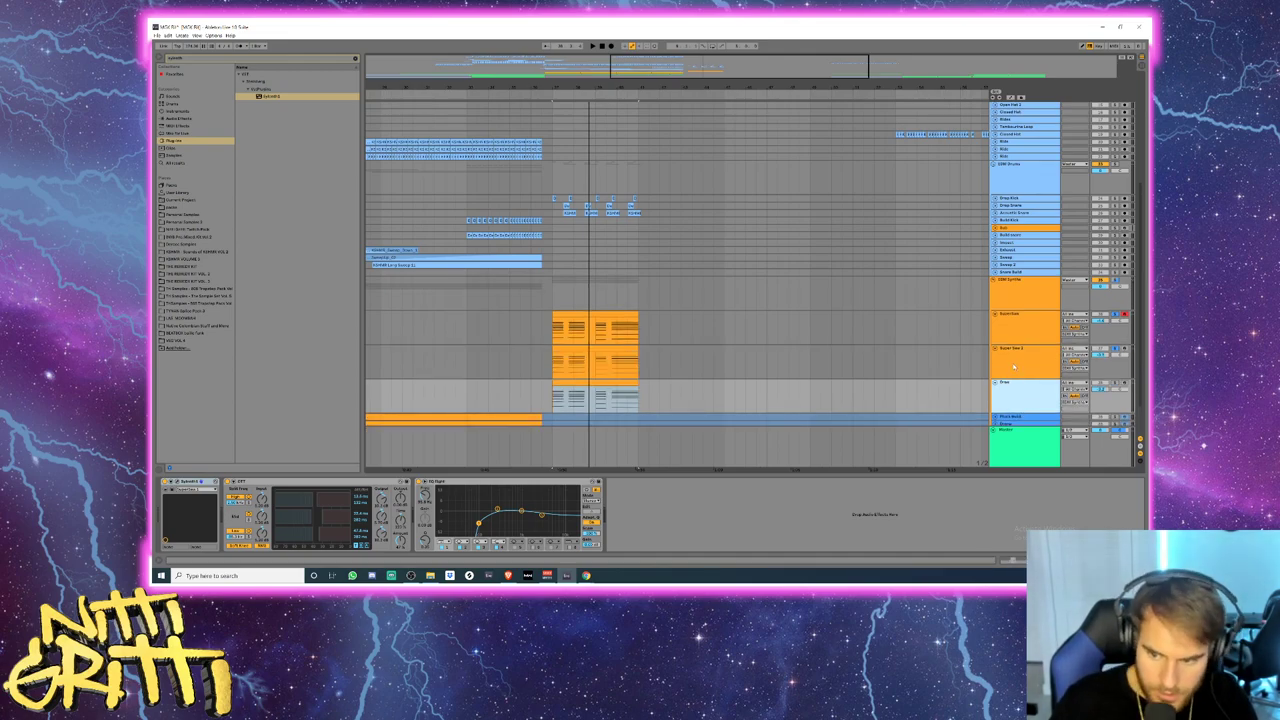
key(Delete)
click(1014, 333)
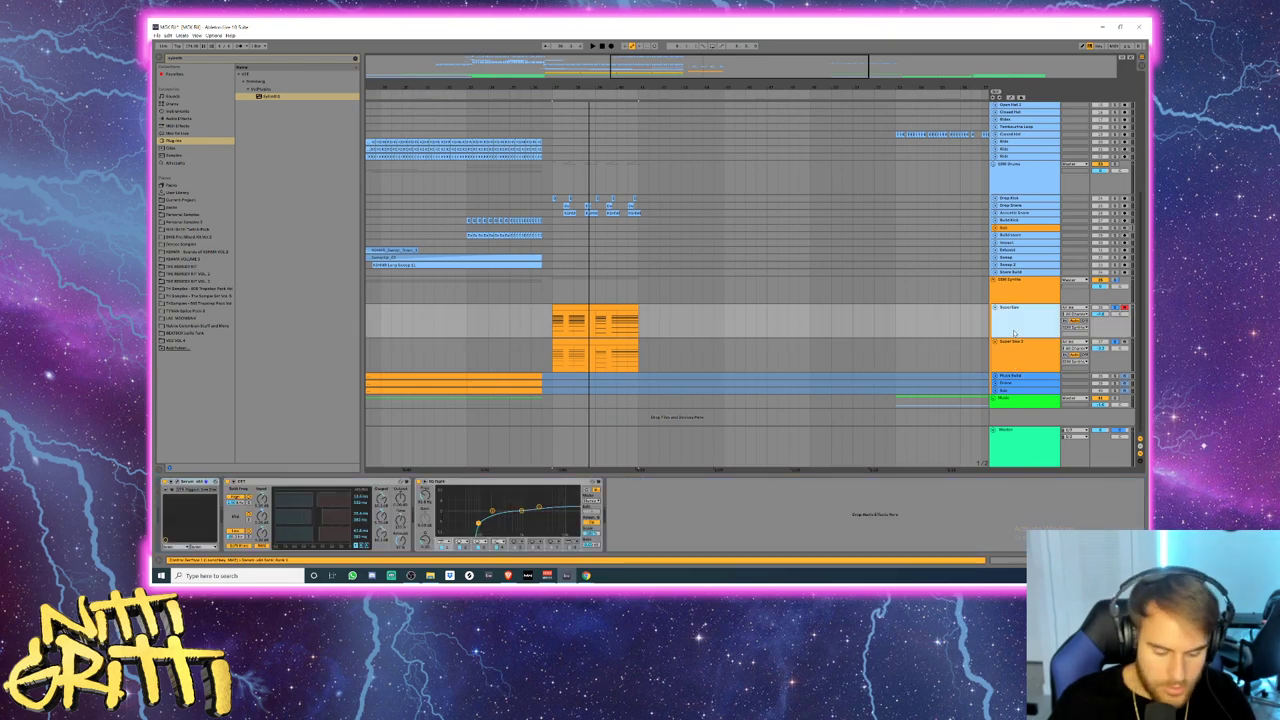
key(ctrl+d)
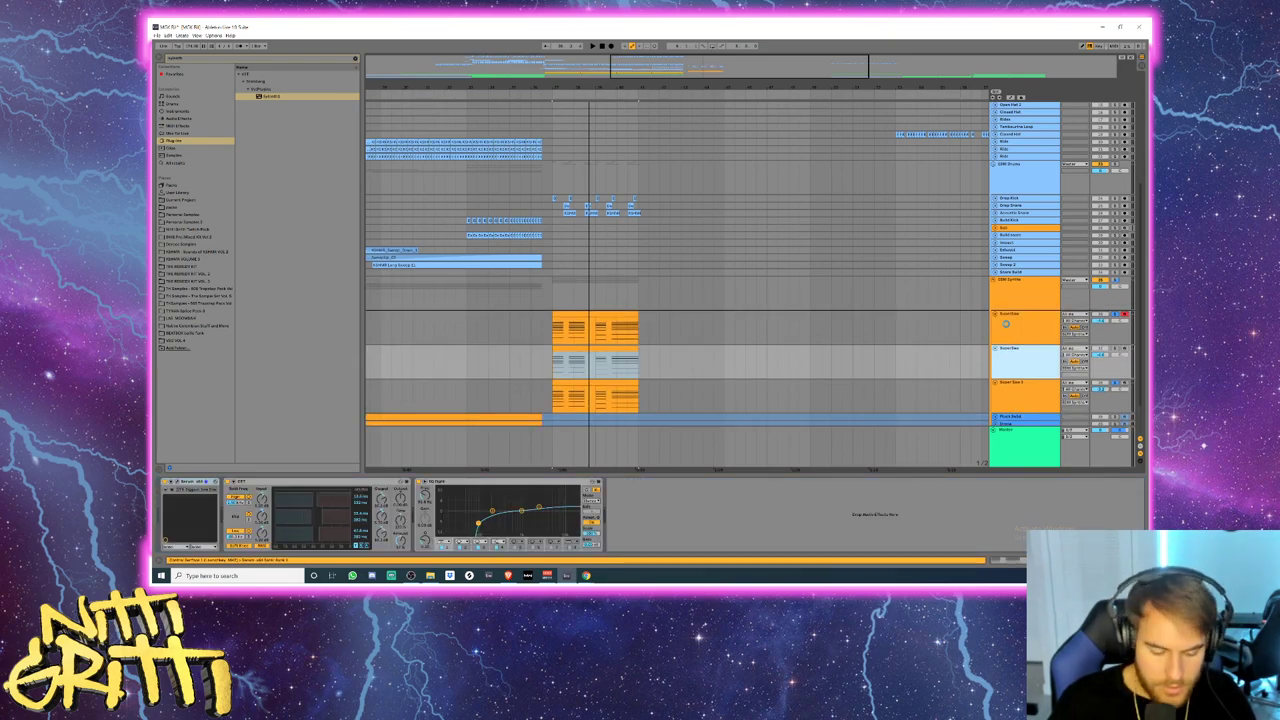
click(1006, 323)
key(ctrl+r)
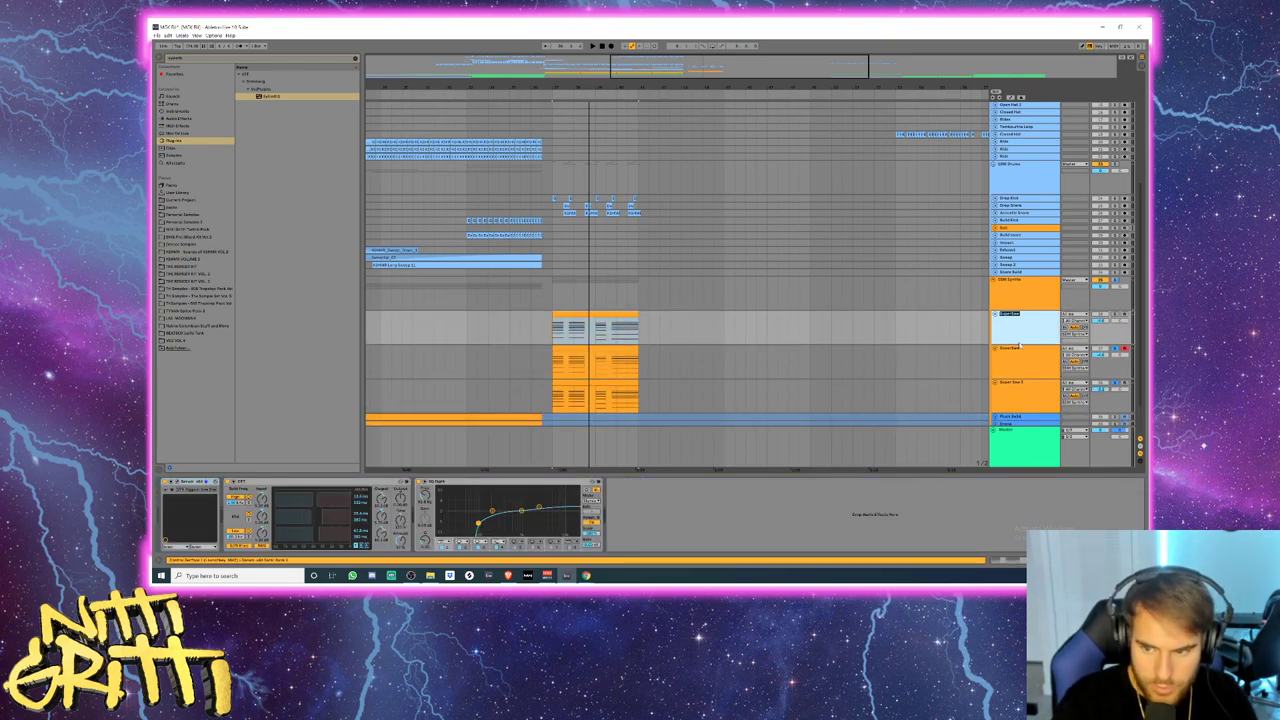
text(Drone)
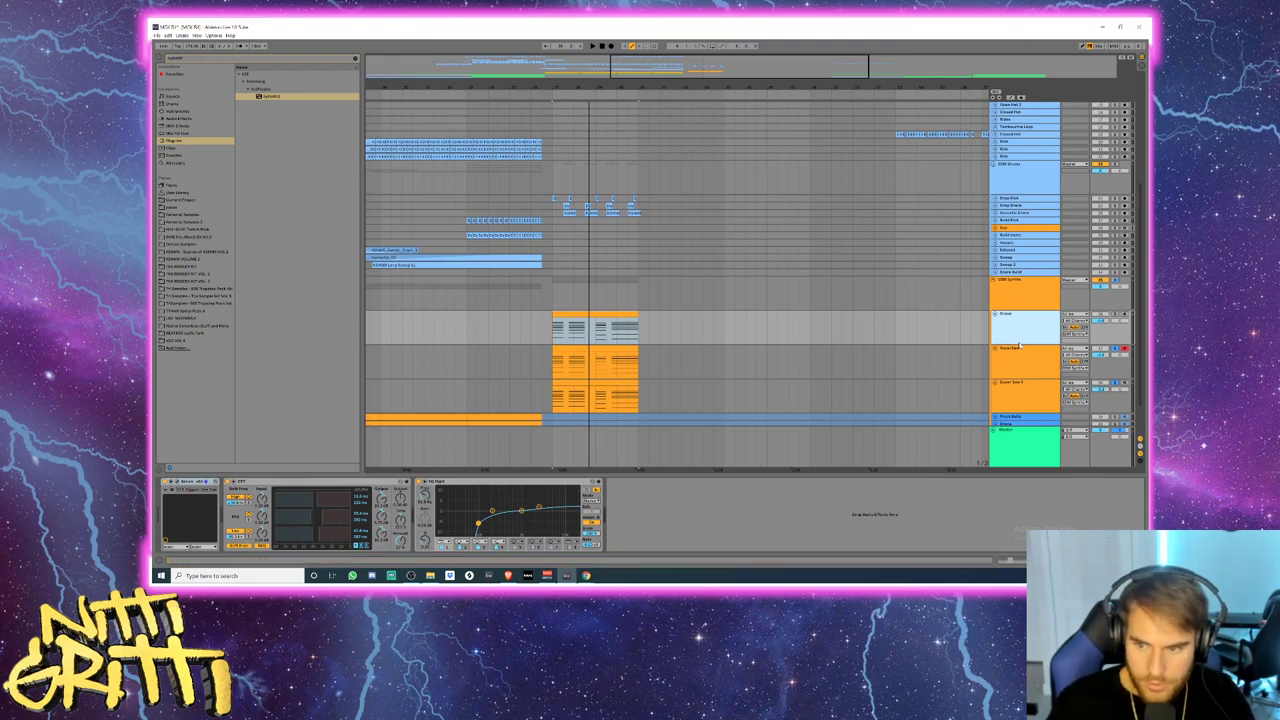
- Delete the upper notes in the Drone track's MIDI clip, keeping only the lowest note of each chord
scroll(1019, 346, down, 3)
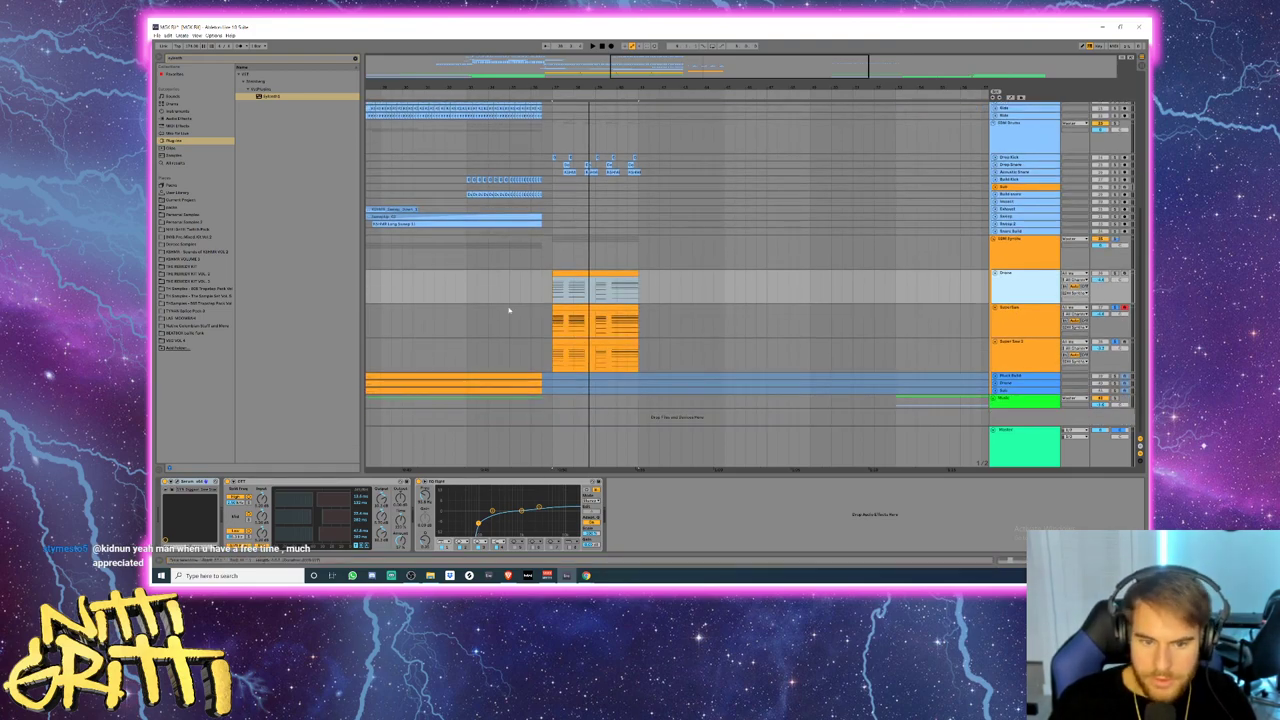
drag(559, 289, 735, 290)
double_click(569, 271)
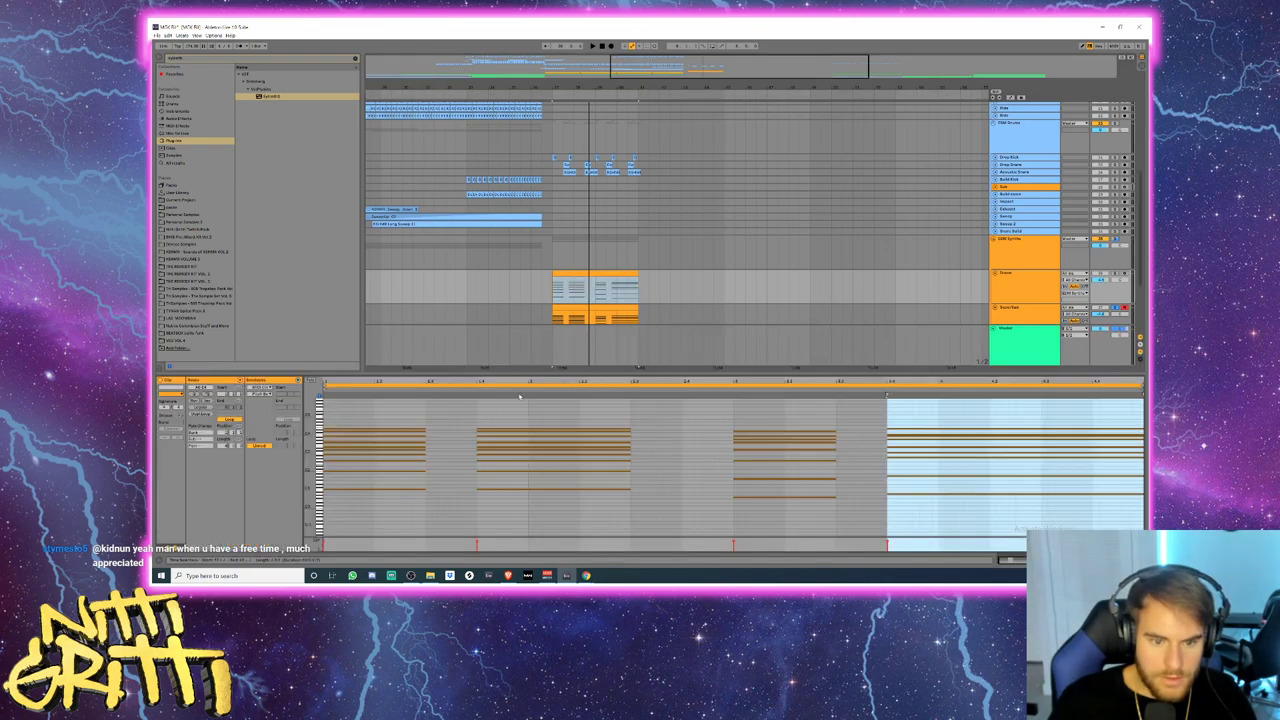
drag(406, 478, 1065, 397)
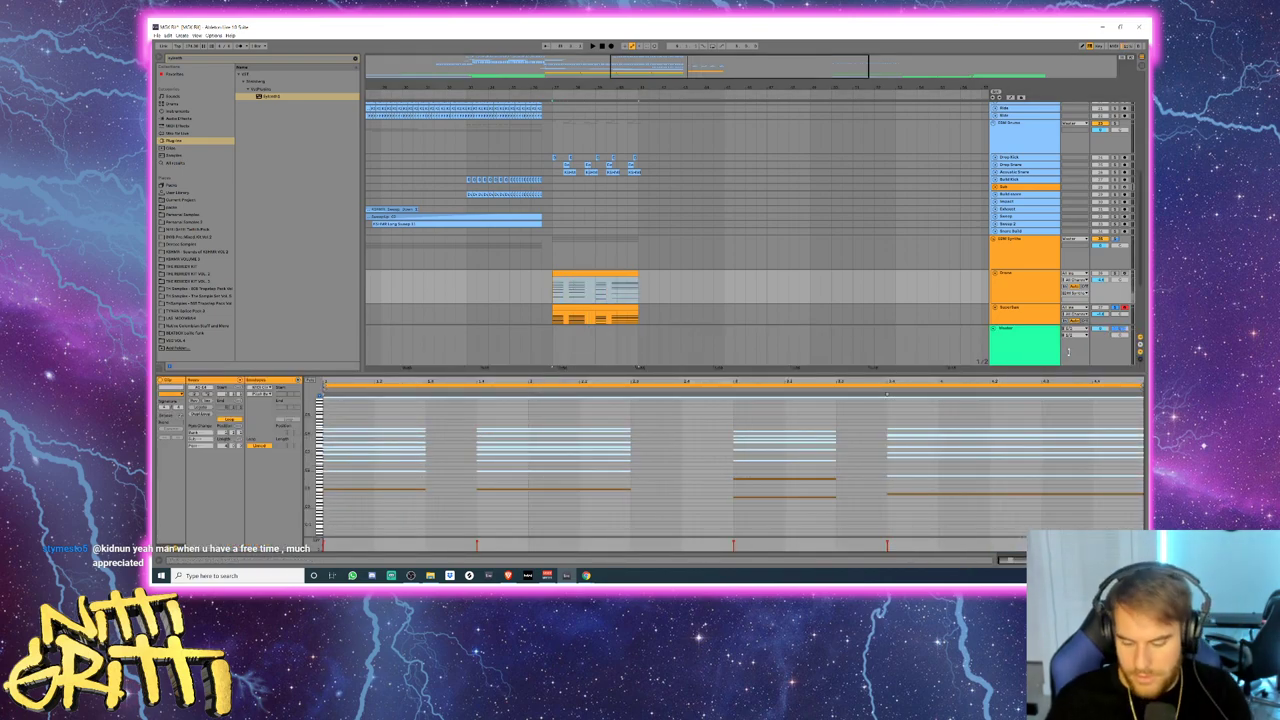
key(Delete)
click(806, 480)
key(Delete)
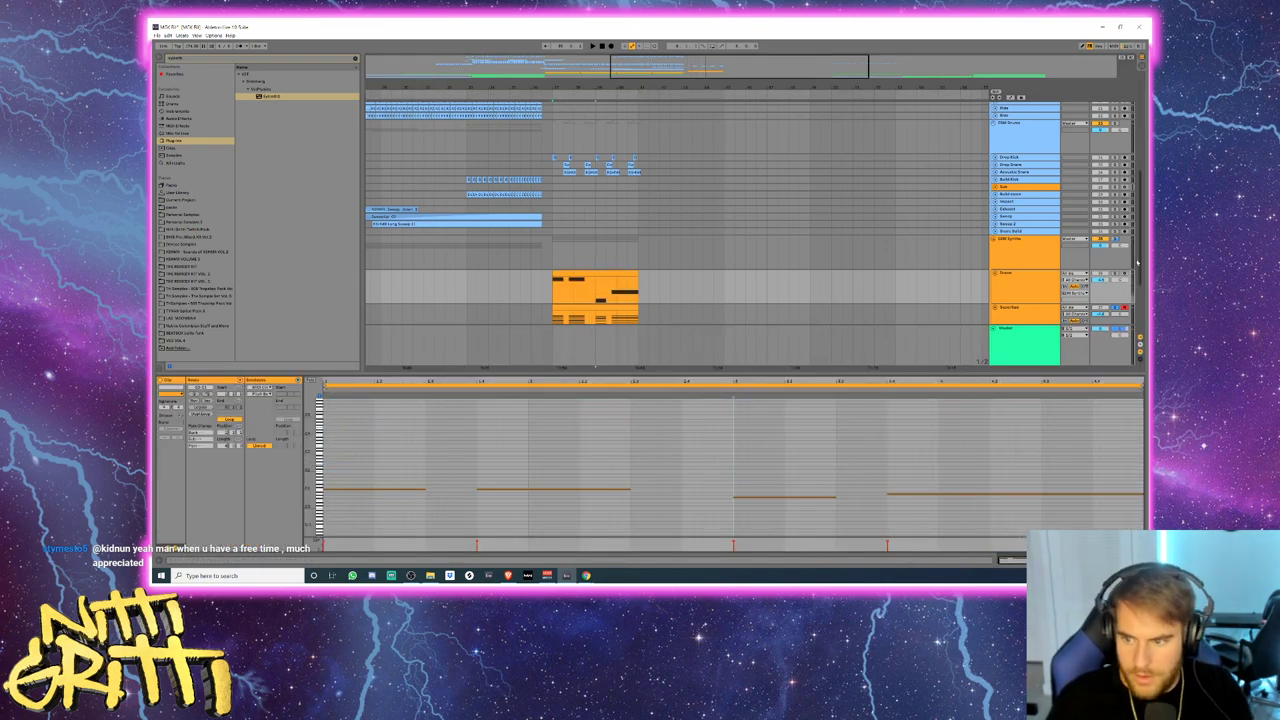
- Play the Drone track with its device chain shown, and clear the browser's plug-in search
key(space)
click(1036, 281)
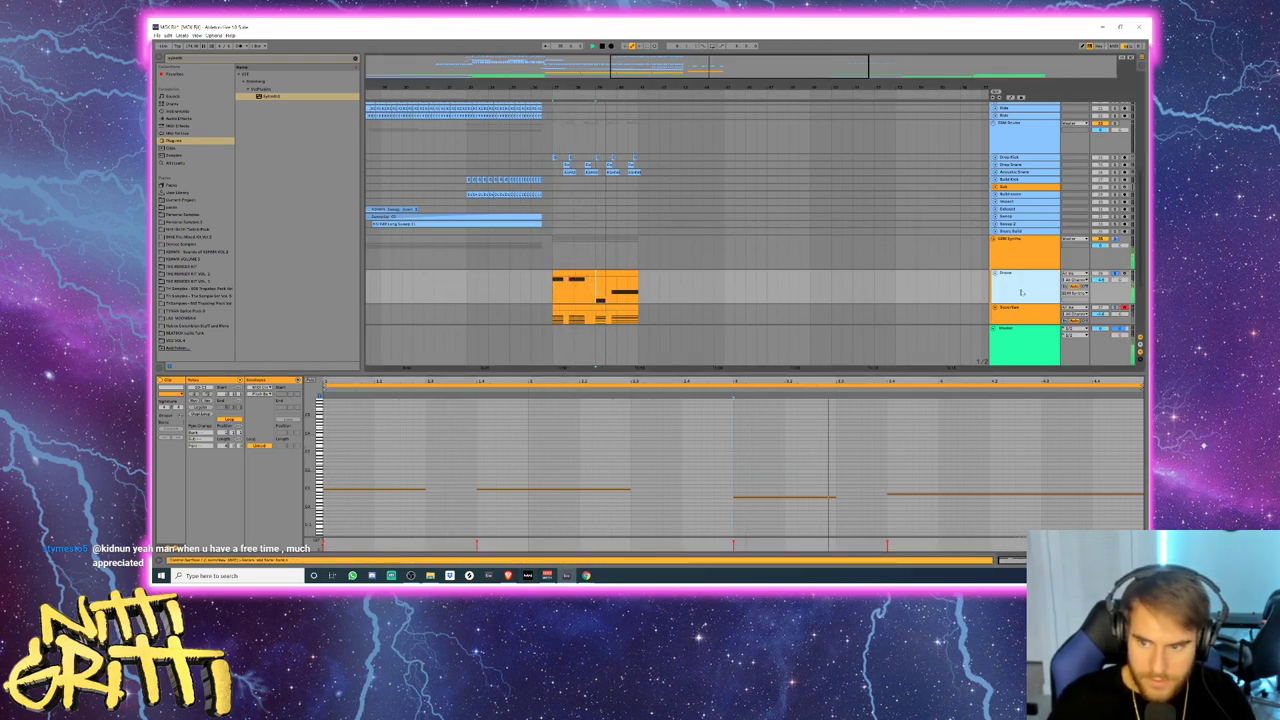
double_click(1024, 288)
key(space)
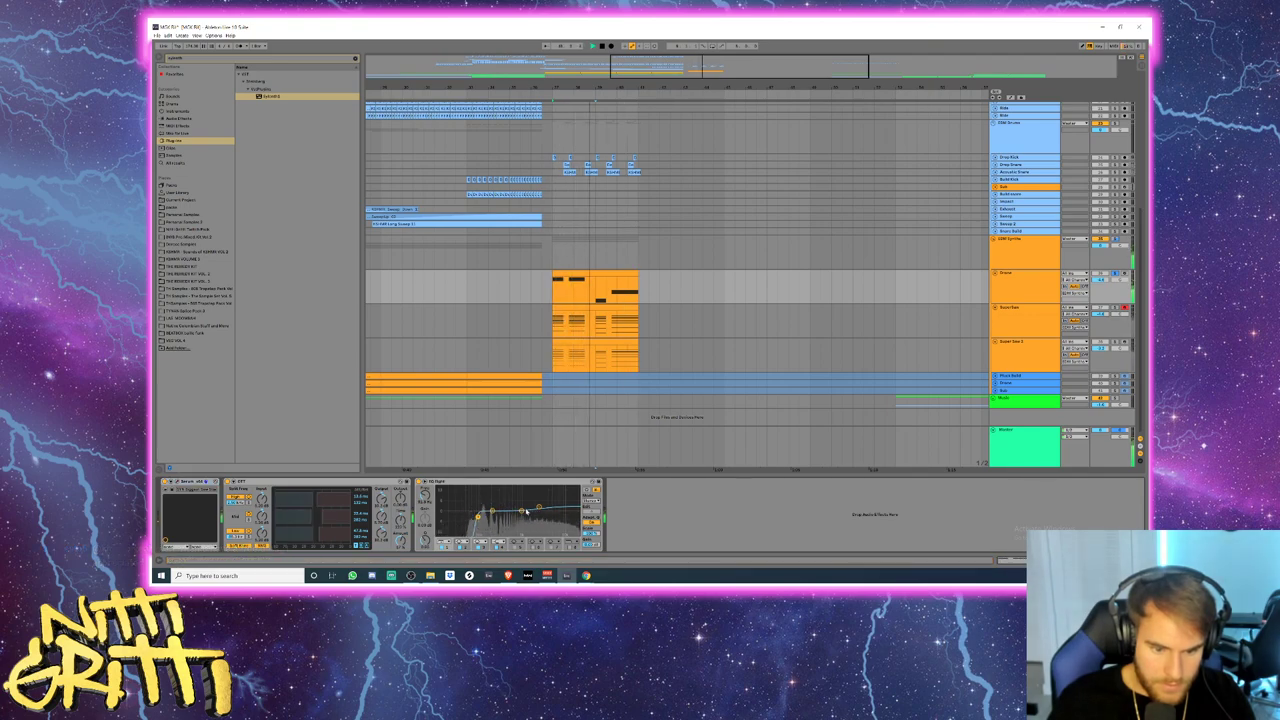
click(174, 60)
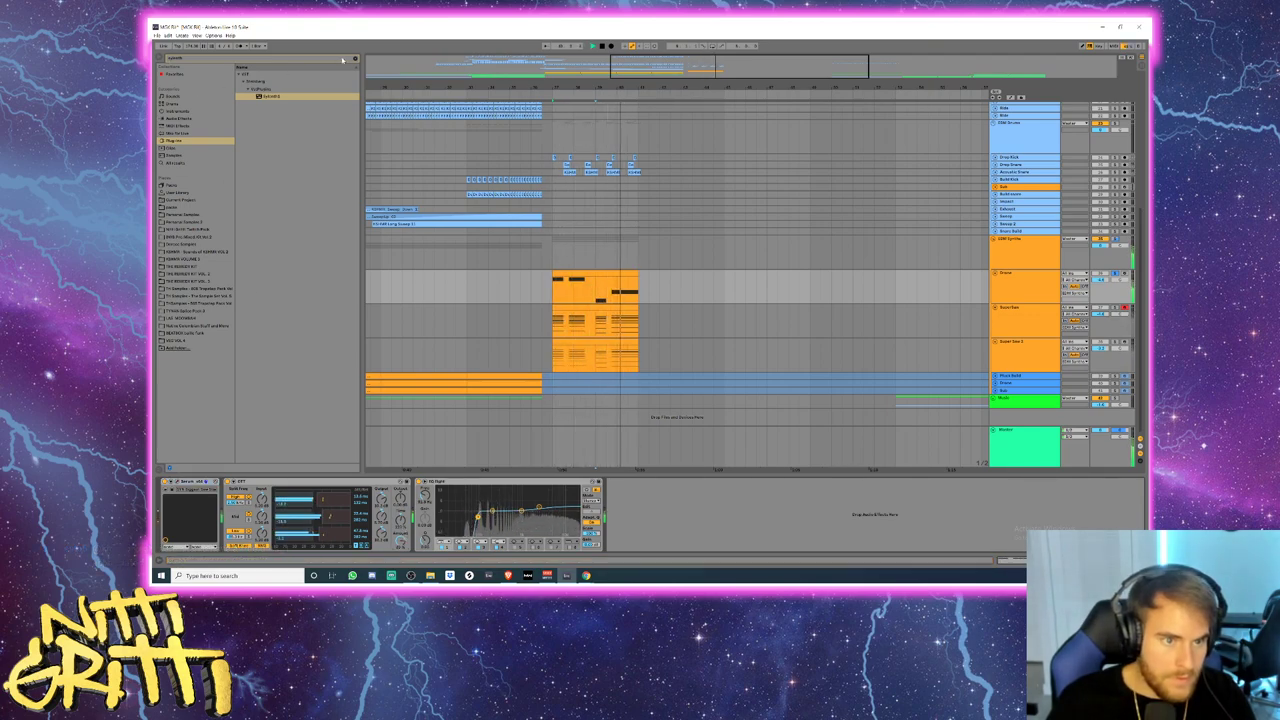
key(BackSpace)
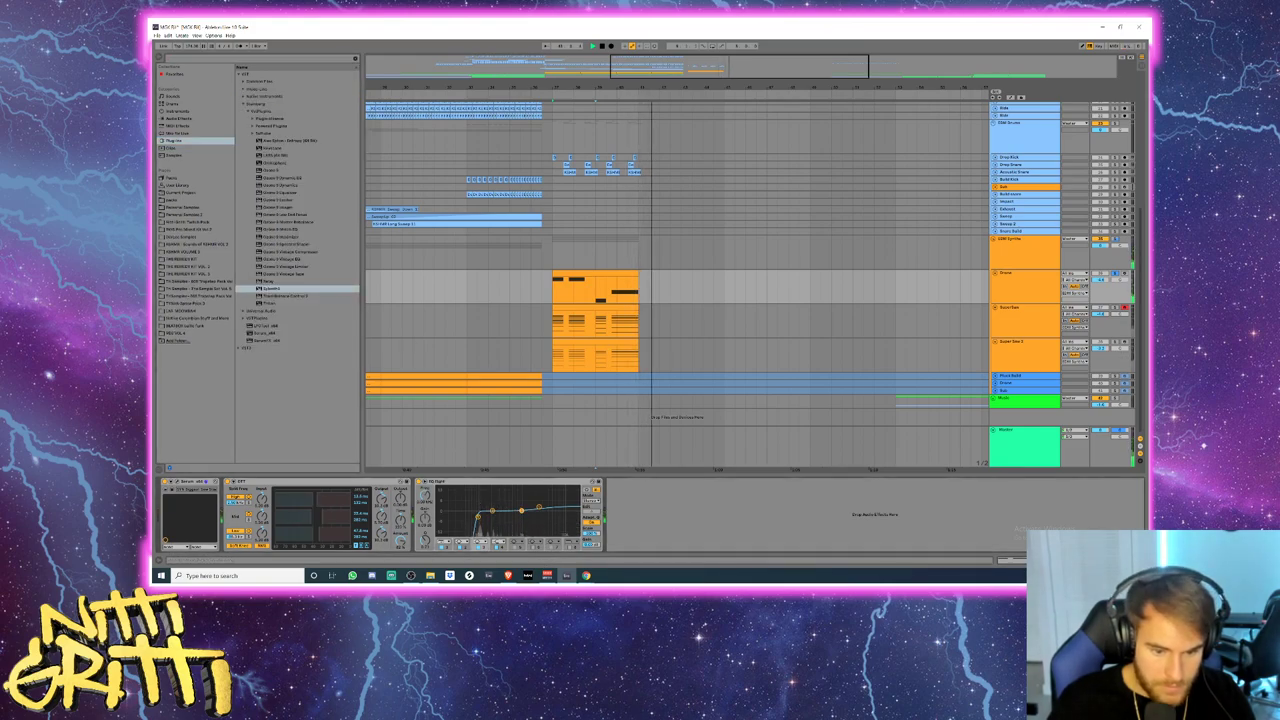
- Play back the drop to compare the Drone layer with the two super saw tracks
key(space)
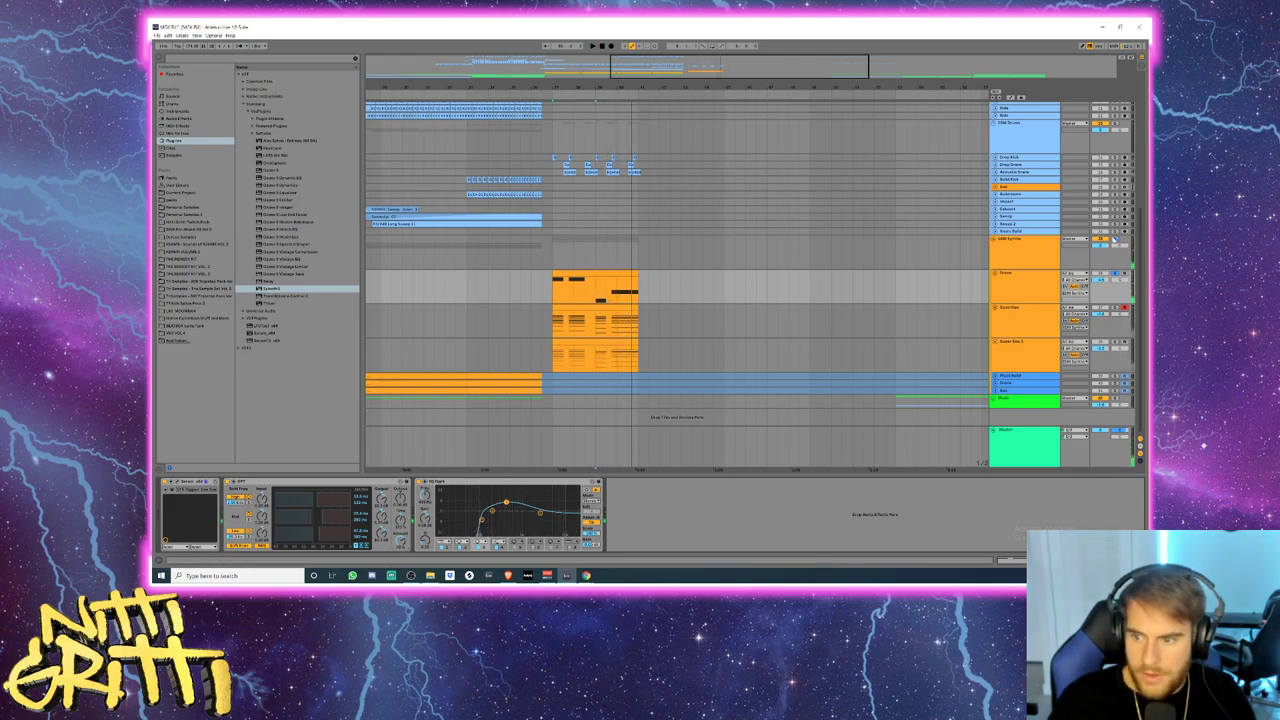
key(space)
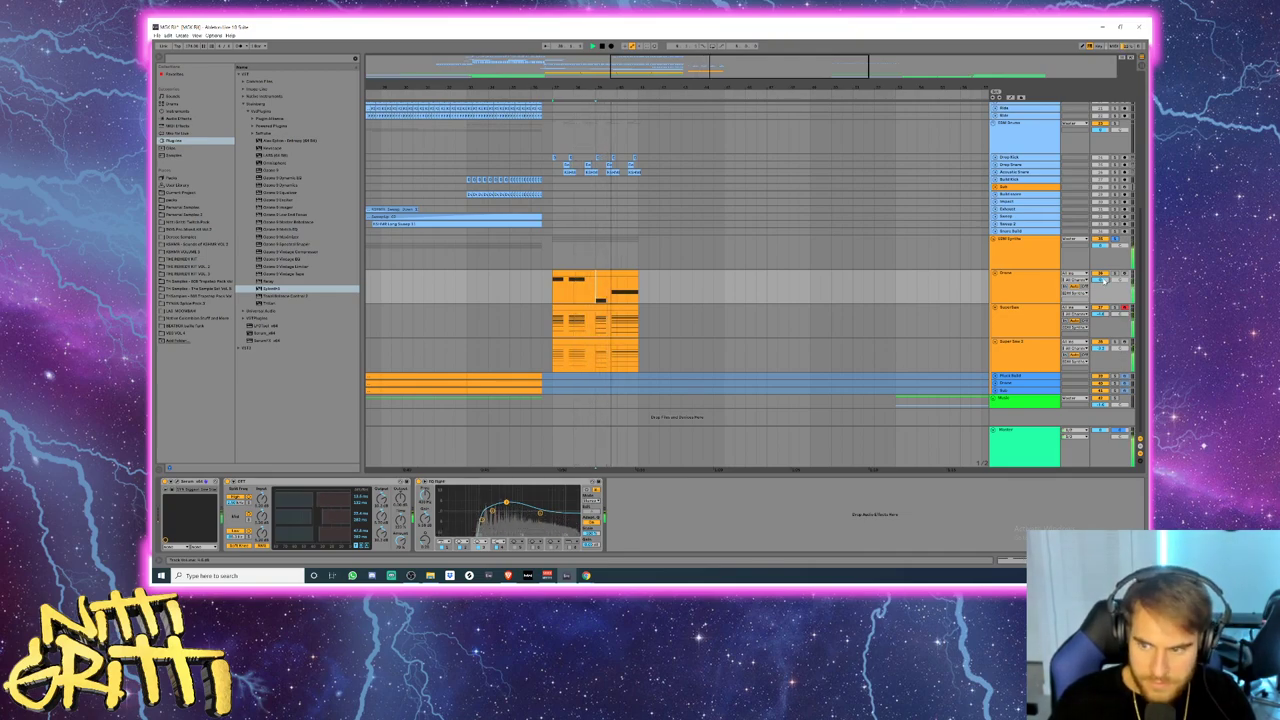
key(space)
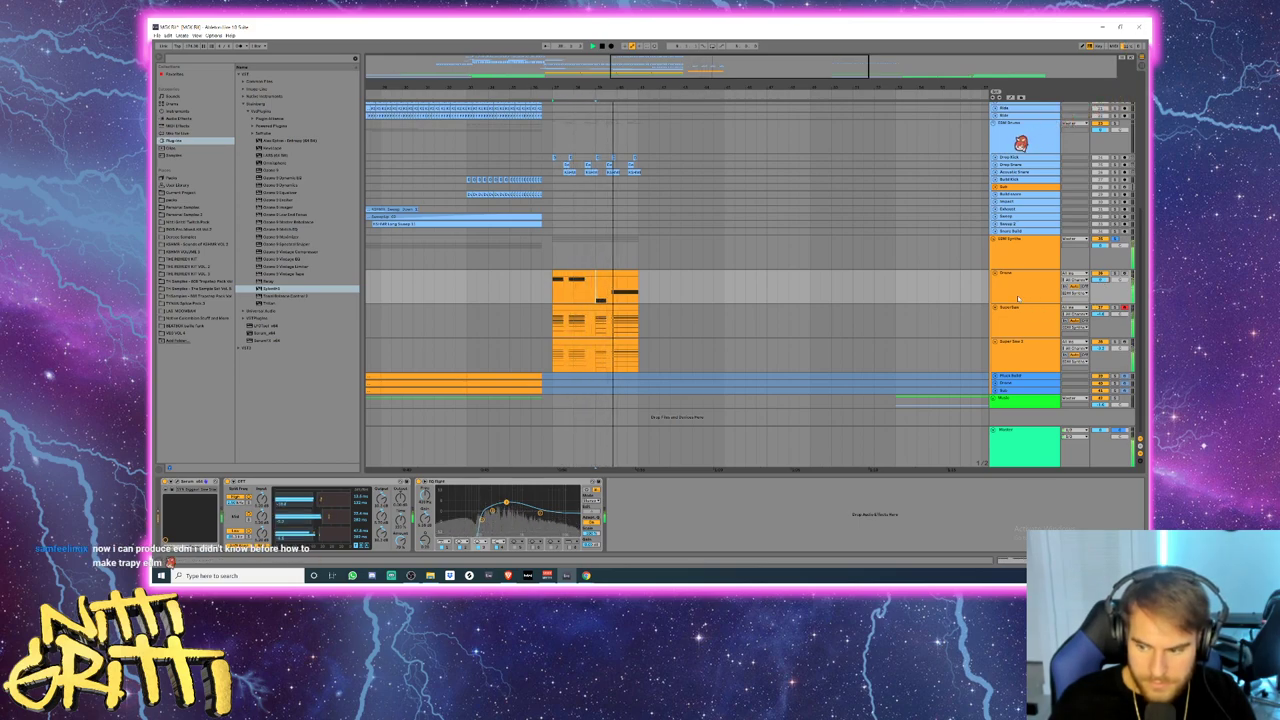
key(space)
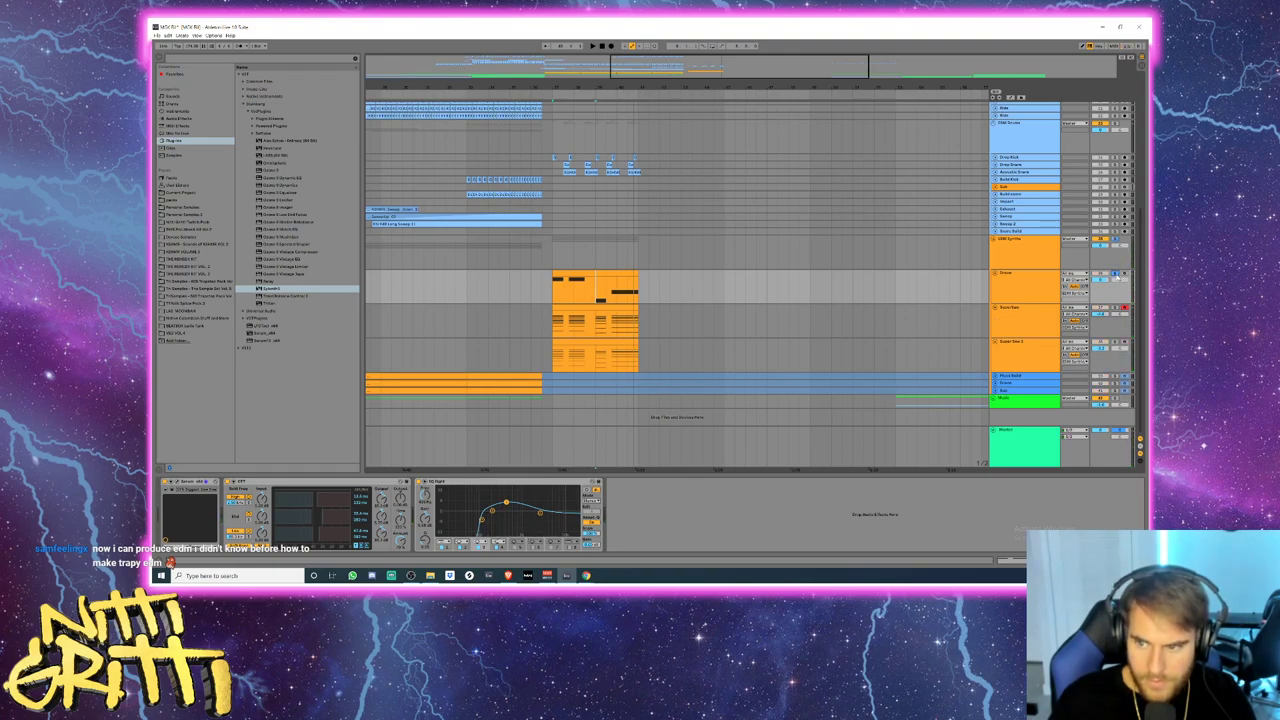
- Move the Sub track into the synth group above Drone and copy the Drone clip onto it
click(1053, 288)
scroll(1021, 292, up, 3)
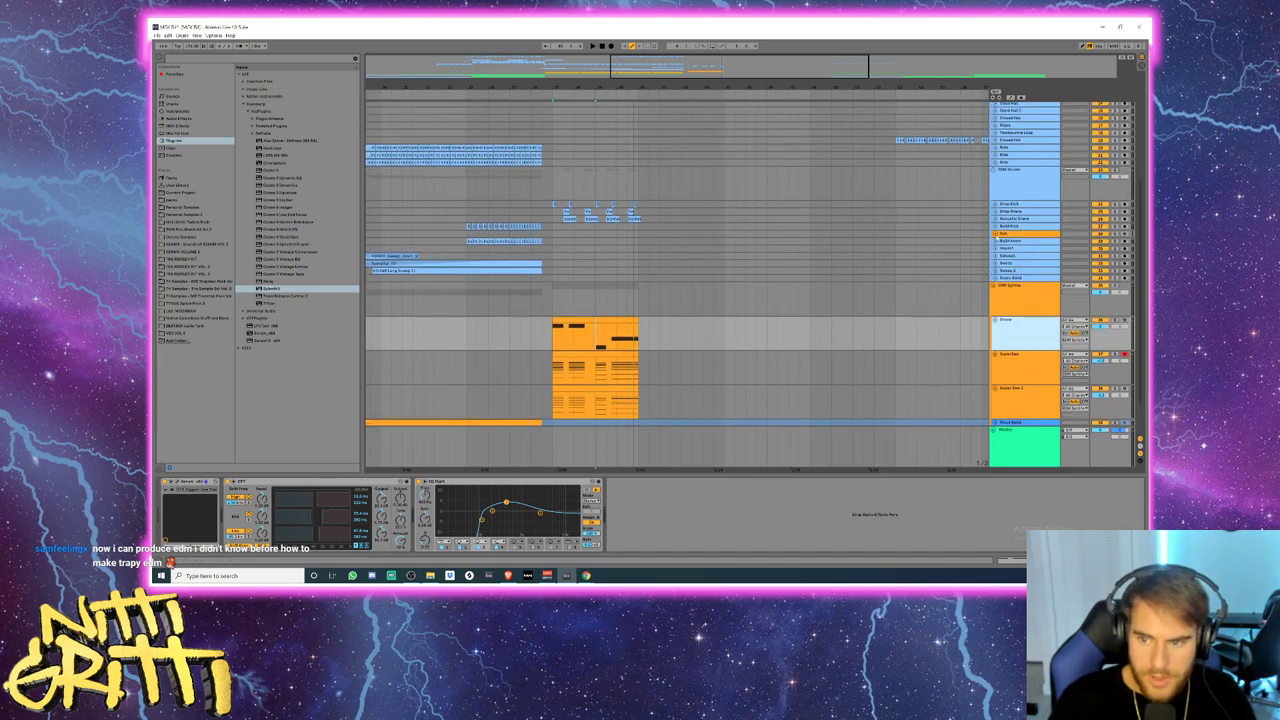
click(995, 234)
click(1012, 246)
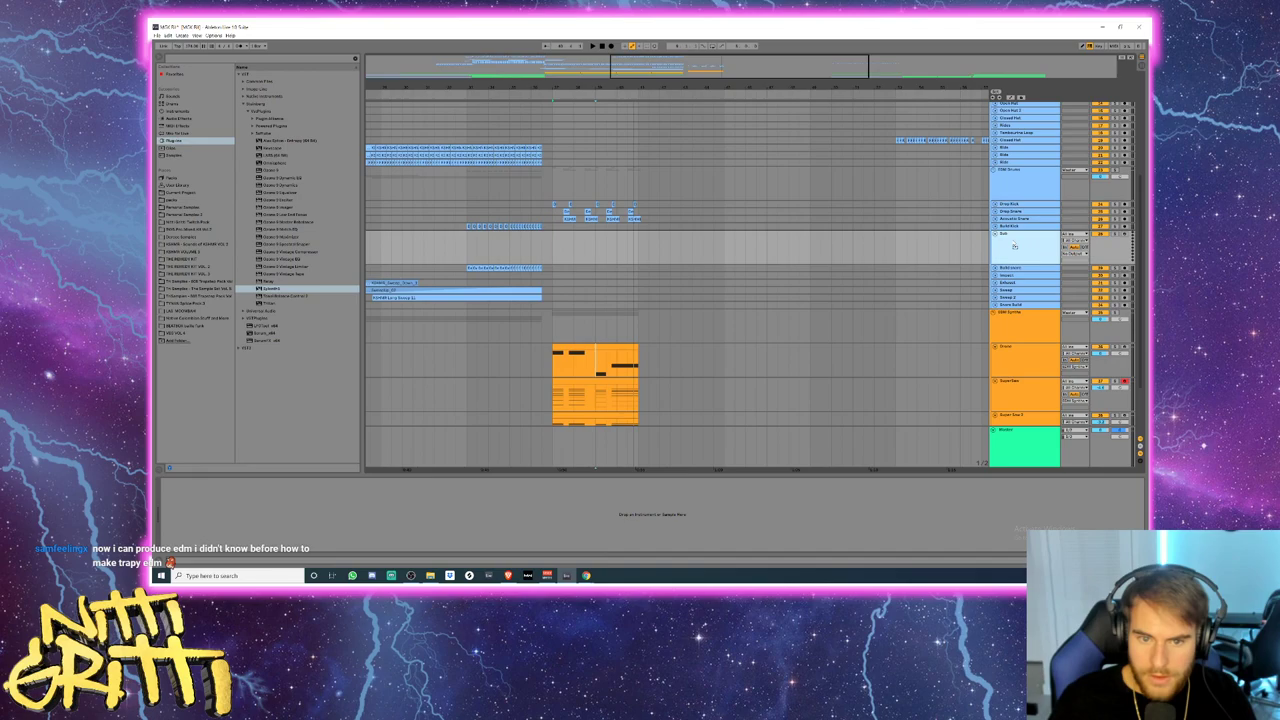
drag(1014, 217, 983, 350)
drag(600, 331, 600, 312)
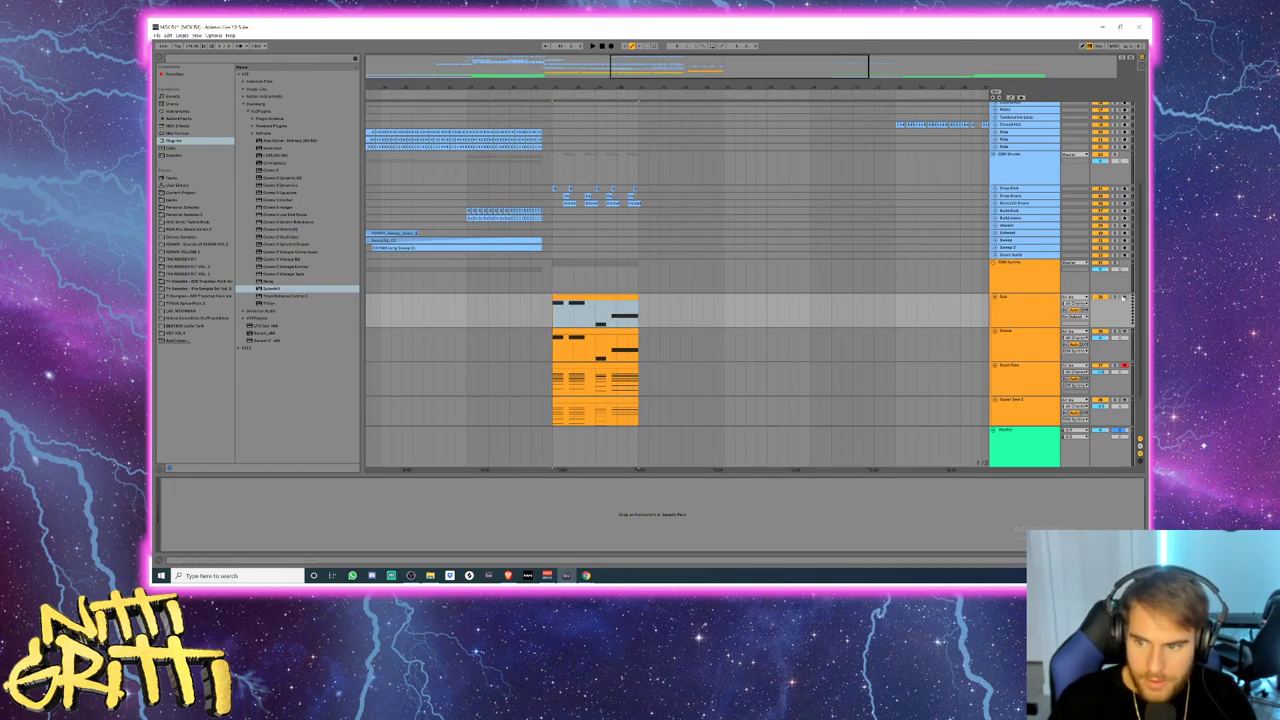
- Copy the Serum instrument from the Drone track onto the Sub track
click(1020, 346)
click(1019, 318)
click(1033, 333)
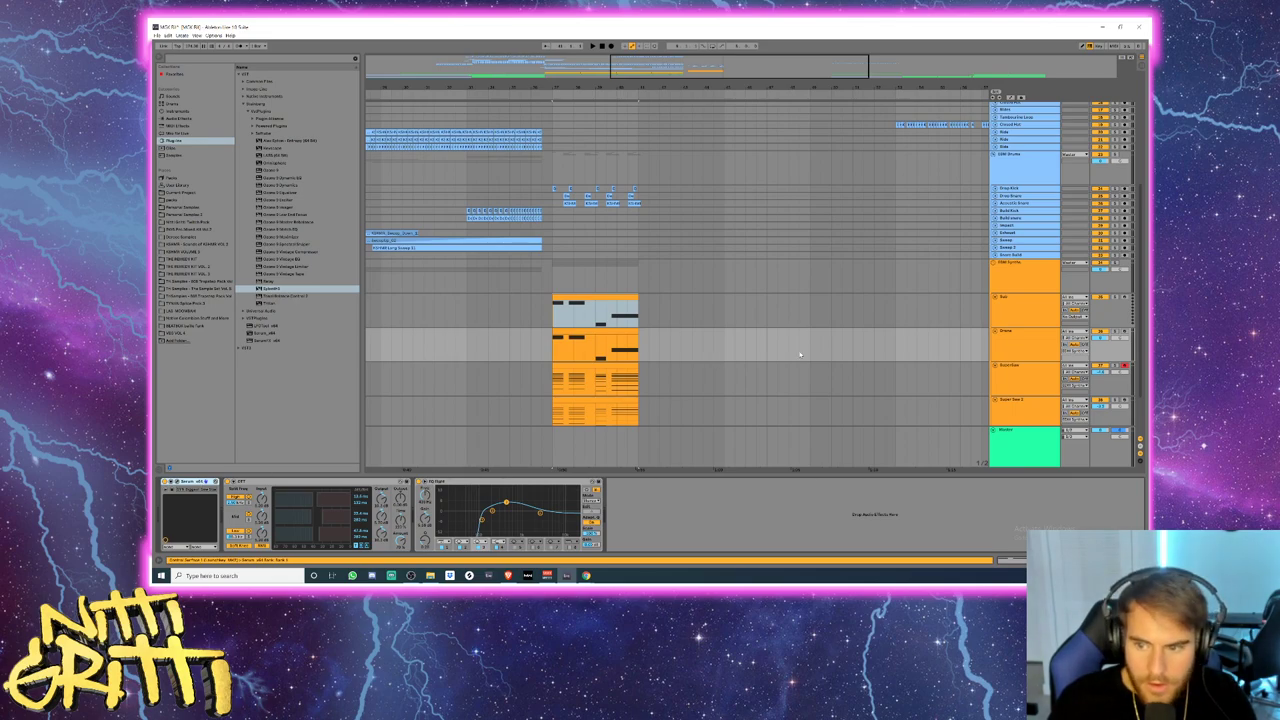
click(1020, 317)
click(491, 509)
key(ctrl+v)
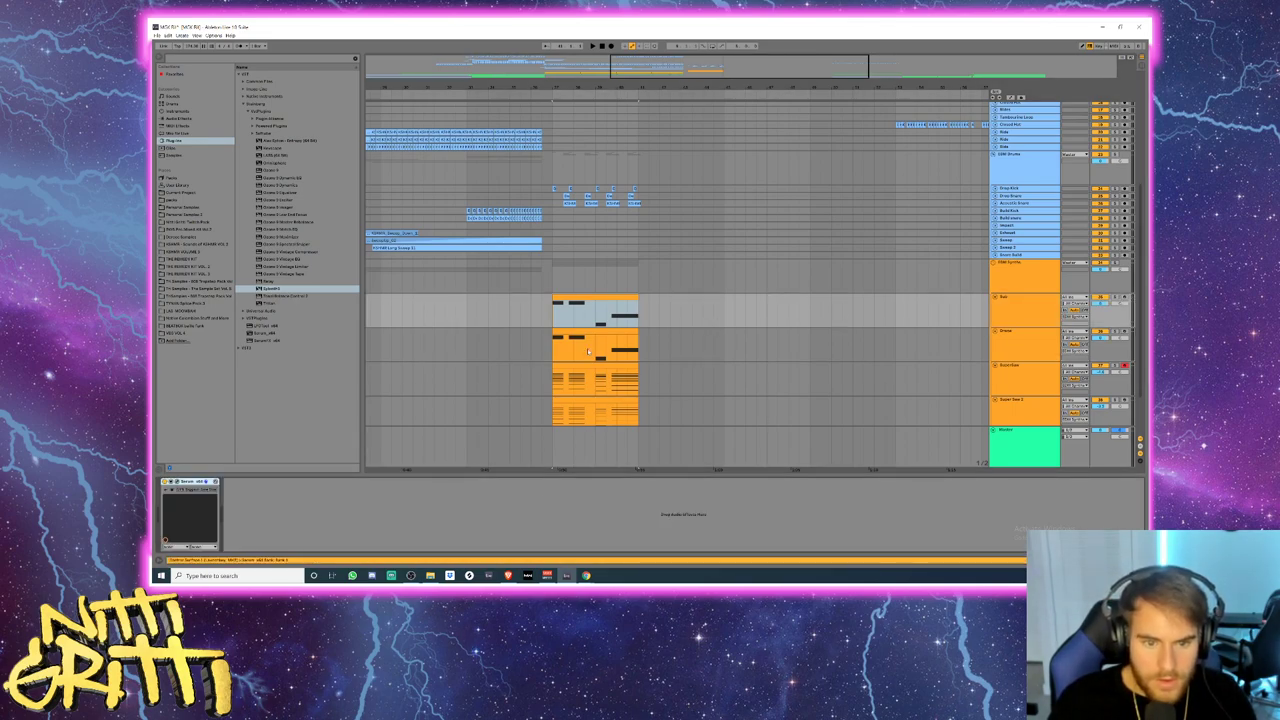
- Solo the Sub track and play it from the start of its clip
click(556, 320)
click(1116, 297)
key(space)
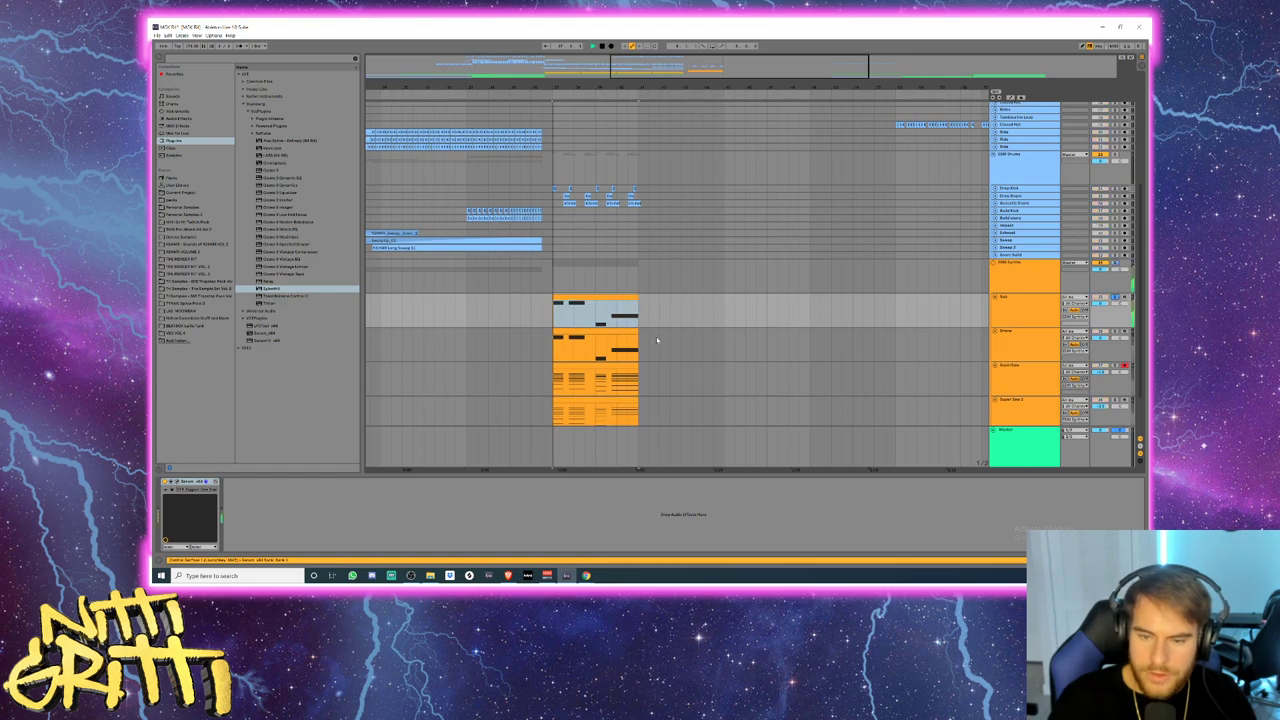
- Start loading a preset into the Sub track's Serum and browse to the 3rd Party folder in Samples & Presets on the Desktop
click(176, 482)
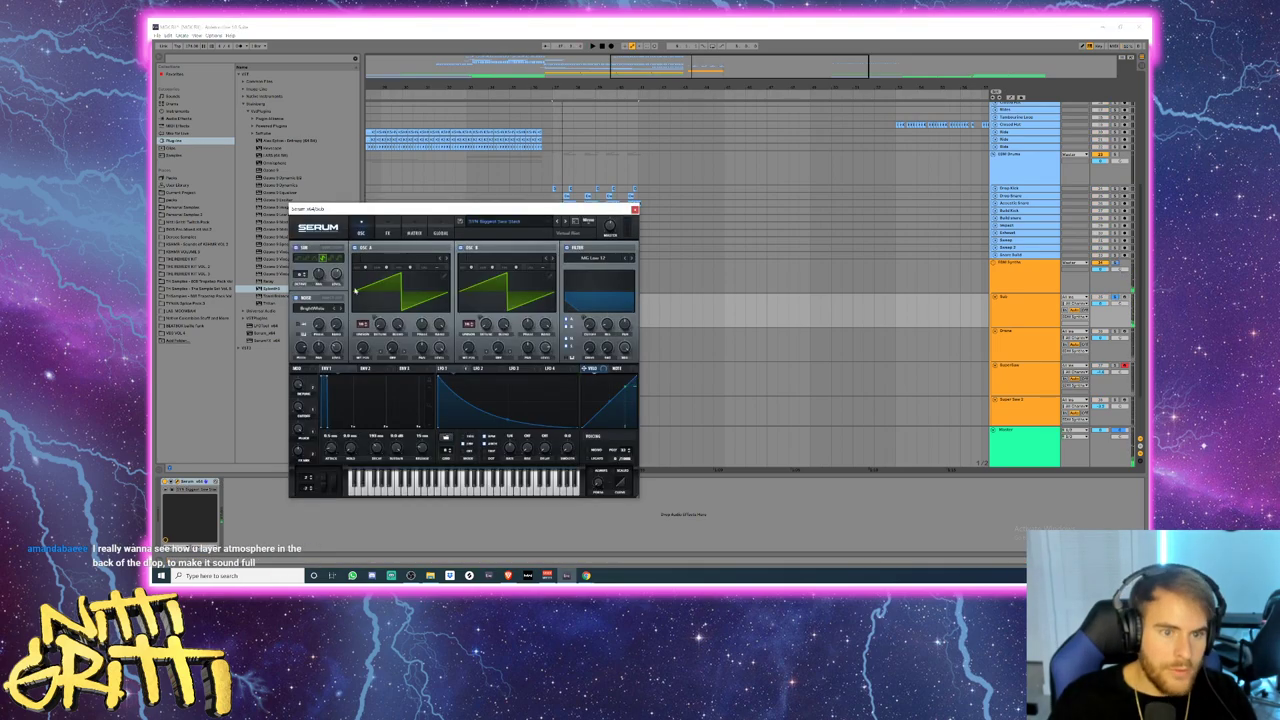
click(557, 222)
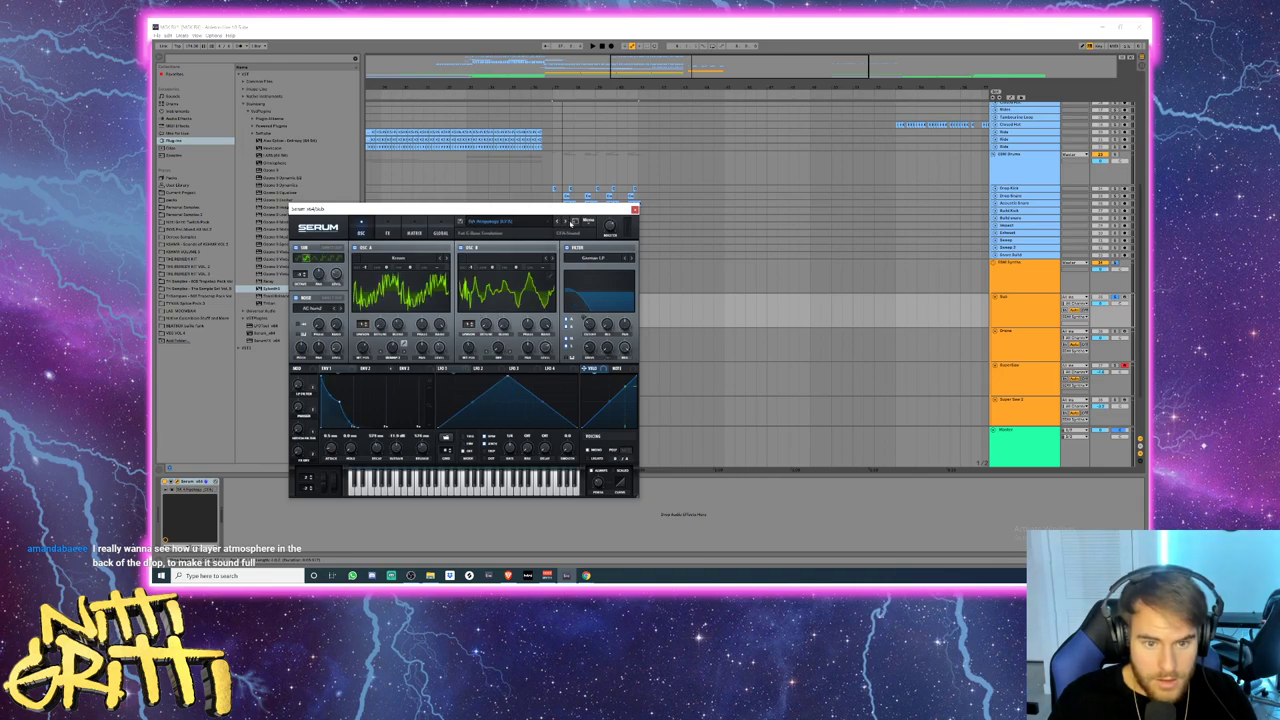
click(587, 221)
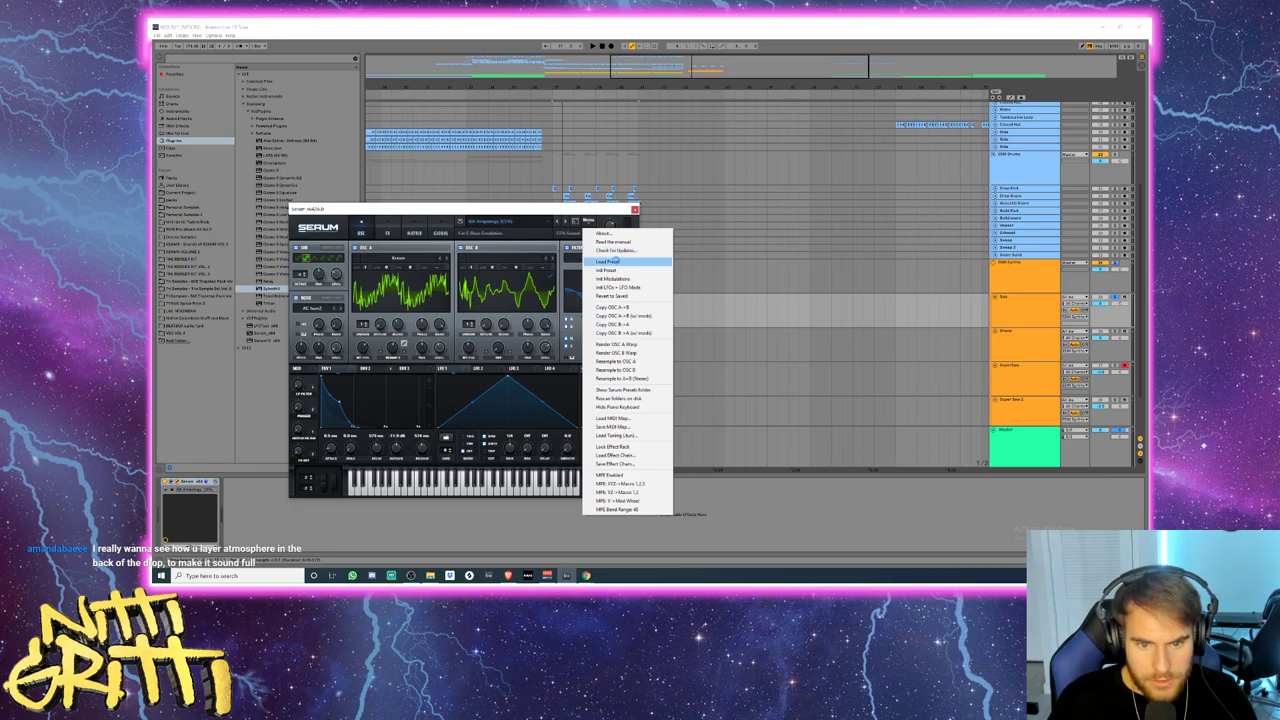
click(608, 262)
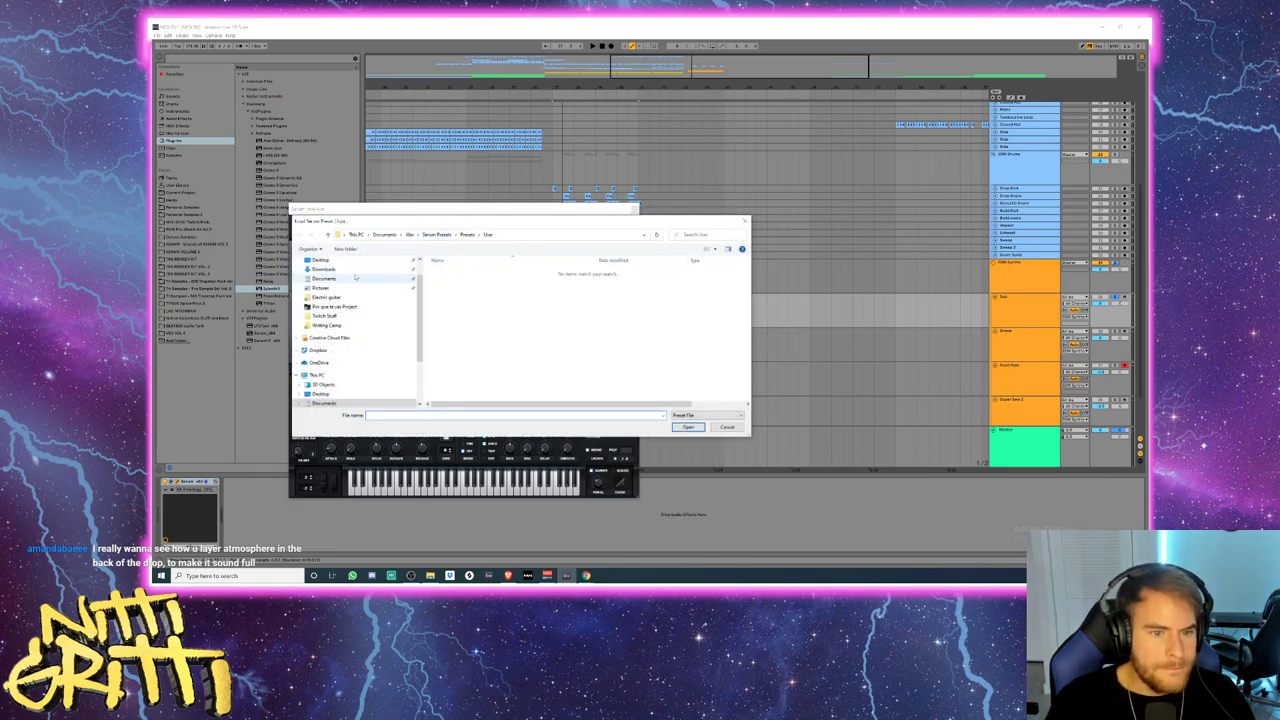
scroll(340, 290, up, 1)
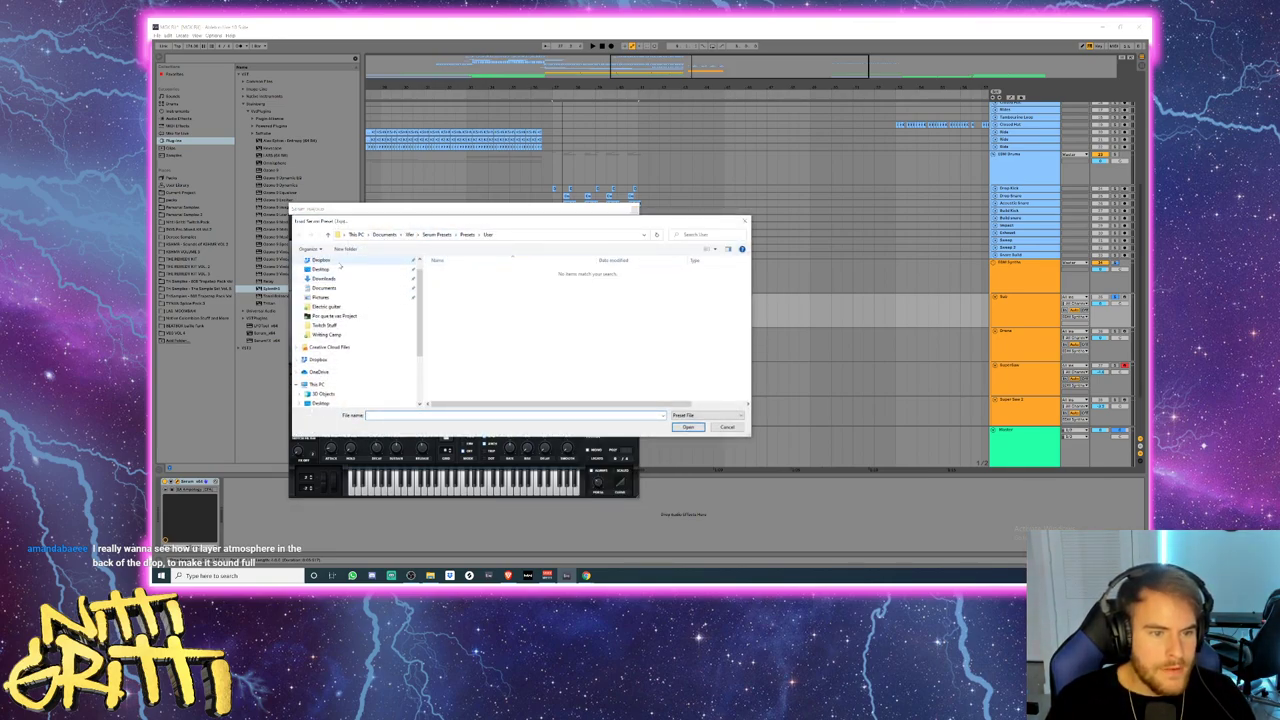
click(320, 269)
double_click(458, 288)
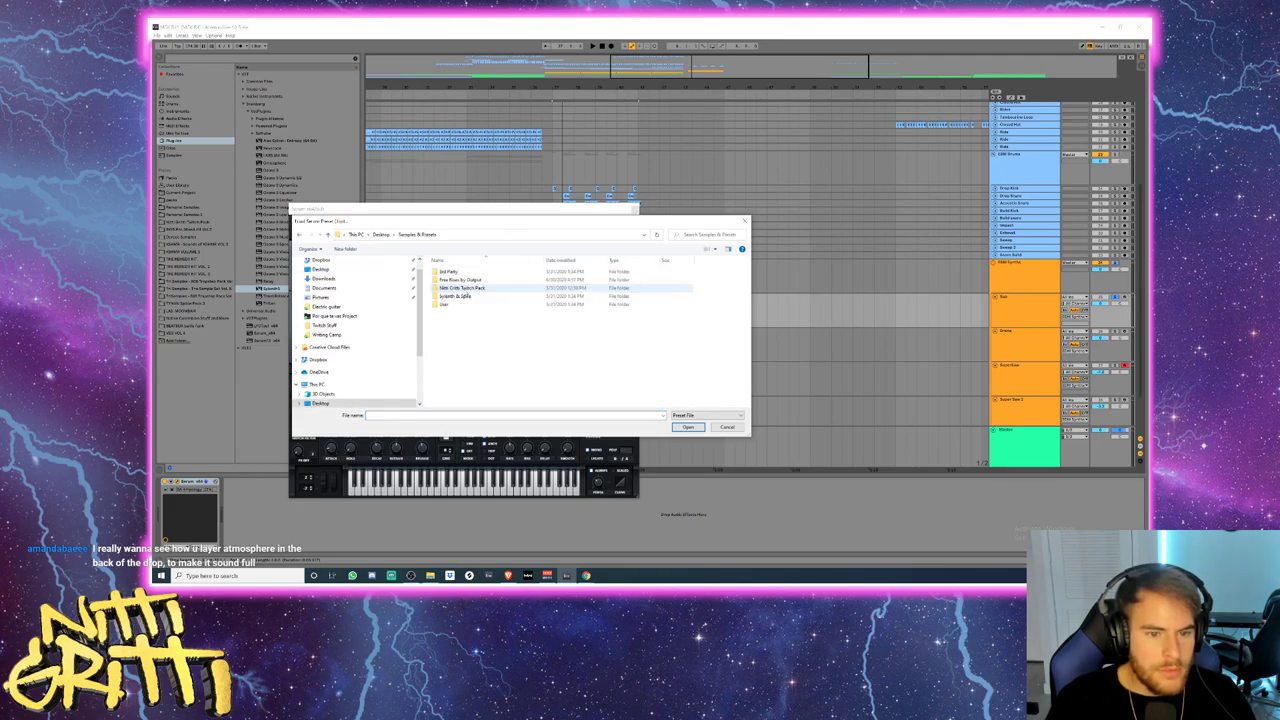
double_click(447, 272)
- Load the BS Dedicated Sub preset from VR Serum Presets Vol. 2 into the Sub track's Serum and audition it
scroll(490, 340, down, 5)
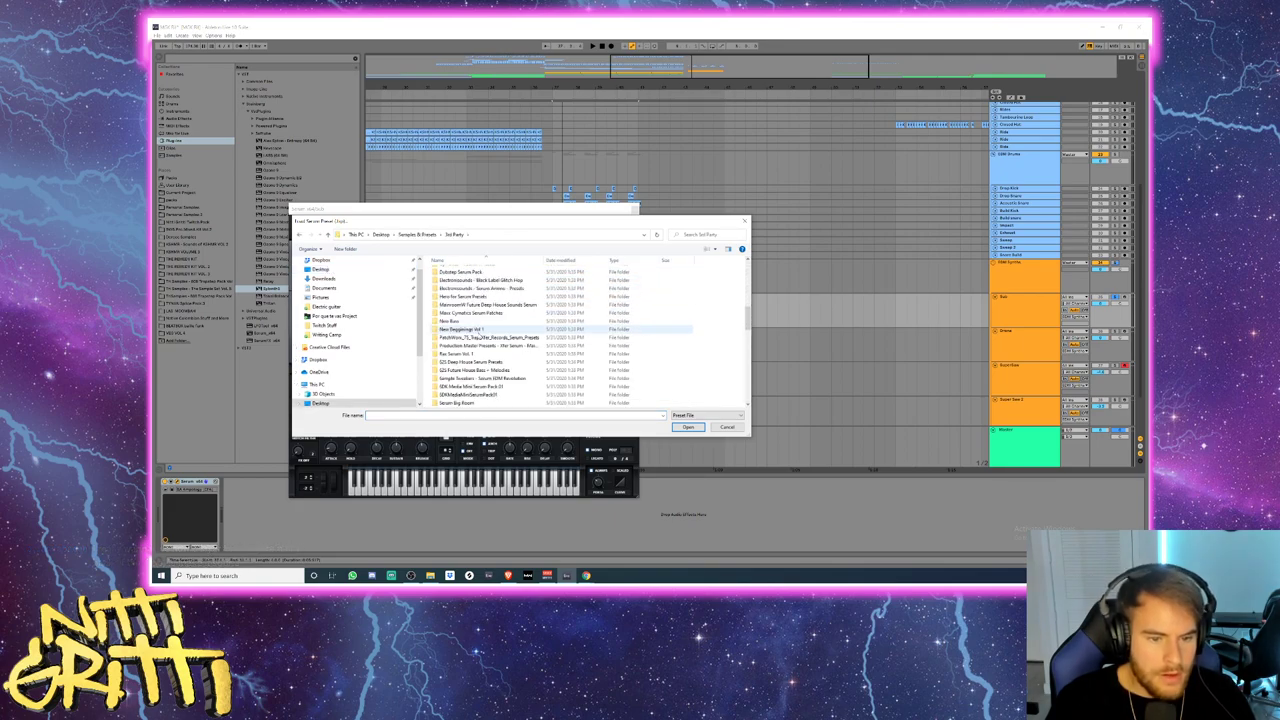
scroll(472, 354, down, 3)
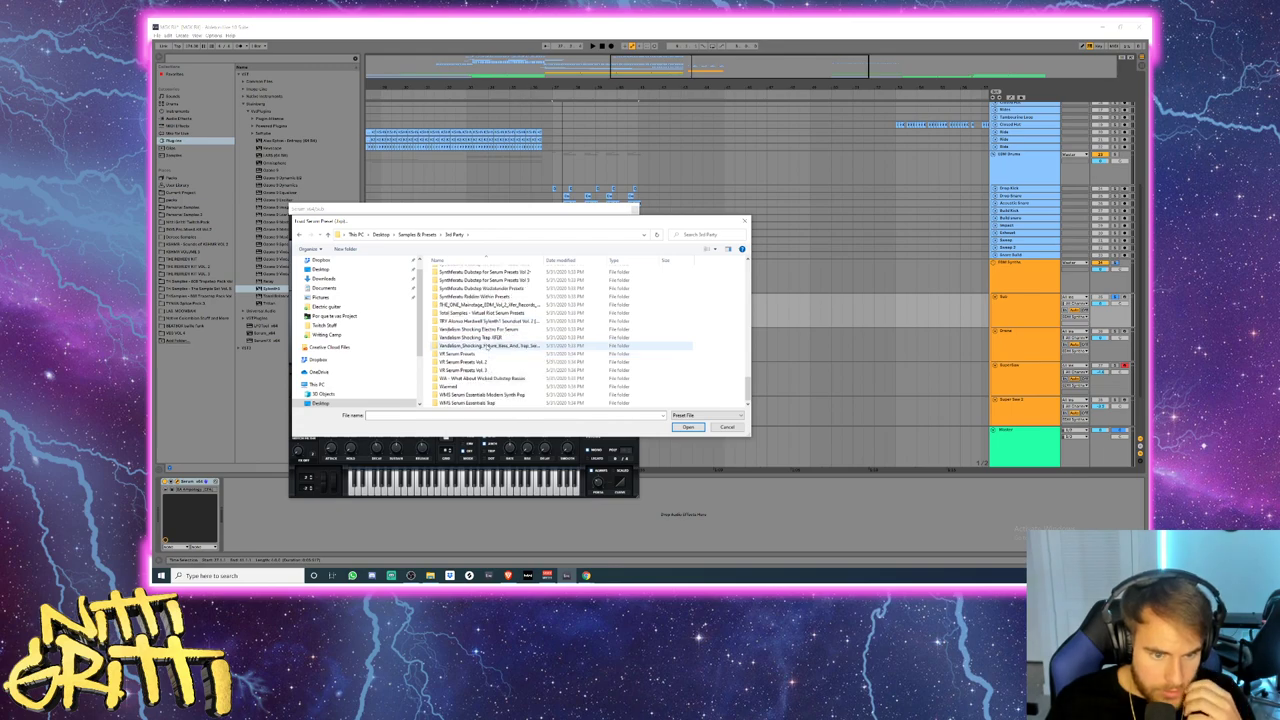
double_click(472, 354)
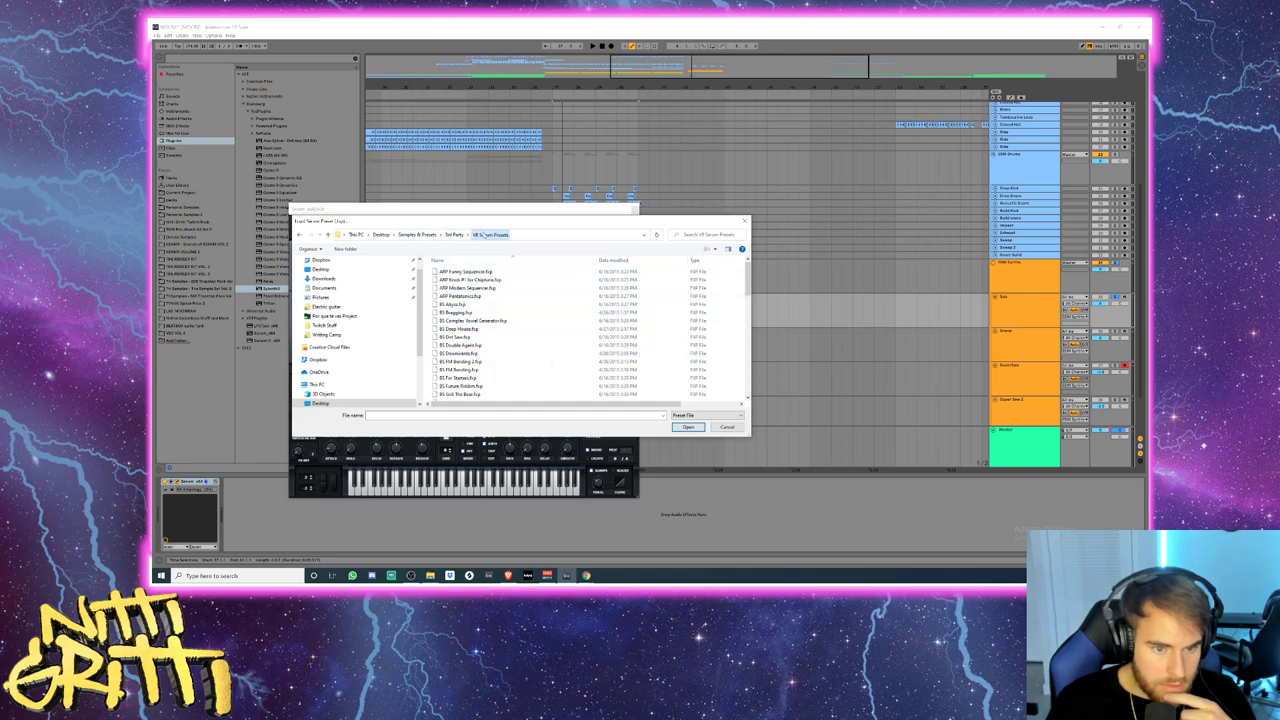
click(456, 234)
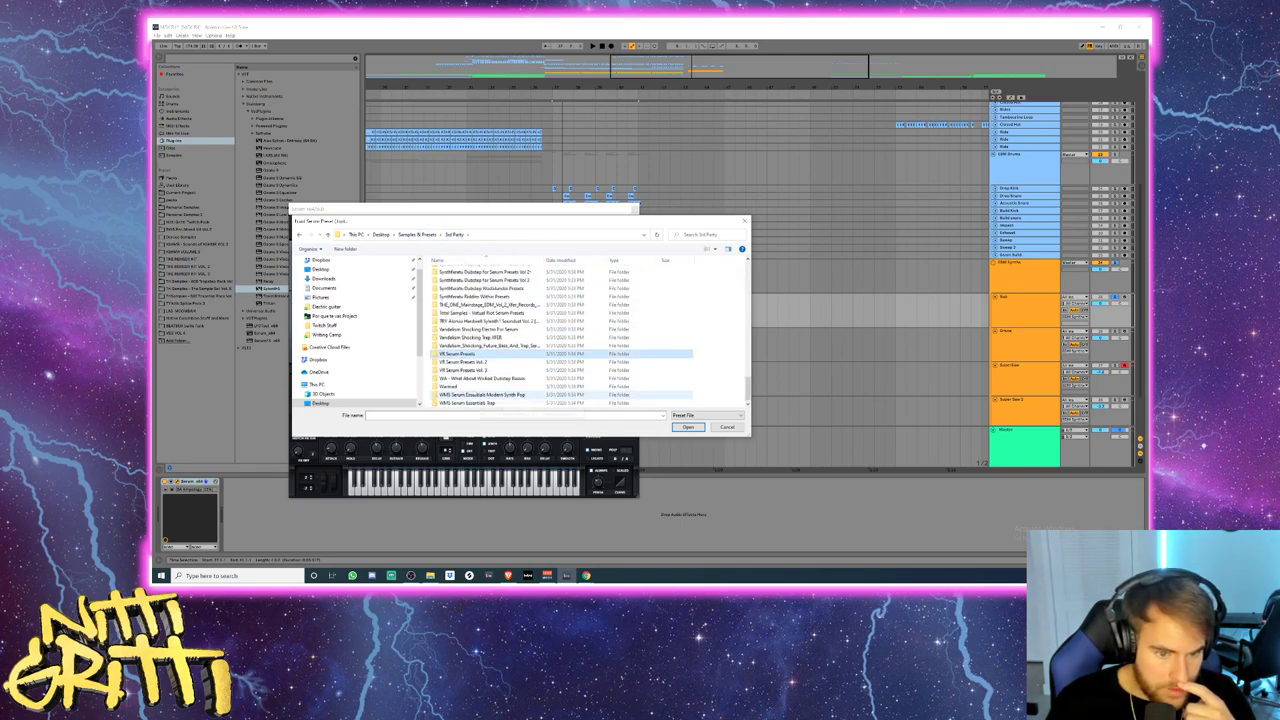
double_click(471, 364)
double_click(467, 345)
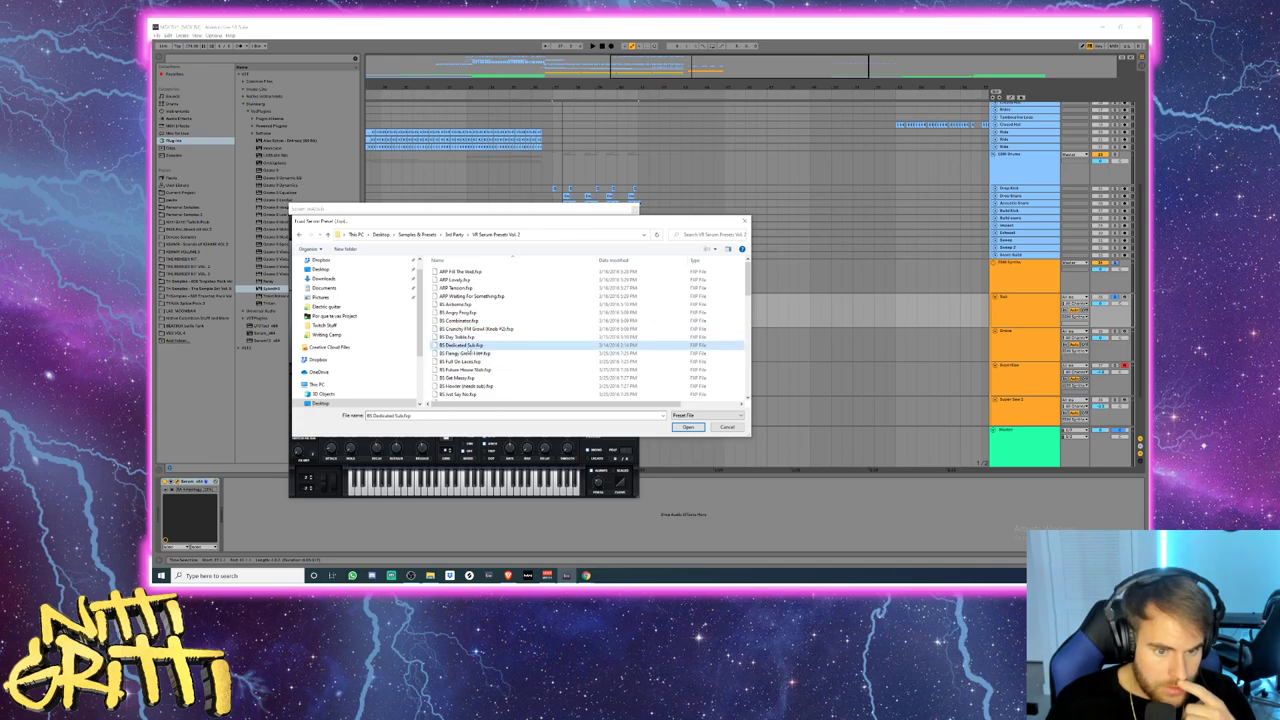
key(space)
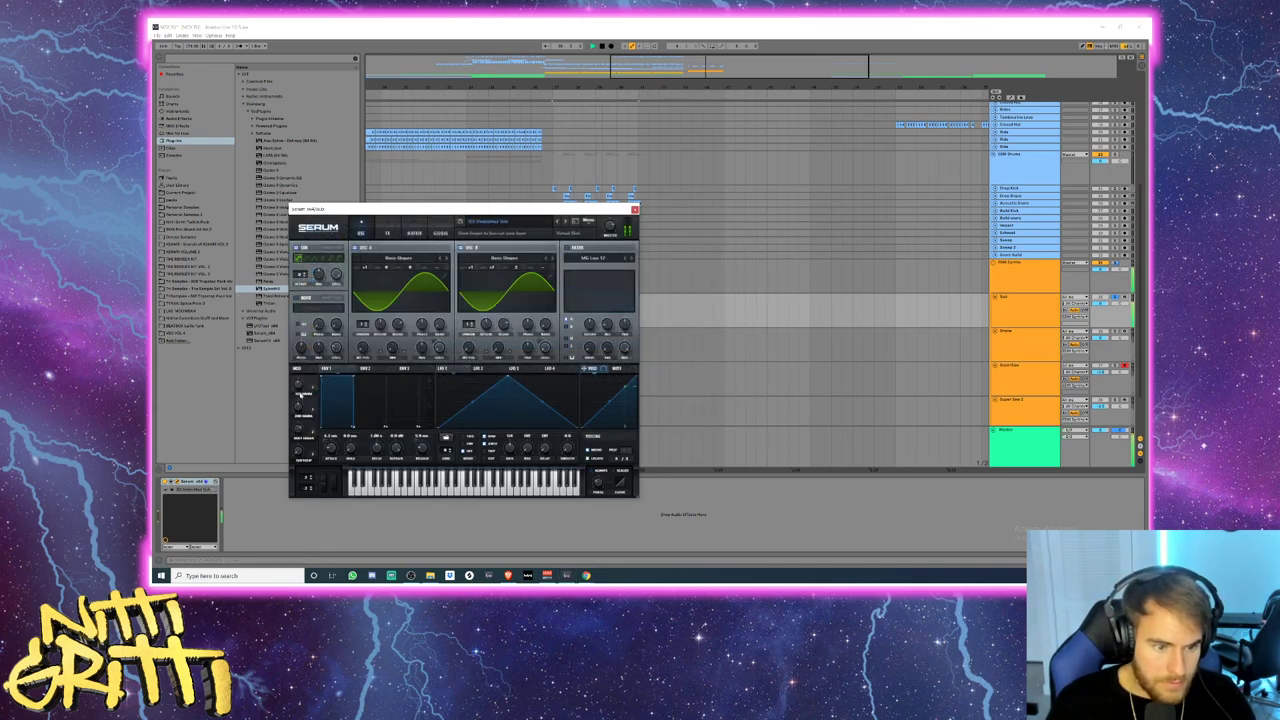
click(634, 210)
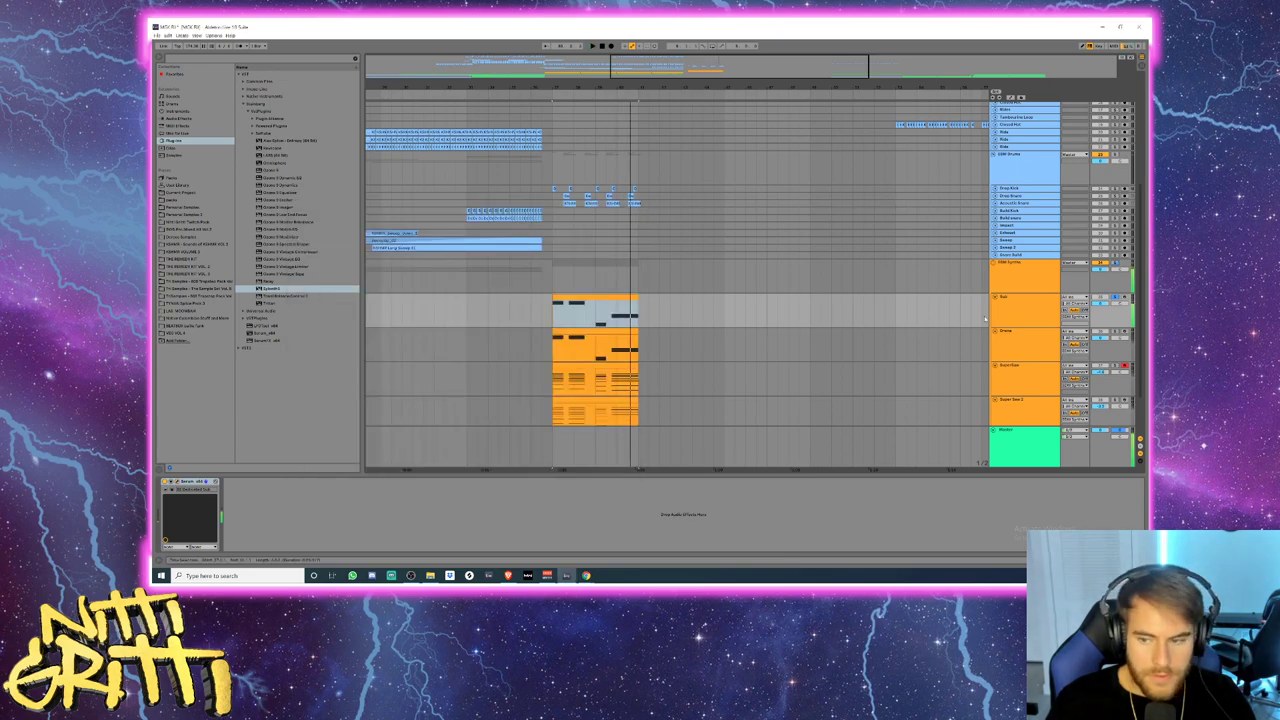
- Unsolo the Sub track, solo the EDM Synths group, and play all four drop layers together
scroll(1017, 321, down, 1)
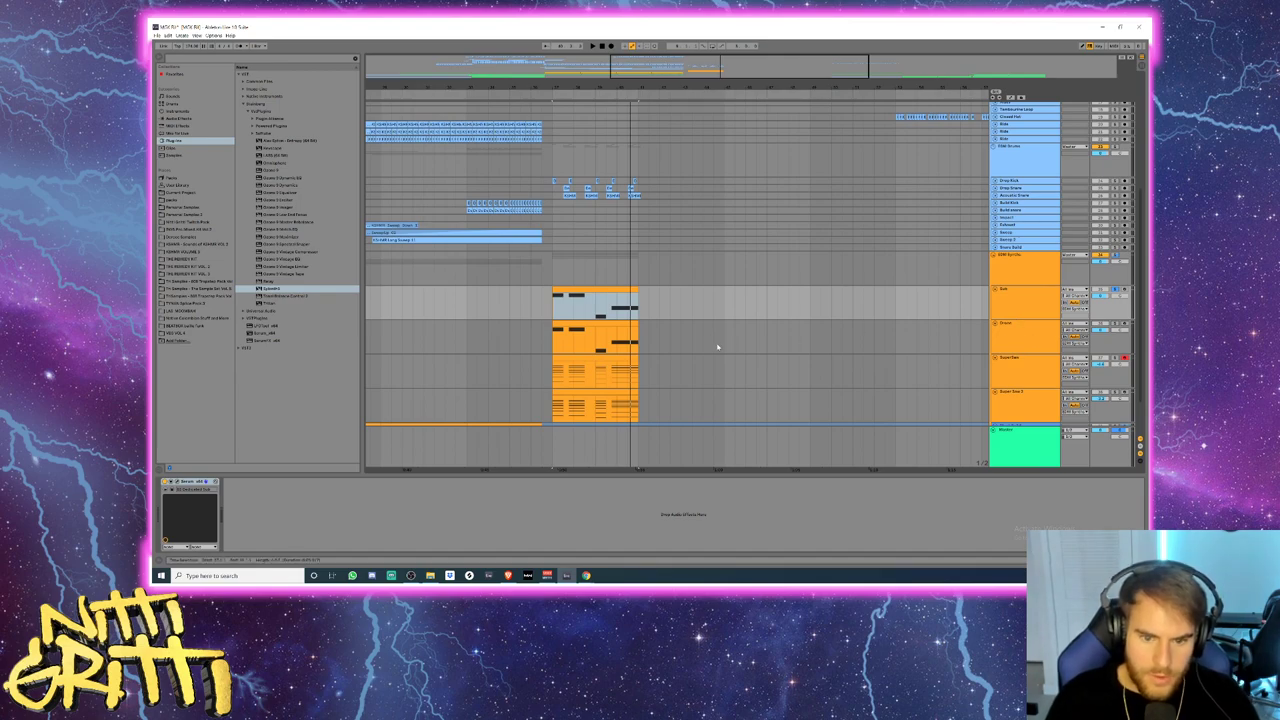
scroll(712, 344, down, 1)
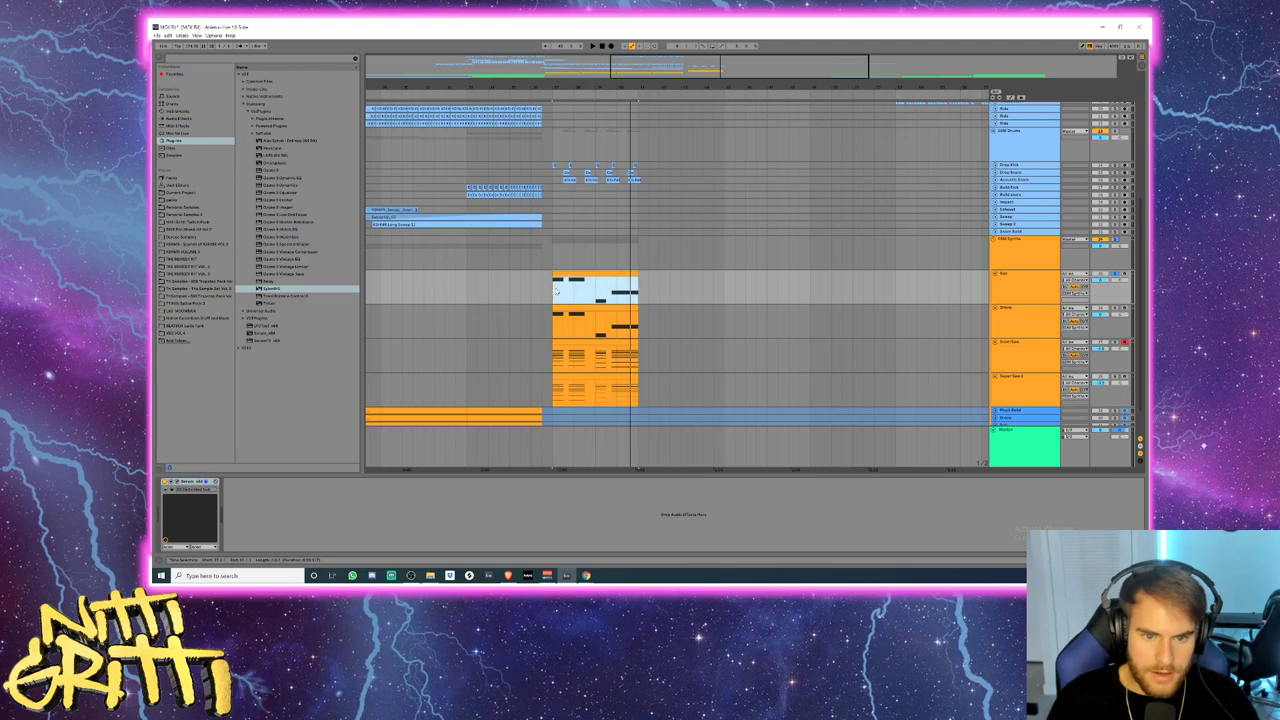
scroll(557, 291, up, 3)
scroll(750, 265, down, 2)
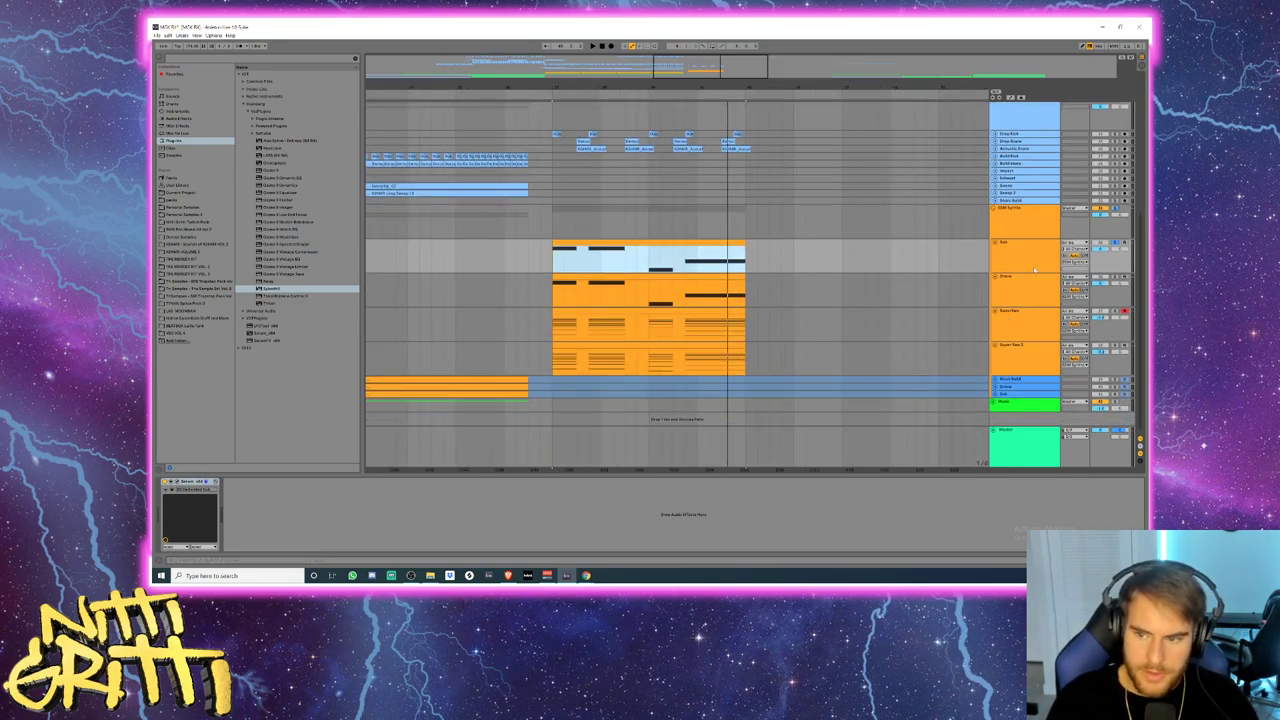
key(space)
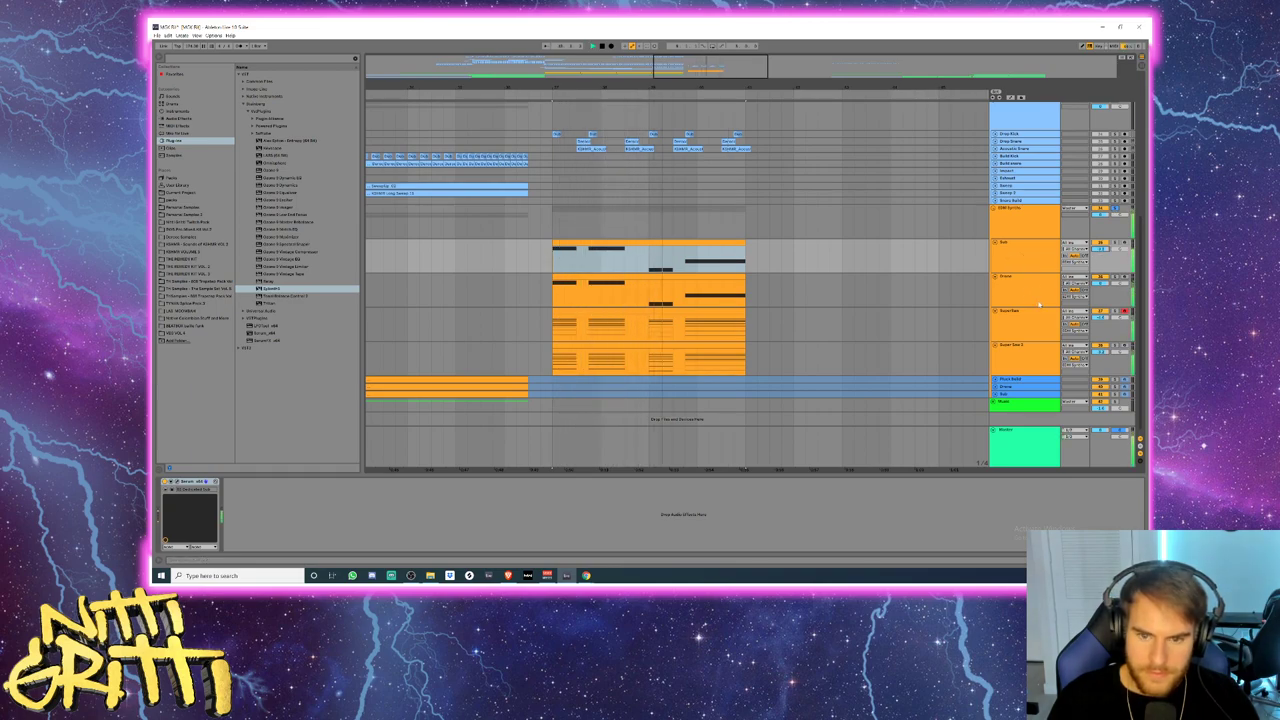
scroll(1039, 306, up, 1)
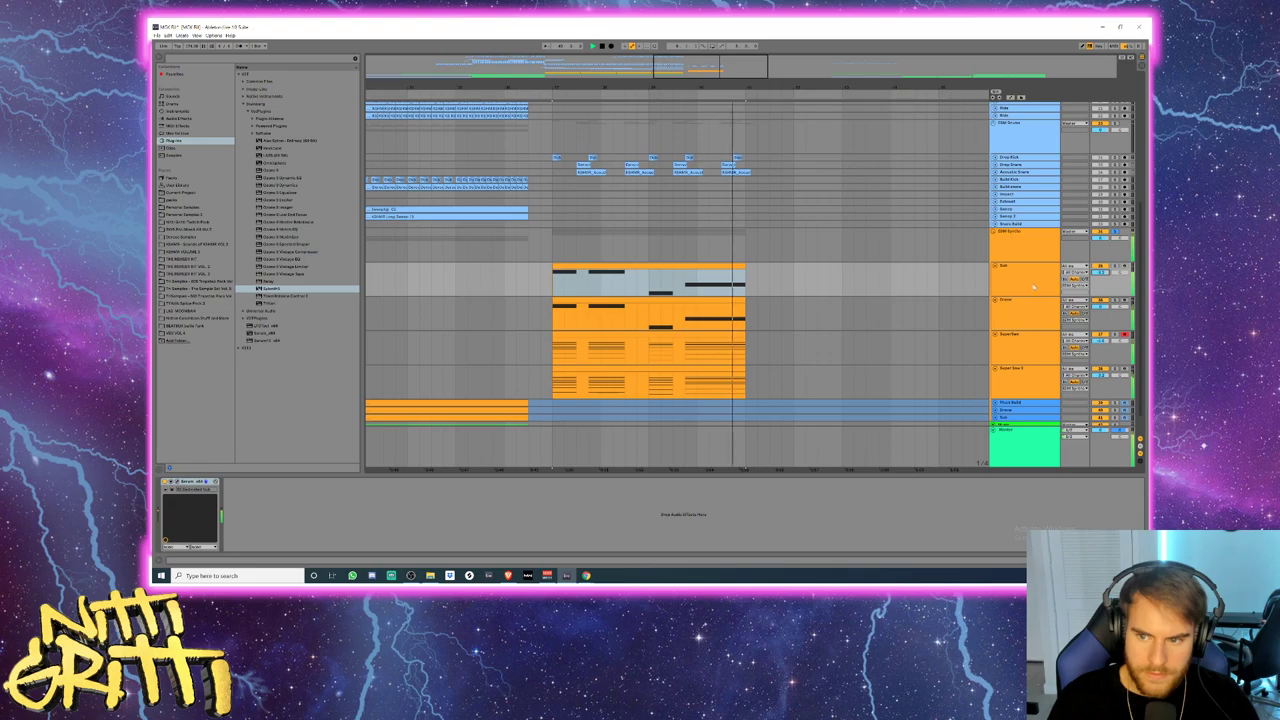
key(space)
- Collapse the four drop synth tracks and unsolo the EDM Synths group
click(1031, 290)
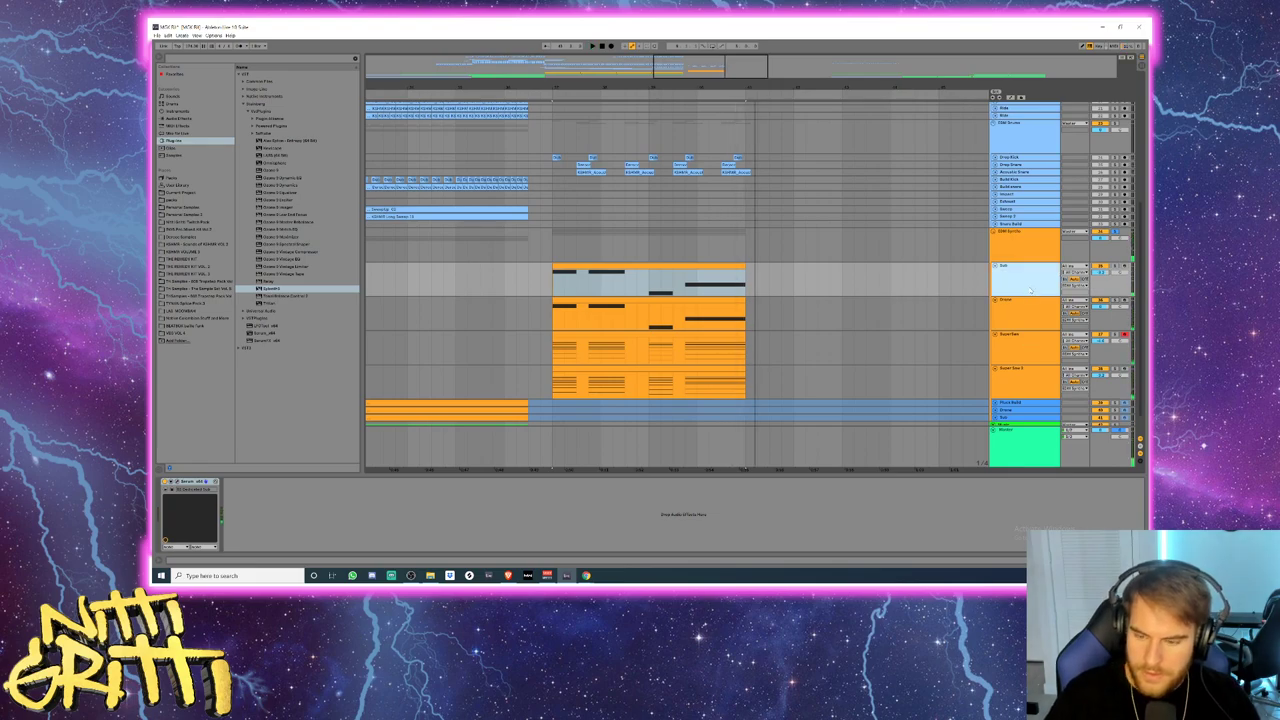
key(u)
click(1031, 290)
key(u)
click(1031, 290)
key(u)
click(1031, 290)
key(u)
click(1115, 231)
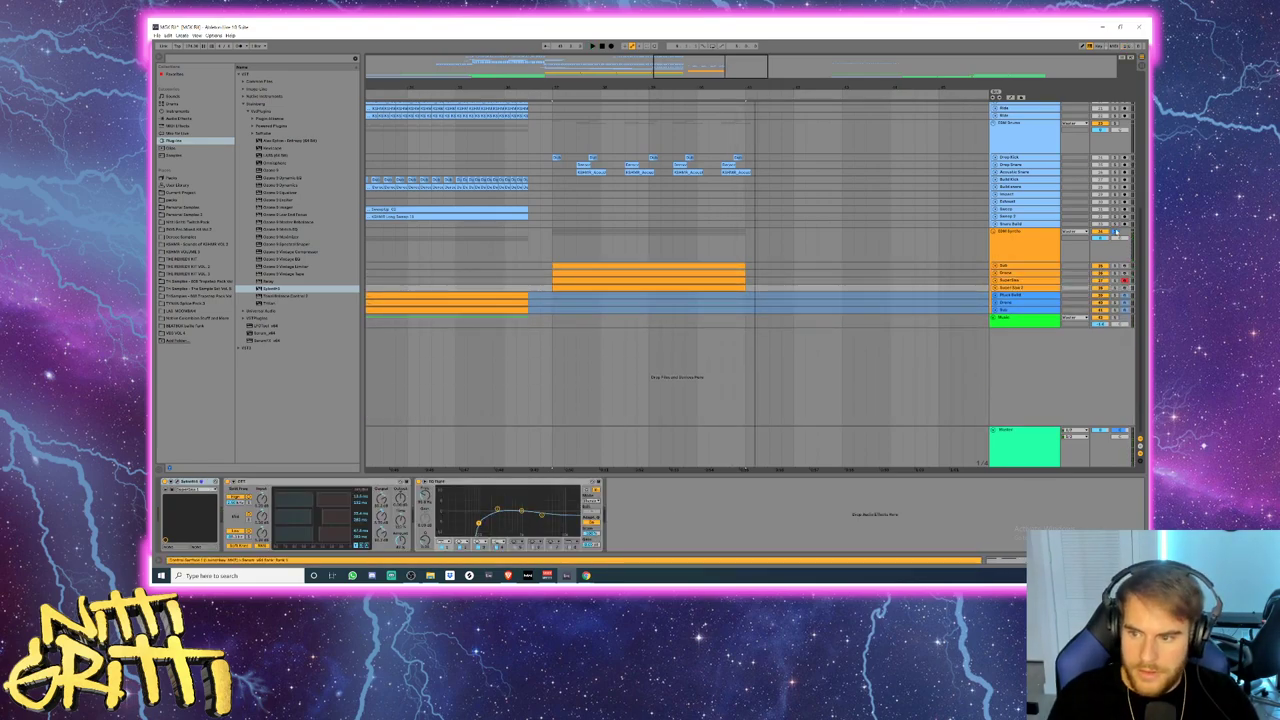
- Show automation, draw a Utility Gain dip on the EDM Synths group under the first drop kick, and audition it soloed
key(space)
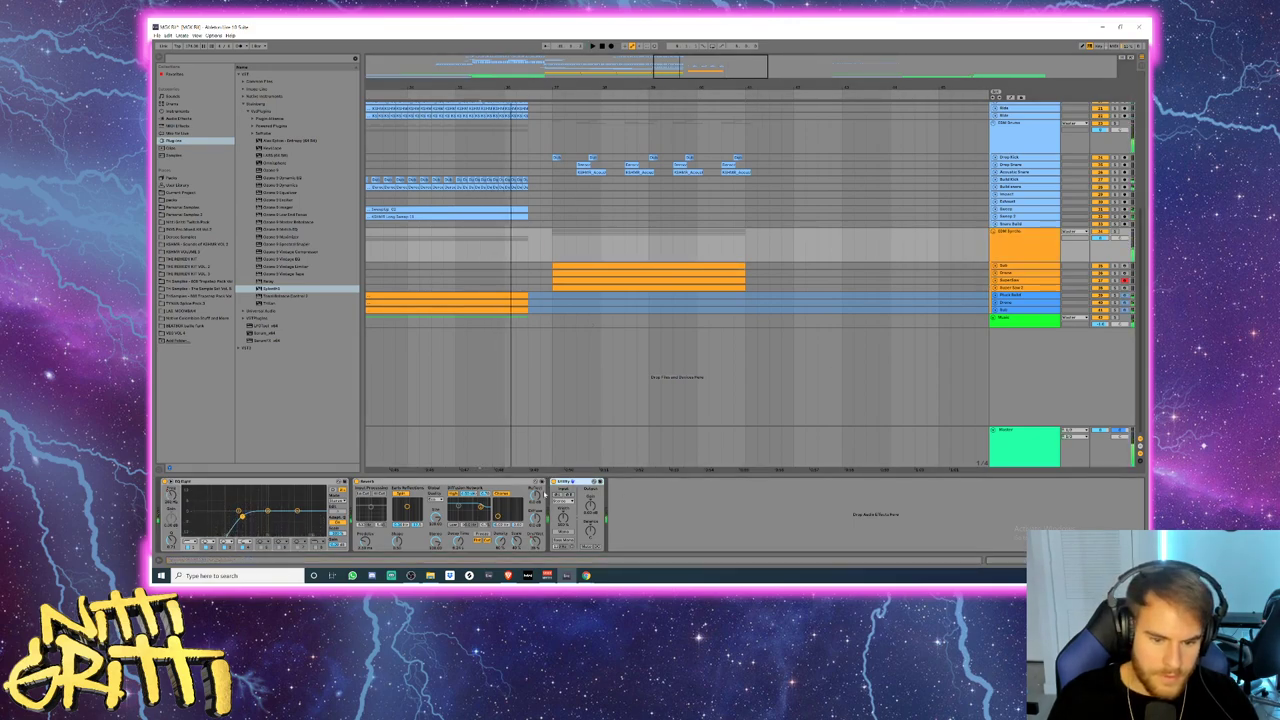
key(a)
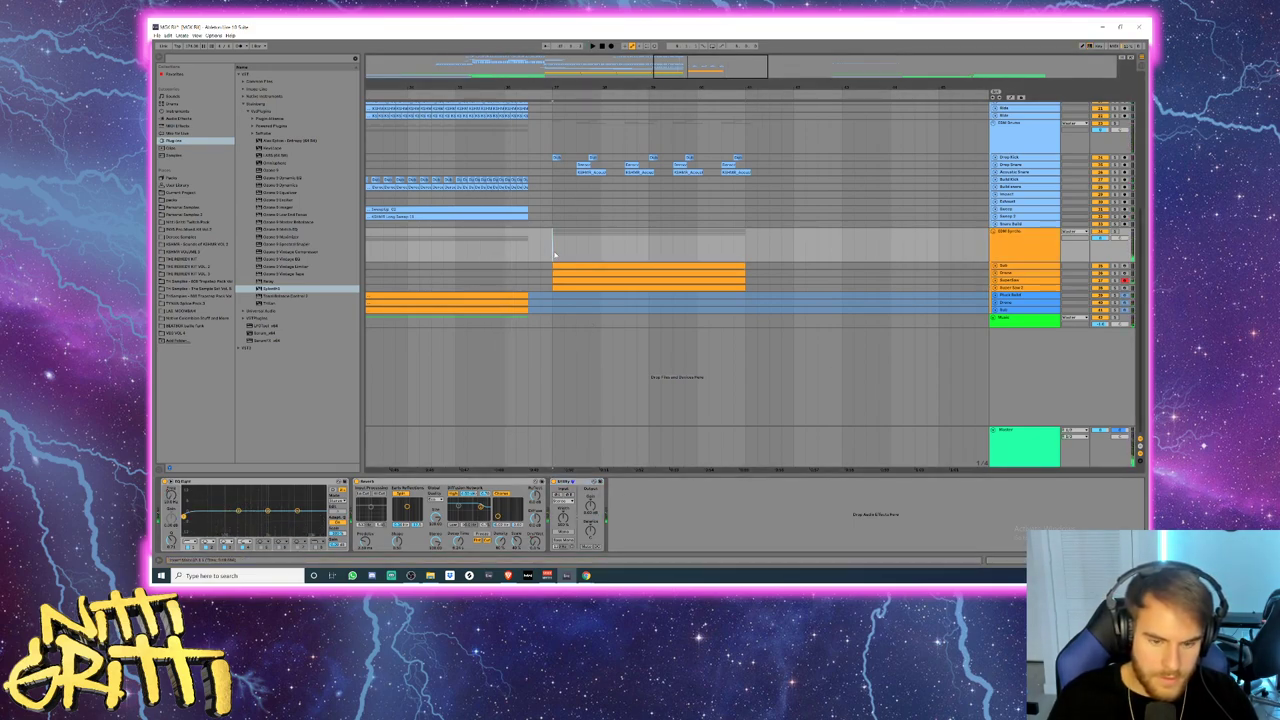
scroll(556, 255, up, 3)
scroll(558, 256, down, 1)
scroll(568, 255, up, 1)
click(993, 158)
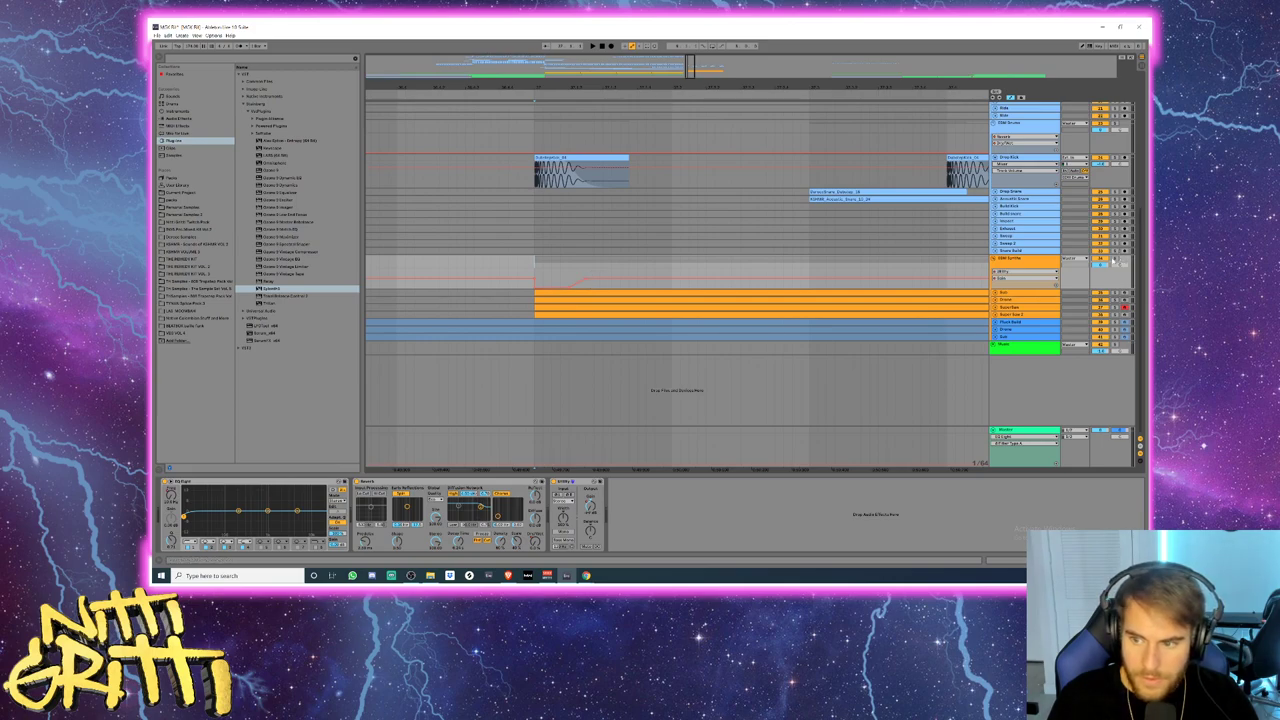
key(space)
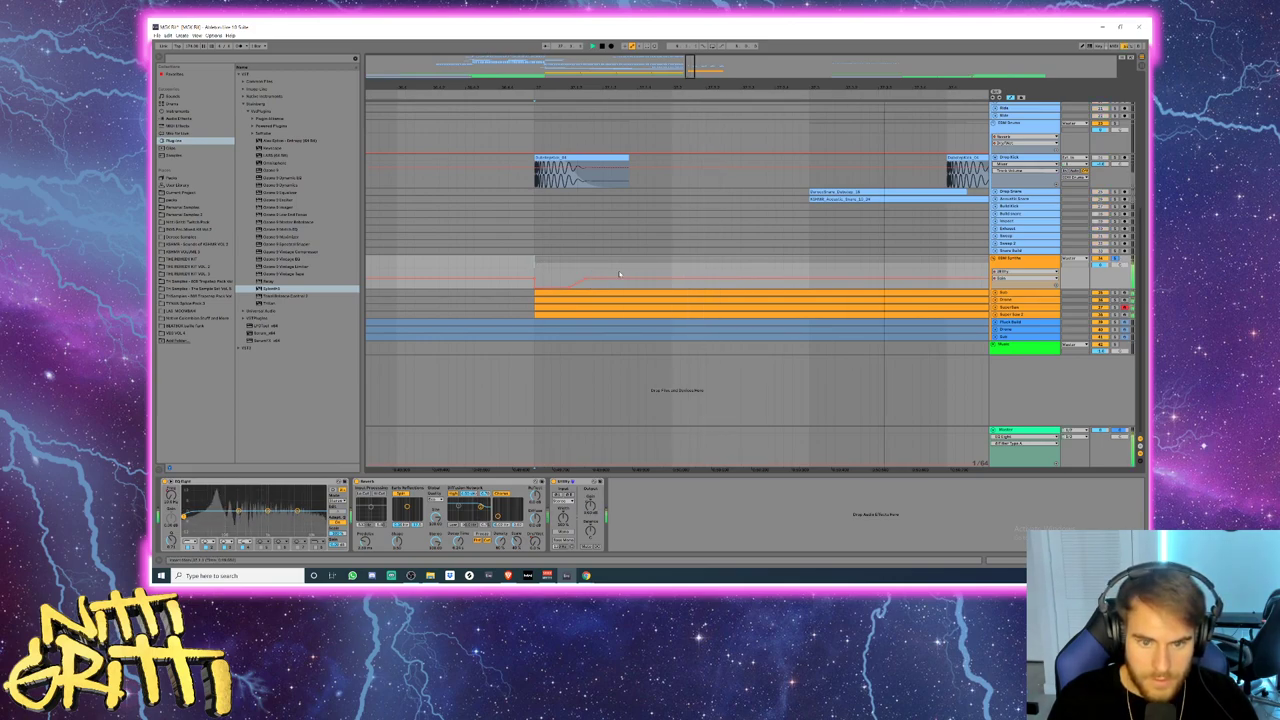
key(space)
- Copy the Gain dip from the first drop kick to the following snare and second kick on the EDM Synths group
drag(536, 272, 818, 274)
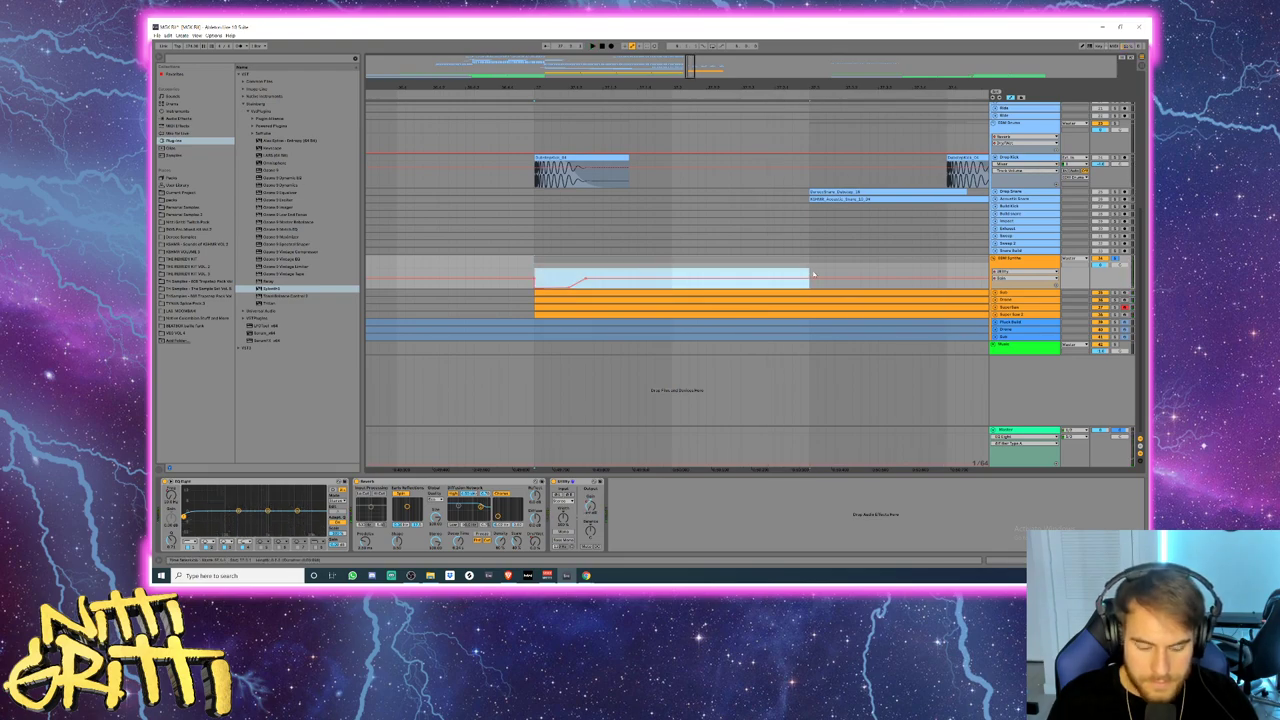
click(542, 276)
drag(538, 274, 602, 277)
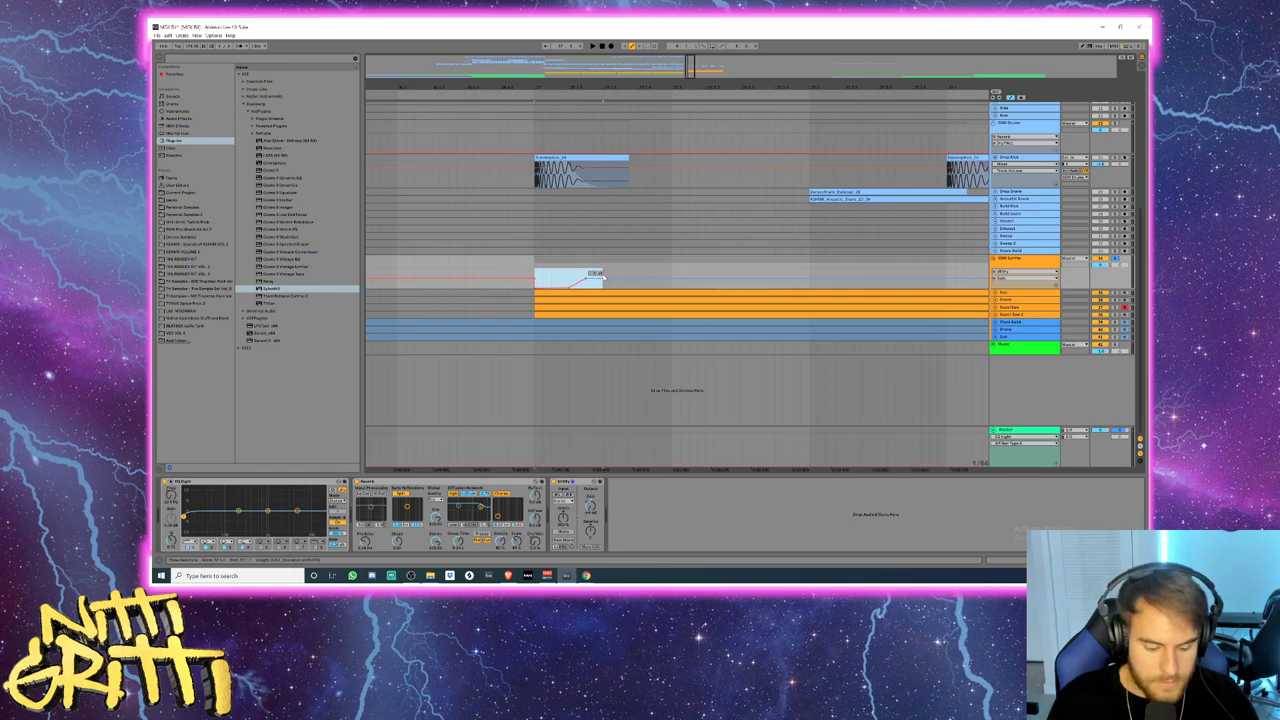
scroll(602, 277, down, 2)
click(696, 264)
drag(697, 274, 758, 273)
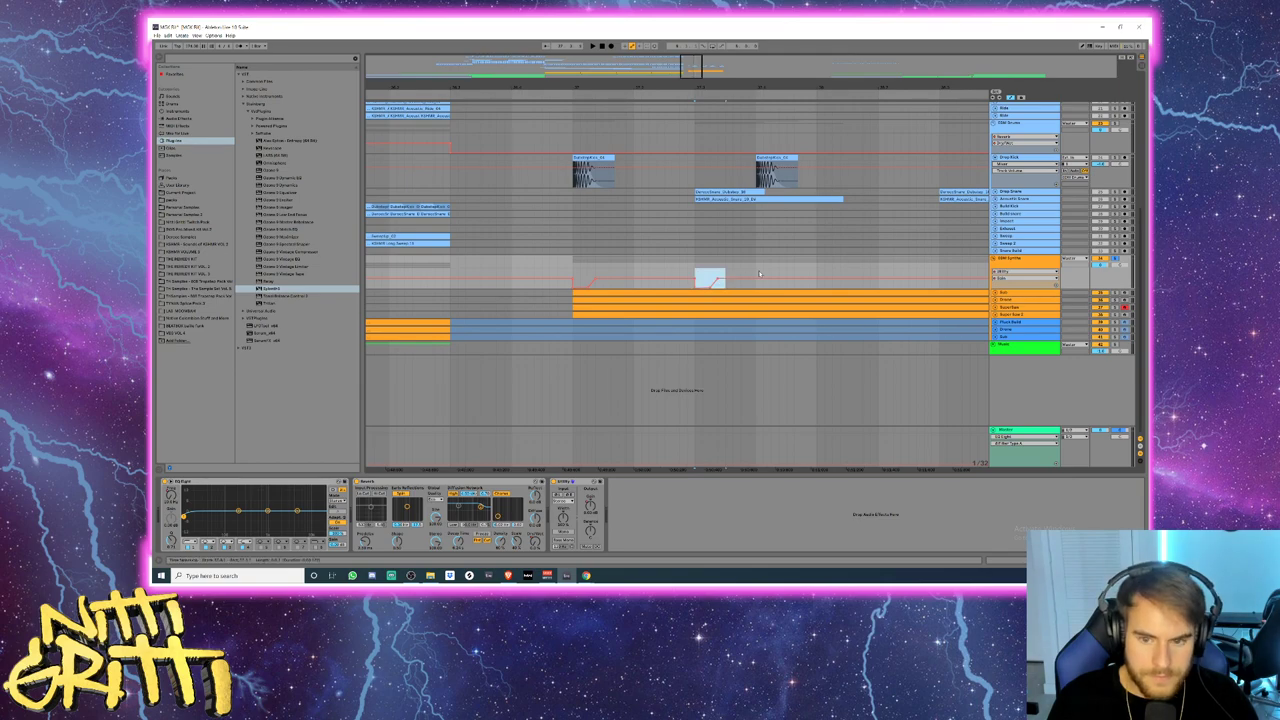
click(757, 274)
key(ctrl+v)
- Complete the Gain dips in the first half of the drop and duplicate that automation across the second half
scroll(760, 272, down, 3)
scroll(797, 270, up, 2)
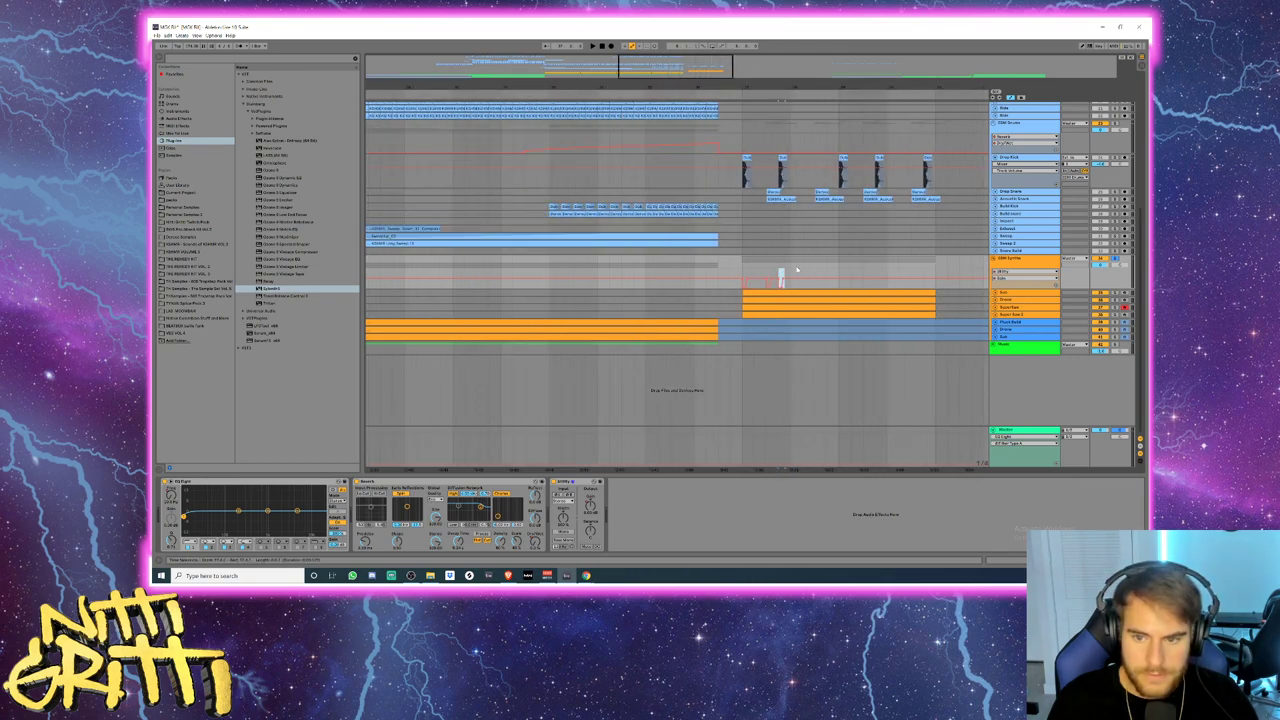
drag(840, 273, 745, 280)
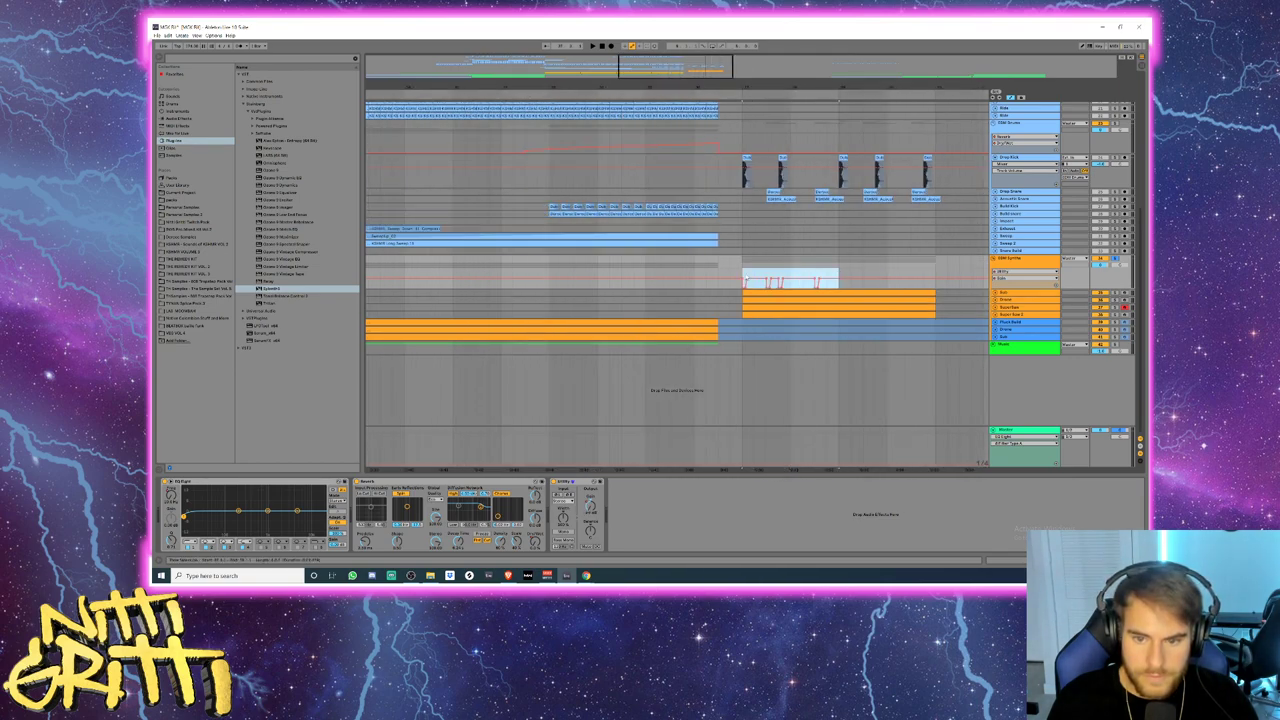
key(ctrl+d)
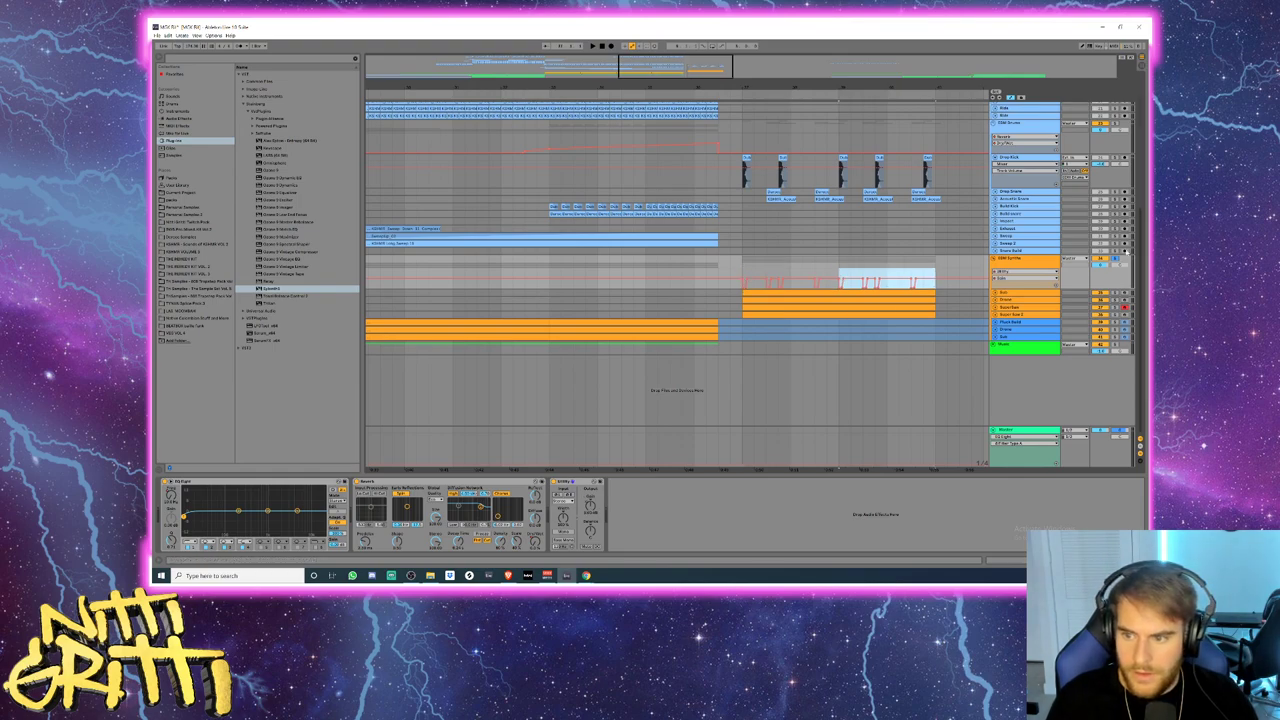
- Unsolo the EDM Synths group, expand its four layer tracks, and play from the build into the drop
click(1115, 259)
click(491, 303)
key(space)
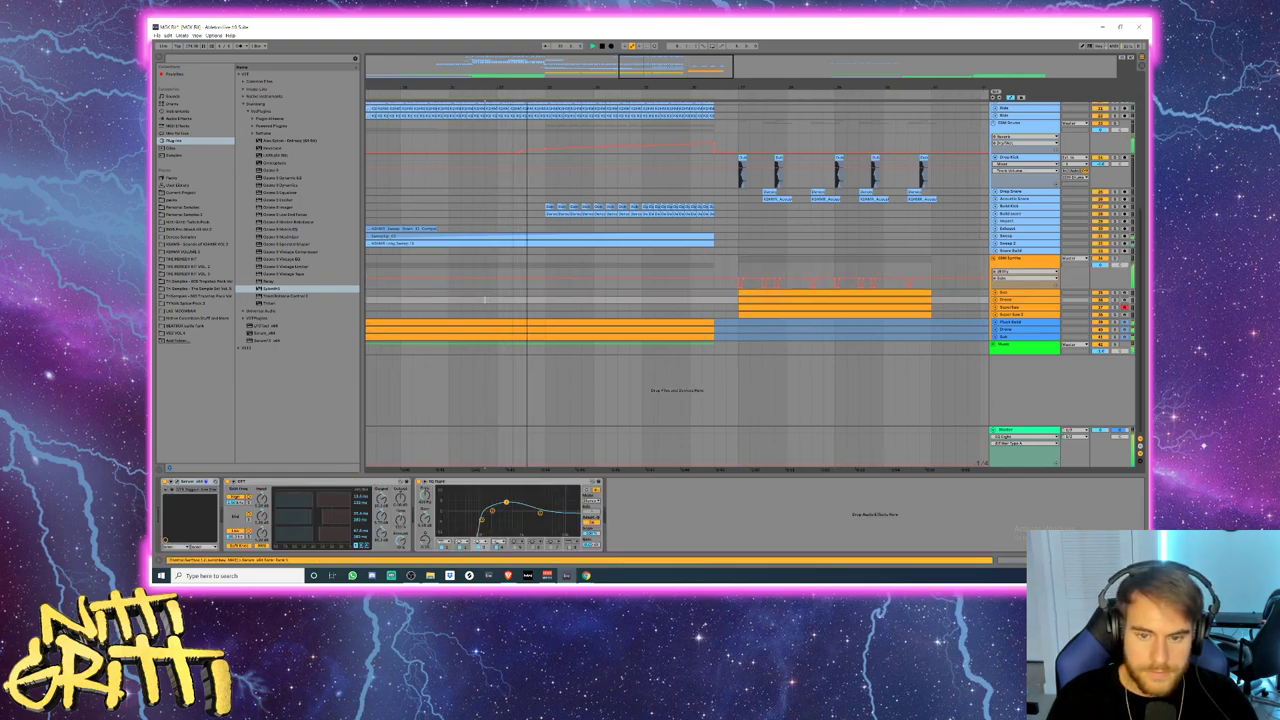
click(995, 293)
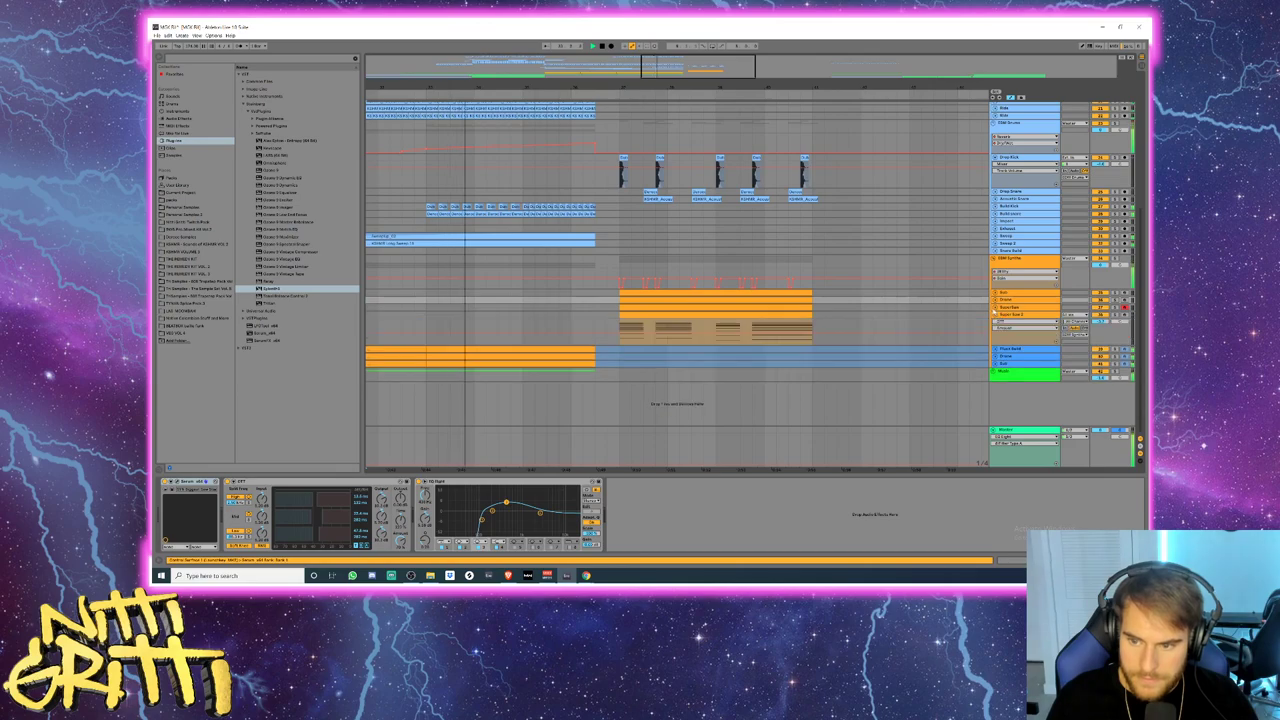
scroll(930, 298, down, 2)
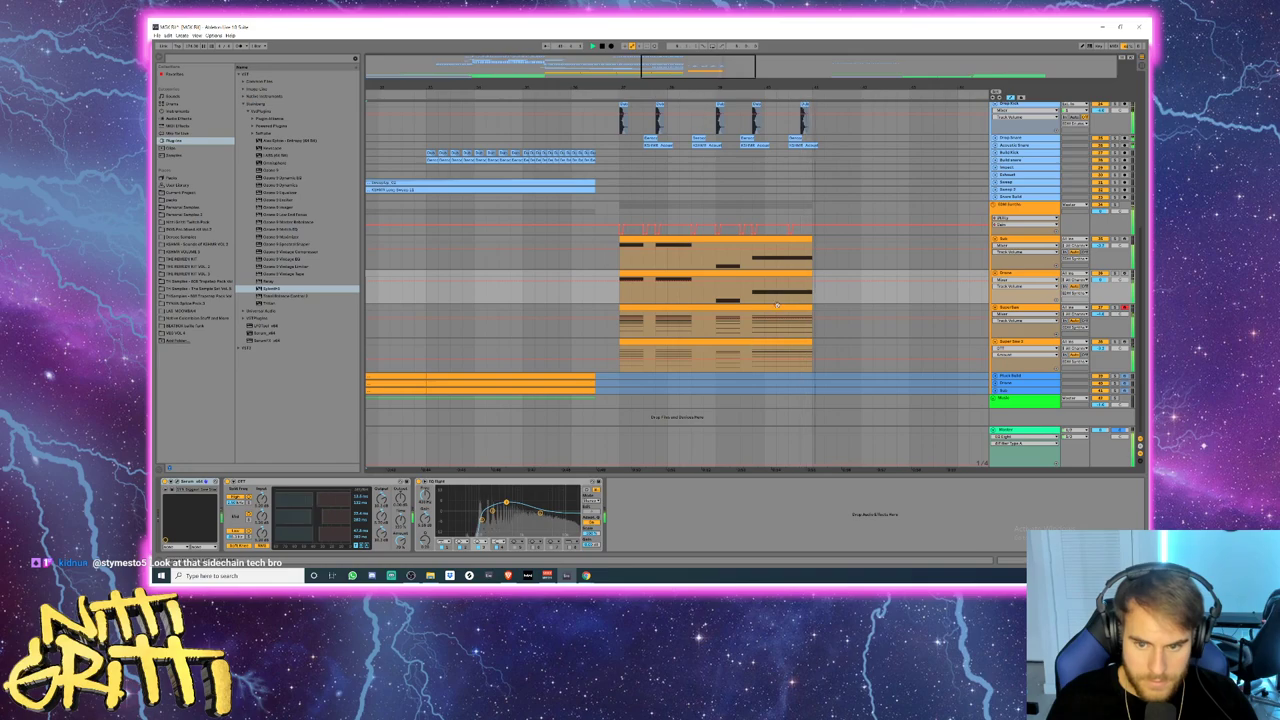
key(space)
- Copy the Gain dip from the last drop snare to the final kick on the EDM Synths group and play it back
click(815, 211)
key(plus)
key(plus)
key(plus)
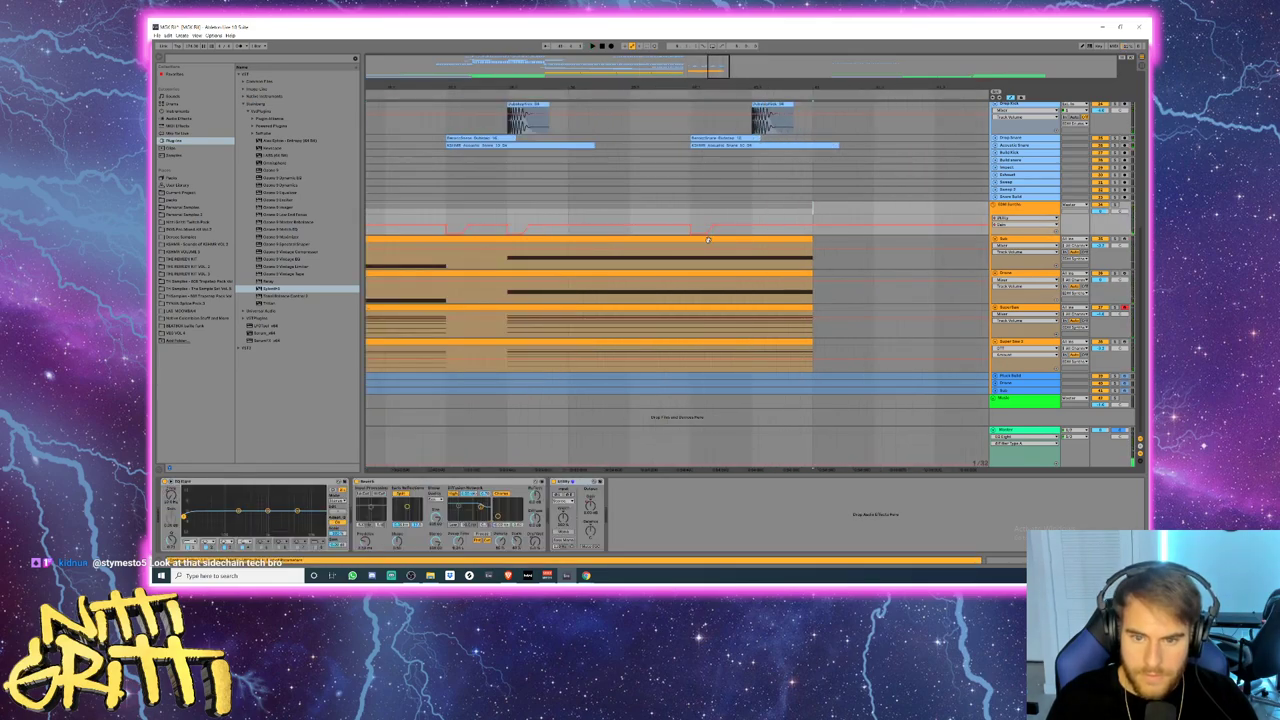
drag(692, 224, 755, 220)
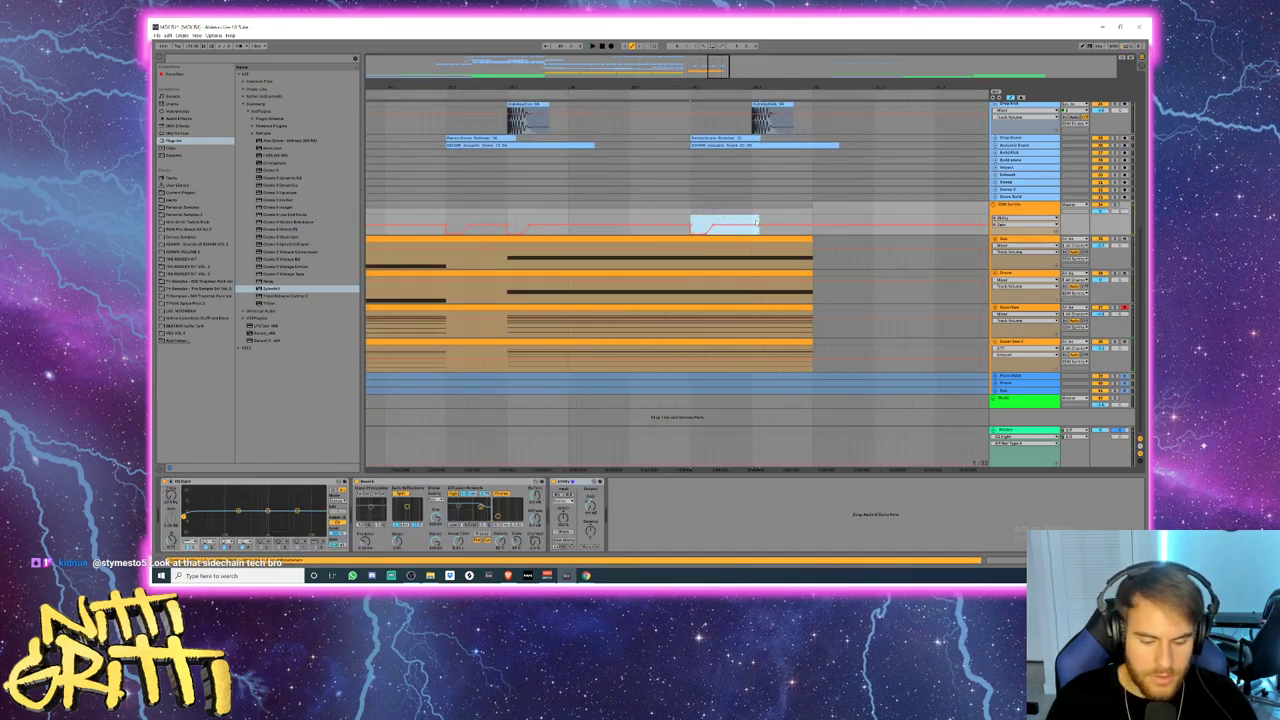
click(752, 219)
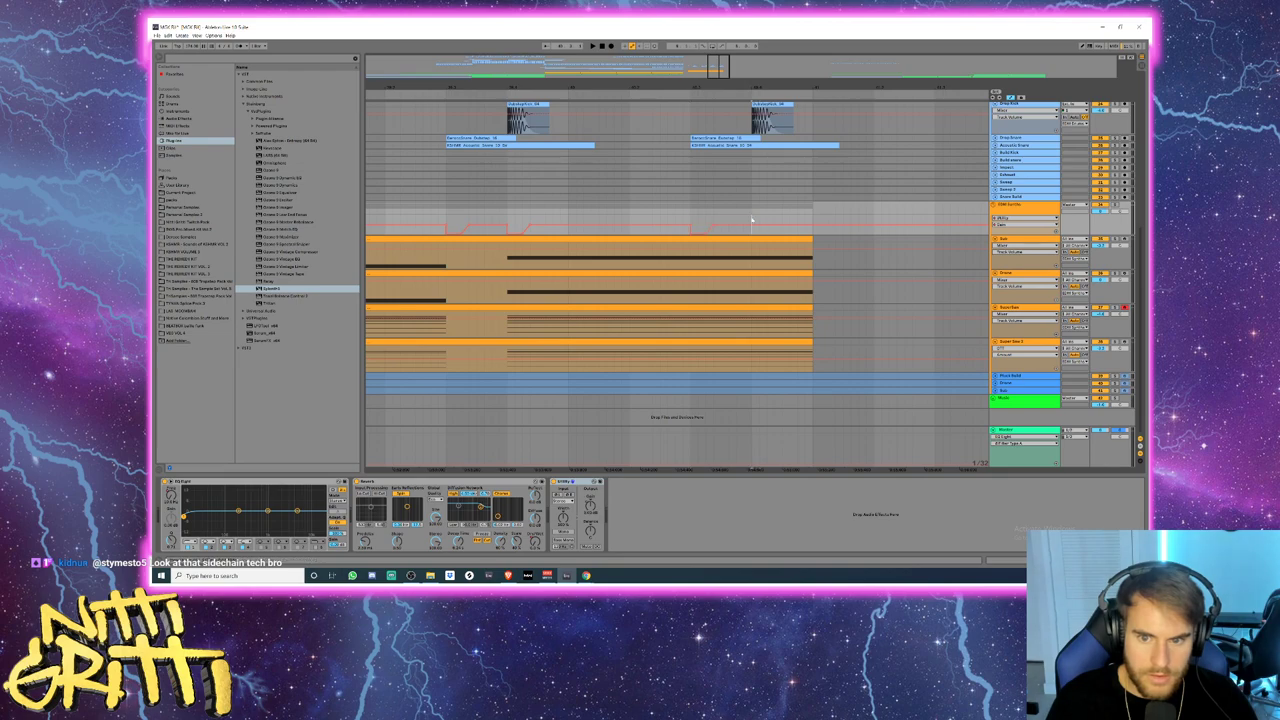
key(ctrl+d)
click(667, 208)
key(space)
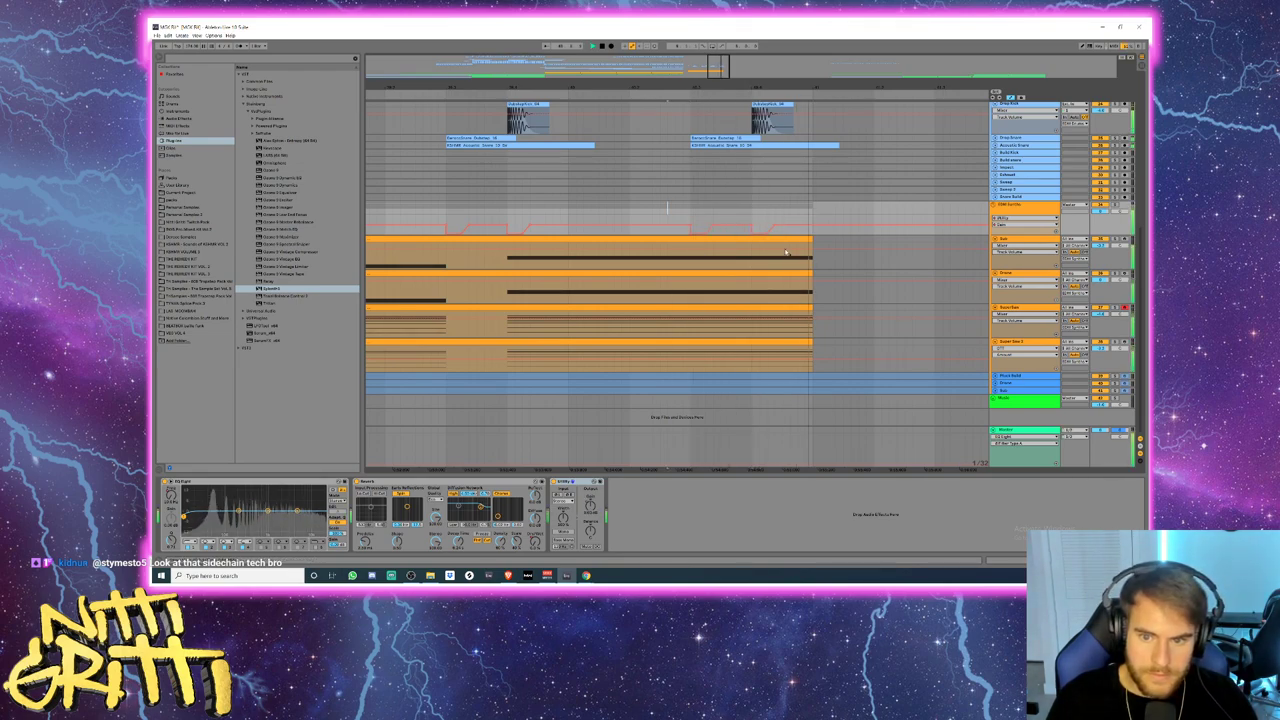
mouse_move(640, 87)
mouse_down()
mouse_move(642, 68)
mouse_move(724, 48)
mouse_up()
click(721, 206)
click(721, 190)
key(space)
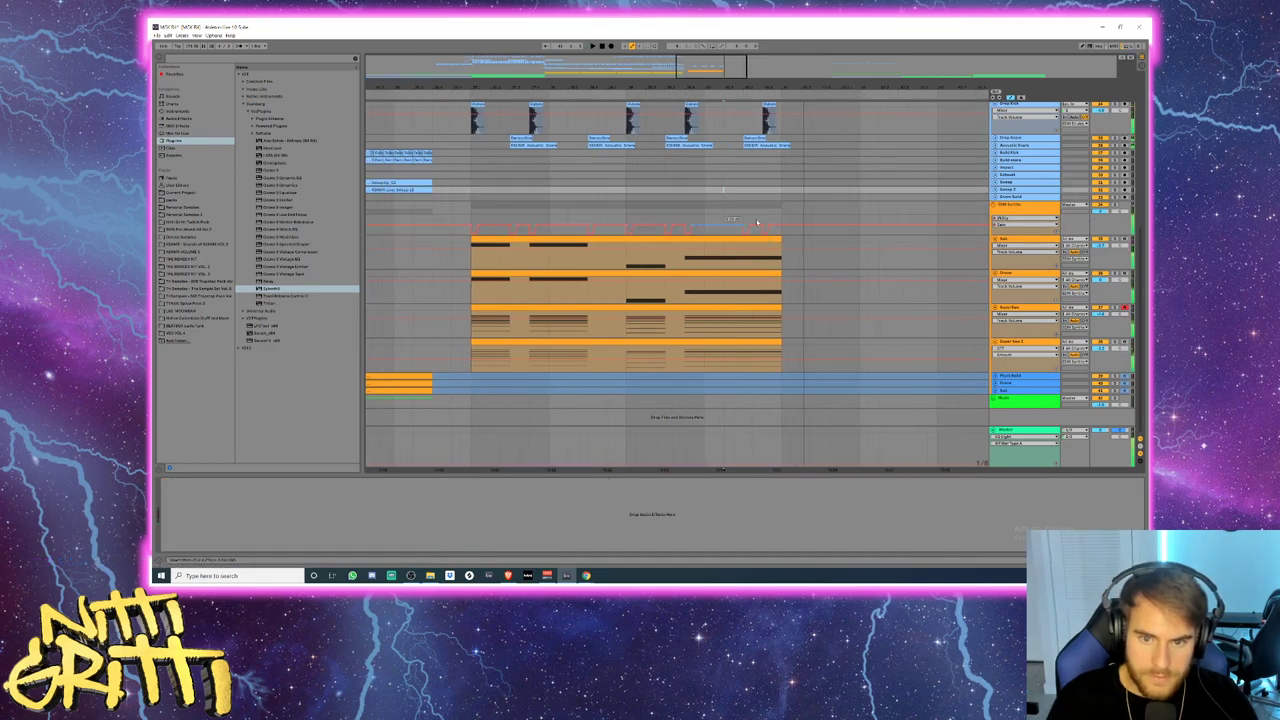
- Move the final Drop Kick clip earlier, shift its Gain dip on the EDM Synths group to match, and audition the change
click(745, 218)
scroll(790, 216, up, 3)
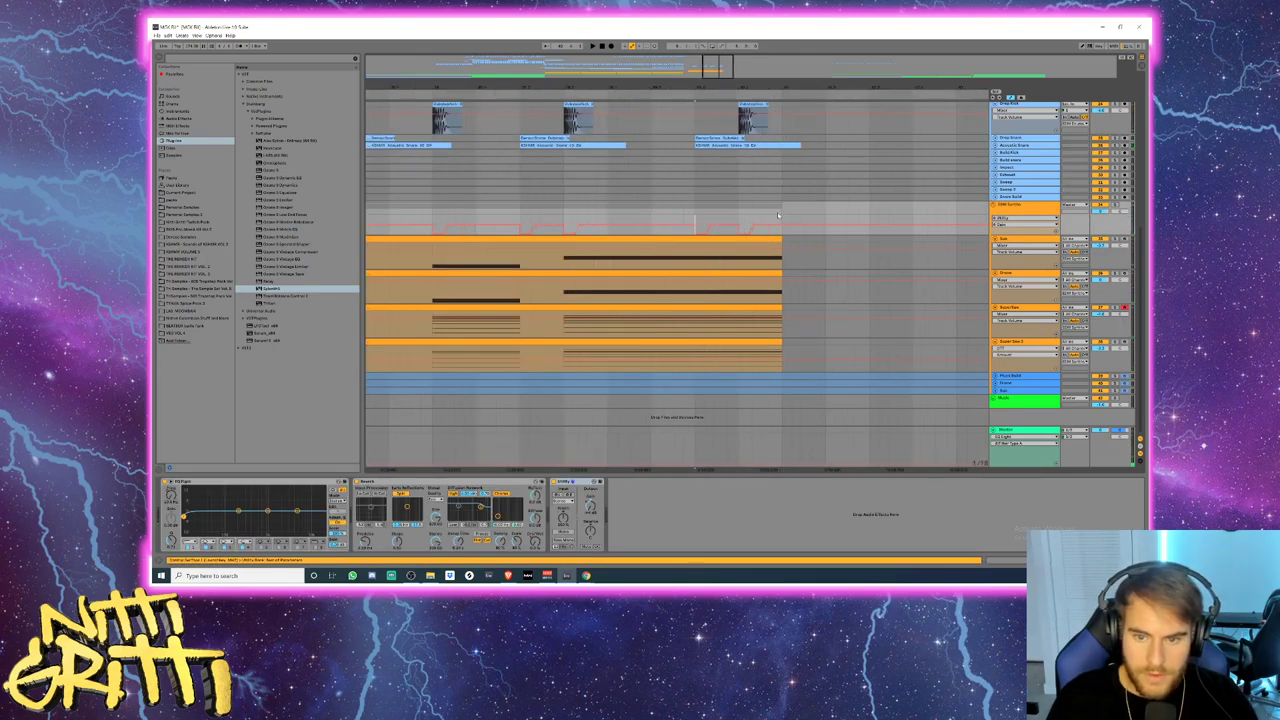
scroll(771, 167, up, 1)
click(764, 240)
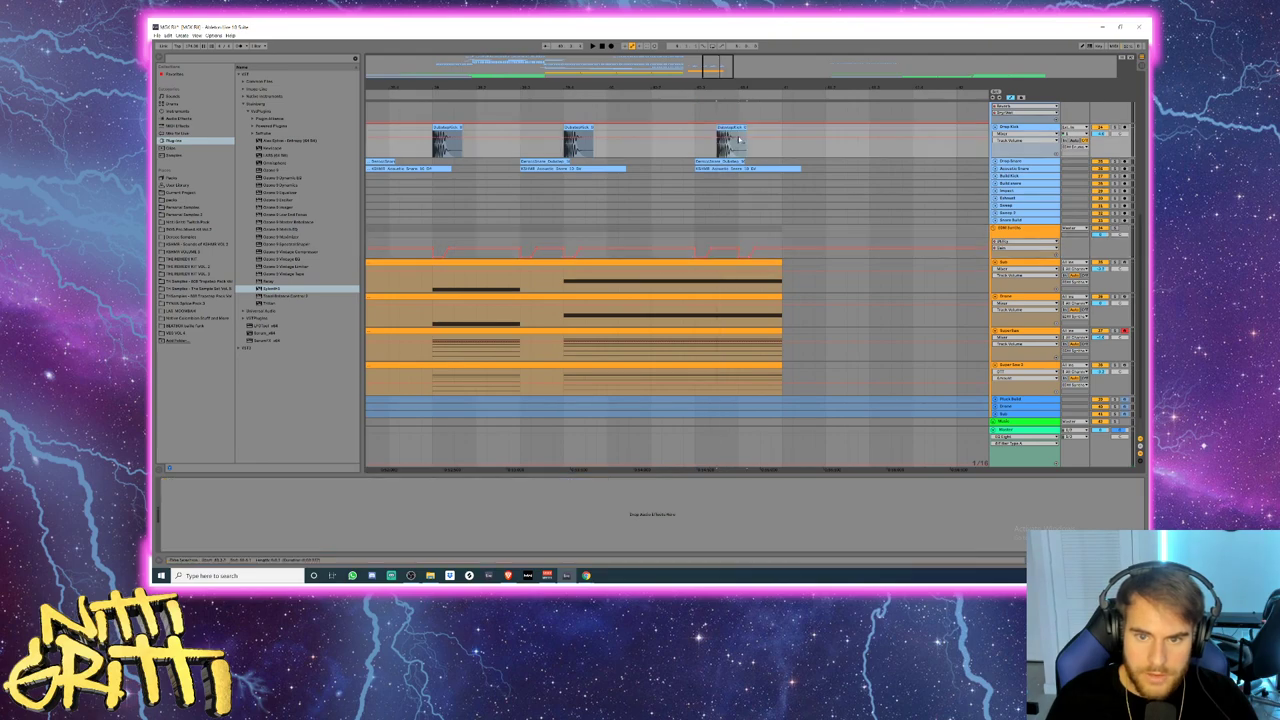
drag(784, 246, 747, 244)
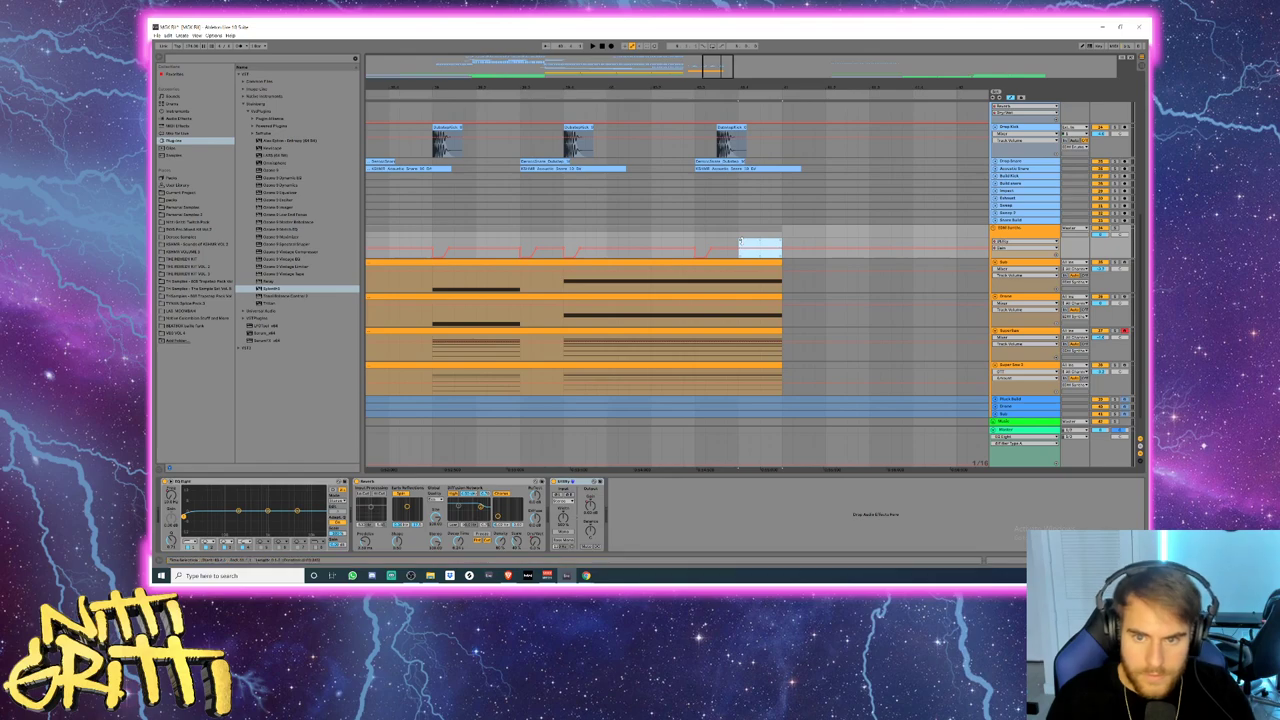
click(717, 246)
key(ctrl+v)
click(685, 233)
key(space)
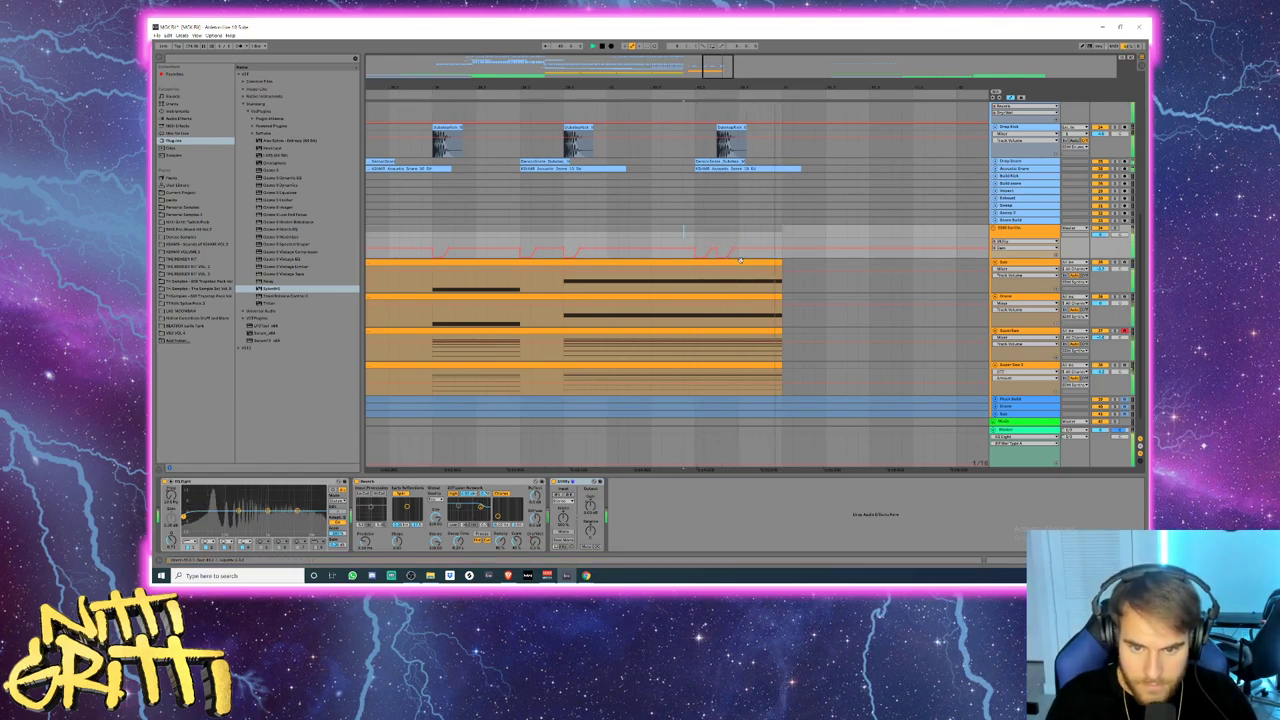
- Play the second half of the drop and replay it from the first kick to check the Gain dips
click(531, 211)
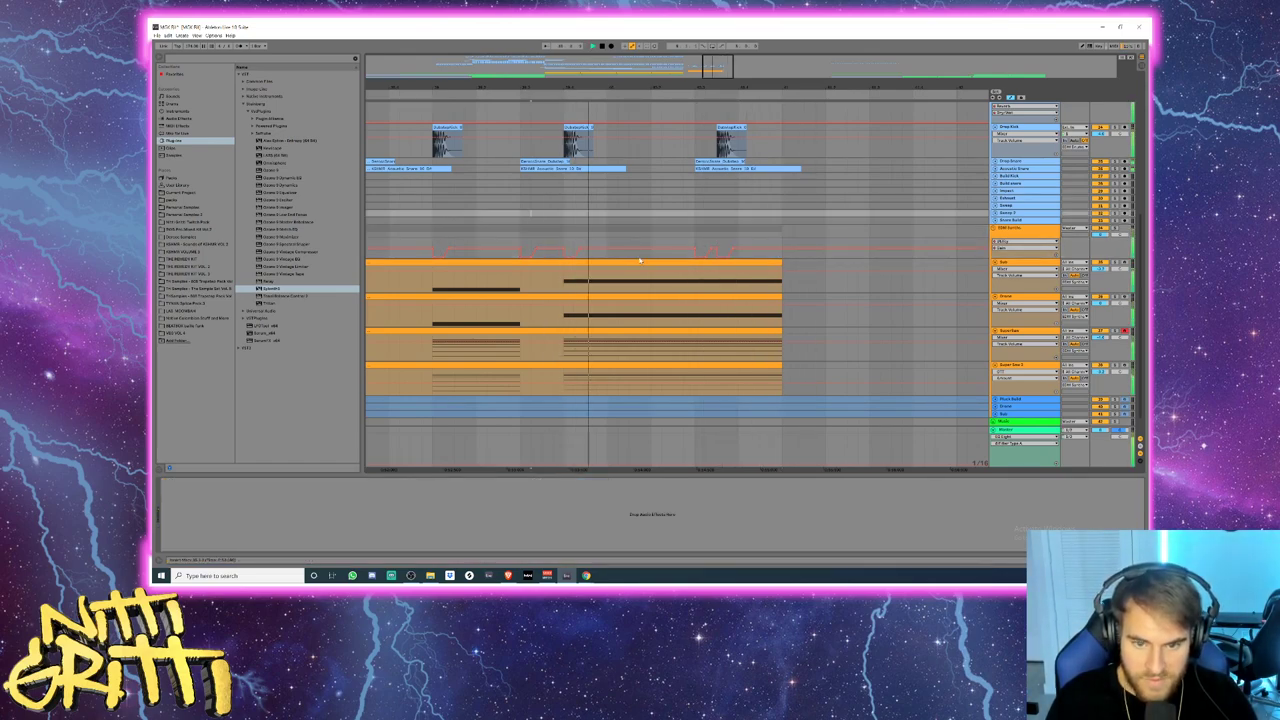
click(716, 246)
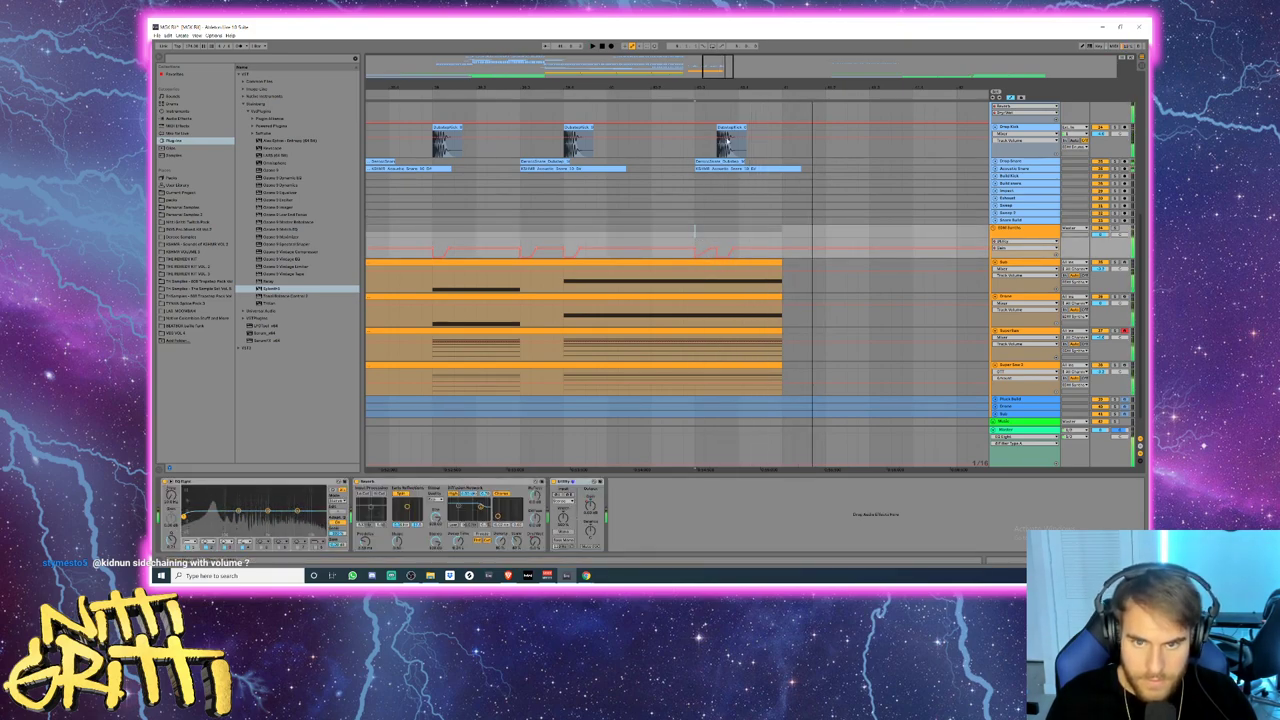
drag(713, 79, 700, 85)
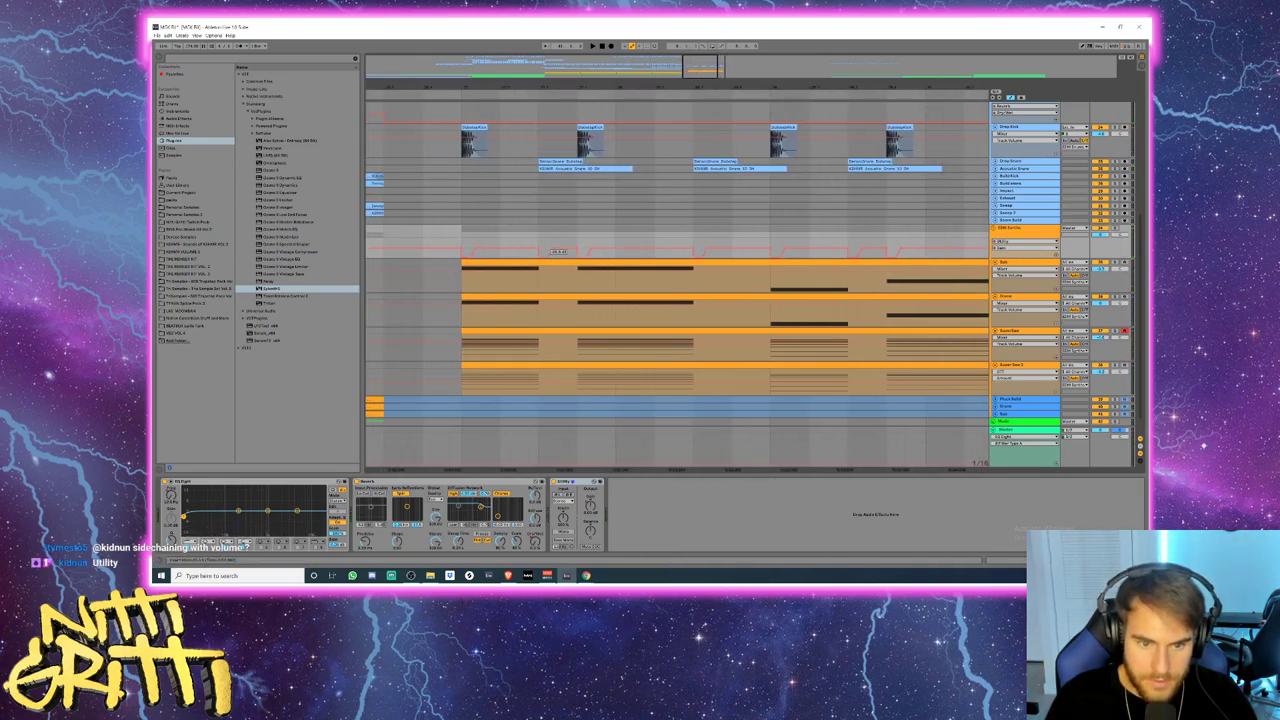
key(space)
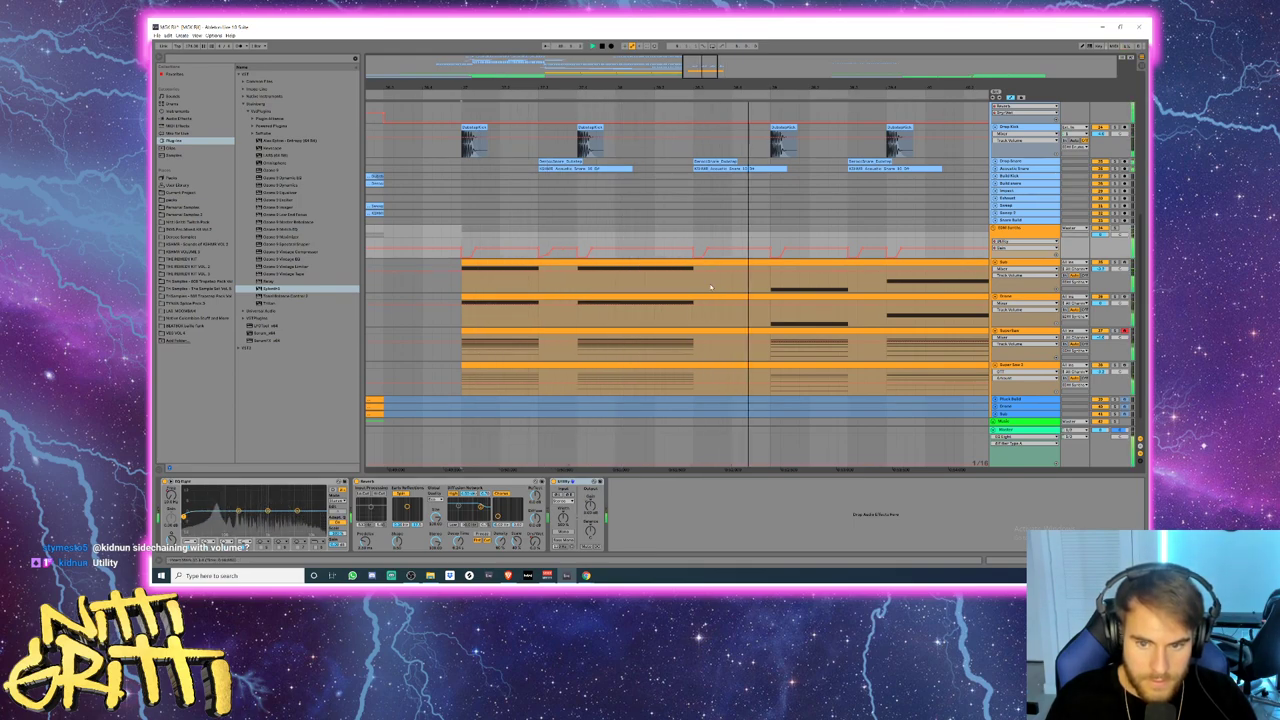
drag(709, 72, 718, 171)
key(space)
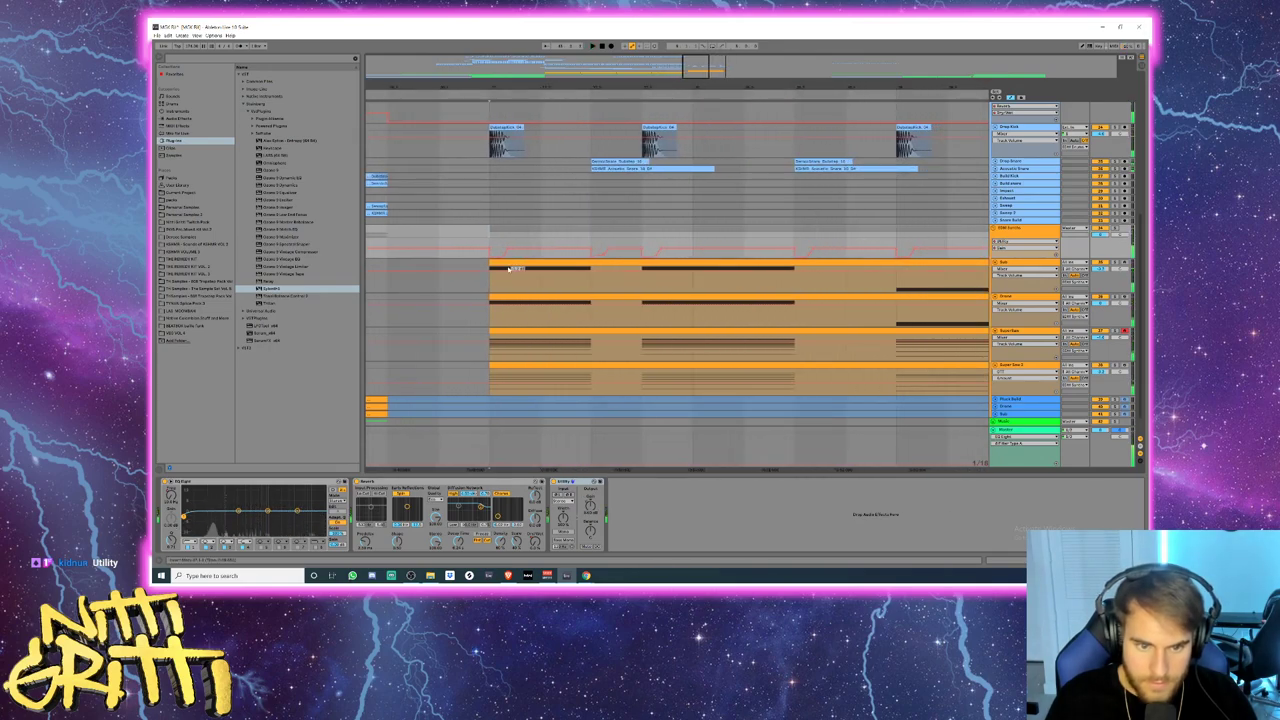
key(space)
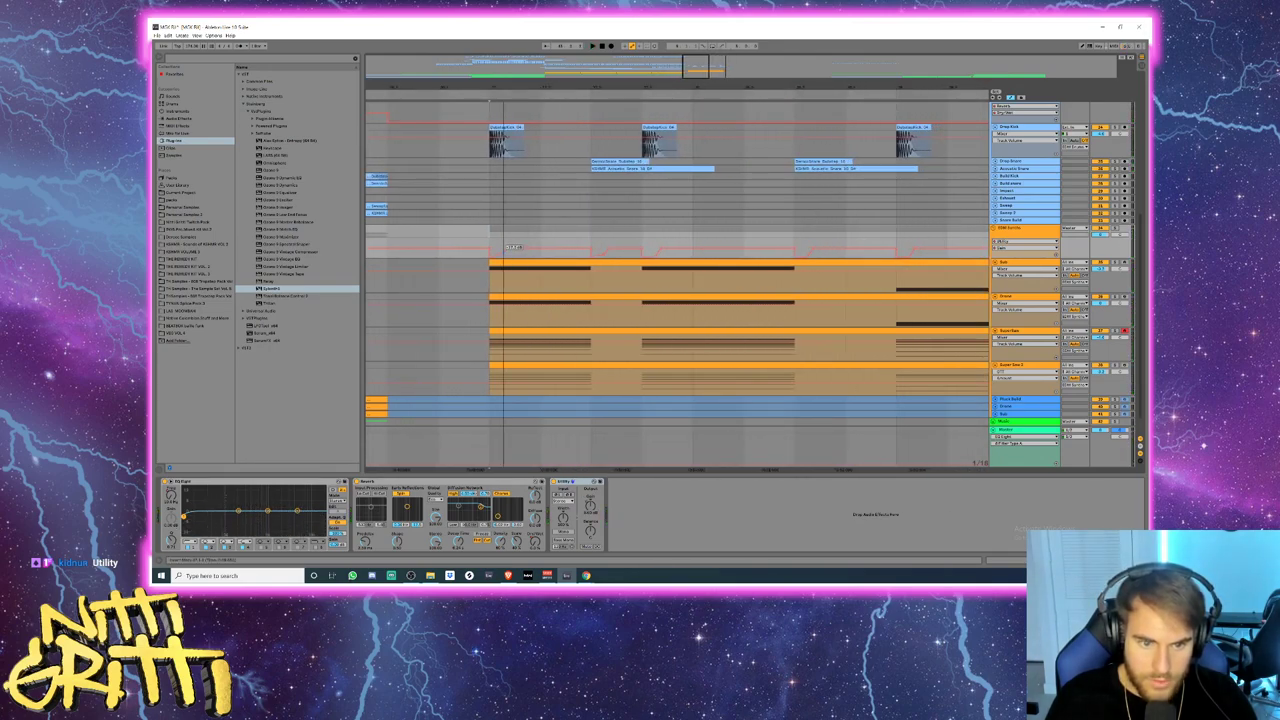
key(space)
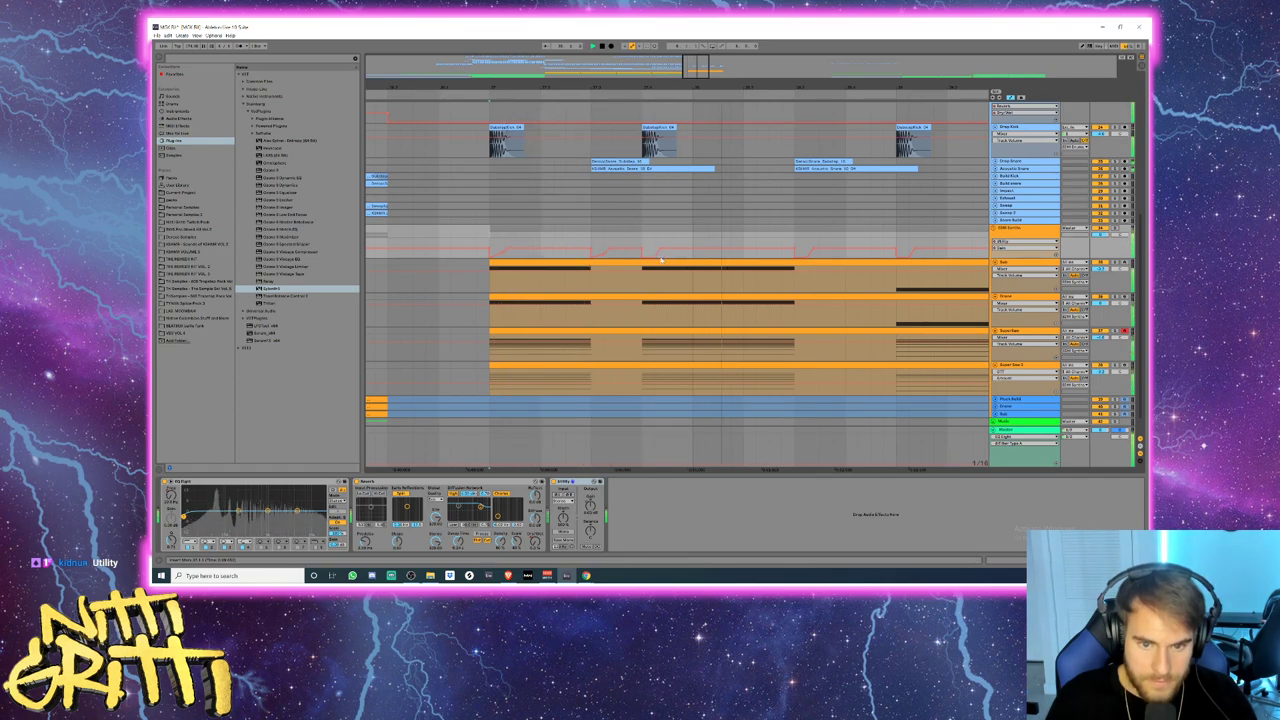
- Reshape the Gain dip under the first drop kick and apply that curve to the following kicks on the EDM Synths group
key(space)
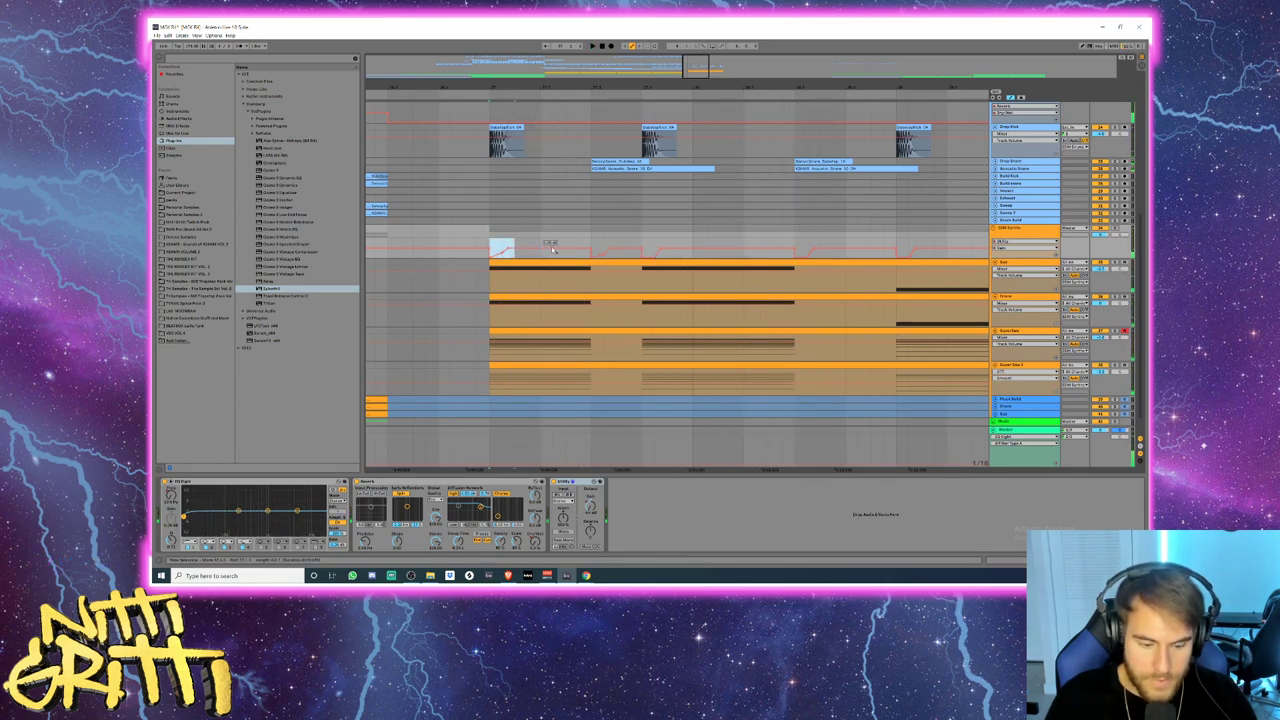
key(space)
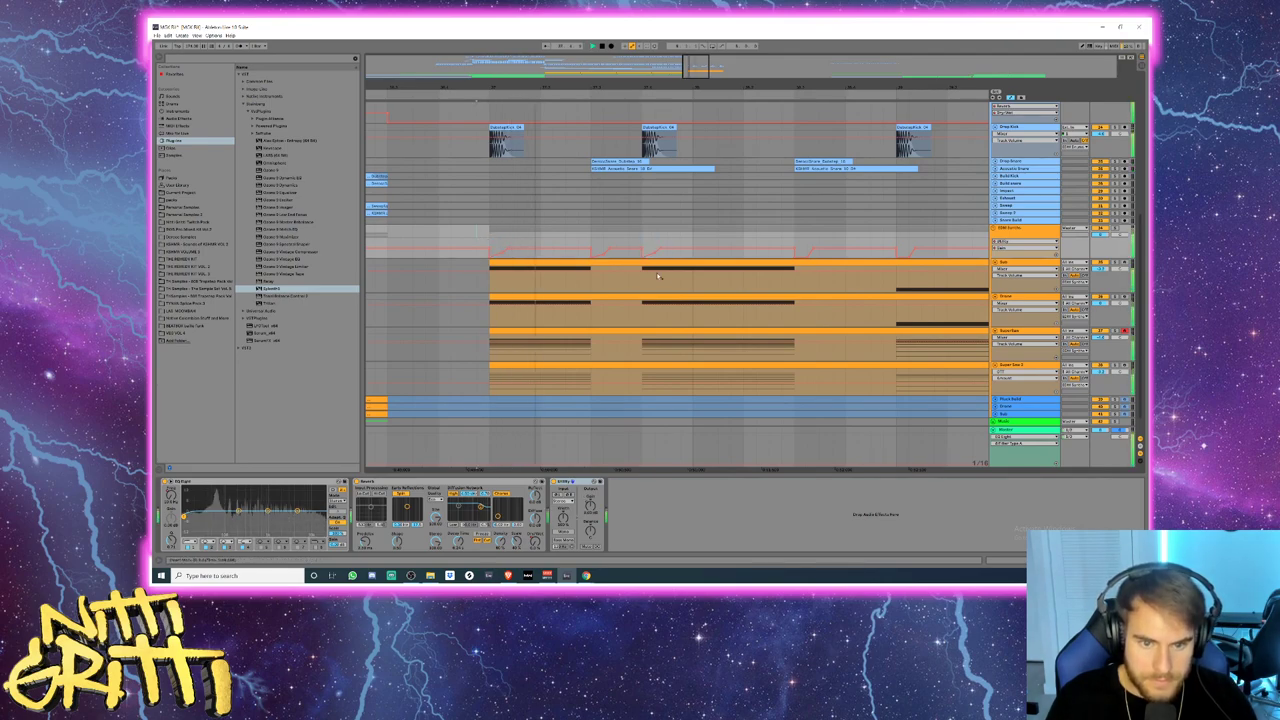
key(space)
drag(897, 246, 921, 246)
key(space)
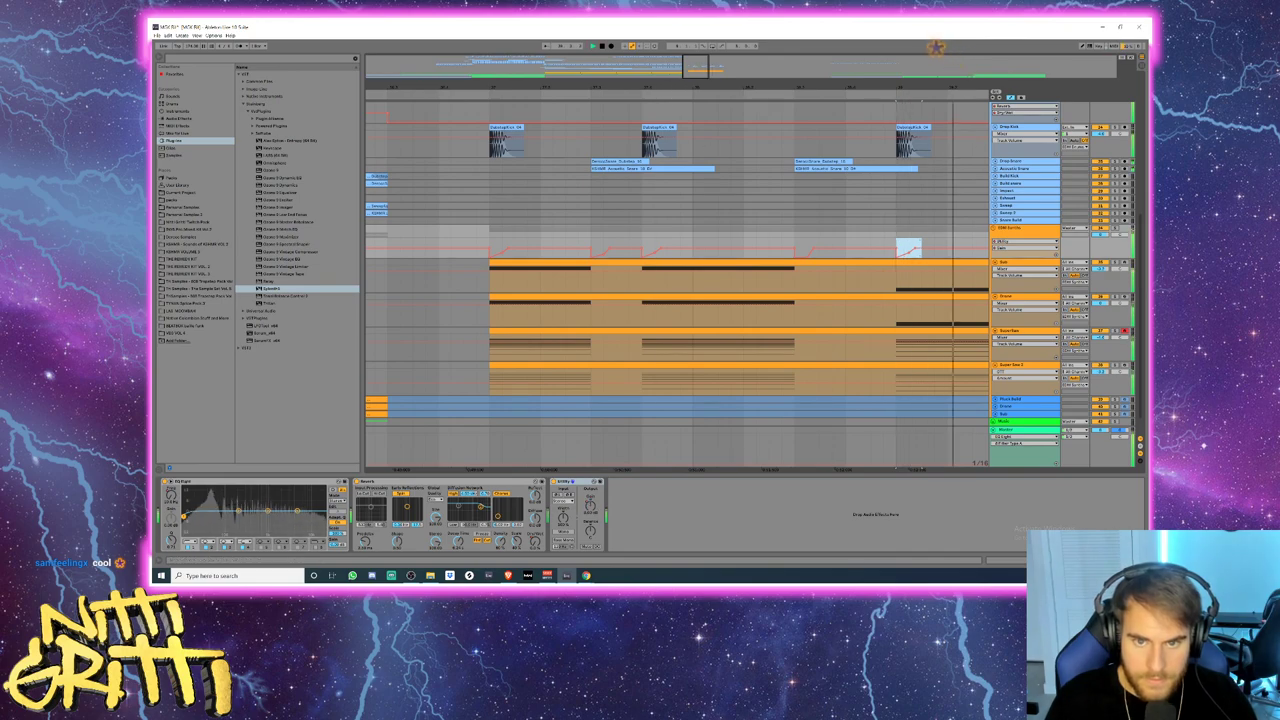
drag(582, 246, 598, 246)
key(space)
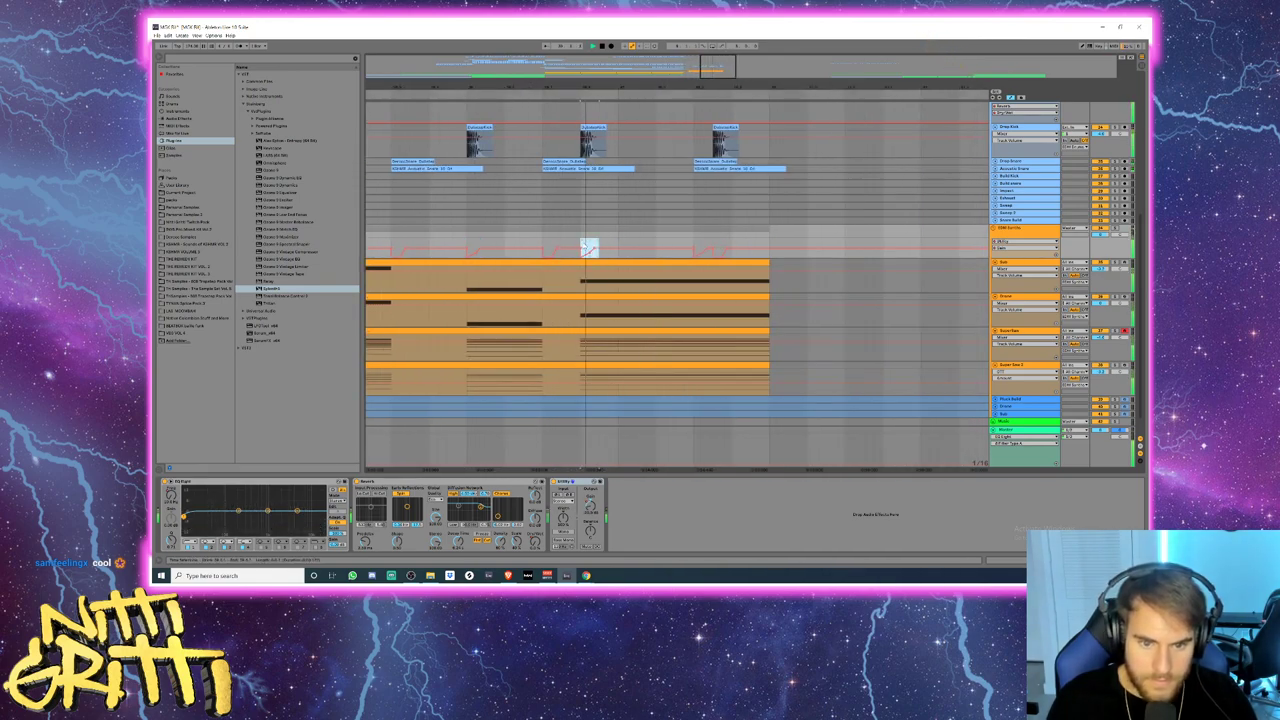
- Inspect the Utility on the EDM Synths group, solo the group, and play the drop from its first kick
key(minus)
key(minus)
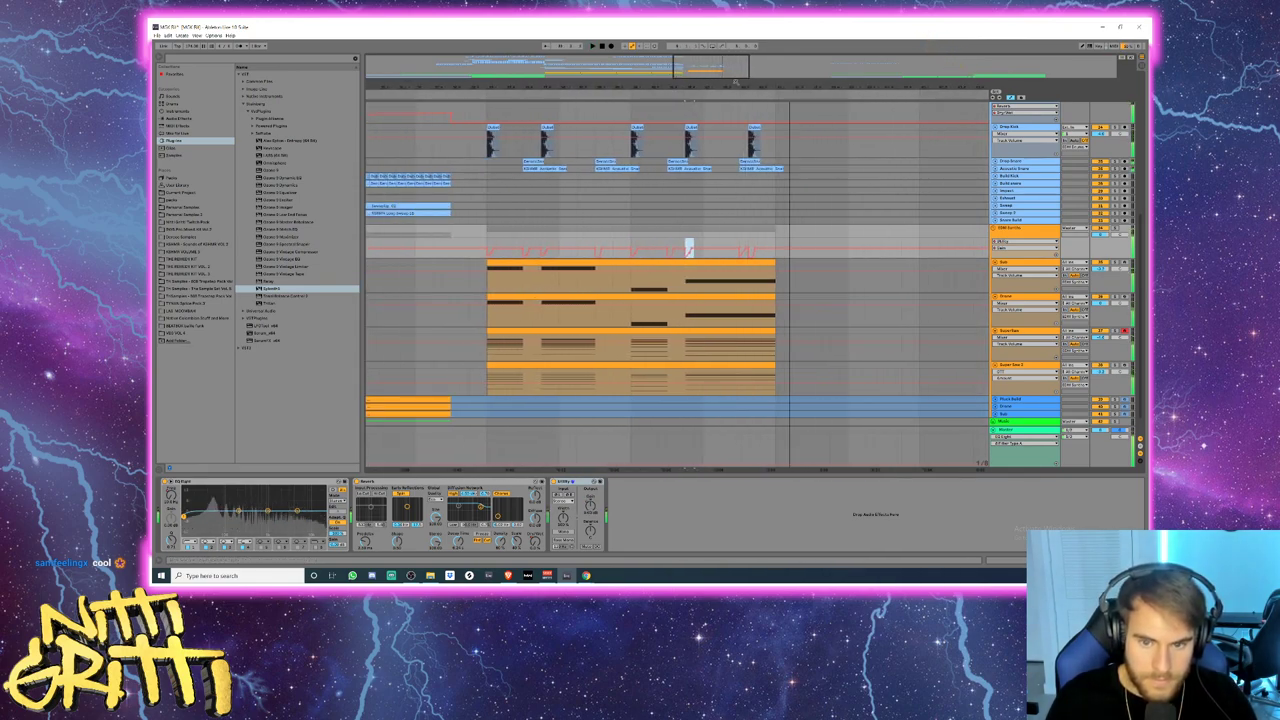
drag(671, 84, 778, 91)
click(1021, 237)
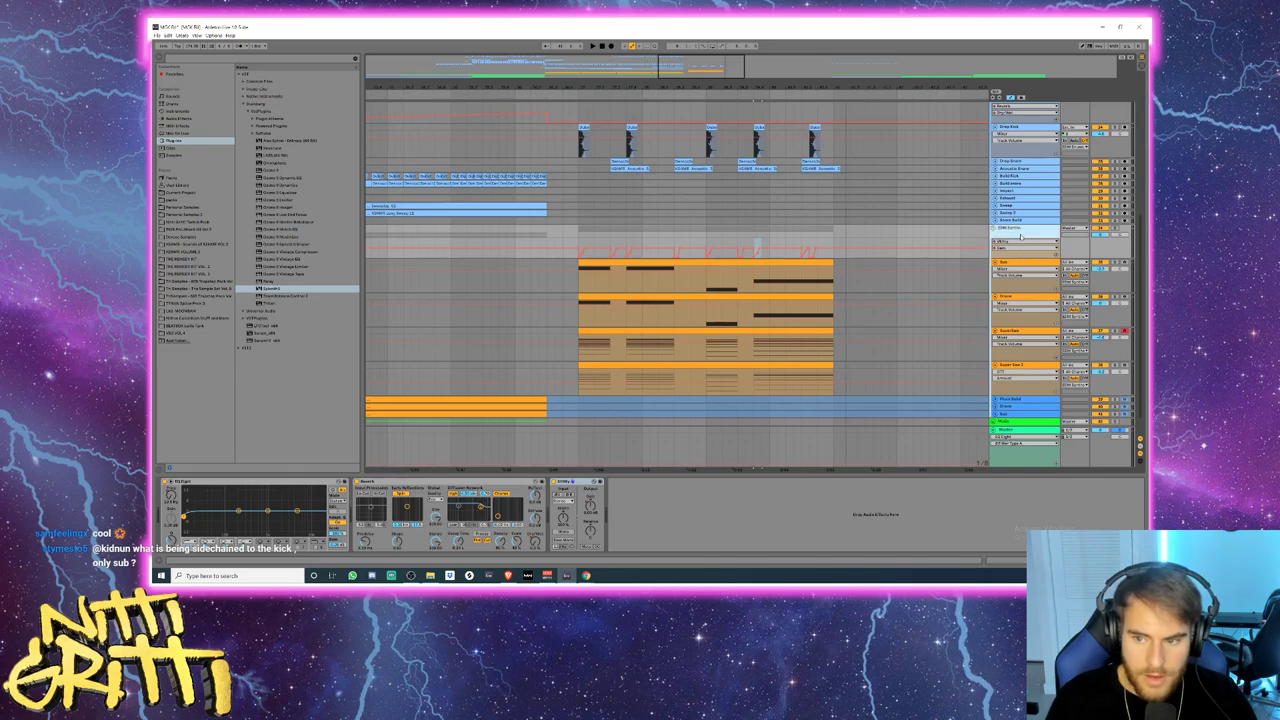
click(564, 482)
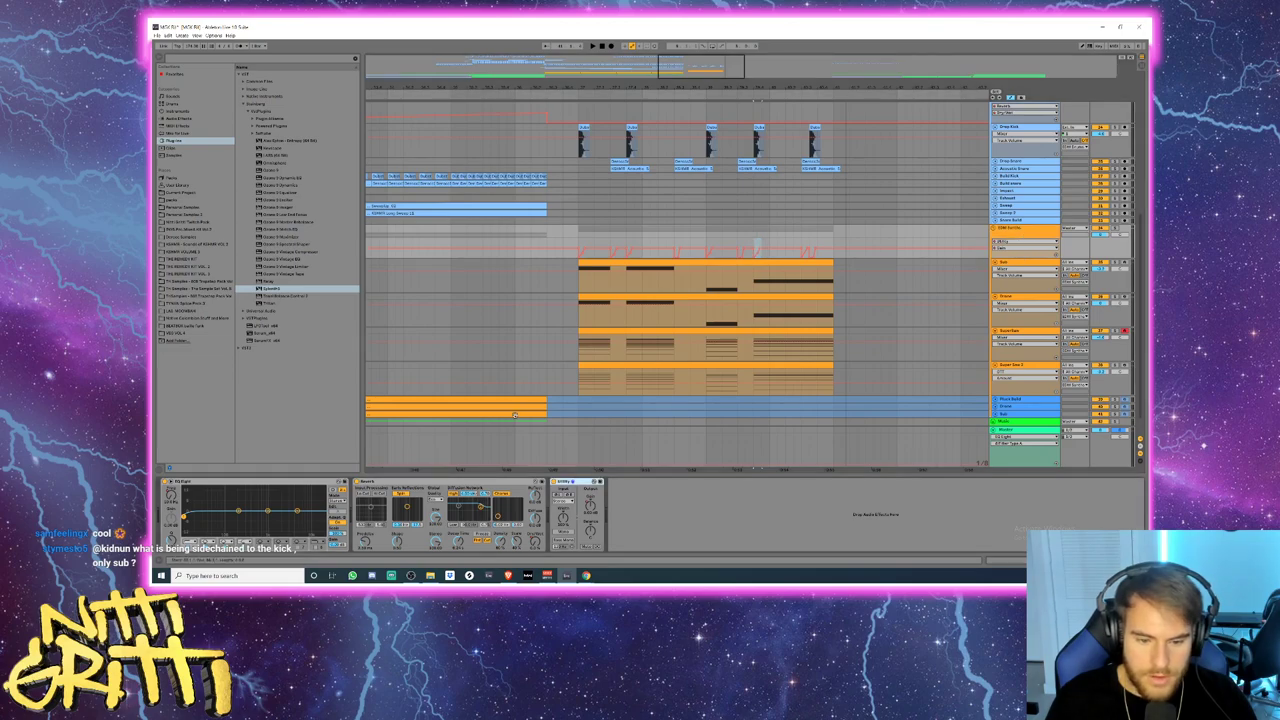
right_click(593, 511)
click(603, 515)
click(588, 241)
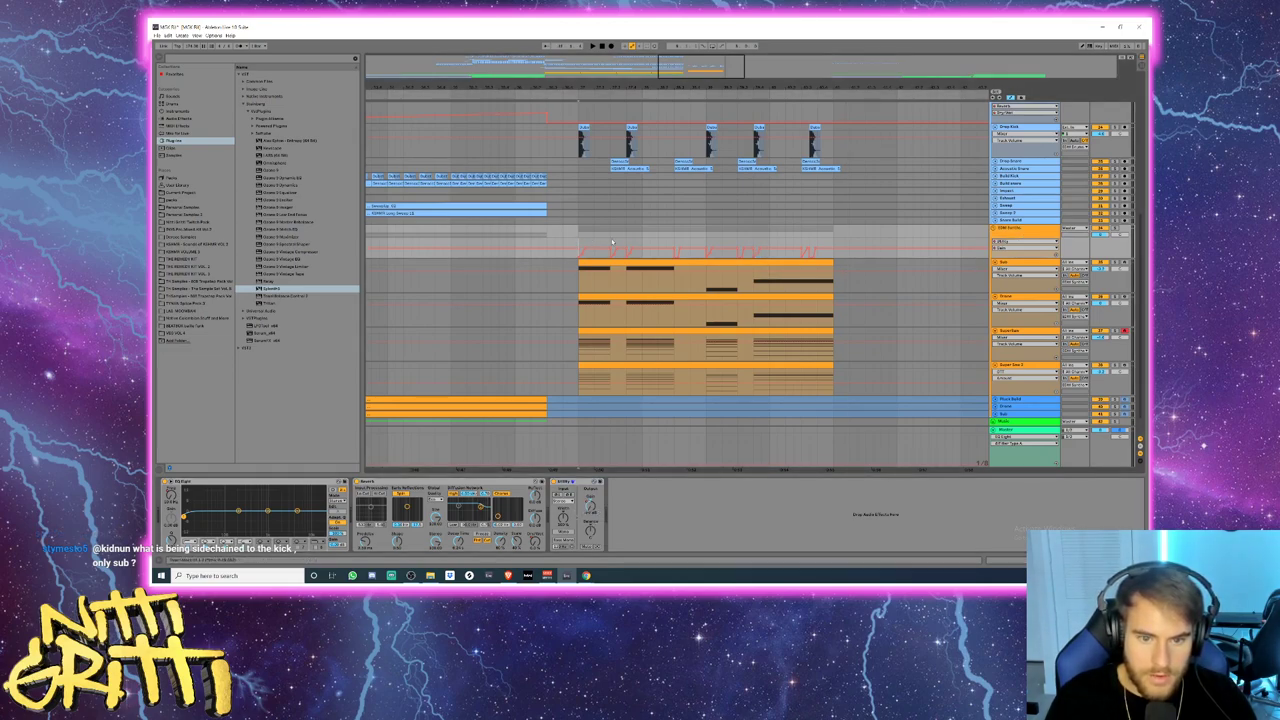
key(space)
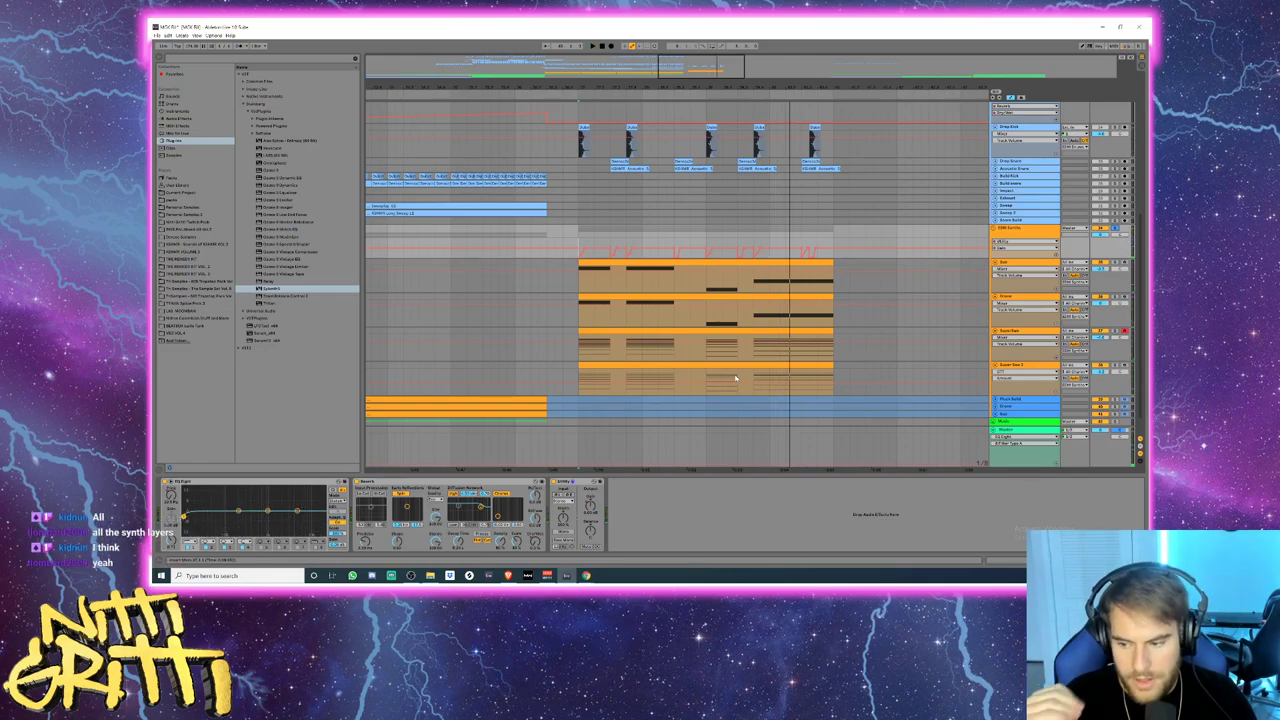
- Collapse the four synth layer tracks in the EDM Synths group
click(1037, 266)
key(u)
key(Down)
key(u)
key(Down)
key(u)
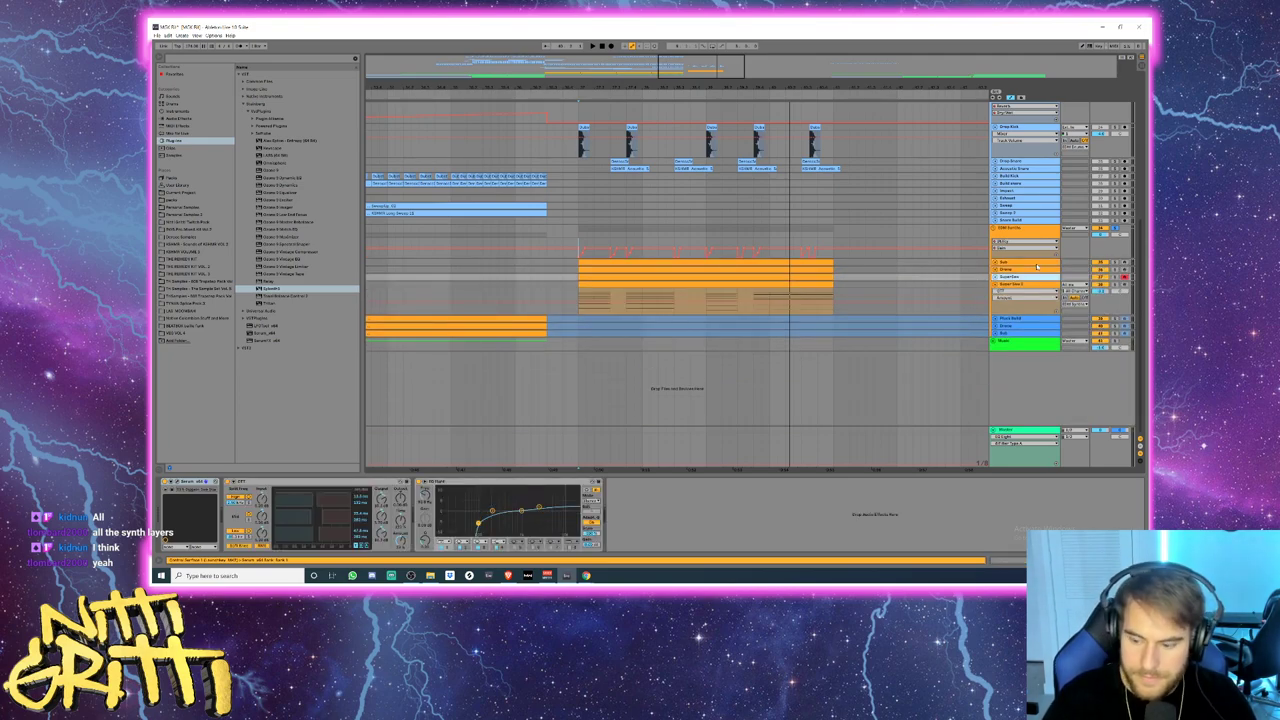
key(Down)
key(u)
scroll(1037, 267, up, 1)
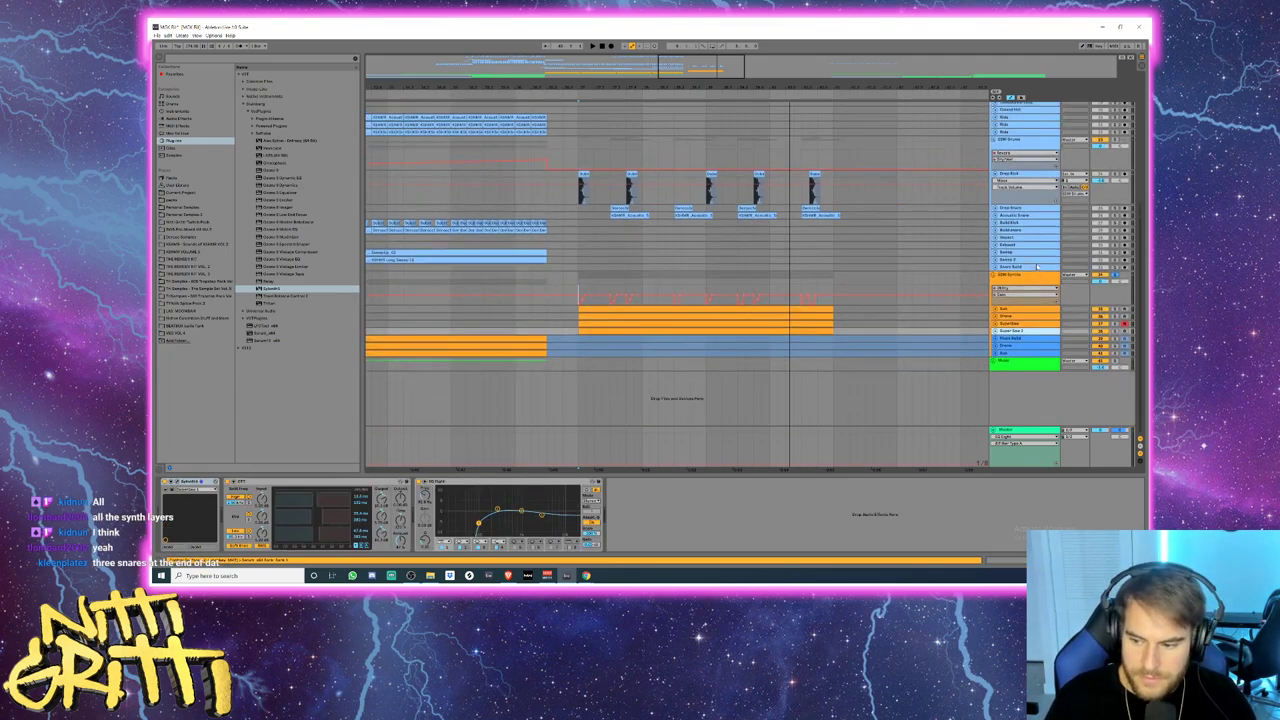
- Unsolo the EDM Synths group and play the full mix from the build into the drop
drag(702, 73, 703, 70)
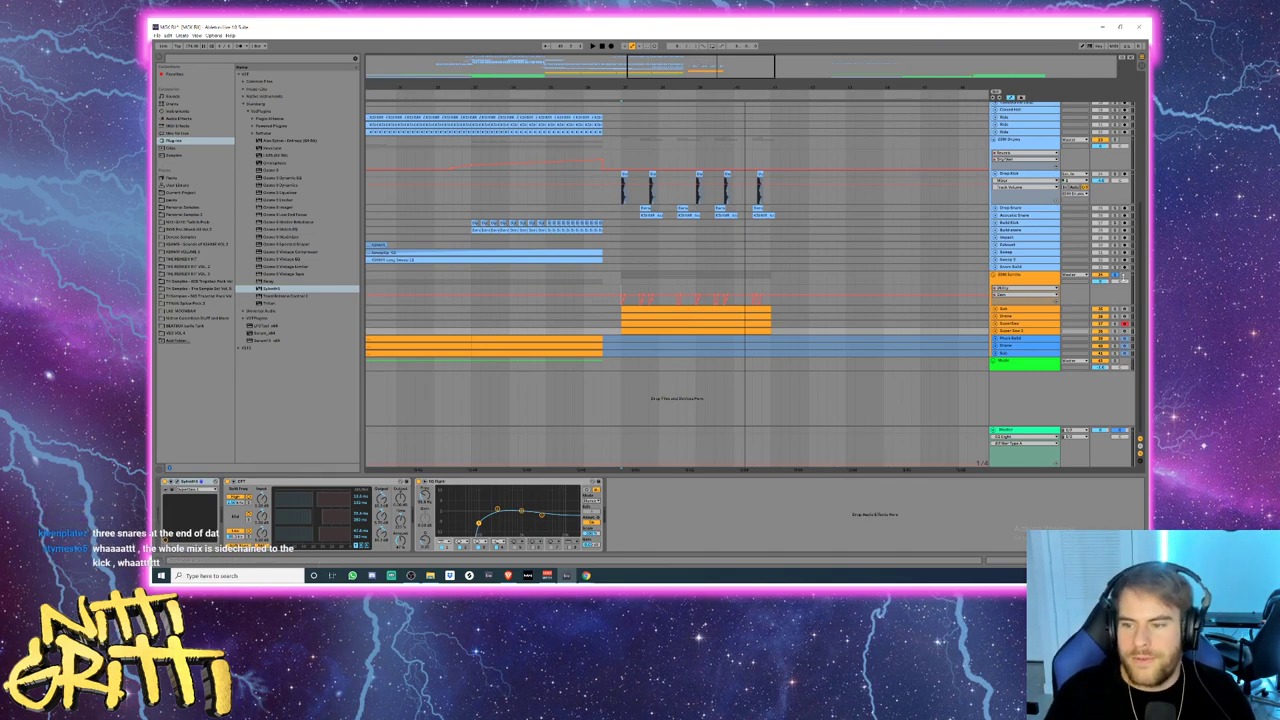
click(470, 280)
key(space)
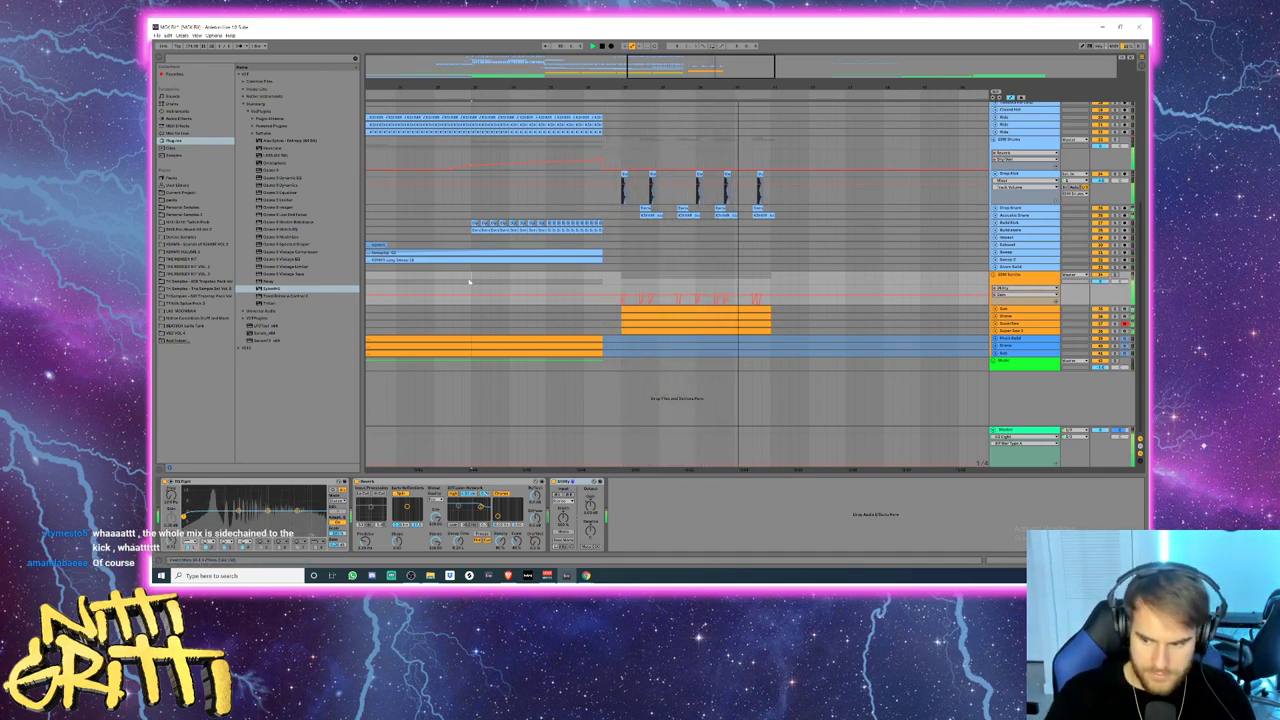
key(space)
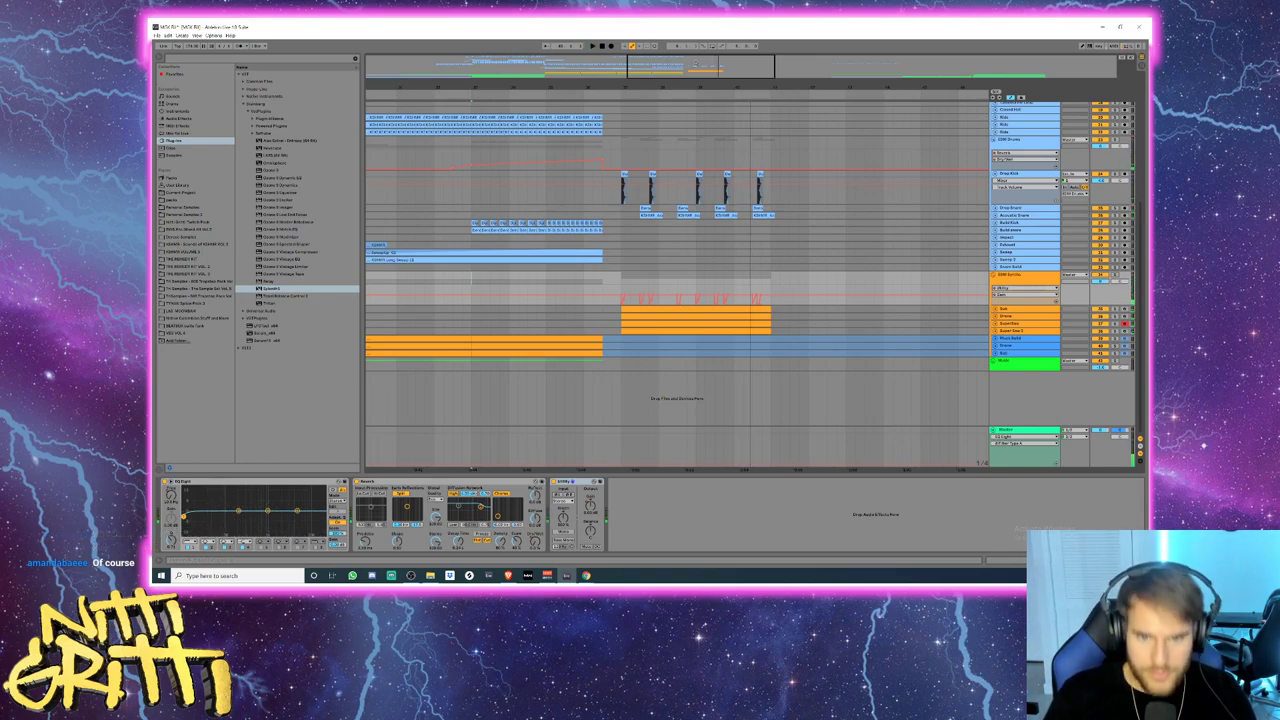
- Expand the Drop Snare and Acoustic Snare tracks, solo Drop Snare, and audition its first hit
scroll(618, 190, up, 4)
drag(697, 175, 674, 176)
click(995, 215)
click(995, 208)
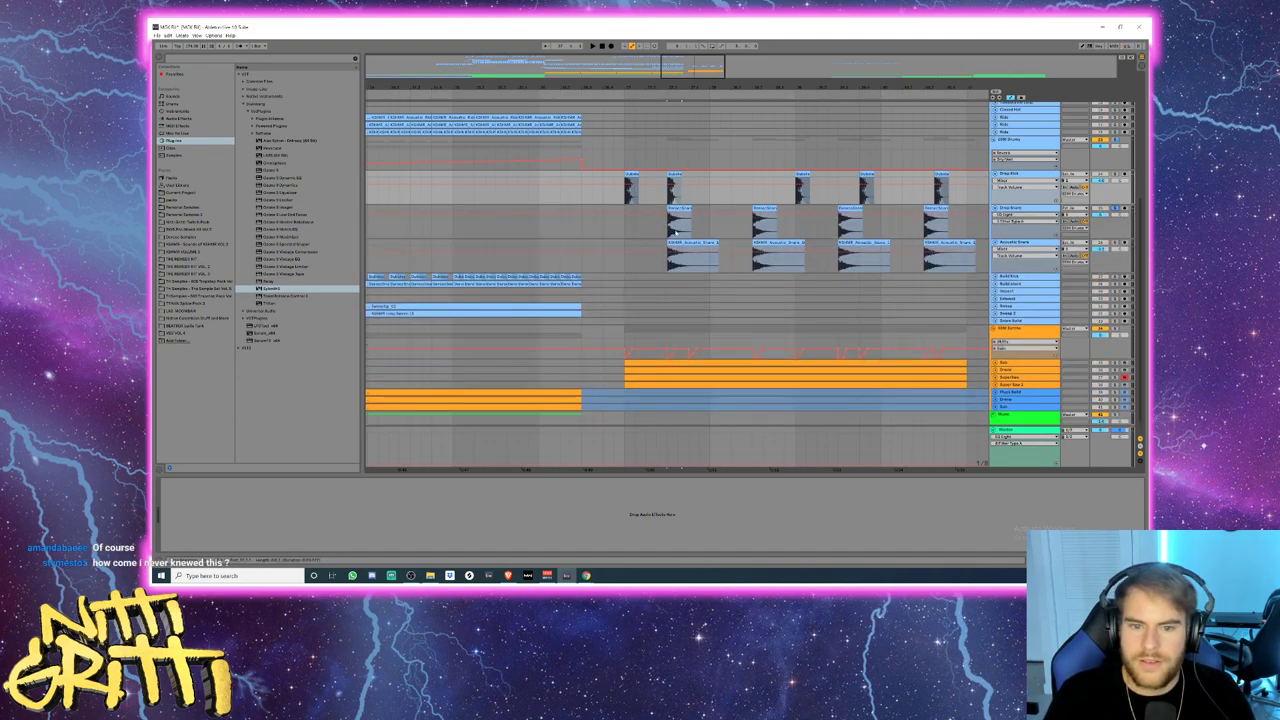
click(671, 233)
key(space)
key(space)
drag(833, 87, 716, 85)
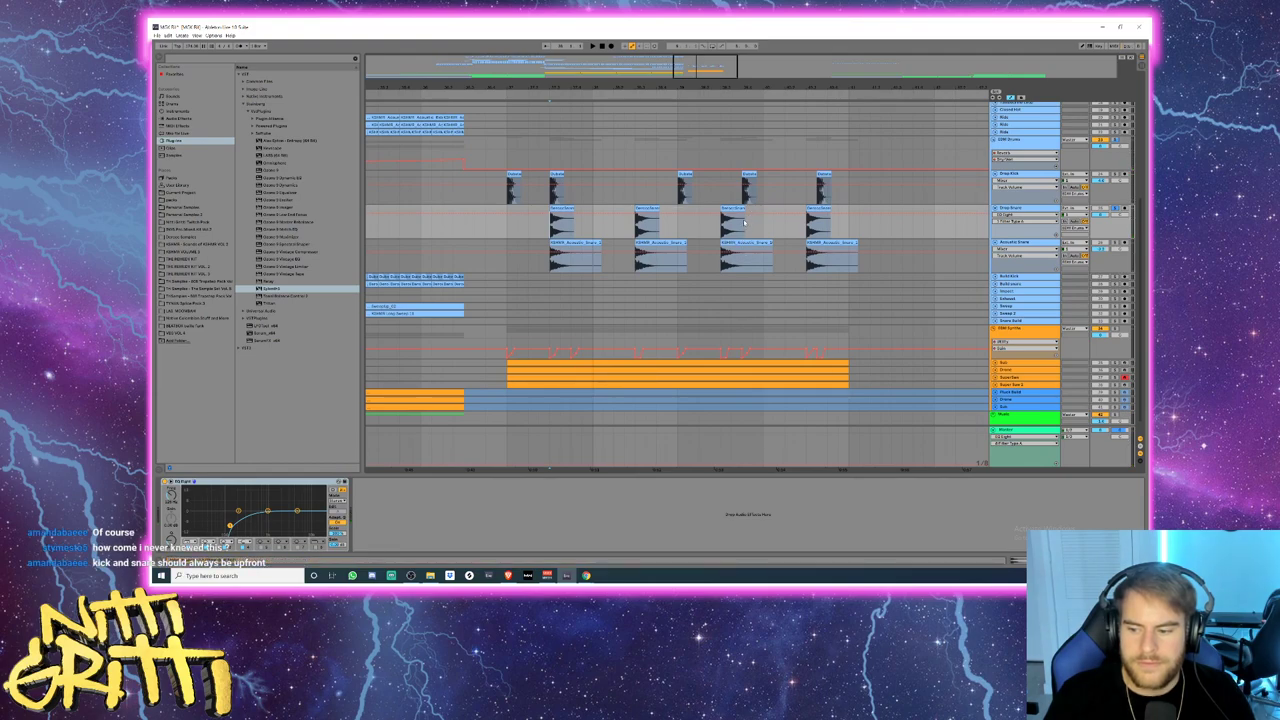
- Delete all clips across the drop on the Drop Snare track and place the insertion point at the drop's start
drag(858, 208, 550, 210)
key(Delete)
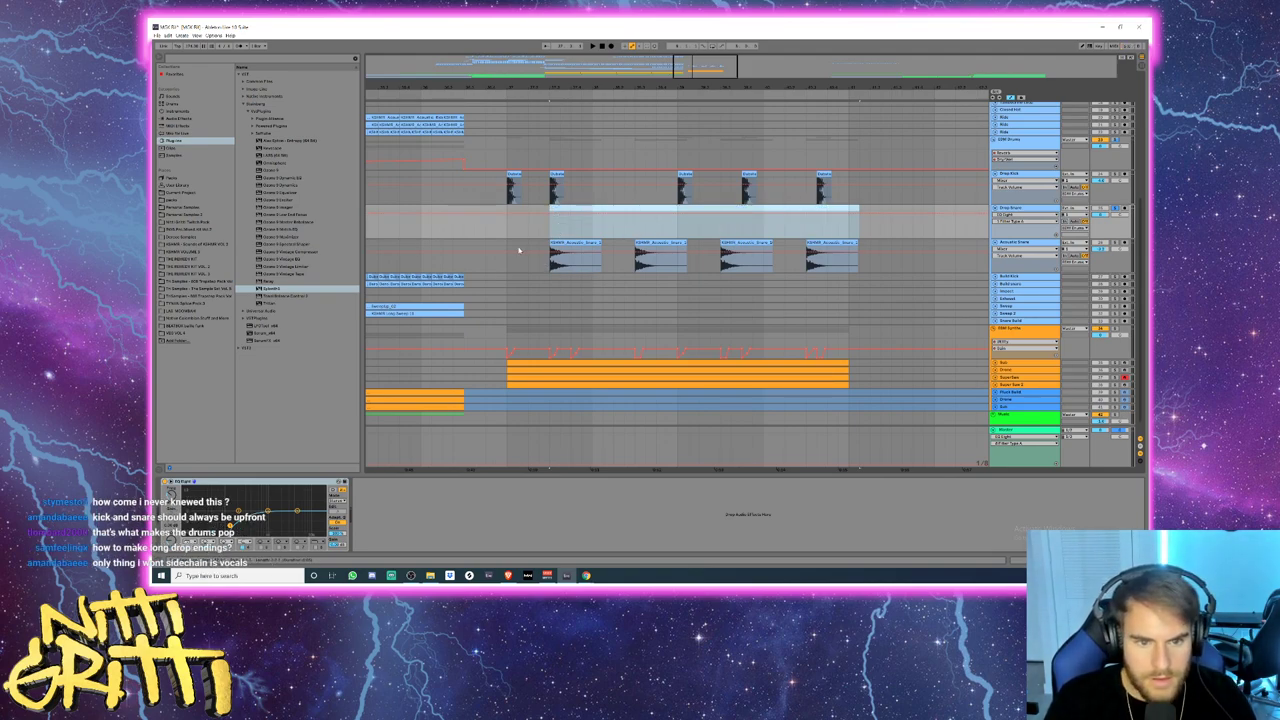
click(187, 60)
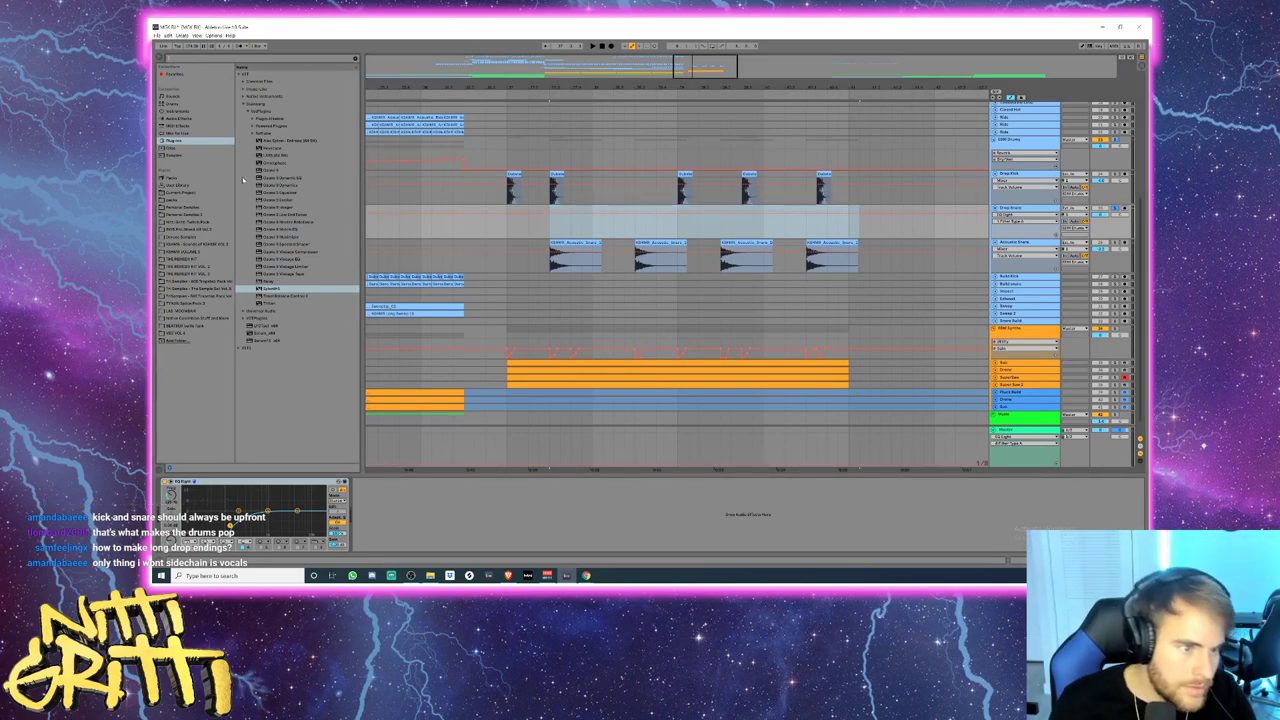
click(508, 206)
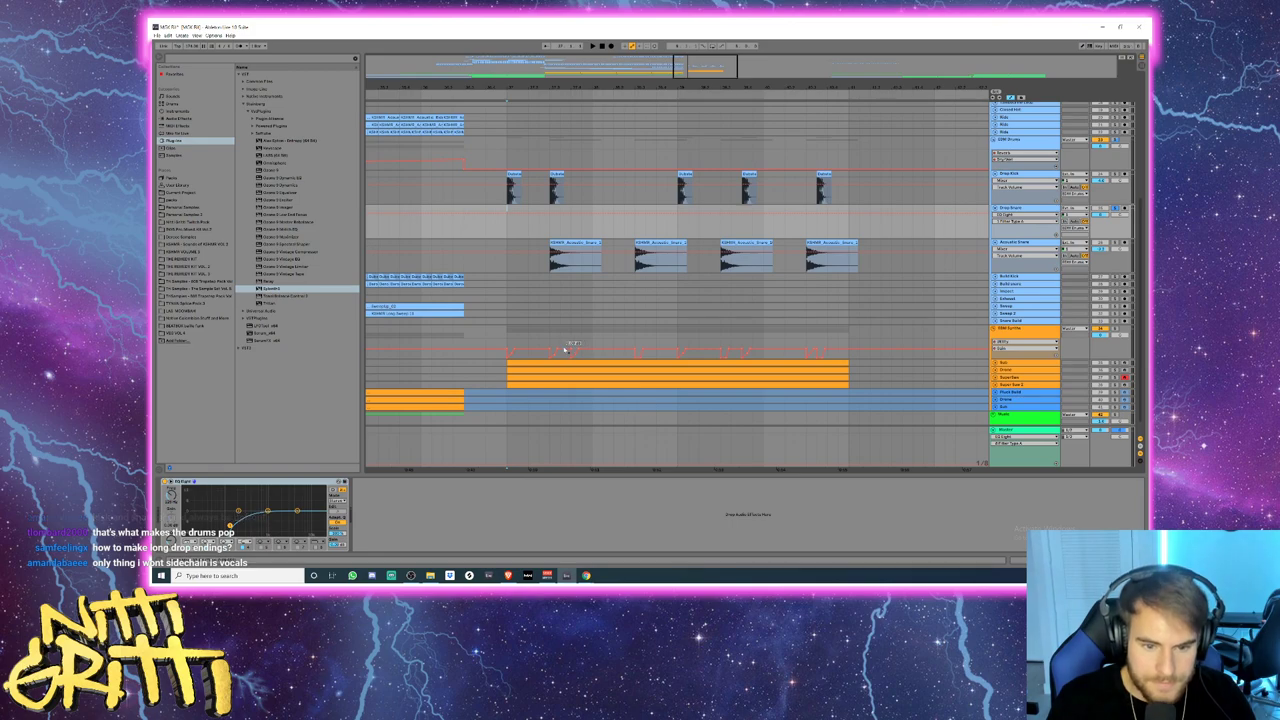
- Delete the ducking automation from the second beat across the middle of the drop on the EDM Synths group
drag(556, 345, 656, 347)
drag(790, 345, 556, 345)
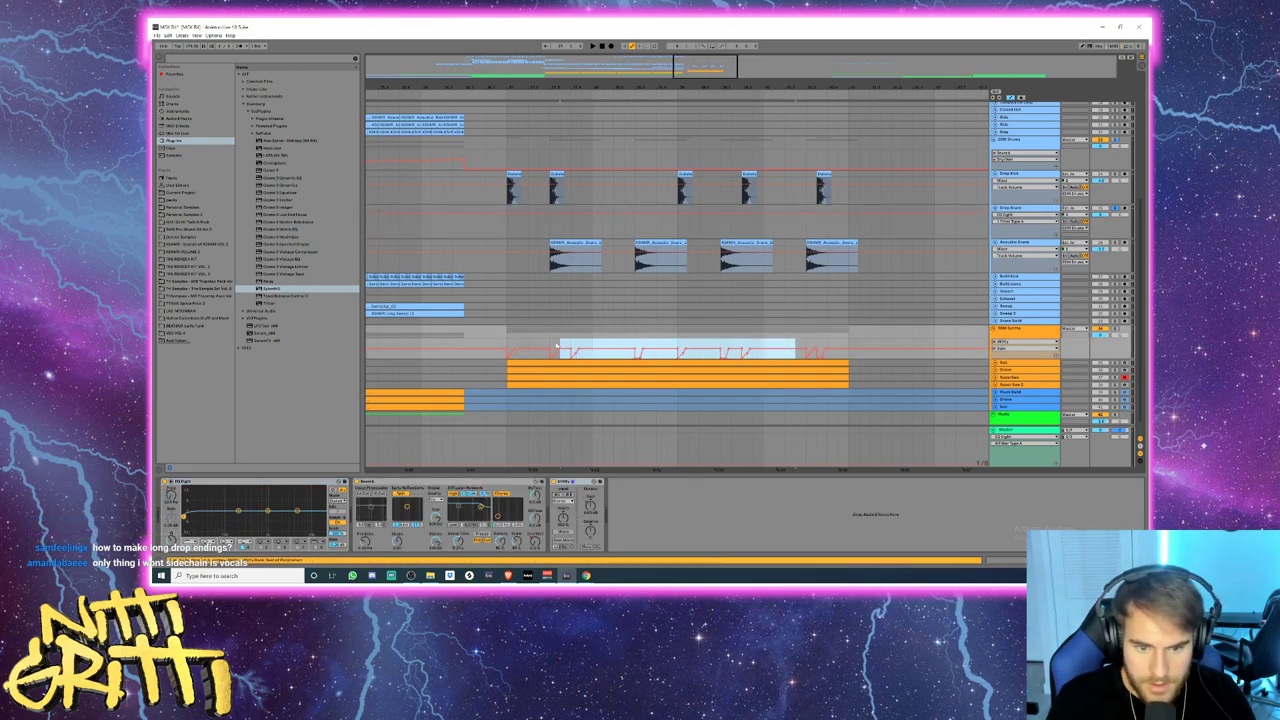
key(Delete)
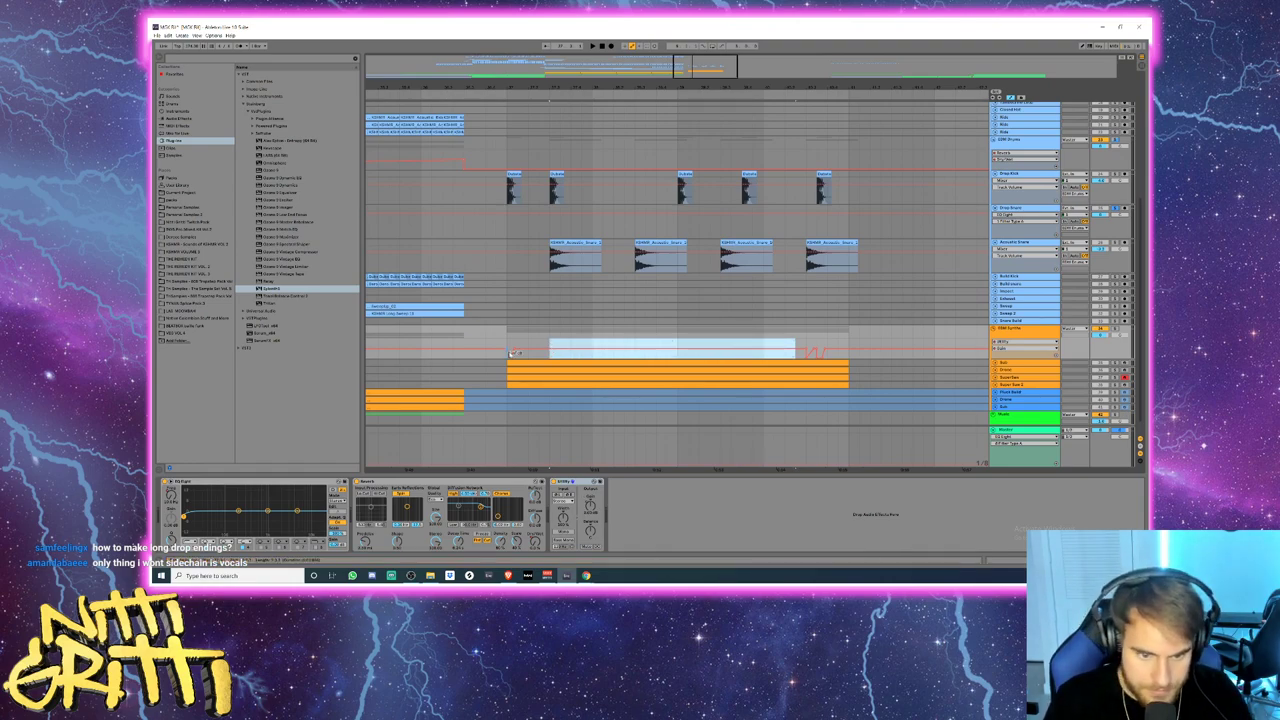
- Duplicate the first beat's ducking curve six times along the drop on the EDM Synths group
drag(511, 345, 545, 345)
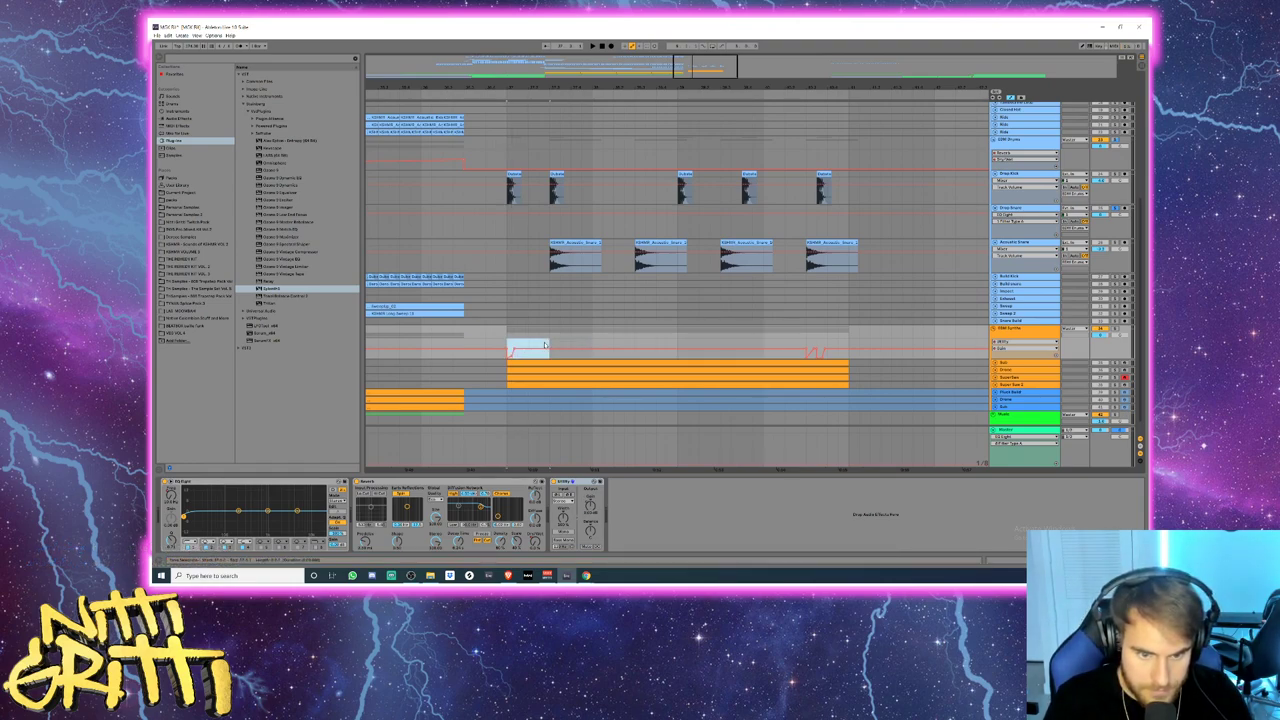
key(ctrl+d)
key(ctrl+d)
key(ctrl+d)
key(ctrl+d)
key(ctrl+d)
key(ctrl+d)
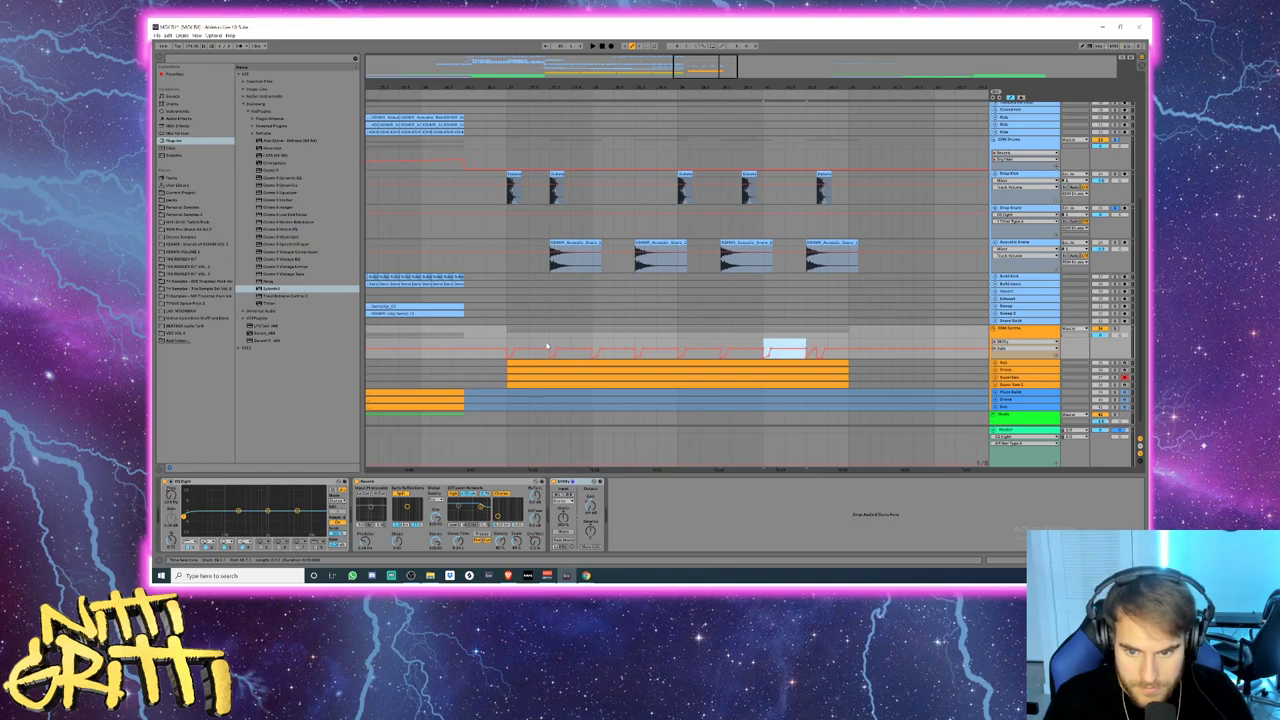
click(511, 332)
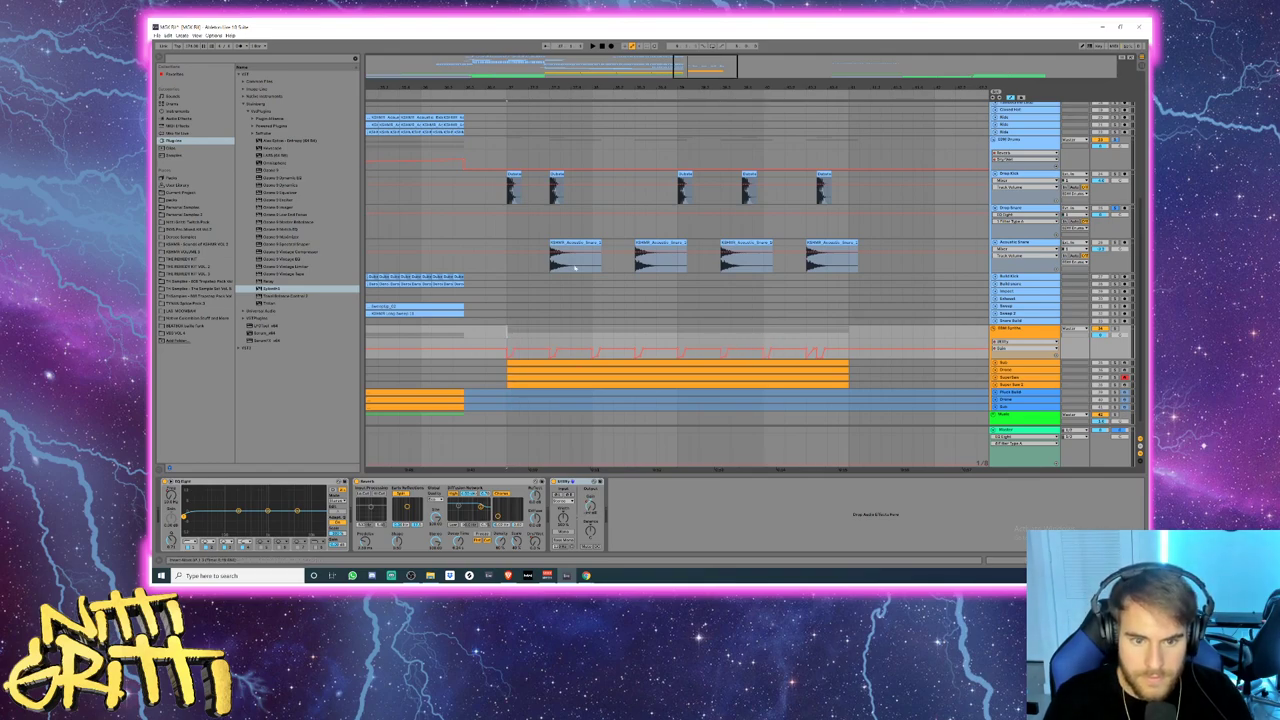
- Solo the EDM Drums group, show the Acoustic Snare's effects and reverb dry/wet automation, and play from the drop's start
click(1123, 243)
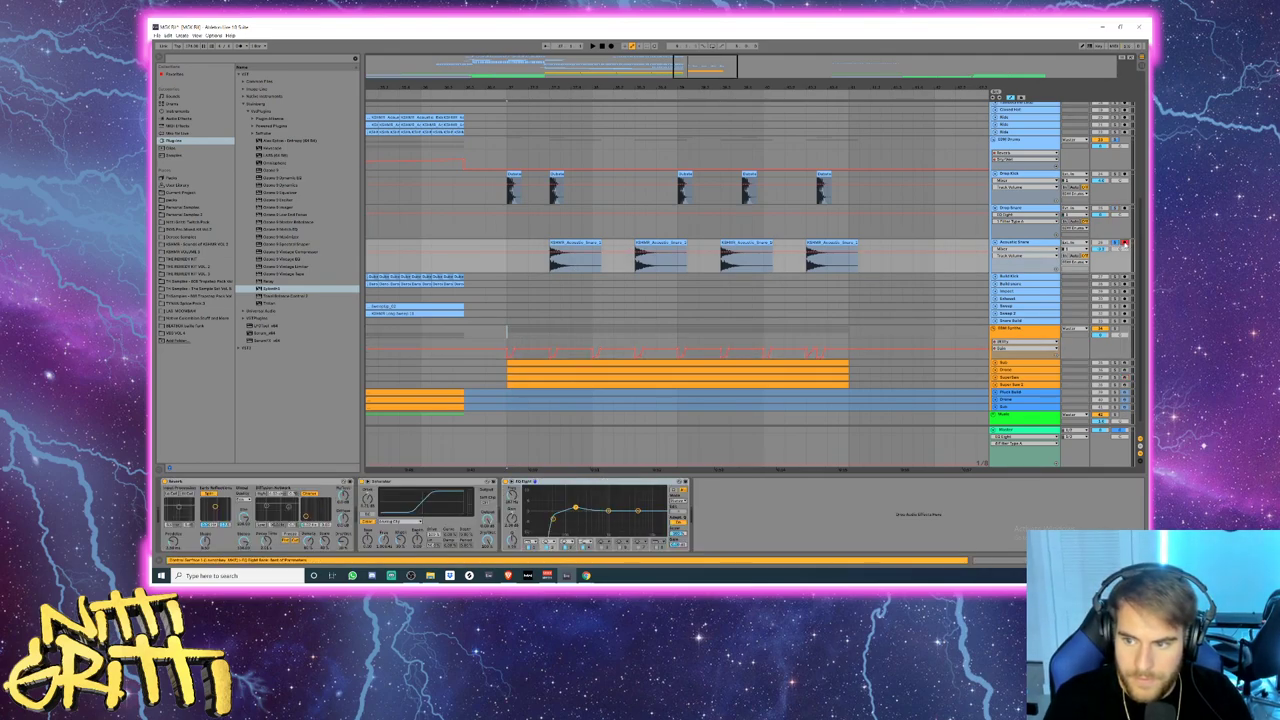
click(1116, 140)
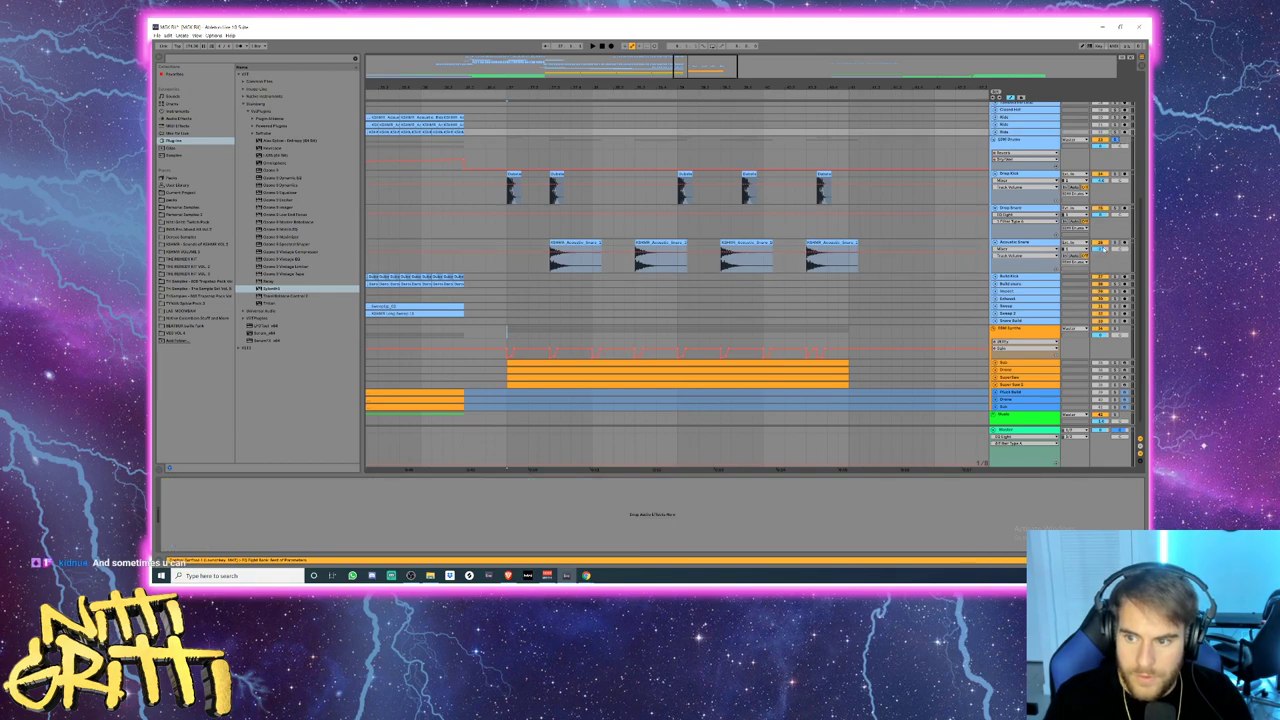
click(1022, 243)
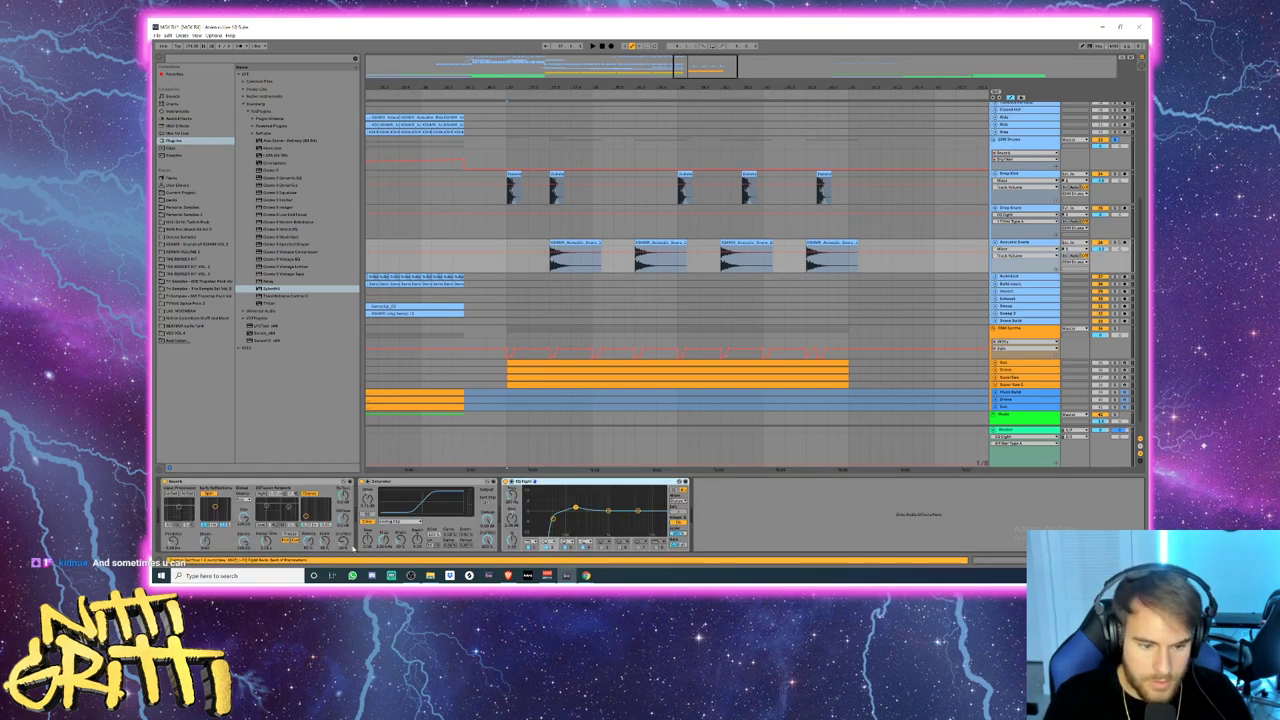
click(344, 541)
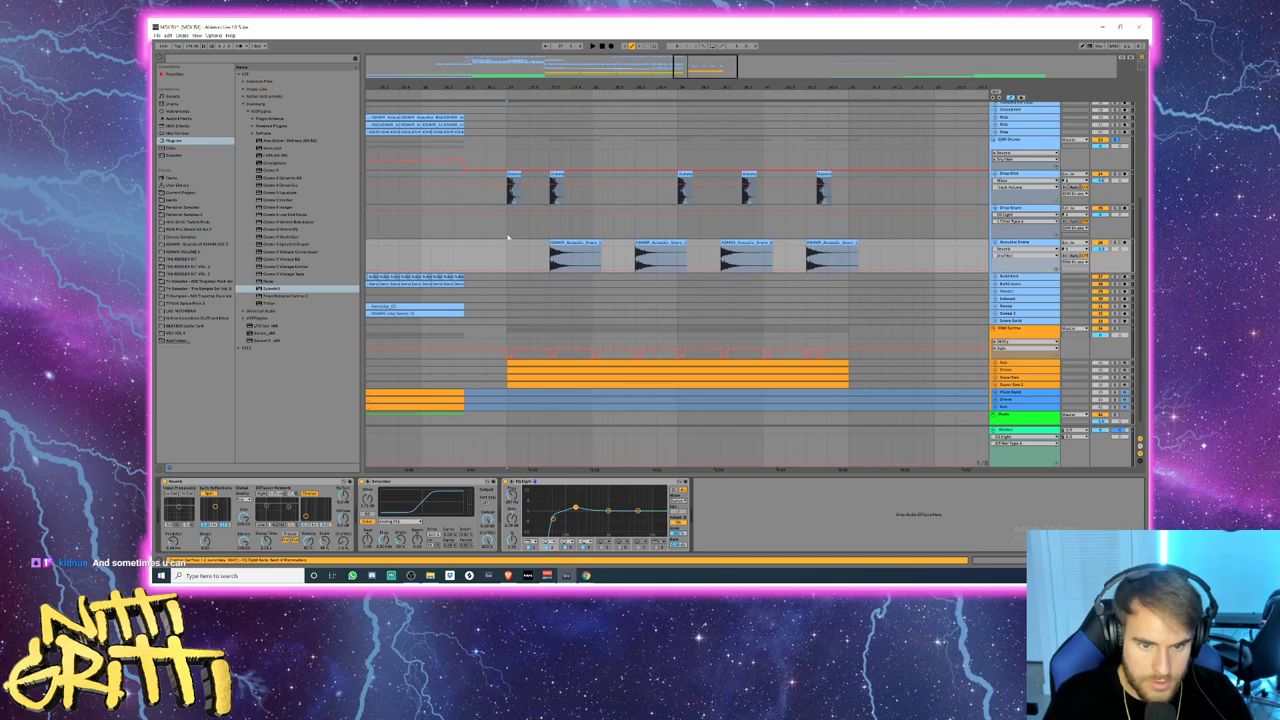
click(508, 237)
key(space)
click(1020, 243)
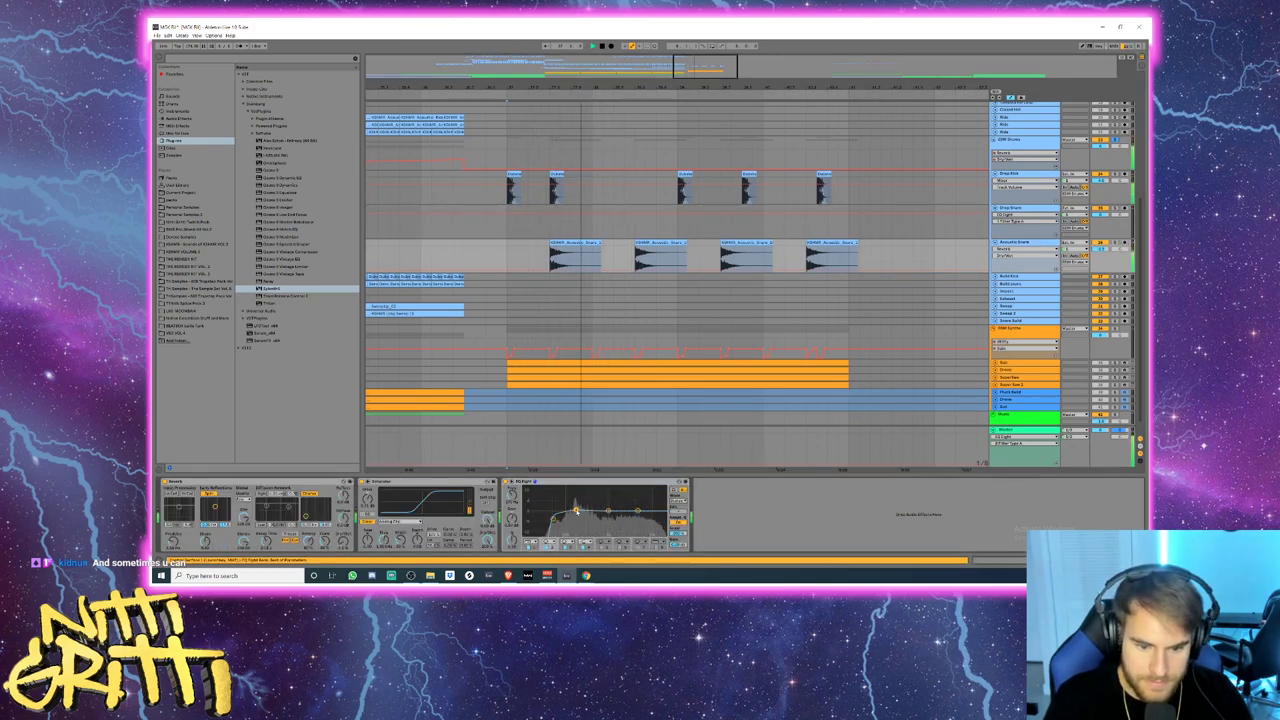
key(space)
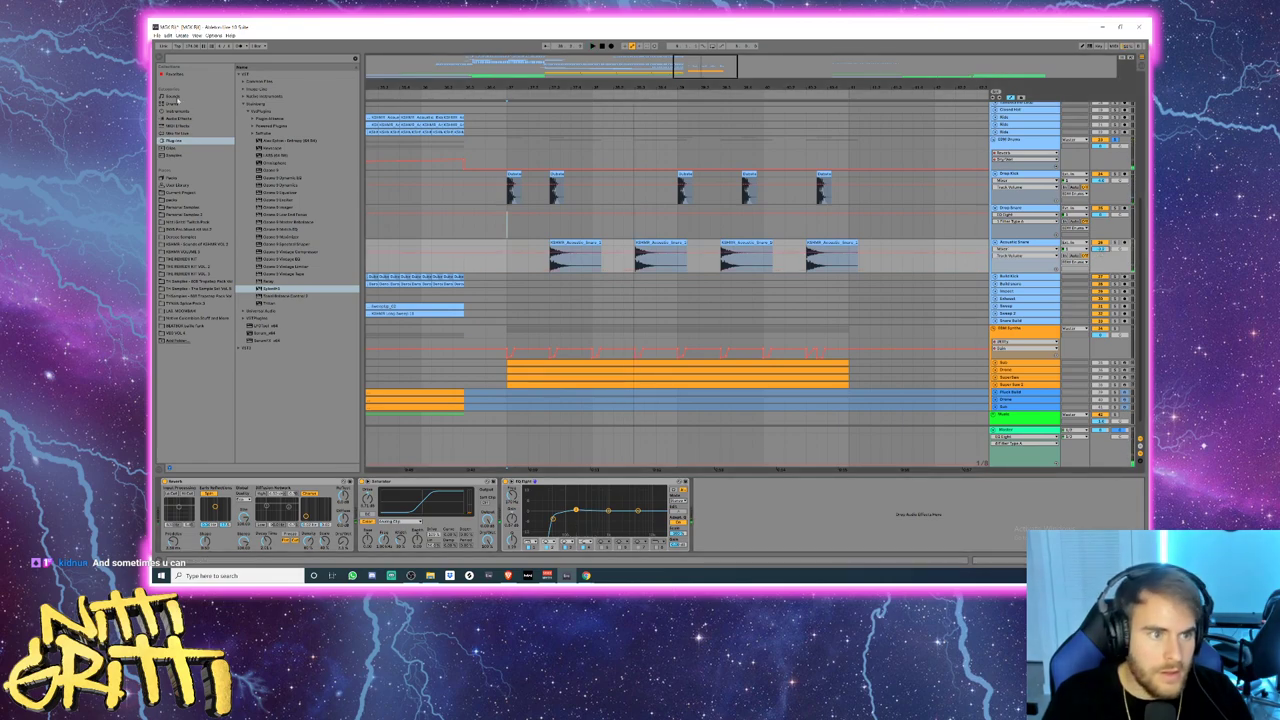
- Open the Stadium Claps folder within the drum claps of the Sounds of KSHMR Vol. 2 sample library
click(197, 244)
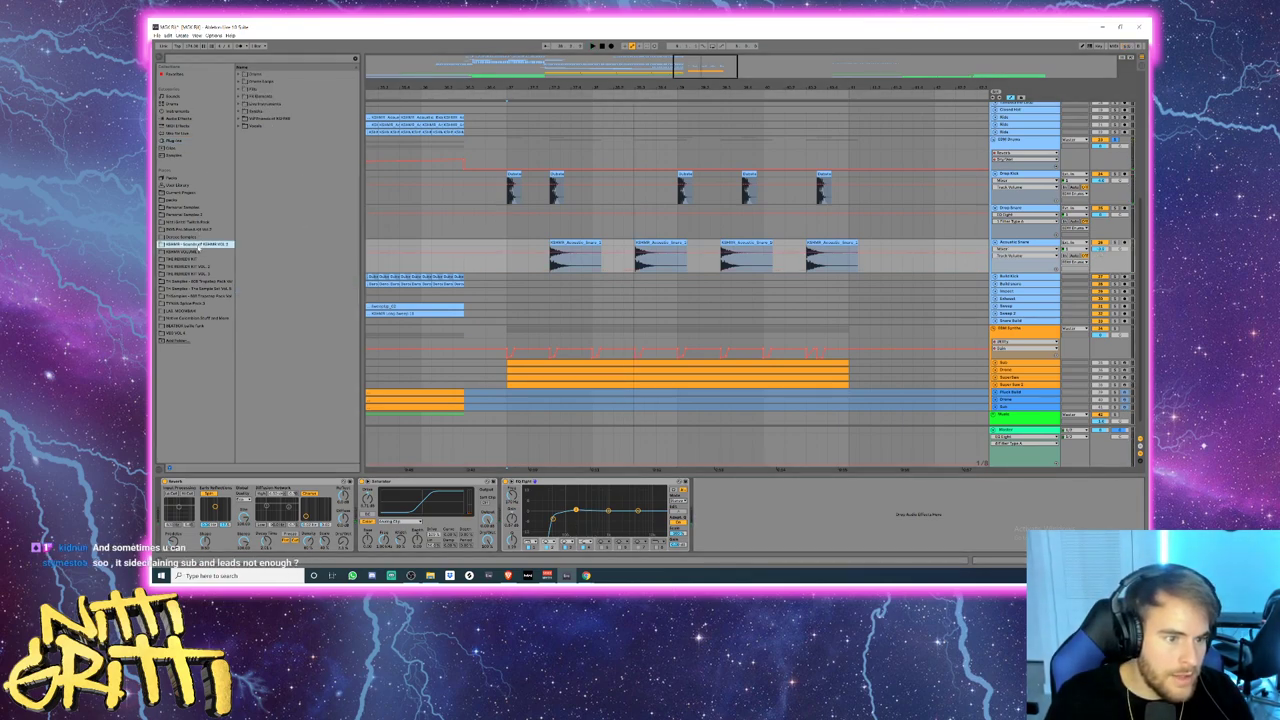
click(241, 74)
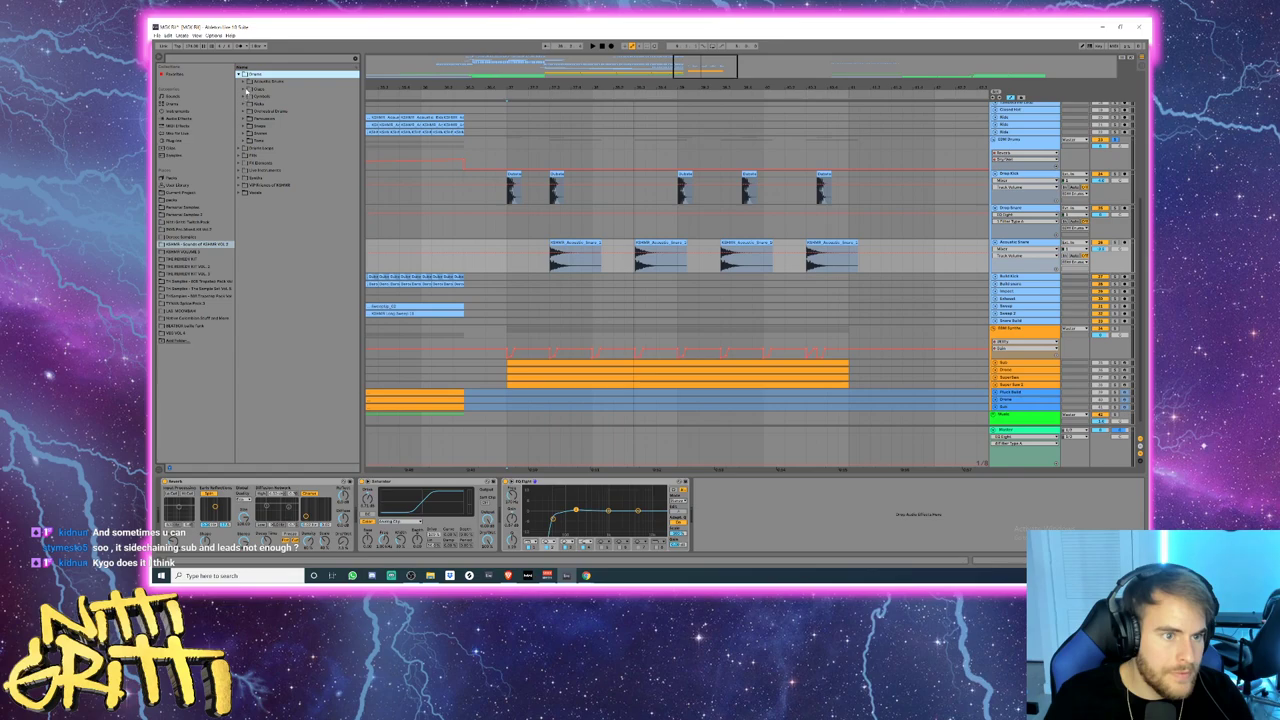
click(245, 89)
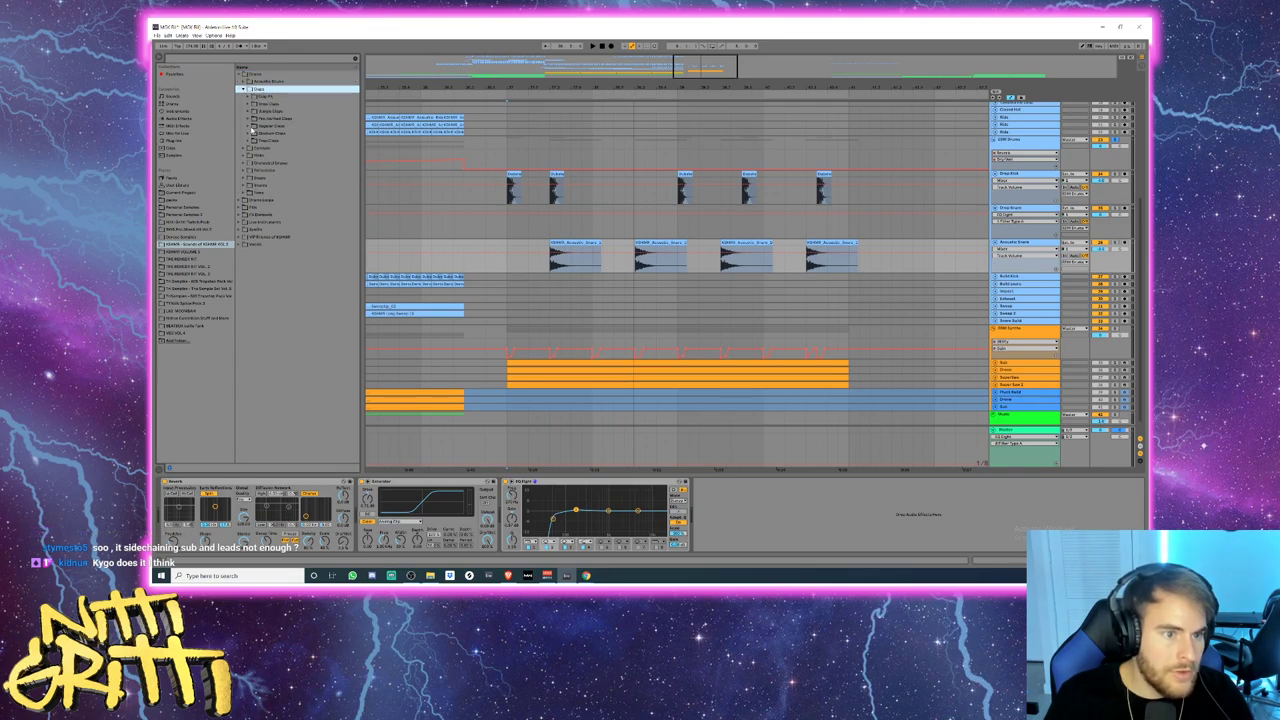
click(253, 133)
key(Right)
- Audition the KSHMR stadium clap samples and select Stadium Clap 01
key(Down)
key(Down)
key(Down)
key(Down)
key(Down)
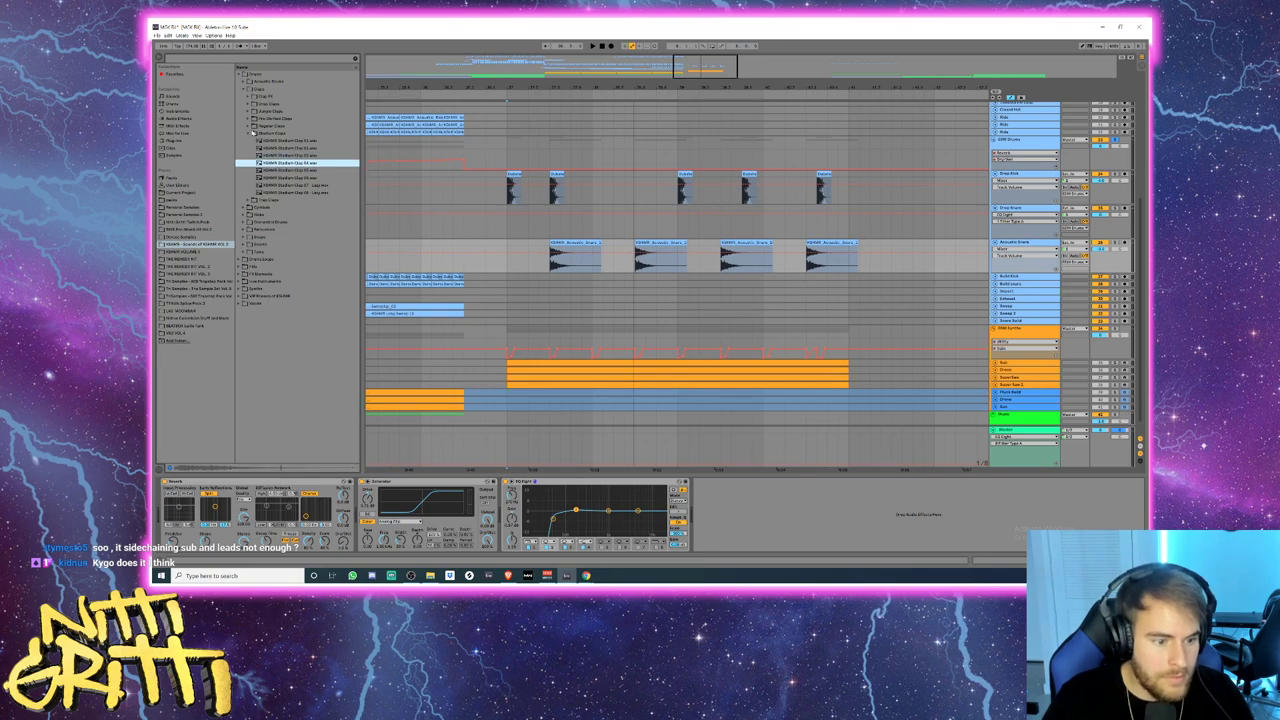
key(Up)
key(Up)
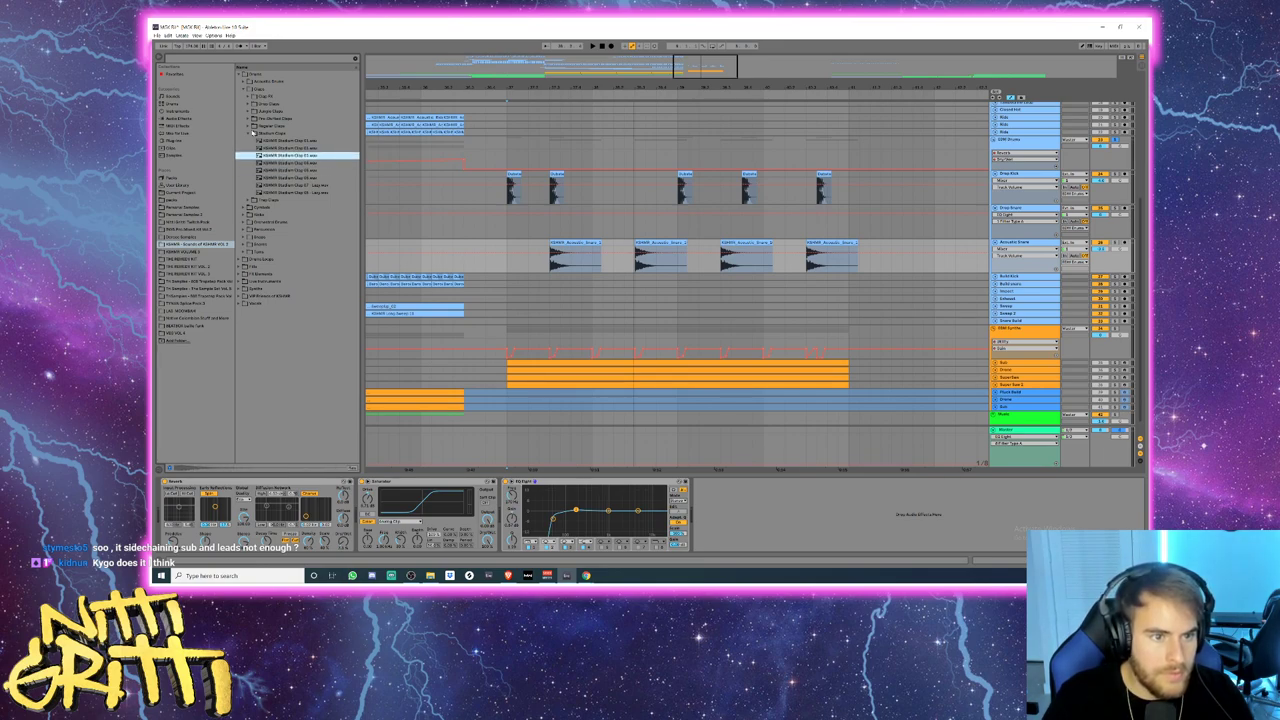
key(Up)
key(Up)
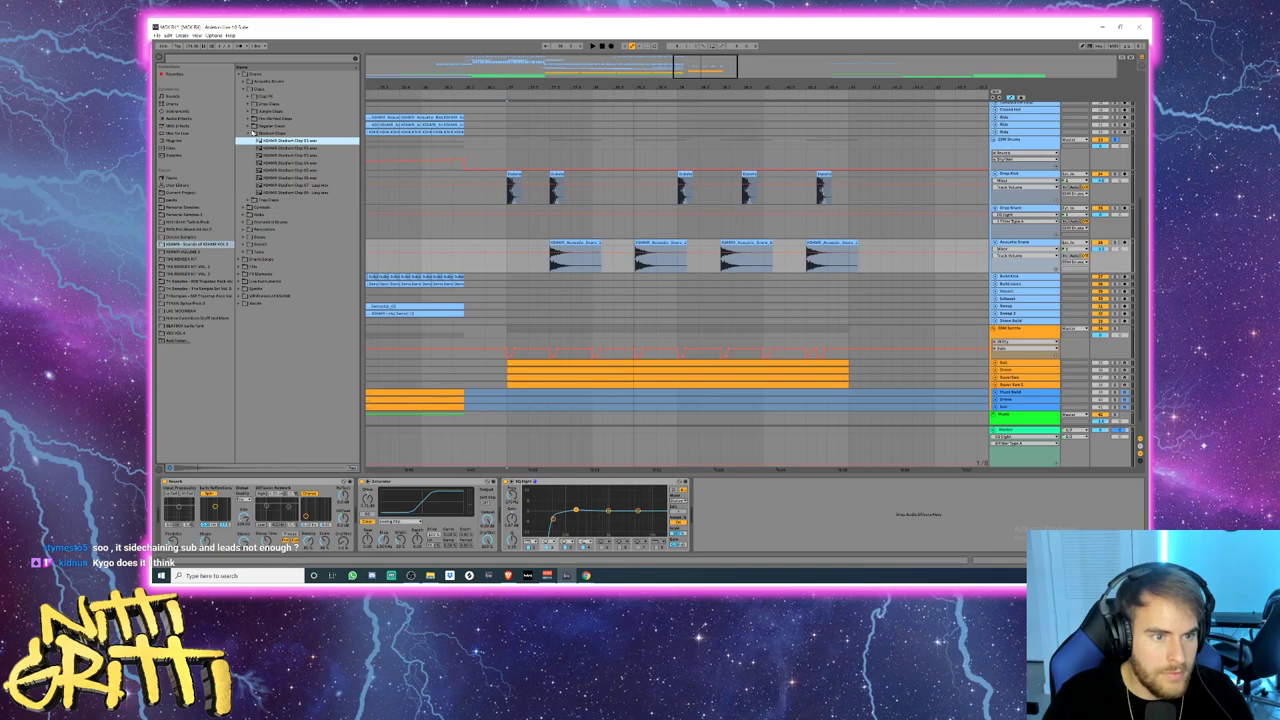
- Place KSHMR Stadium Clap 01 on the Drop Snare track above the first acoustic snare, trim it to match, and play it
drag(287, 140, 552, 214)
drag(633, 210, 601, 212)
click(545, 222)
key(space)
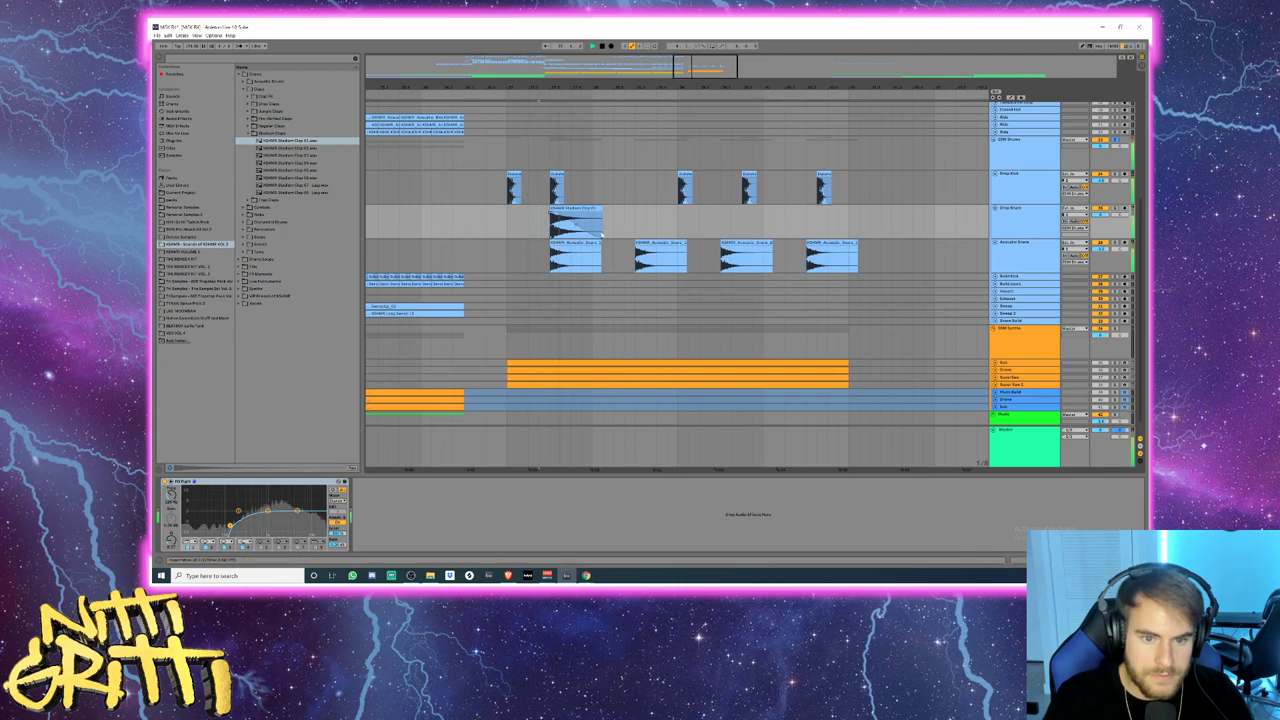
- Rename the Drop Snare track Clap and duplicate it
click(1018, 230)
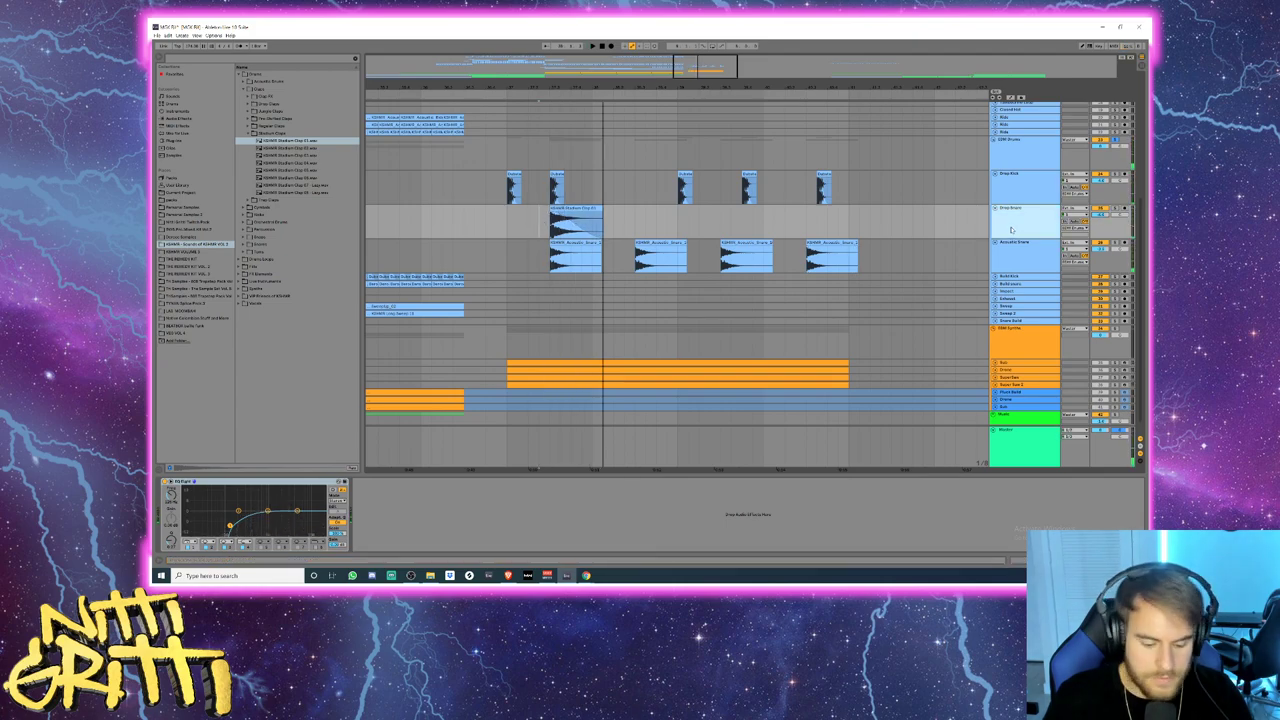
key(ctrl+d)
text(lap)
click(1020, 232)
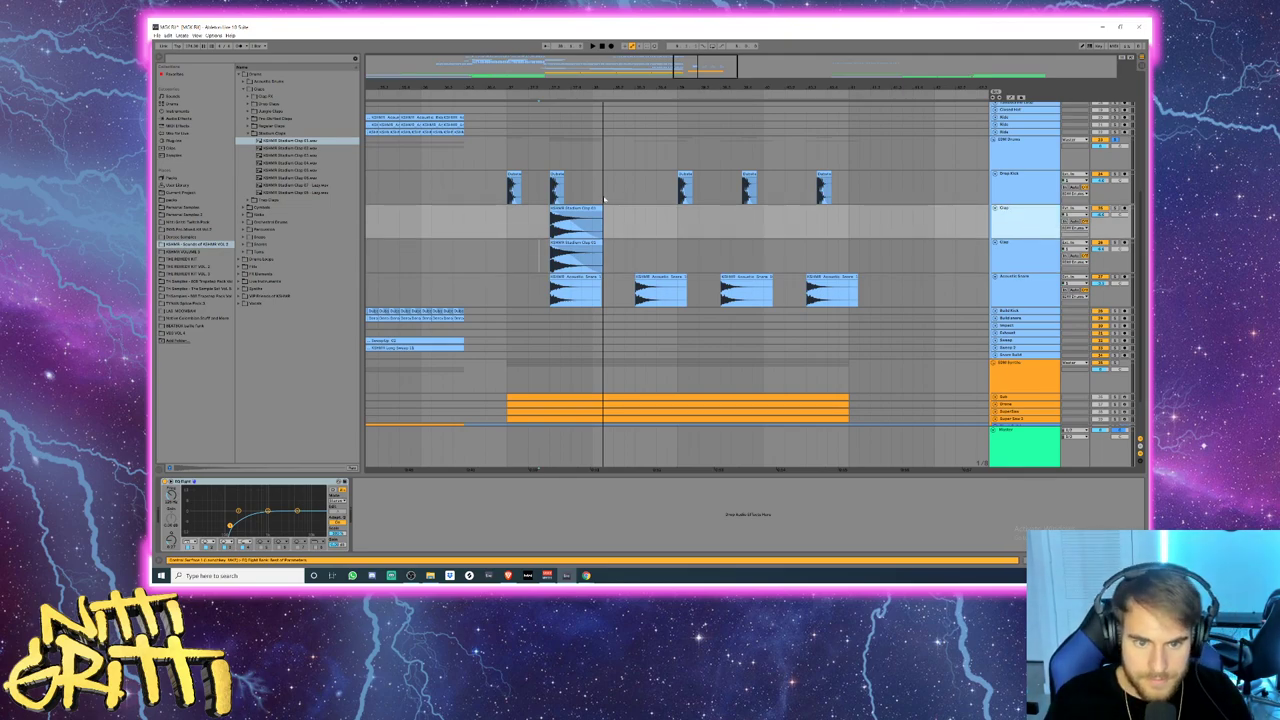
- Switch to full-screen display and delete the clap clip from the upper Clap track
click(574, 209)
key(F11)
double_click(573, 194)
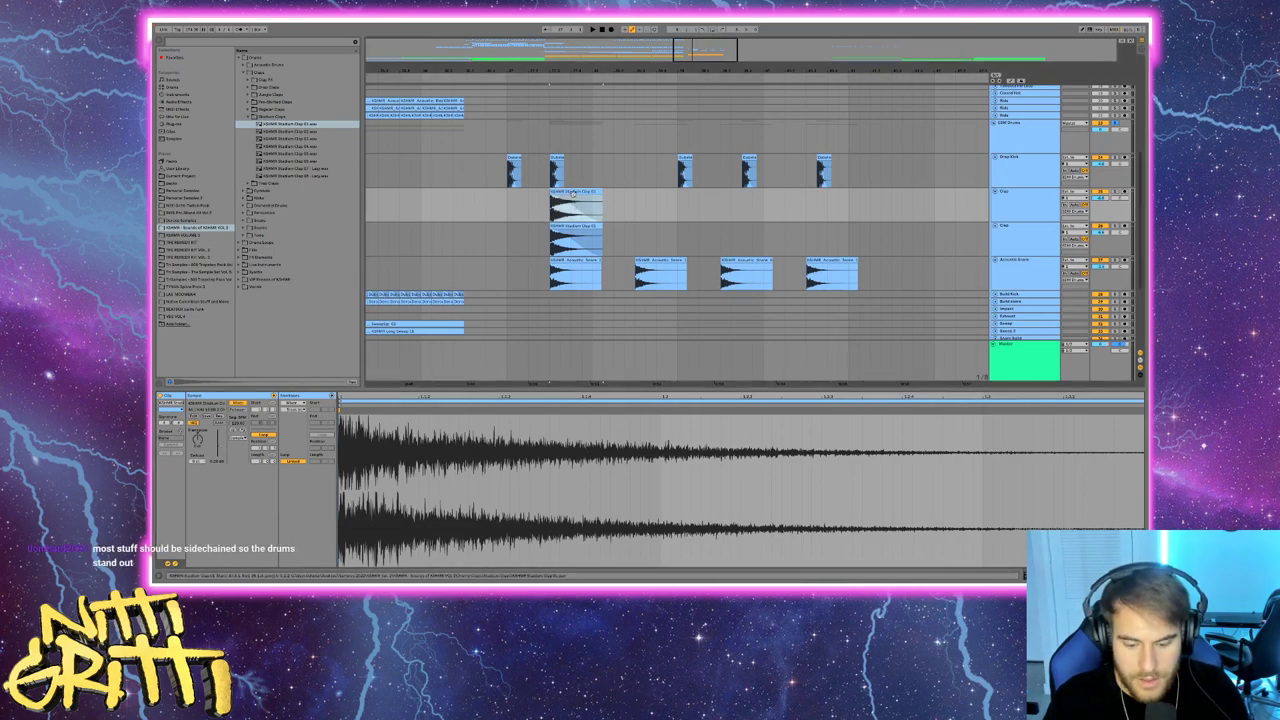
key(Delete)
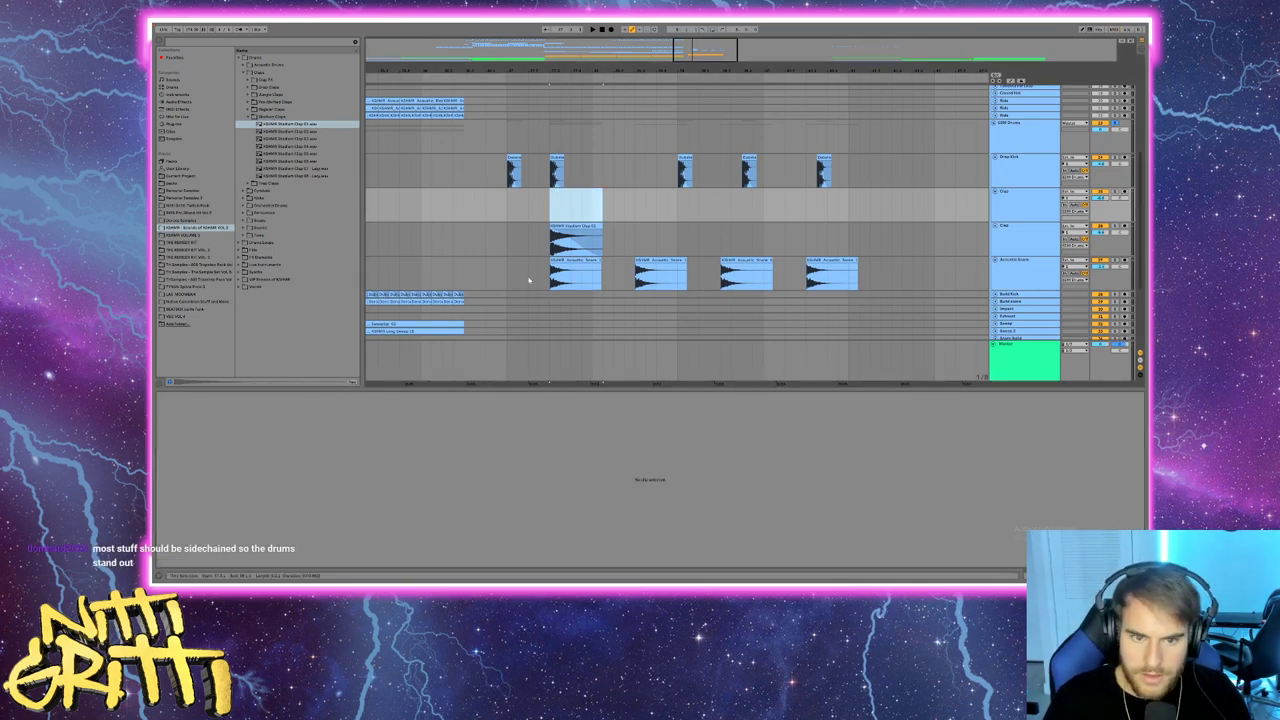
click(557, 250)
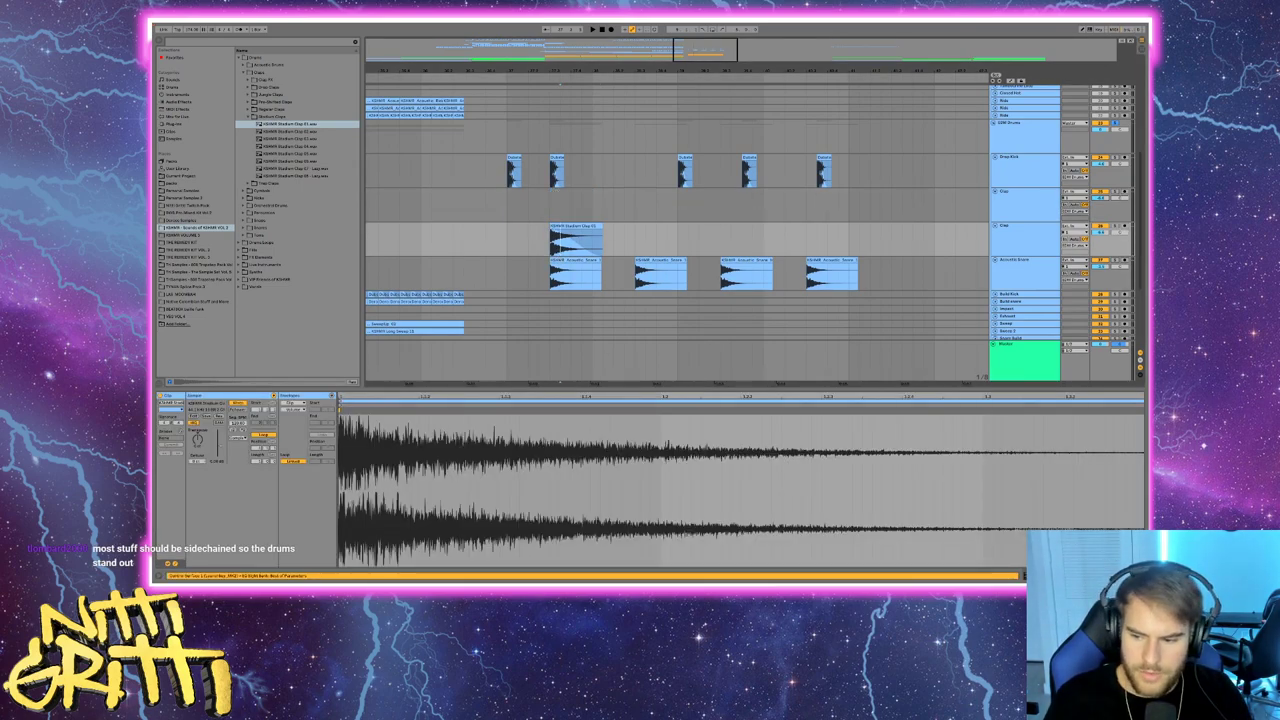
- Delete the two middle kick clips from the Drop Kick track and play from the first kick
click(516, 242)
drag(657, 170, 762, 175)
key(Delete)
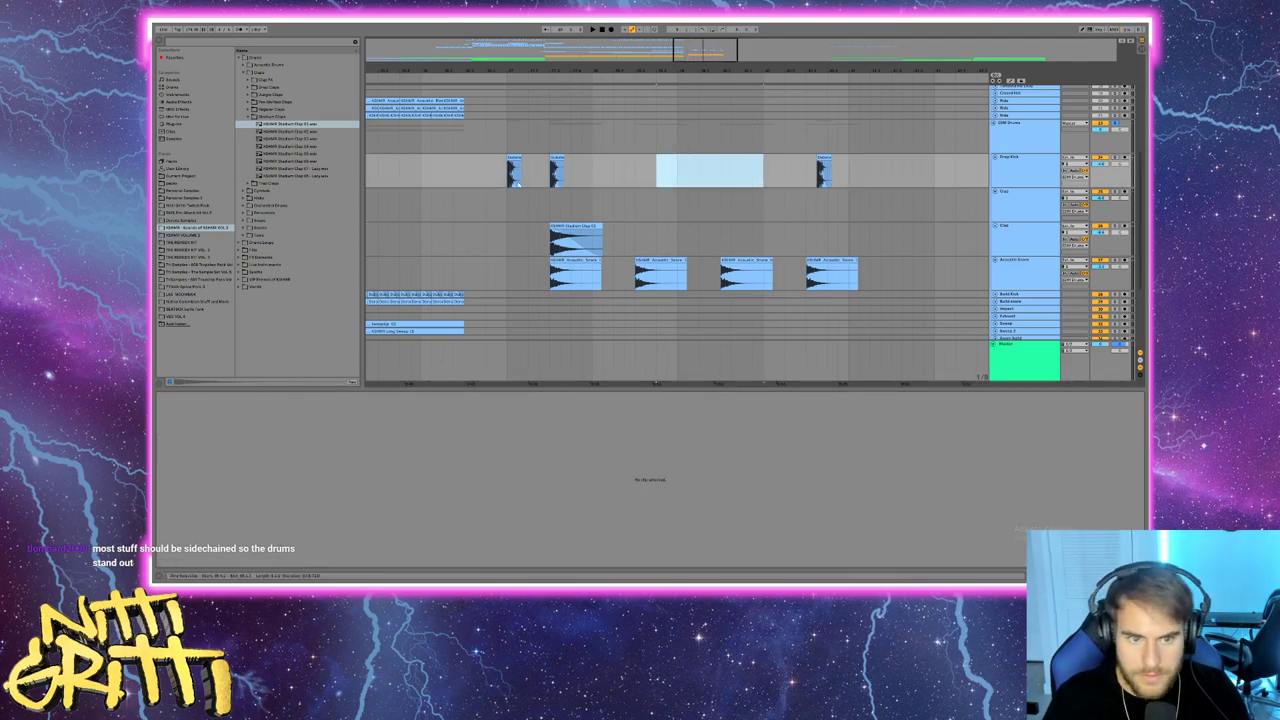
click(514, 178)
scroll(1119, 130, up, 3)
key(space)
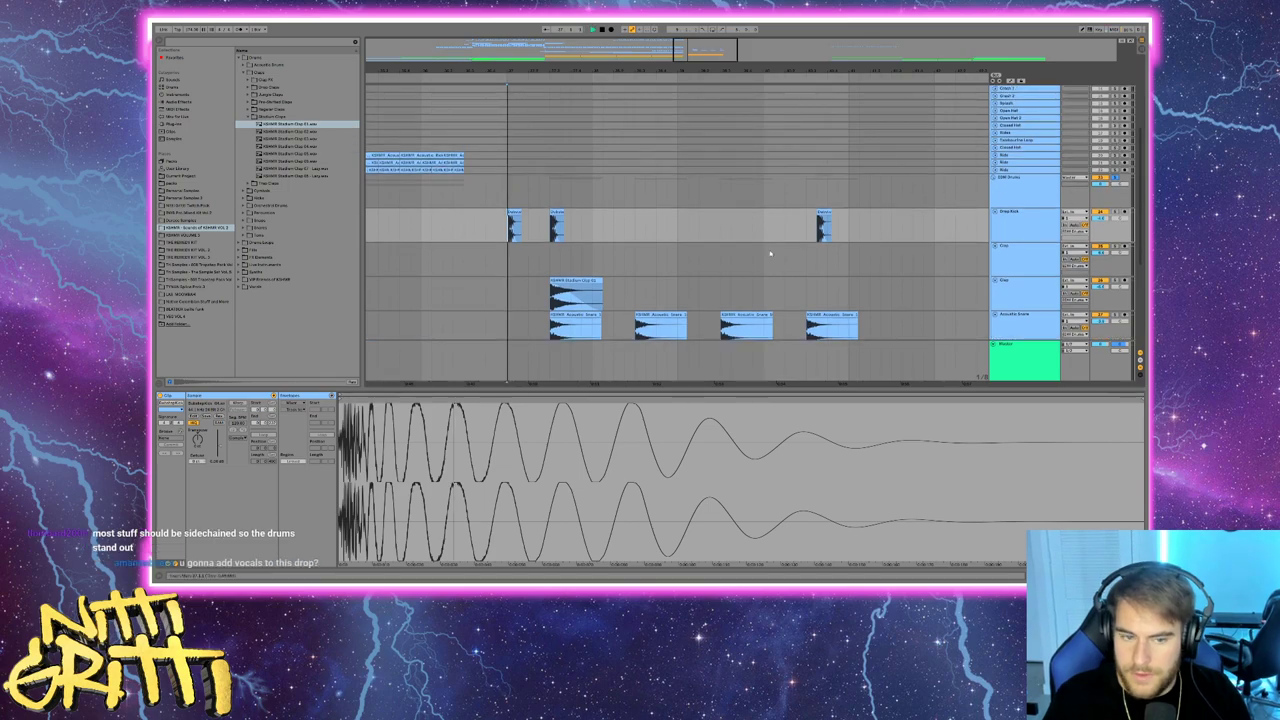
scroll(669, 288, down, 2)
key(space)
- Duplicate the opening kicks along the Drop Kick track to place a kick on every beat of the drop, and play the result
drag(590, 190, 510, 207)
key(ctrl+d)
key(ctrl+d)
drag(766, 203, 723, 206)
key(ctrl+d)
click(766, 206)
key(space)
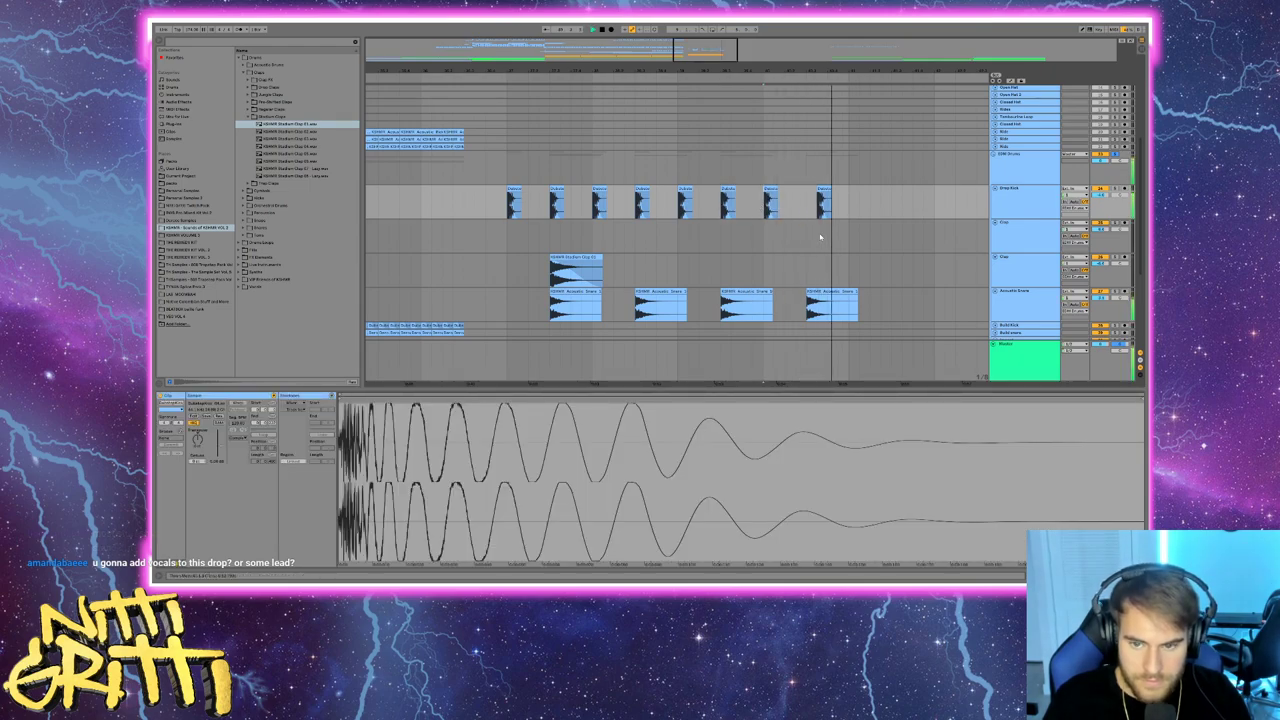
scroll(820, 236, down, 1)
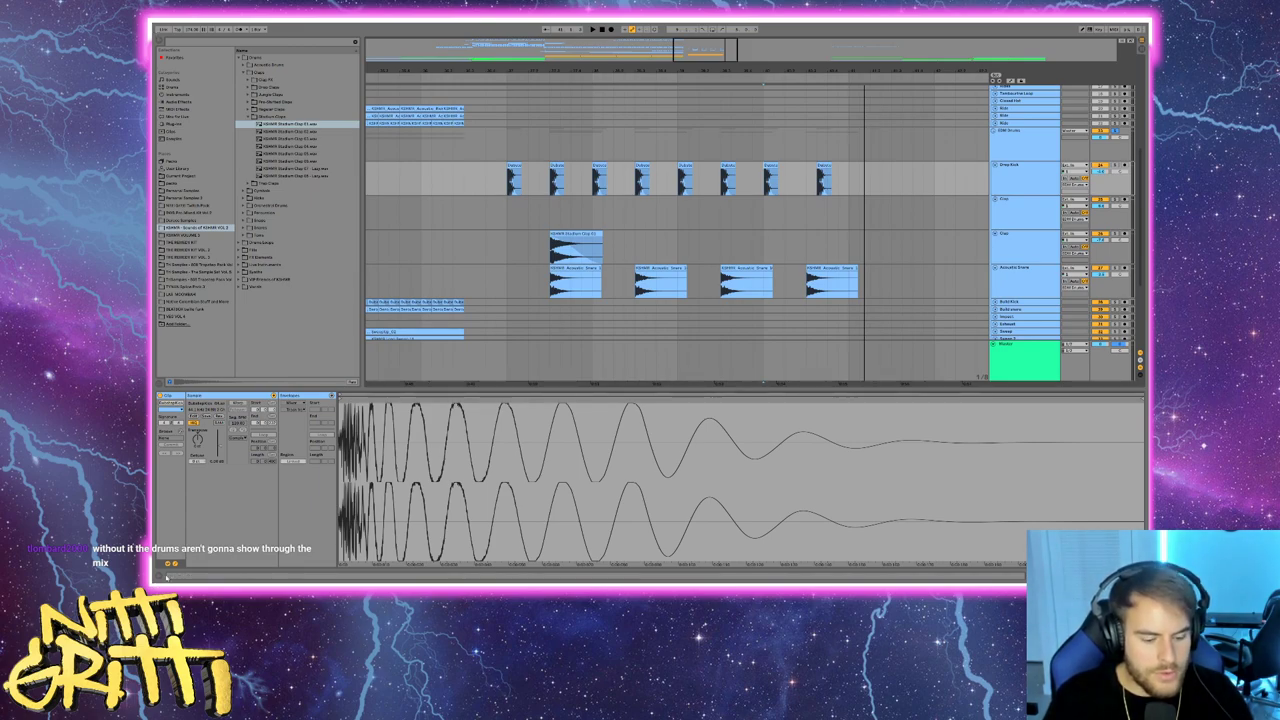
- Return the arrangement from full-screen to windowed display
key(alt+Tab)
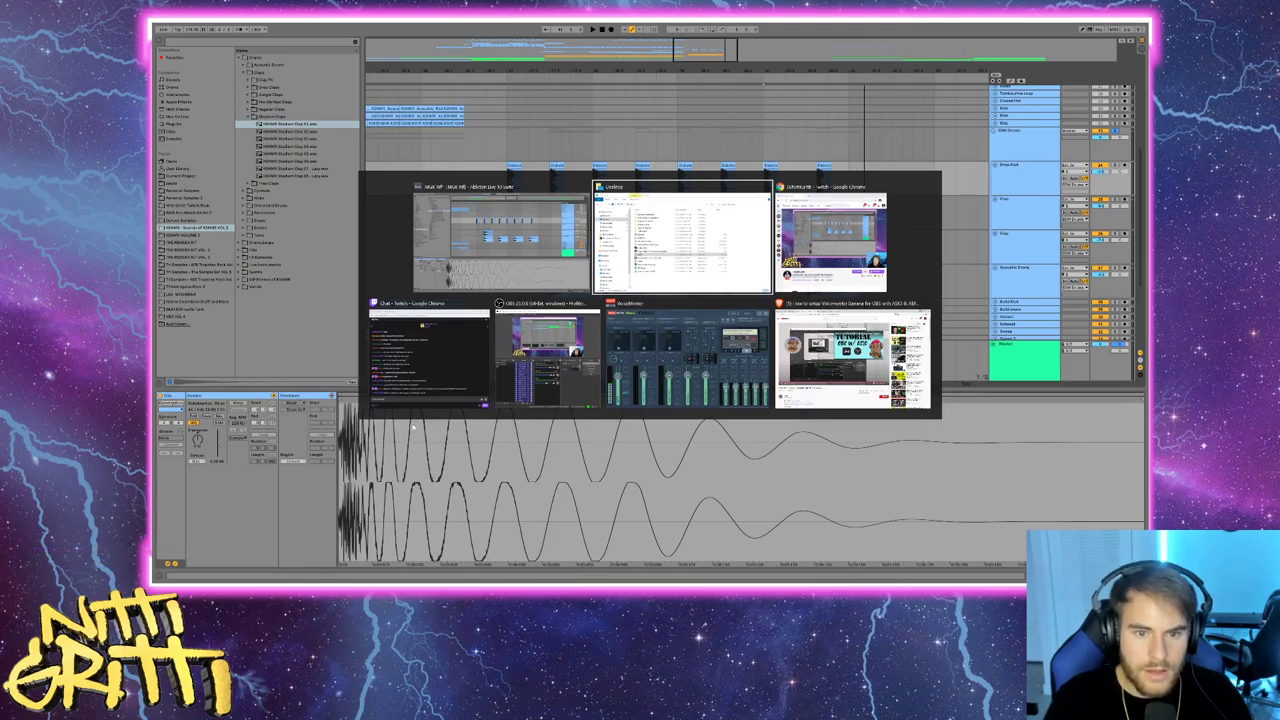
click(553, 268)
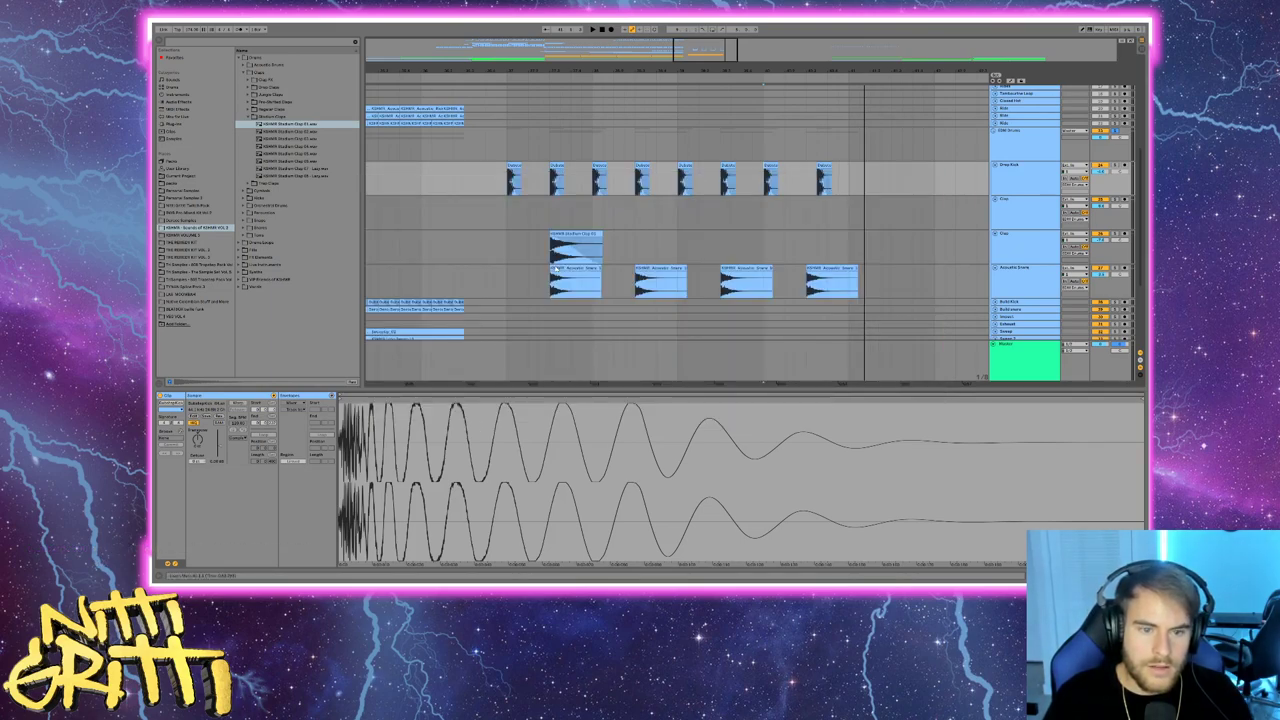
click(513, 245)
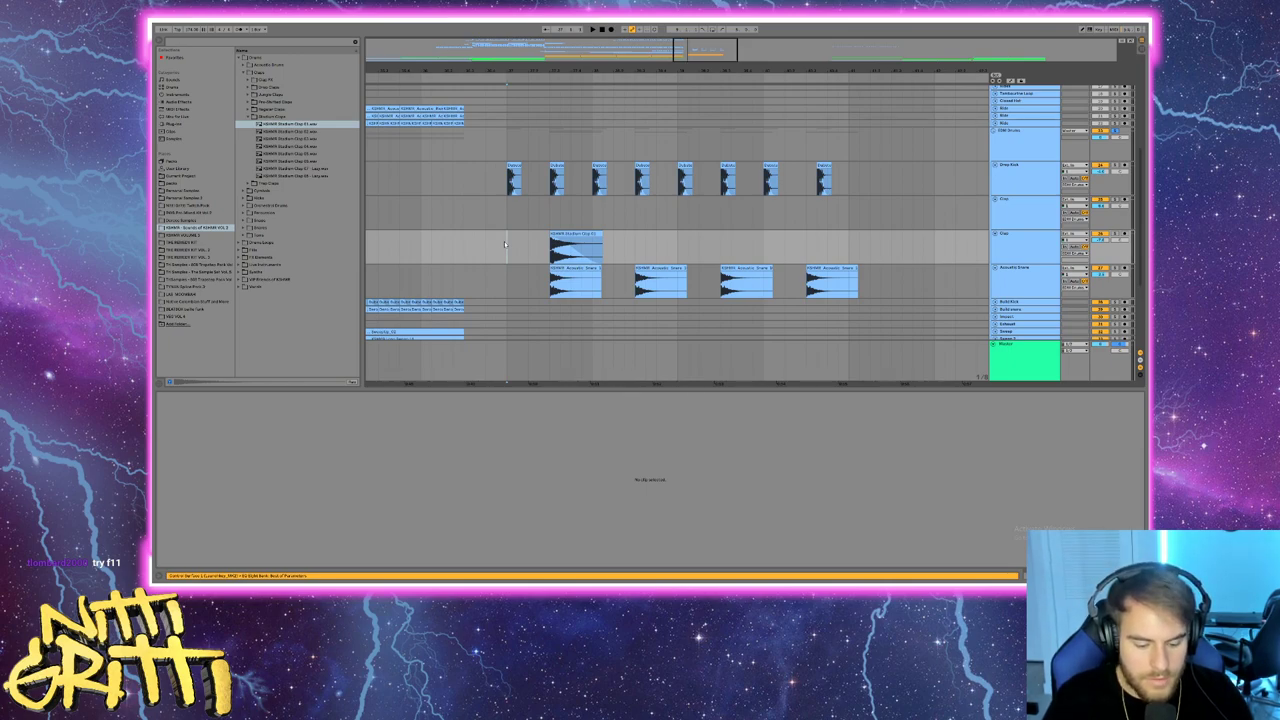
right_click(504, 241)
key(Escape)
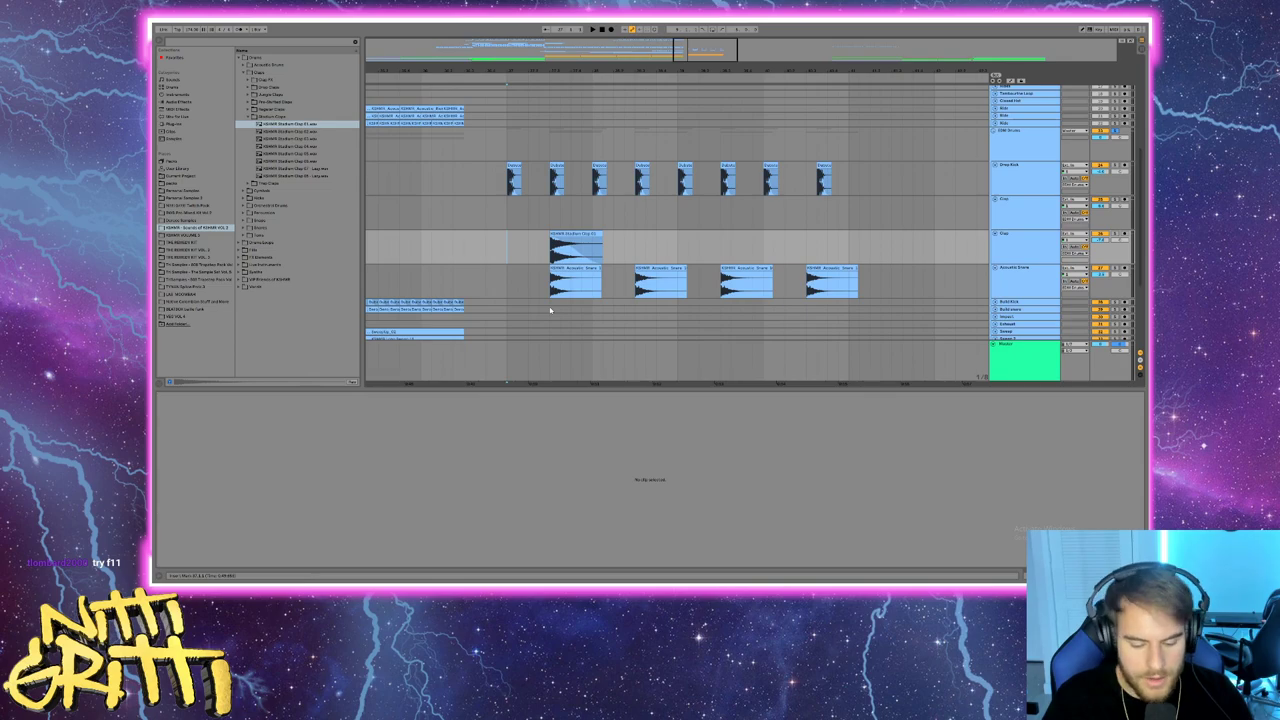
key(F11)
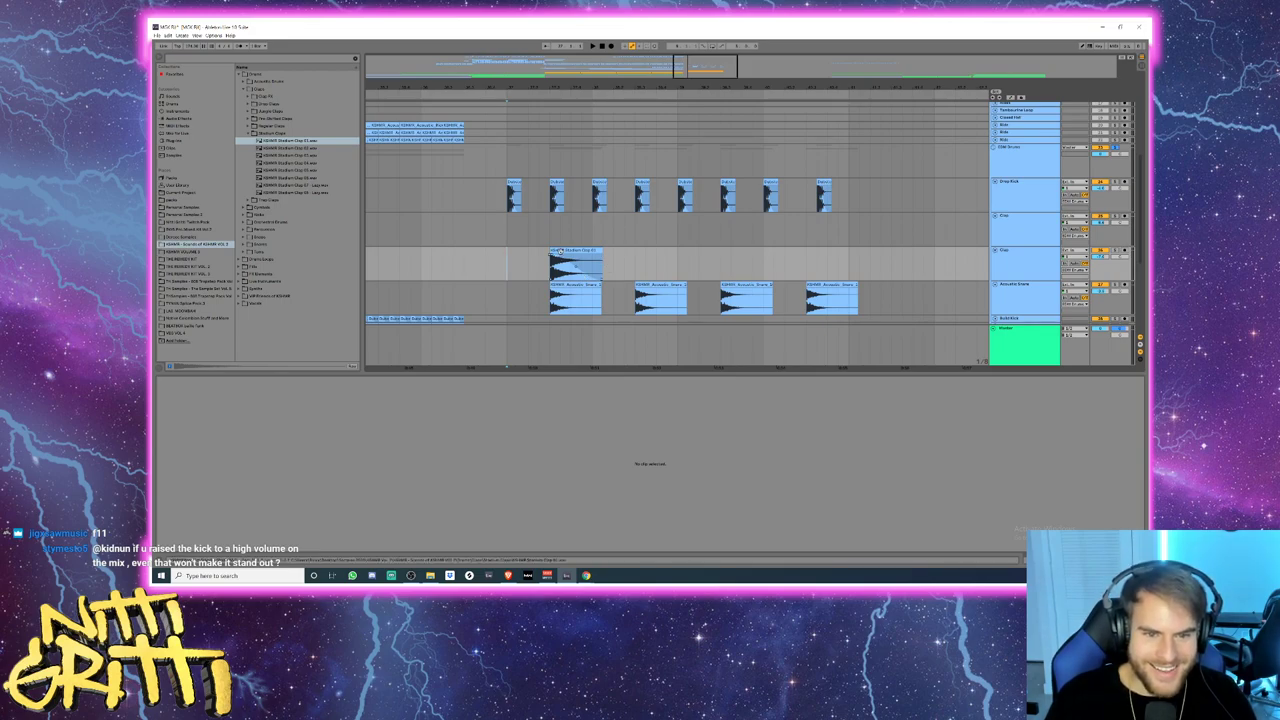
- Copy the stadium clap clip onto the lower Clap track above each of the three remaining acoustic snare hits
click(559, 252)
click(634, 263)
key(ctrl+v)
click(722, 263)
key(ctrl+v)
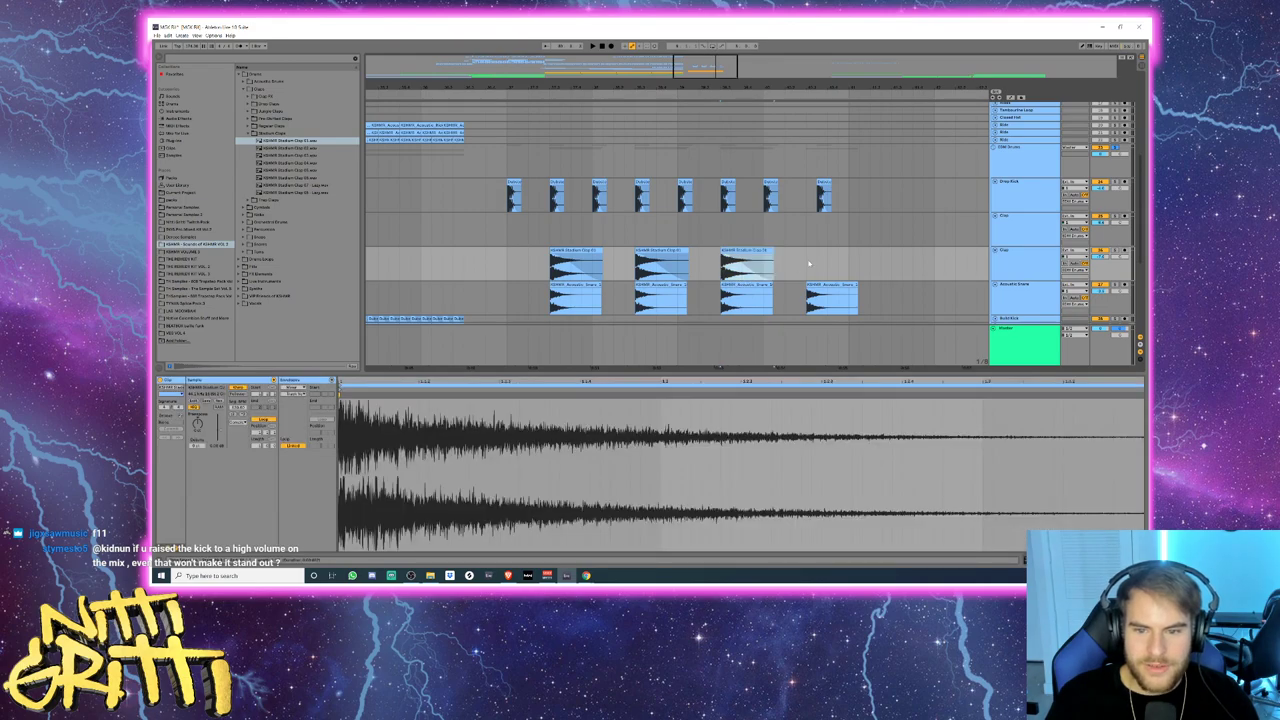
click(809, 263)
key(ctrl+v)
drag(820, 262, 809, 262)
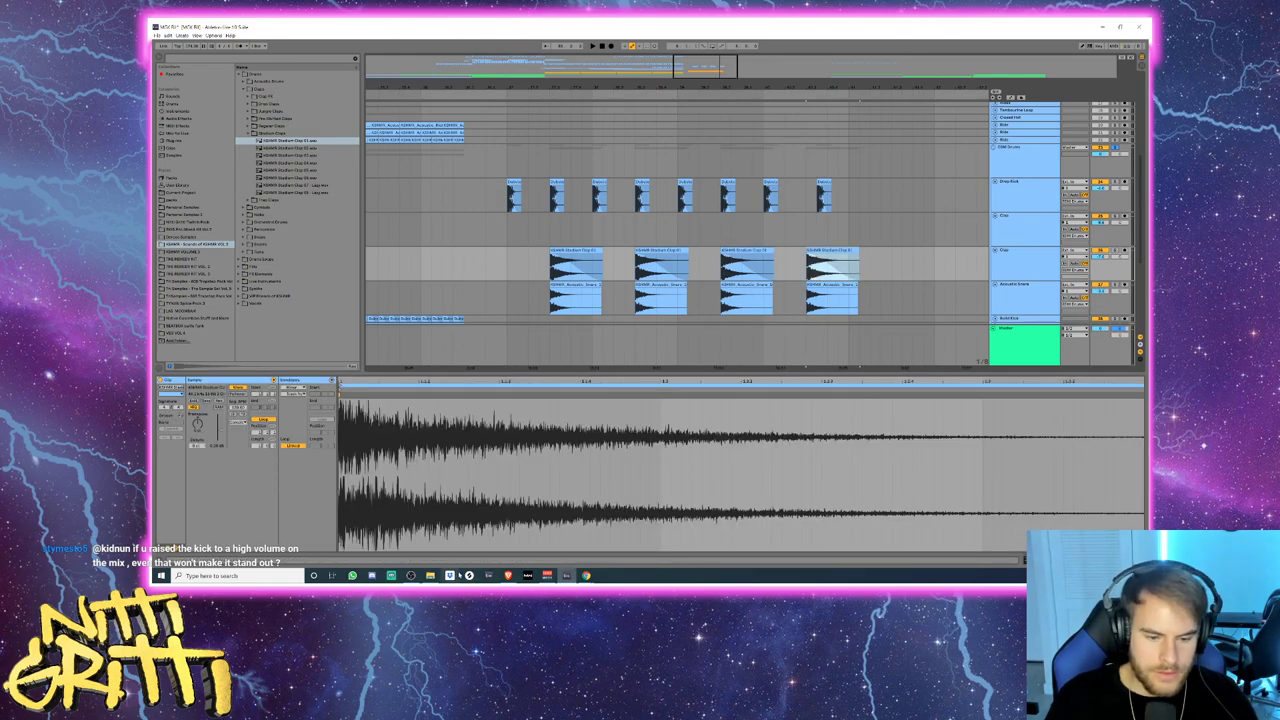
- Switch to Splice and search the sample library for a riddim snare
click(449, 575)
click(873, 175)
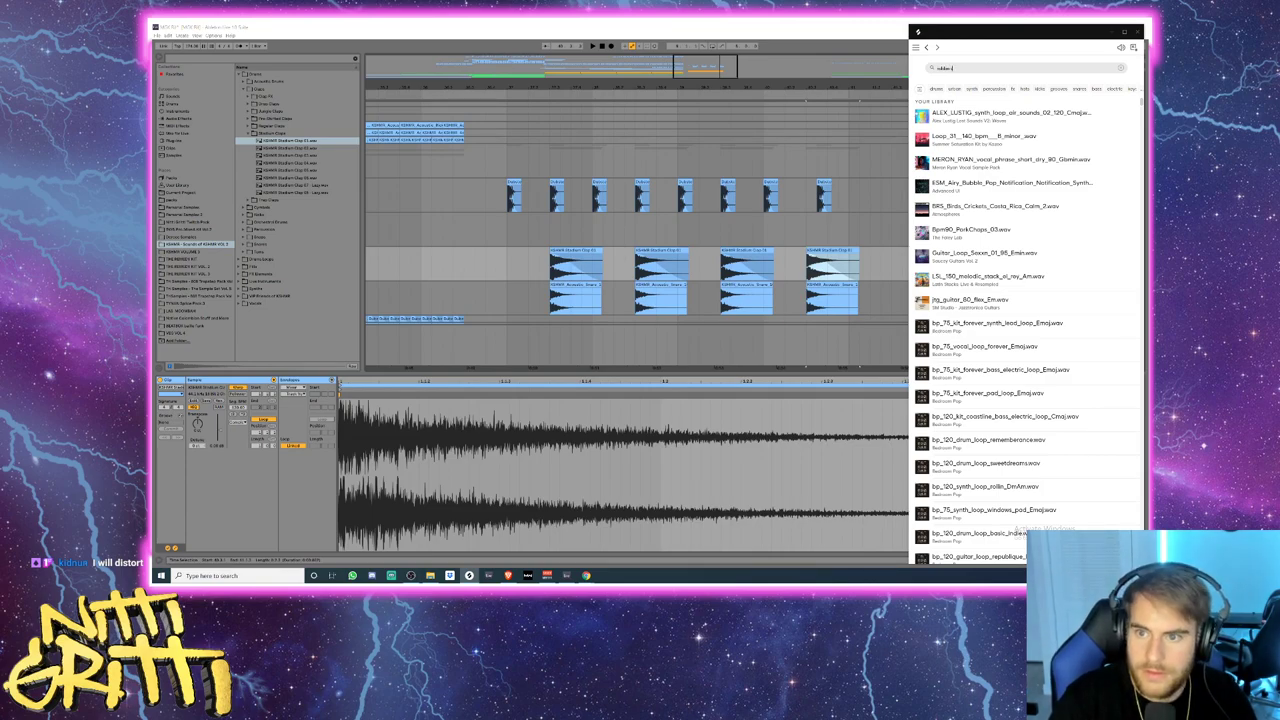
text(sna)
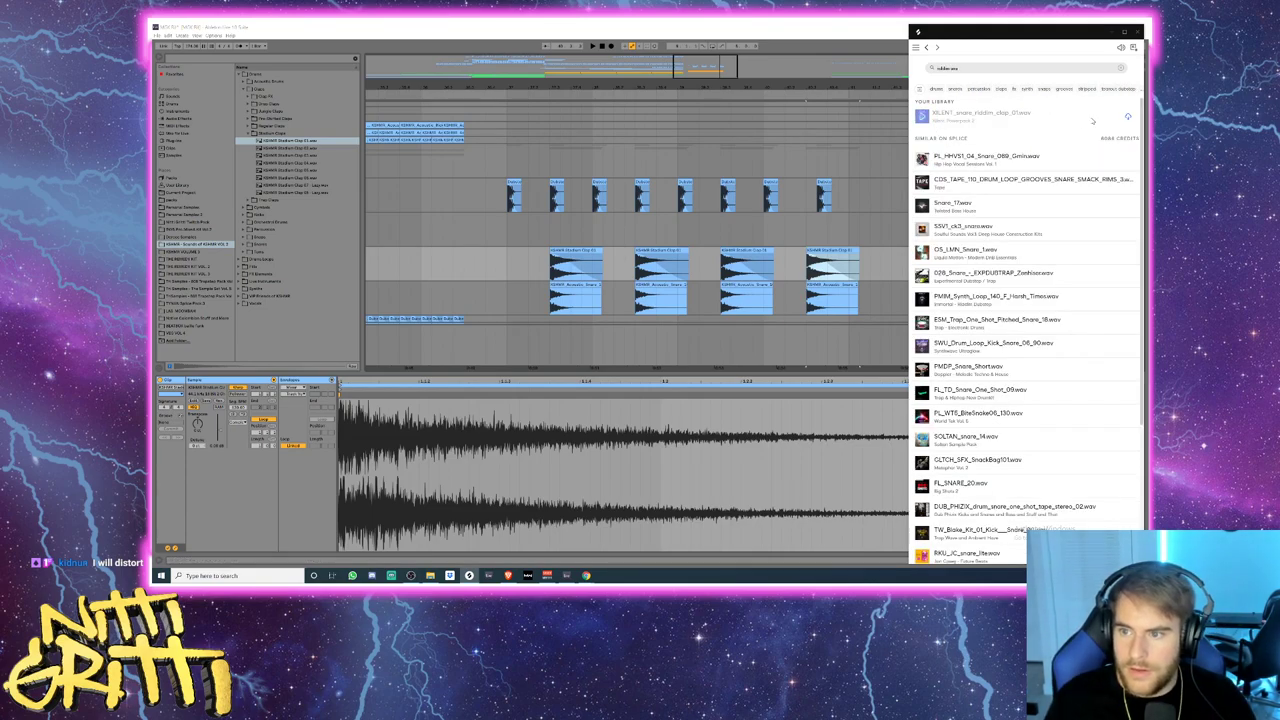
- Place XILENT_snare_riddim_clap_01.wav on the upper Clap track, aligned with the first acoustic snare hit
click(1127, 118)
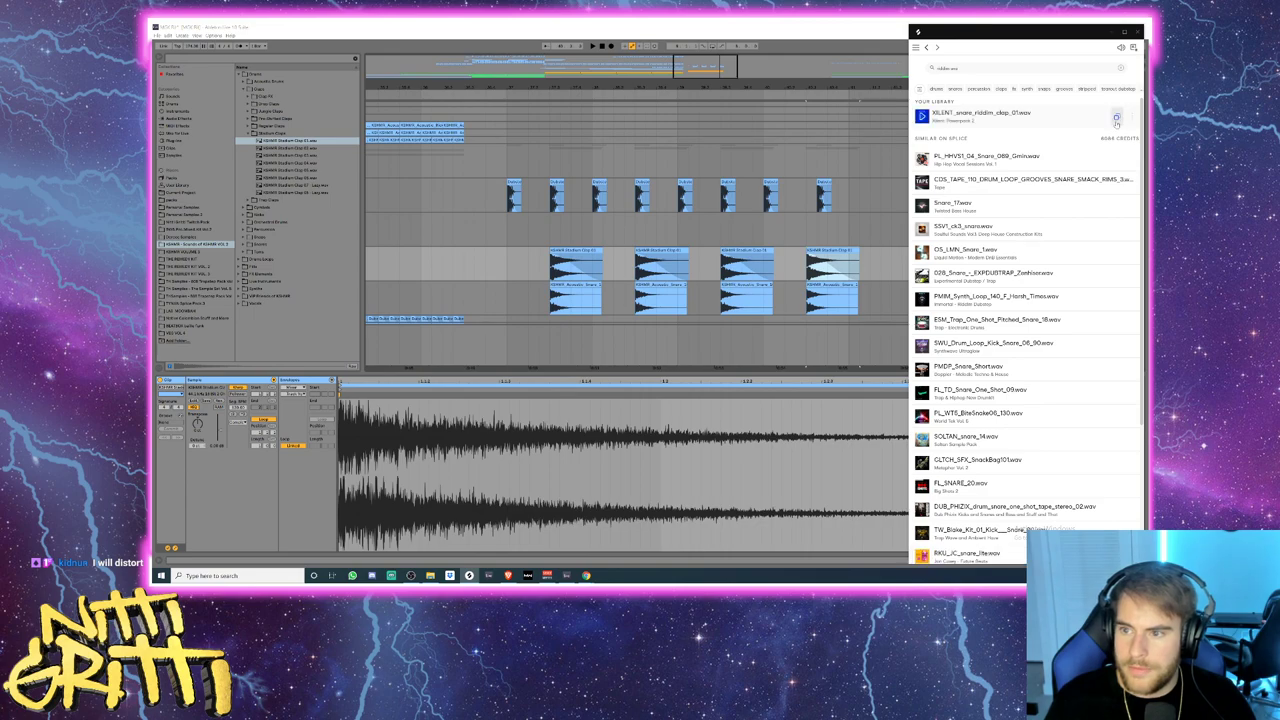
click(1112, 32)
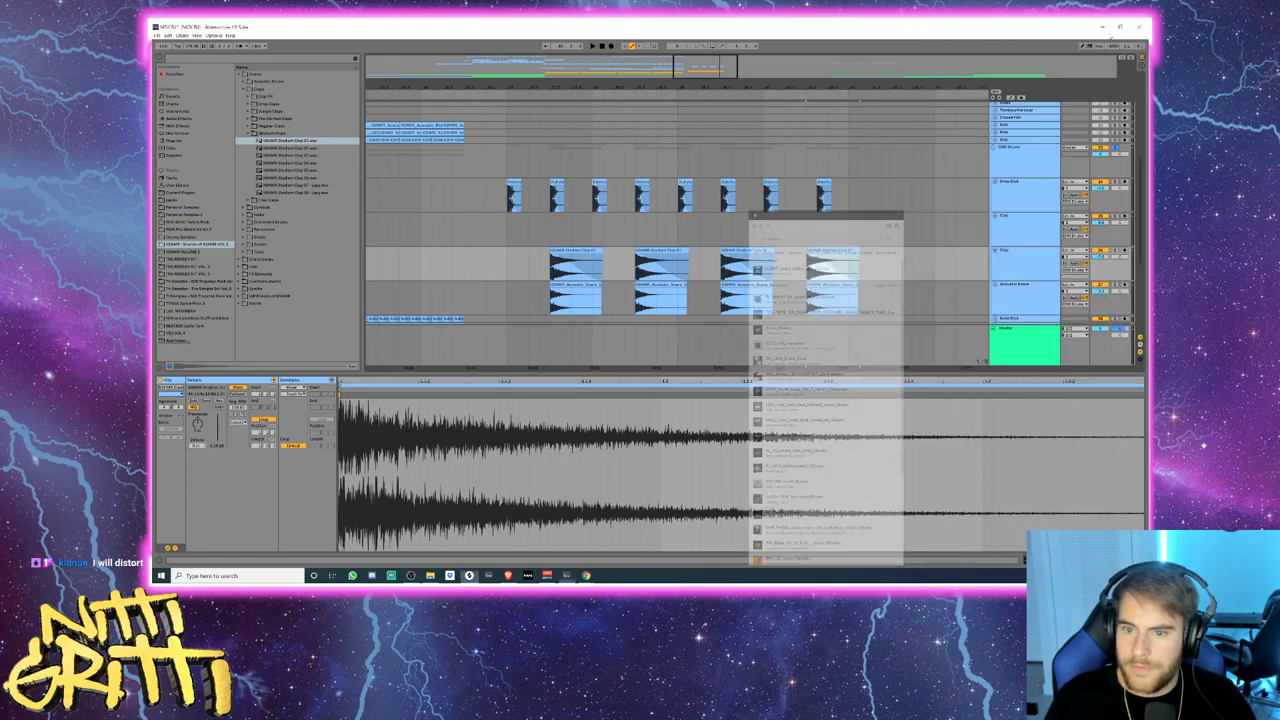
click(558, 228)
drag(550, 230, 551, 230)
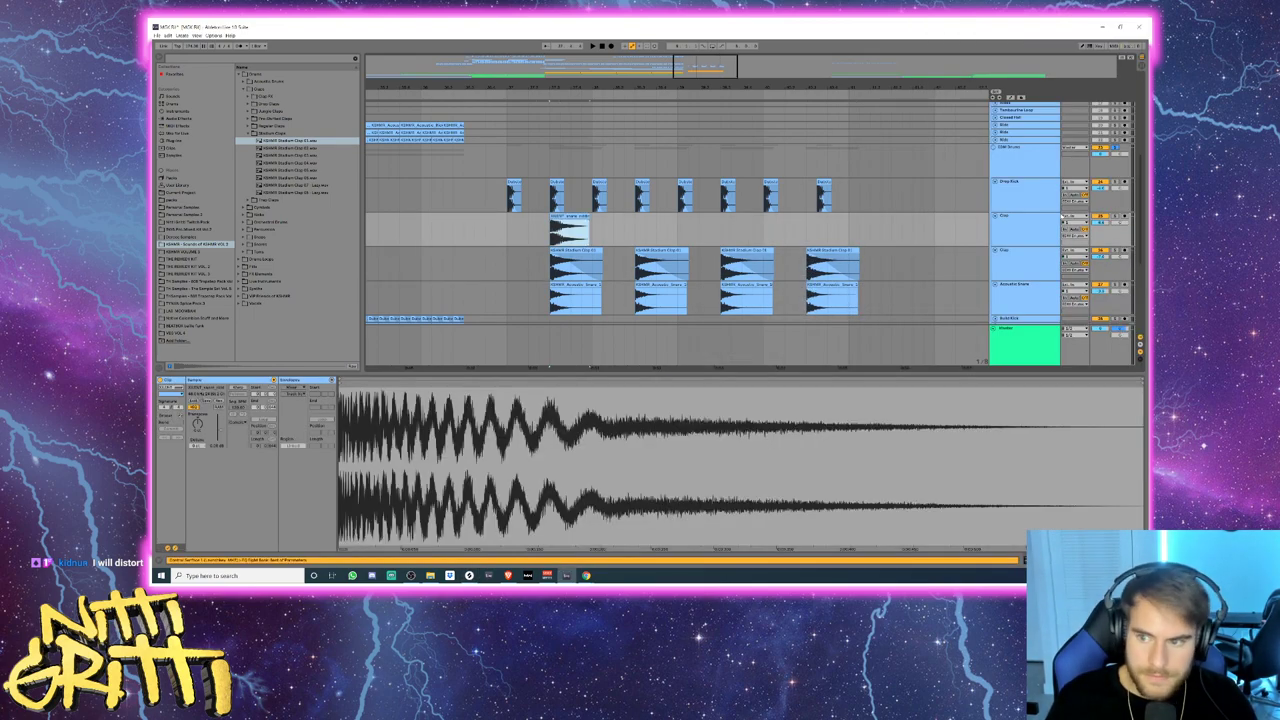
- Play the riddim clap clip and give it a fade-out stretching back to its start
key(space)
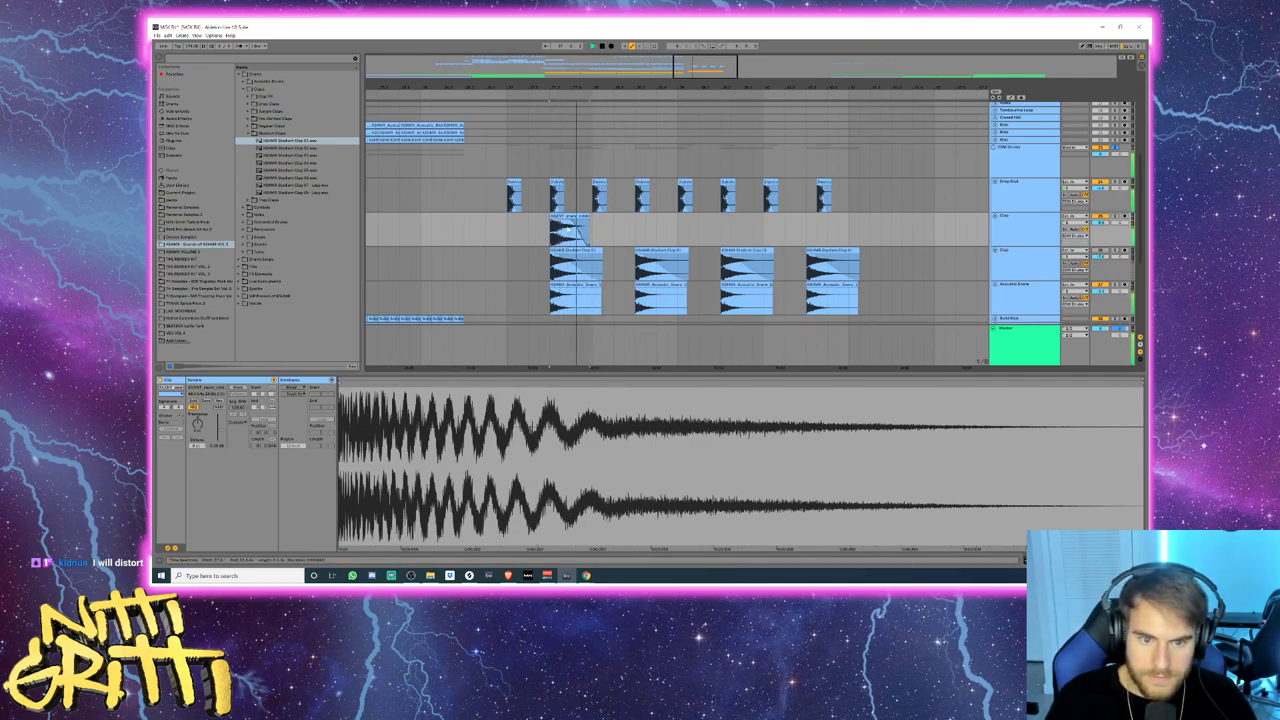
key(space)
drag(592, 230, 551, 230)
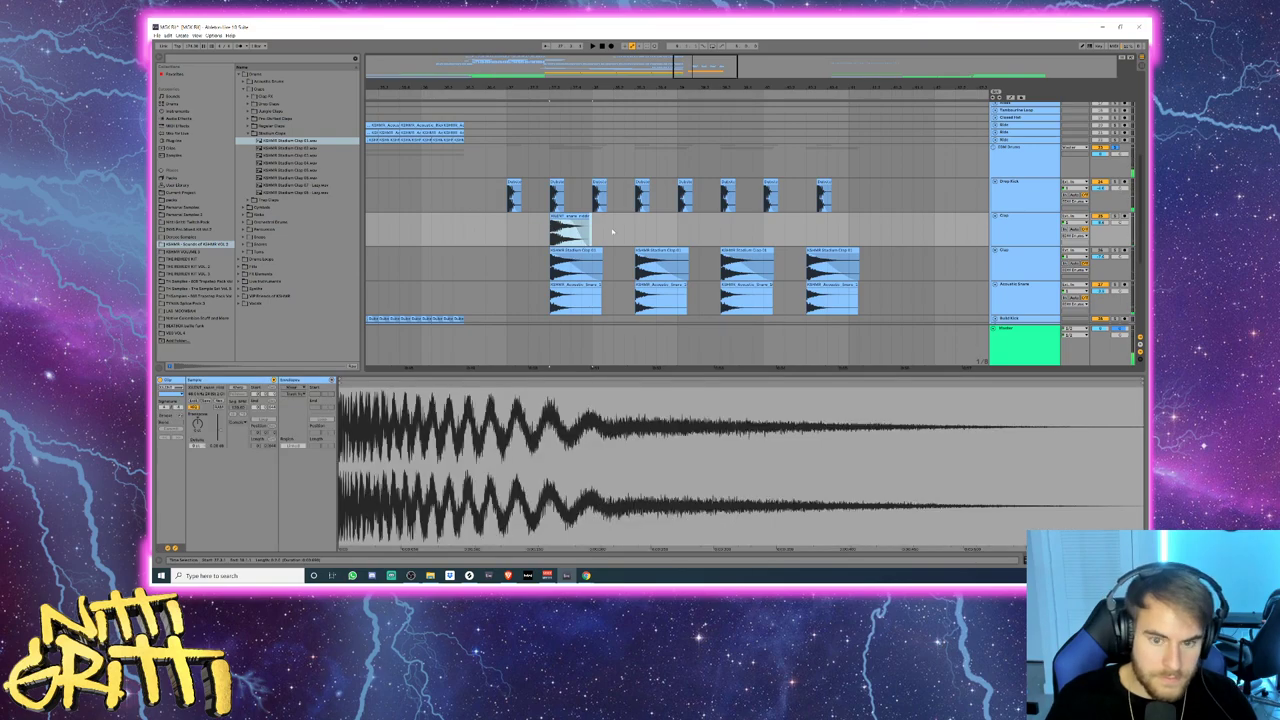
- Copy the faded riddim clap clip to the three remaining snare hits on the upper Clap track
click(627, 233)
key(ctrl+v)
click(722, 230)
key(ctrl+v)
click(812, 231)
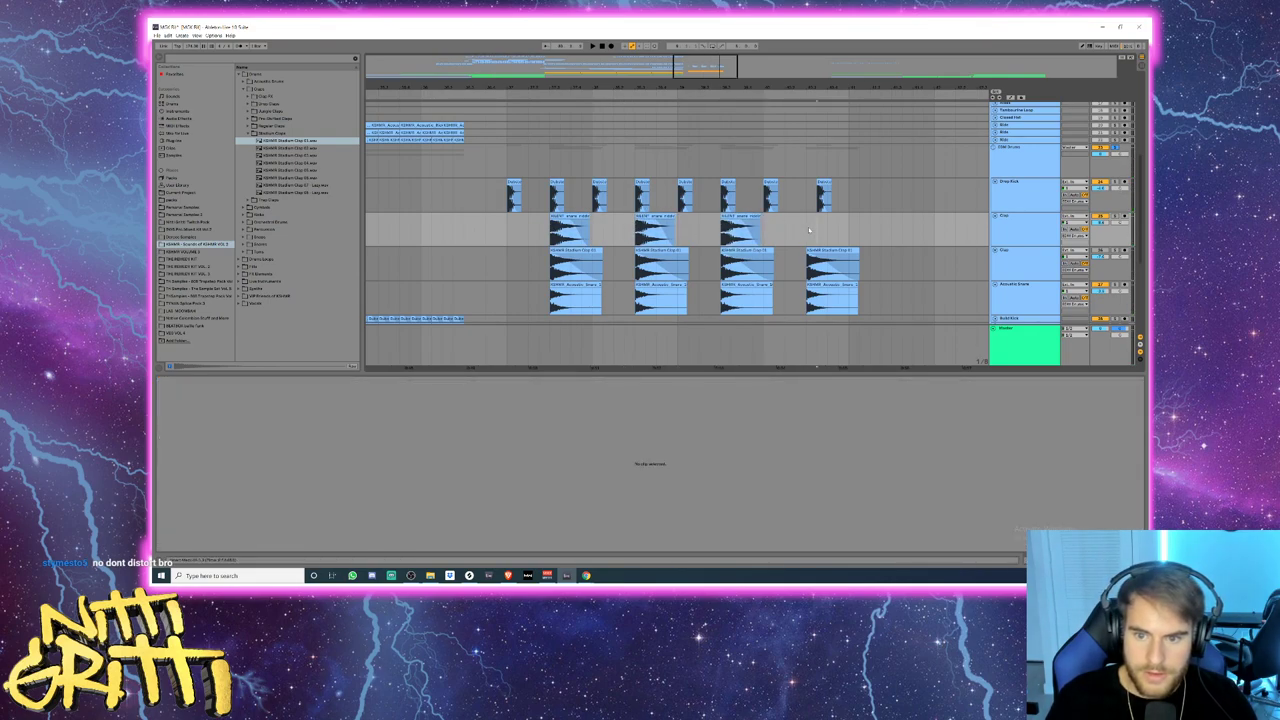
key(ctrl+v)
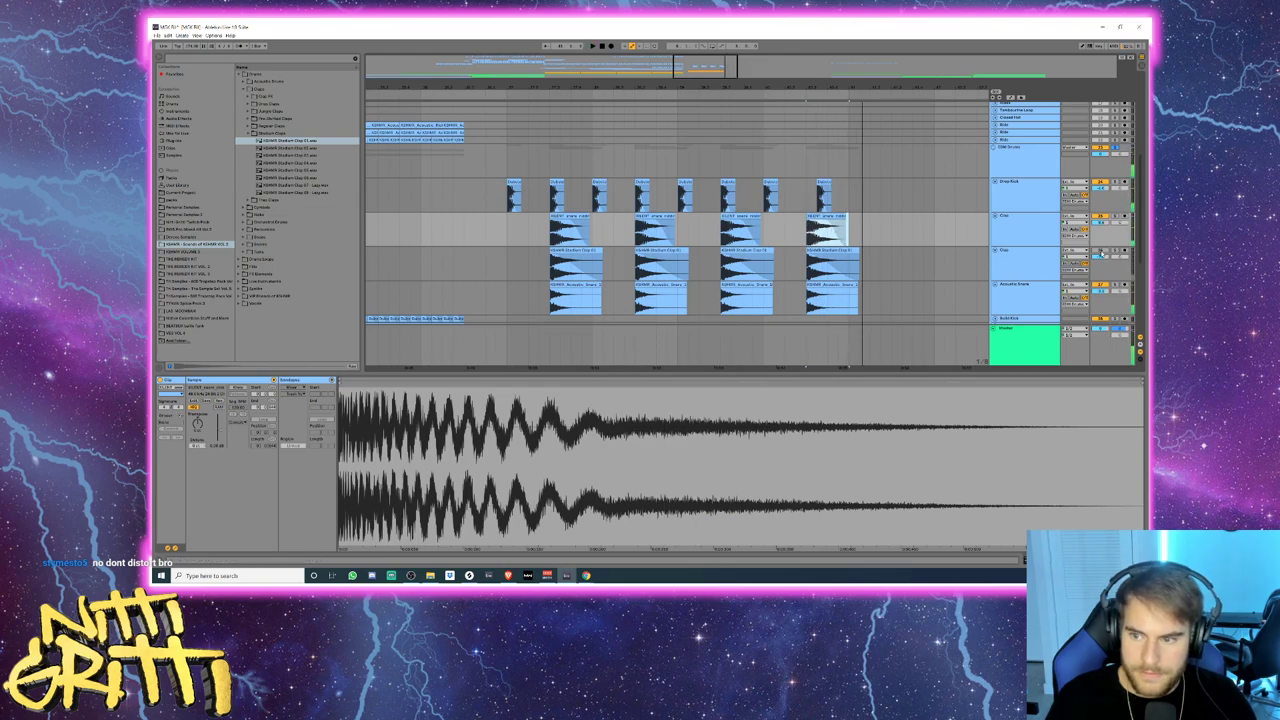
- Solo the lower Clap track and add the Delay audio effect after its EQ Eight
click(1101, 253)
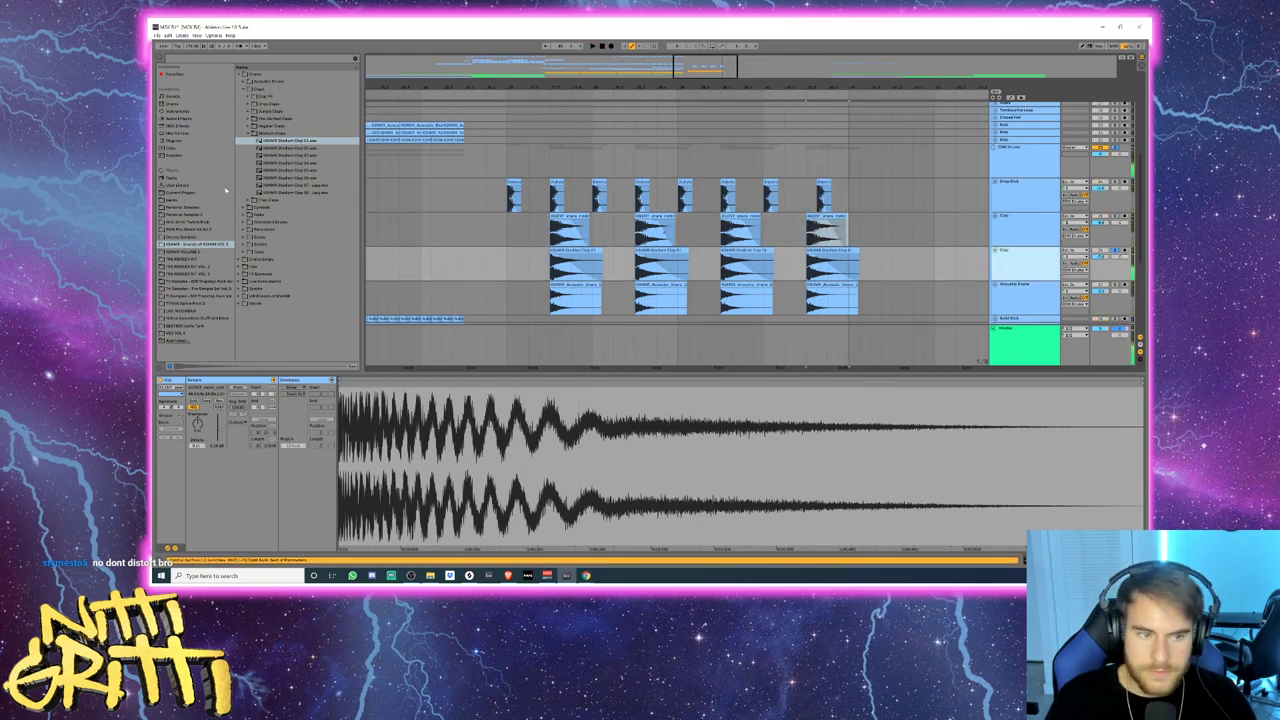
click(185, 118)
click(257, 148)
double_click(257, 148)
click(413, 499)
click(358, 482)
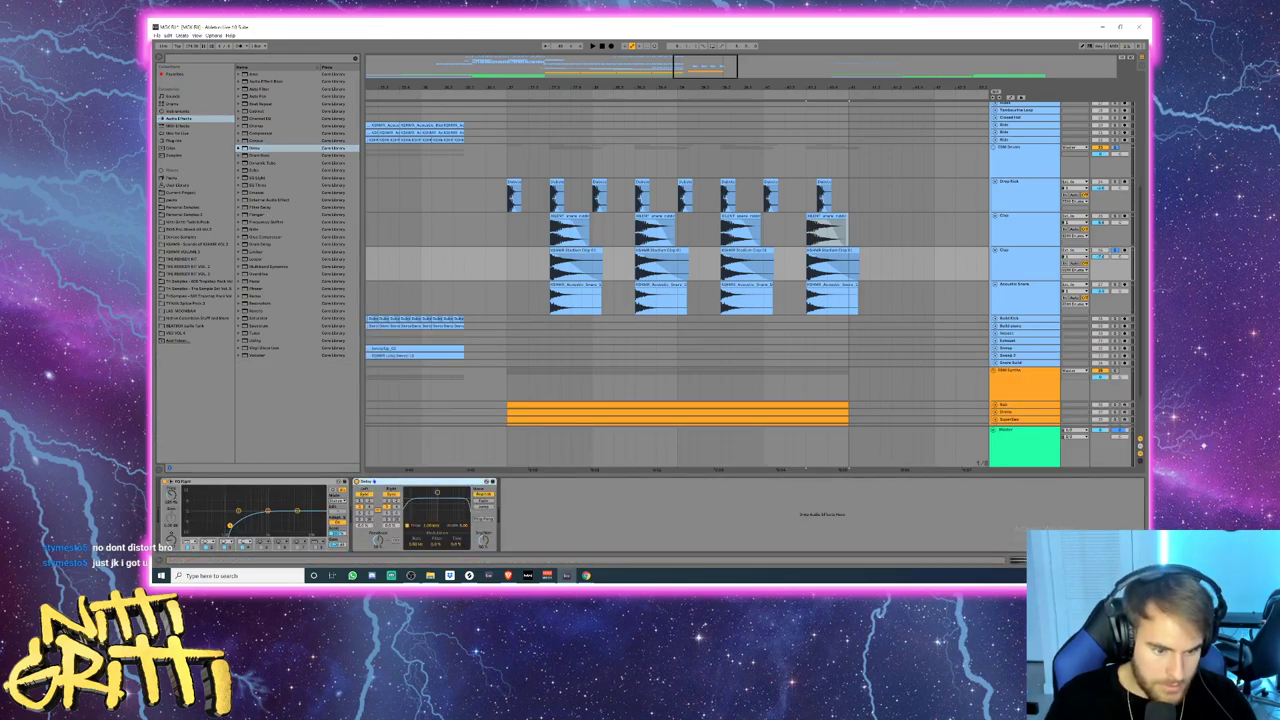
- Lower the Delay's feedback, switch its left and right channels from synced to free time, and play the stadium claps
drag(378, 541, 378, 590)
key(space)
click(395, 494)
key(space)
click(364, 494)
key(space)
key(space)
click(393, 494)
click(393, 494)
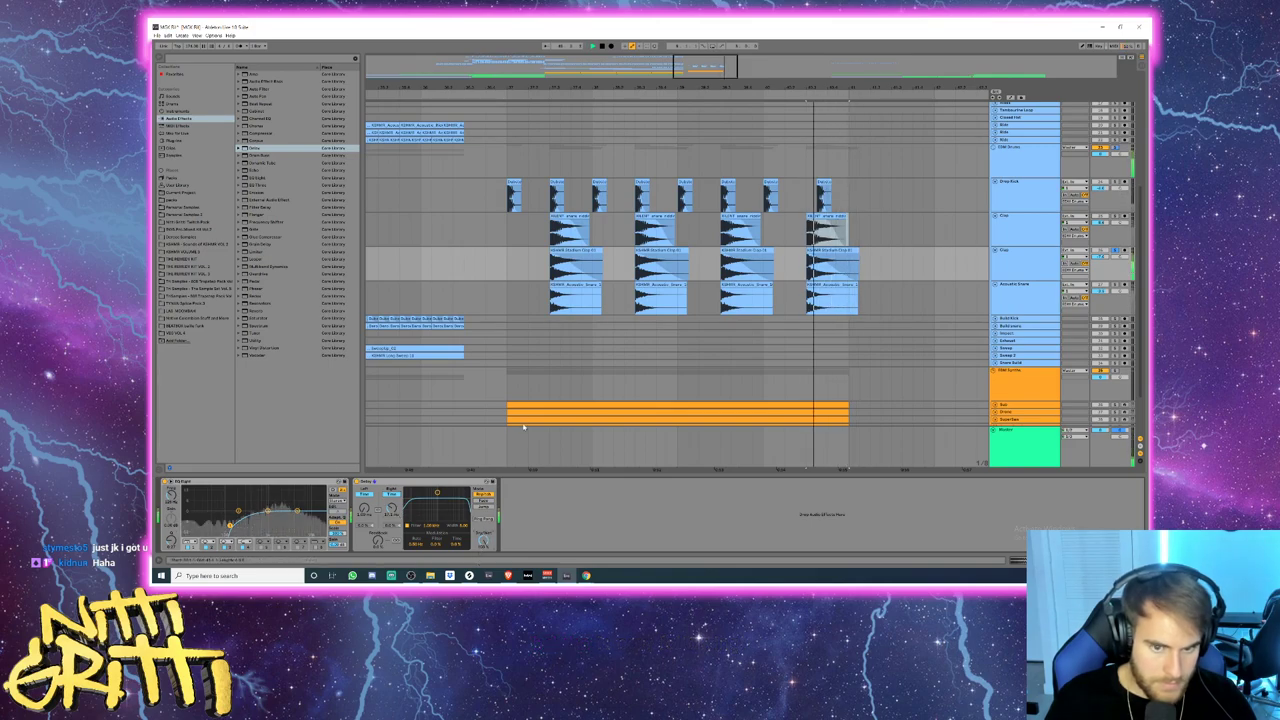
key(space)
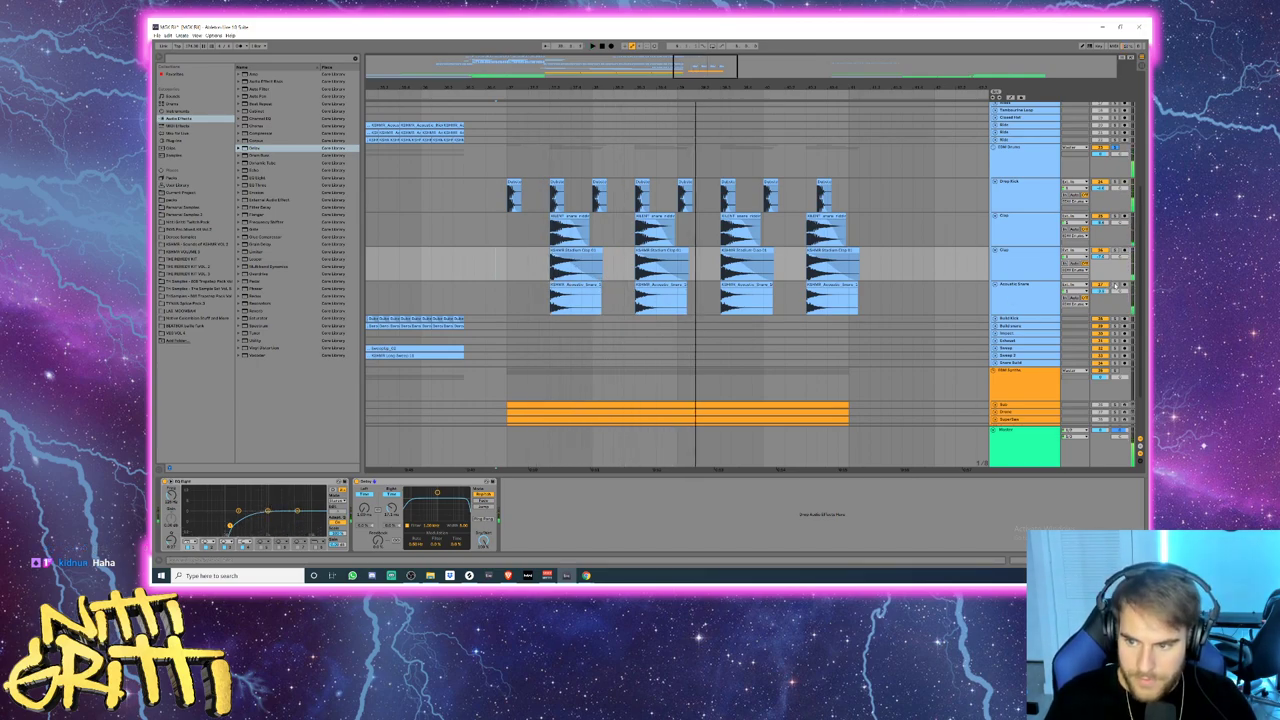
- Delete the last three acoustic snare clips and play the remaining first one
drag(891, 302, 630, 298)
key(Delete)
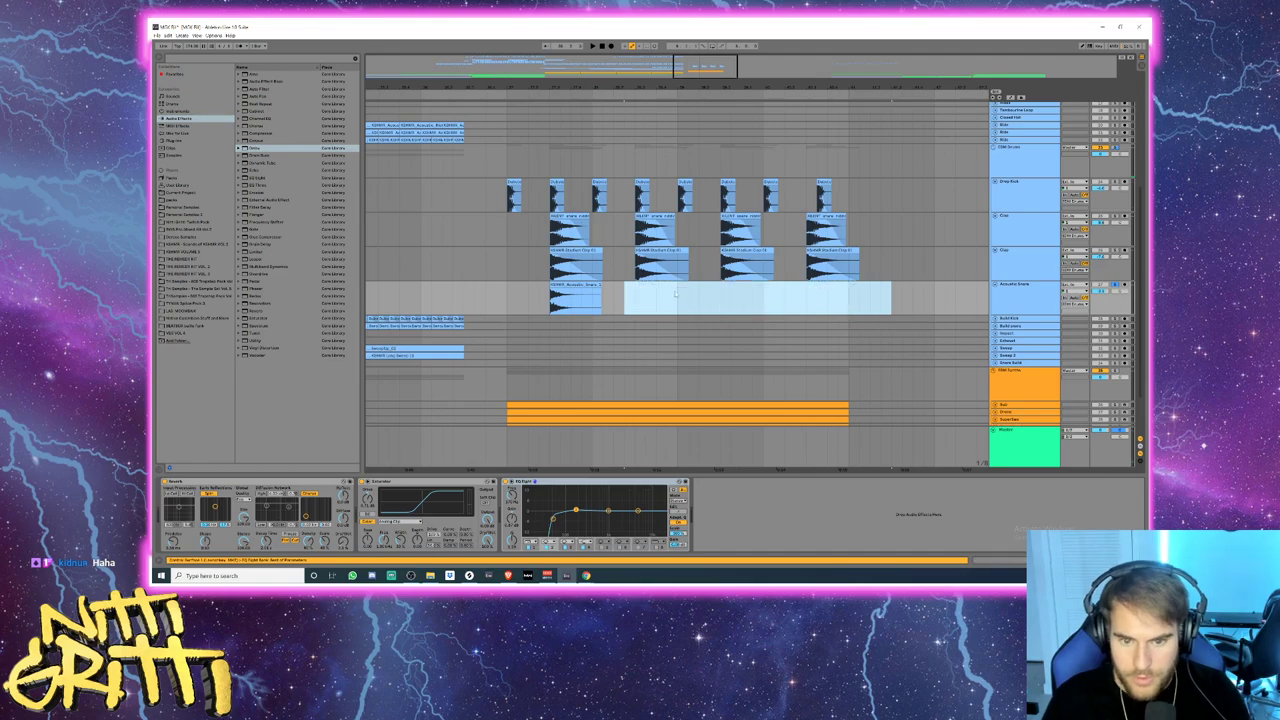
click(990, 296)
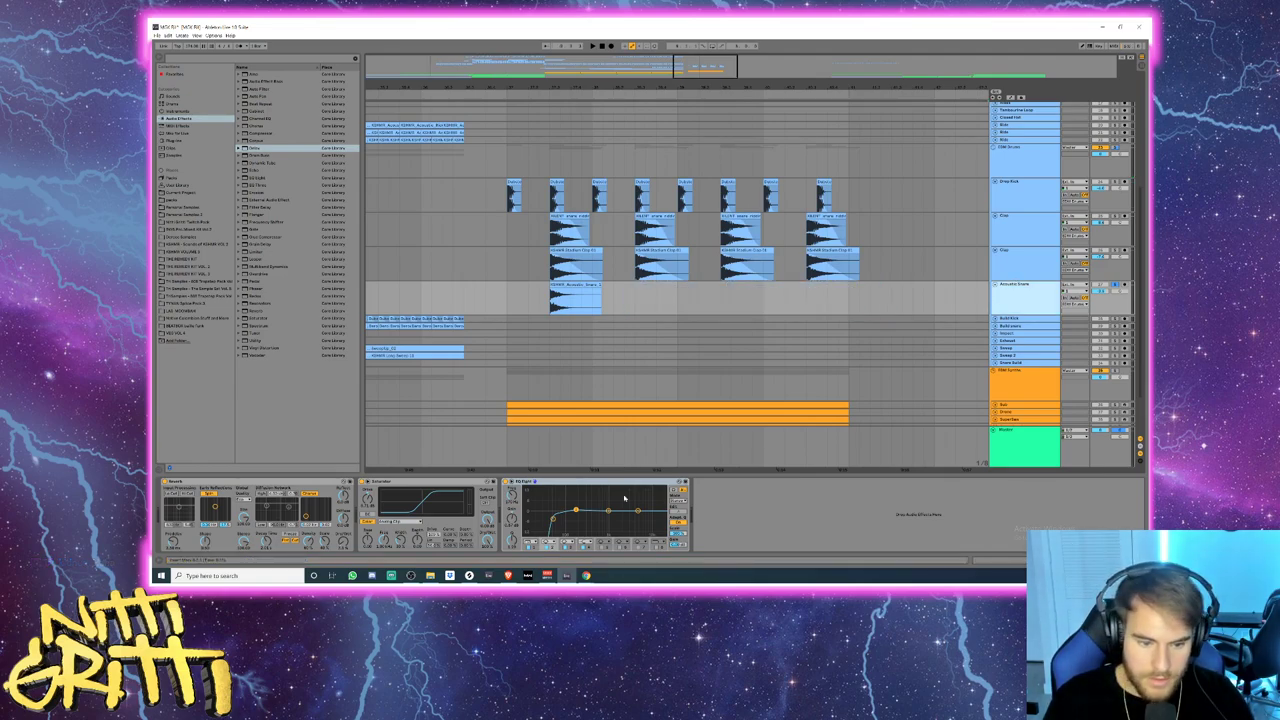
key(space)
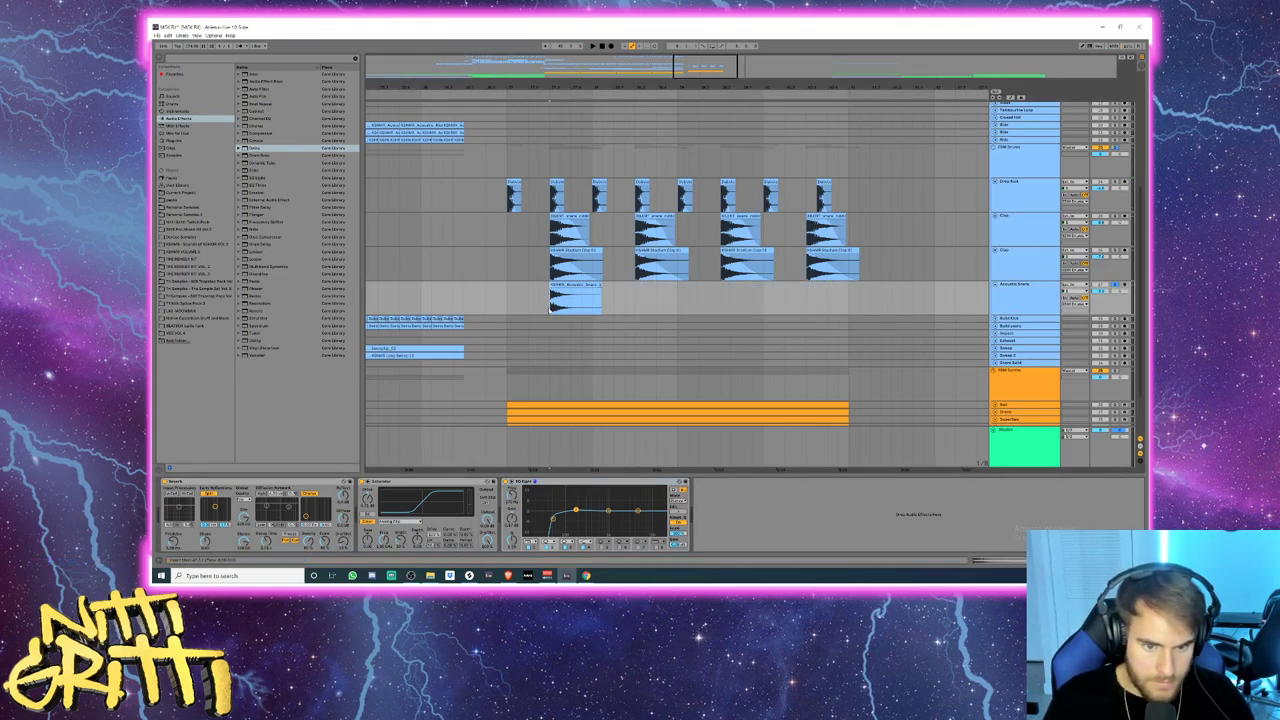
- Freeze and flatten the Acoustic Snare track to render its effects into the audio
right_click(1020, 296)
click(1036, 342)
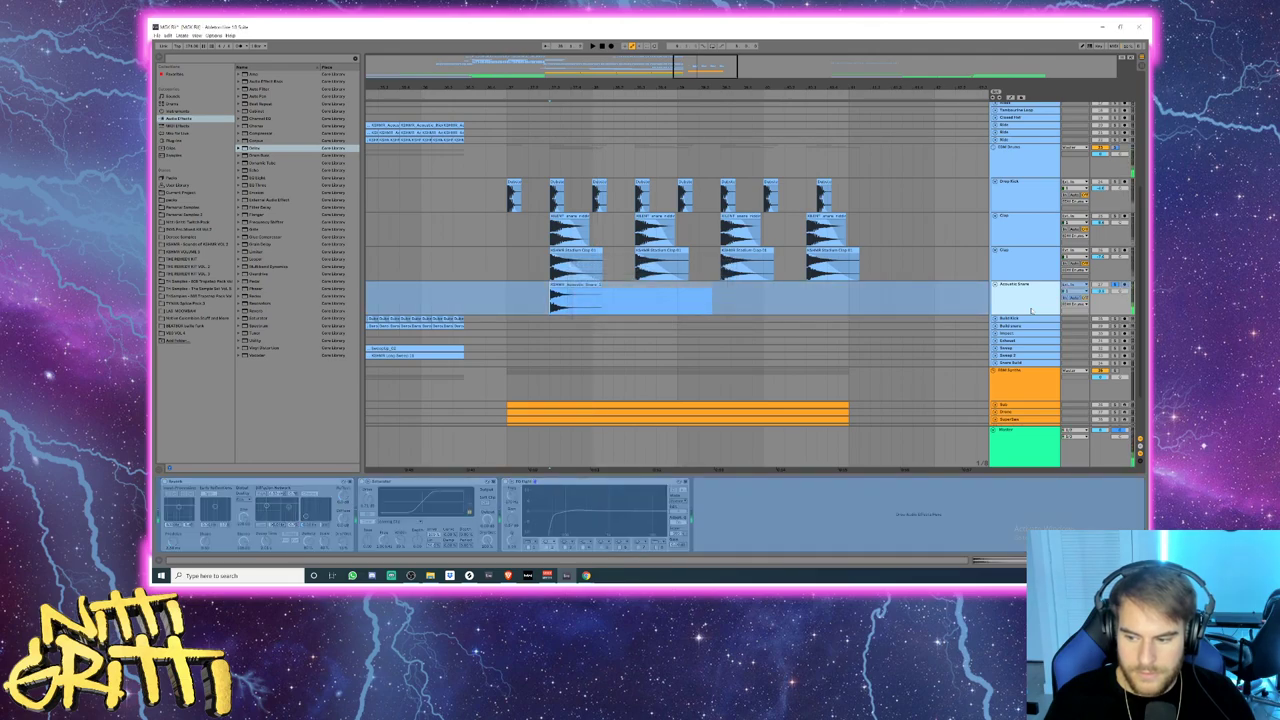
right_click(1013, 289)
click(1036, 349)
- Cut off the flattened snare's long tail and add a fade-out across the shortened clip
click(598, 288)
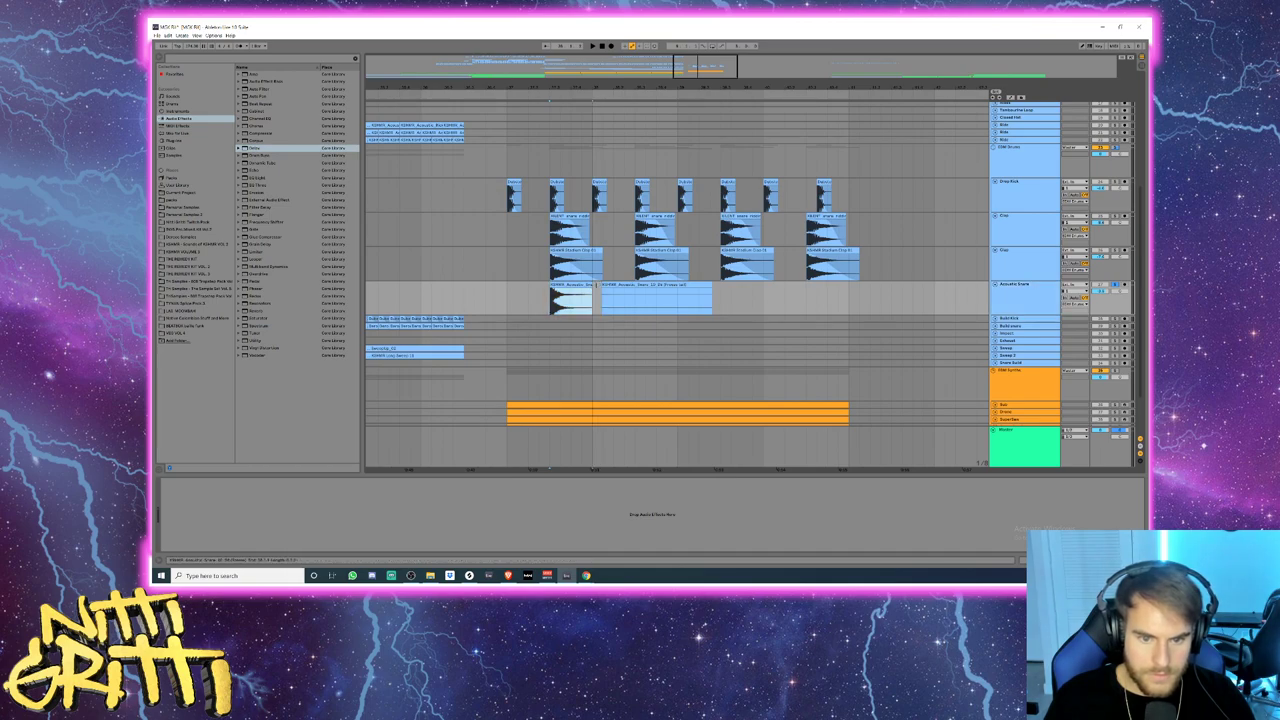
key(ctrl+e)
key(Delete)
drag(594, 296, 508, 296)
- Duplicate the shortened snare clip three times to line up with the other clap hits, and play the drop
key(ctrl+d)
key(ctrl+d)
key(ctrl+d)
click(508, 296)
key(space)
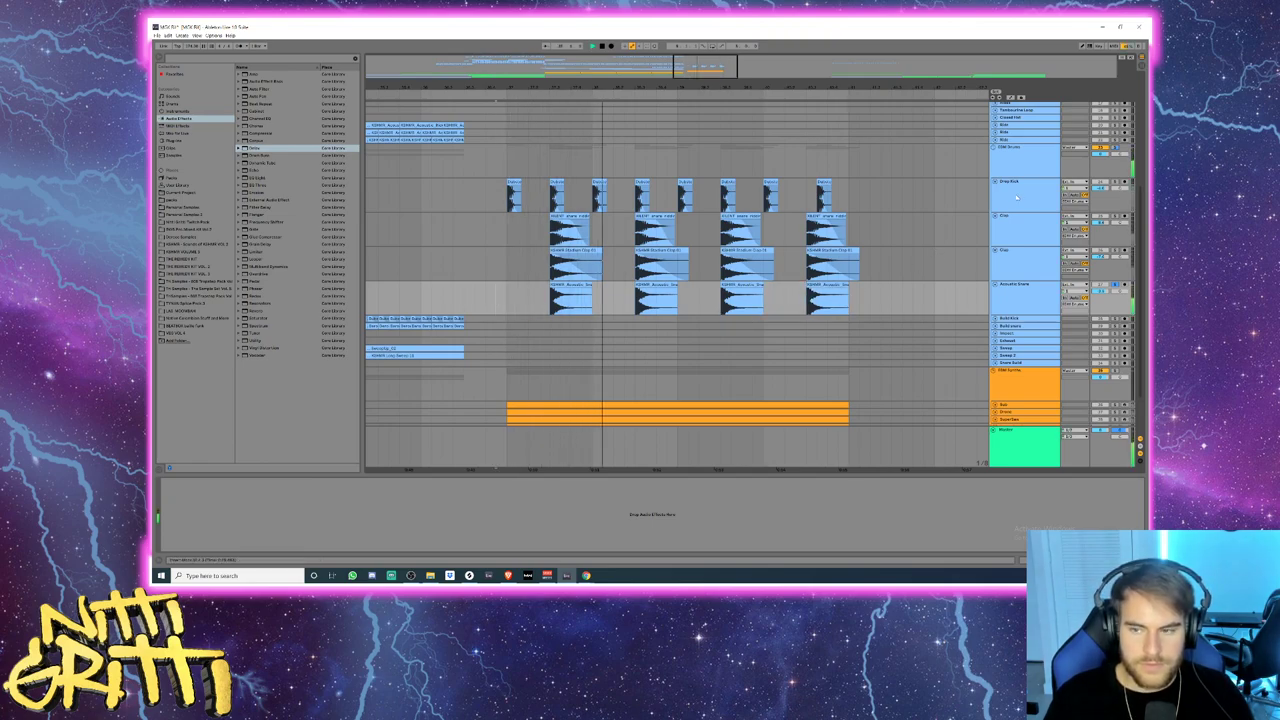
key(space)
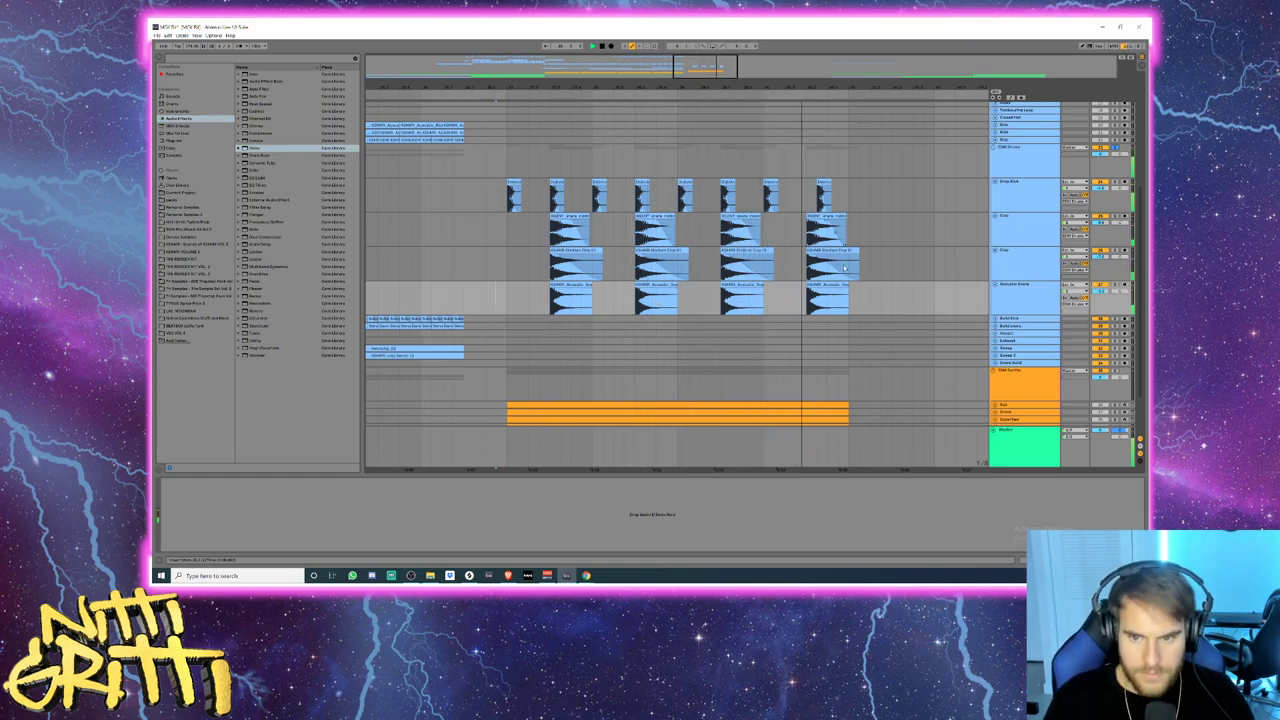
- Fold the two Clap tracks and the Acoustic Snare track in the arrangement
click(1029, 228)
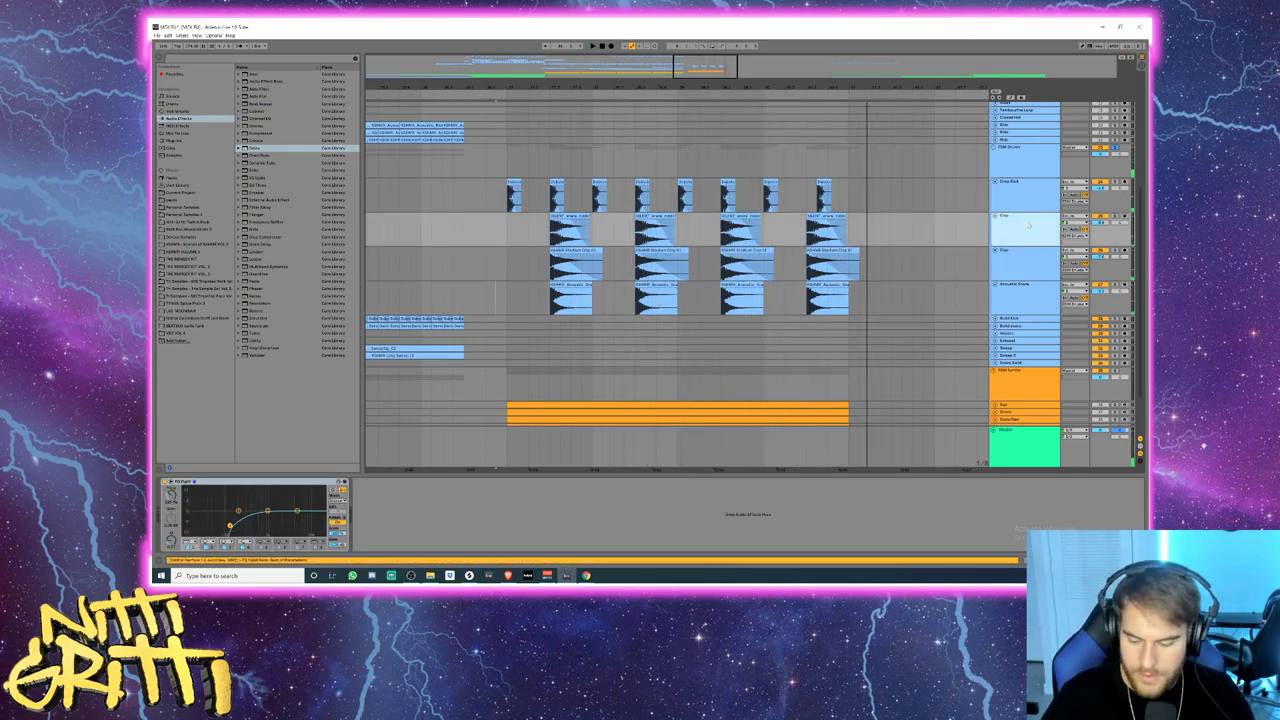
key(u)
key(Down)
key(u)
key(Down)
key(u)
- Insert a new audio track named Crash directly above the Sweep track
drag(658, 84, 658, 68)
click(406, 306)
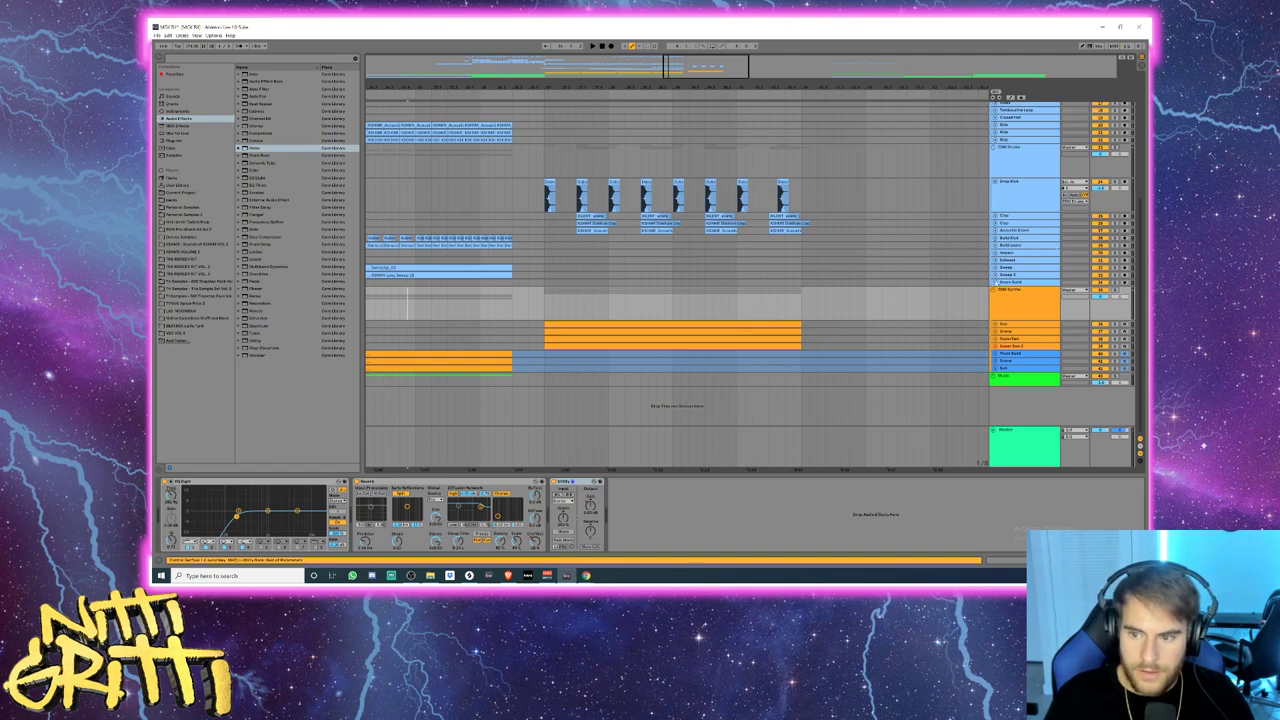
click(1010, 260)
key(ctrl+t)
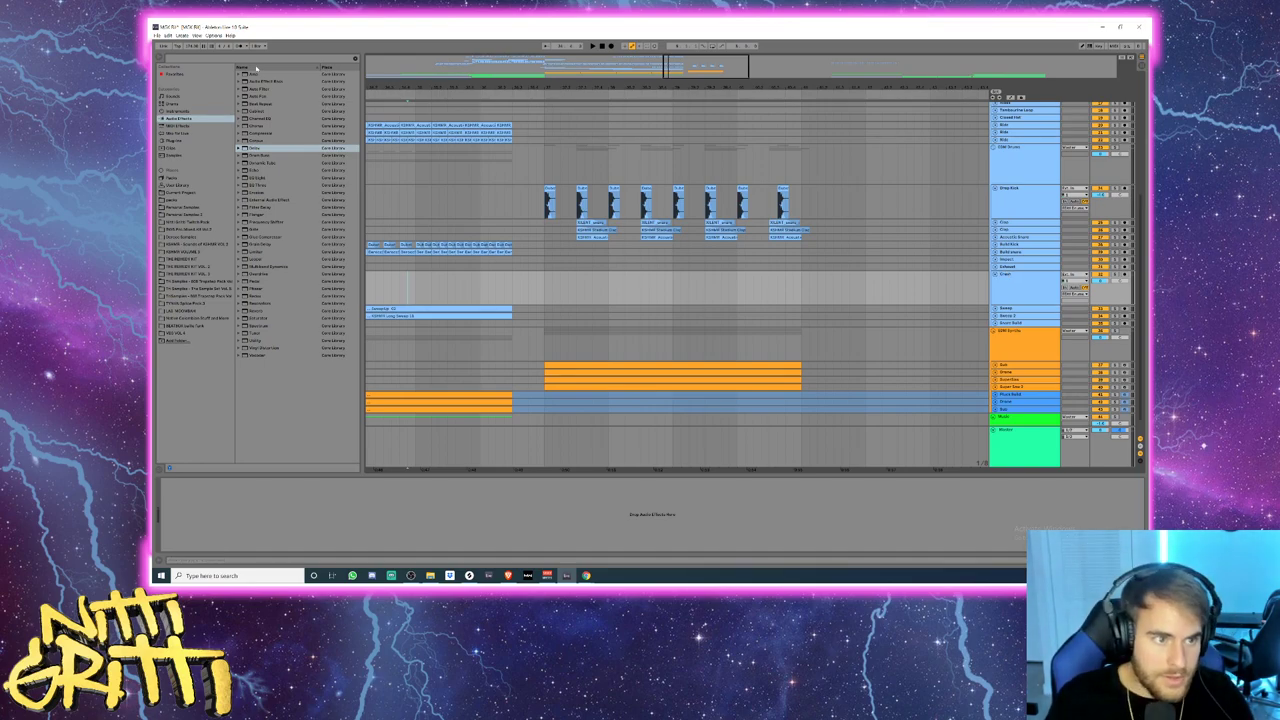
- Search the whole browser for crash samples and look through the results
click(226, 58)
text(cymbal)
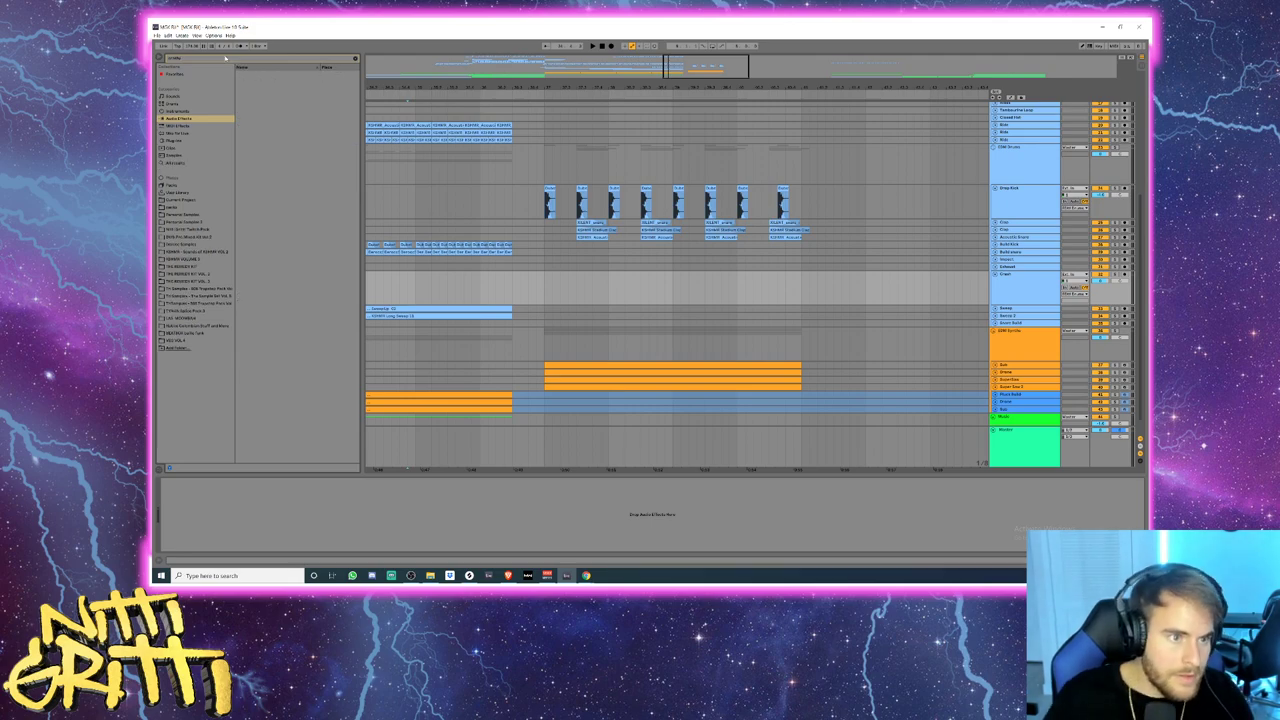
click(190, 163)
click(263, 400)
scroll(263, 395, down, 1)
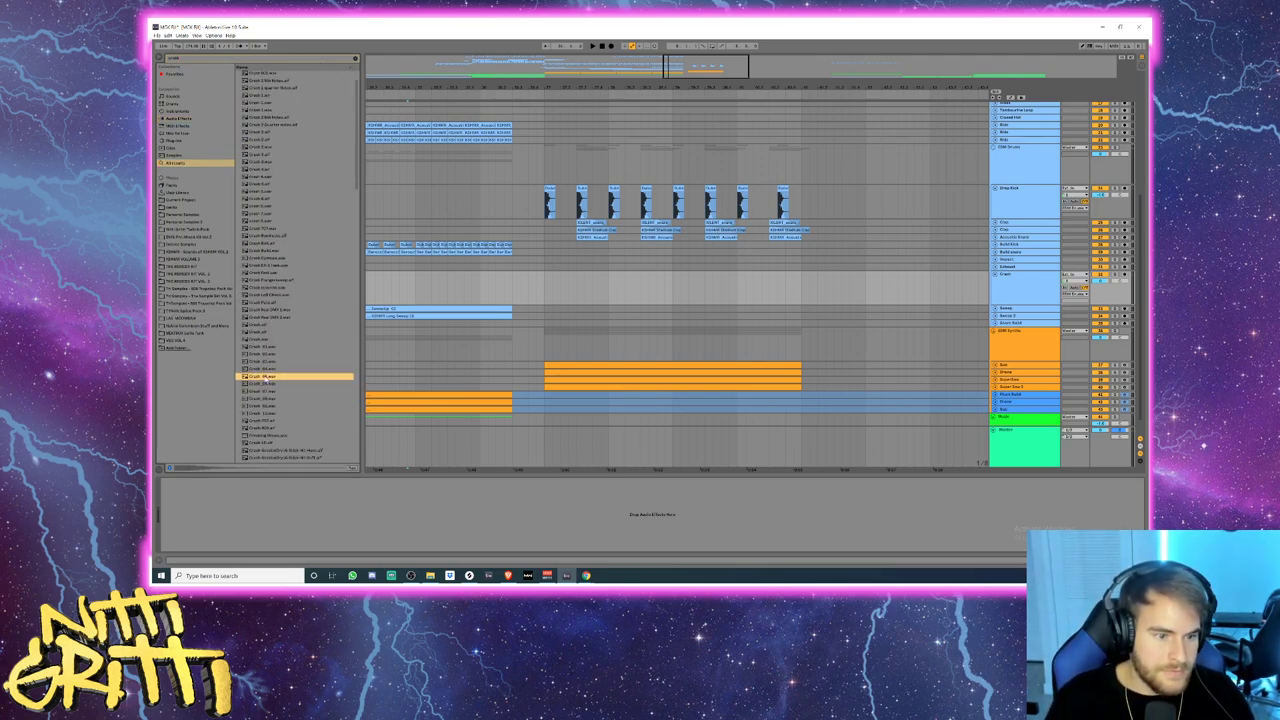
- Audition neighbouring crash samples and place one on the Crash track at the first drop kick
drag(265, 377, 386, 374)
click(265, 383)
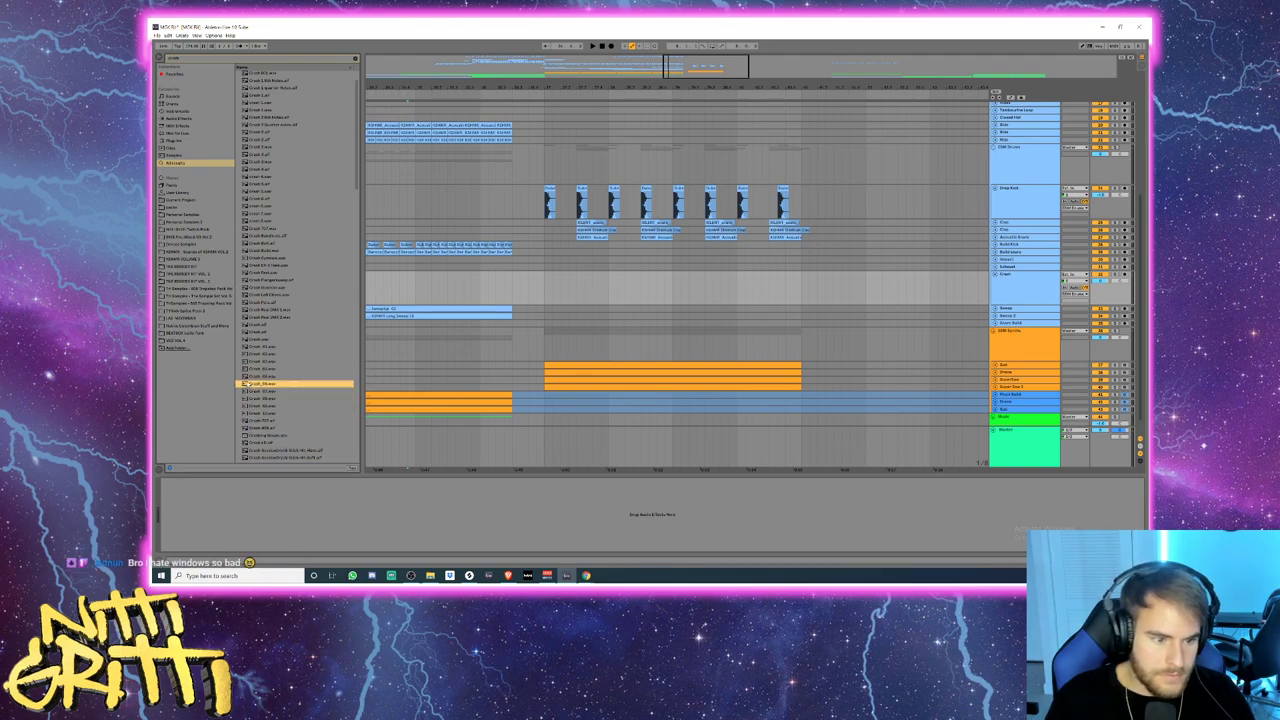
click(263, 378)
drag(262, 378, 546, 288)
- Duplicate the Crash track and place the next crash sample on the copy at the first drop kick
key(ctrl+d)
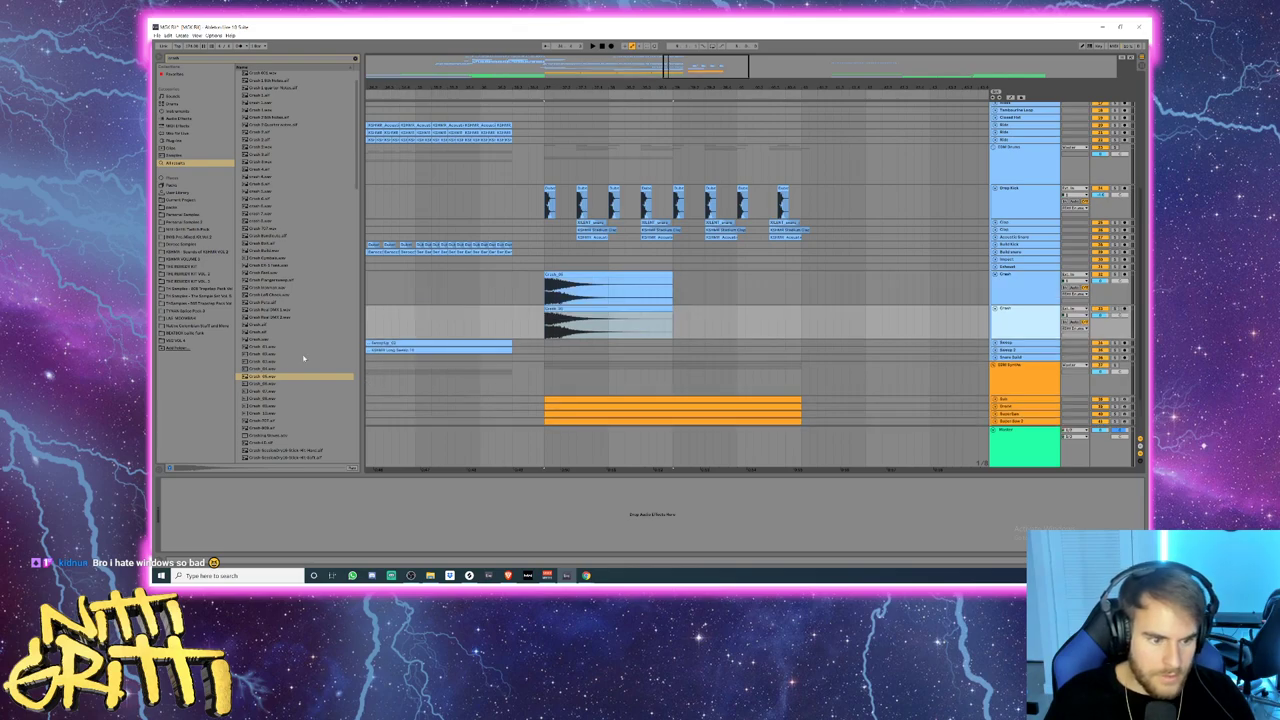
click(268, 384)
drag(442, 362, 548, 326)
- Trim the two crash clips to the same end point and add a long fade-out to each
click(680, 324)
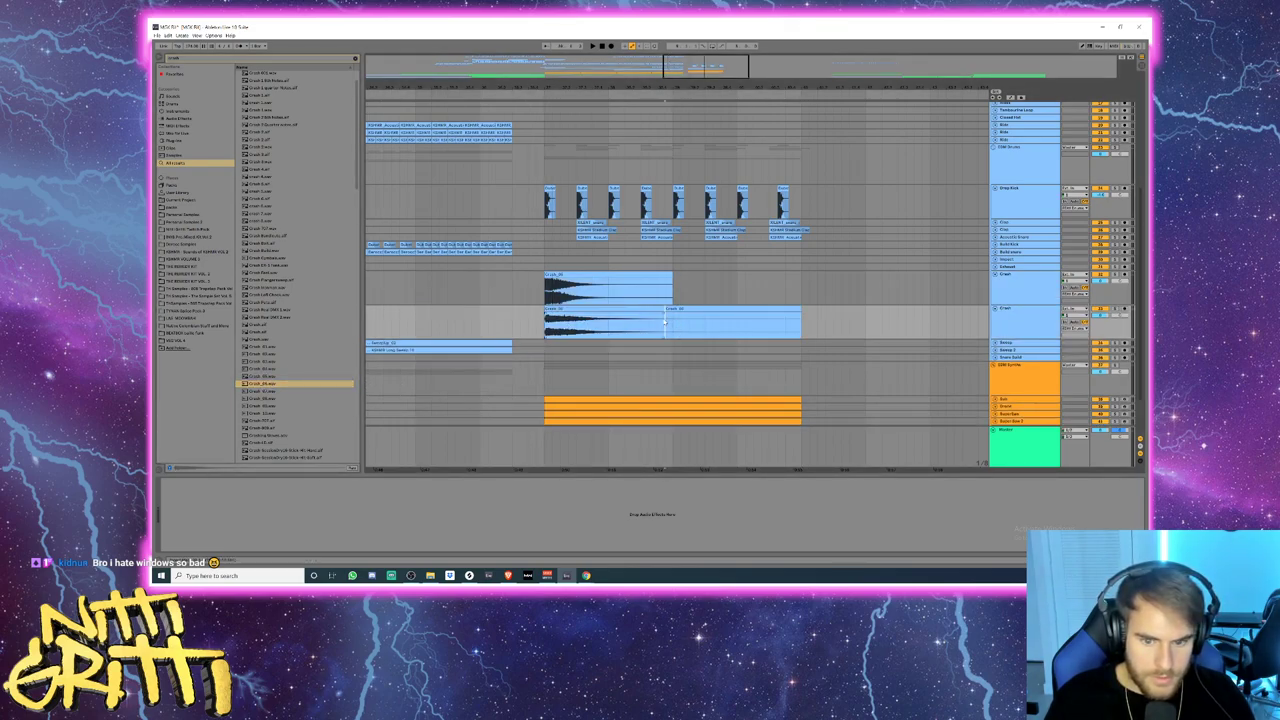
drag(664, 322, 801, 322)
drag(671, 282, 553, 290)
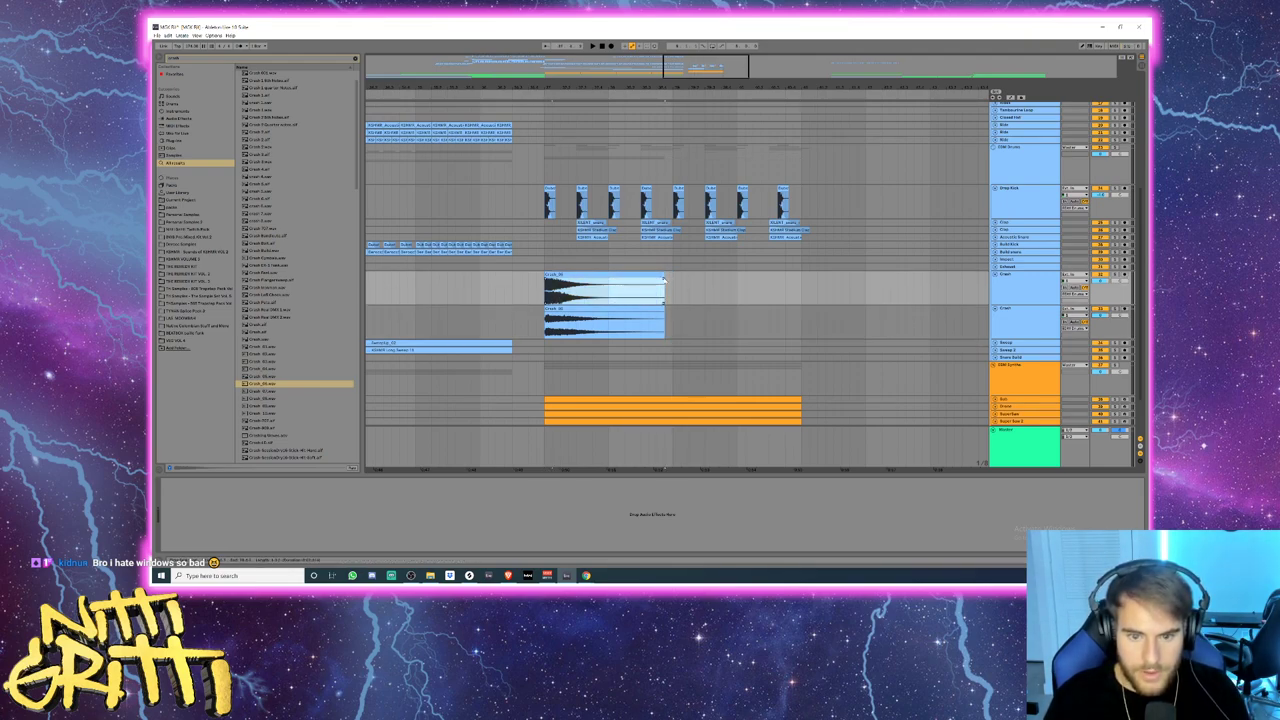
drag(664, 278, 558, 296)
drag(664, 313, 554, 321)
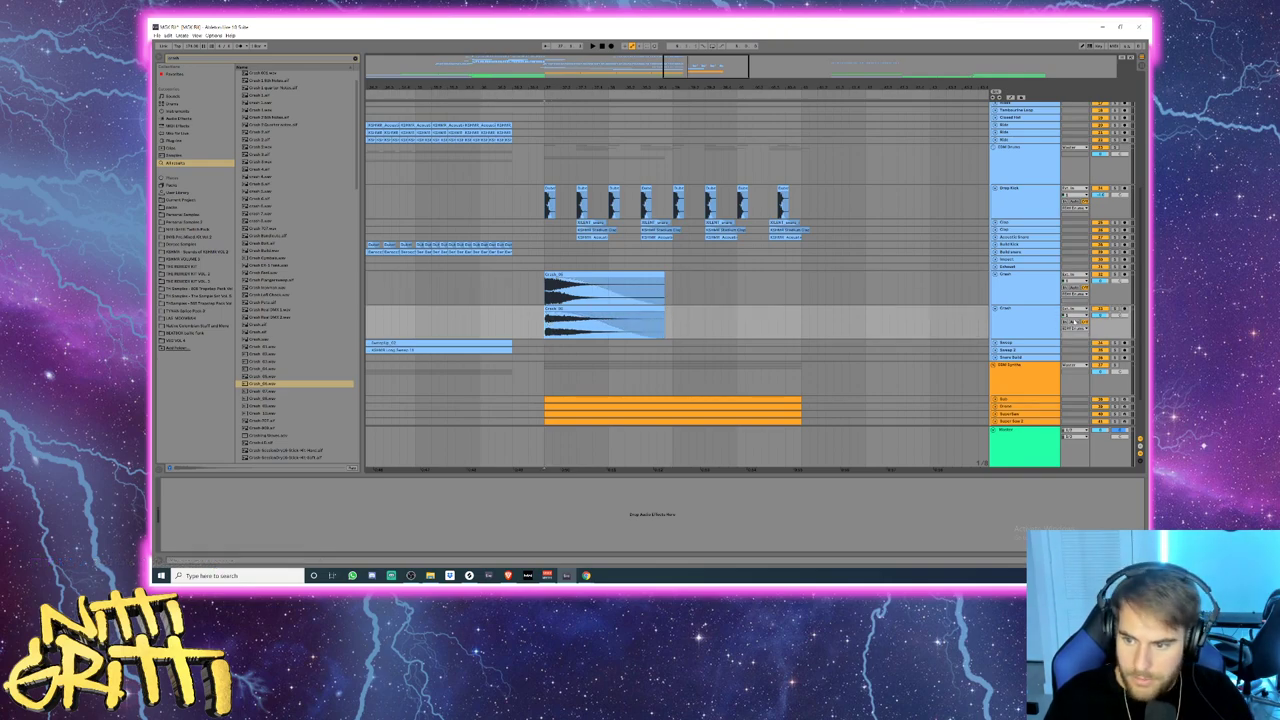
- Solo the first crash track alongside its duplicate and play the two layers together from the drop
key(space)
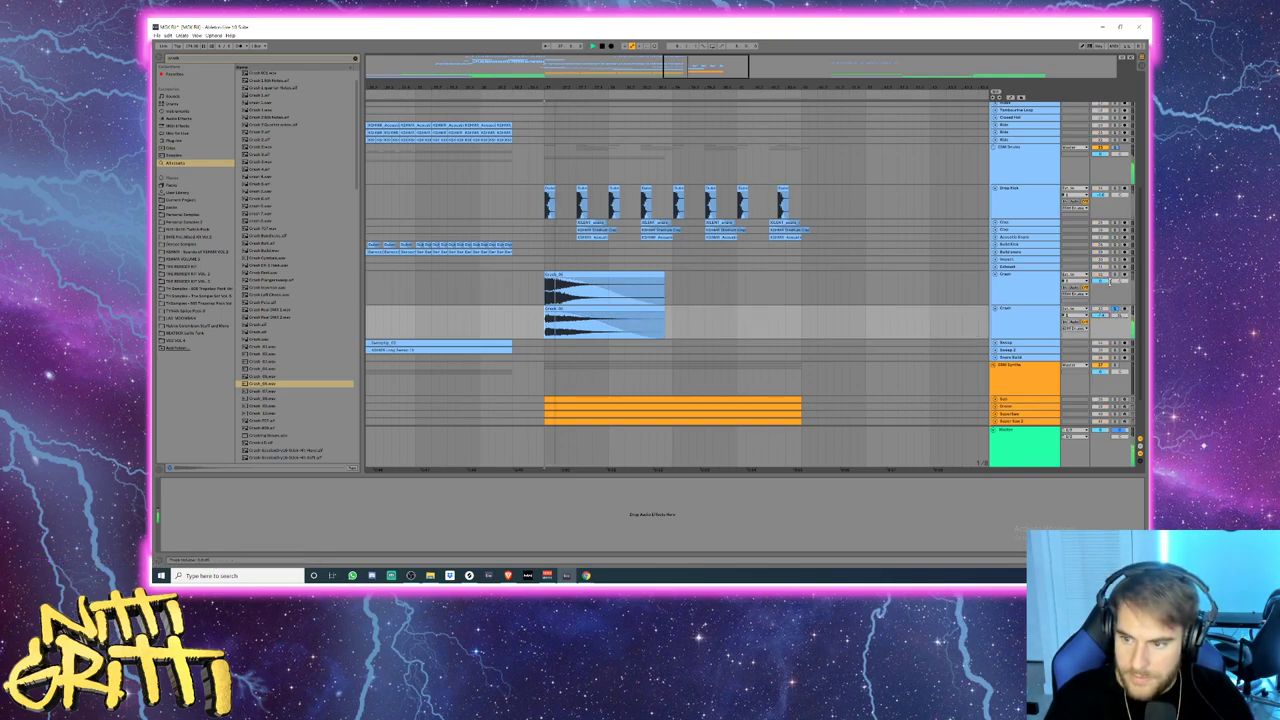
ctrl+click(1117, 275)
key(space)
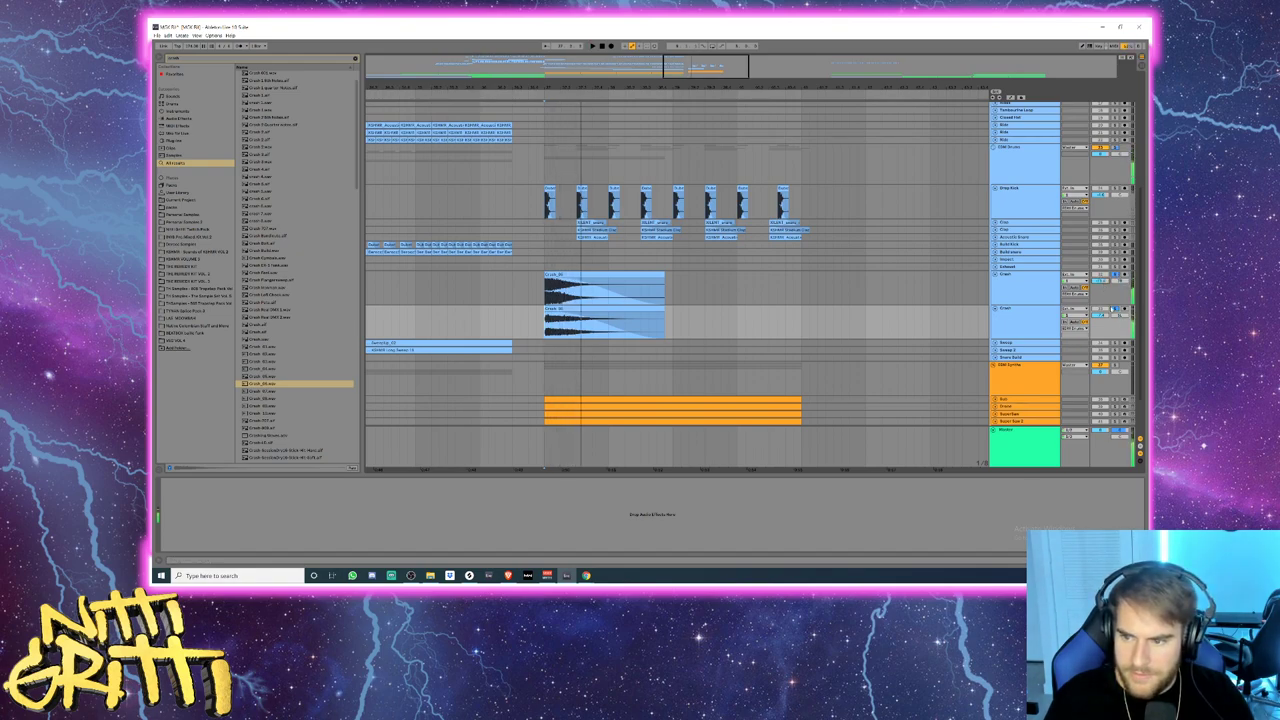
key(space)
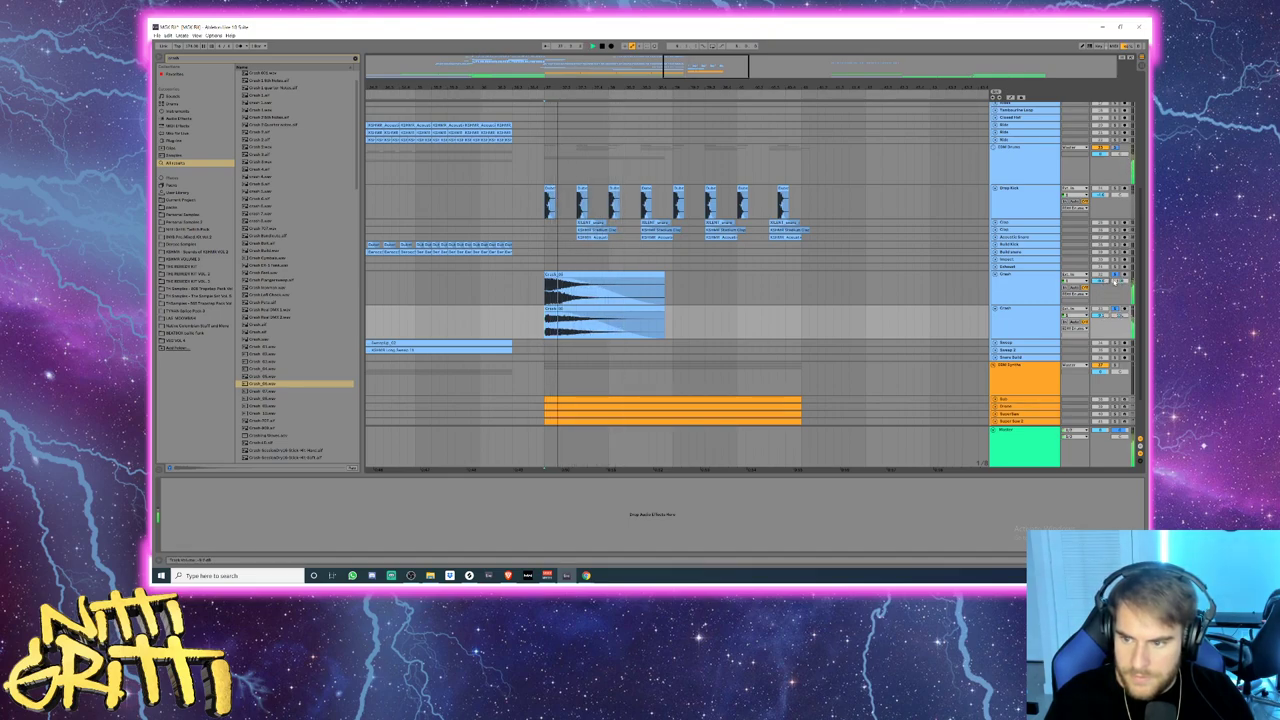
key(space)
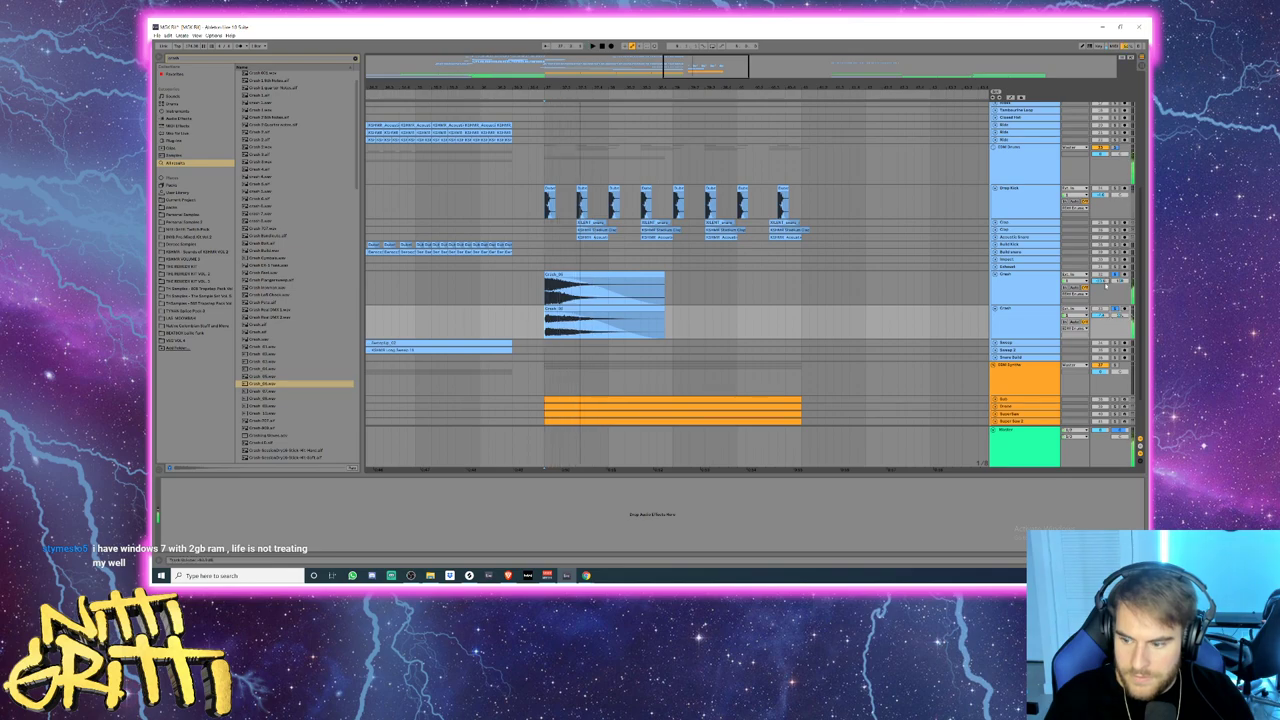
key(space)
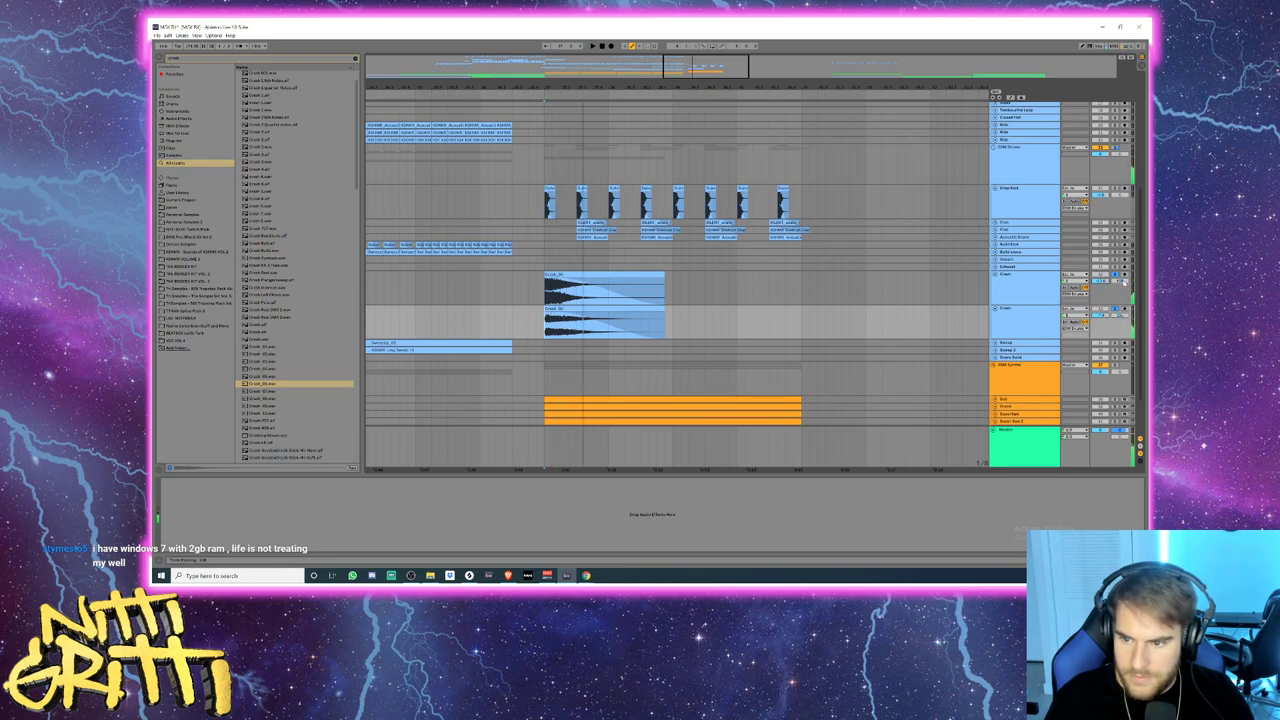
- Unsolo the crashes, play from the build into the drop, and adjust the level of both crash tracks together
click(1115, 275)
click(383, 290)
key(space)
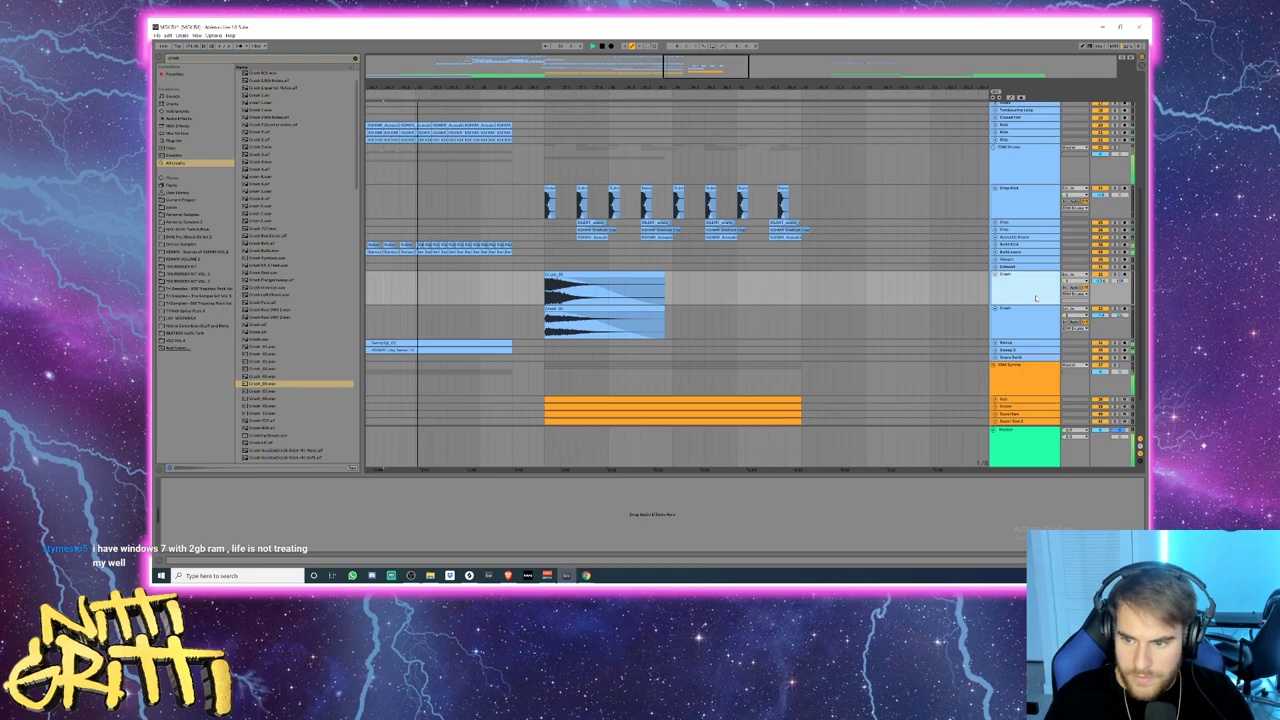
click(1040, 284)
shift+click(1045, 316)
click(1106, 314)
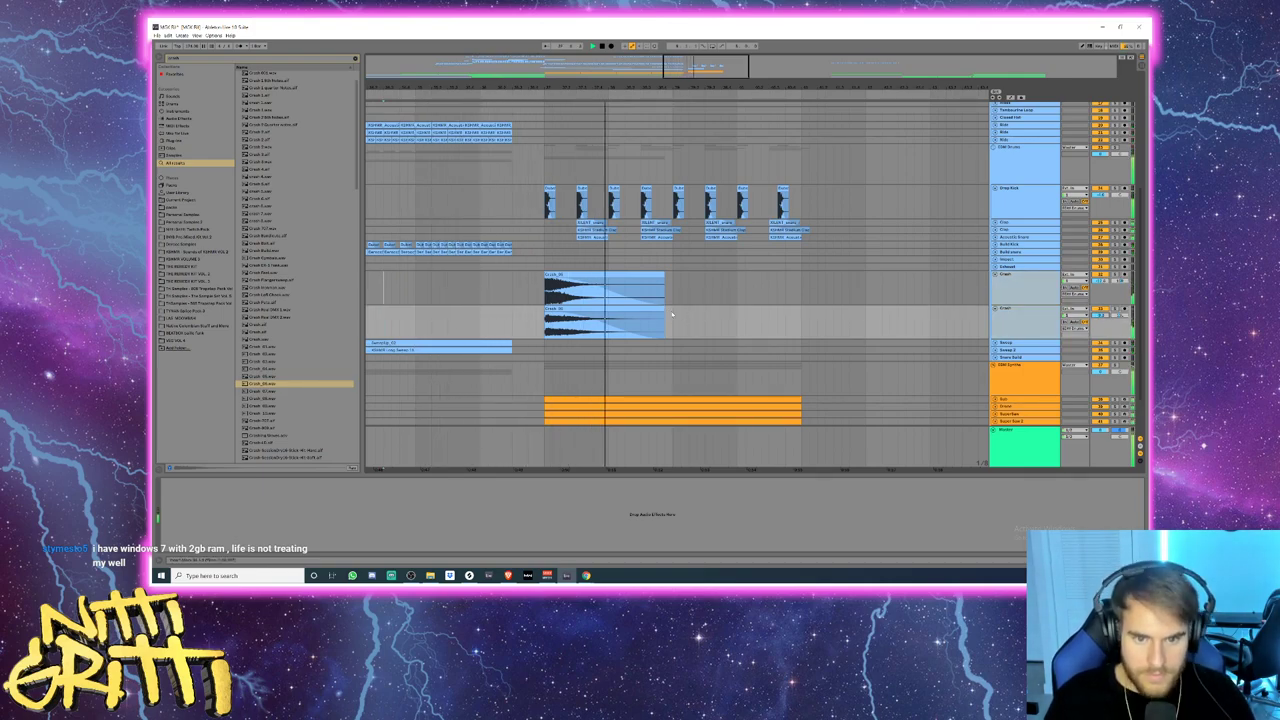
- Unfold the four synth tracks that hold the drop's MIDI clips in the EDM synth group
scroll(672, 310, down, 1)
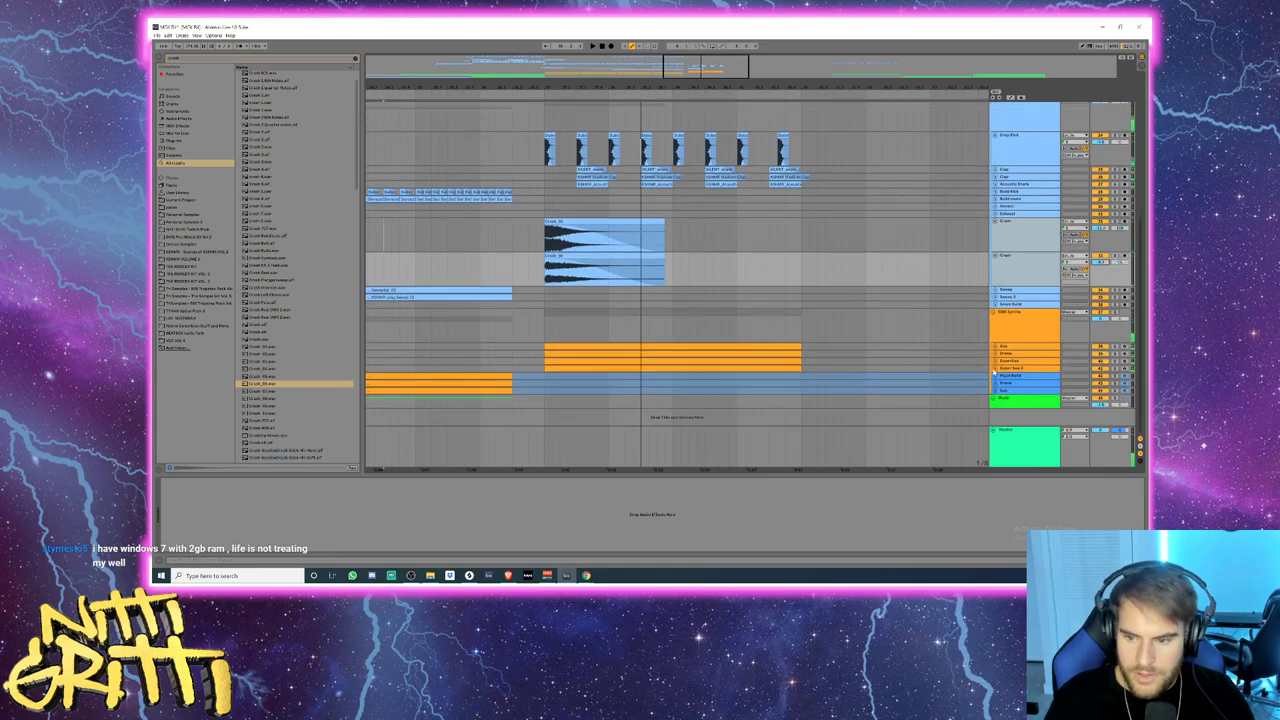
click(995, 368)
click(995, 361)
click(995, 353)
click(995, 346)
scroll(474, 378, down, 3)
scroll(538, 336, down, 1)
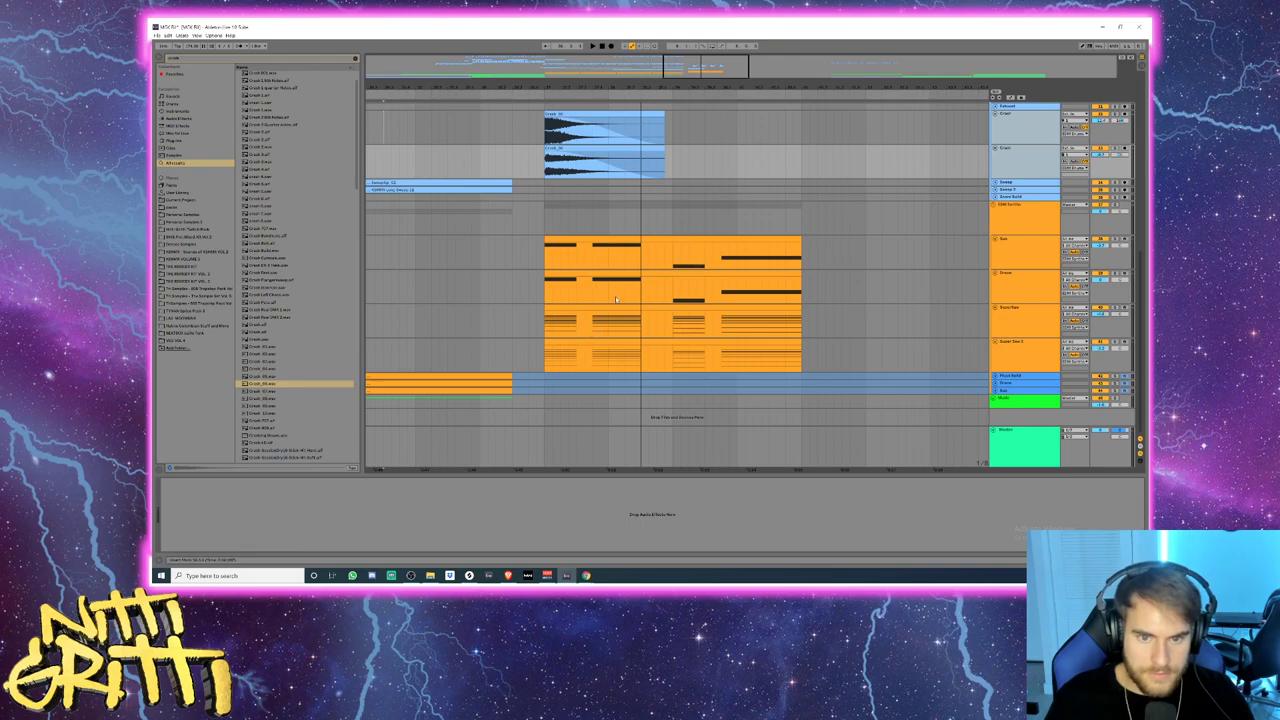
- Solo the synth group, play the drop, and open the lowest super saw clip's notes for editing
scroll(617, 216, up, 2)
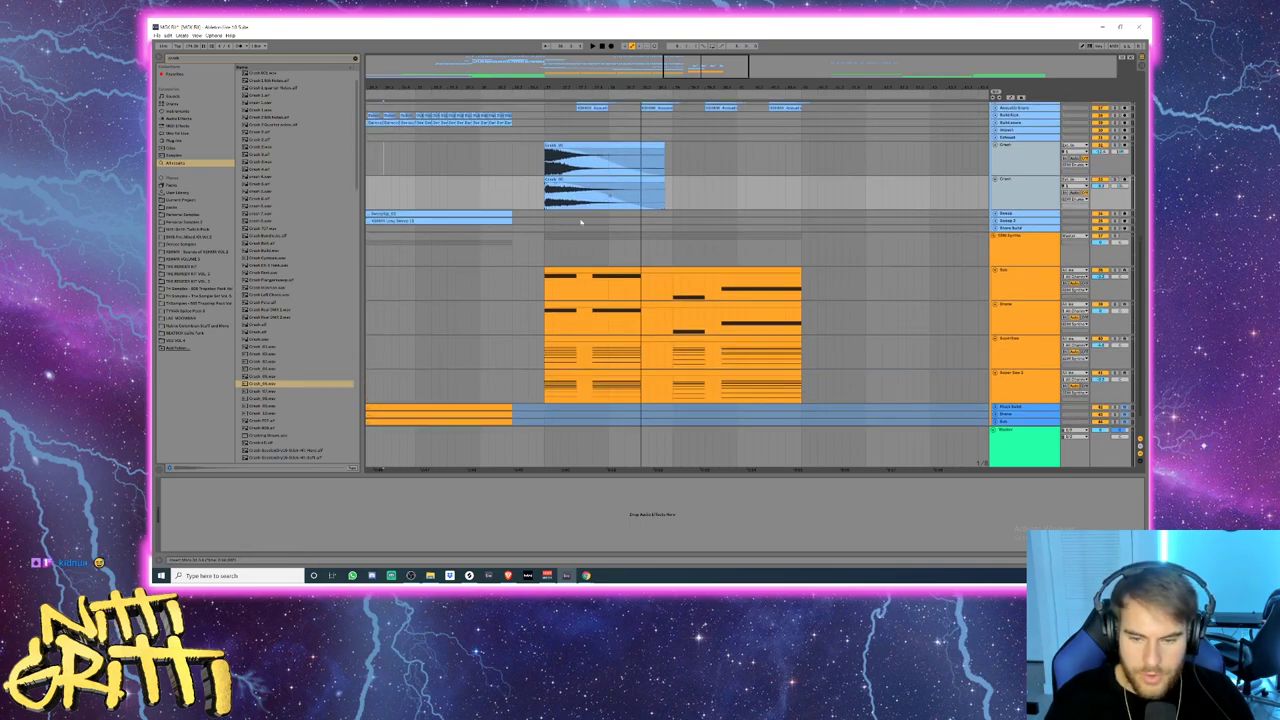
click(1043, 263)
click(1115, 237)
key(space)
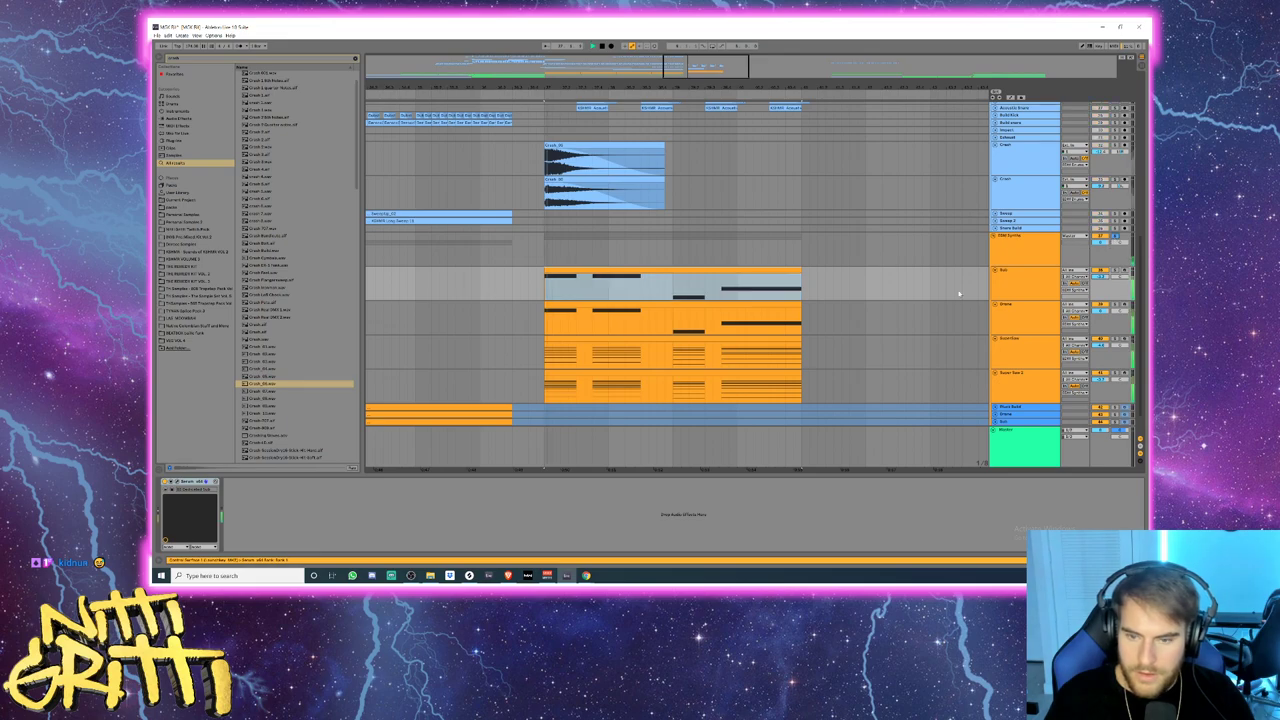
scroll(600, 345, down, 2)
click(571, 352)
double_click(570, 352)
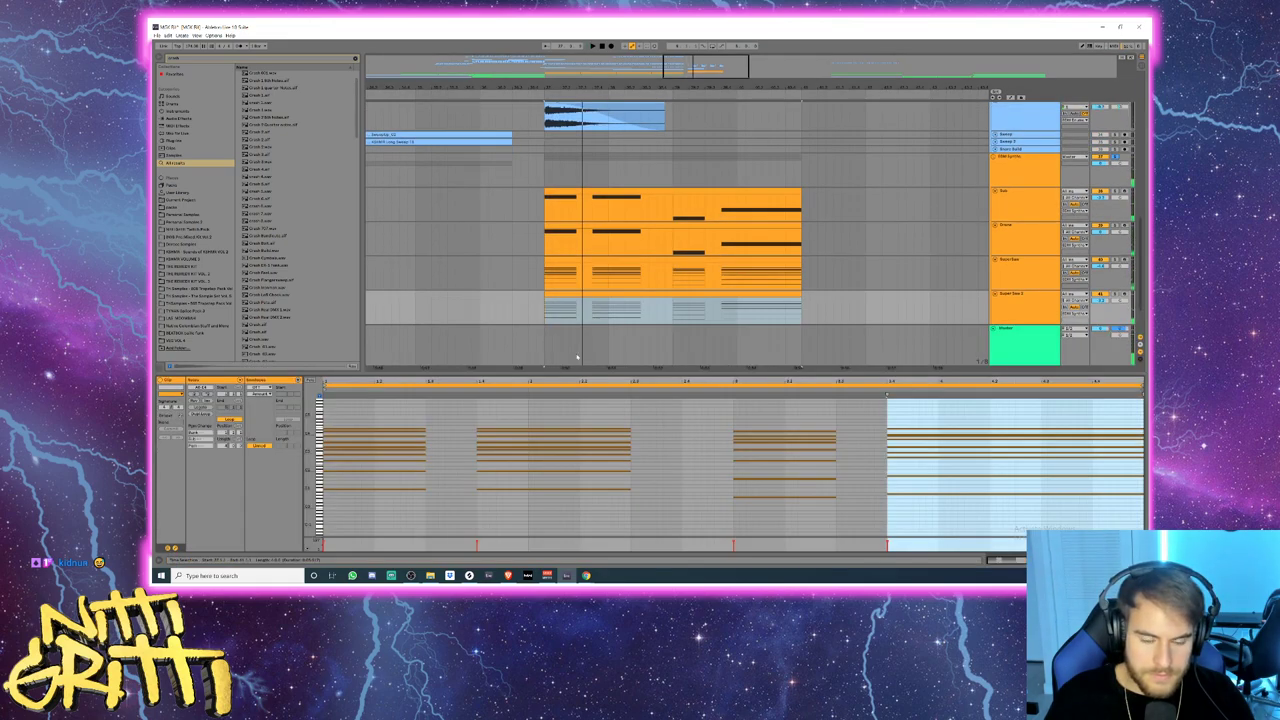
- Move the second chord in the lowest super saw clip one beat later so it starts on bar 2
drag(501, 505, 535, 428)
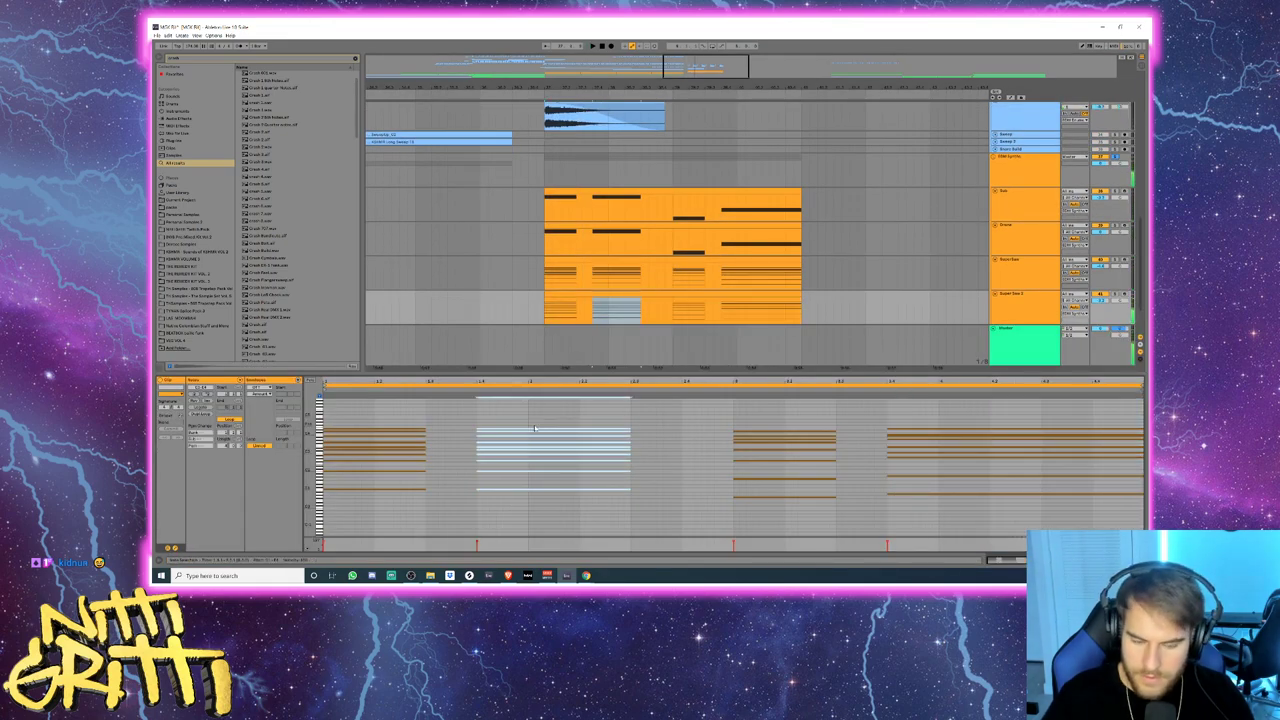
key(Right)
key(Right)
key(Right)
key(Right)
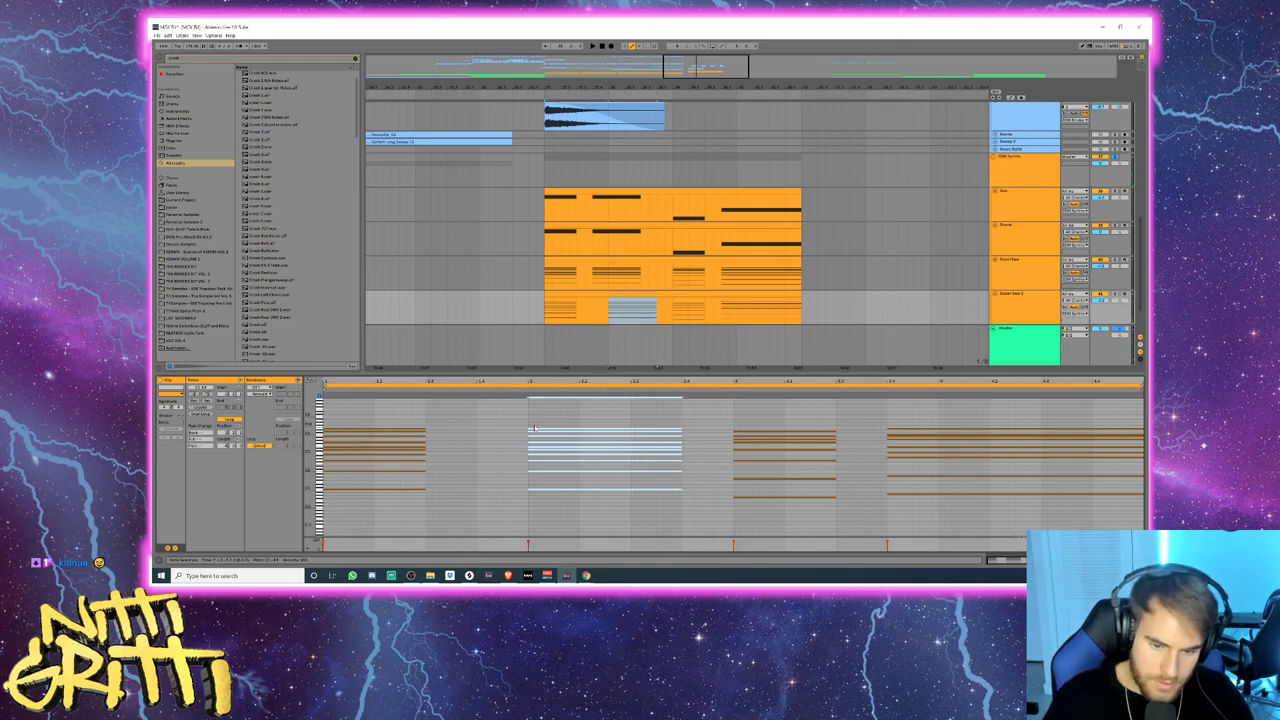
- Duplicate the first chord into the gap before bar 2 and play the new rhythm
drag(406, 517, 406, 420)
key(ctrl+d)
key(space)
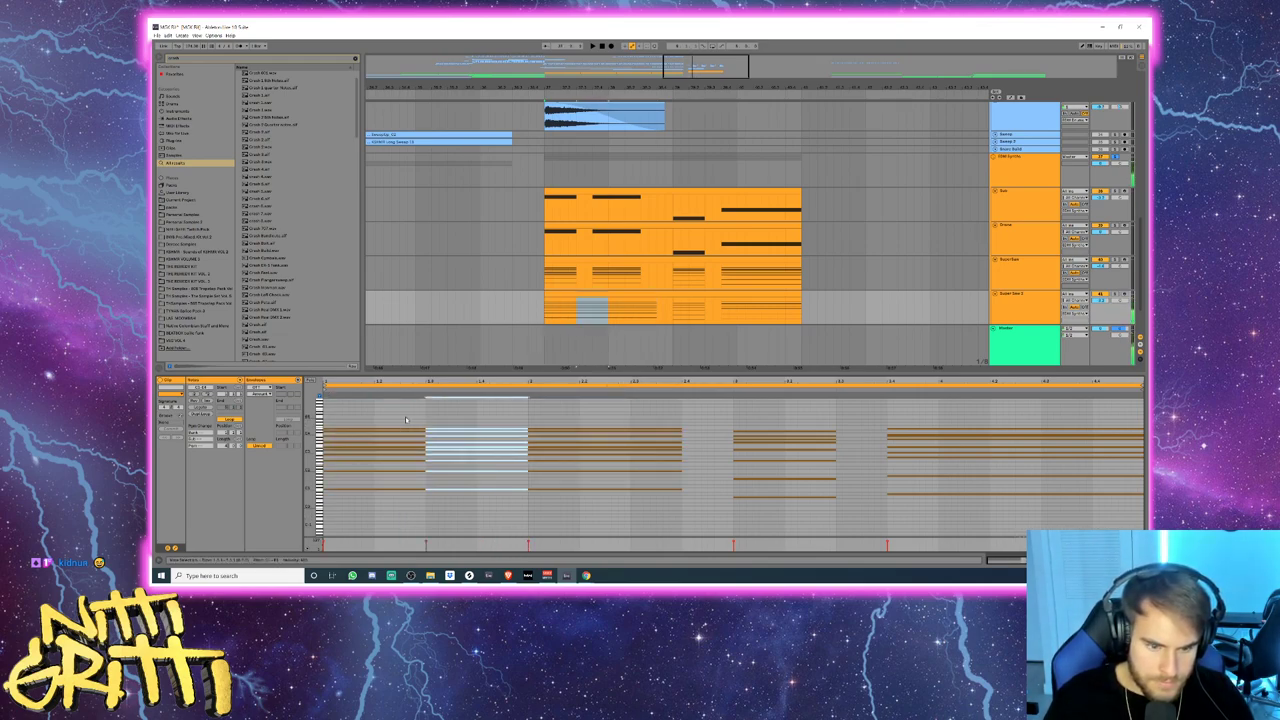
key(space)
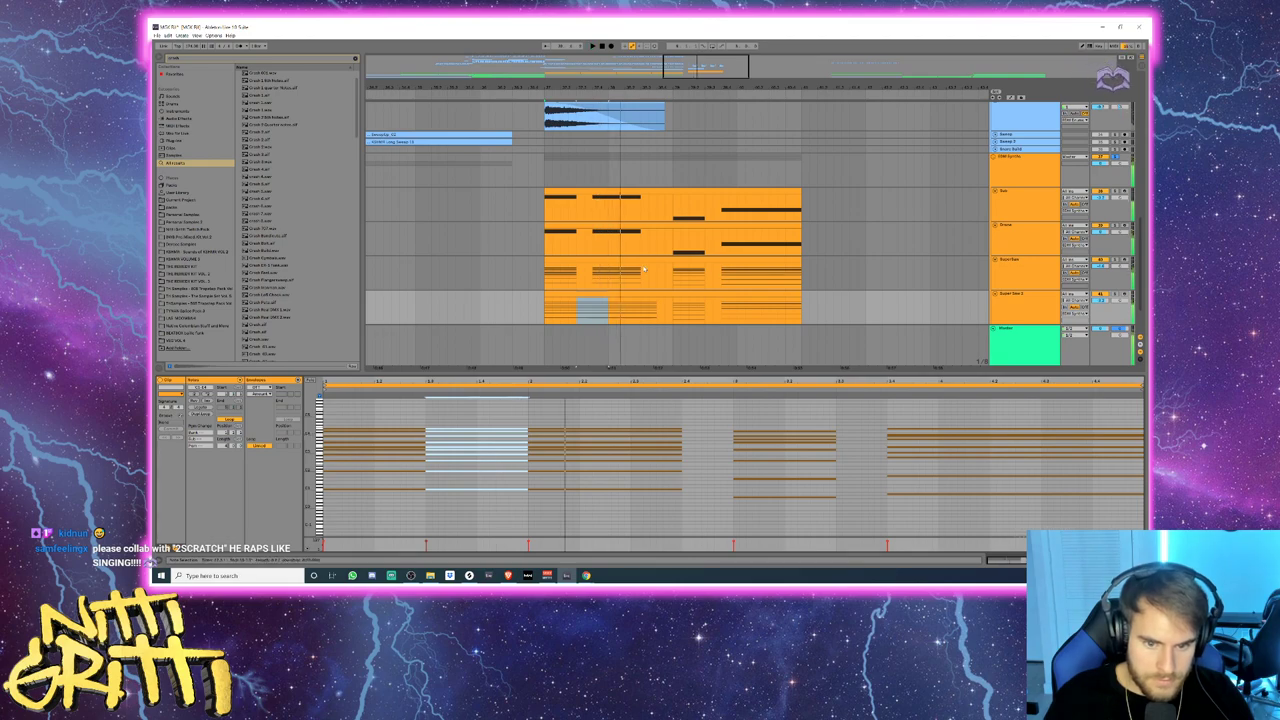
- Solo the lowest super saw track and play its edited chord pattern
scroll(620, 290, down, 2)
click(644, 262)
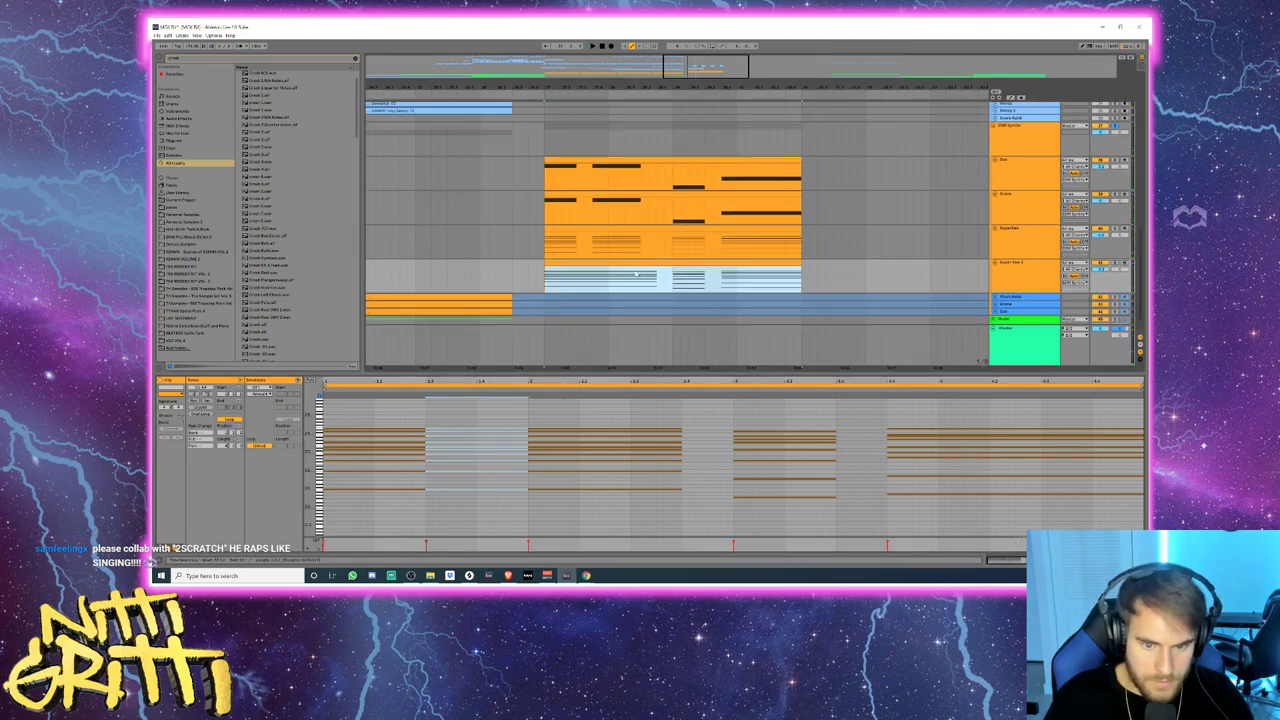
click(1116, 263)
key(space)
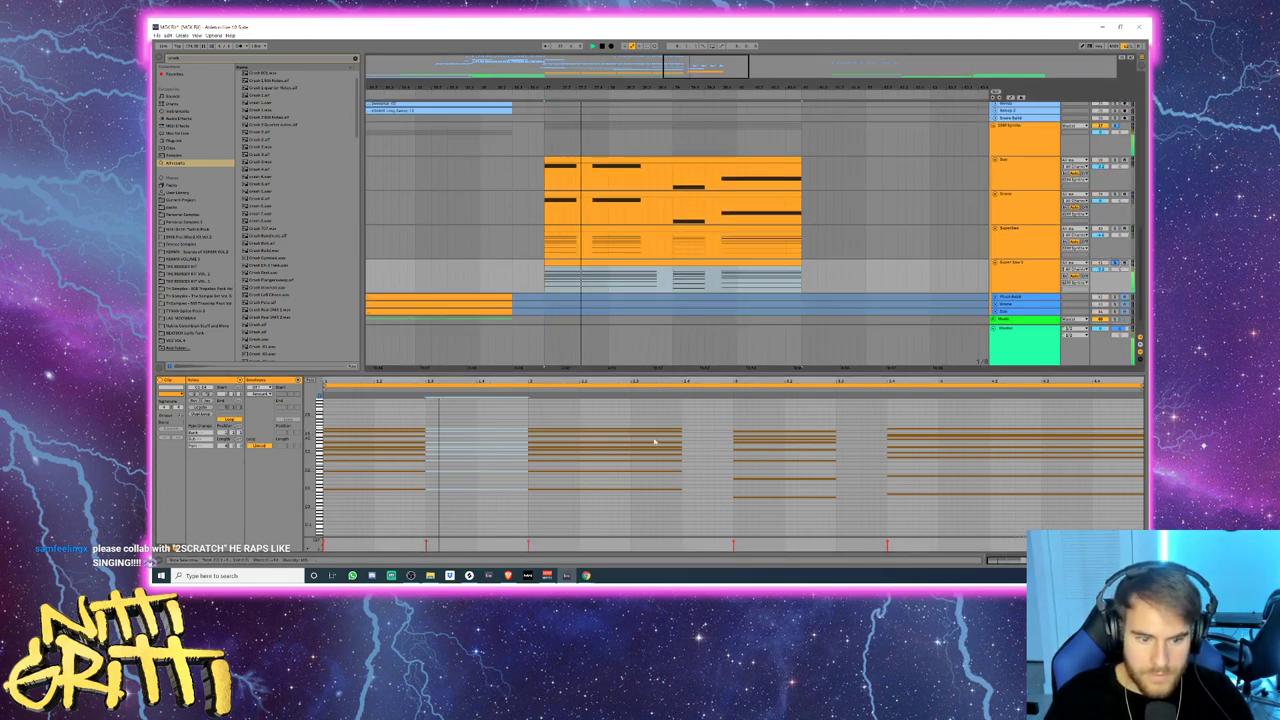
key(space)
- Shorten the chord starting on bar 2 so that it ends at 2.3
mouse_move(669, 508)
mouse_down()
mouse_move(666, 428)
mouse_move(669, 498)
mouse_up()
key(shift+Left)
key(shift+Left)
key(shift+Left)
key(shift+Left)
key(shift+Left)
key(shift+Left)
key(shift+Left)
key(shift+Left)
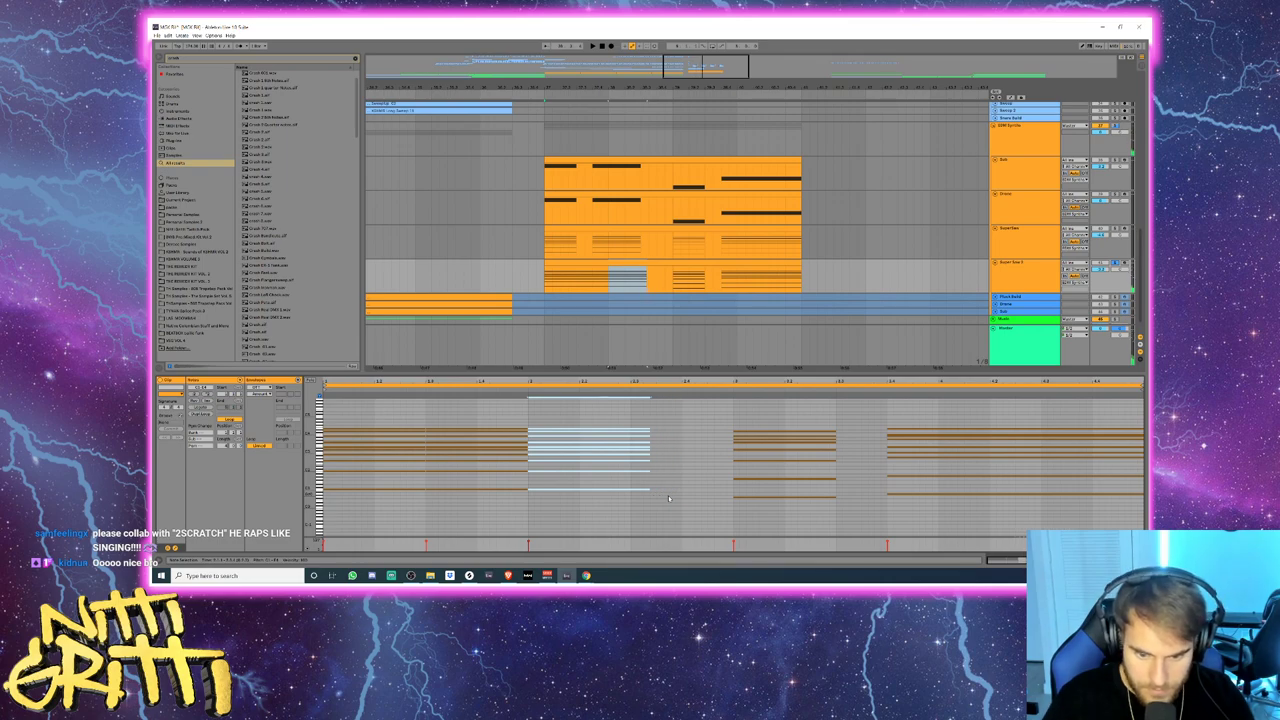
- Move the last chord of the lowest super saw clip one beat later so it starts on bar 4
click(810, 417)
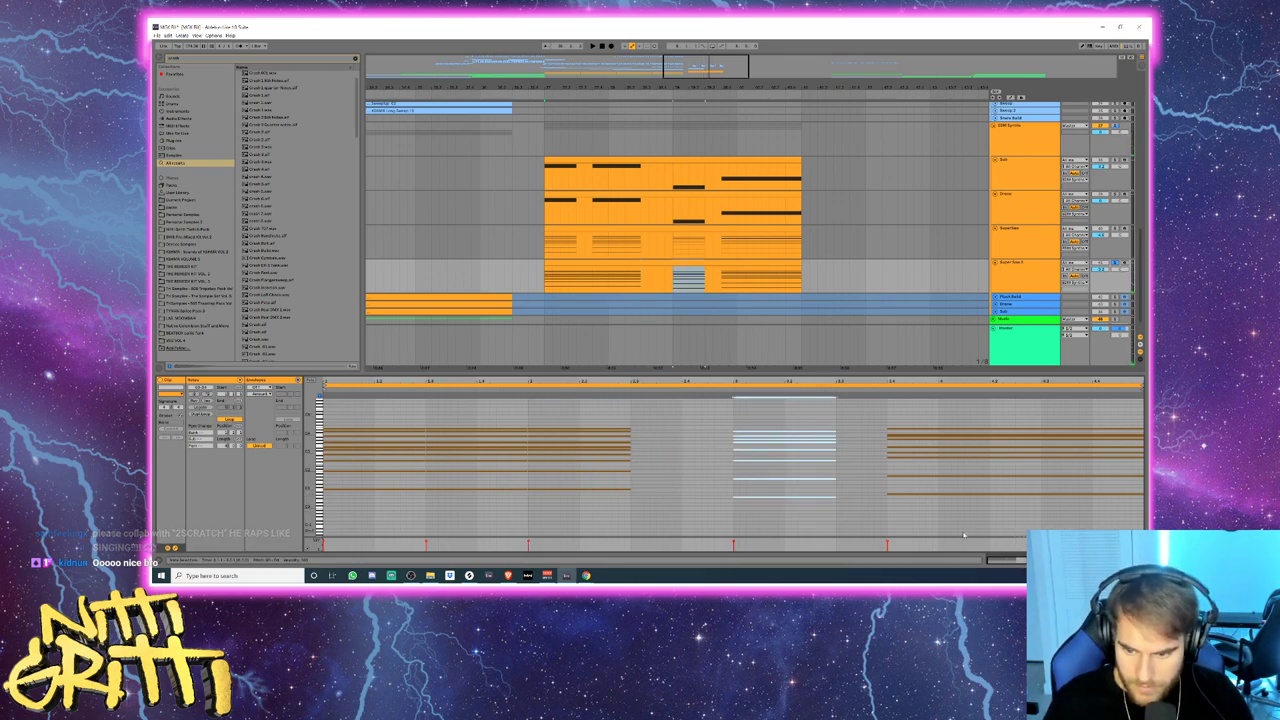
click(970, 401)
key(Right)
key(Right)
key(Right)
key(Right)
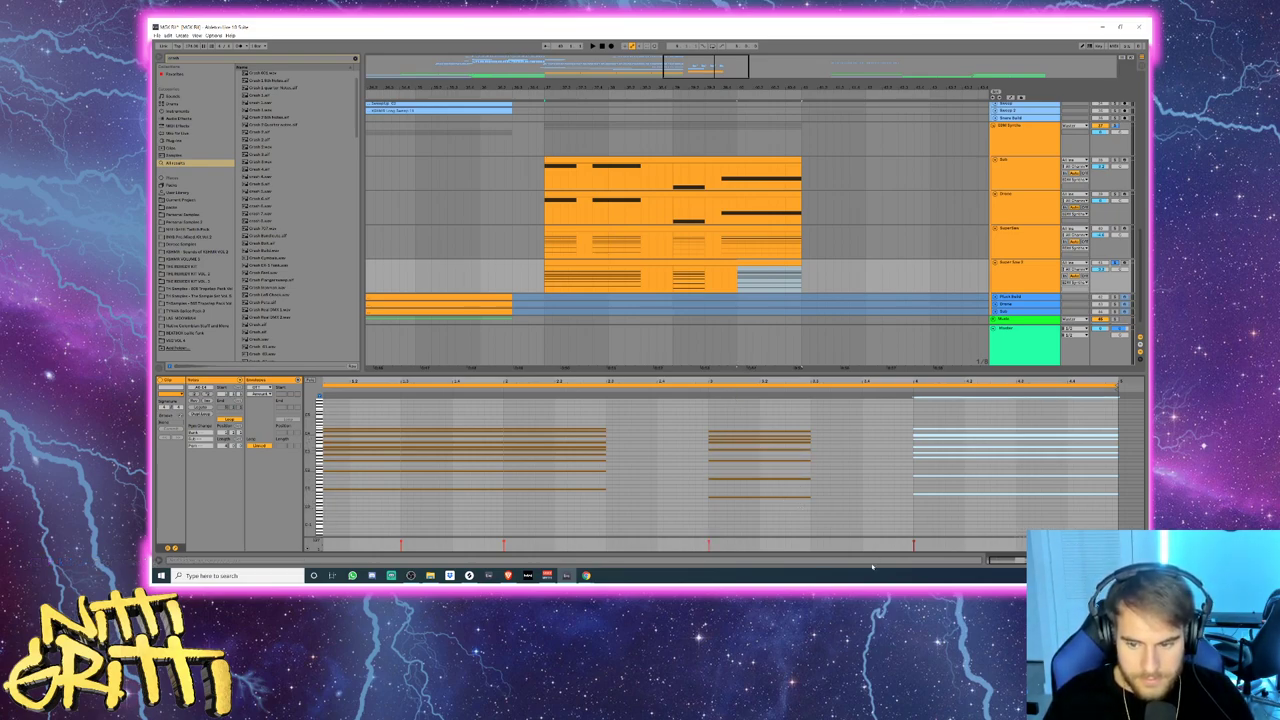
- Lengthen the bar 3 chord until it meets the chord starting on bar 4
click(783, 425)
key(shift+Right)
key(shift+Right)
key(shift+Right)
key(shift+Right)
key(shift+Right)
key(shift+Right)
key(shift+Right)
key(shift+Right)
key(shift+Right)
key(shift+Right)
key(shift+Right)
key(shift+Right)
key(shift+Right)
key(shift+Right)
key(shift+Right)
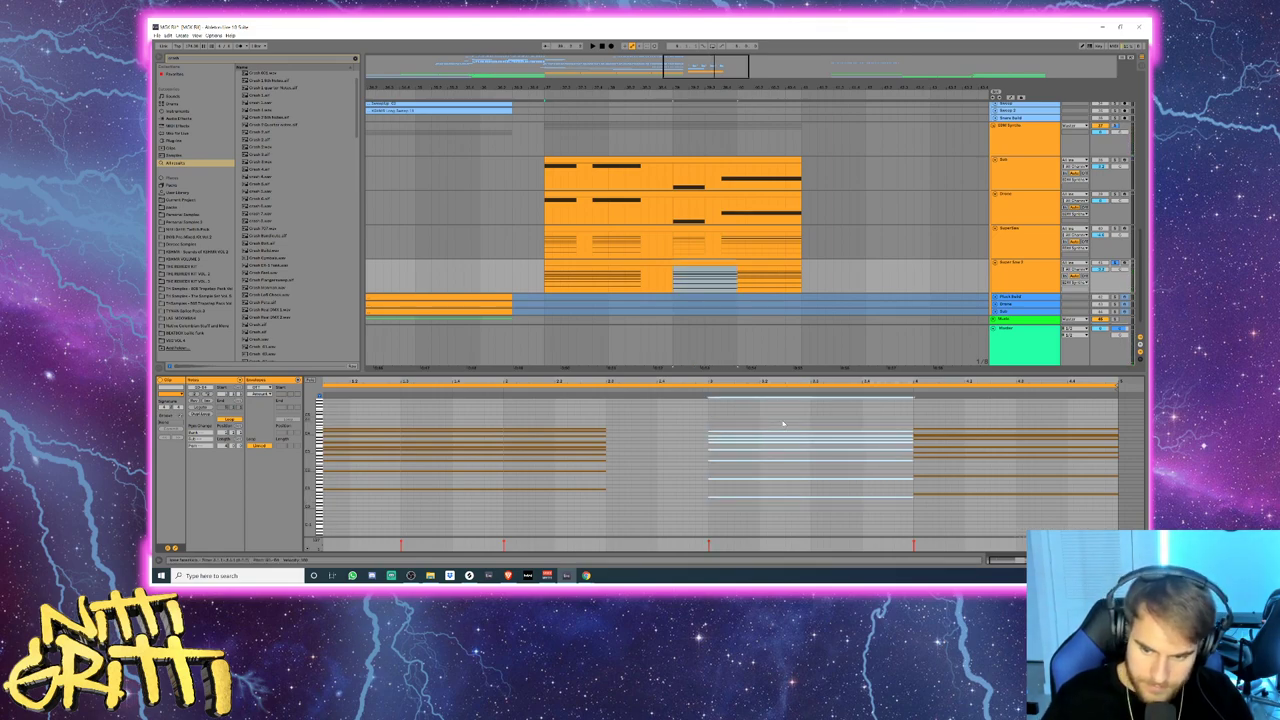
- Shorten every note of the bar 4 chord so that it ends at 4.3
click(968, 432)
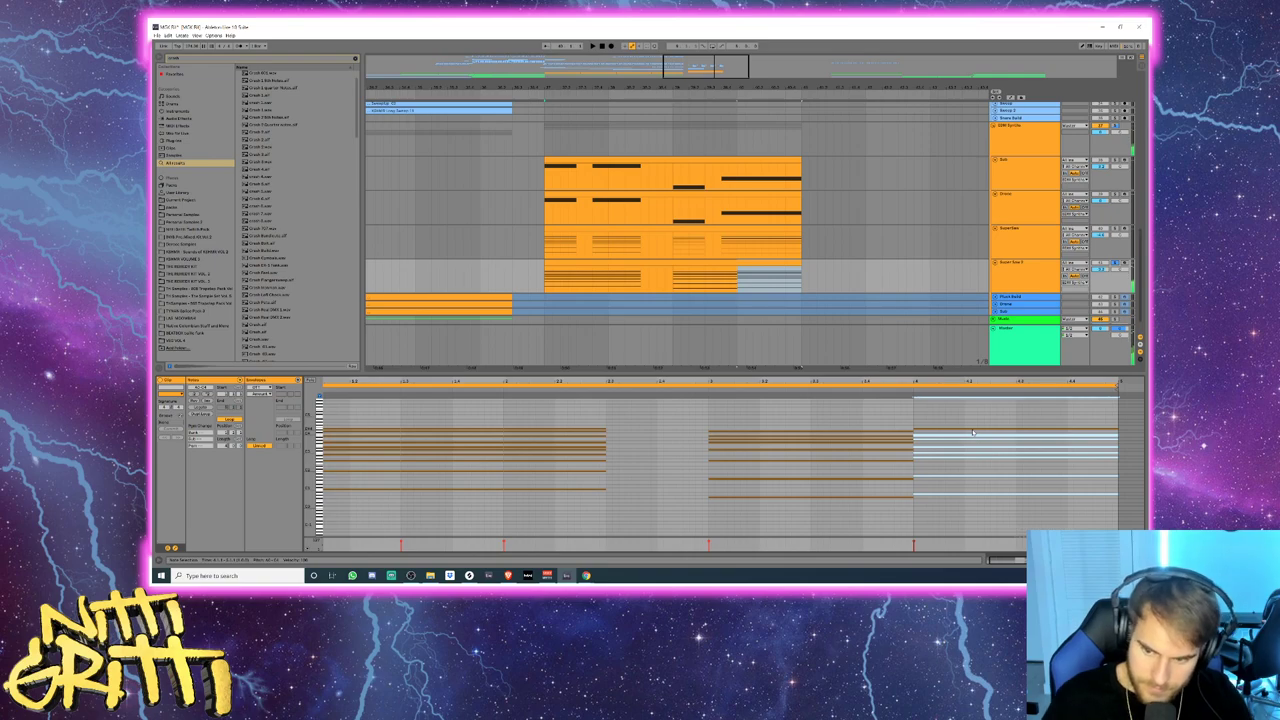
key(ctrl+a)
key(shift+Left)
key(shift+Left)
key(shift+Left)
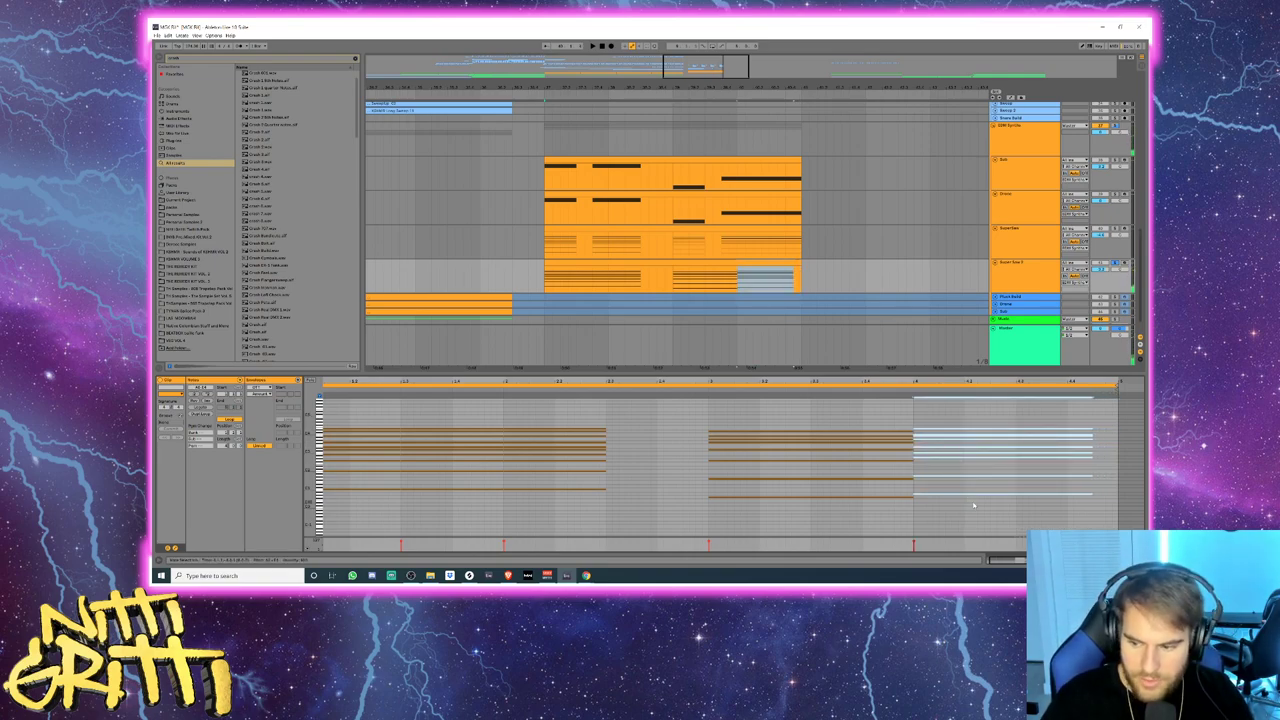
key(shift+Left)
key(shift+Left)
key(shift+Left)
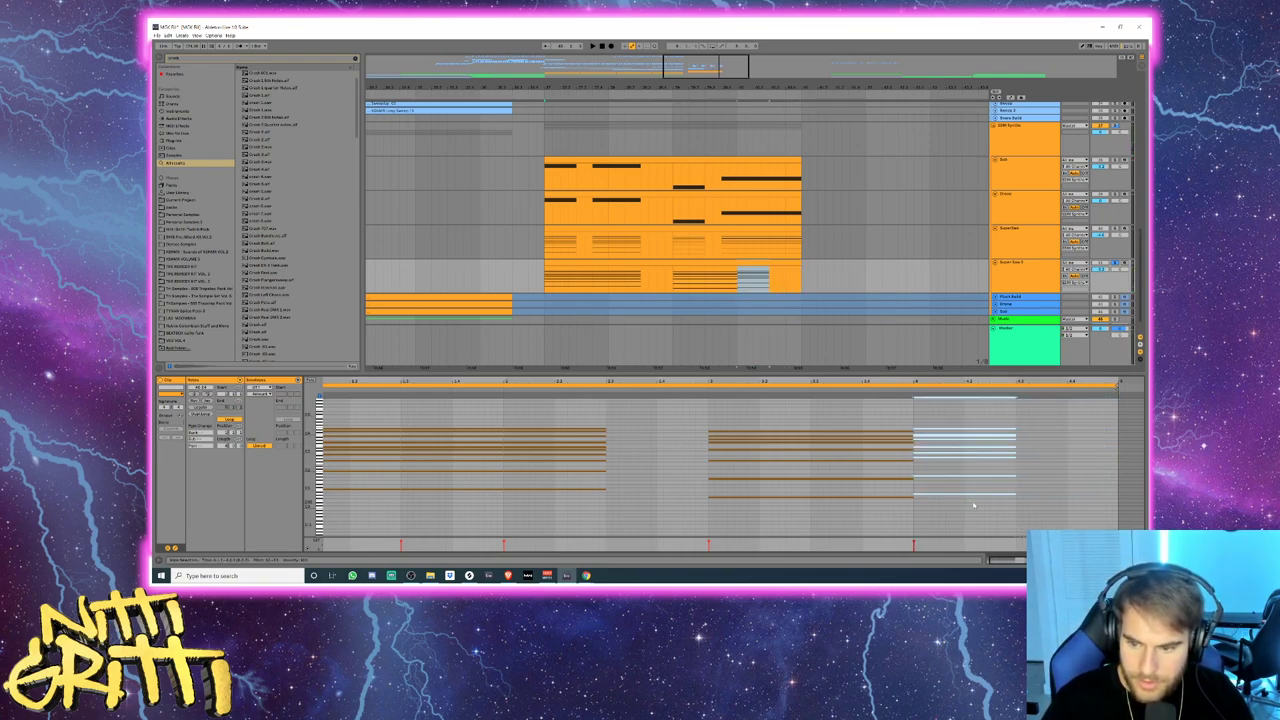
- Copy the edited super saw clip over the one on the super saw track above, solo that track too and play both
drag(613, 262, 604, 249)
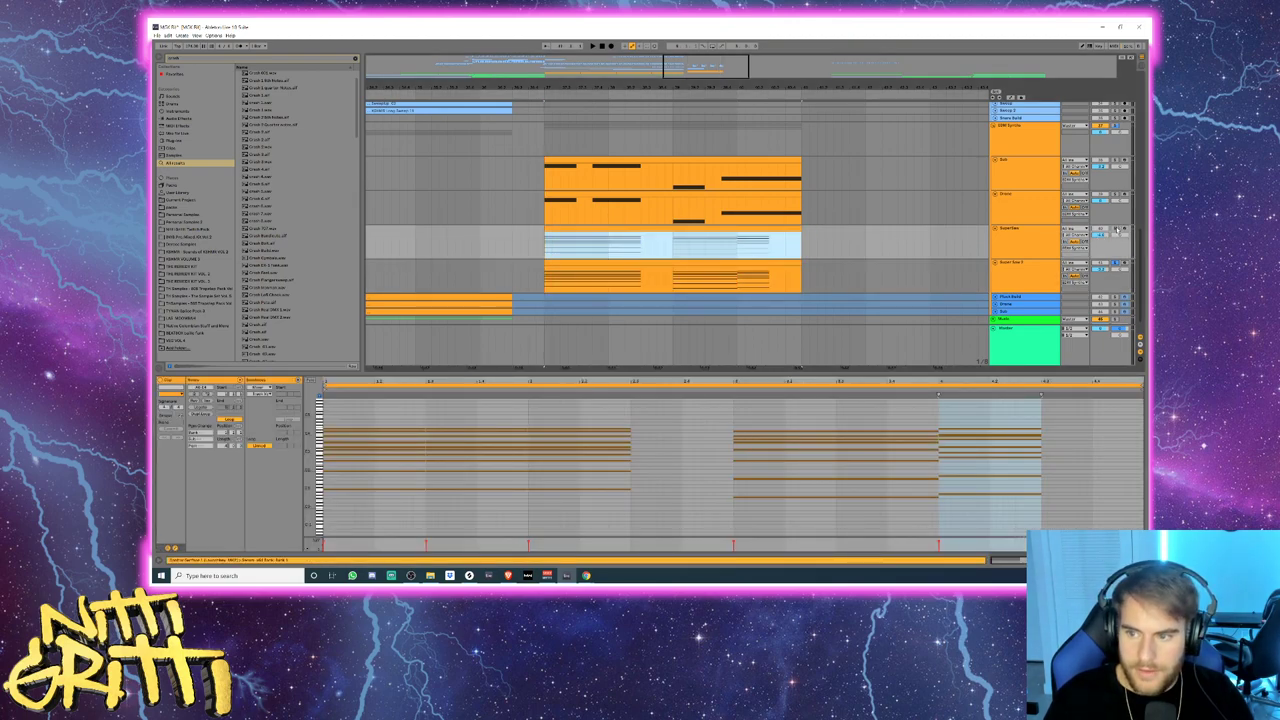
ctrl+click(1116, 229)
key(space)
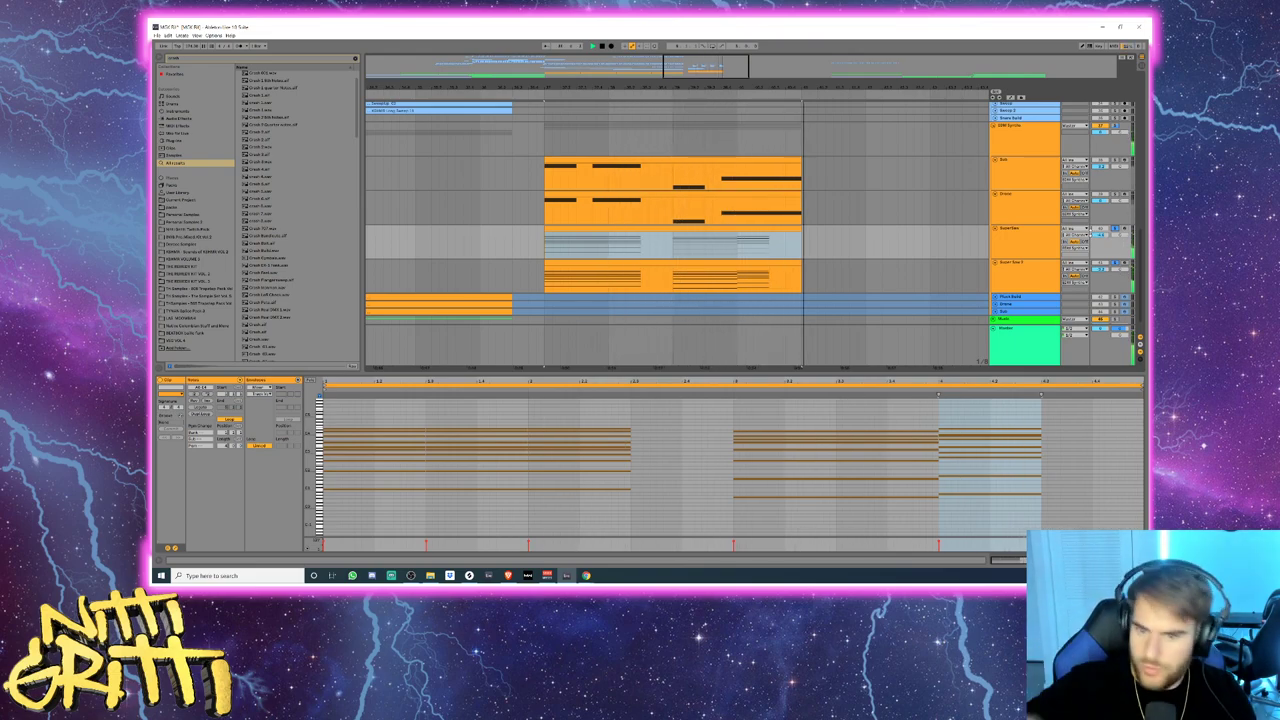
- Solo the synth track directly below the Sub, select its clip and play it
click(1115, 194)
key(space)
key(space)
click(601, 194)
key(space)
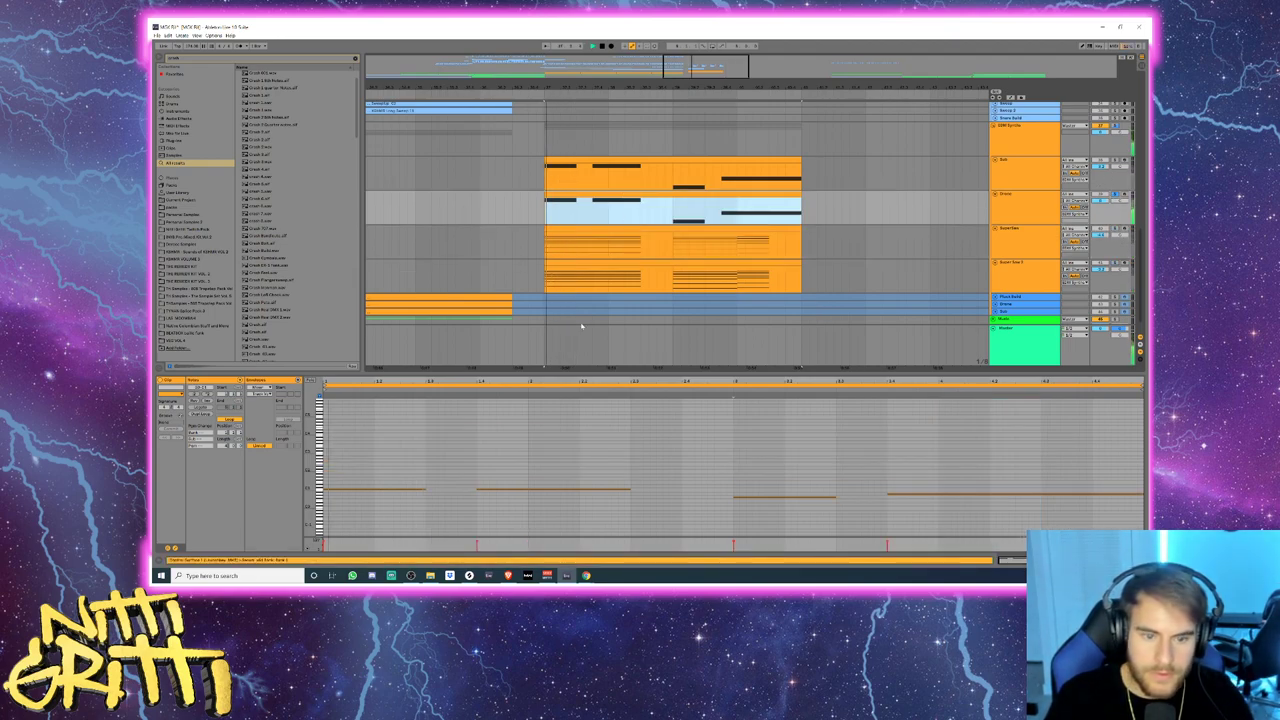
- Move the second note of the synth clip below the Sub one beat later, to bar 2
key(space)
click(527, 488)
key(Right)
key(Right)
key(Right)
key(Right)
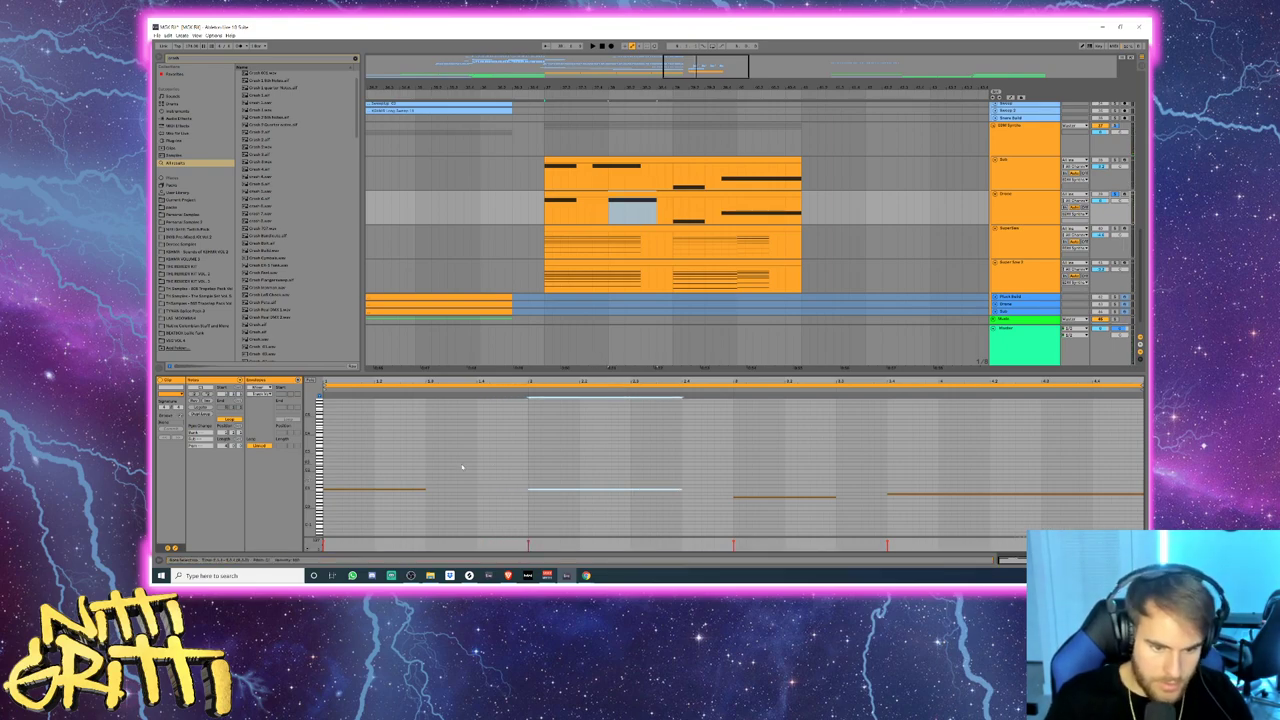
- Extend the first note of the synth clip below the Sub to 2.3 and its bar 3 note to 3.4
click(425, 489)
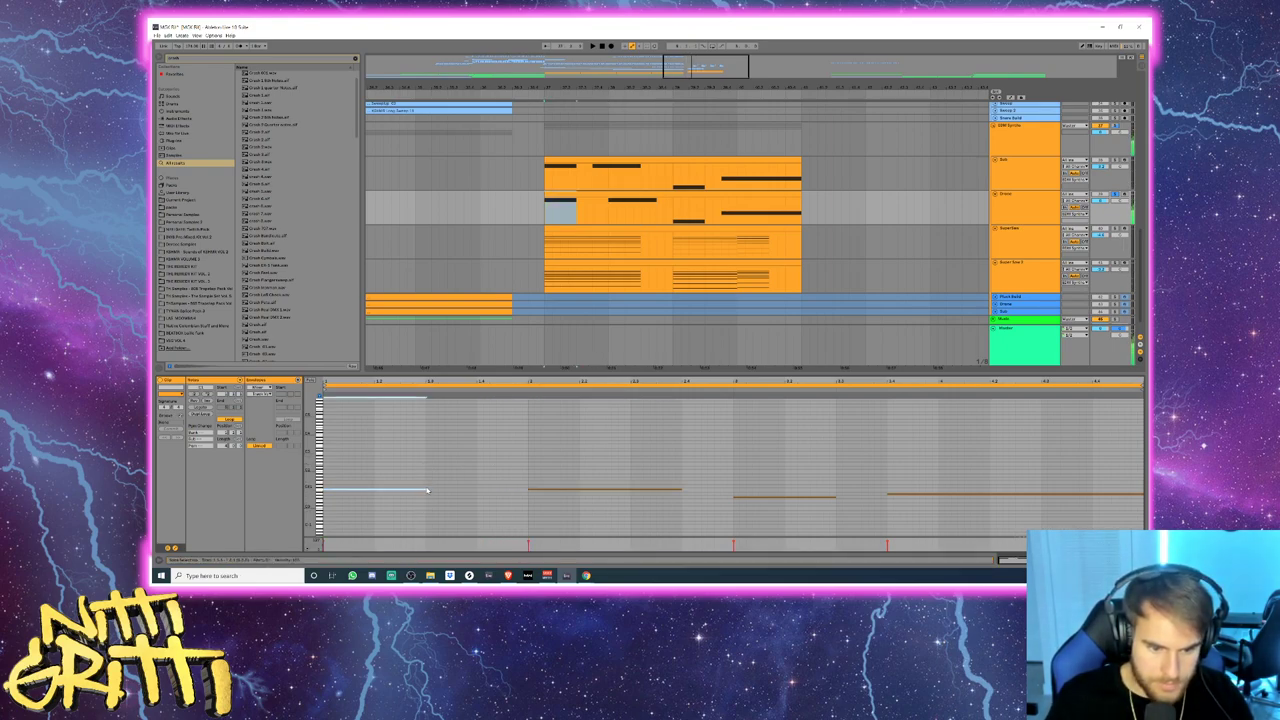
scroll(427, 489, up, 3)
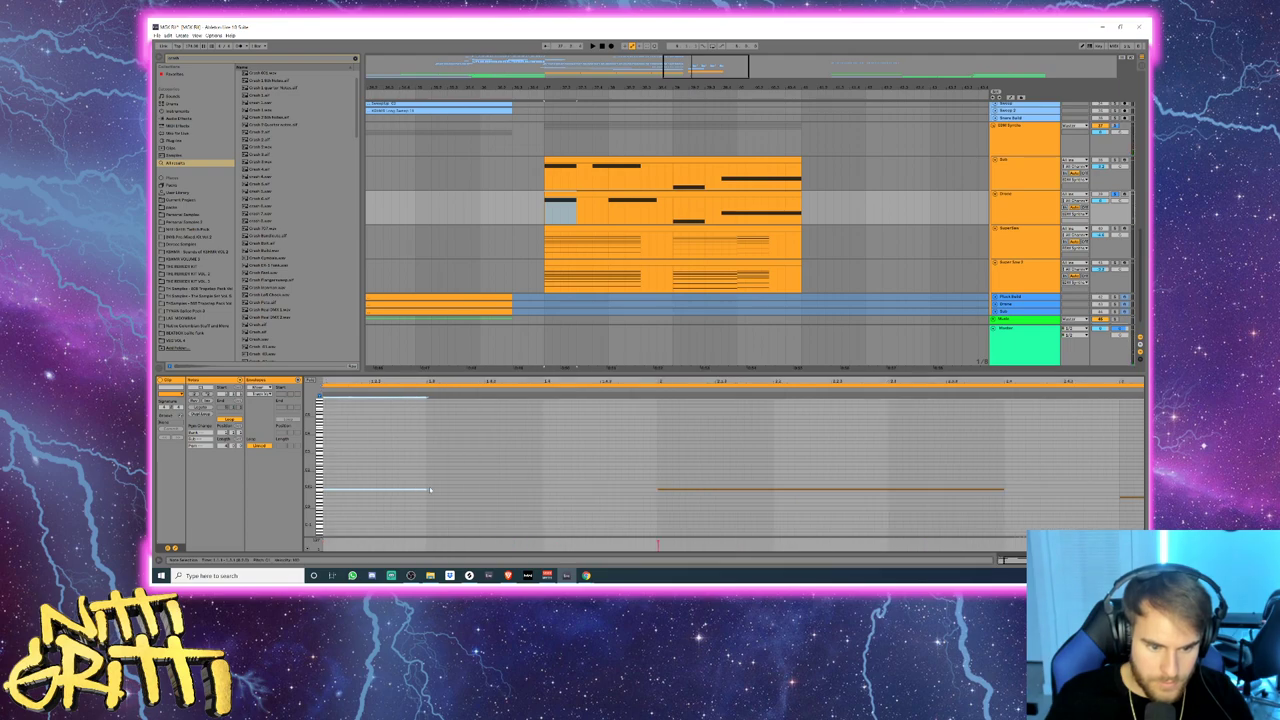
drag(425, 491, 890, 489)
key(space)
scroll(889, 490, down, 3)
key(space)
click(830, 495)
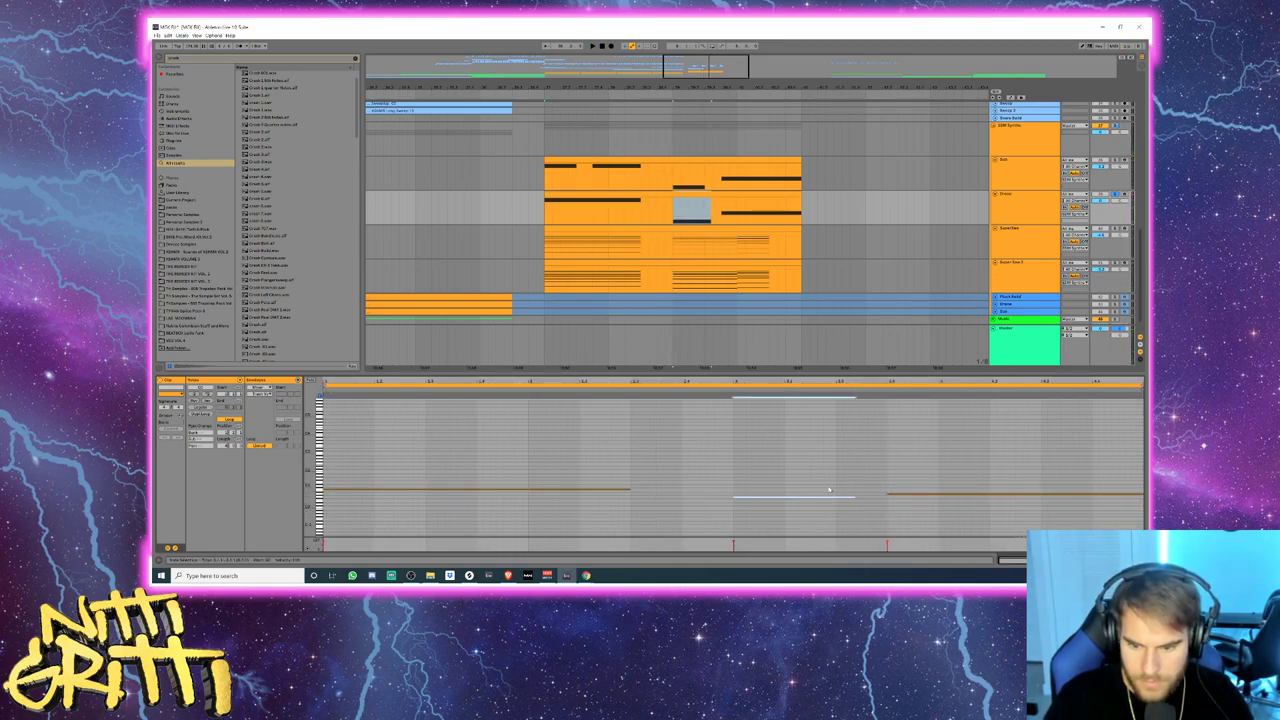
- Move the last note of that clip to bar 4 and shorten it to finish at the clip's end
click(969, 493)
key(Right)
key(Right)
key(Right)
key(Right)
key(Right)
key(Right)
key(Right)
key(Right)
key(Right)
key(Right)
key(Right)
key(Right)
key(Left)
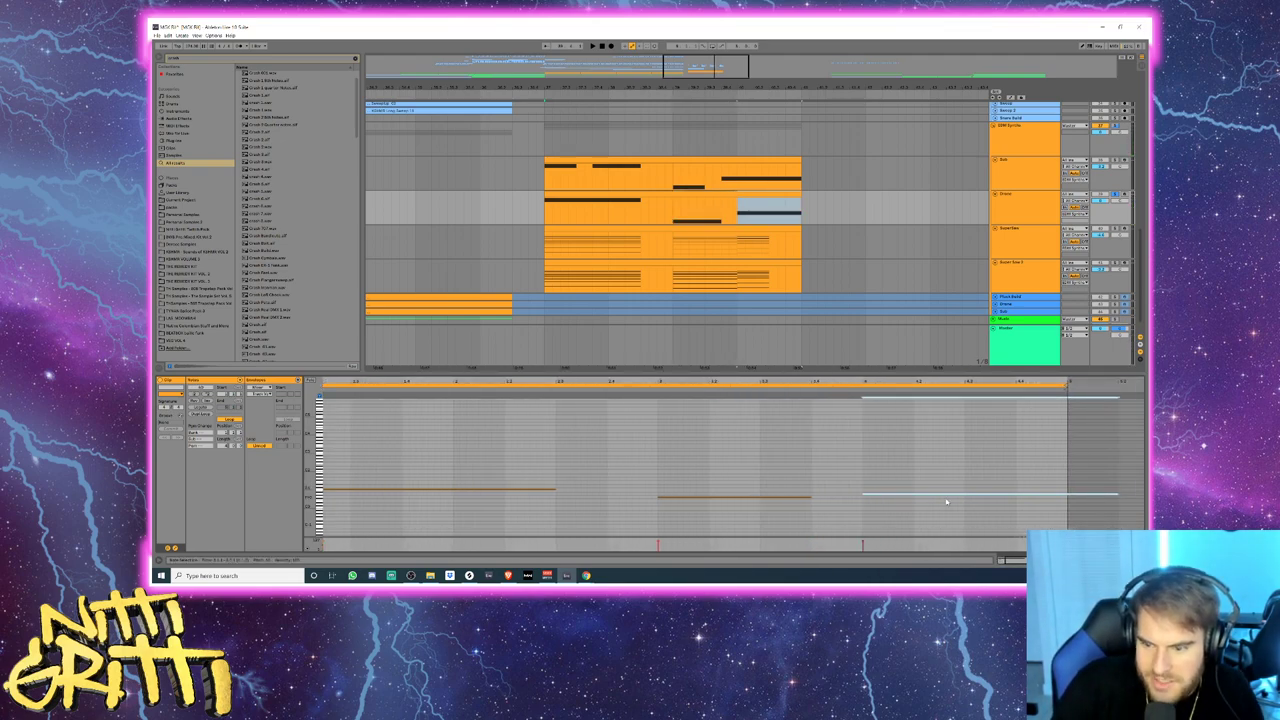
key(shift+Left)
key(shift+Left)
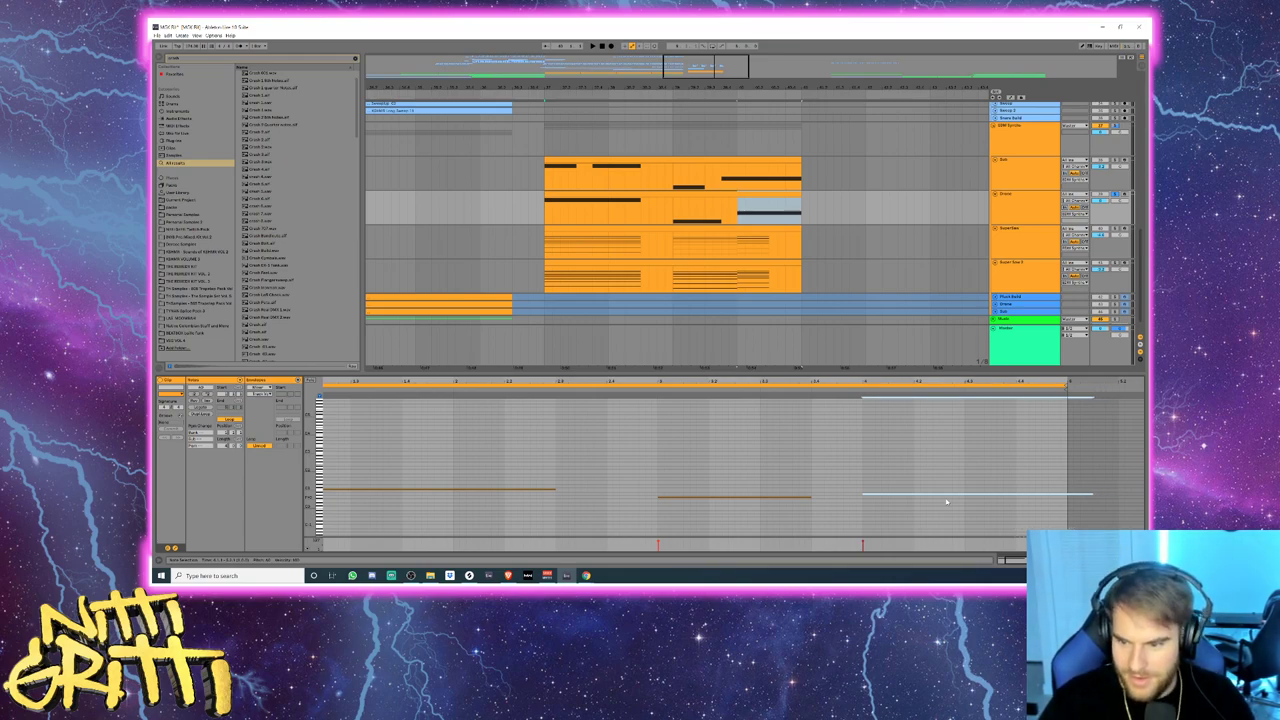
- Extend the bar 3 note of the synth clip below the Sub so it ends at bar 4
click(772, 496)
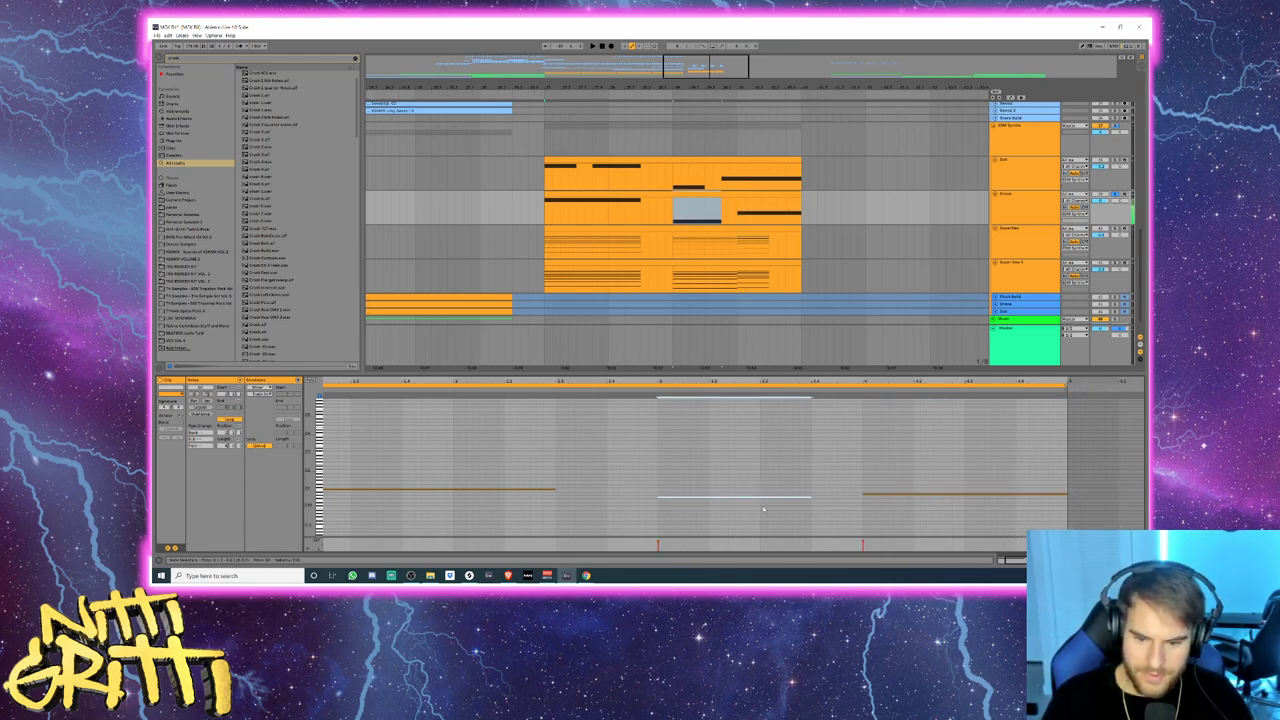
key(shift+Right)
key(shift+Right)
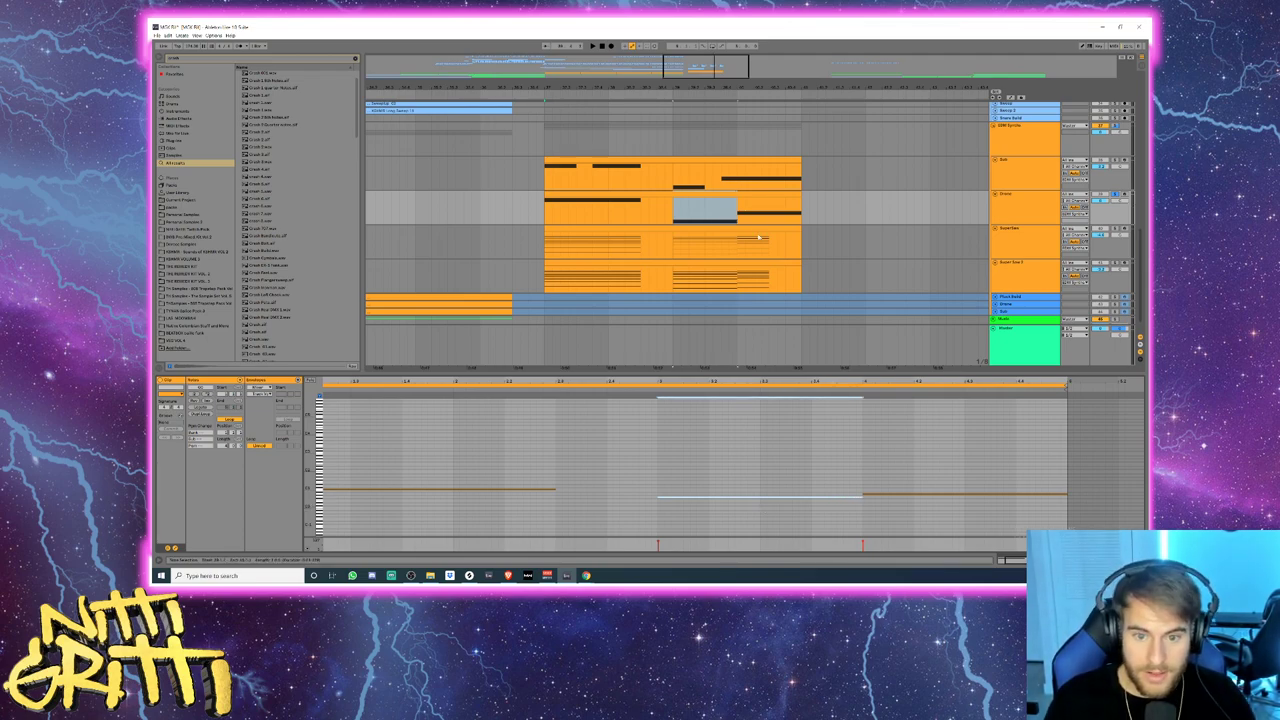
- Copy the synth clip below the Sub onto the Sub track, replacing its clip, and play it
click(571, 193)
drag(571, 193, 571, 159)
key(space)
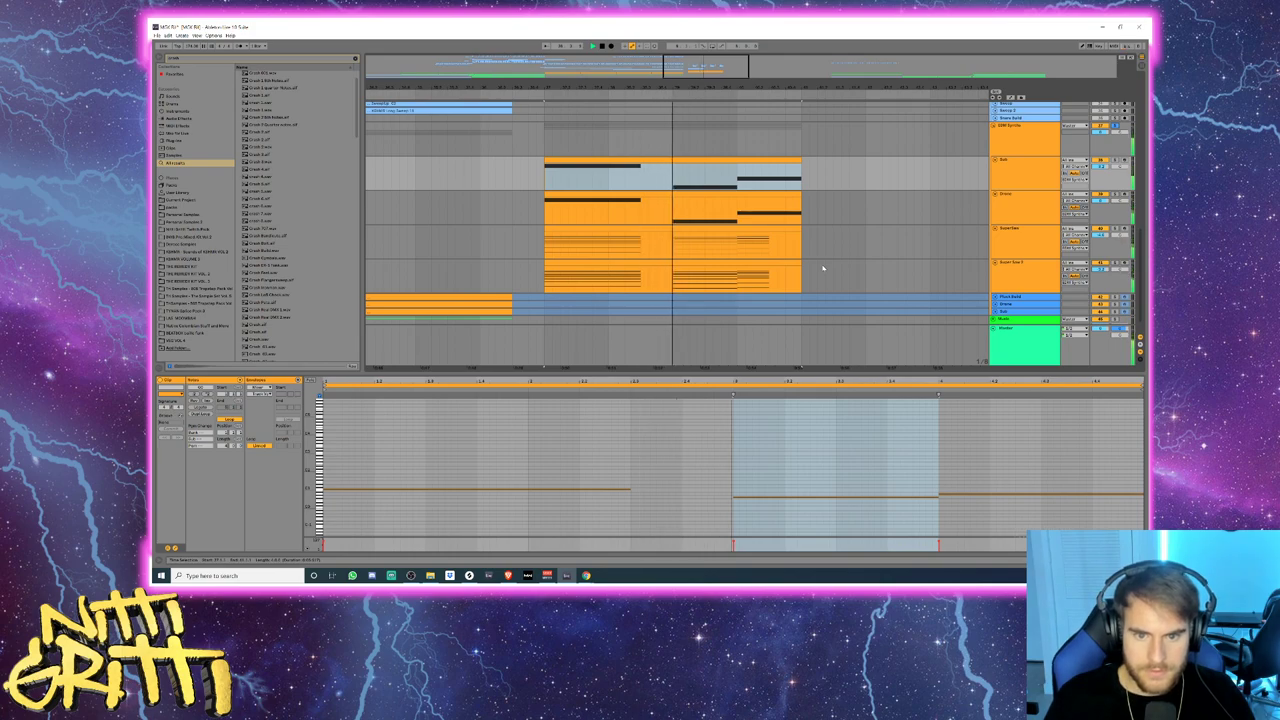
key(space)
- Shorten the last note of the synth clip below the Sub so it ends at 4.3
click(797, 193)
drag(1077, 451, 1091, 508)
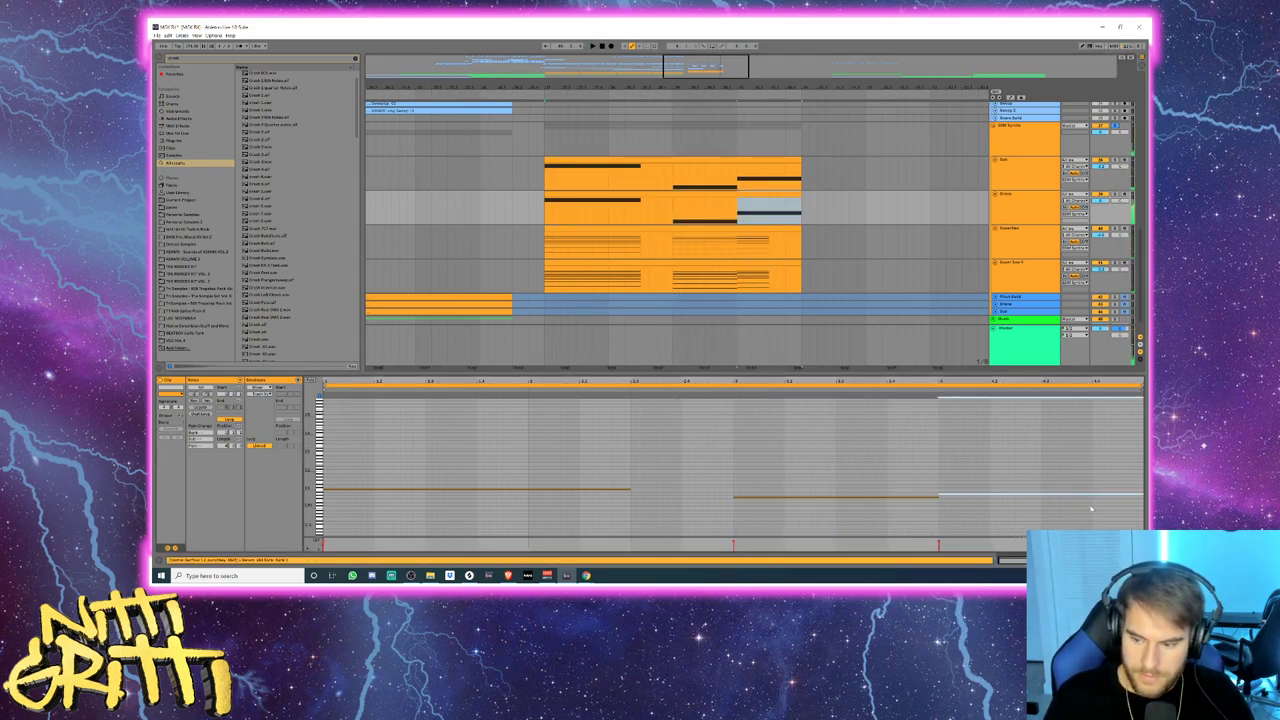
key(shift+Left)
key(shift+Left)
key(shift+Left)
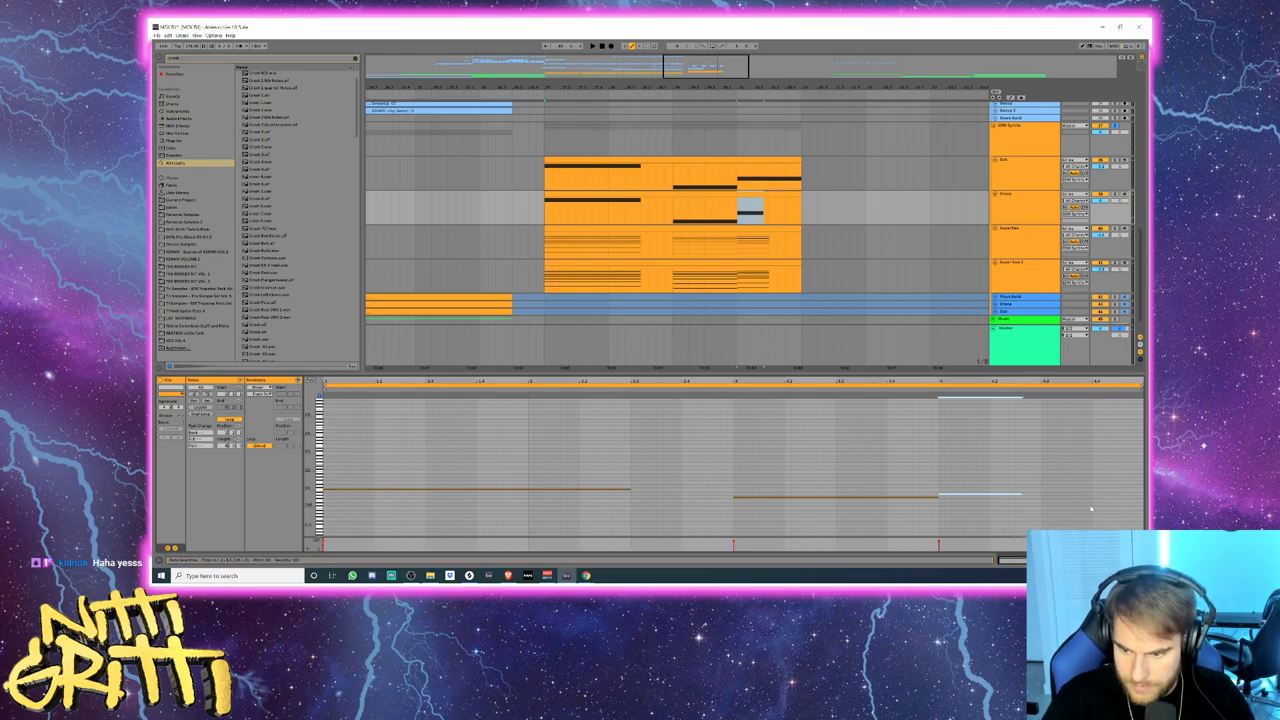
- Shorten the last note of the Sub clip so it ends at 4.3
click(766, 154)
click(766, 160)
drag(1014, 458, 1026, 509)
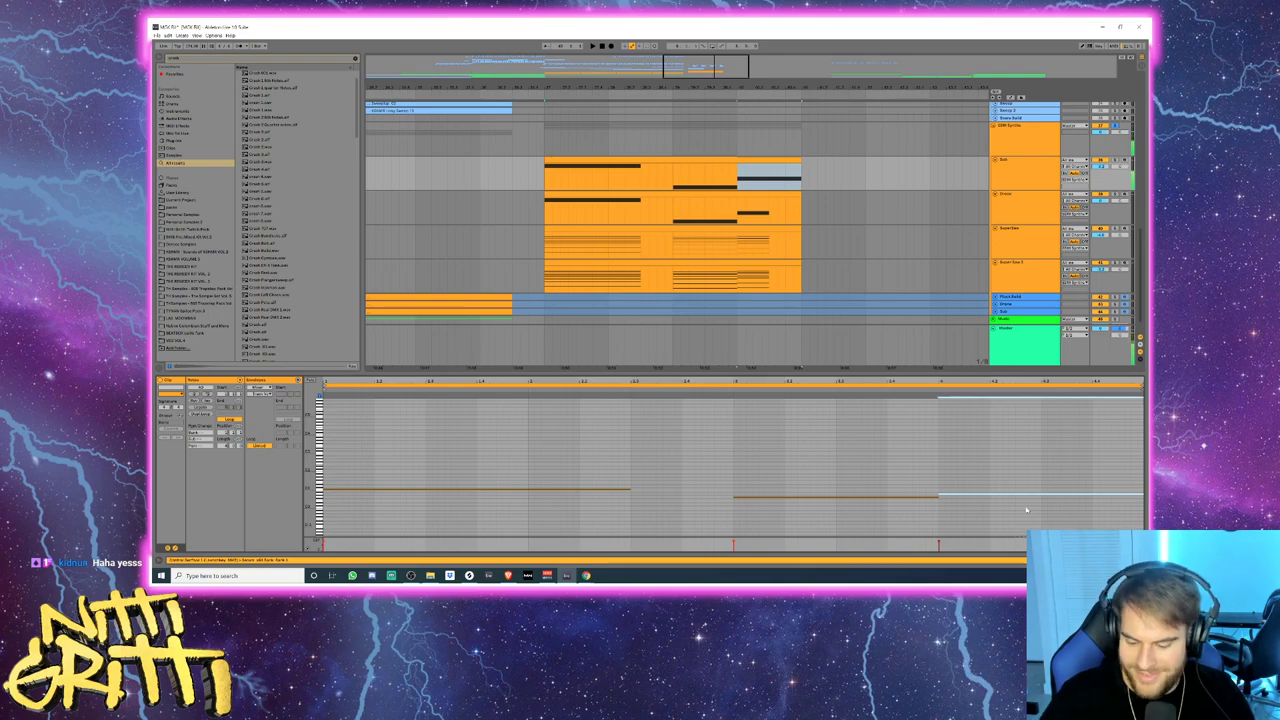
key(shift+Left)
key(shift+Left)
key(shift+Left)
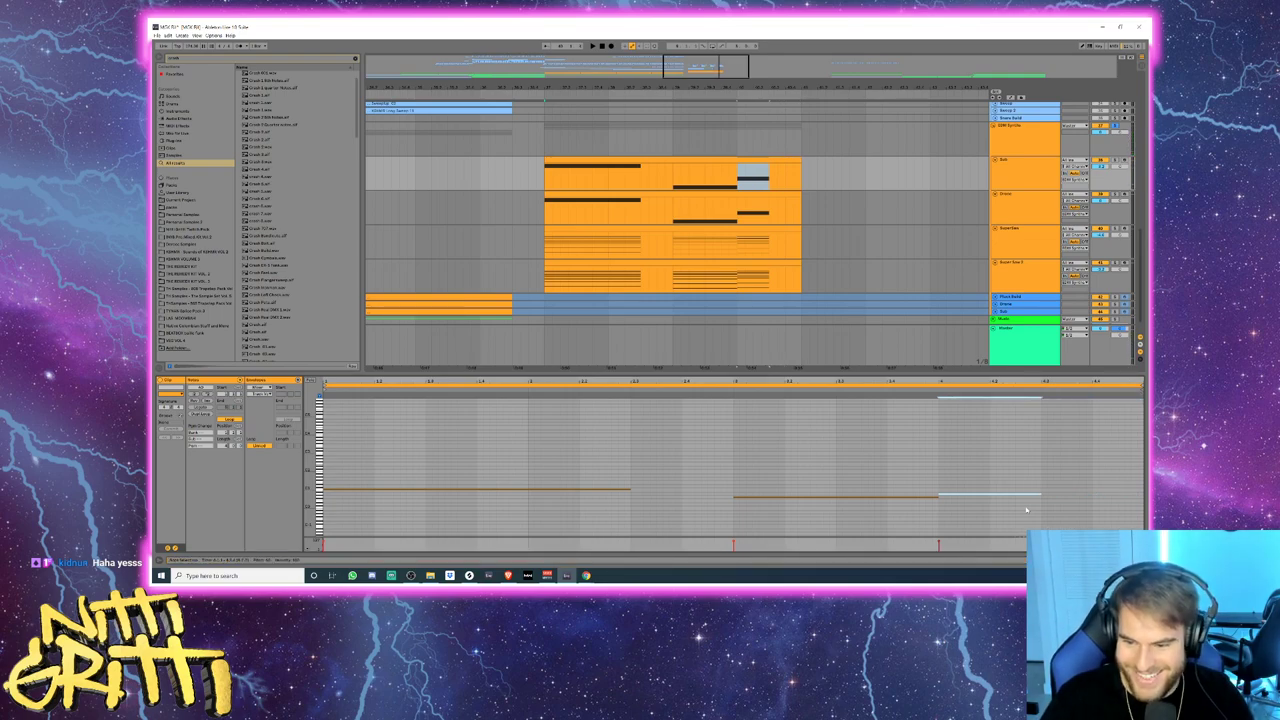
- Hide the clip editor and unsolo the EDM Synths group
click(1140, 560)
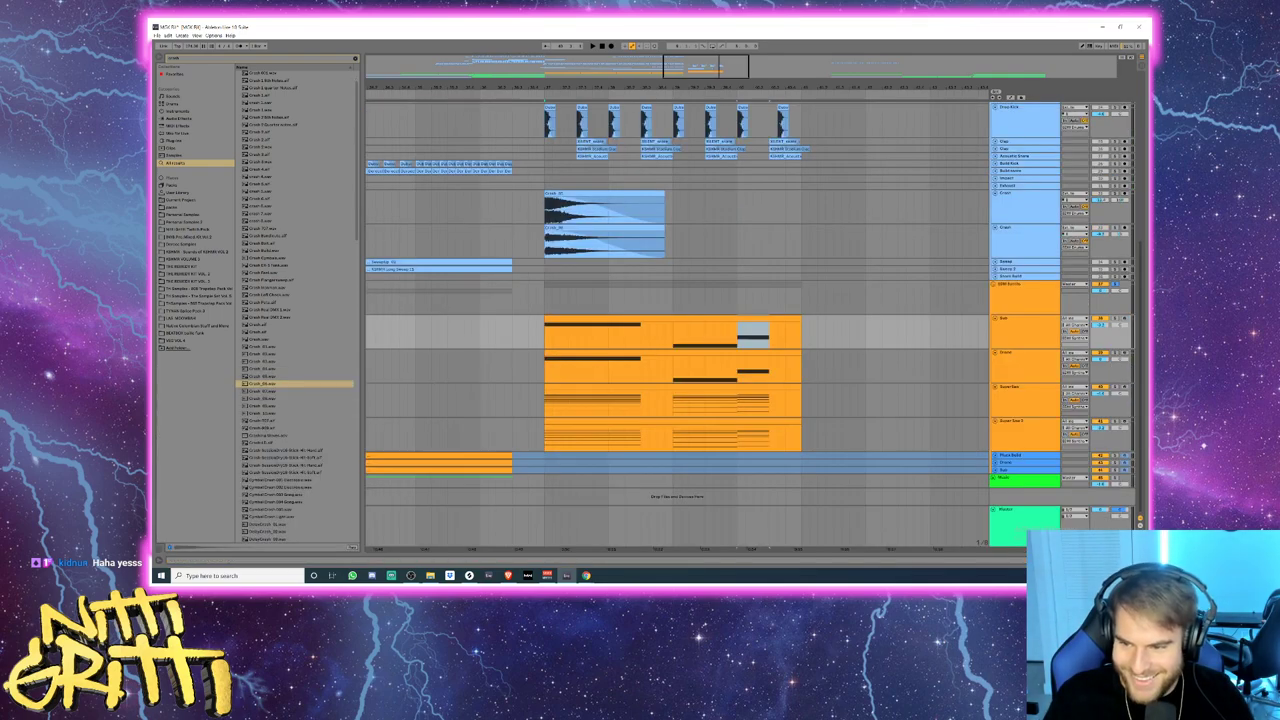
click(1115, 284)
drag(655, 87, 650, 57)
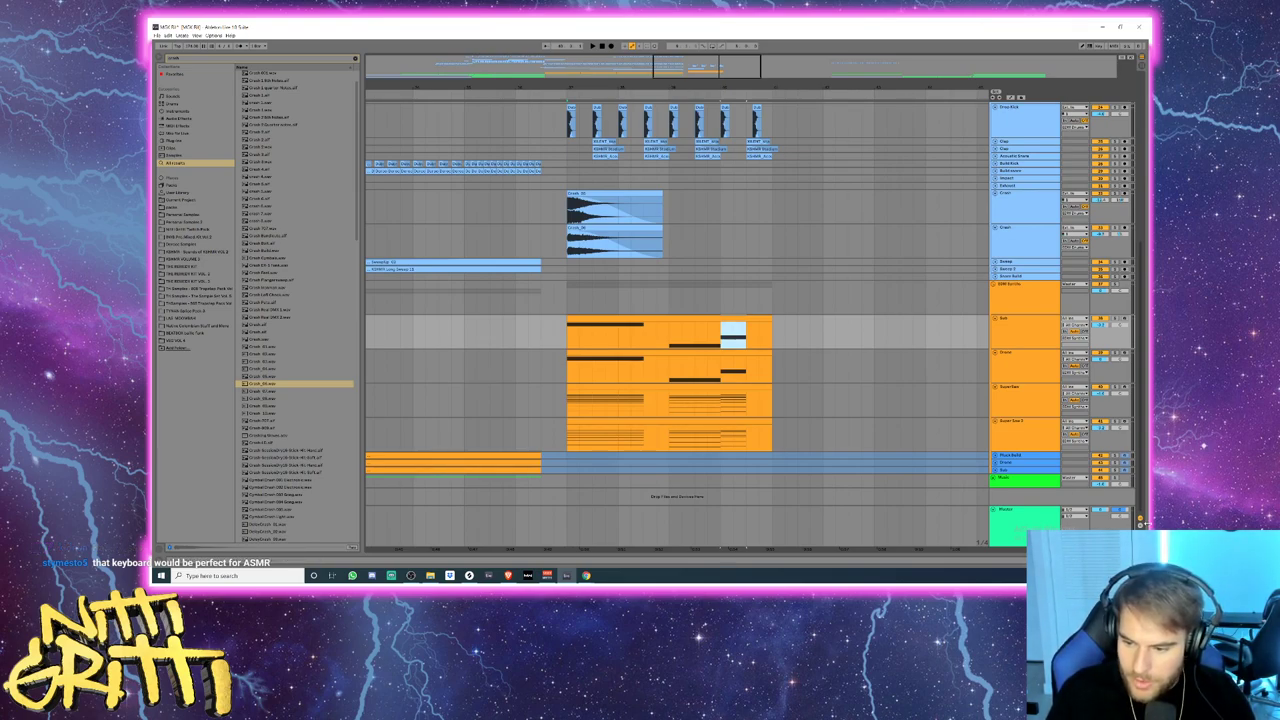
key(alt+Tab)
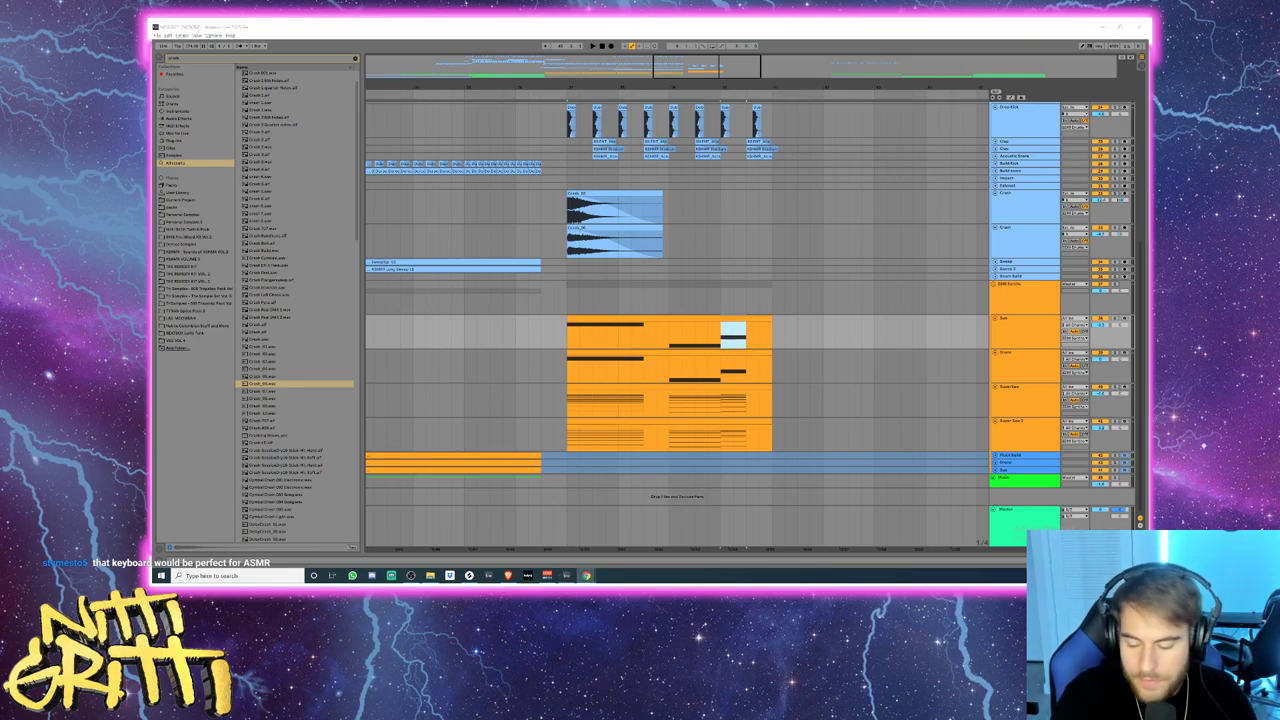
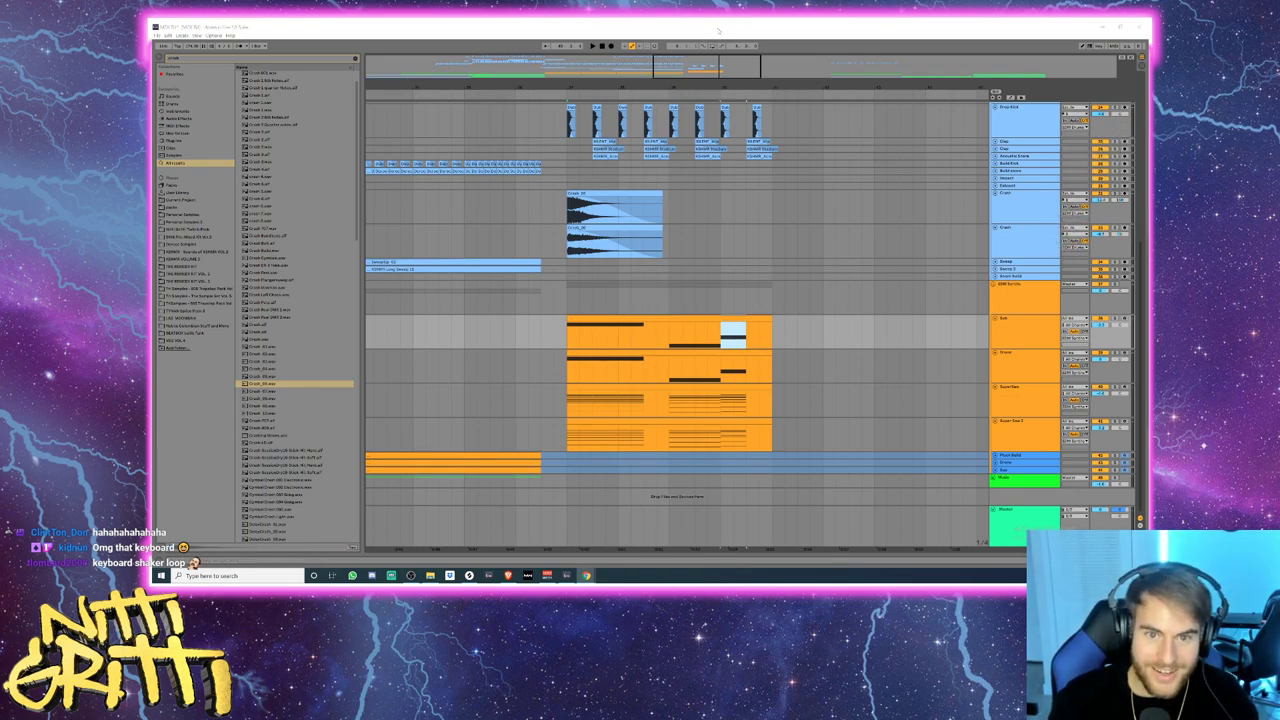
drag(655, 87, 655, 75)
key(minus)
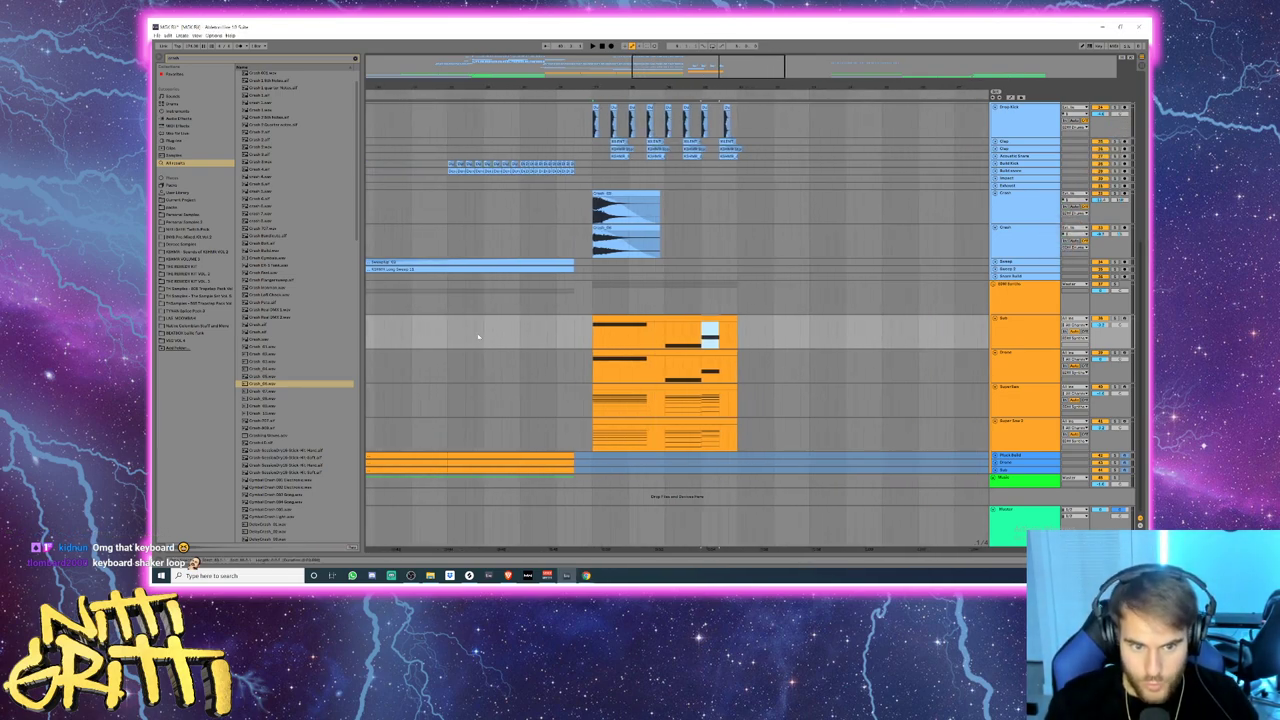
click(375, 323)
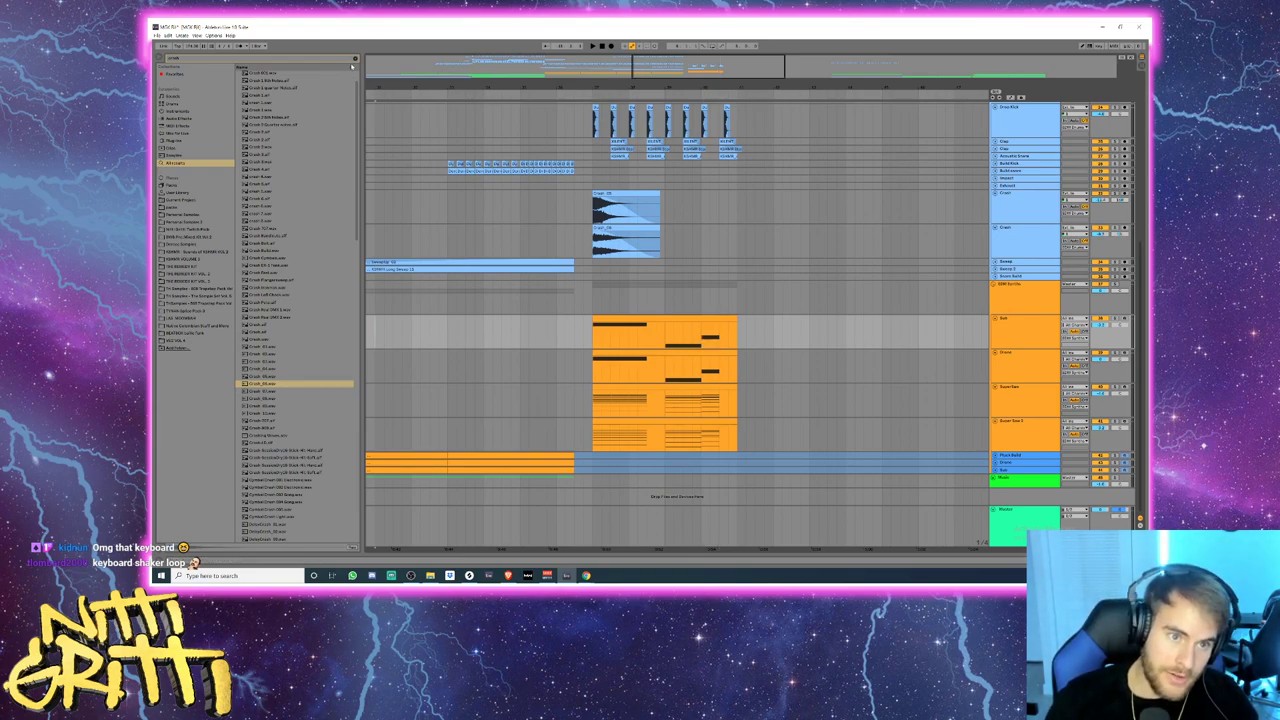
- Clear the browser's sample search and play the arrangement from the build-up into the drop
click(354, 59)
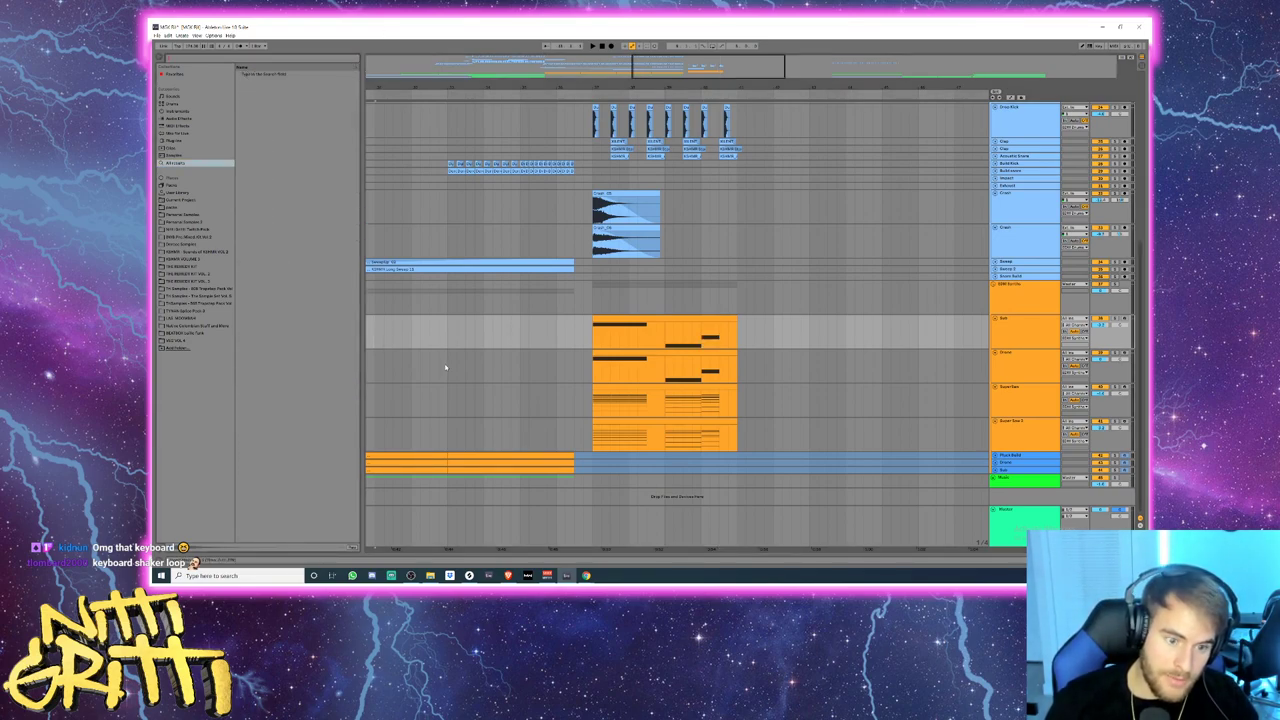
click(379, 363)
drag(634, 86, 660, 67)
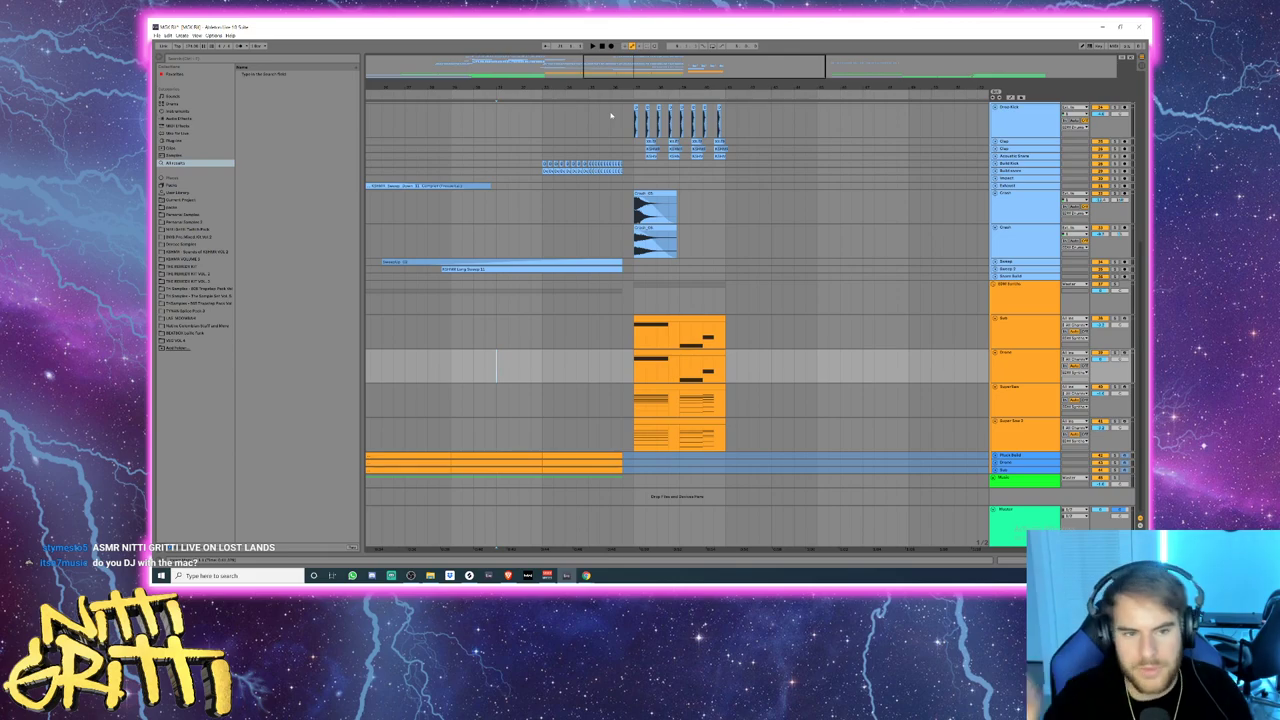
click(422, 306)
key(space)
- Fold the four drop synth tracks in the EDM Synths group, from Sub through Super Saw 2
click(1019, 320)
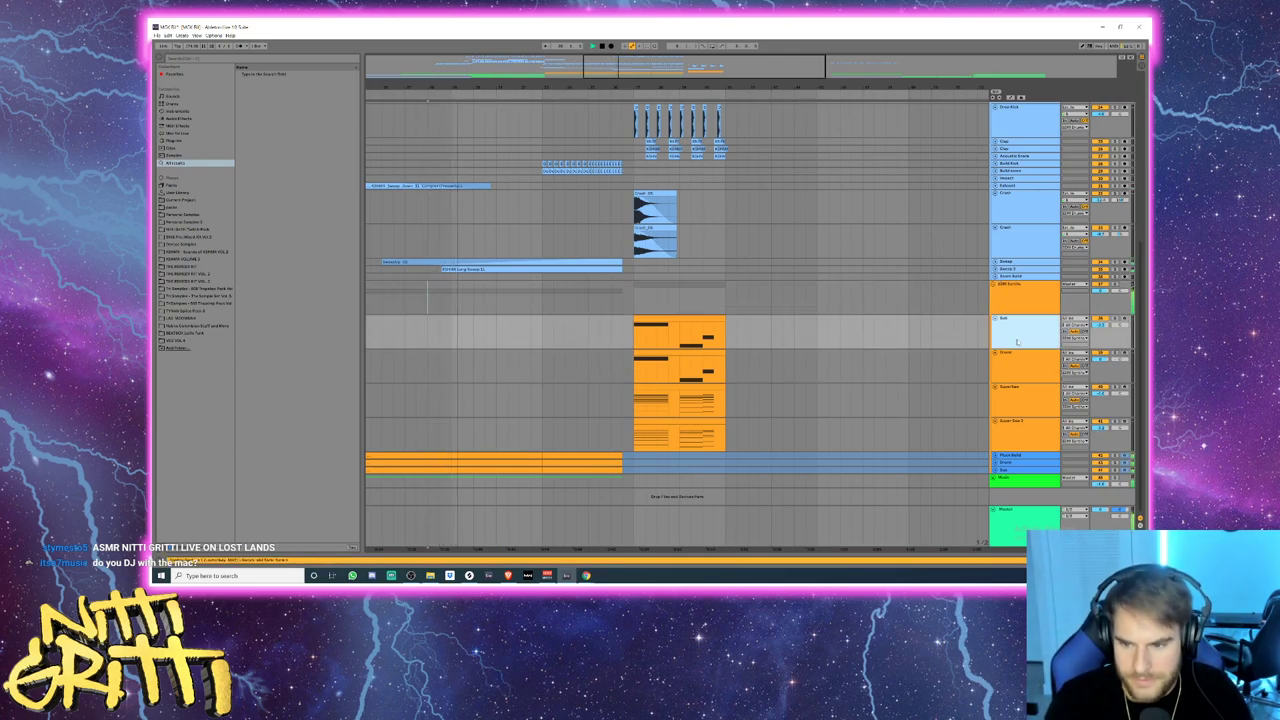
key(u)
click(1018, 326)
key(u)
click(1018, 333)
key(u)
click(1018, 341)
key(u)
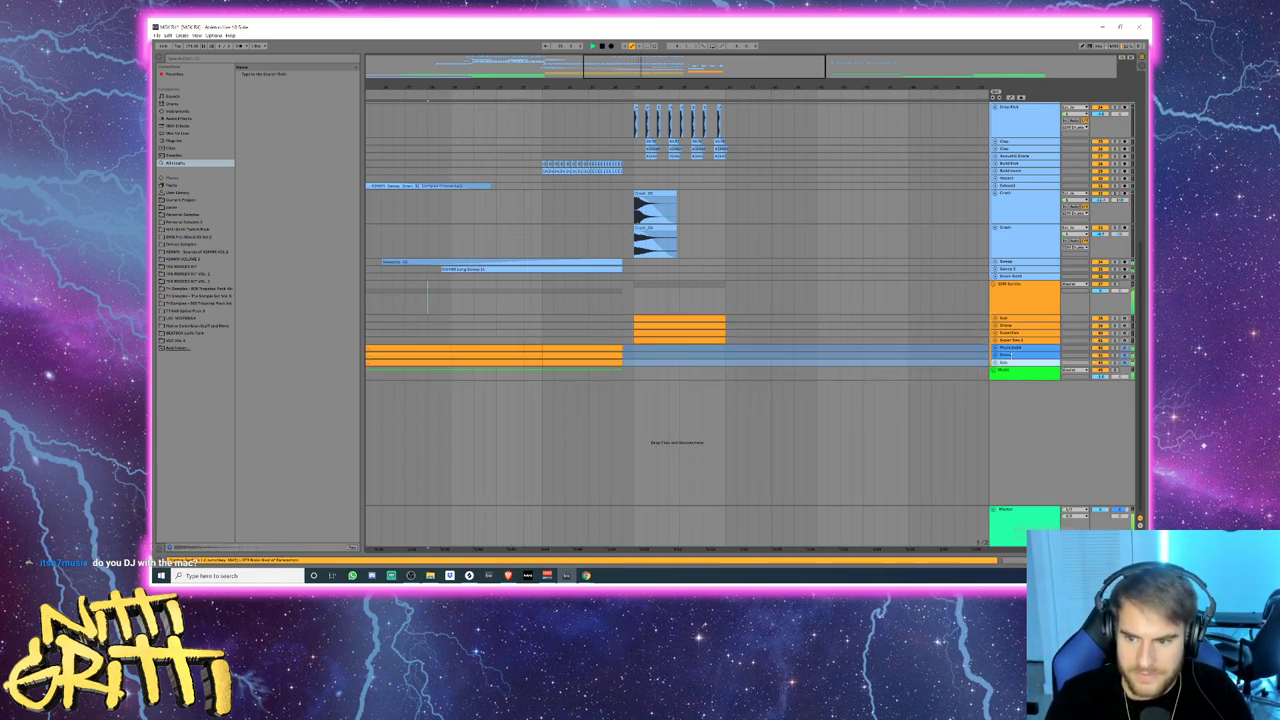
- Insert a new audio track below Super Saw 2 and name it Wh Drop
key(ctrl+t)
key(ctrl+r)
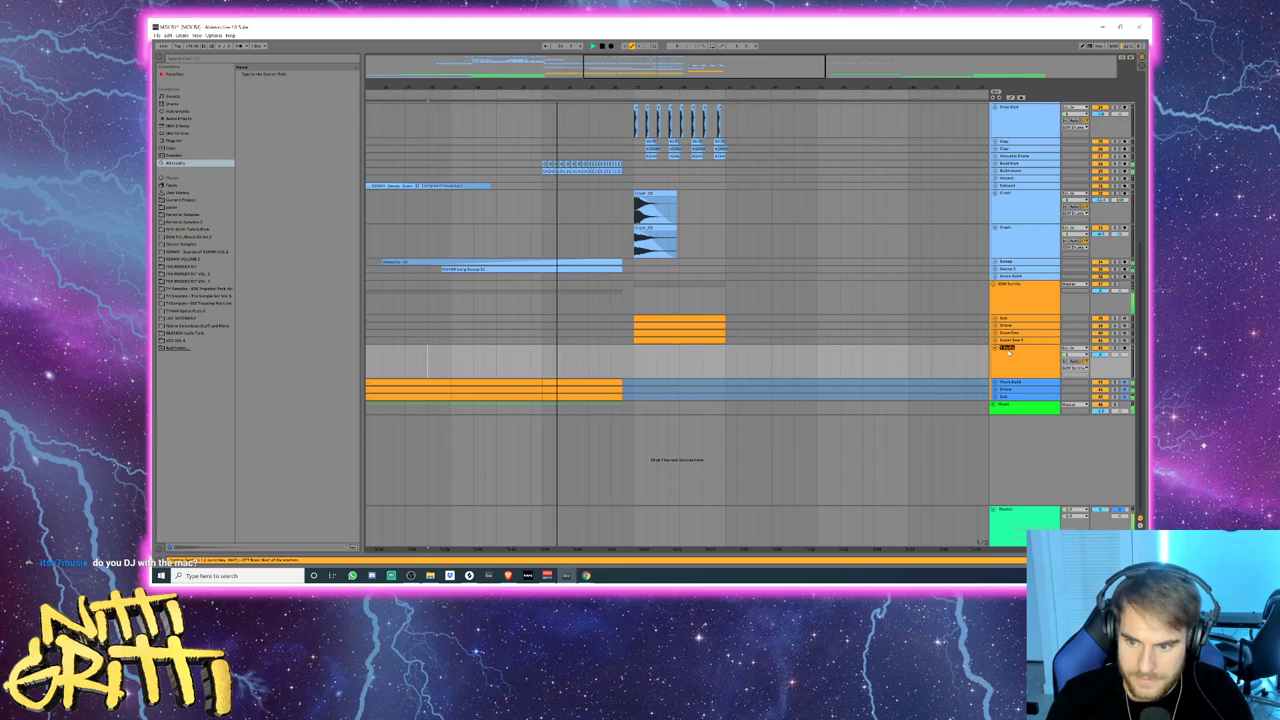
text(Wh Drop)
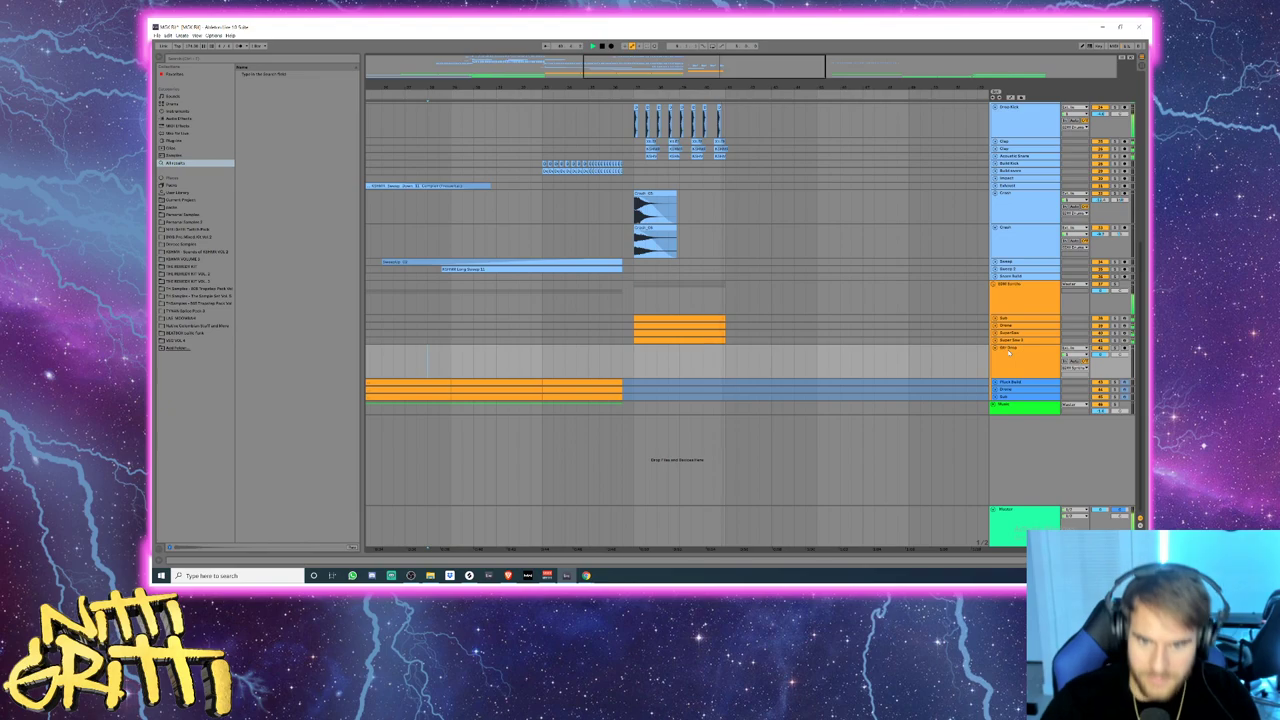
- Collapse the EDM Drums group and the main Drums group in the arrangement
scroll(1008, 350, up, 5)
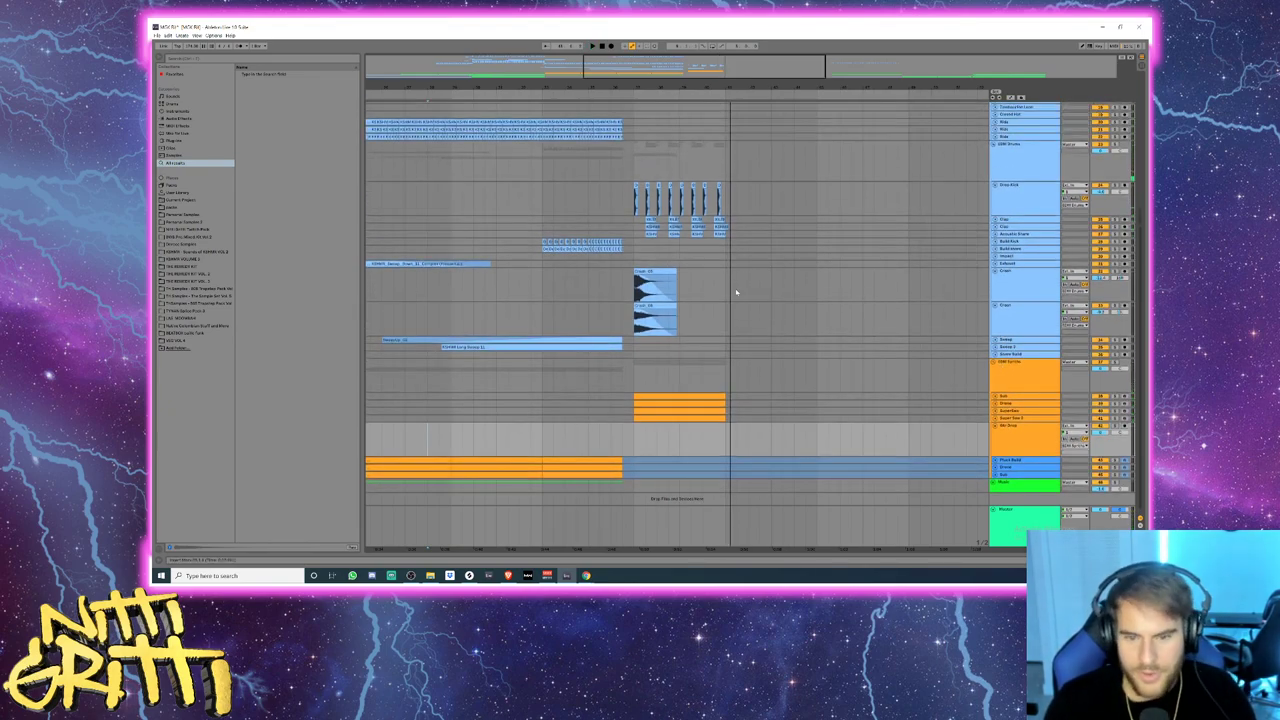
click(1016, 233)
key(Left)
key(Left)
key(Left)
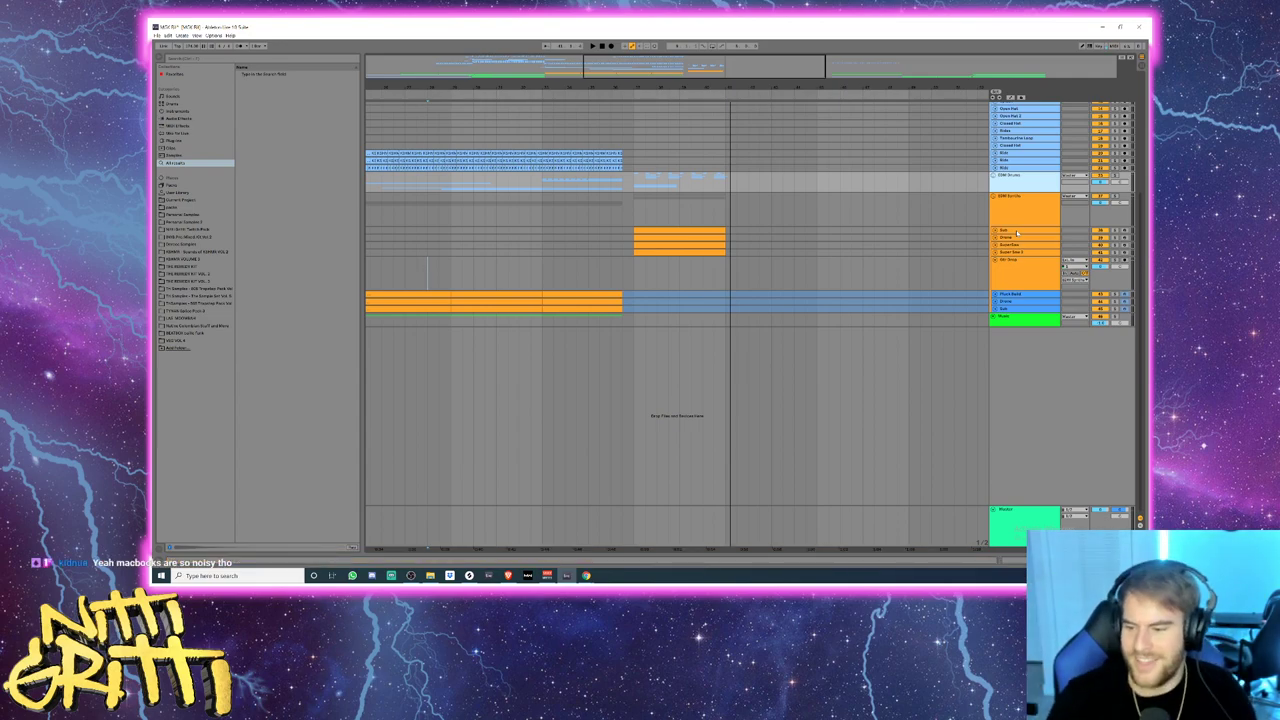
scroll(1080, 238, up, 7)
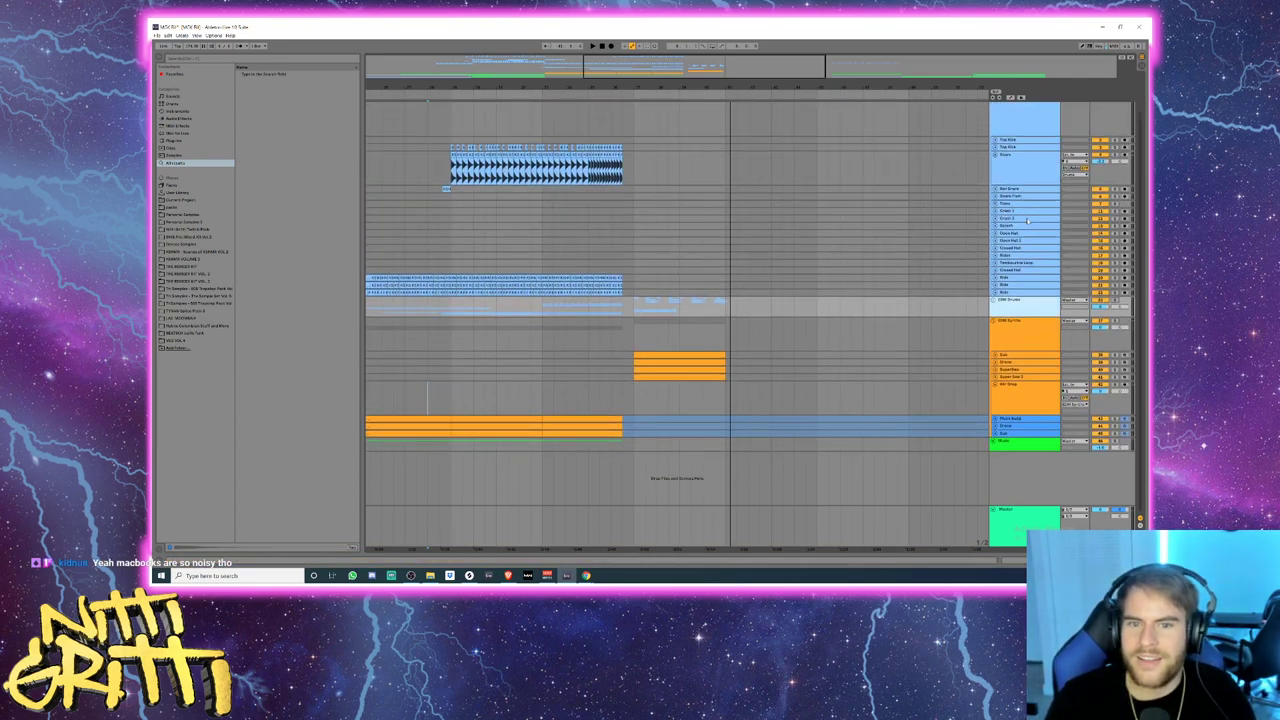
click(1022, 200)
key(Left)
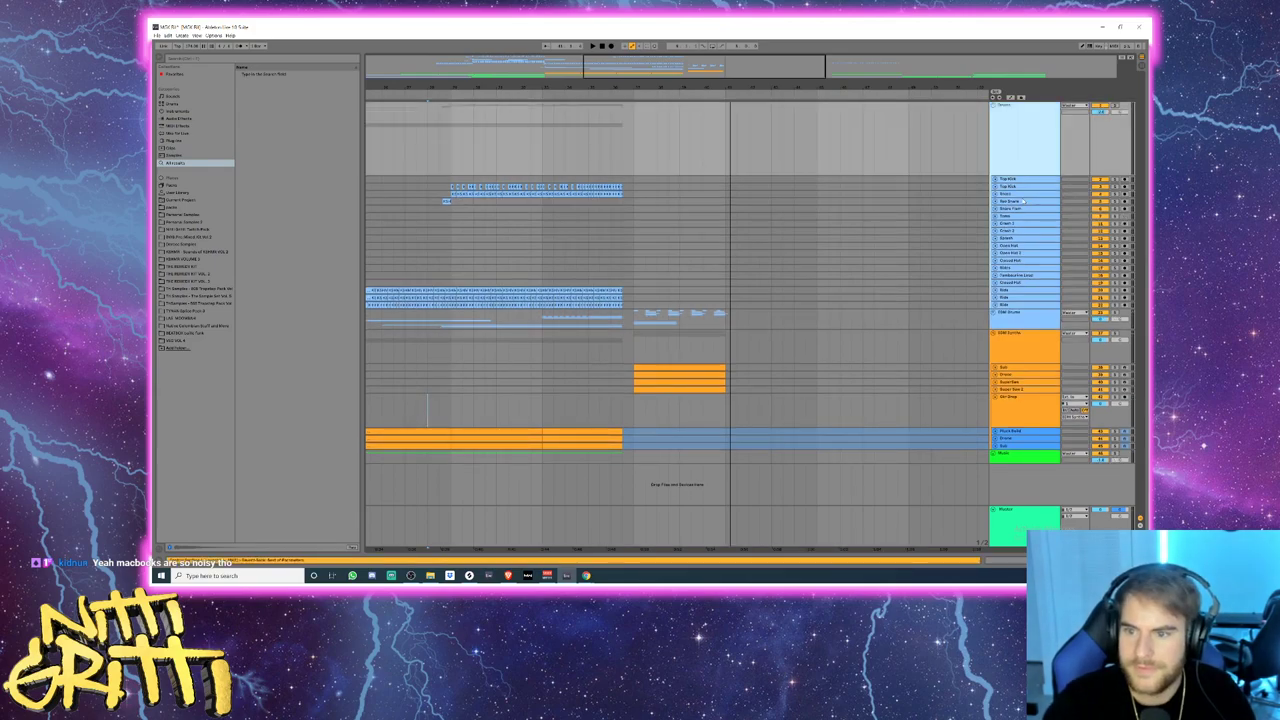
key(Left)
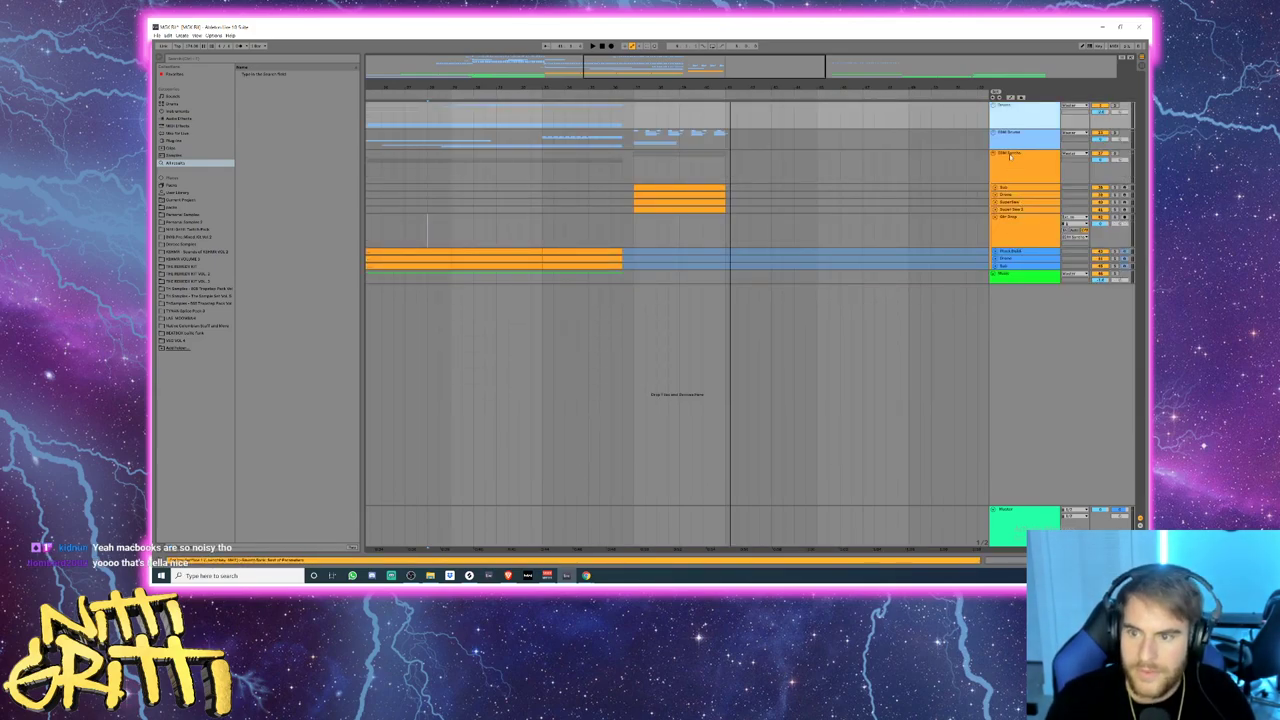
- Expand the main Drums group and unfold its Open Hat and Open Hat 2 tracks at the first drop
key(Right)
right_click(1004, 112)
key(Escape)
drag(533, 287, 914, 287)
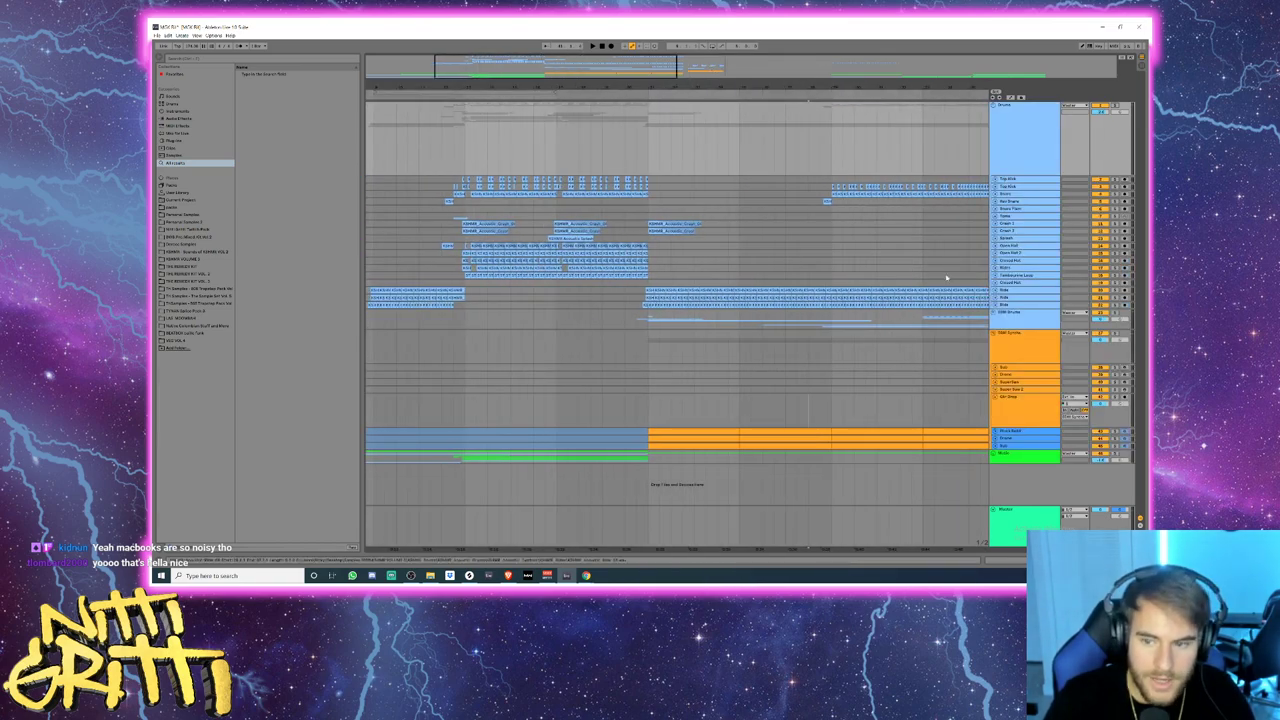
click(995, 254)
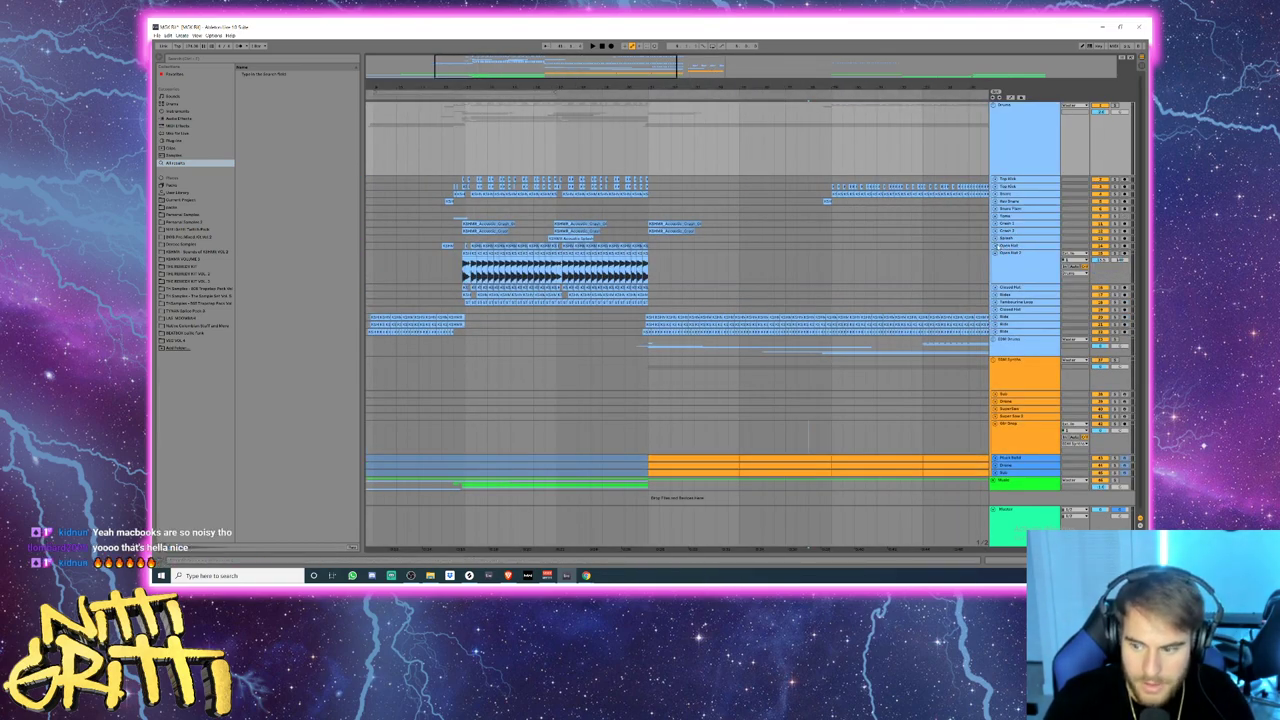
click(996, 246)
- Solo the Open Hat and Open Hat 2 tracks and play them from the first drop
click(477, 288)
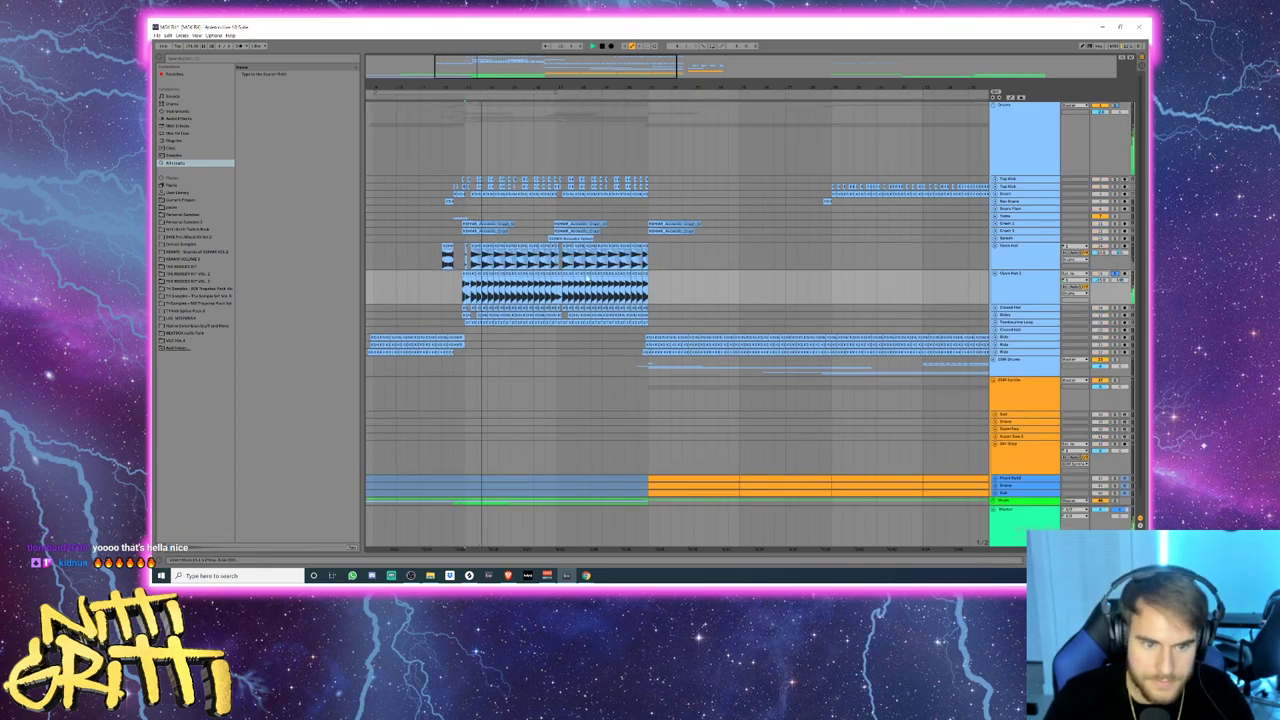
key(space)
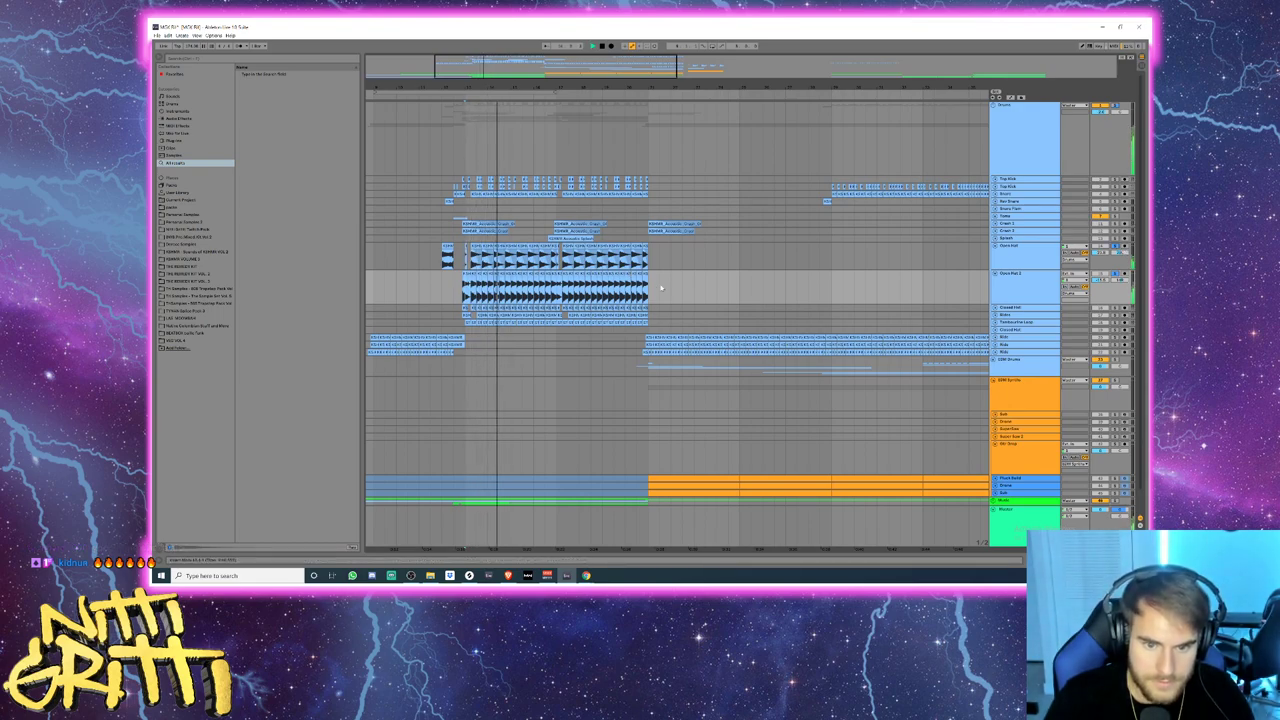
- Copy one bar of the Open Hat and Open Hat 2 clips from the first drop's end, paste it at the EDM drop's start and play it
scroll(632, 287, up, 3)
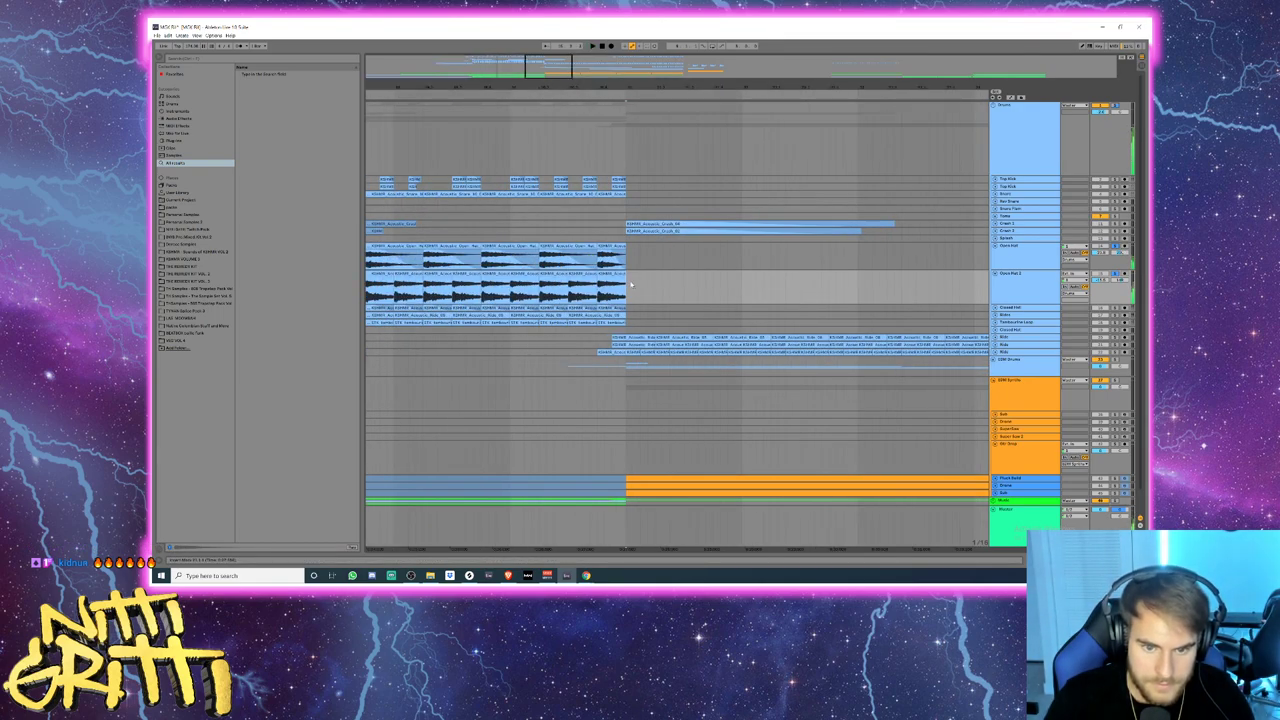
click(483, 254)
click(486, 250)
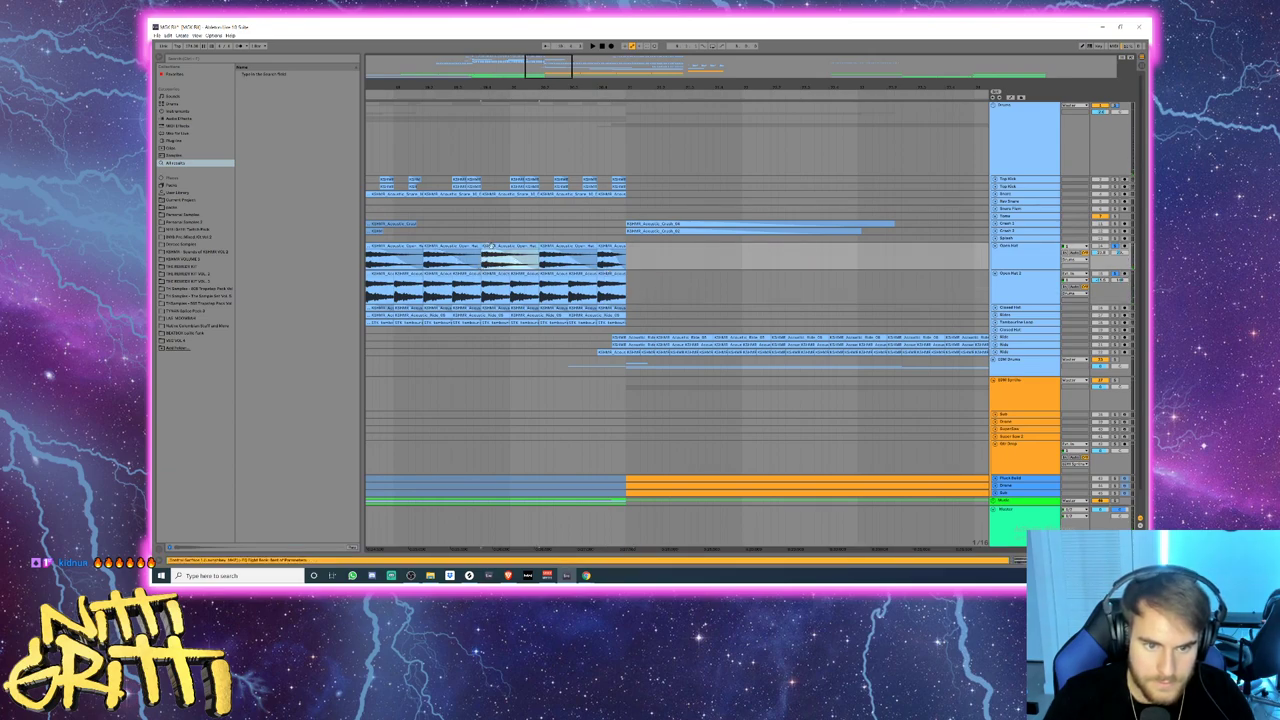
scroll(590, 274, down, 3)
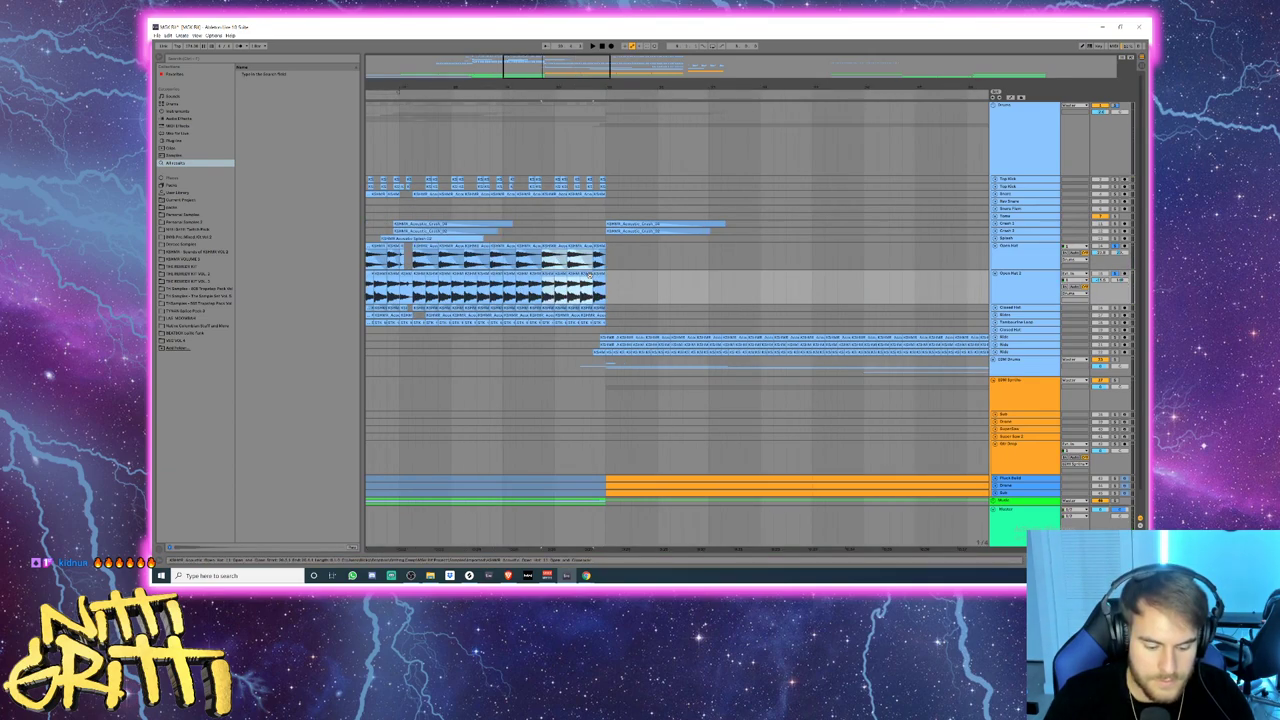
click(937, 265)
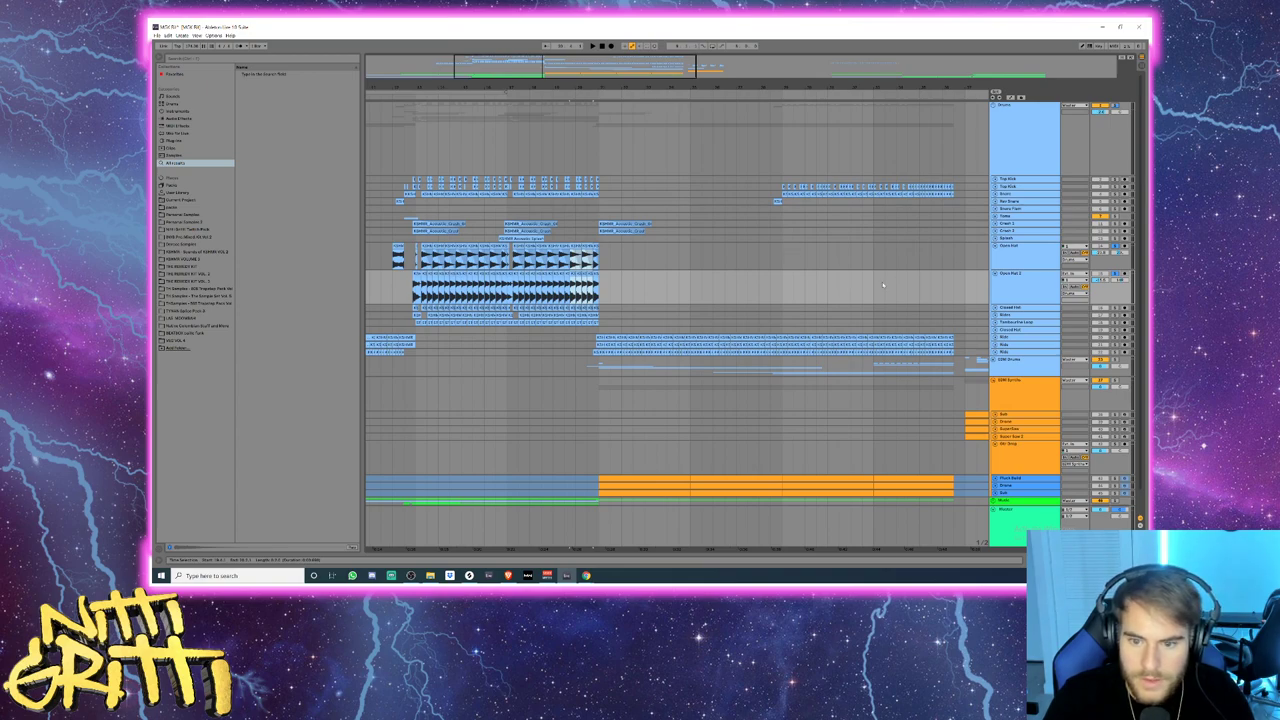
drag(506, 68, 658, 107)
ctrl+scroll(685, 299, up, 3)
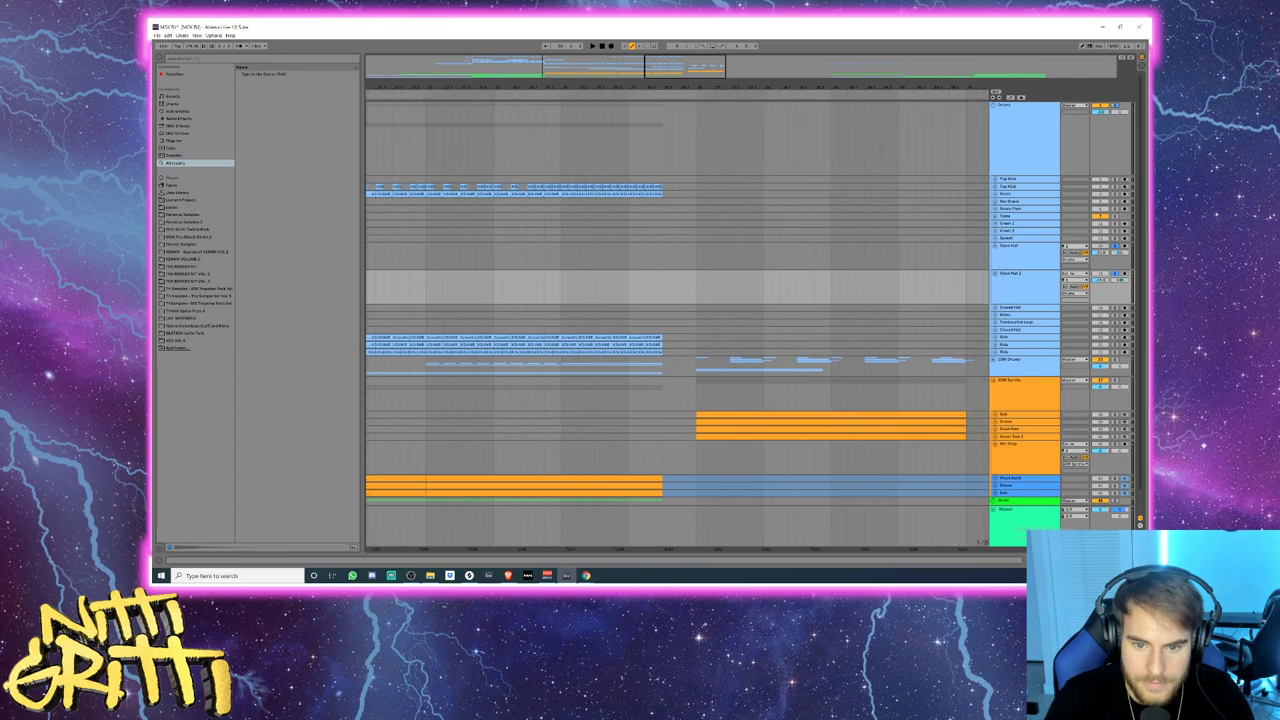
click(634, 256)
key(ctrl+v)
key(space)
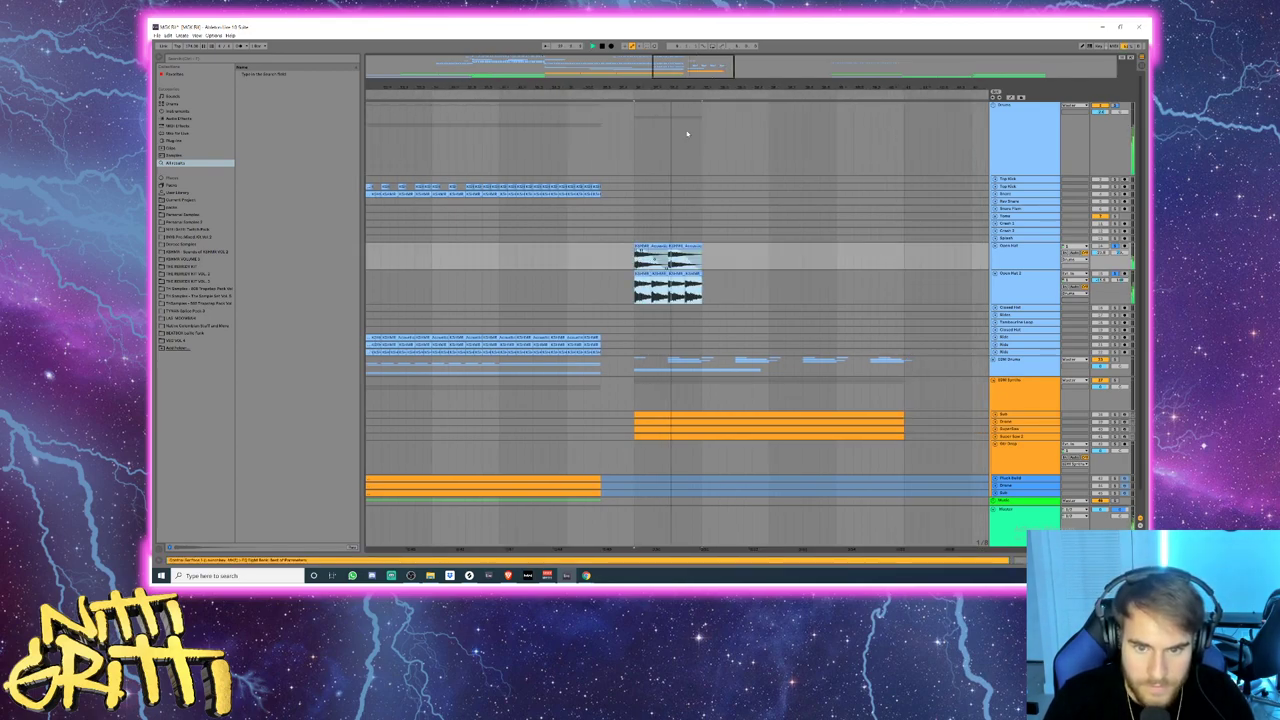
- Shift the pasted Open Hat clips one beat later and duplicate both open hat patterns to two bars each
scroll(717, 299, up, 2)
mouse_move(603, 273)
mouse_down()
mouse_move(705, 274)
mouse_move(598, 275)
mouse_up()
key(space)
key(space)
drag(695, 290, 582, 289)
key(ctrl+d)
click(686, 245)
key(ctrl+d)
key(ctrl+d)
scroll(688, 245, down, 3)
click(548, 283)
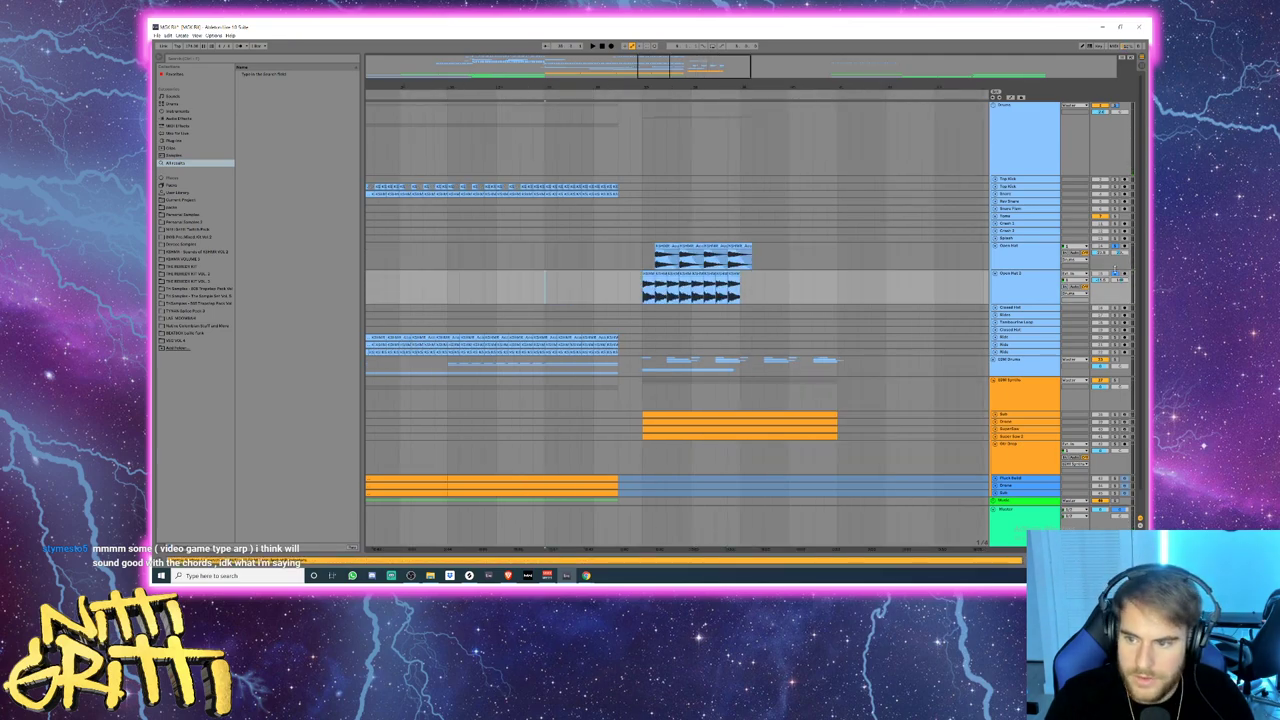
- Play the drop, then duplicate the Open Hat clips twice and the Open Hat 2 clips once along the arrangement
key(space)
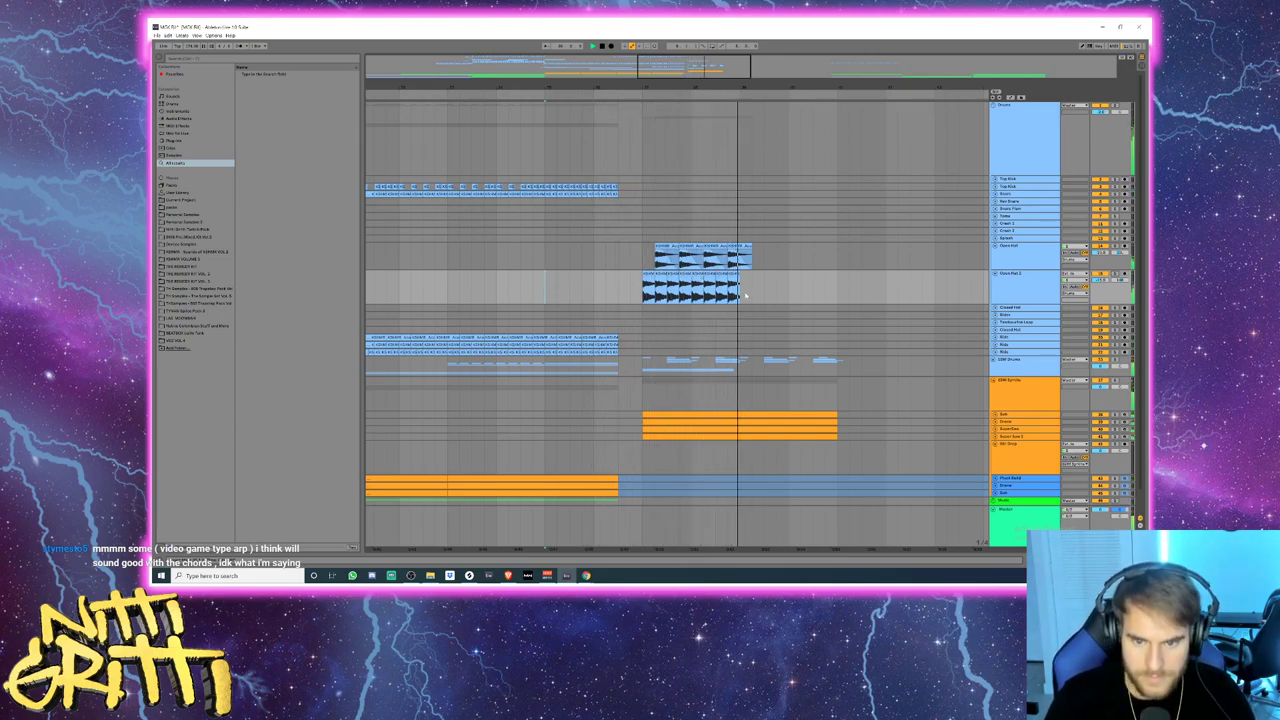
key(space)
drag(751, 287, 643, 258)
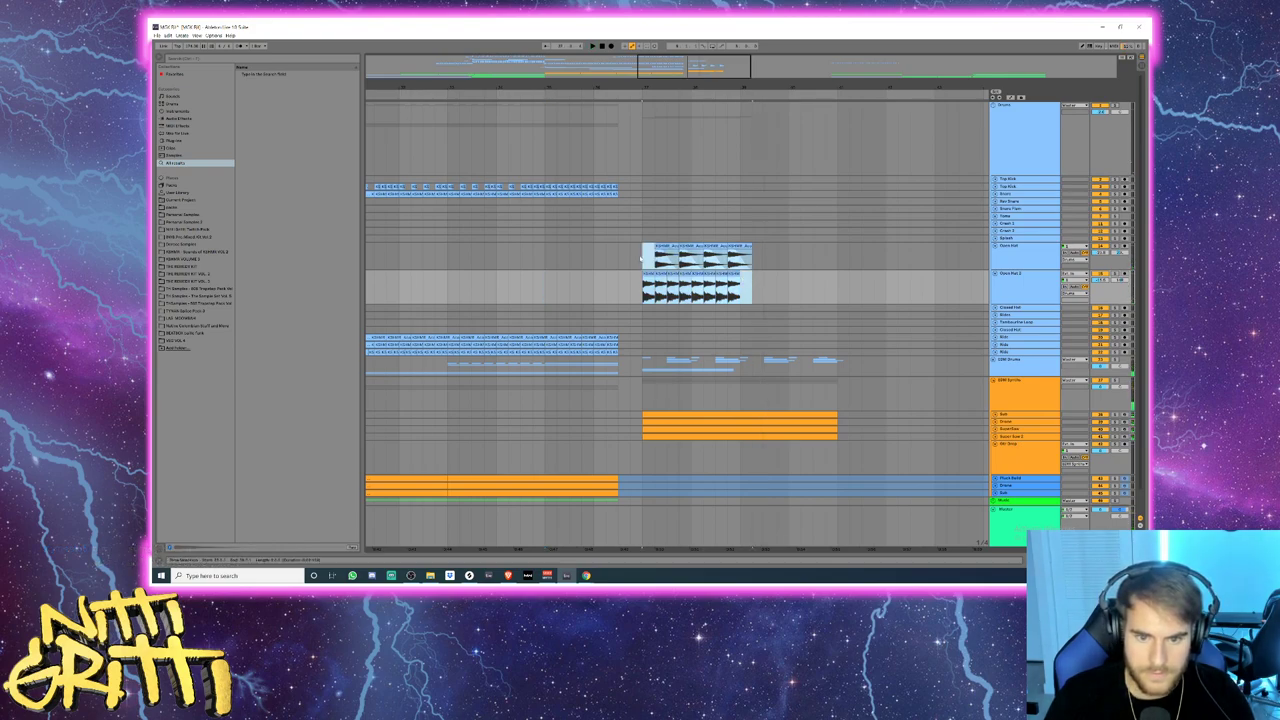
click(732, 247)
shift+click(676, 245)
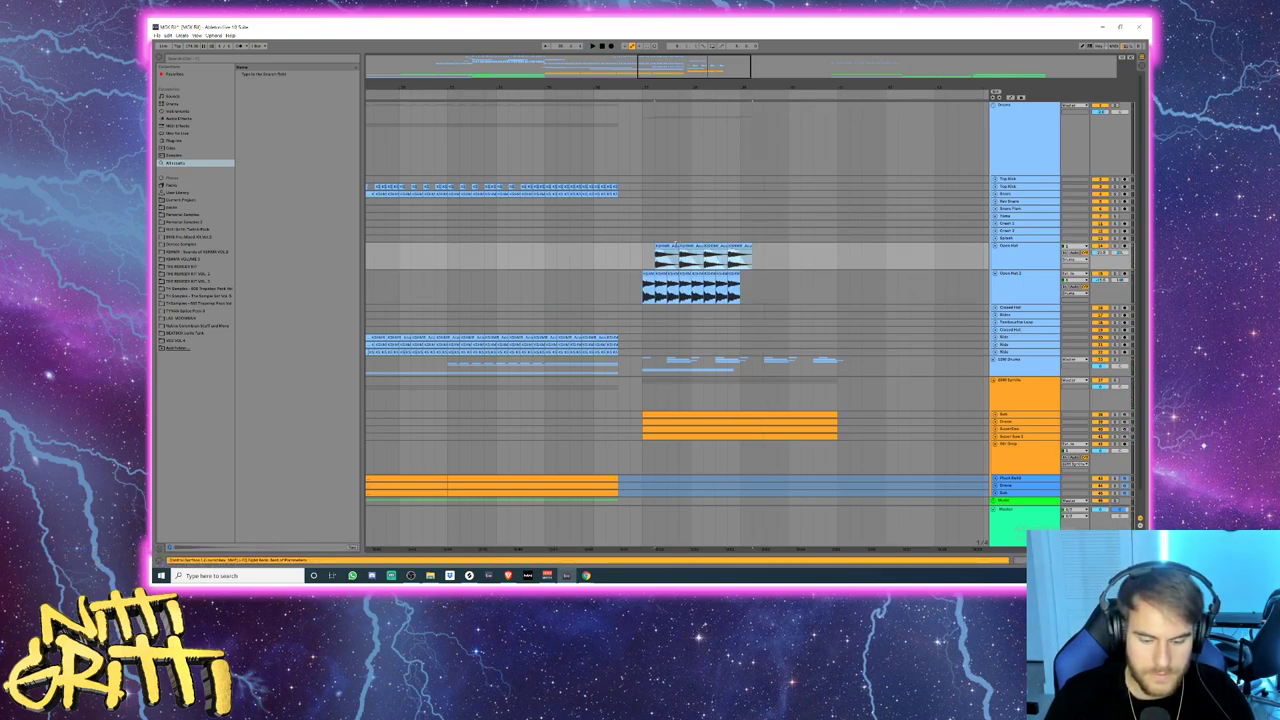
key(ctrl+d)
key(ctrl+d)
click(737, 273)
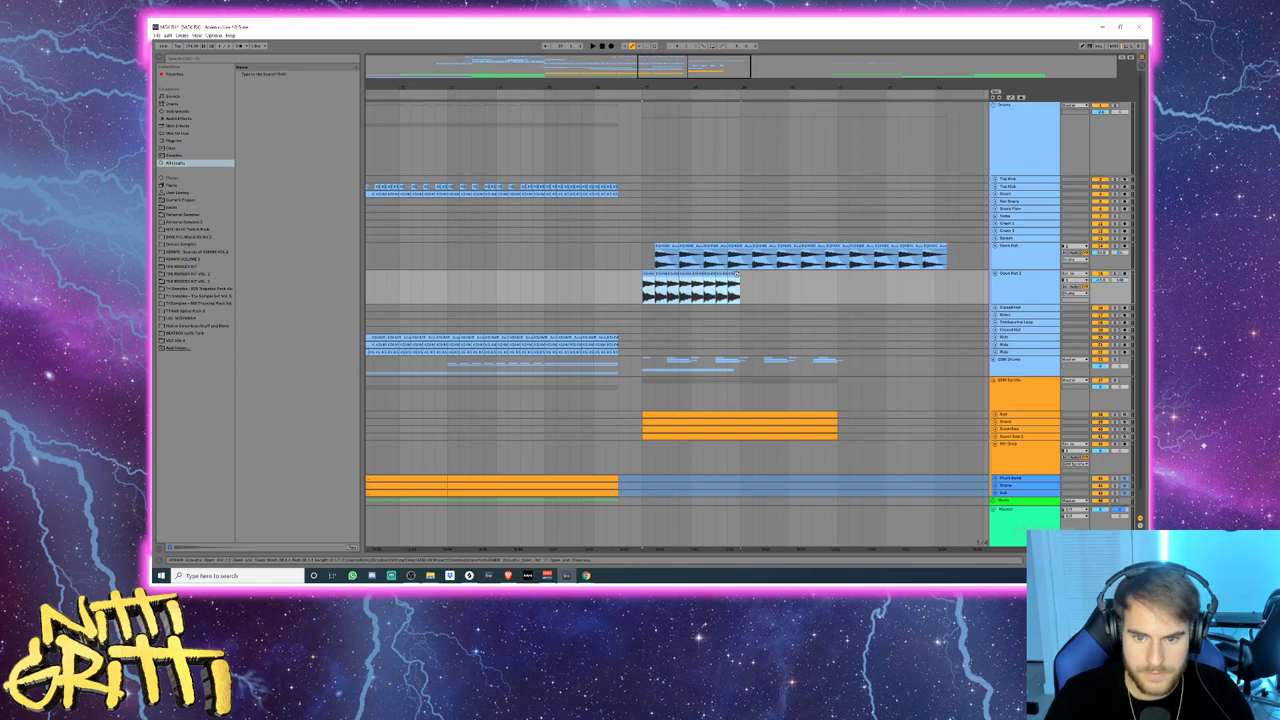
key(ctrl+d)
- Play the drop's drums and extend the Open Hat 2 pattern by two more bars to match the Open Hat track's length
key(space)
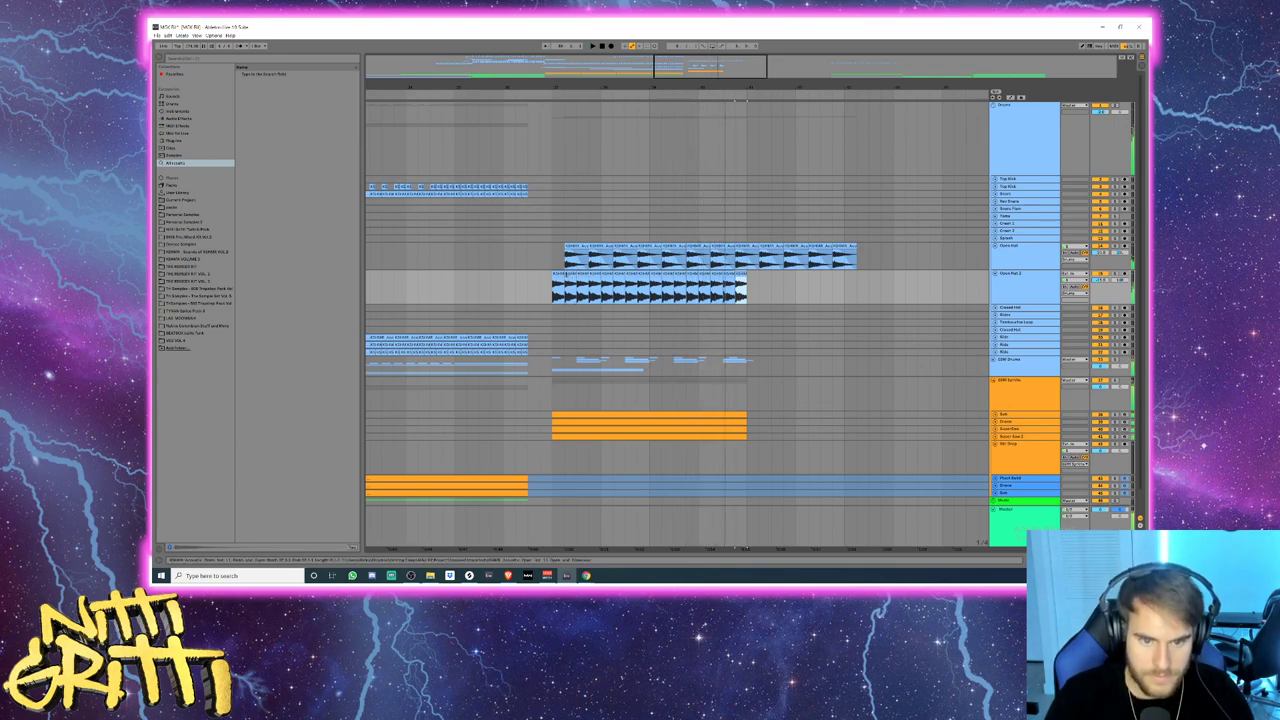
drag(563, 273, 571, 274)
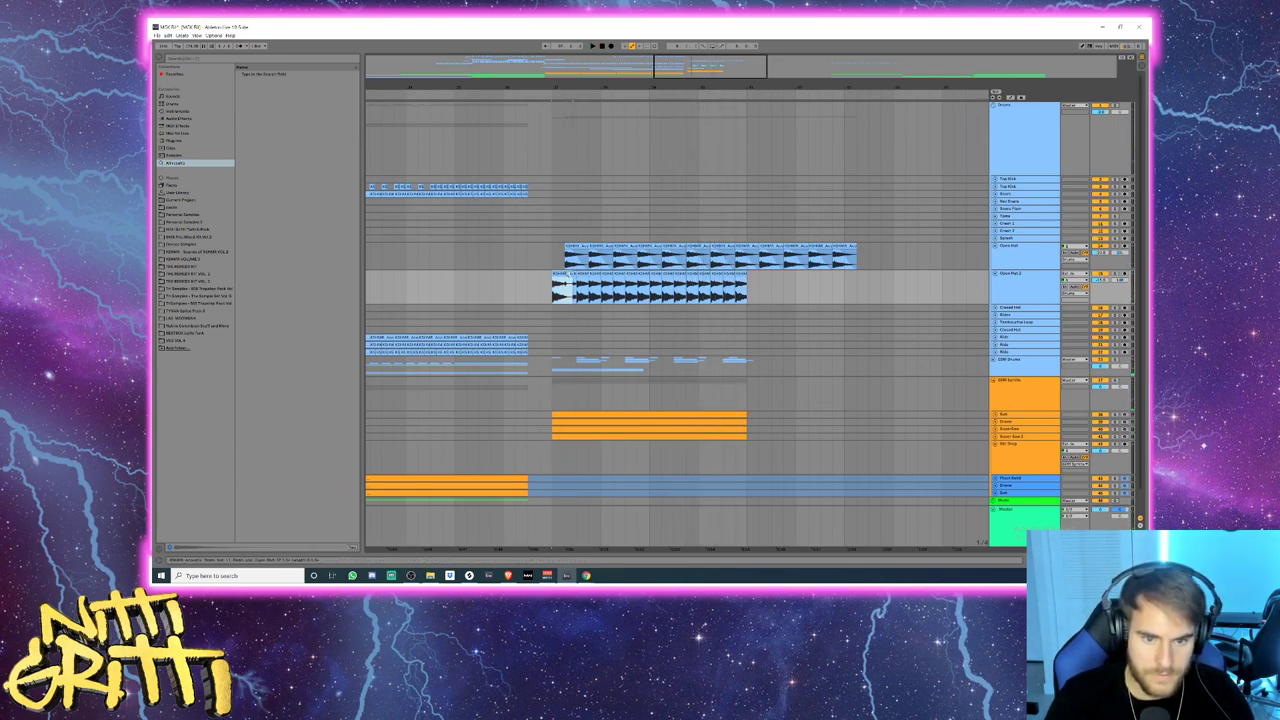
click(558, 284)
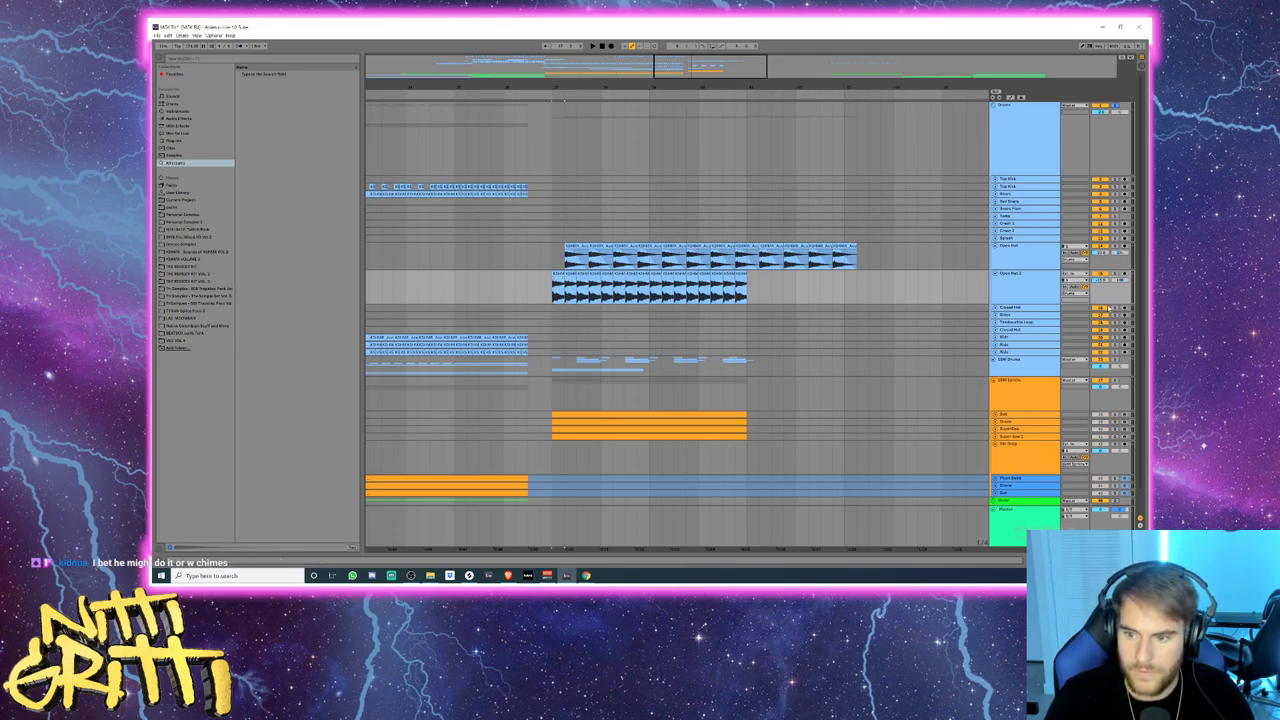
key(space)
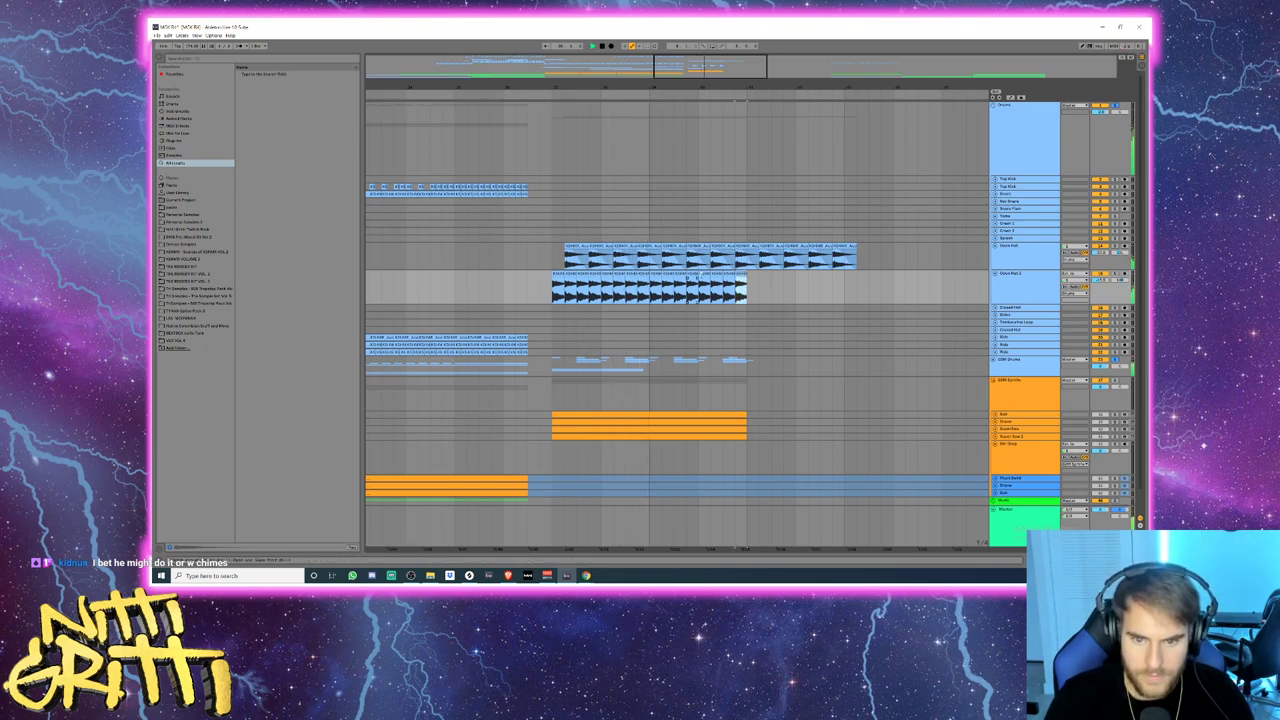
drag(745, 278, 850, 286)
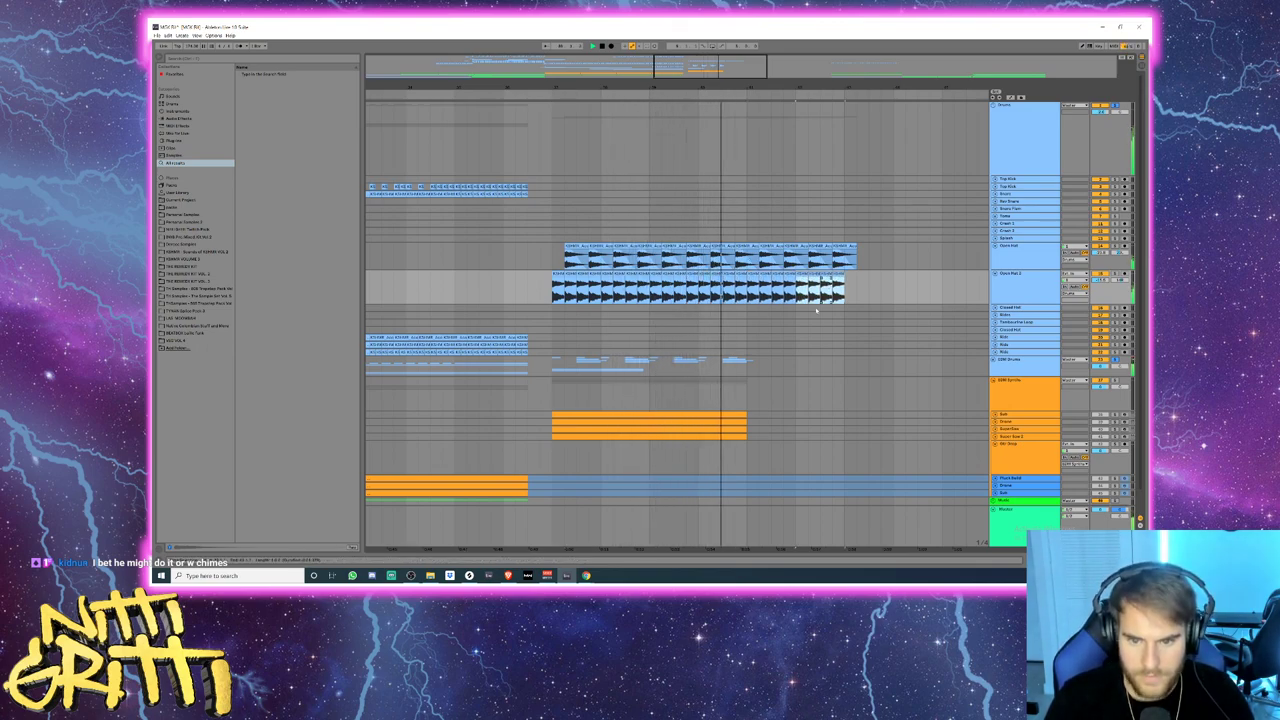
- Fold the Open Hat and Open Hat 2 tracks, expand the Toms group and locate the Tom 3 clips at the first drop
click(1028, 260)
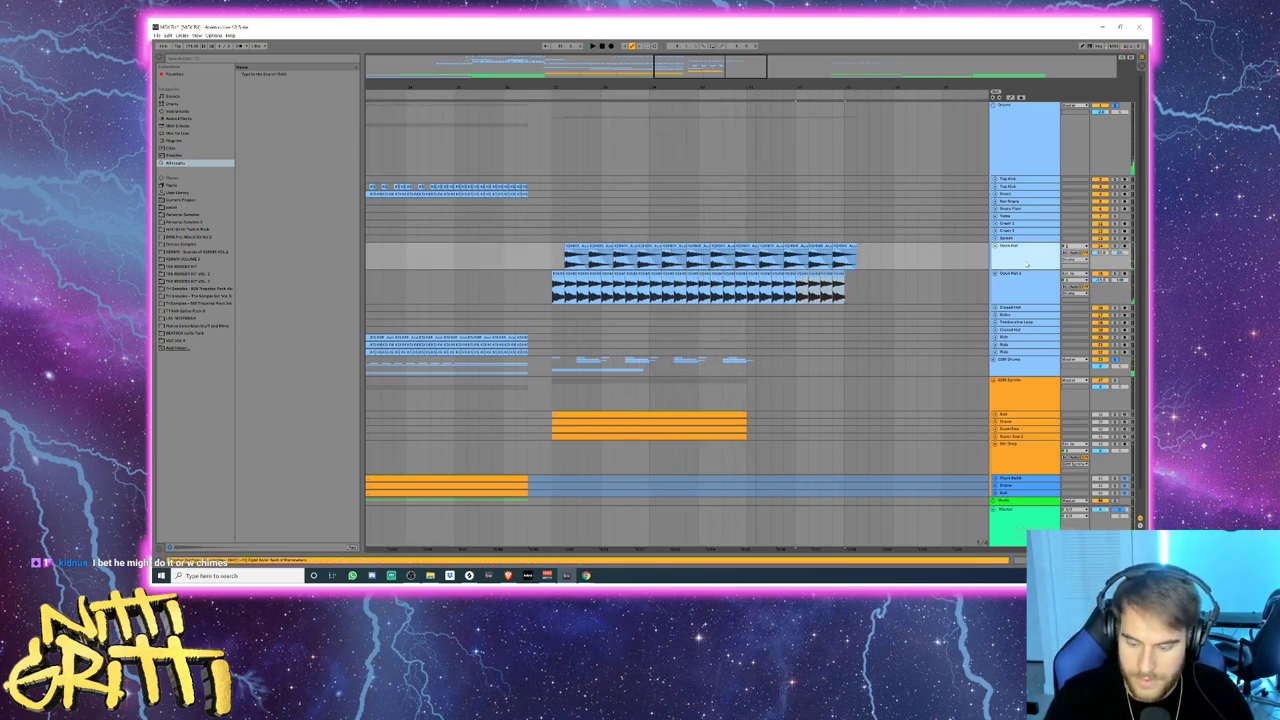
key(u)
click(1026, 264)
key(u)
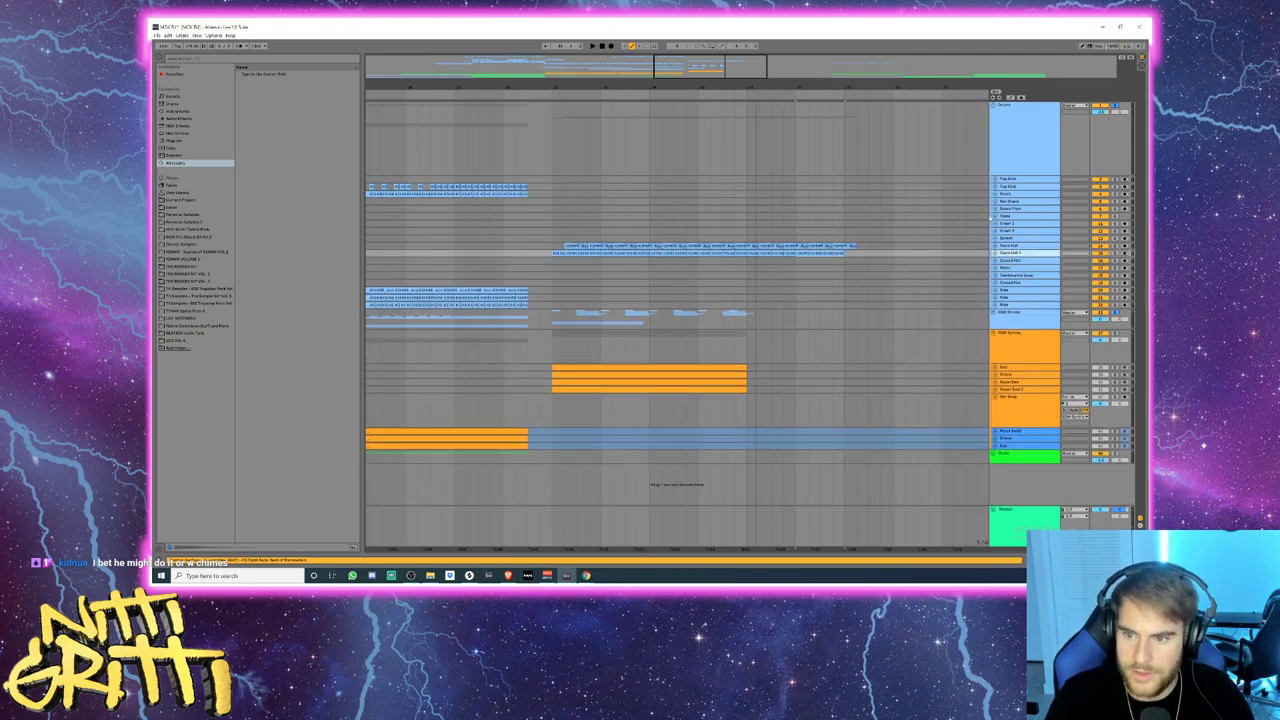
click(995, 216)
drag(740, 62, 740, 29)
click(384, 331)
scroll(400, 330, up, 5)
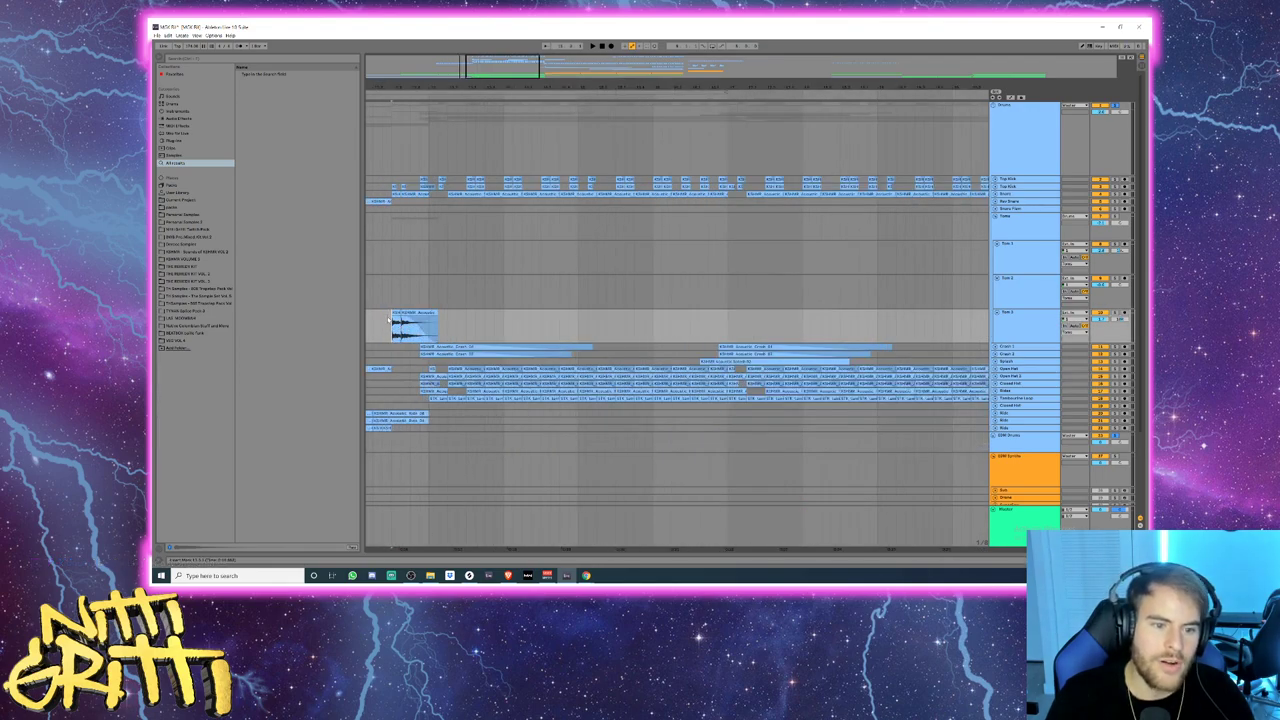
- Copy the Tom 3 clips from the first drop and paste them on Tom 3 near the end of the EDM synth section
drag(389, 320, 463, 323)
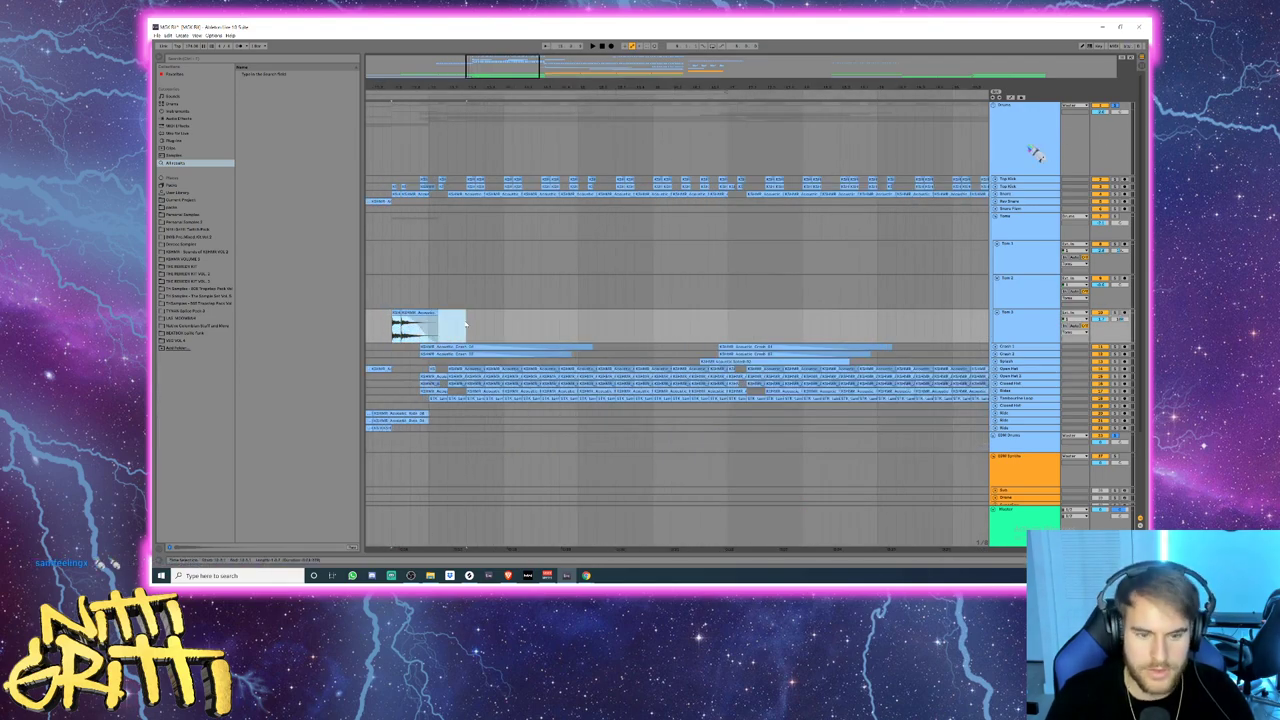
key(z)
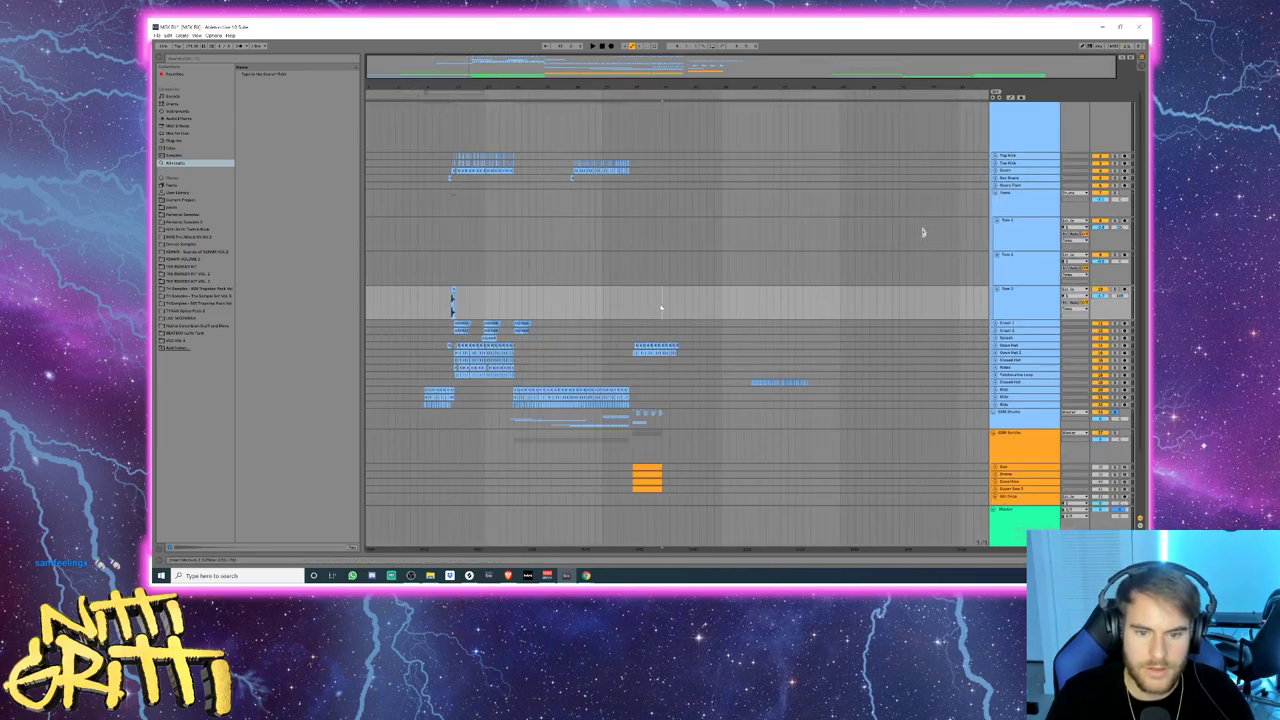
scroll(661, 307, up, 10)
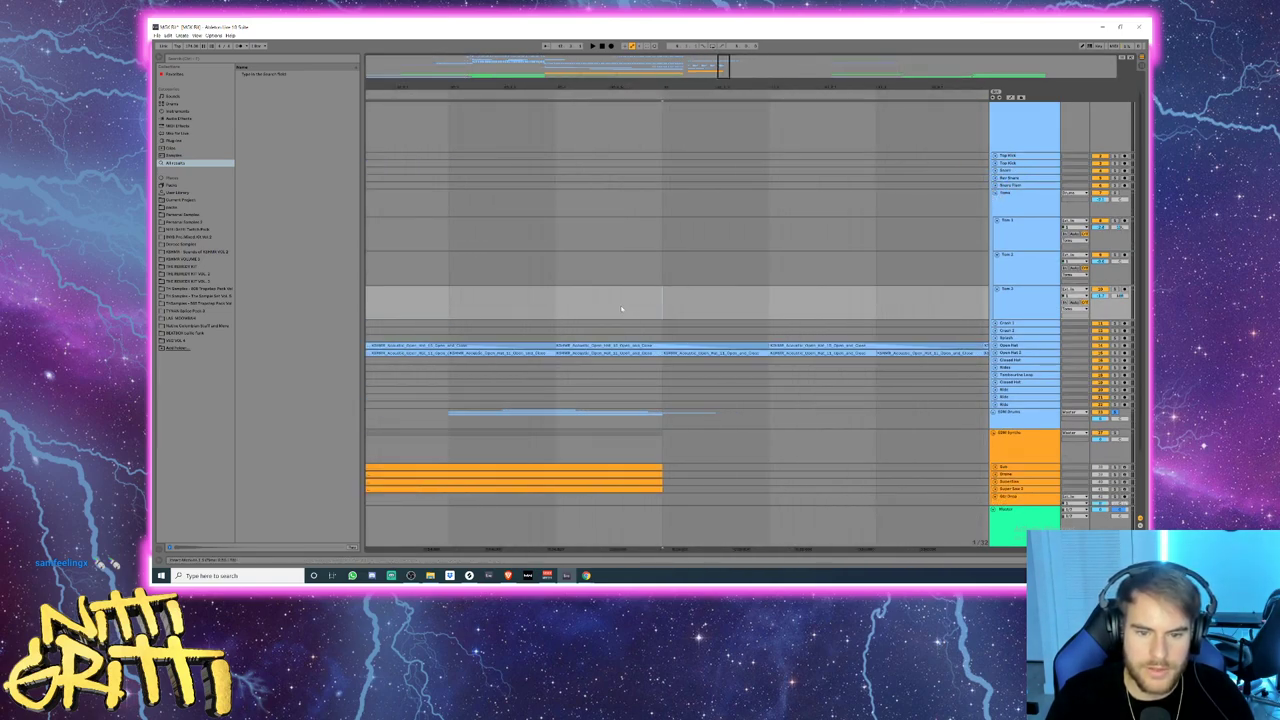
key(space)
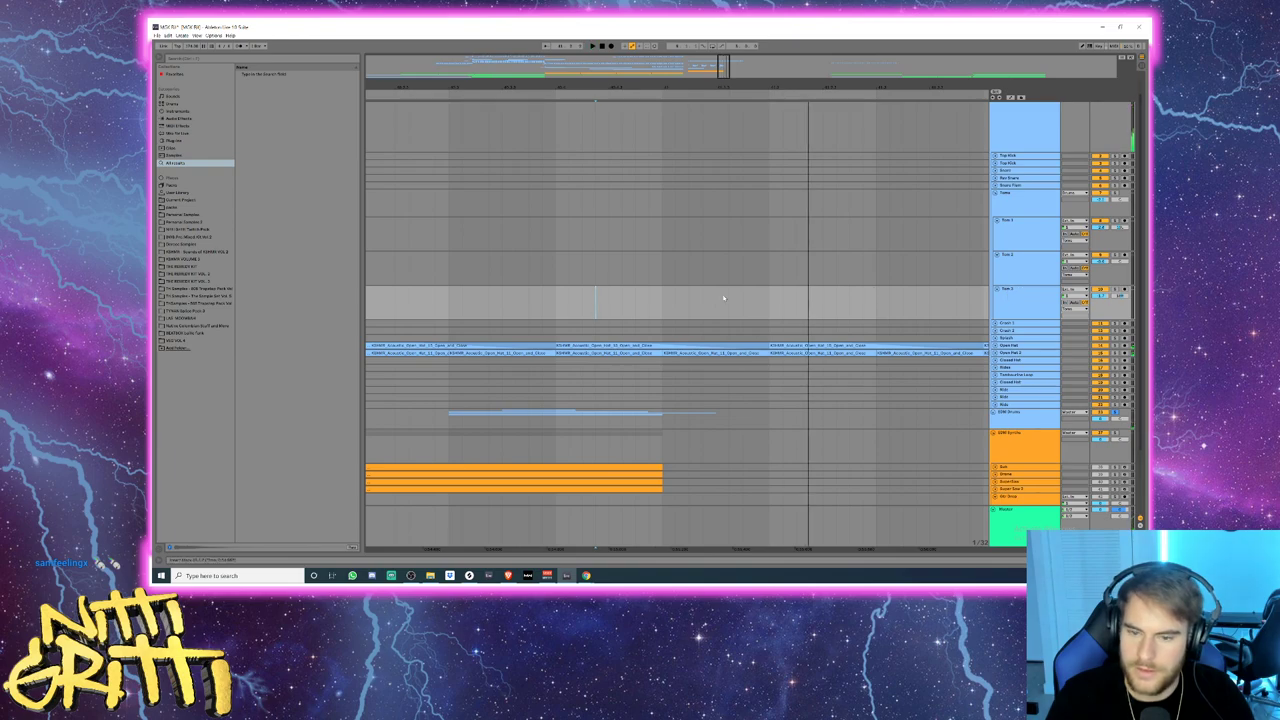
click(585, 301)
key(ctrl+v)
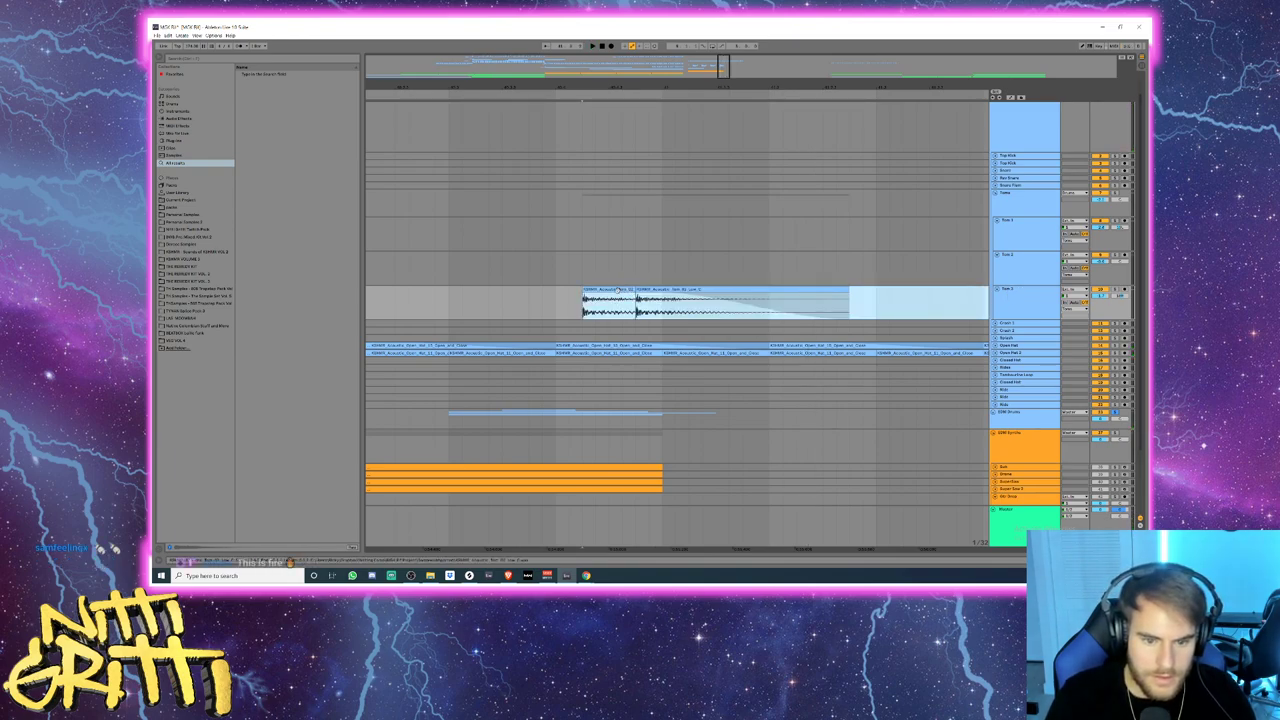
- Shift the first pasted tom clip slightly earlier to the start of the beat and move it up to the Tom 2 track
click(463, 296)
mouse_move(605, 300)
mouse_down()
mouse_move(551, 300)
mouse_move(582, 292)
mouse_up()
click(477, 302)
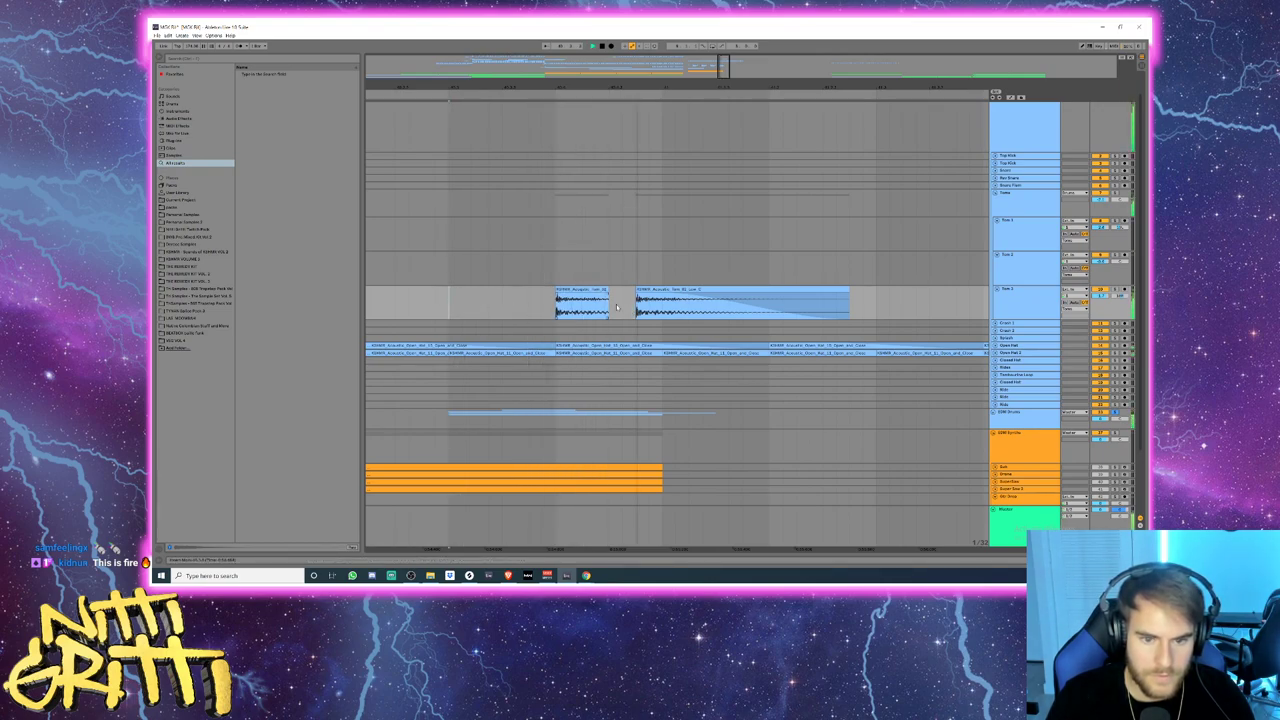
drag(583, 302, 583, 268)
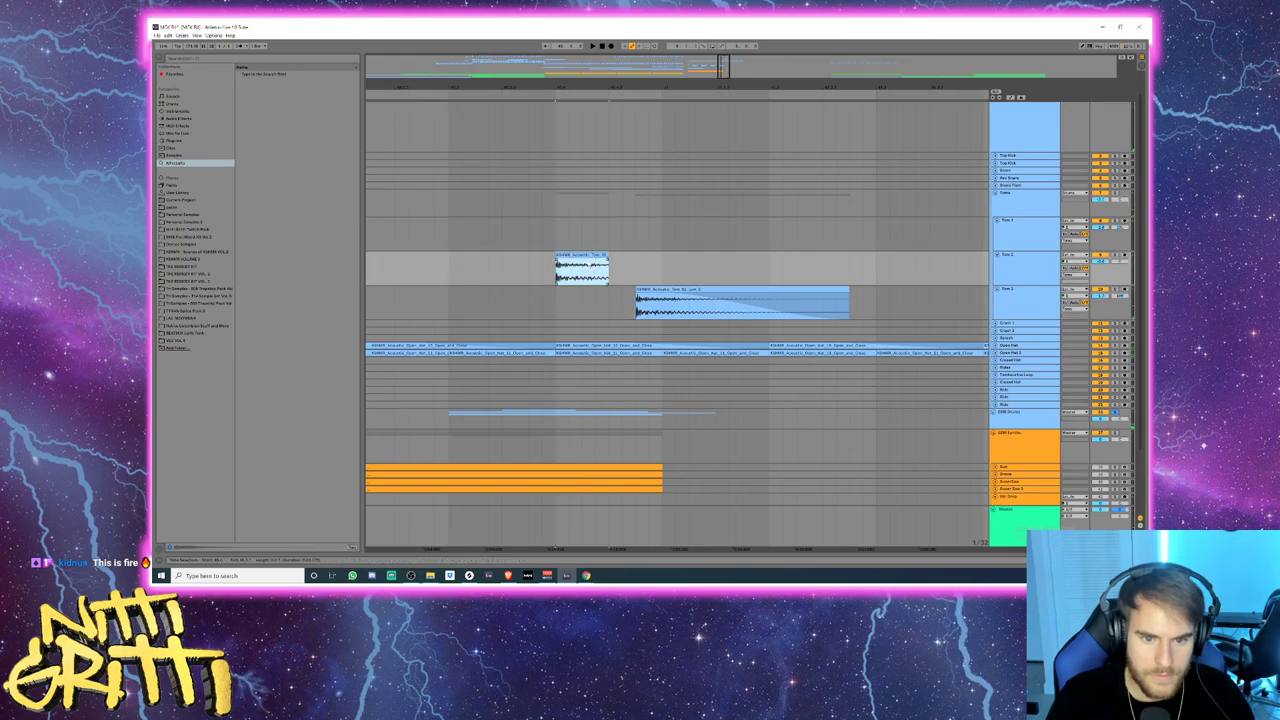
- Raise the transposition of the tom clip on Tom 2 and play the result
double_click(590, 264)
drag(198, 424, 198, 416)
key(space)
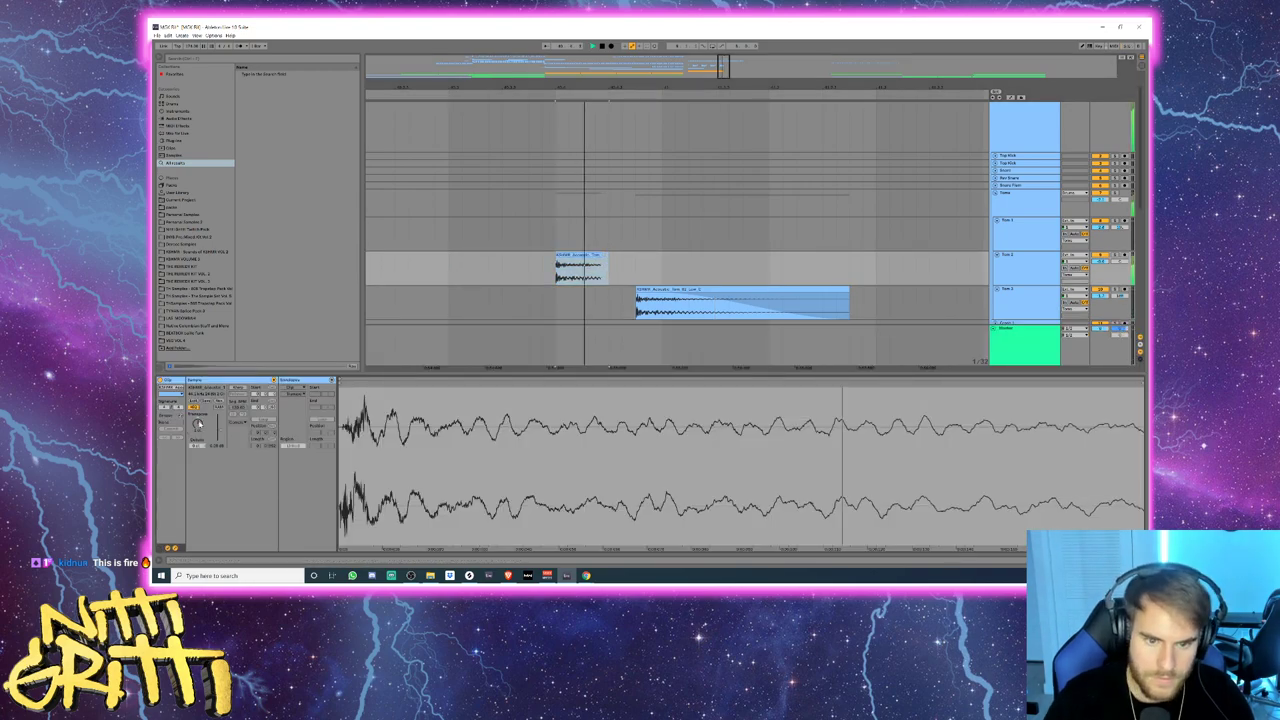
key(space)
- Move the remaining Tom 3 clip earlier, cut off its tail at the synth section's end and lengthen the Tom 2 clip to meet it
click(659, 295)
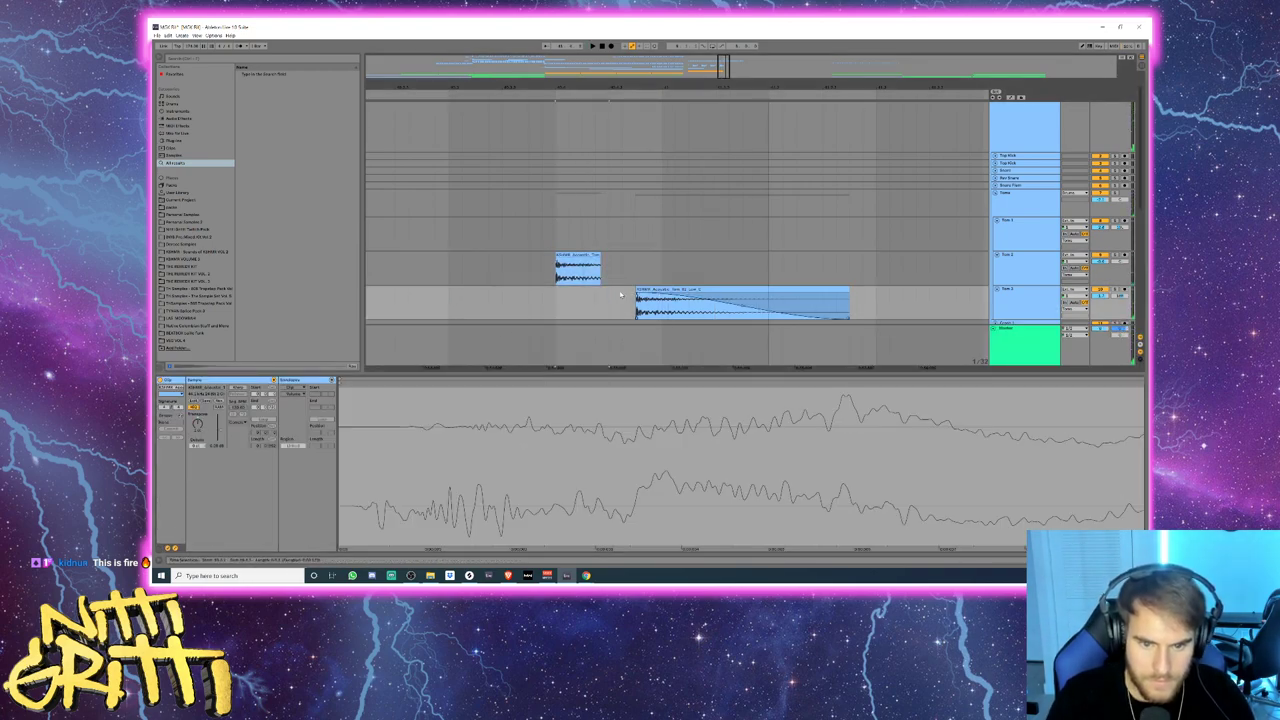
drag(665, 289, 638, 290)
click(666, 300)
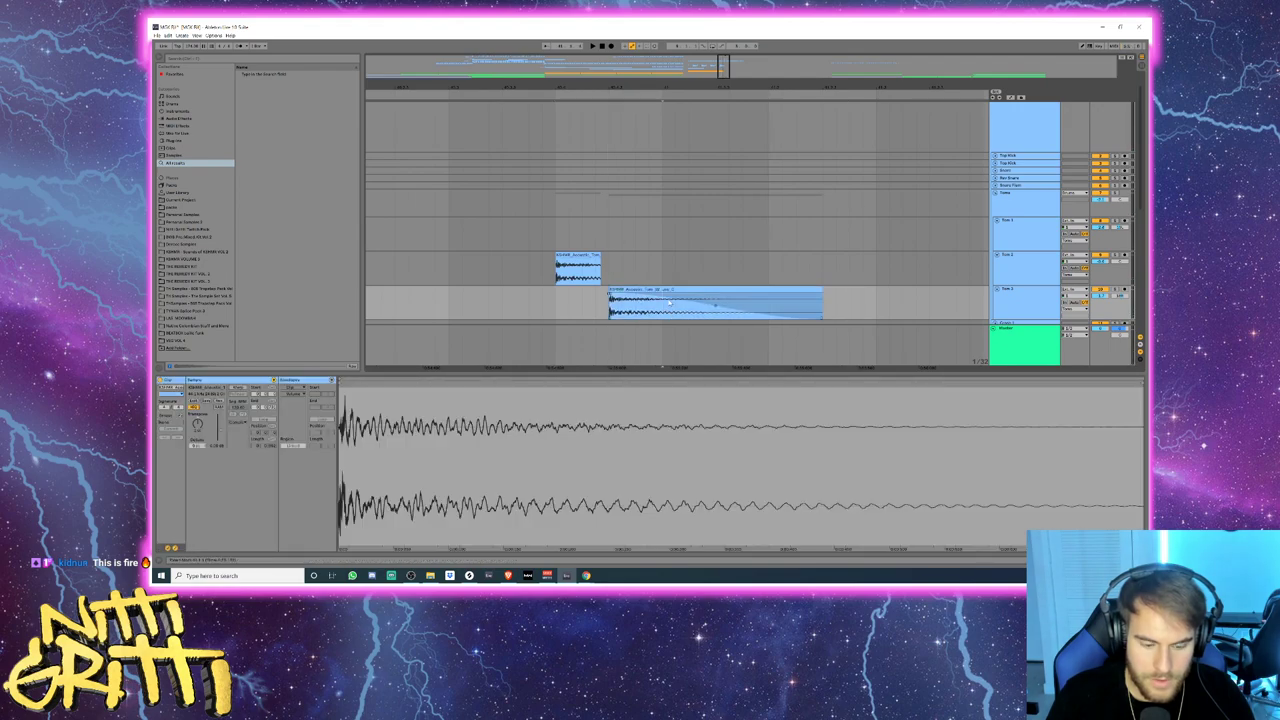
key(ctrl+e)
click(674, 291)
key(Delete)
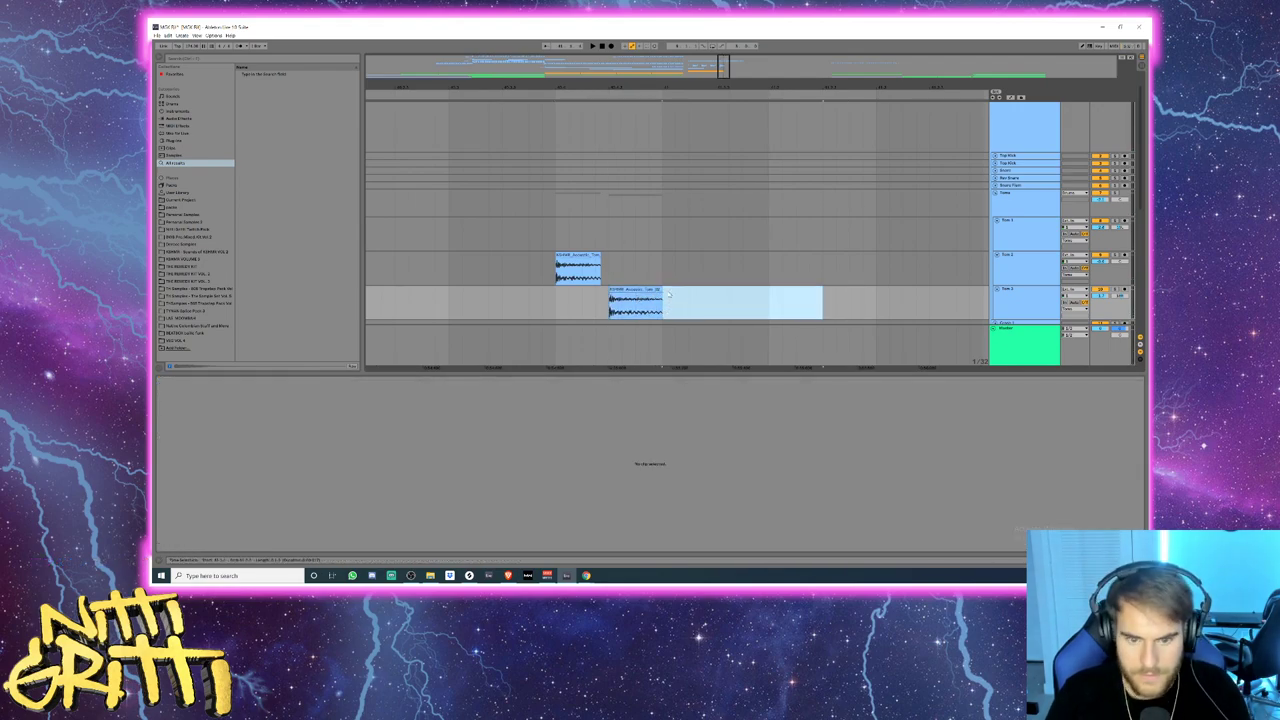
drag(599, 258, 609, 260)
- Play the two-hit tom fill in context and inspect both tom clips together in the clip view
click(409, 277)
key(space)
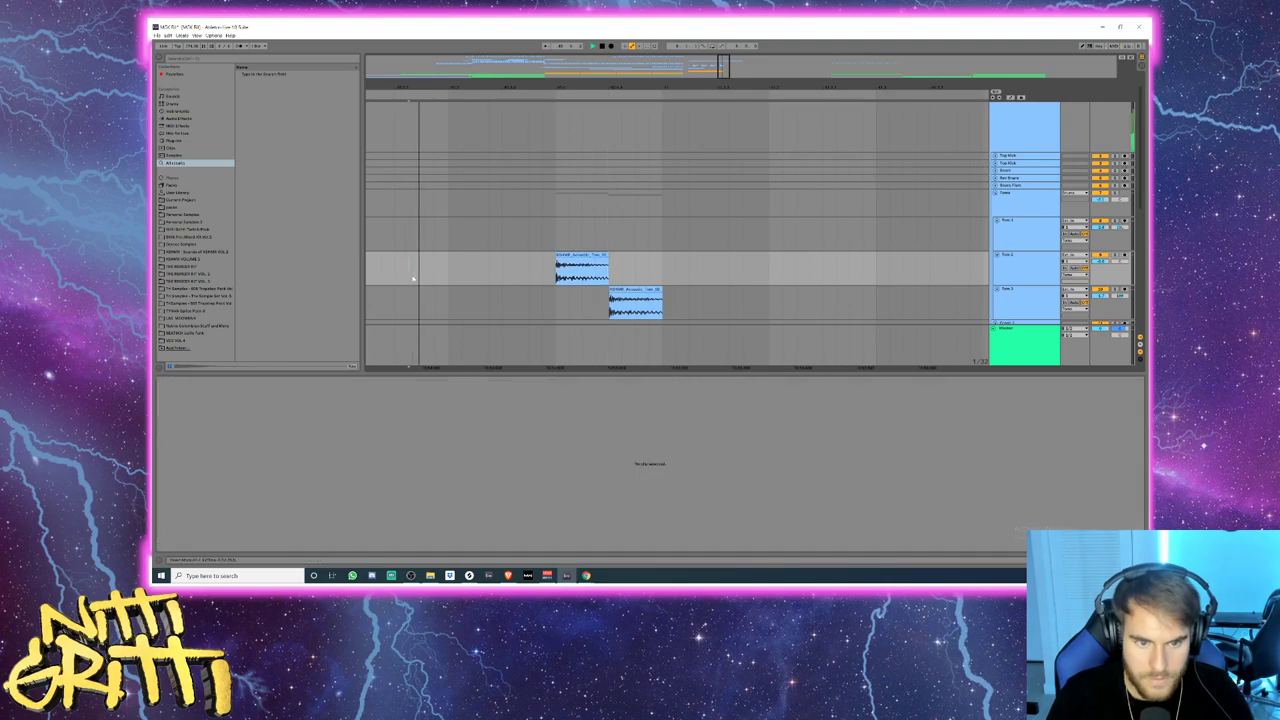
scroll(735, 288, down, 1)
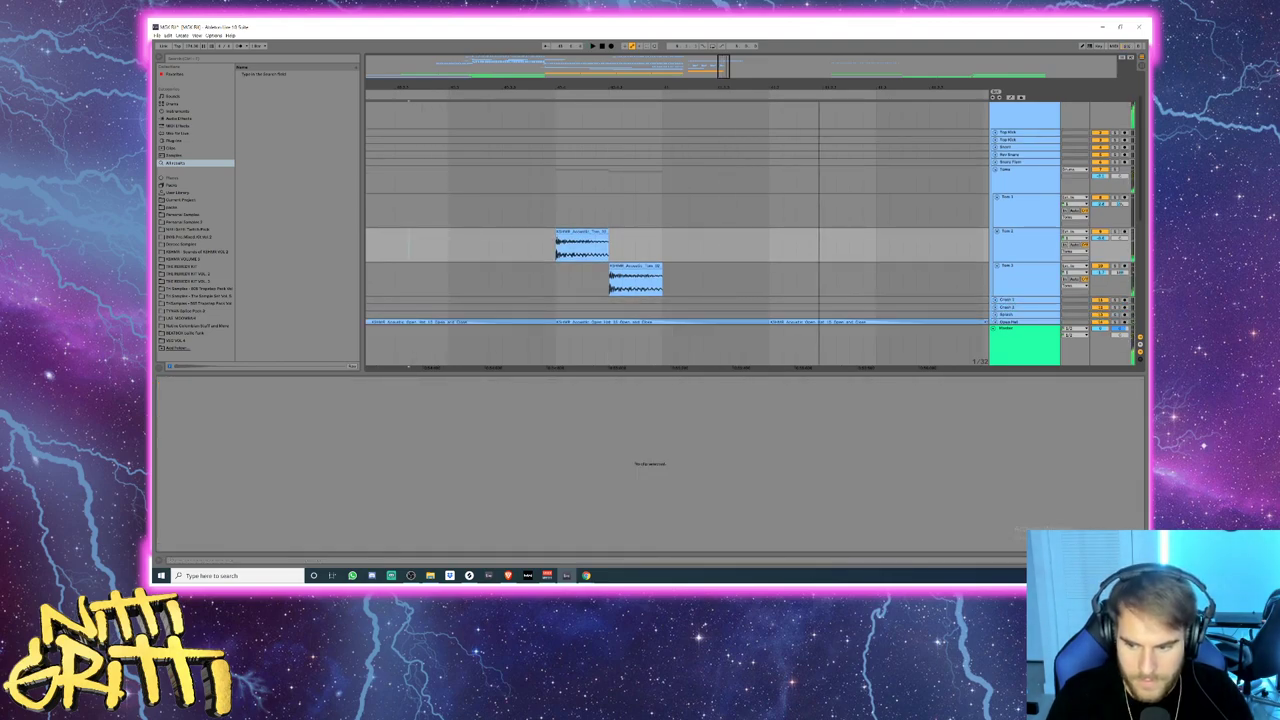
click(1140, 560)
click(627, 266)
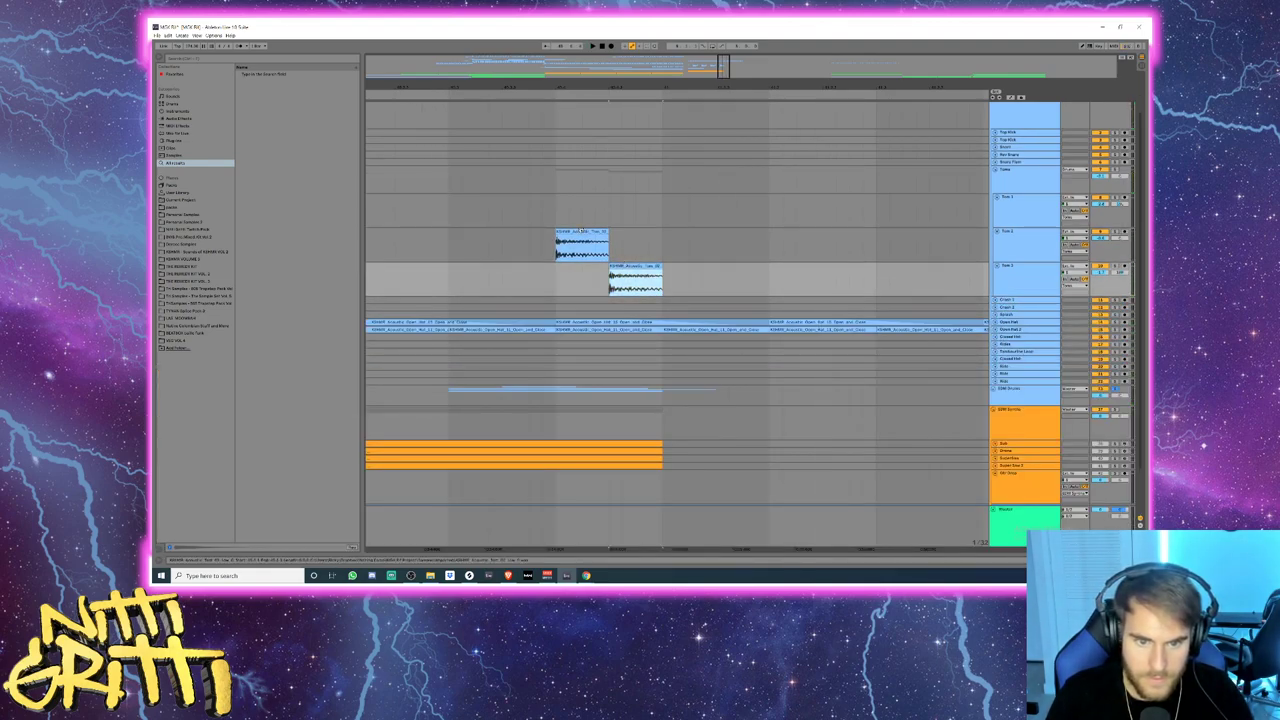
shift+click(580, 230)
key(ctrl+alt+l)
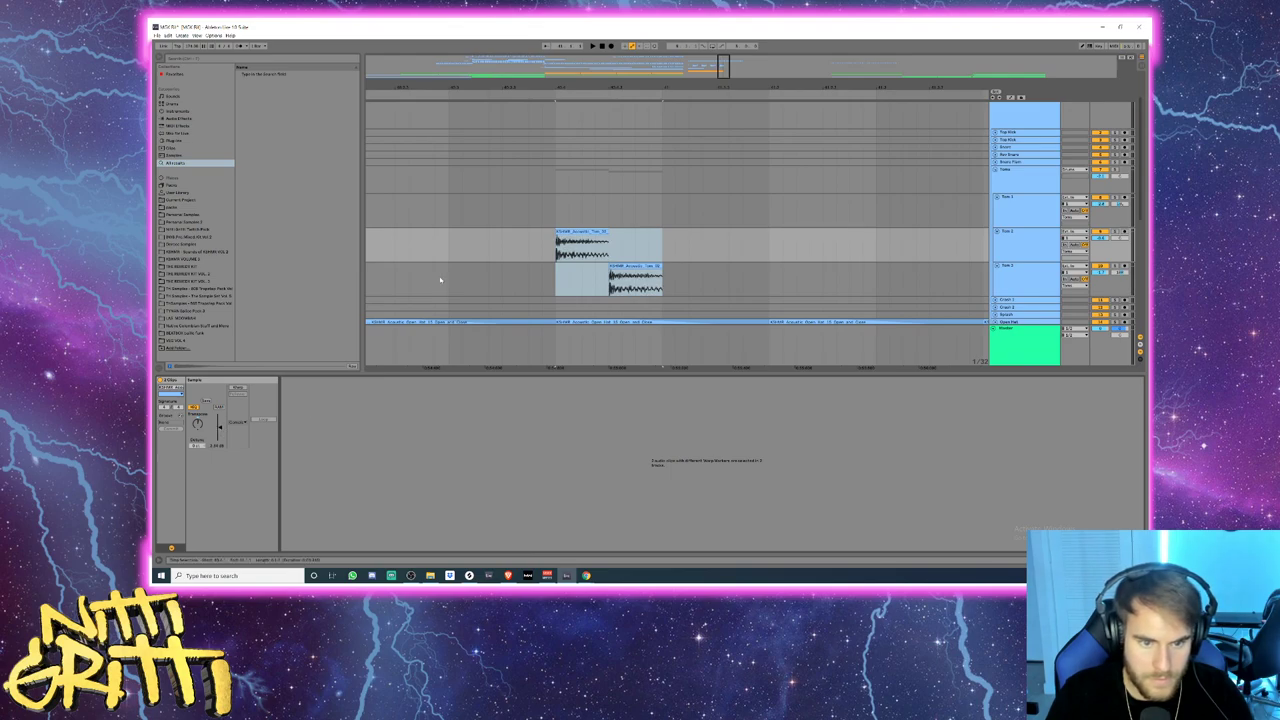
click(439, 281)
key(space)
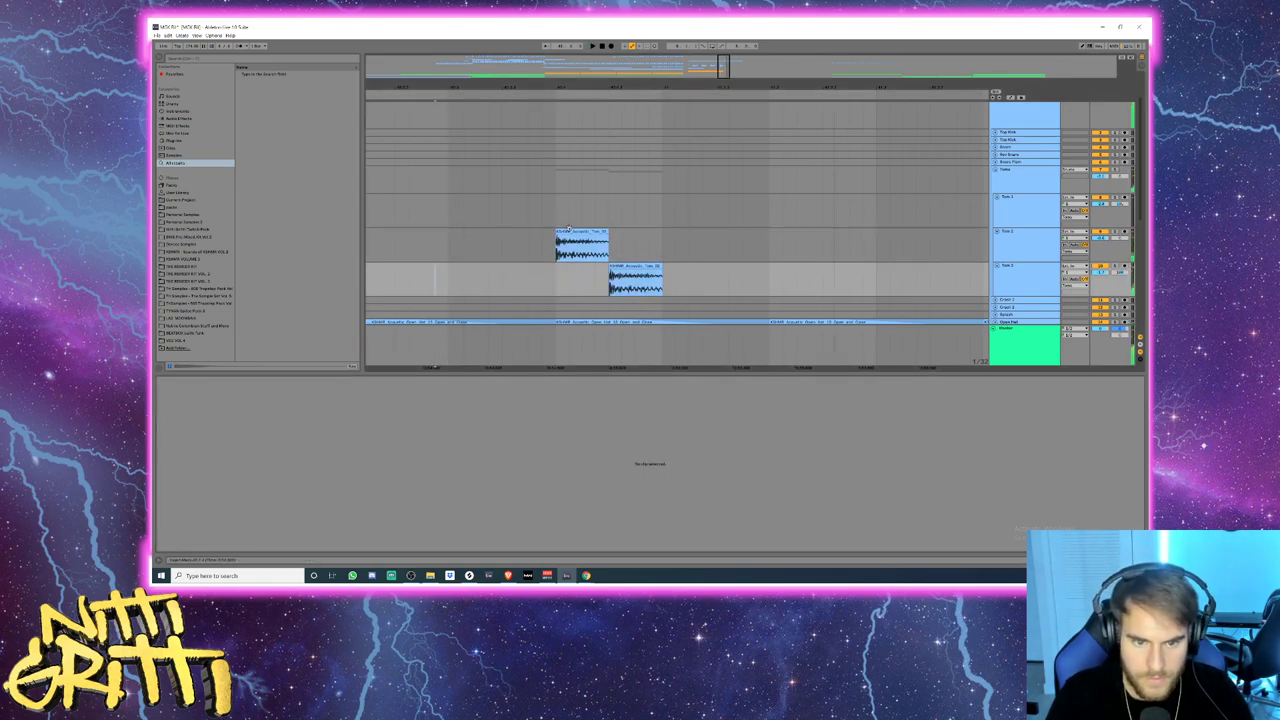
- Move the fill's first tom clip up to the Tom 1 track and hide the clip view
drag(580, 245, 580, 210)
click(567, 257)
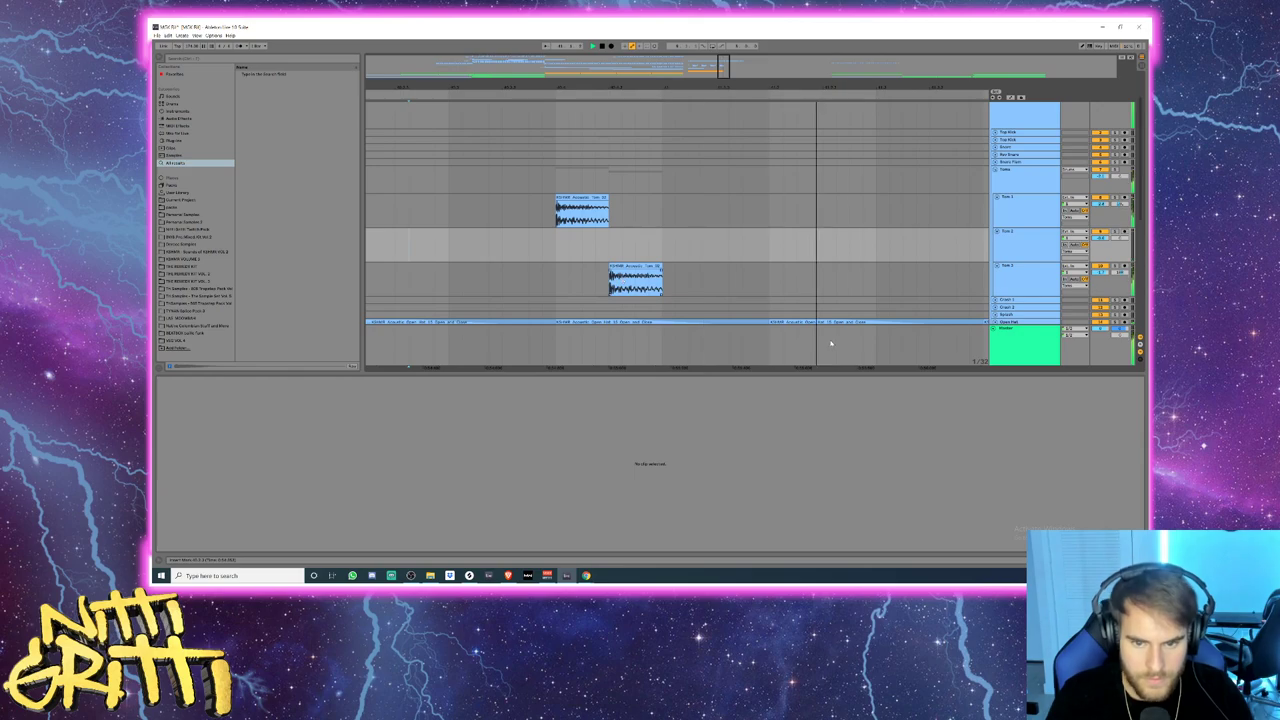
key(ctrl+alt+l)
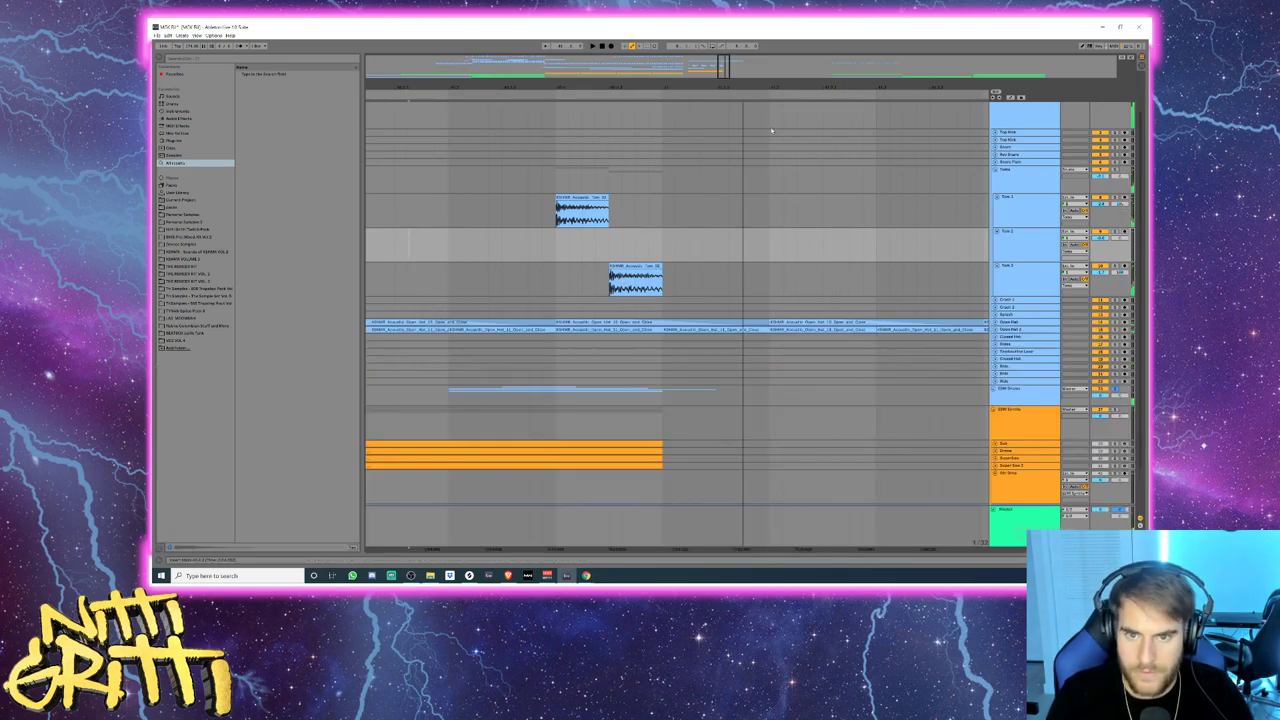
- Fold the Tom 1, Tom 2 and Tom 3 tracks
drag(755, 87, 759, 36)
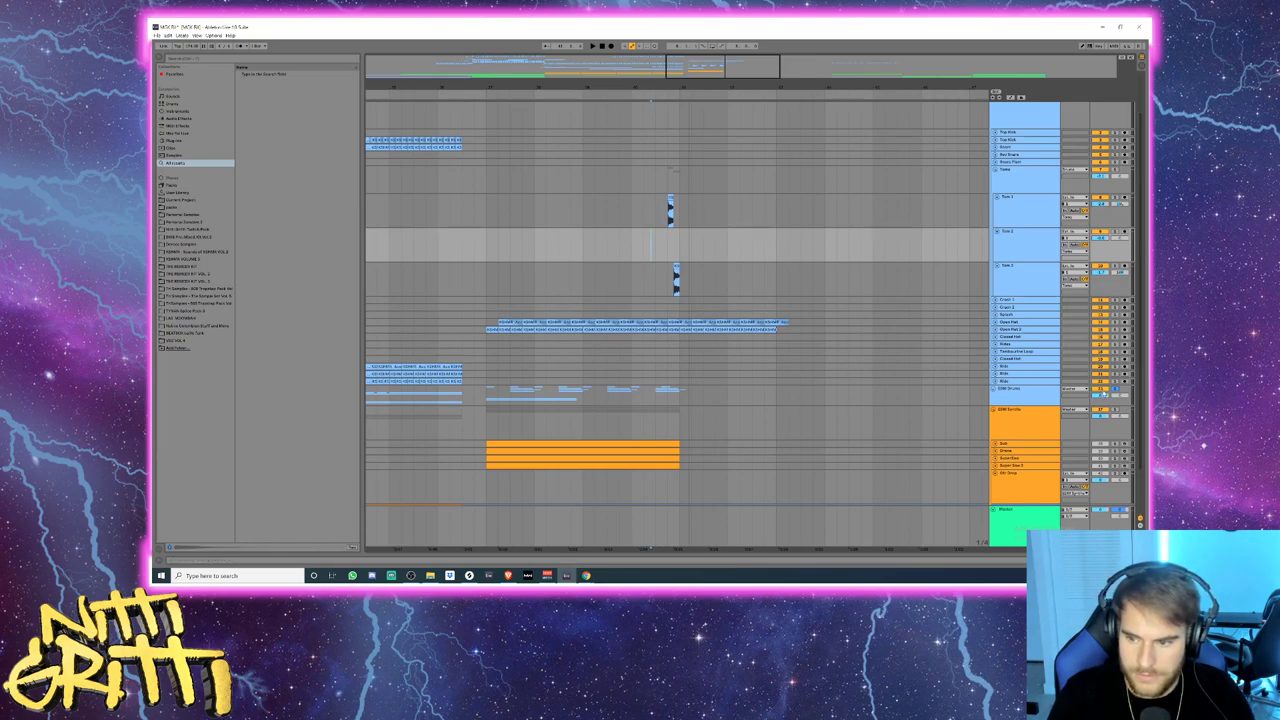
click(1046, 257)
key(Left)
key(Down)
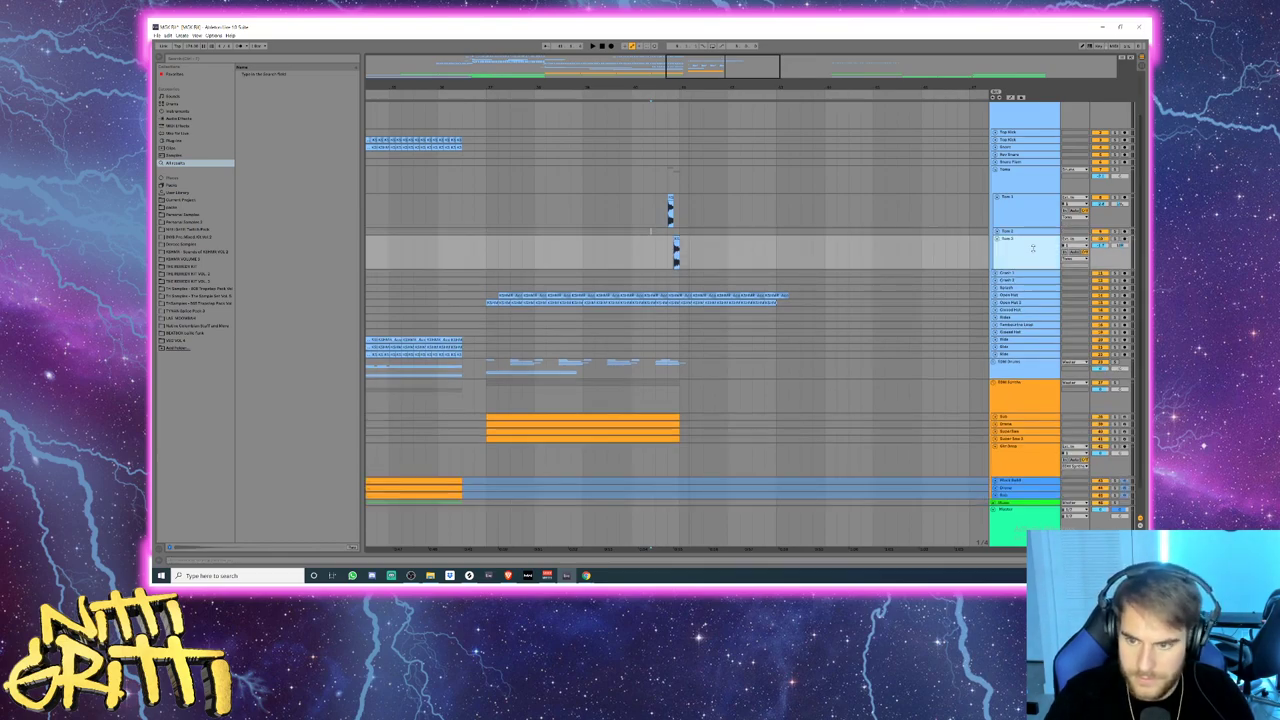
key(Left)
key(Up)
key(Up)
key(Up)
key(Down)
key(Left)
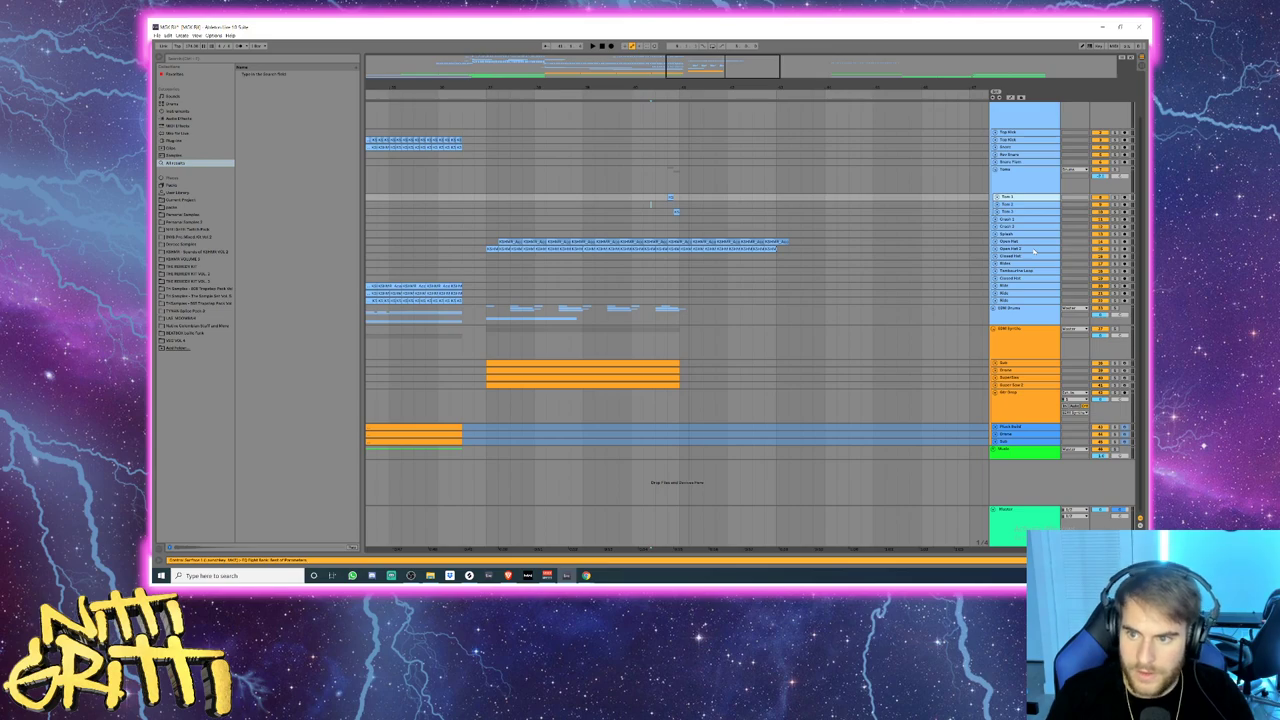
- Collapse the Drums group and unfold the Sub track and both super saw tracks in the EDM Synths group
scroll(1034, 252, up, 3)
click(1043, 142)
key(Left)
key(Down)
key(Down)
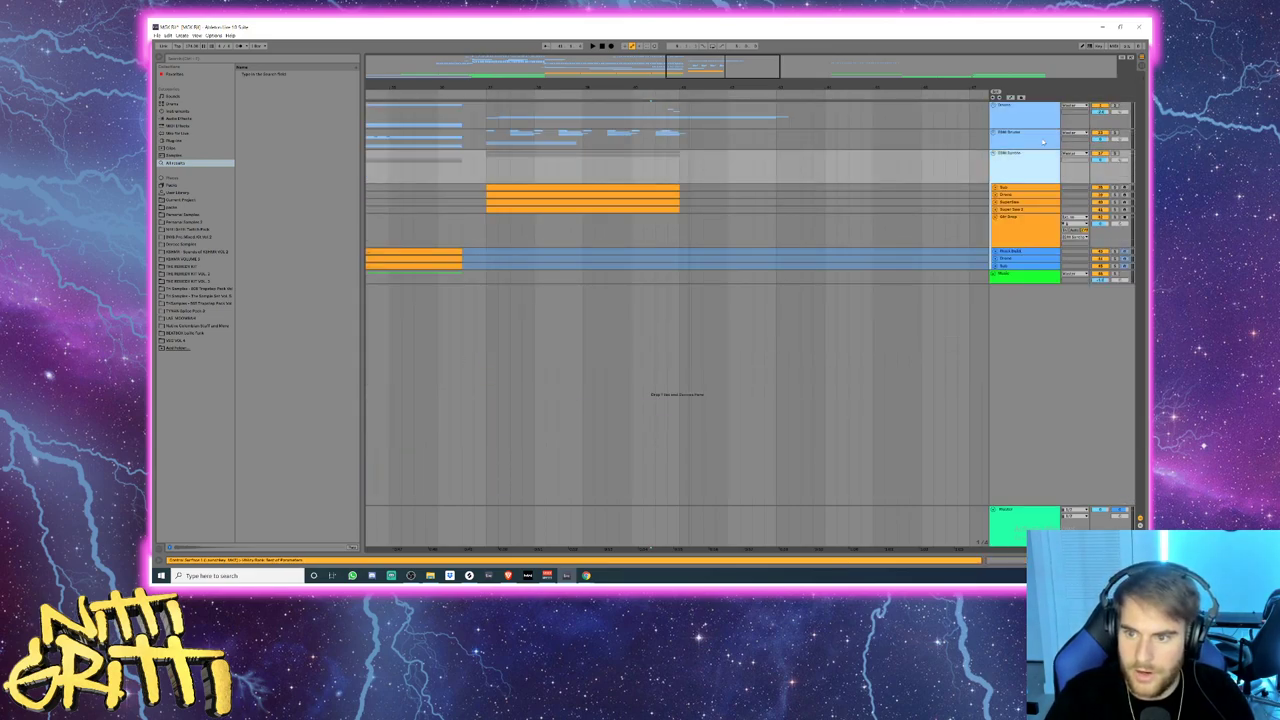
key(ctrl+z)
key(ctrl+z)
key(ctrl+z)
key(ctrl+z)
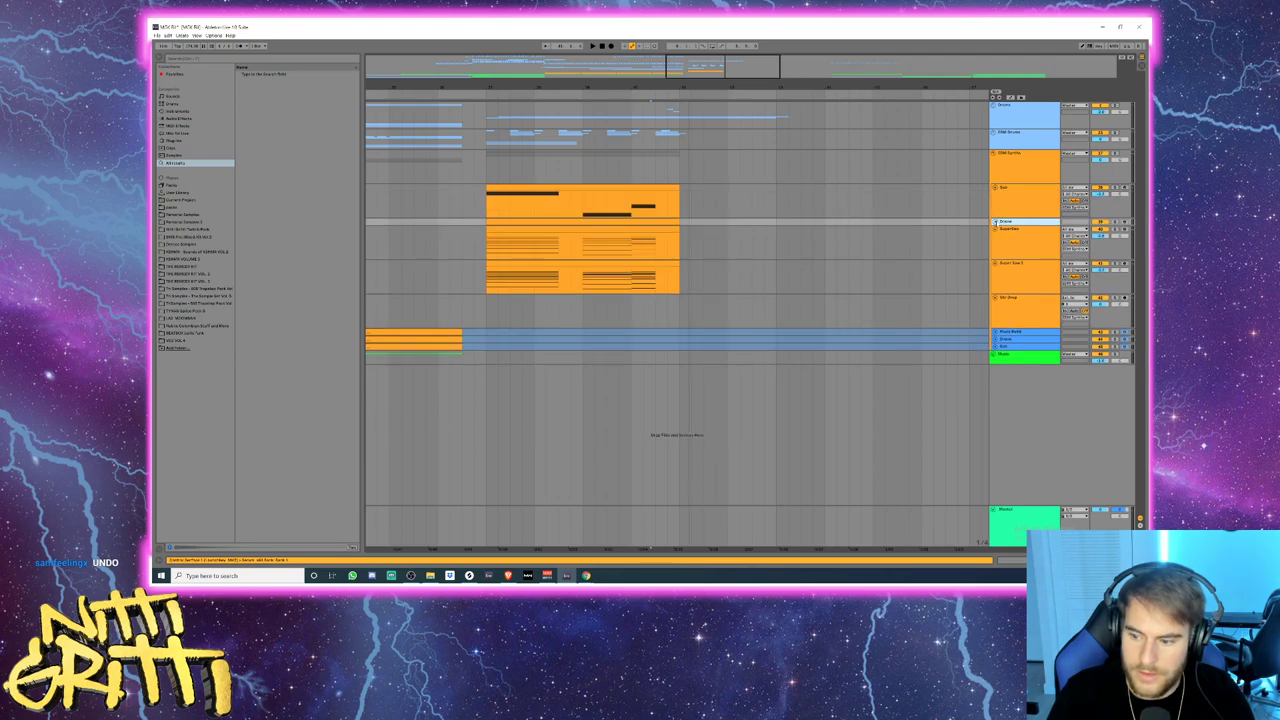
- Undo the last change on the track directly below Sub and play the drop from its start
key(ctrl+z)
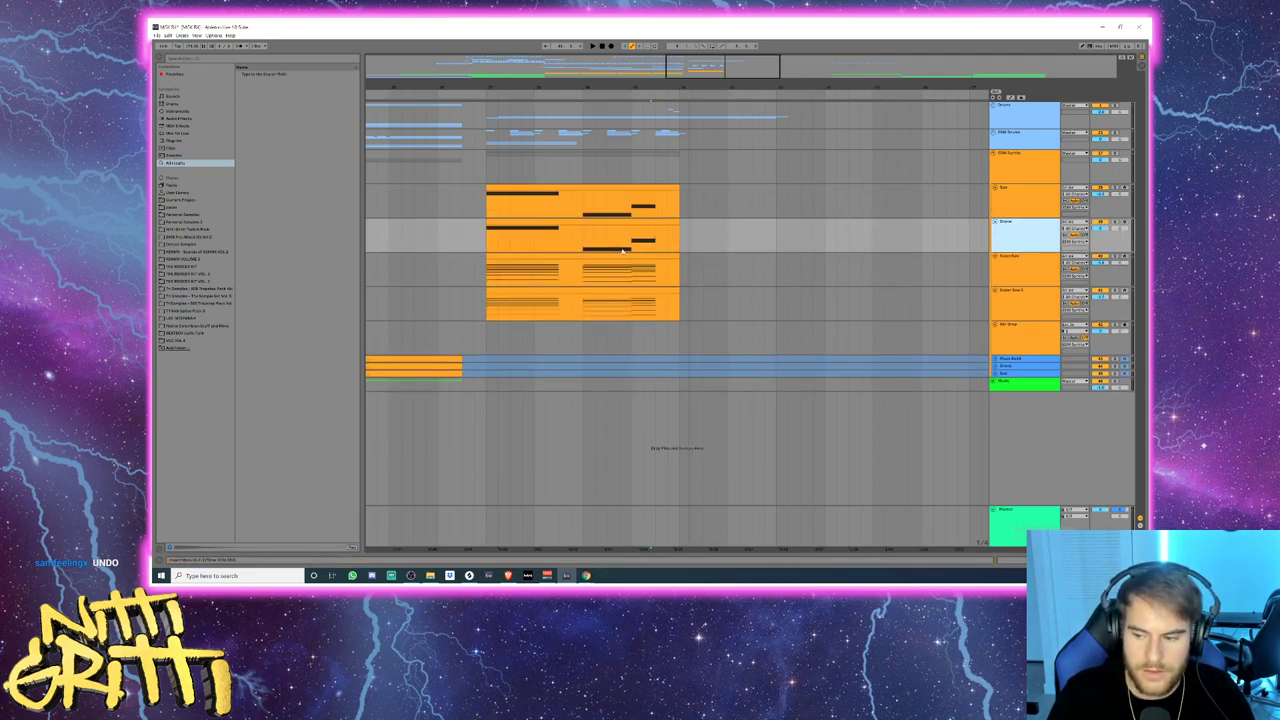
click(485, 242)
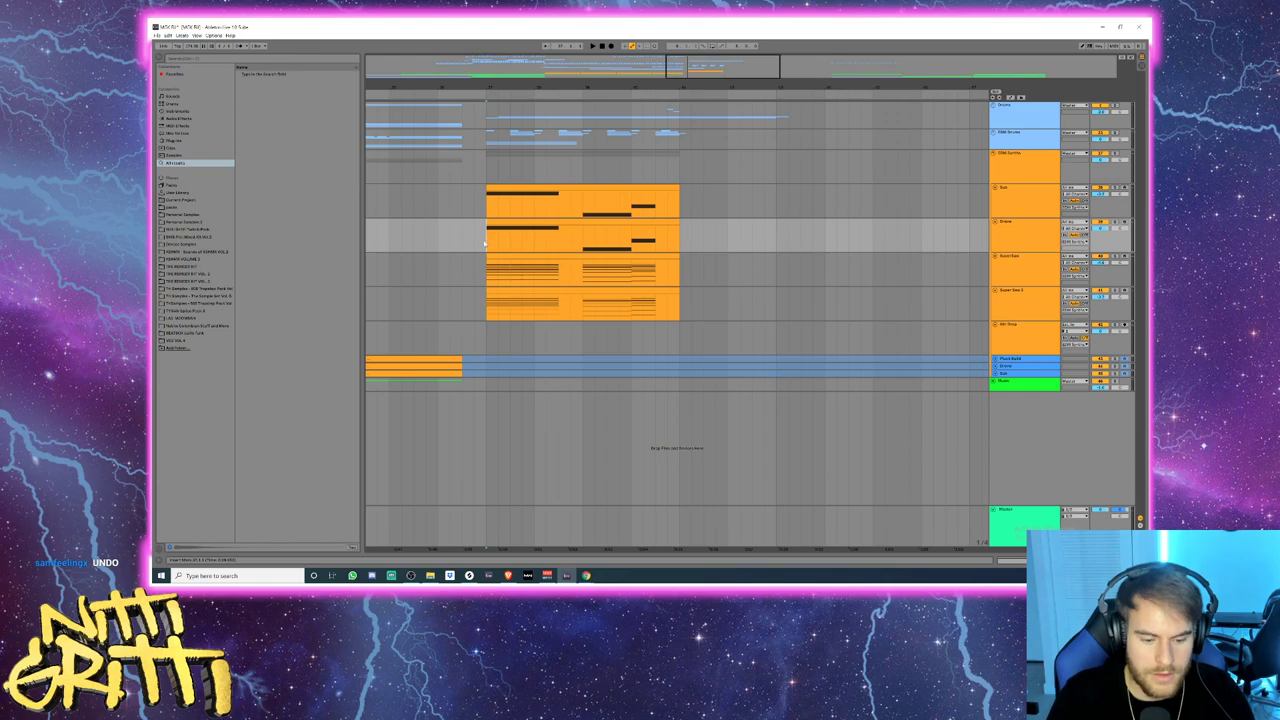
key(space)
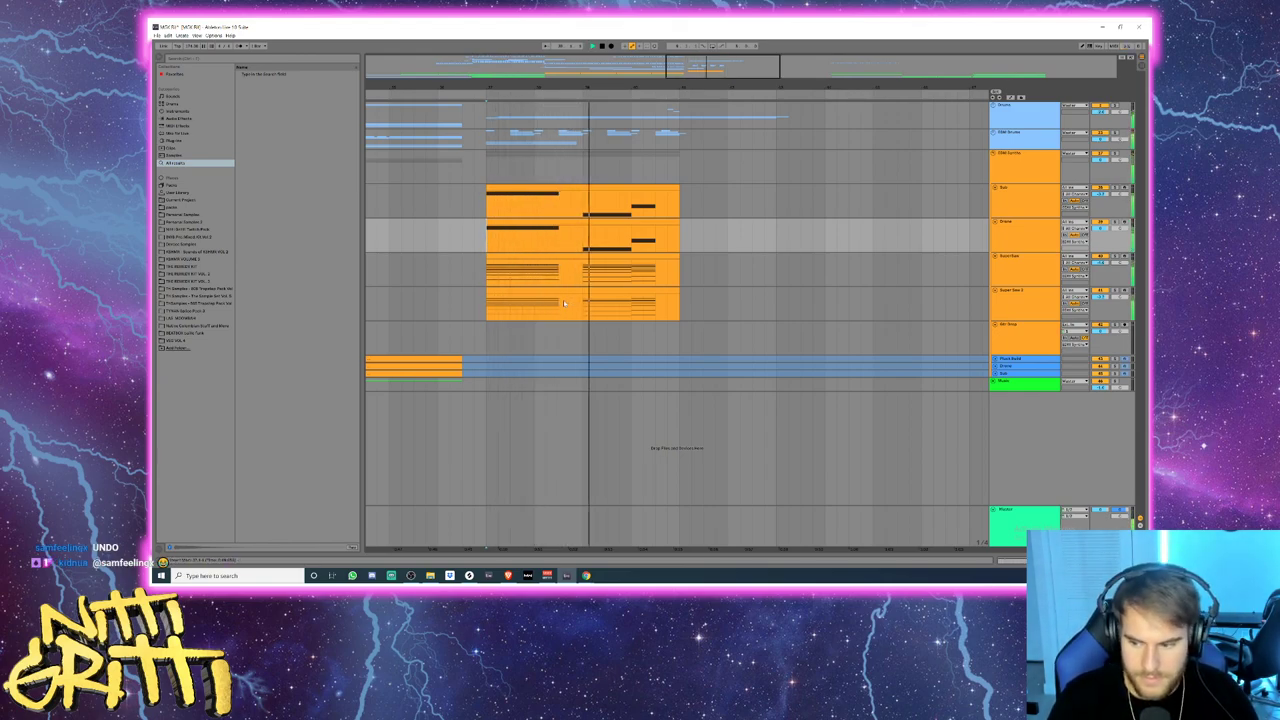
- Unfold the EDM Drums group and replay the drop from partway through the first held synth note
click(1006, 140)
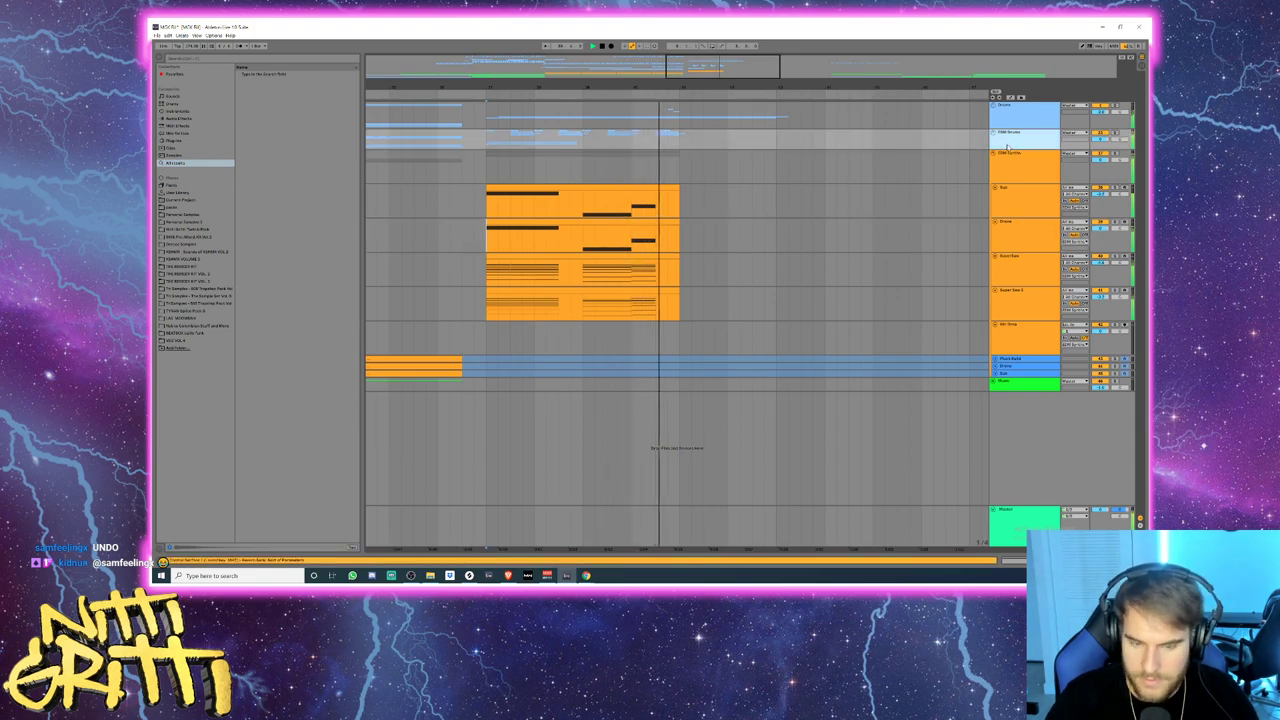
key(u)
key(space)
click(540, 211)
key(space)
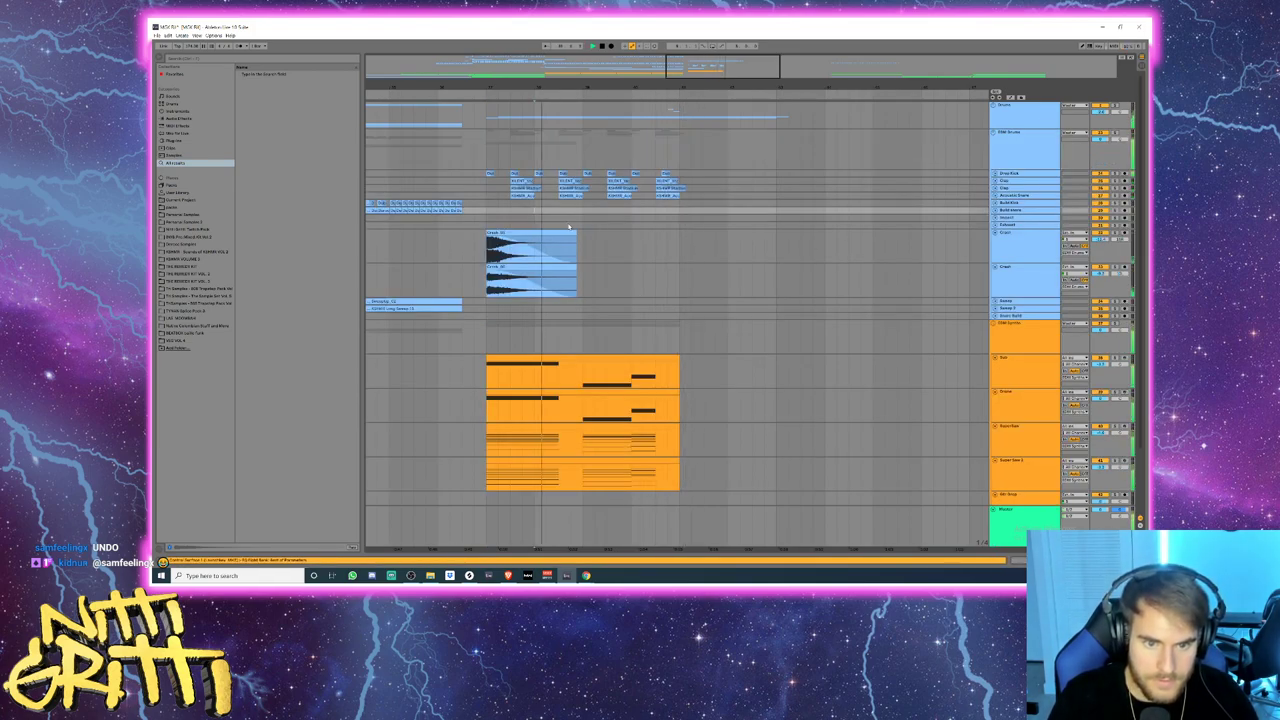
scroll(571, 226, up, 5)
key(space)
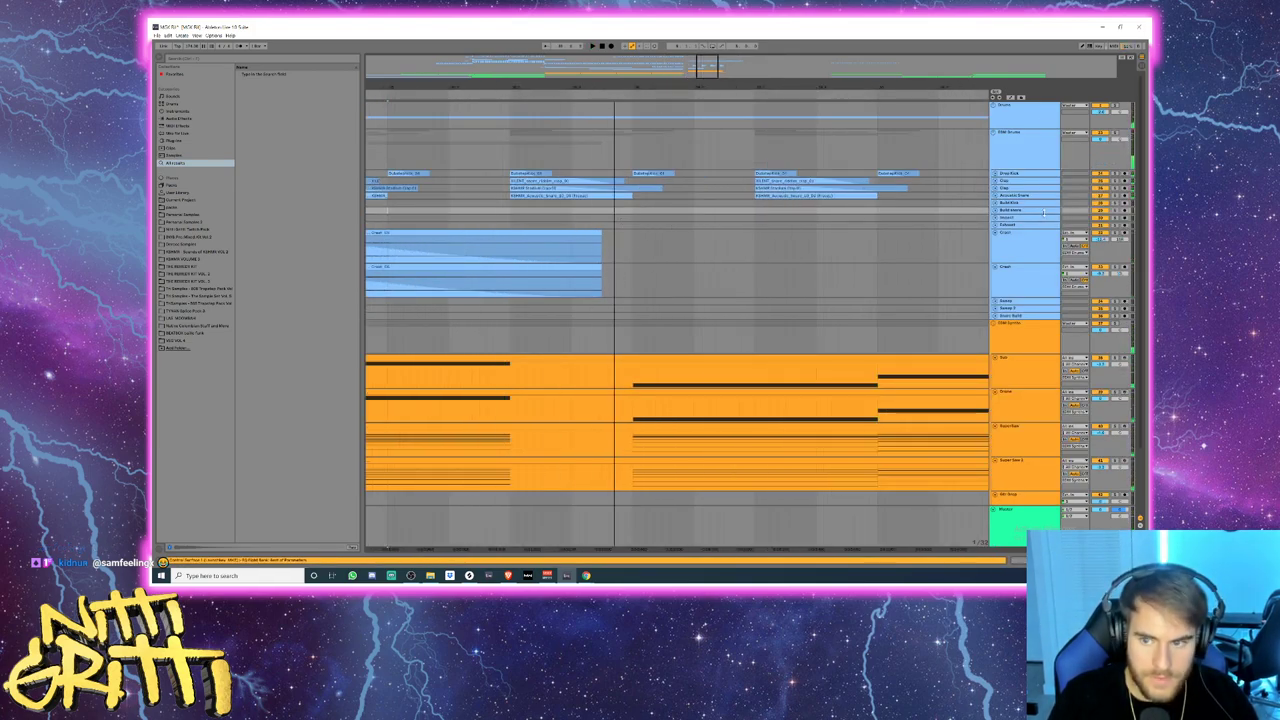
- Delete the Drums group's content in the one-beat rest after the first held synth note and play the drop back
drag(510, 121, 632, 118)
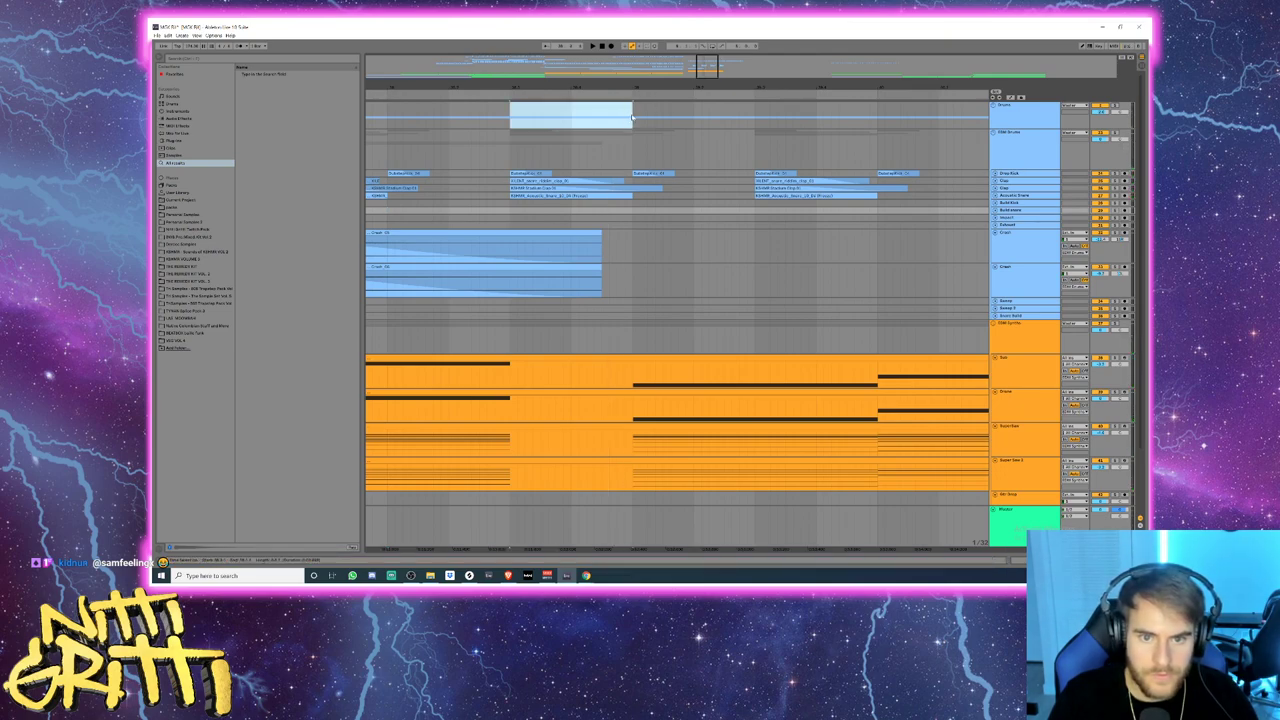
key(Delete)
key(space)
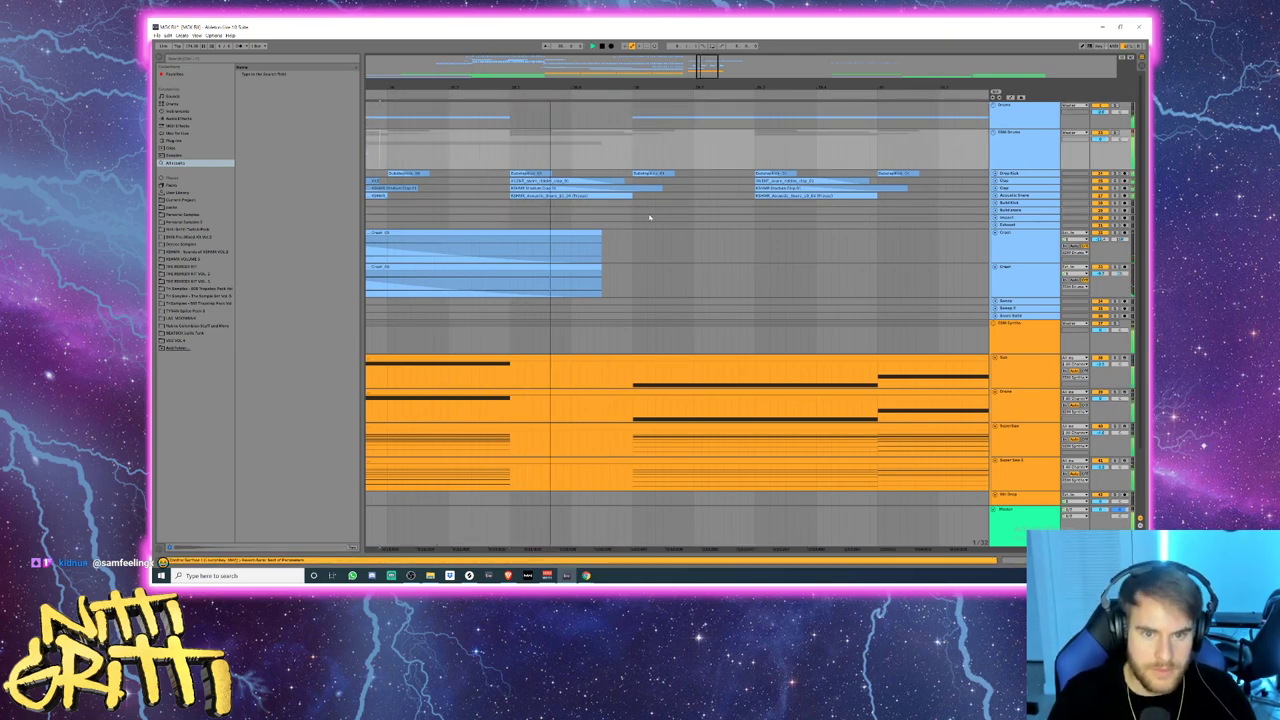
drag(712, 73, 733, 77)
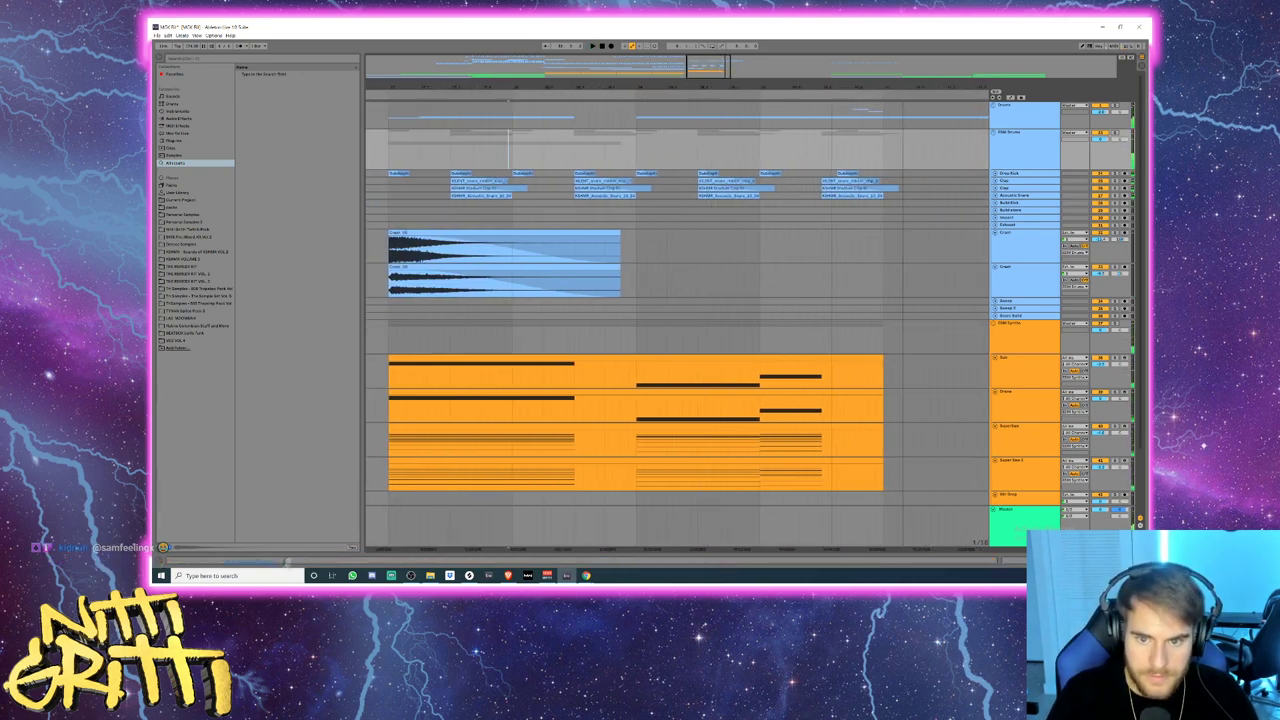
scroll(791, 271, down, 3)
scroll(796, 272, down, 1)
scroll(796, 272, down, 1)
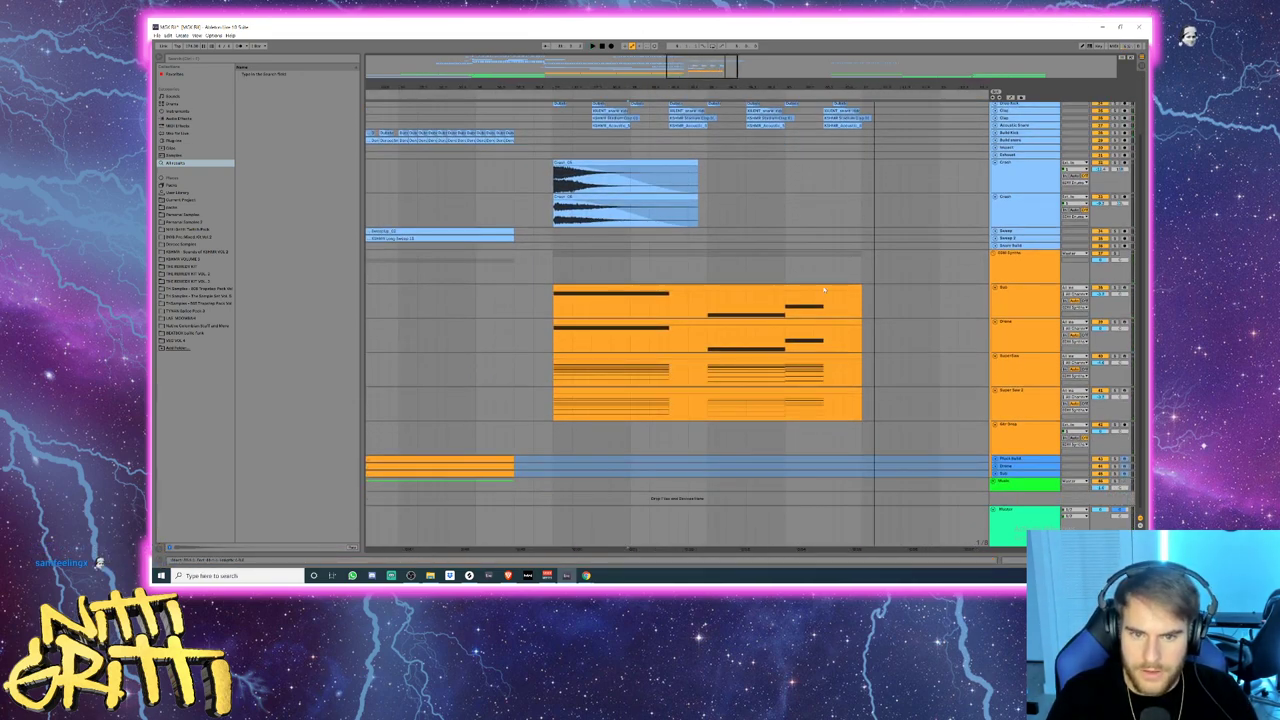
- Fold both Crash tracks in the EDM Drums group
scroll(823, 287, up, 1)
click(1023, 208)
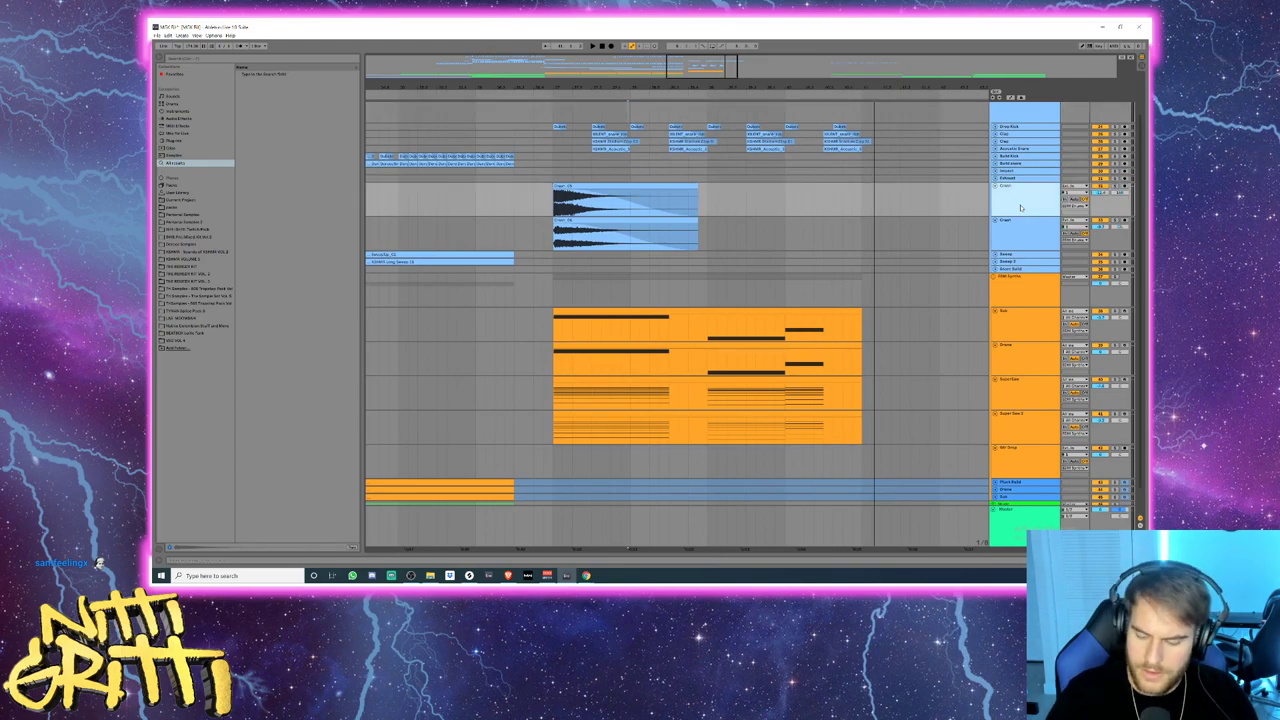
key(Left)
key(Down)
key(Left)
scroll(813, 287, down, 5)
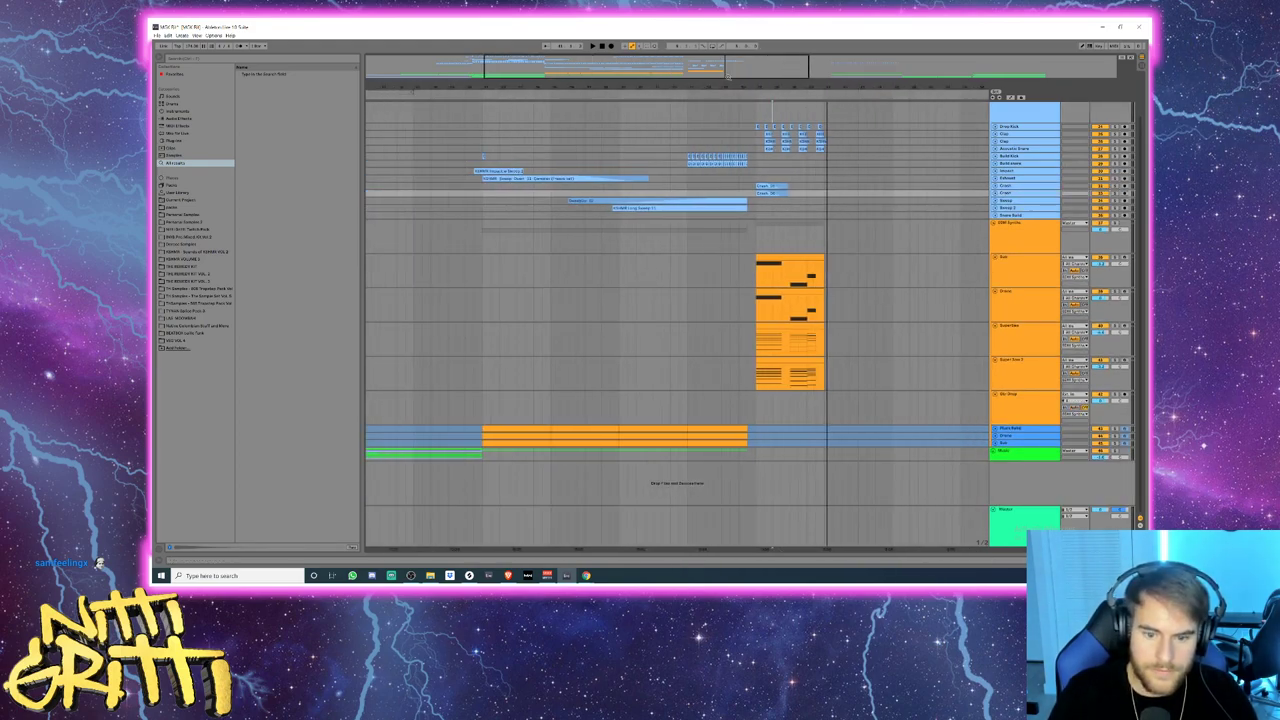
- Unfold the green Music group and its wide rhythm guitar track, and find that track's earlier rhythm clips
click(1004, 455)
click(997, 451)
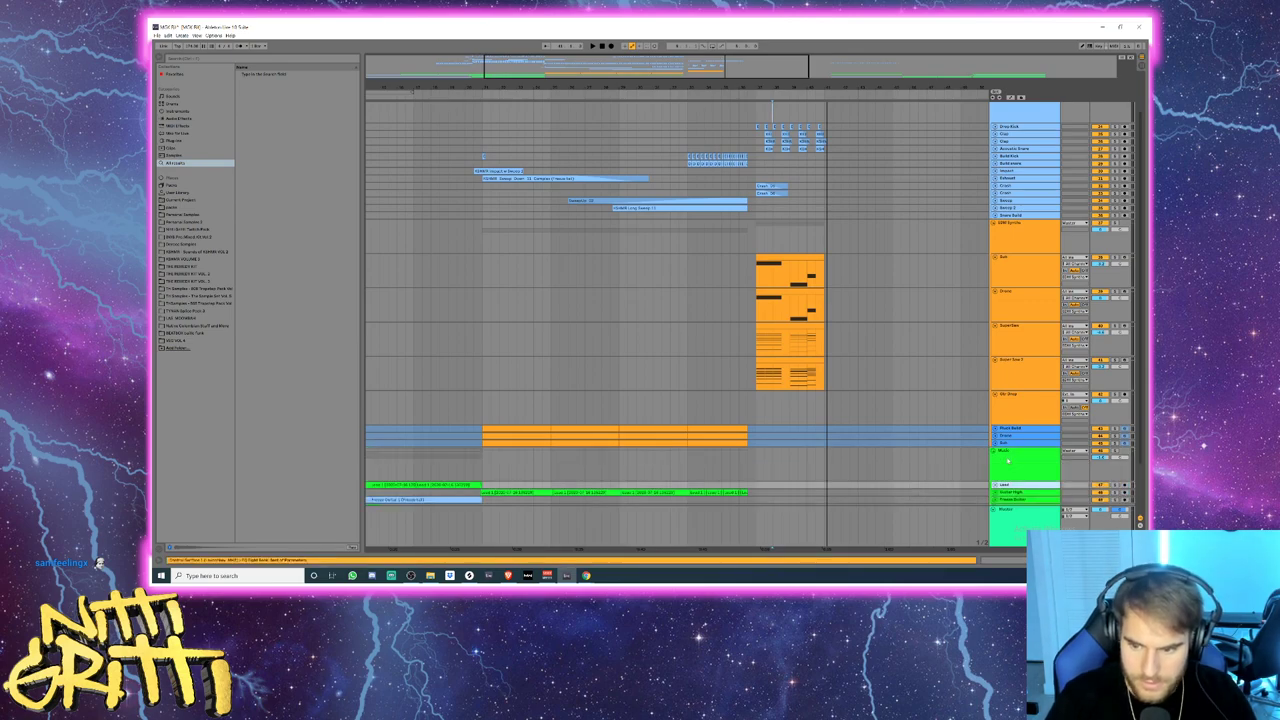
scroll(738, 526, down, 3)
scroll(660, 520, left, 5)
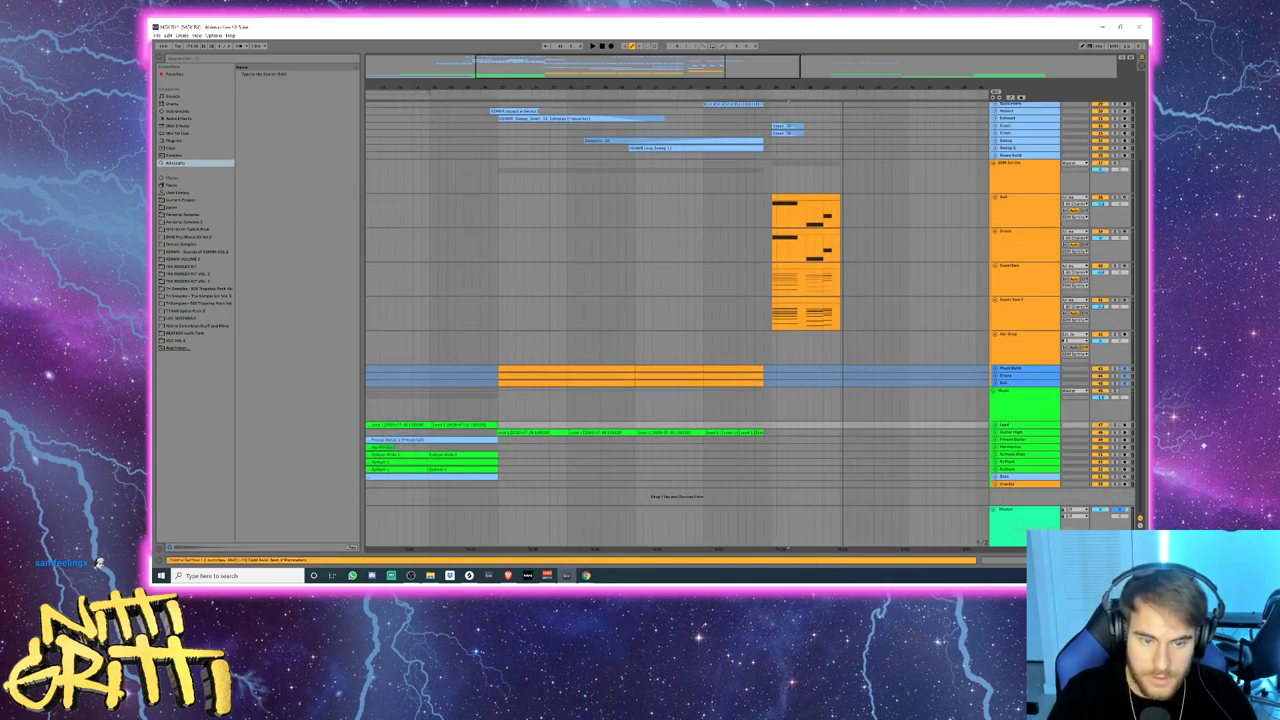
click(994, 456)
click(777, 432)
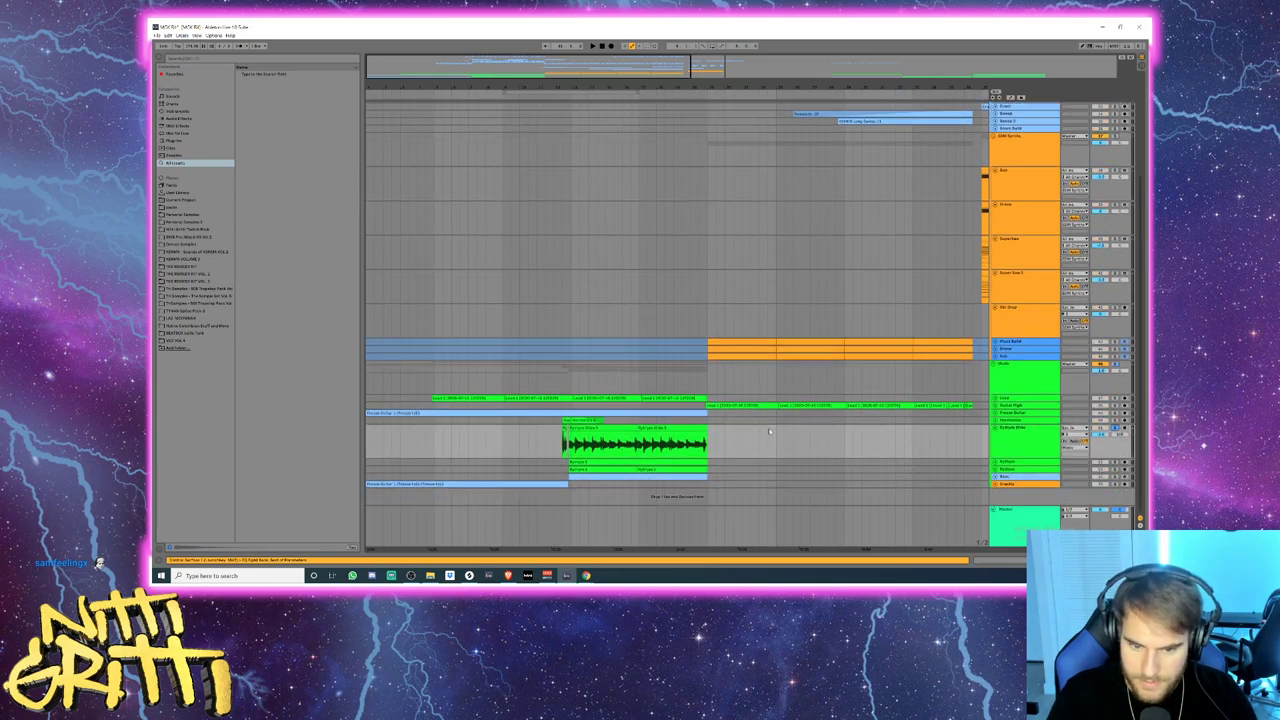
- Play the earlier rhythm guitar clips and unfold the other two rhythm guitar tracks
key(space)
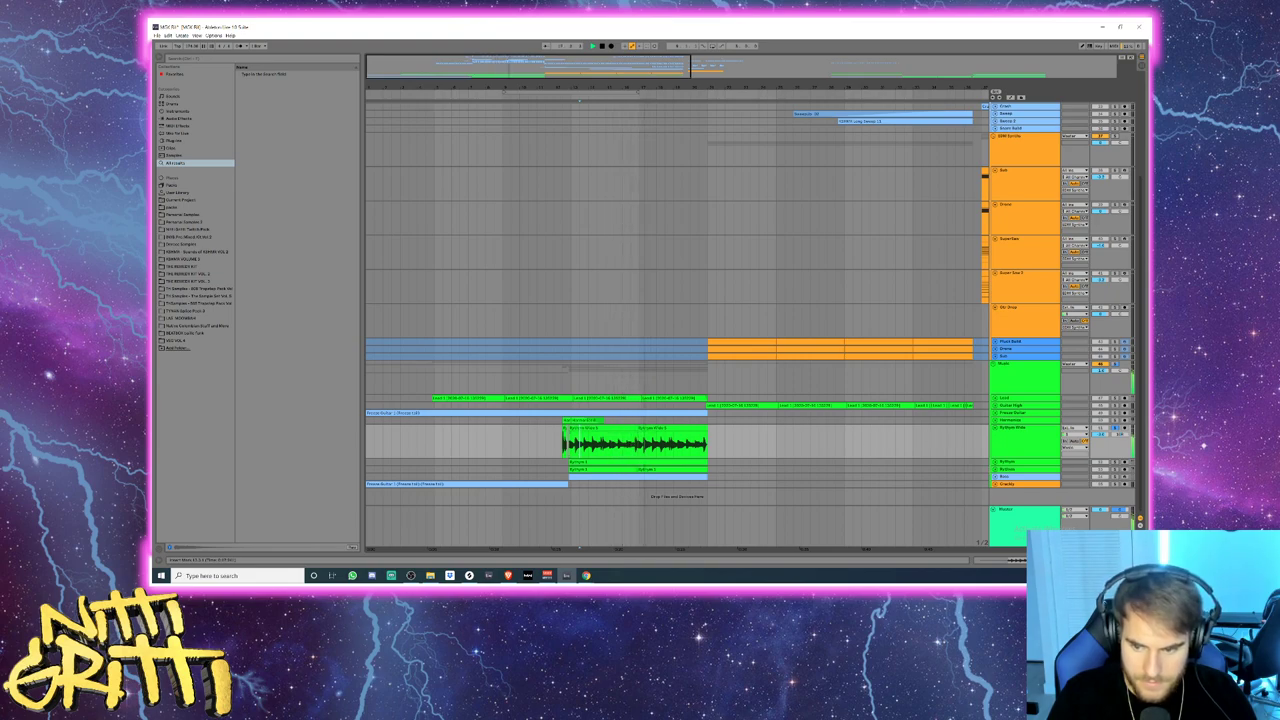
click(994, 469)
scroll(800, 463, down, 1)
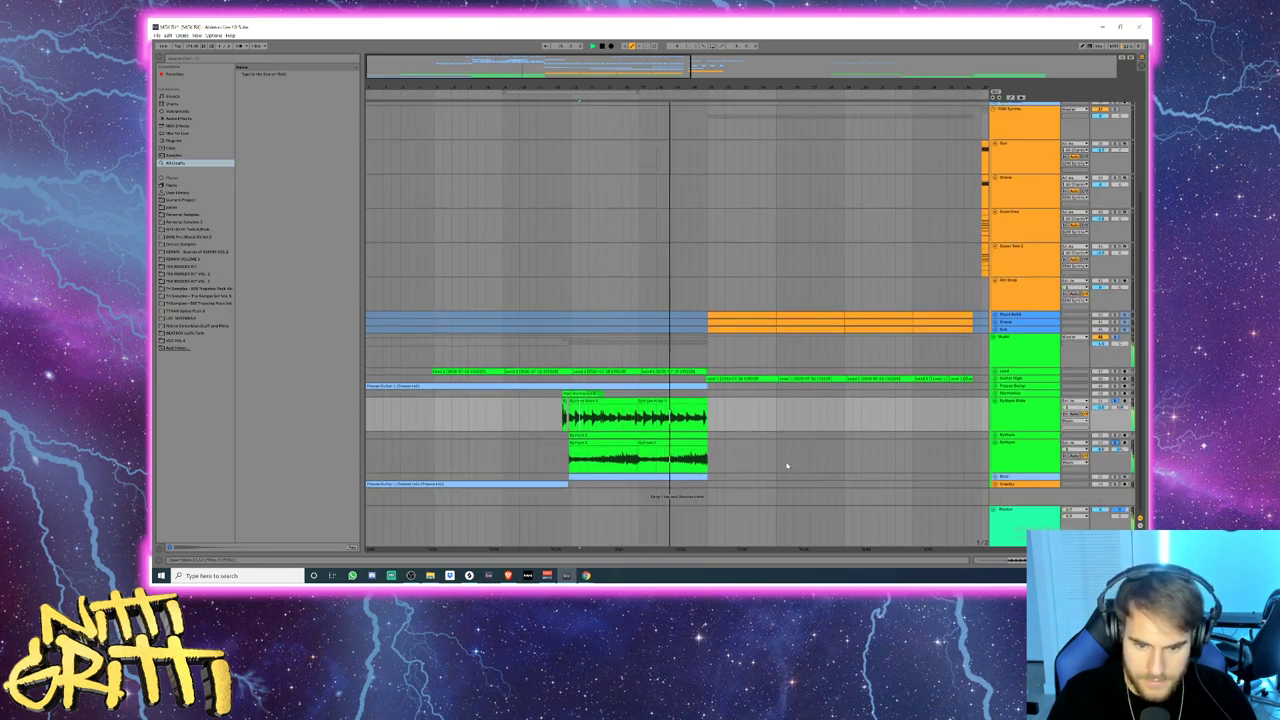
click(993, 437)
click(1010, 447)
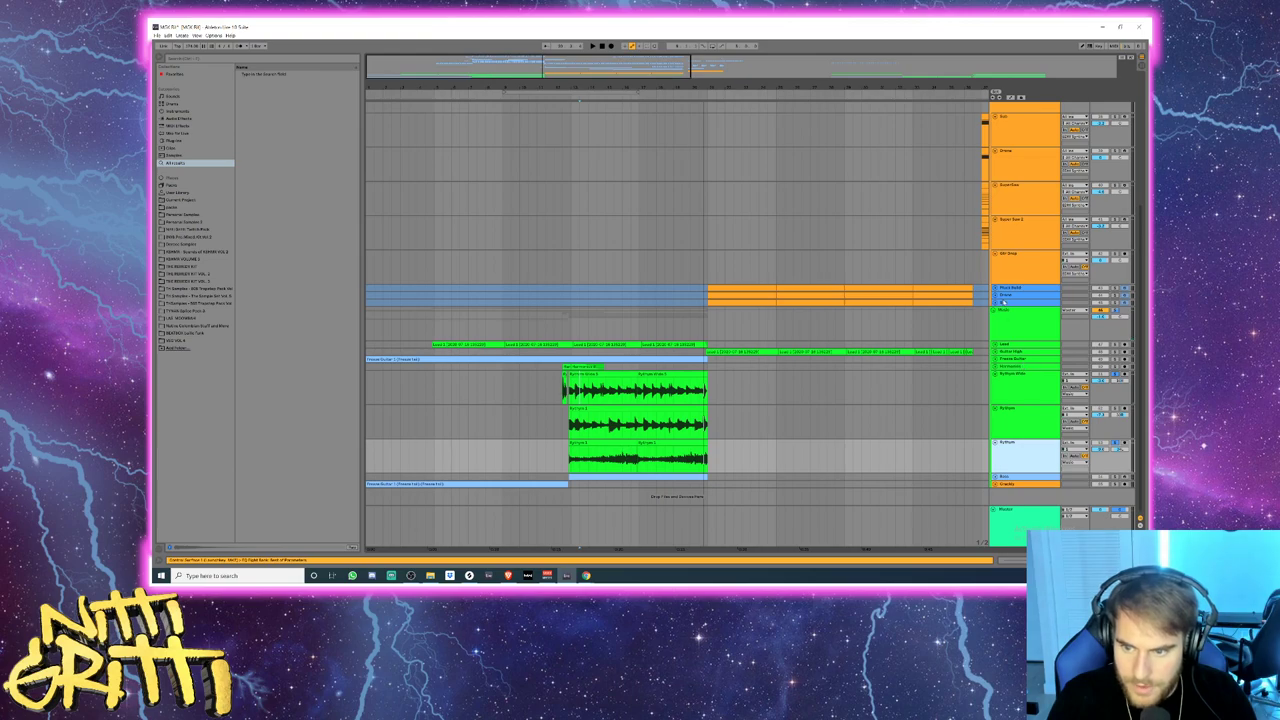
- Set the Gtr Drop track's input to Resampling, arm it, and record the rhythm guitar section onto it
click(1014, 271)
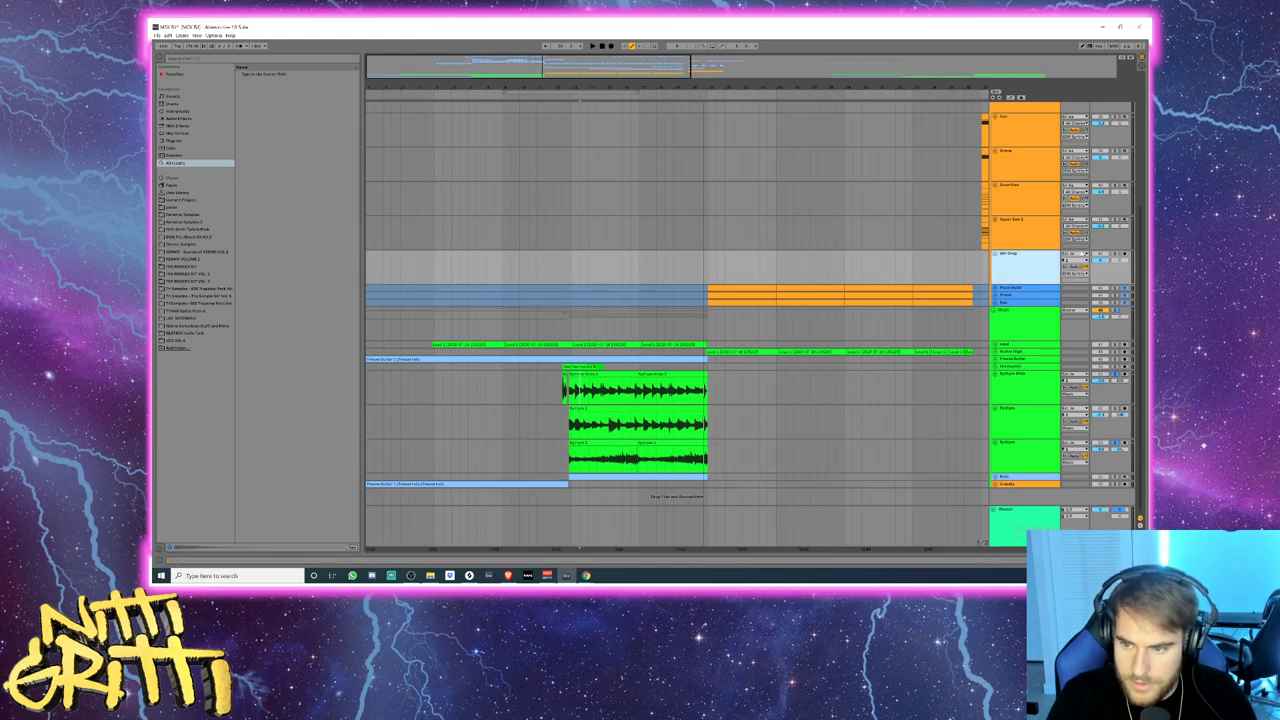
click(1075, 255)
click(1075, 279)
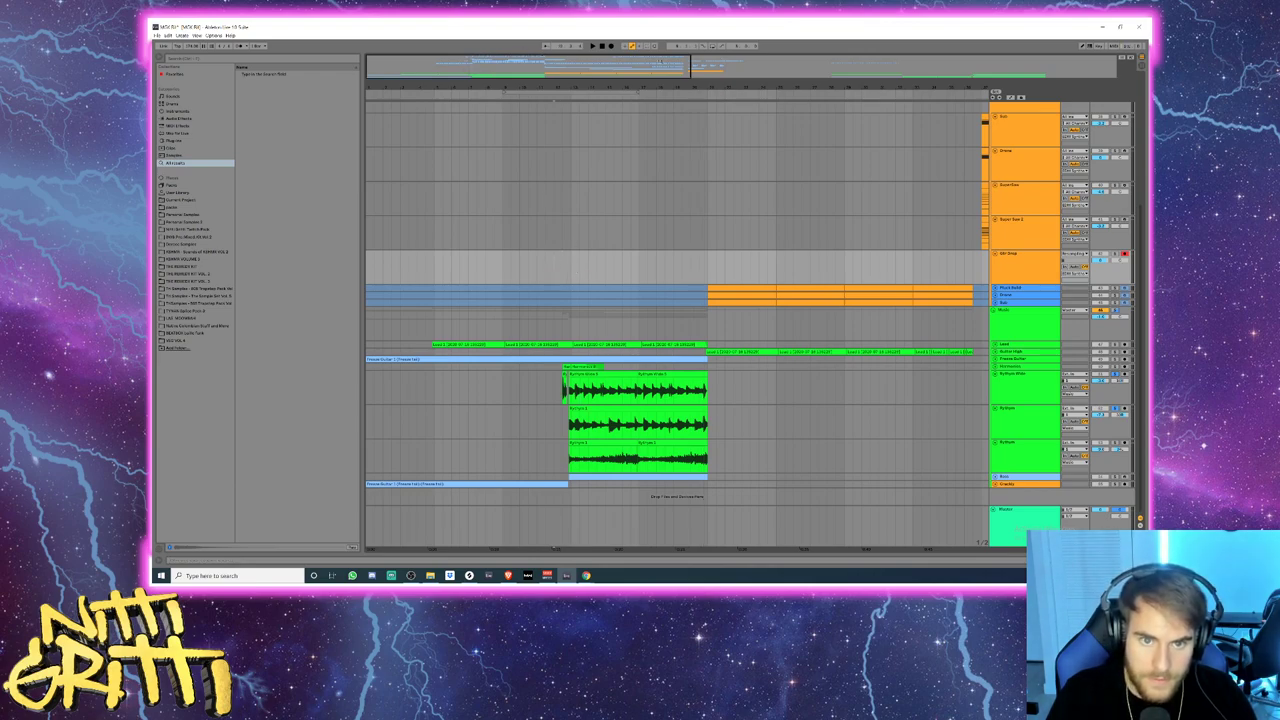
click(610, 46)
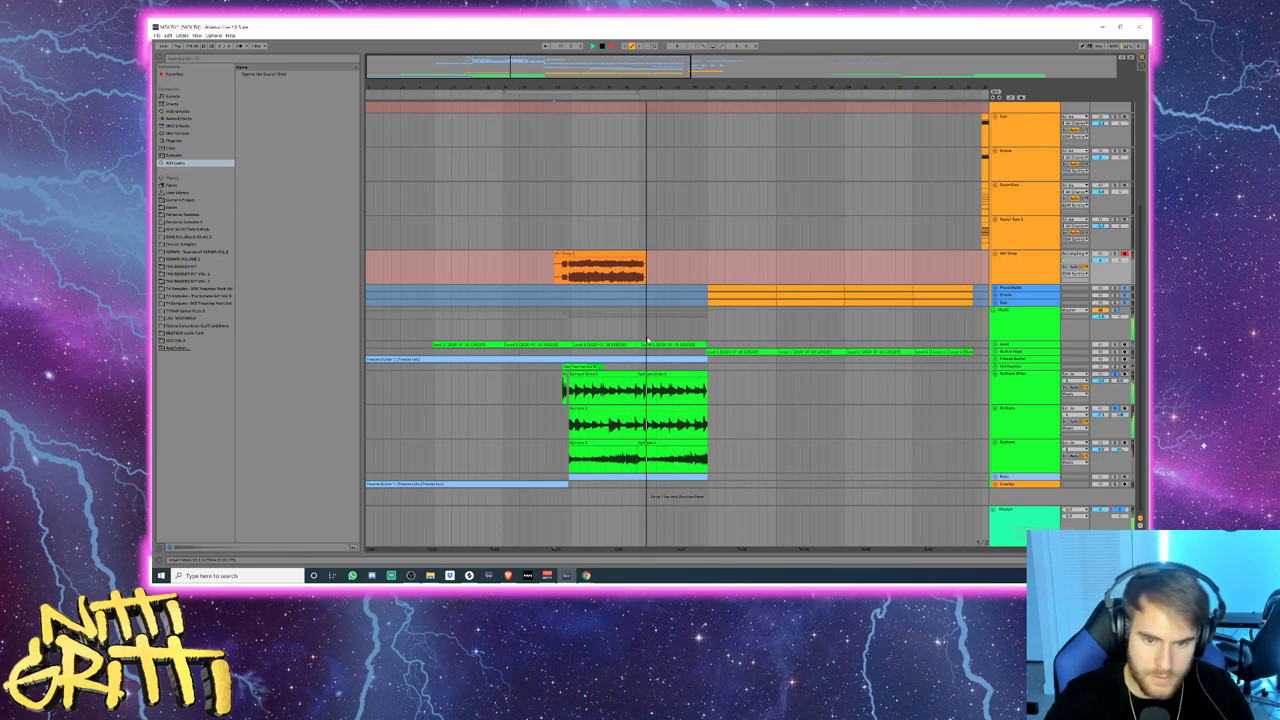
key(space)
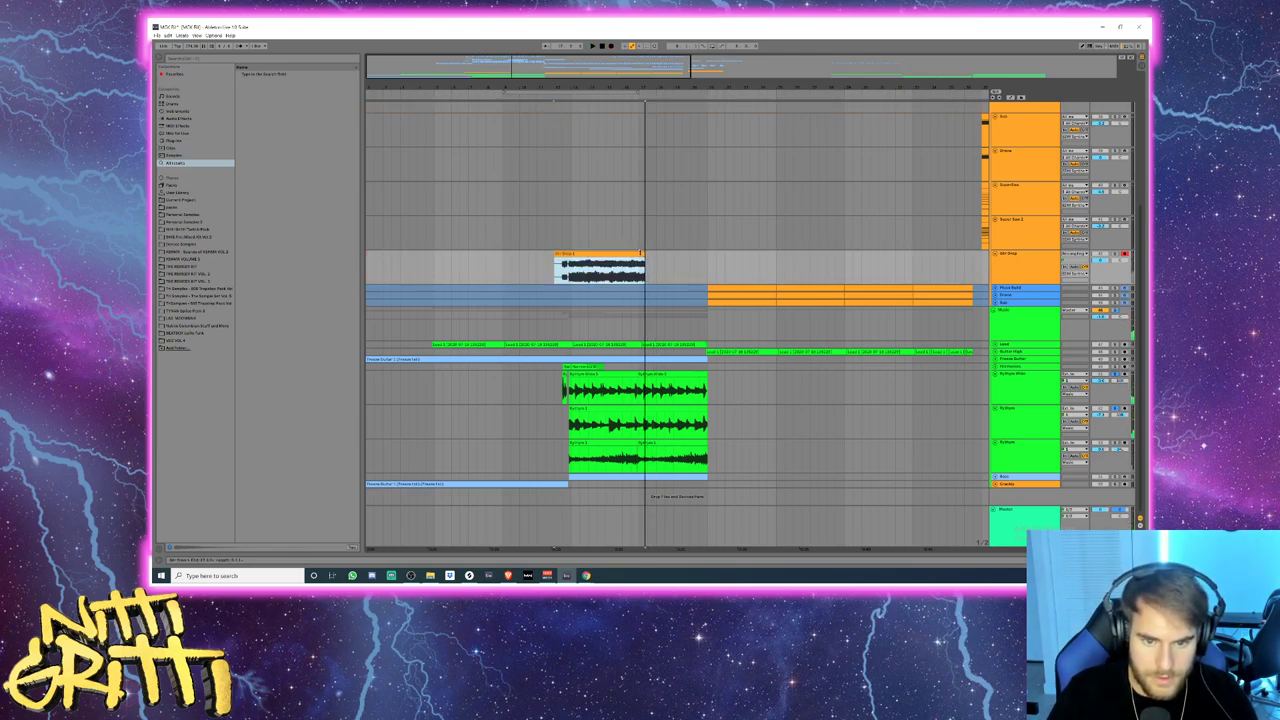
- Trim the recorded guitar clip's start to the rhythm section and move the clip to just before the drop
drag(556, 254, 573, 255)
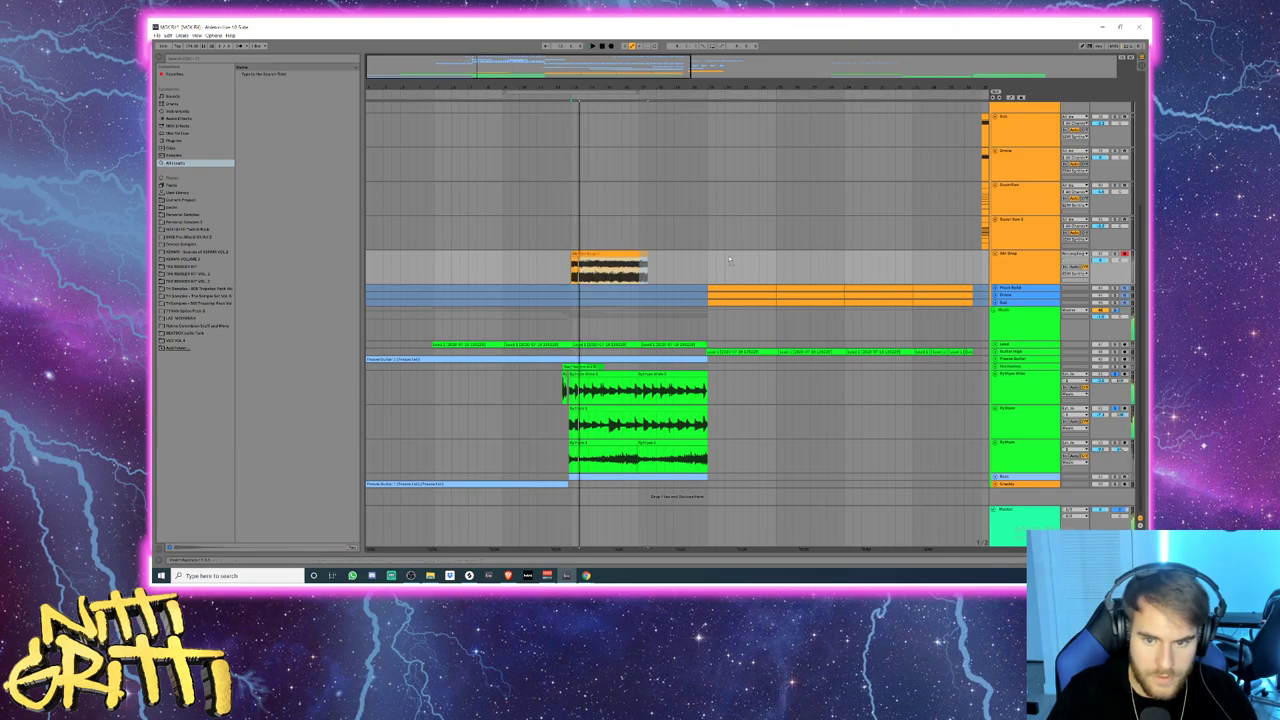
click(938, 260)
key(ctrl+v)
drag(935, 260, 928, 260)
click(575, 267)
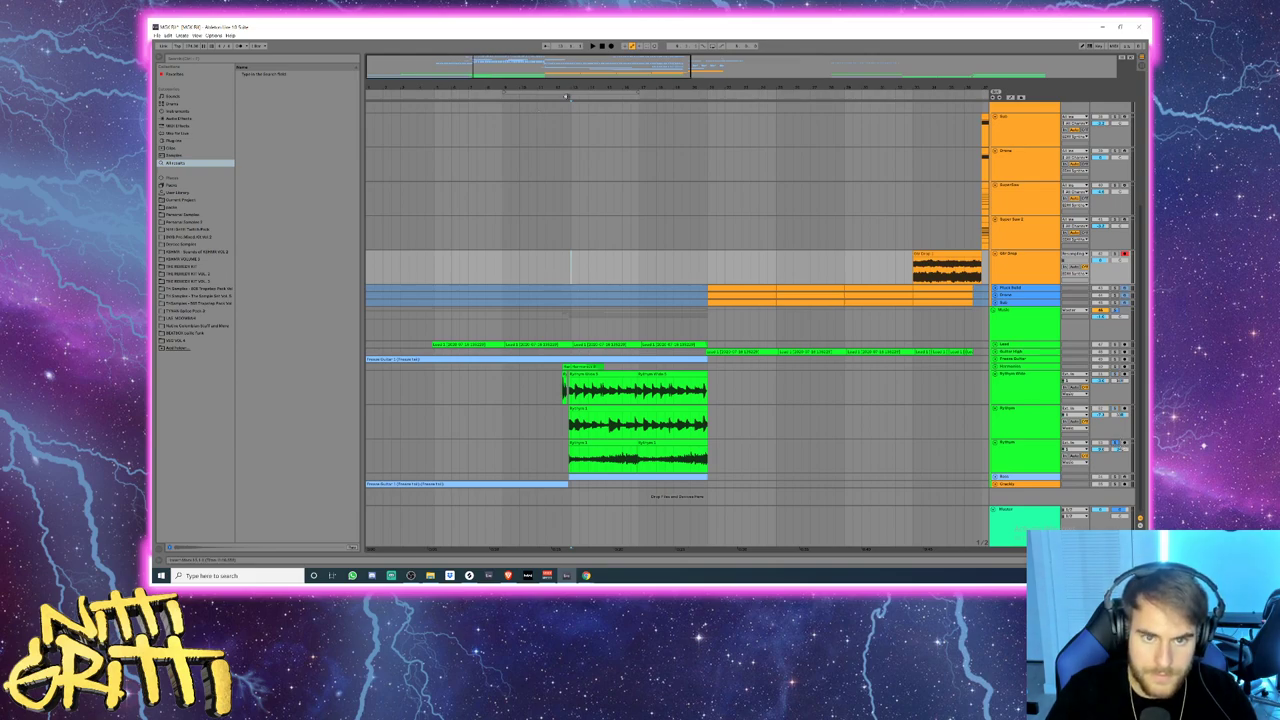
- Record a second resampled guitar take on Gtr Drop and duplicate the track
click(611, 46)
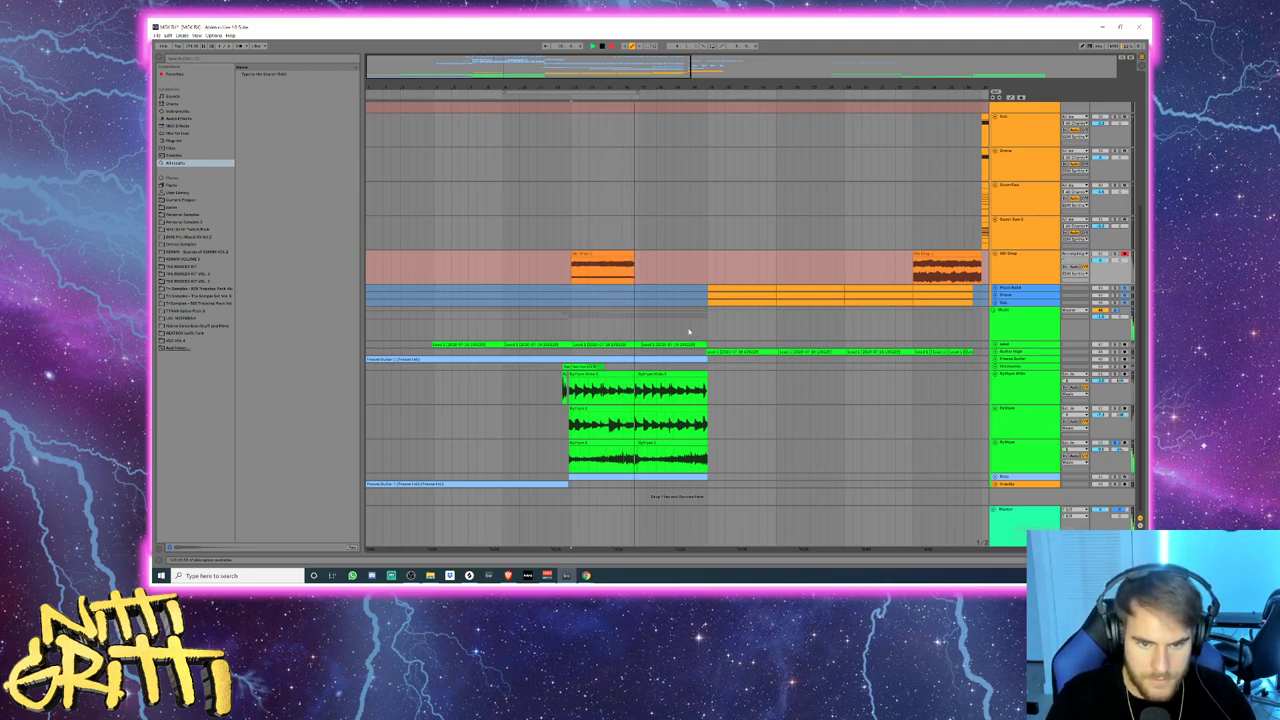
key(space)
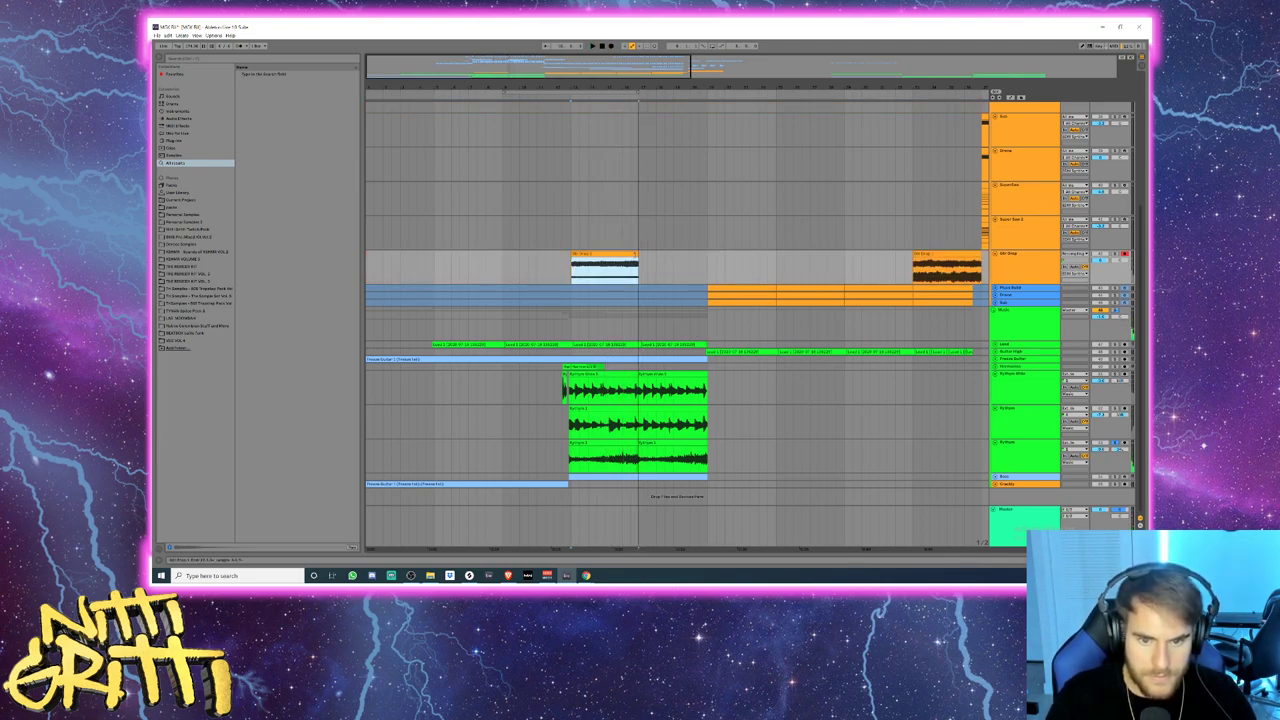
click(1026, 265)
key(ctrl+d)
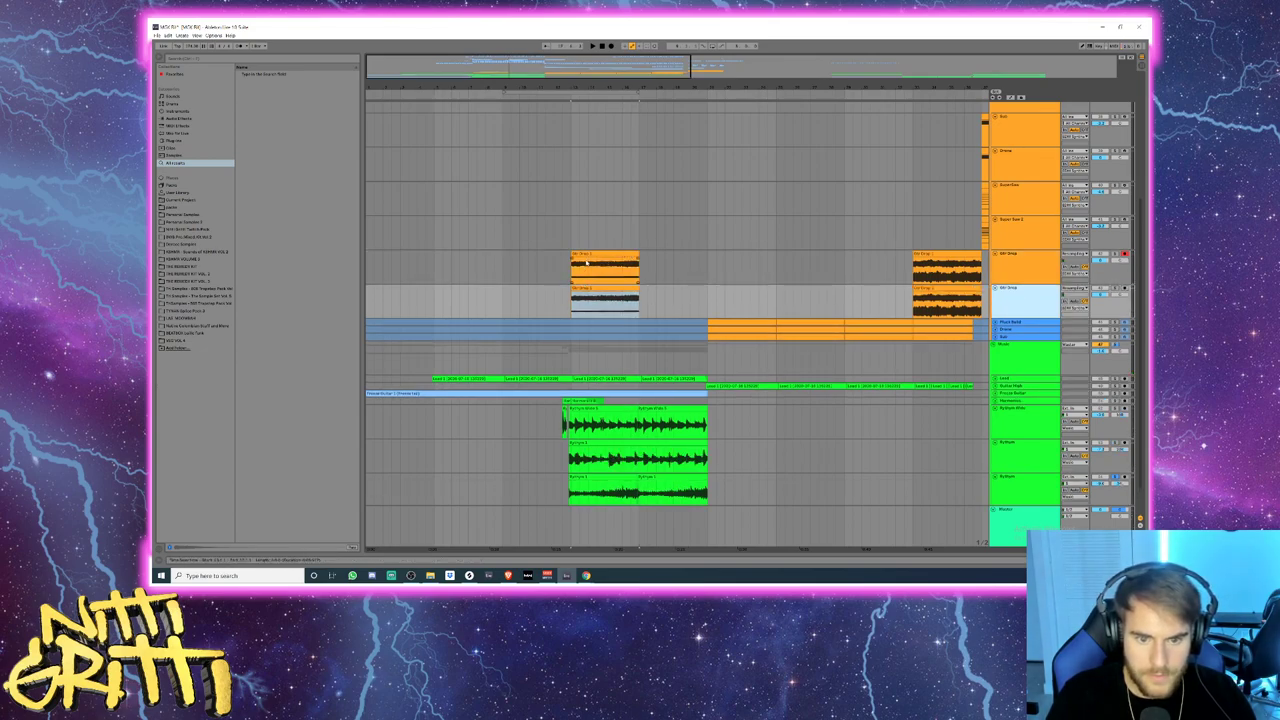
- Delete the second take from the original Gtr Drop track and move the duplicate track's copy directly beneath the first take
click(588, 257)
key(Delete)
drag(606, 293, 930, 308)
scroll(805, 308, right, 1)
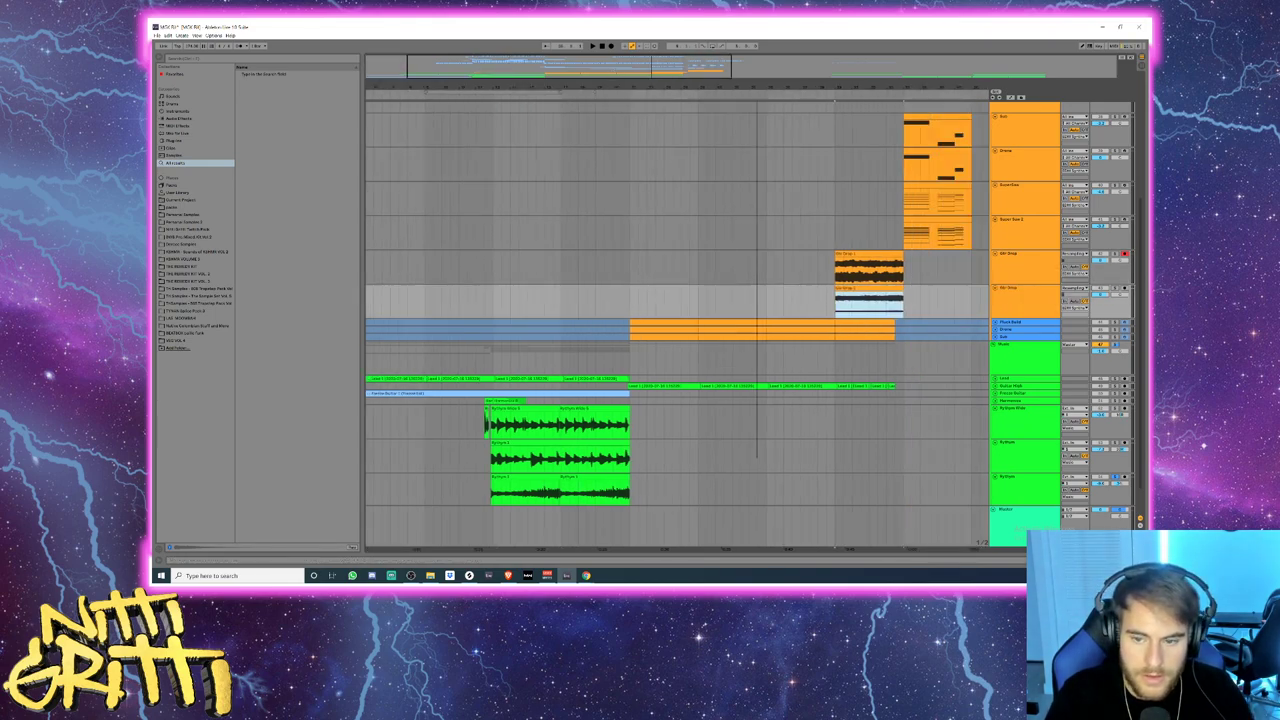
- Move both guitar takes together to the start of the drop, beneath the synth clips
scroll(759, 247, right, 5)
drag(552, 255, 624, 262)
scroll(632, 271, up, 3)
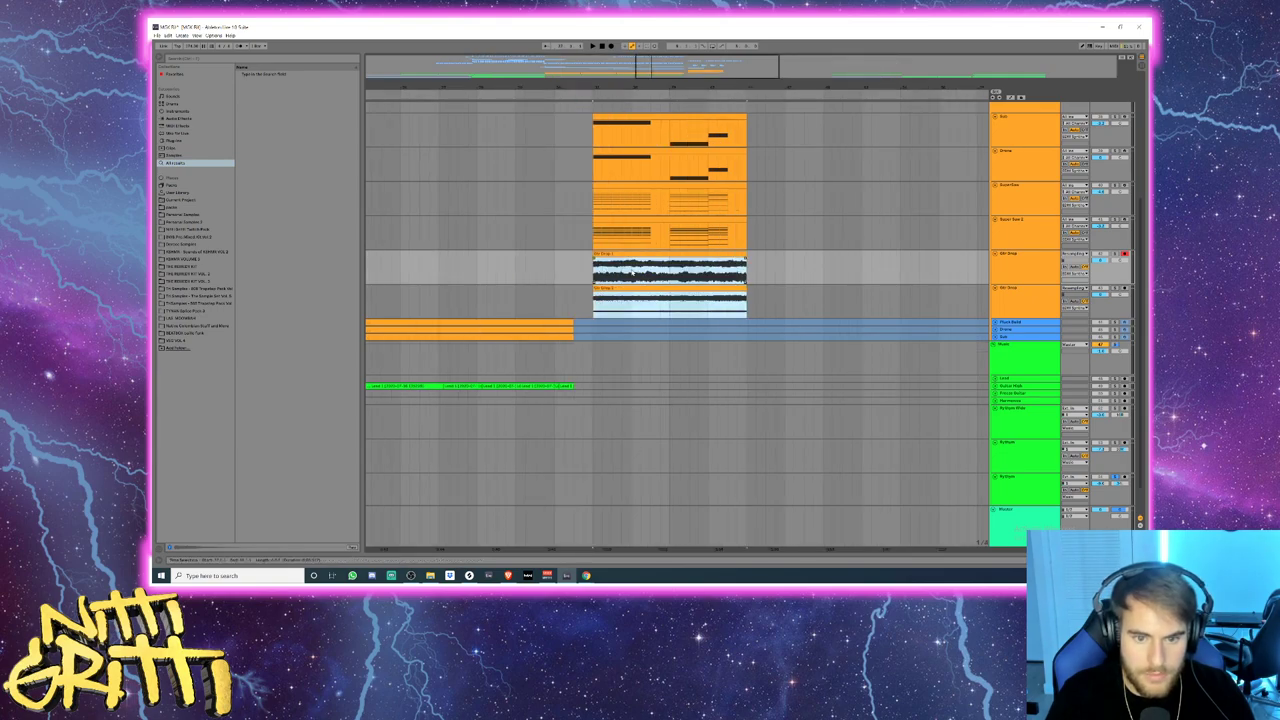
scroll(632, 272, up, 4)
scroll(850, 297, down, 2)
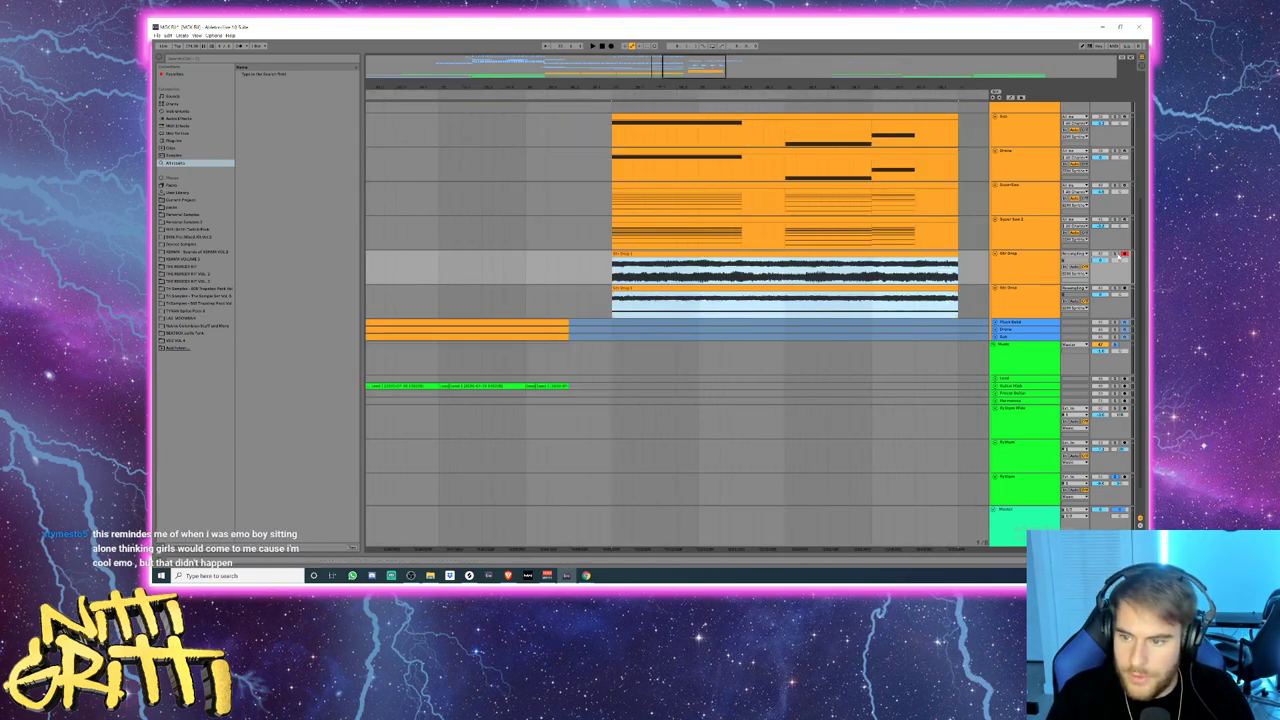
- Solo the upper Gtr Drop track and play its guitar take from the start of the drop
click(1116, 255)
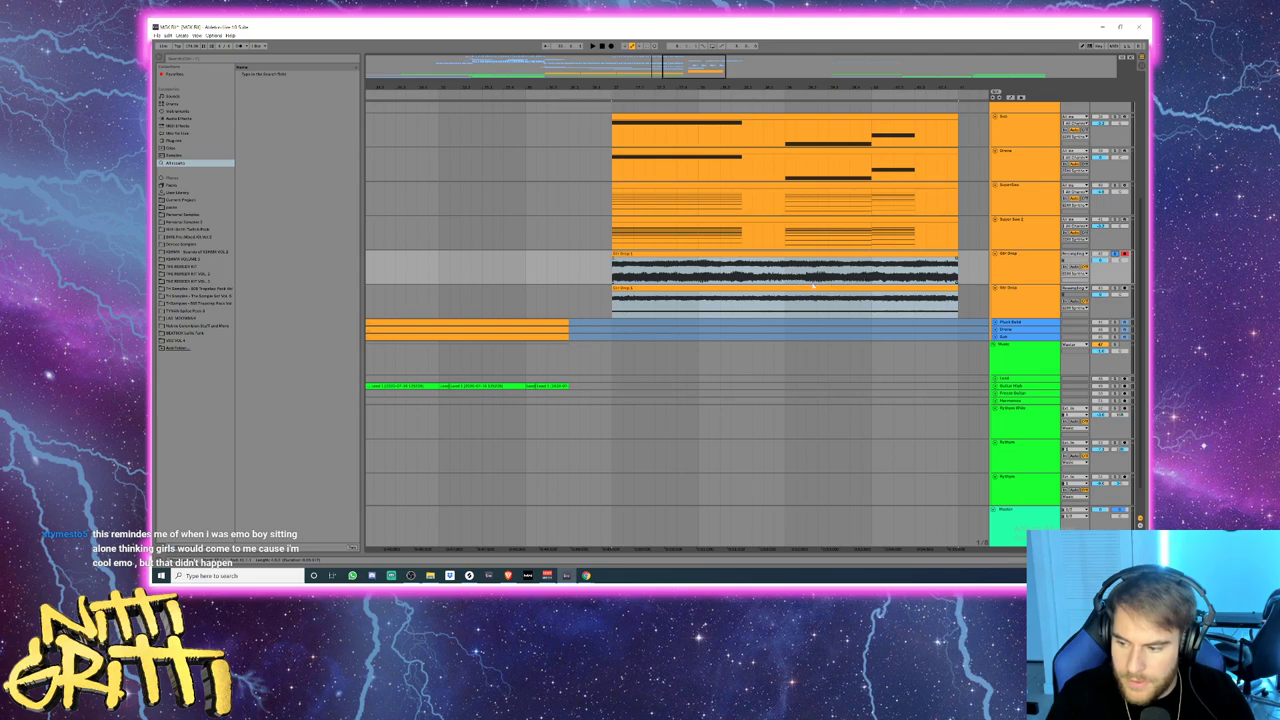
scroll(610, 262, up, 1)
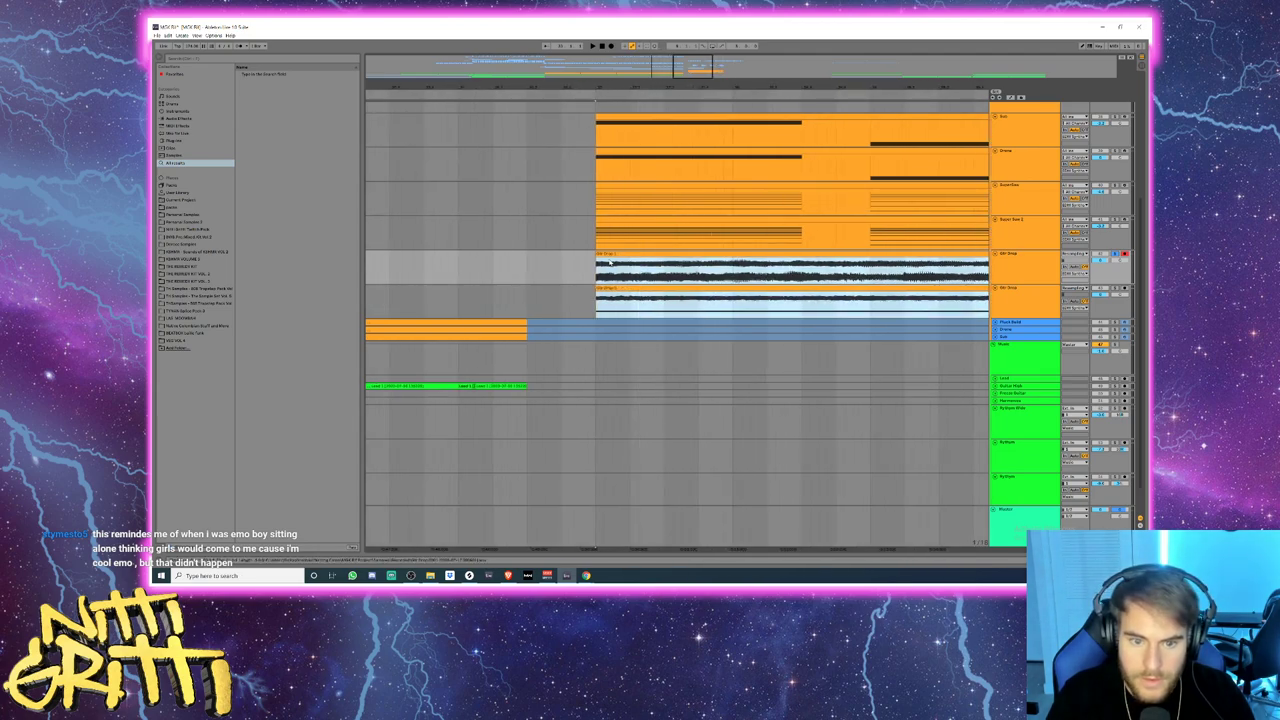
key(space)
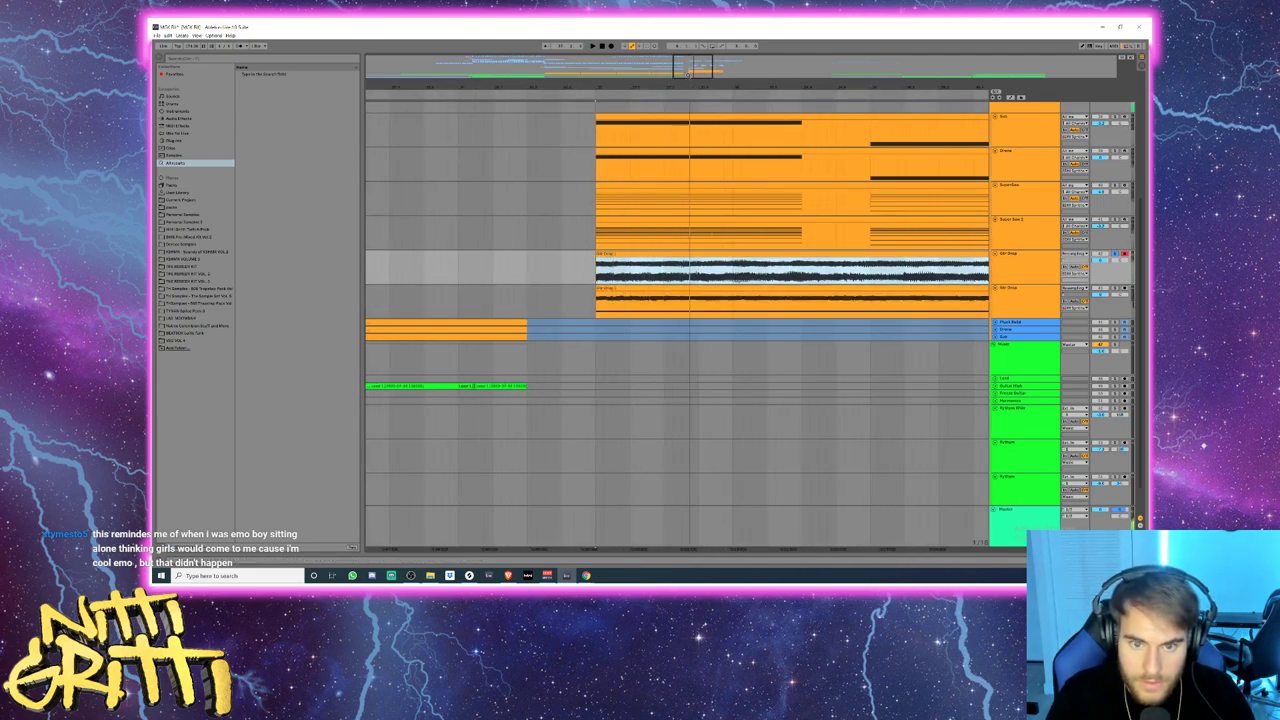
key(space)
key(space)
key(space)
- Split the upper guitar take one beat in, move the remainder into the rest after the first synth note, and play the opening slice
click(638, 273)
key(ctrl+e)
drag(643, 255, 788, 258)
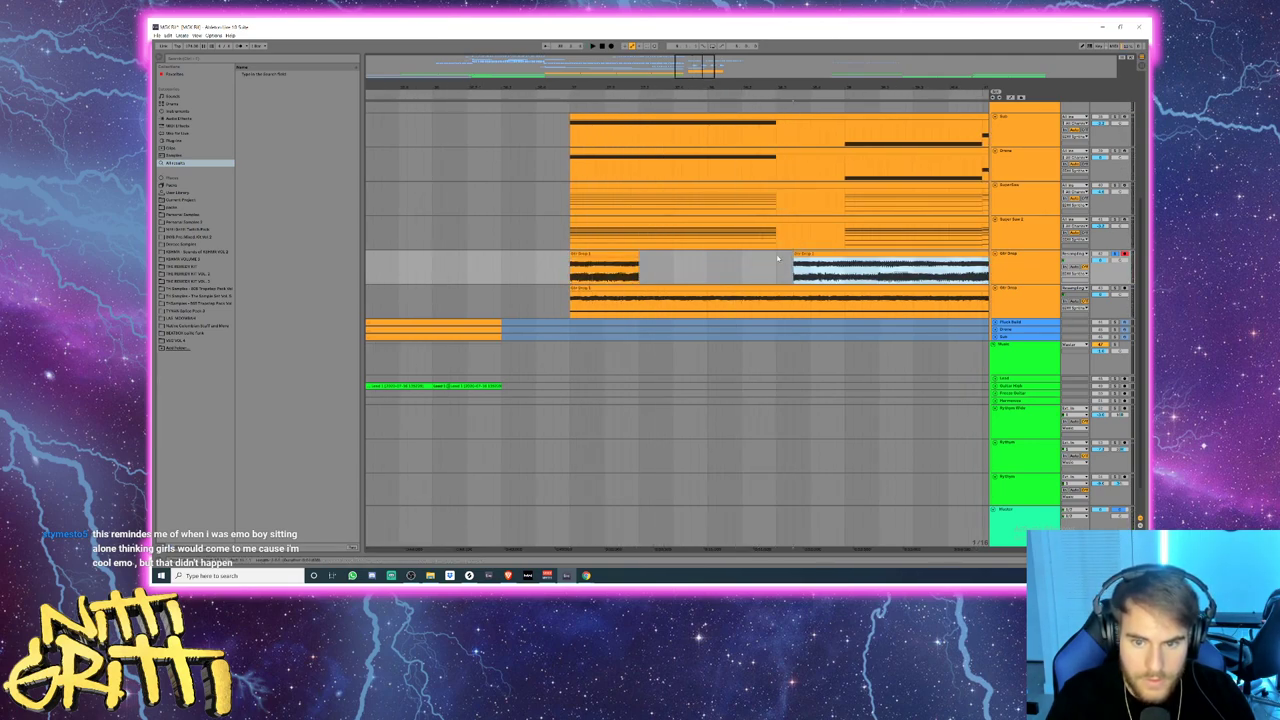
click(622, 254)
key(space)
key(space)
click(638, 260)
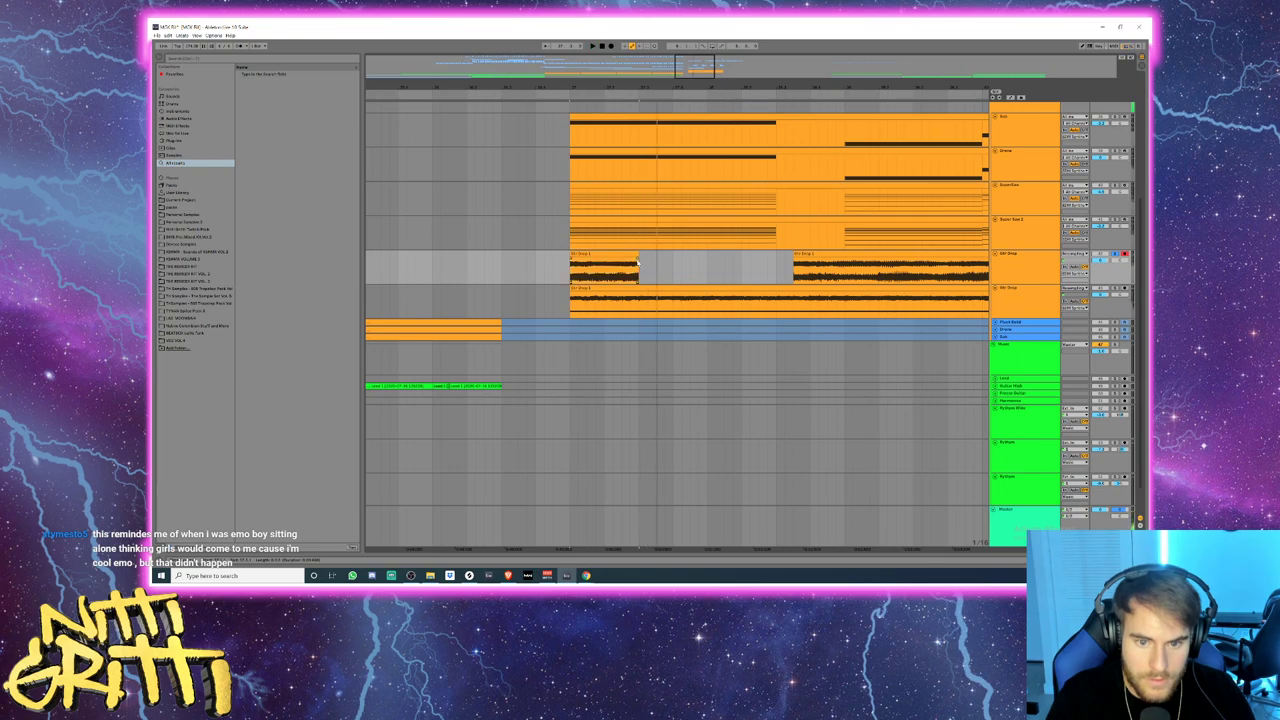
- Duplicate the opening guitar slice twice on the upper Gtr Drop track to fill the first synth note, and play it
click(575, 256)
key(ctrl+d)
key(ctrl+d)
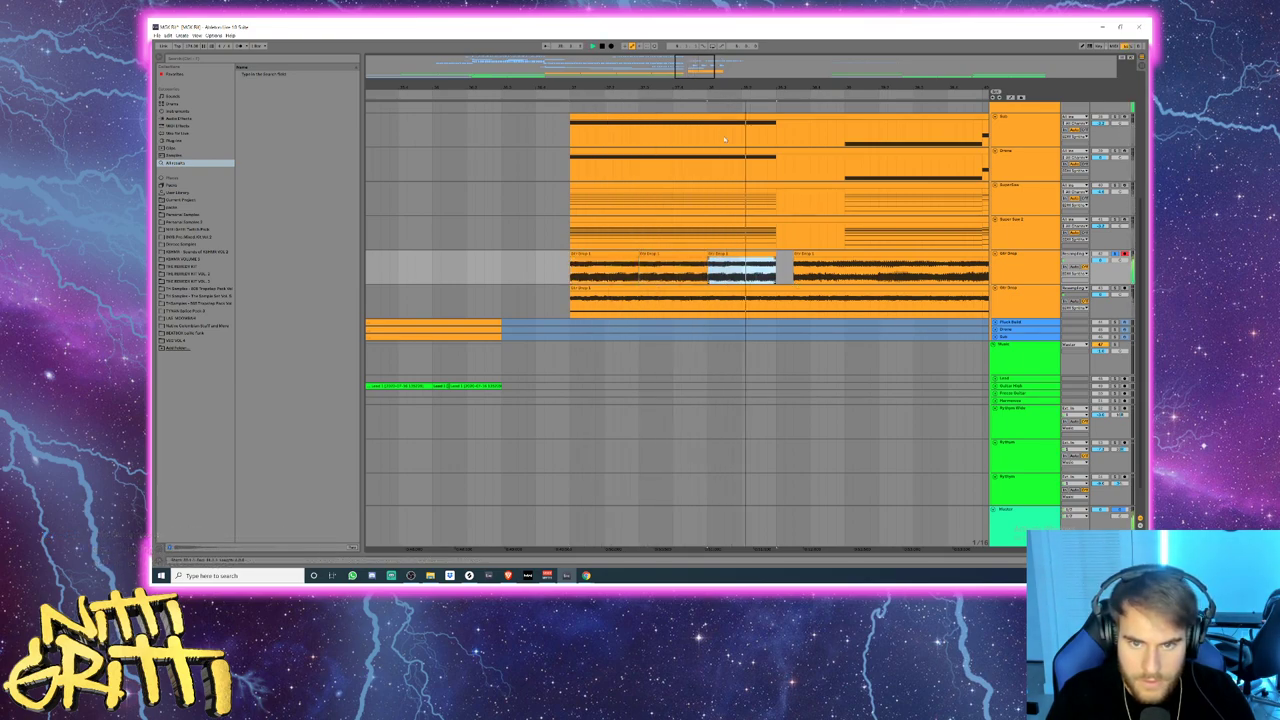
drag(808, 284, 711, 270)
key(space)
key(space)
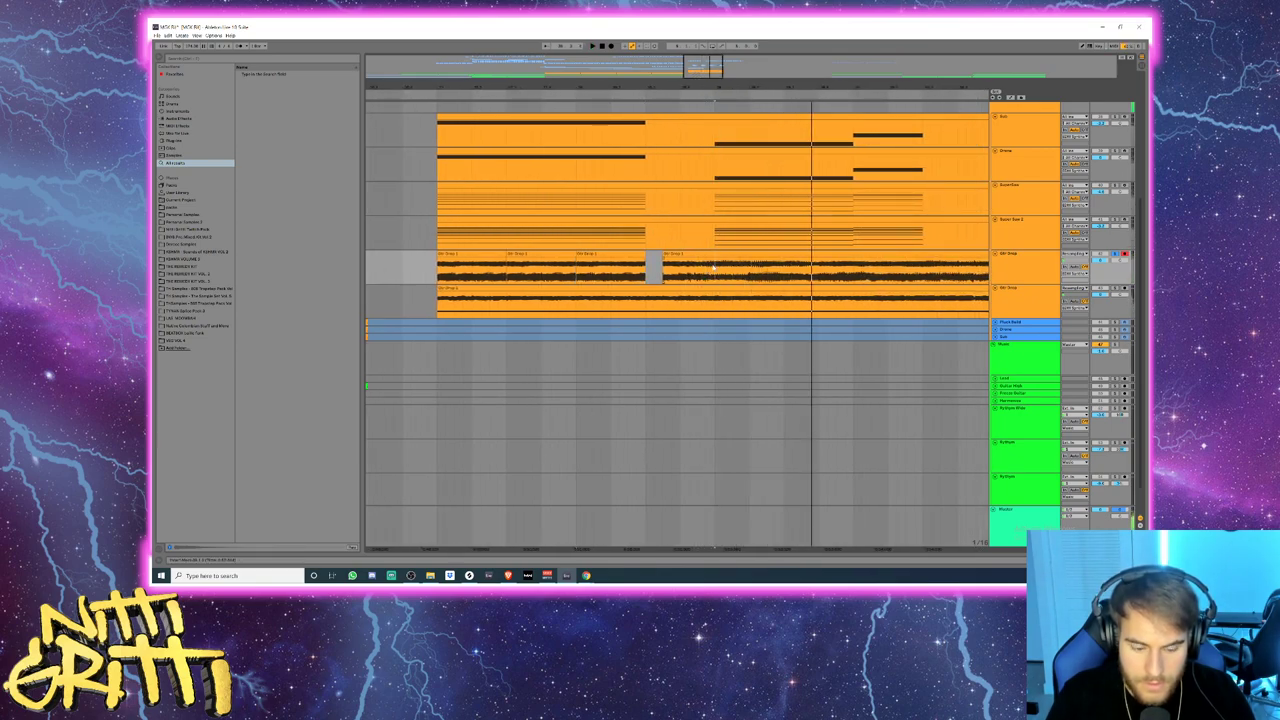
- Trim the start of the upper track's remaining guitar take to the second synth note and play it
key(space)
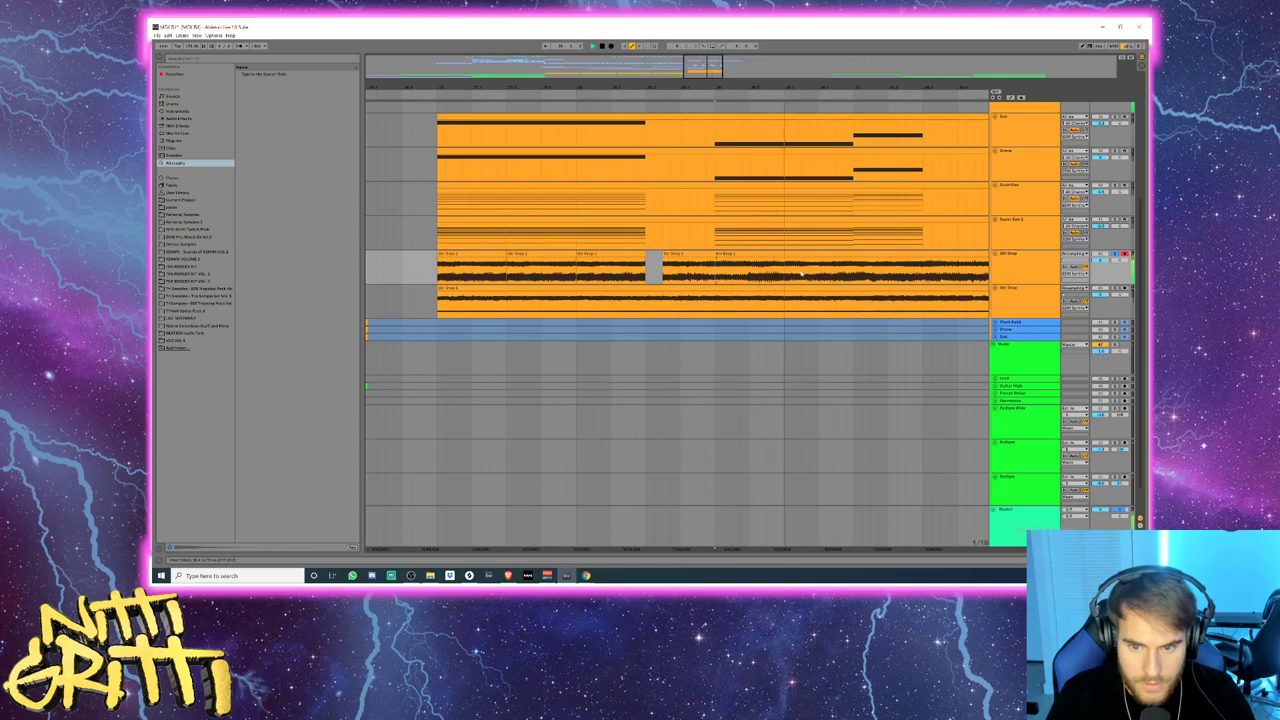
drag(662, 262, 716, 262)
click(720, 254)
key(space)
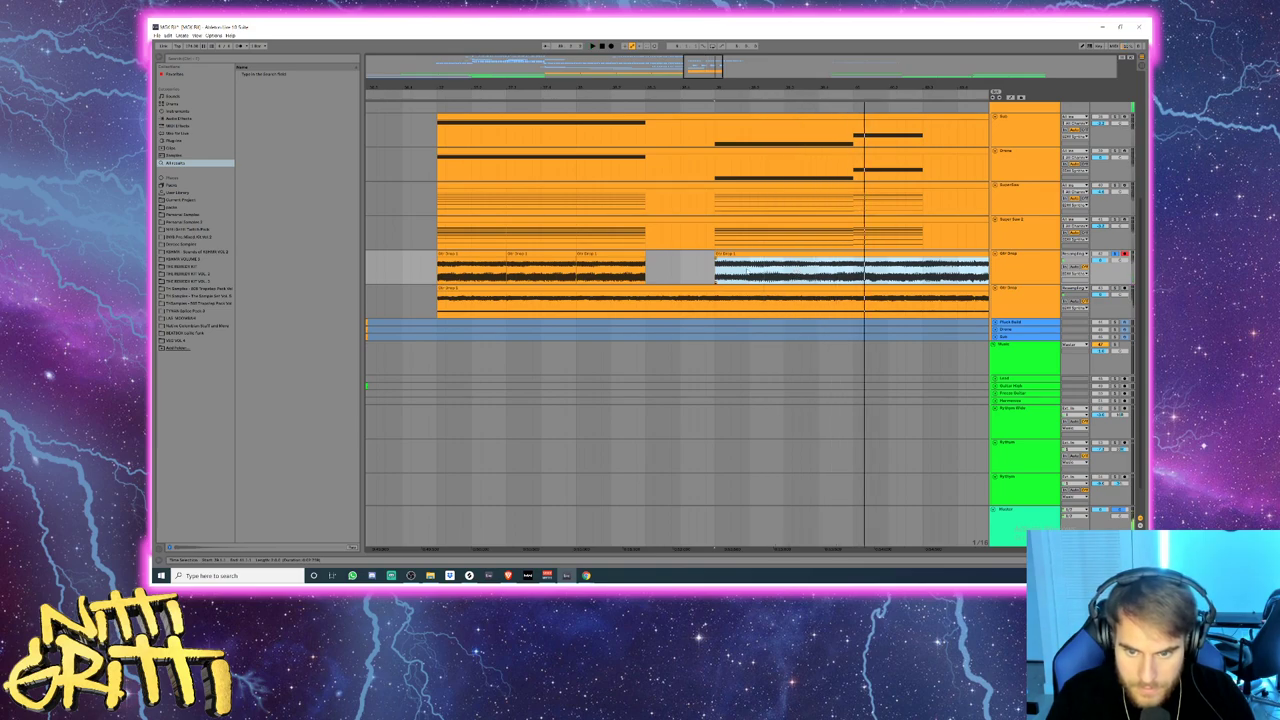
key(space)
- Copy a short slice from the guitar under the second synth note, paste it just before the last note, and play the result
drag(750, 264, 776, 264)
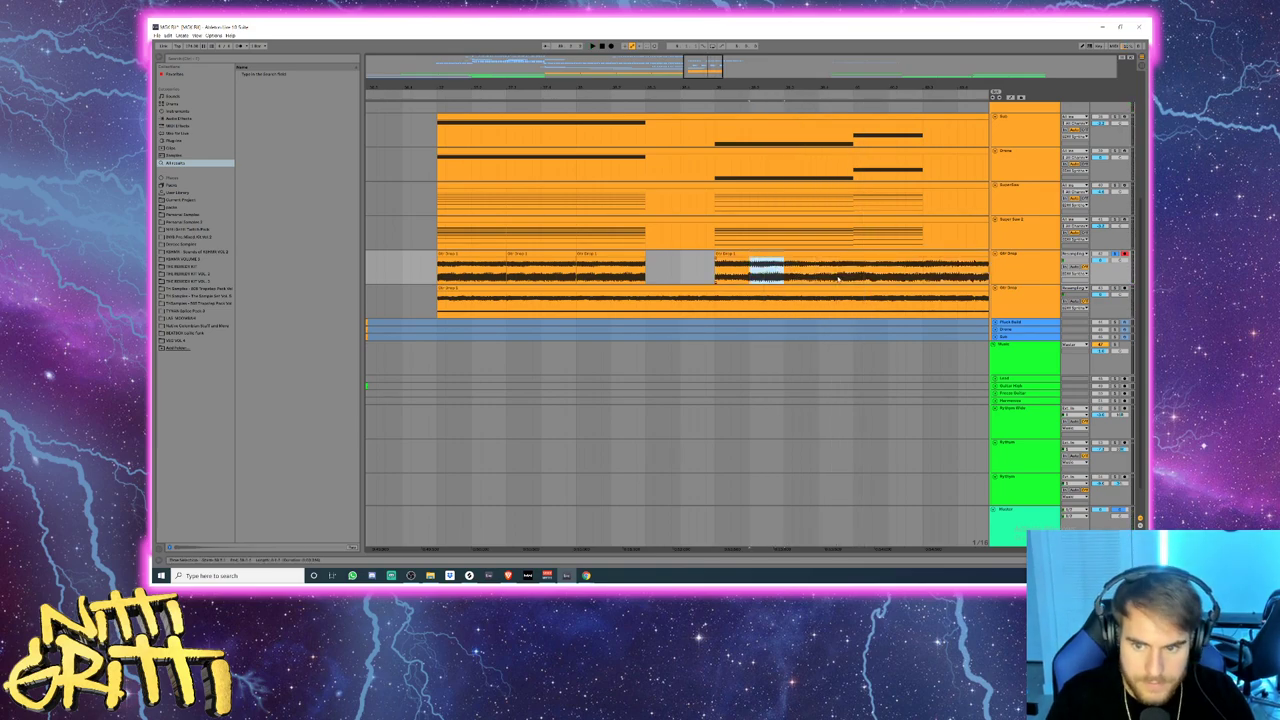
click(821, 270)
key(ctrl+v)
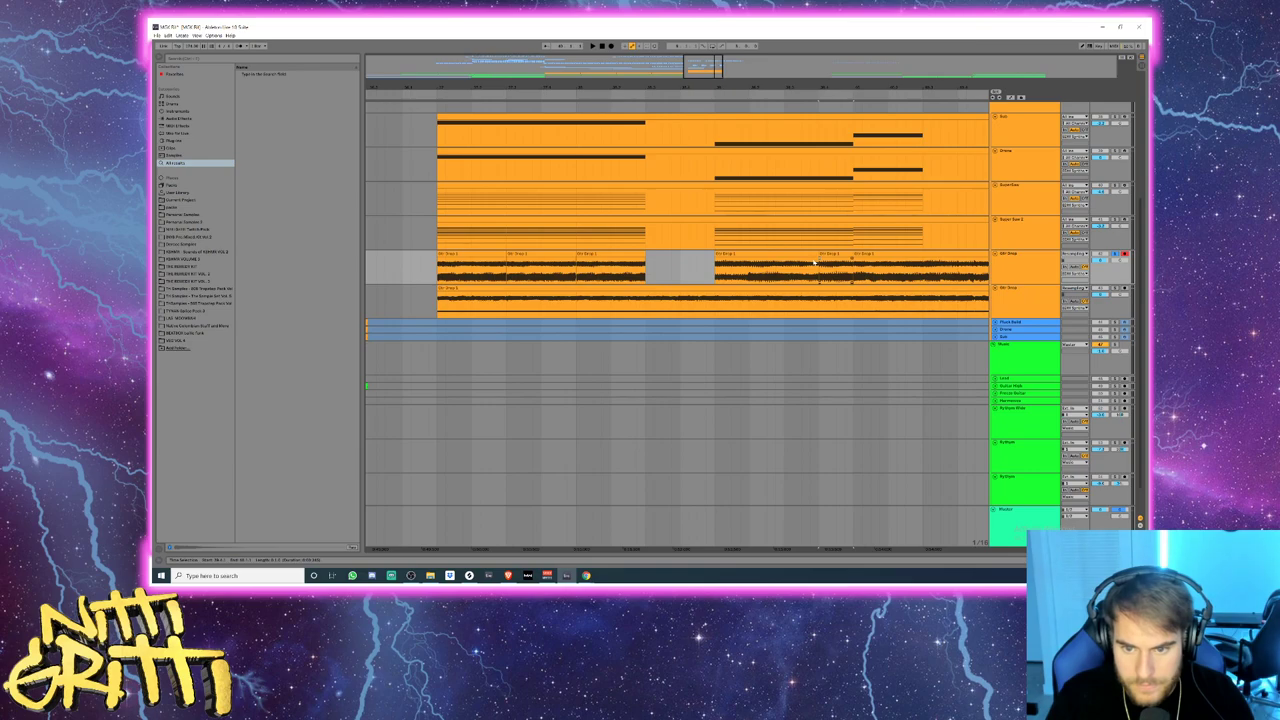
key(space)
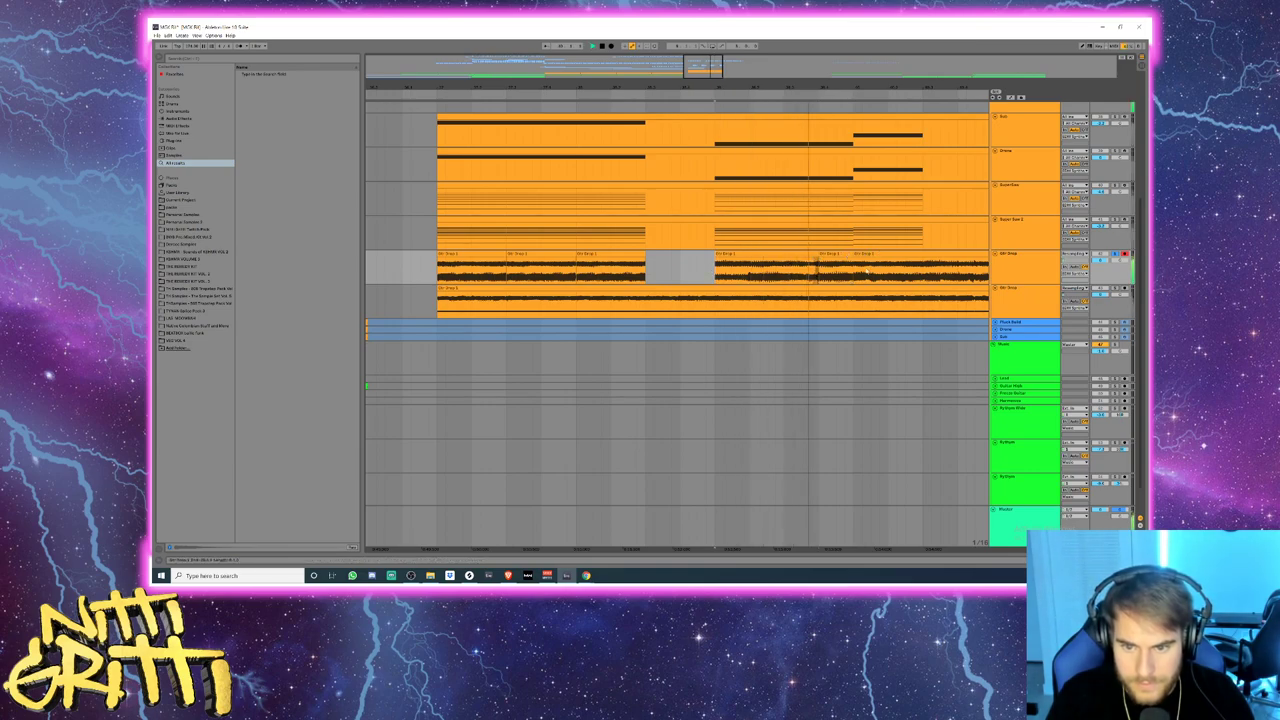
- Cut the upper guitar's tail at the end of the last synth note and play the chopped part from the drop's start
scroll(774, 177, right, 3)
key(space)
drag(752, 256, 690, 258)
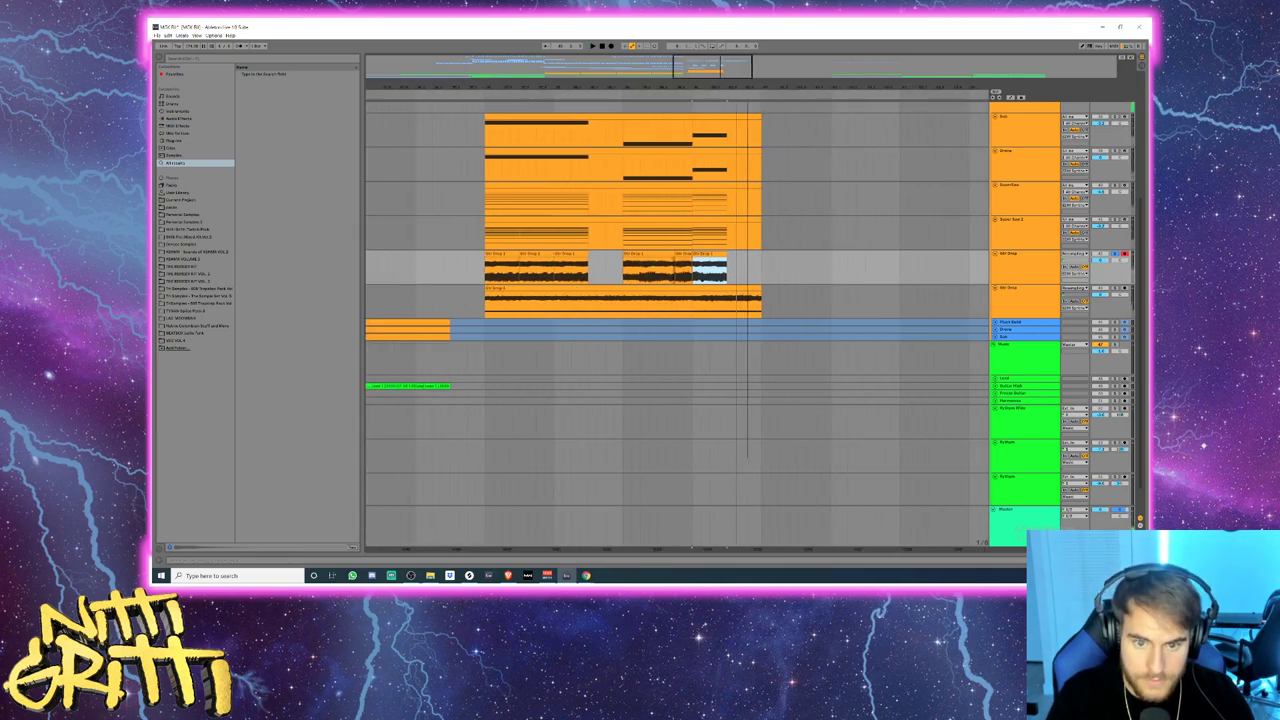
drag(527, 88, 548, 86)
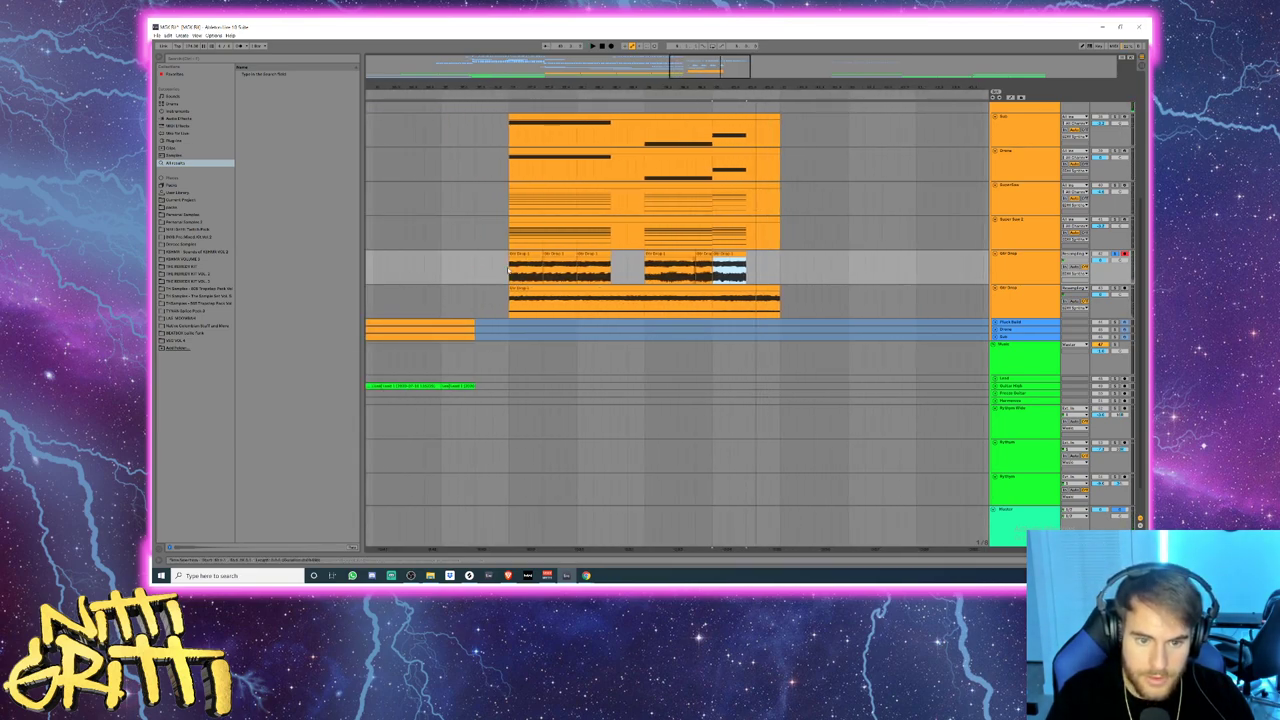
key(space)
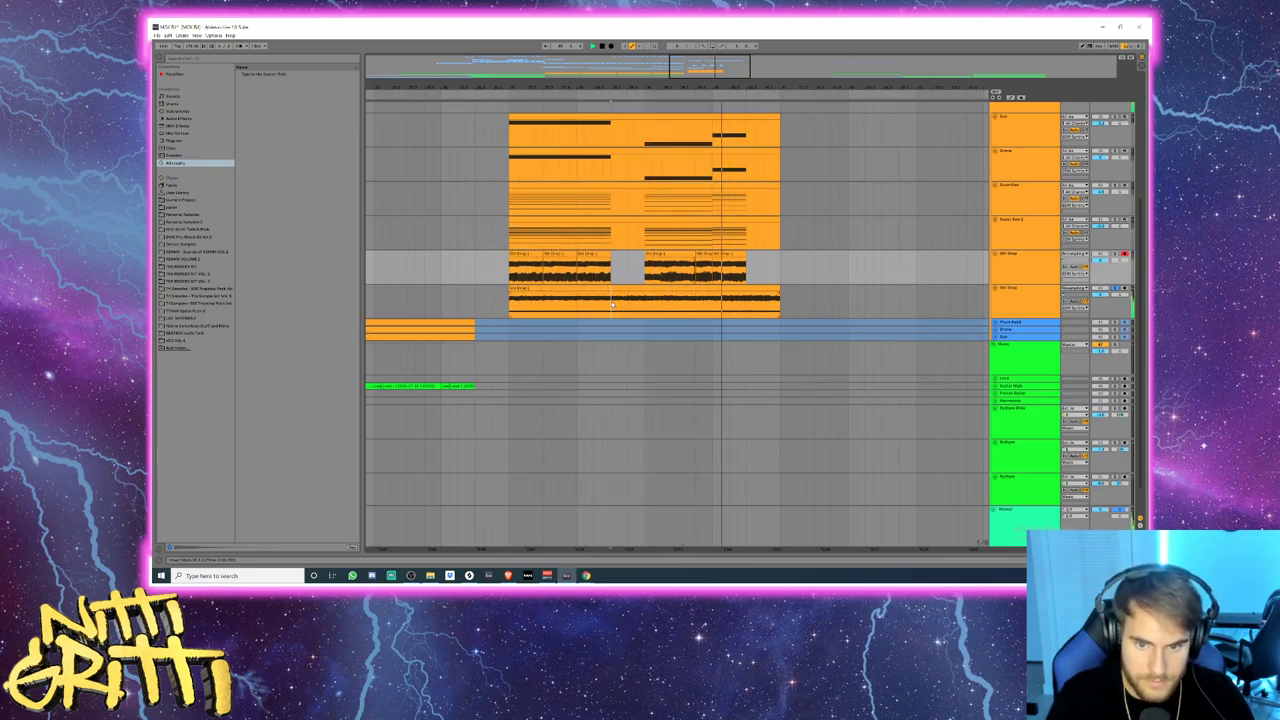
- Solo the lower Gtr Drop track to hear its take, and solo the upper one with it
click(1115, 290)
ctrl+click(1117, 253)
key(space)
key(minus)
key(minus)
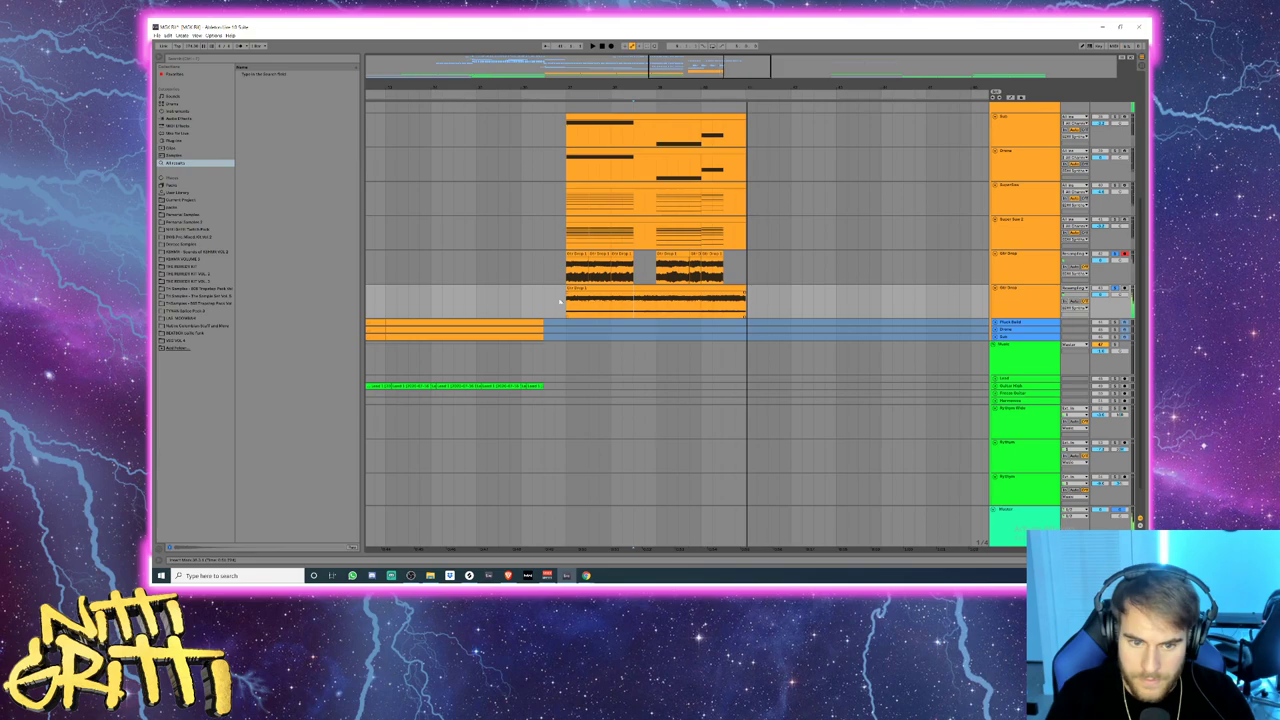
- Solo the synth group along with the guitars and play them together from the drop
click(782, 267)
key(space)
scroll(1107, 200, up, 3)
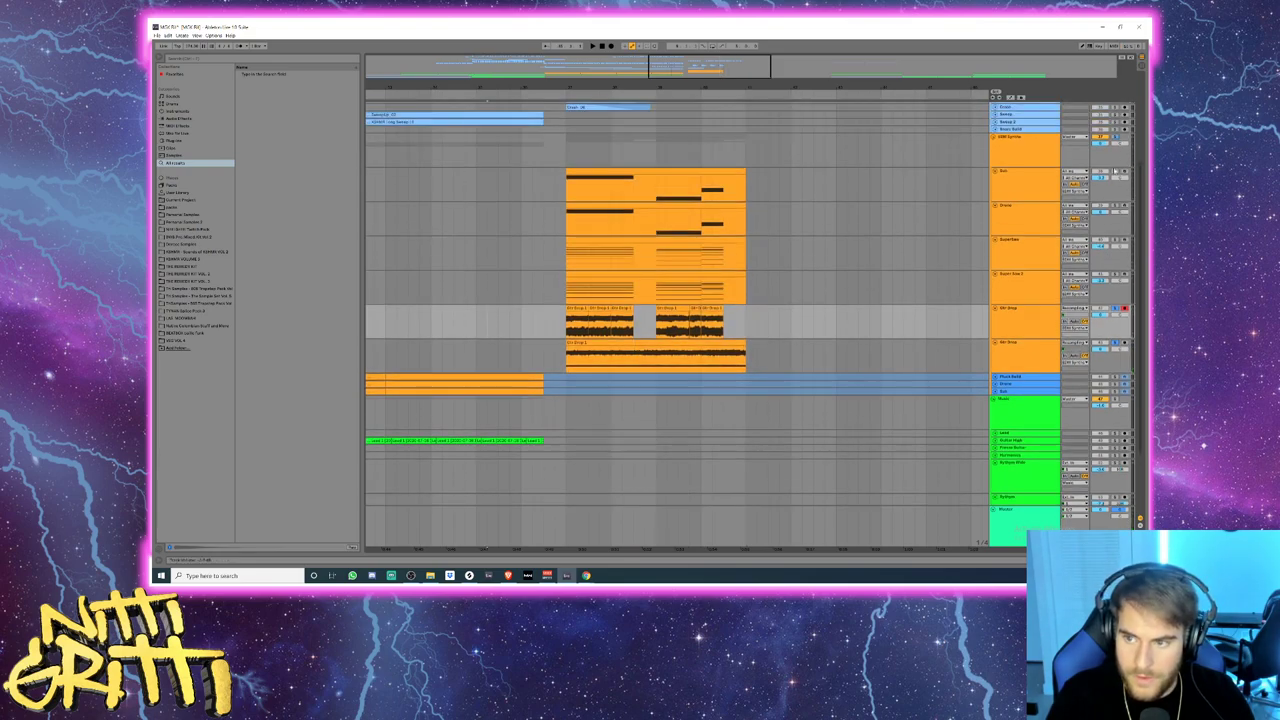
scroll(1115, 143, down, 2)
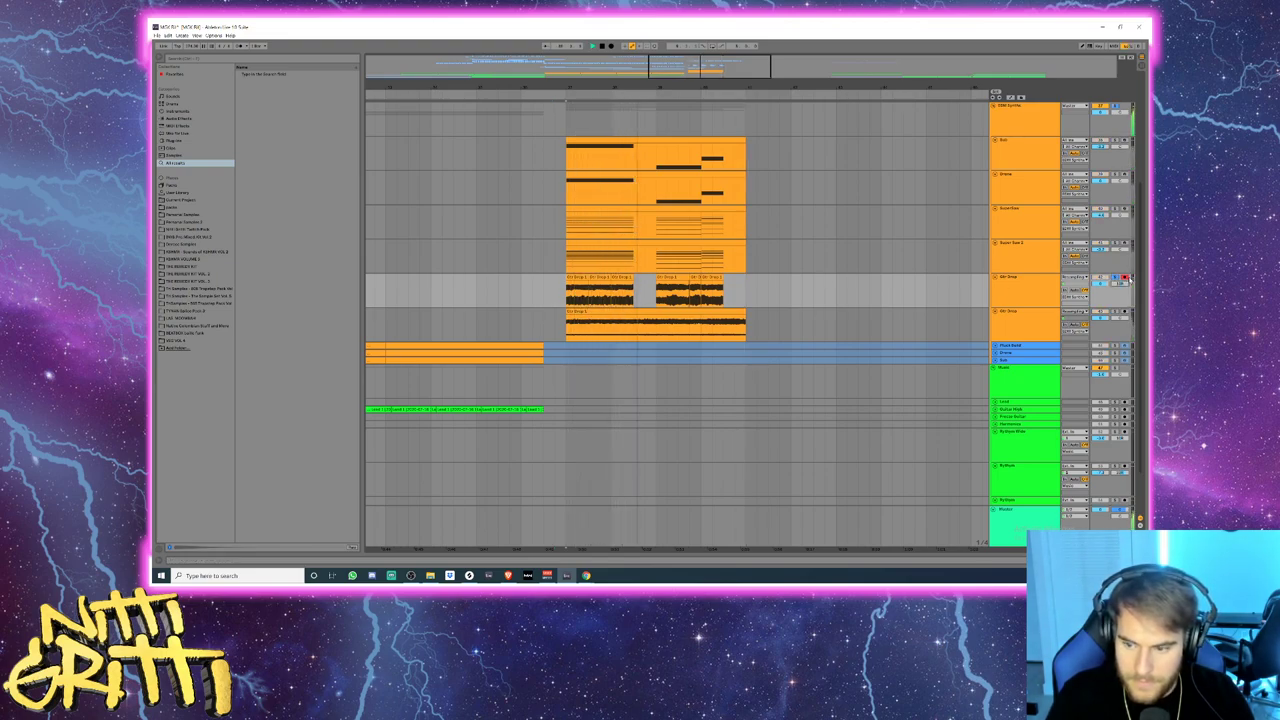
key(space)
key(space)
- Add an EQ Eight with a low cut and mid boost to the upper Gtr Drop track, and play it in the mix
double_click(1020, 287)
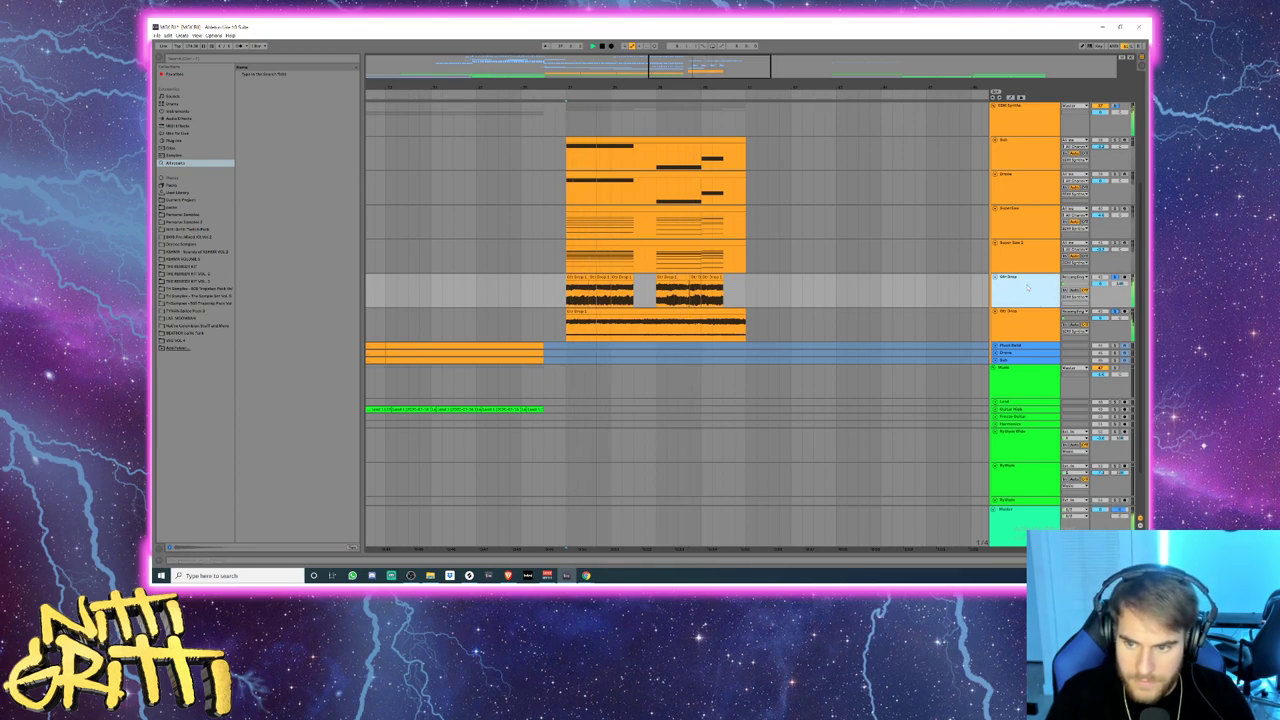
click(180, 119)
key(space)
double_click(258, 178)
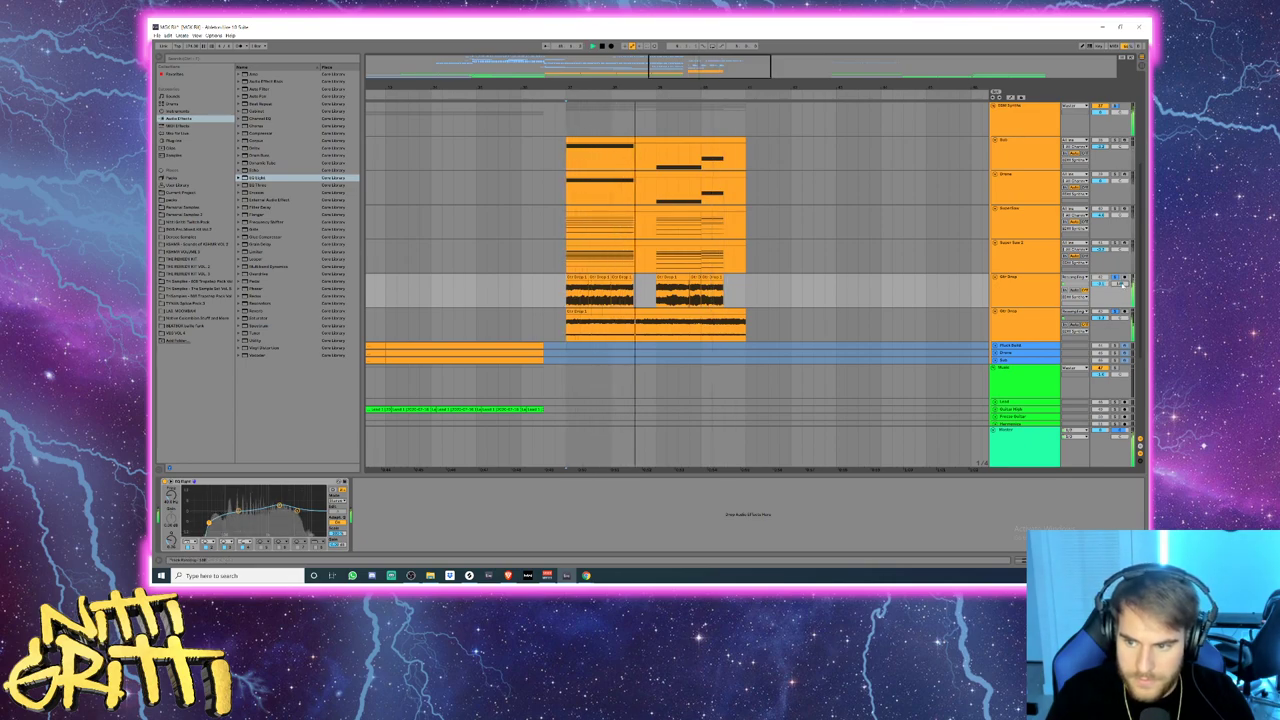
scroll(1105, 183, up, 1)
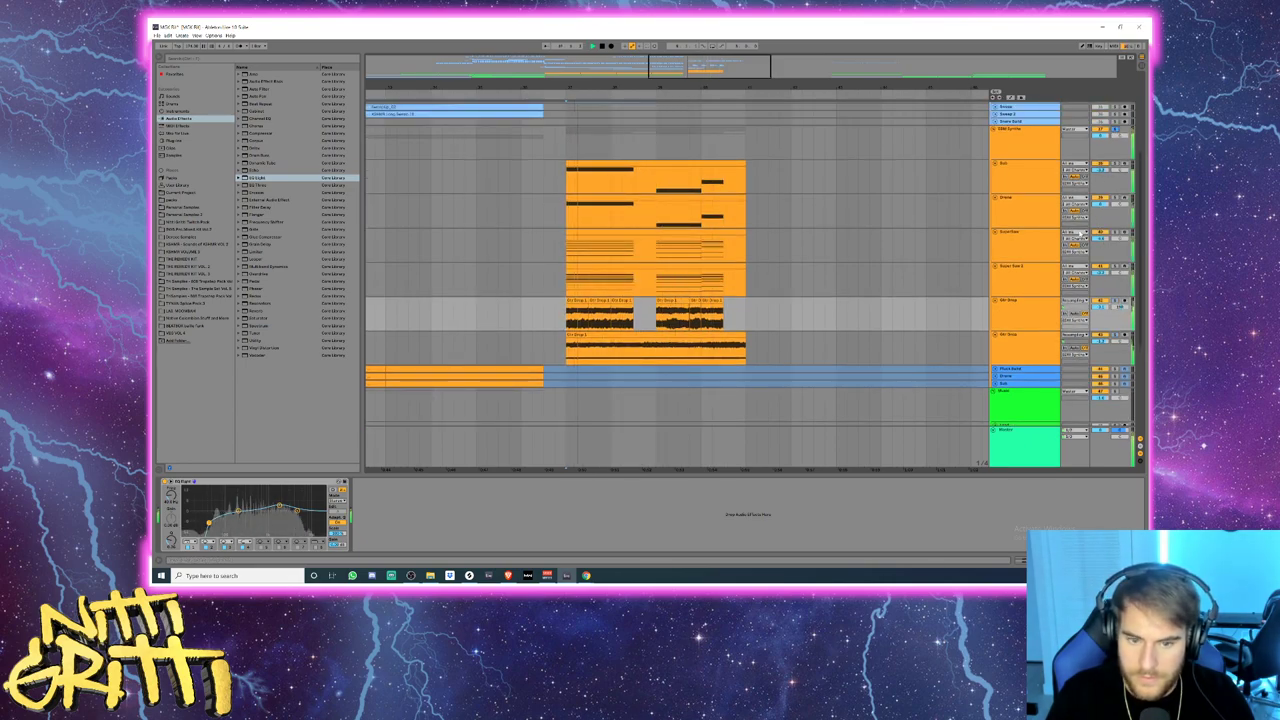
scroll(1106, 300, down, 1)
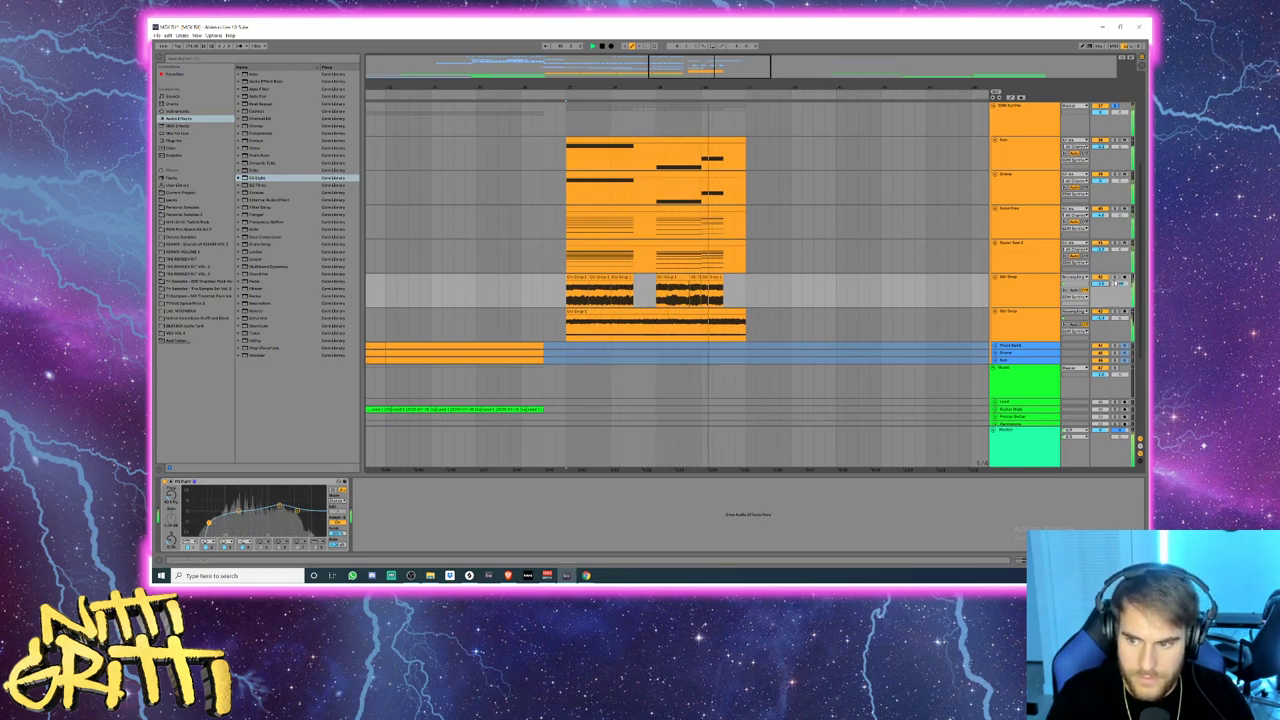
key(space)
- Select the four synth tracks from Sub to Super Saw 2 and adjust their volume together
click(1052, 266)
shift+click(1042, 152)
click(1104, 182)
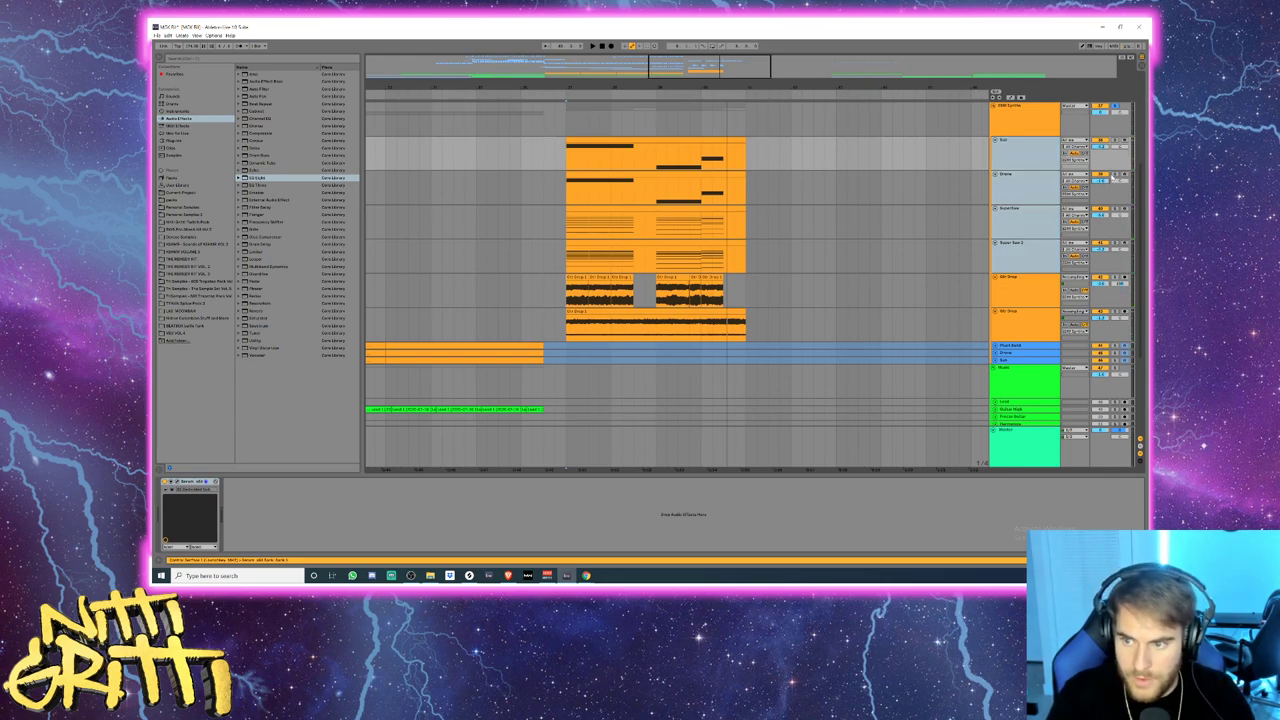
- Fold both Gtr Drop tracks and insert a new MIDI track named Lead below Super Saw 2
click(1012, 293)
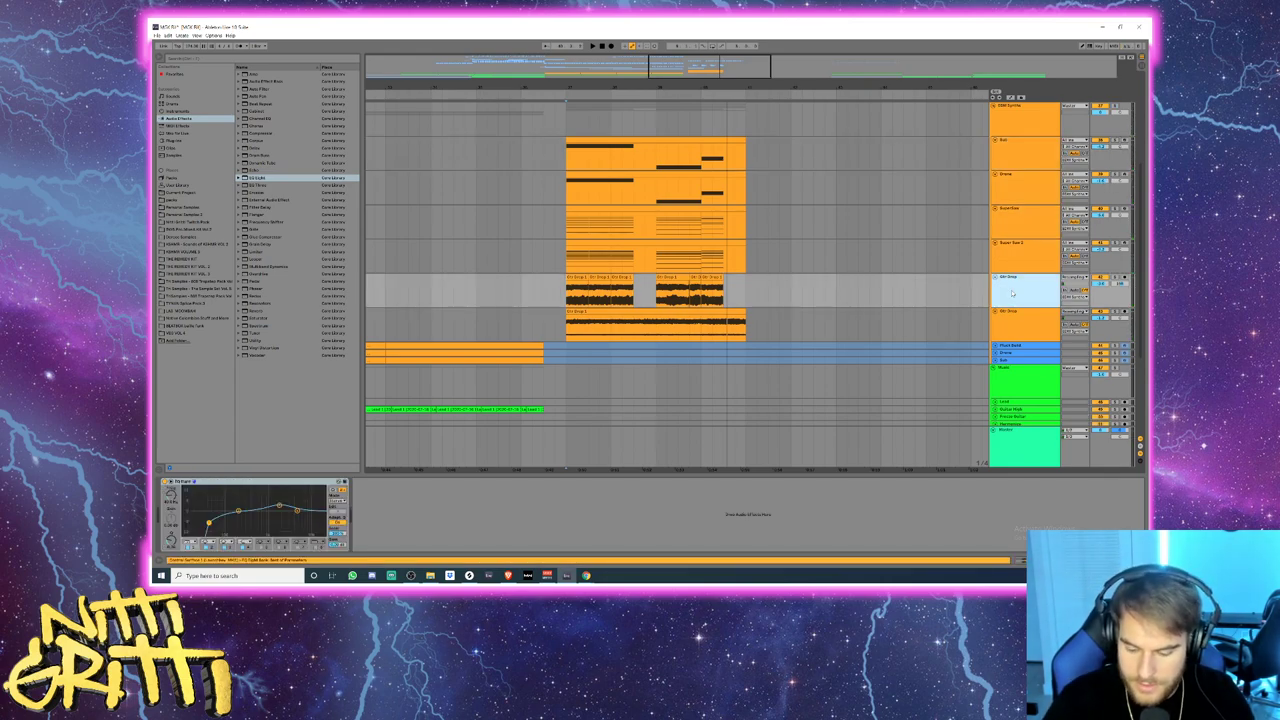
key(u)
key(Down)
key(Down)
key(Up)
key(u)
key(Up)
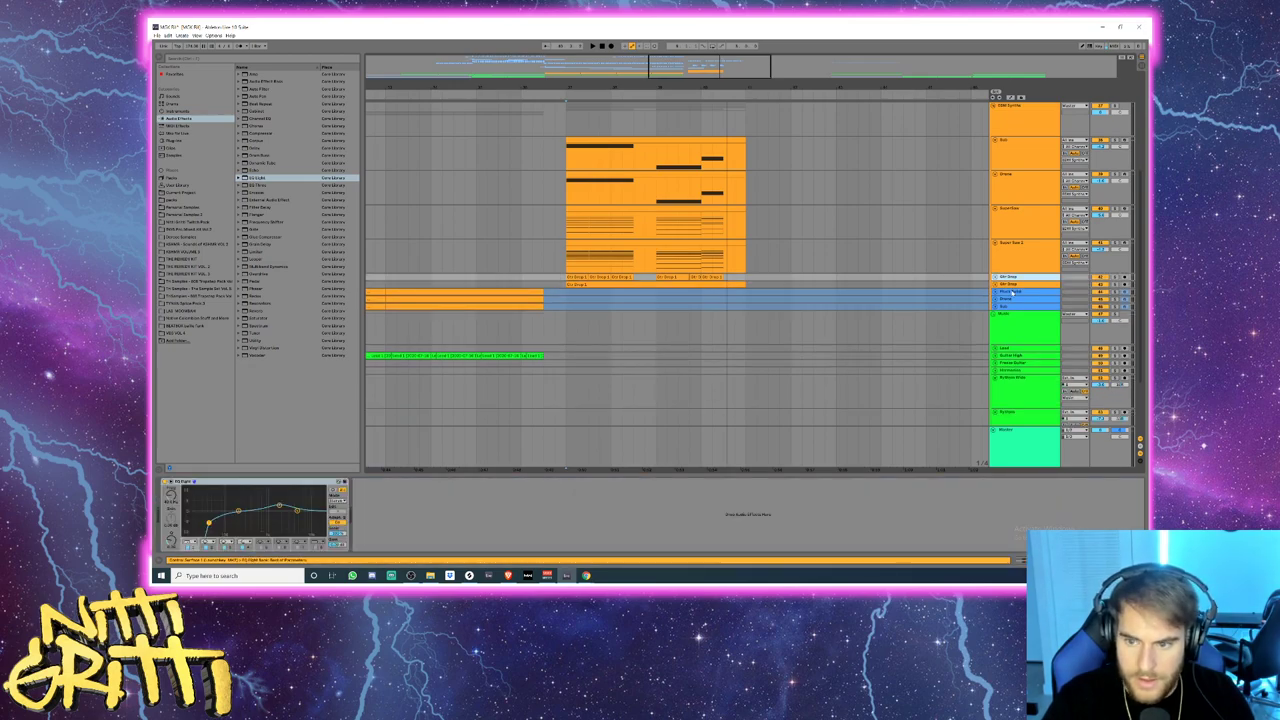
key(Up)
key(ctrl+shift+t)
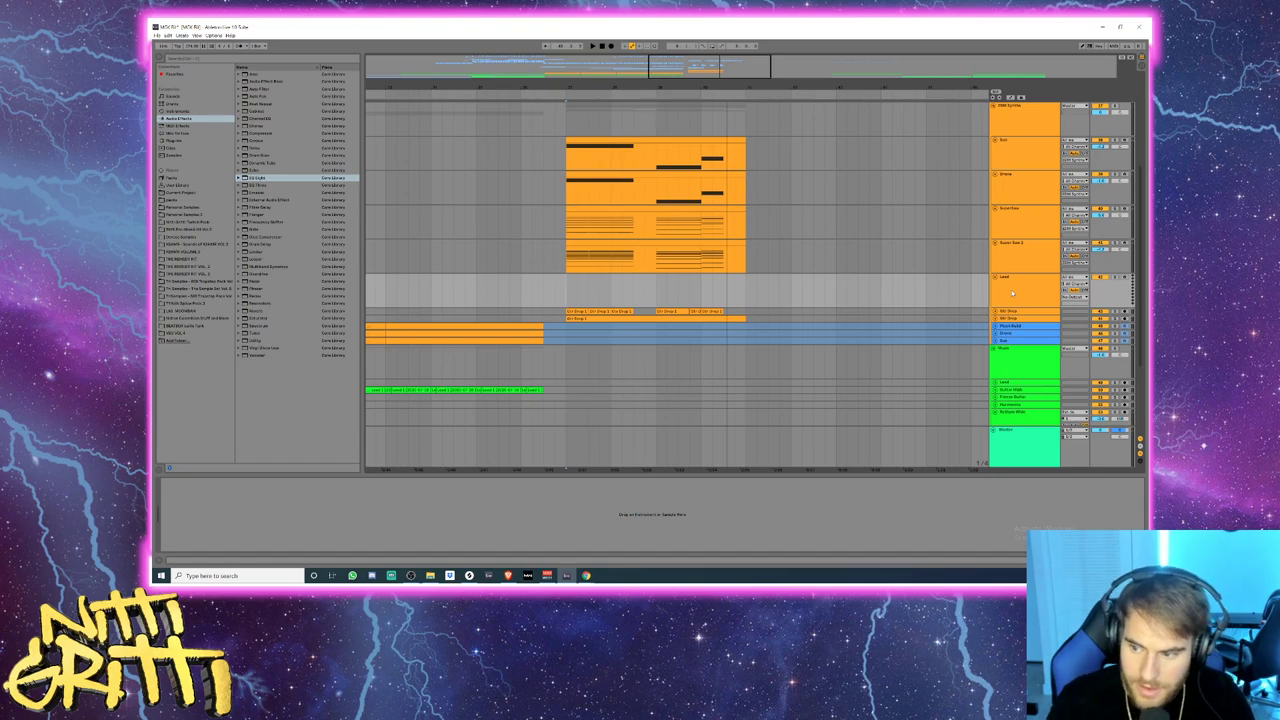
- Unfold the lower Gtr Drop track, cut its take to match the upper track's rests, and play into the drop
click(397, 296)
key(space)
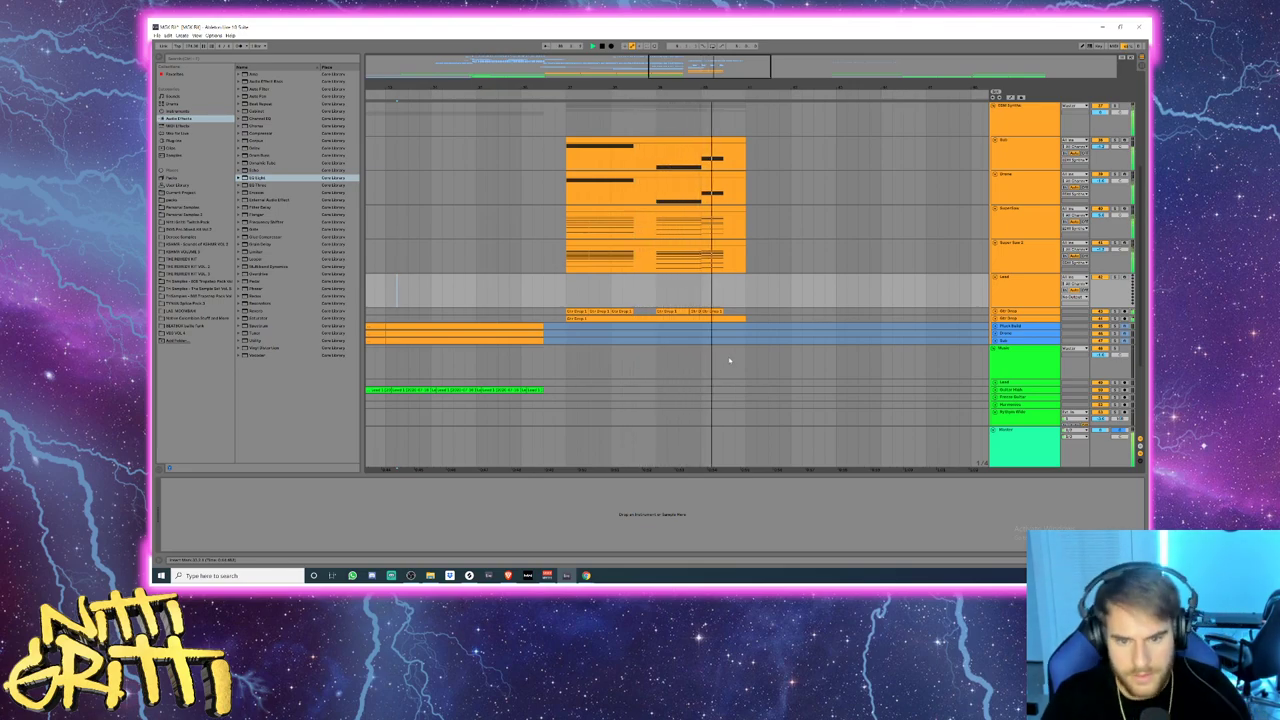
click(995, 319)
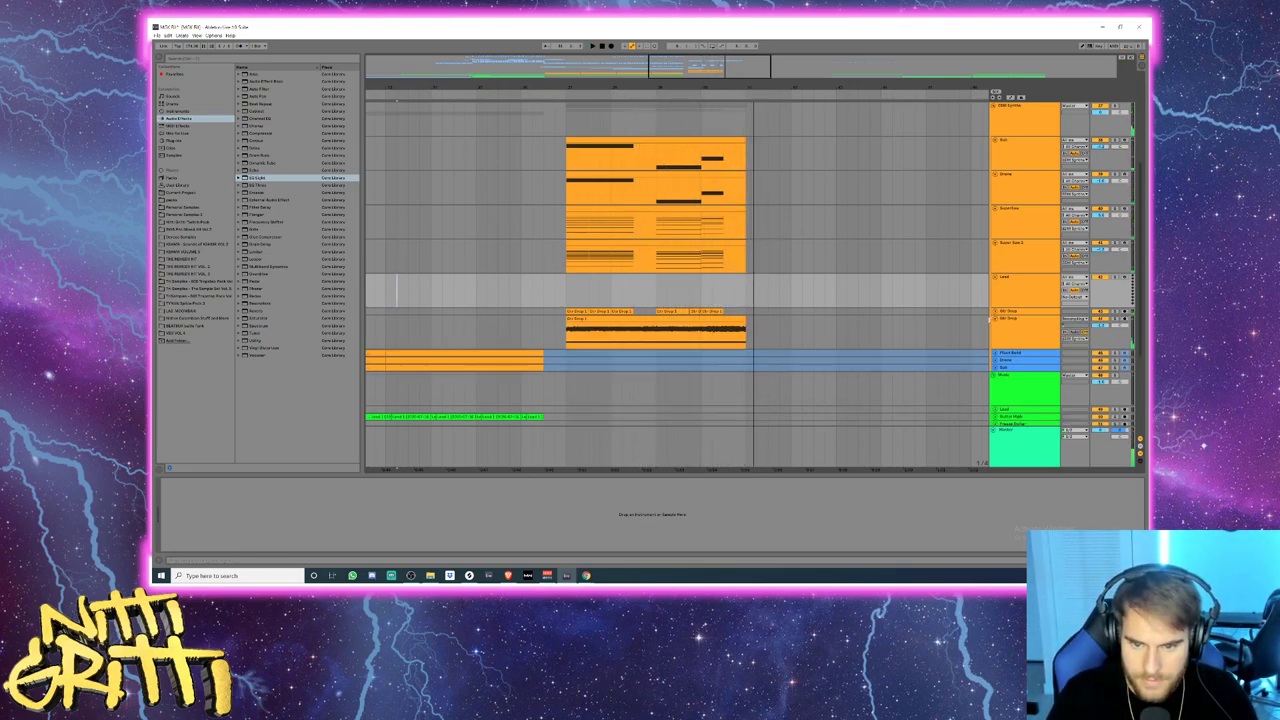
drag(765, 331, 634, 331)
click(487, 303)
key(space)
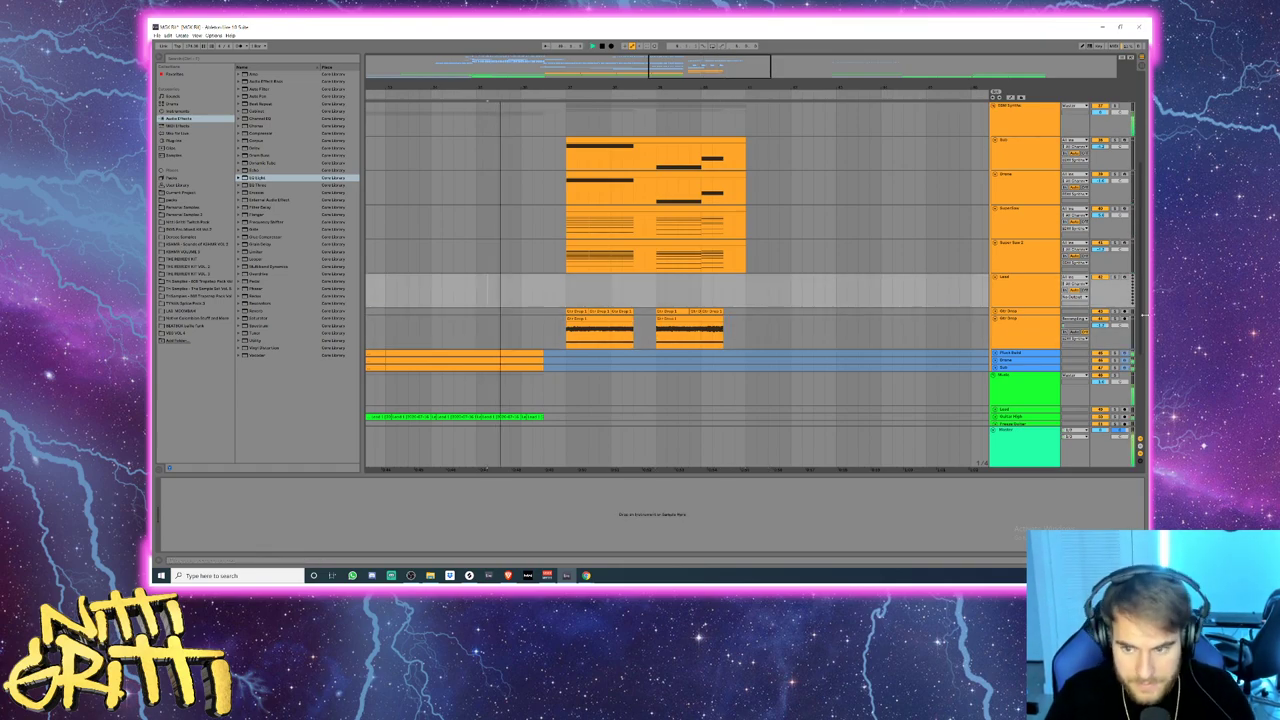
- Unfold the upper Gtr Drop track and adjust the volume of both guitar tracks together during playback
click(1025, 313)
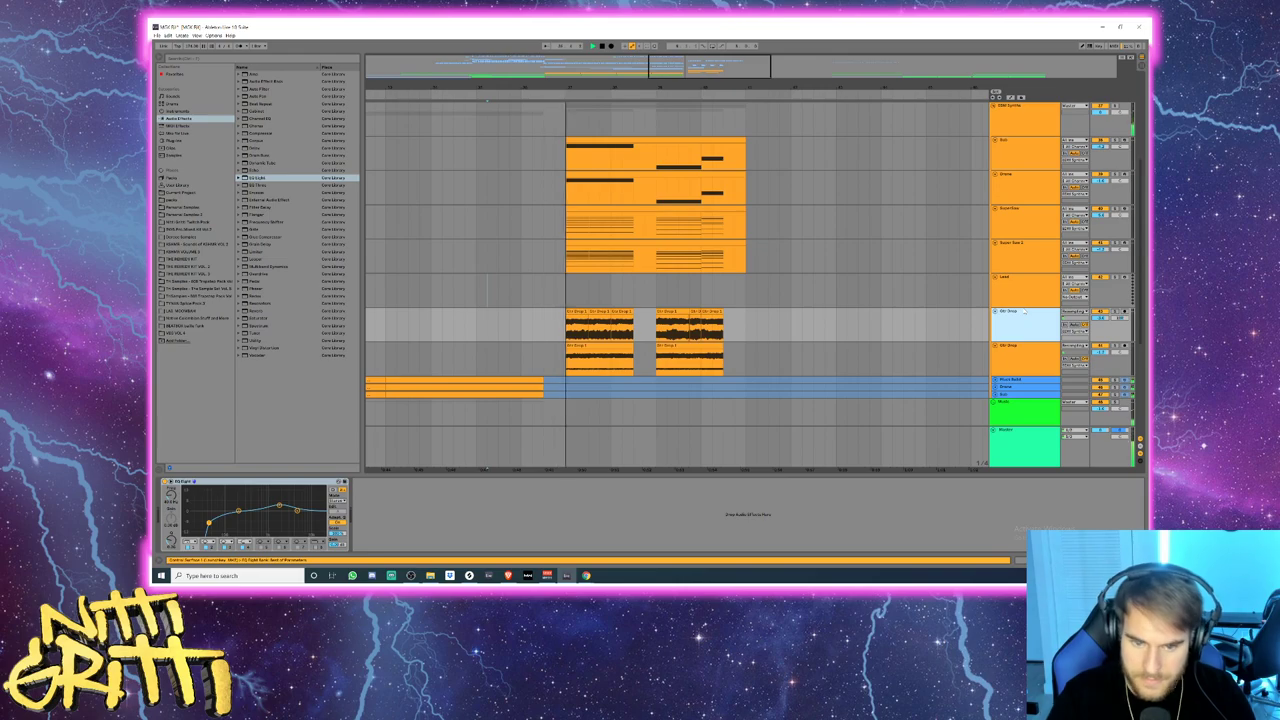
scroll(1022, 320, down, 1)
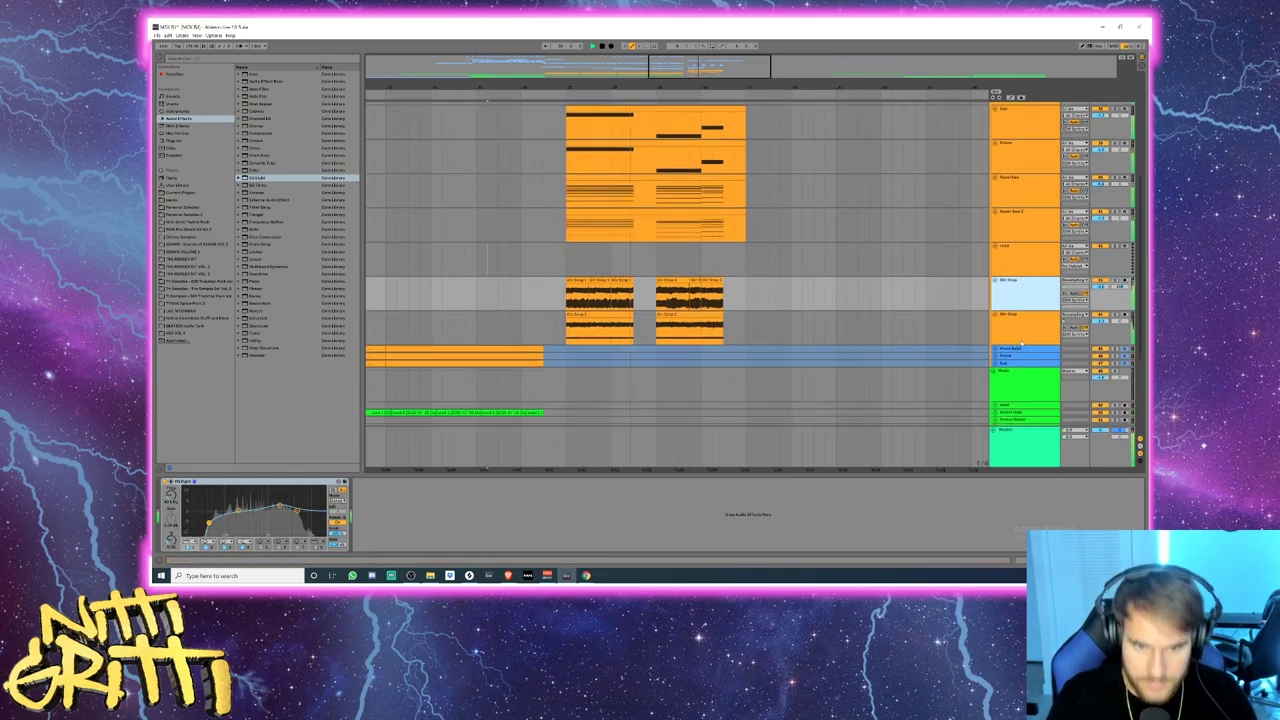
click(1113, 331)
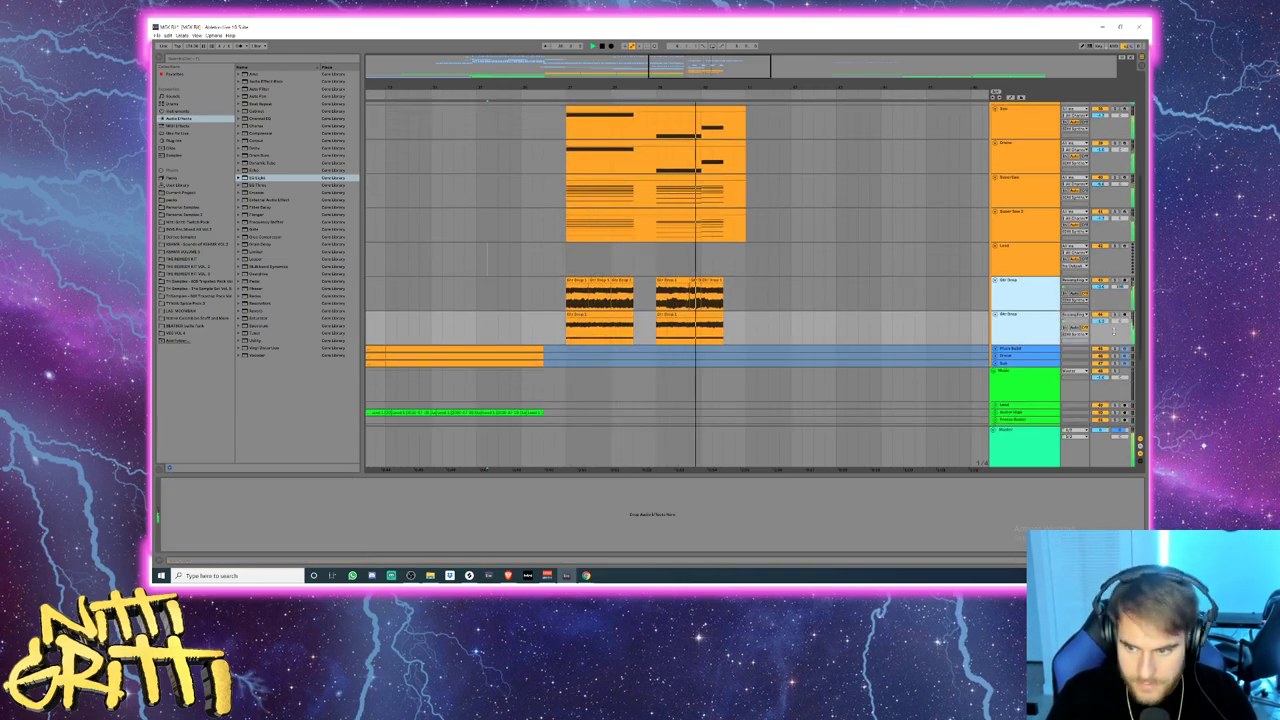
click(1106, 323)
key(space)
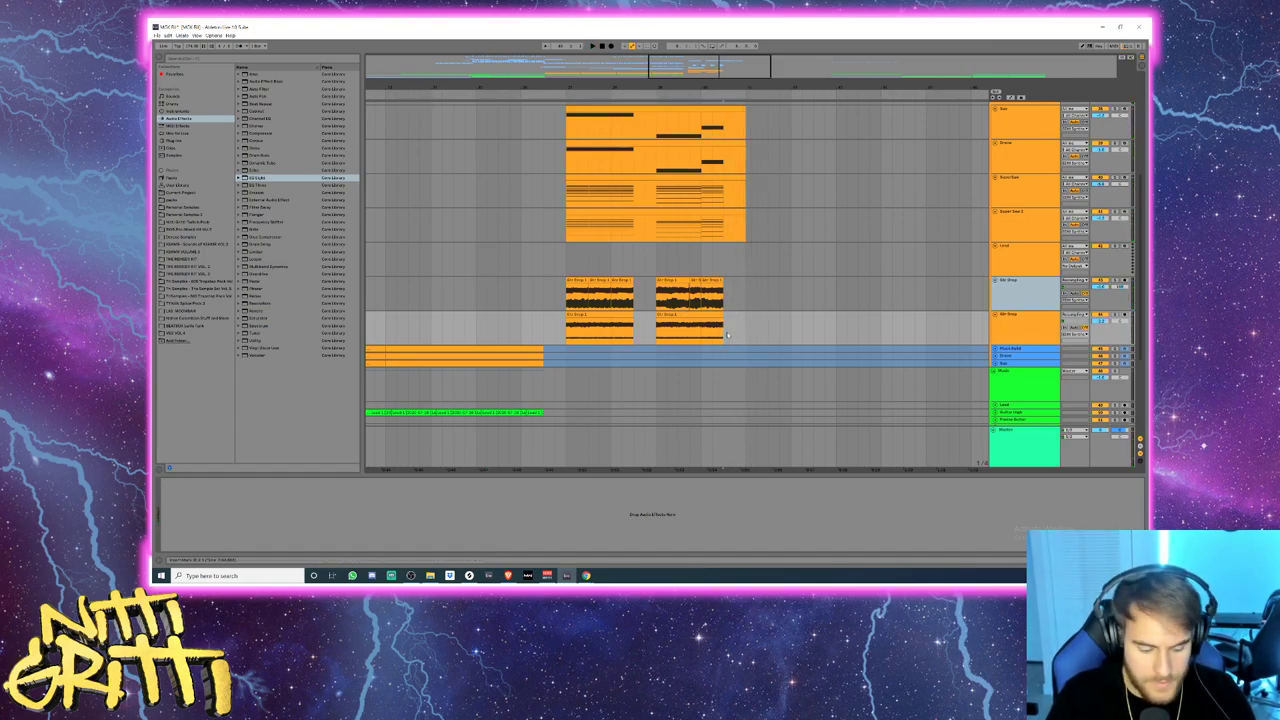
- Extend the last guitar clip on both Gtr Drop tracks to the end of the synth clips
scroll(728, 336, left, 1)
drag(730, 315, 757, 283)
scroll(757, 284, up, 2)
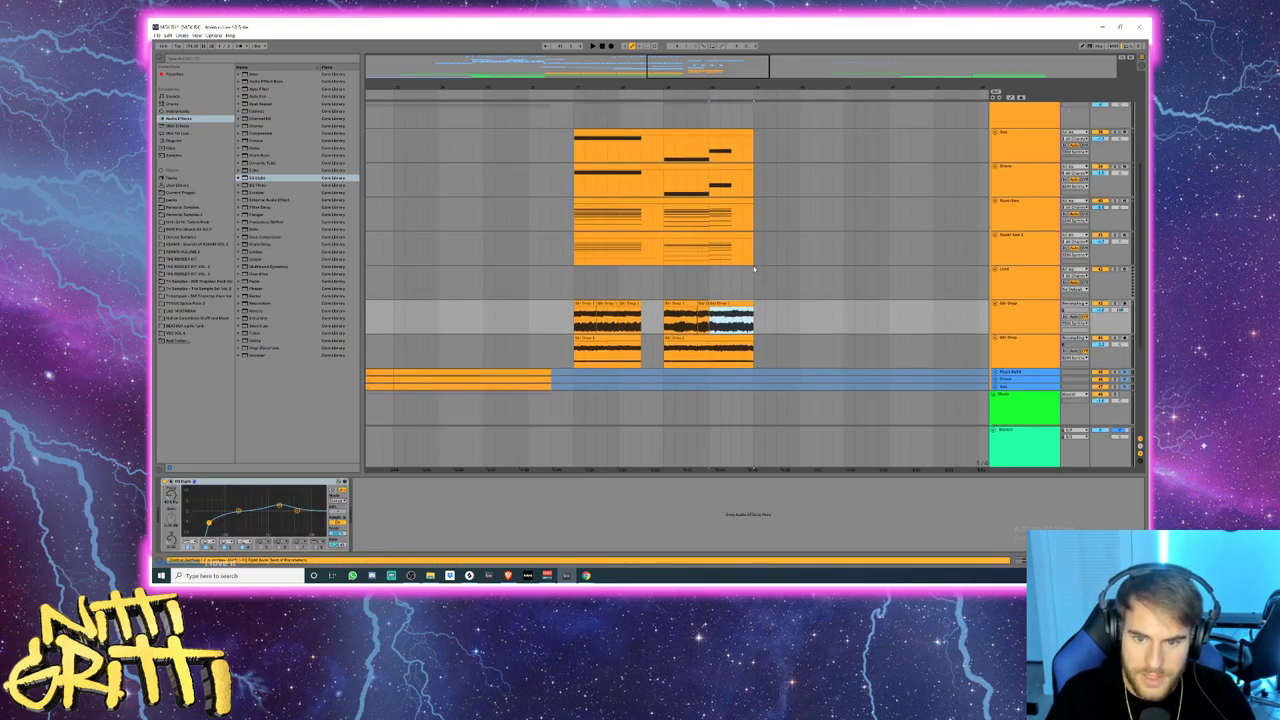
- Extend the last note of the Sub clip to the clip's end and copy the clip onto the track directly beneath
double_click(735, 148)
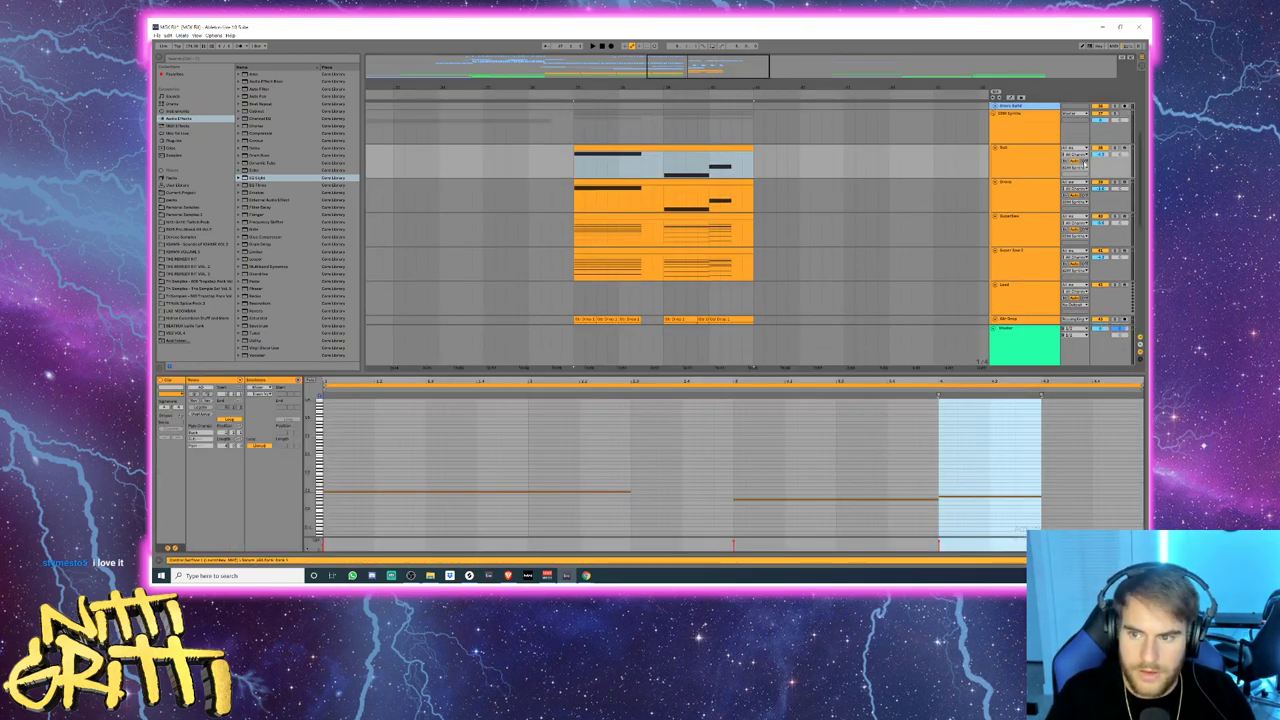
click(1000, 483)
key(space)
drag(1013, 482, 1014, 511)
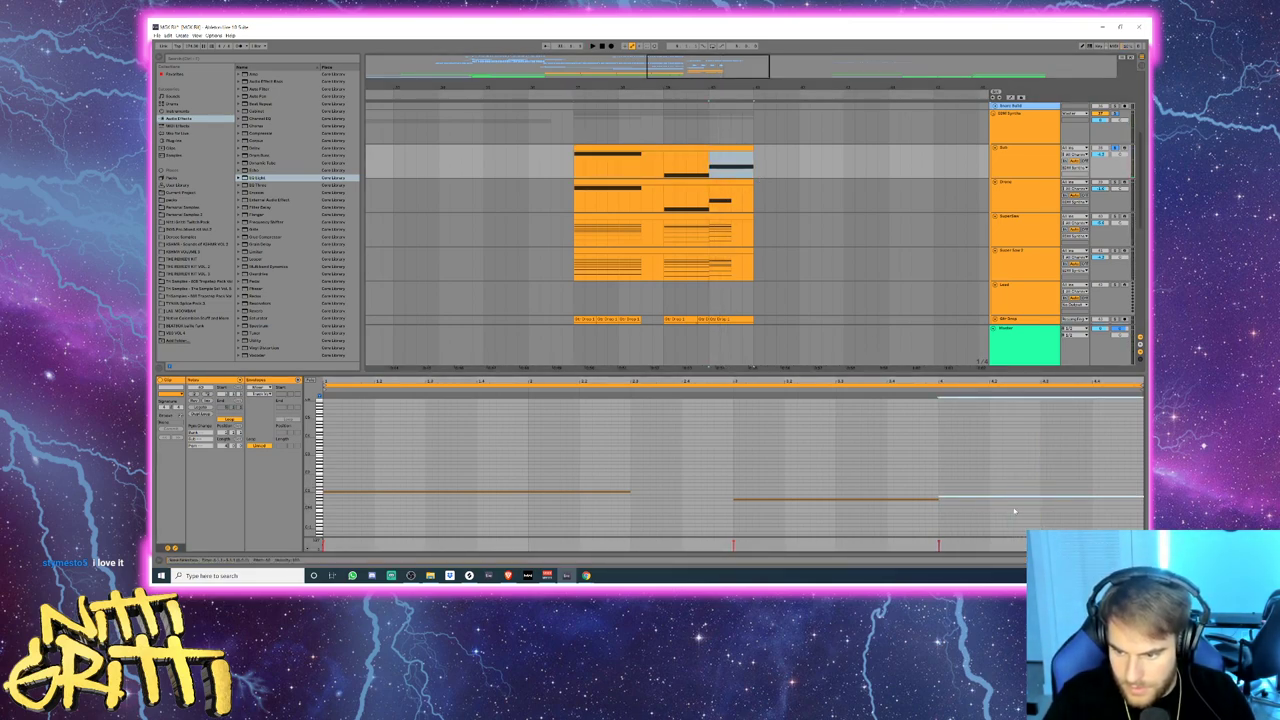
key(space)
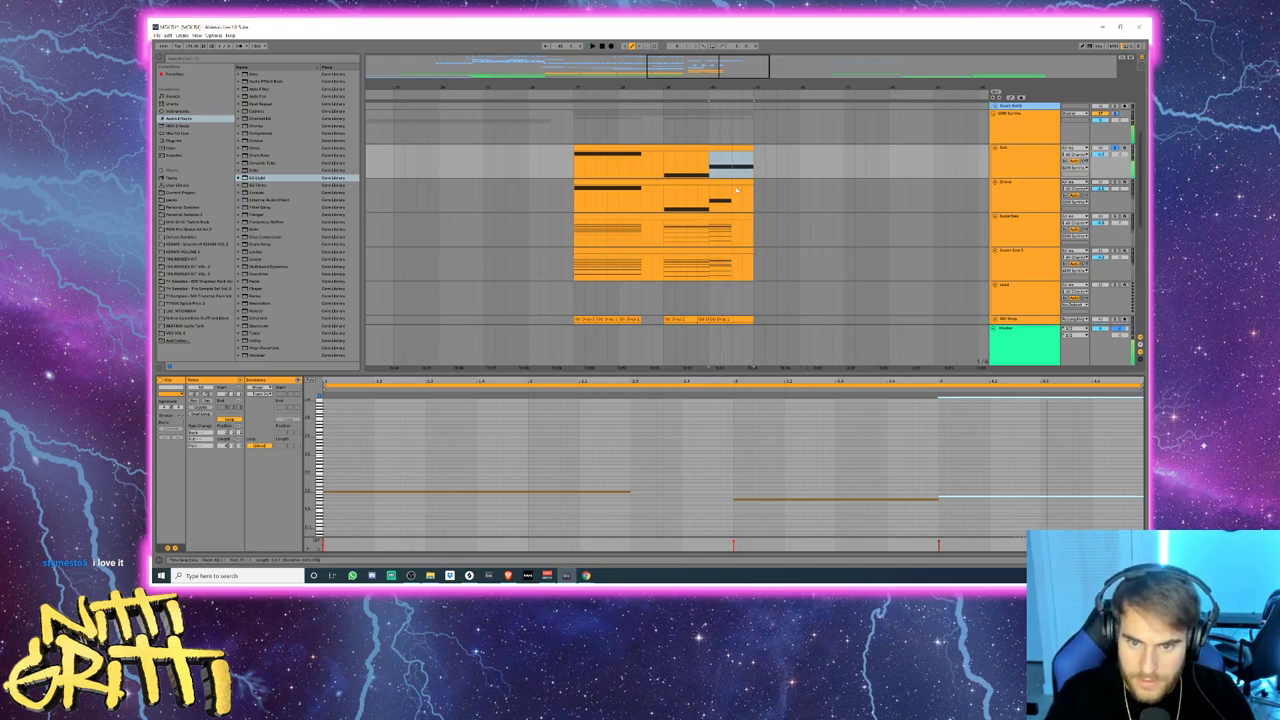
click(727, 160)
drag(729, 162, 744, 190)
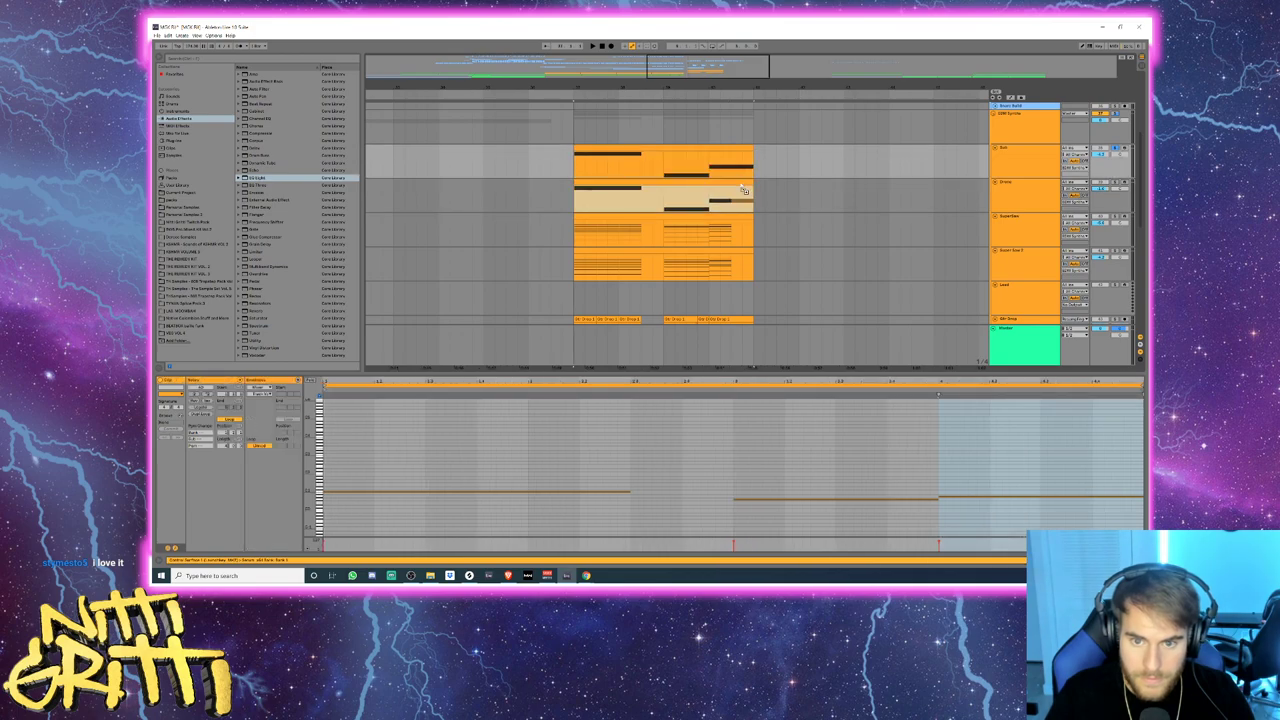
- Lengthen the last chord in the clip on the track above Super Saw 2 to the clip's end
click(720, 214)
drag(972, 518, 1016, 508)
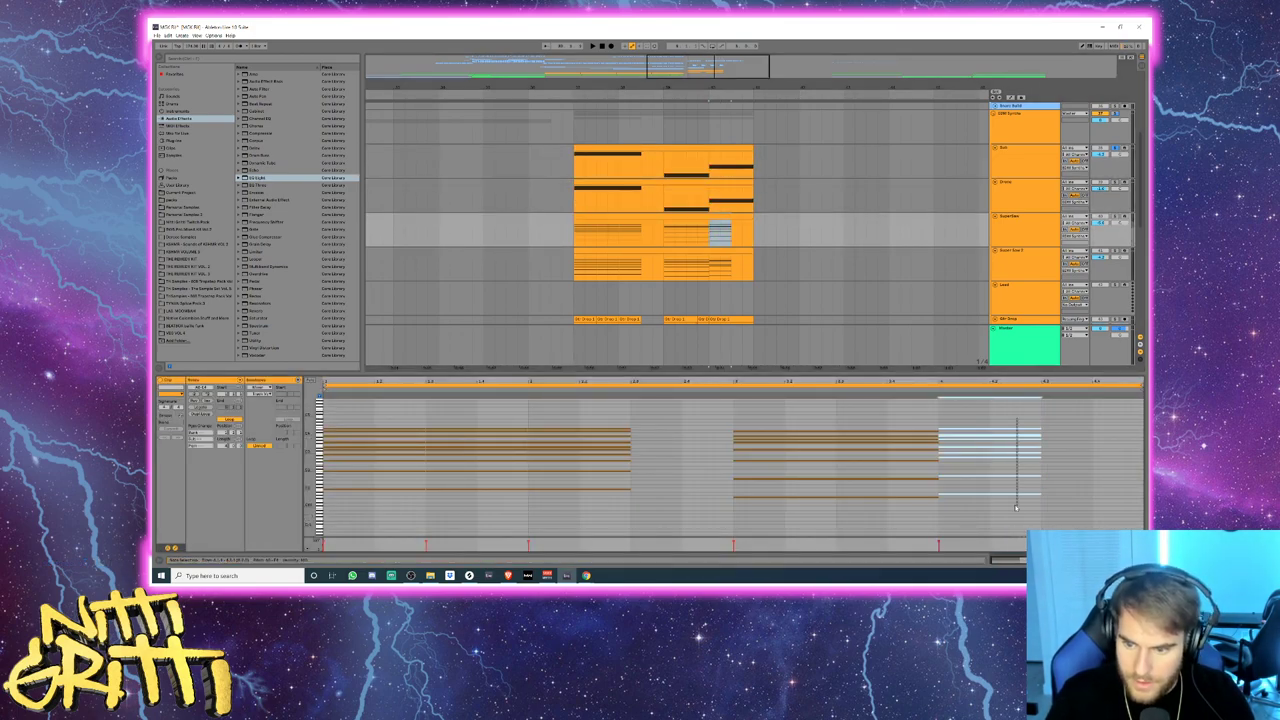
key(shift+Right)
key(shift+Right)
key(shift+Right)
key(shift+Right)
key(shift+Right)
key(shift+Right)
key(shift+Right)
key(shift+Right)
key(shift+Right)
key(shift+Right)
key(shift+Right)
key(shift+Right)
key(shift+Right)
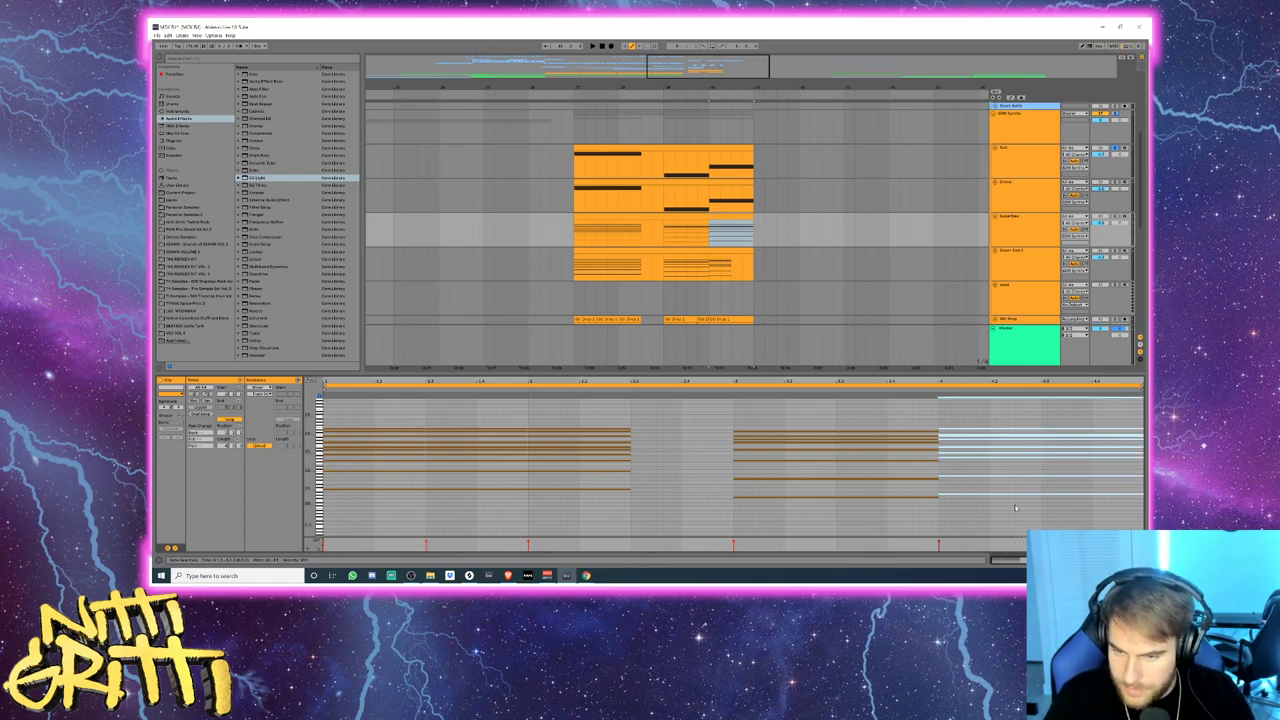
- Lengthen the last chord in the Super Saw 2 clip to the clip's end and close the note editor
click(726, 251)
drag(1005, 507, 1010, 422)
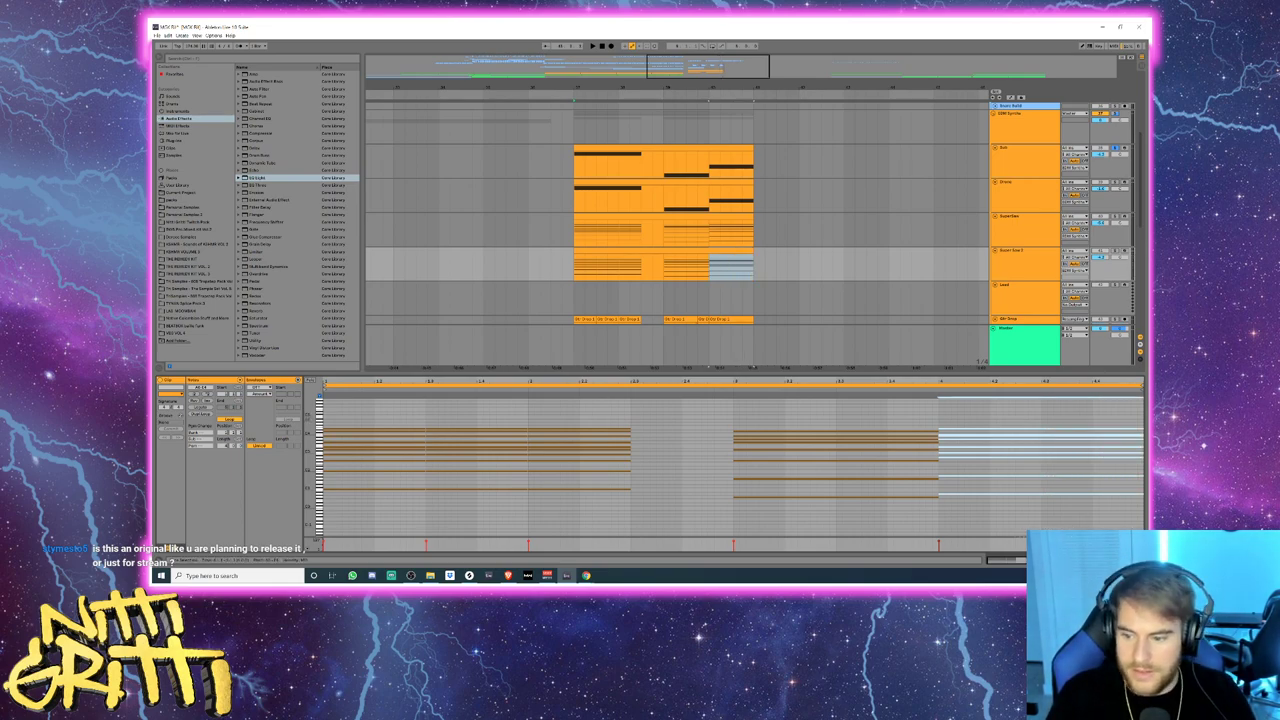
click(1140, 560)
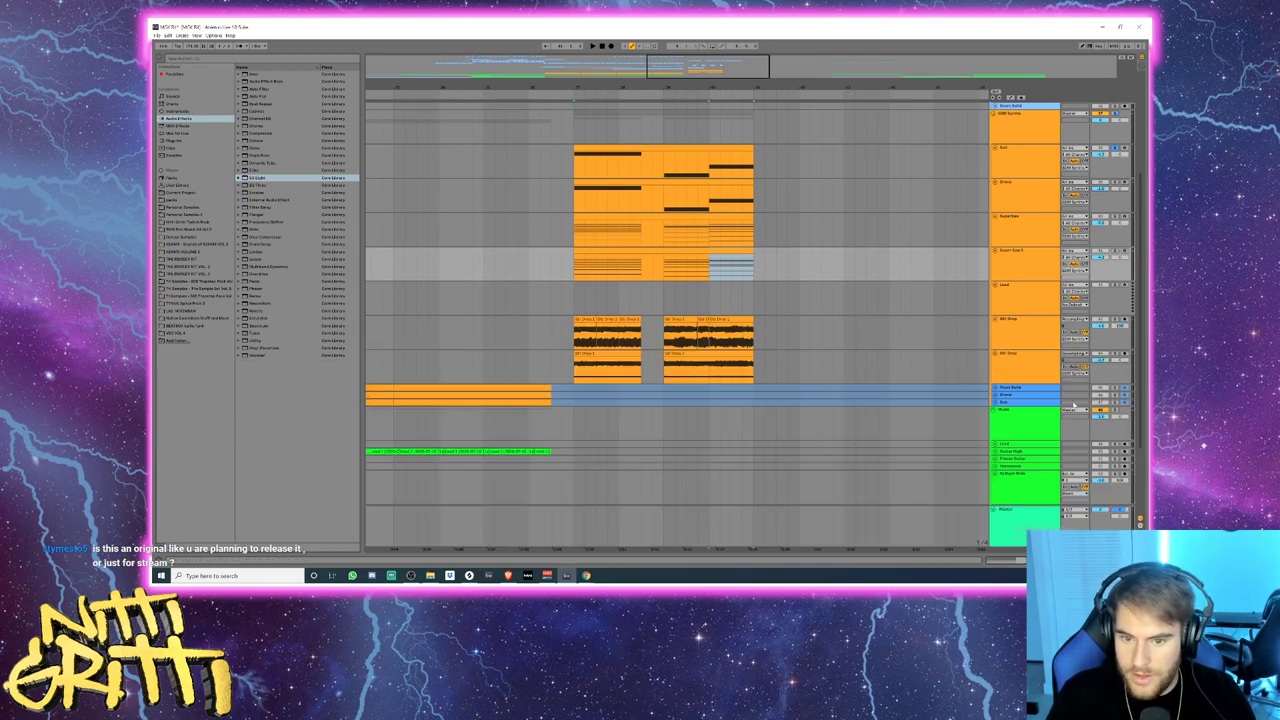
- Play back the drop phrase to check the lengthened ending notes
scroll(1042, 281, up, 1)
click(1114, 240)
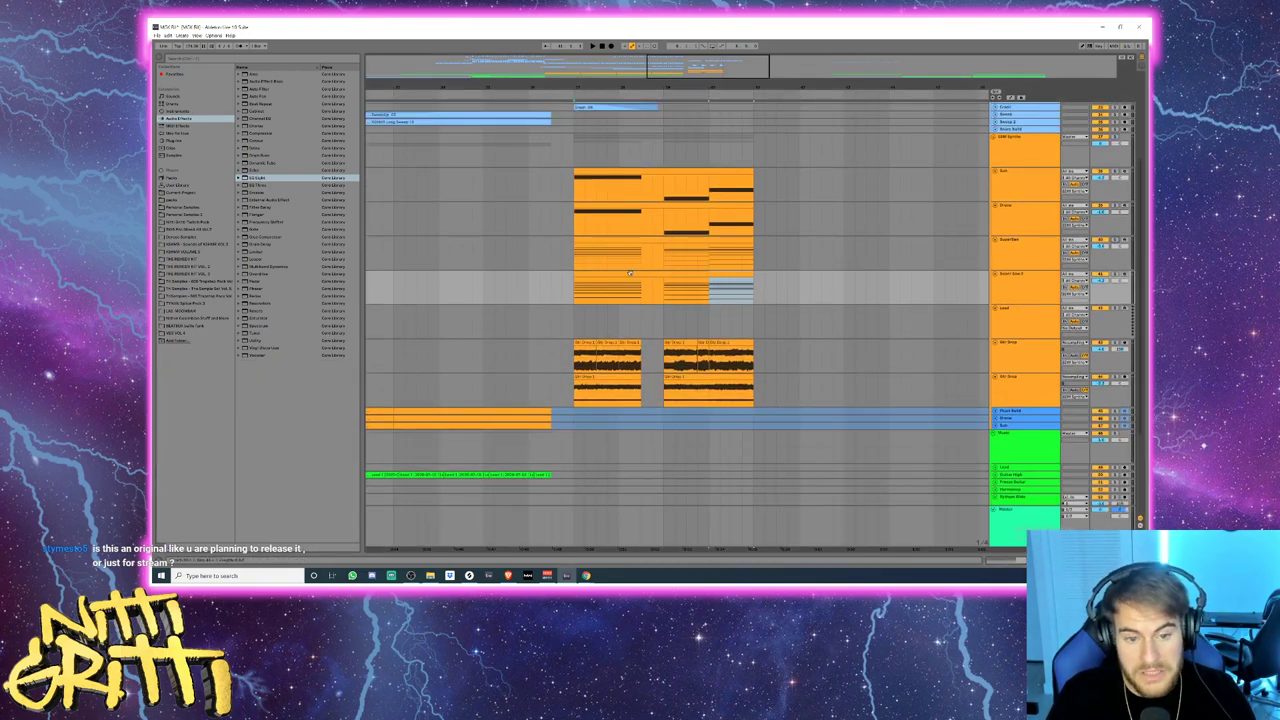
key(space)
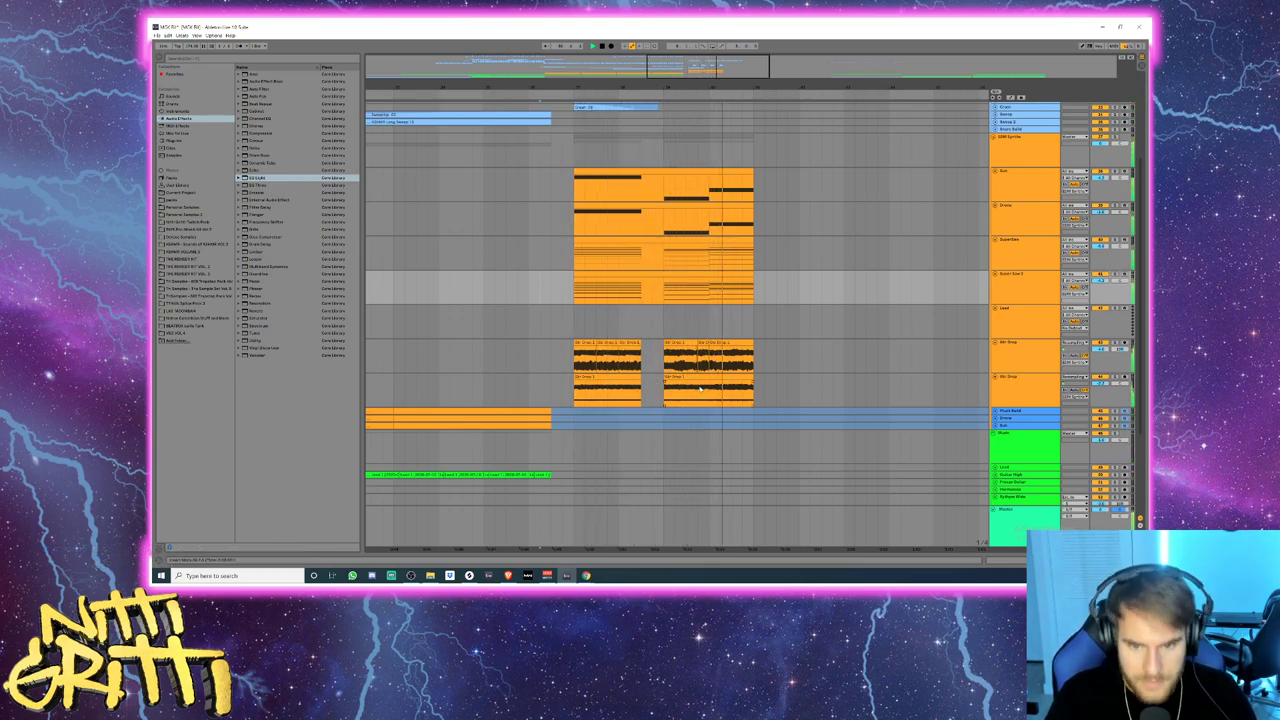
- Fold all the tracks inside the EDM Synths group, from Sub down to the second Gtr Drop
scroll(1052, 345, up, 1)
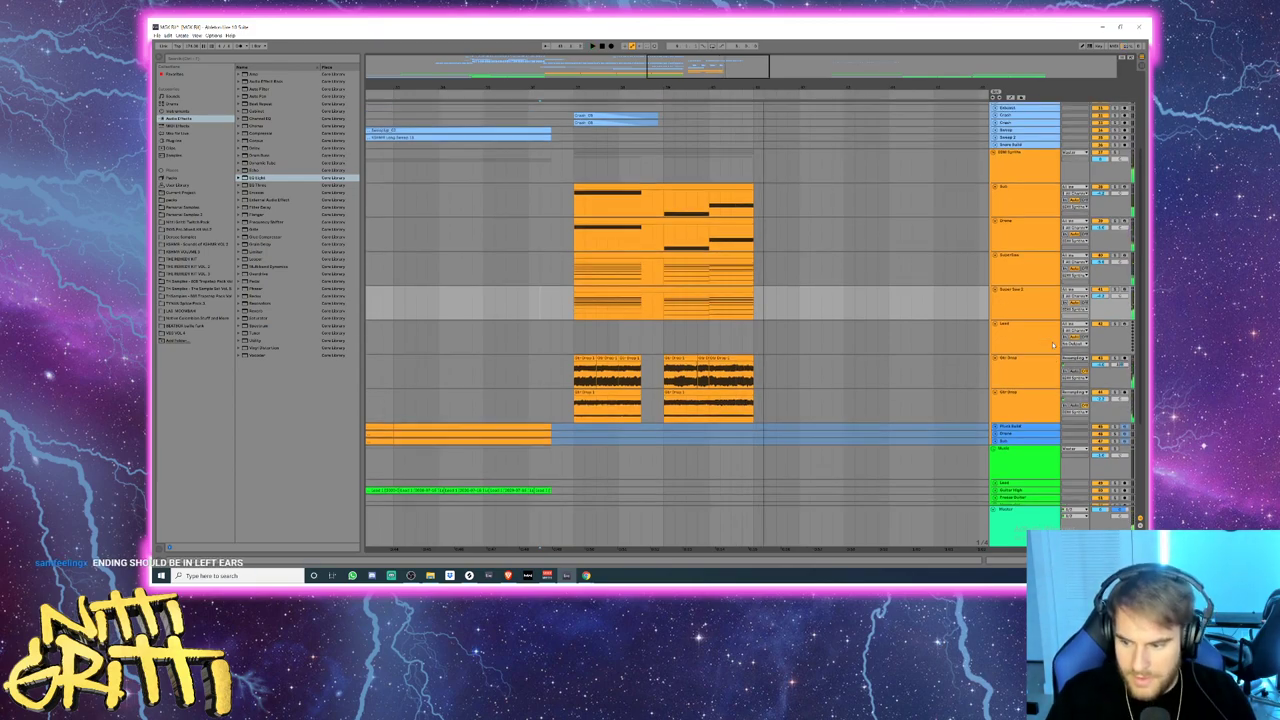
scroll(1052, 345, up, 6)
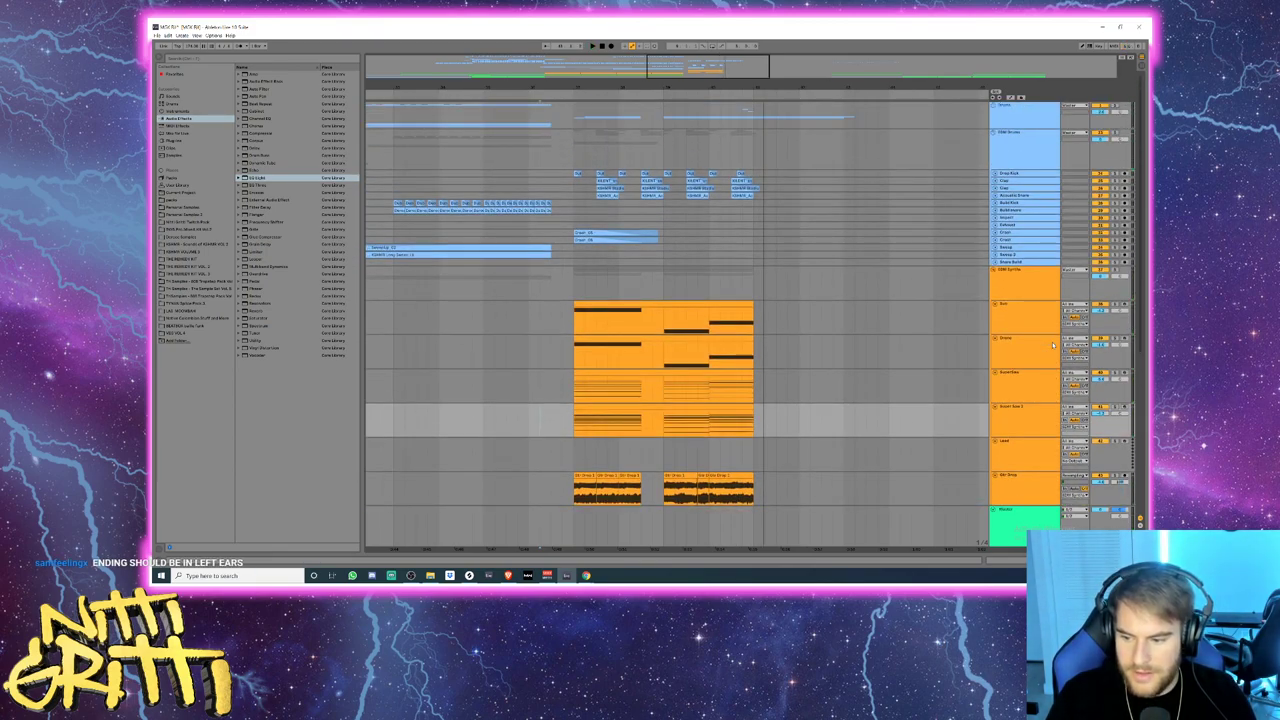
click(1025, 315)
key(Left)
key(Down)
key(Left)
key(Down)
key(Left)
key(Down)
key(Left)
key(Down)
key(Left)
key(Down)
key(Left)
key(Down)
key(Left)
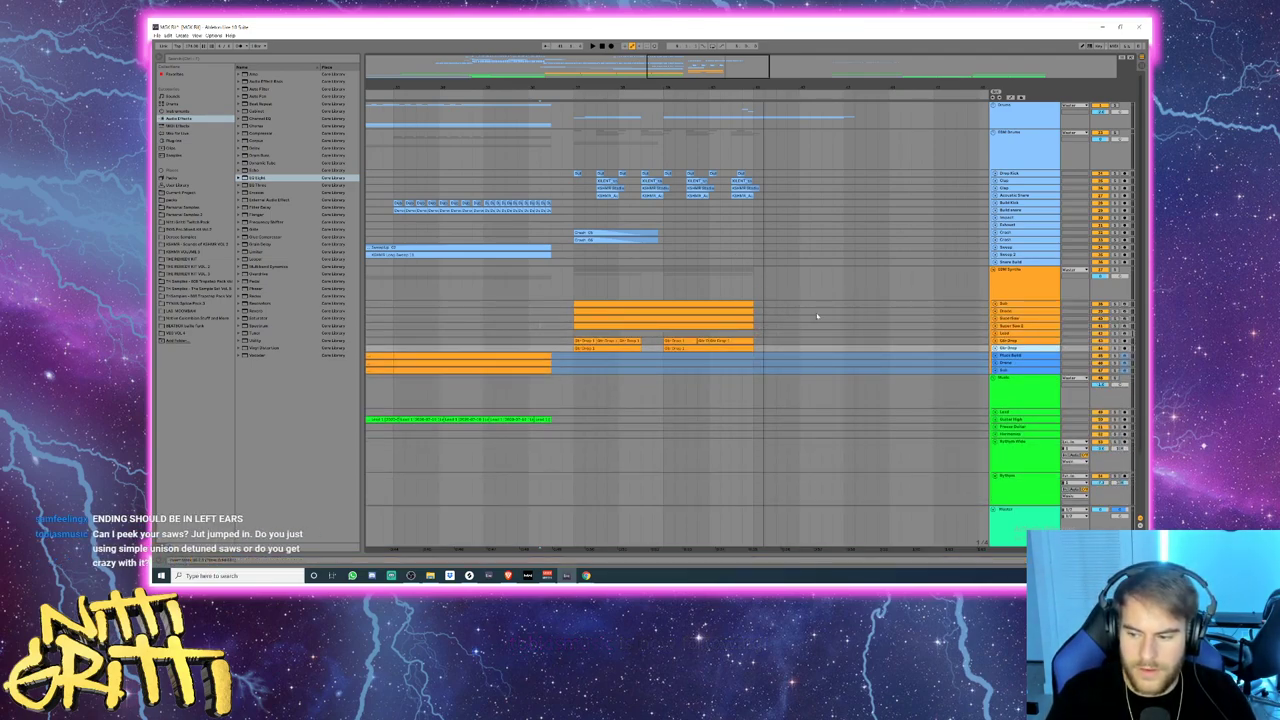
- Duplicate the drop phrase's synth and guitar clips, plus its drum and crash clips, so the phrase repeats directly after itself
drag(756, 346, 575, 311)
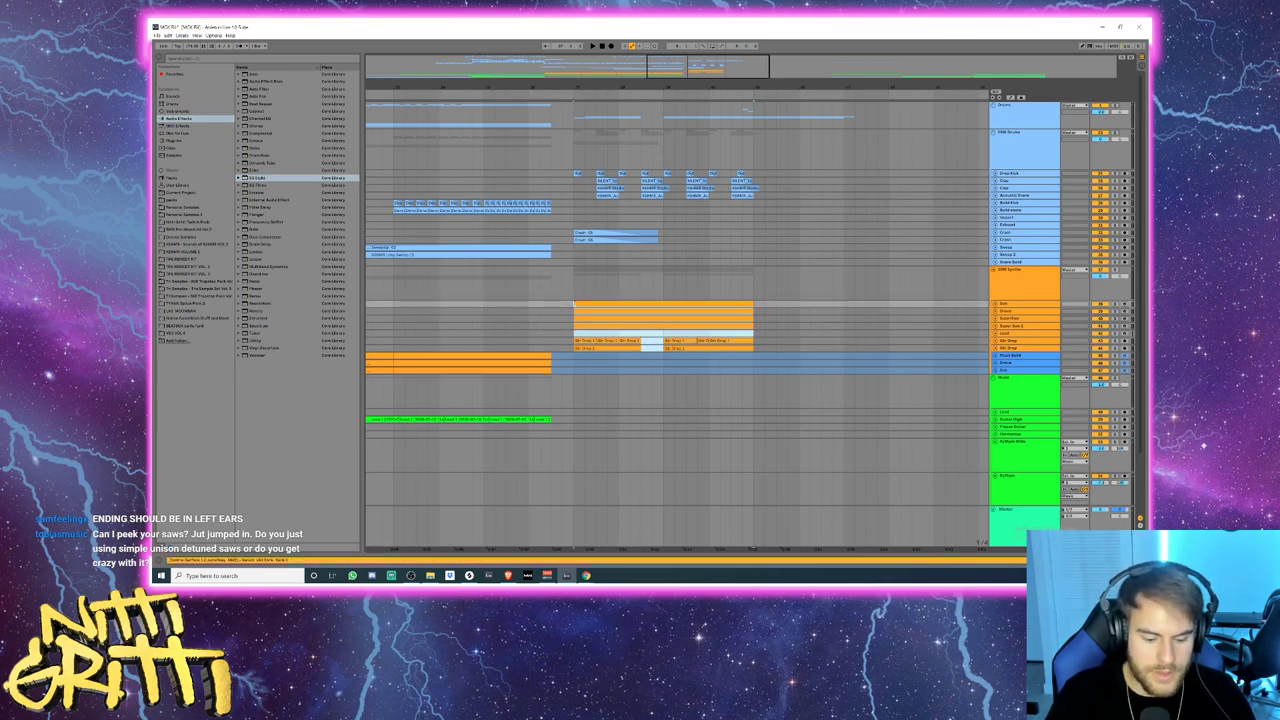
key(ctrl+d)
drag(760, 242, 575, 172)
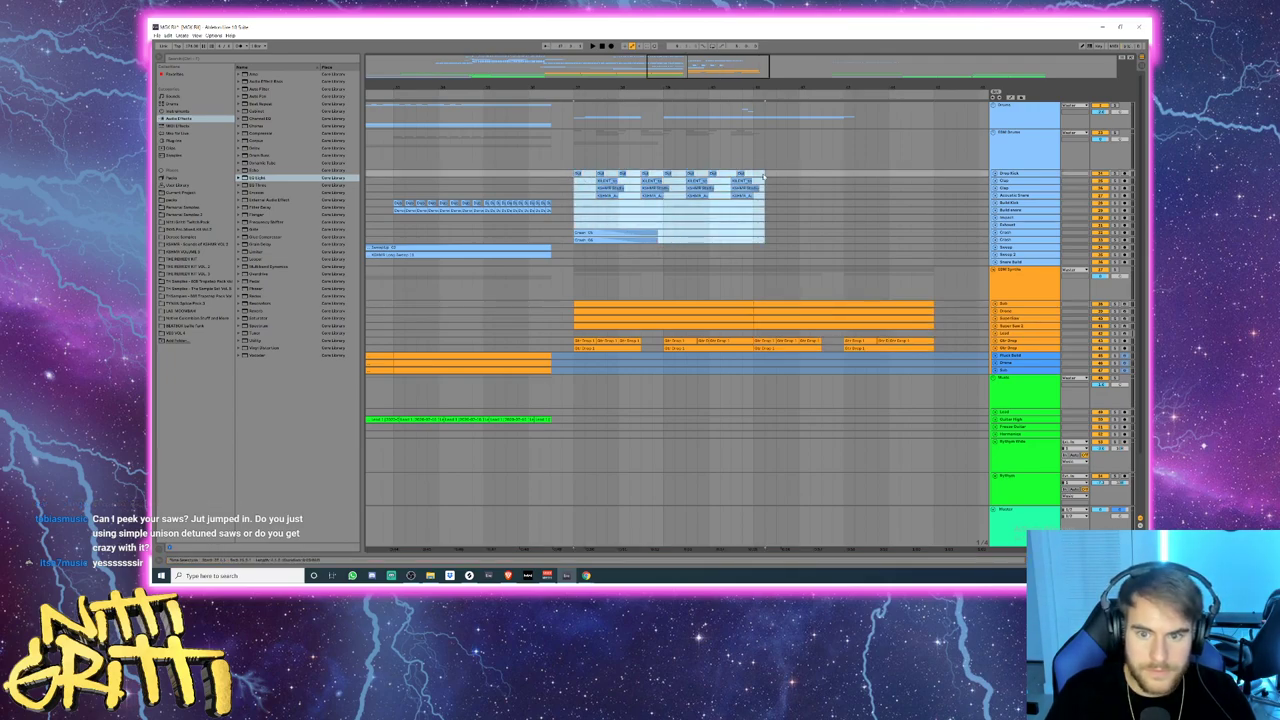
key(ctrl+d)
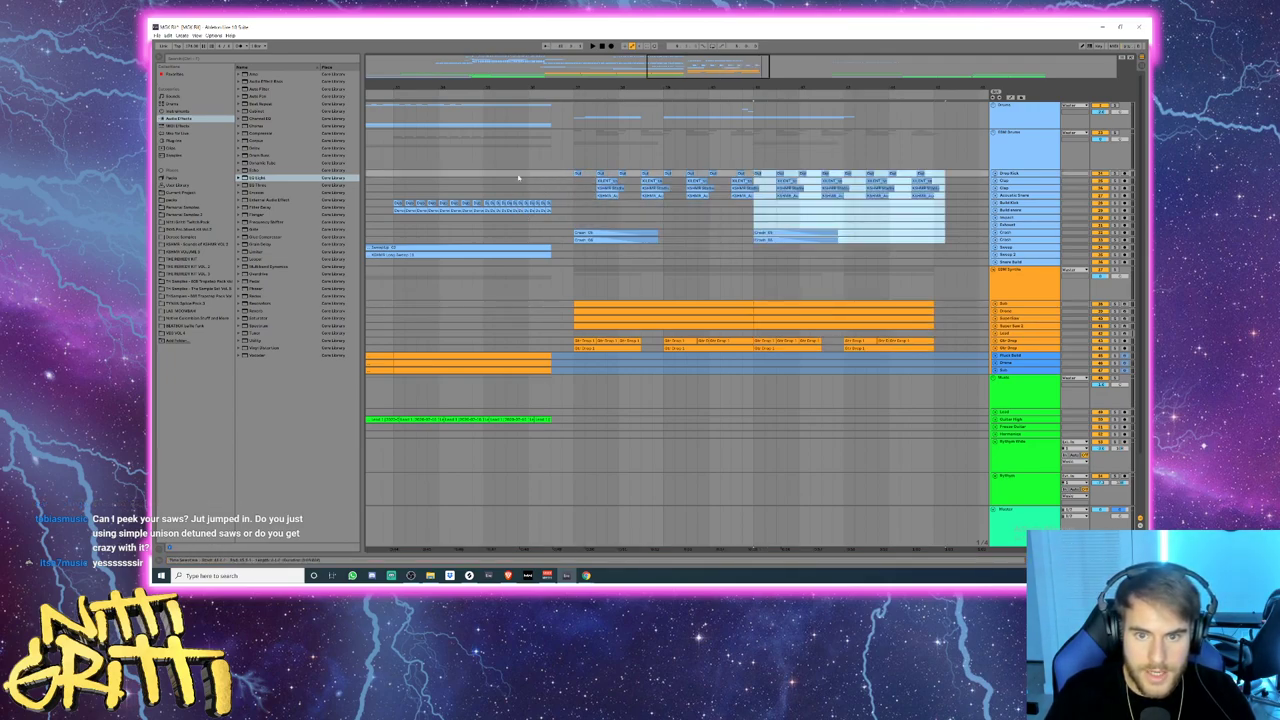
- Start playback and duplicate the phrase-long section of the folded Drums group onto the repeated phrase
click(493, 150)
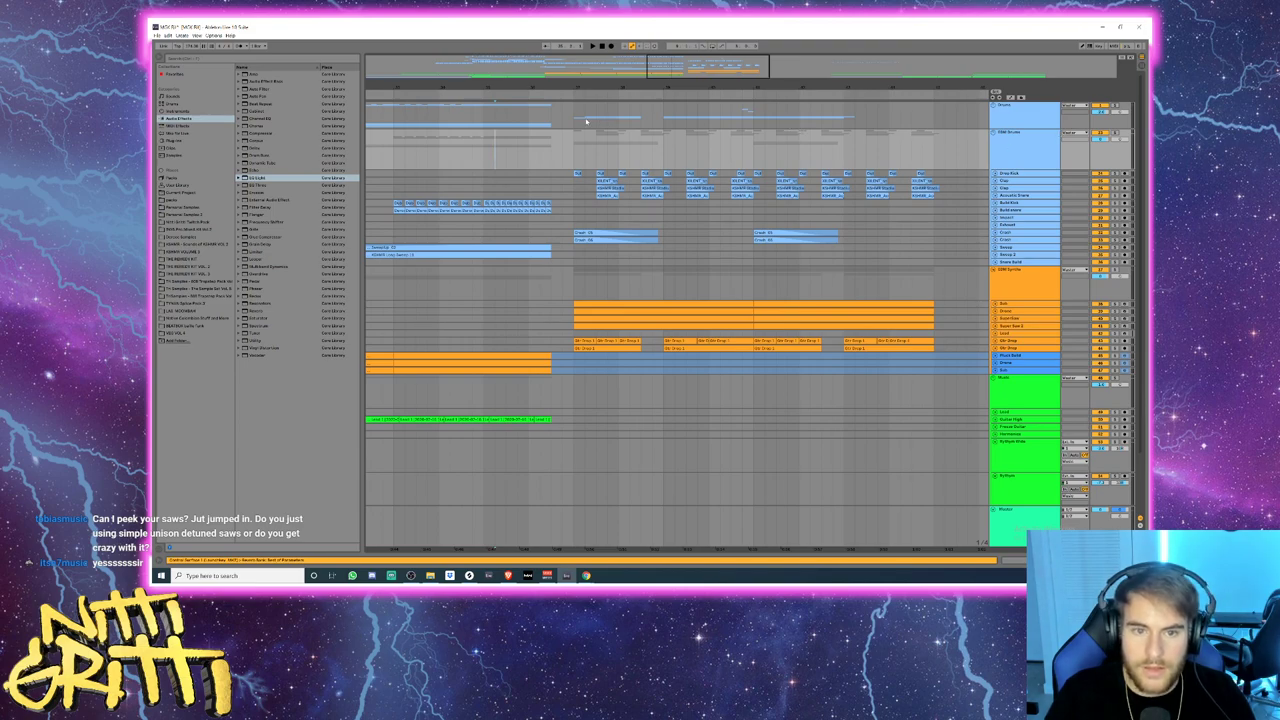
key(space)
drag(576, 121, 754, 128)
key(ctrl+d)
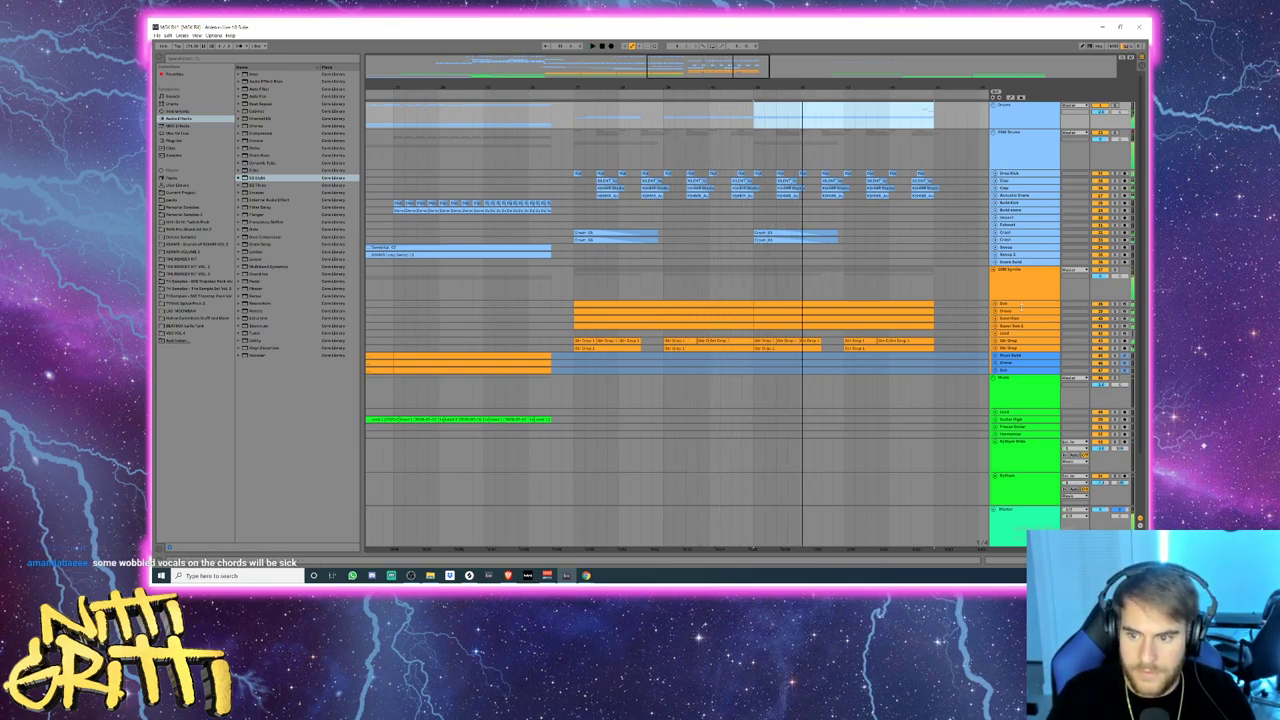
- Show automation, duplicate the EDM Synths group's Utility gain ducking across the repeated phrase, and play it back
click(1020, 301)
double_click(1020, 300)
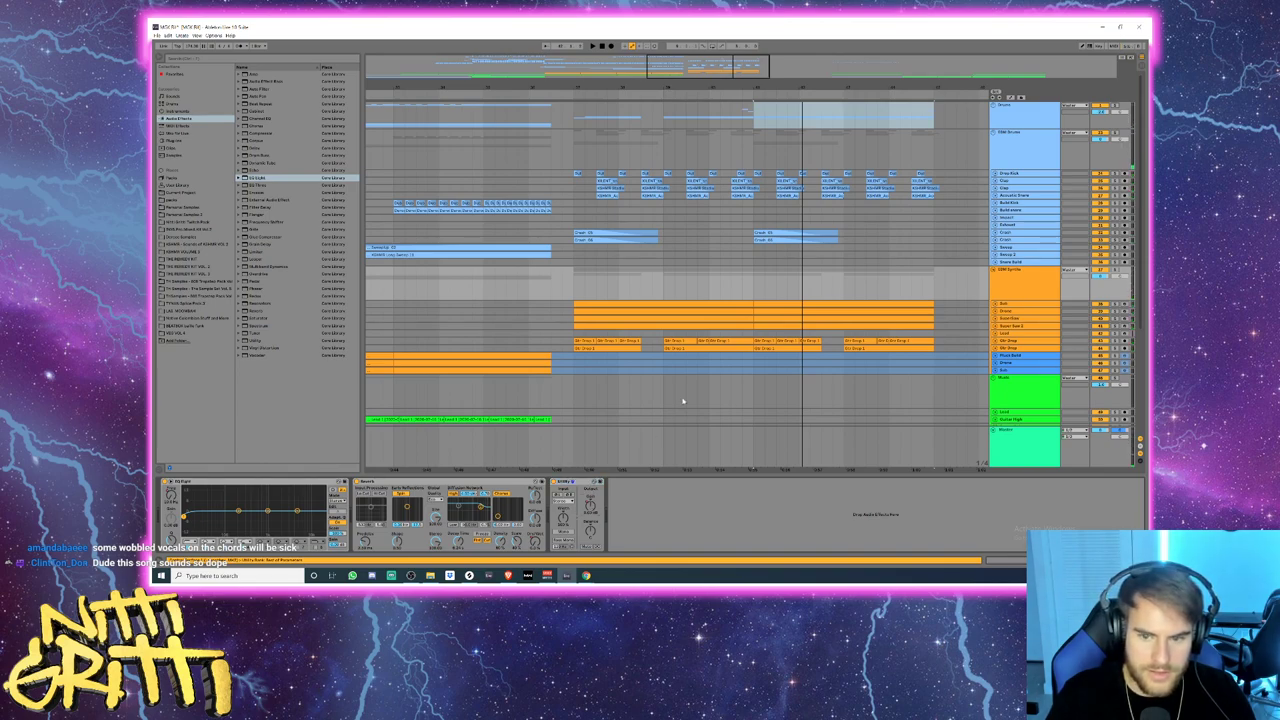
key(a)
drag(754, 290, 571, 289)
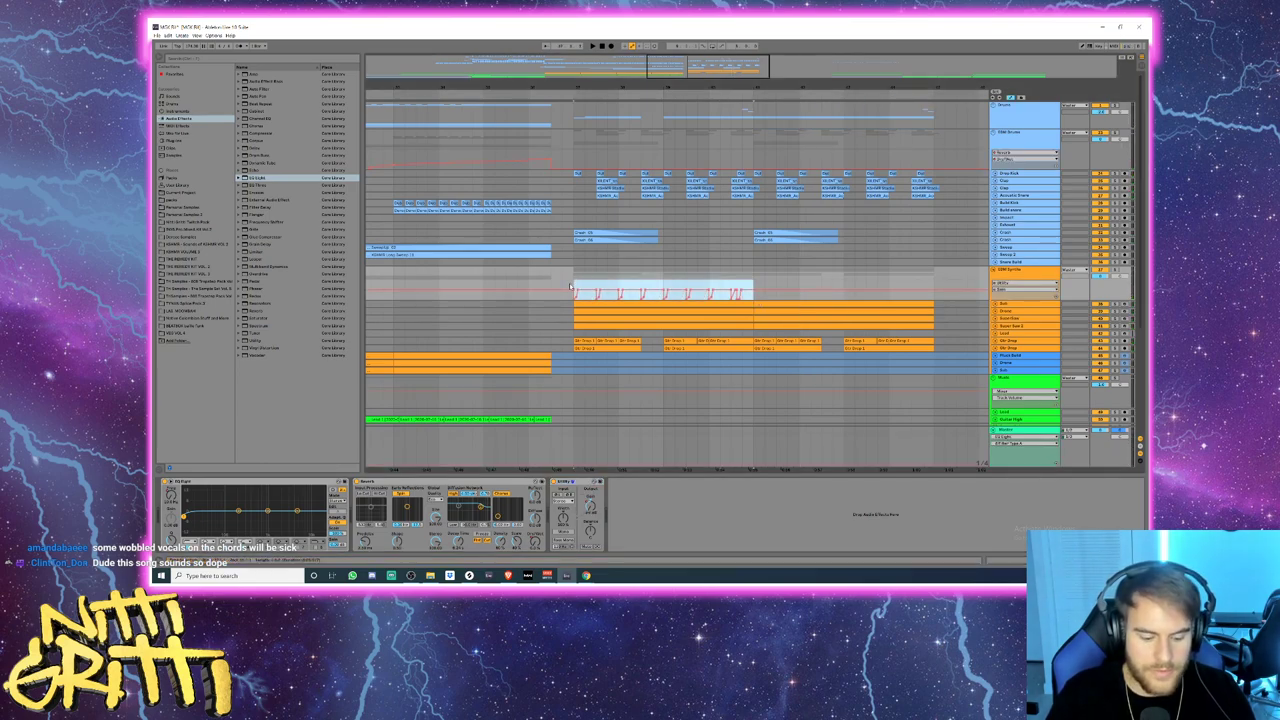
key(ctrl+d)
click(769, 301)
key(space)
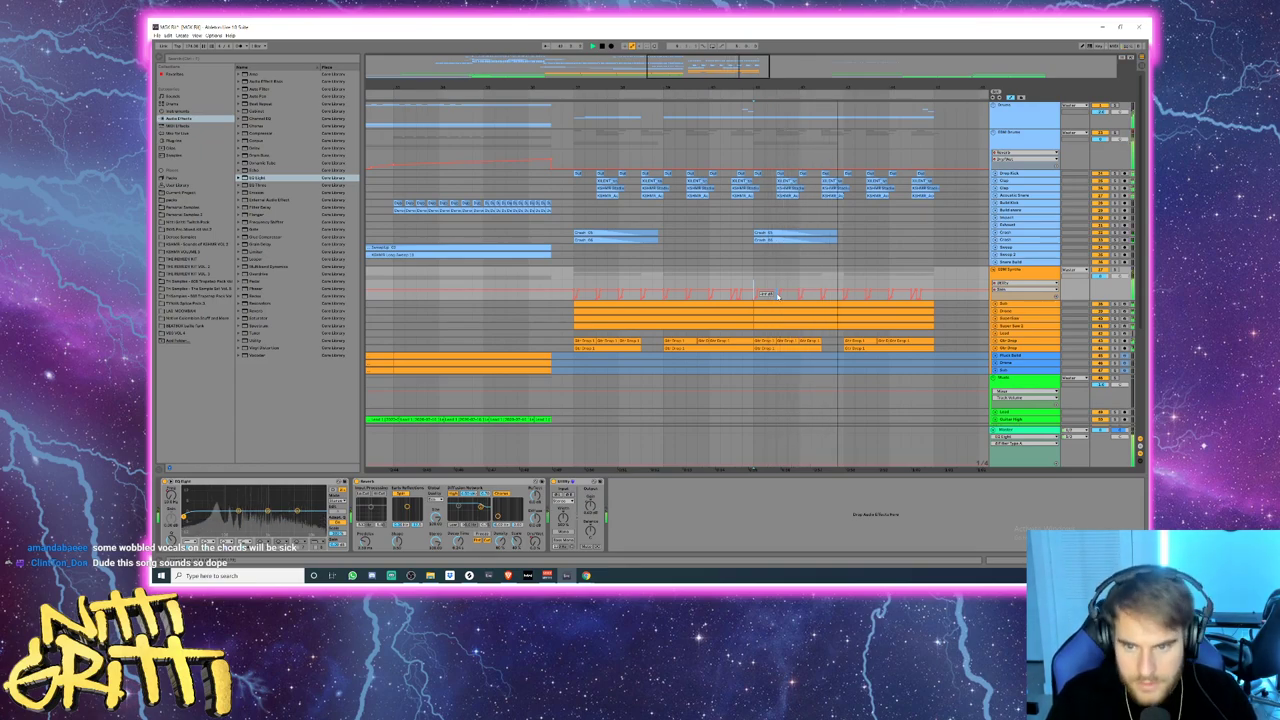
- Stop playback and expand the four MIDI synth tracks of the drop, from the sub down to Super Saw 2
key(space)
drag(823, 118, 842, 120)
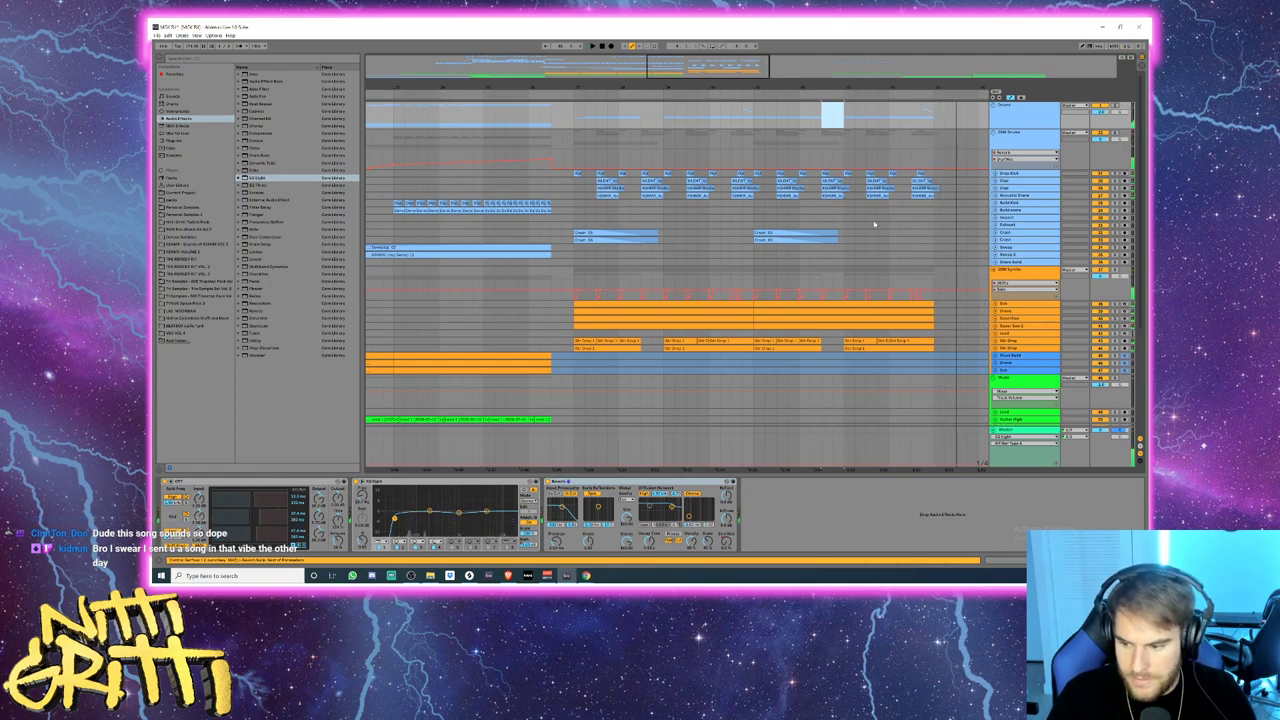
click(531, 234)
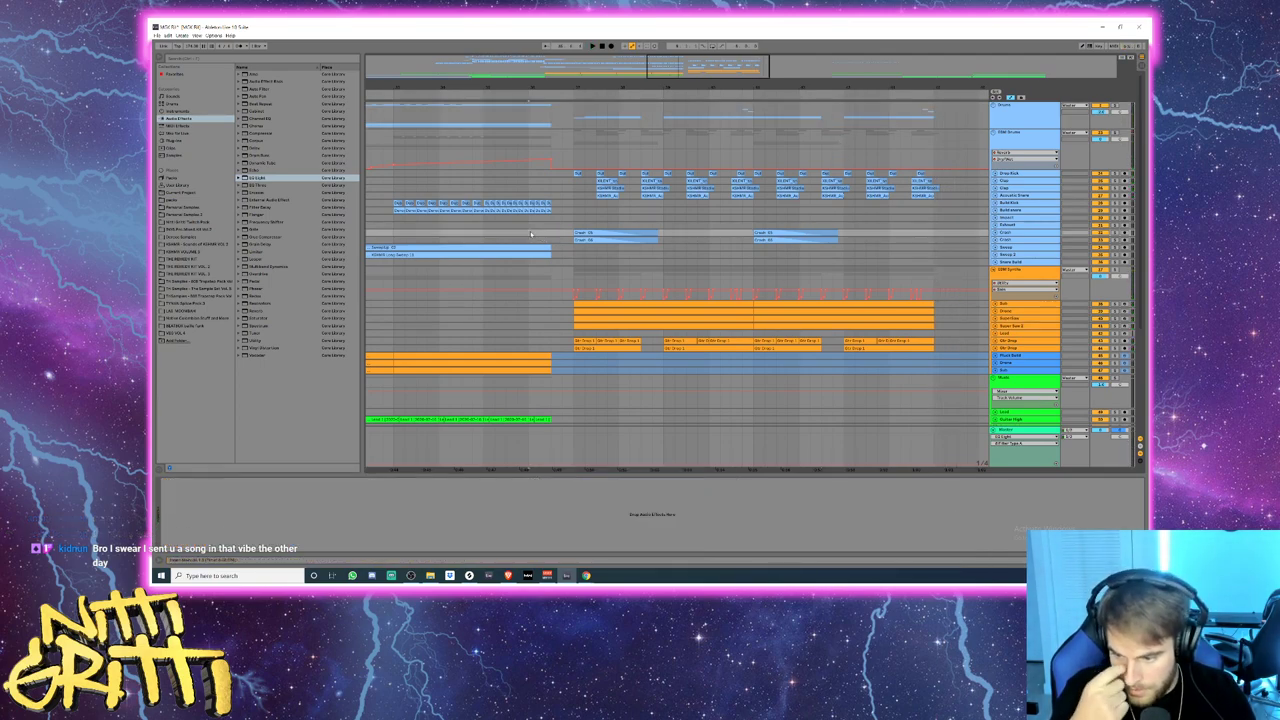
click(995, 326)
click(995, 318)
click(995, 311)
click(995, 304)
scroll(995, 308, down, 1)
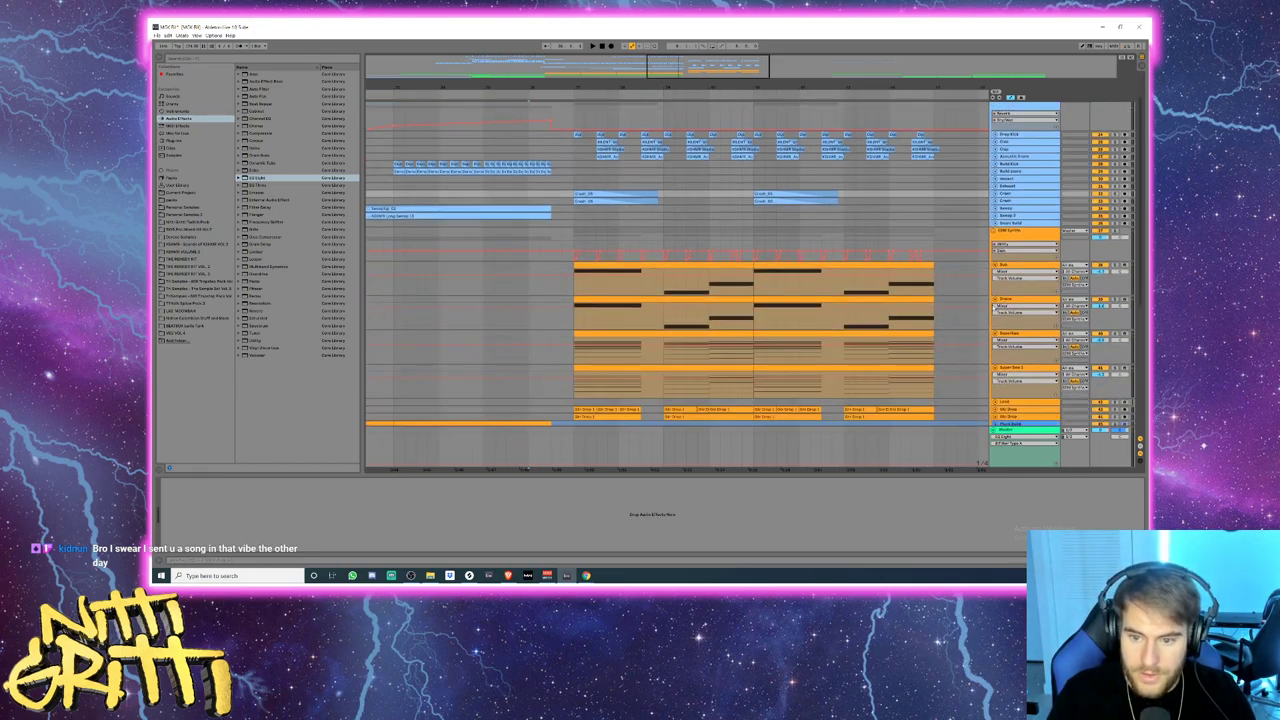
scroll(995, 308, down, 1)
- Audition the SuperSaw track on its own and examine its Serum patch's oscillators and effects, leaving the plugin window closed
click(1034, 290)
scroll(1050, 284, down, 1)
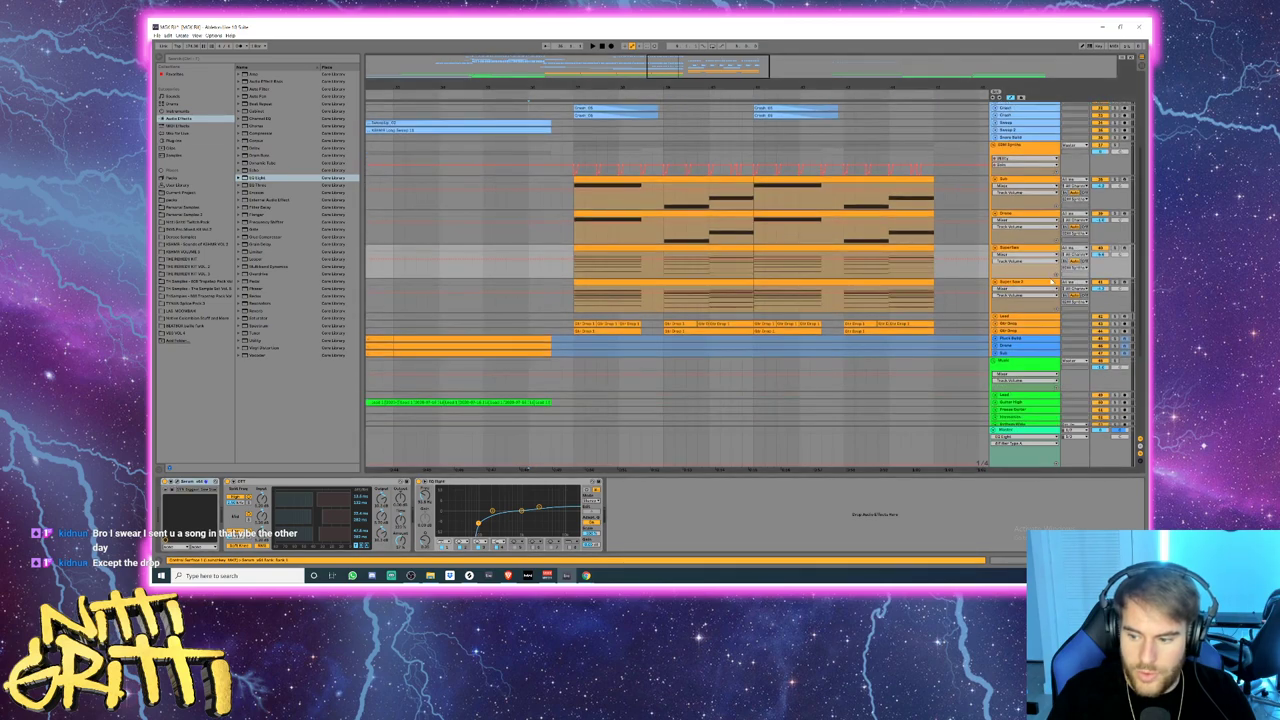
click(602, 250)
key(space)
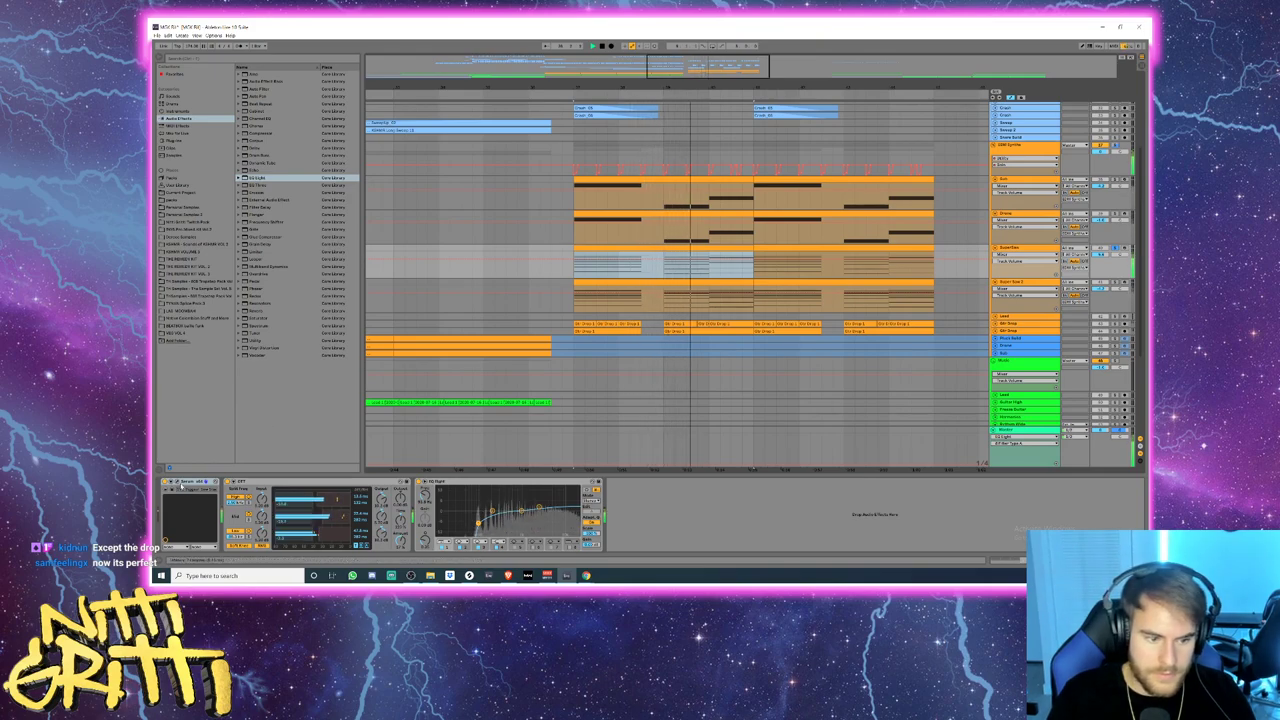
click(178, 482)
key(space)
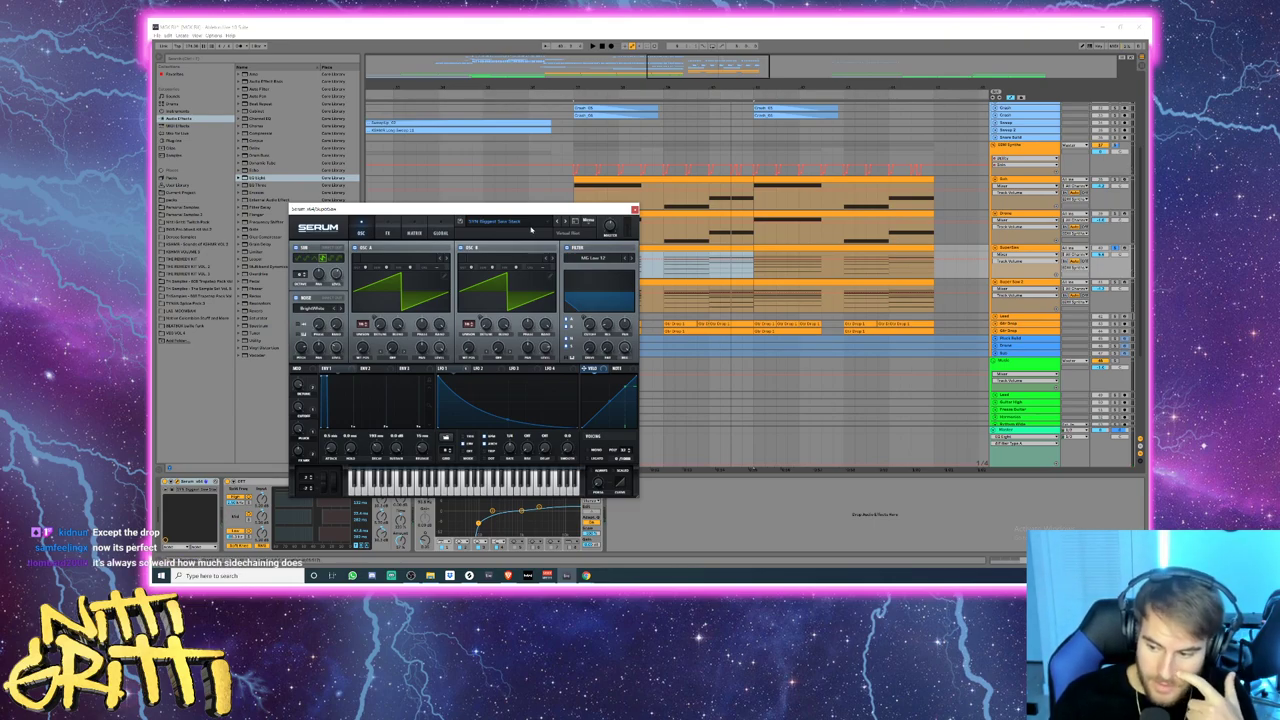
click(387, 233)
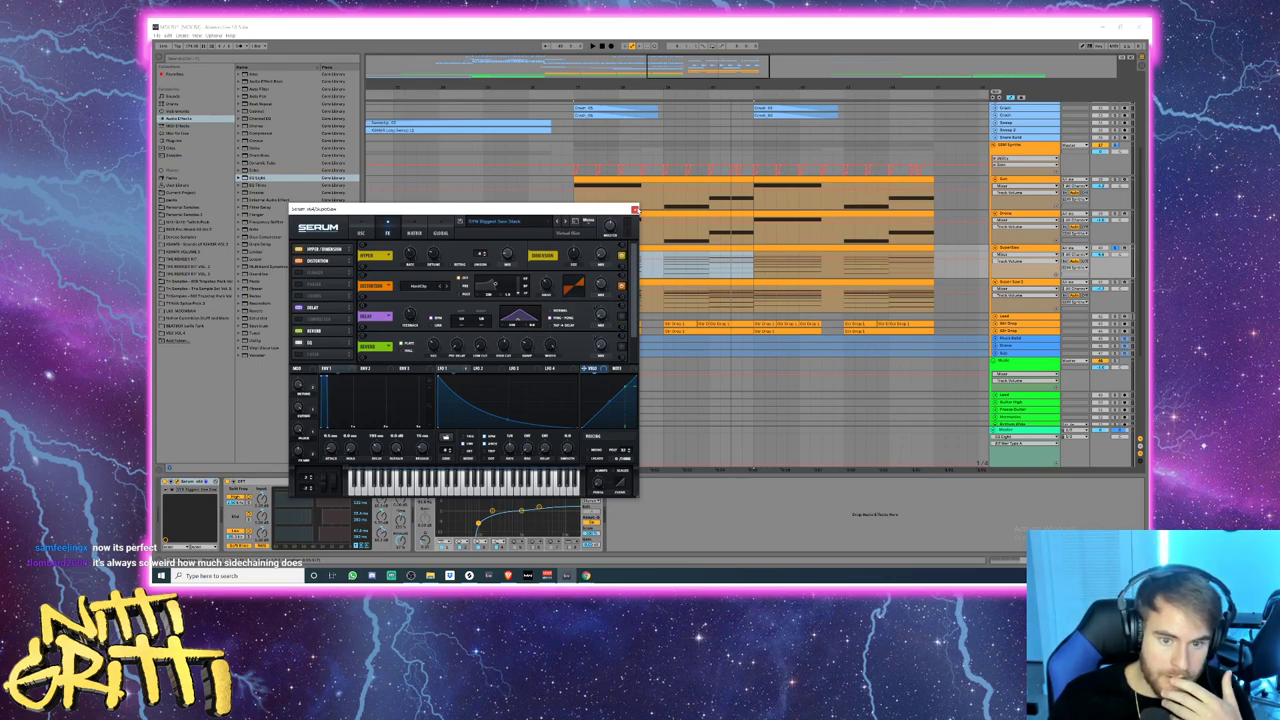
click(634, 210)
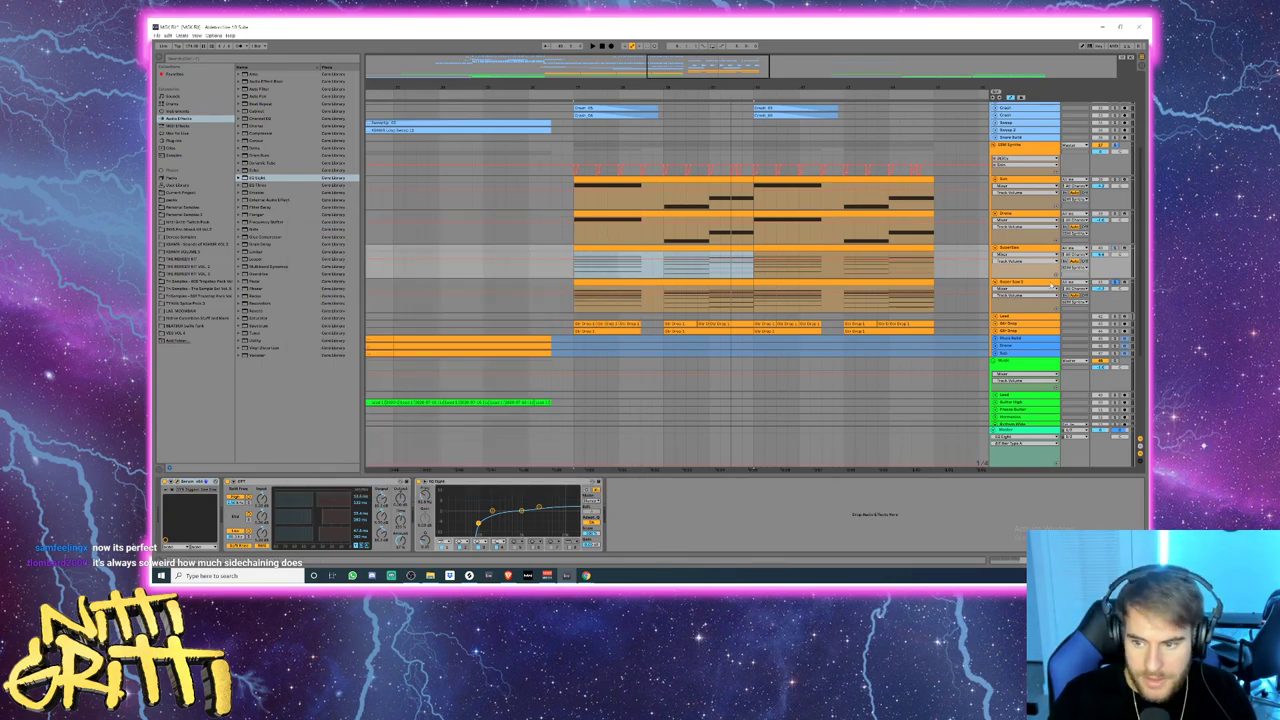
- Play the Super Saw 2 track on its own and view its Sylenth1 patch, closing the plugin window again
click(666, 299)
click(582, 283)
key(space)
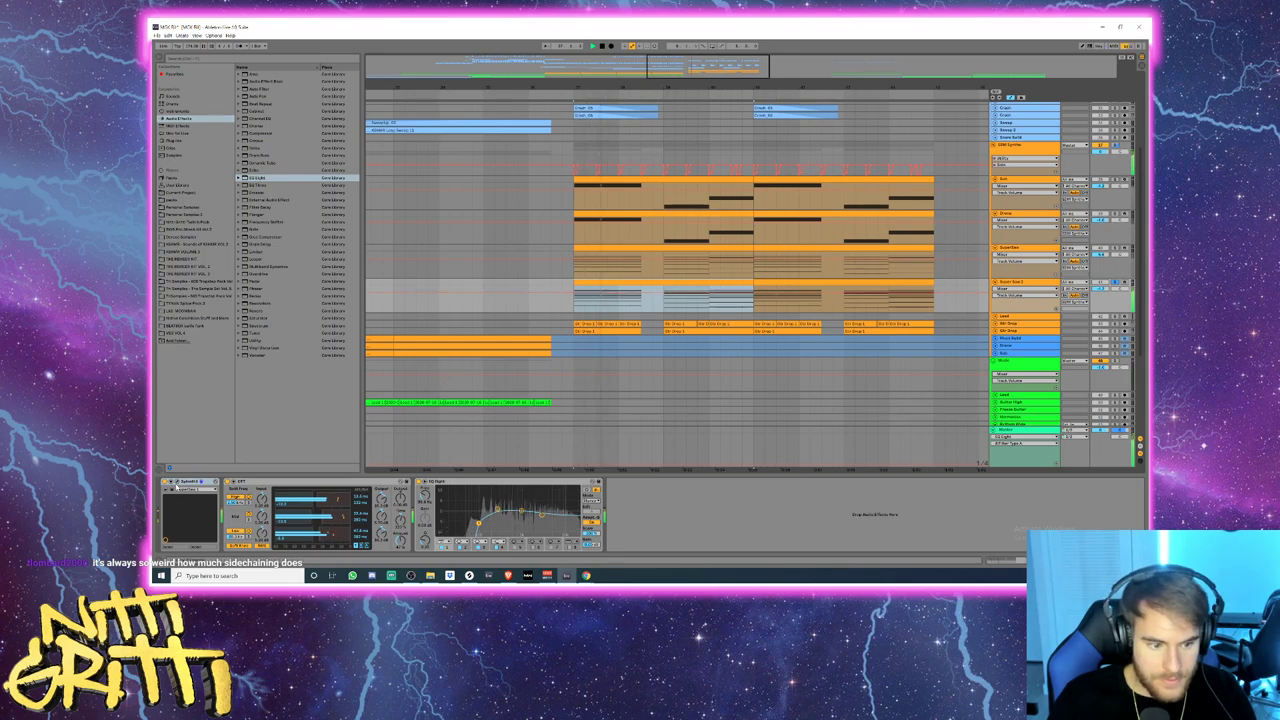
click(177, 482)
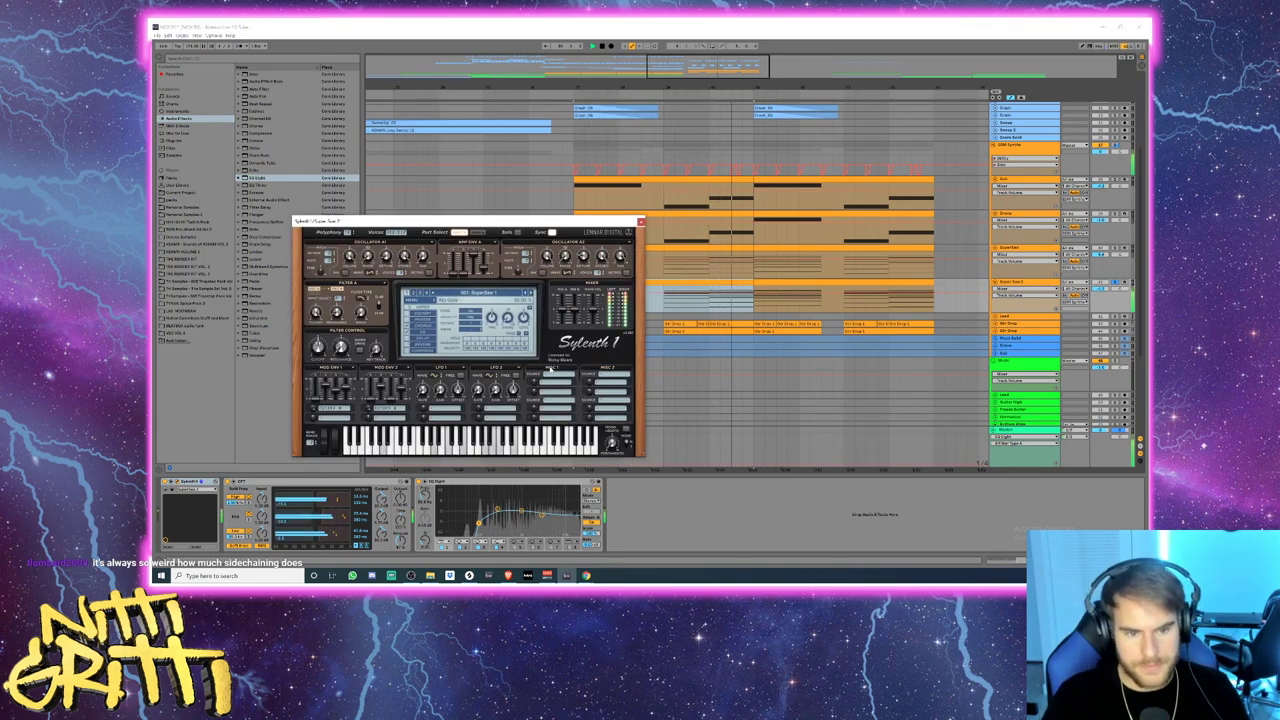
key(space)
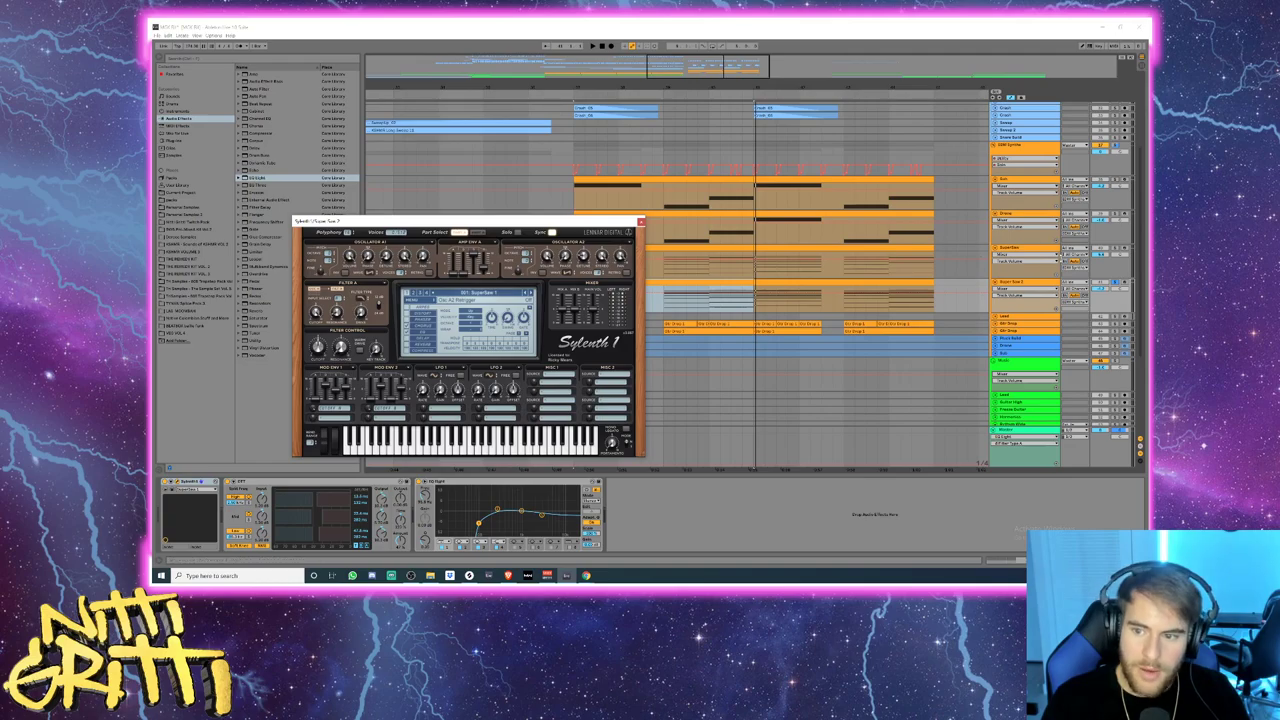
click(641, 221)
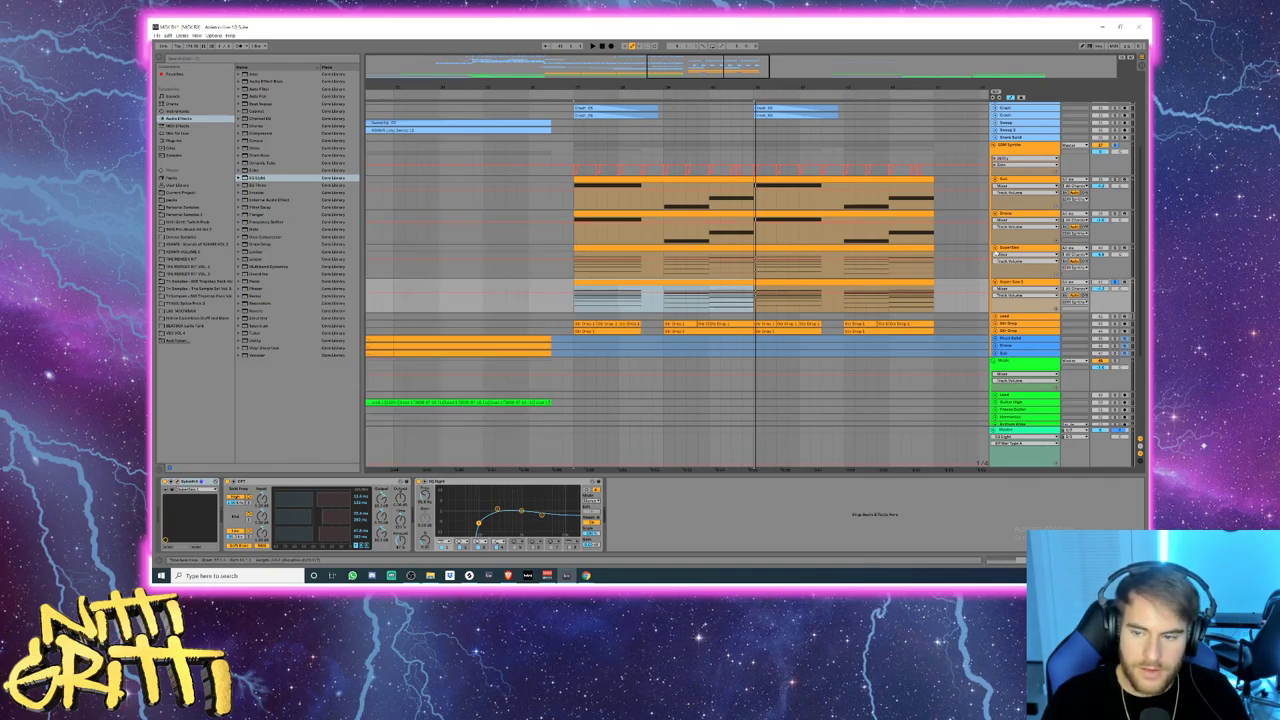
- Reopen the SuperSaw track's Serum patch and audition it while demonstrating the Detune macro and oscillator A's unison
click(1038, 253)
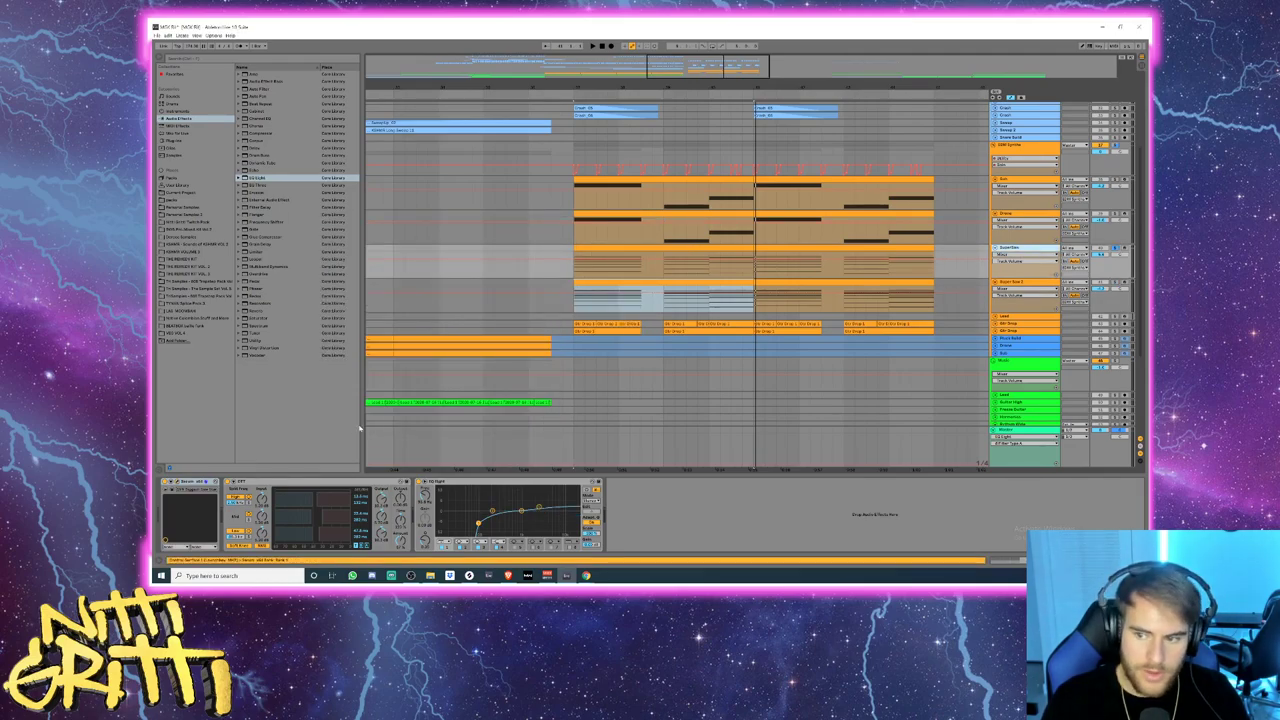
key(space)
click(172, 482)
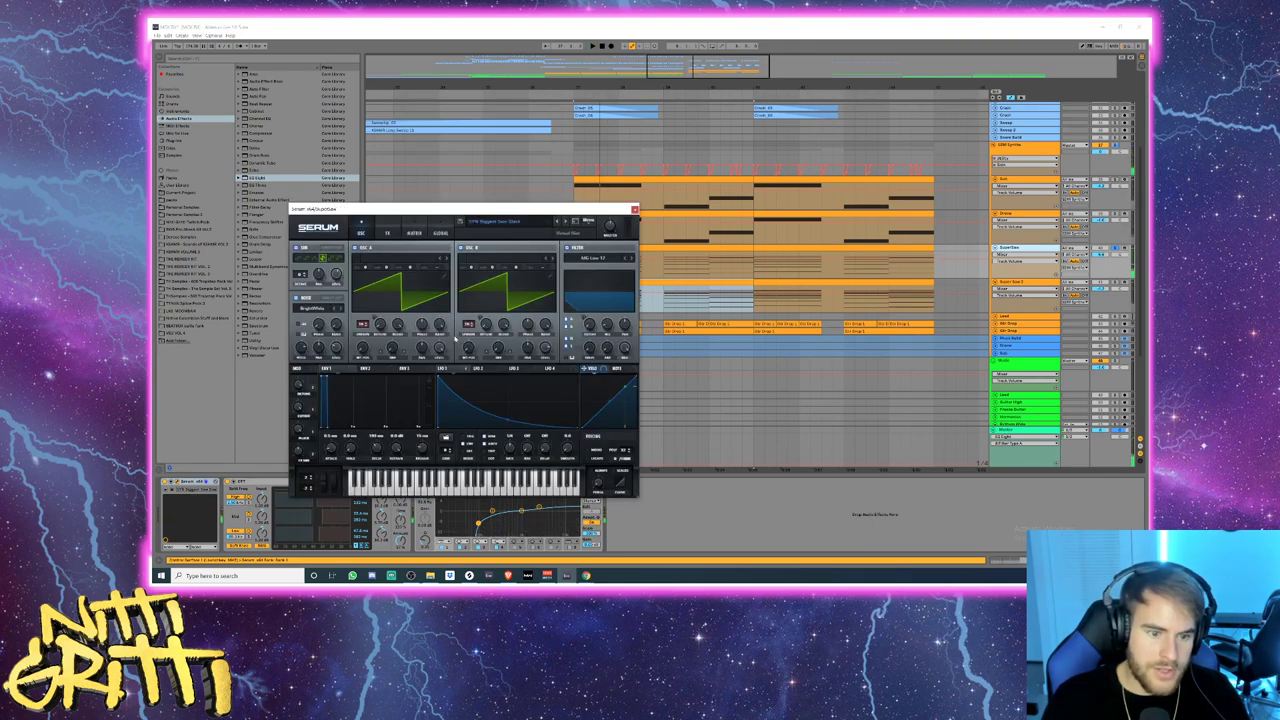
right_click(380, 323)
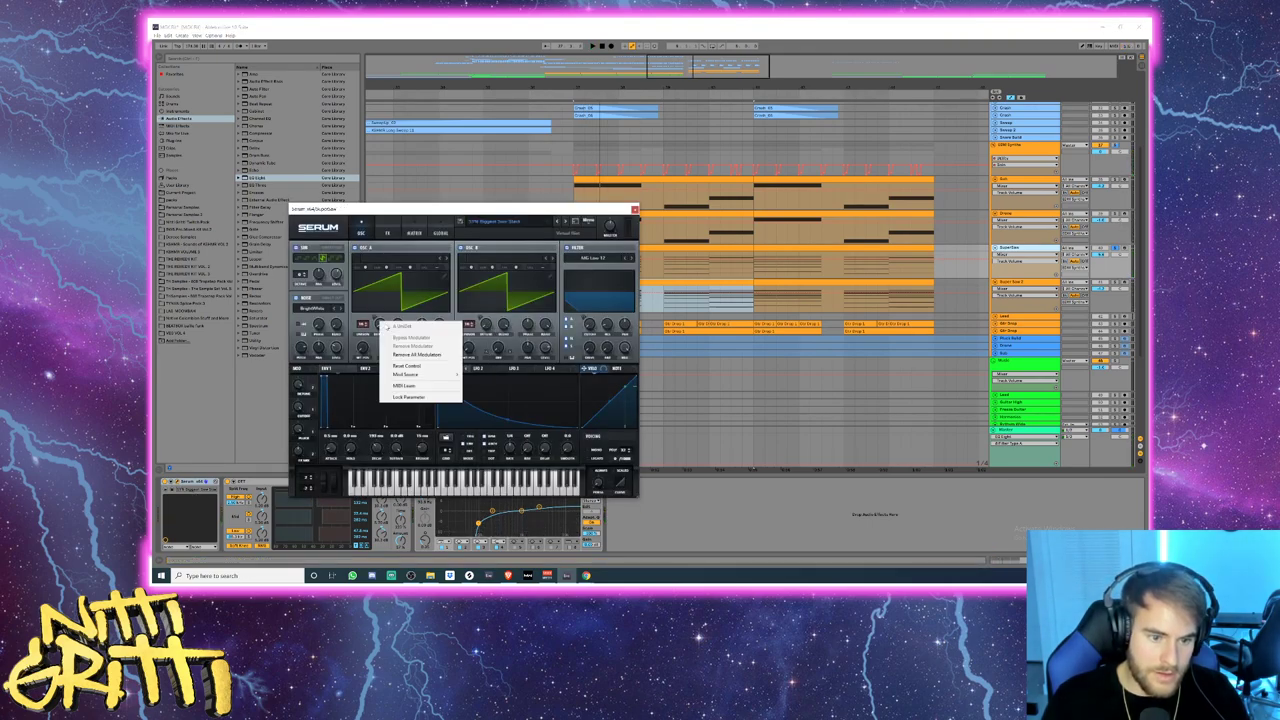
click(423, 215)
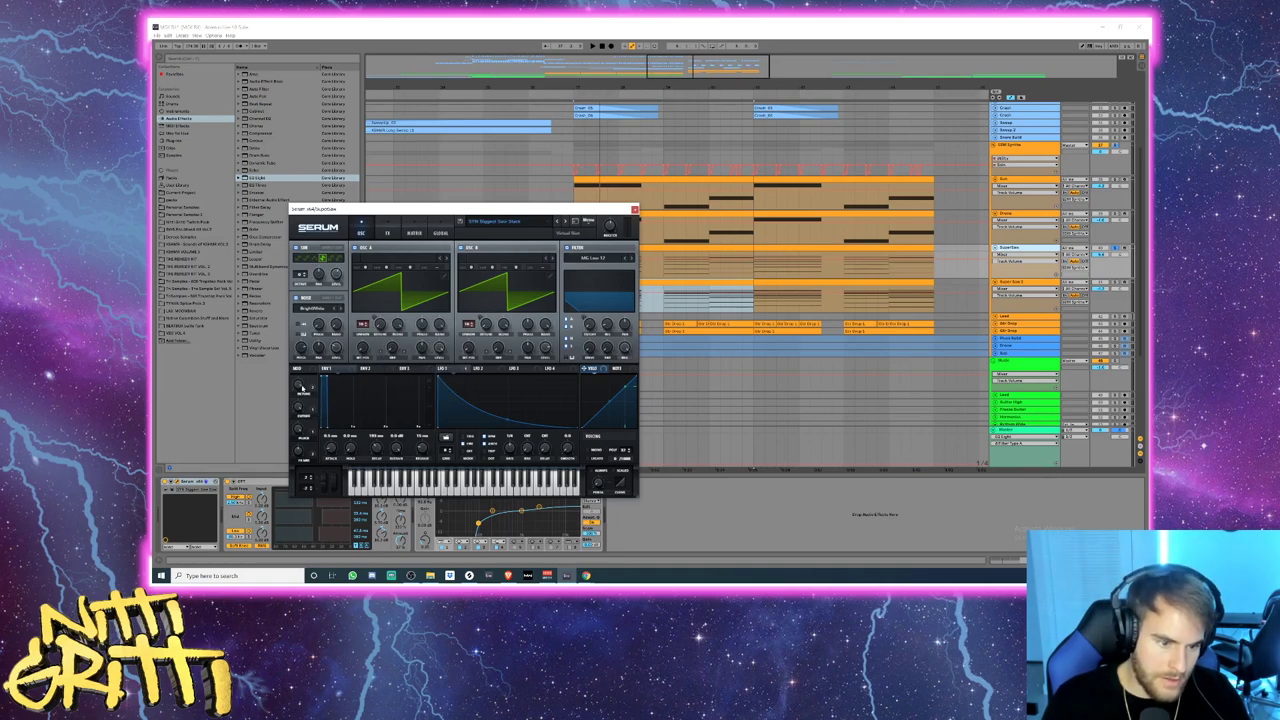
key(space)
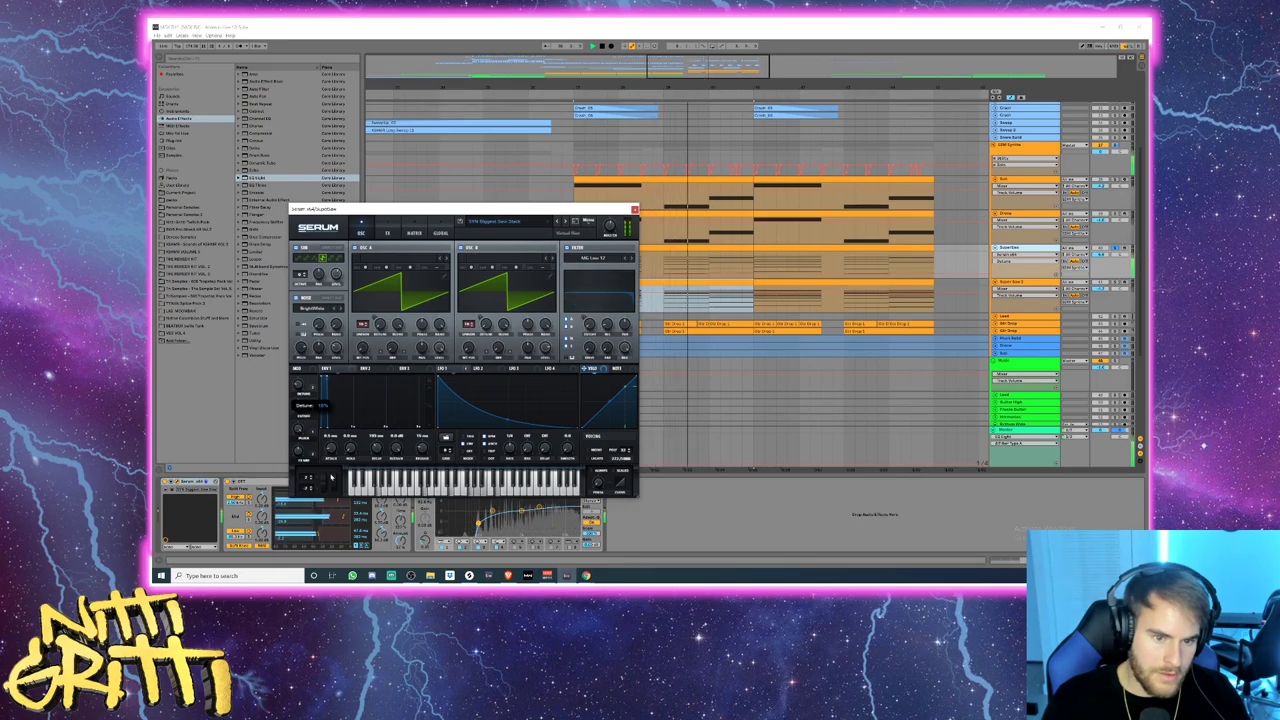
click(1118, 283)
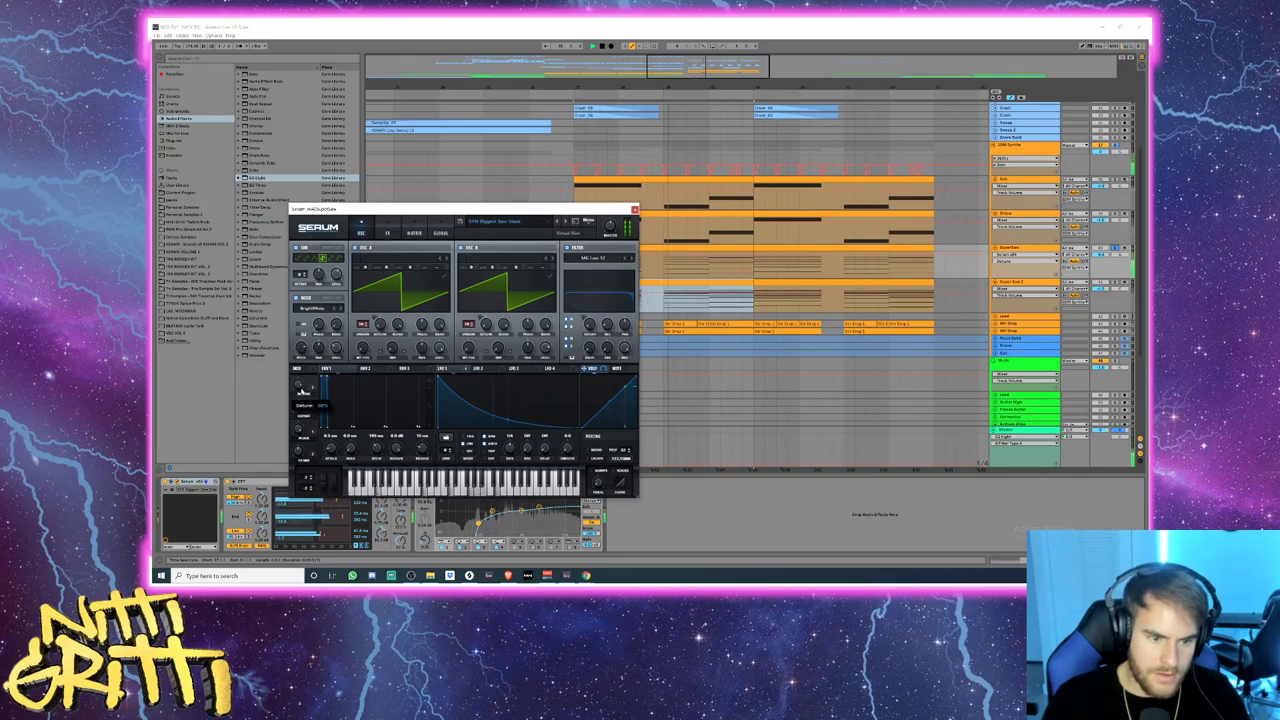
mouse_move(302, 391)
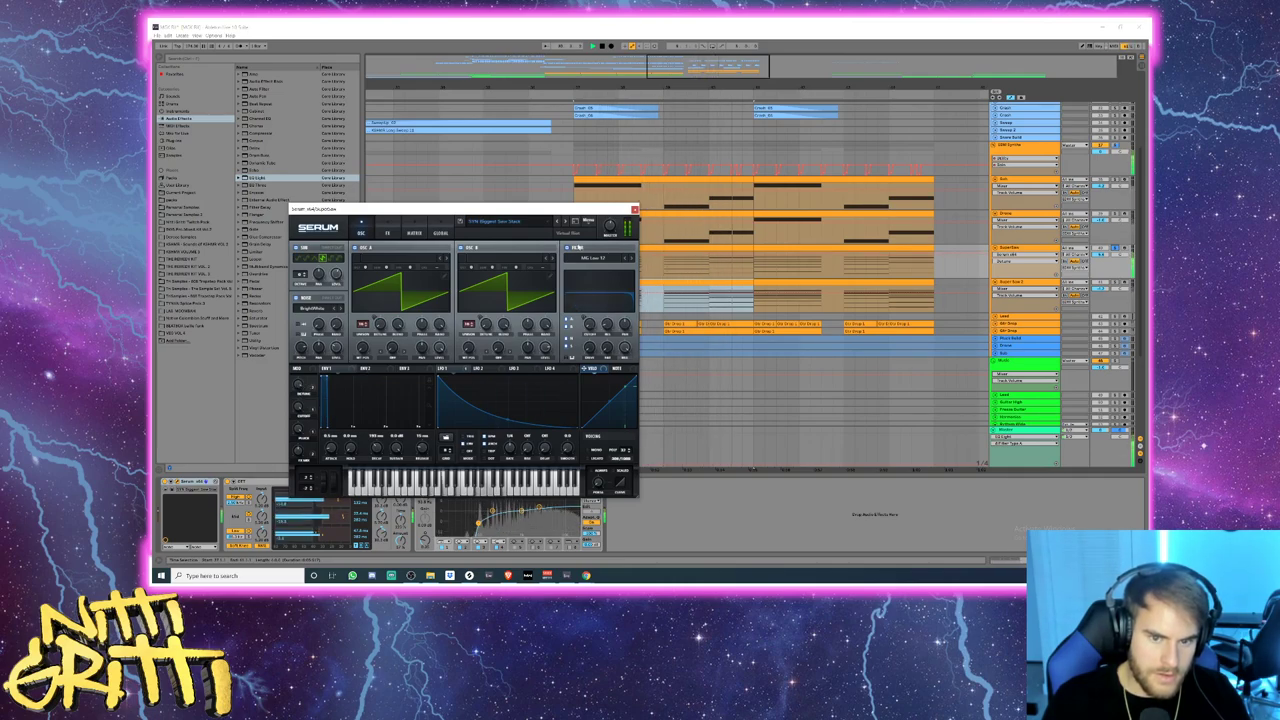
key(space)
click(634, 210)
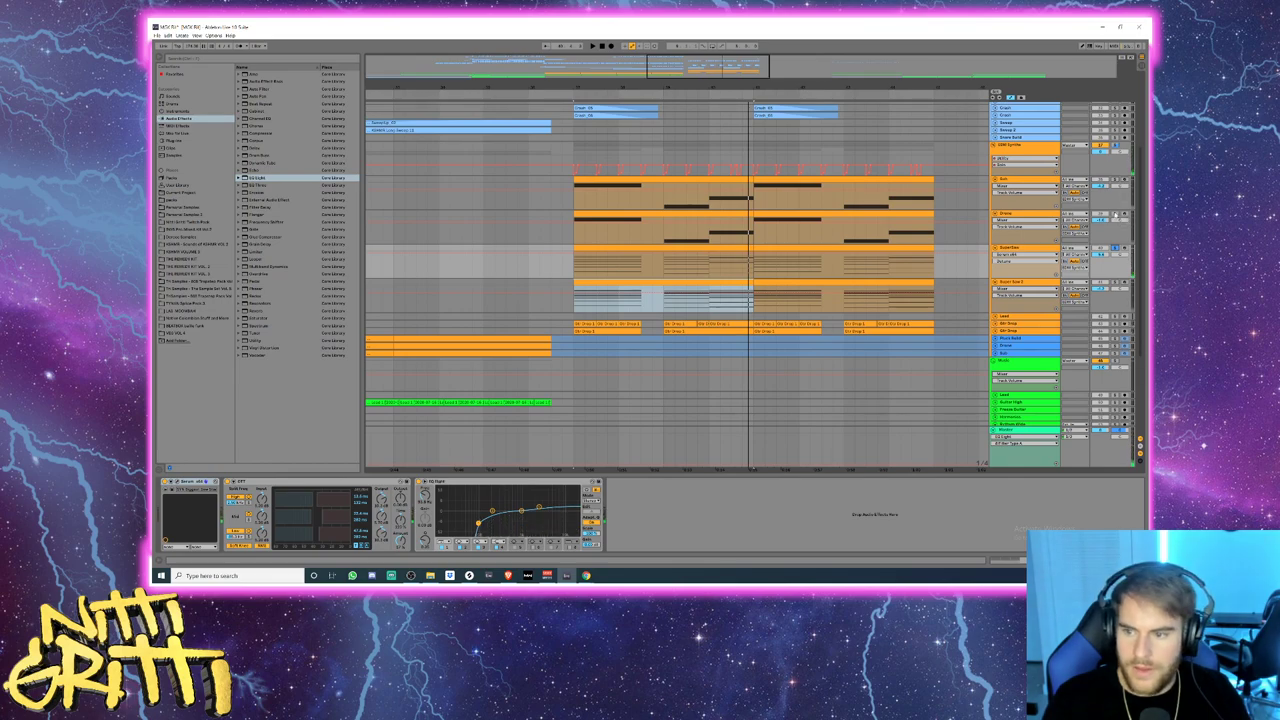
- Audition the bass track directly below the sub and examine its Serum, OTT and EQ Eight chain
key(space)
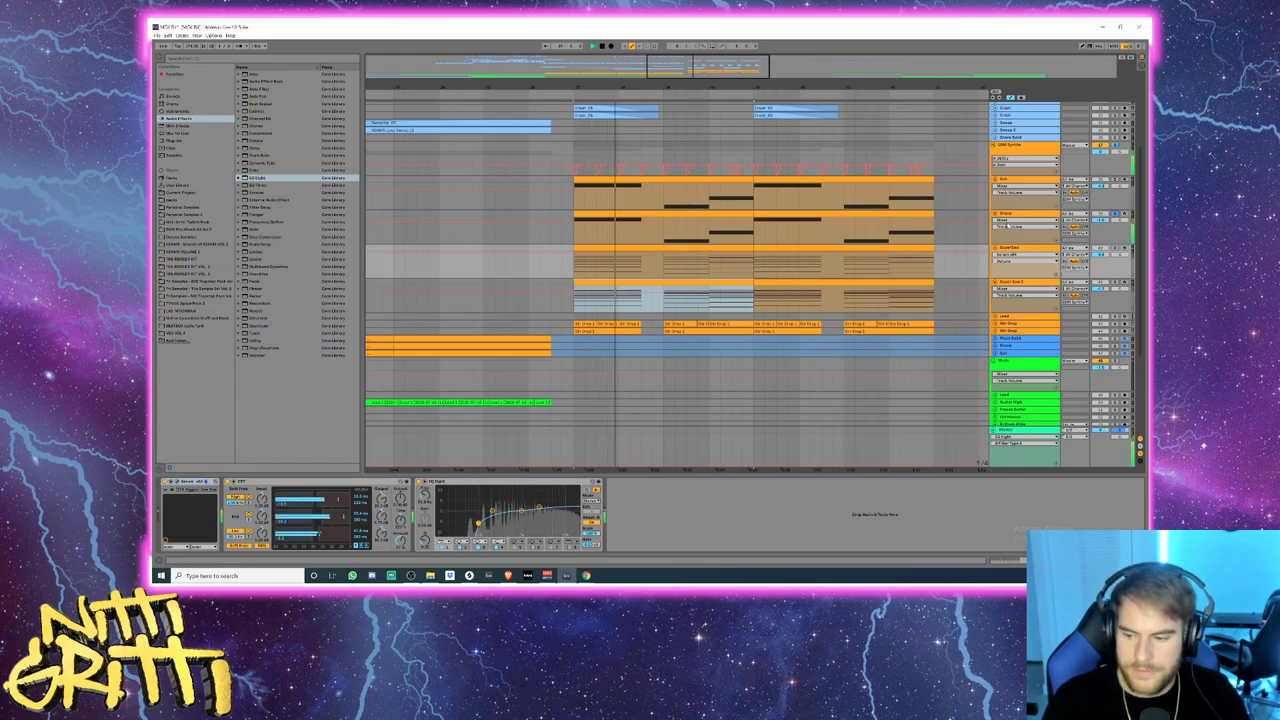
click(1028, 215)
key(space)
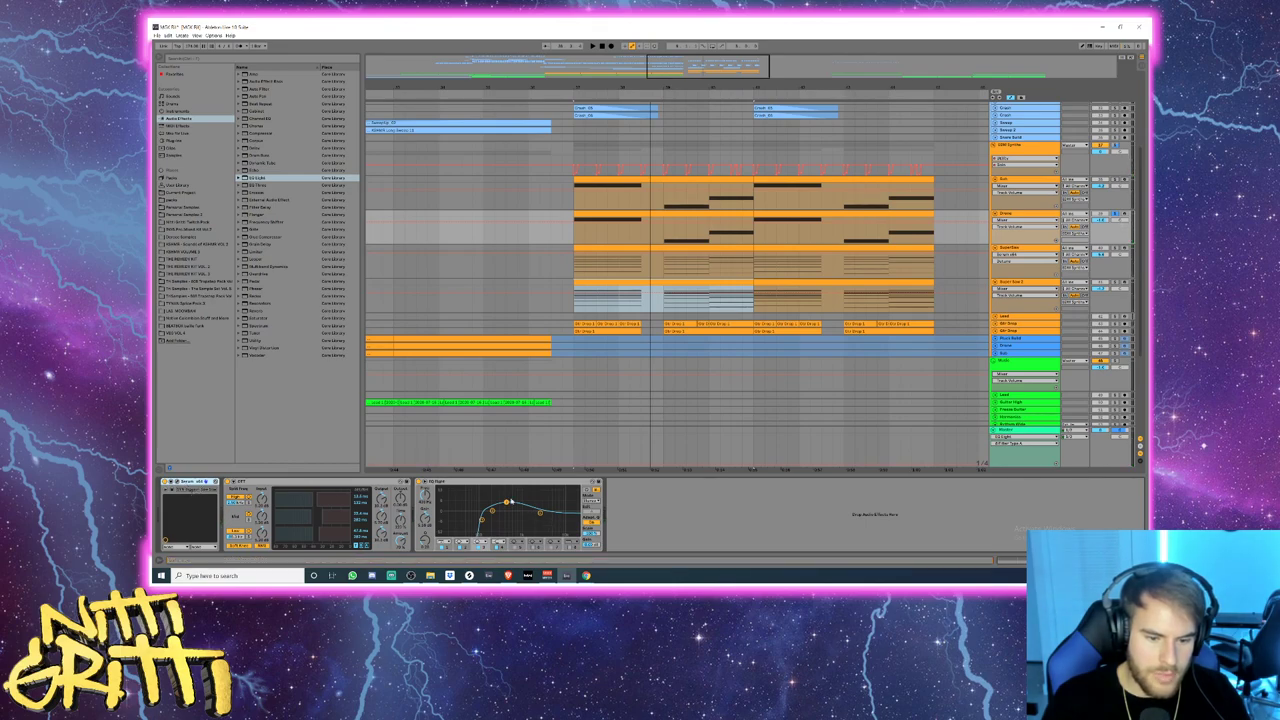
key(space)
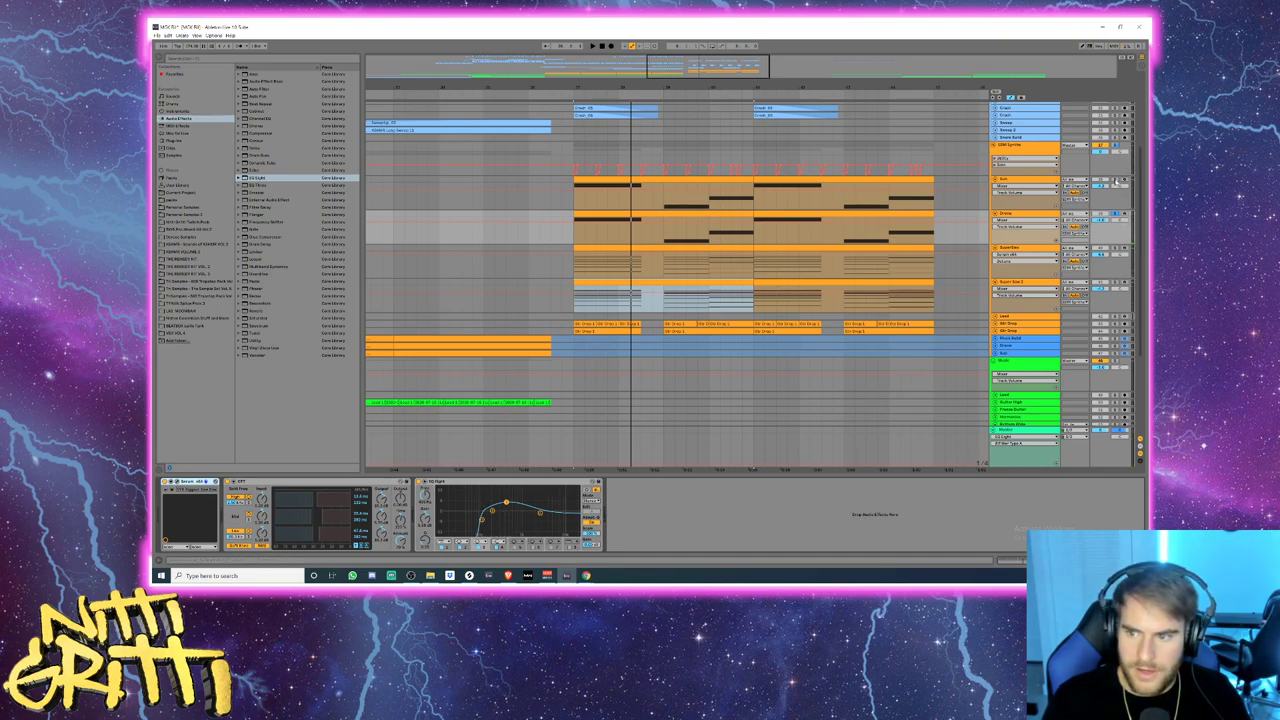
- Solo the sub track and listen to its Serum patch
click(1115, 180)
click(1024, 180)
key(space)
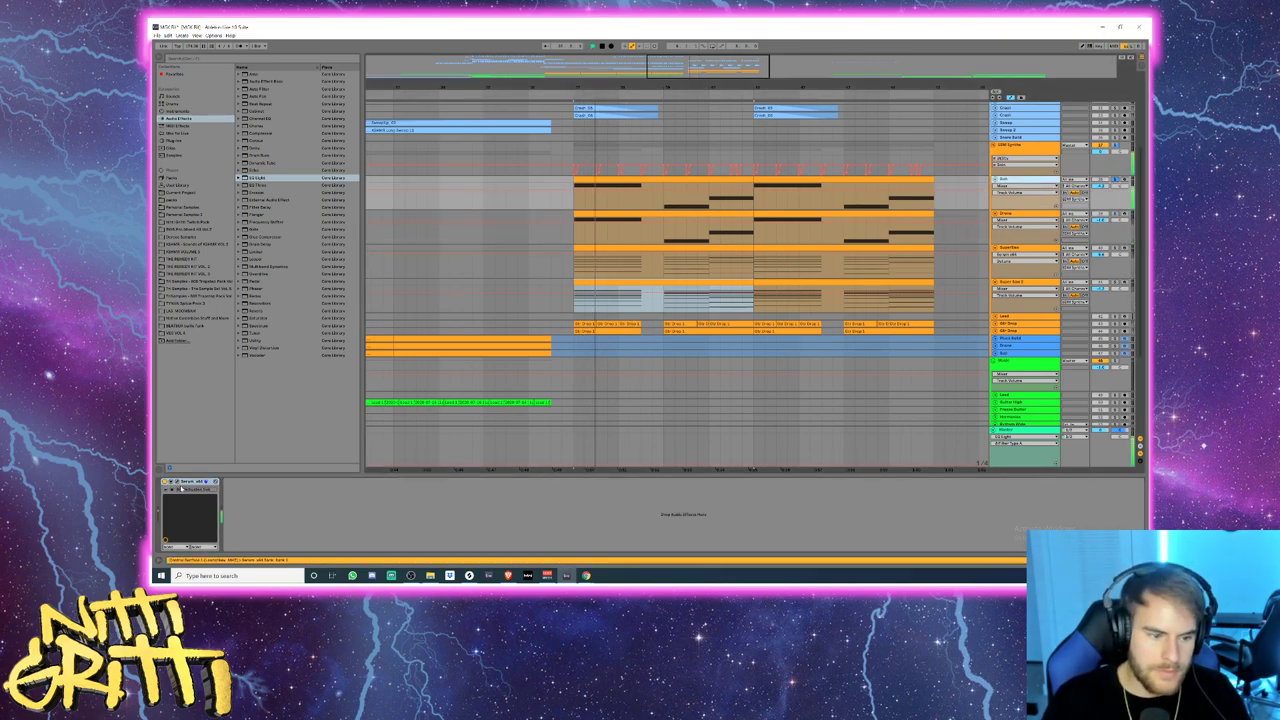
key(space)
- Solo the EDM synths group, play all its layers together, and expand the two Gtr Drop tracks
click(1115, 145)
key(space)
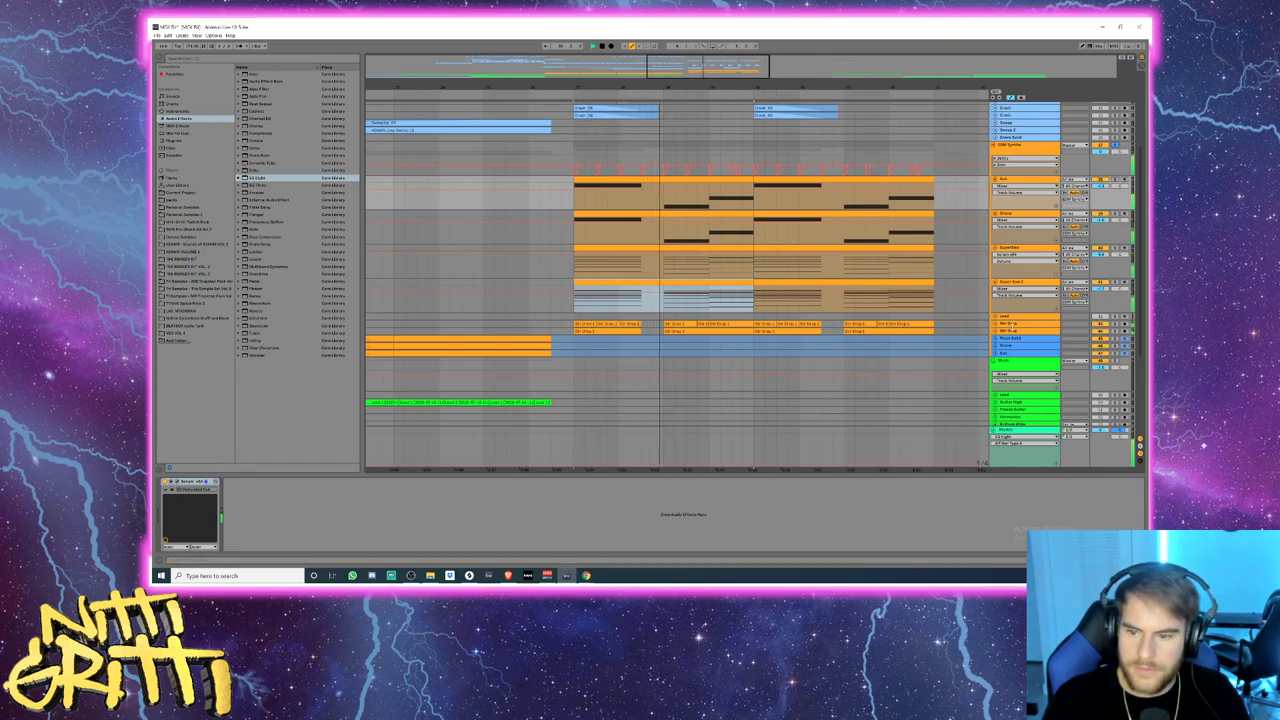
click(995, 330)
click(995, 323)
scroll(1020, 319, down, 1)
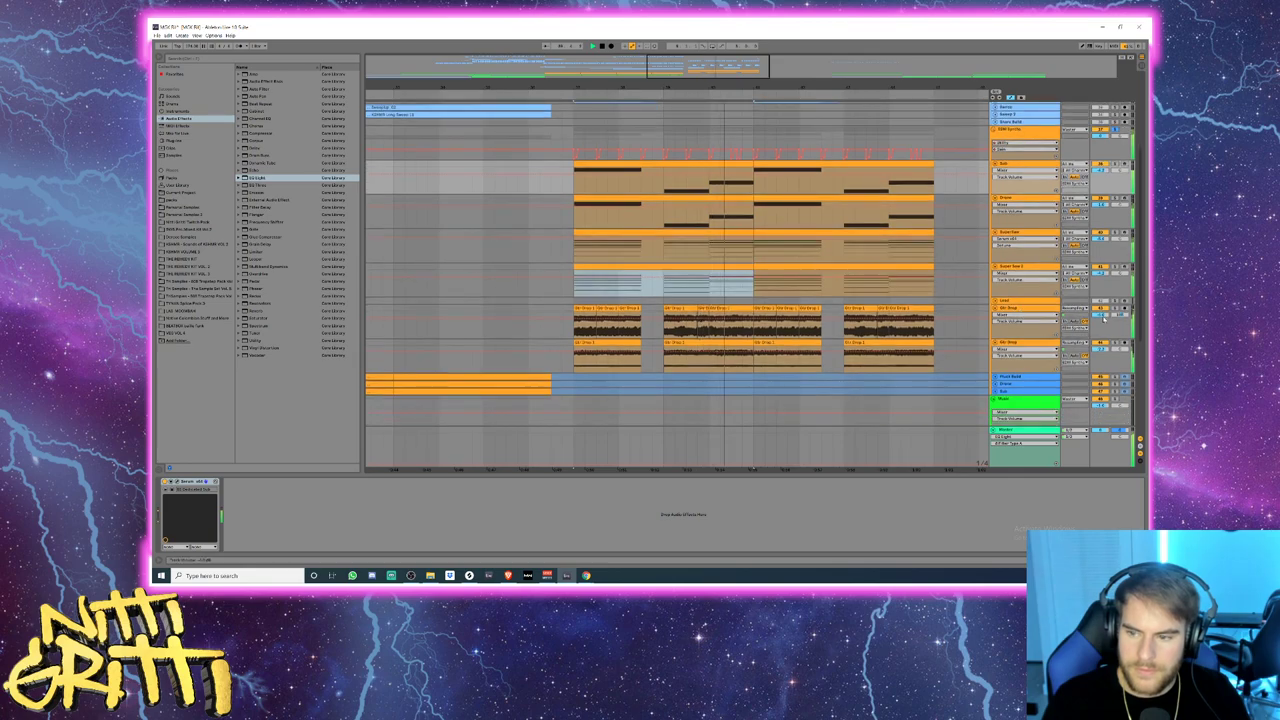
- Solo the lower Gtr Drop track and add an EQ Eight with a low cut on band 1 and a boosted high band
key(space)
key(space)
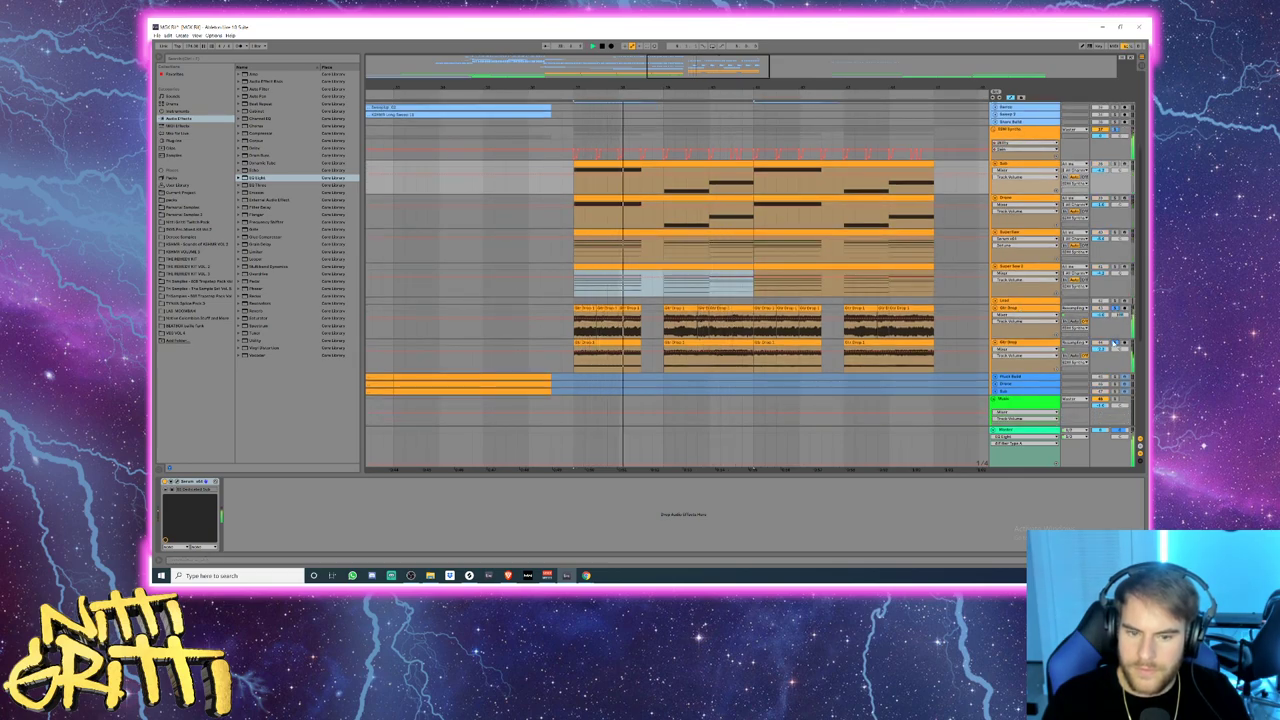
click(1113, 342)
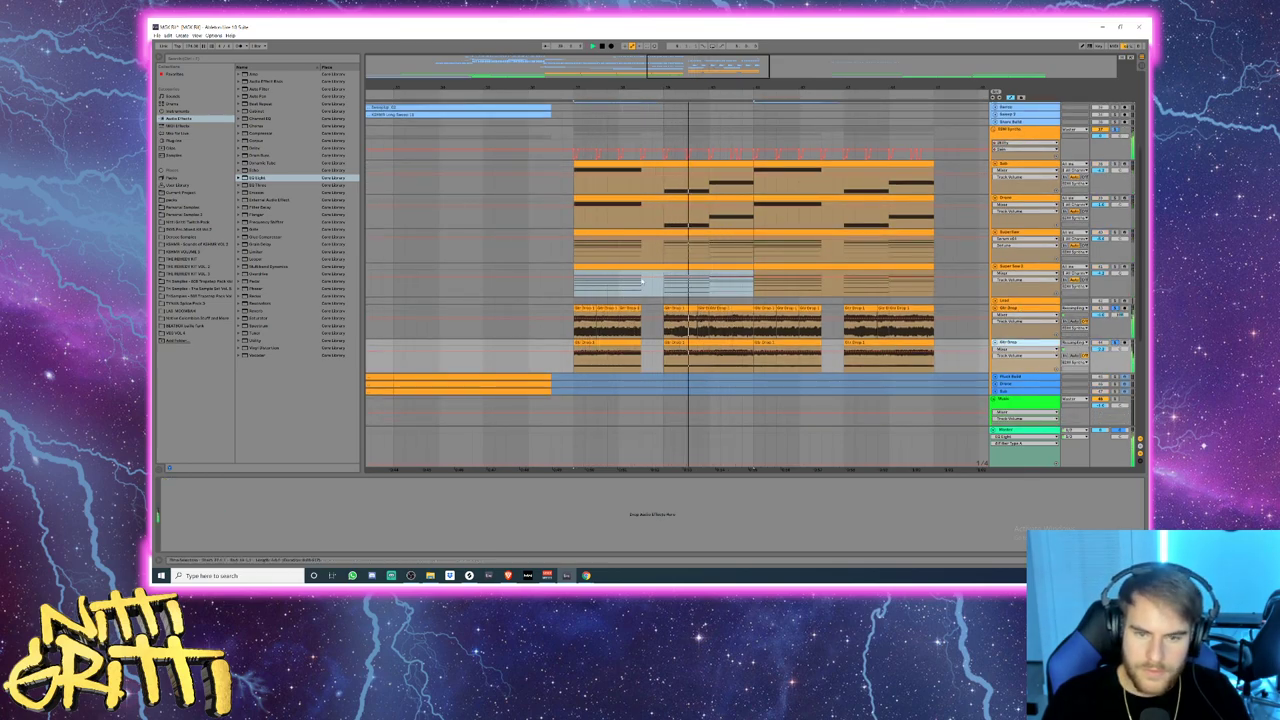
double_click(258, 178)
drag(296, 512, 276, 503)
click(190, 541)
click(187, 498)
drag(204, 520, 209, 521)
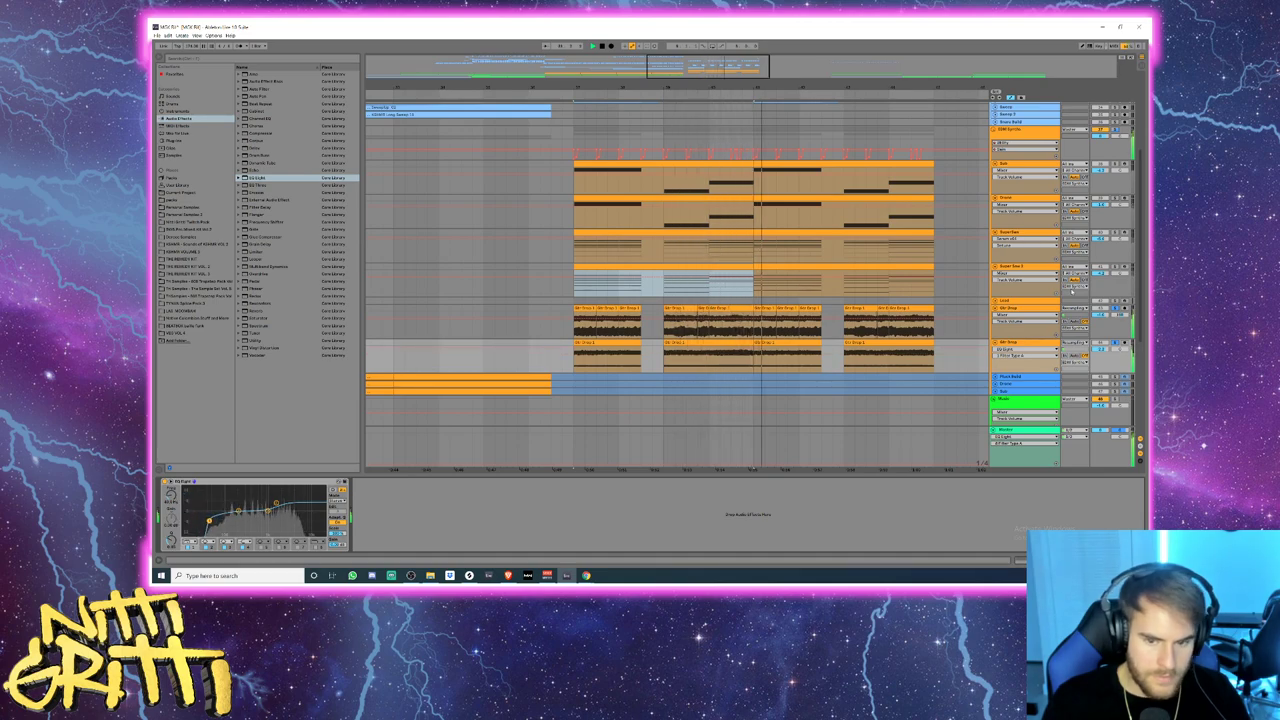
- Check the upper Gtr Drop track's EQ during playback, unsolo the lower Gtr Drop track, and collapse both tracks
click(1040, 308)
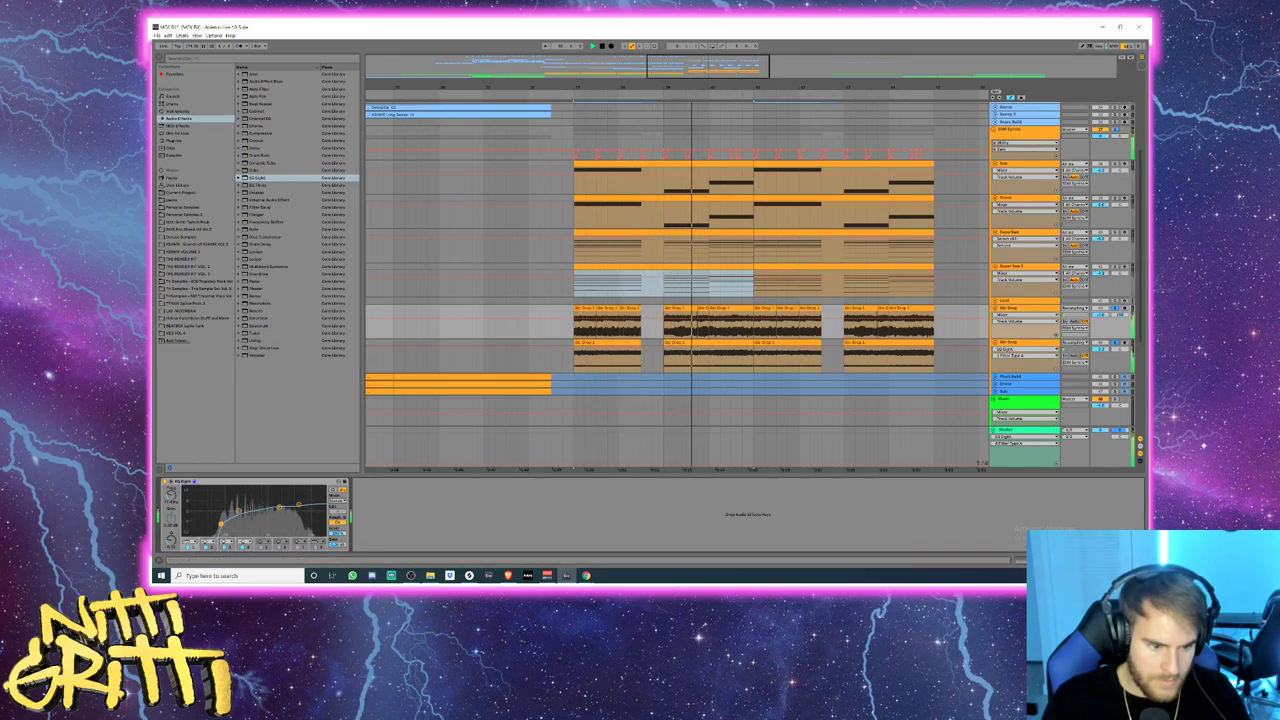
key(space)
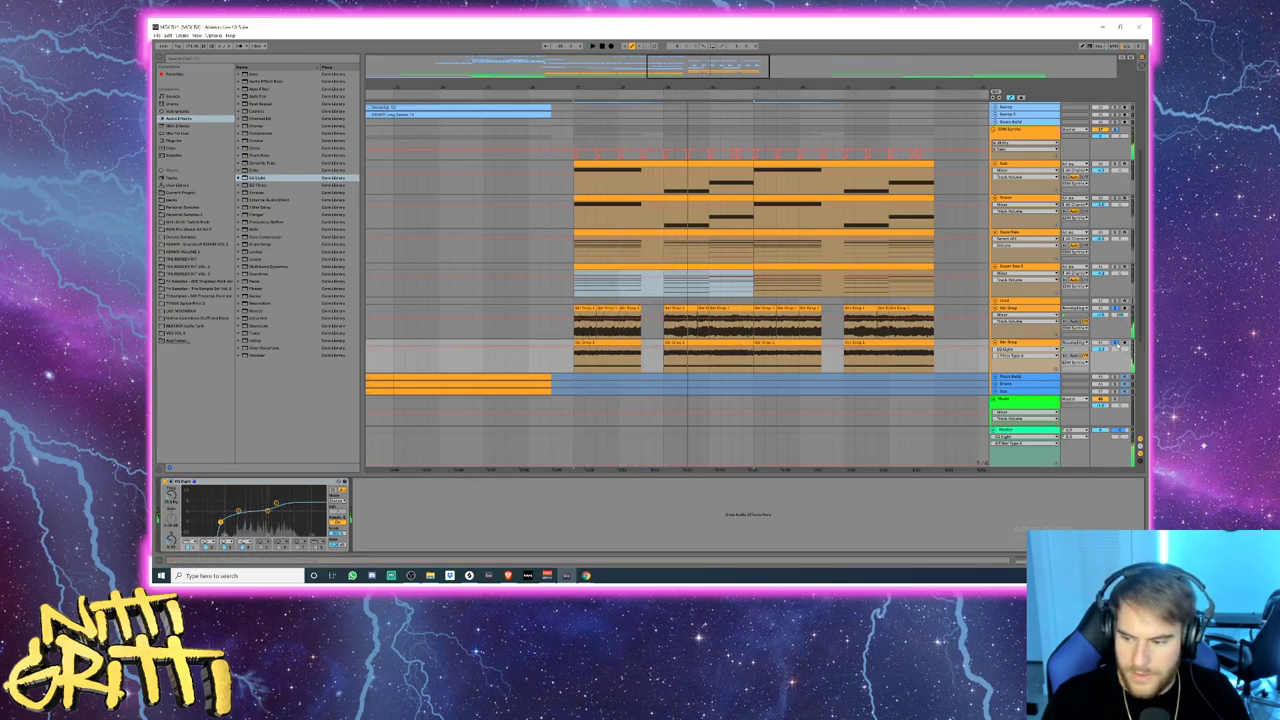
click(1116, 344)
click(1035, 308)
click(995, 308)
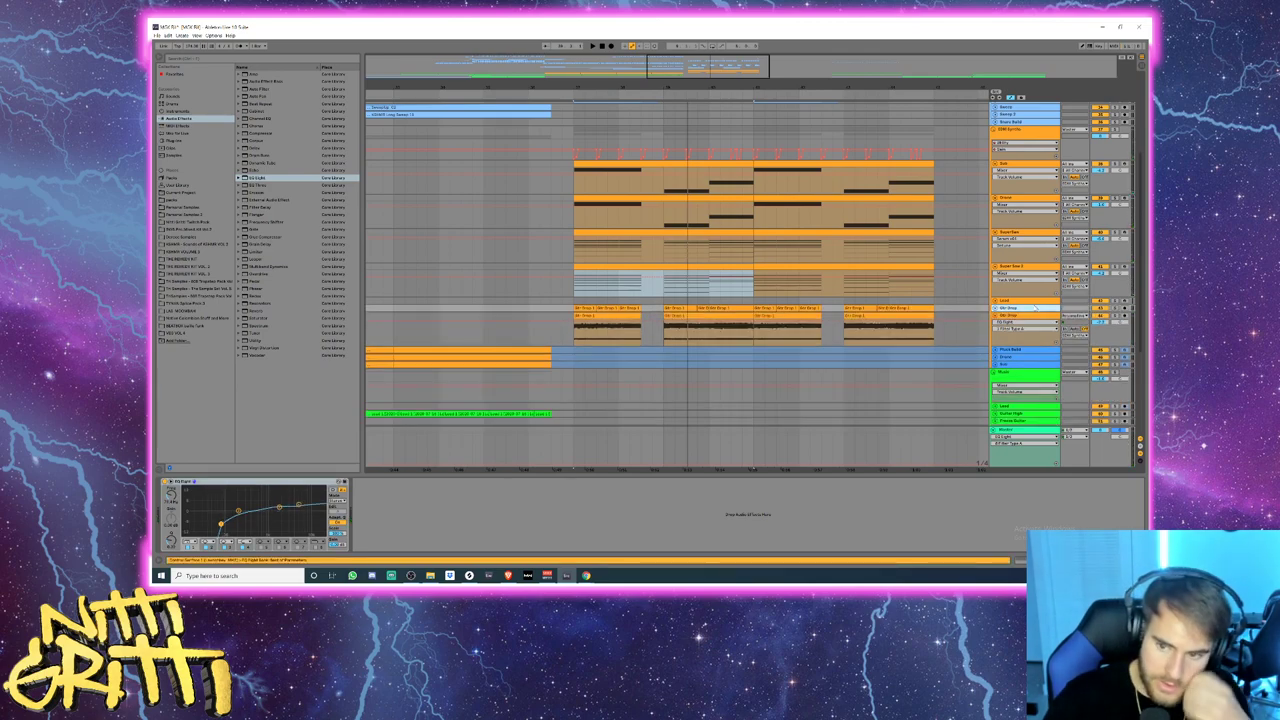
click(995, 316)
- Expand and arm the empty Lead track and load the Omnisphere plugin on it
click(996, 301)
click(1124, 301)
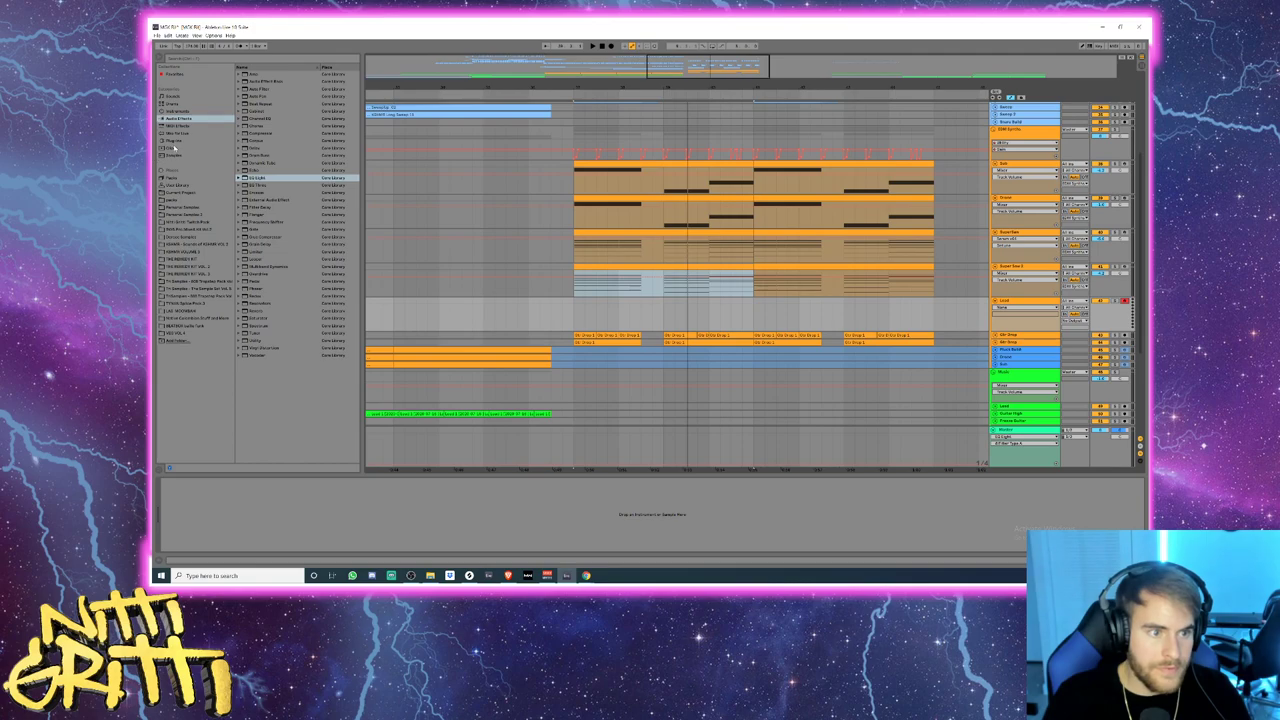
click(174, 141)
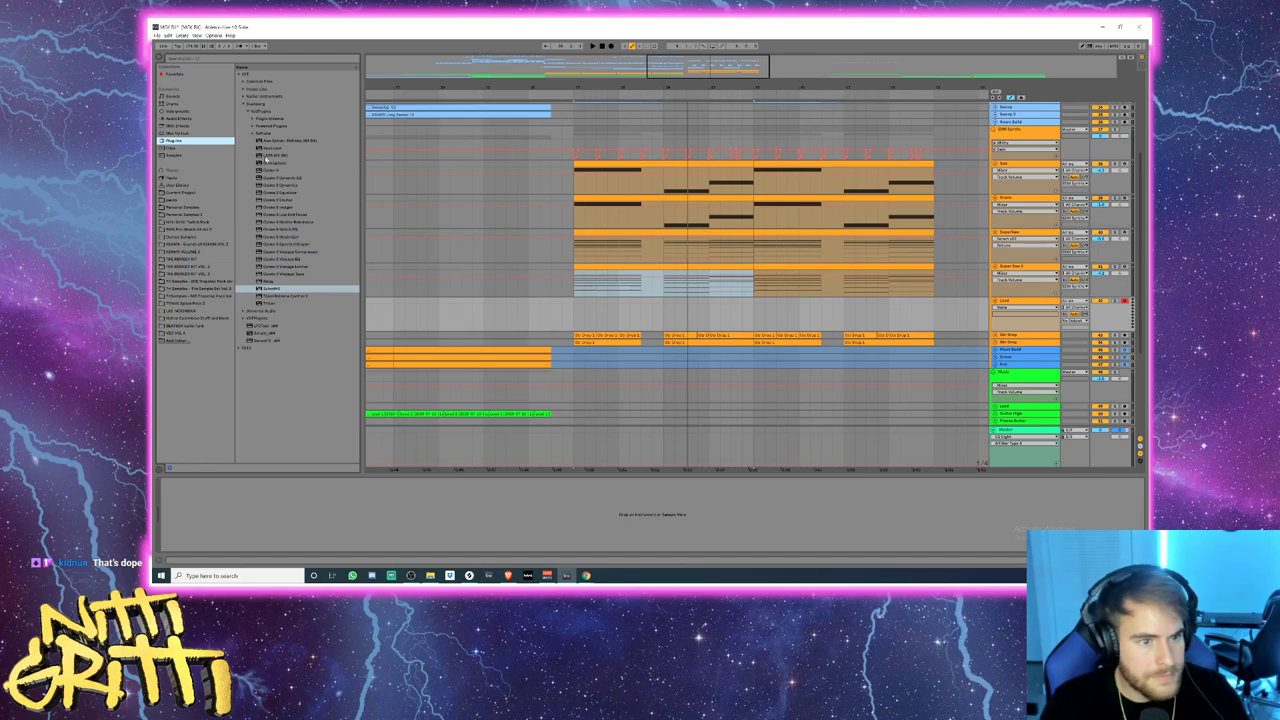
click(272, 162)
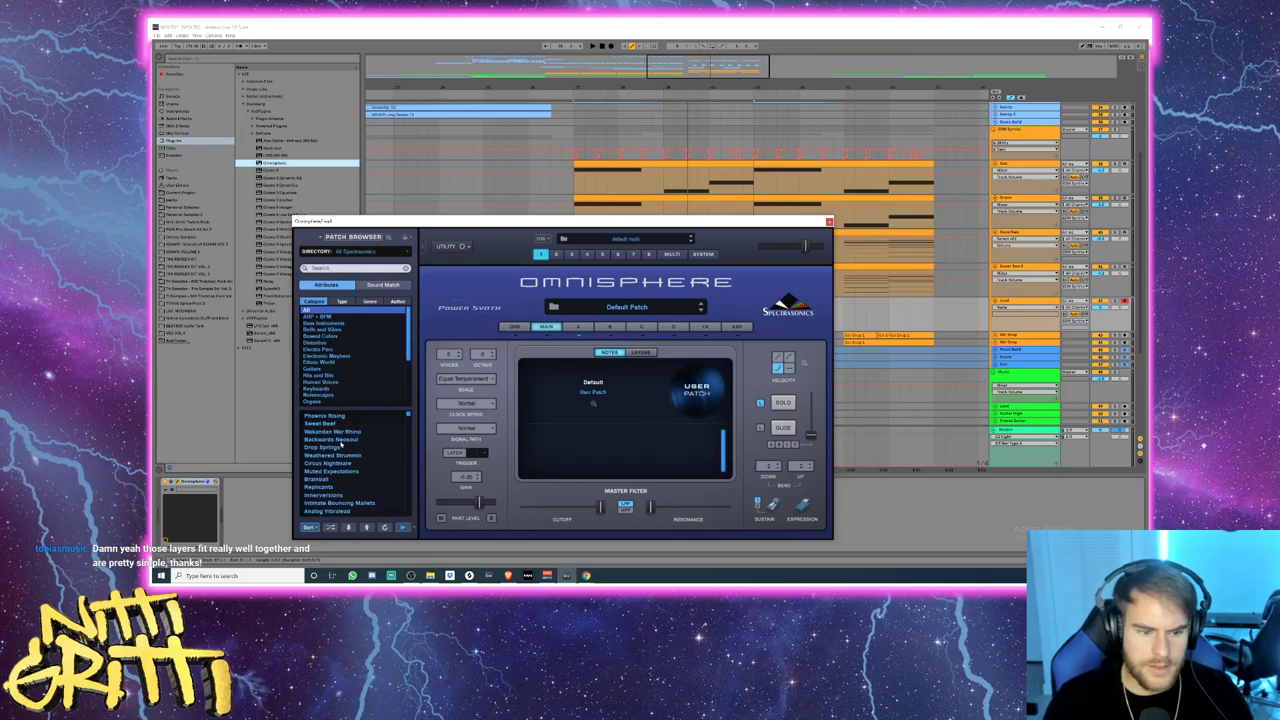
- Load the PWM Melodics patch from Omnisphere's Synth Long category and lower the amp envelope release on layer A
scroll(326, 342, down, 5)
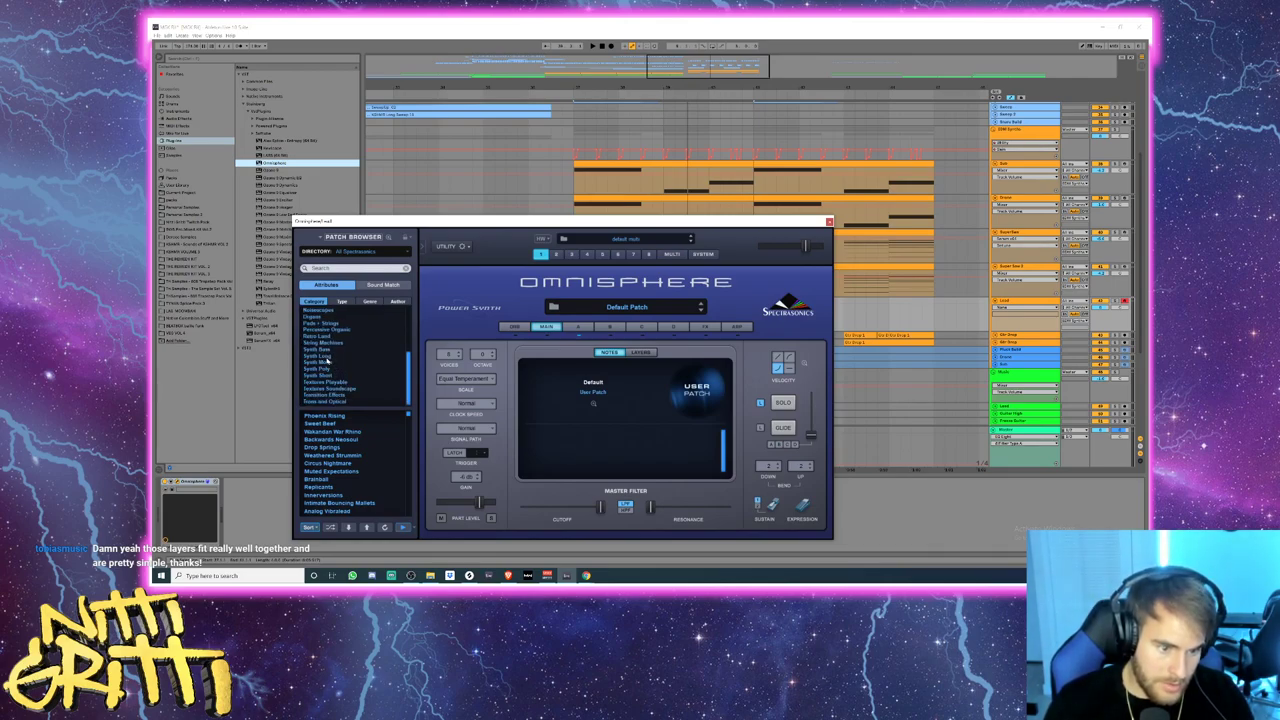
click(326, 357)
click(323, 431)
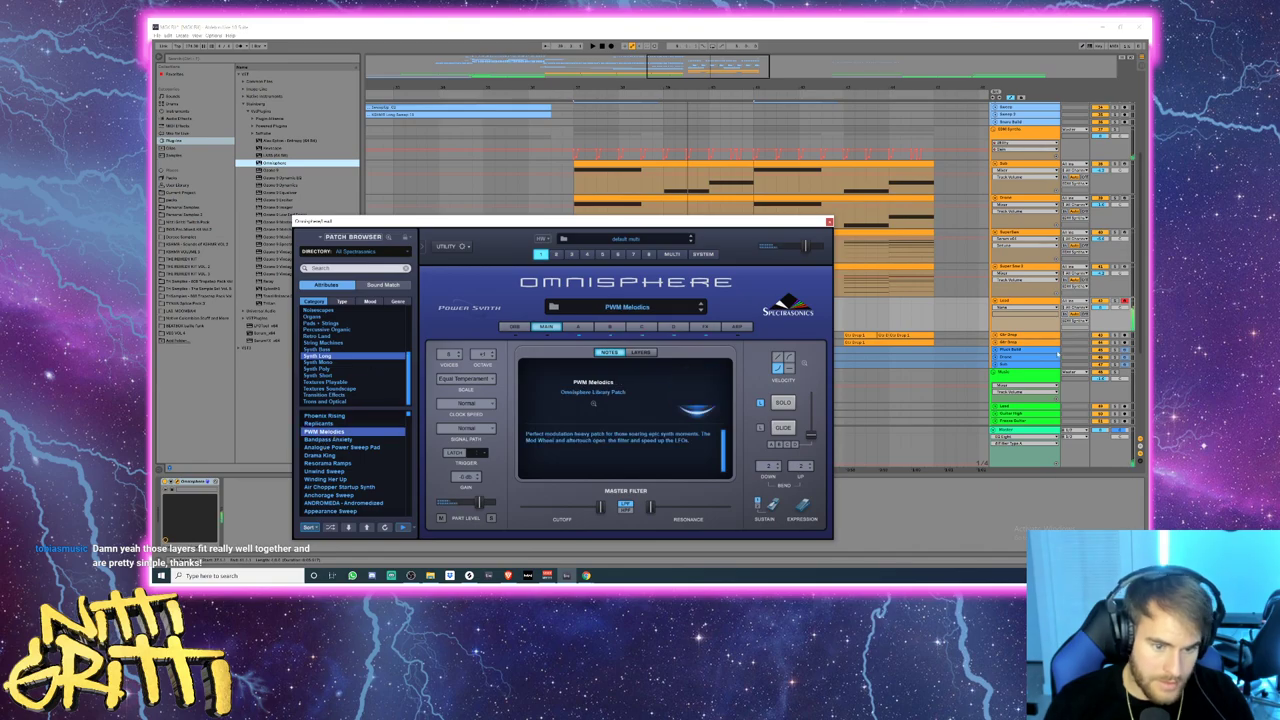
click(858, 378)
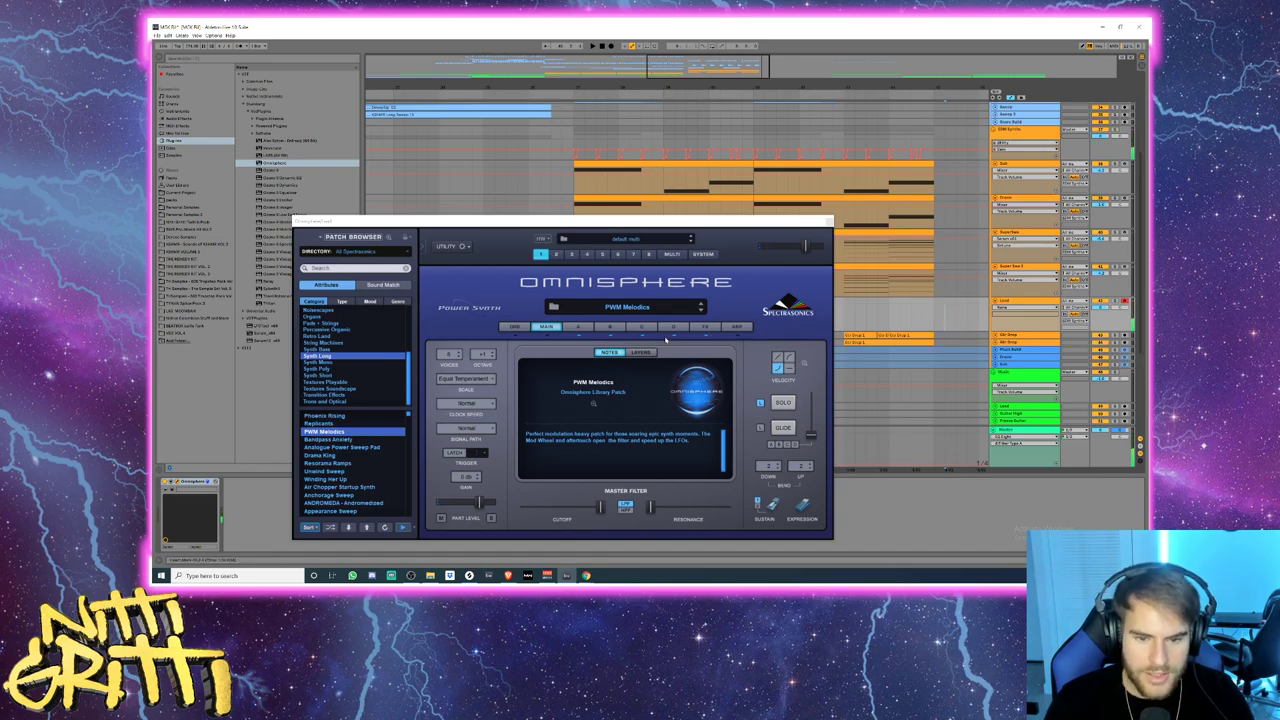
click(573, 328)
mouse_move(750, 466)
mouse_down()
mouse_move(757, 494)
mouse_move(755, 478)
mouse_up()
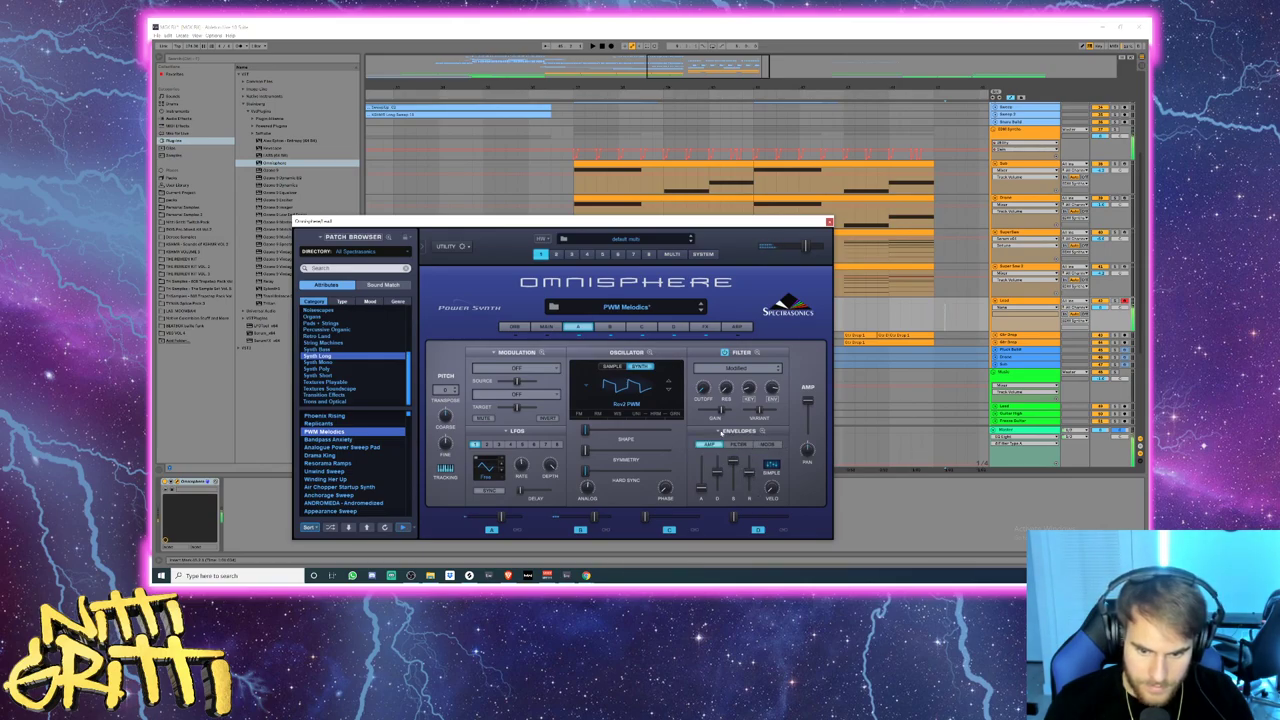
- Reduce the Chorus Echo mix in the effects racks of the patch's individual layers and open the Aux rack
click(712, 329)
click(672, 351)
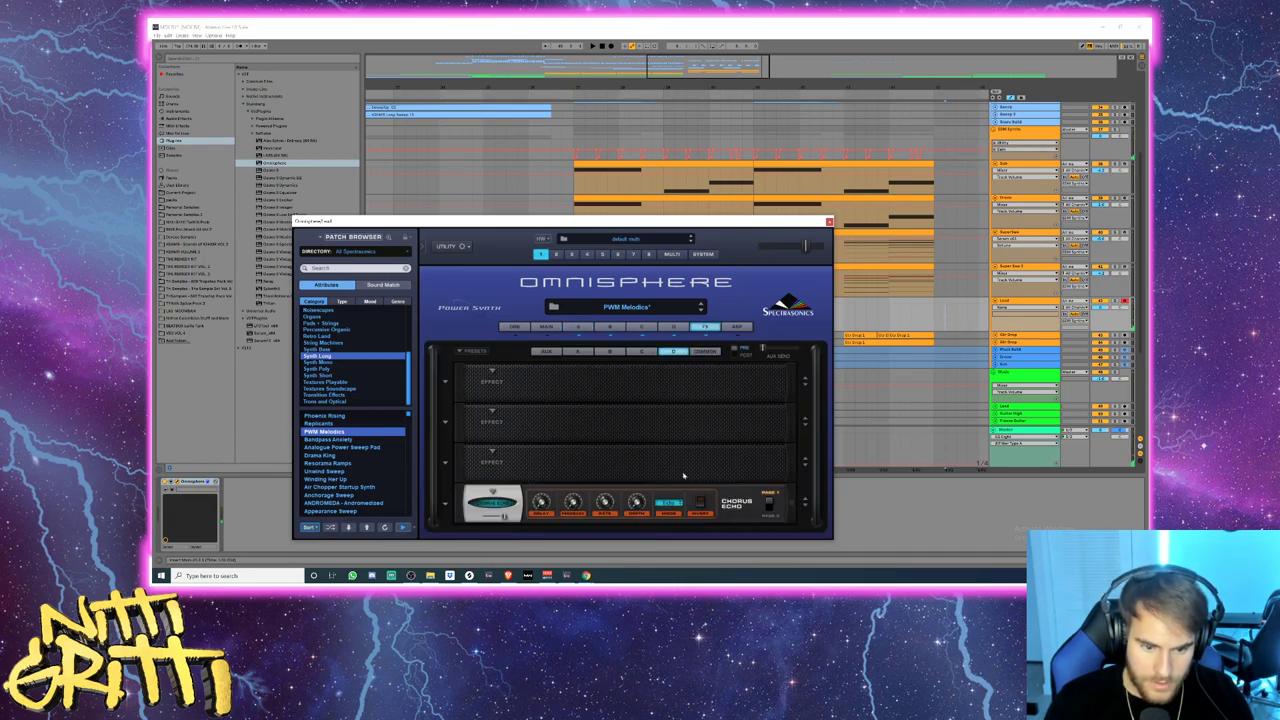
drag(500, 517, 645, 533)
drag(551, 535, 481, 531)
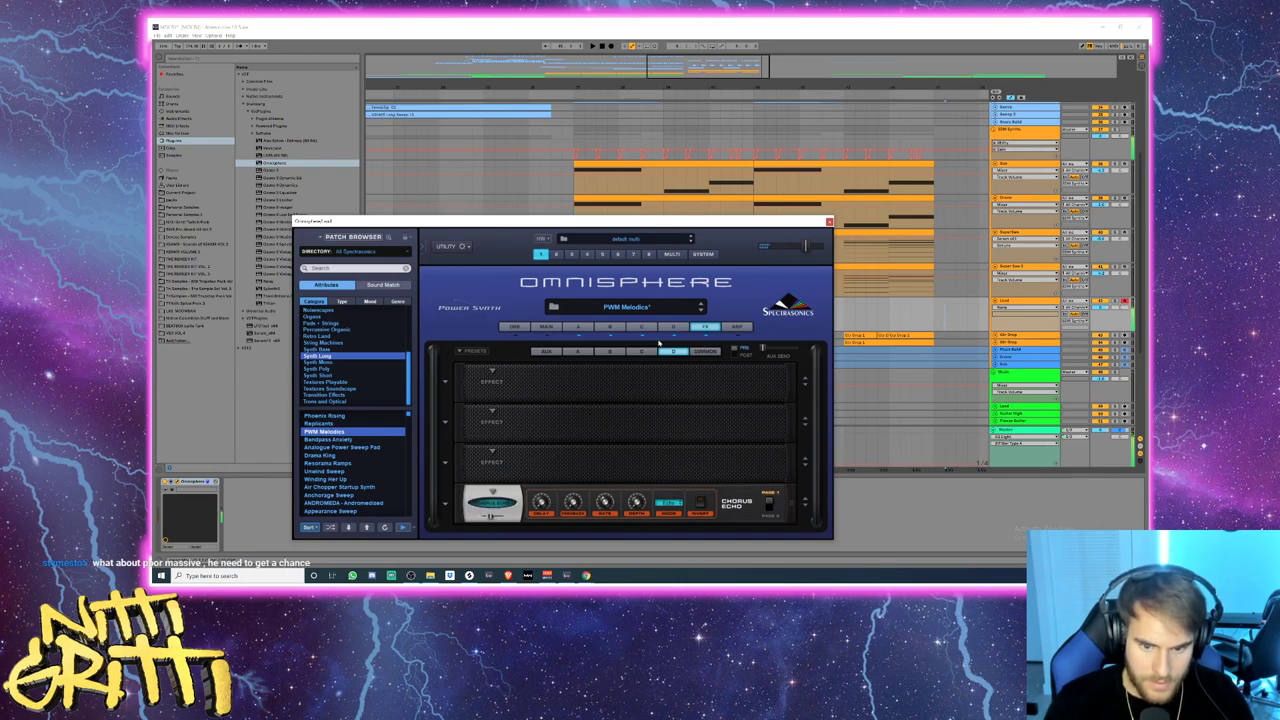
drag(504, 517, 488, 515)
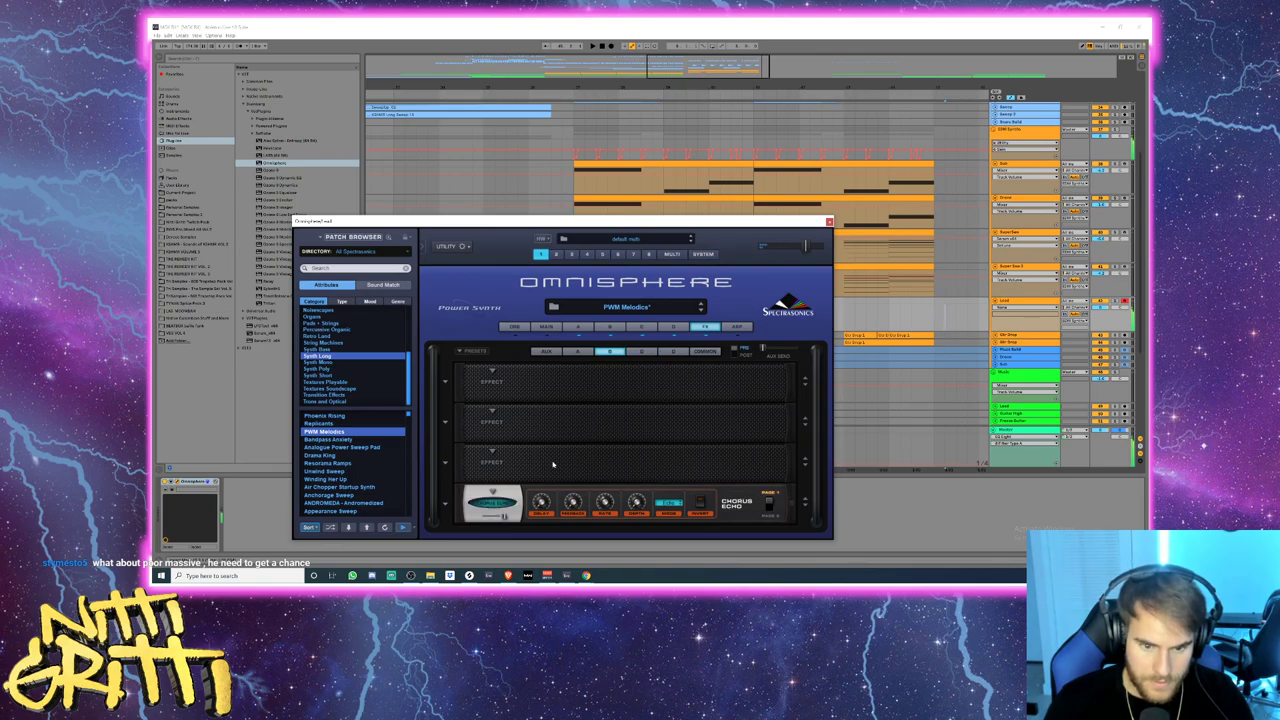
drag(497, 517, 503, 516)
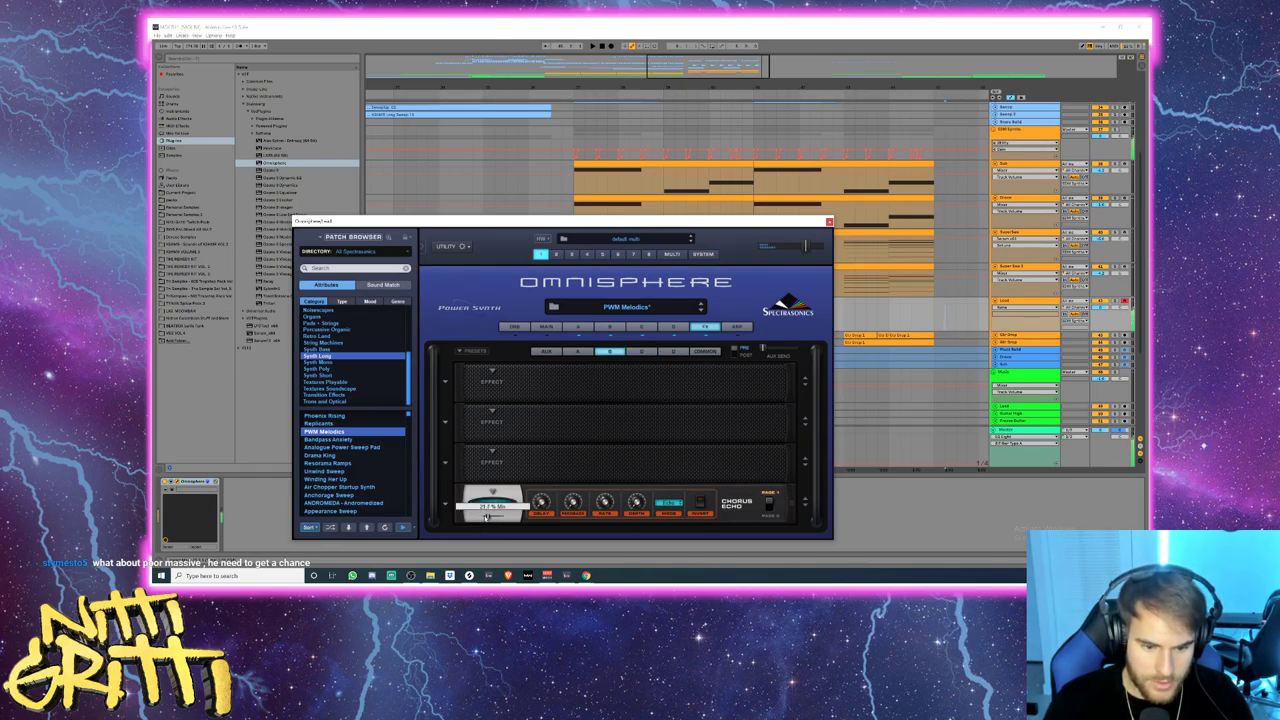
click(577, 352)
drag(505, 517, 497, 518)
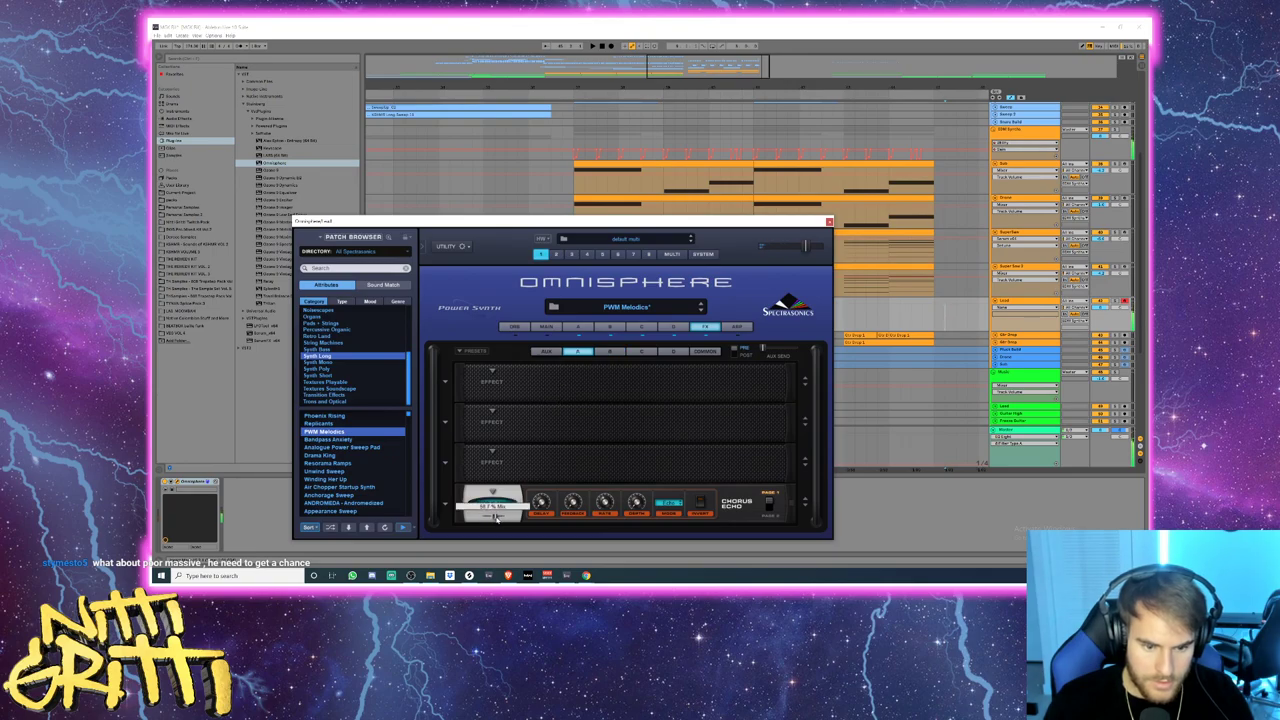
click(557, 352)
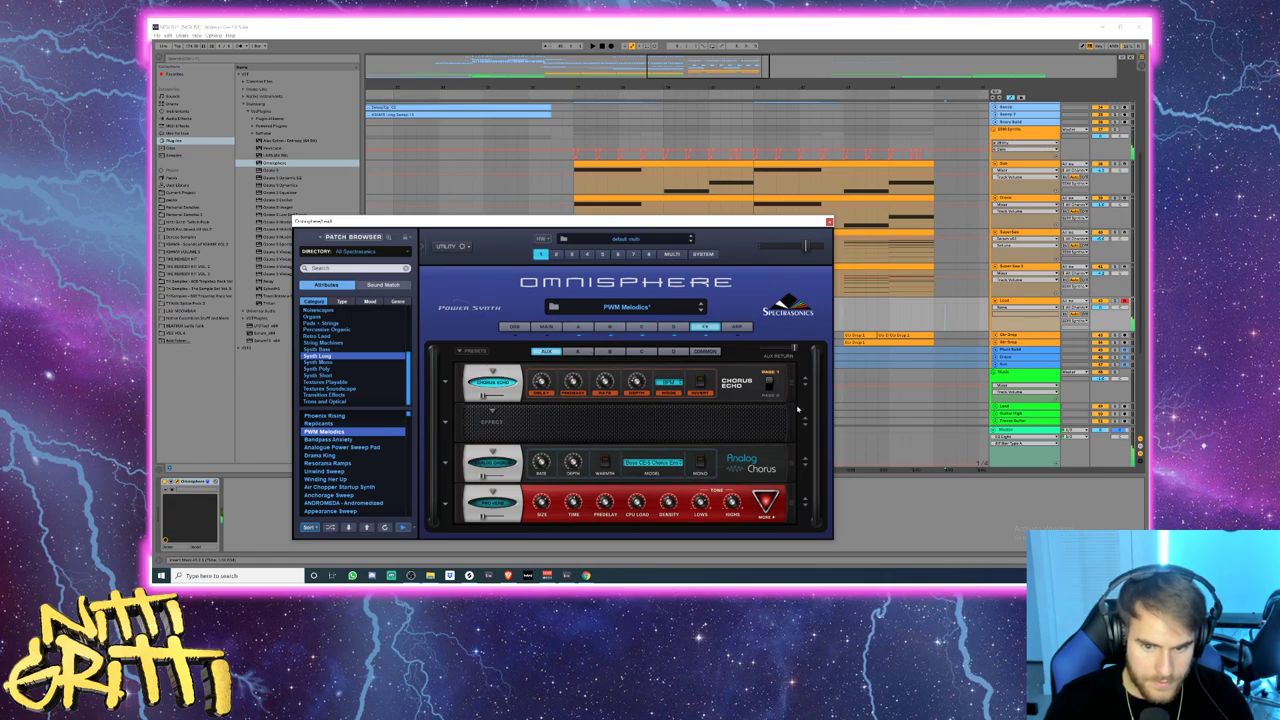
- Lower layer B's level slightly on the patch's main page and close the Omnisphere window
click(536, 327)
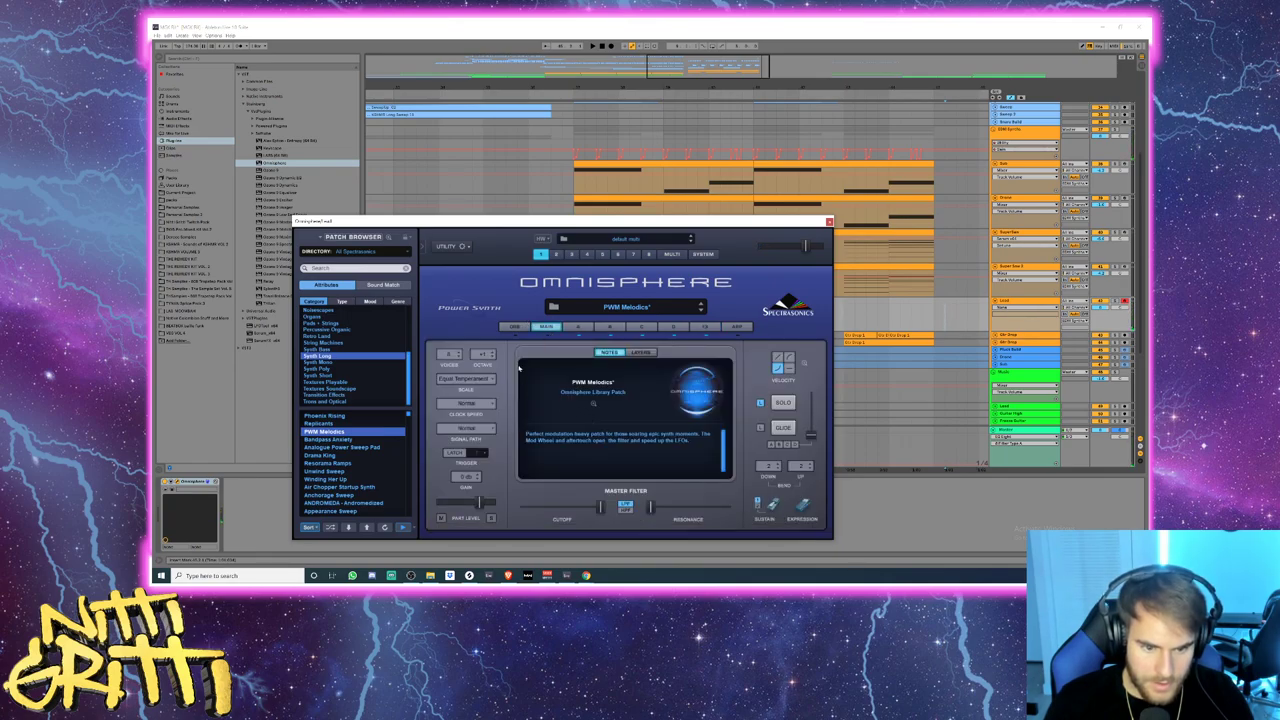
click(639, 353)
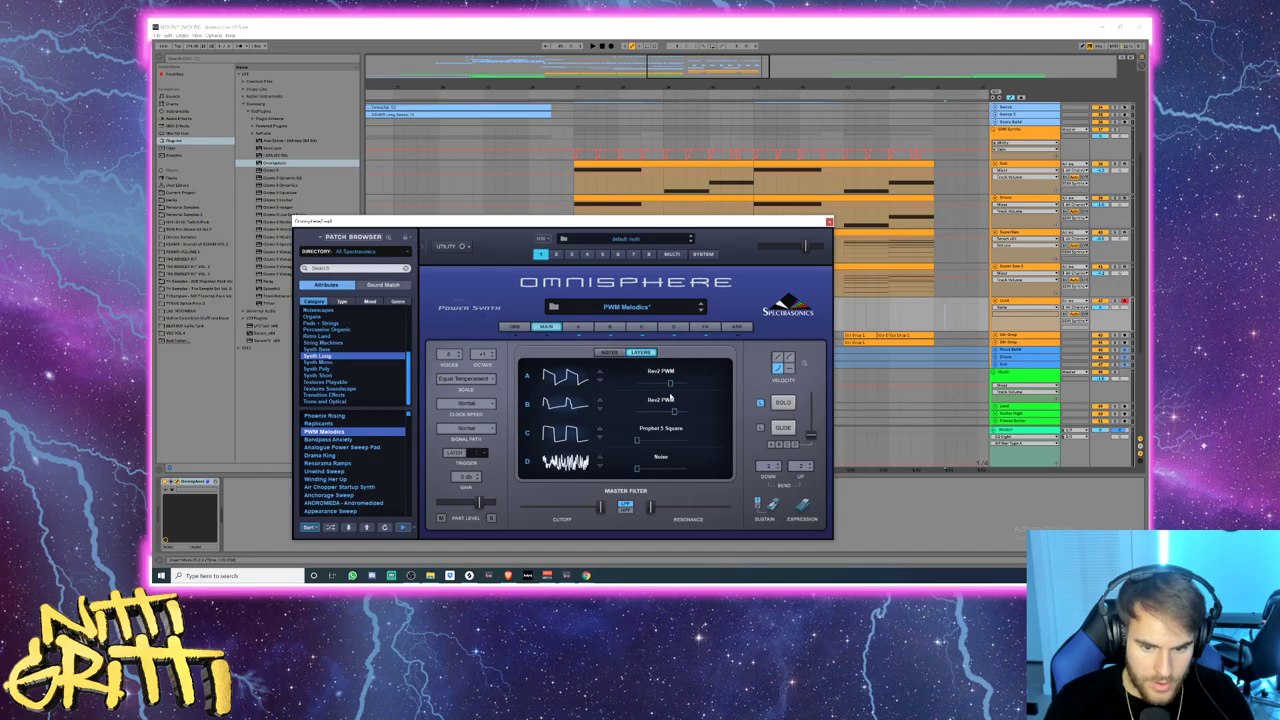
drag(674, 413, 700, 434)
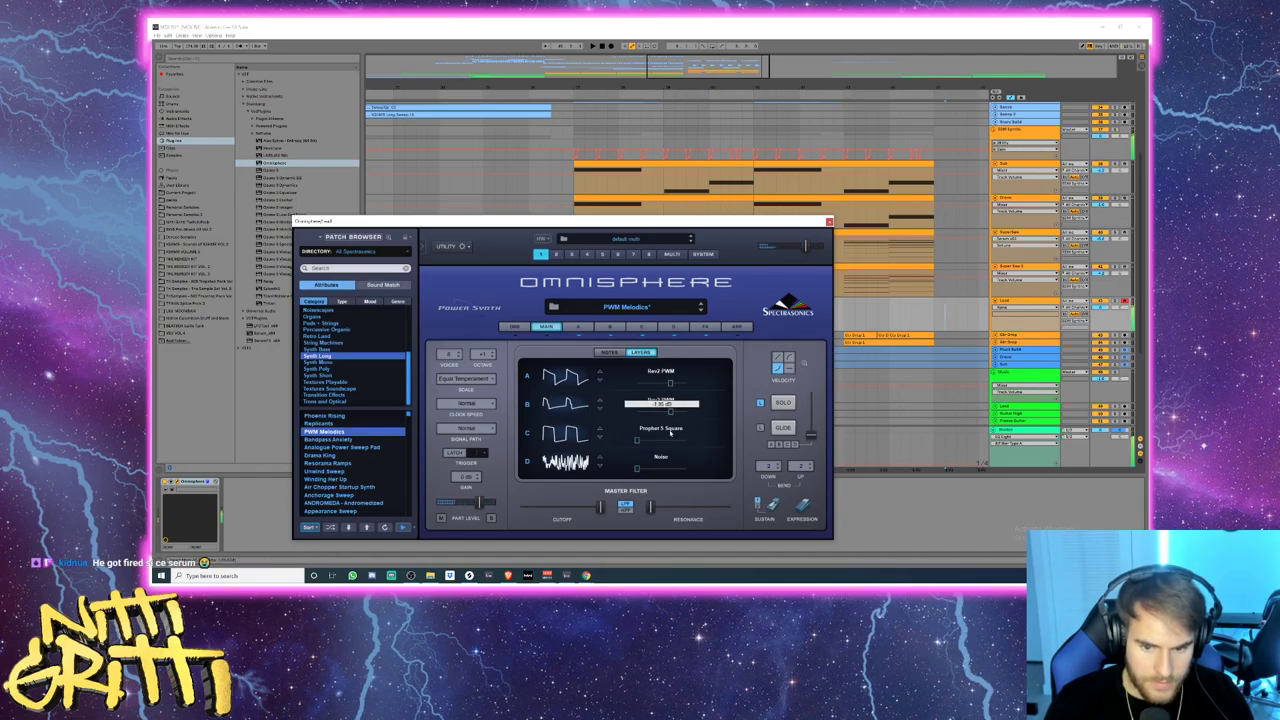
click(515, 327)
click(545, 327)
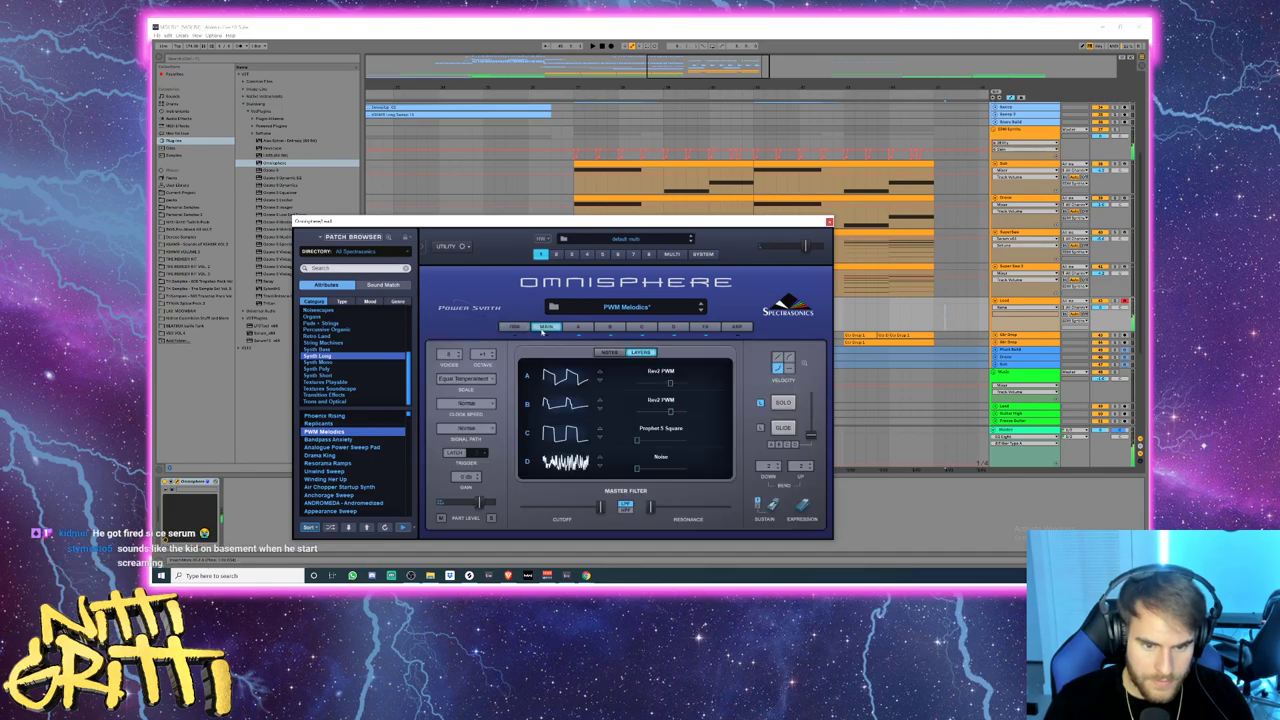
click(610, 353)
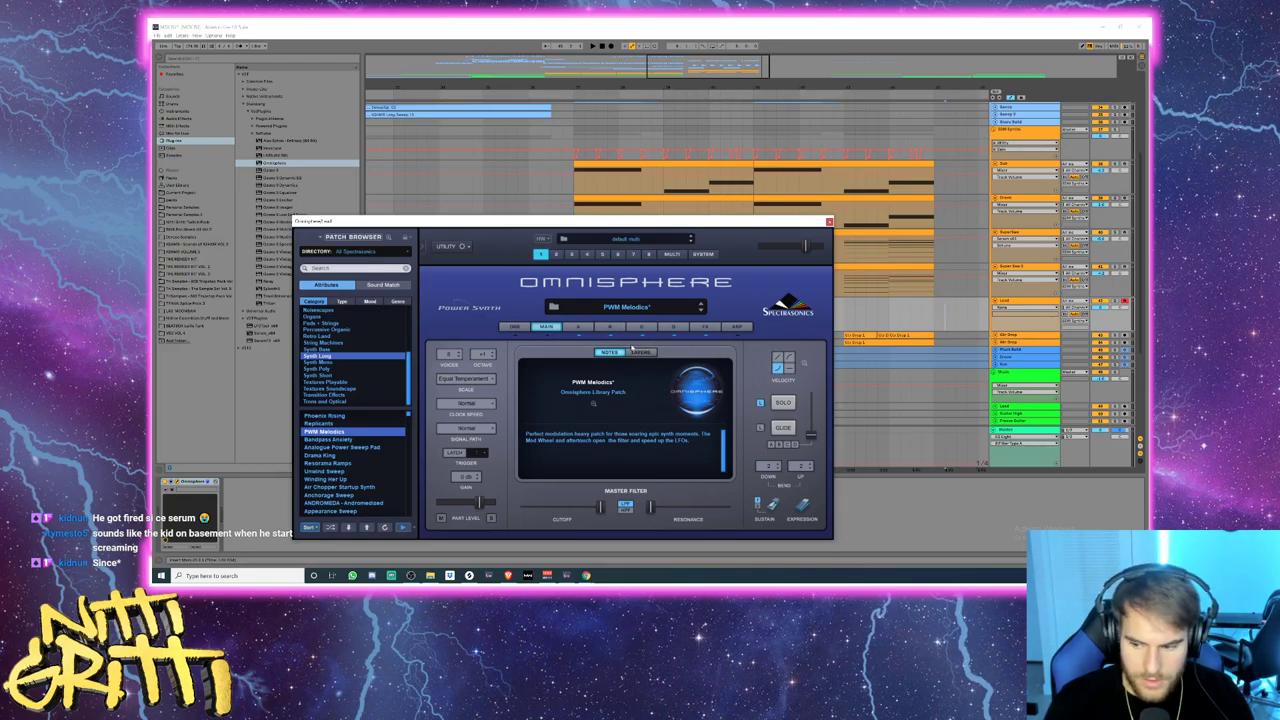
click(829, 221)
- Create a MIDI clip on the Lead track at the start of the drop and place one short note at its beginning
drag(601, 302, 661, 307)
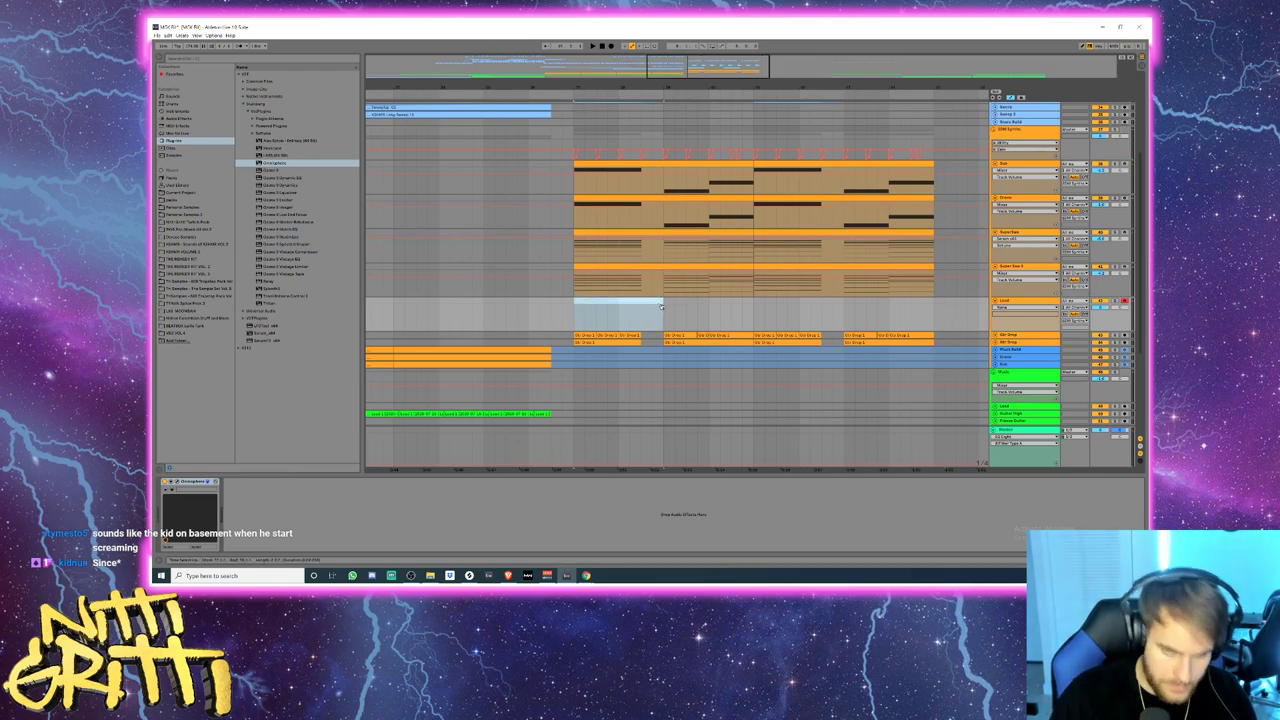
key(ctrl+shift+m)
key(Left)
key(Left)
key(Left)
key(Up)
key(Up)
key(Up)
key(Up)
key(Up)
key(Up)
key(Up)
key(Up)
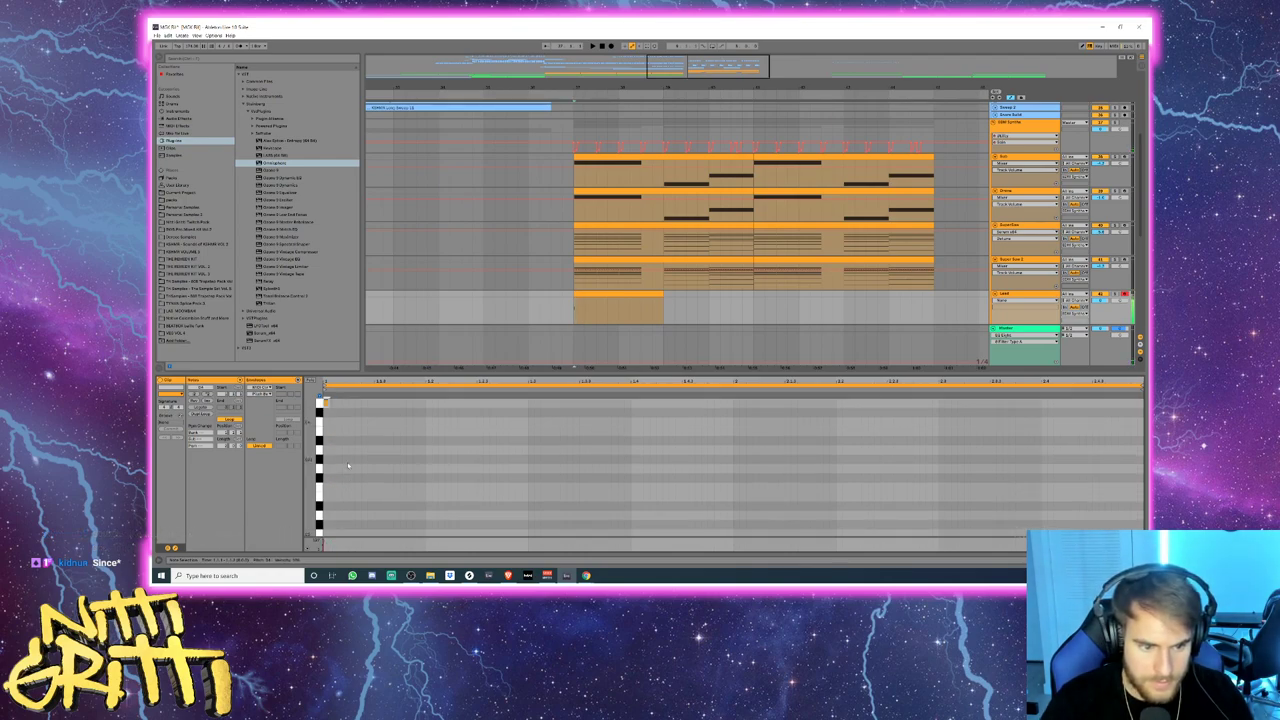
key(Up)
- Play the Lead clip with the drop and move it to the empty section before the drop
key(space)
key(space)
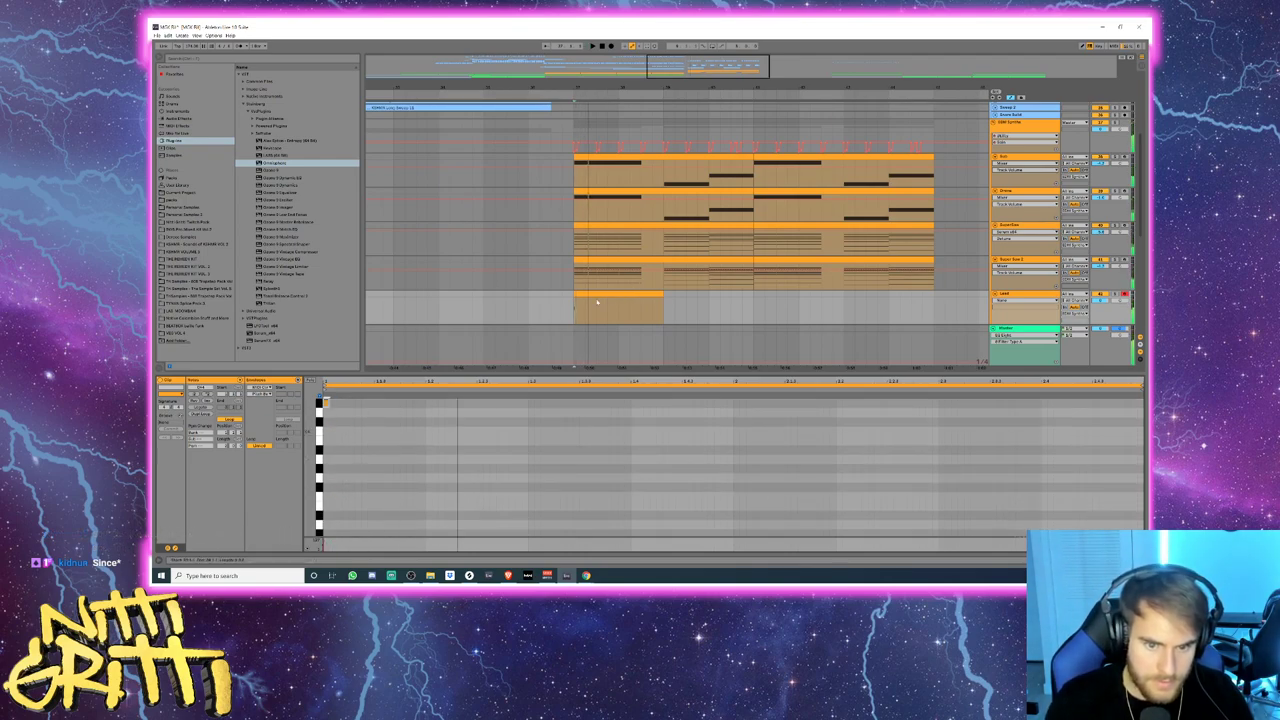
click(599, 294)
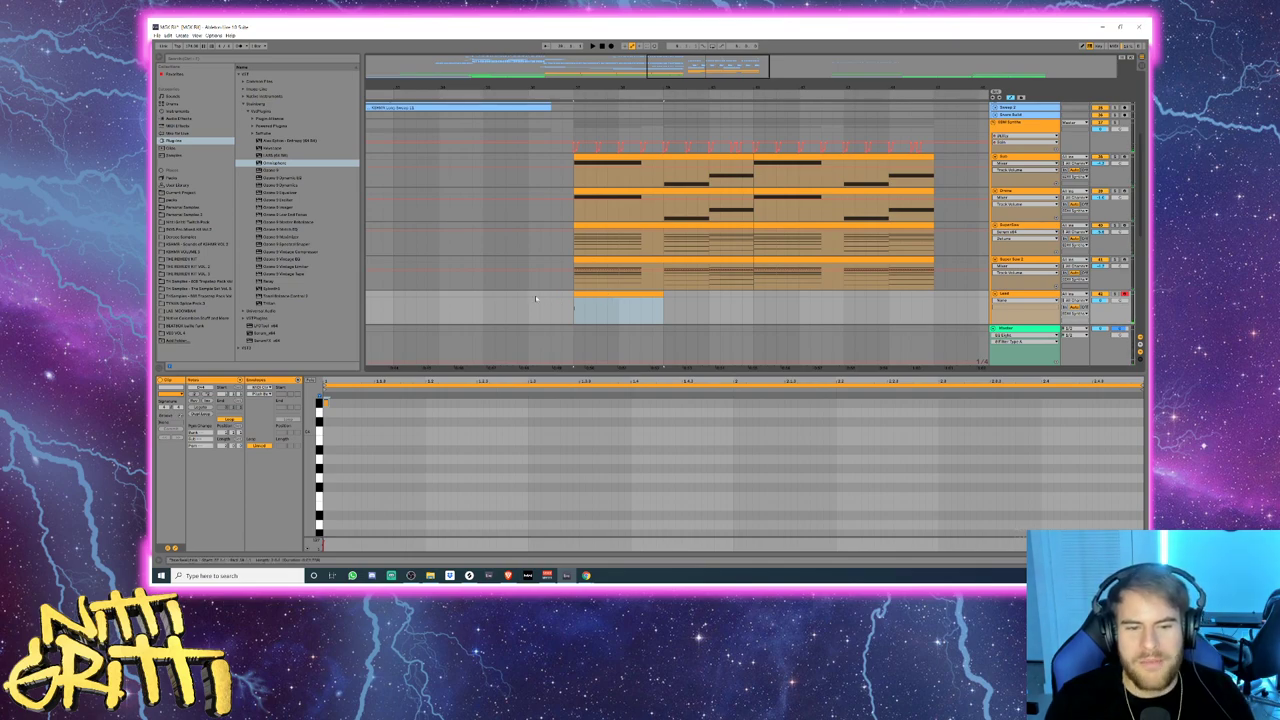
click(530, 298)
key(space)
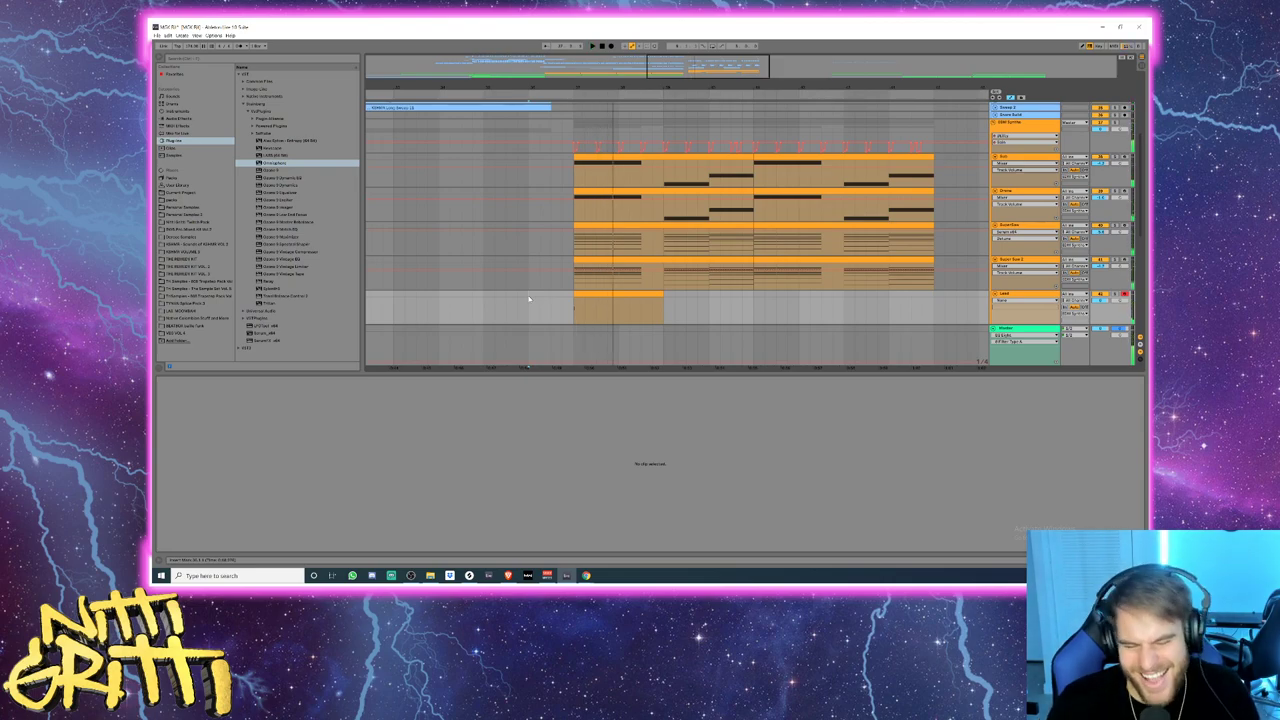
drag(588, 293, 412, 307)
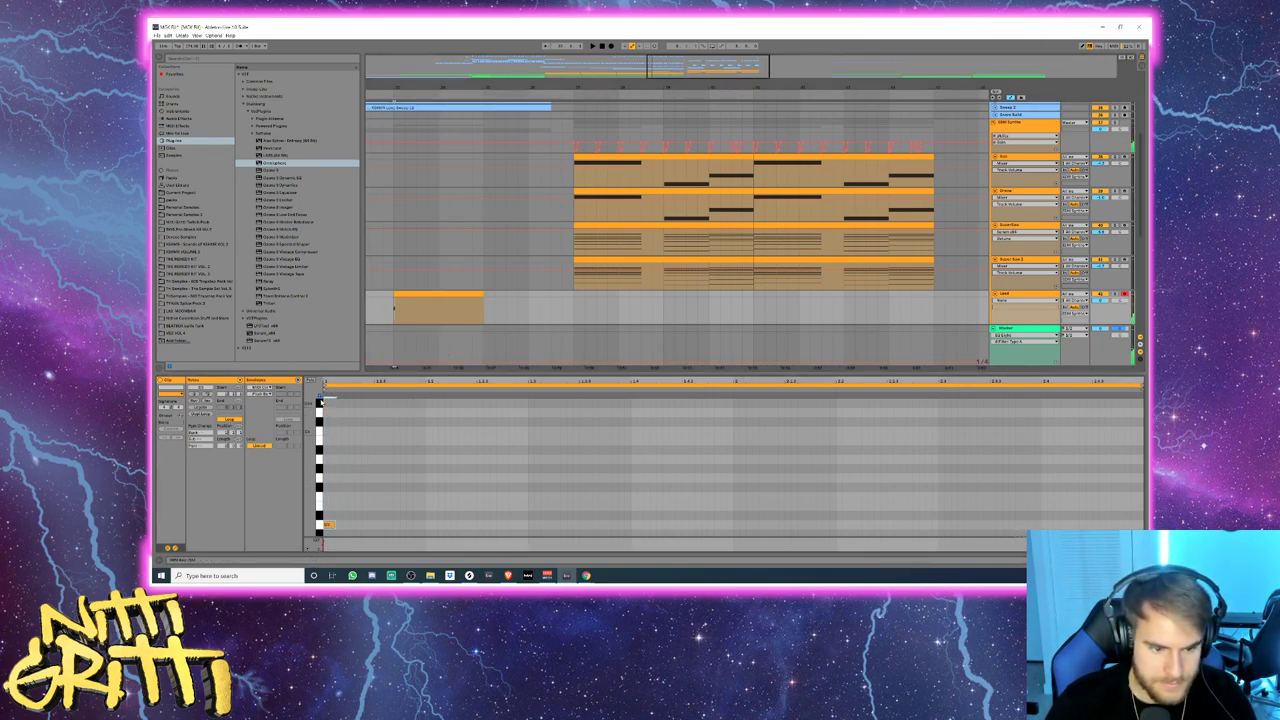
- Add a second, lower note directly after the first one, then solo the Lead track and play the clip
scroll(330, 400, down, 5)
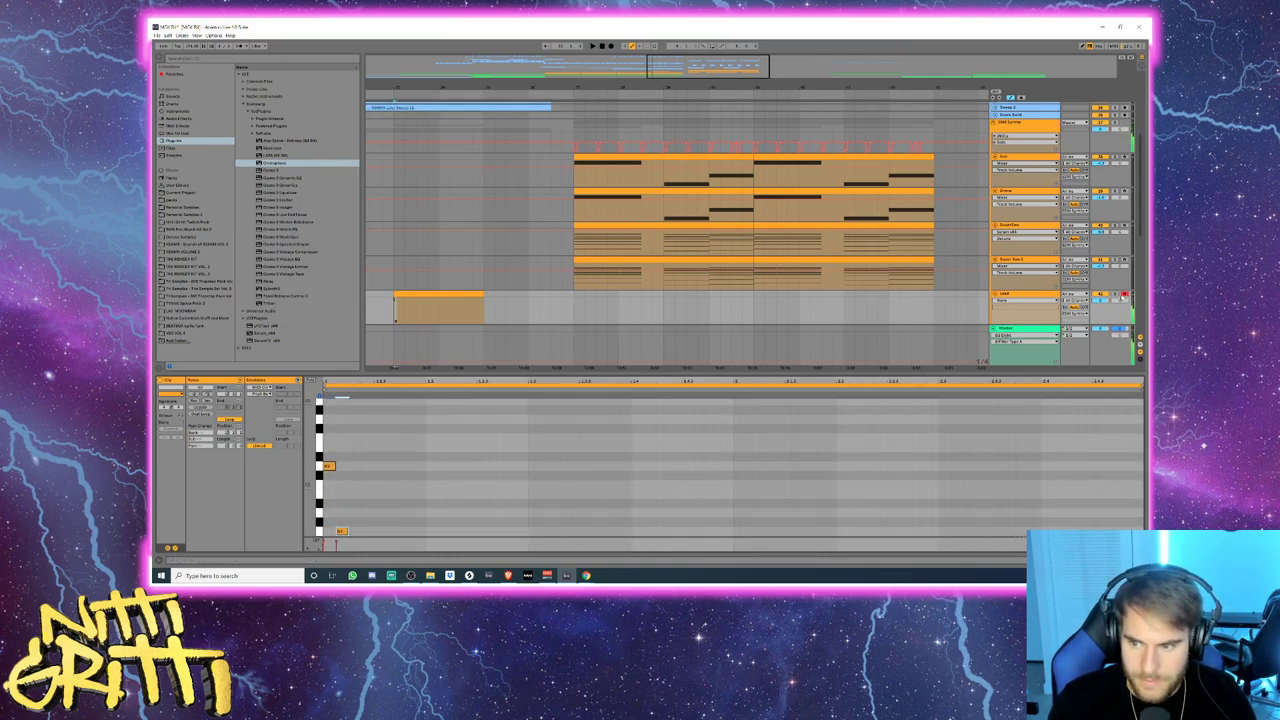
click(1115, 295)
key(space)
key(space)
- Shift the second note later to leave a gap after the first note and audition the new timing
click(346, 533)
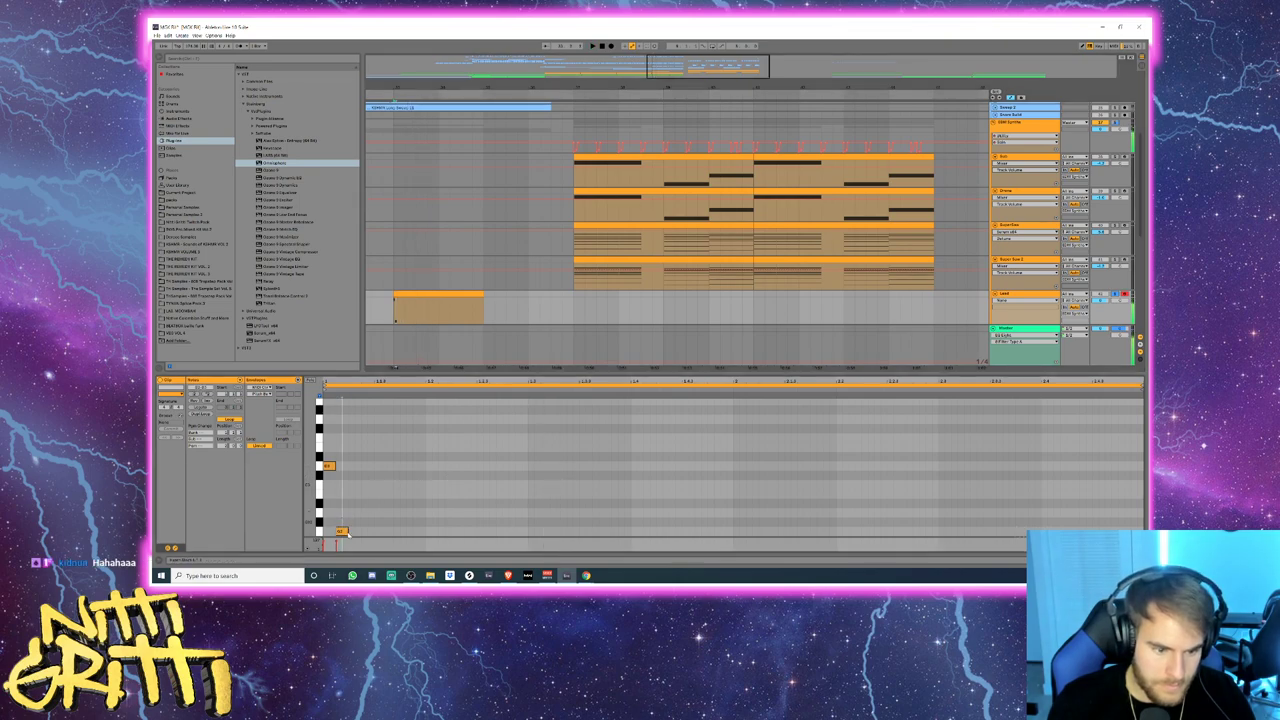
drag(342, 531, 353, 531)
key(space)
key(space)
key(Right)
key(Right)
key(space)
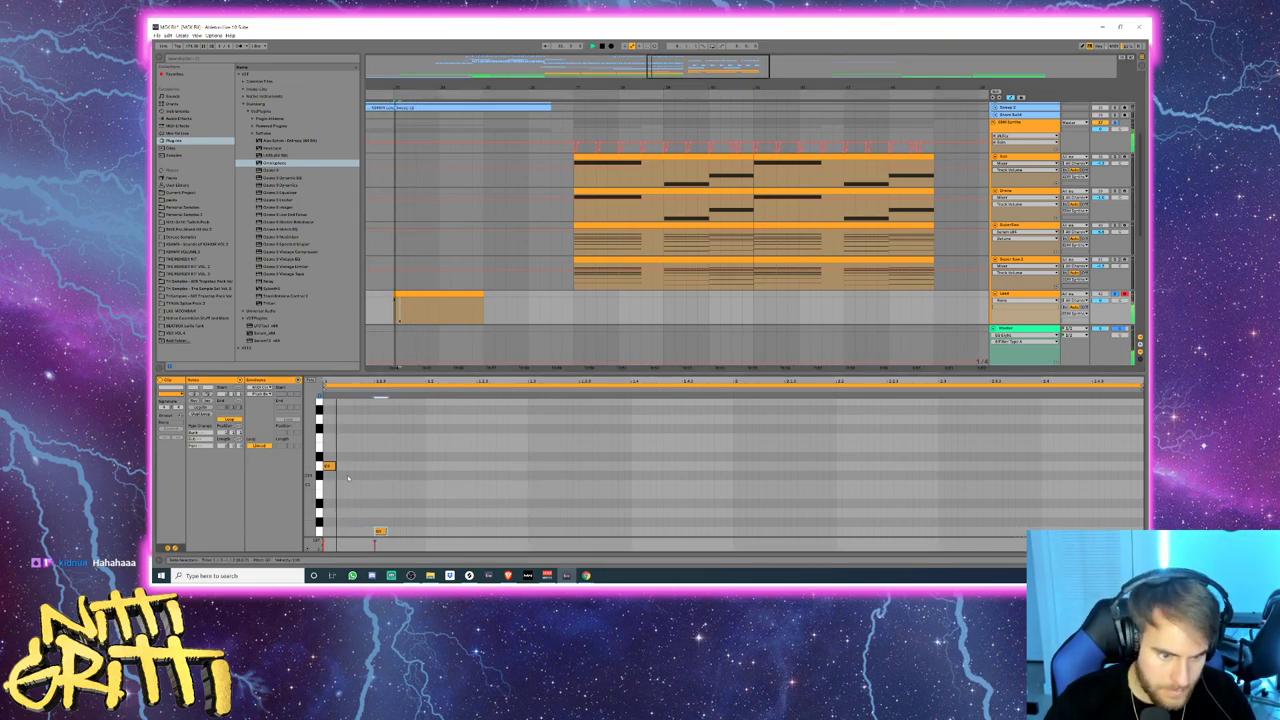
key(space)
key(space)
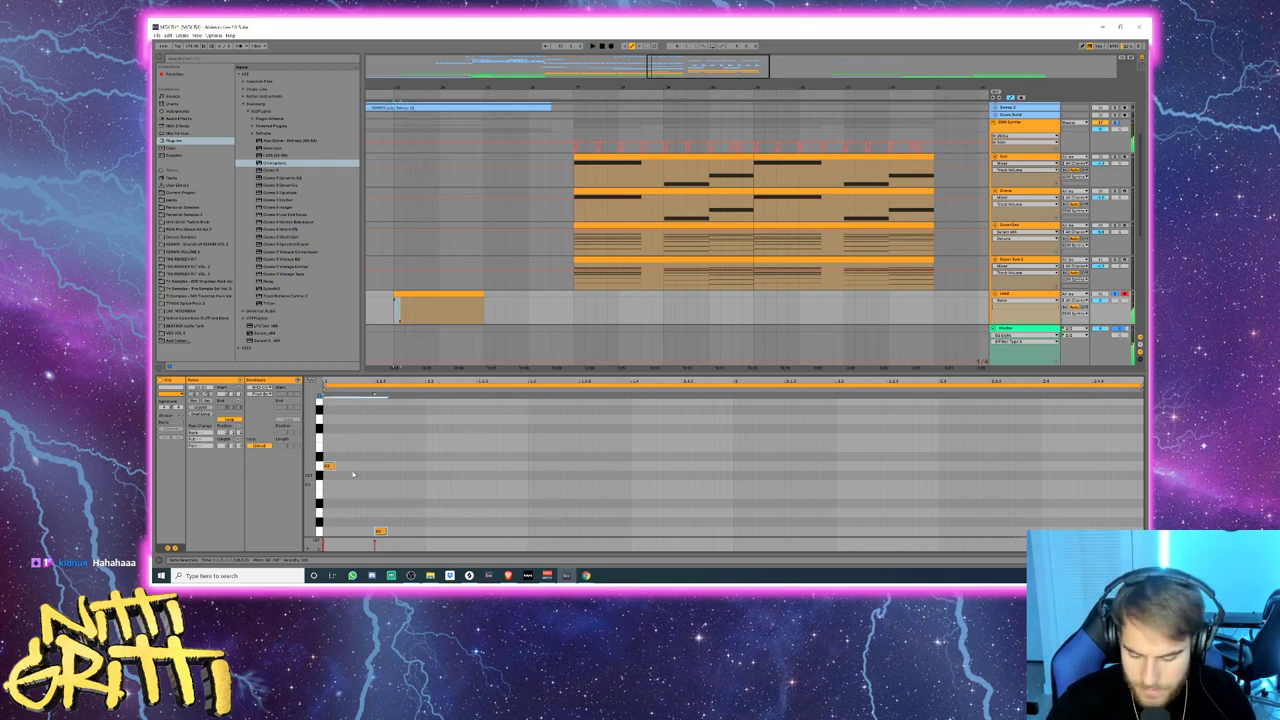
- Lengthen both notes in the Lead clip to double their duration and play them
key(shift+Right)
key(space)
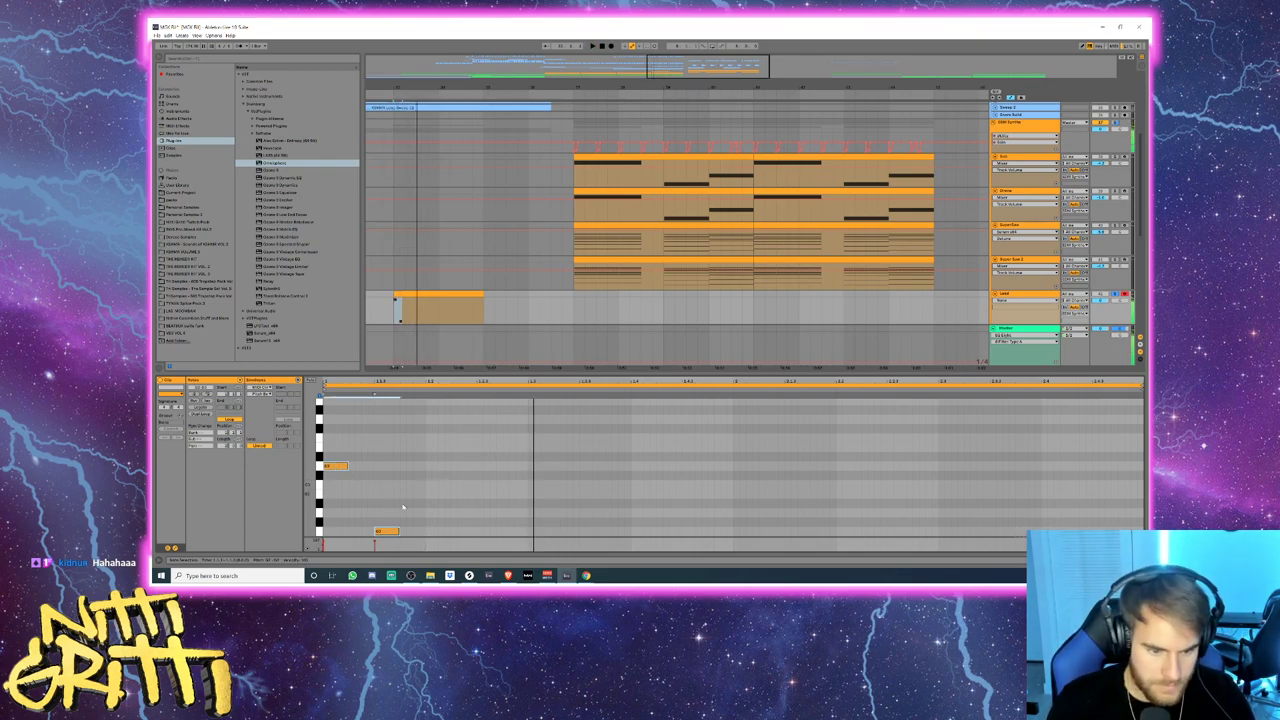
key(space)
- Duplicate the second note twice to add two evenly spaced, progressively higher notes and play the four-note phrase
click(386, 529)
key(ctrl+d)
key(Right)
key(Right)
key(Up)
key(Up)
key(ctrl+d)
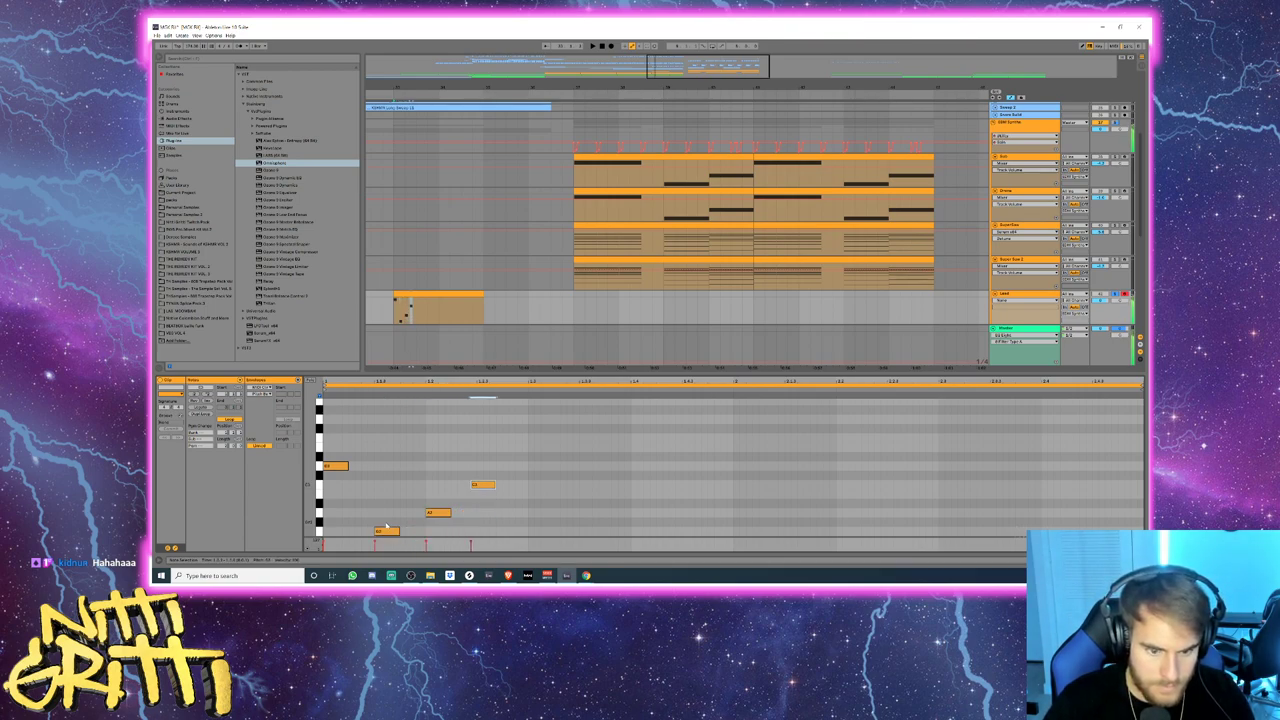
key(space)
key(space)
- Duplicate the four-note phrase three times, aligned to the grid, to fill the Lead clip
click(540, 531)
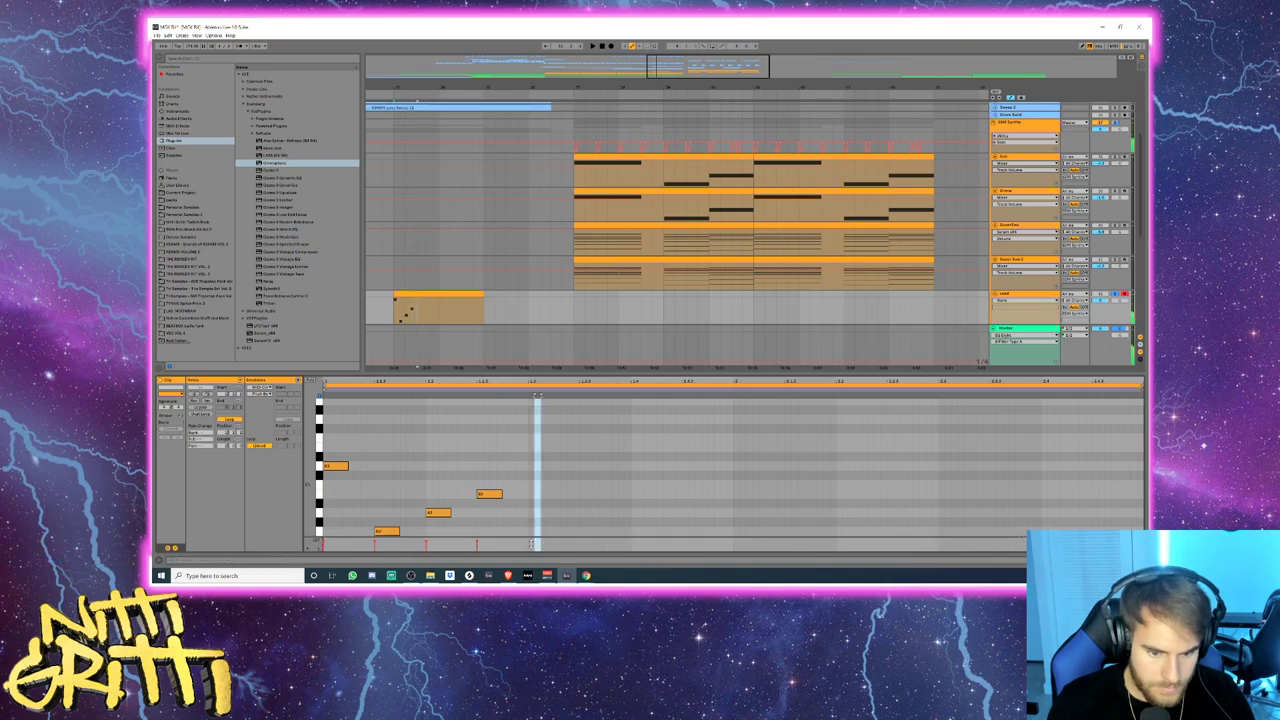
drag(540, 537, 350, 455)
key(space)
key(ctrl+d)
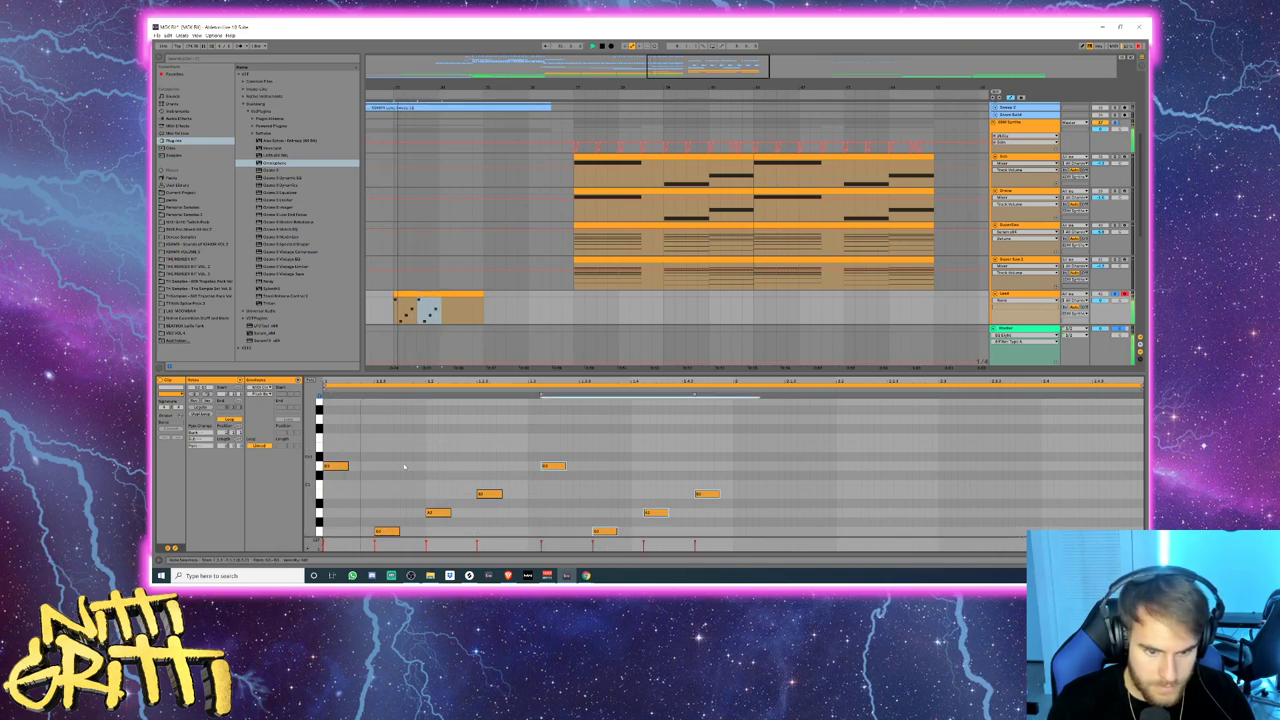
key(ctrl+d)
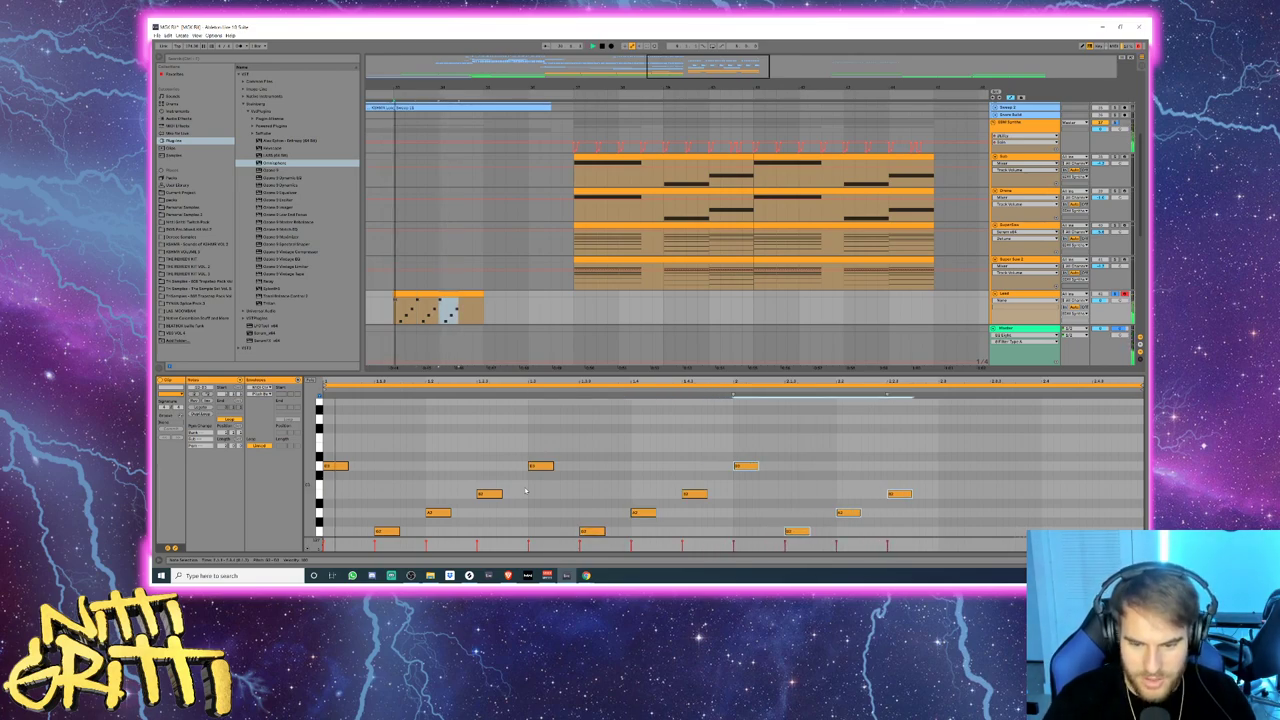
key(ctrl+d)
key(Right)
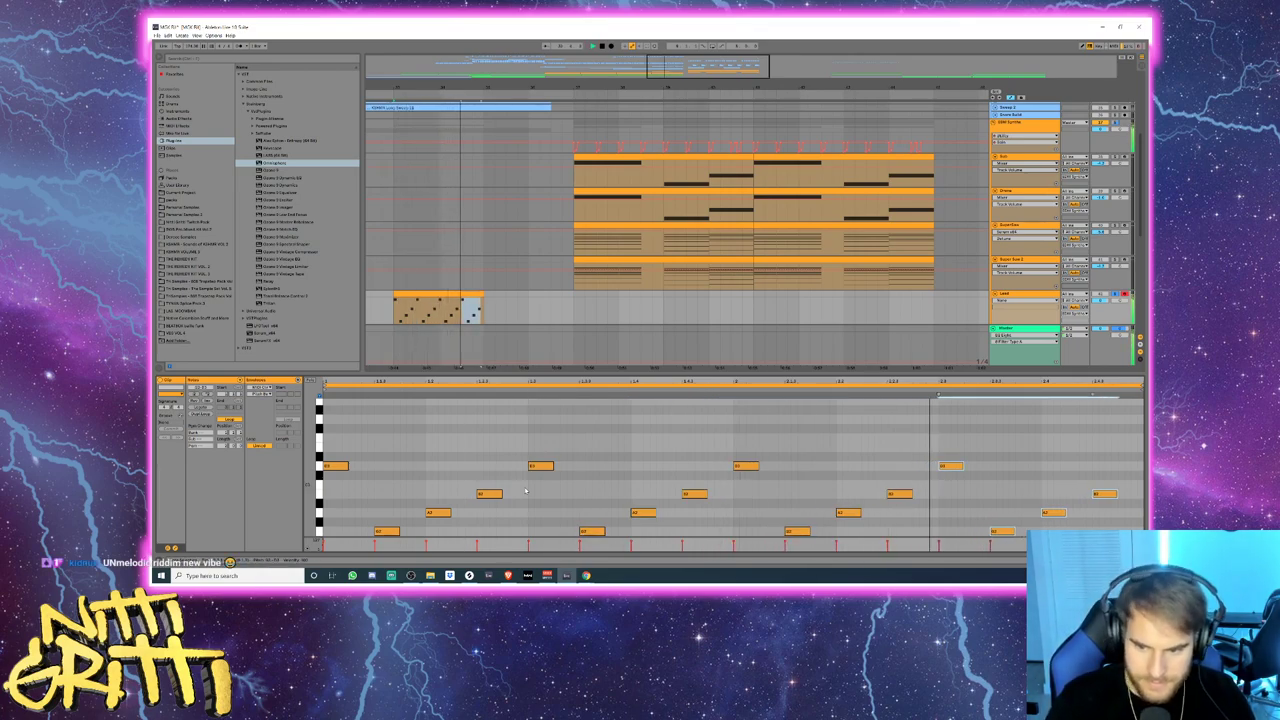
key(space)
- Move the Lead clip back to the start of the drop, play it with the other layers, and reopen its notes
drag(437, 310, 600, 318)
scroll(1040, 278, down, 2)
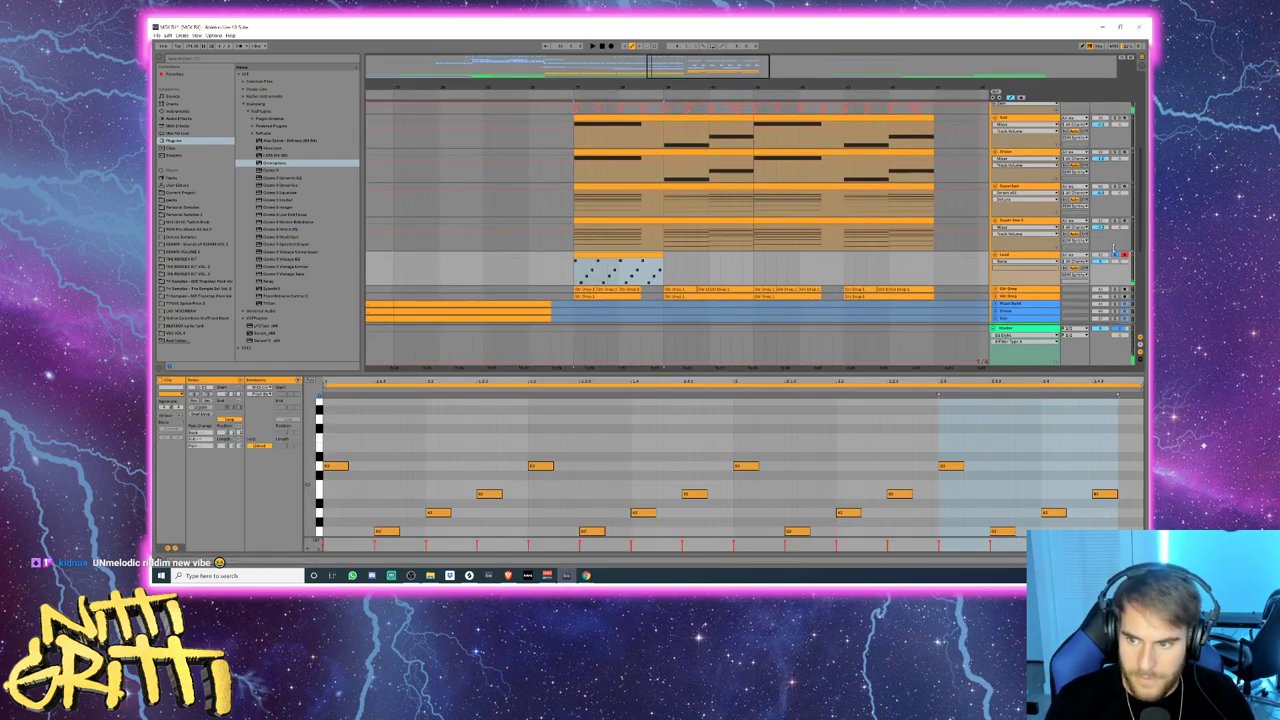
click(513, 264)
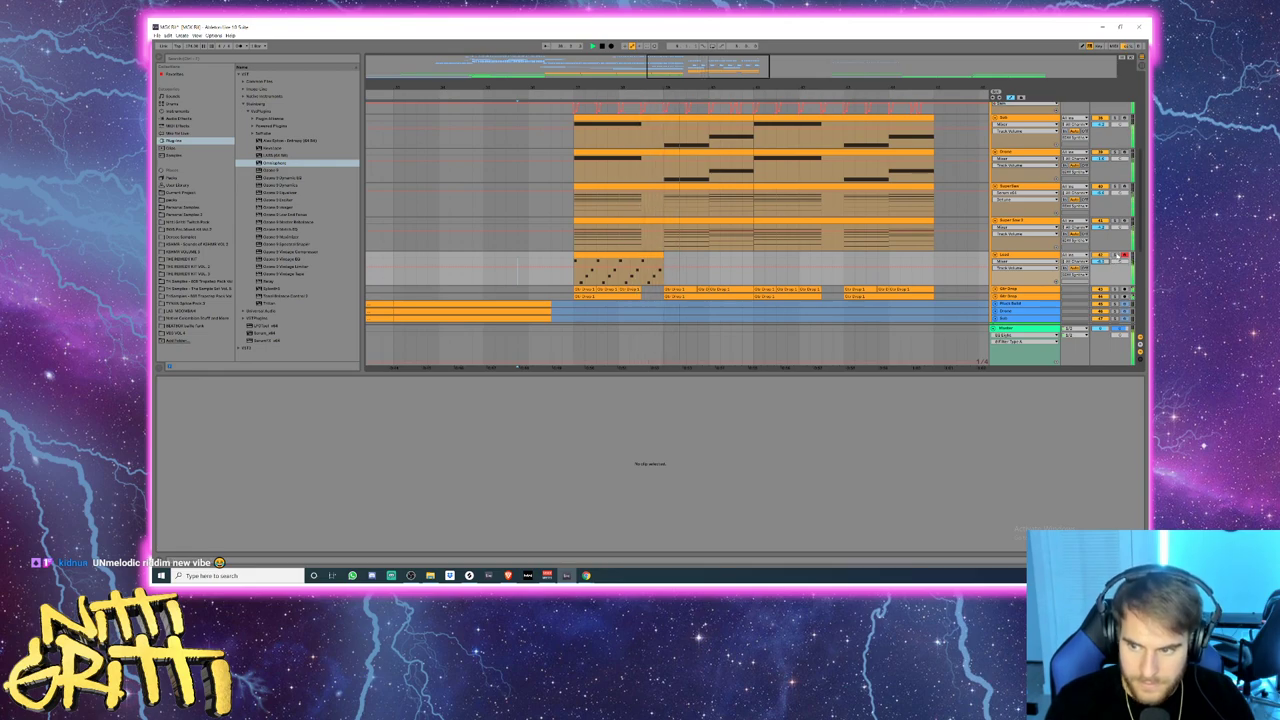
click(588, 258)
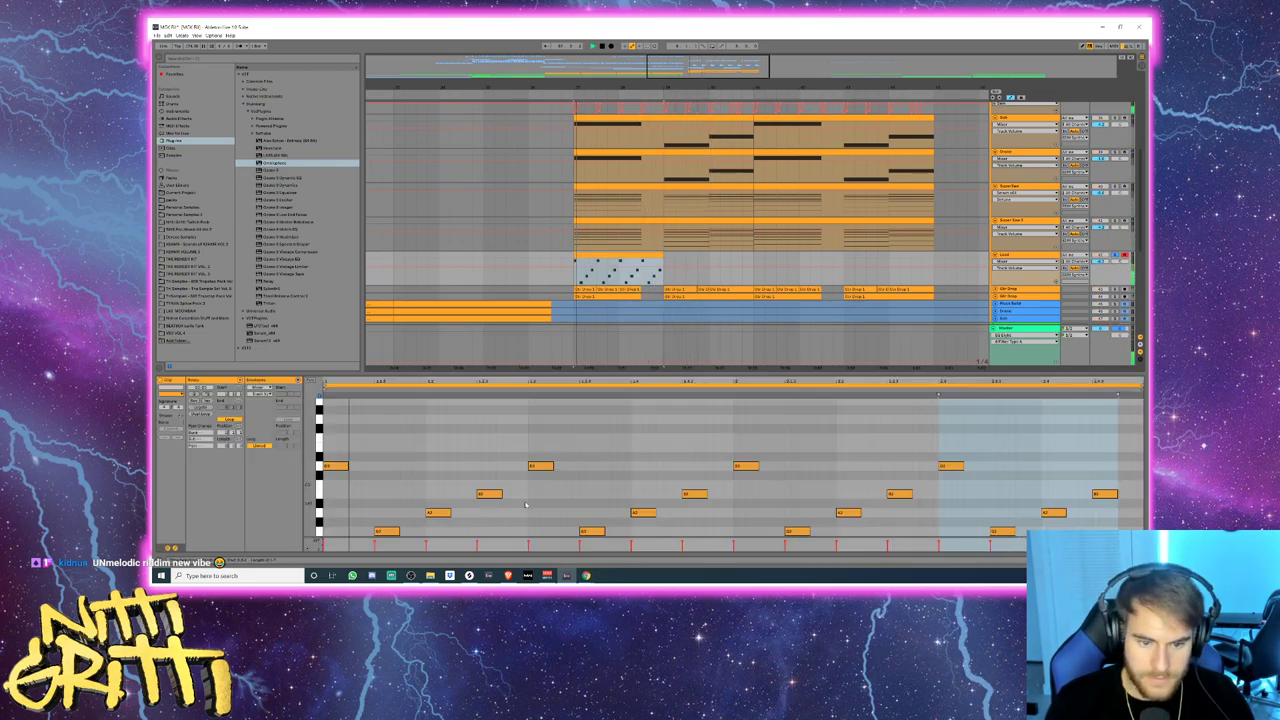
- Select all the notes in the Lead clip, unsolo the Lead track, and play it with the other layers
click(546, 507)
key(ctrl+a)
scroll(545, 508, down, 3)
key(space)
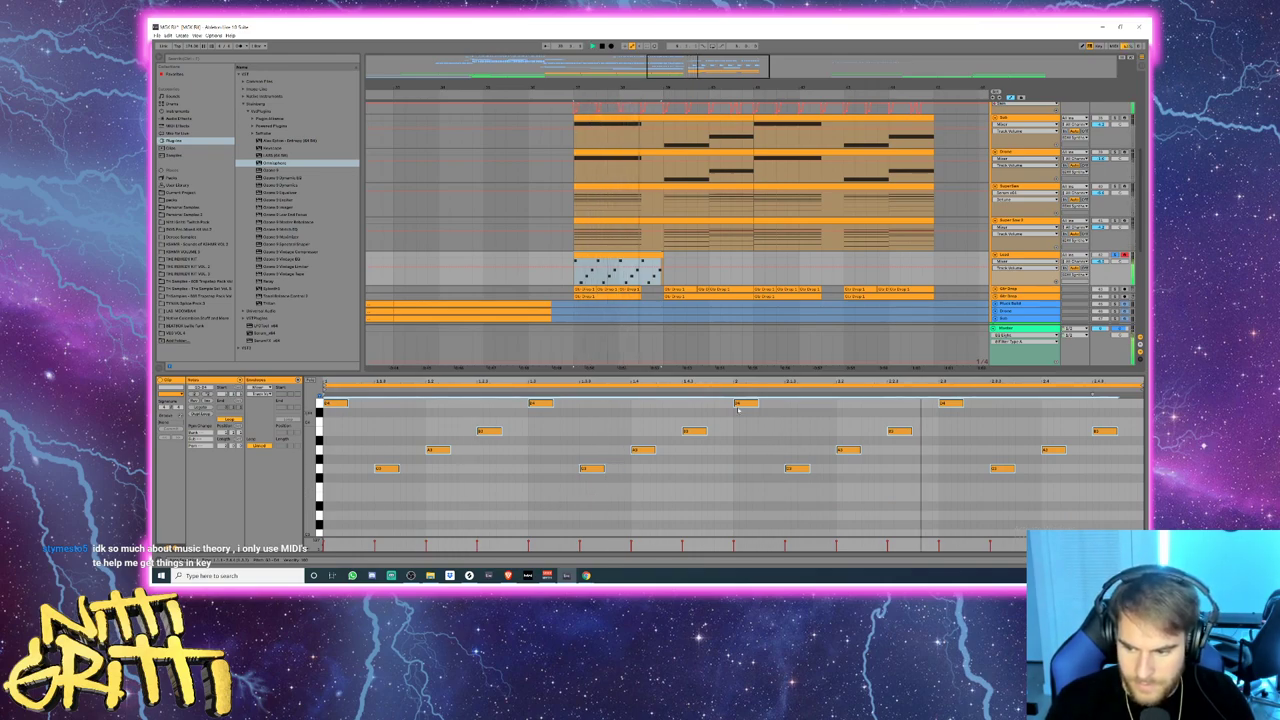
click(1116, 255)
key(space)
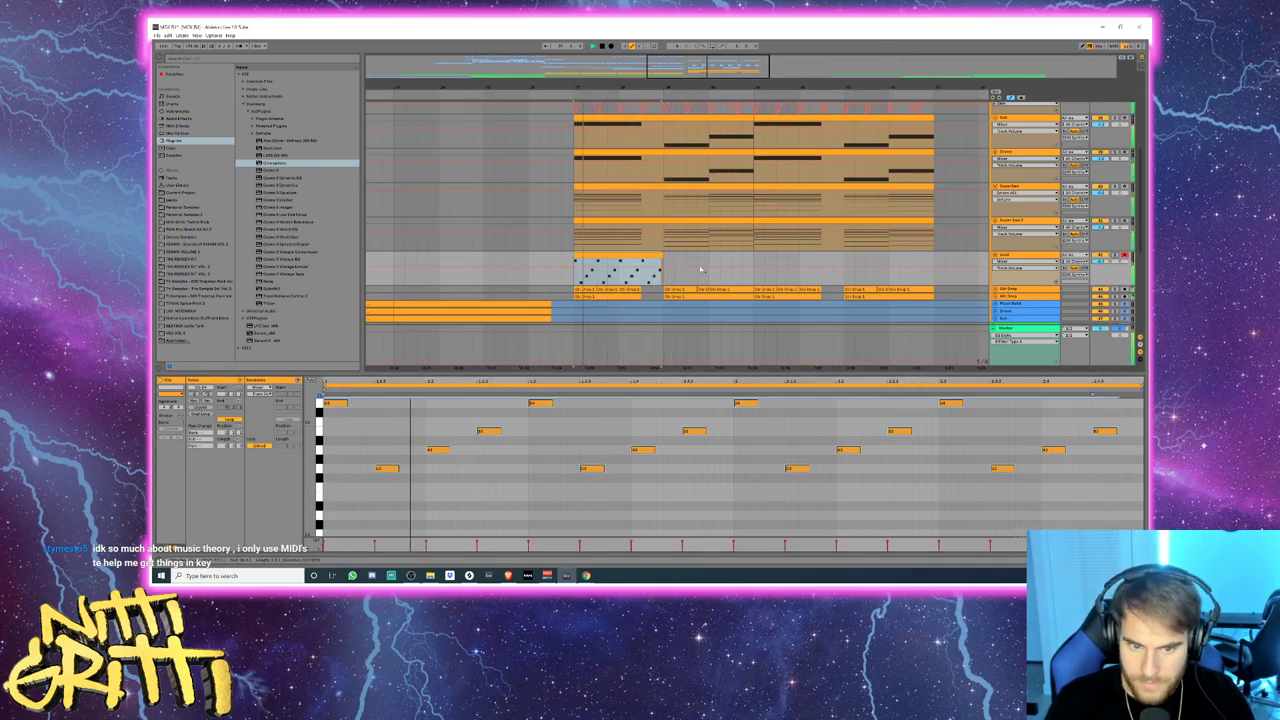
- Shorten the Lead clip so it ends together with the first sustained chord of the drop
drag(662, 255, 650, 256)
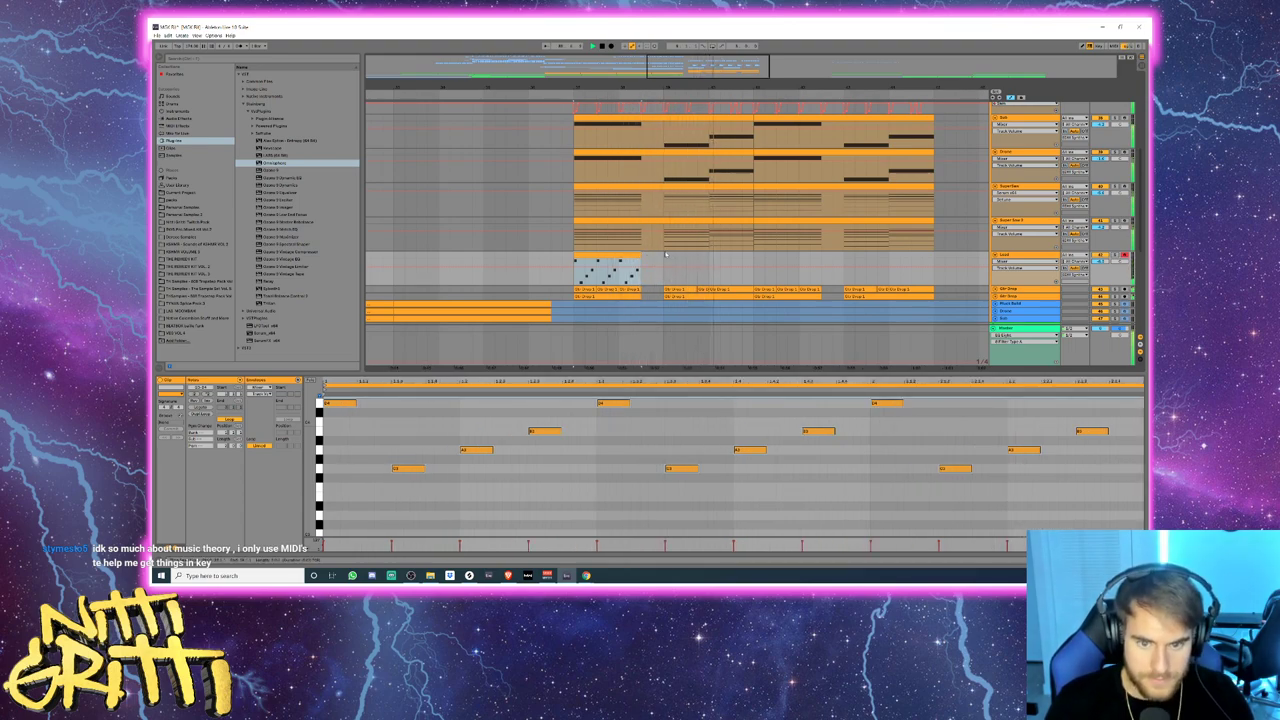
key(space)
key(ctrl+z)
key(ctrl+y)
- Copy the Lead clip to the start of the second chord and extend the copy to the drop's midpoint
key(ctrl+c)
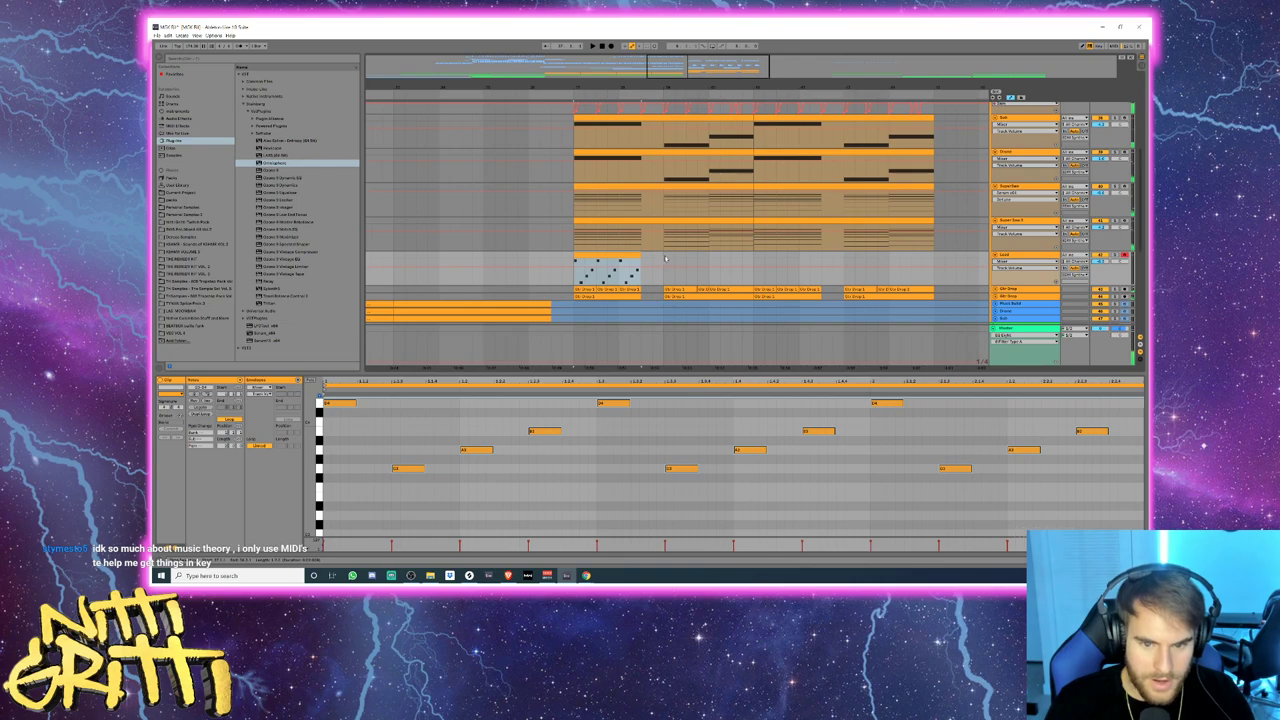
click(666, 258)
key(ctrl+v)
drag(730, 254, 754, 254)
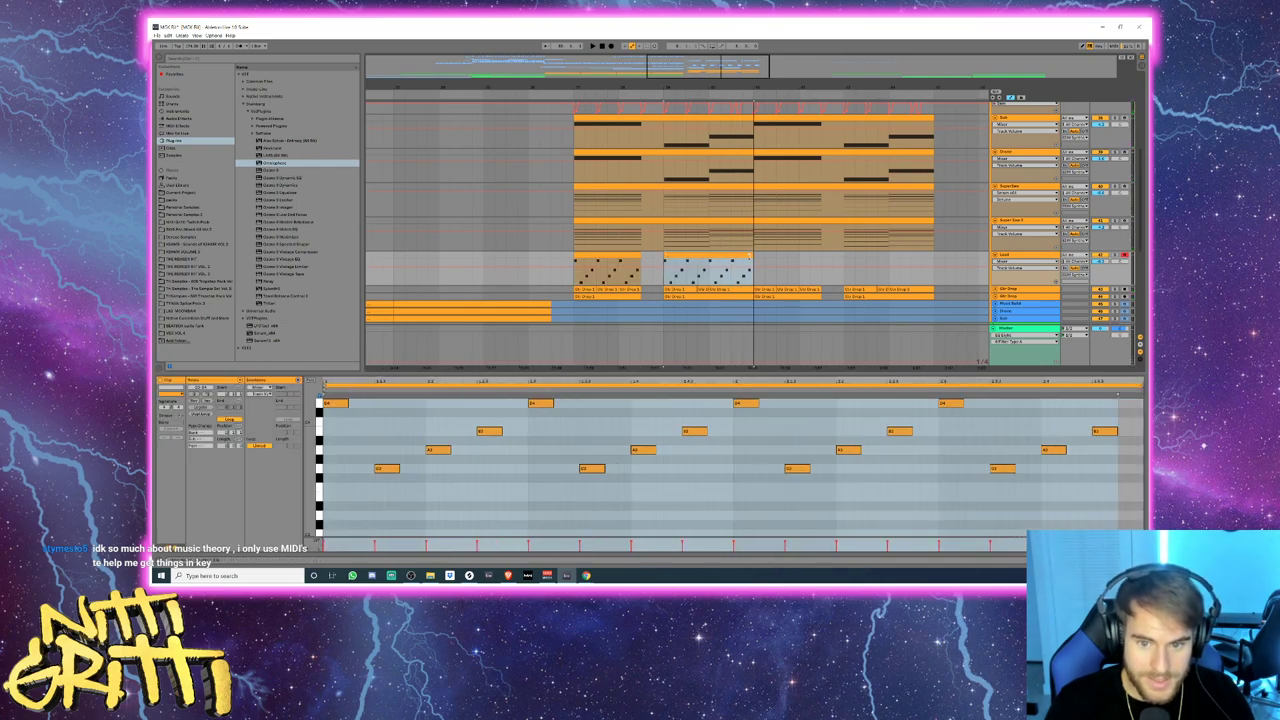
- Play the arrangement from before the drop to hear both Lead clips with the other layers
click(484, 266)
key(space)
key(space)
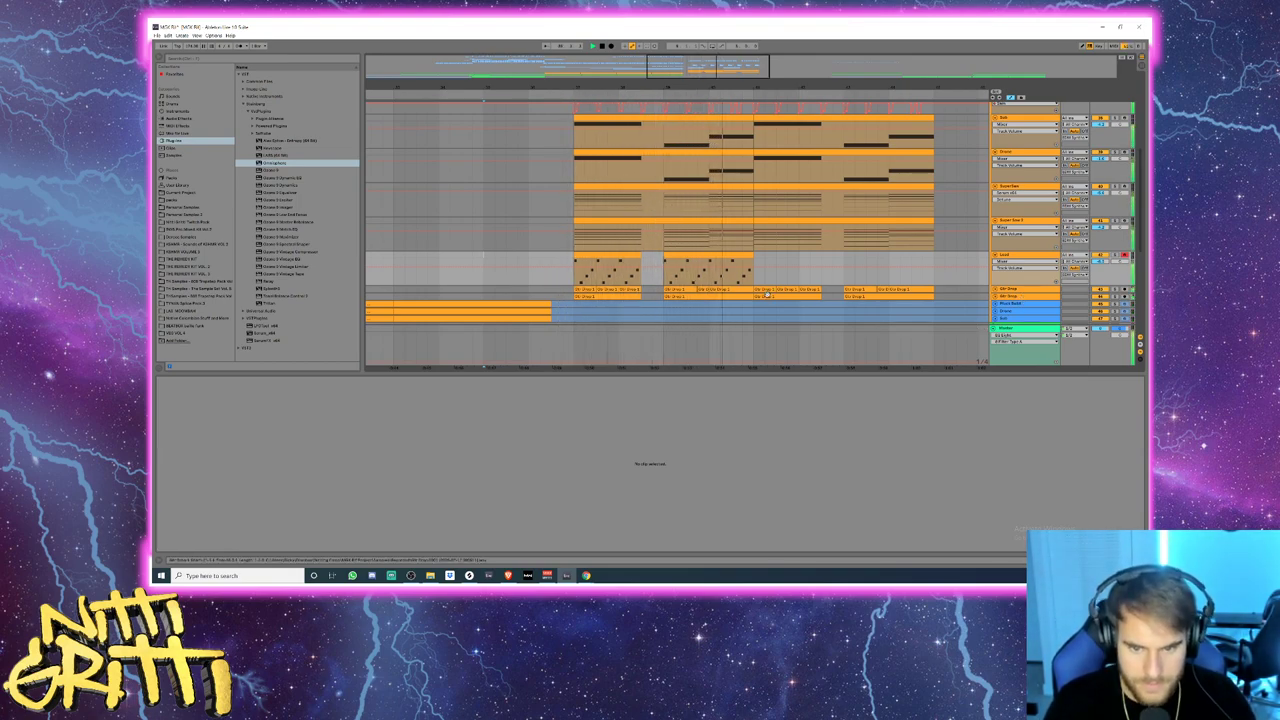
key(space)
- Raise the highest notes of the last two phrases in the second Lead clip by two semitones
click(665, 267)
key(space)
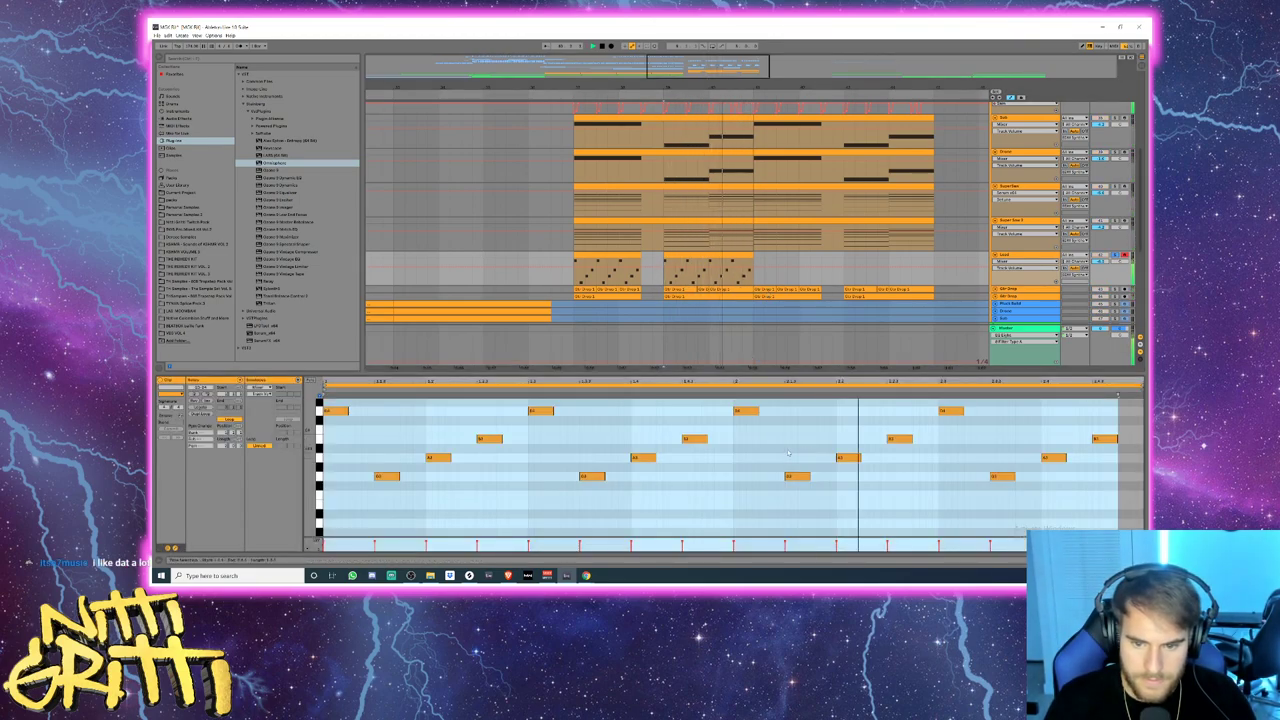
drag(735, 404, 963, 412)
key(Up)
key(Up)
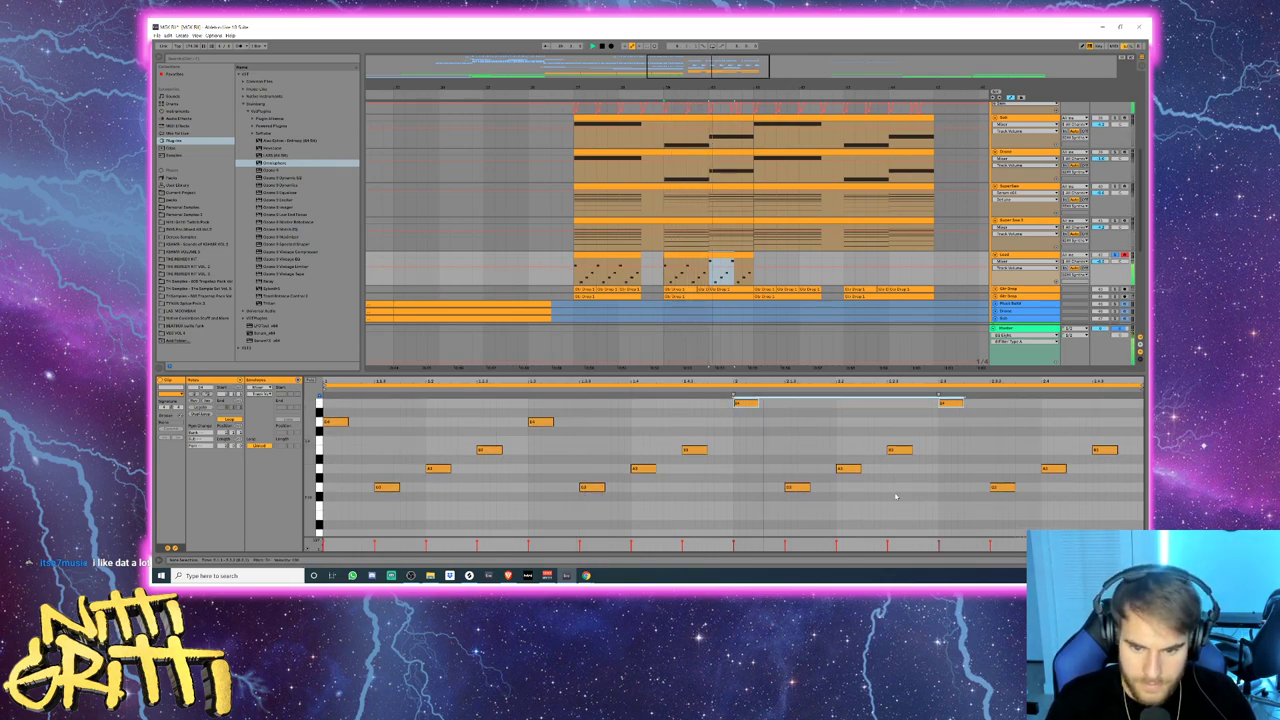
- Audition the individual notes in the second half of the second Lead clip and play from its third phrase
click(742, 424)
click(948, 402)
click(799, 487)
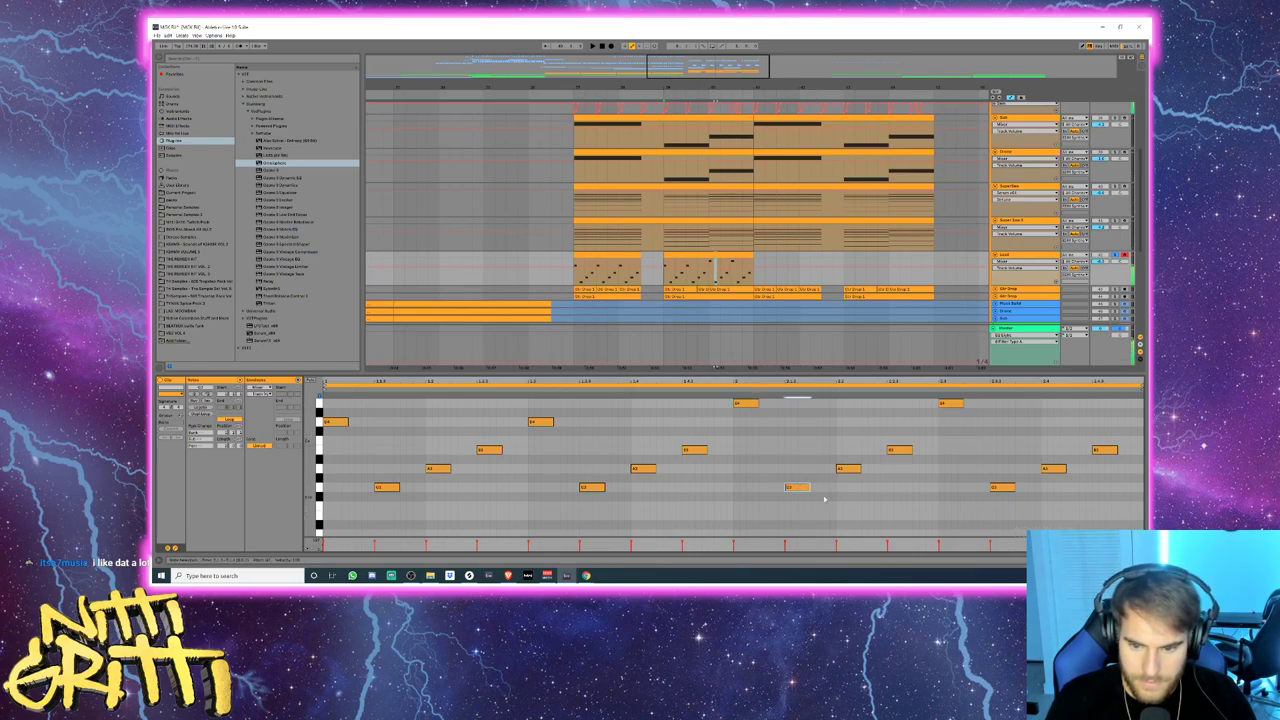
click(868, 489)
click(848, 468)
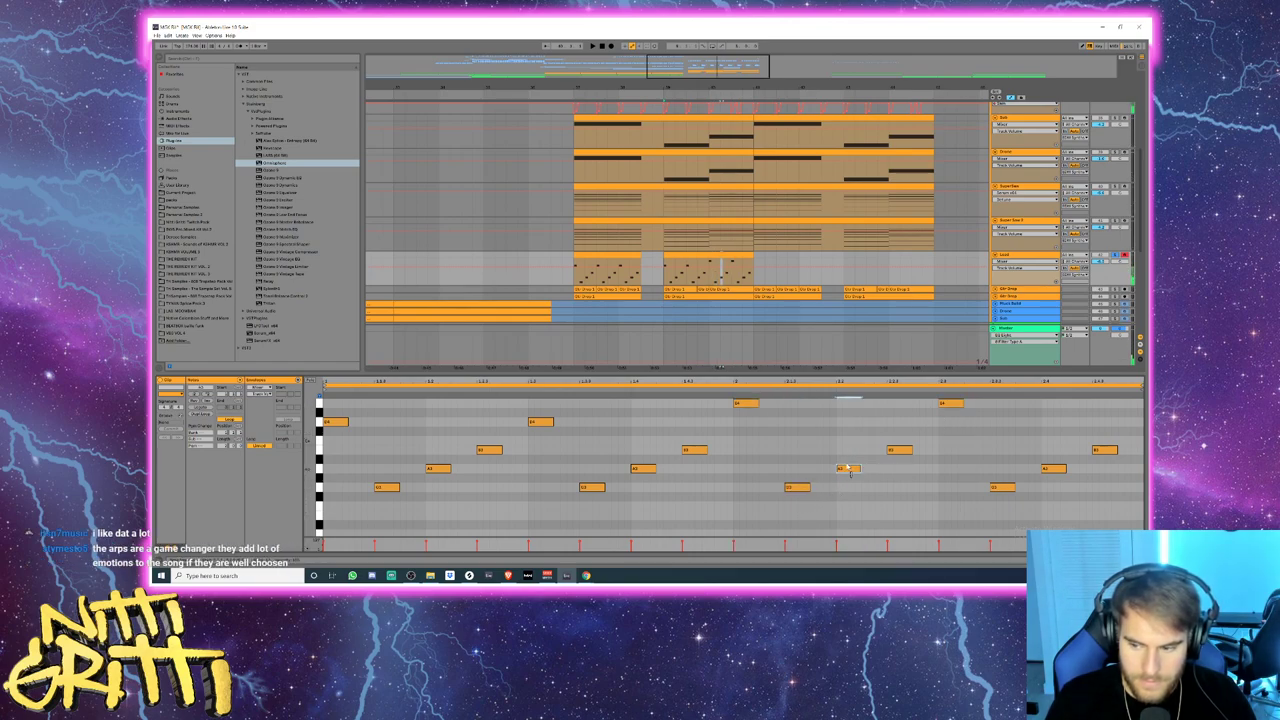
click(891, 451)
key(space)
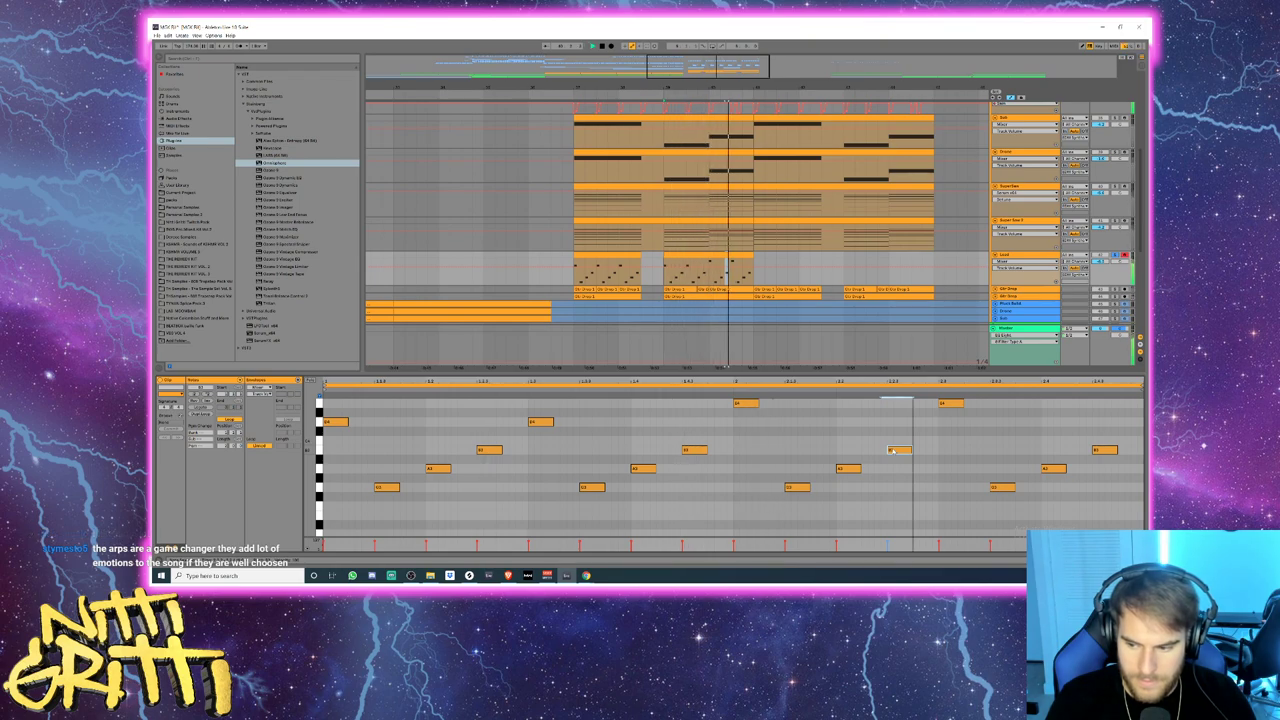
- Play the Lead melody from the first clip at the start of the drop
key(space)
click(607, 255)
key(space)
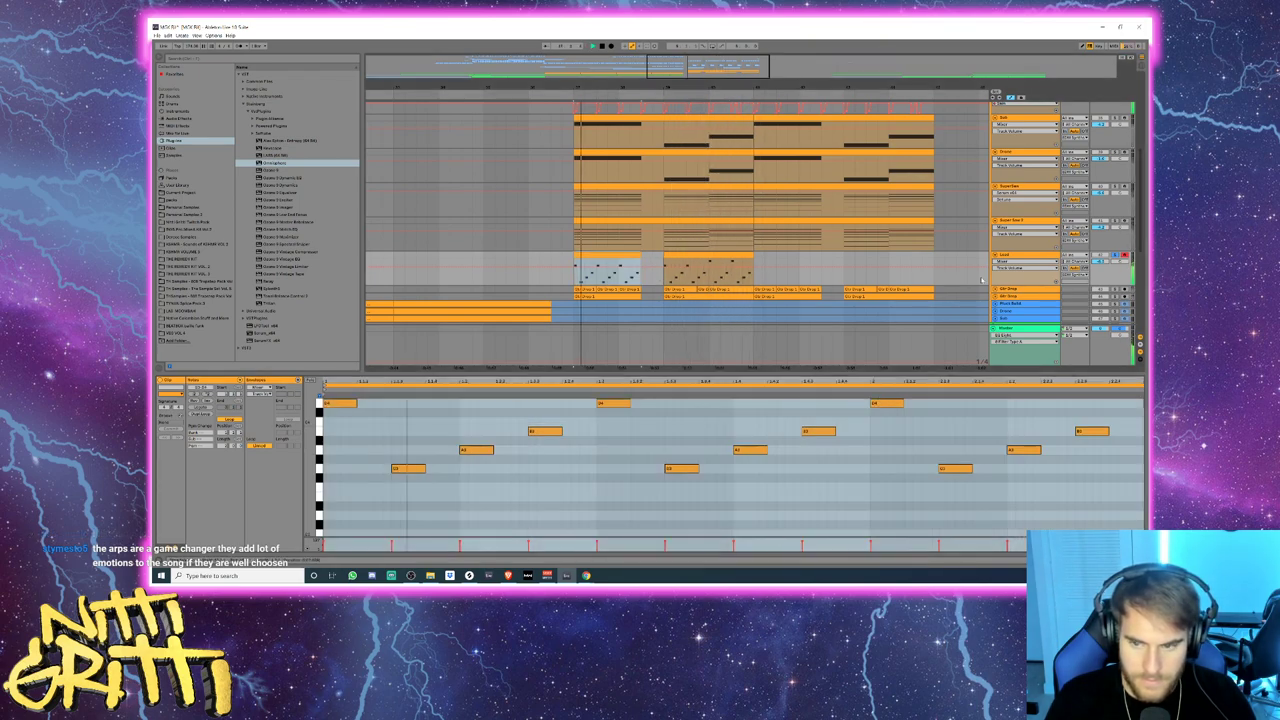
- Duplicate the Lead track with its clips, then solo and play the copy
scroll(960, 275, down, 1)
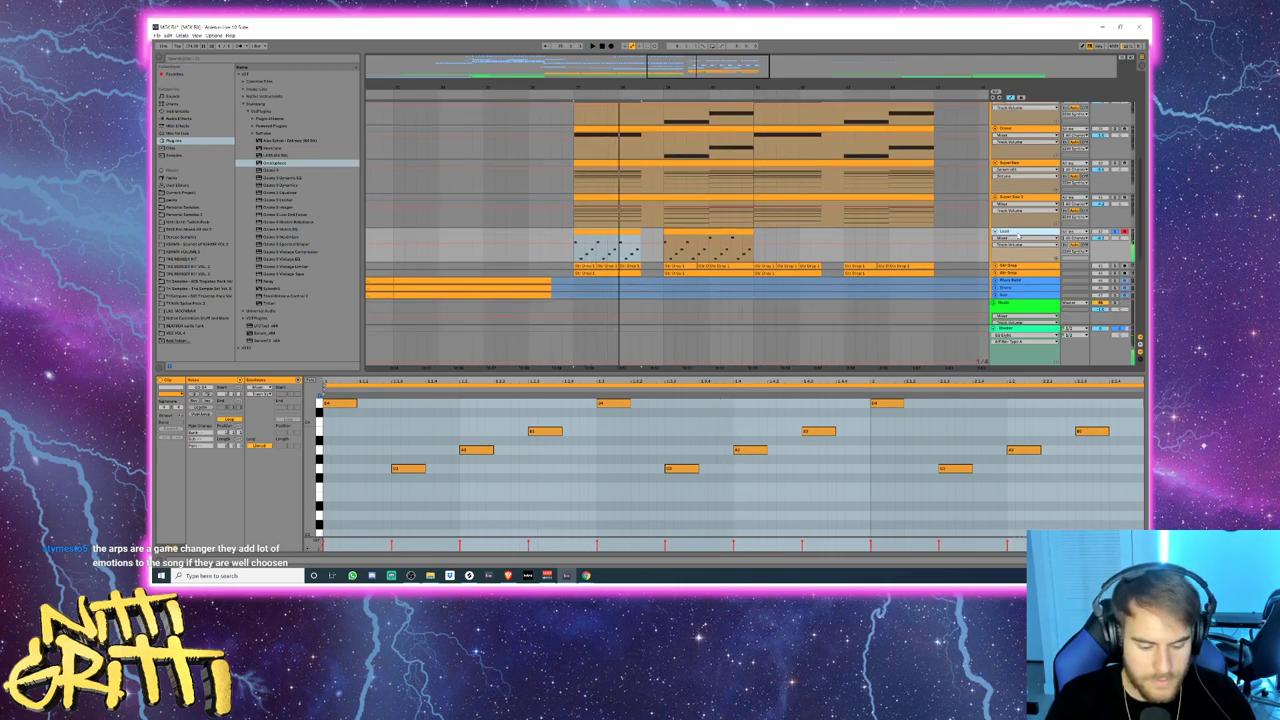
key(ctrl+d)
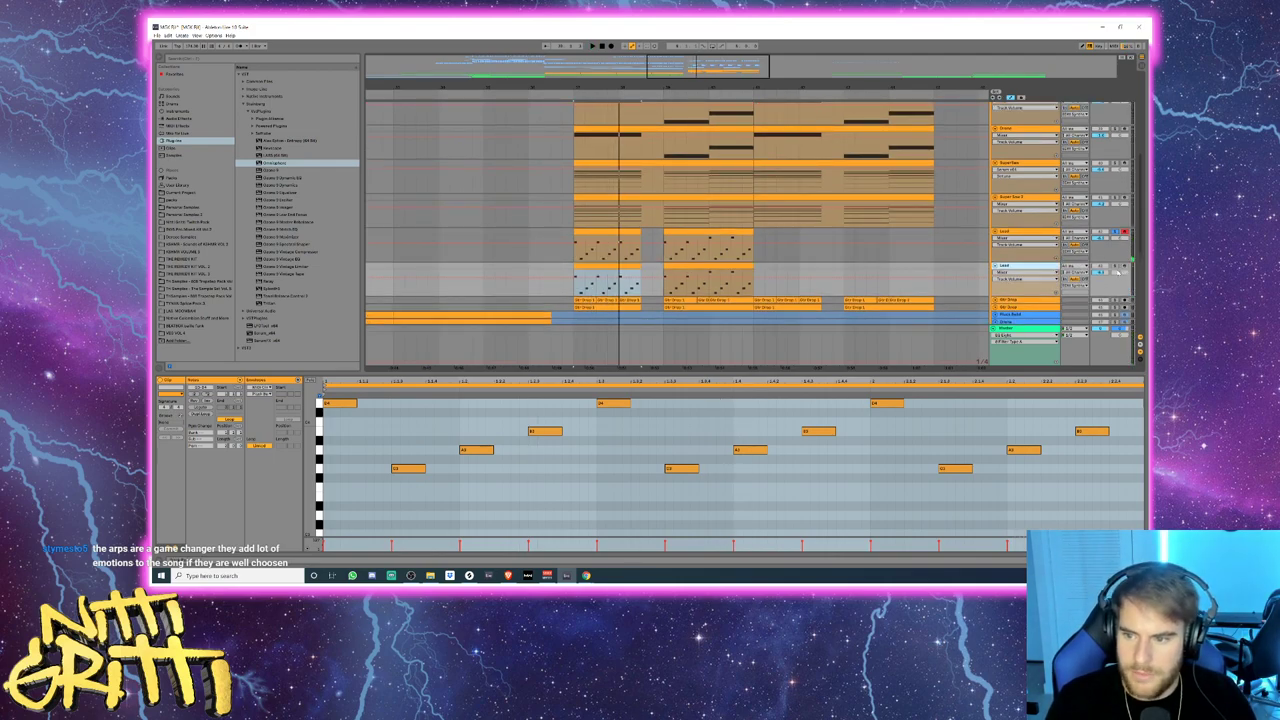
click(1115, 267)
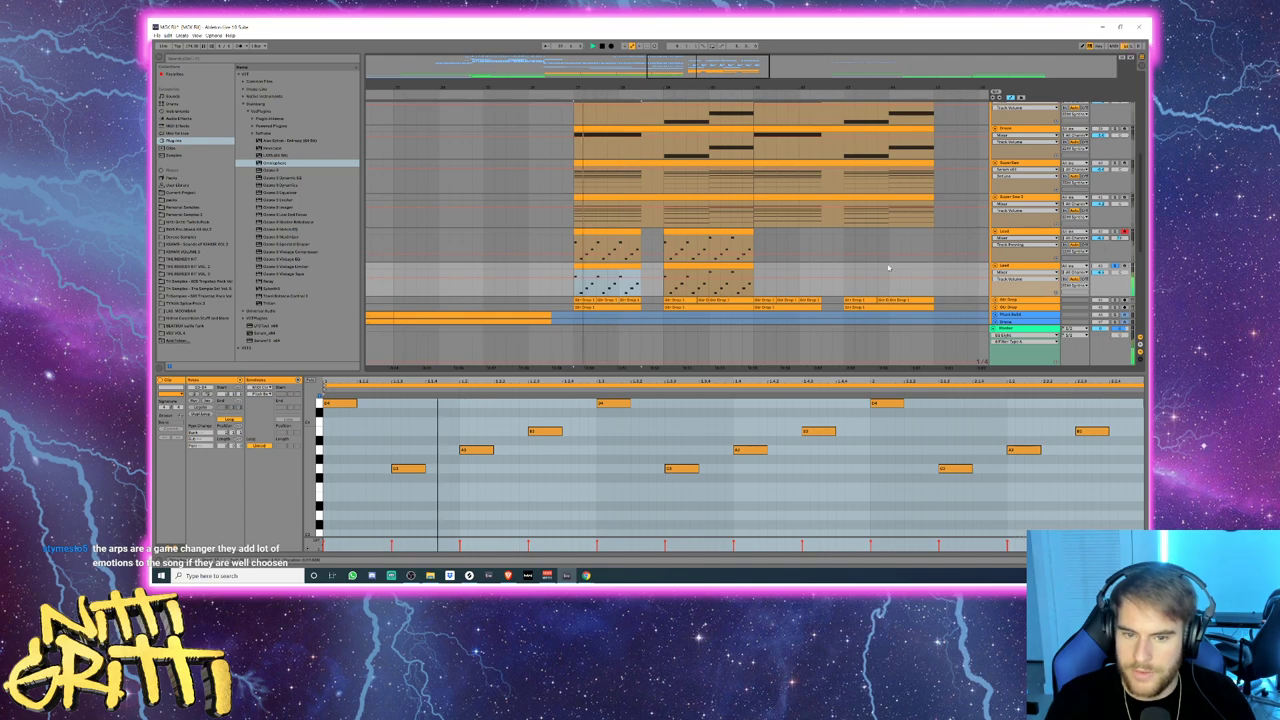
key(space)
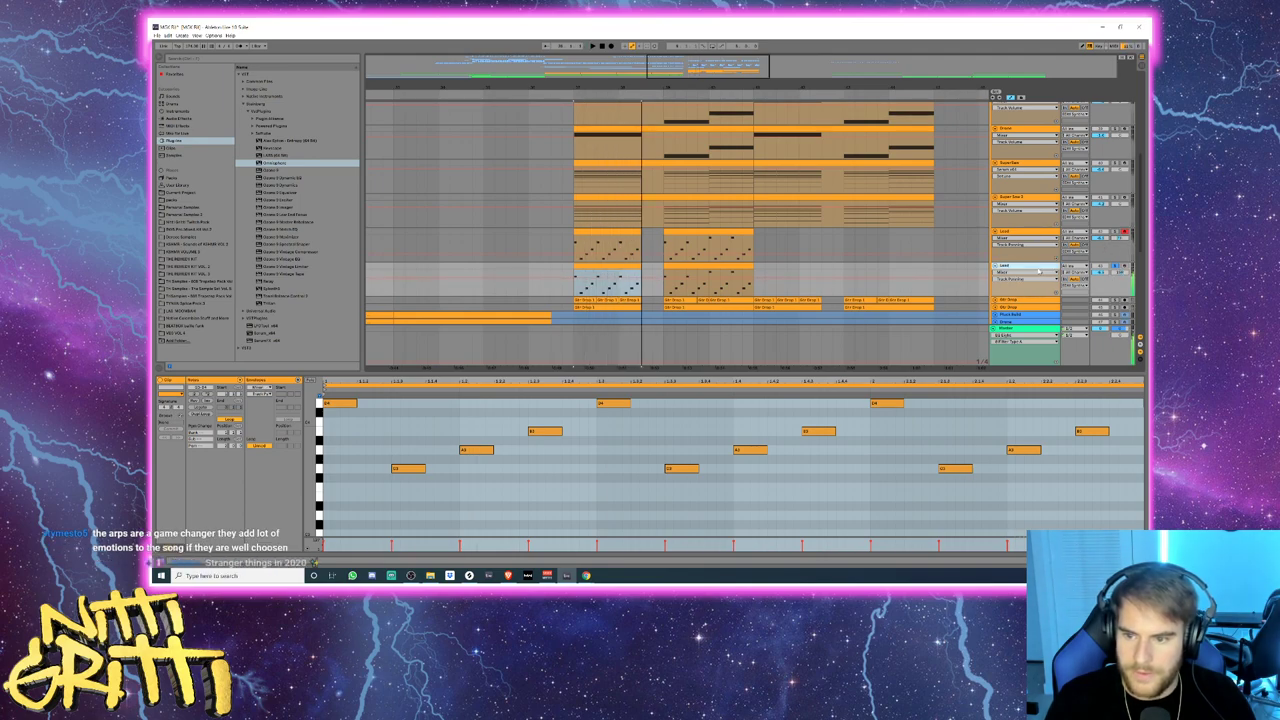
- Rename both the original Lead track and its duplicate as Arp
double_click(1010, 266)
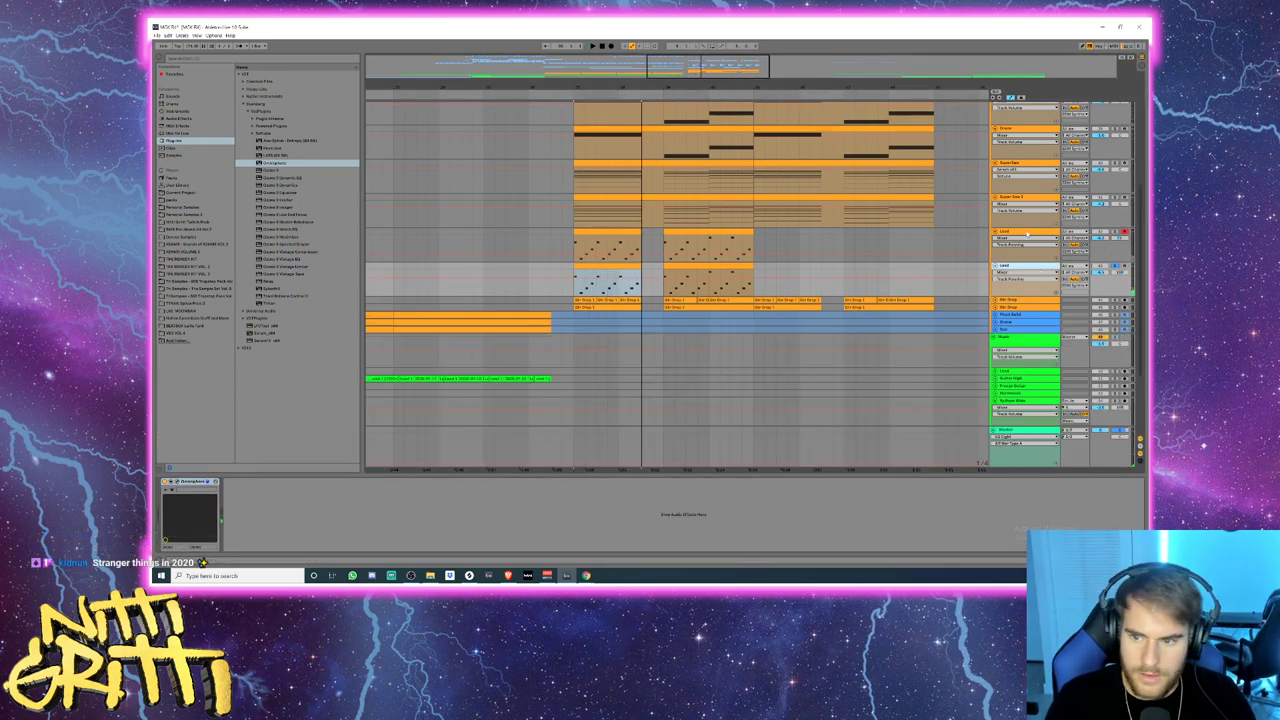
click(1025, 233)
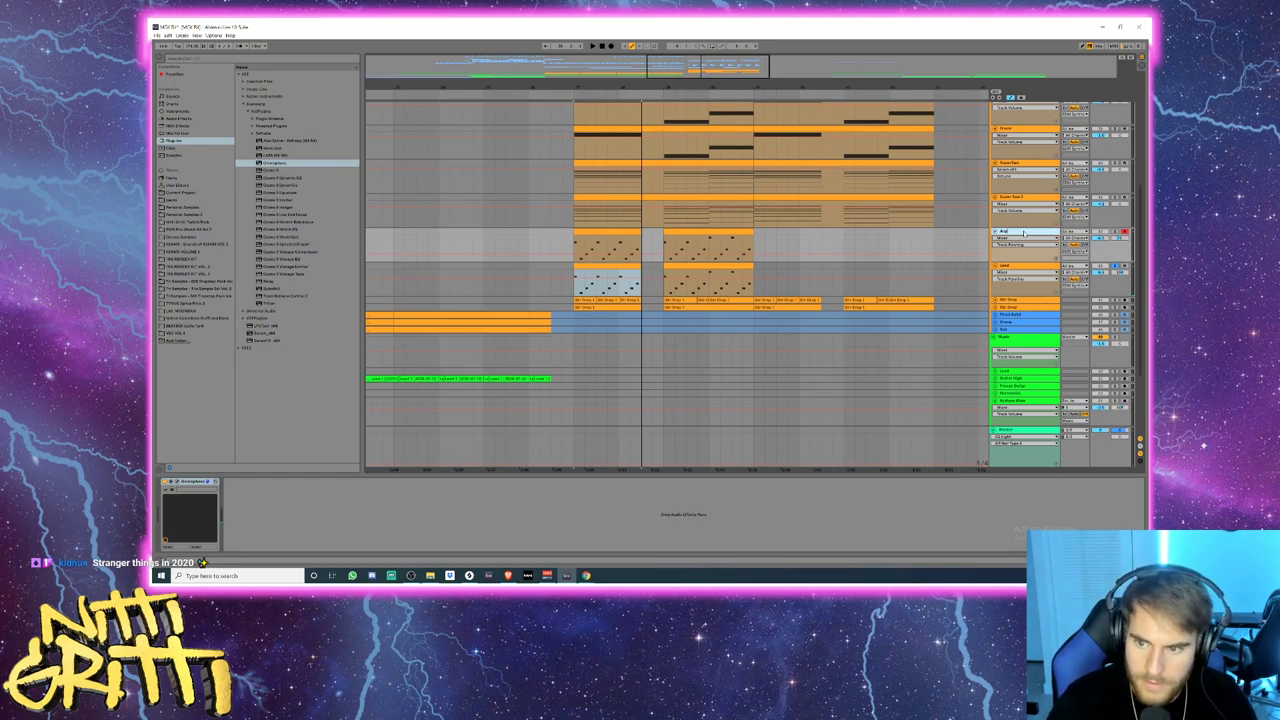
click(1022, 267)
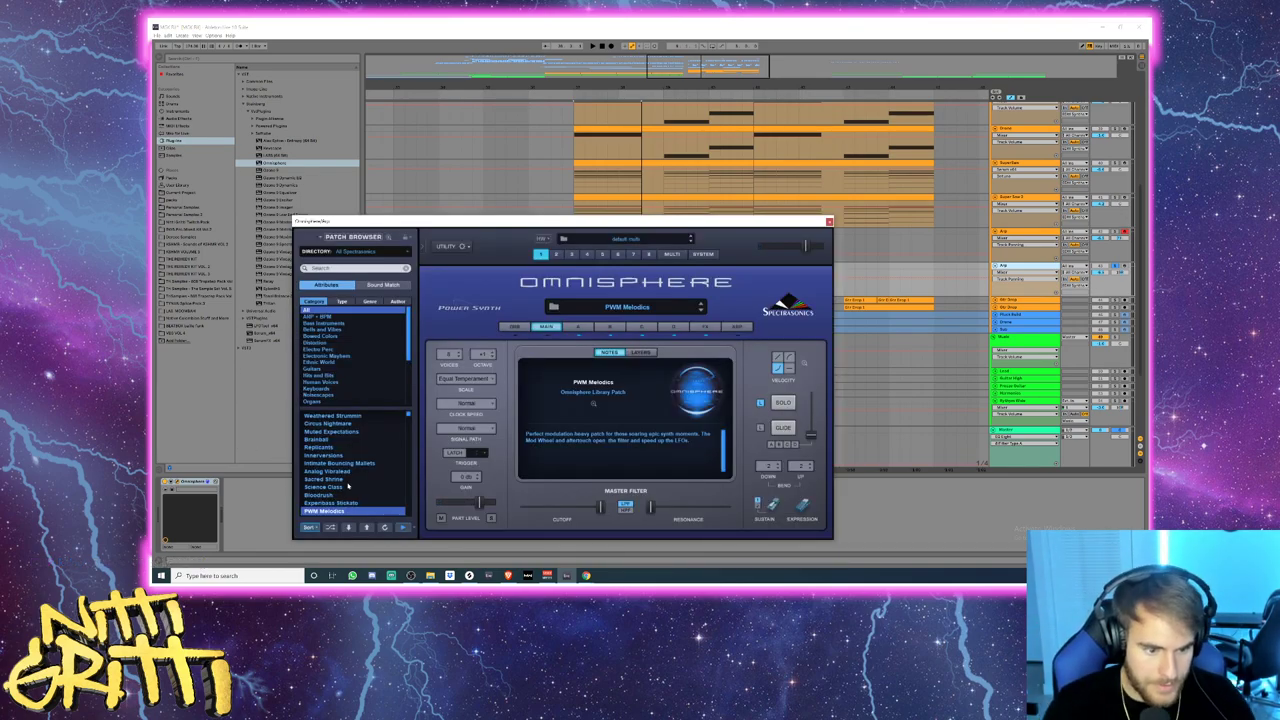
- Filter the duplicate track's Omnisphere patches to the Synth Short category and load Bouncy Plucker
scroll(349, 379, down, 3)
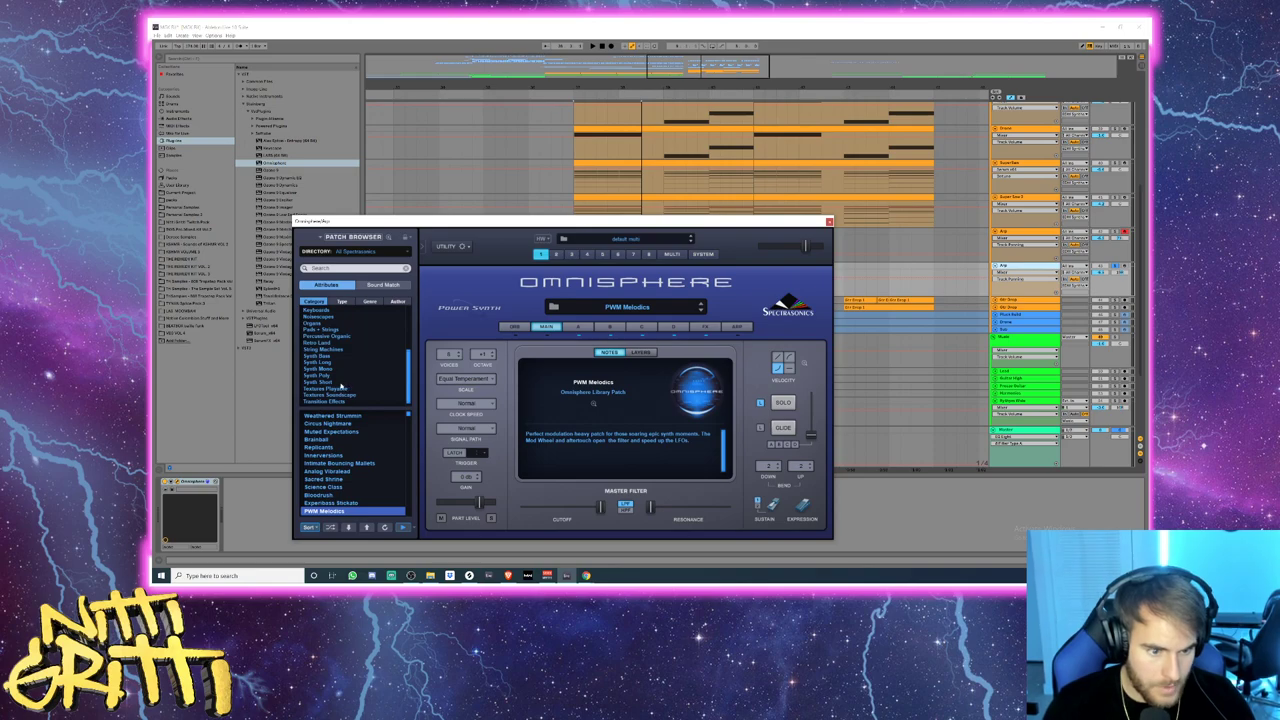
scroll(340, 382, down, 1)
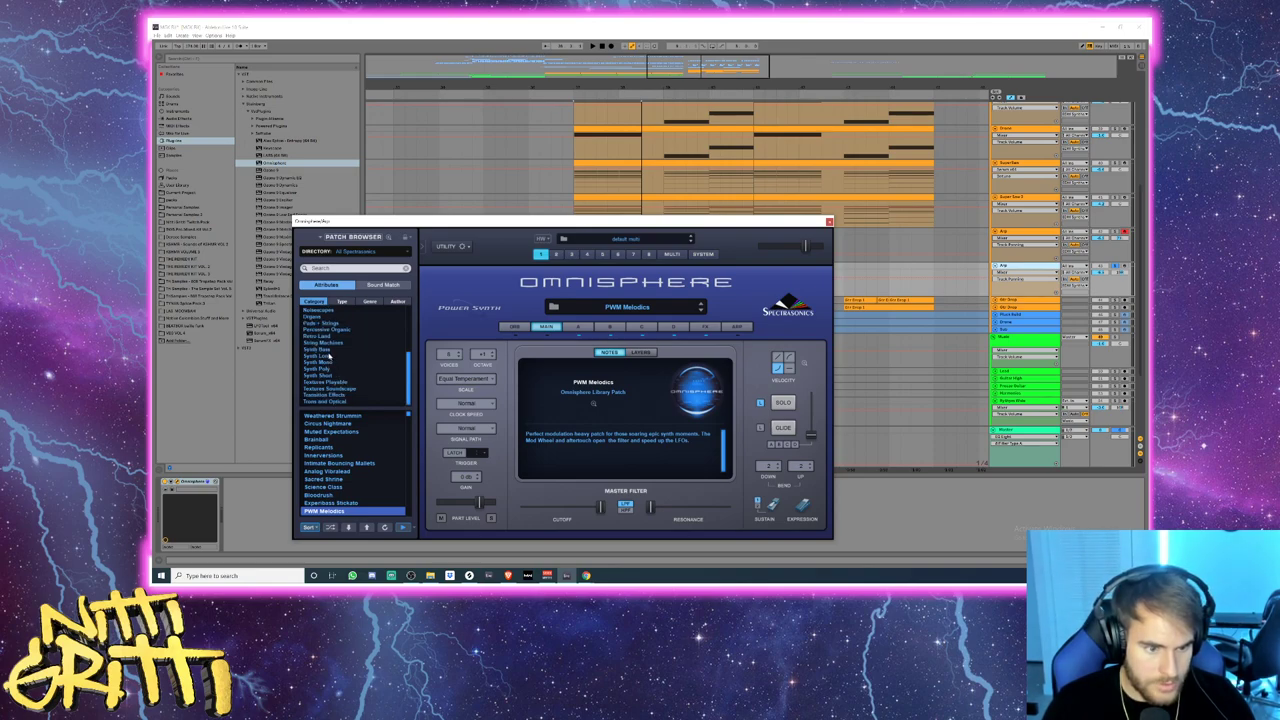
click(330, 375)
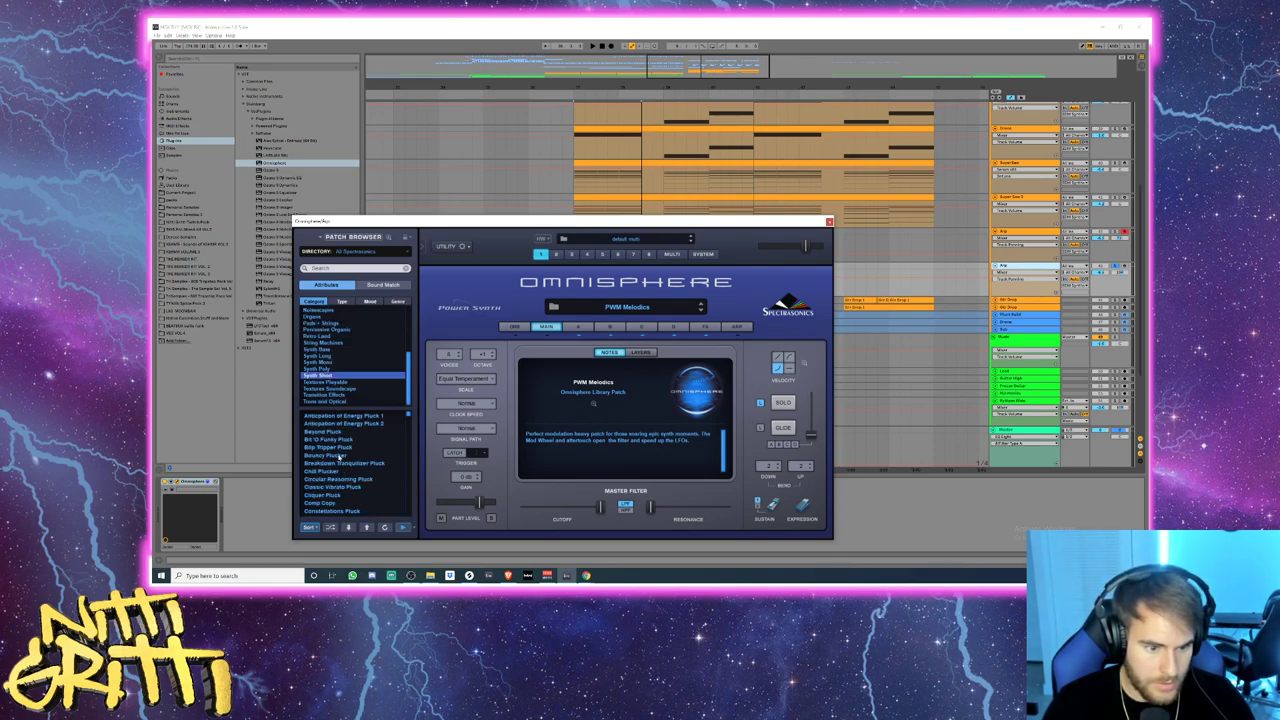
click(340, 456)
- Audition successive Synth Short patches from Breakdown Tranquilizer Pluck through Detuned Pulsepluck while the melody plays
key(Down)
key(Down)
key(Down)
key(Down)
key(Down)
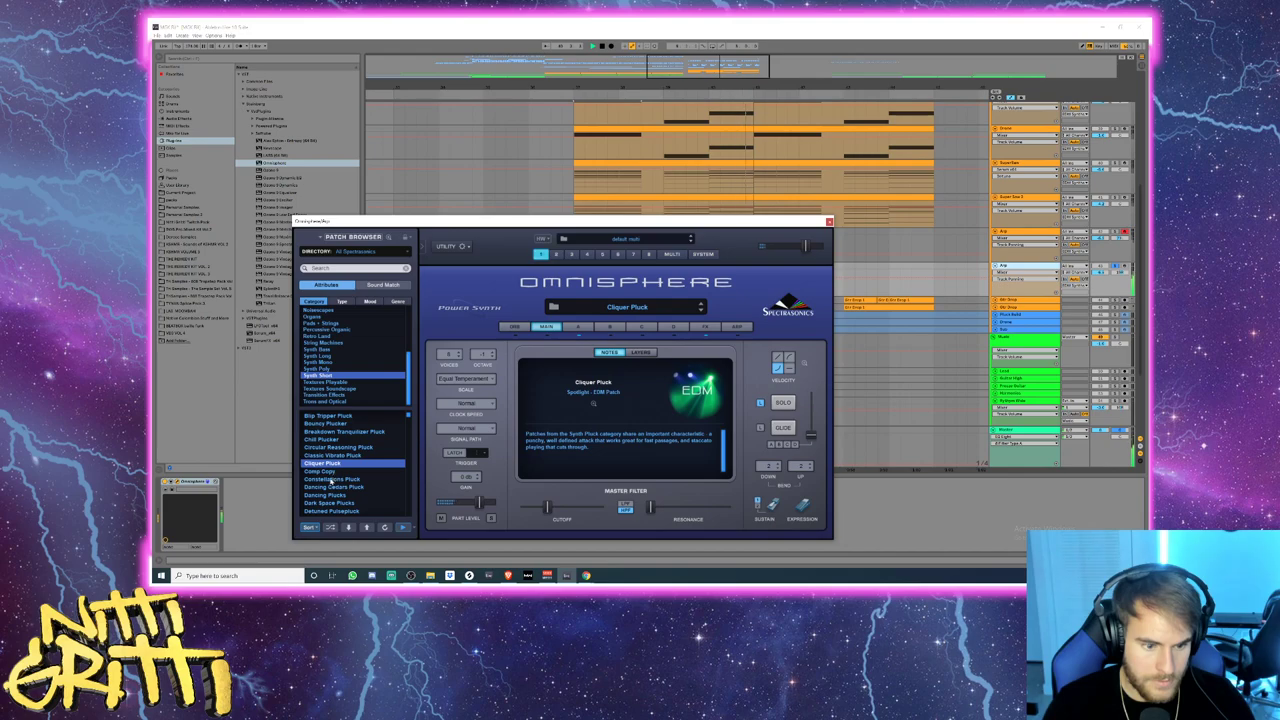
key(Down)
key(Down)
key(Down)
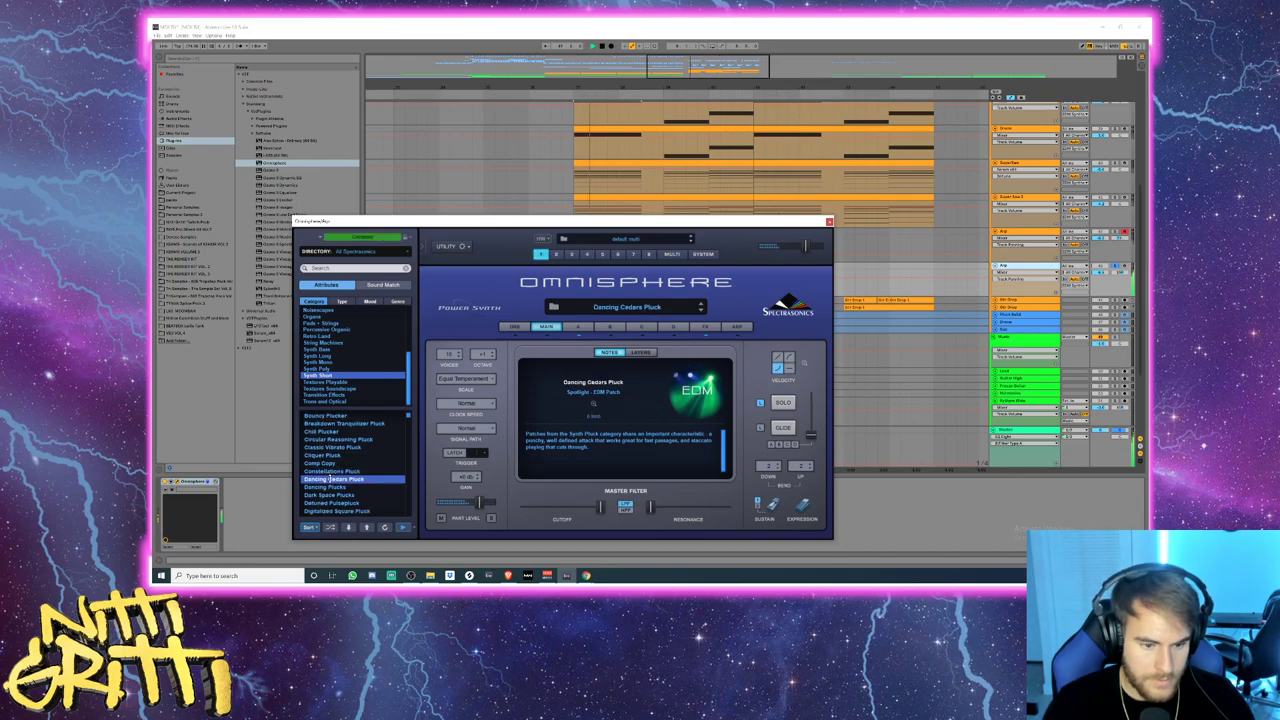
scroll(330, 479, down, 2)
key(Down)
key(Down)
key(Down)
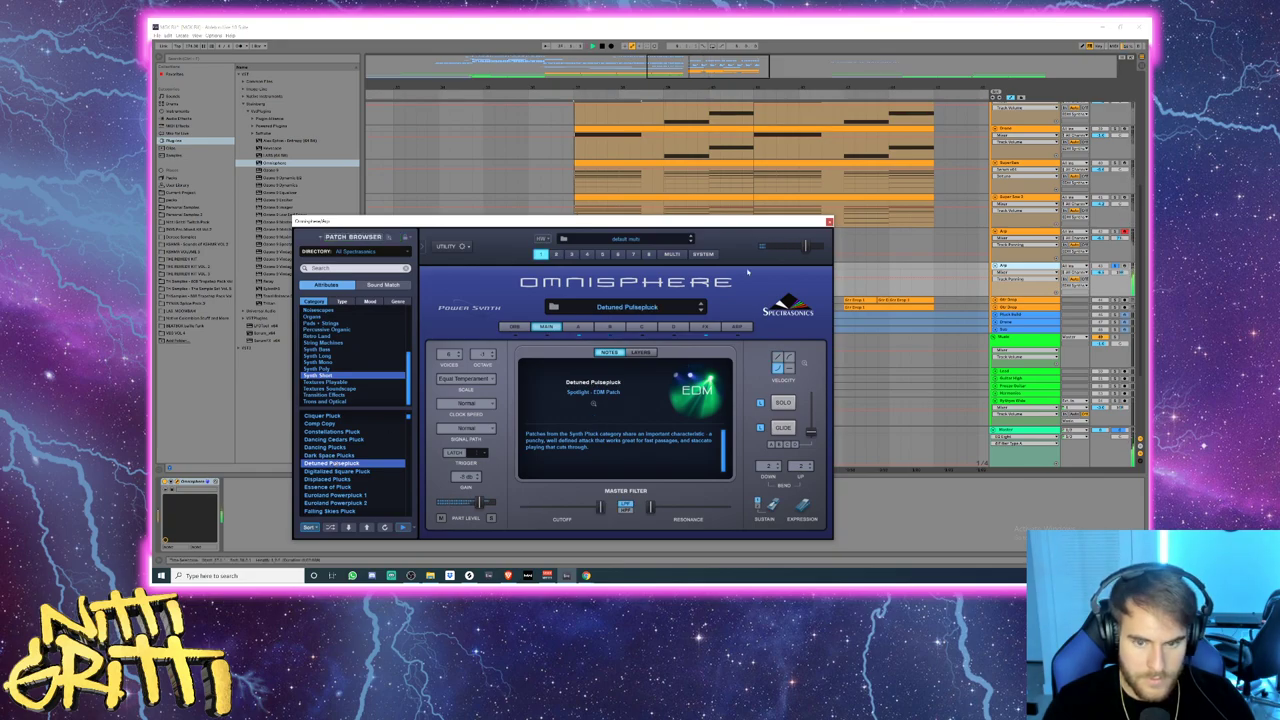
- Compare further pluck patches, load Euroland Powerpluck 1 on the duplicate Arp track, and close Omnisphere
key(Down)
key(Down)
key(Down)
key(Down)
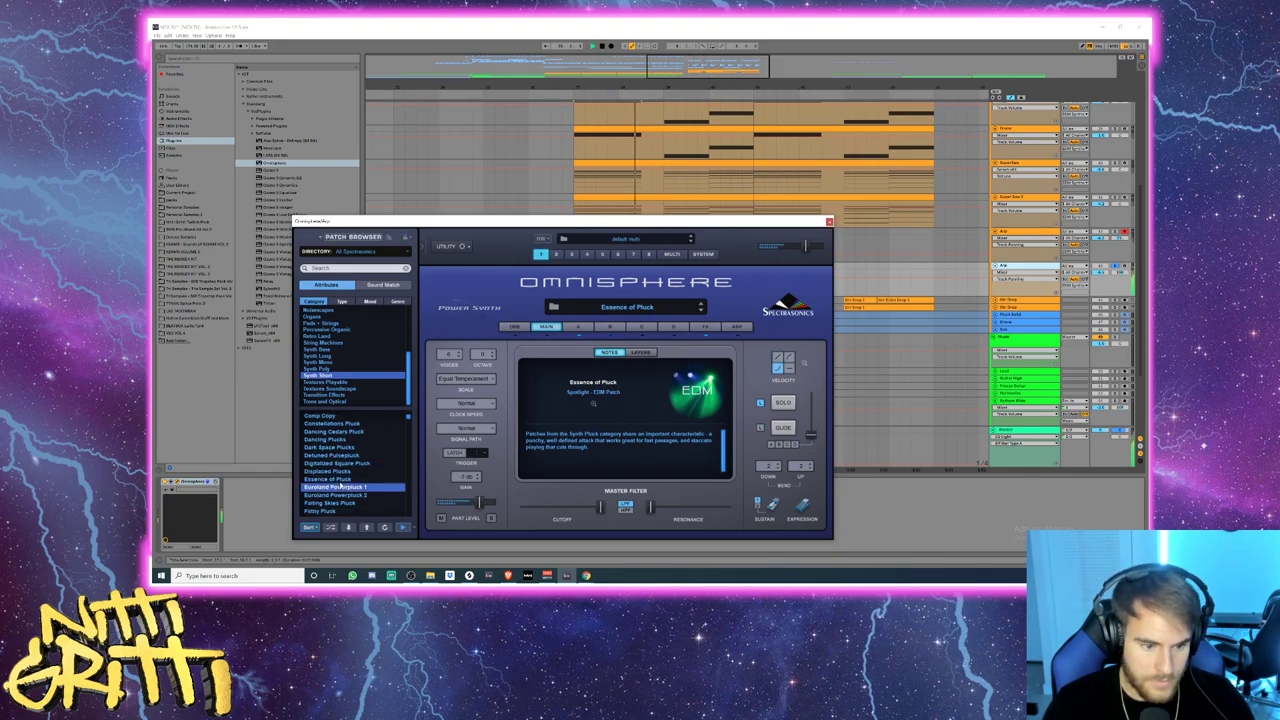
scroll(341, 485, down, 2)
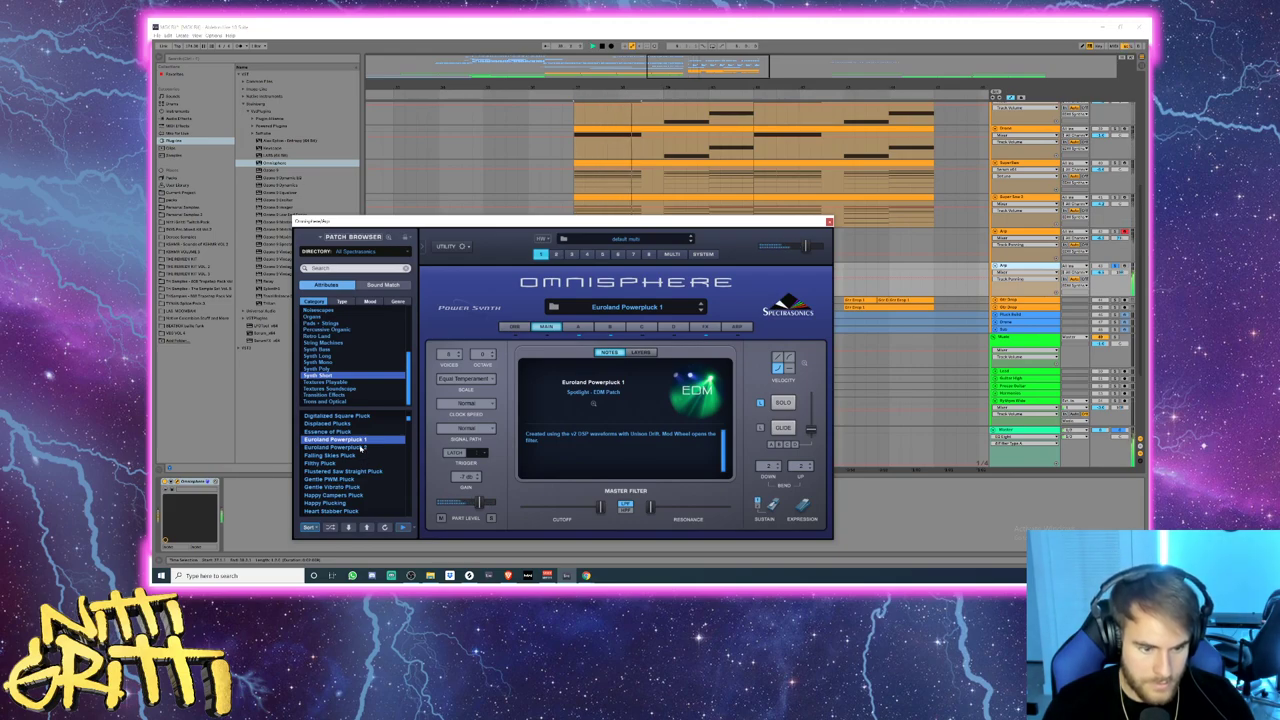
click(361, 447)
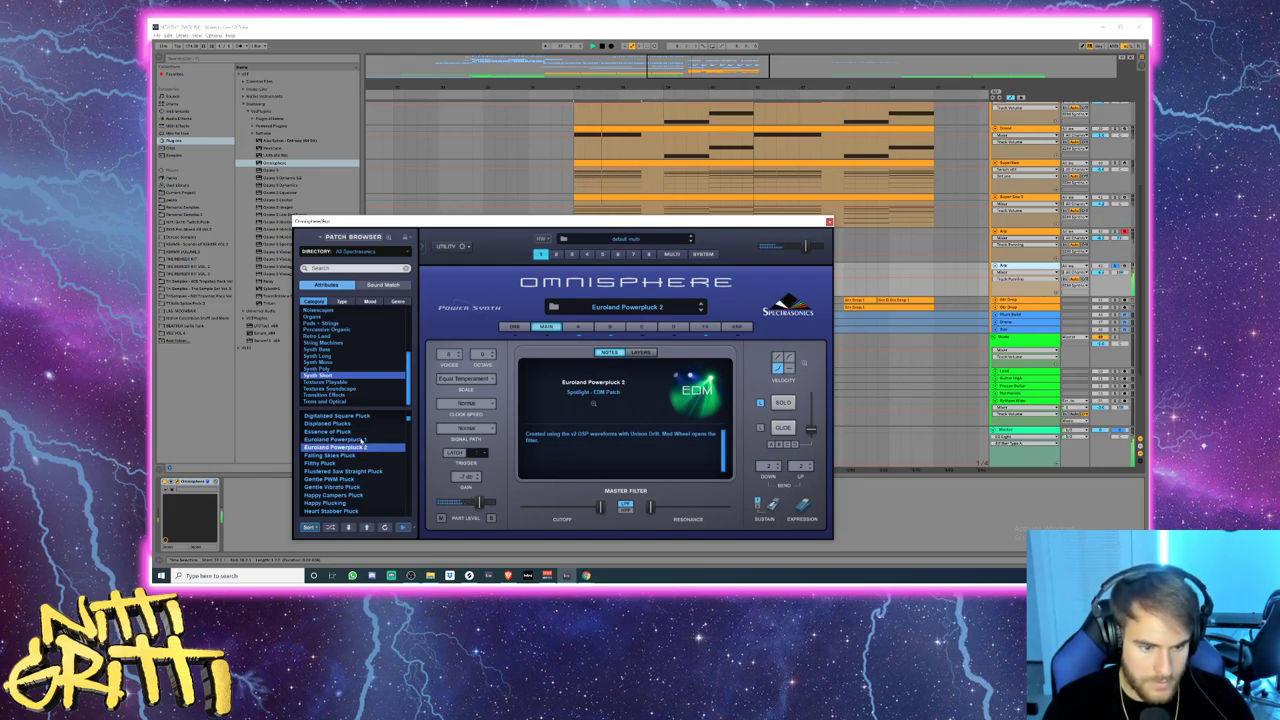
click(362, 440)
click(828, 222)
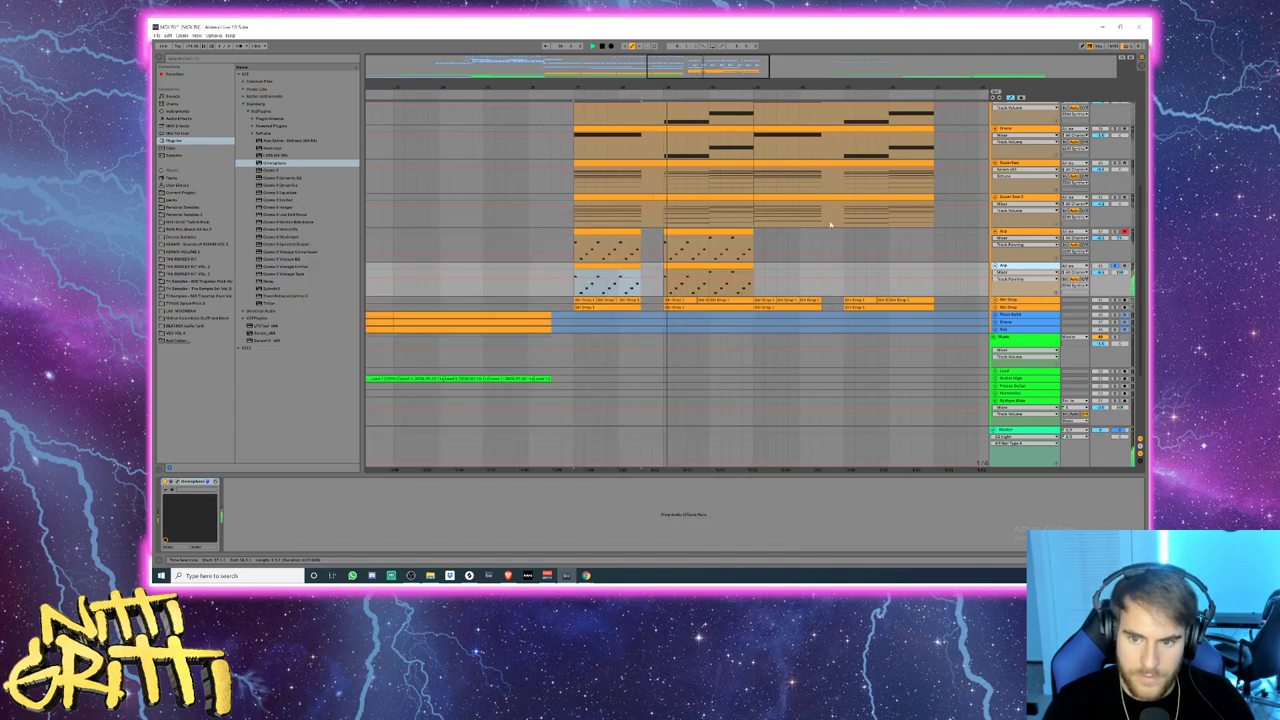
- Consolidate the two clips on each Arp track into one continuous clip per track and play them
click(748, 268)
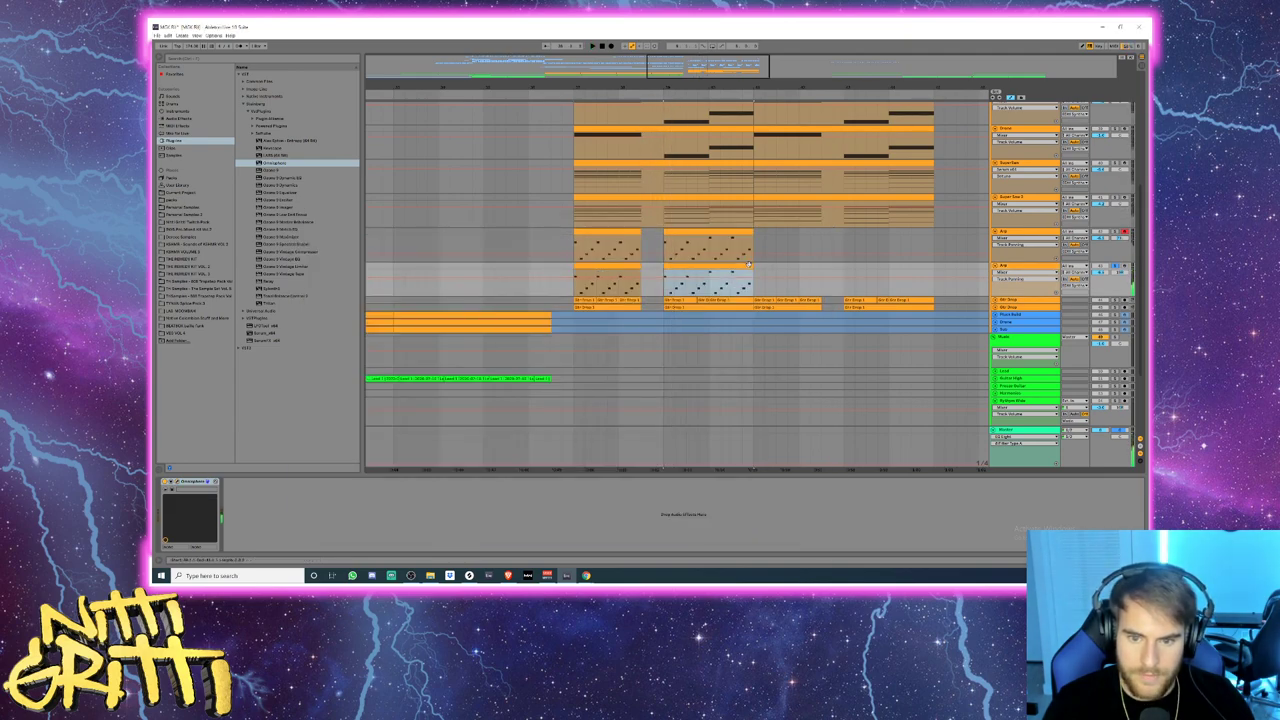
shift+click(616, 232)
key(ctrl+j)
key(space)
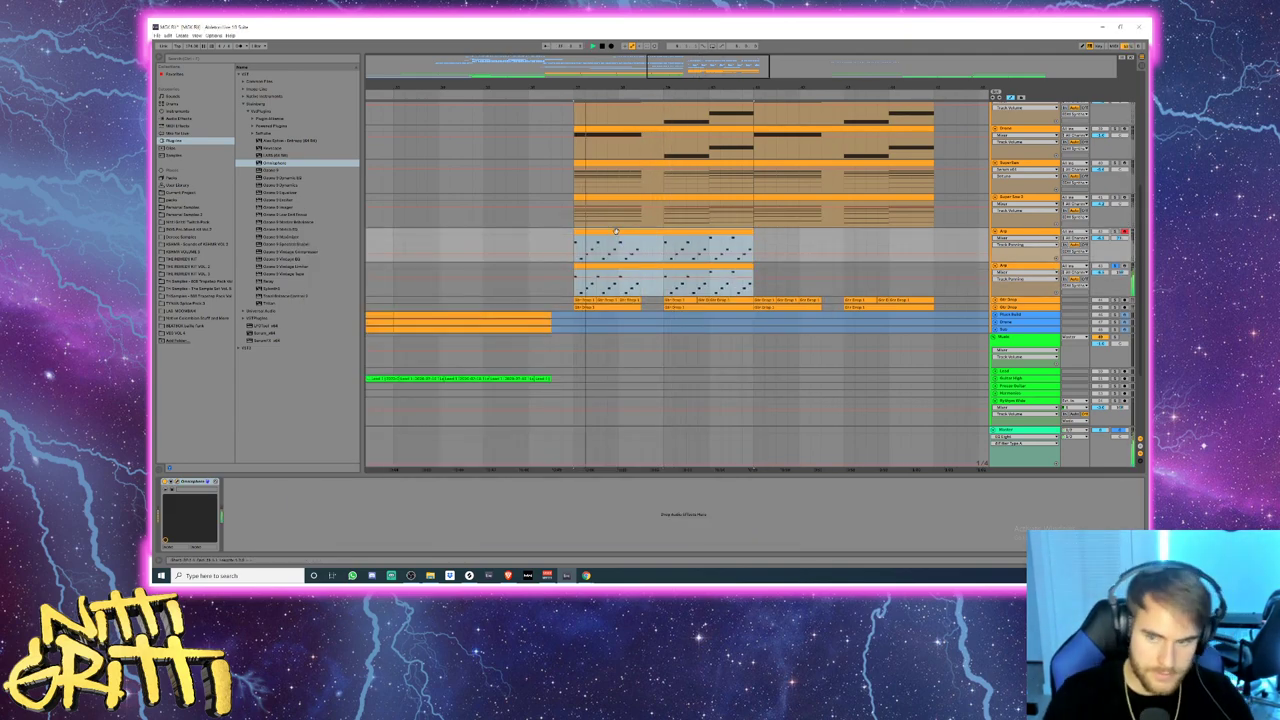
- Select all notes in the second Arp clip, play it, and replay the arrangement from before the drop
double_click(616, 280)
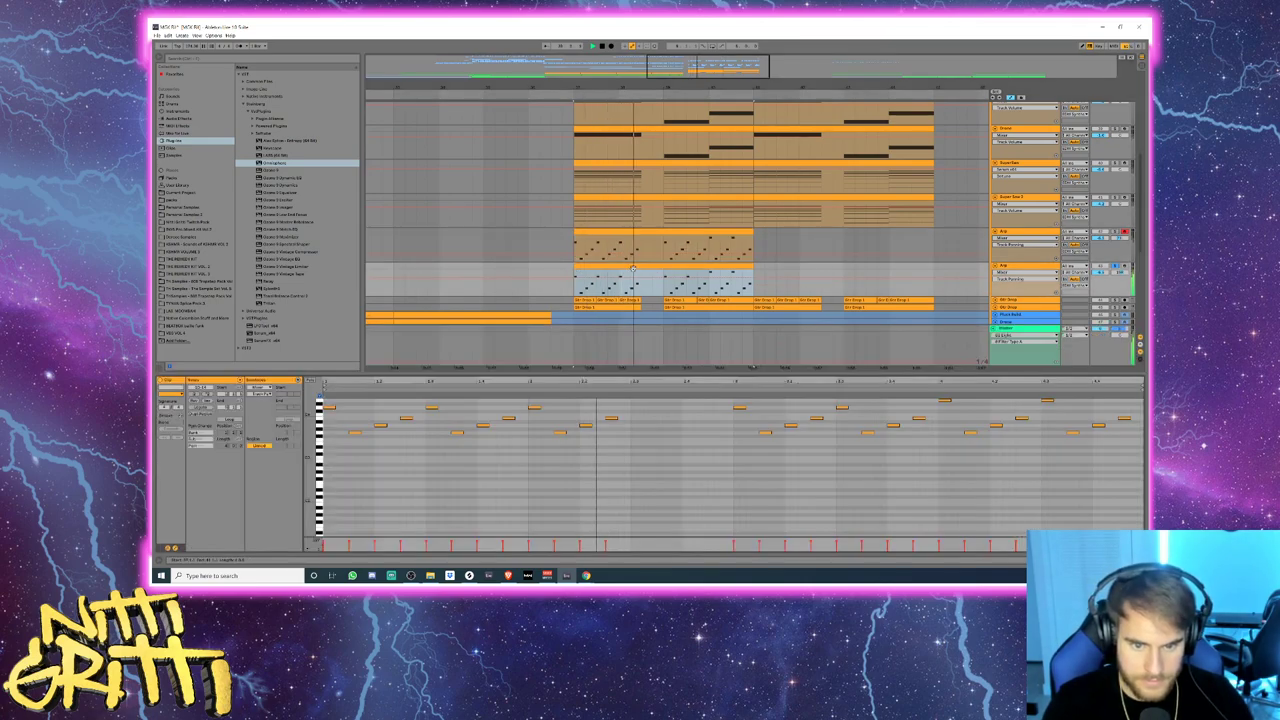
click(460, 445)
key(ctrl+a)
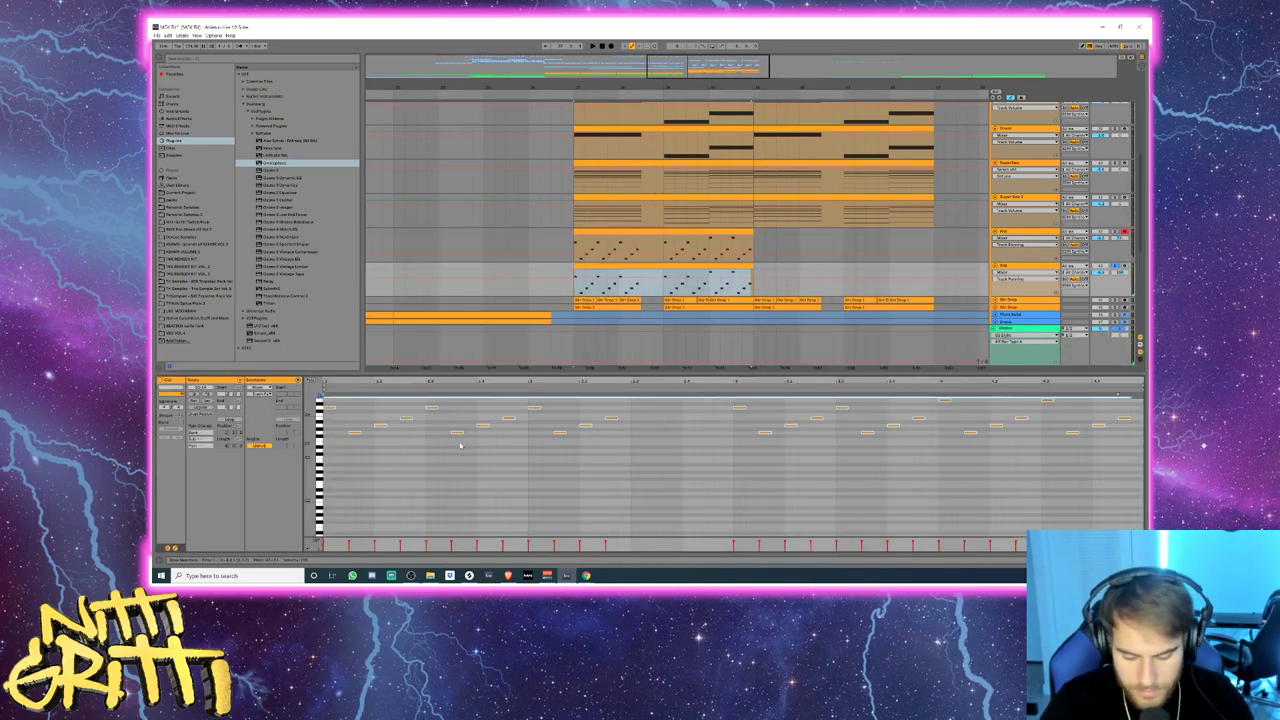
key(space)
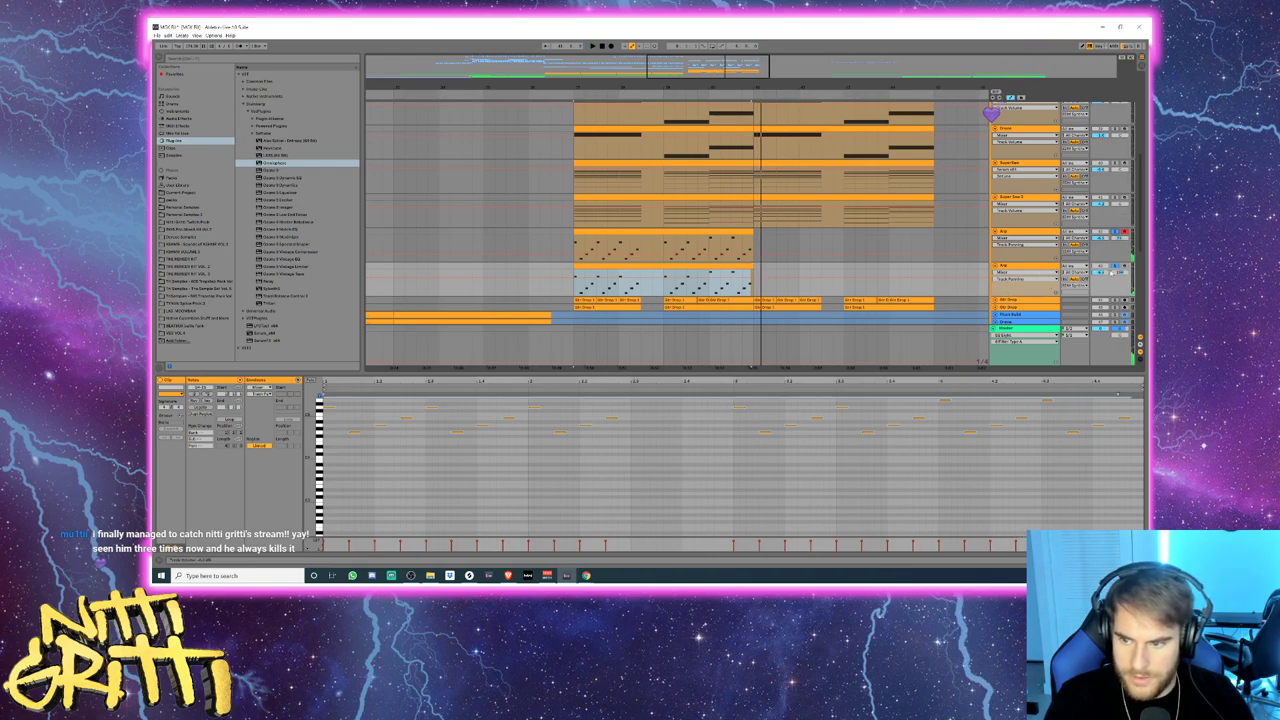
click(455, 233)
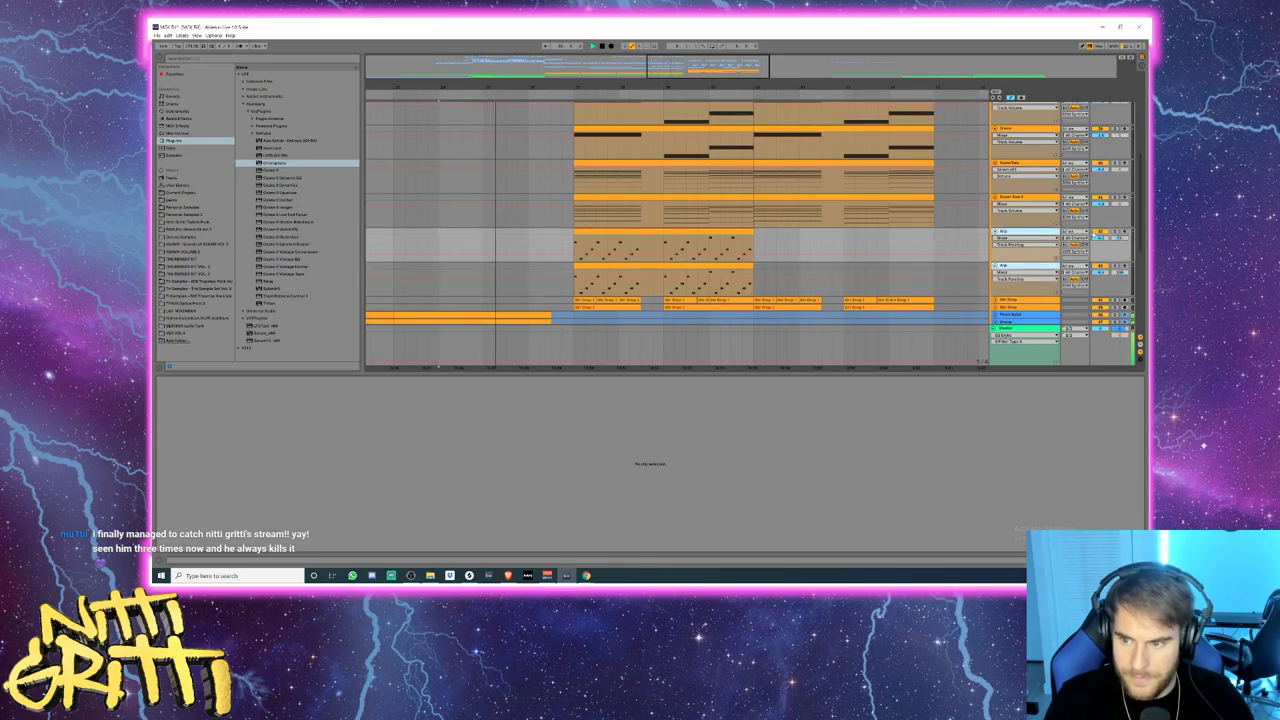
- Select both Arp tracks together and adjust their volume while the drop plays, ending playback when balanced
drag(1100, 240, 1100, 238)
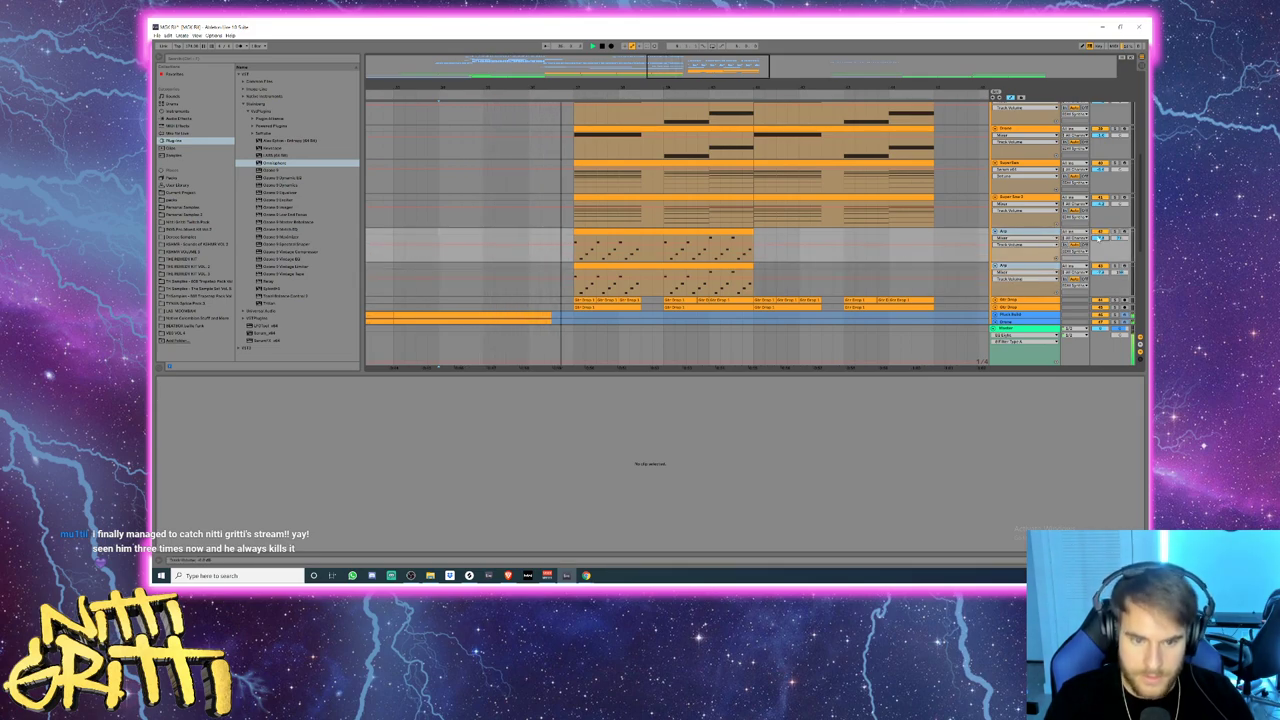
click(1038, 267)
click(1020, 197)
ctrl+click(1016, 232)
click(1010, 267)
shift+click(1012, 232)
drag(1100, 238, 1100, 241)
key(space)
- Freeze both Arp tracks
click(1026, 267)
shift+click(1028, 233)
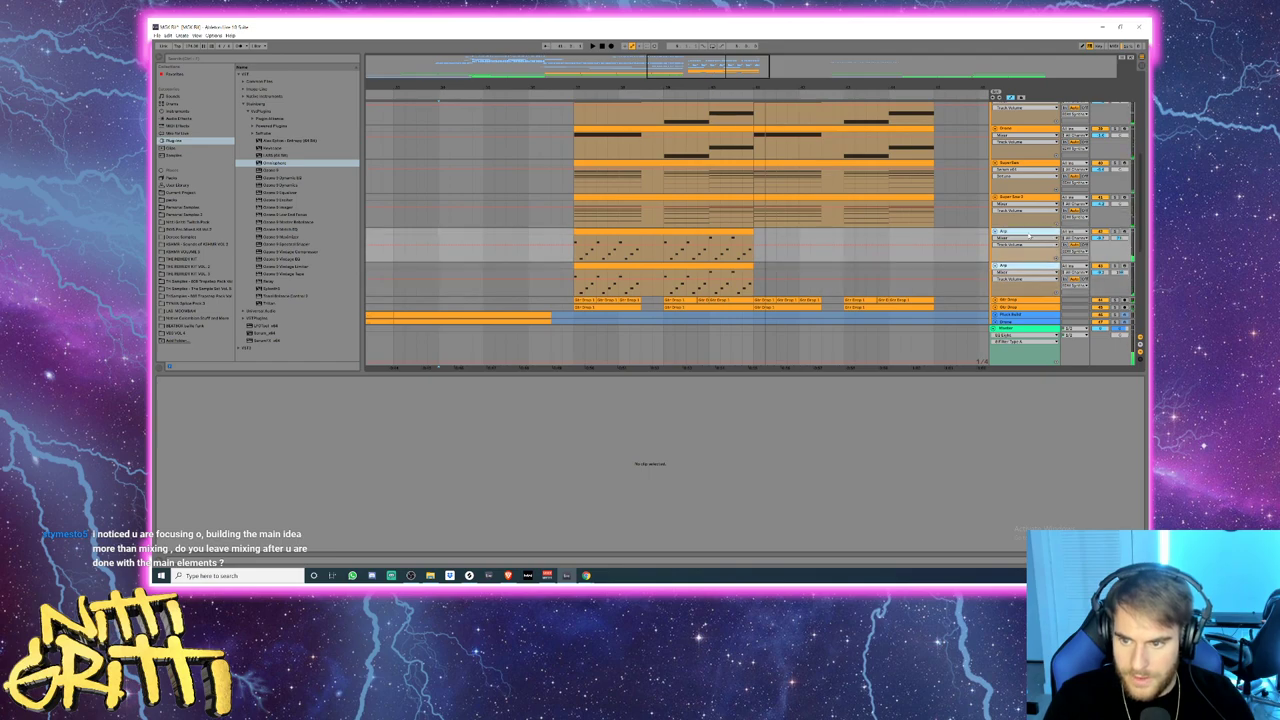
right_click(1030, 236)
click(1046, 264)
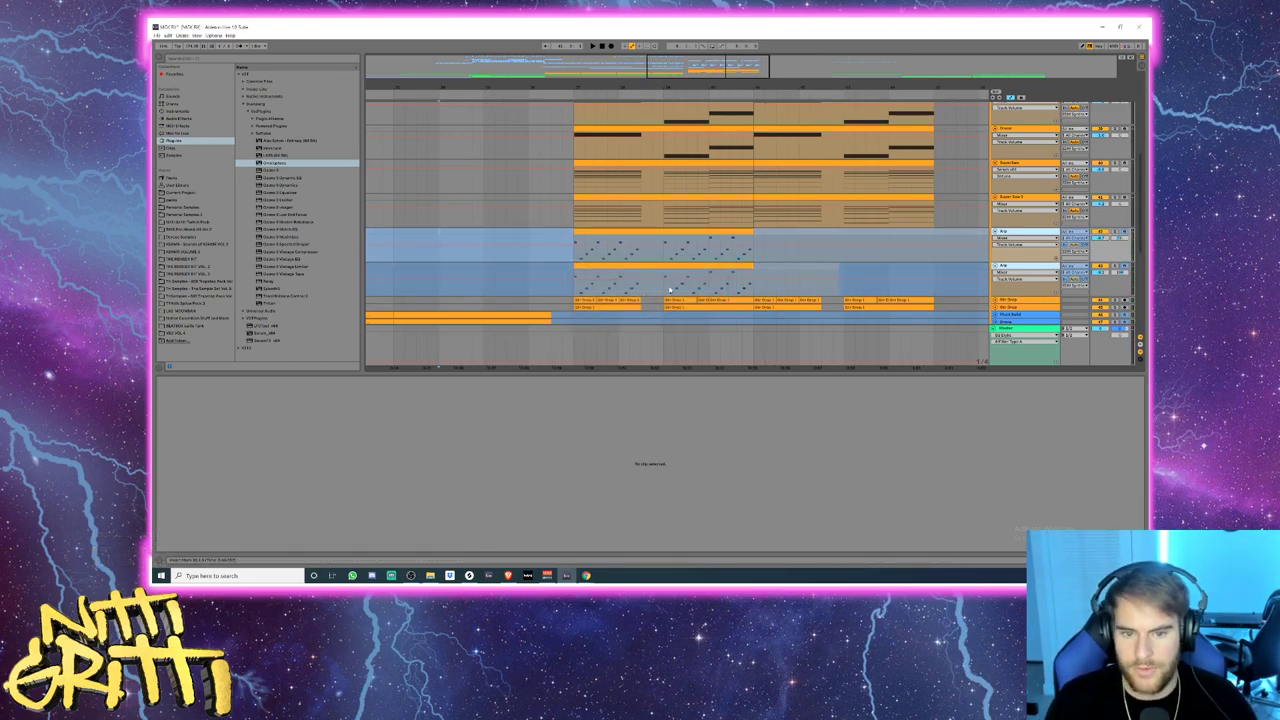
- Cut the note-free section just before the second phrase out of both Arp clips, leaving a gap
drag(663, 275, 645, 246)
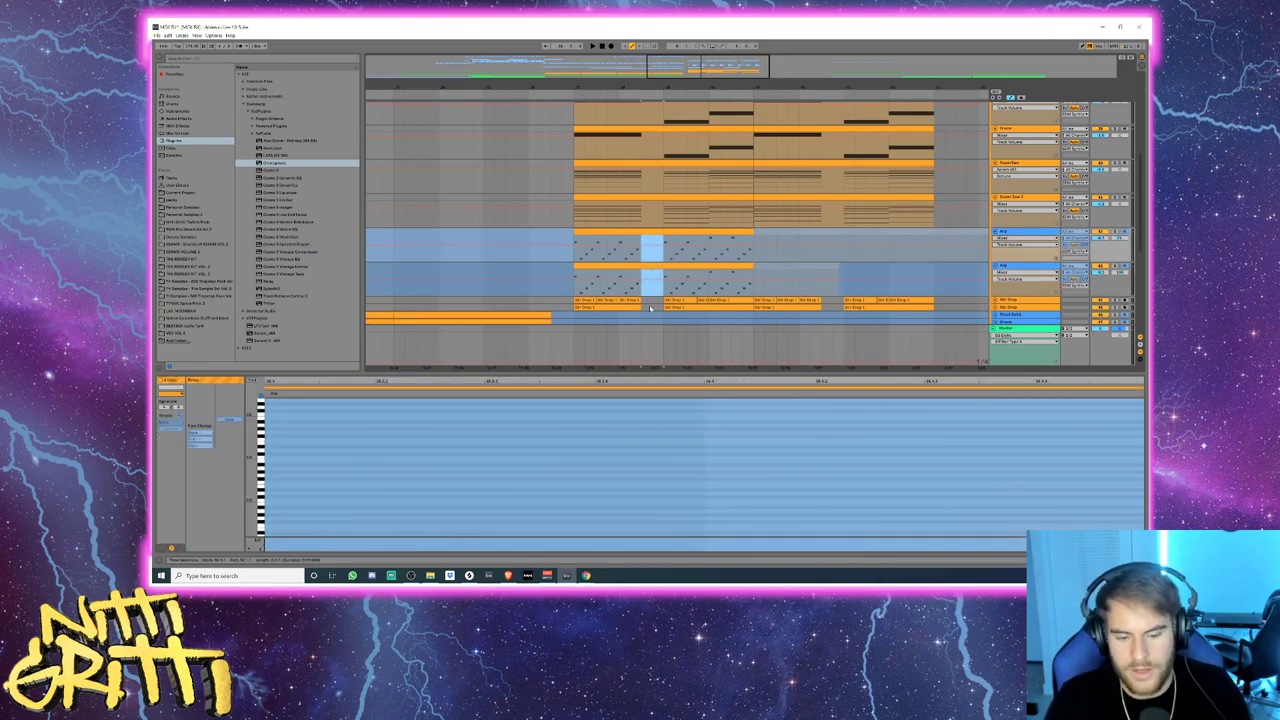
drag(643, 291, 665, 247)
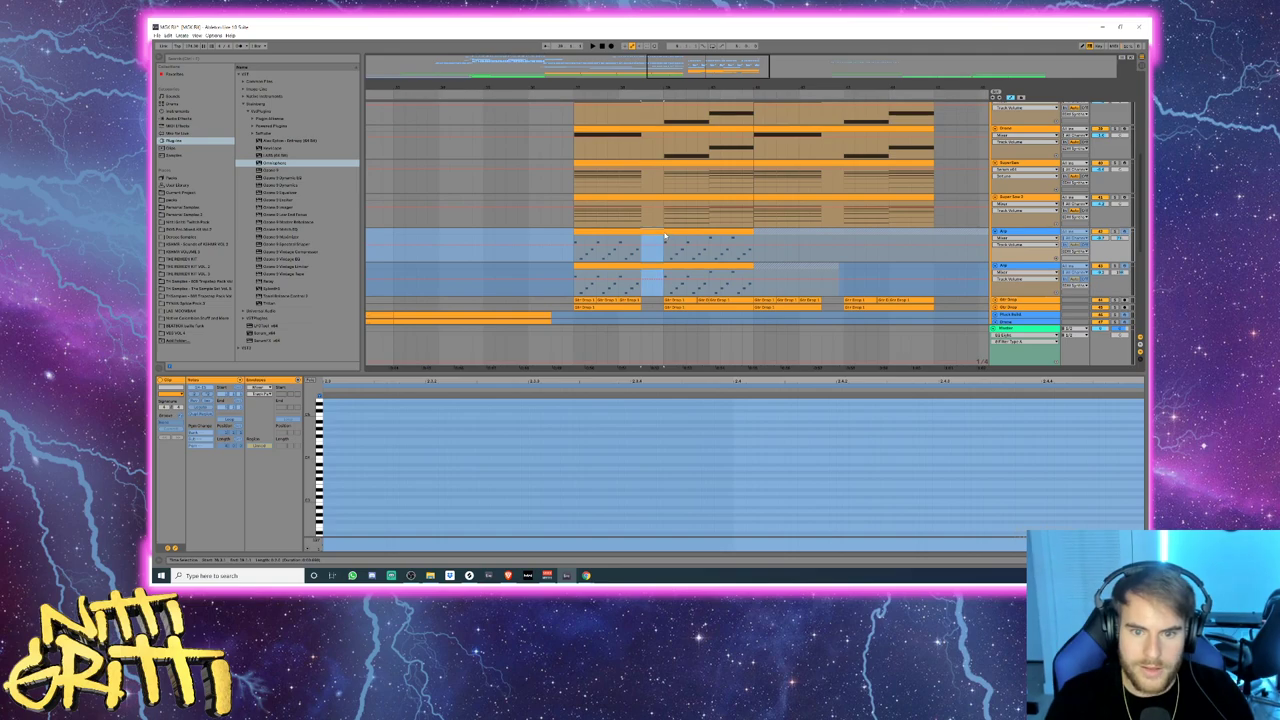
click(625, 266)
- Play the drop from shortly before its start to check the trimmed Arp clips
click(519, 255)
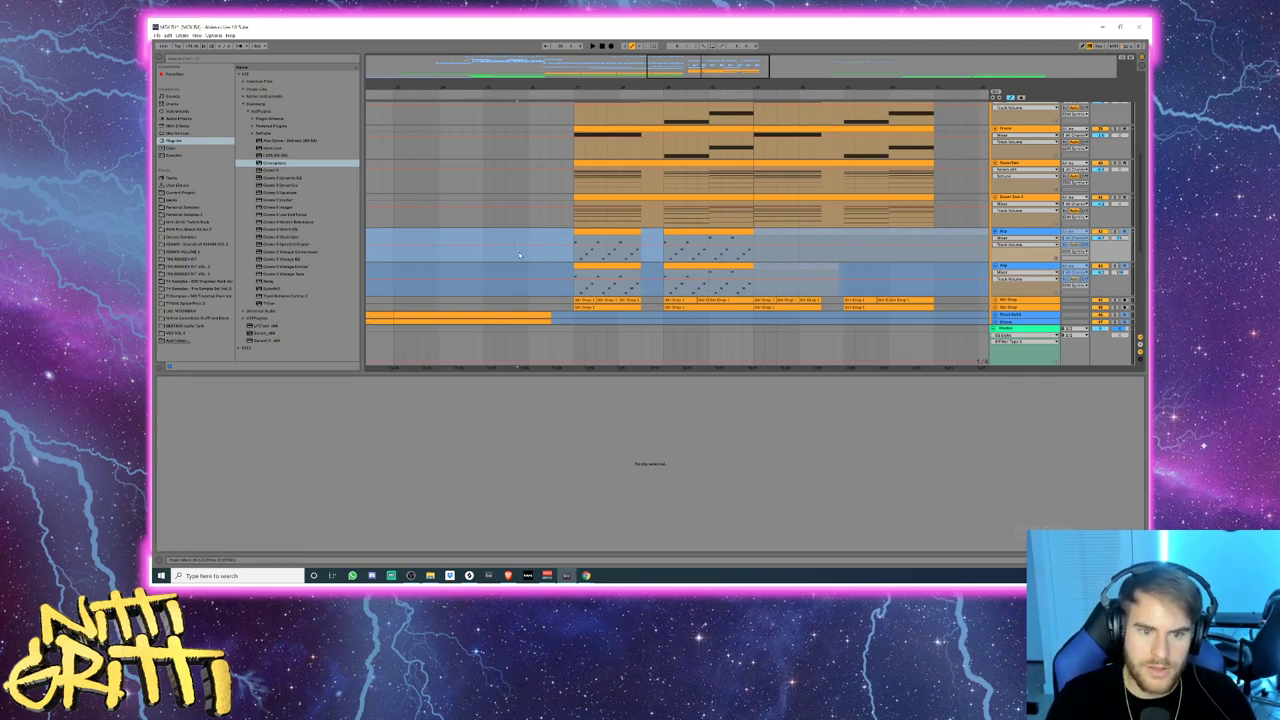
click(1027, 232)
click(1100, 233)
key(space)
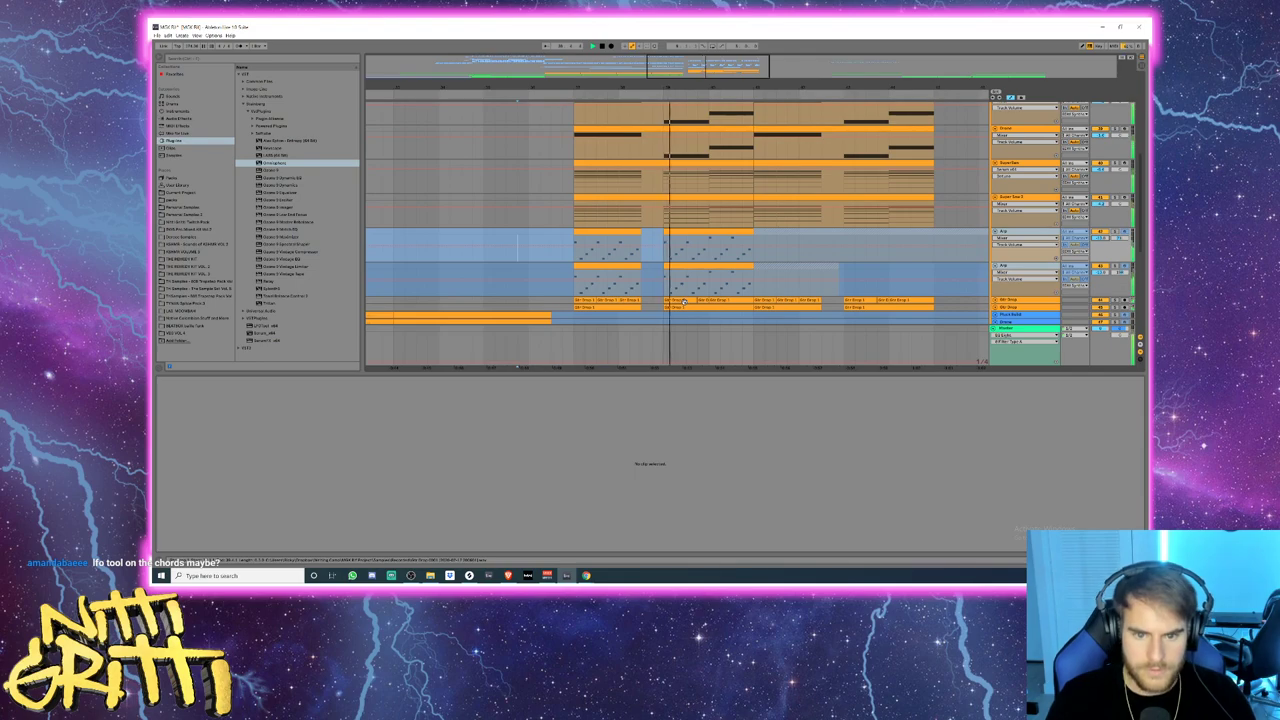
click(948, 271)
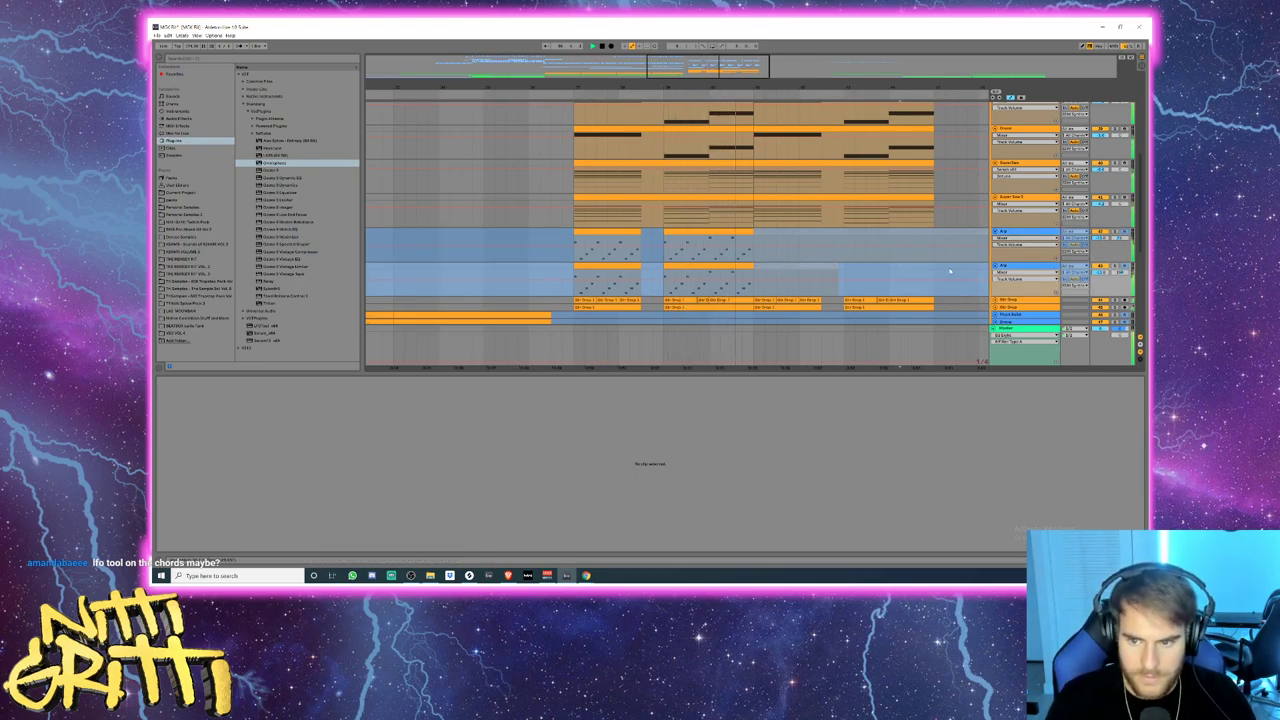
key(space)
- Duplicate the clips on both Arp tracks into the second half of the drop and play them
drag(948, 271, 757, 233)
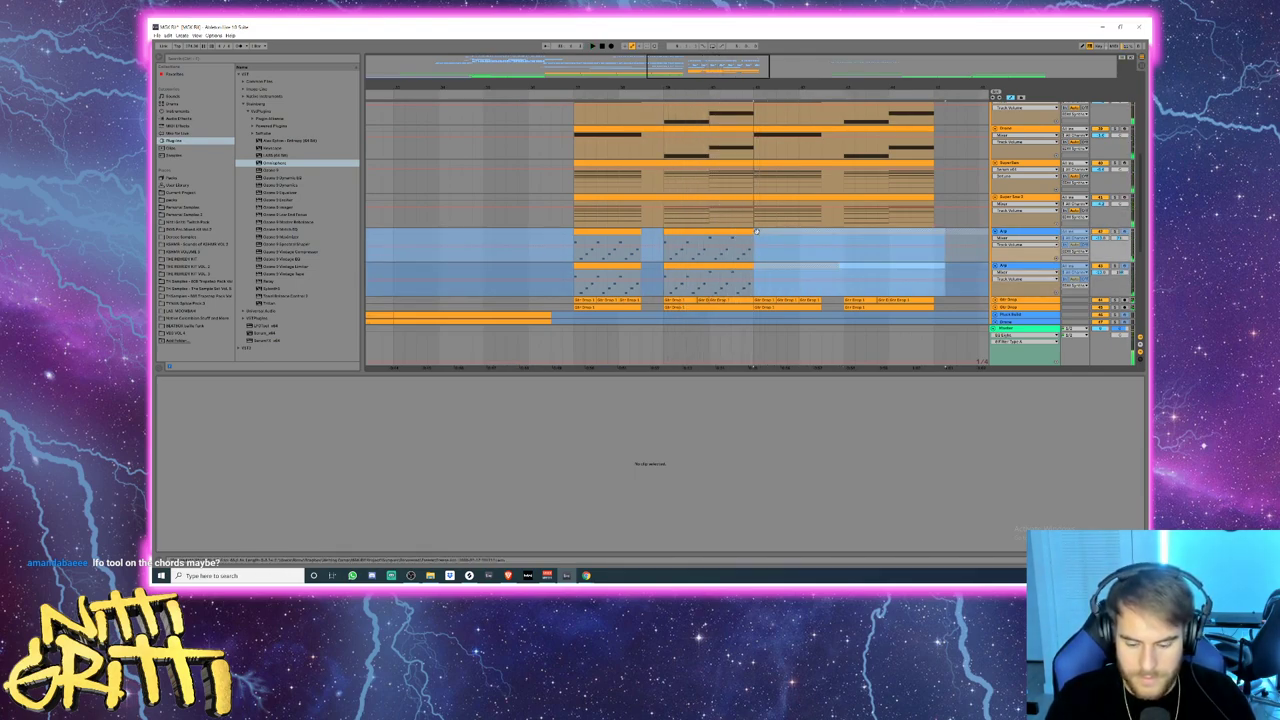
scroll(757, 235, down, 5)
drag(820, 267, 687, 240)
key(ctrl+d)
key(space)
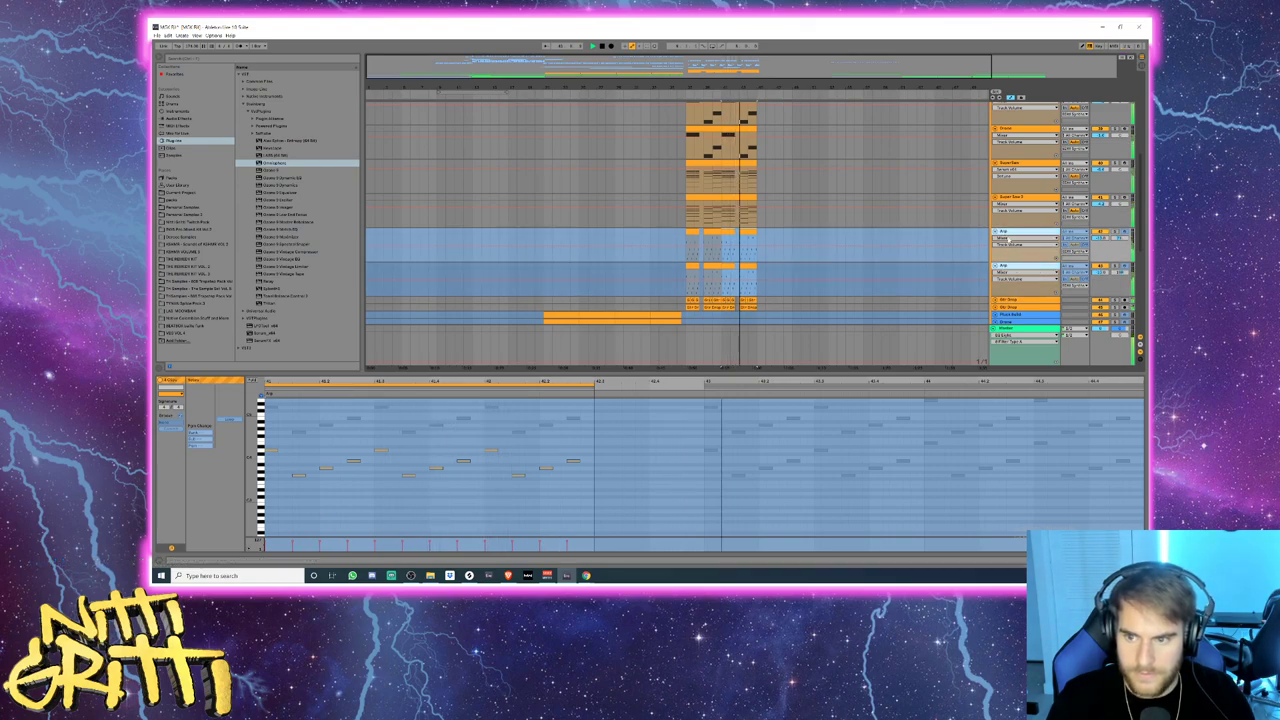
- Fold both Arp tracks and stop playback
click(1009, 232)
key(Left)
key(Down)
key(Left)
key(space)
scroll(1008, 232, up, 4)
- Freeze the four synth tracks from Sub through Super Saw 2 and fold them
click(1011, 264)
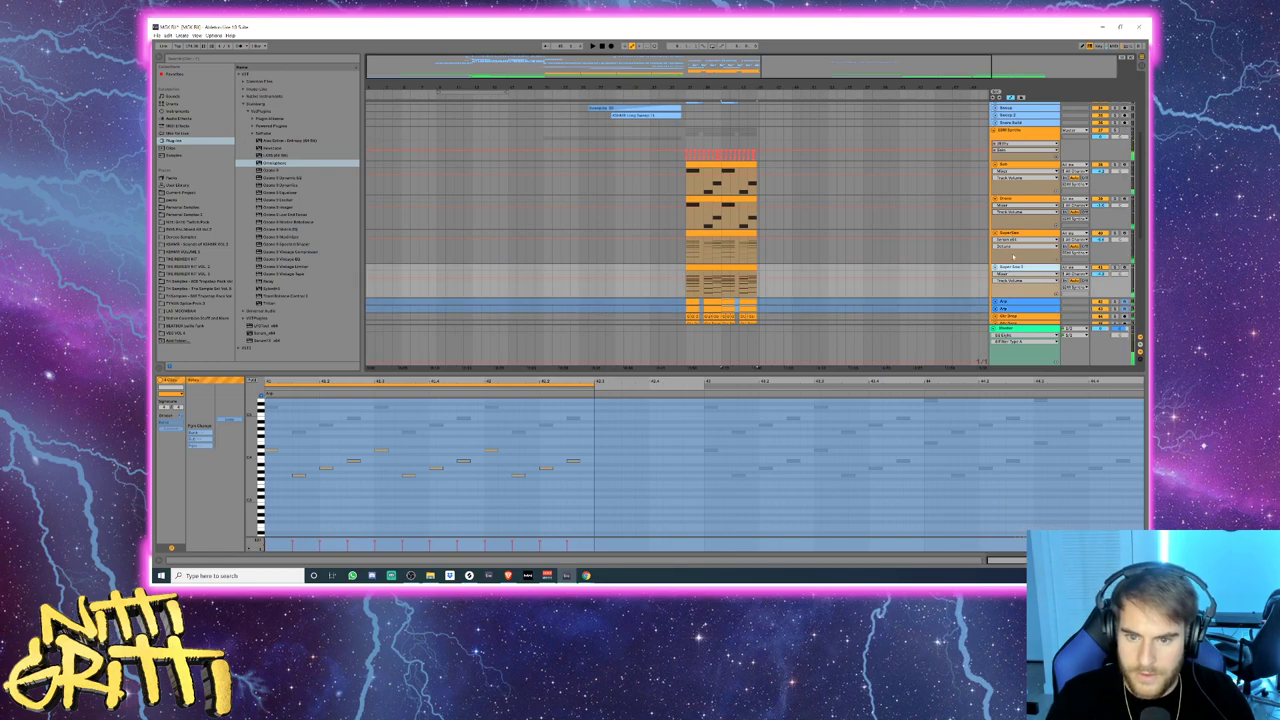
right_click(1015, 165)
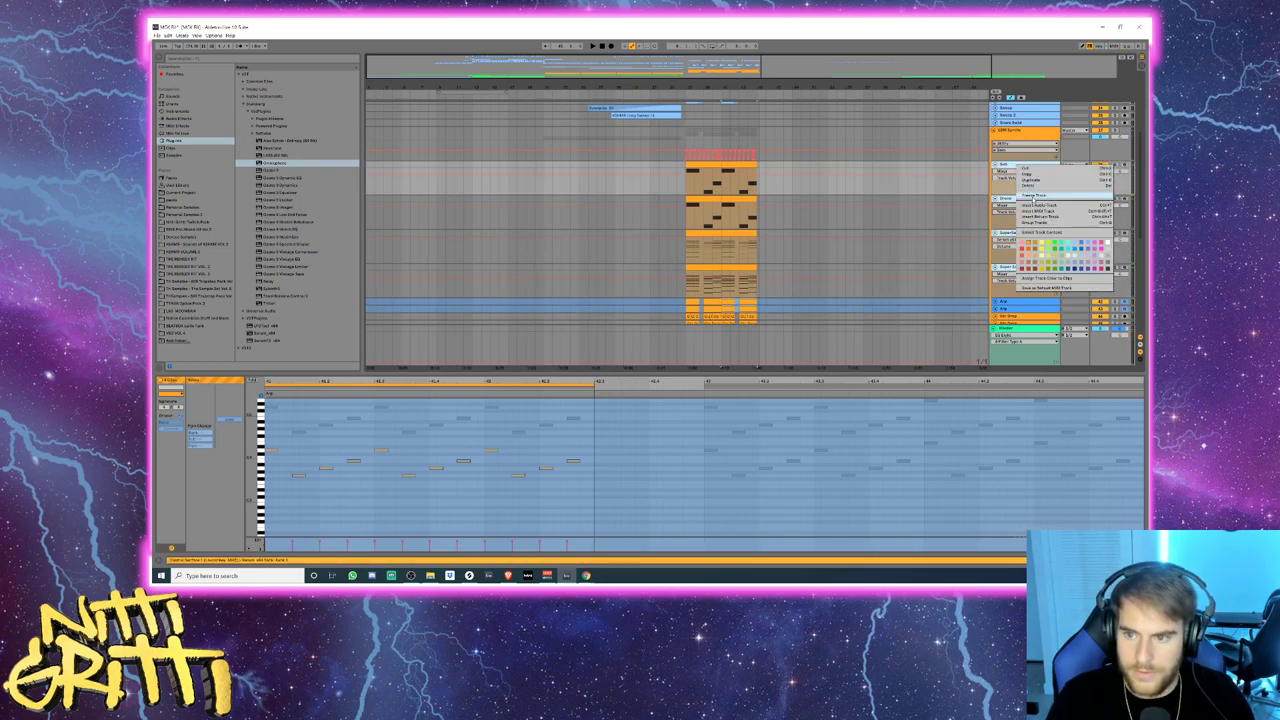
click(1032, 196)
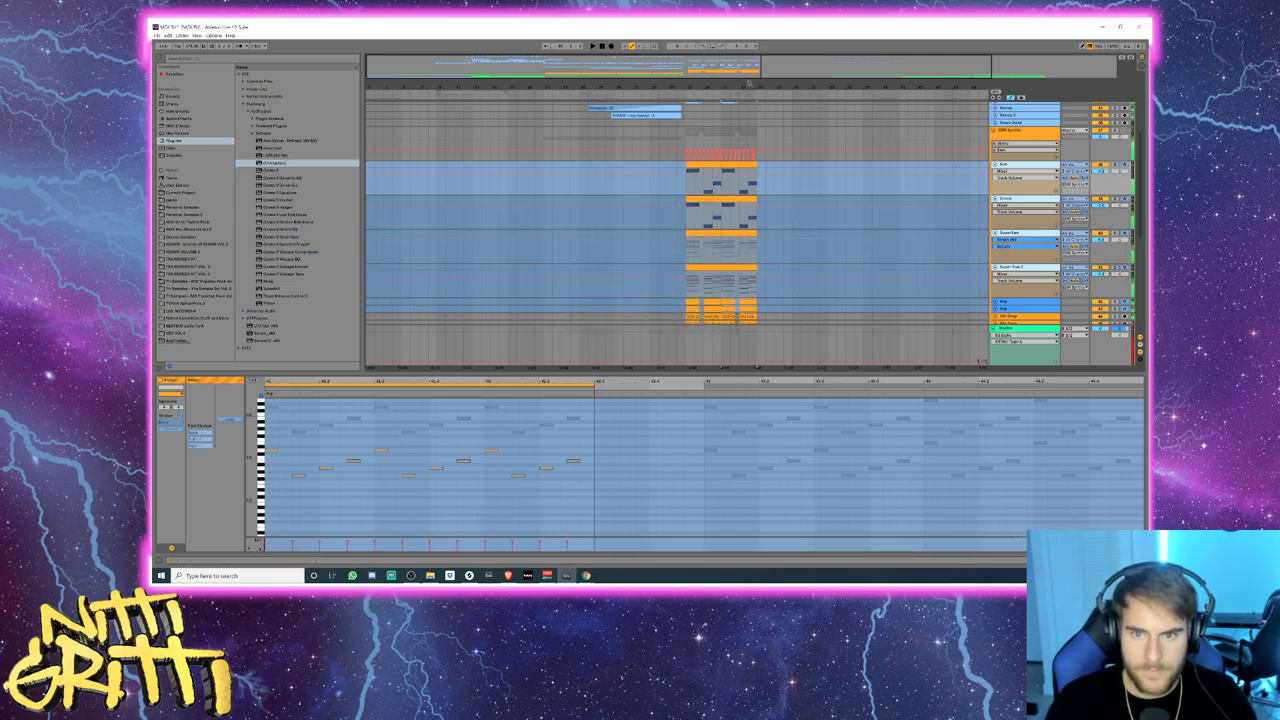
drag(746, 88, 746, 103)
right_click(1018, 167)
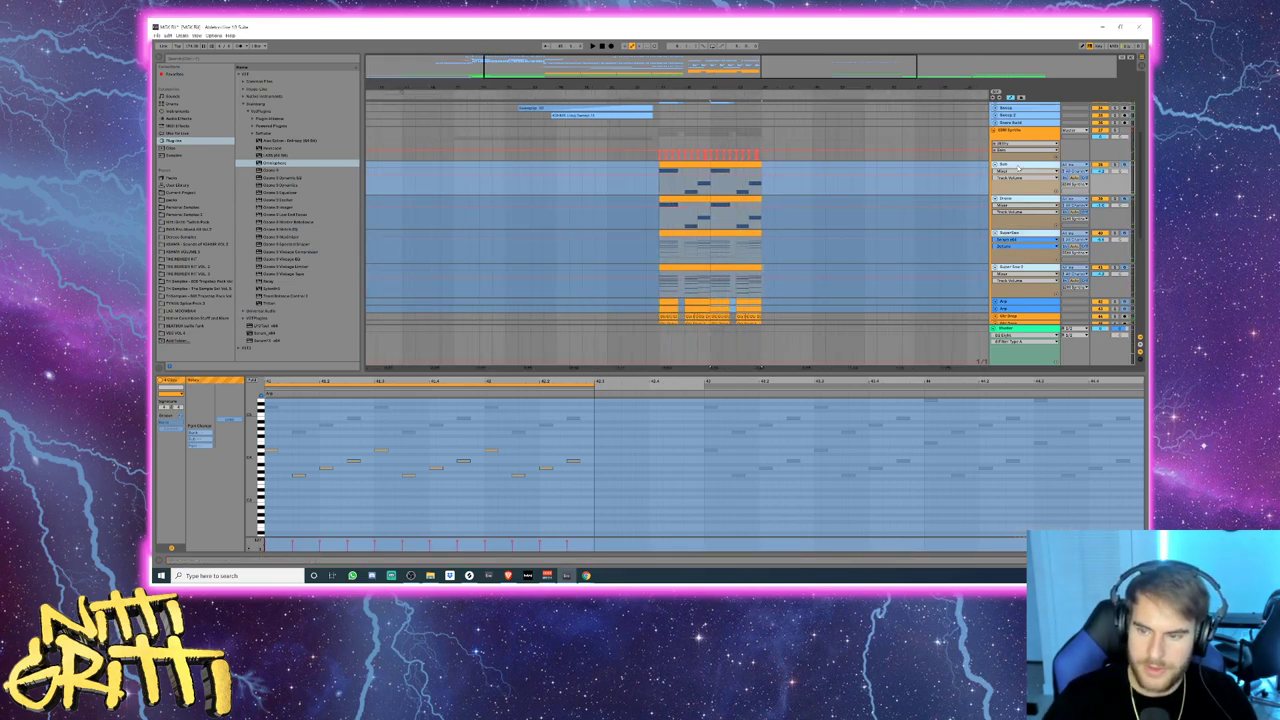
key(u)
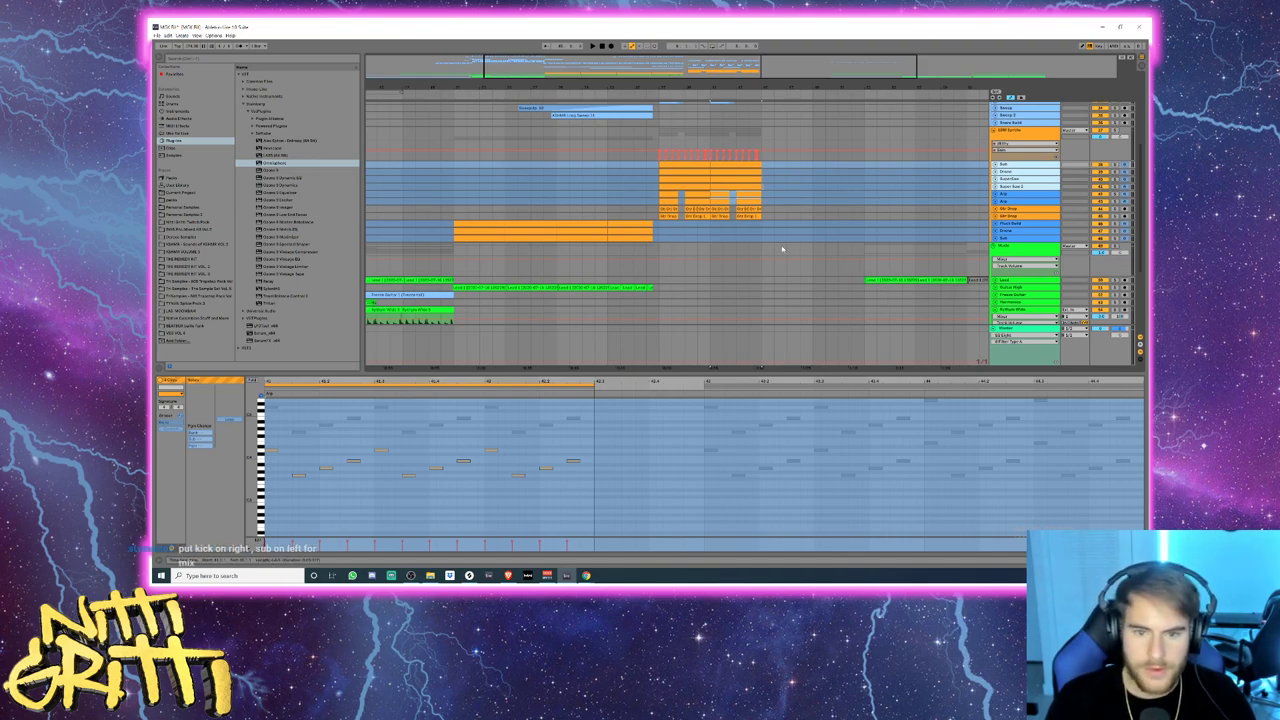
- Play the arrangement from before the drop and bring the drop's drum tracks into view
click(595, 194)
key(space)
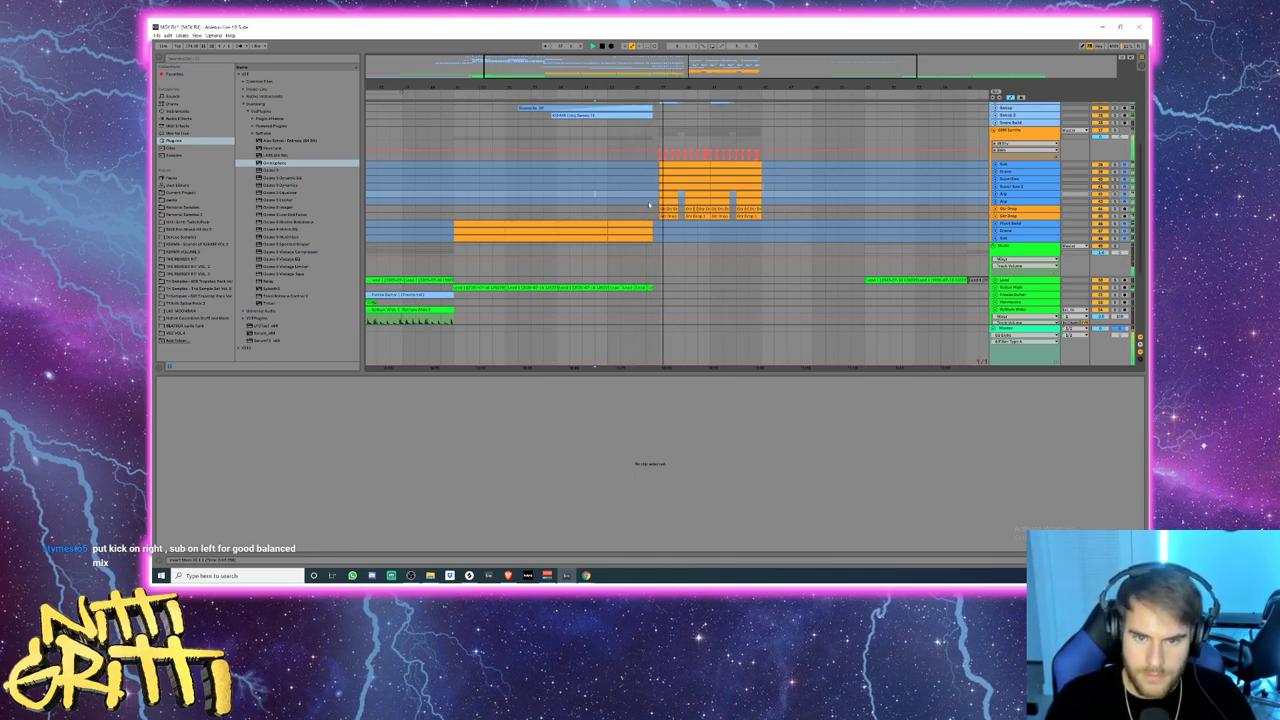
drag(680, 87, 680, 151)
scroll(733, 236, up, 5)
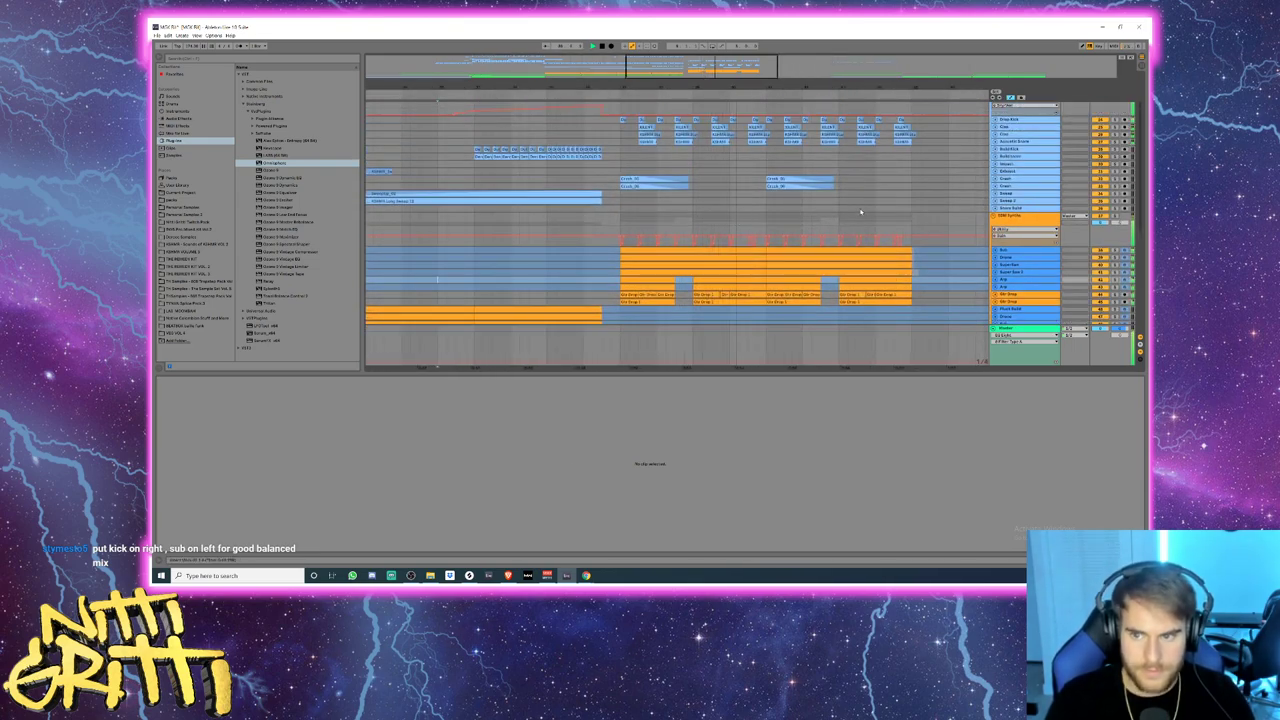
scroll(810, 210, up, 2)
scroll(868, 200, up, 1)
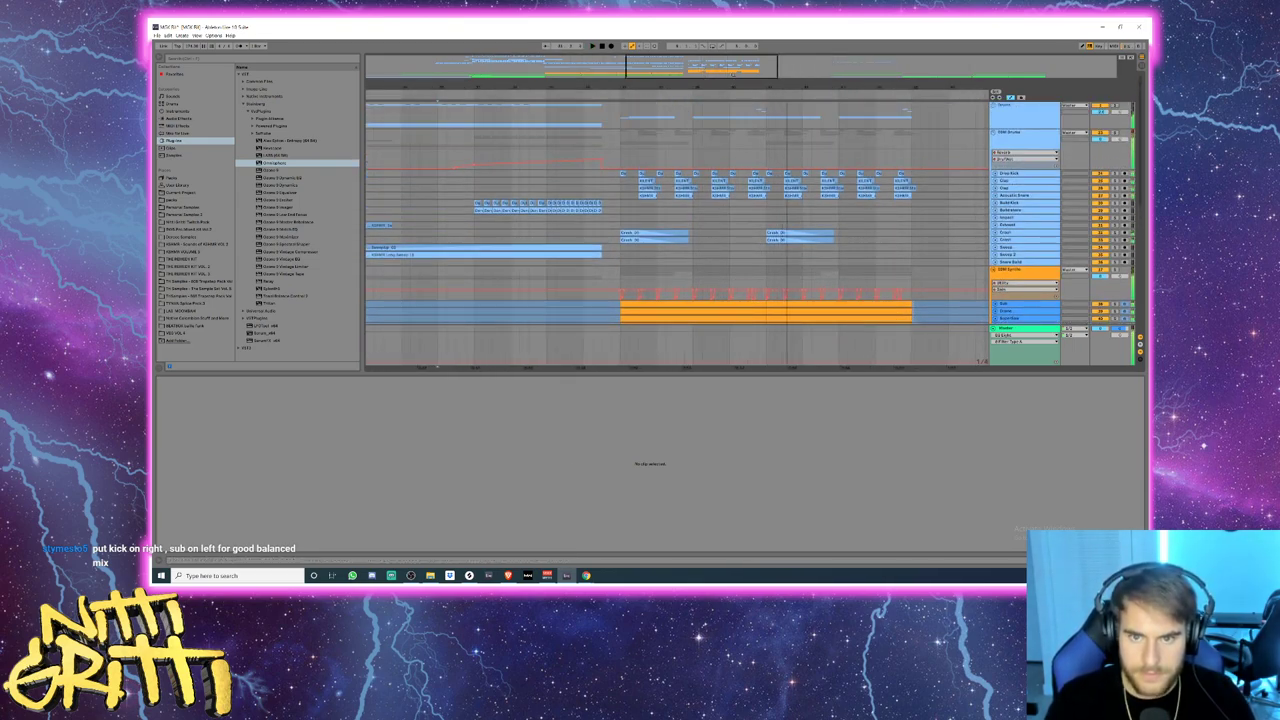
- Unfold the Drop Kick track and paste a copy of a kick hit just before the mid-drop kick, aligned with the snare
drag(770, 87, 770, 150)
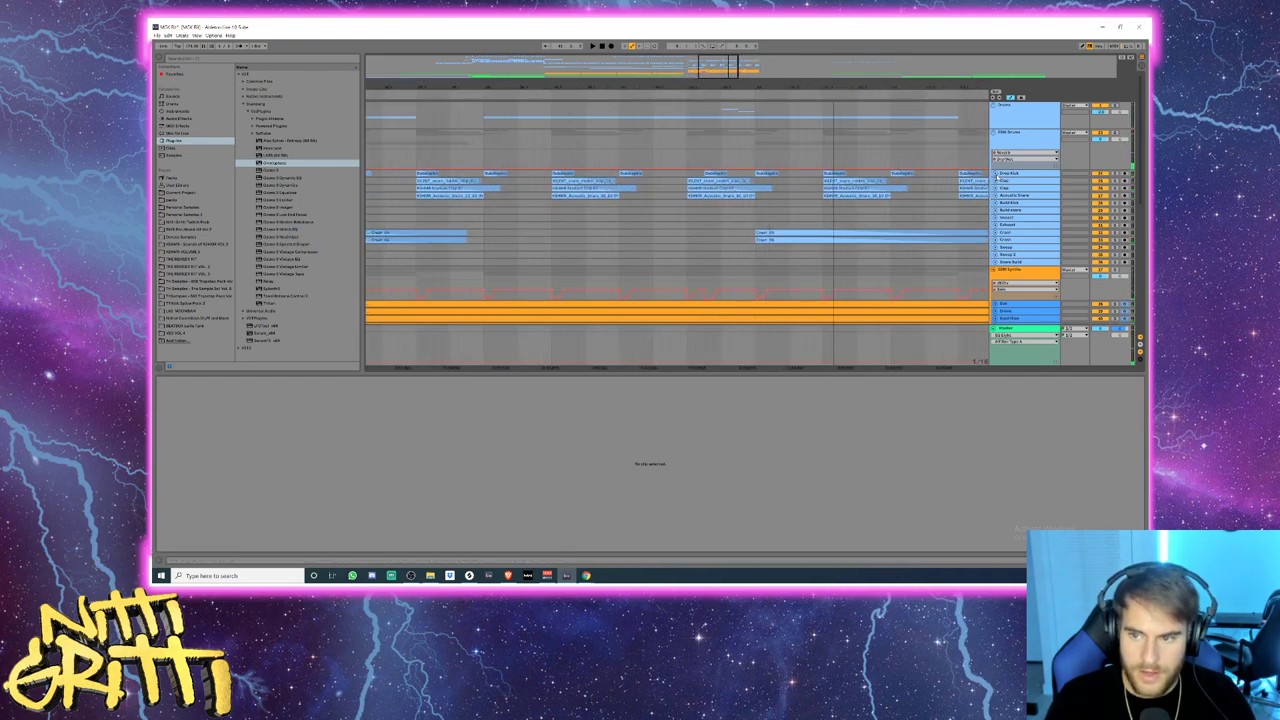
click(995, 173)
click(714, 182)
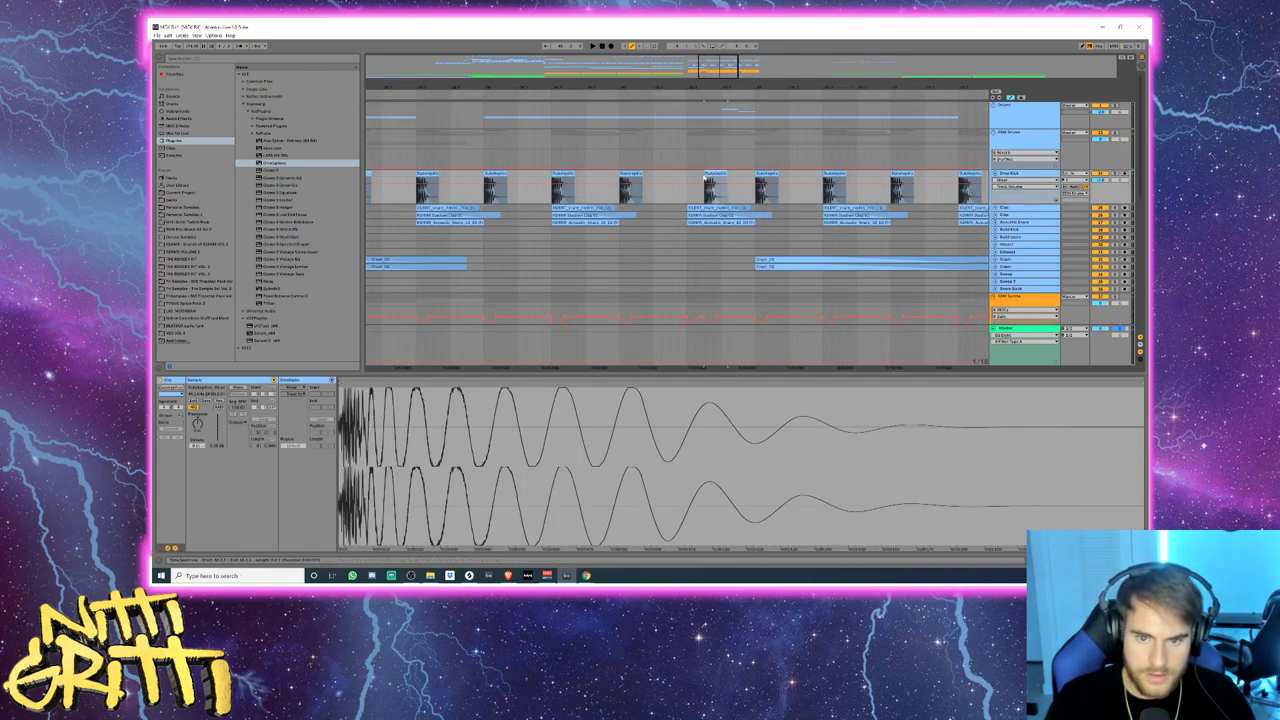
click(683, 177)
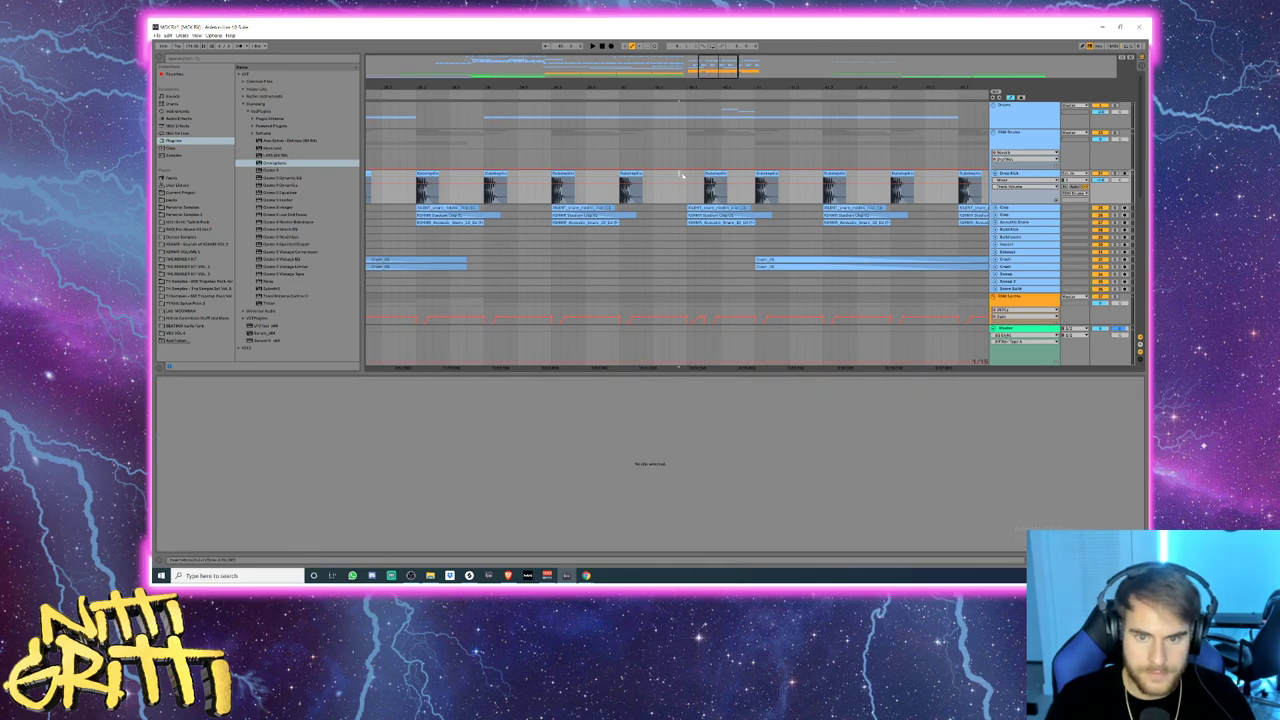
key(ctrl+v)
- Play the passage around the added kick, and replay the song from the build before the drop
key(space)
key(space)
click(626, 201)
key(space)
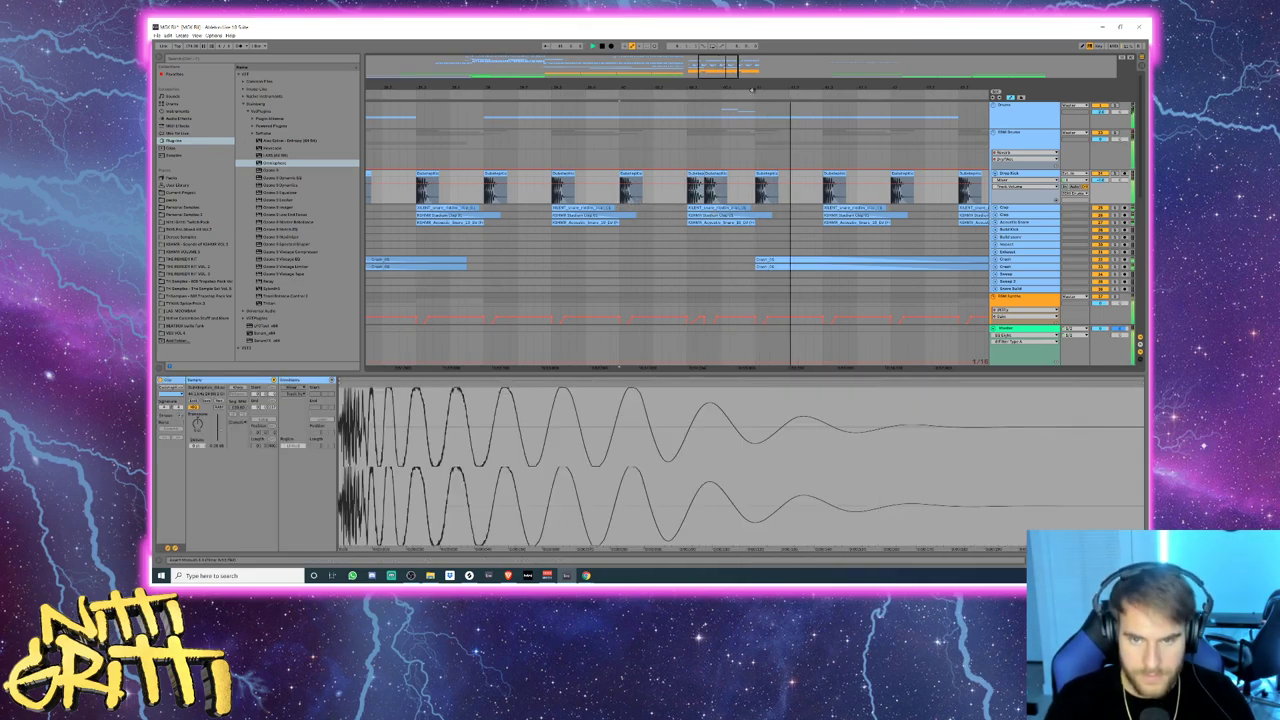
drag(622, 87, 810, 60)
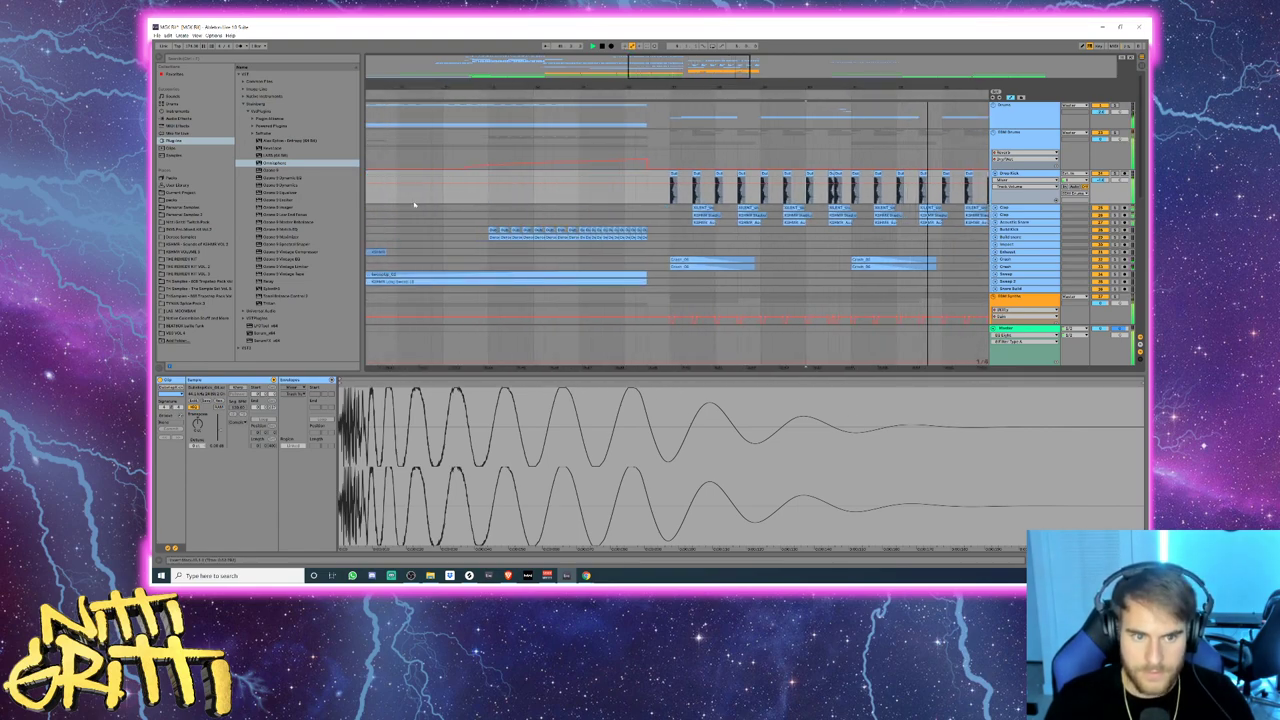
click(409, 201)
key(minus)
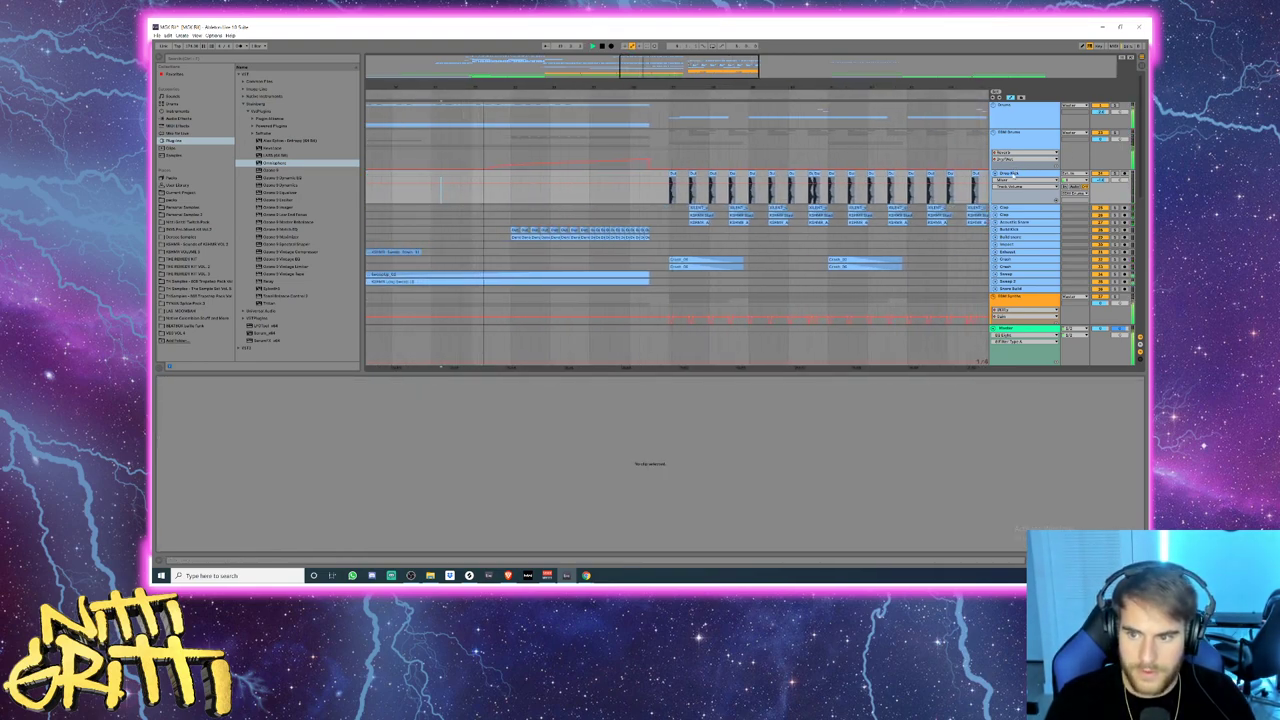
- Fold the Drop Kick track and the drop's drum group, and open the synth group's device chain
key(u)
click(1013, 140)
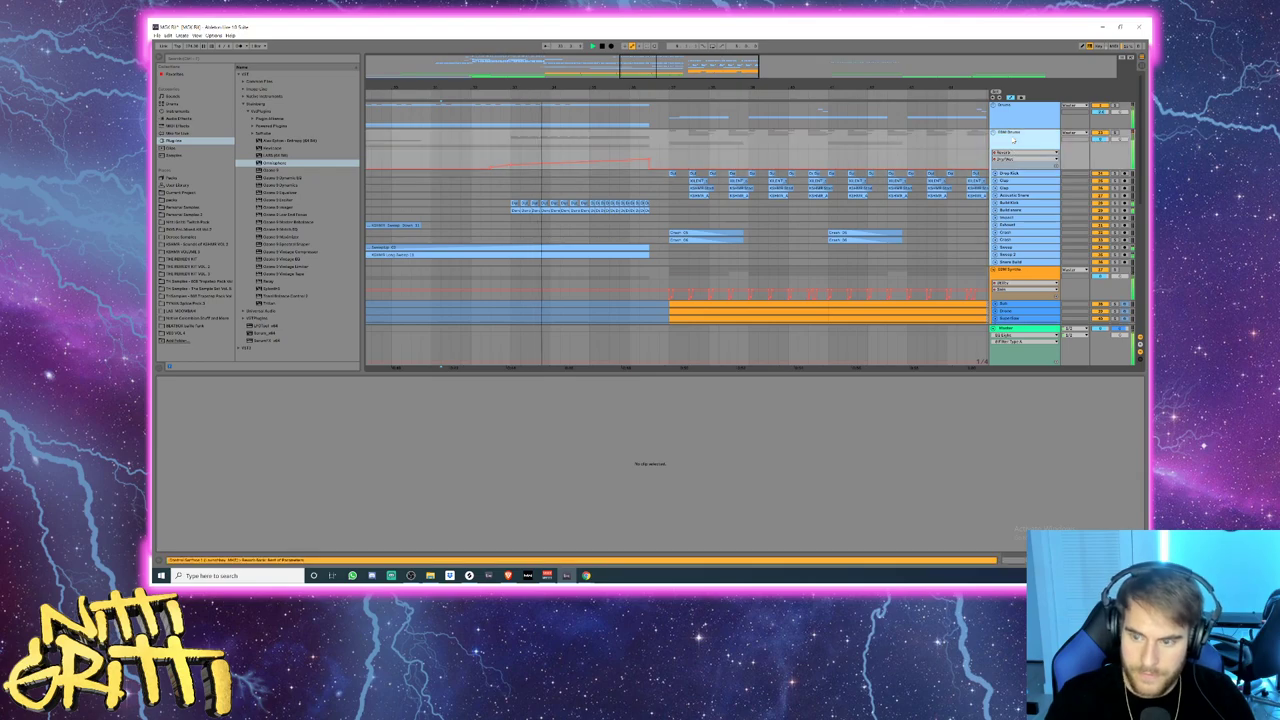
key(u)
double_click(1012, 155)
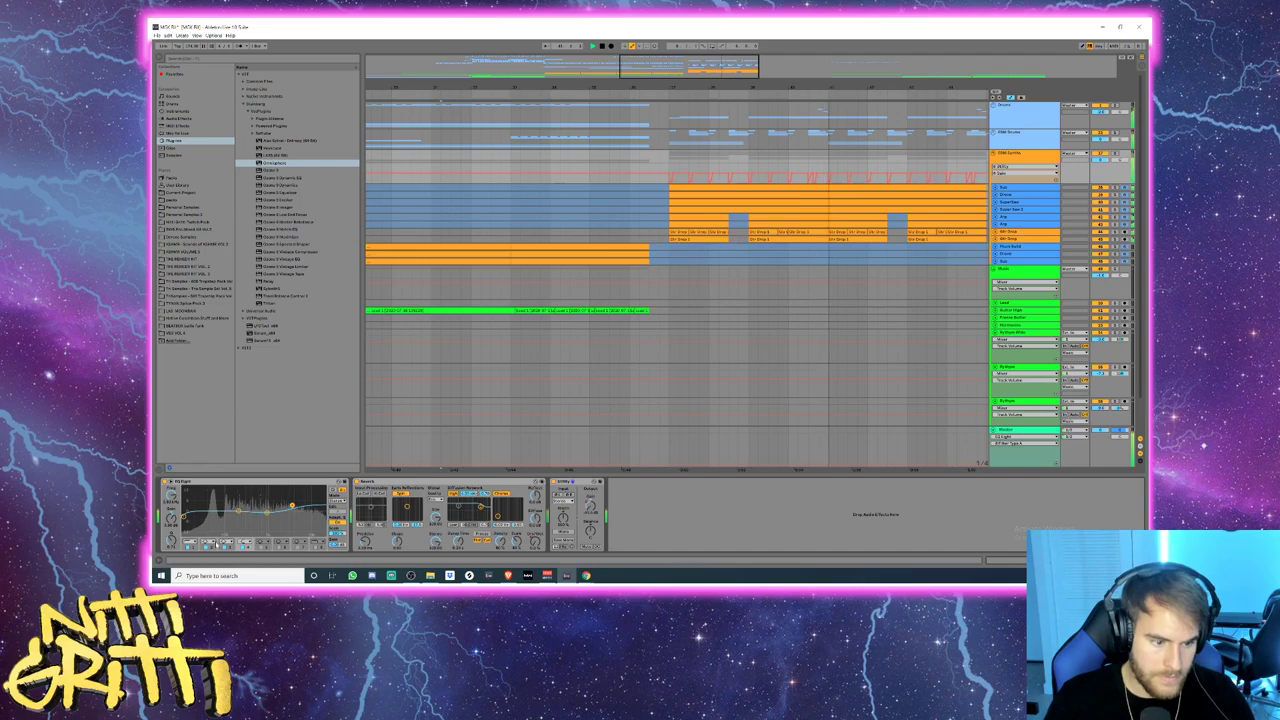
- Fold the three unfolded rhythm tracks in the green music group and stop playback
click(508, 218)
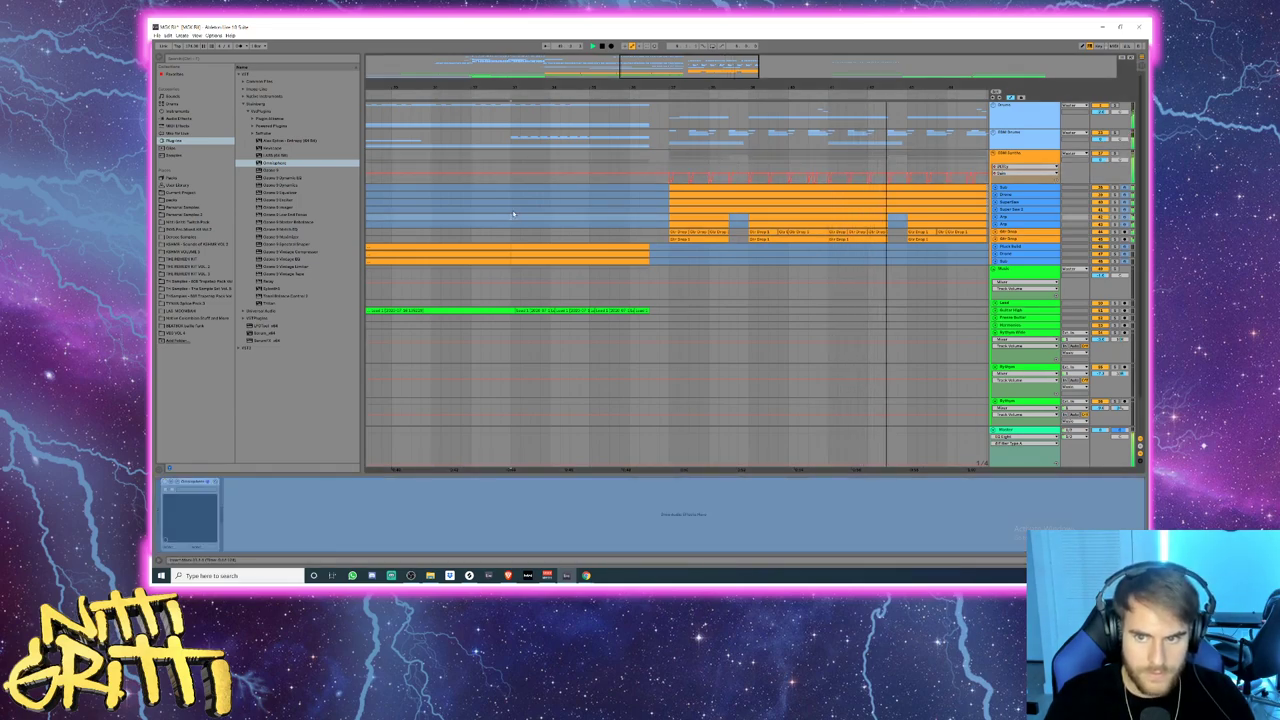
click(486, 210)
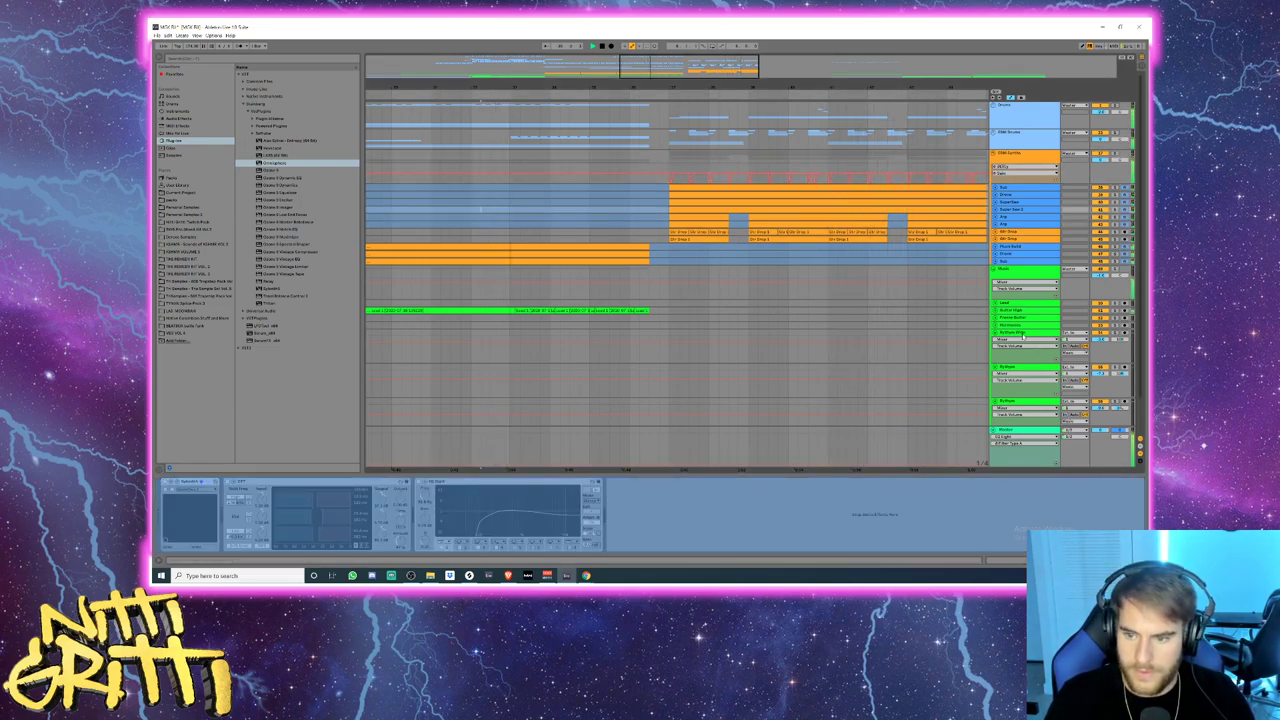
click(1026, 333)
key(u)
click(1023, 339)
key(u)
key(Down)
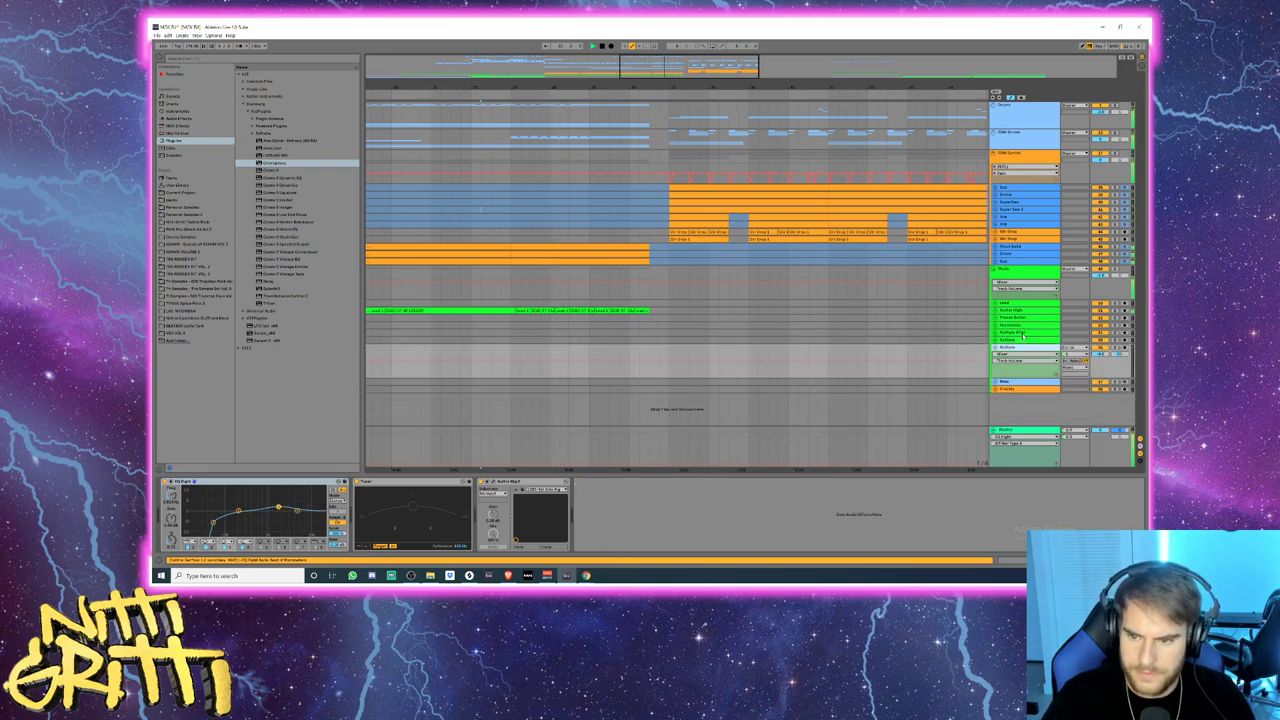
key(u)
key(space)
- Unfold the Sub track at the start of the drop and pan it to the left
click(709, 259)
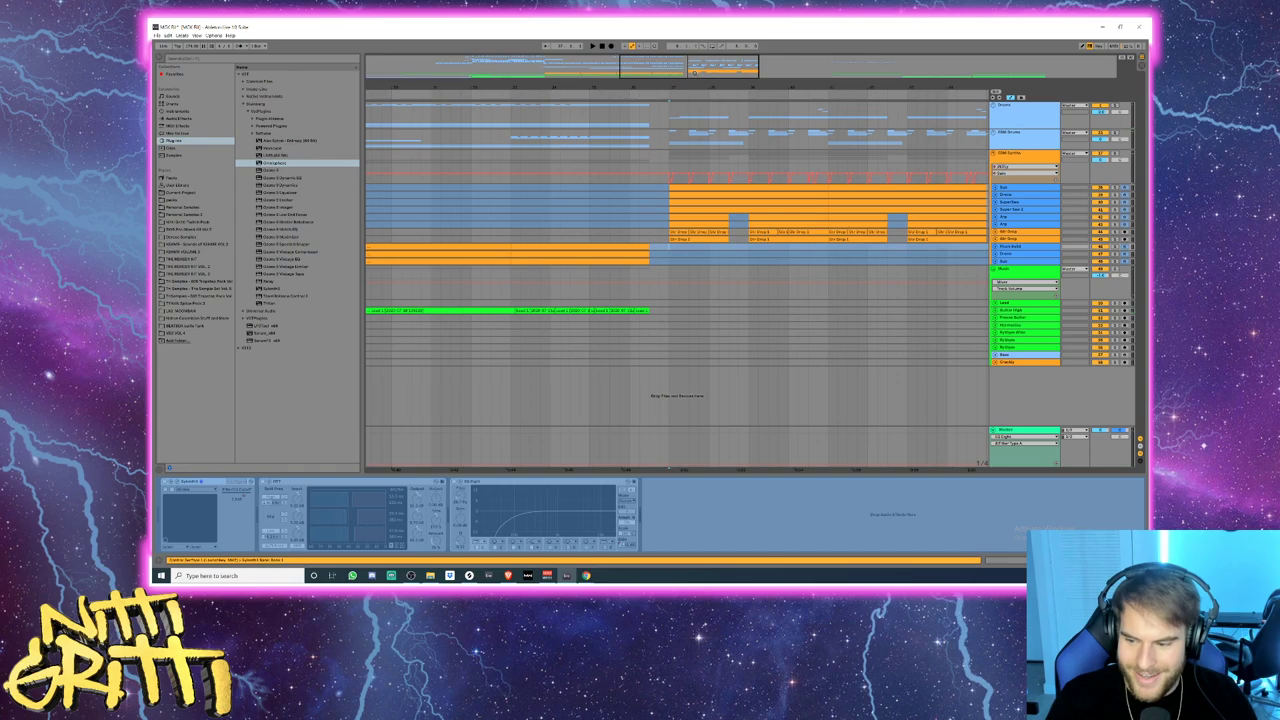
drag(695, 72, 699, 102)
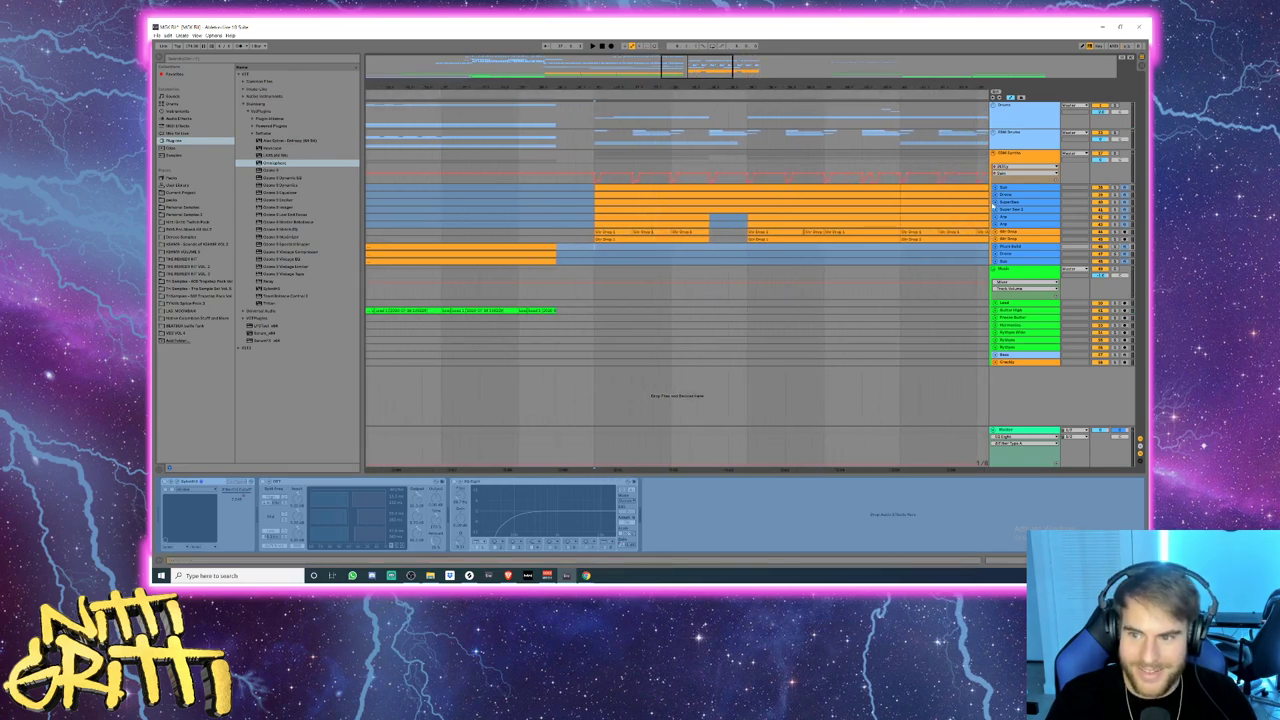
click(996, 188)
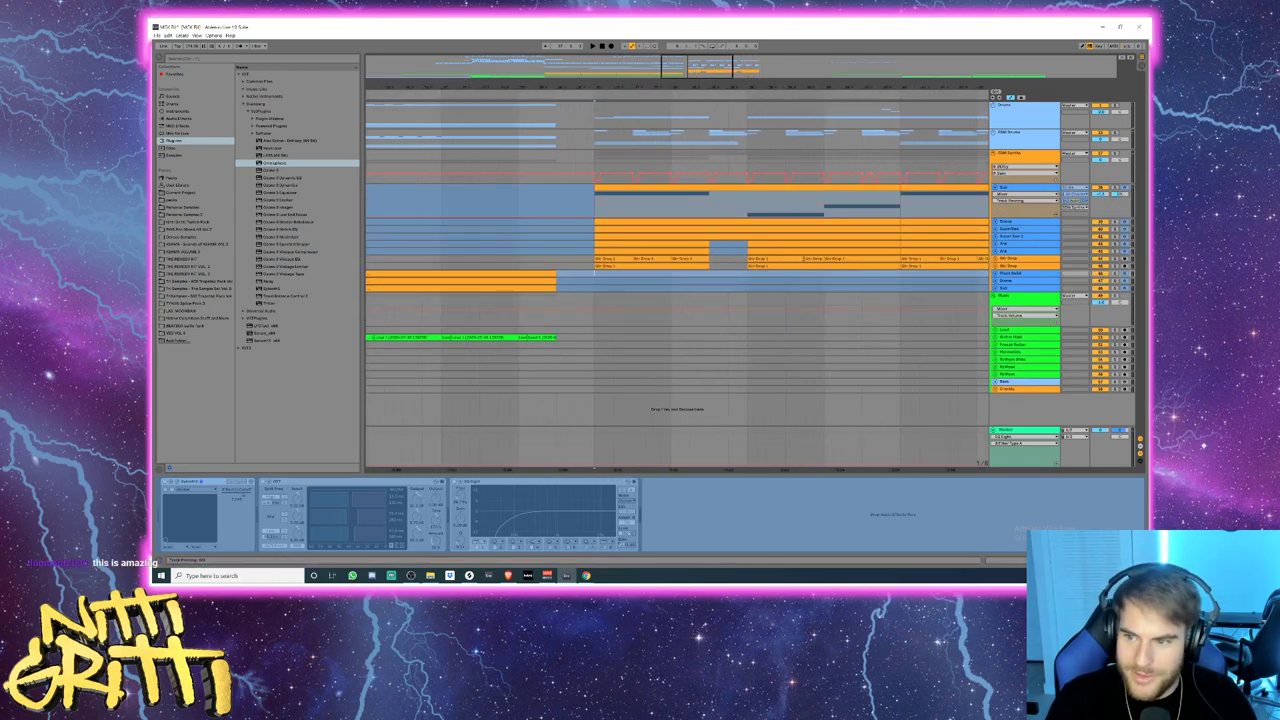
- Expand the drop's drum group, unfold the Drop Kick track, and pan it to the right
click(1021, 116)
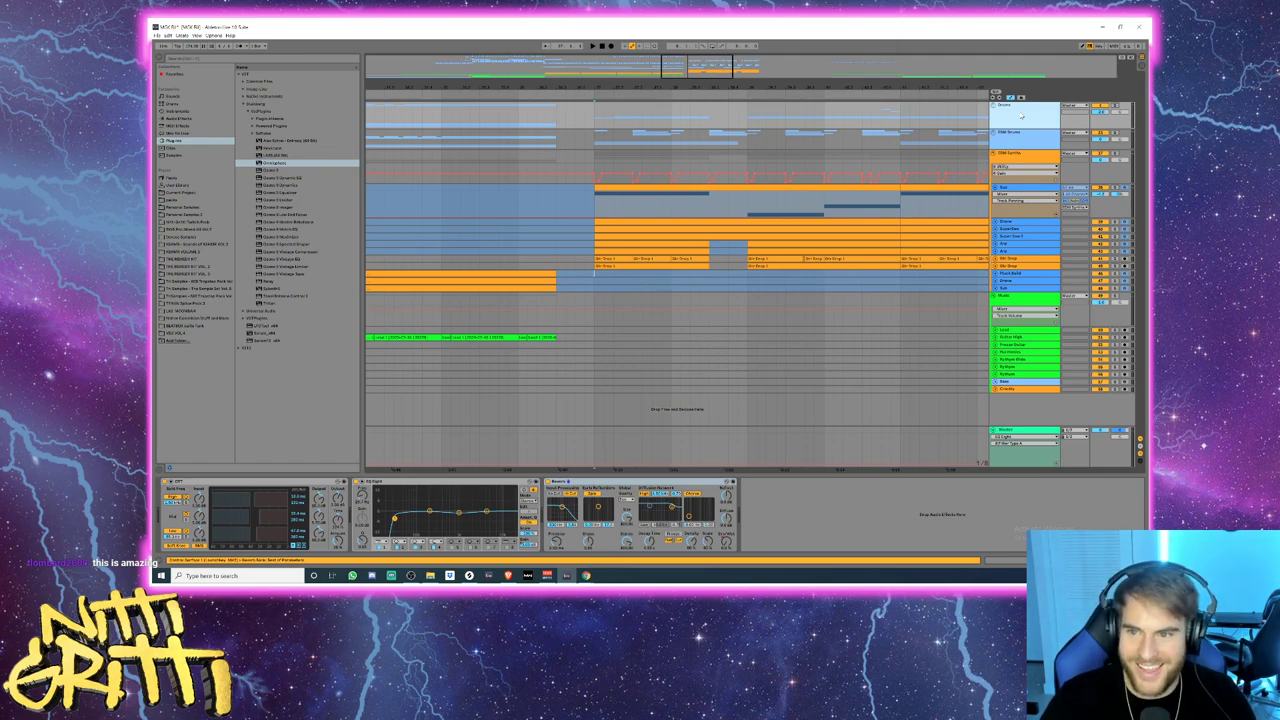
key(Down)
key(Right)
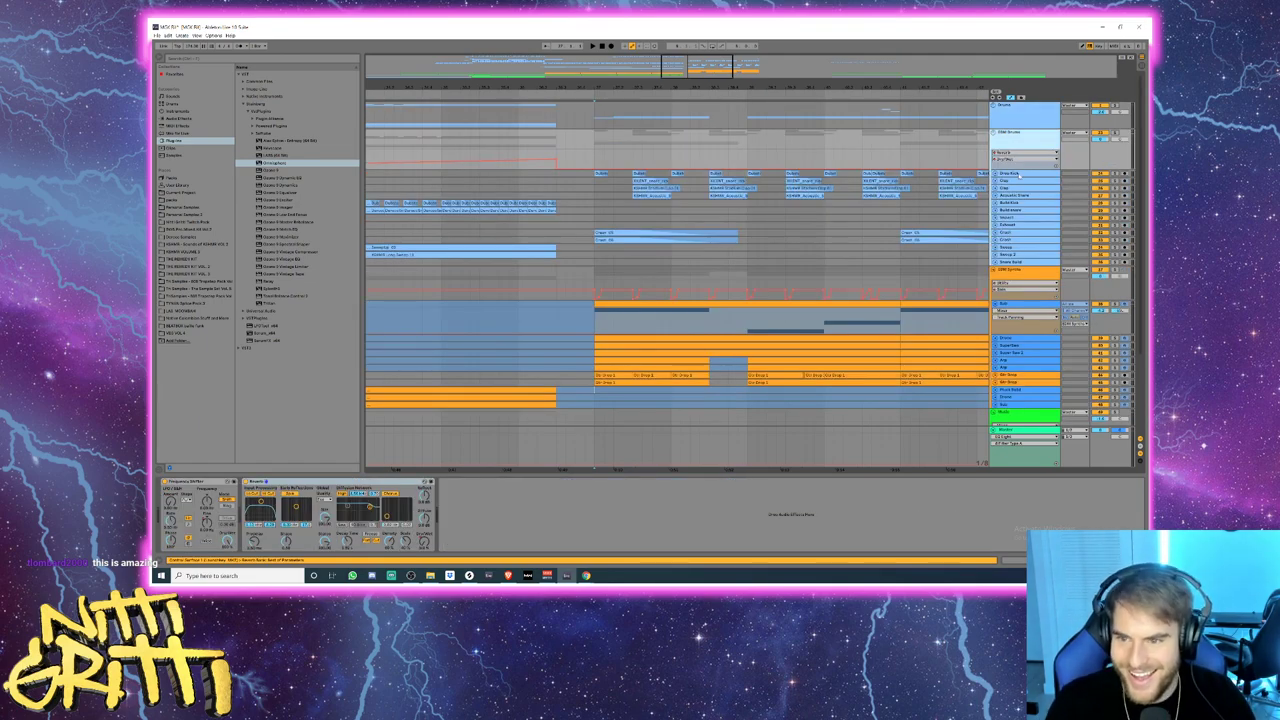
click(996, 174)
drag(1121, 180, 1121, 165)
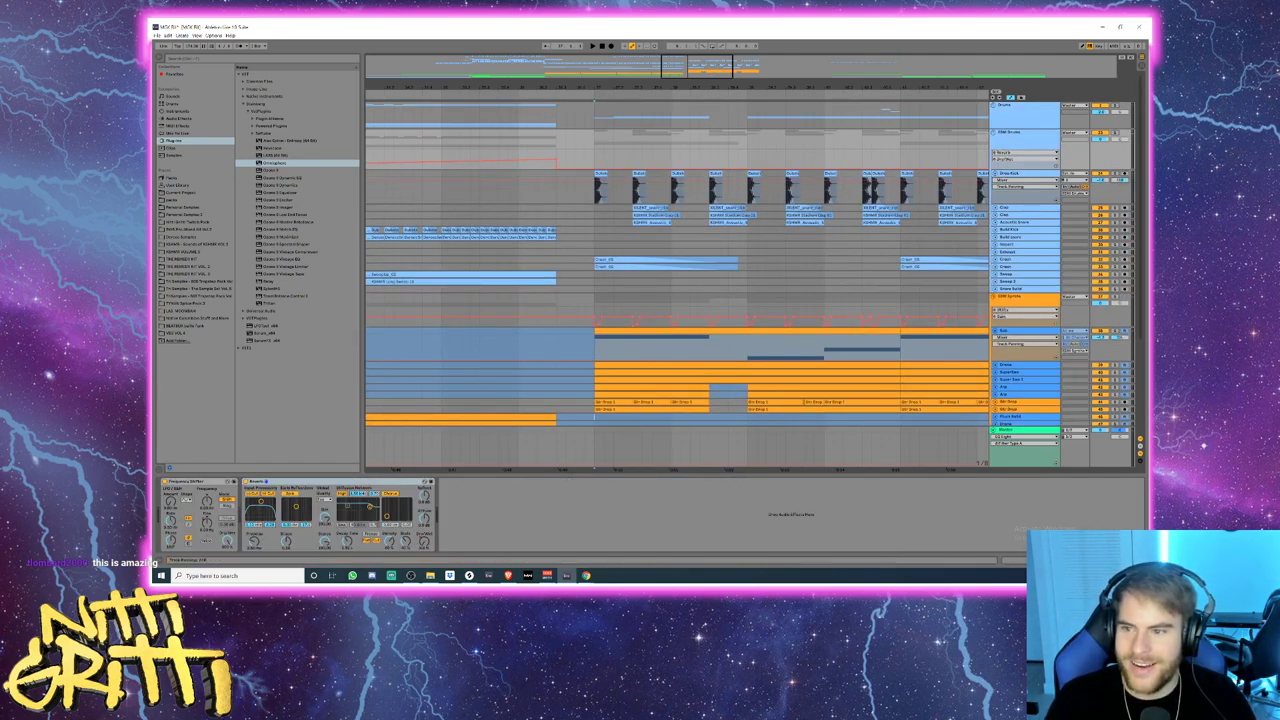
- Play the end of the build-up into the drop to hear the kick and sub panning
drag(715, 77, 709, 71)
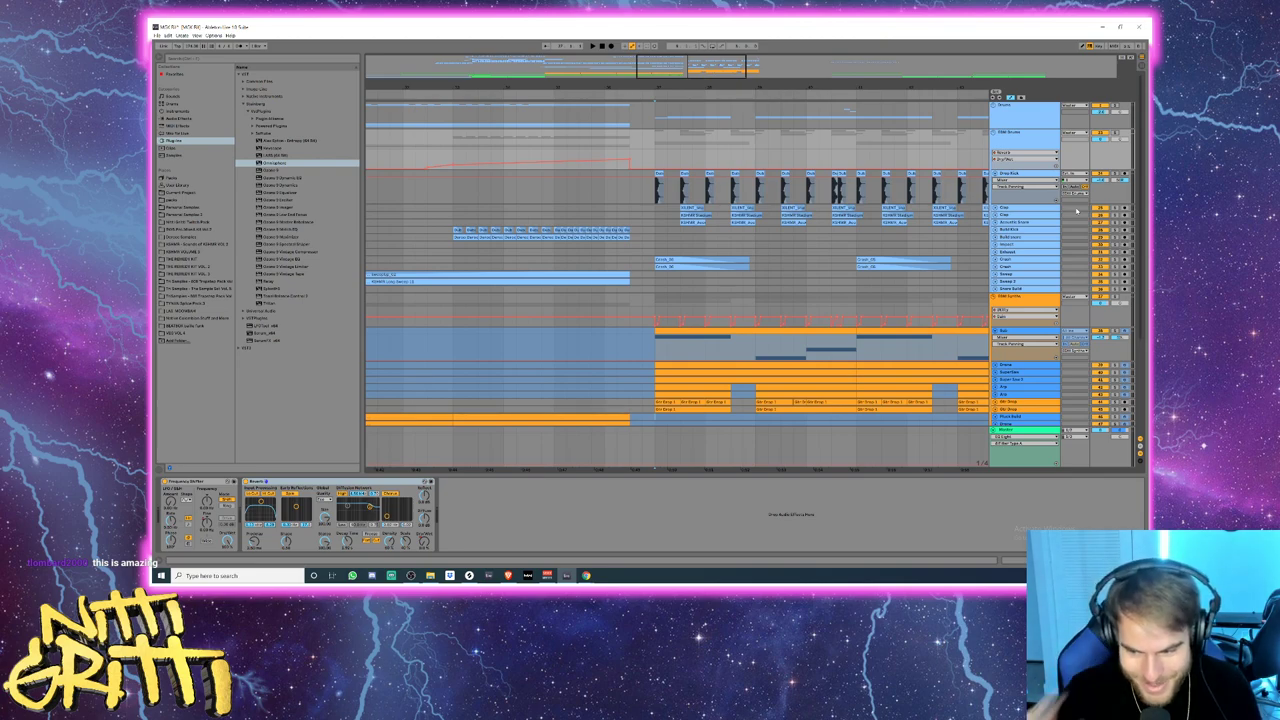
click(462, 204)
key(space)
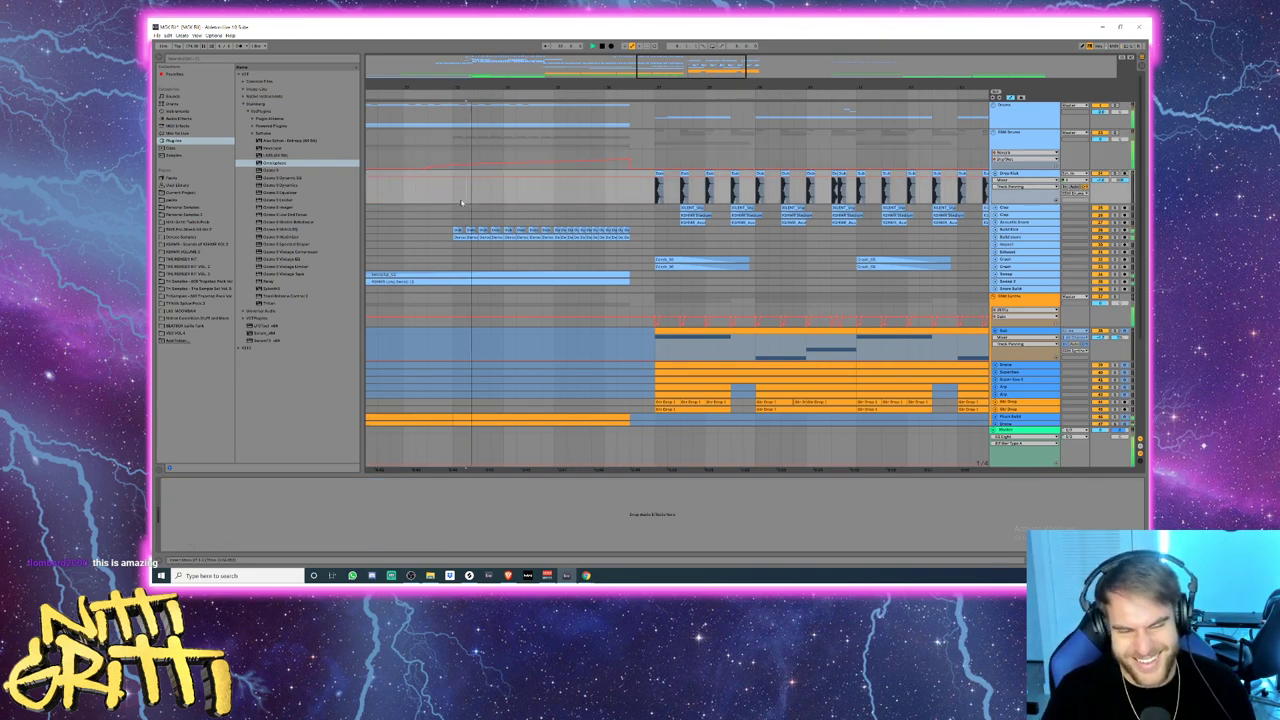
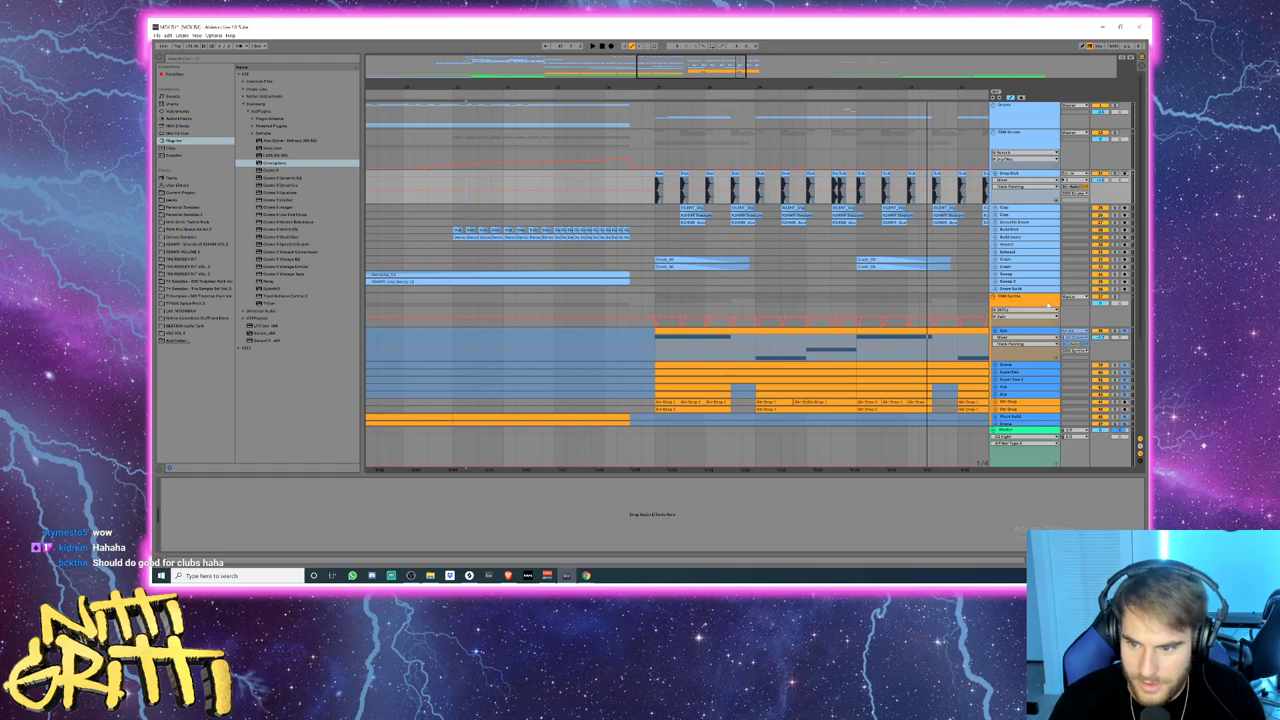
- Fold the Sub track in the drop's synth group
click(1020, 331)
key(Left)
key(Up)
key(Up)
key(Up)
key(Up)
key(Up)
key(Up)
key(Up)
key(Up)
key(Up)
key(Up)
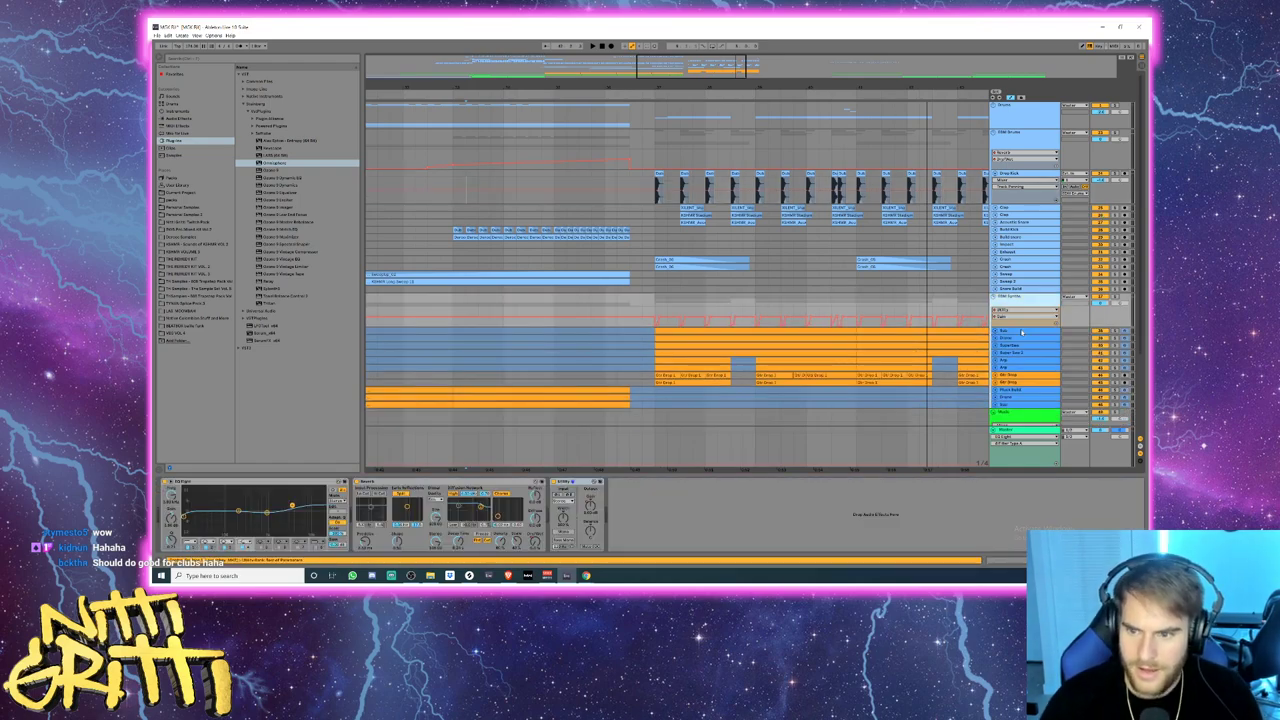
- Fold the Drop Kick track and collapse the drop's drum group
key(Up)
key(Up)
key(Up)
key(Up)
key(Up)
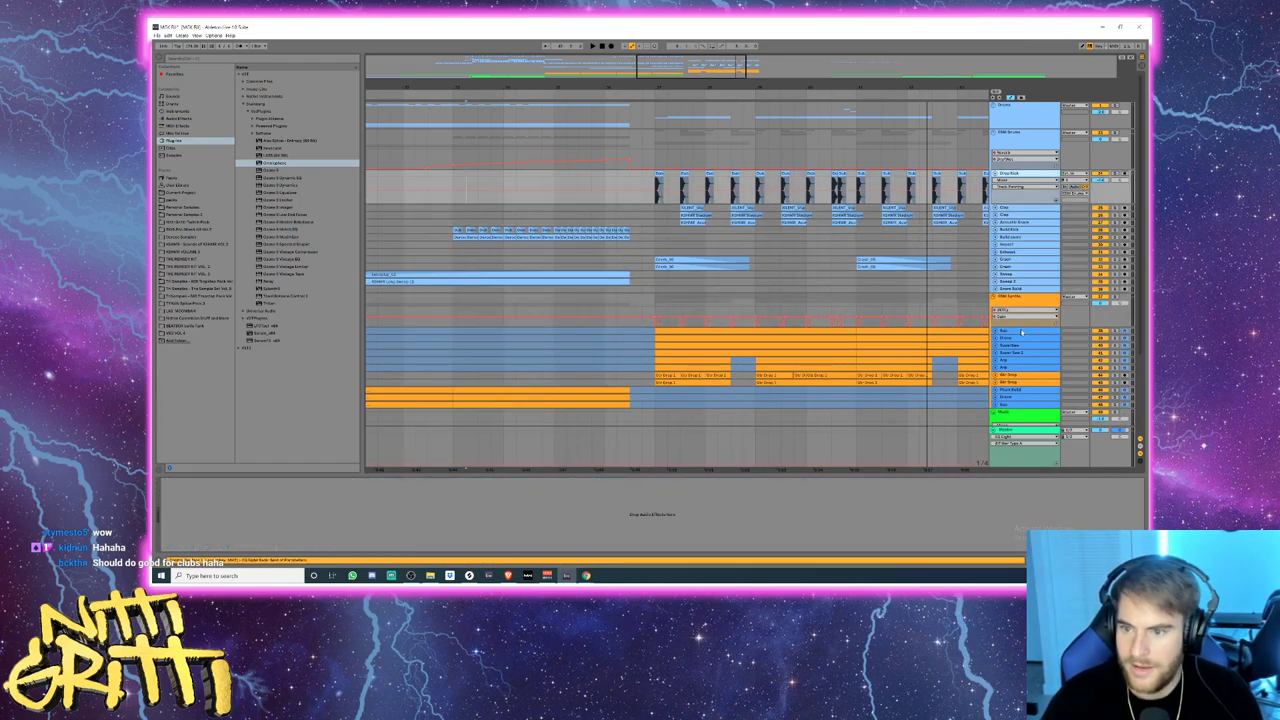
key(Down)
key(Left)
key(Up)
key(Up)
key(Down)
key(Left)
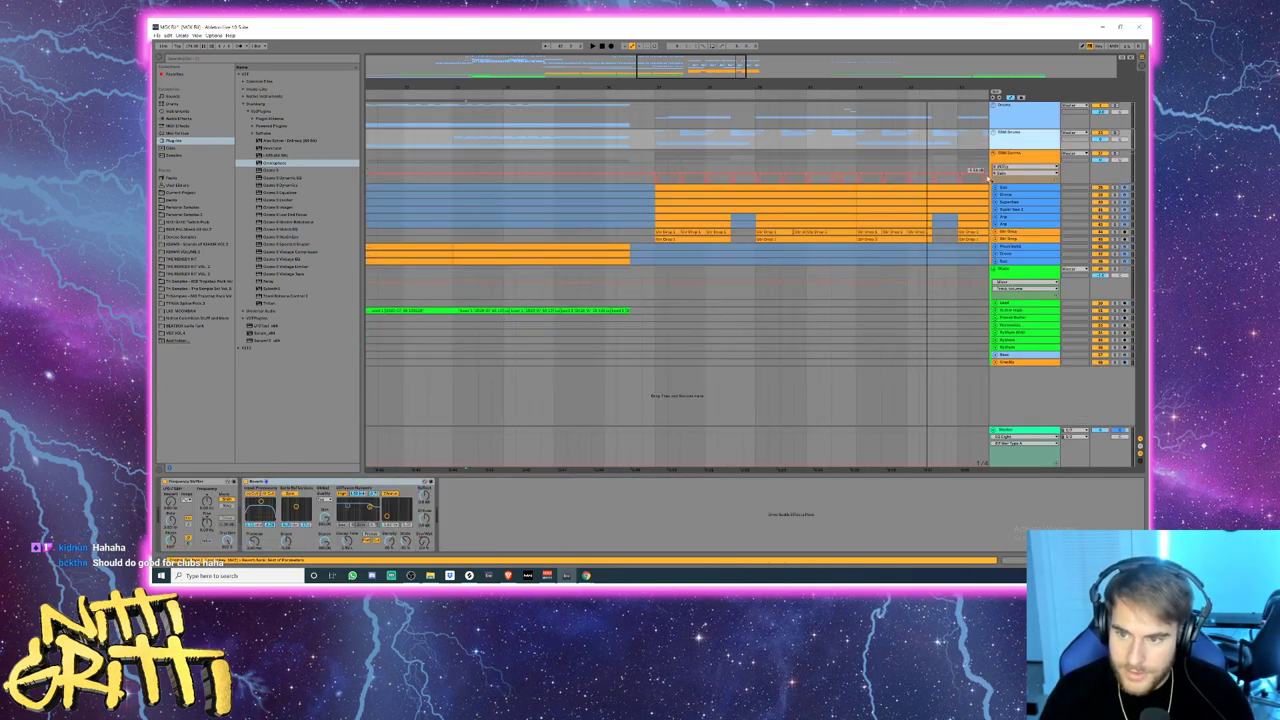
- Insert an audio track named Chimes below the second Gtr Drop track in the synth group
click(1008, 239)
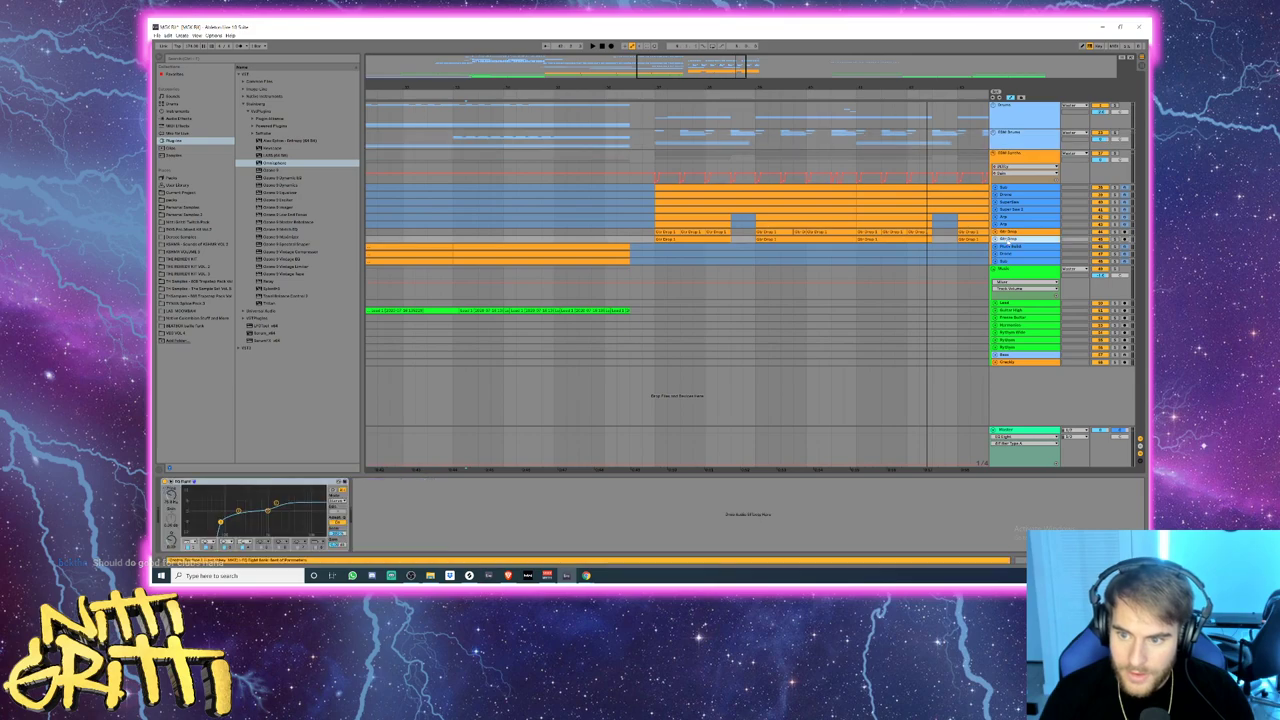
key(ctrl+t)
text(Chimes)
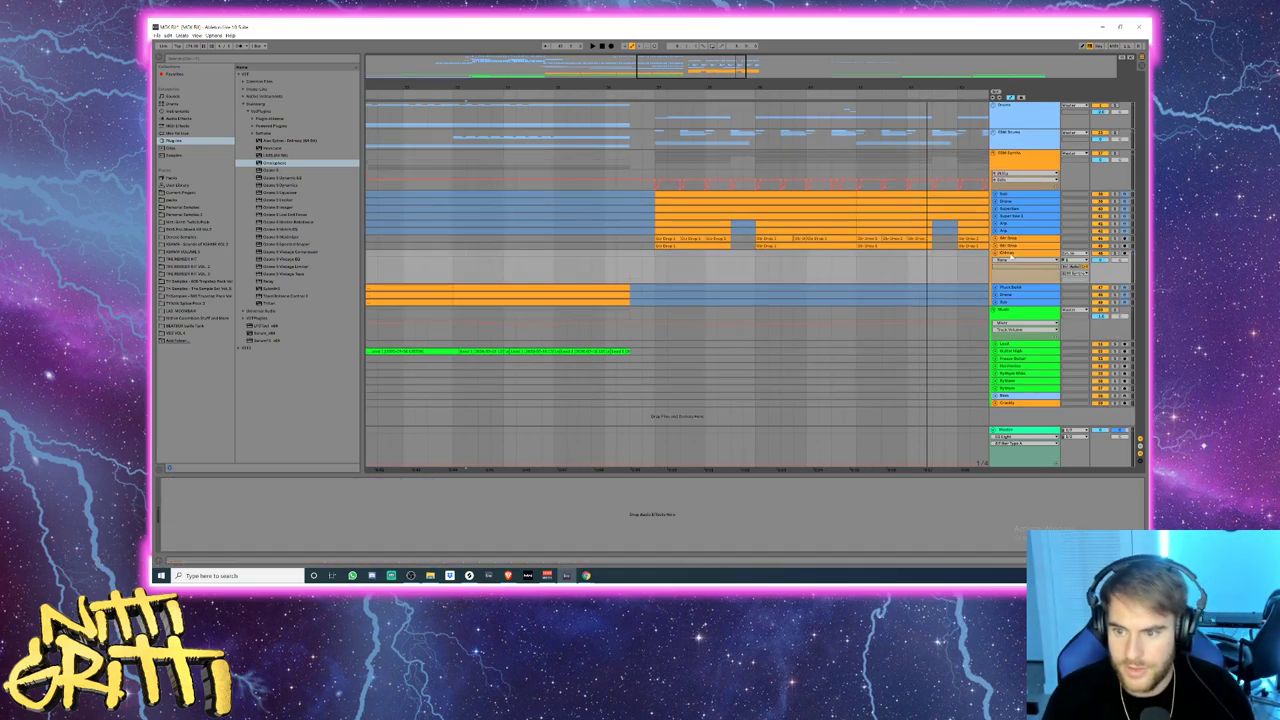
key(Return)
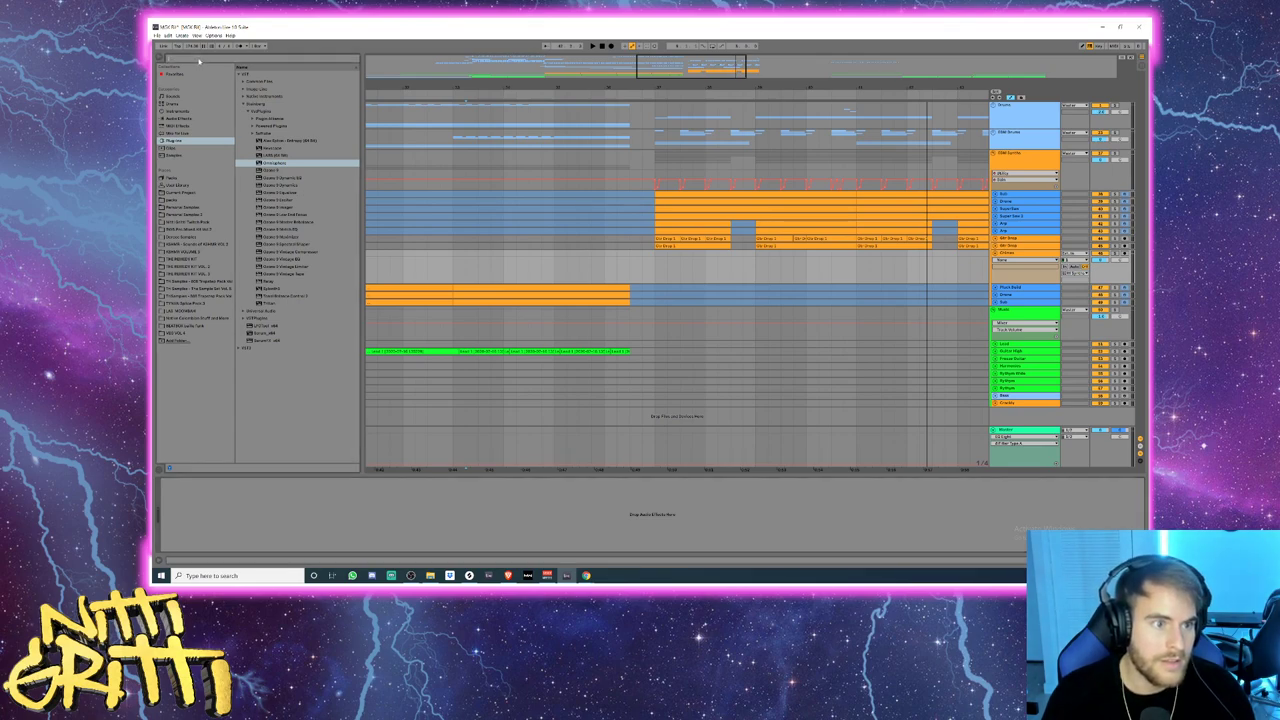
- Search the sample library for chimes and place the Magic Chimes sample at the start of the drop on the Chimes track
text(chimes)
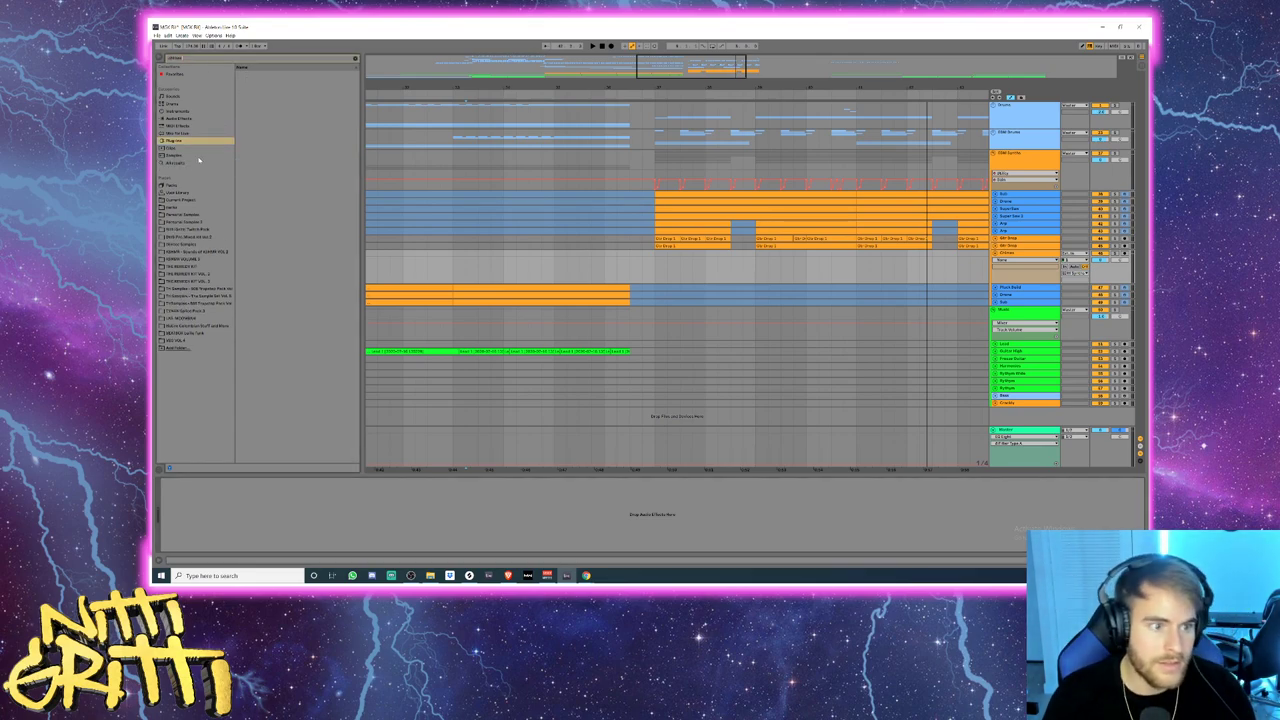
click(192, 163)
click(279, 148)
click(266, 142)
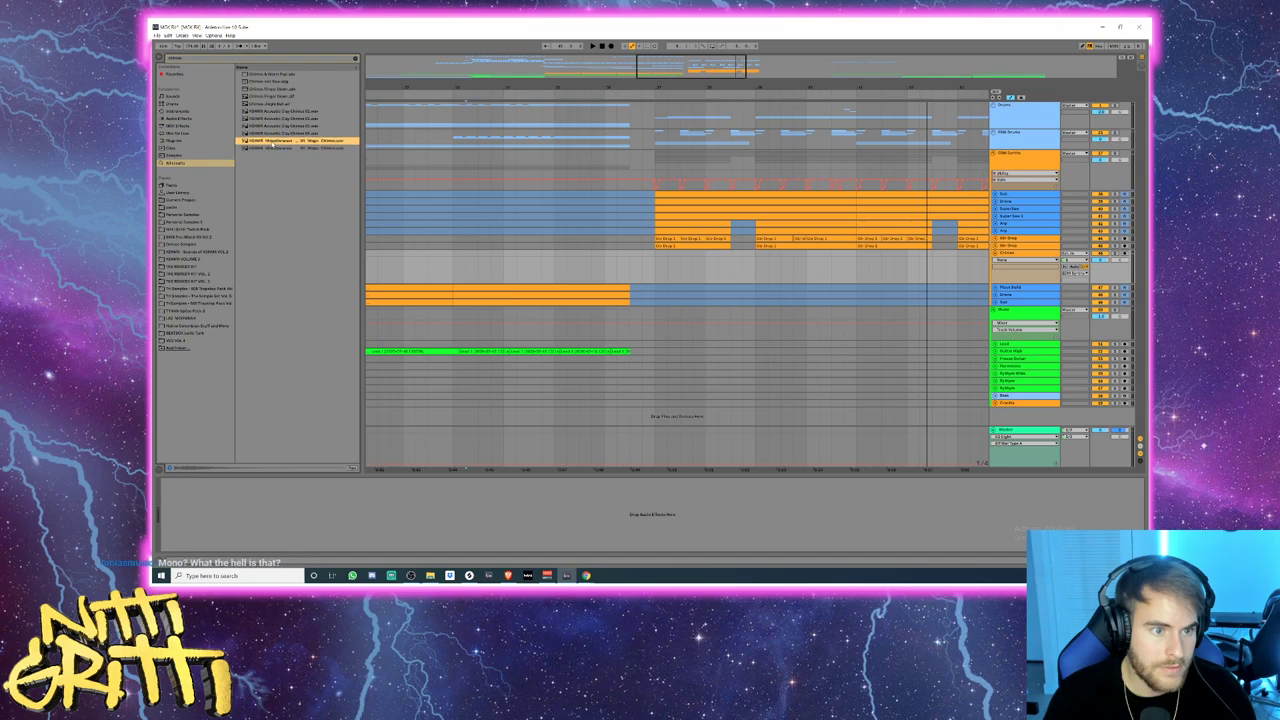
drag(589, 238, 660, 254)
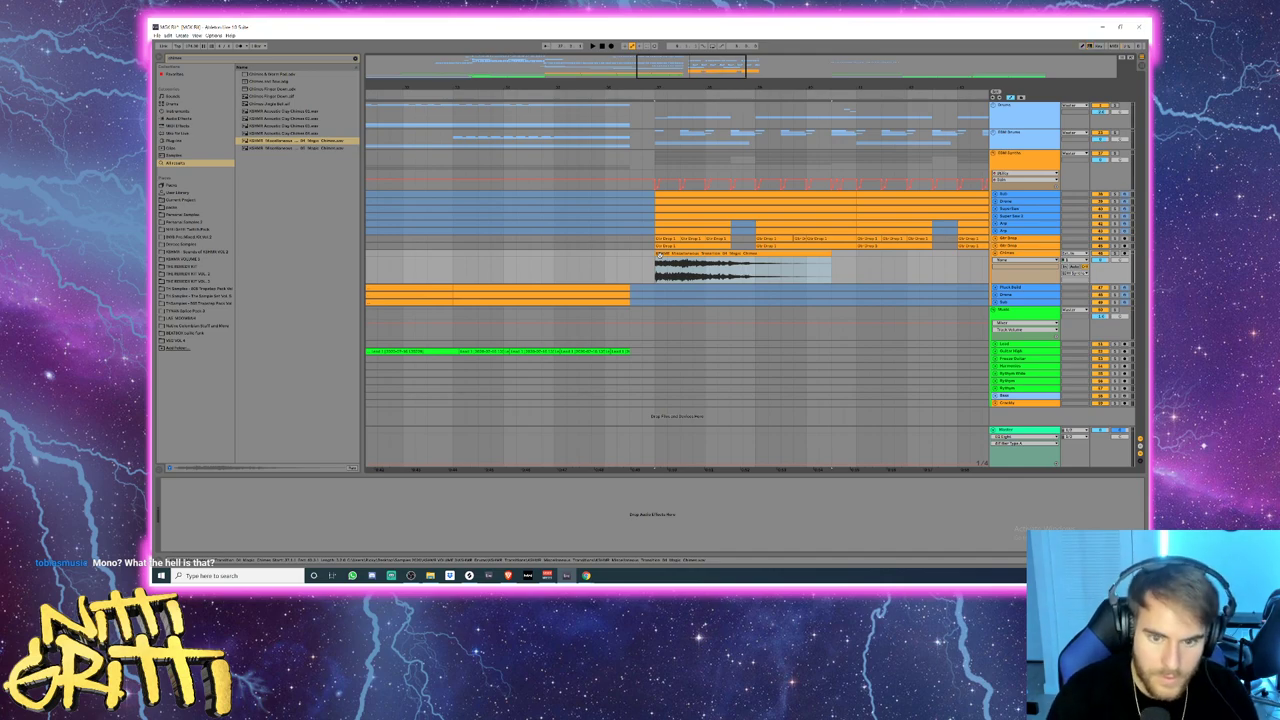
- Remove the tail of the chimes clip so it ends where the drop's first phrase stops
click(659, 258)
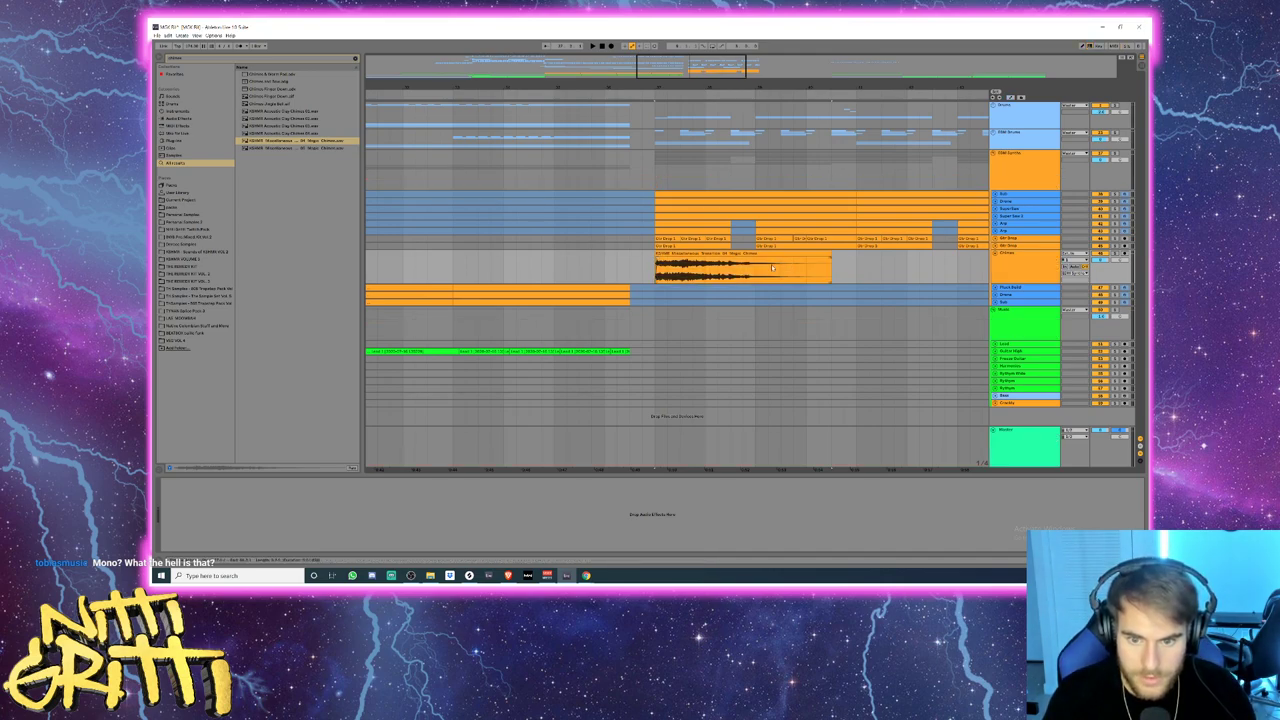
drag(736, 267, 830, 262)
key(Delete)
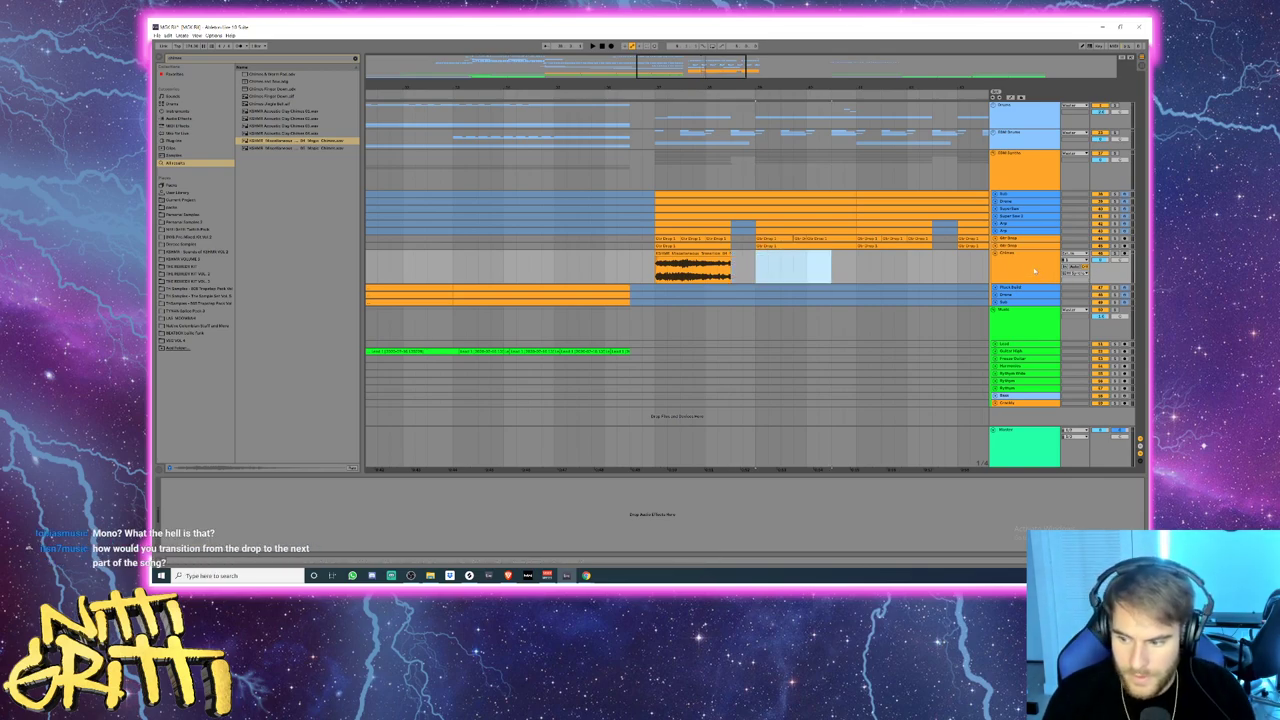
- Solo the Chimes track, adjust its volume, and audition the trimmed clip
click(1019, 267)
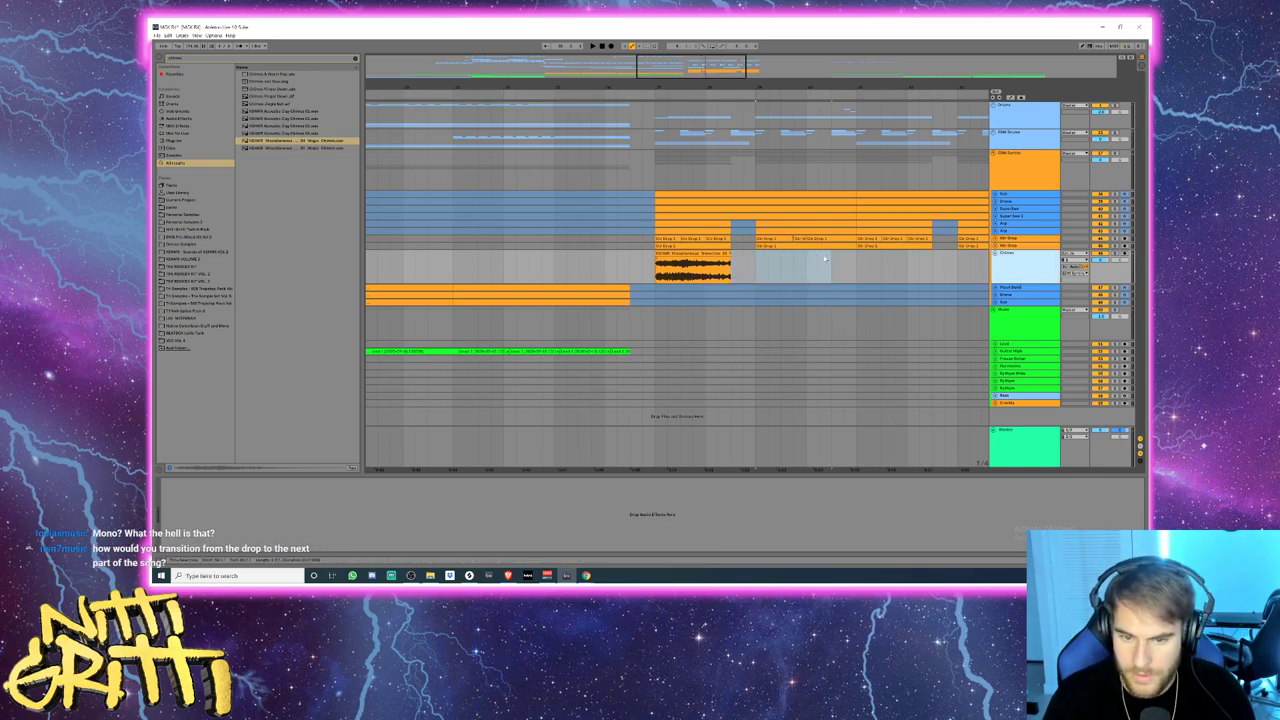
click(711, 254)
click(1114, 254)
drag(1102, 260, 1102, 264)
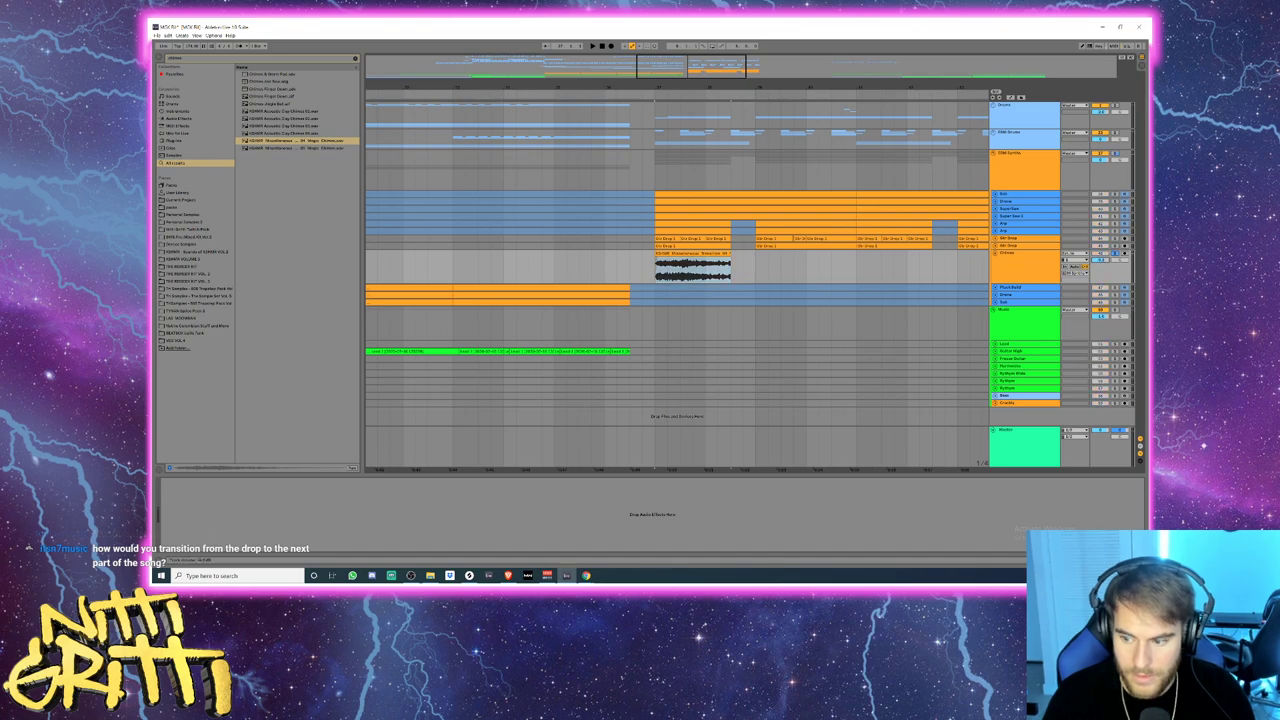
key(space)
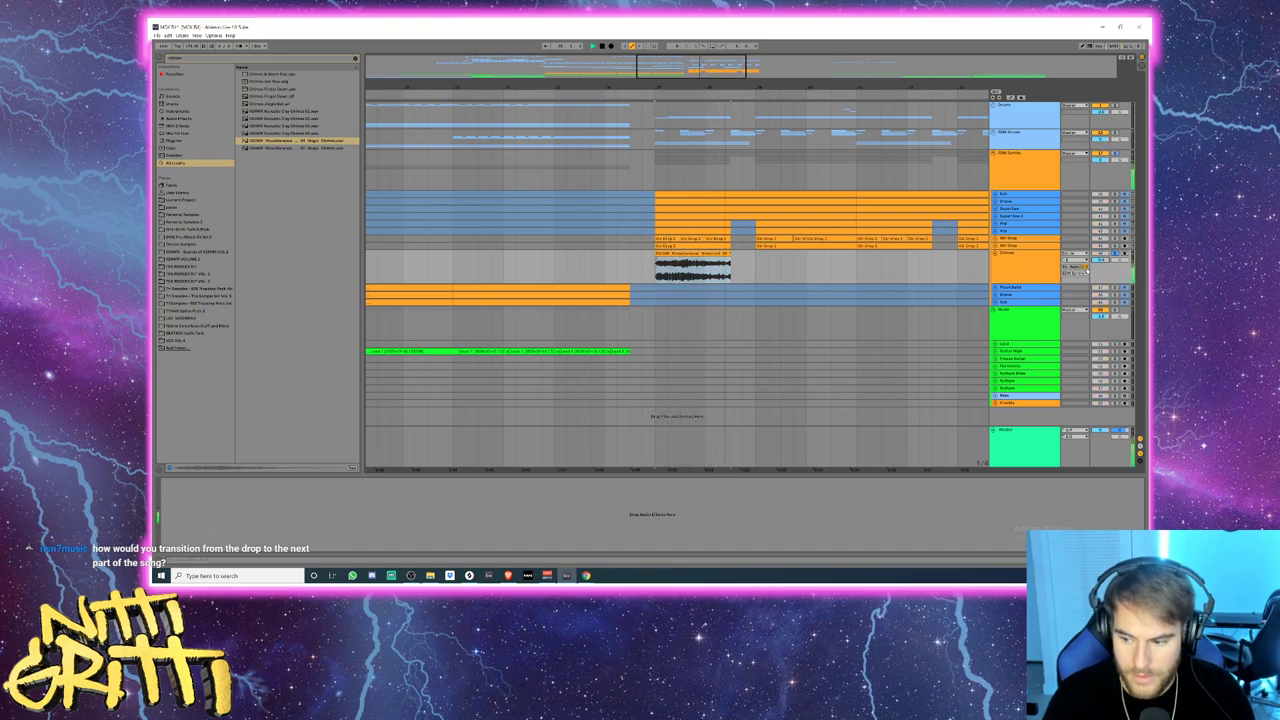
key(space)
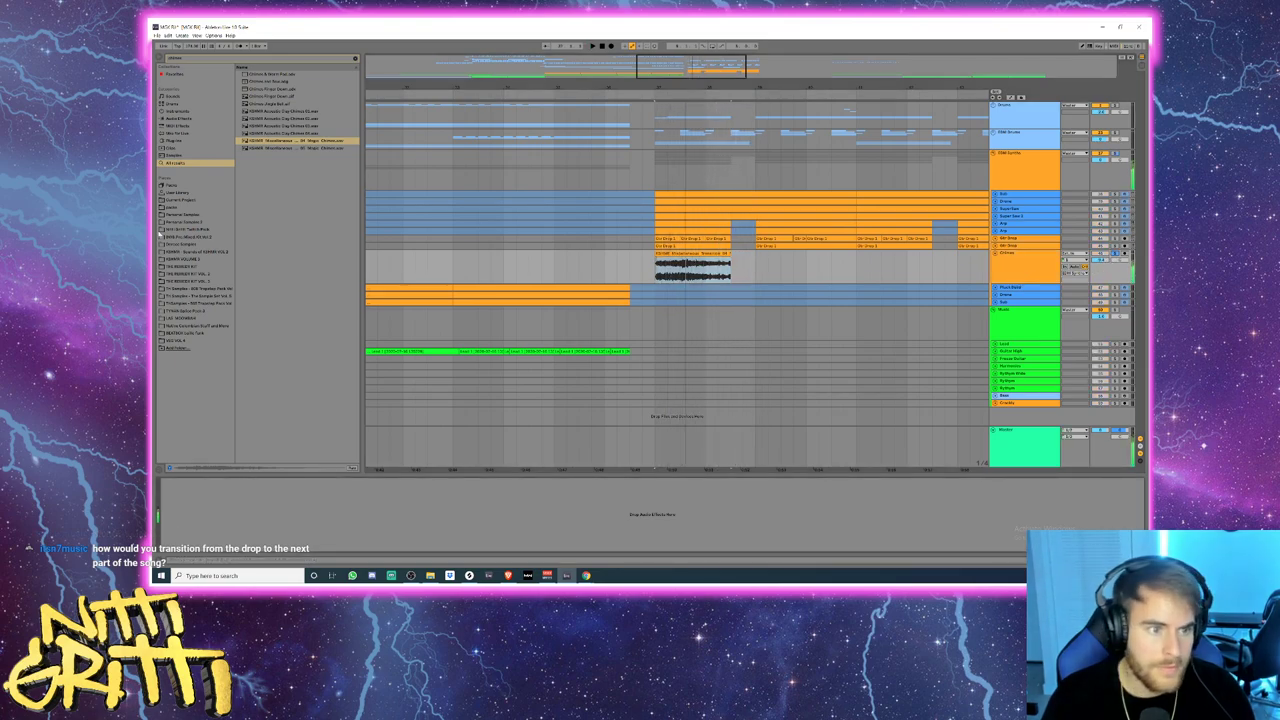
- Add an EQ Eight to the Chimes track, shape a low cut on it, and audition the result
click(354, 58)
click(175, 119)
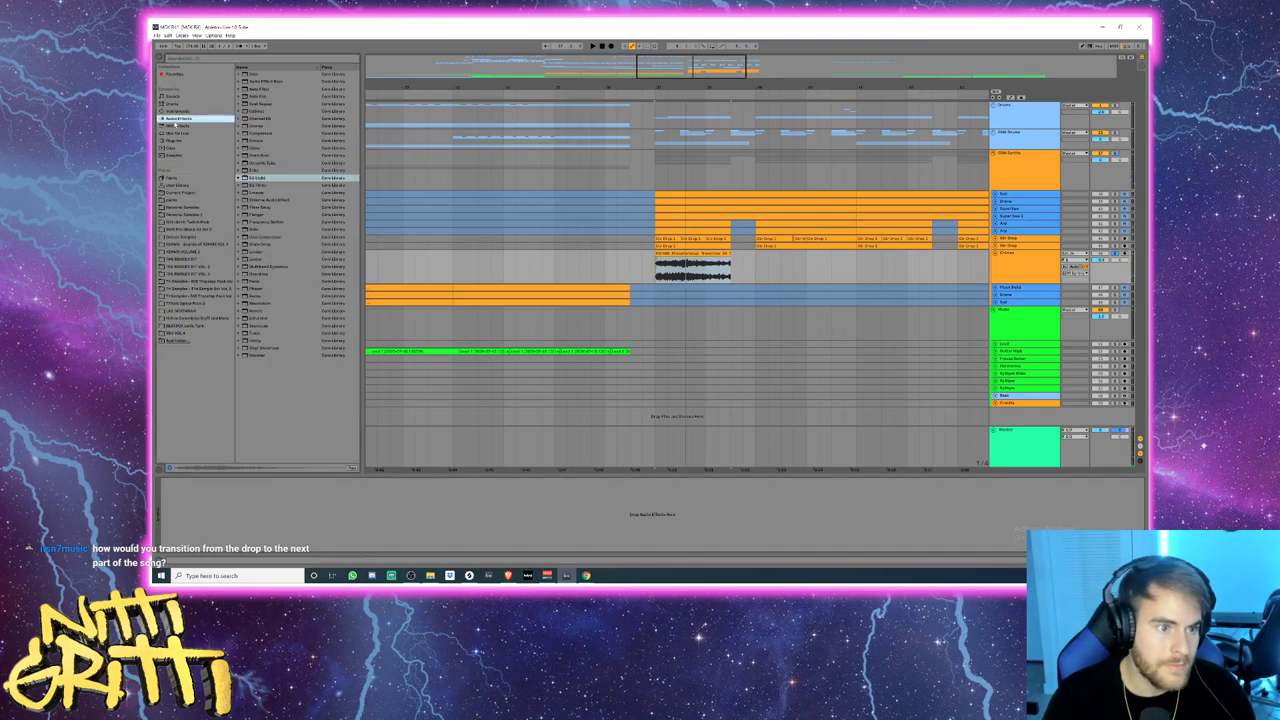
drag(268, 180, 227, 533)
click(194, 540)
click(188, 497)
key(space)
key(space)
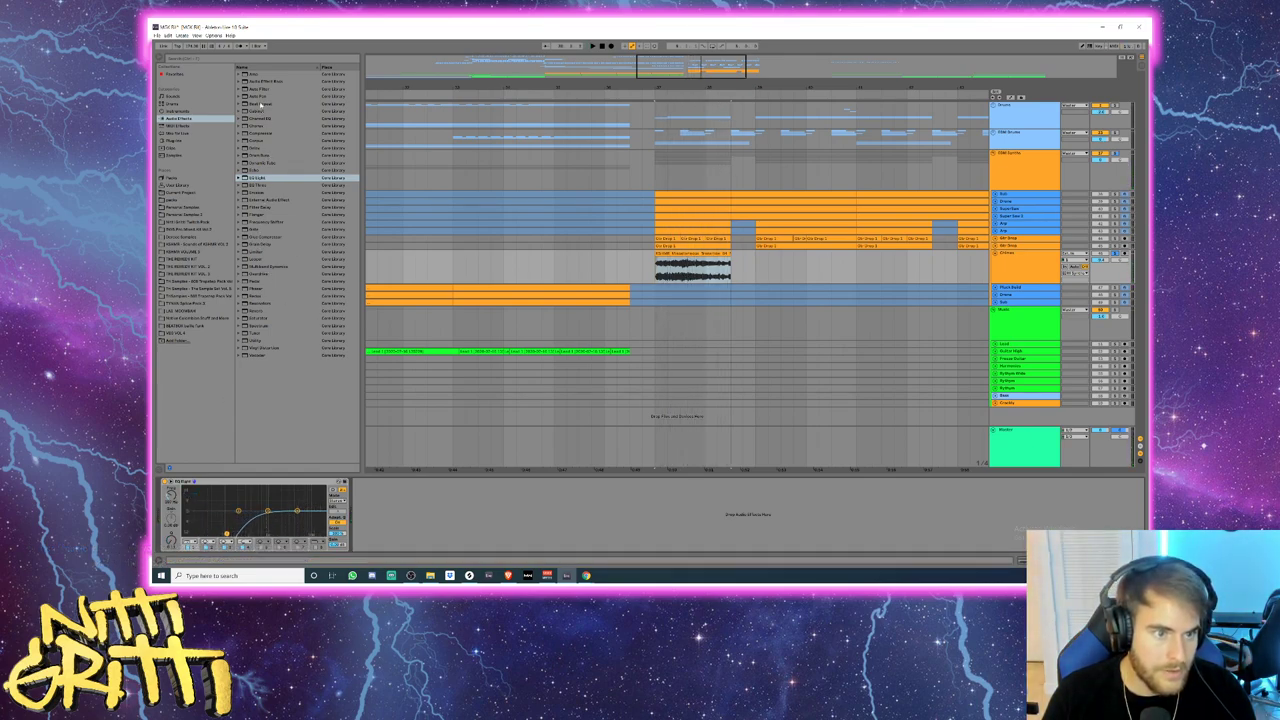
- Add a Delay to the Chimes track and switch its left and right channels to free delay time
double_click(256, 148)
click(377, 511)
click(364, 494)
click(391, 494)
key(space)
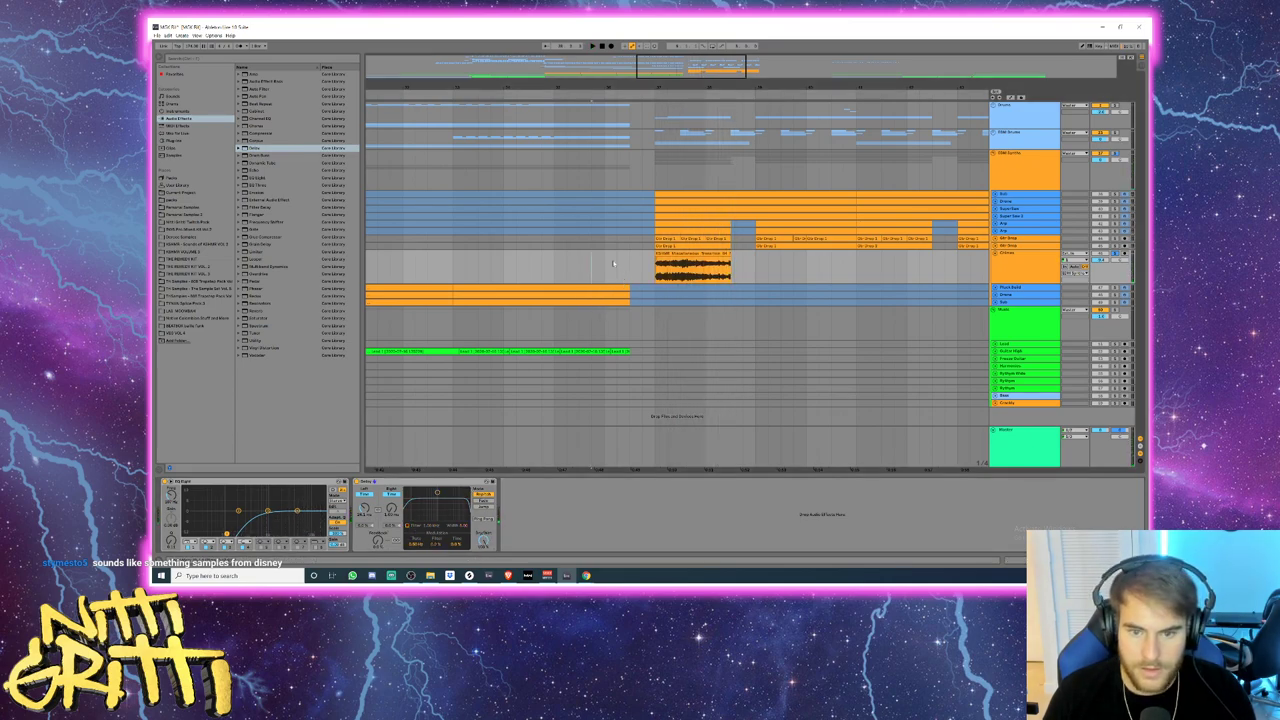
- Audition the chimes within the drop and paste a copy of the clip at the start of the second phrase
key(space)
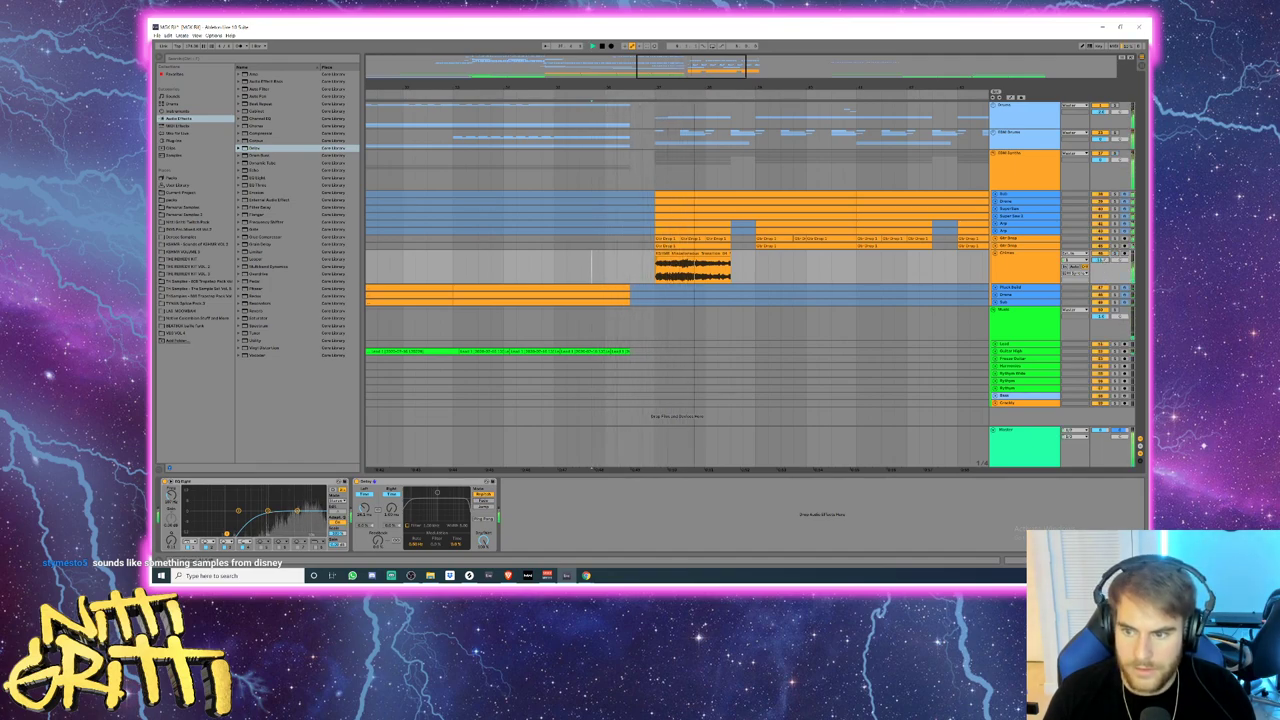
drag(756, 266, 648, 268)
click(654, 268)
key(space)
click(684, 254)
click(755, 267)
key(ctrl+v)
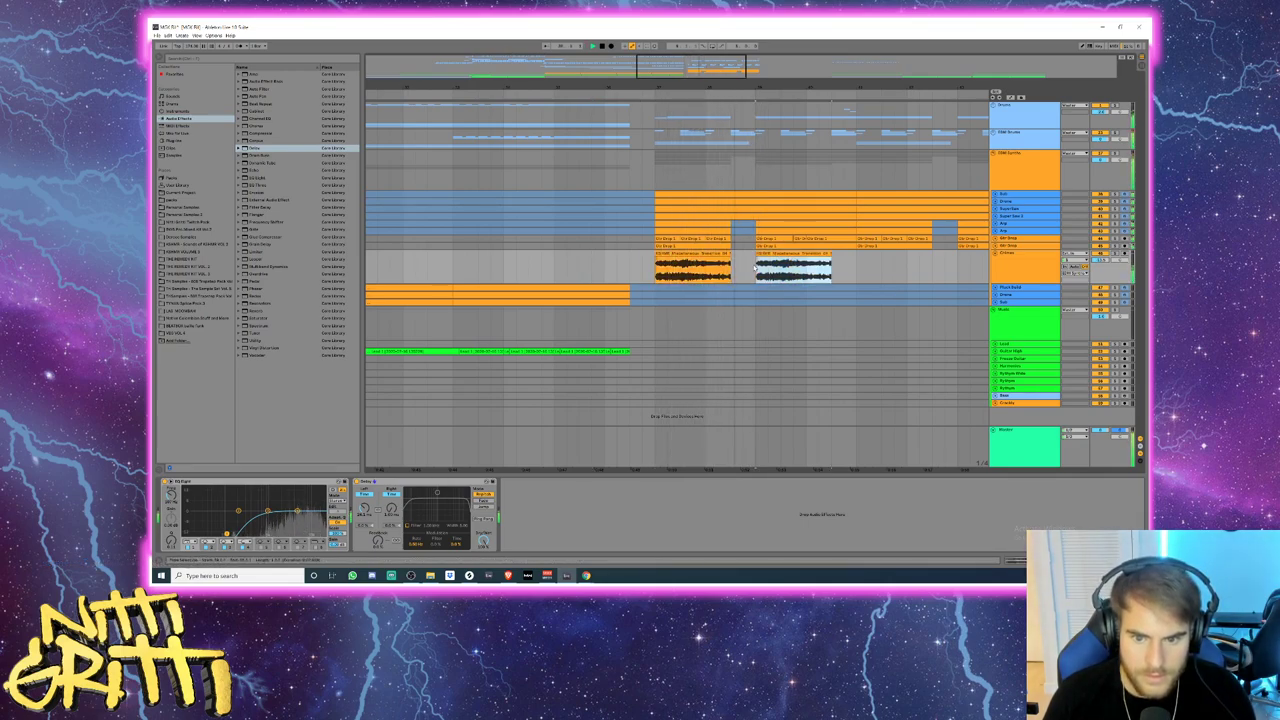
- Extend the second chimes clip to the drop's midpoint, duplicate both clips across the second half, and play the drop
drag(832, 257, 655, 271)
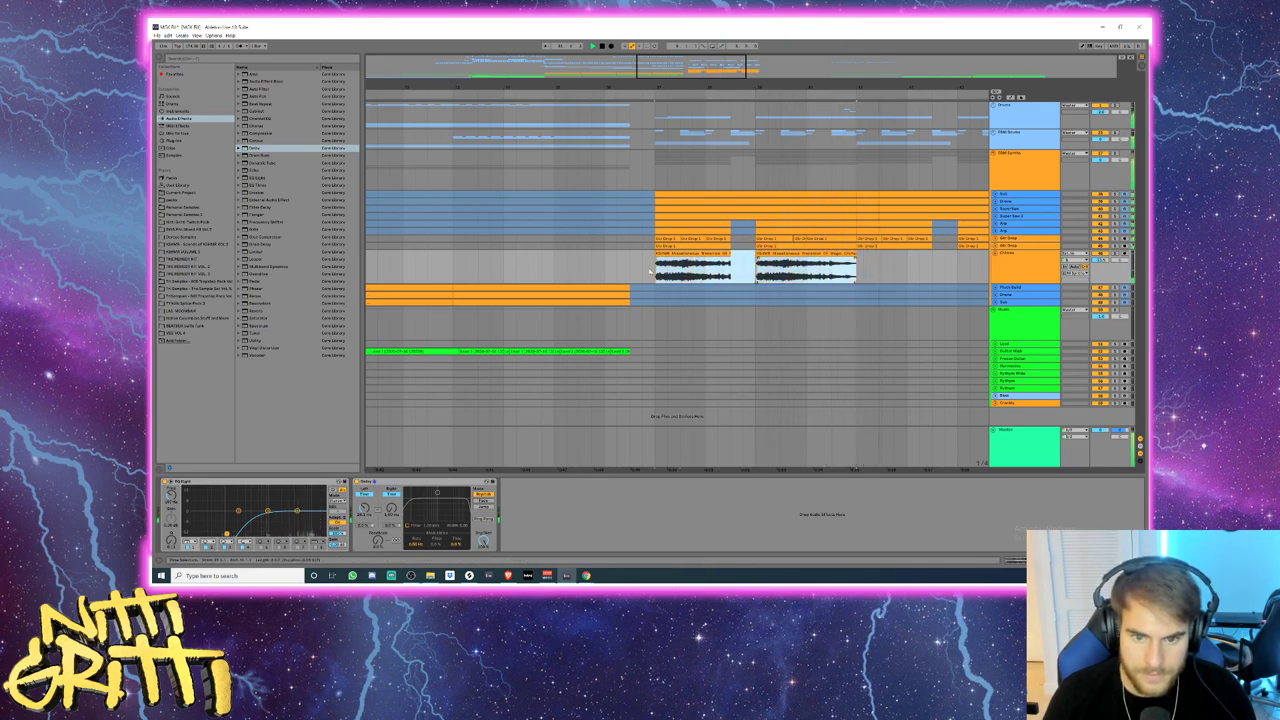
key(ctrl+d)
key(minus)
key(minus)
click(574, 261)
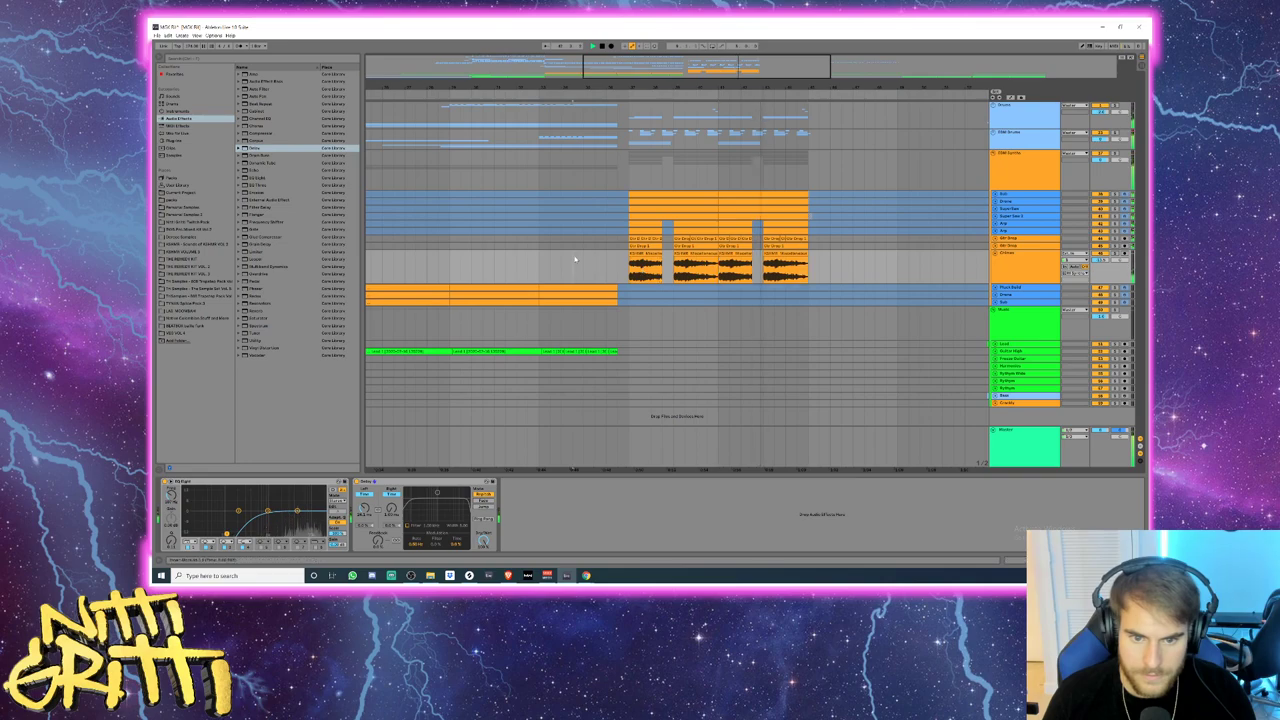
key(space)
key(space)
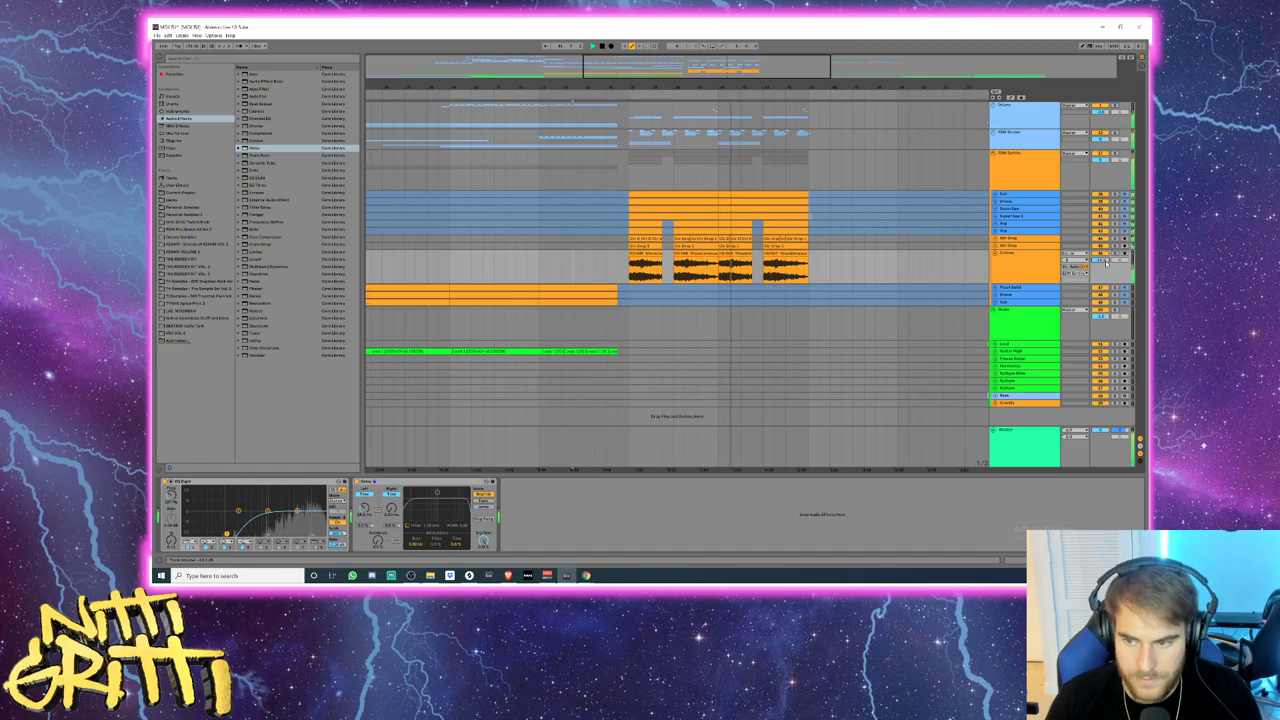
- Fold the Chimes track and insert a MIDI track named Lead below the first Gtr Drop track
click(1005, 255)
key(u)
key(Up)
key(Up)
key(Up)
key(Down)
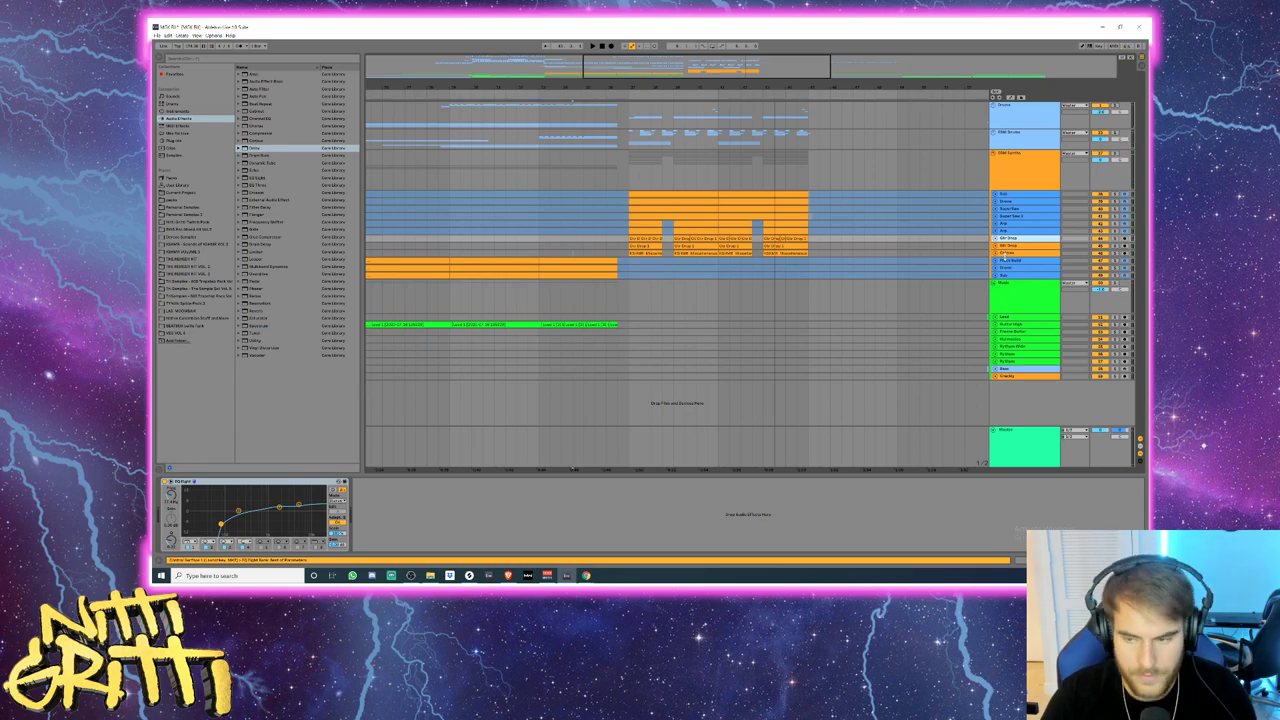
key(ctrl+shift+t)
text(L)
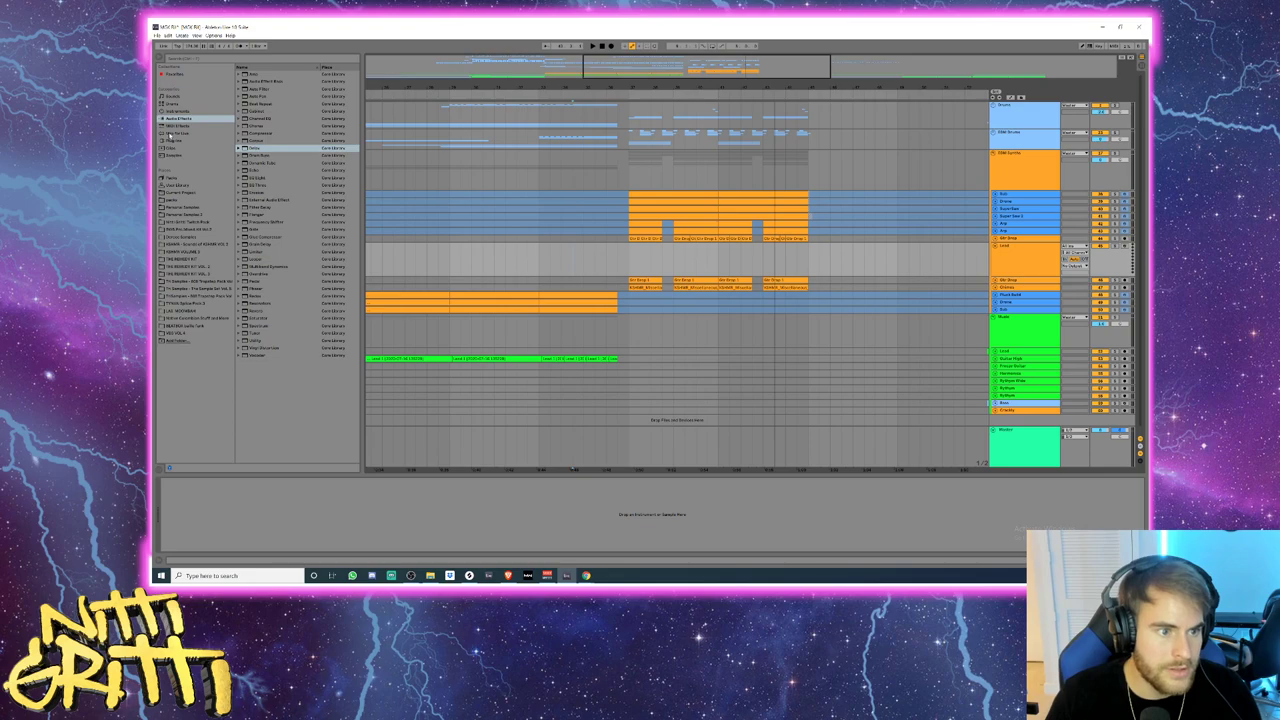
- Load Serum on the Lead track and select the LD C64 Lead [AS] preset from the Leads category
click(173, 140)
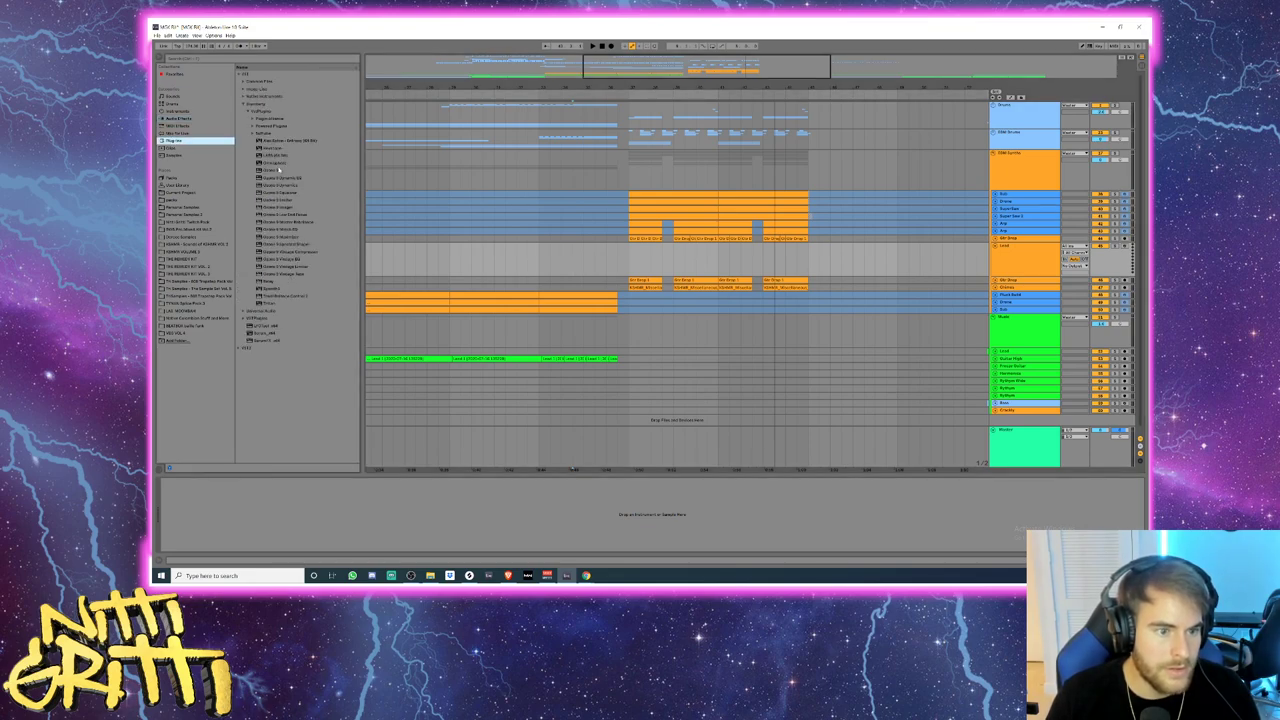
click(269, 335)
drag(636, 257, 635, 257)
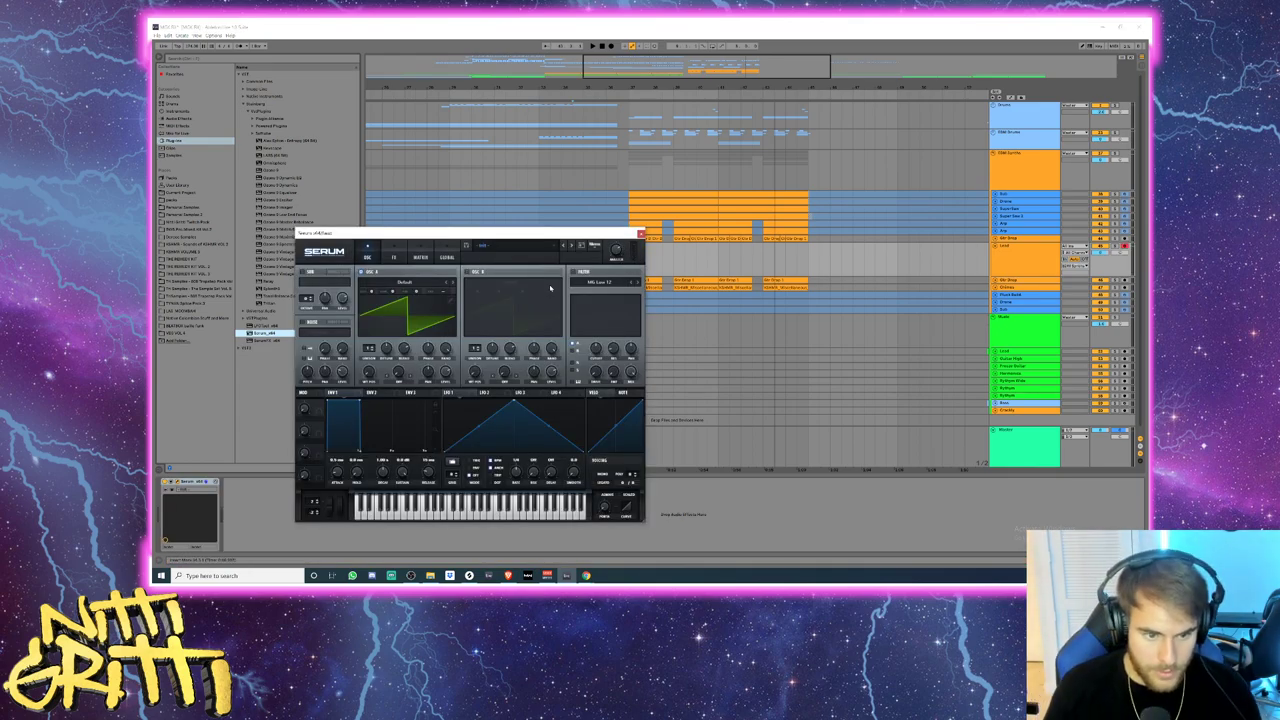
click(508, 246)
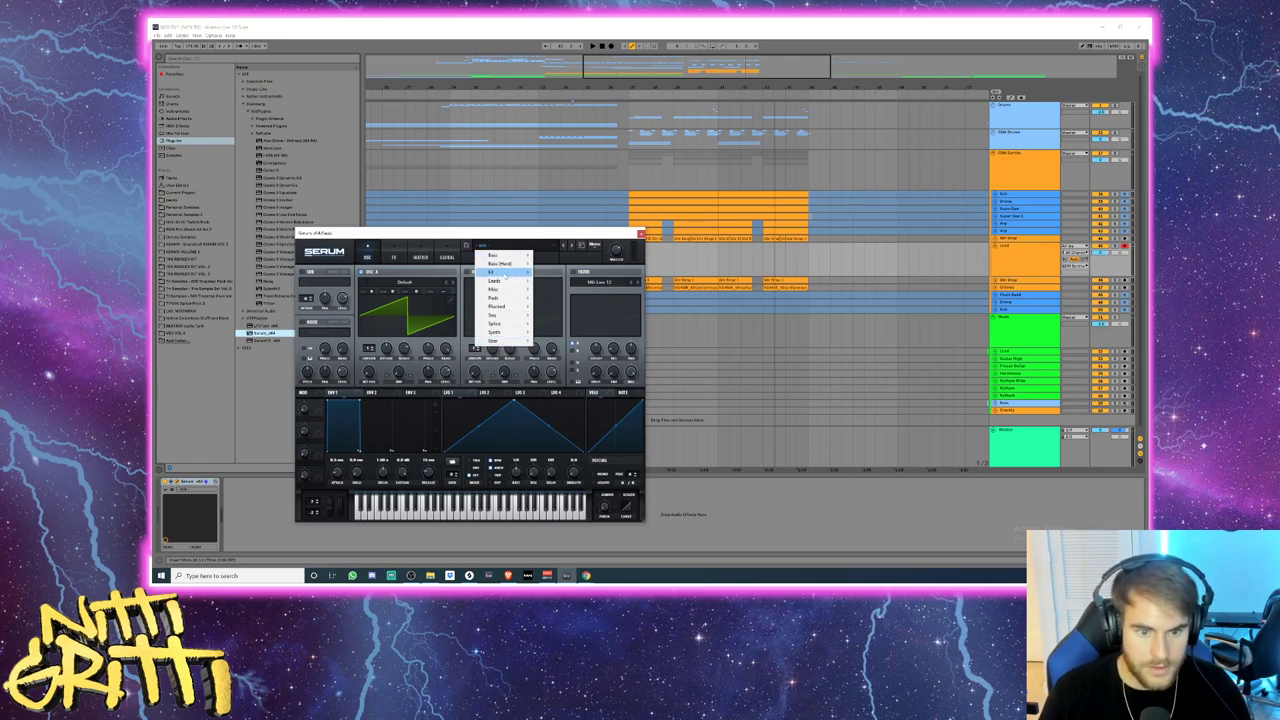
mouse_move(496, 281)
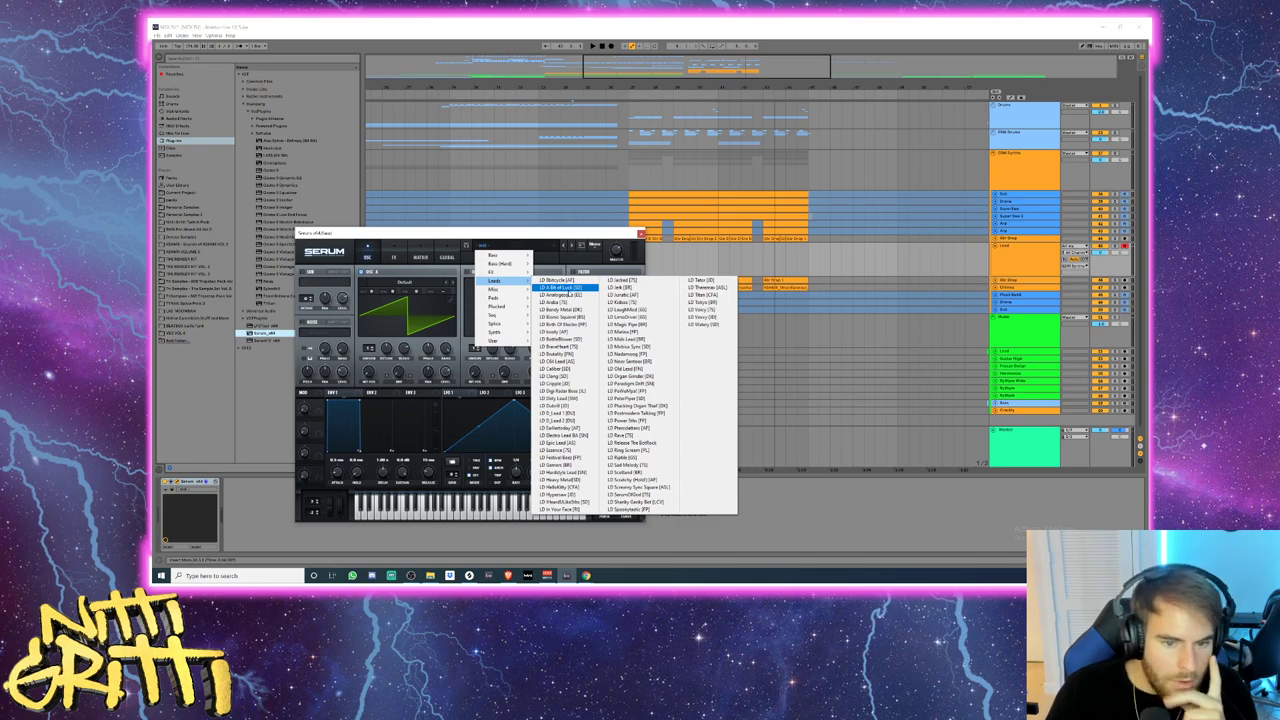
click(565, 361)
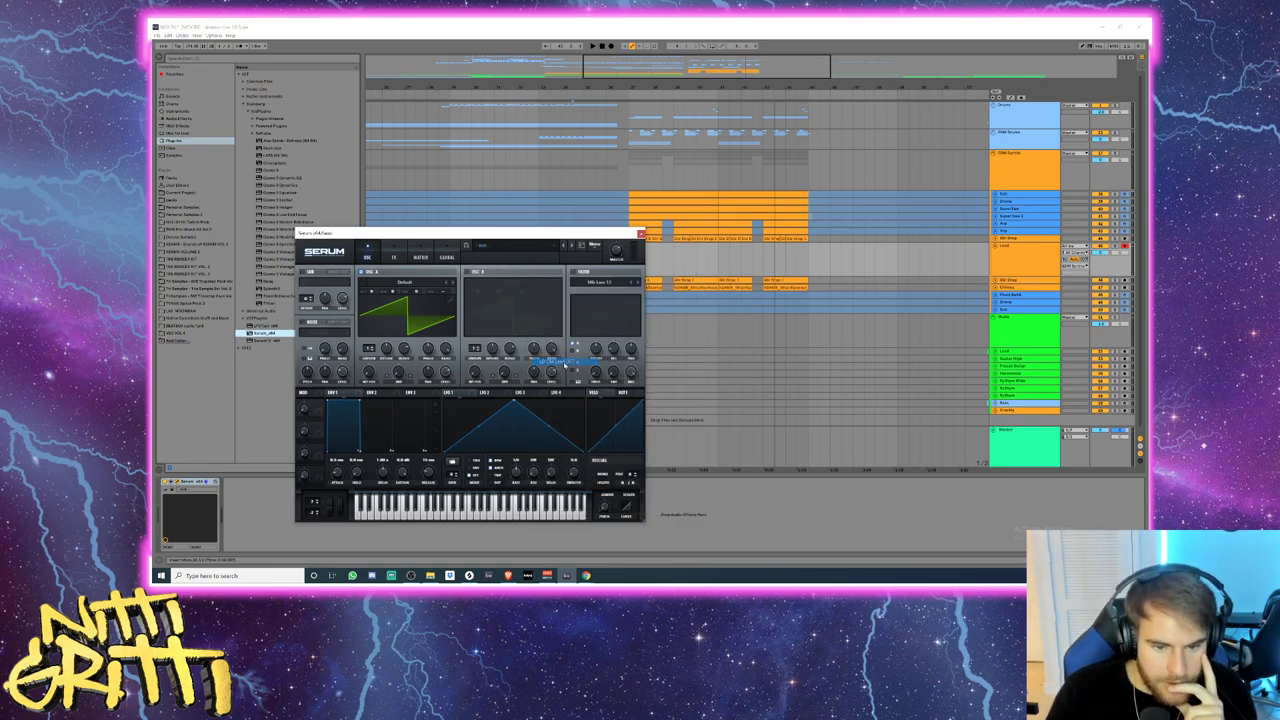
click(641, 235)
- Create a MIDI clip over the first half of the drop on the Lead track and add a note at its start
drag(629, 259, 718, 262)
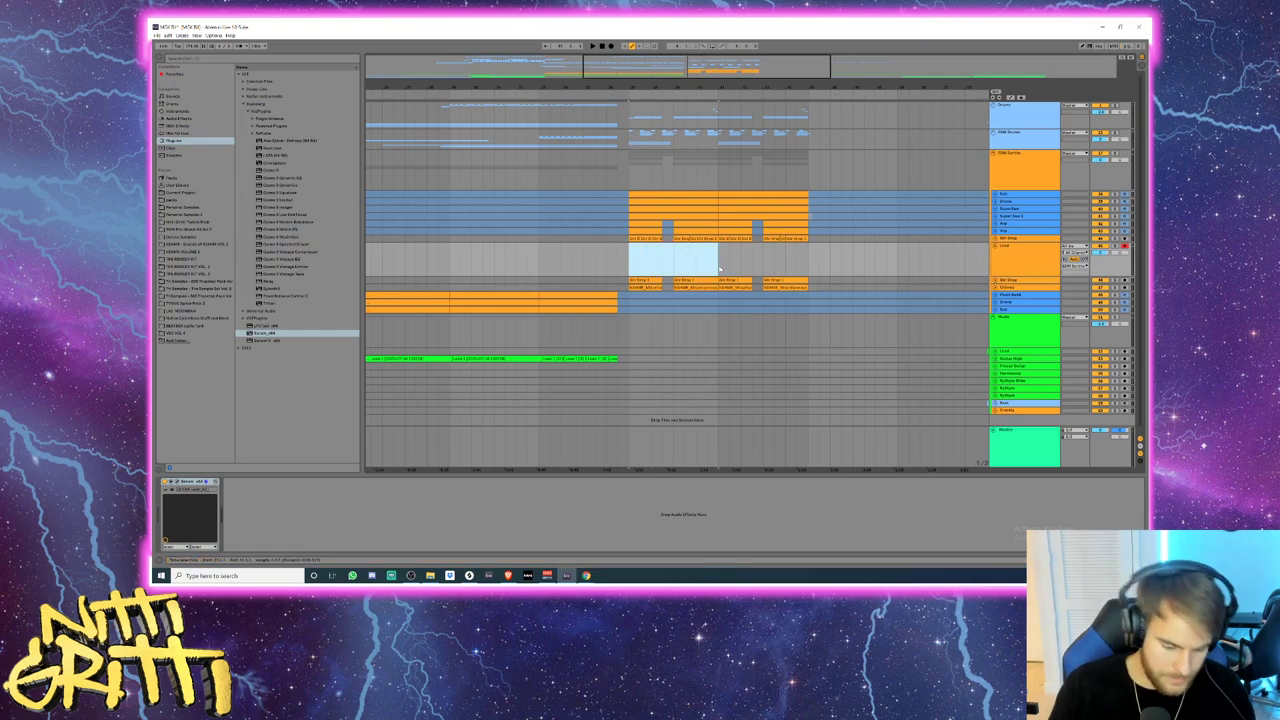
key(ctrl+shift+m)
double_click(341, 437)
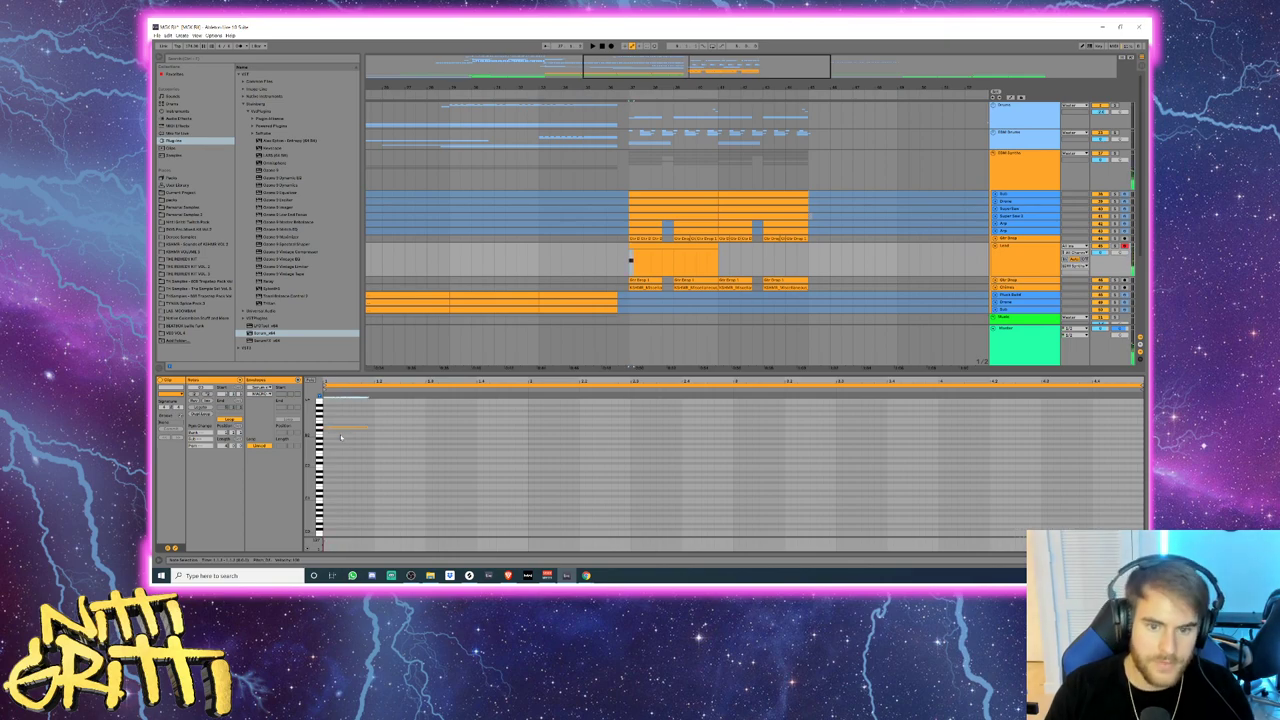
- Move the Lead clip to just before the drop, add a second note from 2.3 to 3, and extend the first note up to it
drag(662, 244, 574, 244)
click(348, 427)
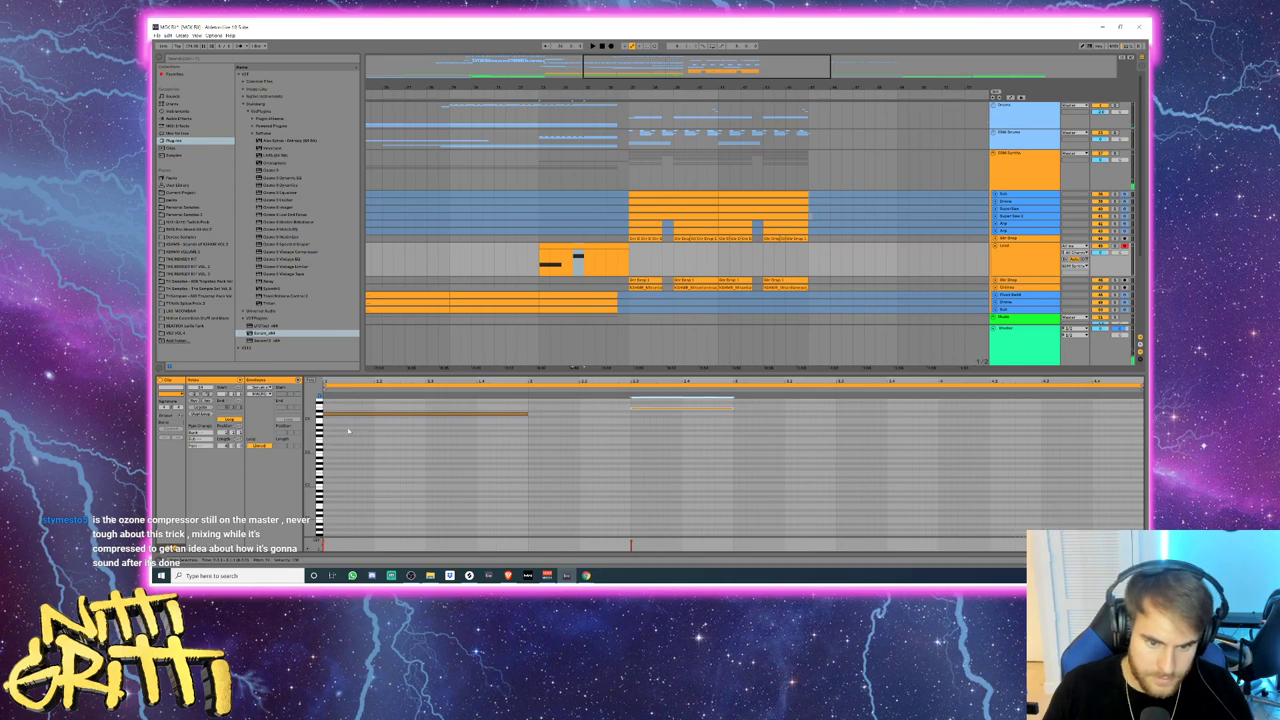
click(528, 413)
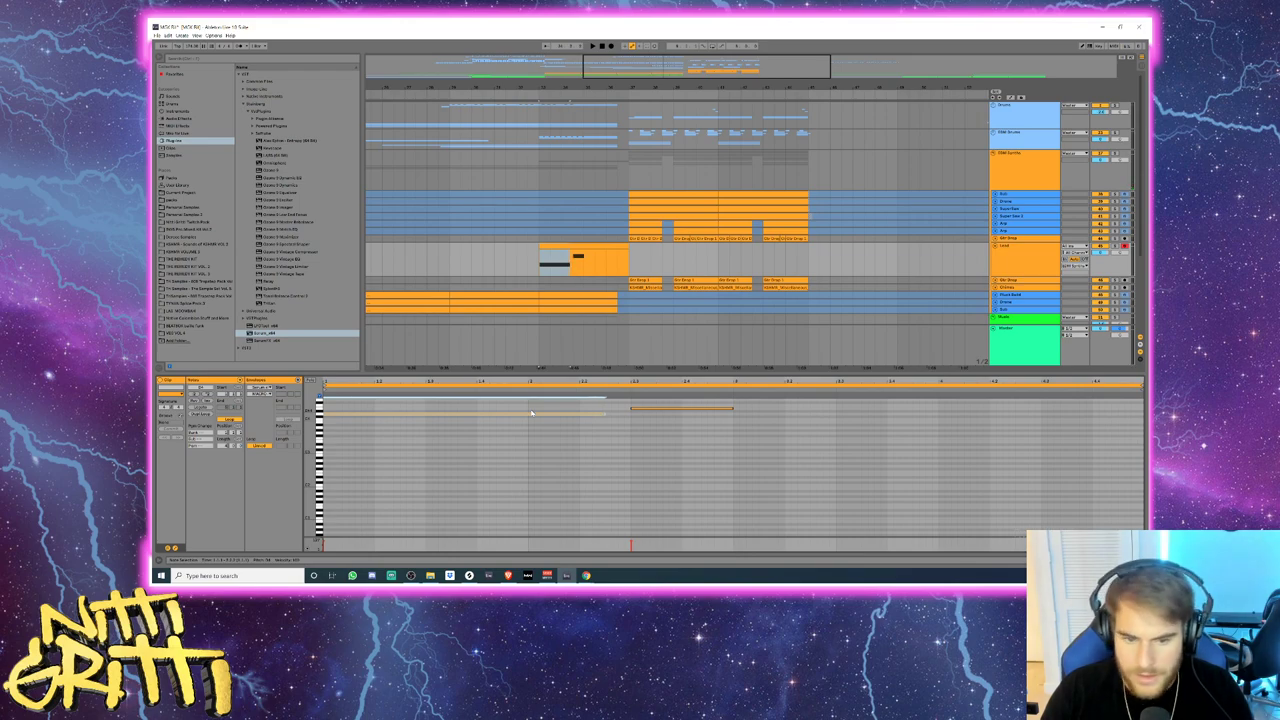
- Duplicate the second note into progressively higher third and fourth notes filling the clip, and move the clip back to the drop's start
scroll(709, 461, up, 2)
click(708, 422)
key(ctrl+d)
key(Up)
key(Up)
key(Up)
key(Up)
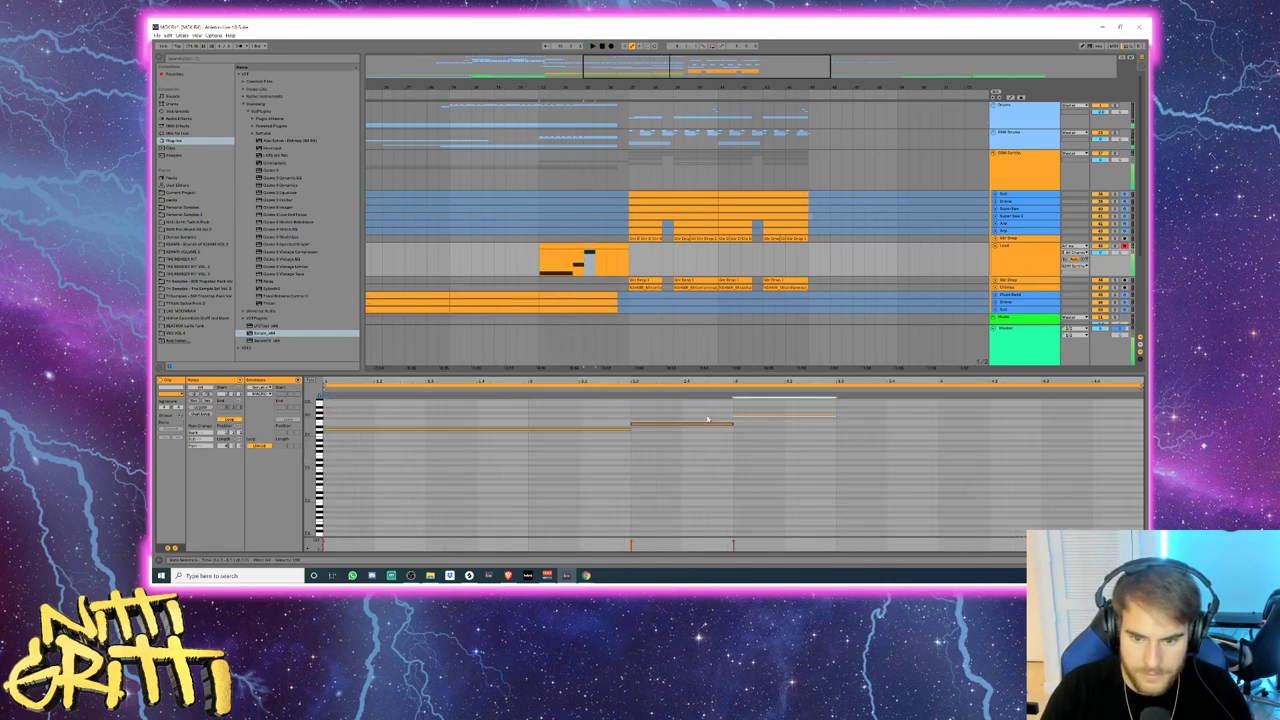
key(Down)
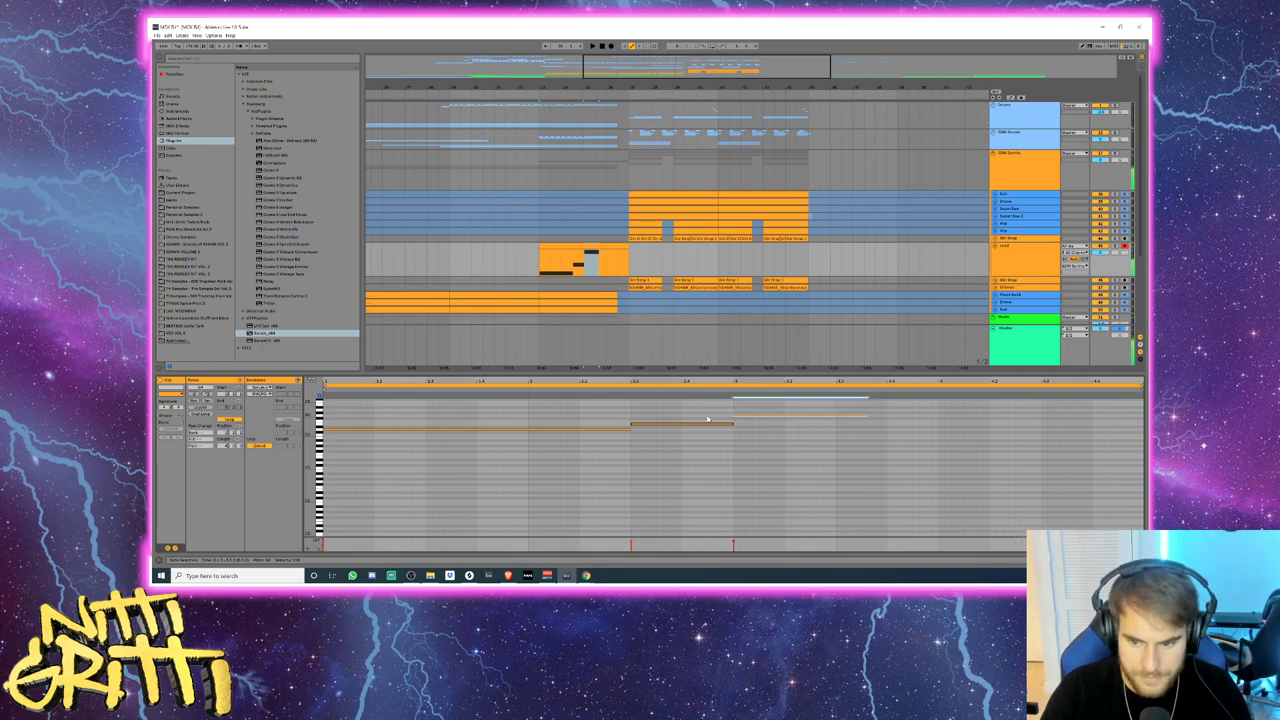
key(ctrl+d)
key(Up)
drag(588, 248, 678, 250)
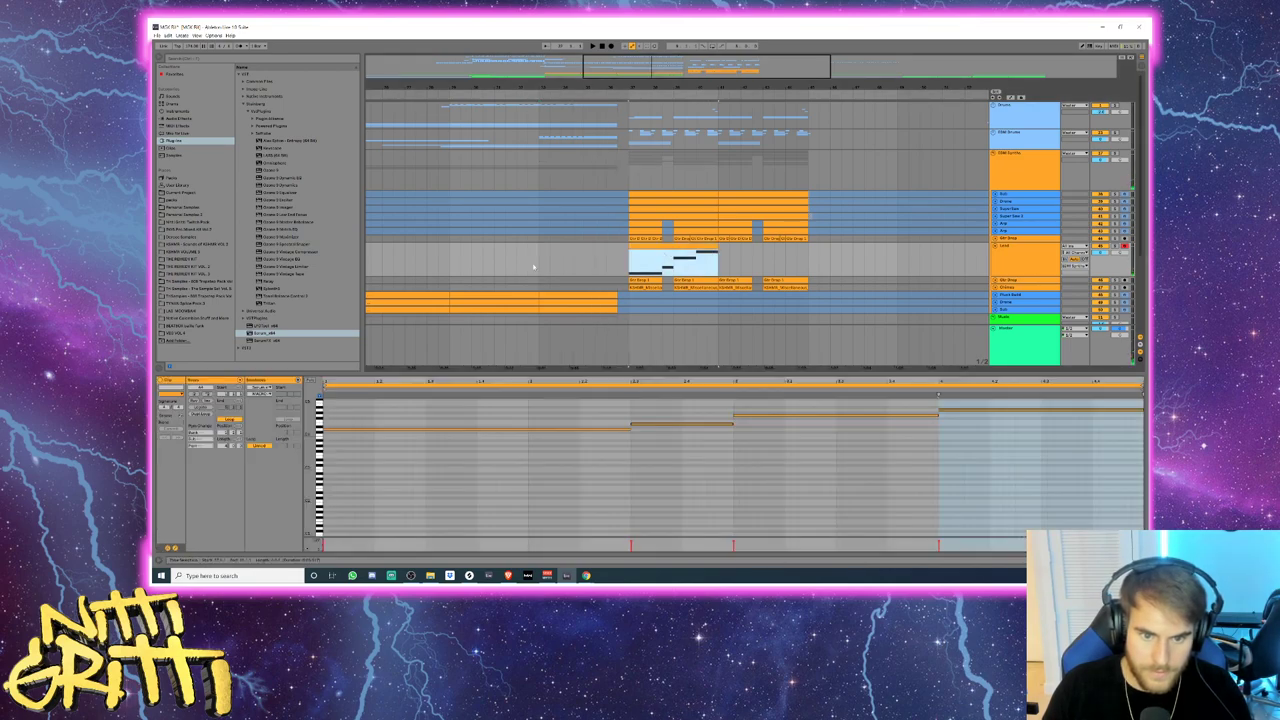
- Play the song from just before the drop to hear the new lead melody in context
click(533, 266)
key(space)
drag(692, 78, 695, 103)
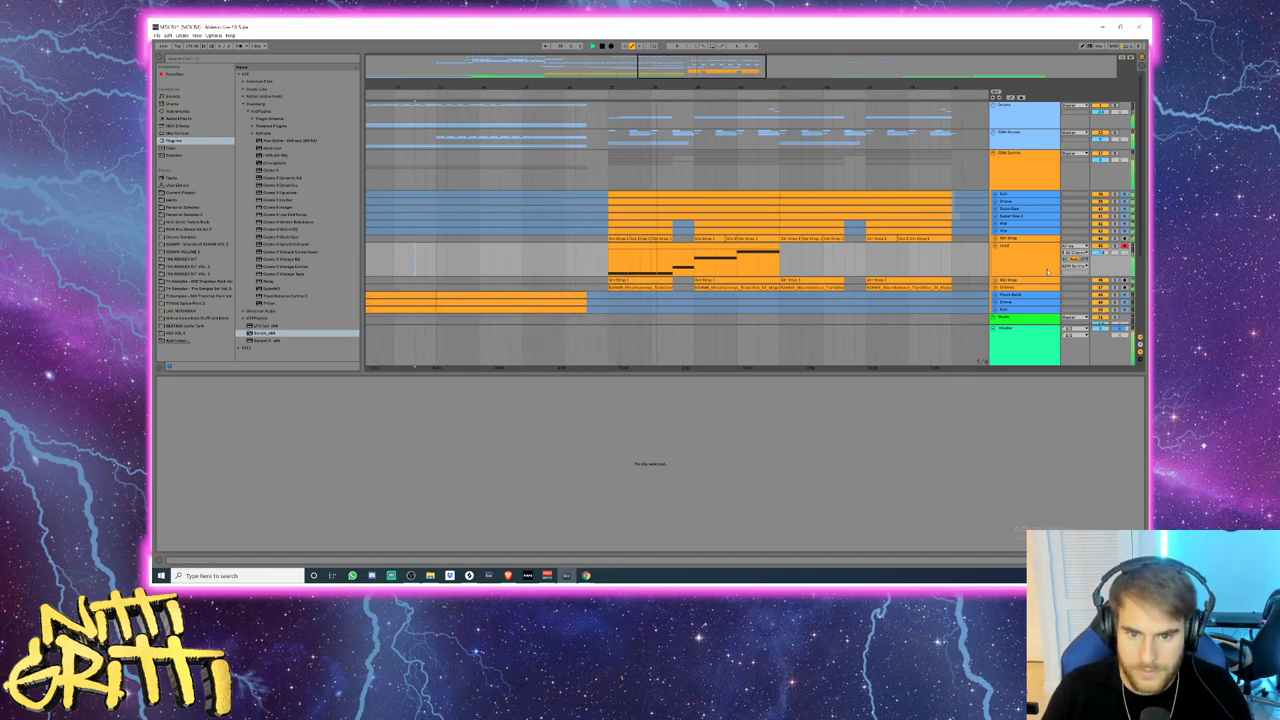
drag(755, 87, 721, 92)
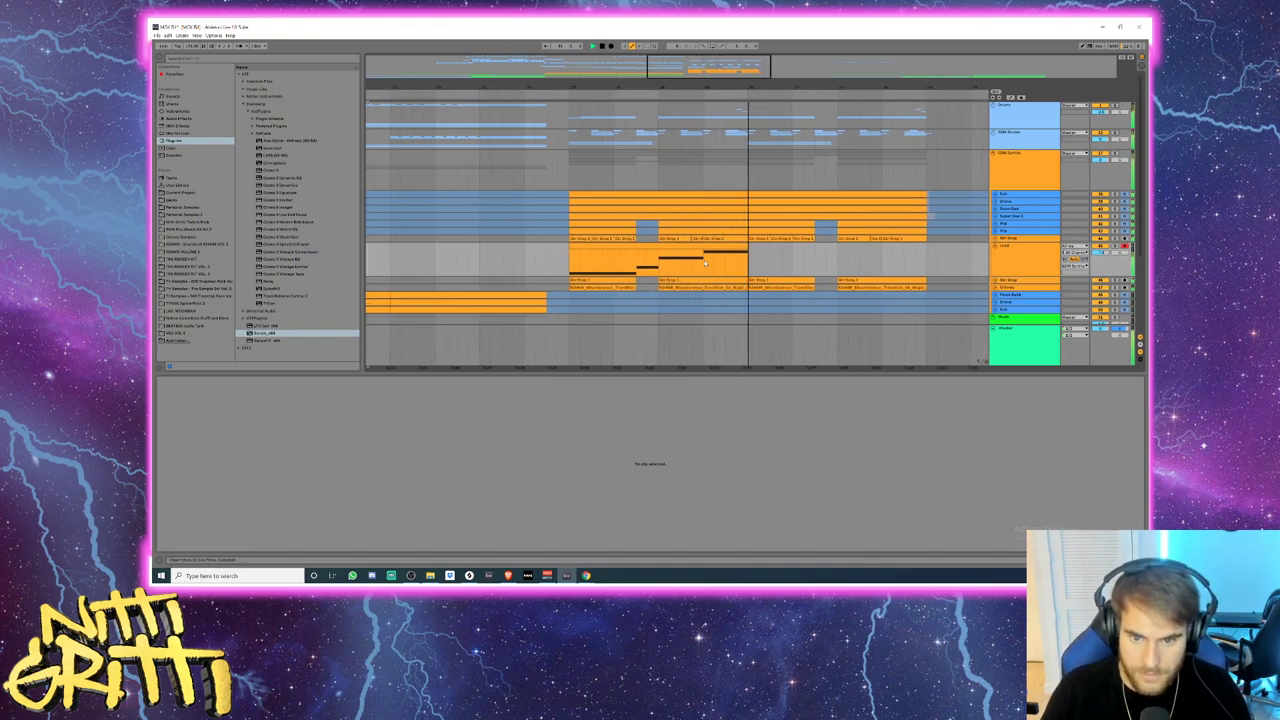
key(space)
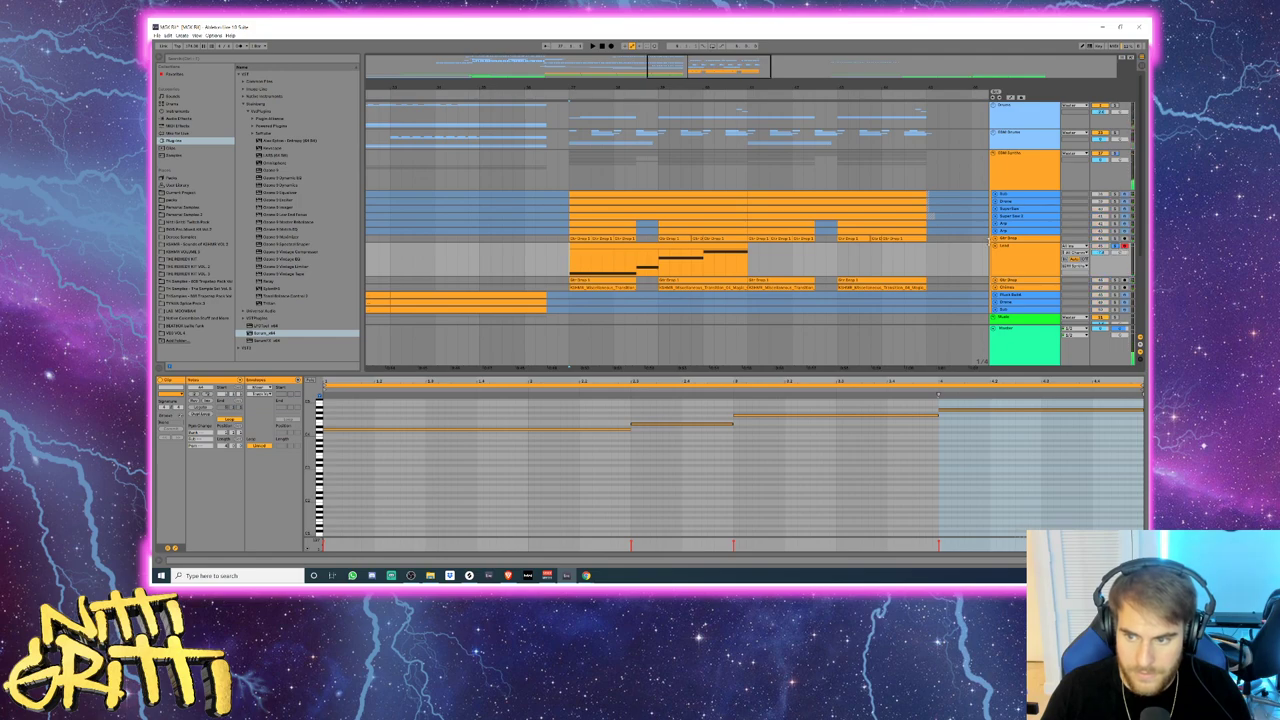
- Raise the first lead note to the third note's pitch and the second to the fourth note's pitch, and replay the drop
click(588, 430)
key(Up)
key(Up)
key(Up)
key(Up)
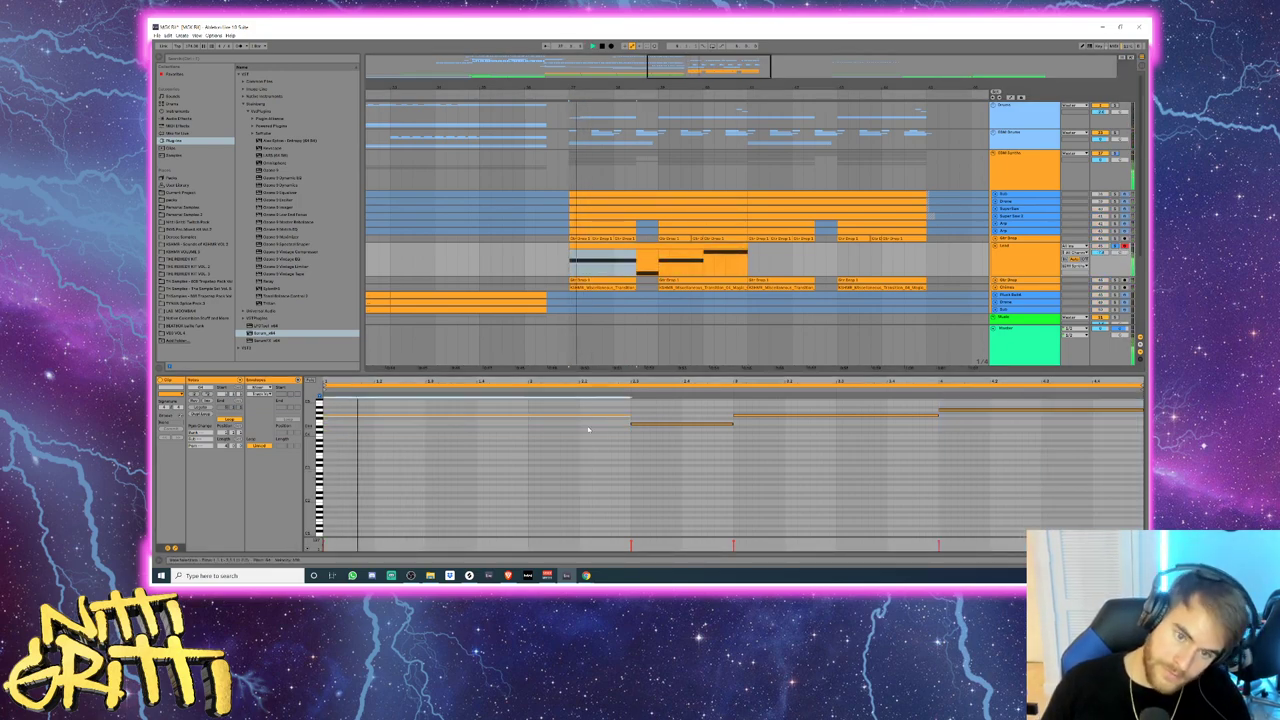
drag(681, 424, 681, 417)
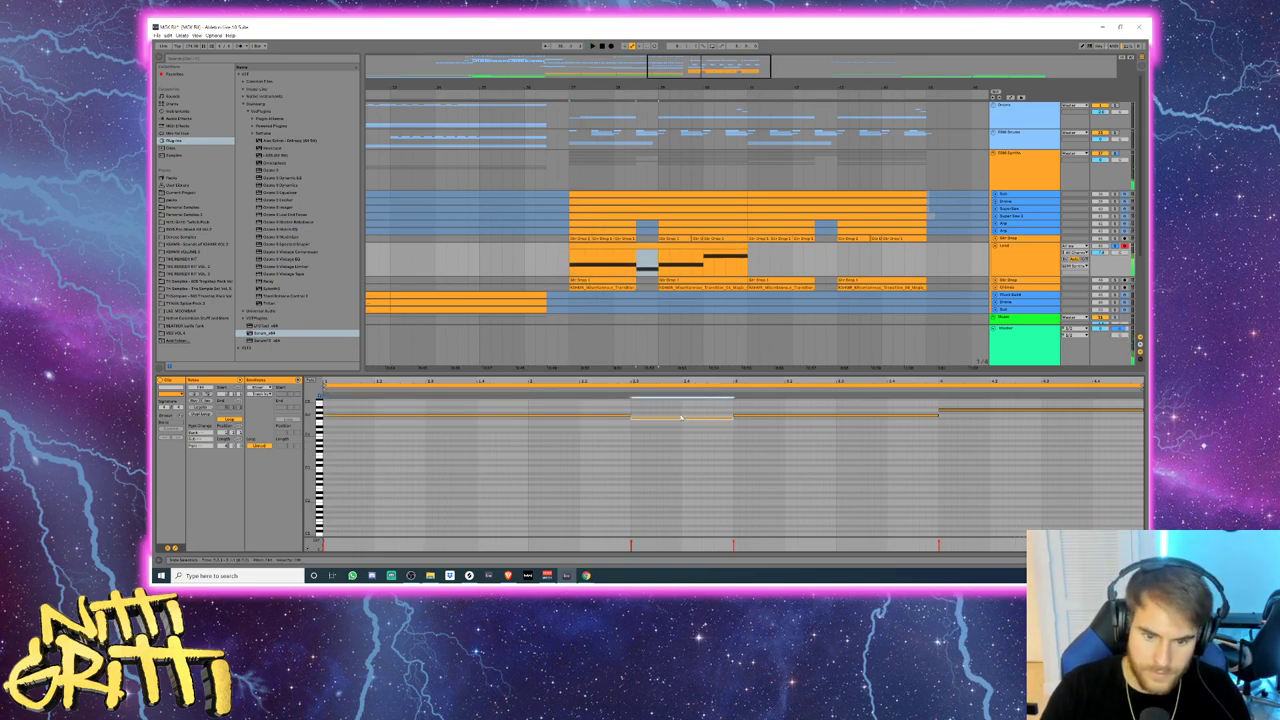
key(Up)
key(Up)
key(space)
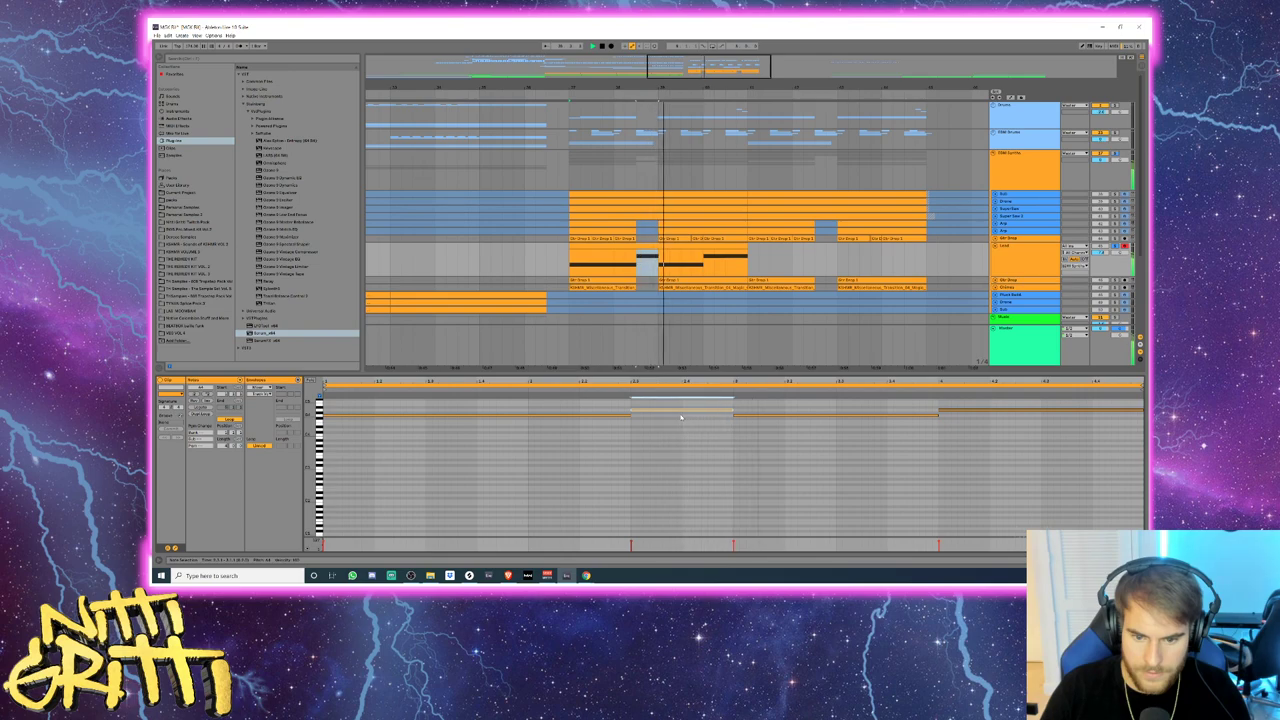
- Halve the last lead note, duplicate it into the freed space, raise the copy two semitones, and play the result
click(1023, 413)
click(1023, 411)
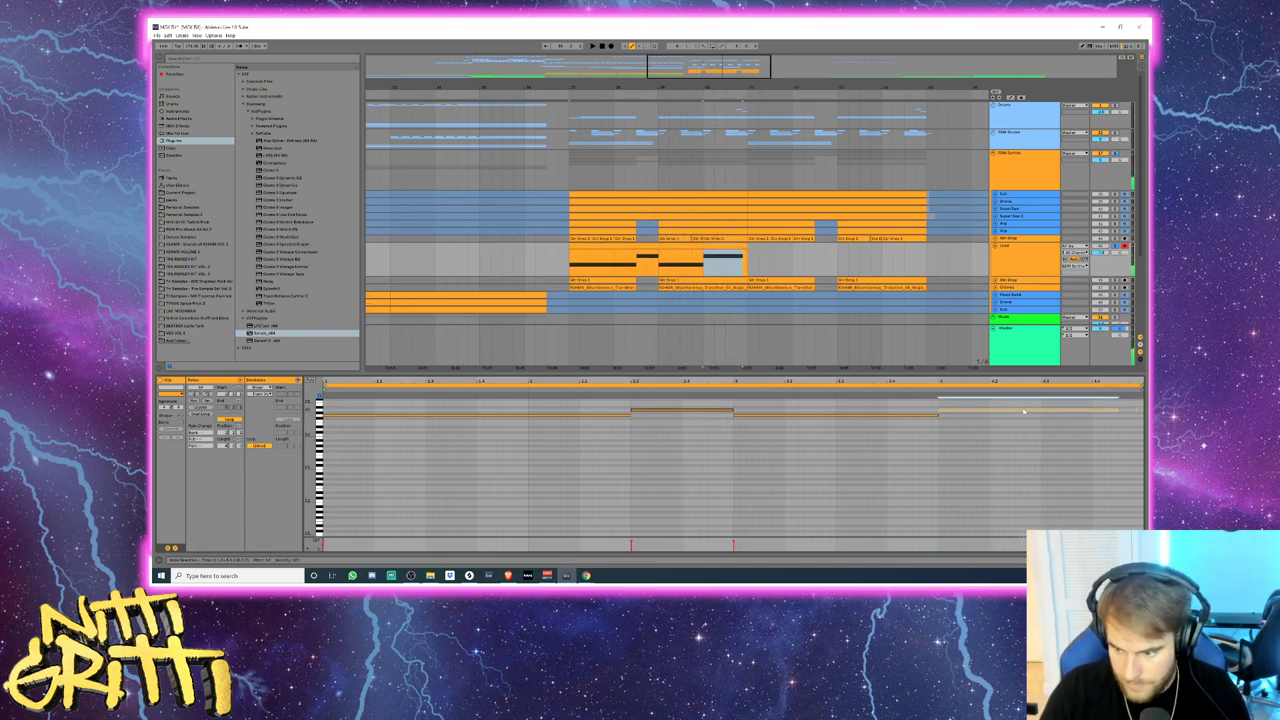
key(shift+Left)
key(ctrl+d)
key(Up)
key(Up)
key(space)
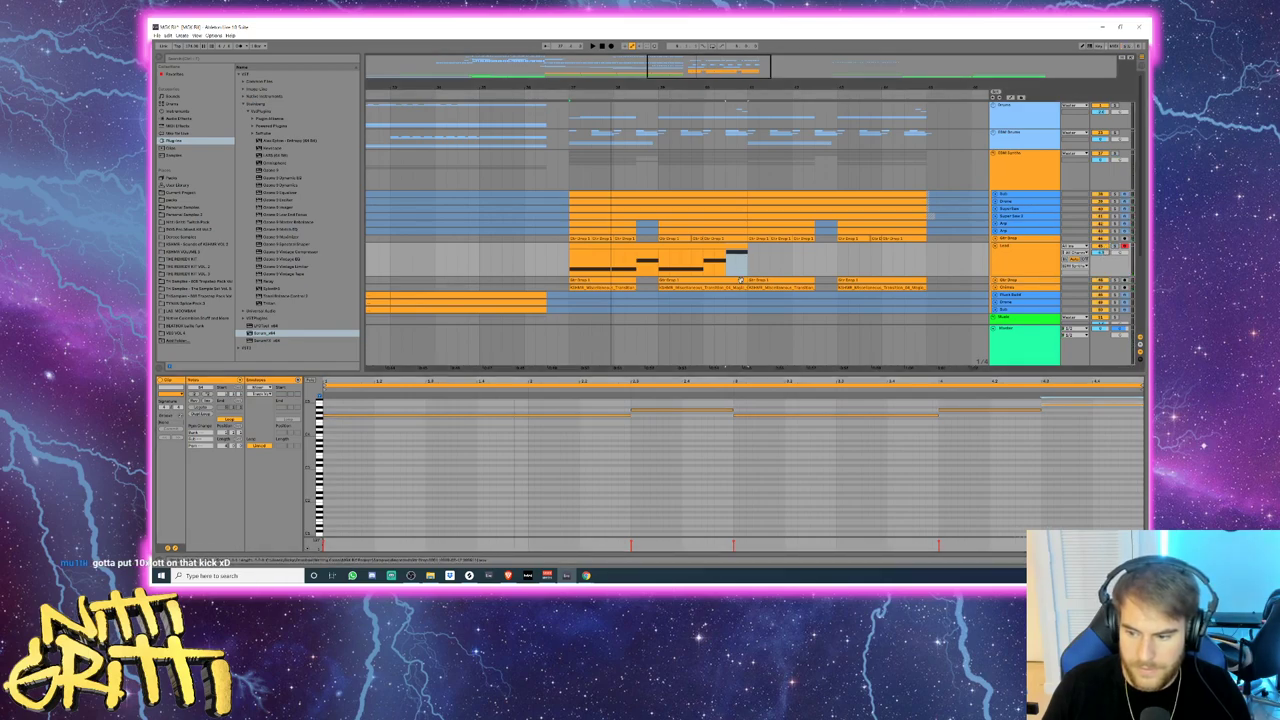
- Play the lead melody through the drop and duplicate its clip across the drop's second half
click(521, 258)
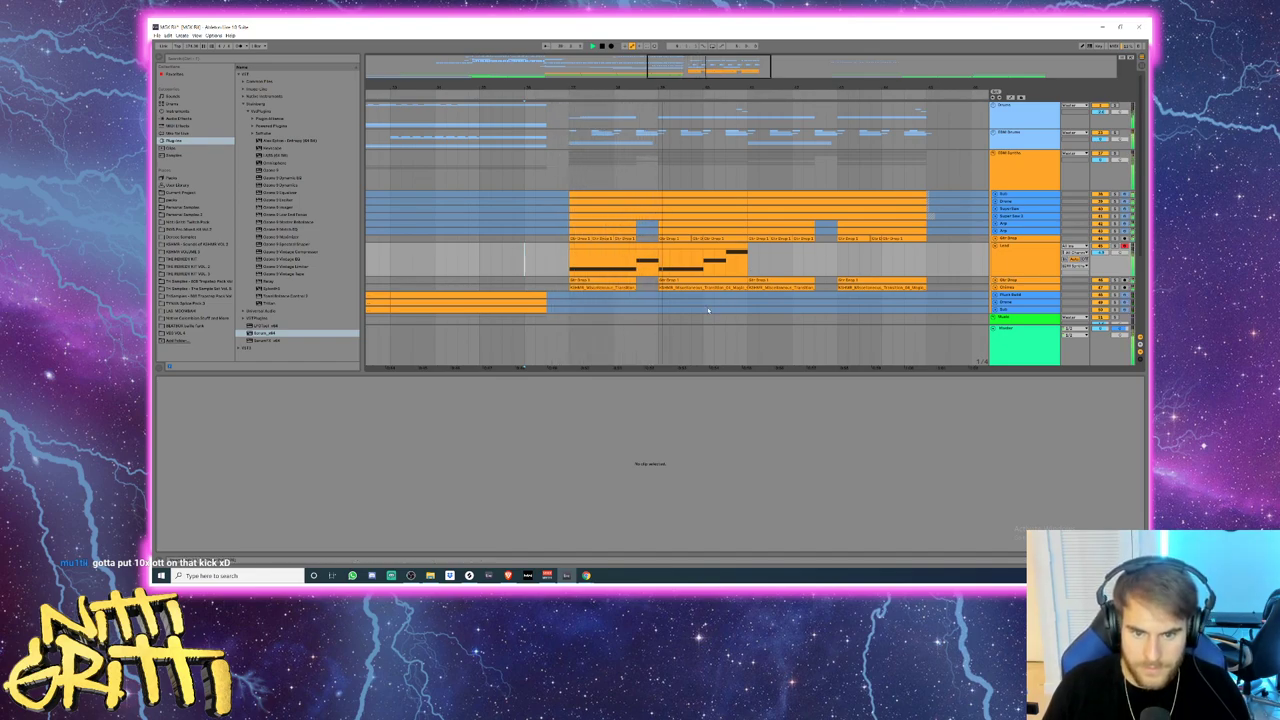
click(738, 259)
click(777, 254)
scroll(776, 254, down, 1)
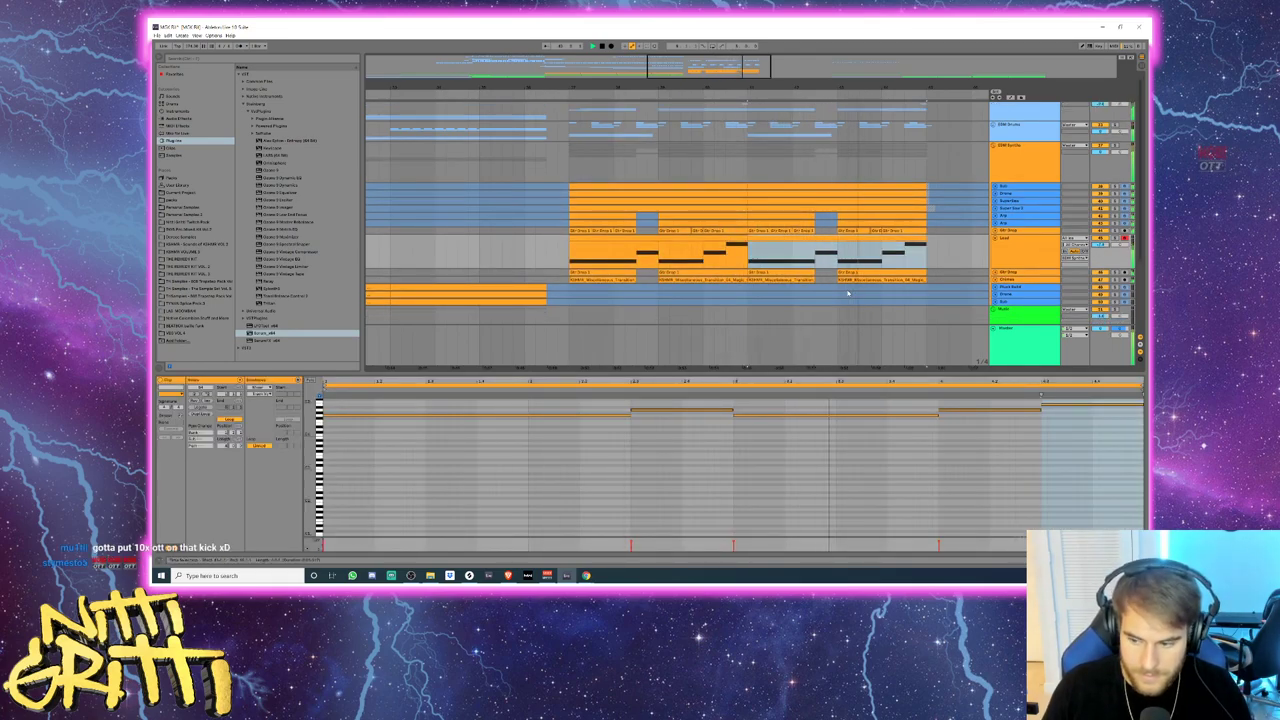
key(space)
- Solo the Lead track, bring up its device chain, and play the melody from the drop's start
click(566, 259)
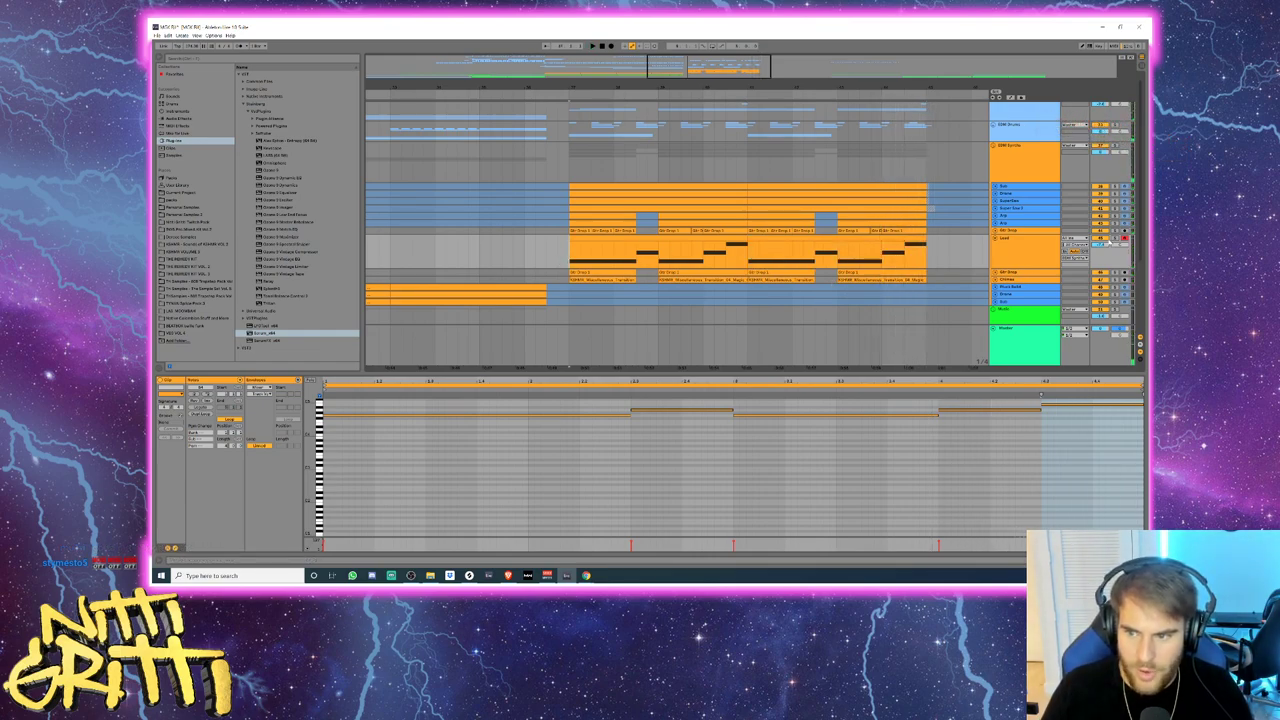
click(604, 241)
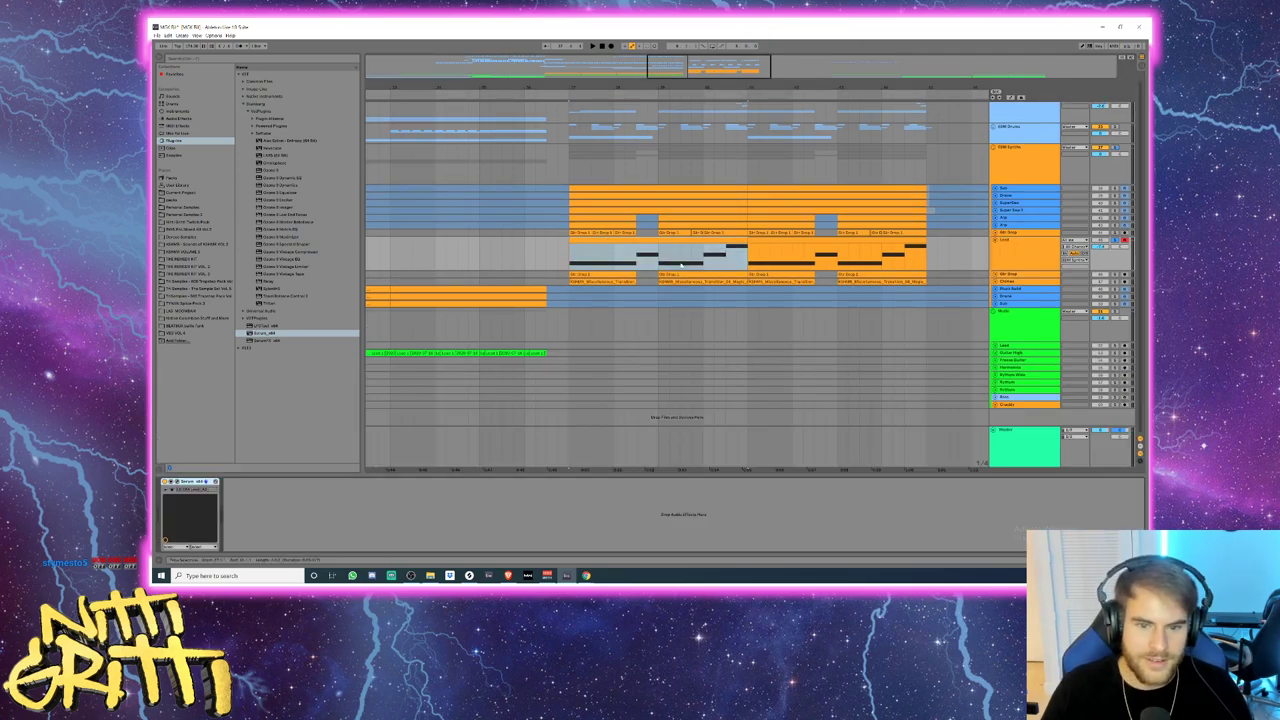
key(space)
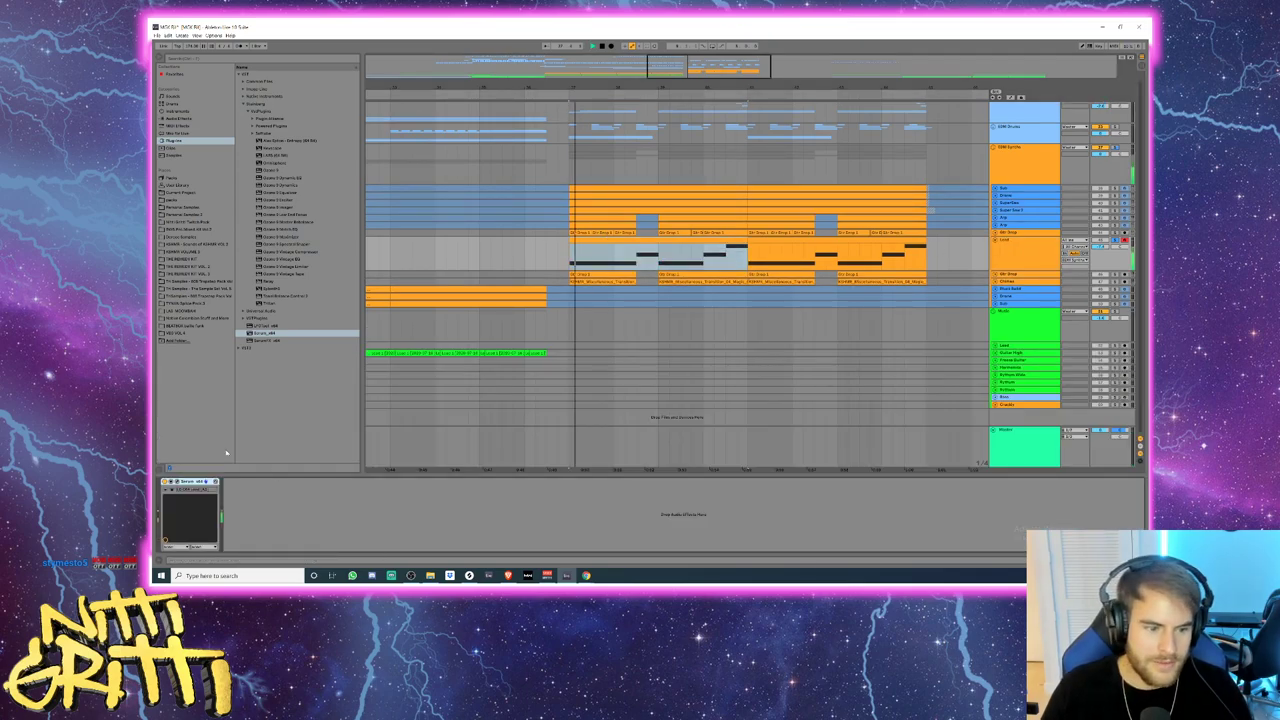
- Expose Serum's Pitch Bend parameter for automation, display its envelope on the Lead track, and play the soloed lead
click(177, 482)
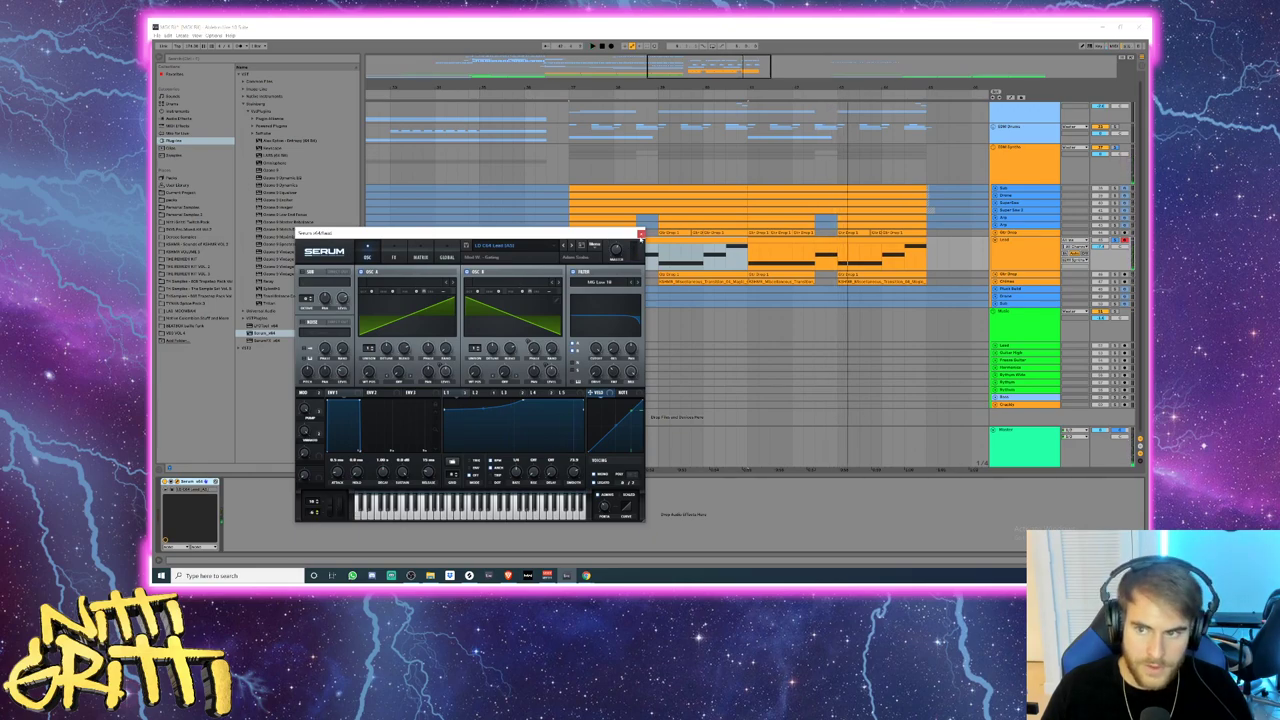
key(ctrl+alt+i)
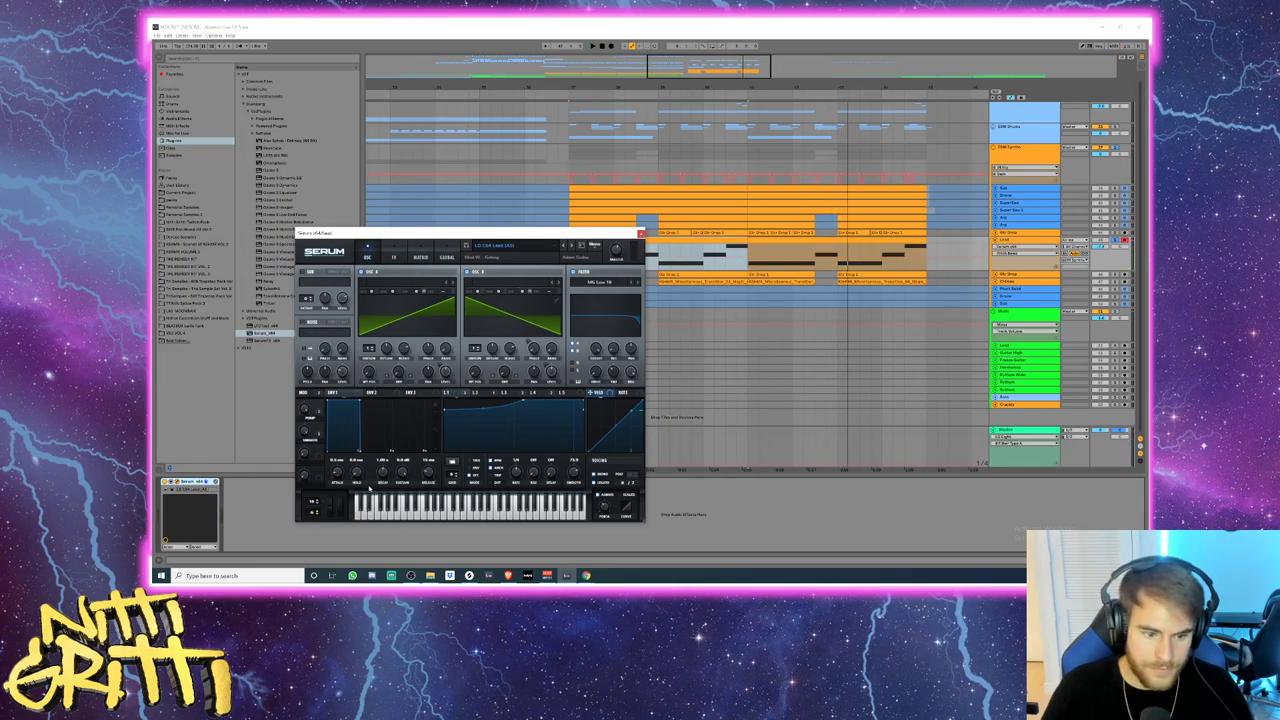
click(640, 235)
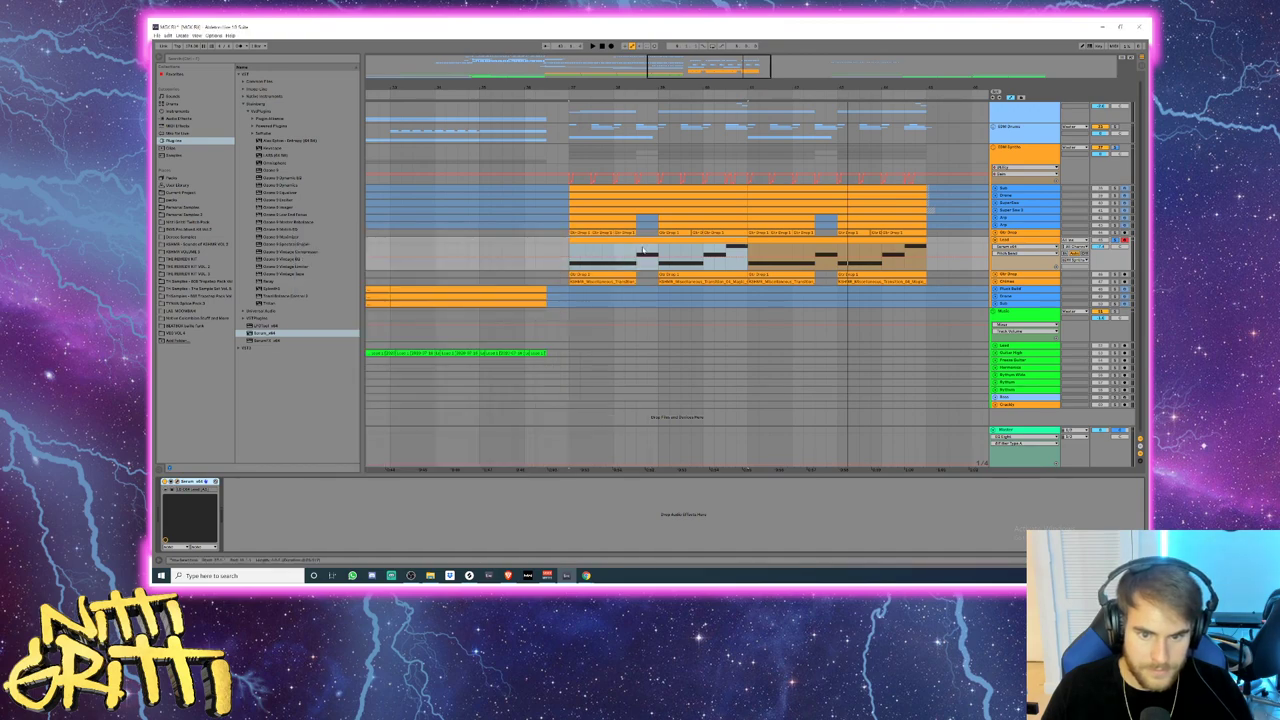
click(648, 260)
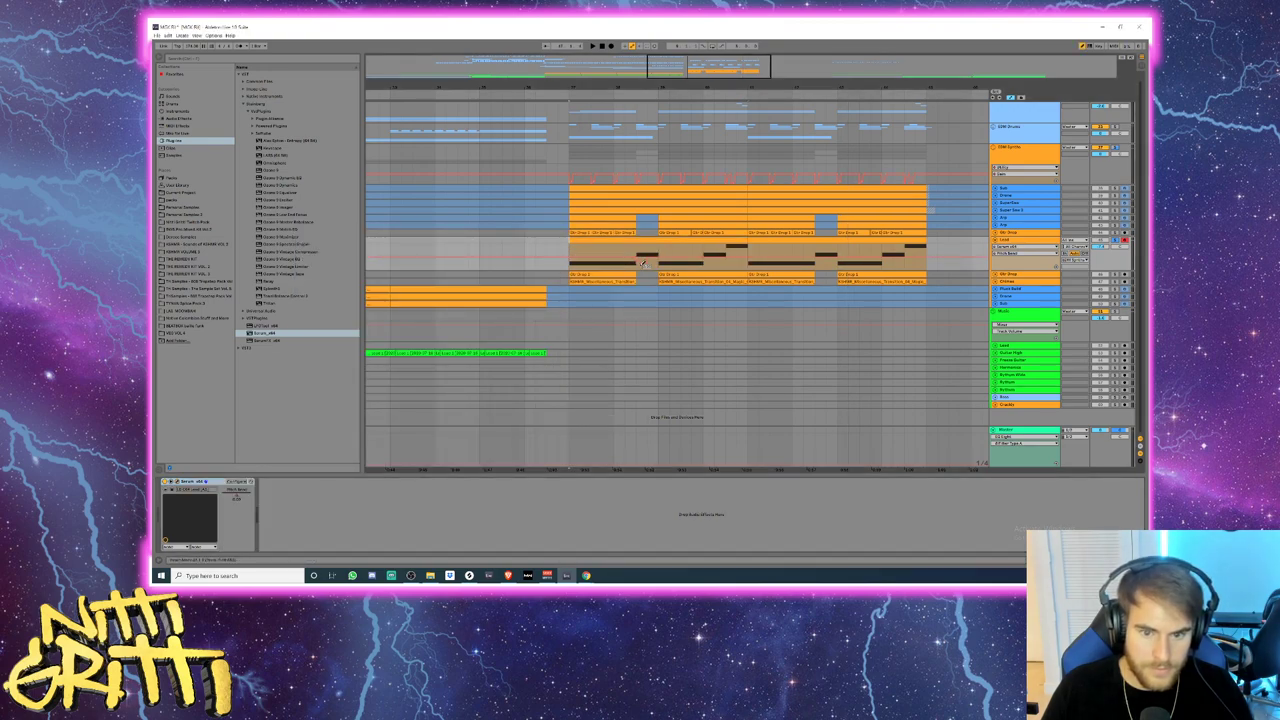
key(space)
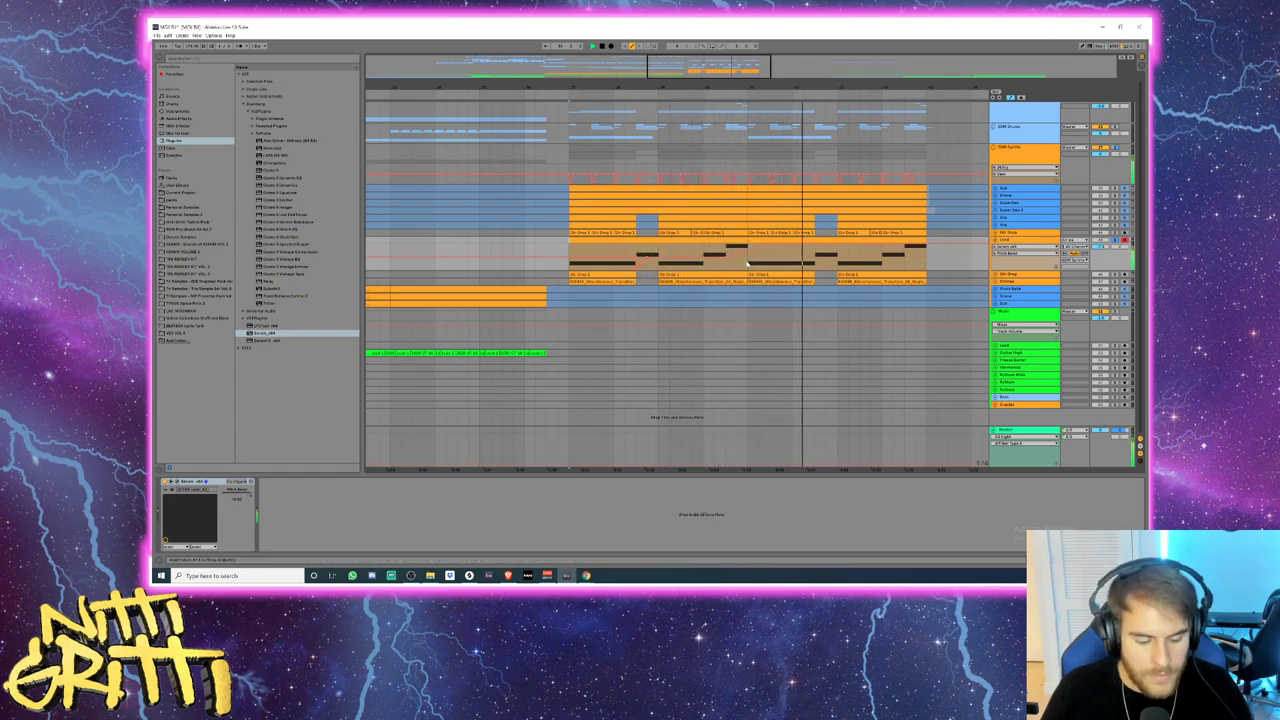
- Automate an upward pitch bend at the end of the last note in the first Lead clip, auditioning it while adjusting
scroll(747, 255, up, 3)
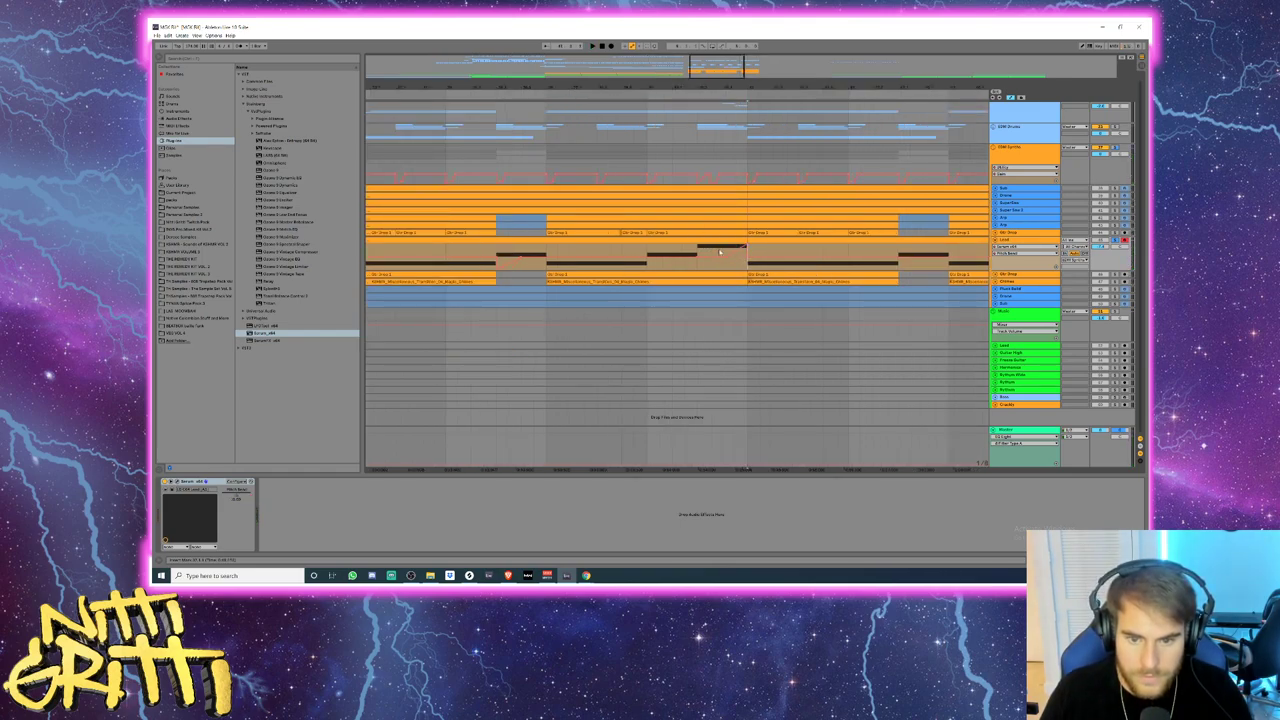
click(698, 254)
key(space)
key(space)
key(space)
key(space)
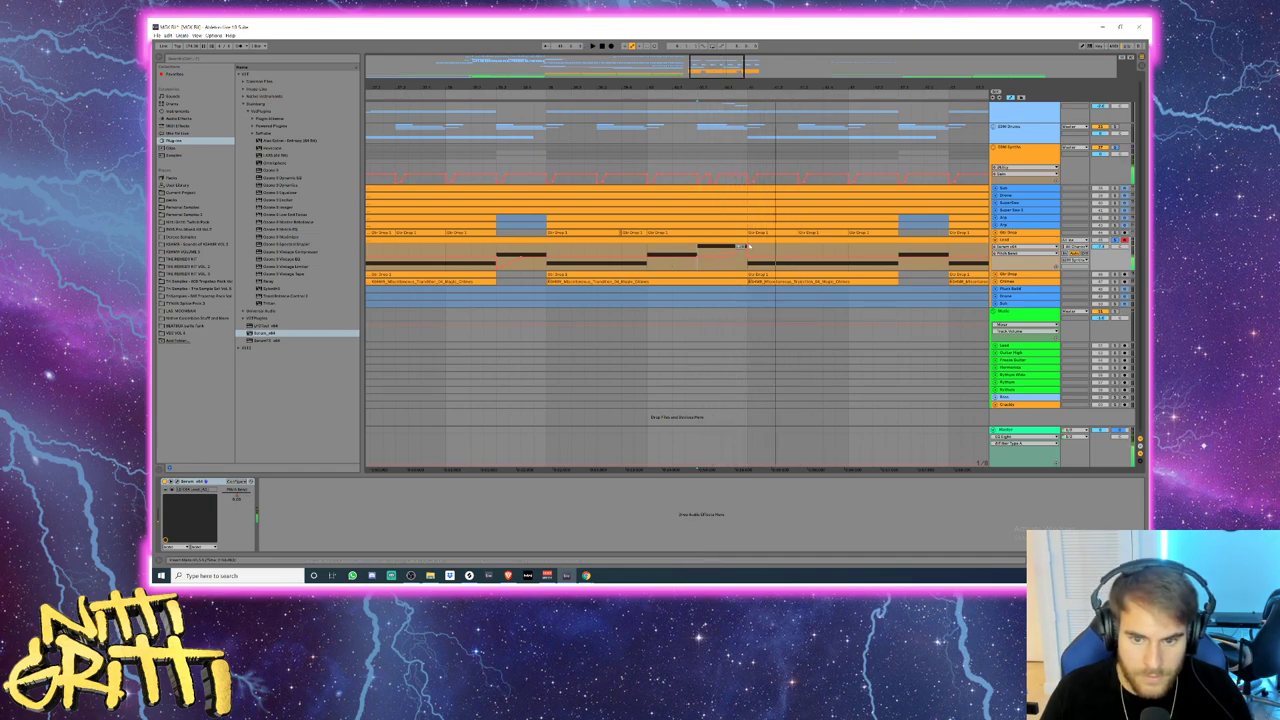
click(750, 243)
key(space)
key(space)
click(747, 254)
key(space)
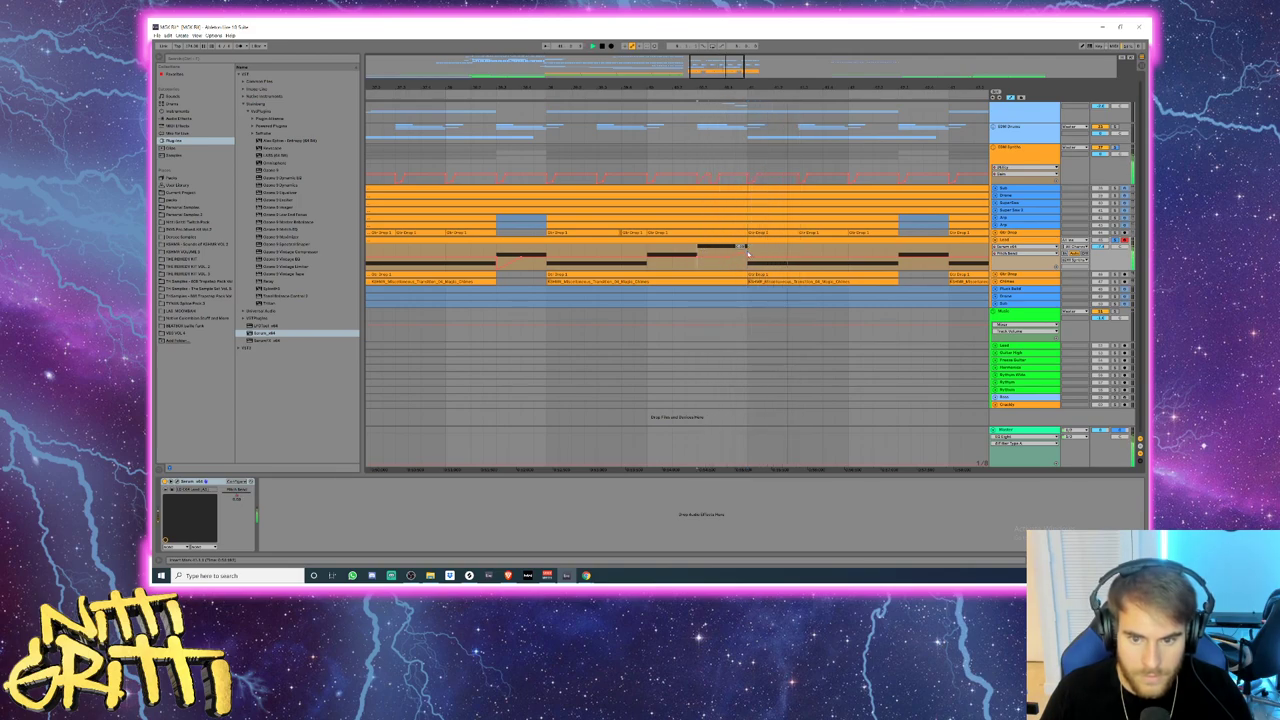
- Add a pitch bend dip where the second lead note moves to the third, and audition the transition
drag(752, 79, 754, 58)
key(space)
click(615, 252)
key(space)
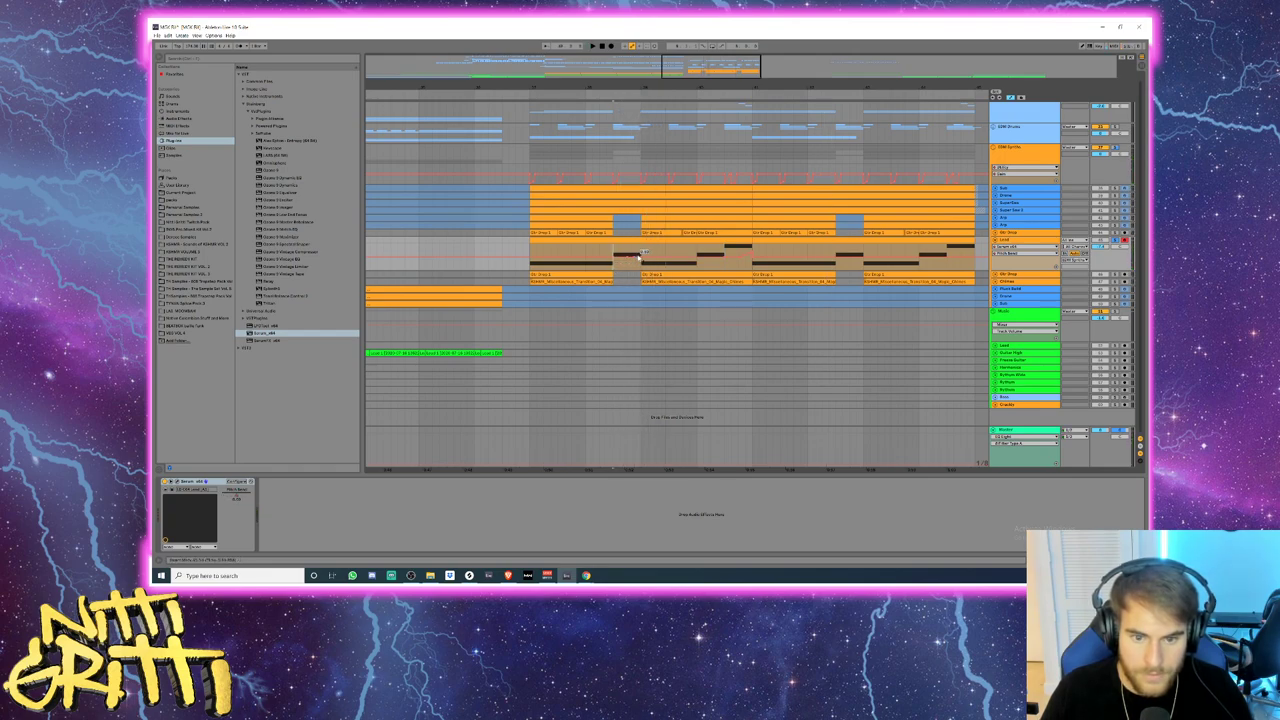
click(618, 262)
key(space)
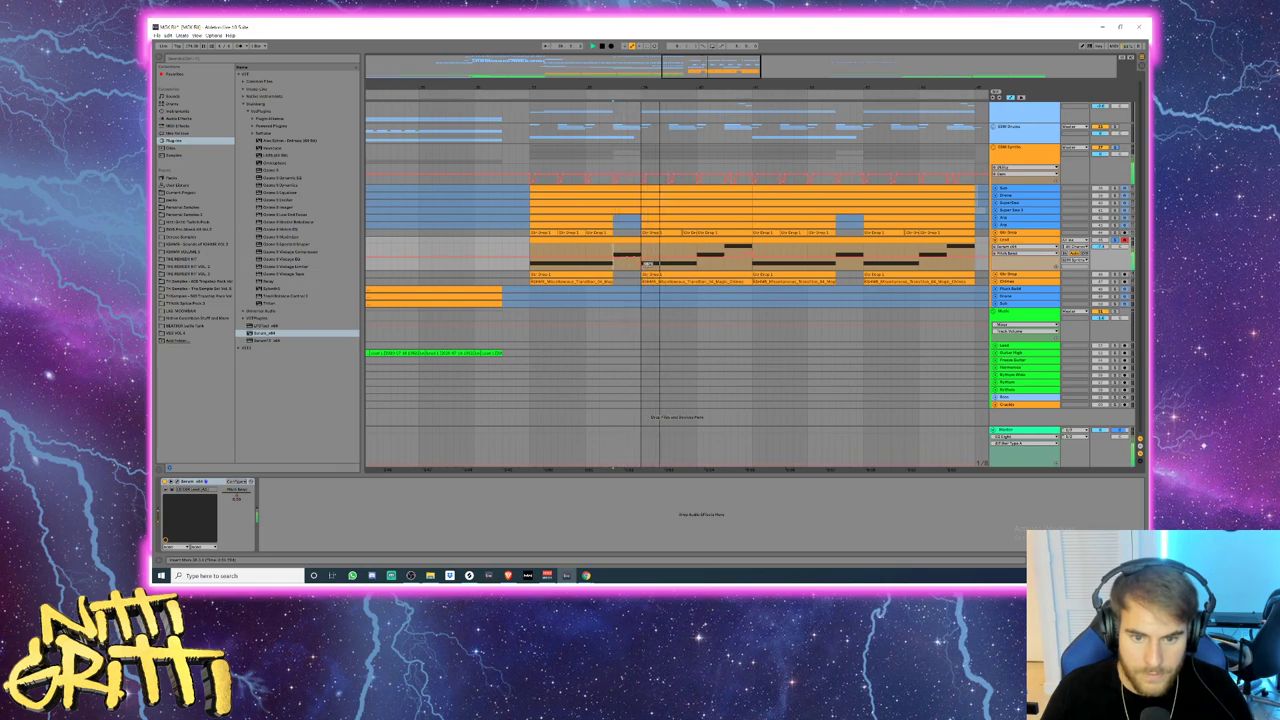
- Add a pitch bend dip at the start of the first lead note and play into the drop
key(space)
key(space)
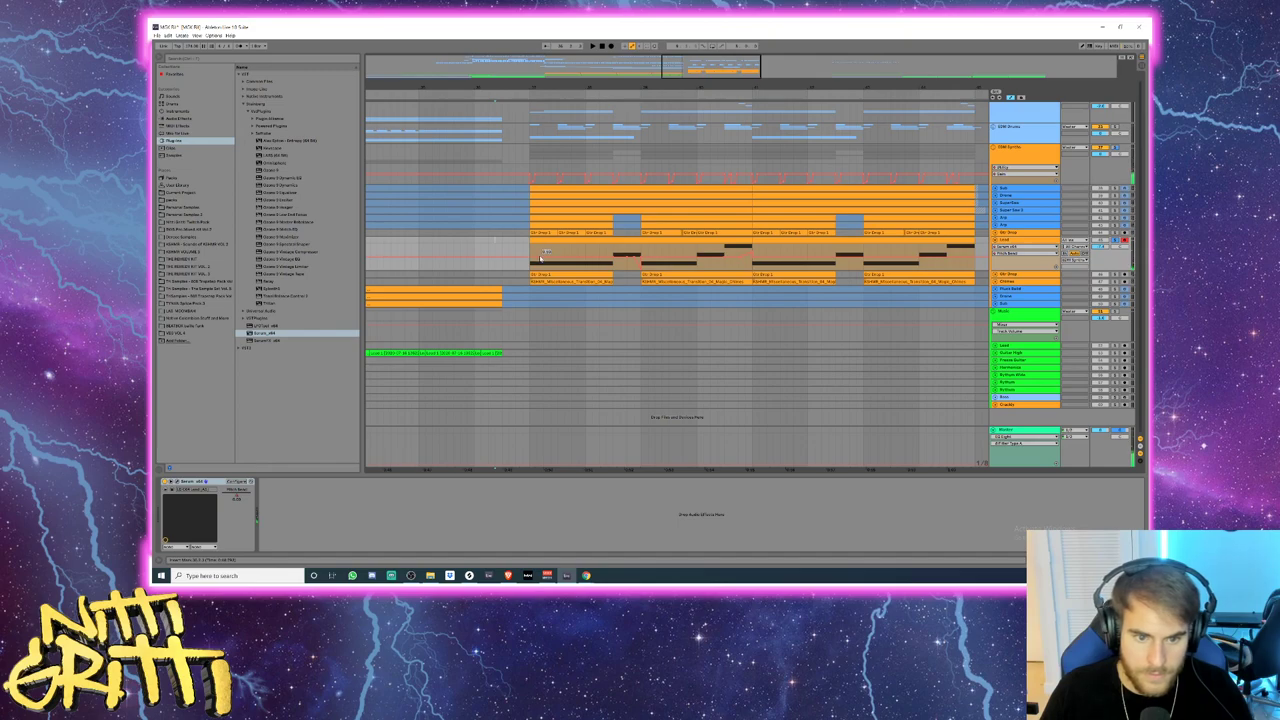
key(space)
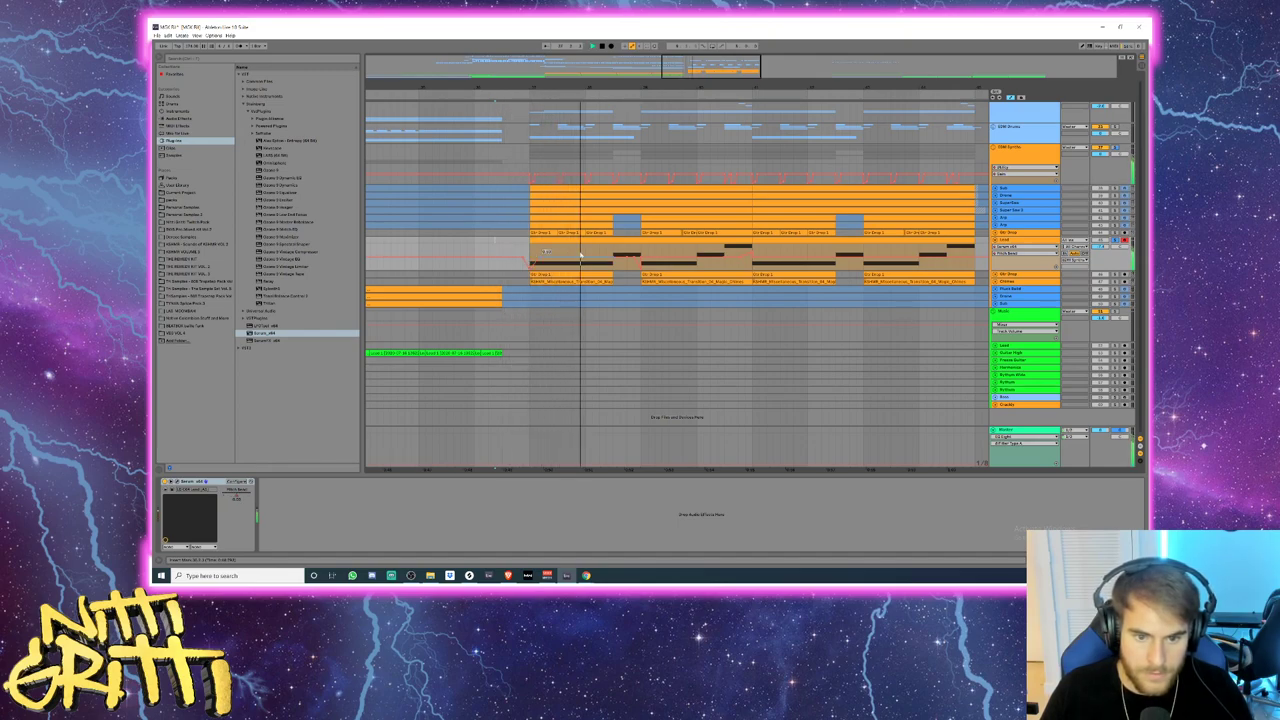
- Duplicate the first half's Lead clip with its pitch bend automation over the second half, and unsolo the Lead track
drag(531, 258, 745, 248)
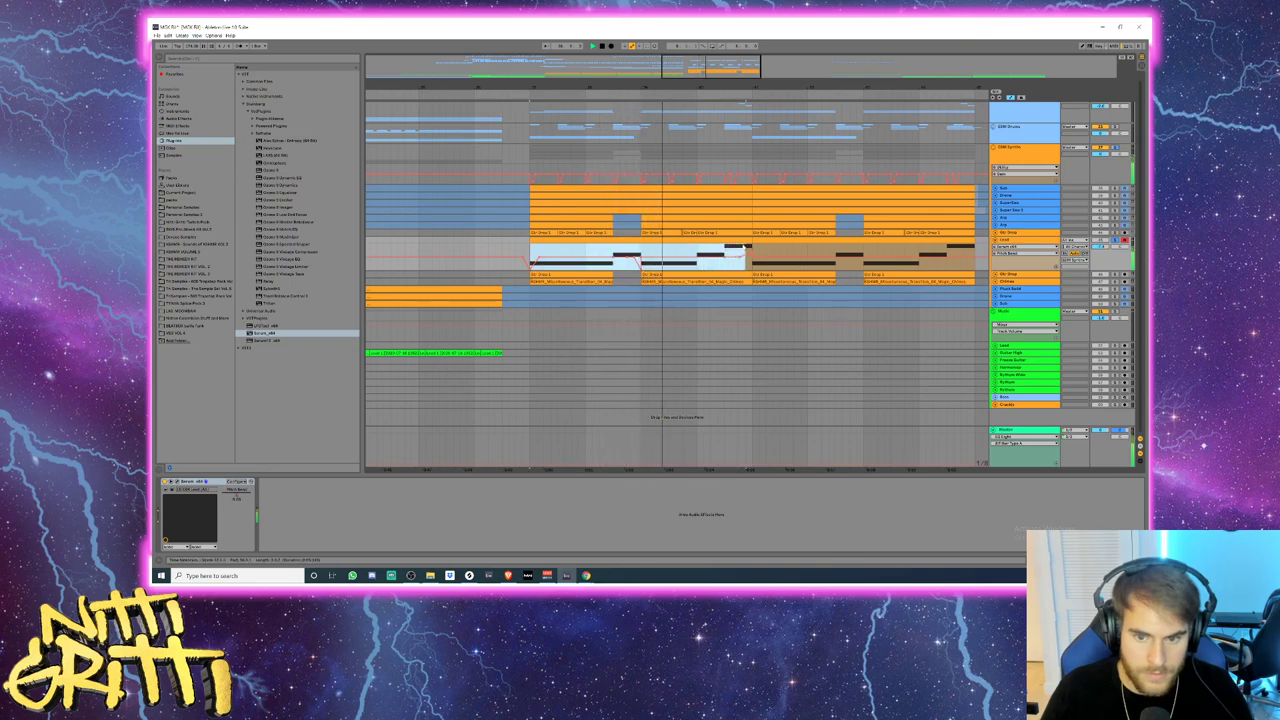
key(ctrl+d)
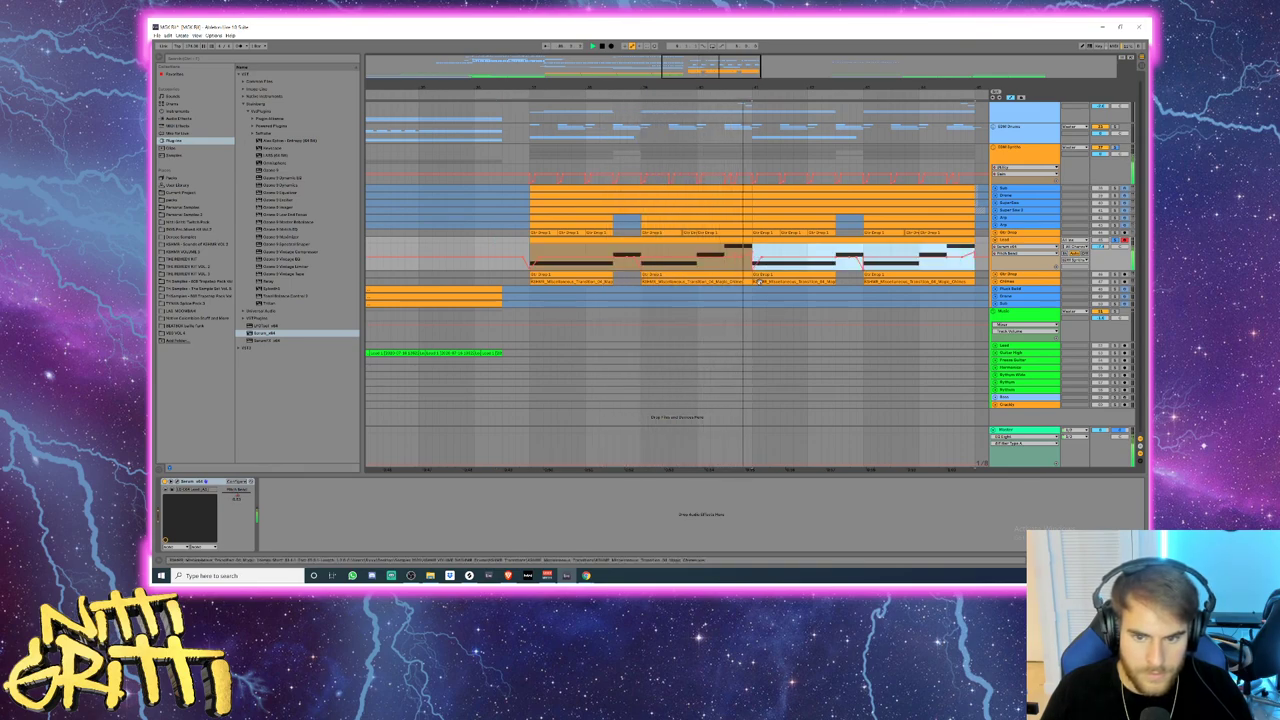
click(475, 242)
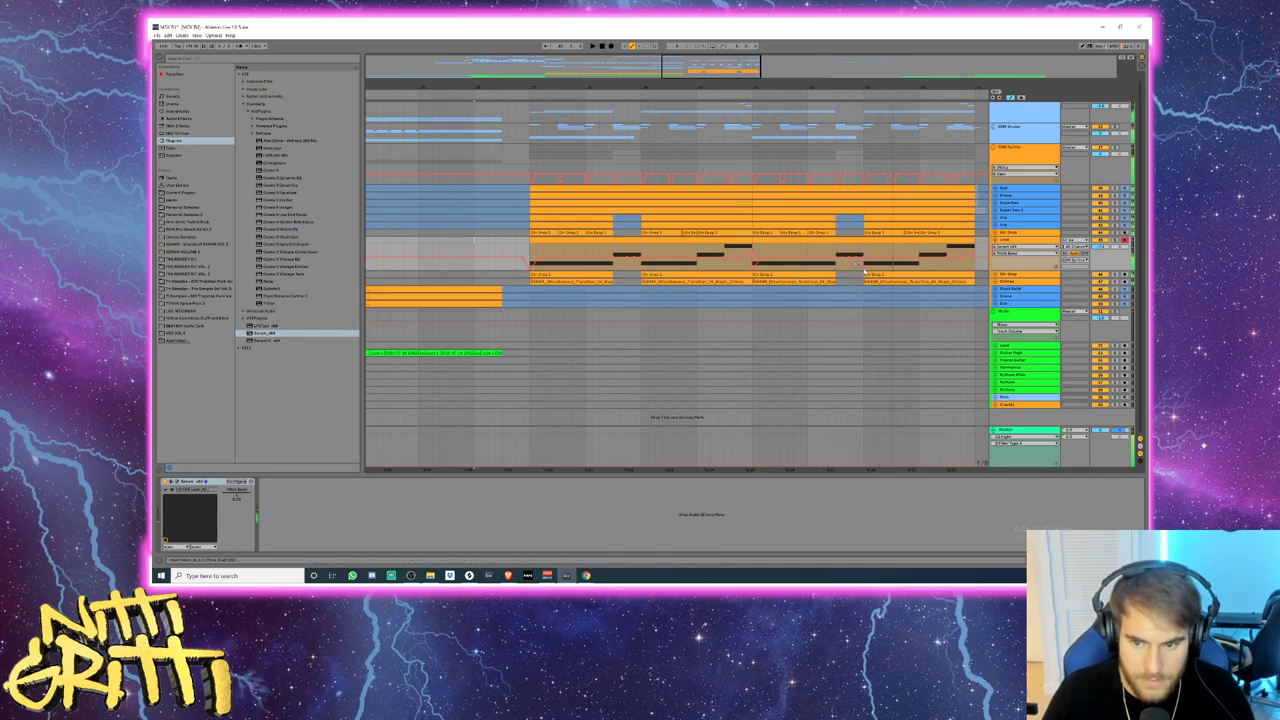
- Play the drop from its start to check the pitch-bent lead against all other tracks
click(536, 241)
key(Left)
key(space)
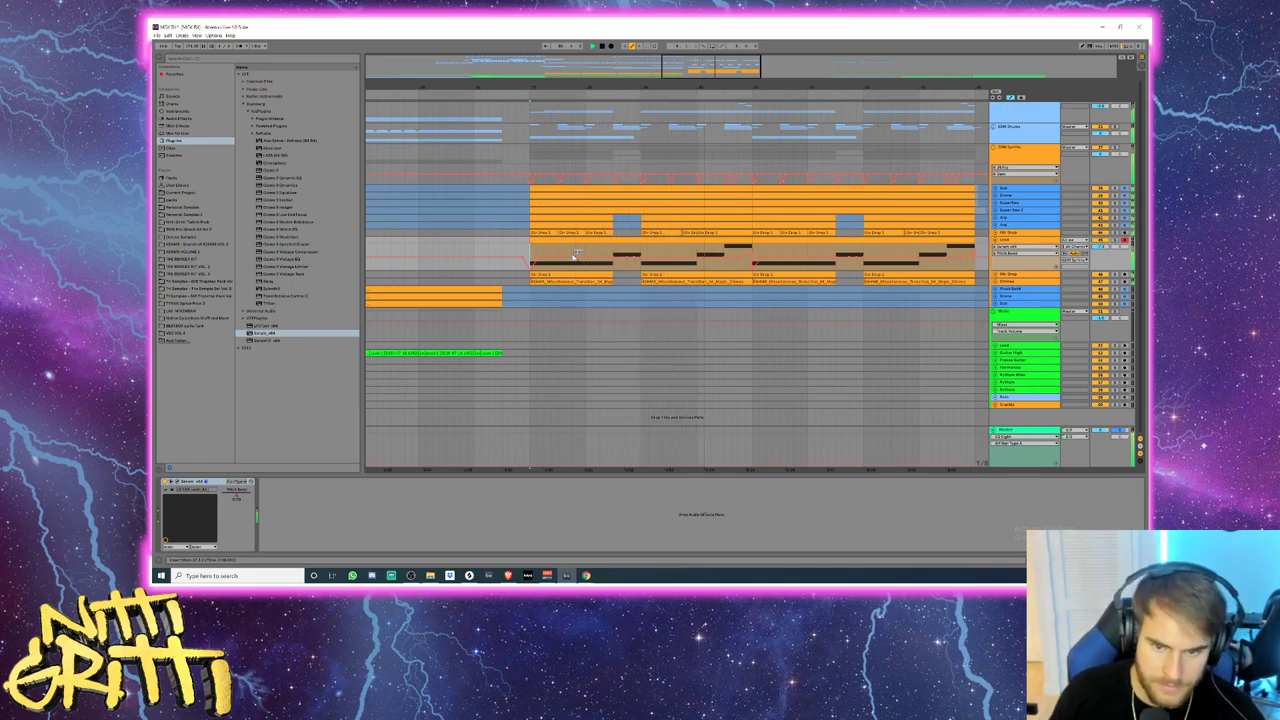
click(752, 256)
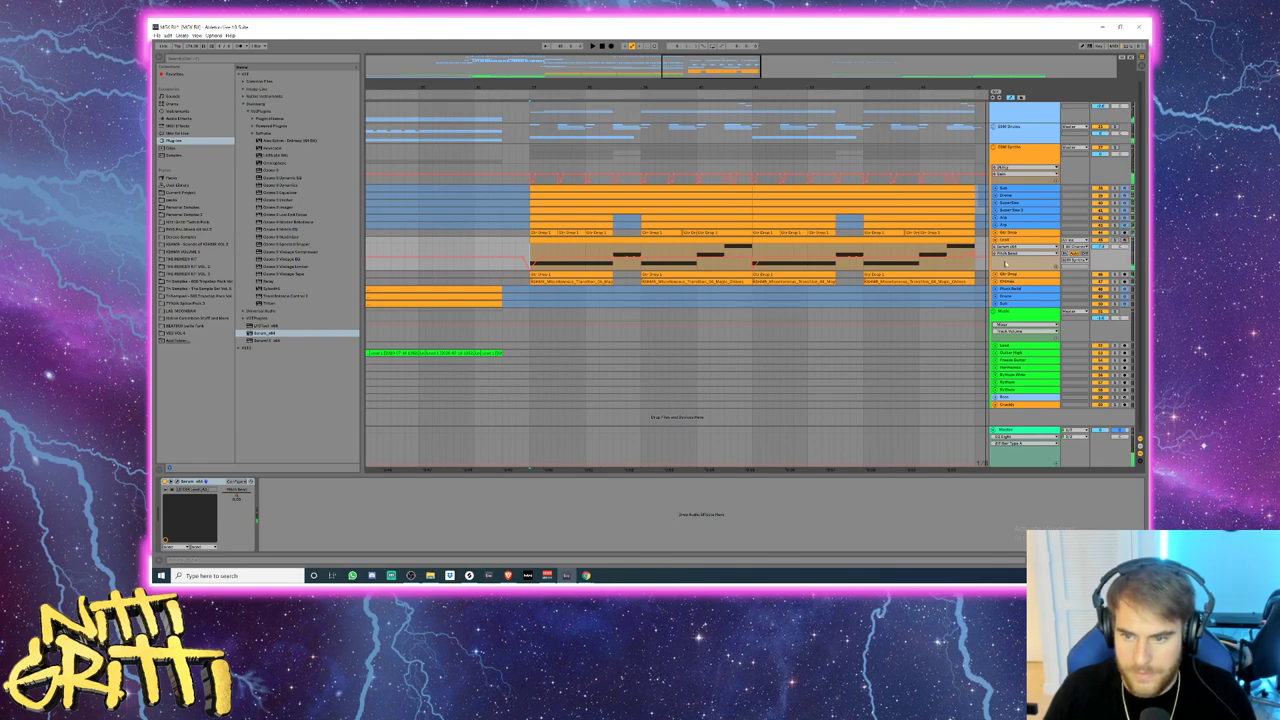
- Select the Lead track's first half with its pitch bend automation, duplicate it again over the second half, and audition the result
drag(985, 250, 601, 263)
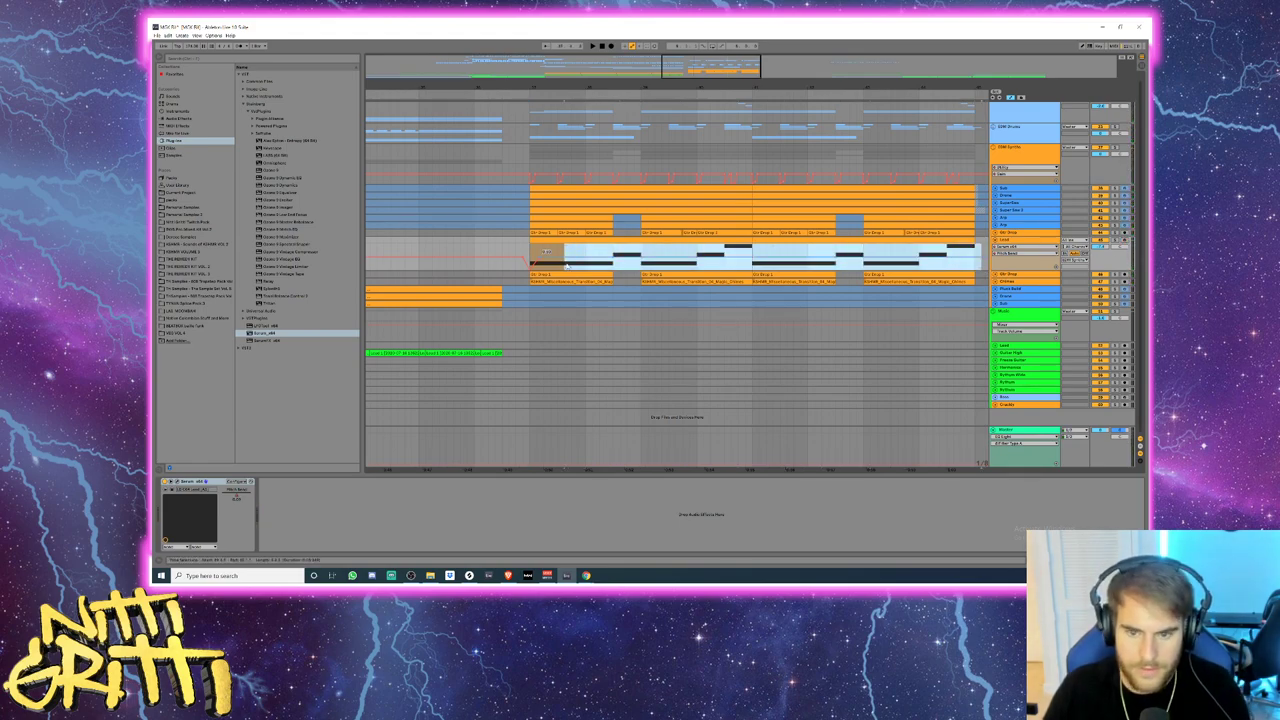
click(535, 249)
drag(531, 251, 753, 258)
key(ctrl+d)
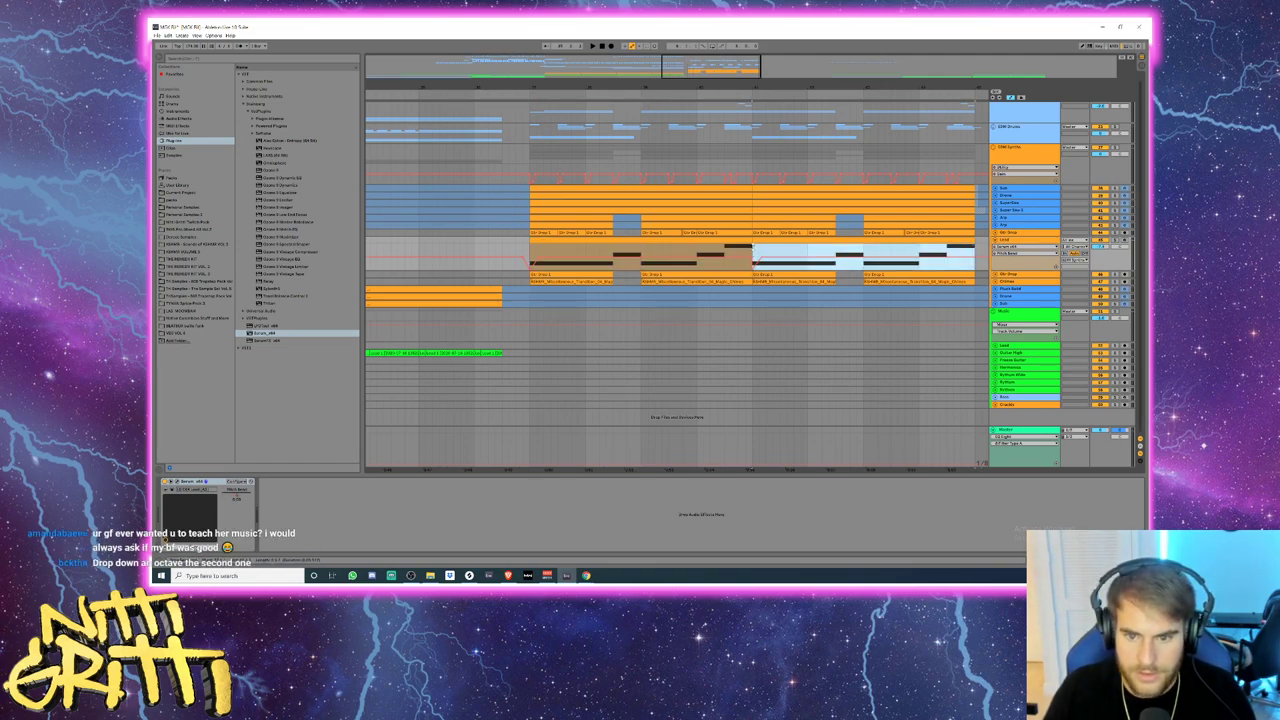
key(space)
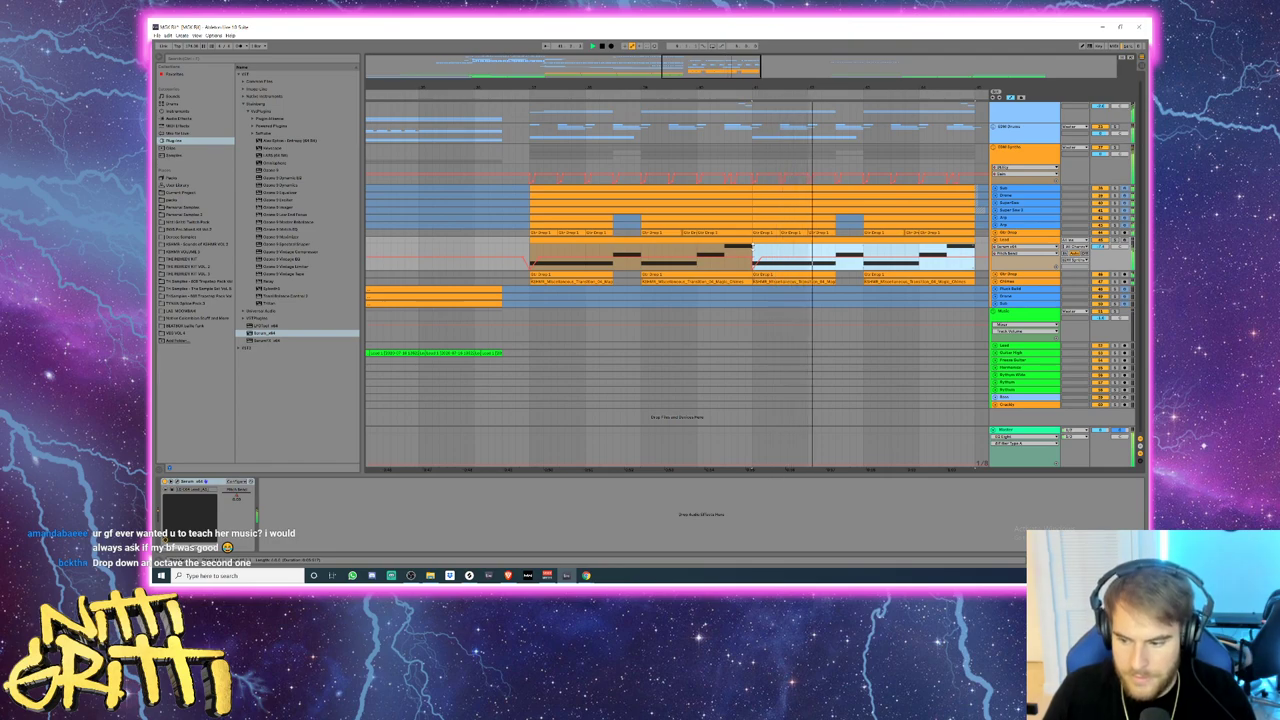
key(space)
- Insert a vocal chop track below the Lead track and browse the KSHMR sample pack with its claps folder collapsed
drag(704, 62, 724, 46)
click(1015, 240)
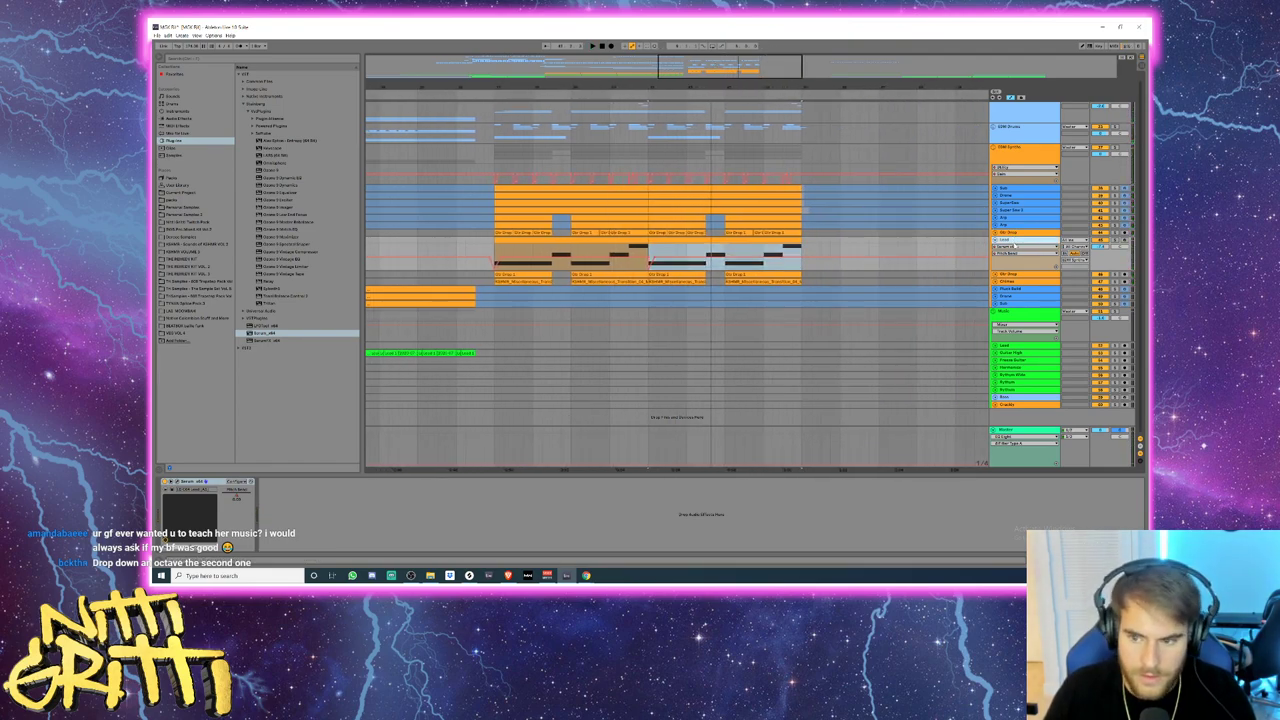
key(ctrl+t)
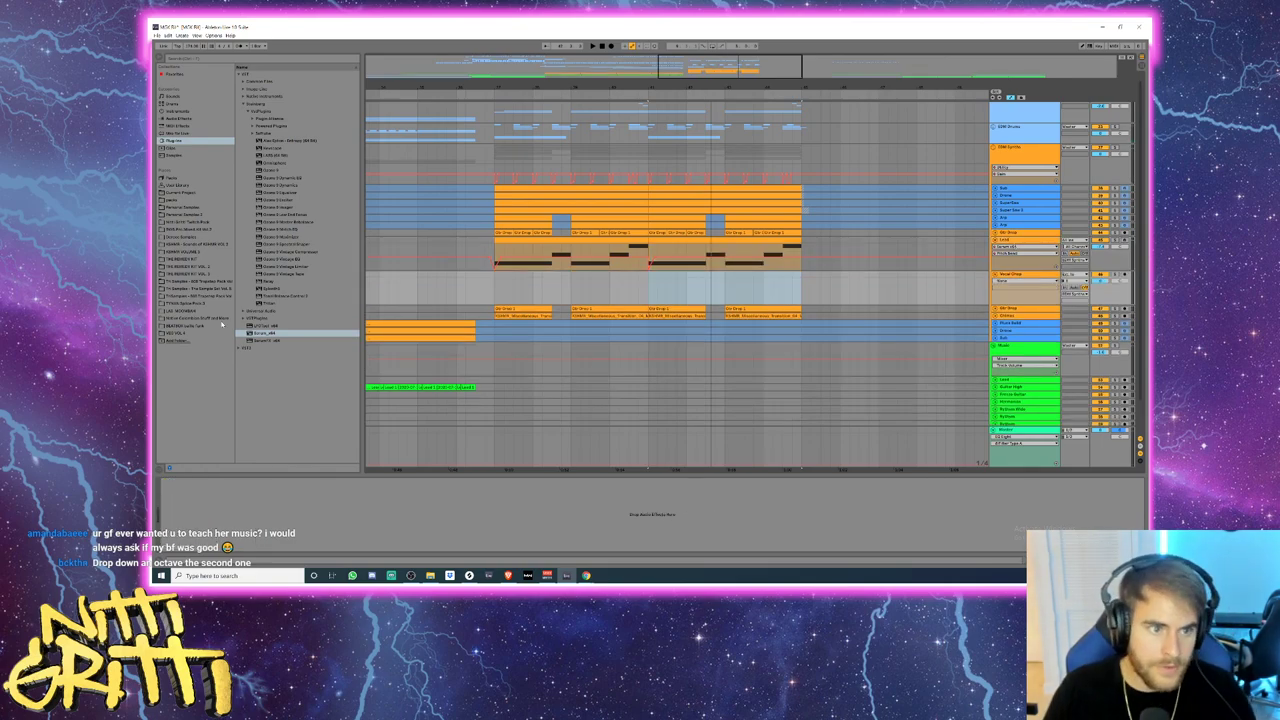
click(197, 244)
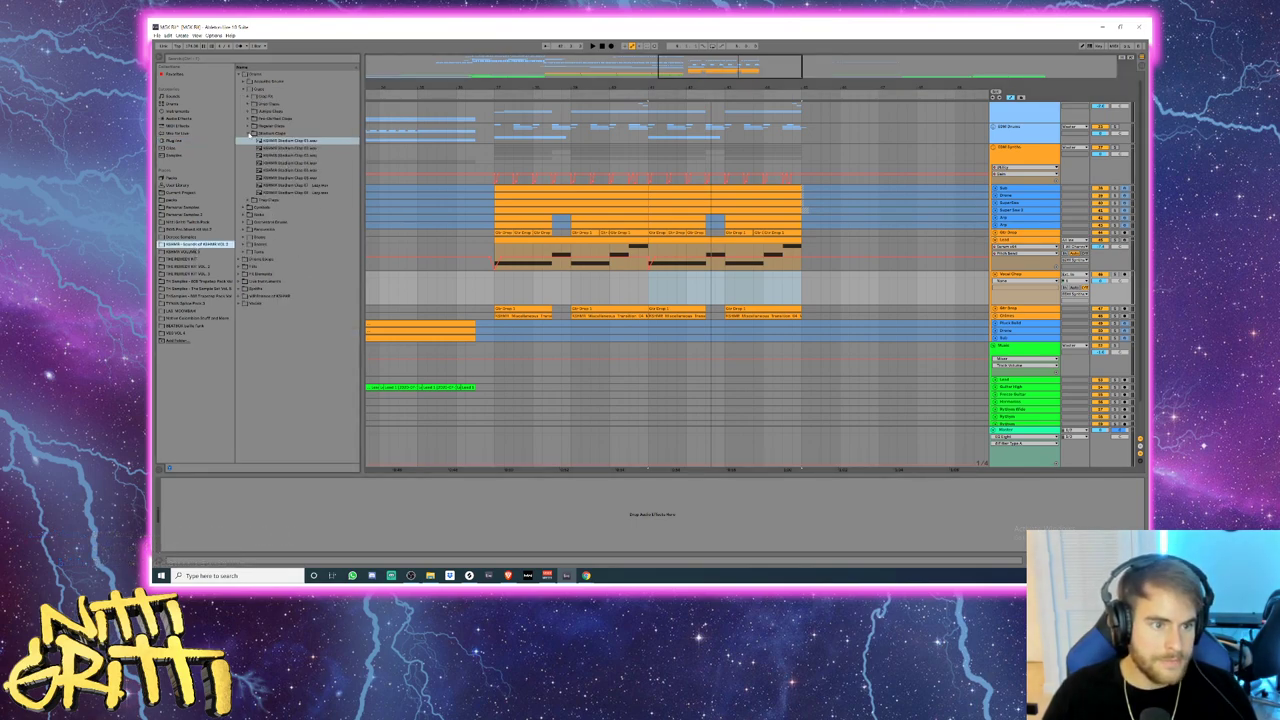
click(250, 133)
click(243, 90)
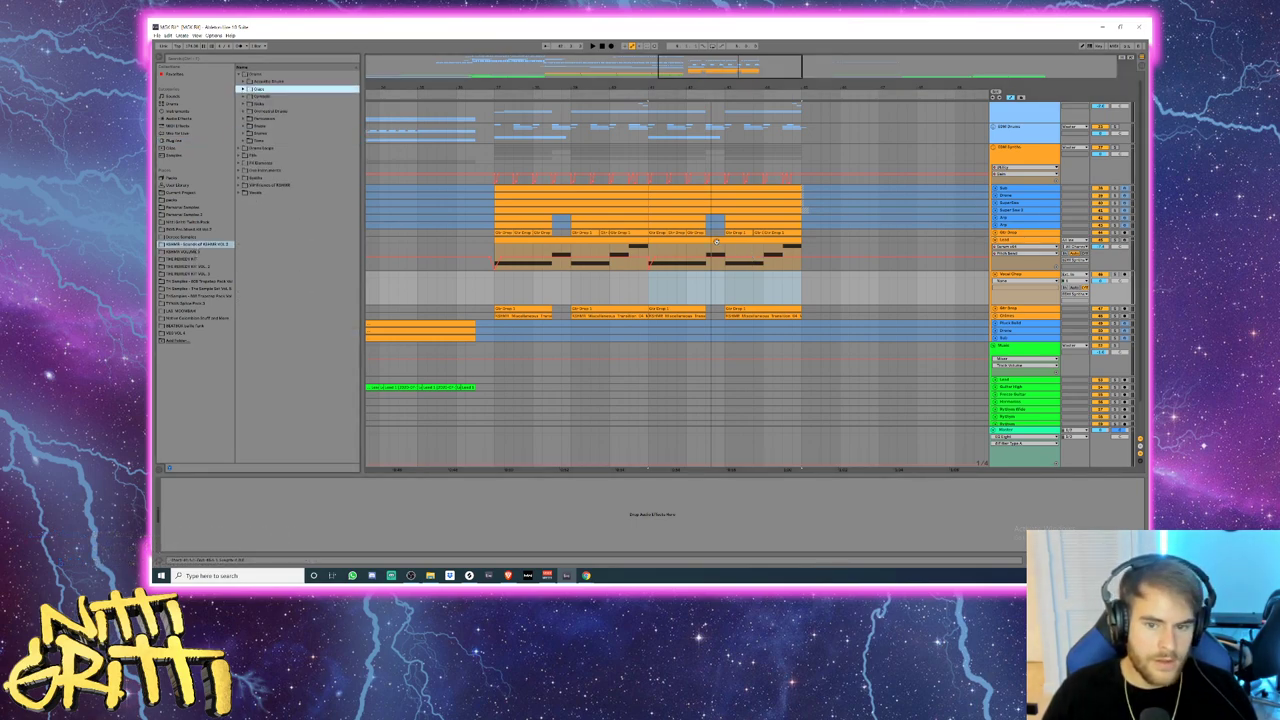
- Transpose all notes of the second half's Lead clip down an octave and audition the change
double_click(716, 241)
key(ctrl+a)
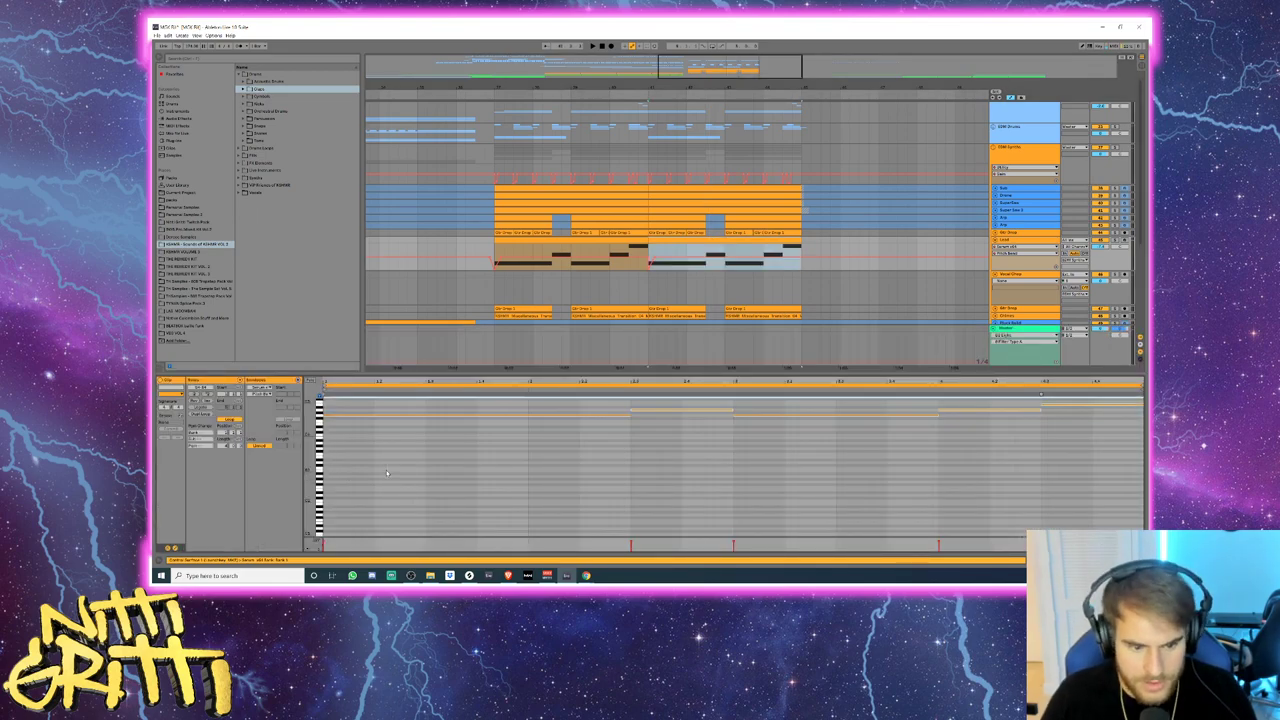
key(shift+Down)
key(space)
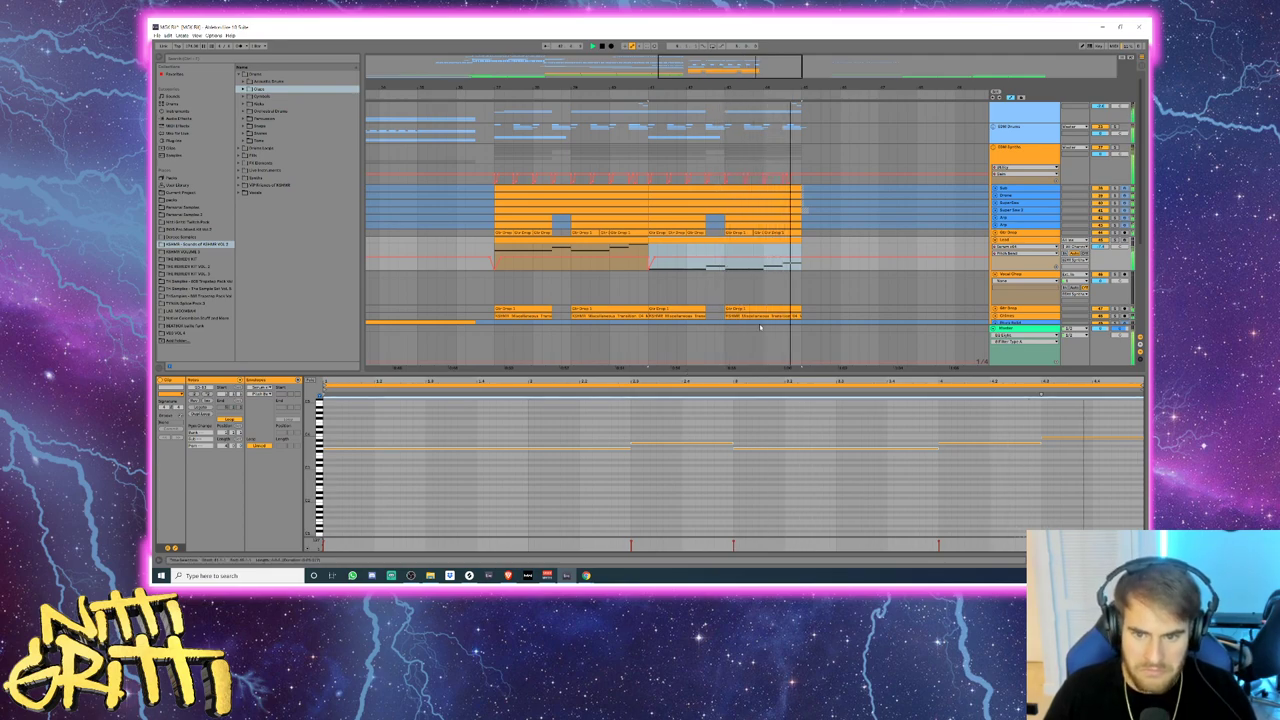
key(space)
- Undo the octave transposition of the second half's Lead clip
click(1023, 240)
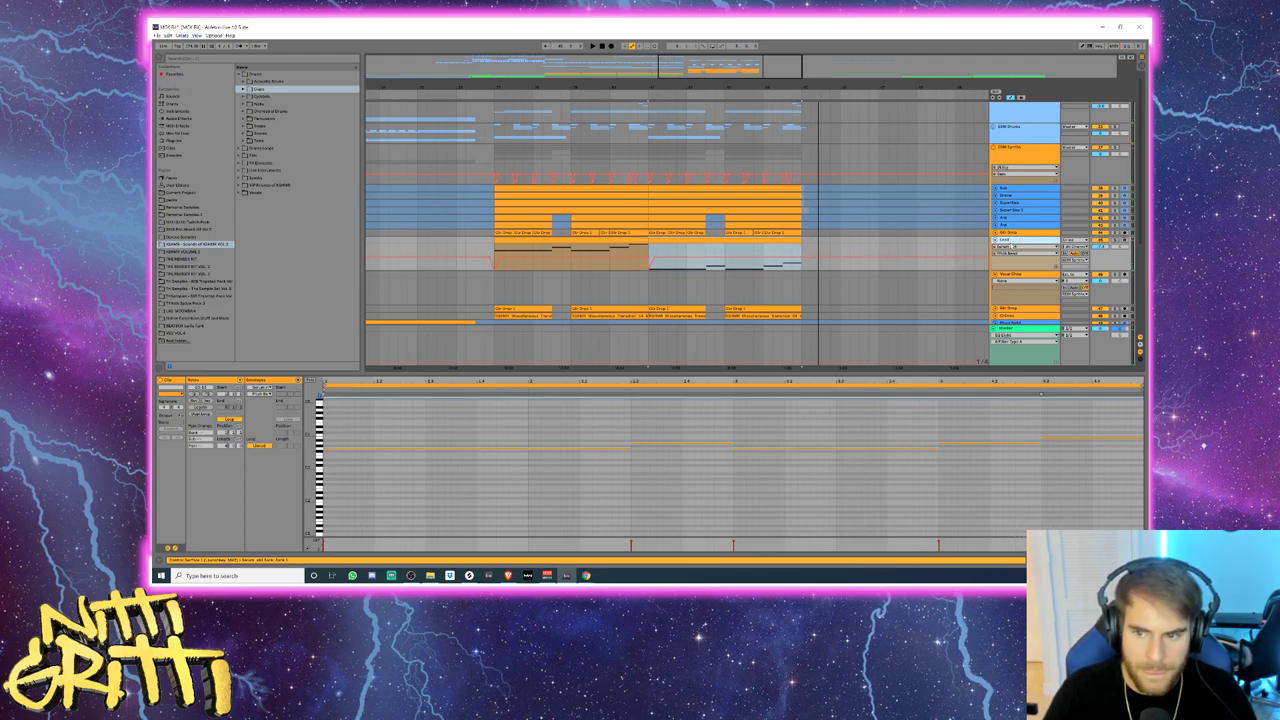
click(616, 241)
key(ctrl+d)
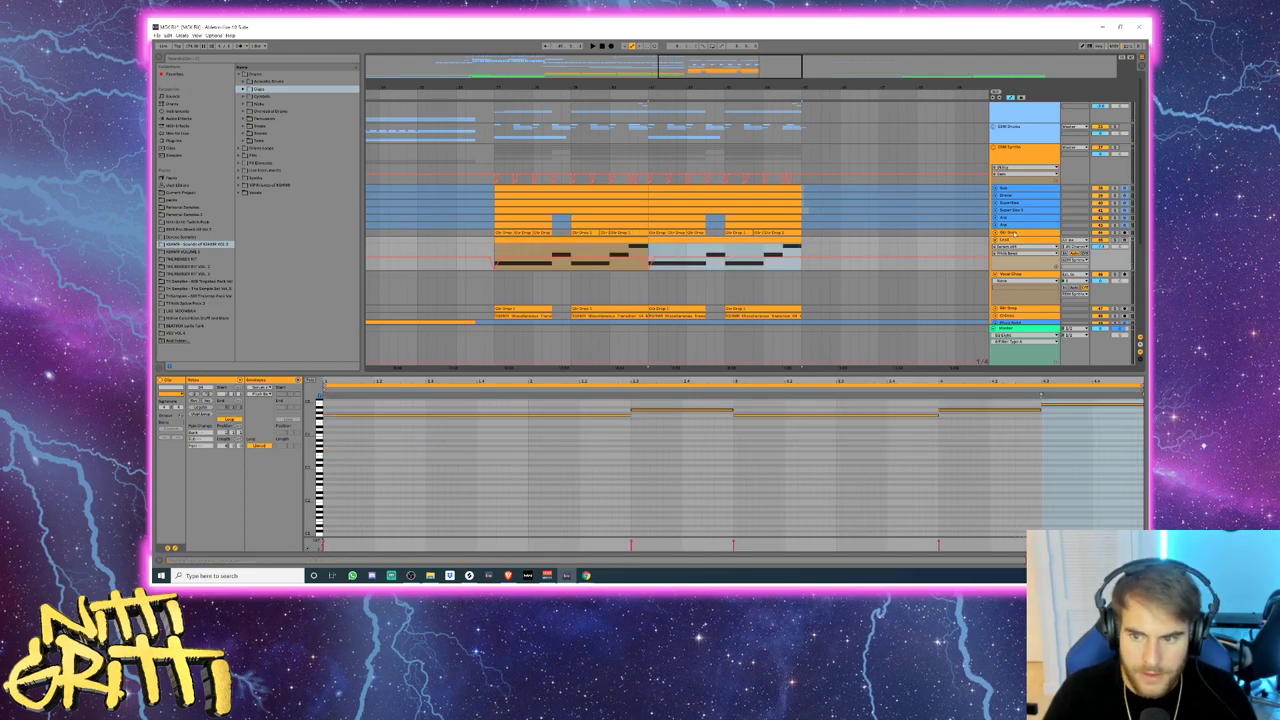
- Duplicate the Lead track, solo the copy, and consolidate its two drop clips into one
key(ctrl+d)
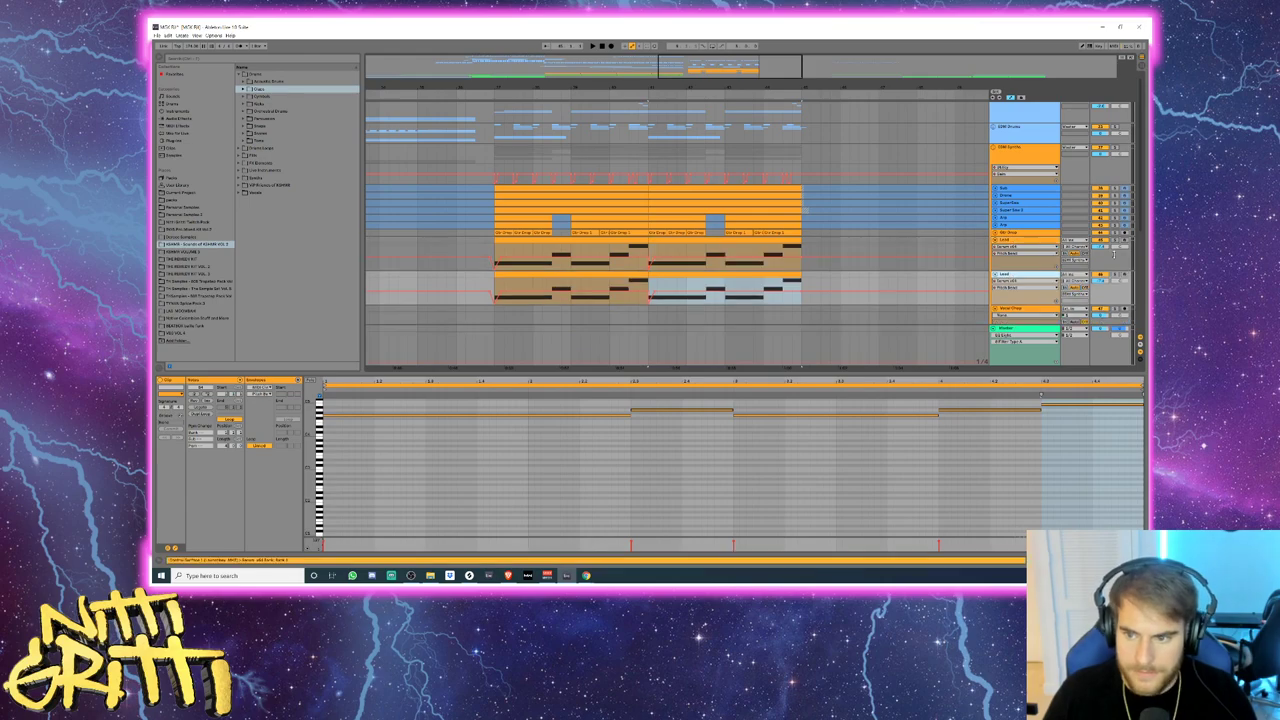
click(660, 276)
key(space)
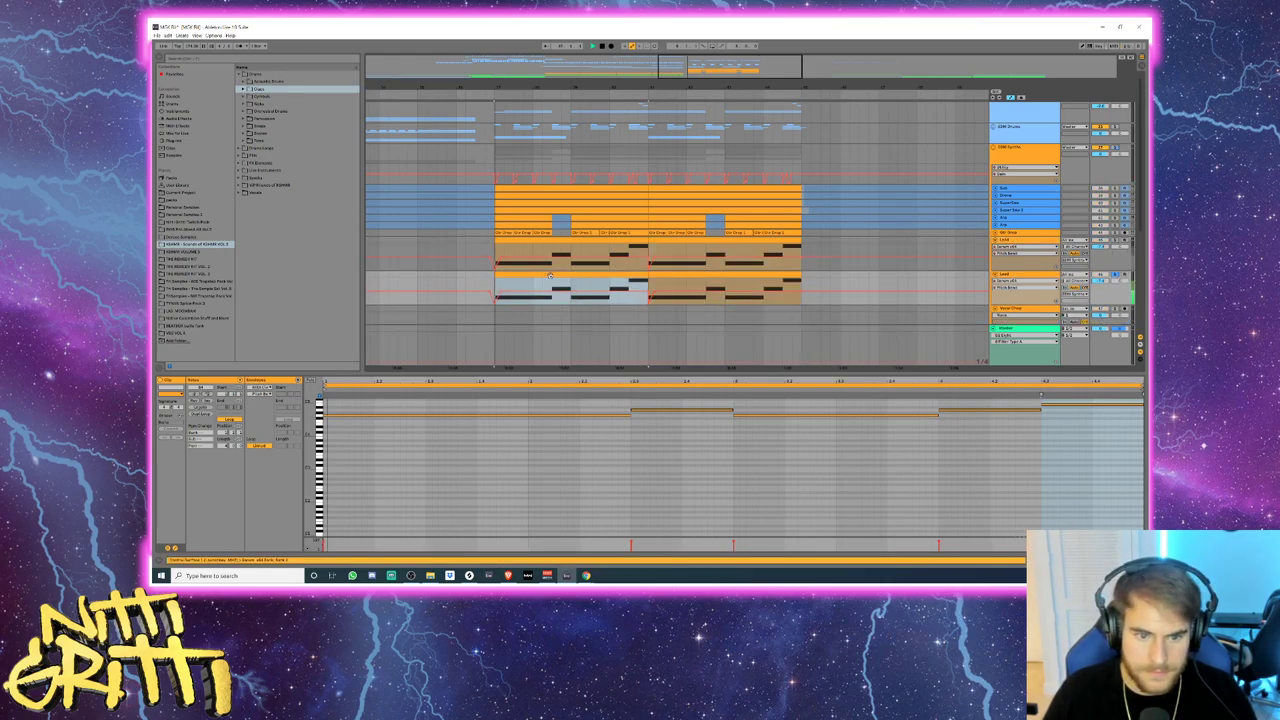
shift+click(661, 276)
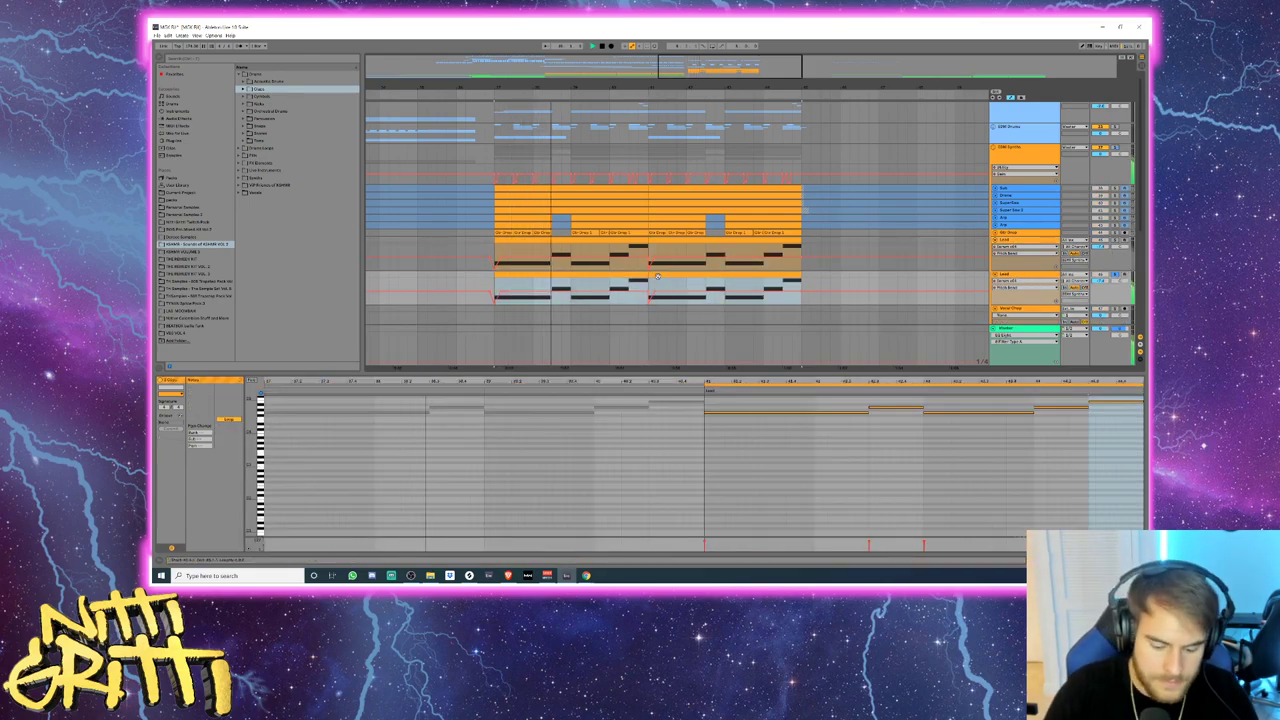
key(ctrl+j)
- Adjust oscillator A's unison detune in the duplicated Lead's Serum while auditioning the sound
double_click(1022, 274)
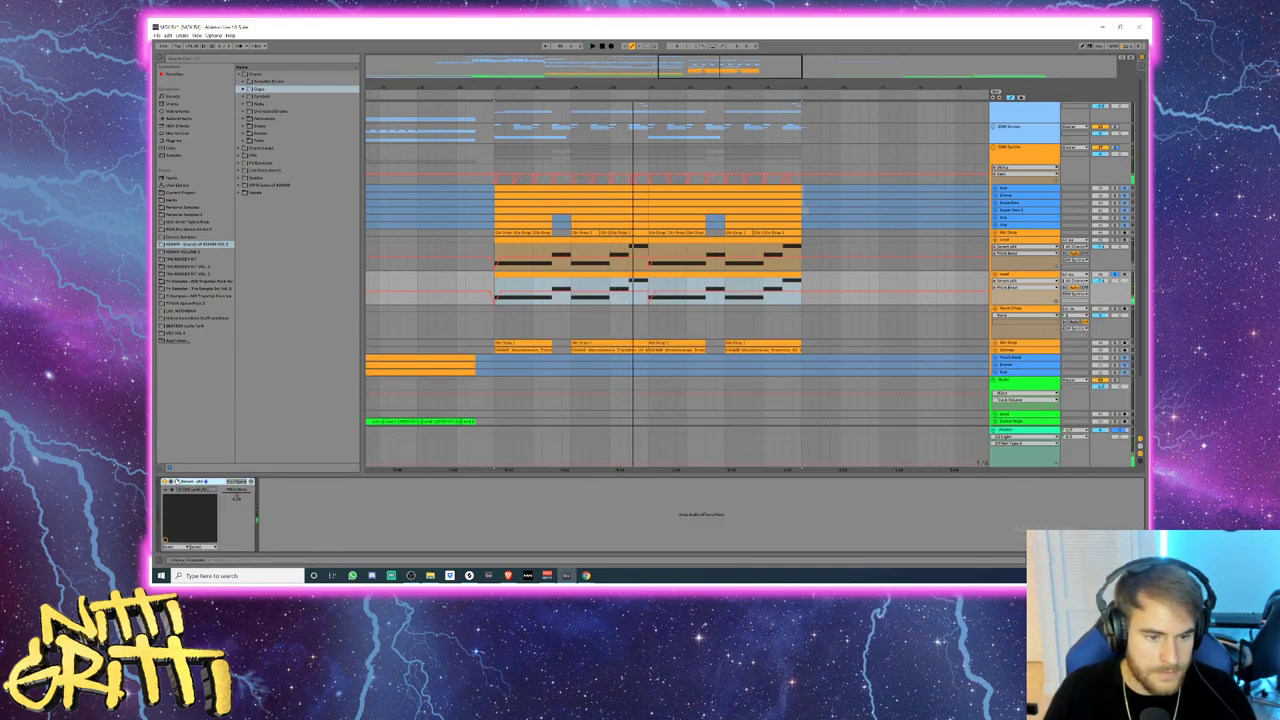
click(176, 482)
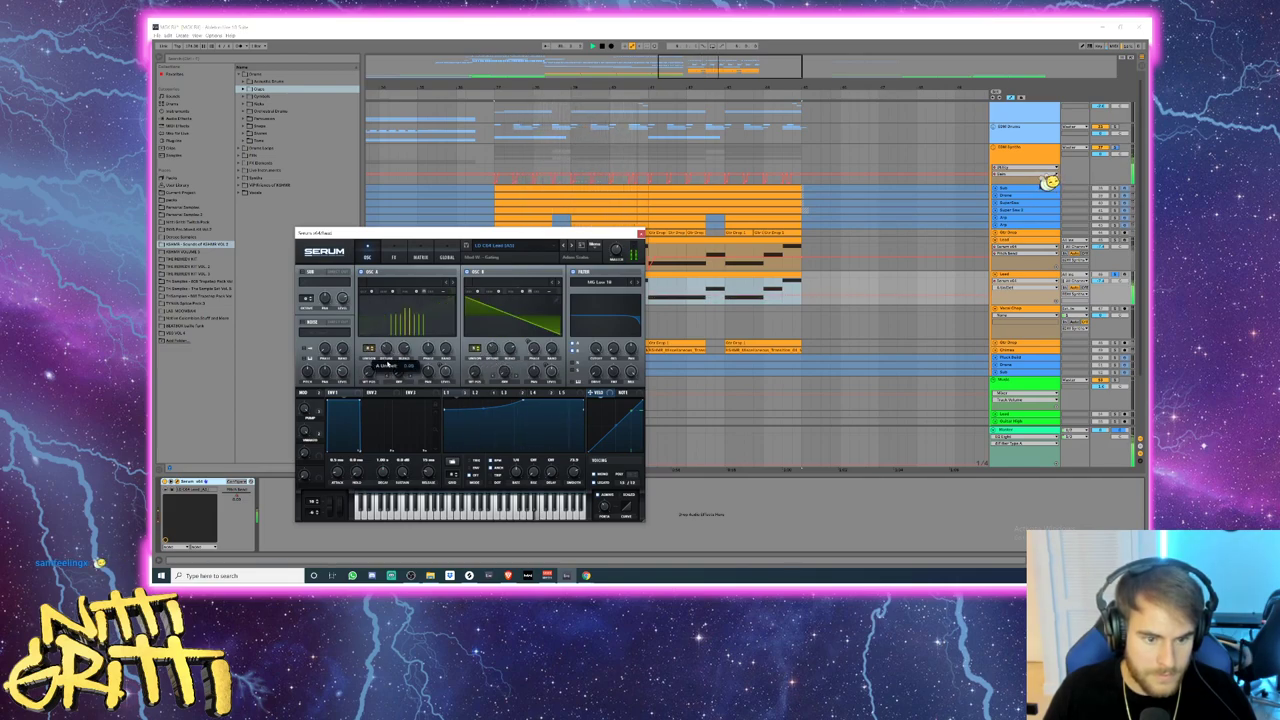
key(space)
drag(368, 289, 370, 301)
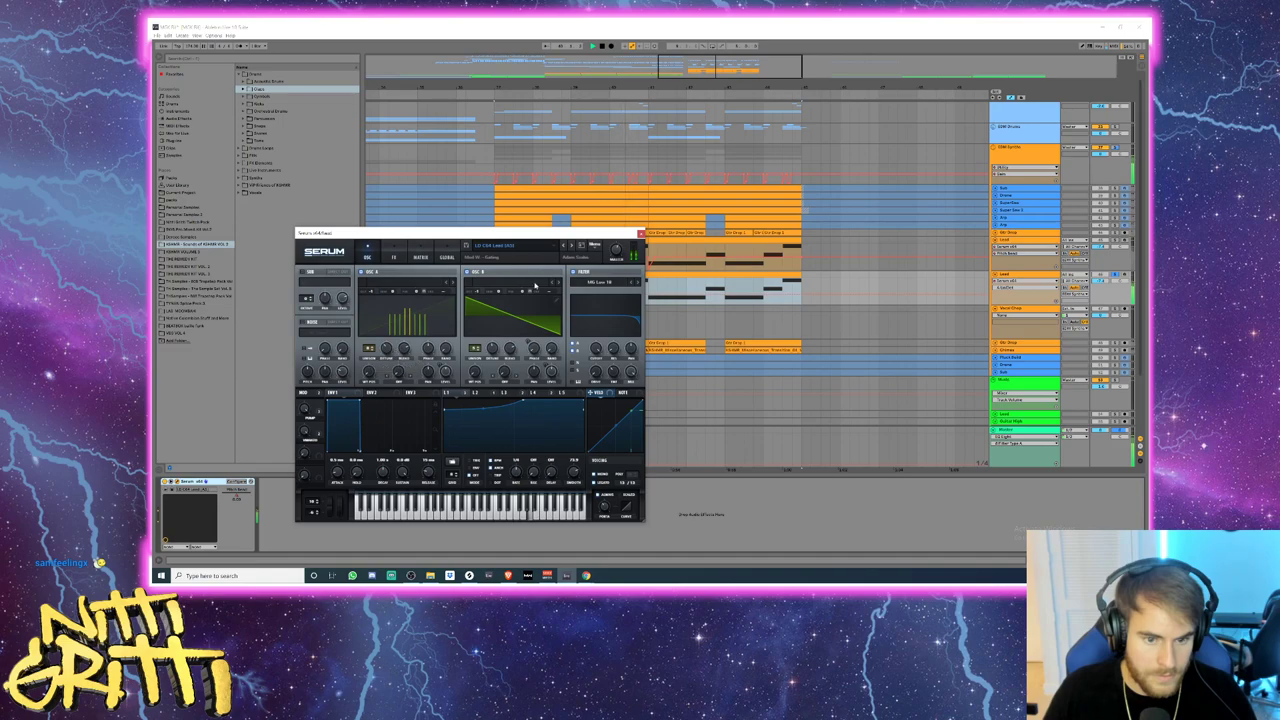
click(641, 233)
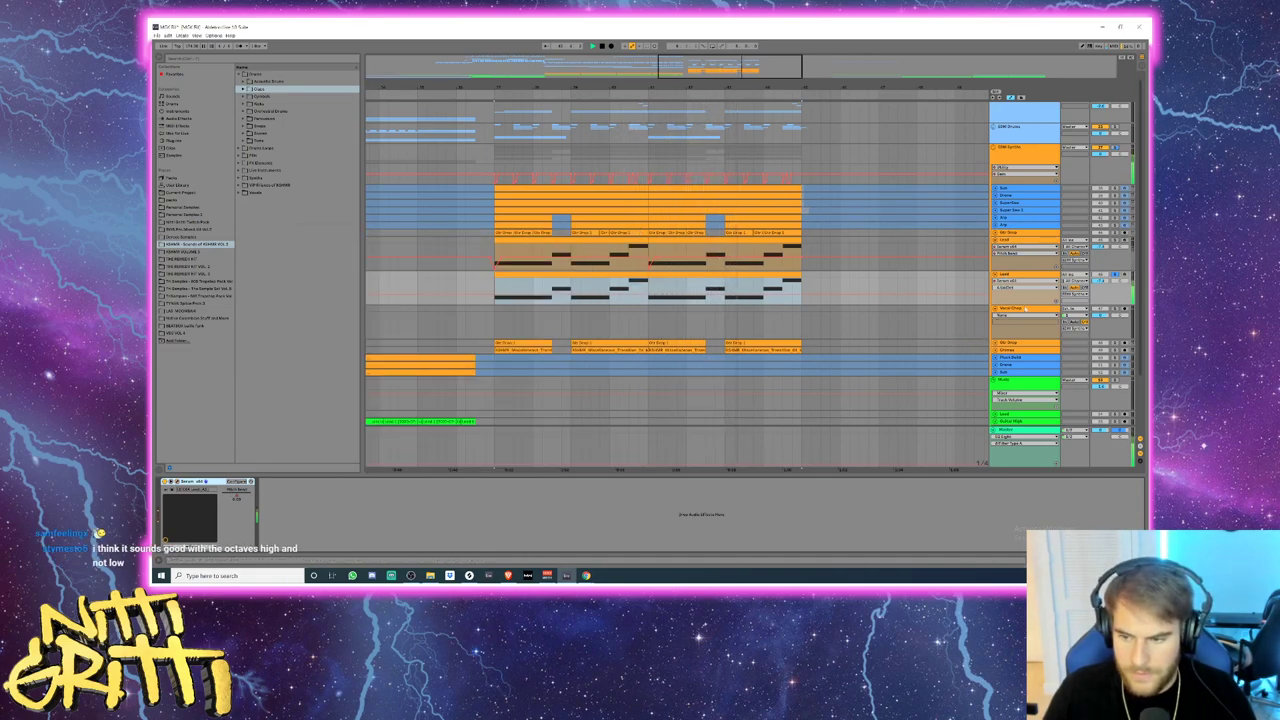
- Adjust the duplicated Lead track's volume and compare it soloed and against the other tracks
click(1101, 281)
key(space)
key(space)
drag(1101, 281, 1101, 272)
click(1115, 274)
key(space)
key(space)
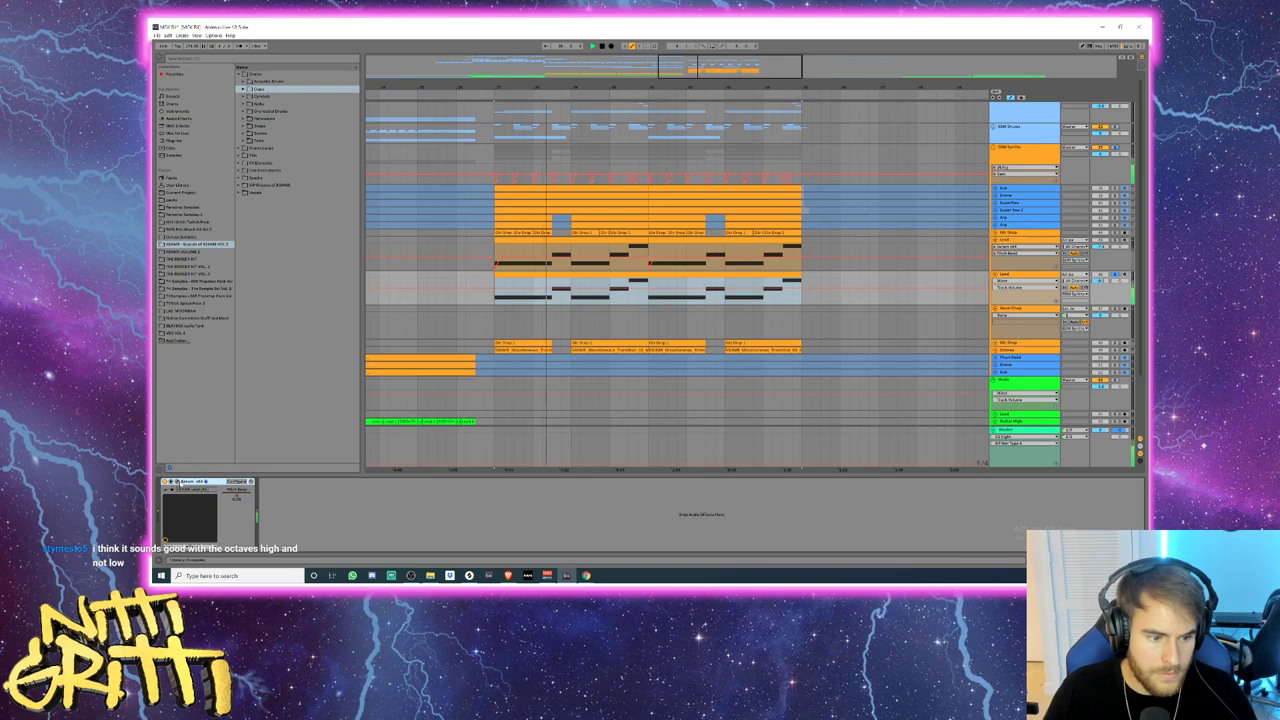
- Check the duplicated Lead's Serum effects and try different wavetables on oscillator A, including Basic Mg
click(178, 482)
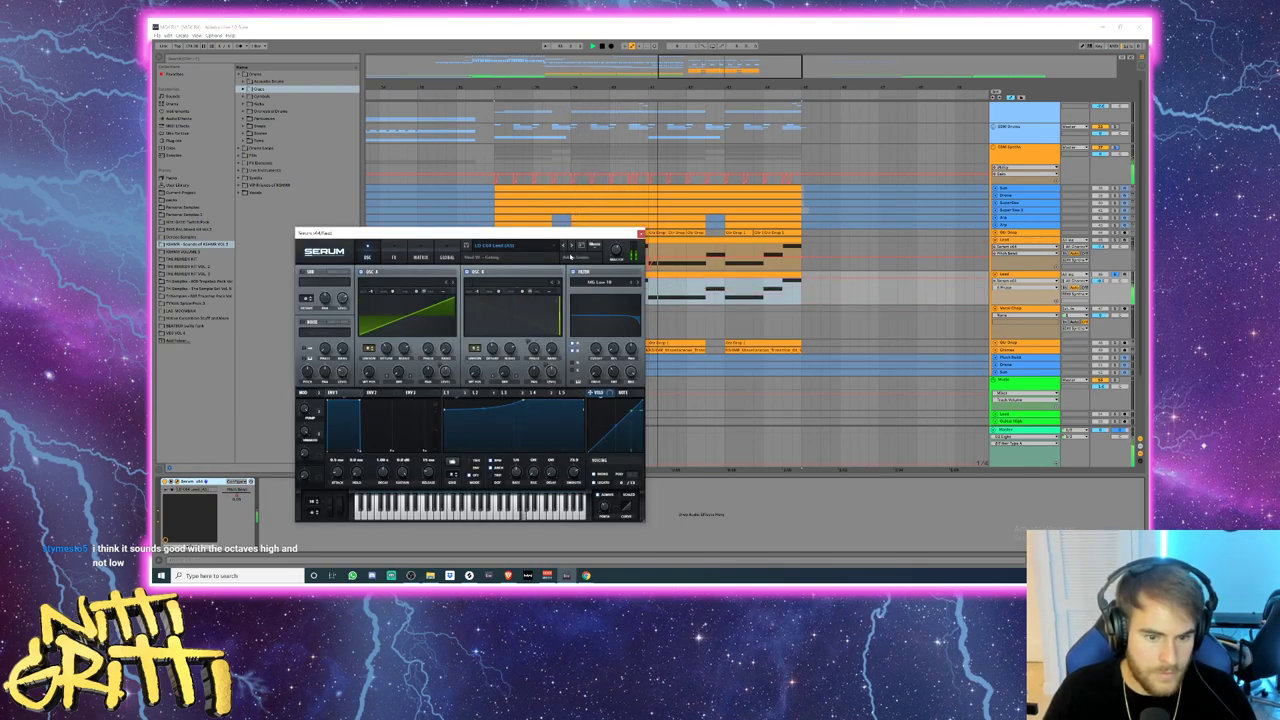
click(393, 257)
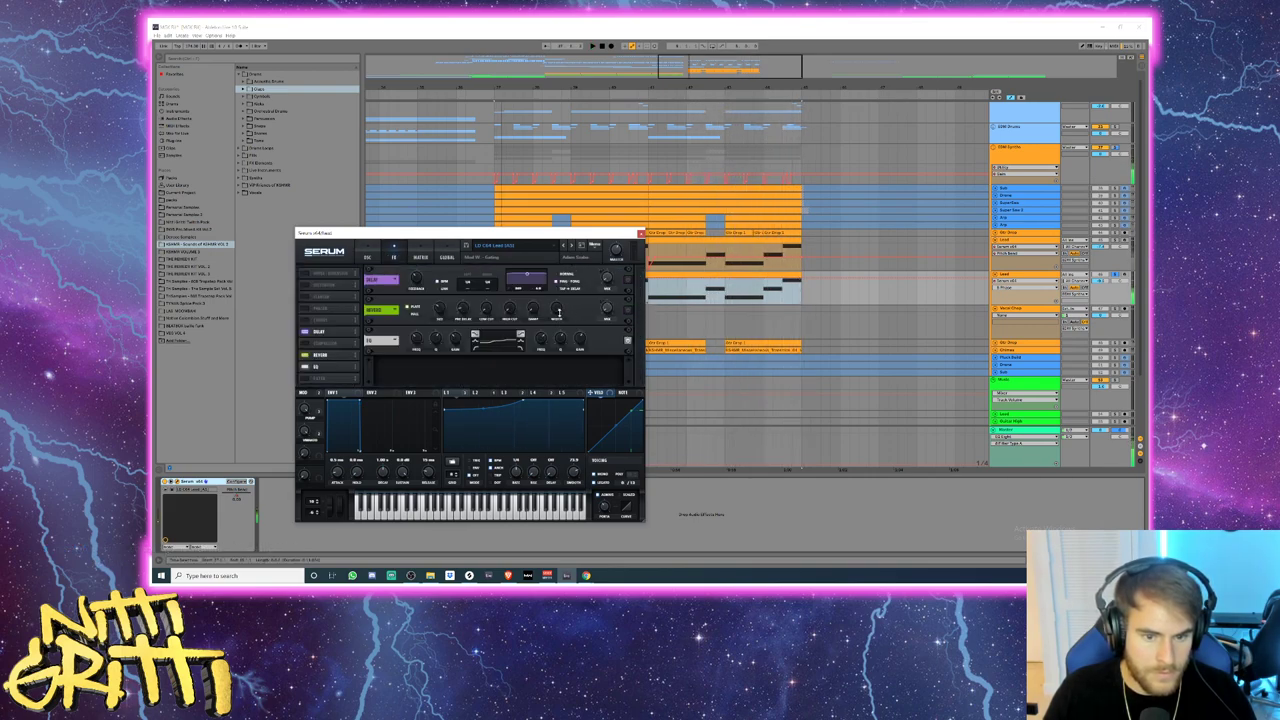
click(367, 257)
click(451, 285)
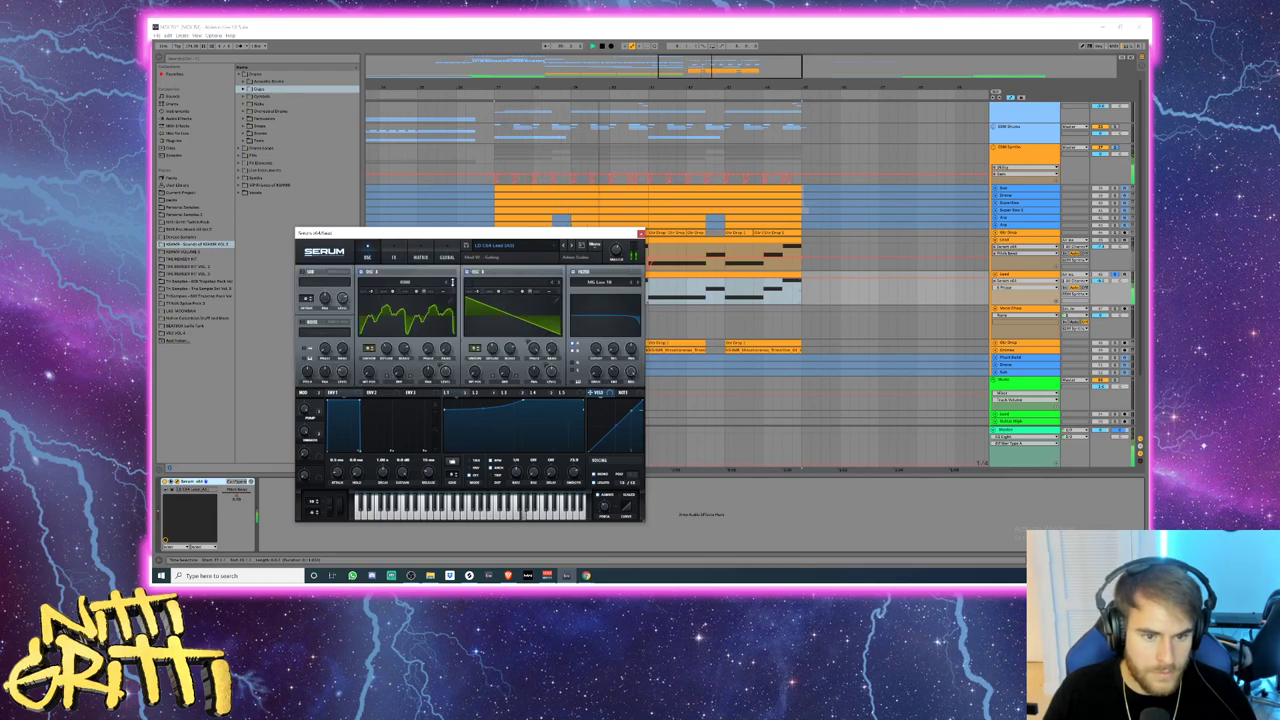
click(452, 284)
click(452, 284)
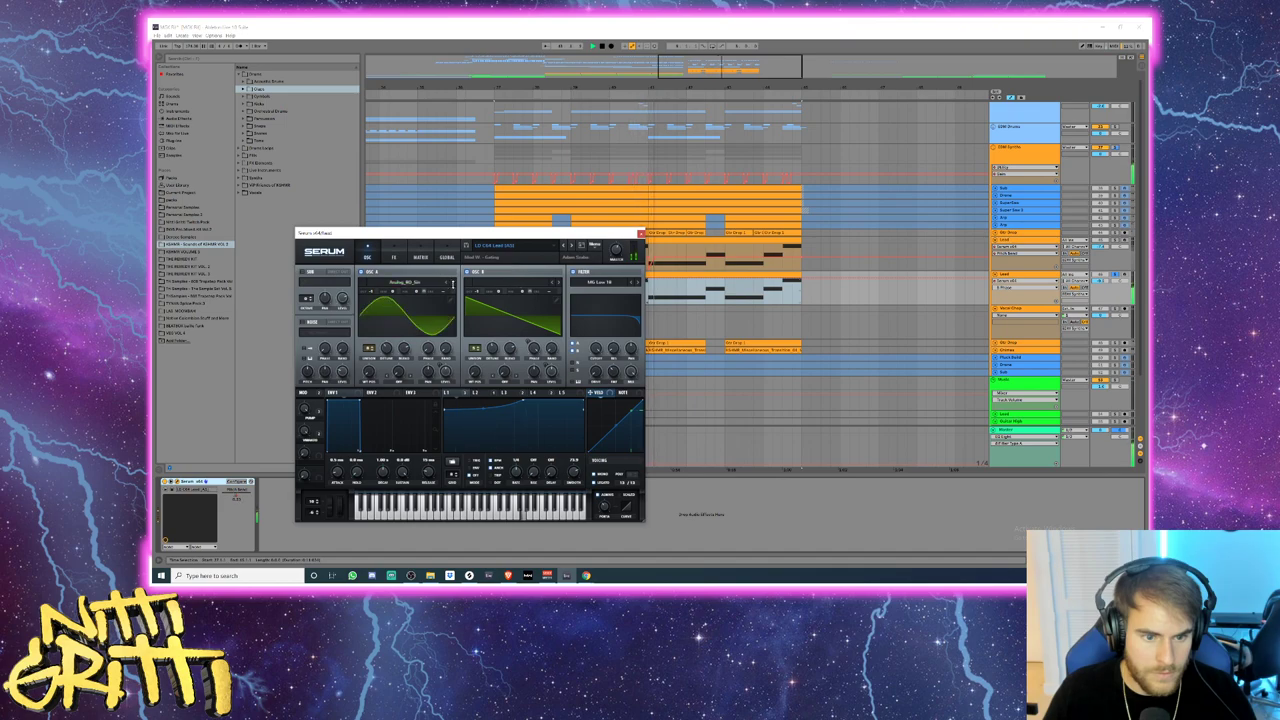
click(452, 284)
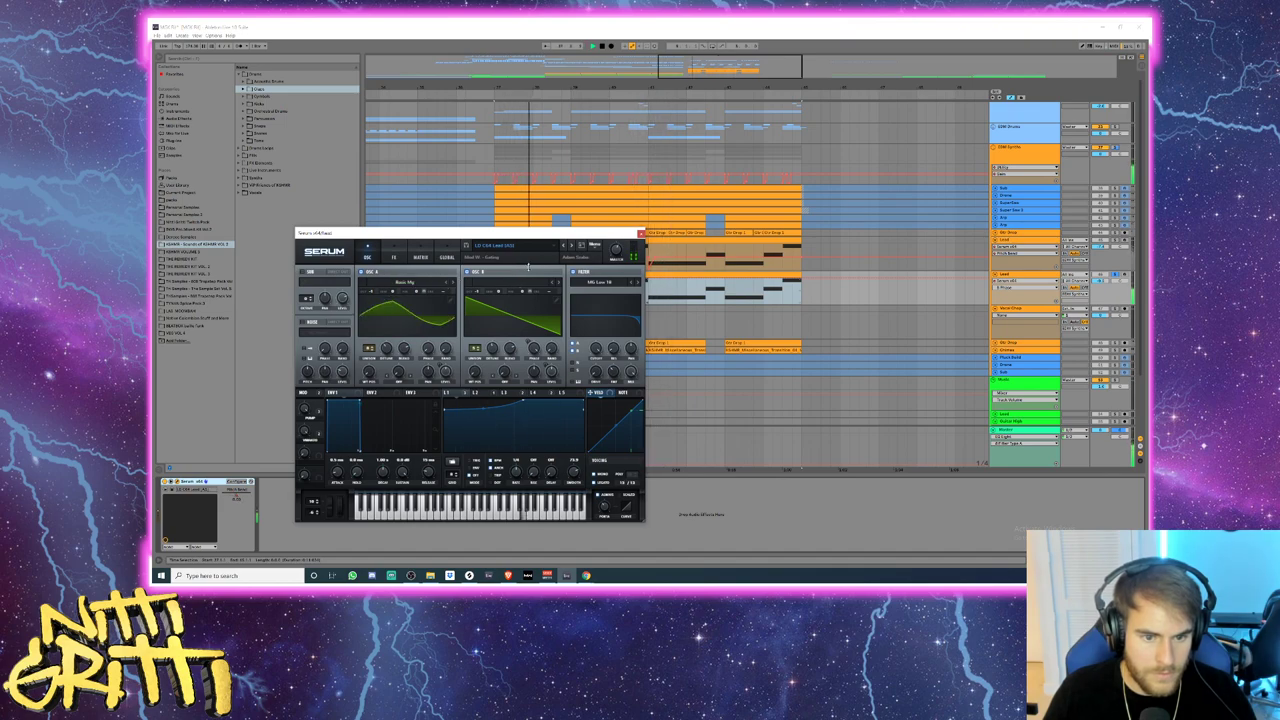
- Step through Serum's lead presets on the duplicated Lead and keep one with sawtooth waves on both oscillators
click(569, 246)
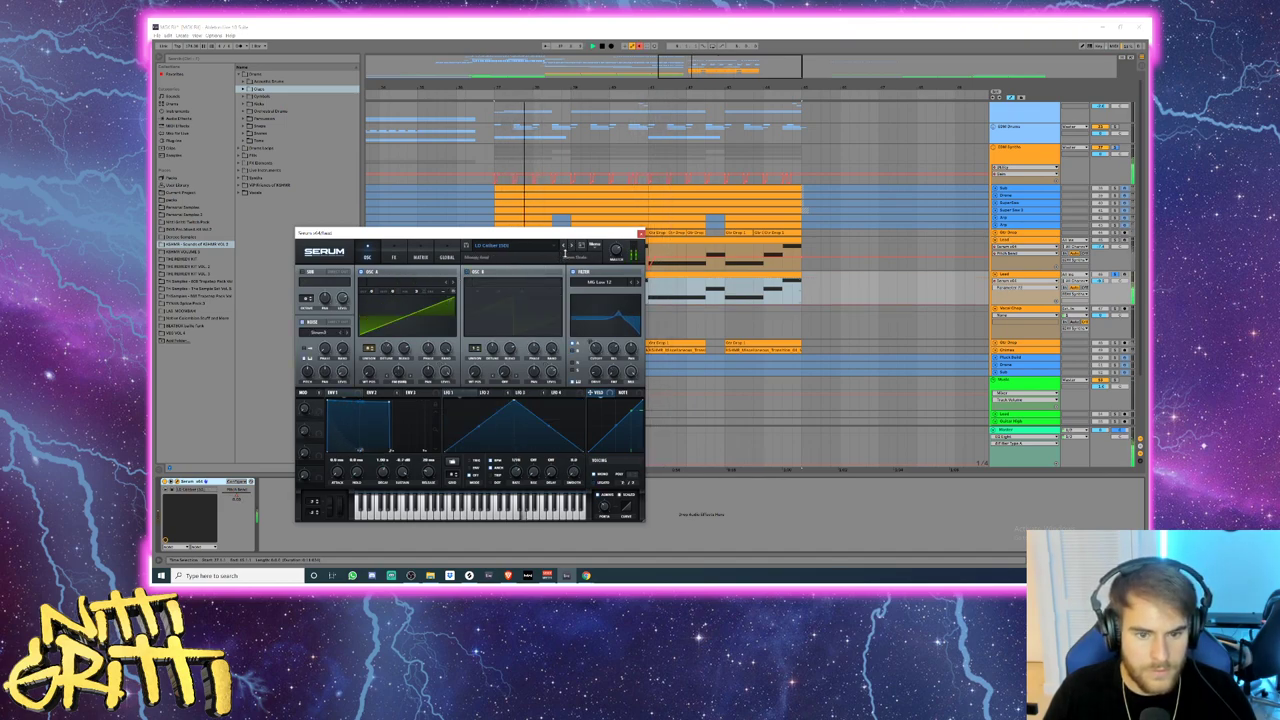
click(569, 246)
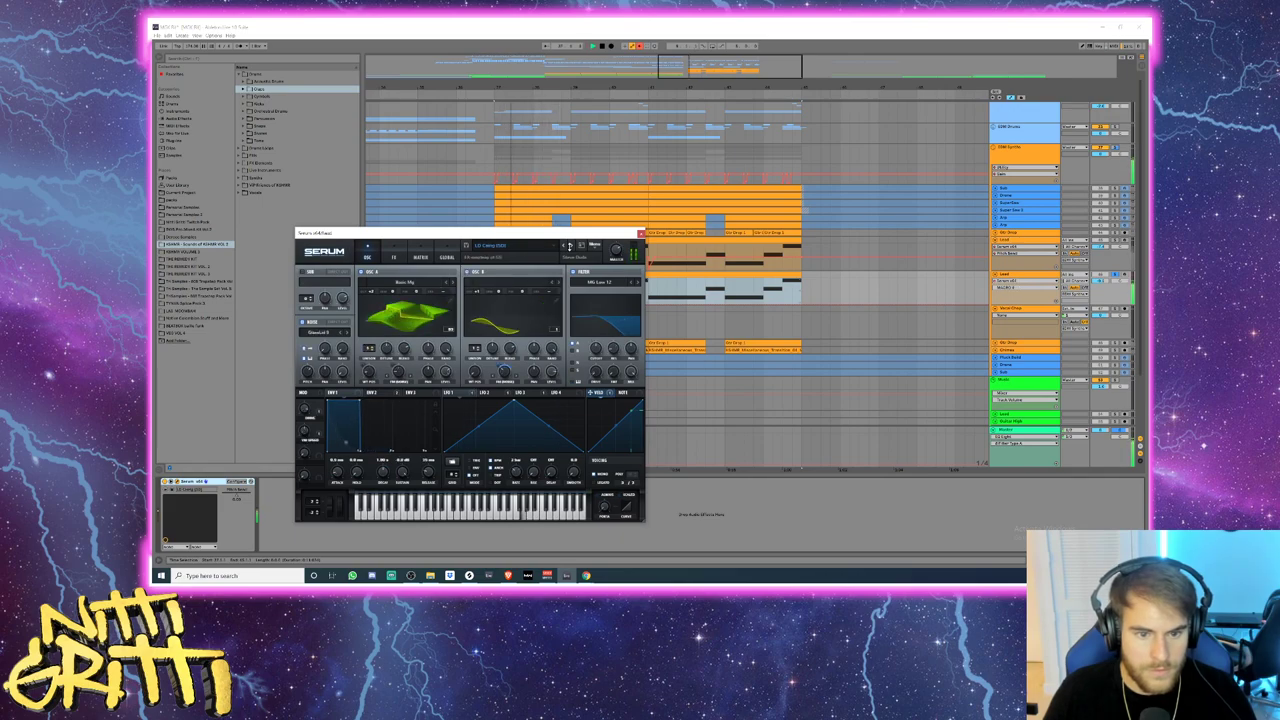
click(568, 246)
click(568, 246)
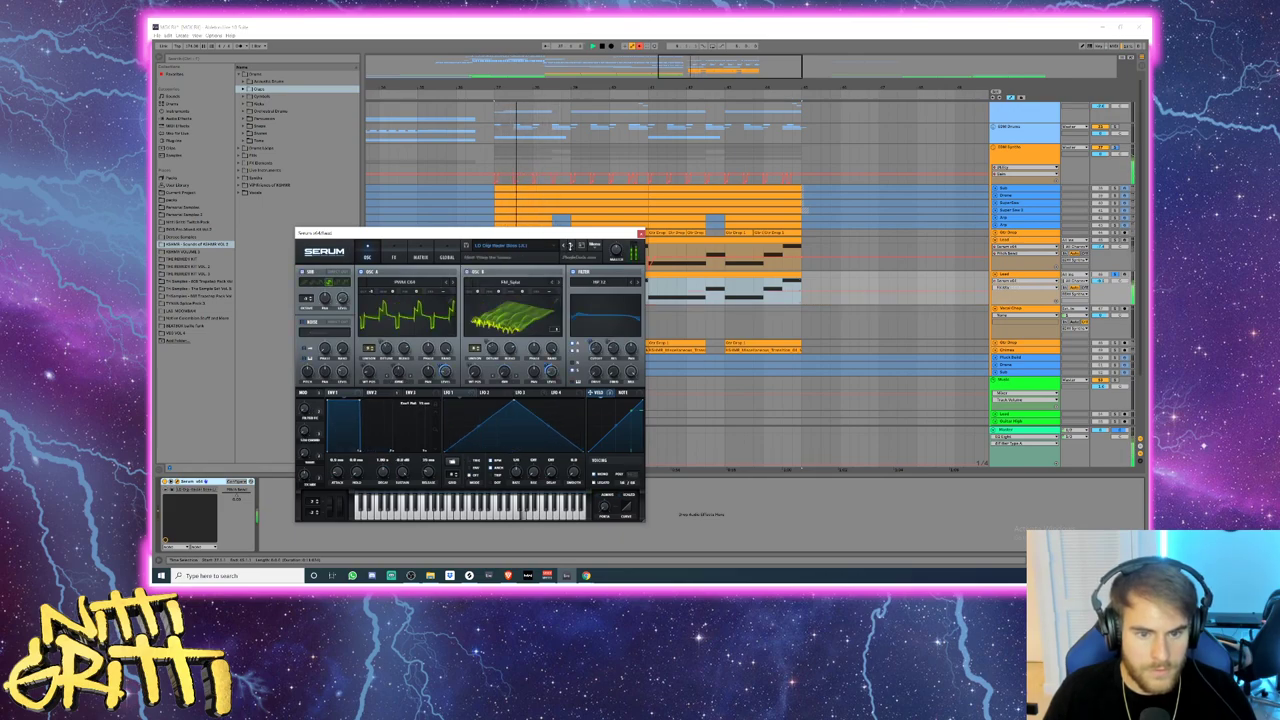
click(569, 246)
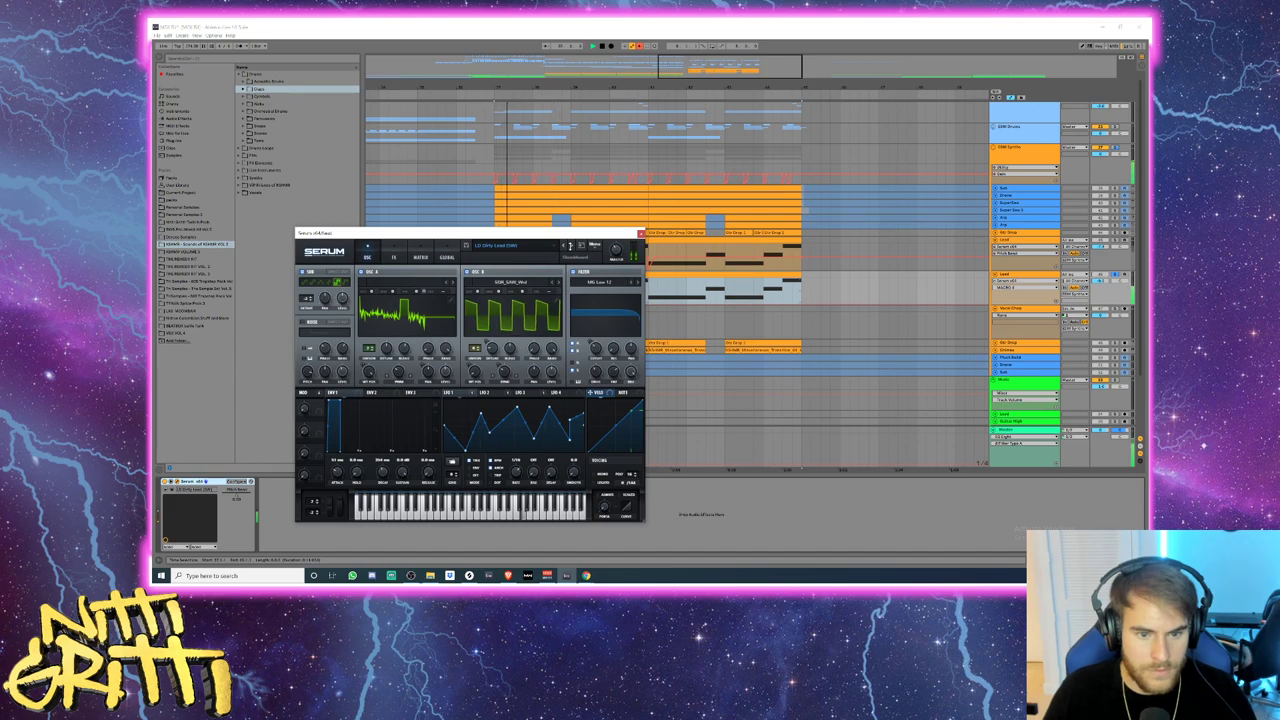
click(569, 246)
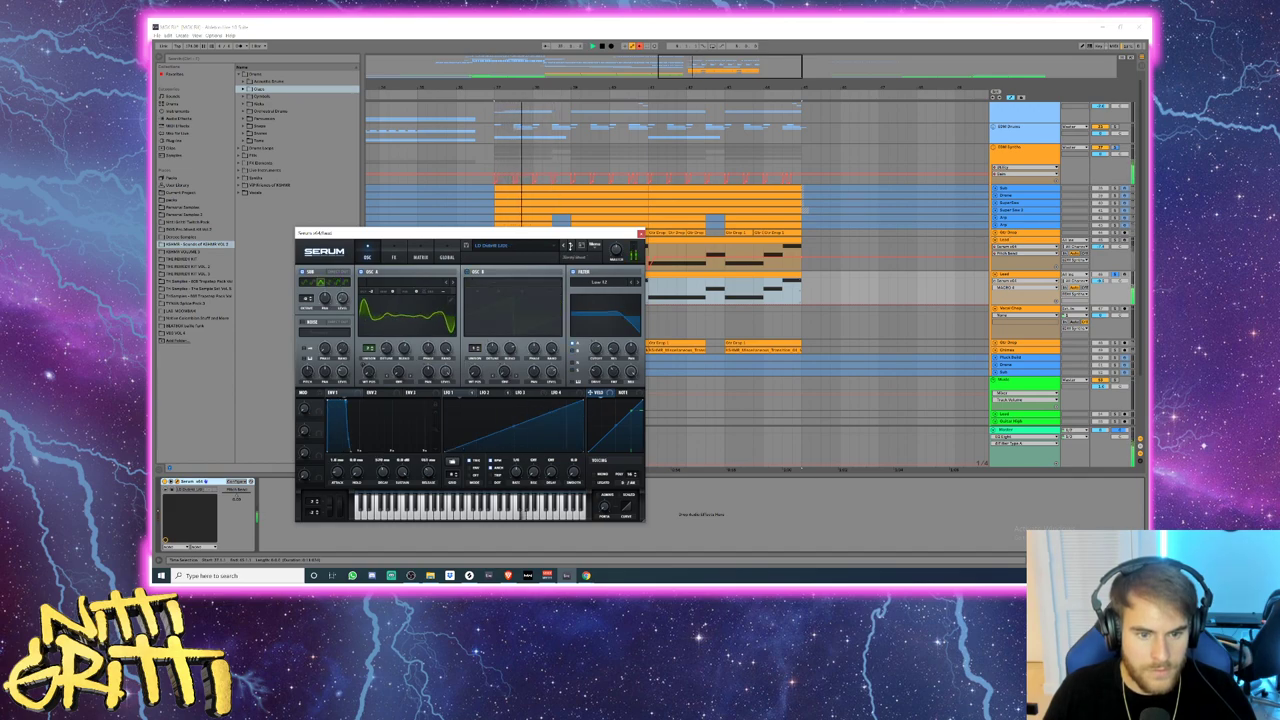
click(569, 246)
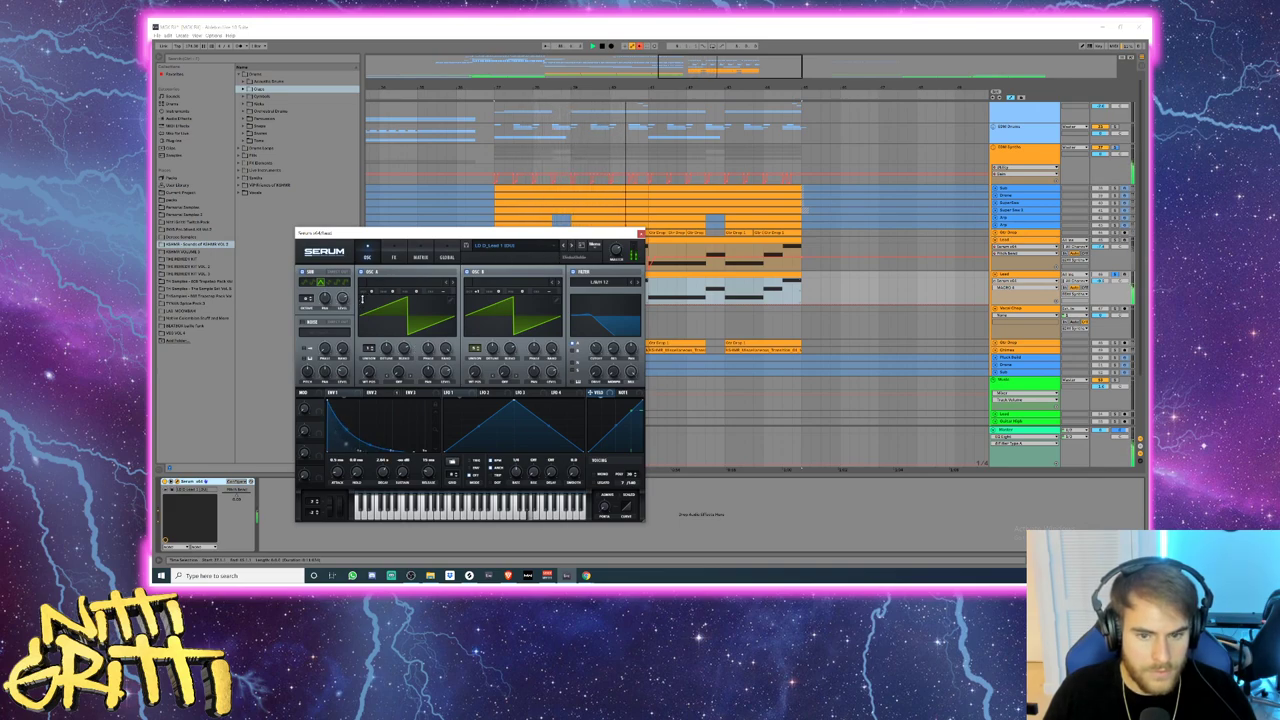
click(641, 234)
- Unsolo the duplicated Lead track and play the drop to hear the layered lead with all tracks
key(space)
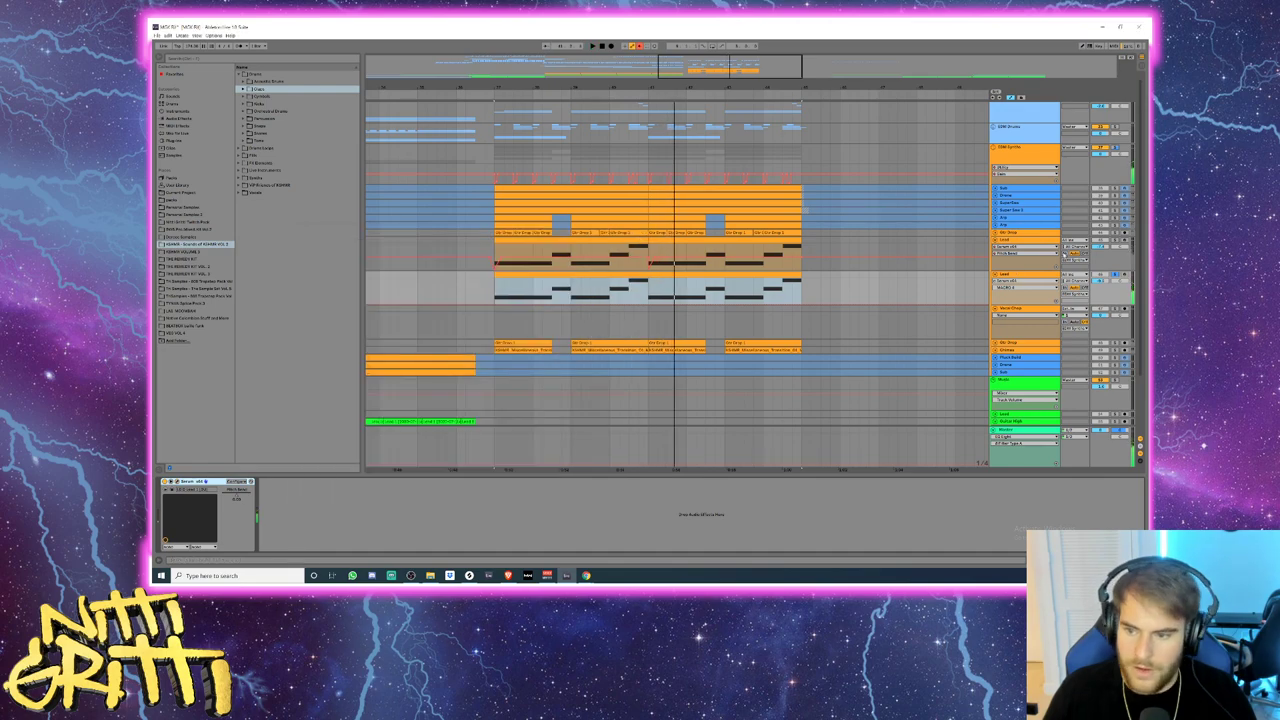
key(space)
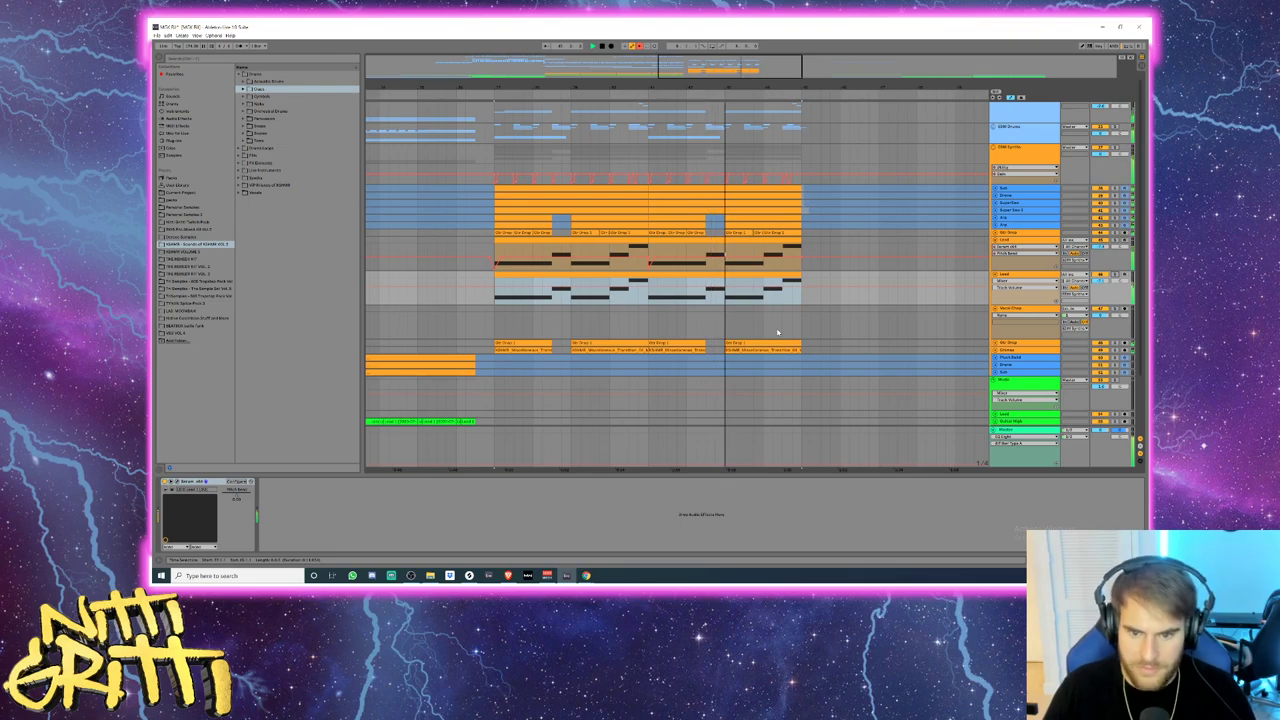
key(space)
- Transpose the second note of the original Lead's second-half clip down an octave
double_click(713, 243)
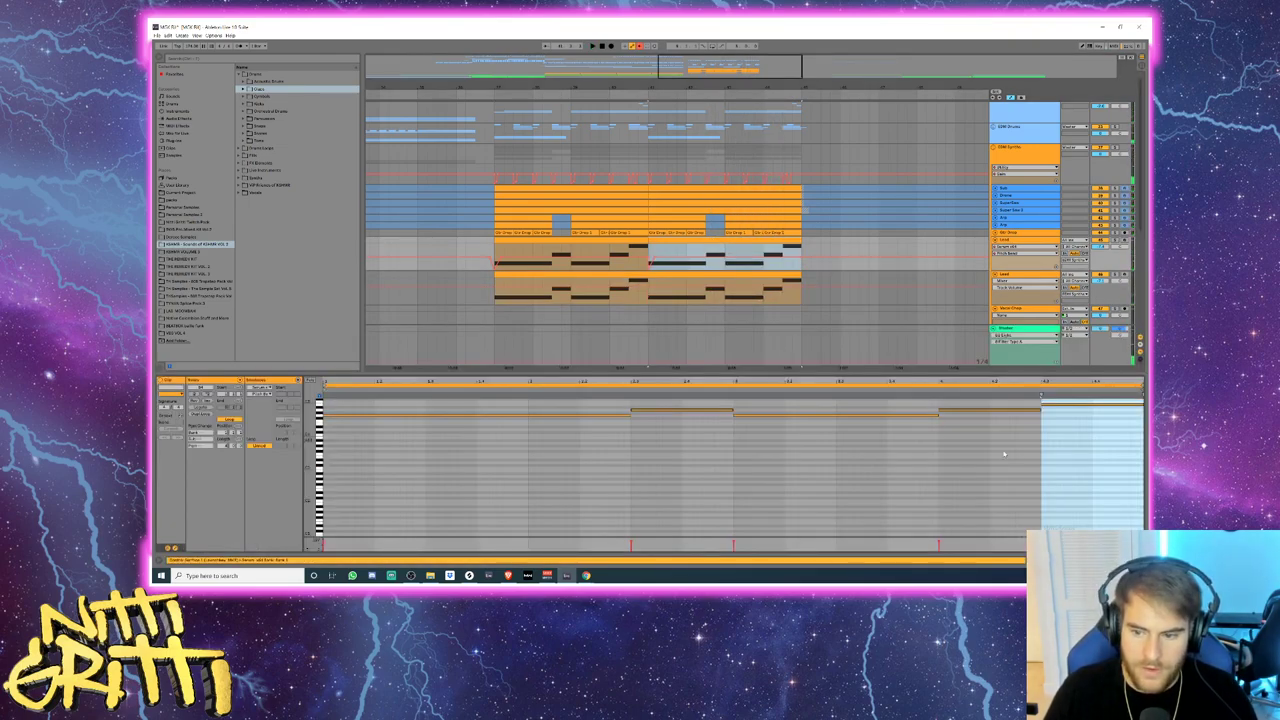
click(702, 409)
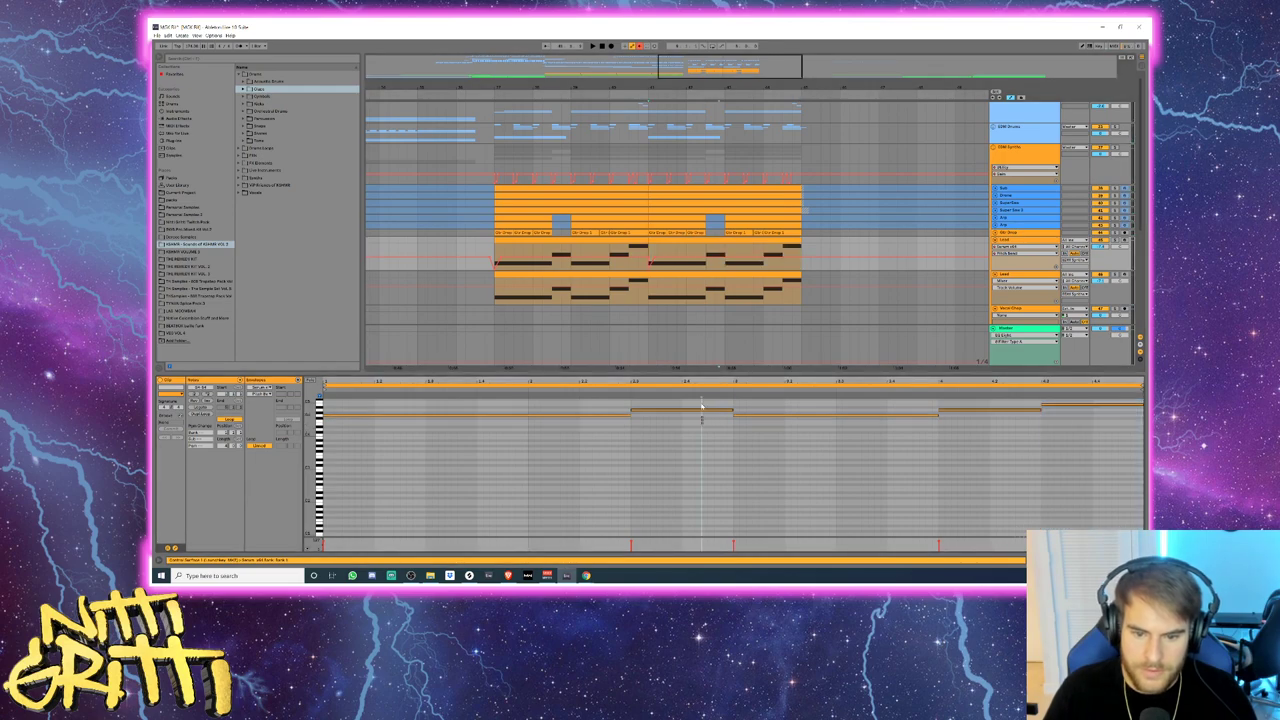
key(shift+Down)
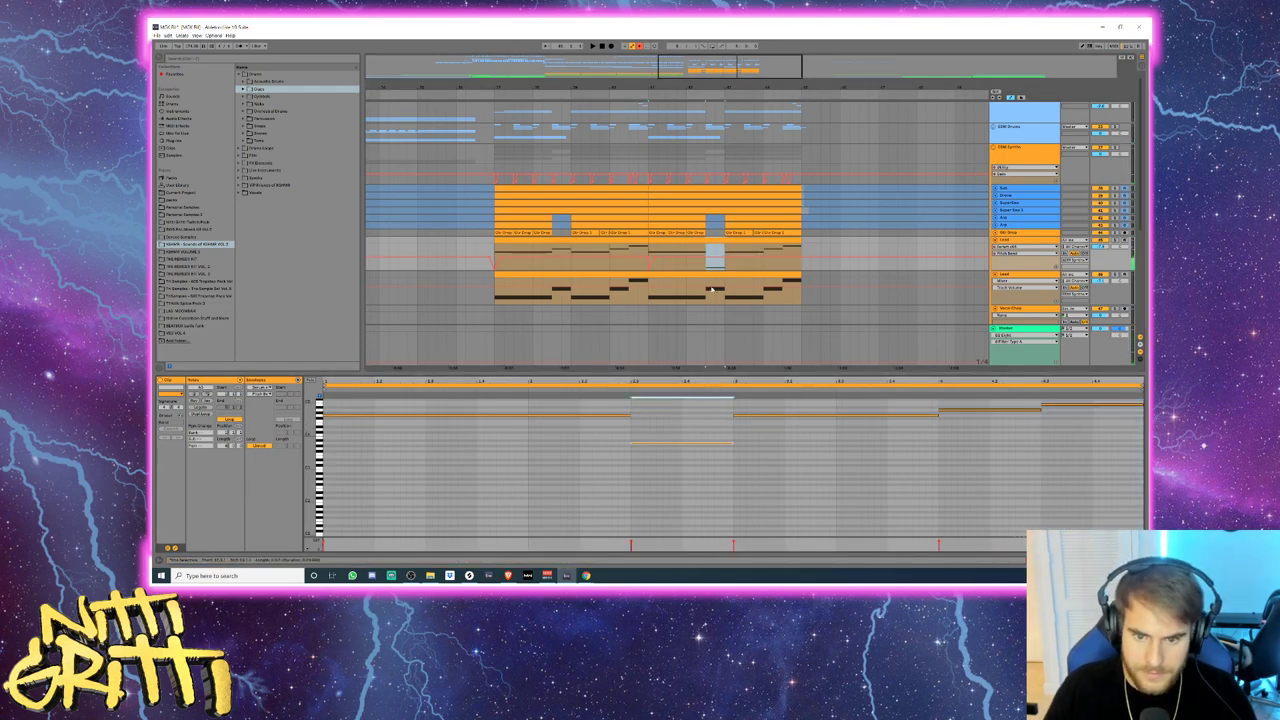
- Transpose the matching second-half note in the duplicated Lead's clip down an octave and play the result
click(713, 291)
click(918, 420)
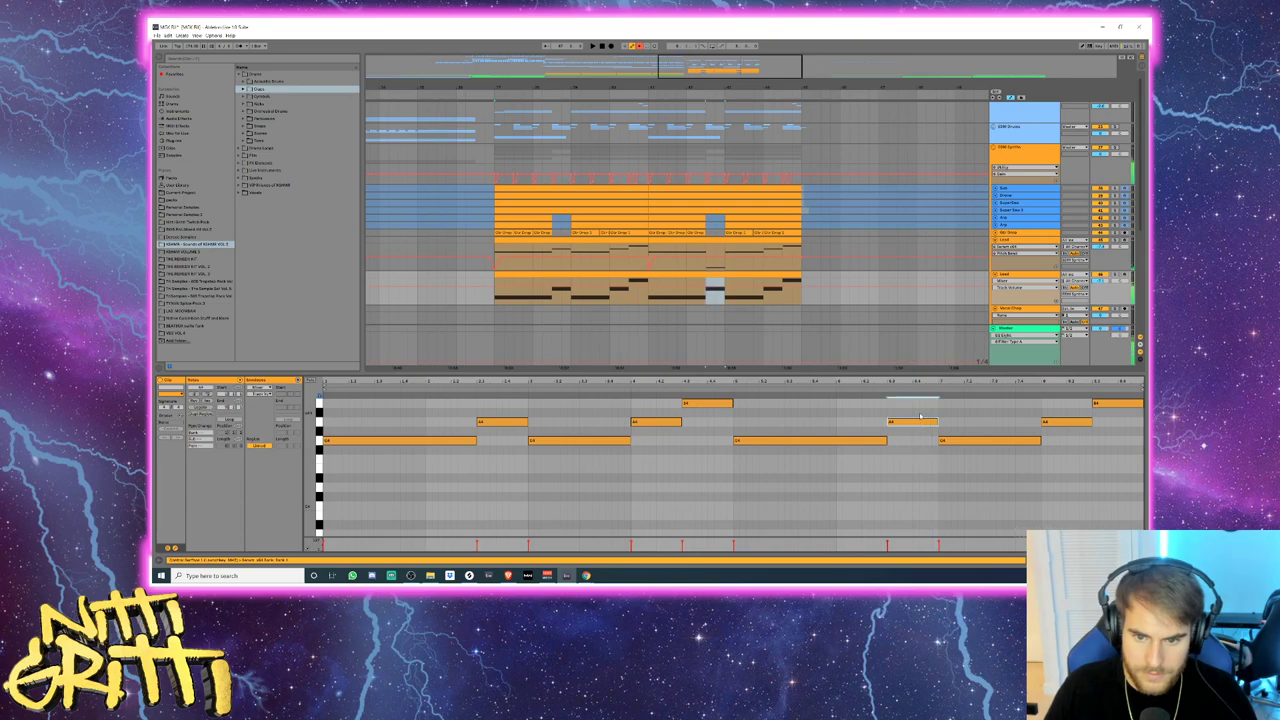
key(shift+Down)
key(shift+Down)
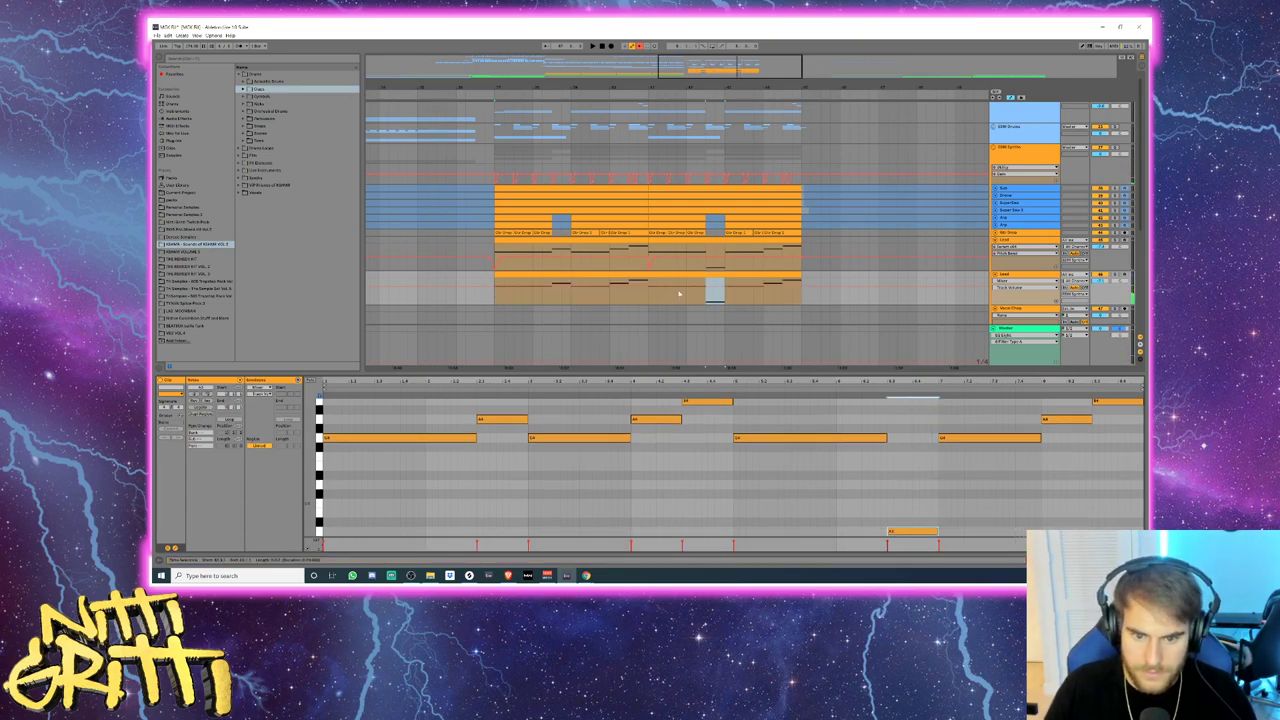
key(space)
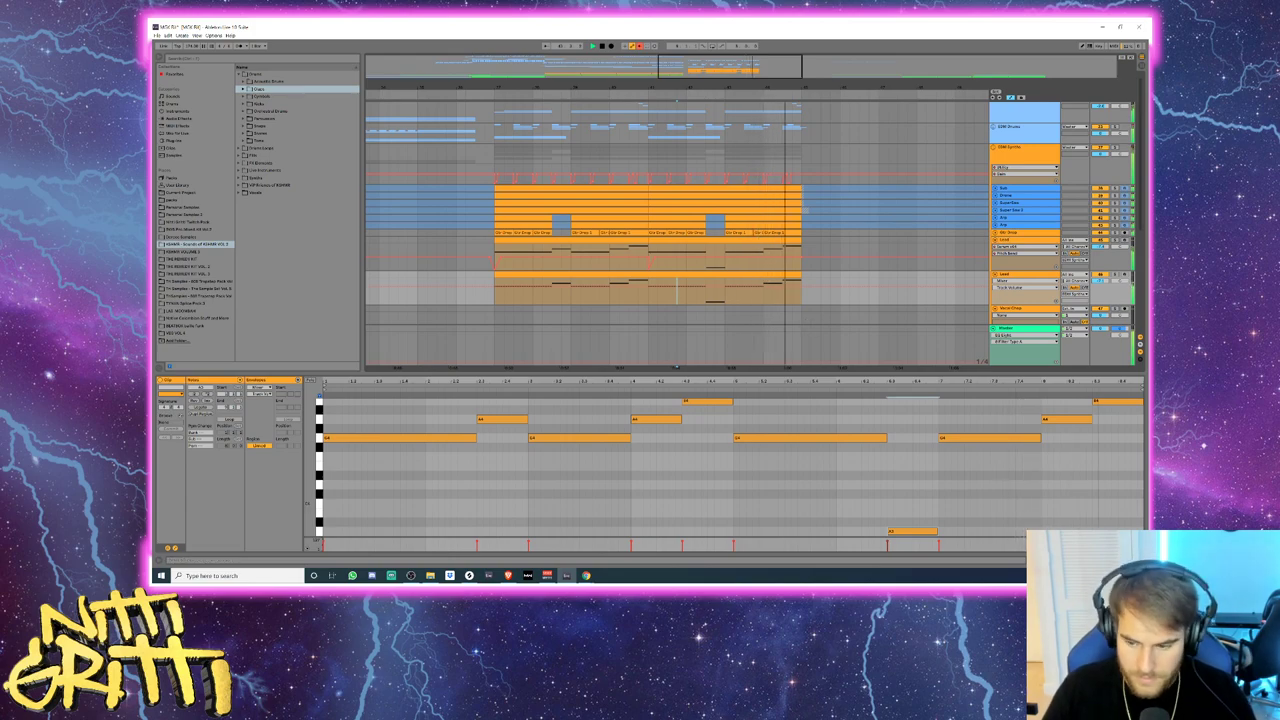
key(space)
- Target the empty track below the Leads and browse the KSHMR vocals folder down to its choir samples
key(ctrl+alt+l)
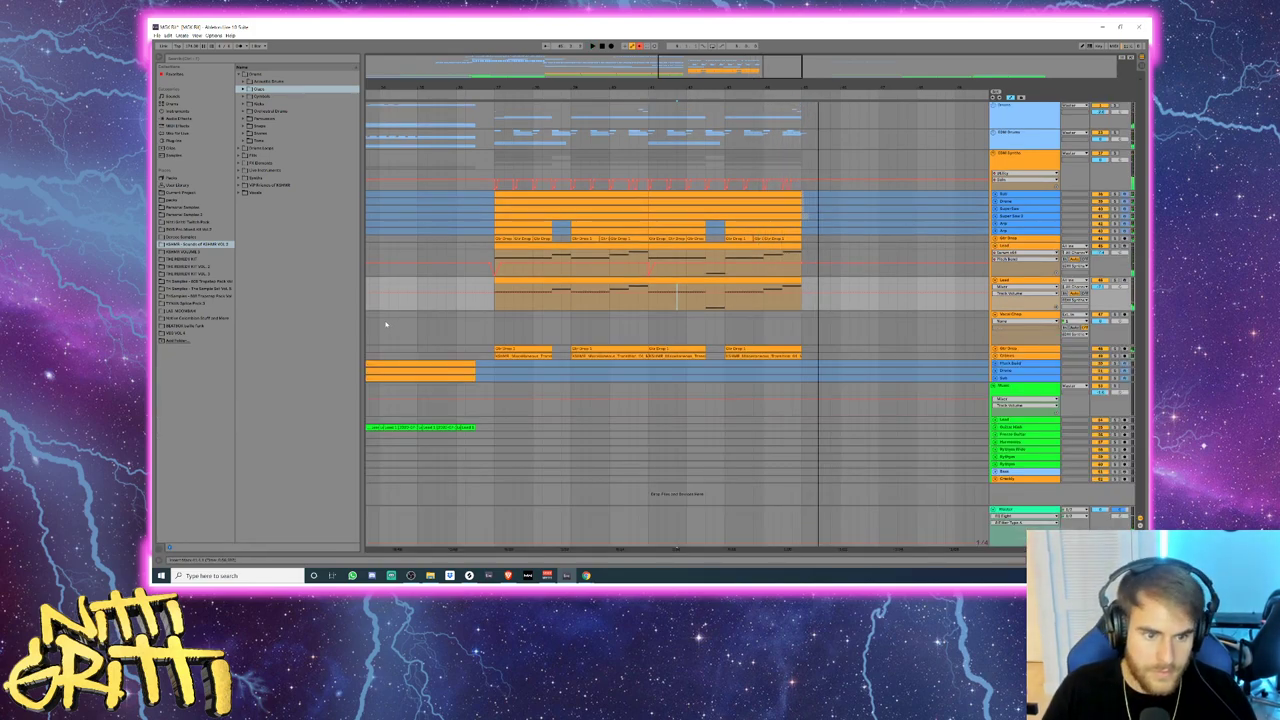
click(386, 324)
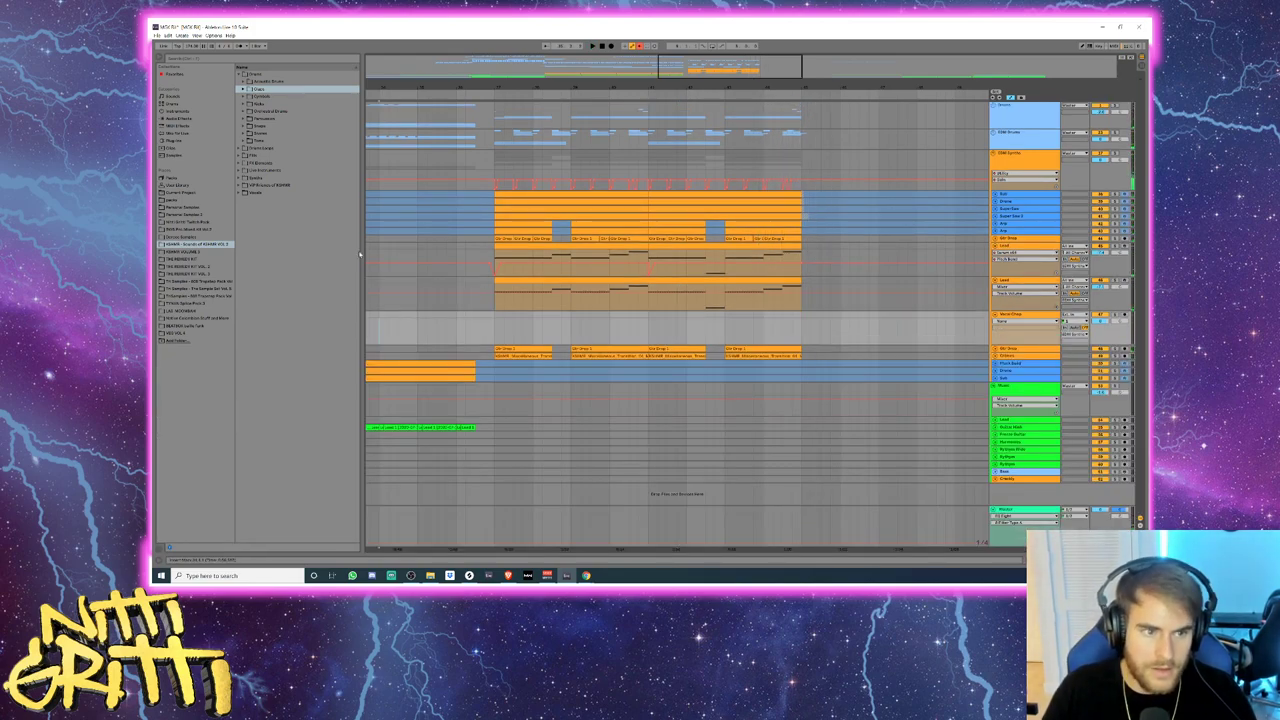
click(195, 252)
click(239, 141)
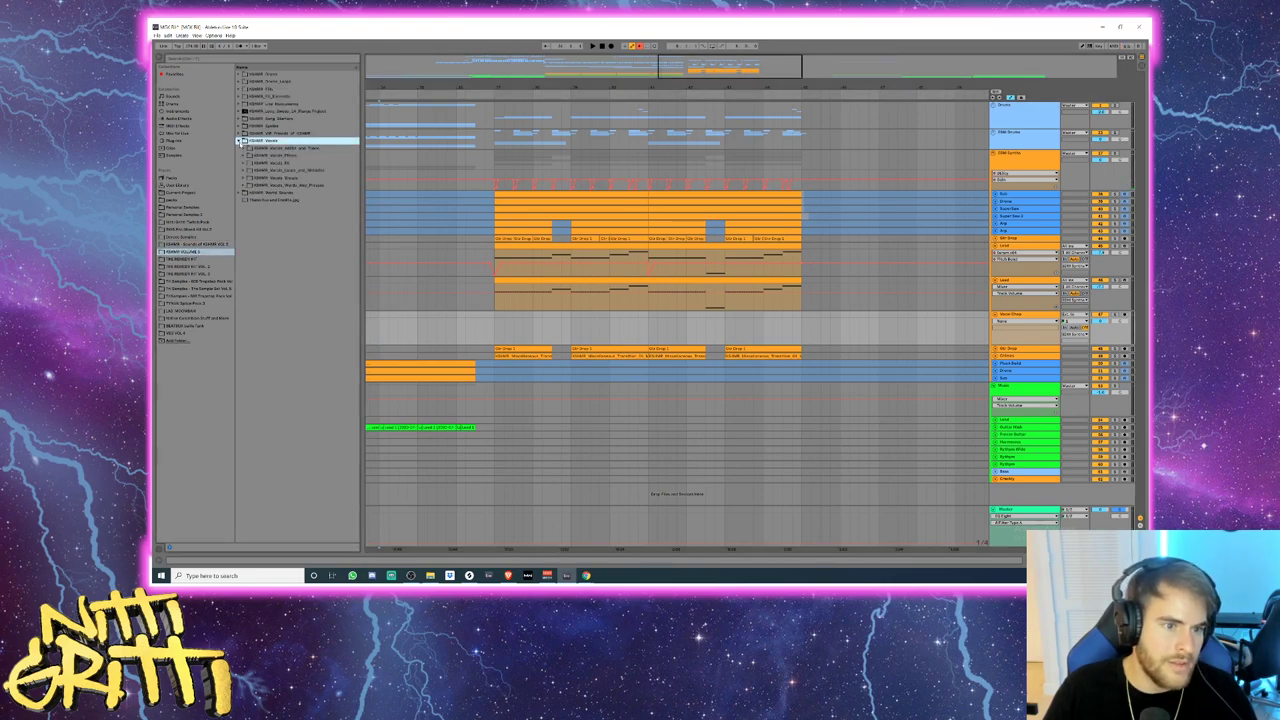
key(Down)
key(Right)
key(Down)
key(Down)
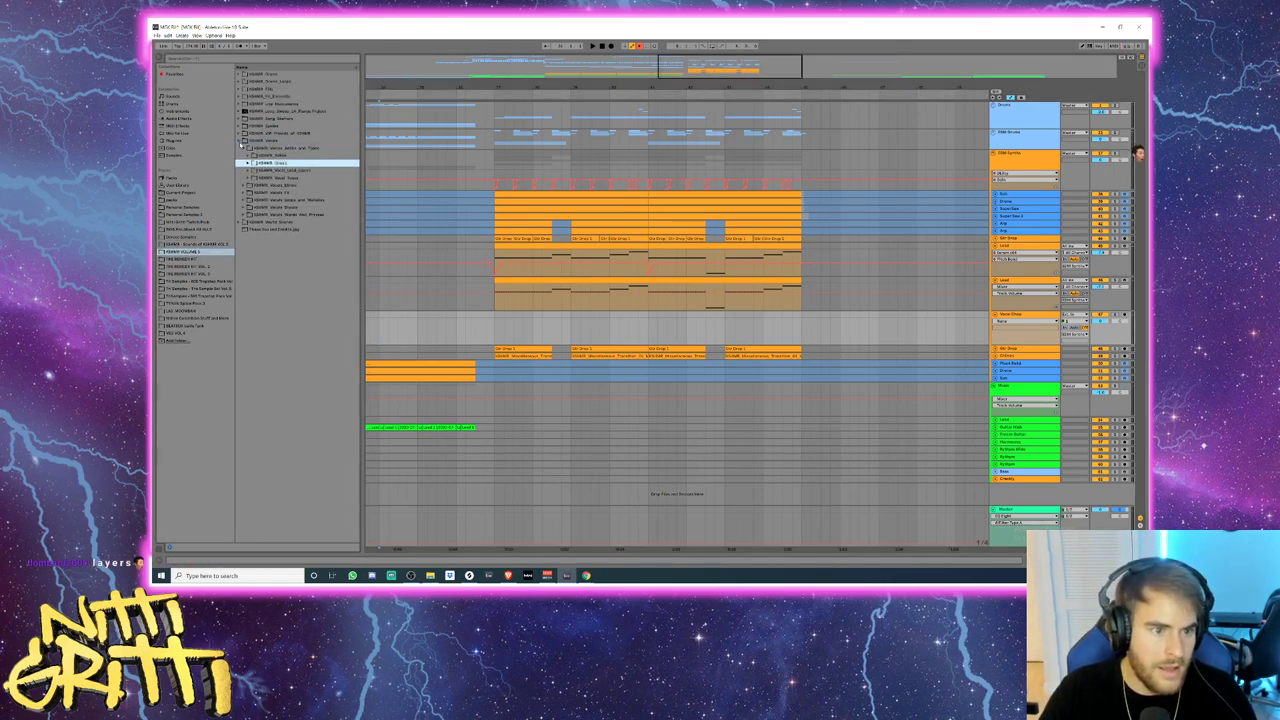
key(Right)
- Audition the KSHMR choir samples and choir loops one after another
key(Down)
key(Down)
key(Down)
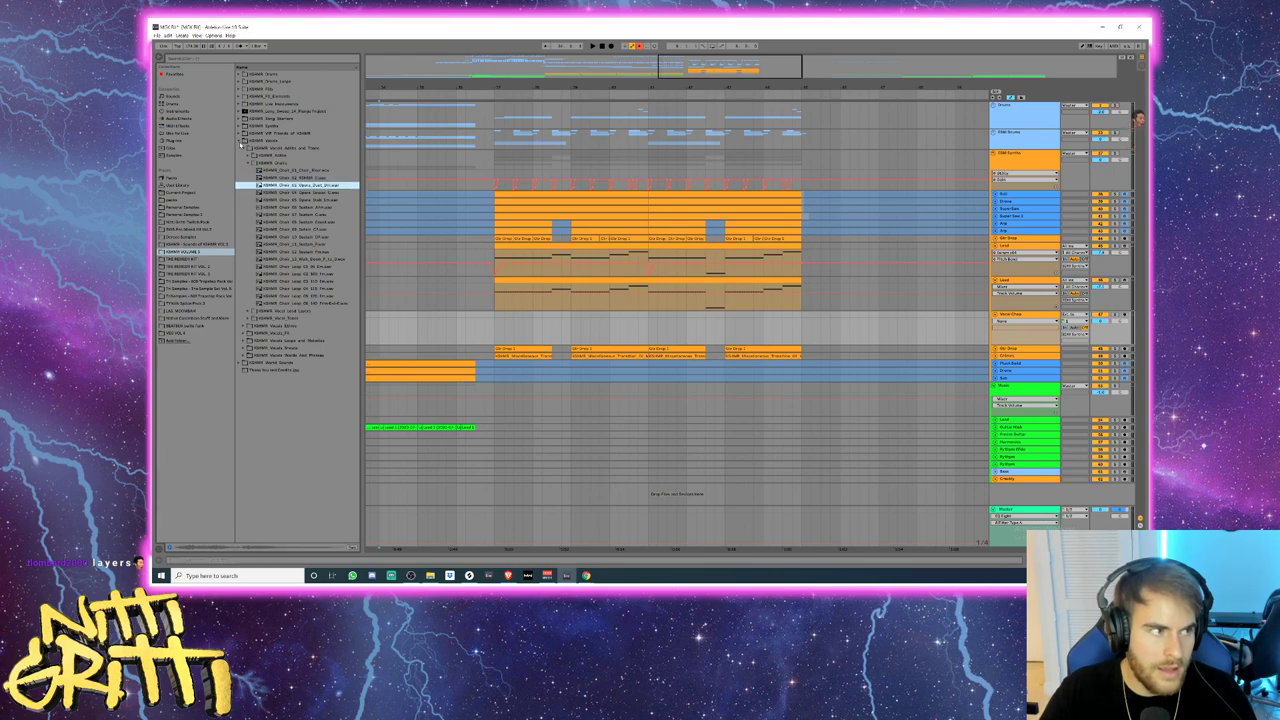
key(Down)
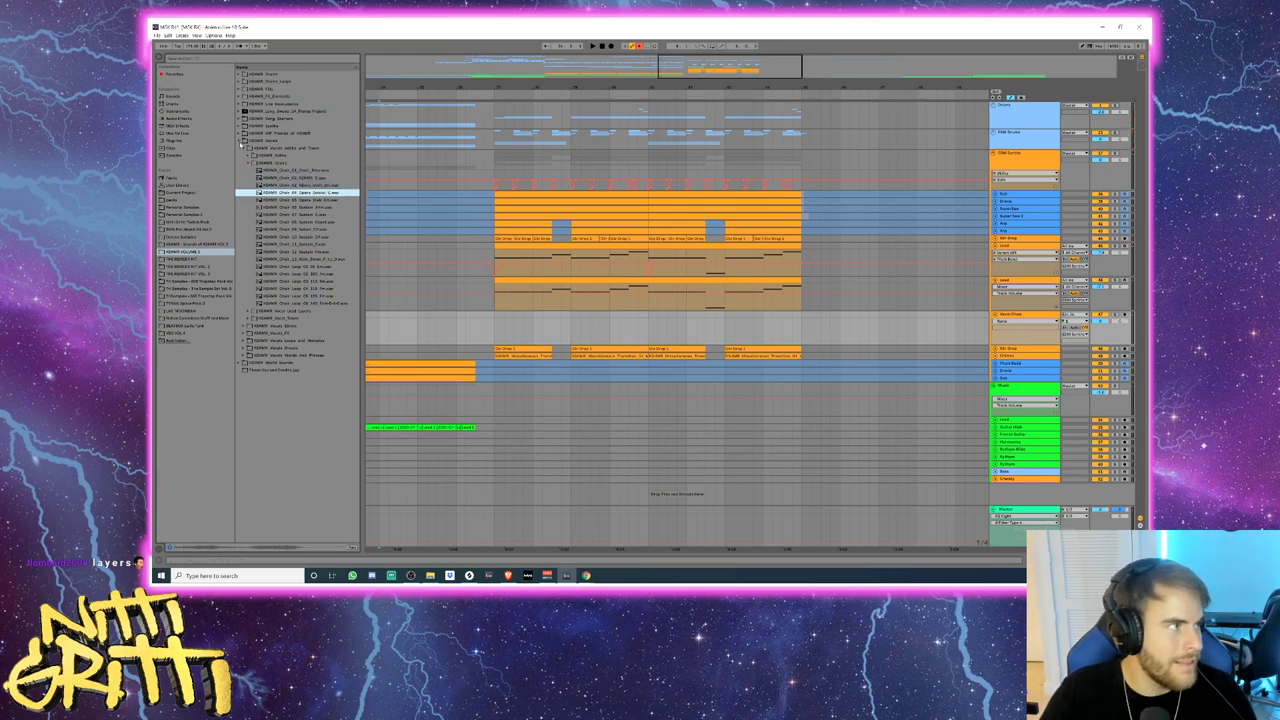
key(Down)
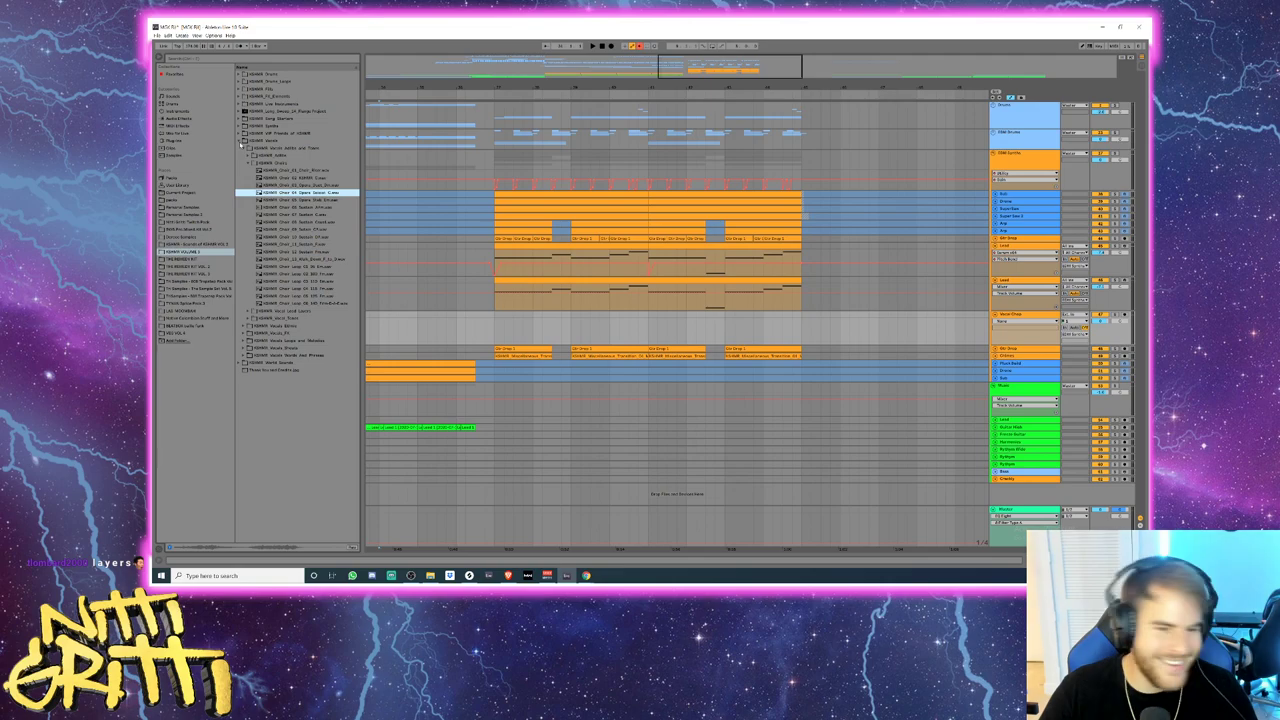
key(Down)
key(Down)
key(Down)
key(Down)
key(Down)
key(Down)
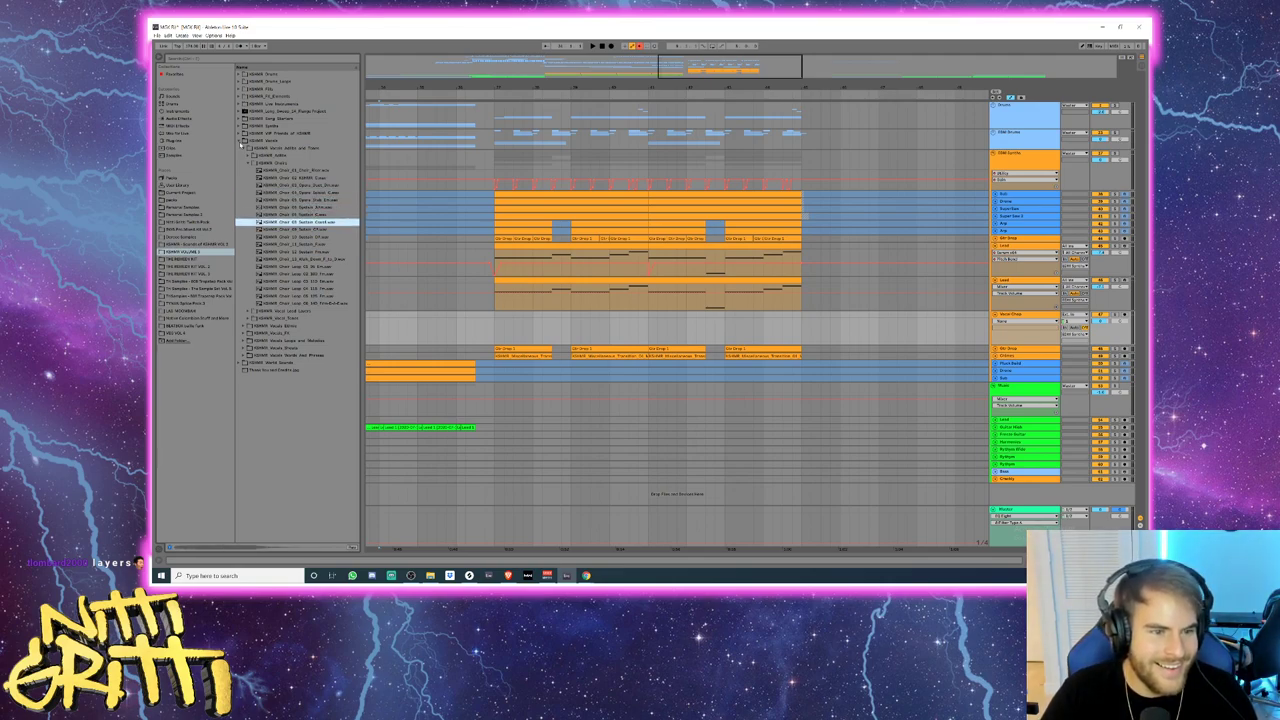
key(Down)
key(Down)
key(Down)
key(Down)
key(Down)
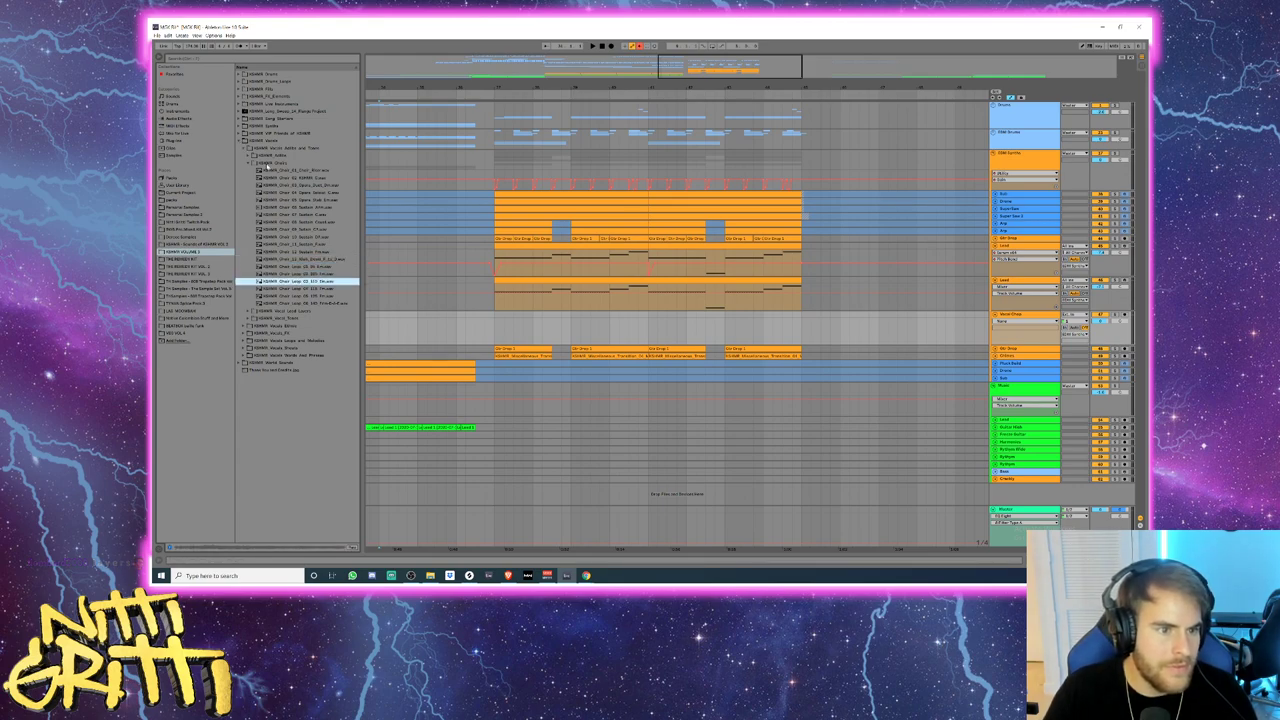
- Audition the KSHMR Lead Enhancer samples in the vocal lead layers folder
click(249, 163)
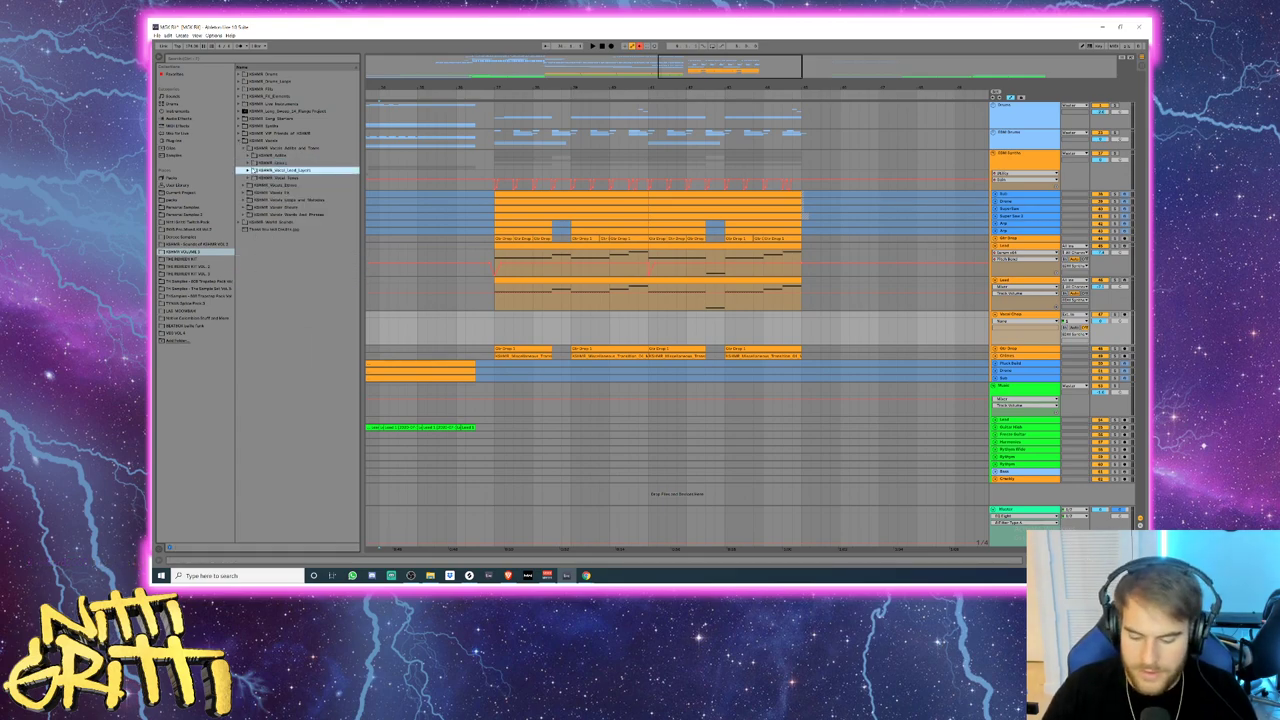
click(249, 170)
key(Down)
key(Down)
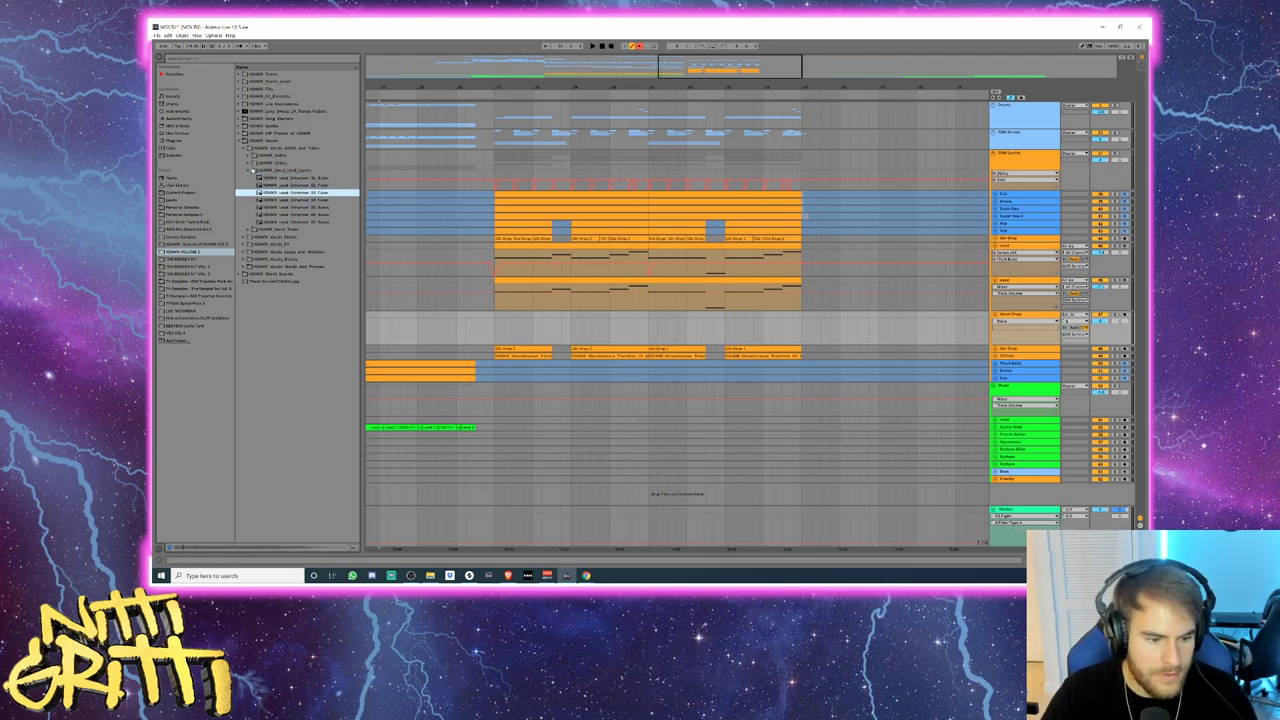
key(Down)
key(Down)
key(Down)
key(Down)
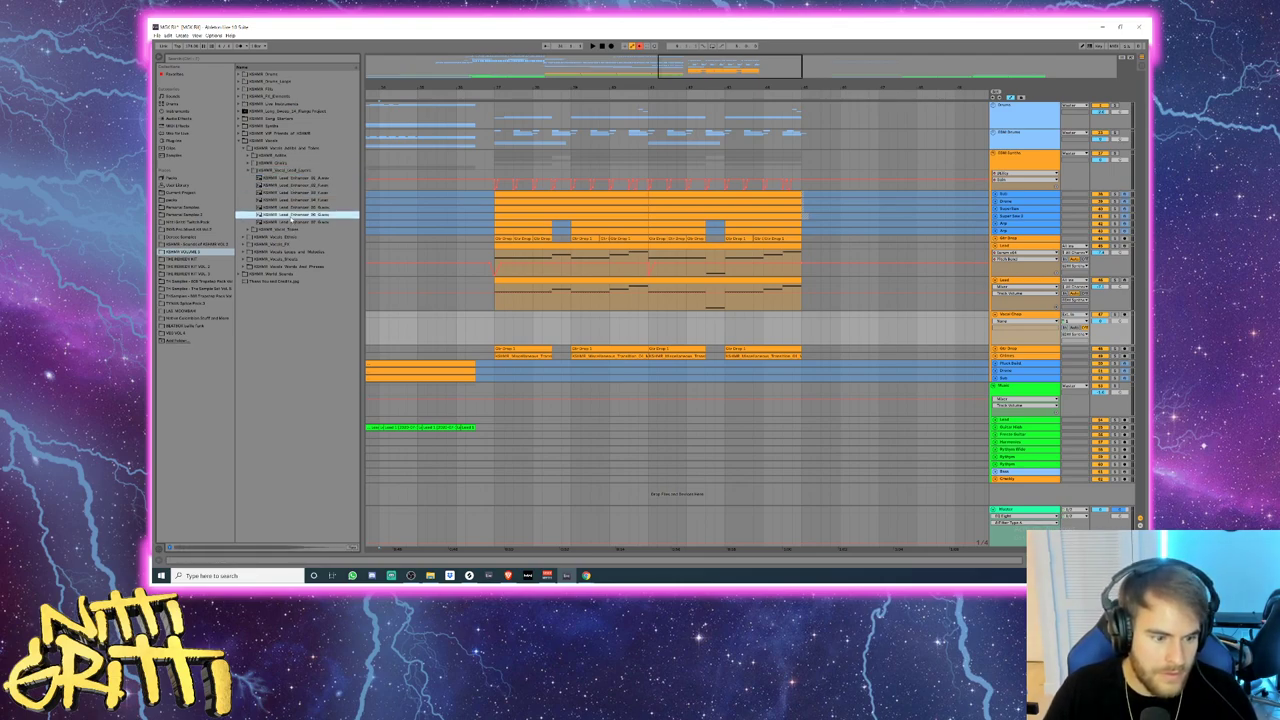
- Place the last KSHMR Lead Enhancer sample at the drop's start on the track below the Leads and trim it to two bars
key(Down)
drag(289, 226, 663, 313)
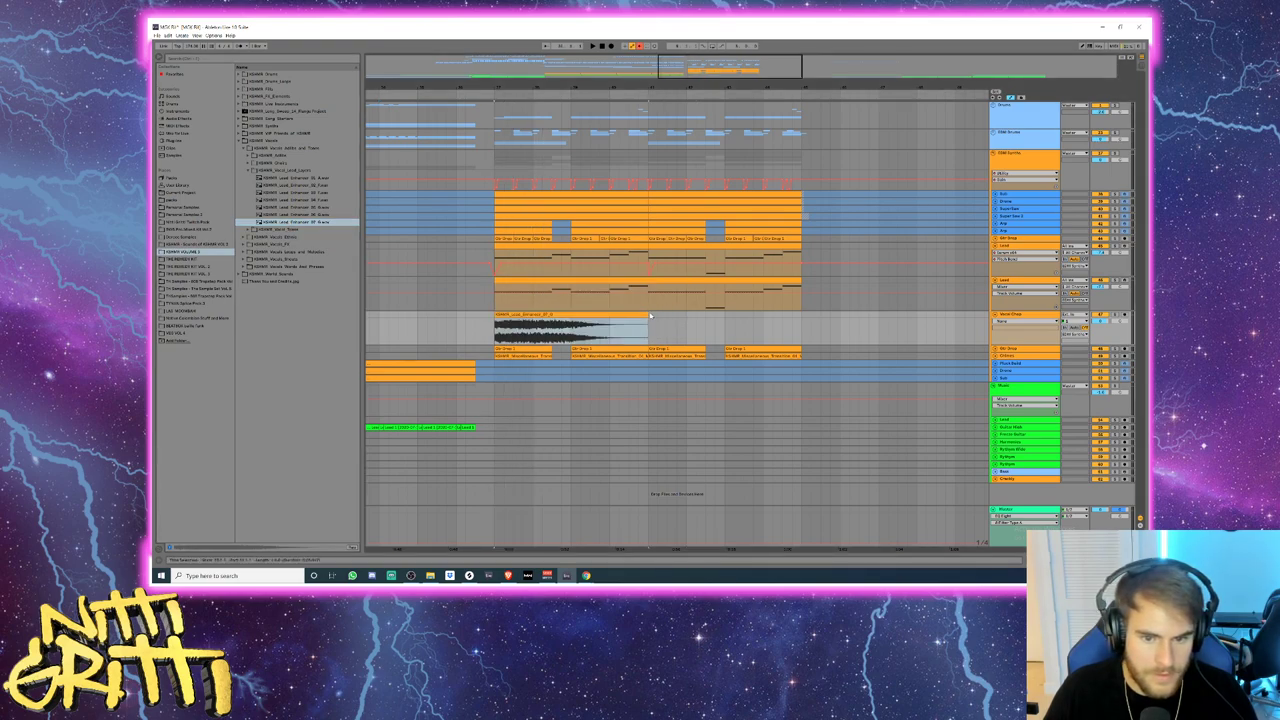
drag(647, 314, 533, 314)
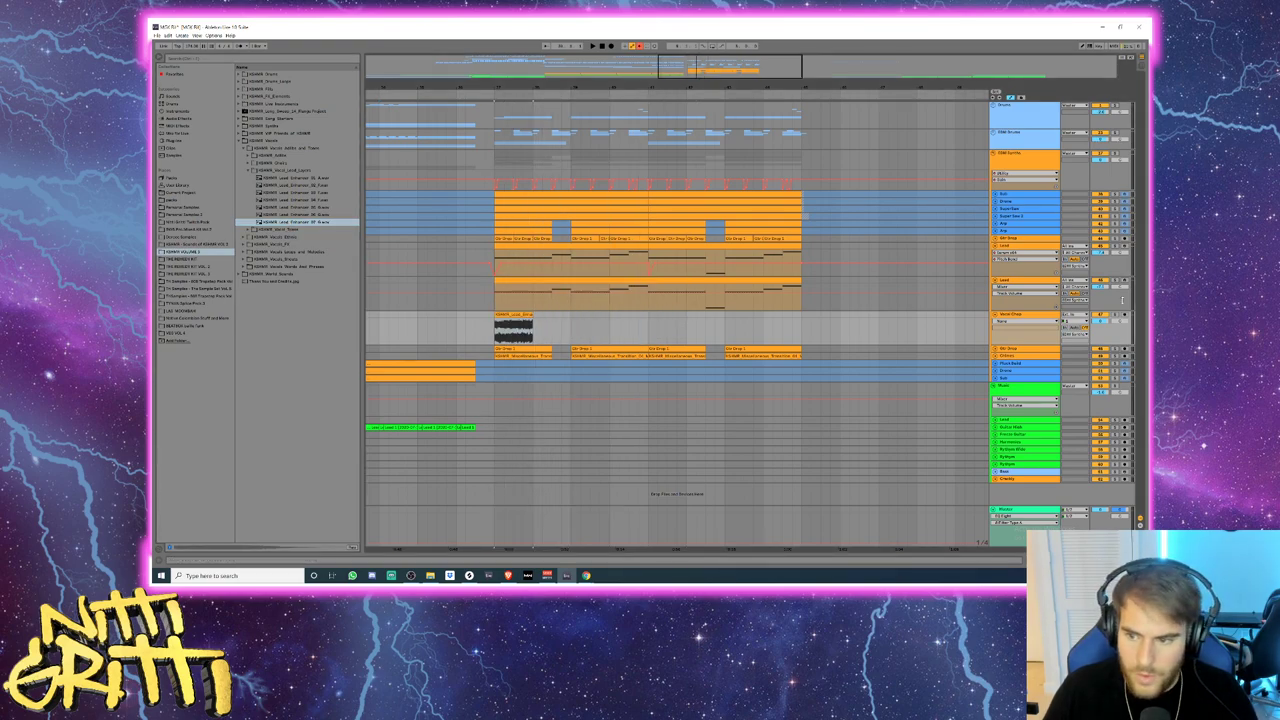
- Solo the enhancer track, turn off warping for its clip and transpose the clip up
click(1116, 315)
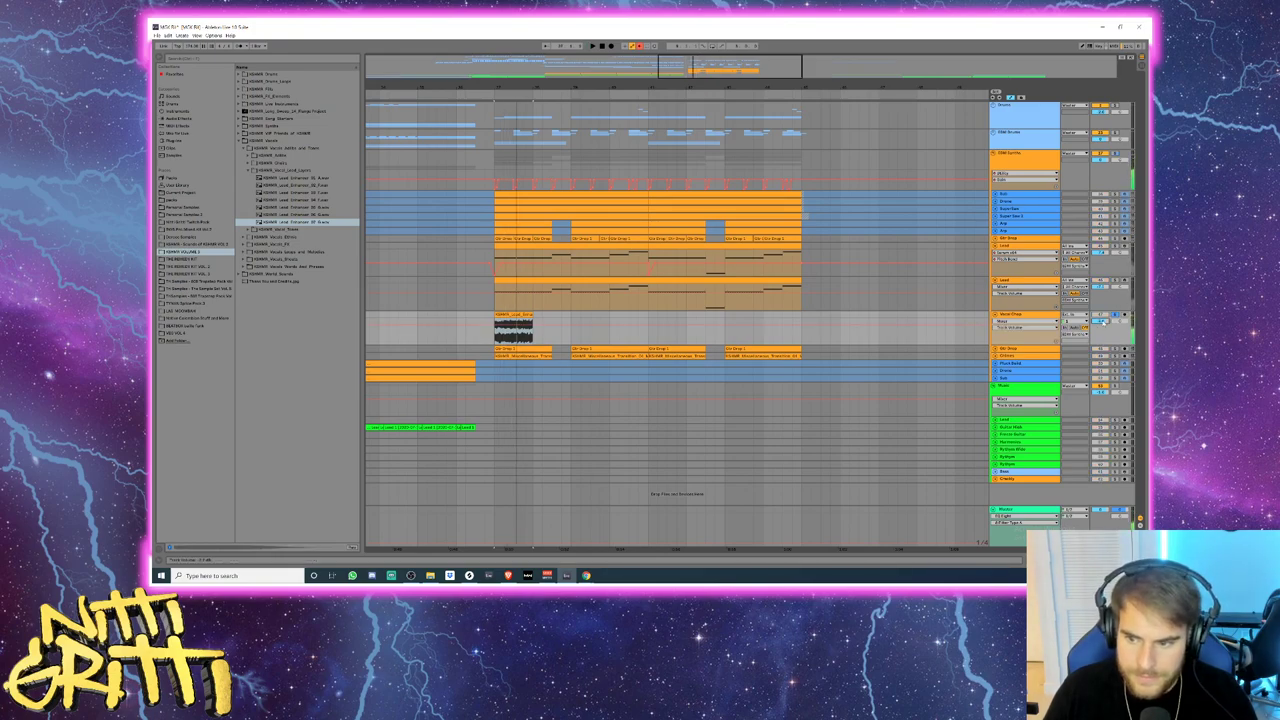
double_click(514, 314)
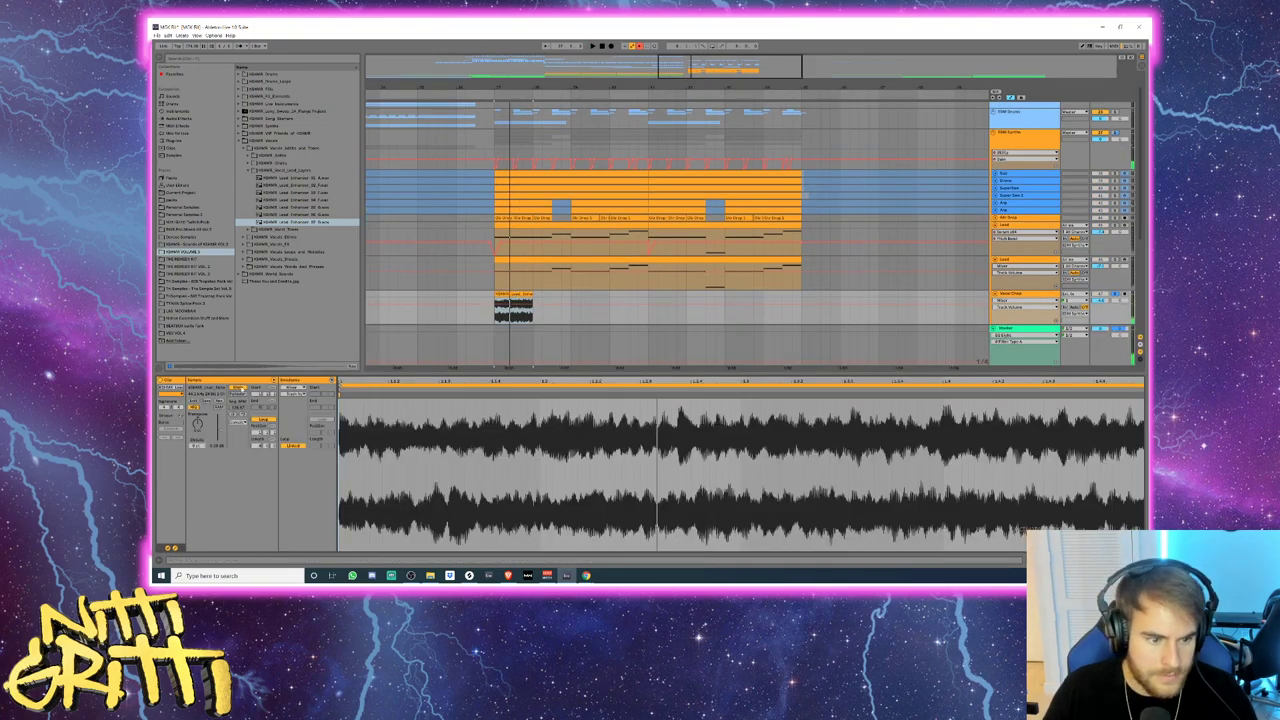
click(239, 388)
drag(198, 425, 198, 408)
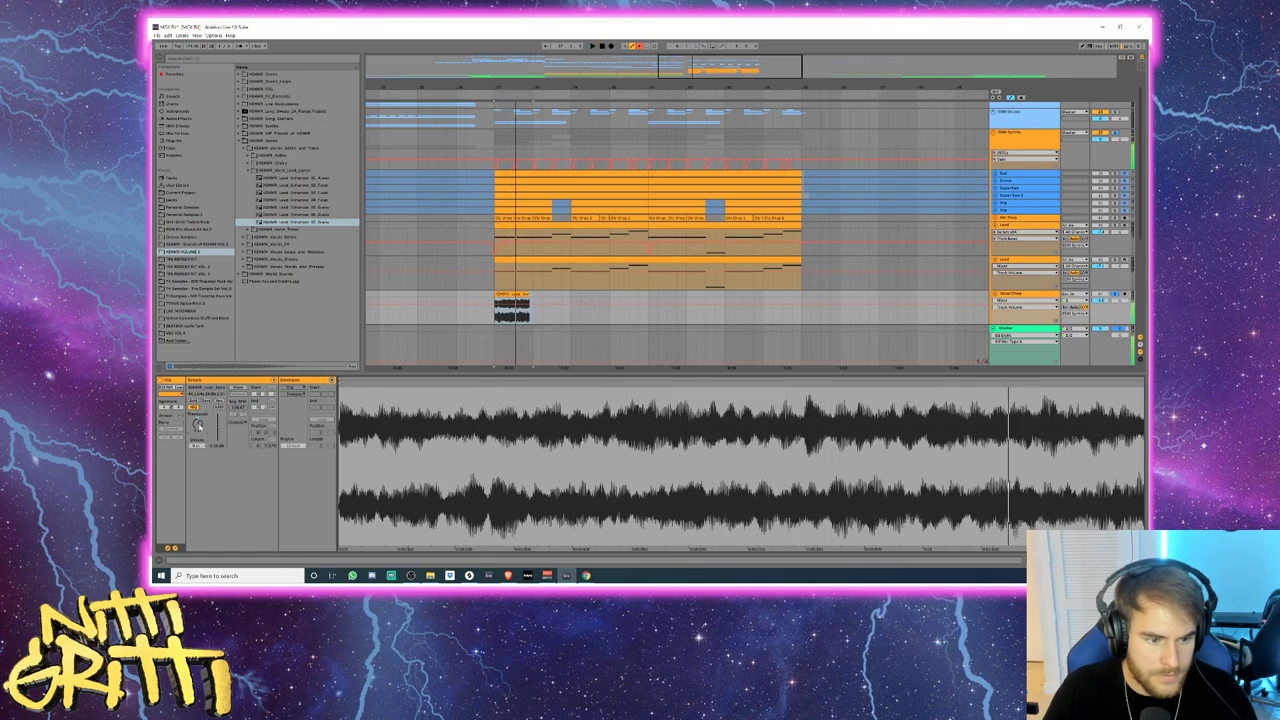
- Extend the enhancer clip back to two bars and duplicate it directly behind itself
key(space)
drag(530, 294, 533, 294)
key(ctrl+d)
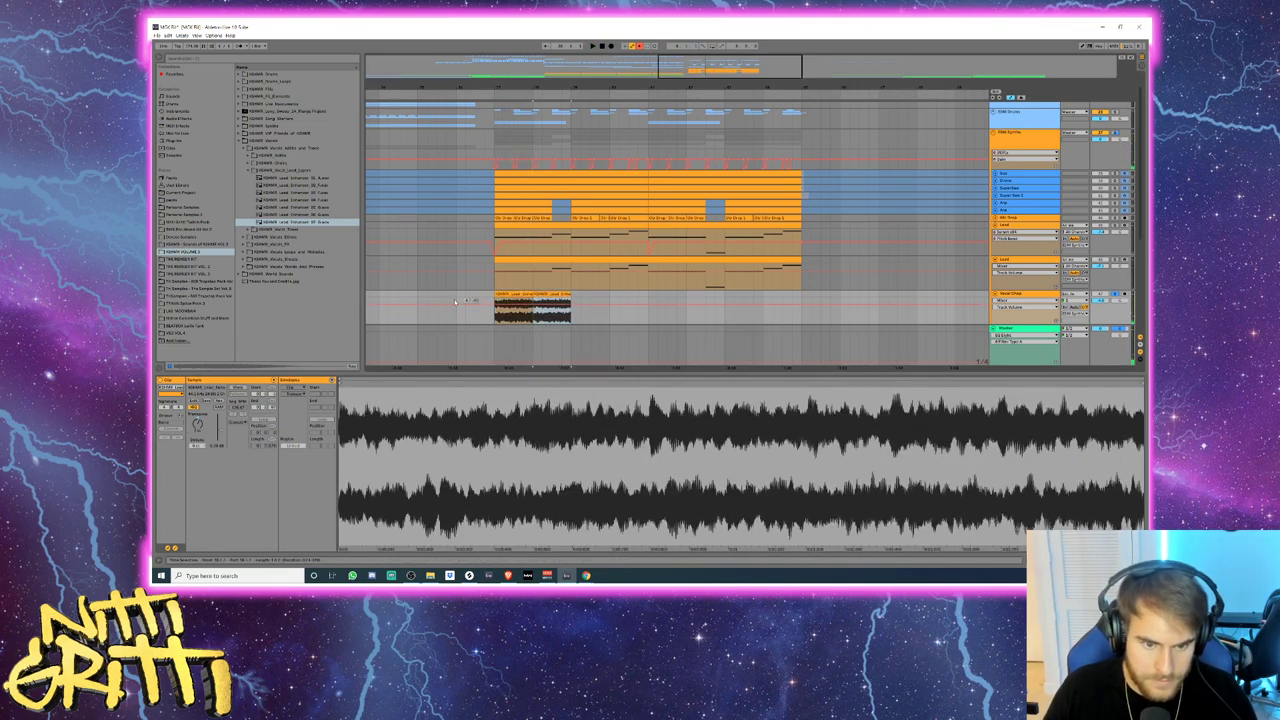
- Trim the second enhancer clip to end at the drop's one-bar gap and duplicate both clips after the gap
click(446, 276)
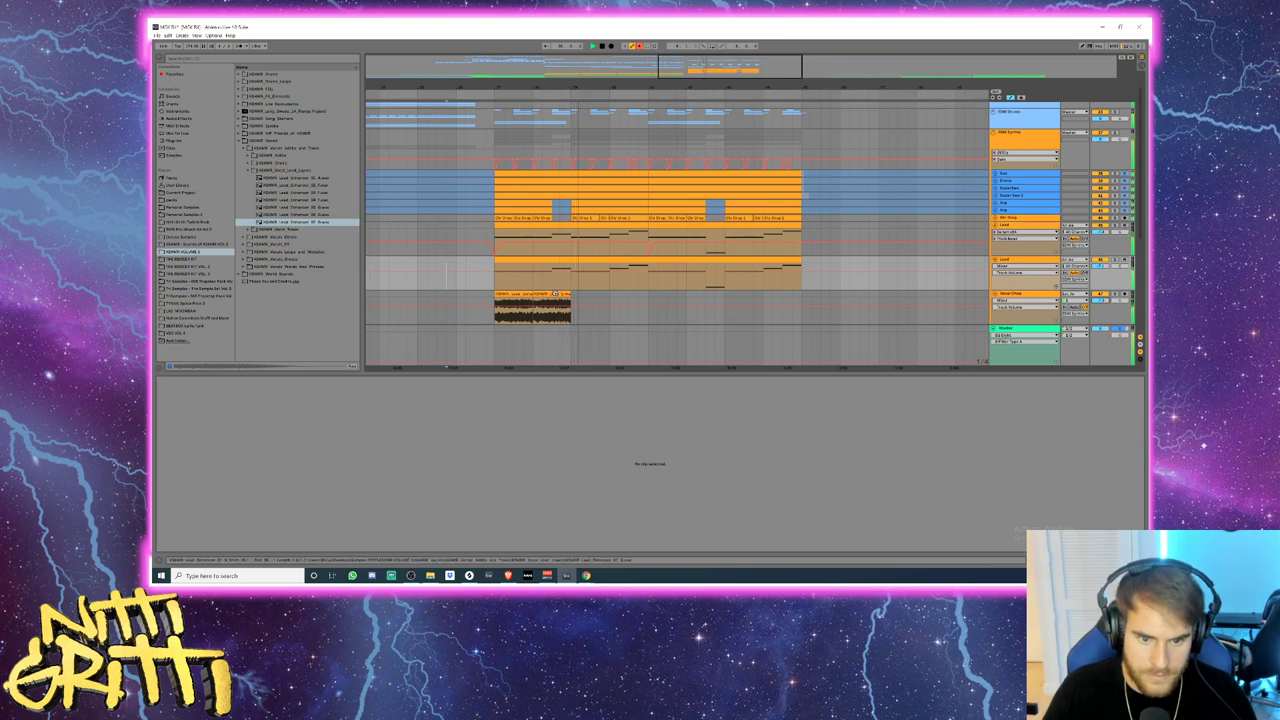
drag(570, 294, 552, 294)
click(476, 301)
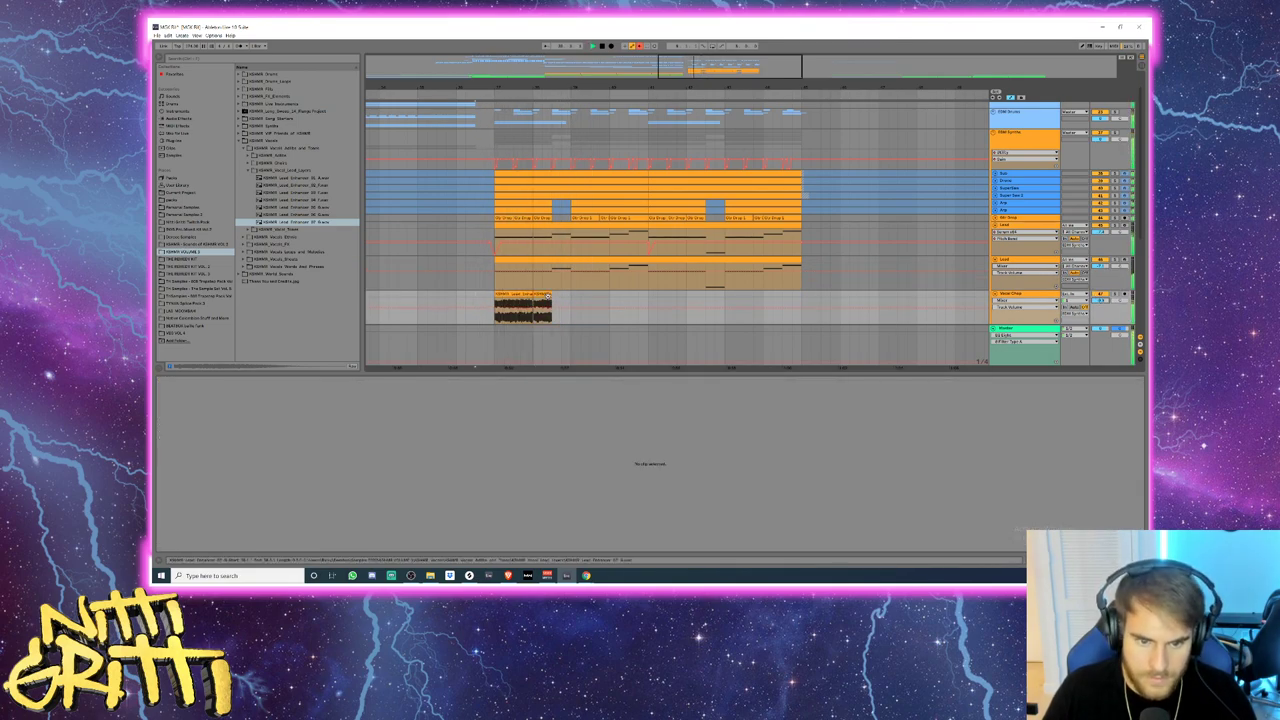
drag(571, 298, 496, 304)
key(ctrl+d)
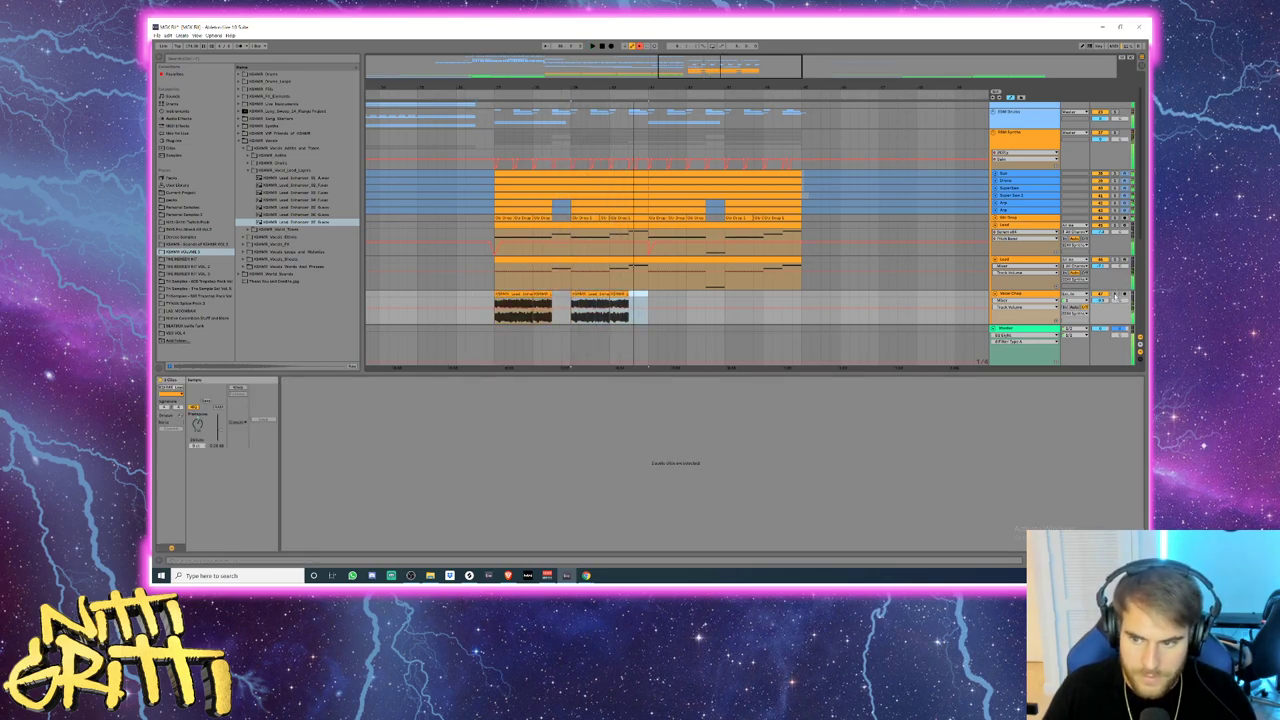
- Transpose the last enhancer clip of the second phrase slightly higher, checking its pitch by ear
click(573, 304)
drag(197, 418, 197, 412)
key(space)
key(space)
key(space)
key(space)
key(space)
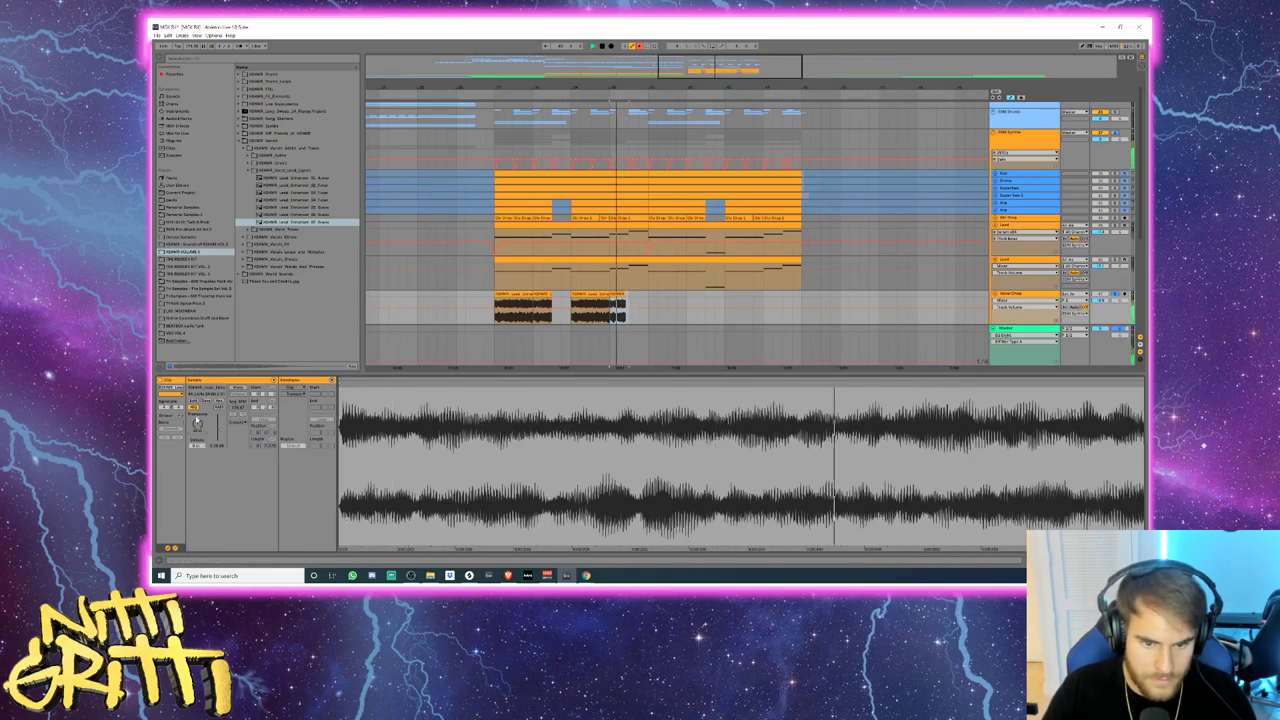
click(604, 294)
key(space)
click(619, 294)
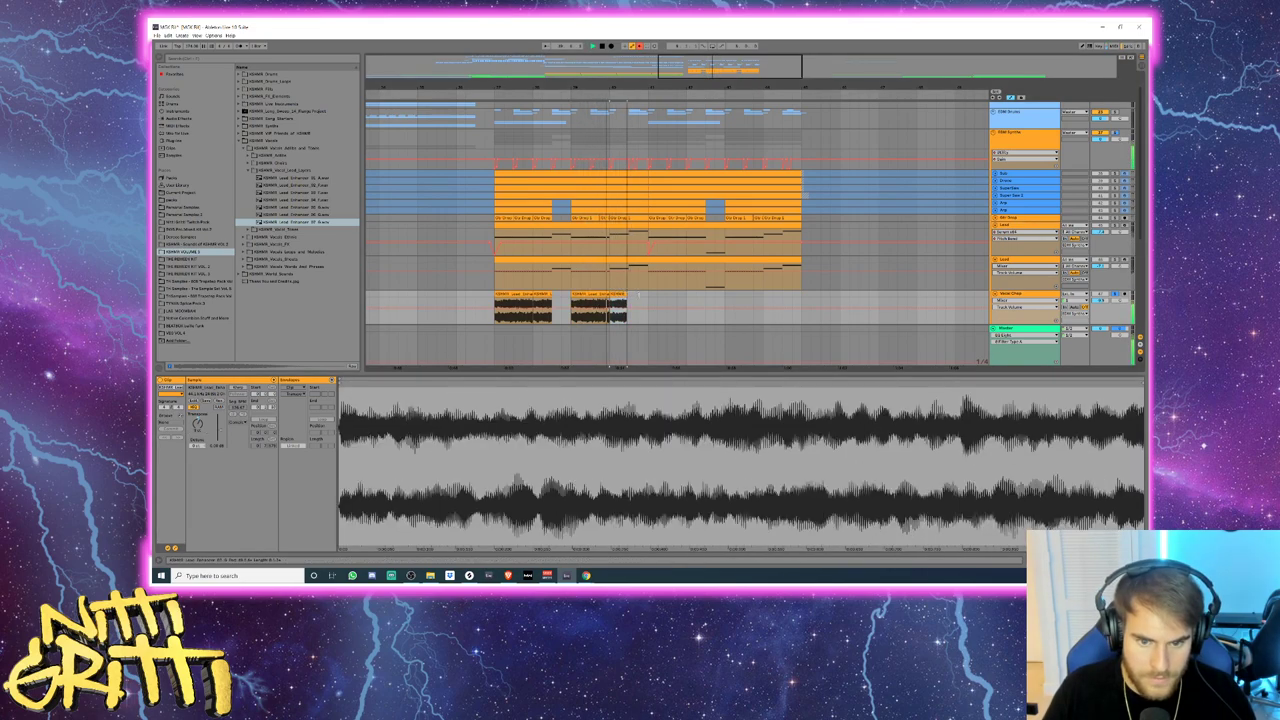
- Duplicate the enhancer clips across the drop's second half, keeping the one-bar gap, and play the full drop
shift+click(518, 293)
key(ctrl+d)
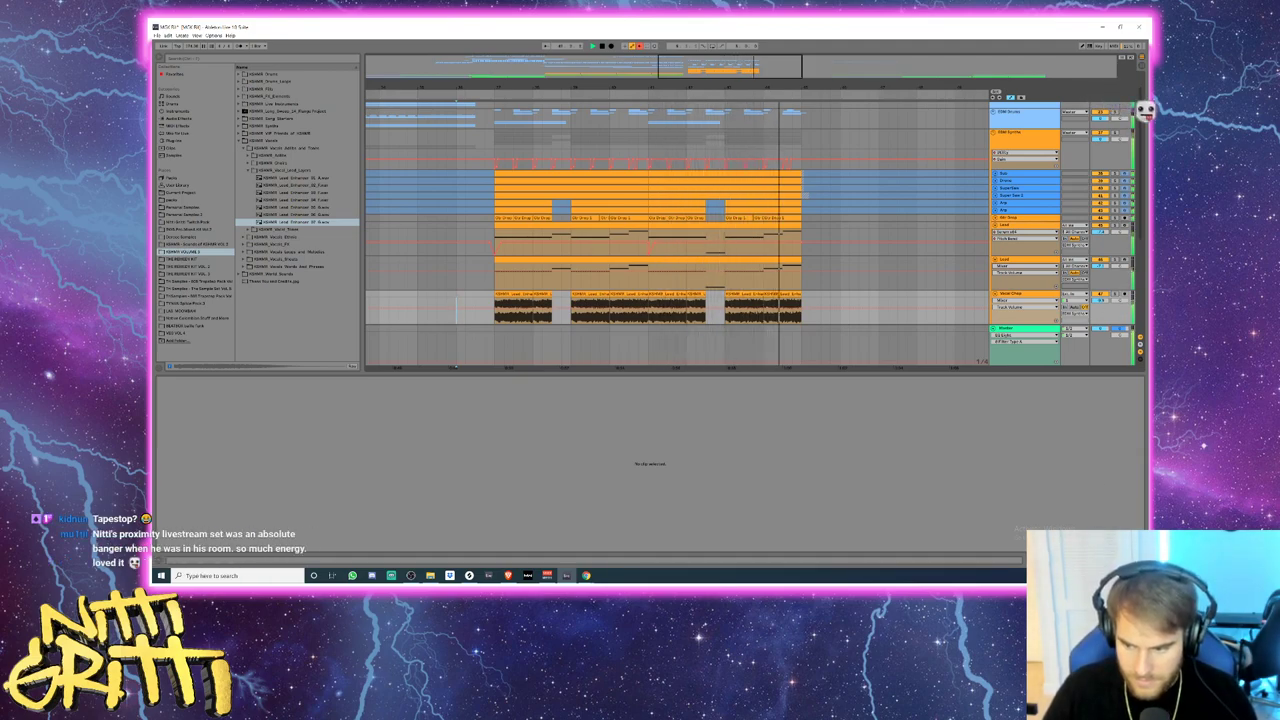
key(ctrl+alt+l)
key(space)
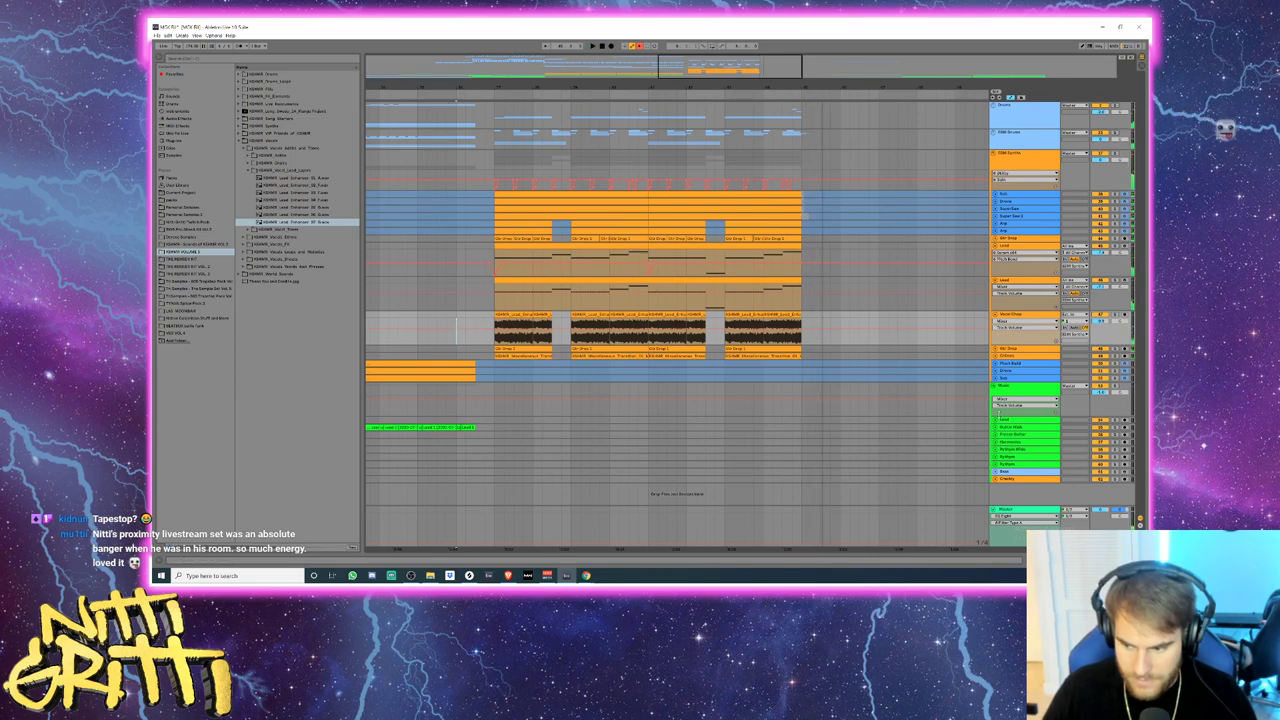
- Select the gap section on both Lead tracks and play the drop from its first gap
click(727, 248)
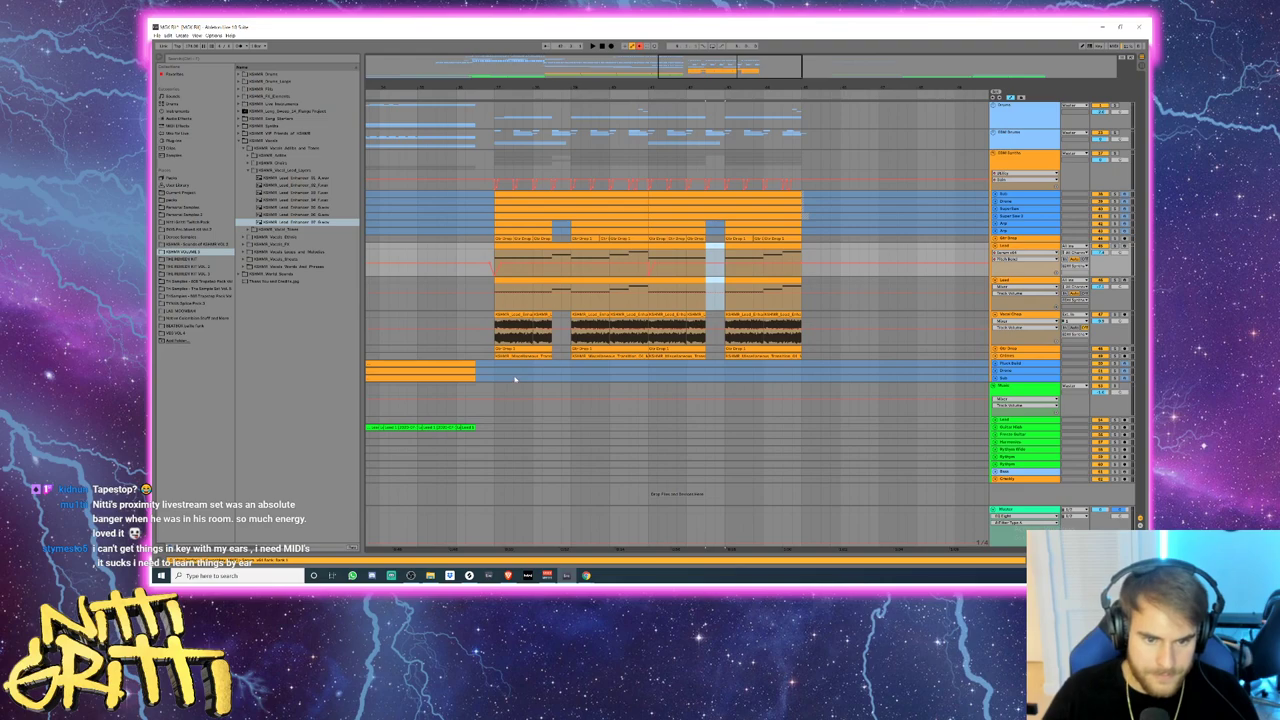
click(553, 306)
key(space)
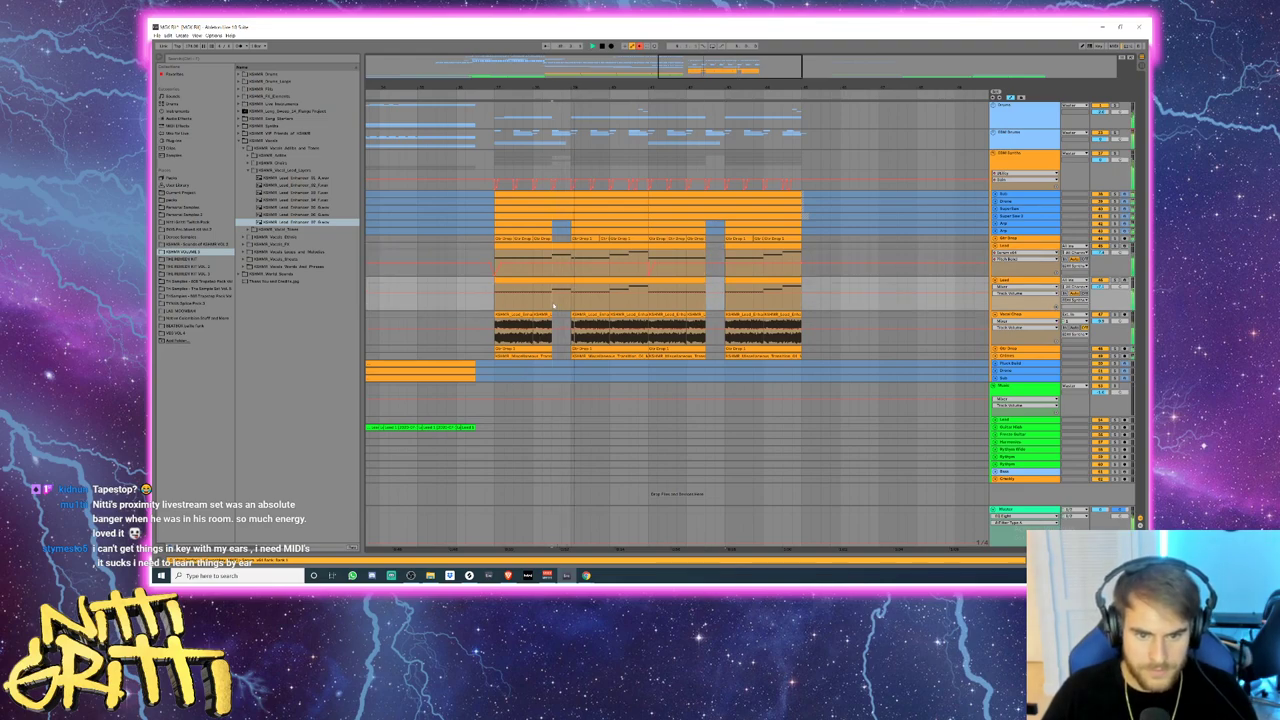
- Unfold the top two bass tracks of the drop group and insert a new audio track below the duplicated Lead
scroll(555, 305, up, 3)
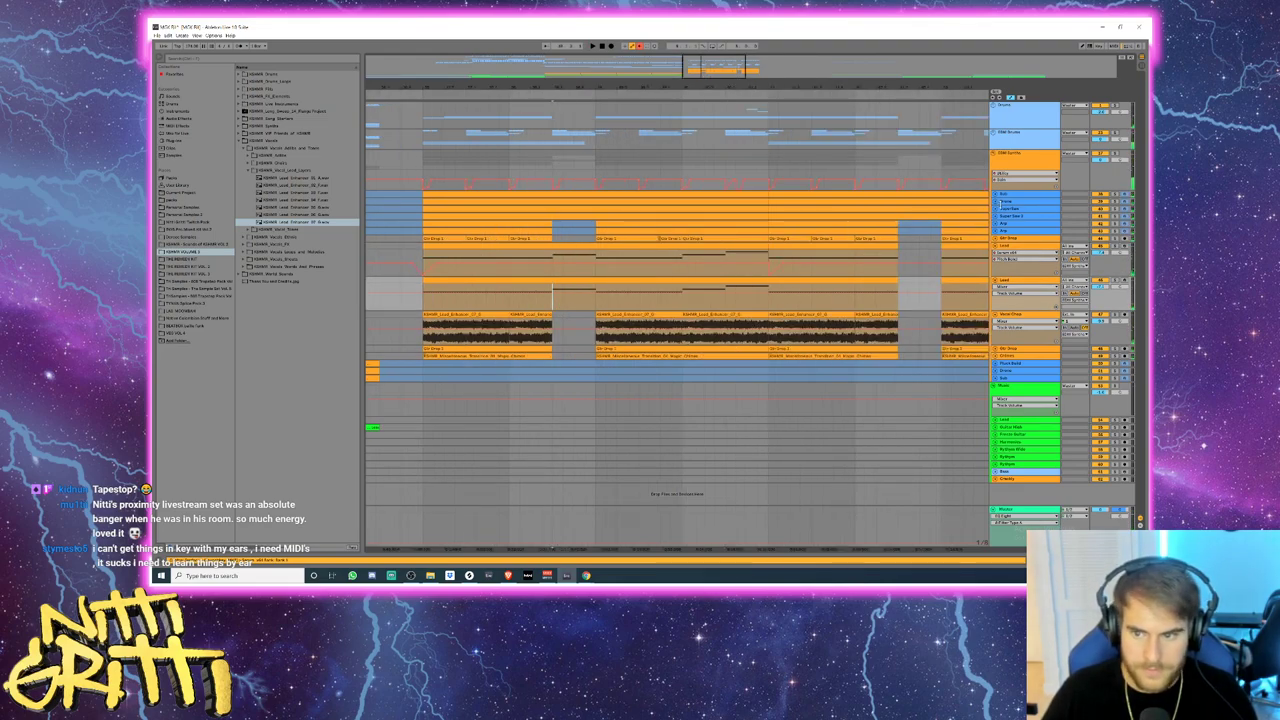
click(996, 202)
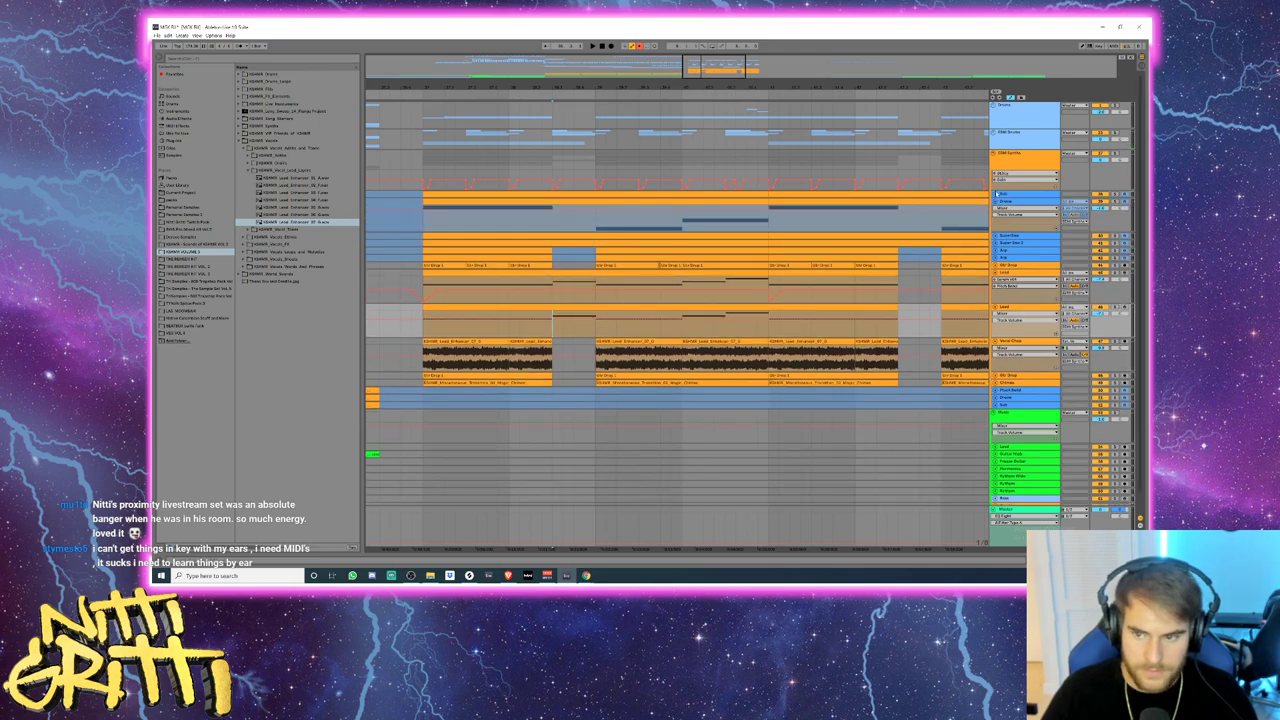
click(996, 229)
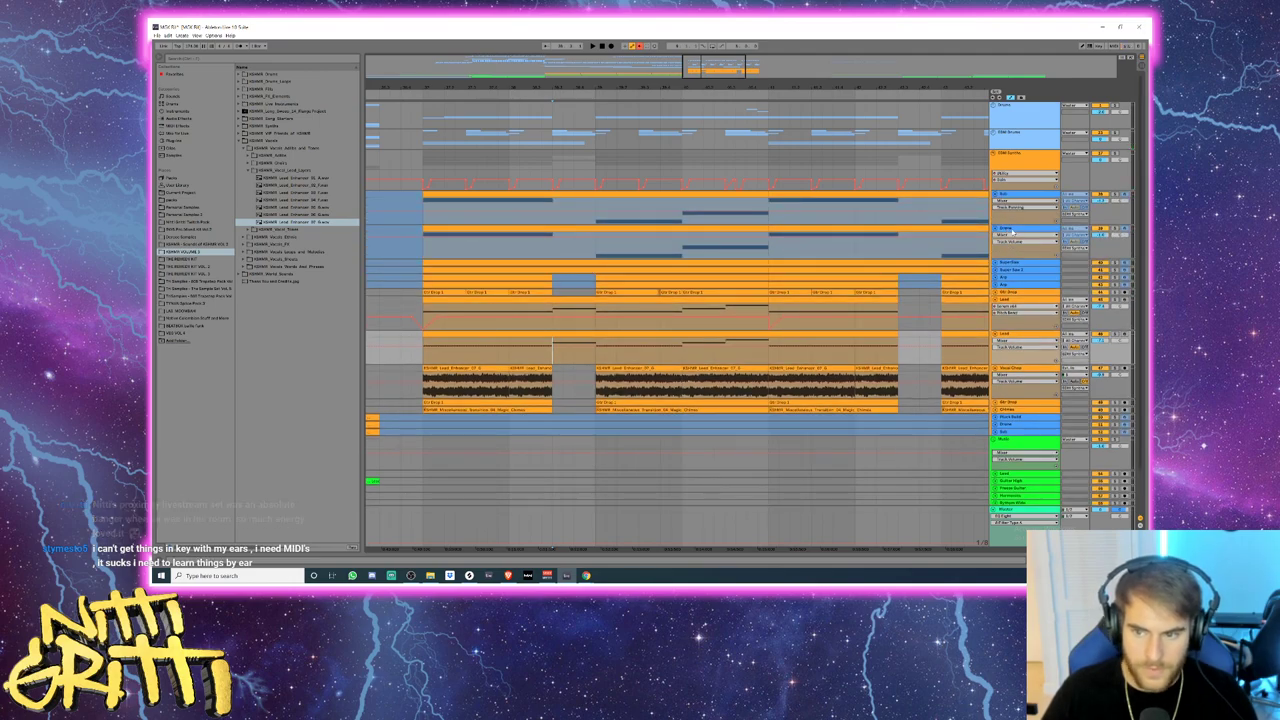
click(1007, 229)
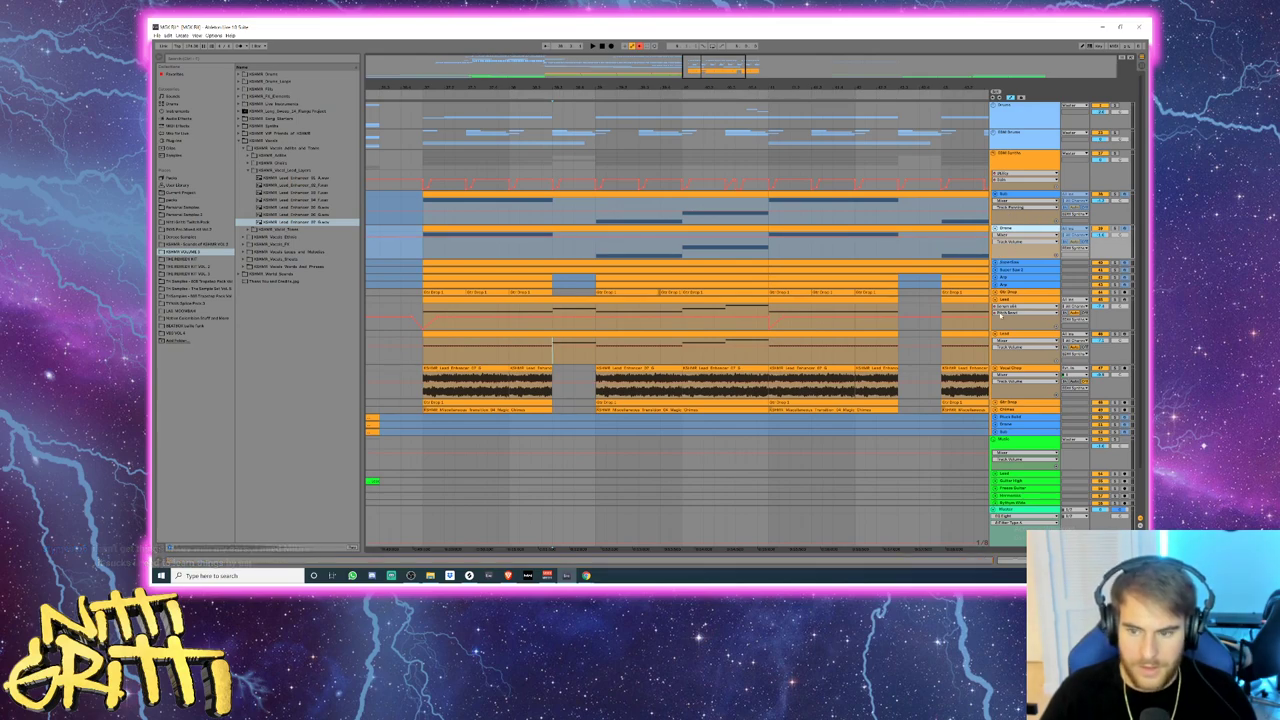
click(1006, 334)
key(ctrl+t)
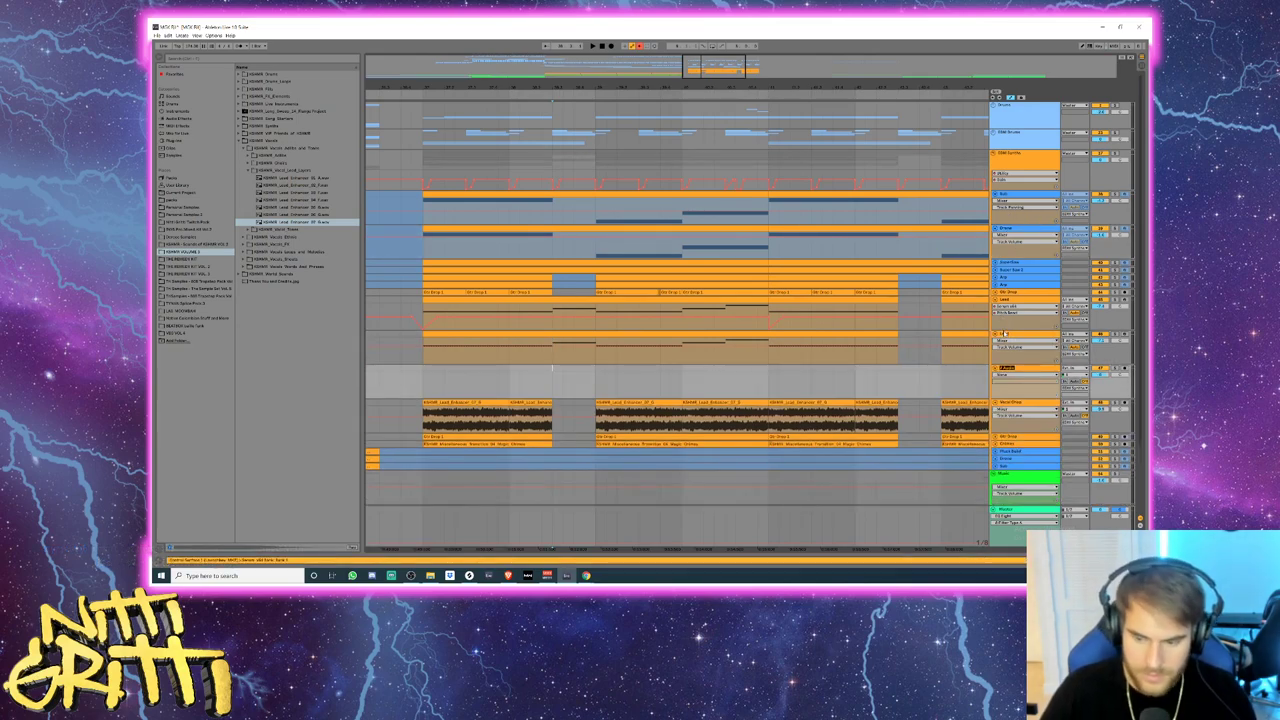
- Name the new audio track Bass Slide and search all browser results for bass slide samples
text(Bass 1)
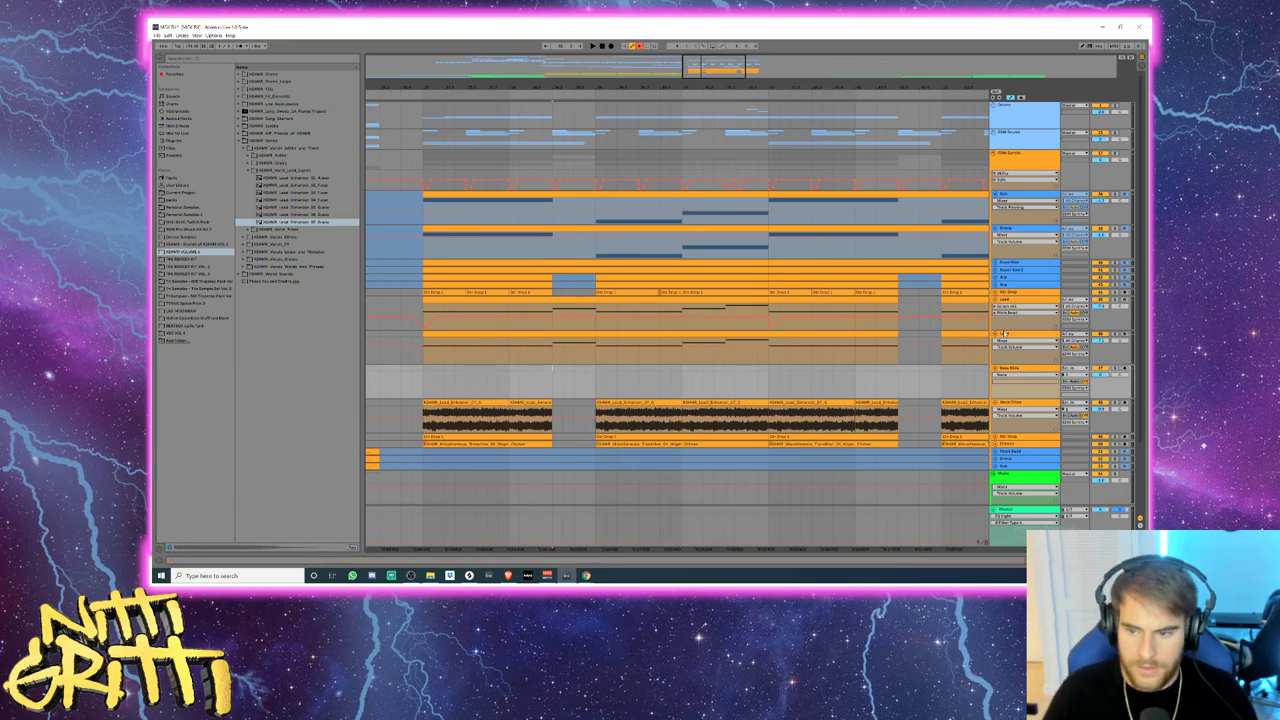
scroll(870, 270, down, 1)
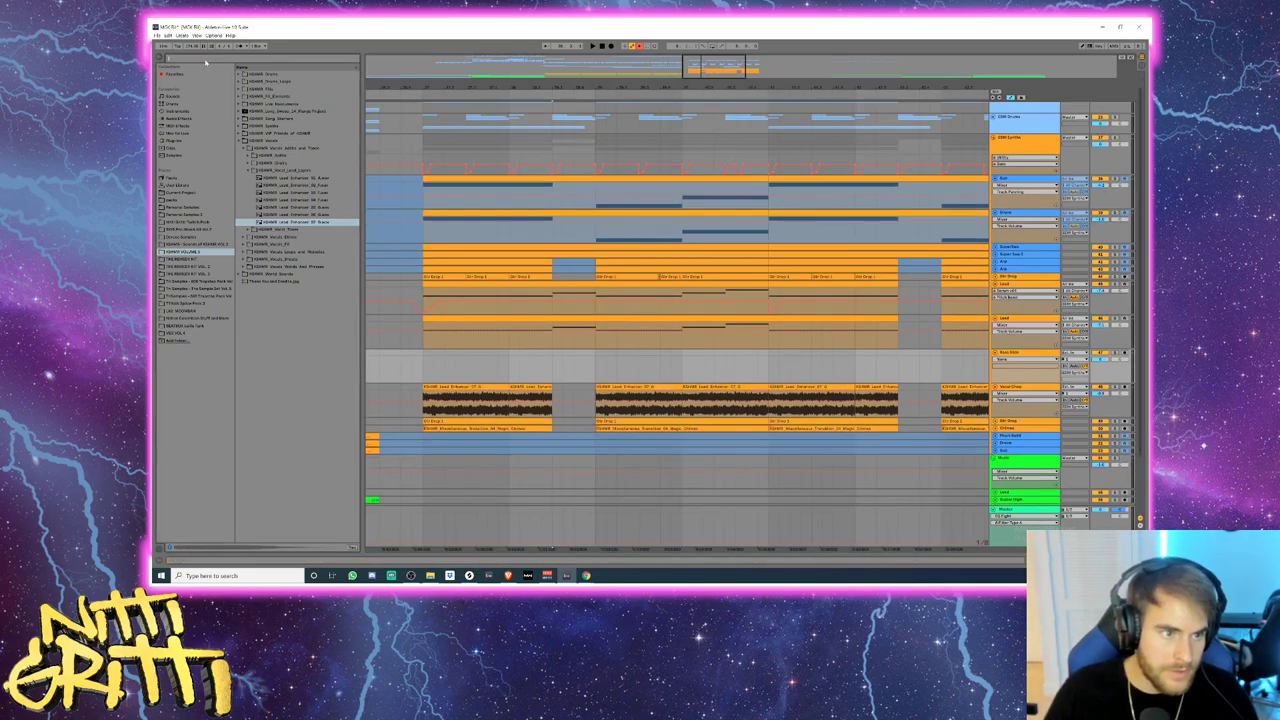
text(bass slid)
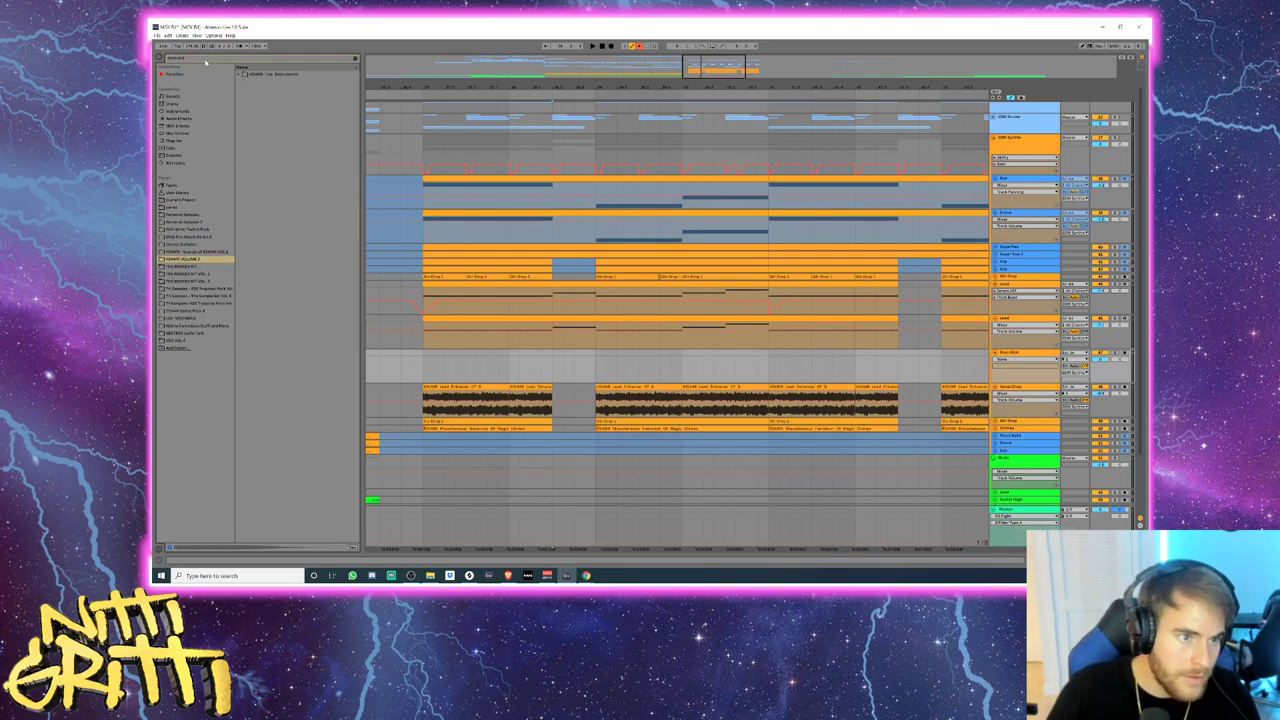
click(194, 163)
click(244, 112)
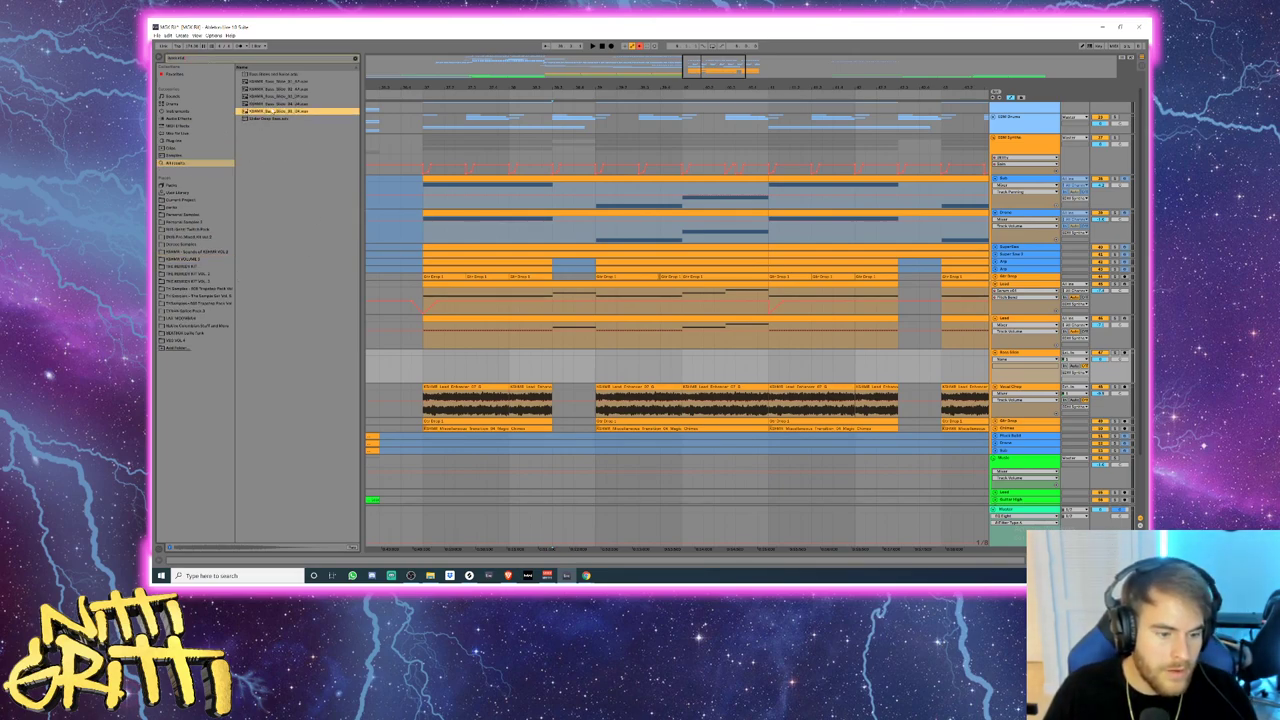
- Place the third KSHMR bass slide sample in the drop's first gap on the Bass Slide track and play it
key(Up)
key(Up)
drag(430, 193, 595, 355)
key(space)
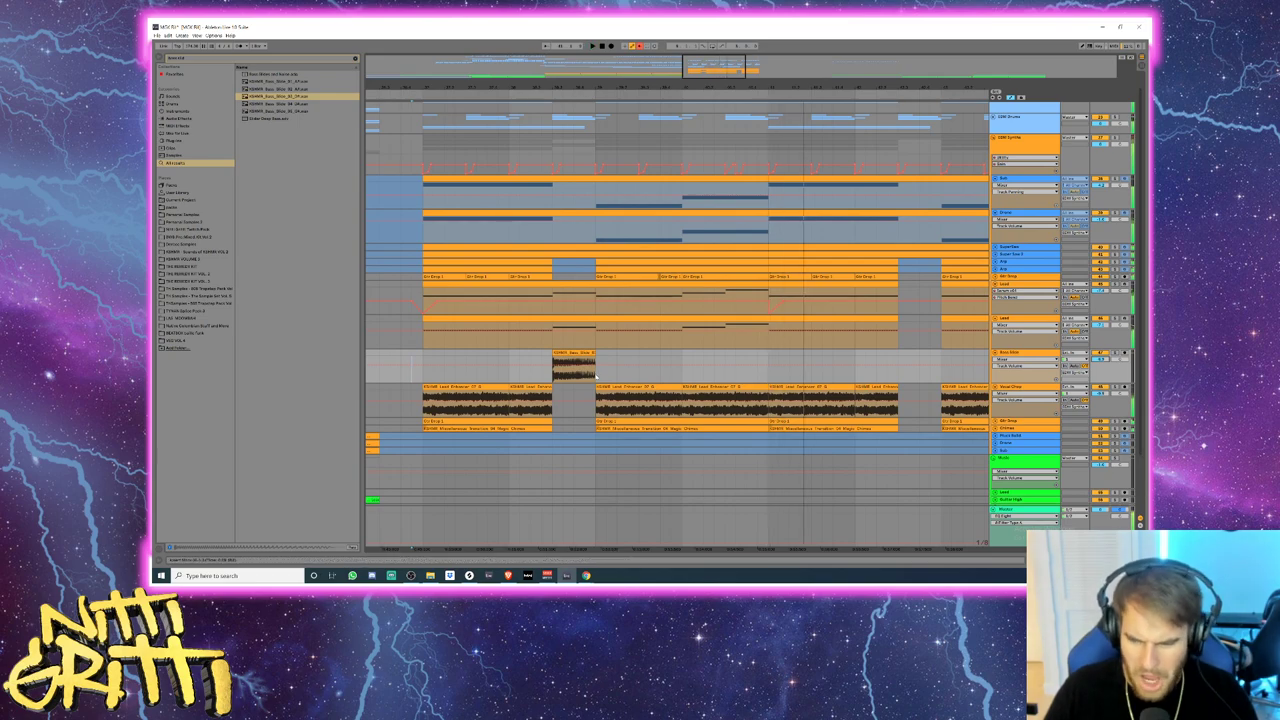
- Duplicate the Bass Slide phrase into the drop's second half and solo the EDM Synths group
drag(420, 355, 767, 353)
key(ctrl+d)
mouse_move(747, 76)
mouse_down()
mouse_move(707, 76)
mouse_move(733, 76)
mouse_up()
click(1116, 138)
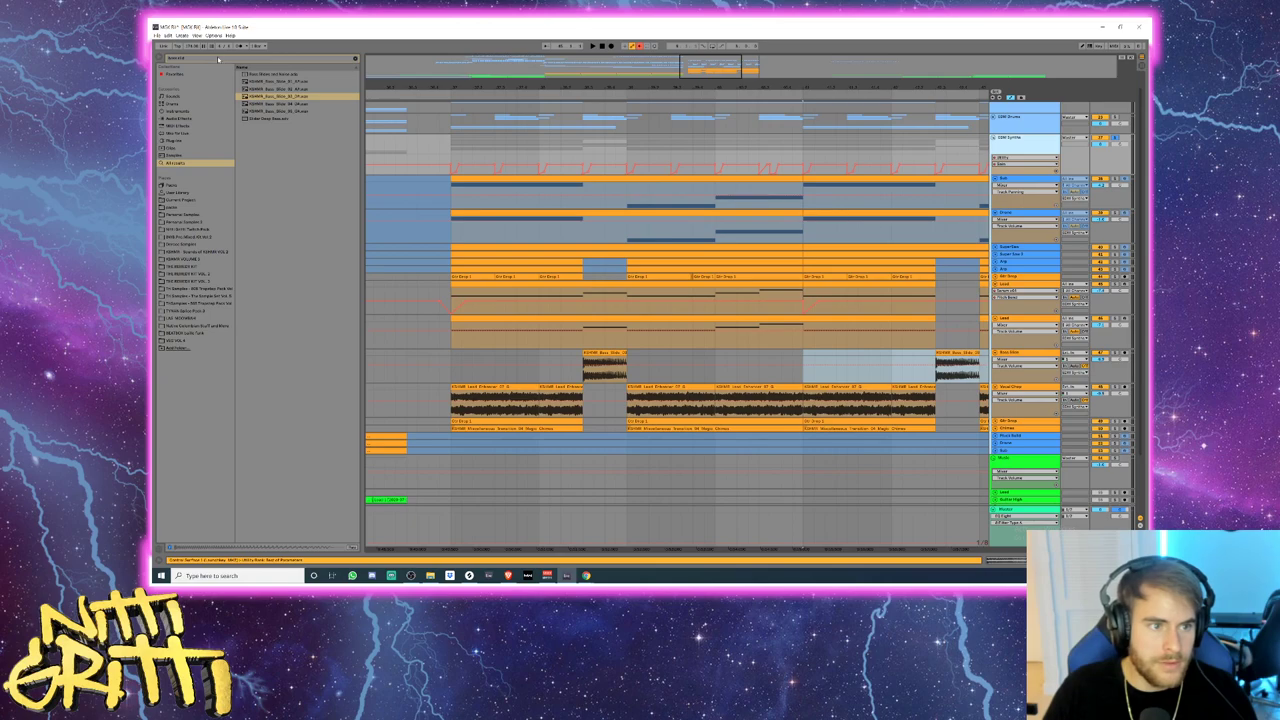
- Clear the sample search in the browser
click(218, 58)
key(Escape)
drag(611, 88, 612, 56)
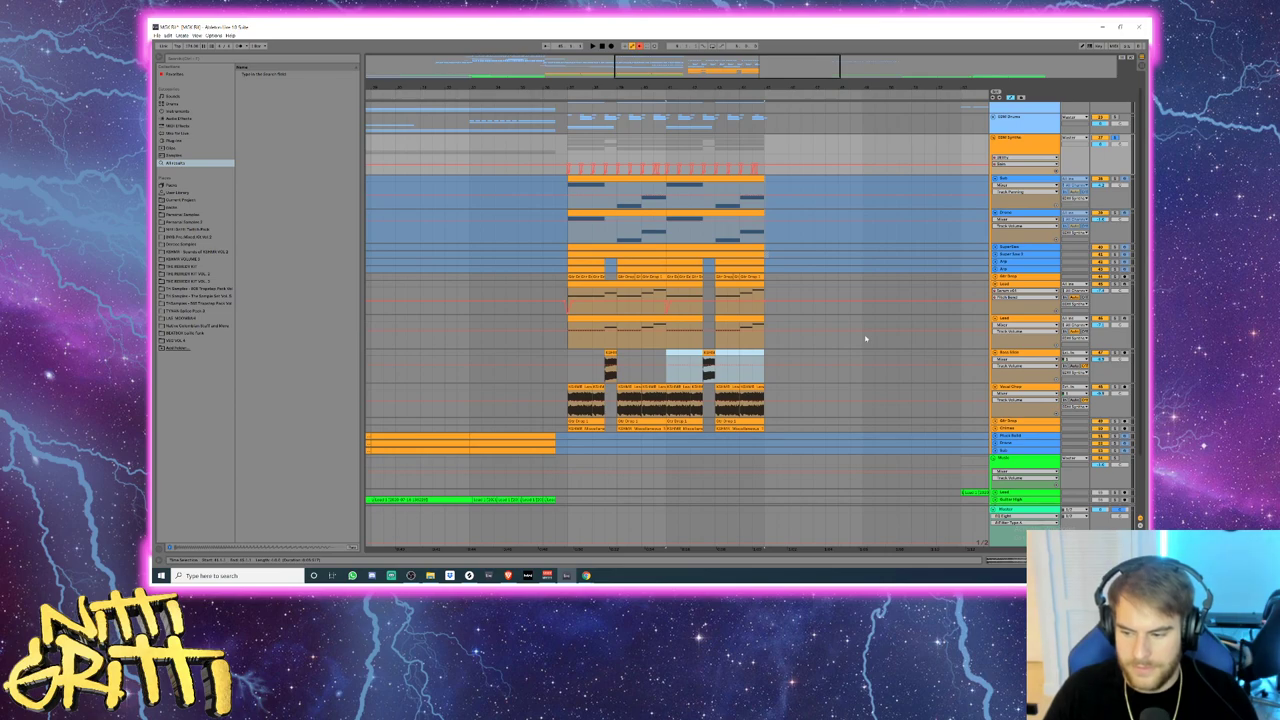
drag(807, 88, 706, 62)
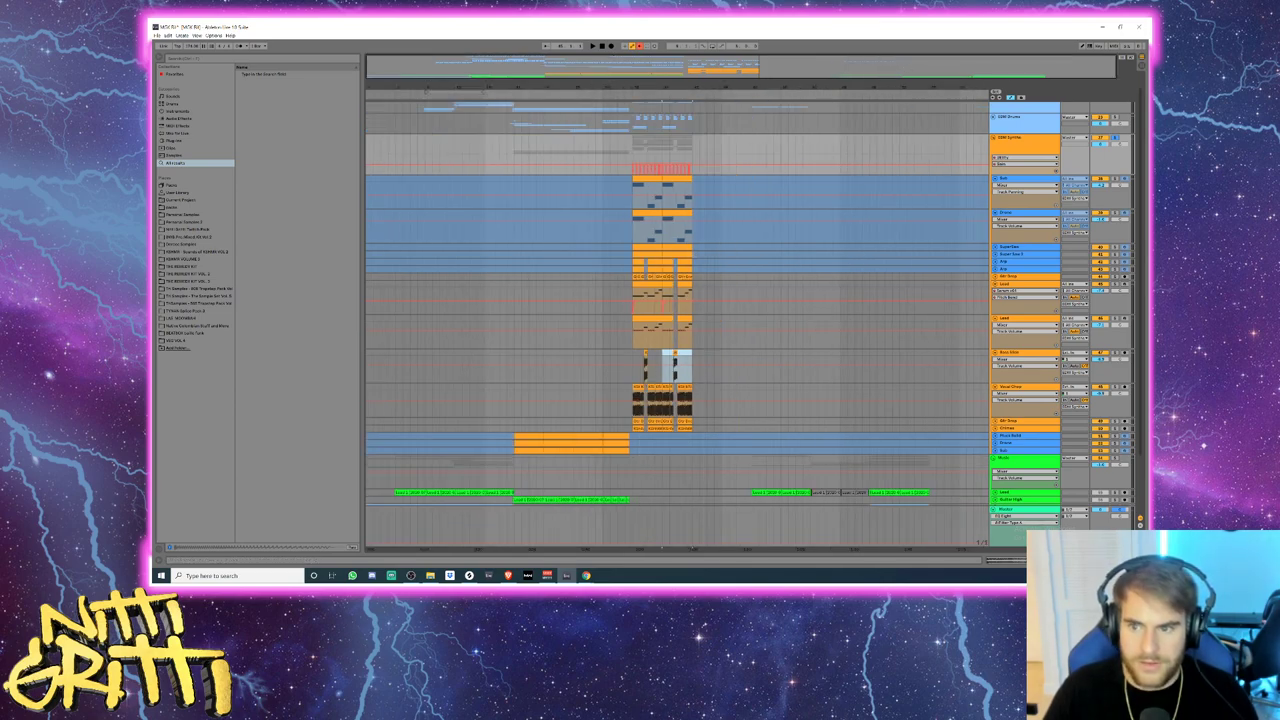
- Fold all open tracks inside the EDM Synths group and collapse the group itself
click(1005, 179)
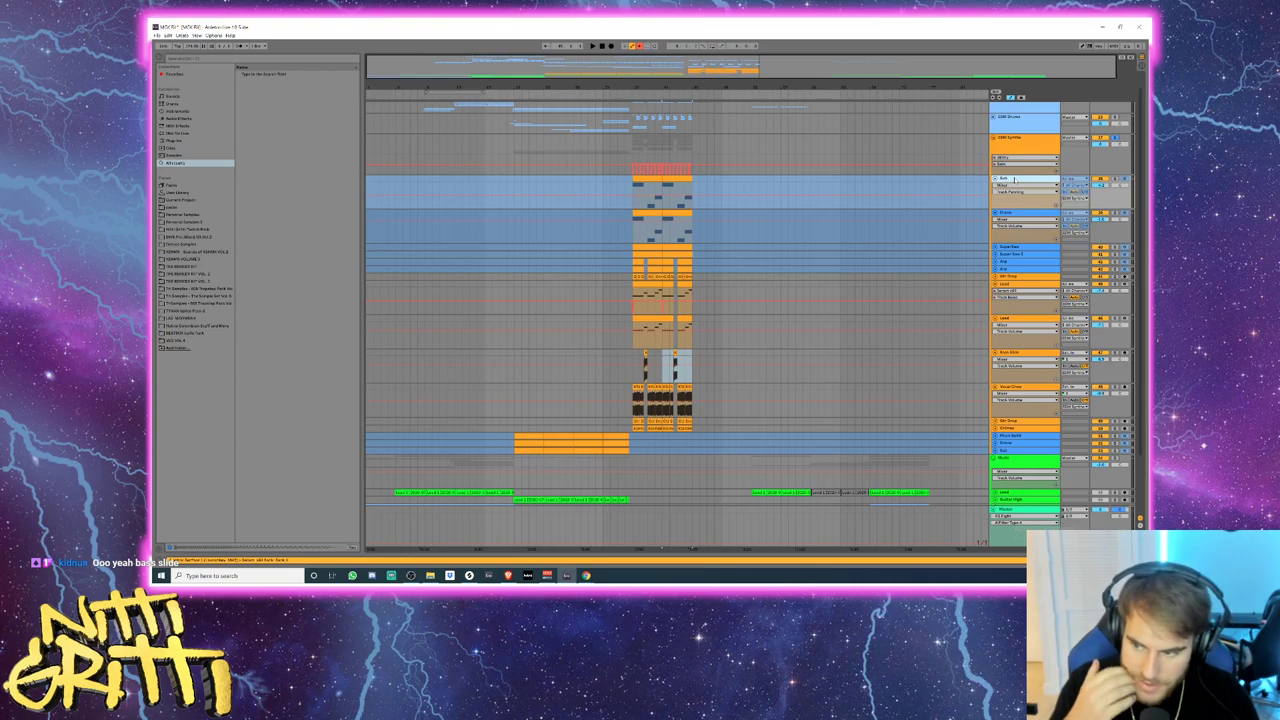
key(Left)
key(Down)
key(Left)
key(Down)
key(Down)
key(Down)
key(Down)
key(Down)
key(Down)
key(Left)
key(Down)
key(Left)
key(Down)
key(Left)
key(Down)
key(Left)
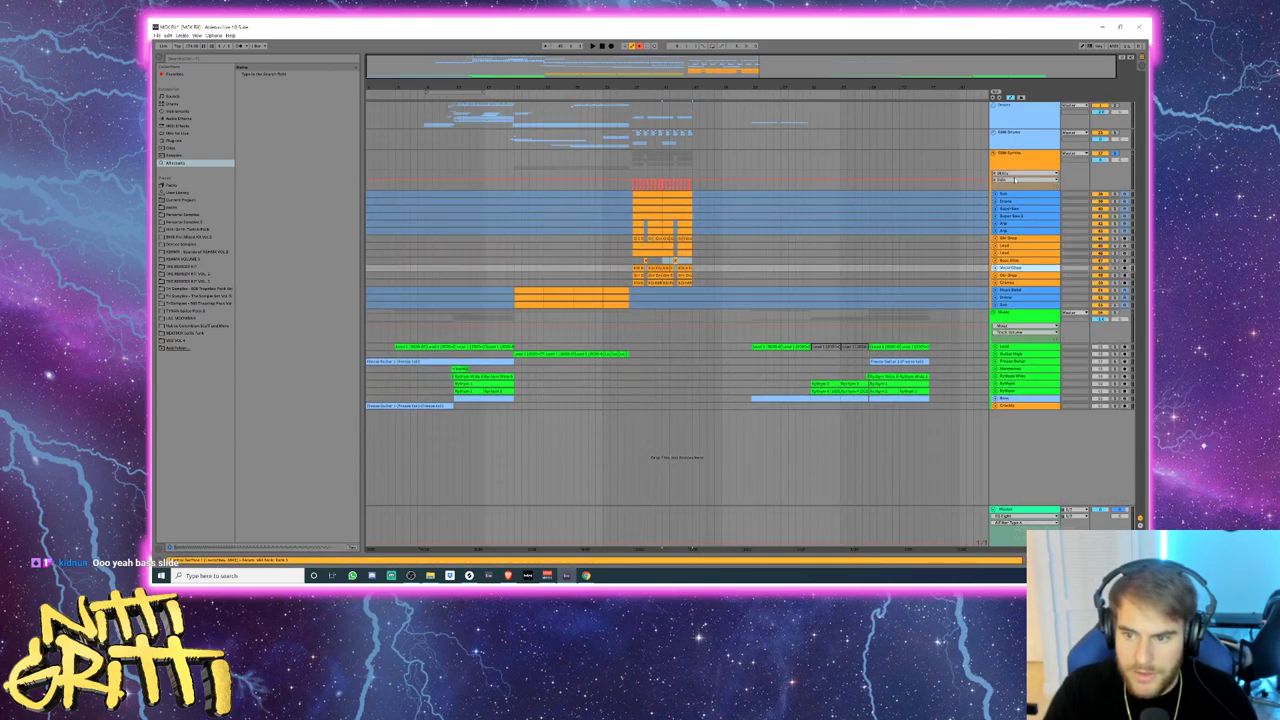
click(1004, 166)
key(Left)
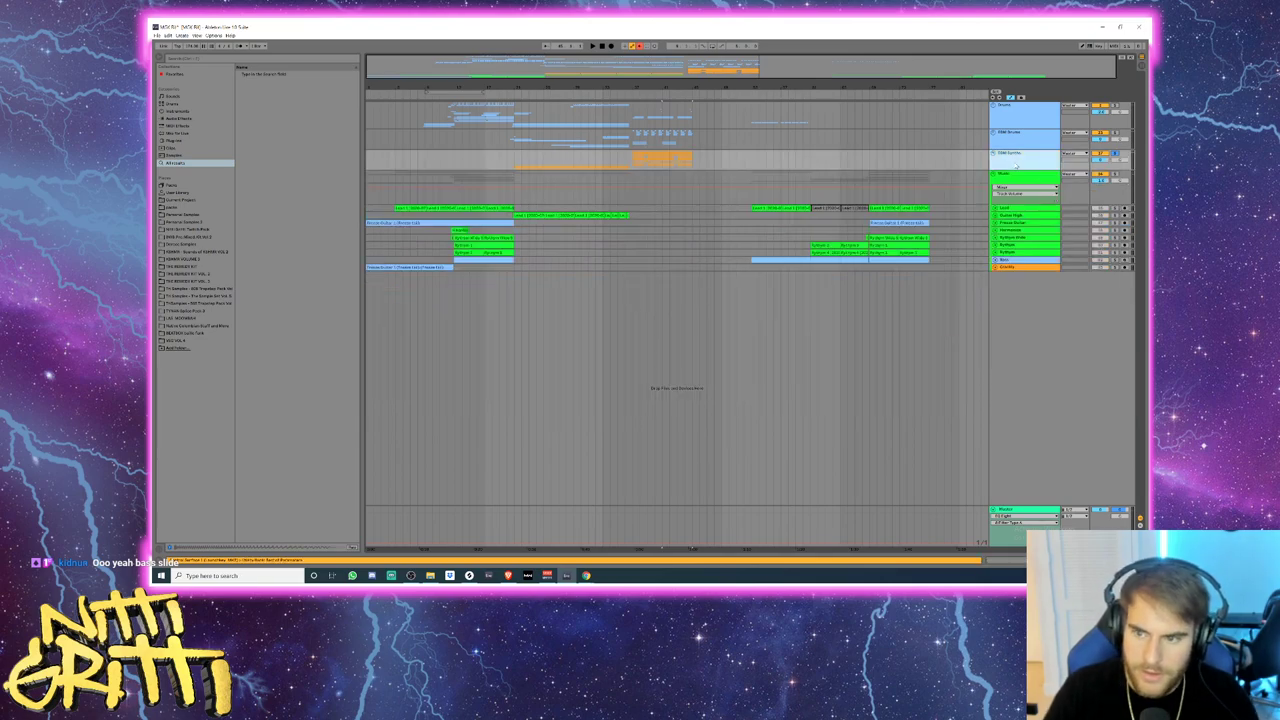
- Play the section where the bass returns after the drop, and play the song's intro for comparison
click(751, 261)
key(space)
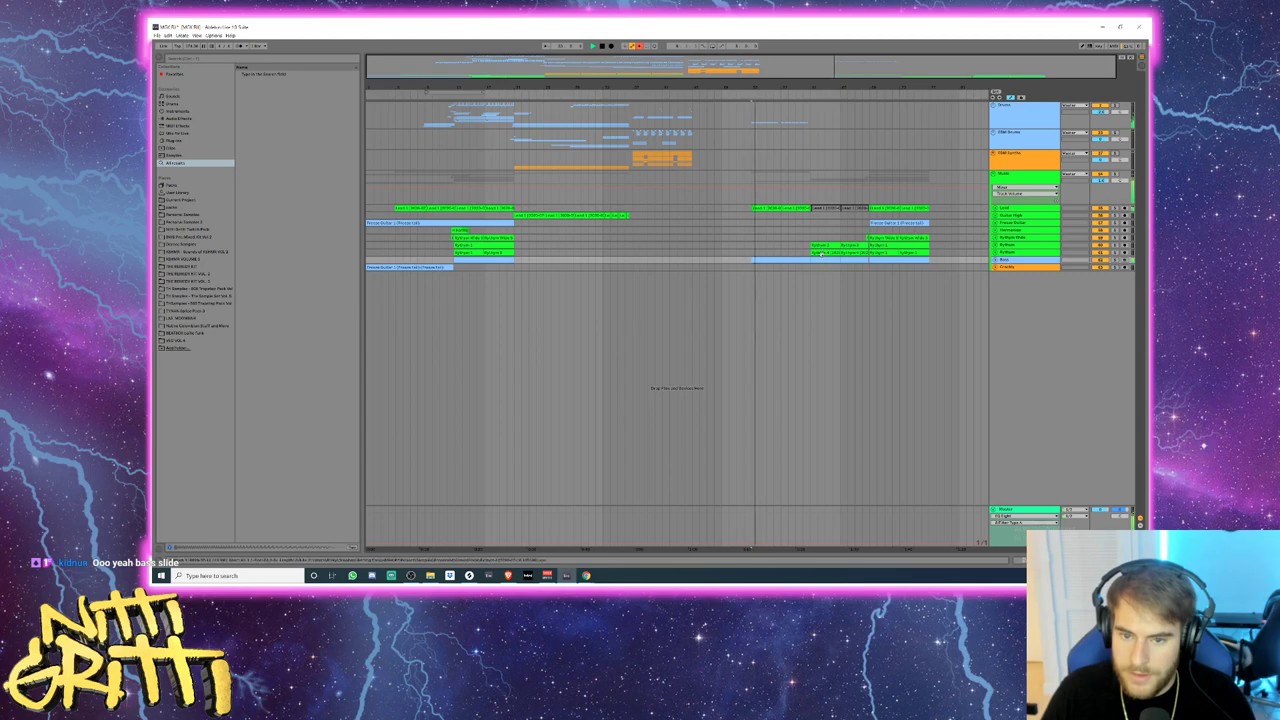
drag(832, 117, 743, 119)
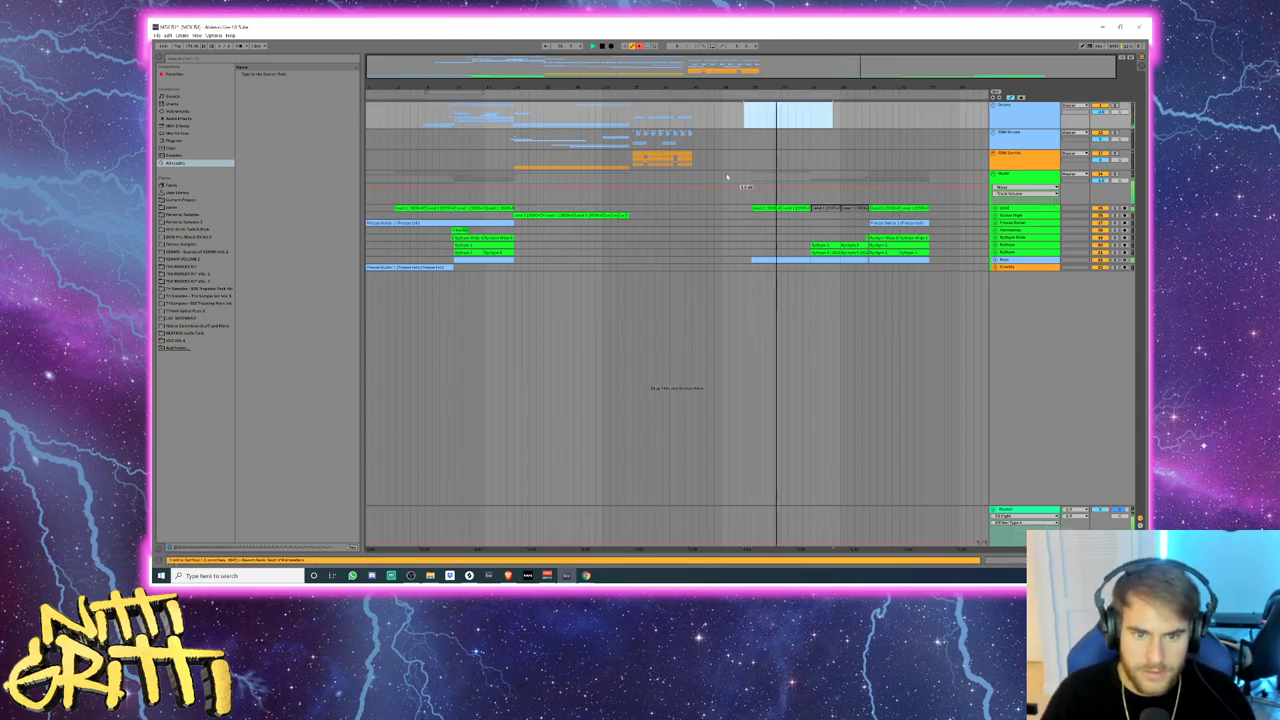
click(367, 244)
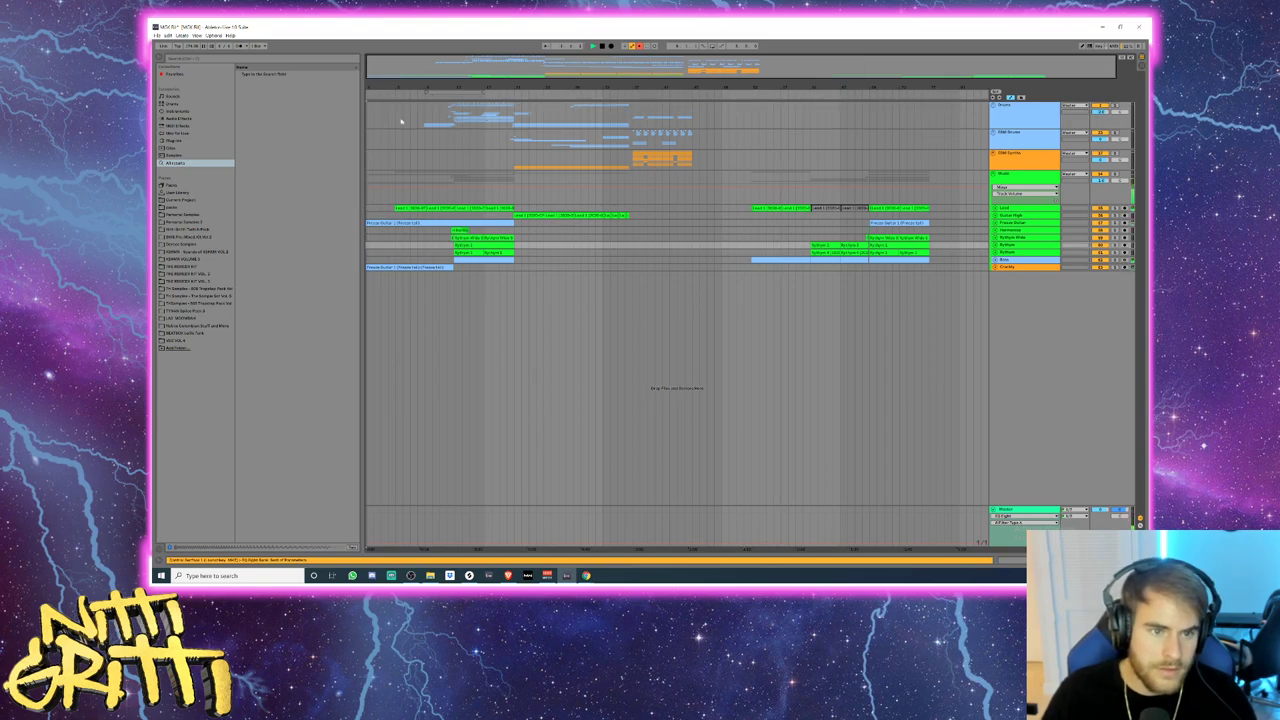
scroll(397, 137, up, 3)
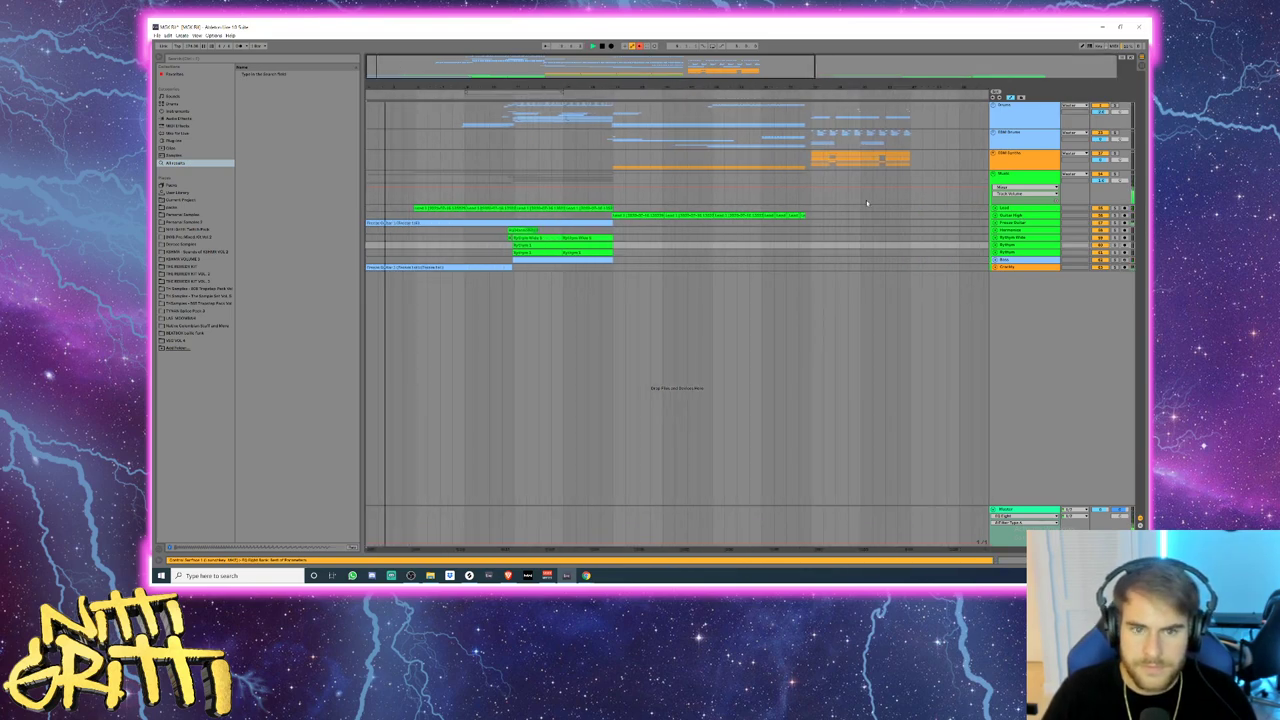
click(451, 138)
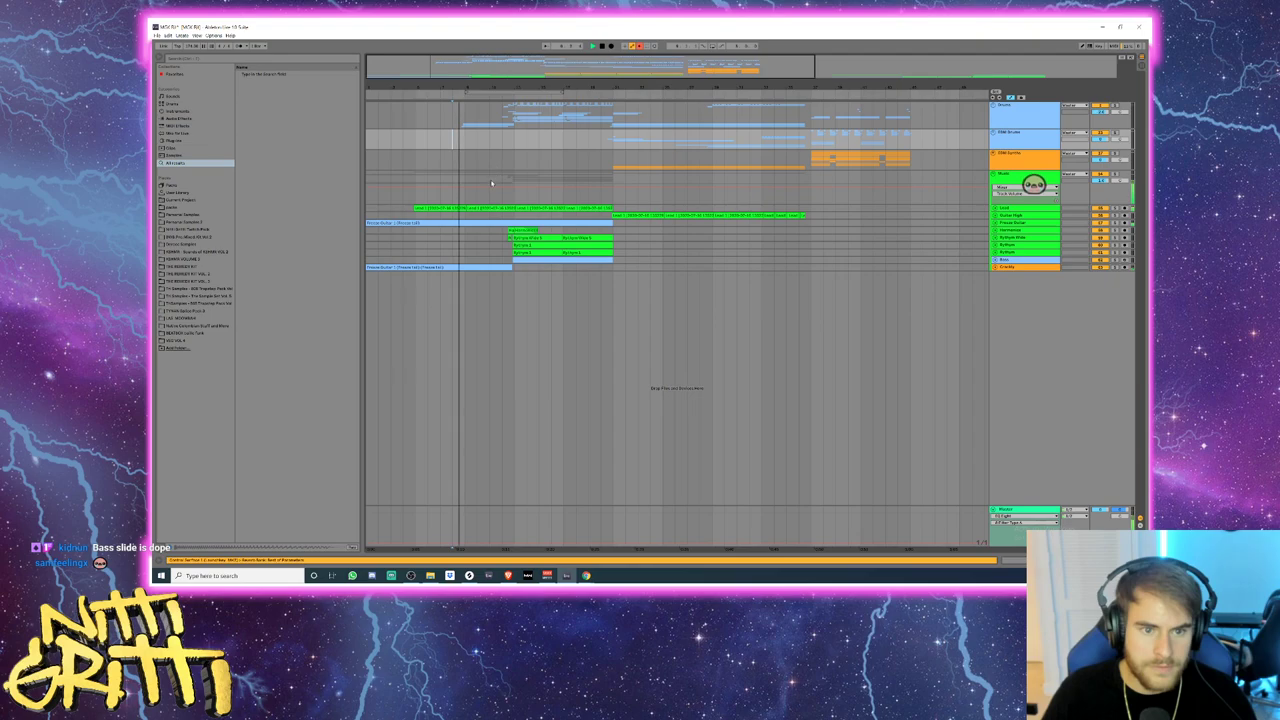
- Copy the Drums group's intro section to directly after the drop and play the transition
drag(452, 112, 526, 128)
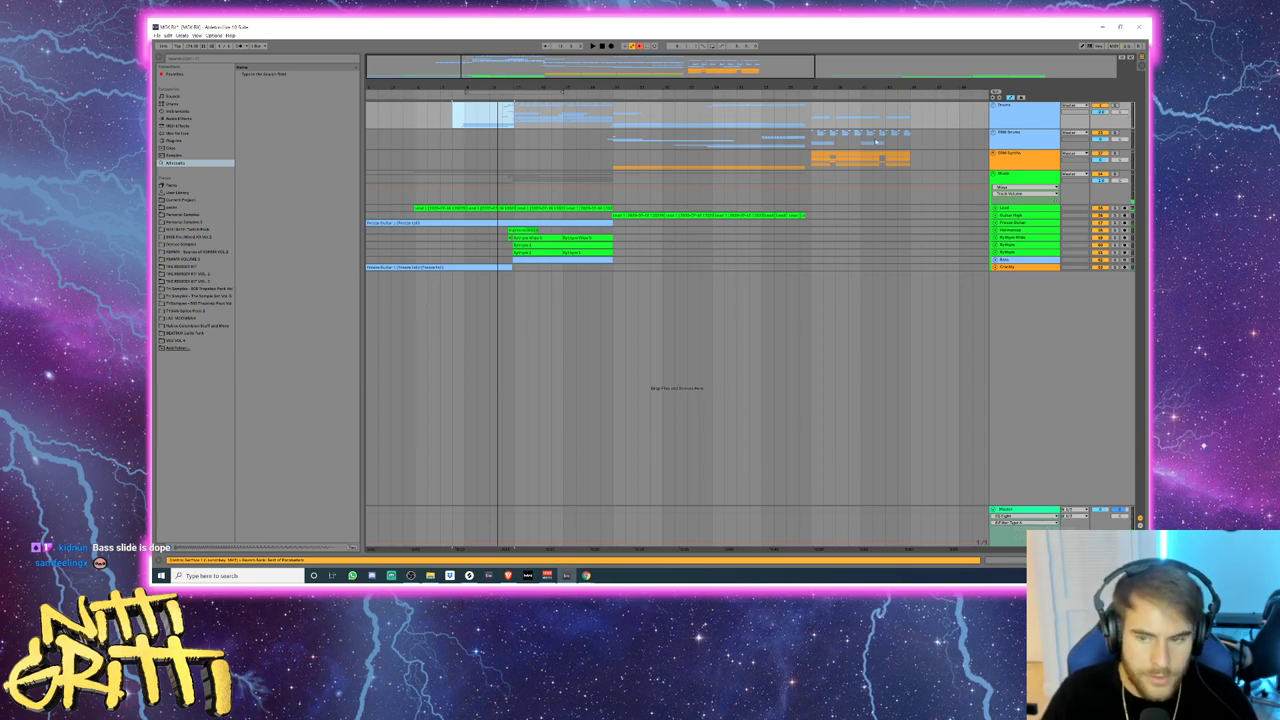
click(902, 120)
key(ctrl+v)
click(900, 118)
key(space)
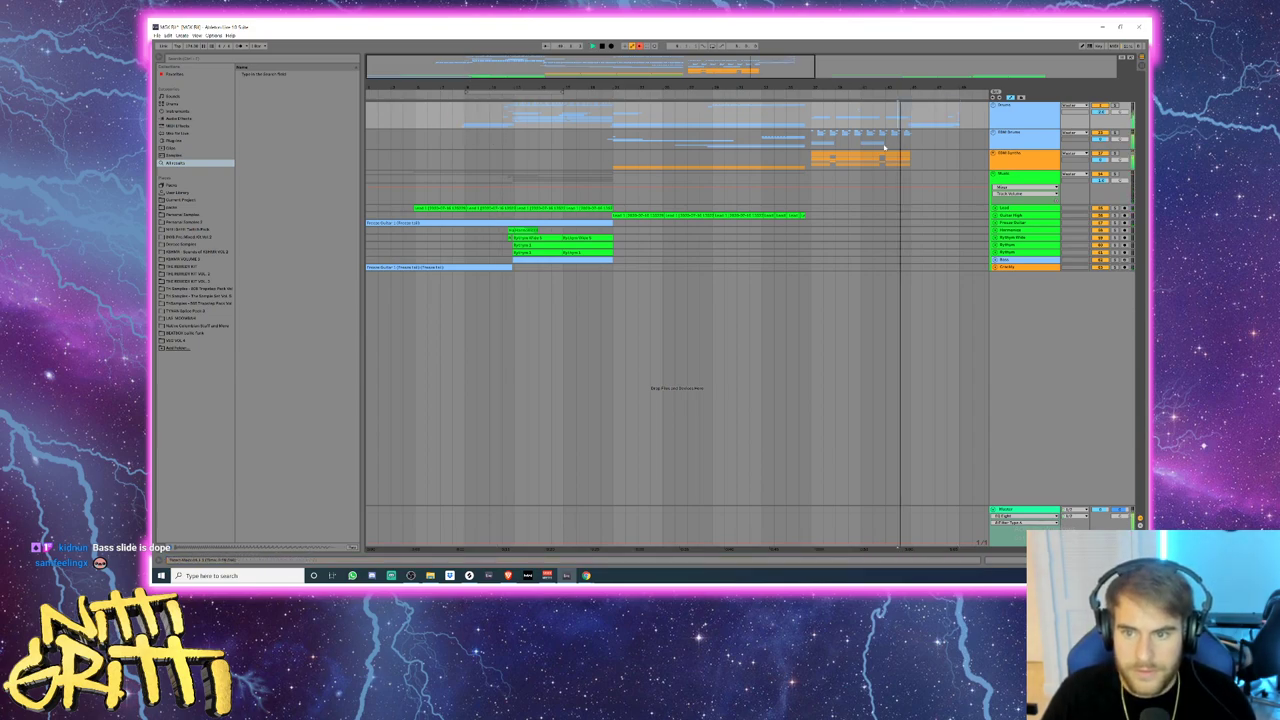
- Copy the opening Lead clips of the Music group to directly after the drop and play the transition
drag(775, 84, 807, 91)
drag(385, 208, 404, 209)
key(space)
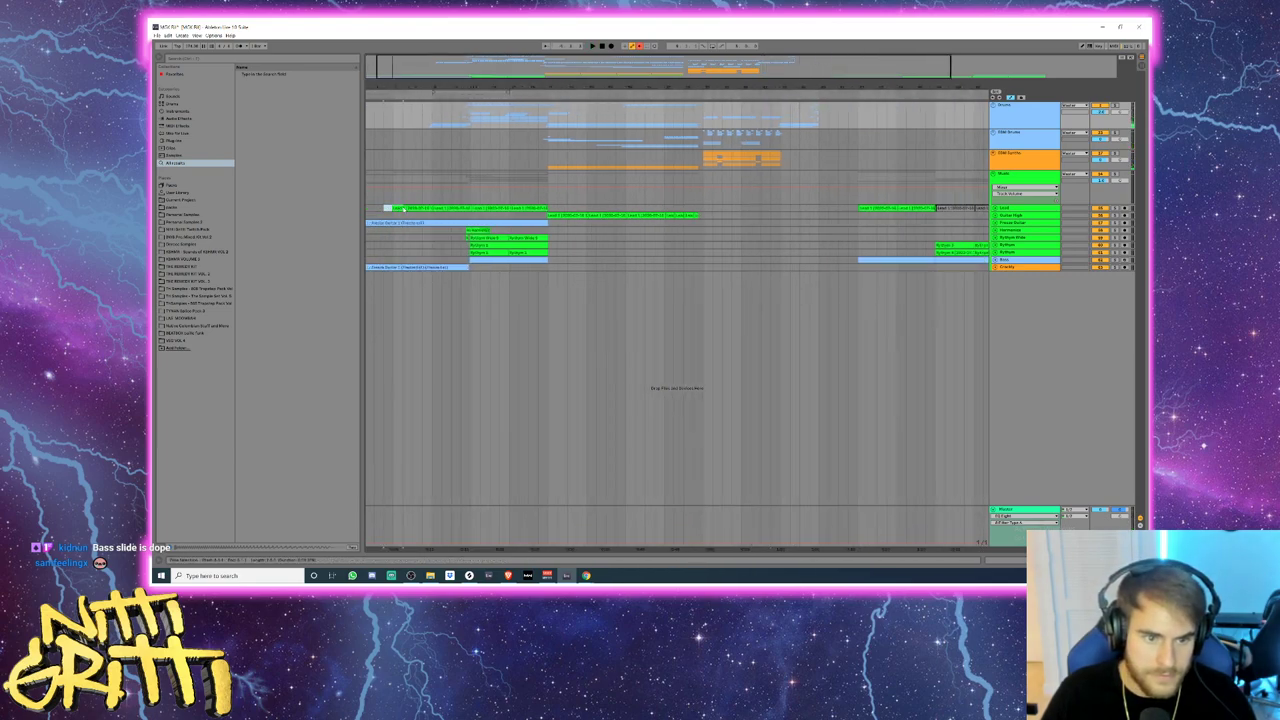
drag(554, 210, 557, 209)
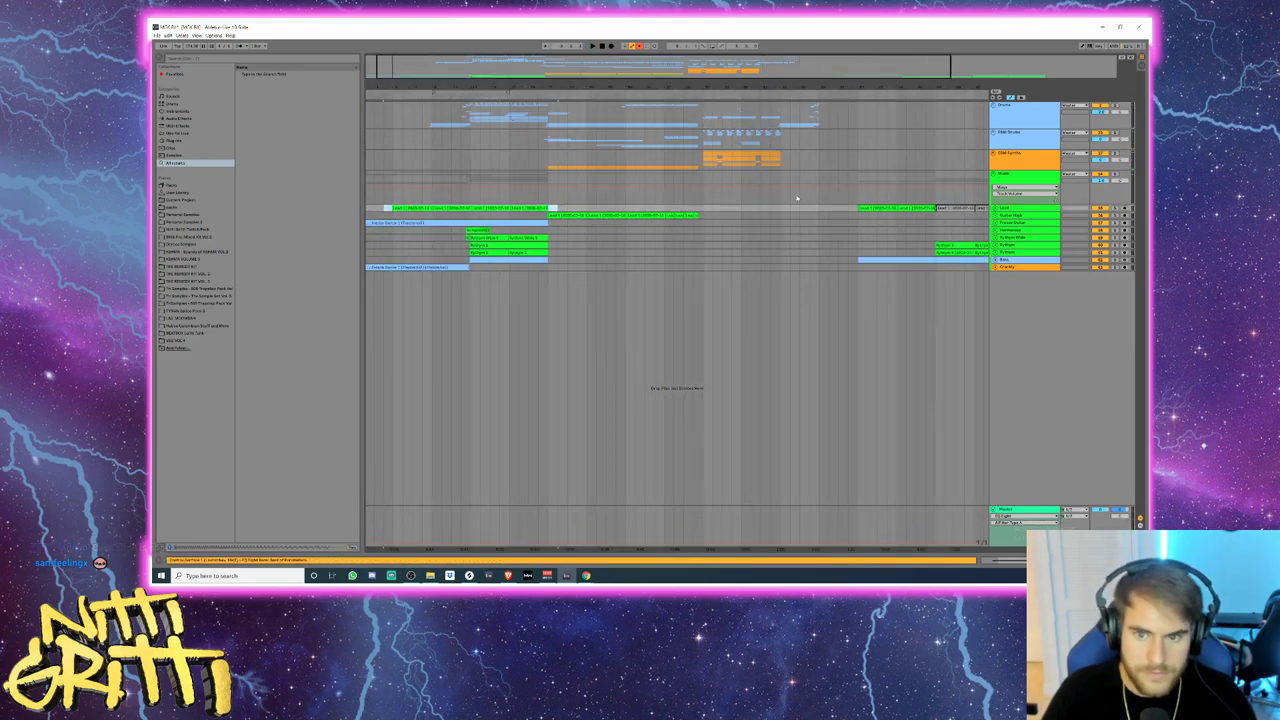
click(1001, 212)
drag(382, 208, 449, 208)
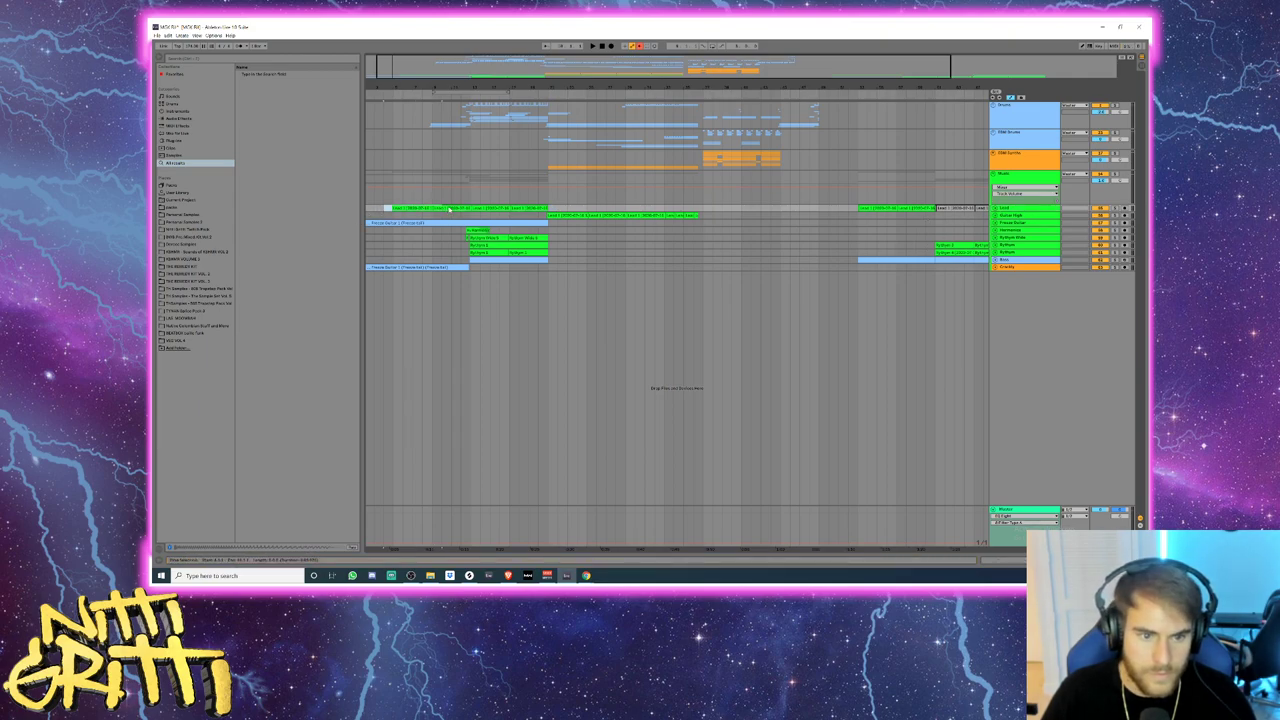
click(772, 204)
click(772, 208)
key(ctrl+v)
click(763, 215)
key(space)
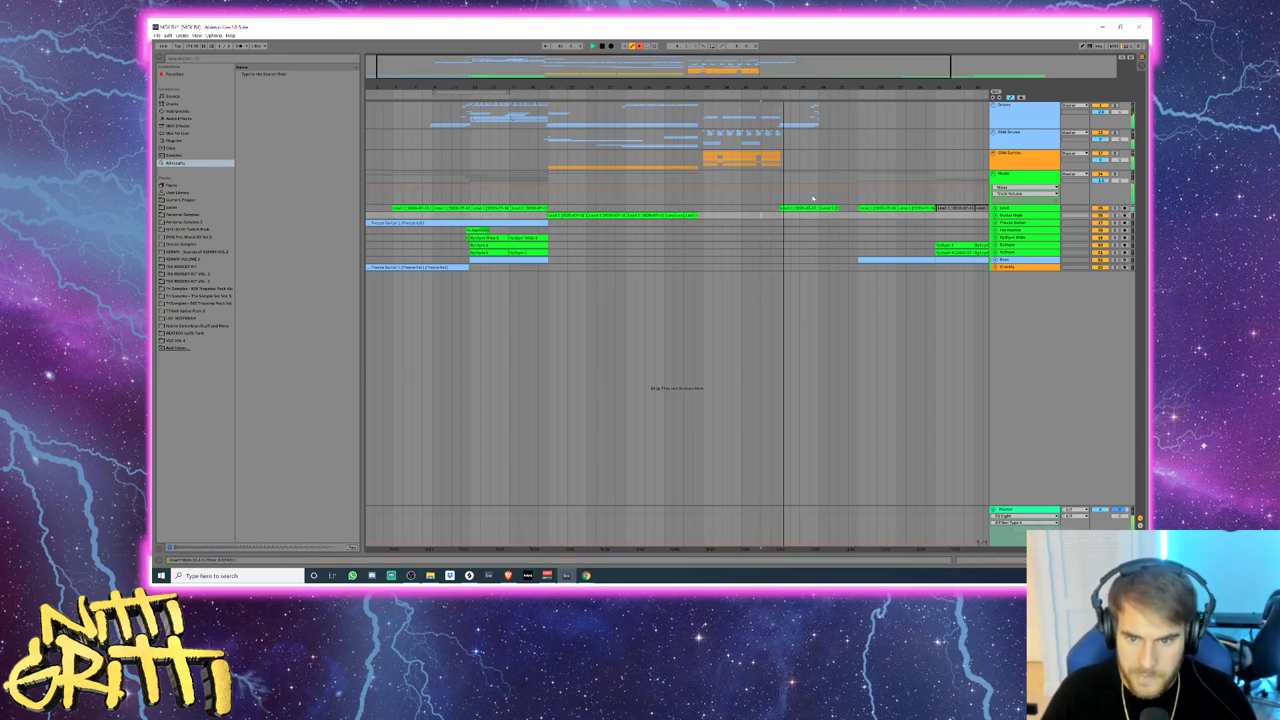
- Collapse the Music group, expand the EDM Drums group and unfold its Sweep and Sweep 2 tracks
click(1005, 174)
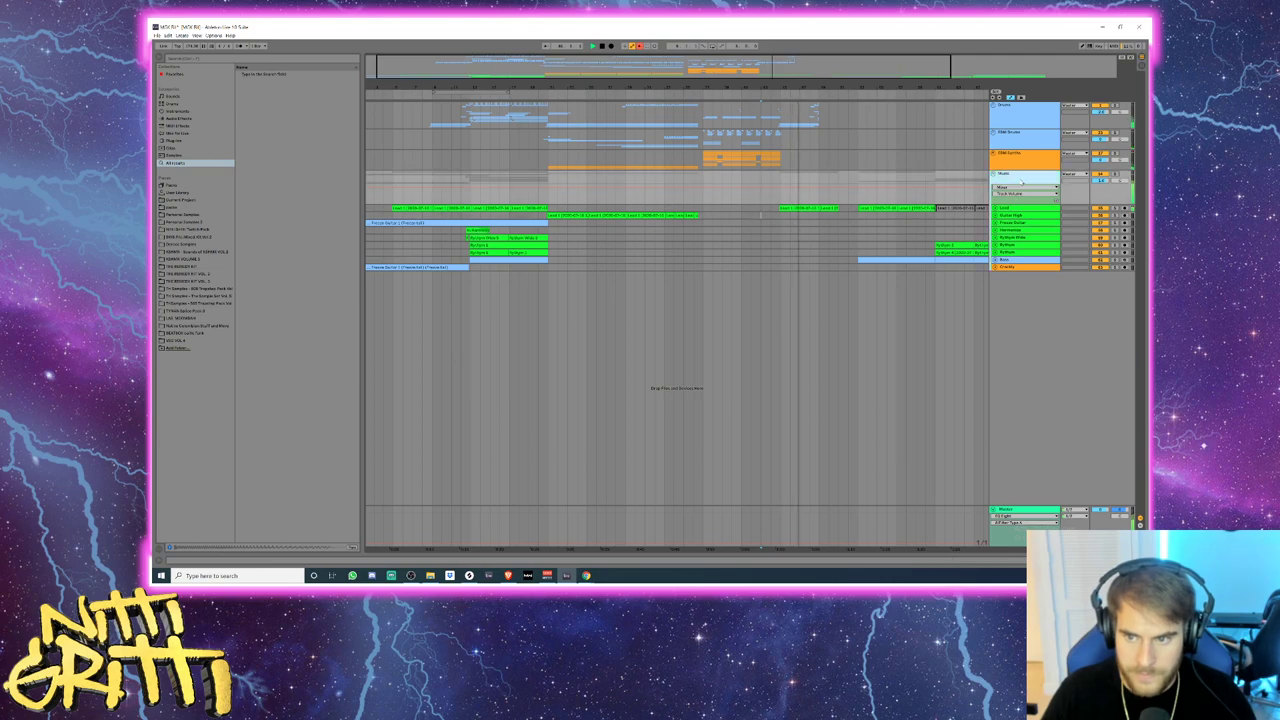
click(993, 174)
click(1014, 134)
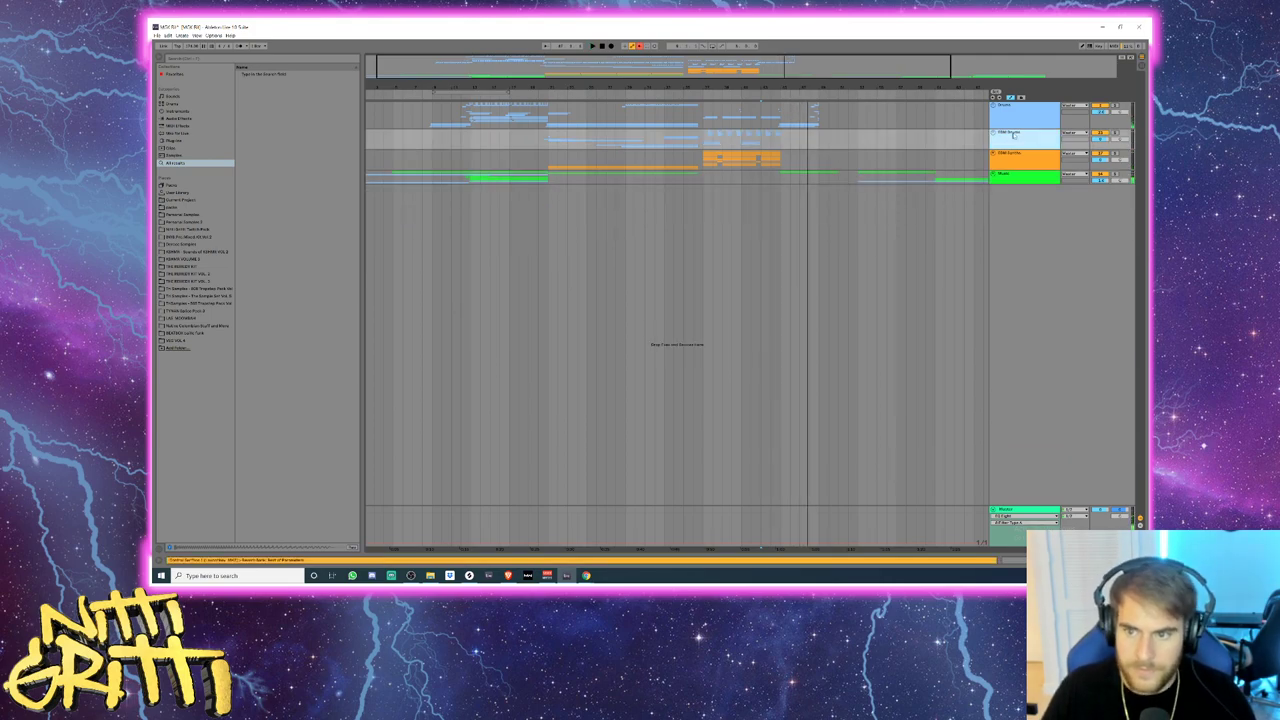
key(u)
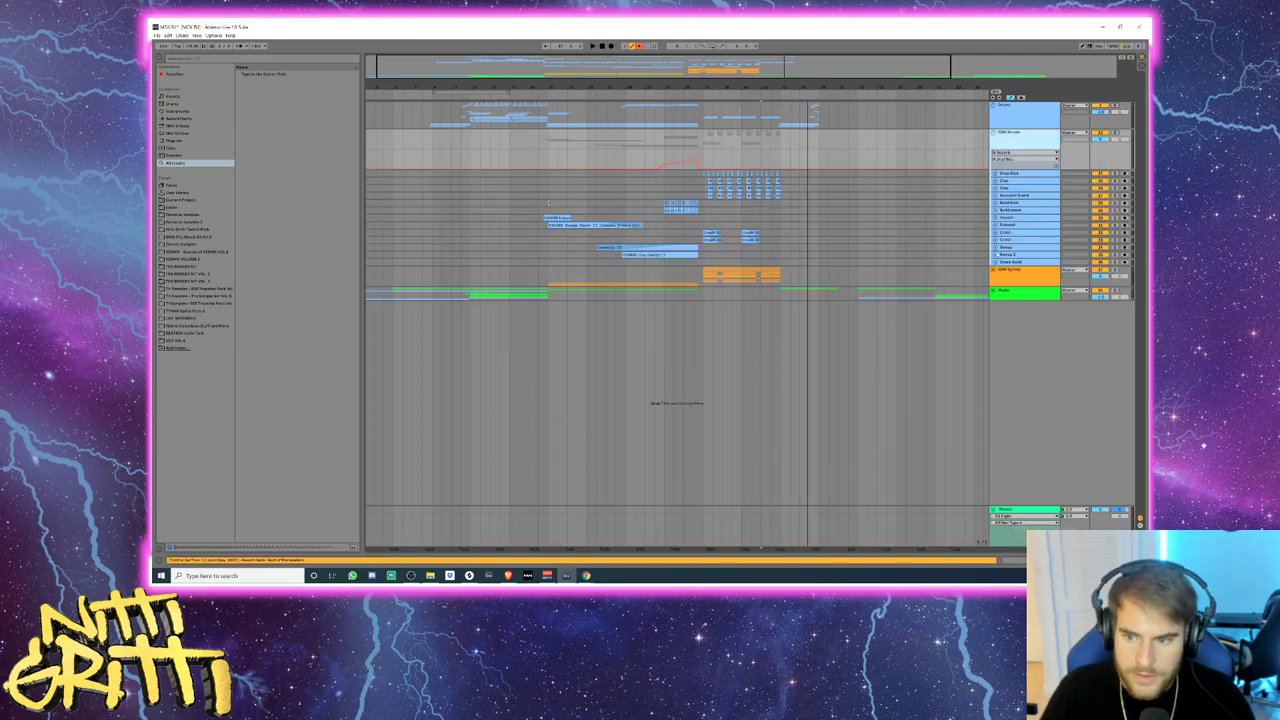
click(995, 256)
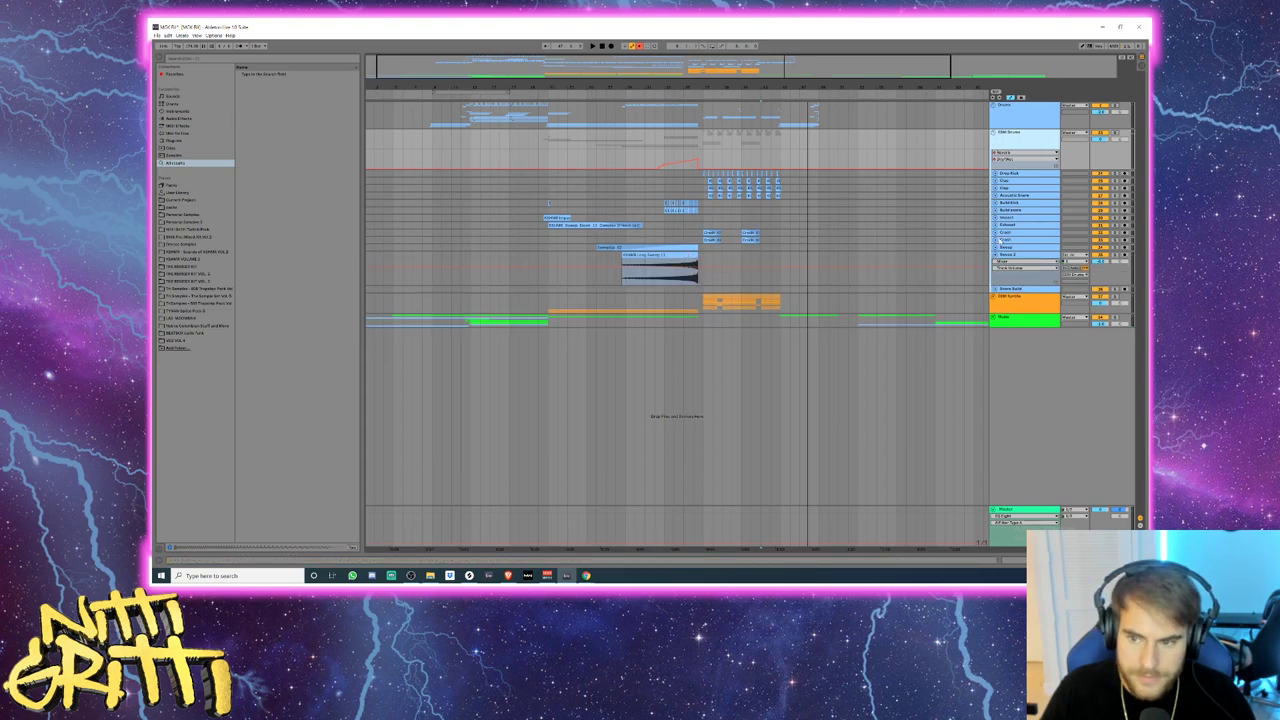
click(995, 248)
click(713, 263)
- Copy the ends of both sweep clips before the drop, including the following gap, to the drop's last bars
scroll(713, 263, up, 4)
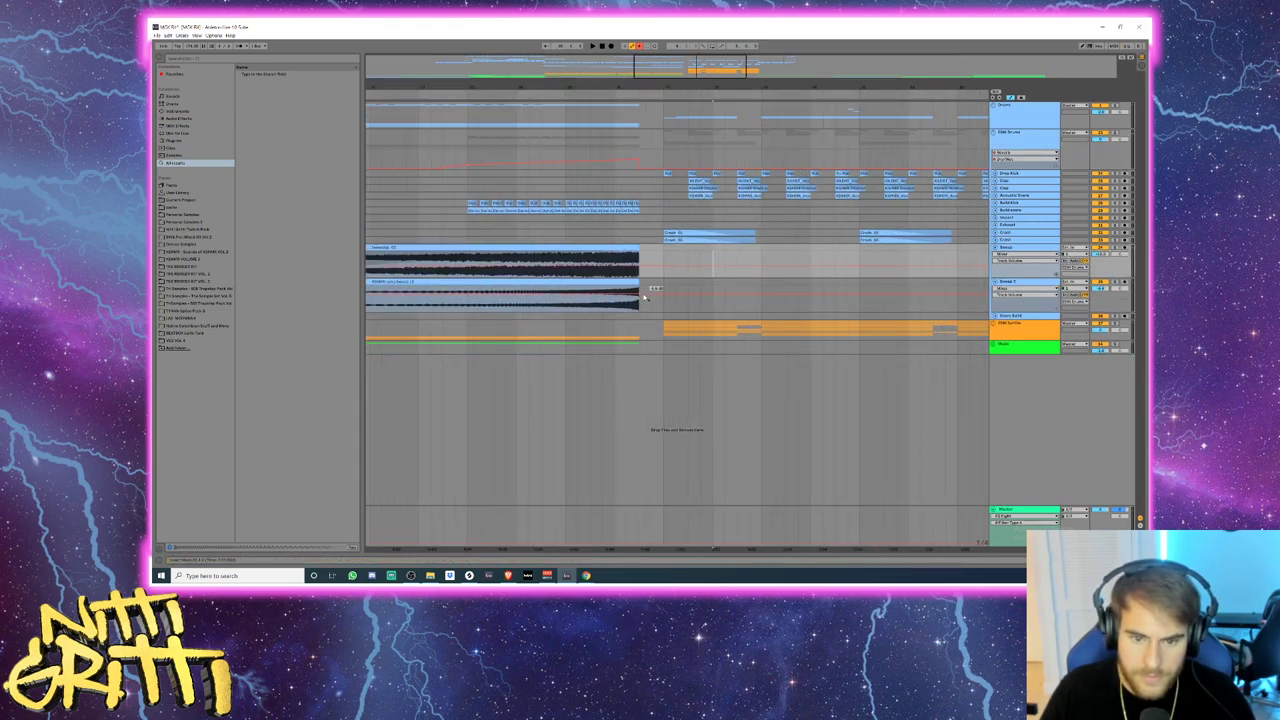
drag(656, 280, 568, 247)
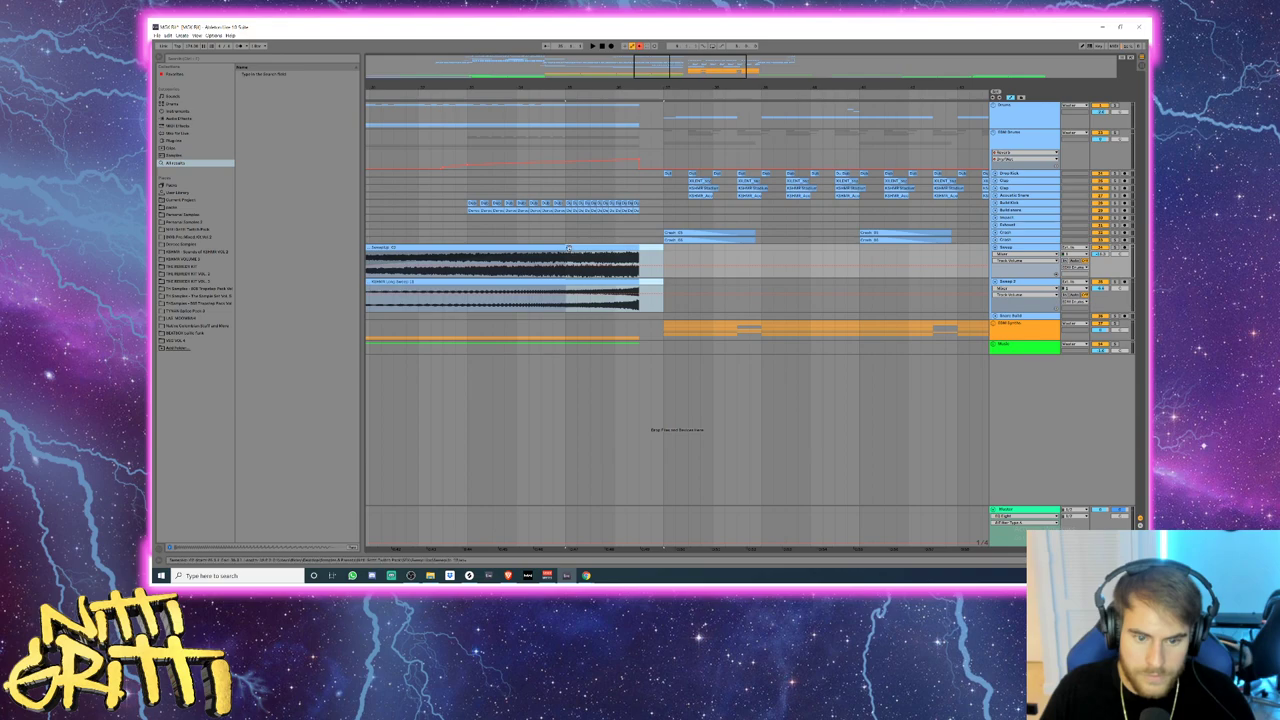
key(ctrl+c)
click(968, 252)
key(ctrl+v)
- Make both copied sweeps fade in and end exactly with the drop, starting Sweep 2 earlier than Sweep, and play the transition
scroll(718, 259, right, 6)
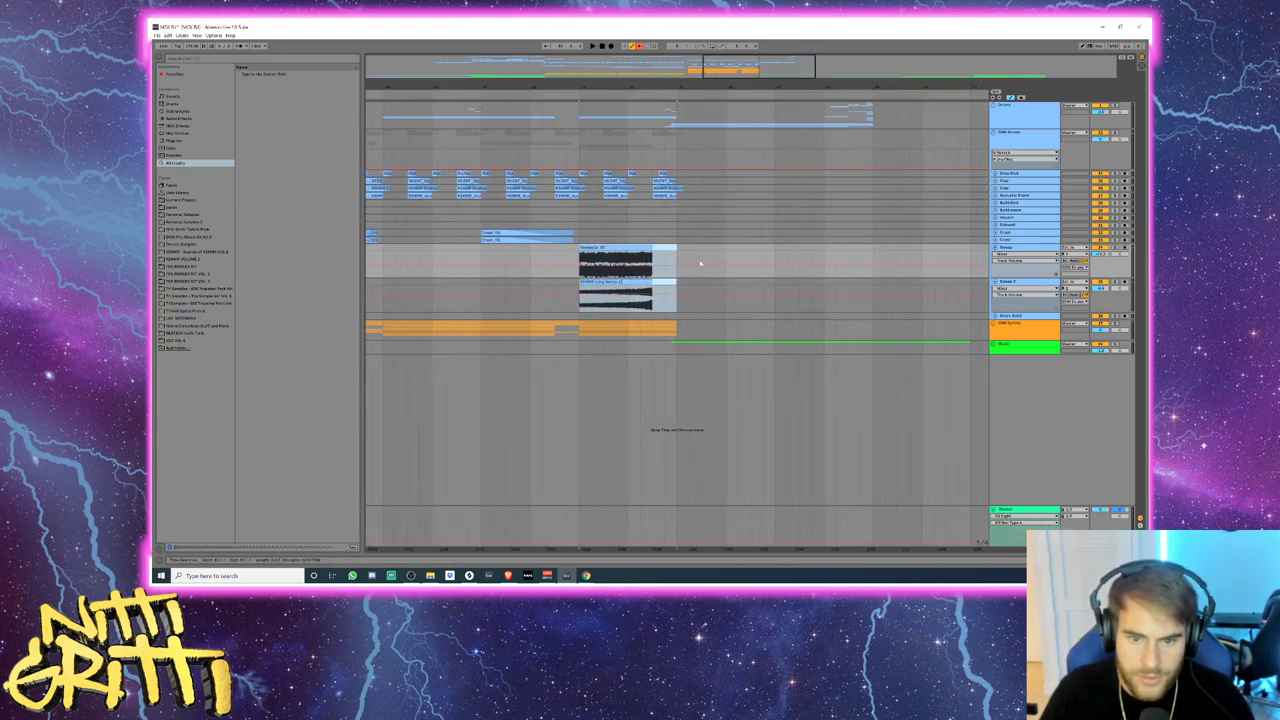
mouse_move(634, 250)
mouse_down()
mouse_move(658, 253)
mouse_move(522, 259)
mouse_move(645, 256)
mouse_up()
key(a)
key(space)
drag(520, 288, 656, 287)
drag(519, 254, 580, 254)
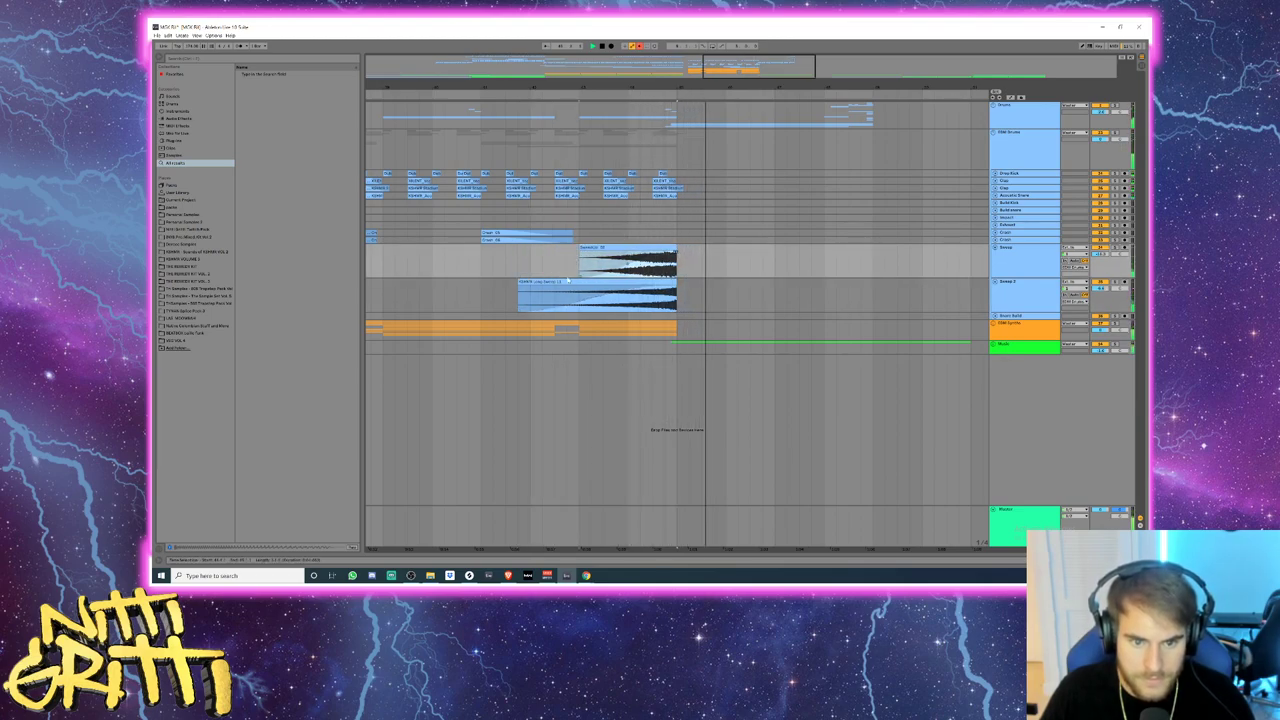
drag(518, 284, 530, 284)
key(space)
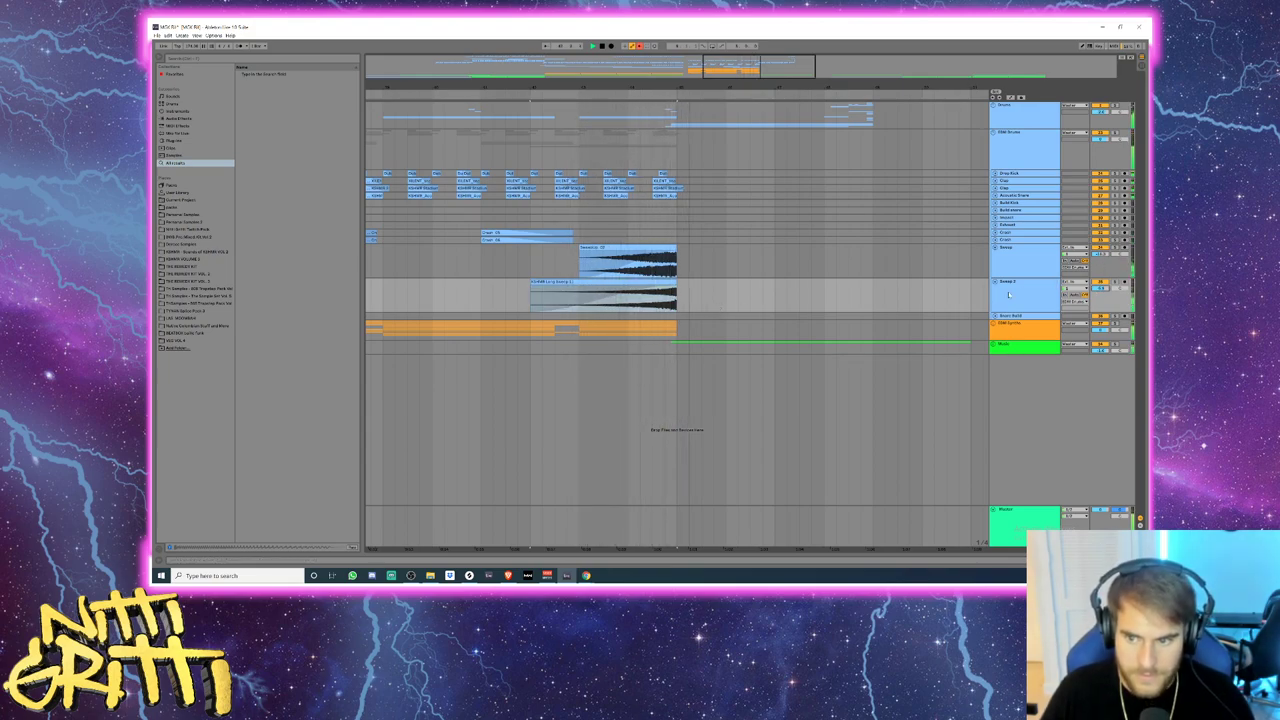
- Fold the Sweep and Sweep 2 tracks and unfold the Impact track and the track below it
click(1012, 262)
click(995, 247)
click(995, 255)
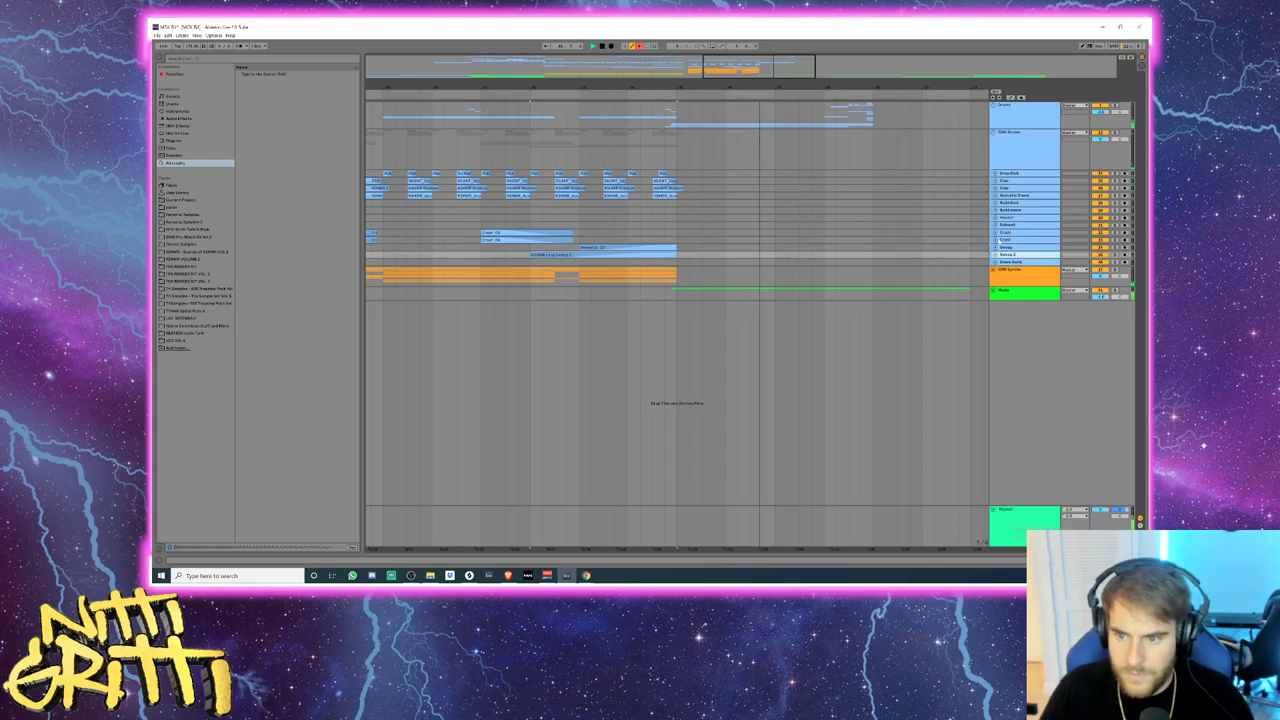
click(995, 225)
click(995, 218)
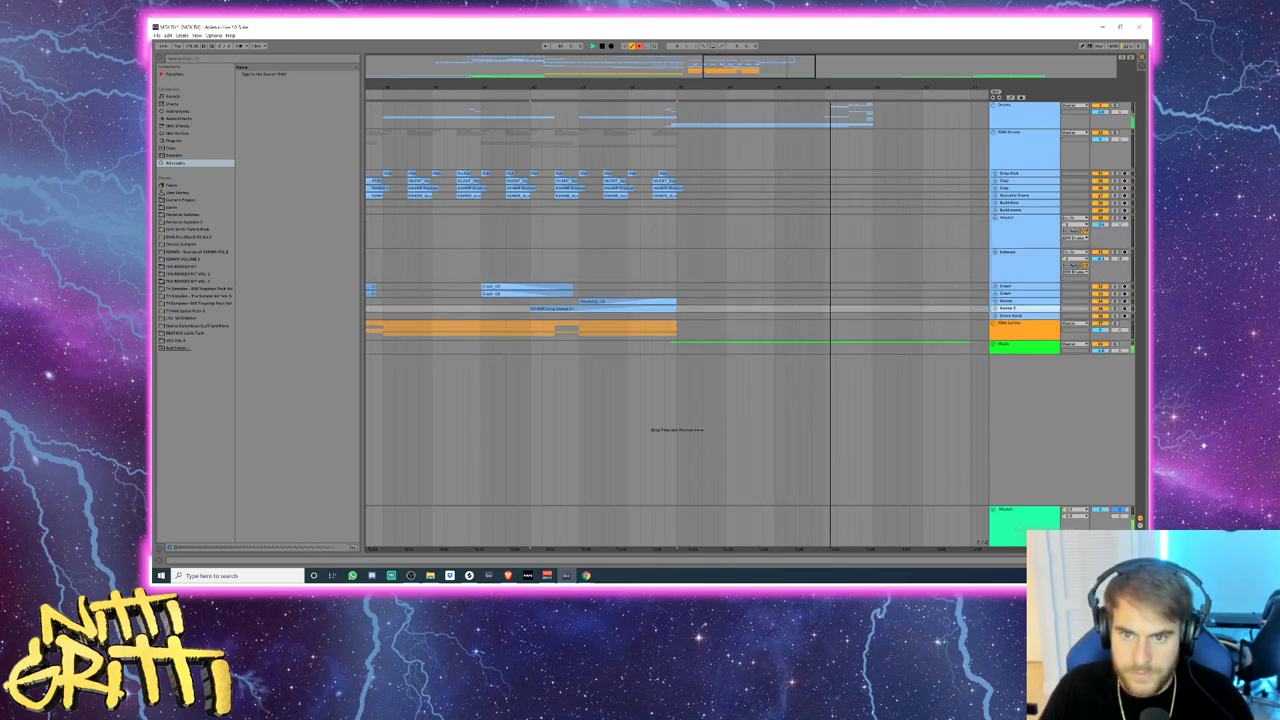
- Copy the impact clip from the start of the build-up to the end of the drop on the Impact track
scroll(817, 240, down, 6)
click(386, 269)
key(space)
key(space)
drag(372, 236, 436, 236)
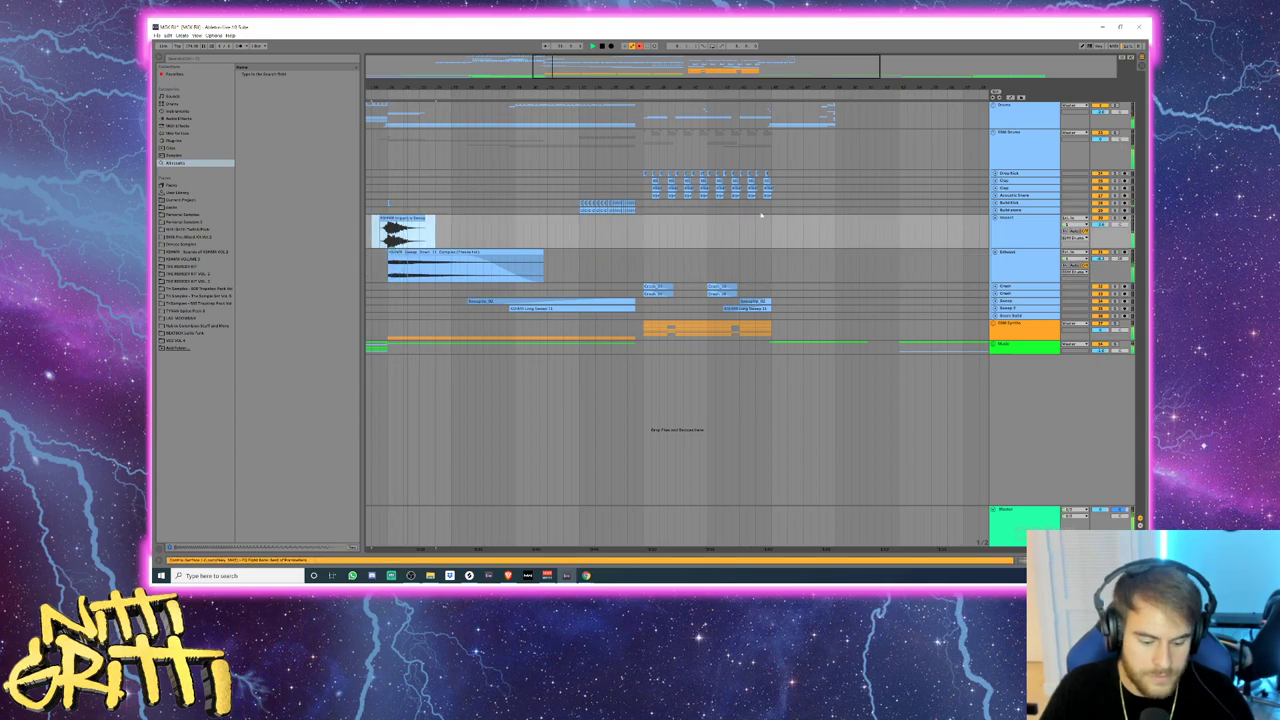
click(760, 229)
key(ctrl+v)
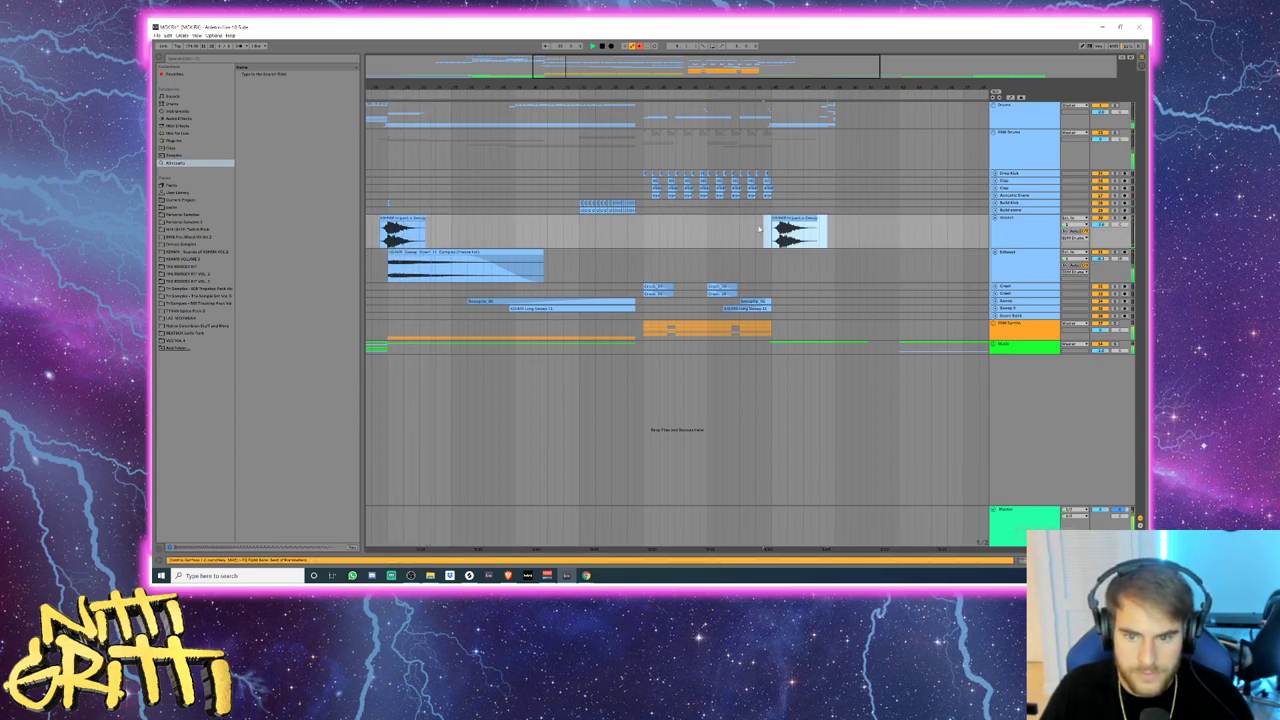
- Reposition the copied impact slightly earlier so its hit lands on the end of the drop, and play the transition
key(Delete)
key(ctrl+v)
click(757, 231)
key(space)
key(space)
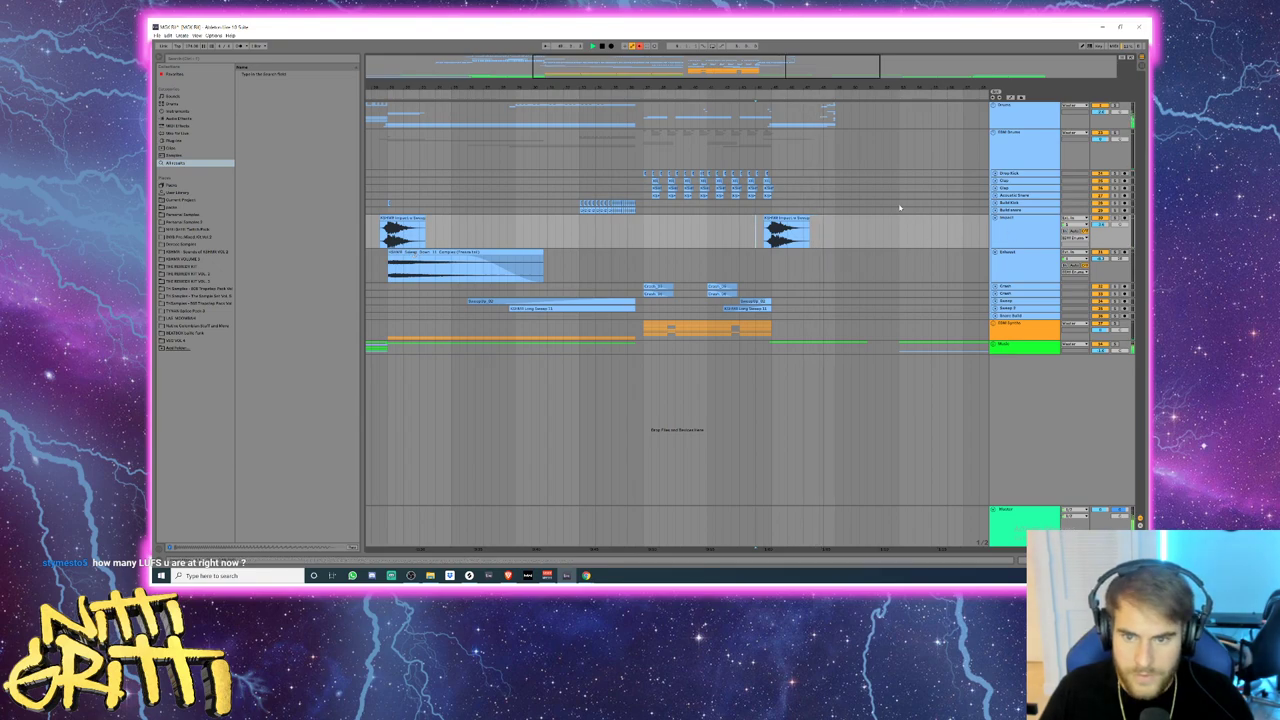
click(749, 160)
key(space)
key(space)
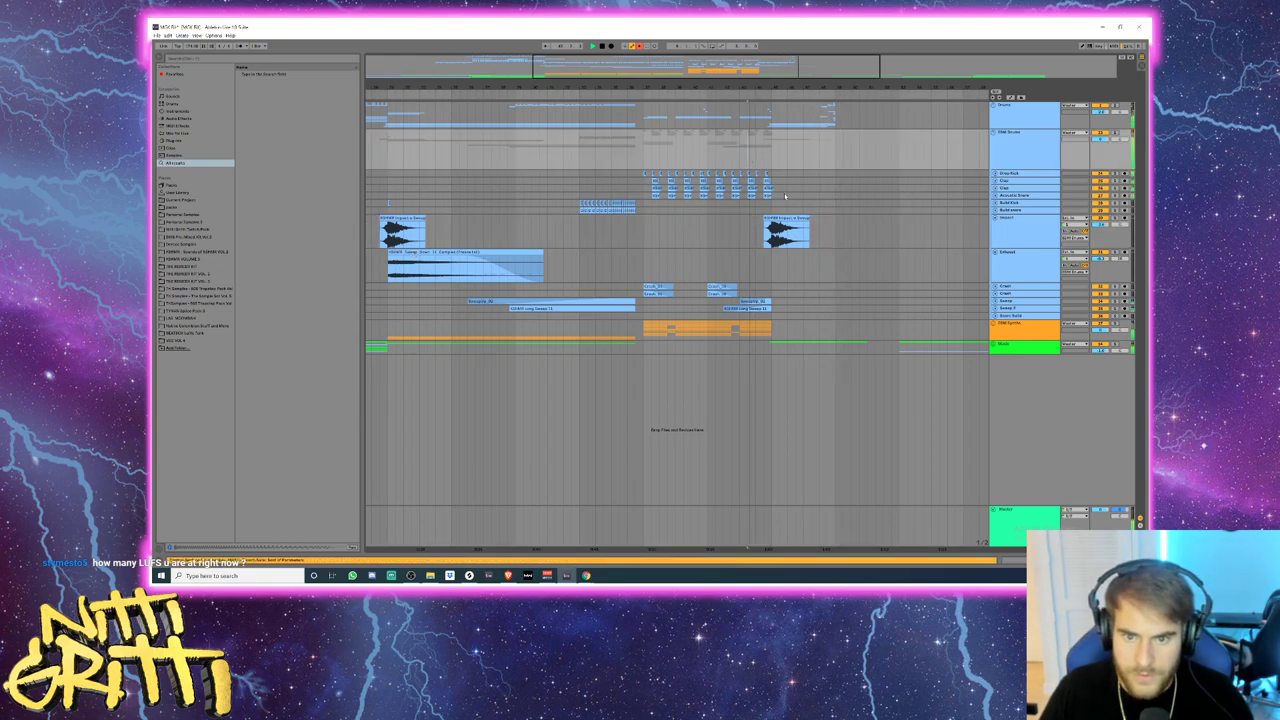
drag(754, 88, 580, 125)
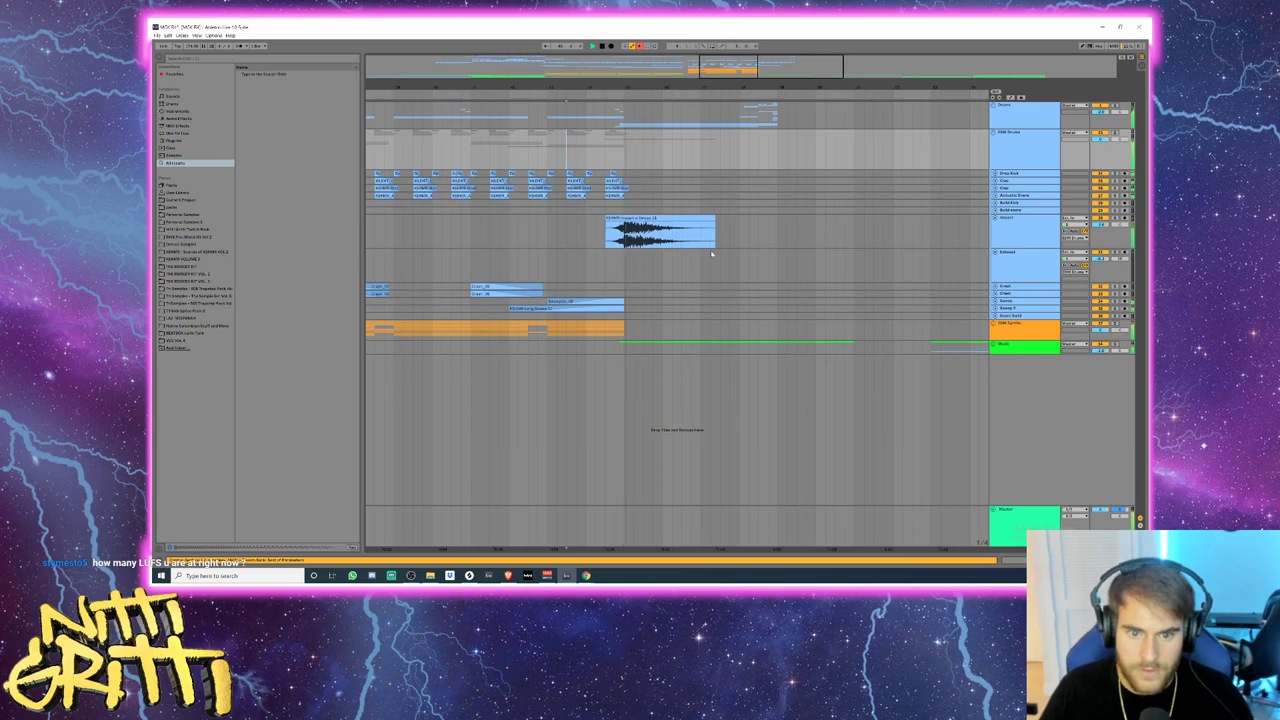
click(624, 240)
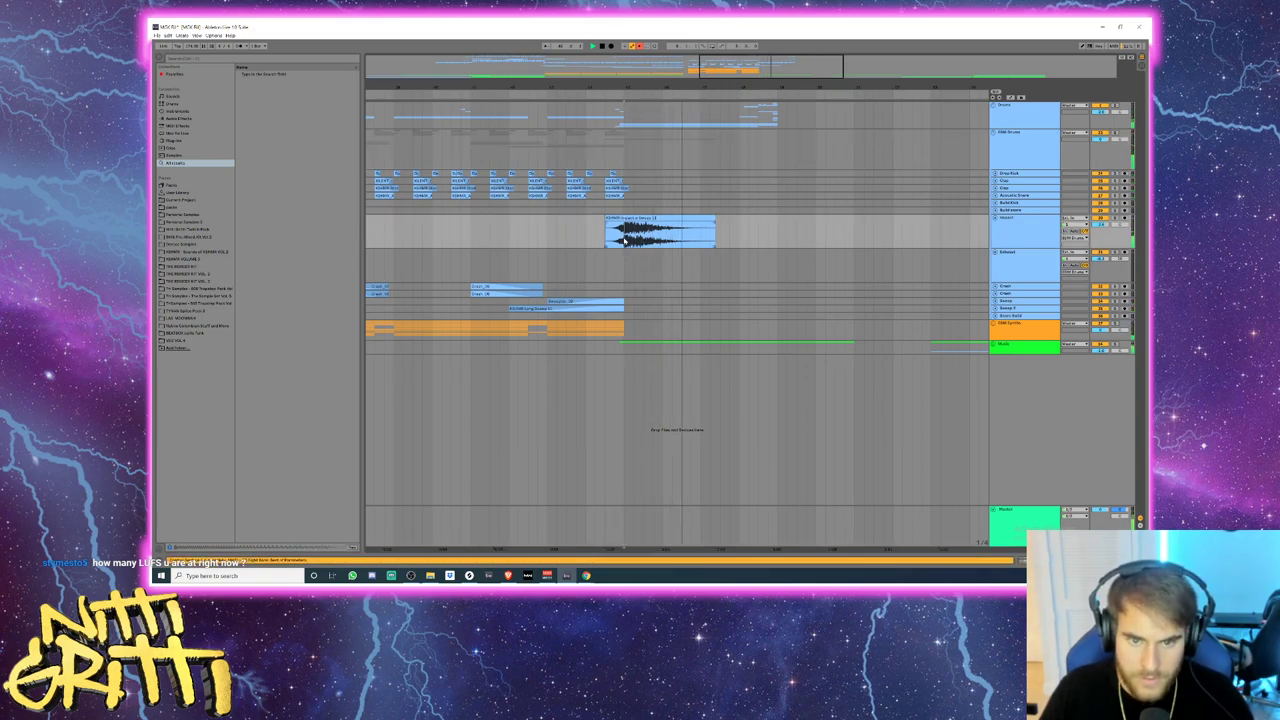
key(plus)
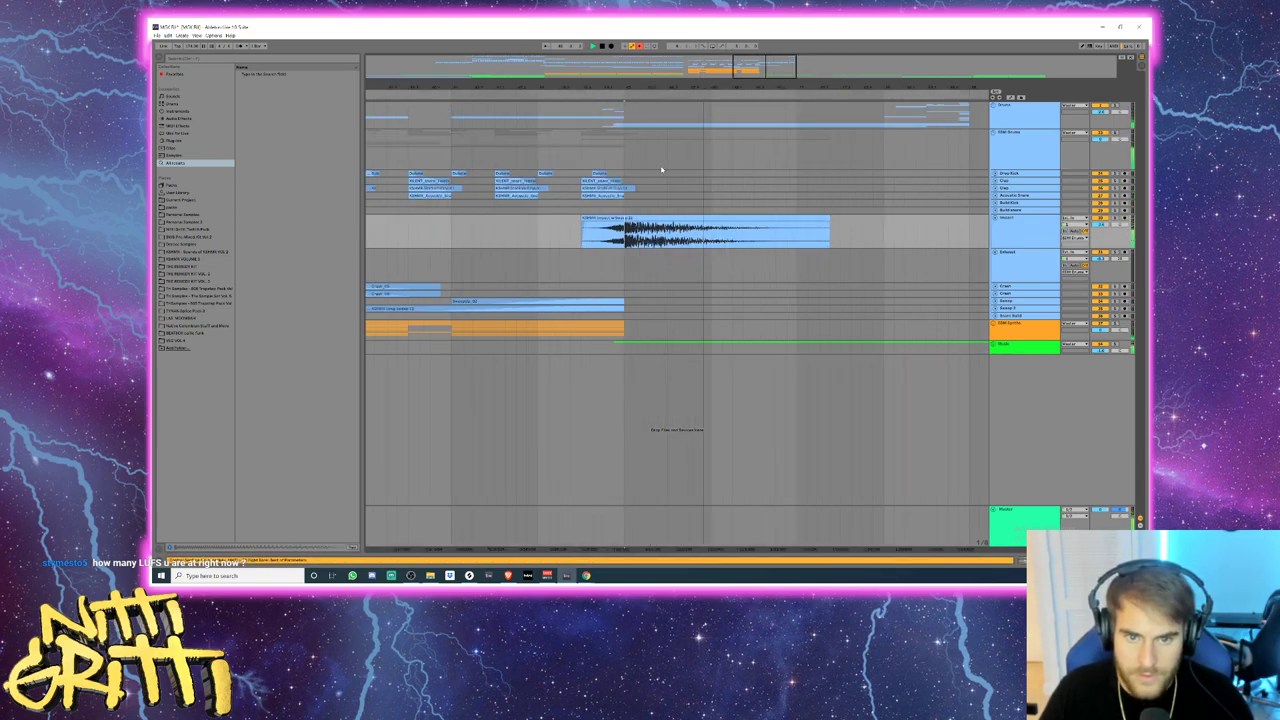
- Add an audio track below the Impact track, search the samples for "impact", and place an impact sample across the end of the drop
click(1019, 237)
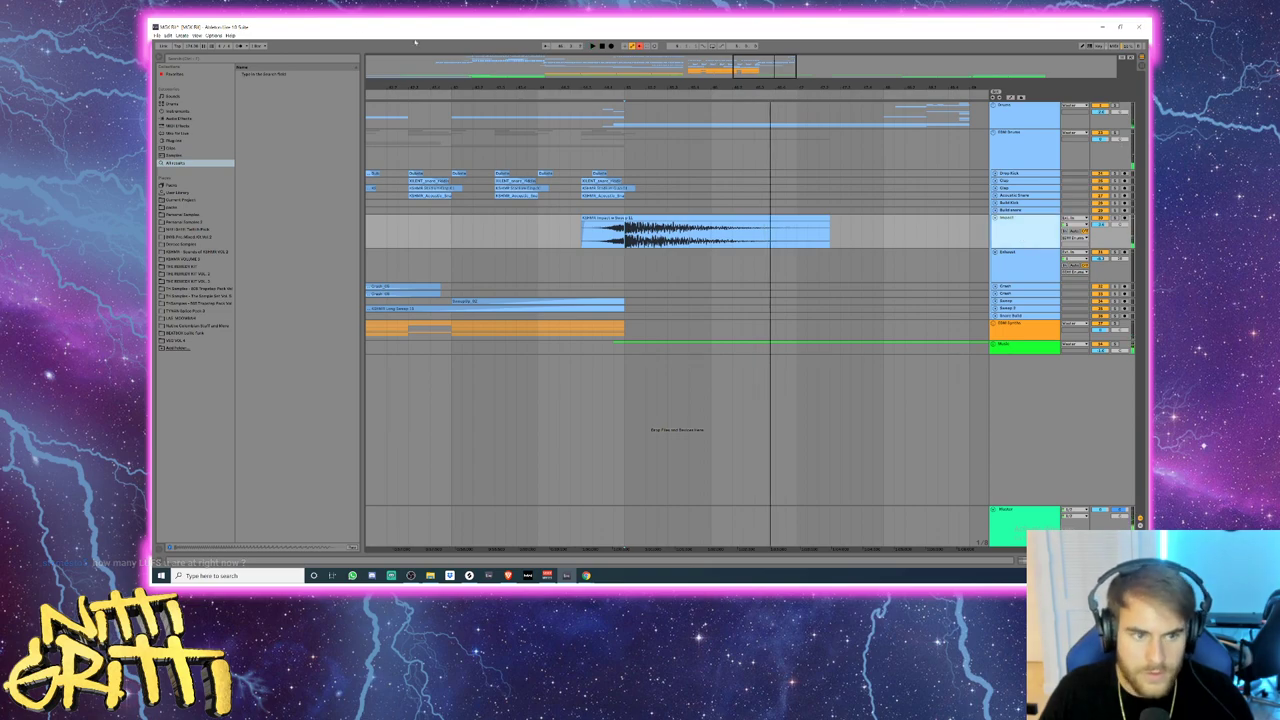
key(ctrl+t)
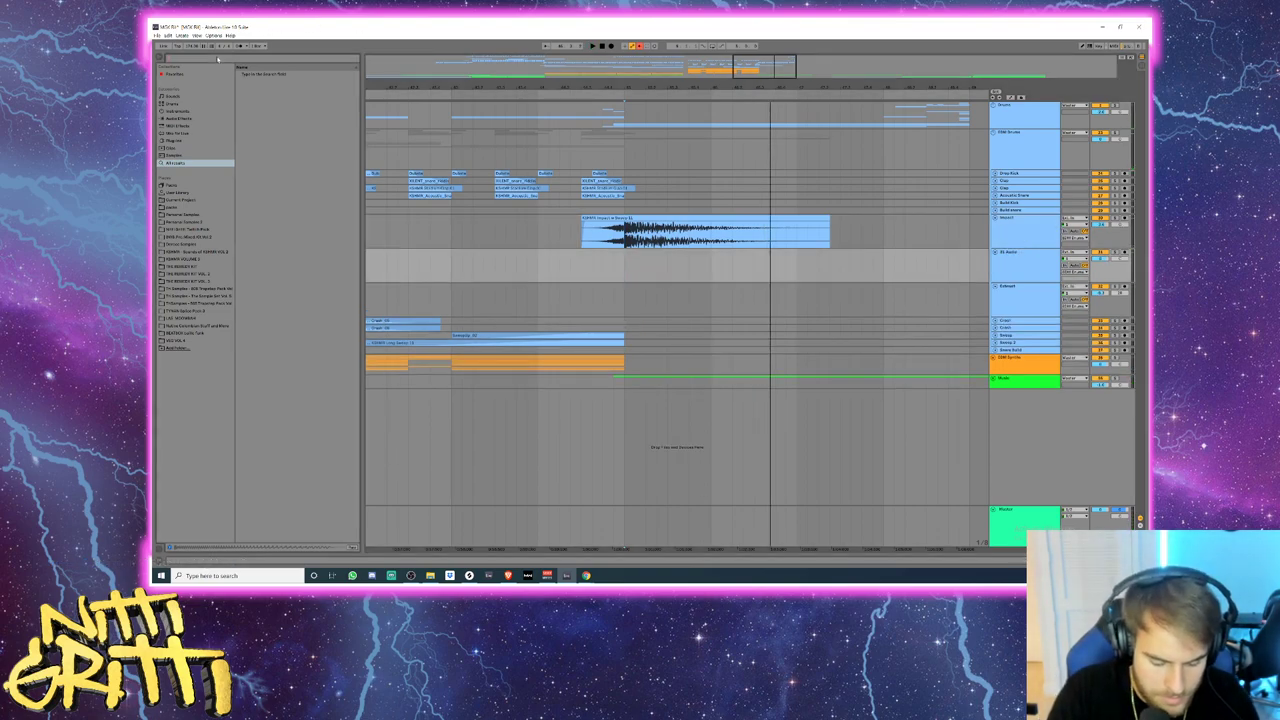
click(217, 58)
text(impact)
click(290, 245)
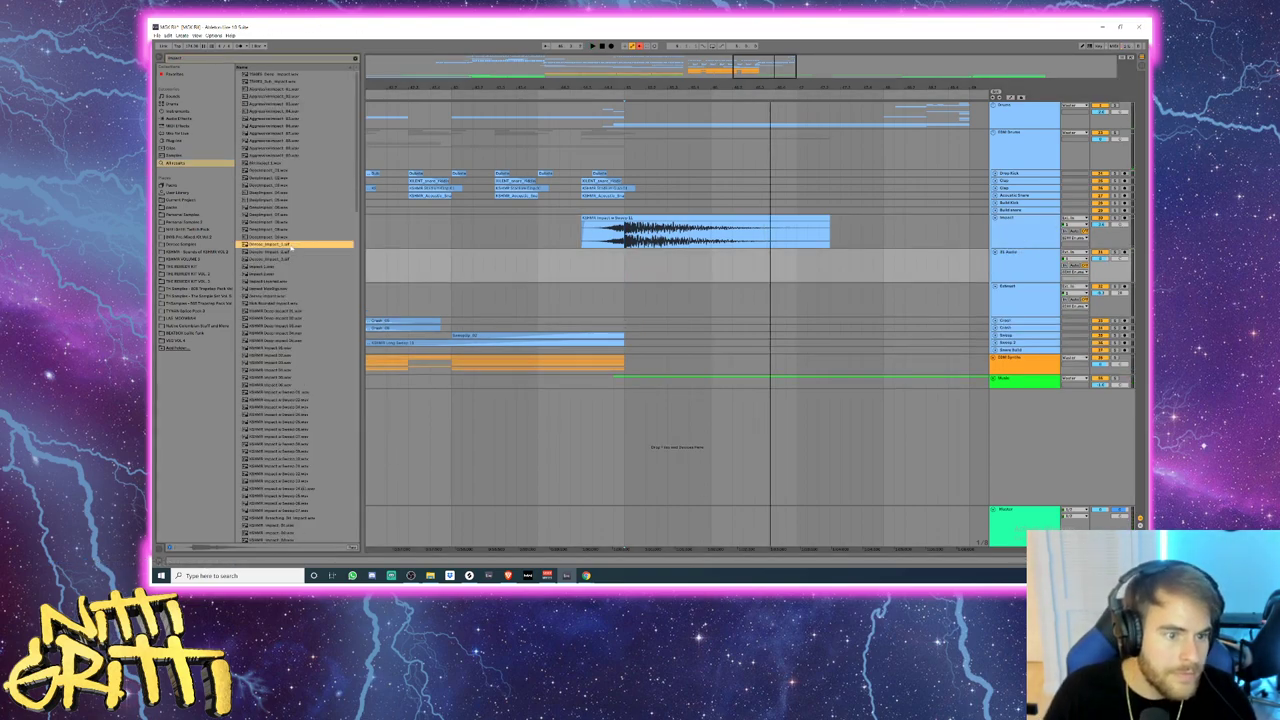
mouse_move(416, 258)
mouse_down()
mouse_move(612, 270)
mouse_move(588, 274)
mouse_up()
- Delete the copied clip at the end of the drop from the Impact track and play the transition with the new impact
click(597, 218)
key(Delete)
click(540, 231)
key(space)
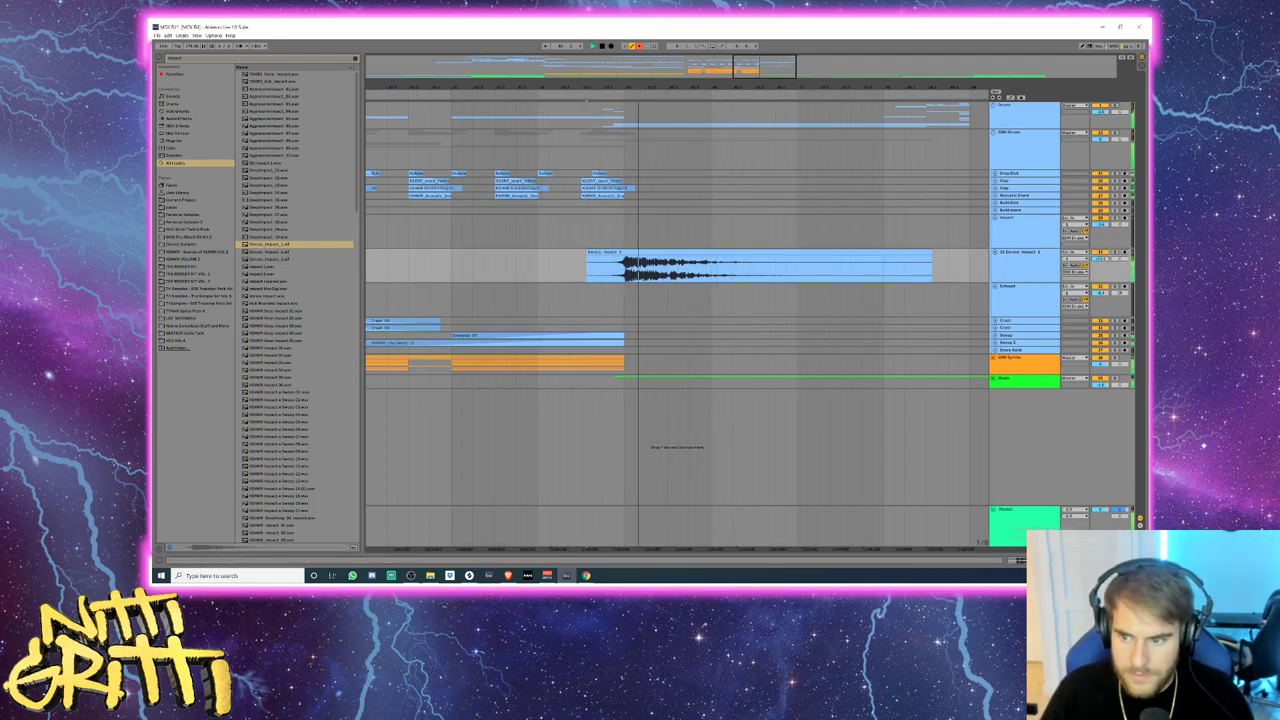
key(space)
key(space)
- Align the hit of the new impact clip exactly with the end of the drop
scroll(614, 284, down, 3)
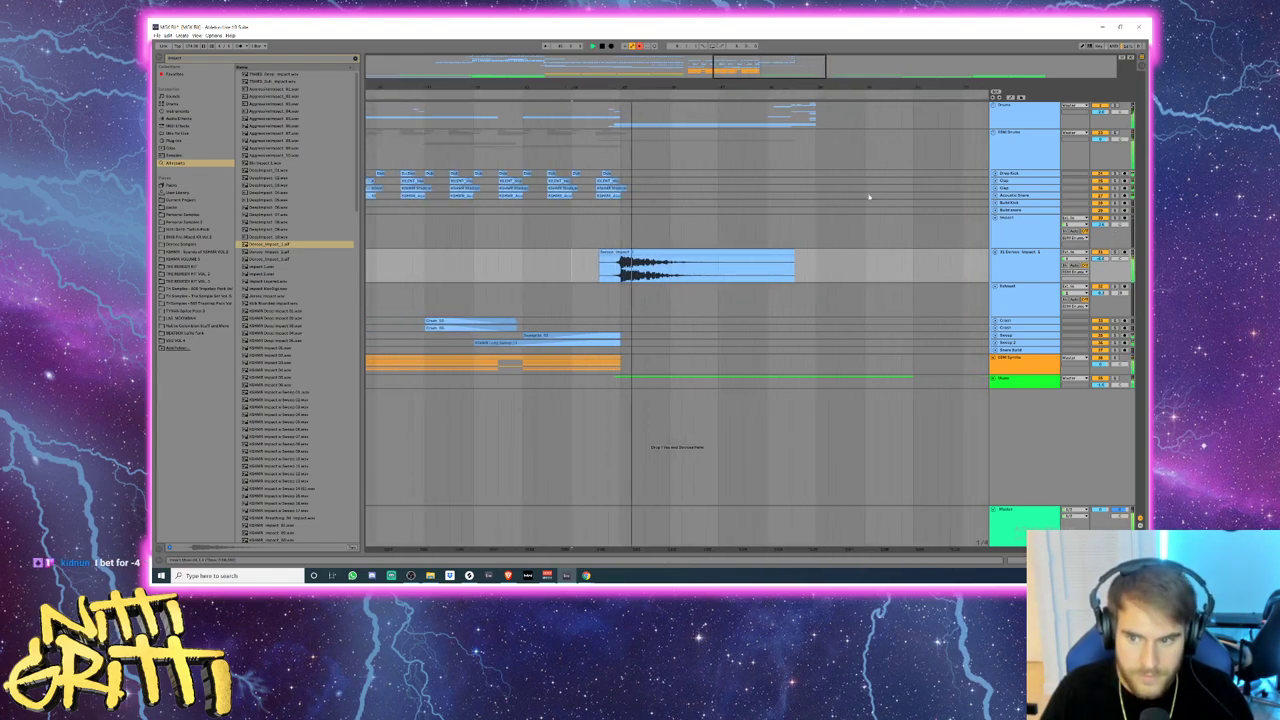
scroll(622, 268, up, 10)
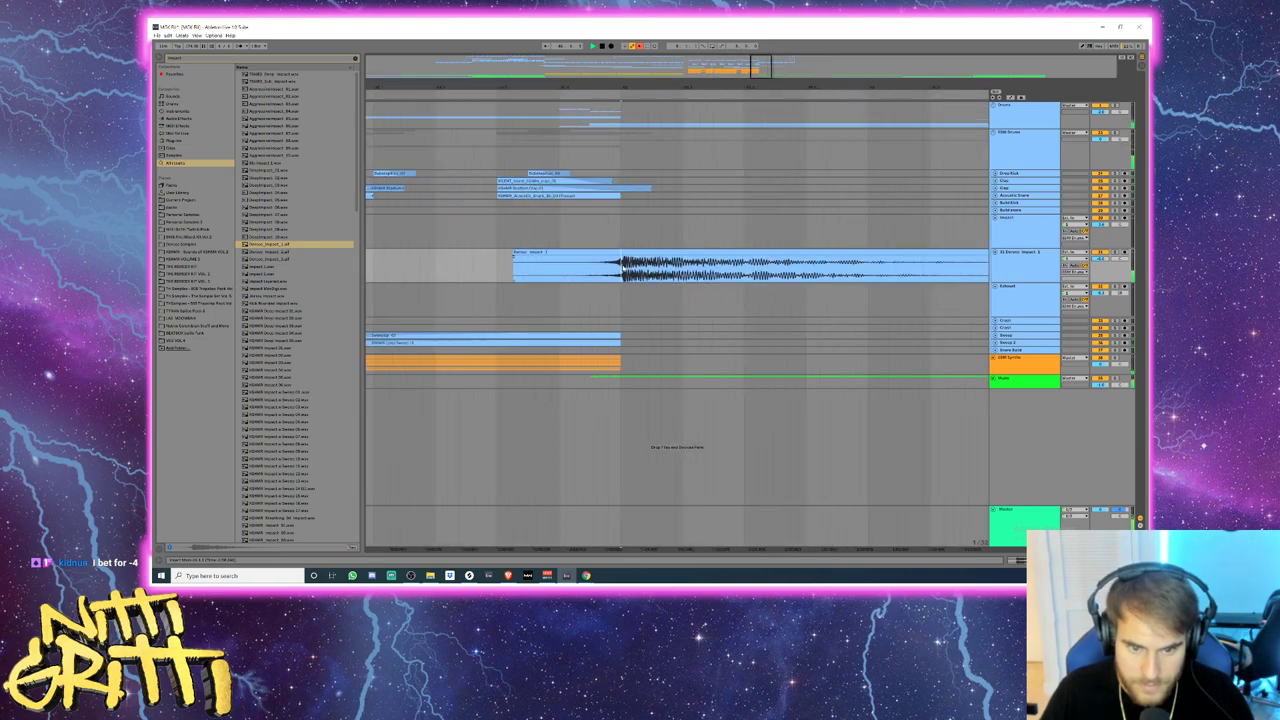
drag(648, 251, 540, 254)
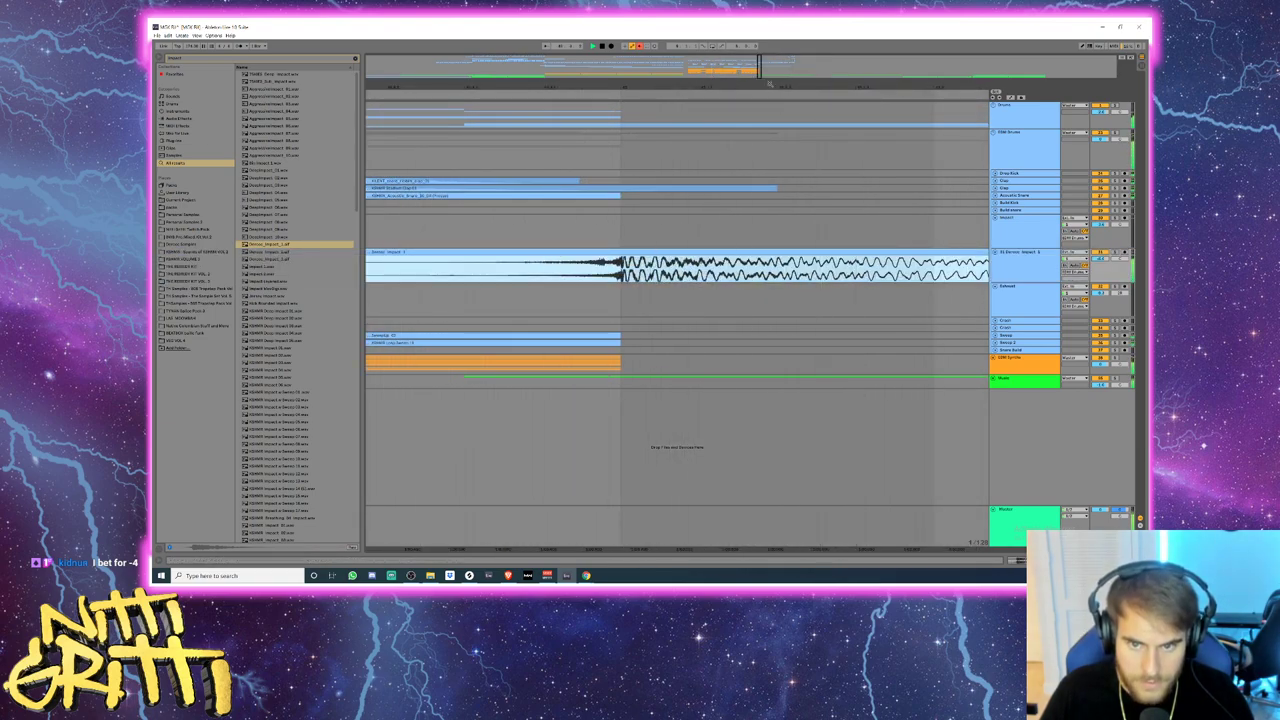
drag(616, 87, 579, 42)
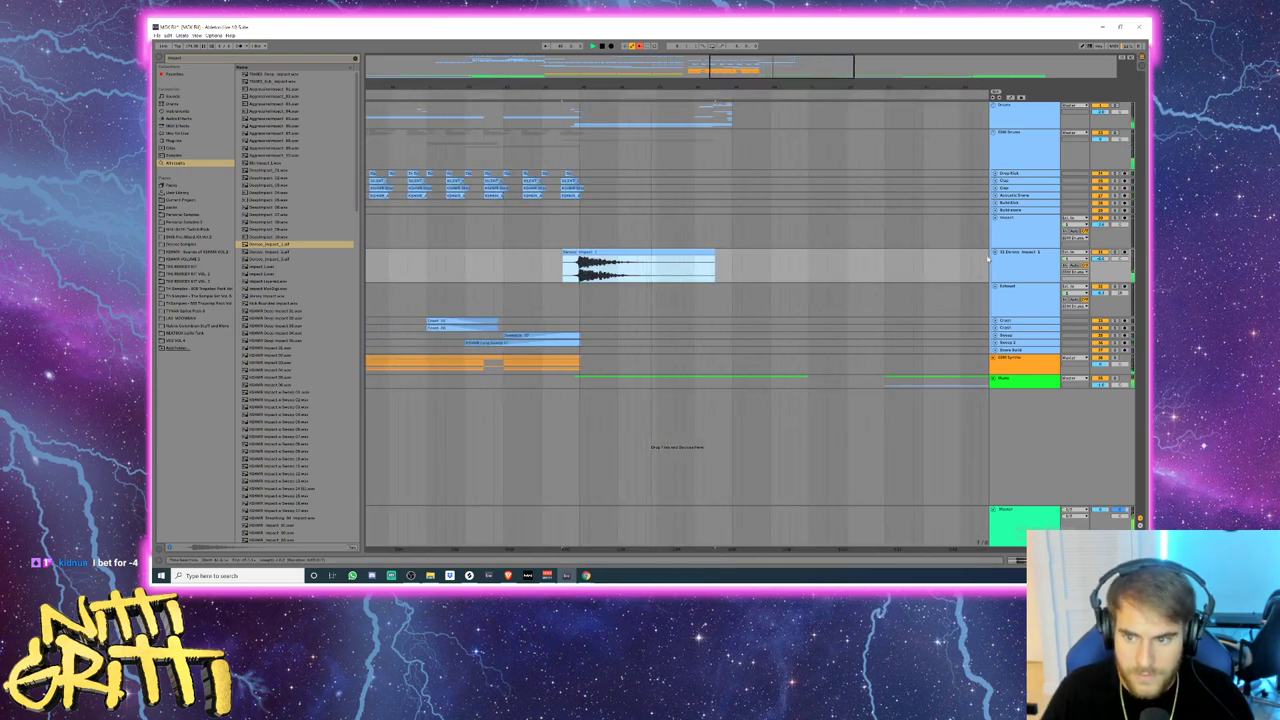
- Rename the new impact track as Impact 2 and stop playback
click(1013, 240)
click(1014, 259)
key(ctrl+r)
text(Imp)
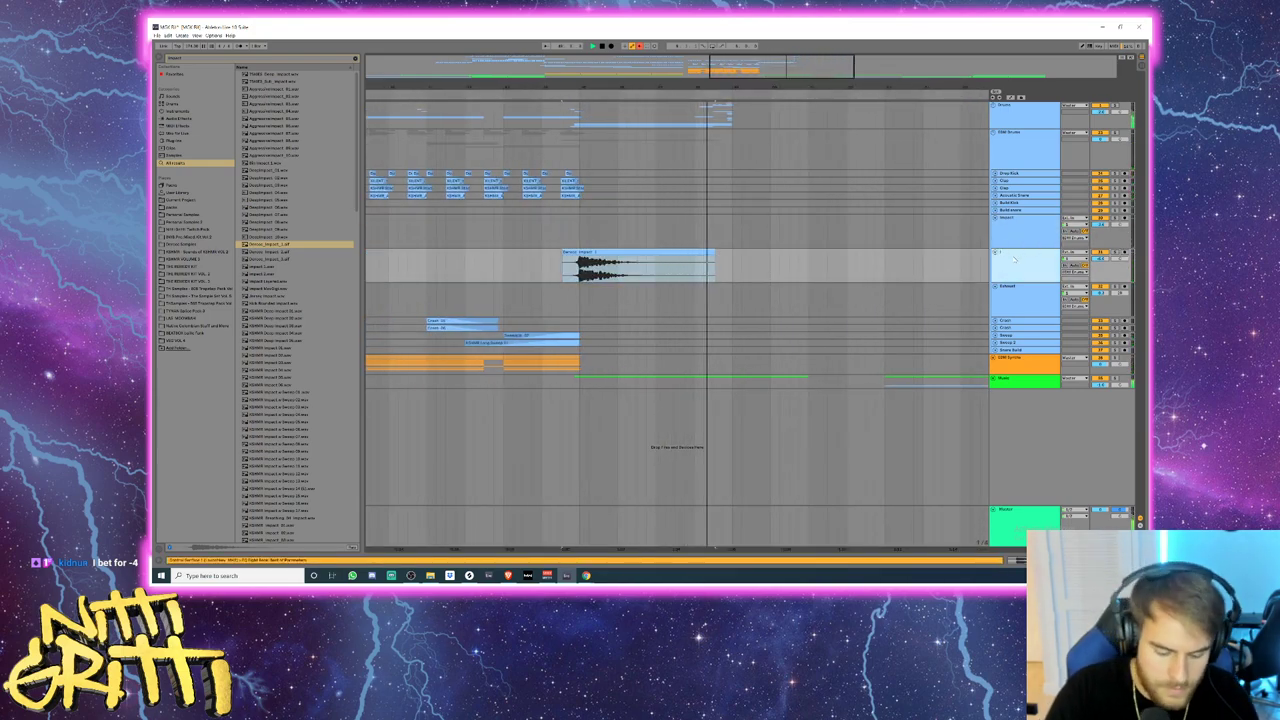
text(act 2)
key(Return)
key(space)
- Fold the Impact and Impact 2 tracks
click(1021, 234)
key(u)
click(1022, 236)
key(u)
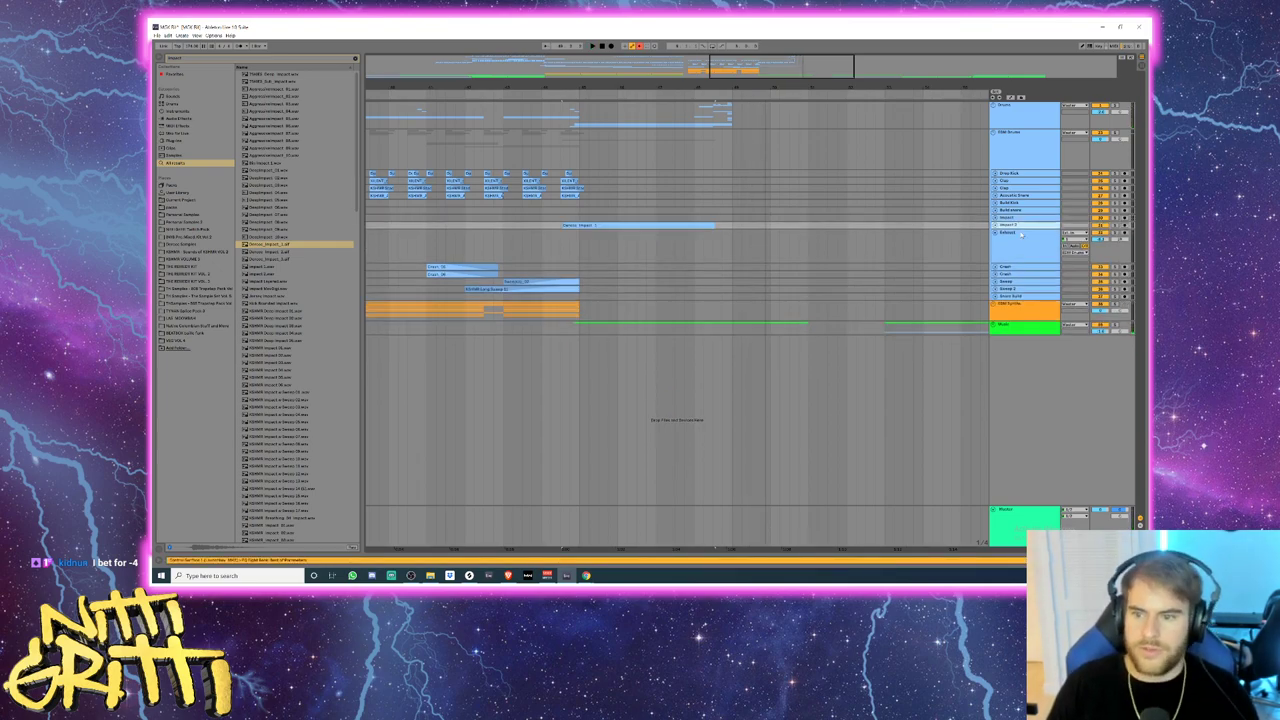
- Clear the browser search and fold the track with the sweep-down clip below Impact 2
drag(800, 68, 655, 74)
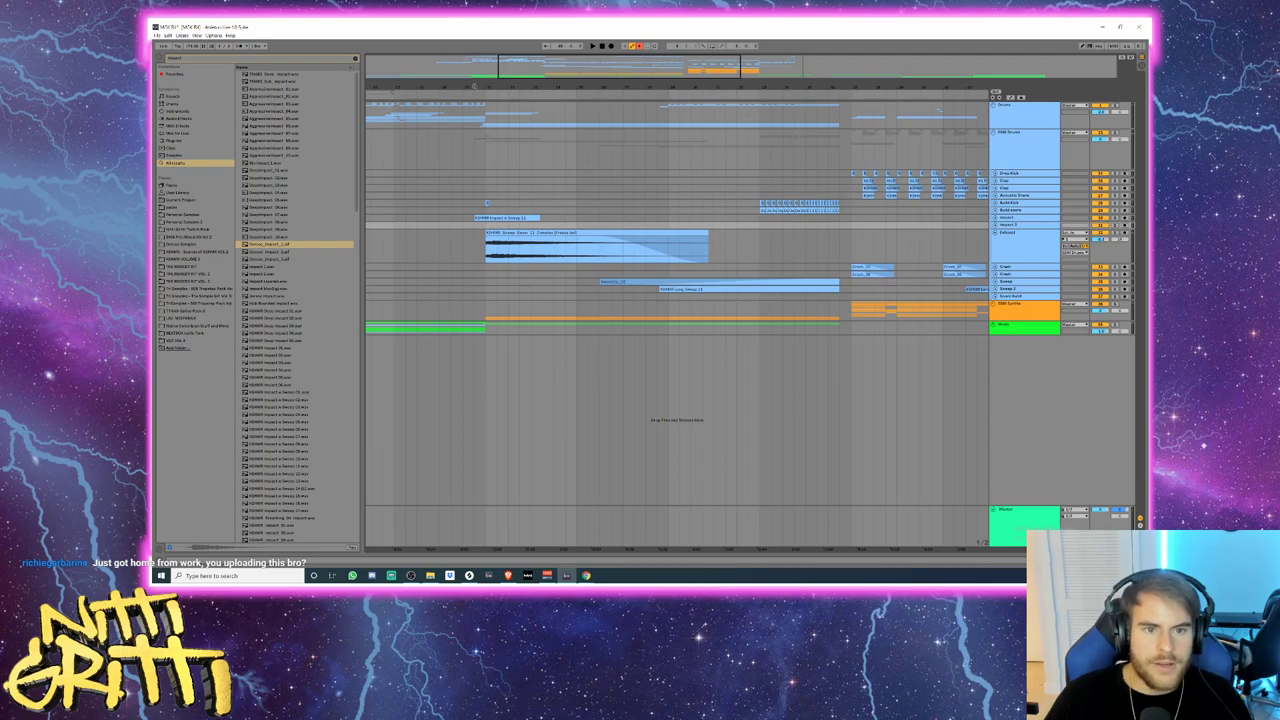
drag(526, 78, 525, 57)
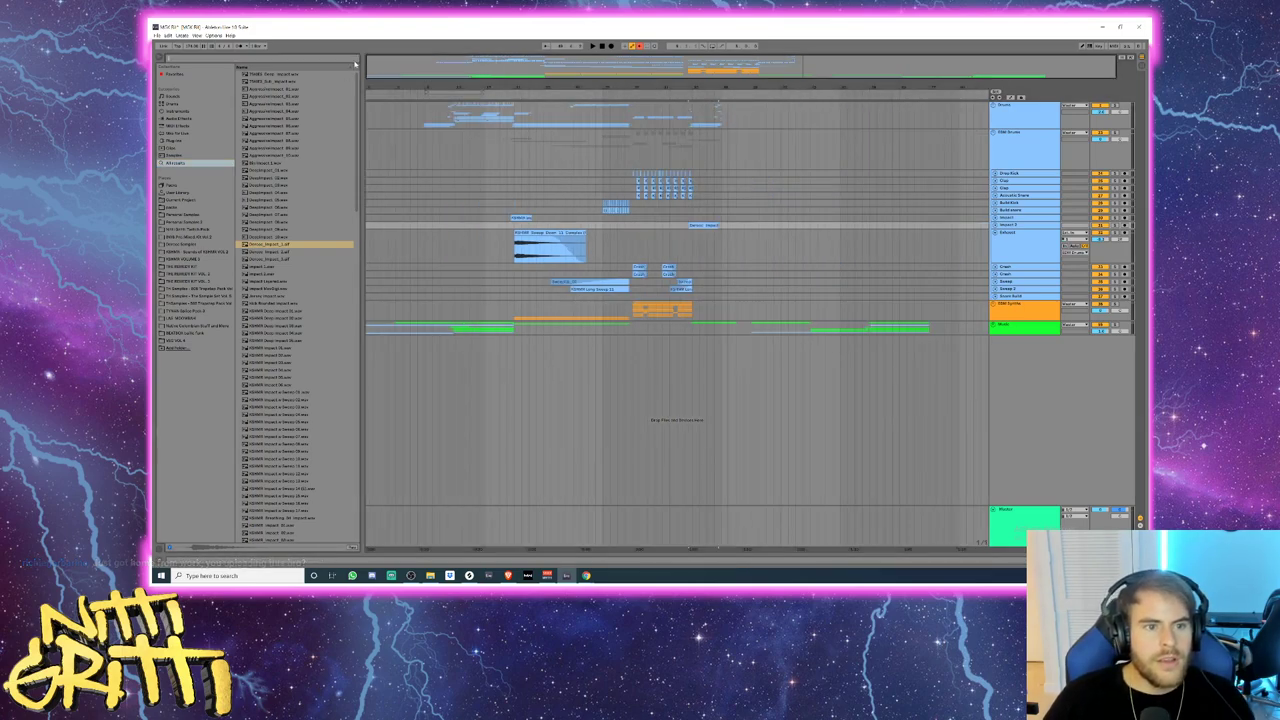
key(ctrl+f)
click(384, 148)
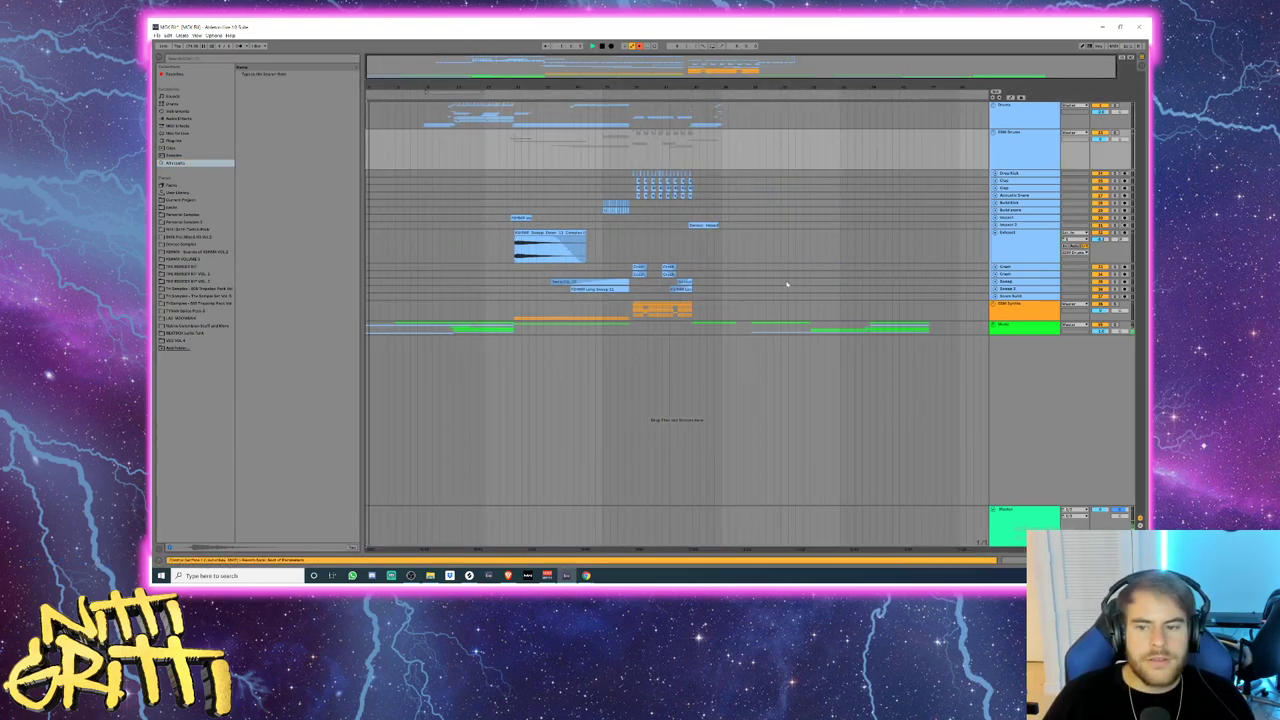
click(1021, 247)
key(u)
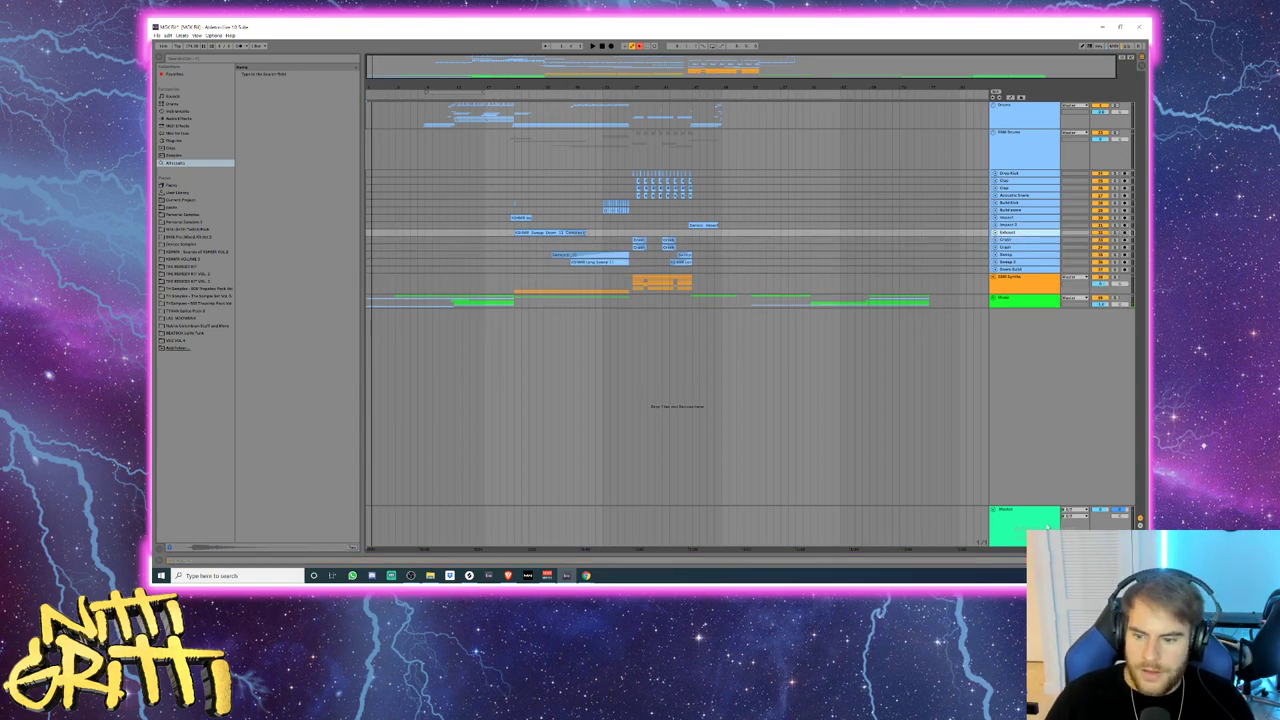
- Open the Ozone Maximizer on the Master track and play the drop from its start to watch its levels
double_click(1019, 512)
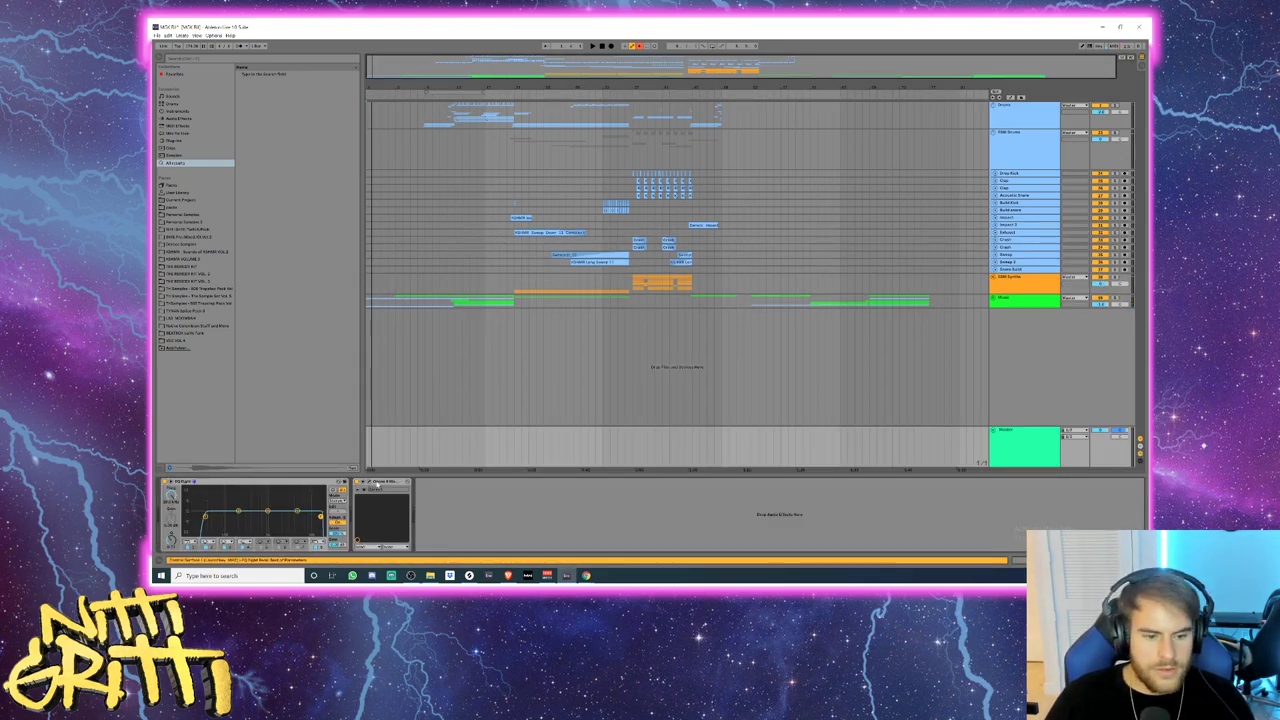
click(367, 483)
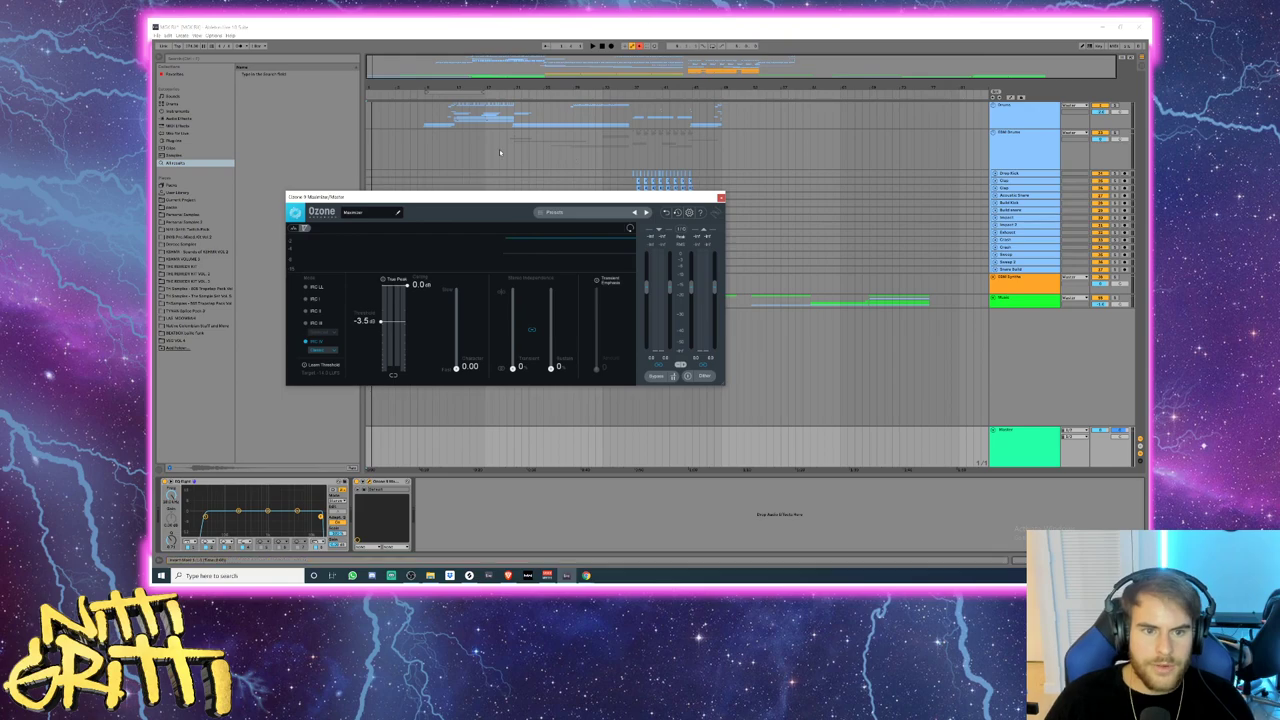
click(651, 147)
click(634, 146)
key(space)
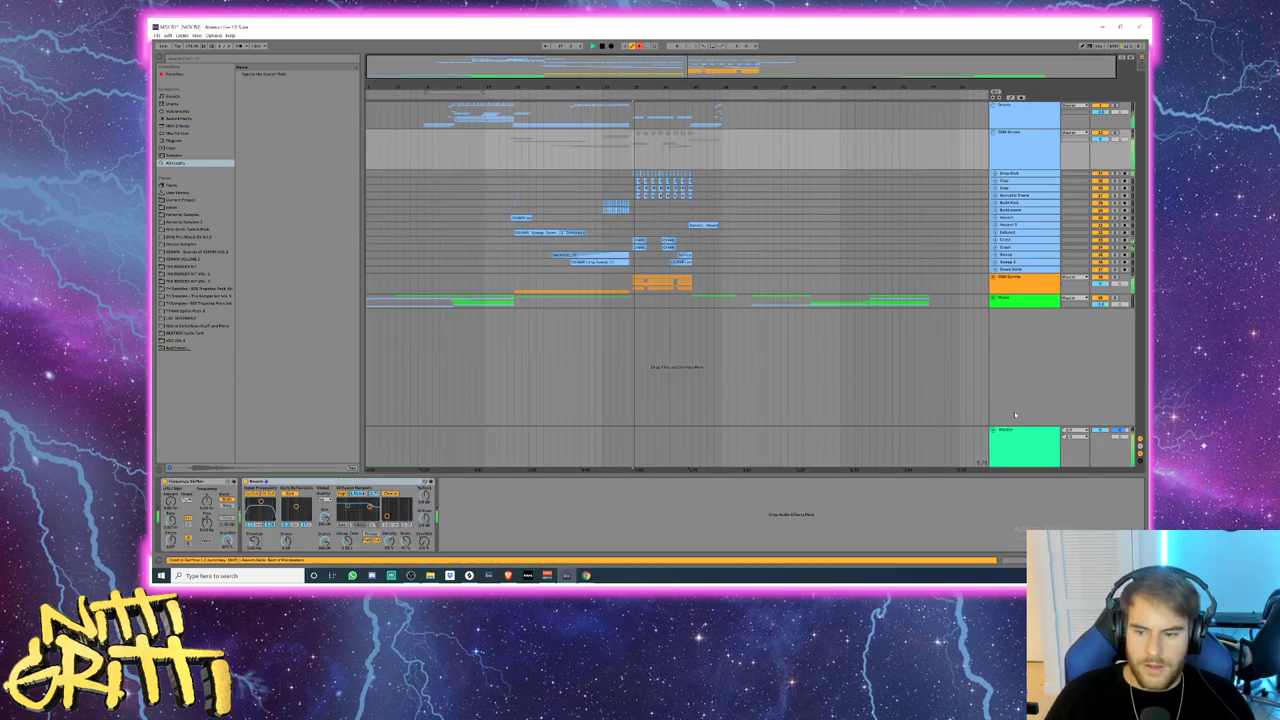
click(1009, 455)
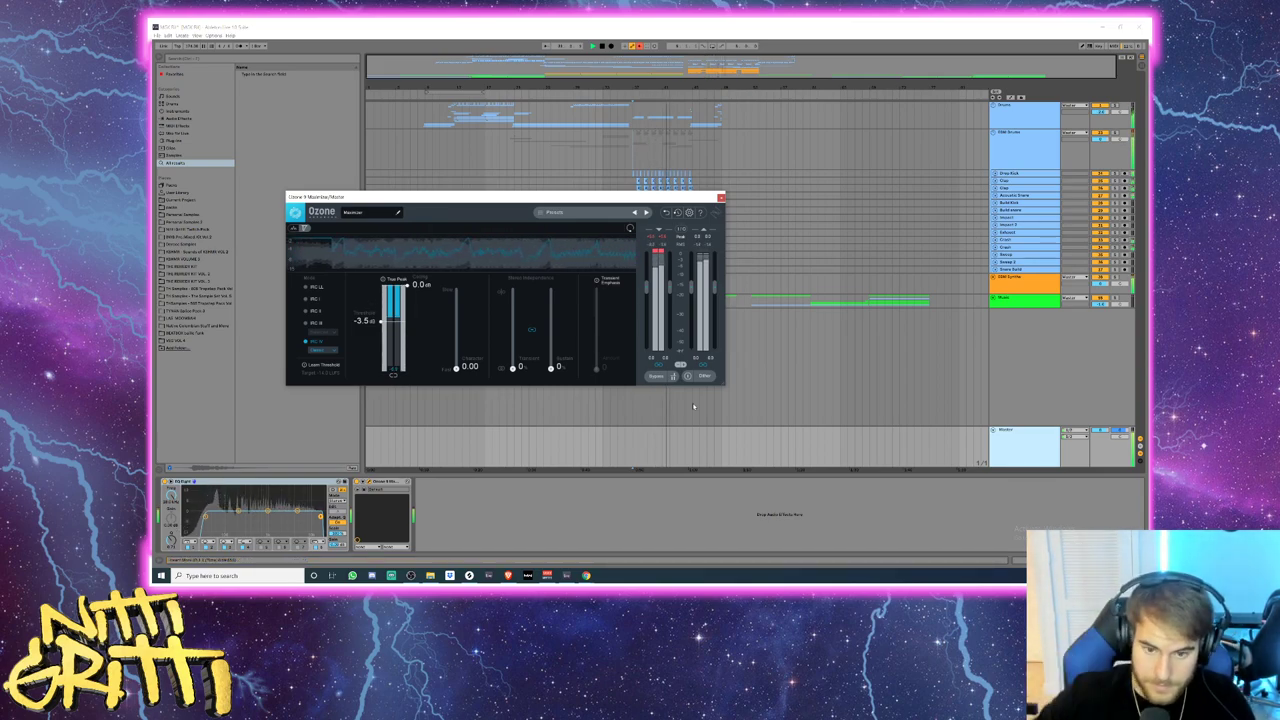
- Enlarge the Maximizer window, replay the drop from its start to check the limiting, and close the plug-in
drag(724, 386, 796, 435)
drag(757, 199, 742, 190)
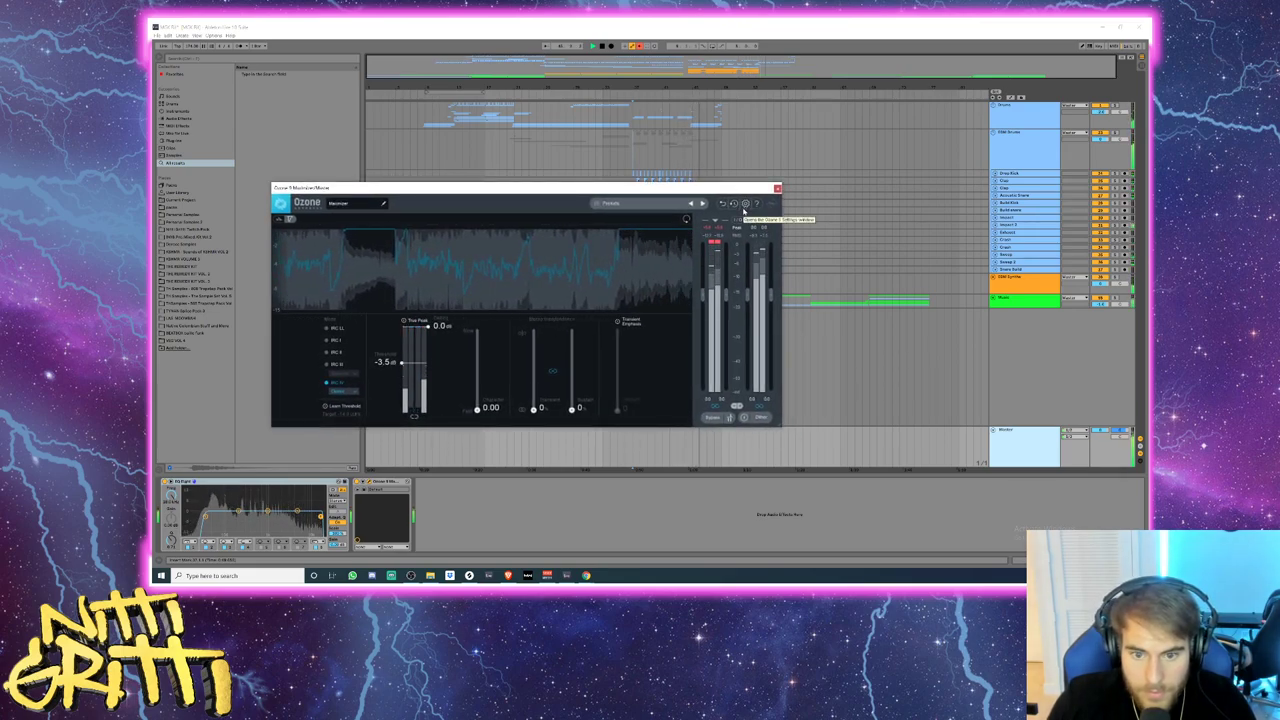
click(634, 151)
key(space)
click(1018, 443)
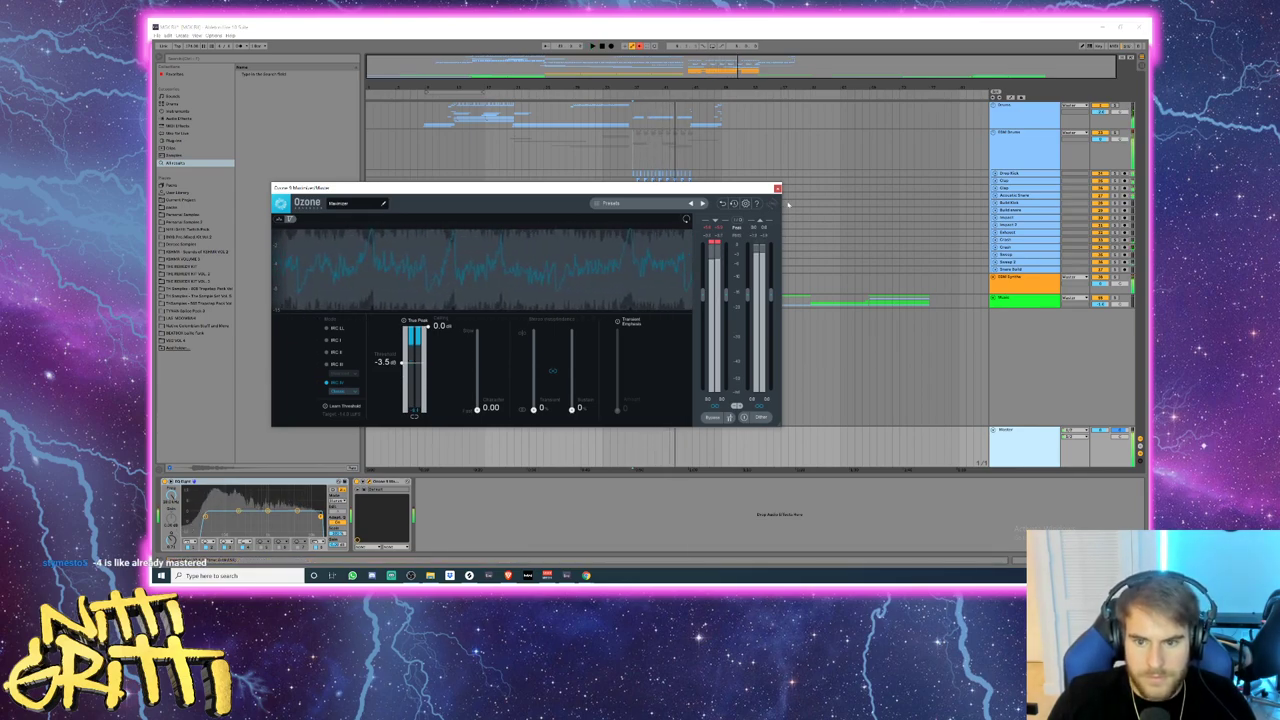
click(777, 188)
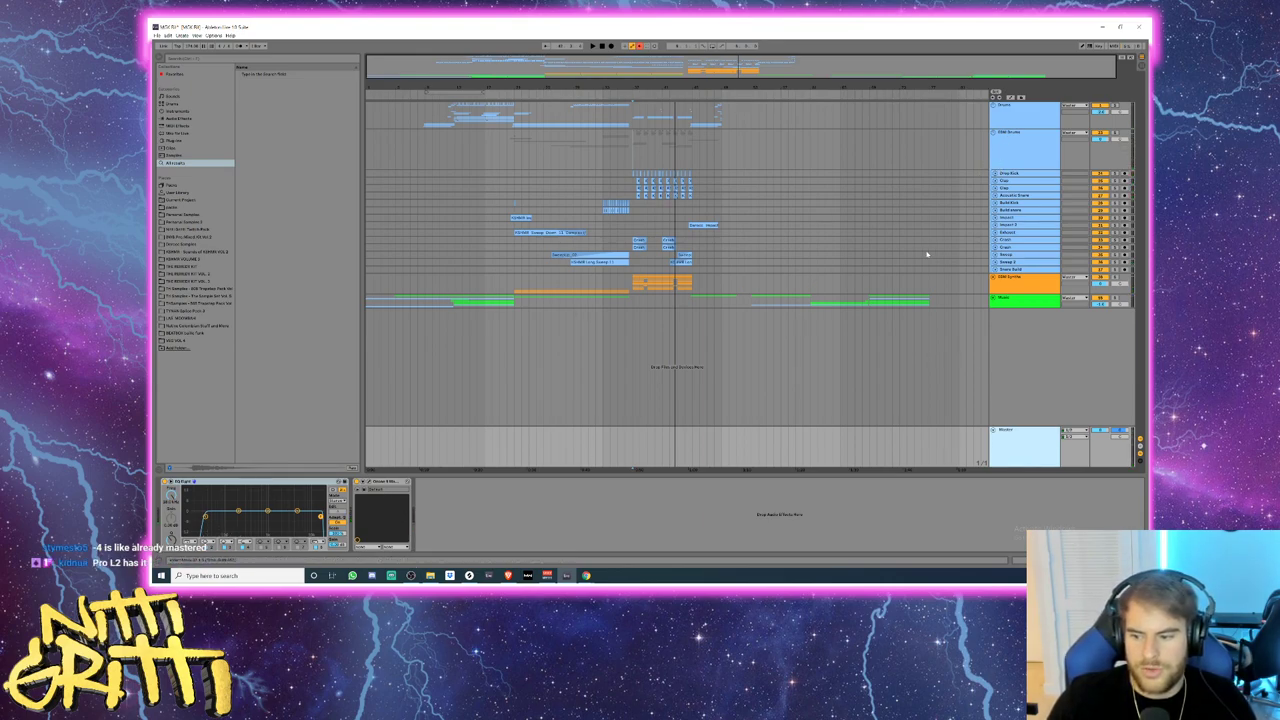
- Fold the EDM Drums group and unfold the EDM Synths group, including its bass slide track and the track below it
click(1017, 147)
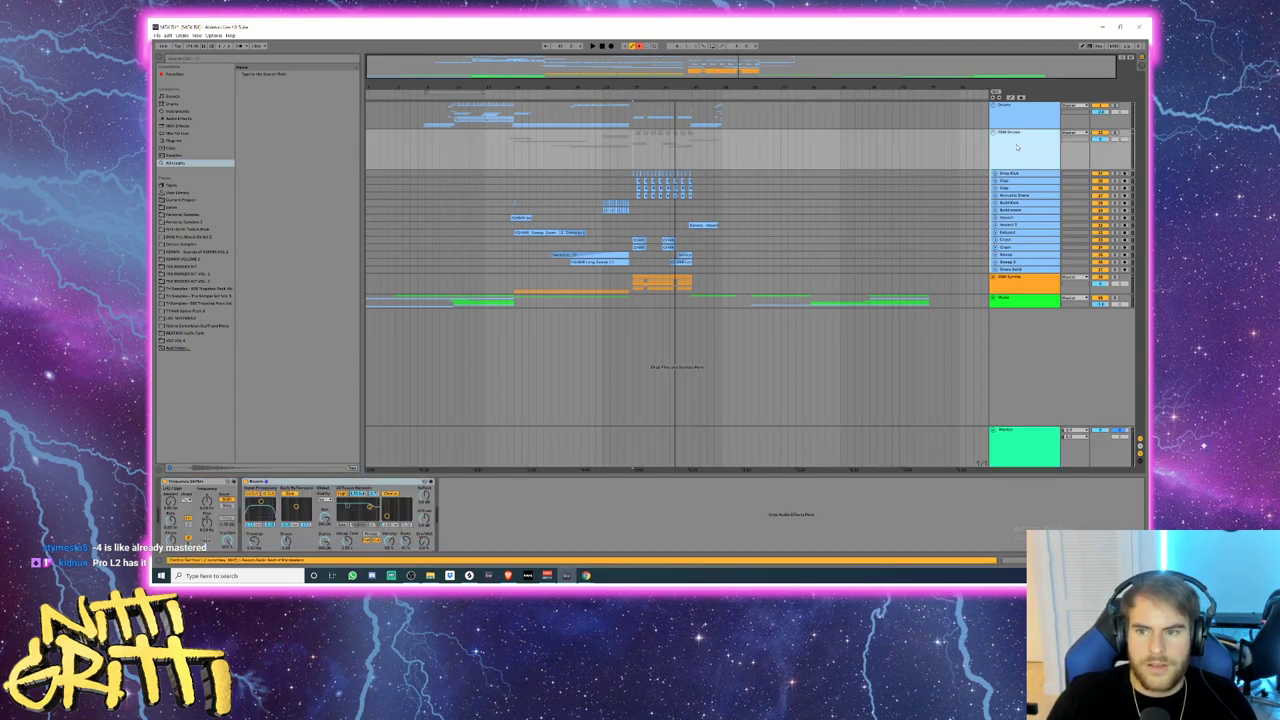
key(Left)
key(Down)
key(Right)
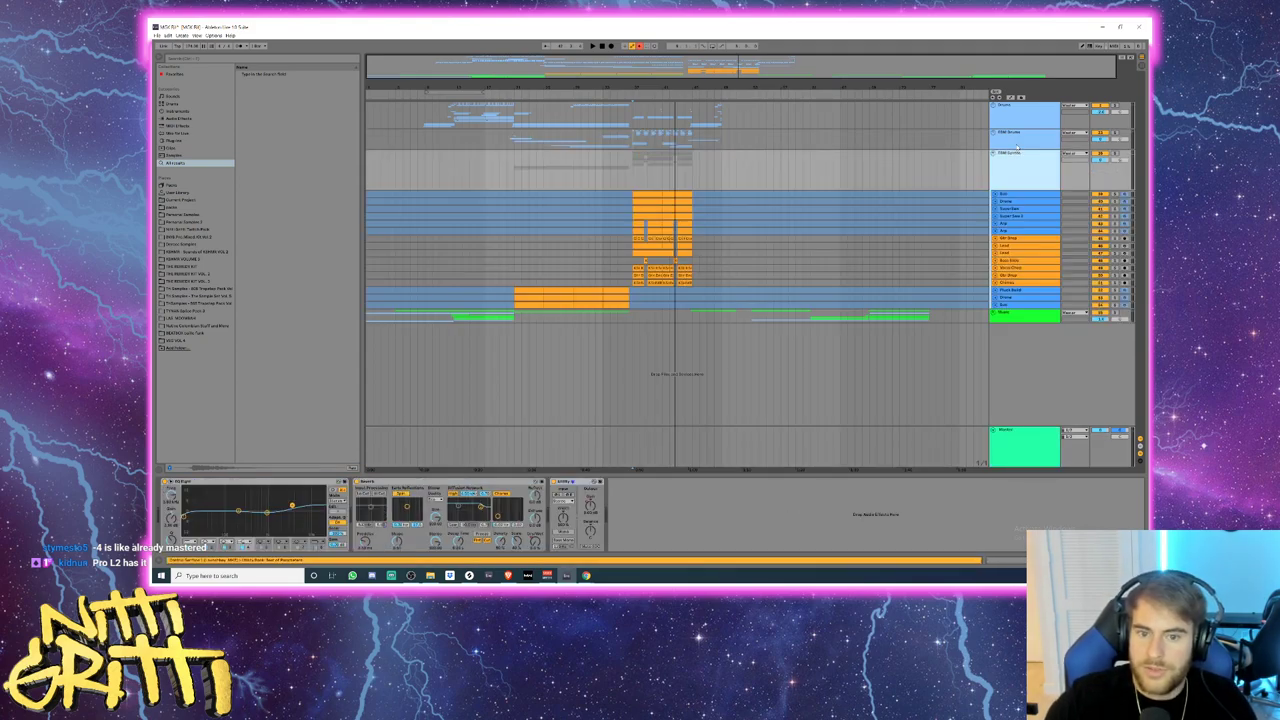
click(996, 268)
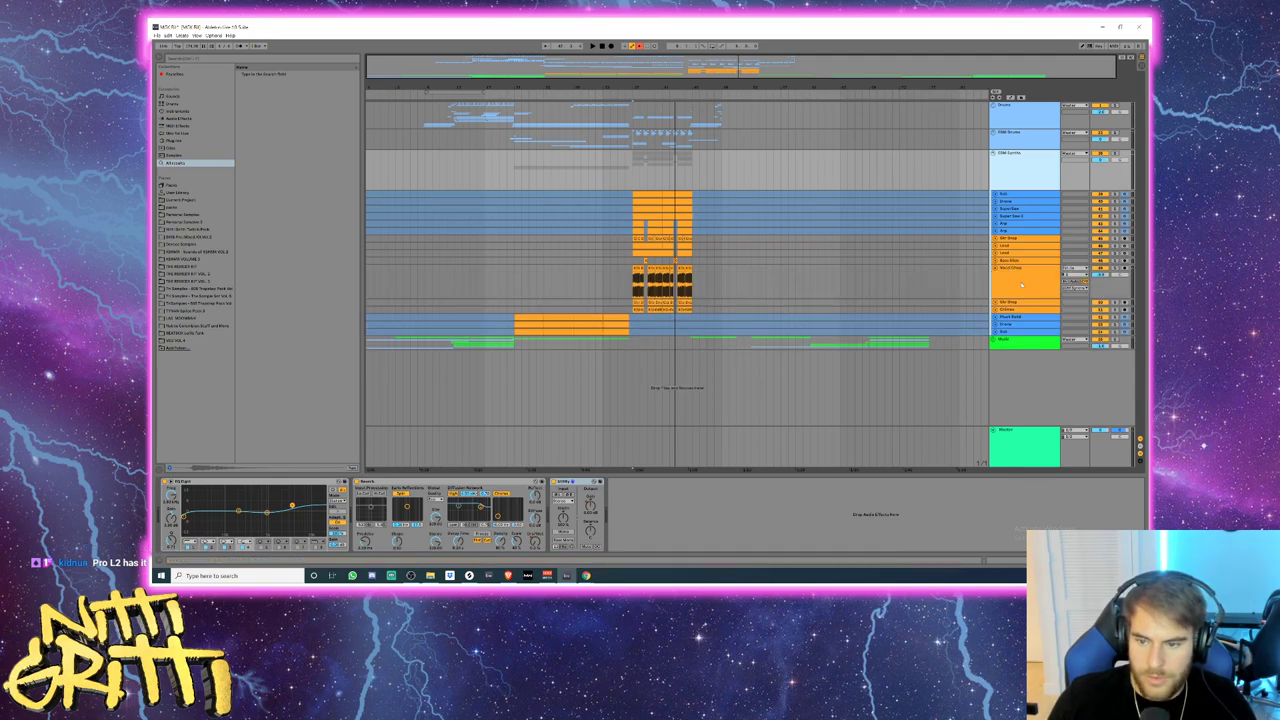
click(994, 263)
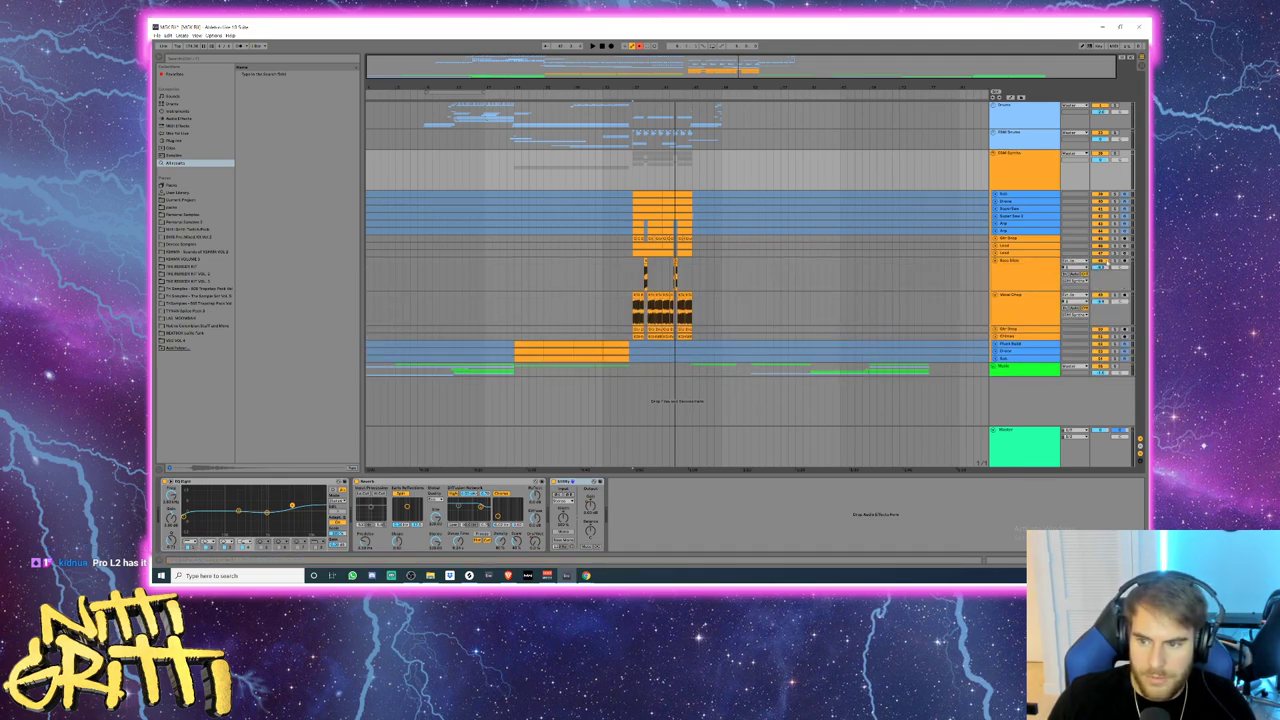
- Fold the bass slide track, the track below it and the whole EDM Synths group
click(1055, 266)
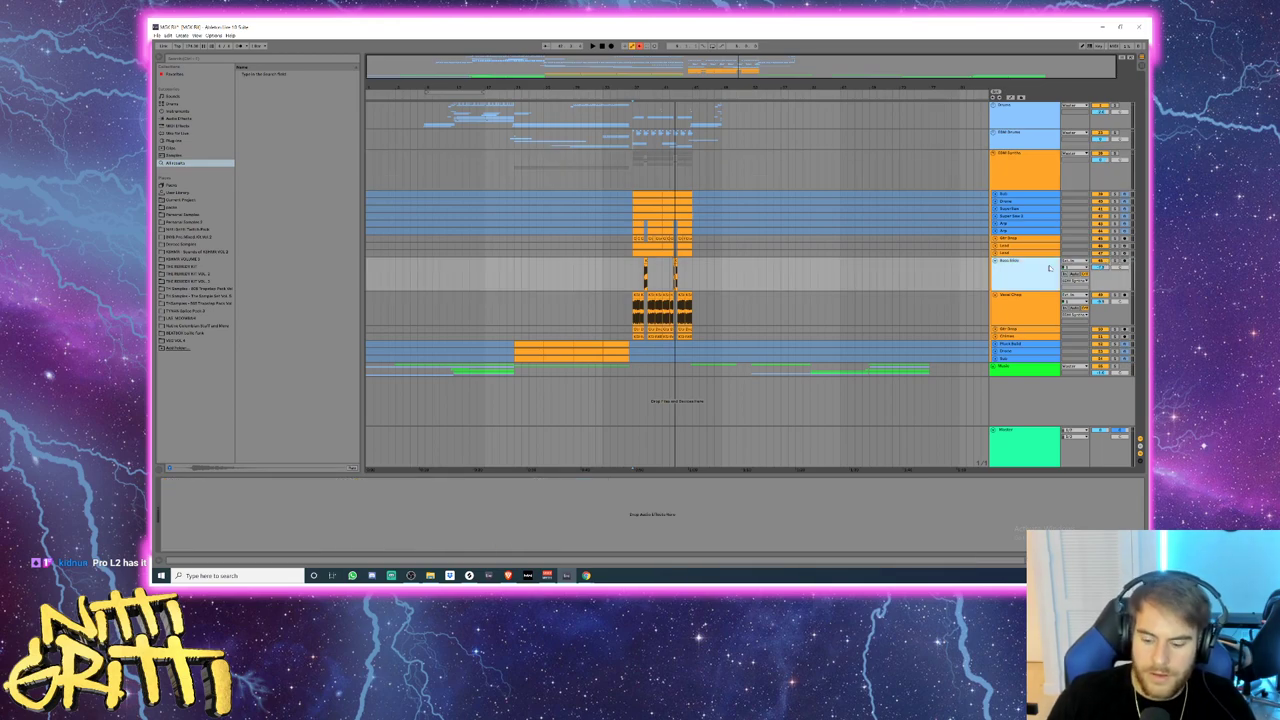
key(u)
click(1052, 268)
key(u)
click(1047, 178)
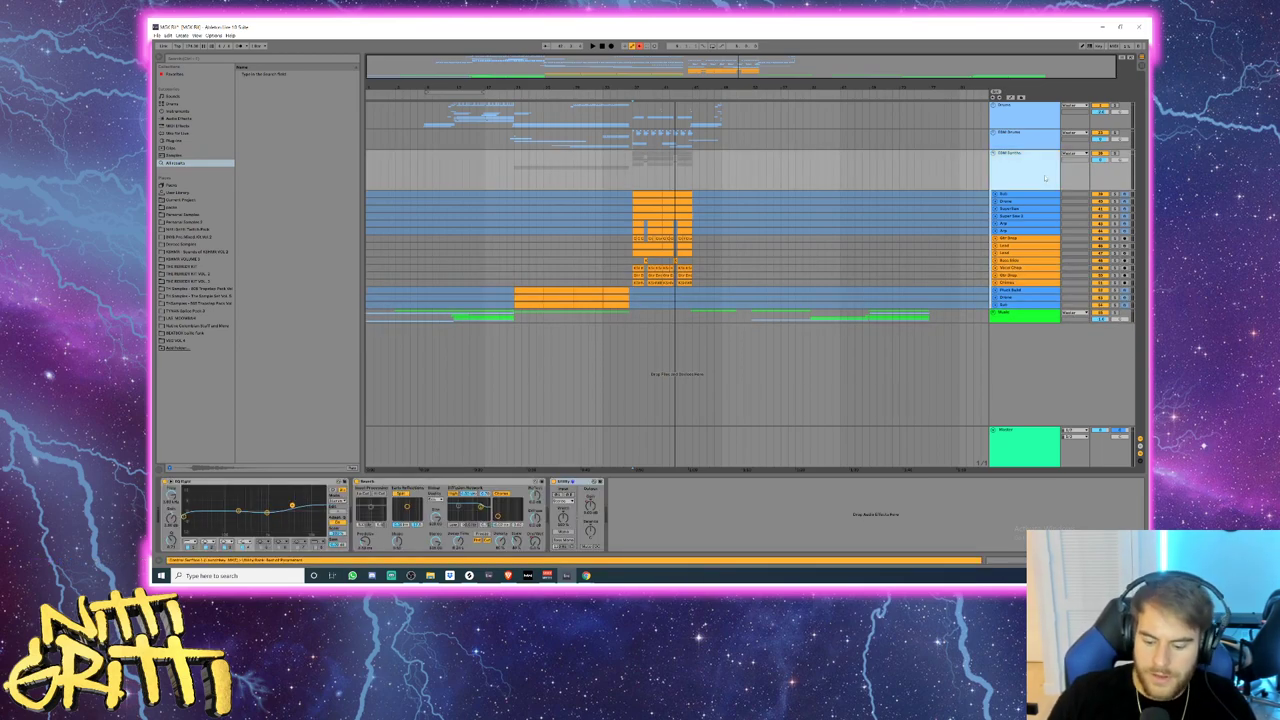
key(u)
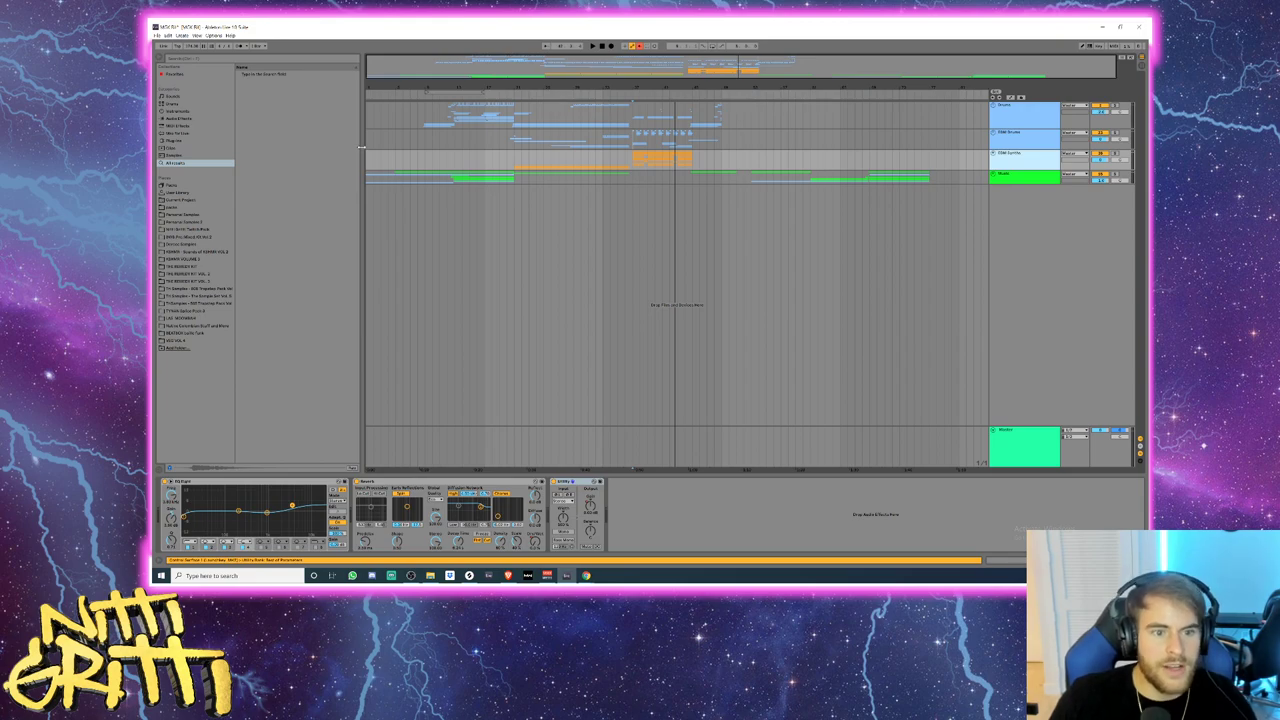
- Play the whole arrangement from its beginning through the transition after the drop, and place the playback position in the build-up
click(366, 160)
key(space)
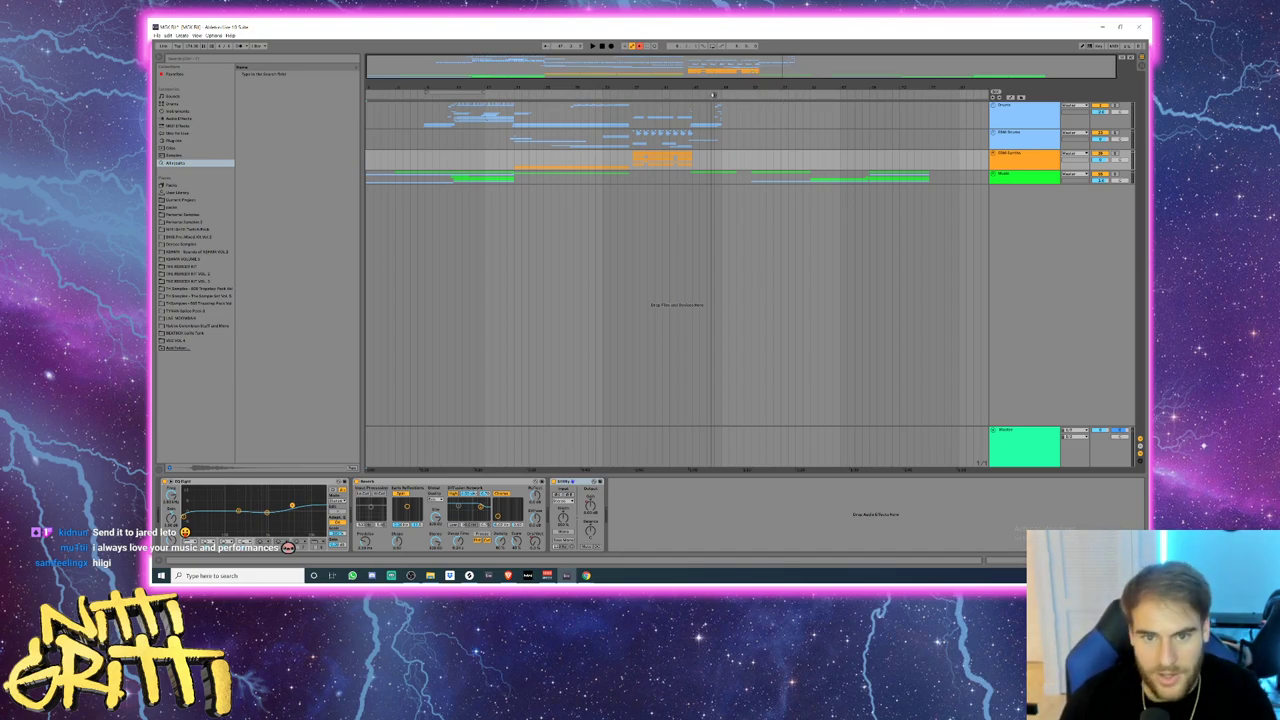
click(581, 160)
click(571, 160)
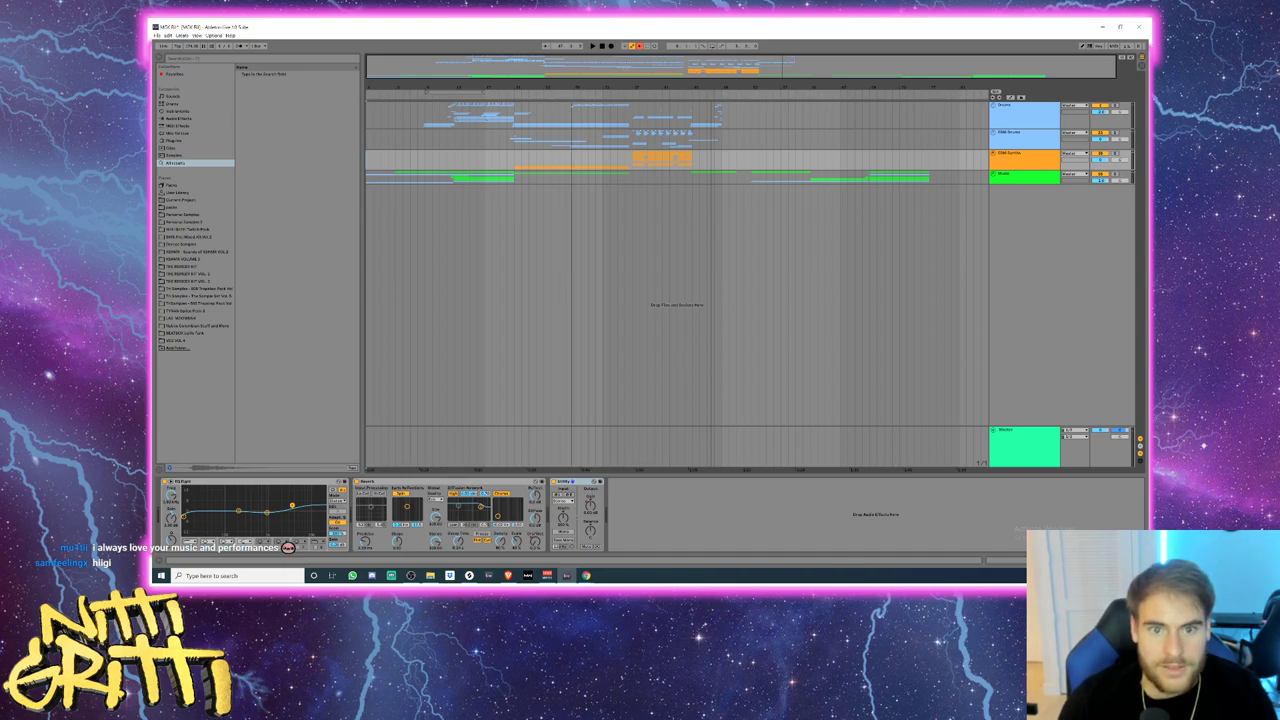